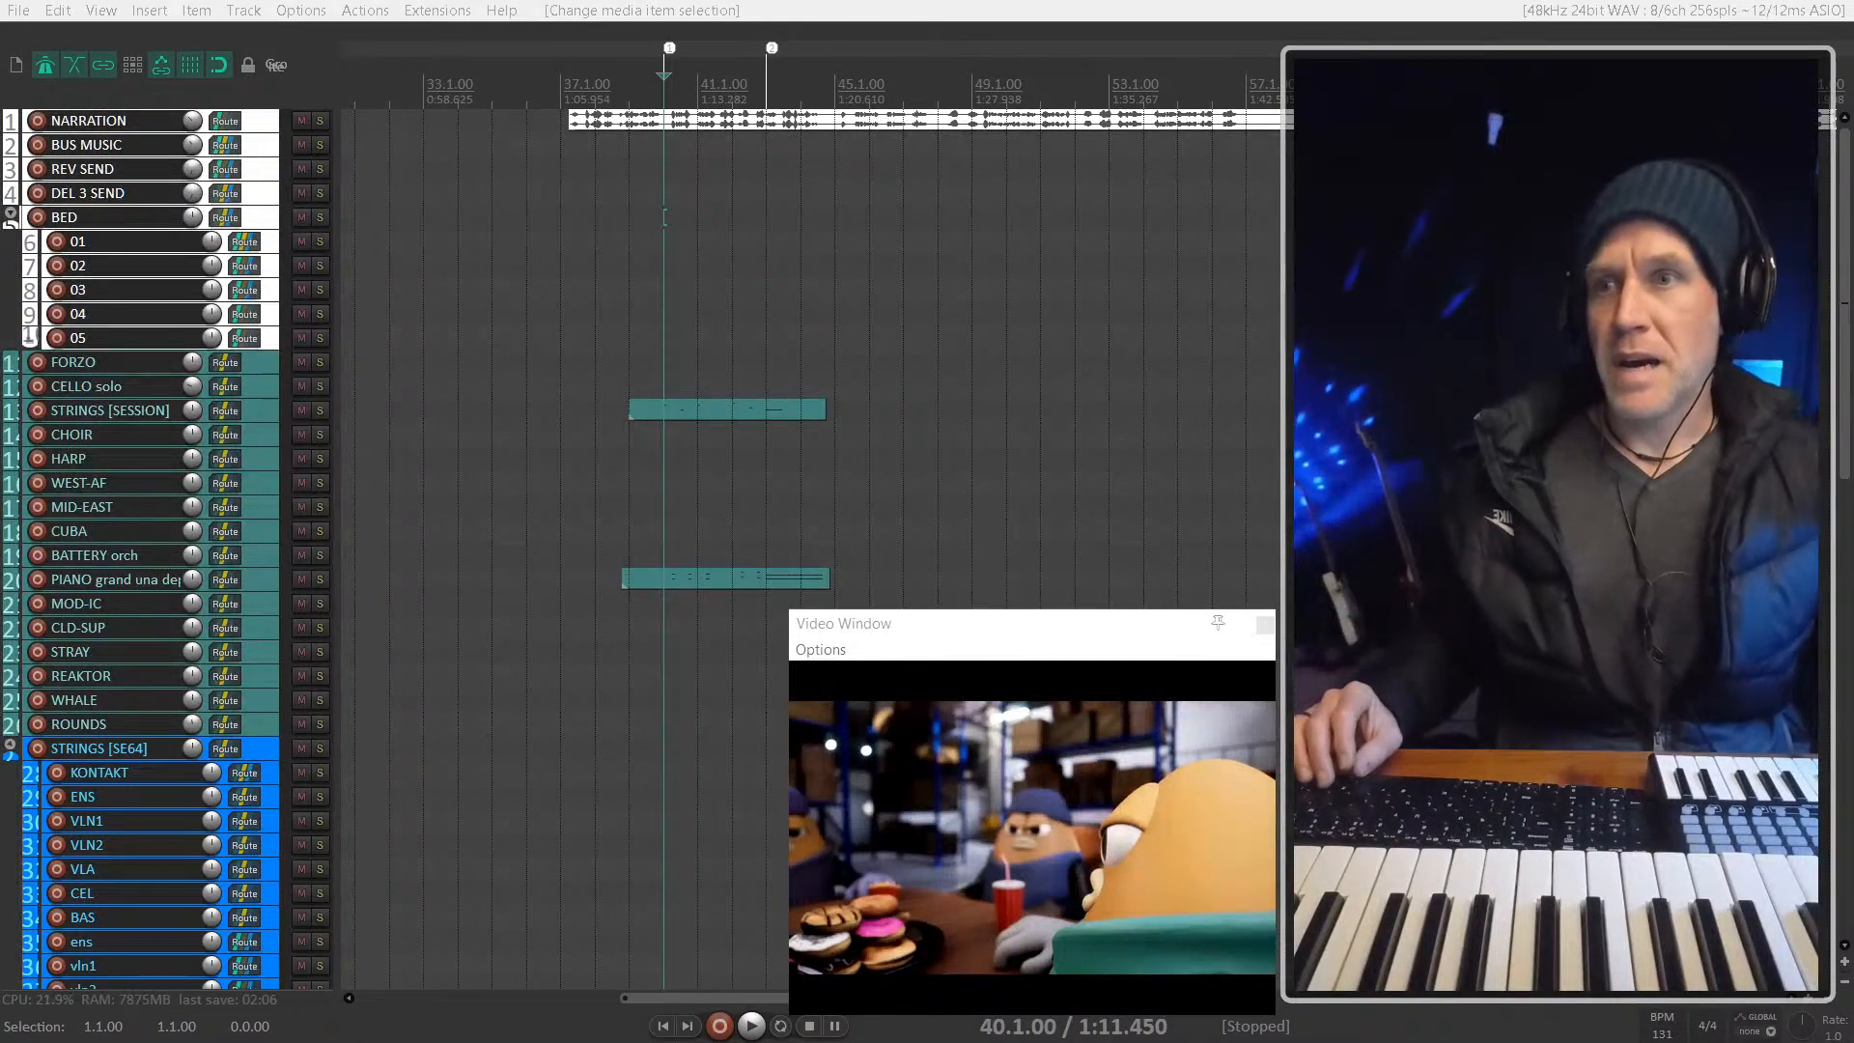
Step: Place the edit cursor at bar 38 and shift the video window slightly up in the arrangement
left_click(583, 149)
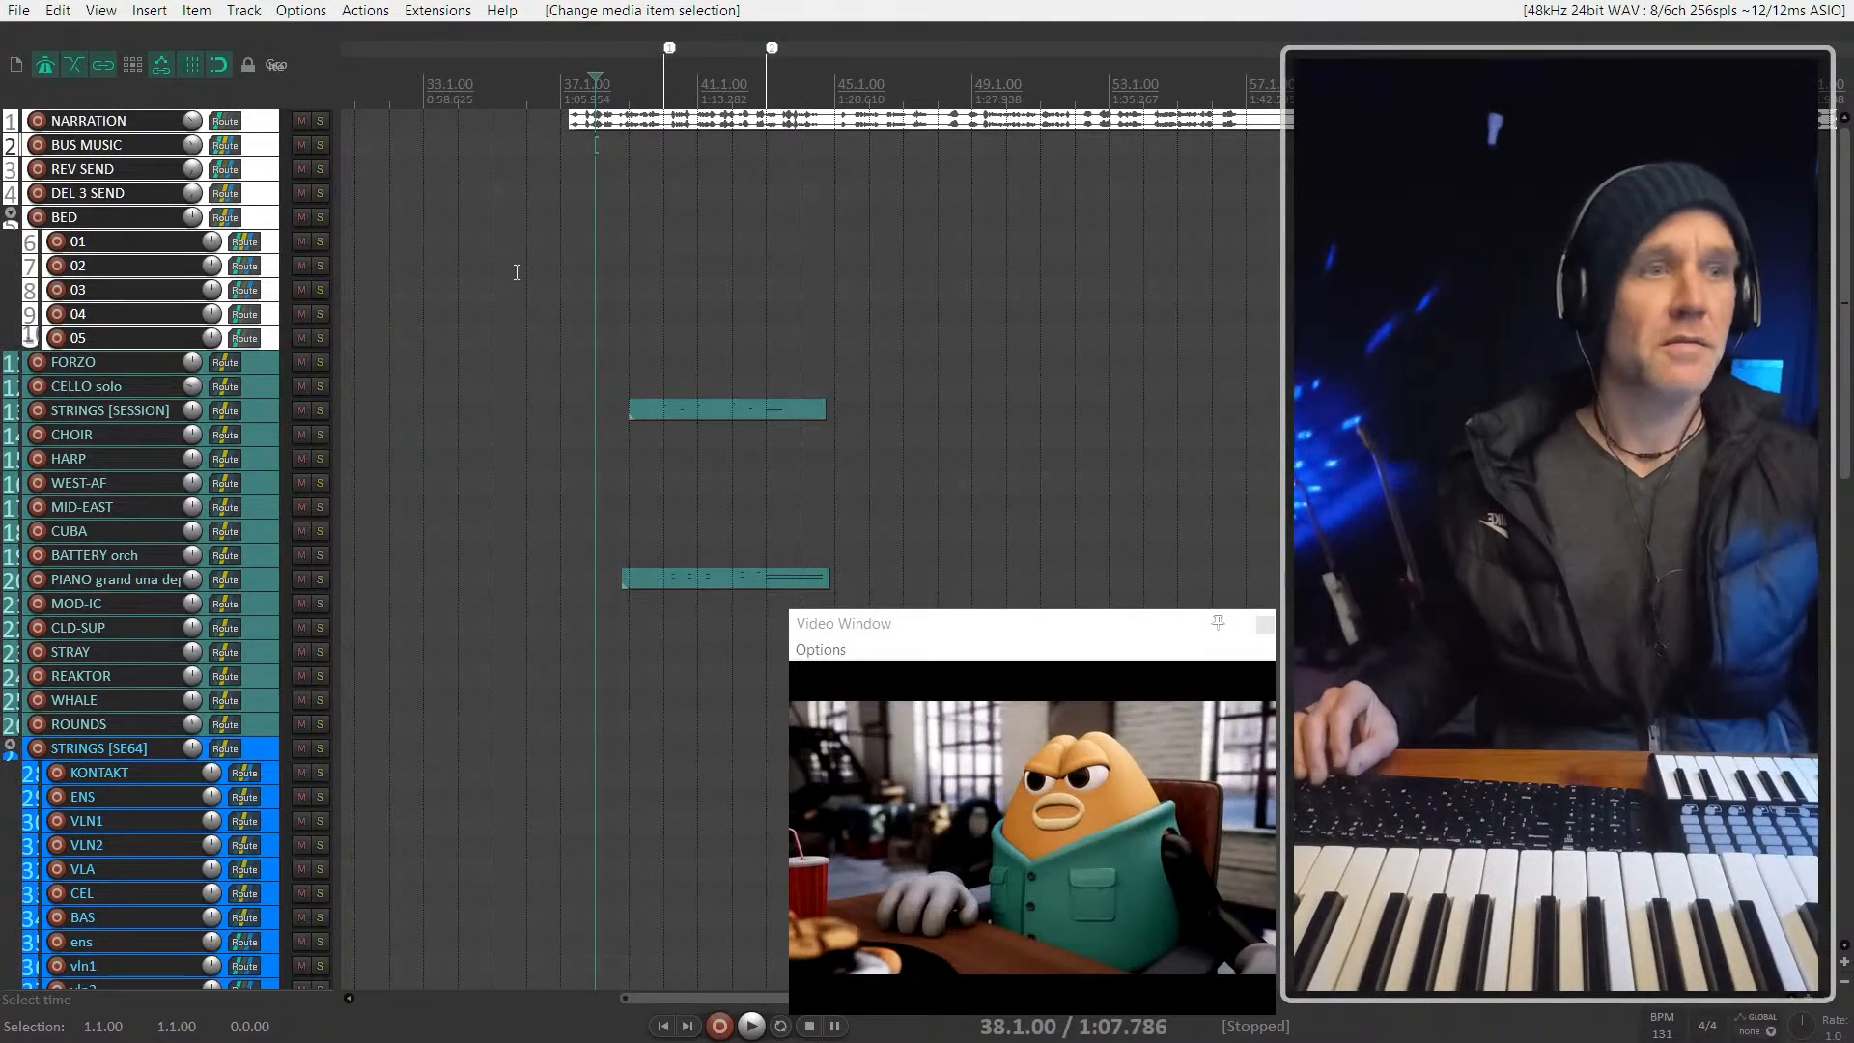
left_click(895, 623)
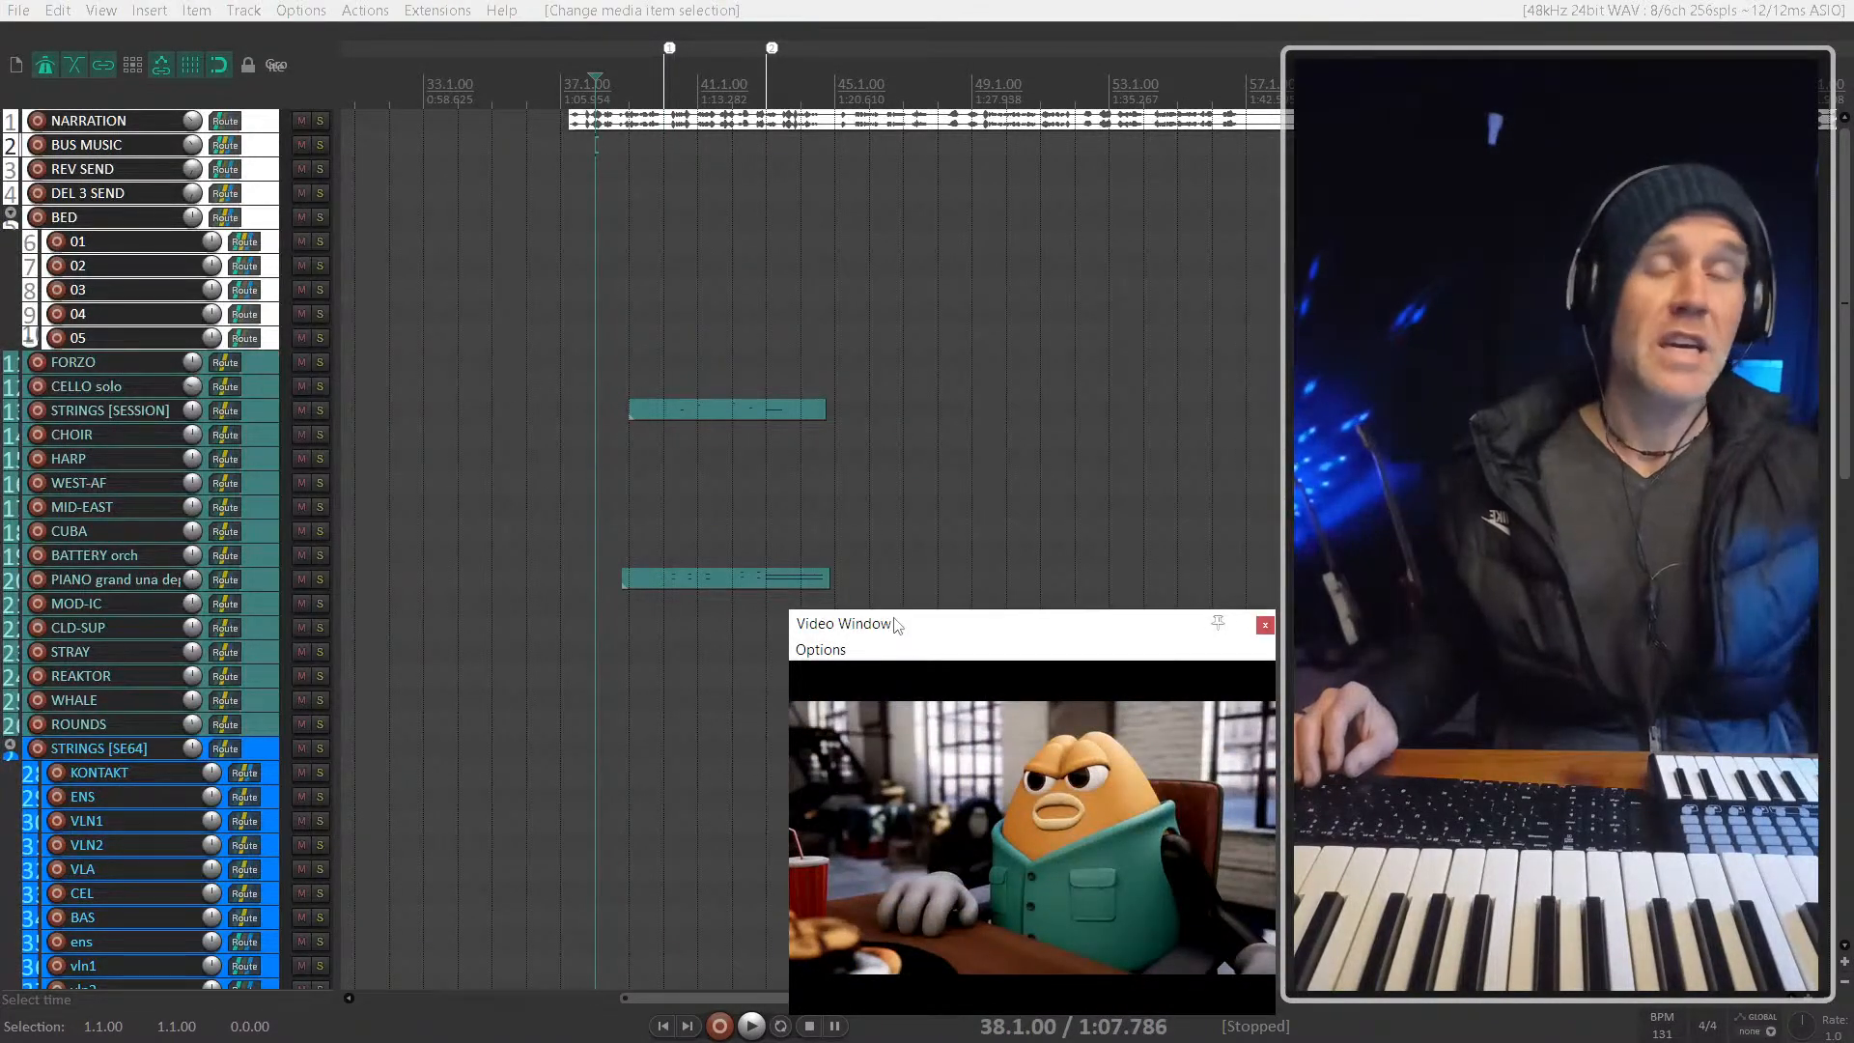
left_click_drag(881, 633, 870, 613)
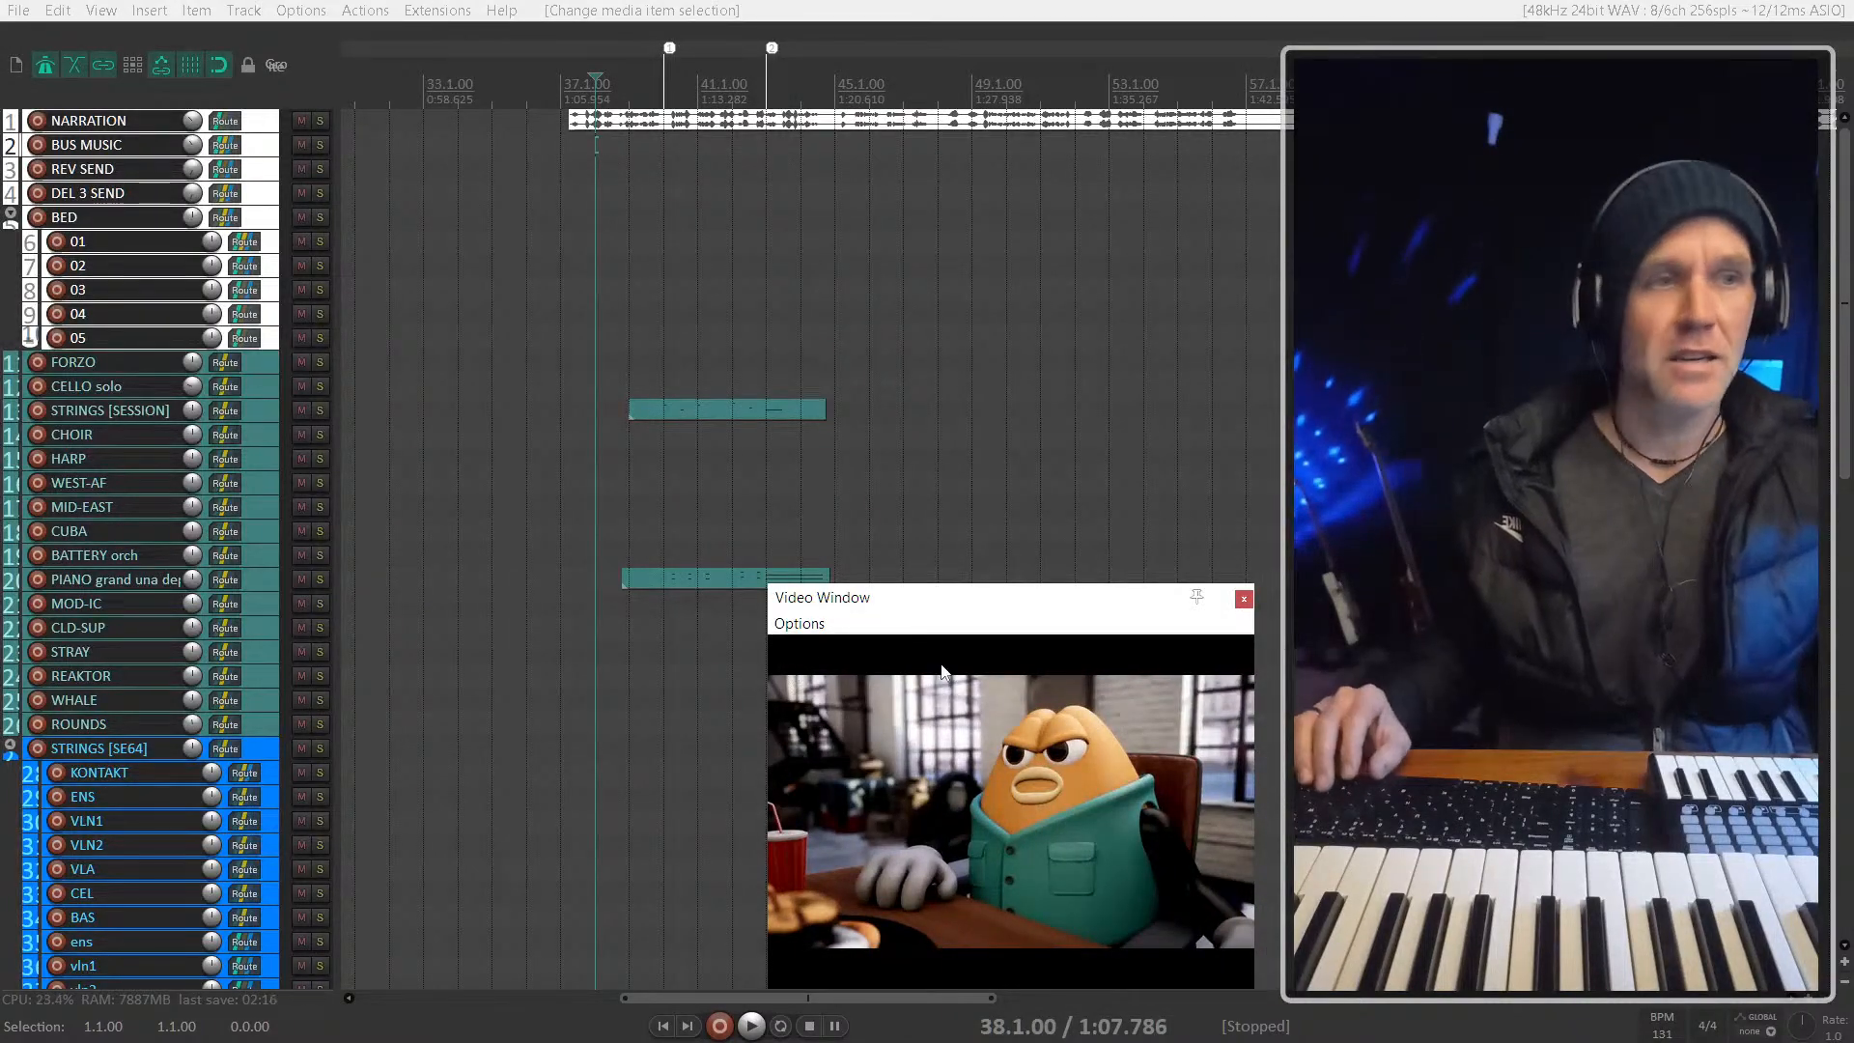
Step: Play the cue from bar 37 against the video and examine the notes of the STRINGS [SESSION] item
left_click(566, 160)
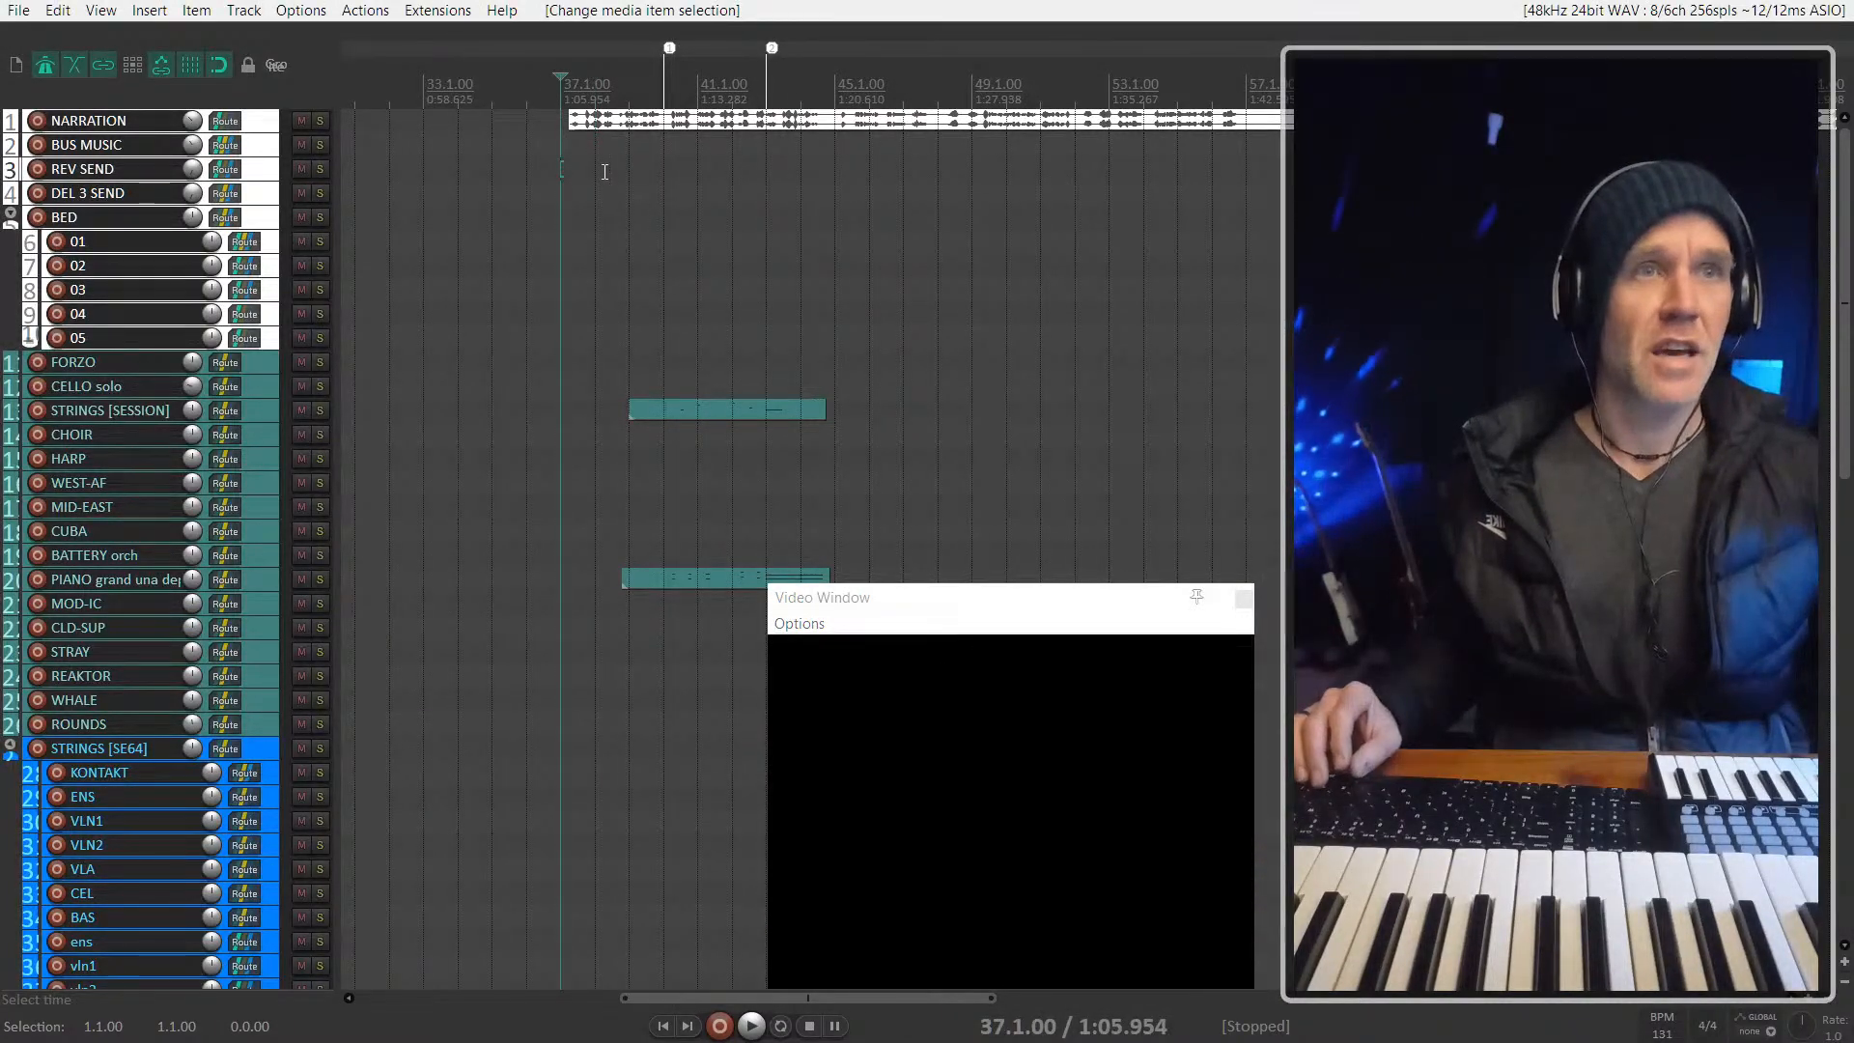
key("space")
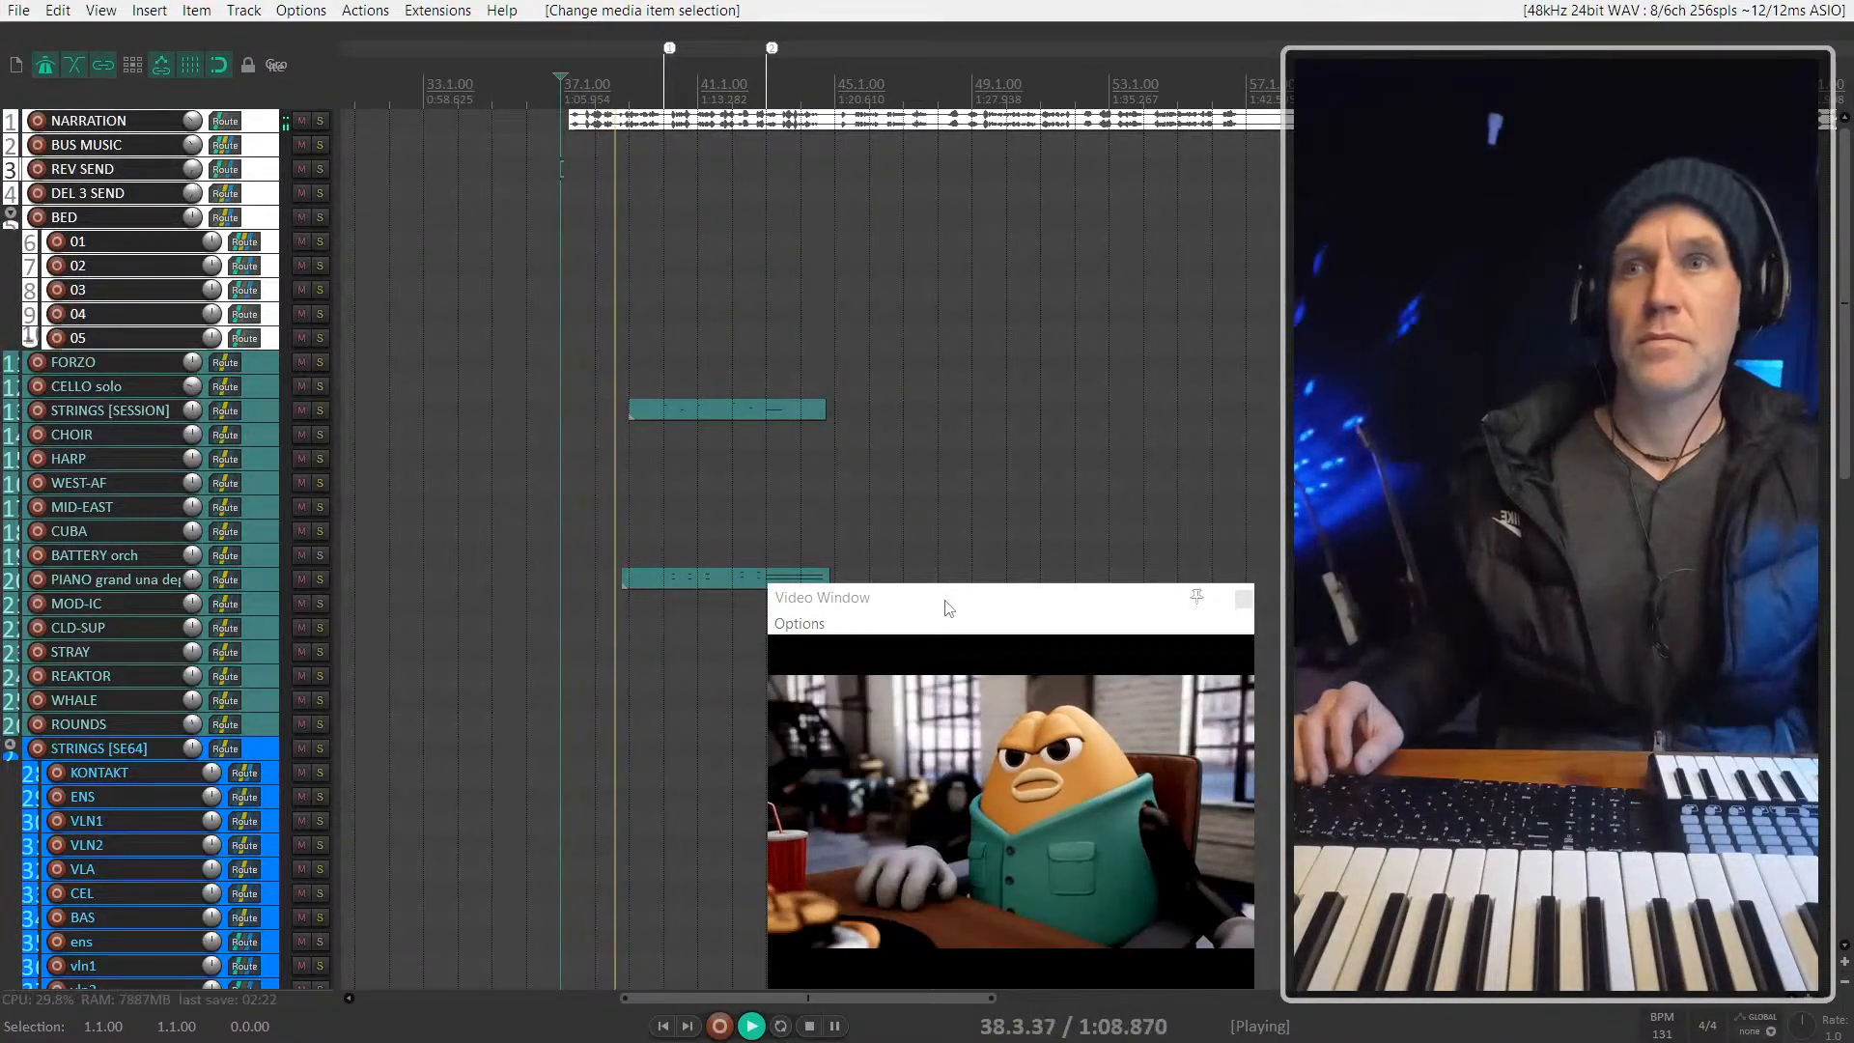
scroll(755, 409, "up", 4)
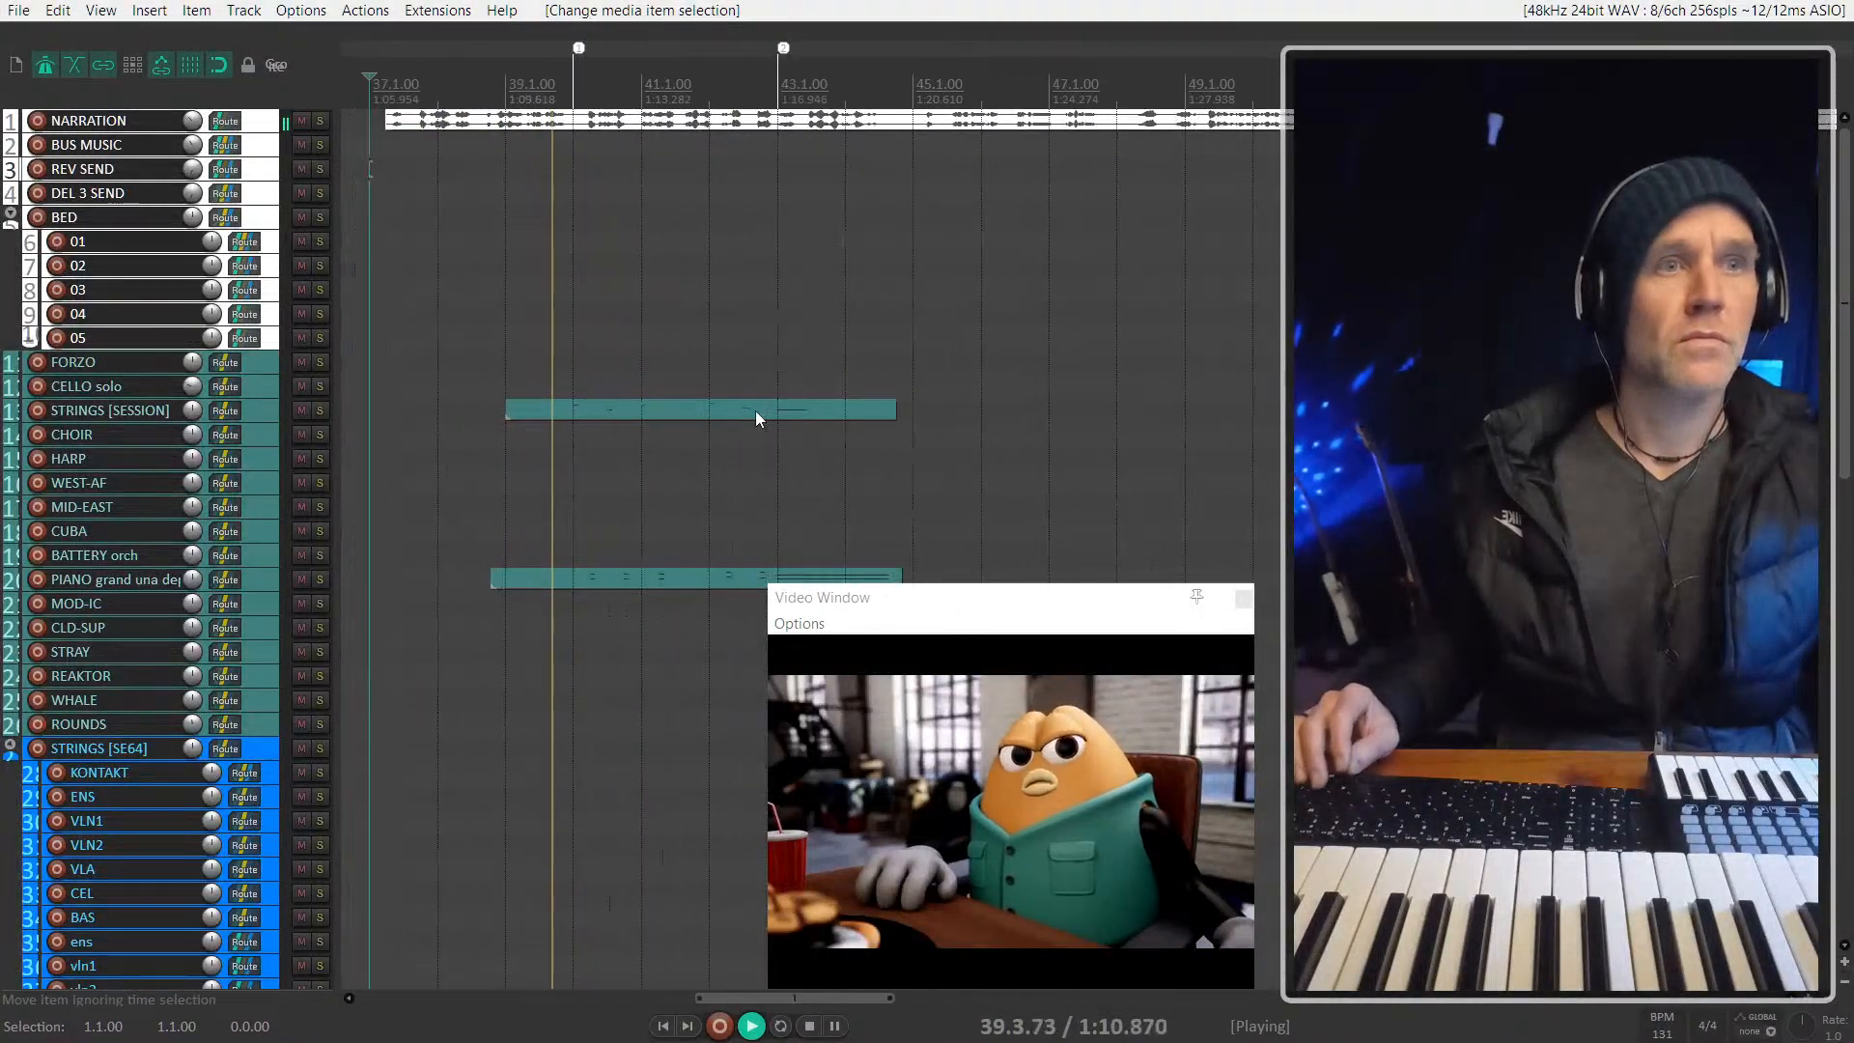
scroll(703, 415, "left", 2)
left_click(619, 414)
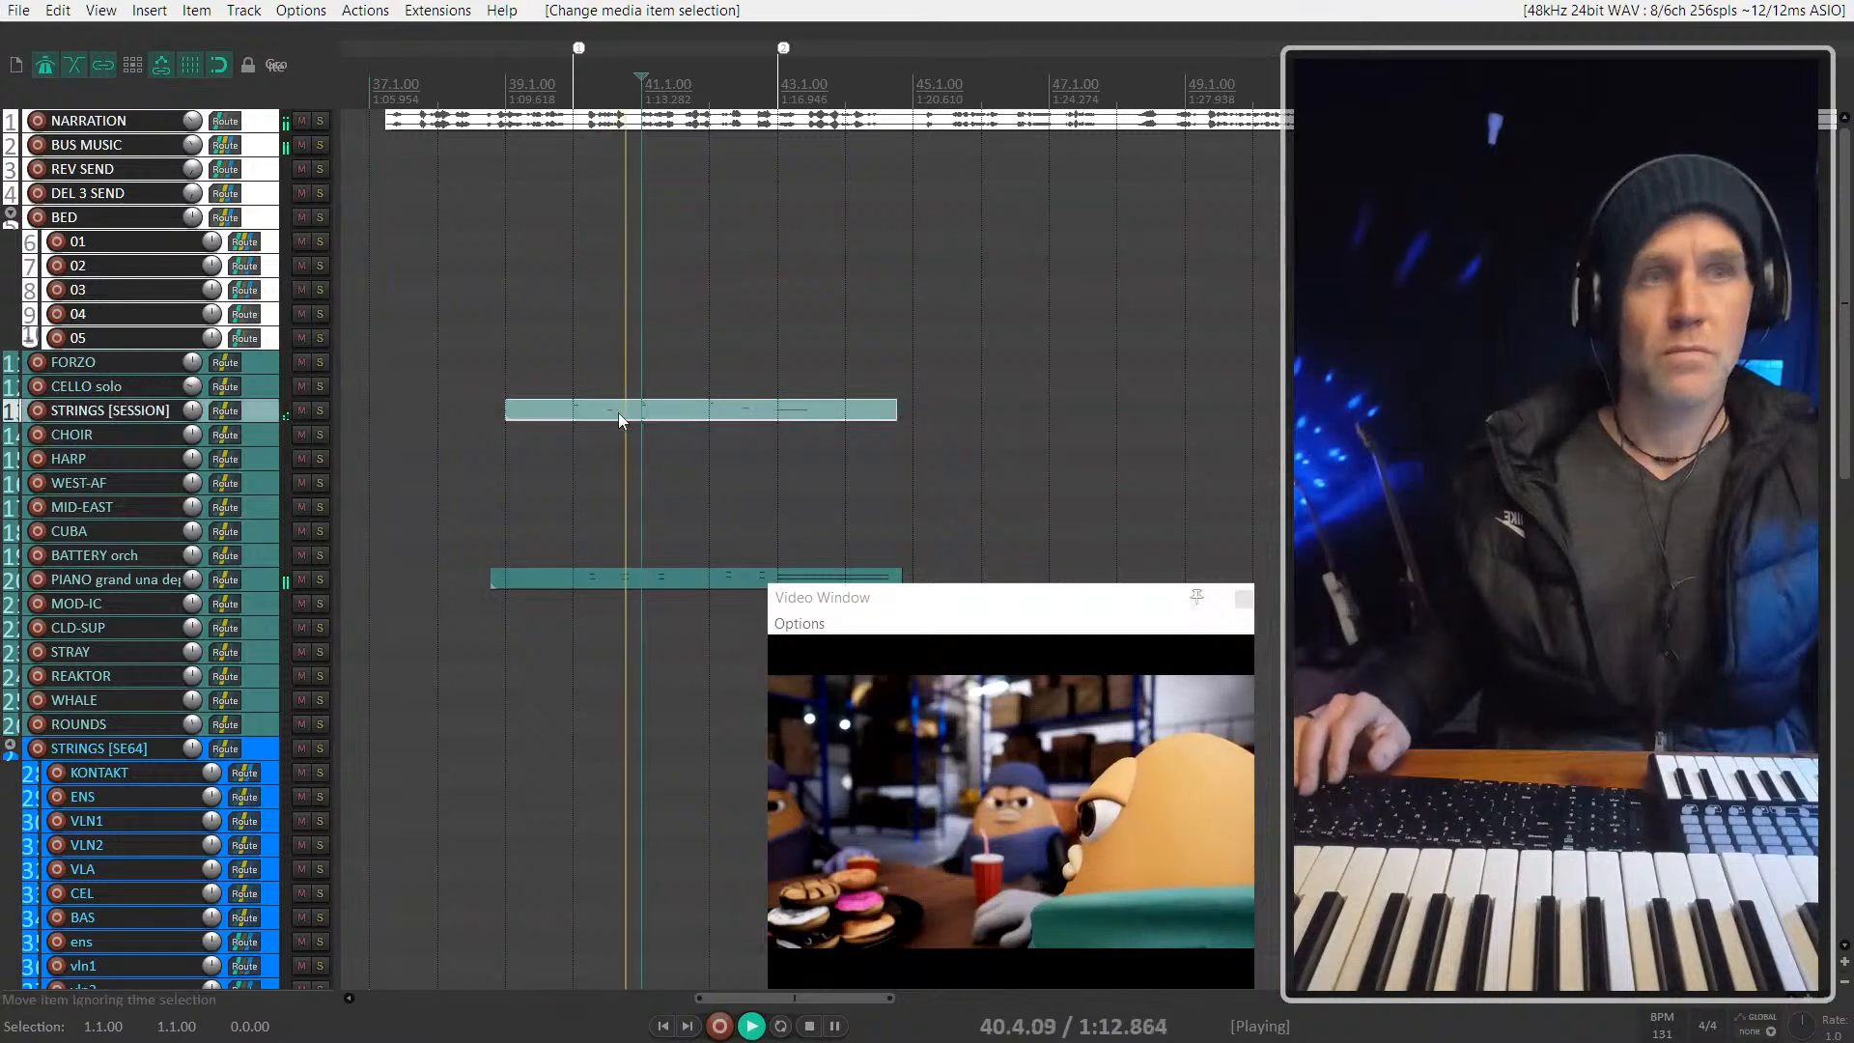
key("grave")
scroll(690, 436, "up", 5)
scroll(689, 436, "down", 3)
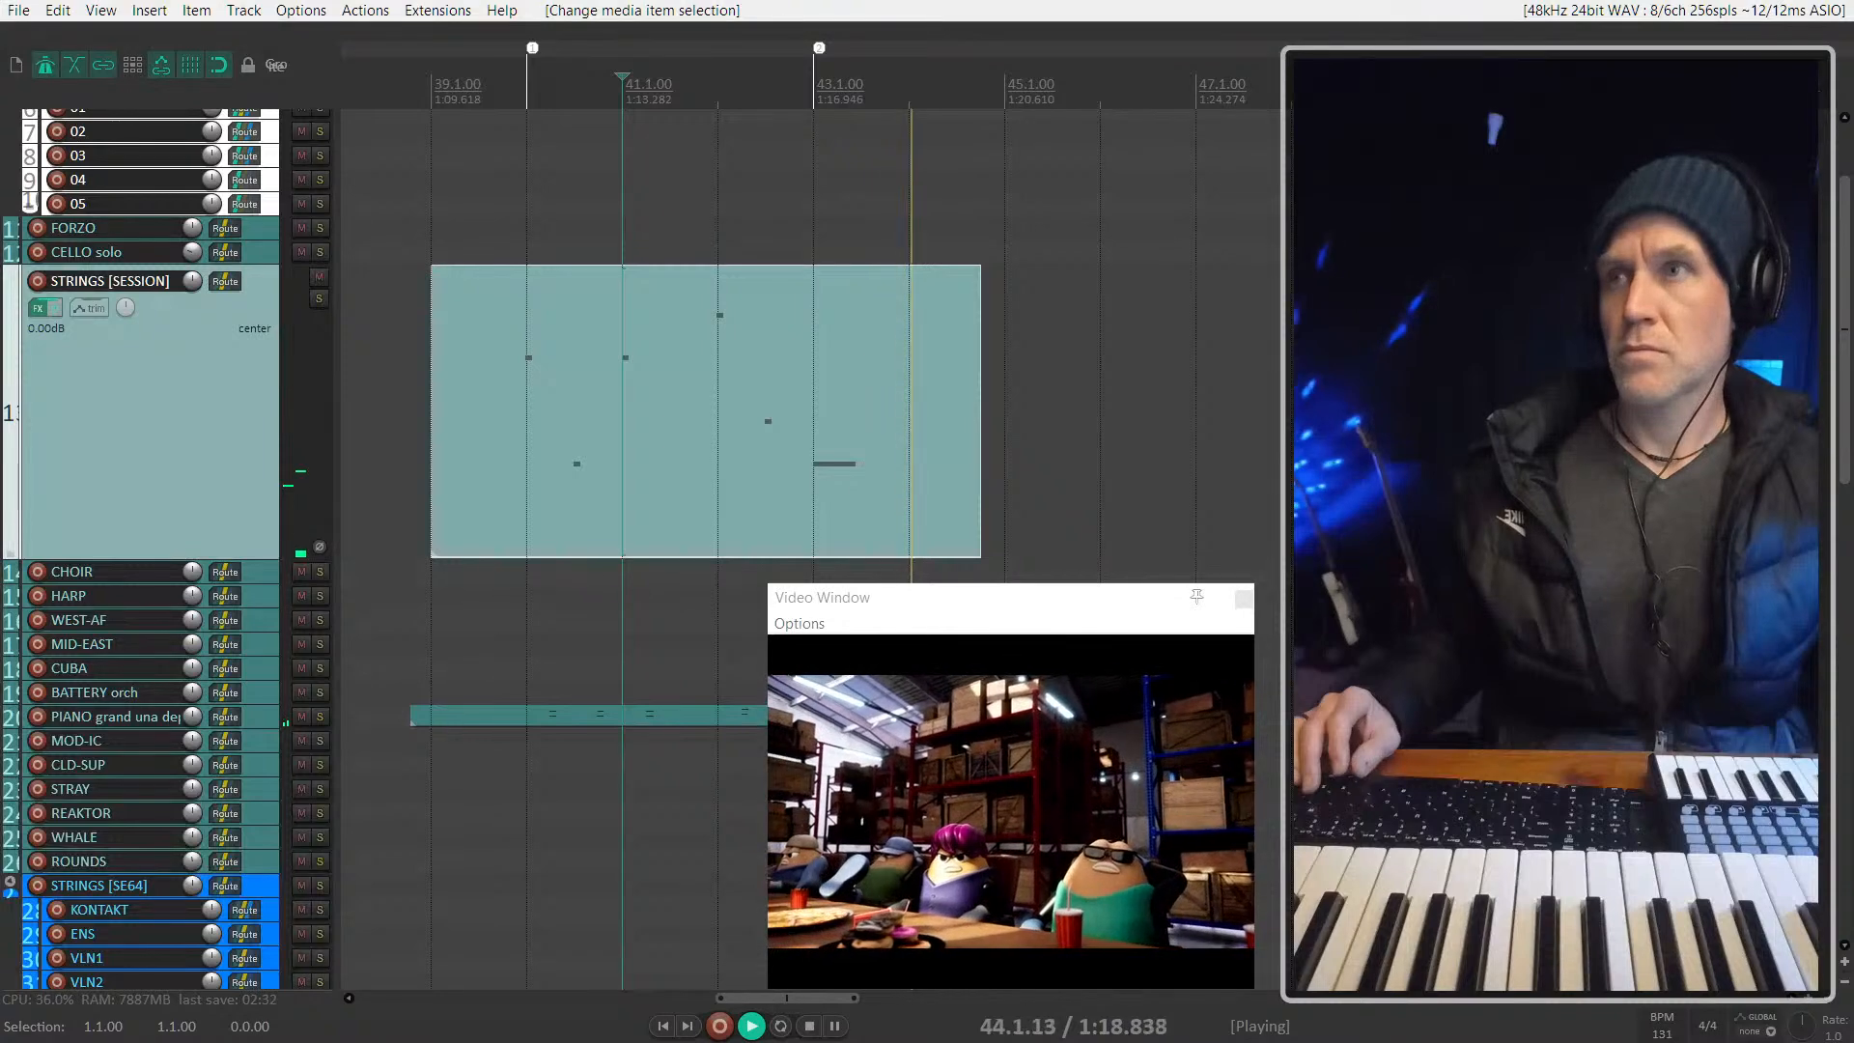
key("space")
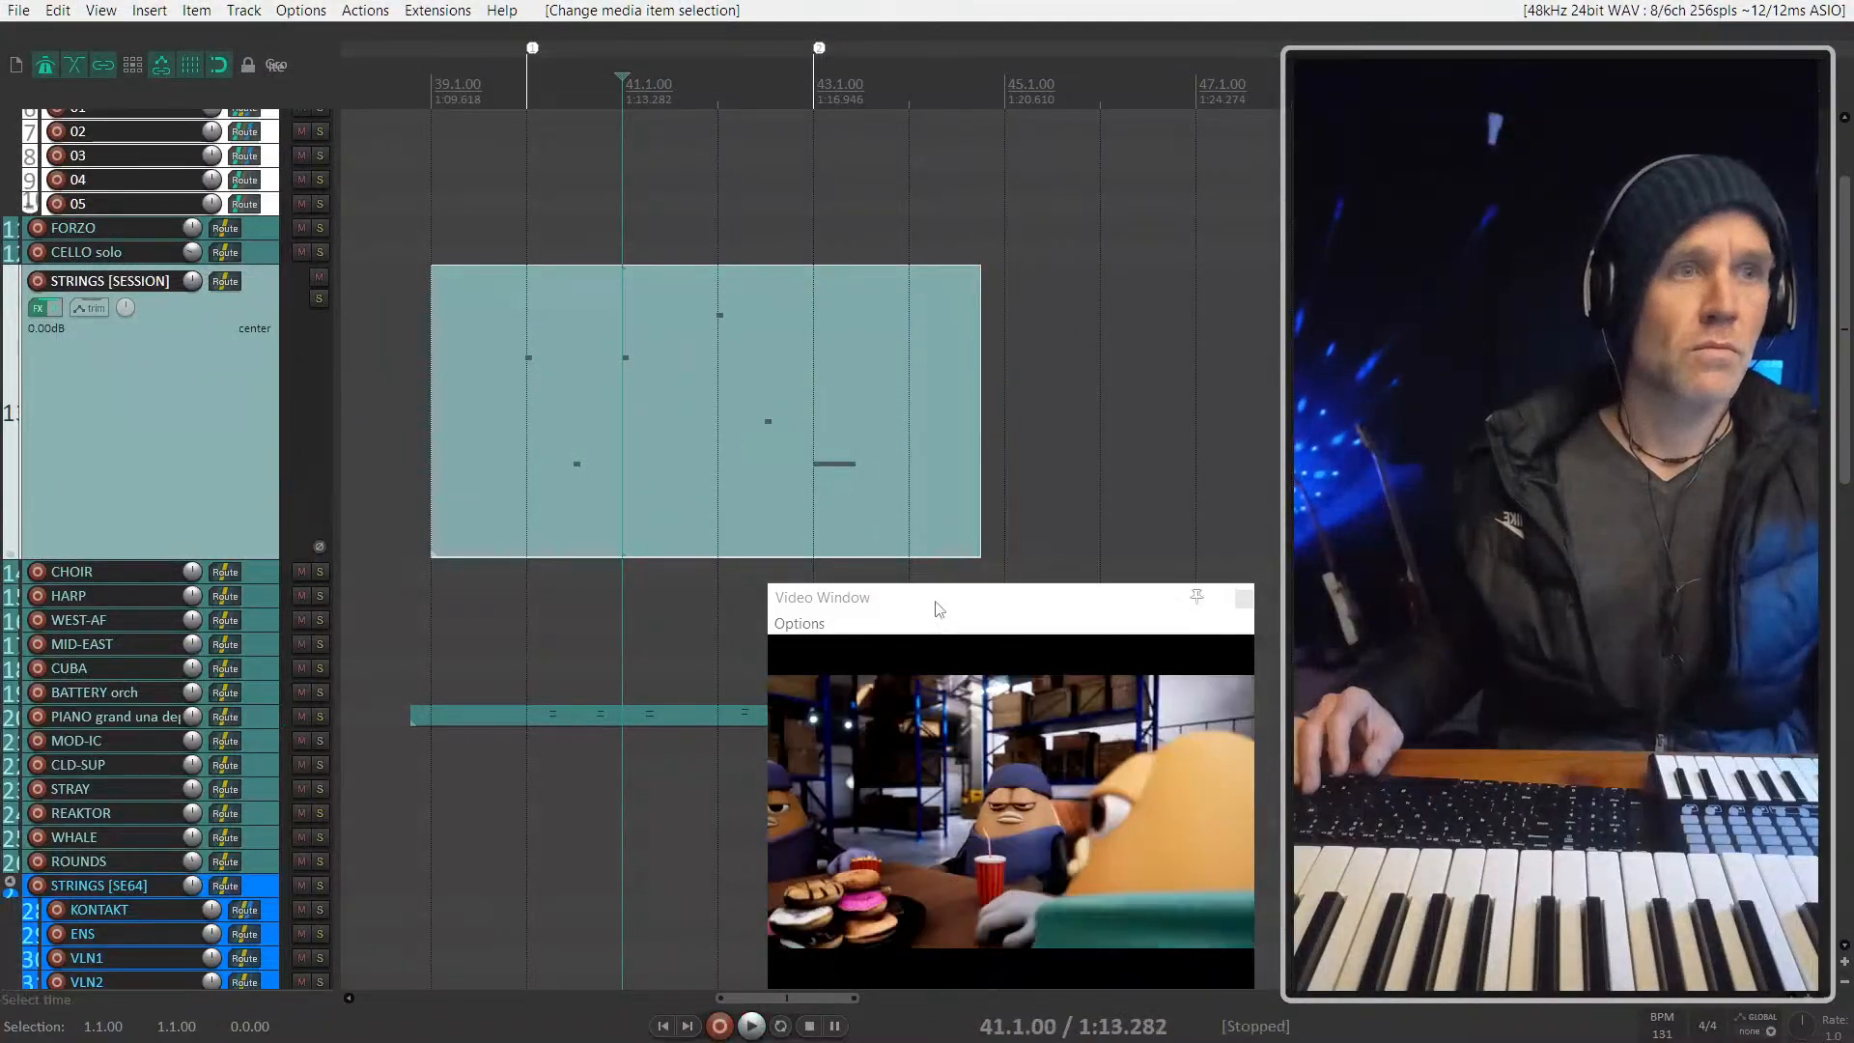
Step: Reposition the video window beside the track list, below the STRINGS [SESSION] item, and restore the compact track heights
left_click_drag(941, 603, 1245, 540)
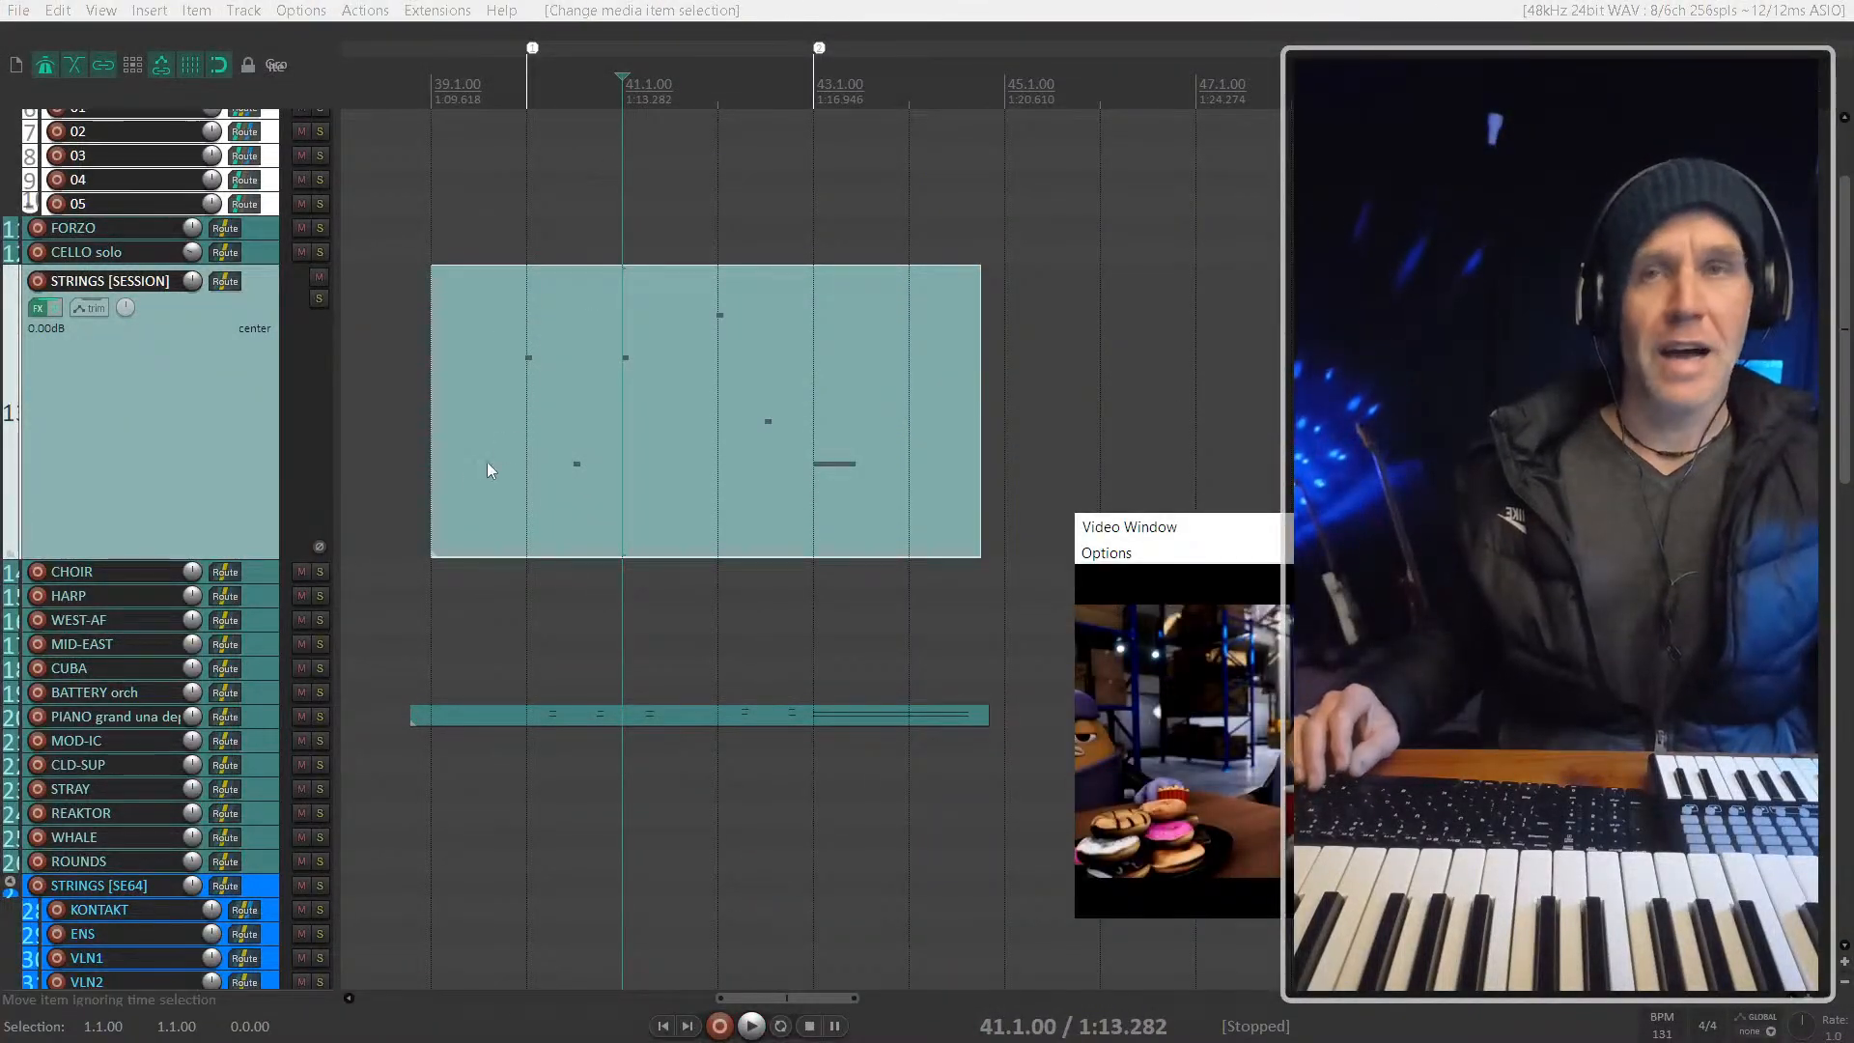
left_click_drag(1151, 554, 421, 614)
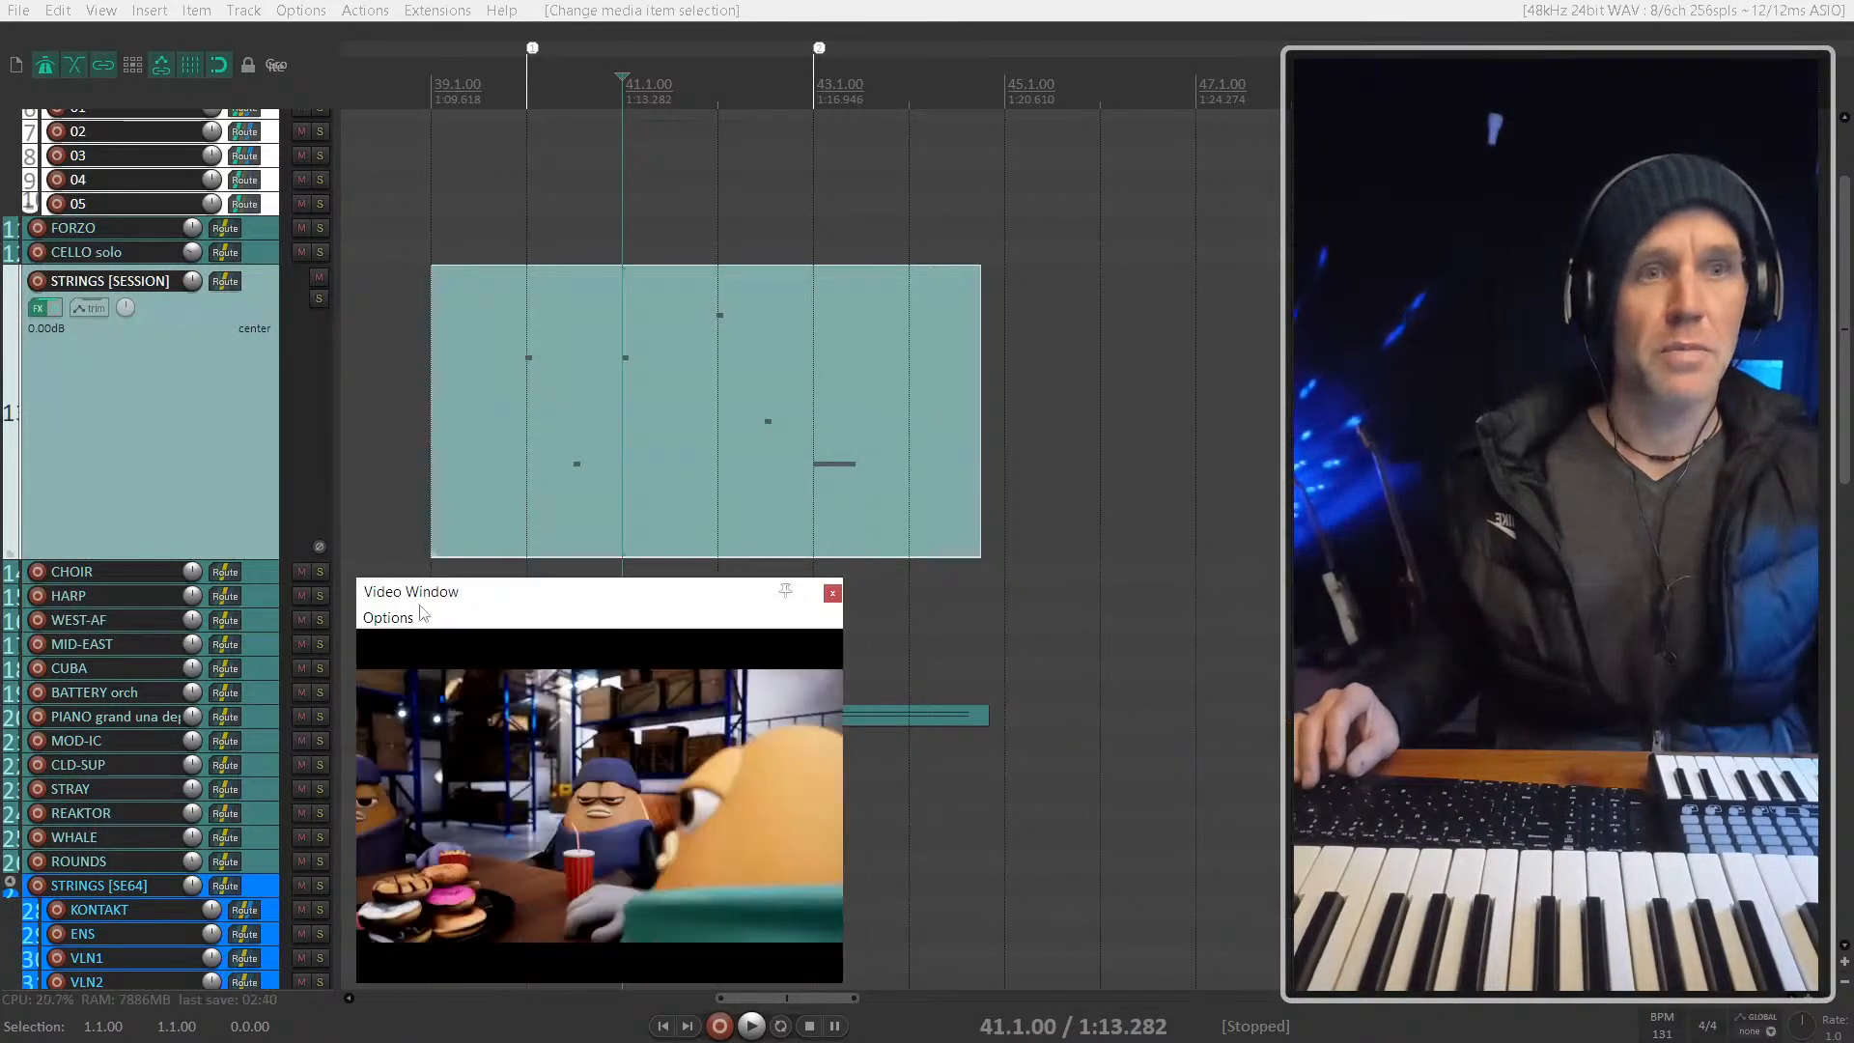
scroll(132, 309, "down", 5)
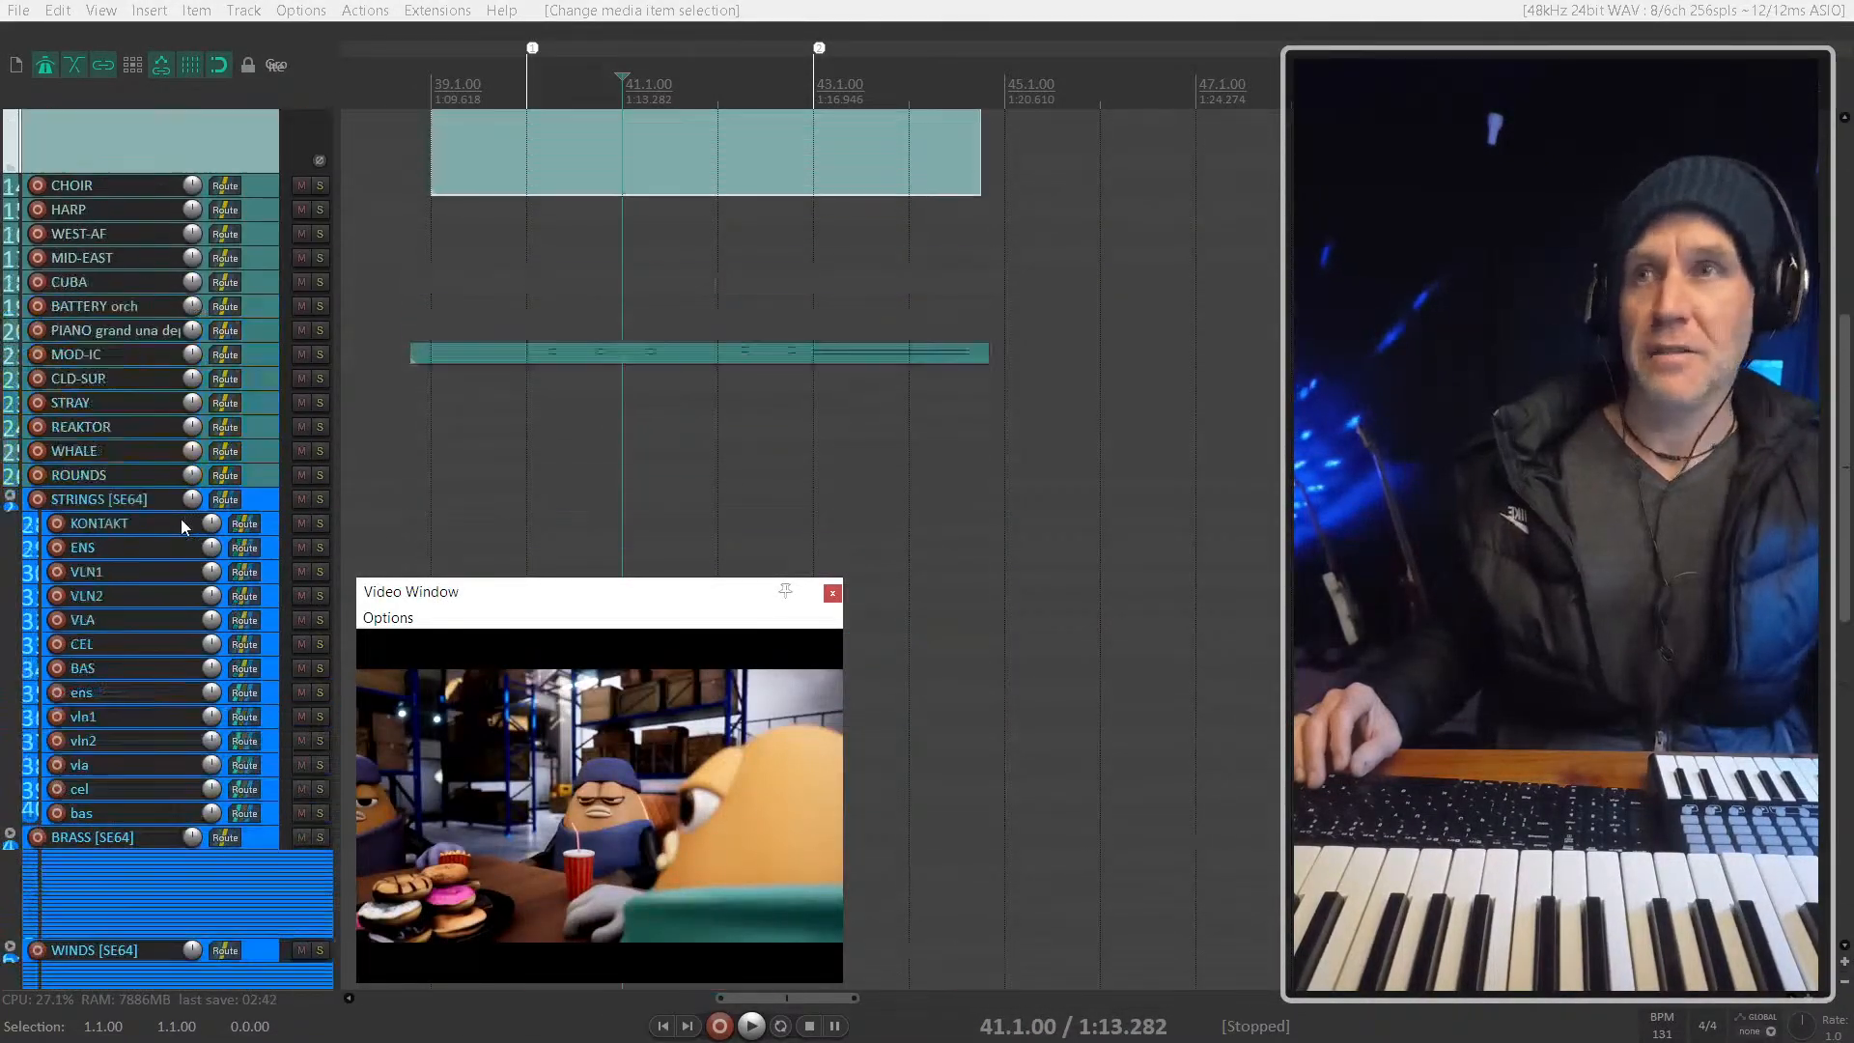
scroll(182, 519, "up", 8)
scroll(160, 593, "up", 3)
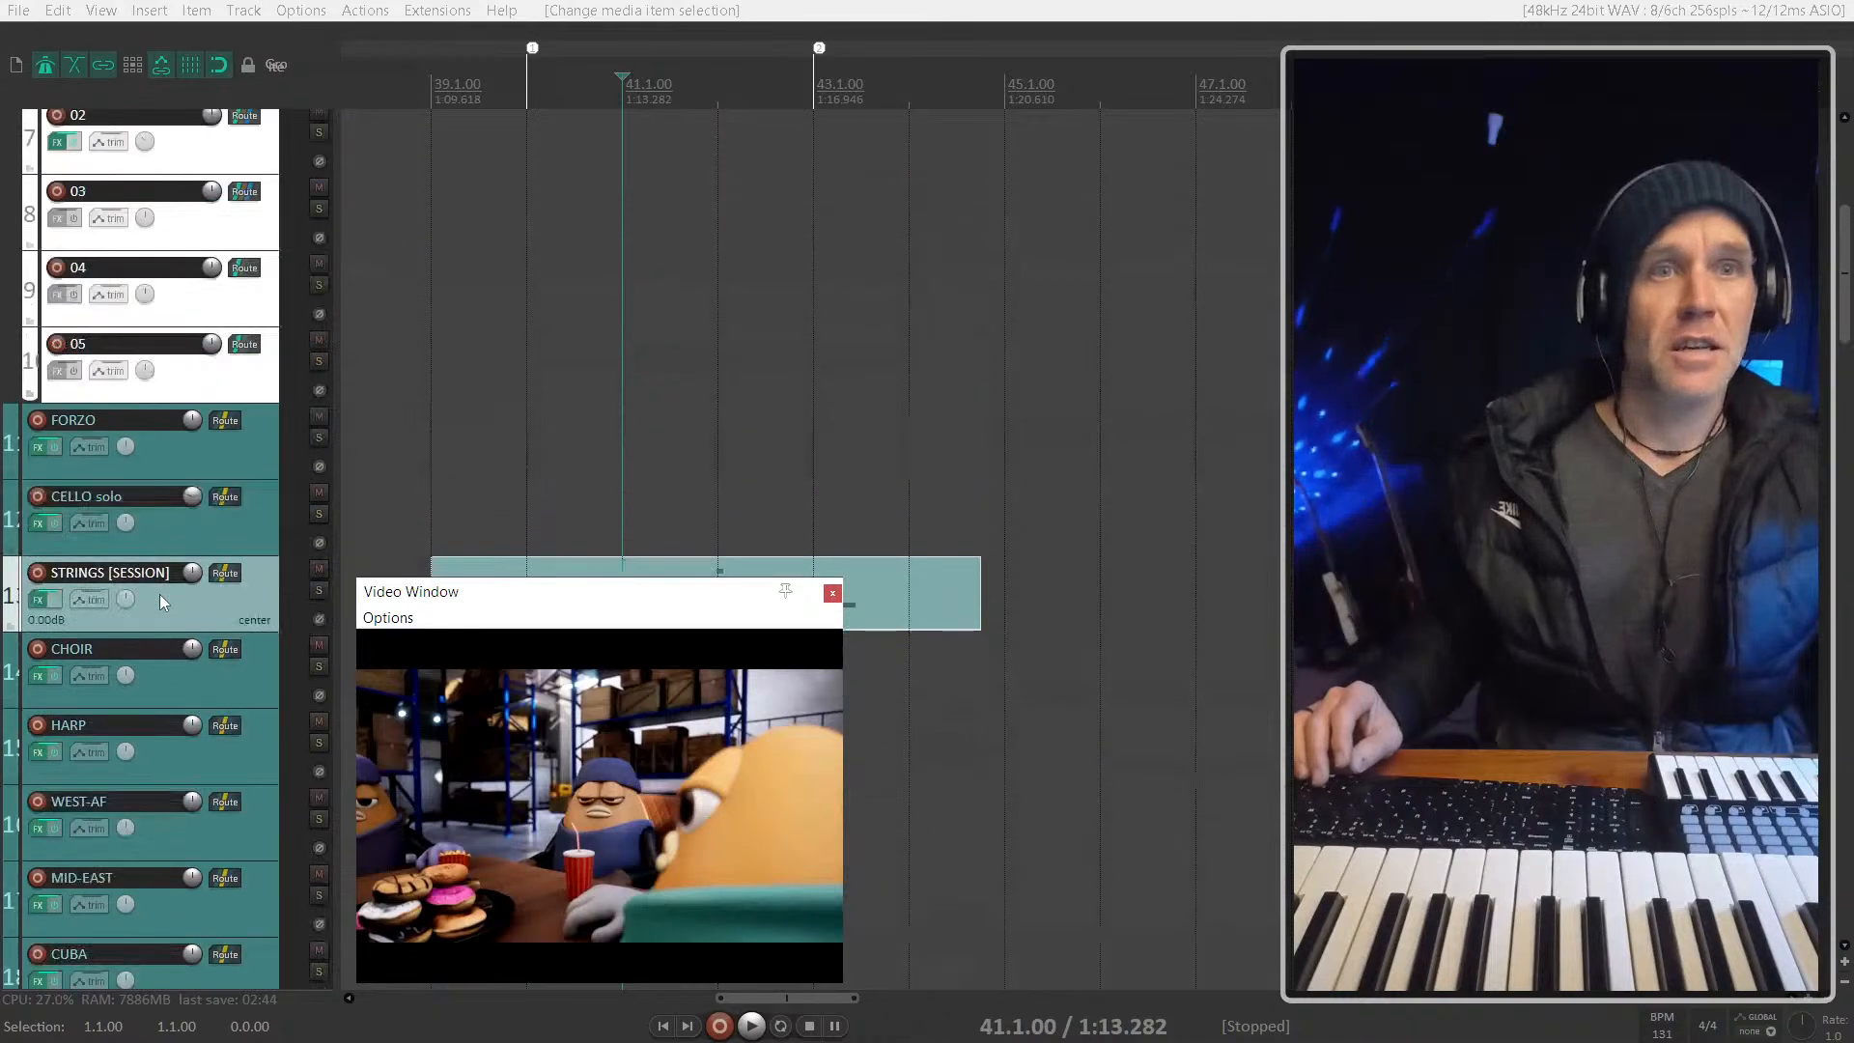
scroll(159, 594, "down", 4)
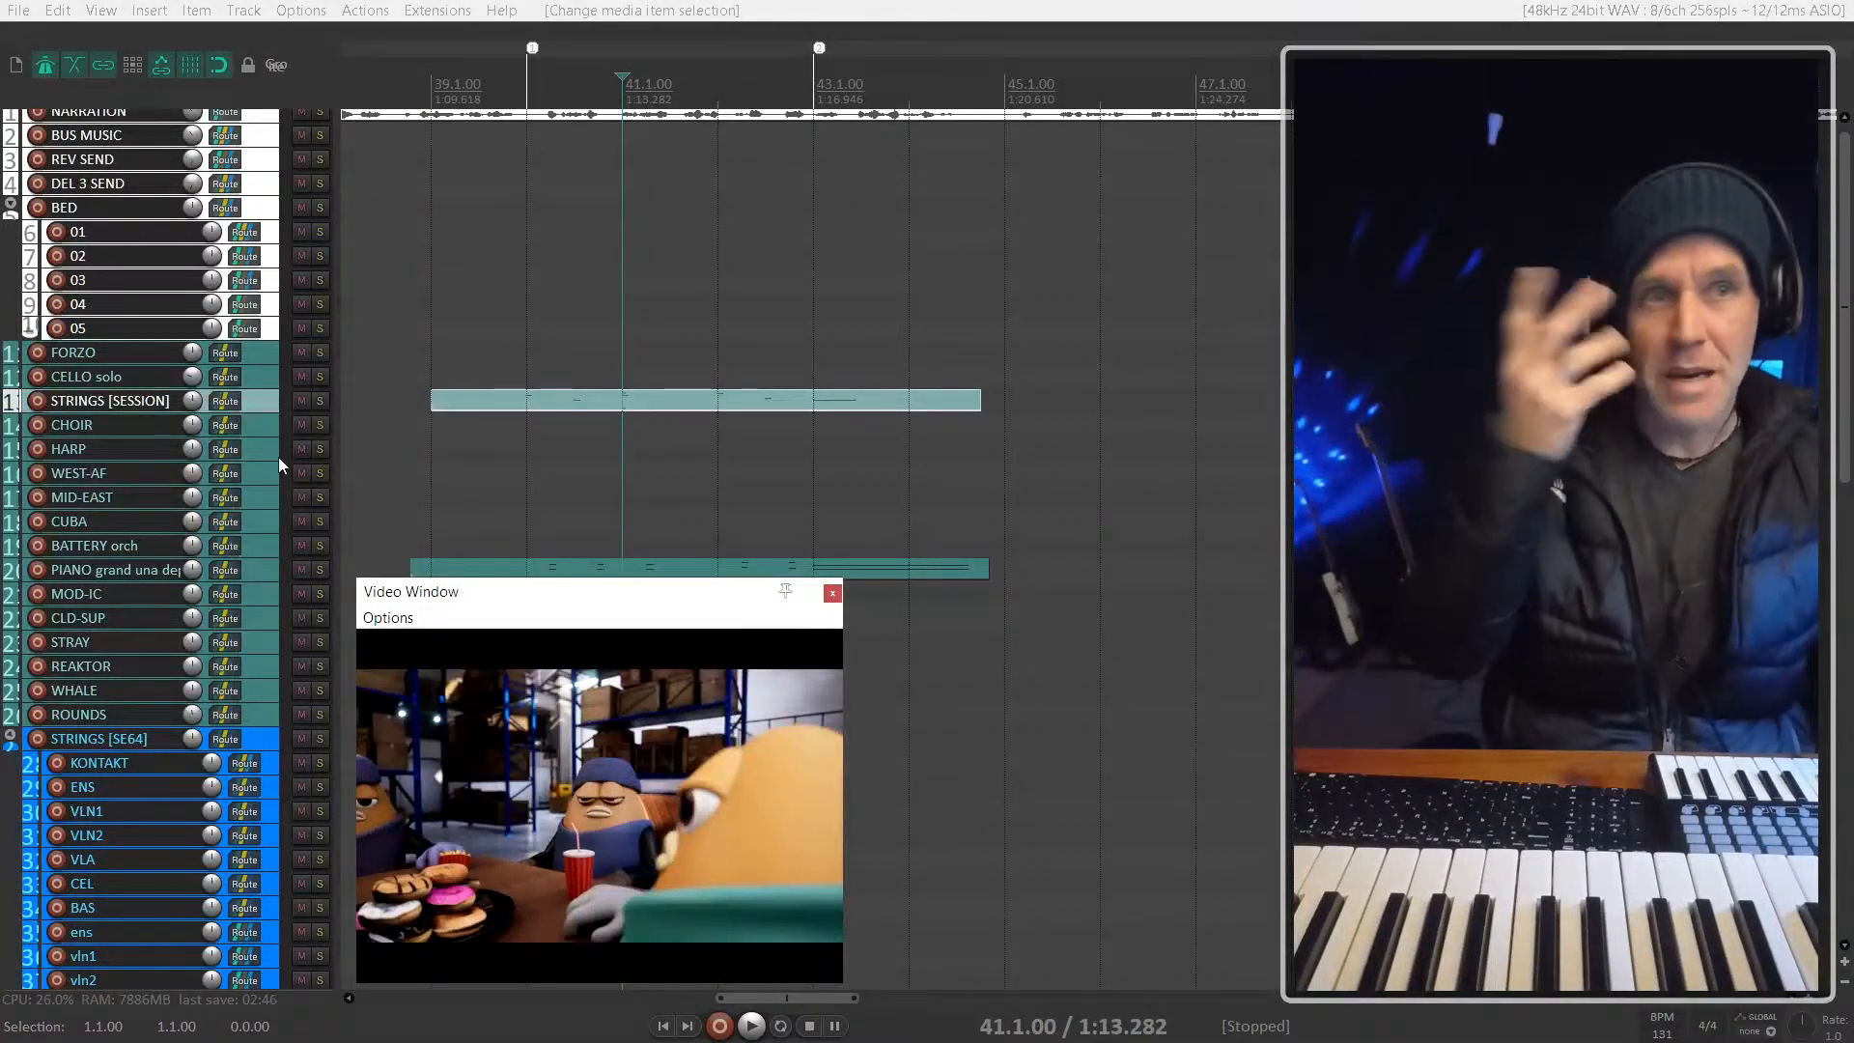
left_click_drag(477, 597, 453, 603)
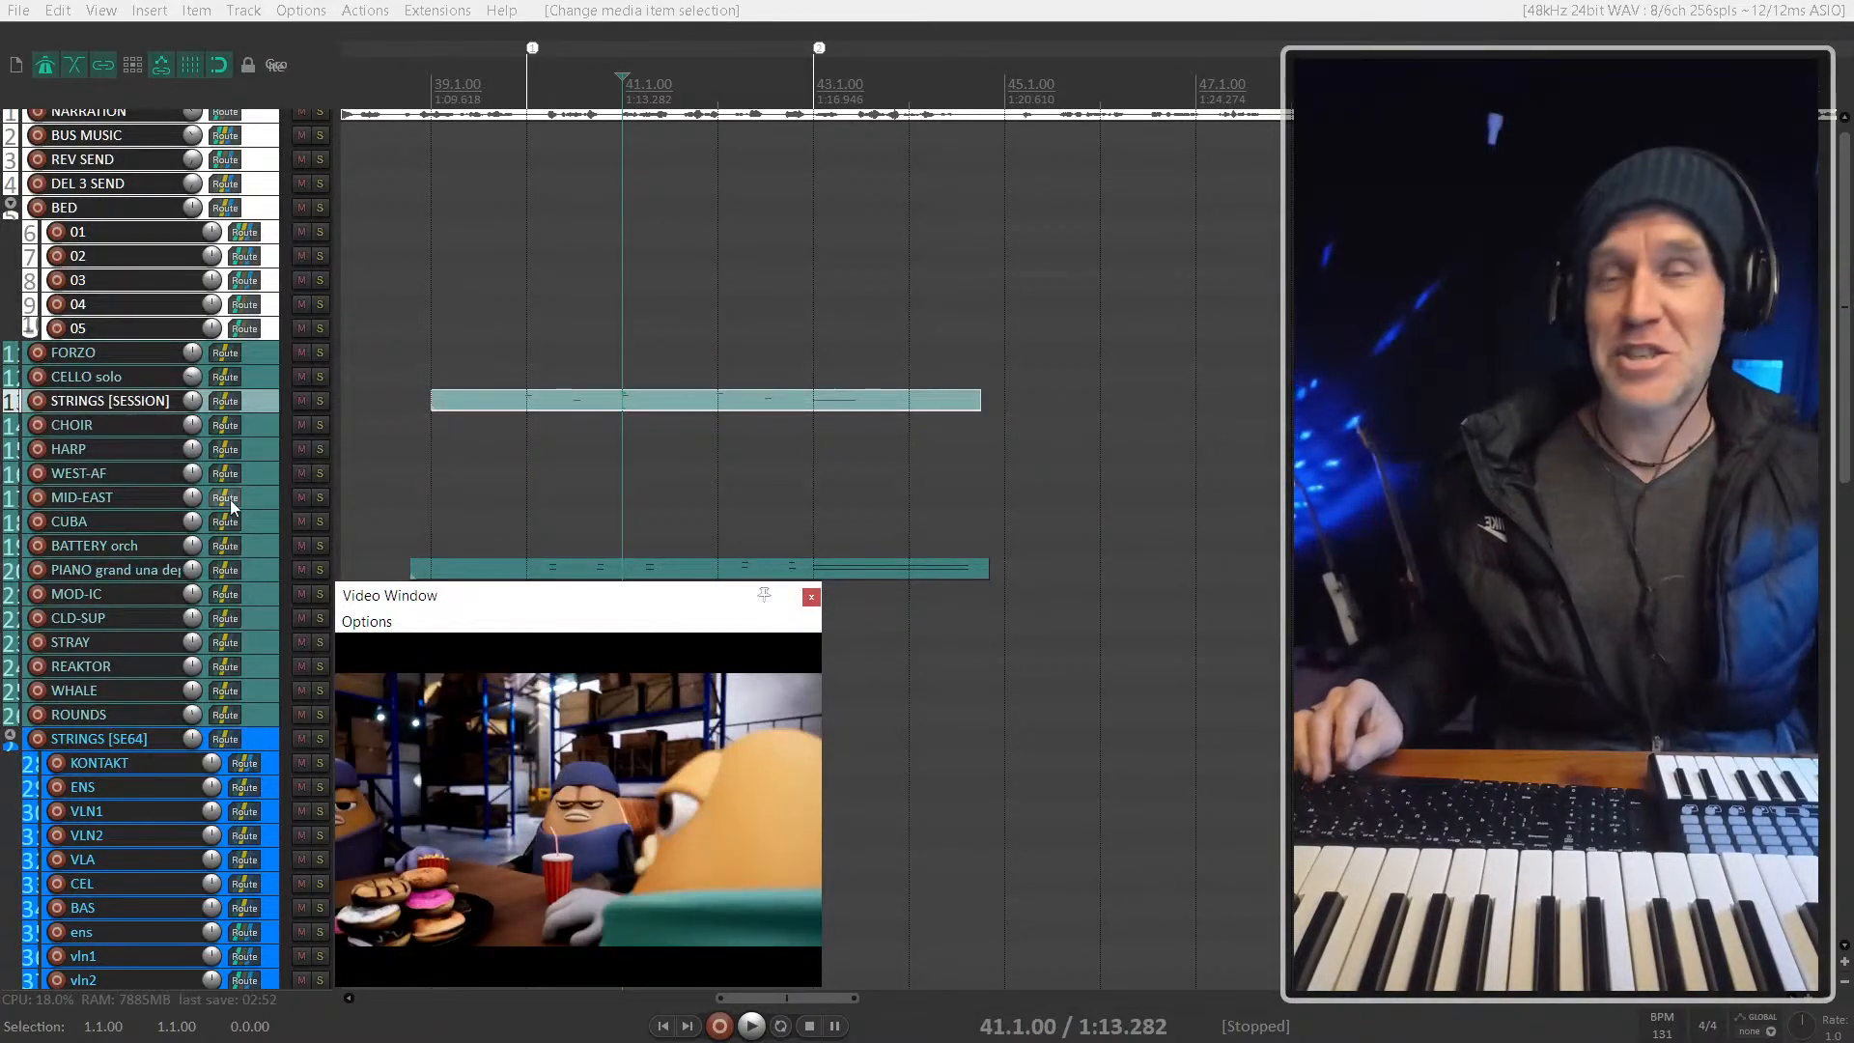
Step: Trim the start of the piano item to bar 39
scroll(230, 500, "down", 2)
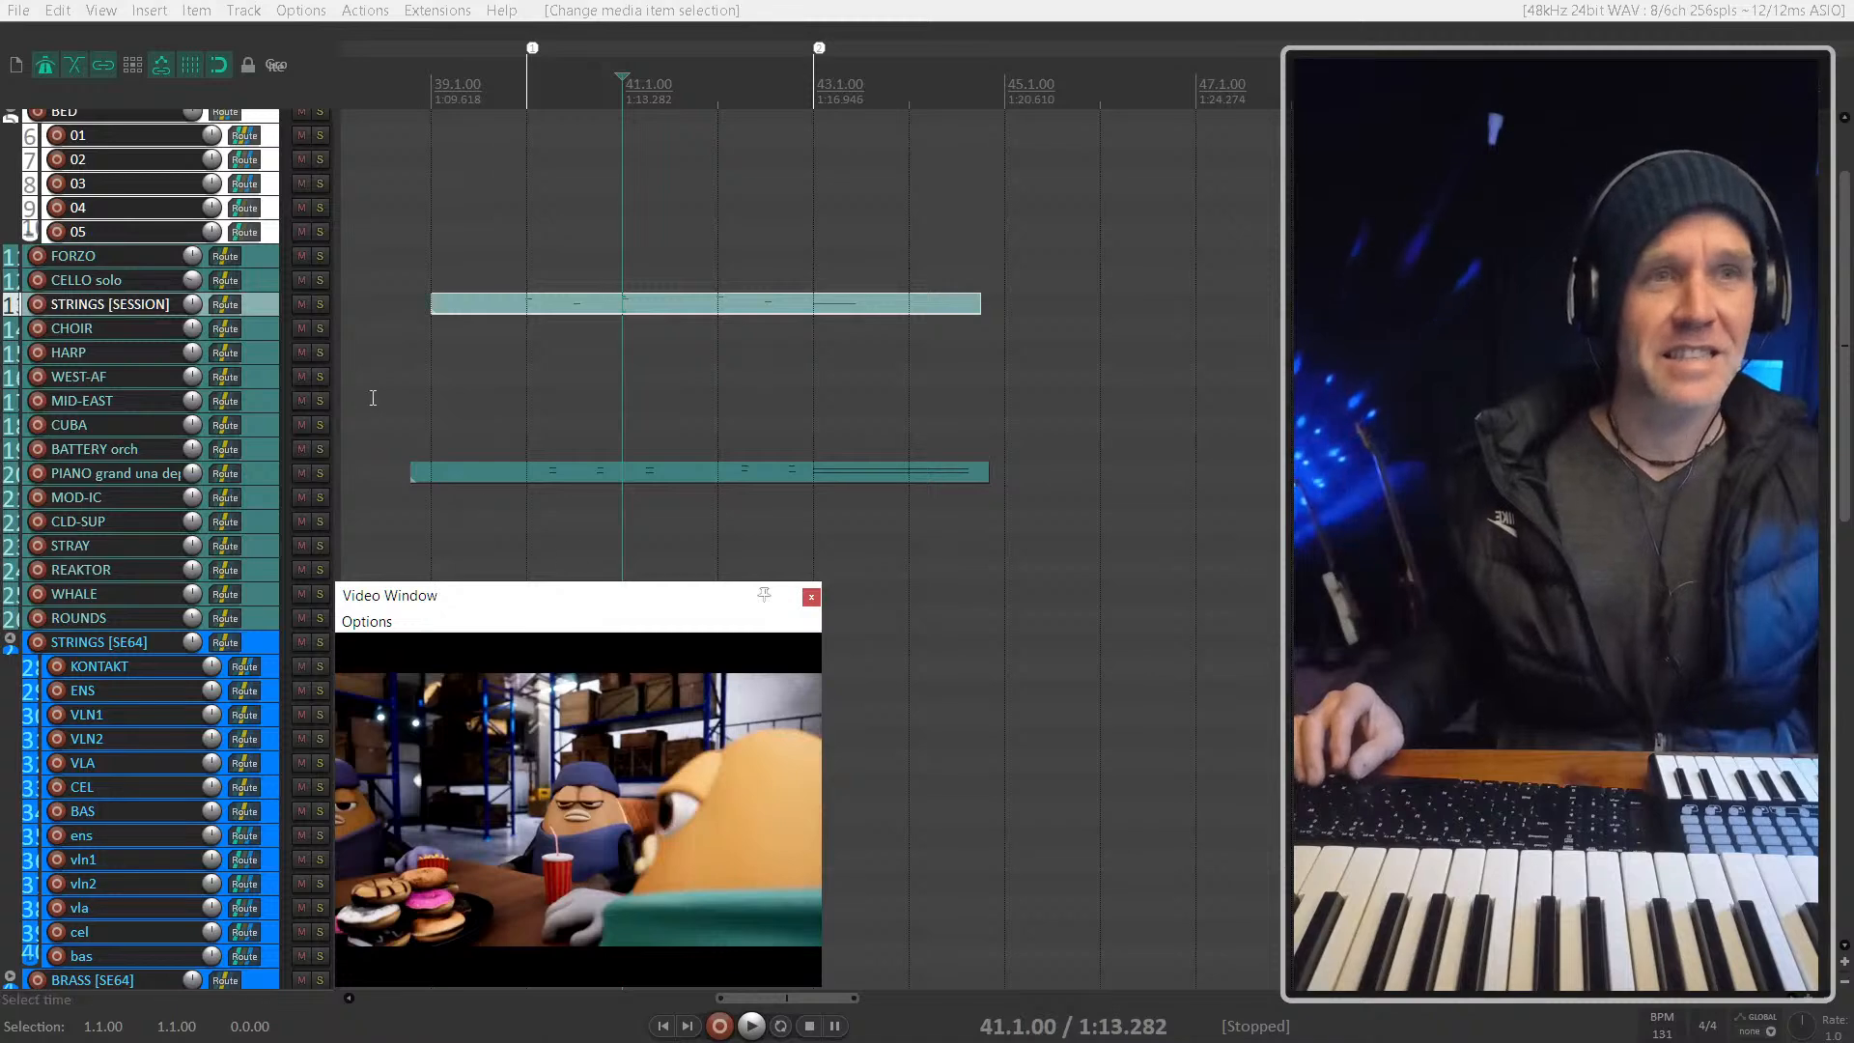
left_click(423, 378)
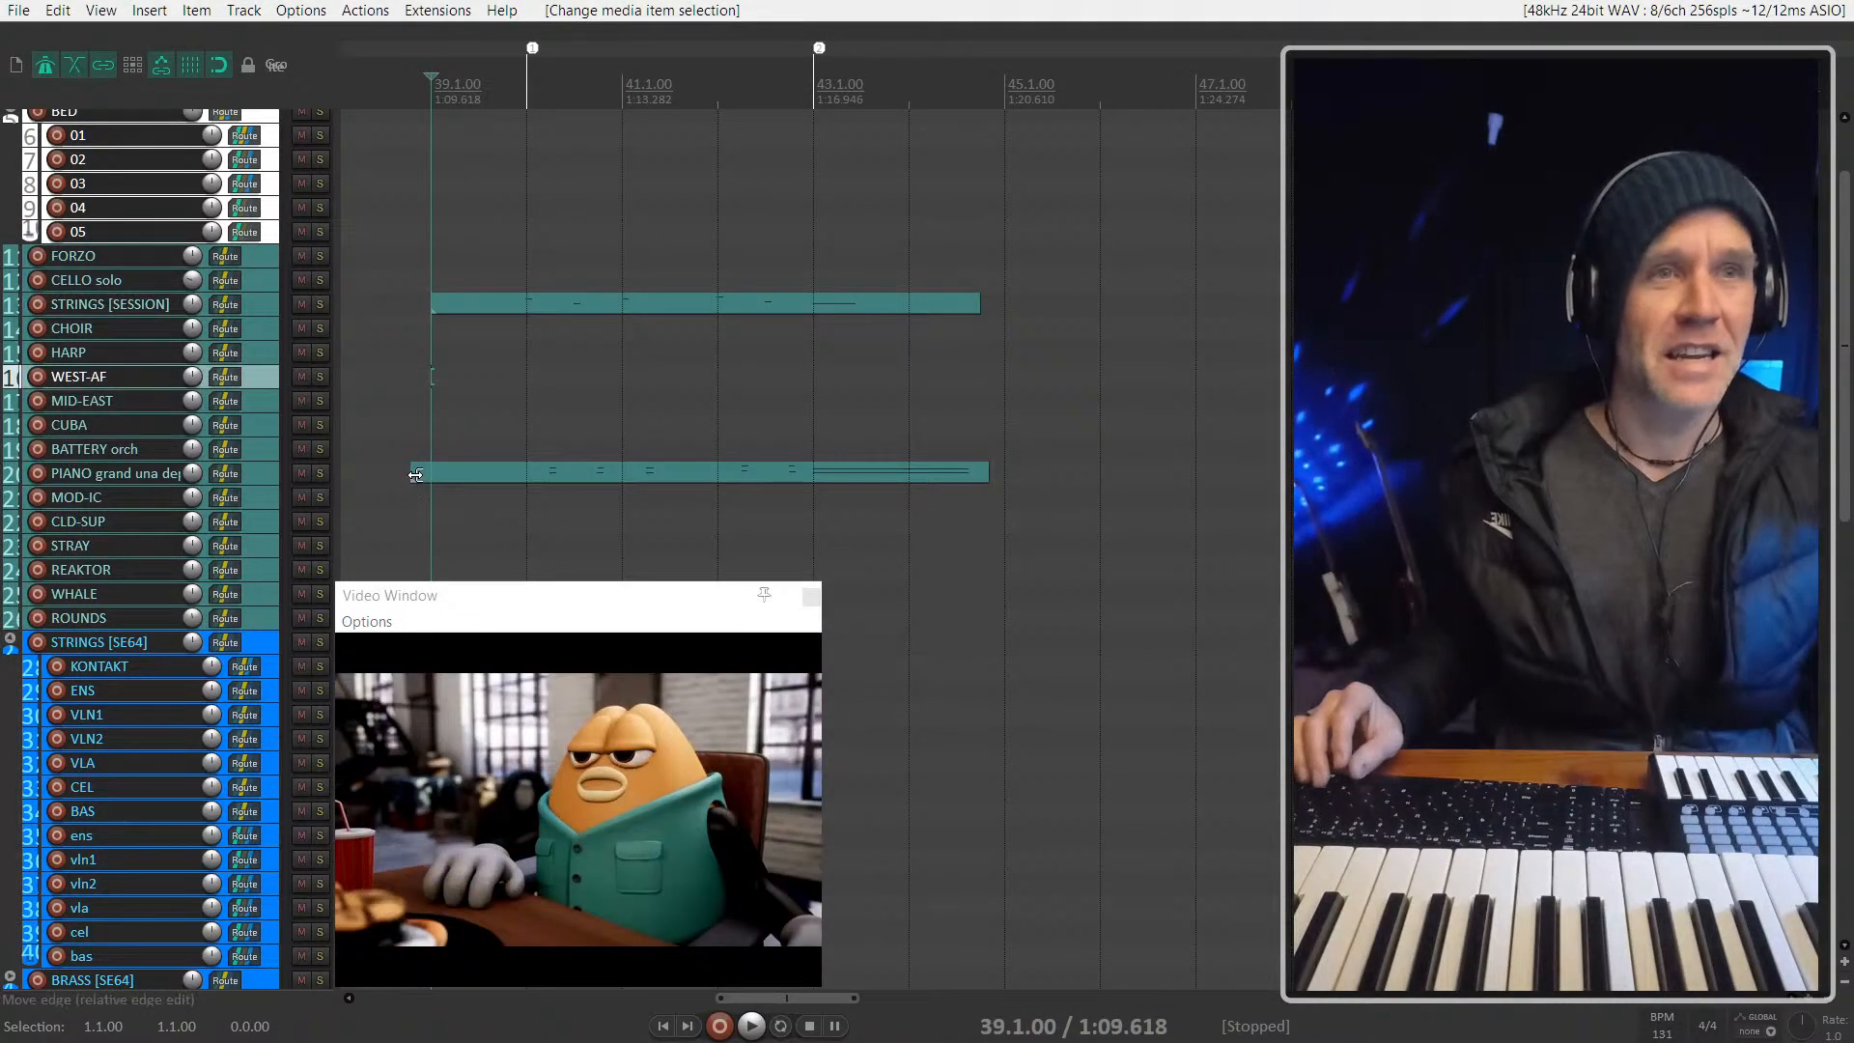
left_click_drag(414, 475, 439, 480)
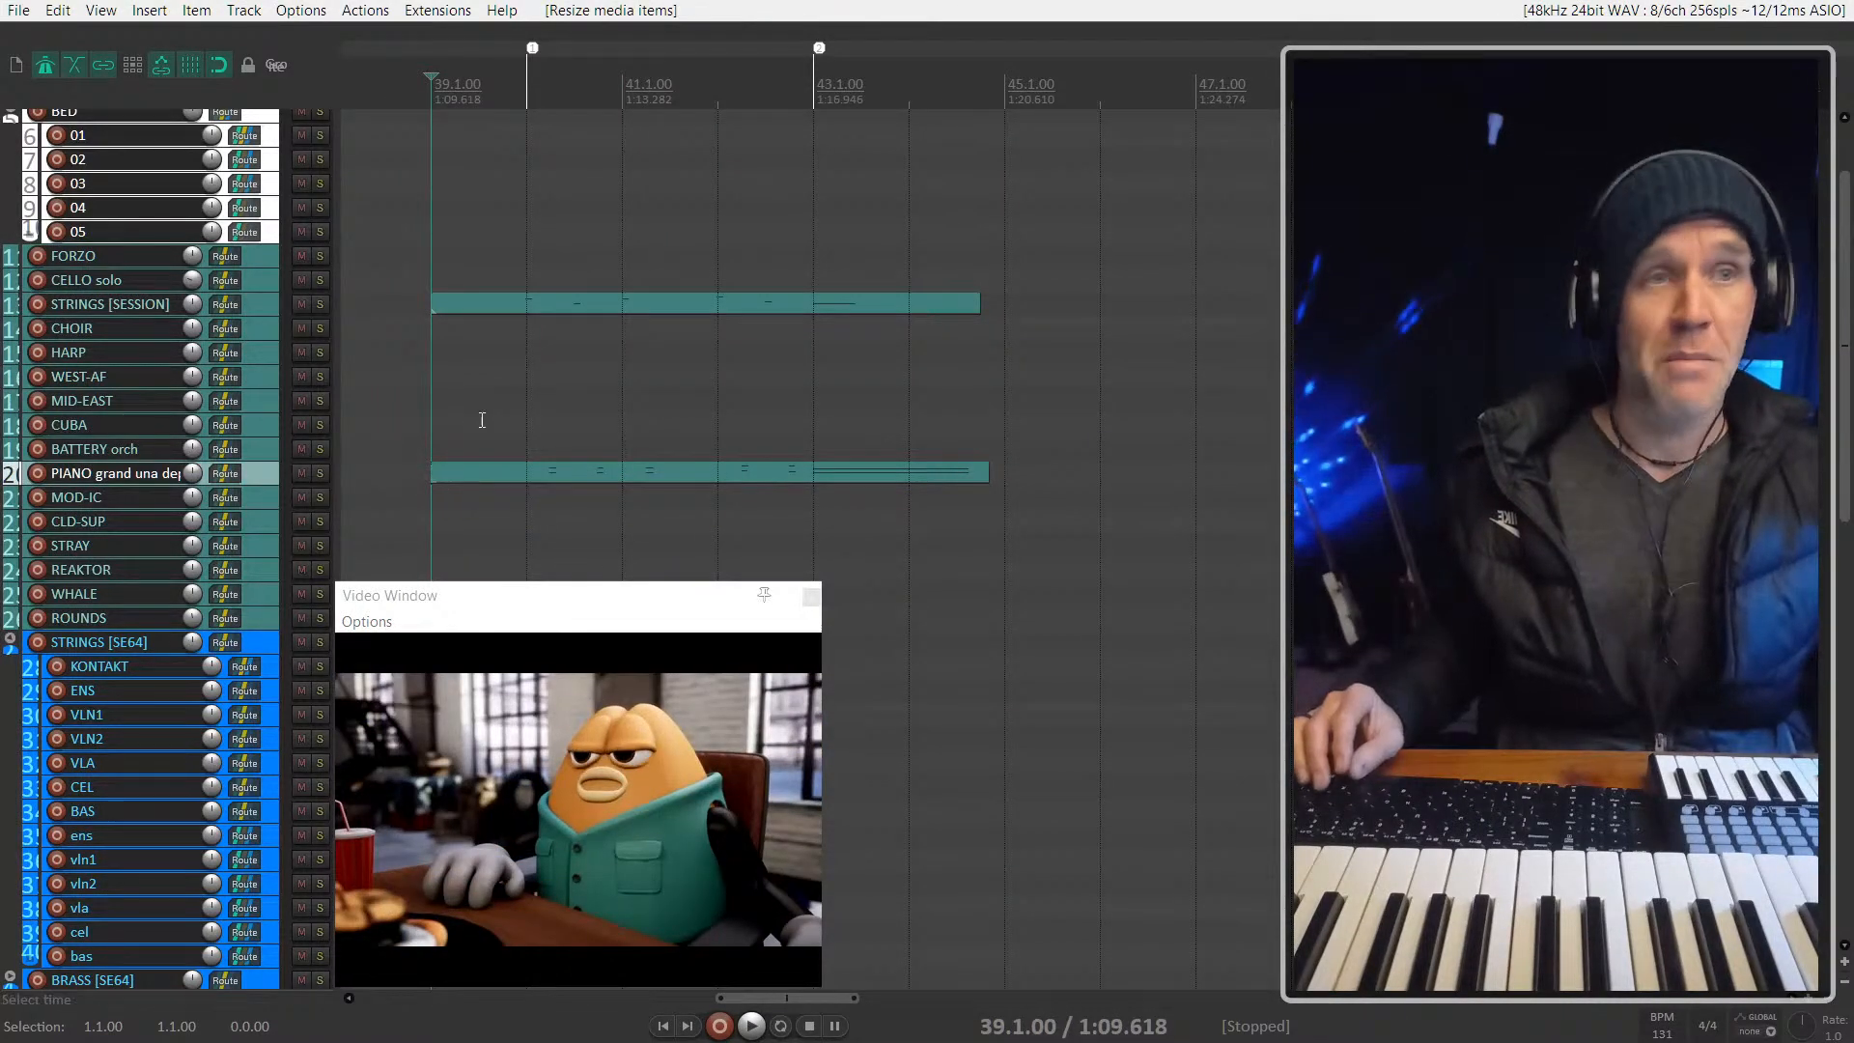
Step: Split the STRINGS [SESSION] item at bar 40
left_click(518, 384)
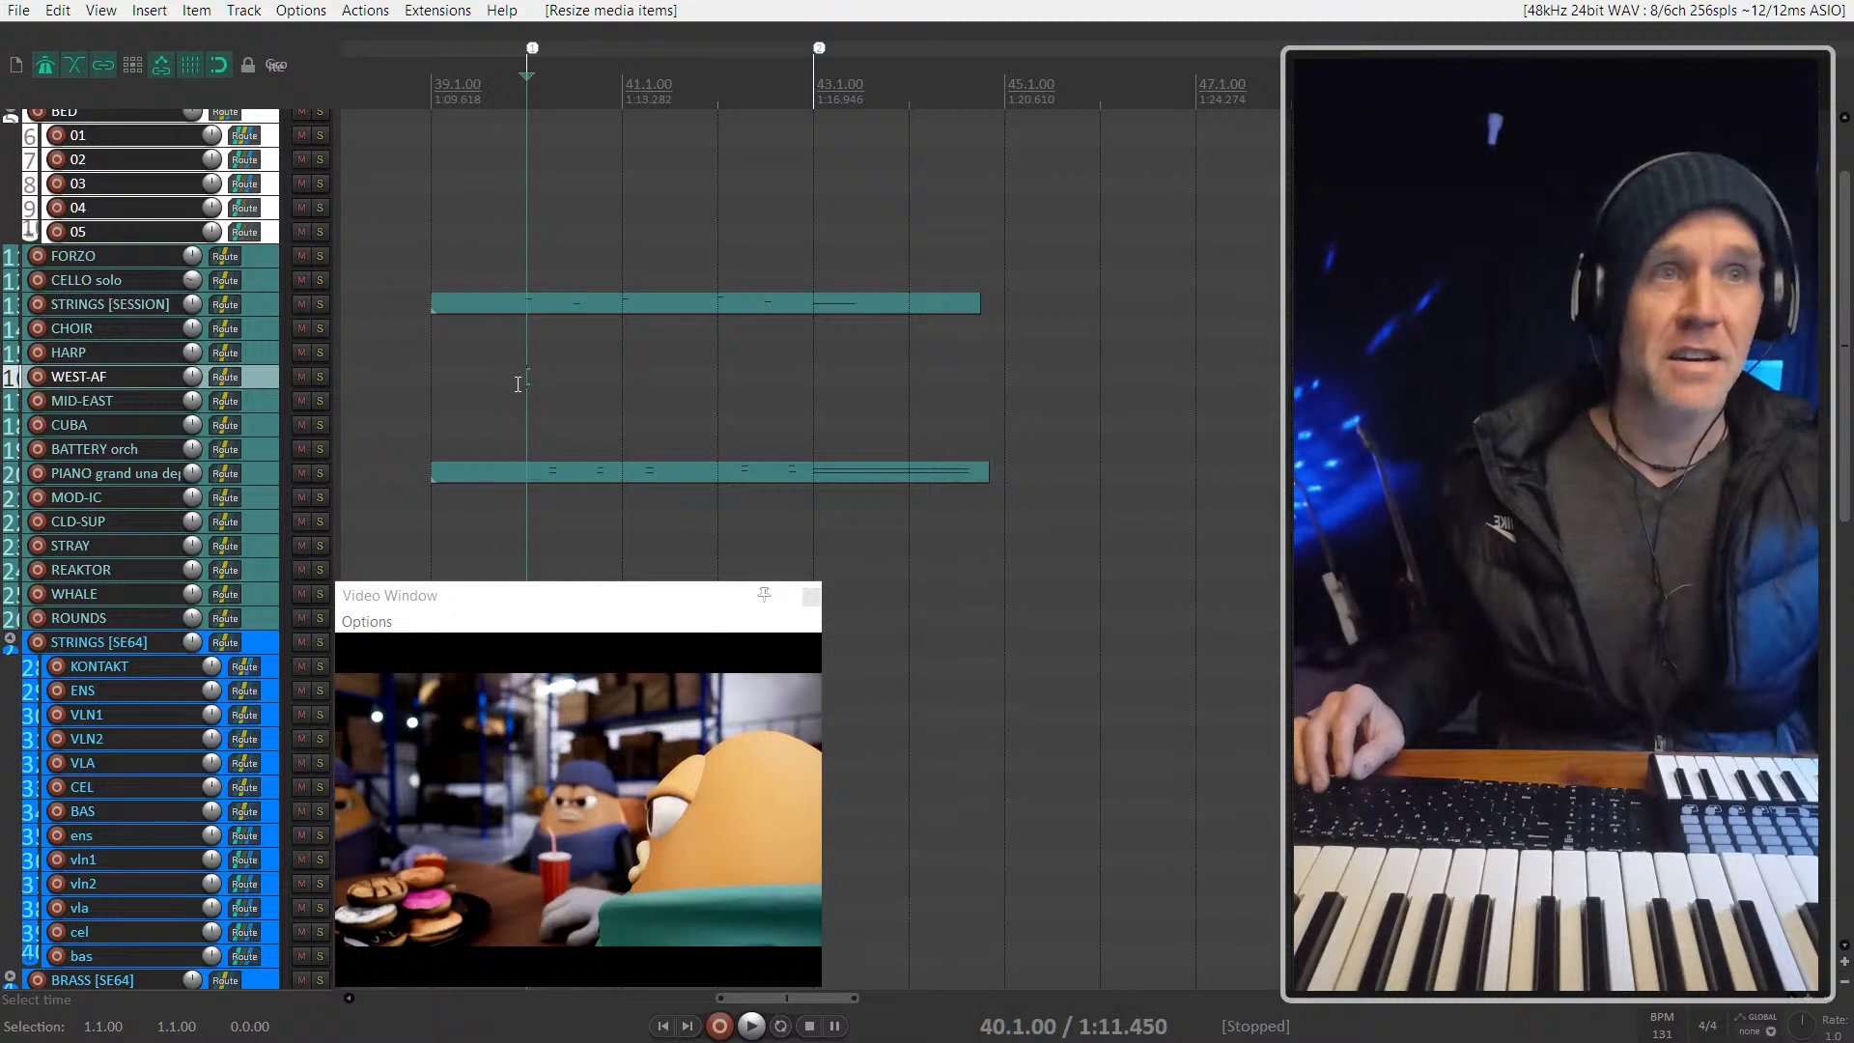
scroll(534, 386, "down", 1)
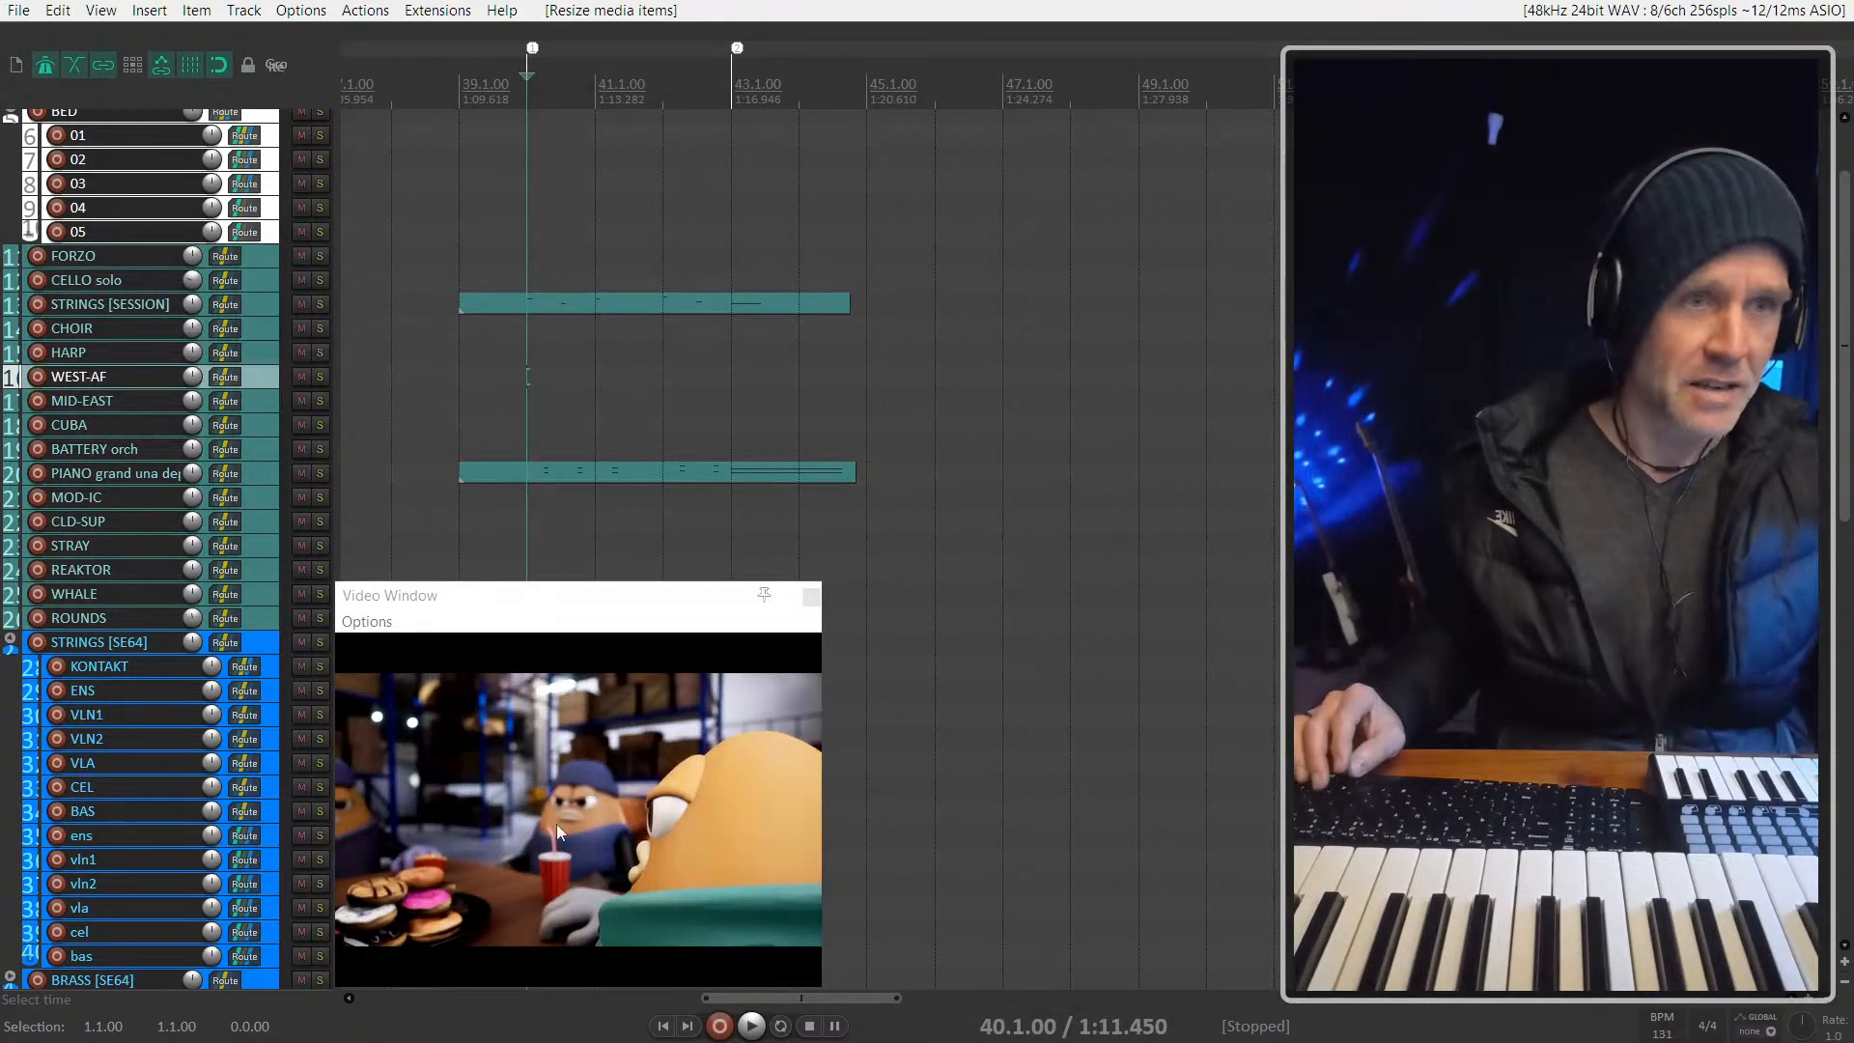
scroll(497, 423, "down", 1)
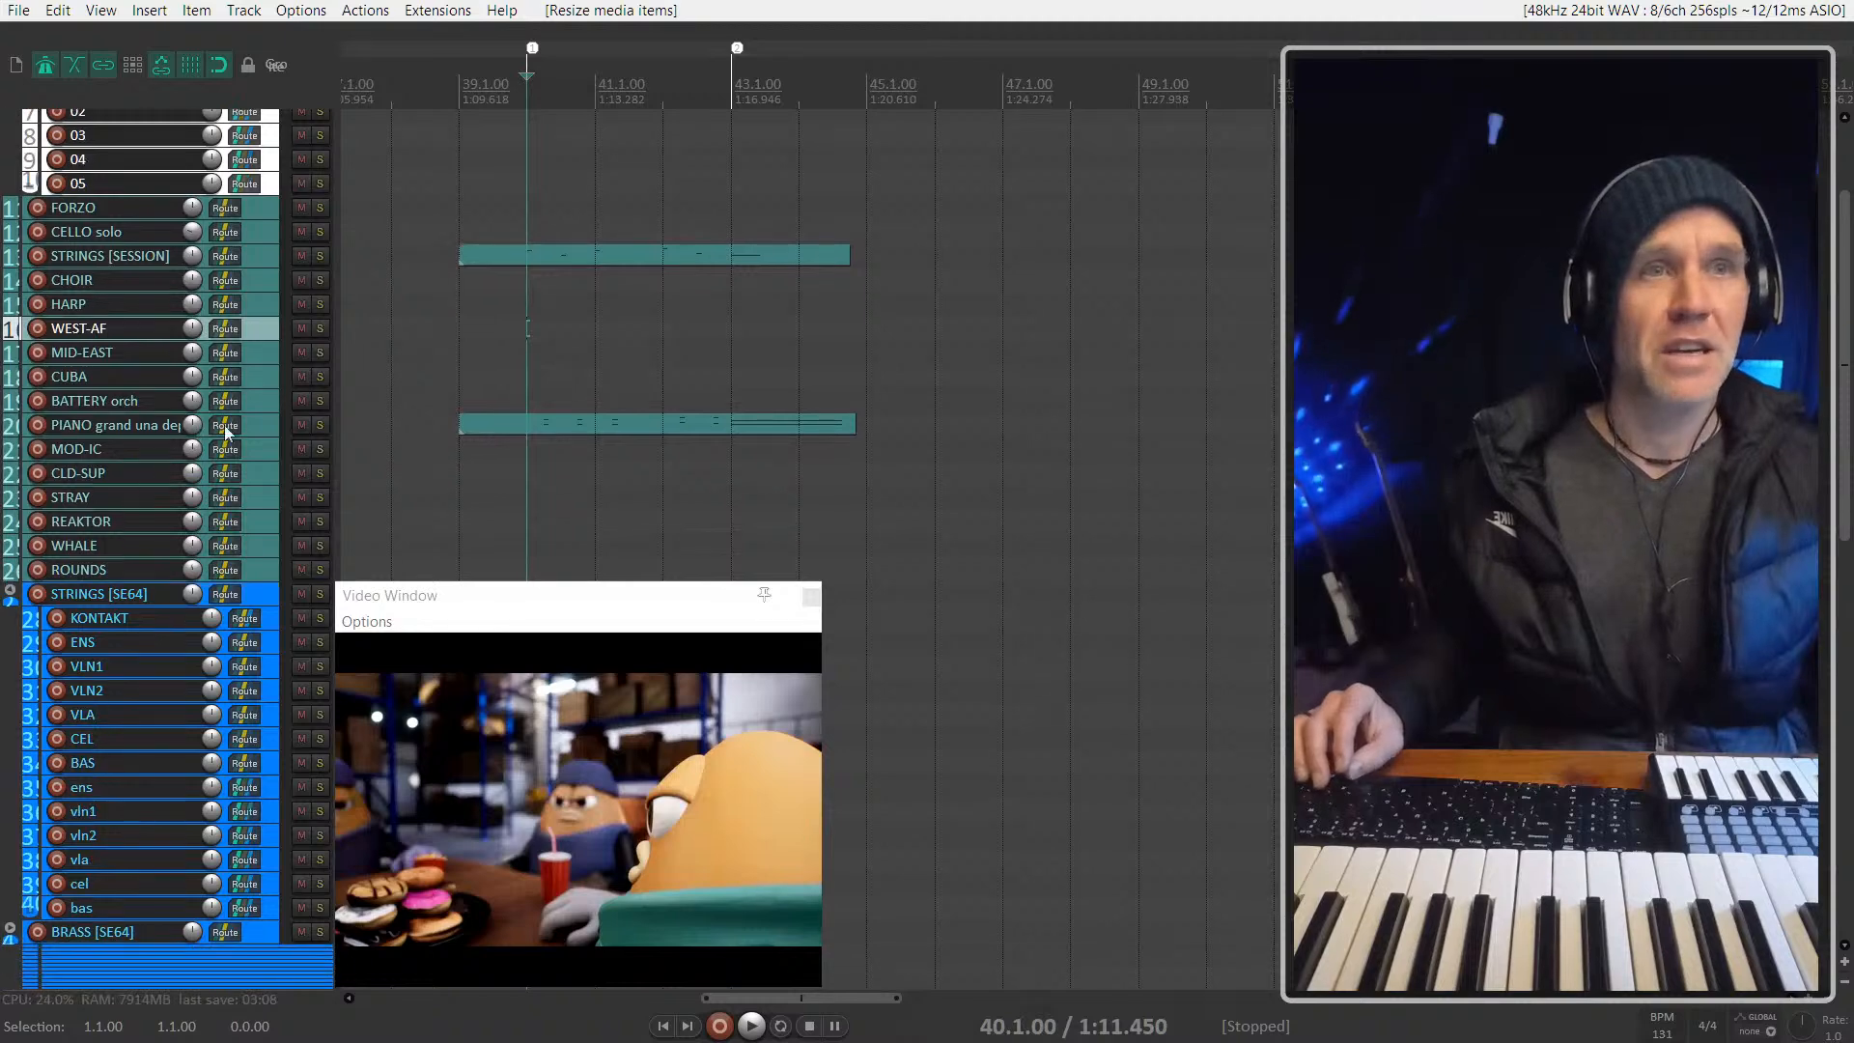
left_click(512, 256)
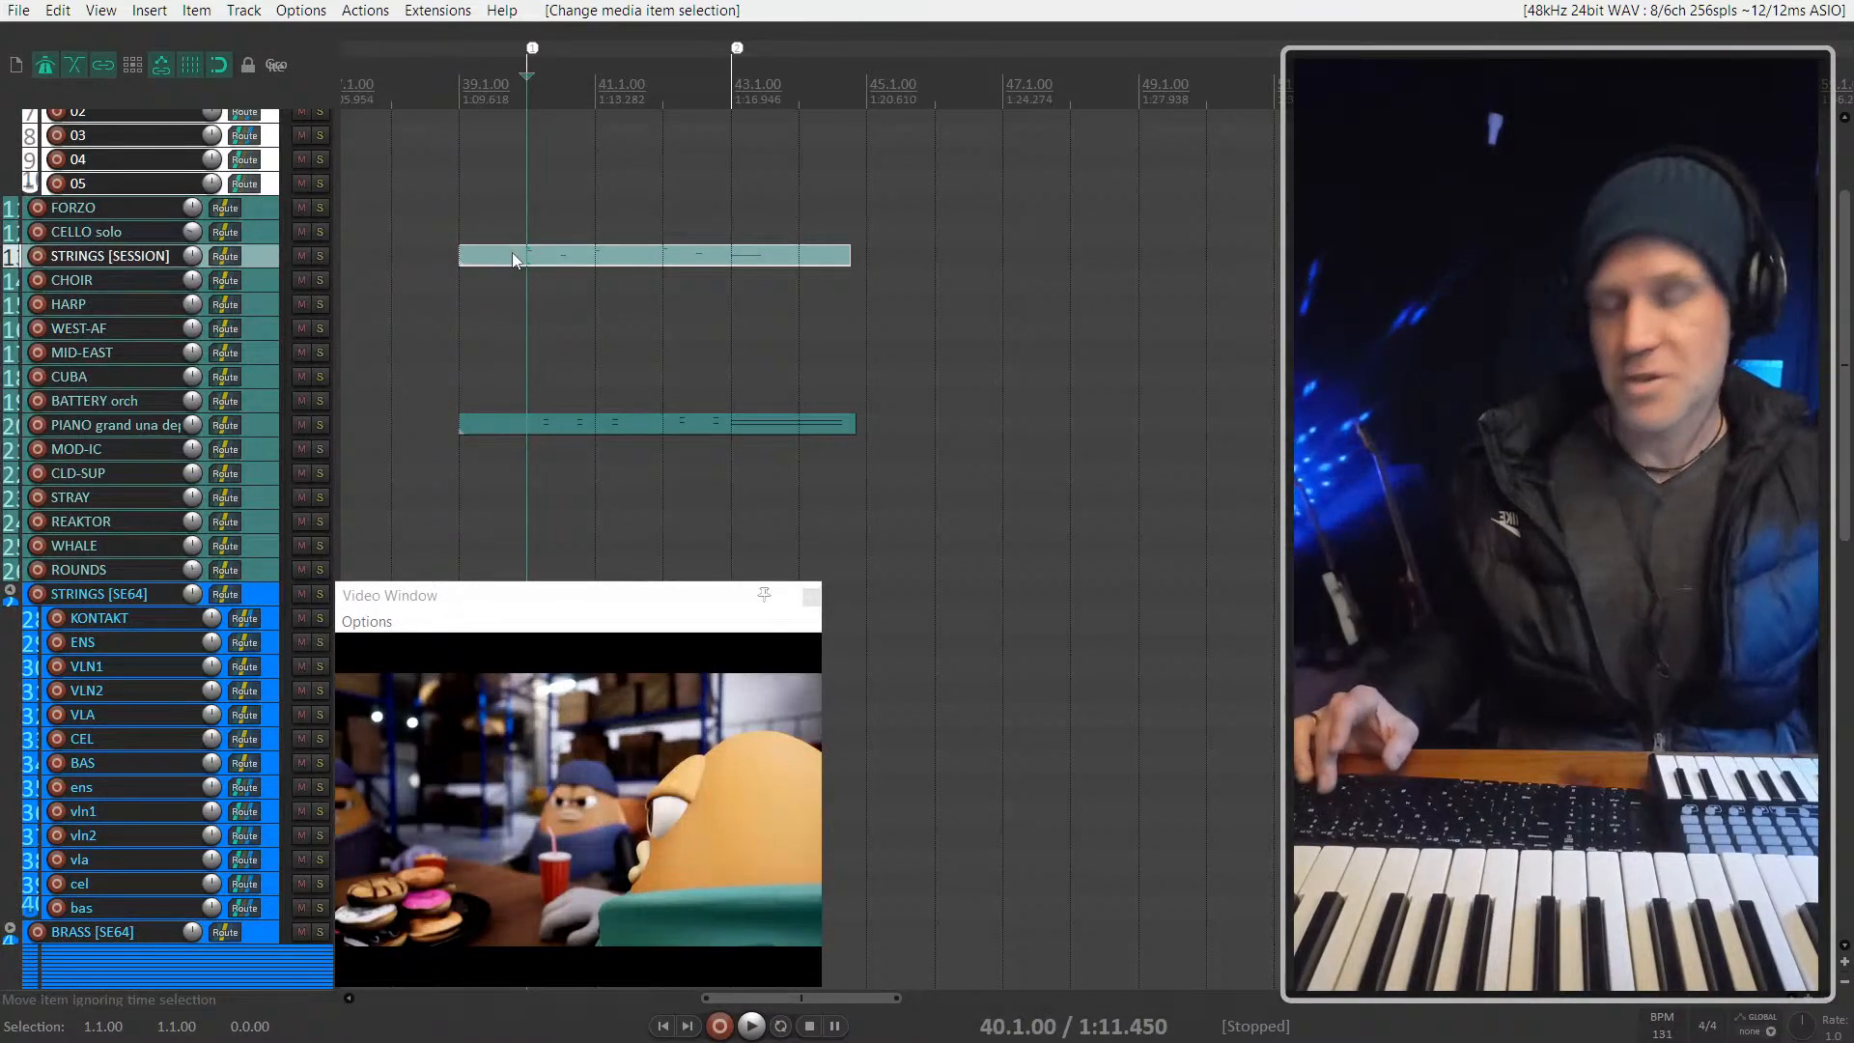
key("s")
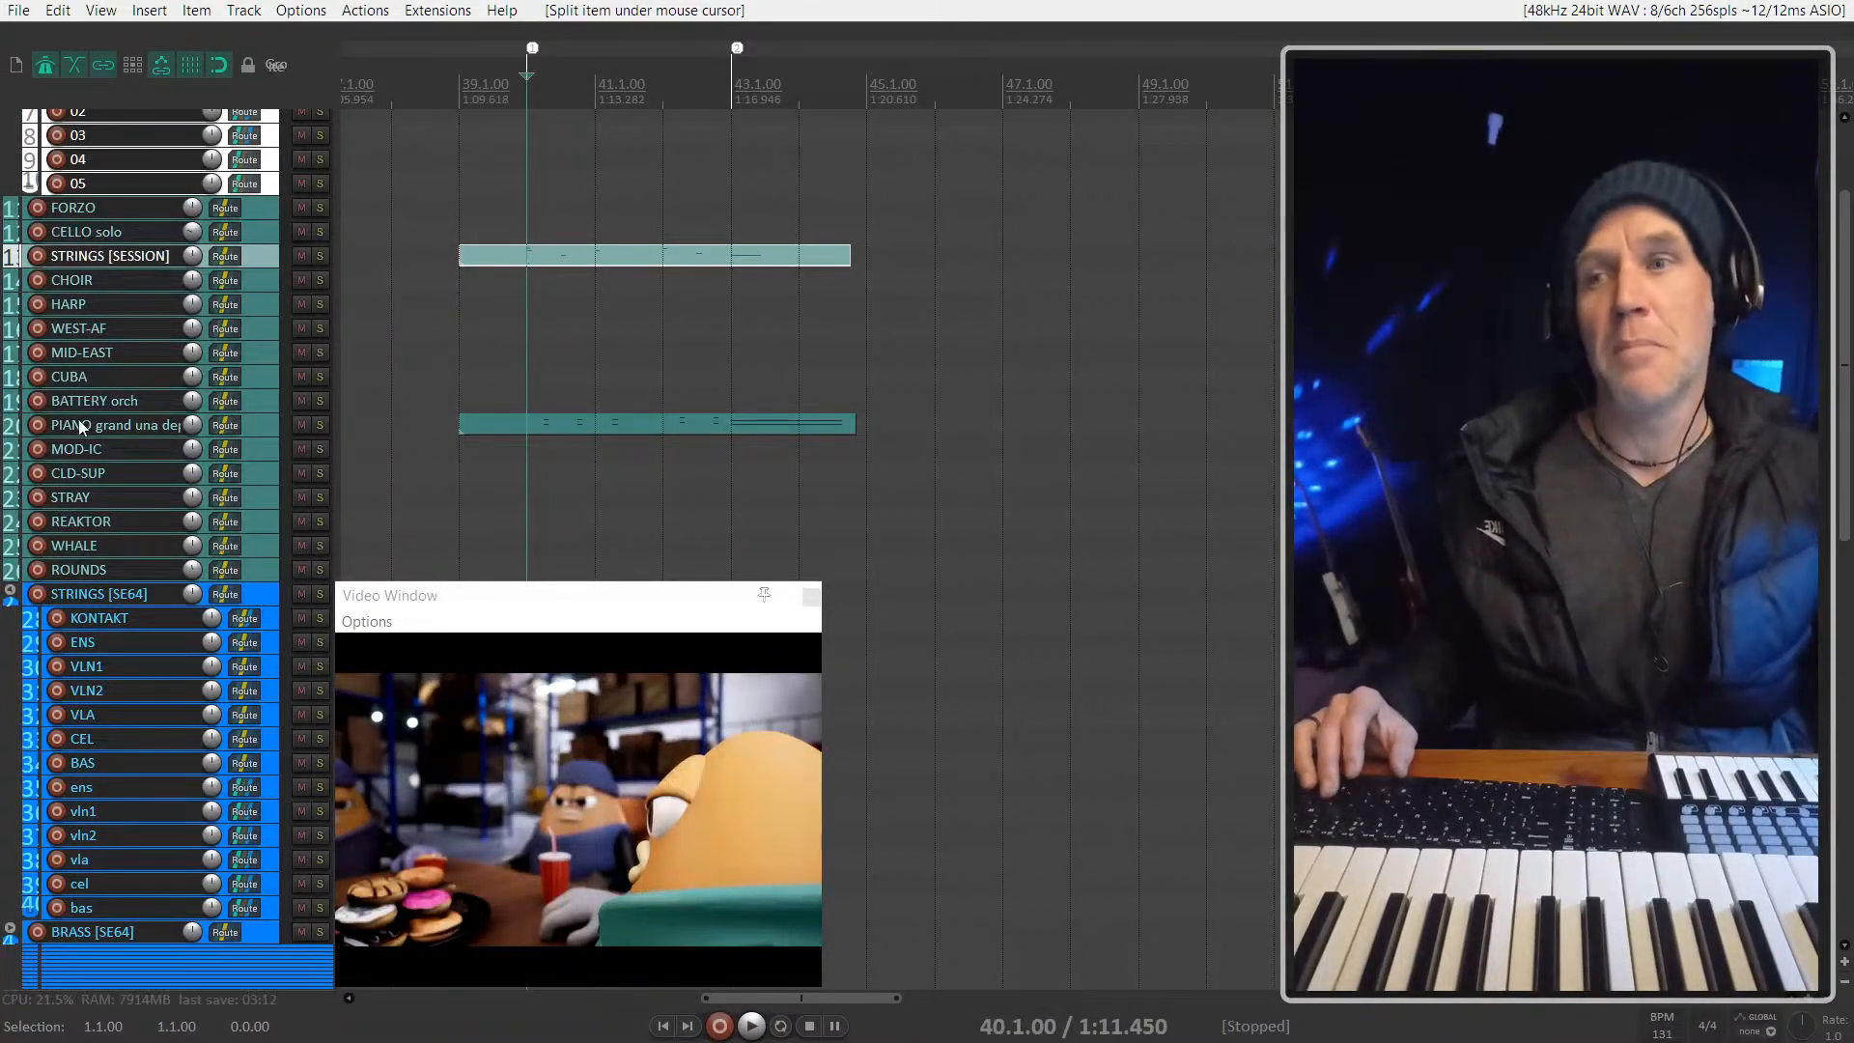
Step: Play the cue from bar 40 with all tracks audible and stop playback
key("space")
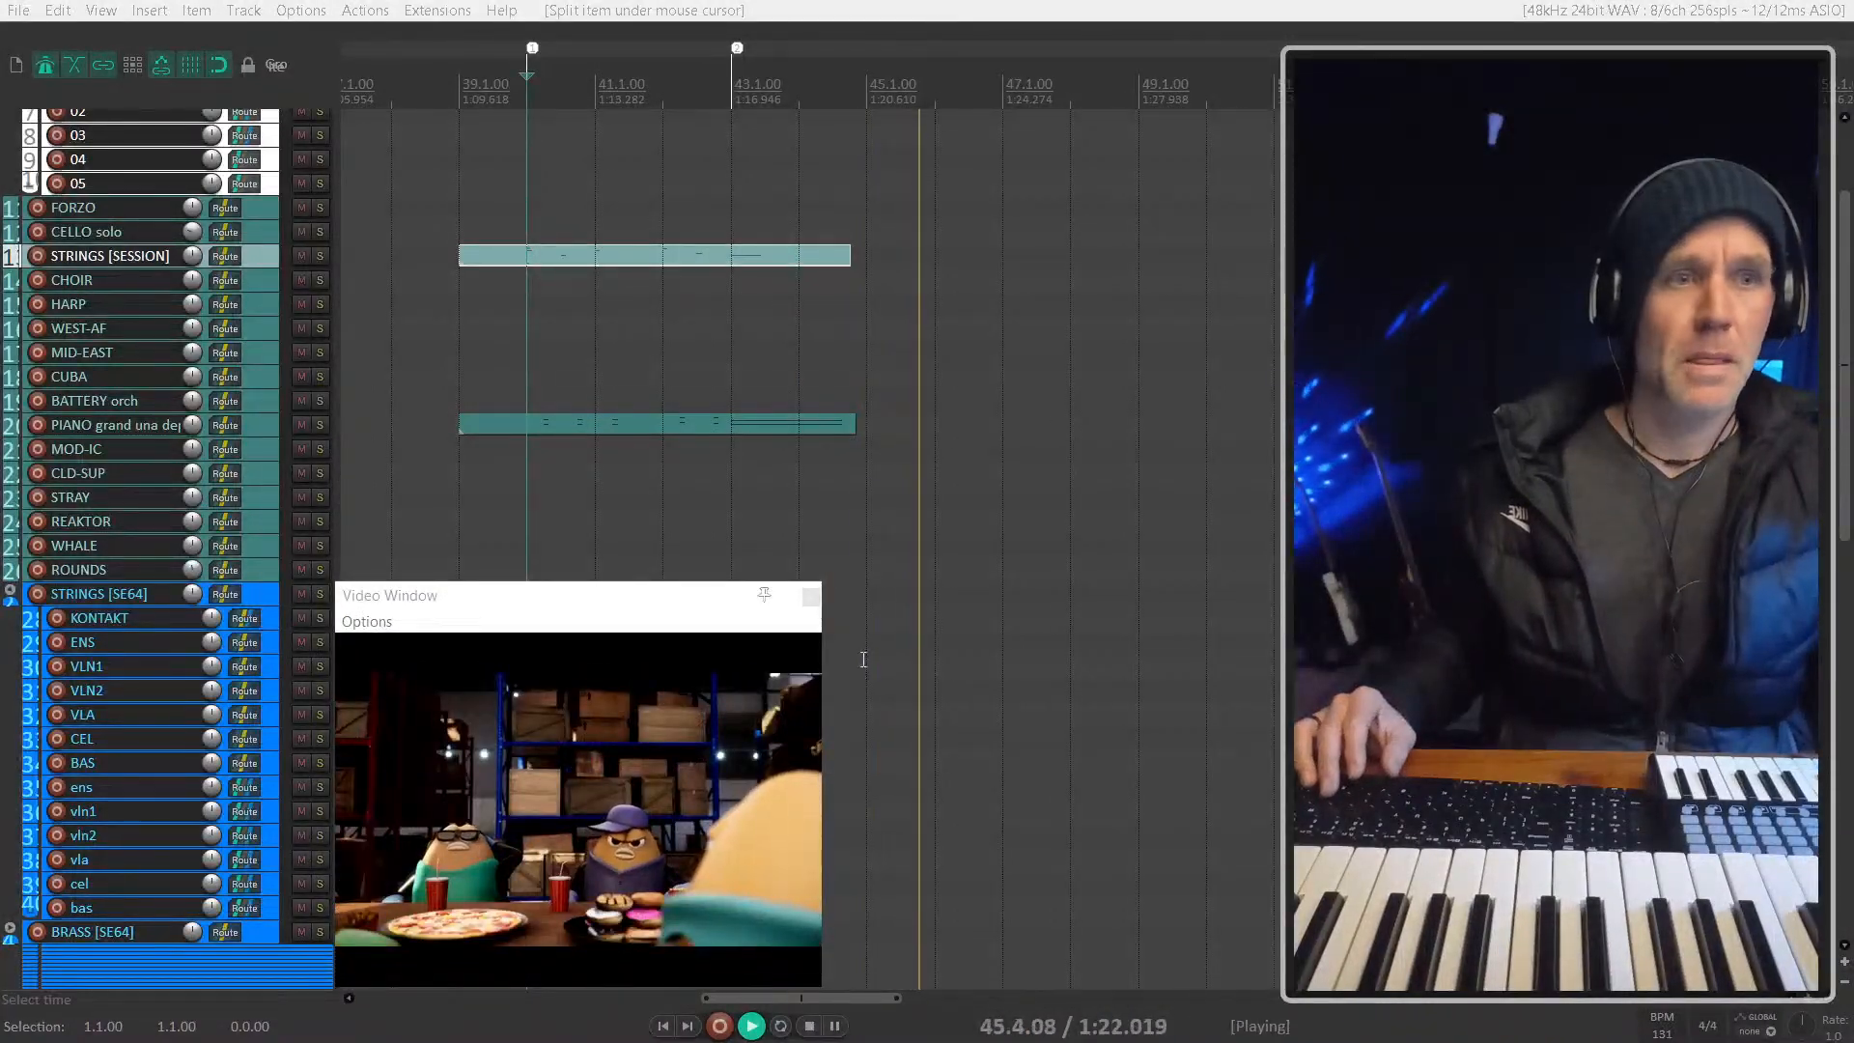
left_click(750, 488)
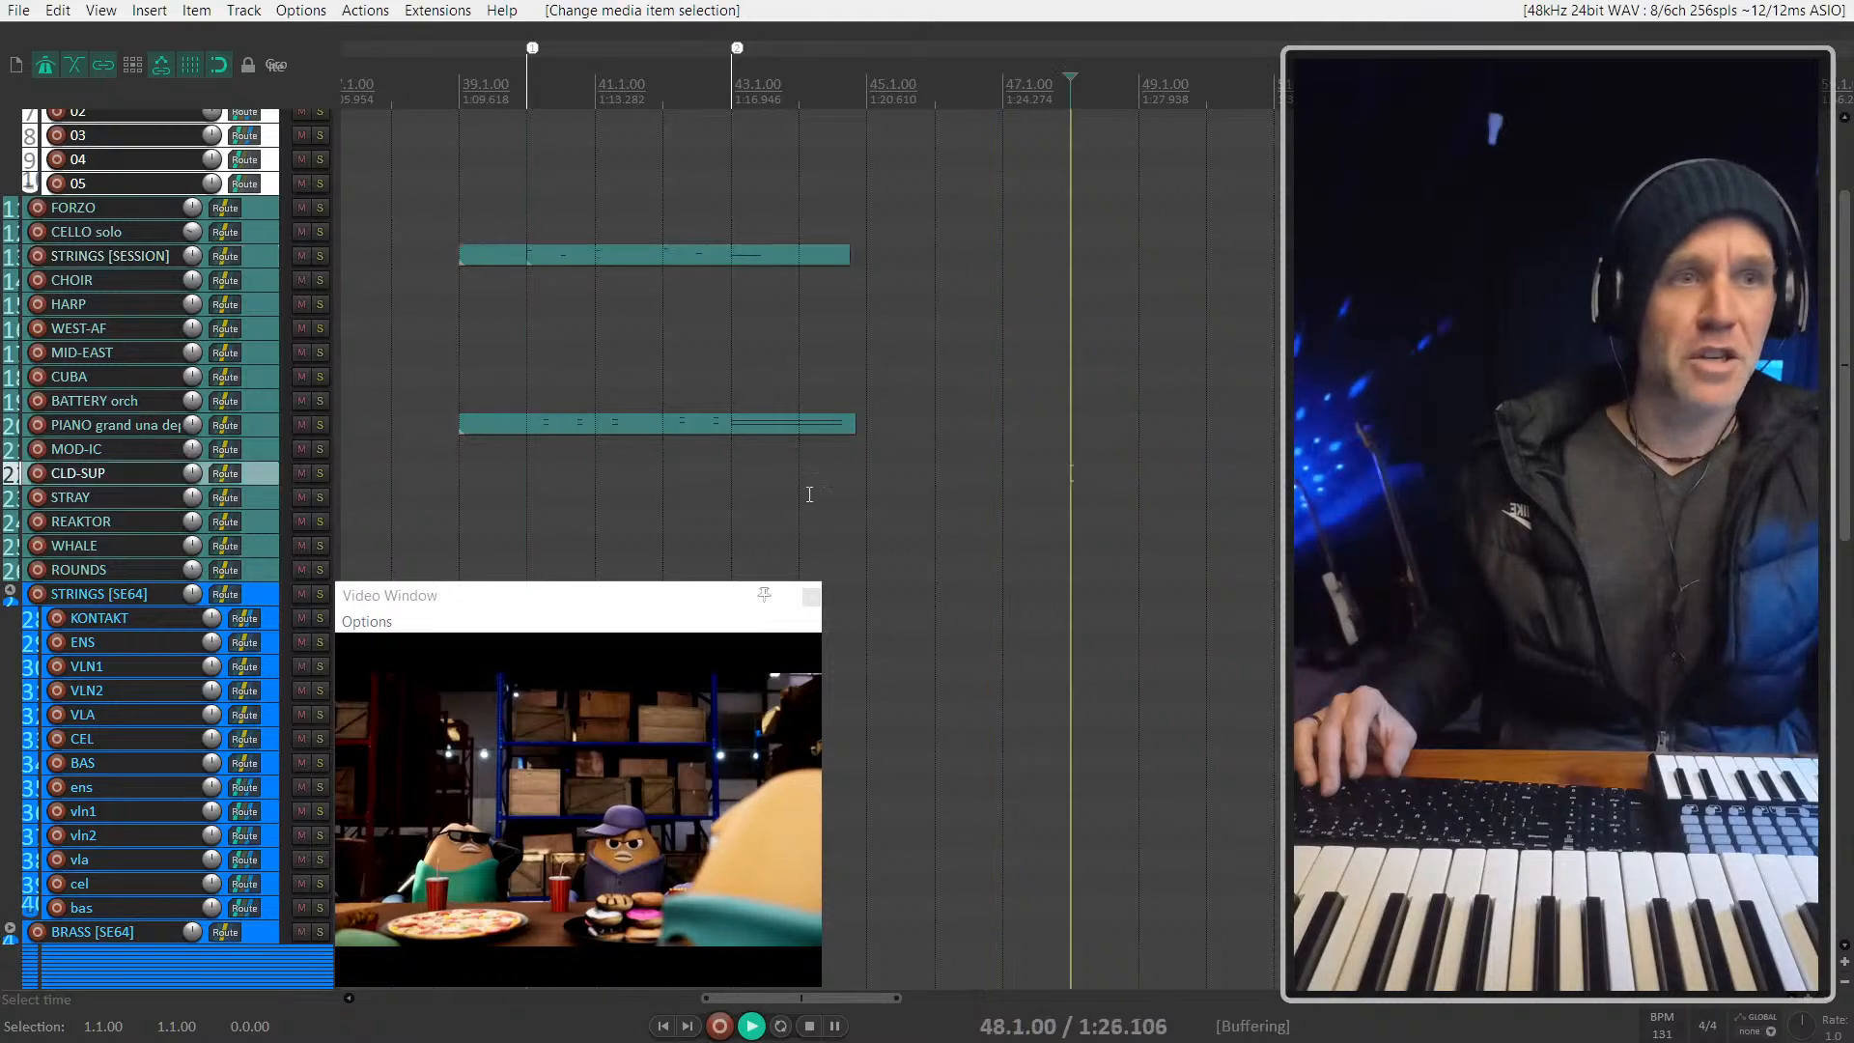
key("space")
Step: Solo the piano track temporarily and listen to its part from bar 40
left_click(543, 425)
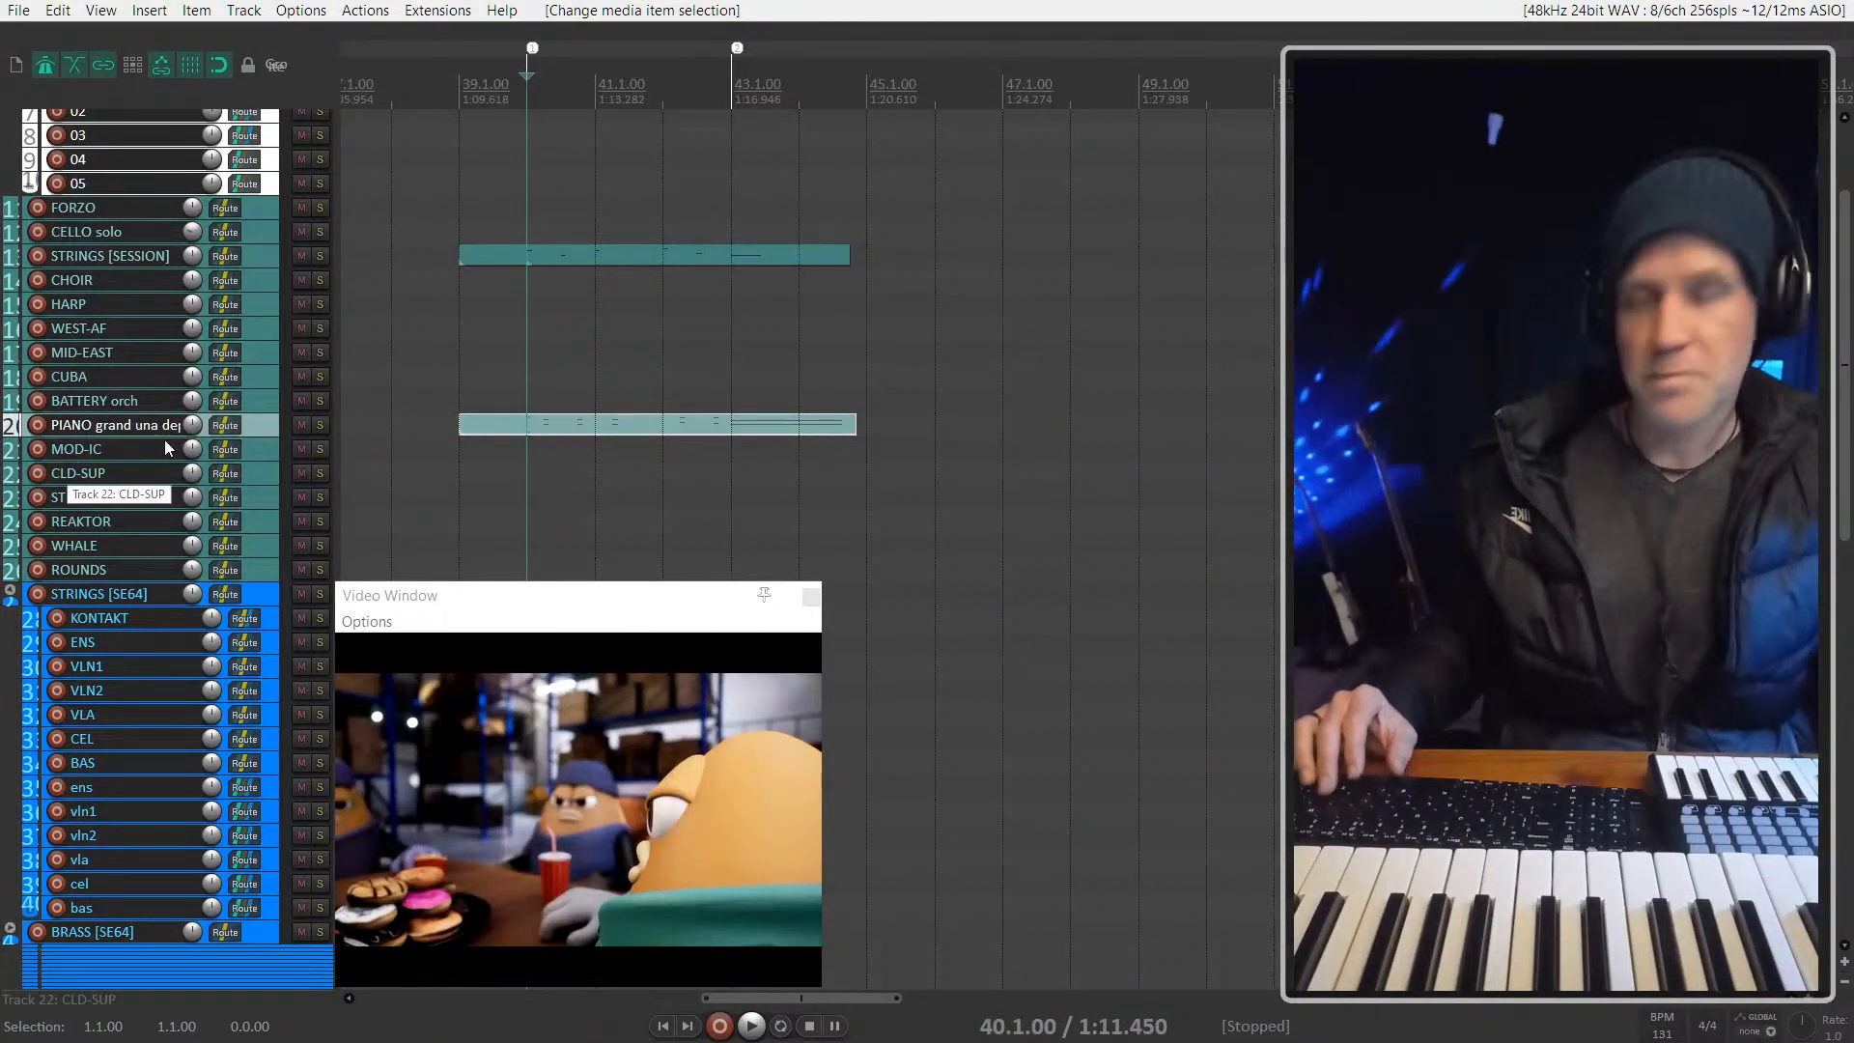
key("F6")
key("space")
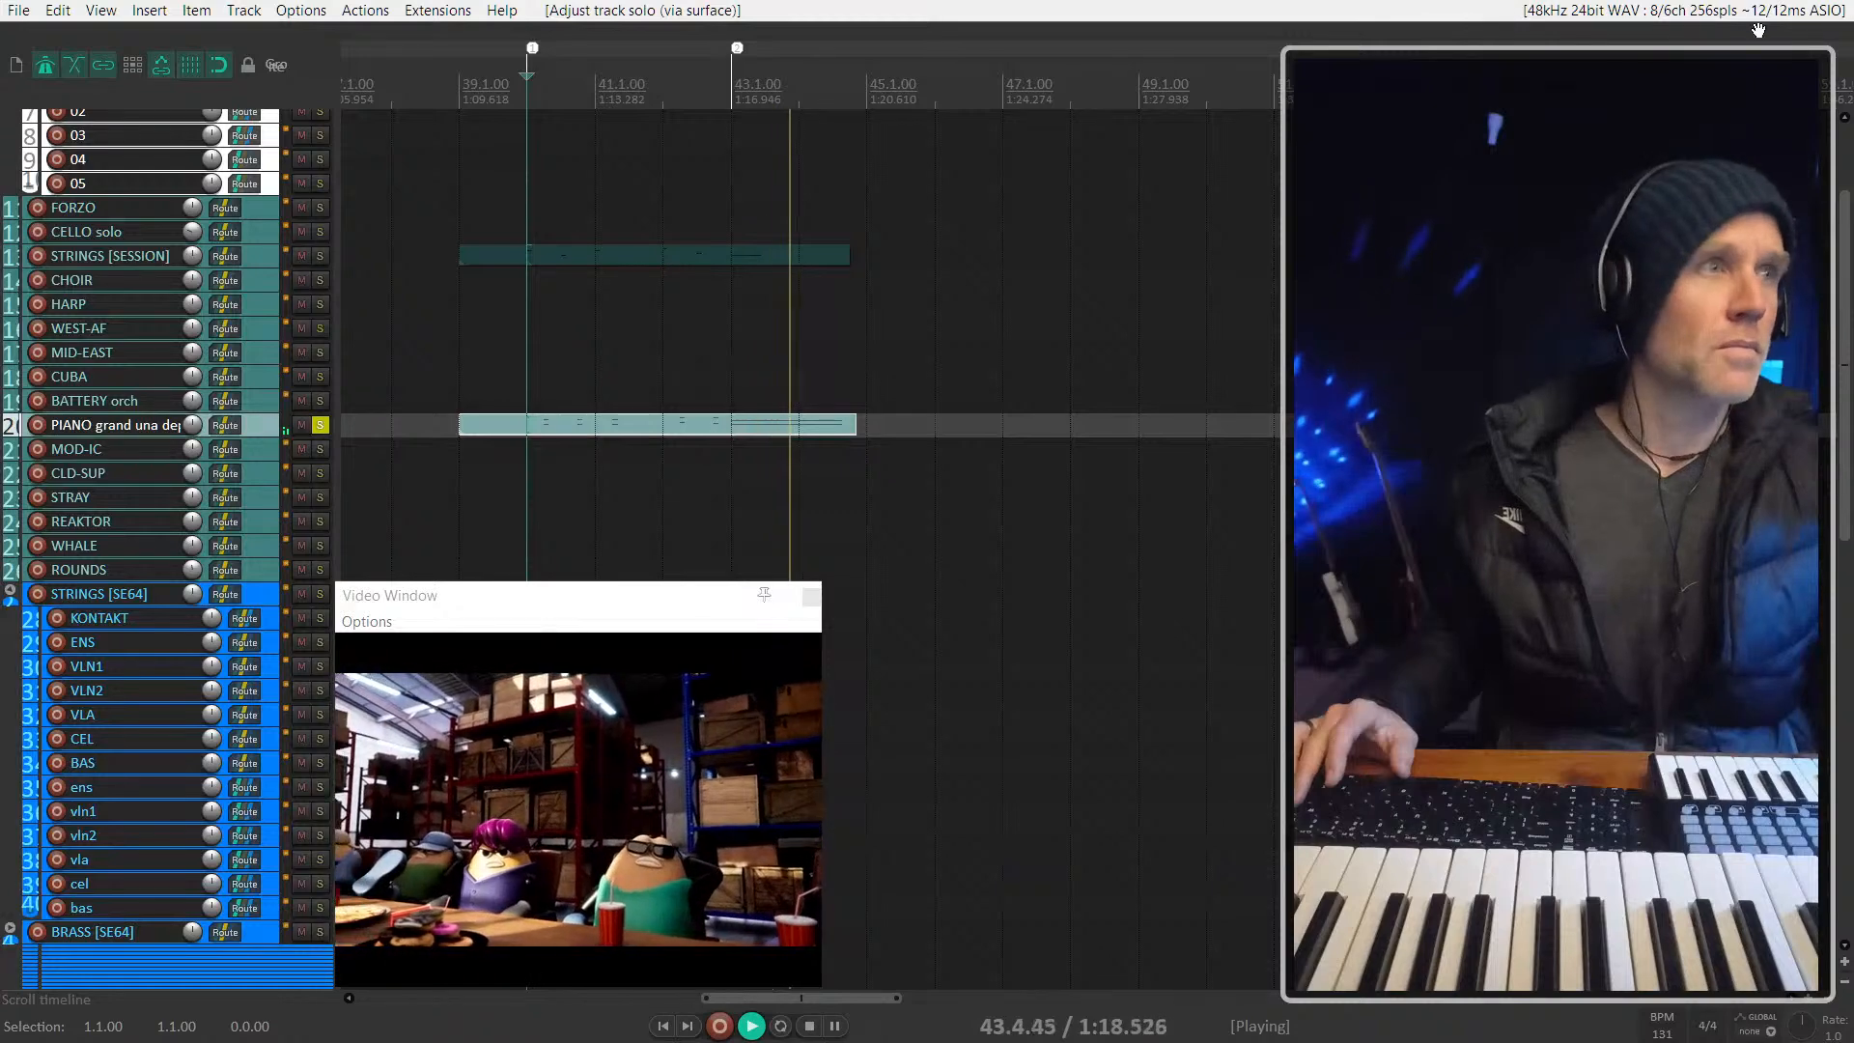
key("space")
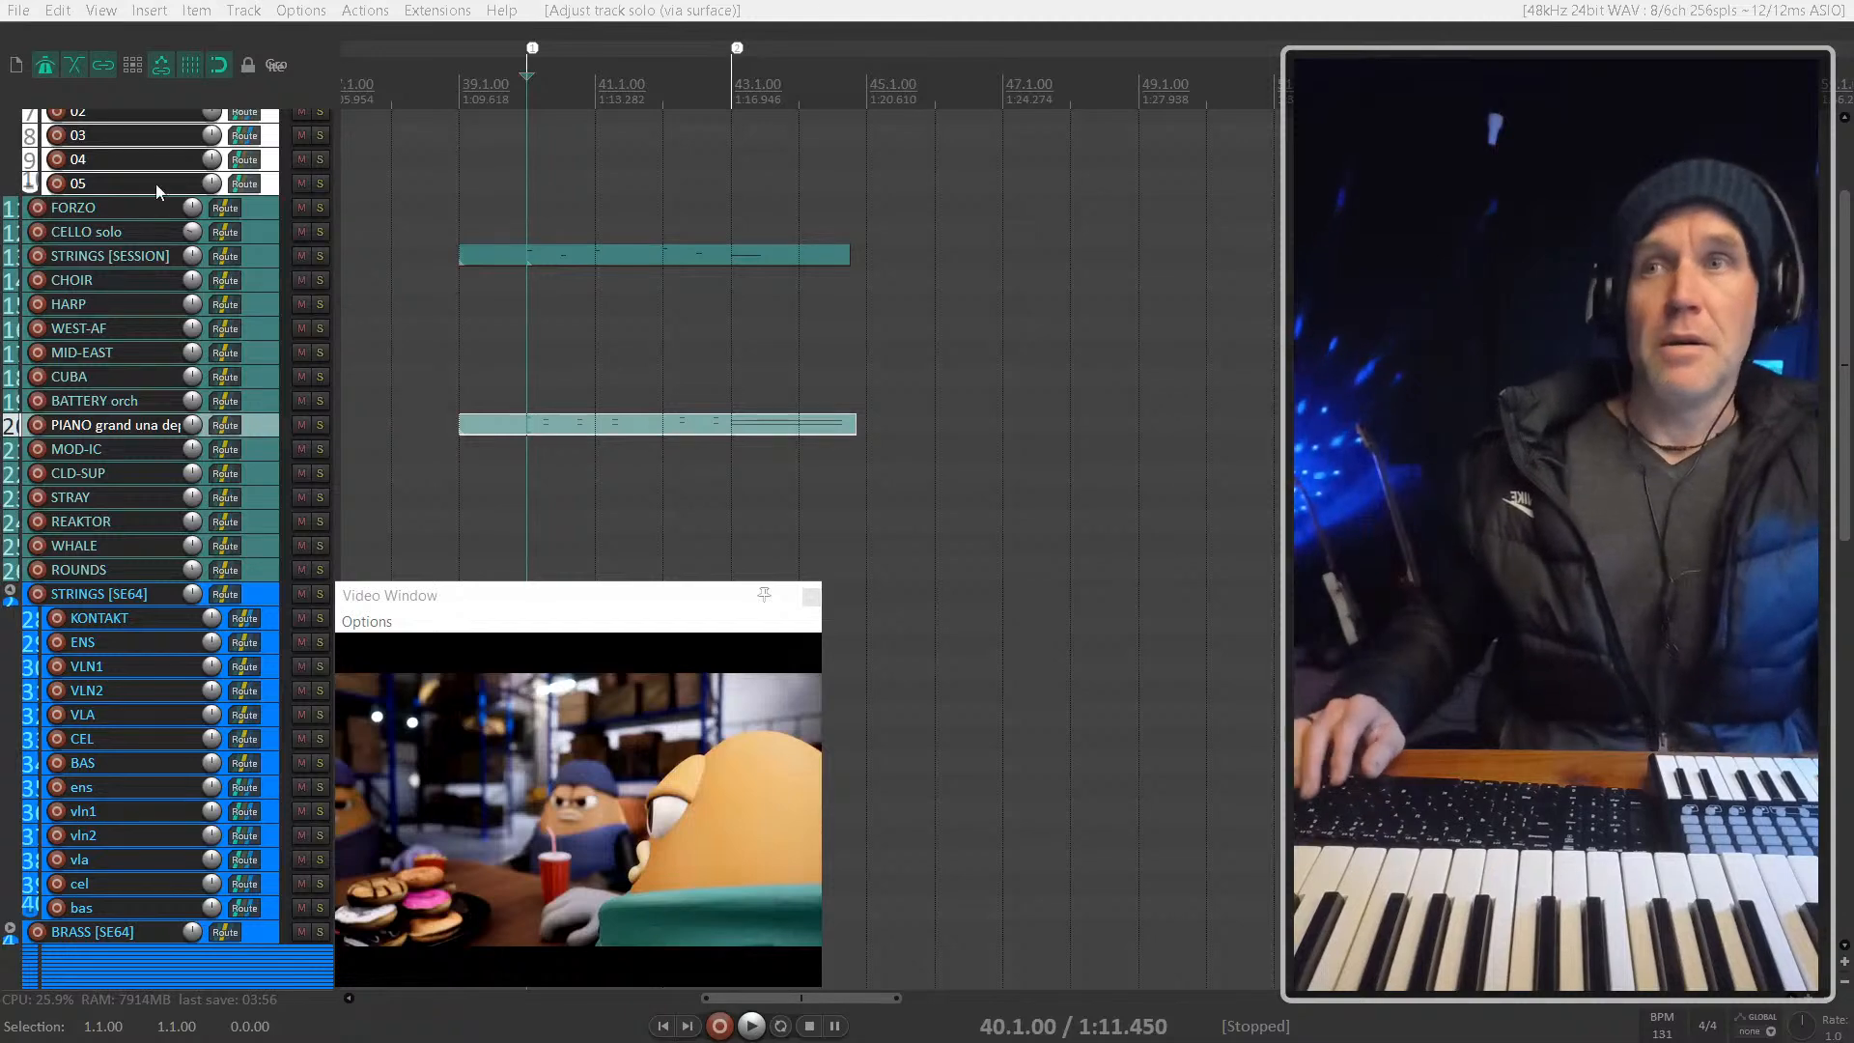
Step: Clear record arming on all tracks and arm the FORZO track for recording with the cursor at bar 40
left_click(529, 224)
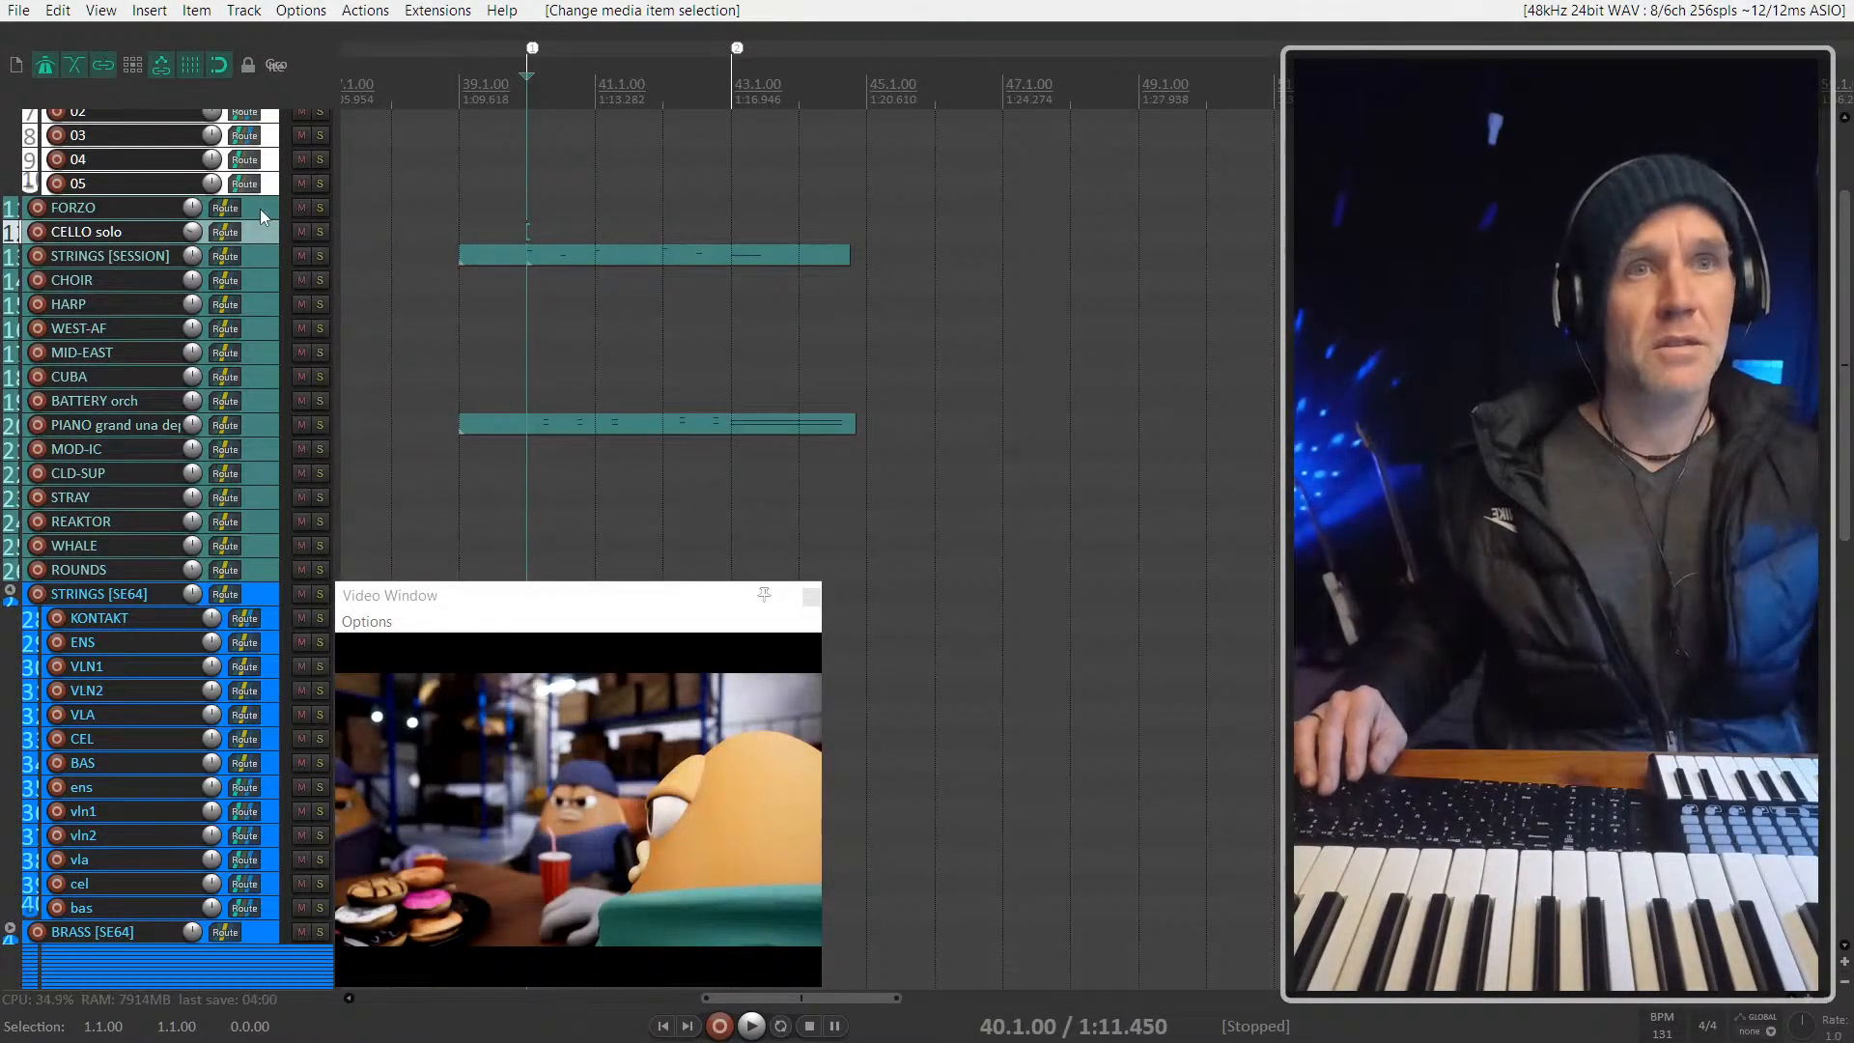
left_click(257, 210)
key("ctrl+F7")
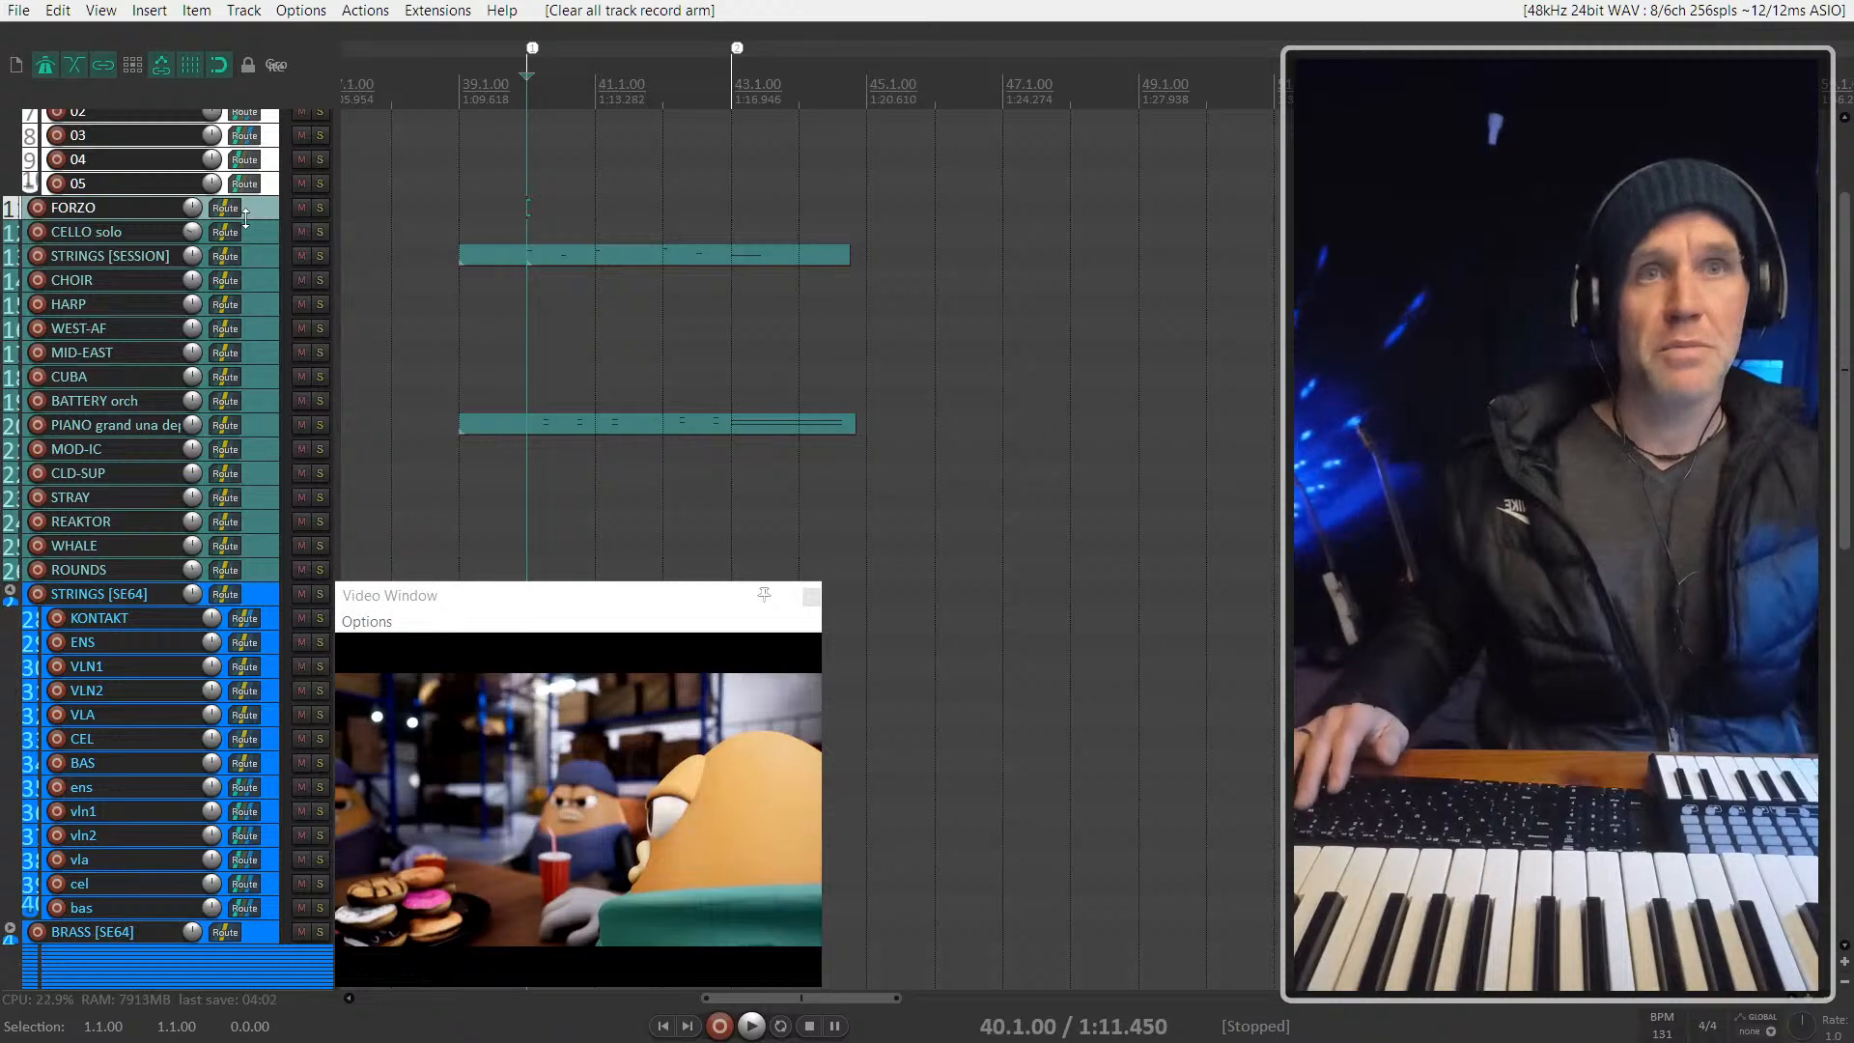
key("F7")
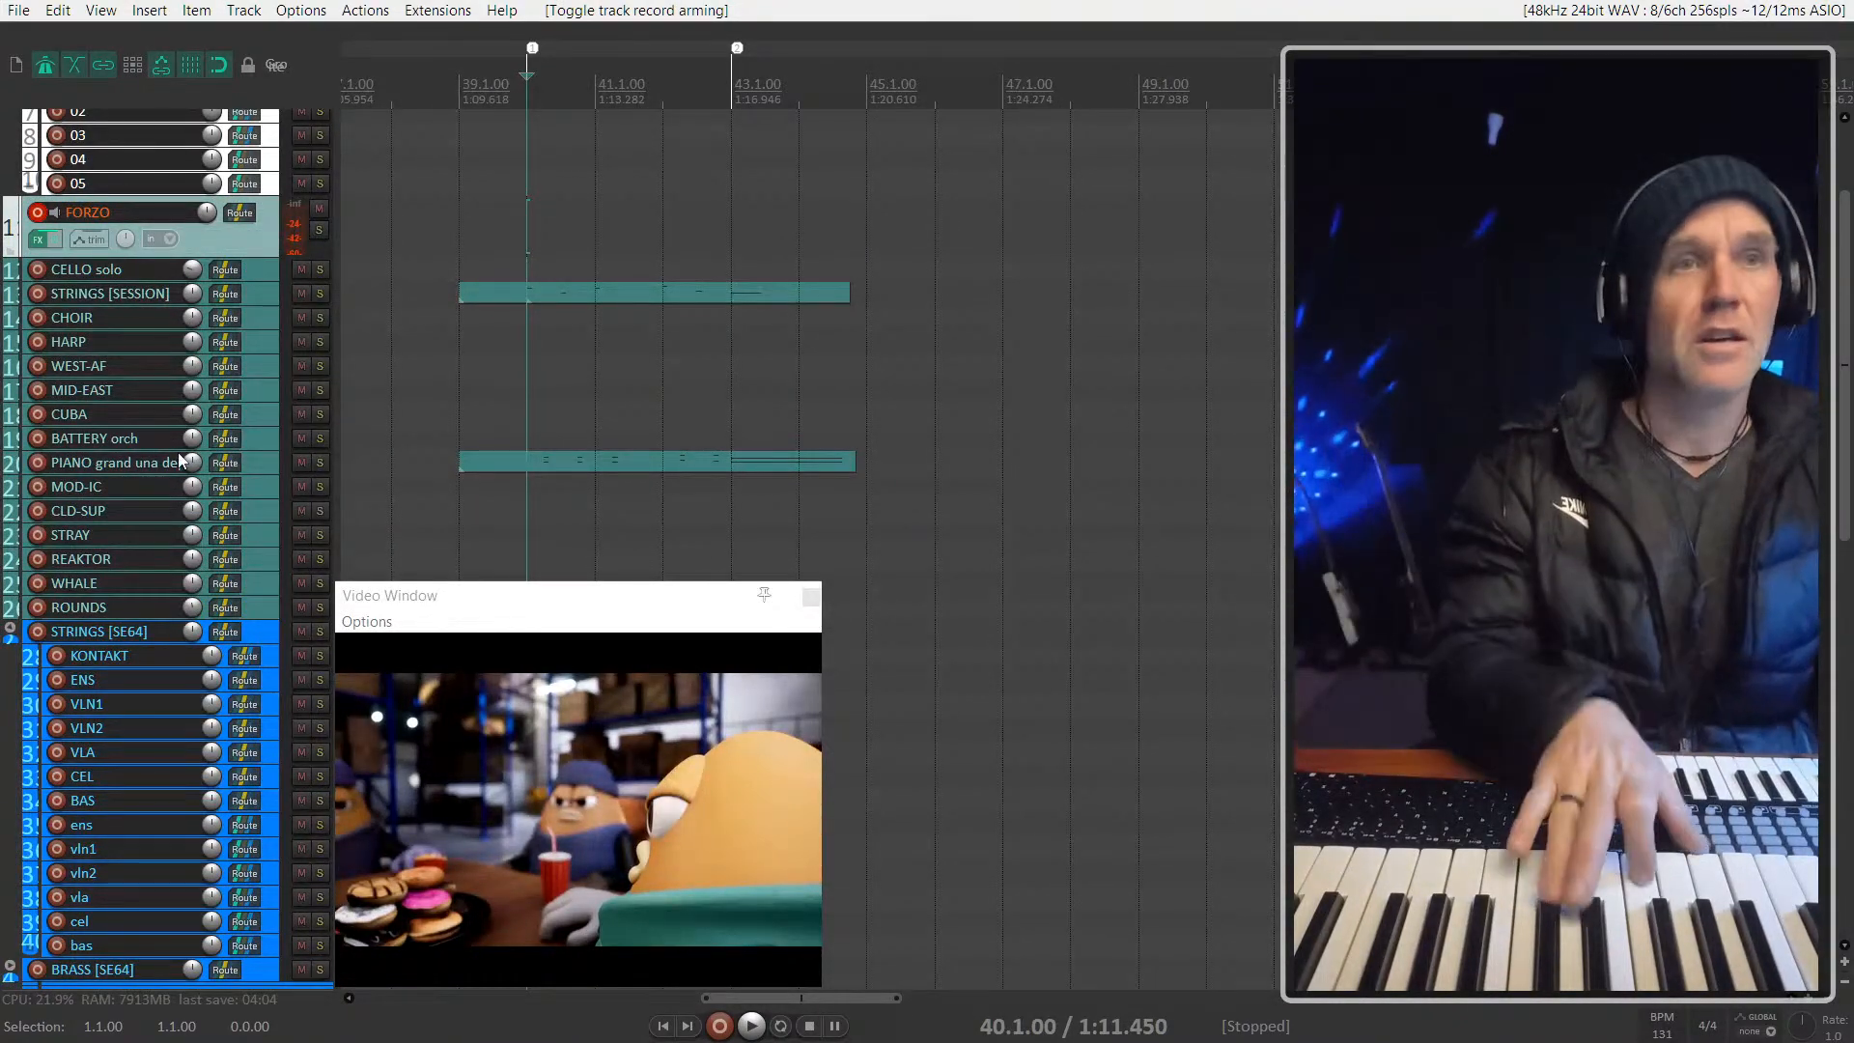
Step: Open the FORZO track's Kontakt instrument, raise the Modern Brass dynamics knob, and move the plug-in window clear of the arrangement
key("f")
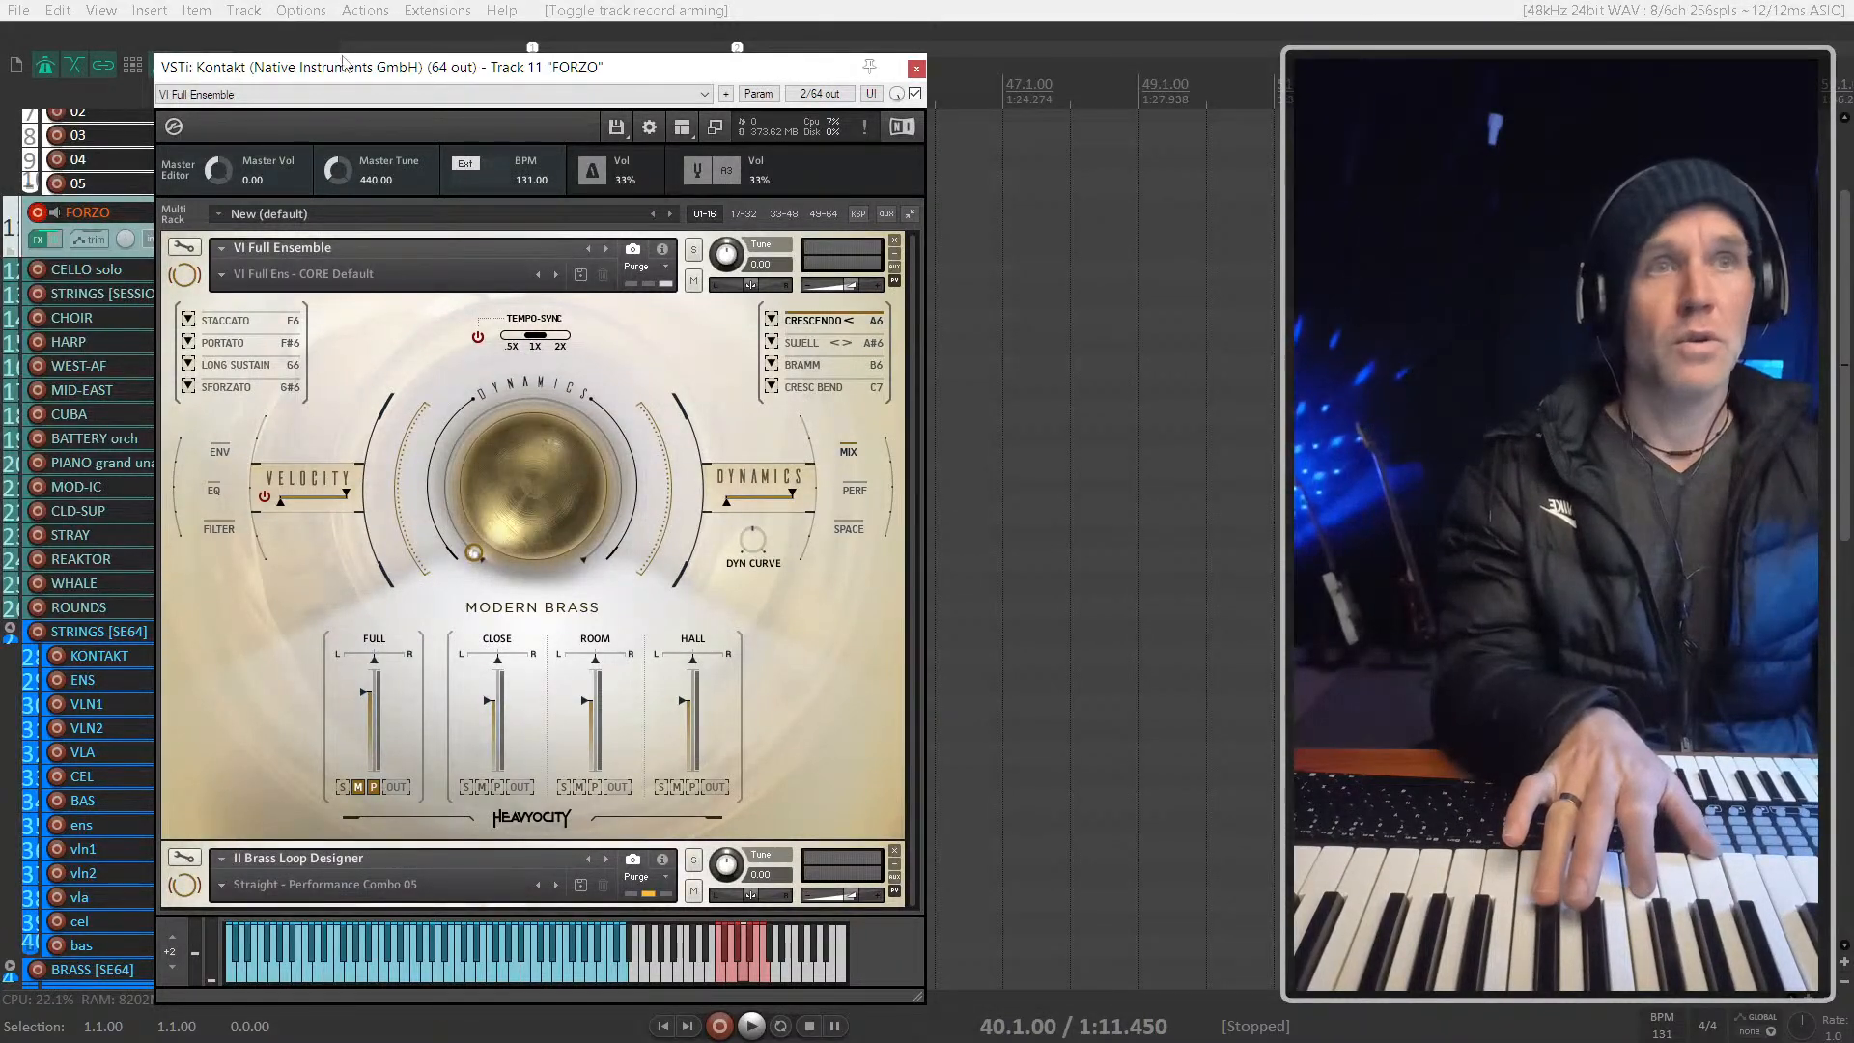
left_click_drag(342, 61, 760, 80)
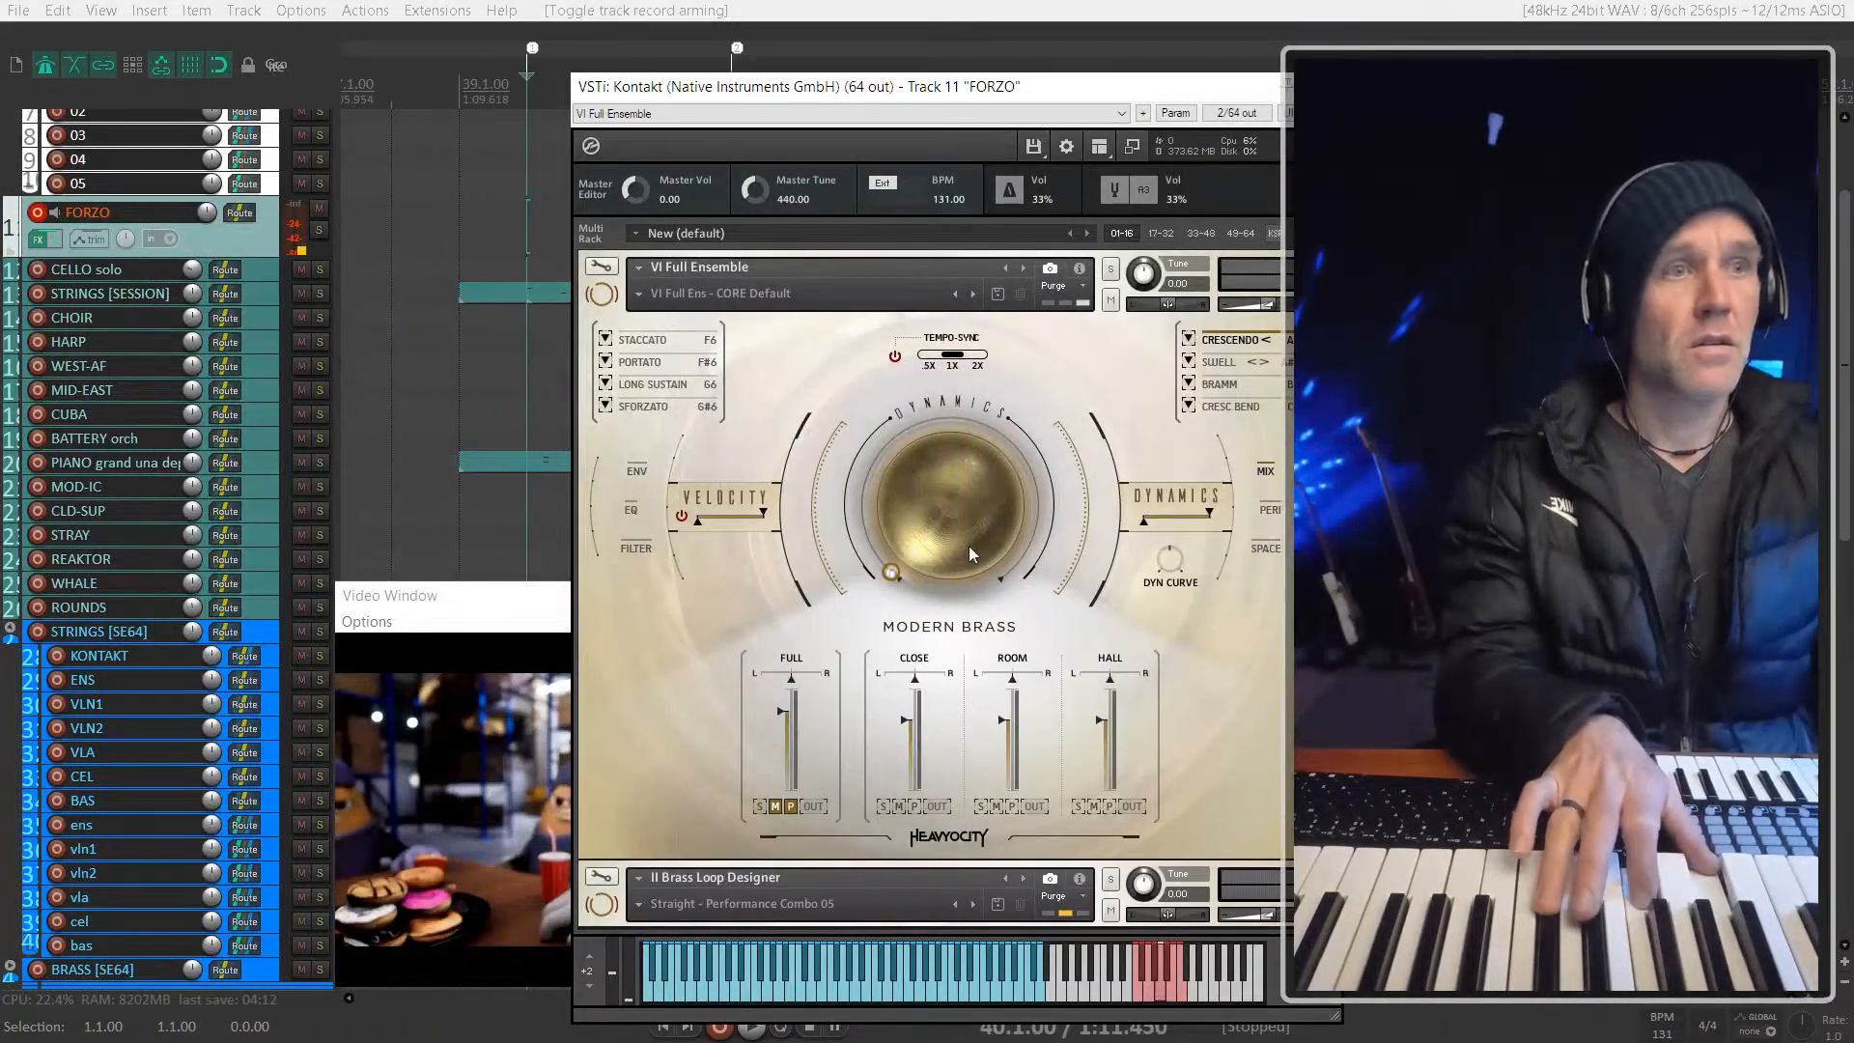
left_click_drag(969, 547, 931, 284)
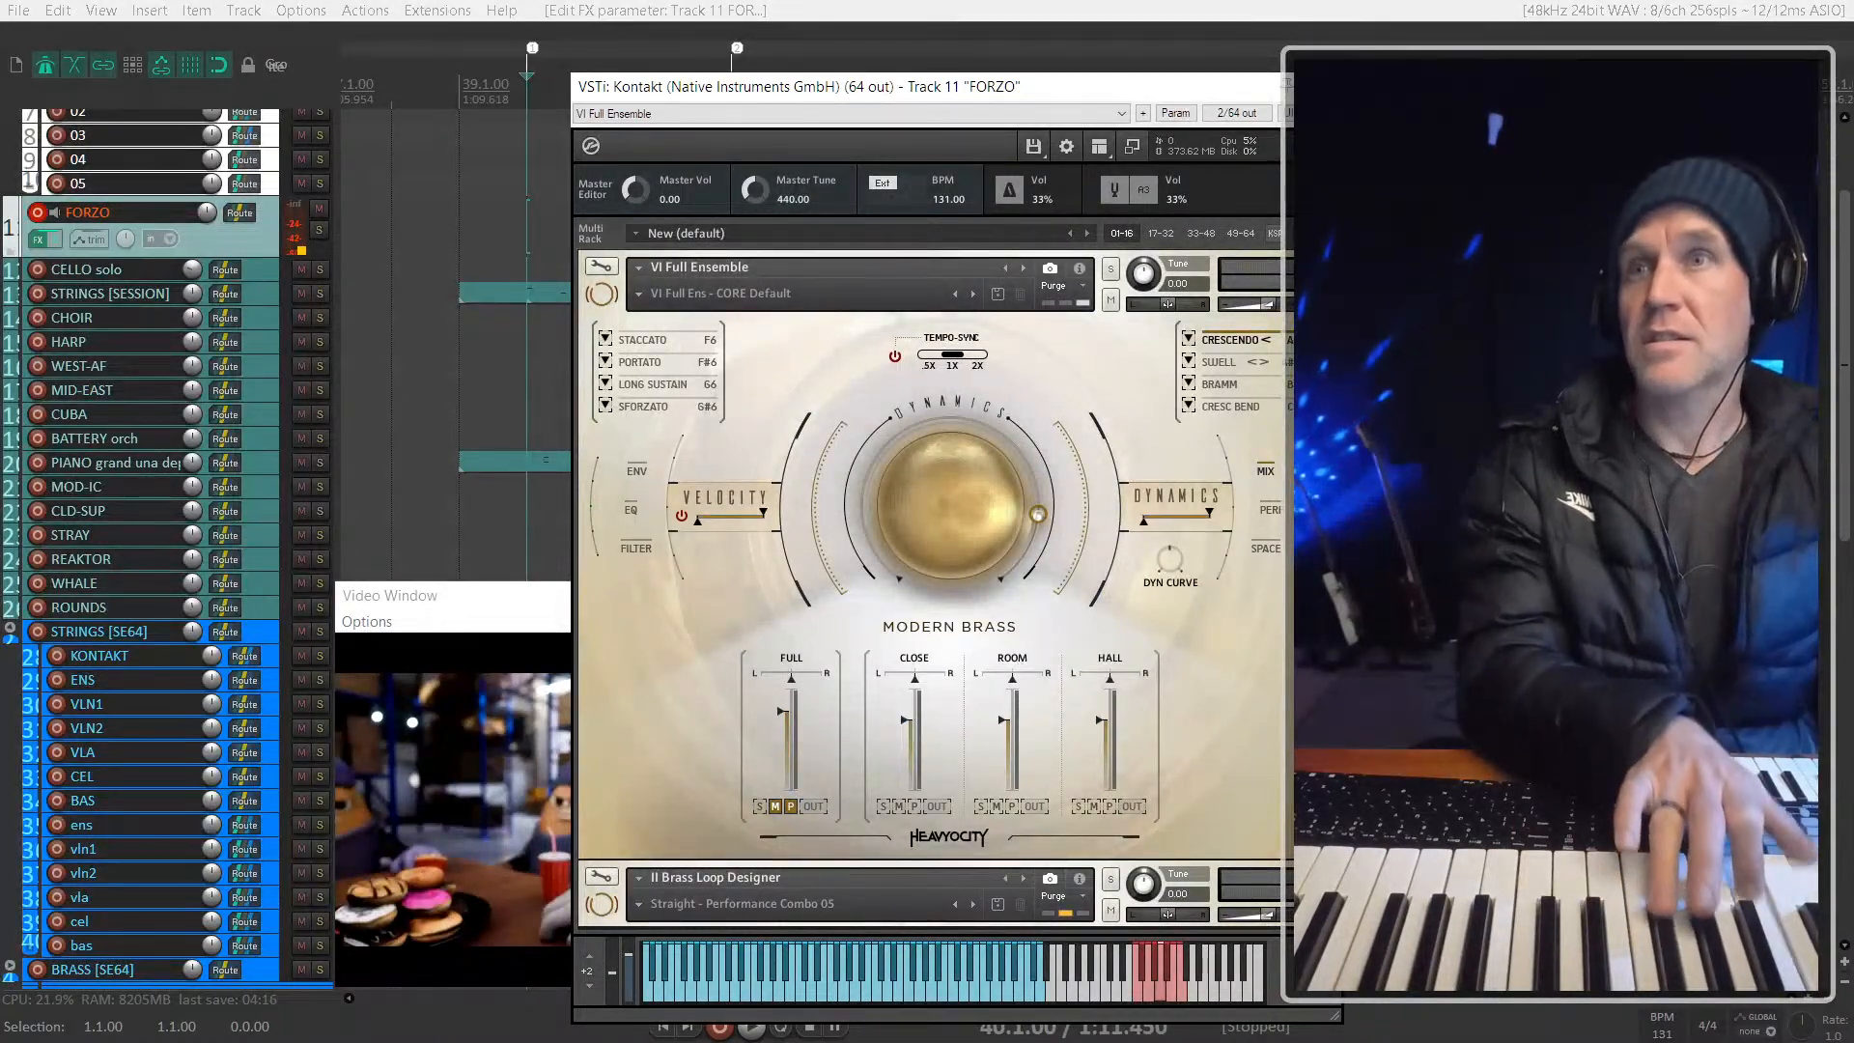
left_click_drag(775, 88, 1253, 48)
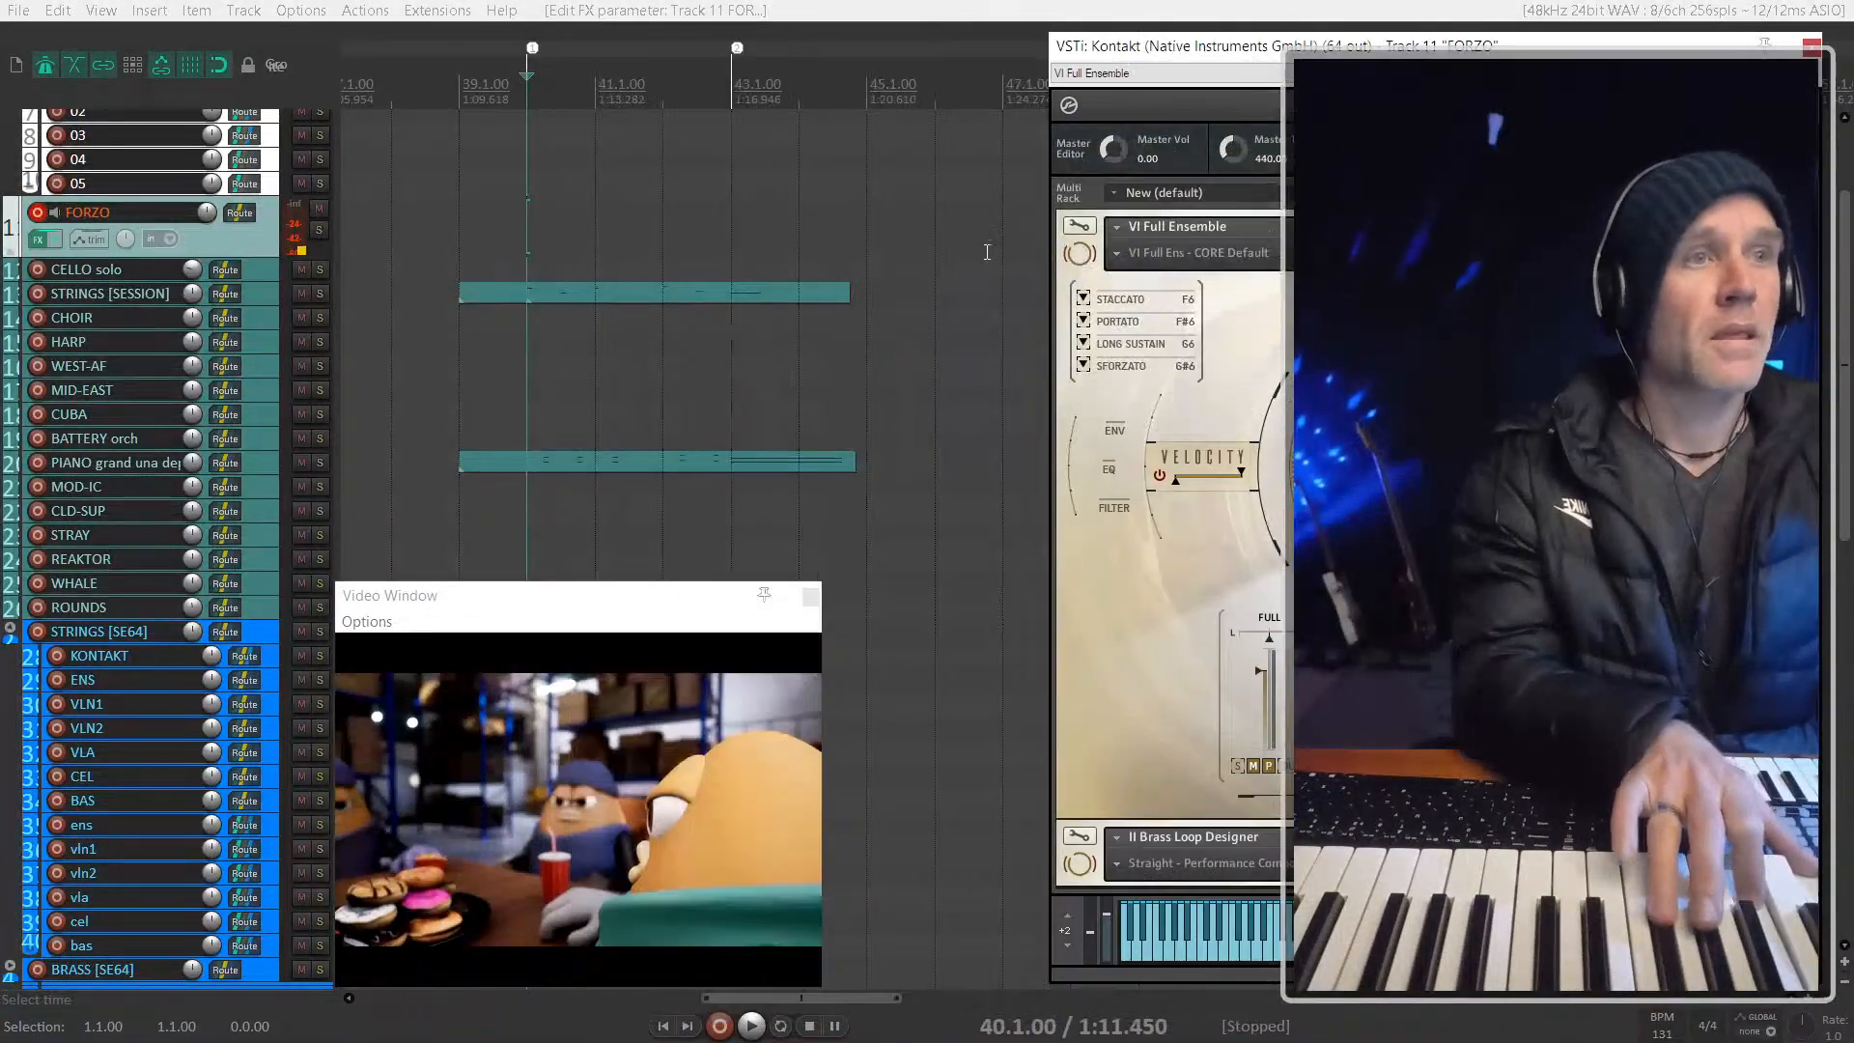
Step: Show the mixer below the arrangement and hide the video window
scroll(311, 403, "up", 3)
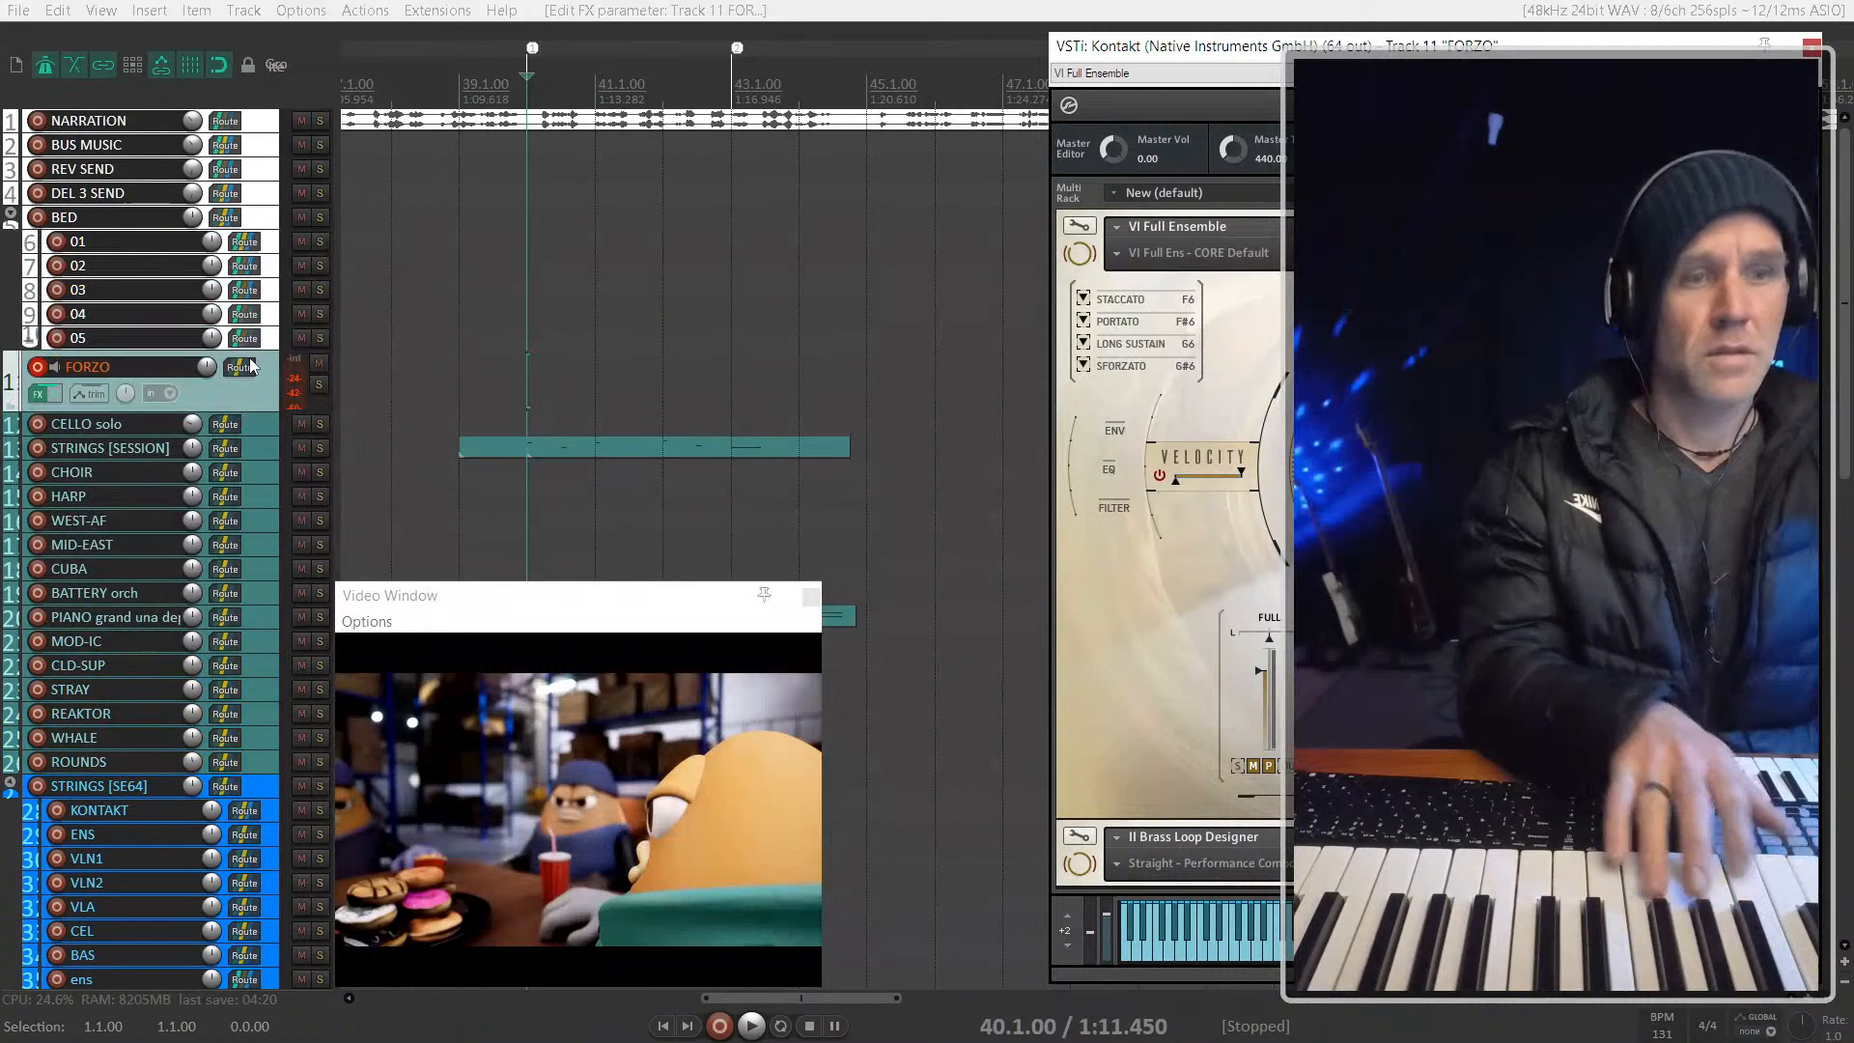
key("ctrl+m")
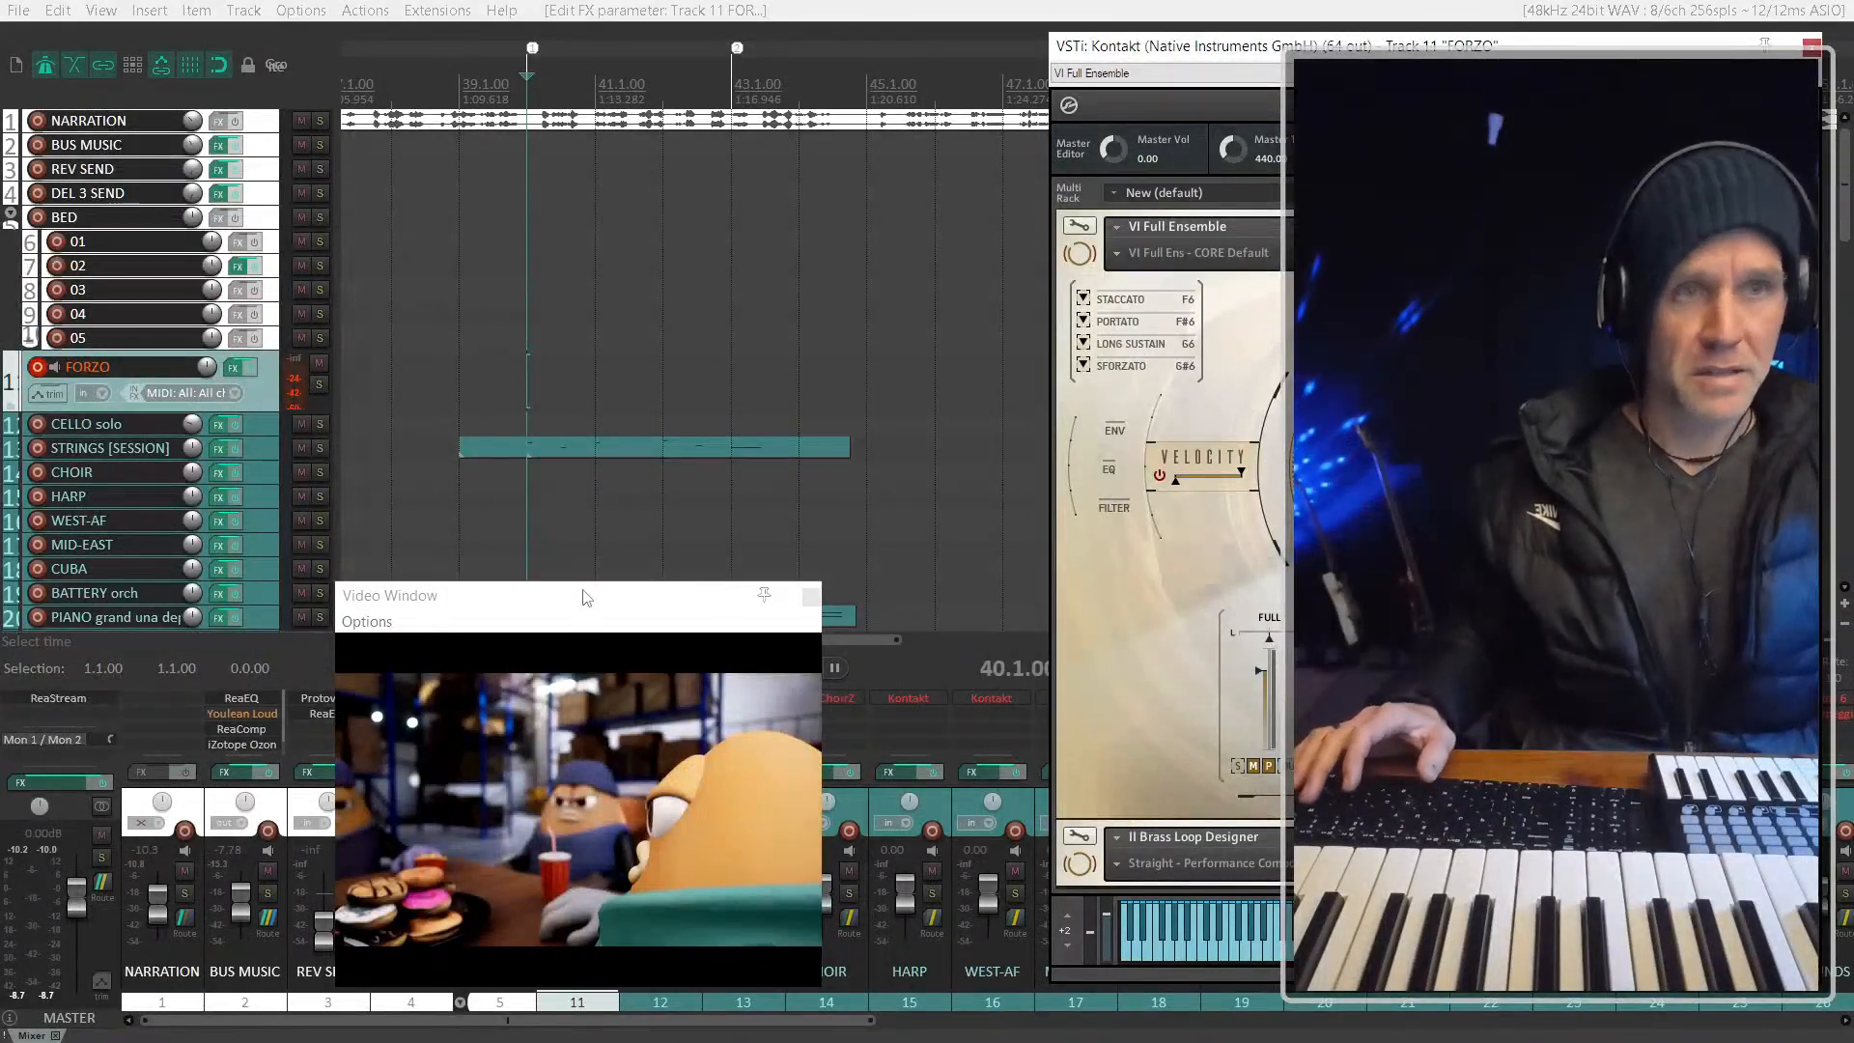
key("ctrl+shift+v")
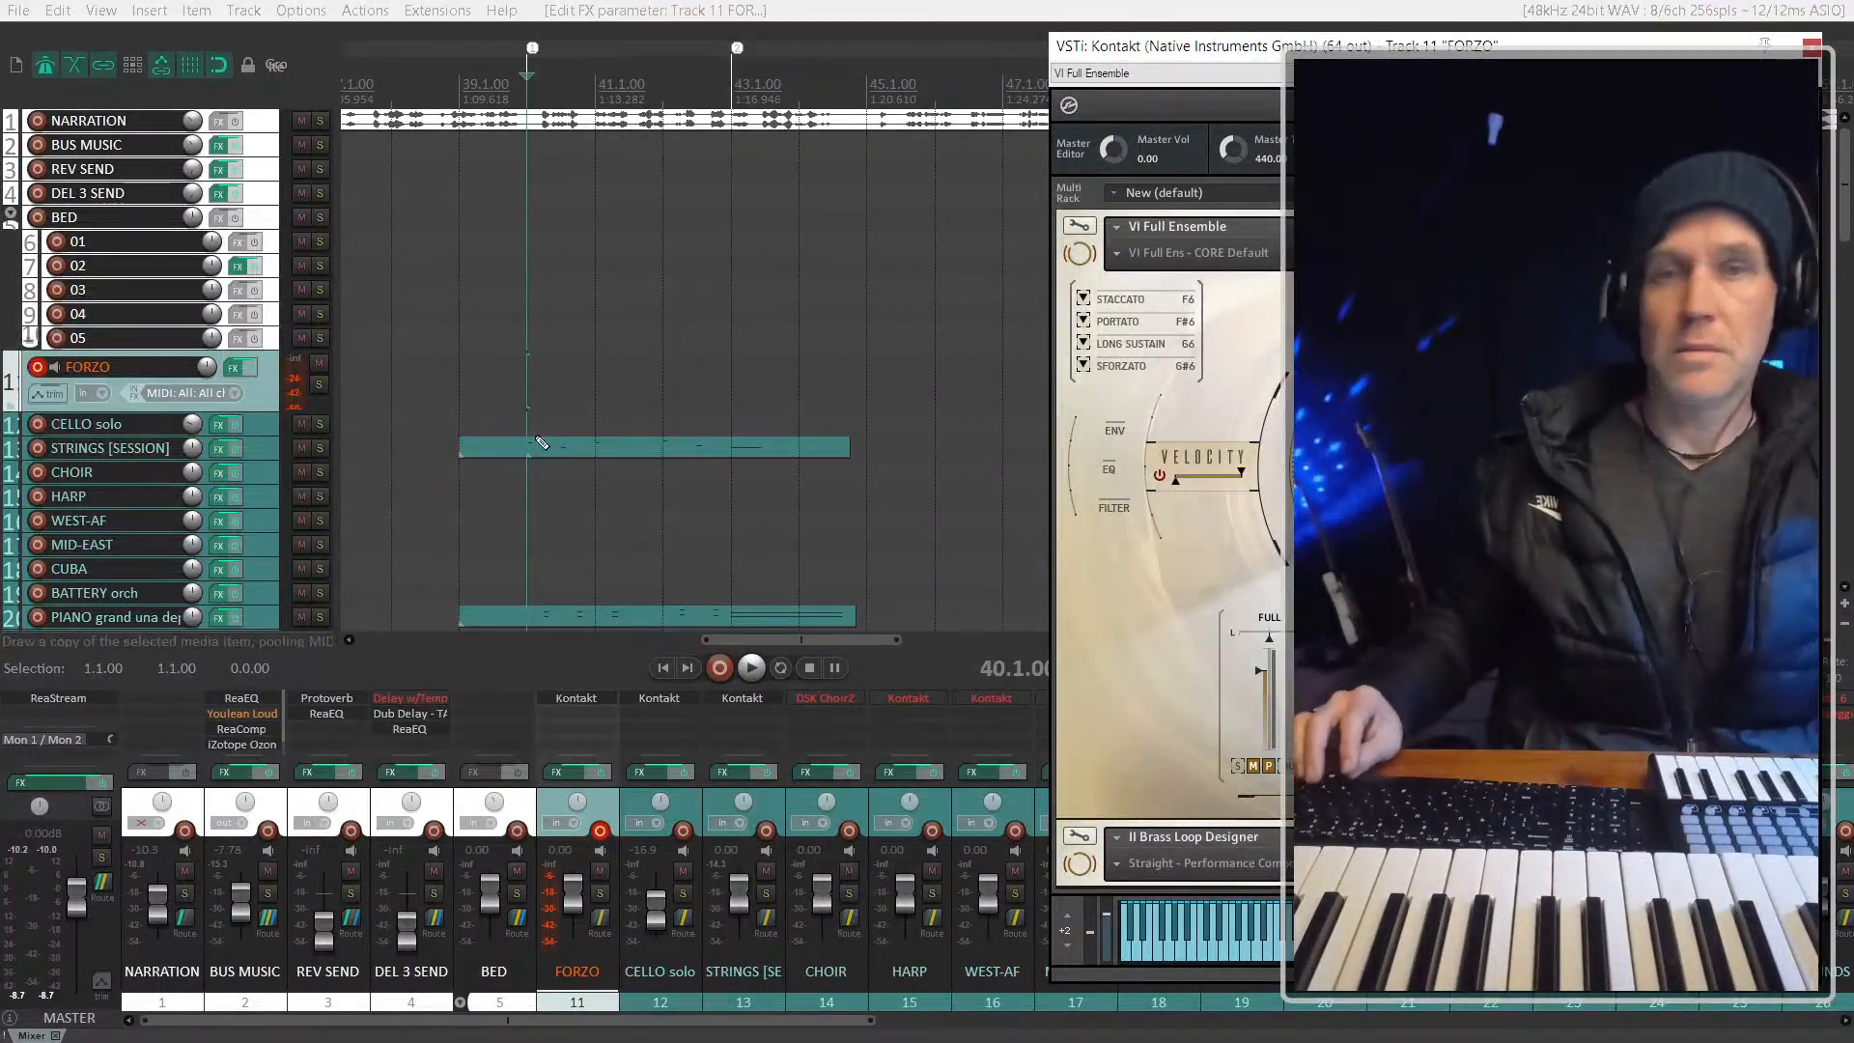
scroll(618, 434, "down", 2)
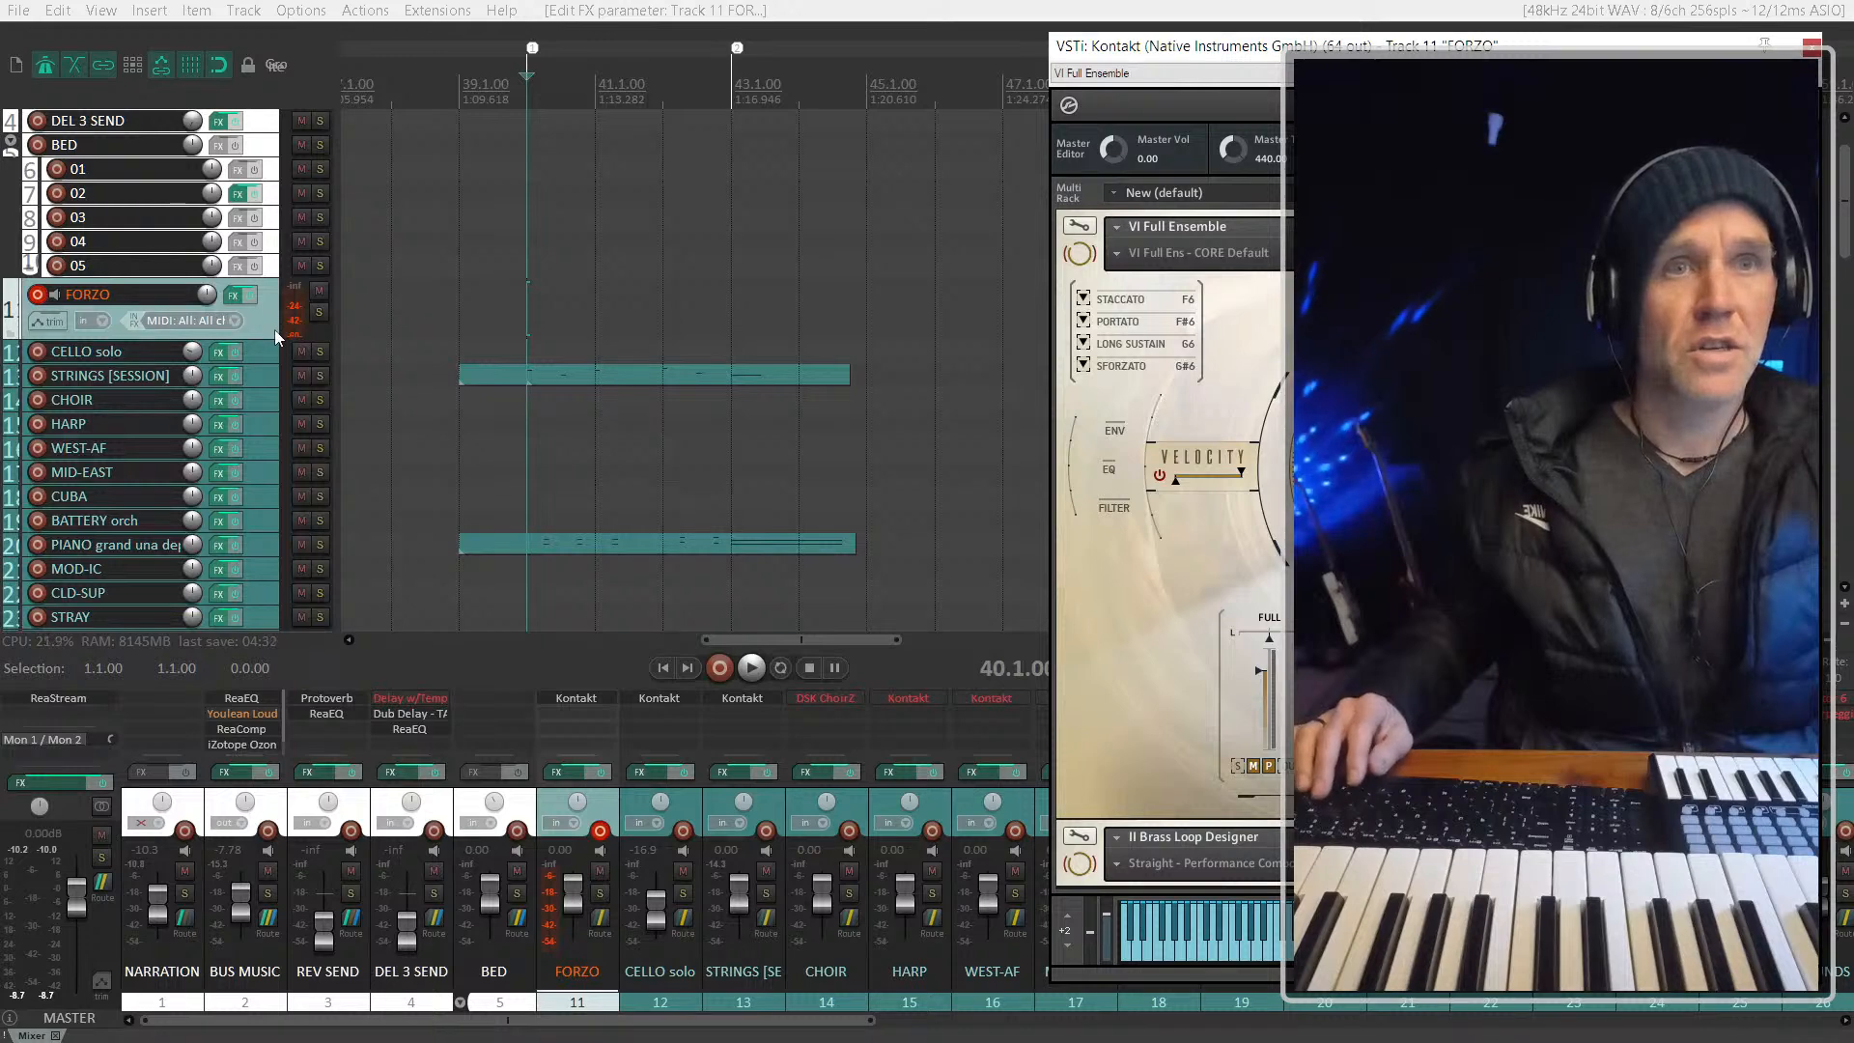
Step: Arm the CELLO solo and STRINGS [SESSION] tracks in turn and close the FORZO Kontakt window
key("Down")
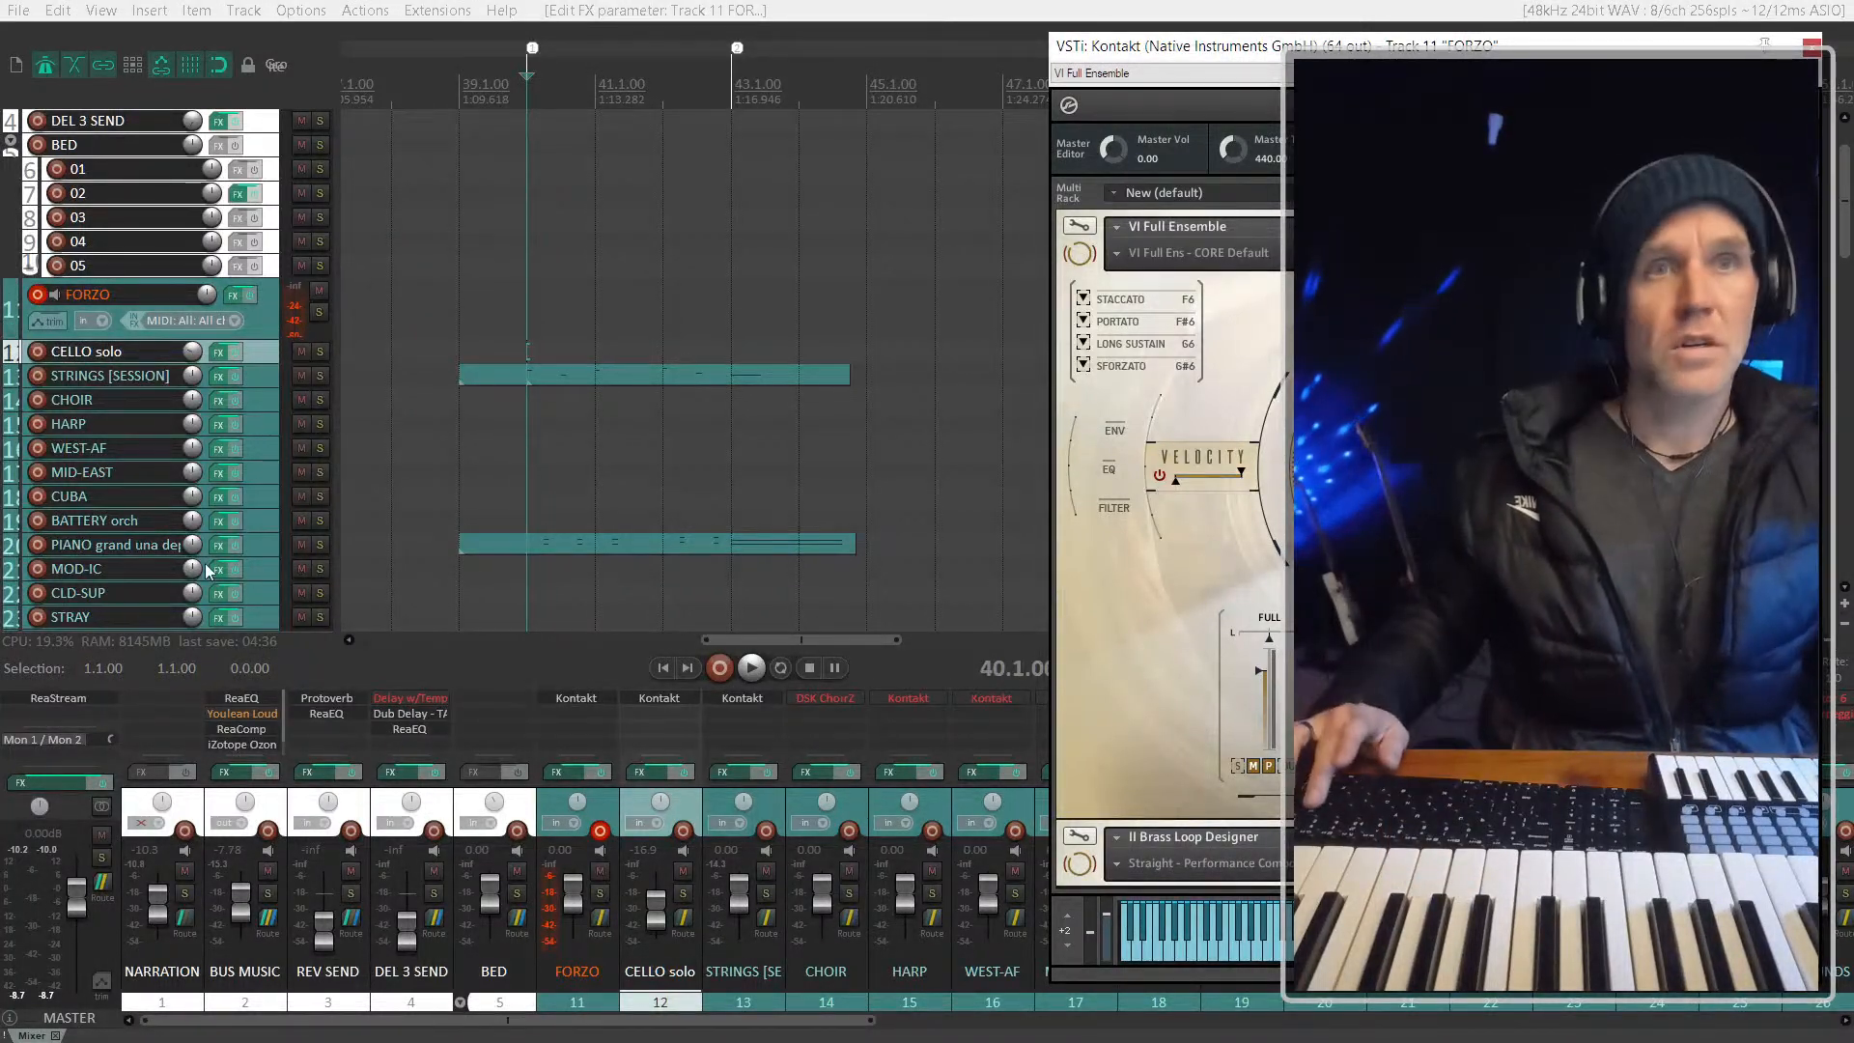
left_click(980, 10)
key("F7")
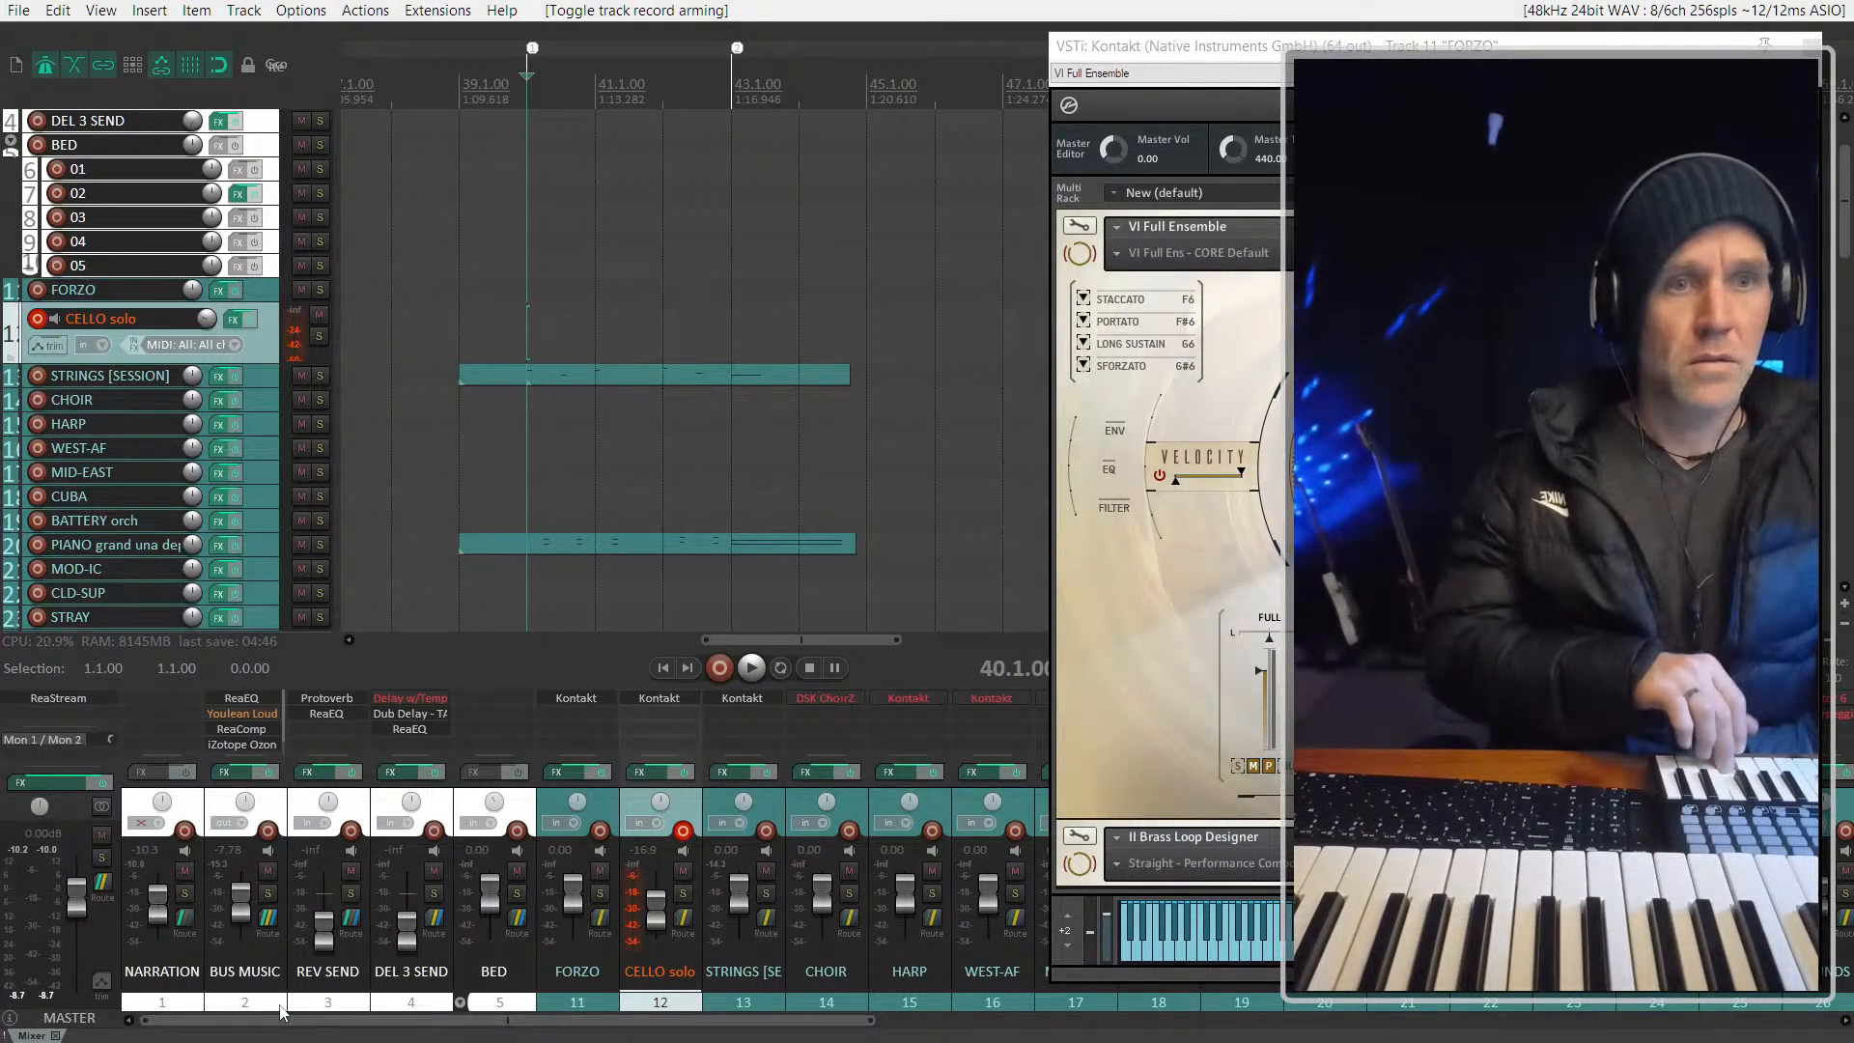
left_click(255, 372)
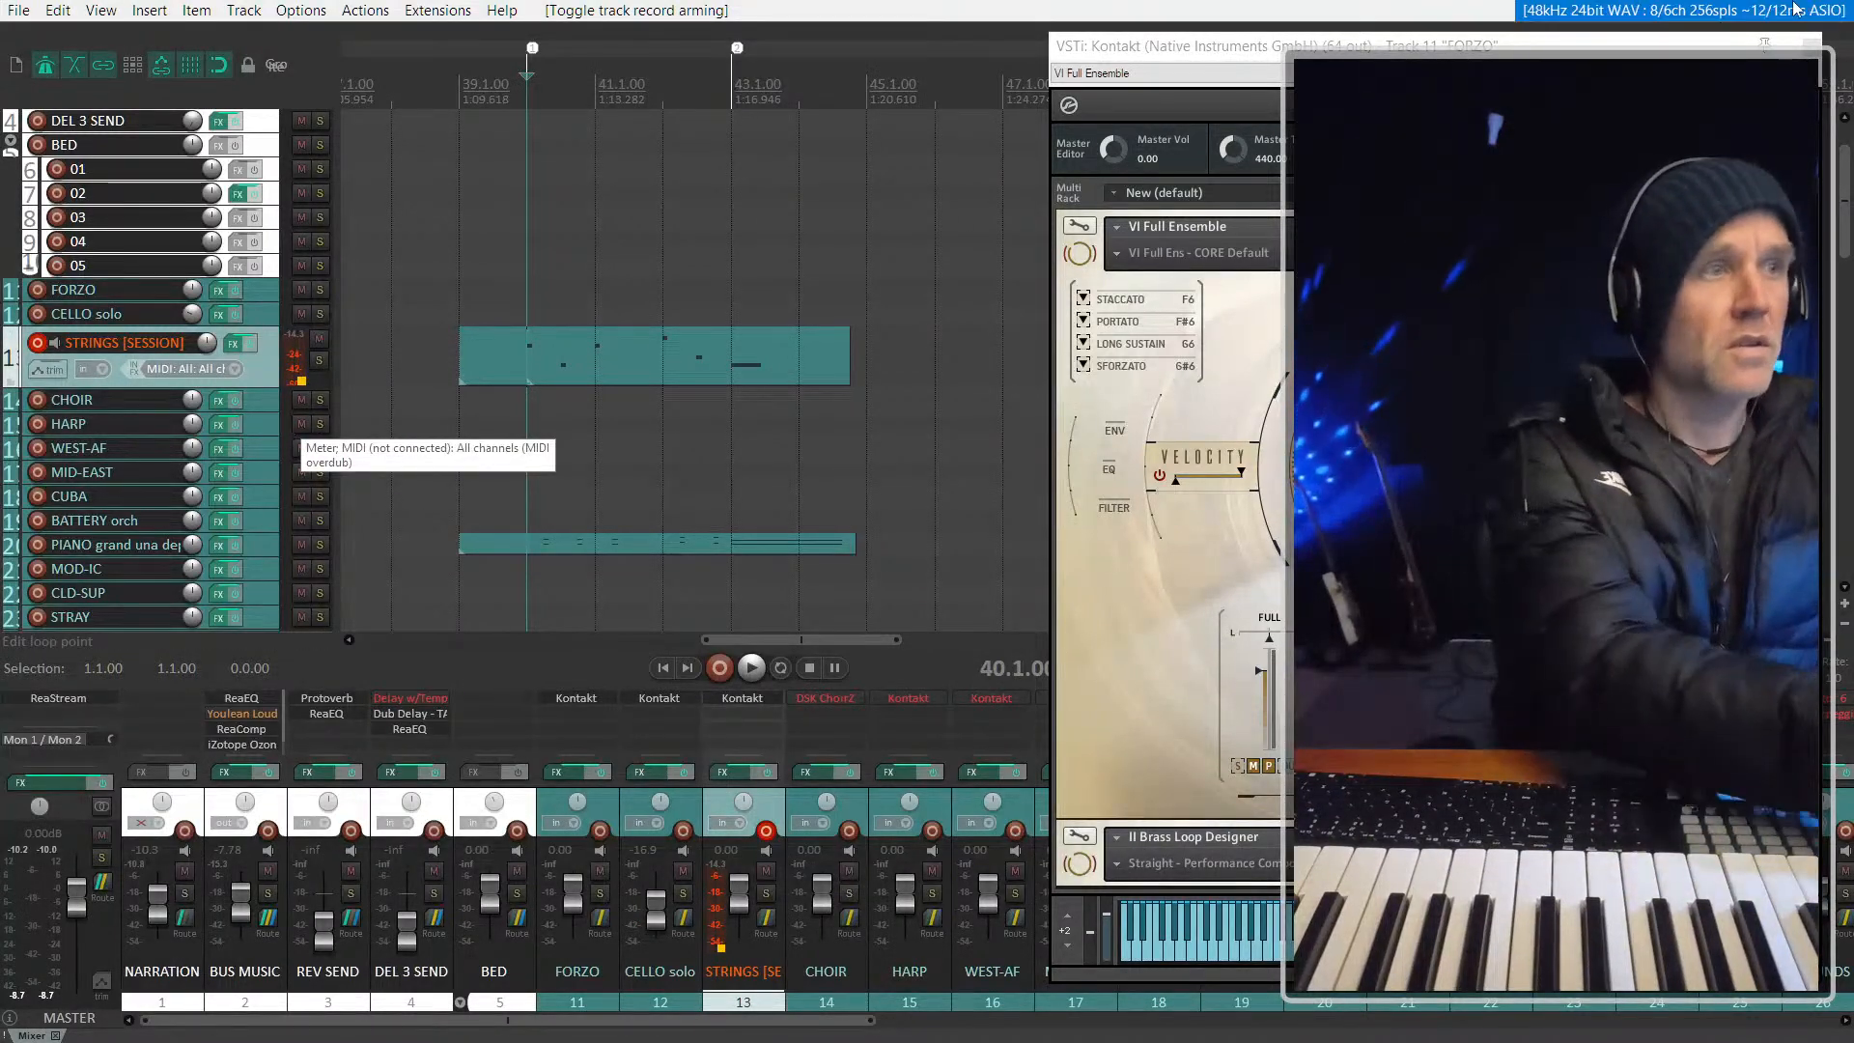
left_click(1811, 46)
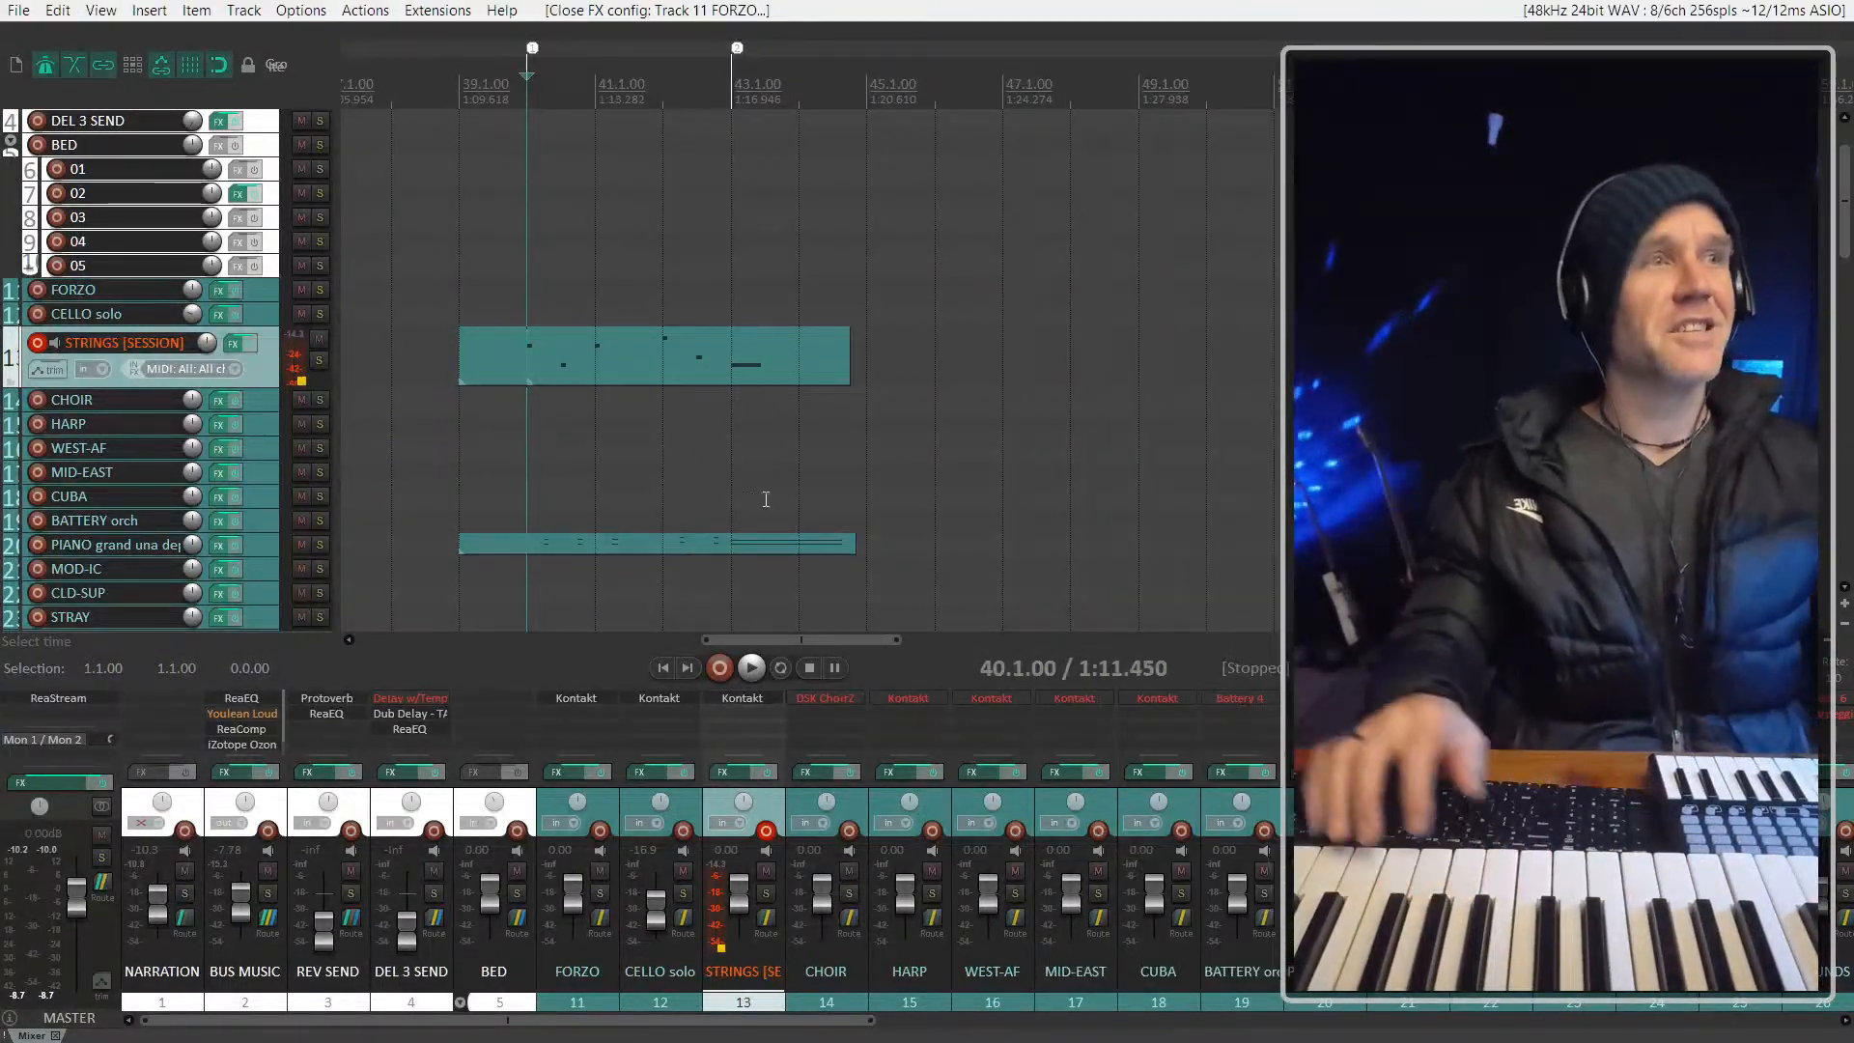
Step: Look through the track list down to the orange CP tracks and return to the first track at the project start
scroll(507, 355, "down", 5)
scroll(253, 400, "down", 8)
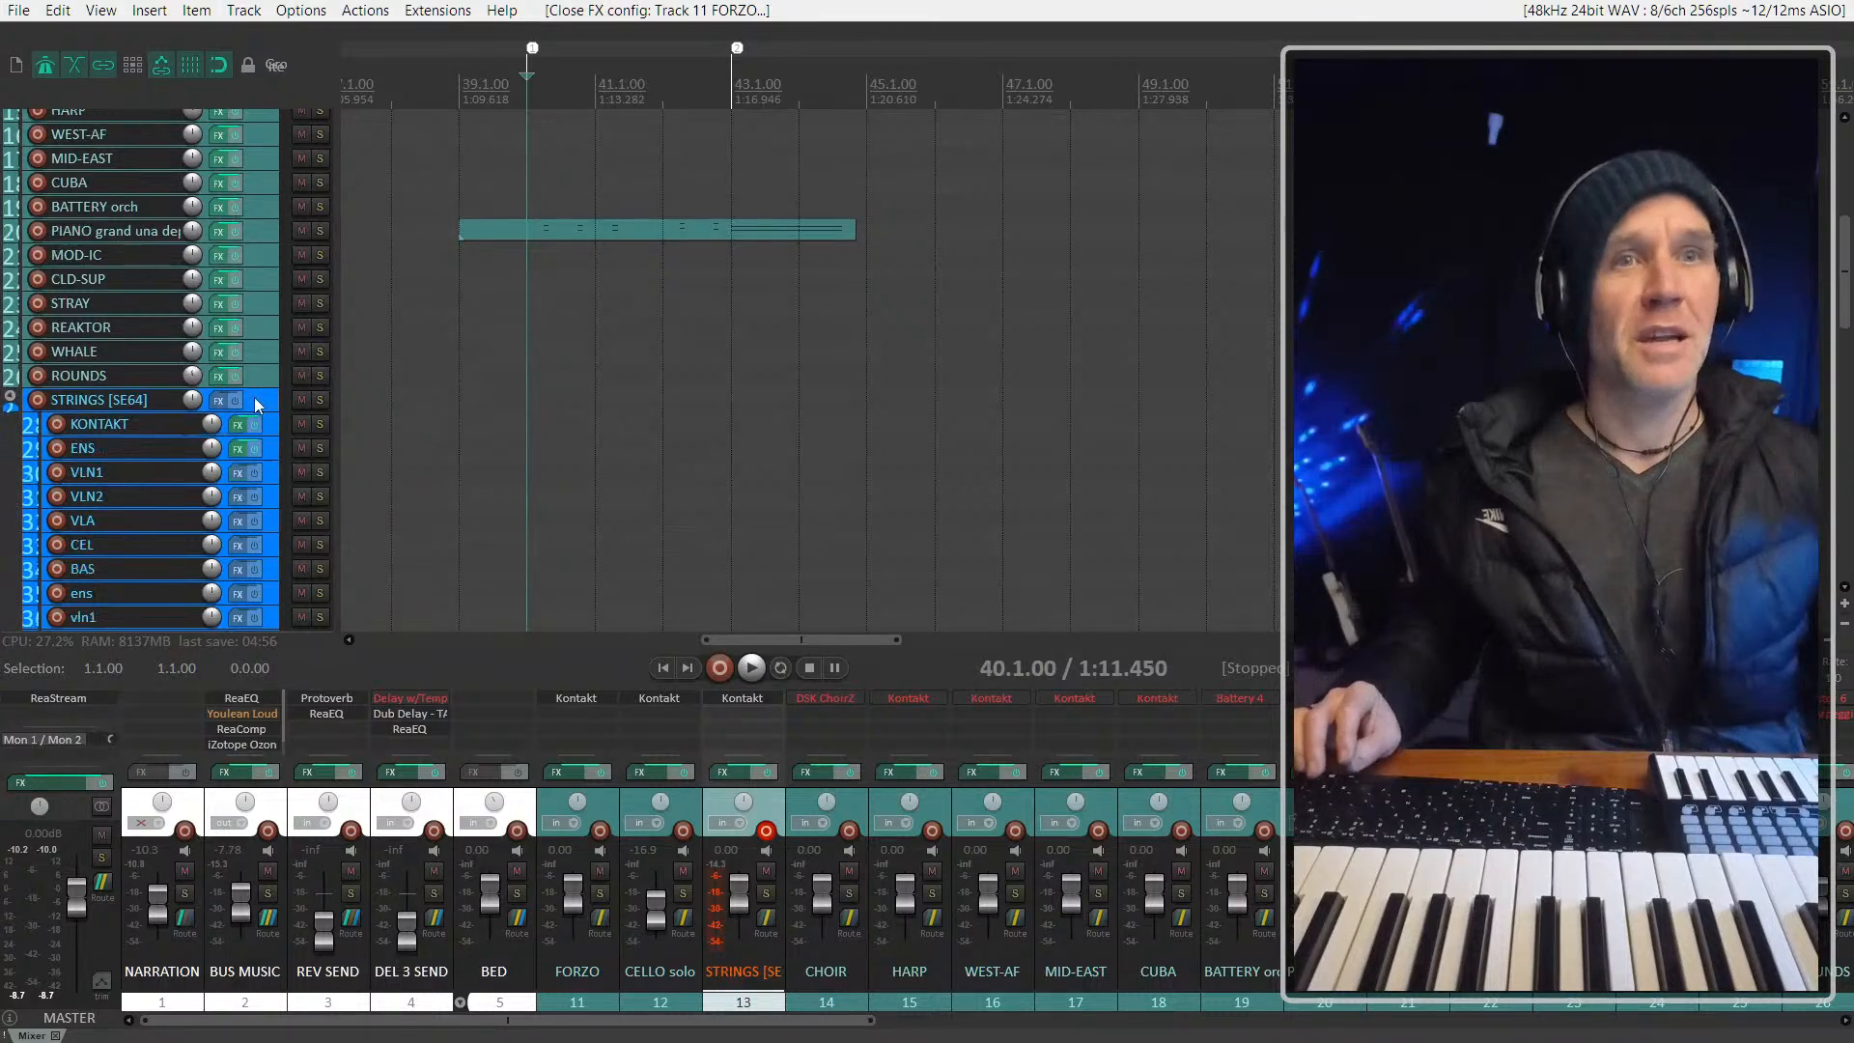
scroll(352, 421, "down", 7)
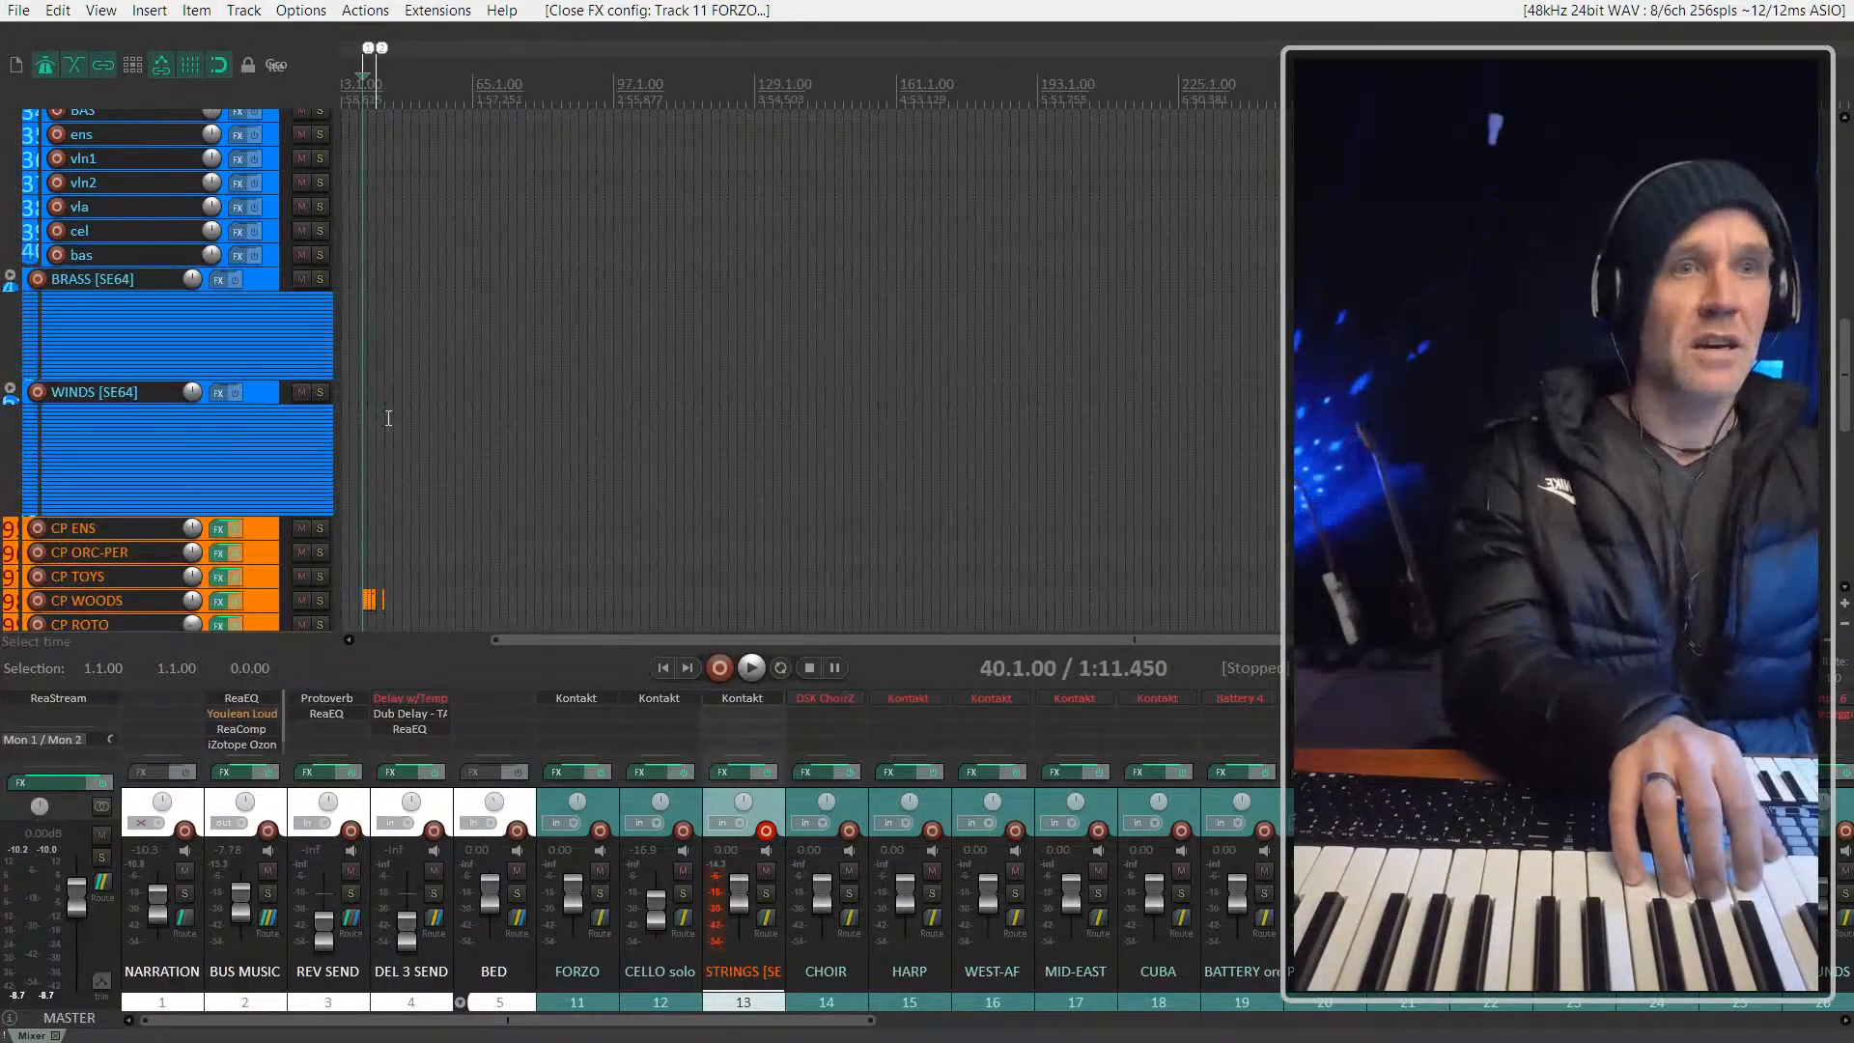
scroll(381, 412, "up", 7)
scroll(331, 493, "right", 7)
scroll(328, 485, "right", 6)
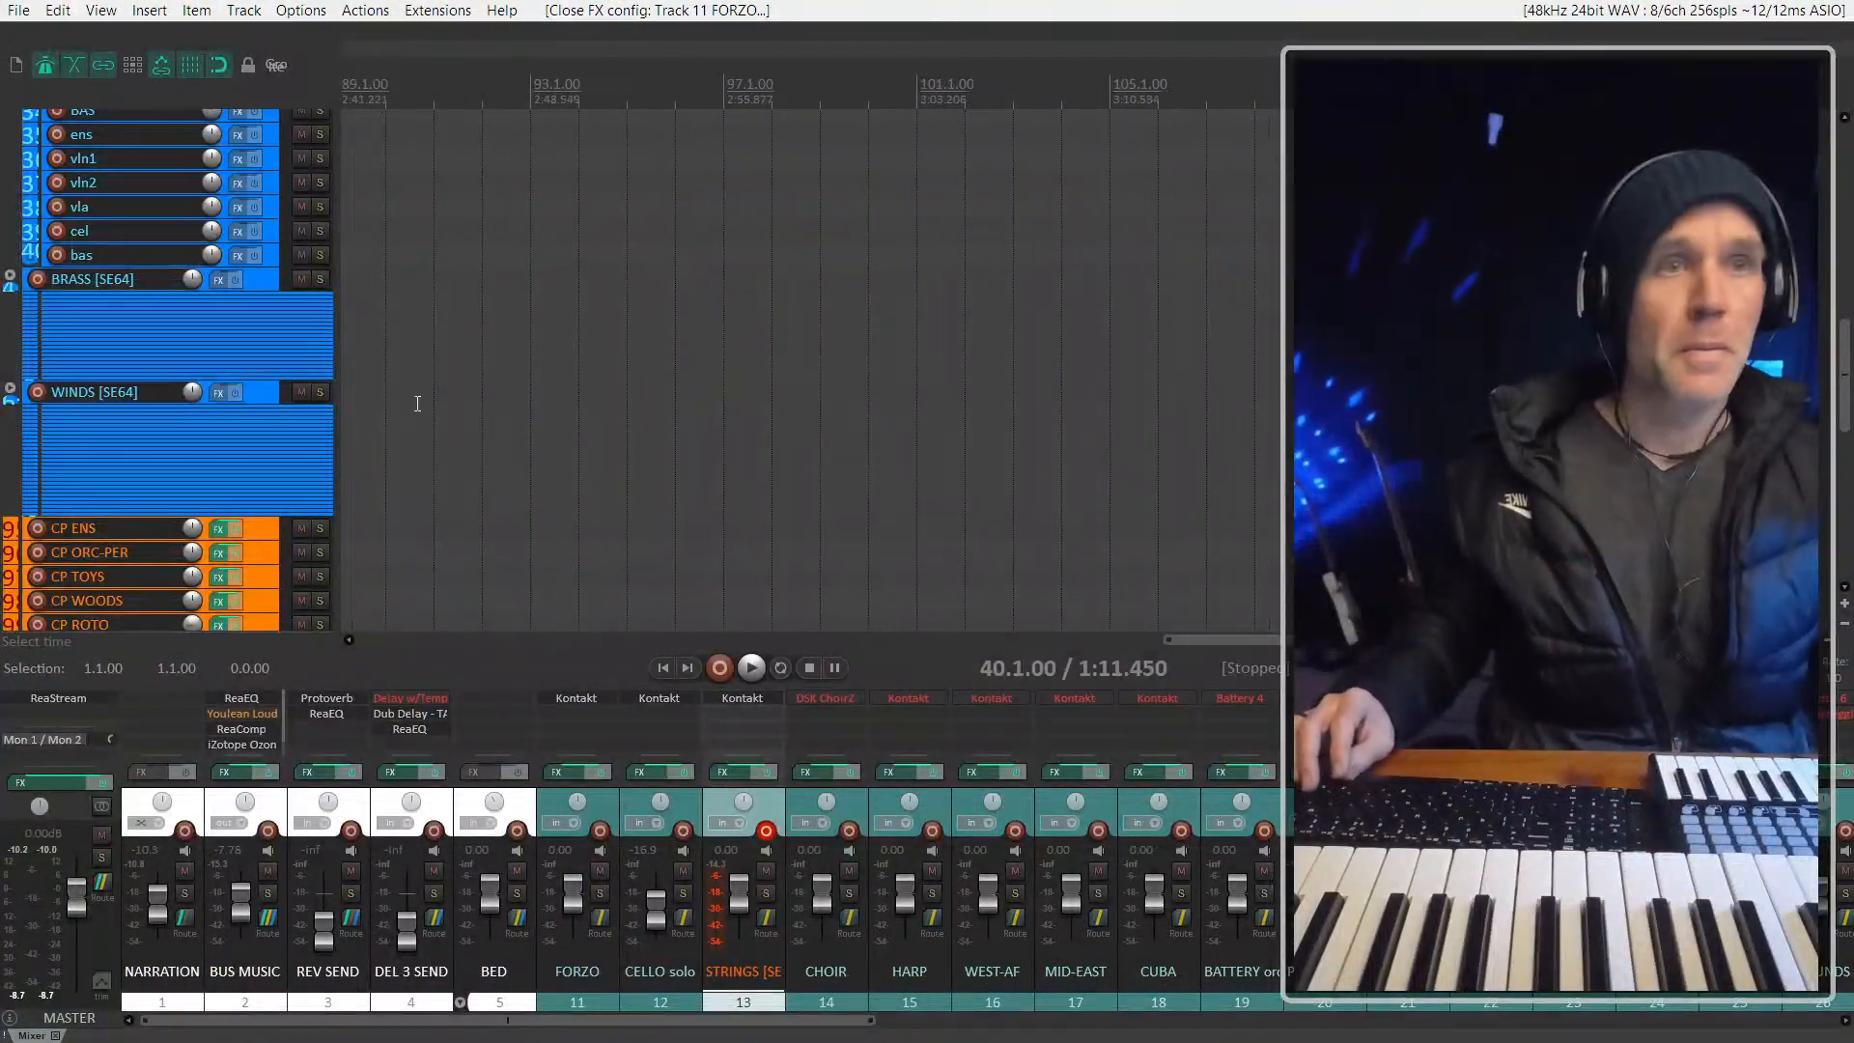
key("Home")
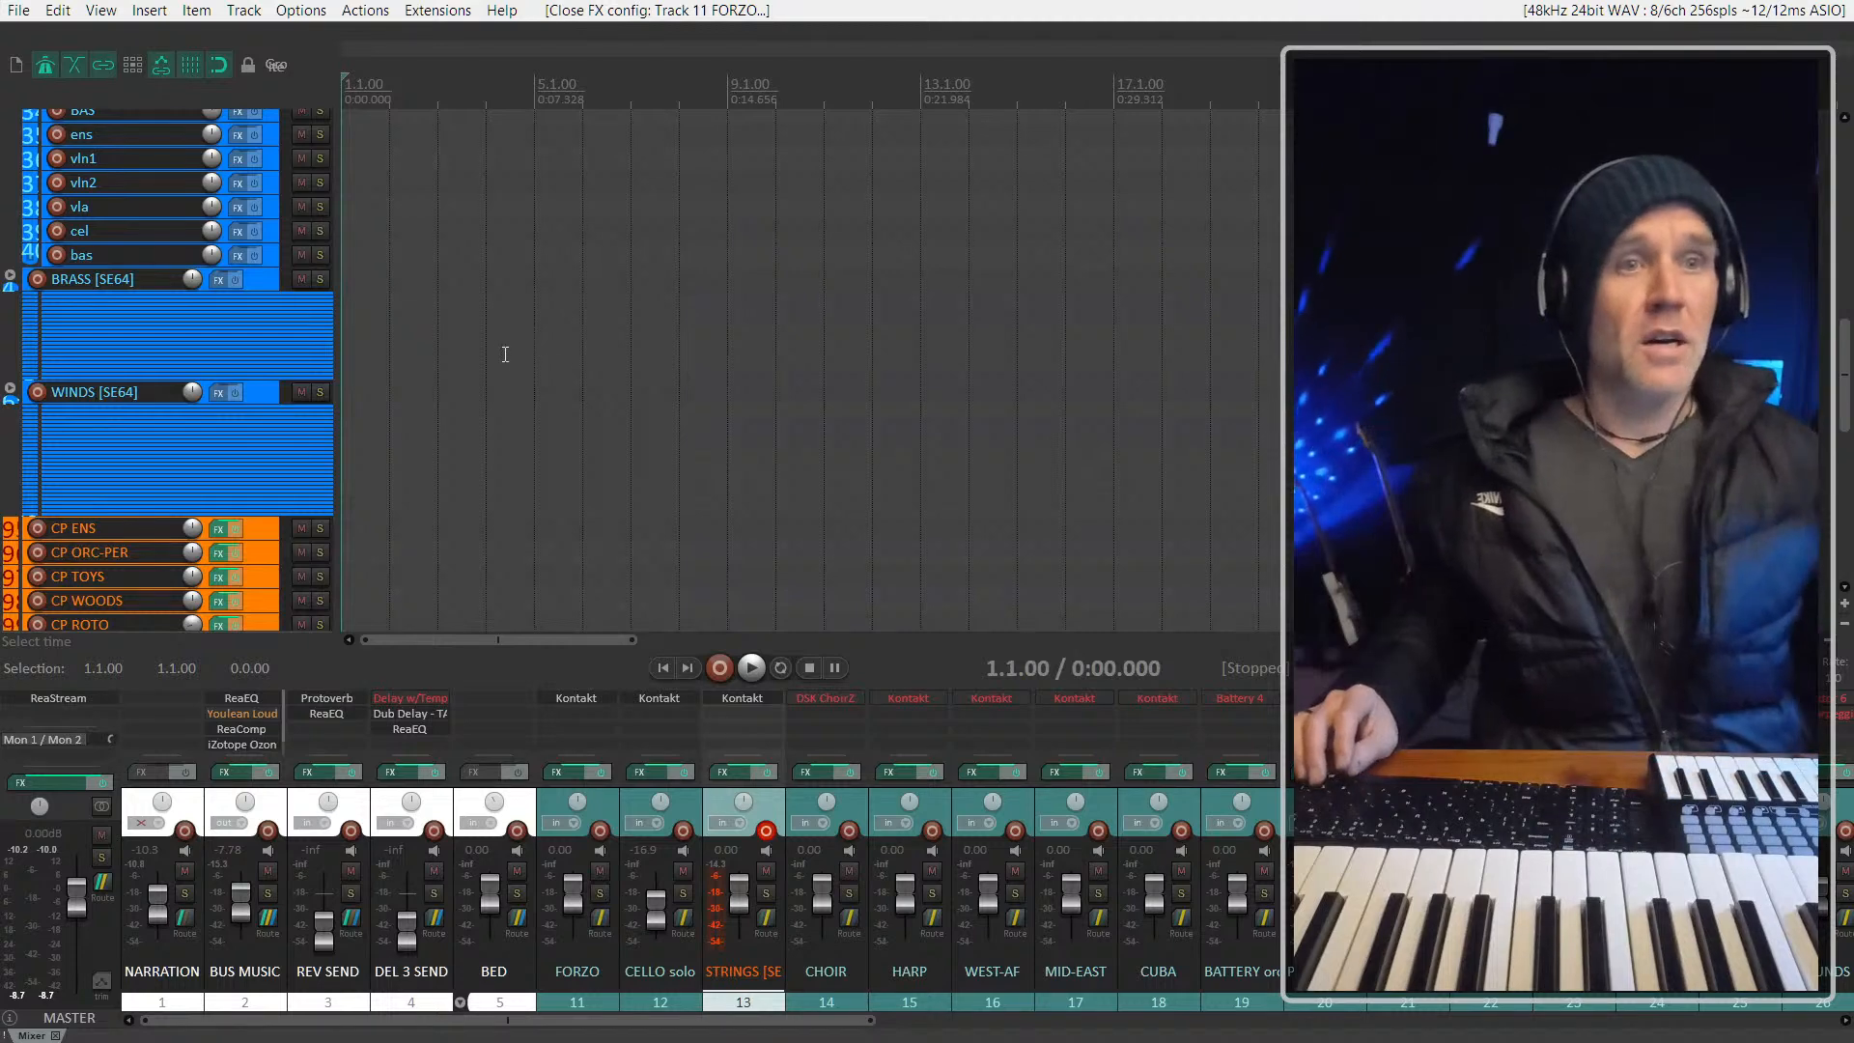
scroll(505, 354, "up", 10)
scroll(171, 325, "up", 10)
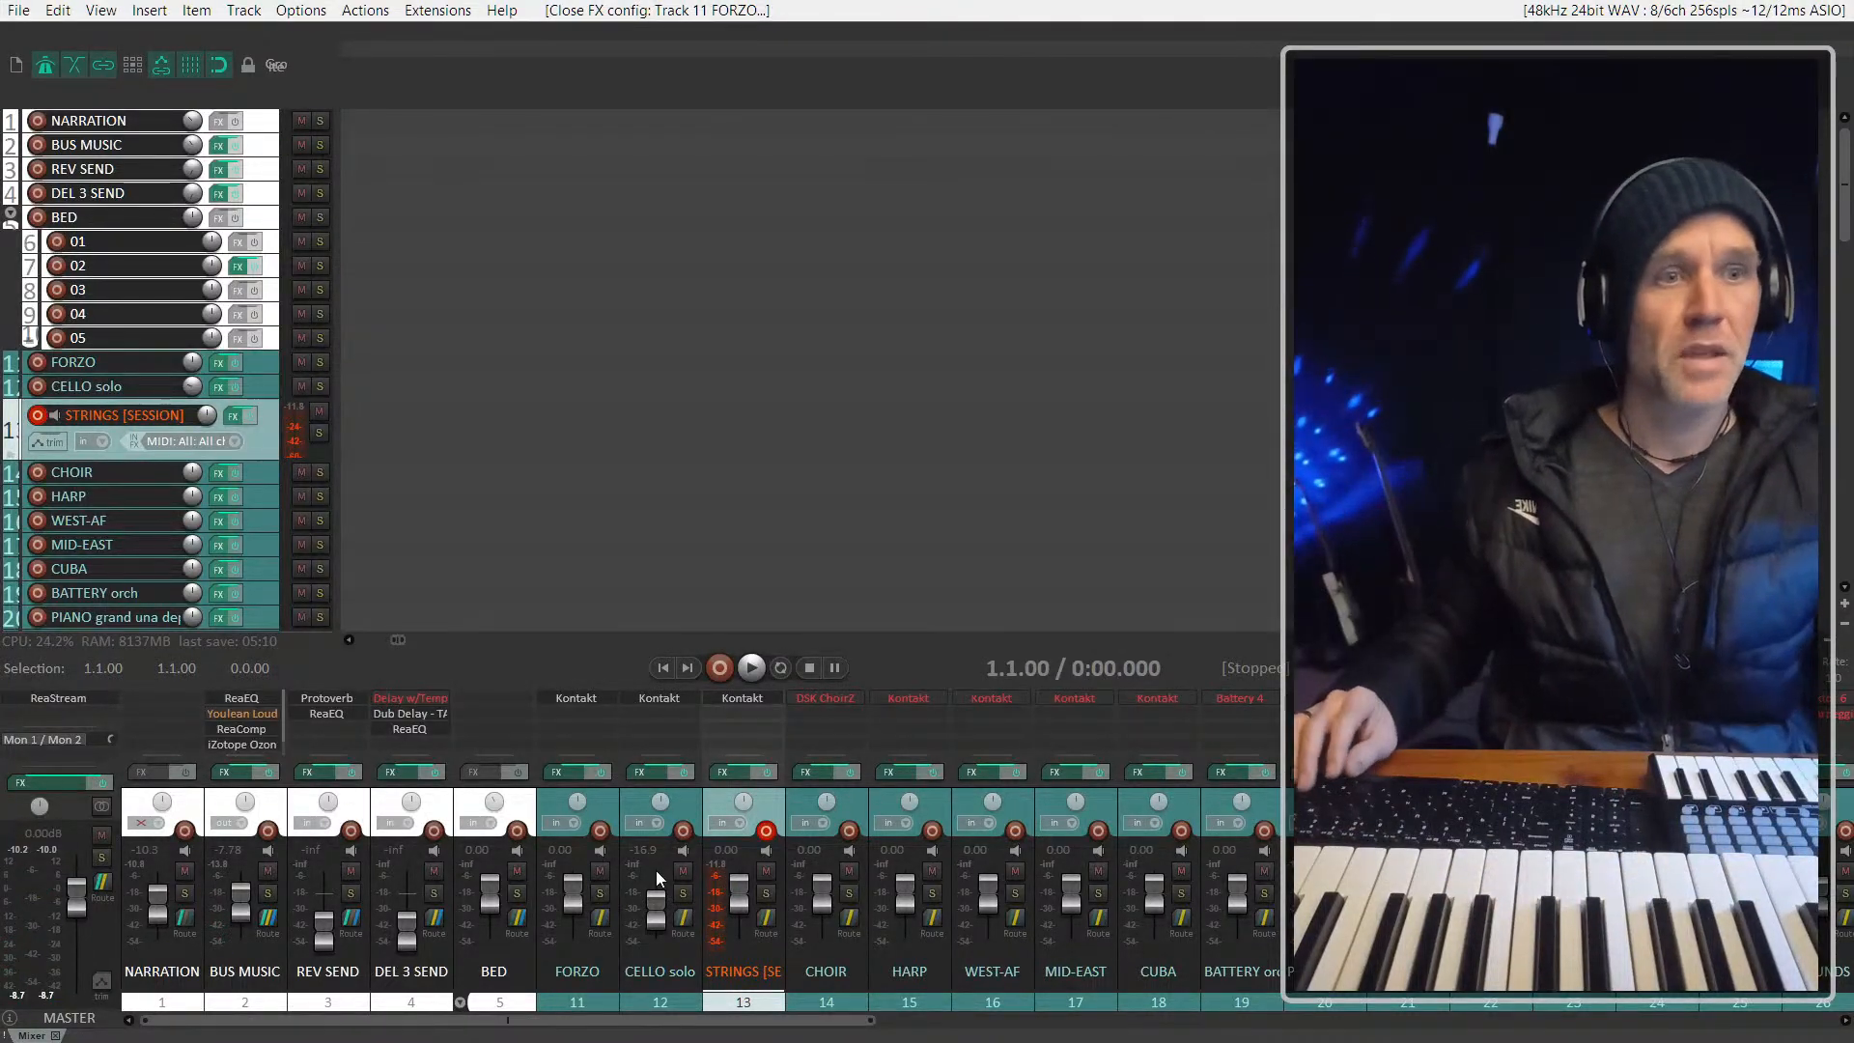
Step: Arm the FORZO track for recording and open its Kontakt instrument in full view
left_click(605, 1000)
key("F7")
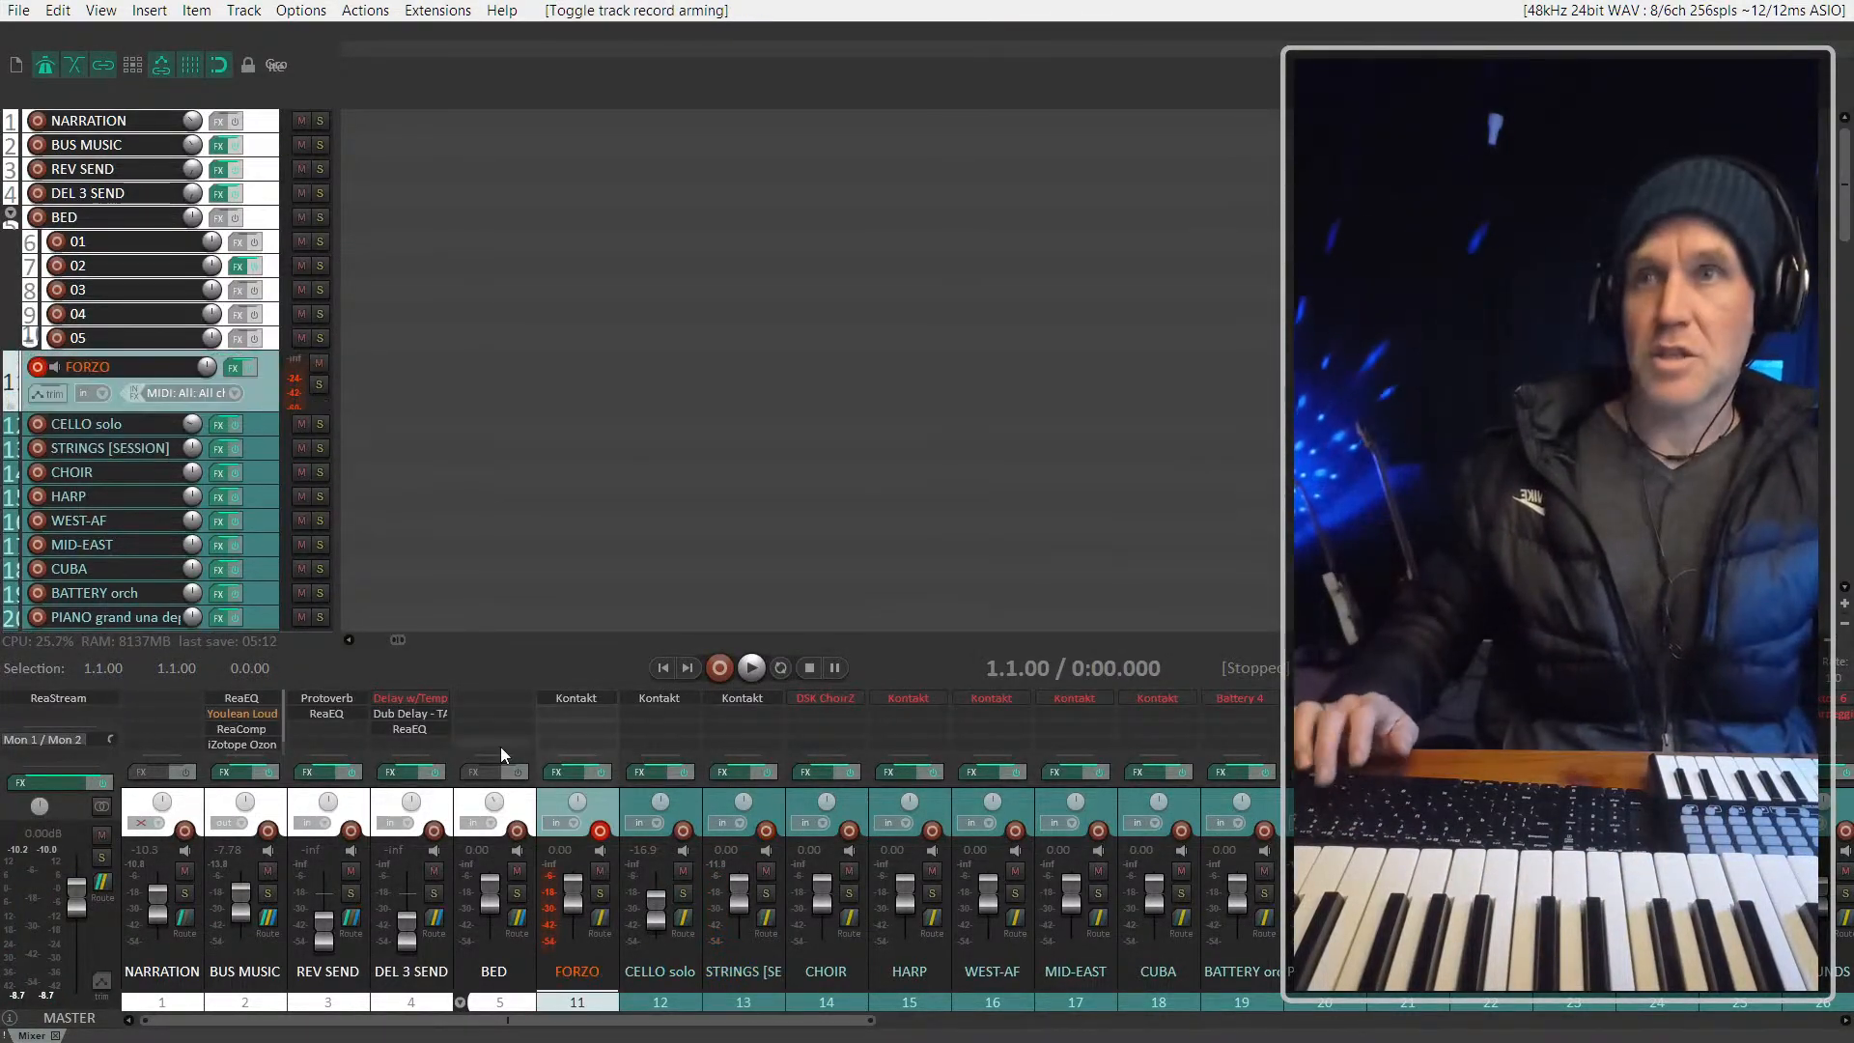
key("f")
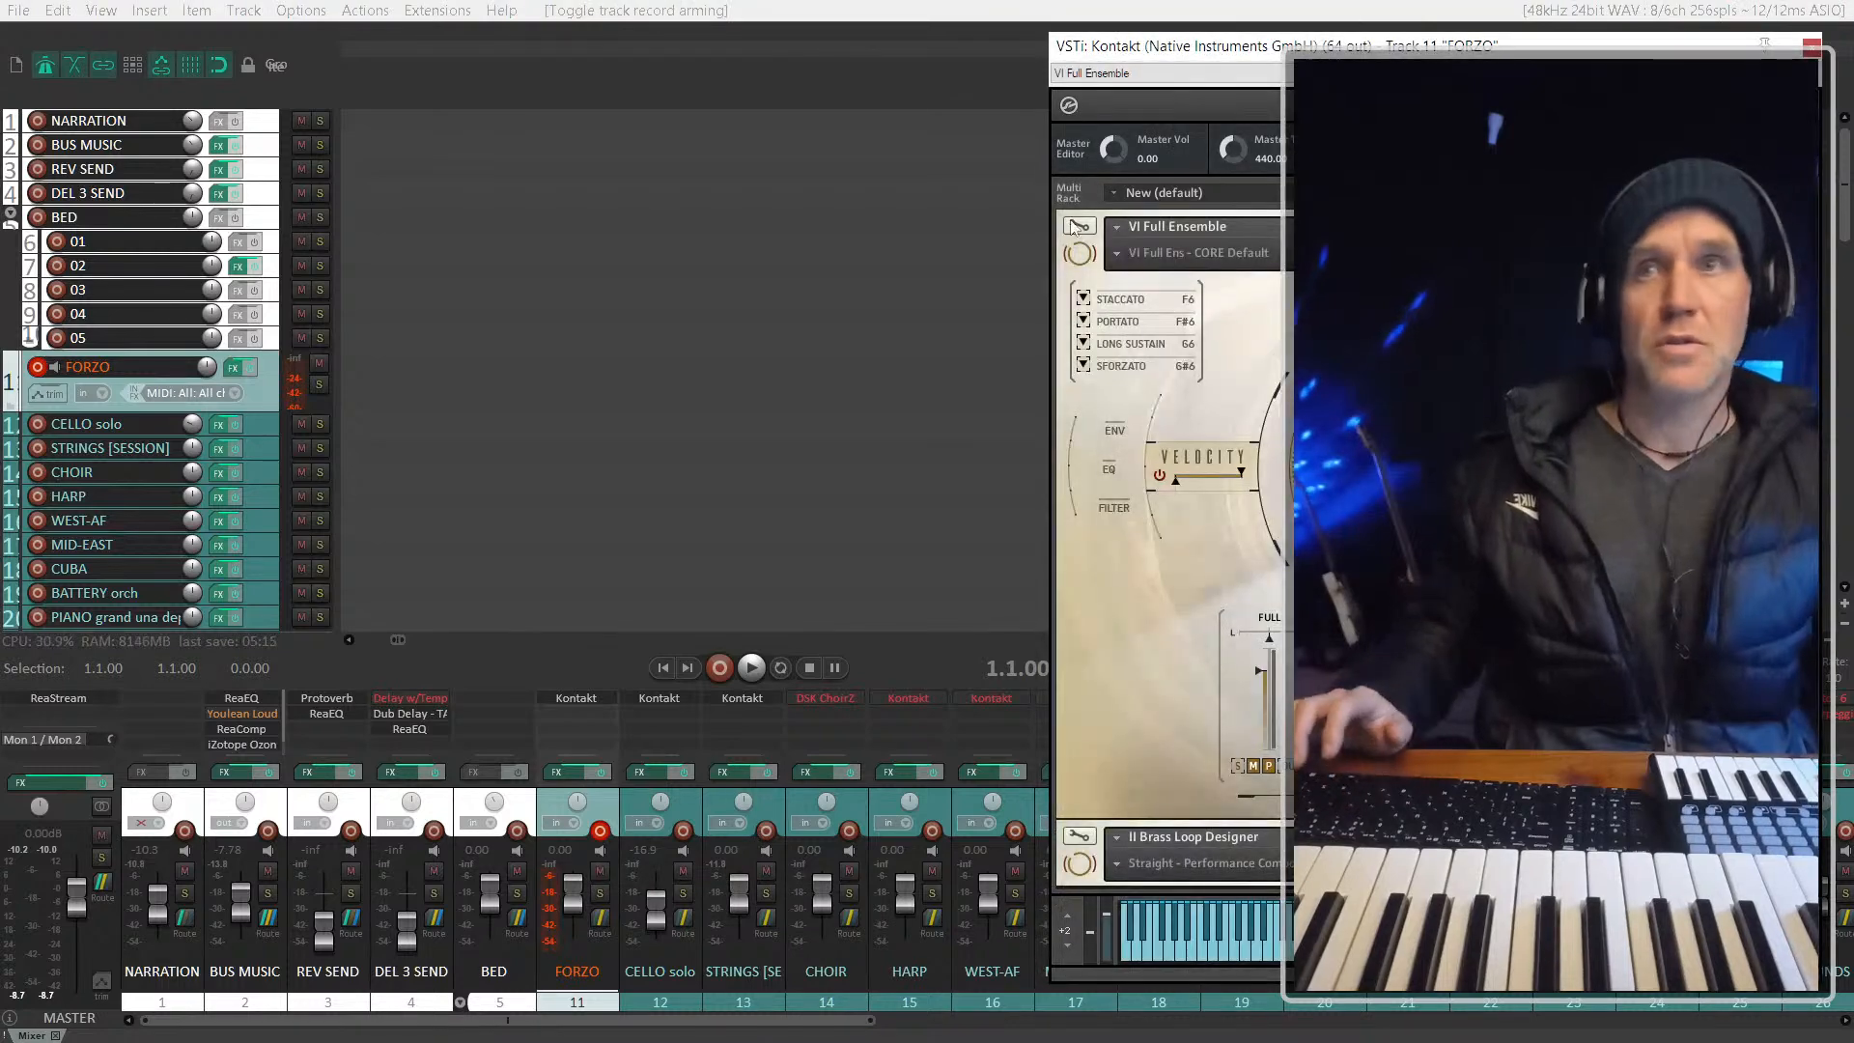
left_click_drag(1371, 46, 721, 33)
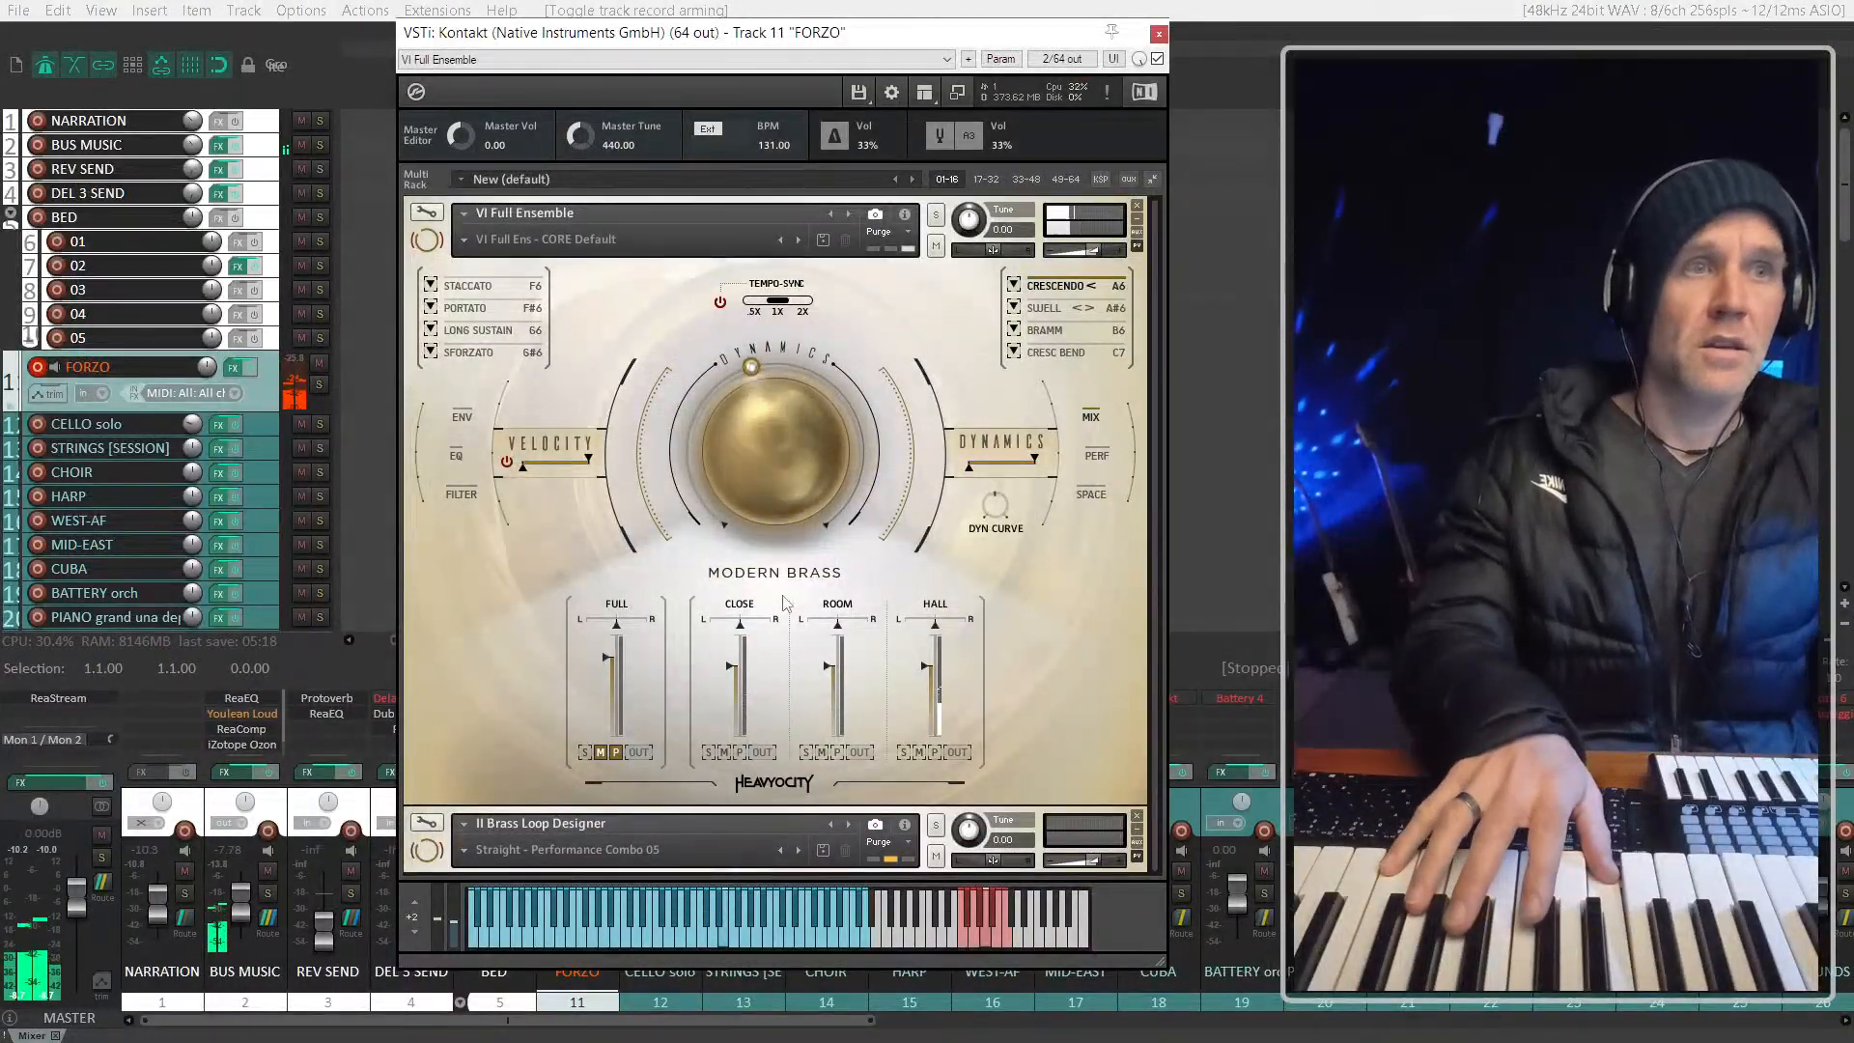
Step: Turn the Modern Brass dynamics knob to its maximum and move the Kontakt window clear of the track list
left_click_drag(798, 500, 796, 414)
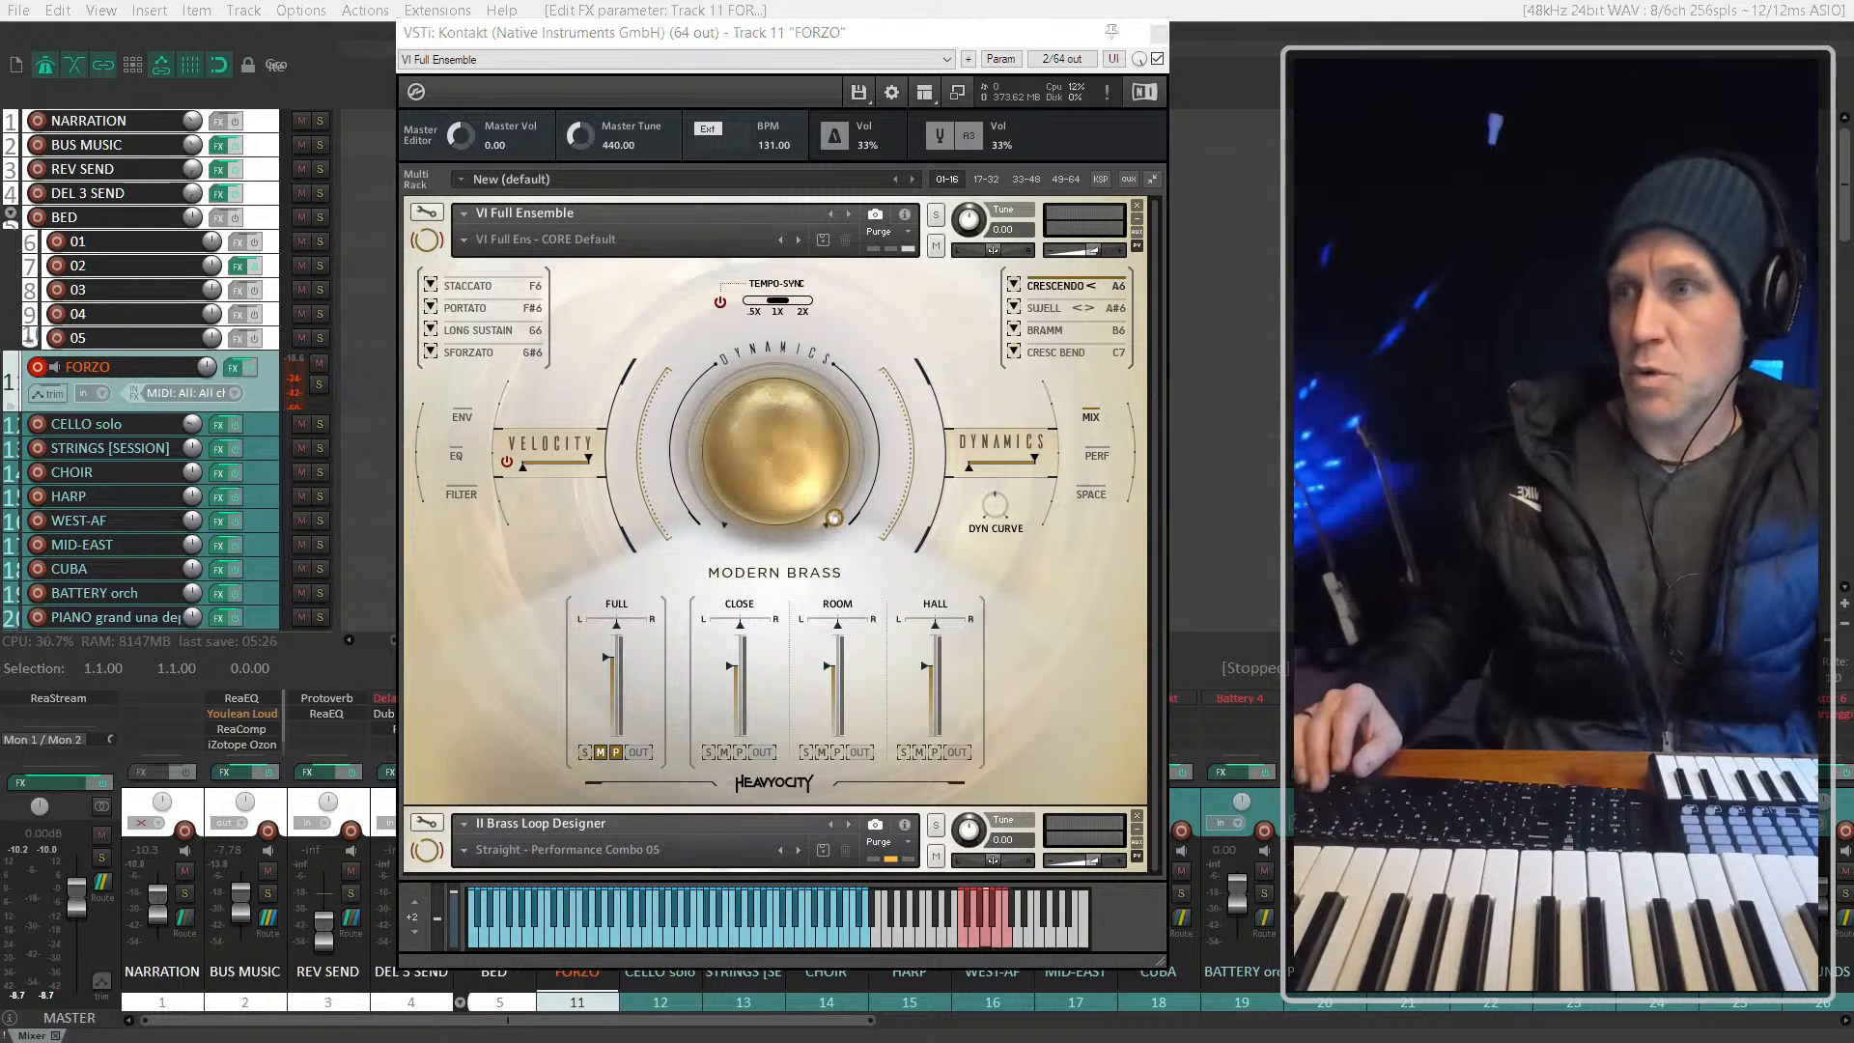
left_click(858, 29)
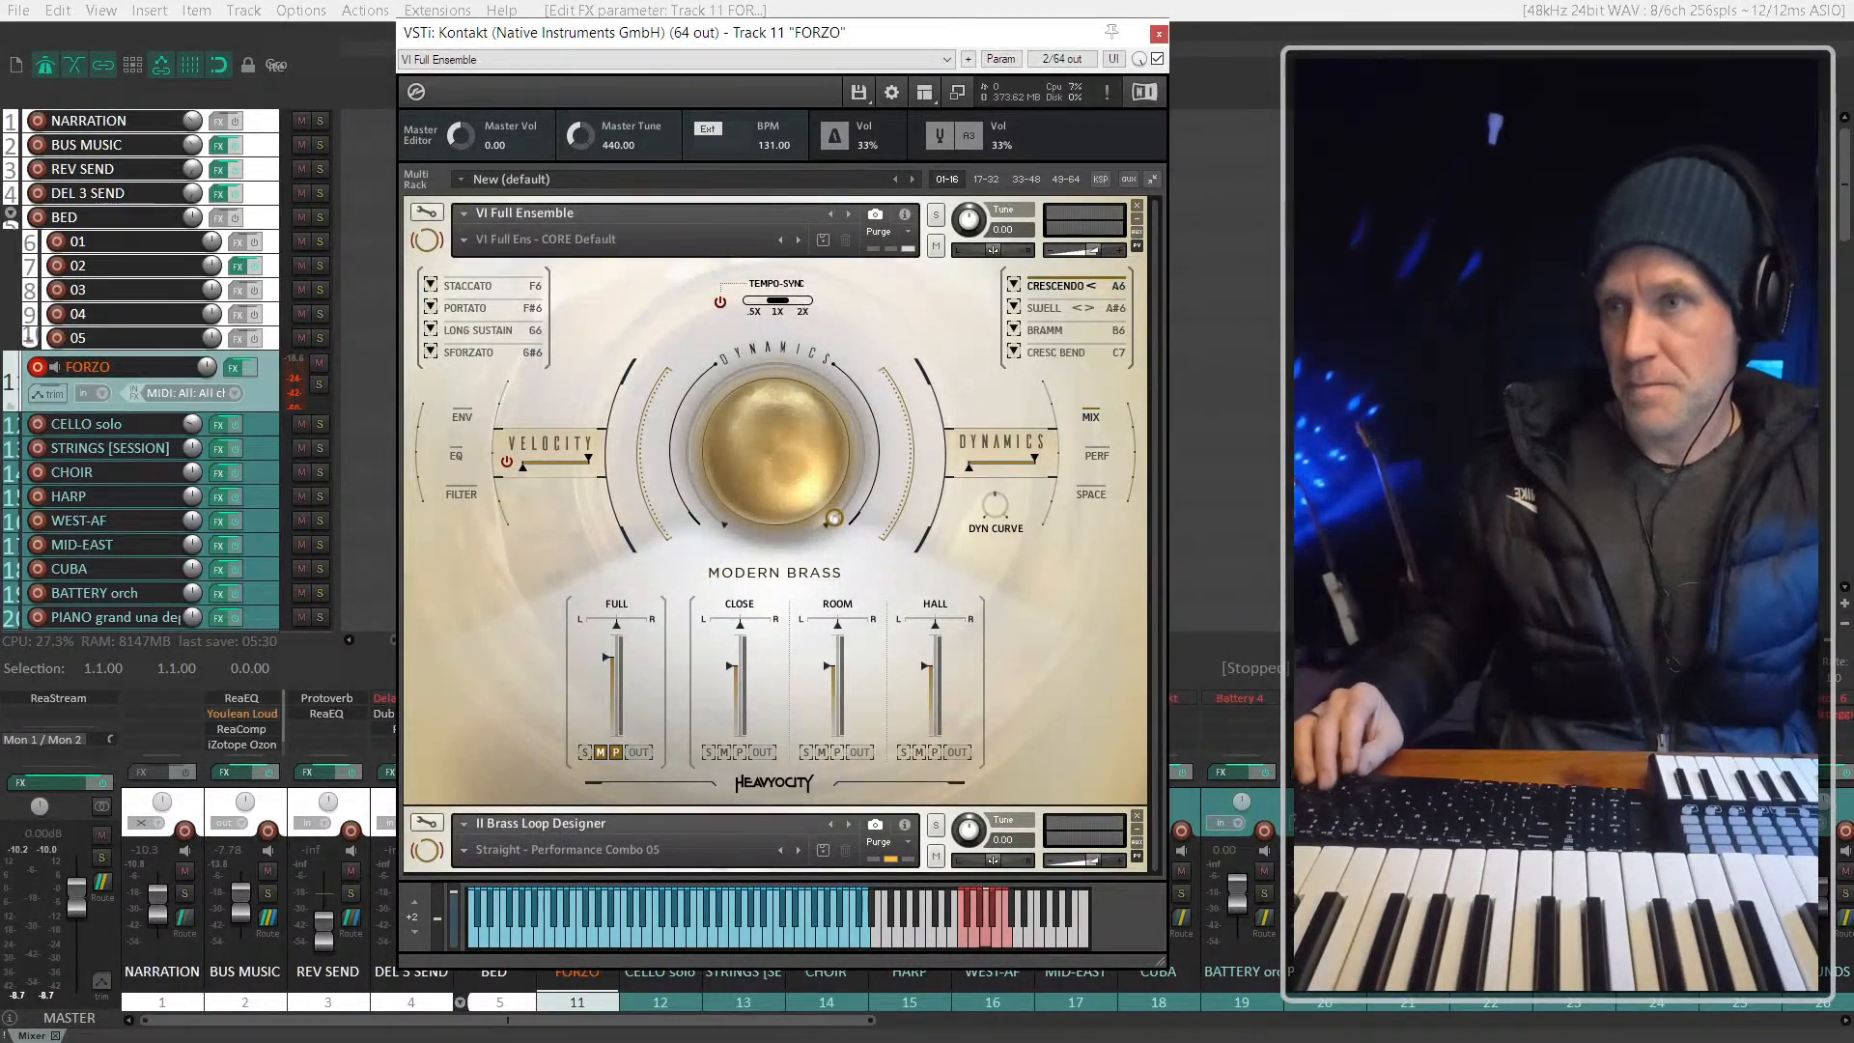
key("alt+Tab")
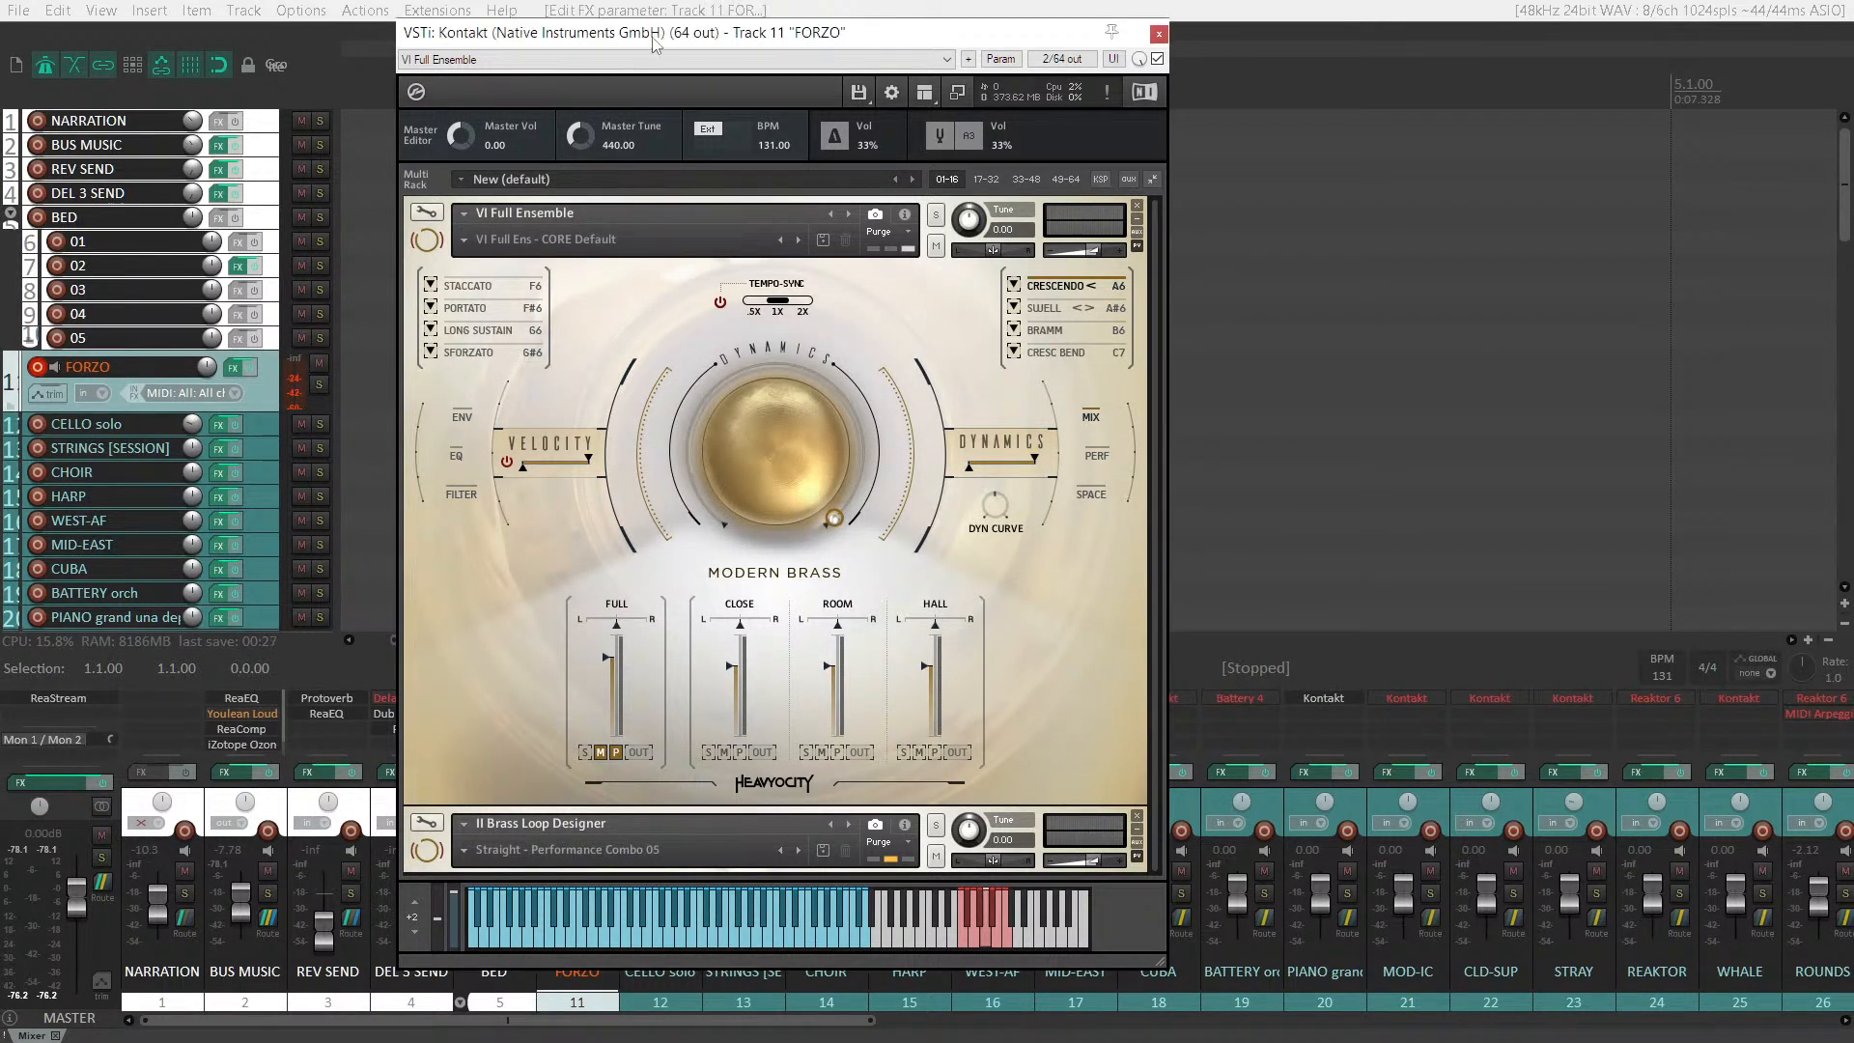
left_click_drag(642, 43, 696, 24)
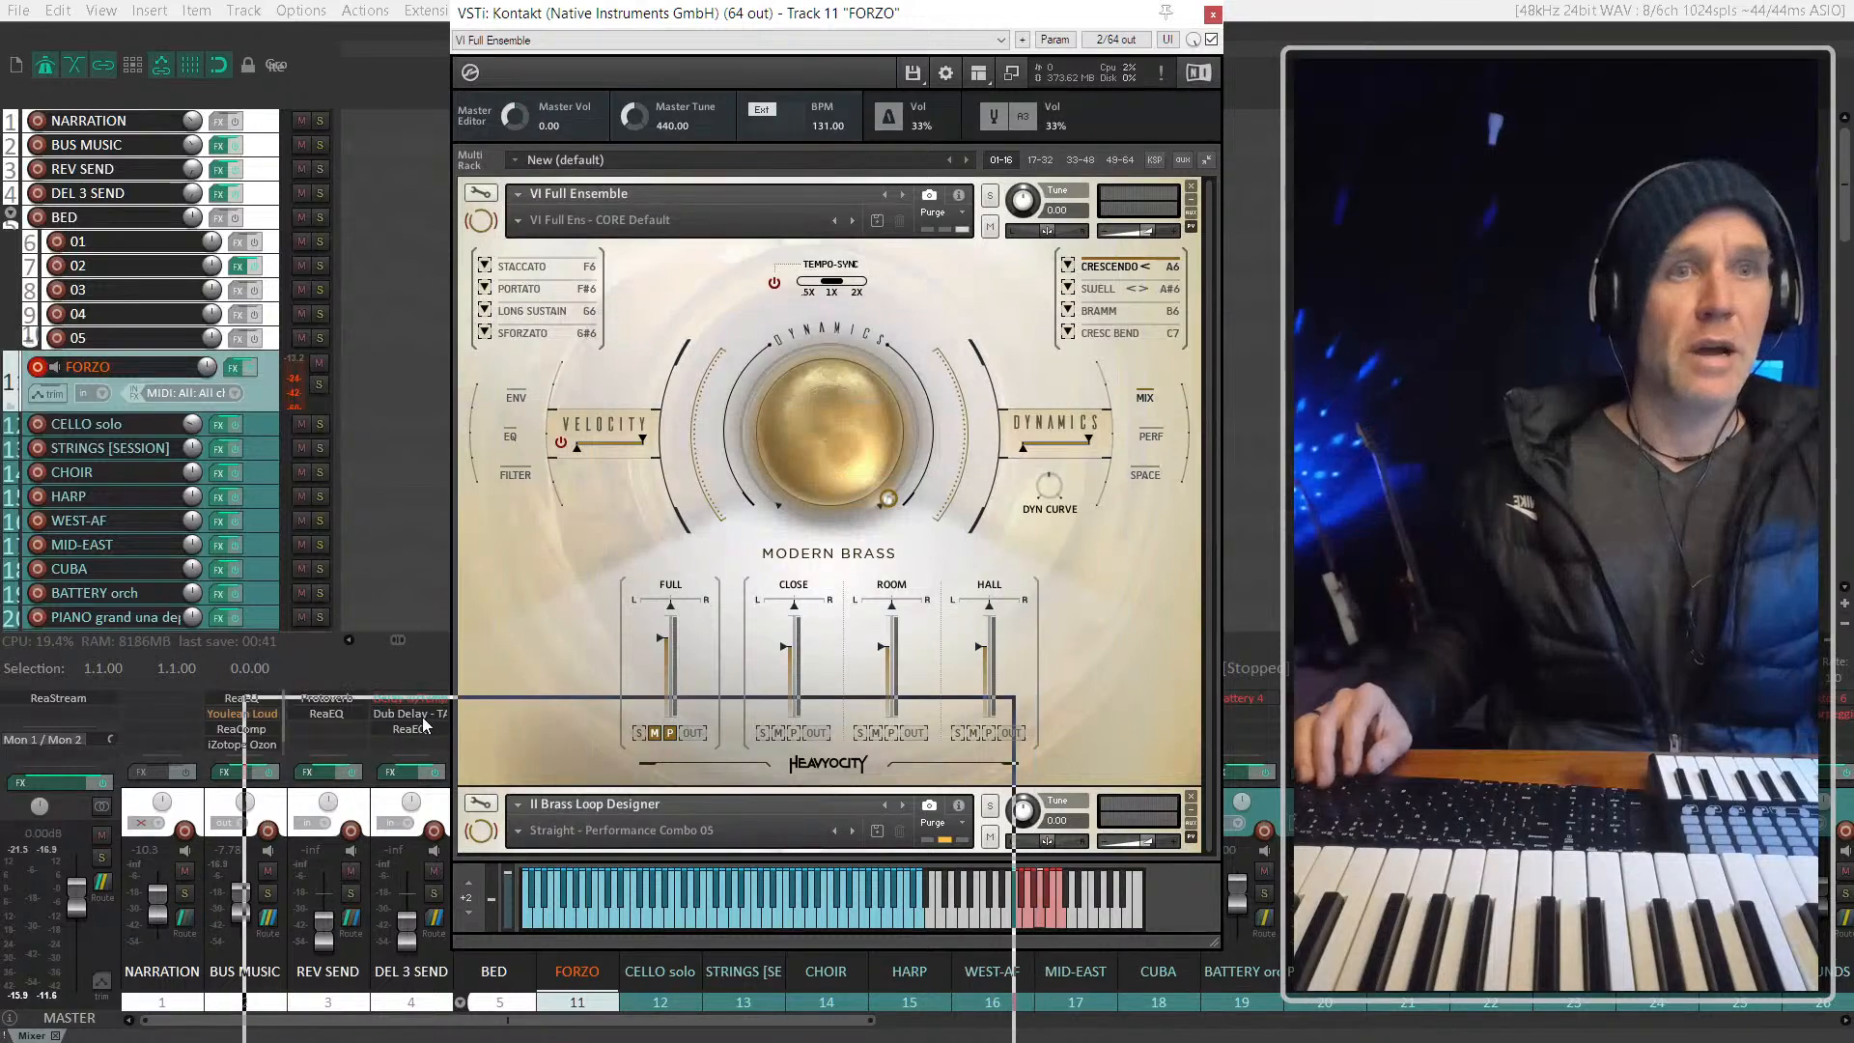
left_click_drag(1099, 48, 957, 21)
Step: Place the edit cursor at bar 40 and nudge the Kontakt window away from the strings and piano items
scroll(184, 313, "up", 4)
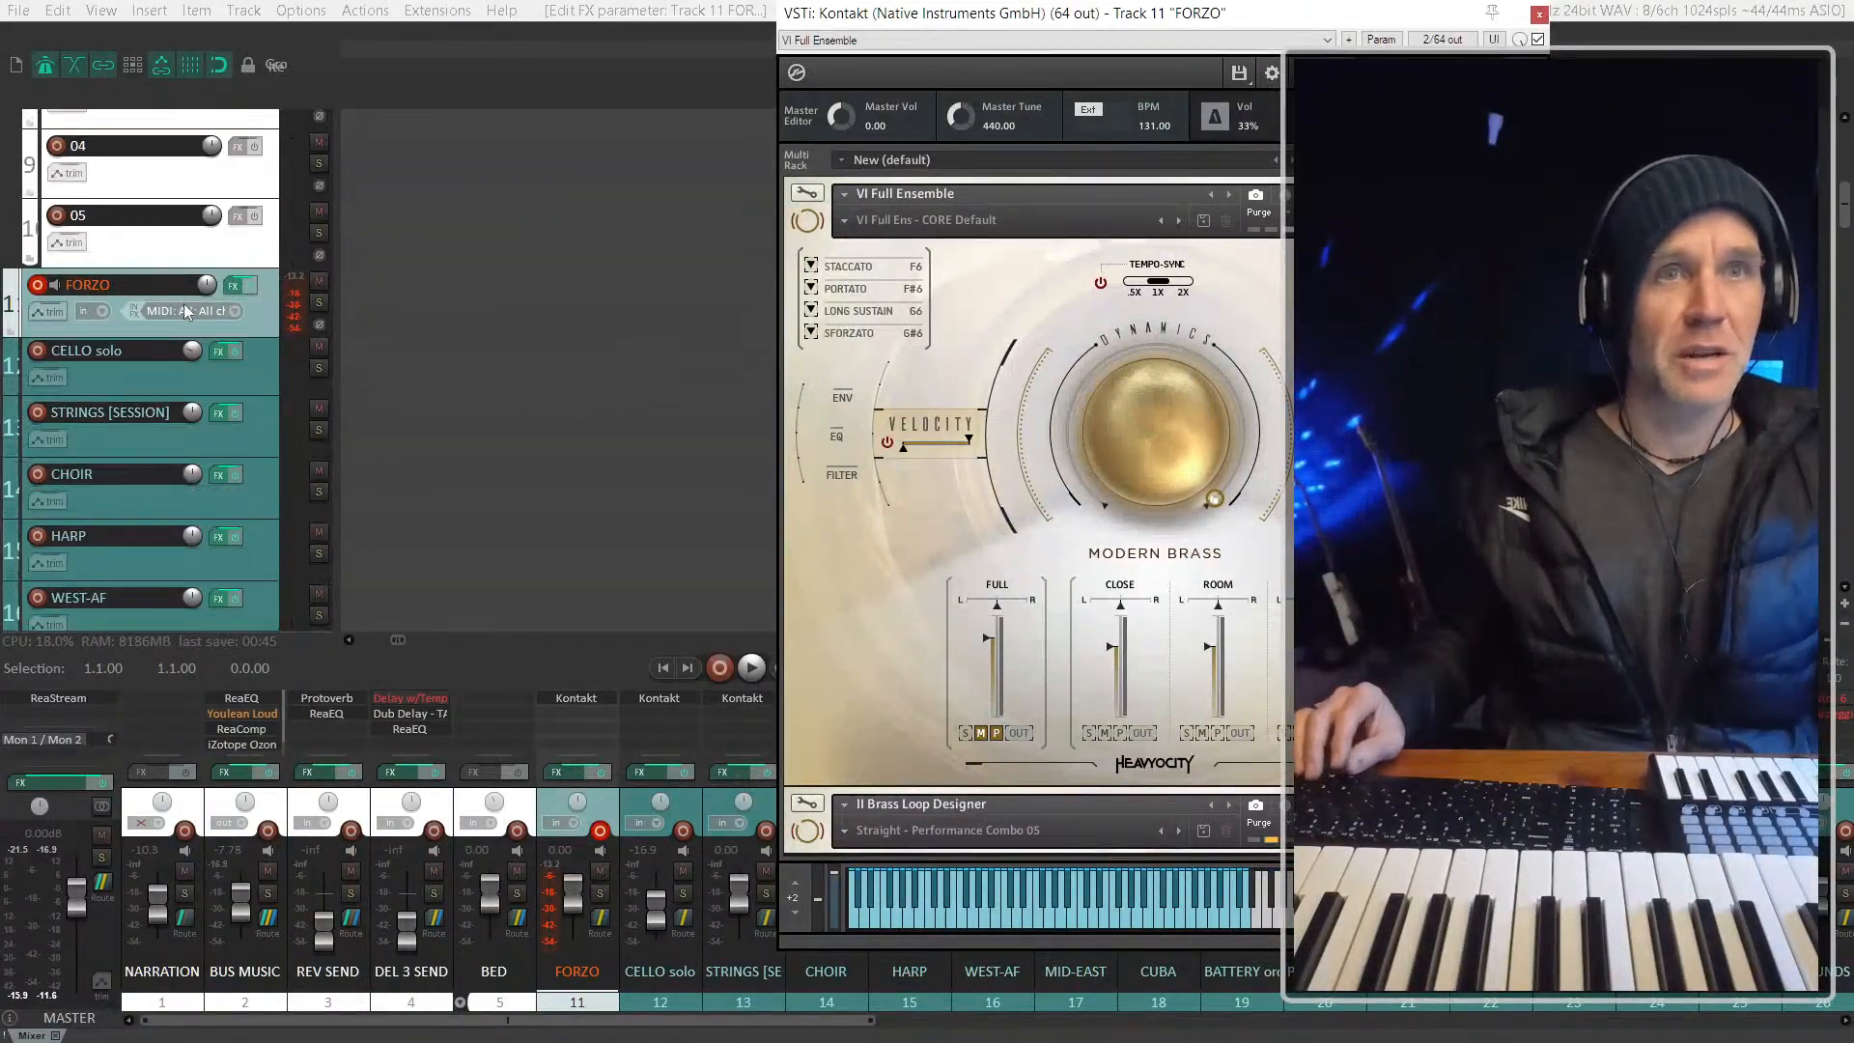
scroll(185, 312, "down", 4)
scroll(188, 324, "up", 3)
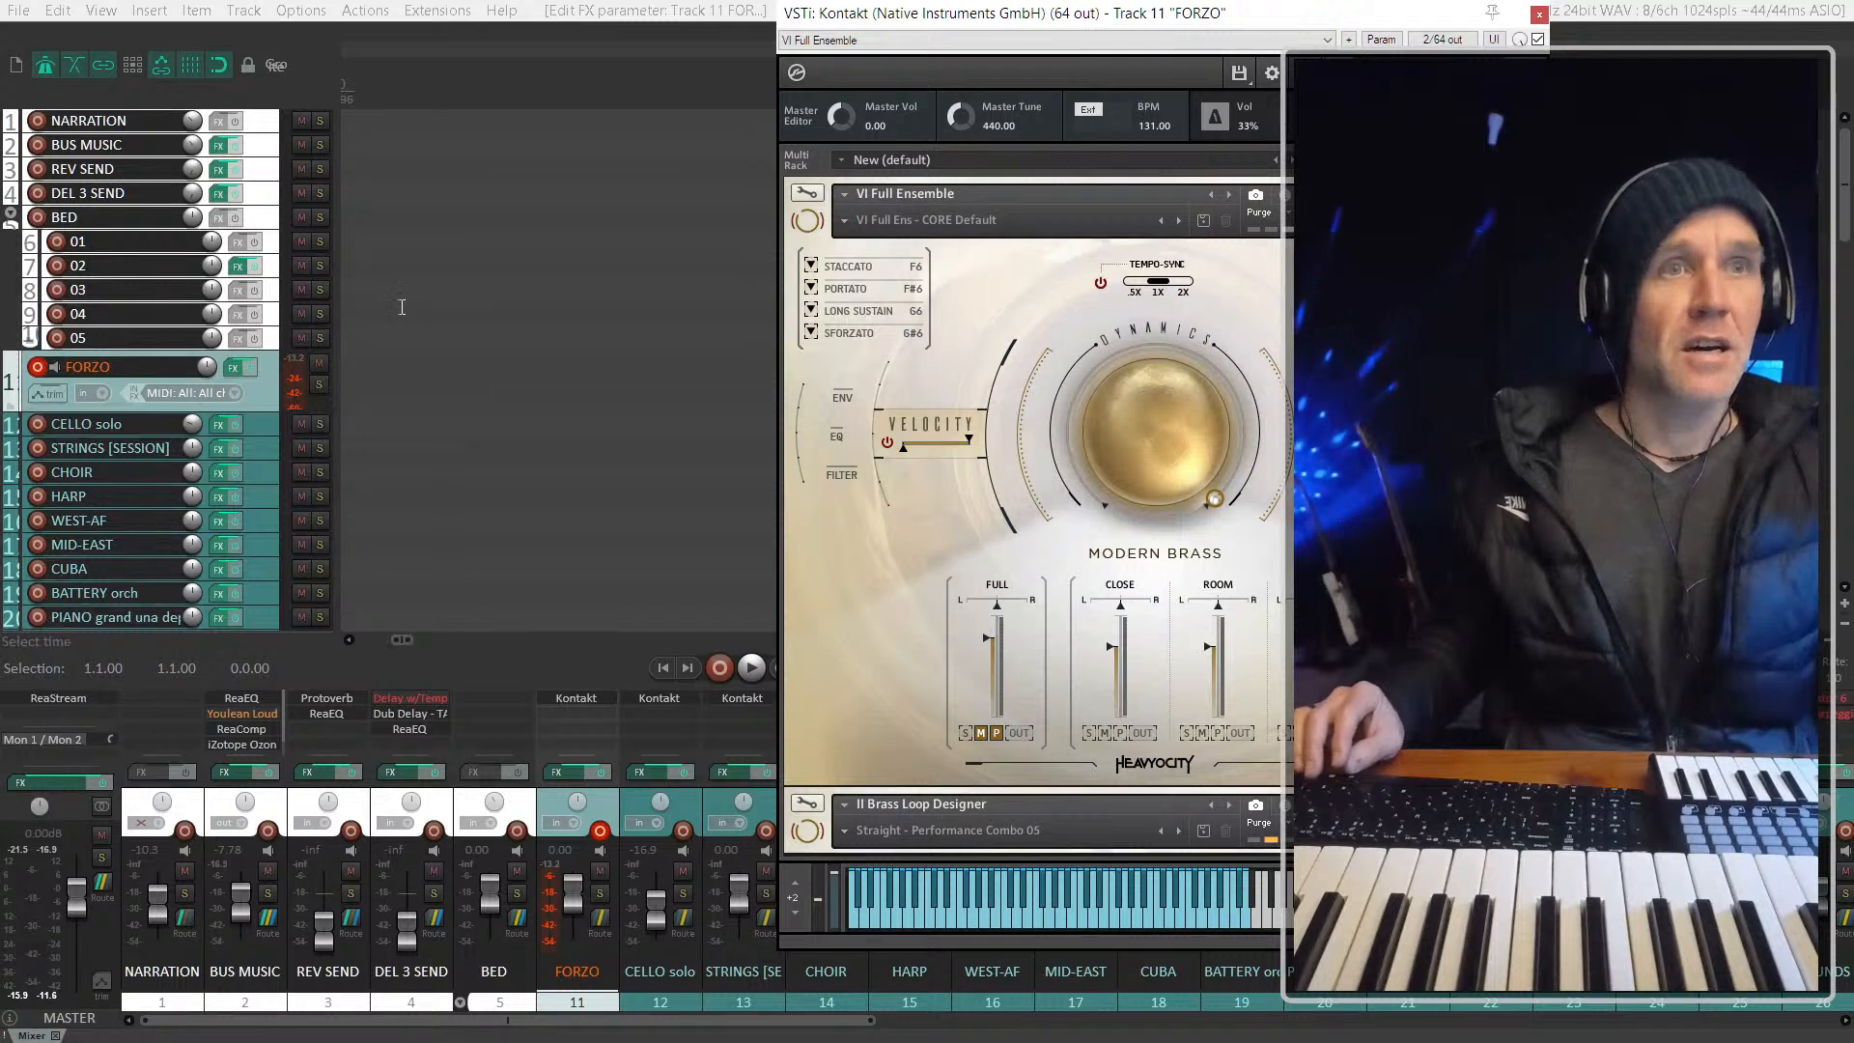
scroll(453, 326, "down", 5)
scroll(453, 327, "right", 8)
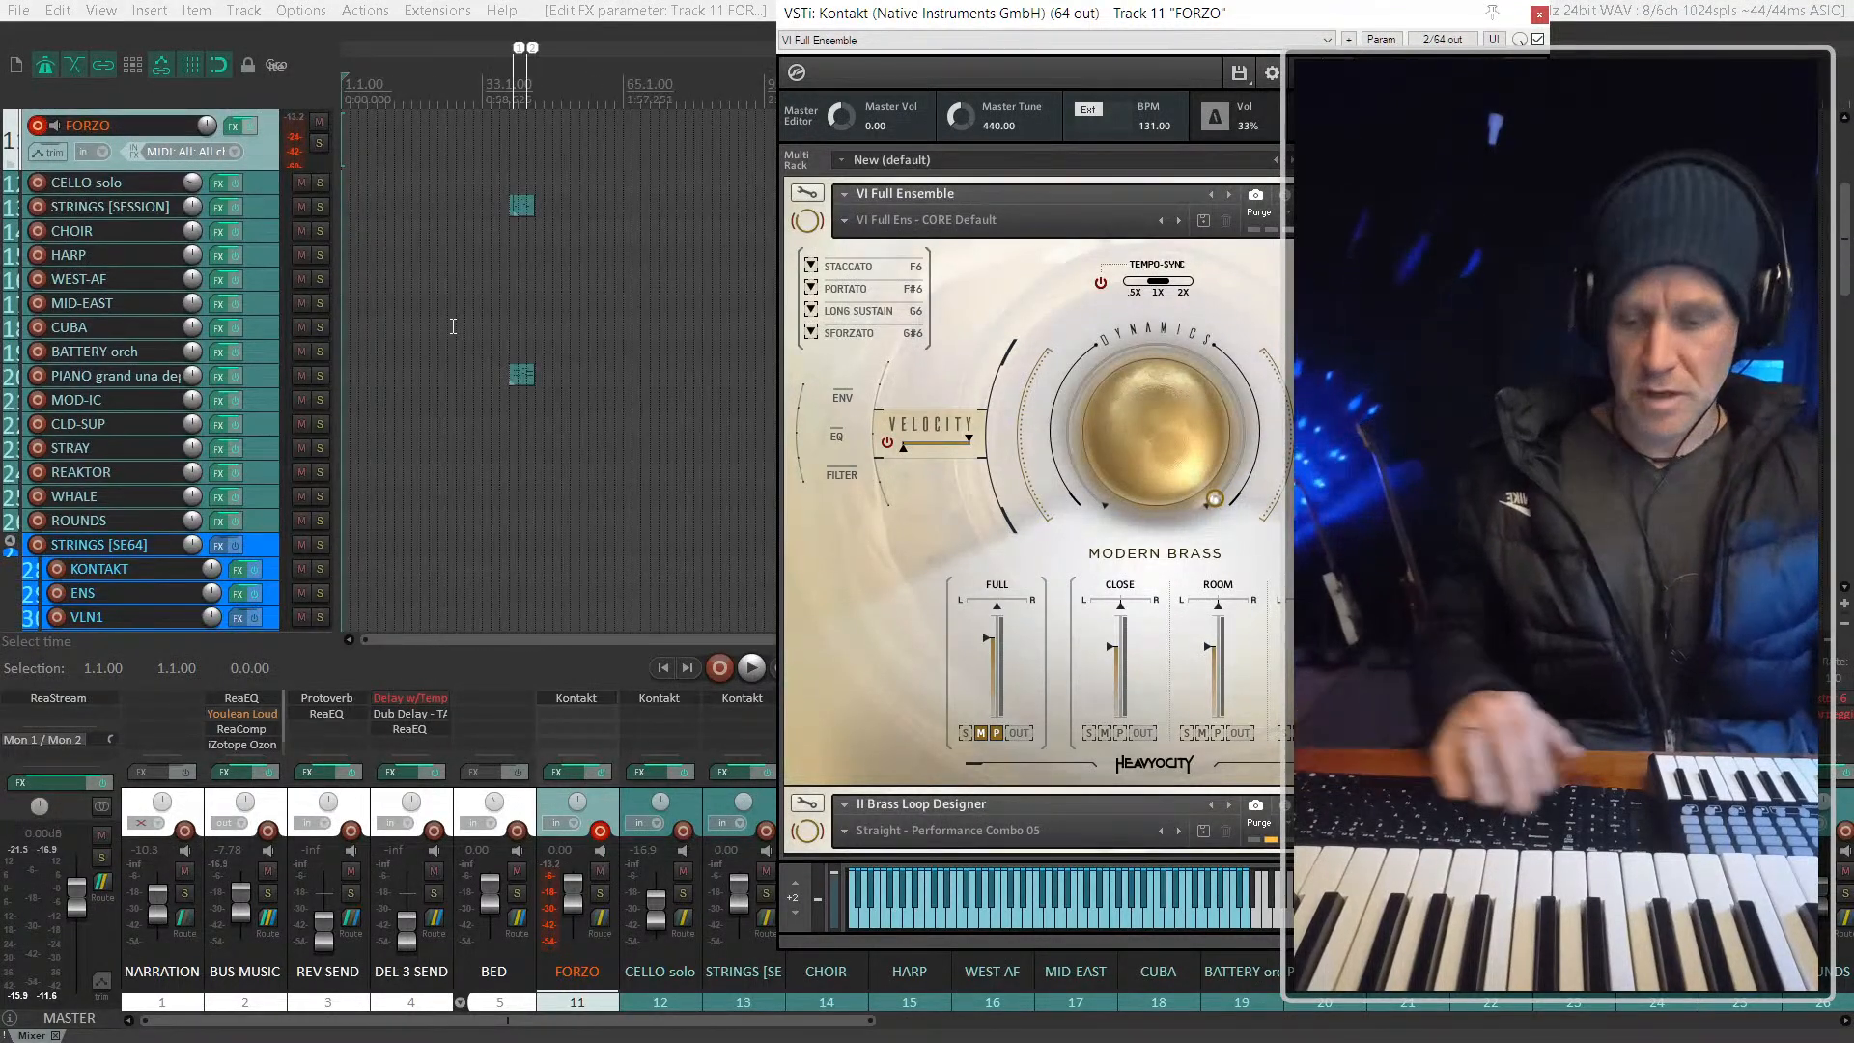
scroll(641, 164, "right", 2)
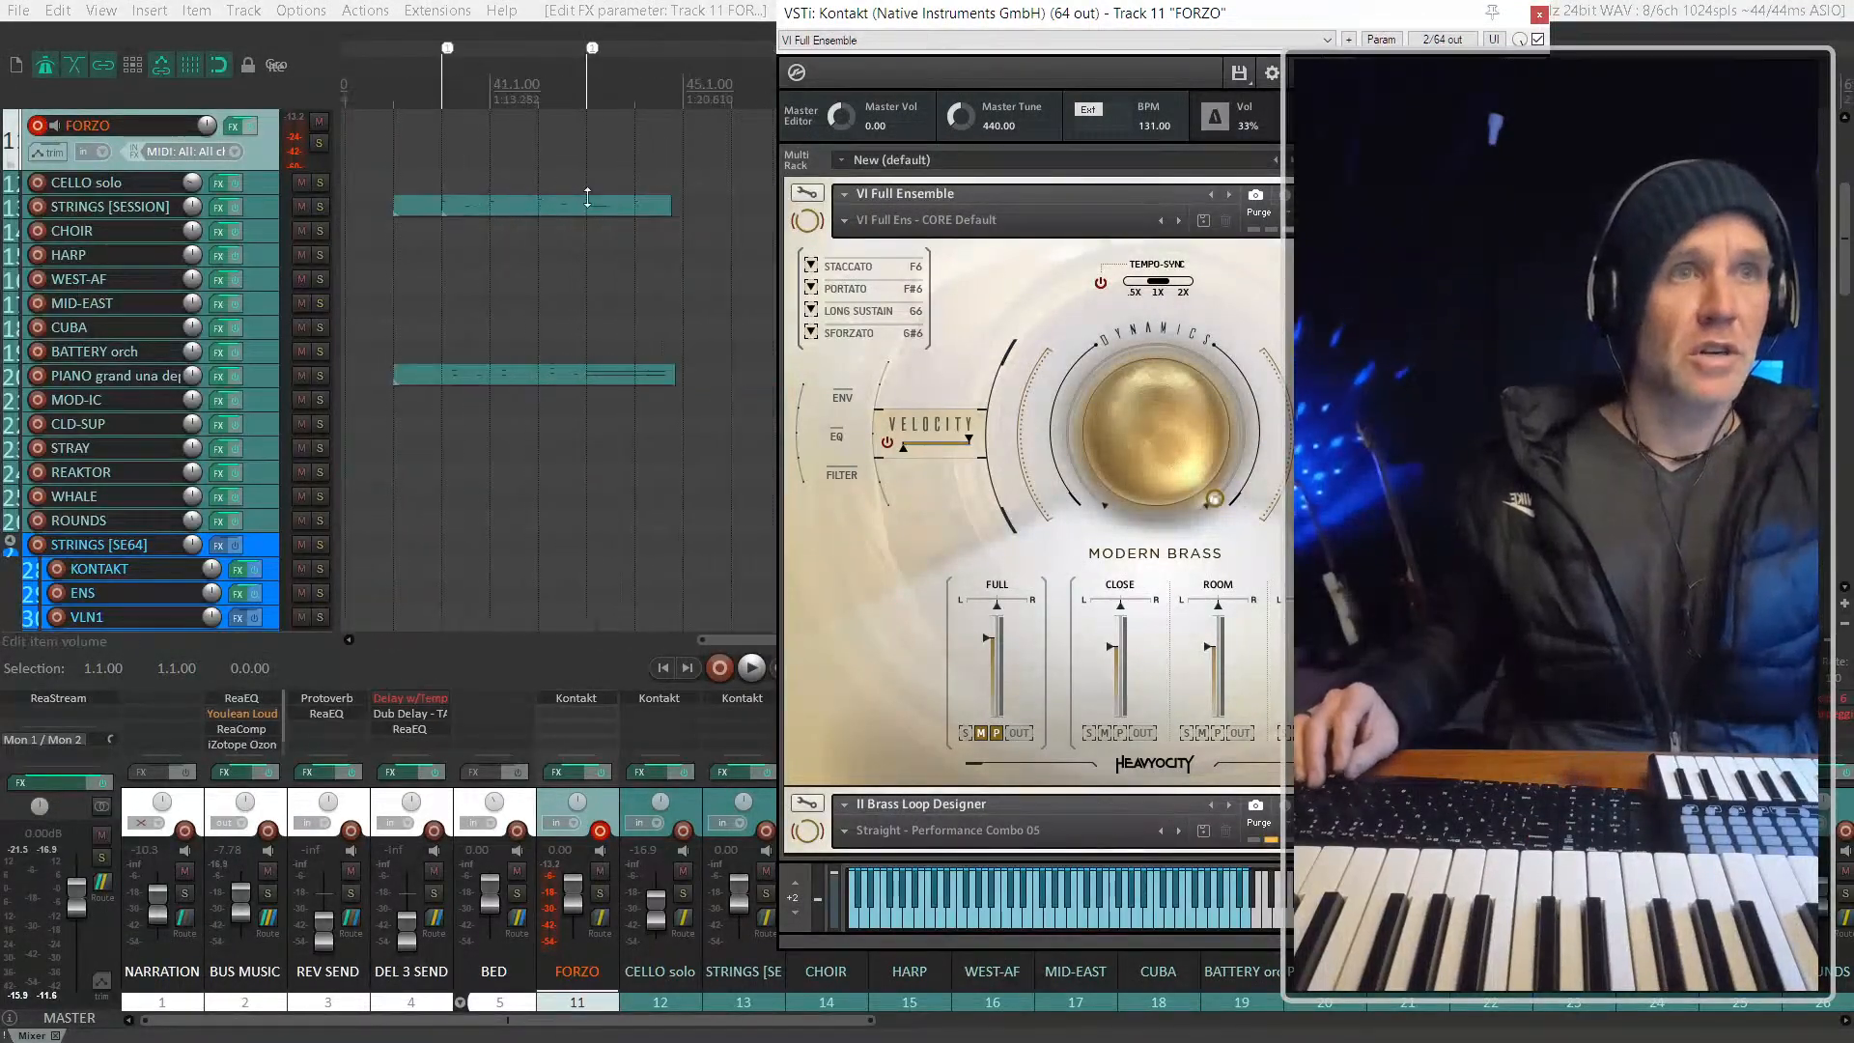
scroll(503, 169, "left", 1)
left_click(441, 133)
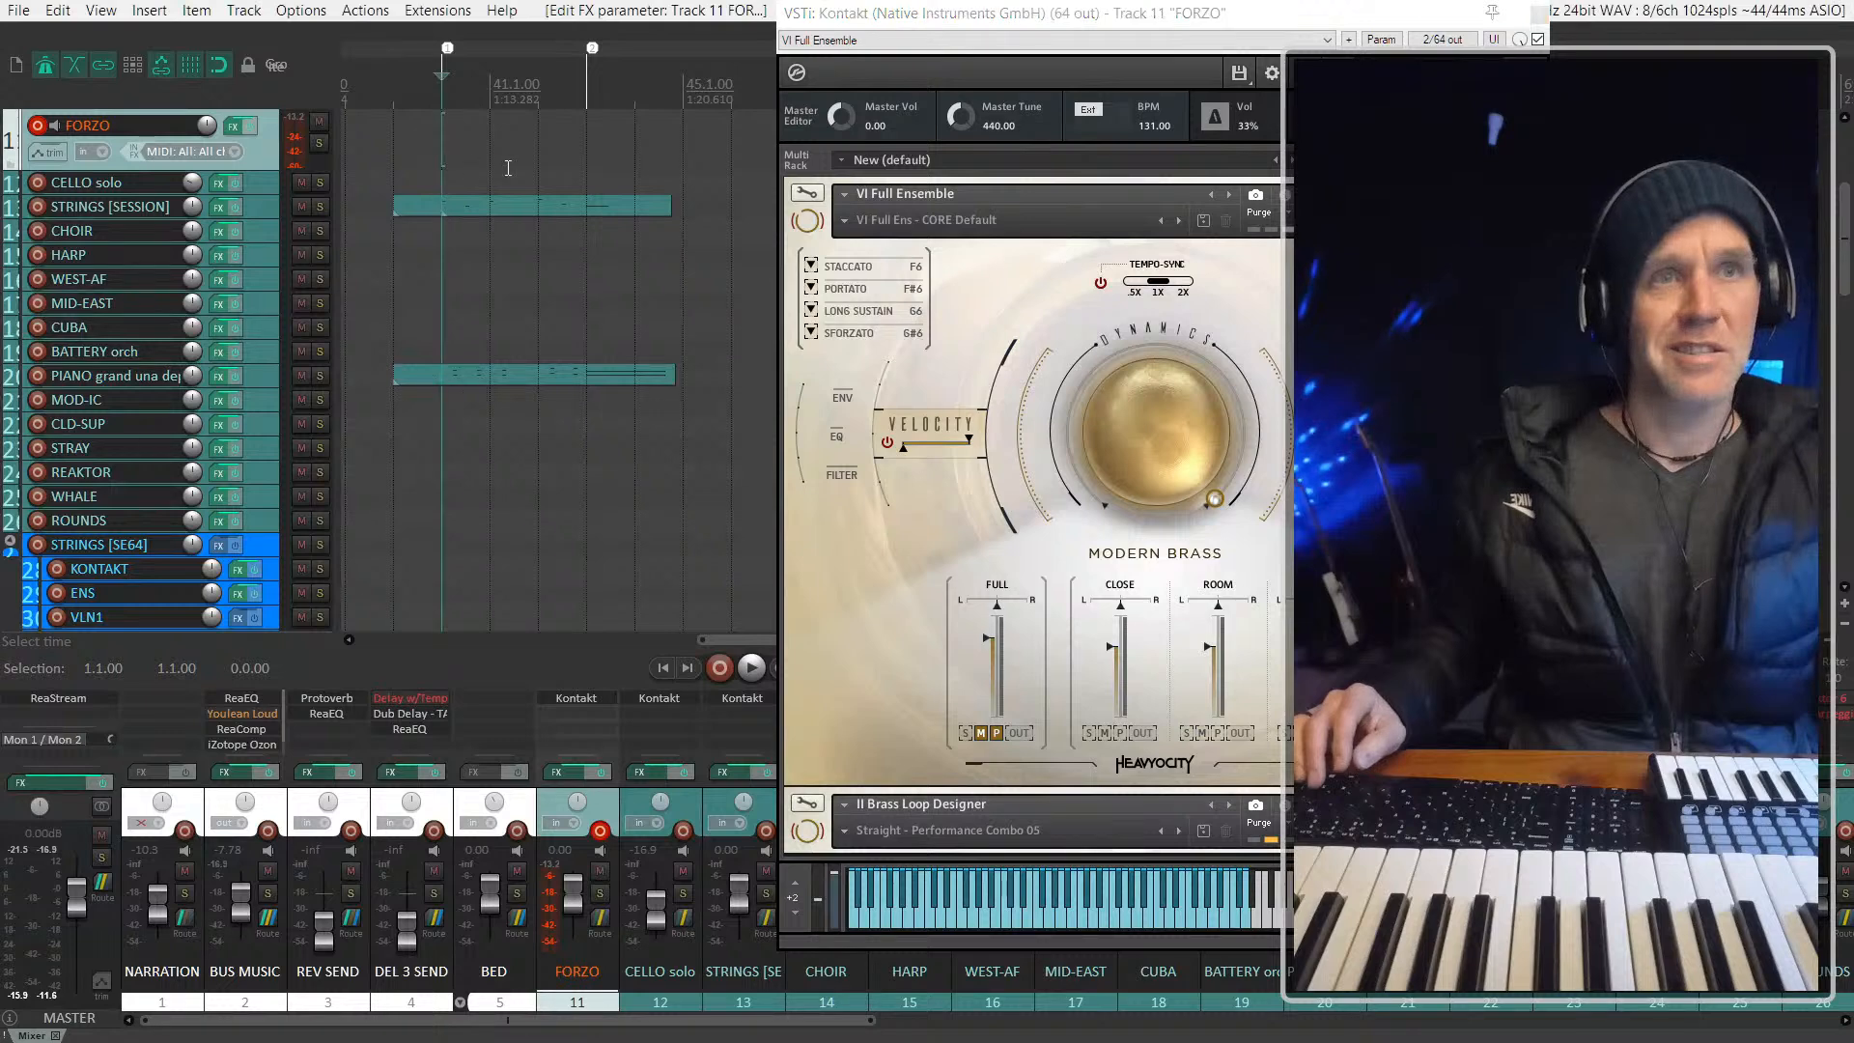
left_click_drag(1083, 17, 1114, 39)
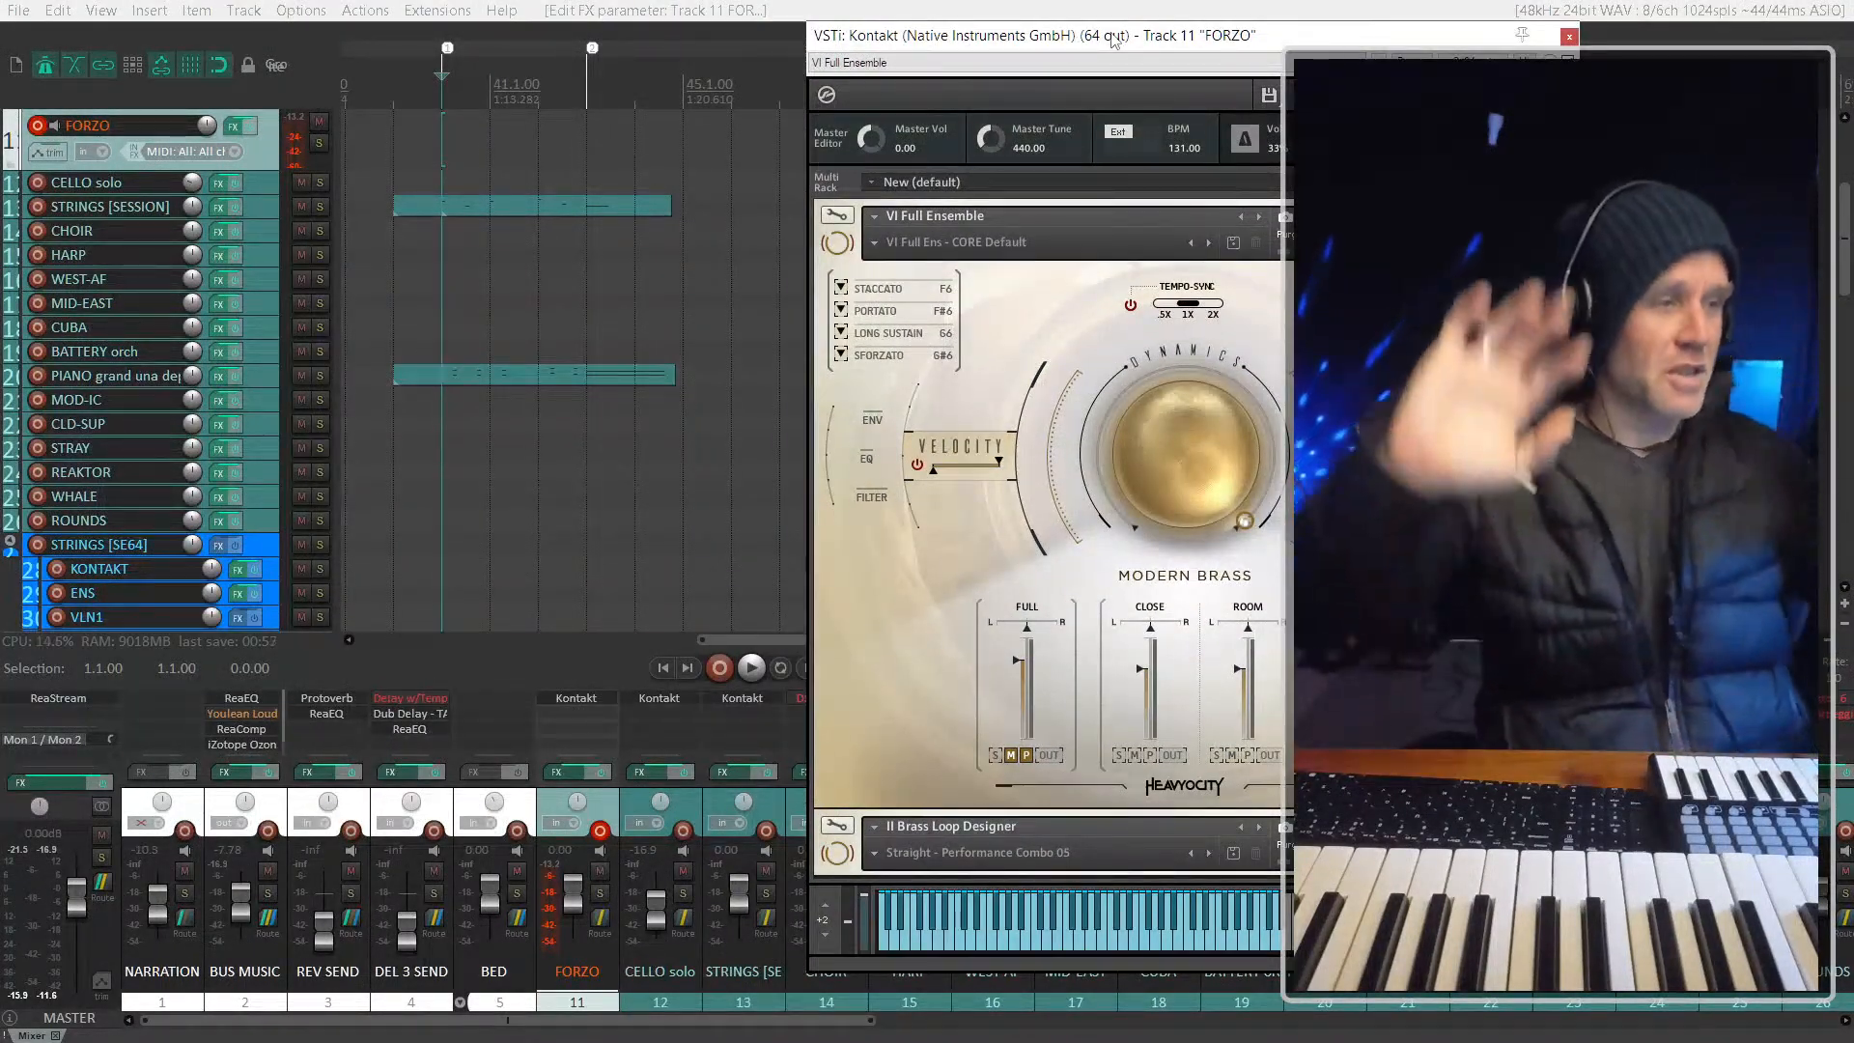
left_click(1007, 5)
left_click_drag(914, 39, 912, 29)
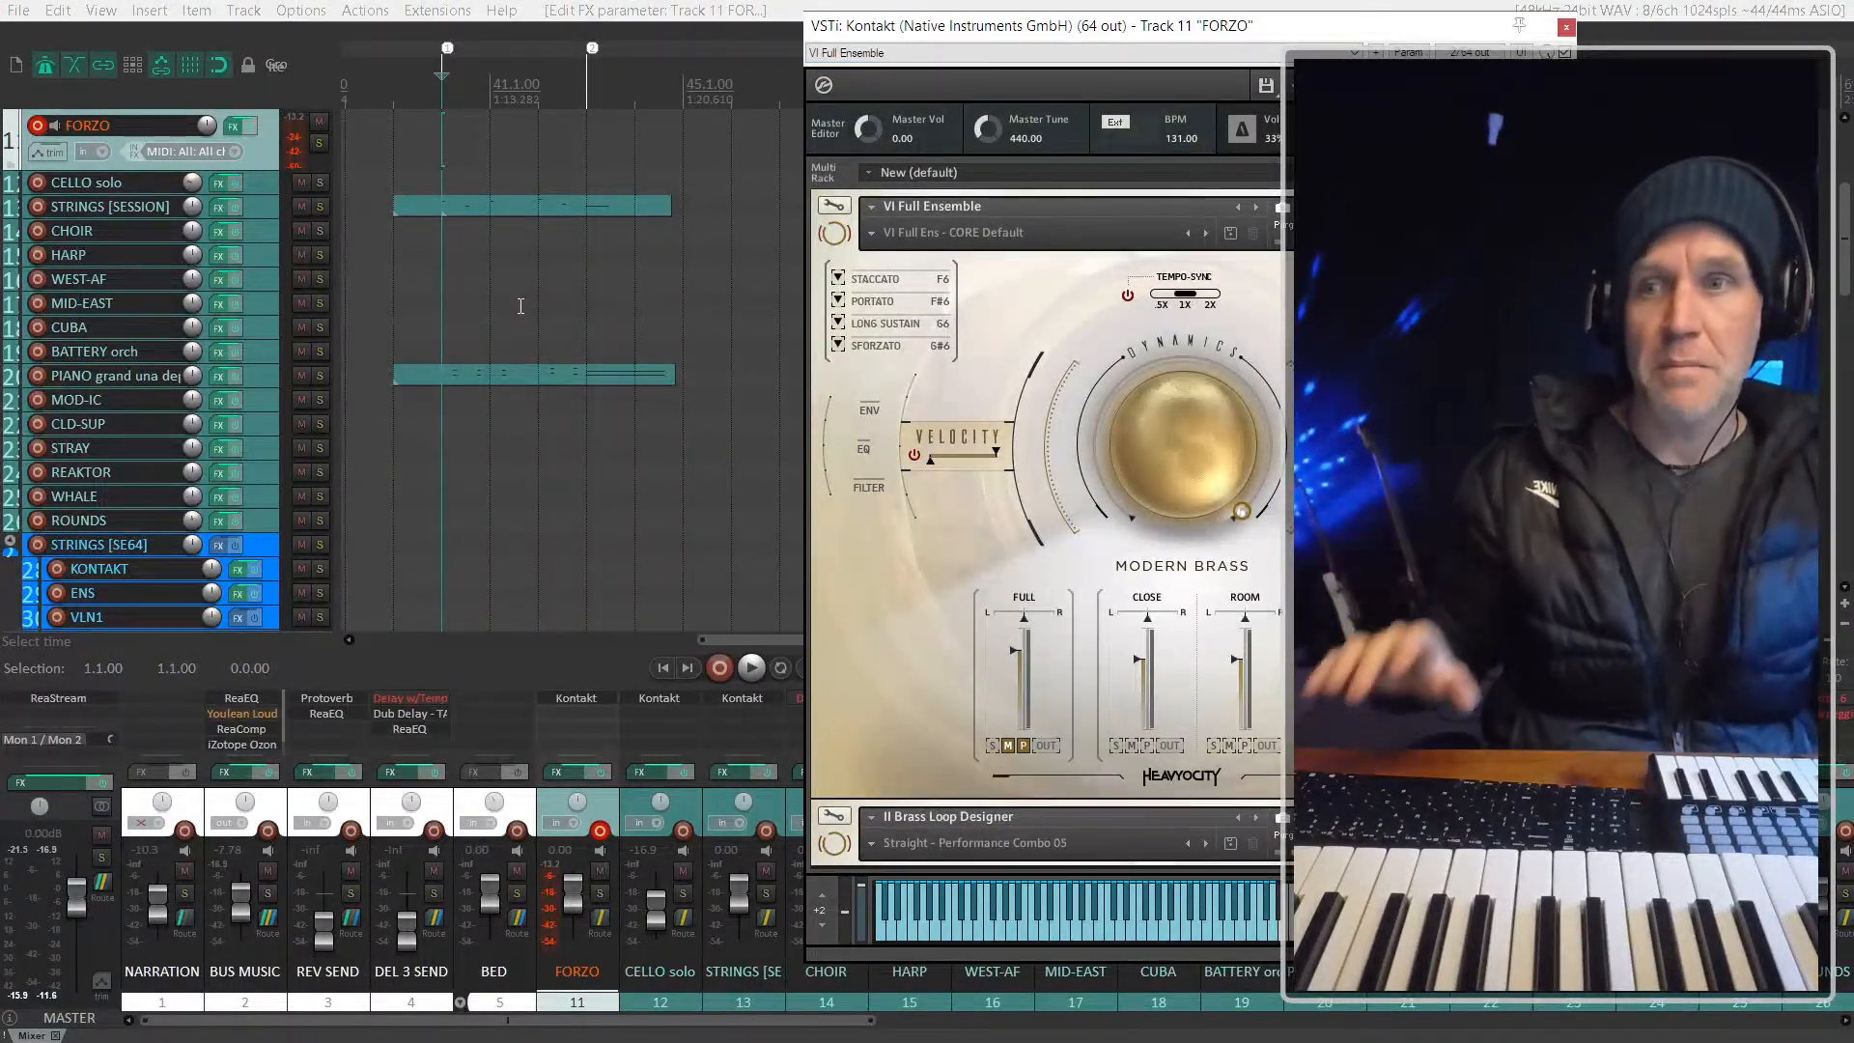
Step: Reopen the video window and play the cue from bar 40
left_click(450, 273)
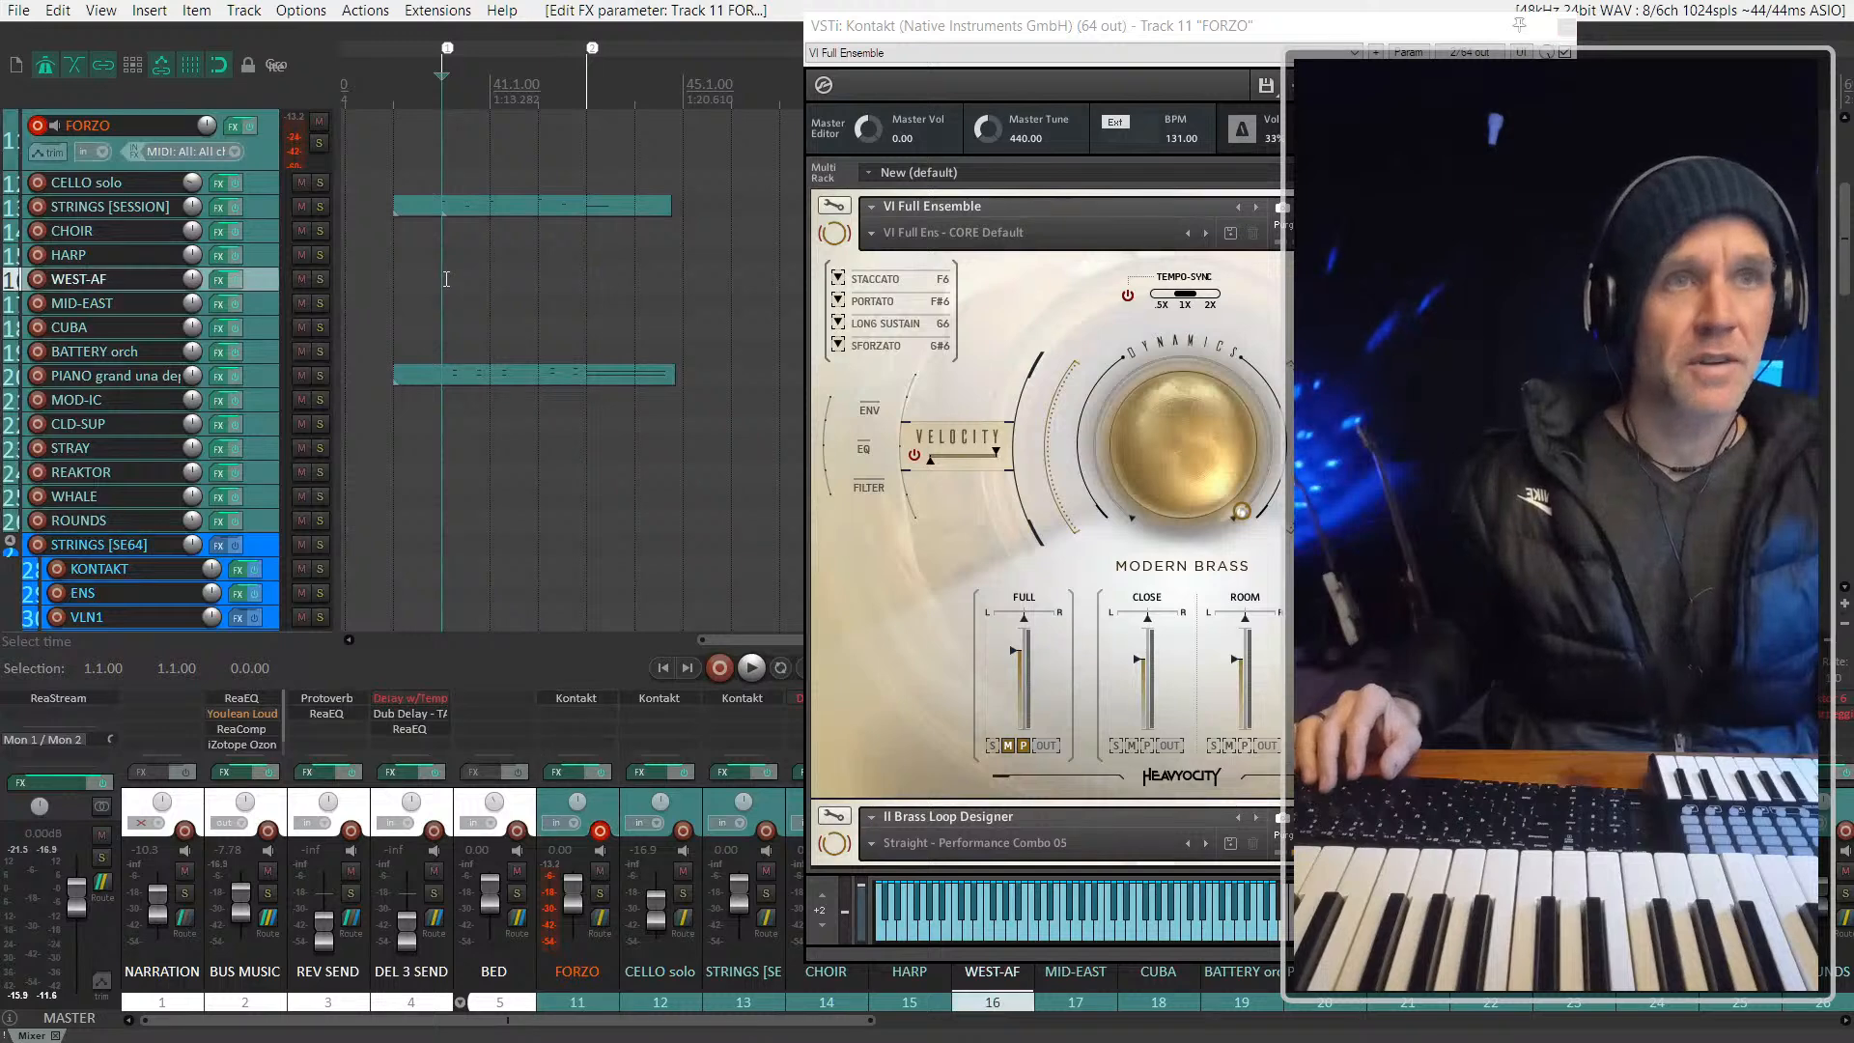
key("ctrl+shift+v")
key("space")
Step: Rearrange the video and Kontakt windows so the arrangement is uncovered during playback, and stop playback
mouse_move(463, 604)
left_mouse_down()
mouse_move(253, 591)
mouse_move(432, 608)
left_mouse_up()
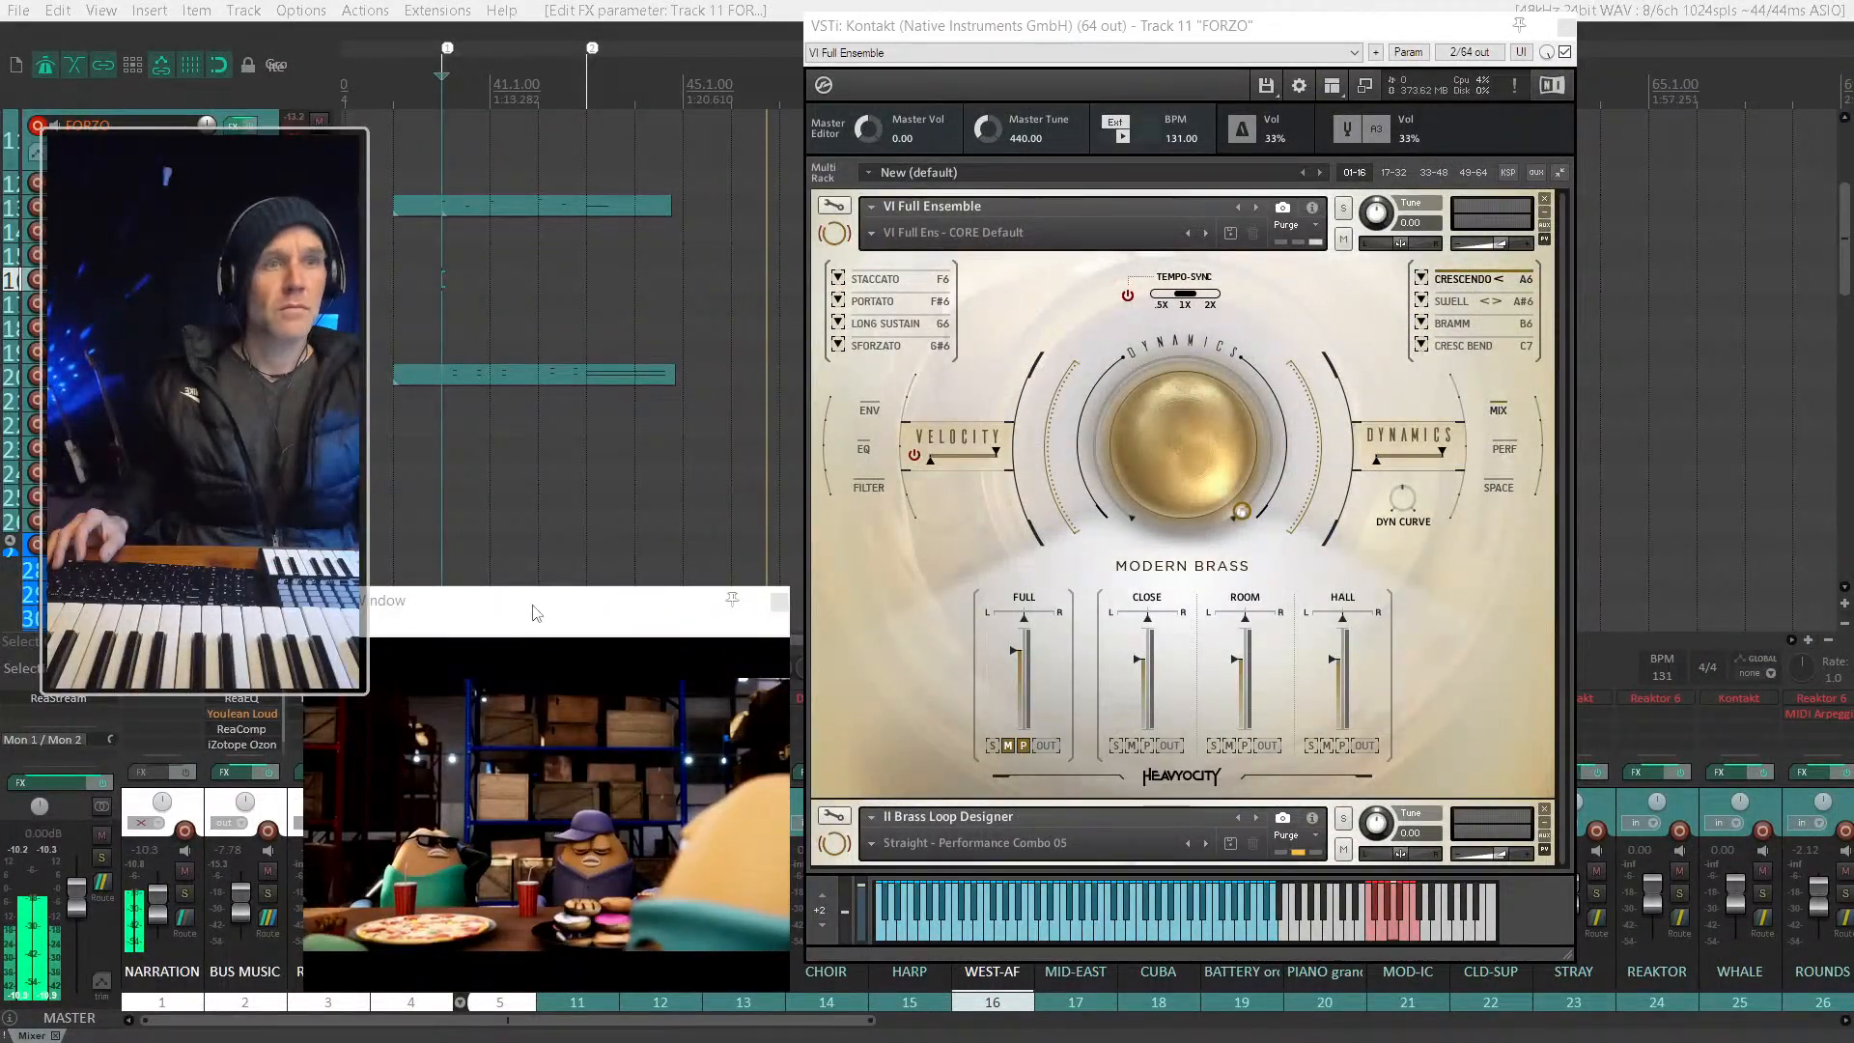
left_click_drag(534, 612, 1557, 328)
left_click_drag(1166, 36, 899, 27)
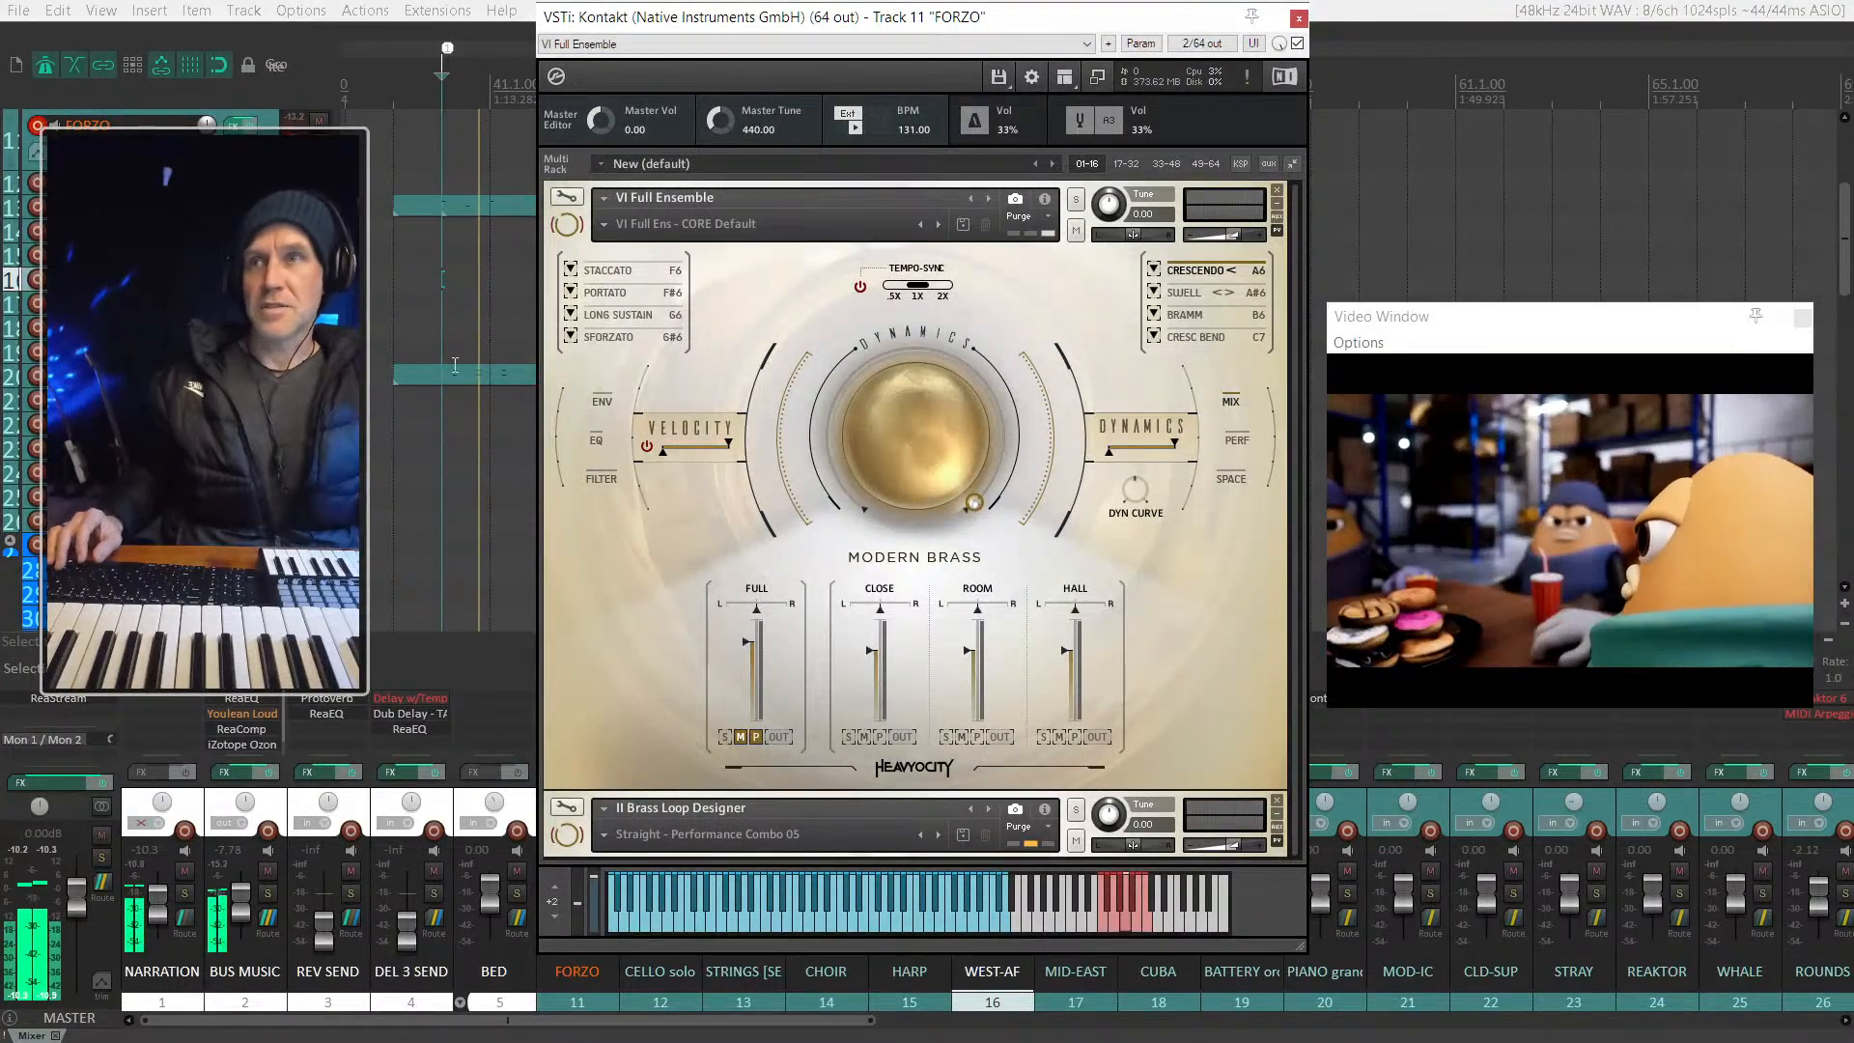
left_click_drag(925, 13, 1330, 42)
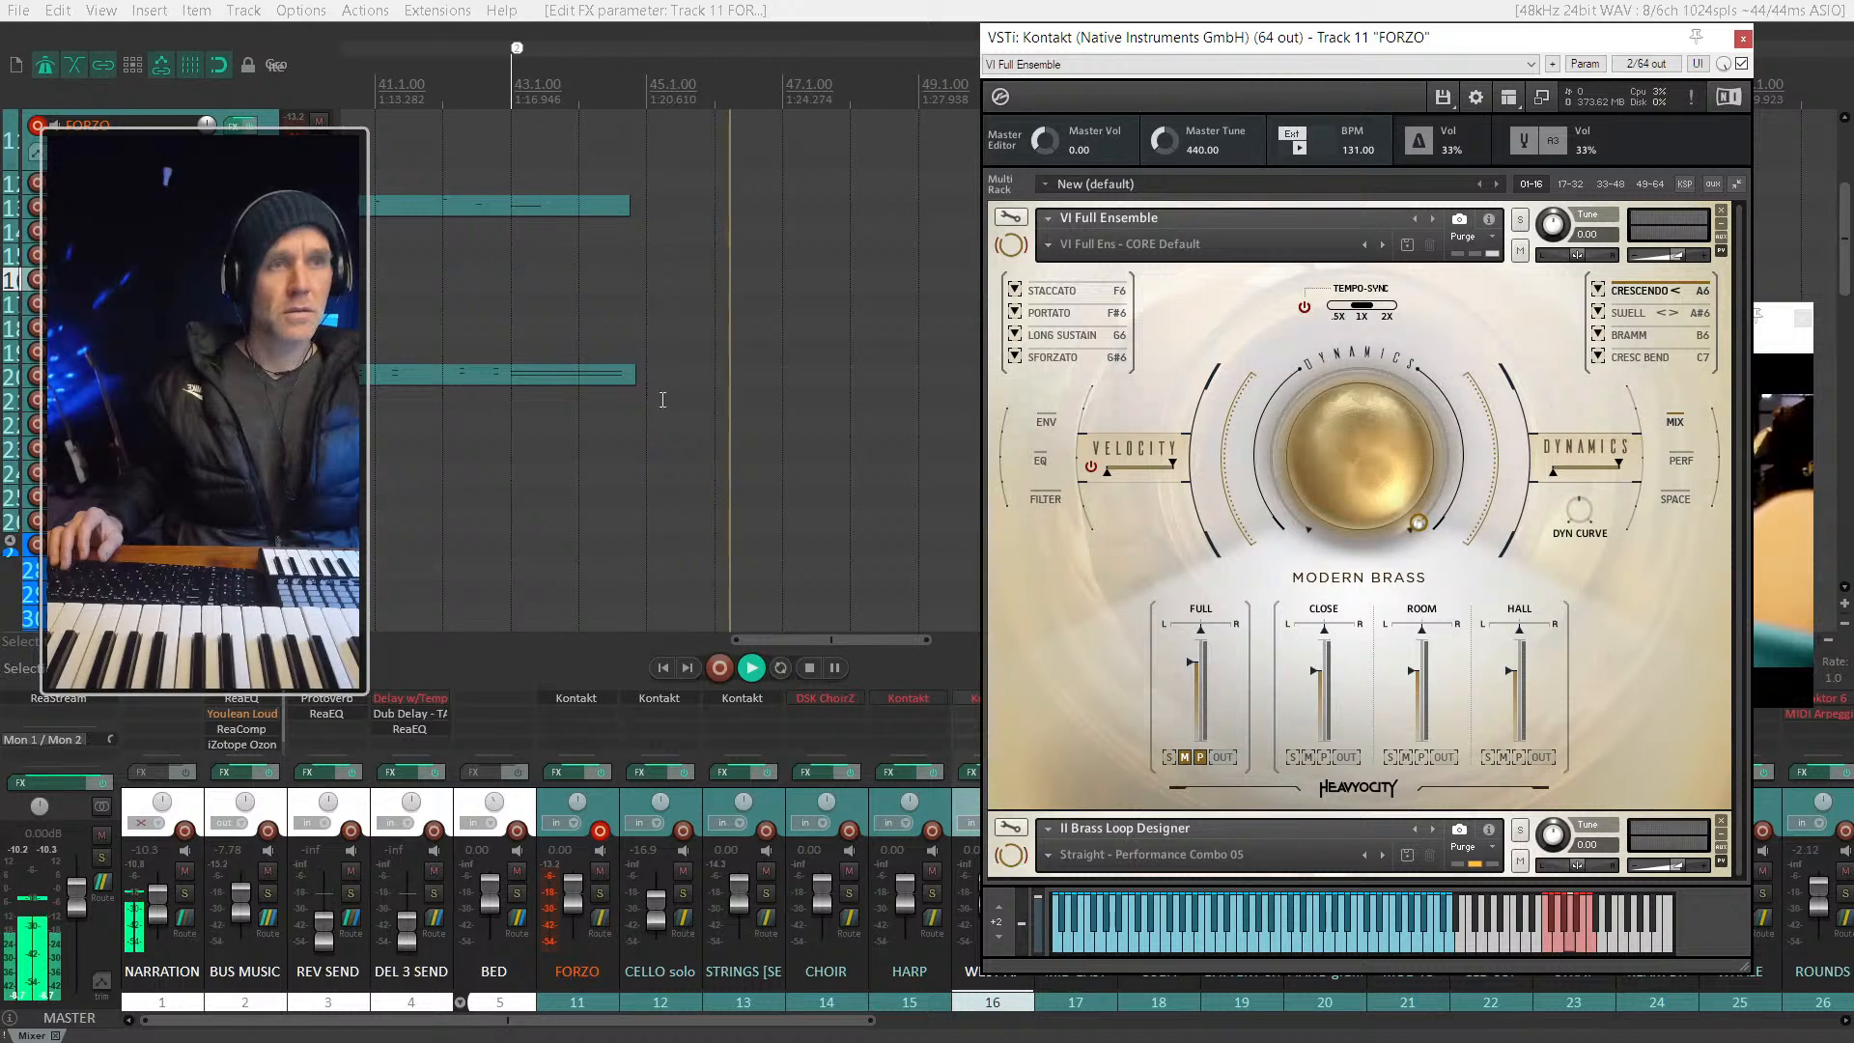
key("space")
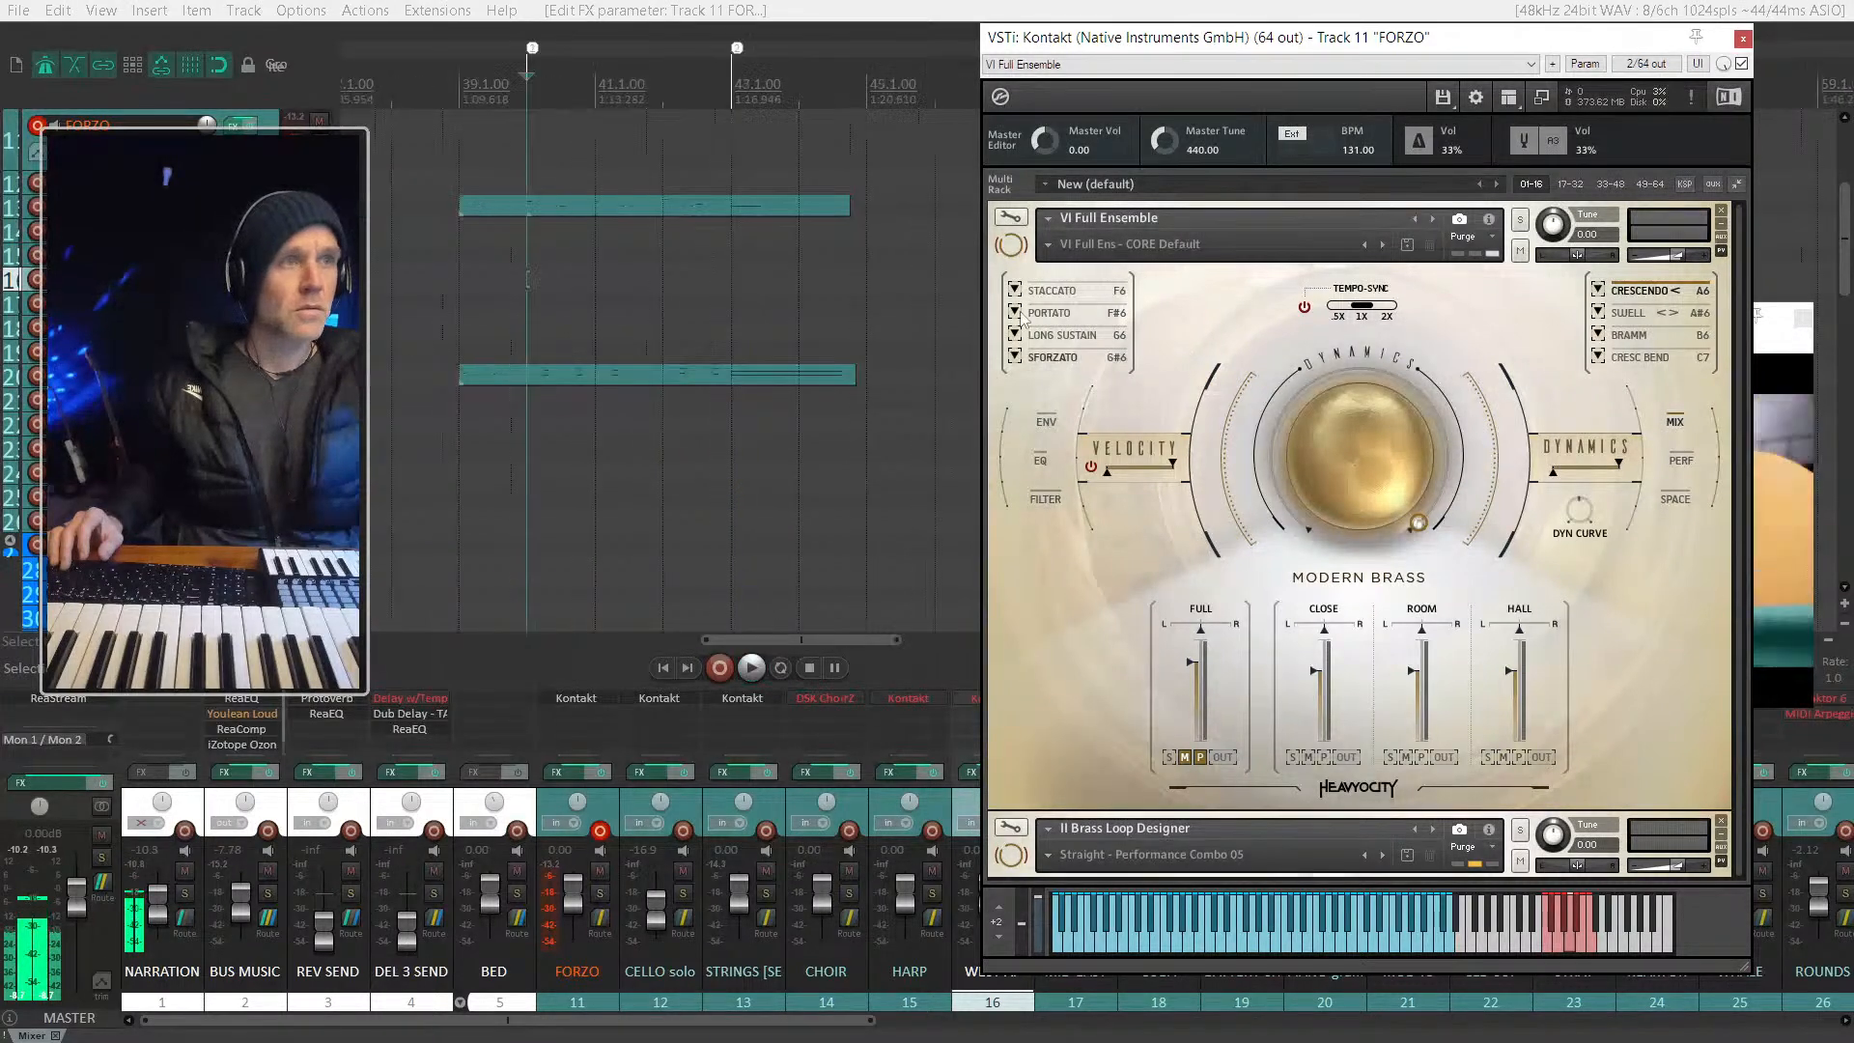
Step: Show Kontakt's library browser and list the instruments in the FORZO library's I Traditional folder
left_click(1047, 218)
left_click(1278, 226)
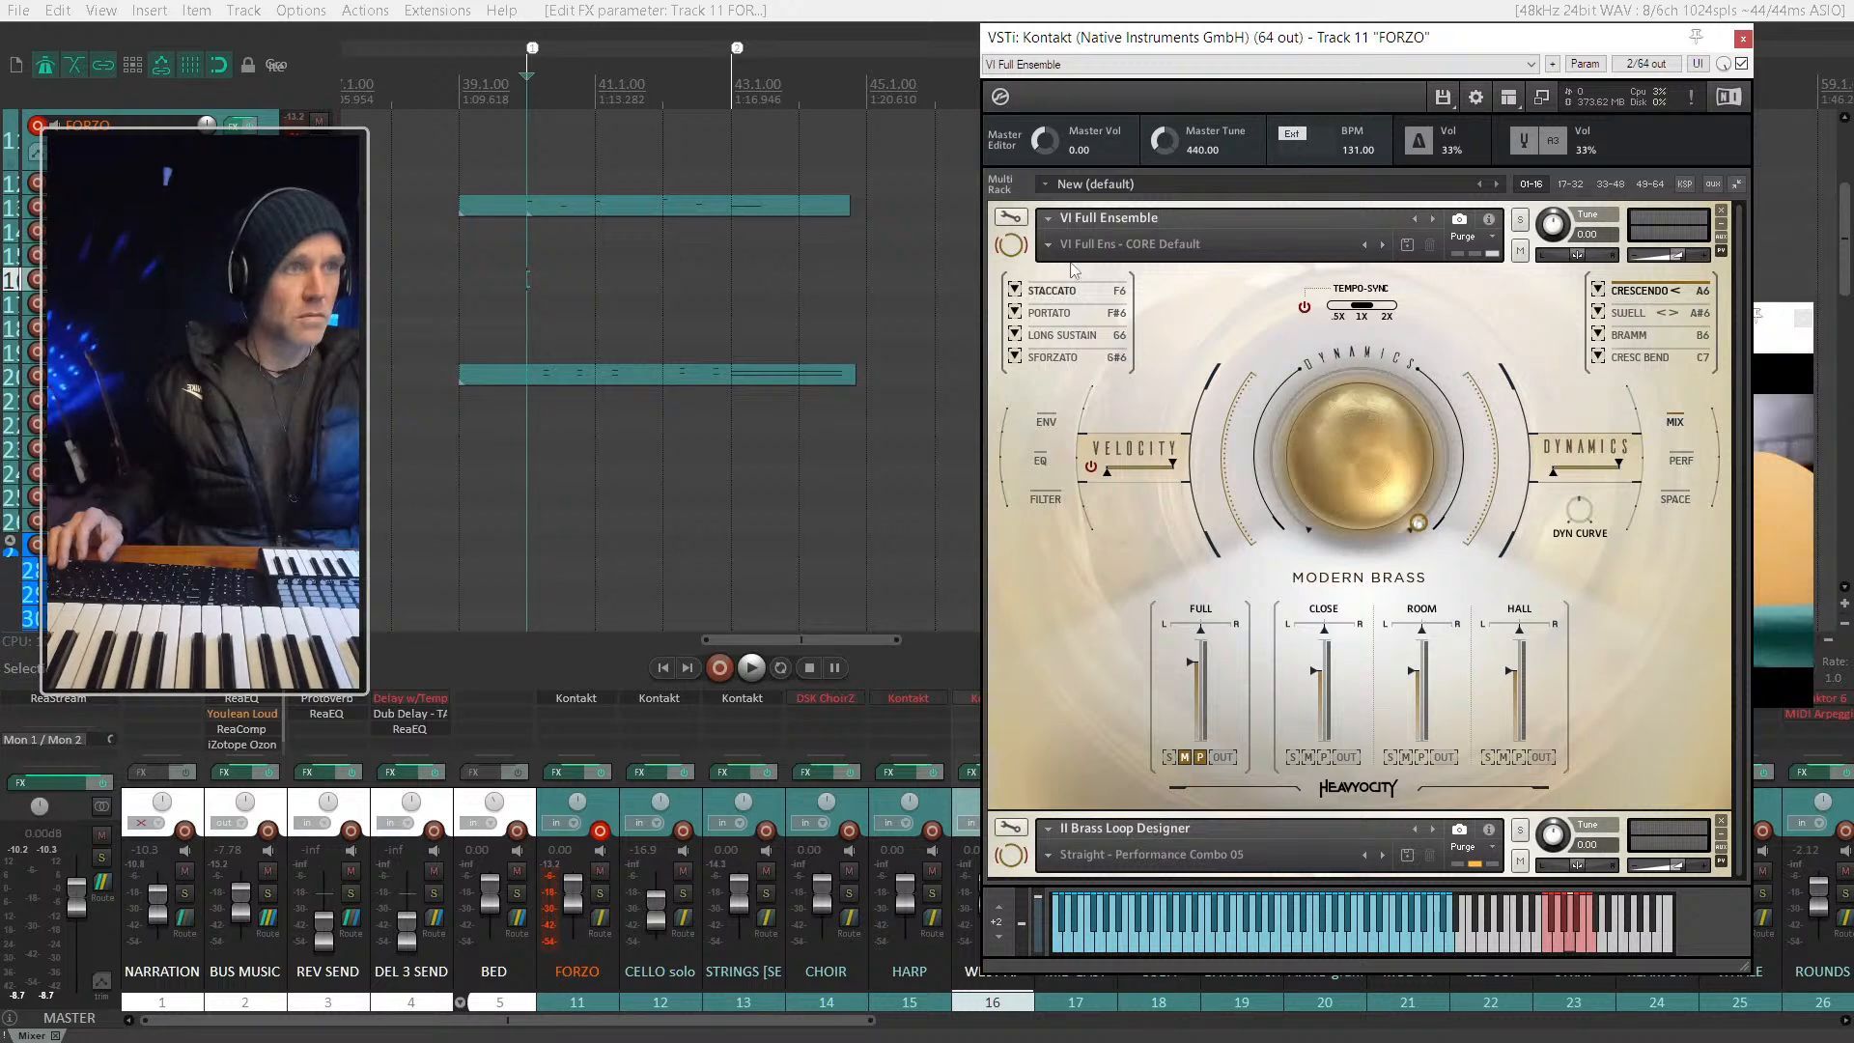
left_click(1508, 97)
left_click(1520, 121)
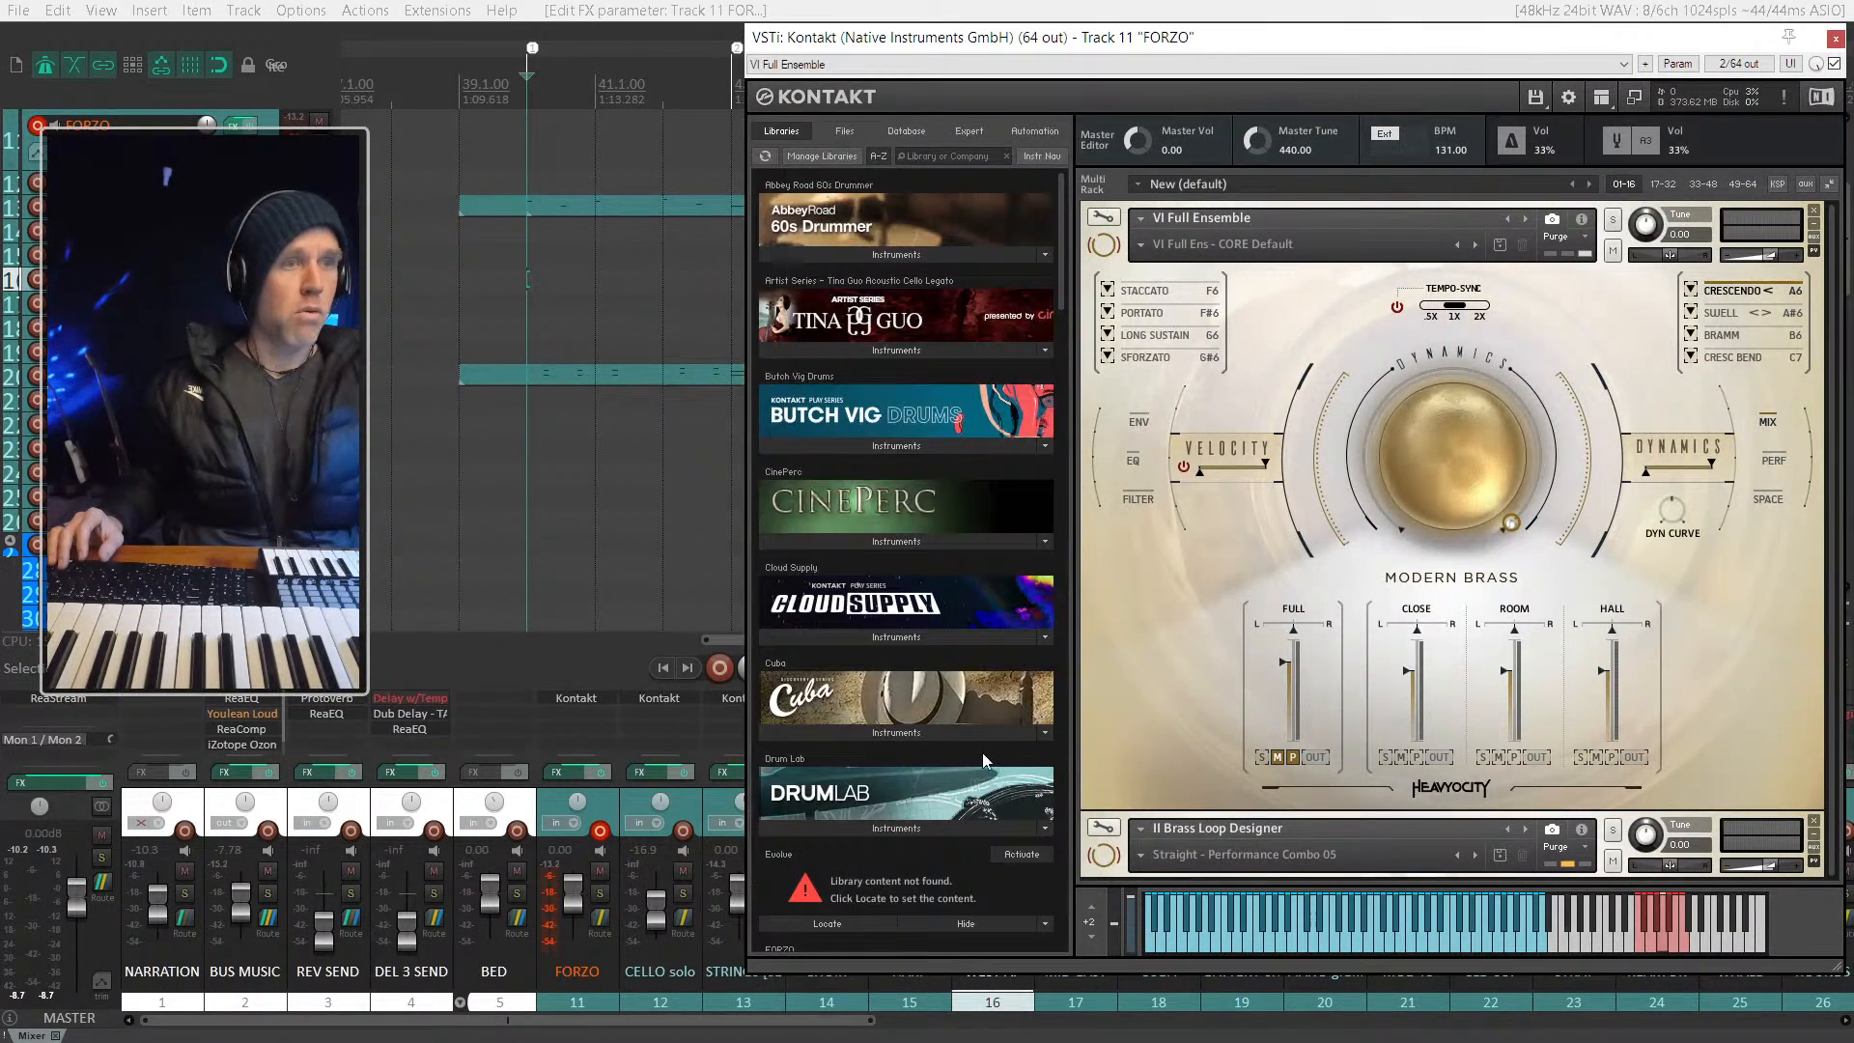
scroll(957, 576, "down", 5)
left_click(930, 558)
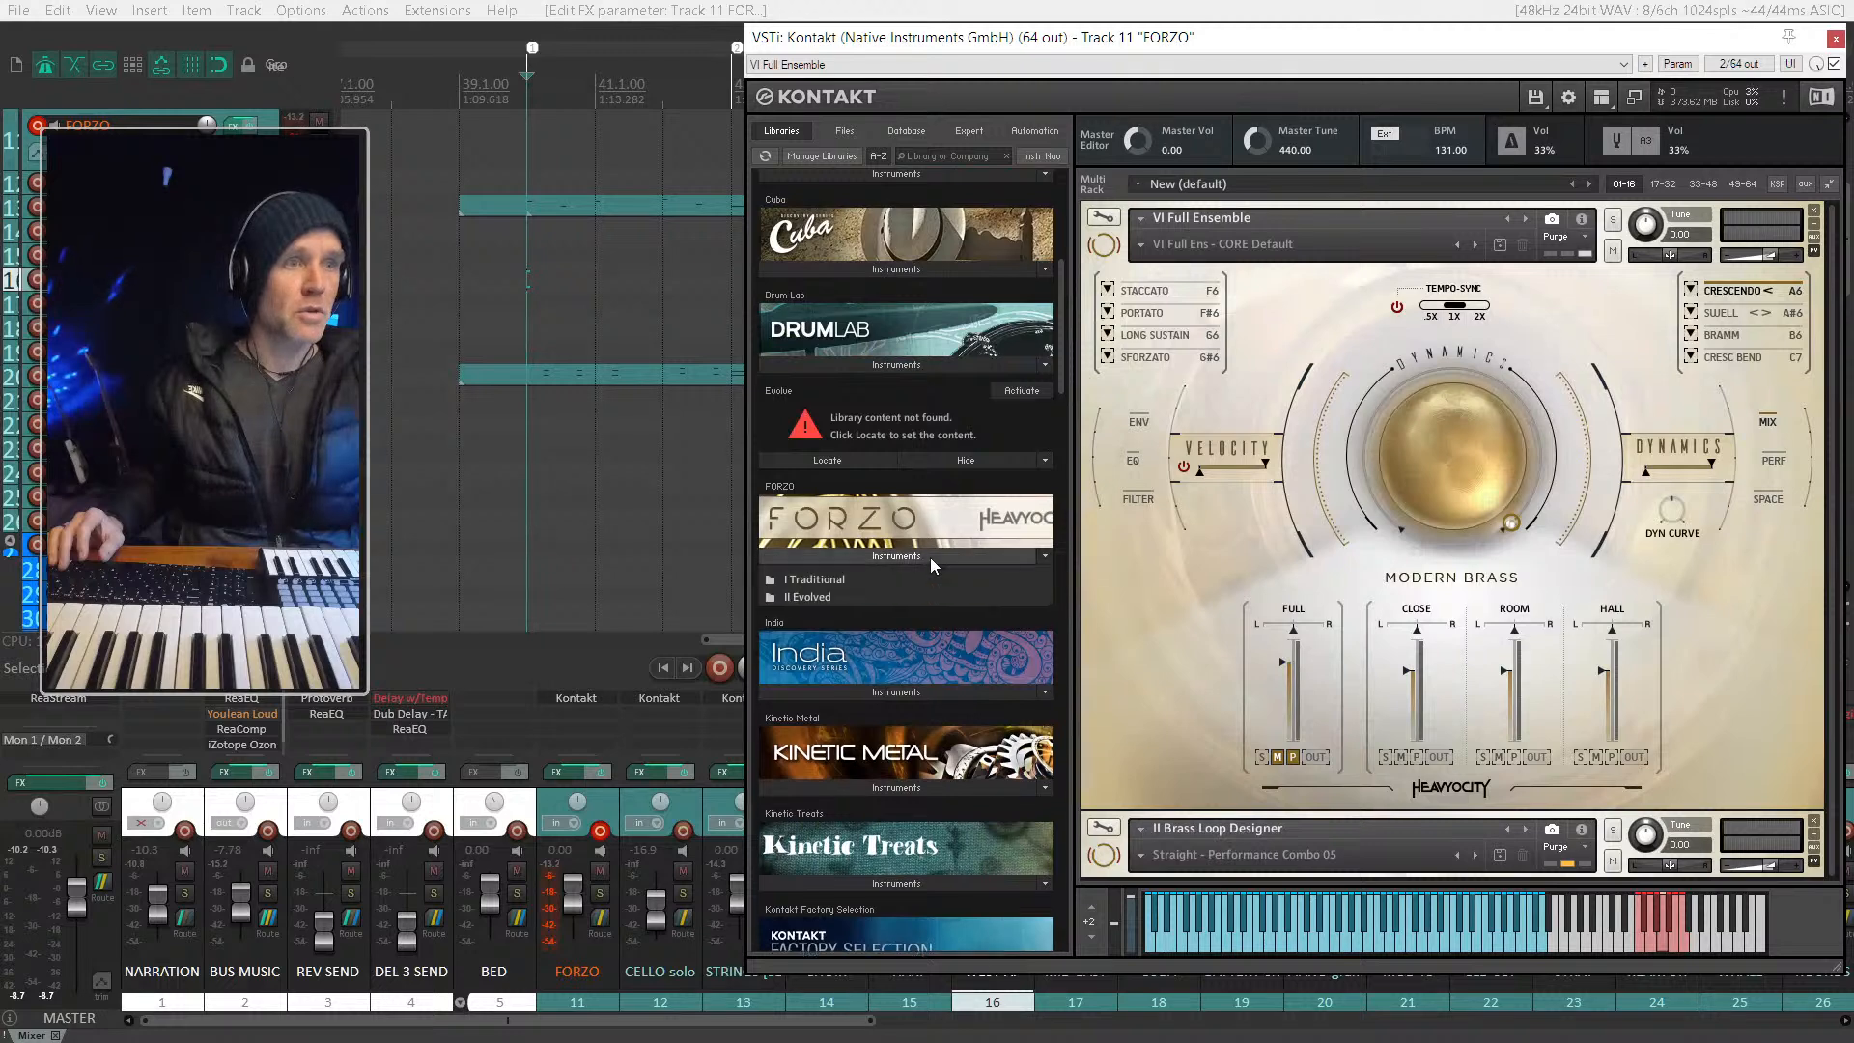
left_click(820, 582)
scroll(851, 600, "down", 1)
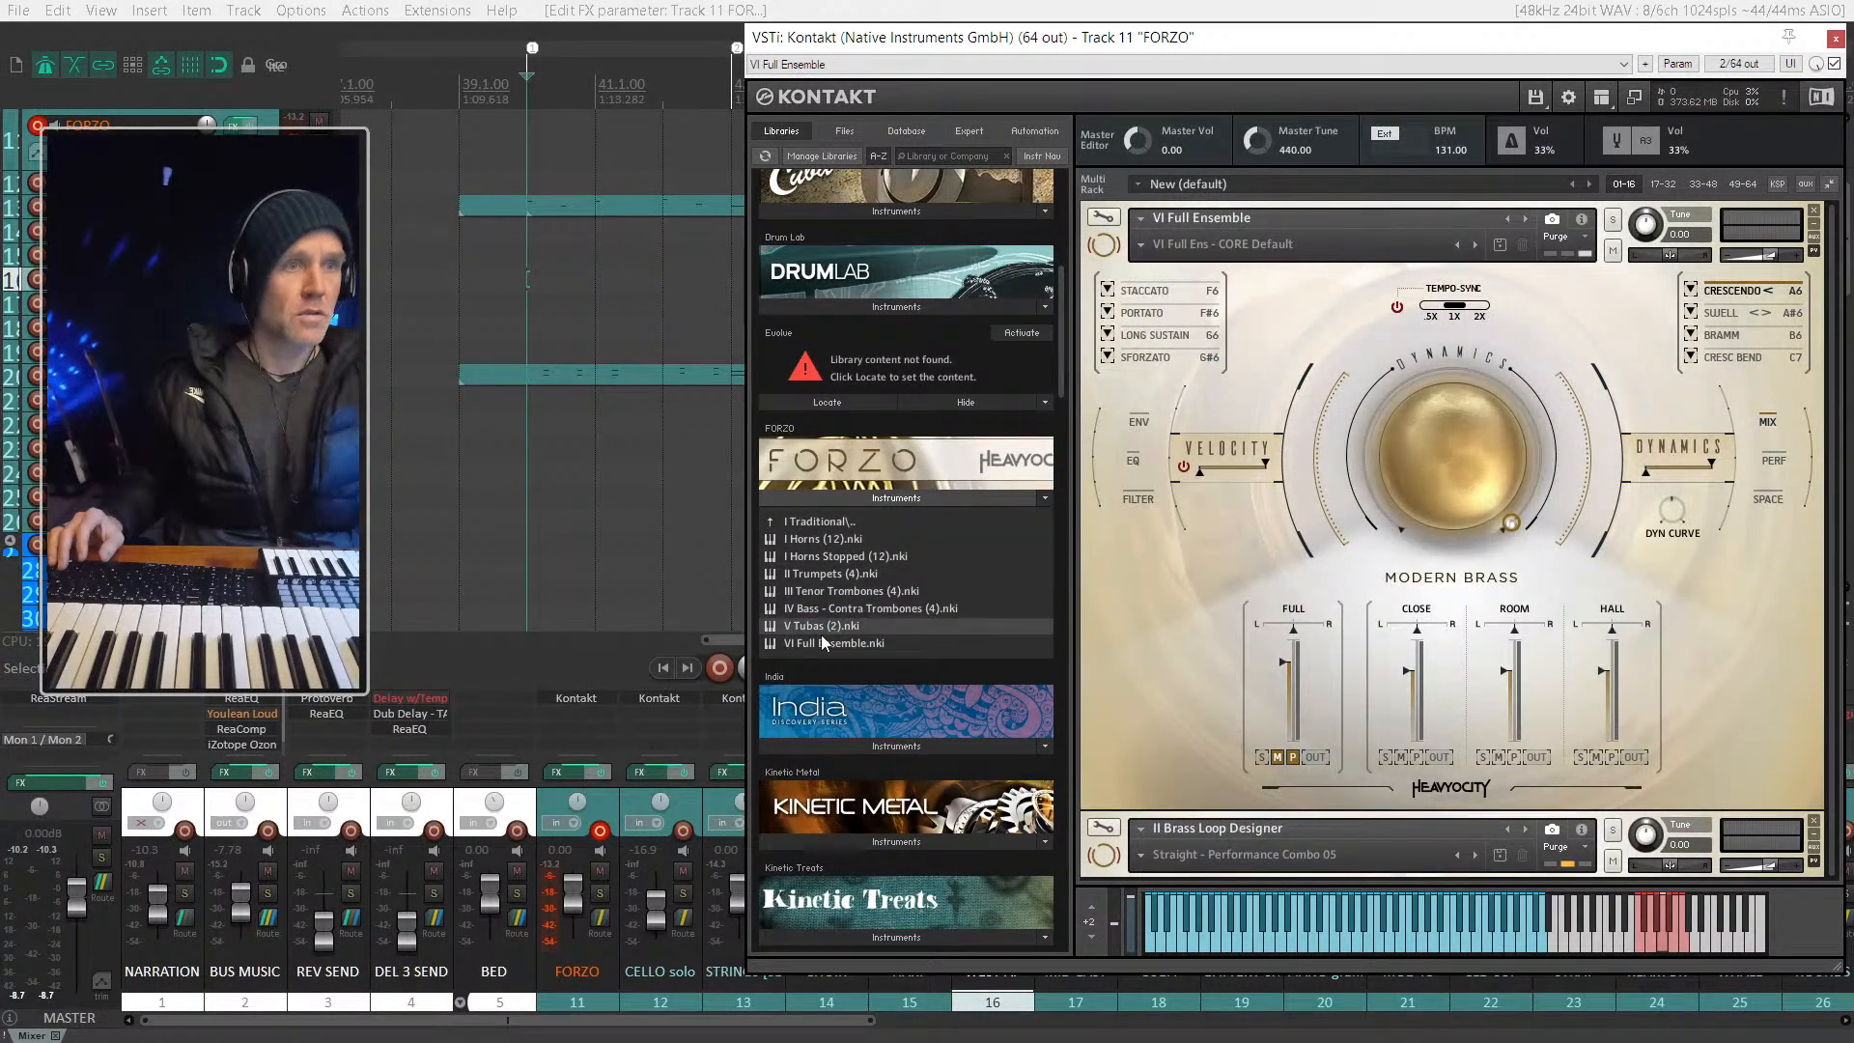
scroll(917, 625, "down", 1)
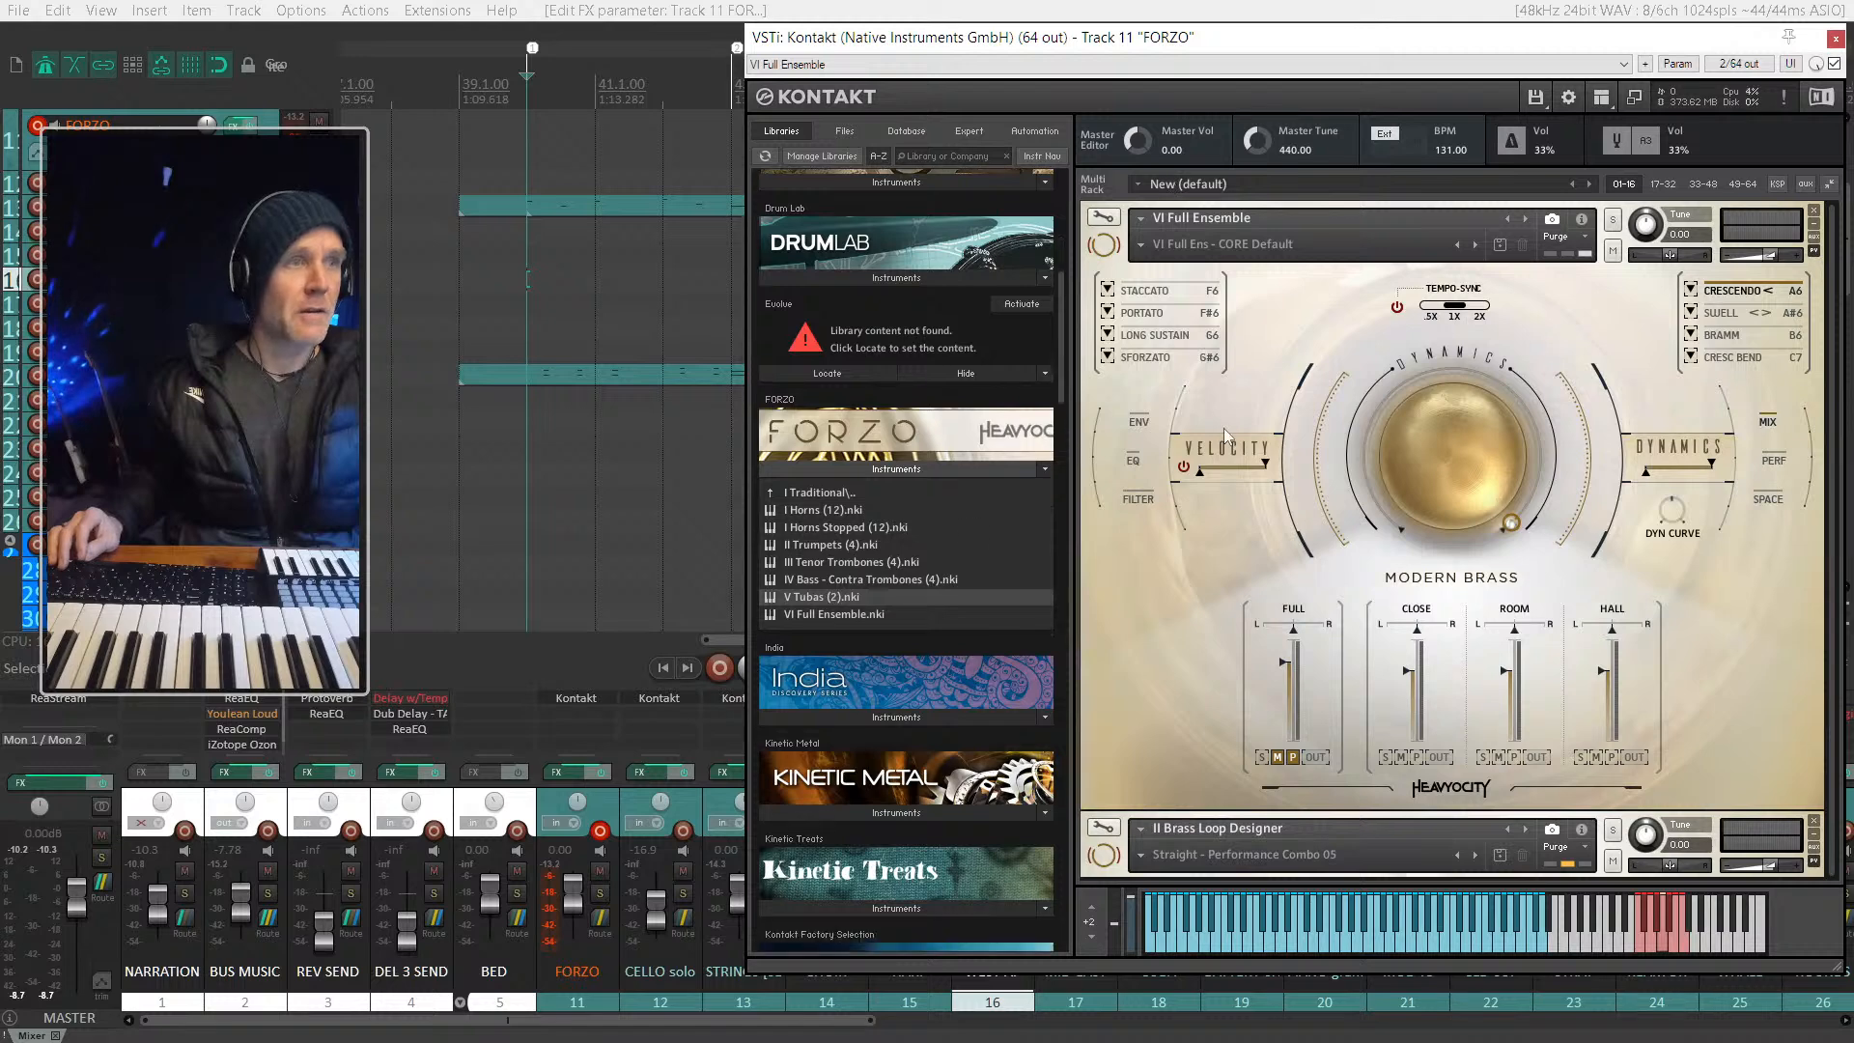
Step: Remove the VI Full Ensemble and II Brass Loop Designer instruments from the Kontakt rack without saving changes
left_click(1815, 211)
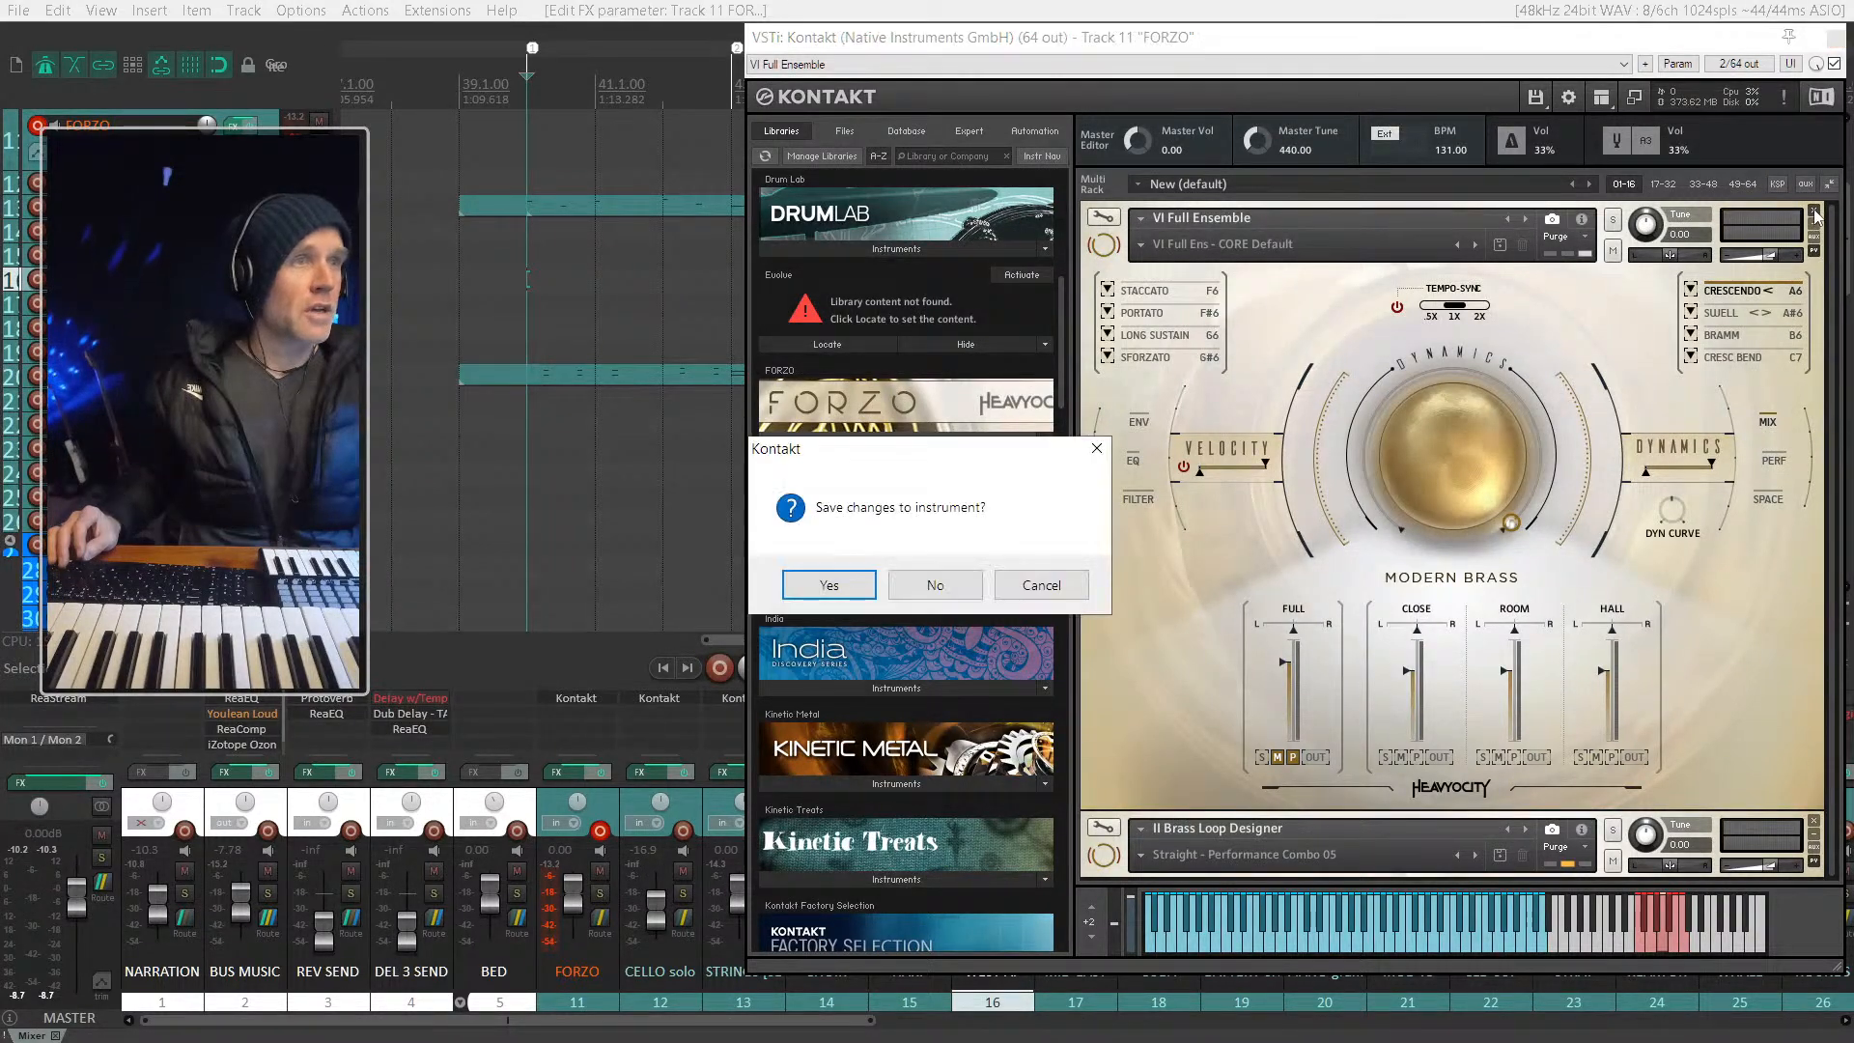
left_click(935, 585)
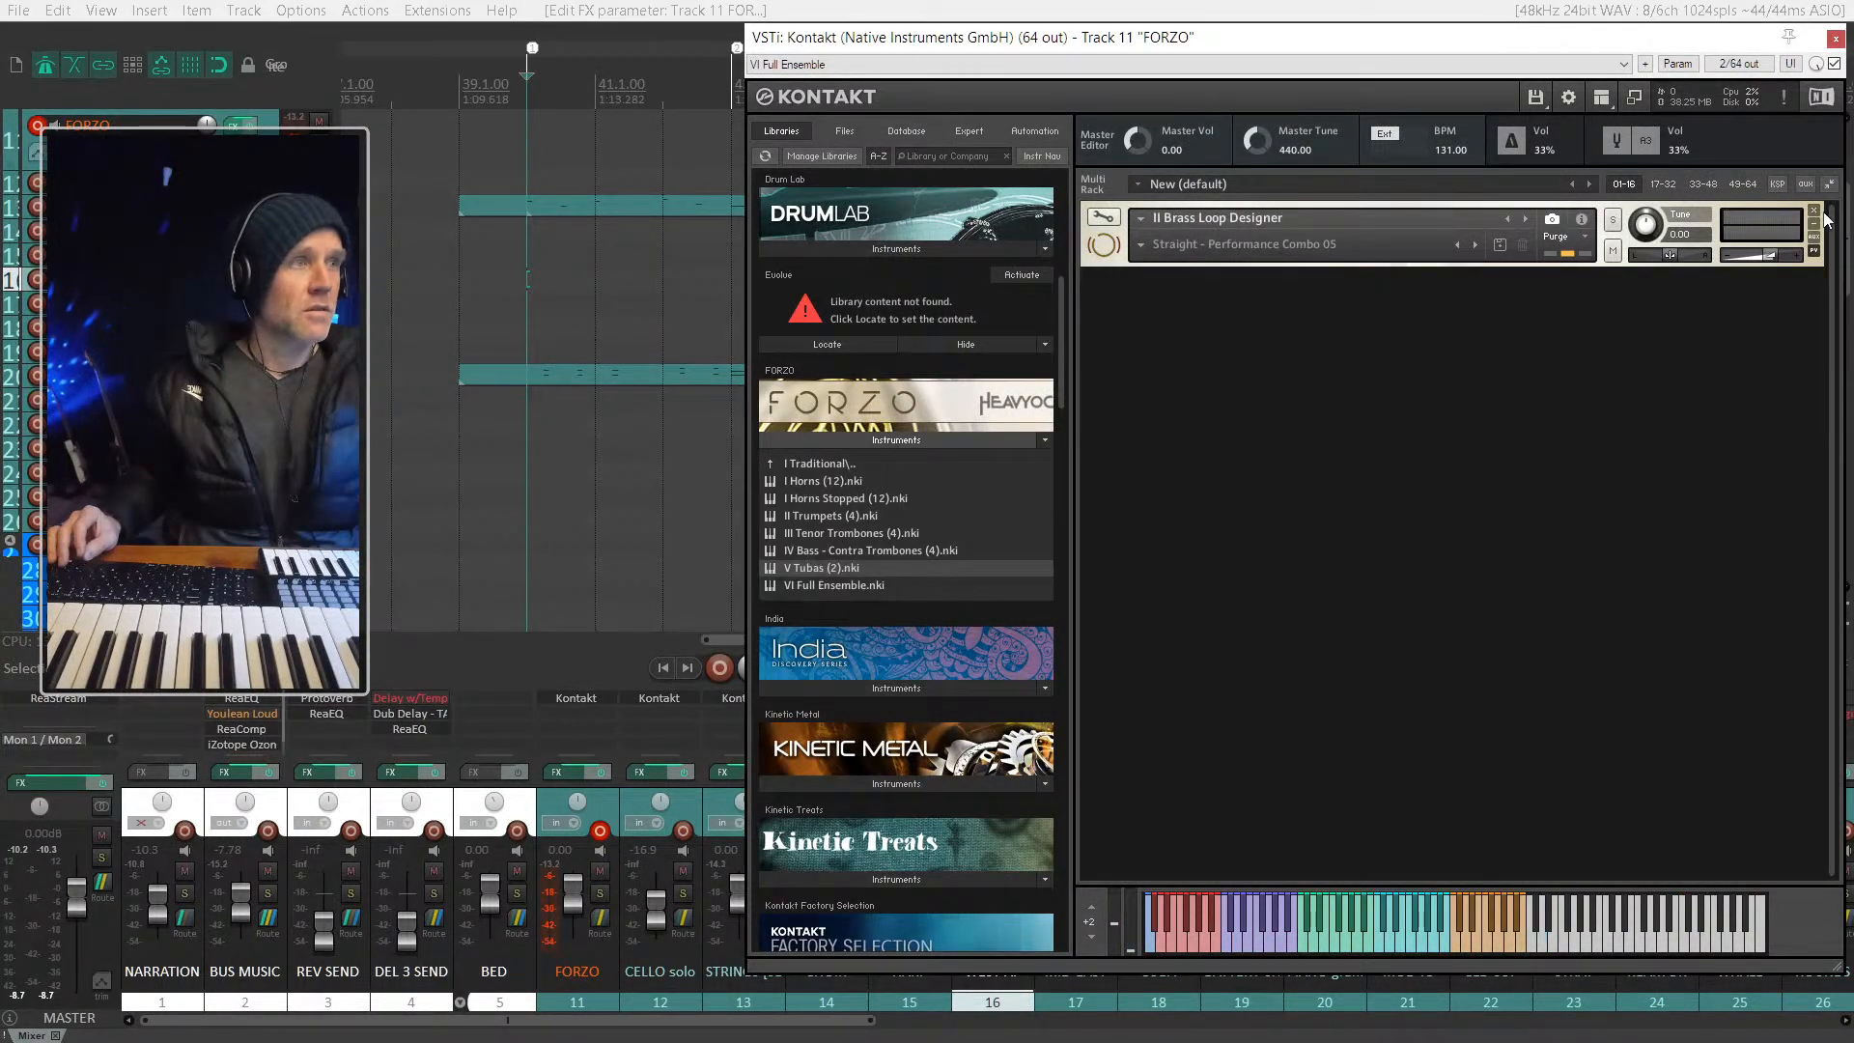
left_click(1815, 211)
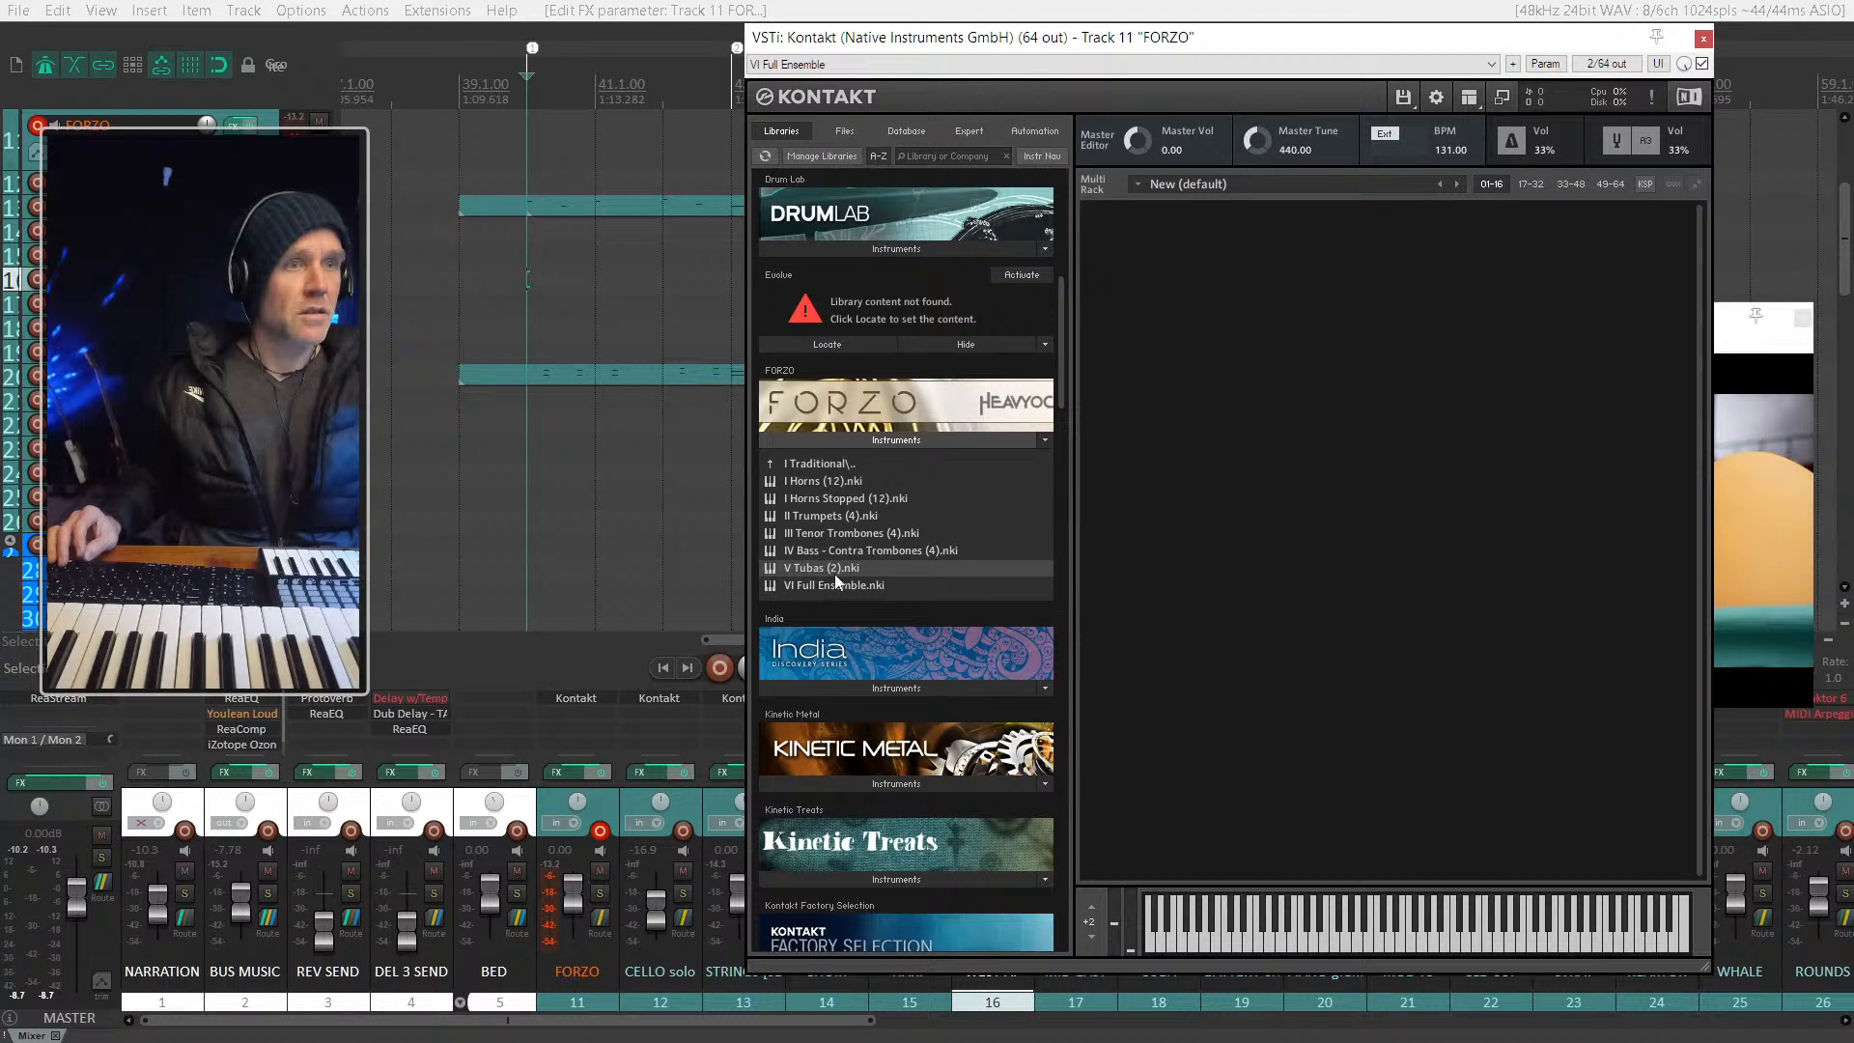
Step: Load V Tubas (2) into the empty Kontakt rack and select its Staccato articulation
left_click_drag(821, 568, 1220, 465)
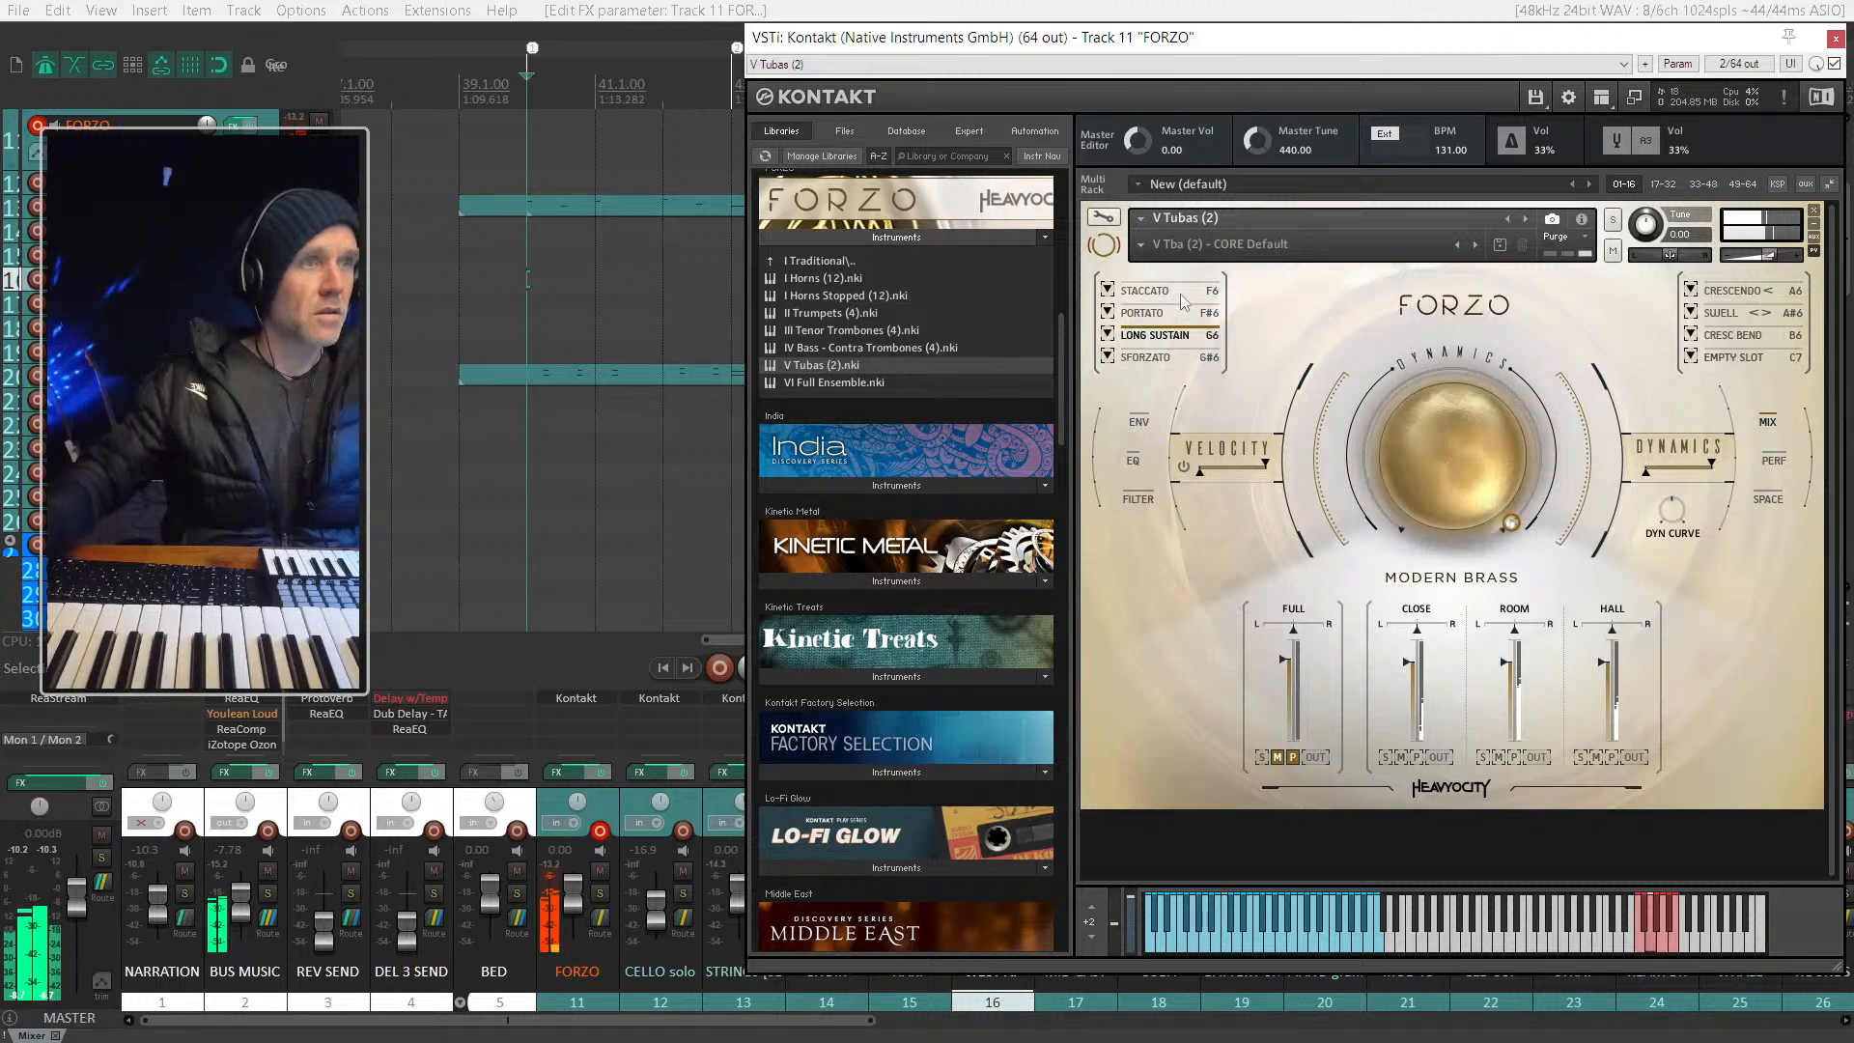
left_click(1148, 294)
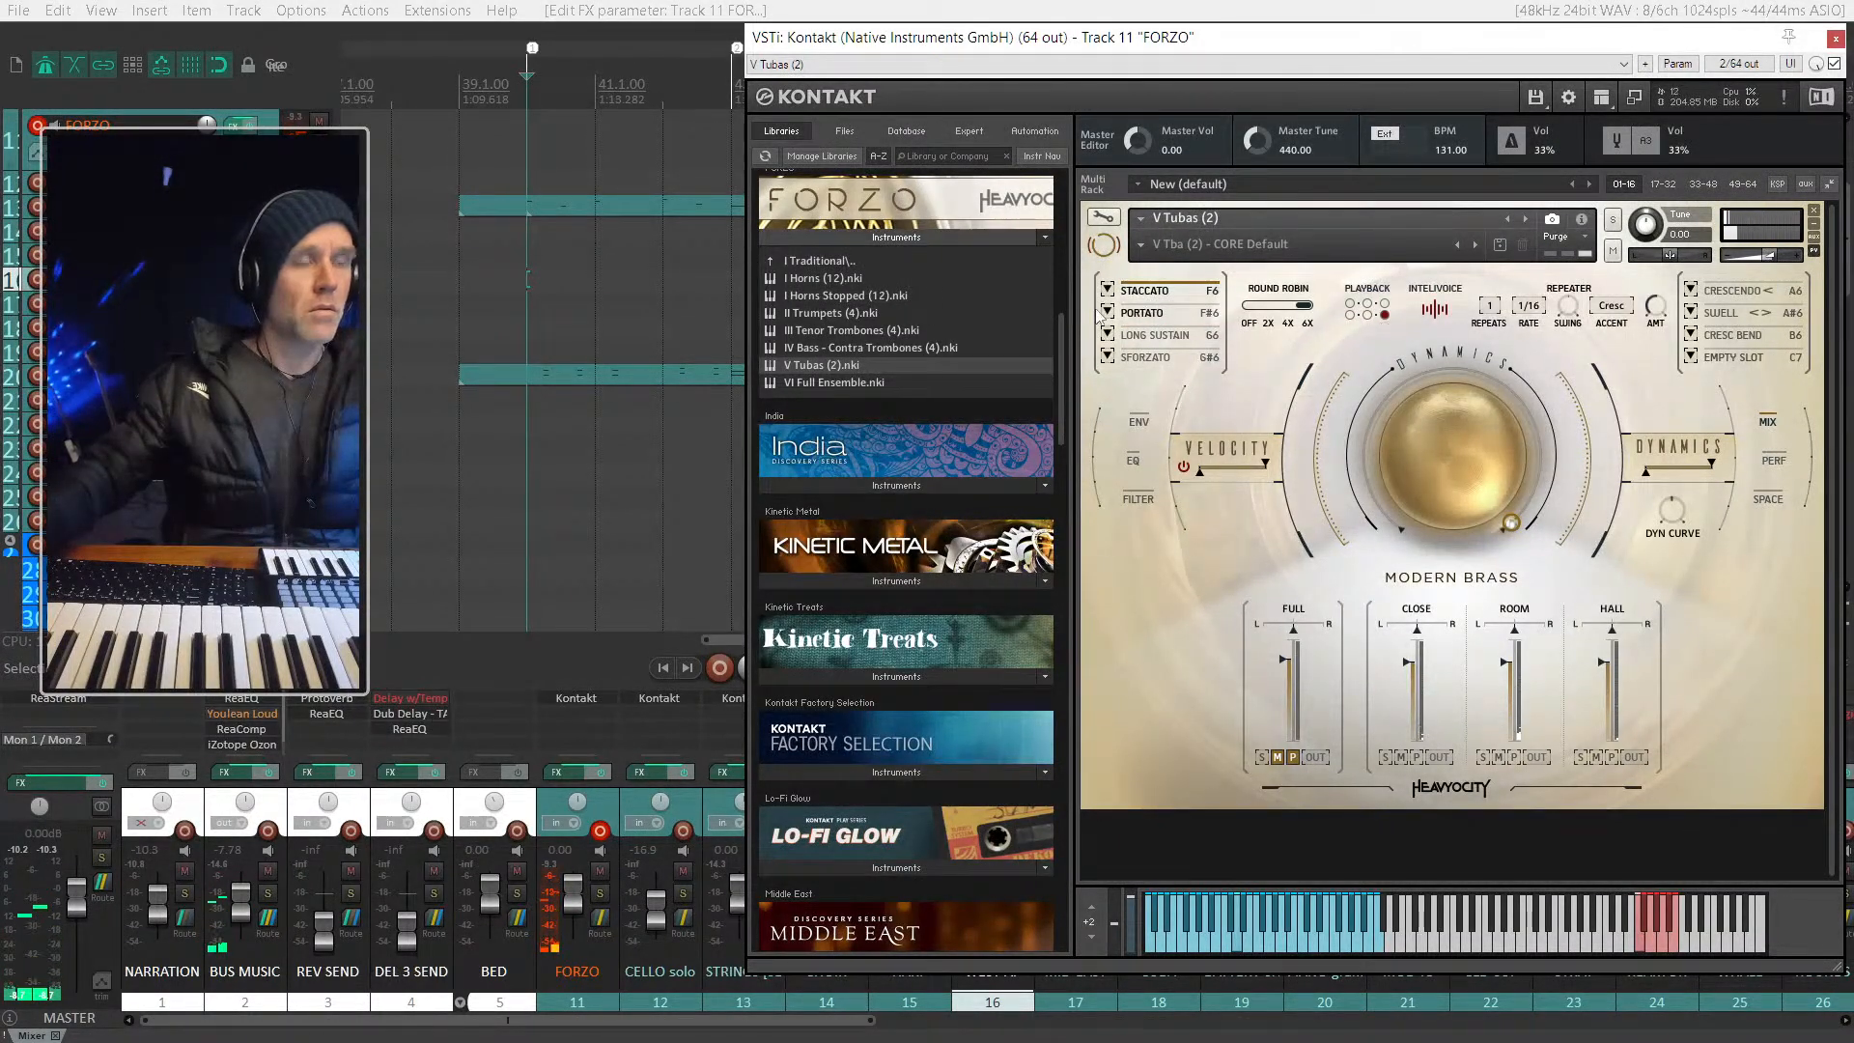
Step: Hide Kontakt's library browser and close the instrument window to uncover the arrangement and video
left_click_drag(840, 33, 861, 33)
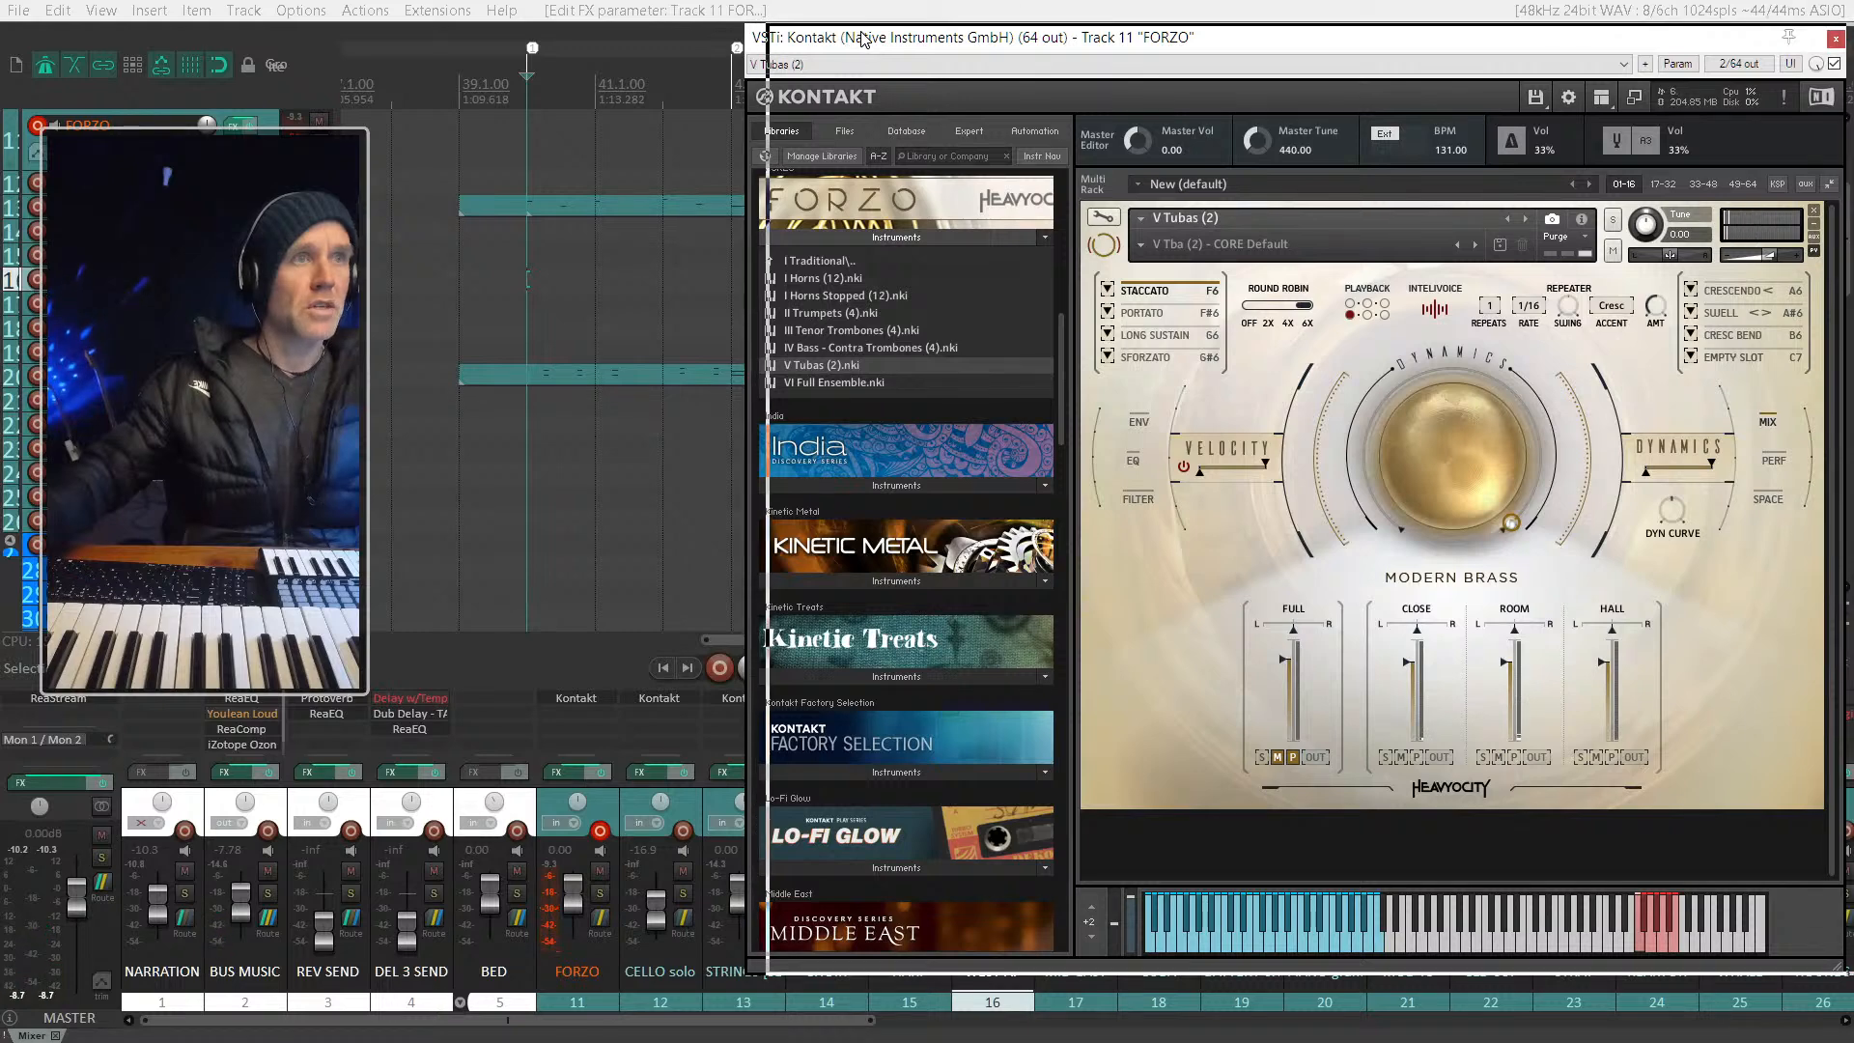
left_click(1623, 97)
left_click(1641, 121)
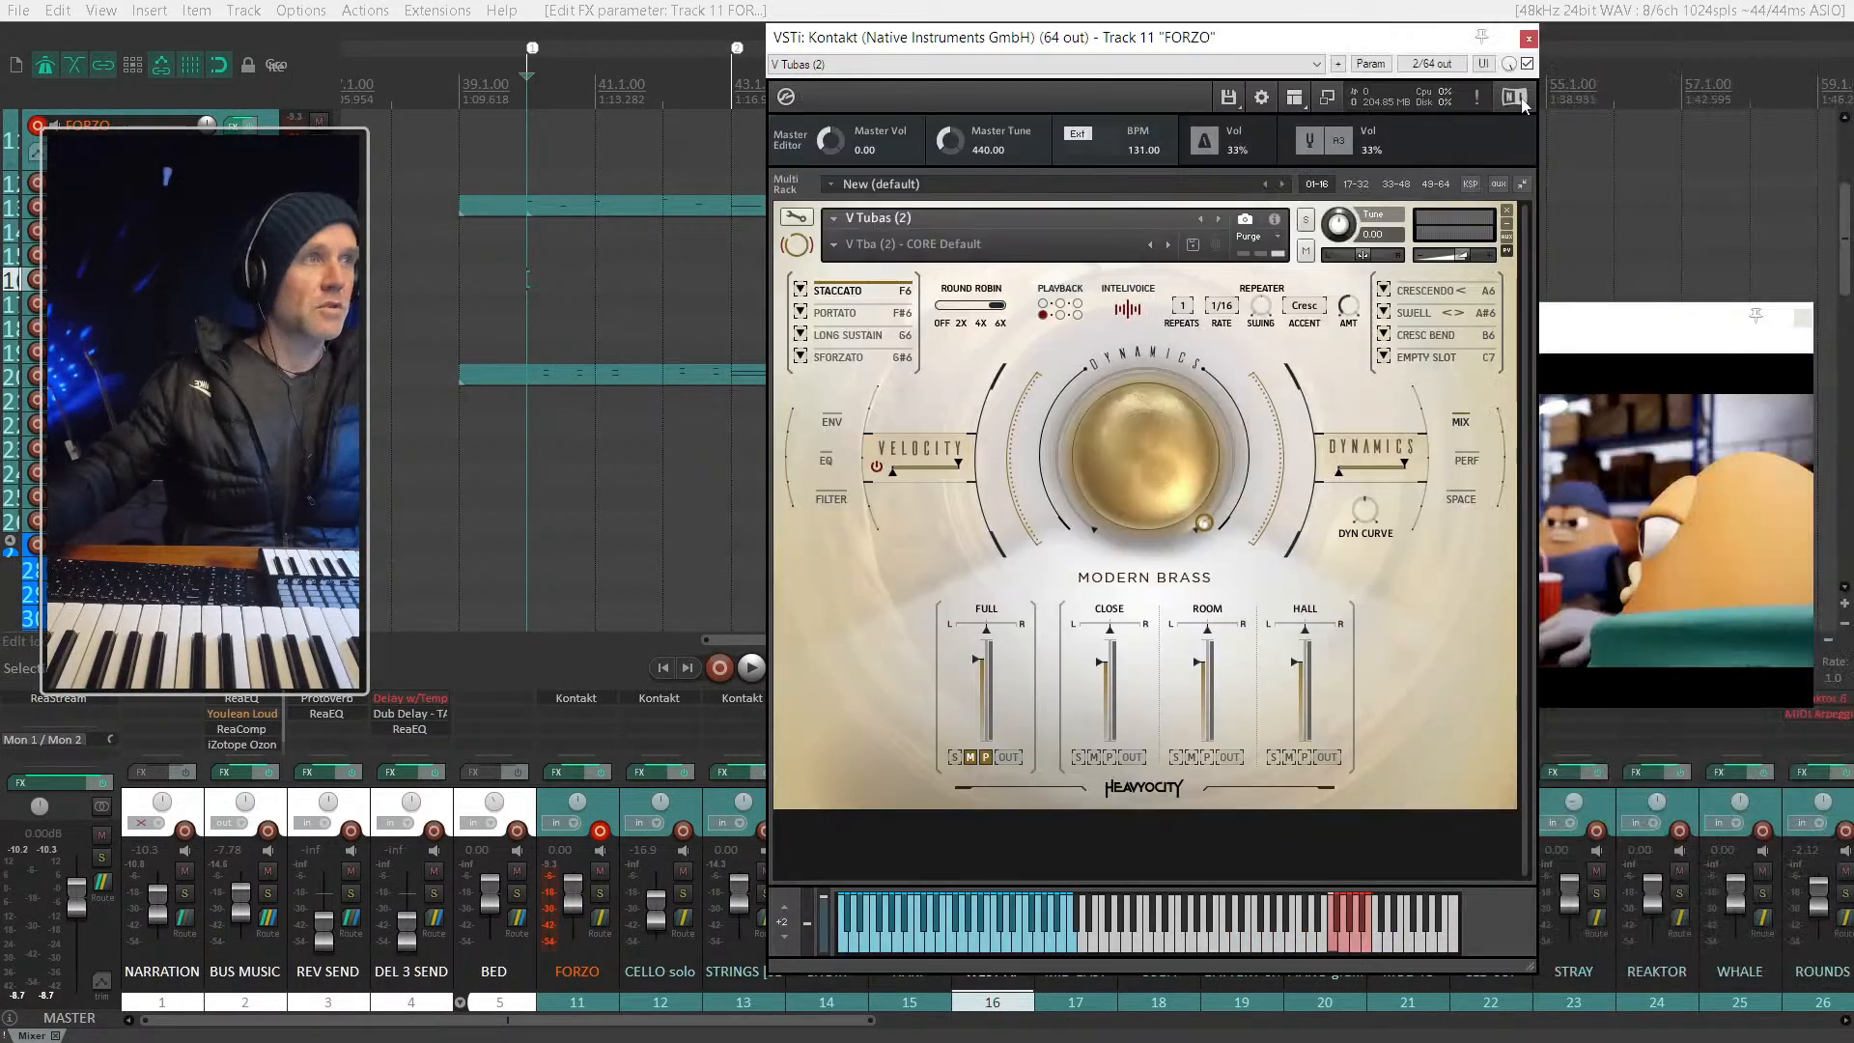
left_click(1529, 40)
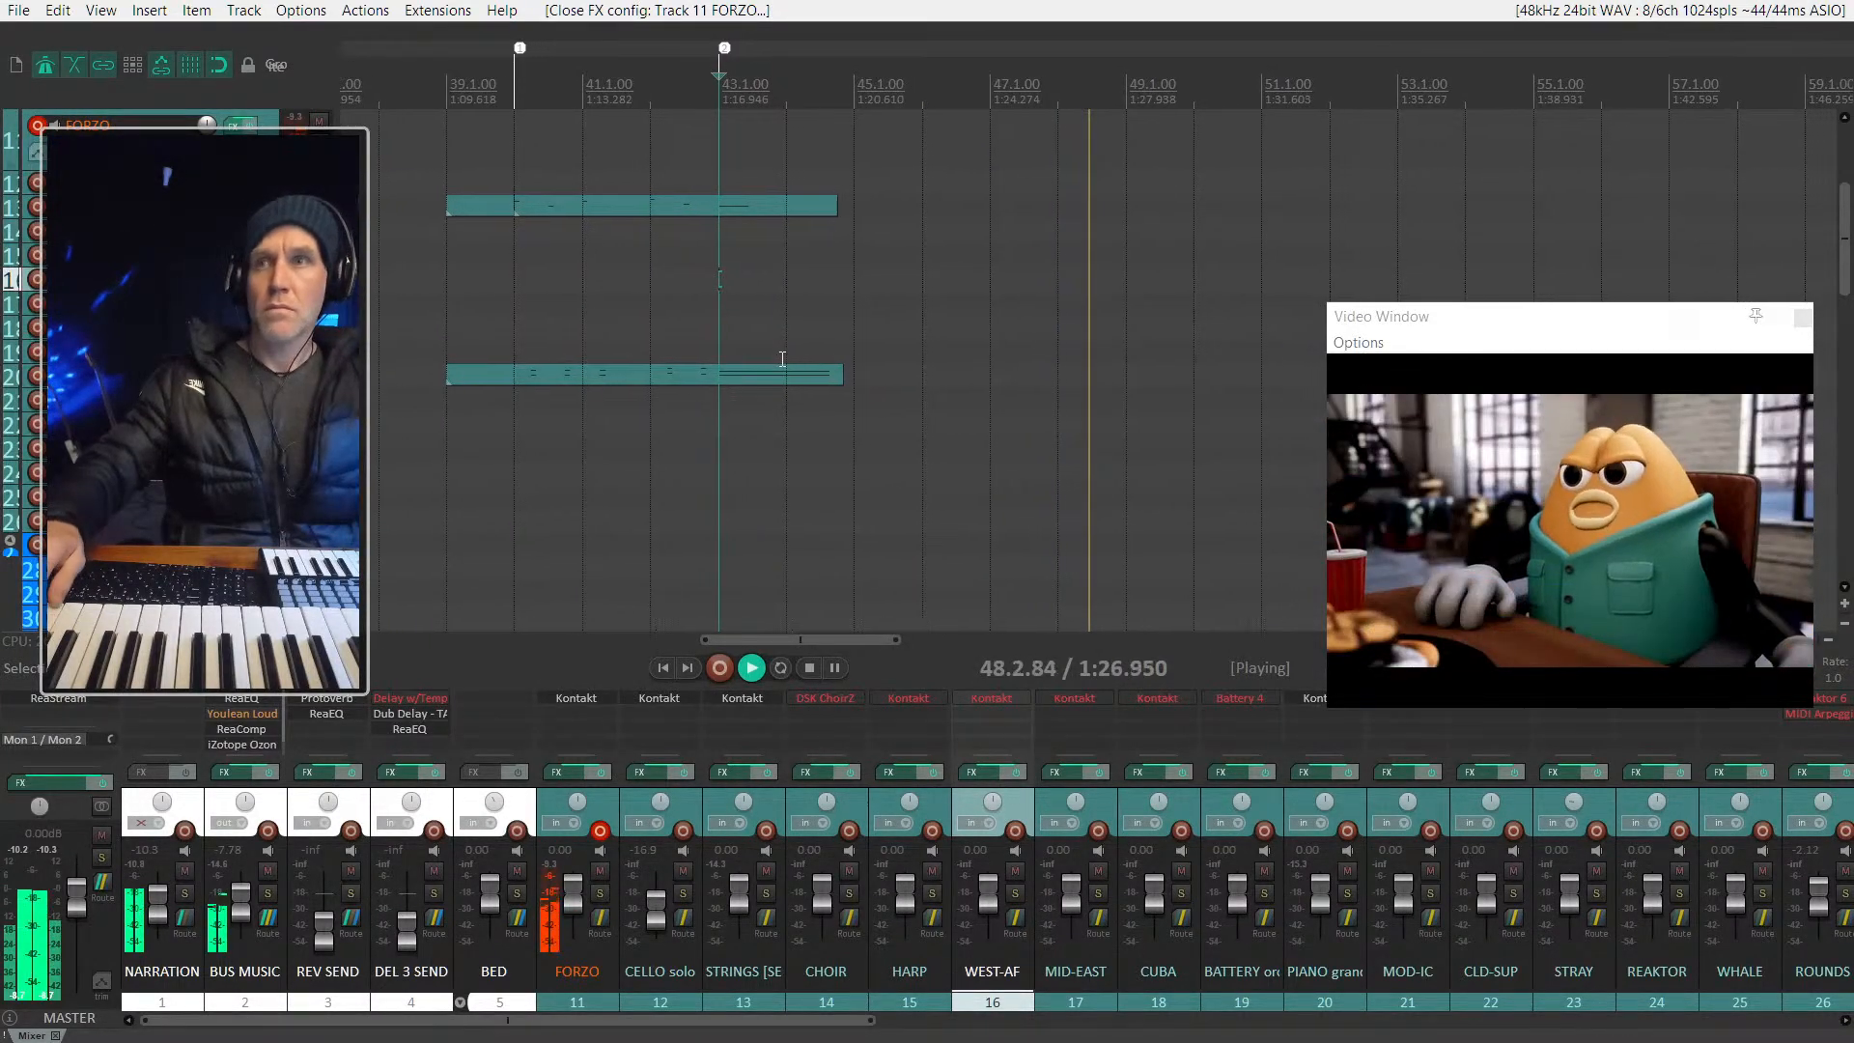
Step: Stop playback, place the edit cursor at bar 42, and audition the cue from there
key("space")
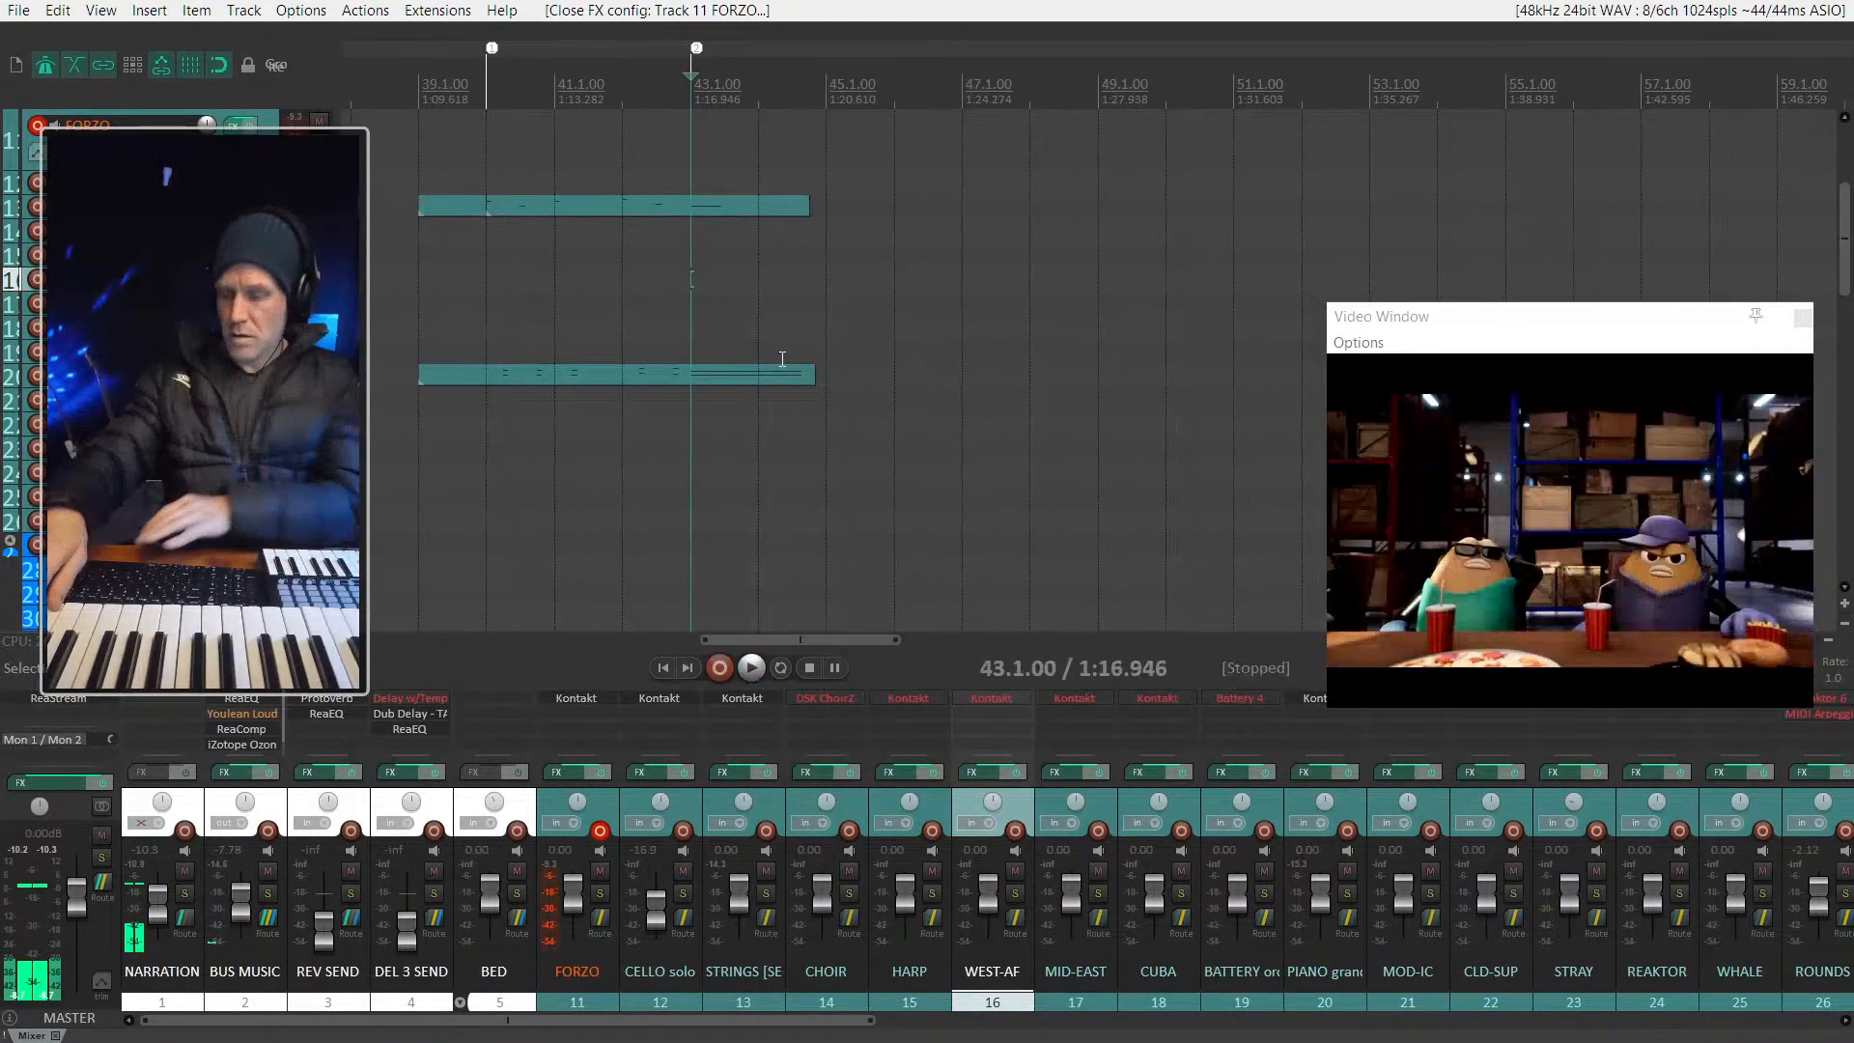
left_click(614, 316)
key("space")
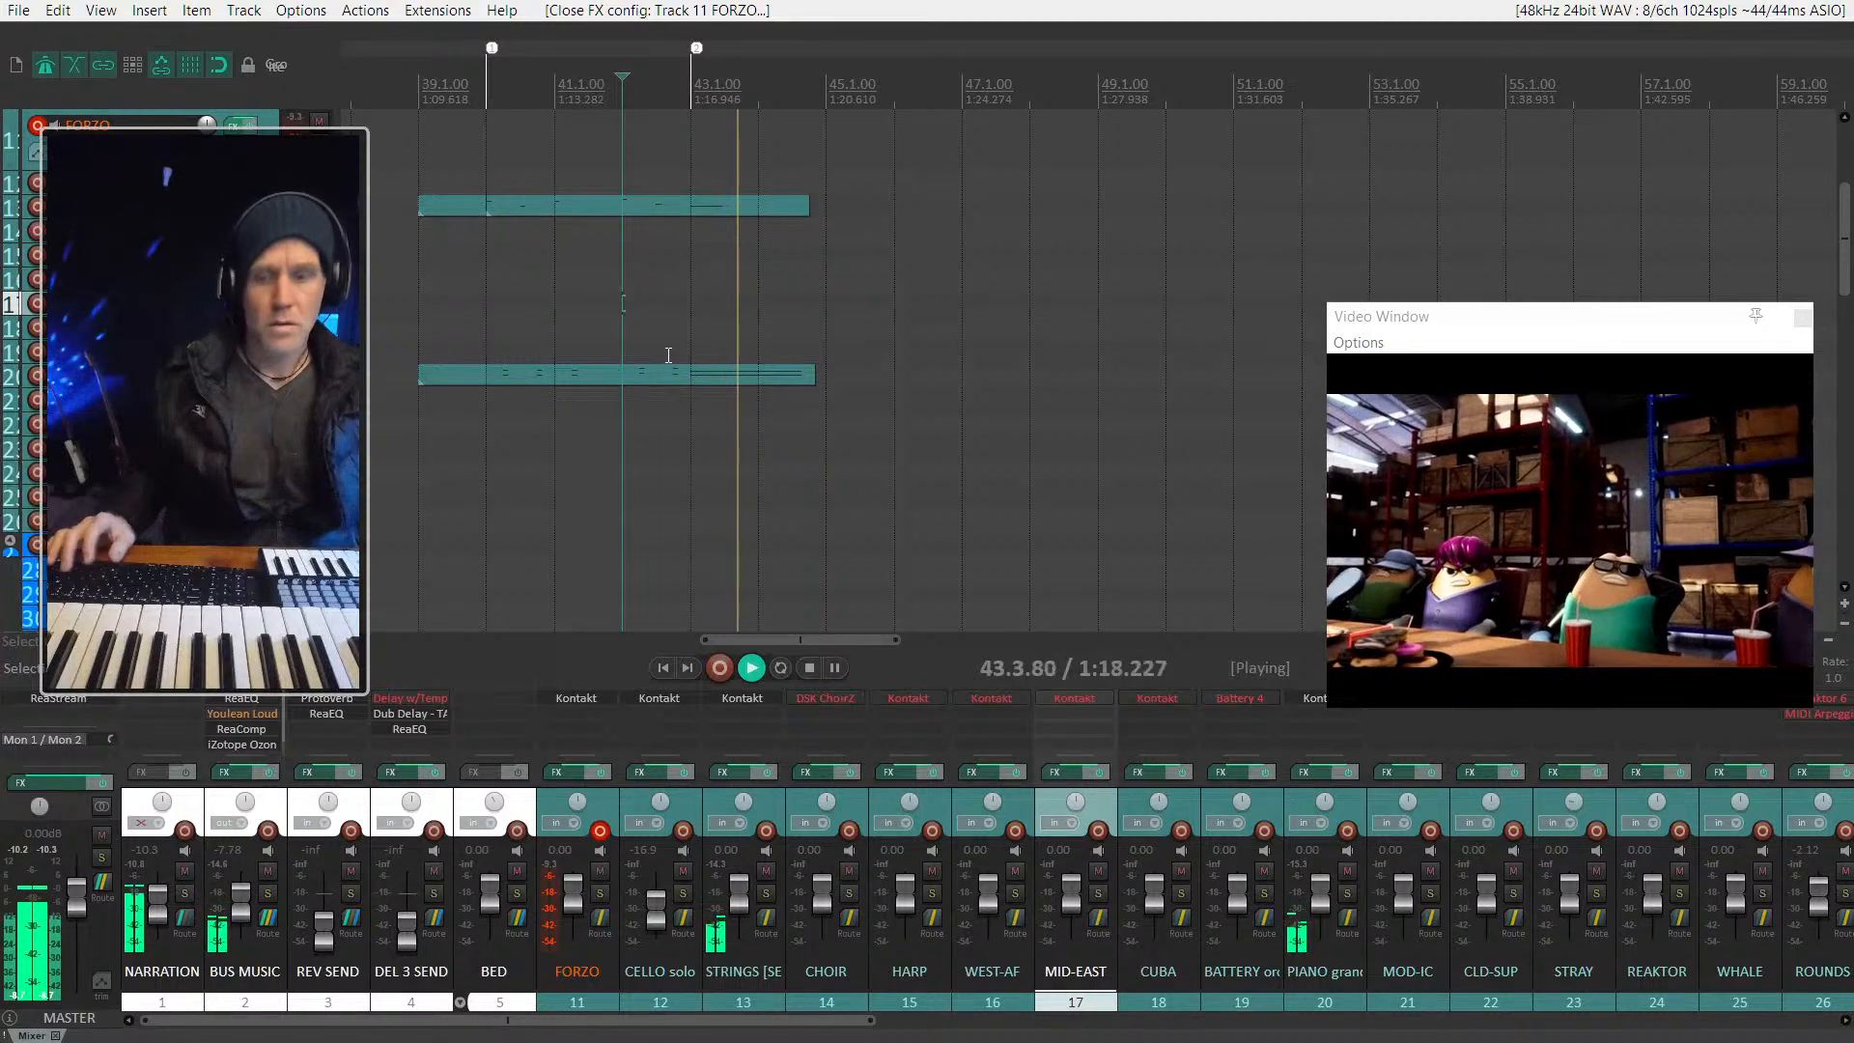
key("space")
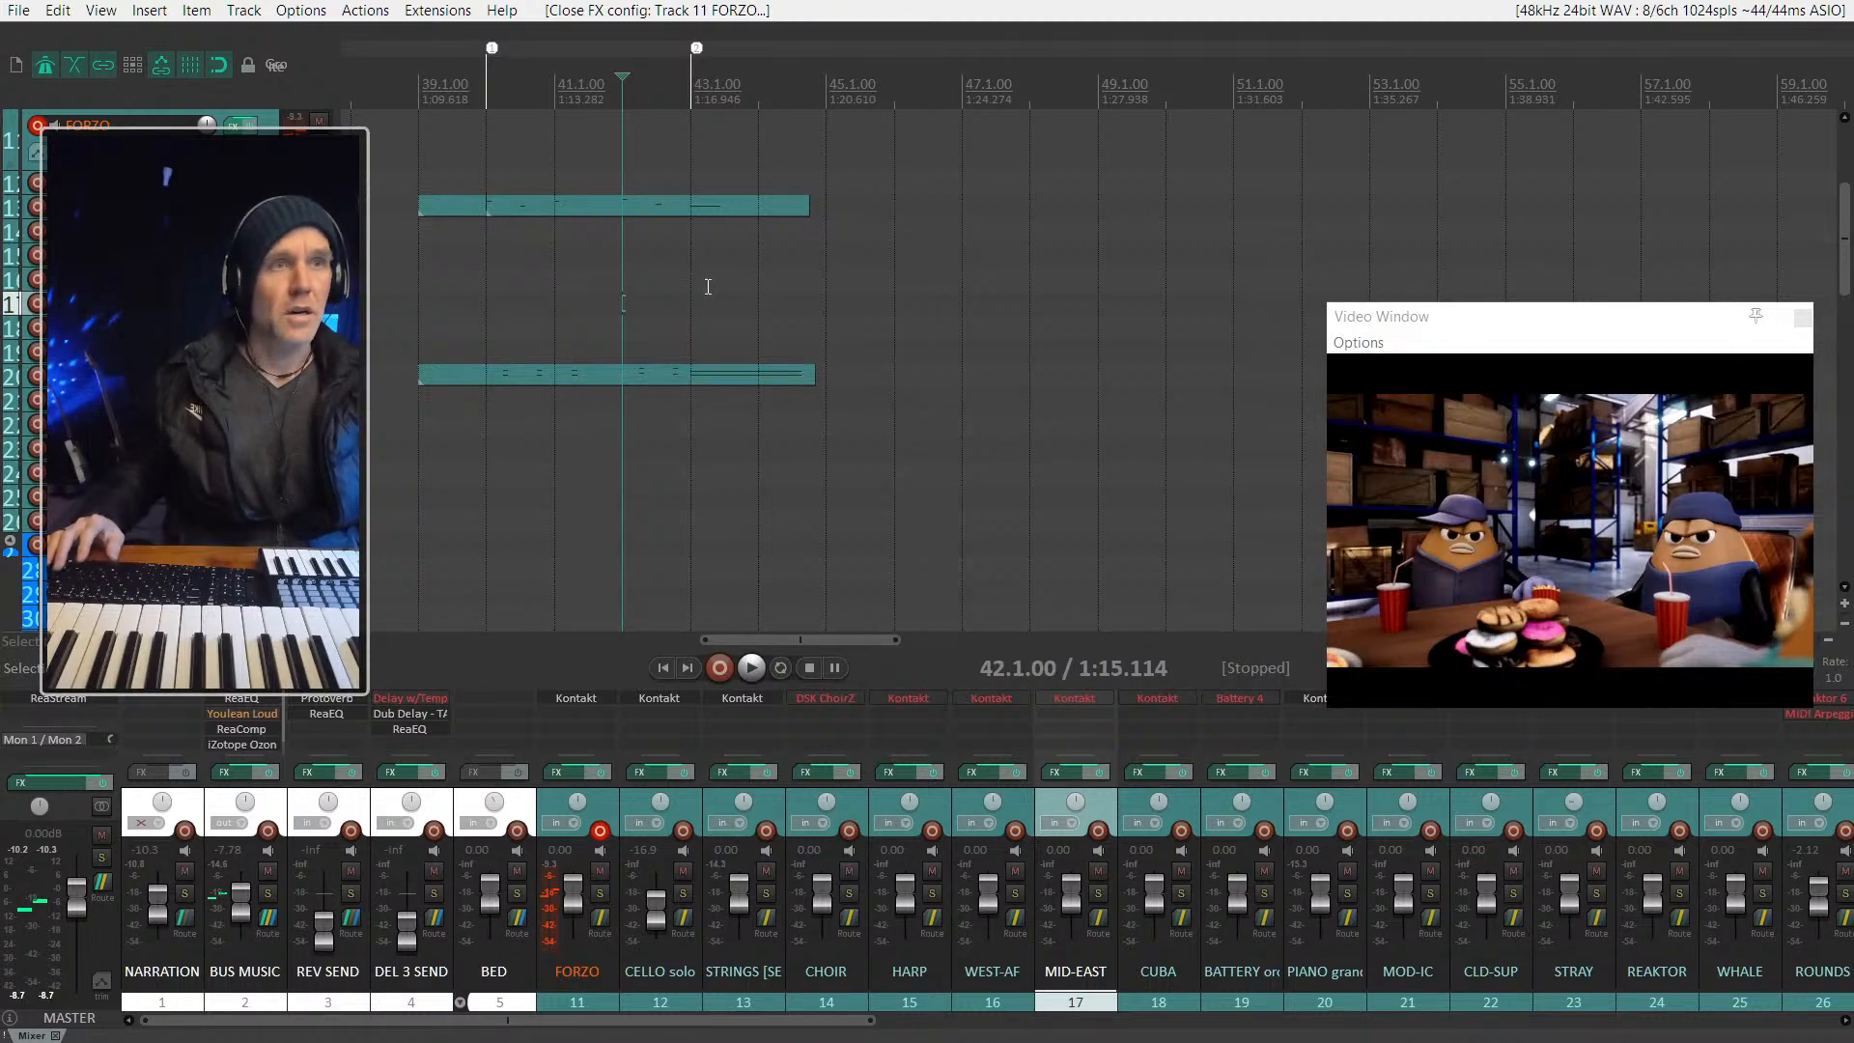
Step: Play from bar 42 and record a tuba part on the FORZO track from bar 45 to about bar 50
key("space")
scroll(708, 287, "up", 1)
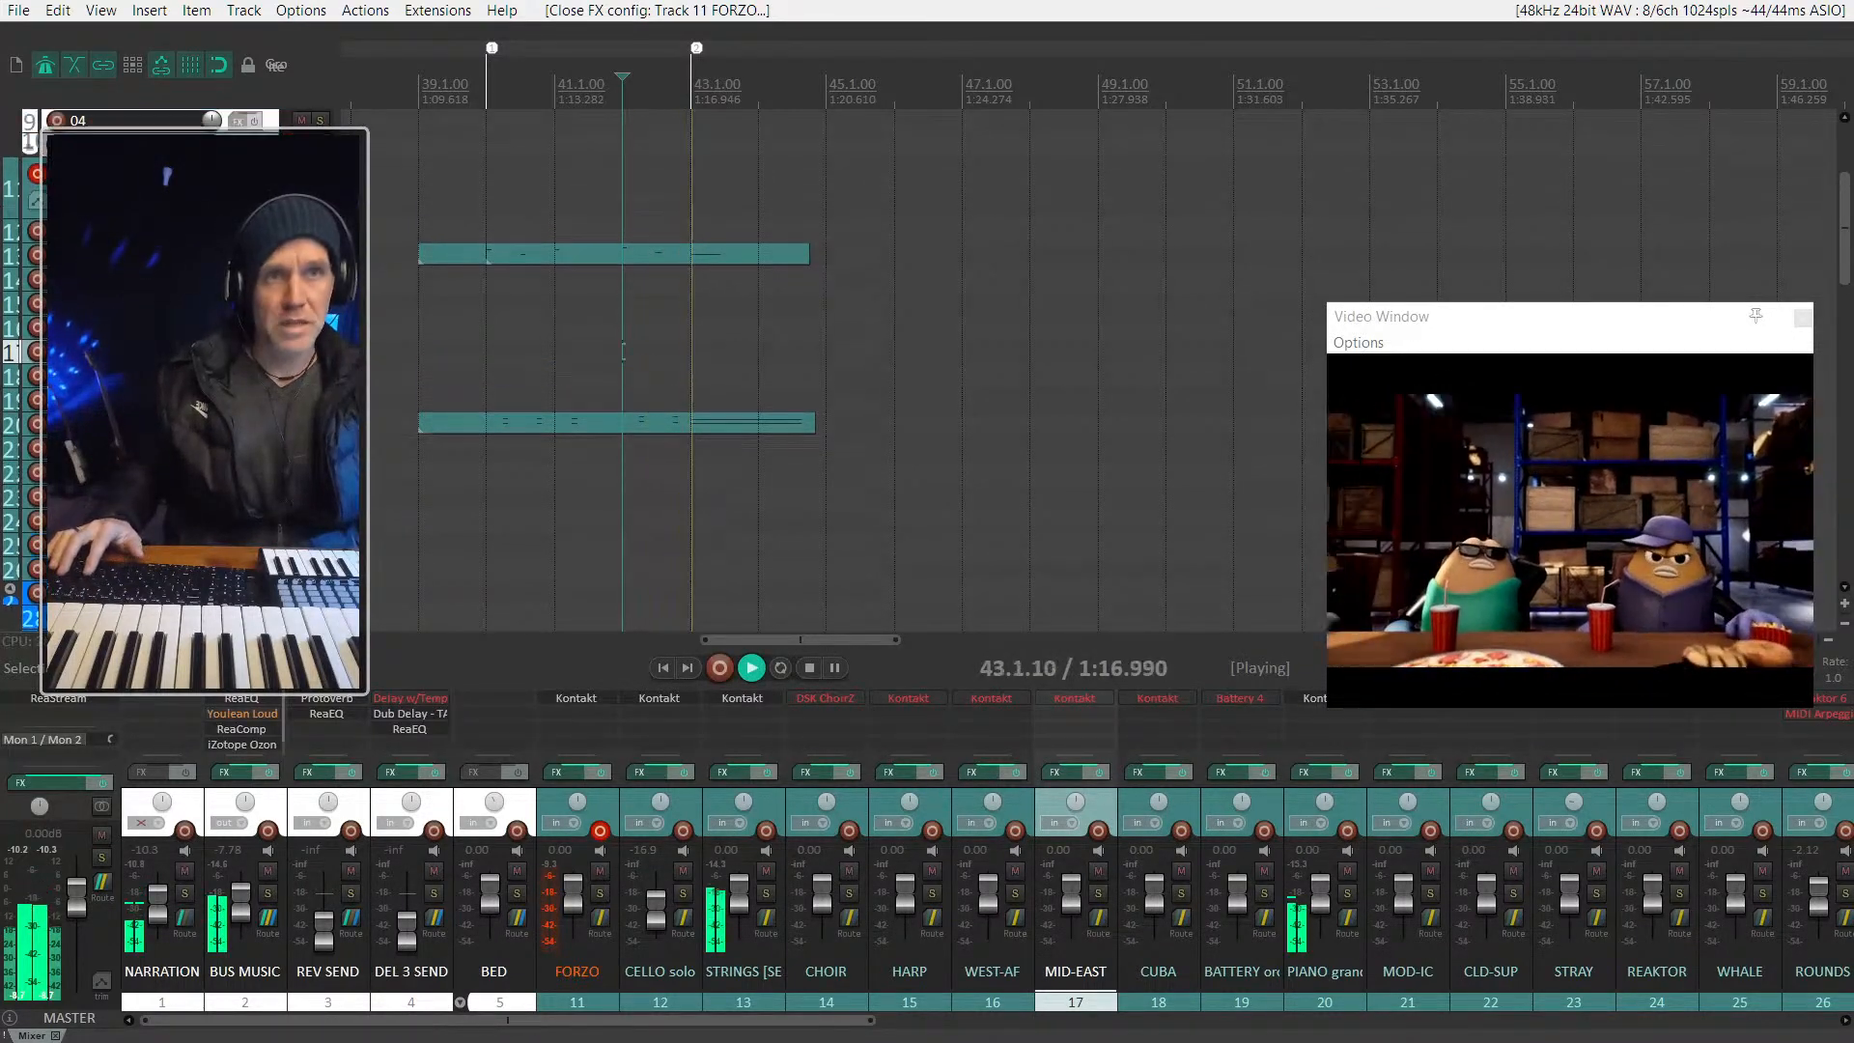
key("ctrl+r")
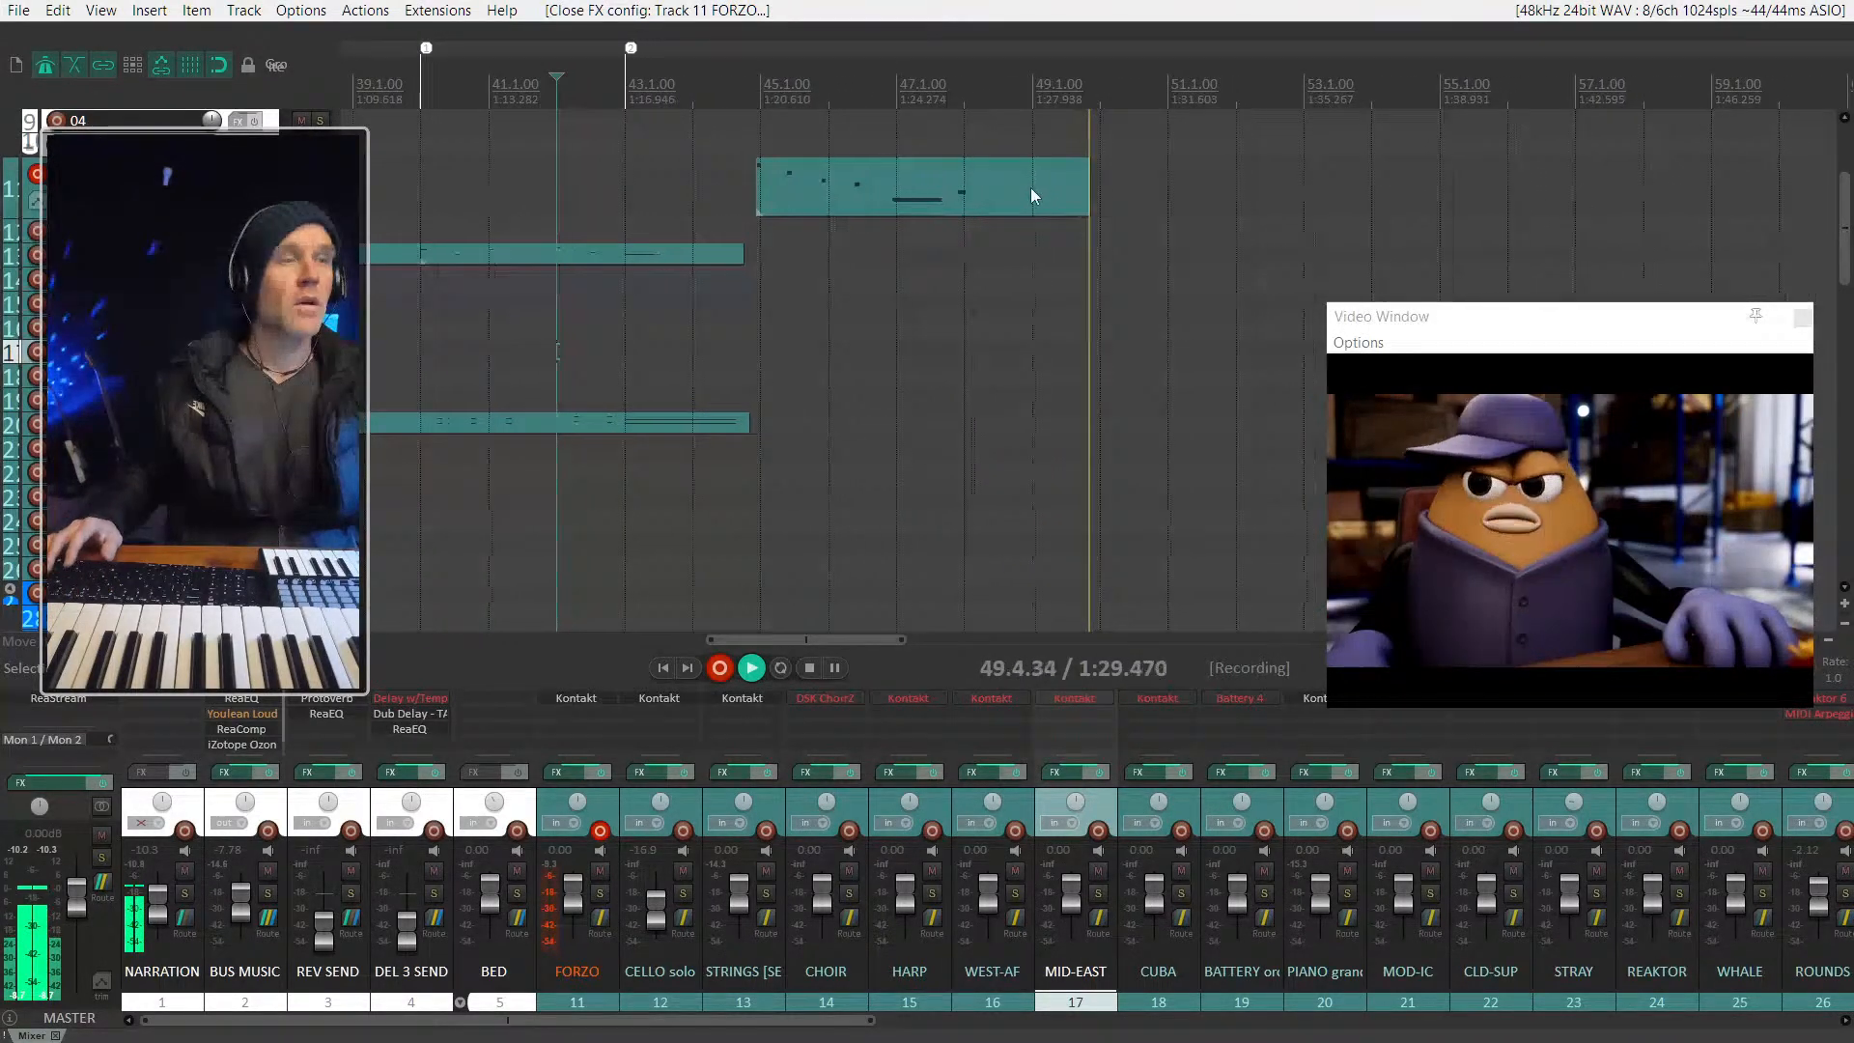
key("space")
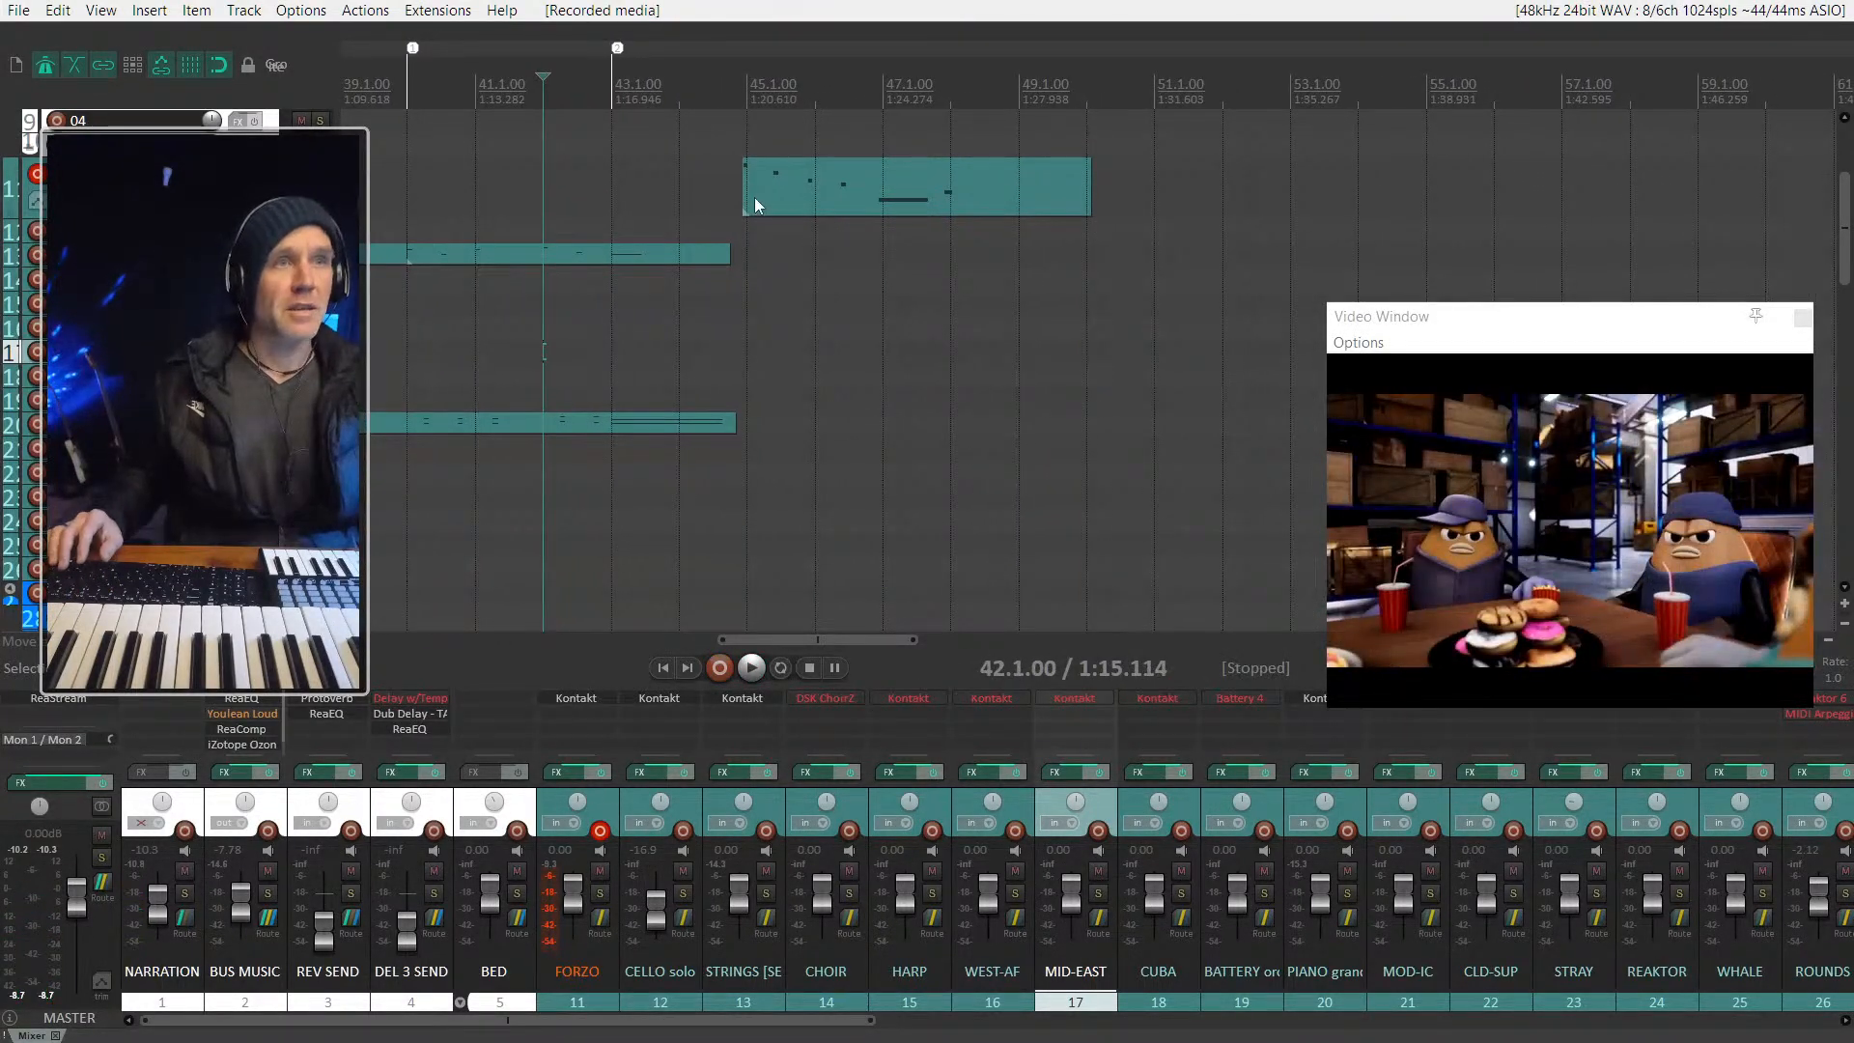
Step: Align the recorded FORZO item and the edit cursor to bar 45, and enlarge the FORZO track's height
left_click_drag(755, 199, 763, 199)
scroll(758, 200, "up", 3)
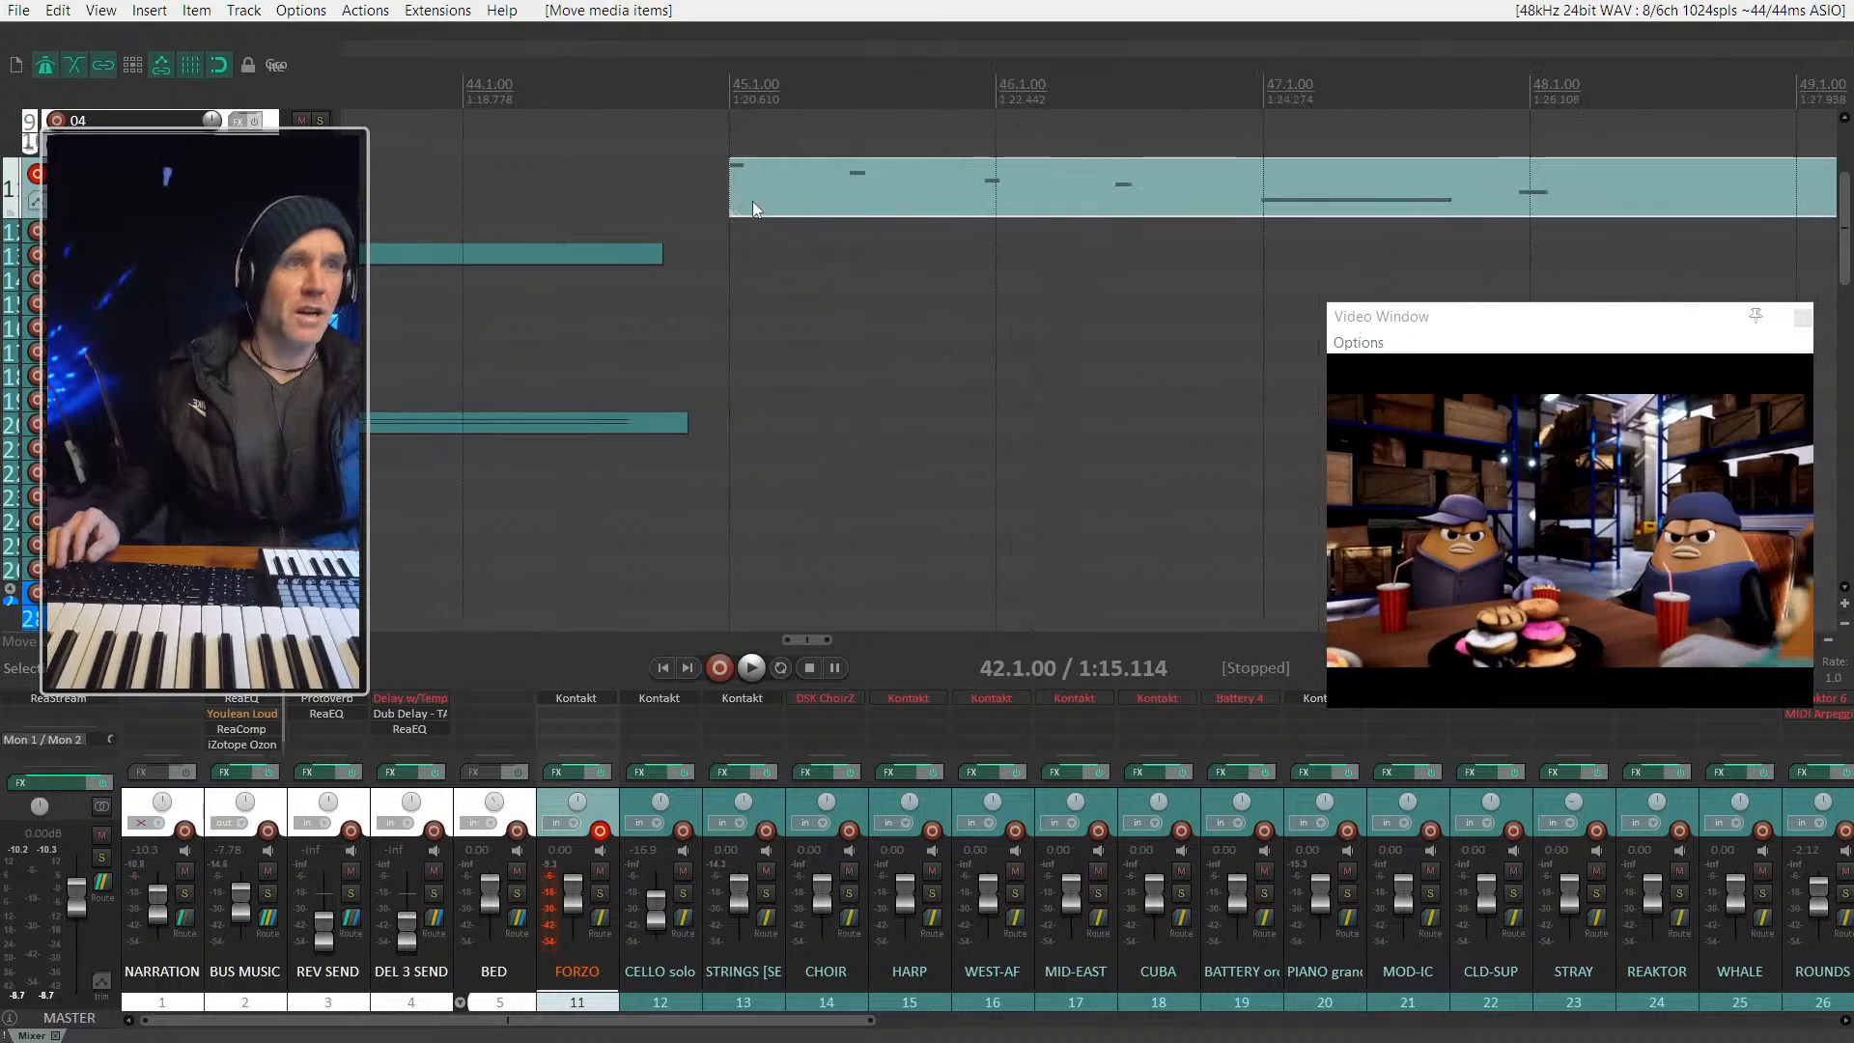
left_click(785, 189)
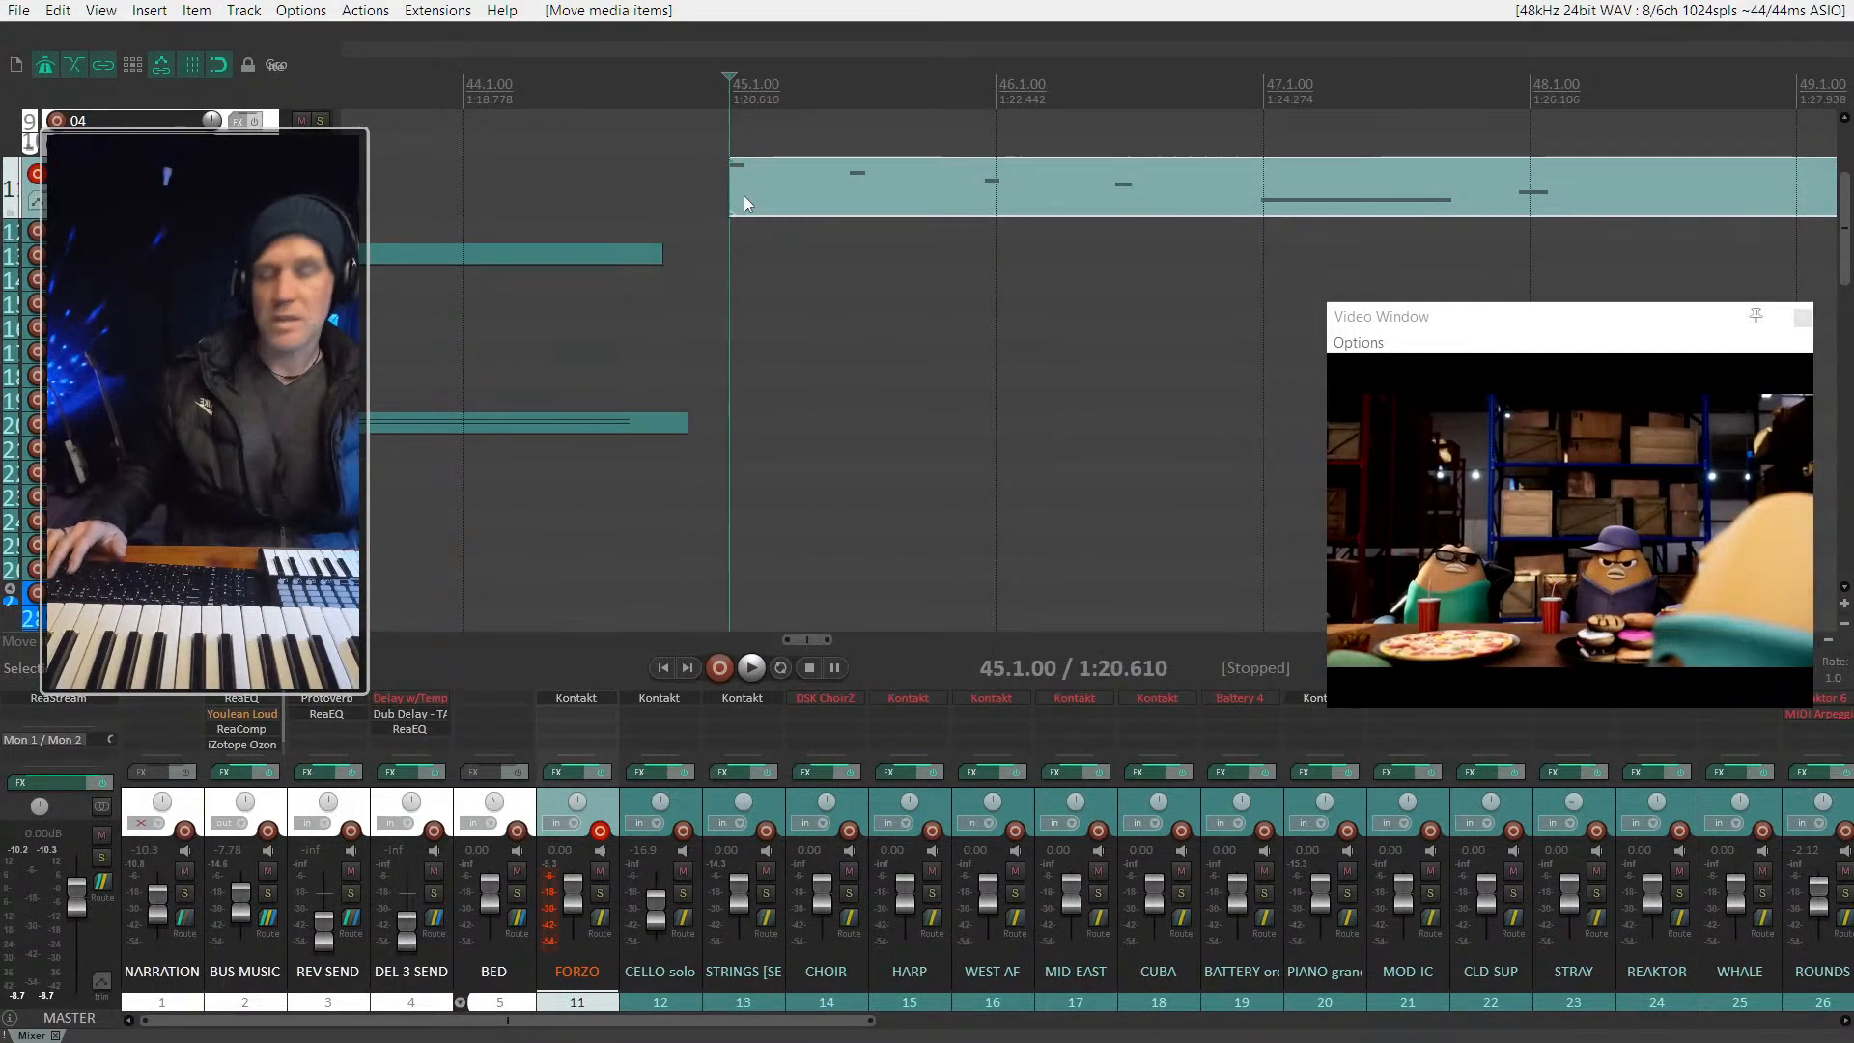
scroll(744, 195, "up", 3)
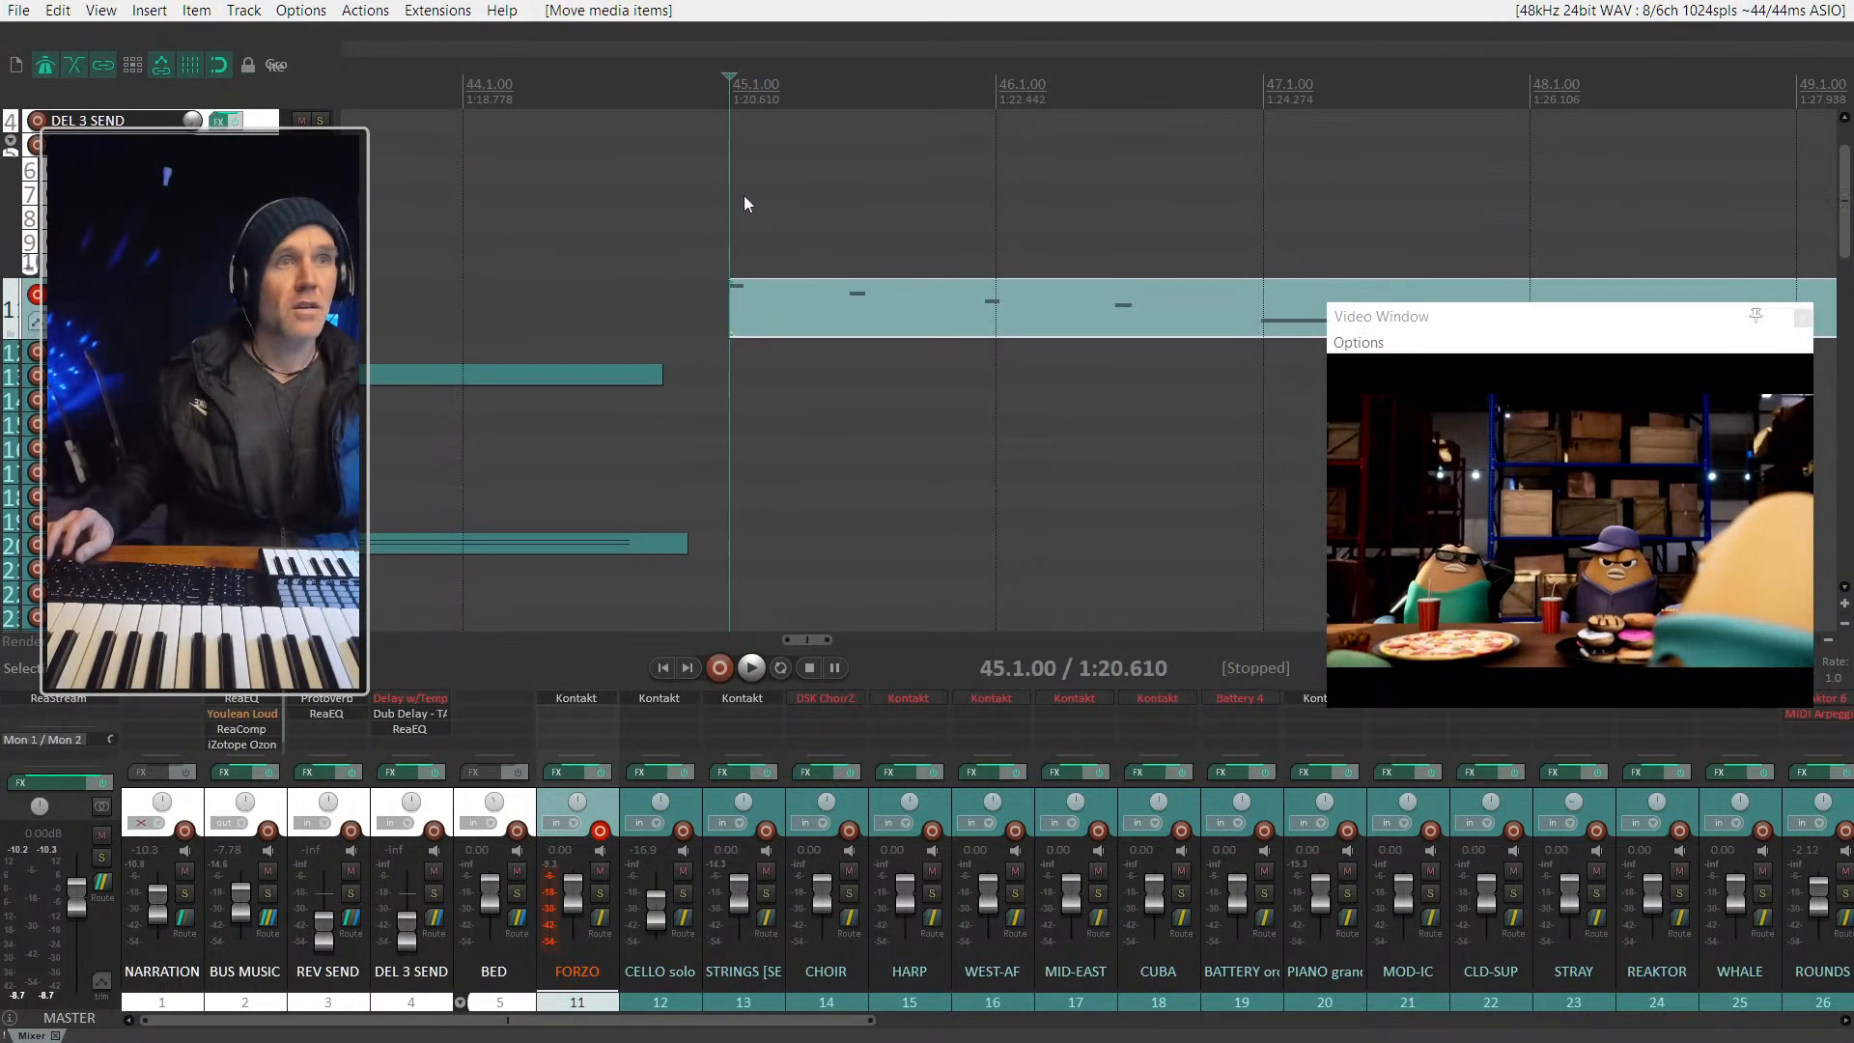
scroll(676, 264, "down", 1)
left_click_drag(193, 291, 194, 435)
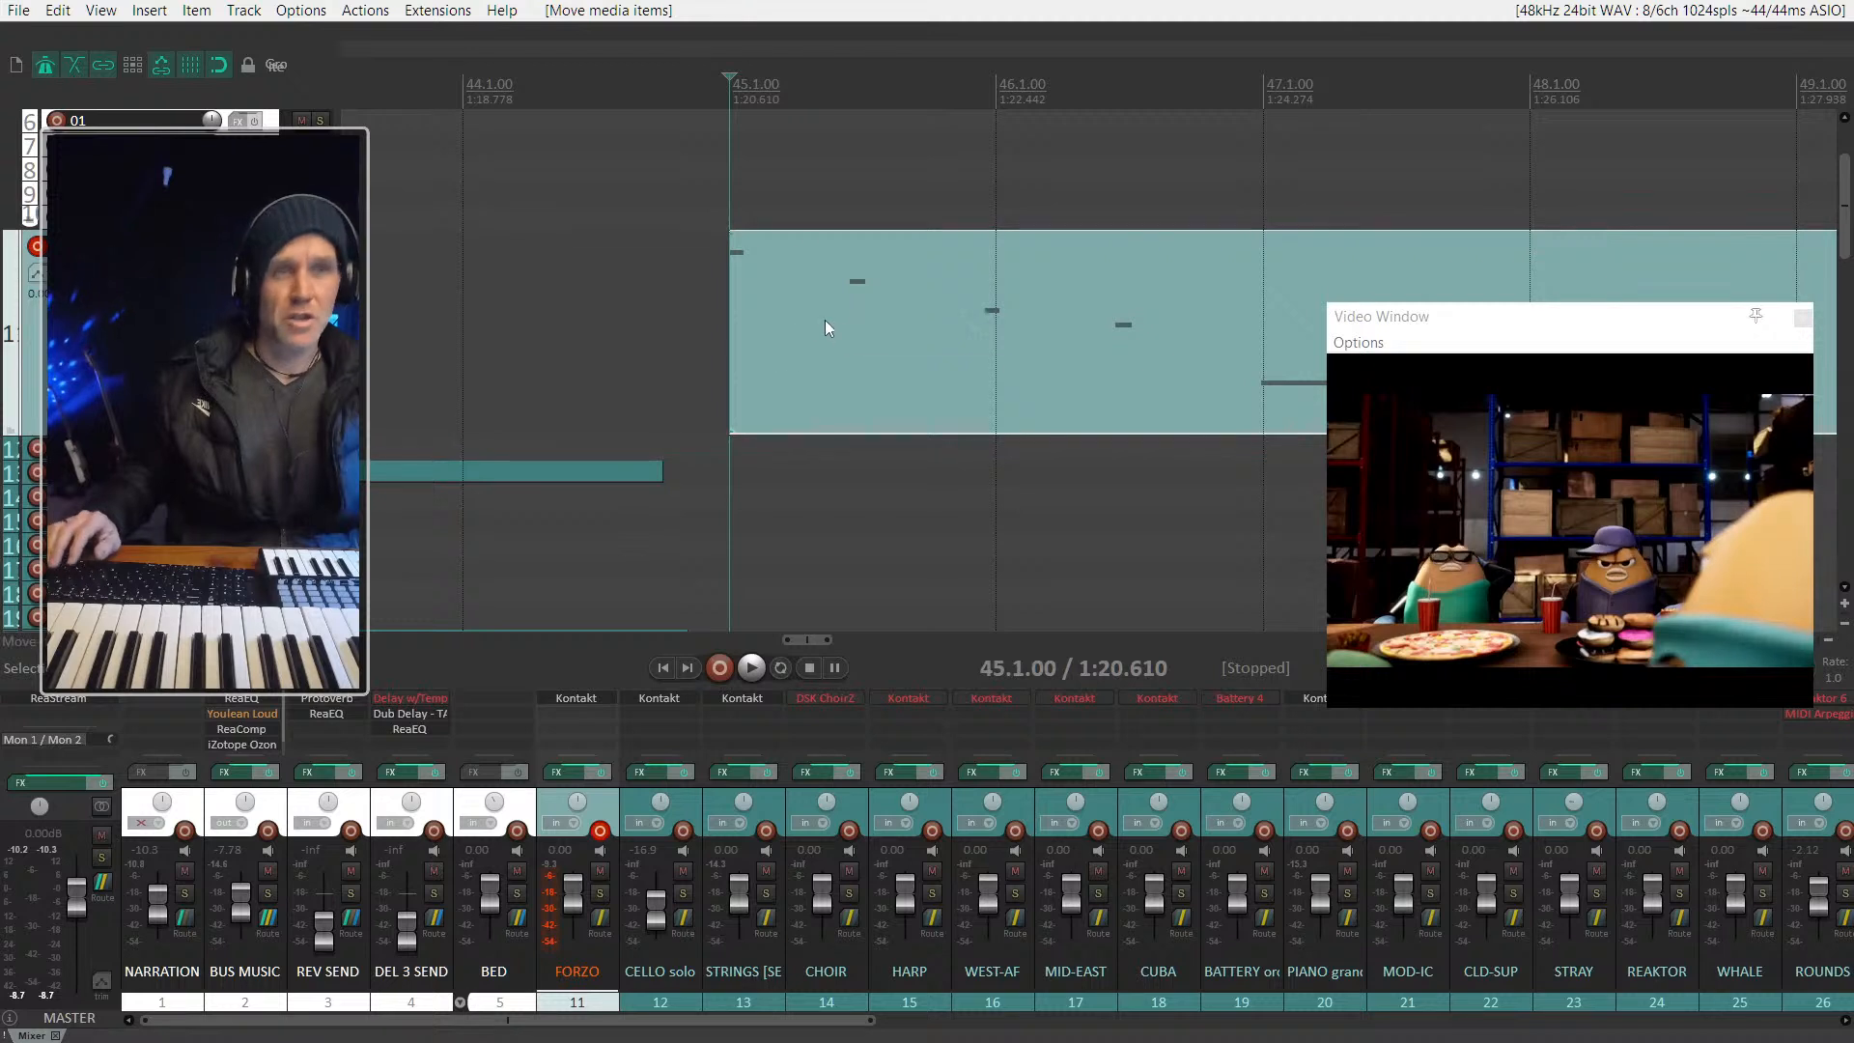
Step: Open the recorded take for inline editing and quantize its notes to a straight 1/8 grid at 94% strength
key("e")
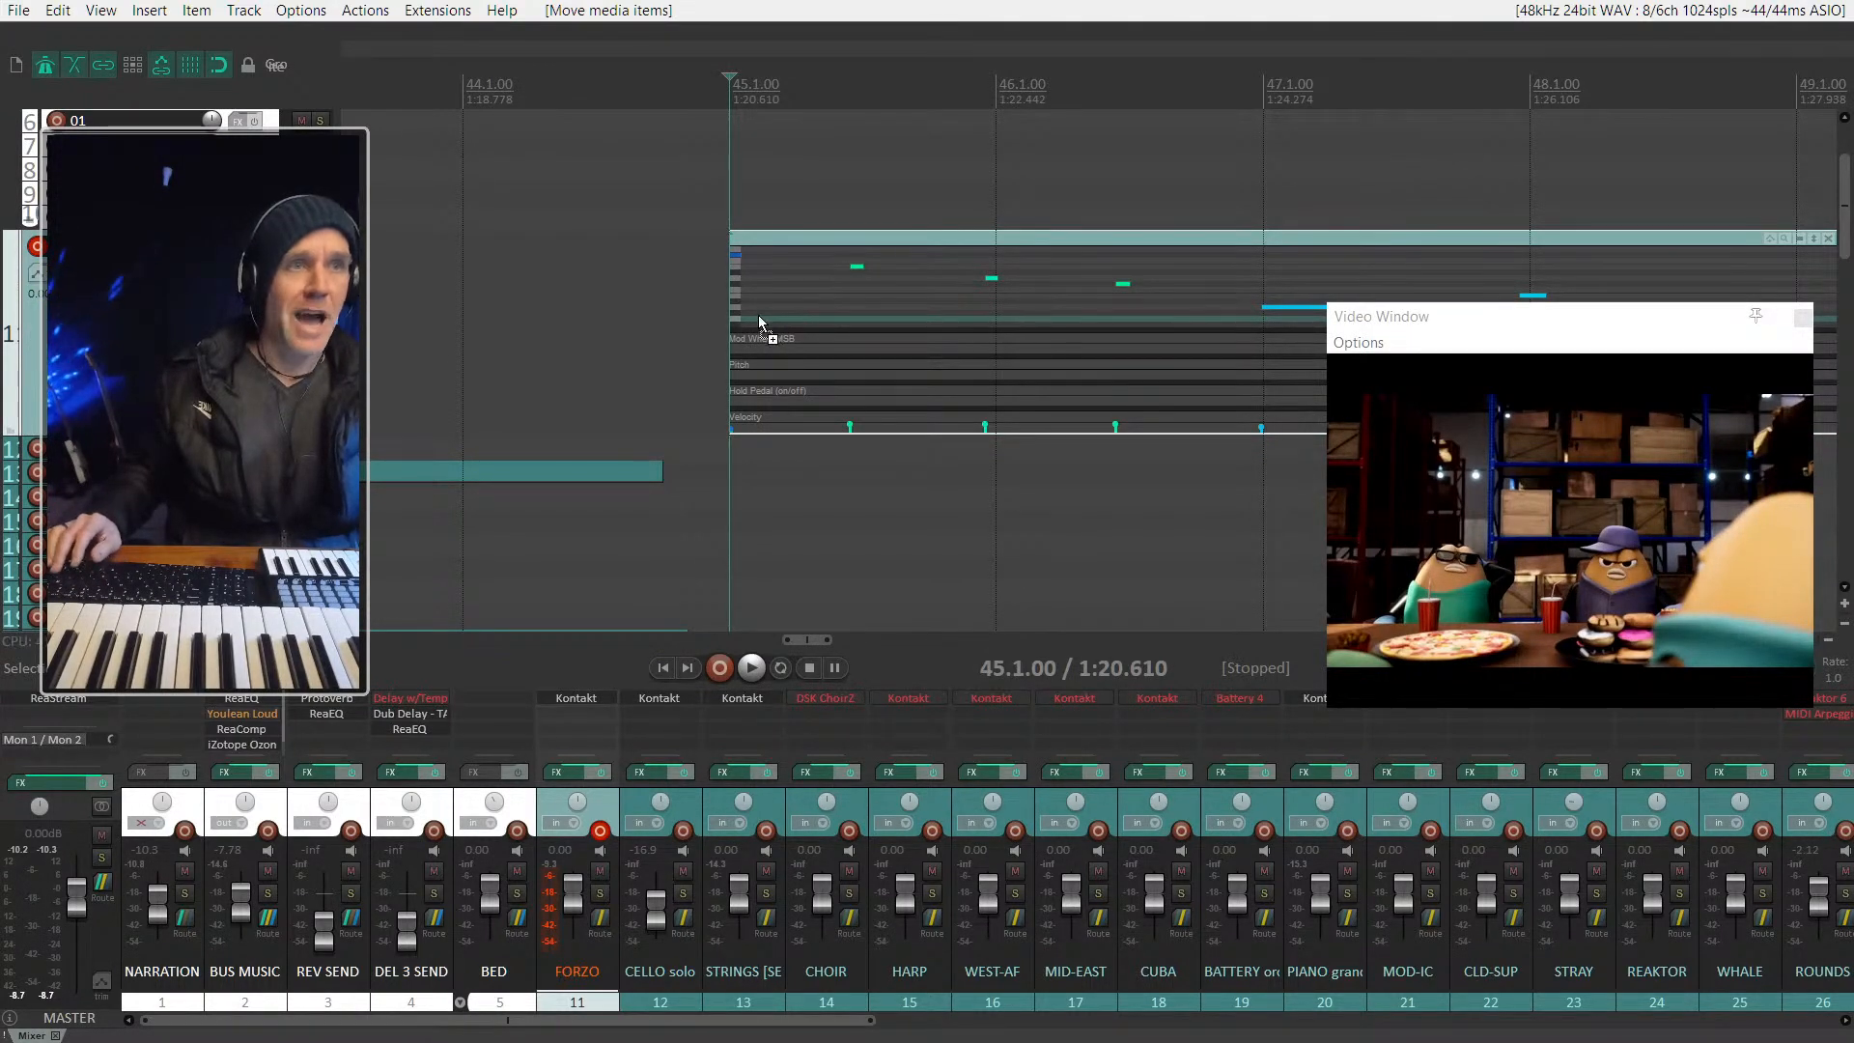
key("ctrl+q")
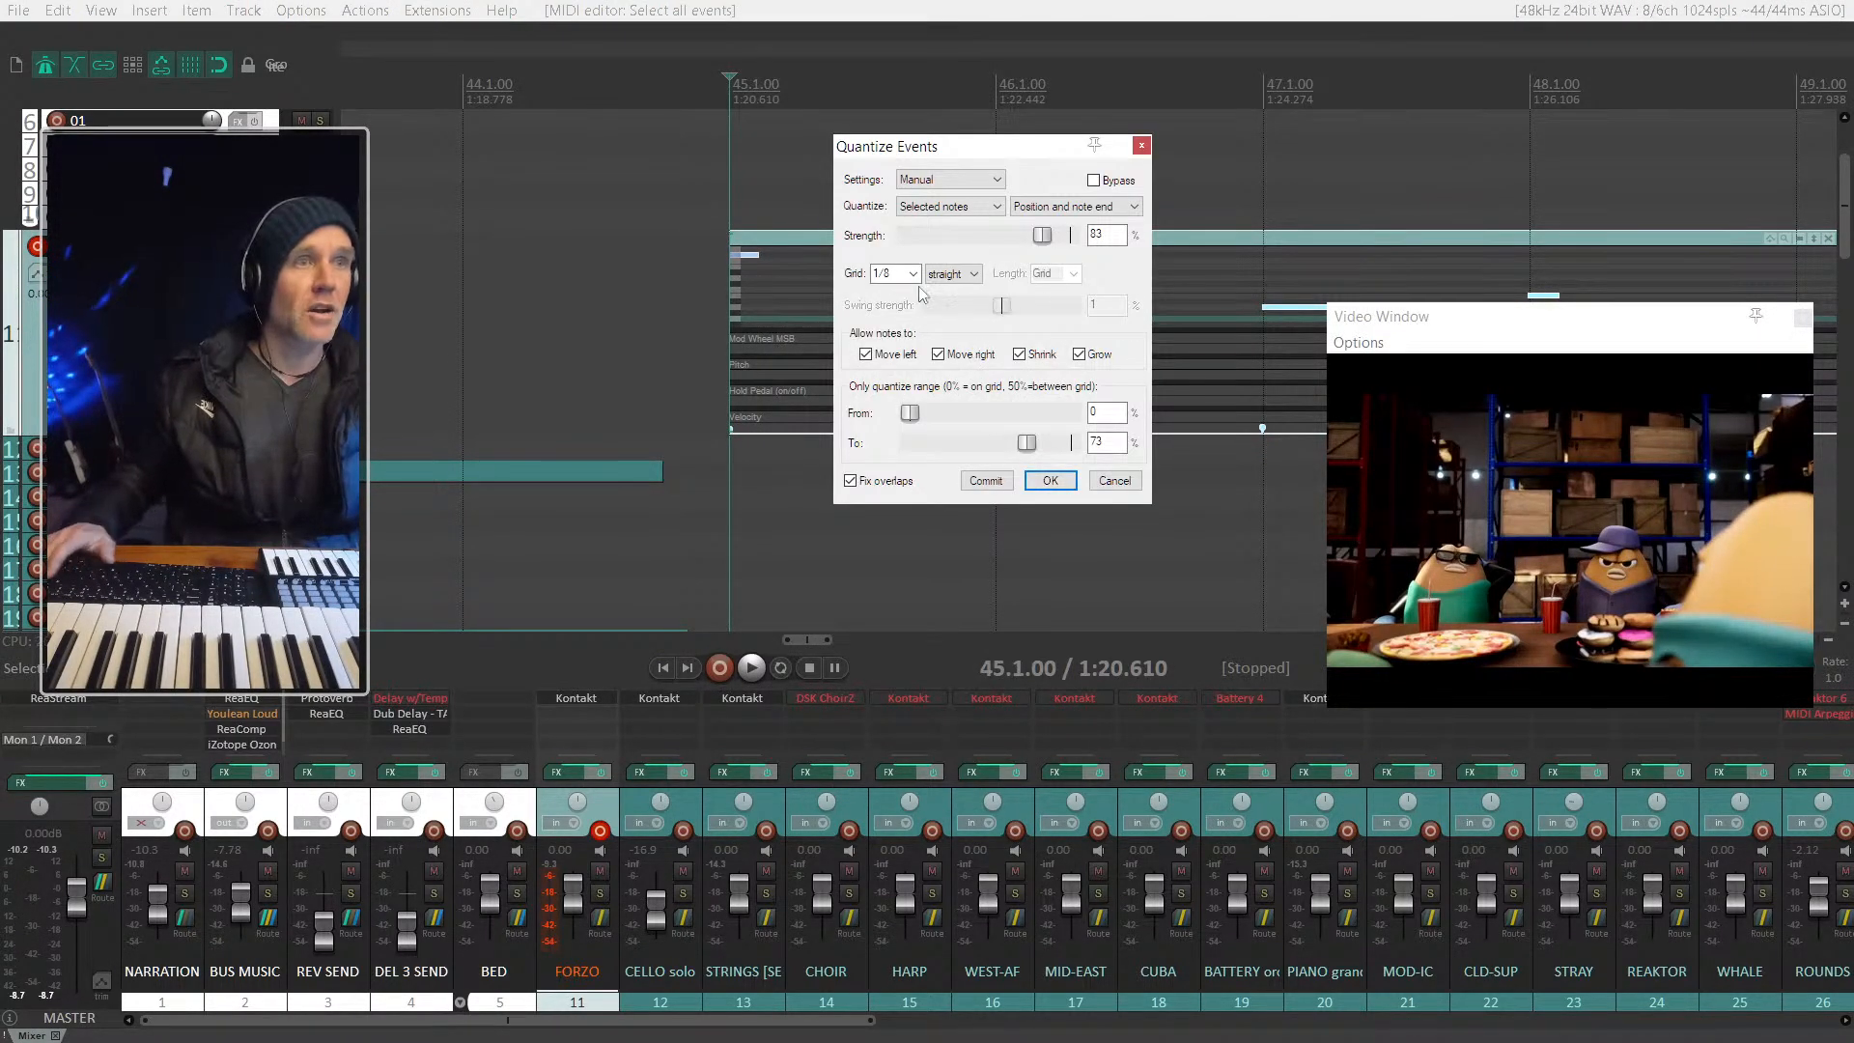
key("Escape")
key("q")
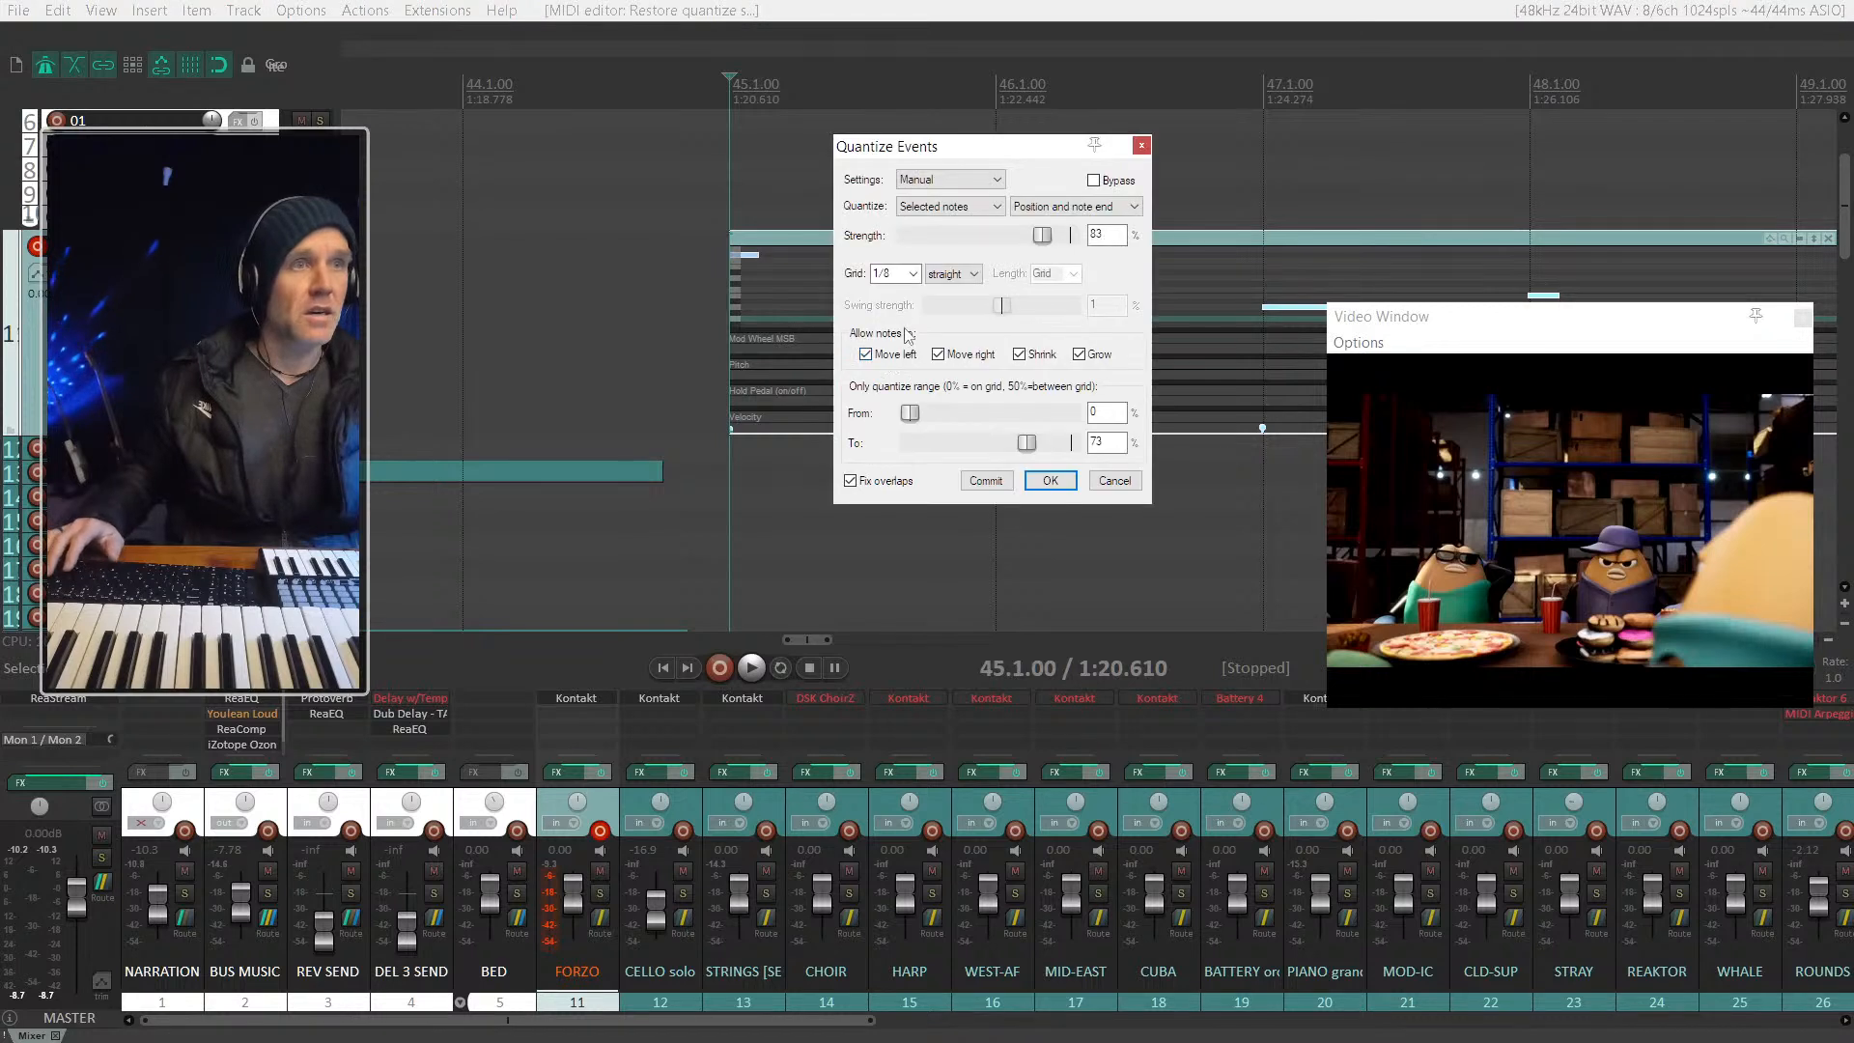
left_click_drag(954, 147, 614, 142)
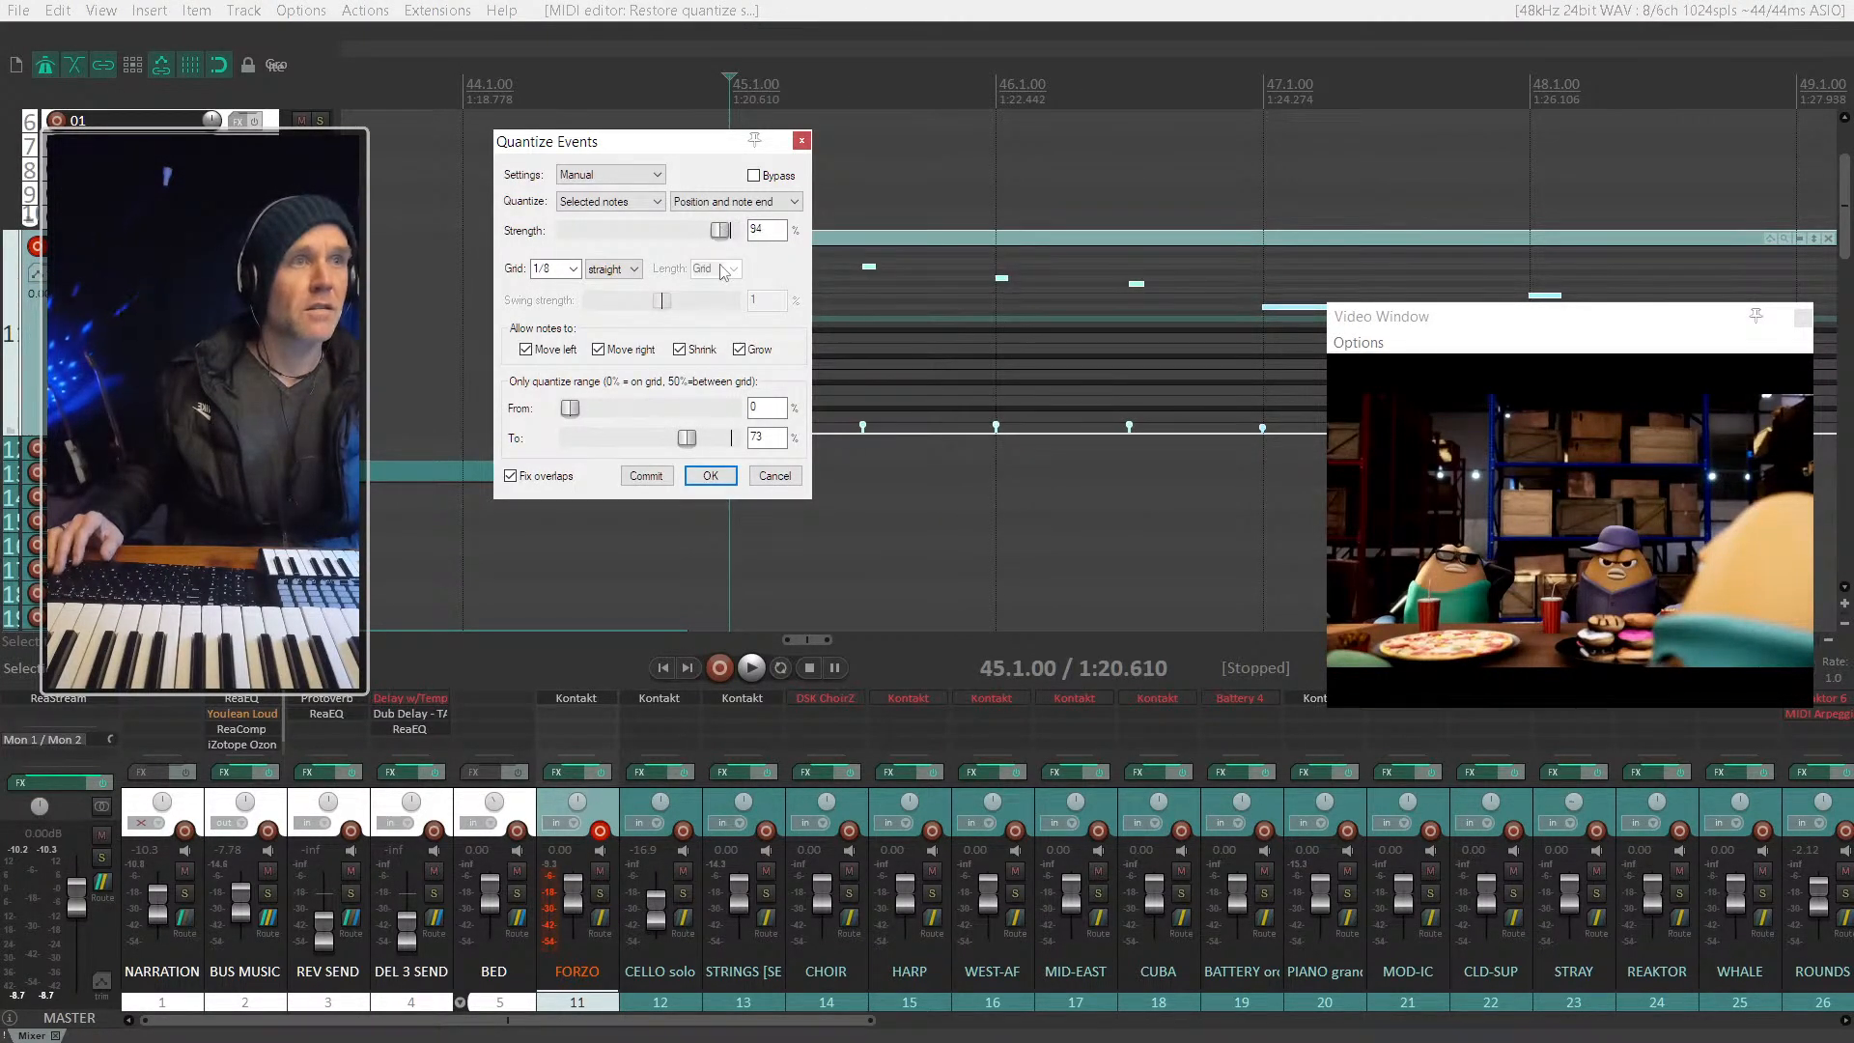
left_click(710, 475)
Step: Play the quantized tuba part from bar 45, place the edit cursor at bar 47, and stop playback
left_click(706, 182)
key("space")
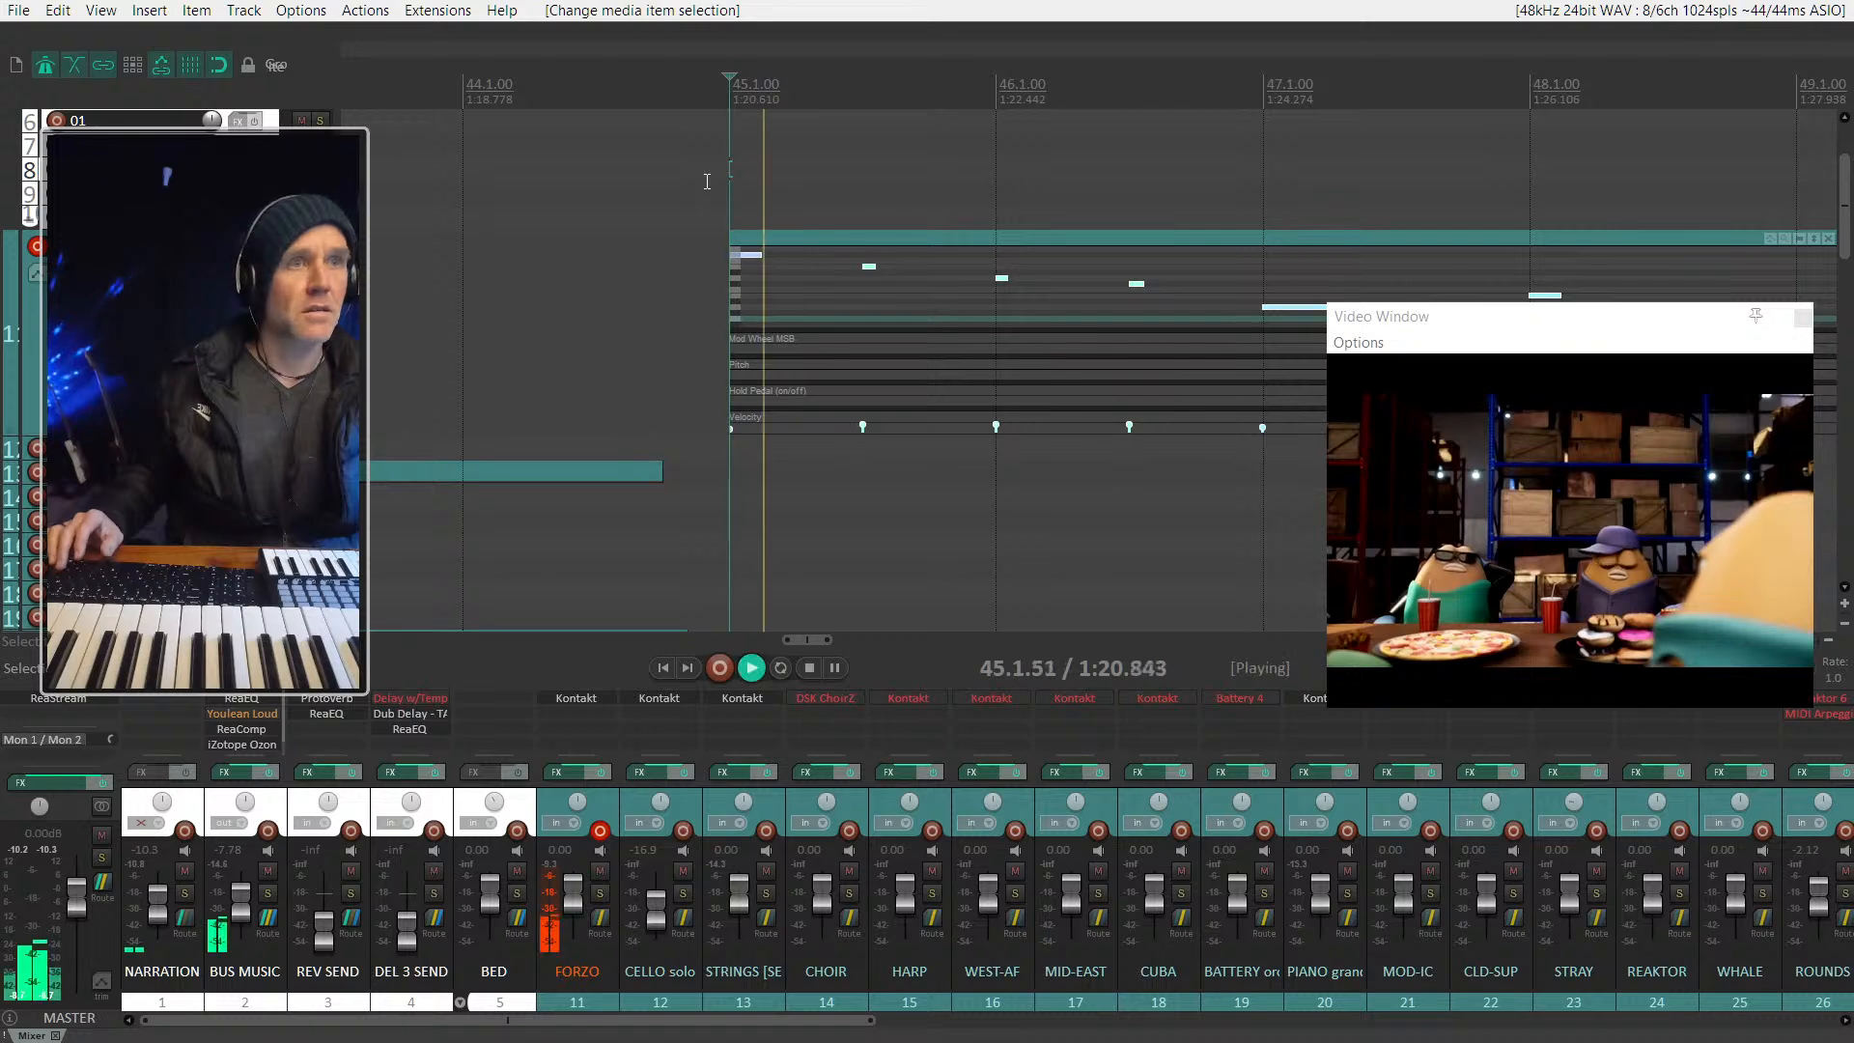
scroll(707, 181, "down", 3)
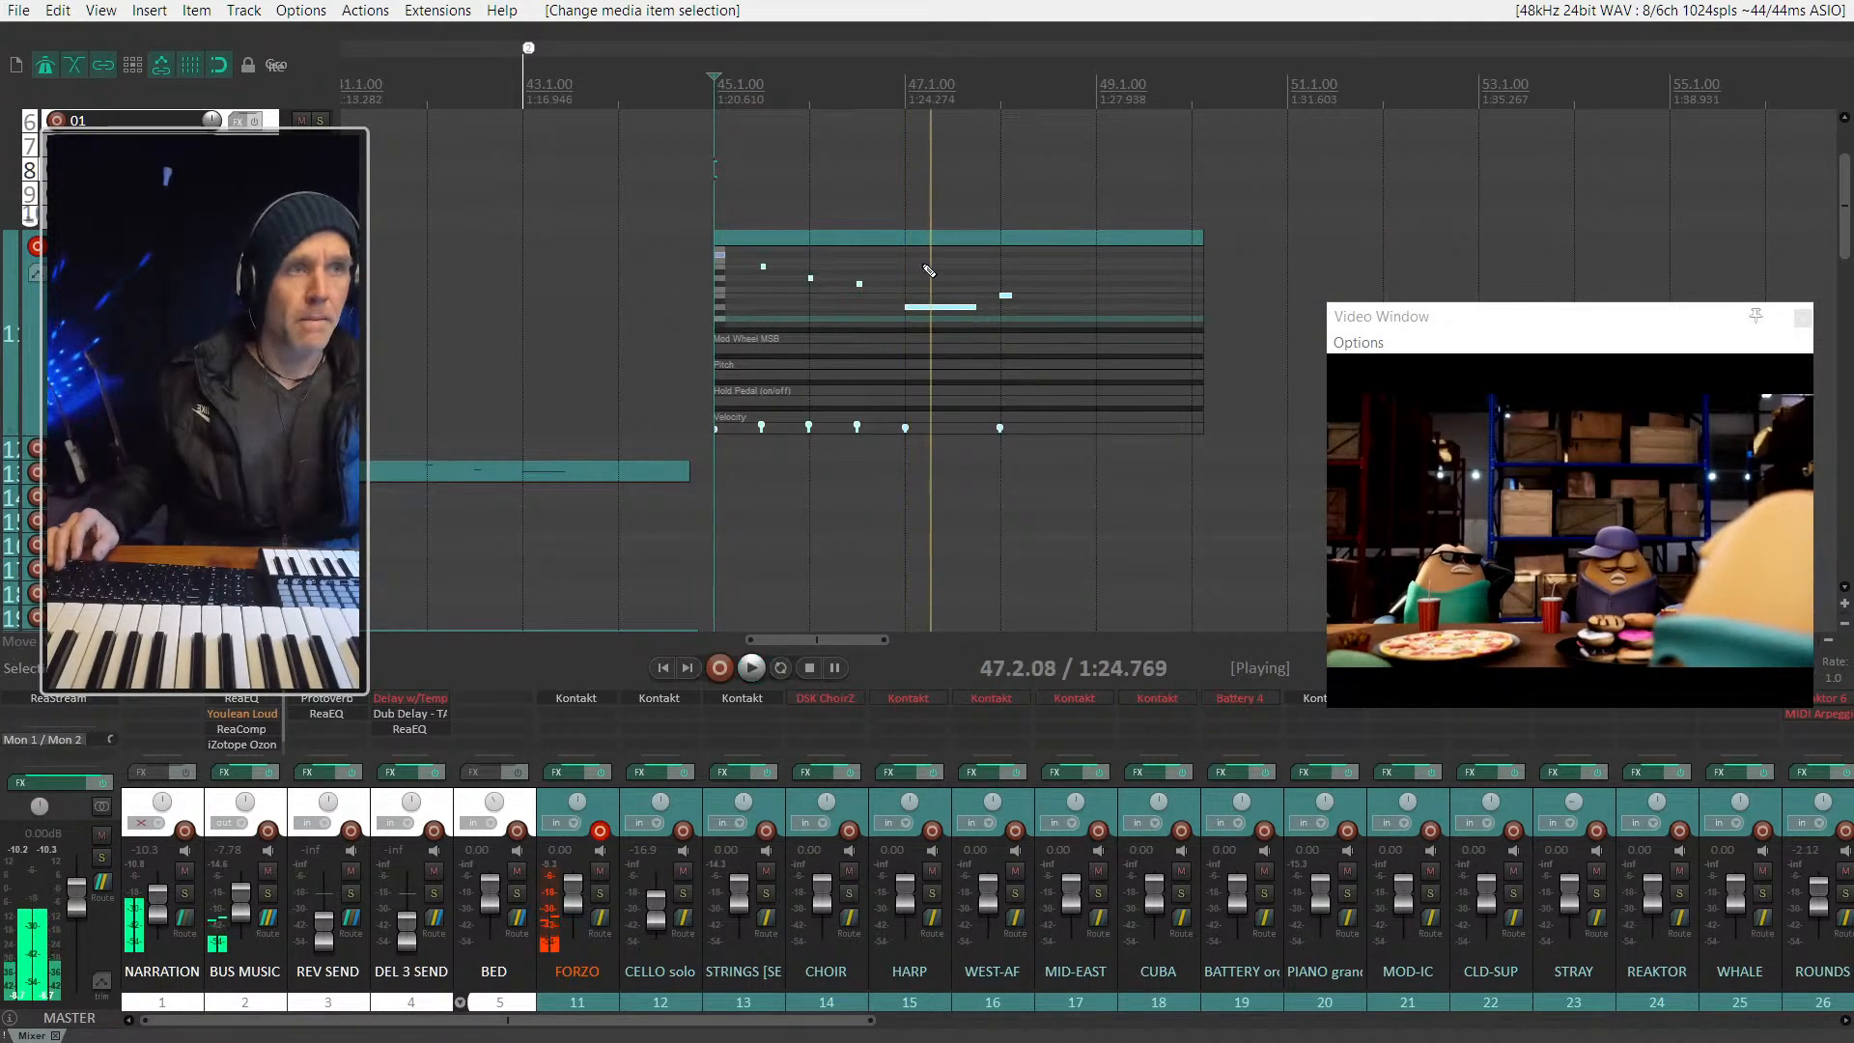
left_click(911, 232)
key("space")
Step: Open the FORZO take in the MIDI editor, shrink the controller lanes to enlarge the note area, and close the editor
double_click(1008, 327)
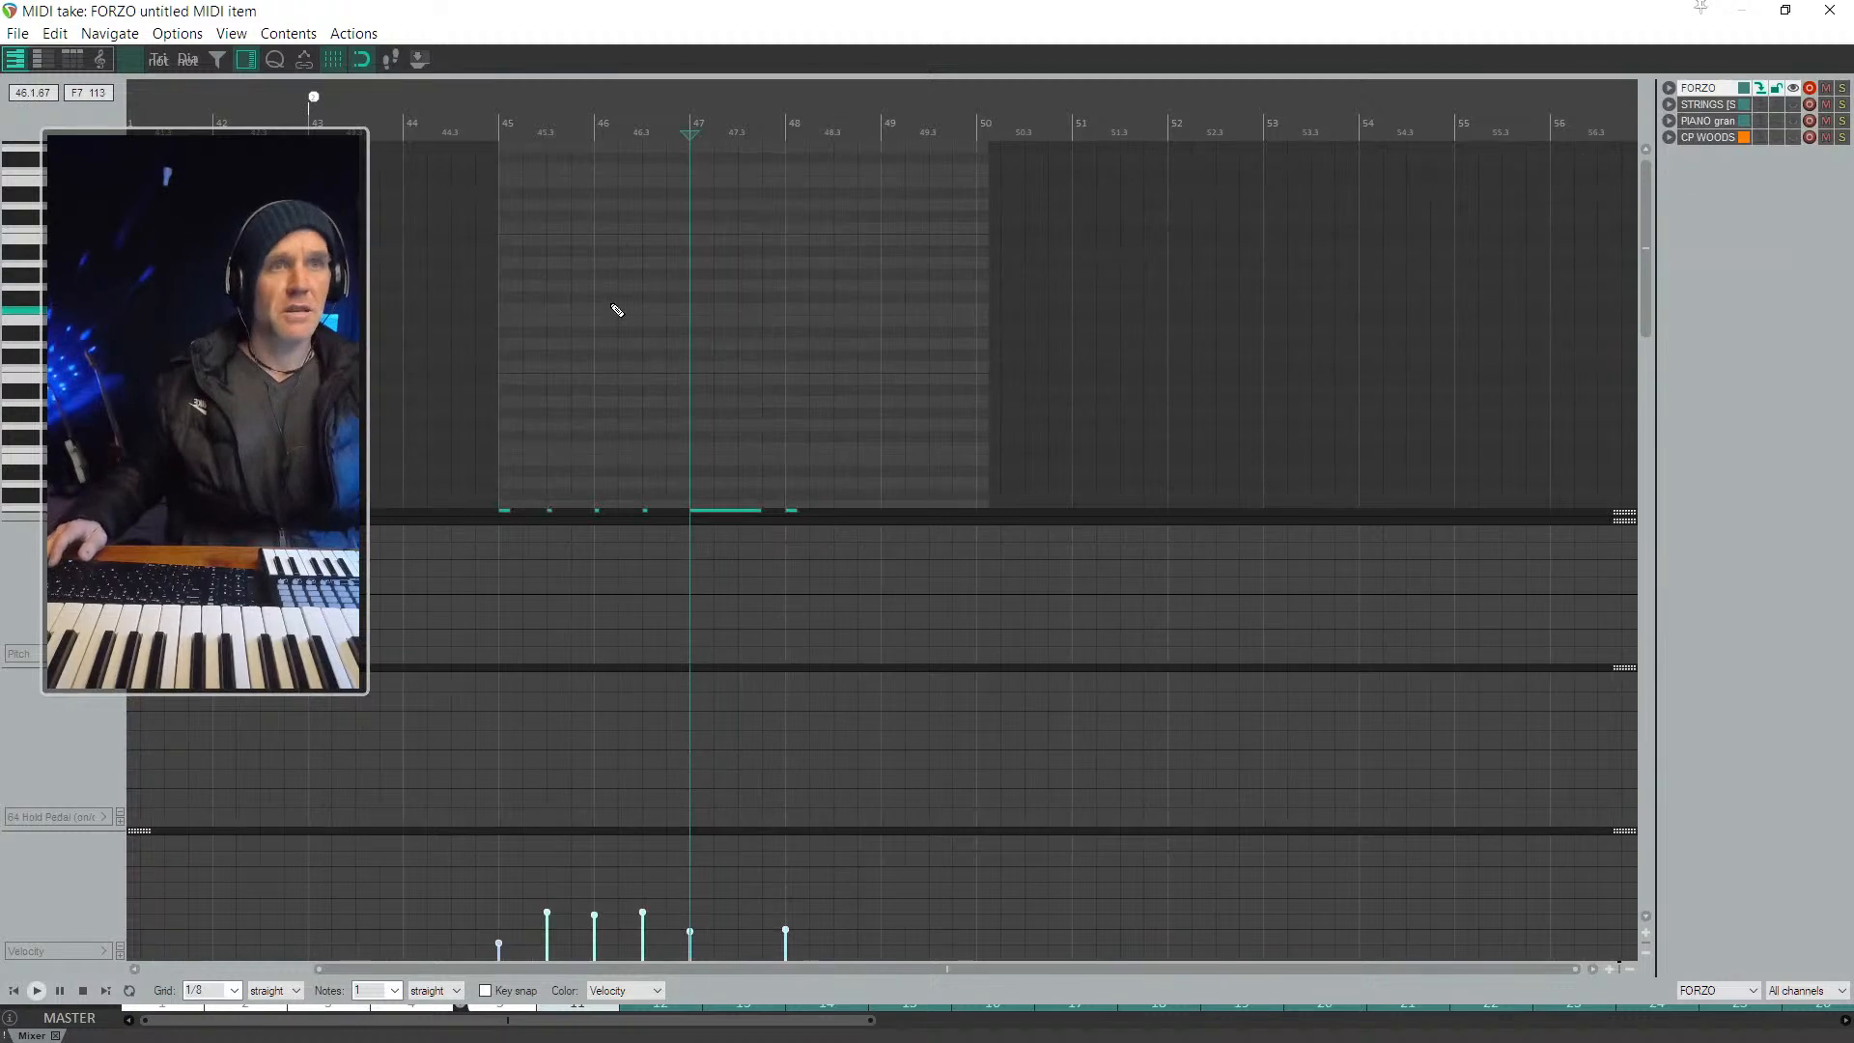
left_click_drag(137, 521, 156, 726)
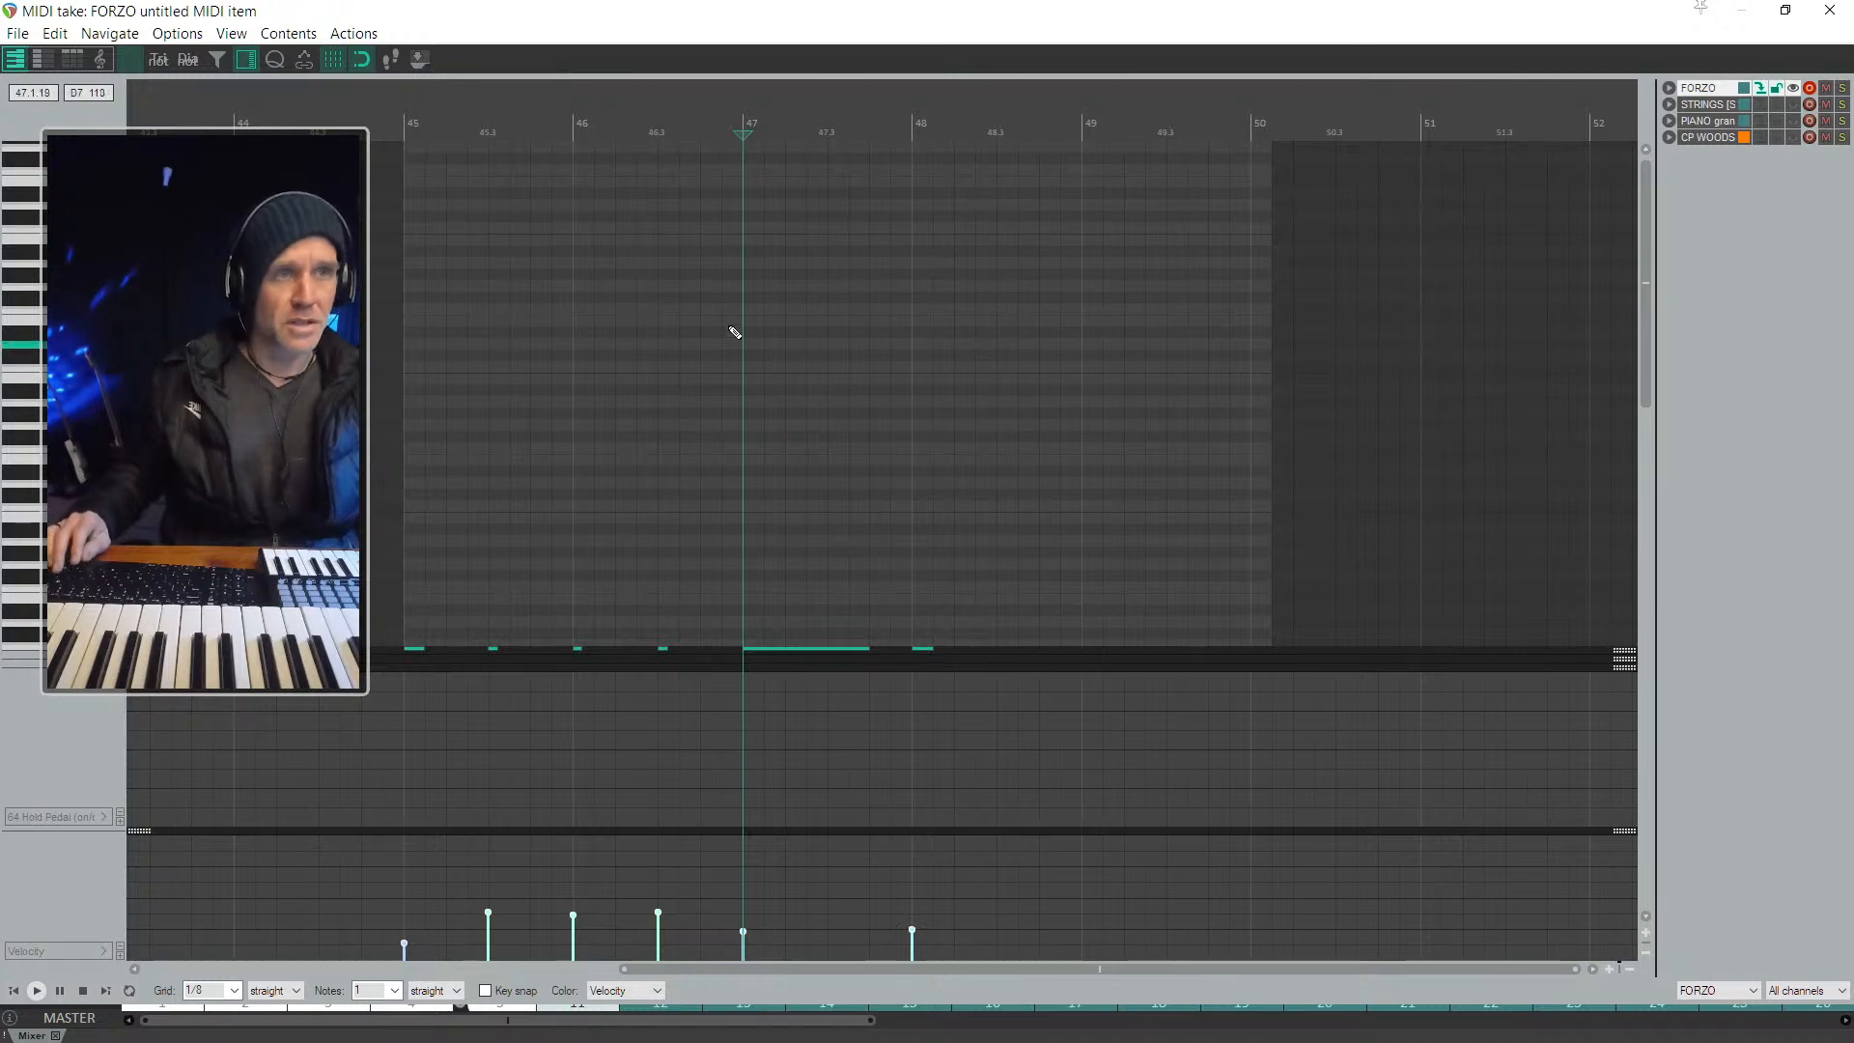
key("Escape")
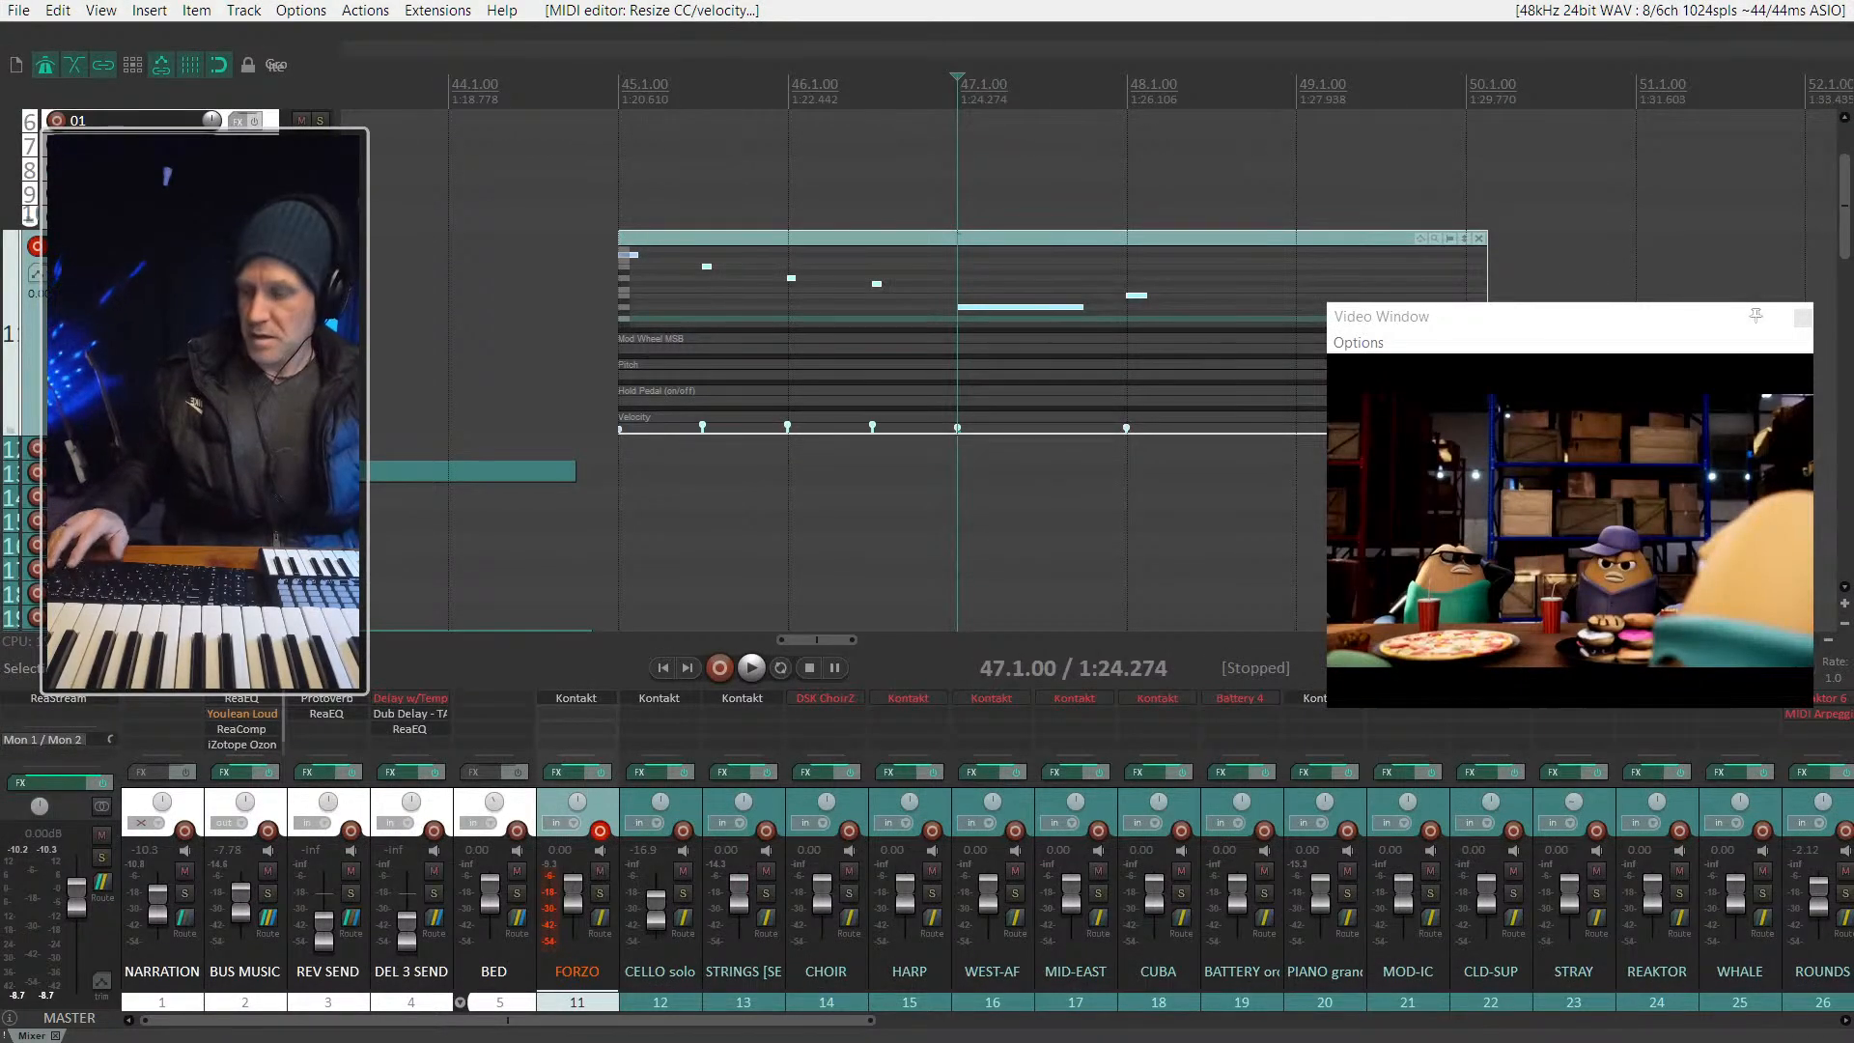
Step: Check the tuba articulation keyswitches in Kontakt, and insert a one-bar F#6 note at bar 45 in the FORZO take
key("f")
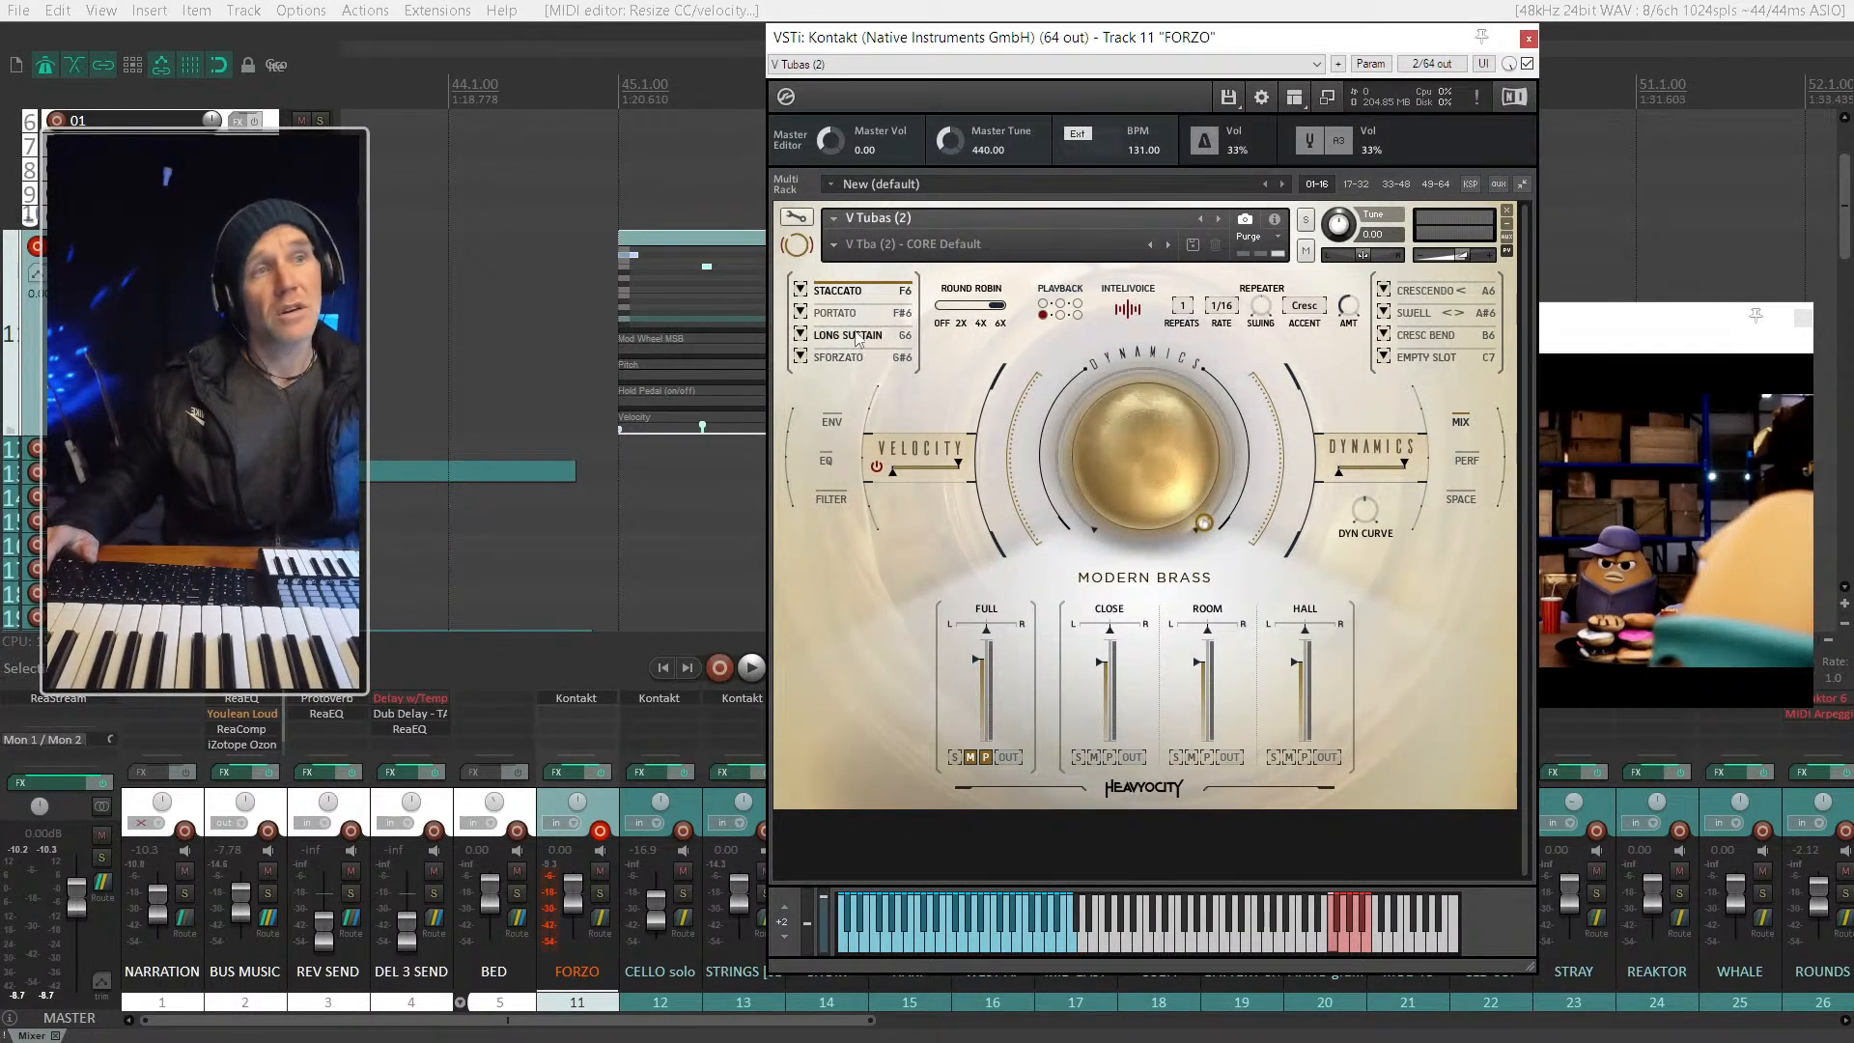
key("f")
double_click(1058, 239)
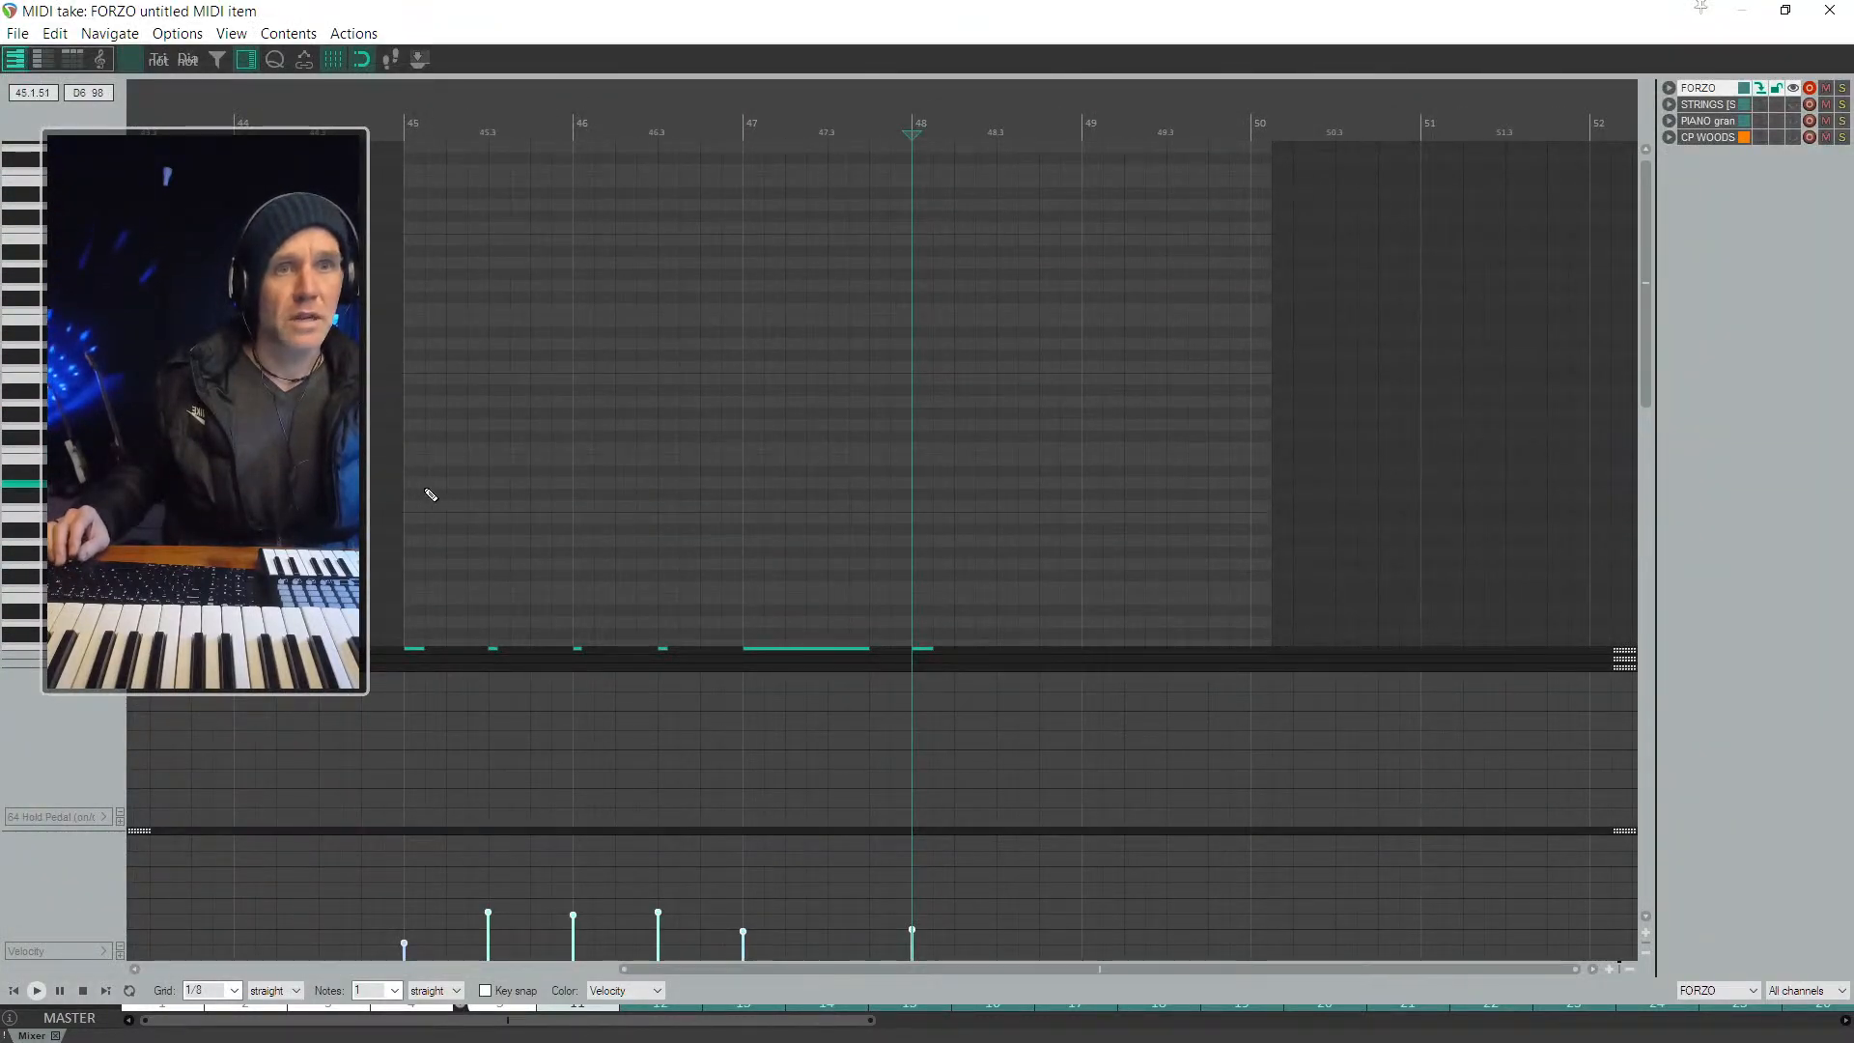
left_click(420, 444)
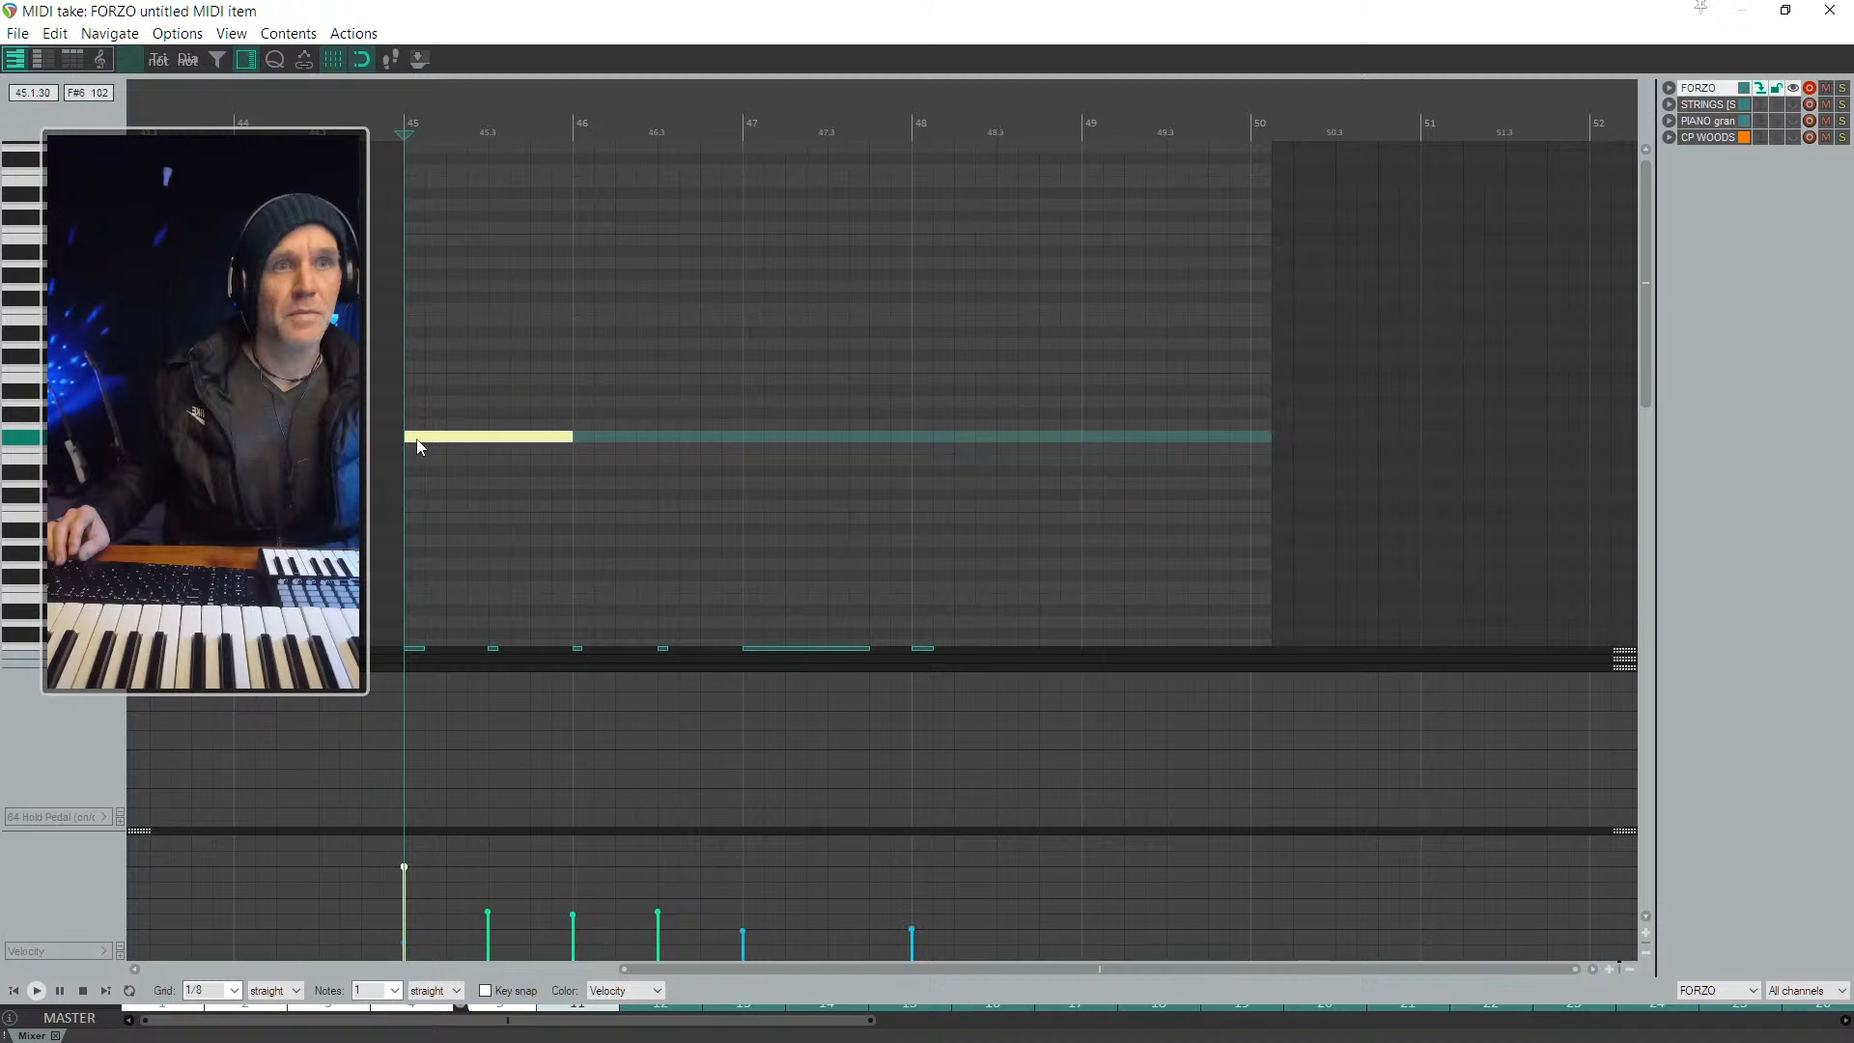
Step: Lower the bar 45 keyswitch note to F6, copy it to G6 just before bar 48, and close the MIDI editor
left_click_drag(417, 441, 935, 433)
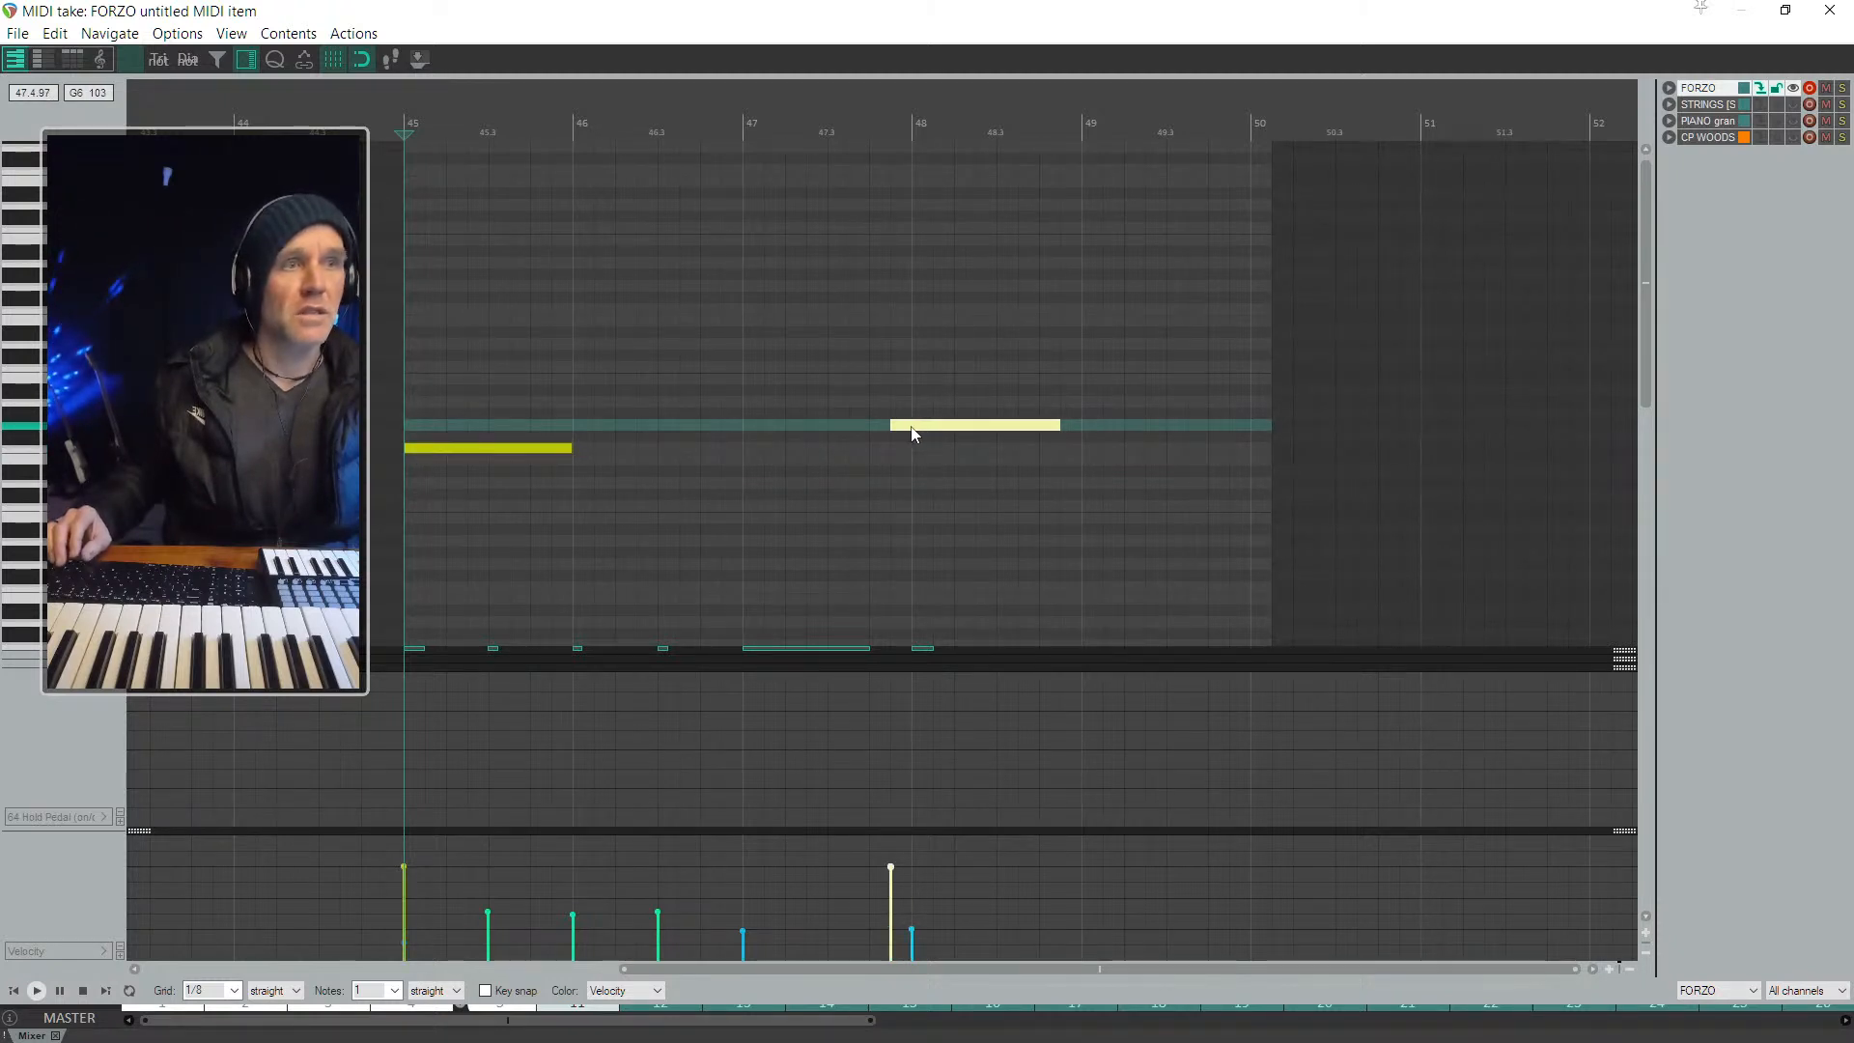
key("Escape")
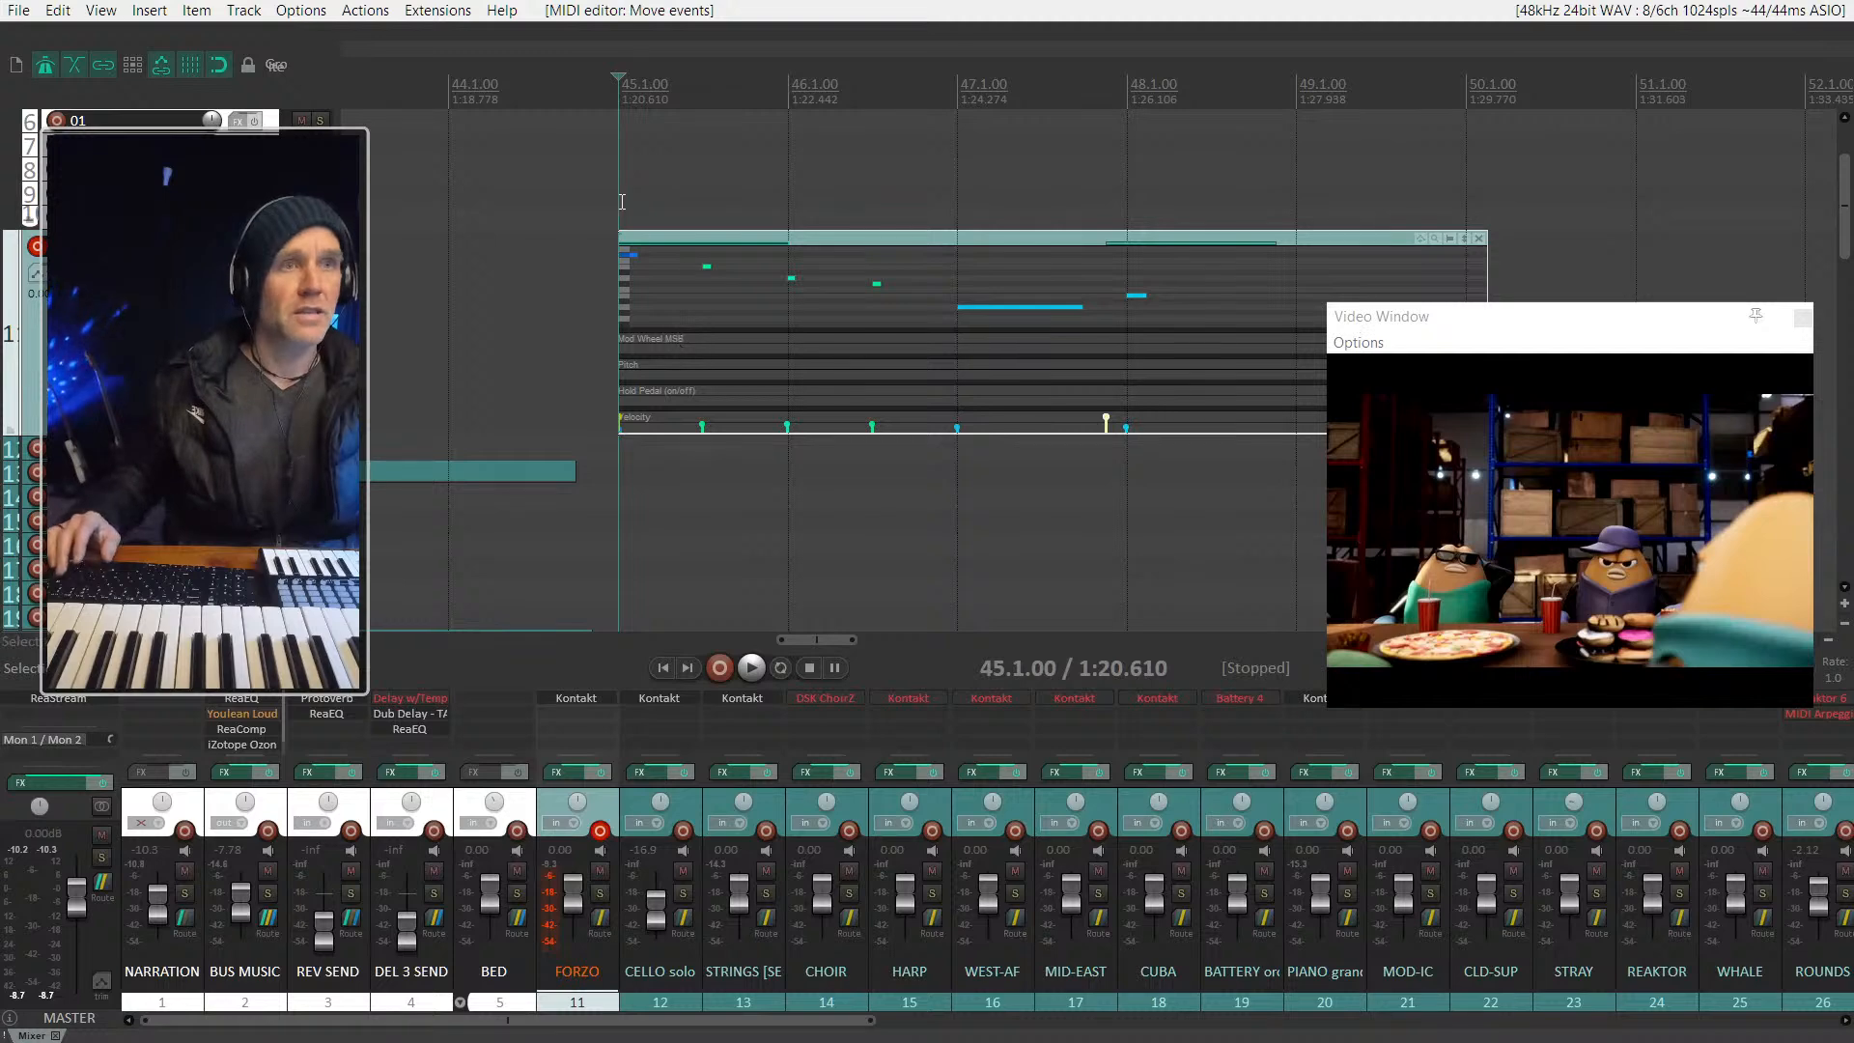
Step: Play the FORZO part from bar 45, raise the first tuba note's velocity, and stop with the edit cursor at bar 48
left_click(622, 200)
key("space")
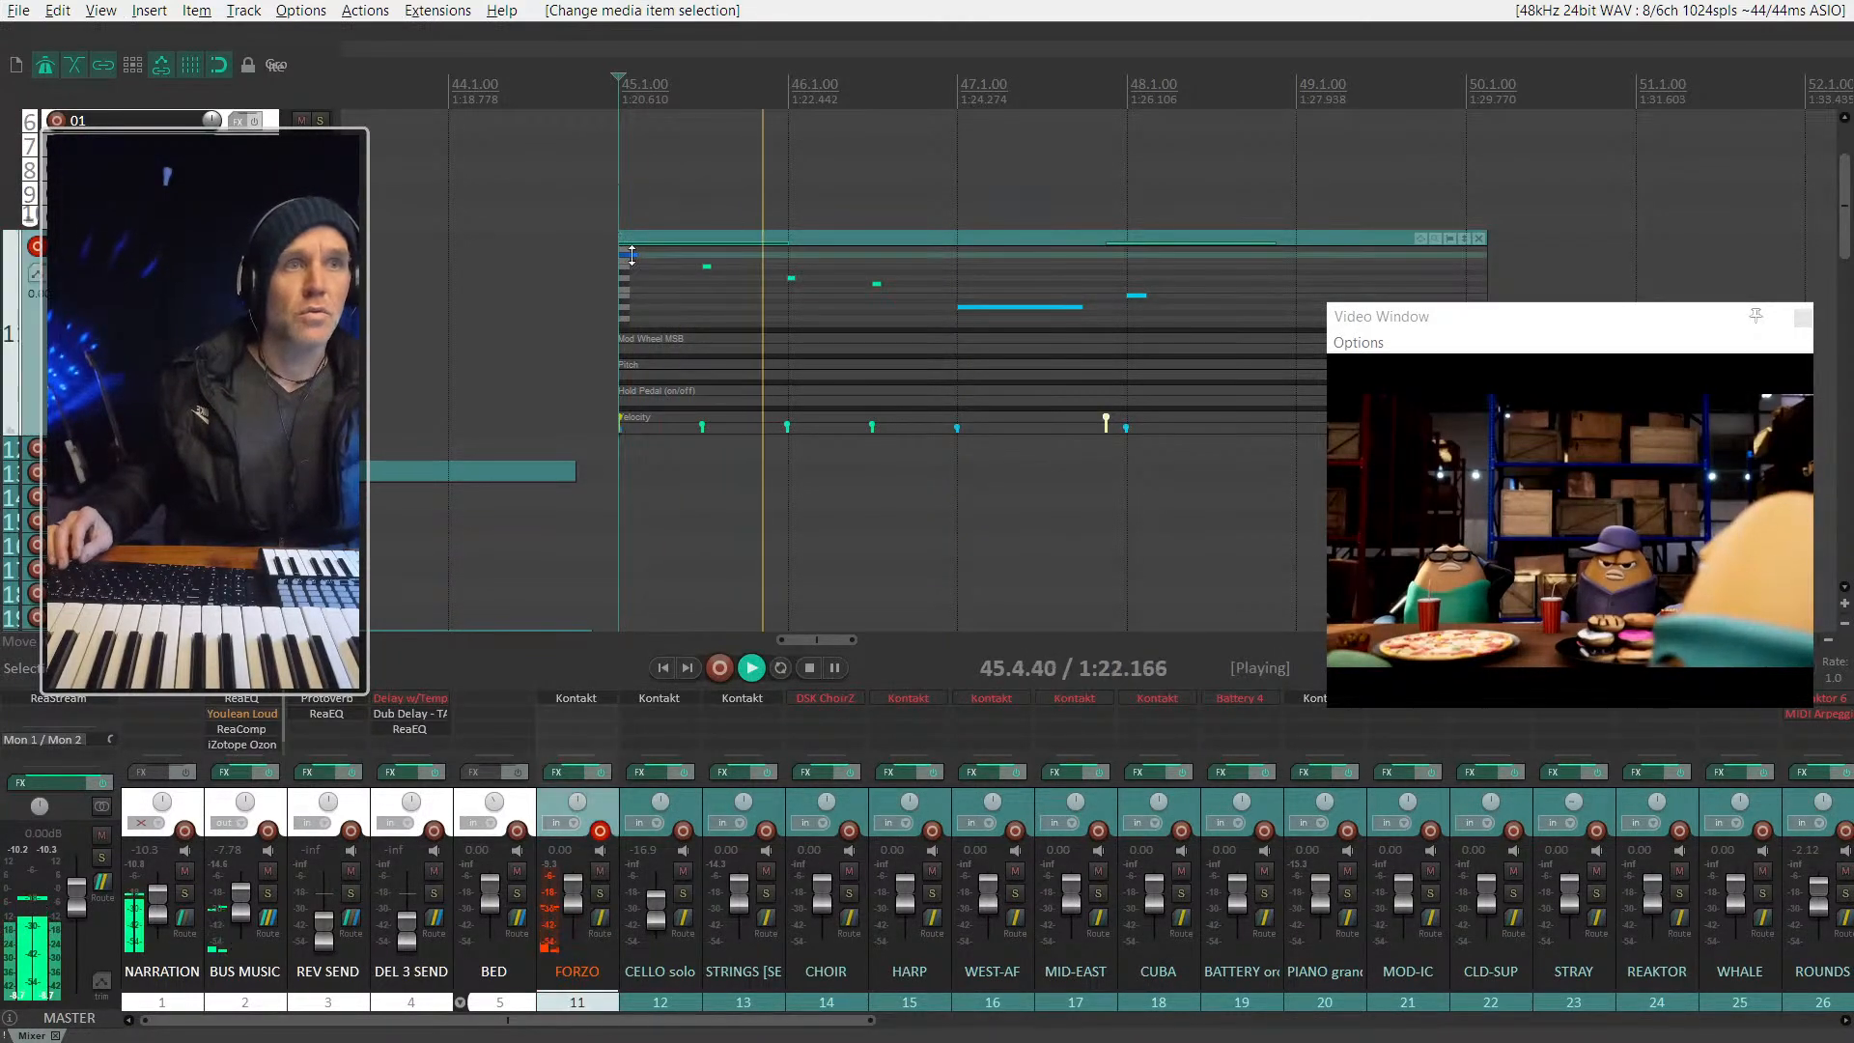
left_click_drag(631, 254, 631, 237)
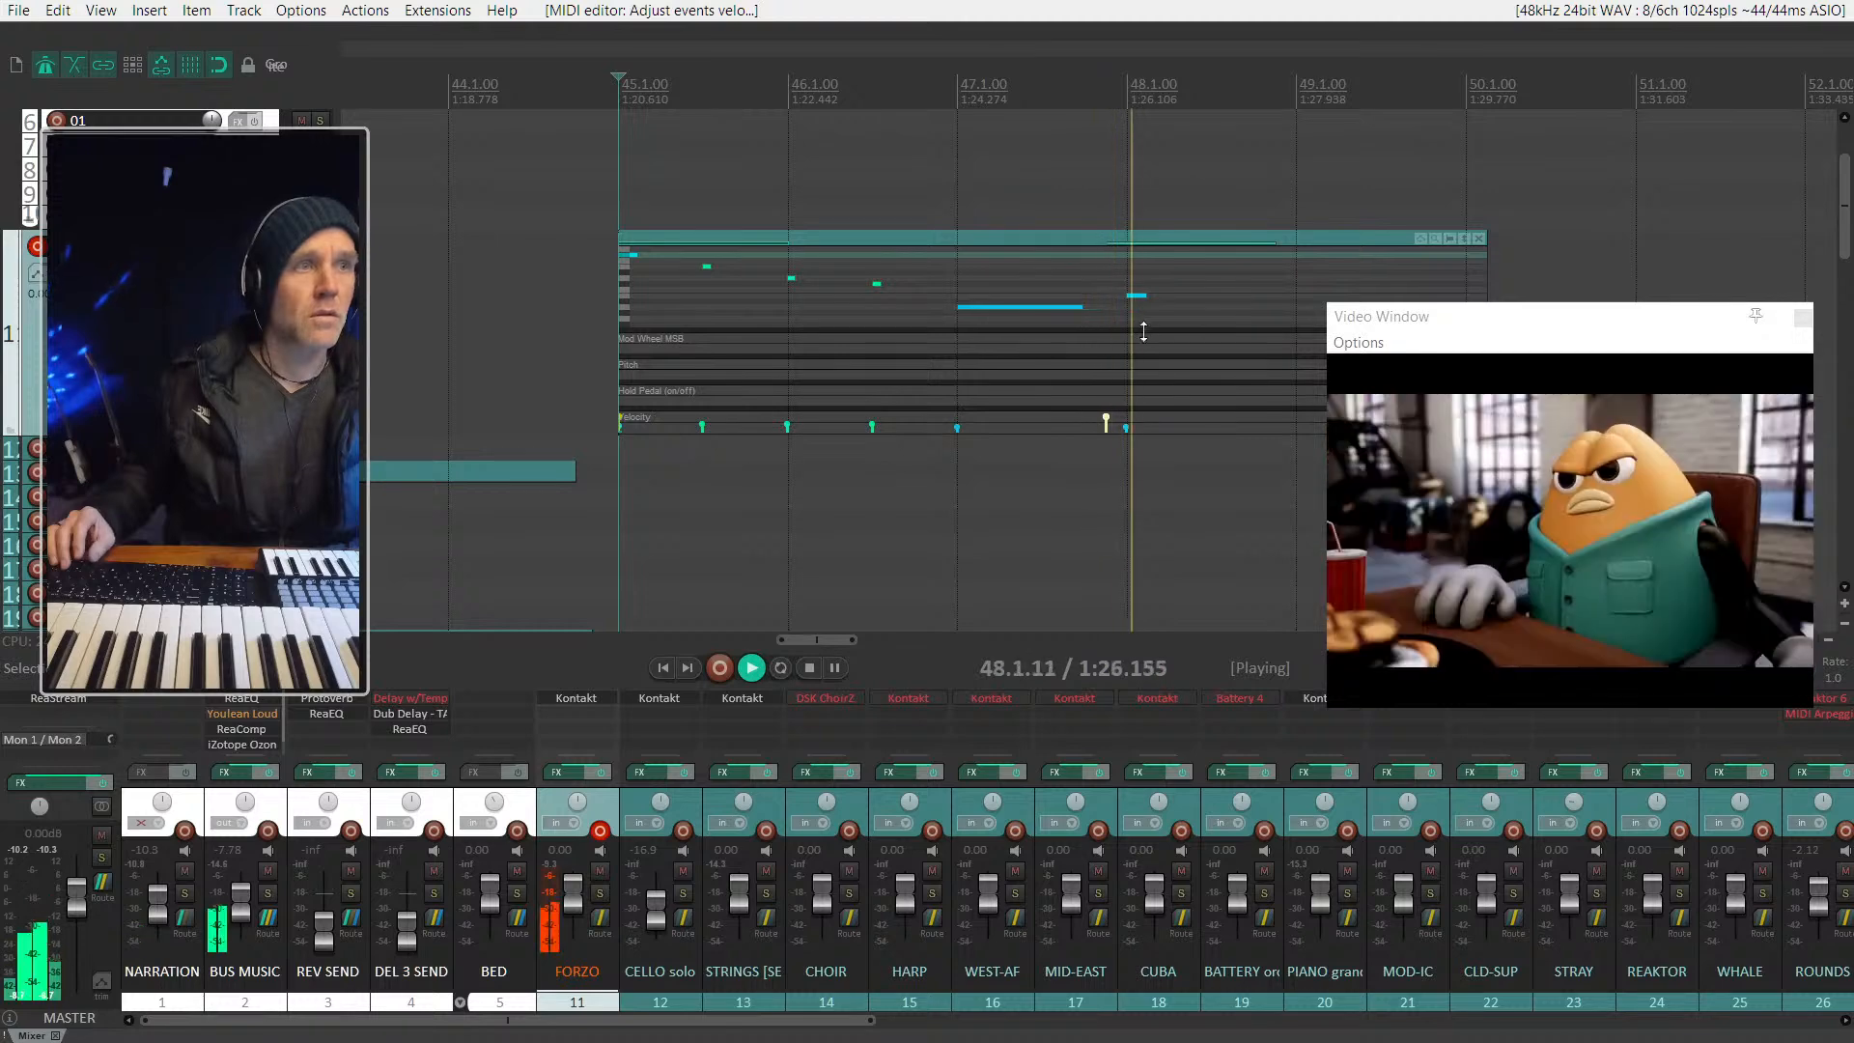
key("space")
left_click(1146, 240)
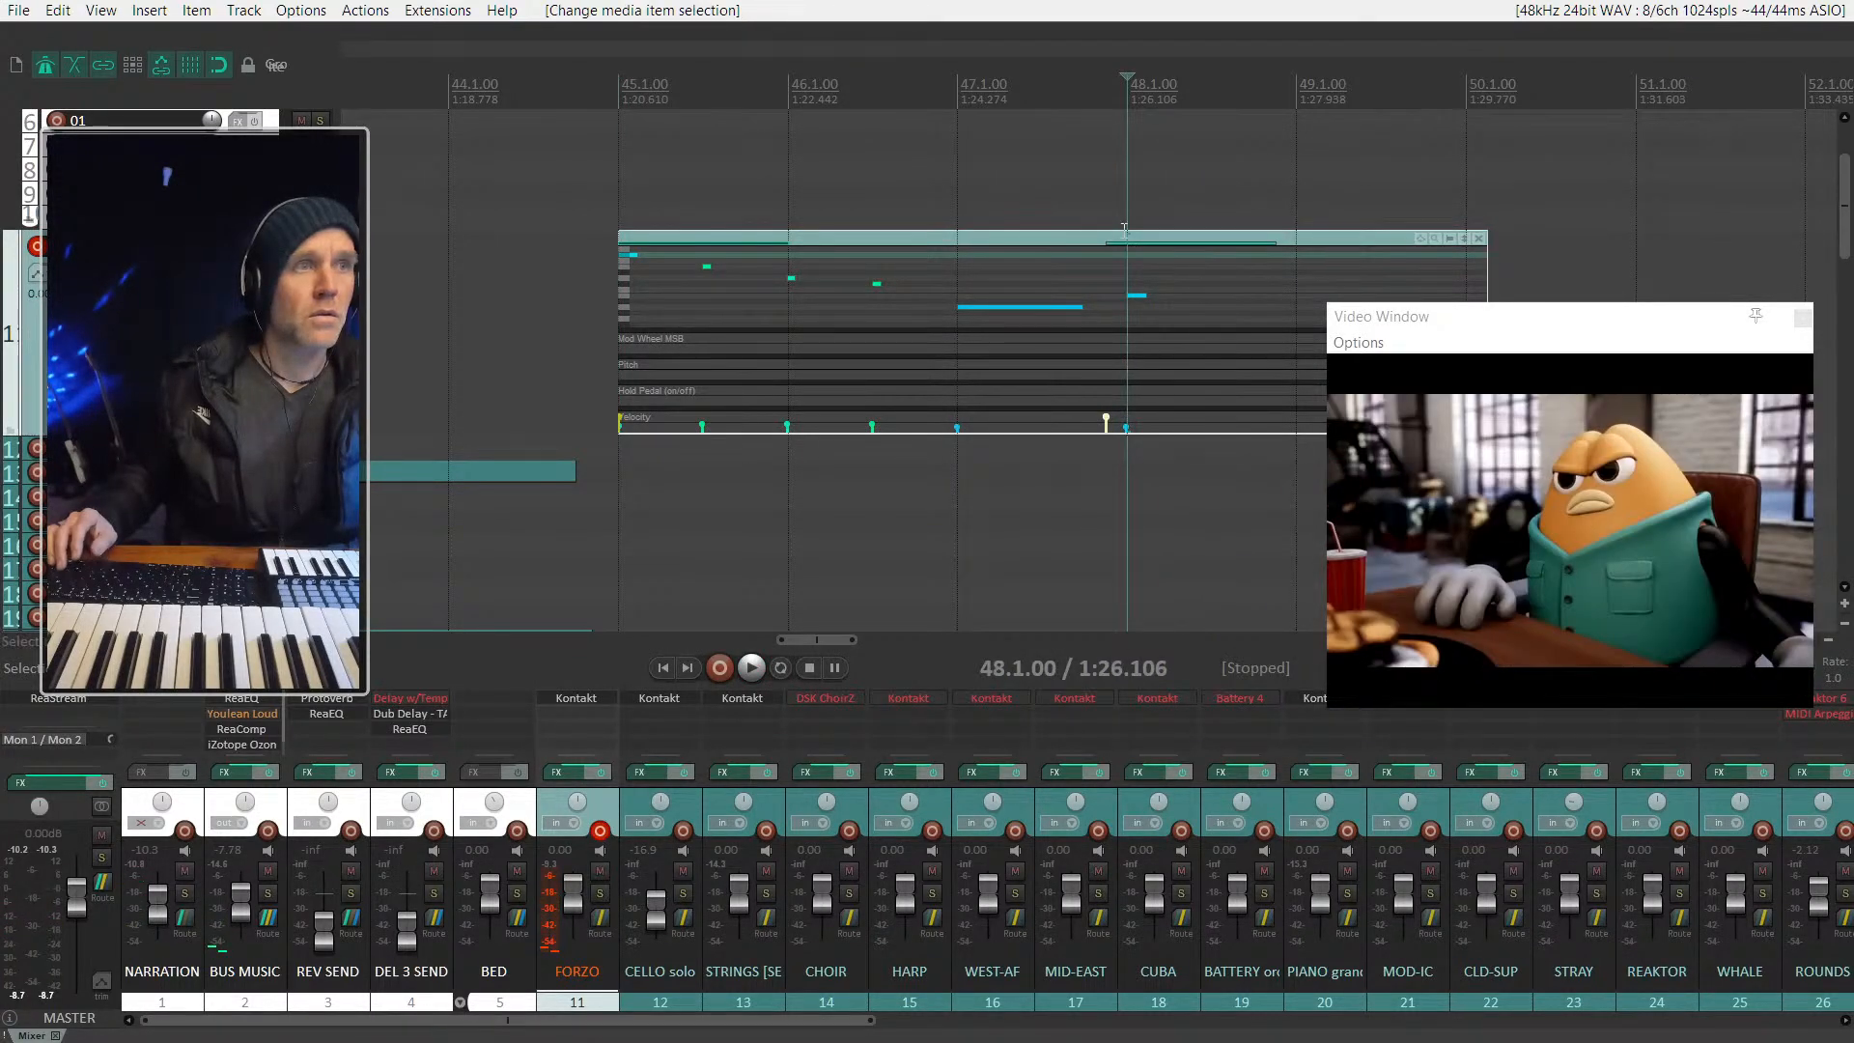
Step: Reopen the FORZO take in the MIDI editor and move the G6 keyswitch note to just before bar 47
double_click(1085, 435)
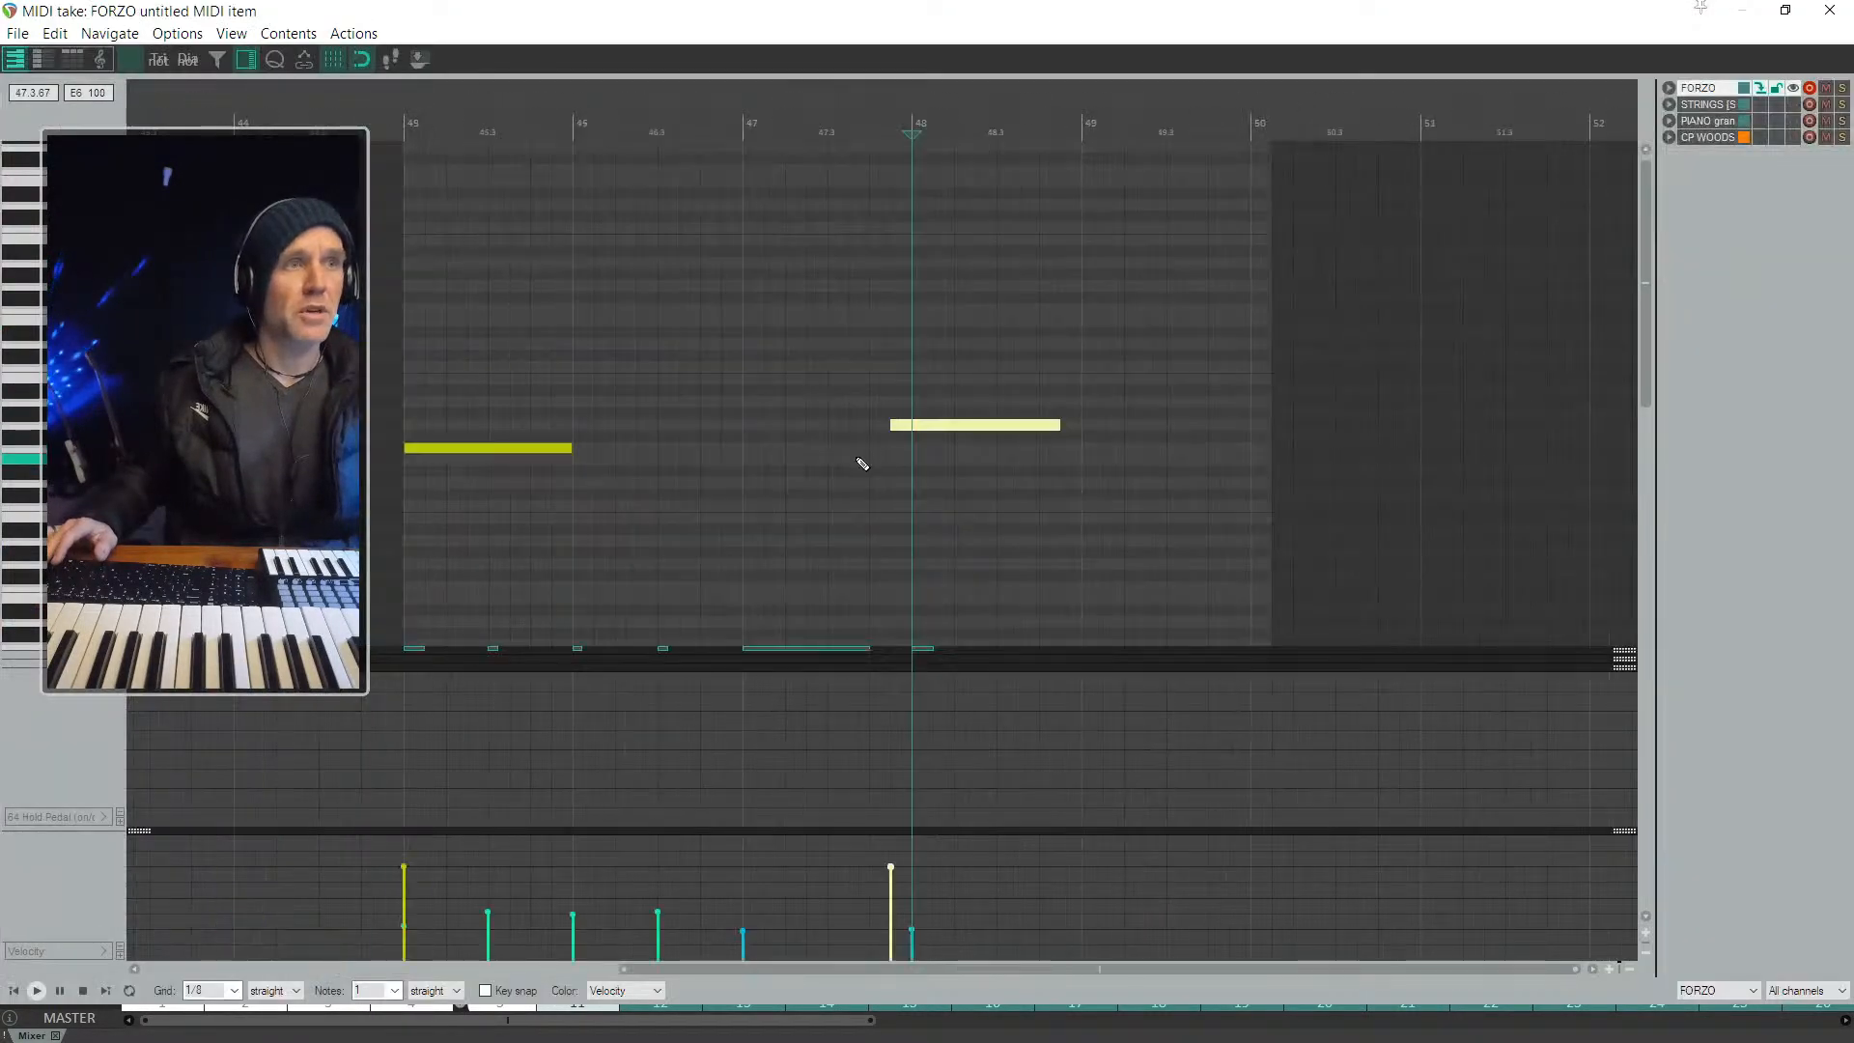
scroll(811, 443, "down", 2)
scroll(802, 447, "down", 4)
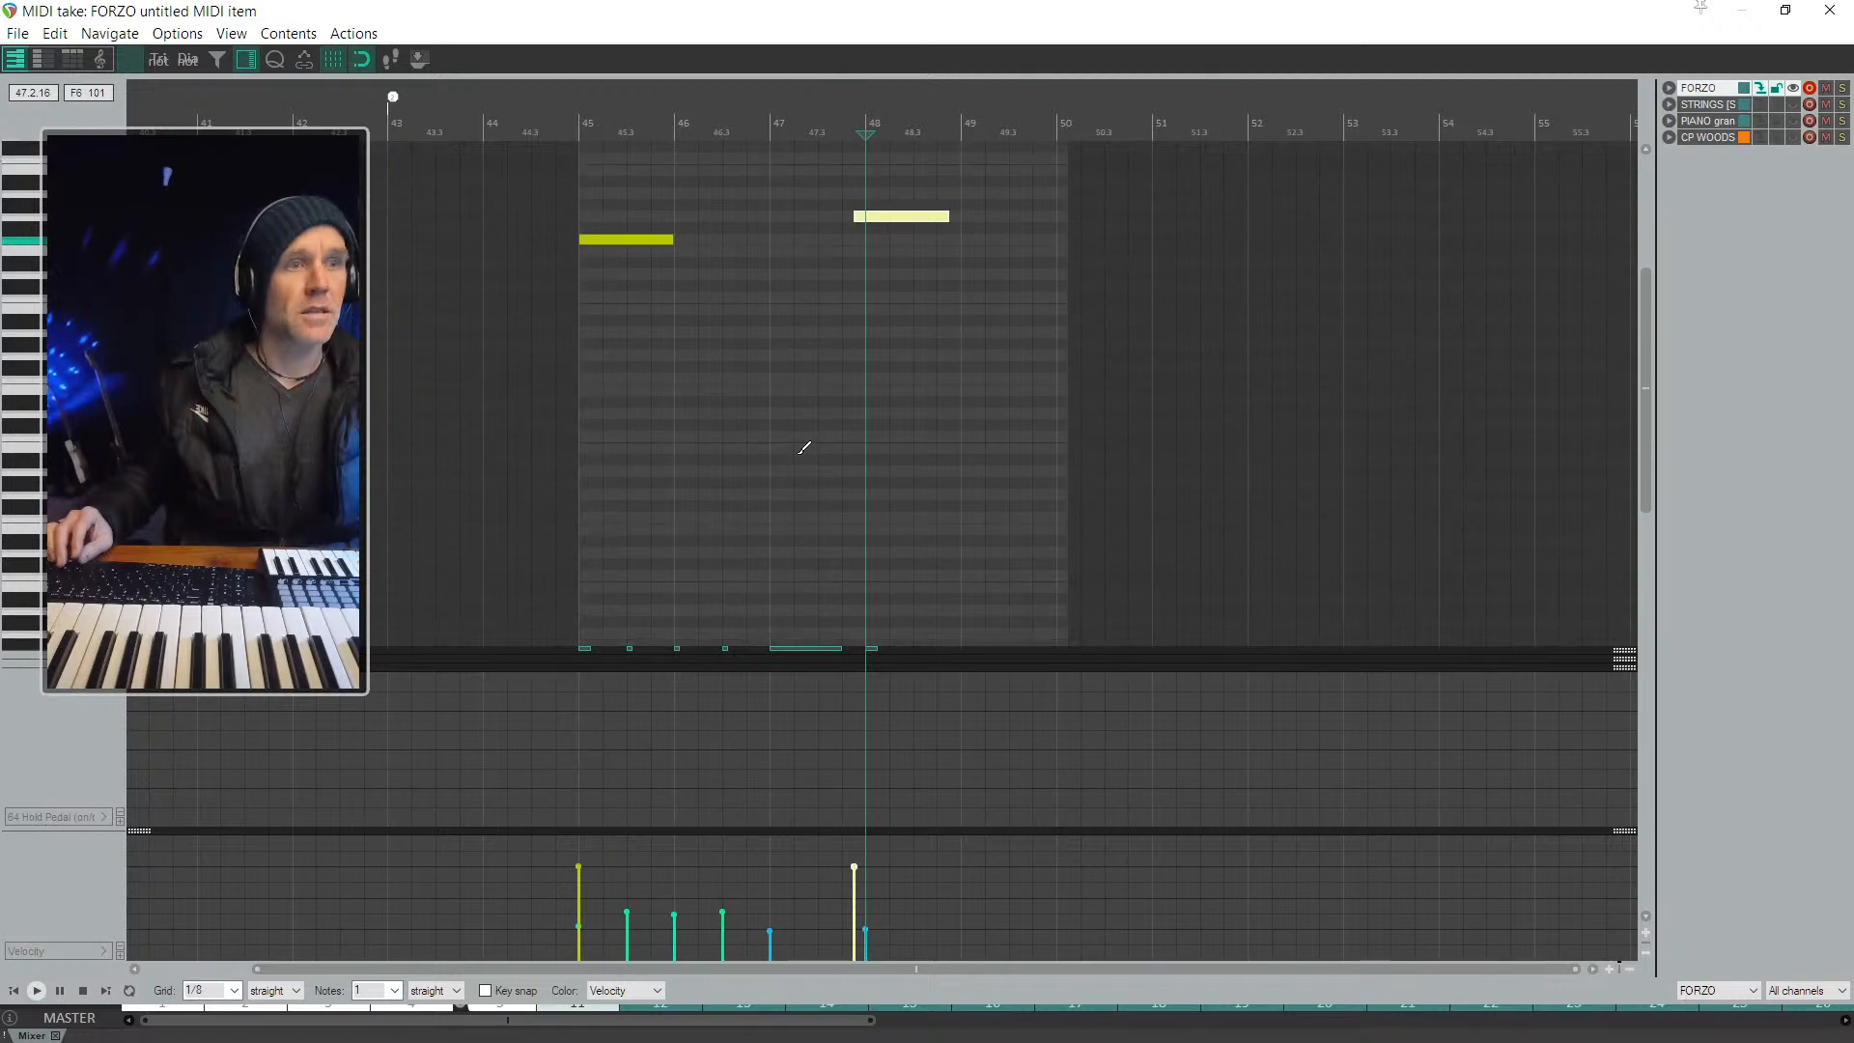
scroll(804, 447, "down", 1)
left_click_drag(883, 209, 806, 203)
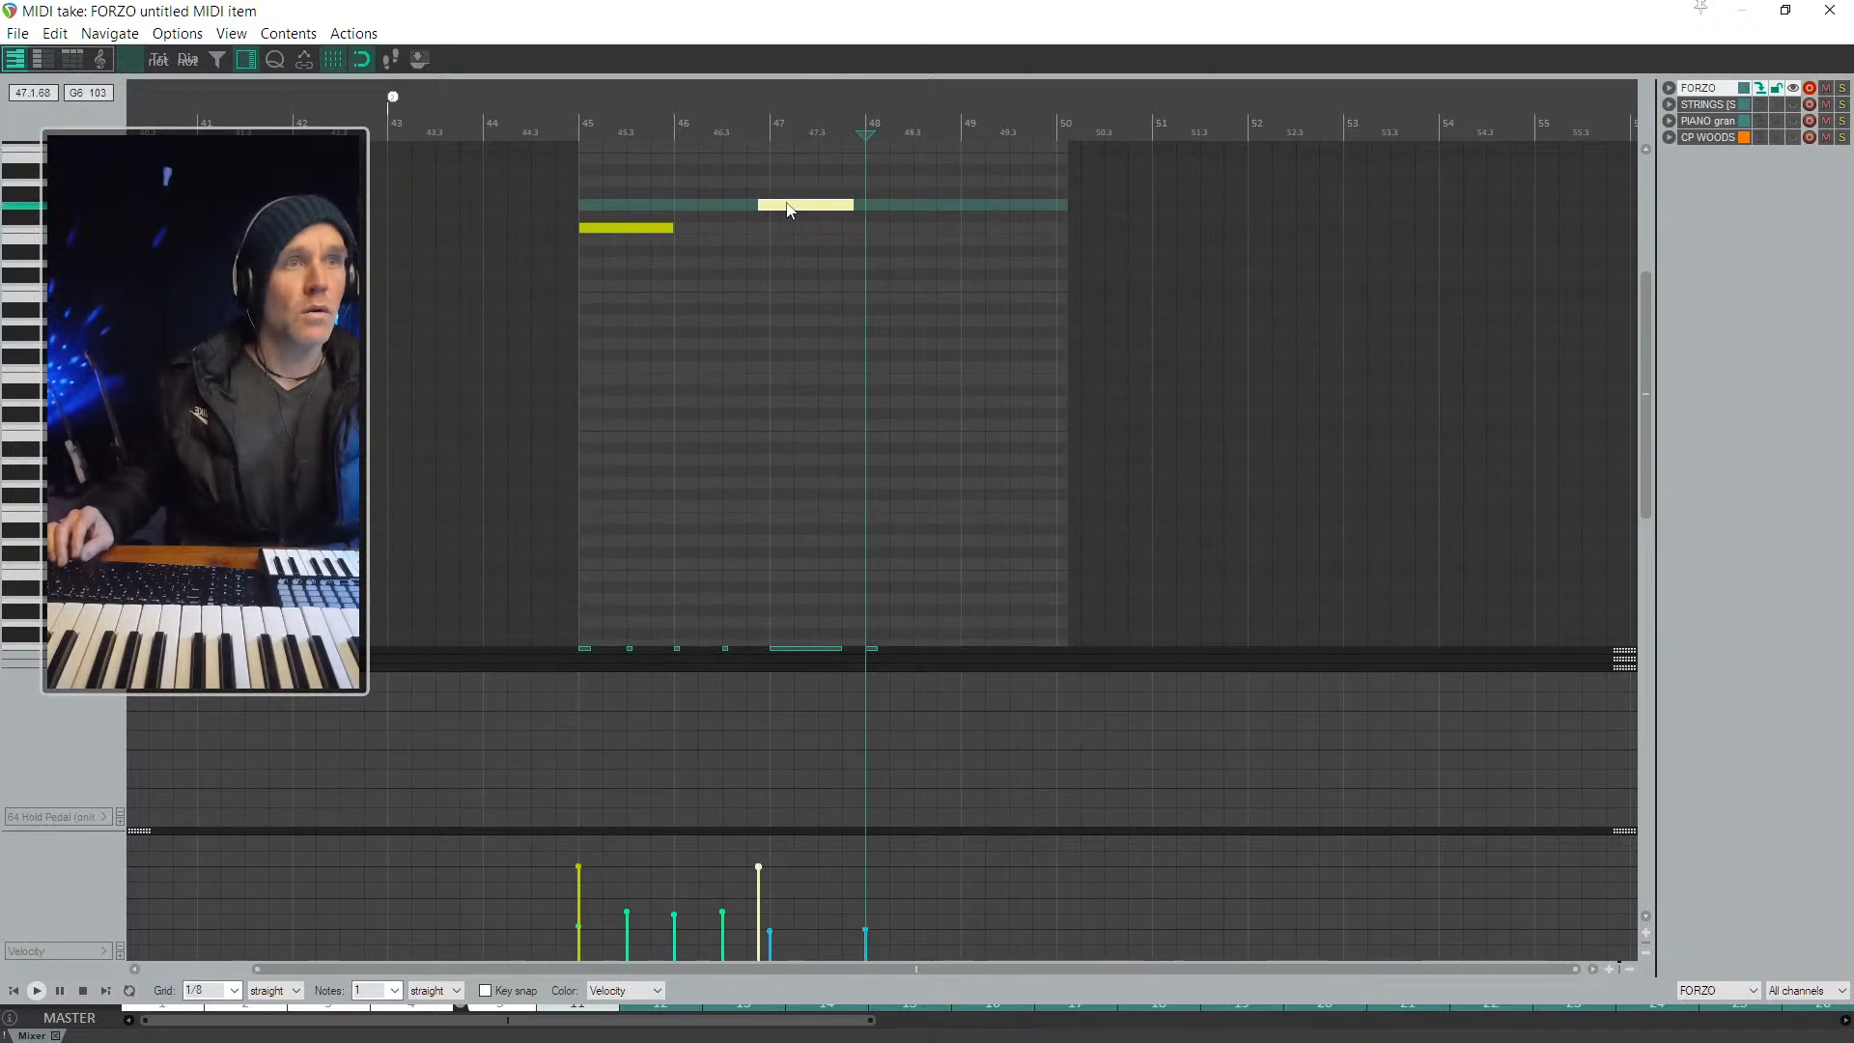
Step: Deselect the keyswitch note, close the MIDI editor, and play the tuba part from bar 45 past bar 48
left_click(616, 193)
key("space")
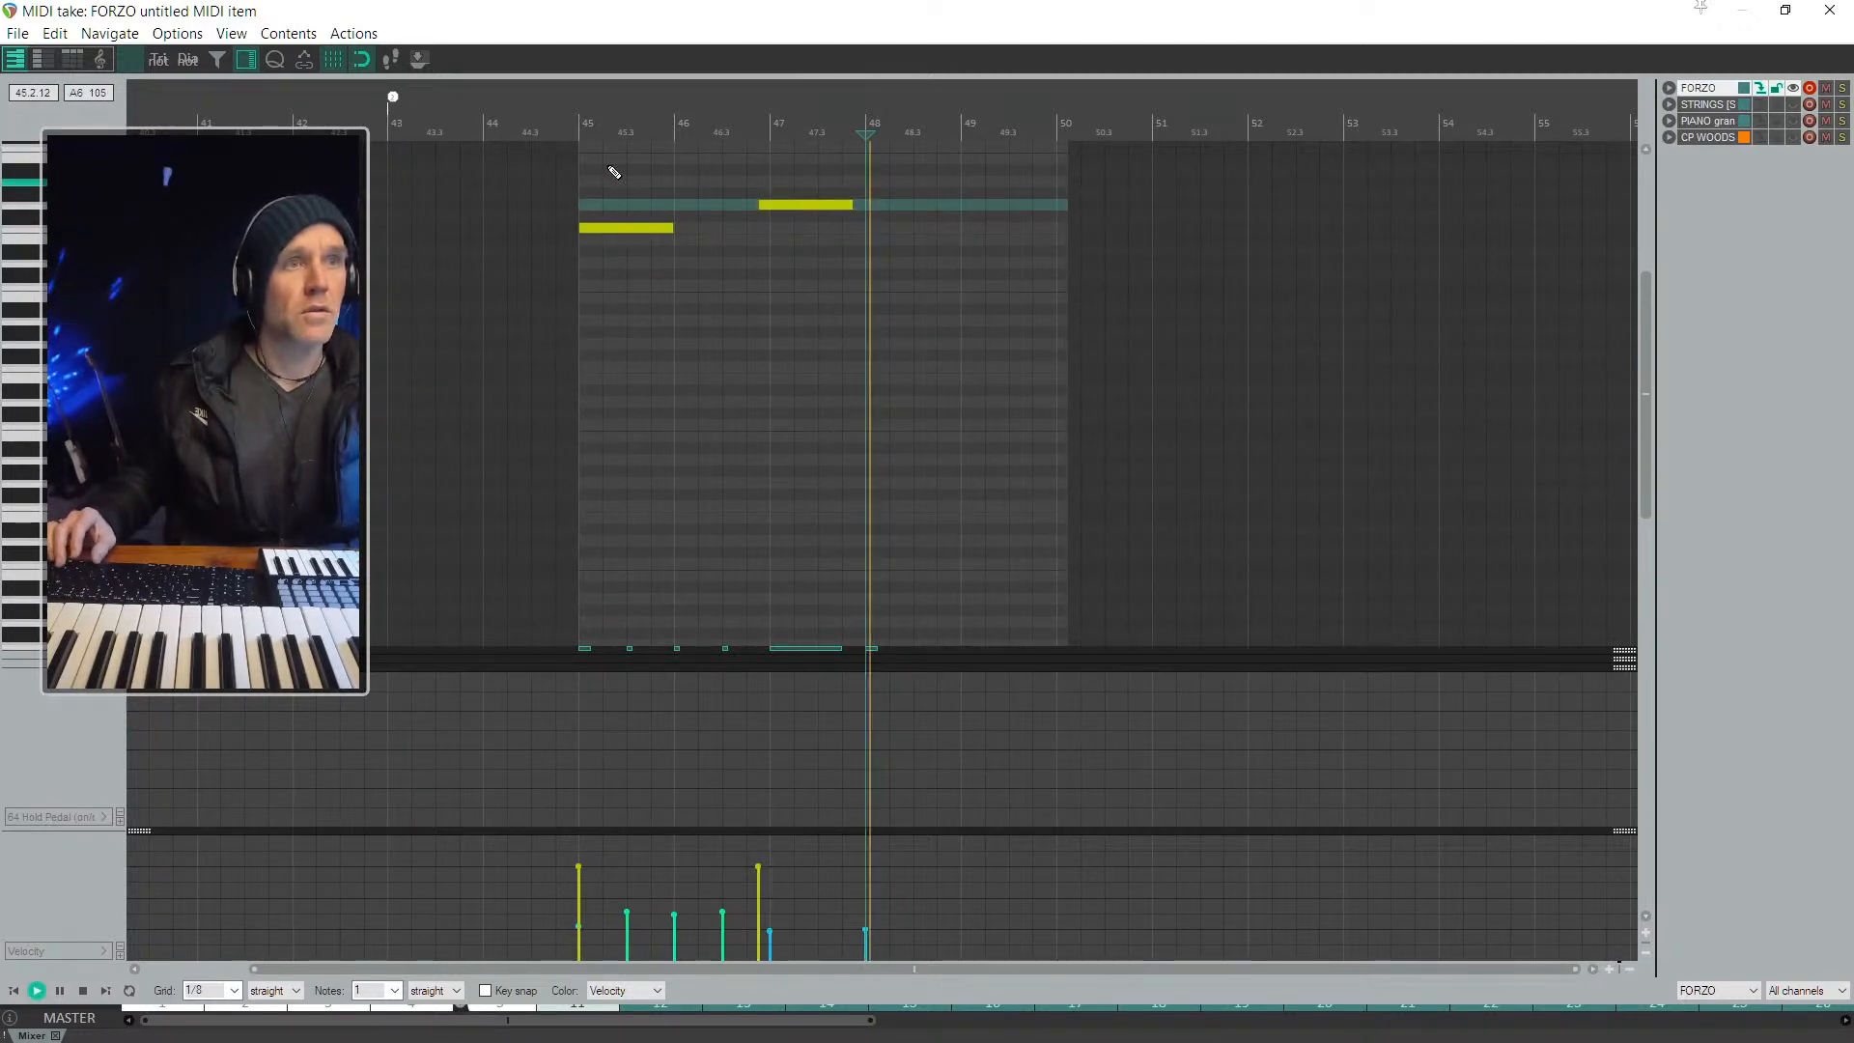
key("space")
key("Escape")
key("space")
key("space")
left_click(787, 163)
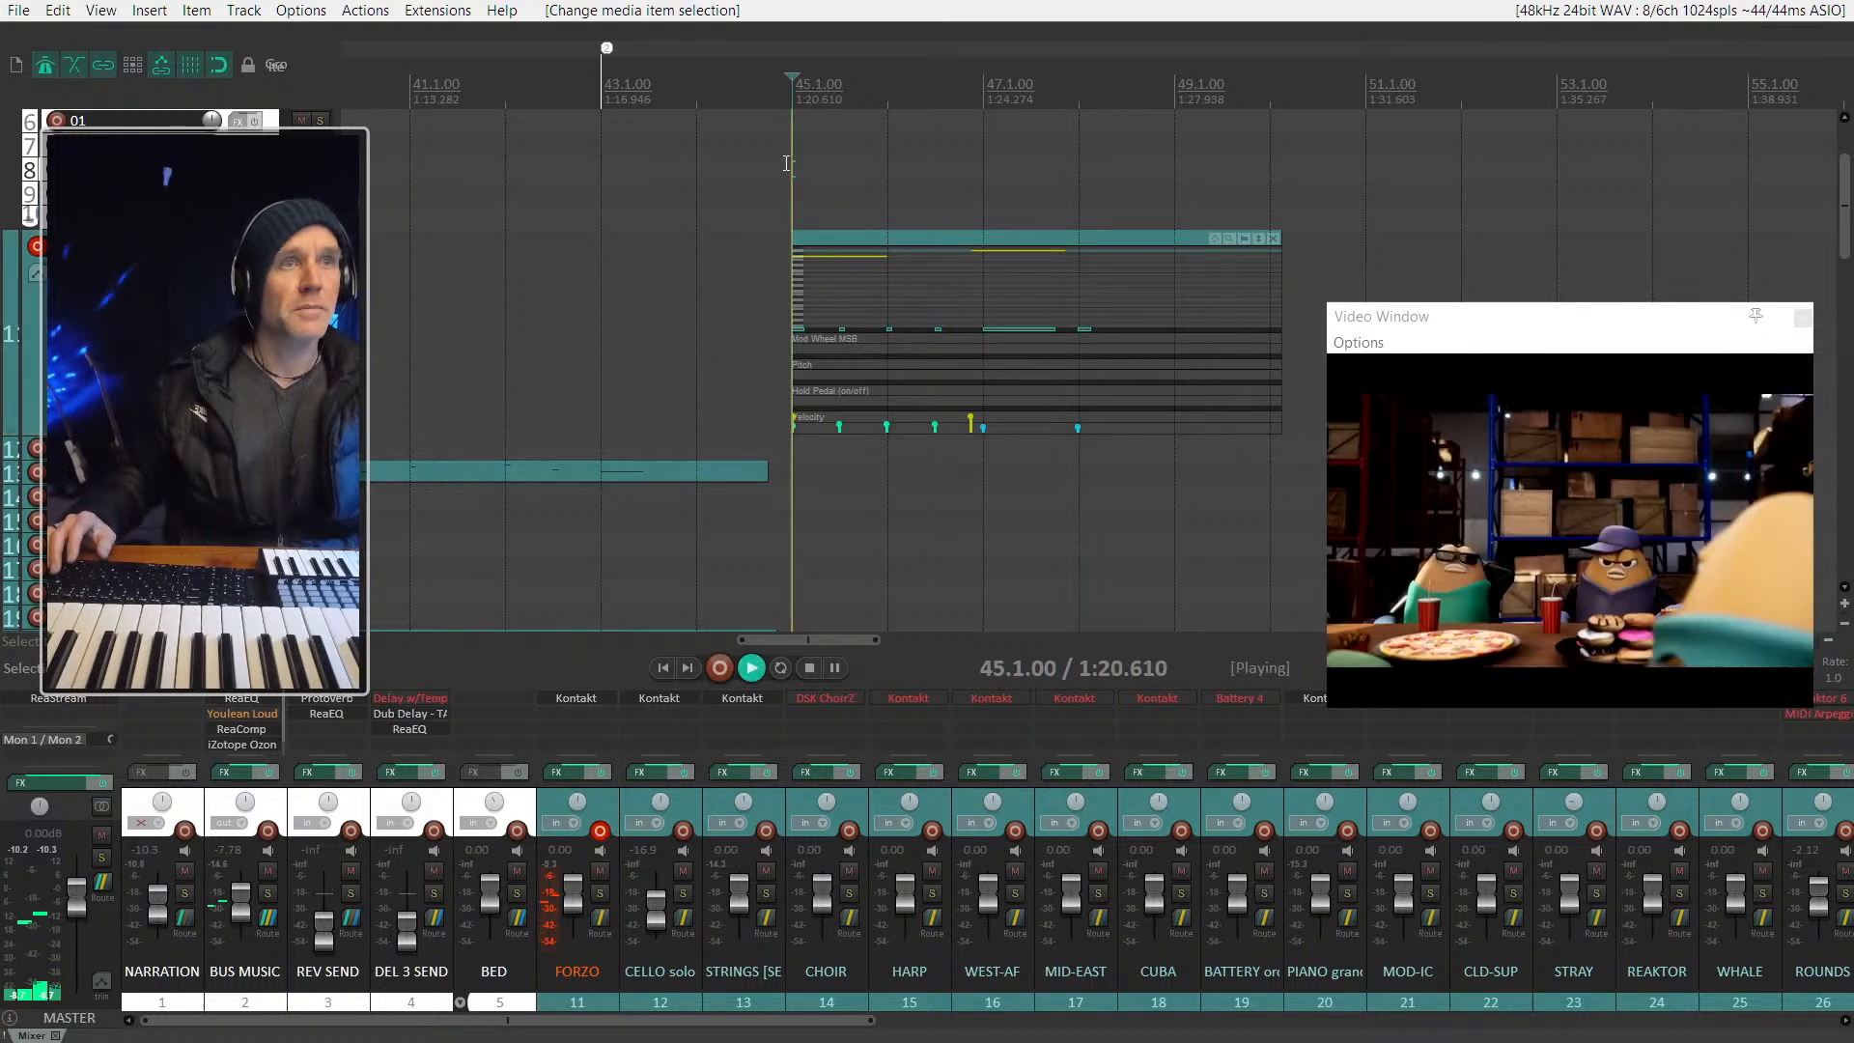
key("space")
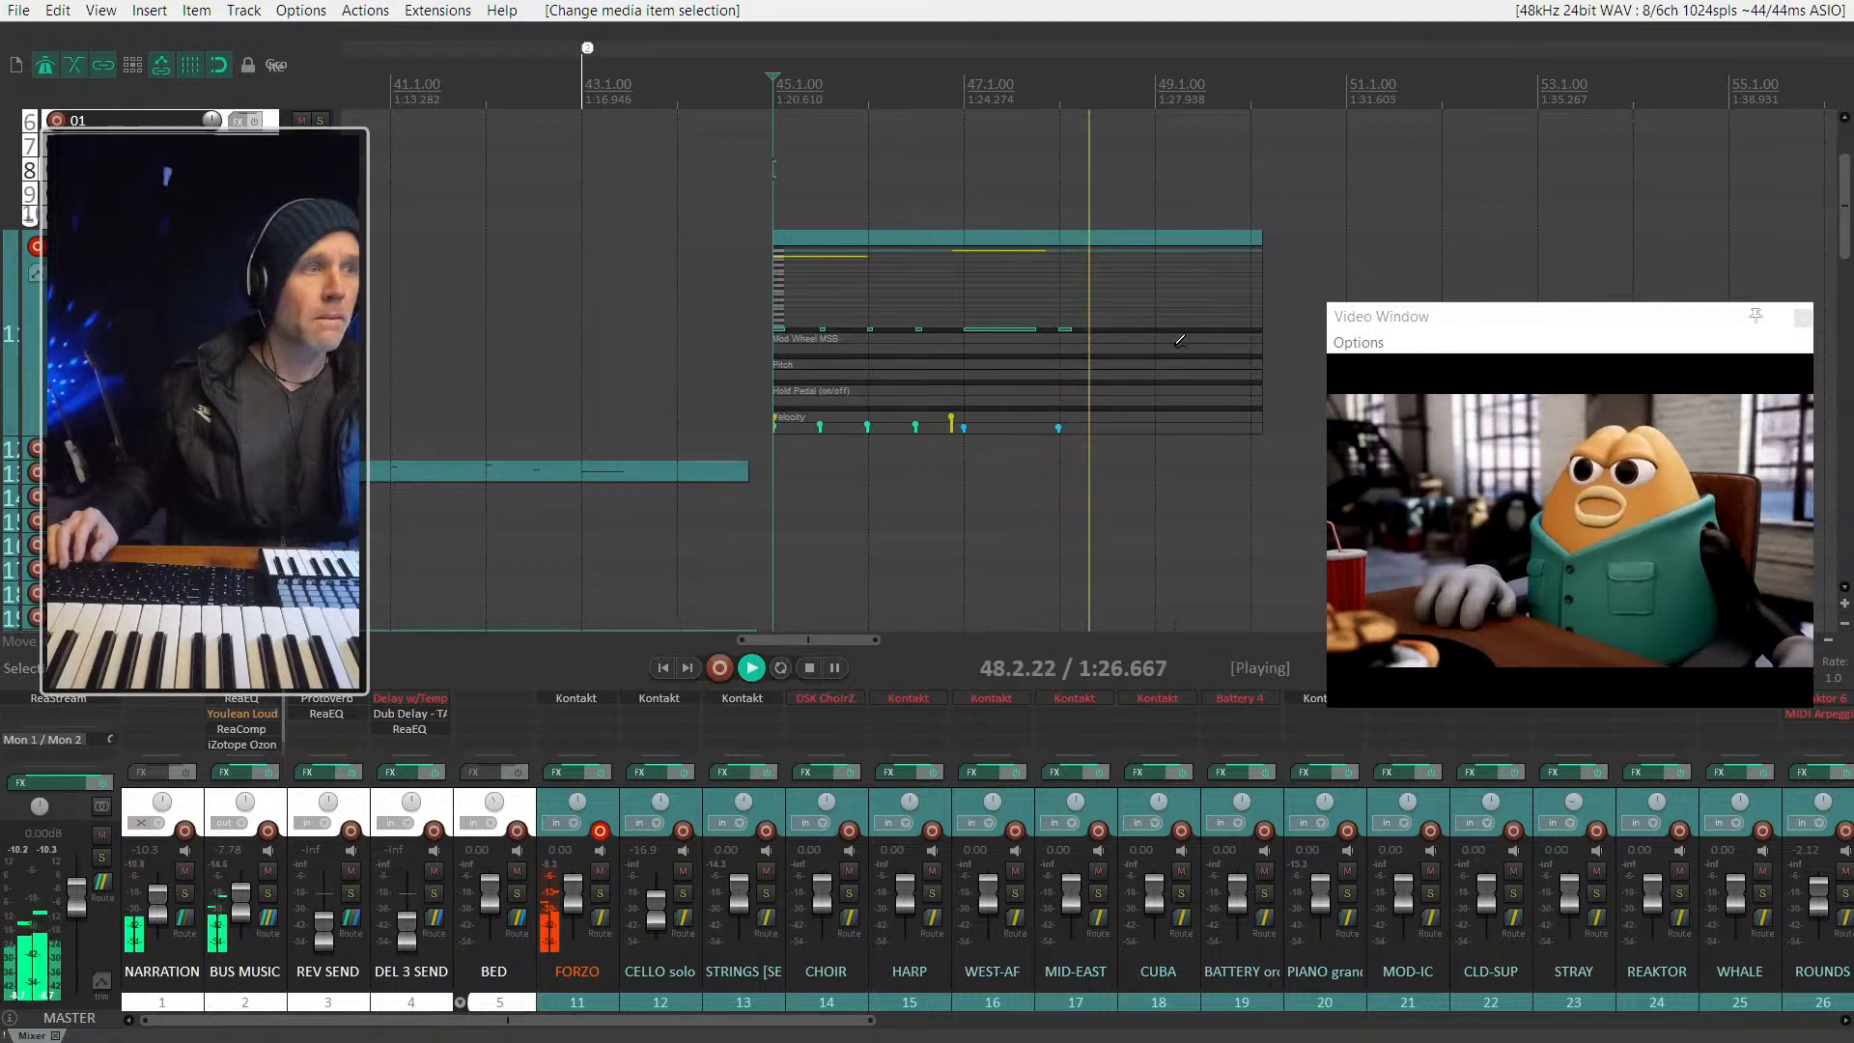
key("space")
Step: With the edit cursor at bar 47, move the G6 keyswitch note to beat 4 of bar 47 in the MIDI editor and close it
left_click(930, 241)
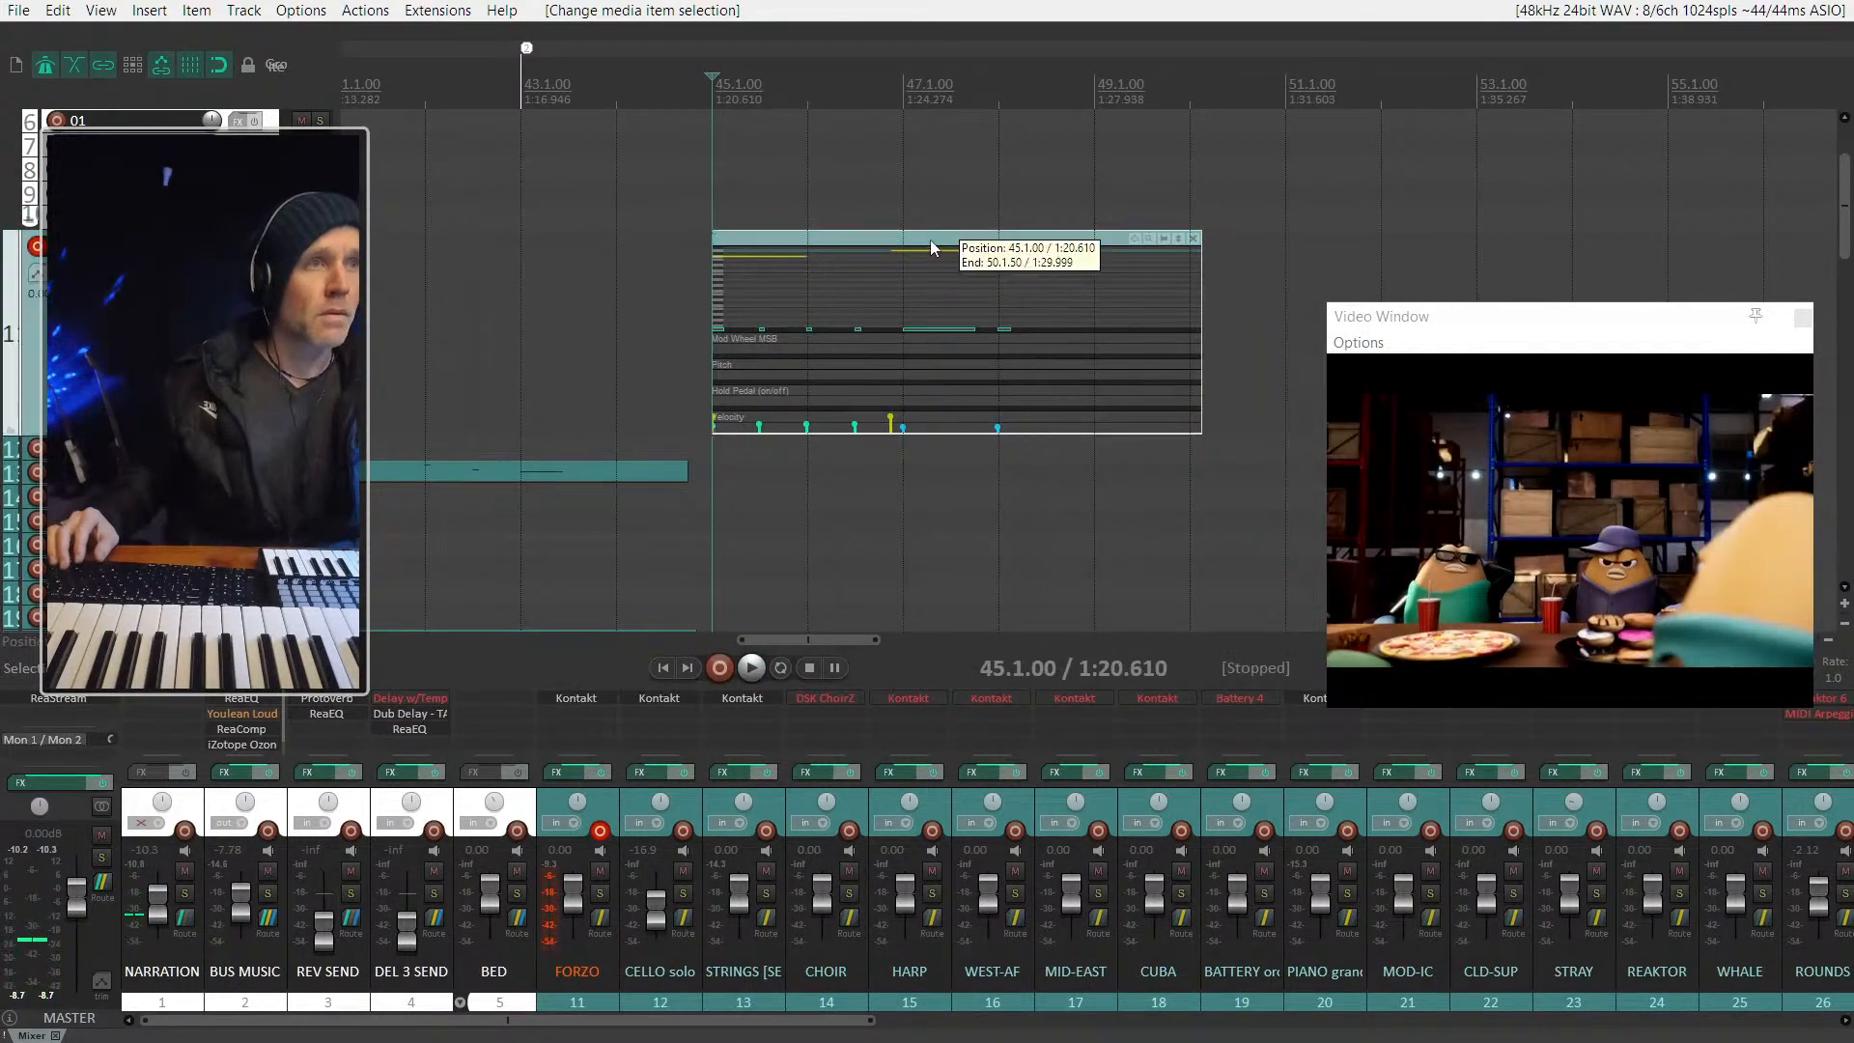
left_click(930, 223)
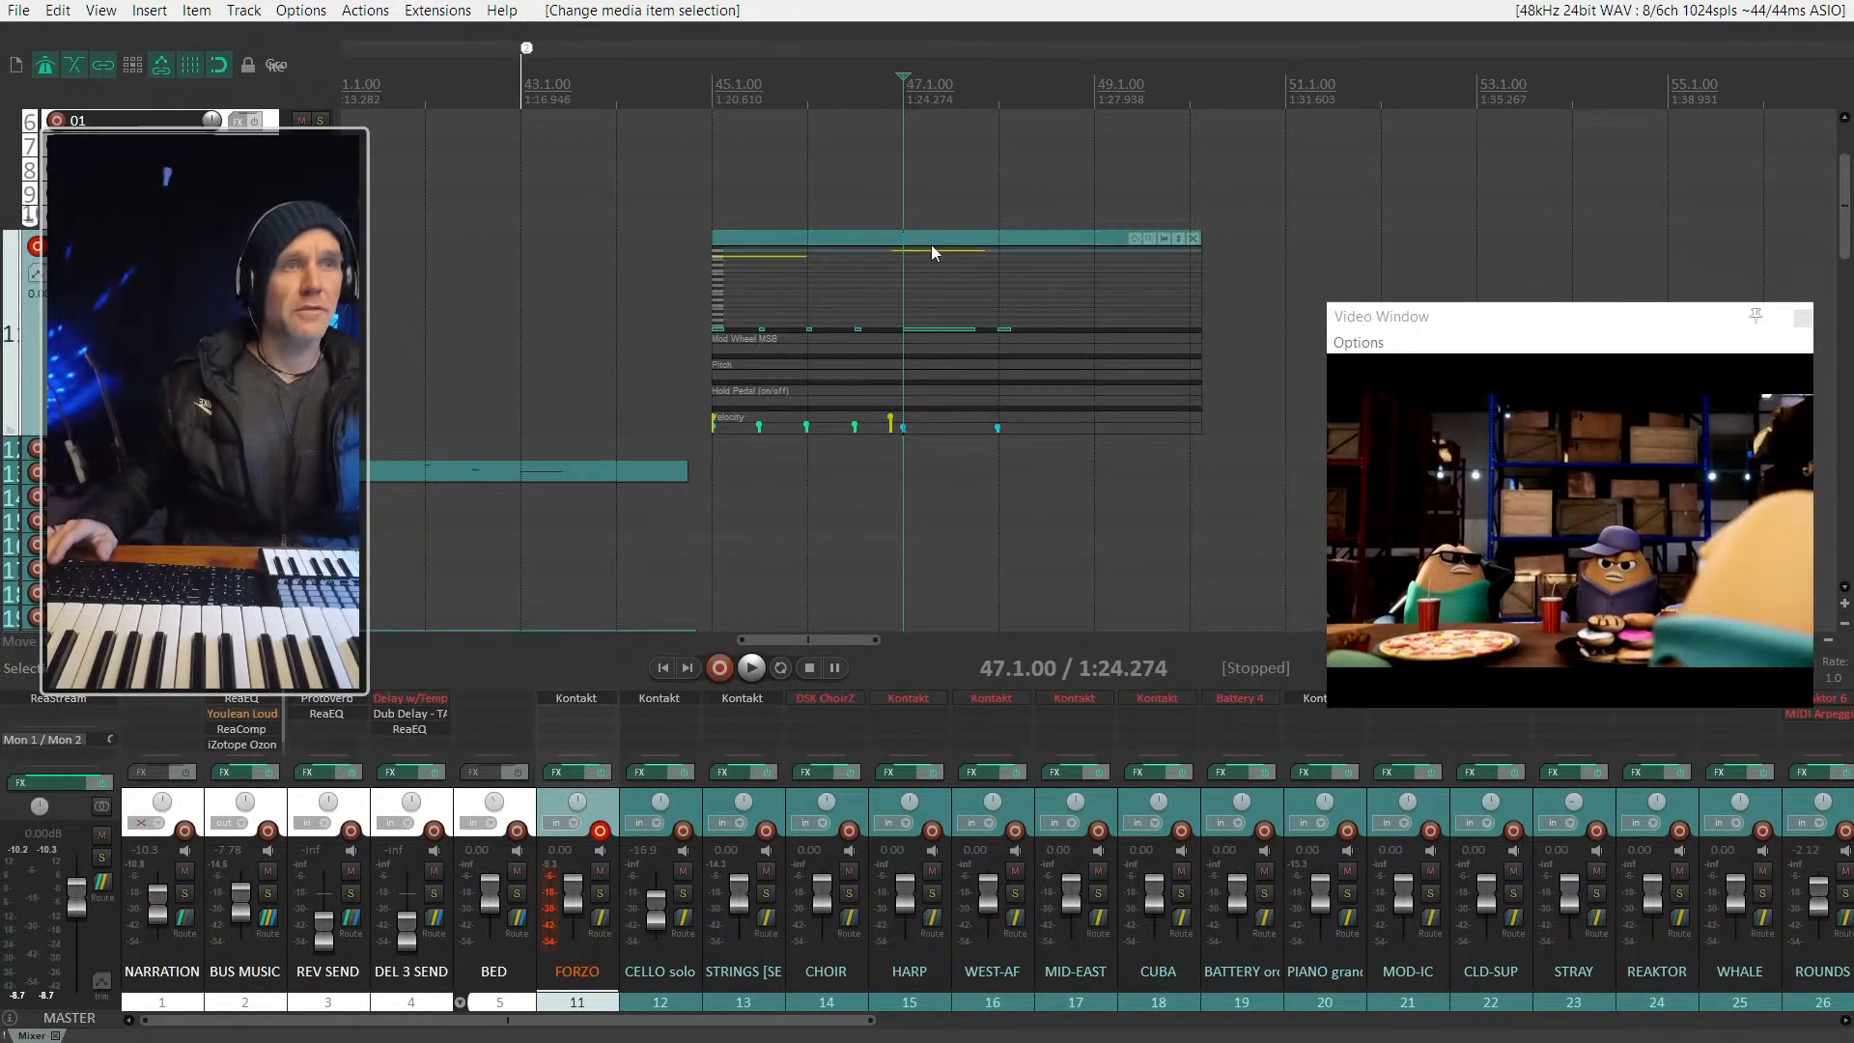
left_click(931, 237)
double_click(959, 290)
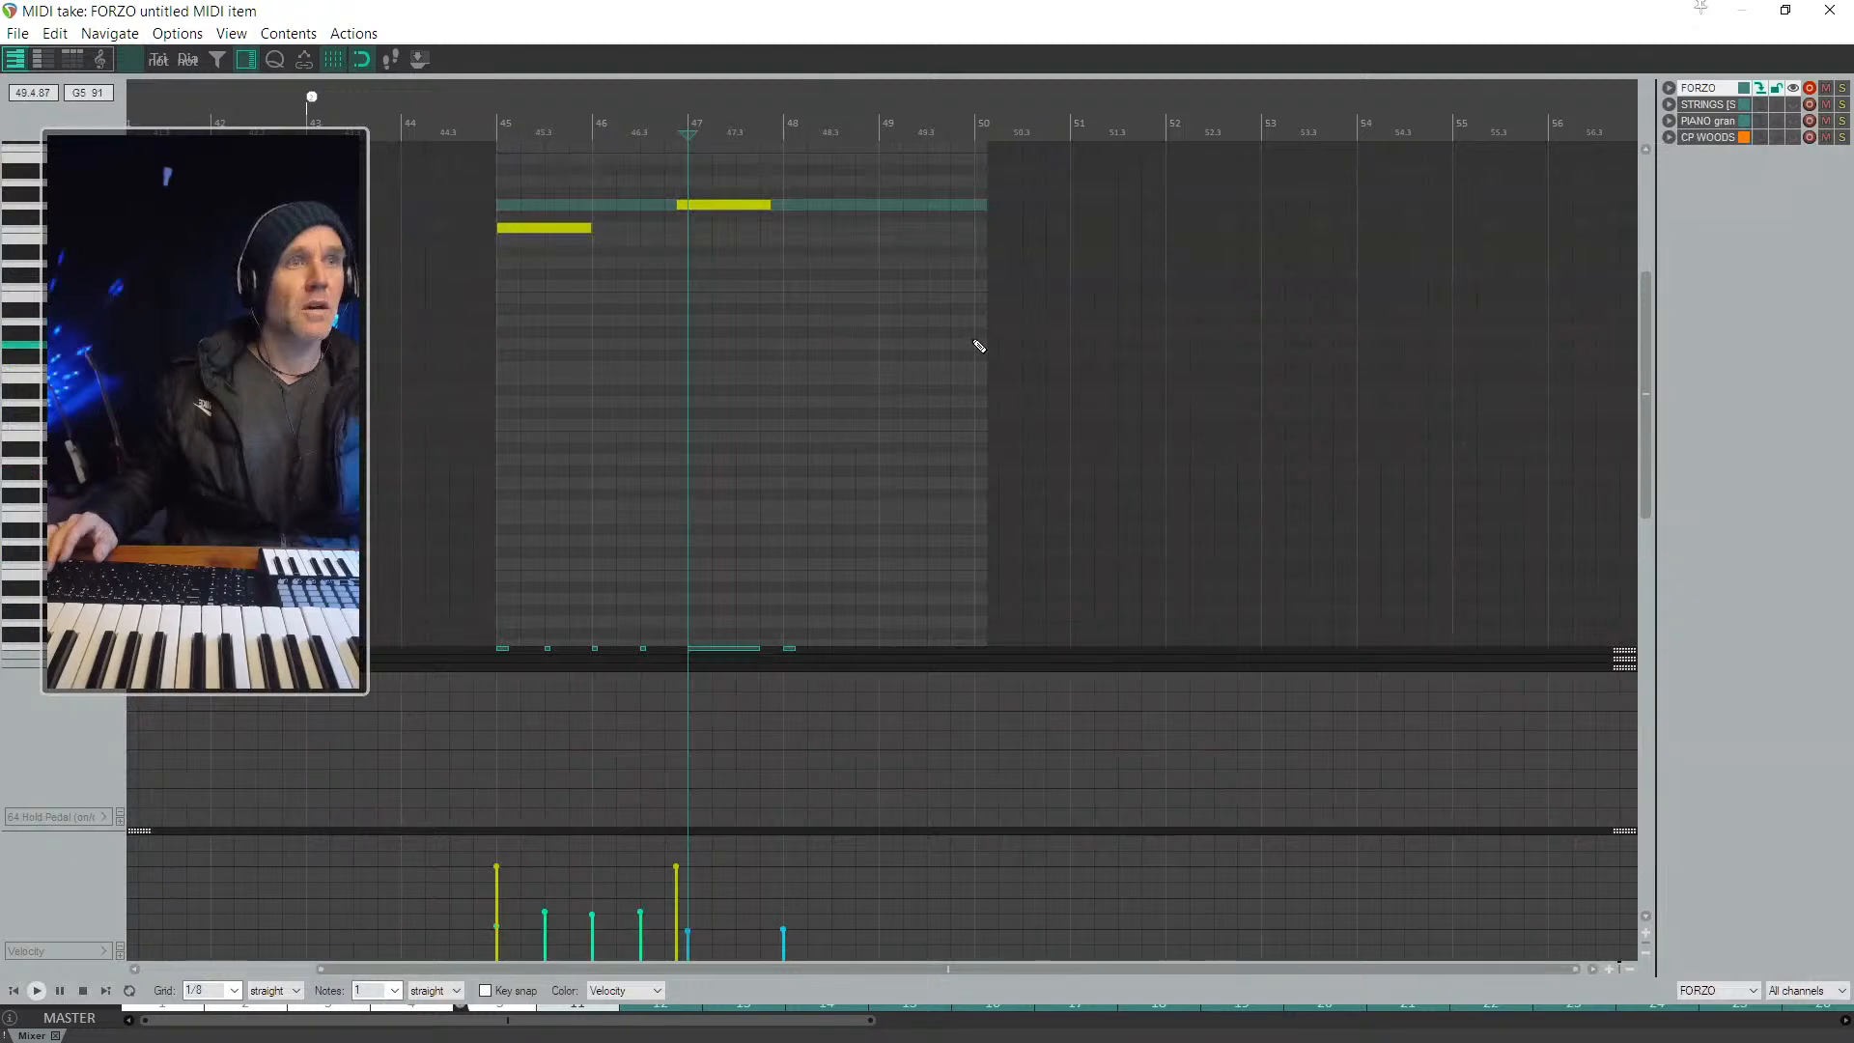
scroll(692, 327, "up", 3)
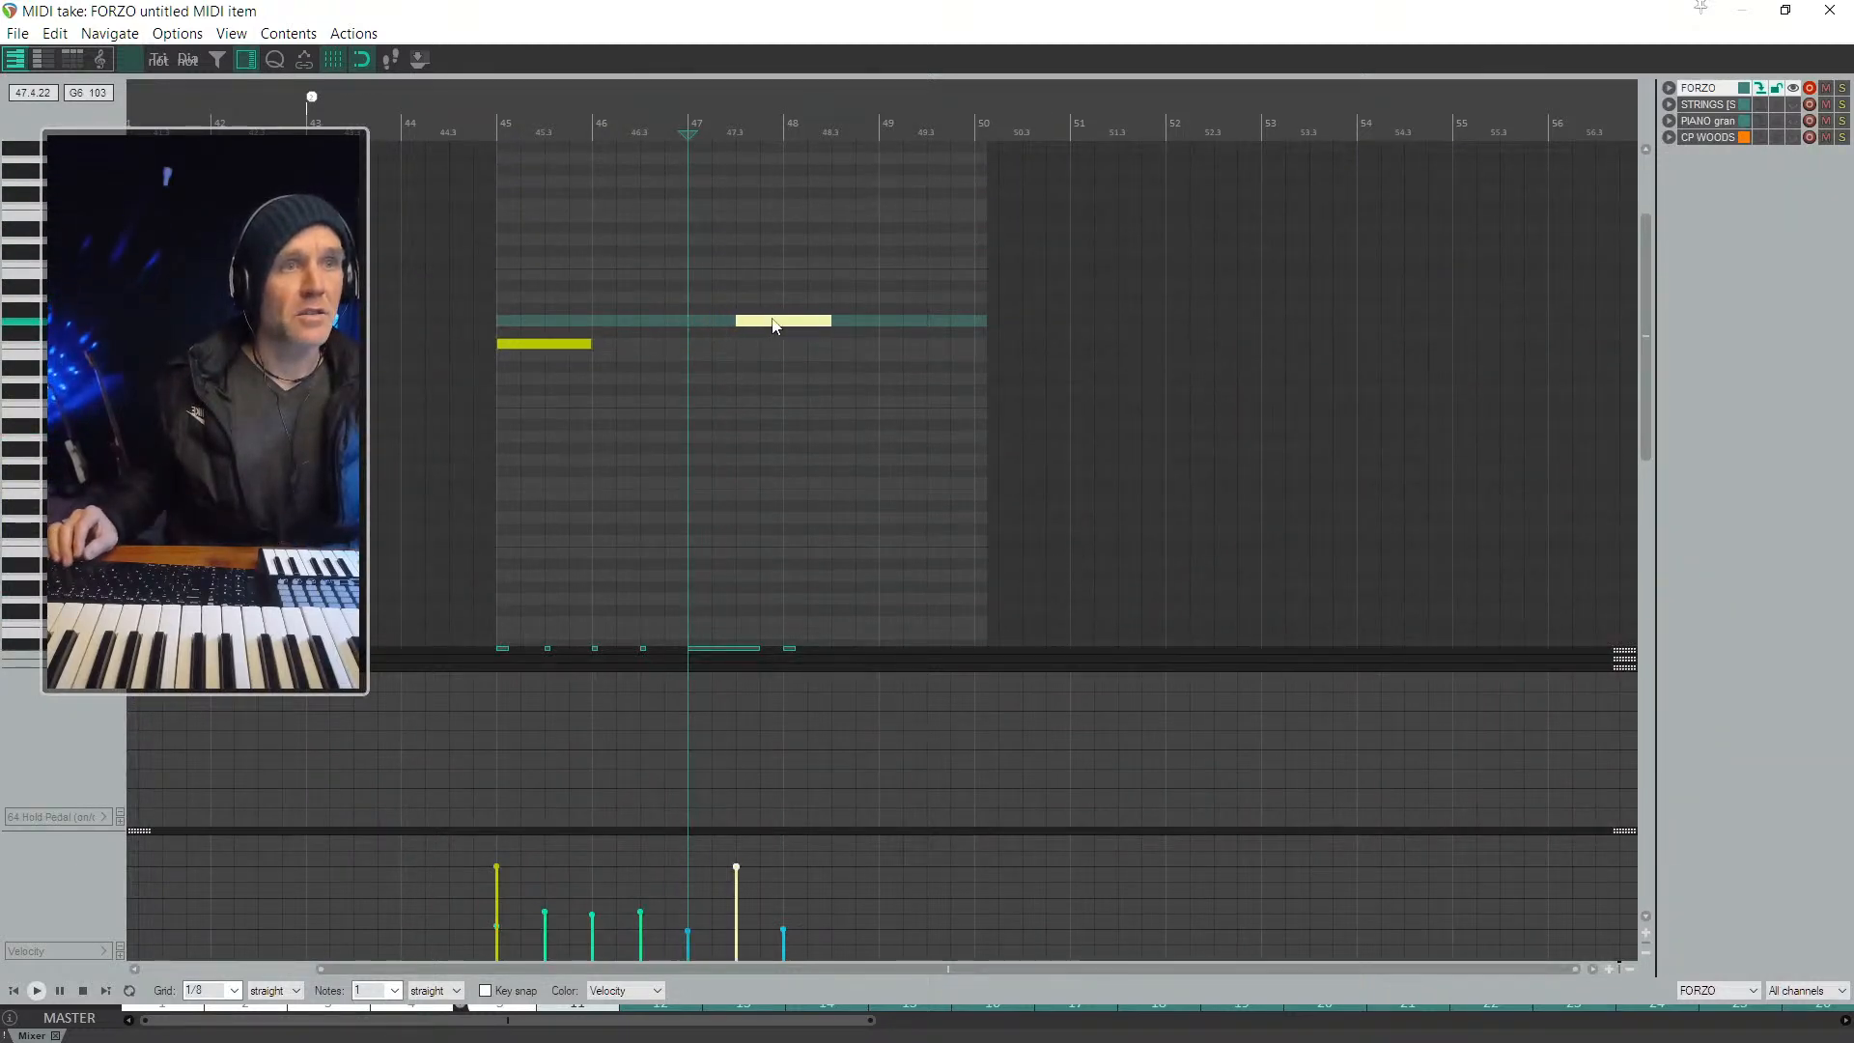
key("Escape")
Step: Play the keyswitched tuba part against the video from bar 45 and stop playback
key("space")
key("space")
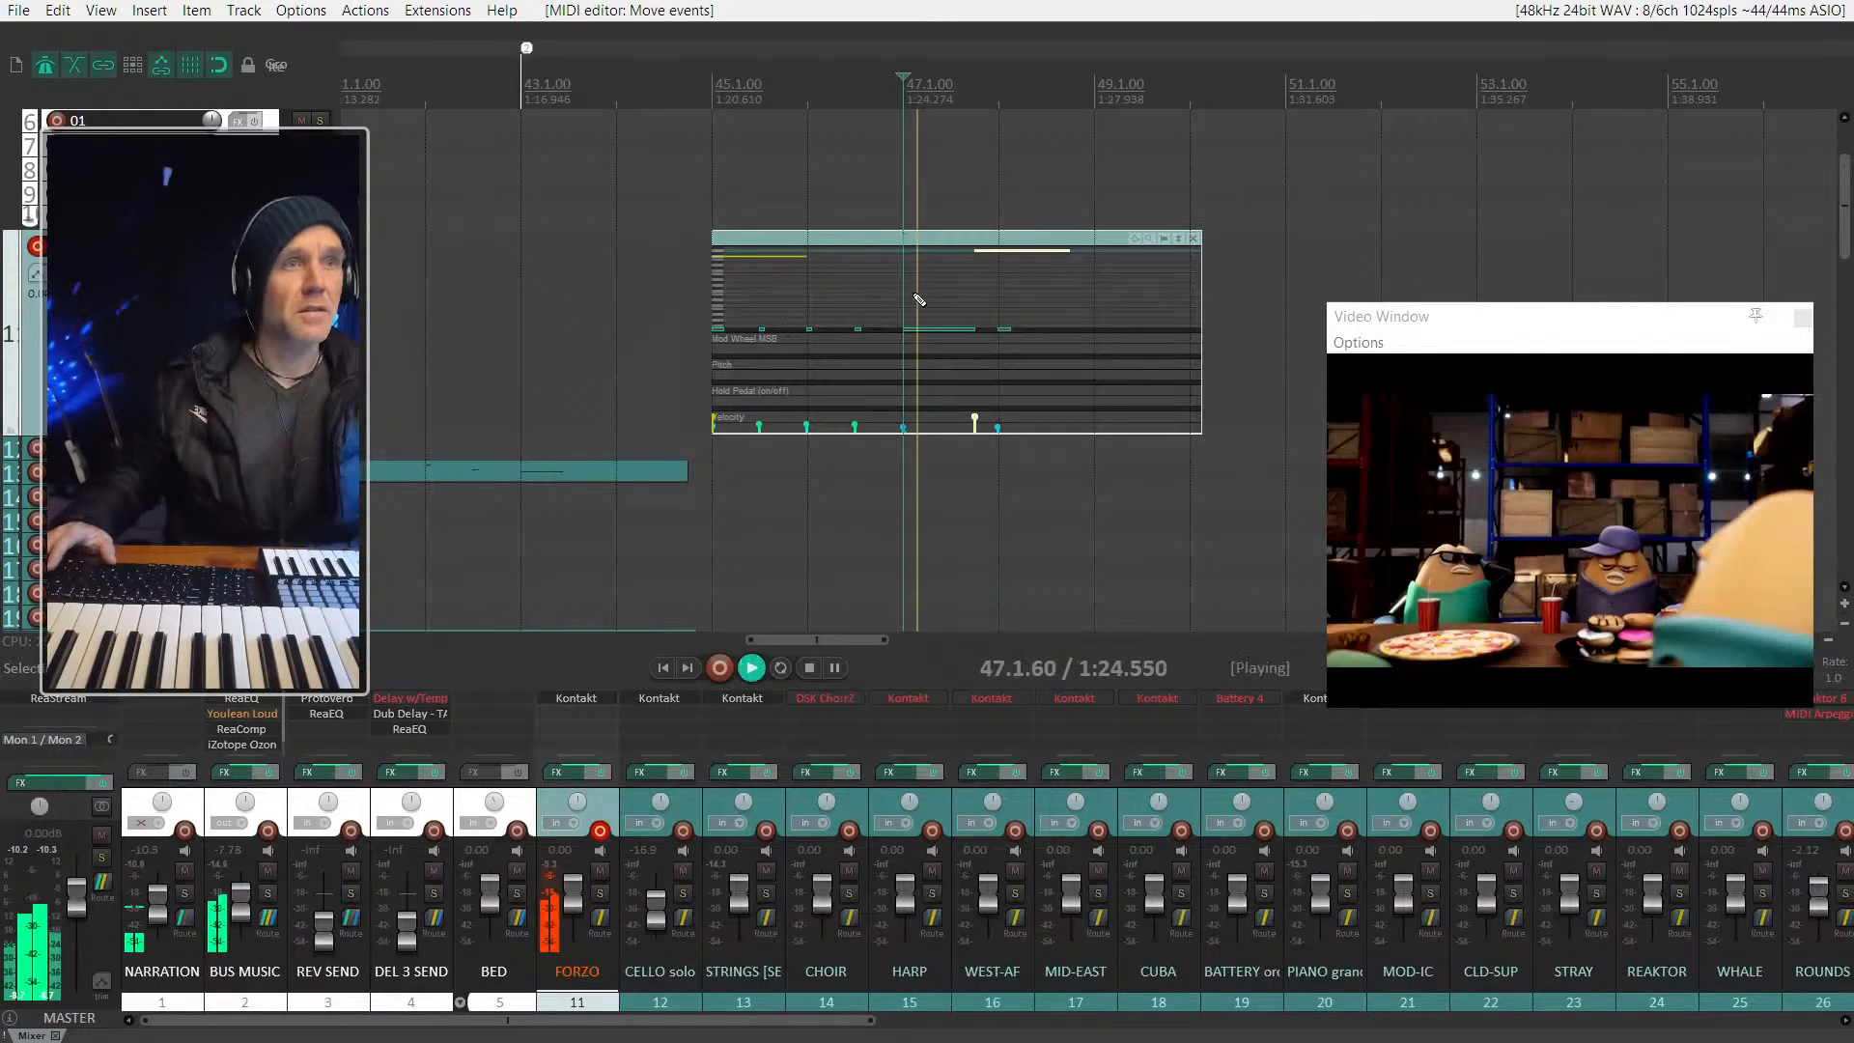
left_click(725, 212)
key("space")
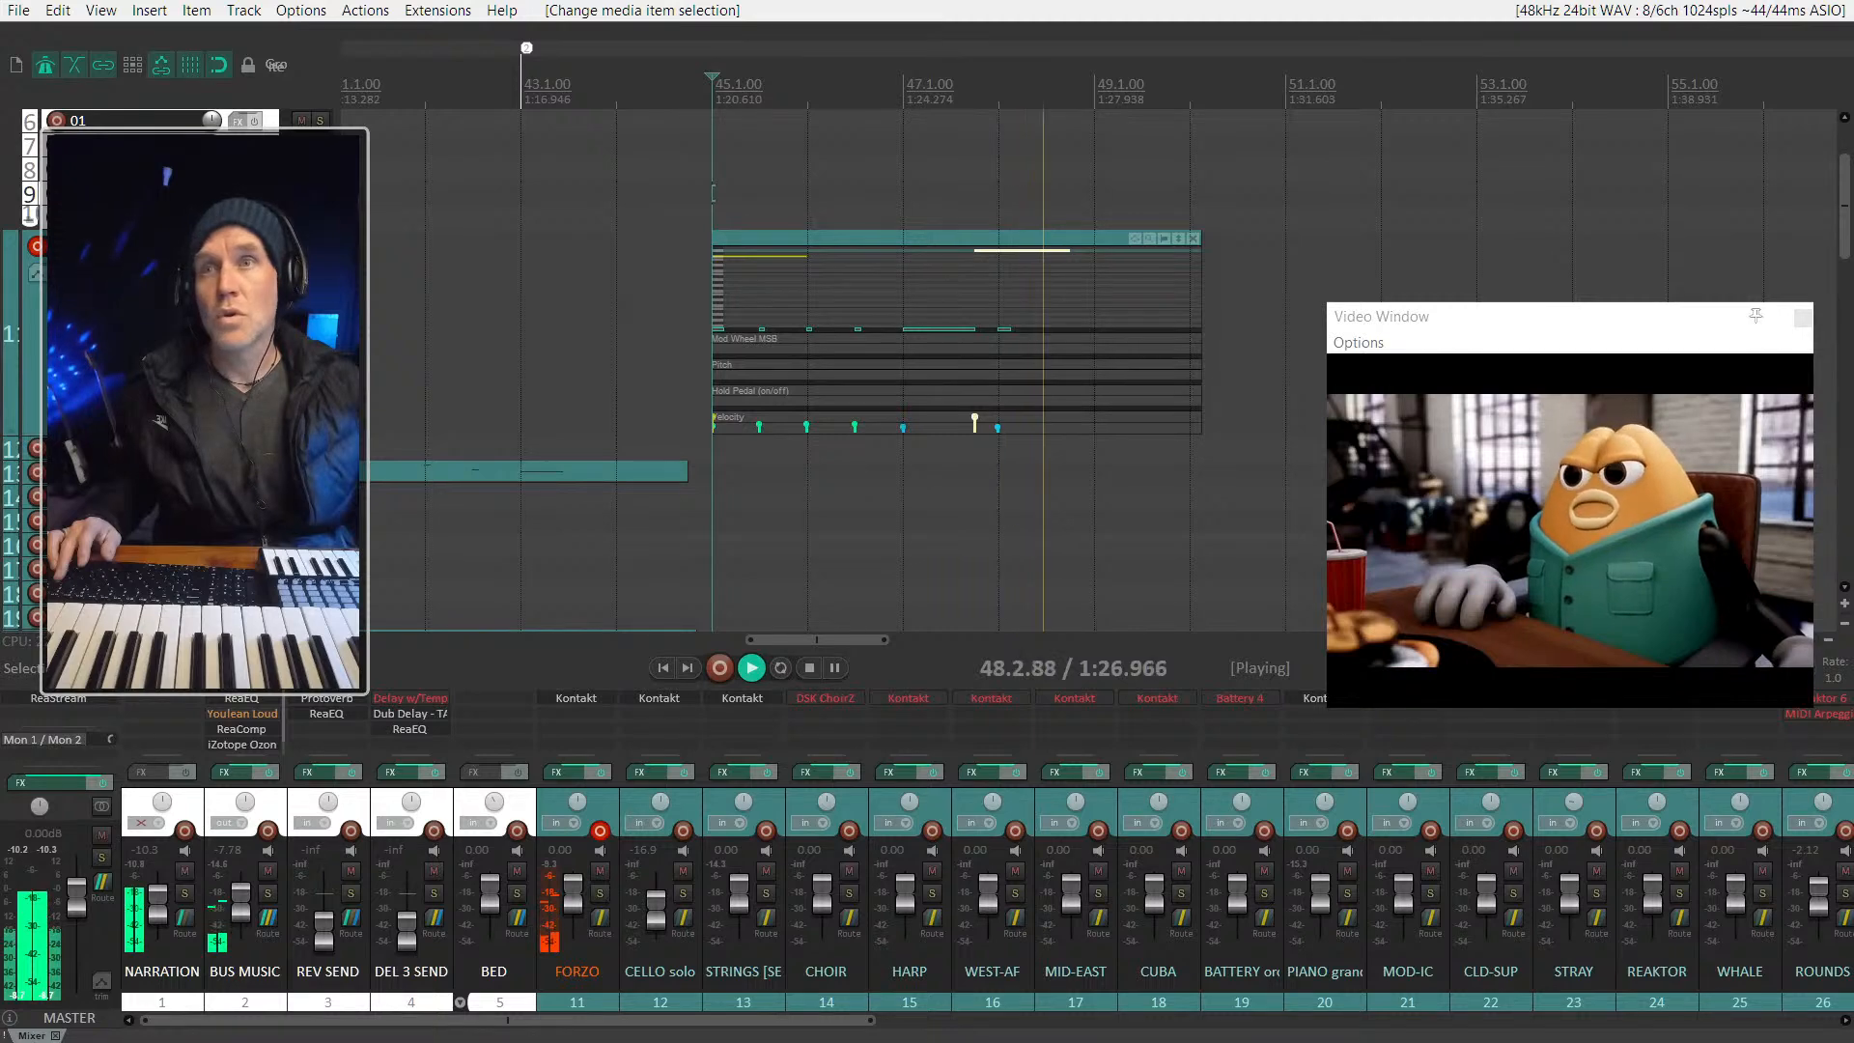
key("space")
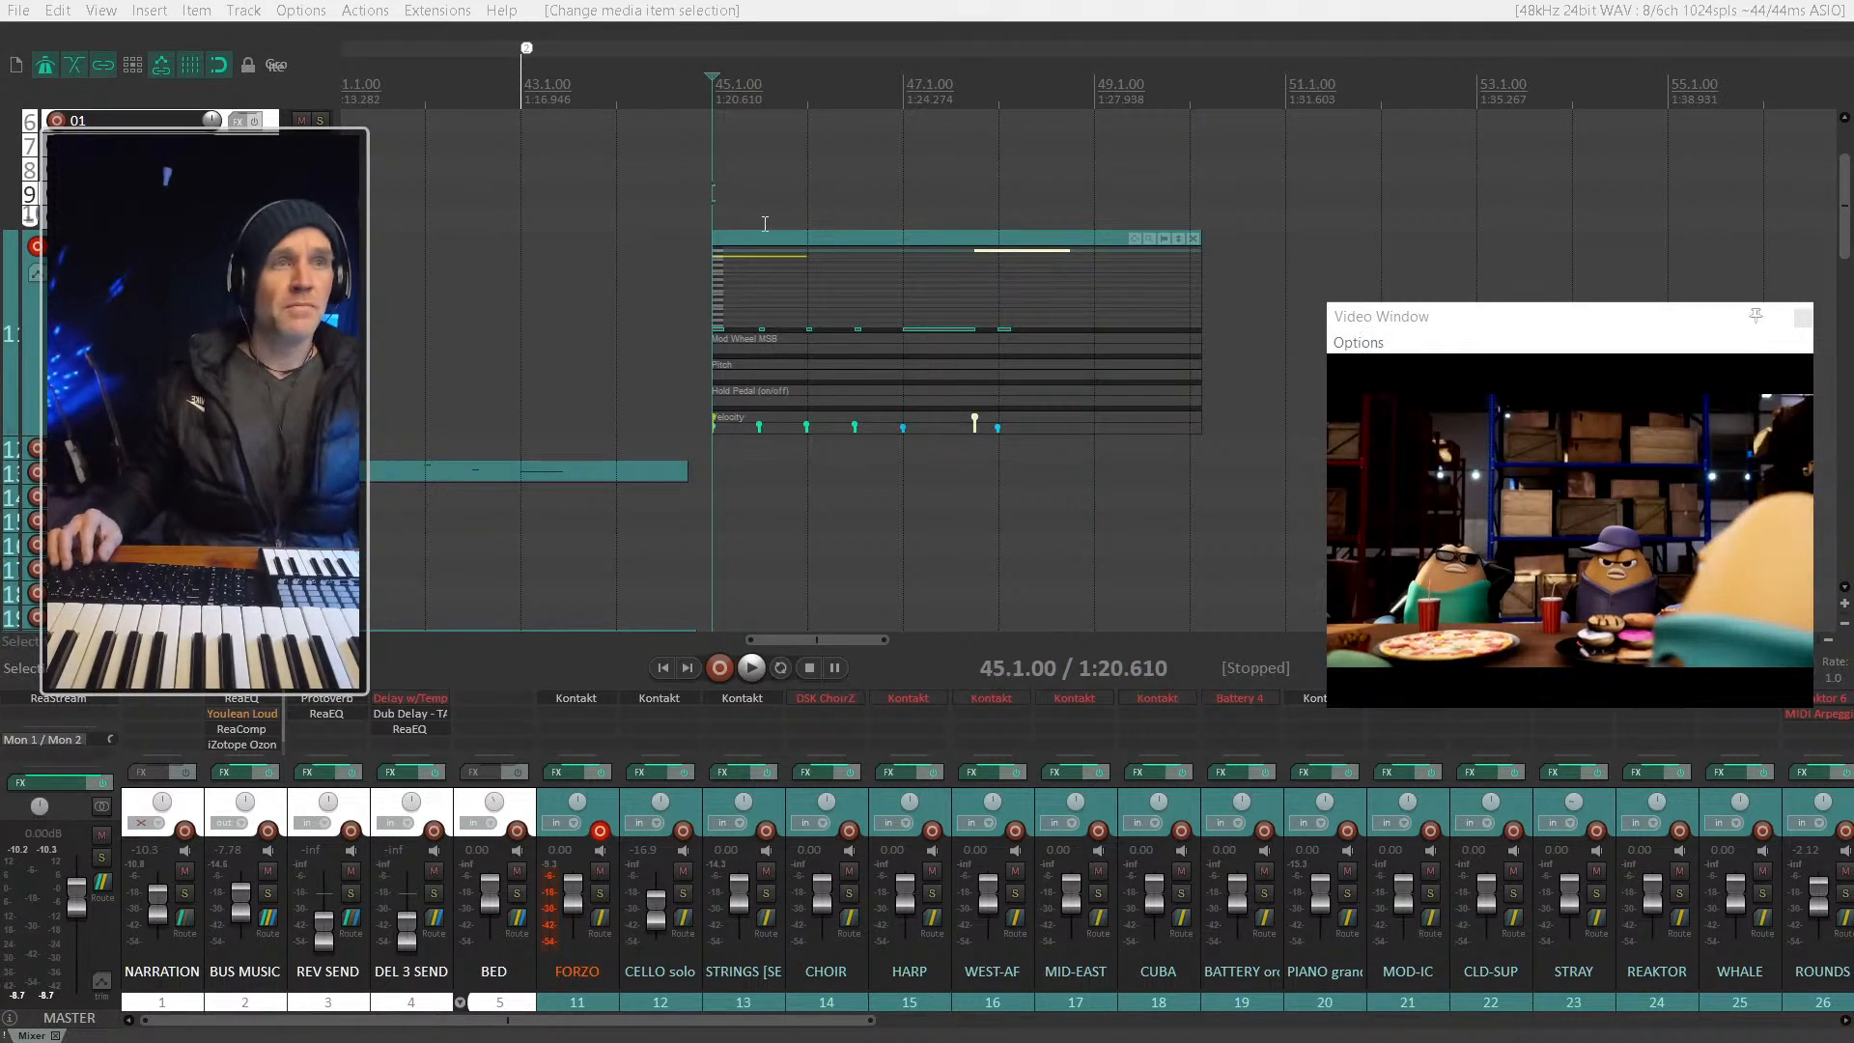
left_click(725, 195)
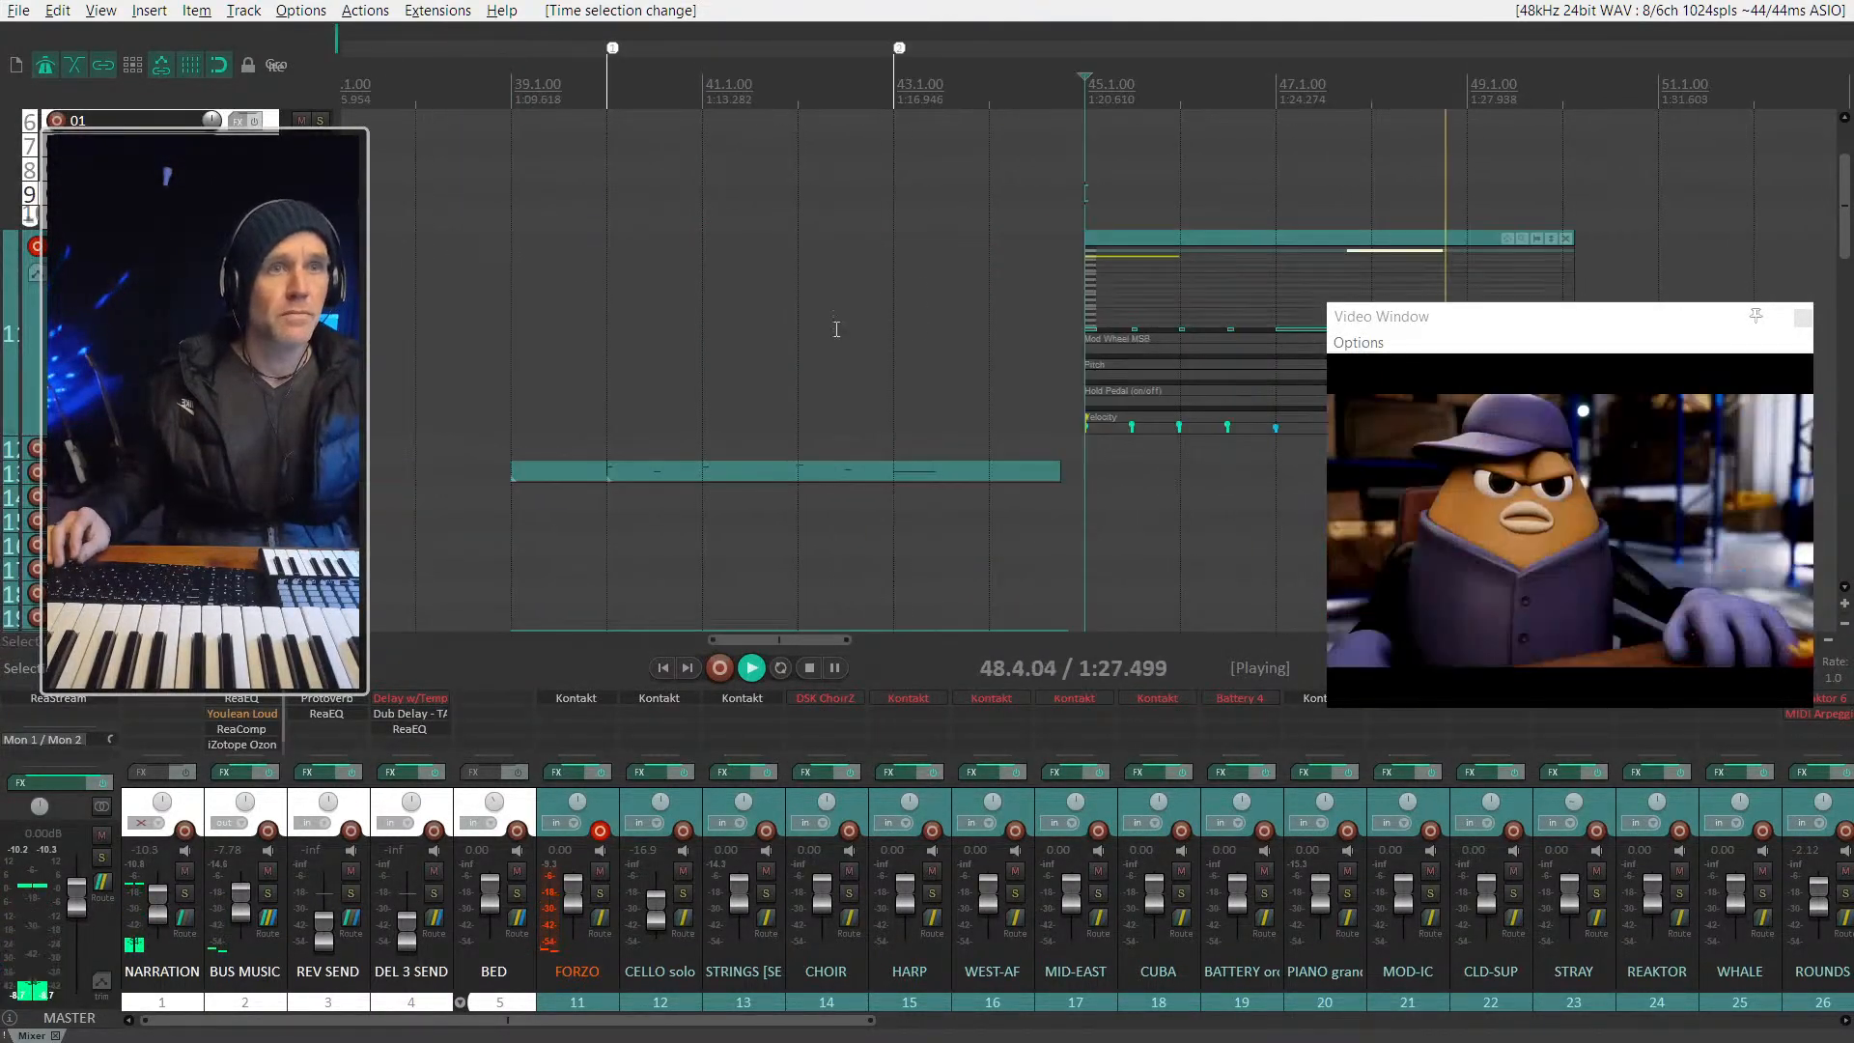
key("space")
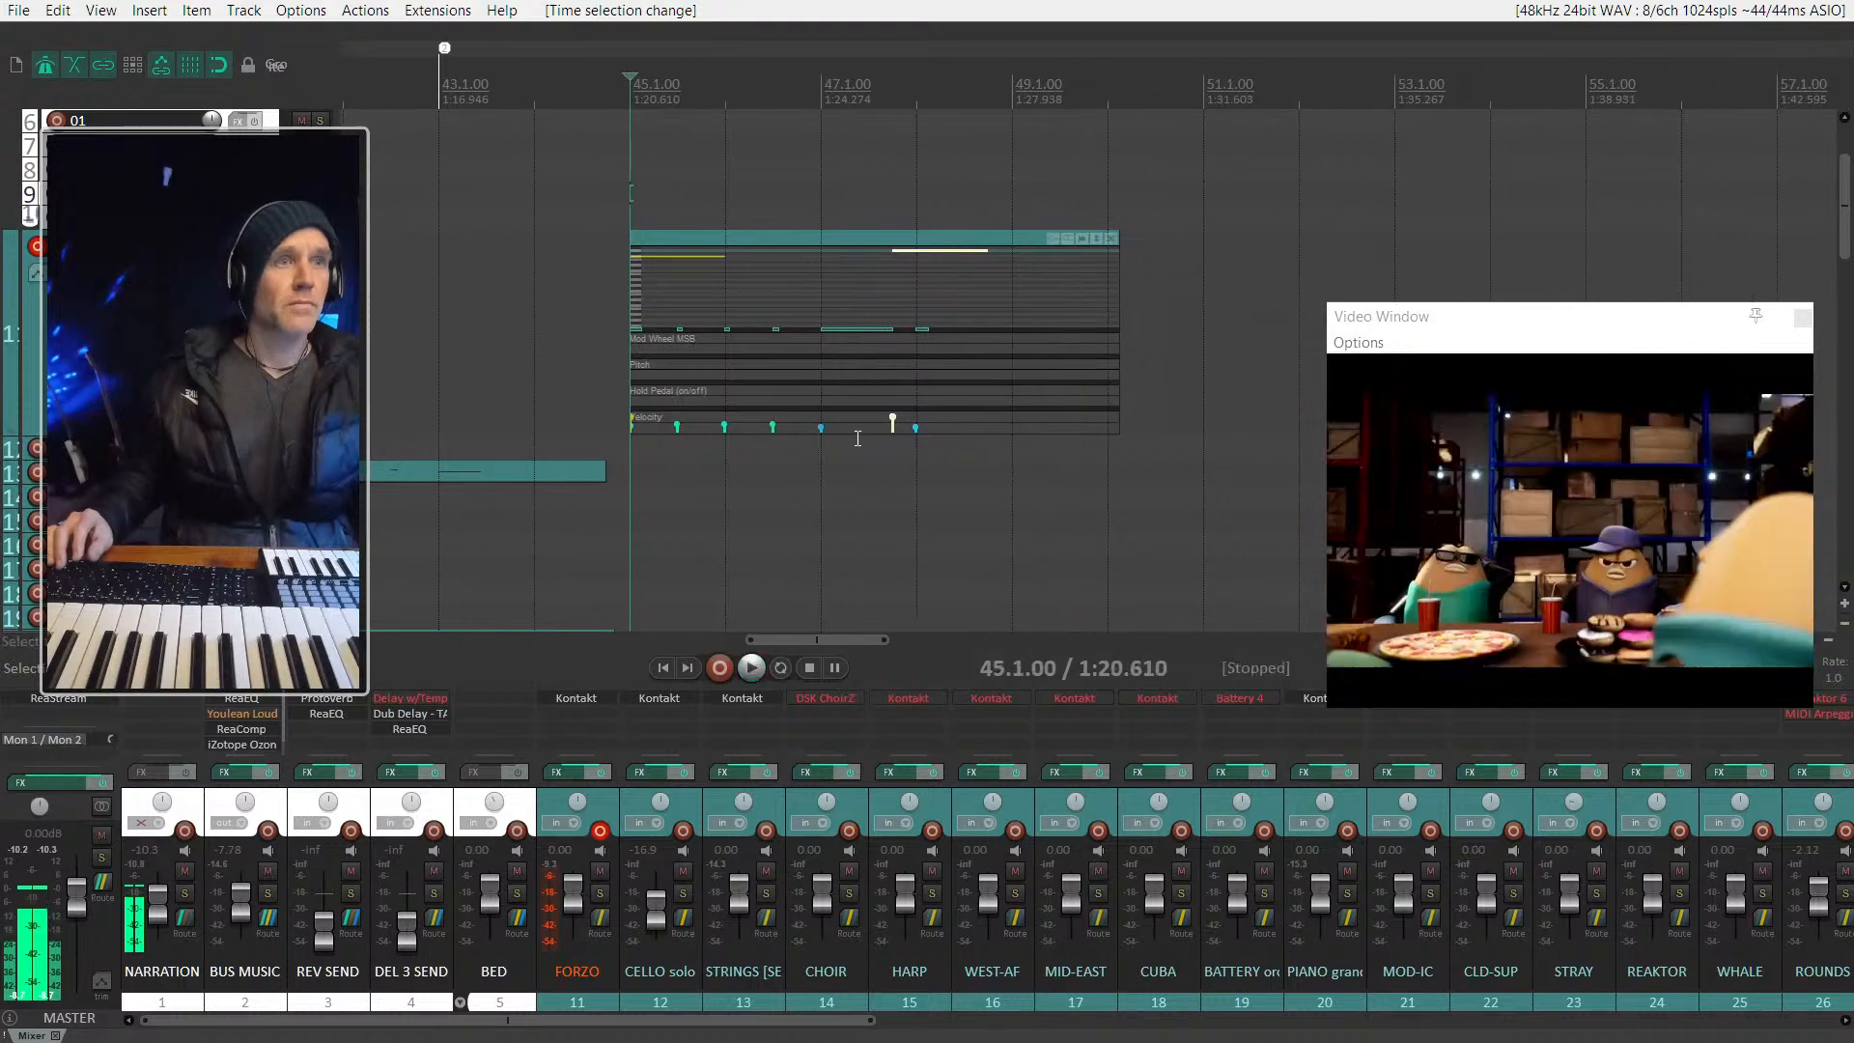
Step: Trim the end of the FORZO item to bar 50 and move the video window up to uncover the tempo display
left_click_drag(1118, 272, 1108, 275)
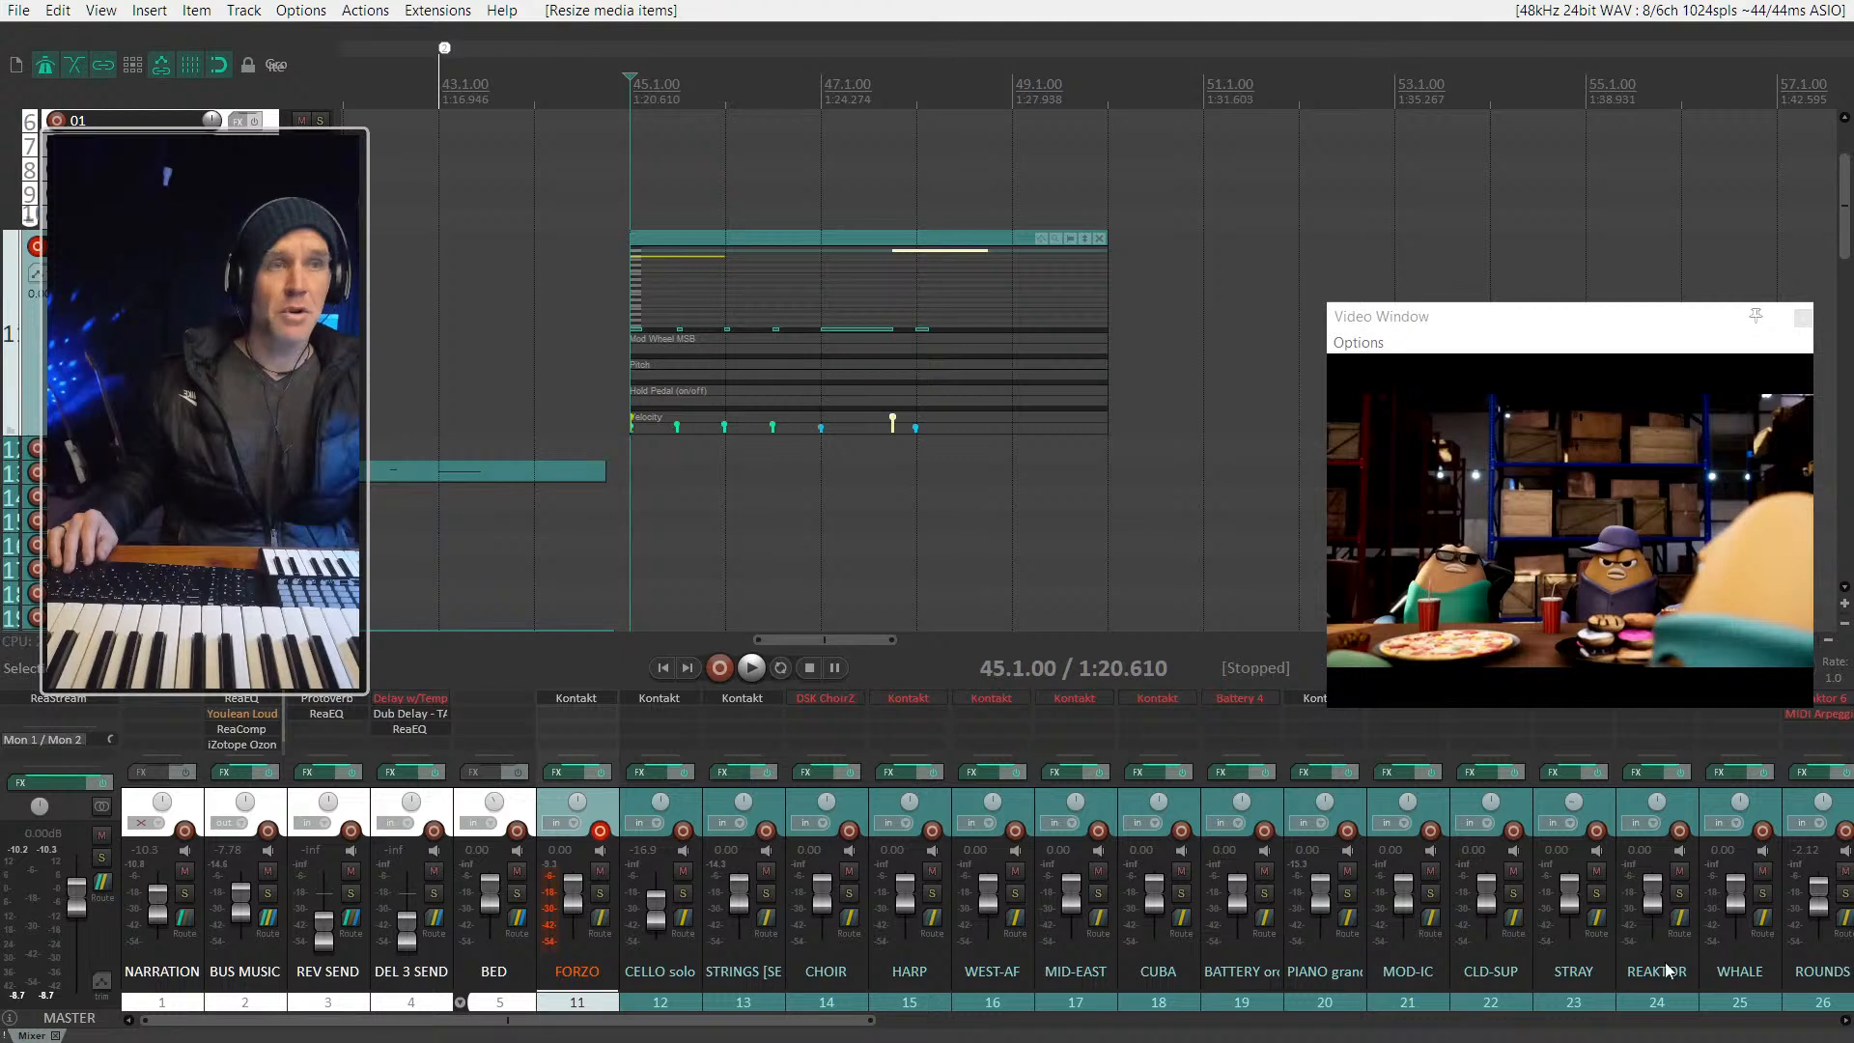
left_click_drag(1548, 318, 1542, 243)
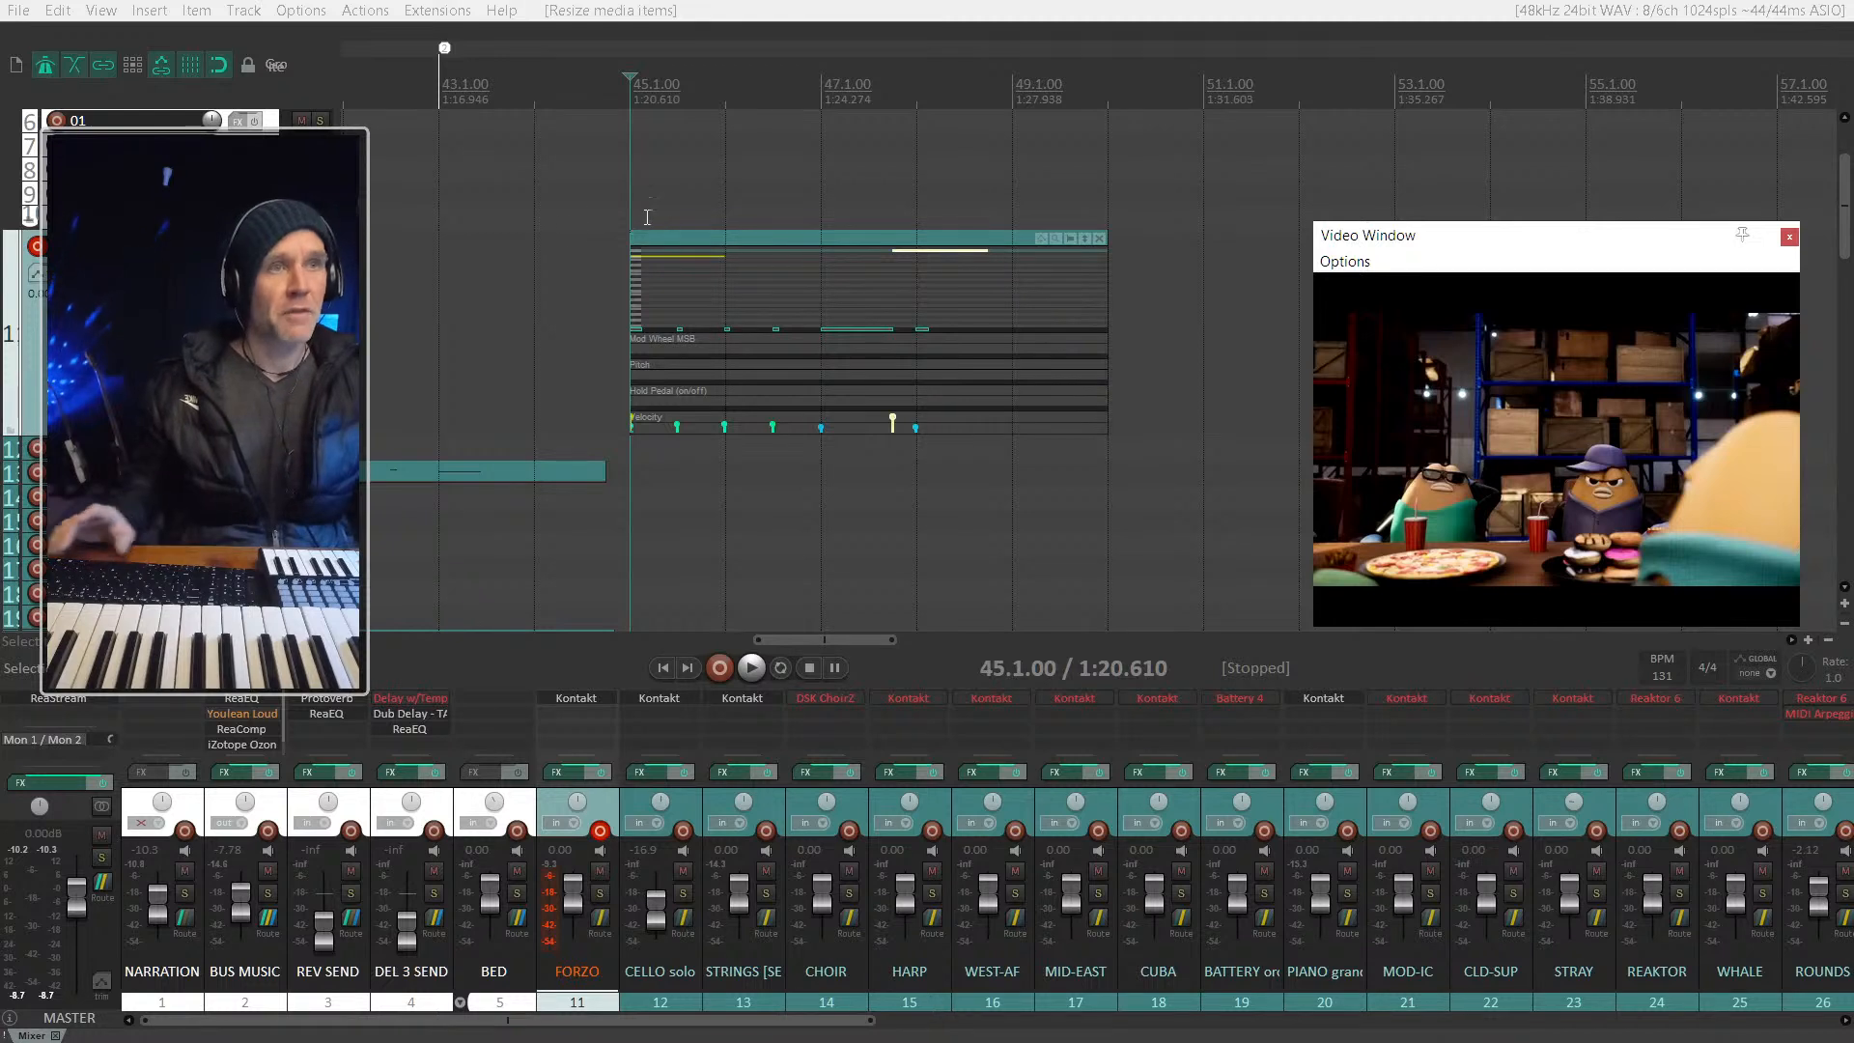
Step: Set the project tempo to 119 BPM
left_click(1666, 676)
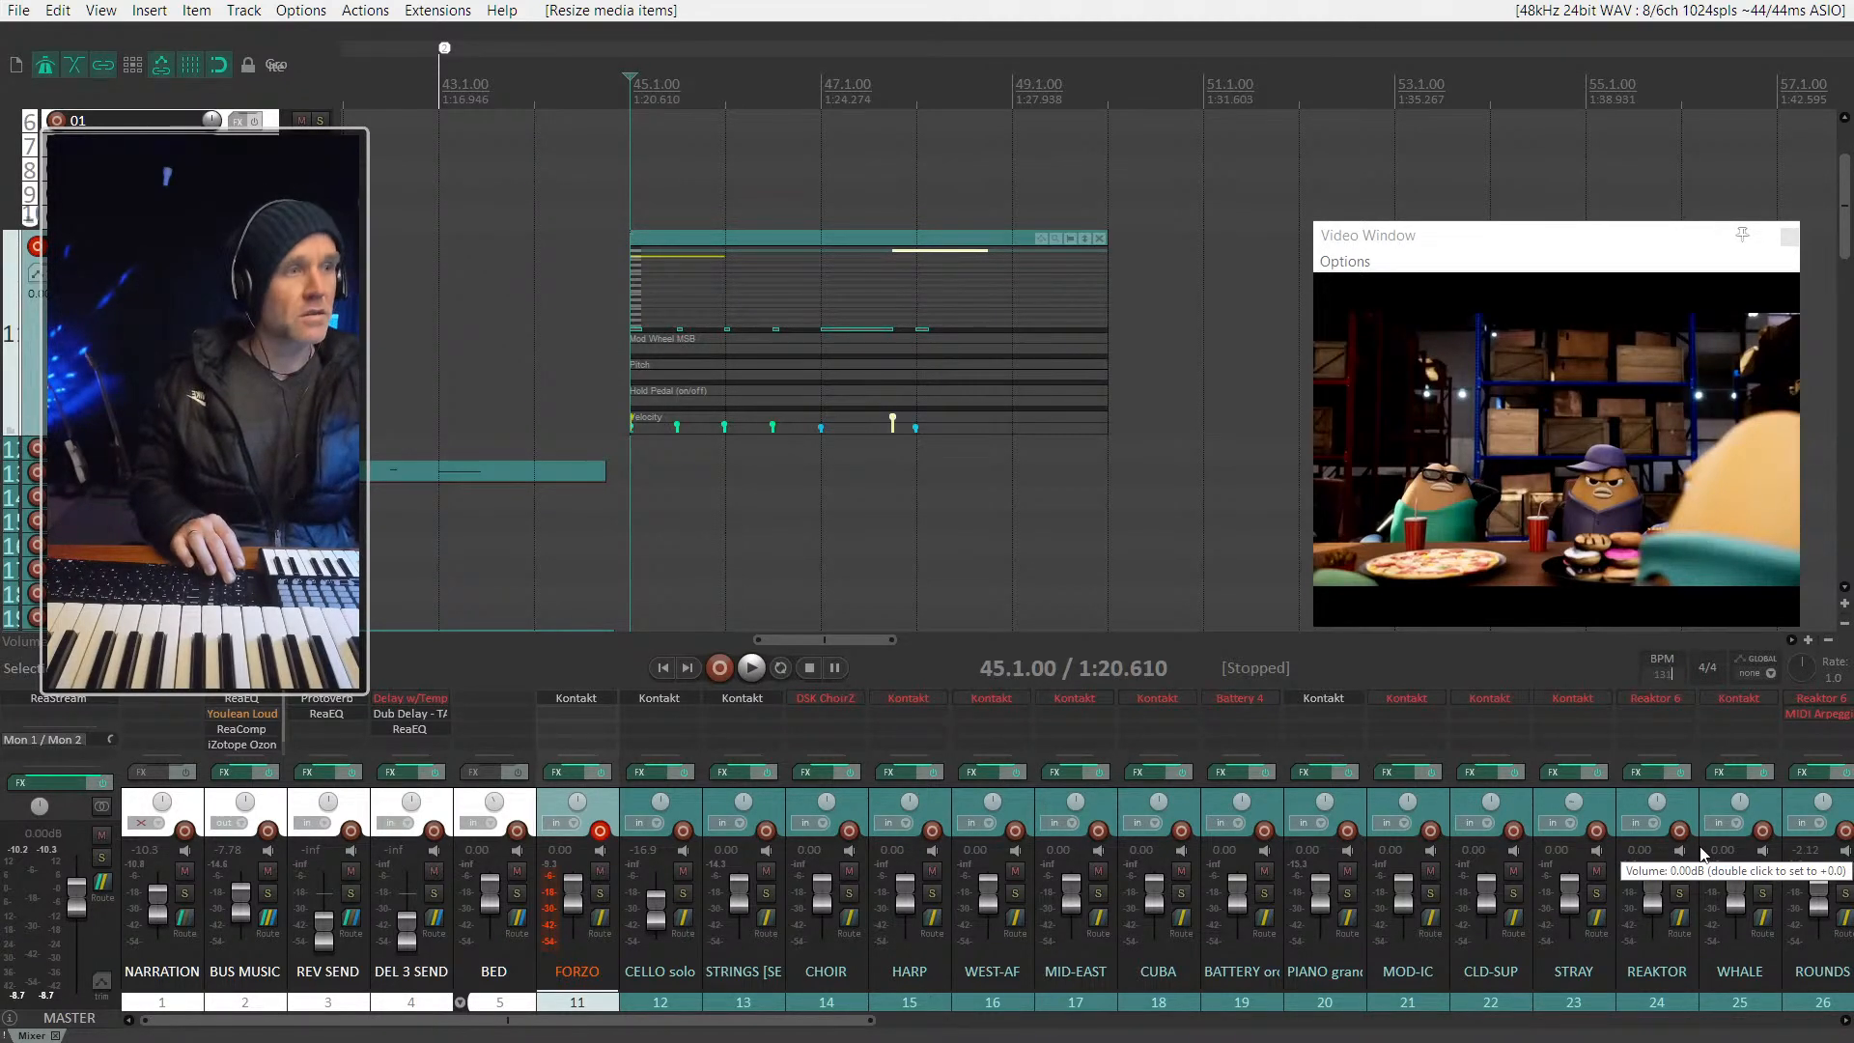
key("BackSpace")
key("BackSpace")
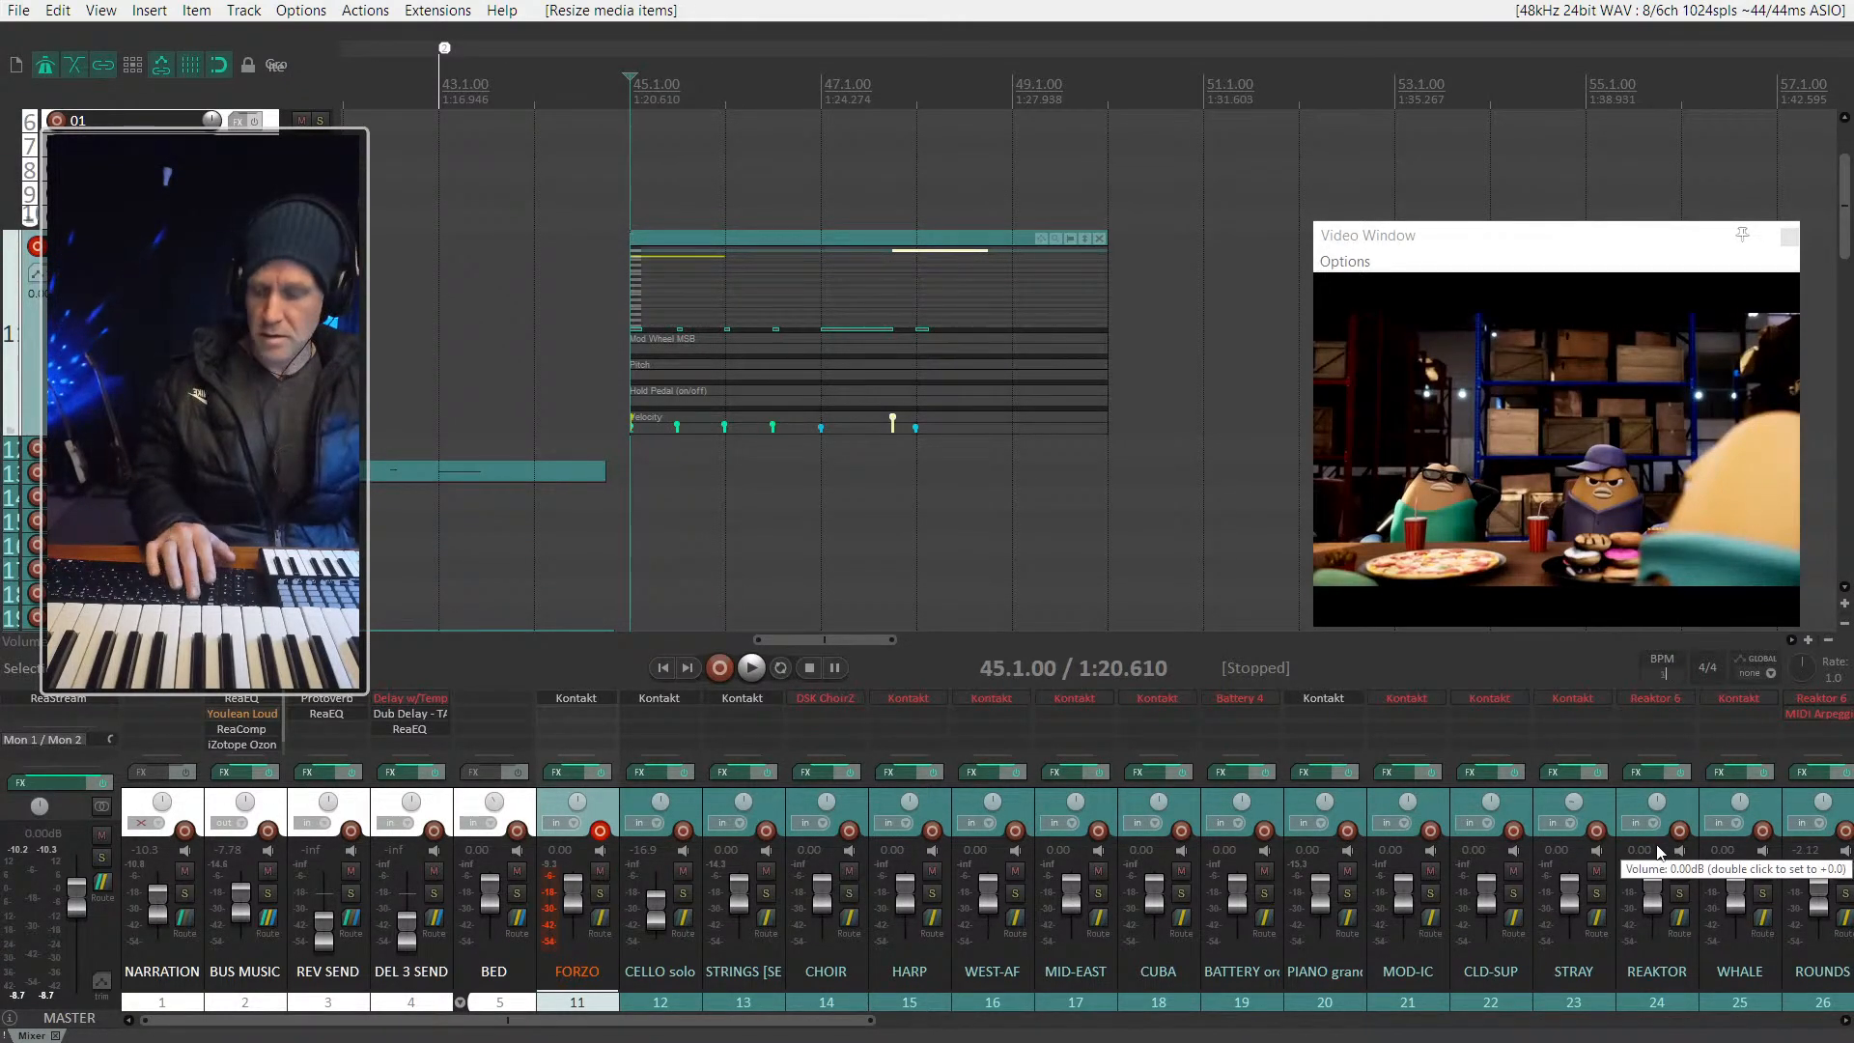
type("18")
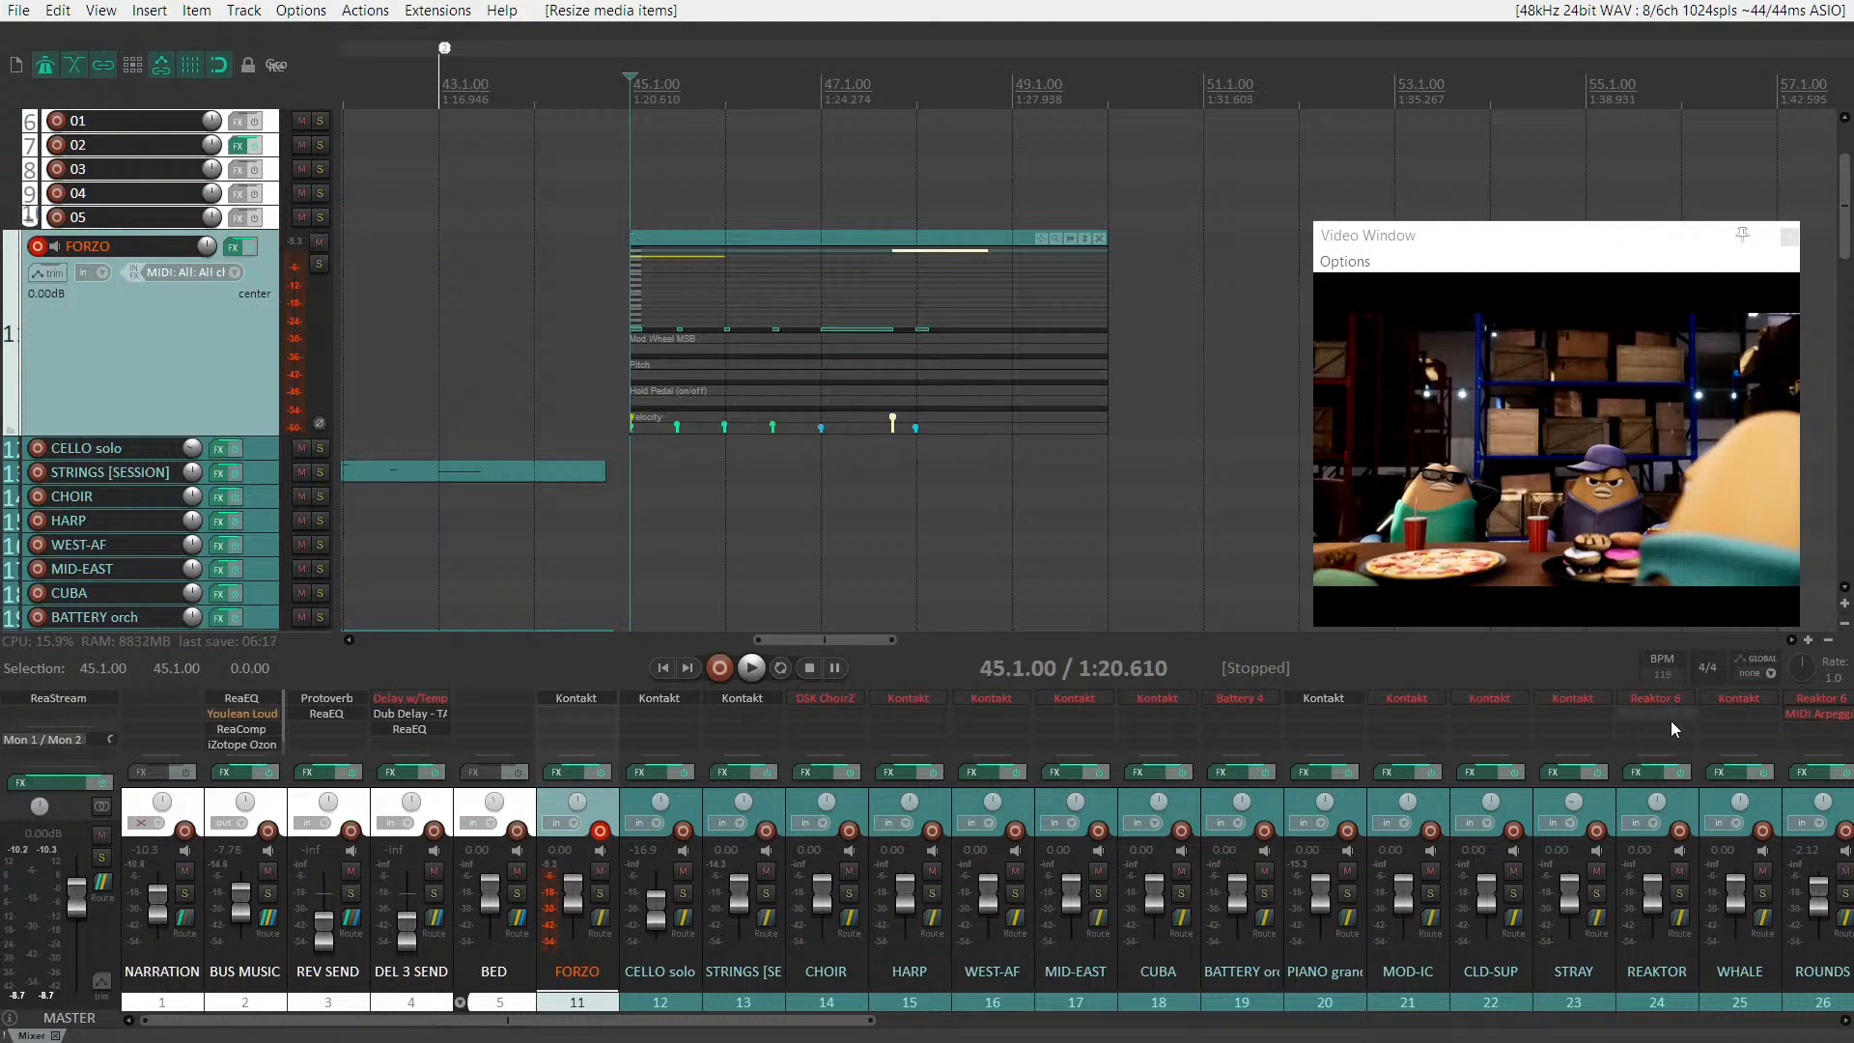
key("Return")
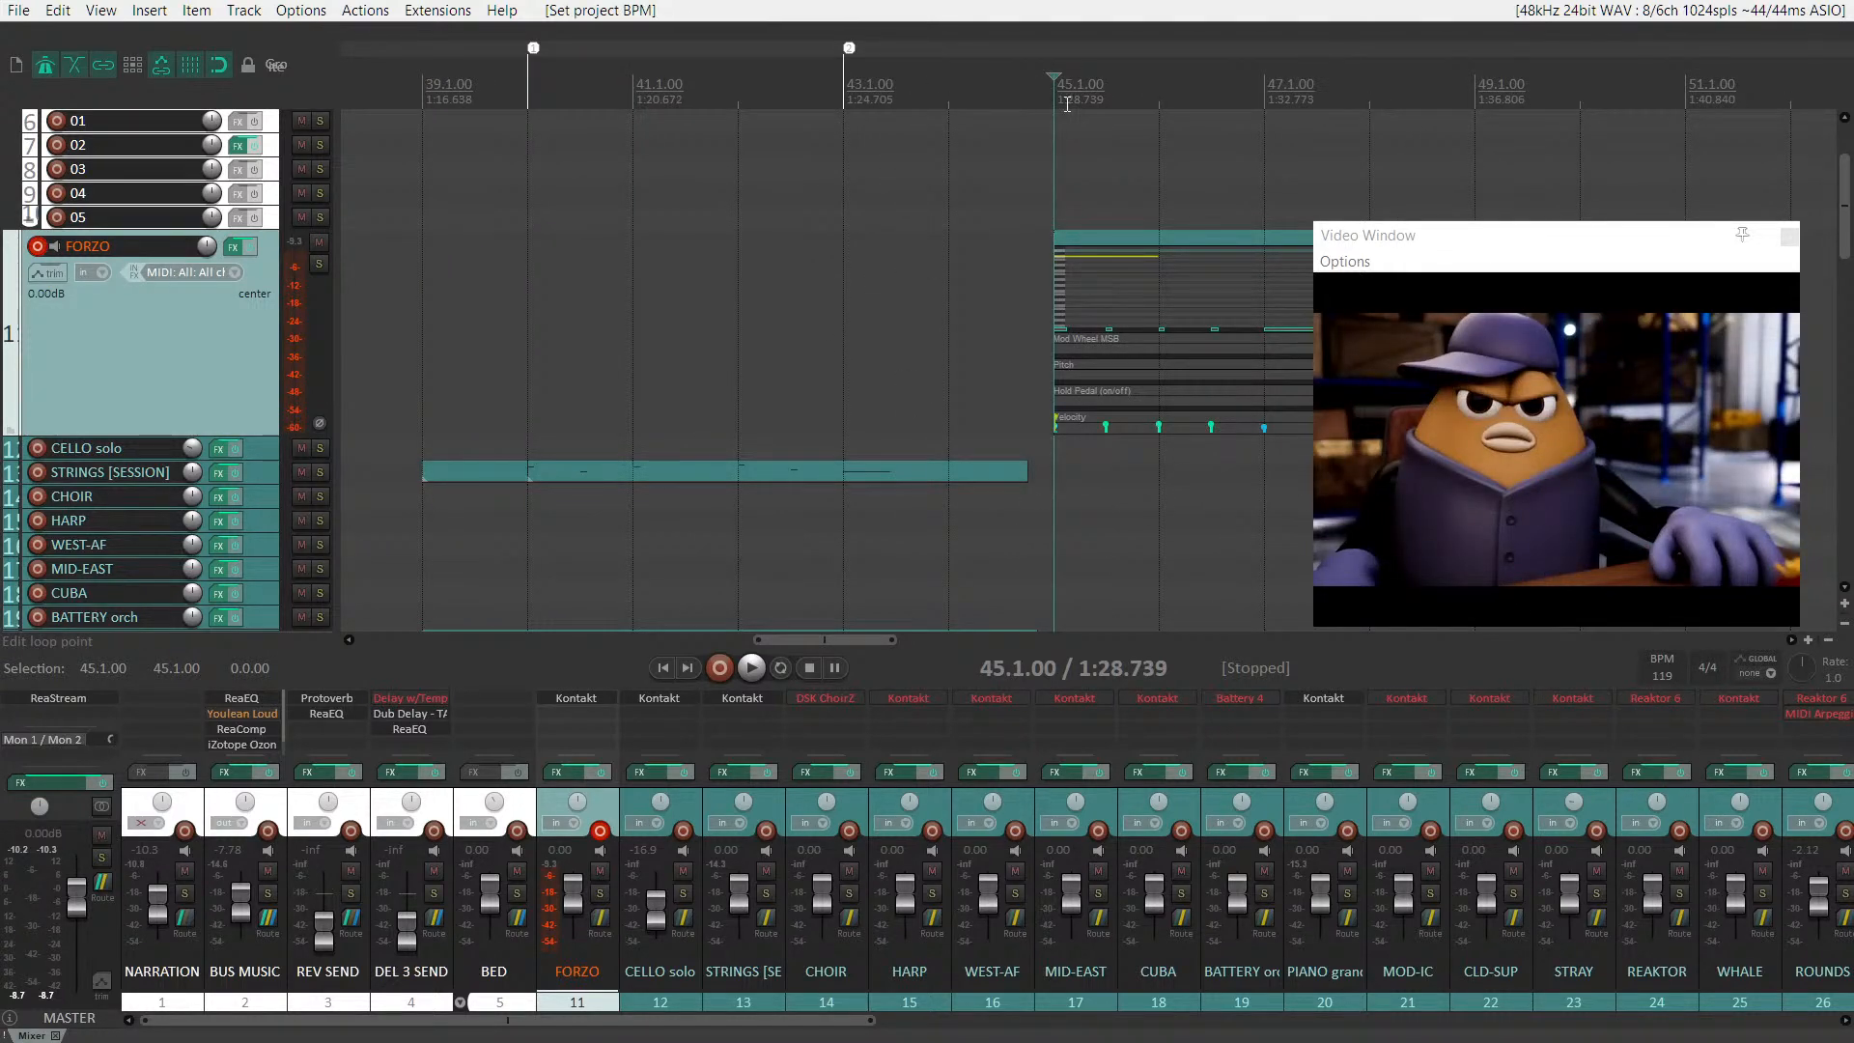
Step: Play the project from bar 43 to check the slower tempo, and undo the tempo change
left_click(836, 83)
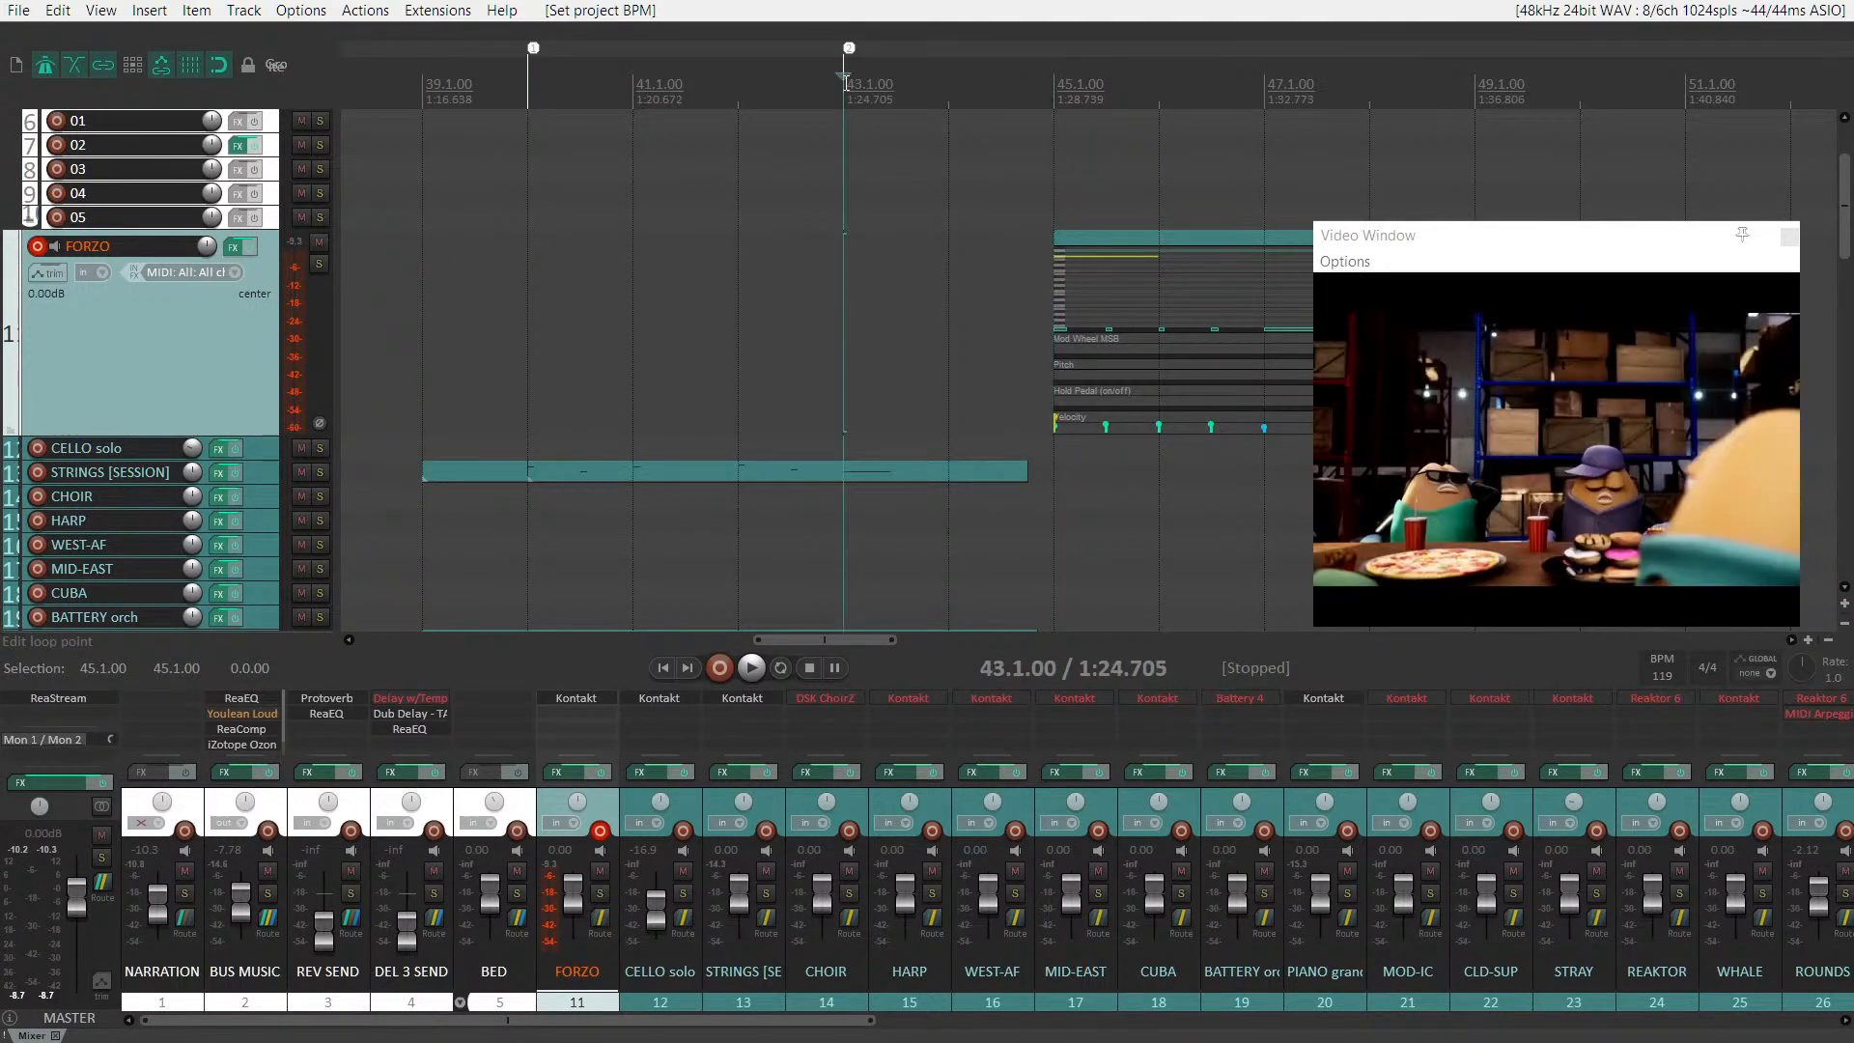
key("space")
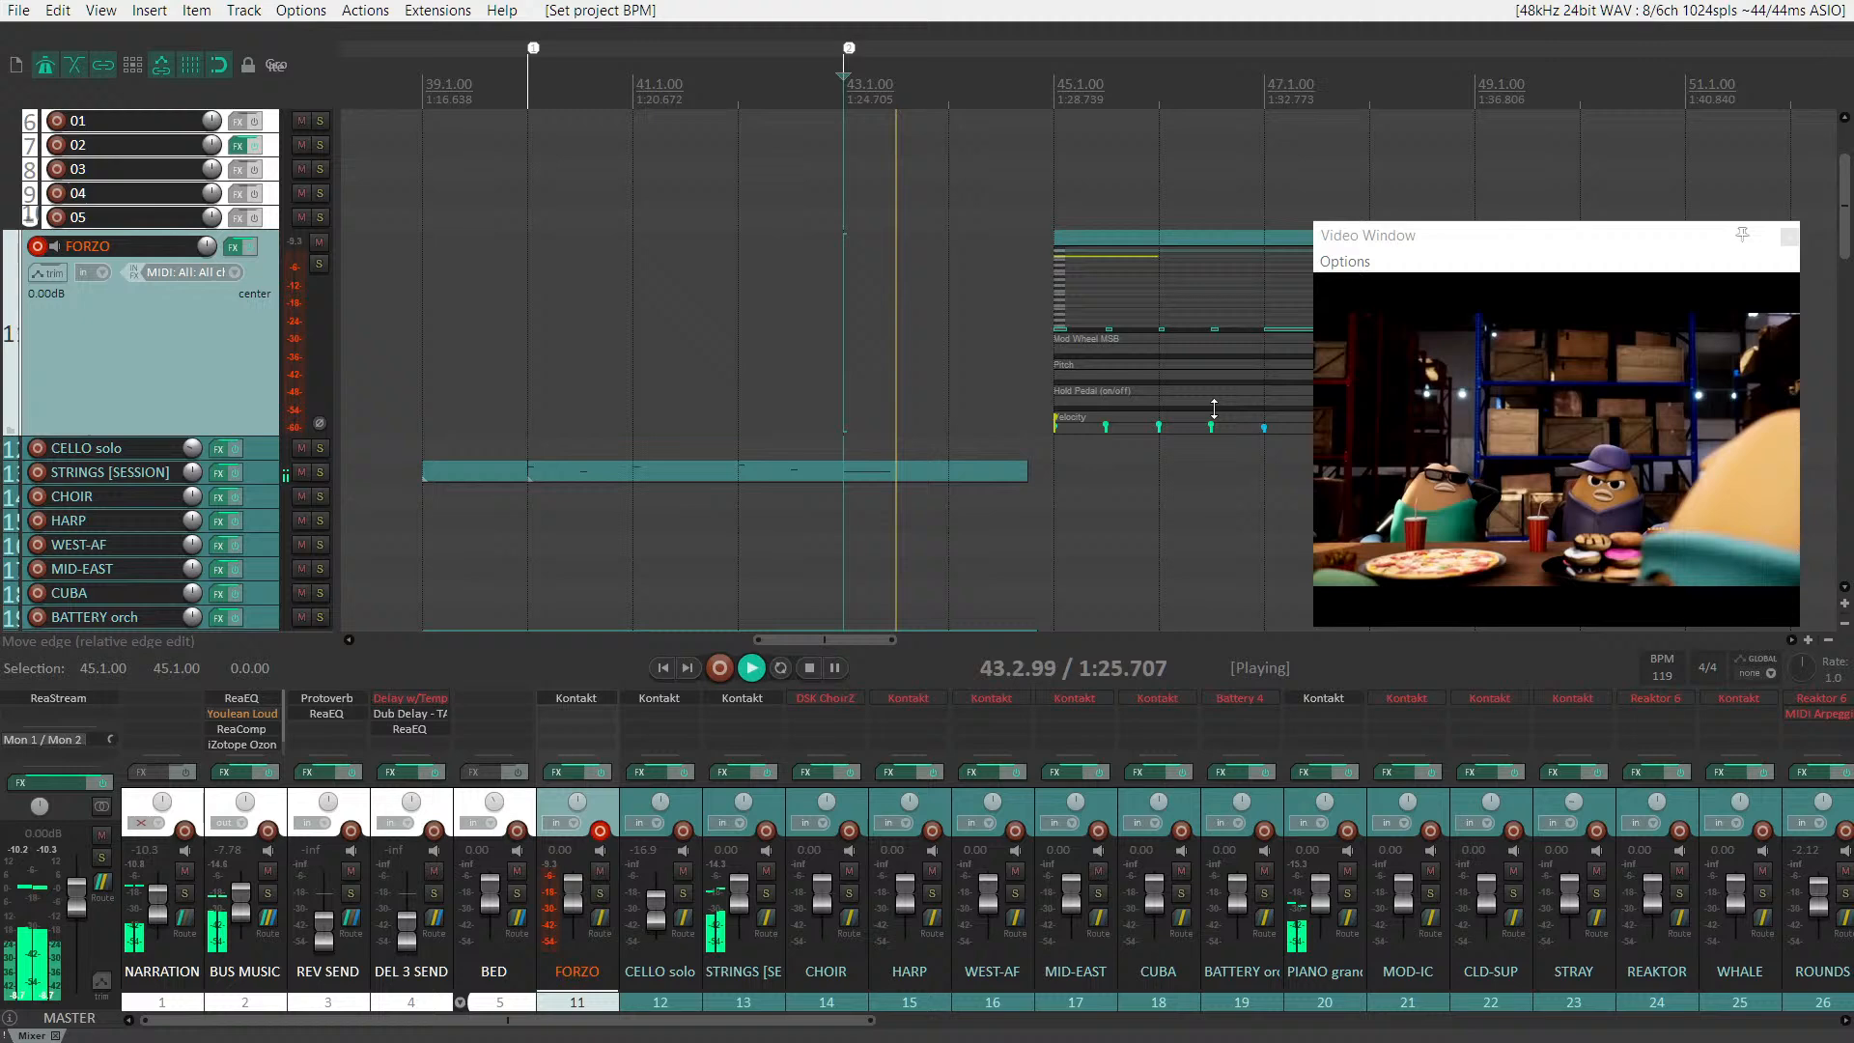
key("space")
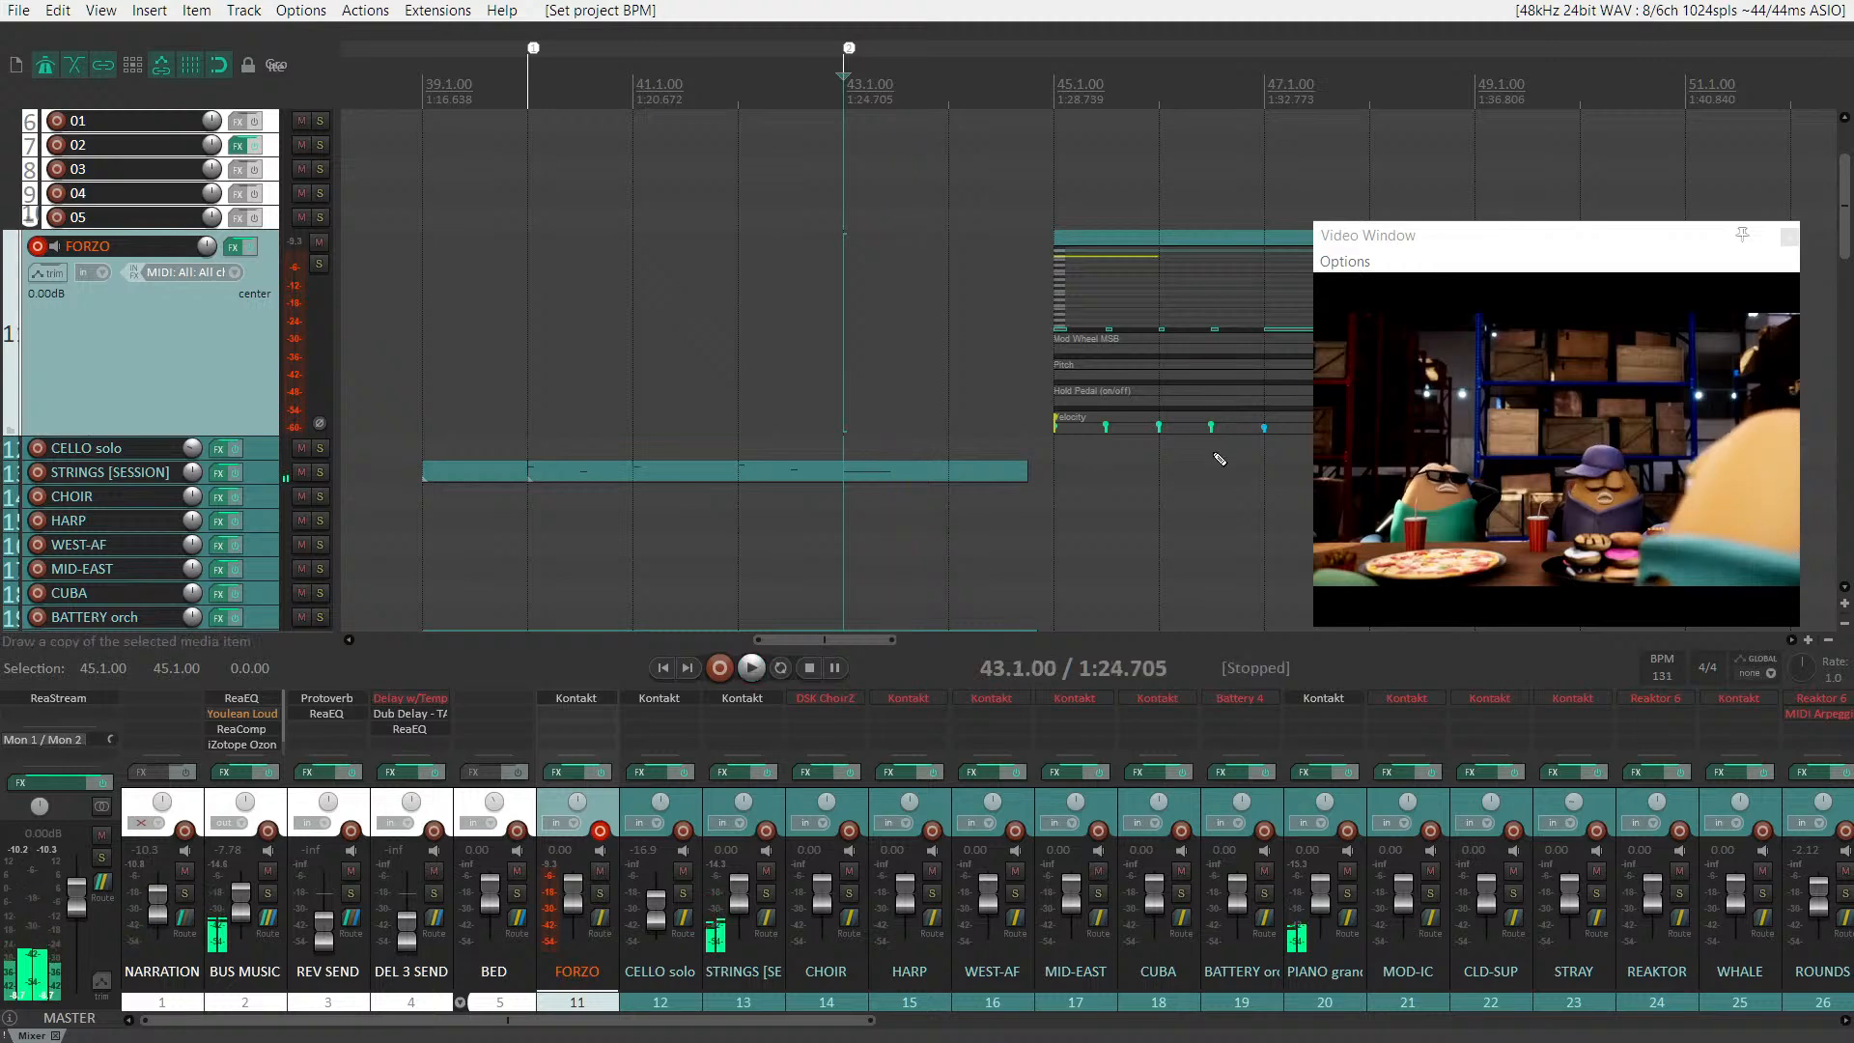
key("ctrl+z")
Step: Play the transition from bar 43 into the tuba part and stop playback after bar 45
key("space")
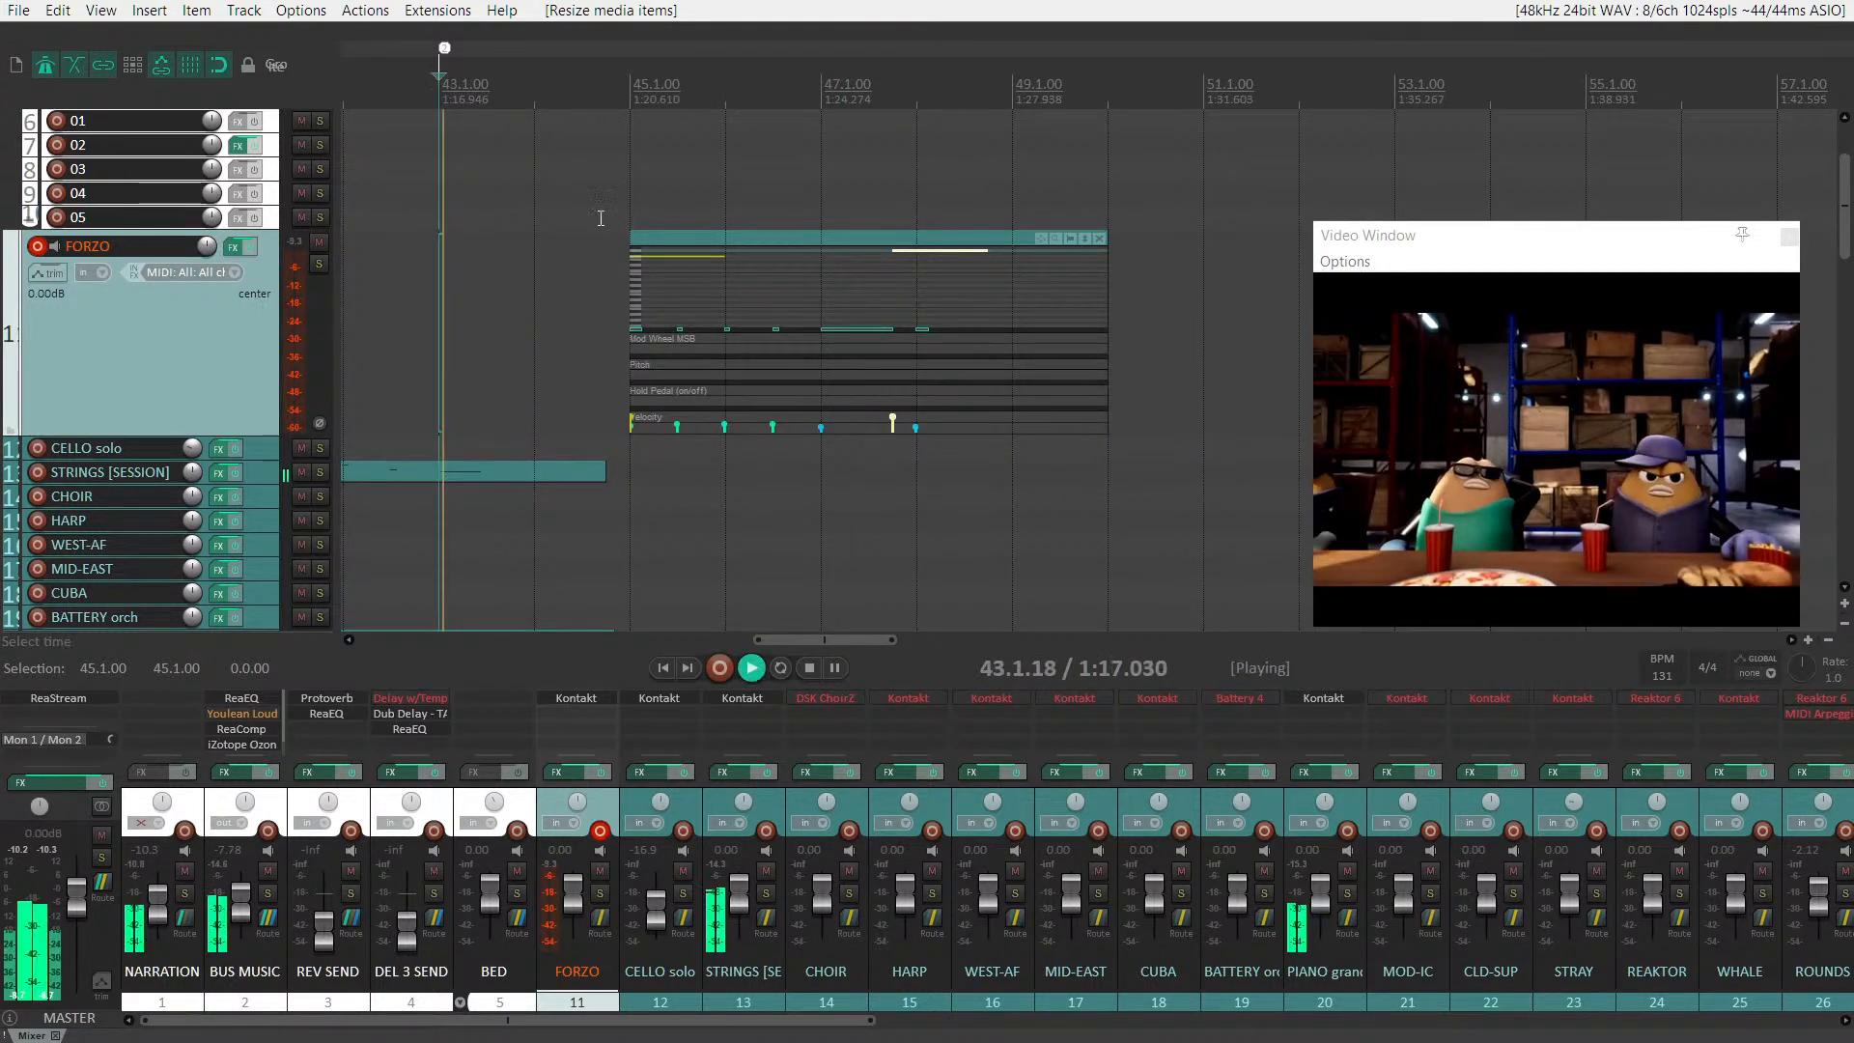
scroll(732, 227, "down", 1)
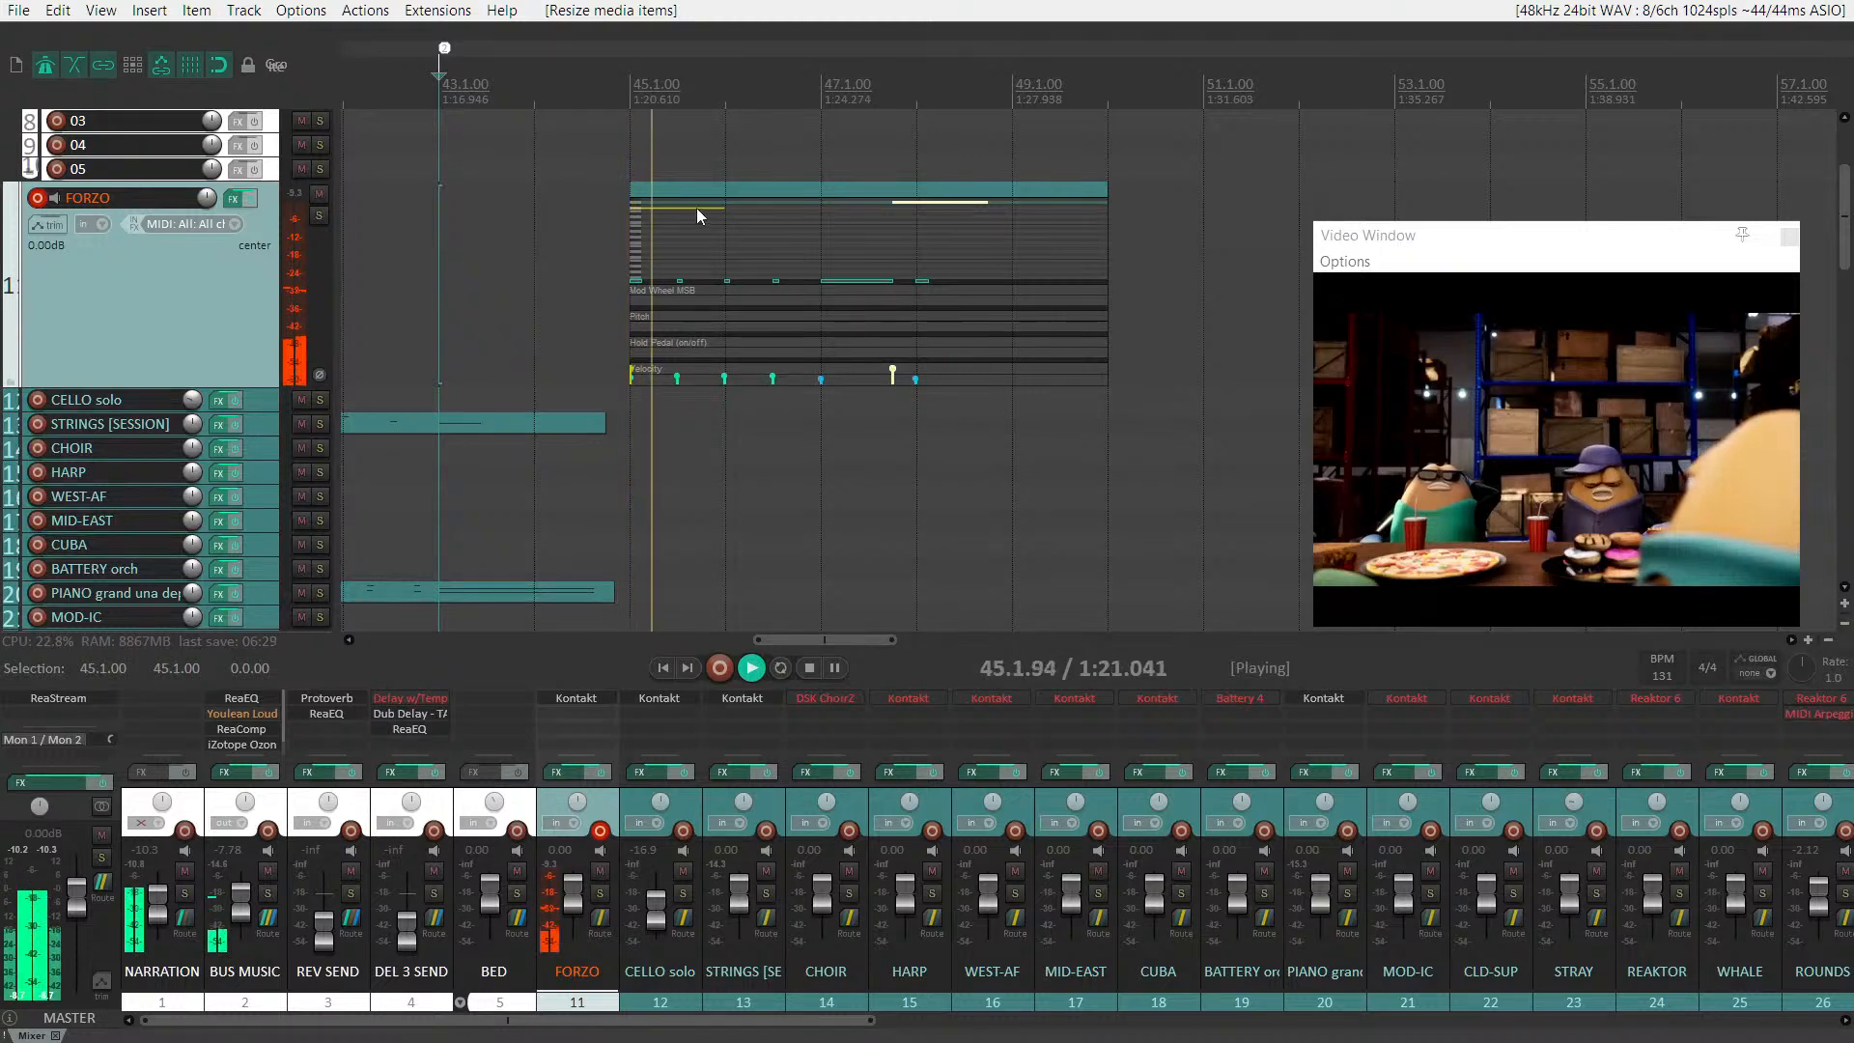
key("space")
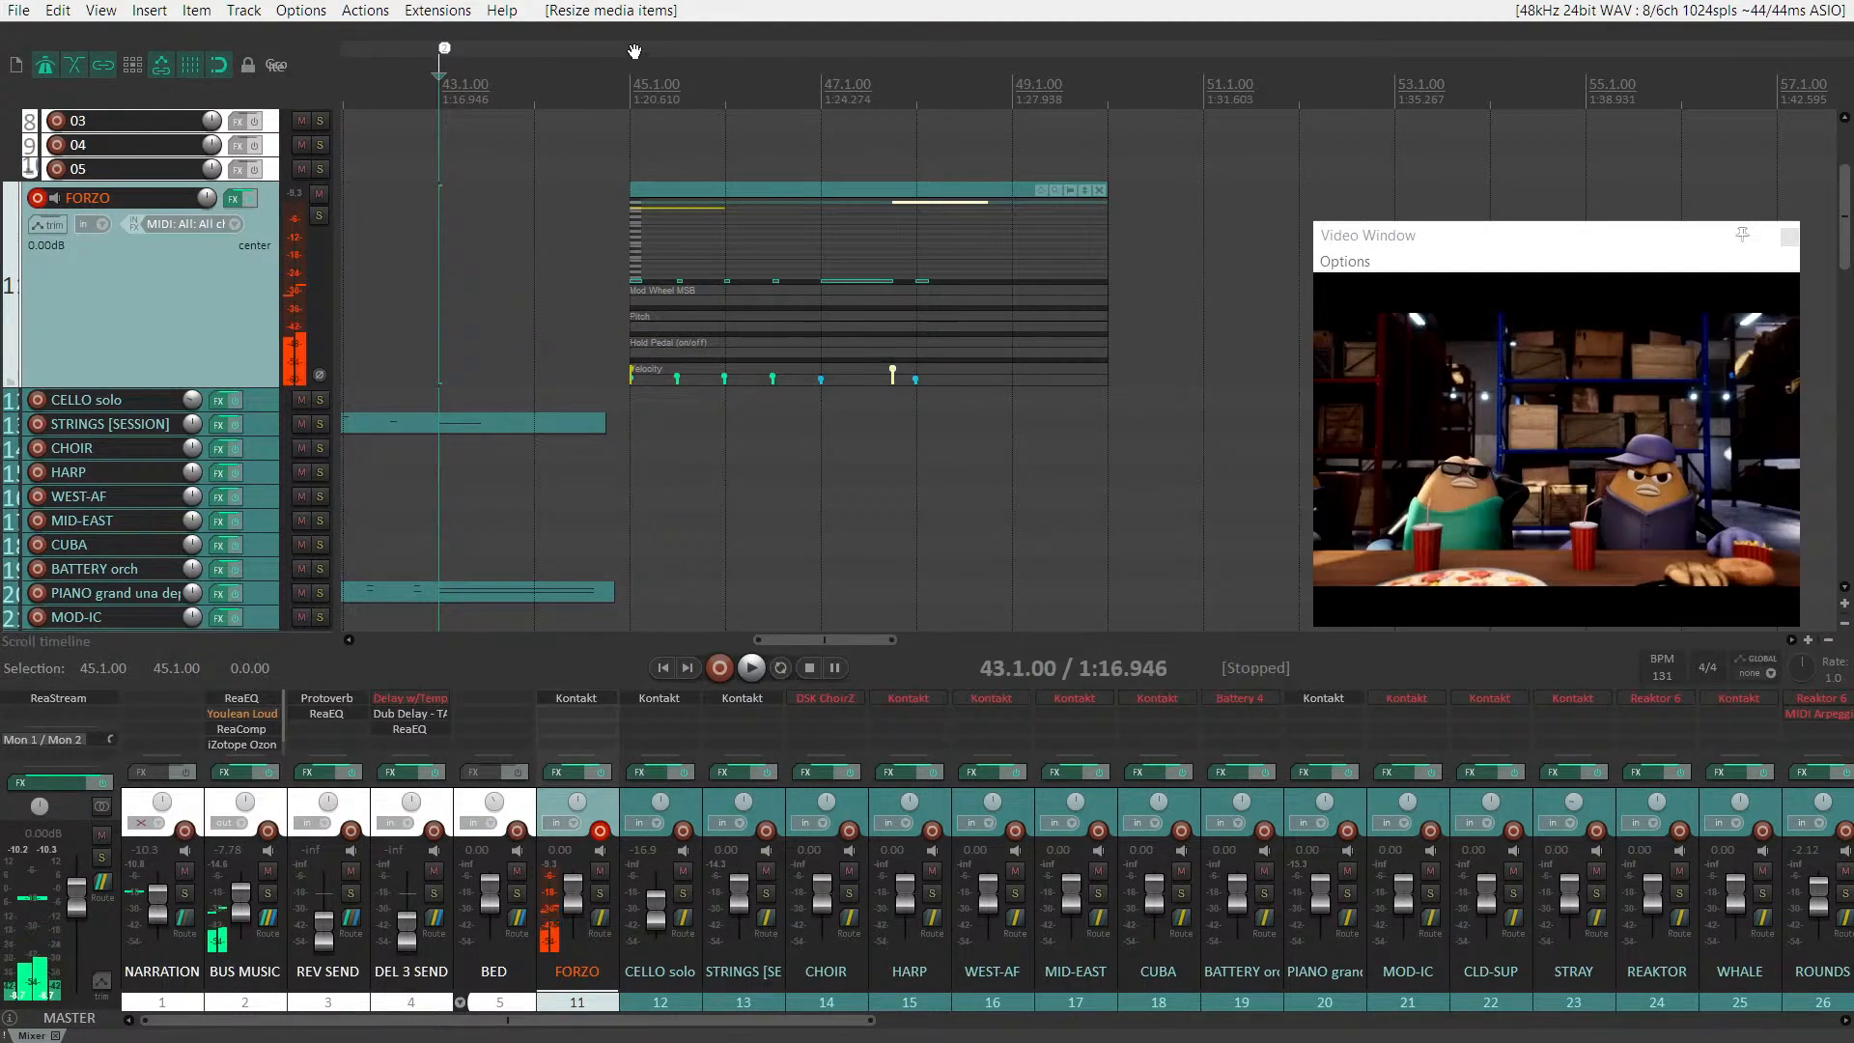
Step: Insert a tempo marker of 131 BPM at bar 45
left_click(631, 96)
right_click(631, 96)
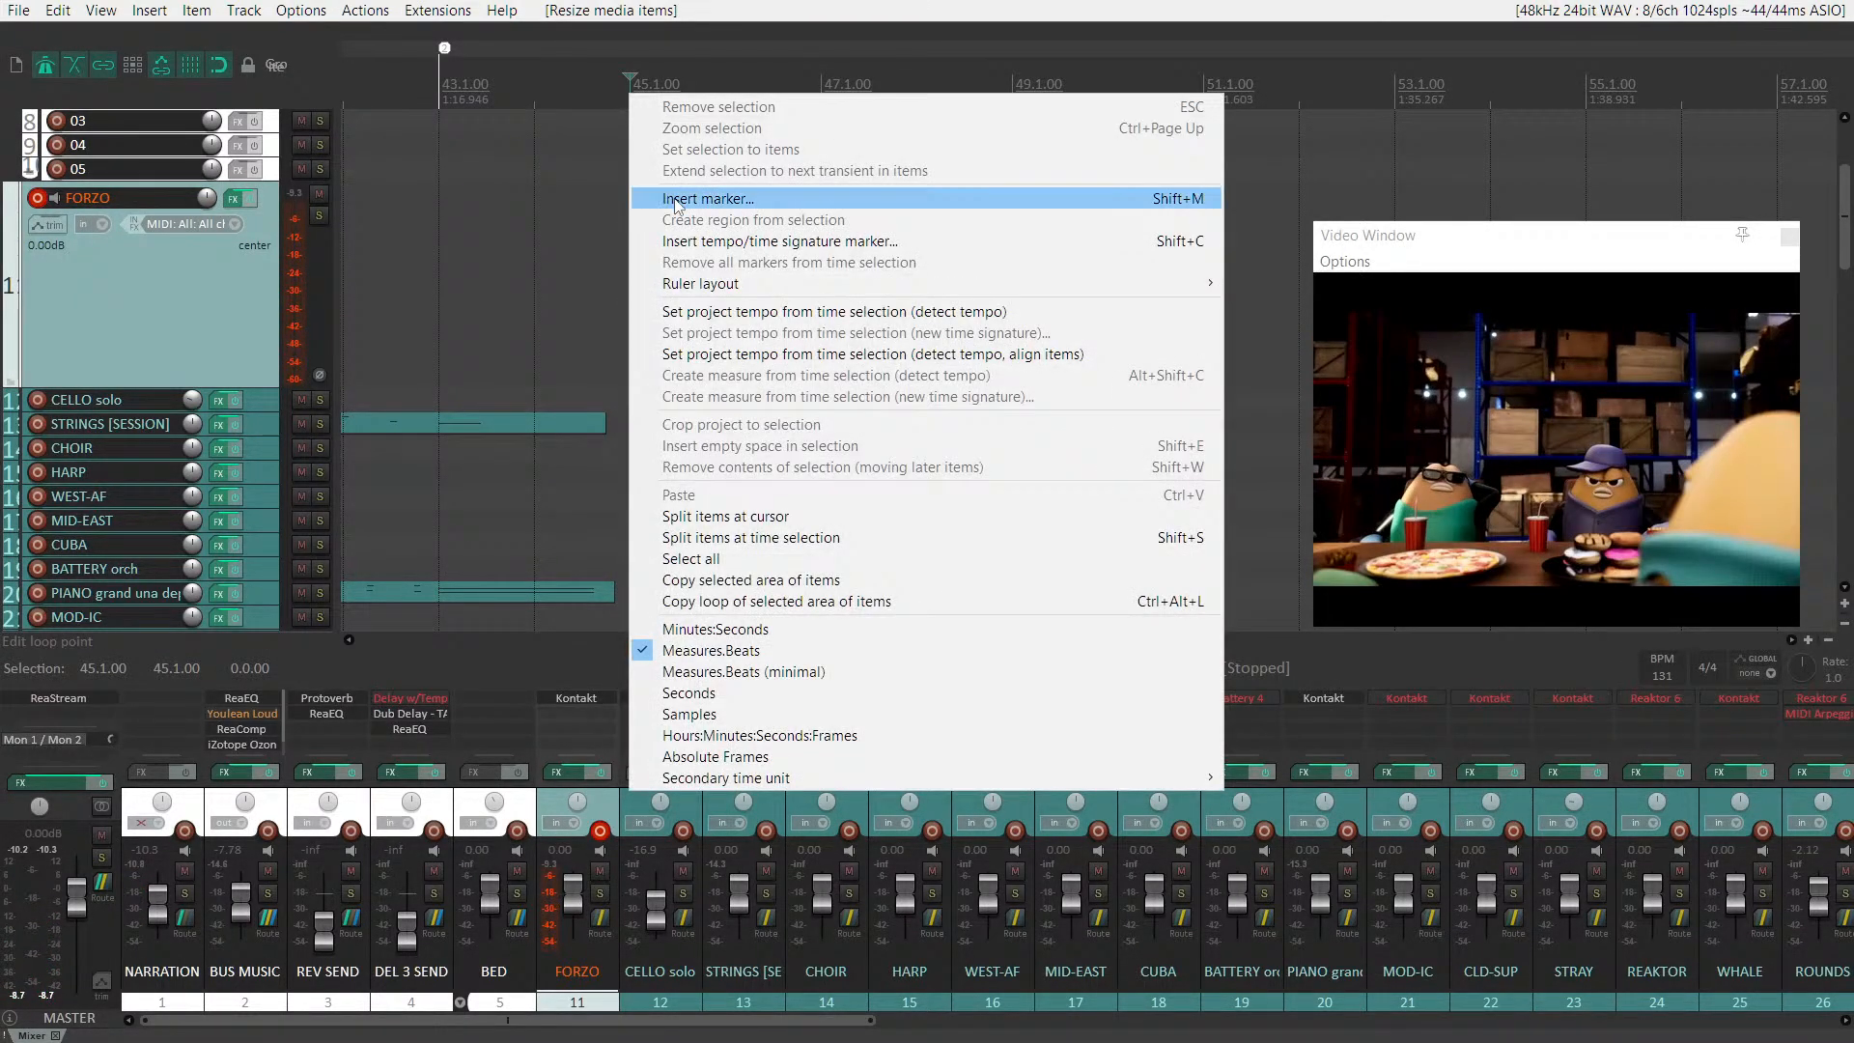
left_click(691, 241)
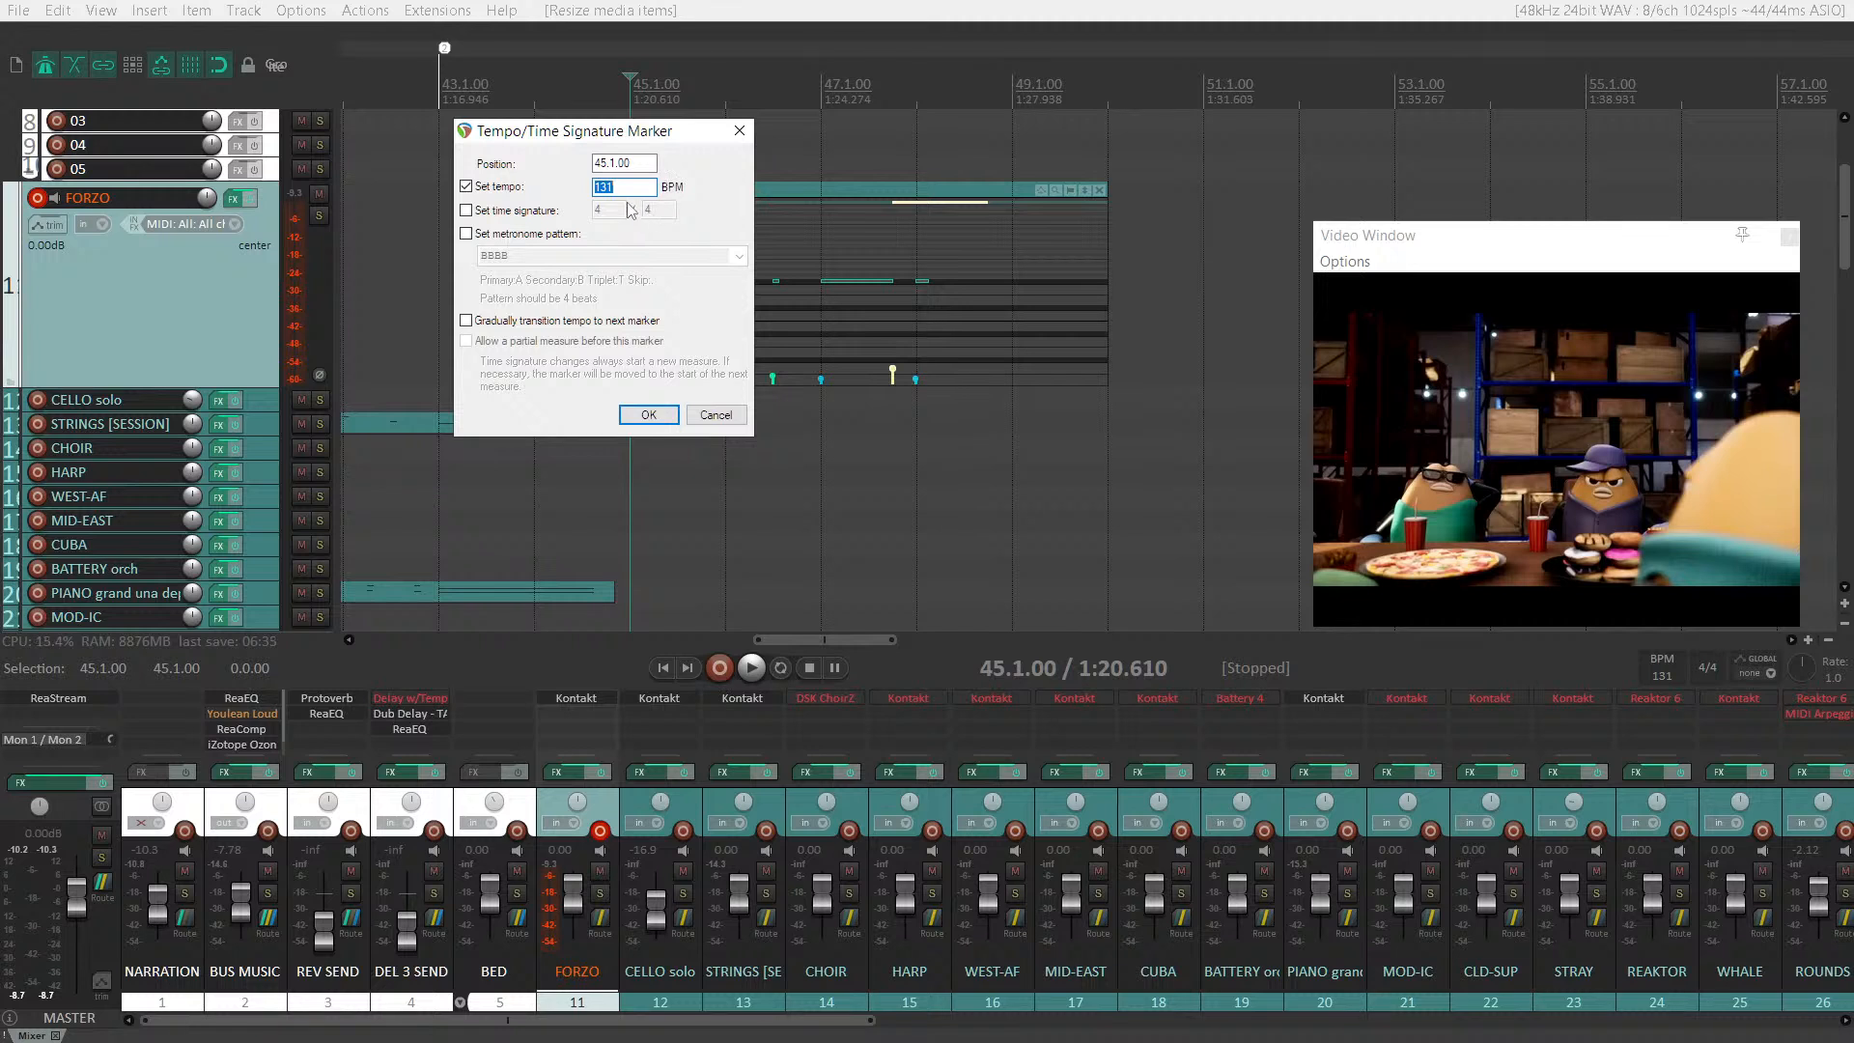
key("Return")
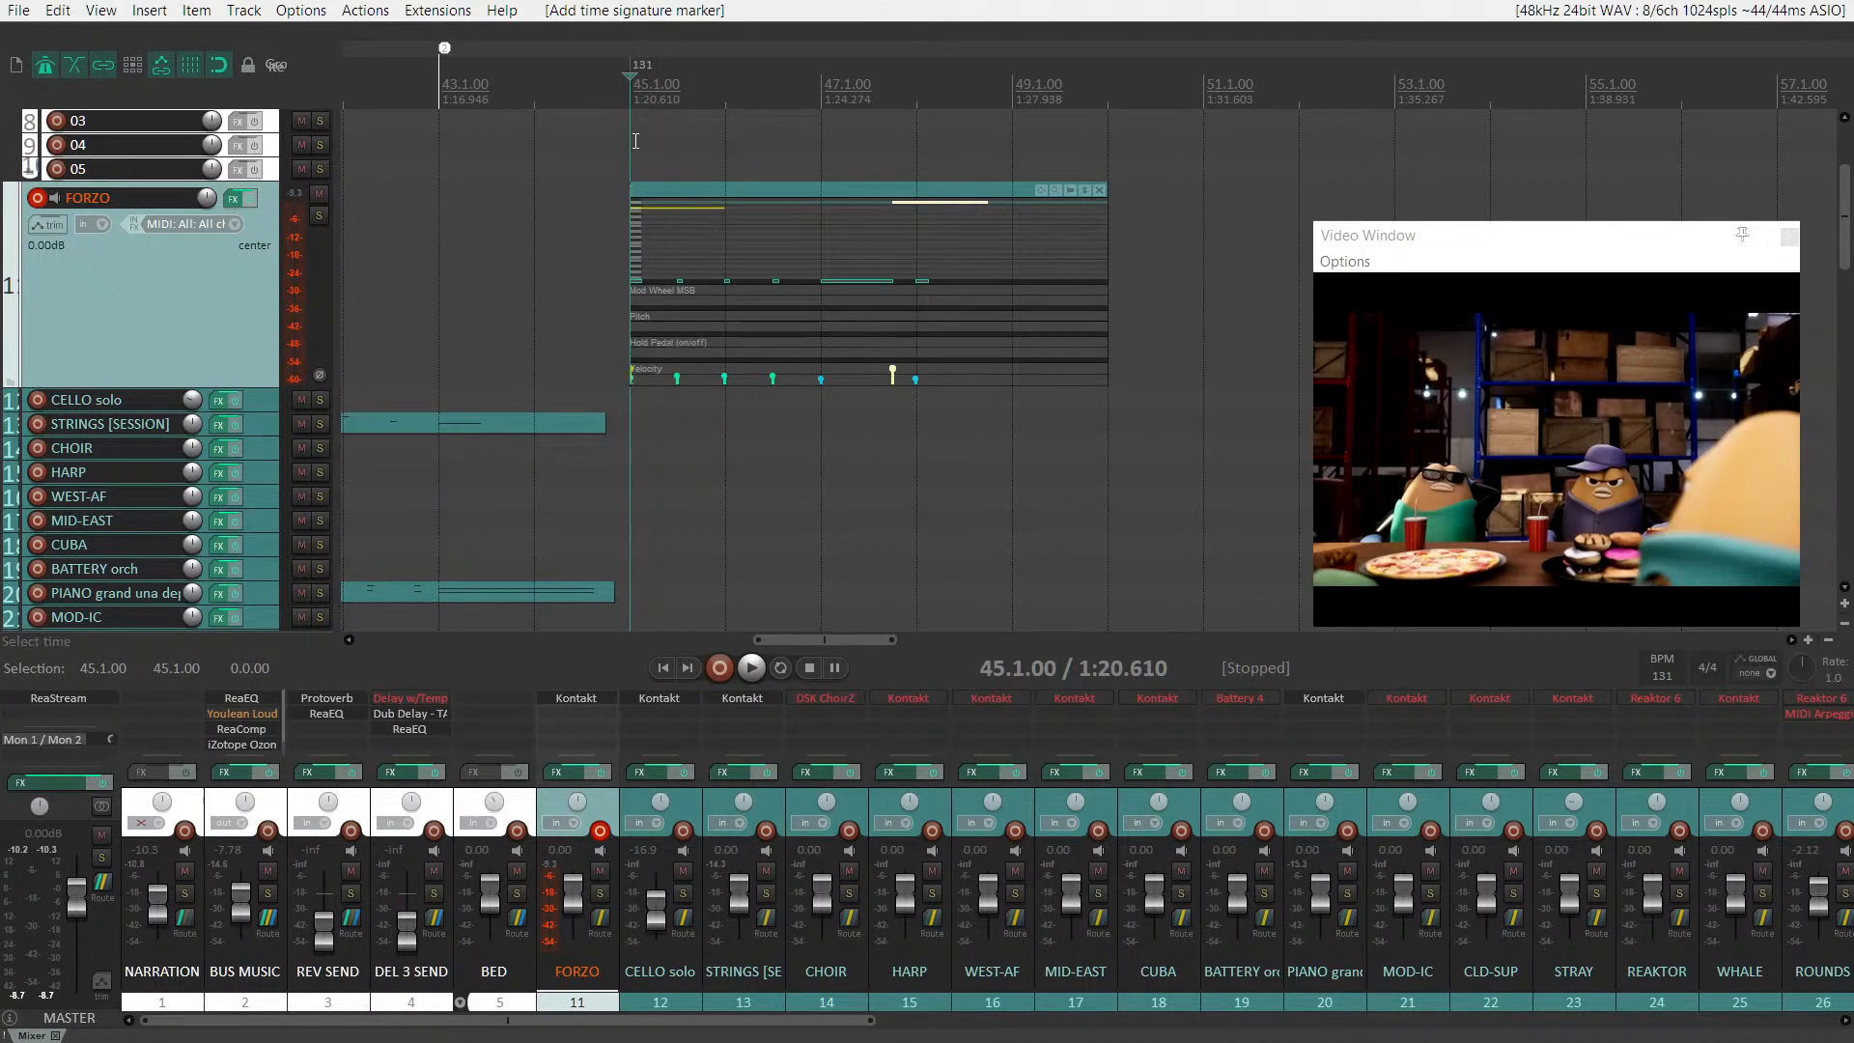
Step: Set the tempo marker at bar 45 to 119 BPM and play the tuba part against the video
double_click(636, 76)
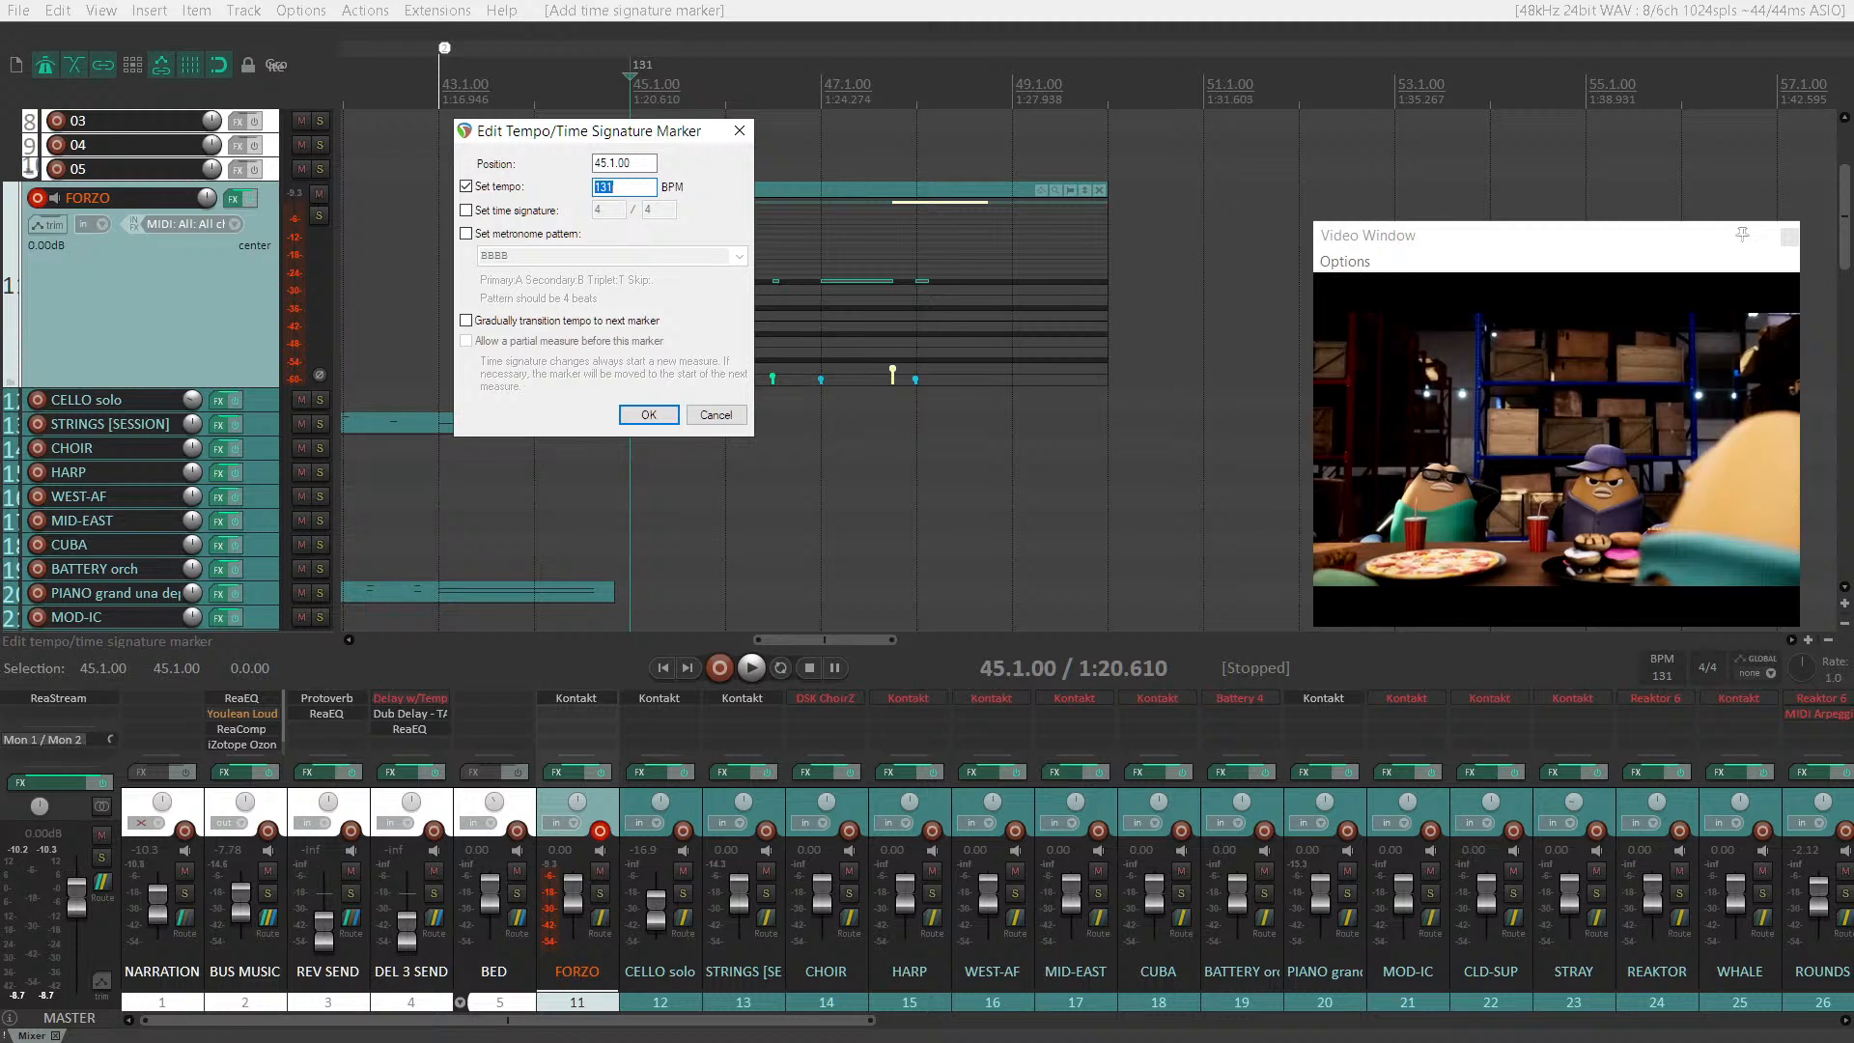
left_click(645, 416)
key("space")
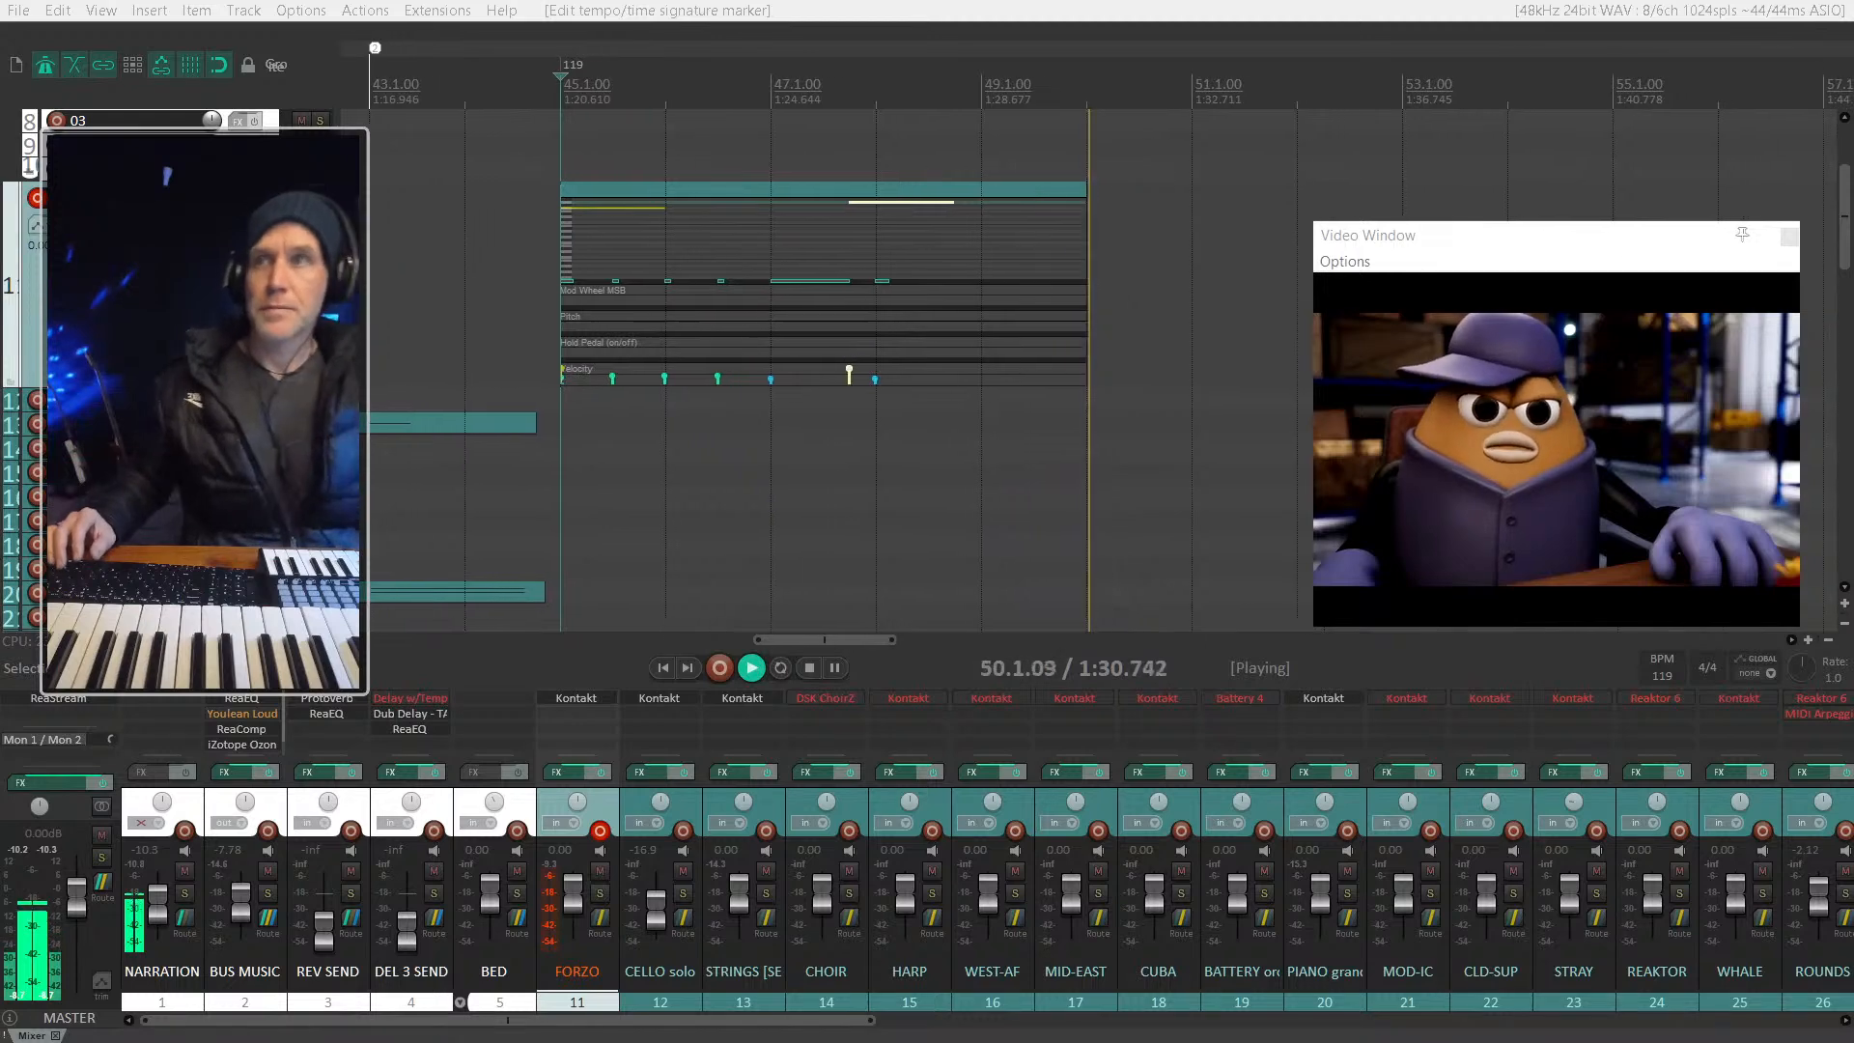
left_click(999, 185)
key("space")
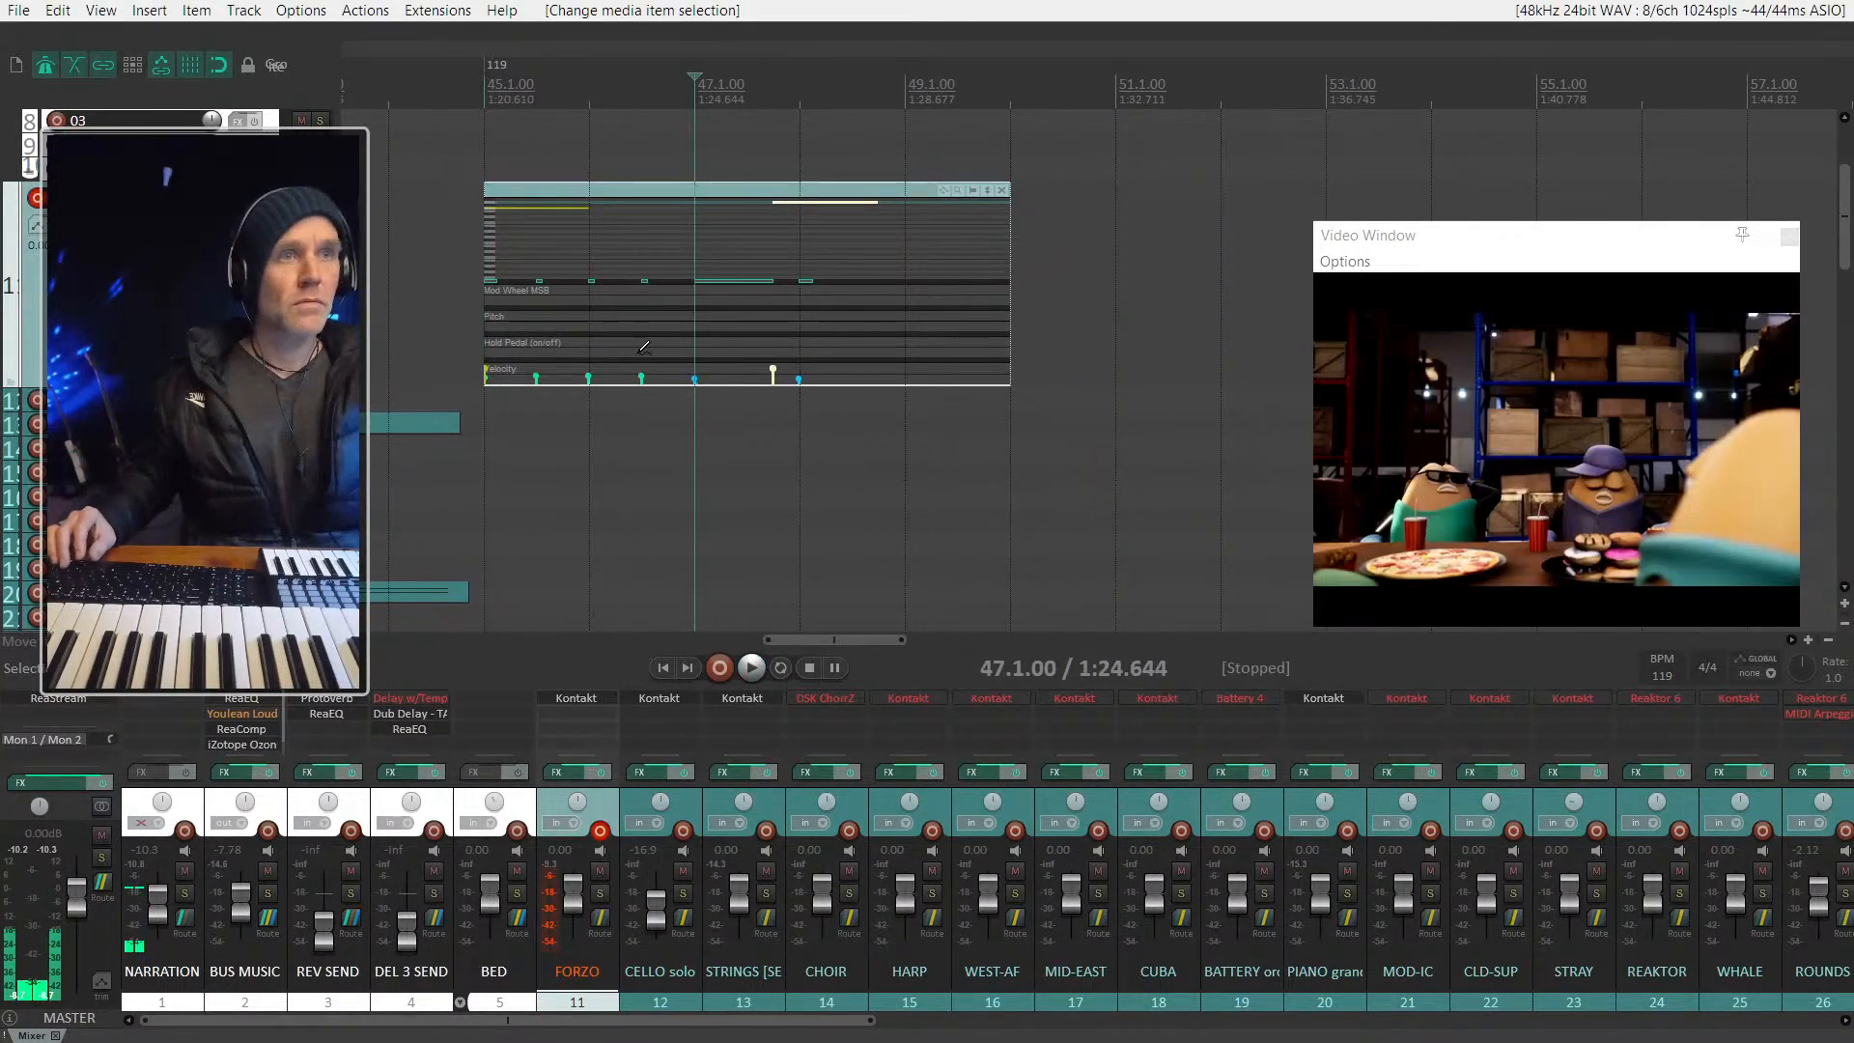
Step: Set the tempo marker at bar 45 to 110 BPM and play the transition into the tuba part
double_click(496, 63)
type("1")
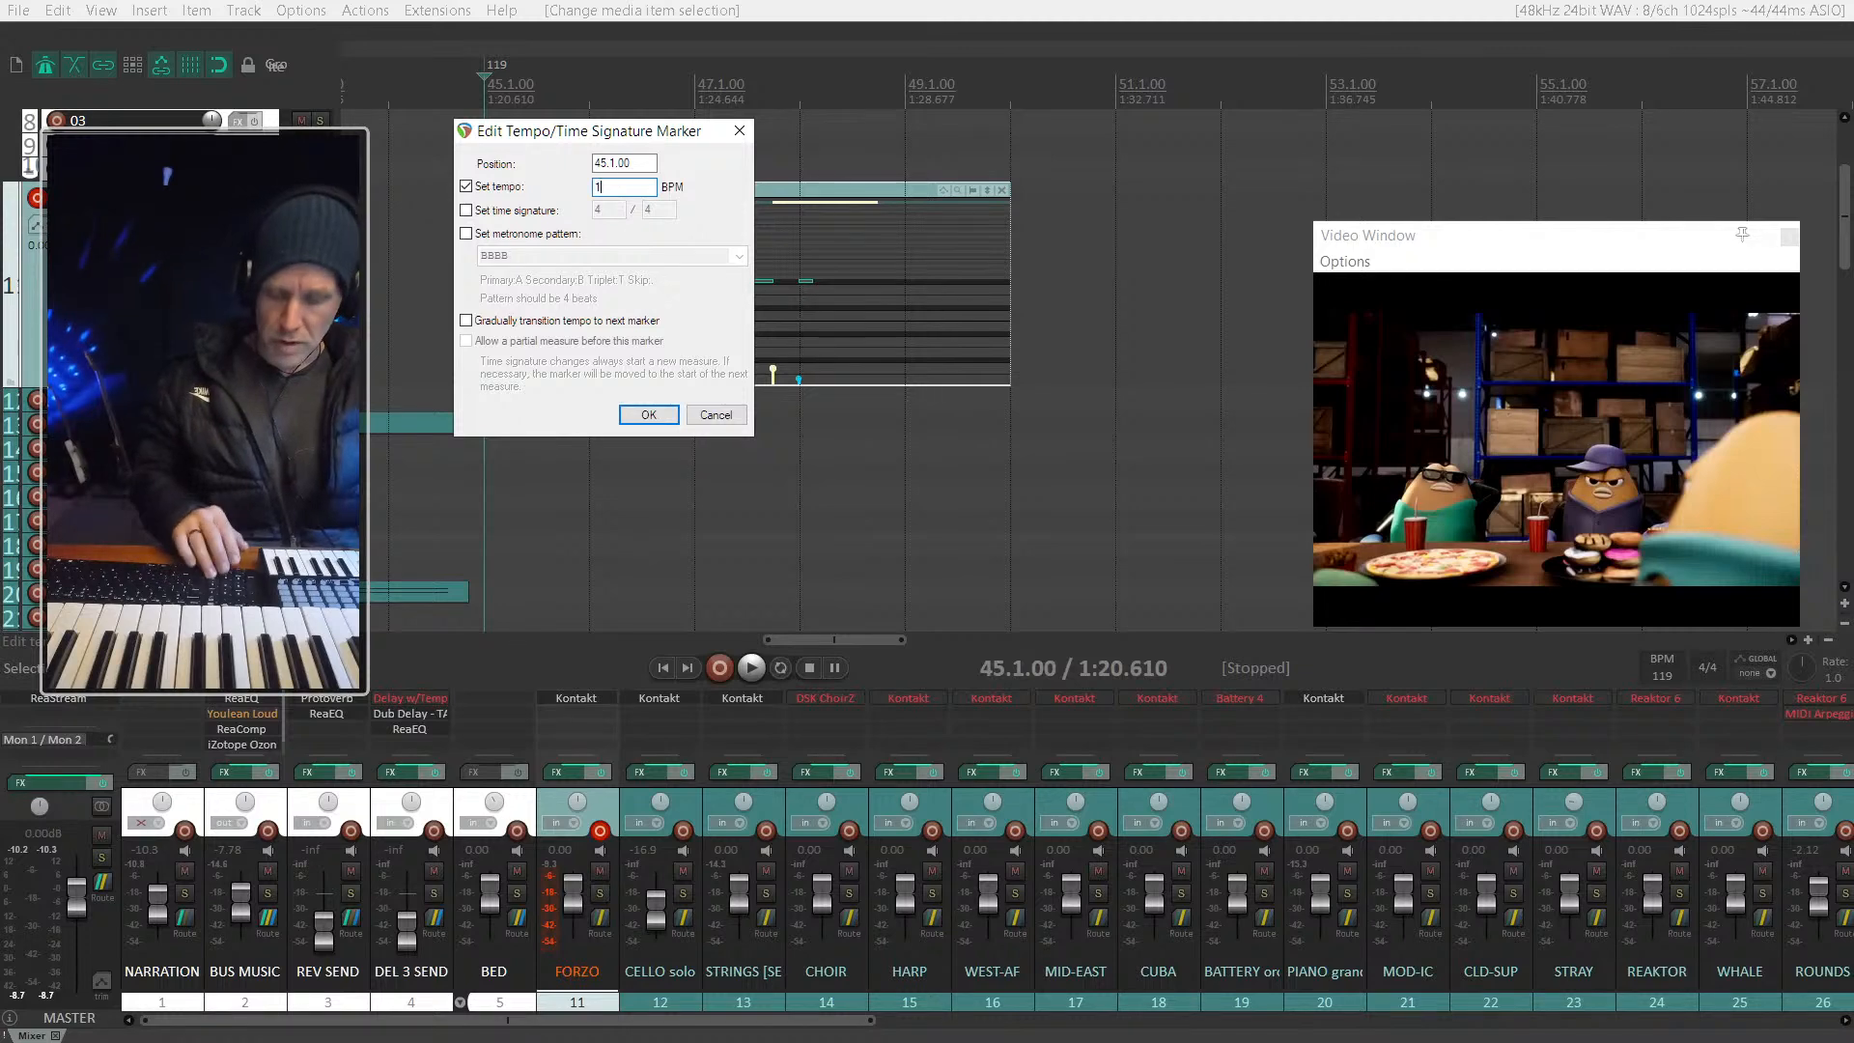
type("31")
key("Return")
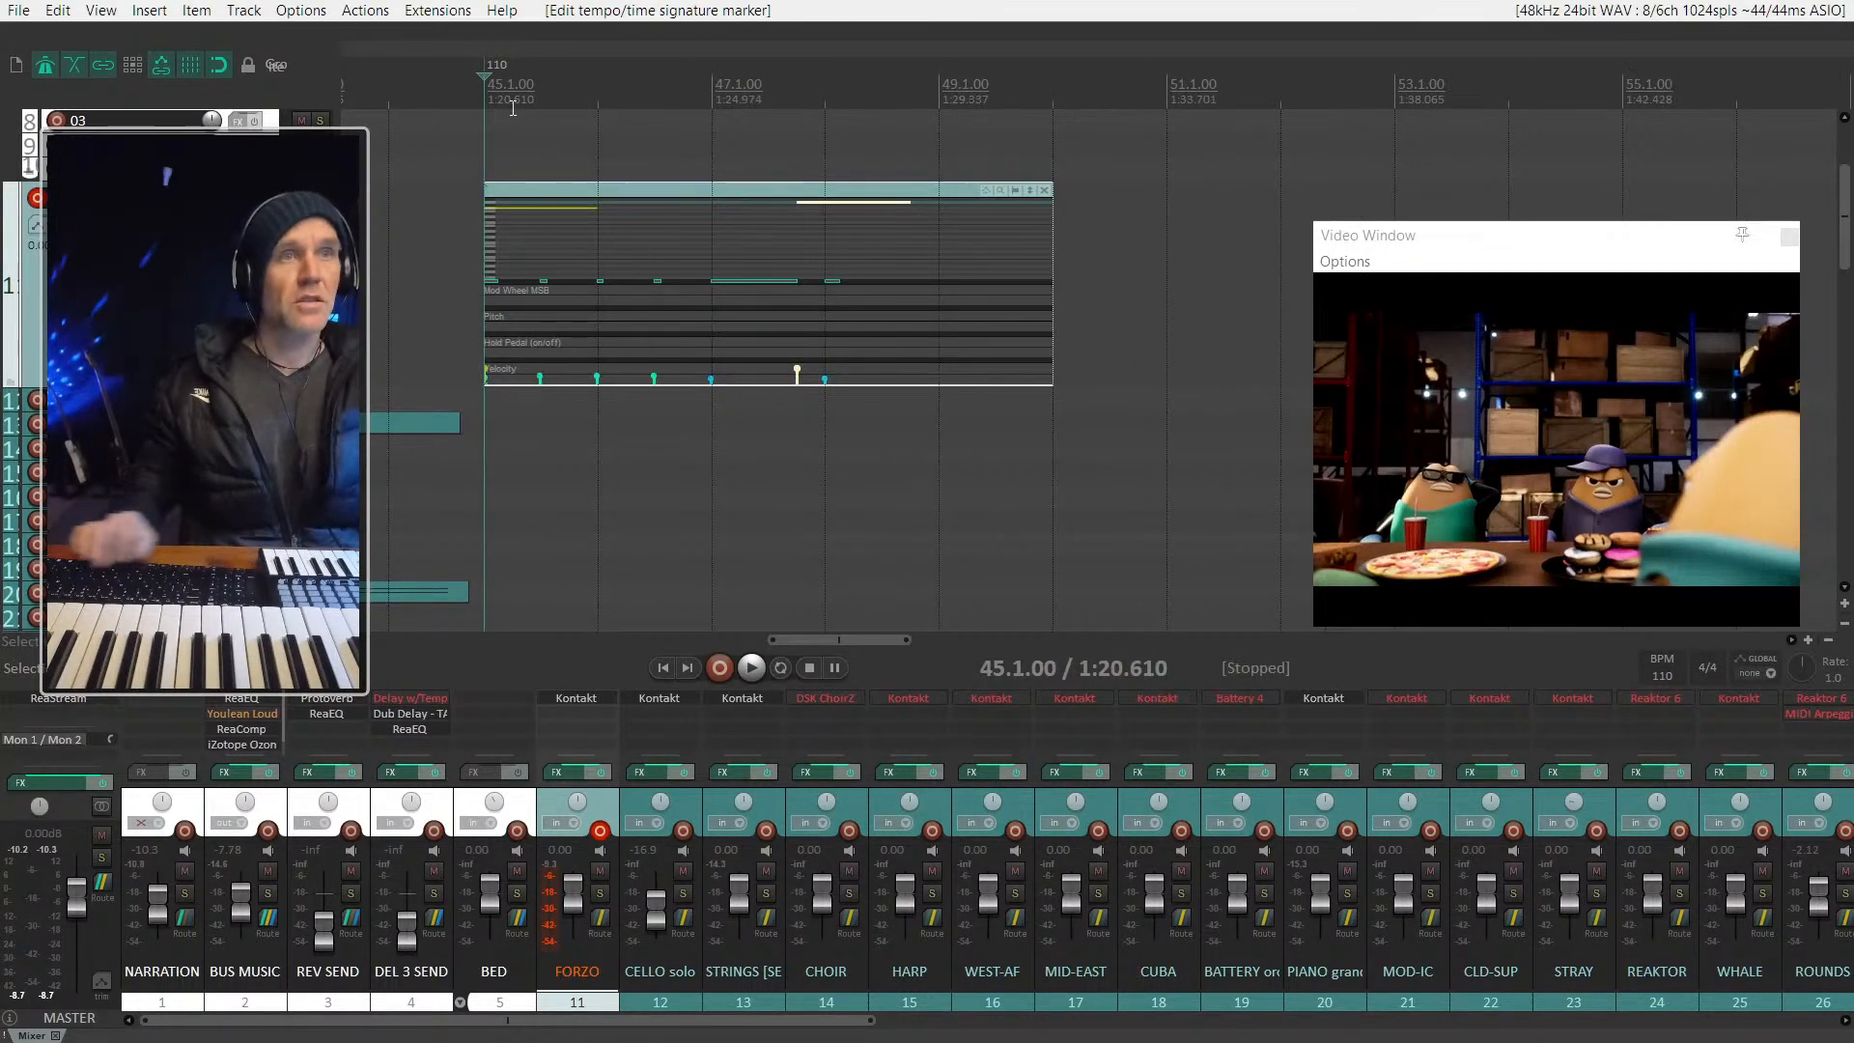
key("space")
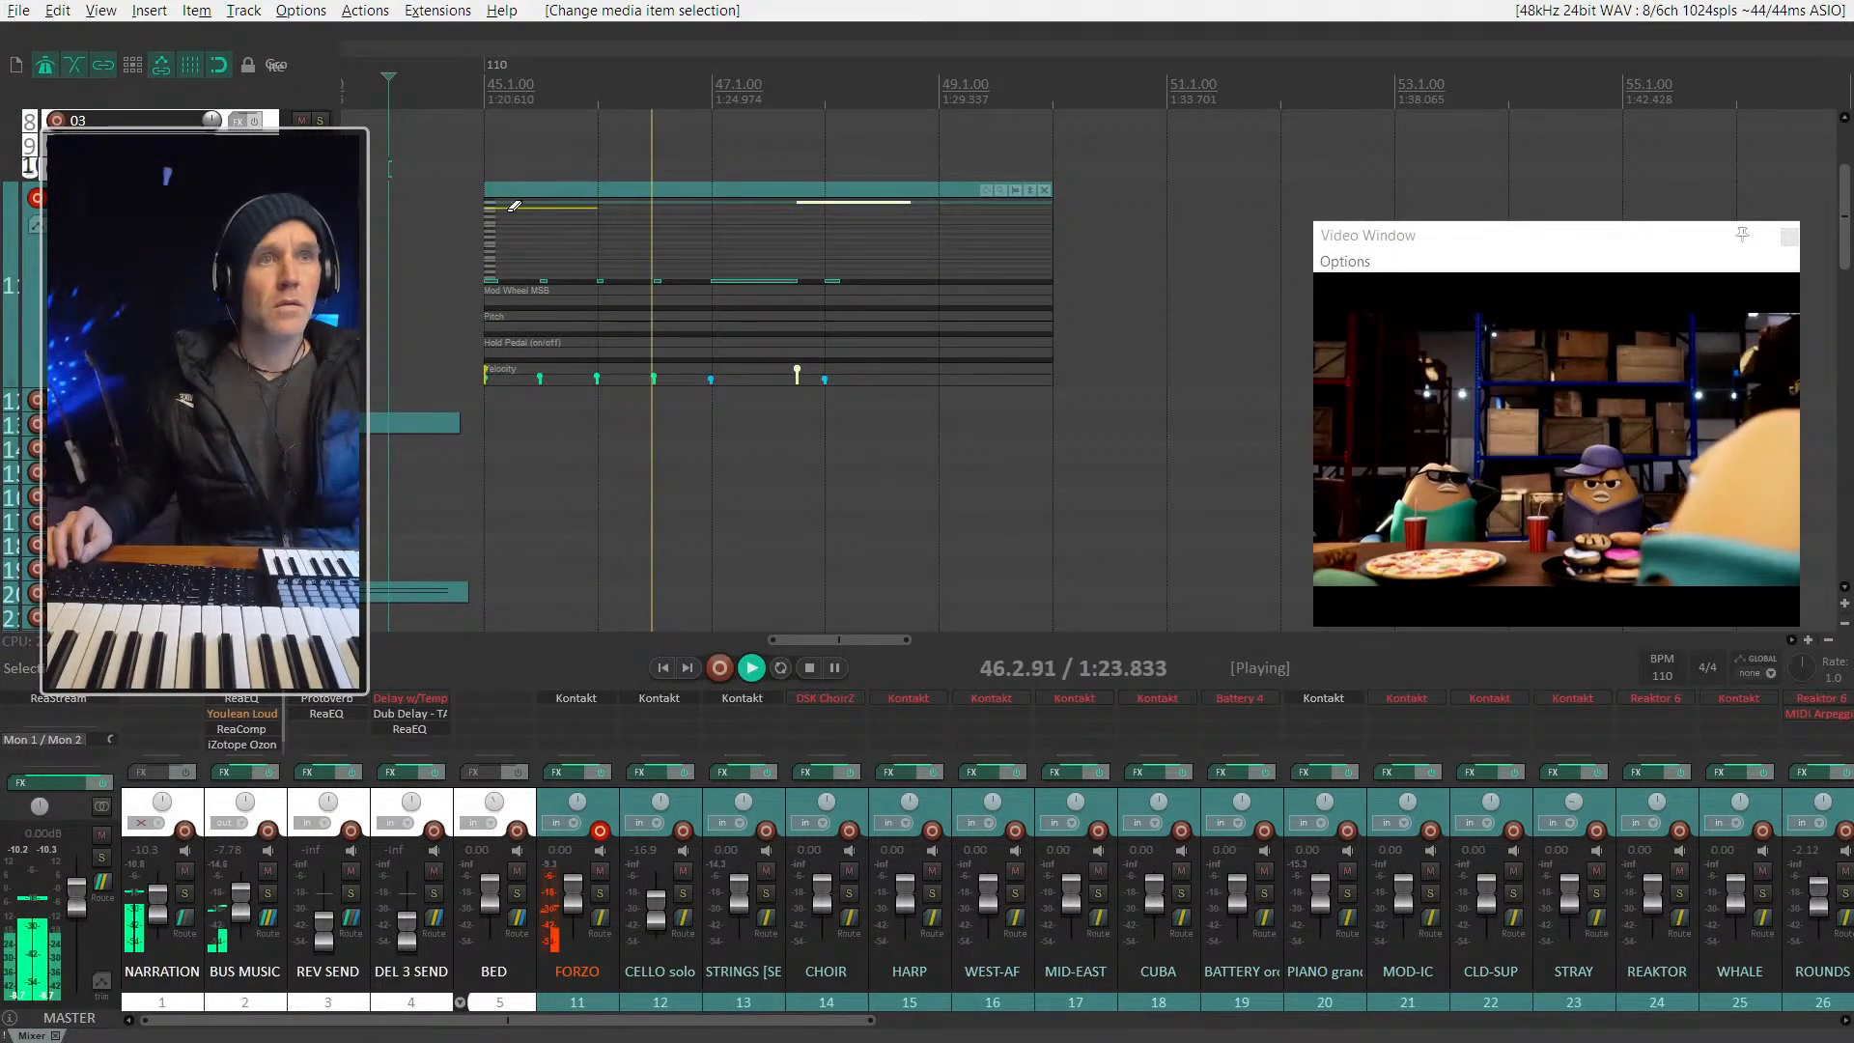
left_click(437, 226)
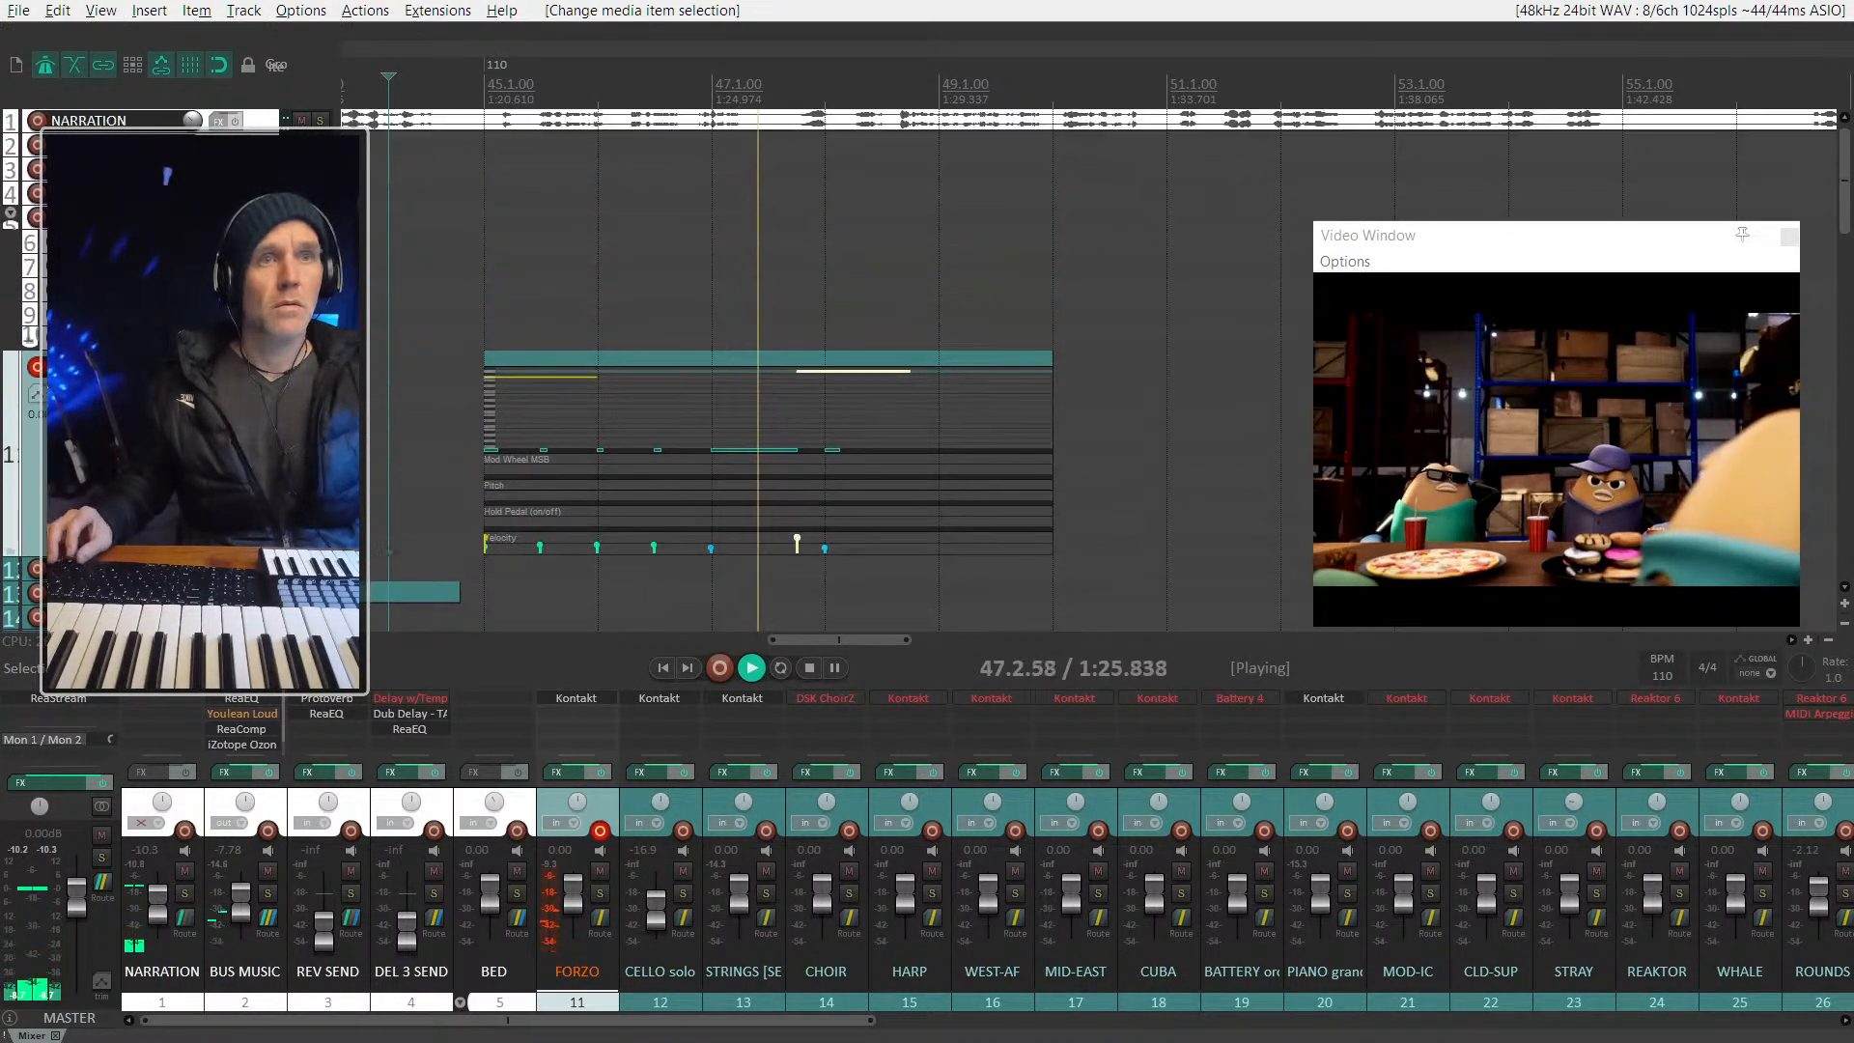
scroll(436, 226, "up", 3)
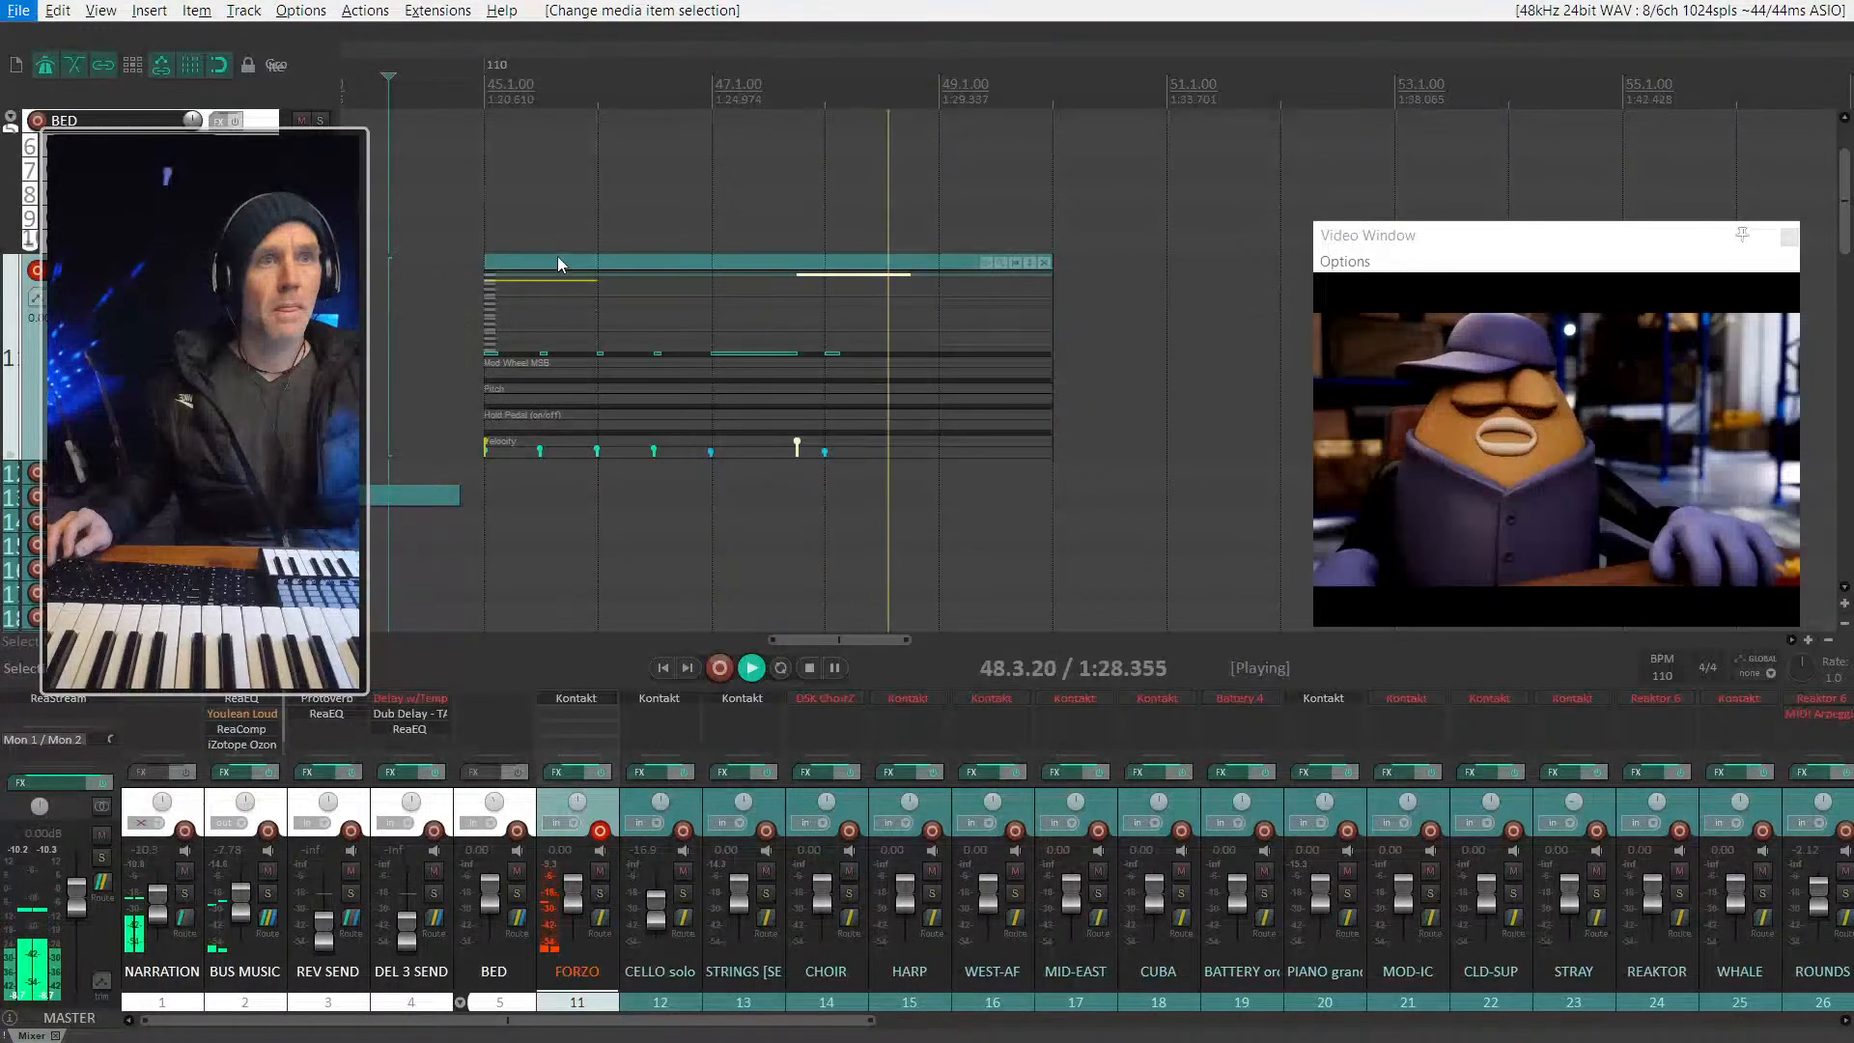
Step: Lower the velocity of the first held tuba note in the FORZO item and play the transition from 44.3.00
left_click(558, 258)
left_click(510, 260)
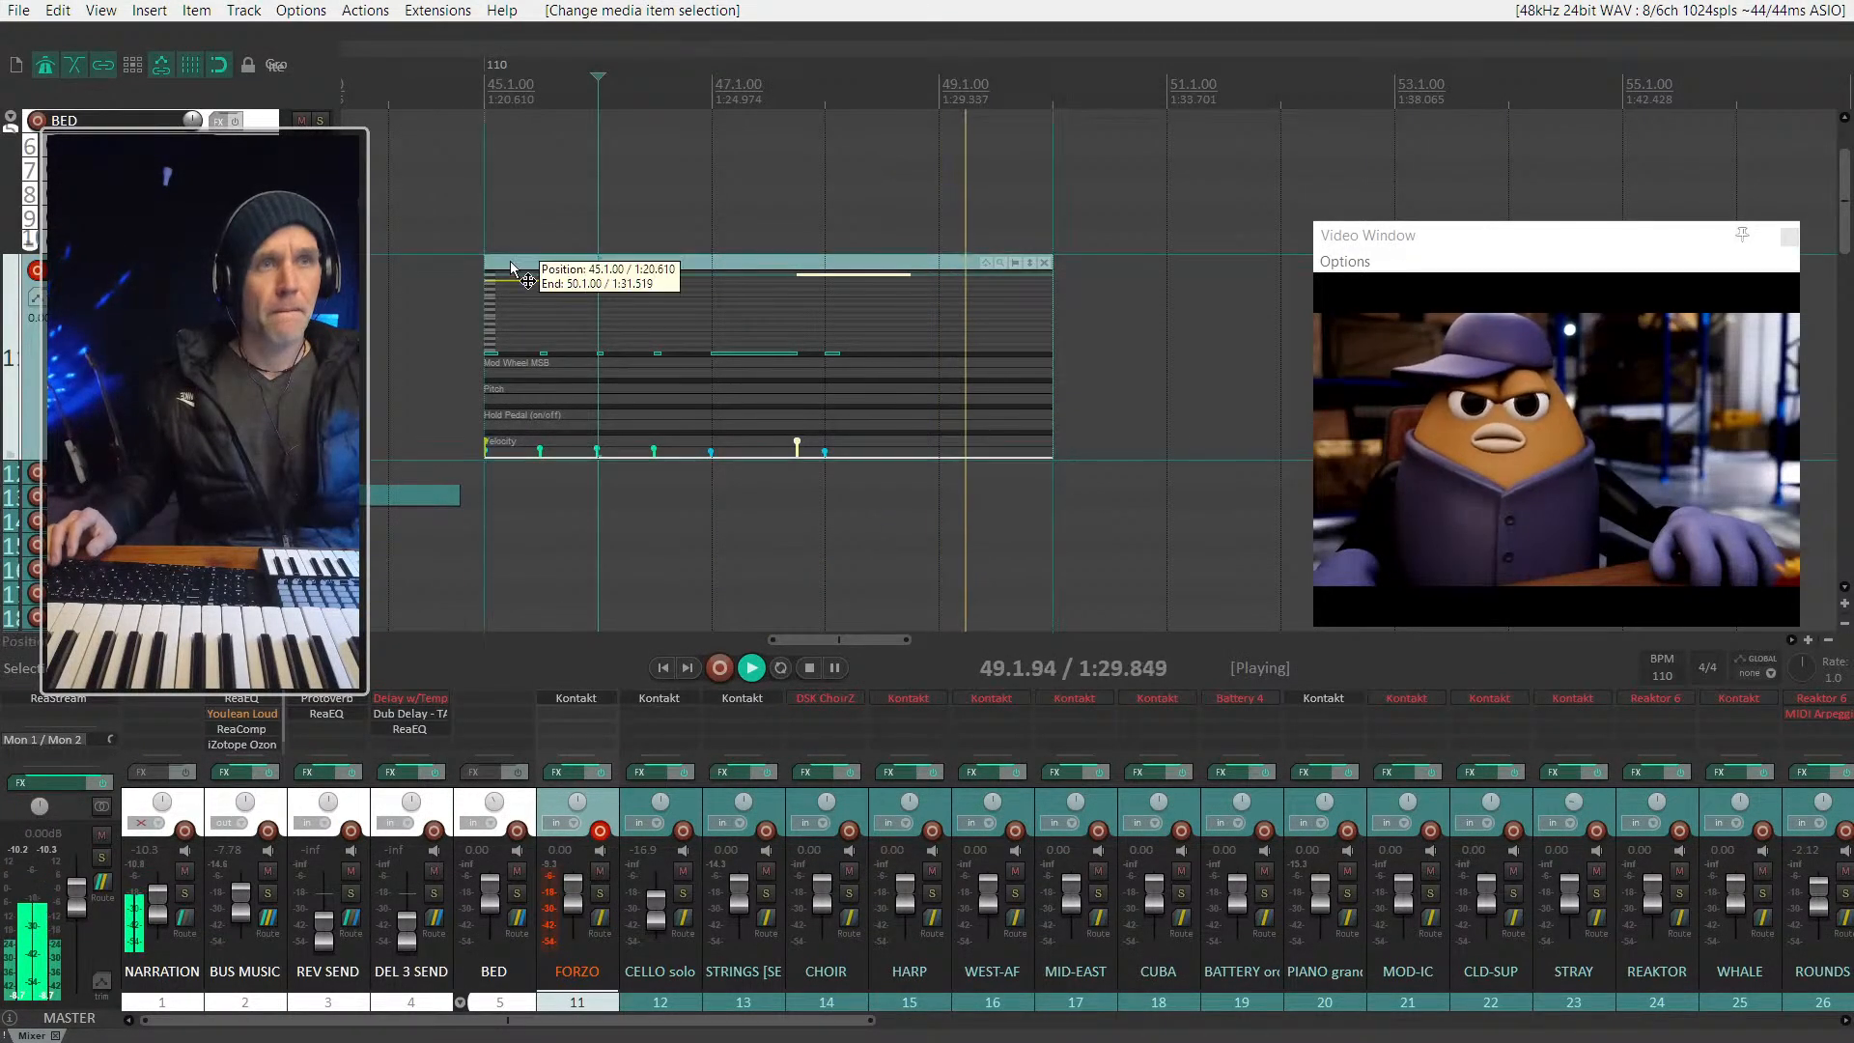
double_click(510, 261)
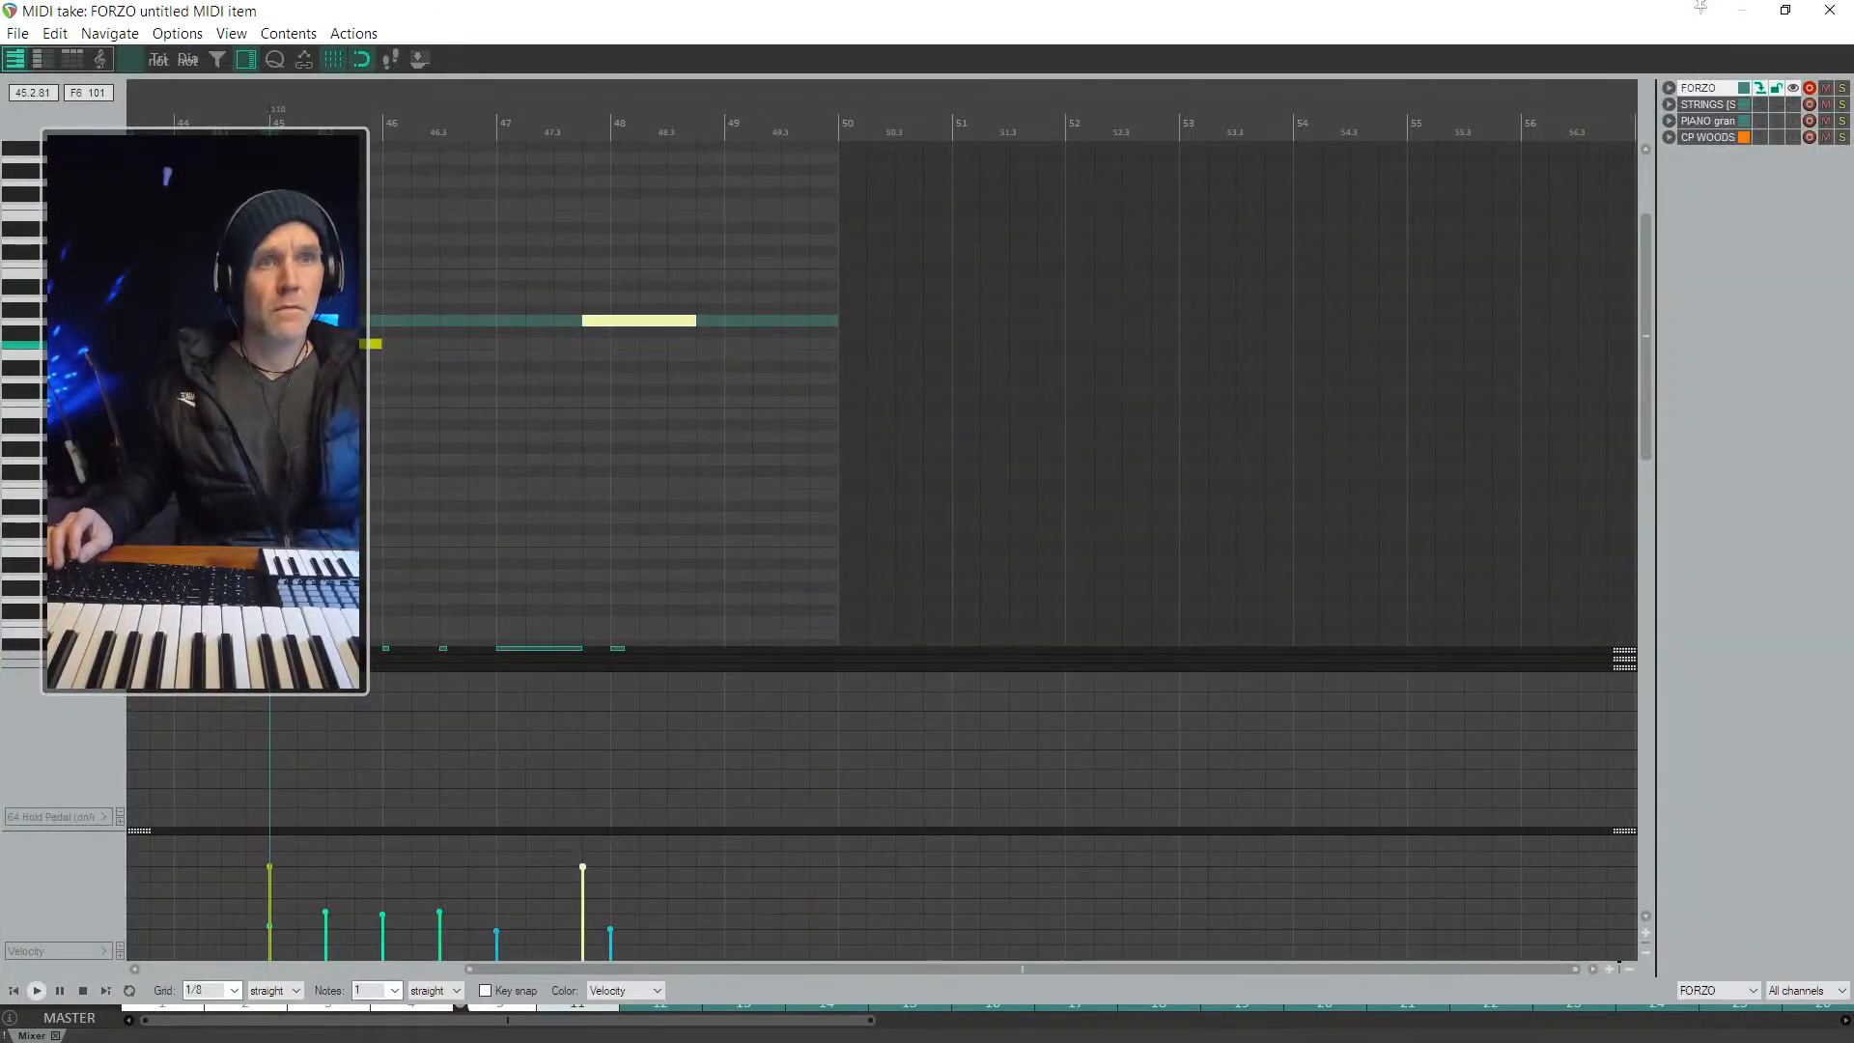
left_click_drag(321, 341, 317, 349)
key("Escape")
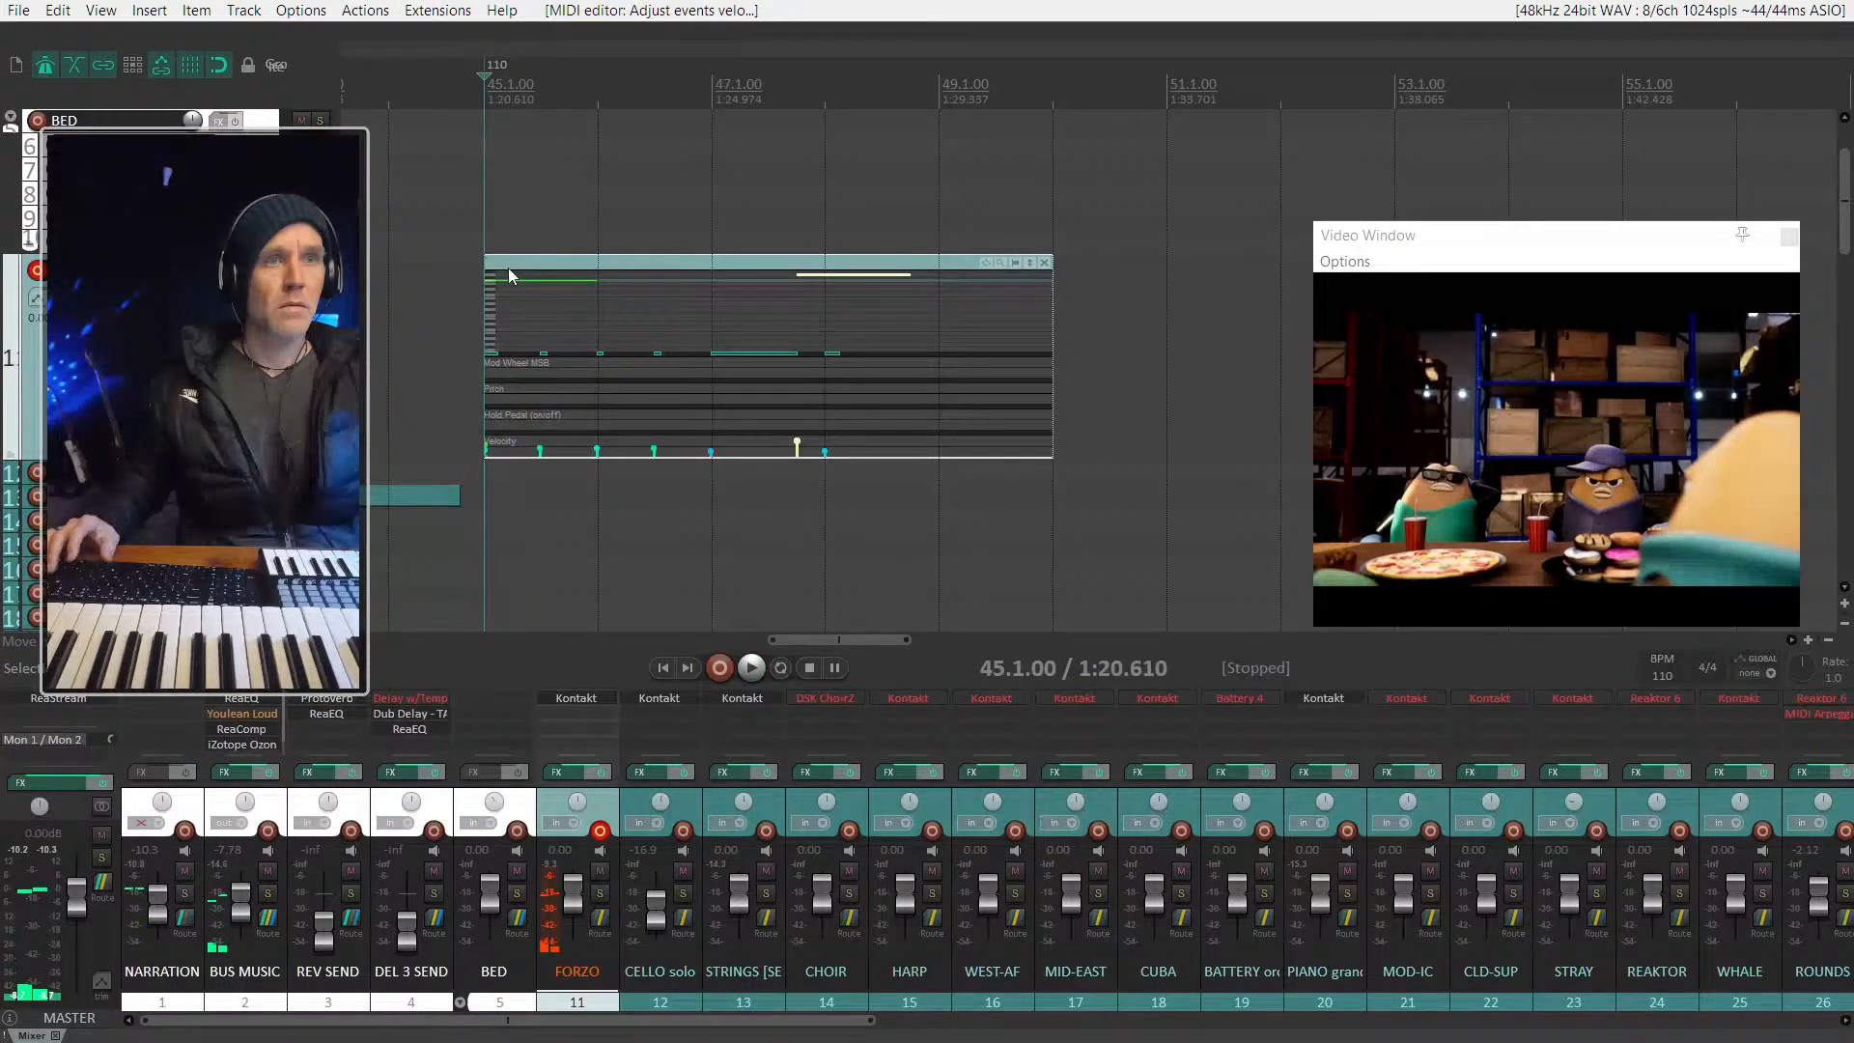
left_click(435, 273)
key("space")
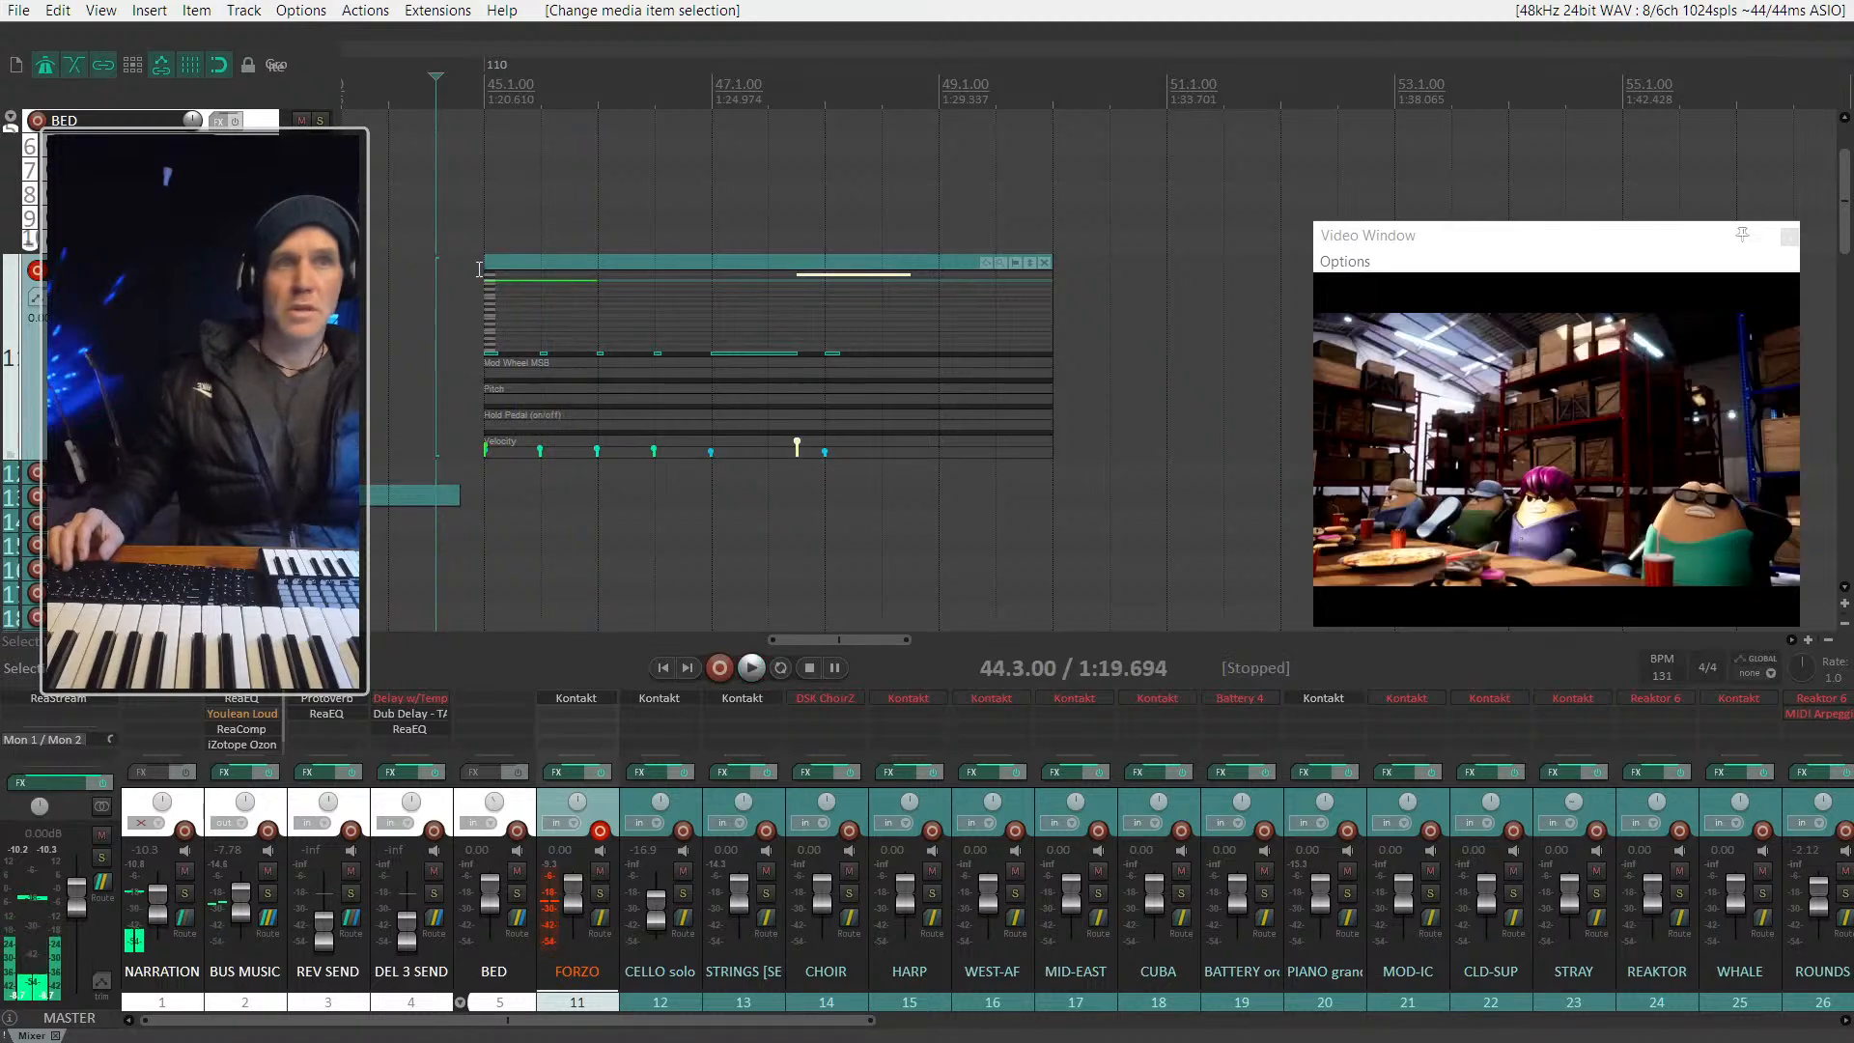
Step: Extend the start of the FORZO item back to 44.4.00 and move its first held note slightly ahead of bar 45
double_click(514, 262)
scroll(336, 354, "up", 2)
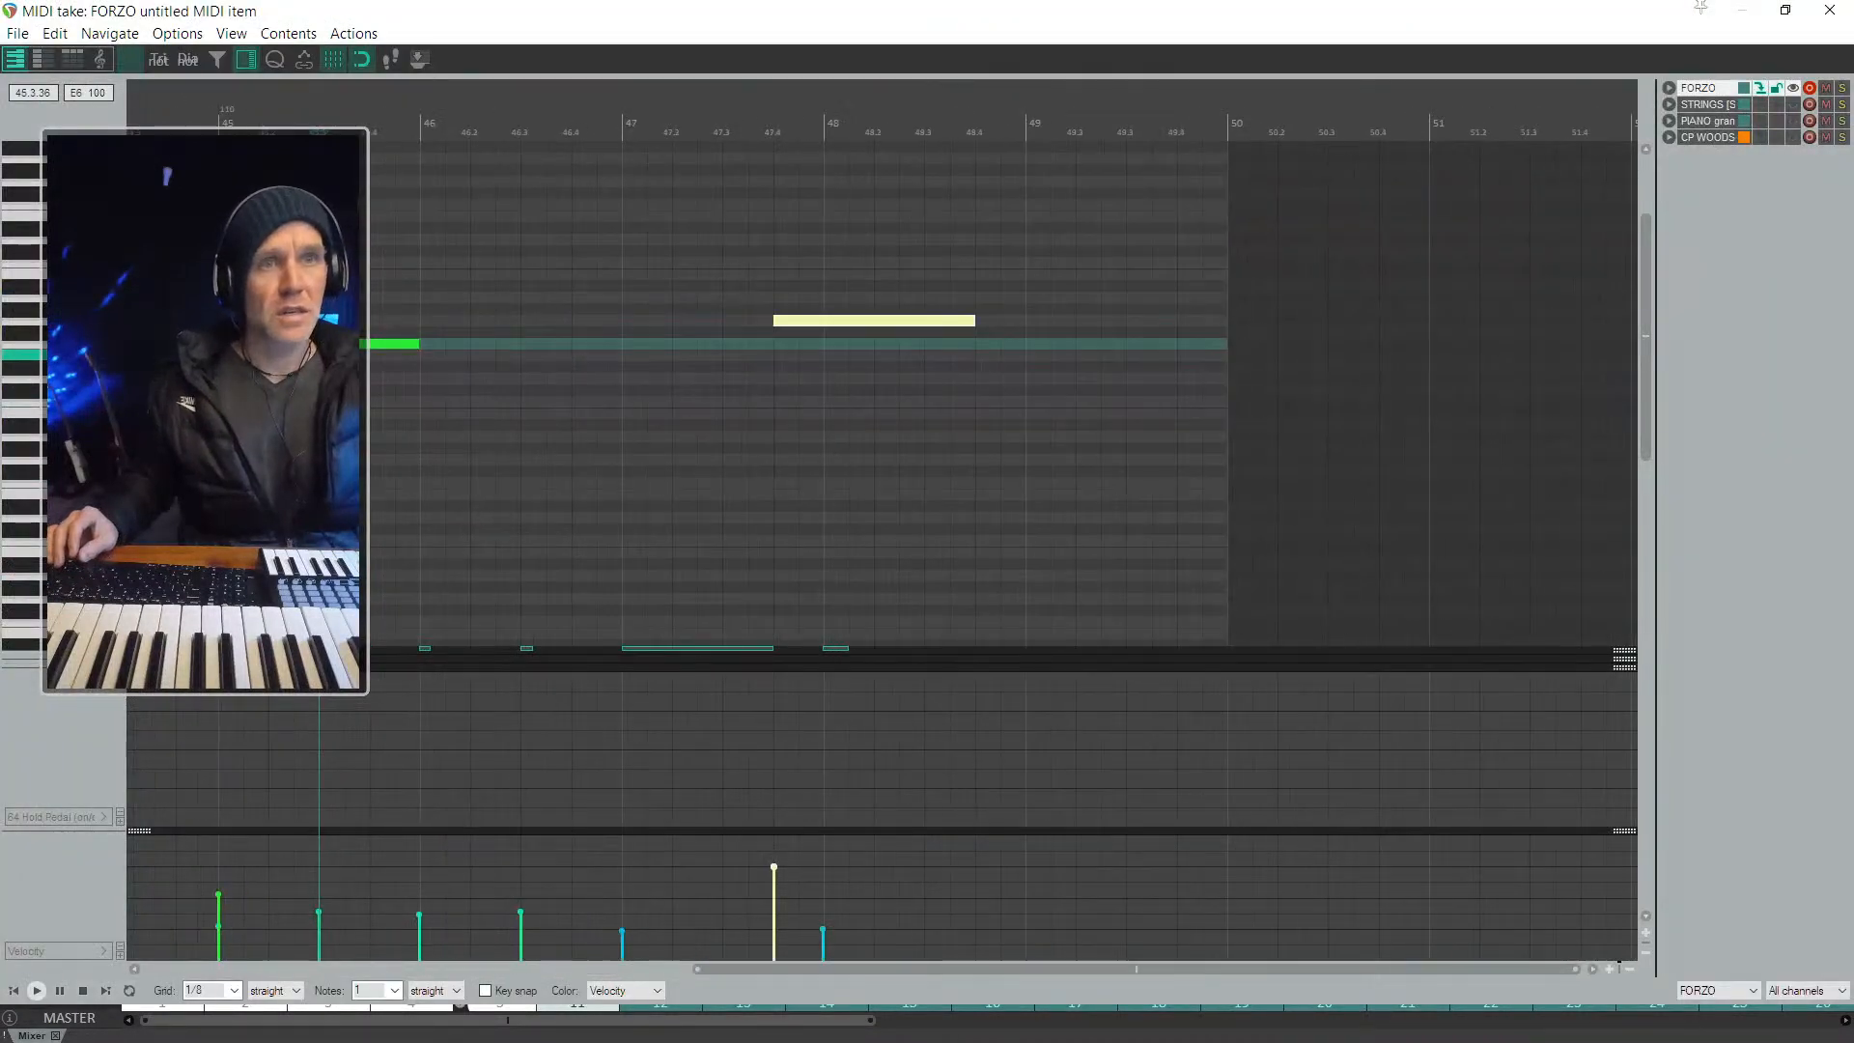
scroll(338, 348, "down", 1)
key("Escape")
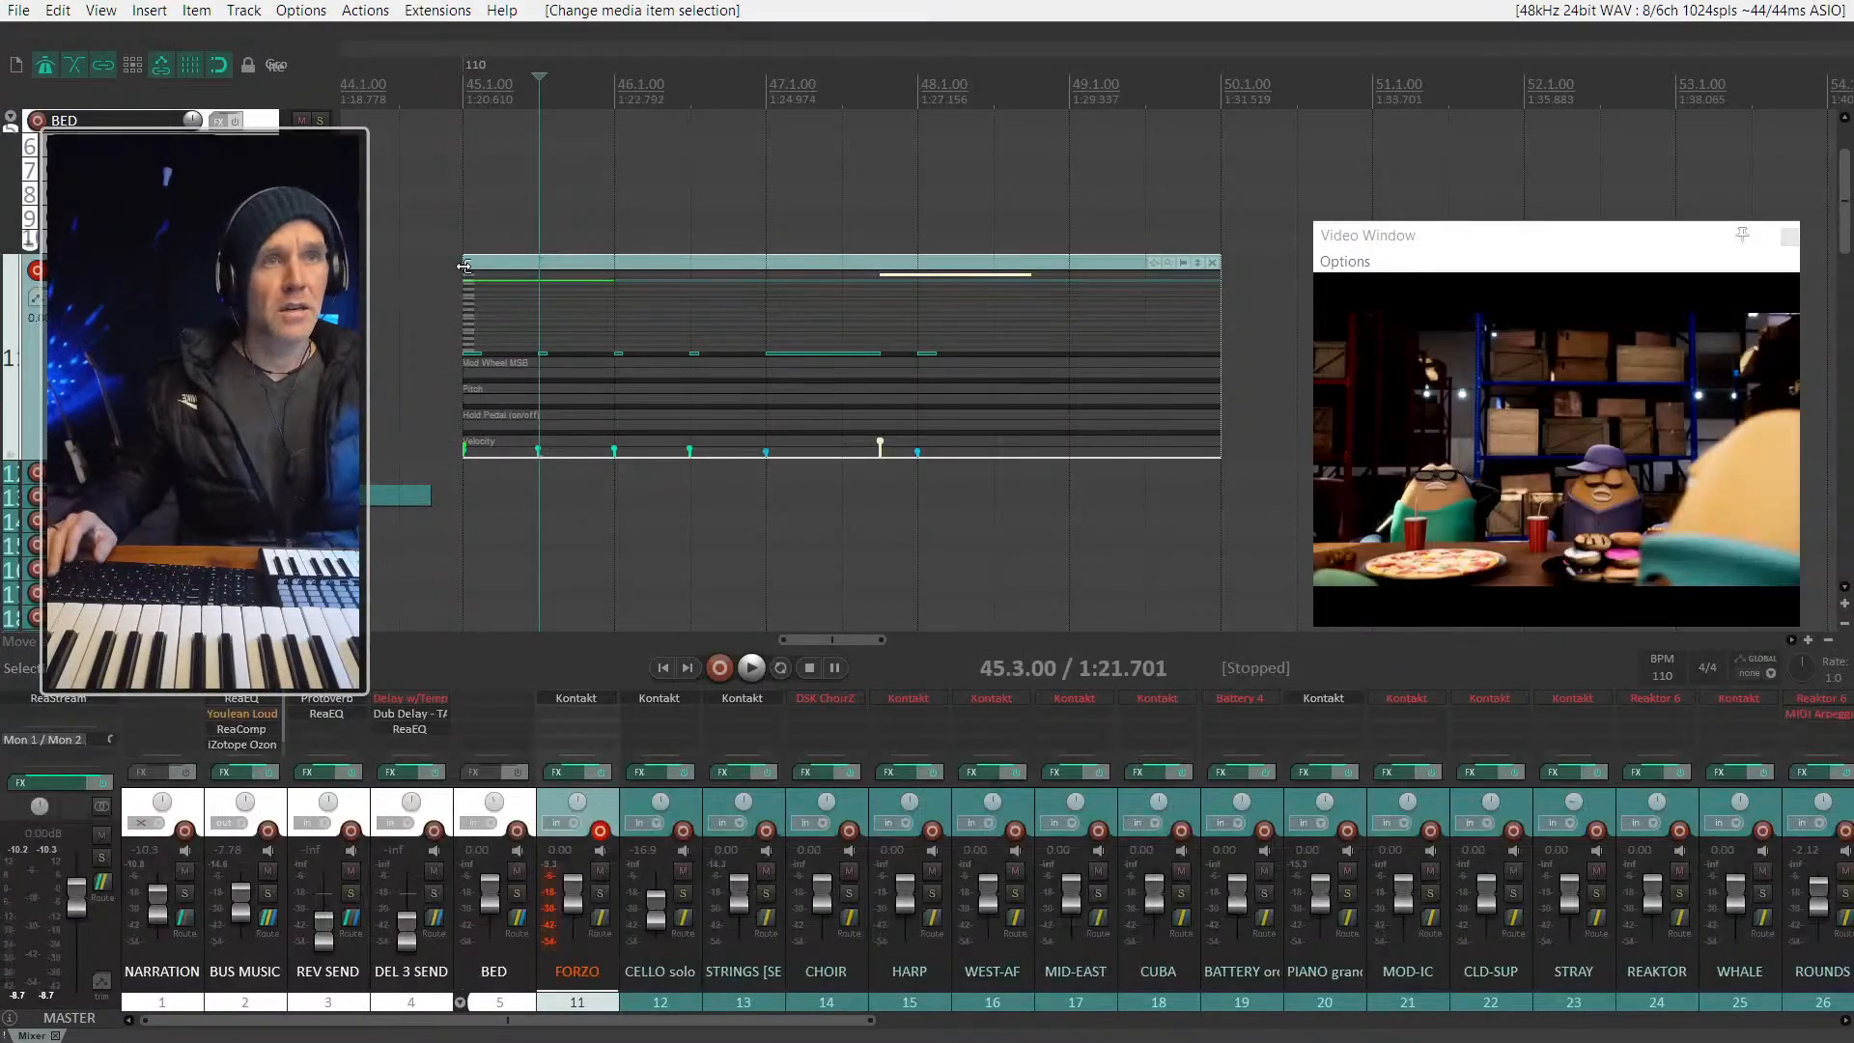
left_click_drag(466, 263, 425, 264)
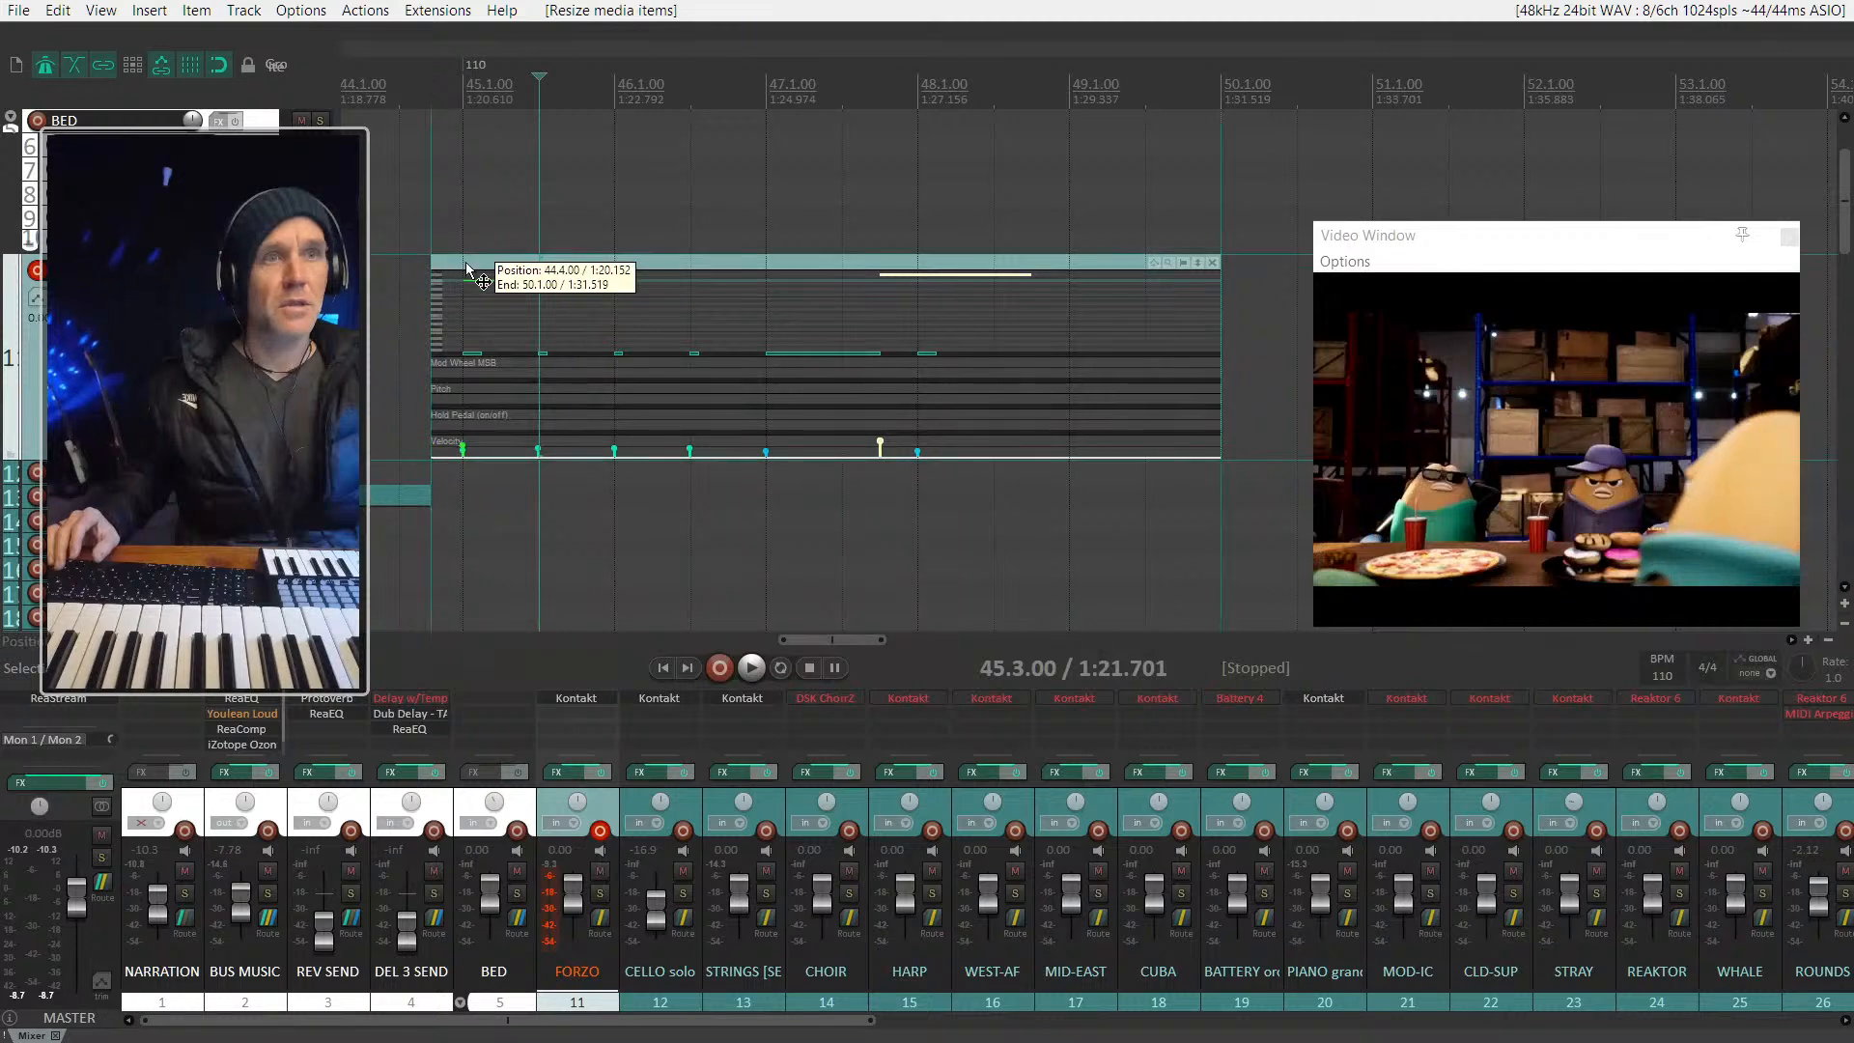
double_click(465, 262)
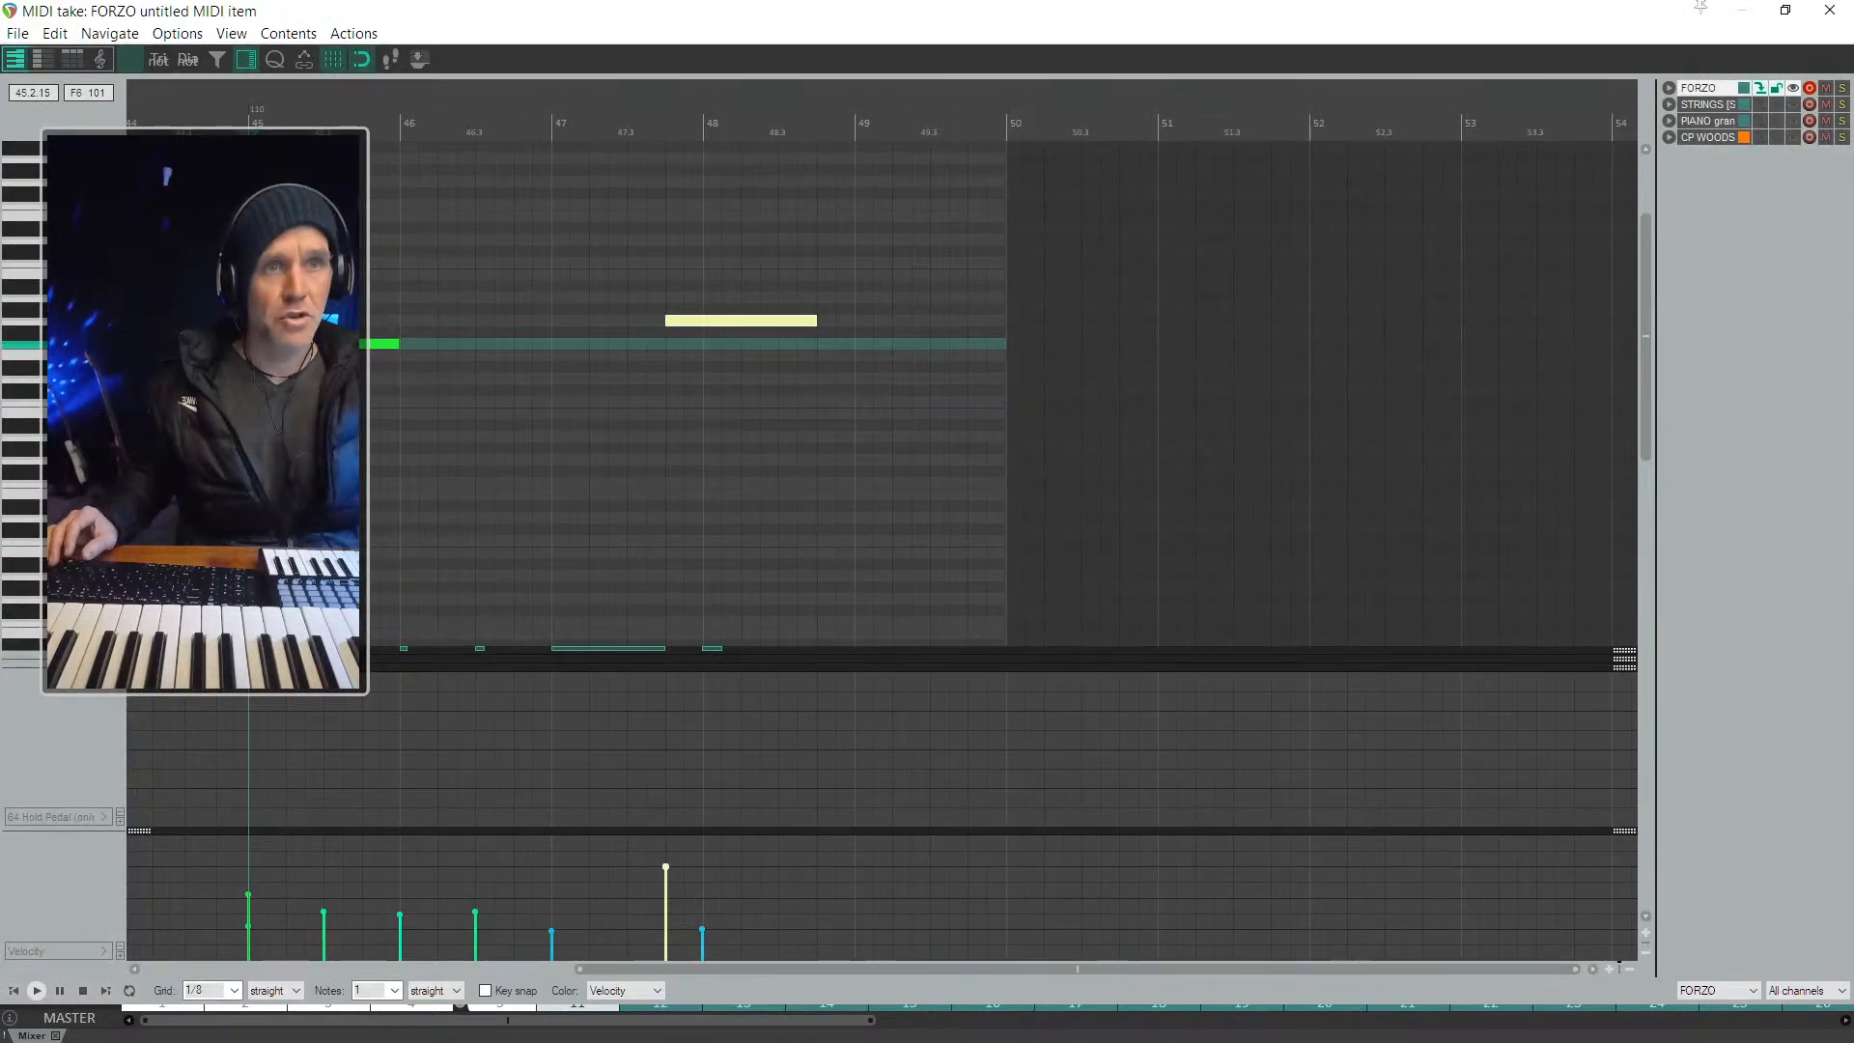
key("Escape")
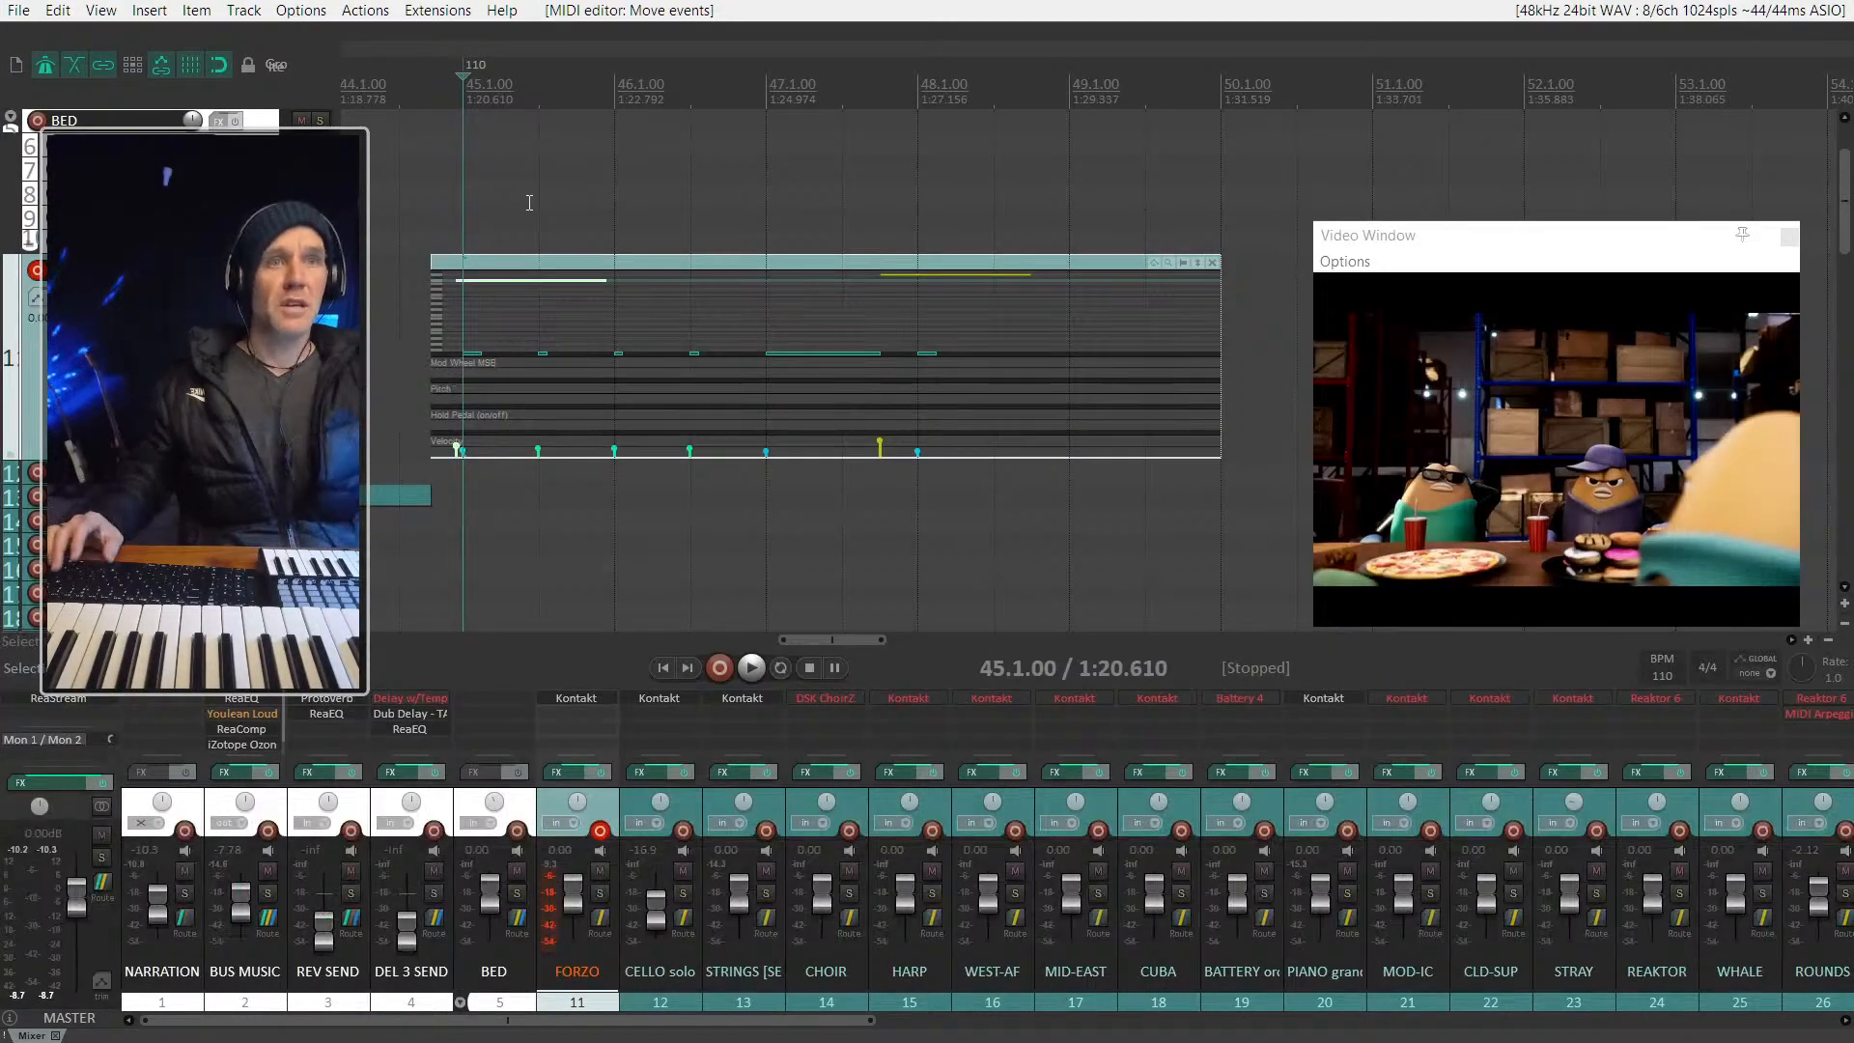
Step: Play the FORZO part from 44.4.00 and lower the velocity of the long note at 47.4.00
left_click(432, 221)
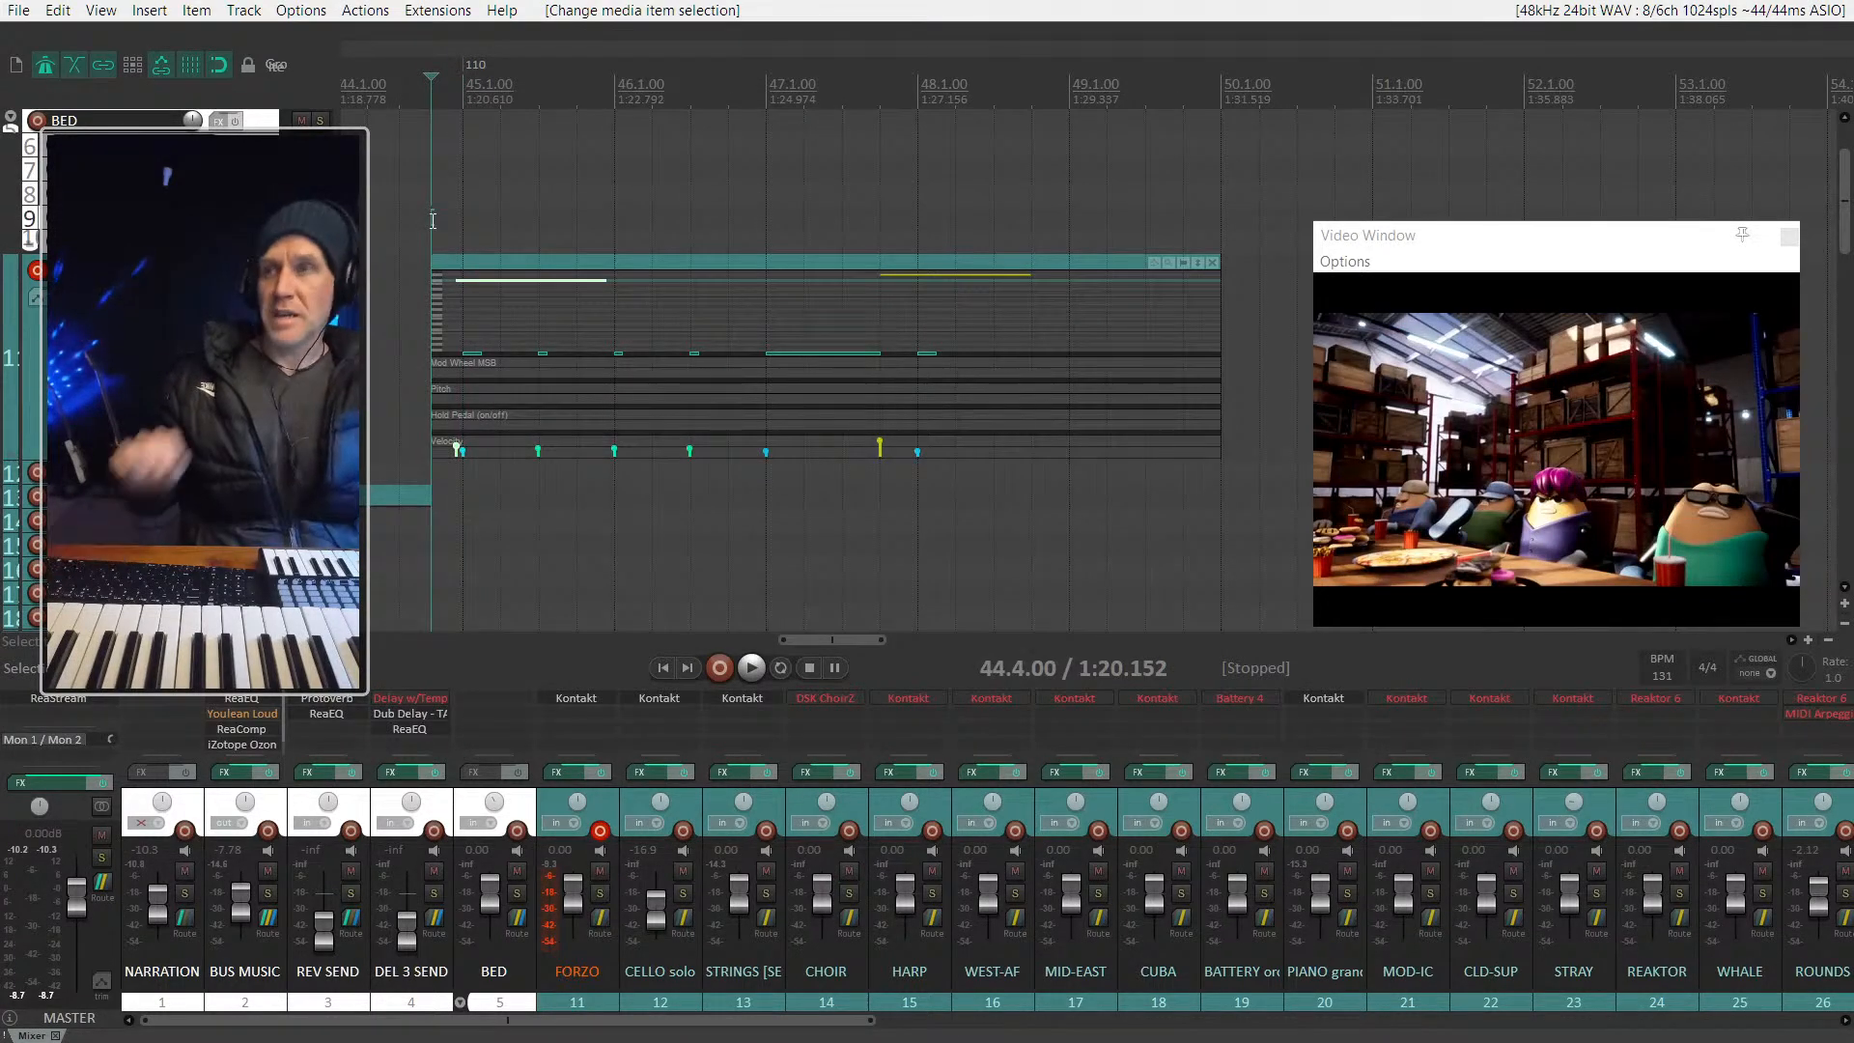
key("space")
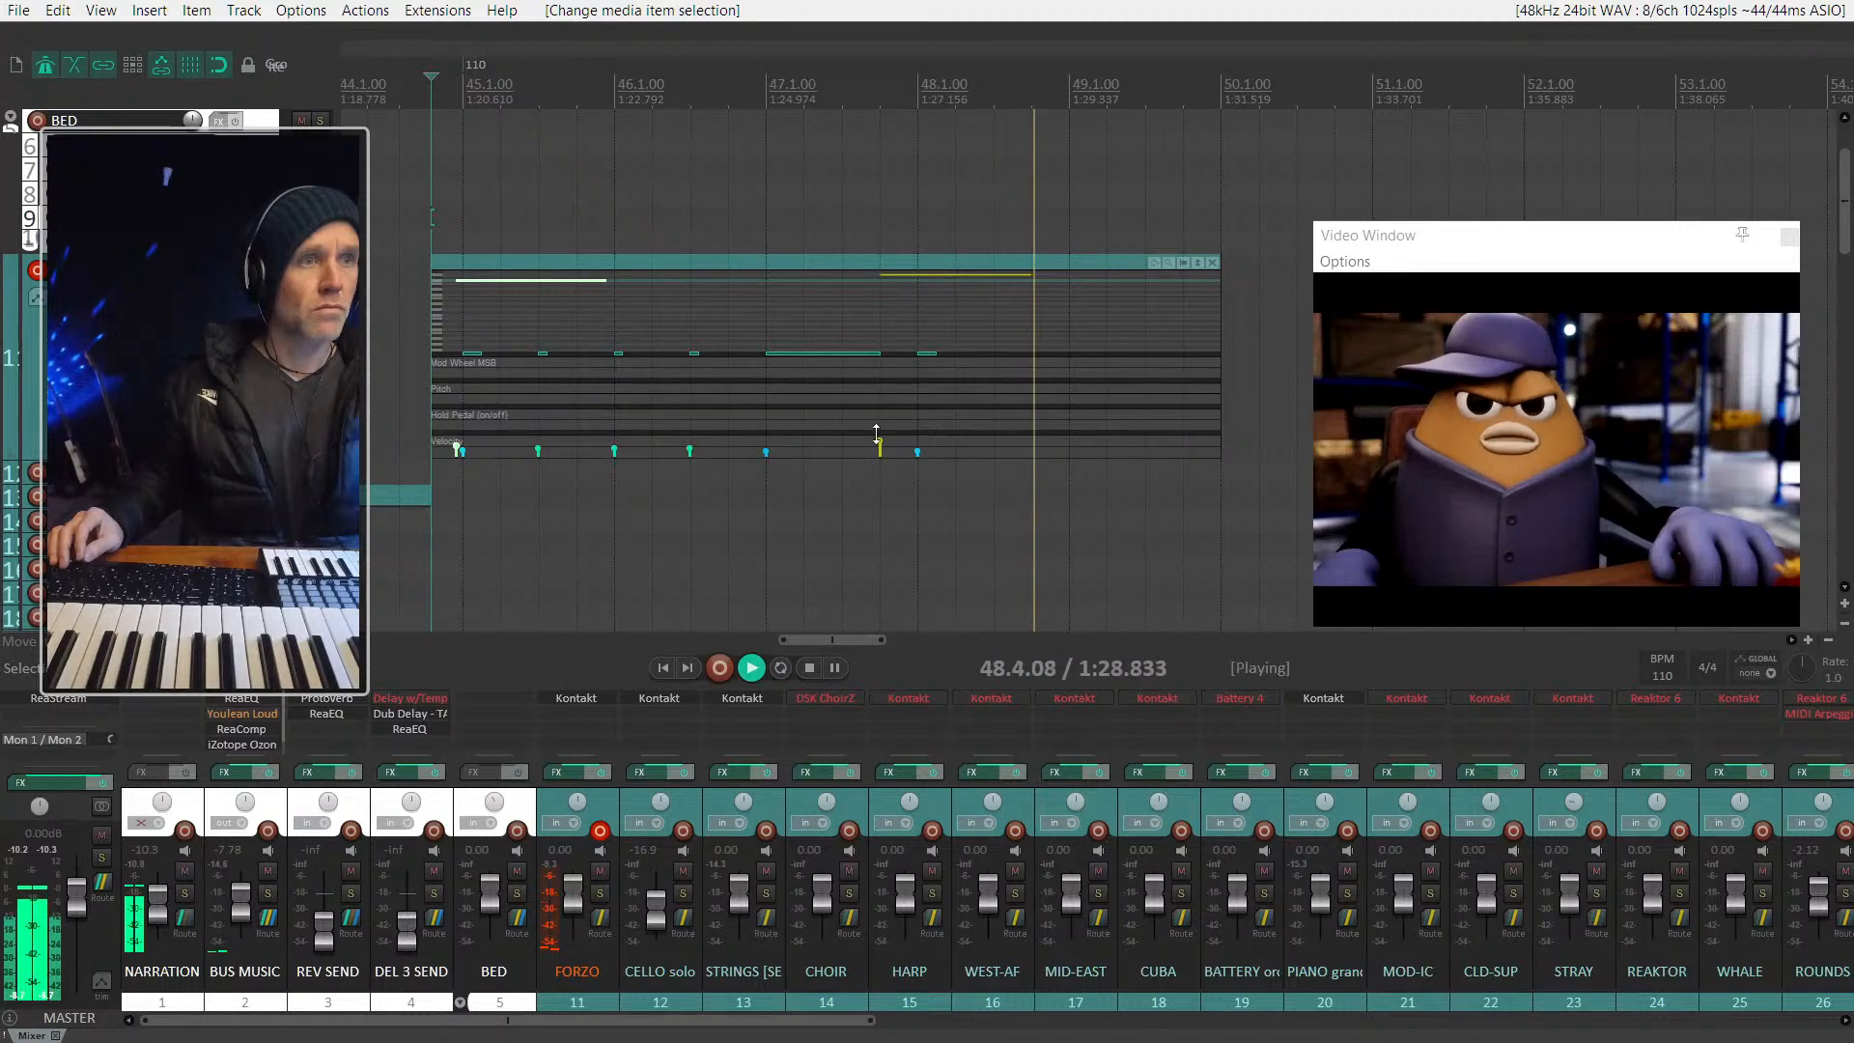
left_click_drag(877, 437, 877, 450)
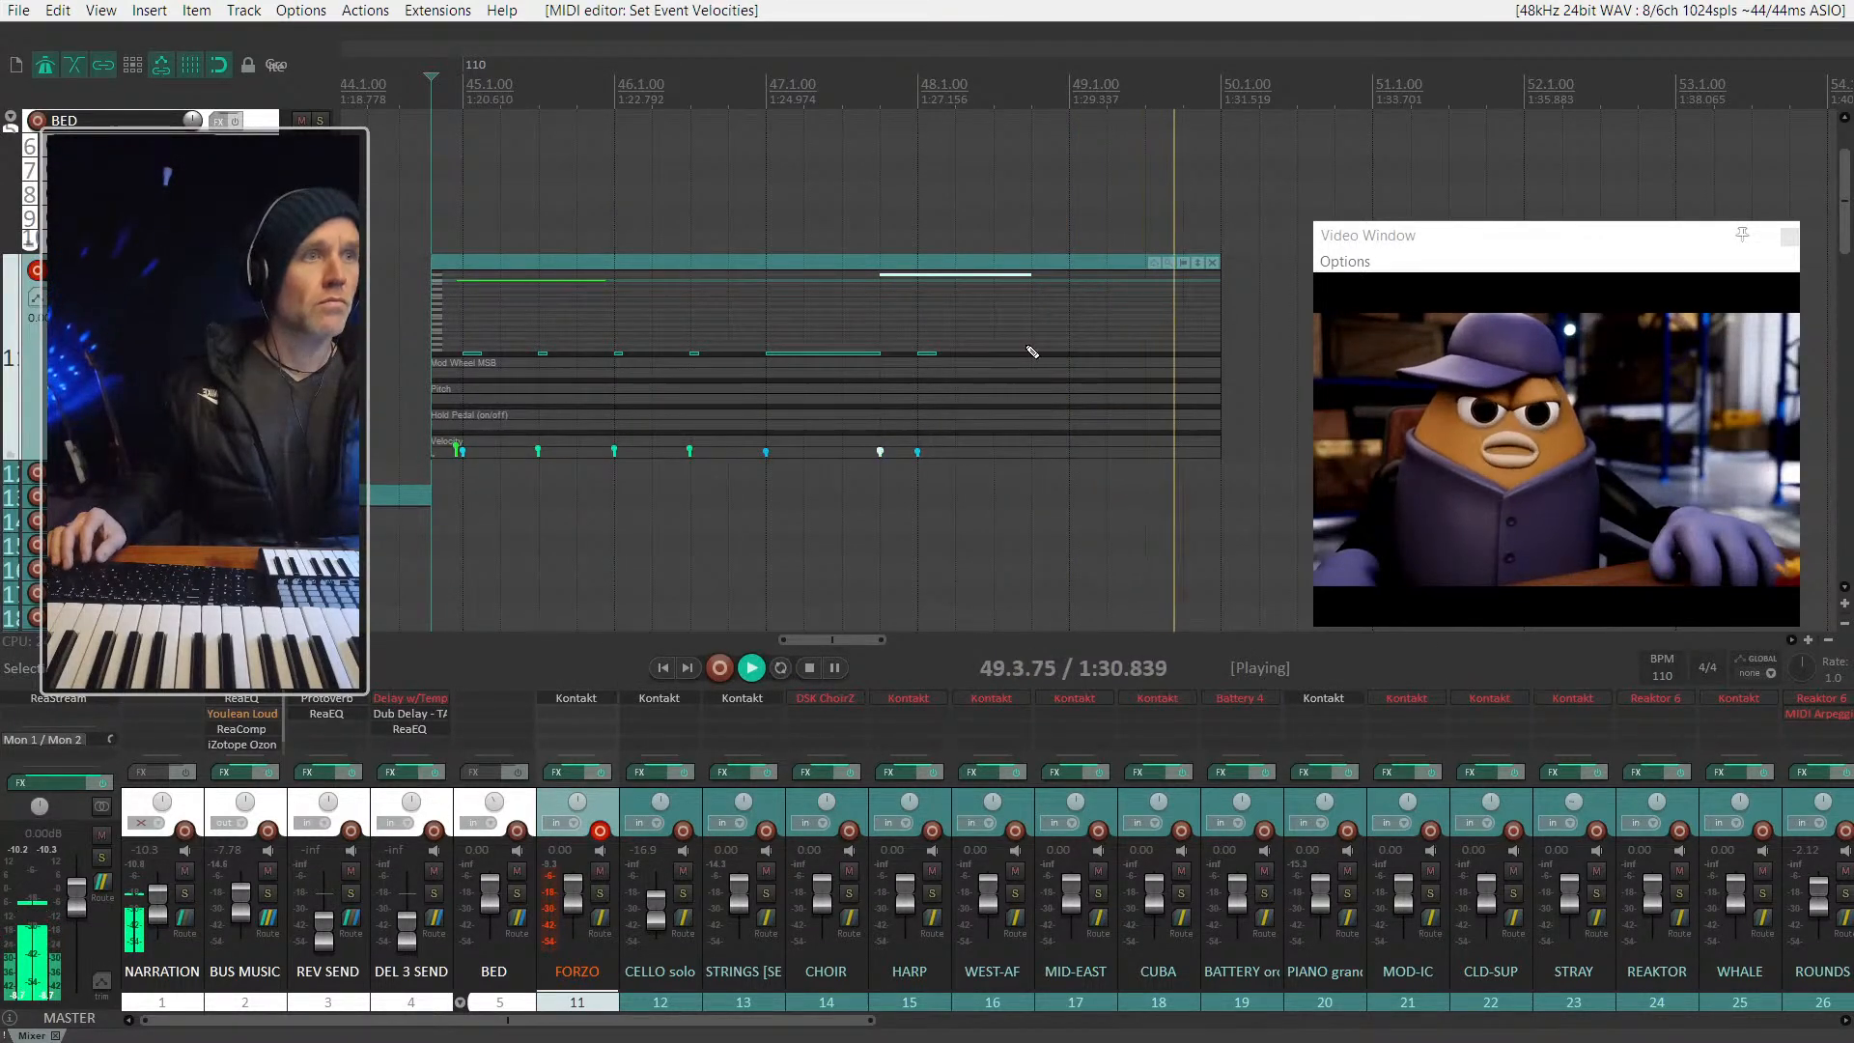
scroll(1089, 311, "down", 3)
key("space")
Step: Place the edit cursor at 47.4.00 and switch record arming from FORZO to track 28, KONTAKT
left_click(994, 267)
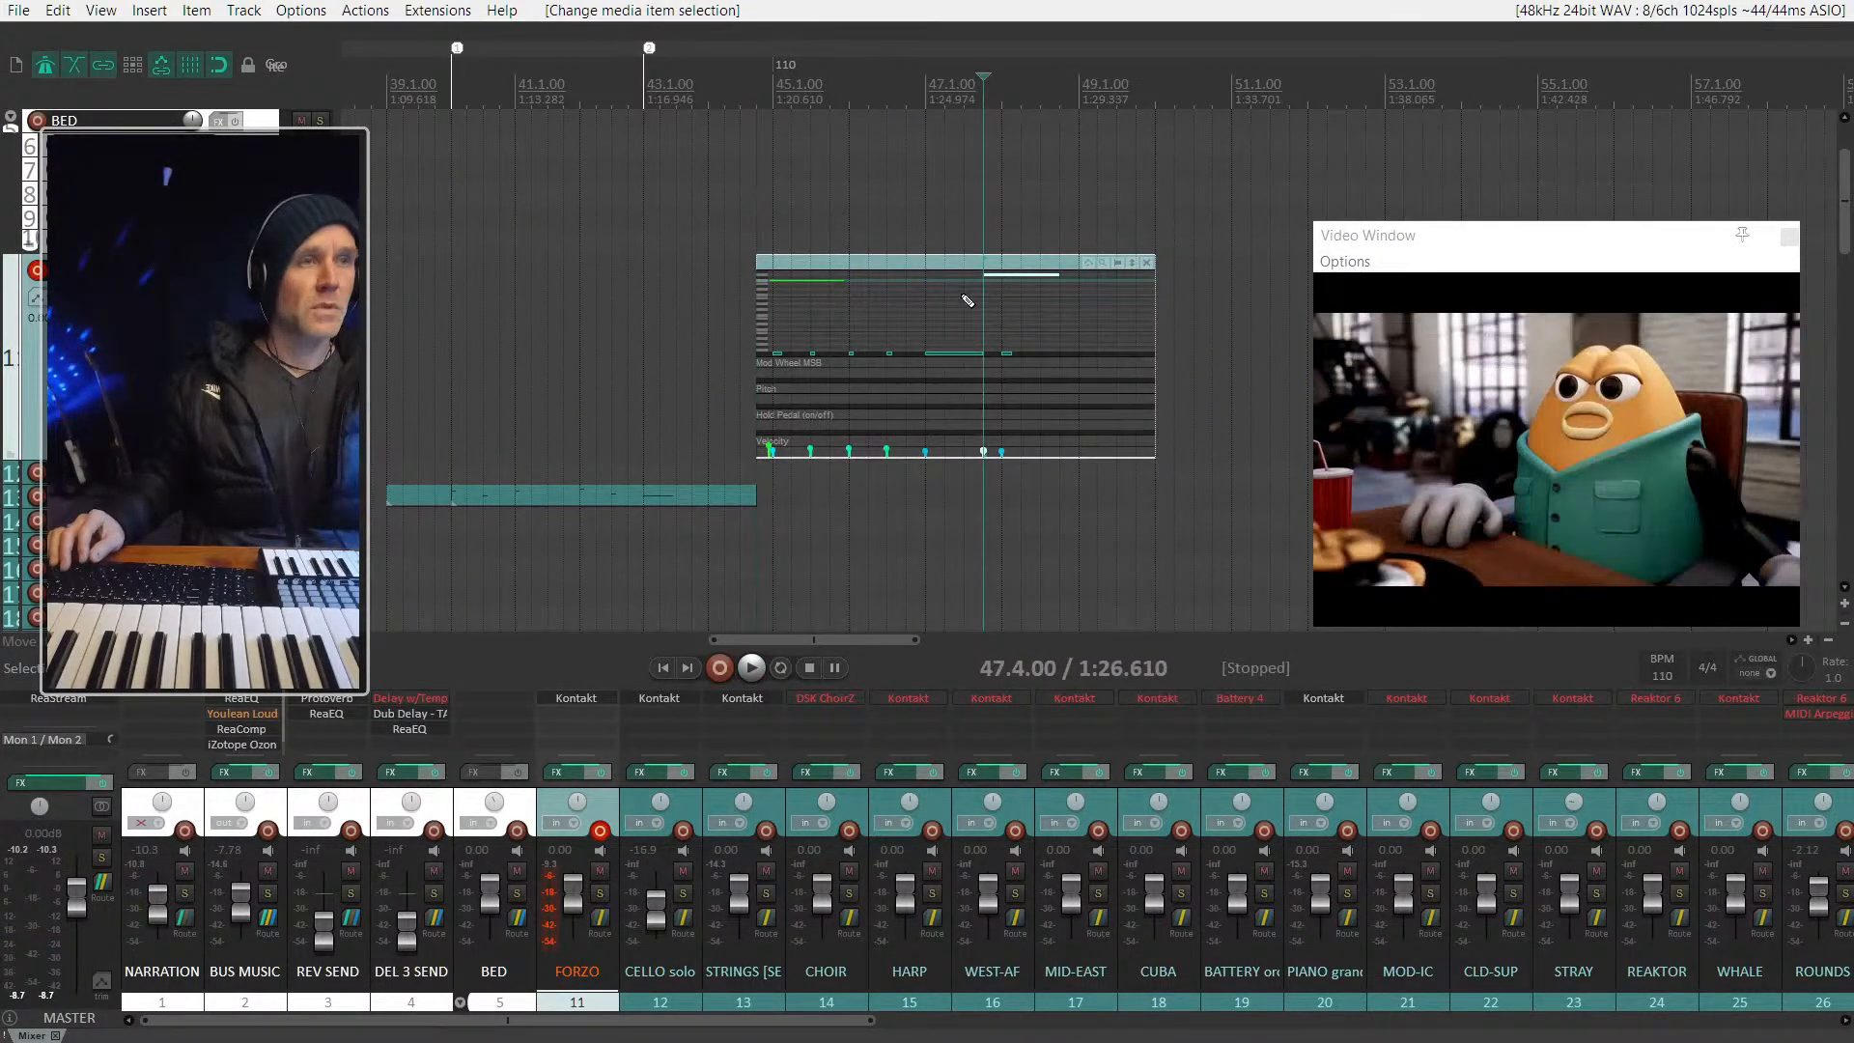
scroll(956, 386, "down", 2)
left_click(193, 398)
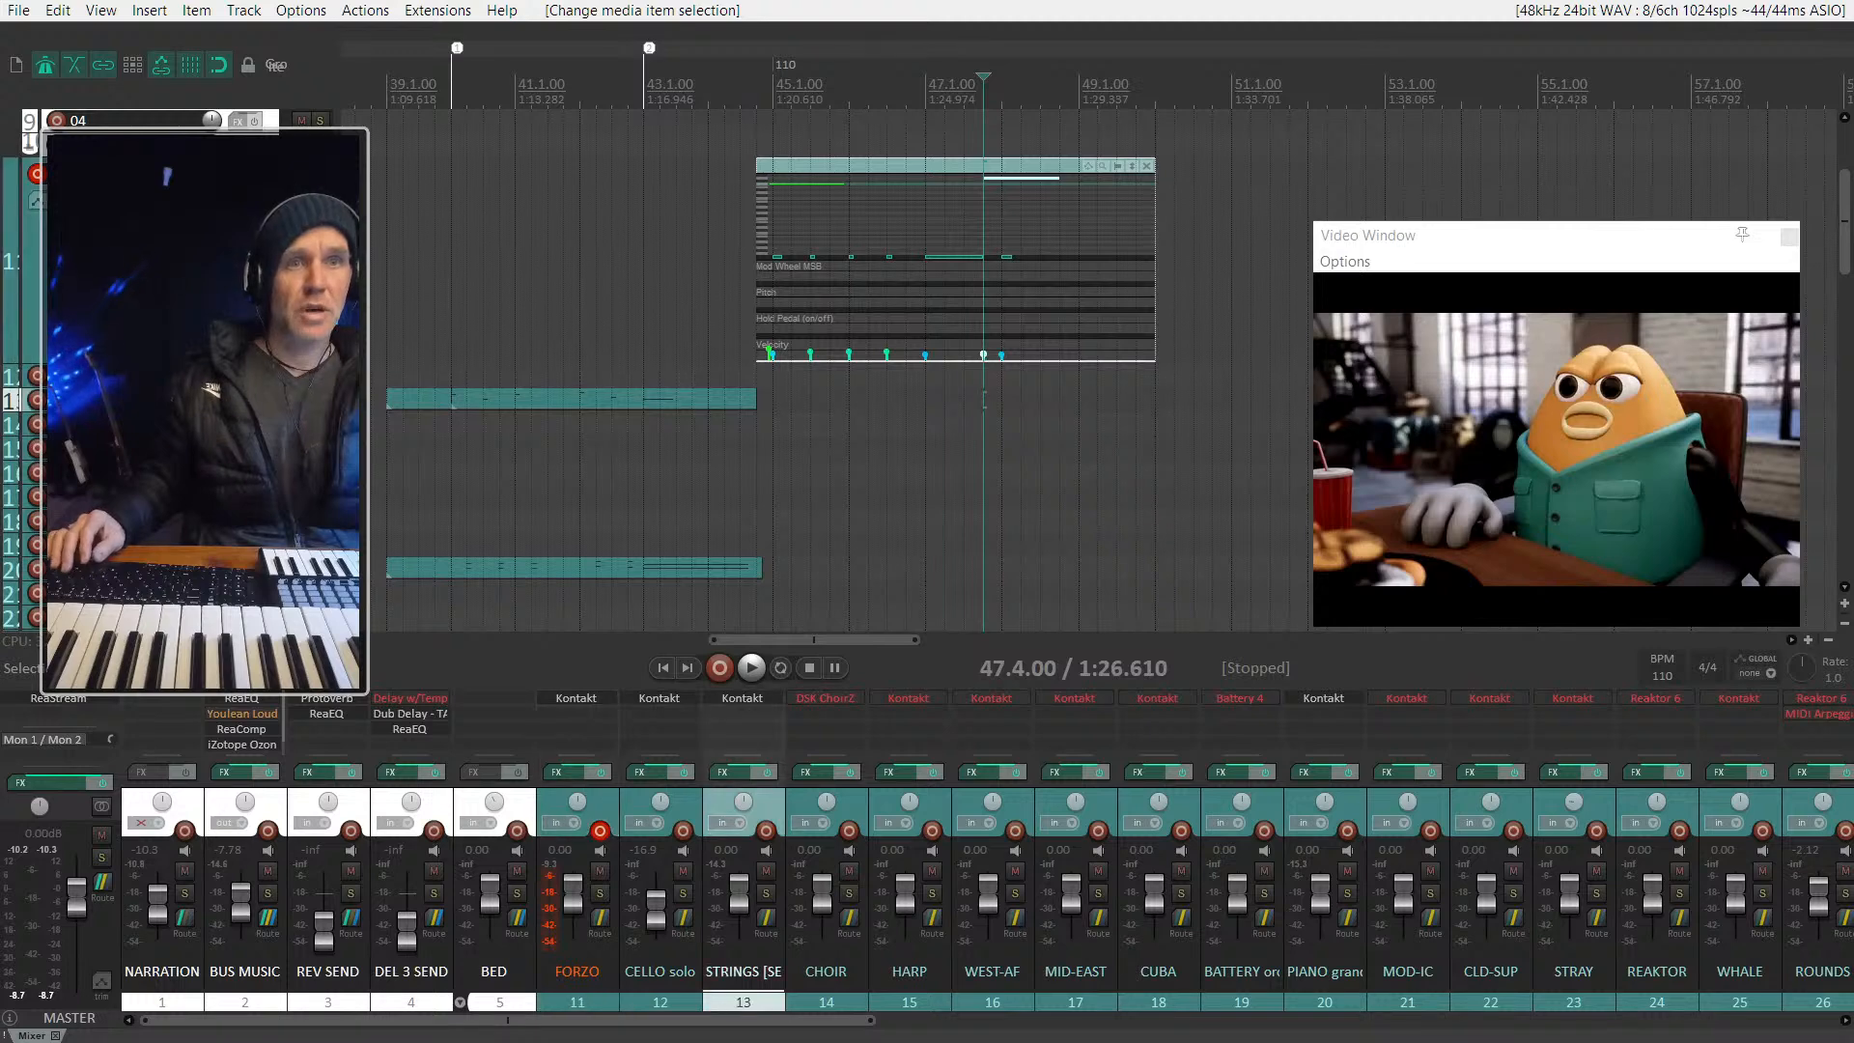
scroll(193, 398, "down", 1)
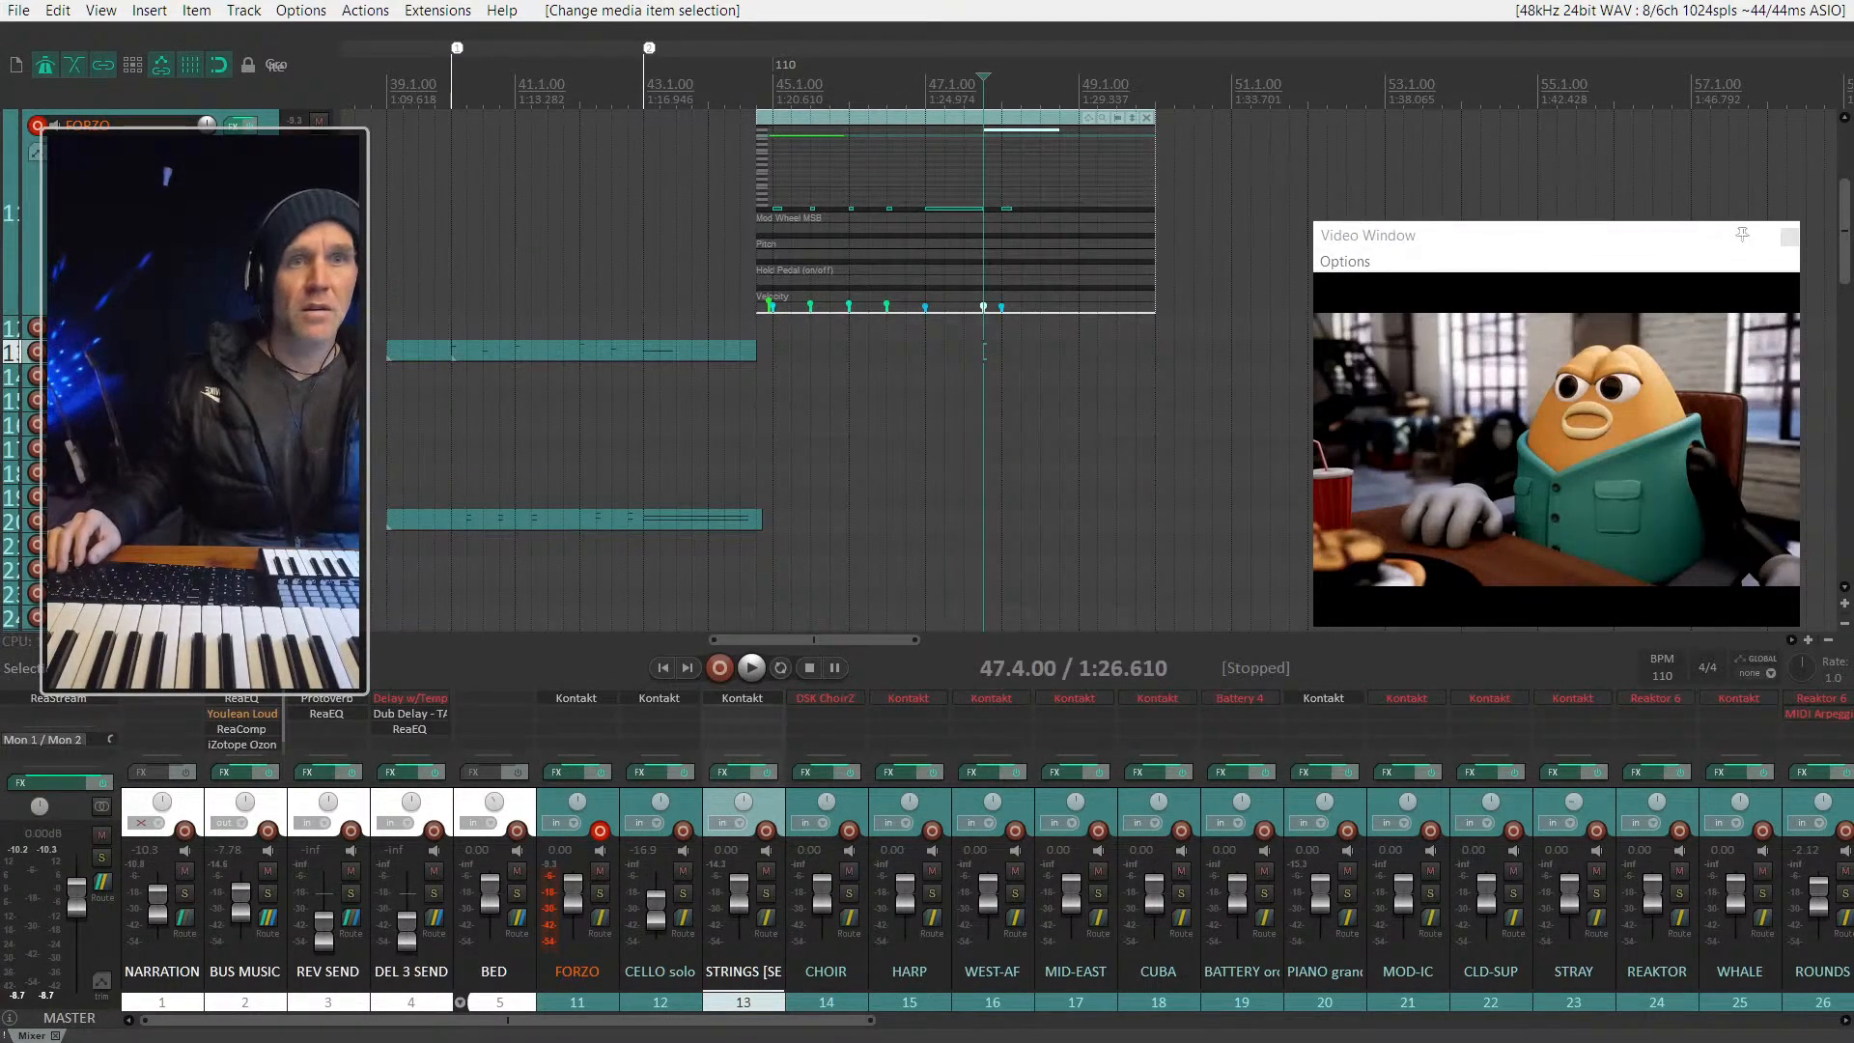
scroll(579, 386, "down", 4)
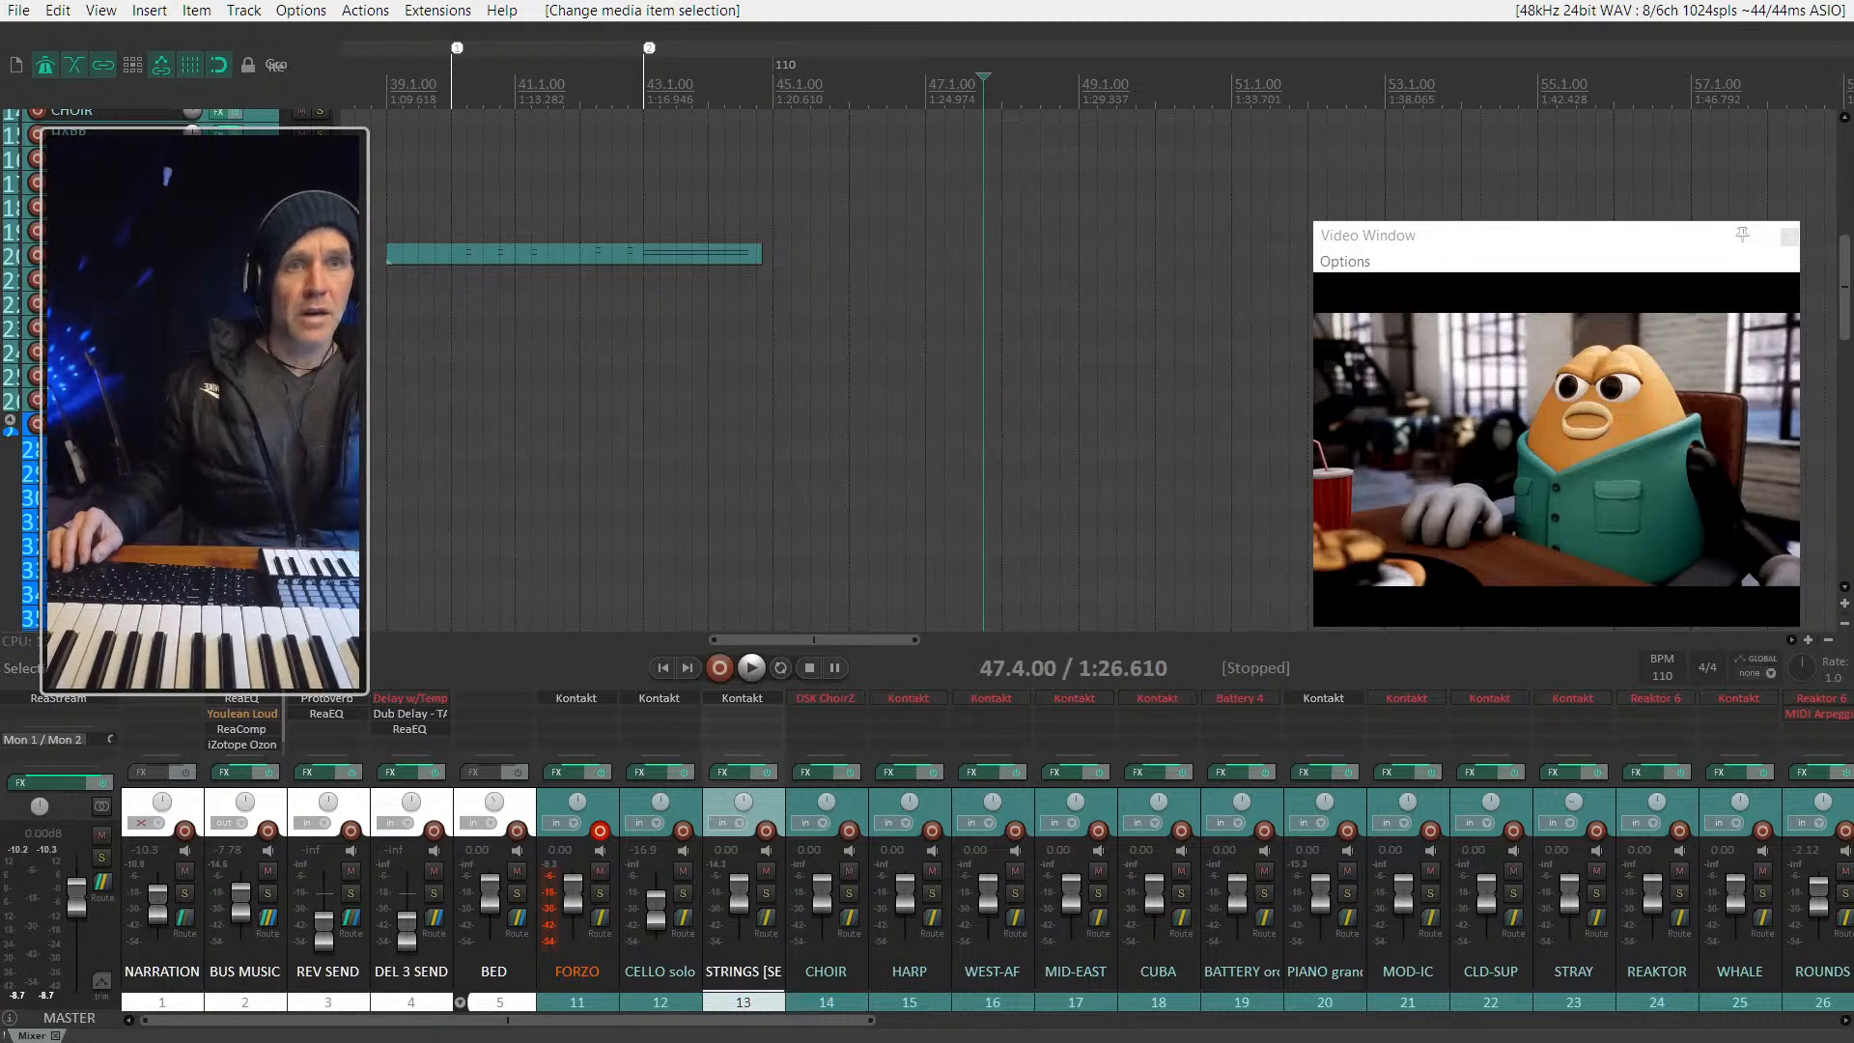
left_click(984, 472)
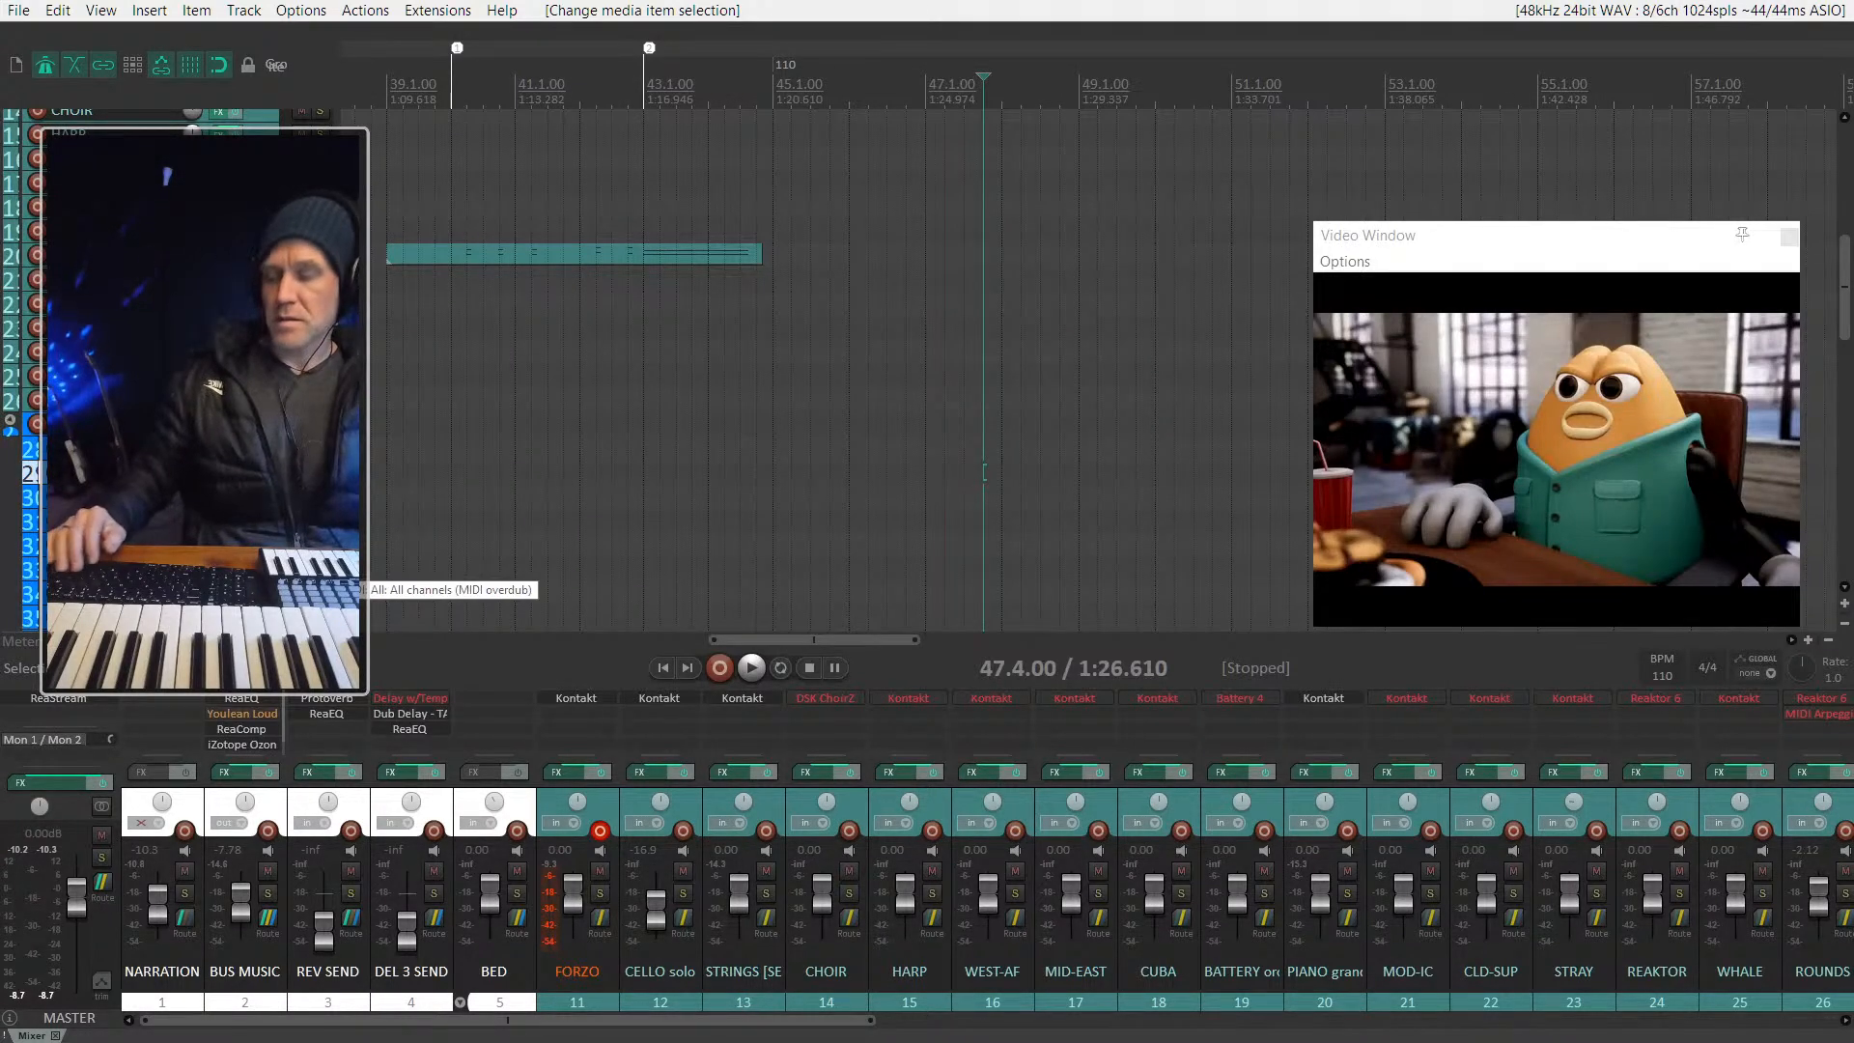
left_click(60, 568, "ctrl")
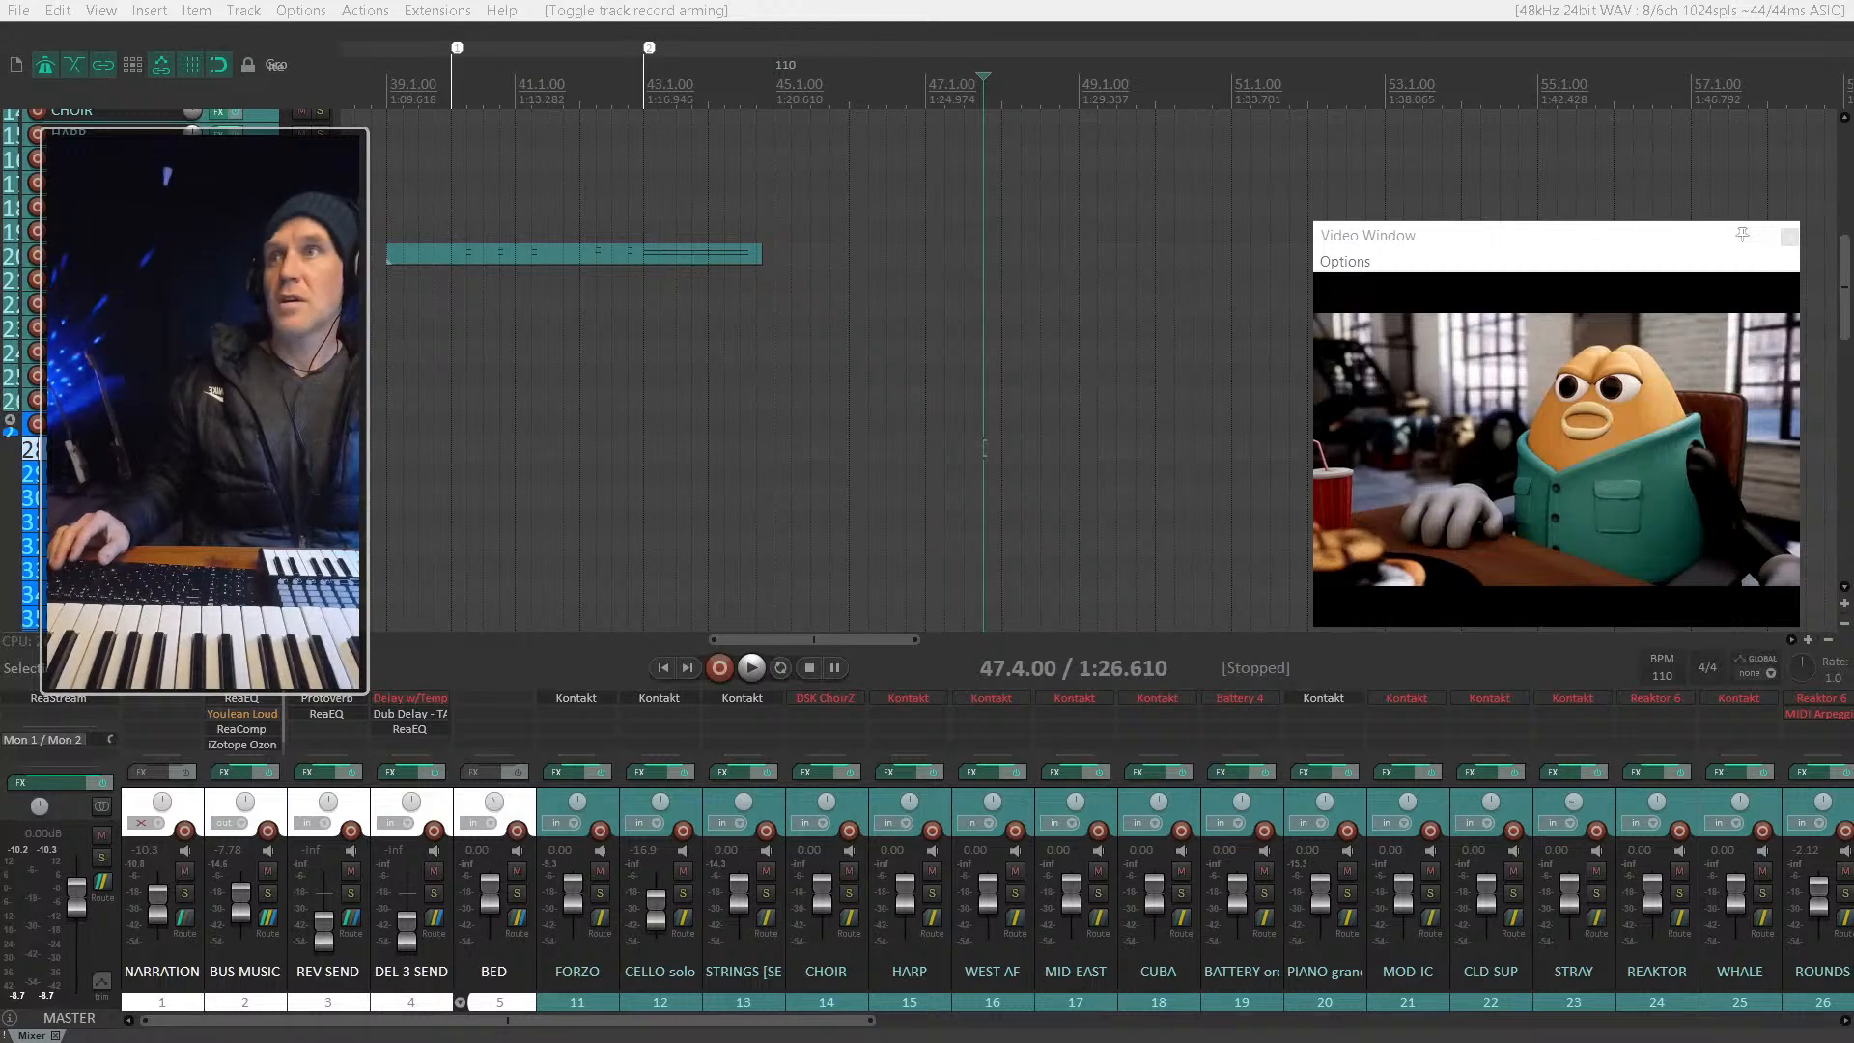
Step: Open track 28's Kontakt instrument, expand the String Ensemble Essential patch, and set its trill scale to Whole
left_click_drag(0, 21, 840, 20)
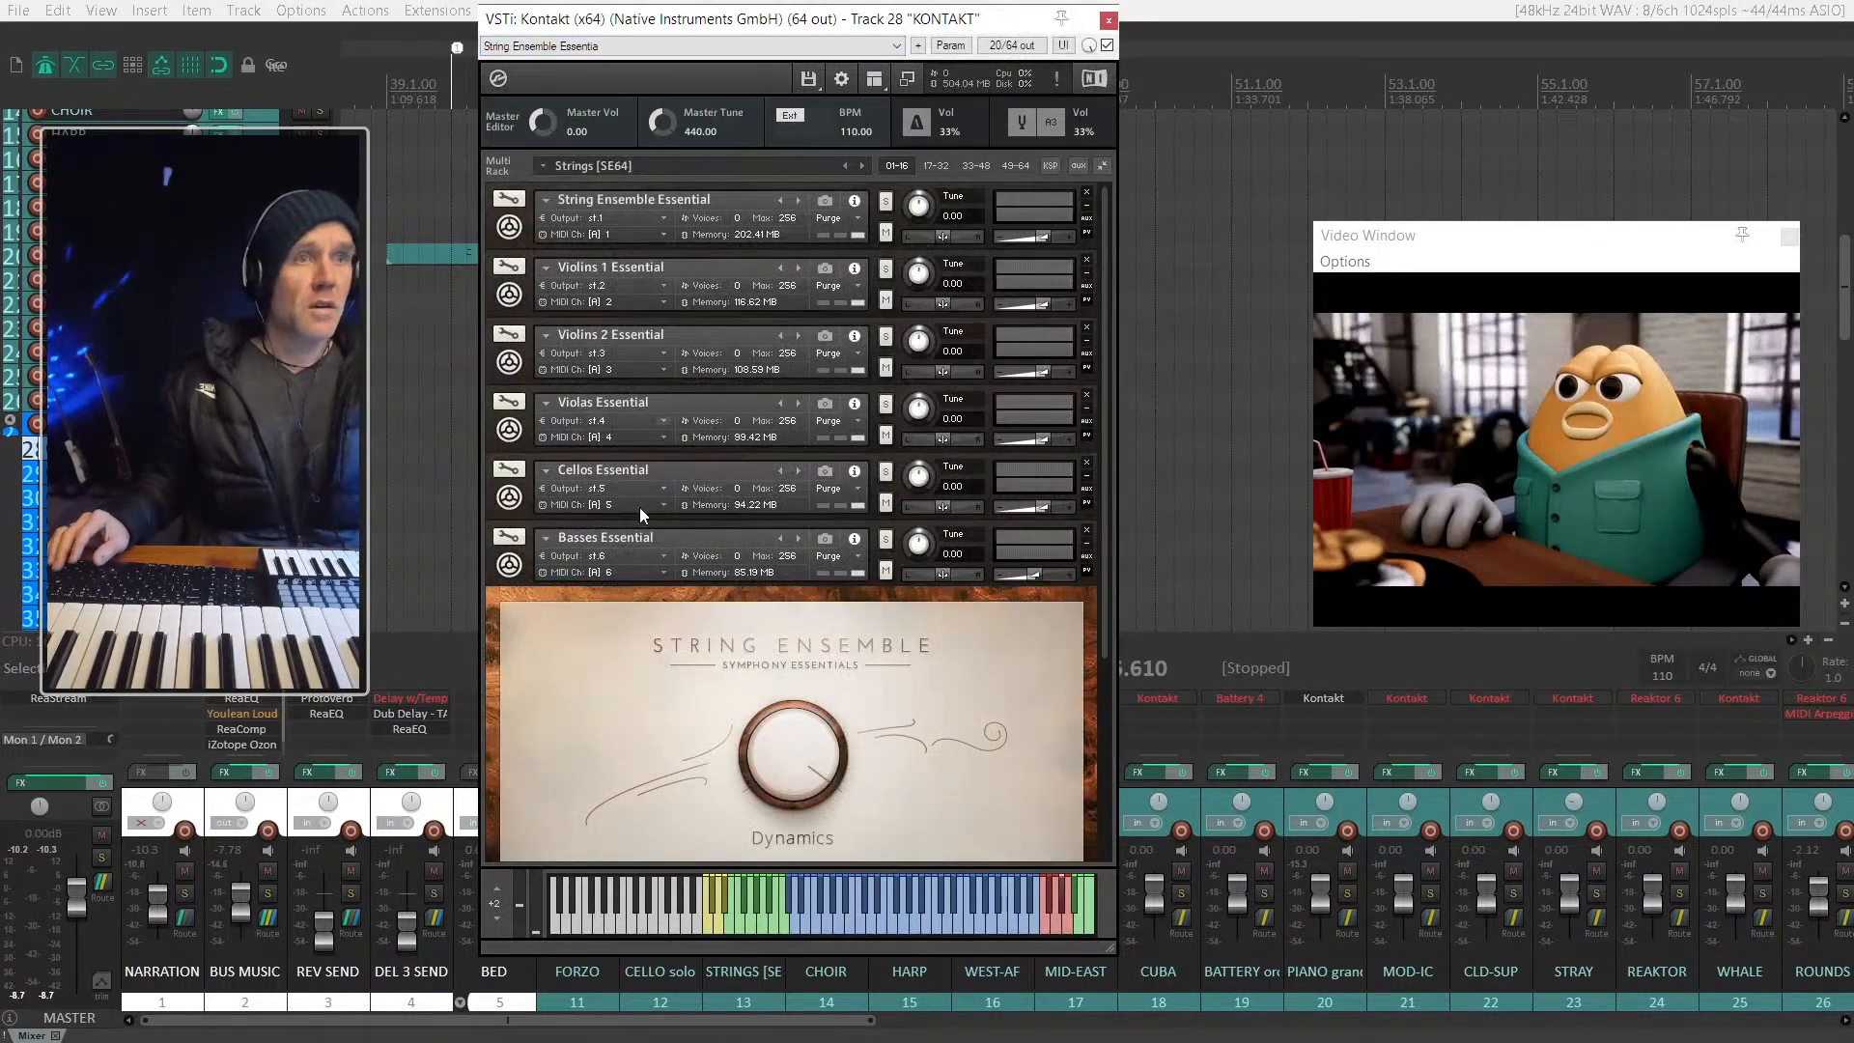
scroll(699, 579, "down", 2)
scroll(699, 579, "down", 2)
left_click(509, 334)
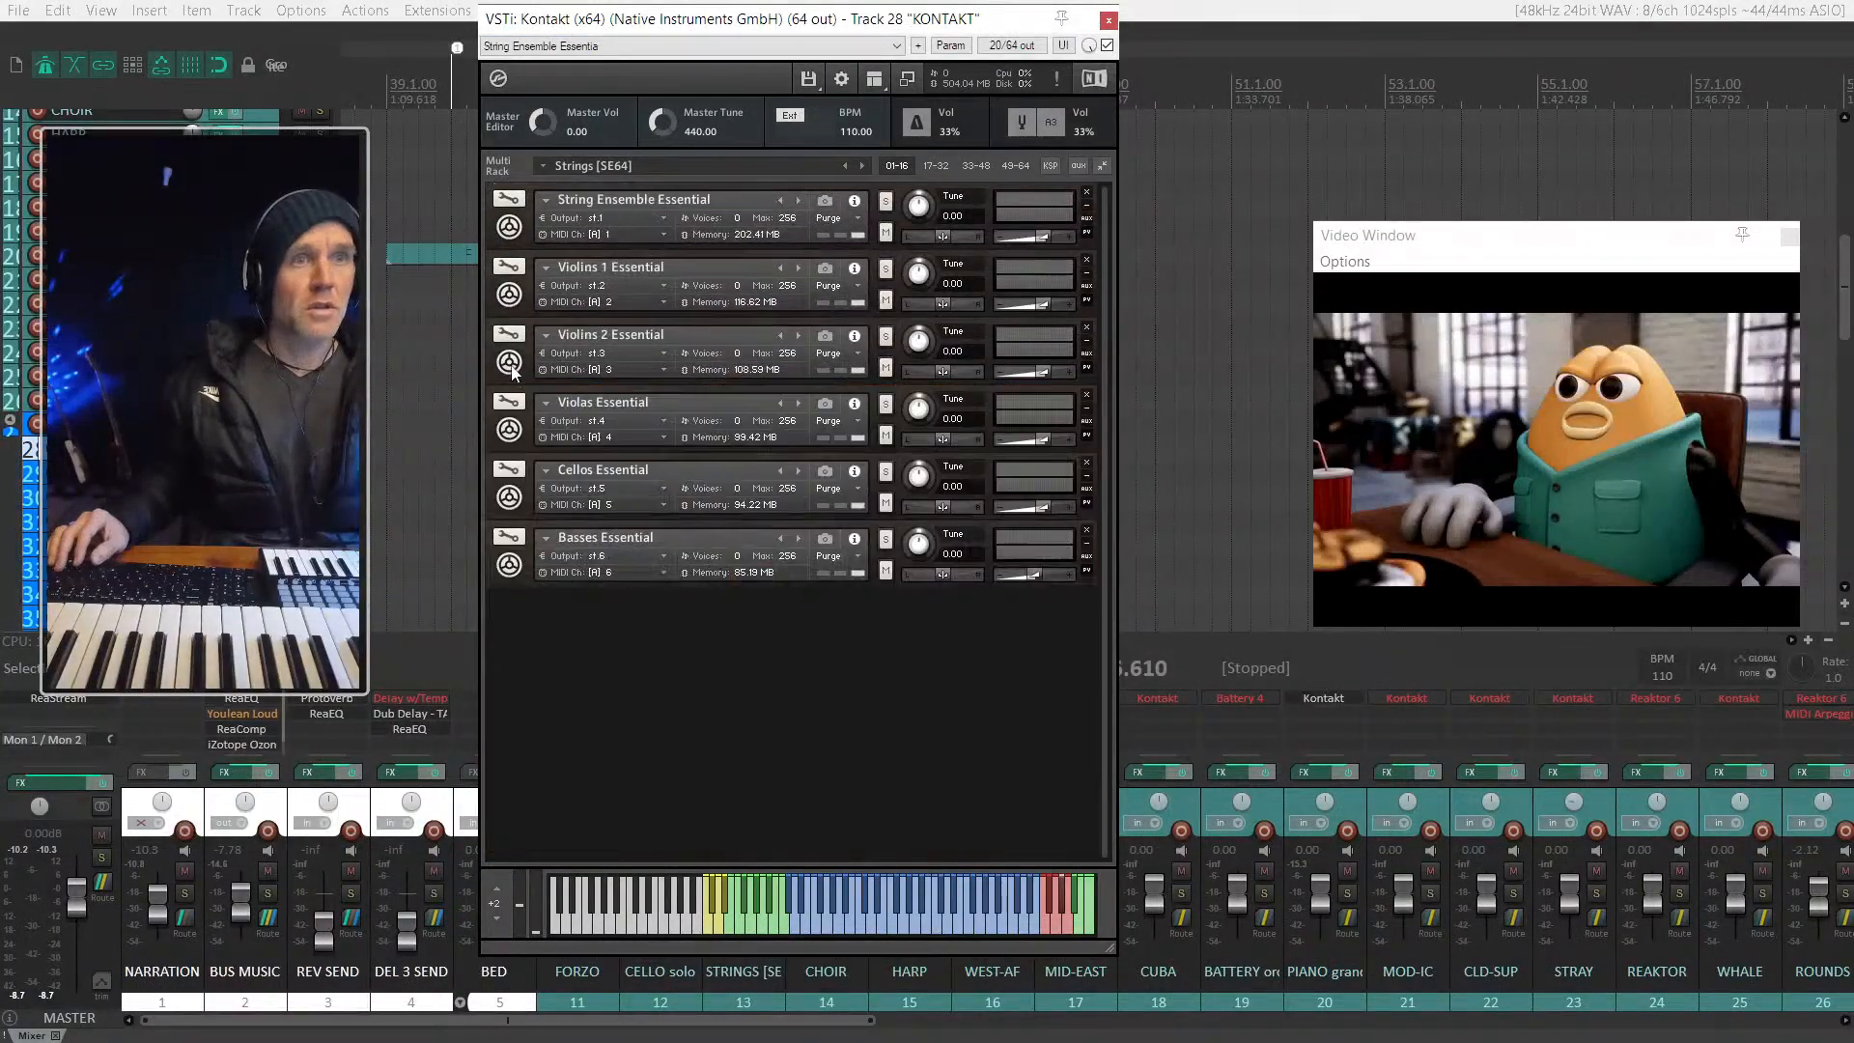
left_click(545, 199)
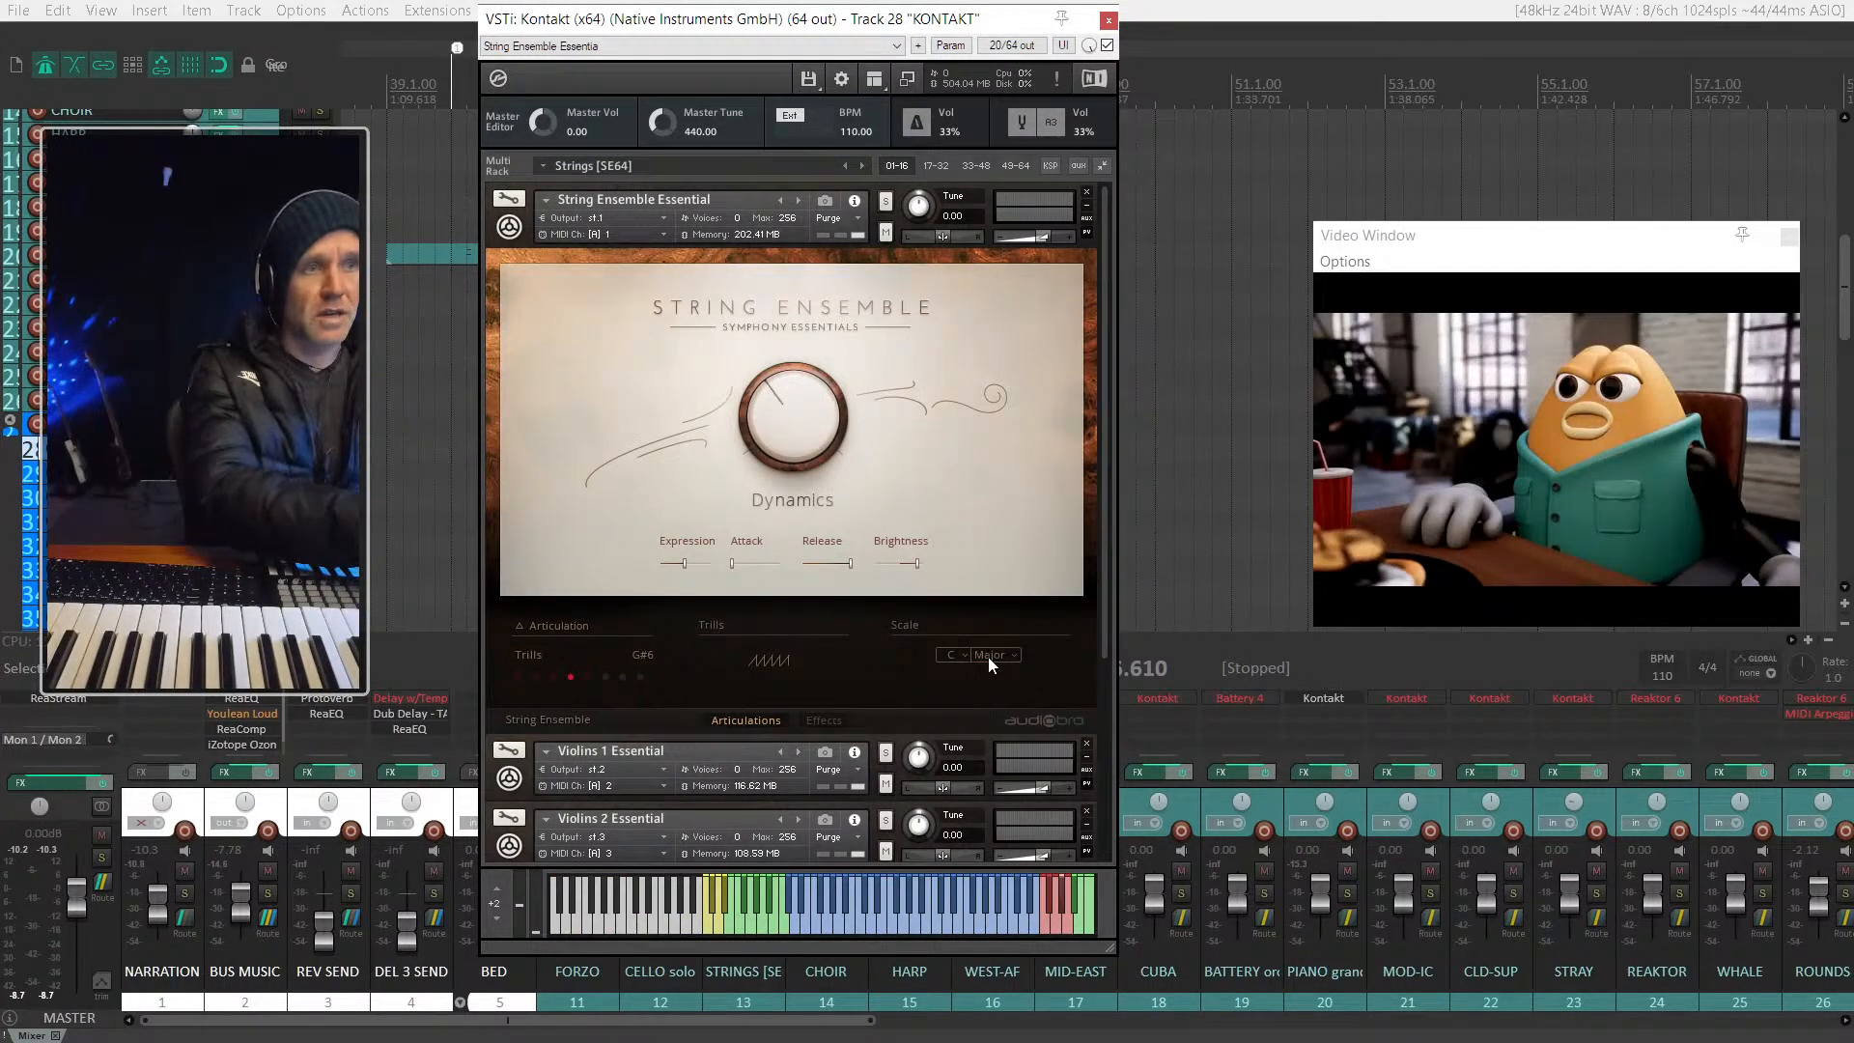
left_click(999, 723)
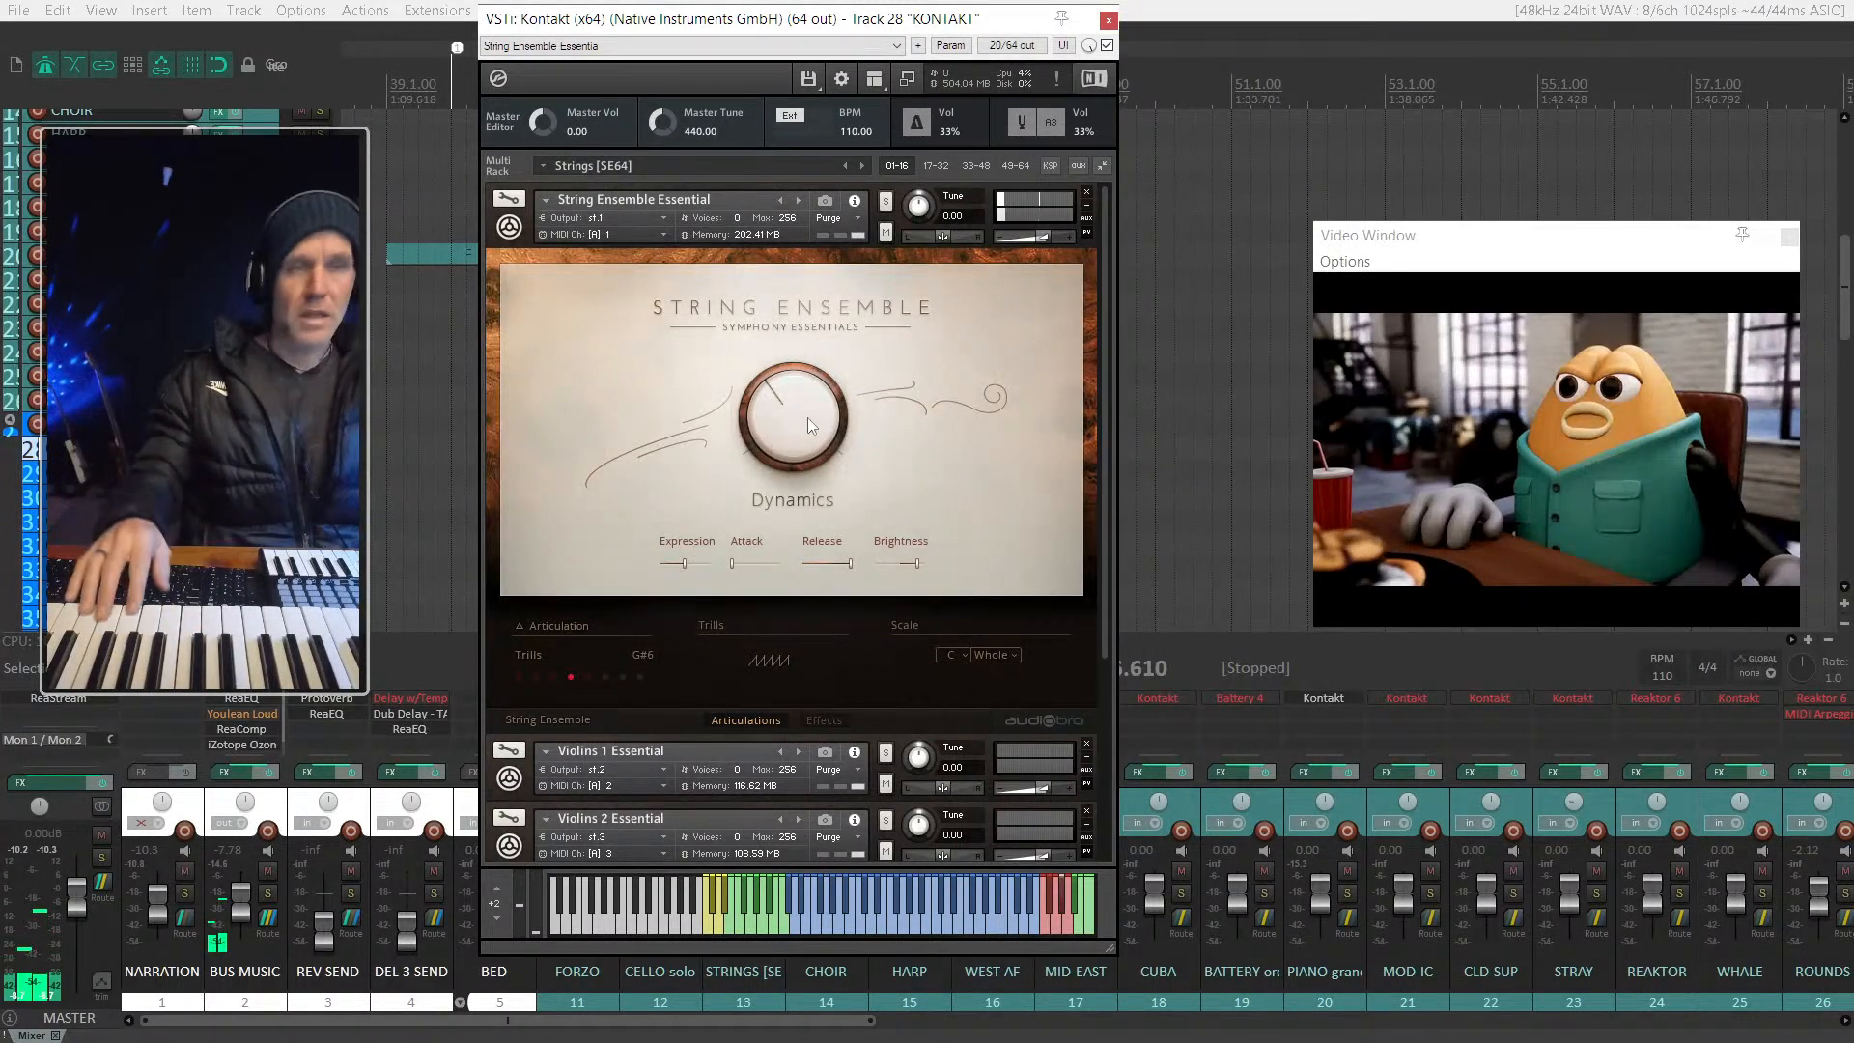
Step: Set the String Ensemble's Dynamics to 42% and move the Kontakt window clear of the arrangement around bar 43
left_click_drag(793, 435, 815, 467)
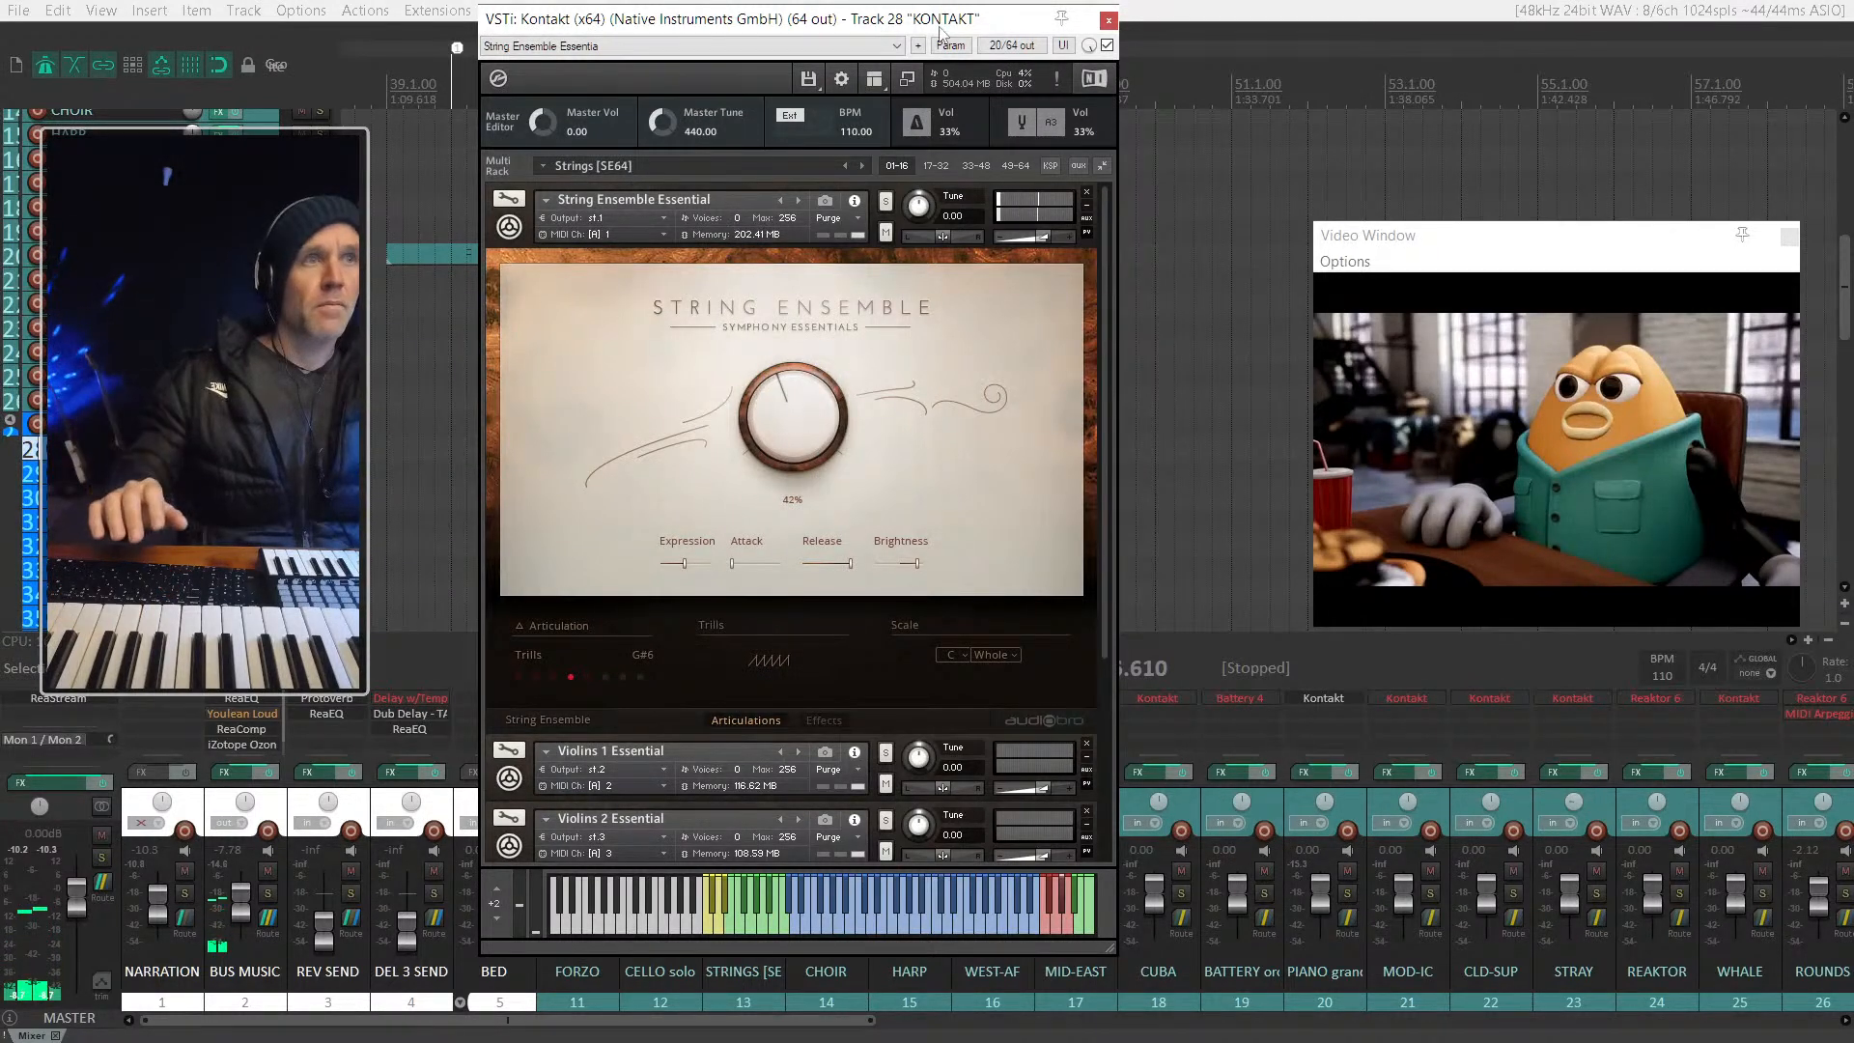
left_click_drag(941, 32, 1605, 20)
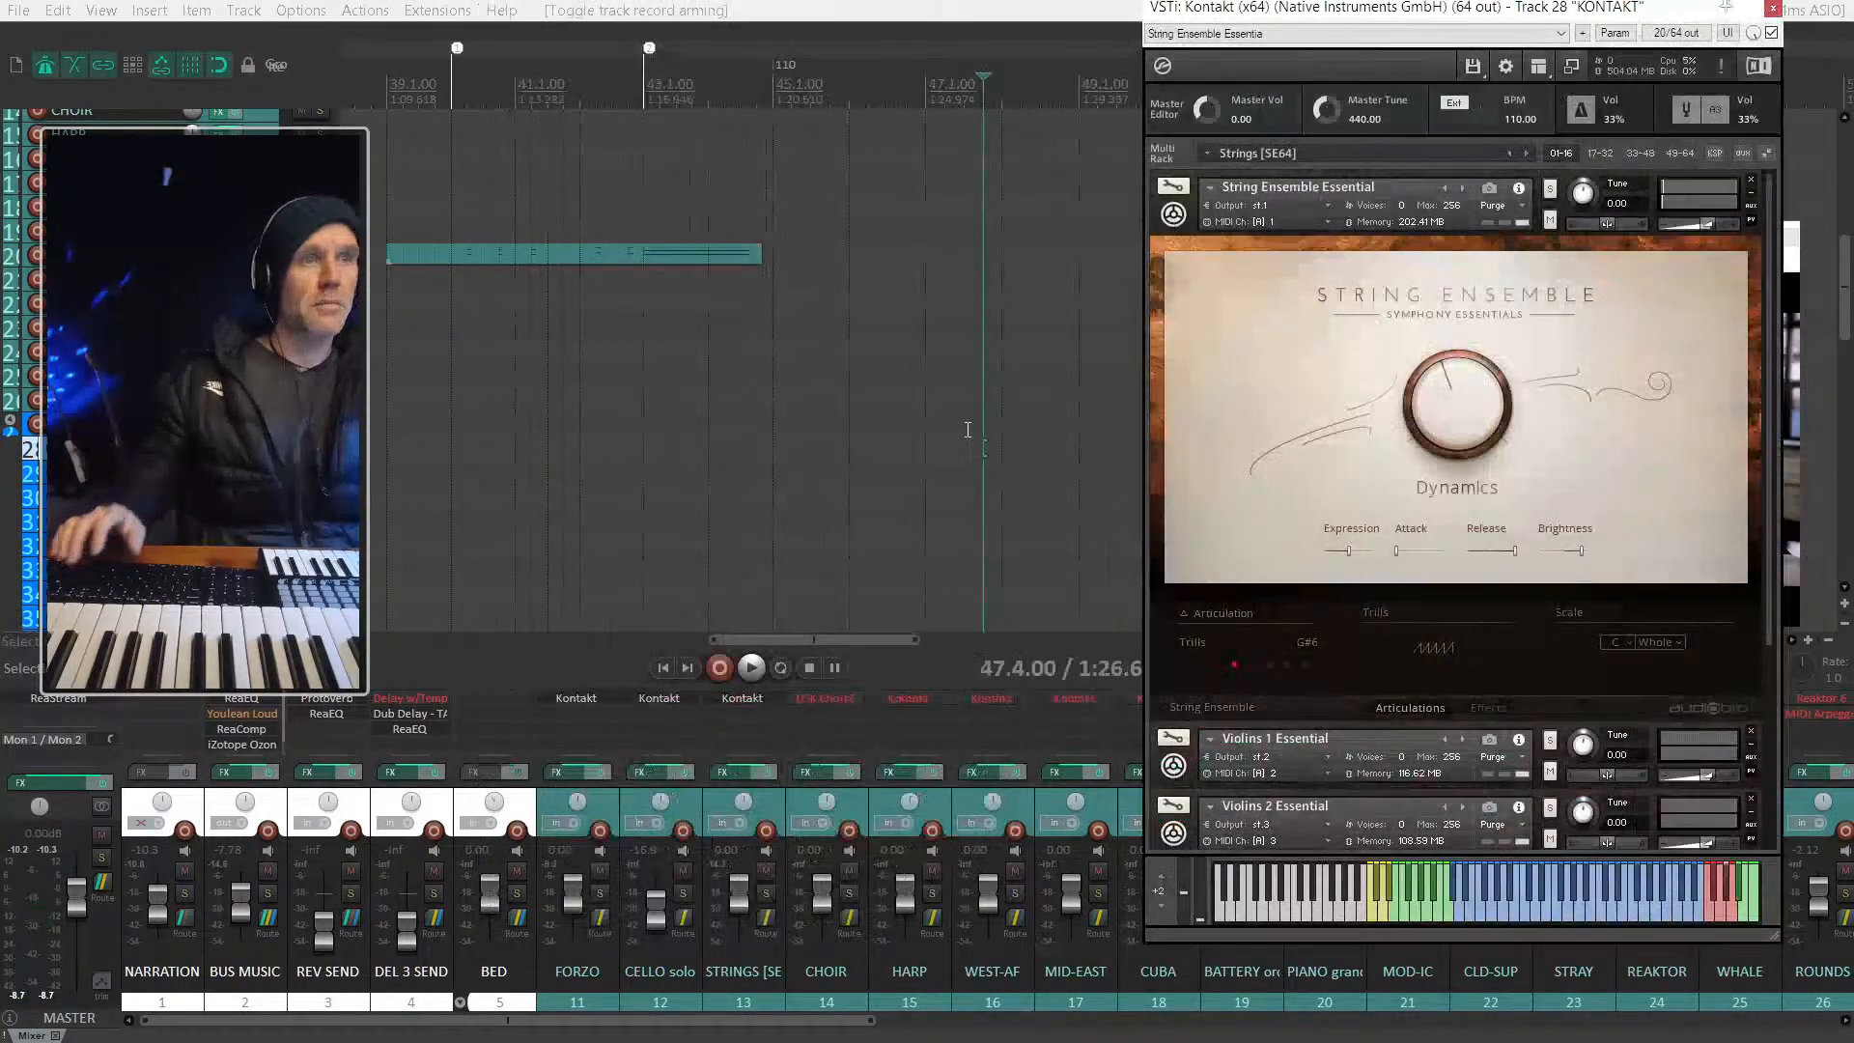
left_click(651, 206)
left_click_drag(1441, 405, 1439, 496)
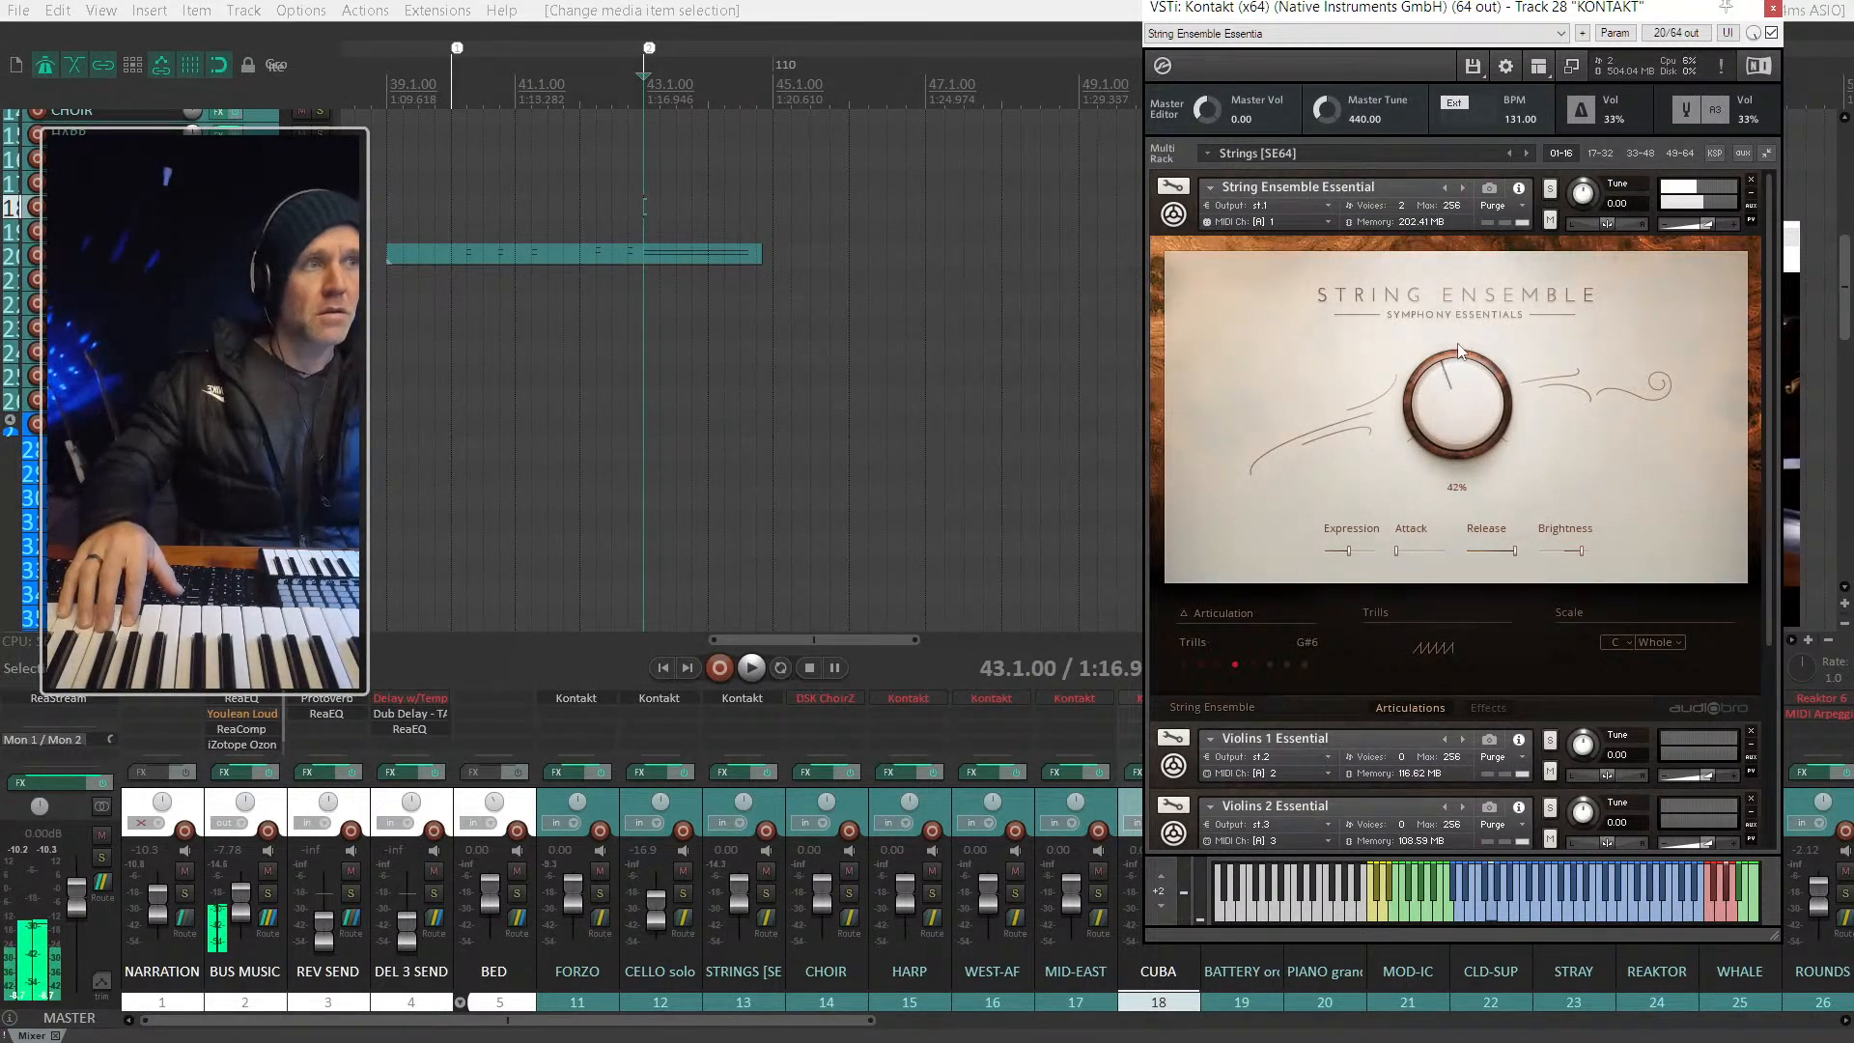
Step: Place the edit cursor at 42.1.00, record-arm the ENS track, and lower the String Ensemble's Dynamics to 22%
left_click(585, 377)
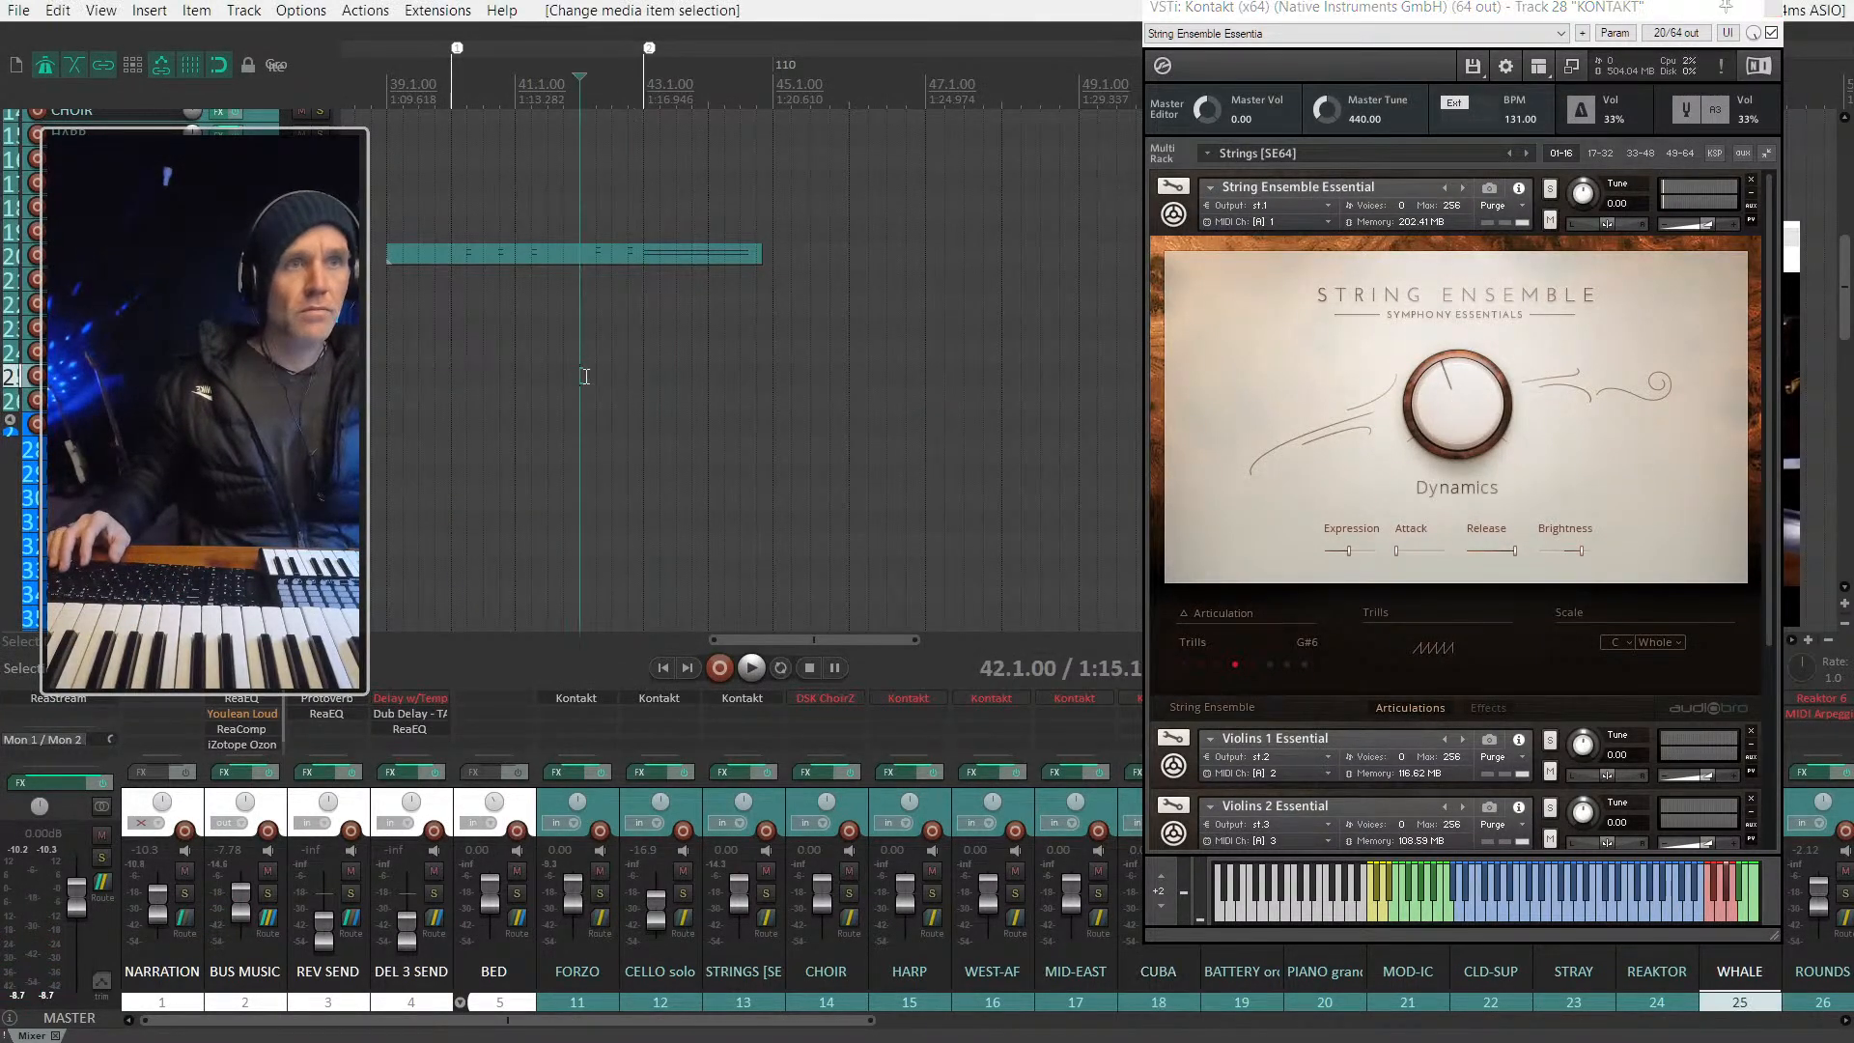
left_click(36, 380)
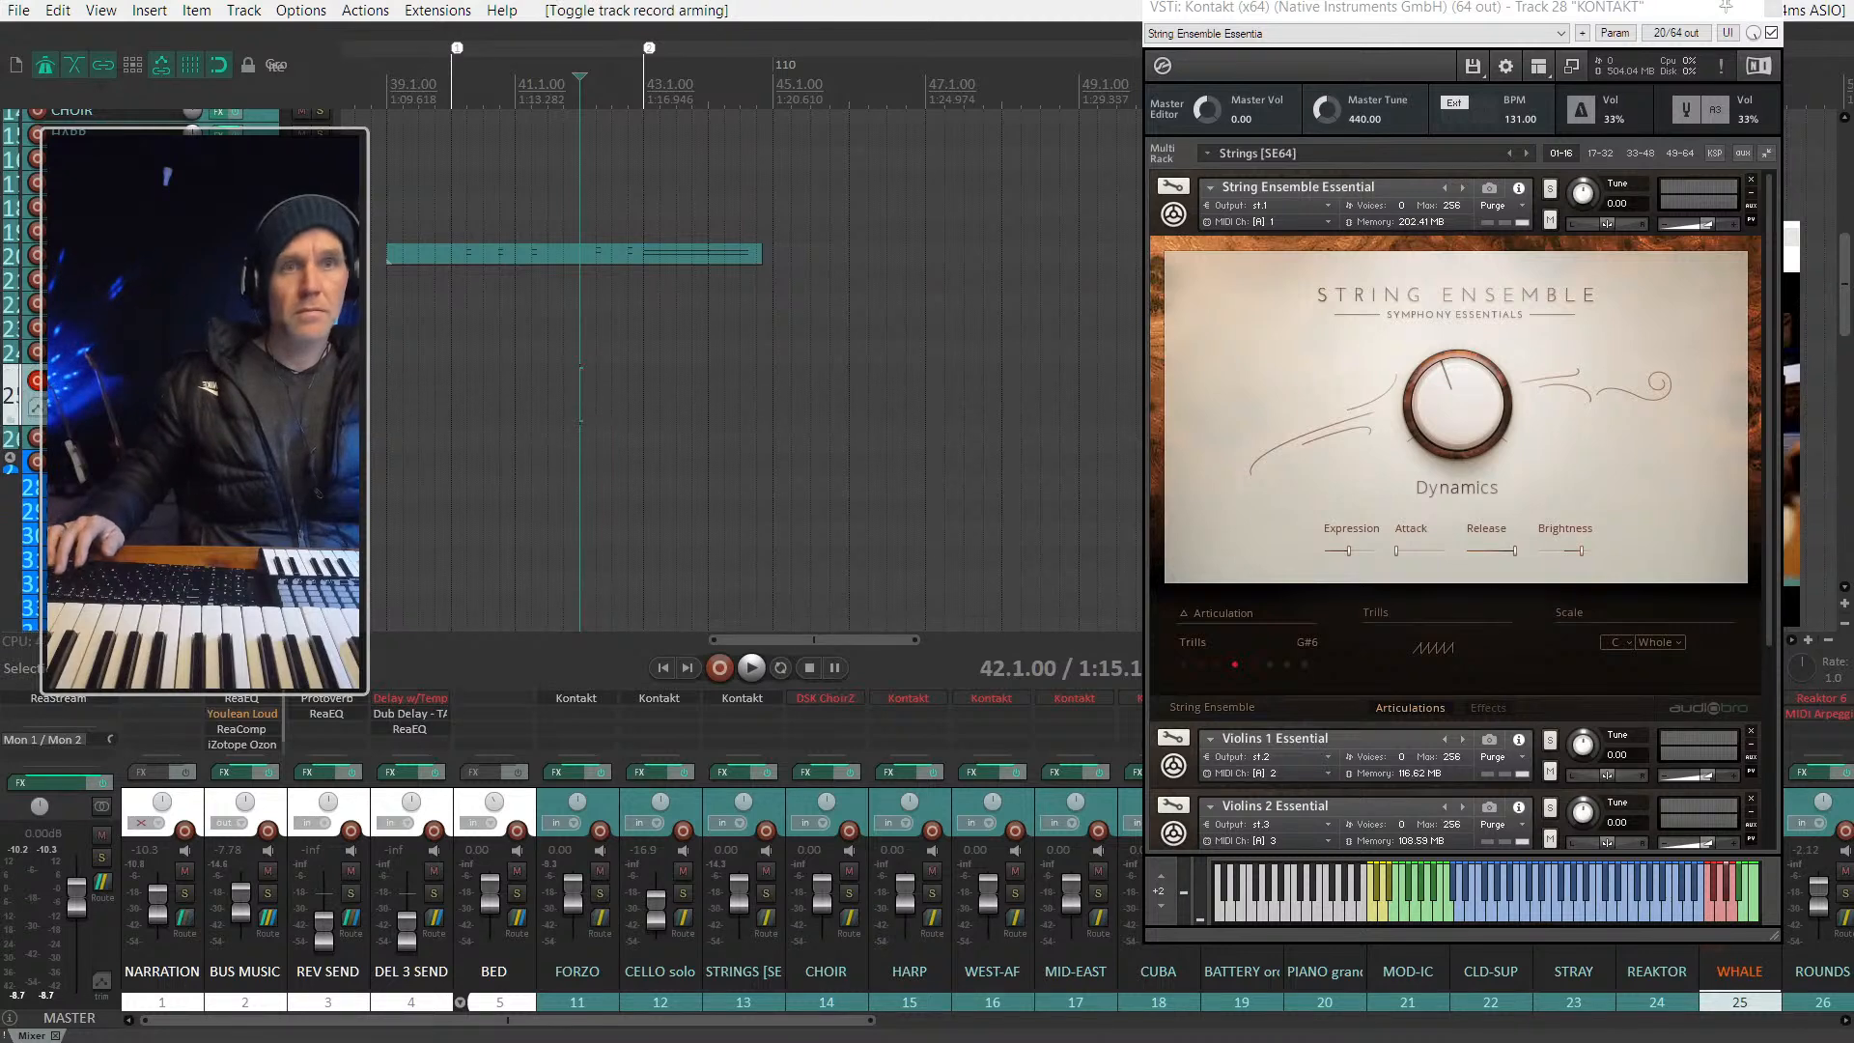
key("F7")
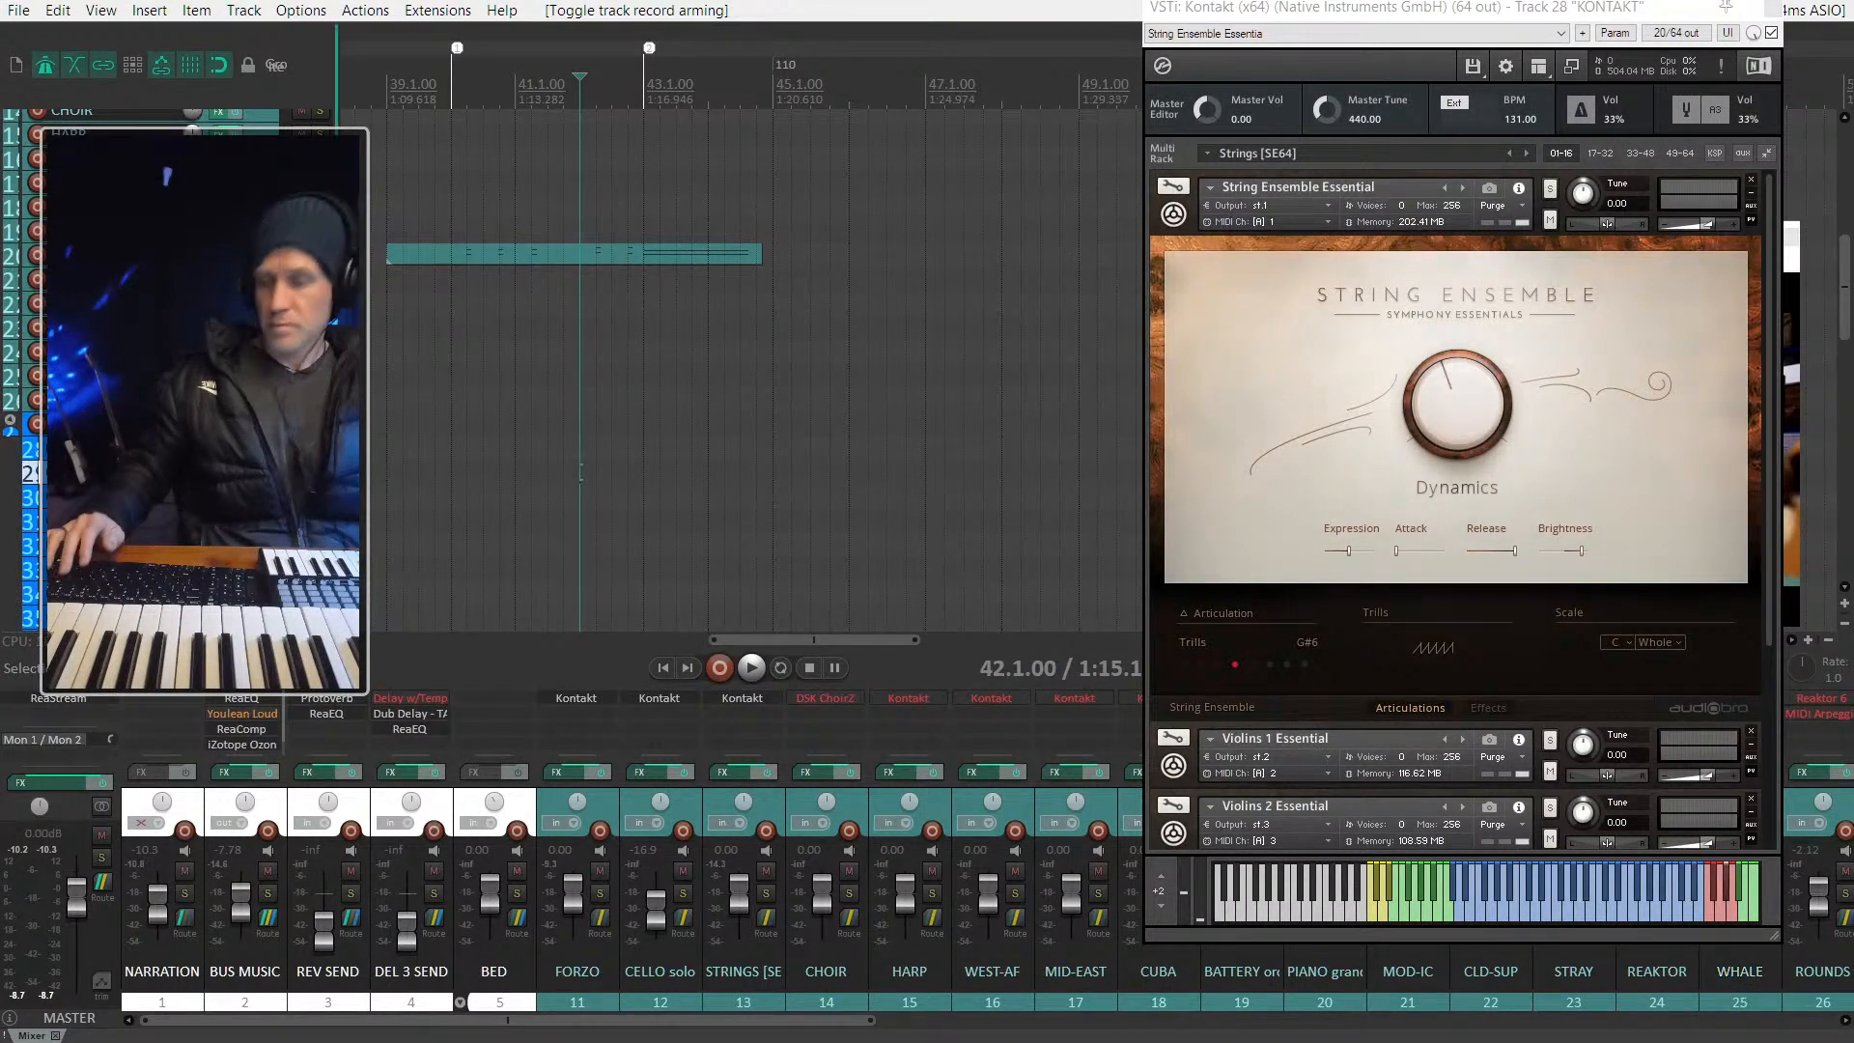
left_click_drag(1393, 419, 1423, 490)
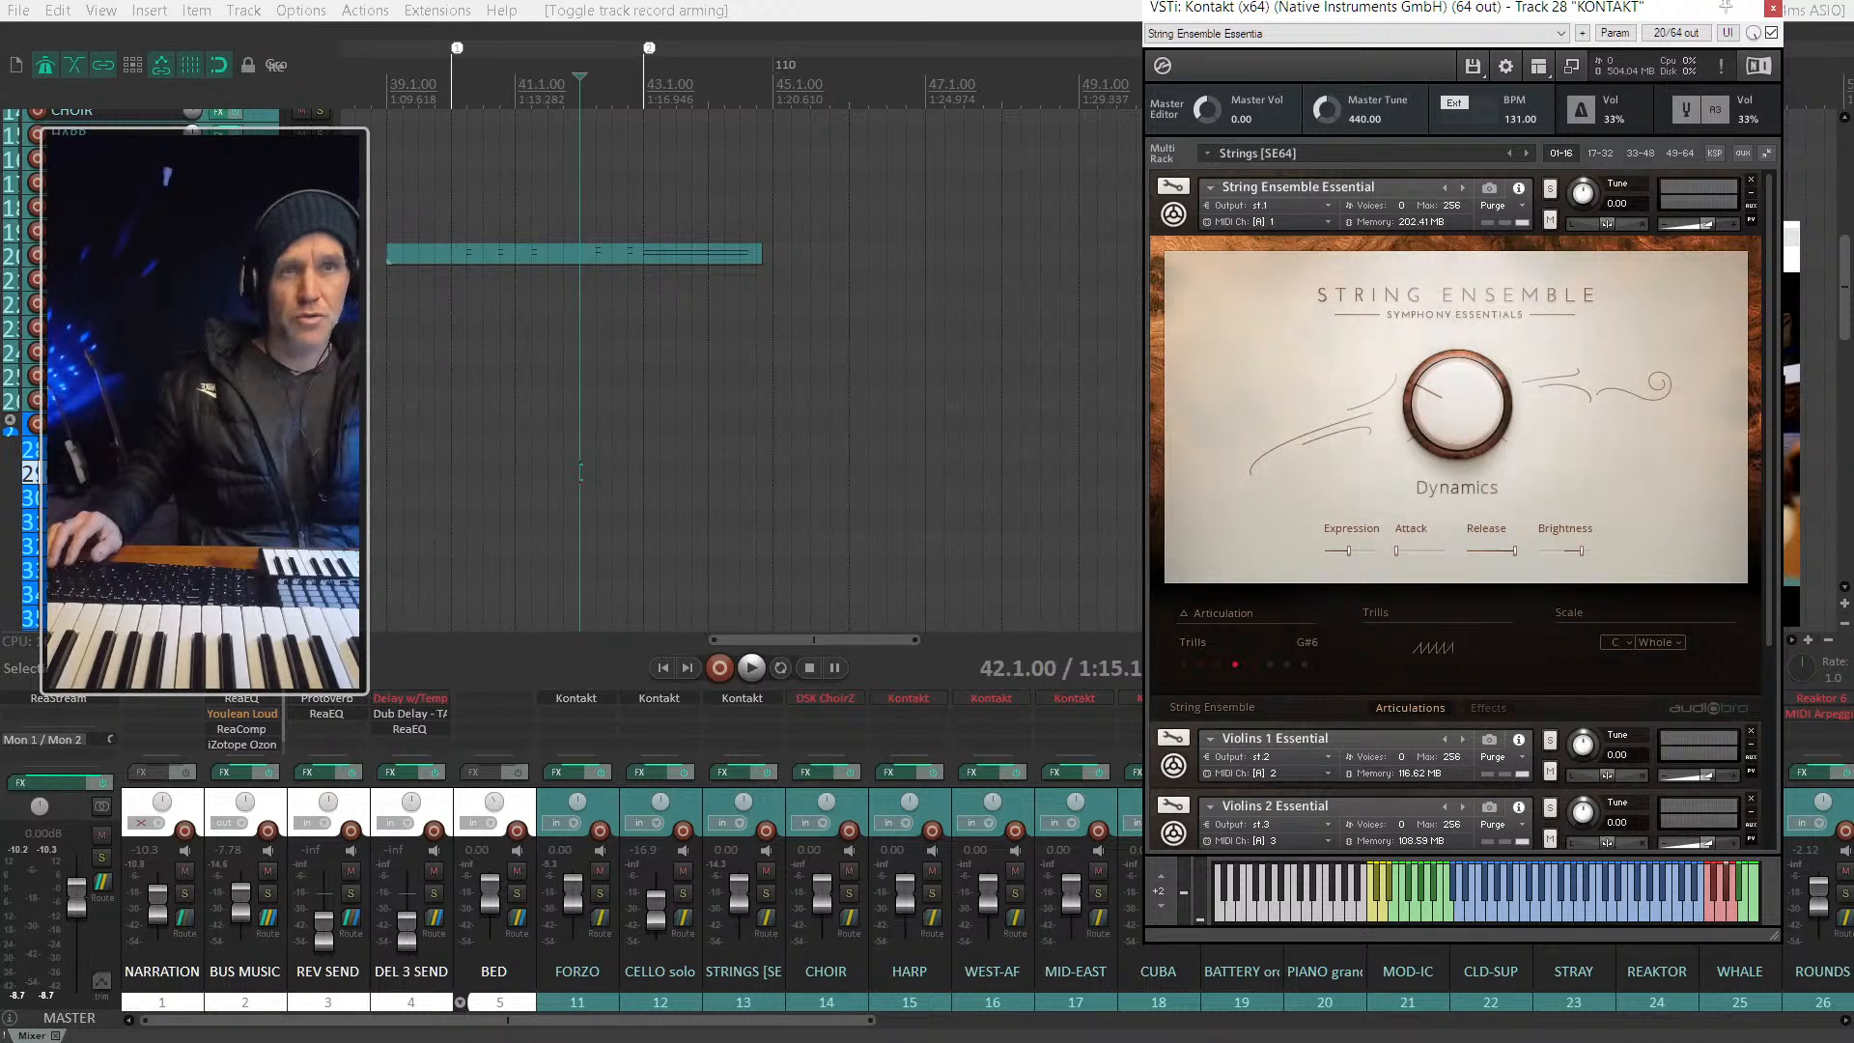
left_click(116, 449)
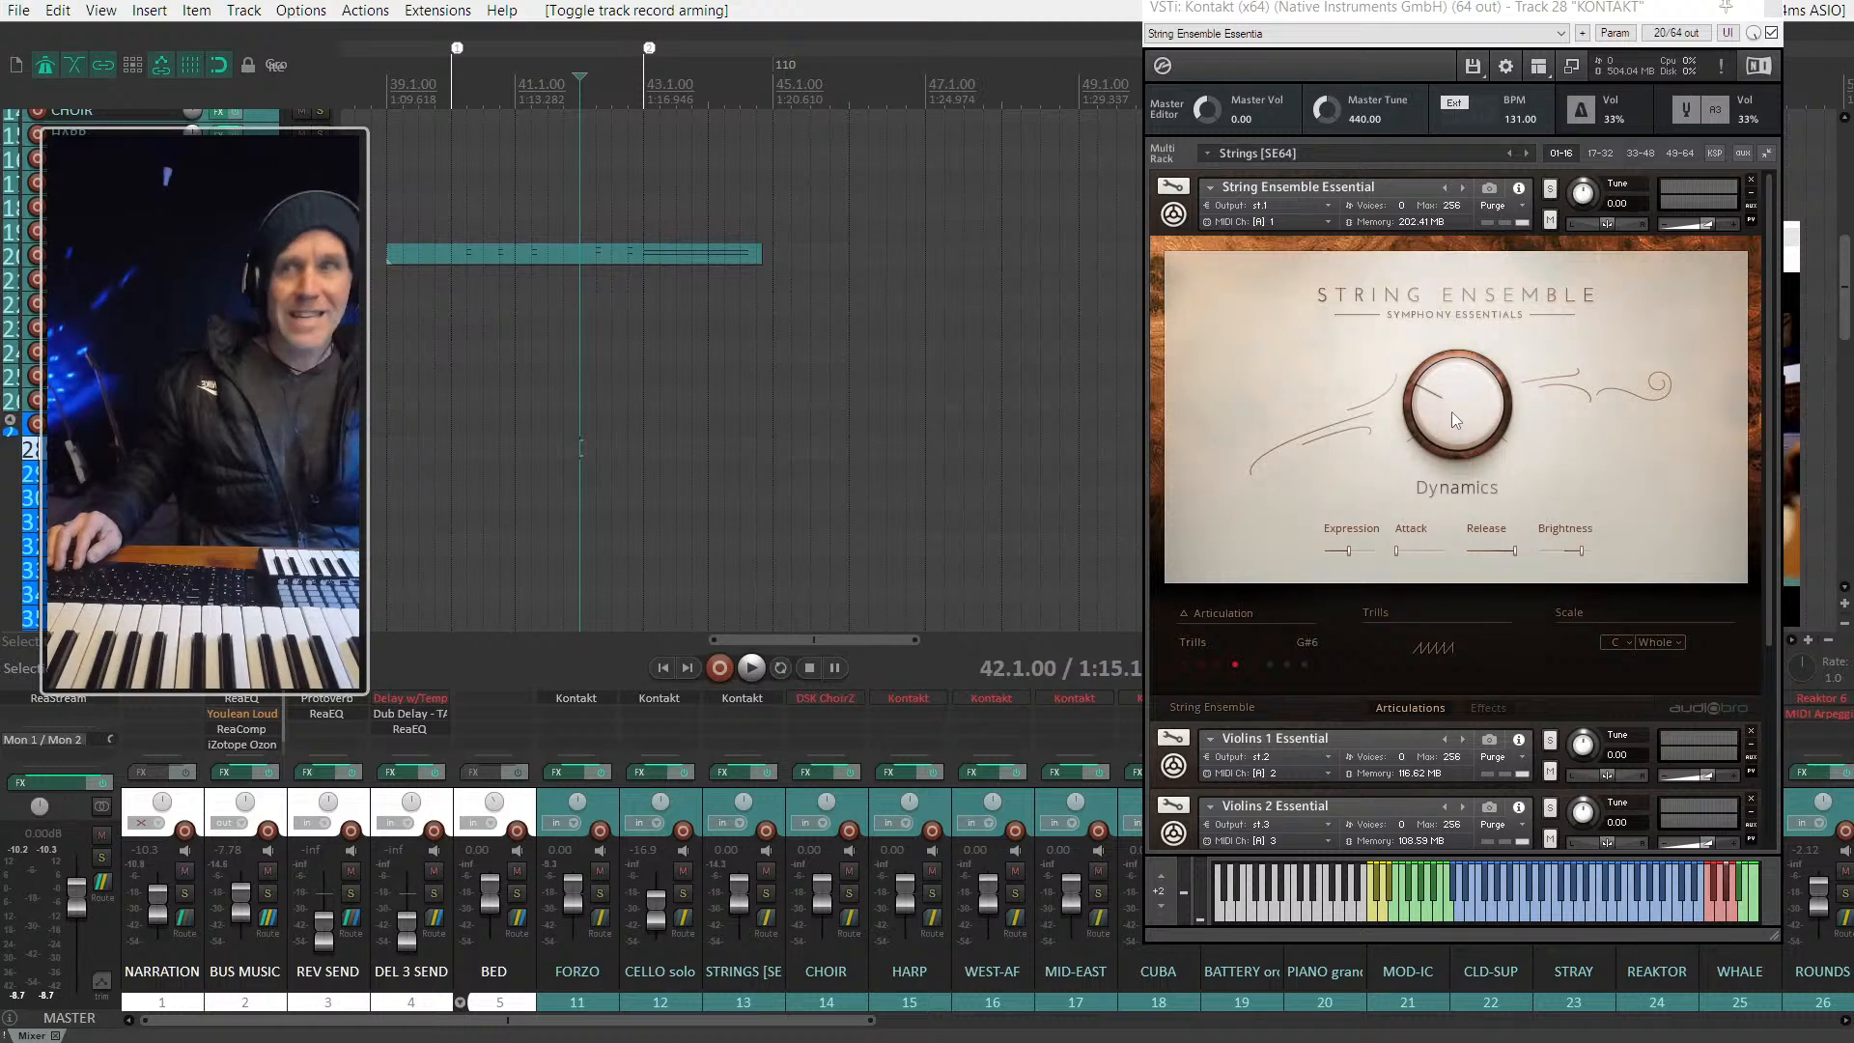
left_click_drag(1452, 412, 1451, 421)
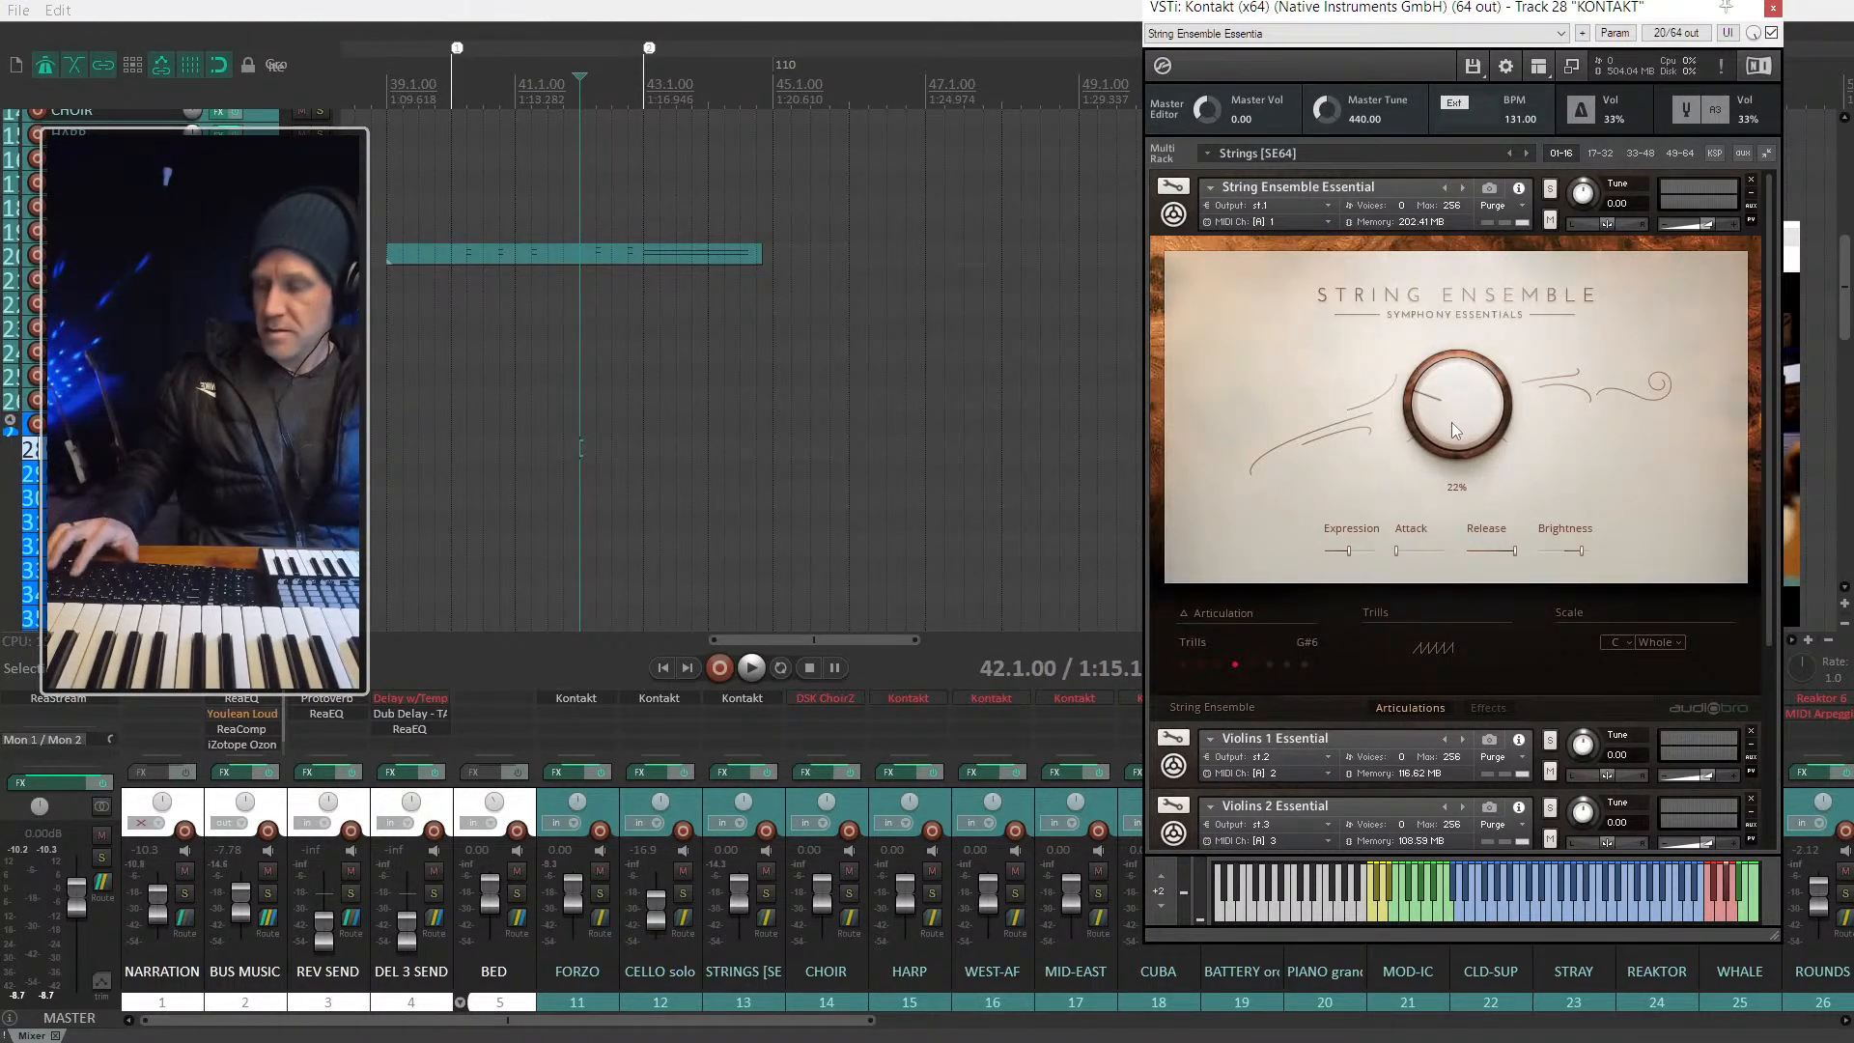
Step: Record a trill take on the ENS track while raising Dynamics, and move the item to start at 46.1.00
key("space")
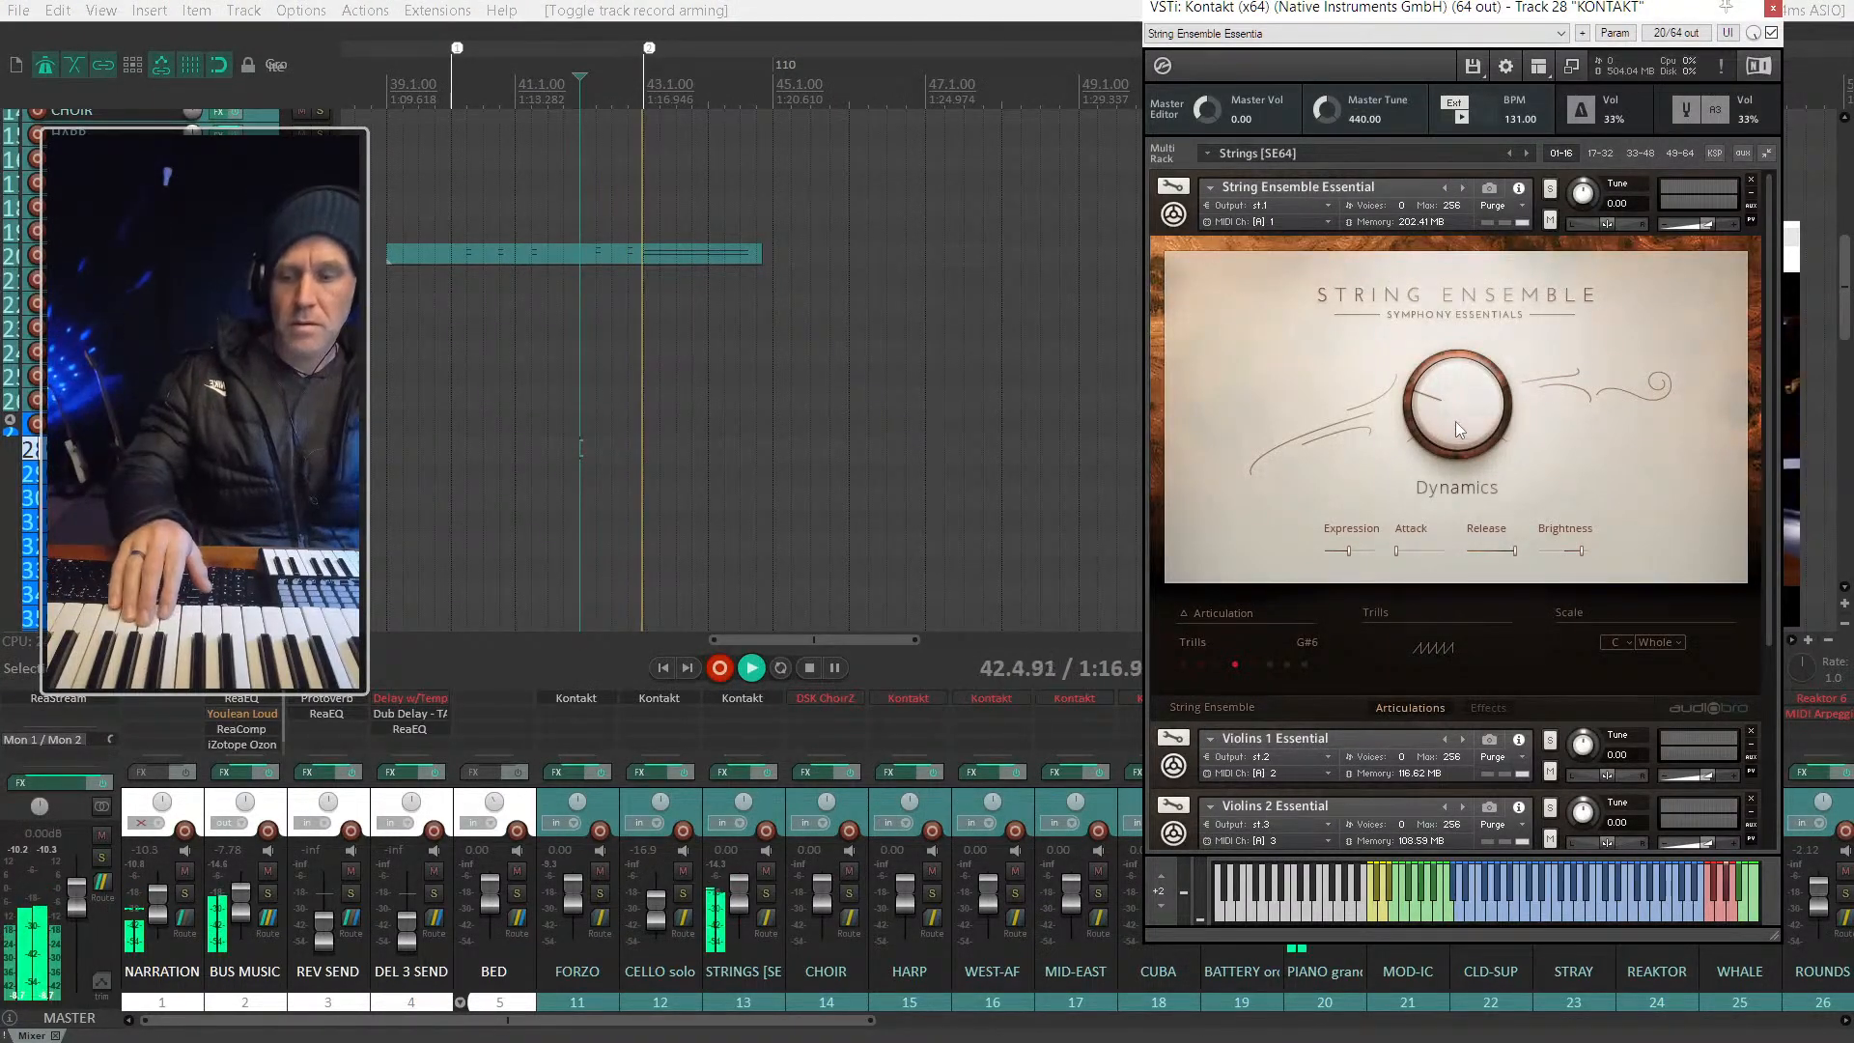
left_click_drag(1456, 421, 745, 386)
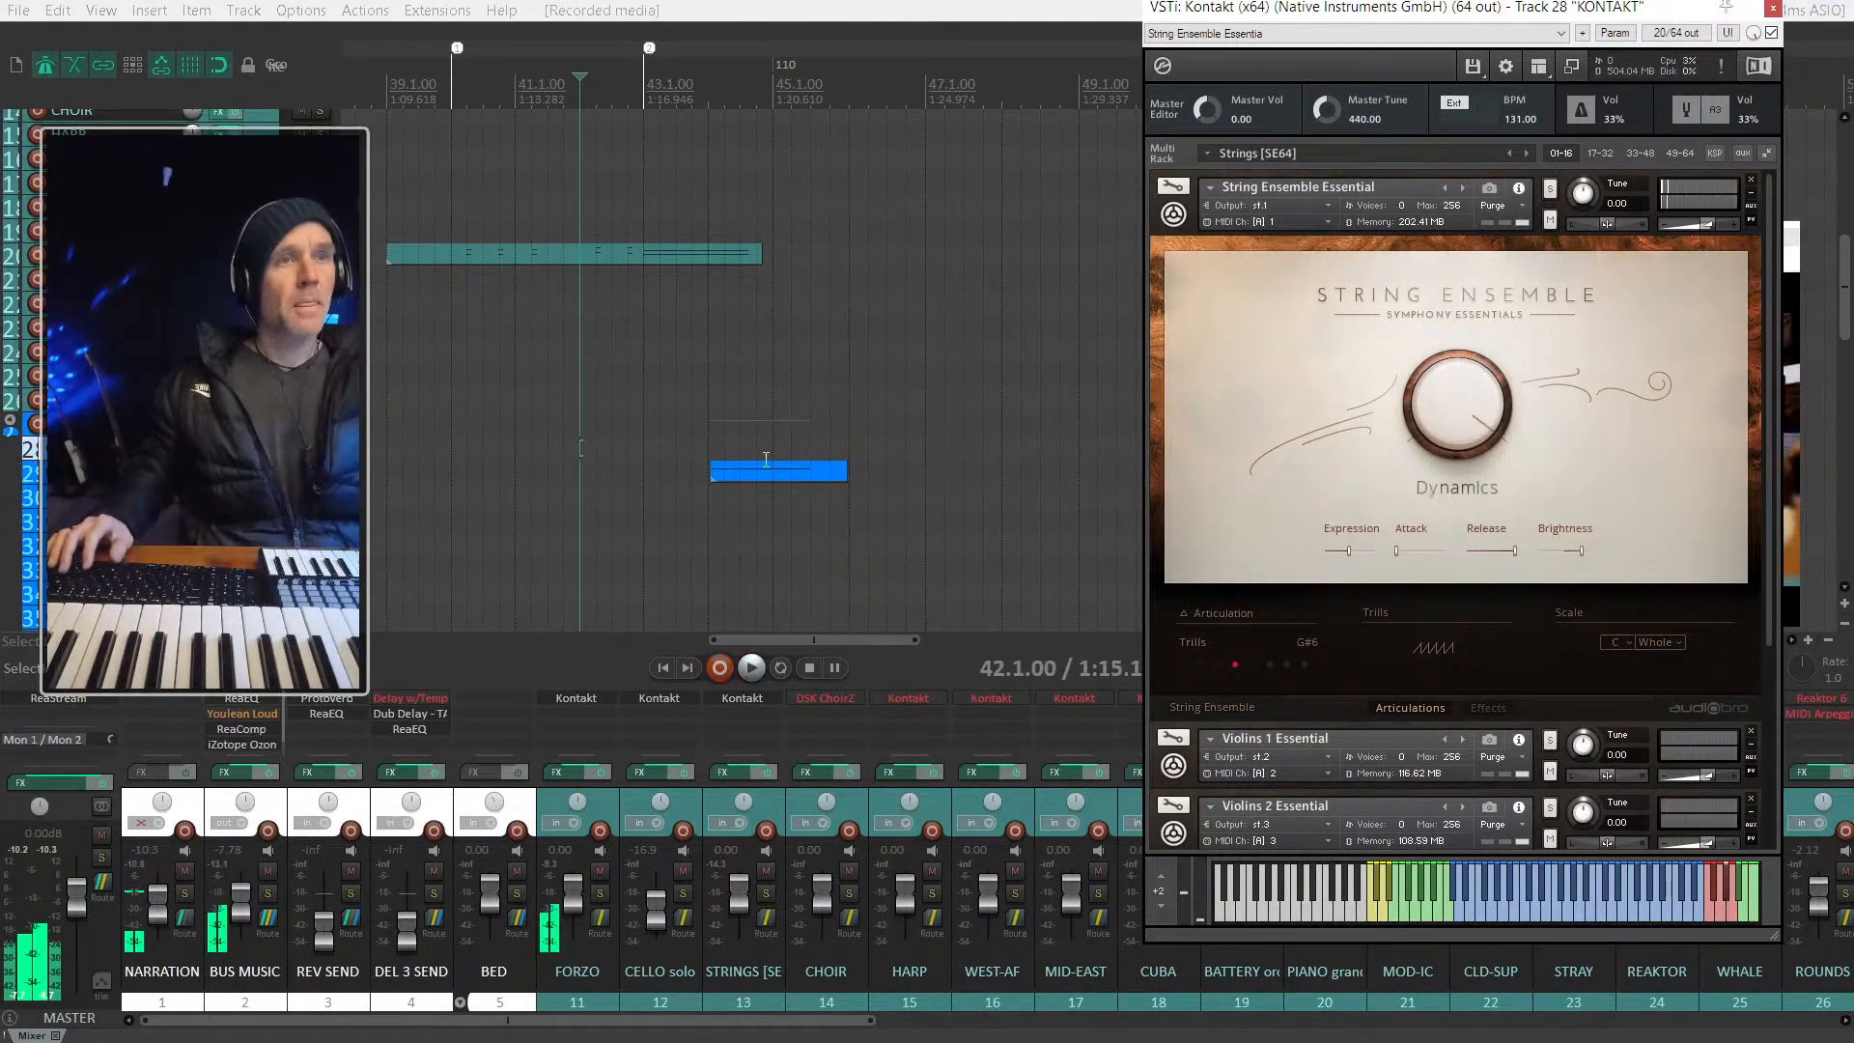
left_click_drag(755, 471, 909, 471)
Step: Adjust the velocity of the note in the 46.1.00 trill item and play the item back
double_click(906, 473)
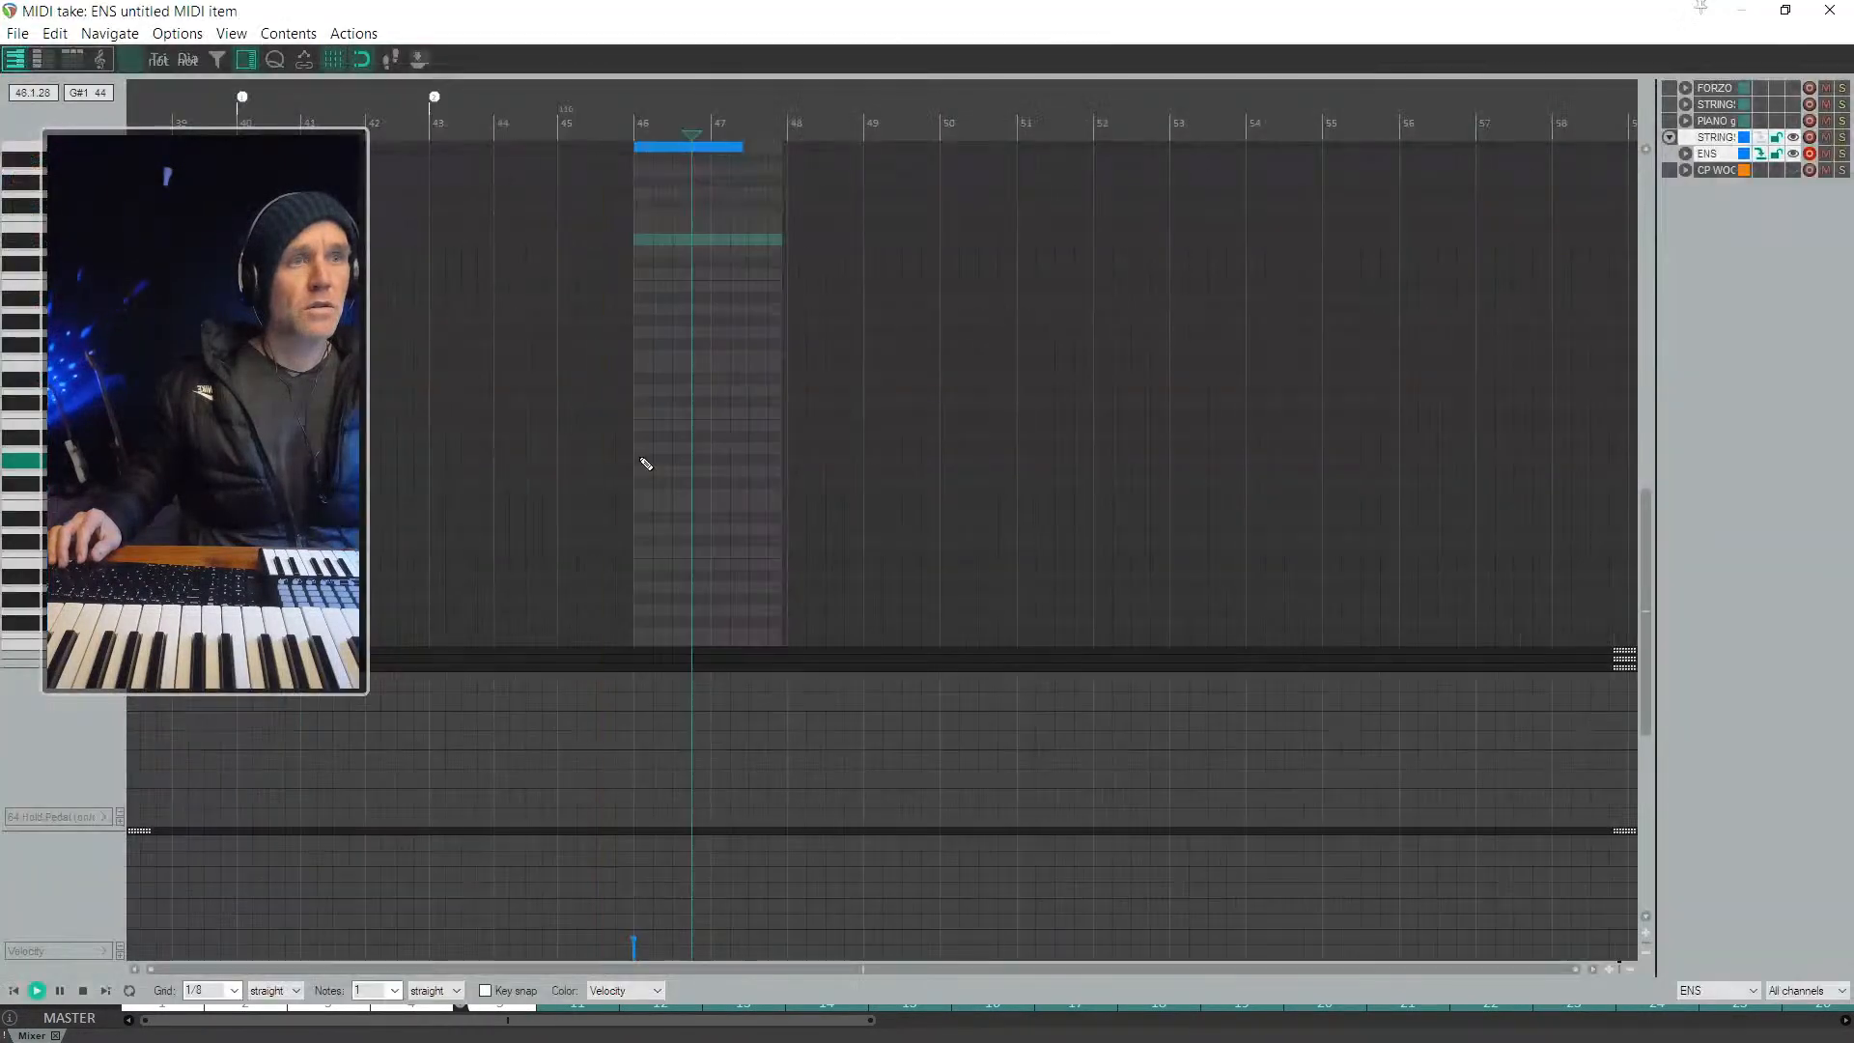
left_click_drag(691, 150, 699, 179)
key("Escape")
key("space")
Step: Delete the trill item at 46.1.00 from the ENS track and place the edit cursor at 47.1.00
left_click(916, 471)
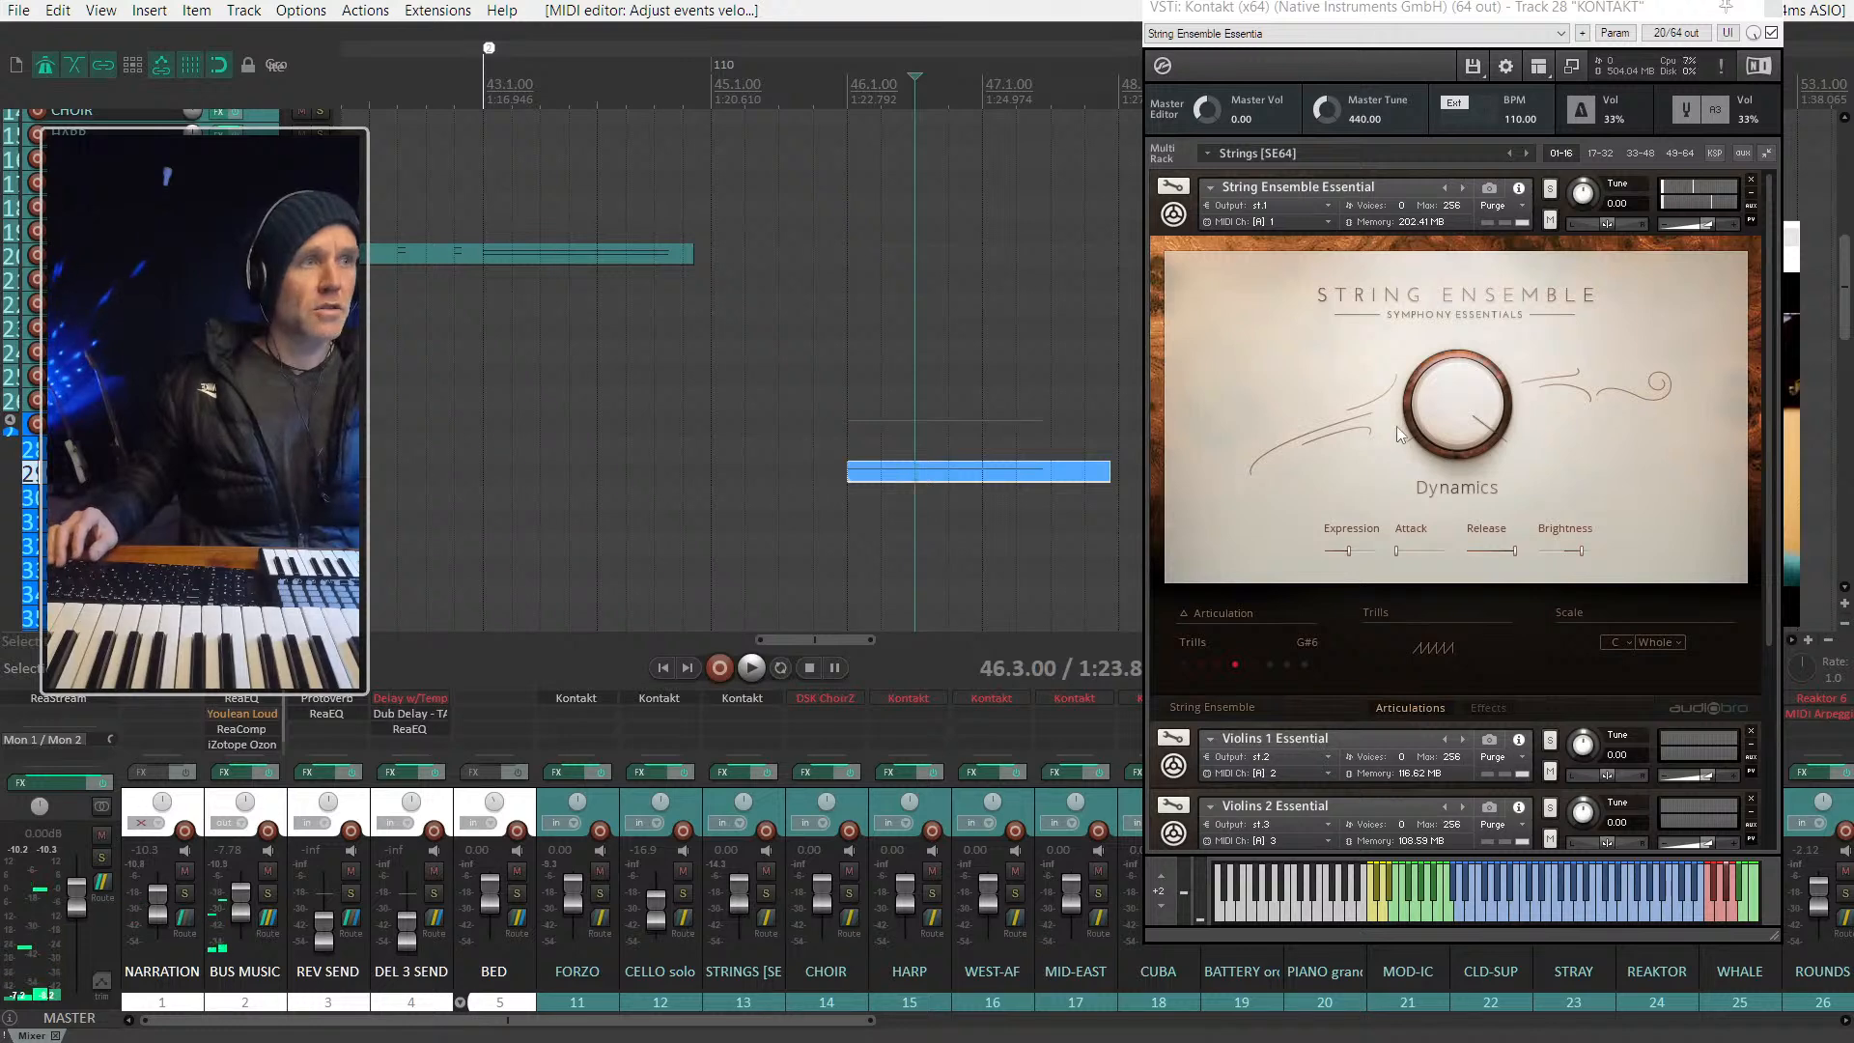
left_click(982, 472)
key("Delete")
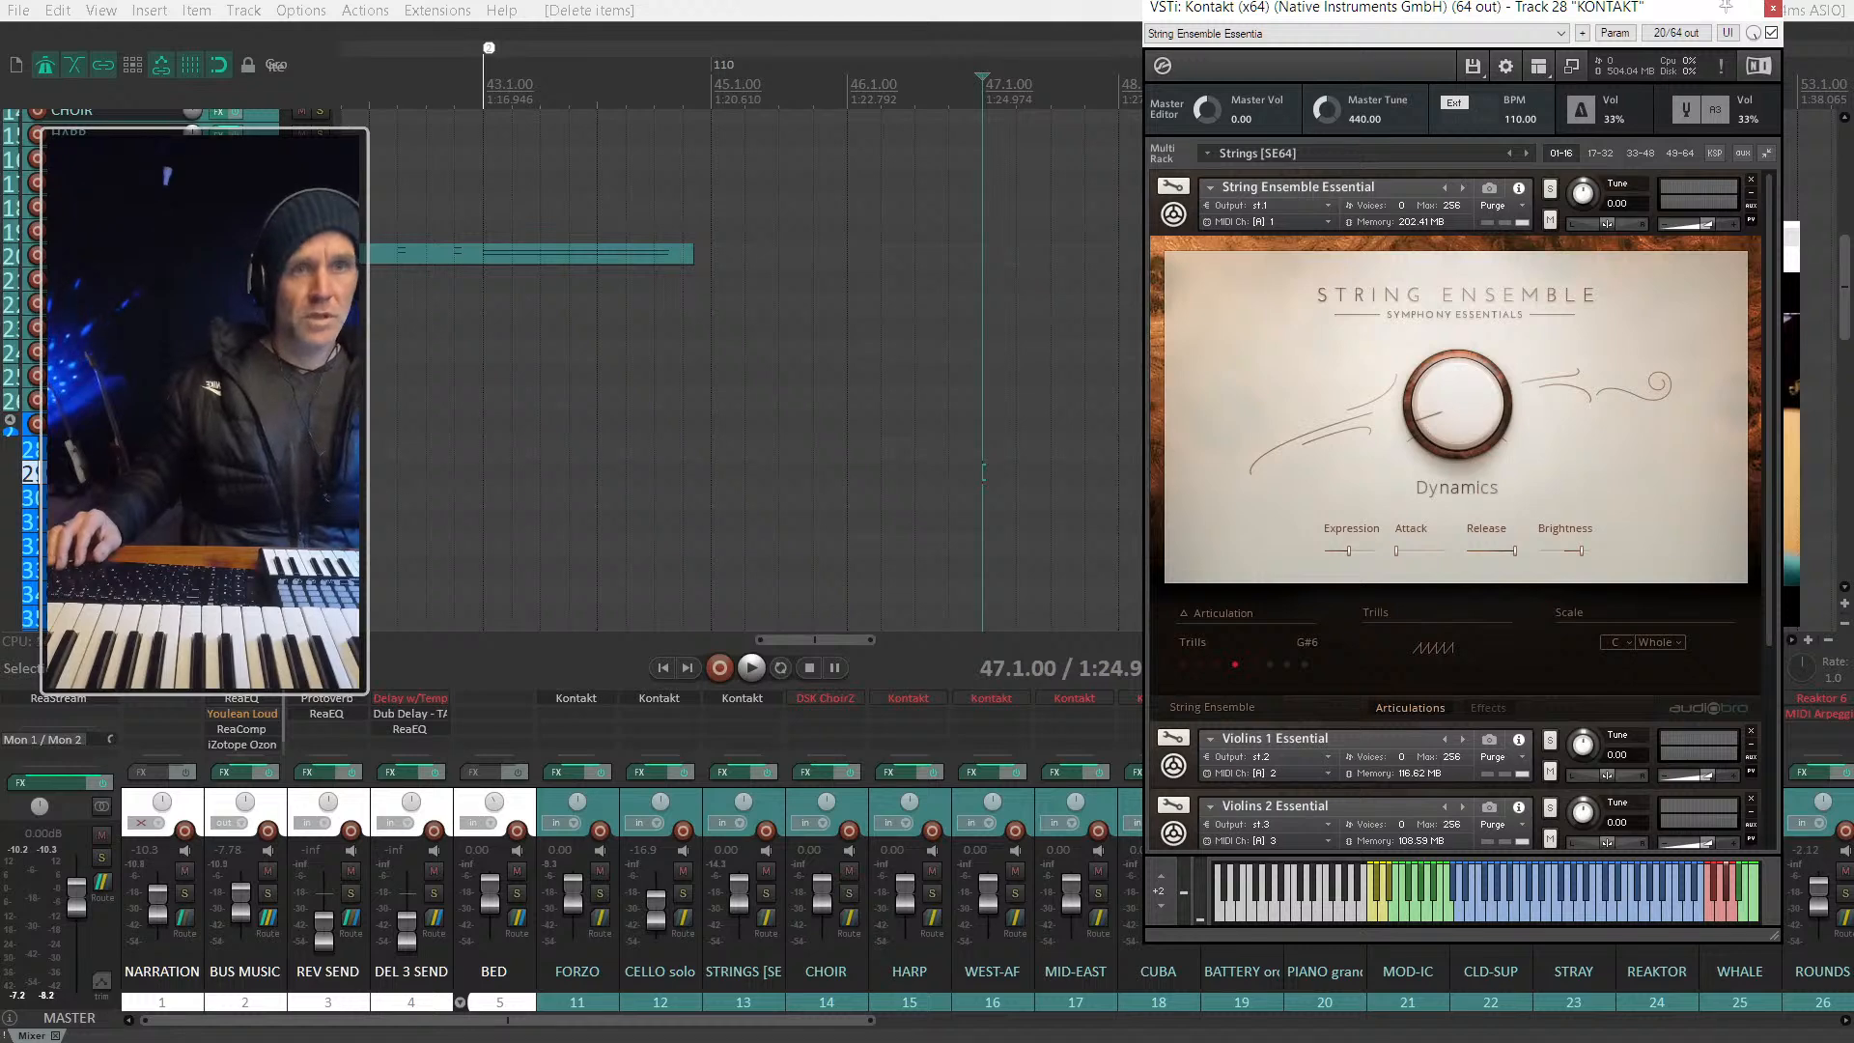
Step: Record a new trill take on the ENS track from 47.1.00, swelling Dynamics from about 7% to 45%
key("space")
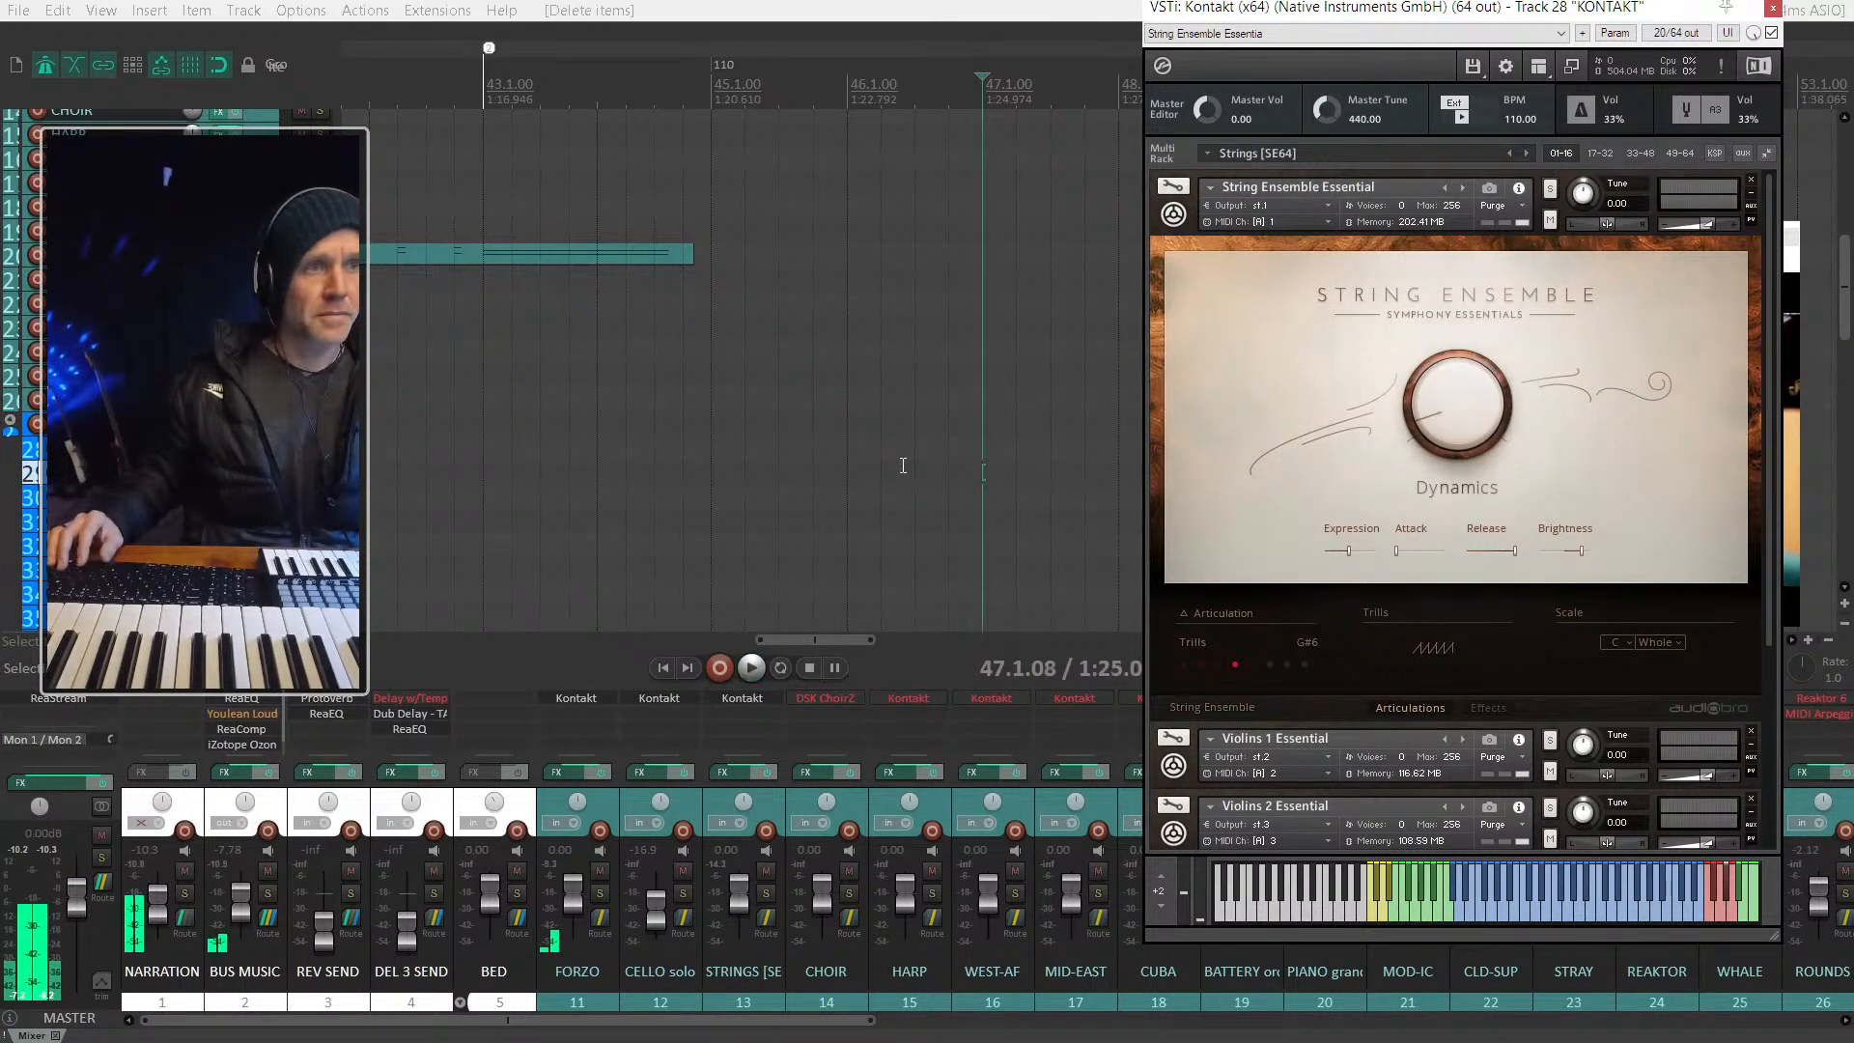
key("space")
left_click(687, 498)
key("space")
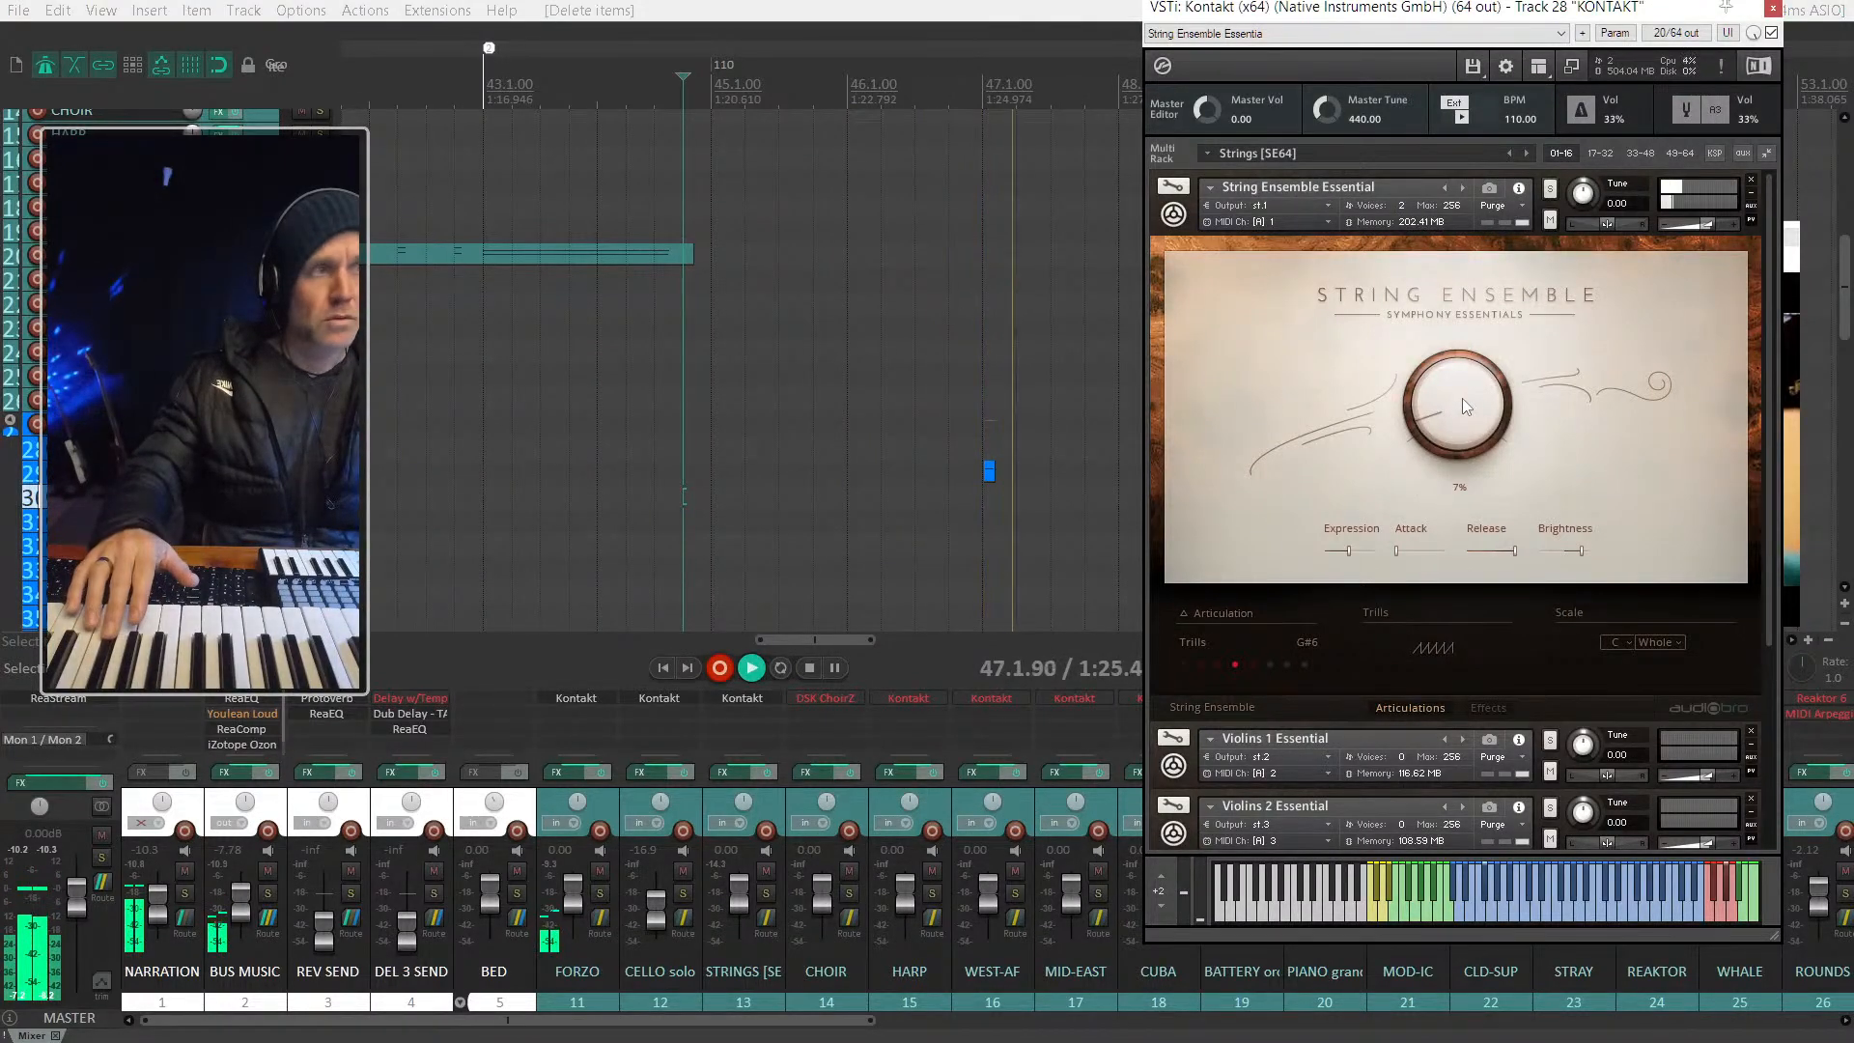
left_click_drag(1461, 398, 1423, 299)
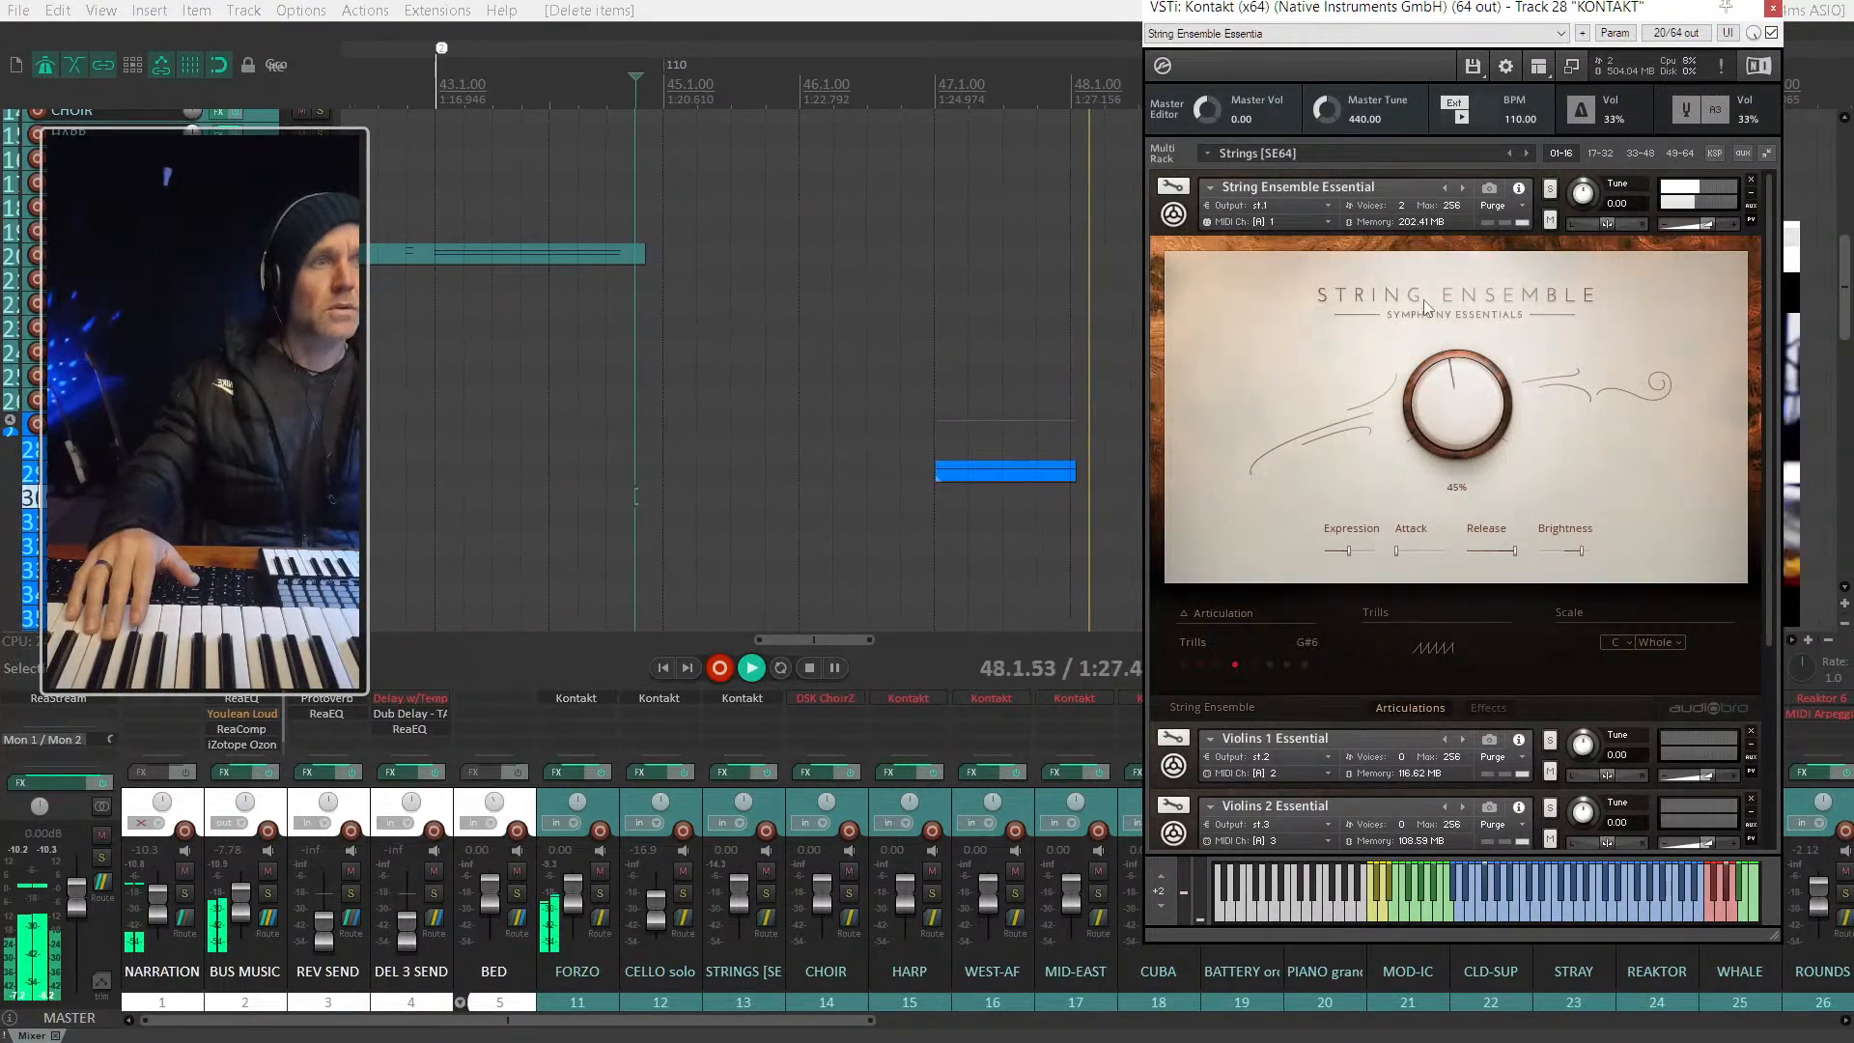
key("space")
Step: Inspect the note of the new trill item at 47.1.00 in the MIDI editor and return to the arrangement
left_click(994, 461)
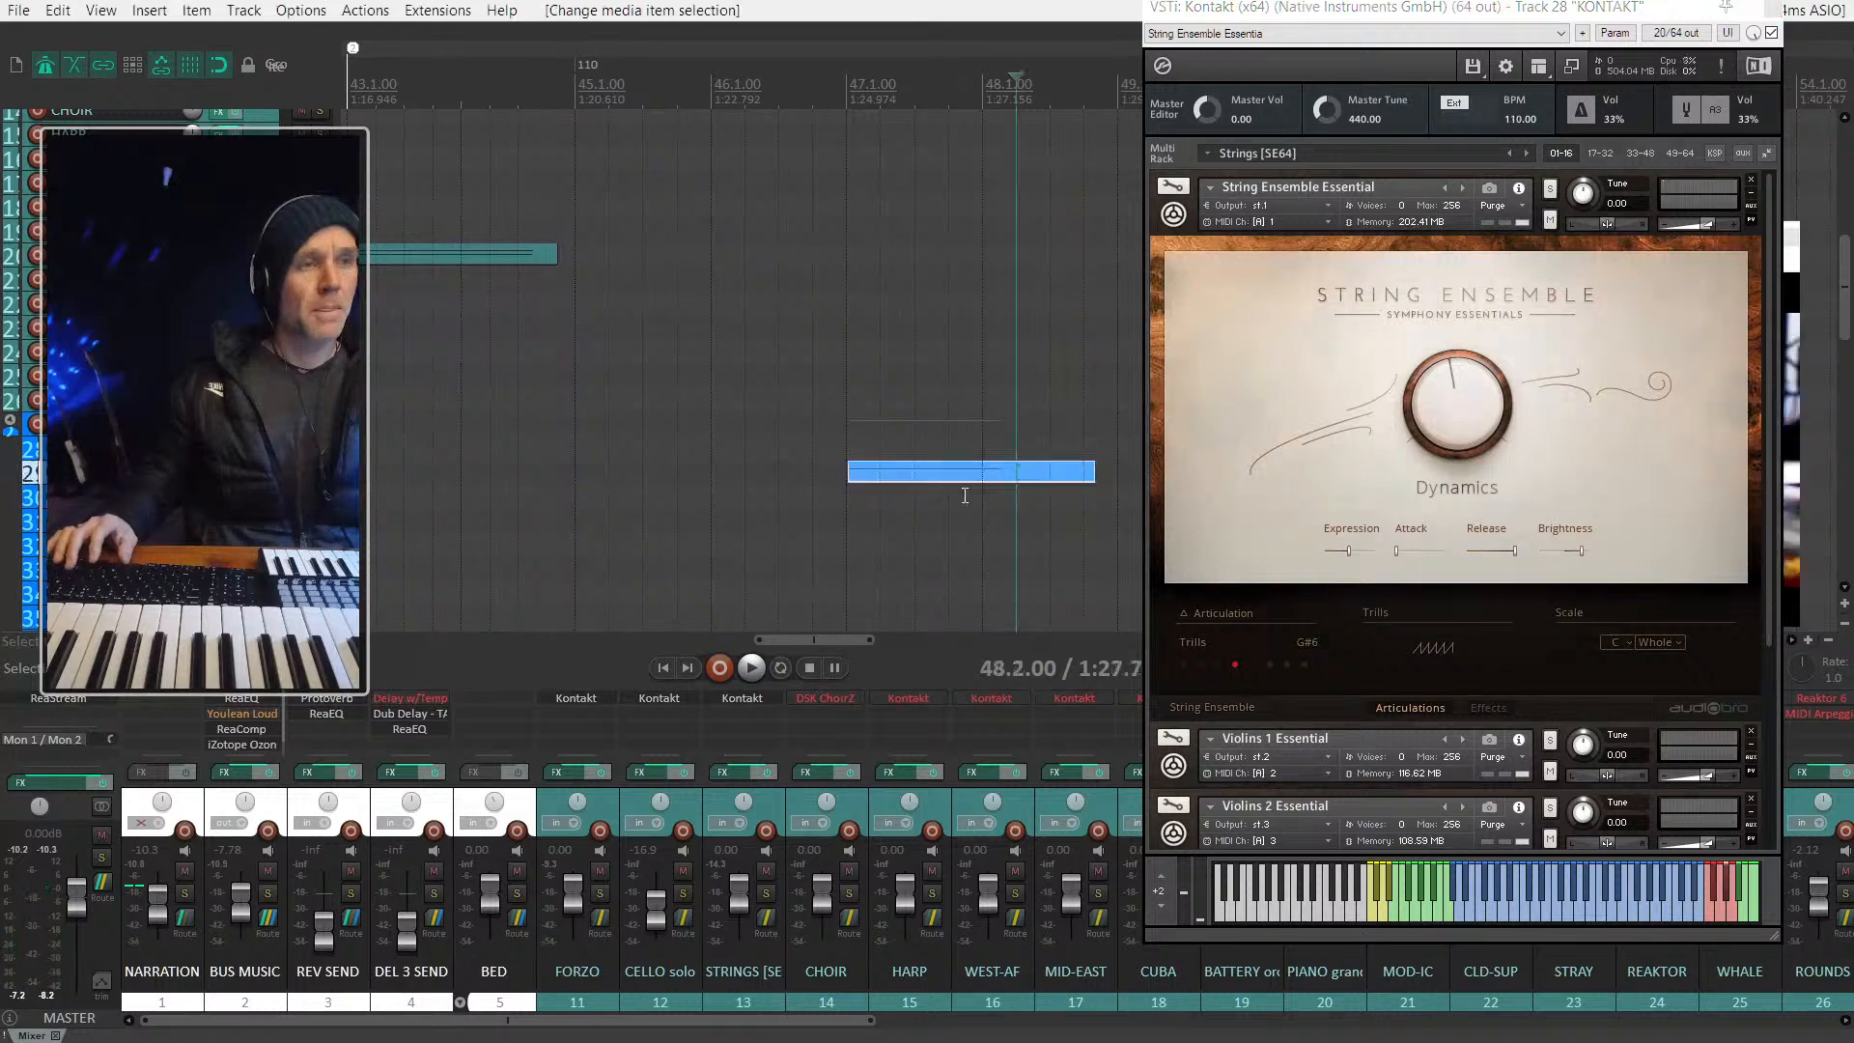
double_click(901, 473)
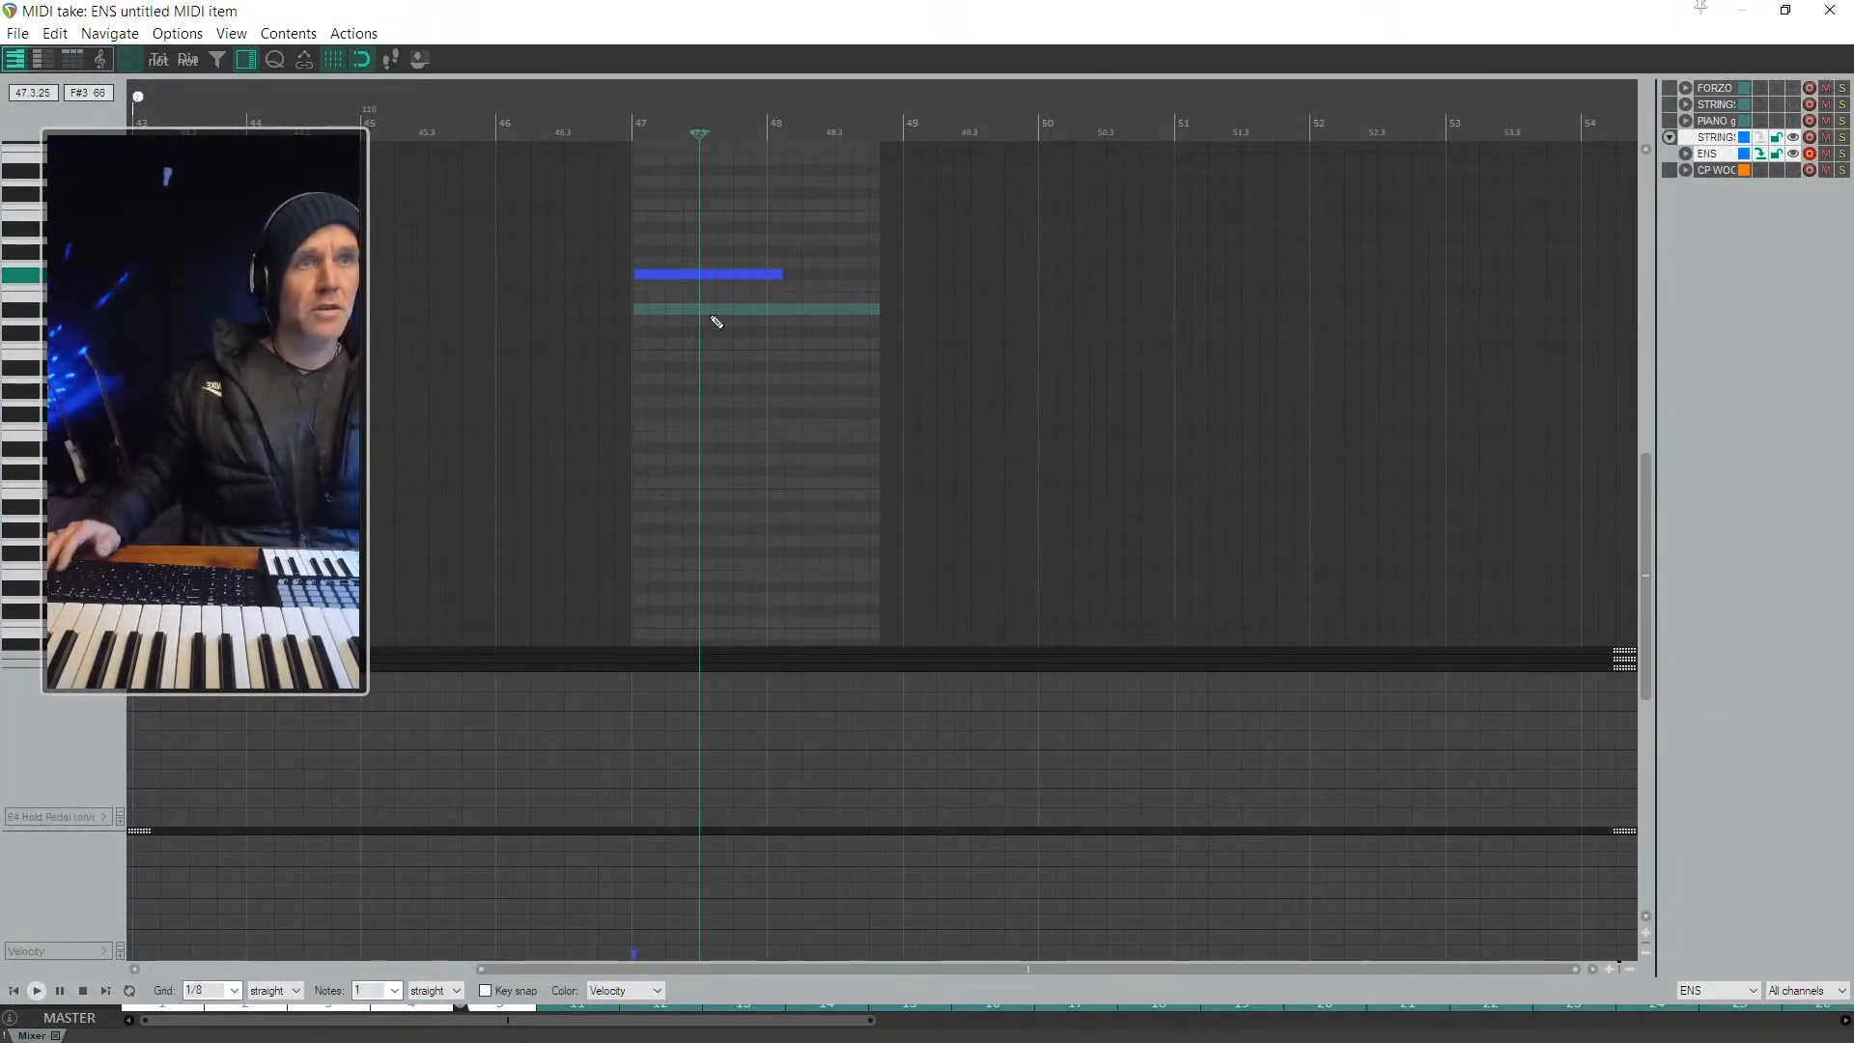
key("Escape")
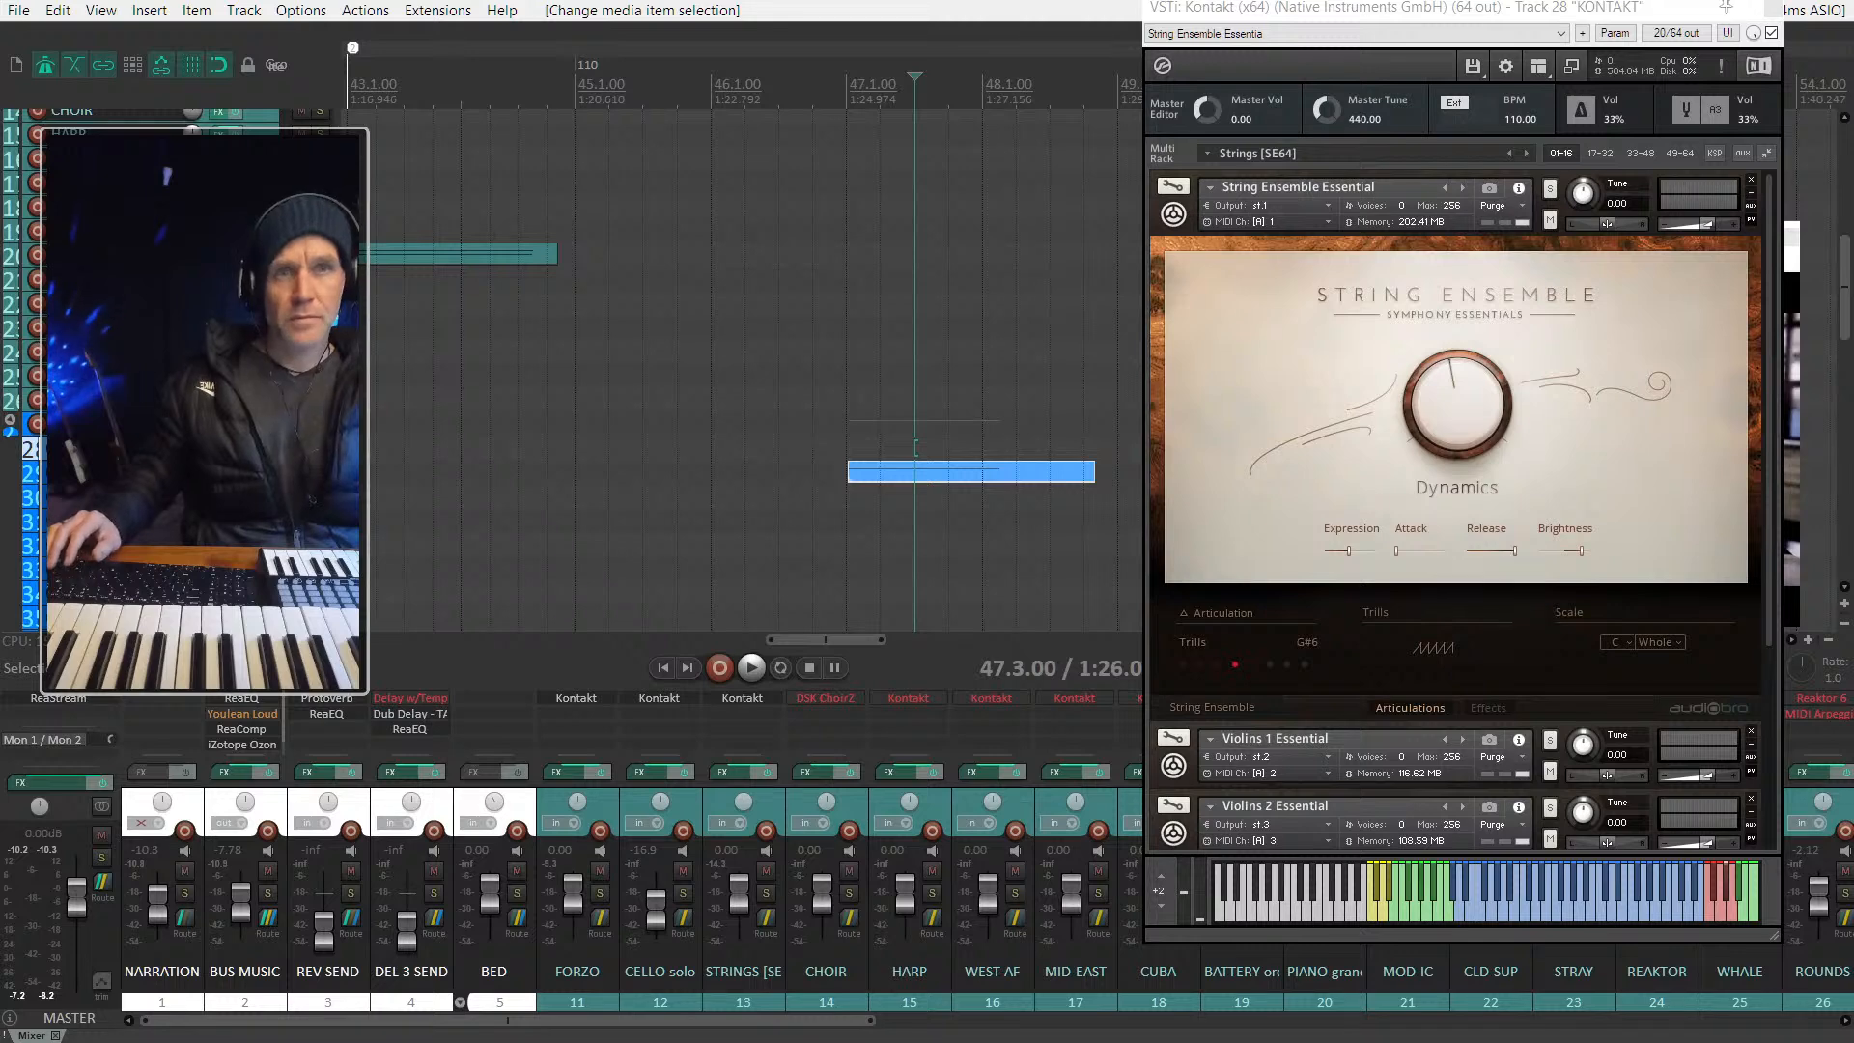
Step: Look for the Dynamics parameter in track 28's envelope list with the last-touched filter, and check the available automation modes
scroll(744, 367, "right", 3)
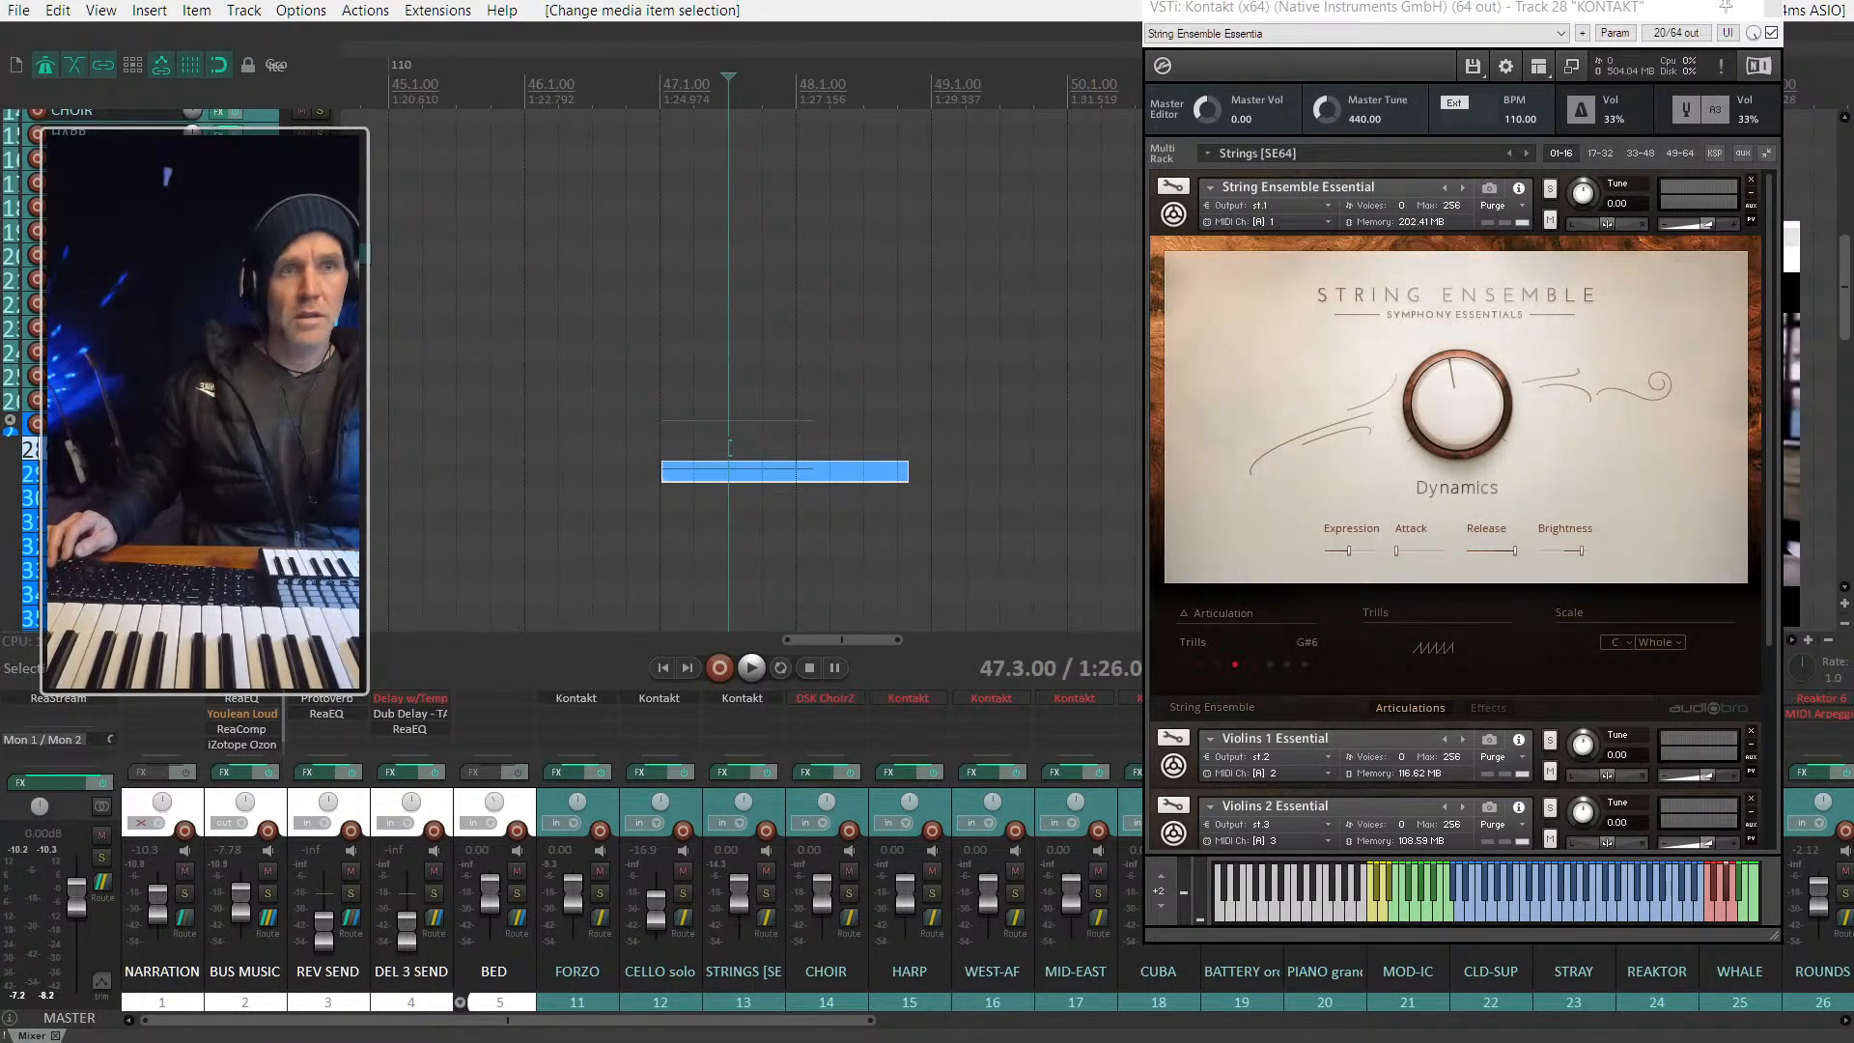
scroll(743, 367, "up", 2)
scroll(743, 366, "right", 6)
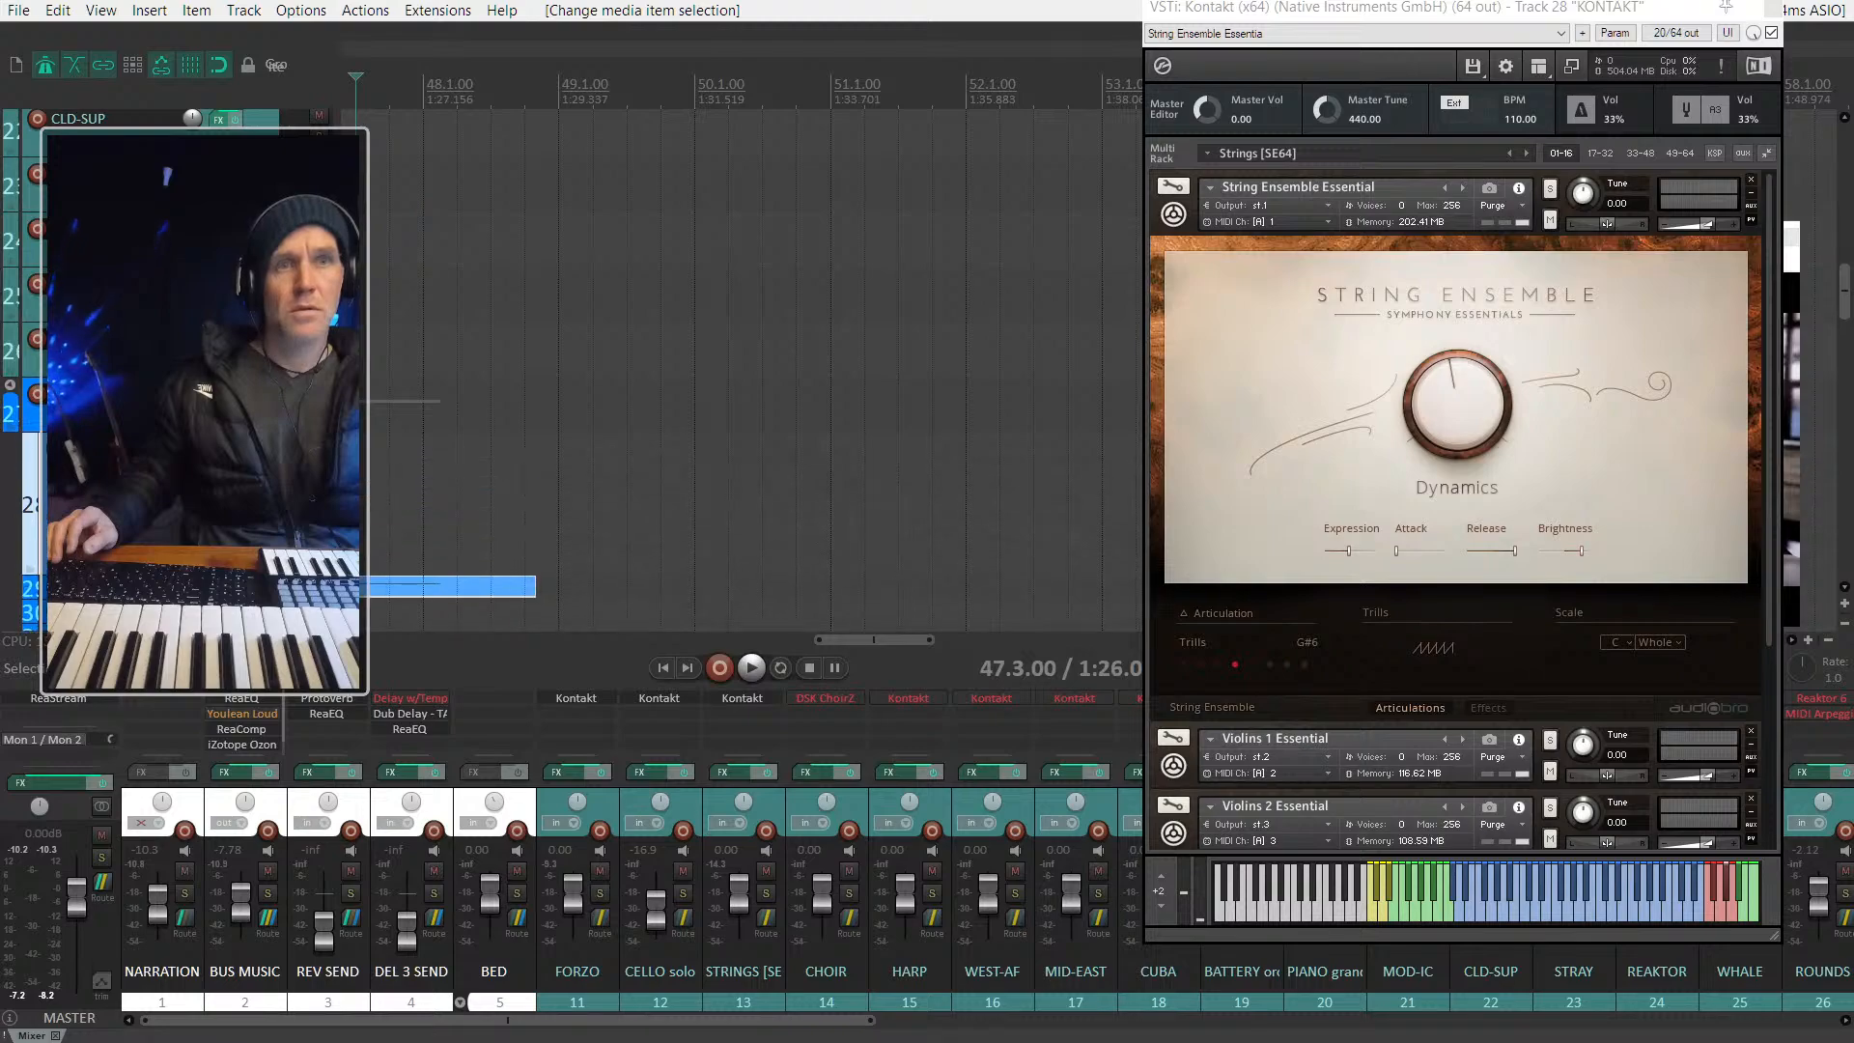
left_click(307, 304)
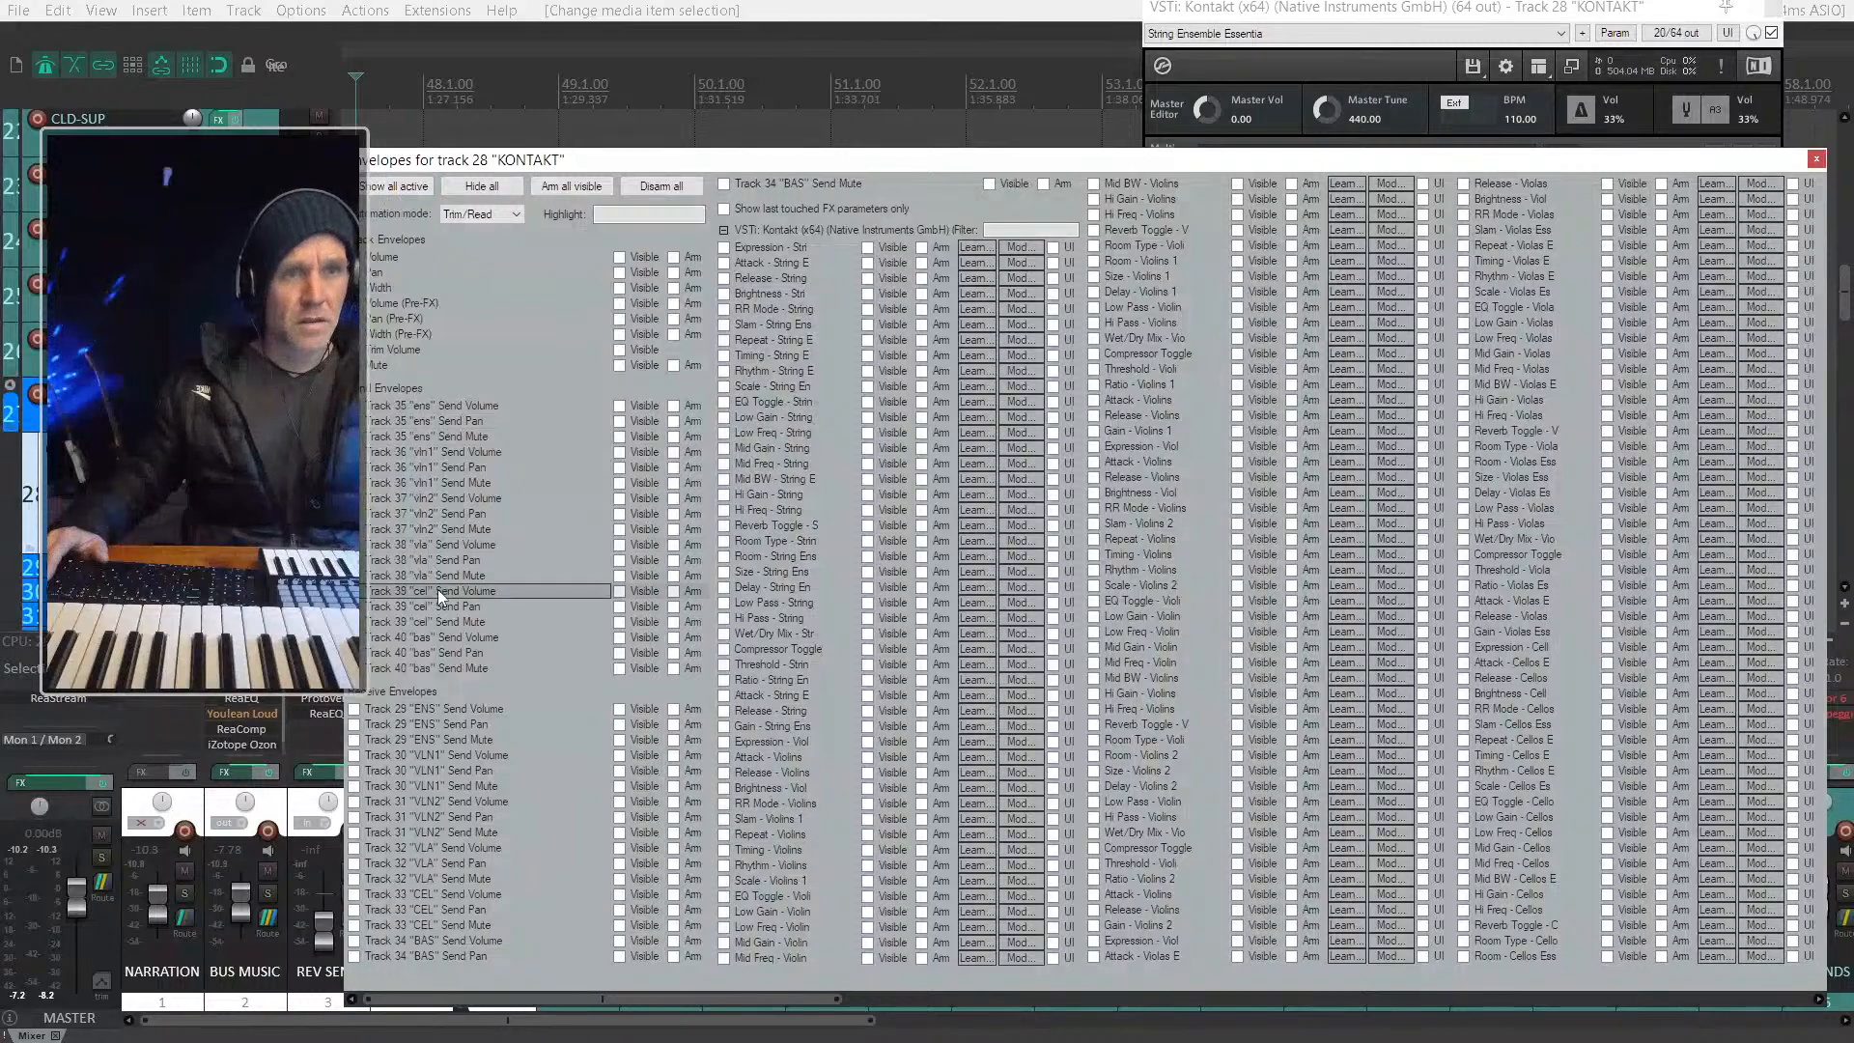
left_click(824, 206)
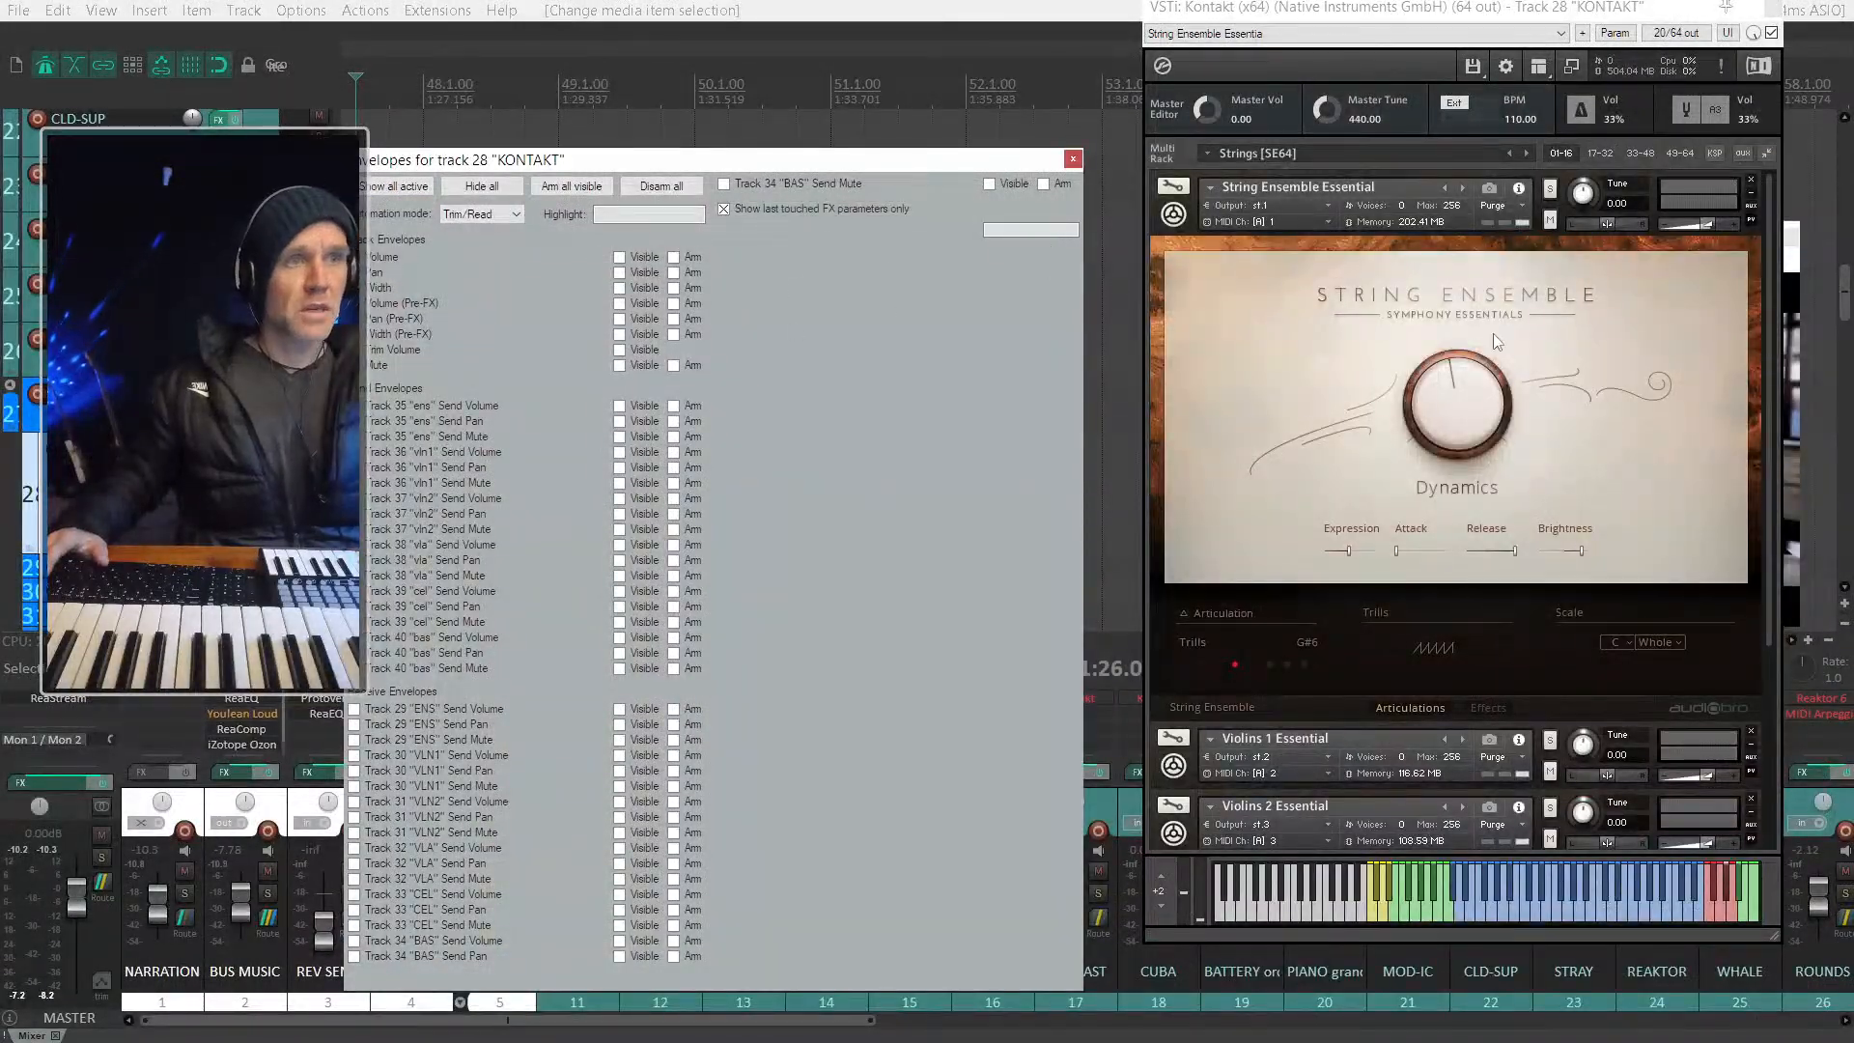
left_click_drag(1459, 370, 1459, 384)
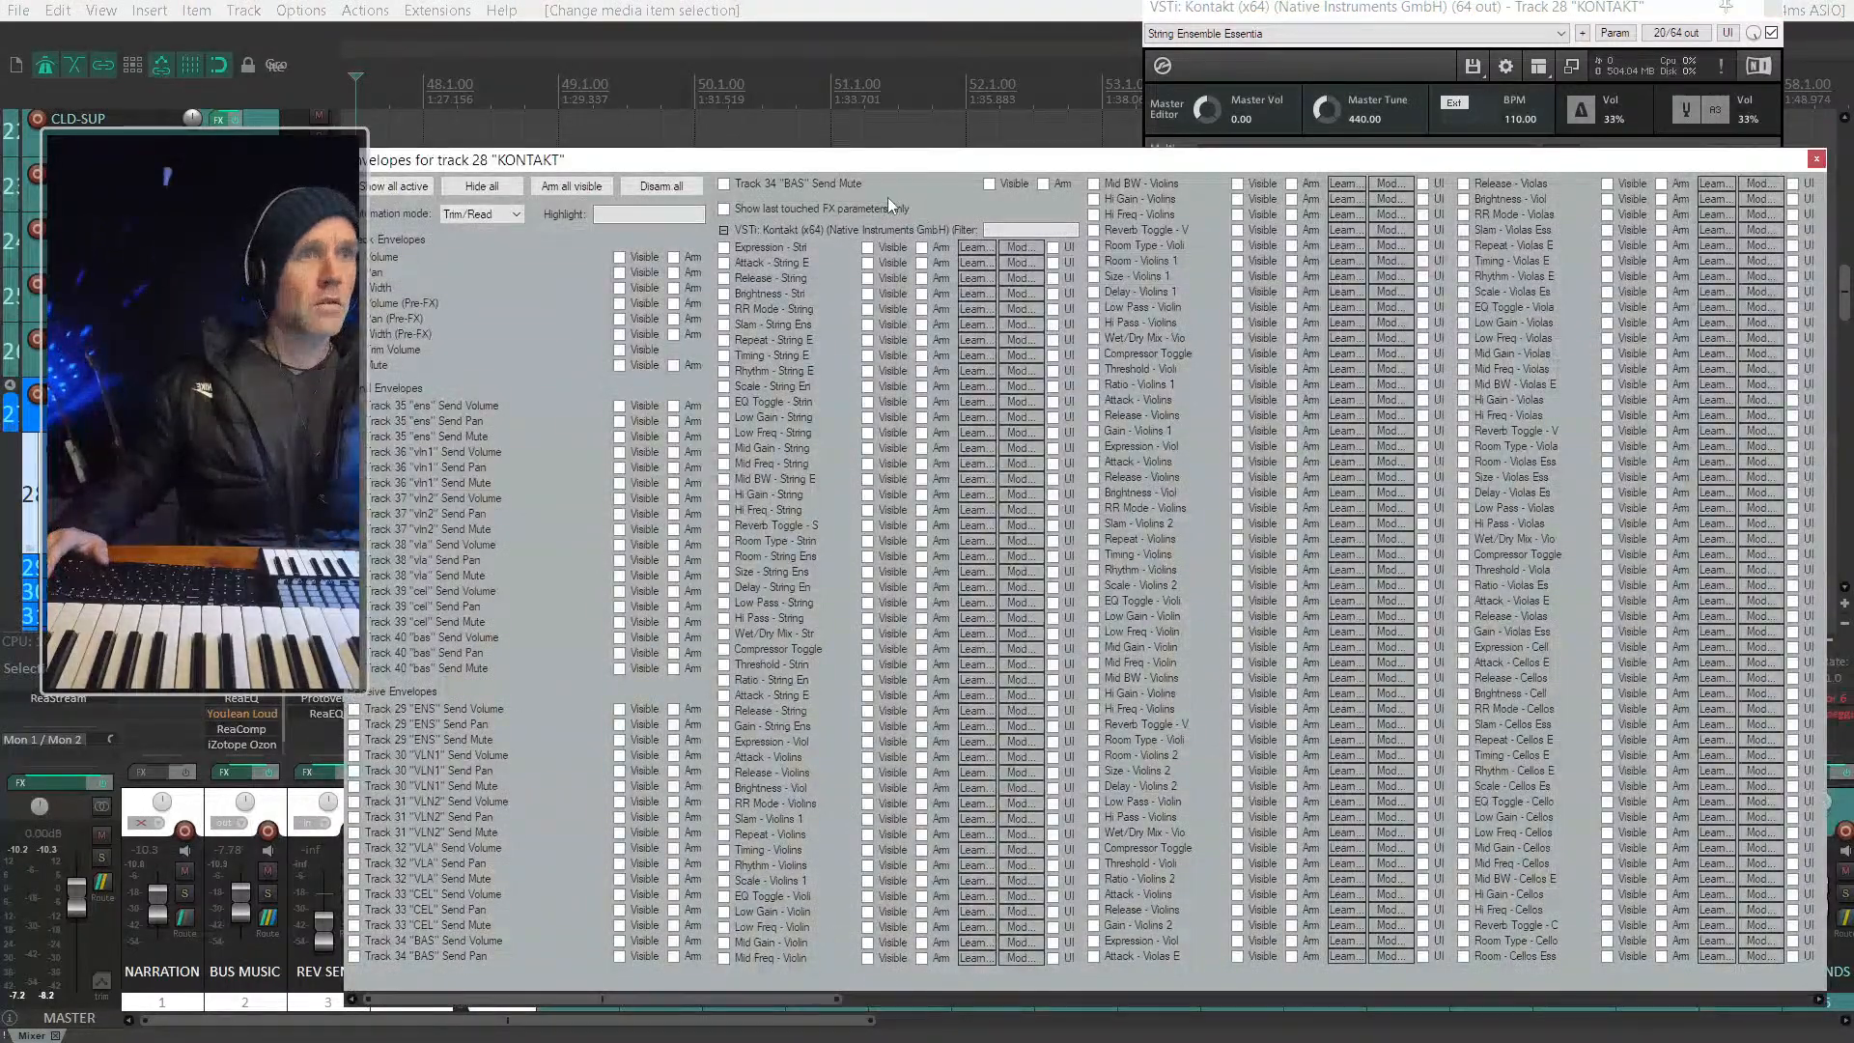
left_click(879, 207)
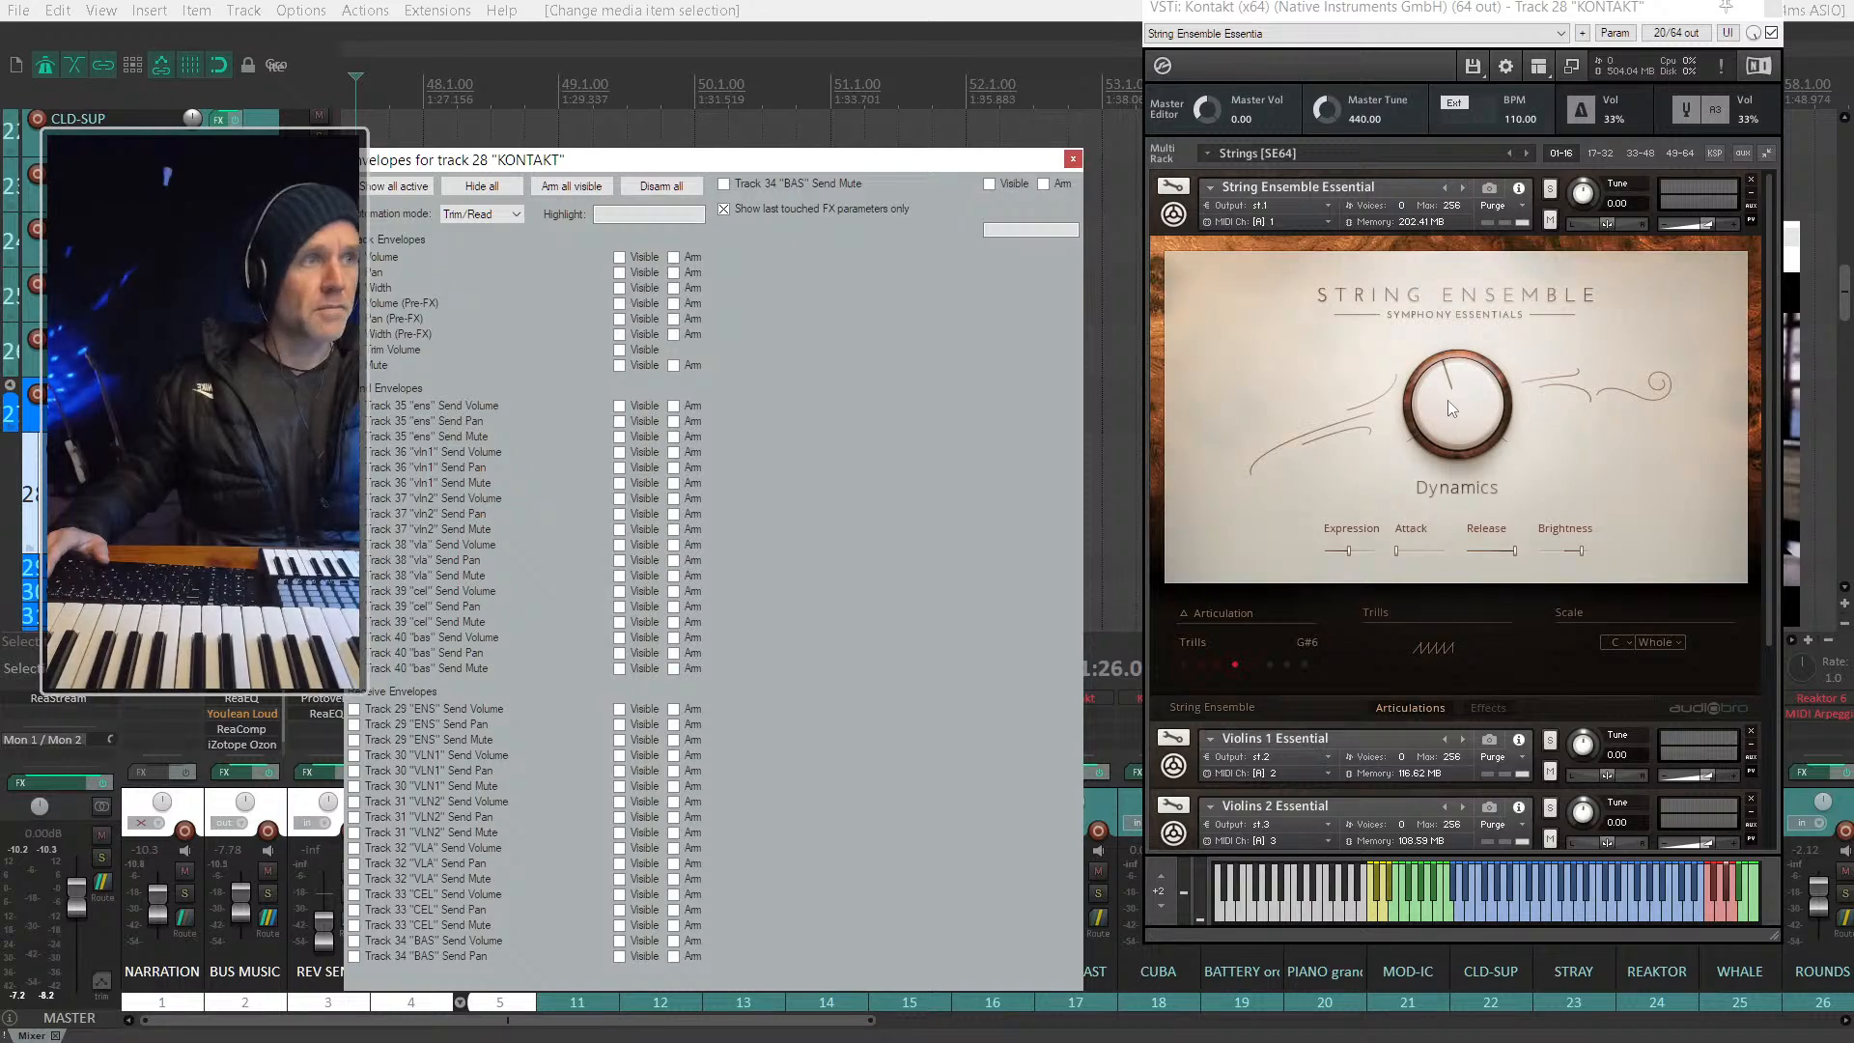
left_click(776, 208)
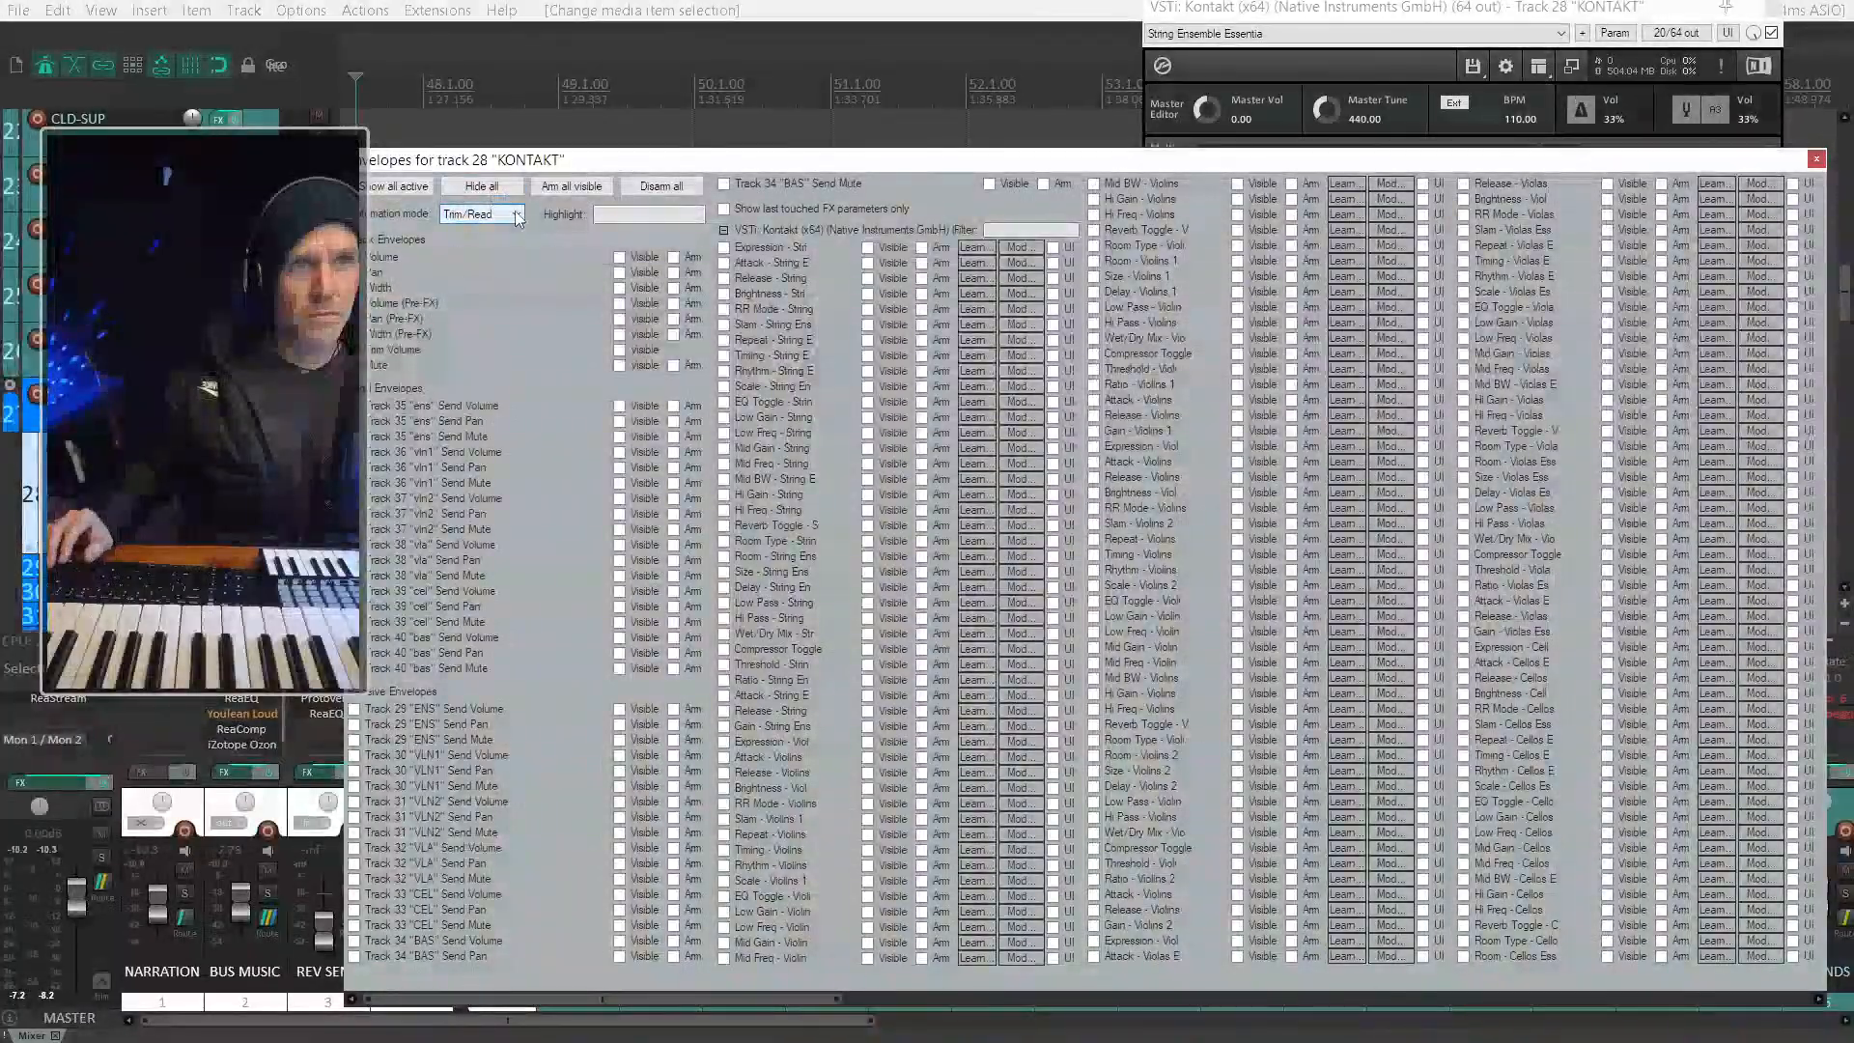
left_click(517, 215)
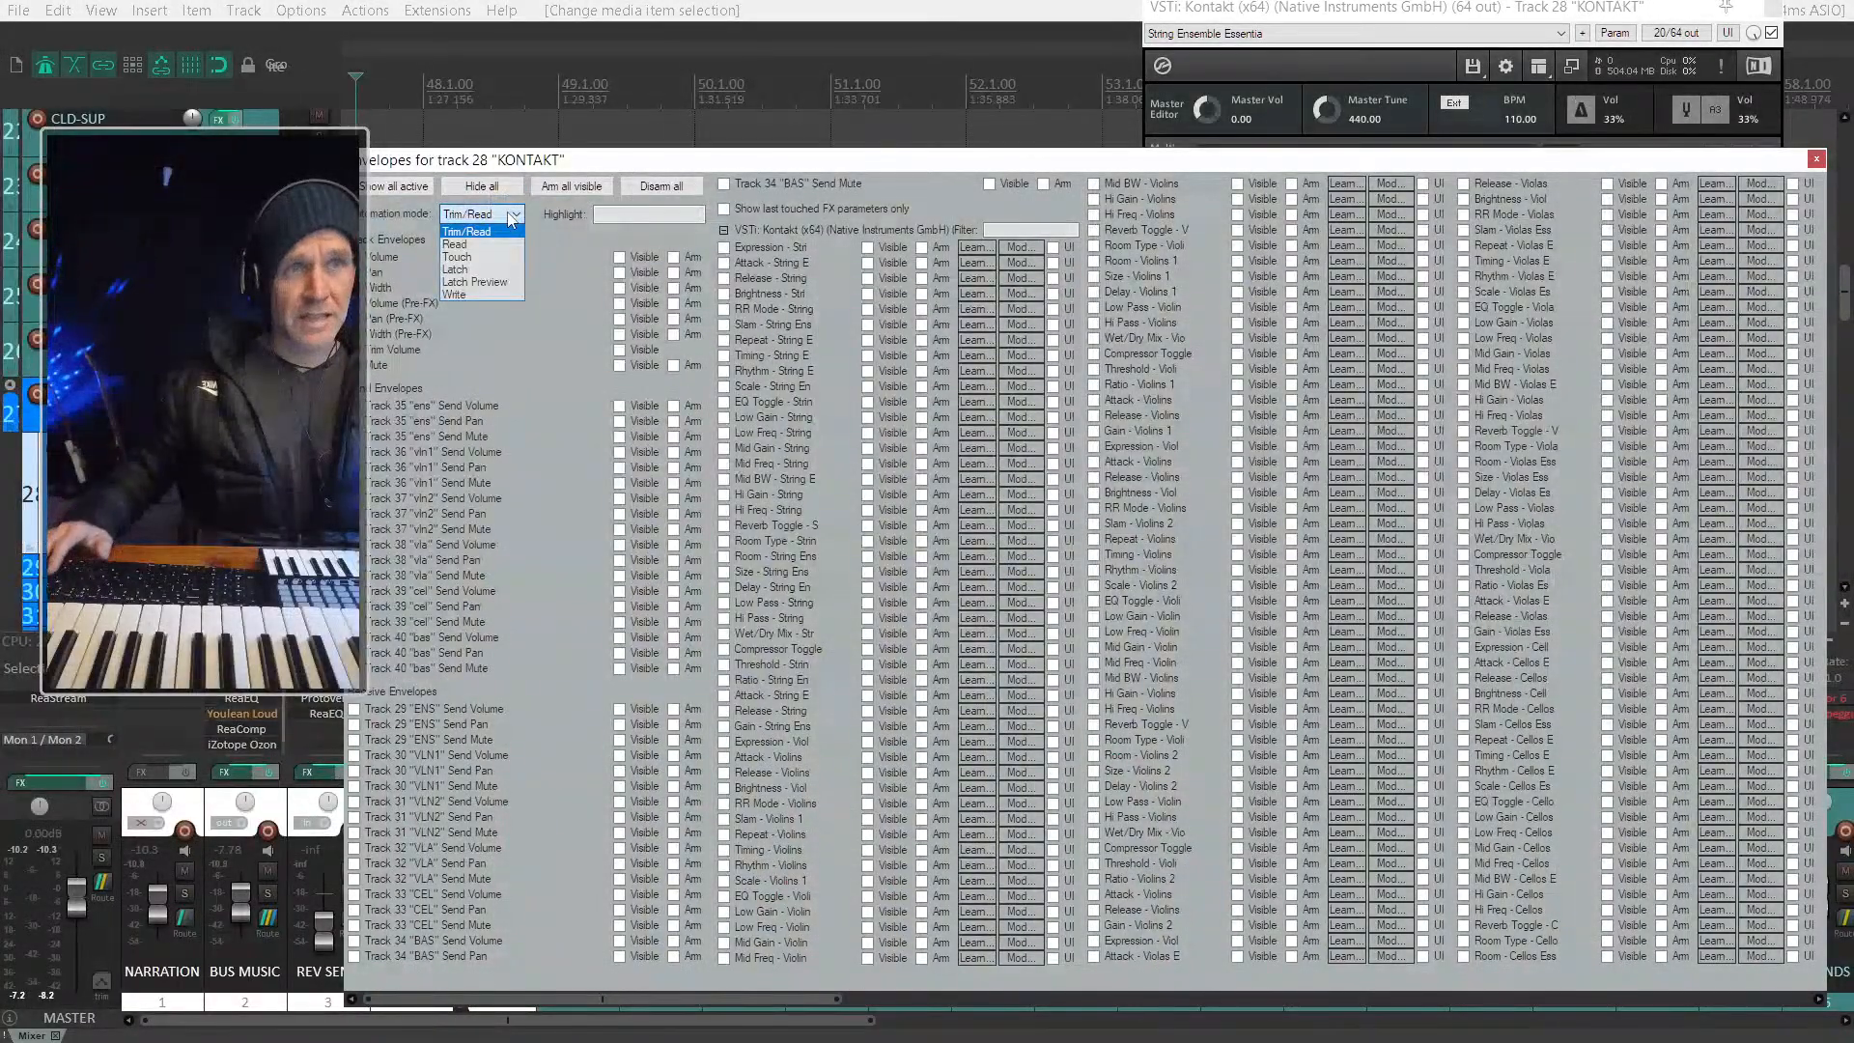
key("Escape")
key("Escape")
key("Escape")
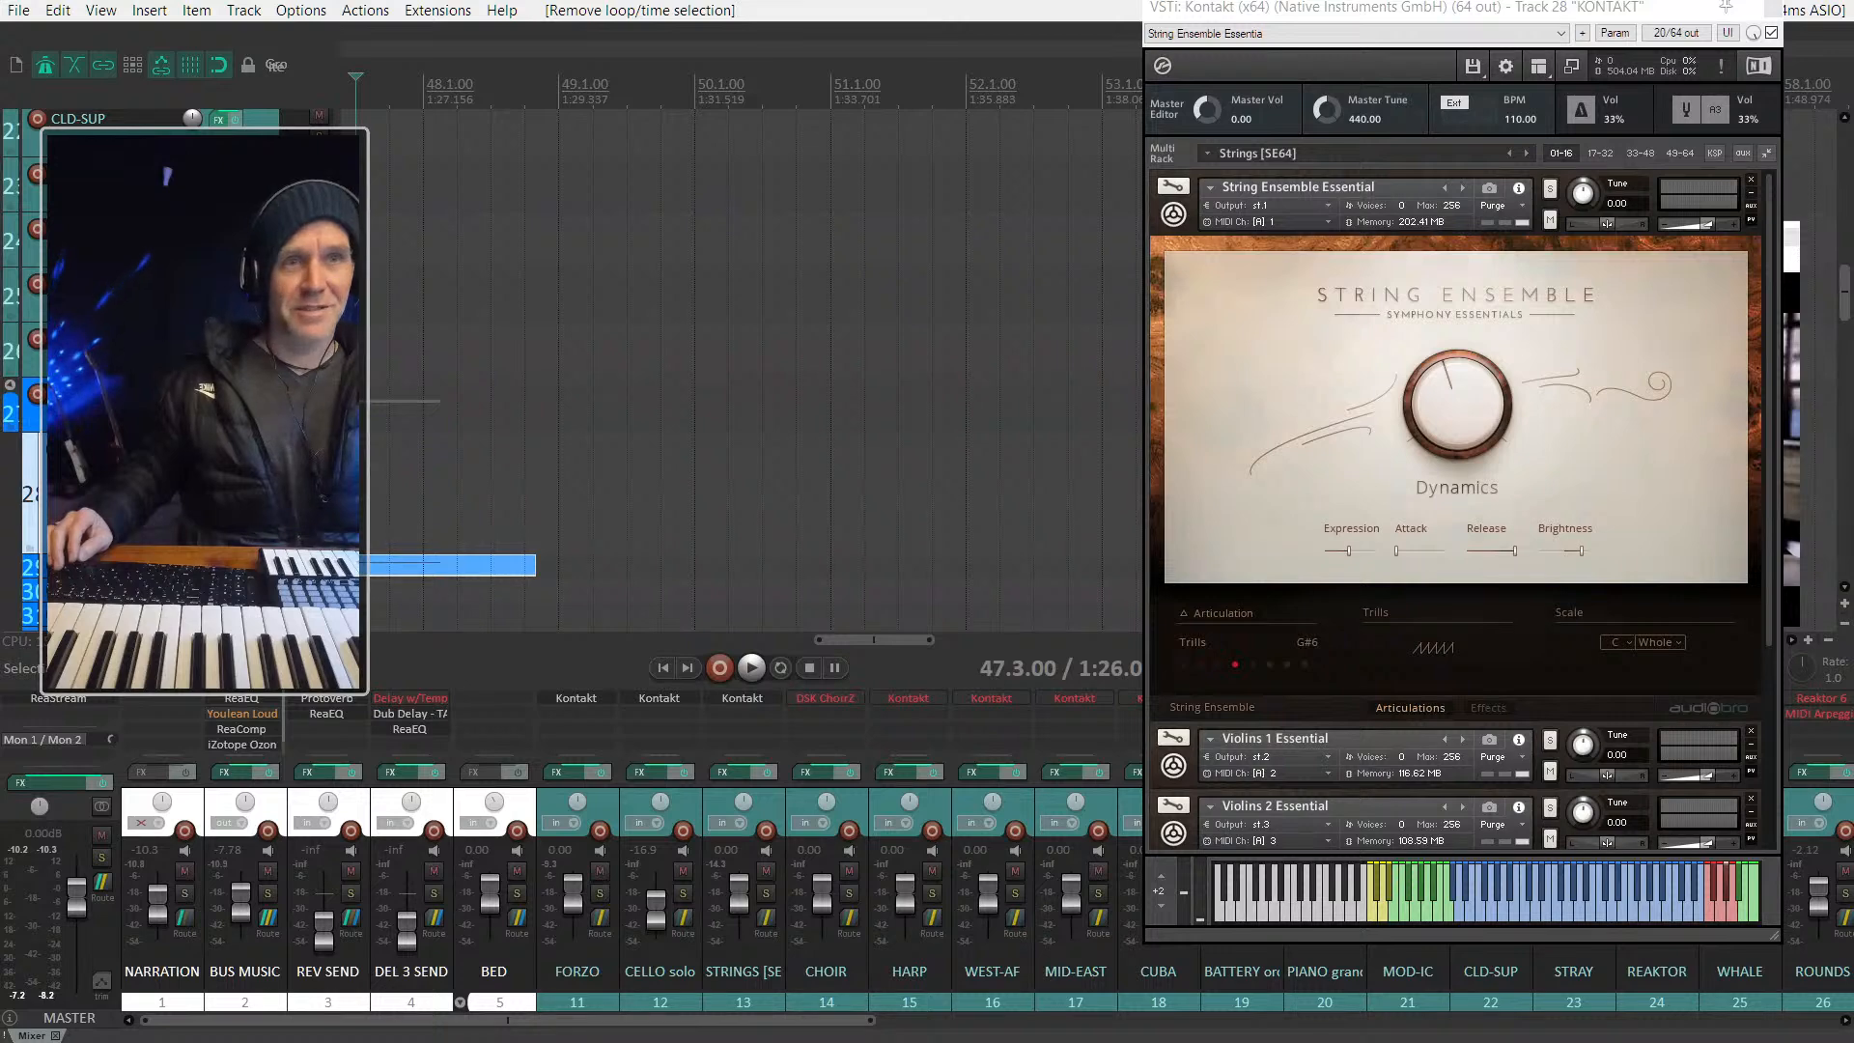
Step: Play the recorded trill from 47.1.00
mouse_move(336, 483)
left_mouse_down()
mouse_move(393, 484)
mouse_move(329, 484)
left_mouse_up()
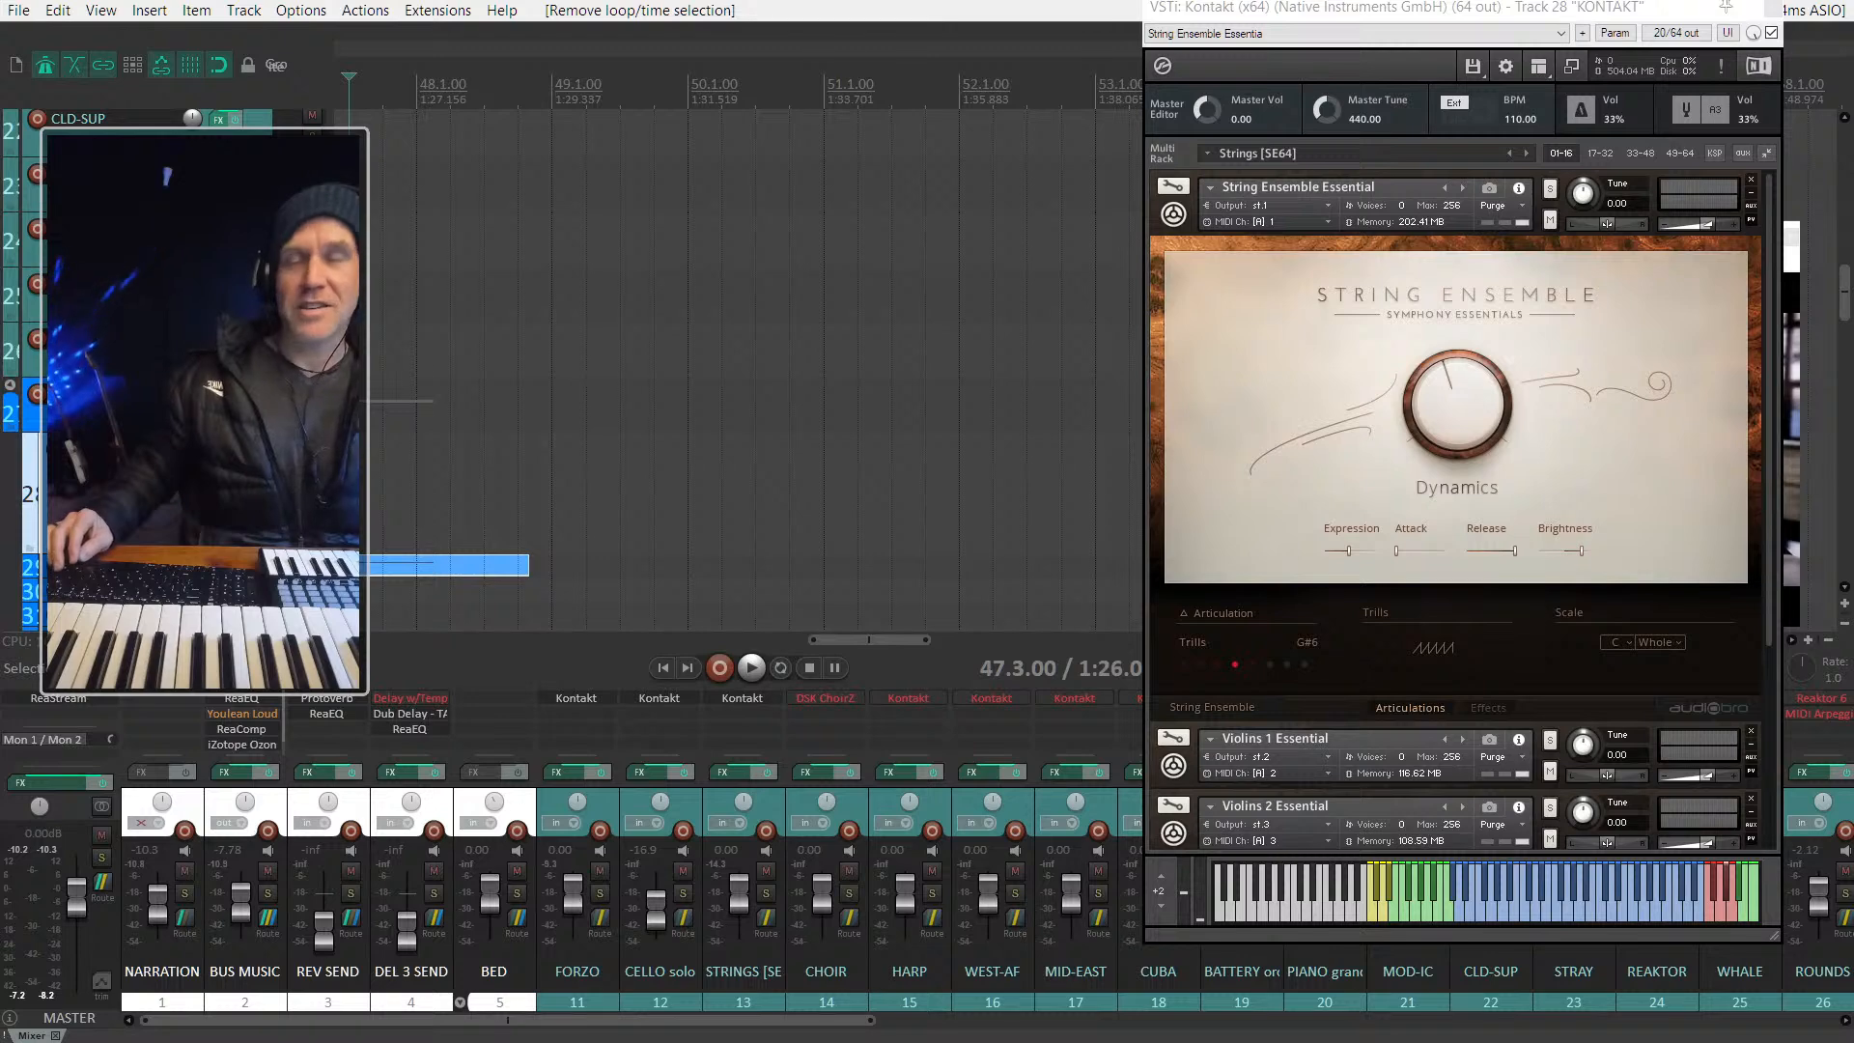
scroll(591, 422, "down", 2)
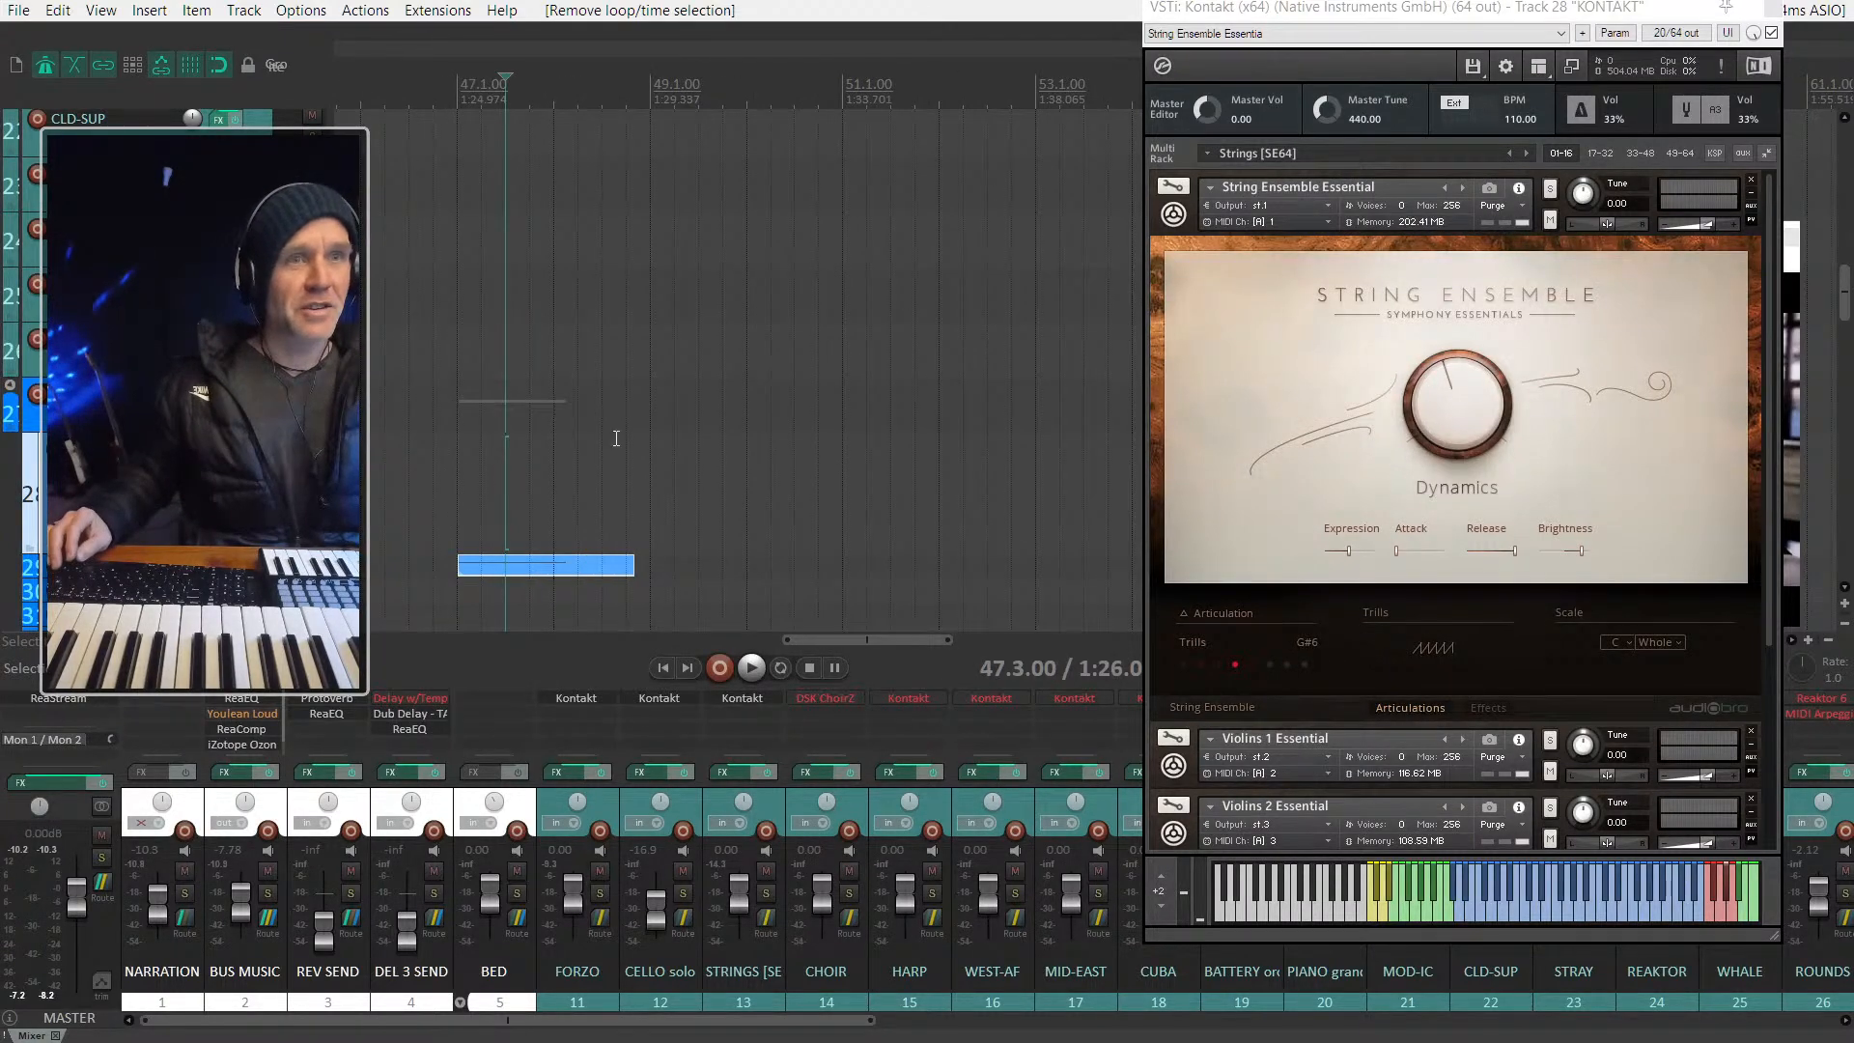
left_click(454, 487)
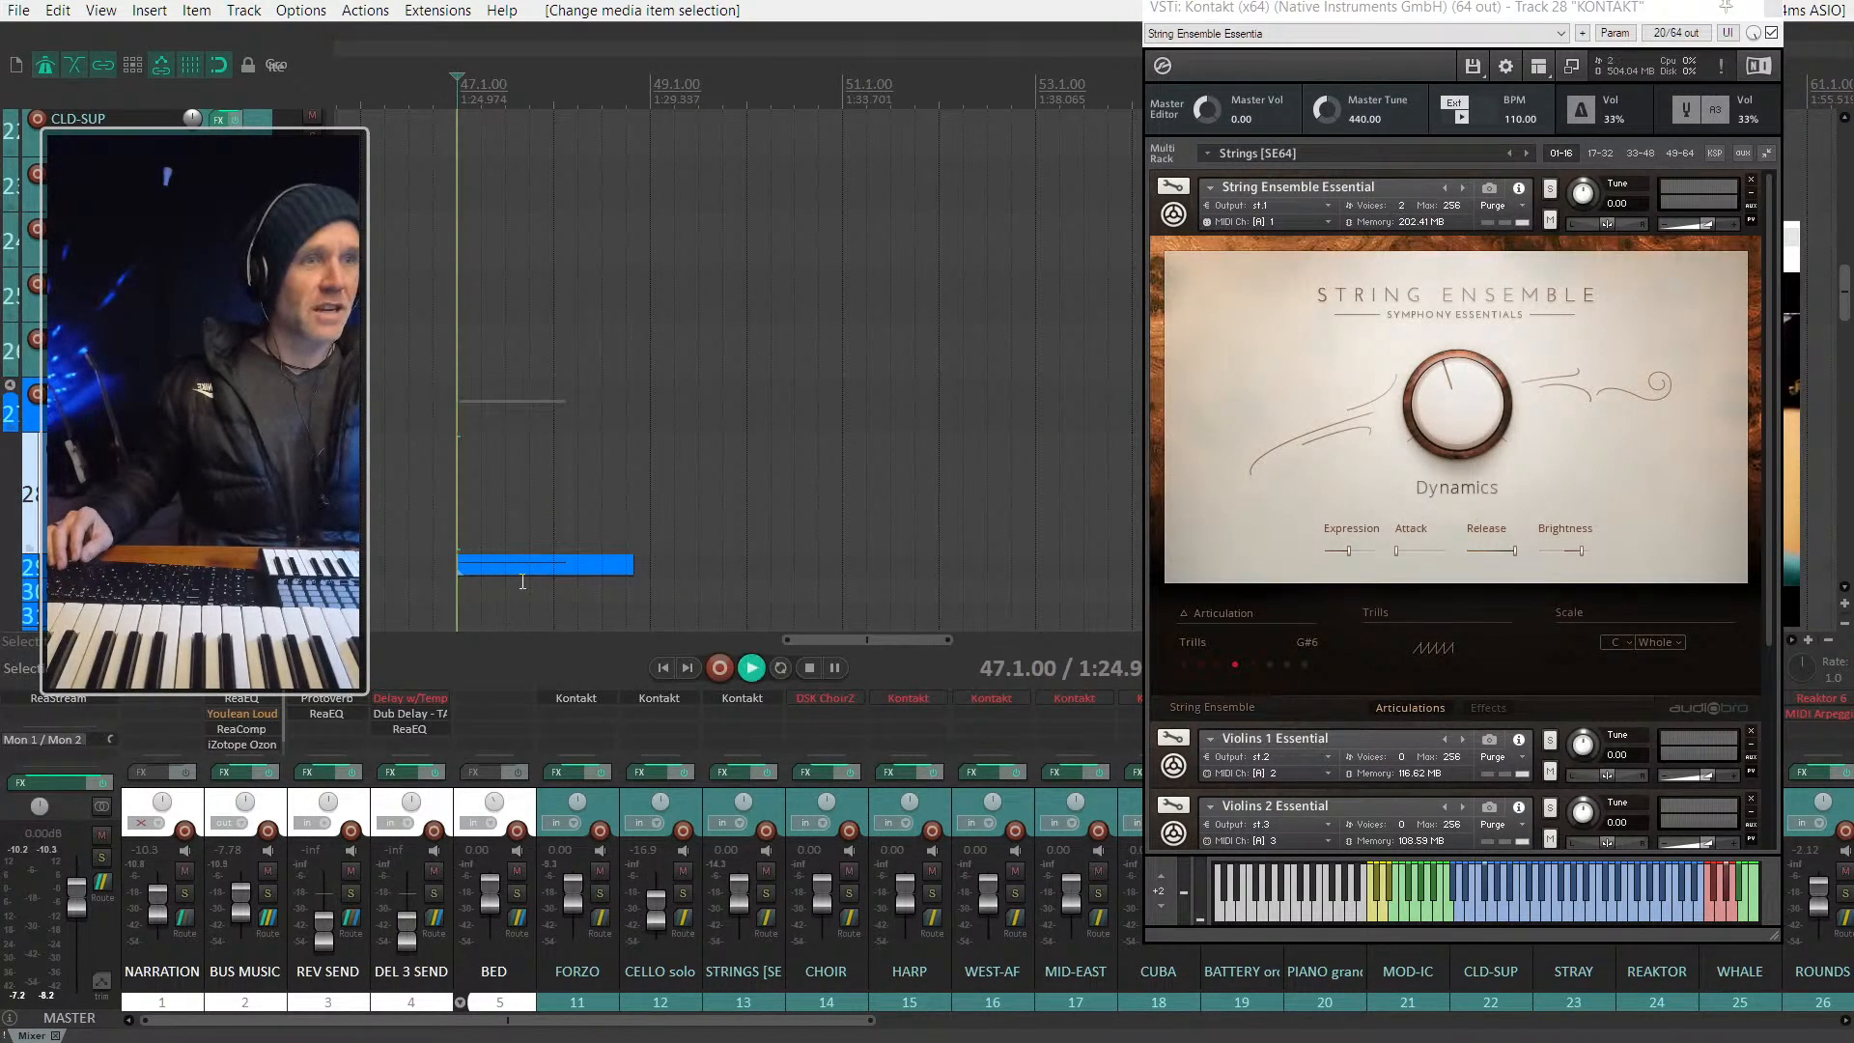
scroll(762, 483, "down", 3)
Step: Place the edit cursor at 40.1.00, open the video window, and position it over the arrangement beside the Kontakt window
left_click(398, 402)
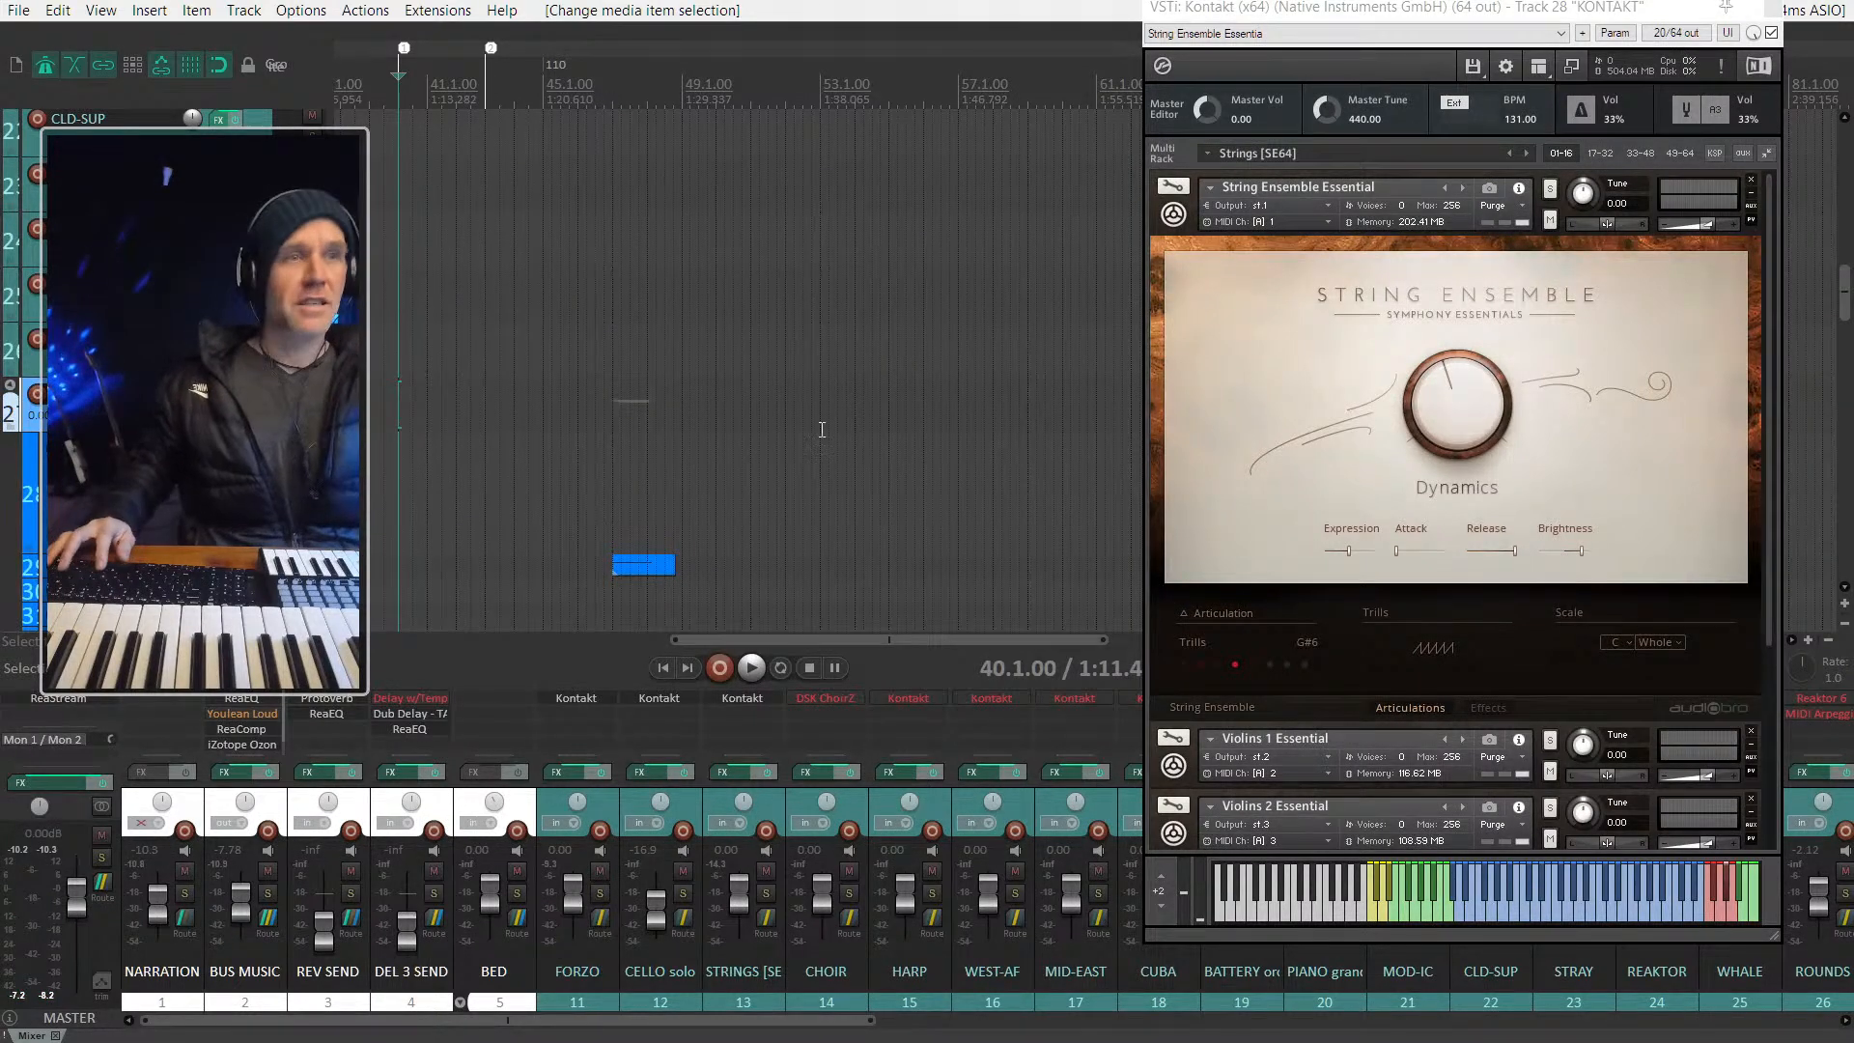
key("ctrl+shift+v")
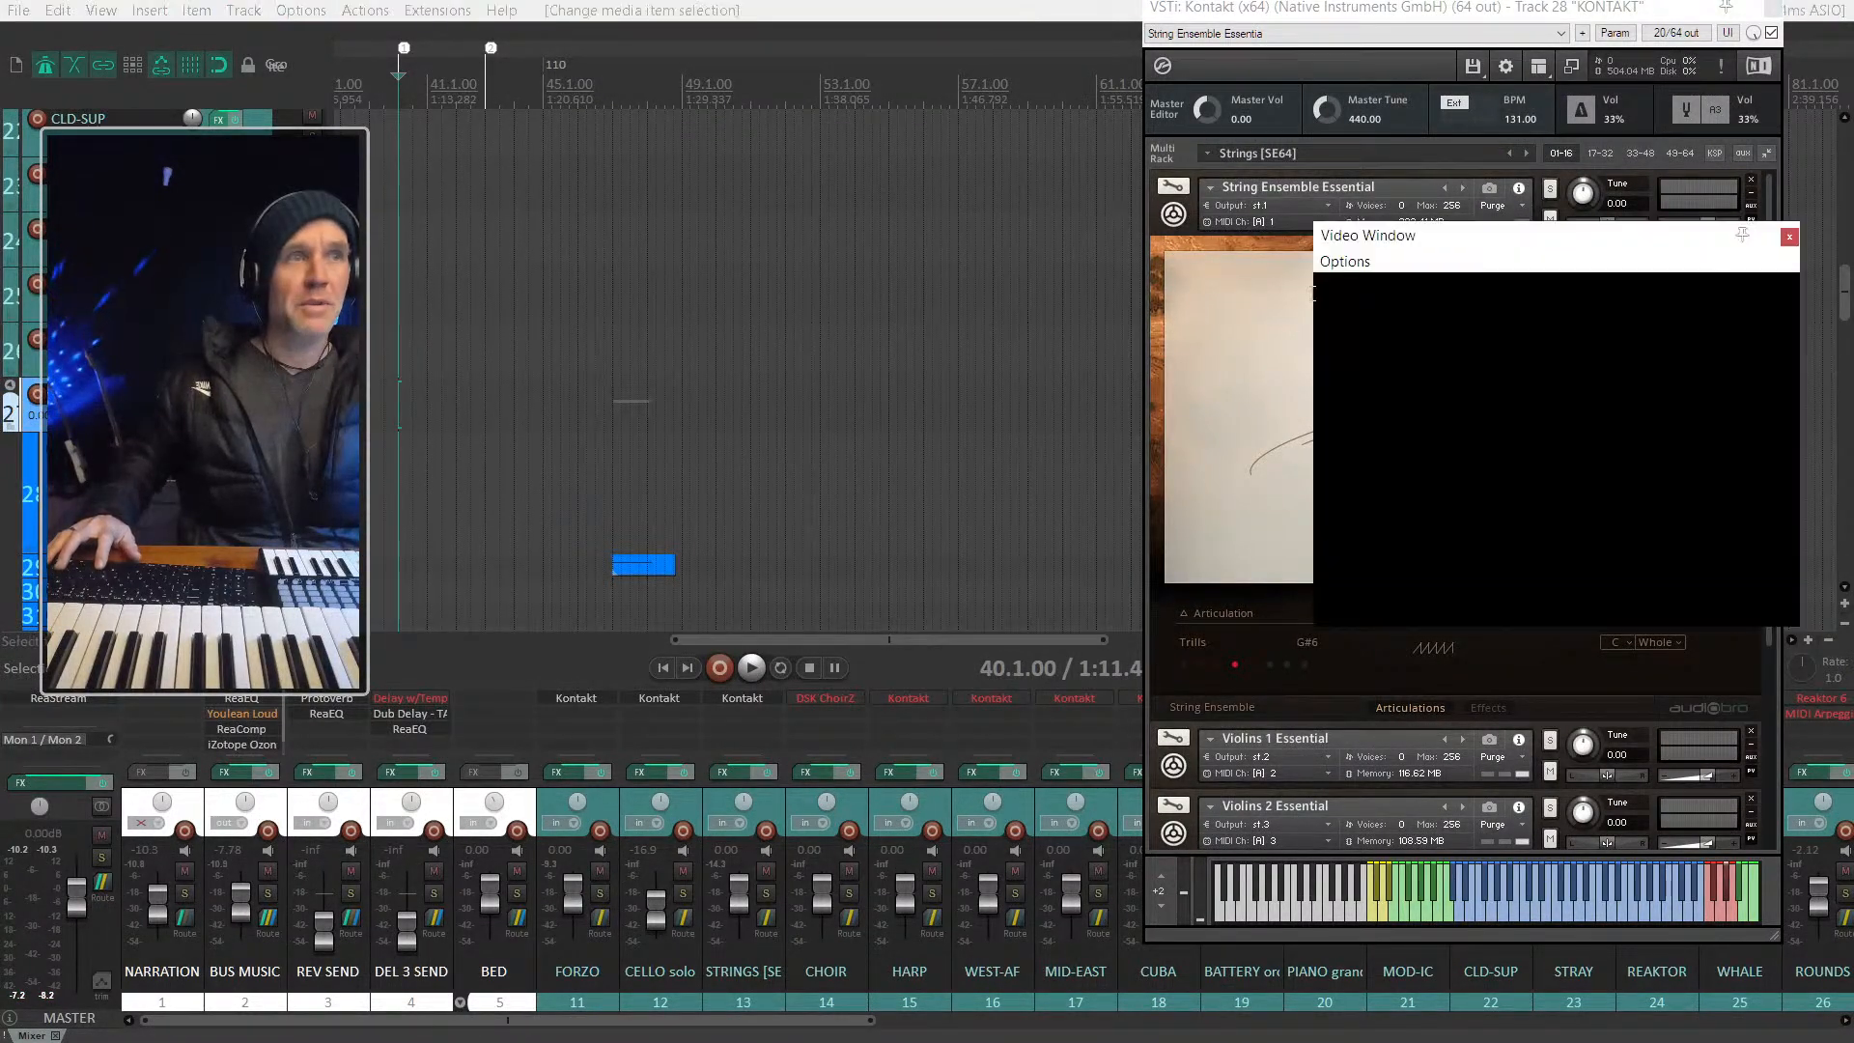
left_click_drag(1391, 242, 733, 29)
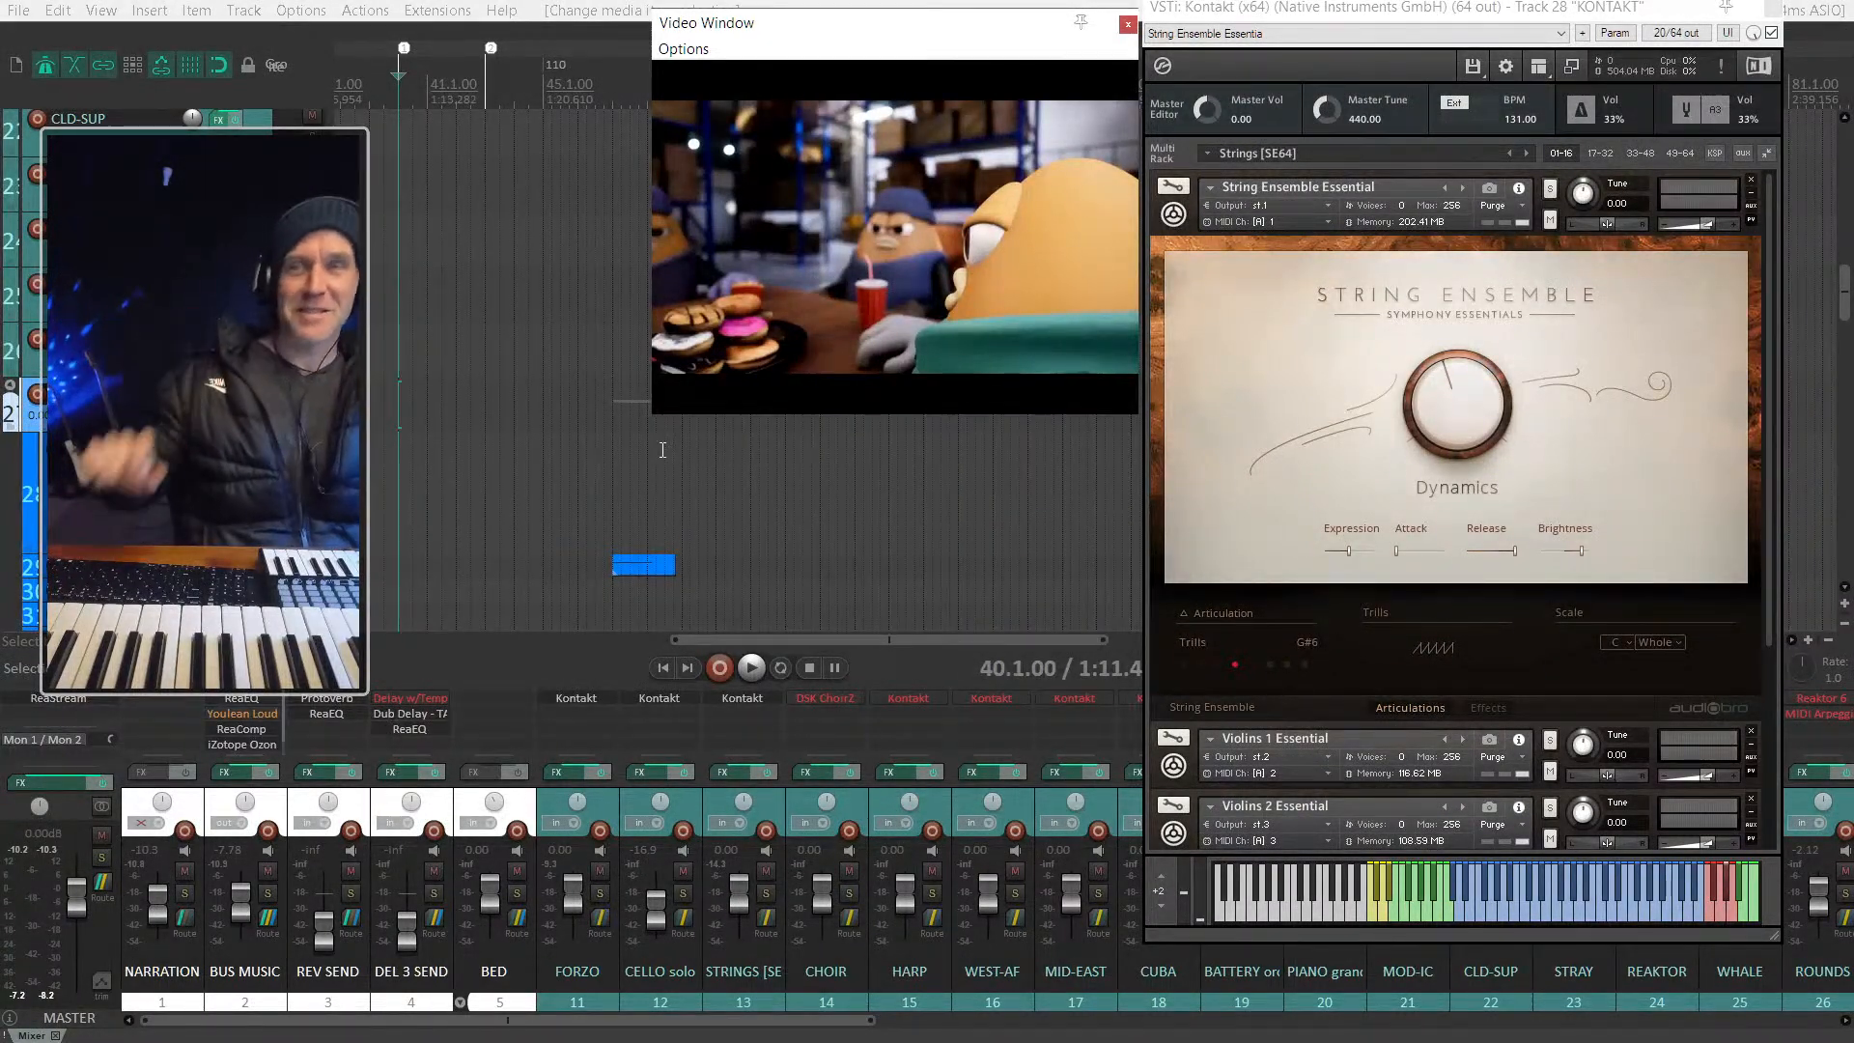
Step: Play the trill against the video from shortly before 47.1.00 and open its ENS item in the MIDI editor
left_click(599, 527)
scroll(598, 529, "up", 3)
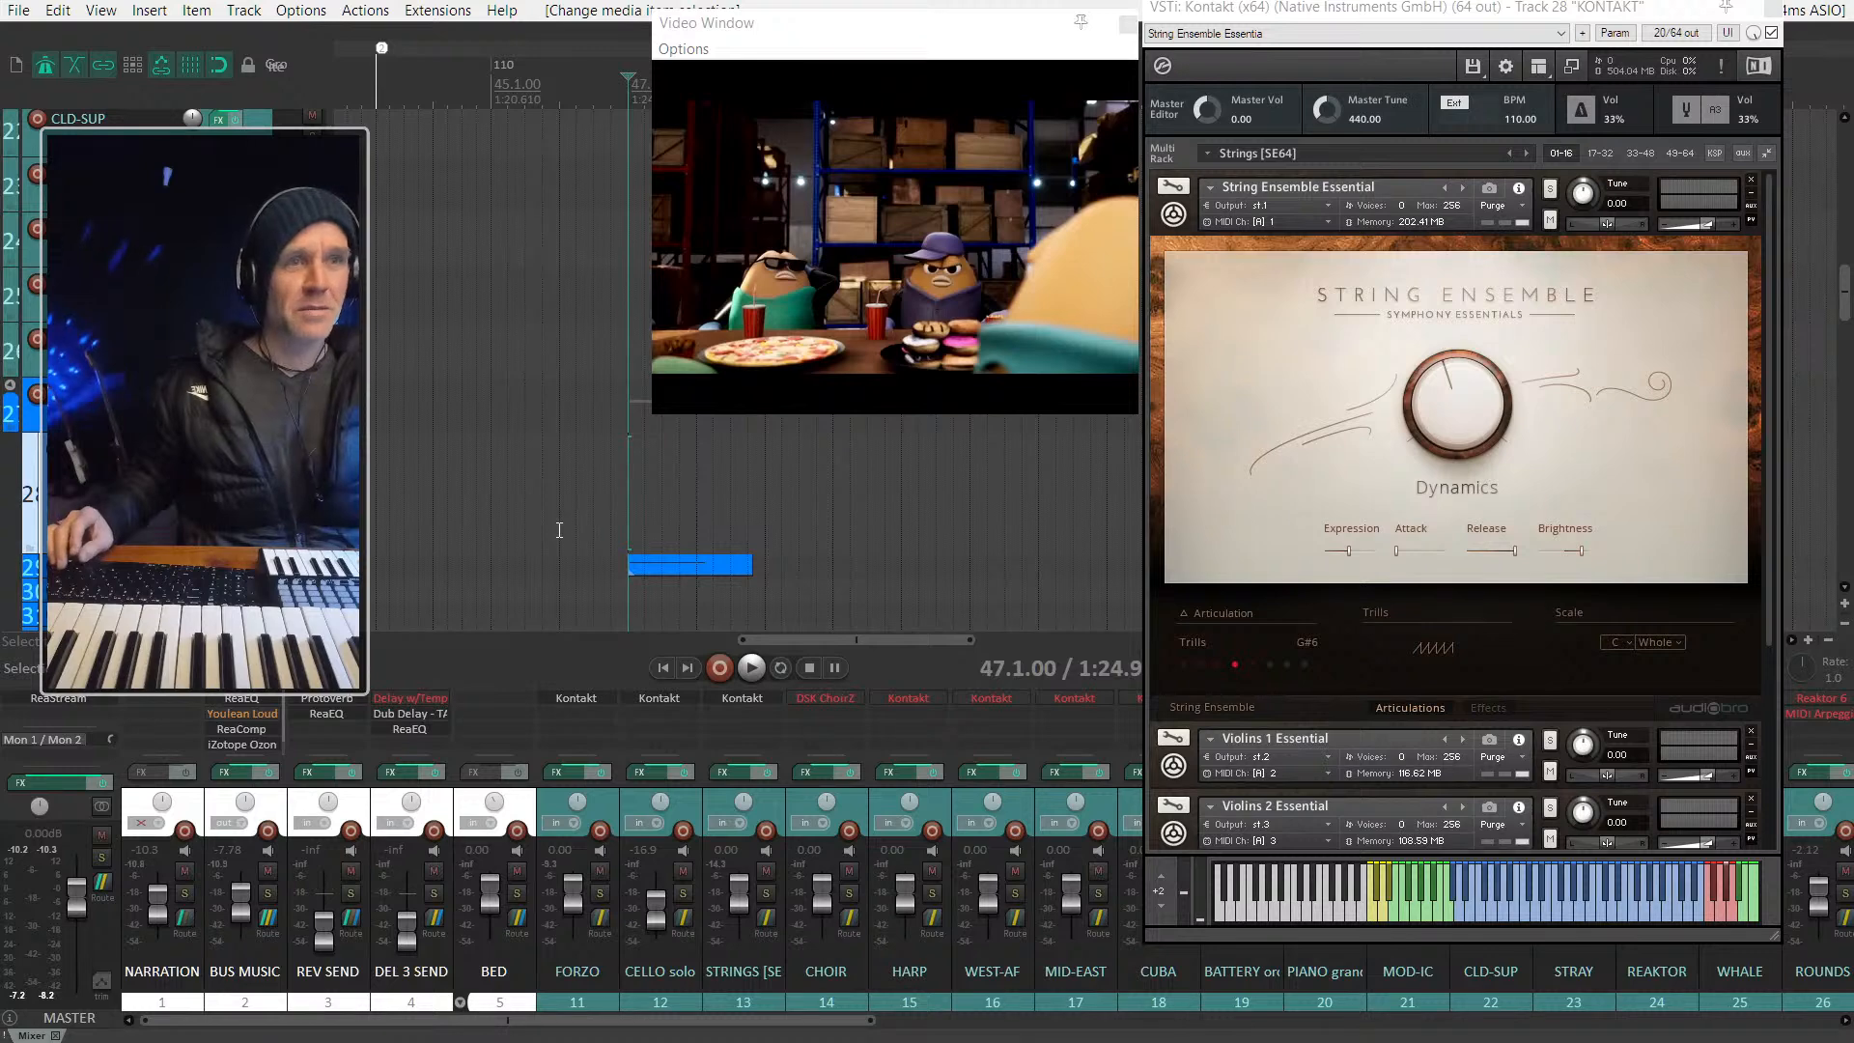
left_click(559, 530)
scroll(559, 530, "up", 2)
key("space")
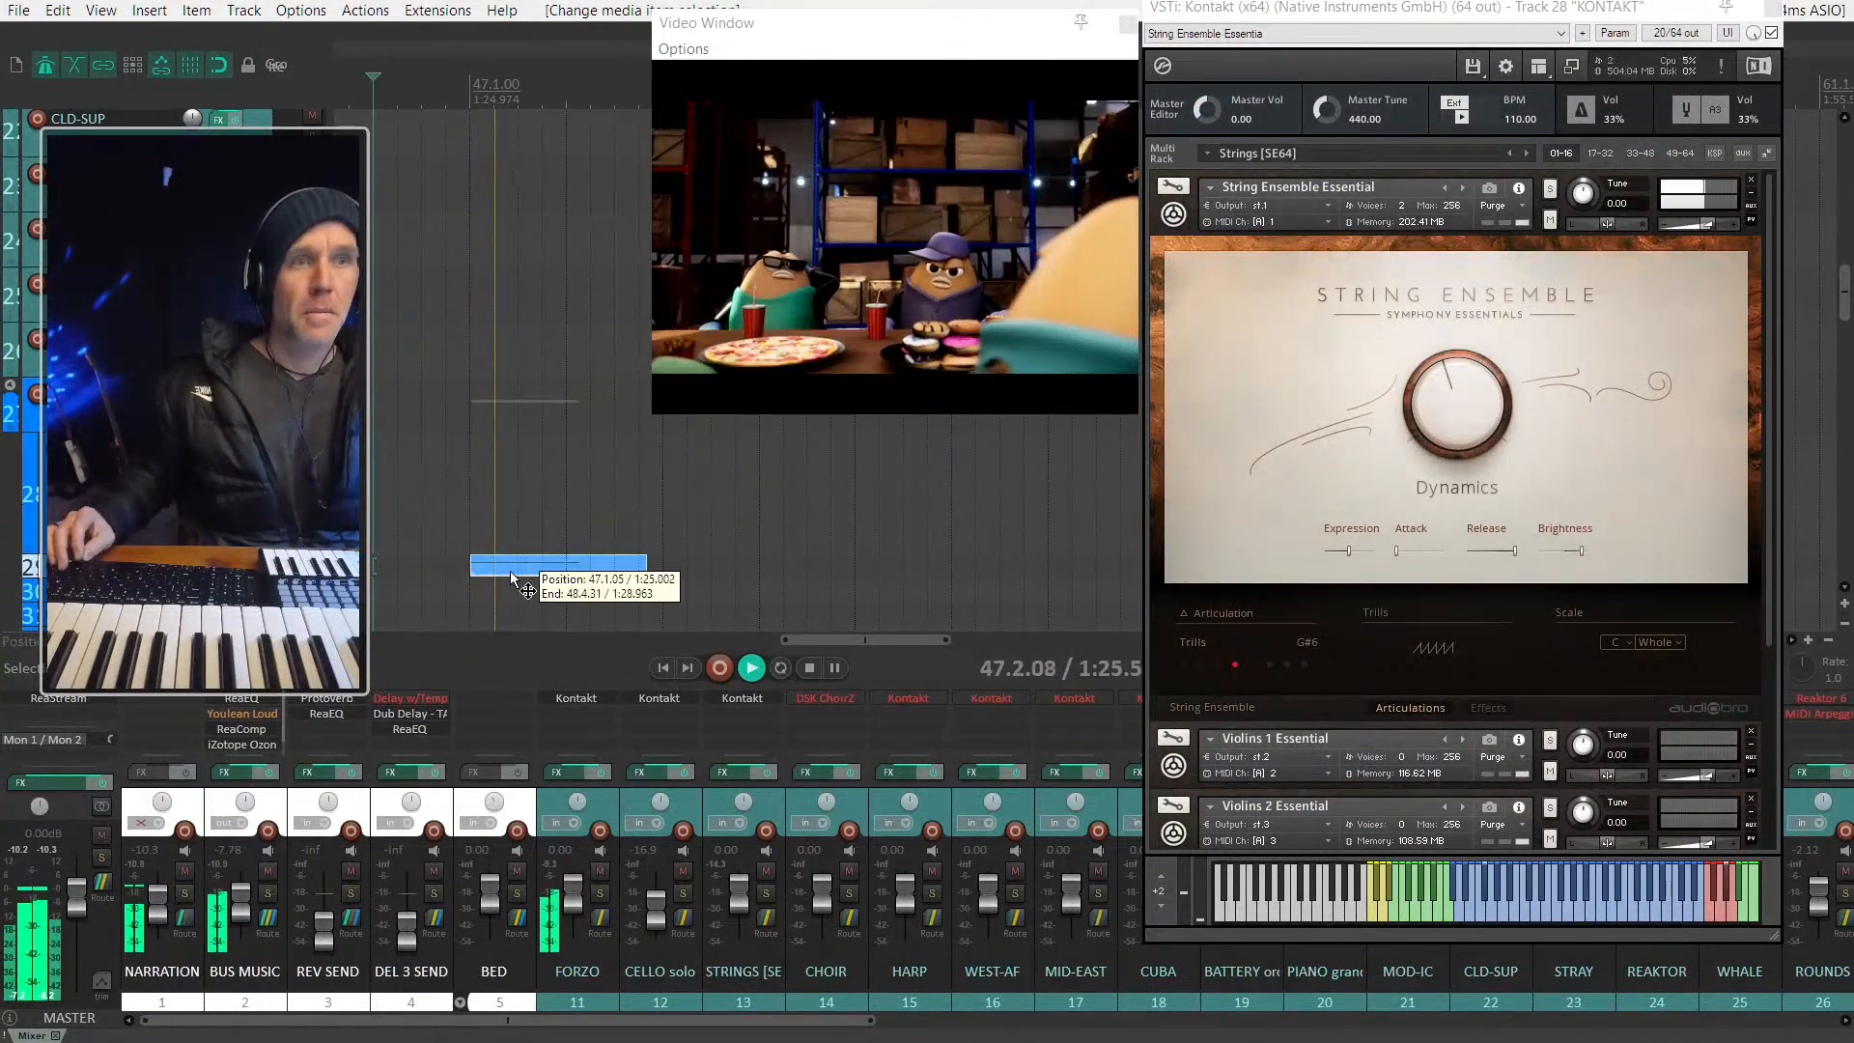
double_click(509, 571)
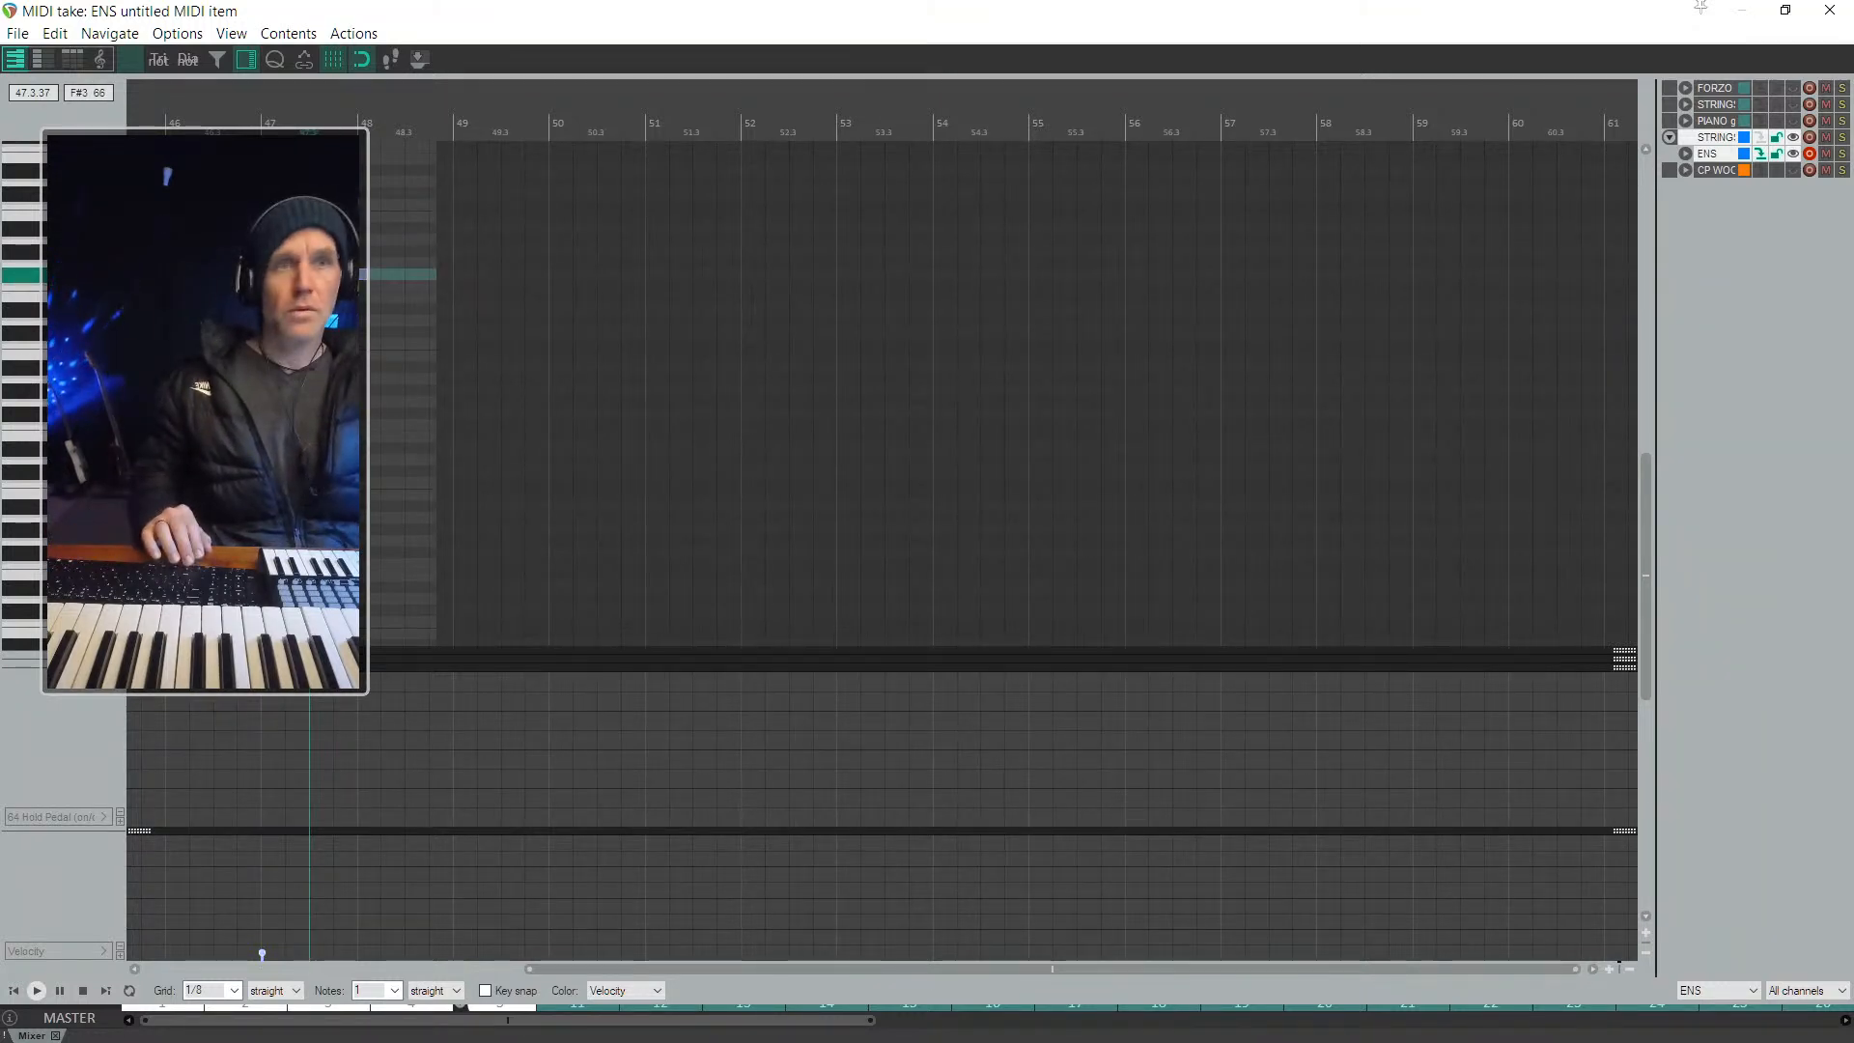
Step: Close the MIDI editor, stop playback, and place the edit cursor at 46.4.00 just ahead of the trill
scroll(317, 274, "up", 1)
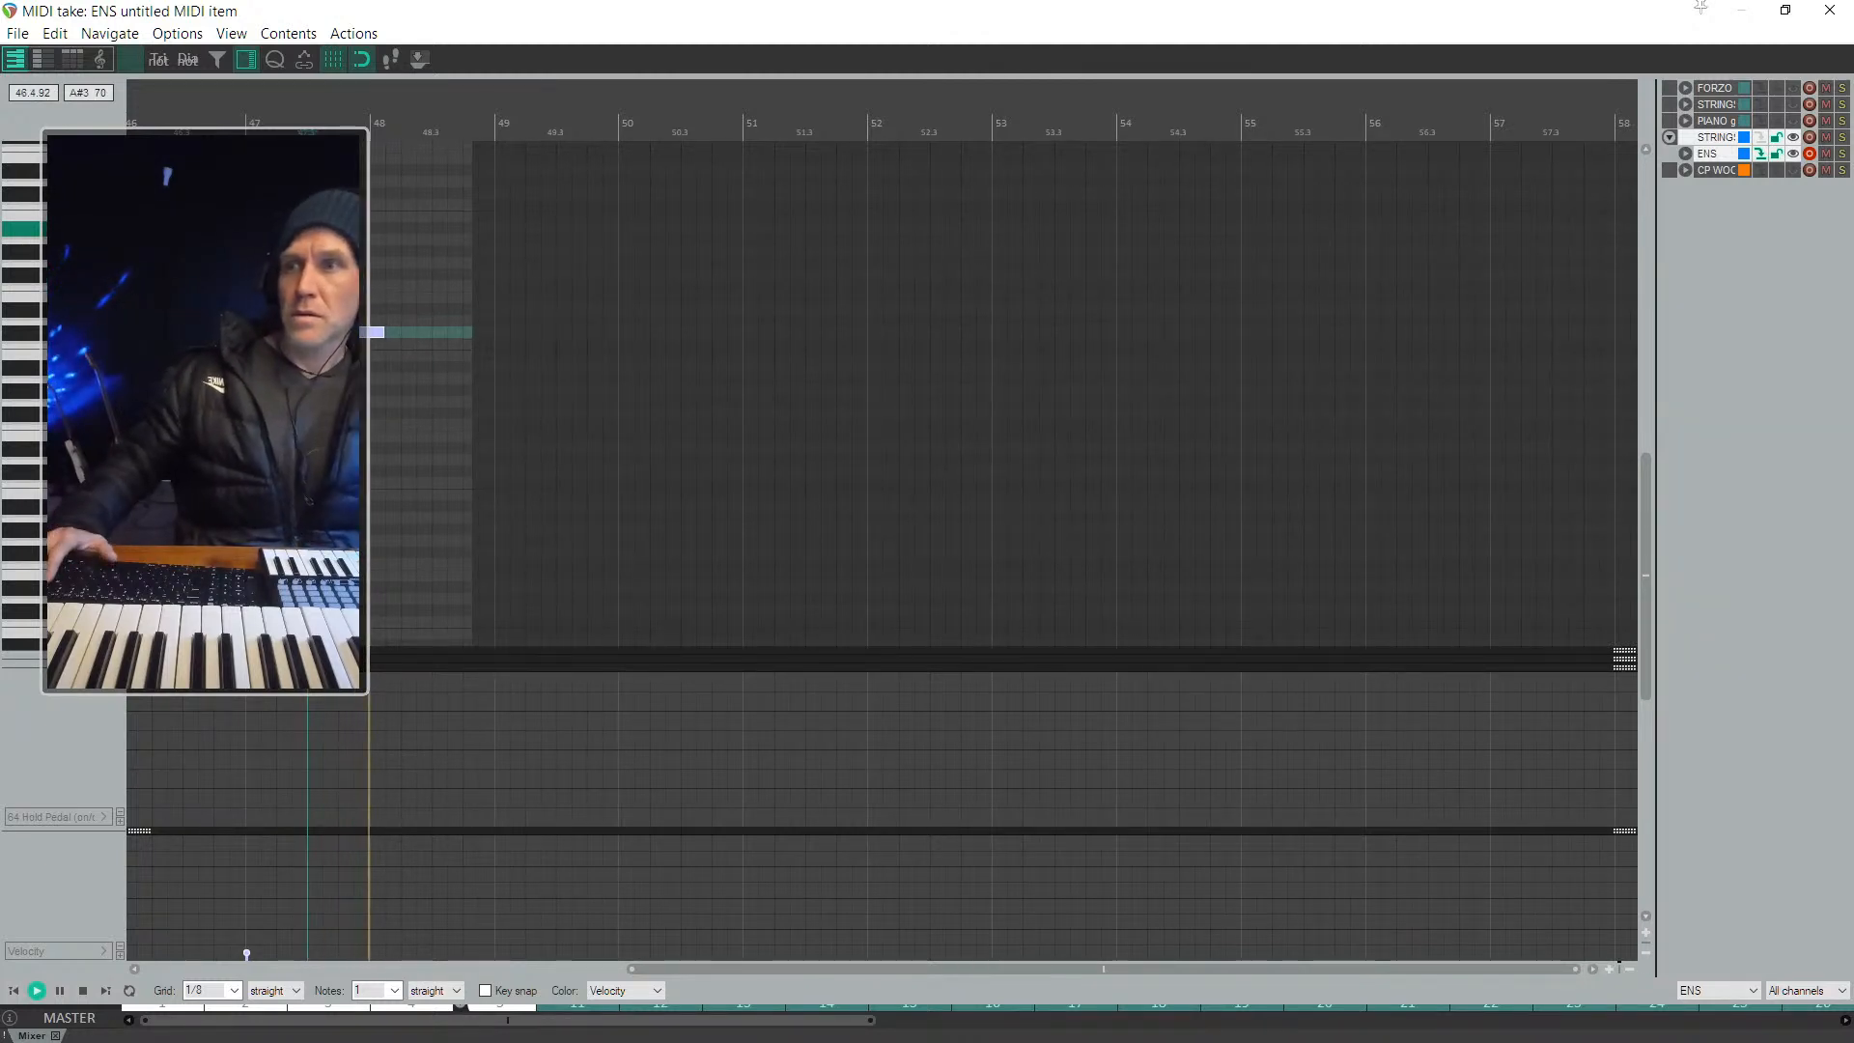
key("Escape")
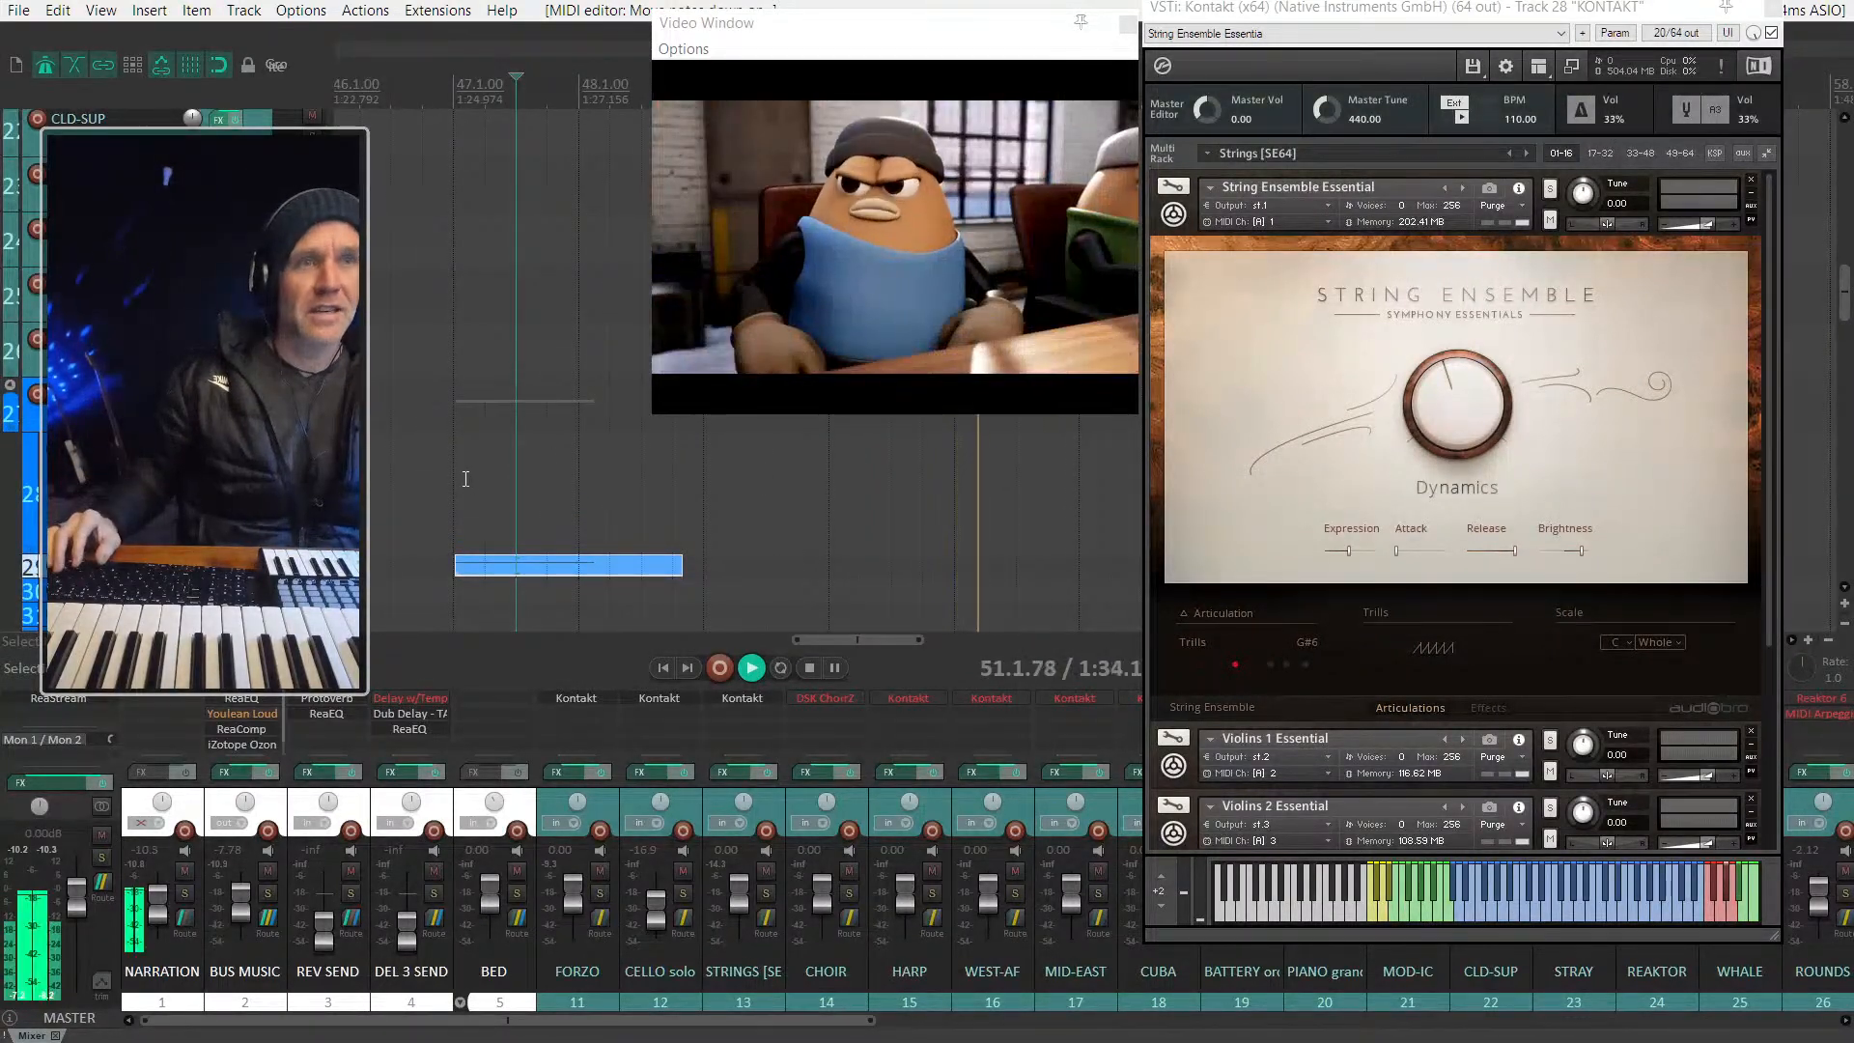
left_click(467, 478)
key("space")
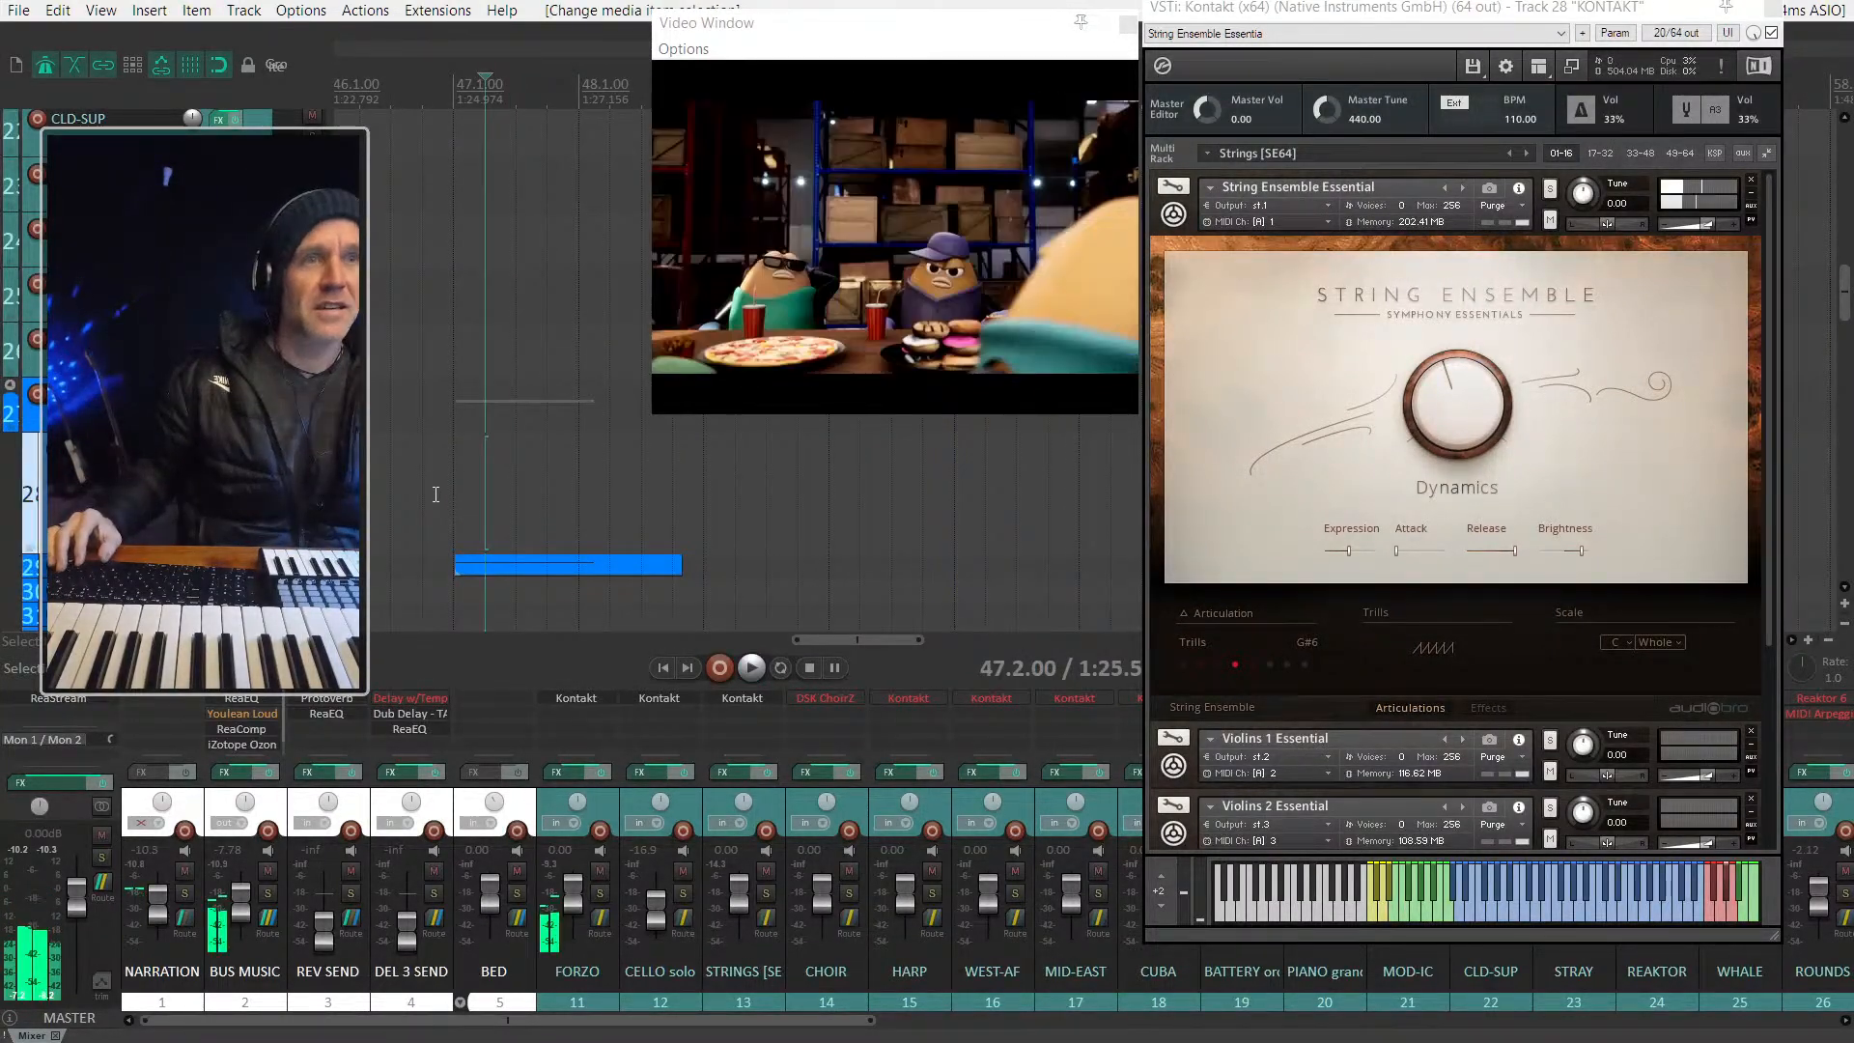
left_click(436, 494)
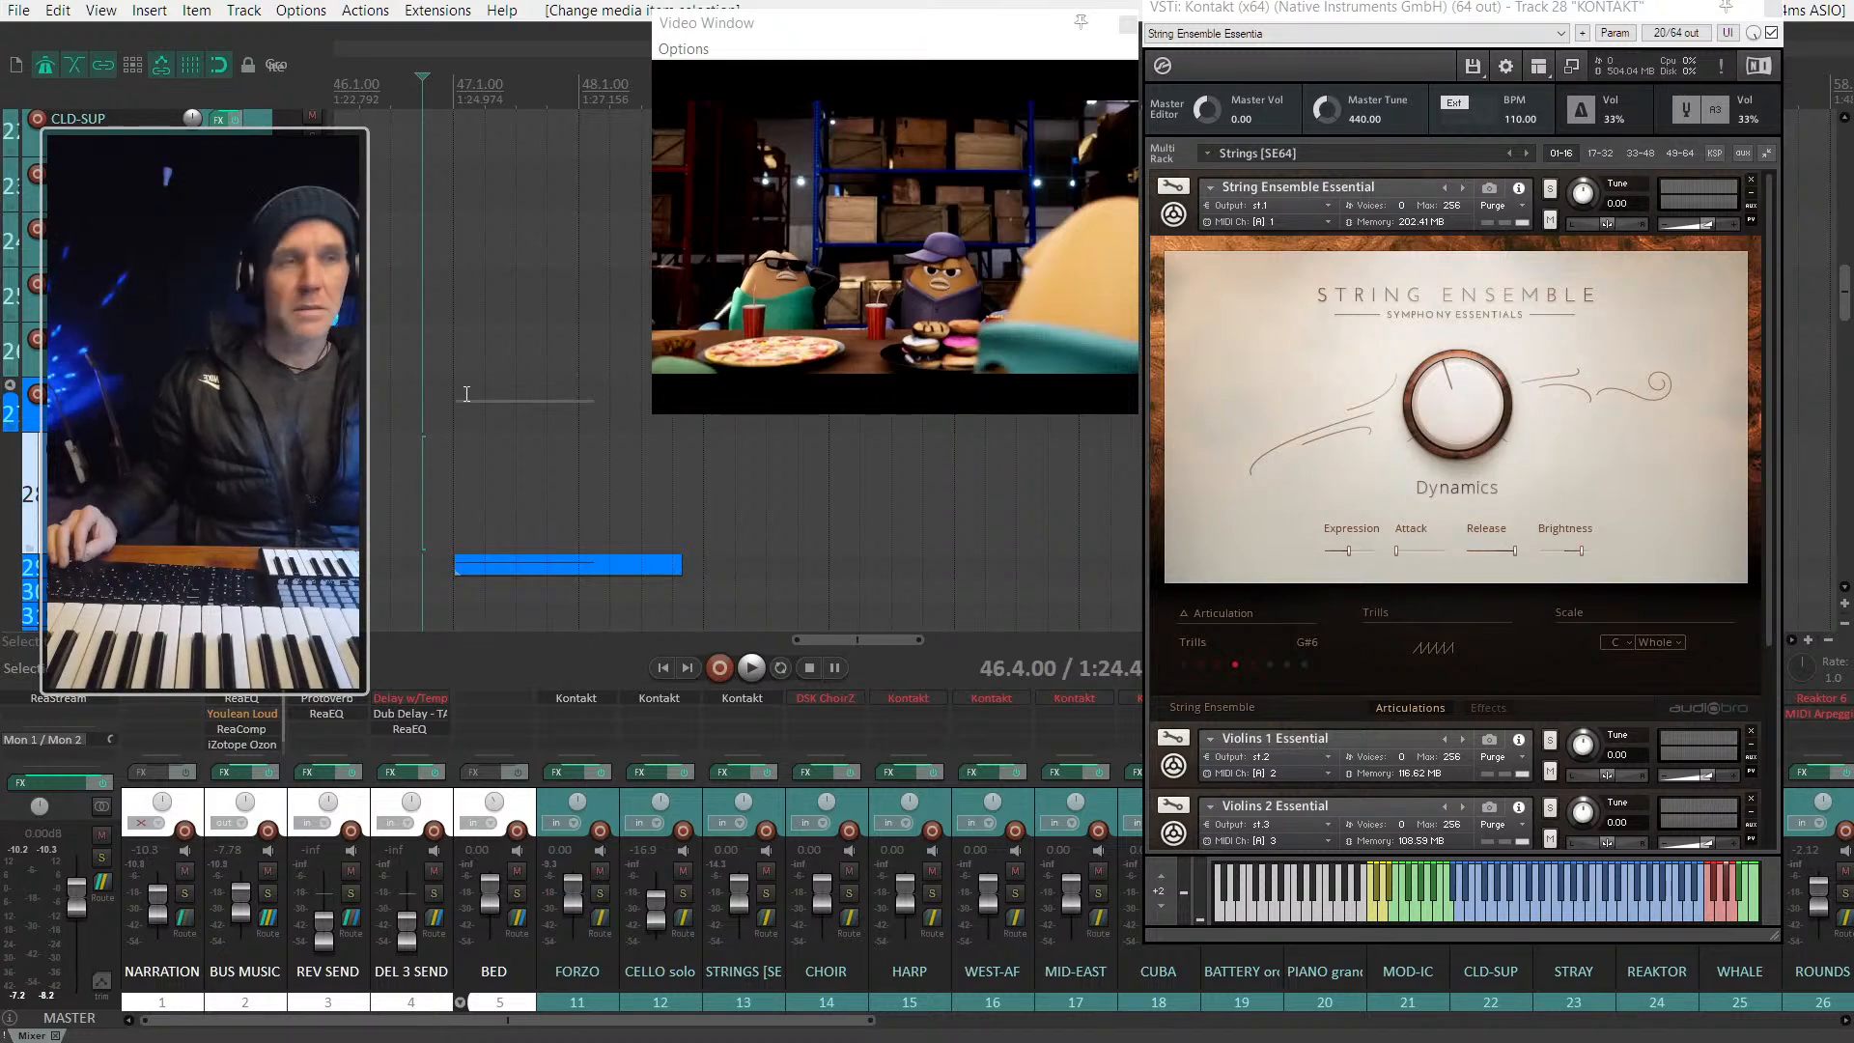
Step: Shift the video window slightly, select the ENS trill item, and make track 29 taller
scroll(594, 487, "up", 1)
scroll(665, 478, "down", 4)
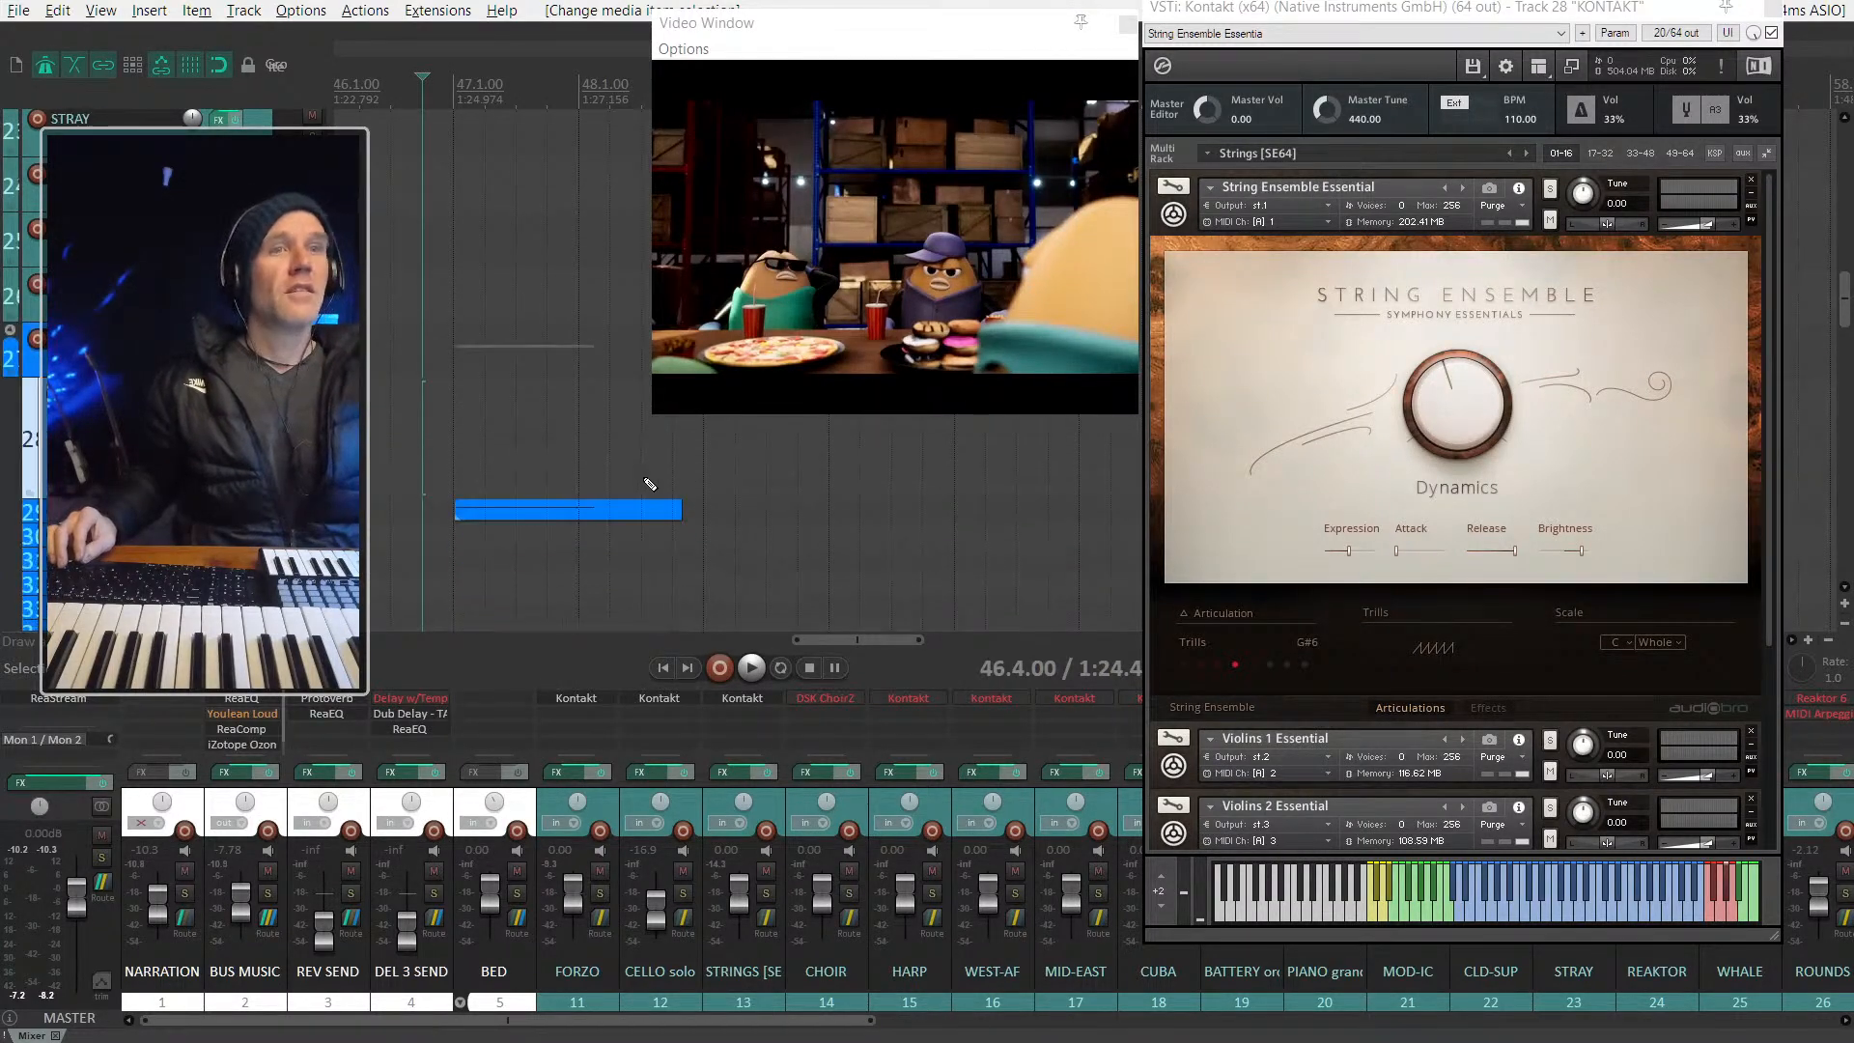
left_click_drag(848, 26, 859, 34)
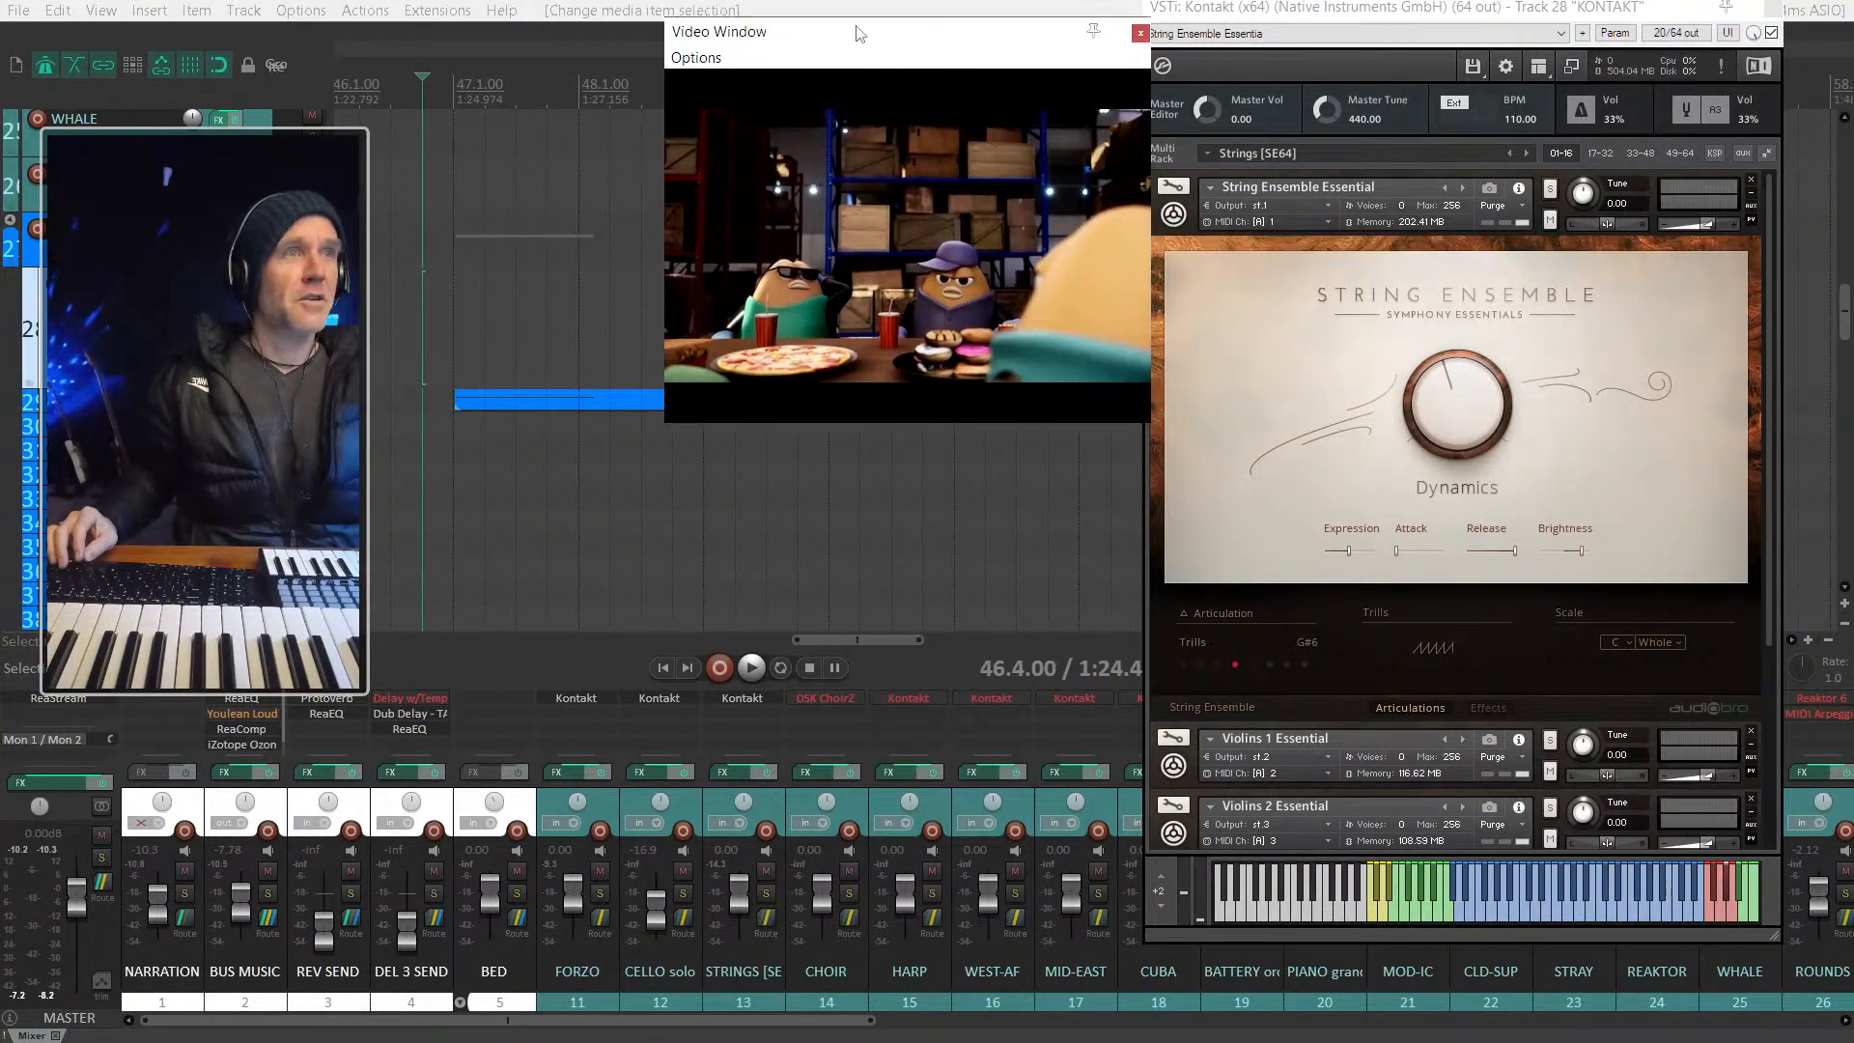
double_click(490, 403)
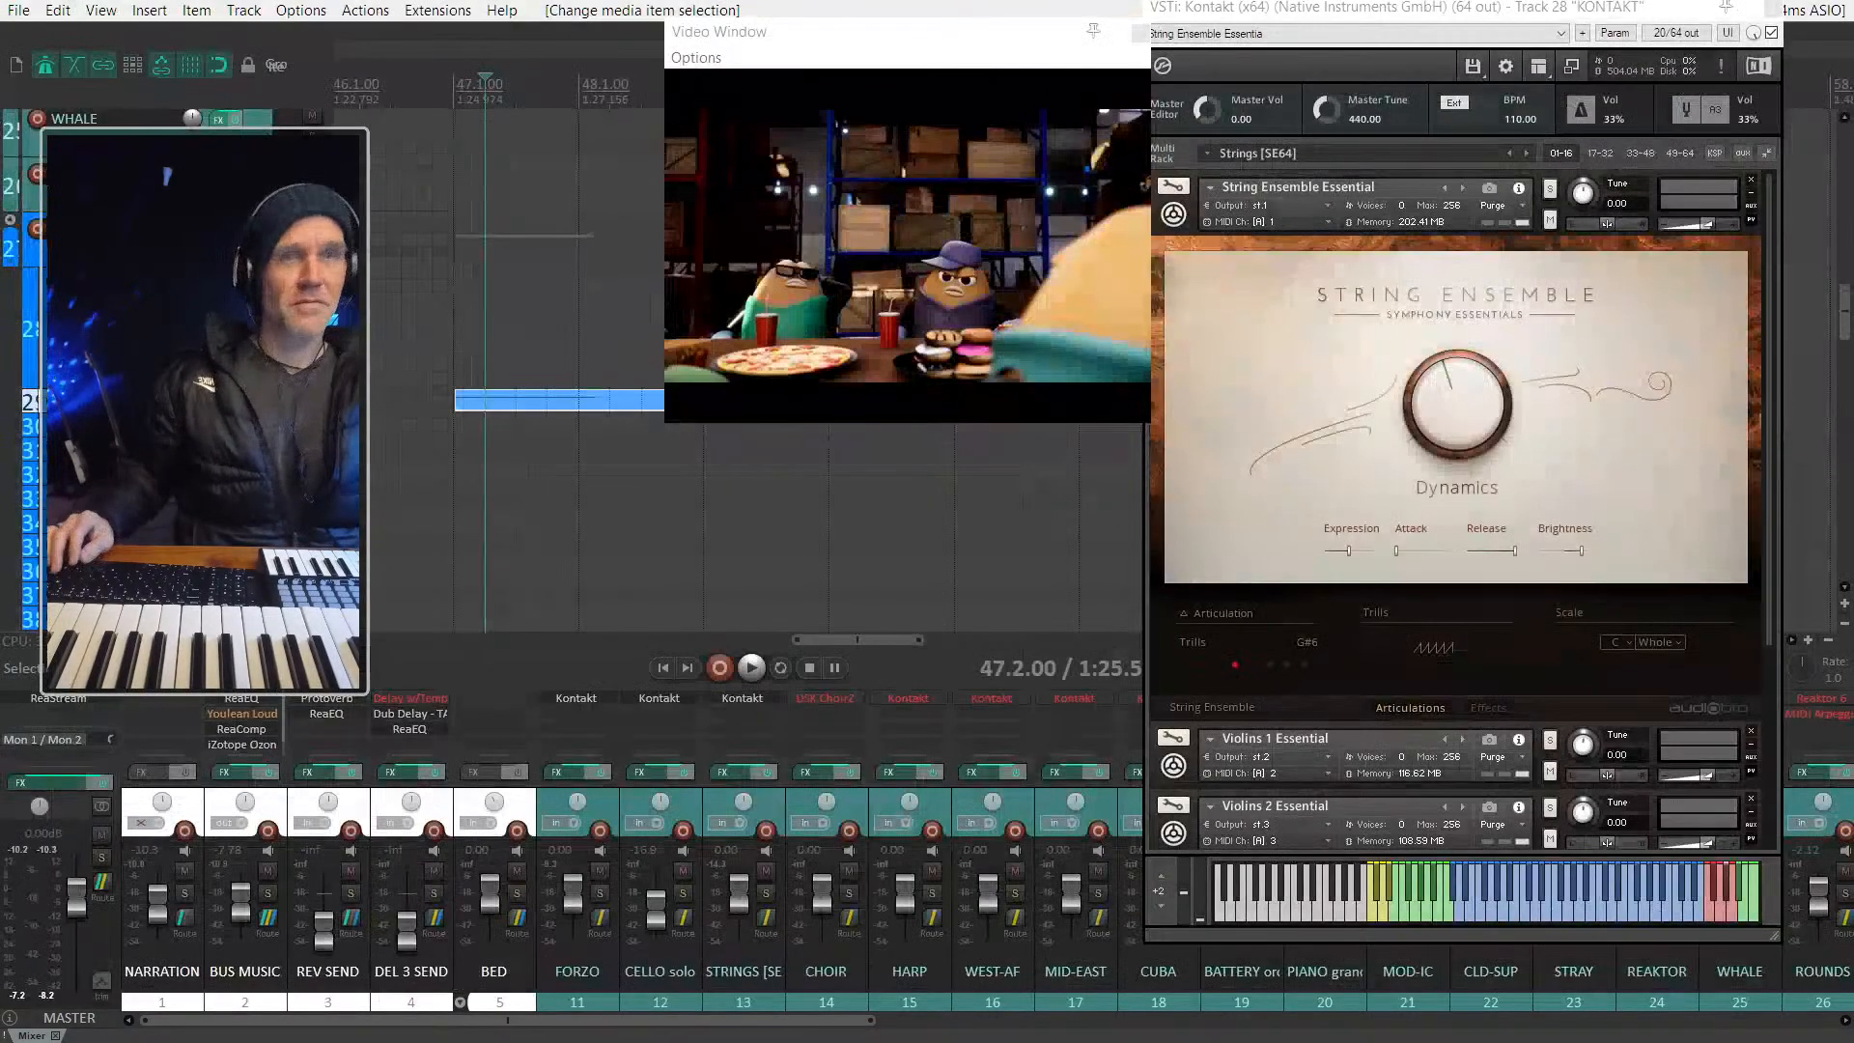
scroll(540, 435, "left", 5)
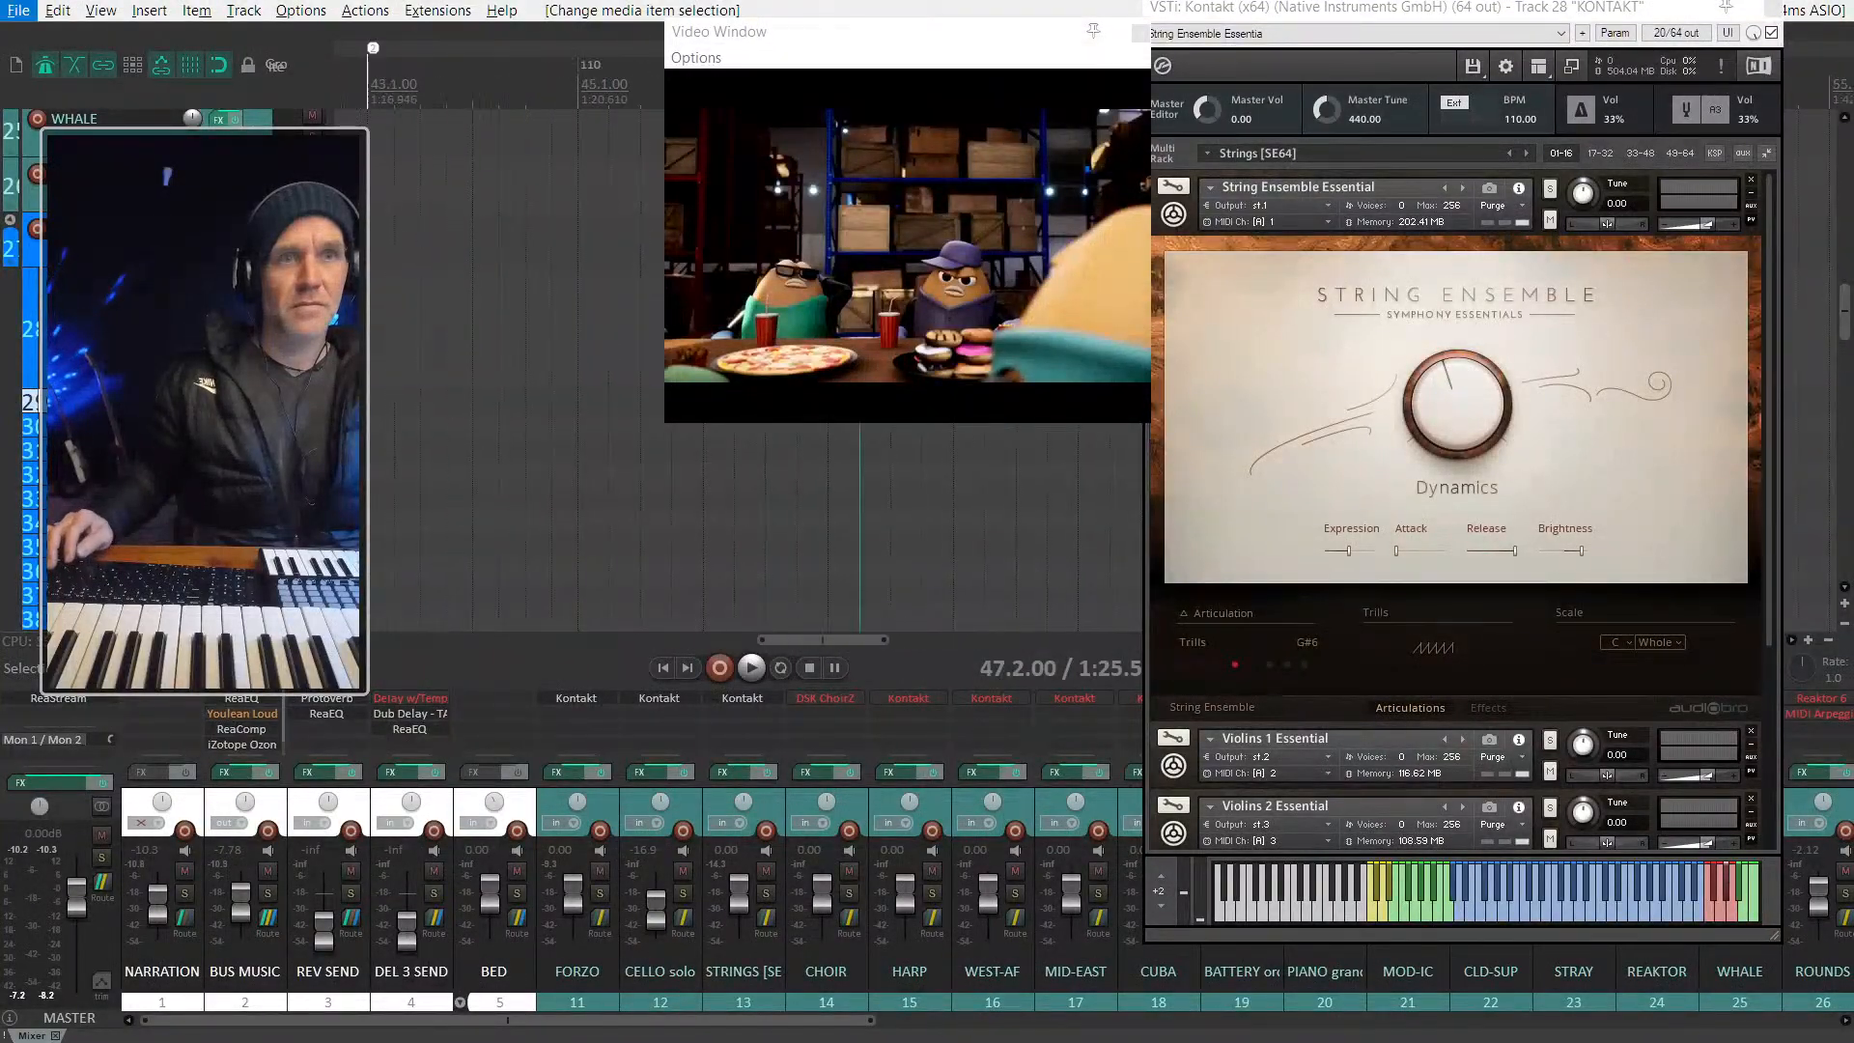
scroll(763, 434, "down", 4)
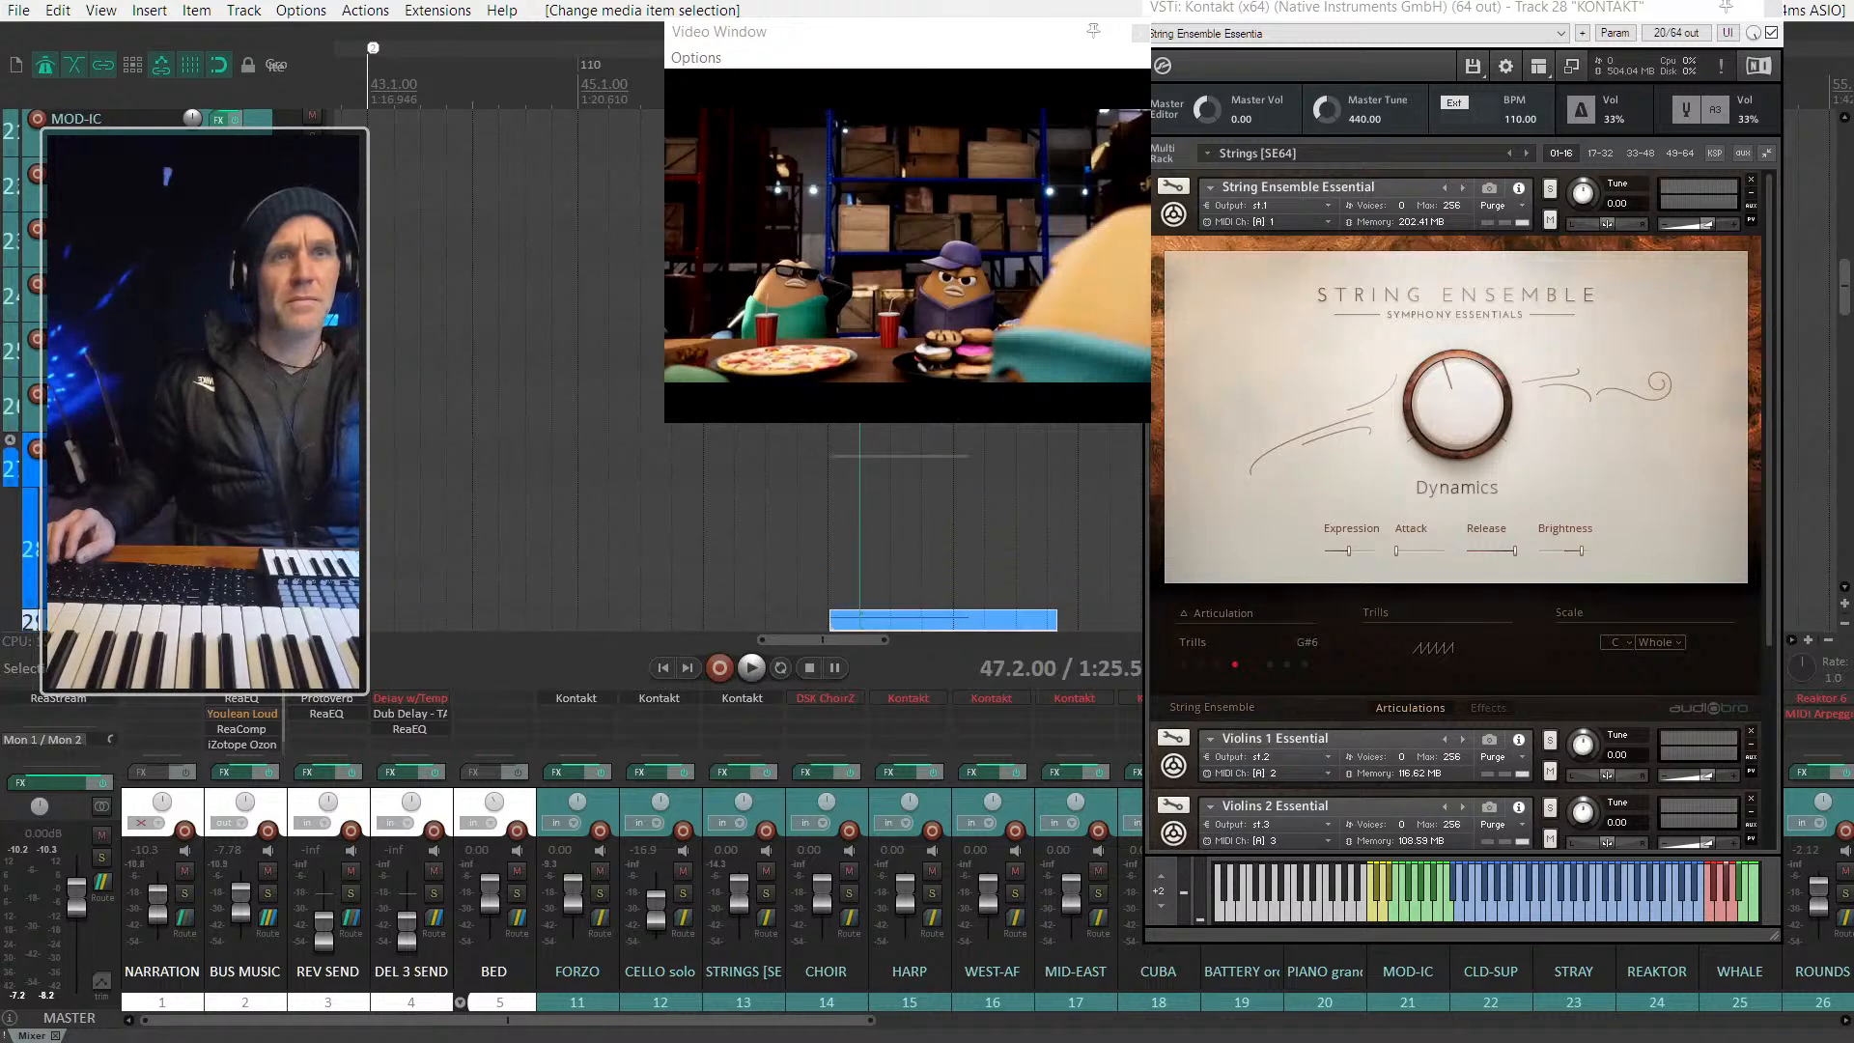
left_click_drag(242, 358, 242, 524)
scroll(488, 409, "down", 1)
scroll(513, 357, "down", 4)
scroll(513, 357, "right", 5)
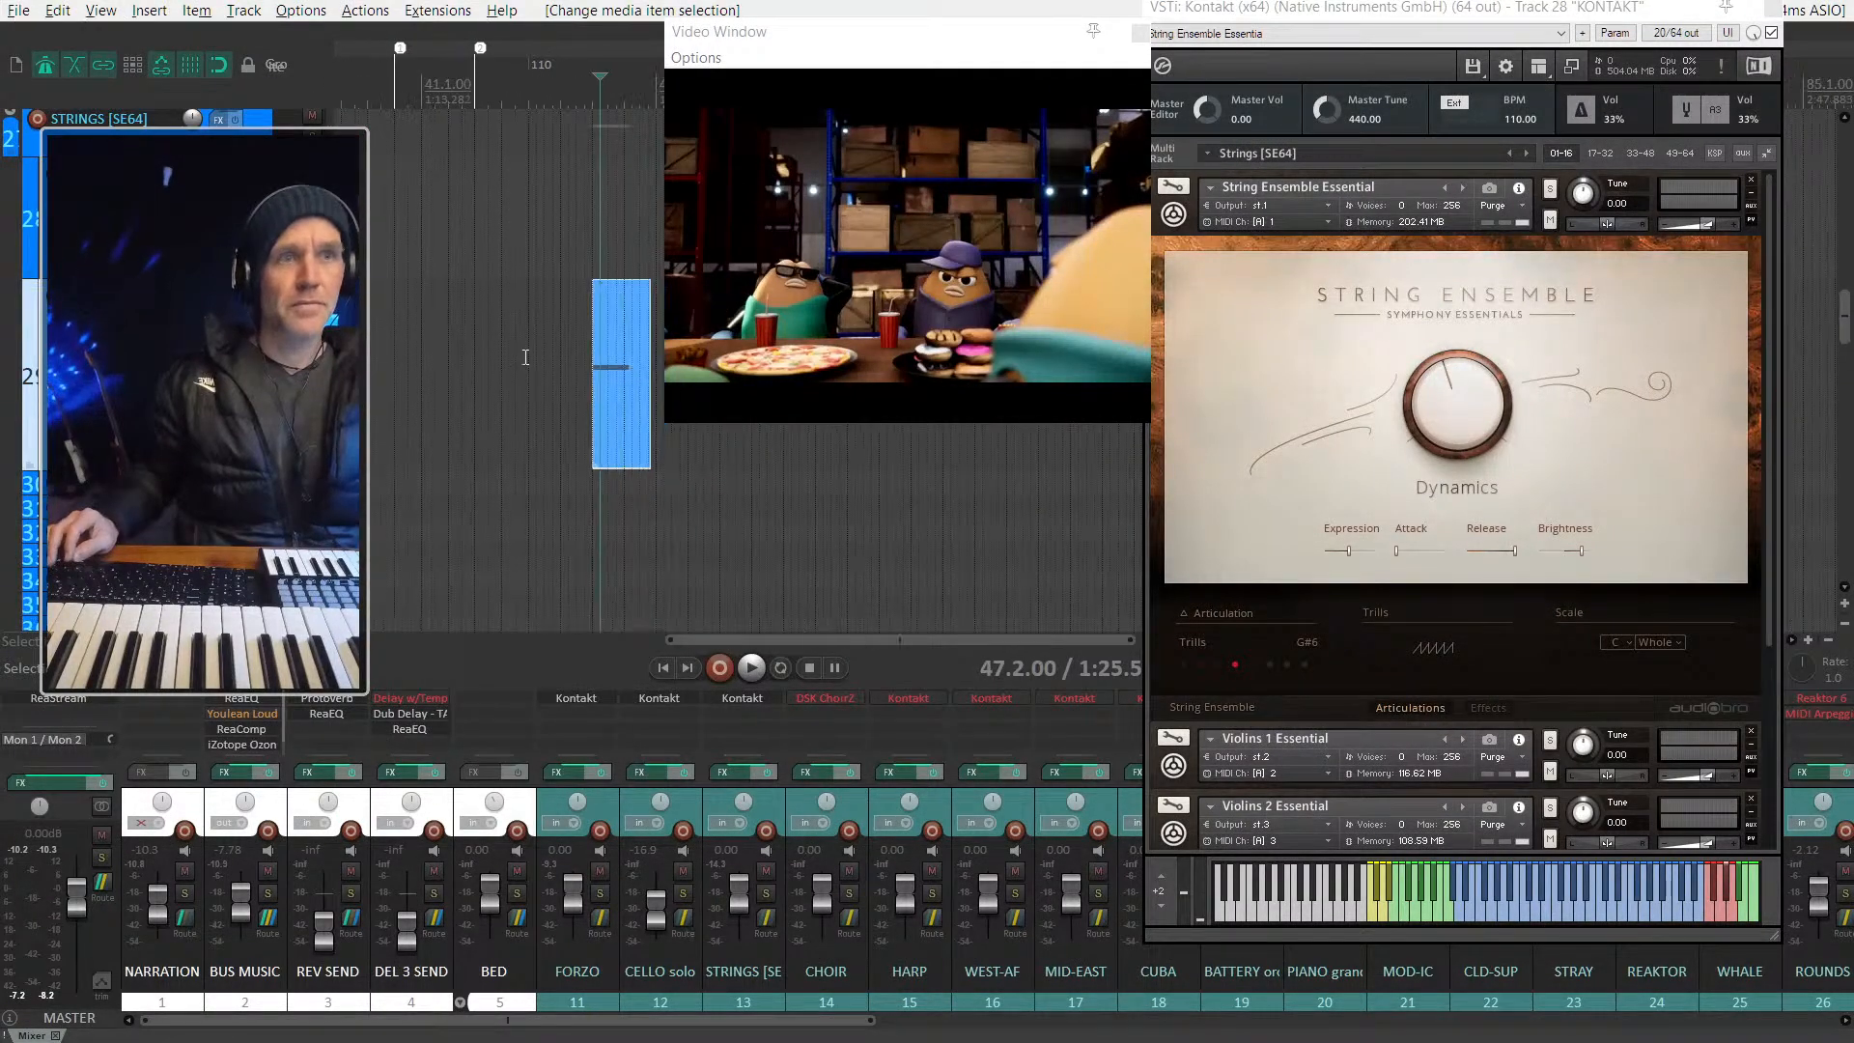
scroll(423, 363, "down", 1)
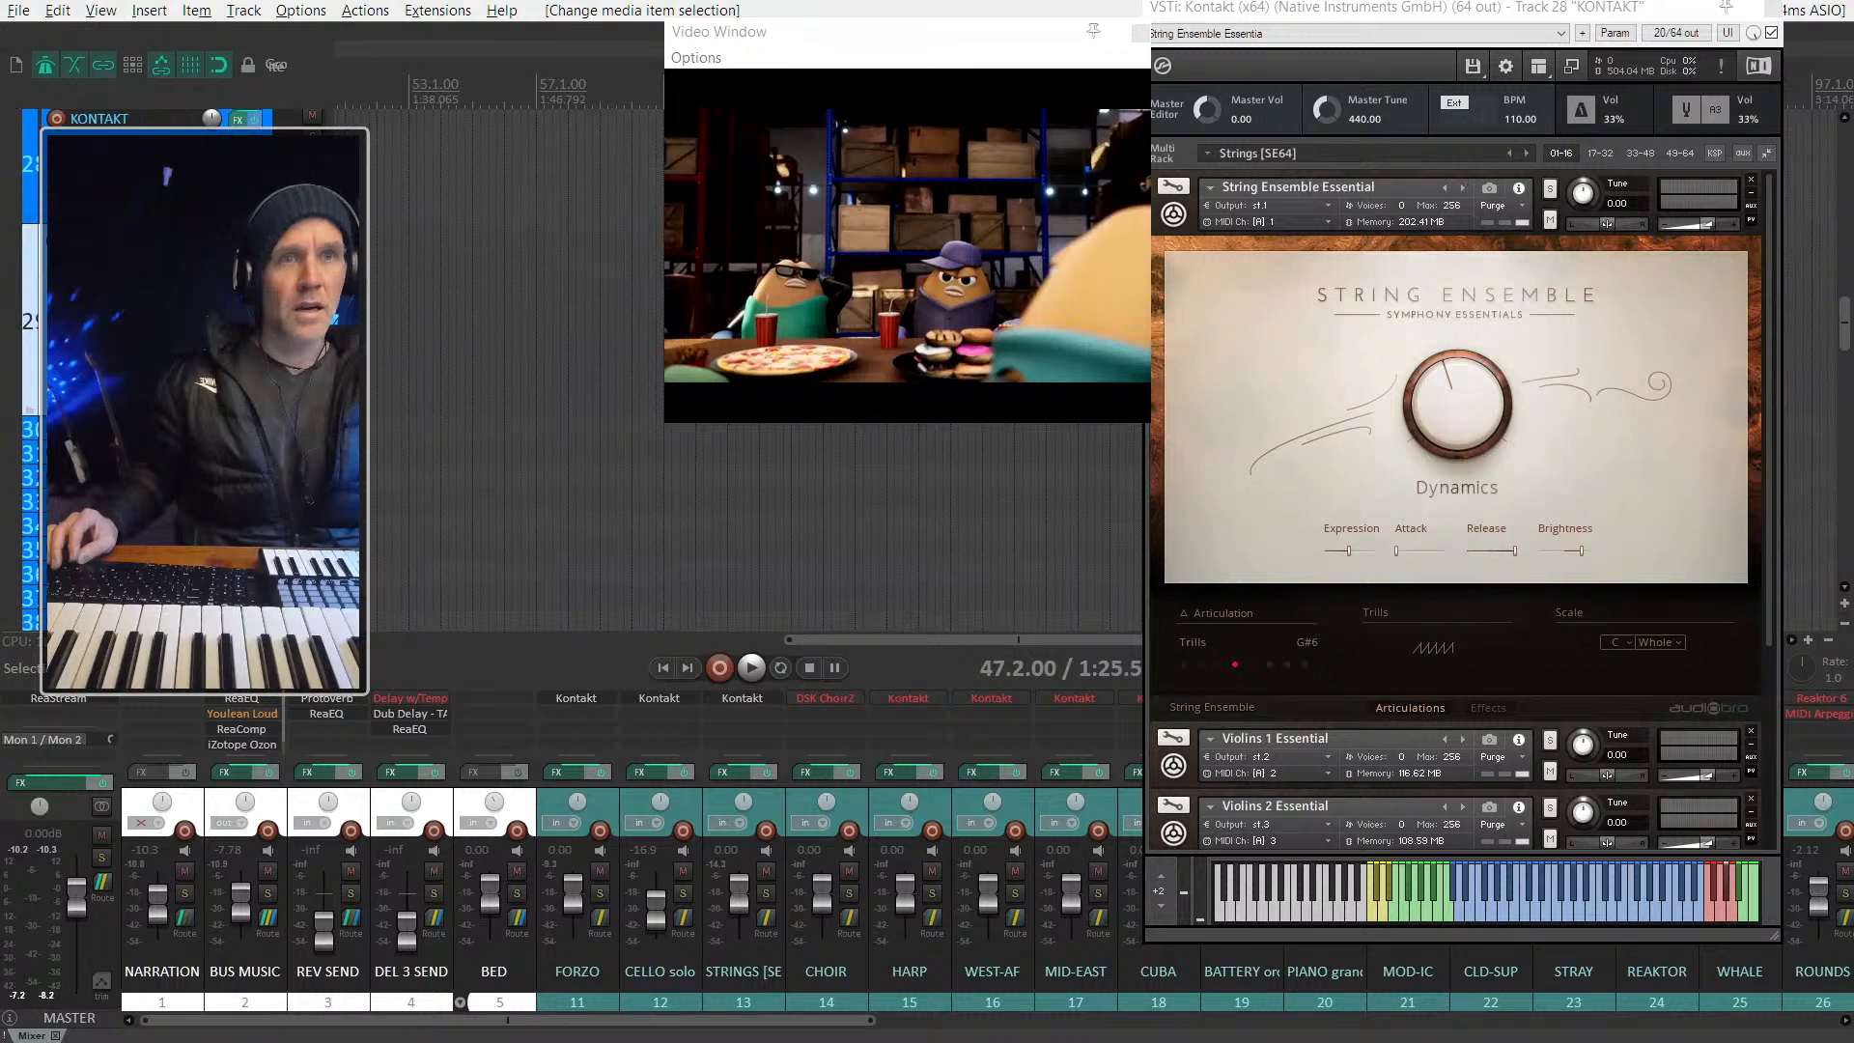
Step: Examine the envelope list of track 29 "ENS" for a parameter that can automate the trill's level
right_click(290, 268)
key("Escape")
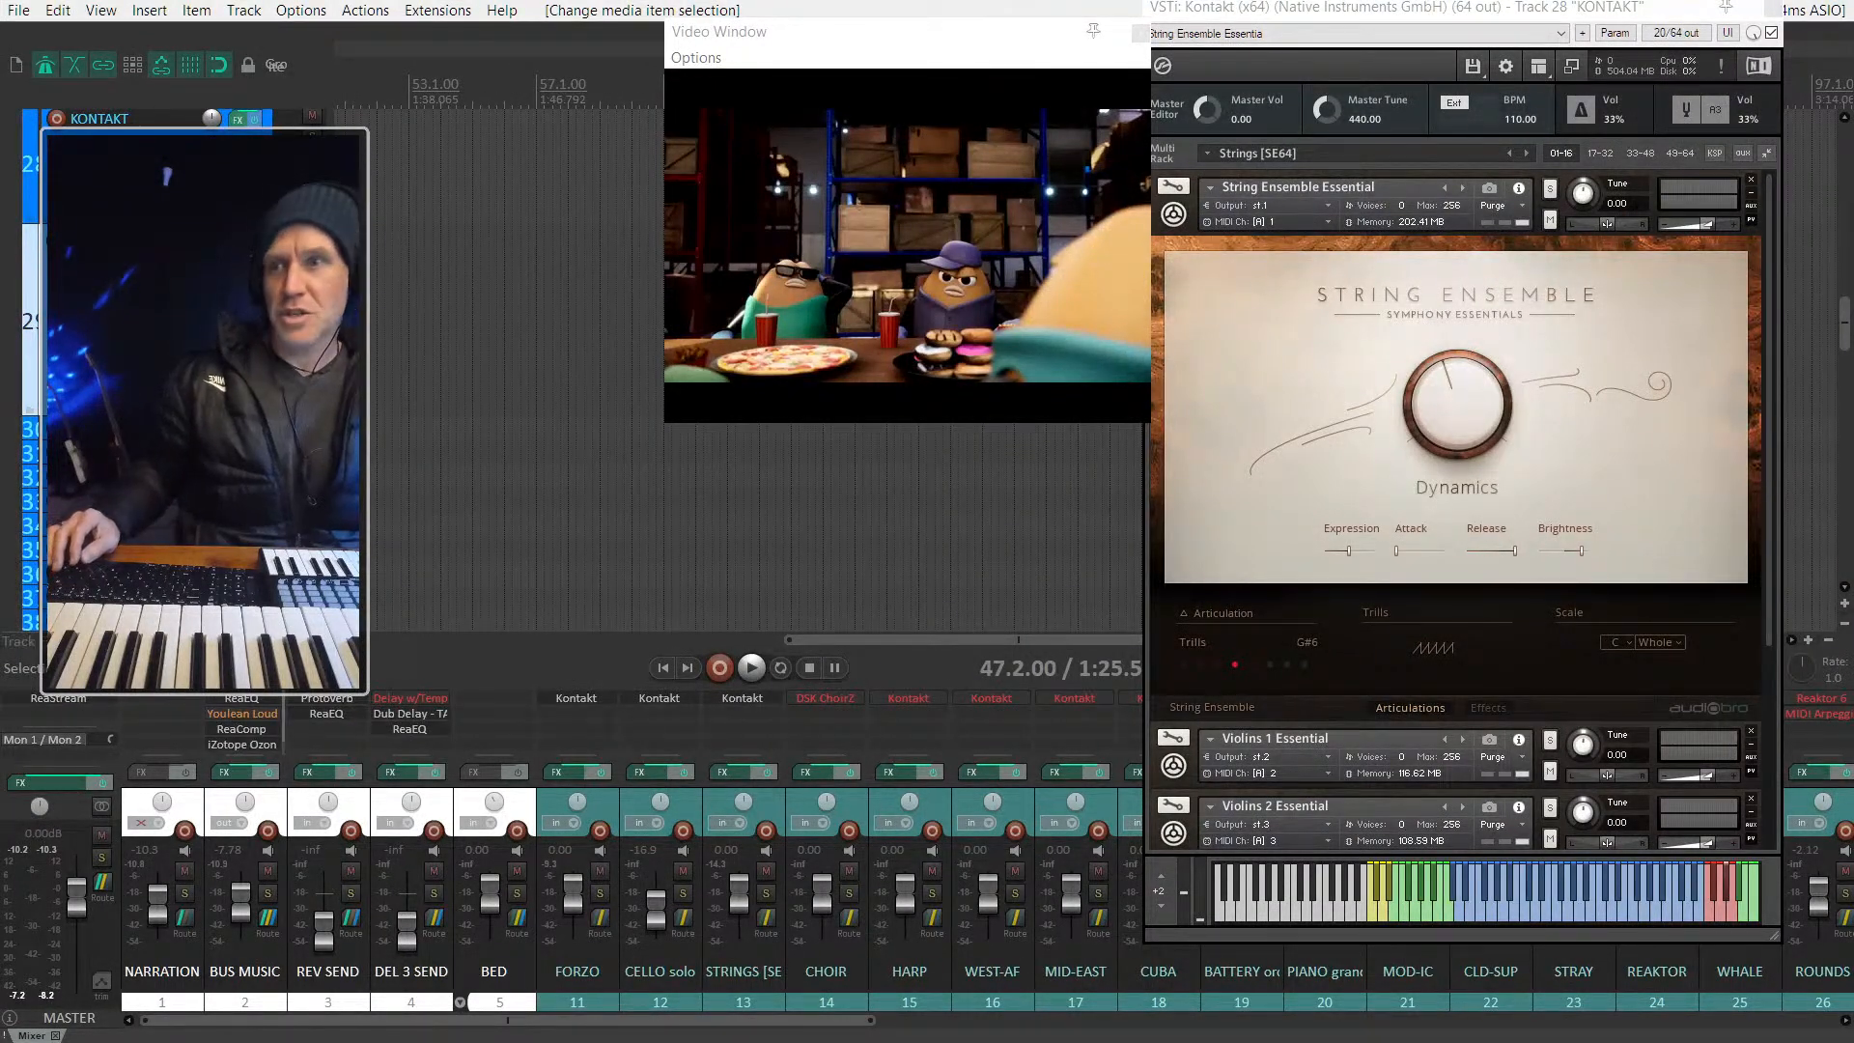
left_click(301, 261)
key("Escape")
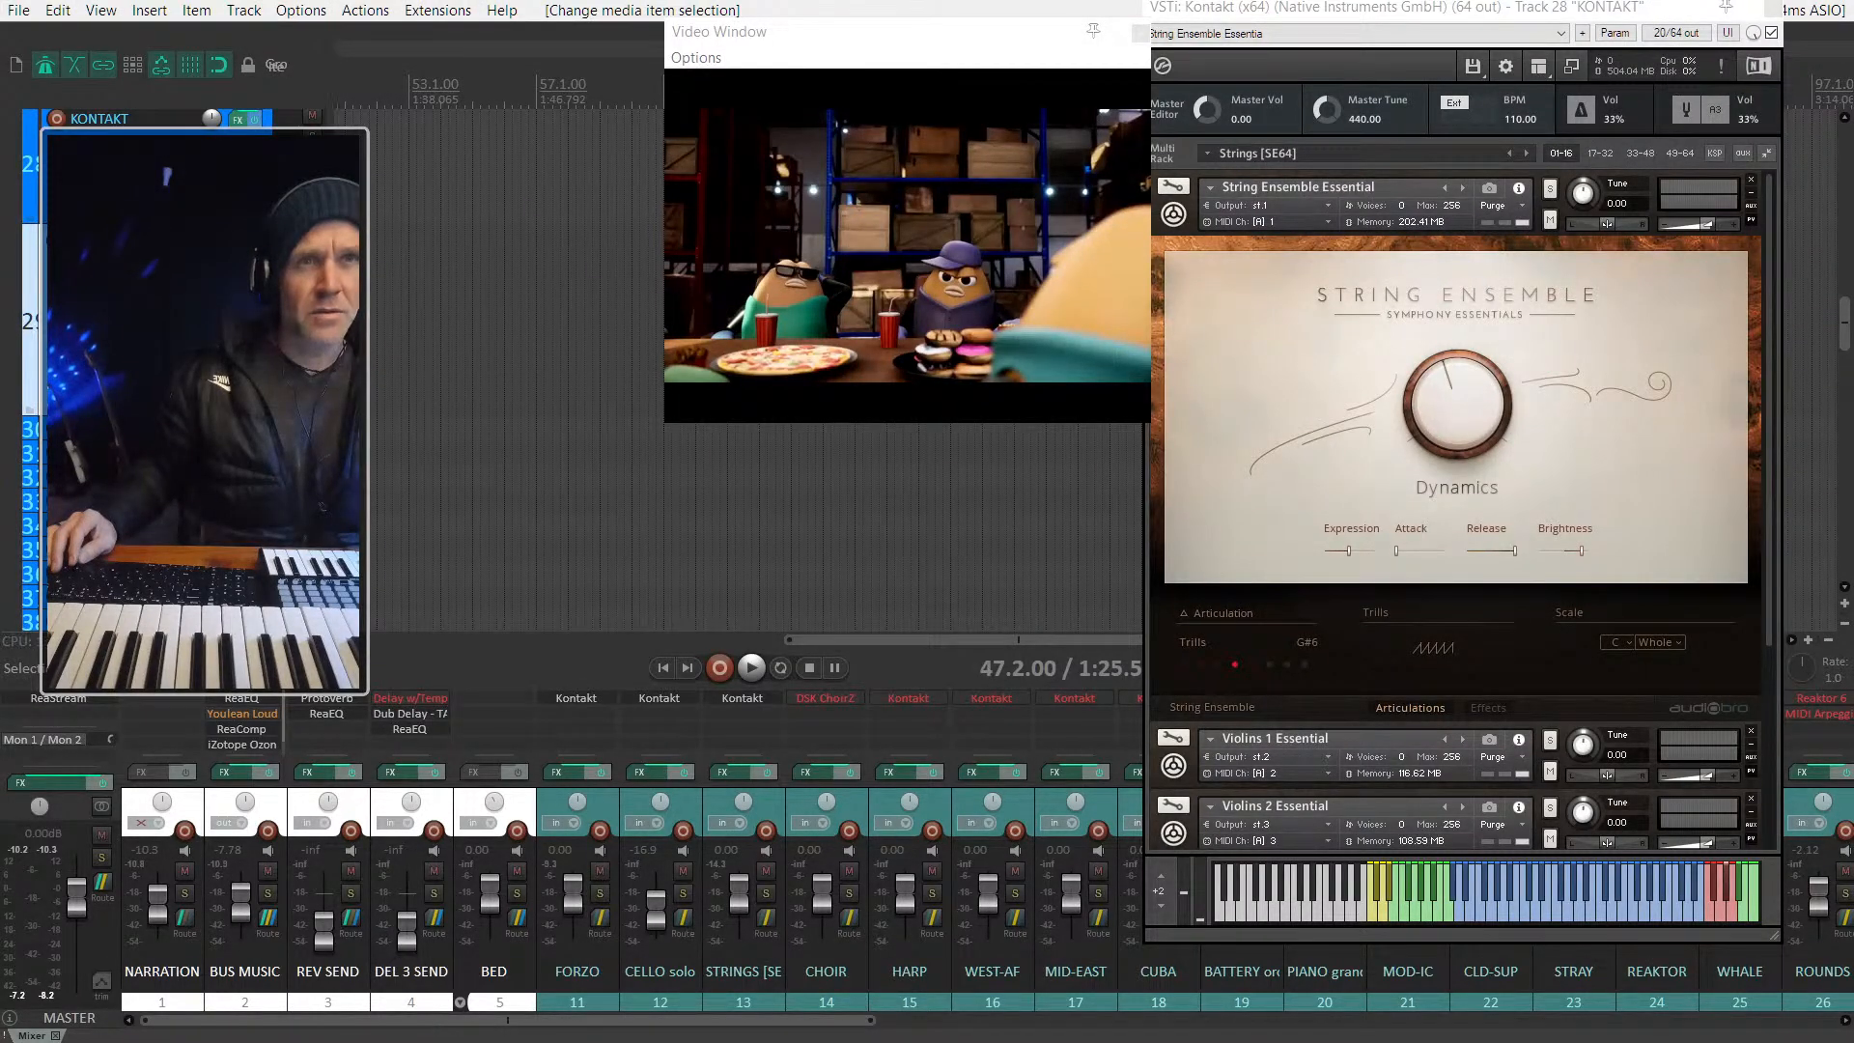
right_click(290, 255)
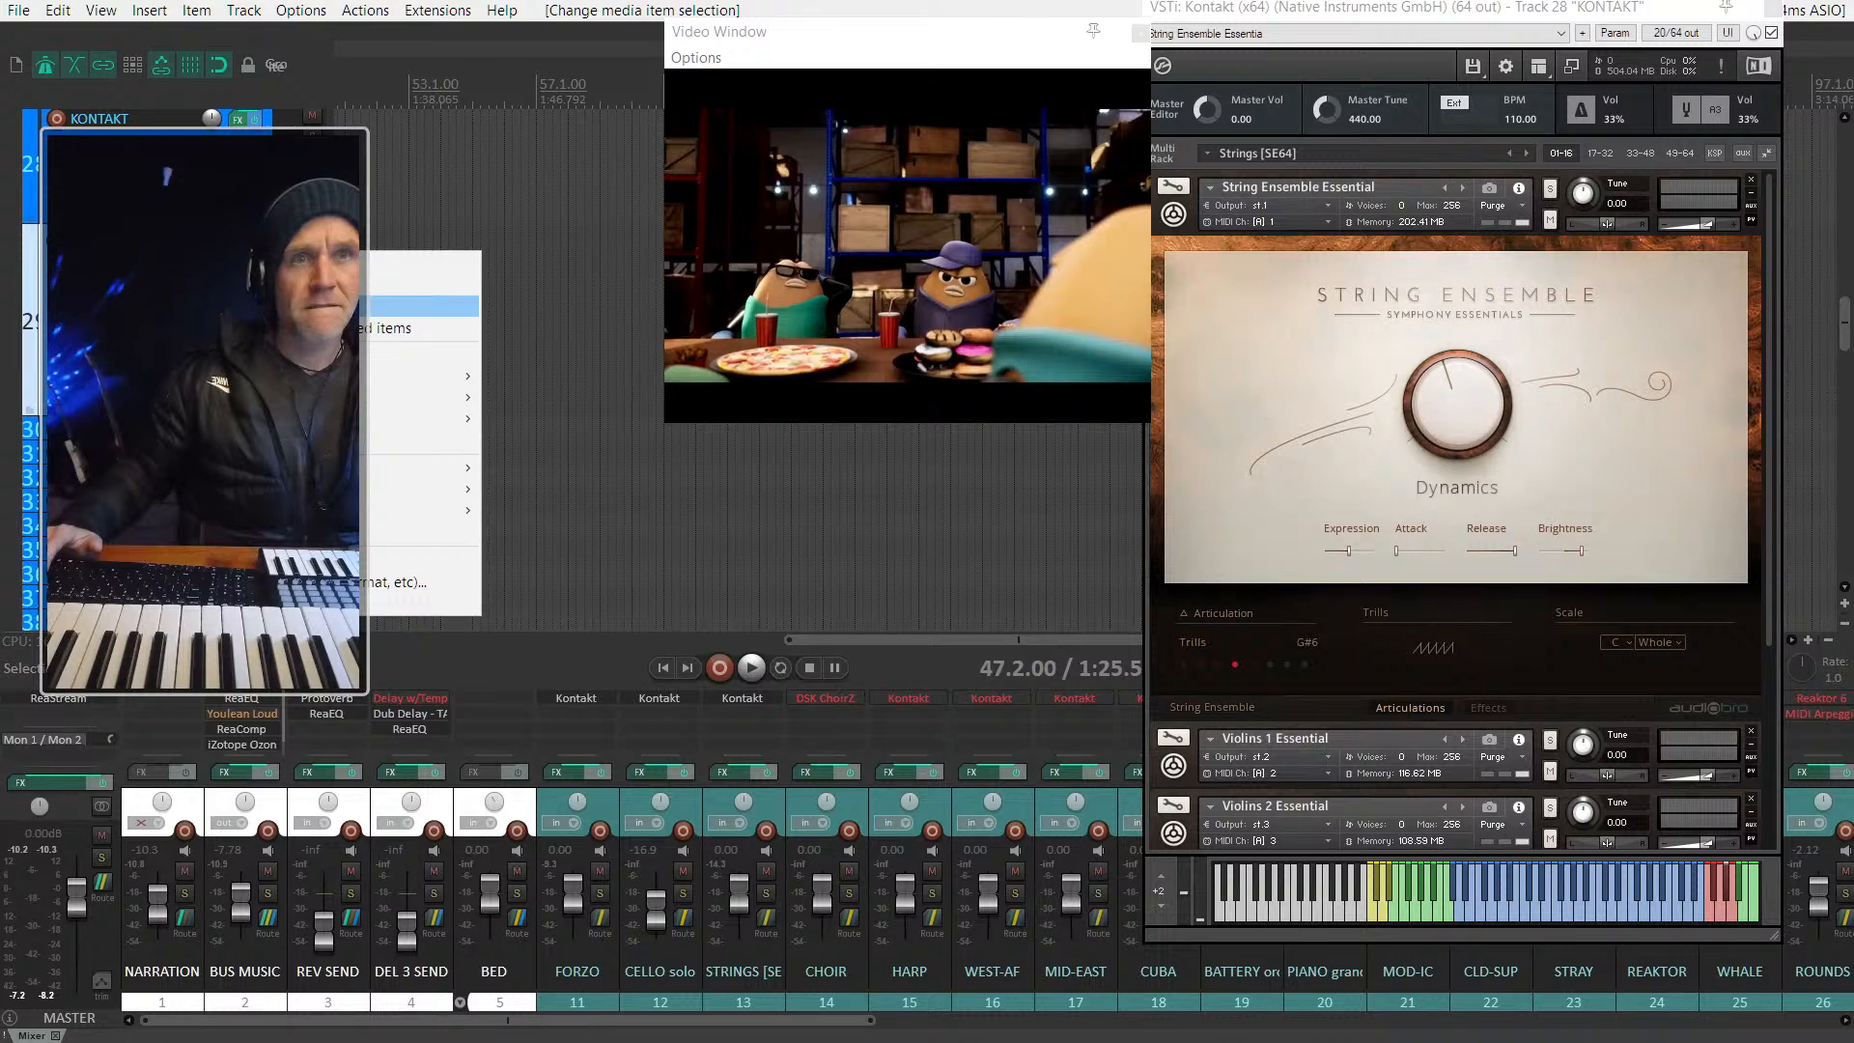
left_click(145, 328)
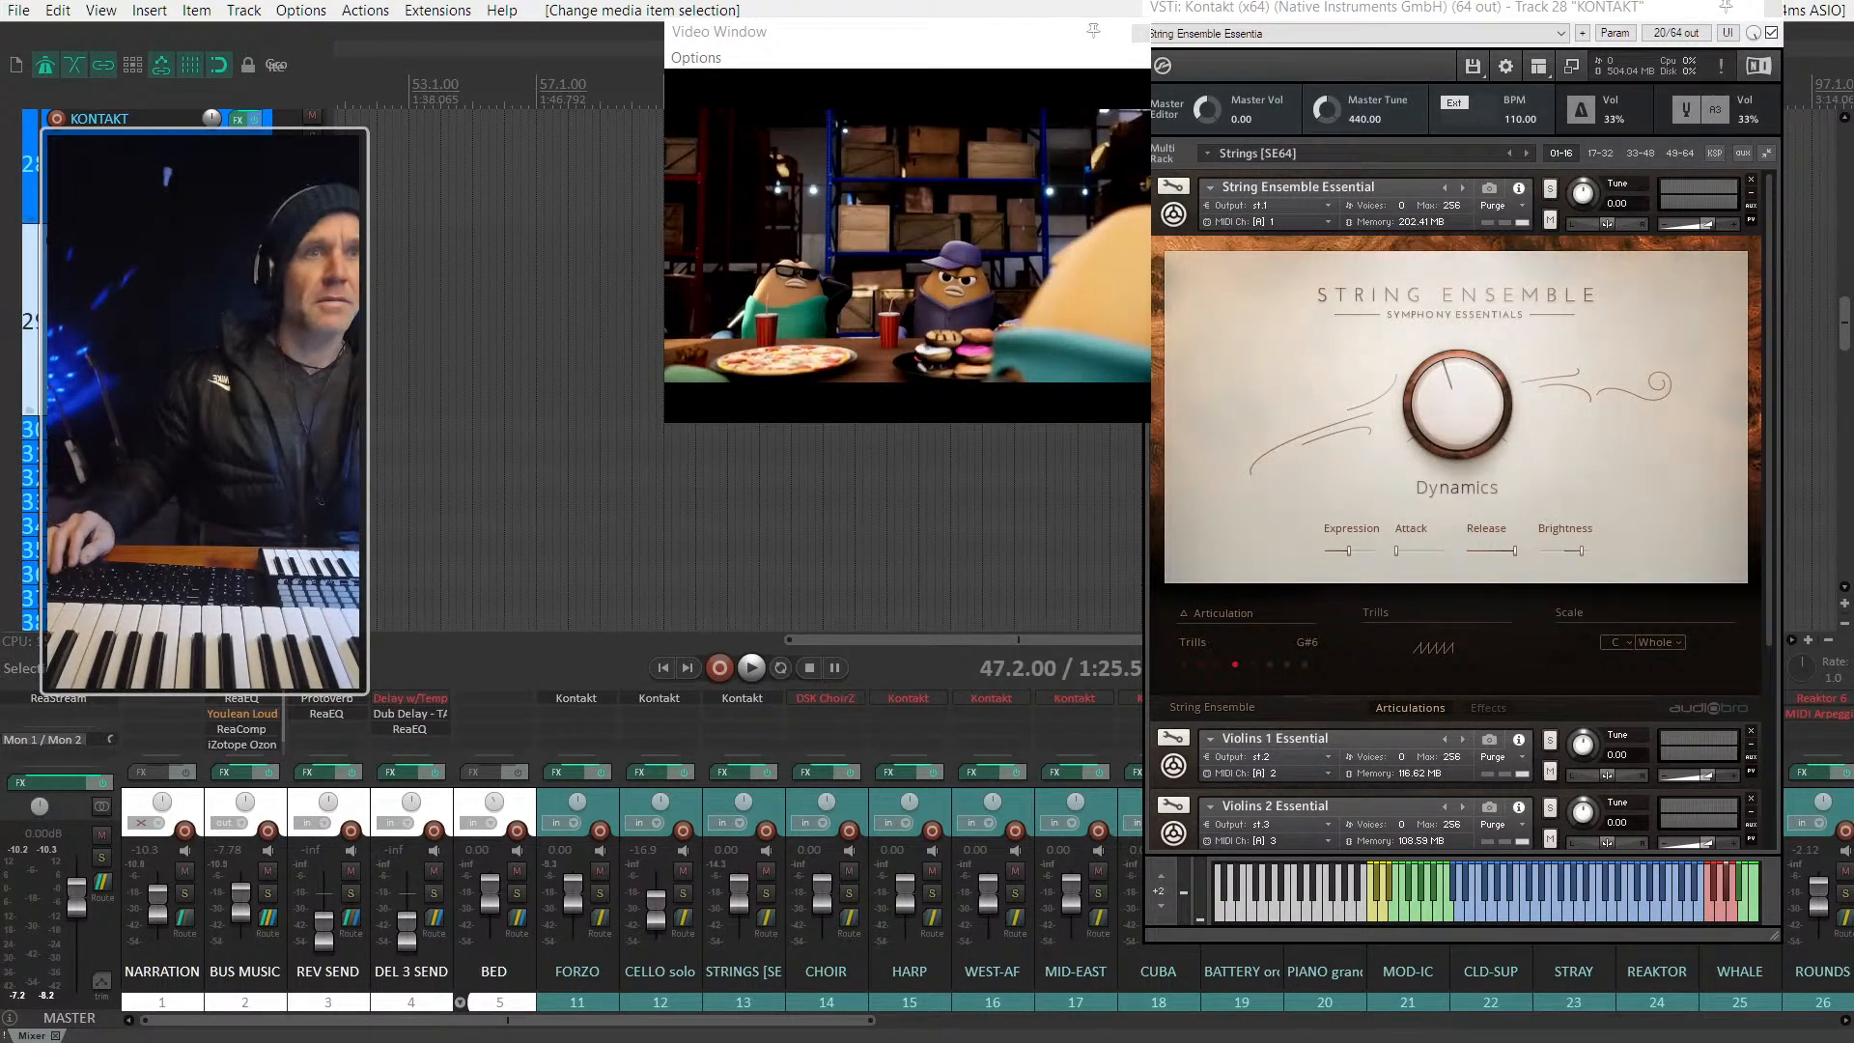
scroll(572, 384, "down", 3)
scroll(425, 311, "up", 3)
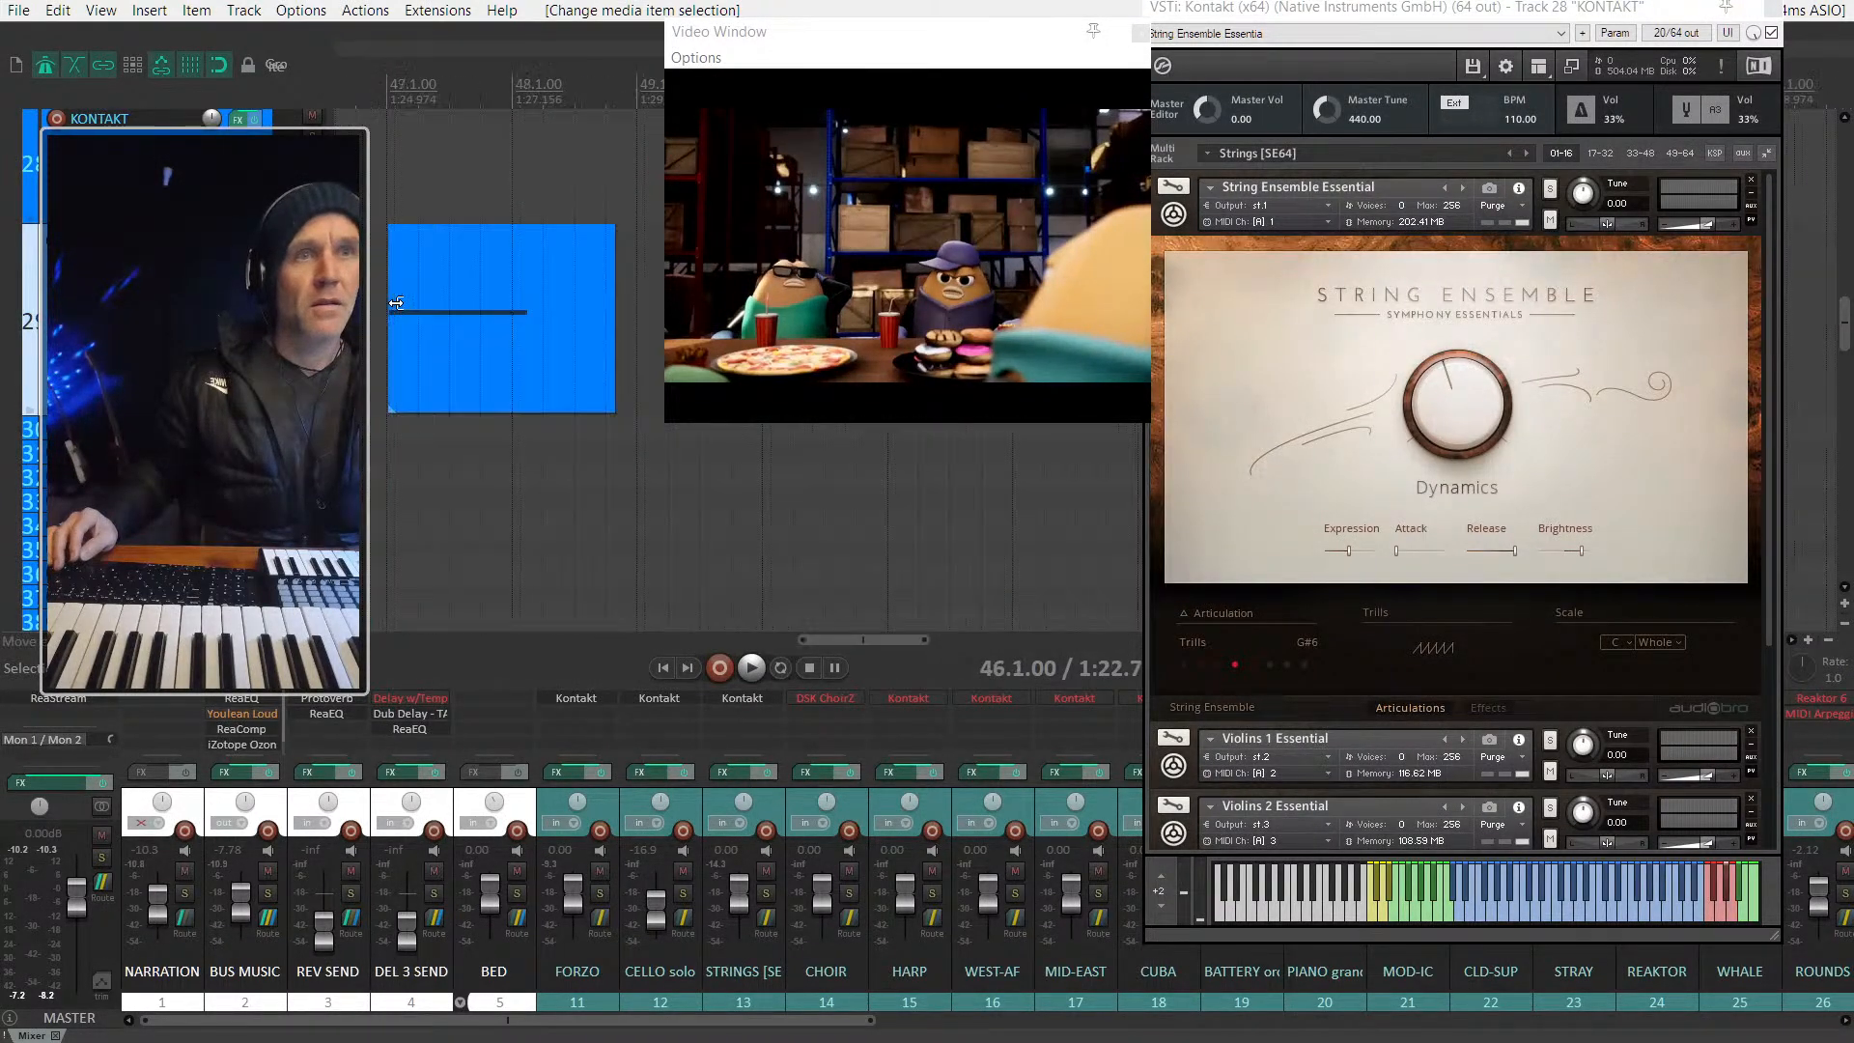
scroll(425, 311, "up", 2)
left_click(248, 261)
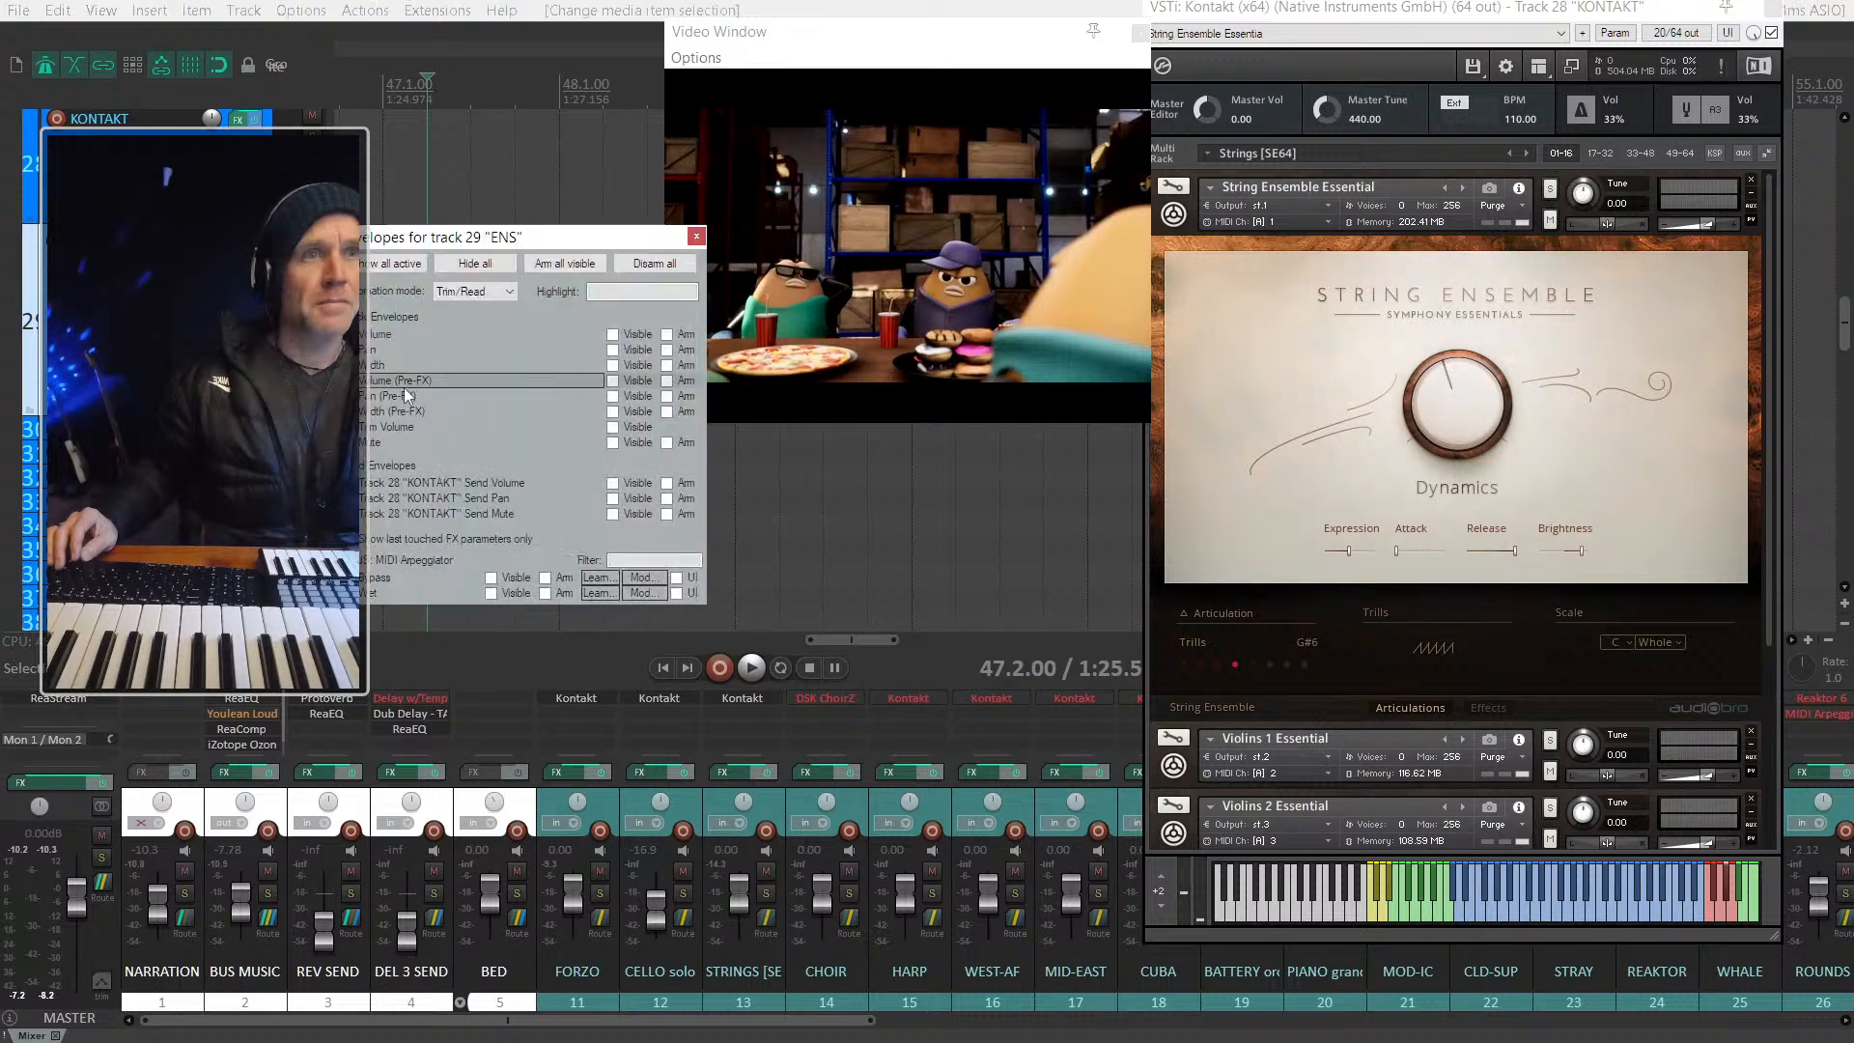
left_click_drag(441, 245, 458, 239)
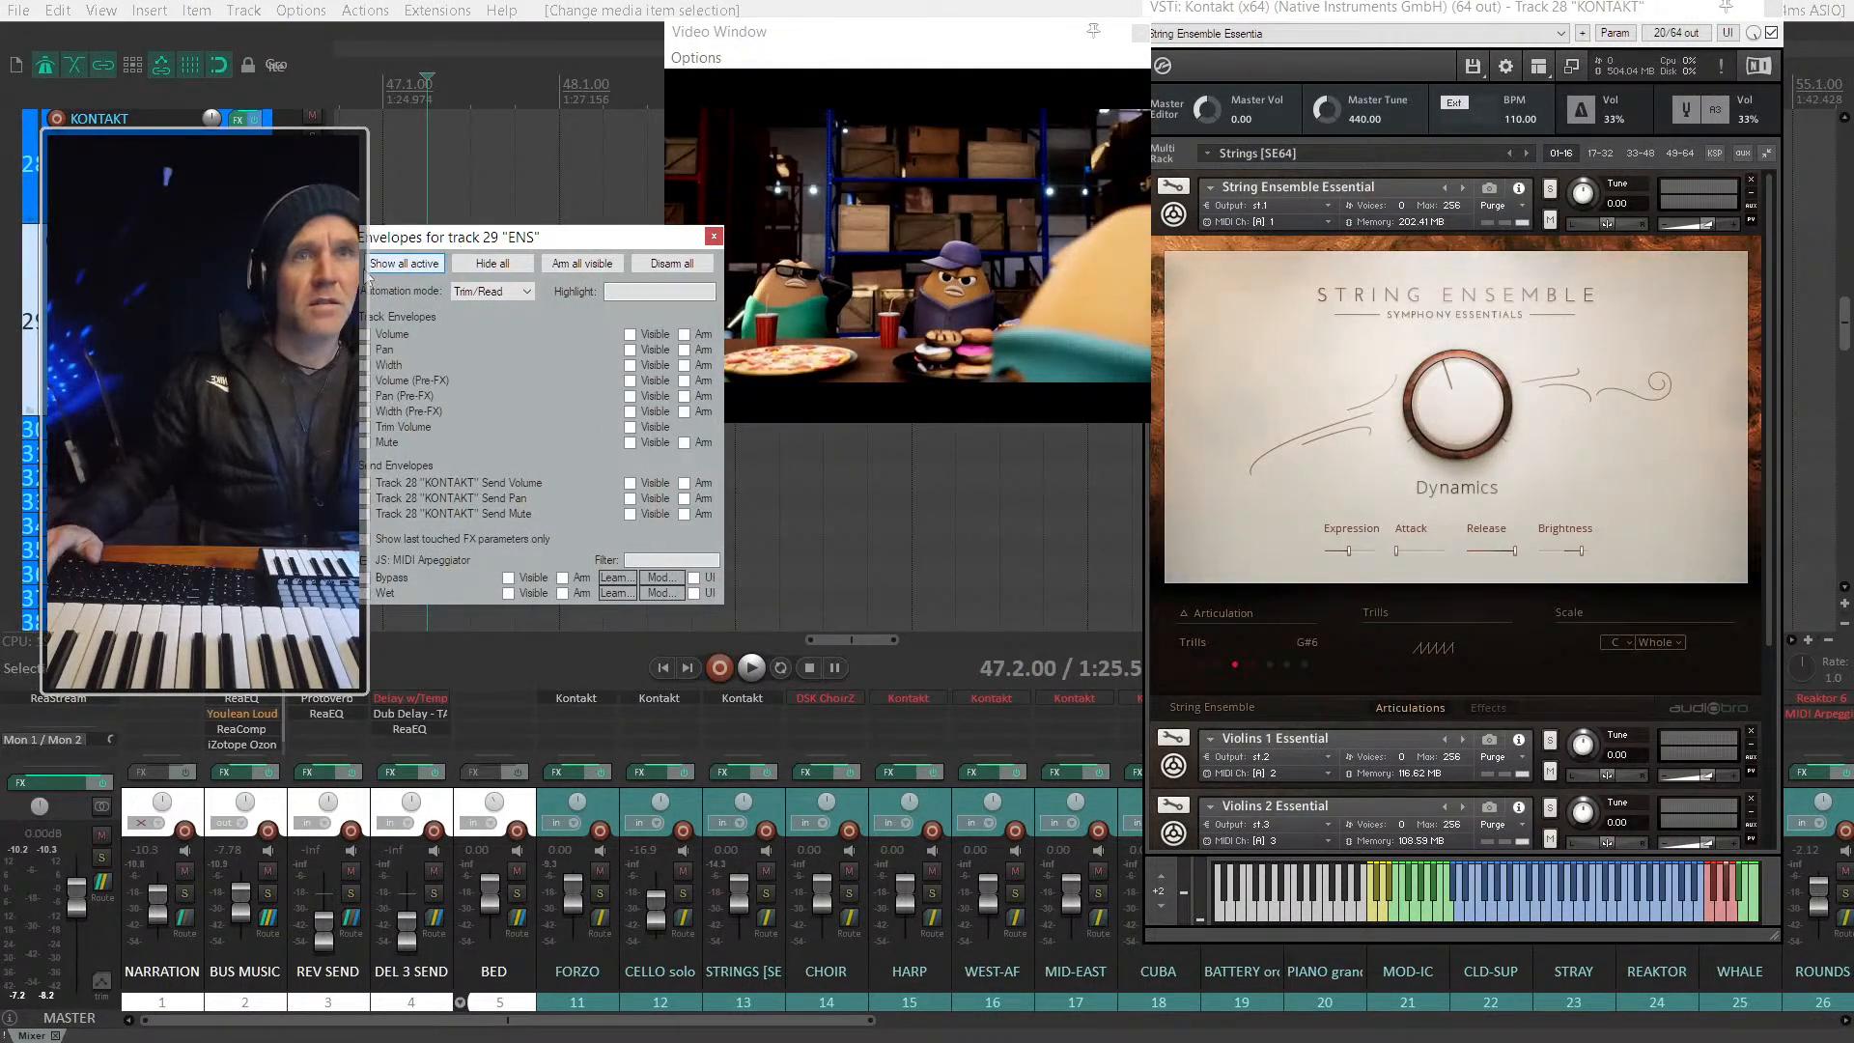
key("Escape")
Step: Toggle record arming on KONTAKT track 28 and increase the track's height
scroll(145, 295, "up", 2)
left_click(44, 297)
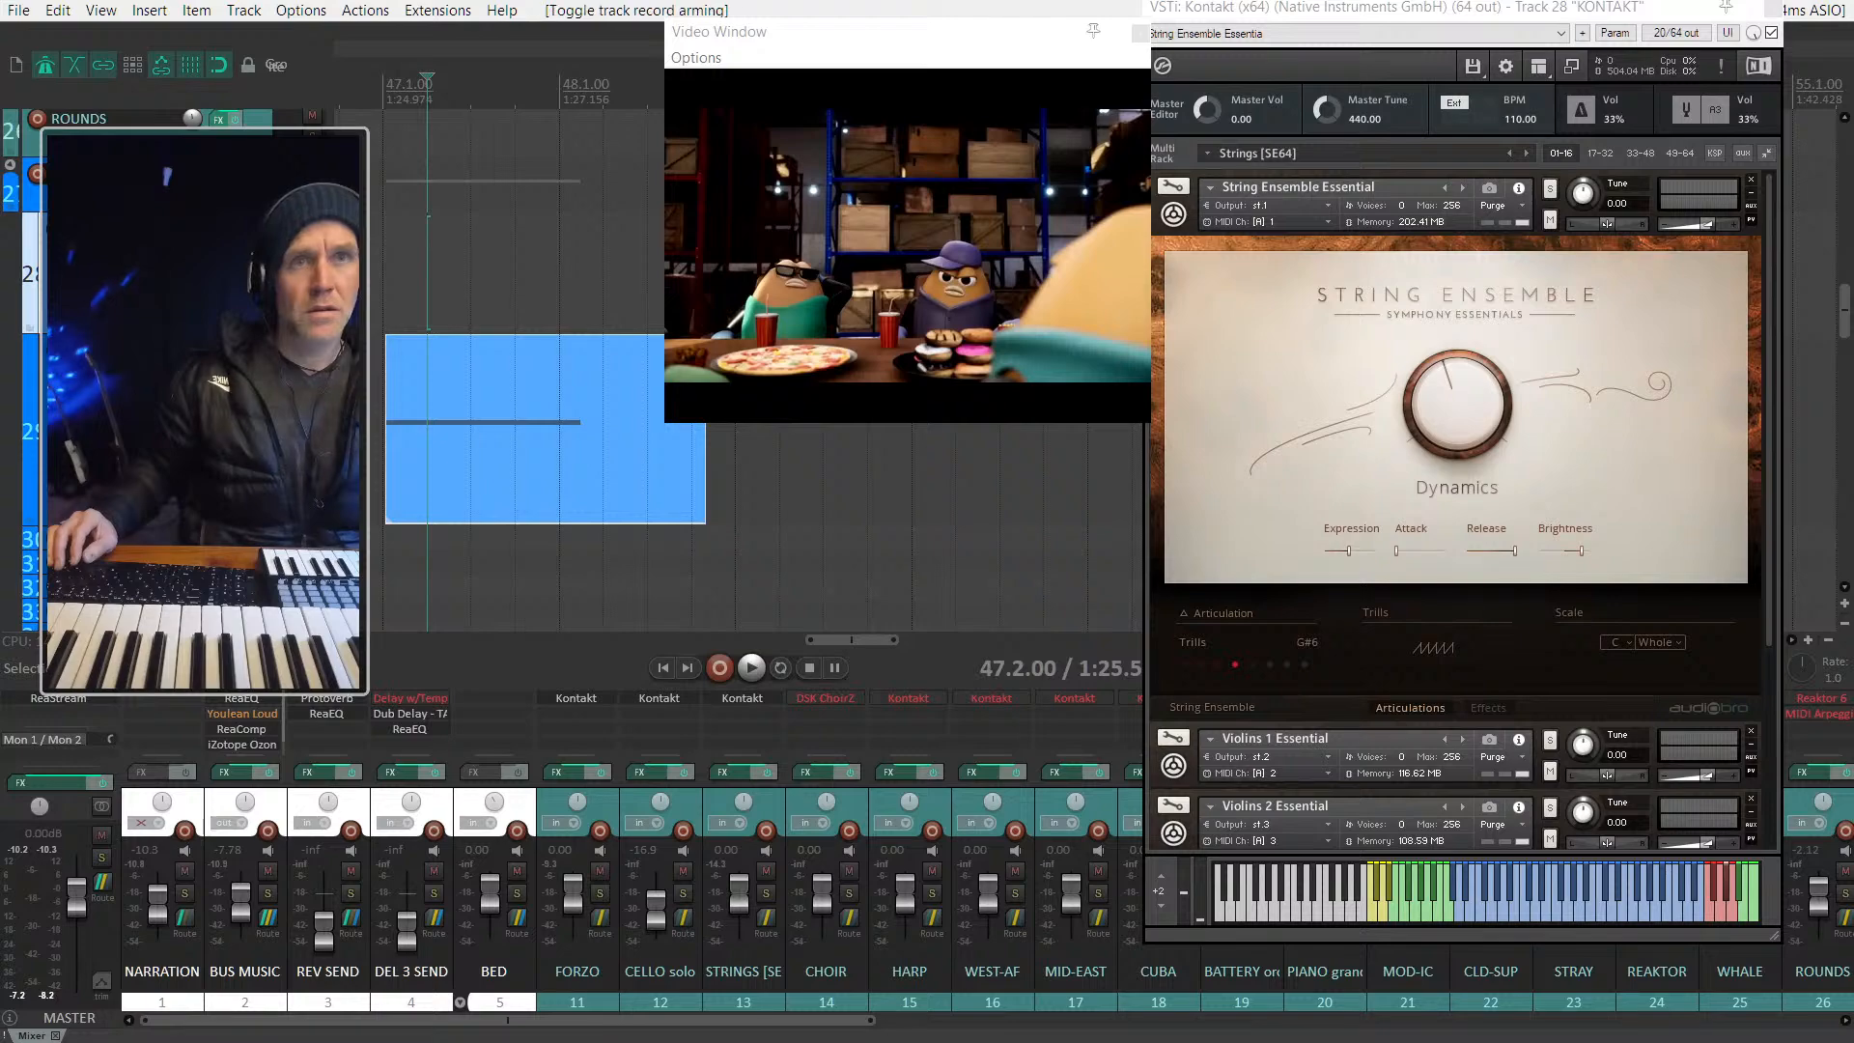
left_click_drag(145, 334, 145, 386)
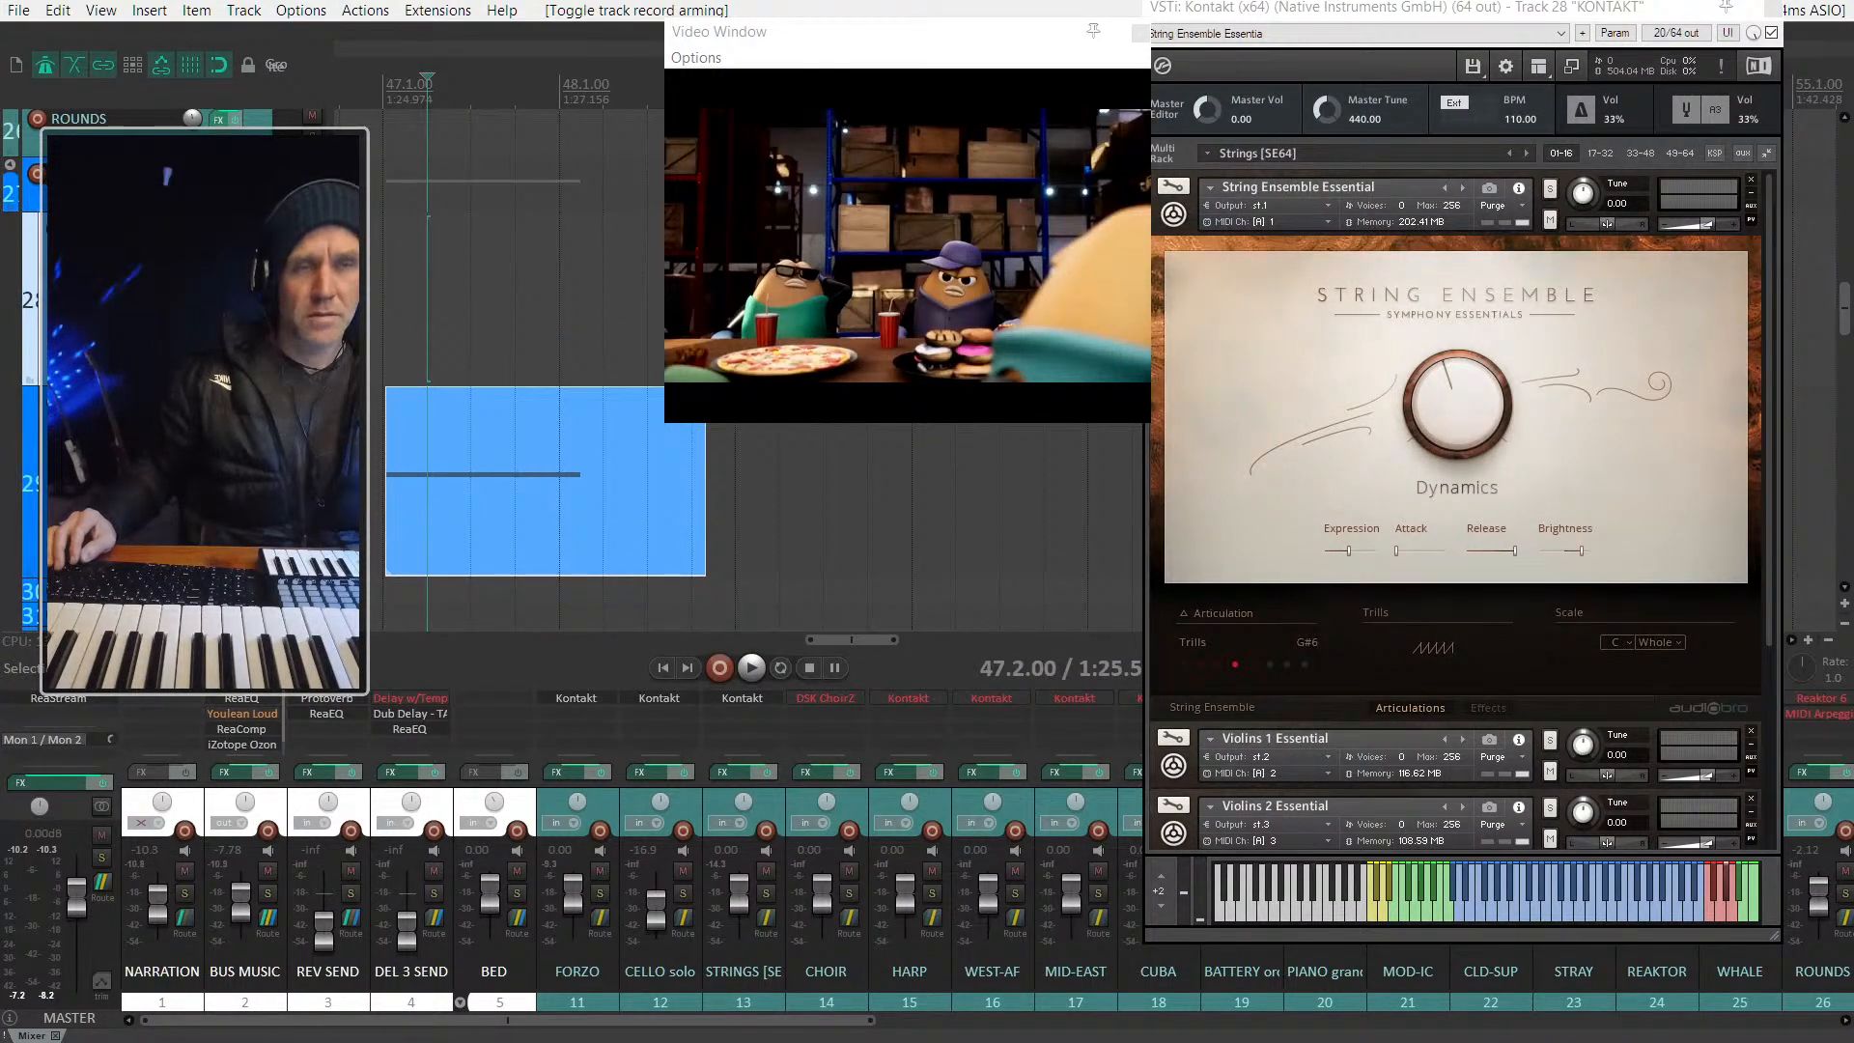
Step: In KONTAKT track 28's envelope list, highlight "express" and make the String Ensemble's Expression envelope visible
left_click(290, 241)
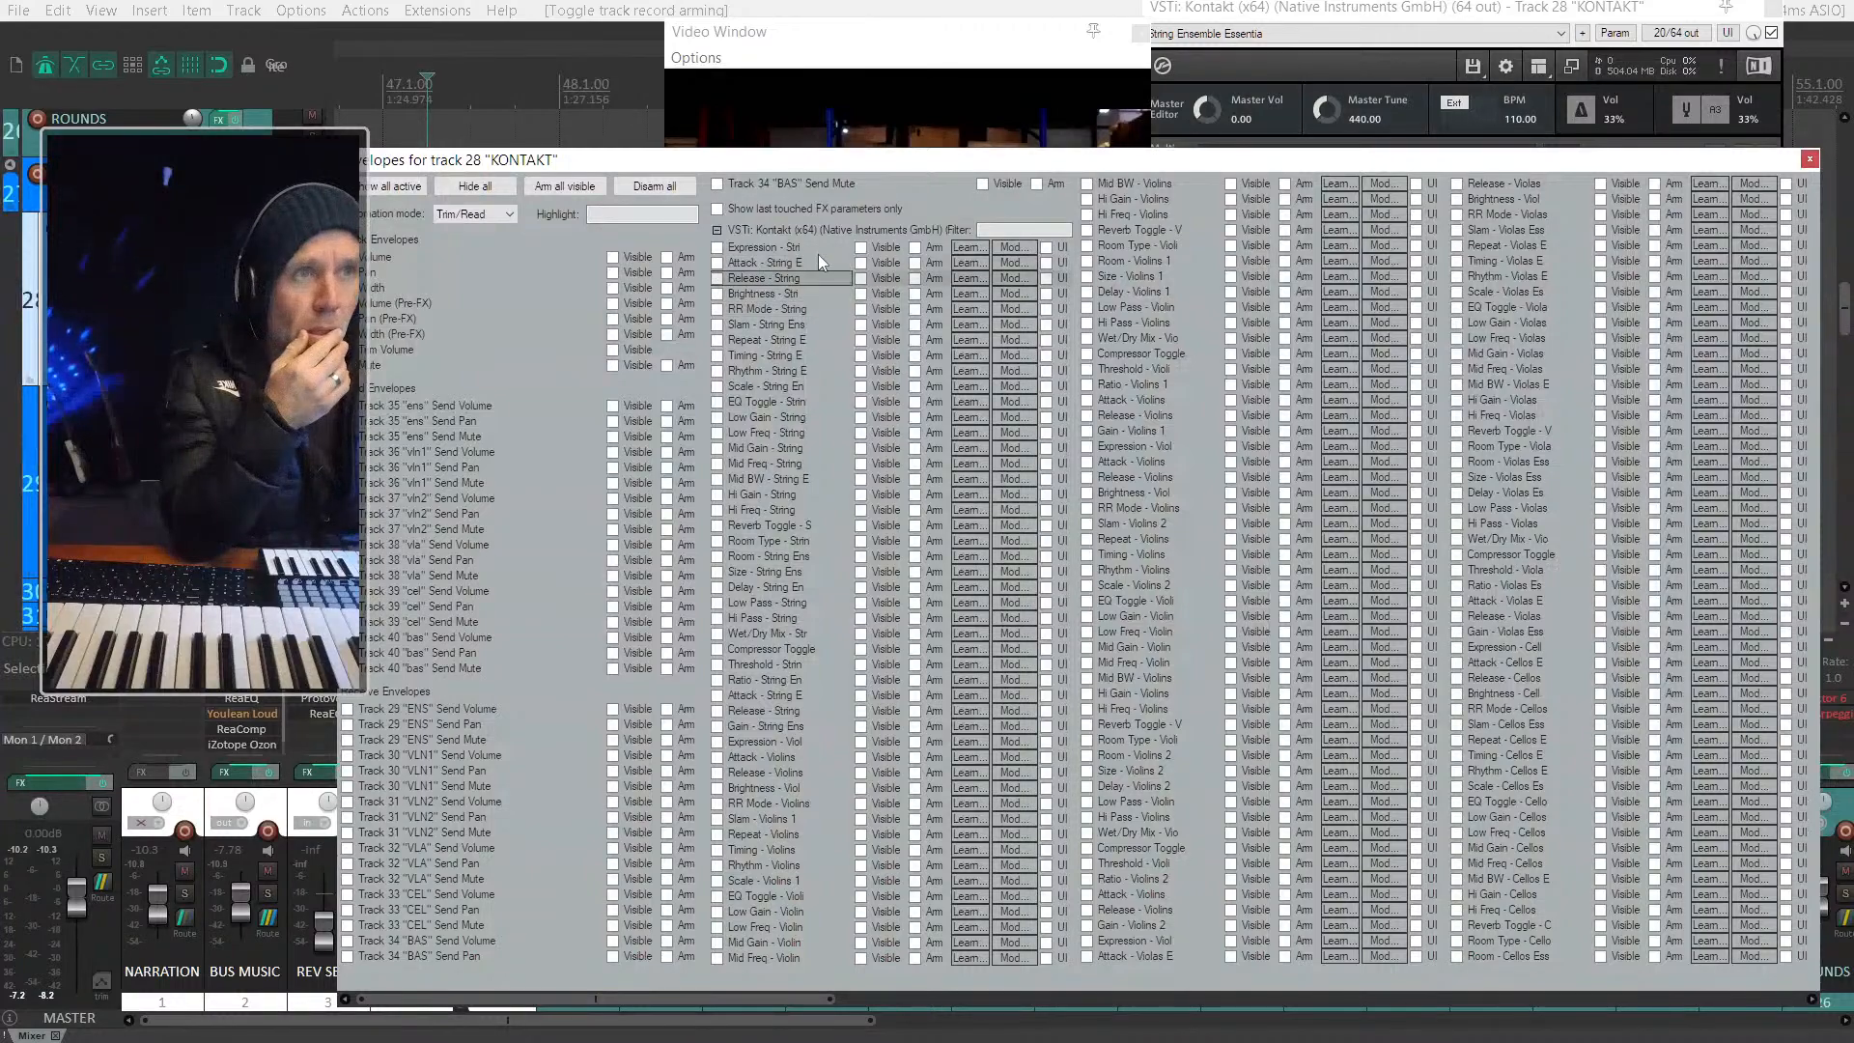
left_click(716, 230)
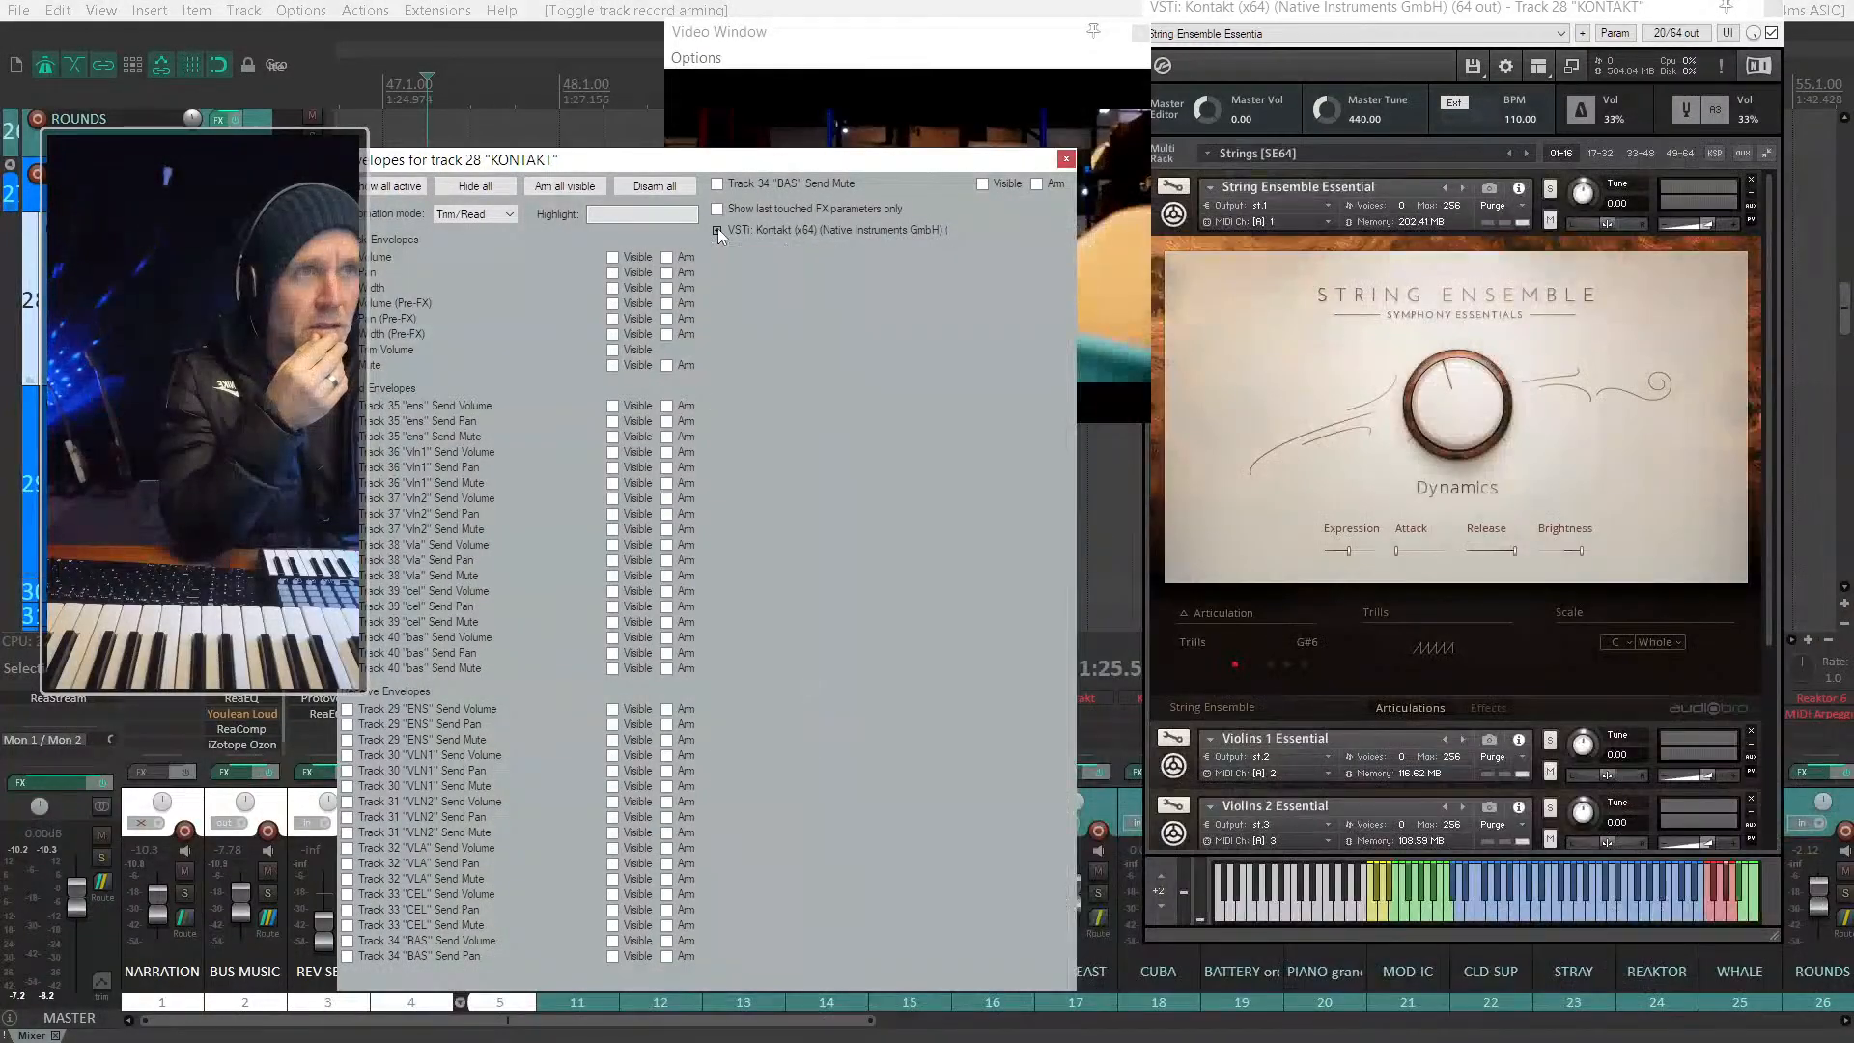
left_click(716, 230)
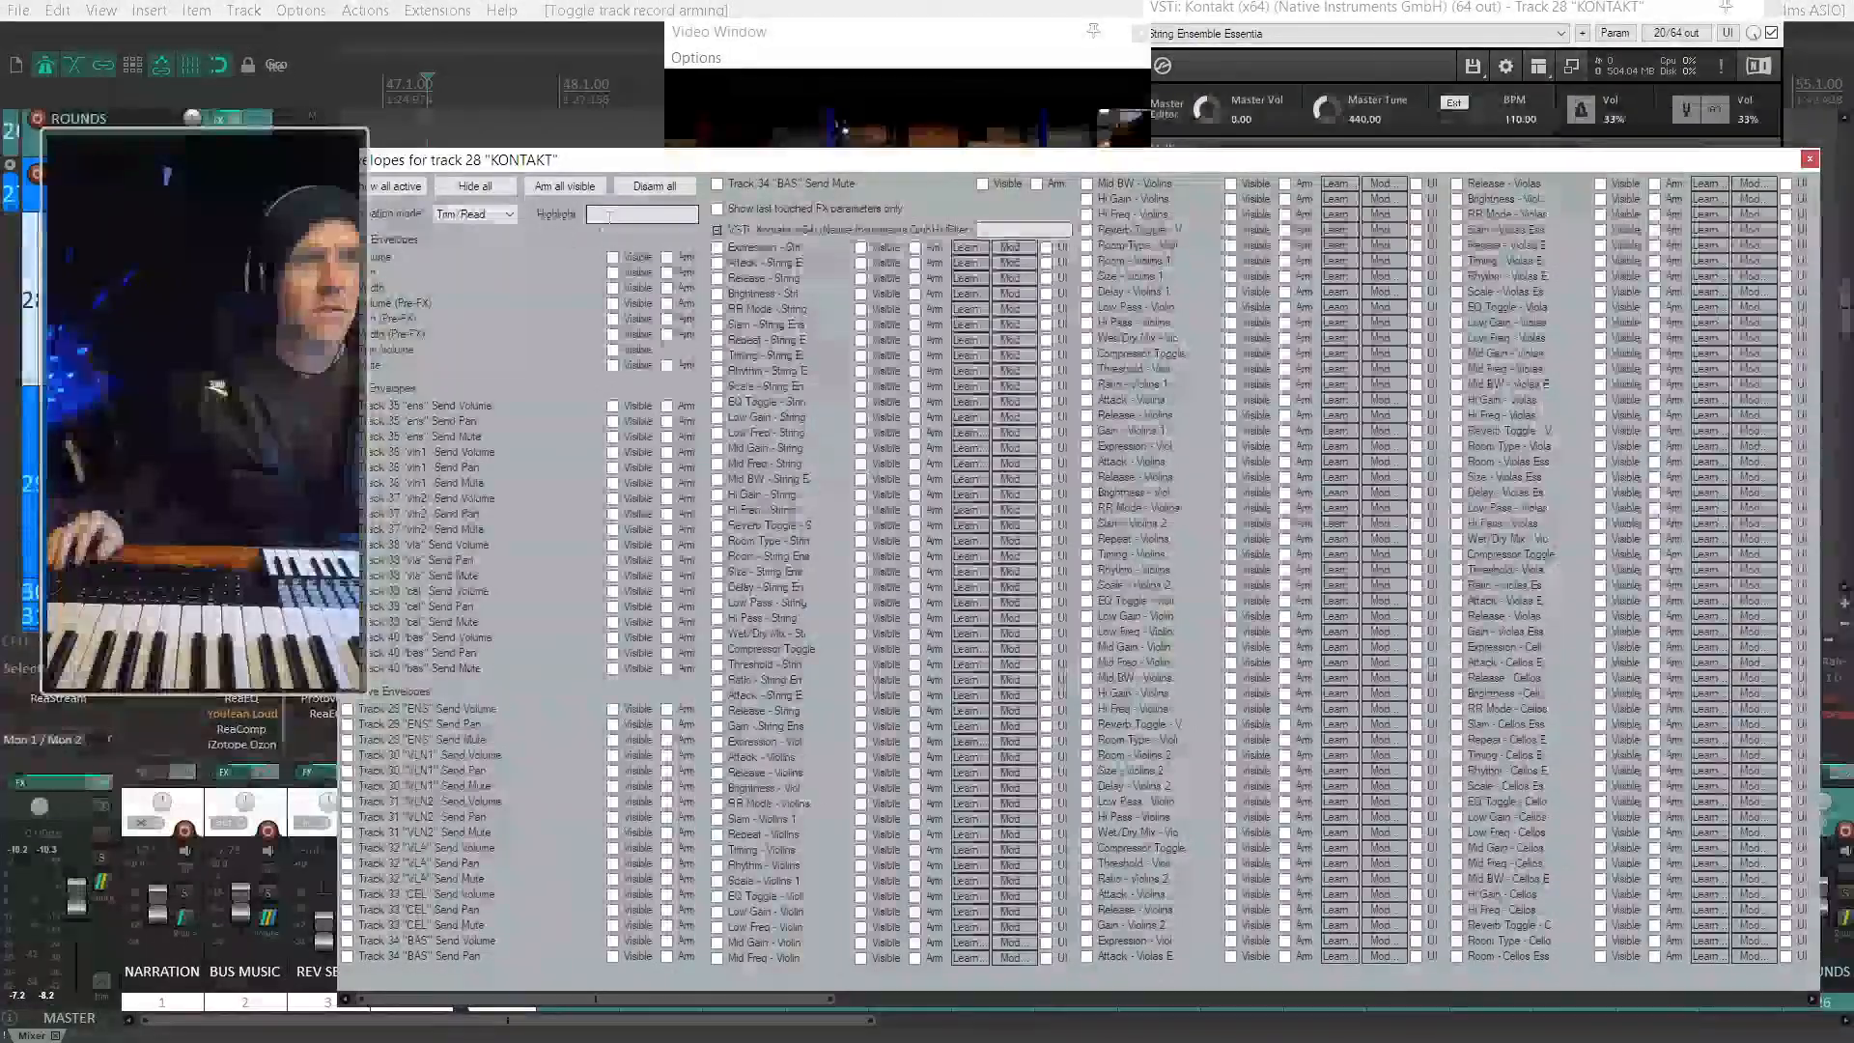
left_click(614, 215)
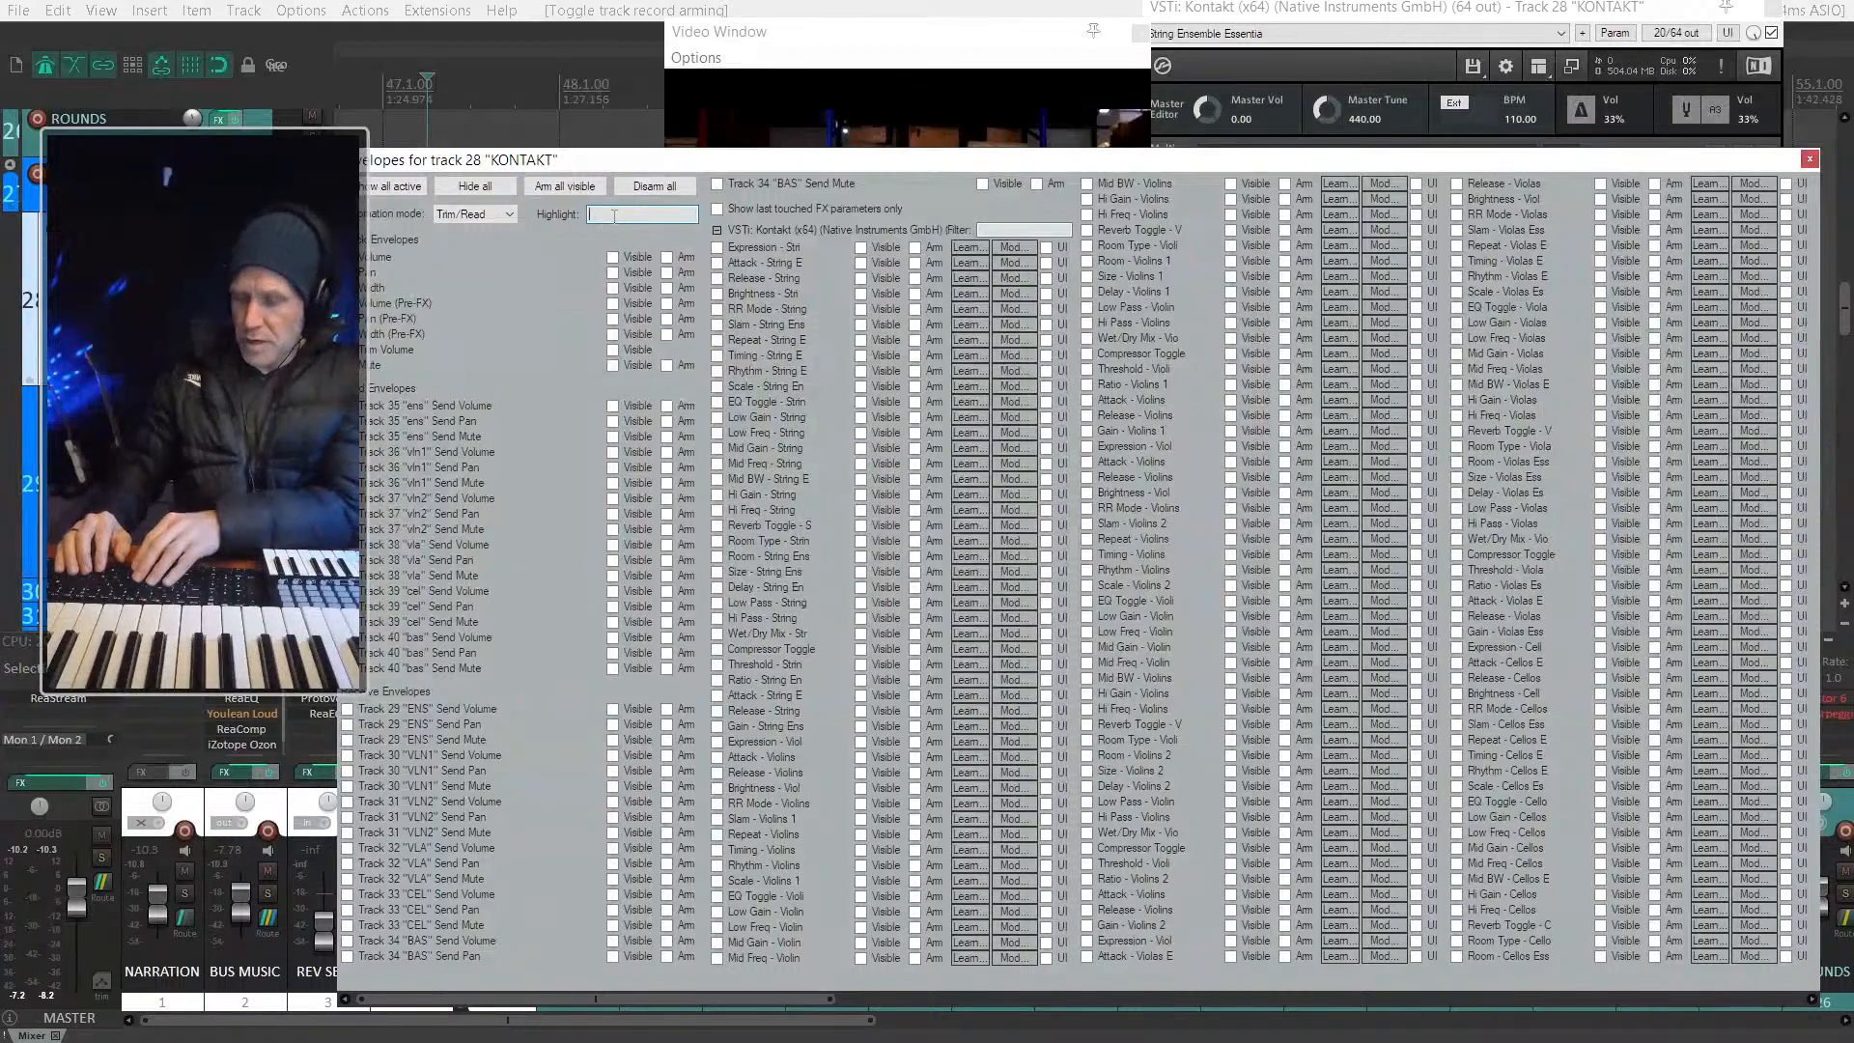
type("express")
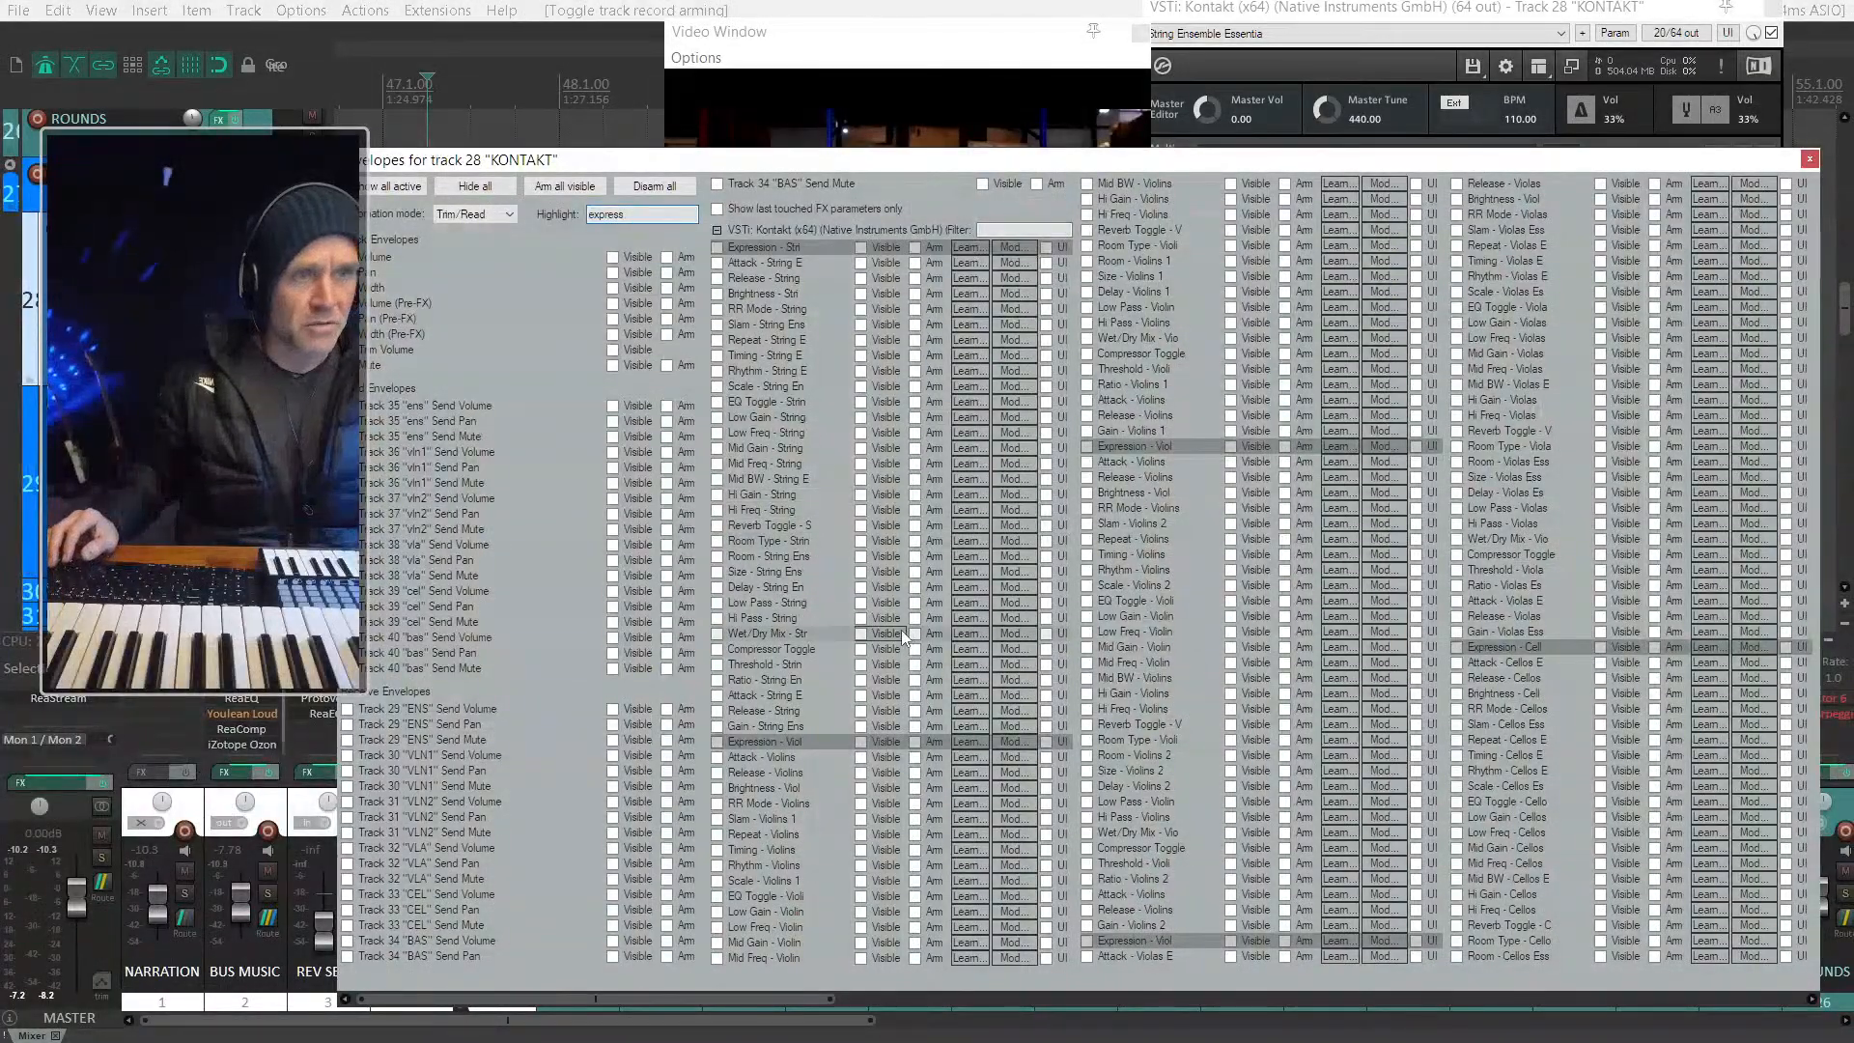
scroll(901, 630, "right", 10)
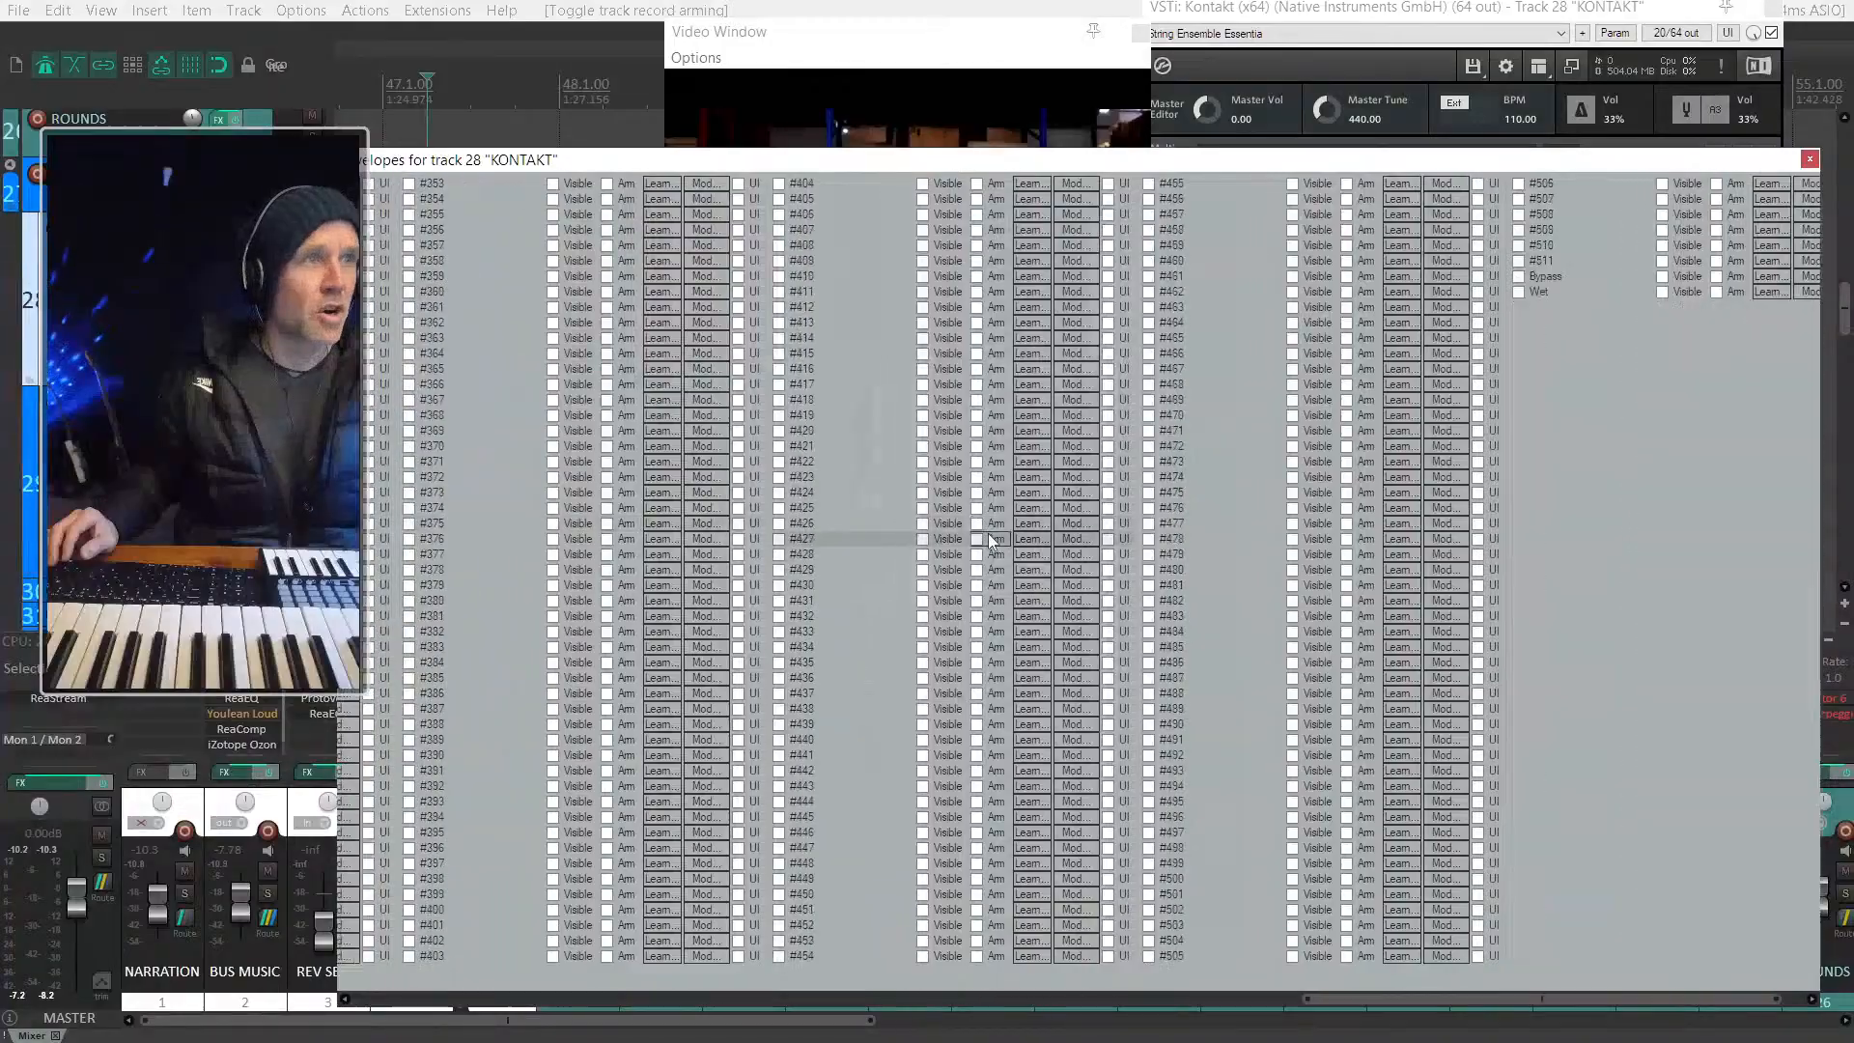
scroll(988, 533, "left", 10)
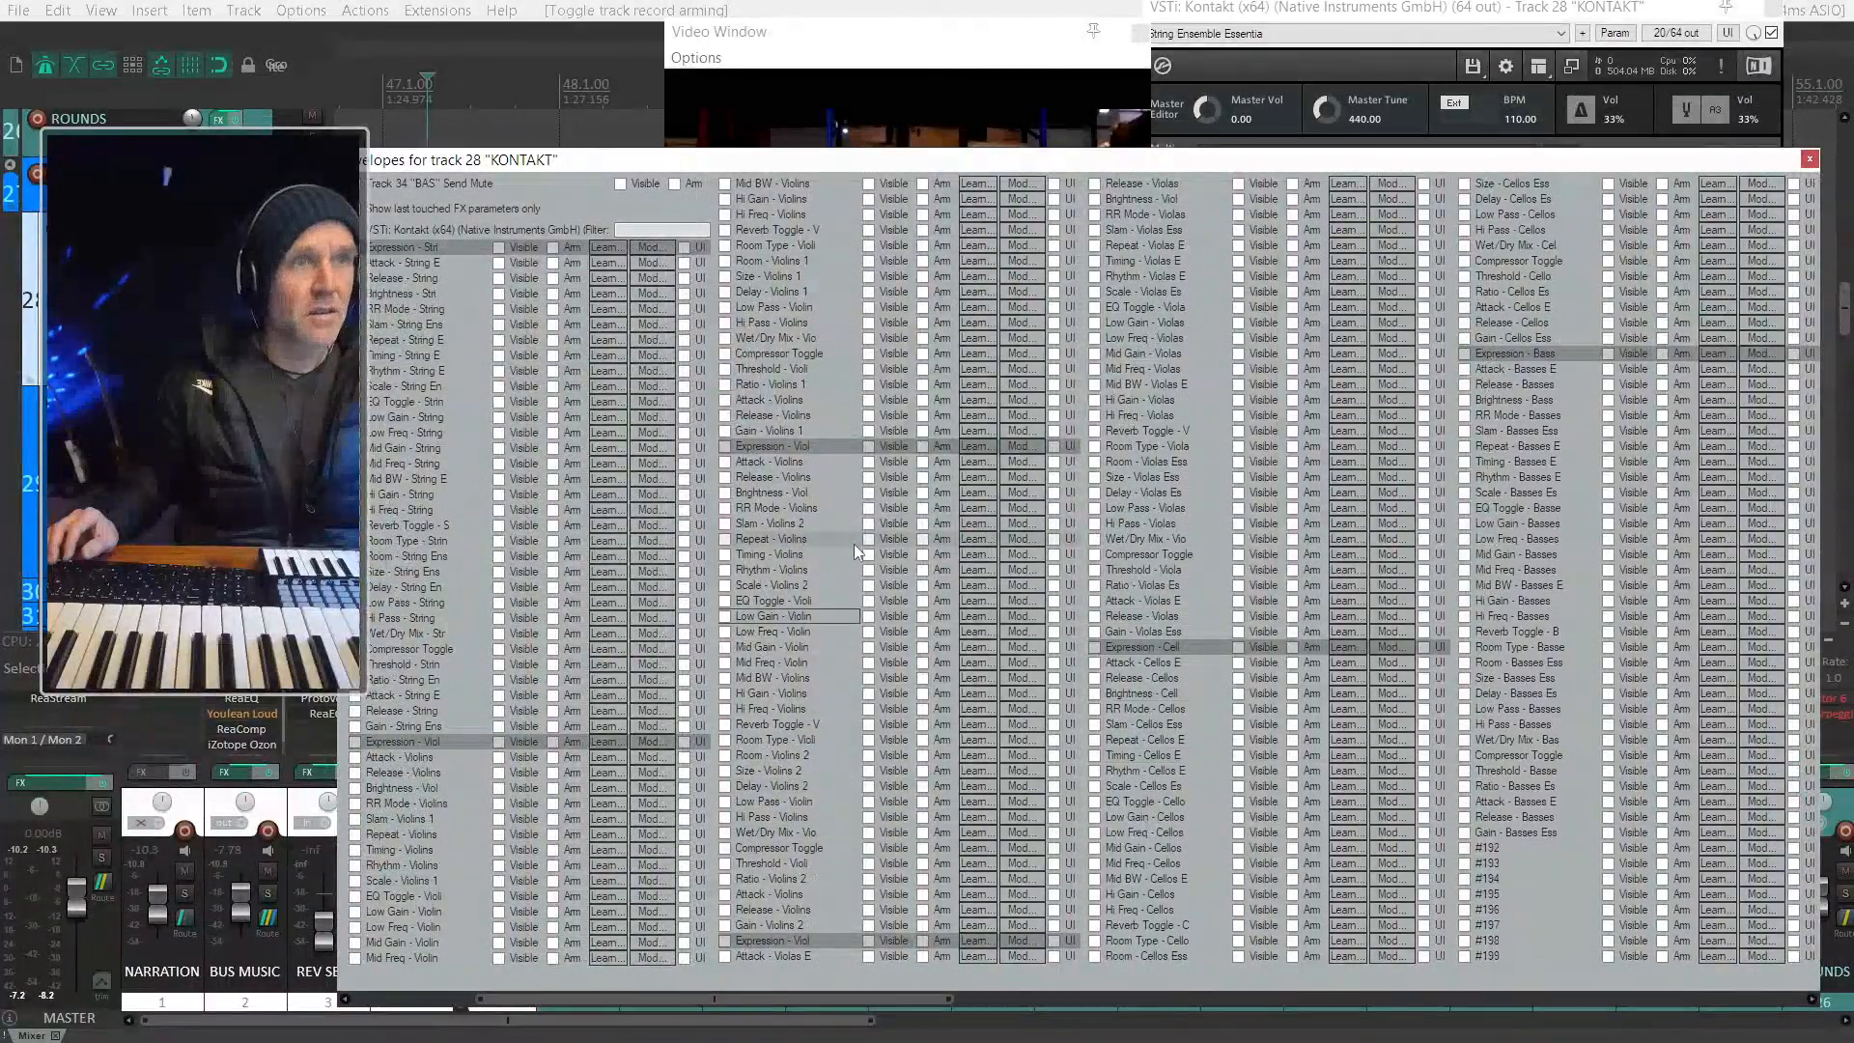
scroll(854, 543, "left", 4)
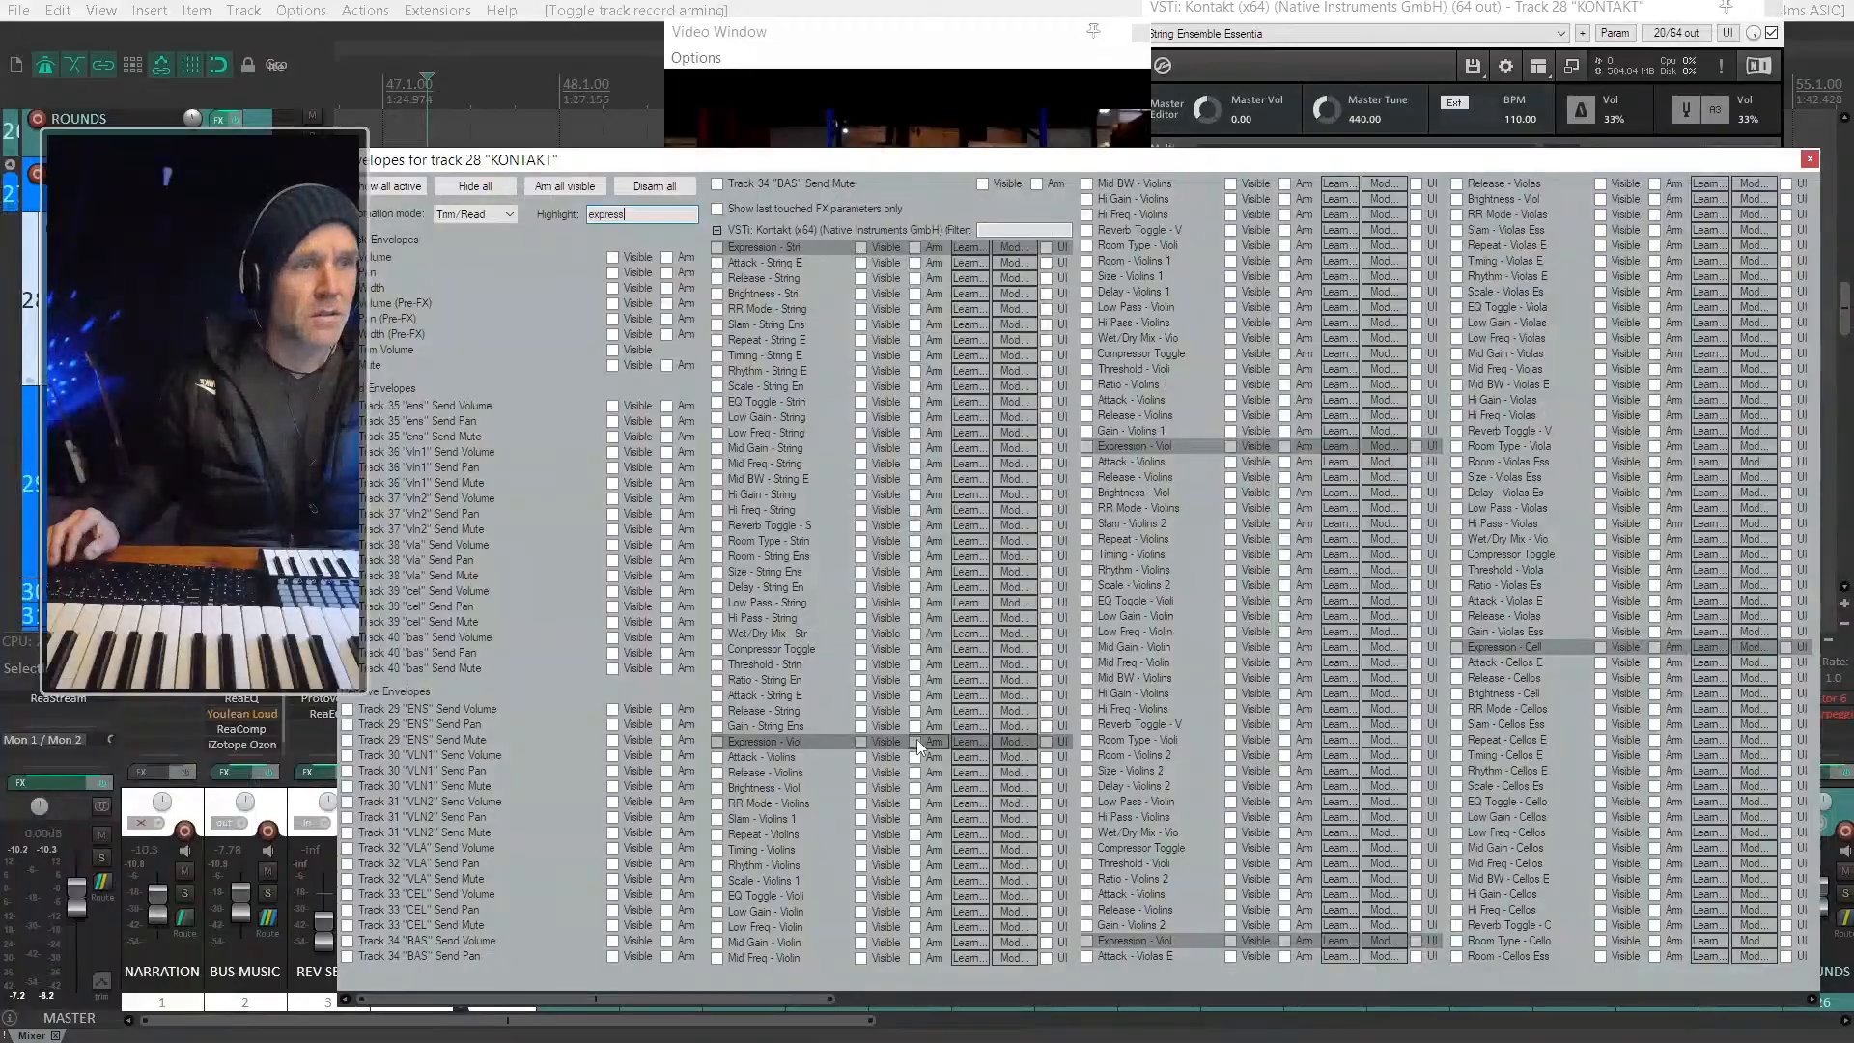
left_click(799, 247)
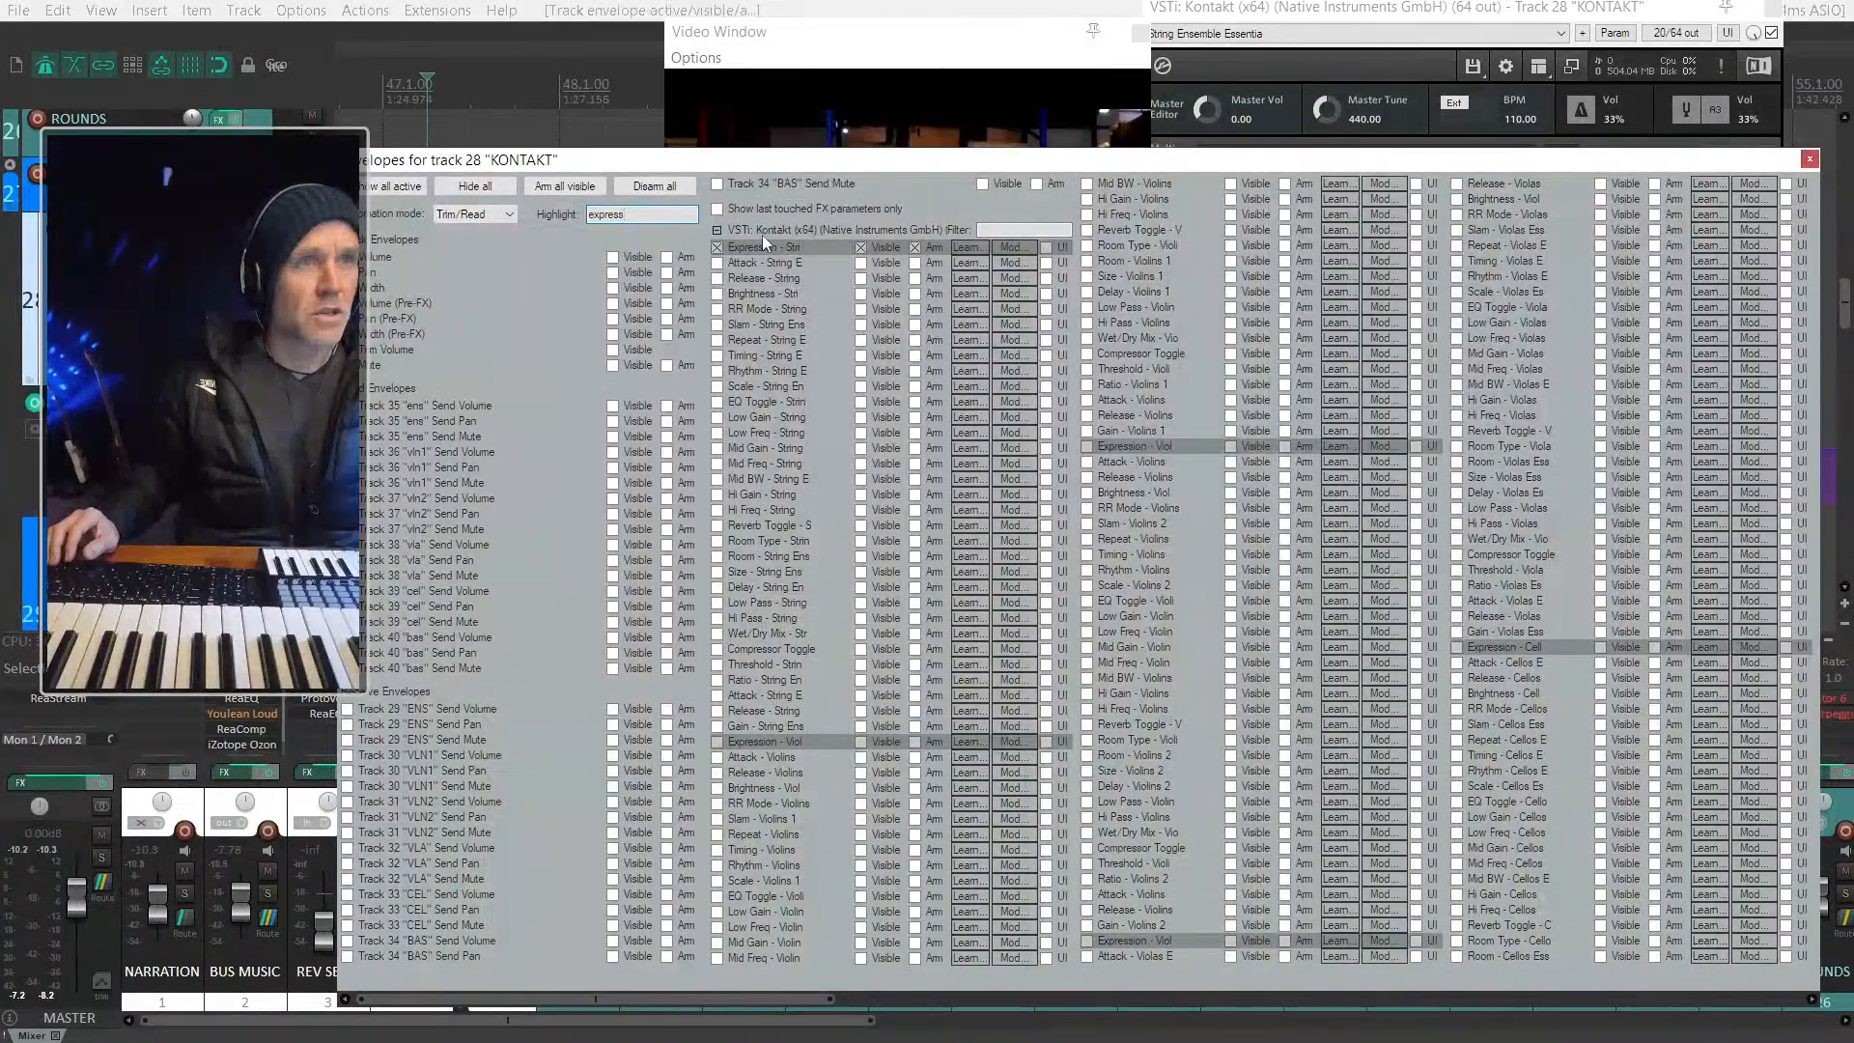
key("Escape")
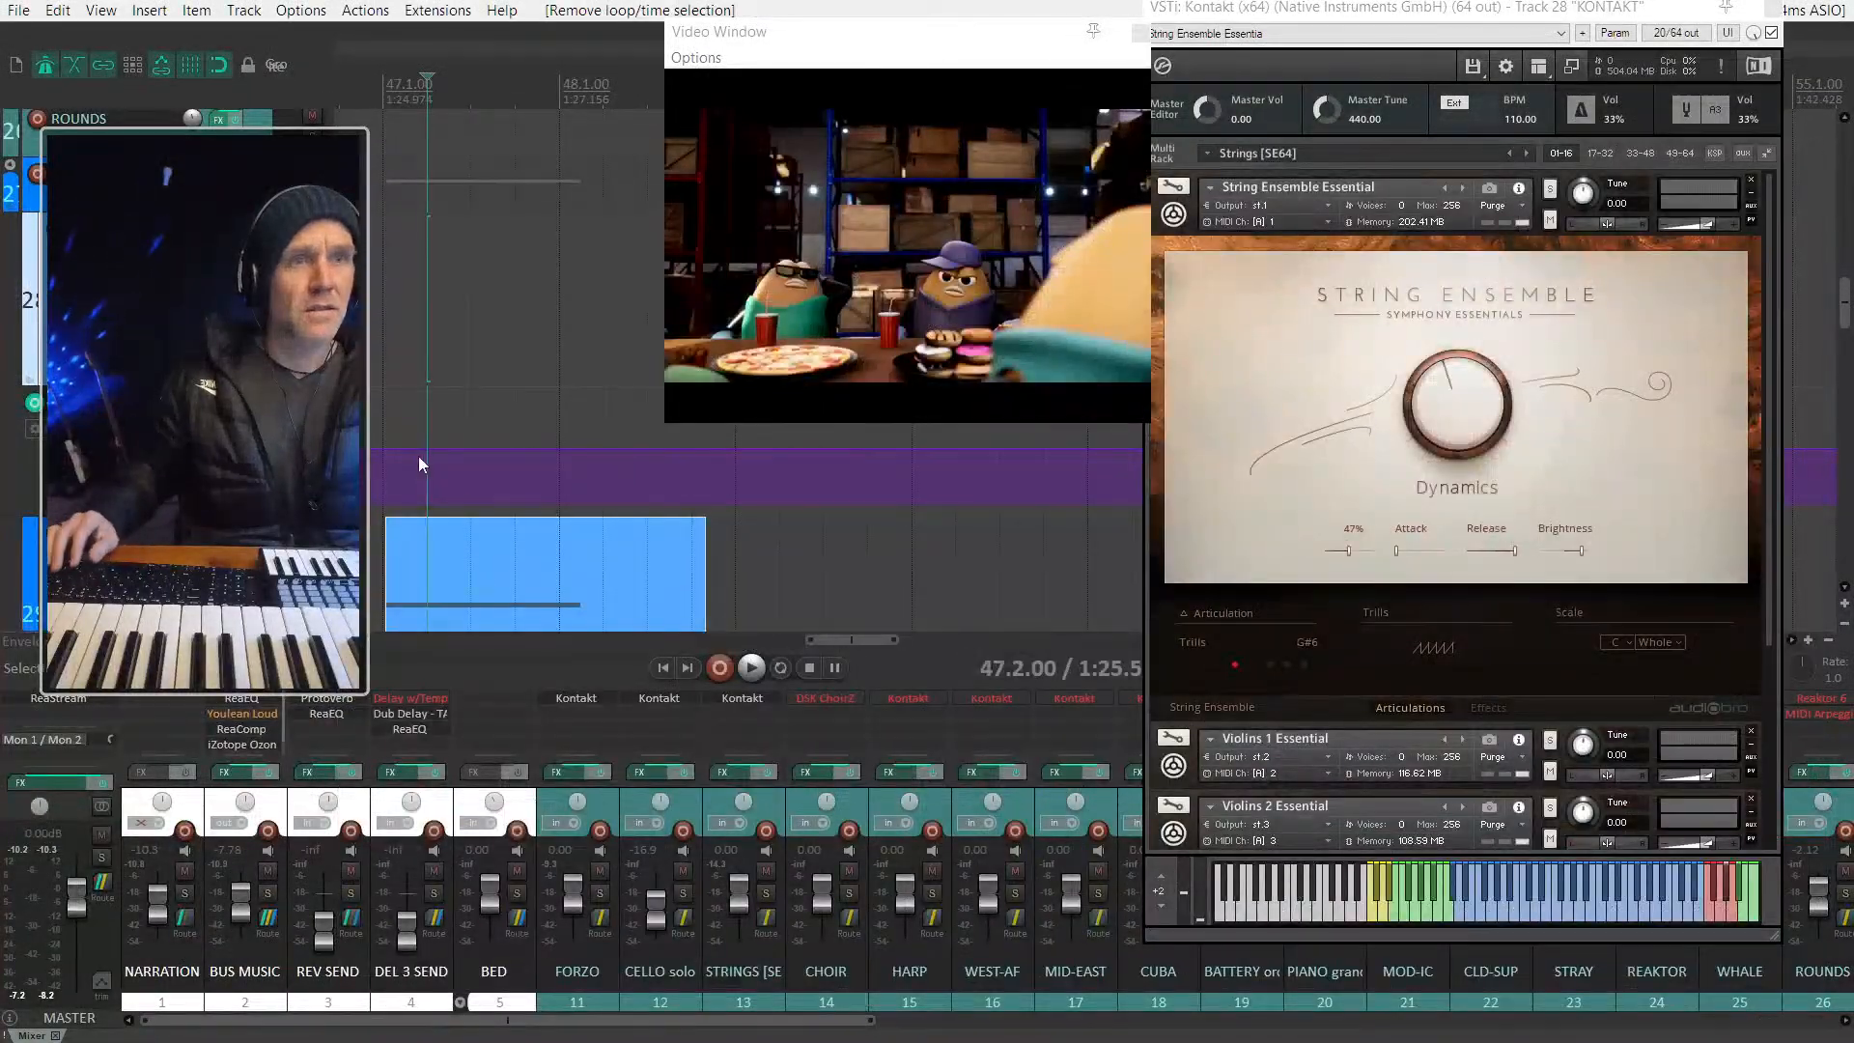
Step: Draw an Expression envelope ramp rising from about 11% at 47.1.00 to about 46% at 48.1.00, and play it back
mouse_move(380, 453)
left_mouse_down()
mouse_move(382, 496)
mouse_move(529, 439)
left_mouse_up()
left_click(424, 491, "shift")
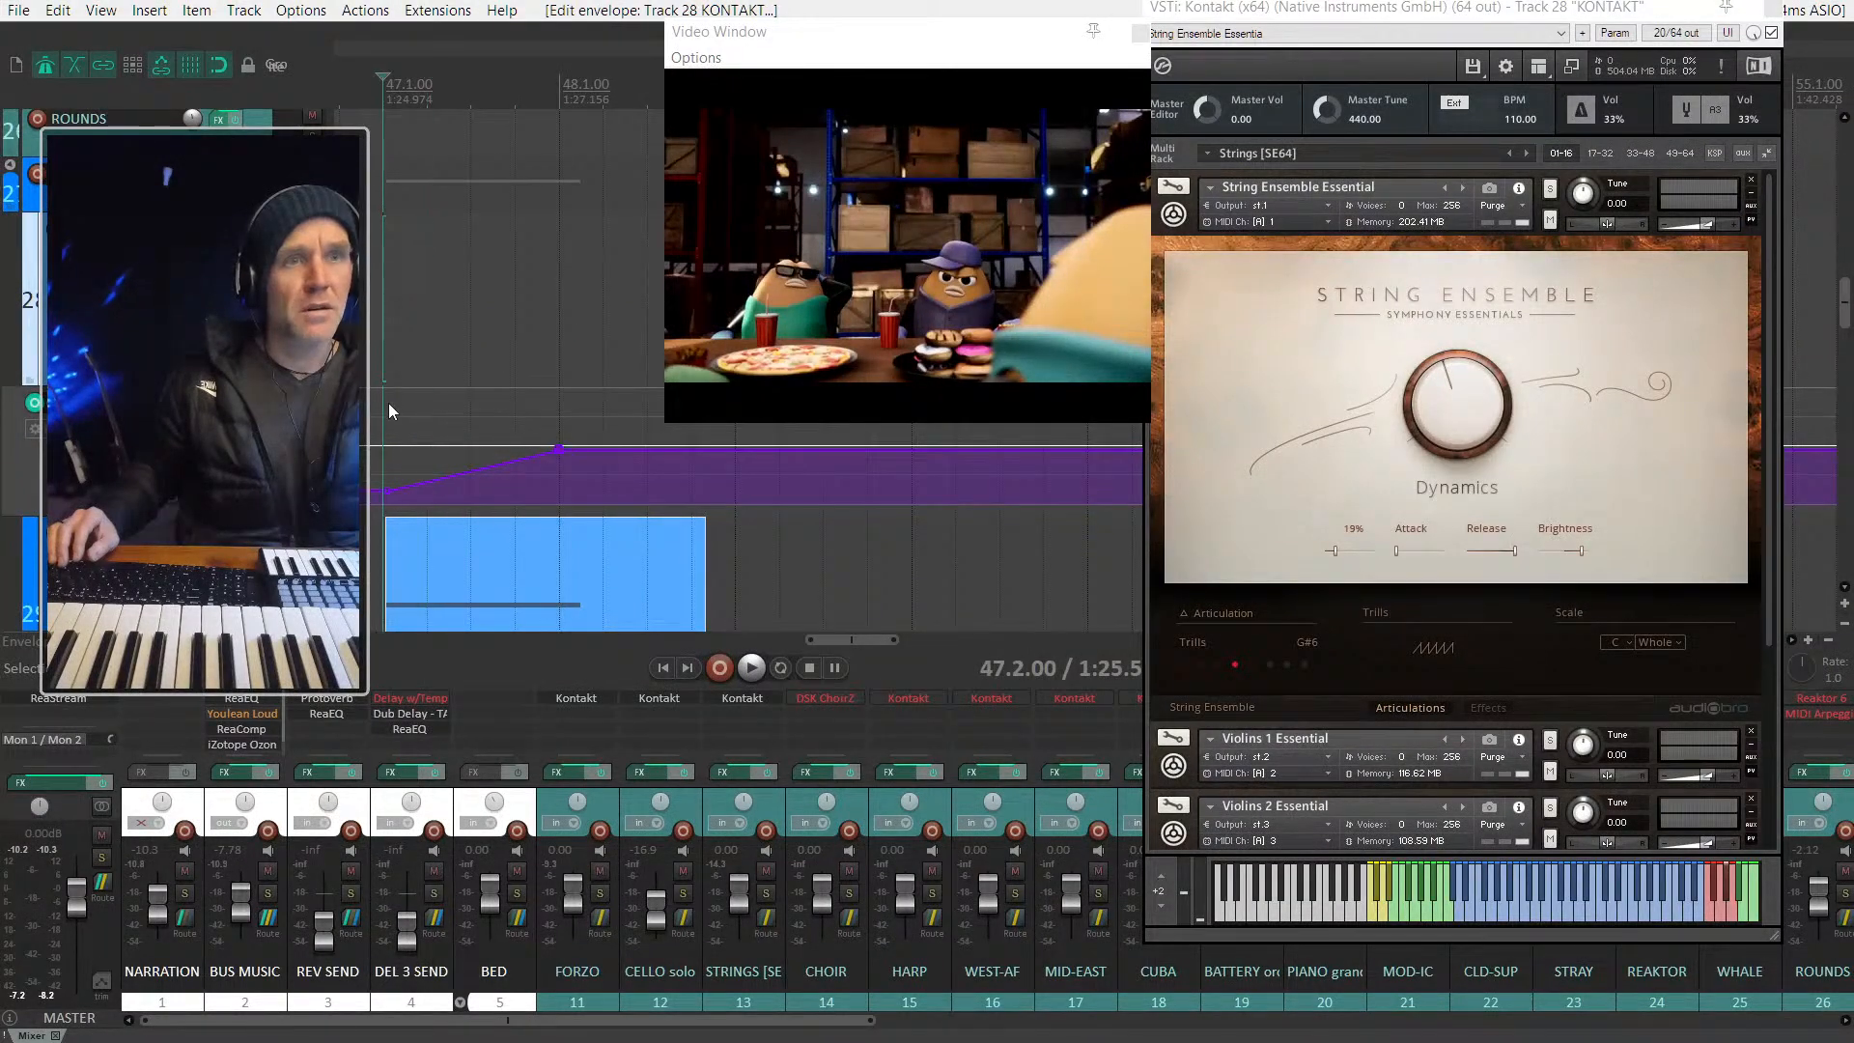
key("space")
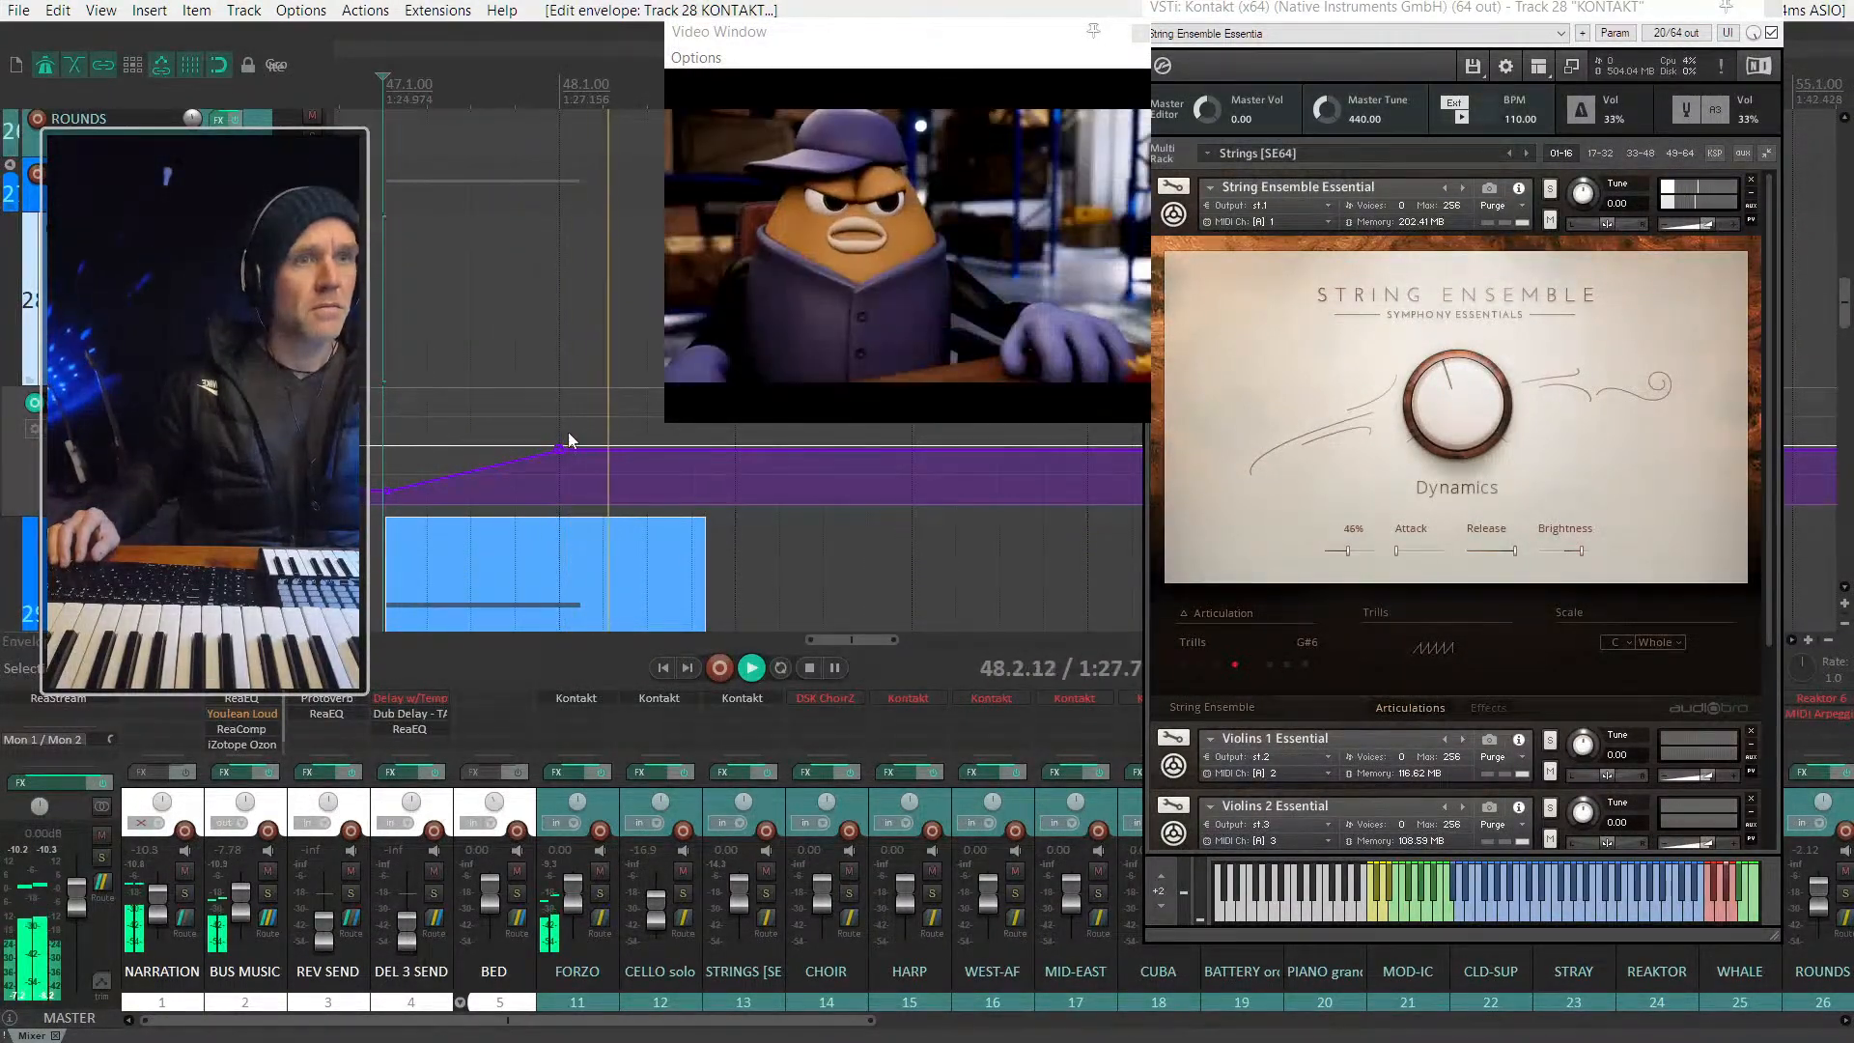
scroll(588, 427, "down", 3)
key("space")
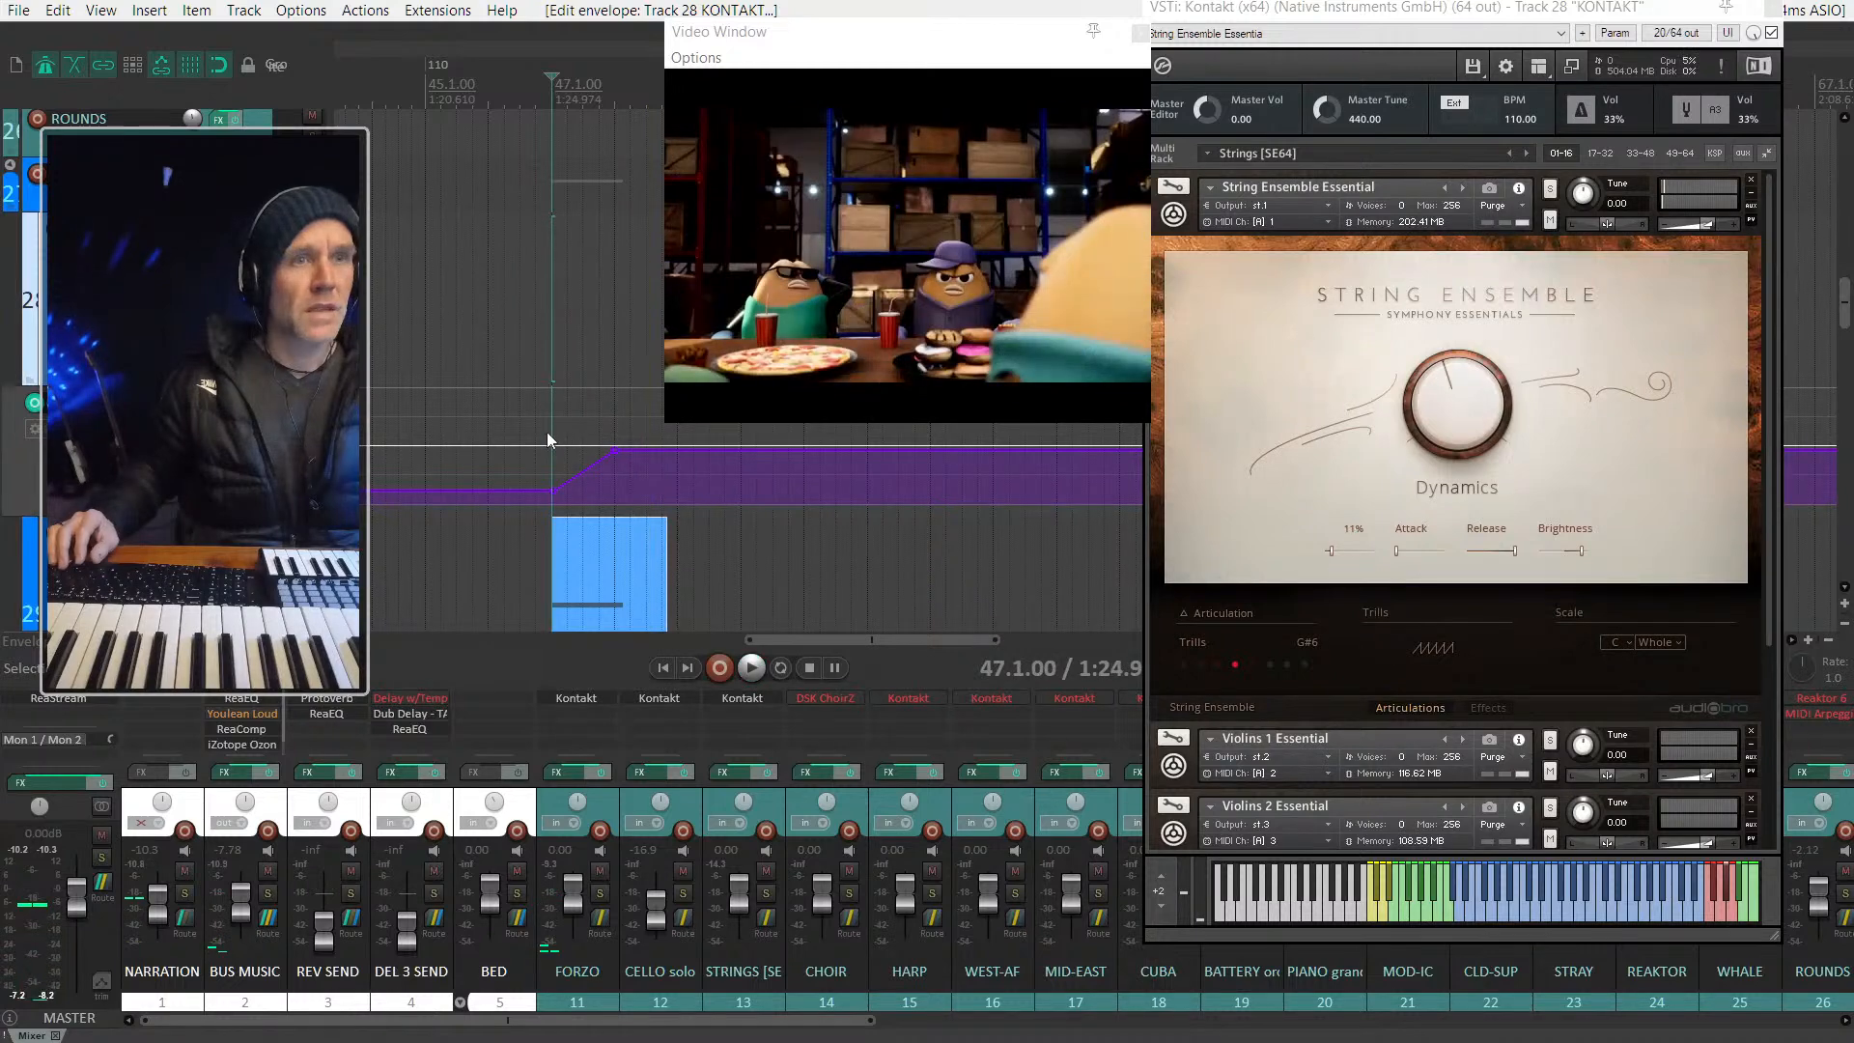
Step: Play the trill's Expression swell against the video, starting shortly before bar 46
left_click(475, 437)
key("space")
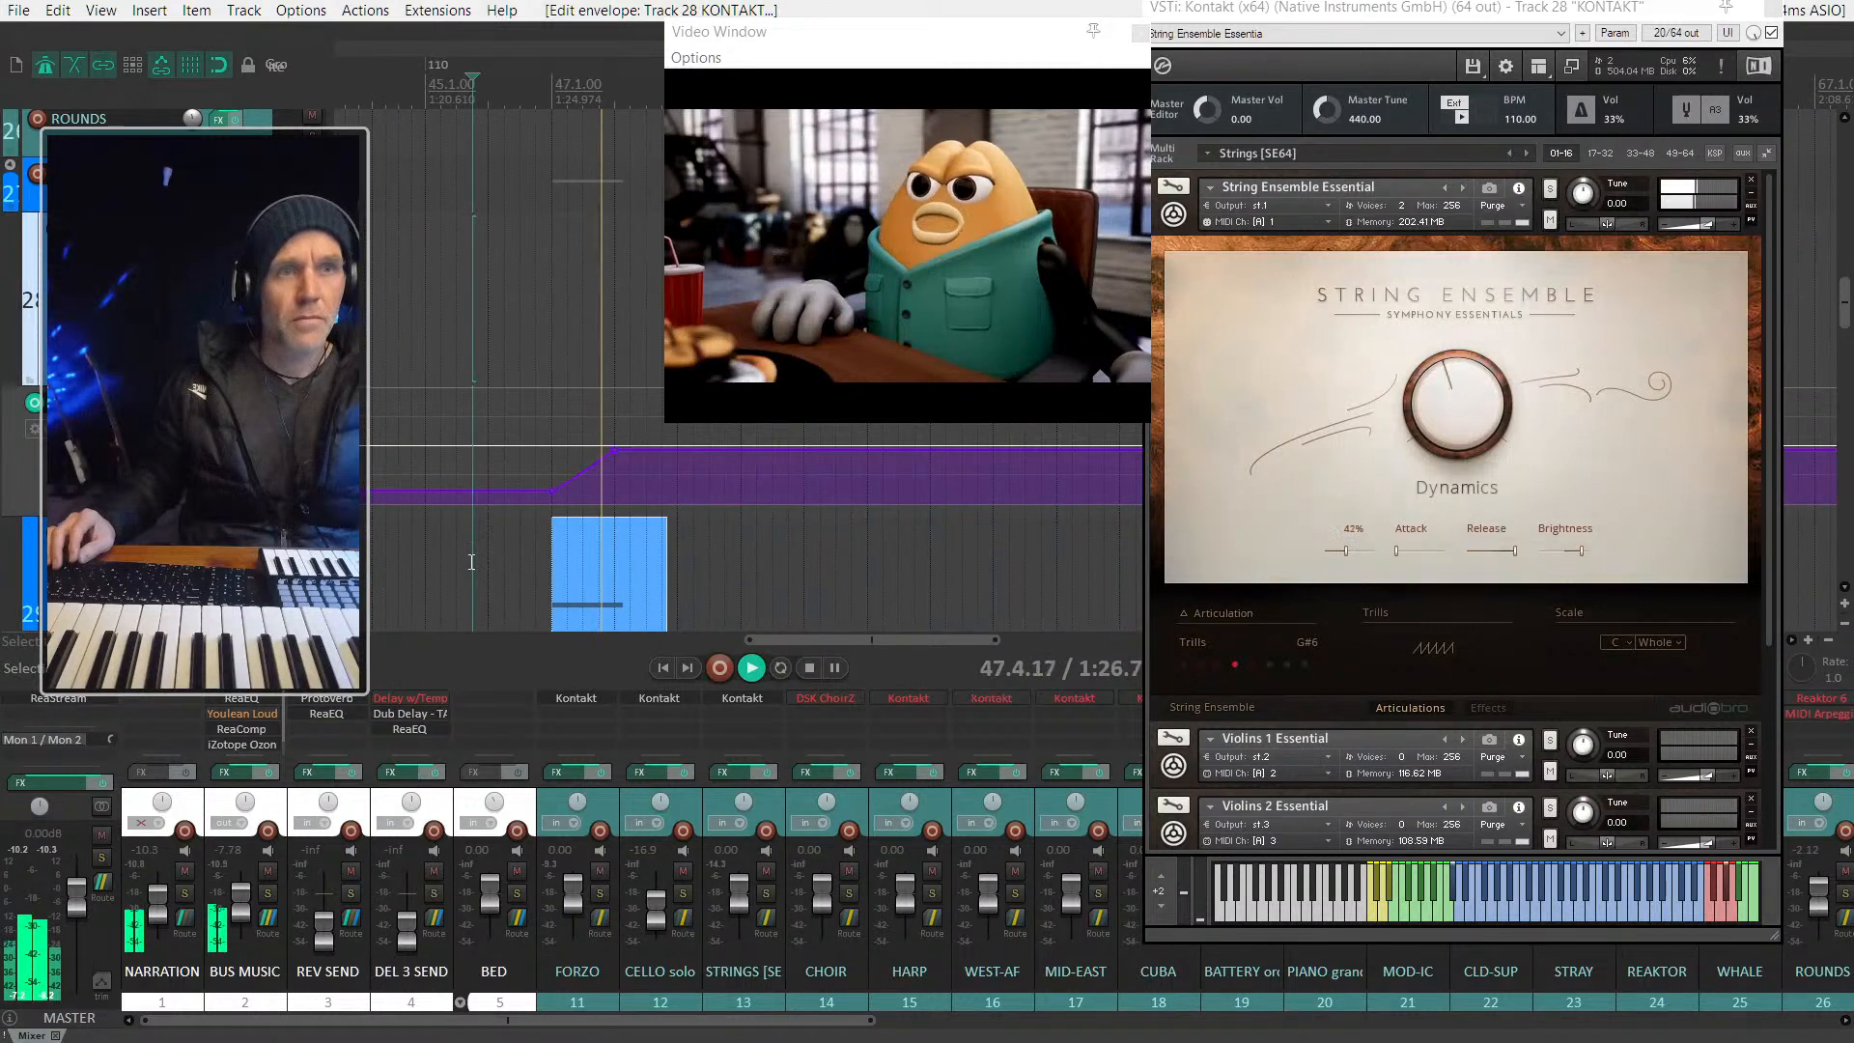
scroll(597, 553, "up", 1)
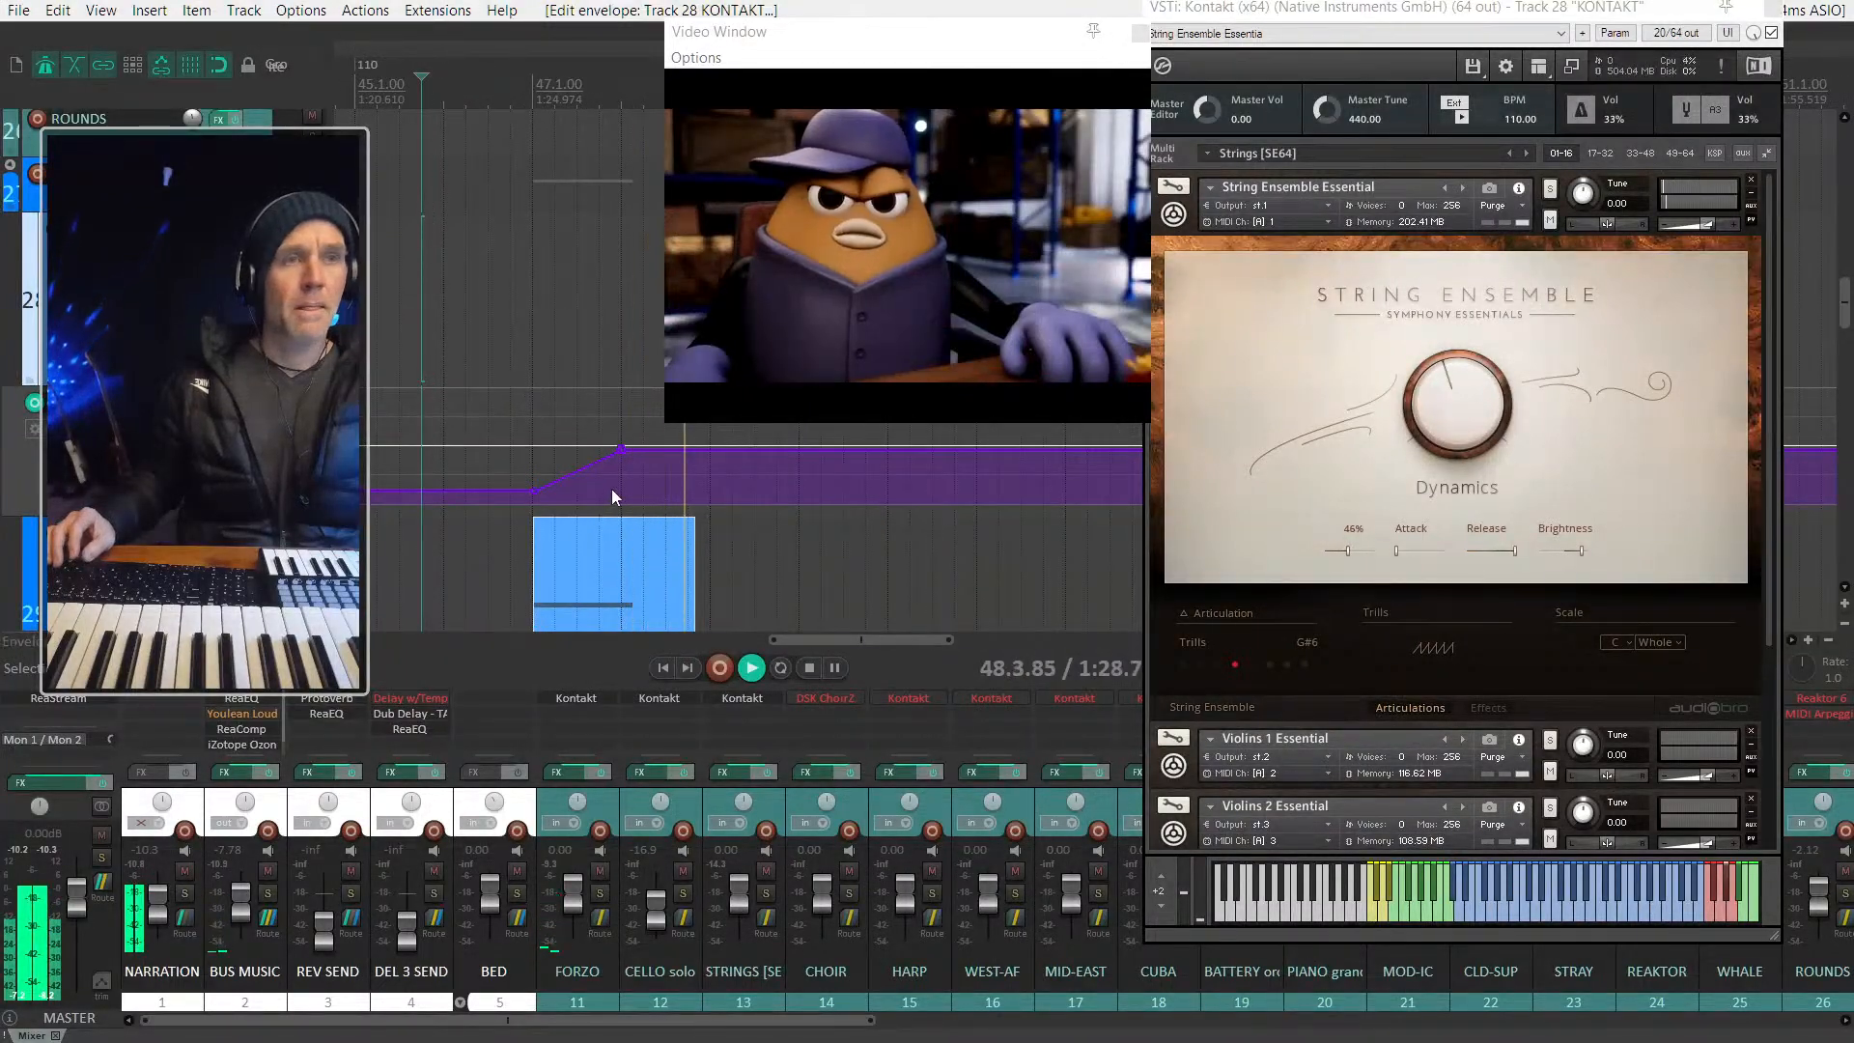
Step: Move the trill note inside the string MIDI item at bar 47 and play it back from 47.1.00
double_click(600, 571)
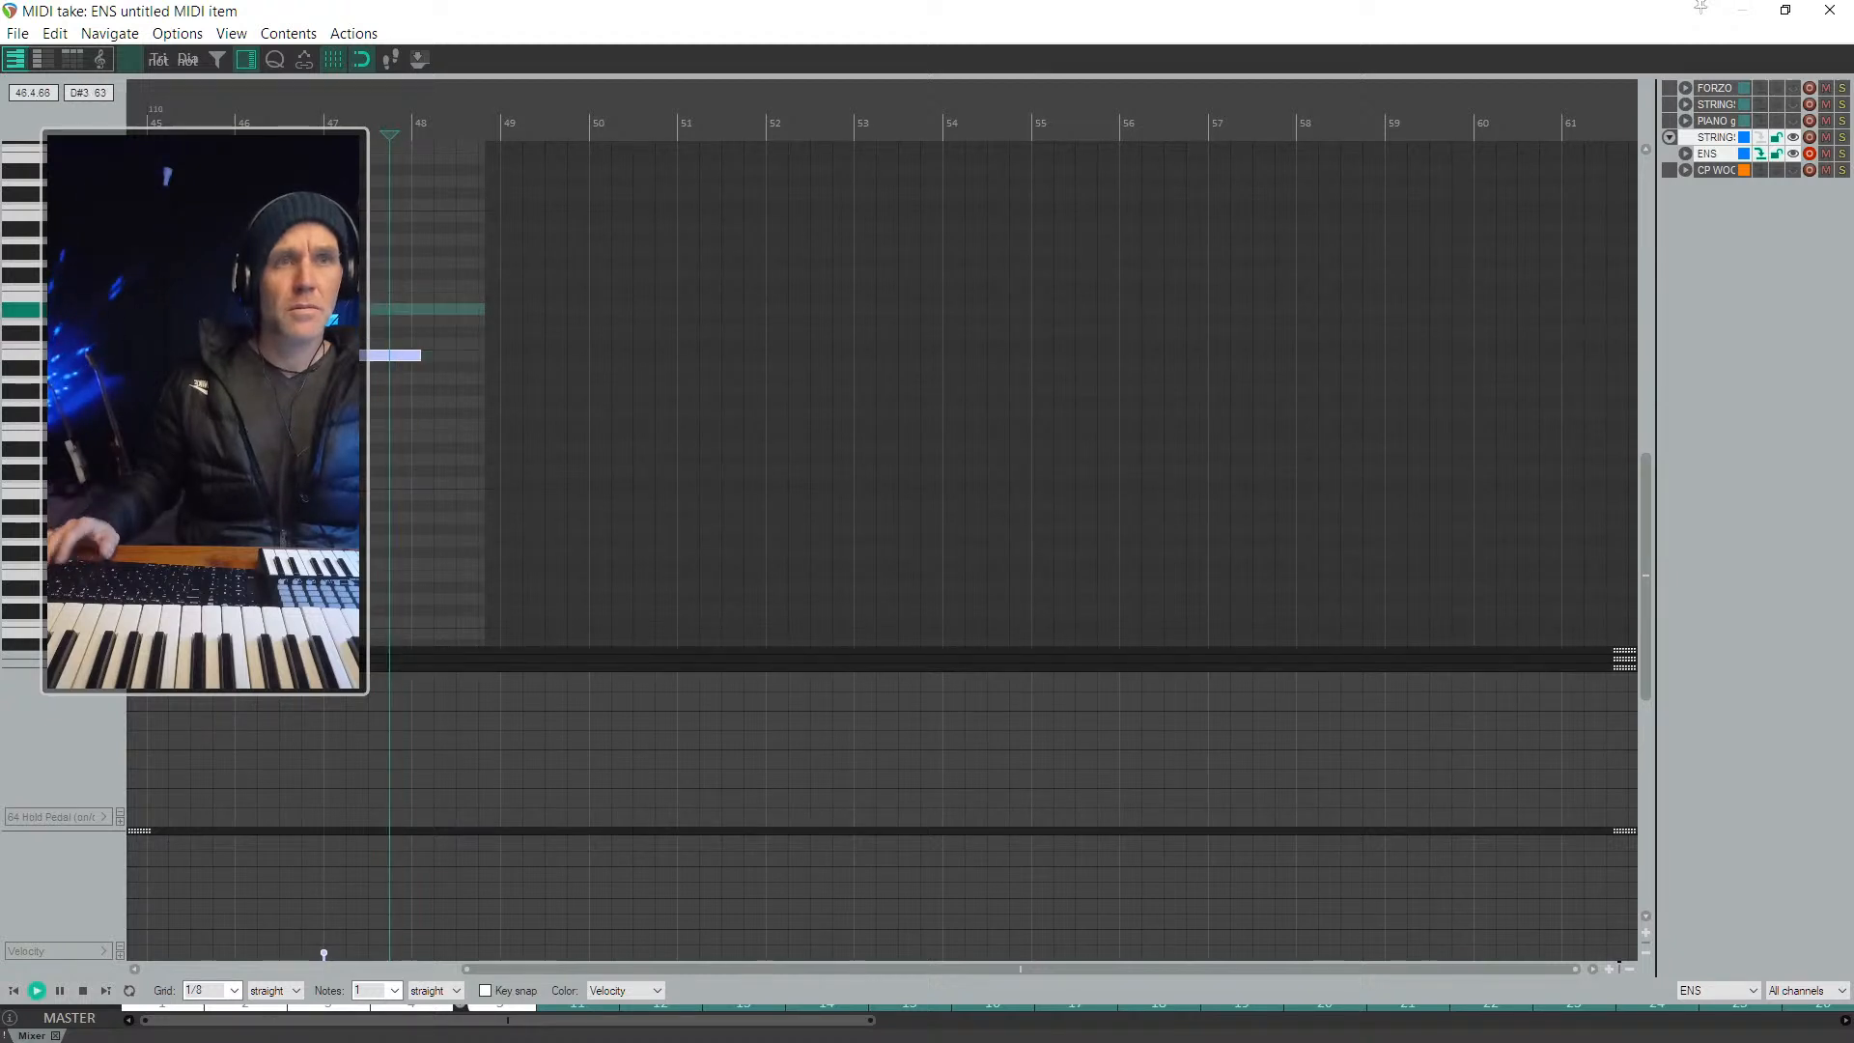
key("alt+Tab")
left_click(533, 119)
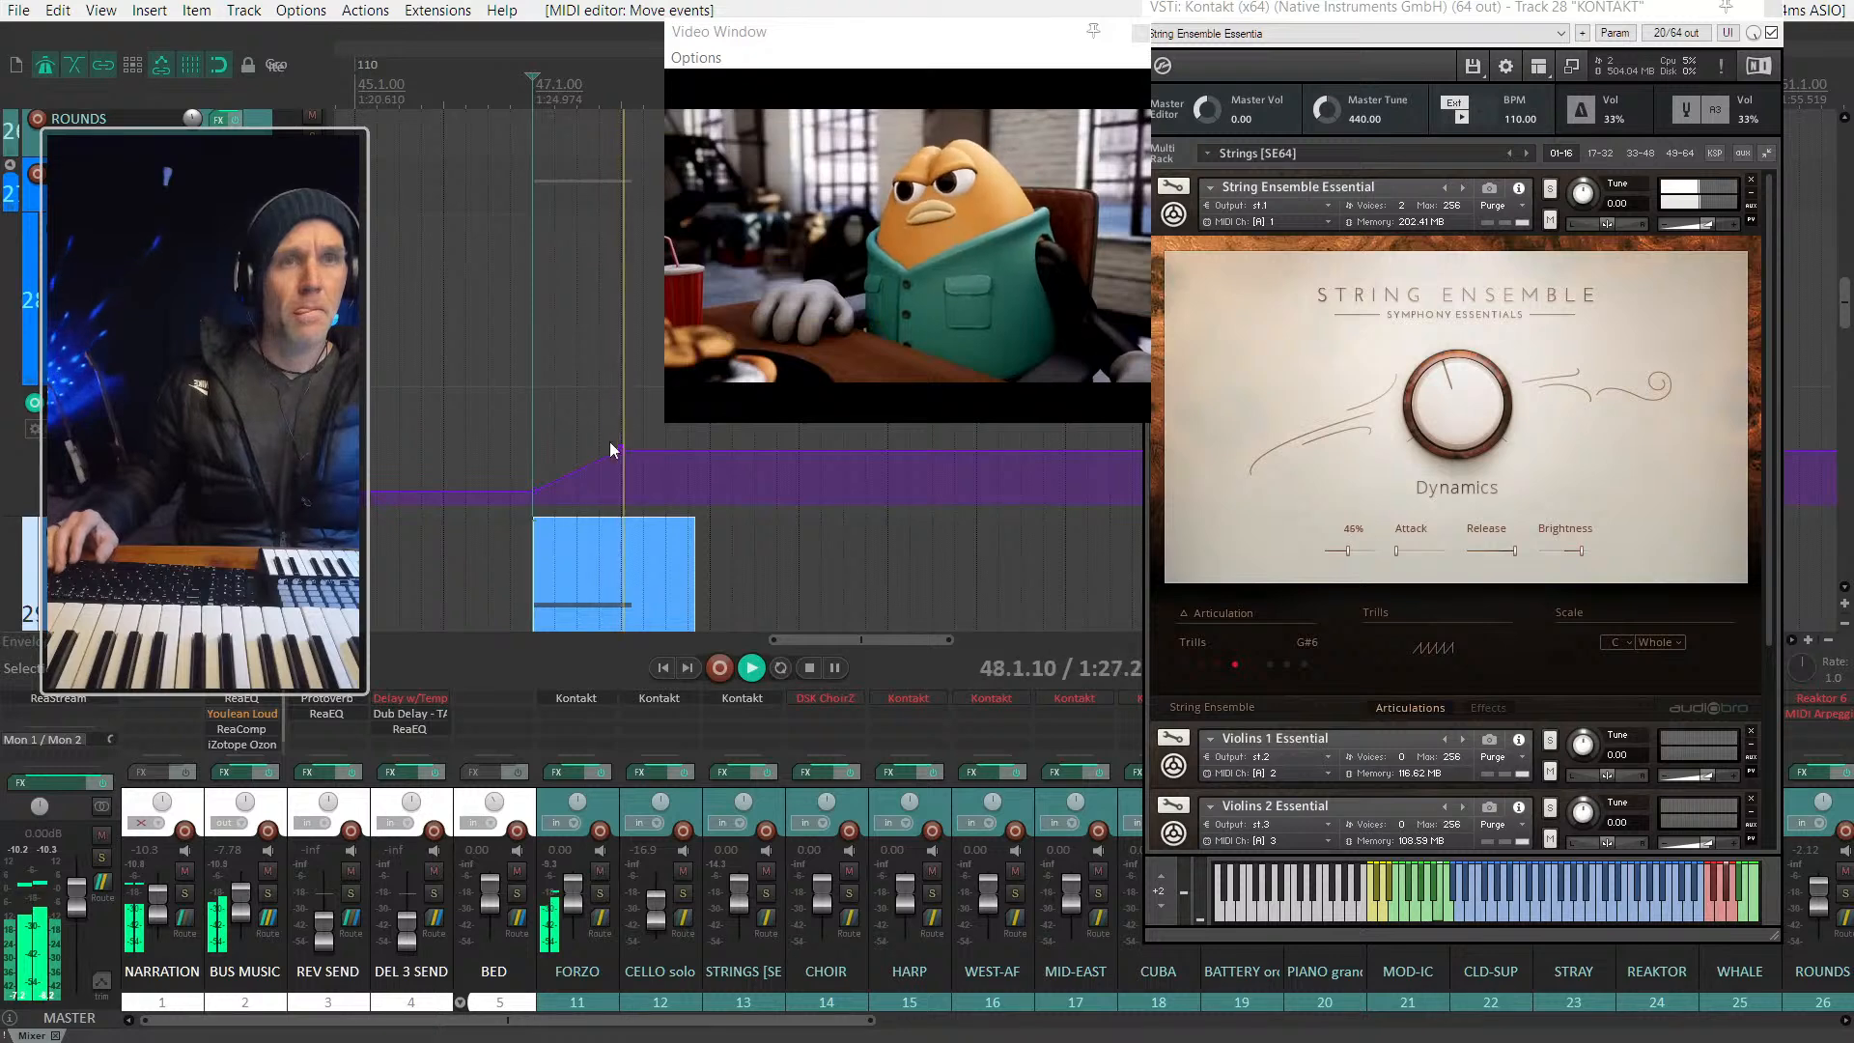
scroll(593, 496, "down", 3)
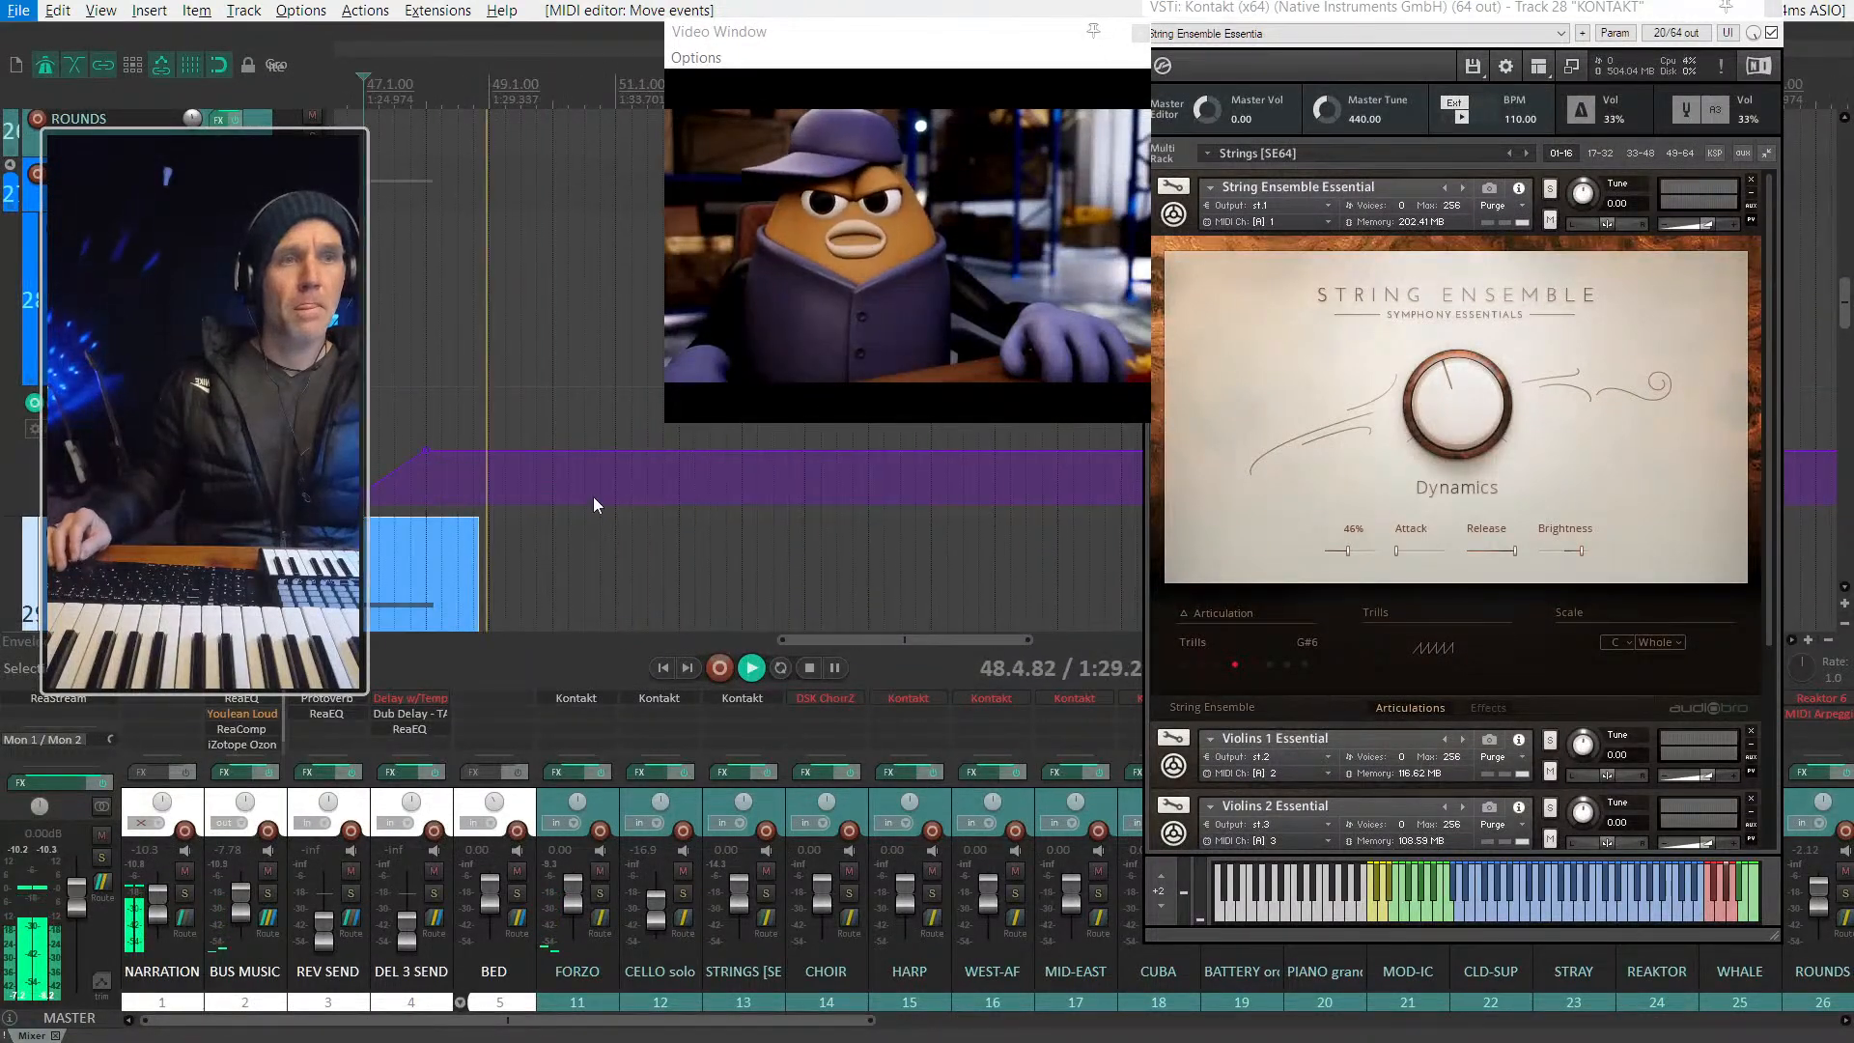
scroll(545, 248, "down", 2)
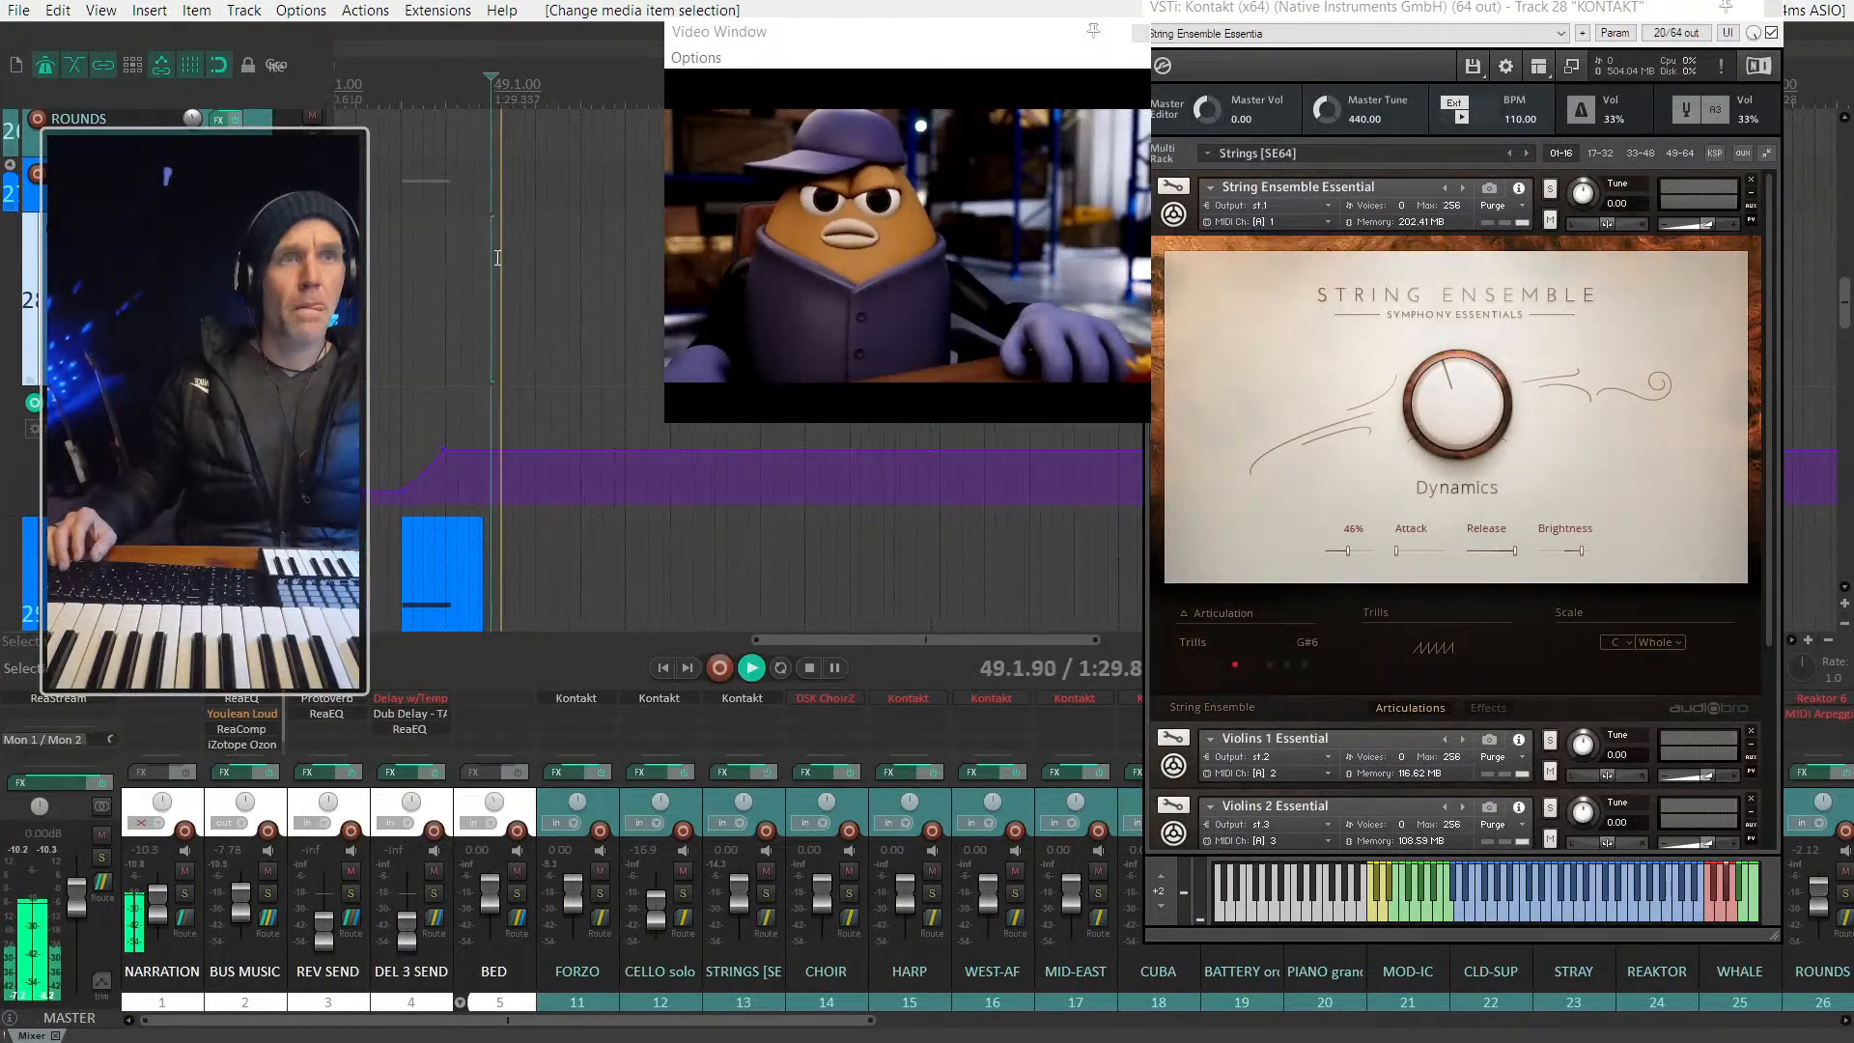
Step: Stop playback with the edit cursor at 49.1.00 and arm the grand piano track 20 for recording
left_click(510, 442)
scroll(510, 442, "down", 3)
key("space")
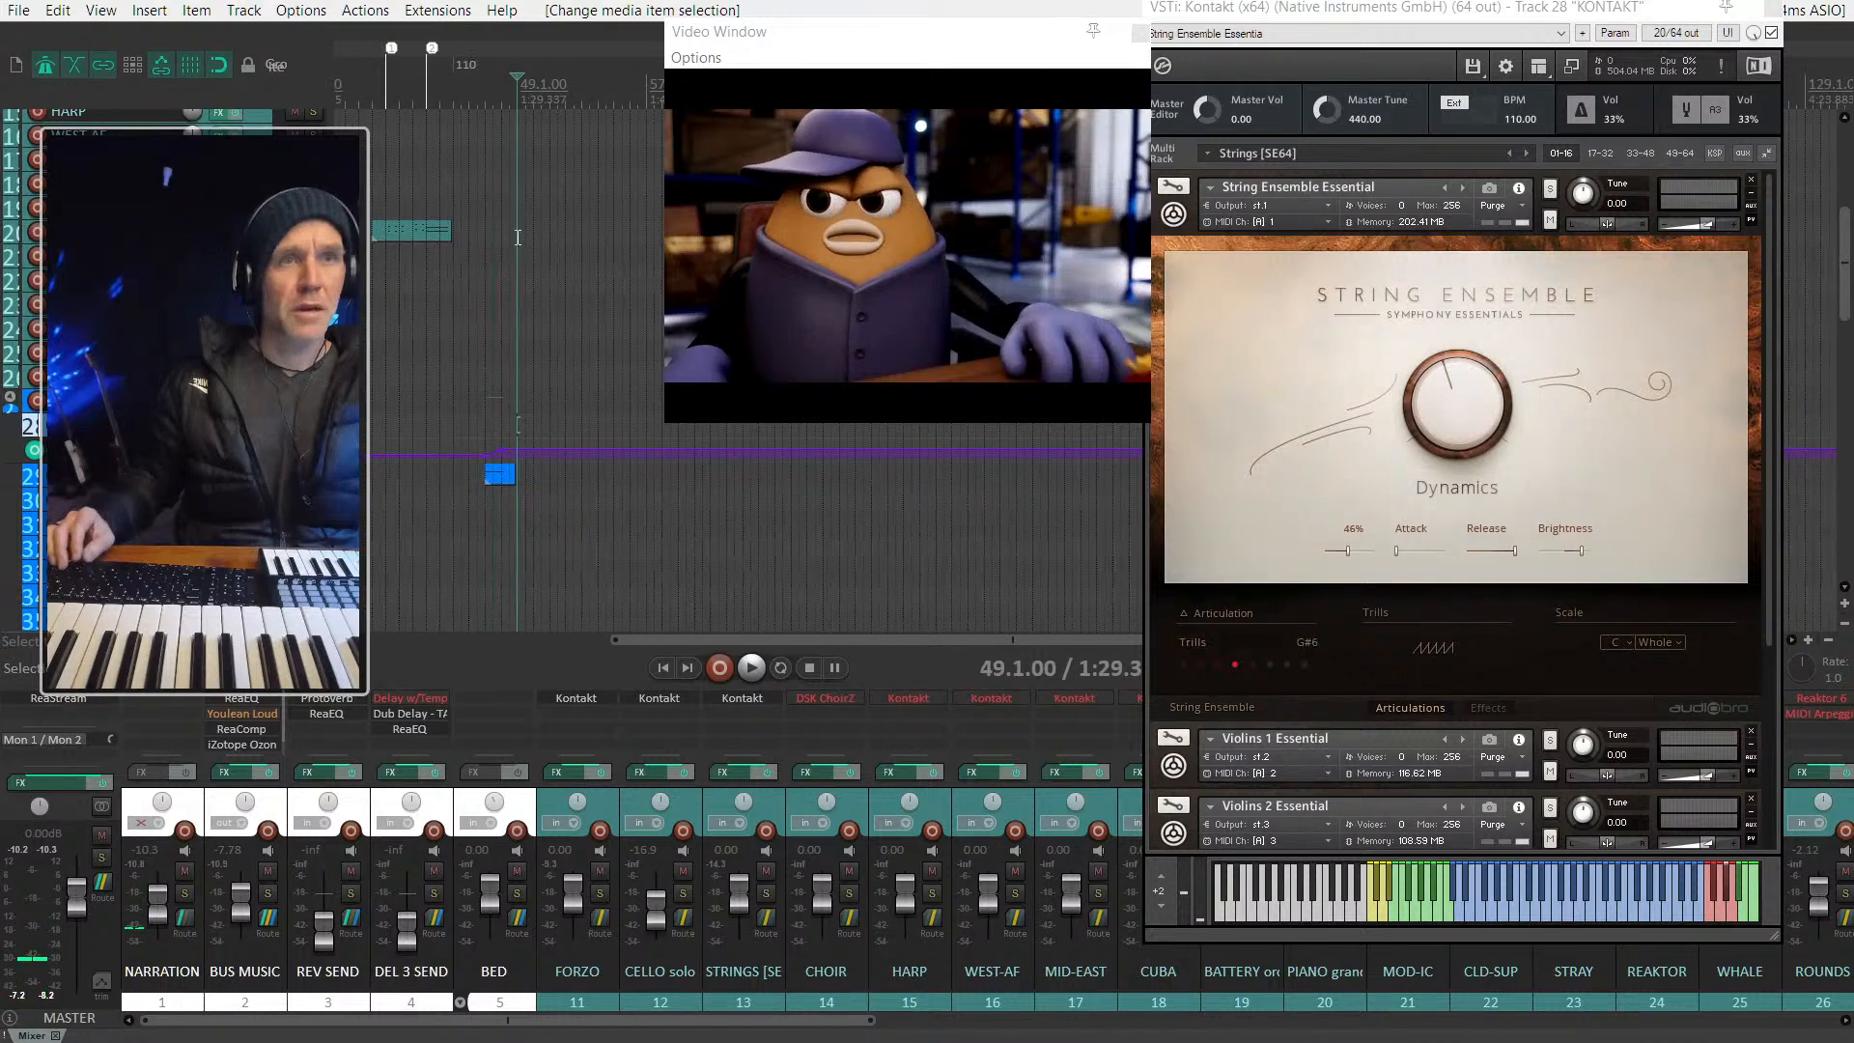
left_click(521, 226)
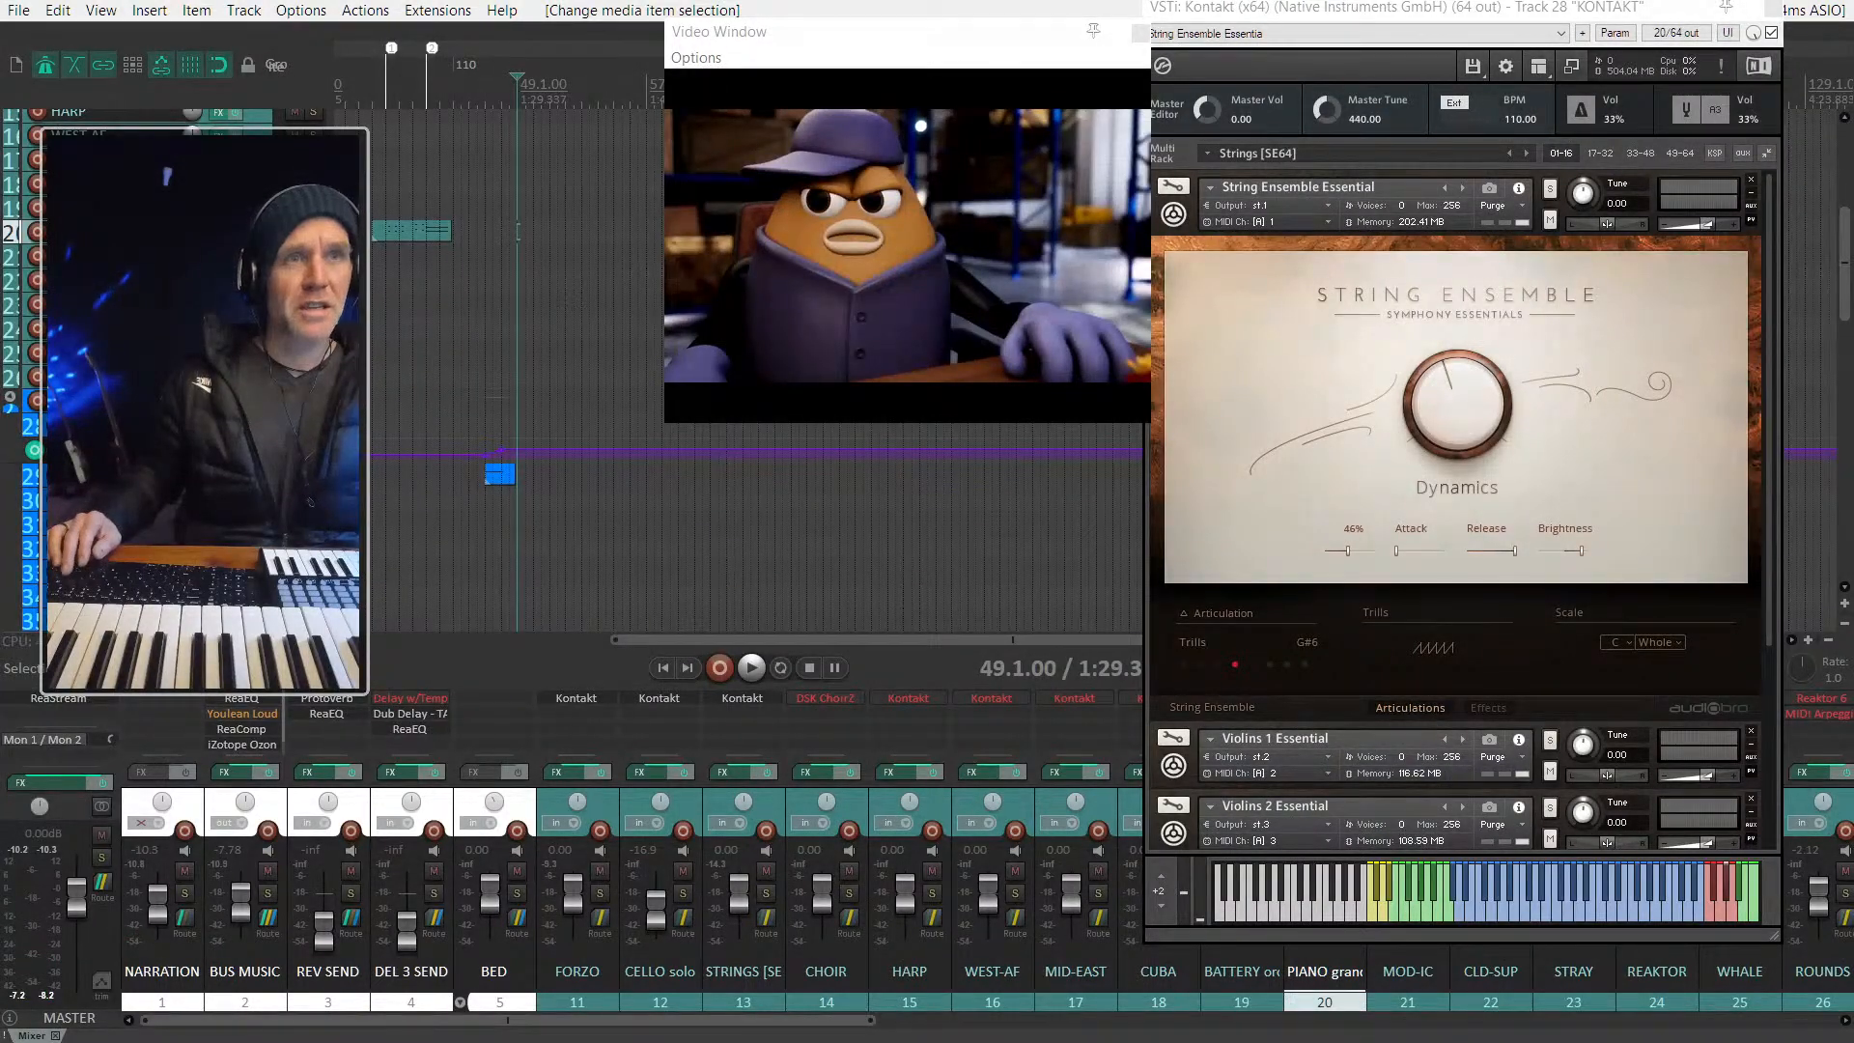
key("F9")
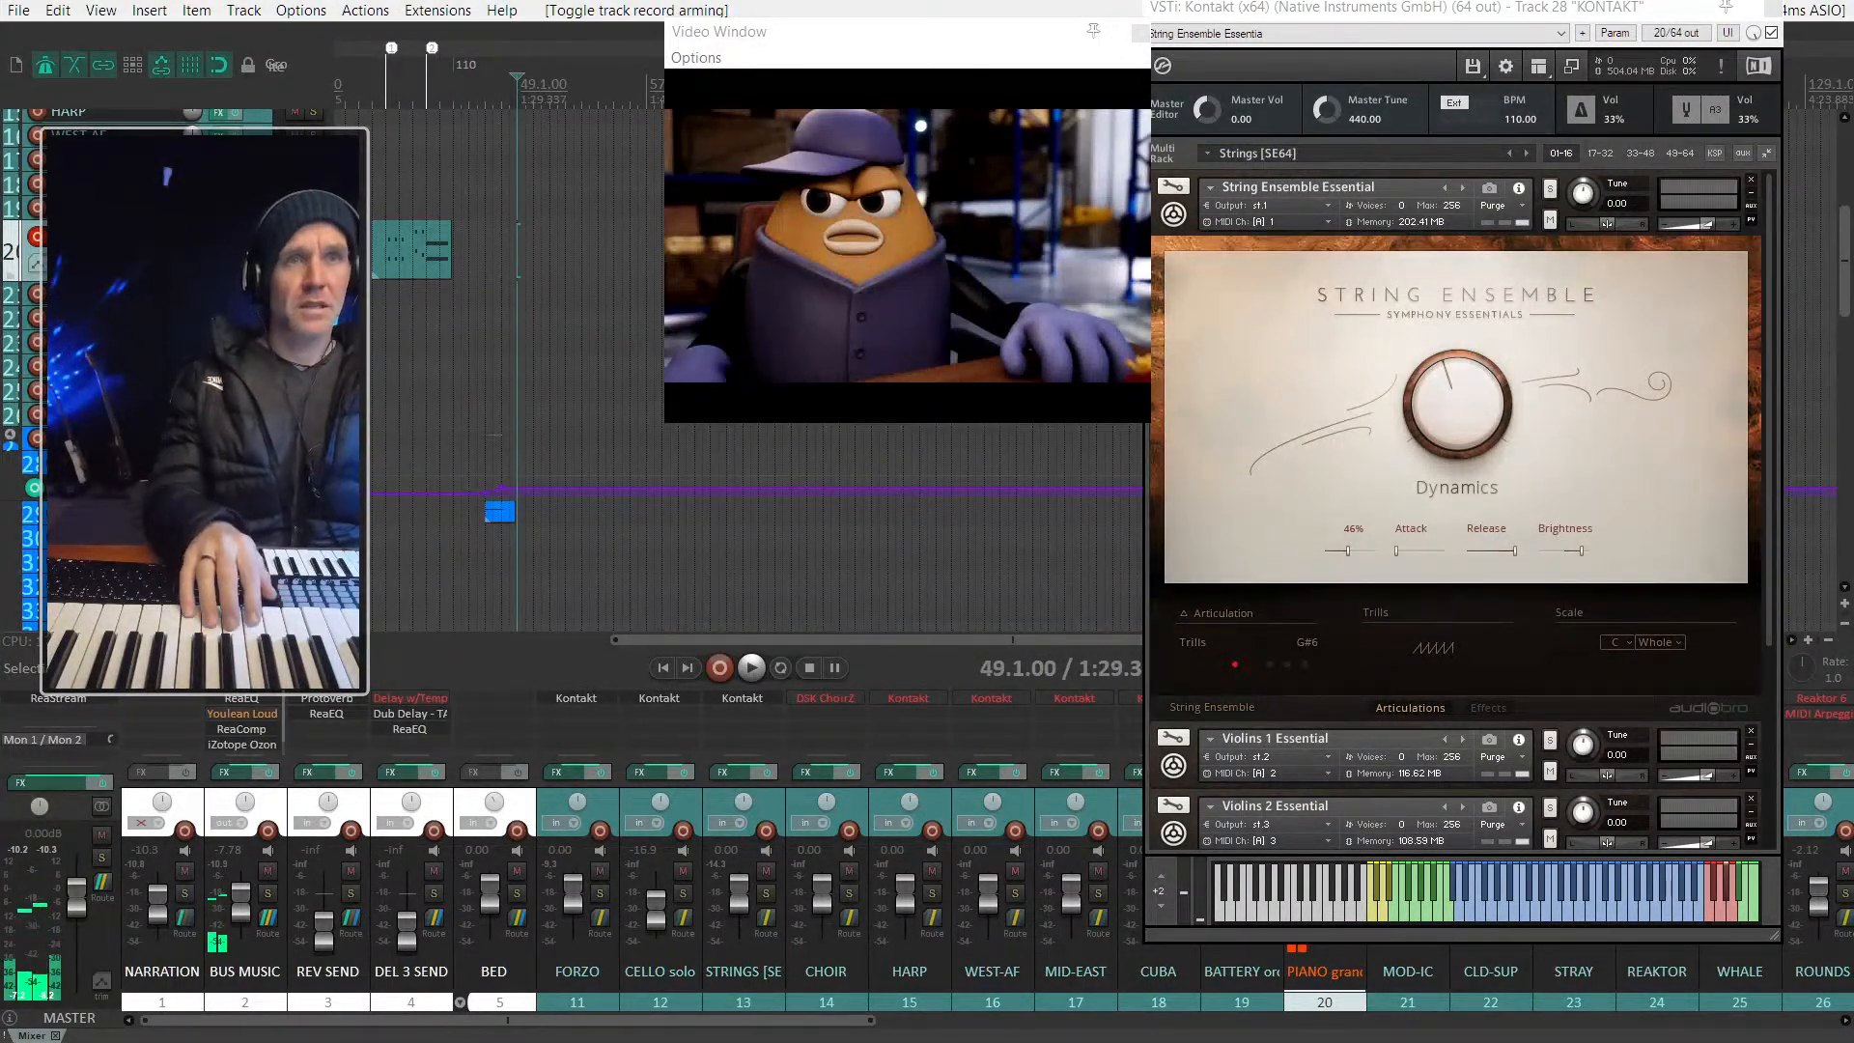
Step: Compact the BED folder on track 5 so its child tracks take up minimal height
scroll(569, 376, "up", 3)
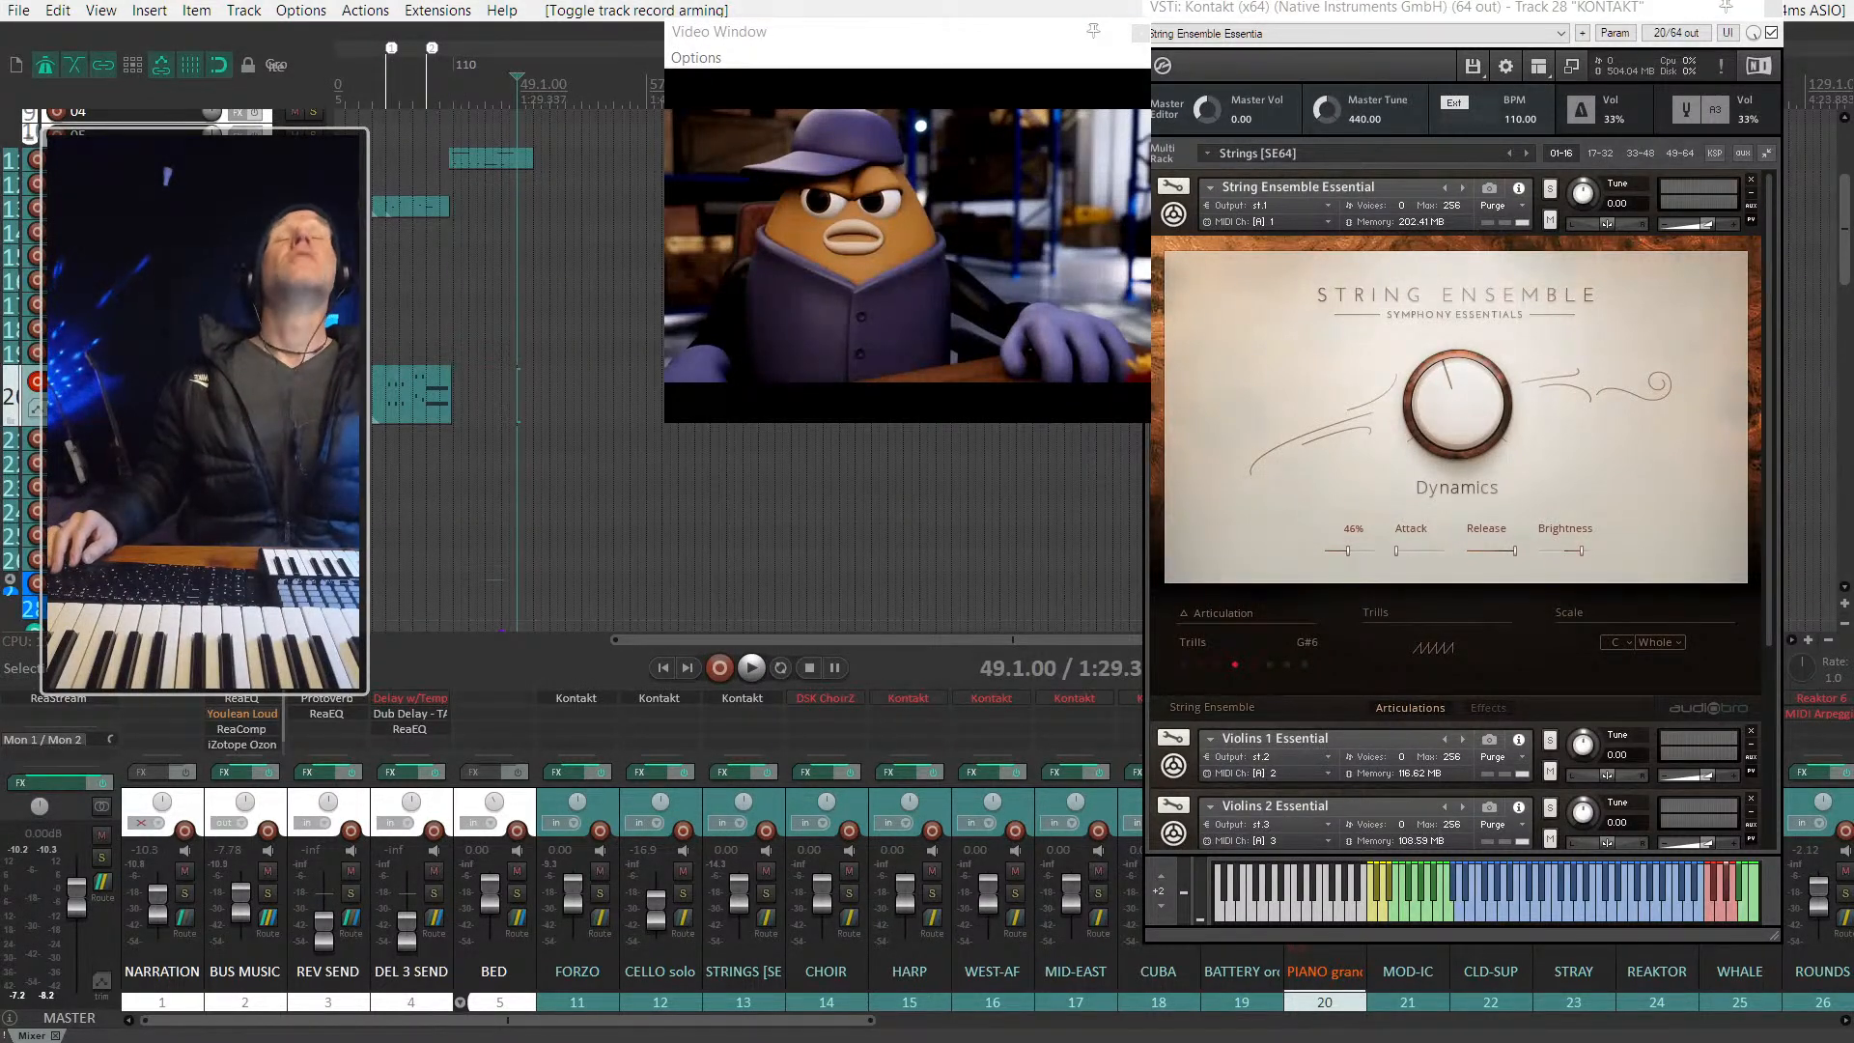
scroll(521, 377, "up", 4)
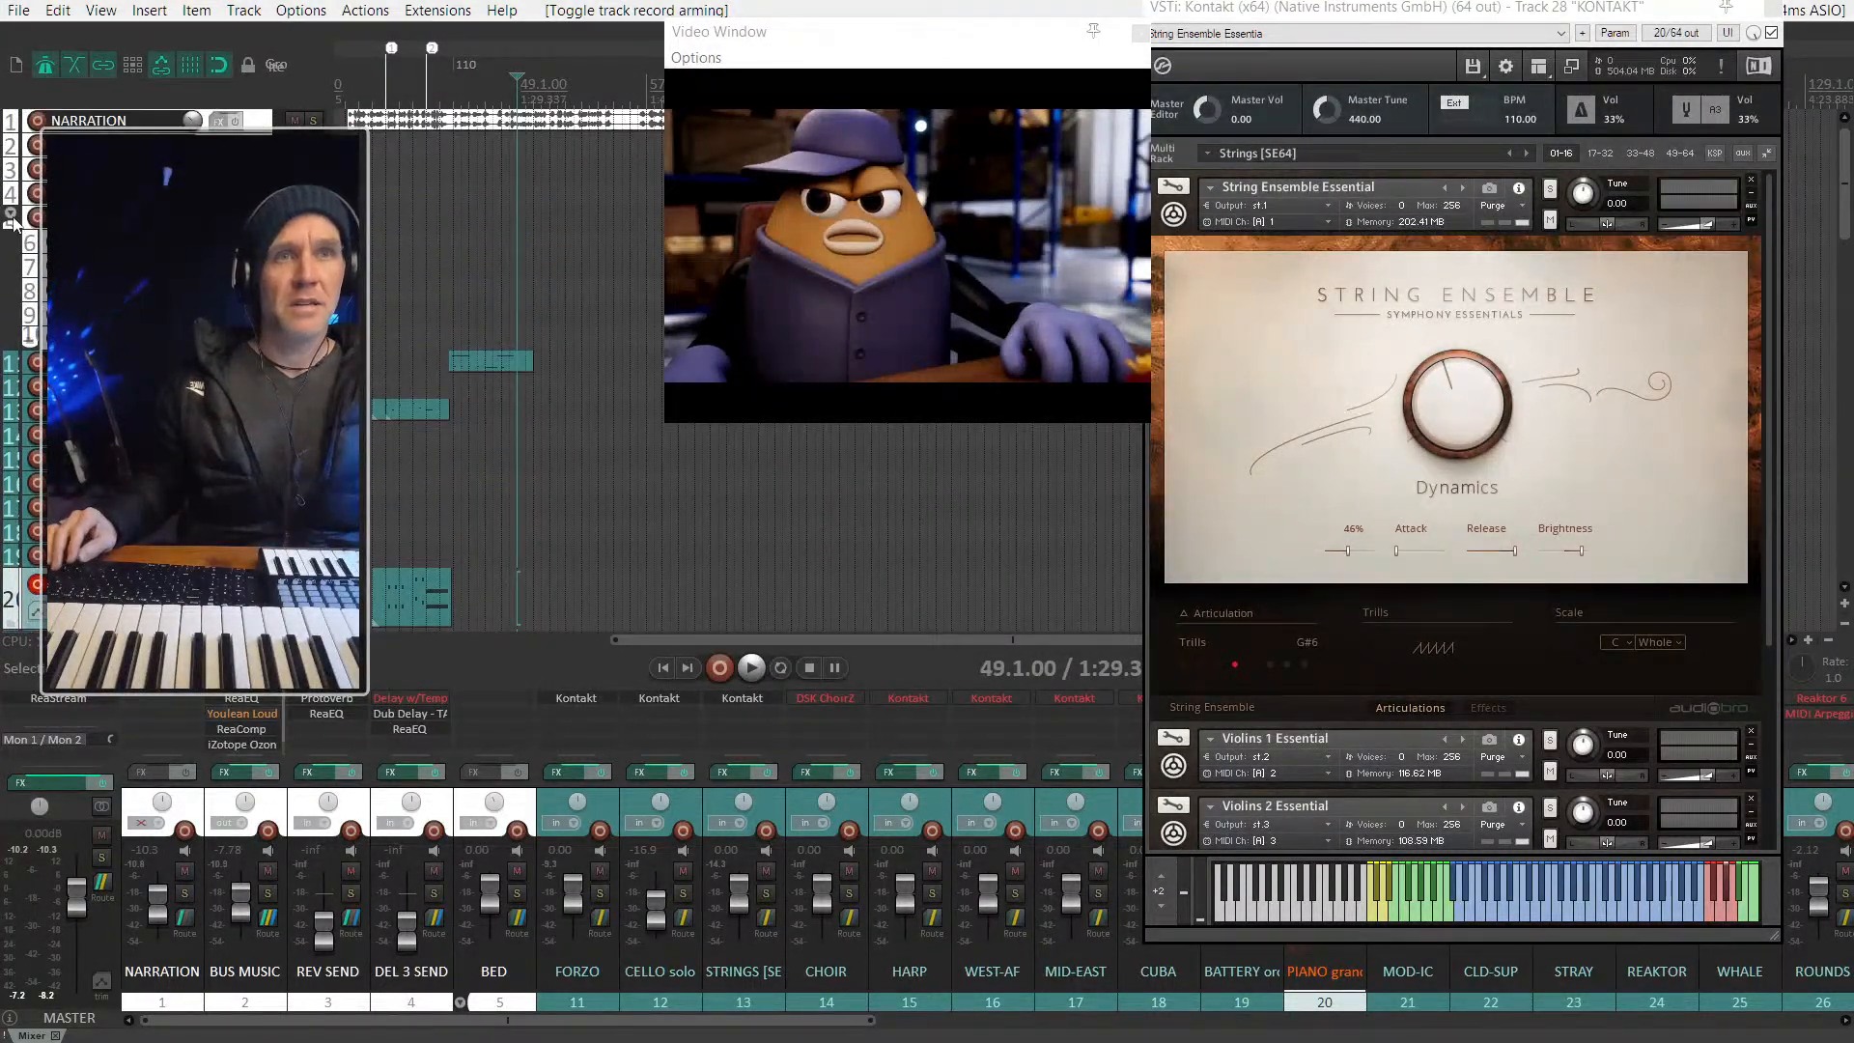
left_click(10, 217)
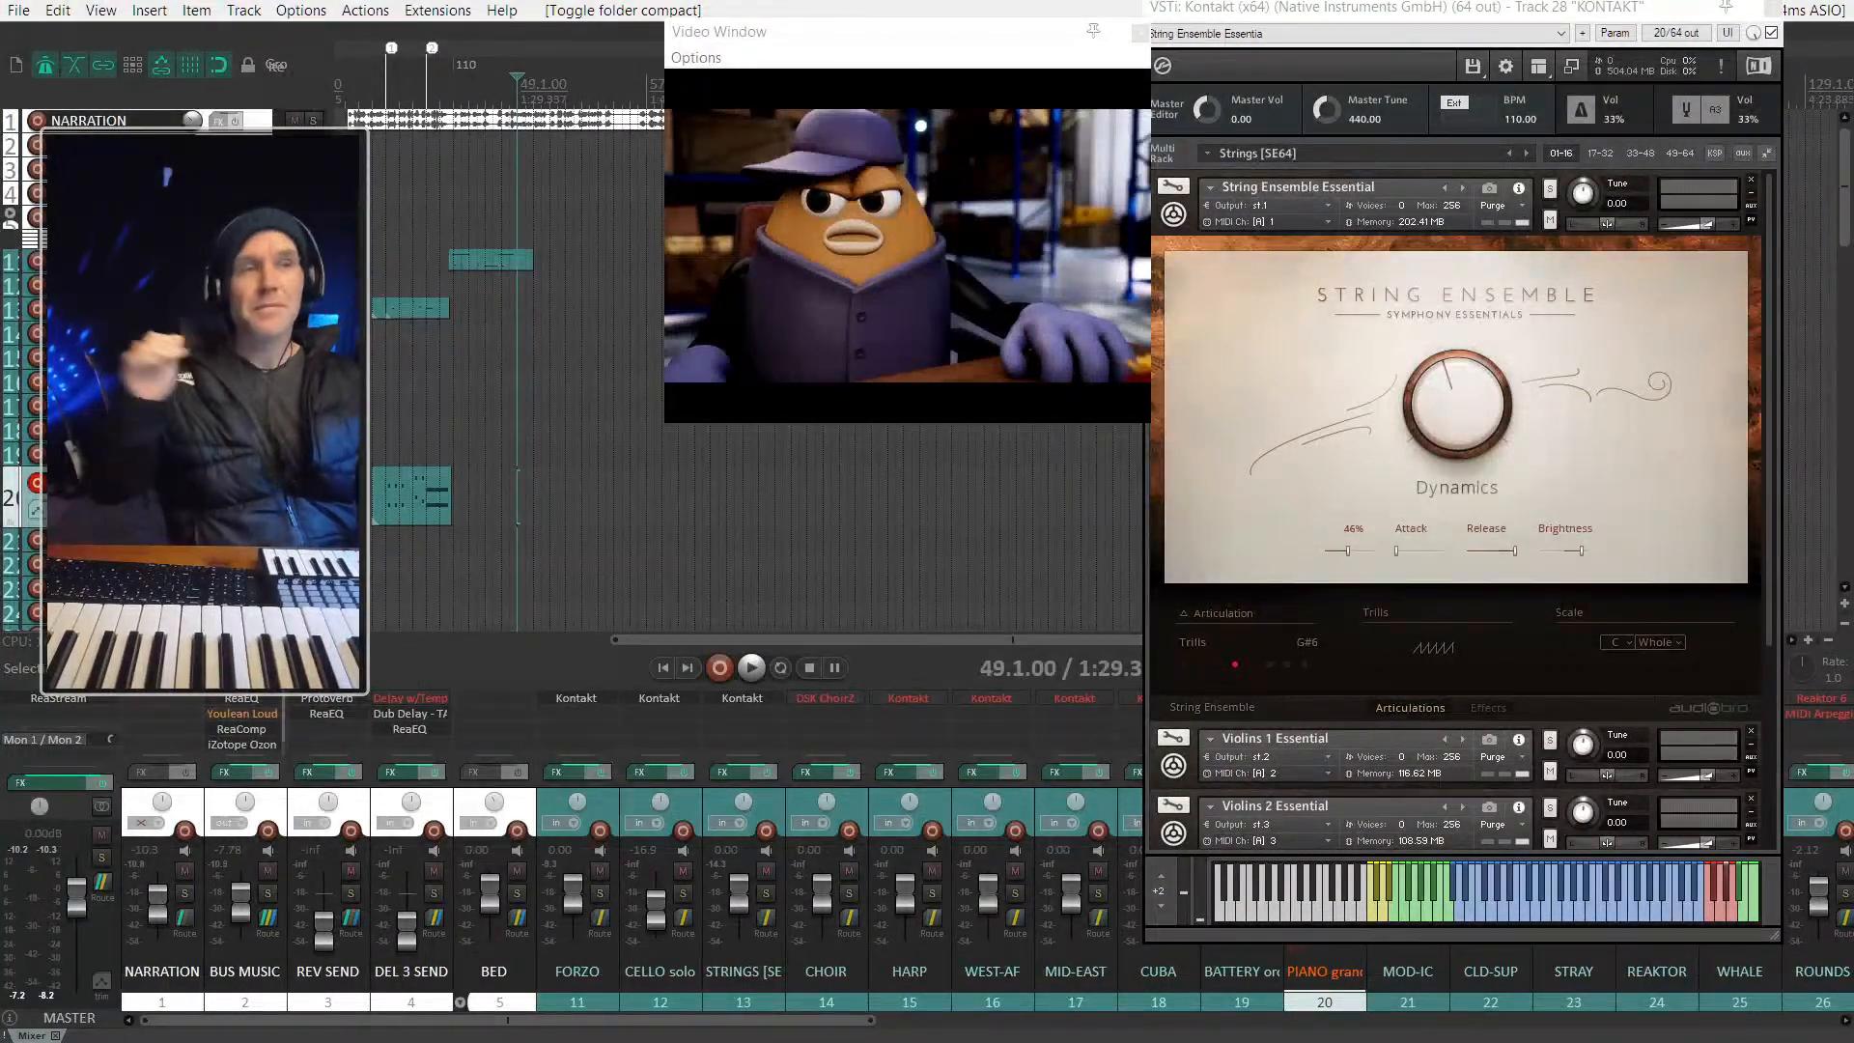
scroll(422, 461, "up", 3)
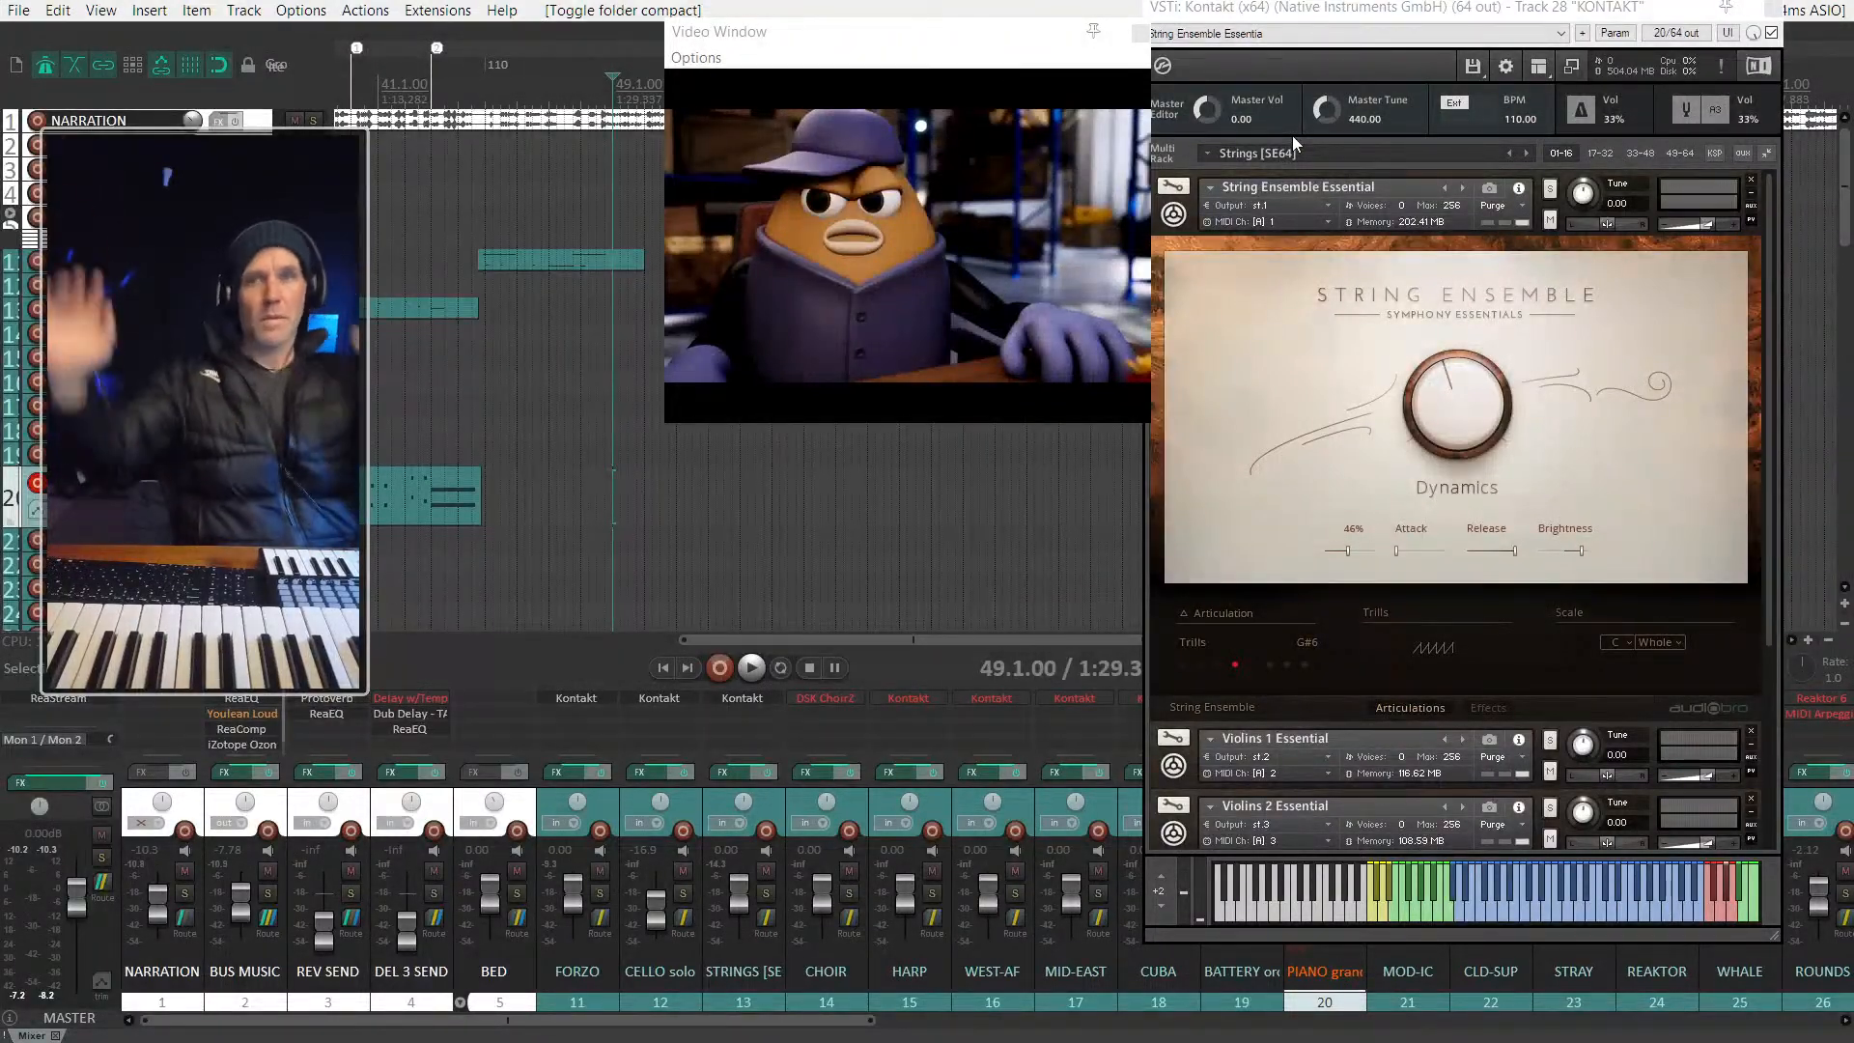
Step: Rearrange the video and Kontakt windows to uncover the arrangement, and collapse the String Ensemble Essential instrument in the rack
left_click_drag(1504, 8, 1499, 270)
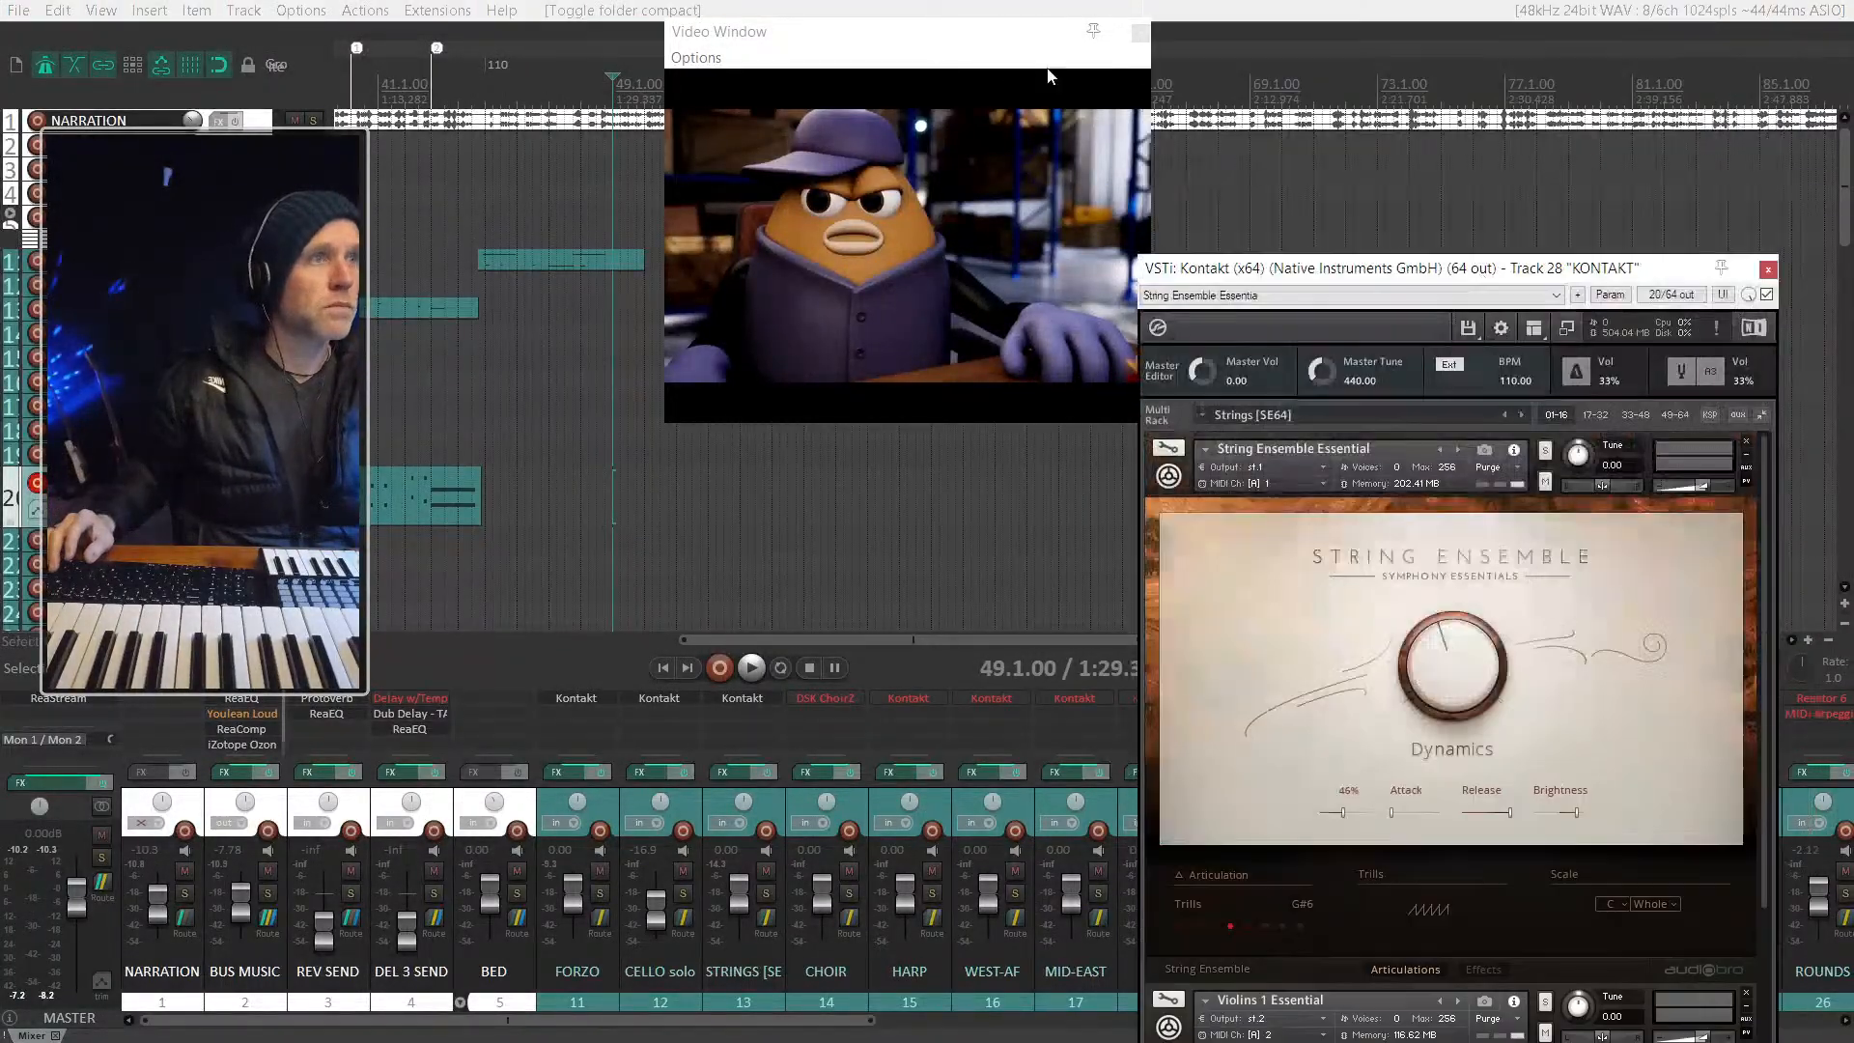
left_click_drag(1023, 41, 1725, 12)
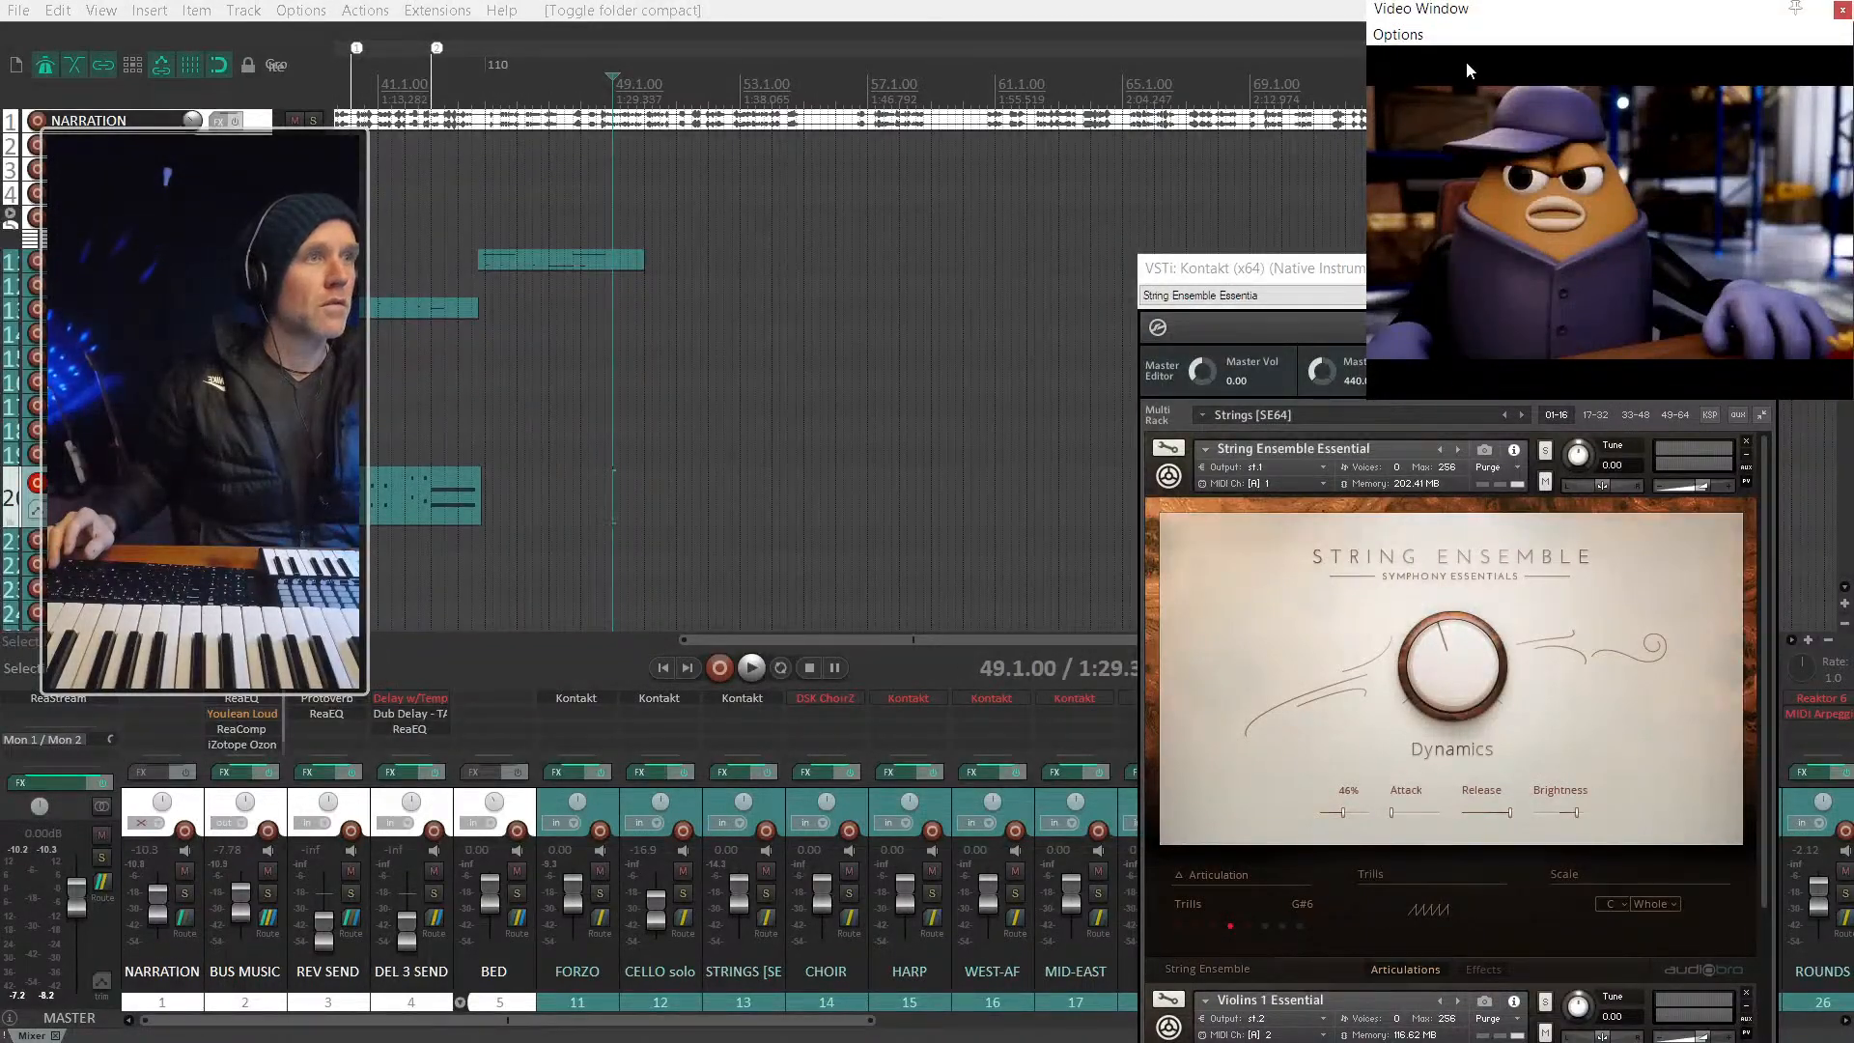
left_click_drag(1473, 11, 1525, 12)
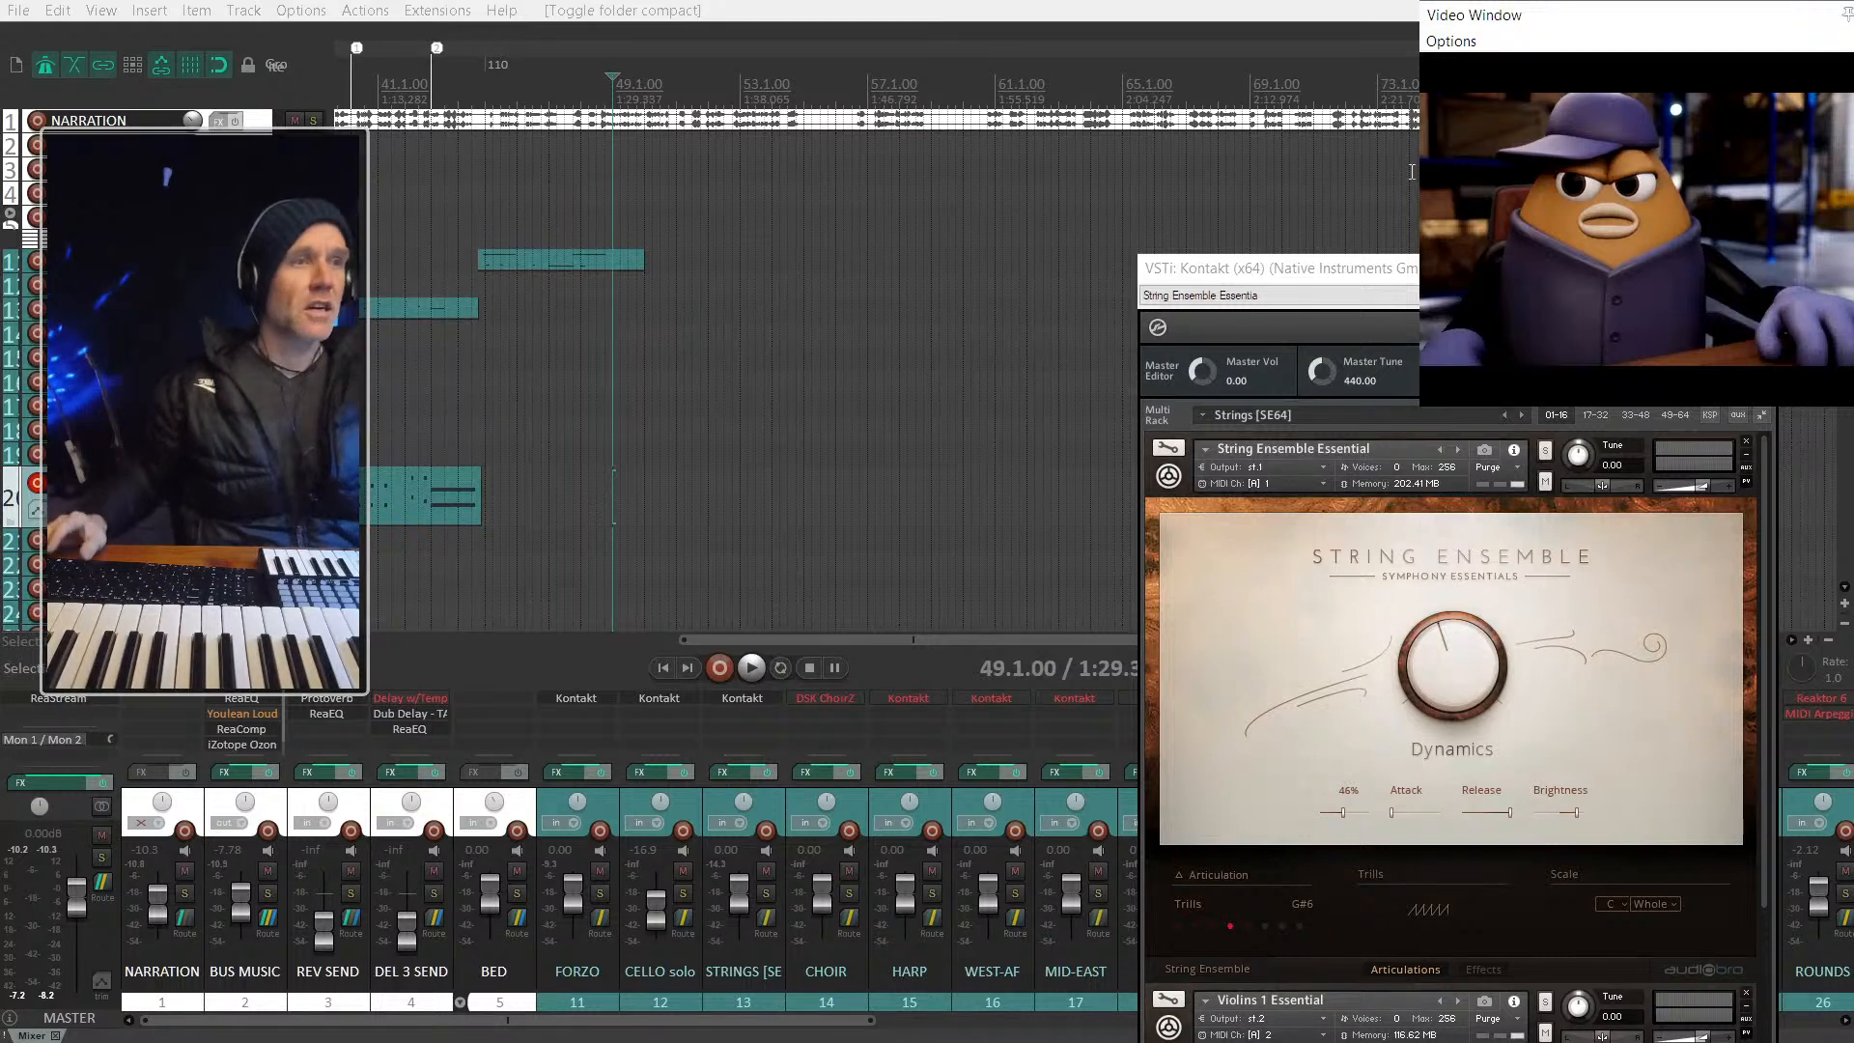
left_click_drag(1331, 267, 1402, 409)
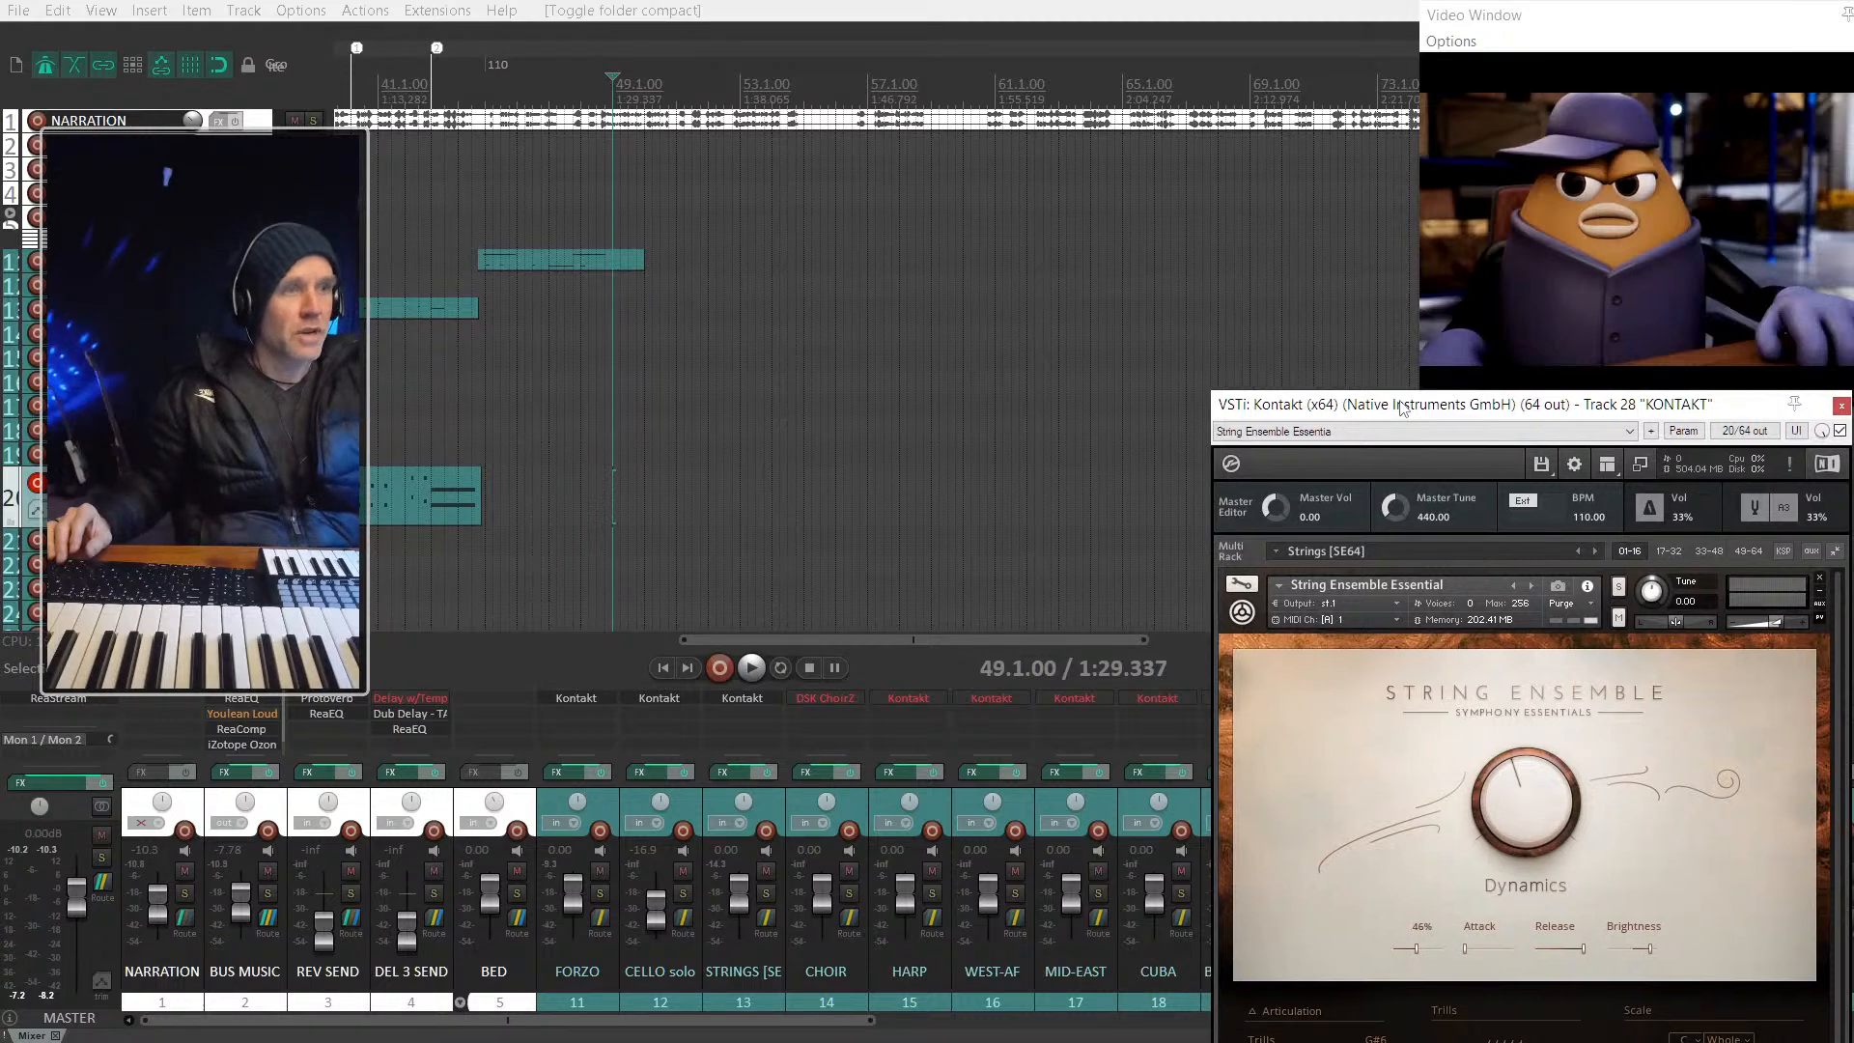
left_click(1245, 612)
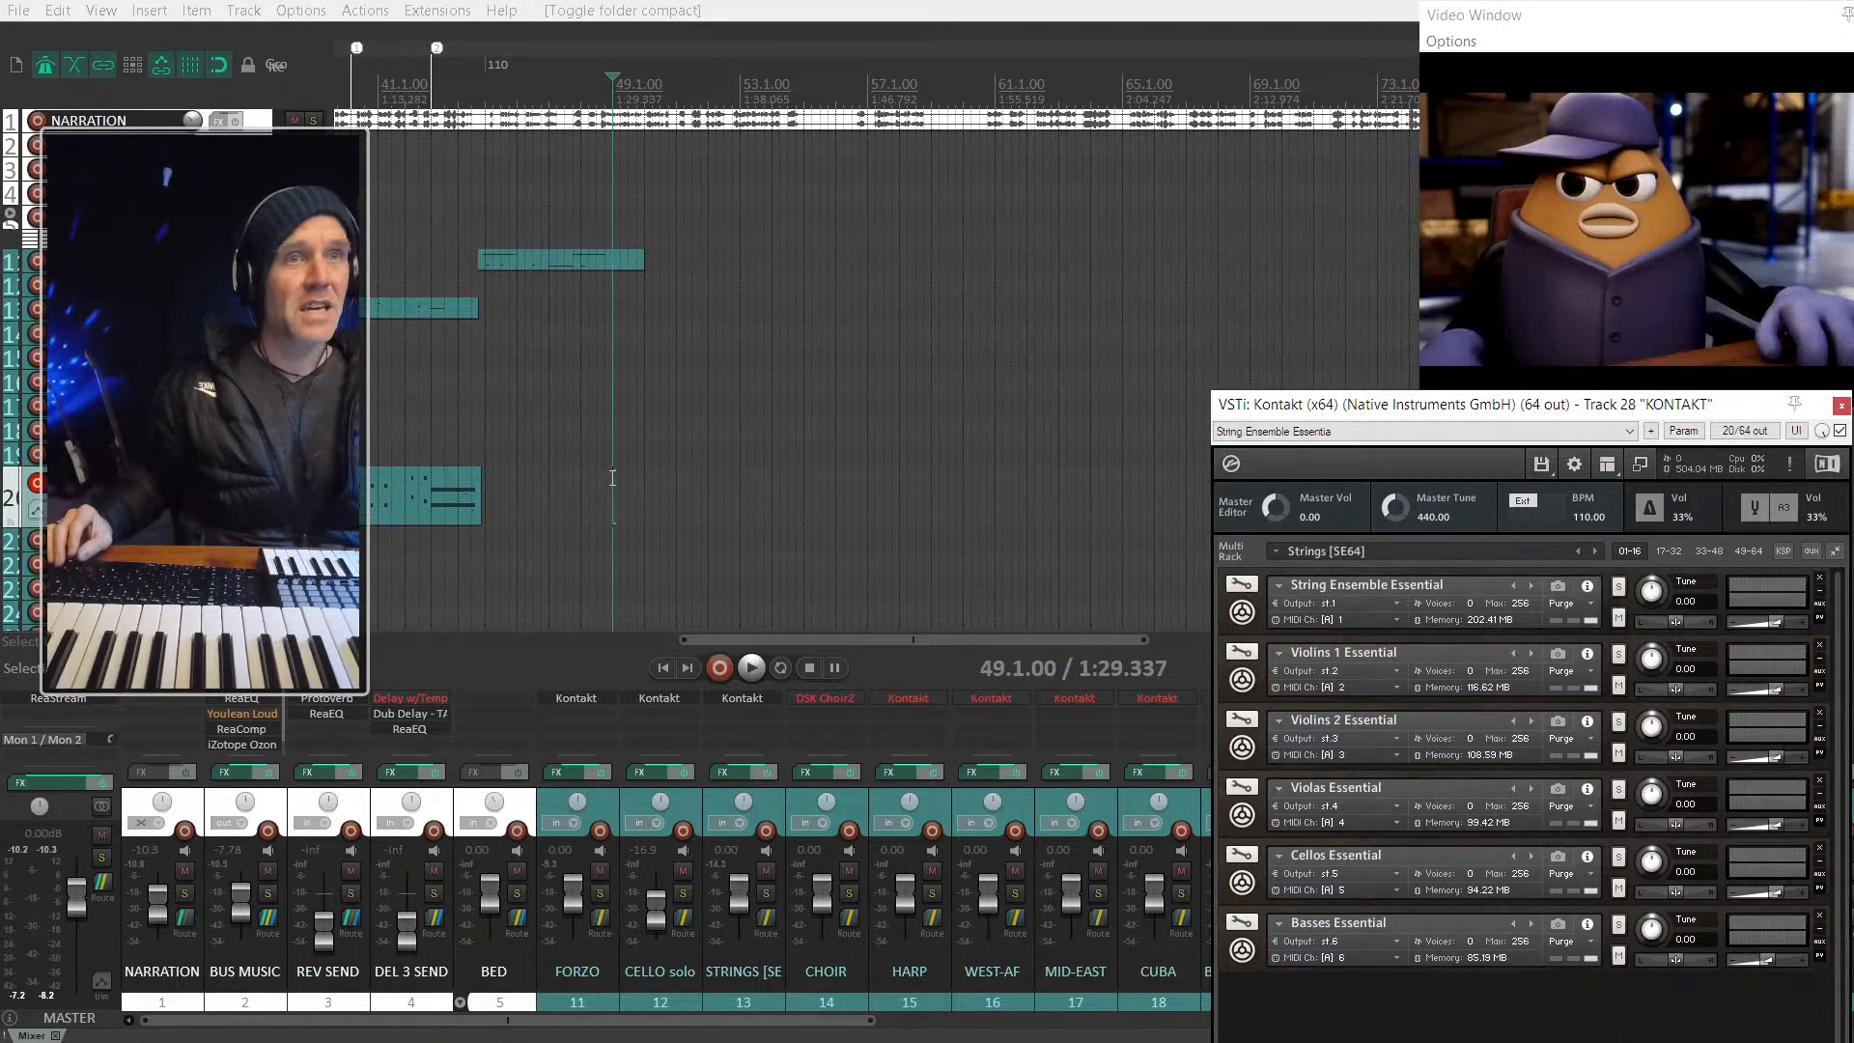
scroll(618, 477, "left", 3)
scroll(676, 466, "right", 3)
scroll(773, 377, "left", 4)
scroll(840, 357, "right", 4)
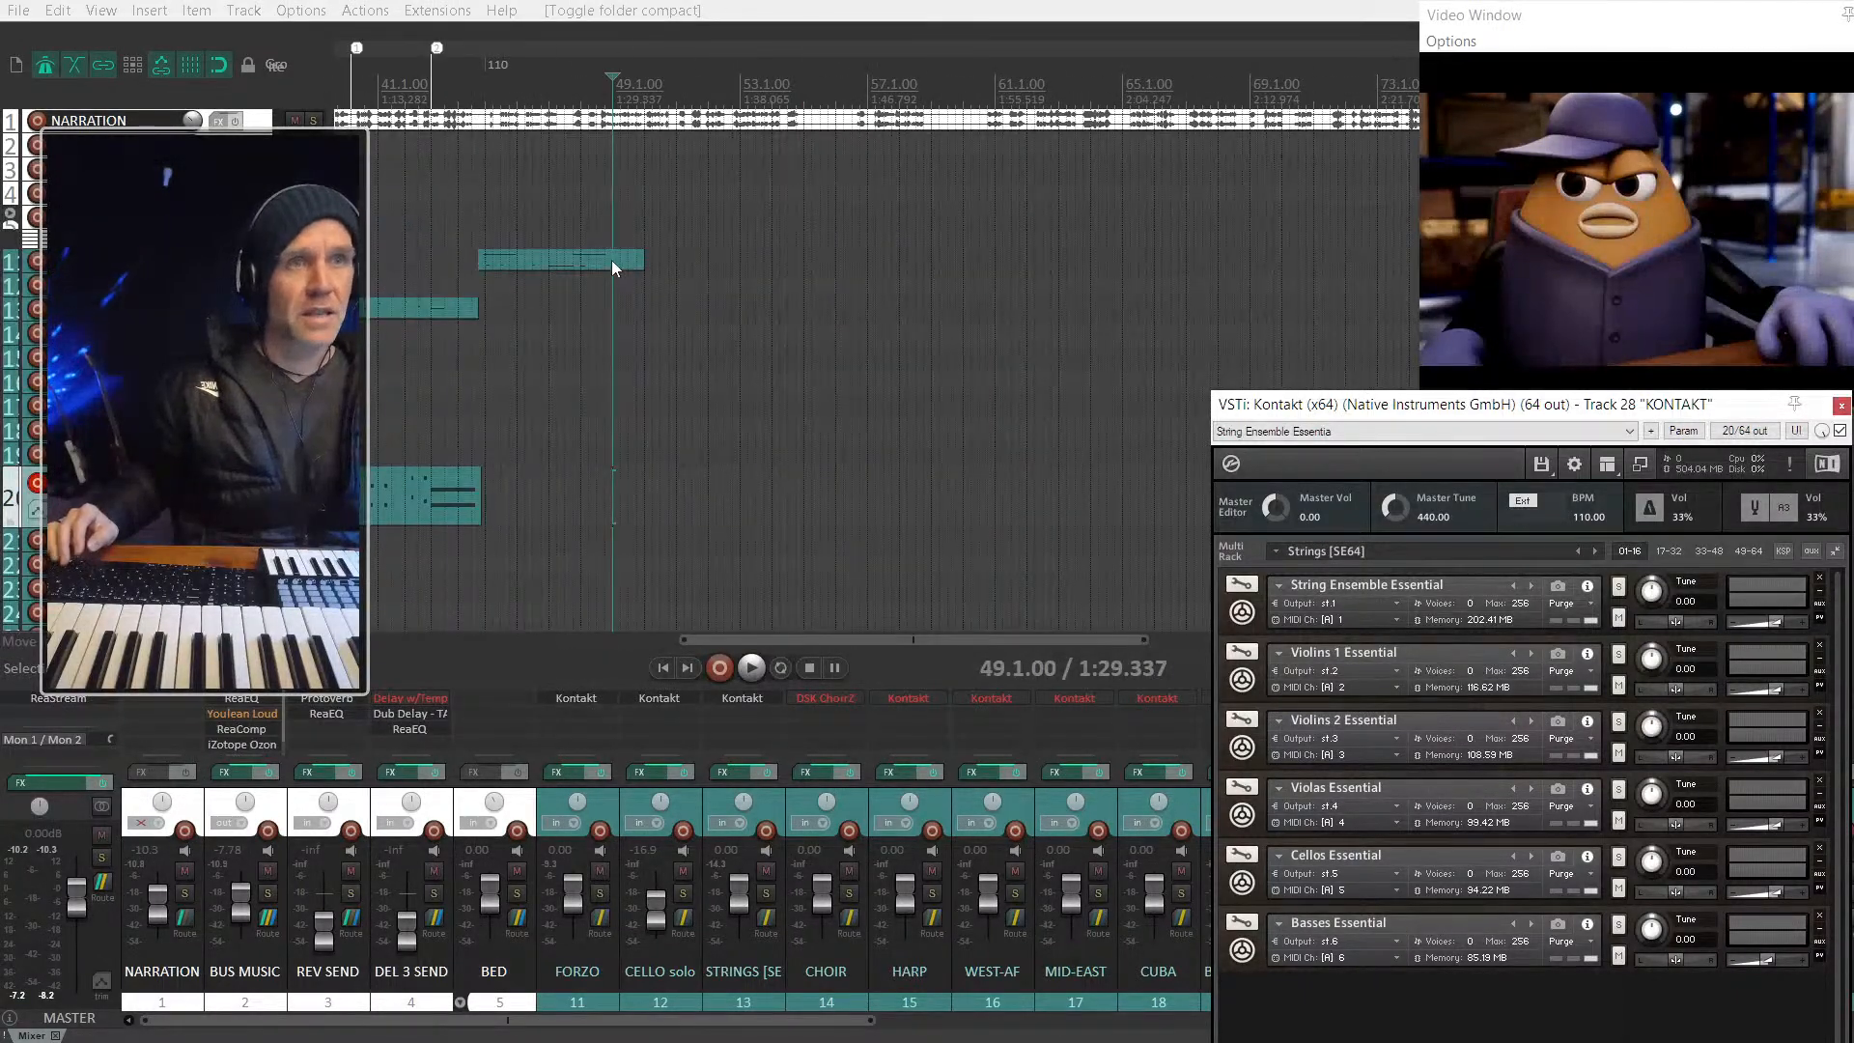
left_click(116, 285)
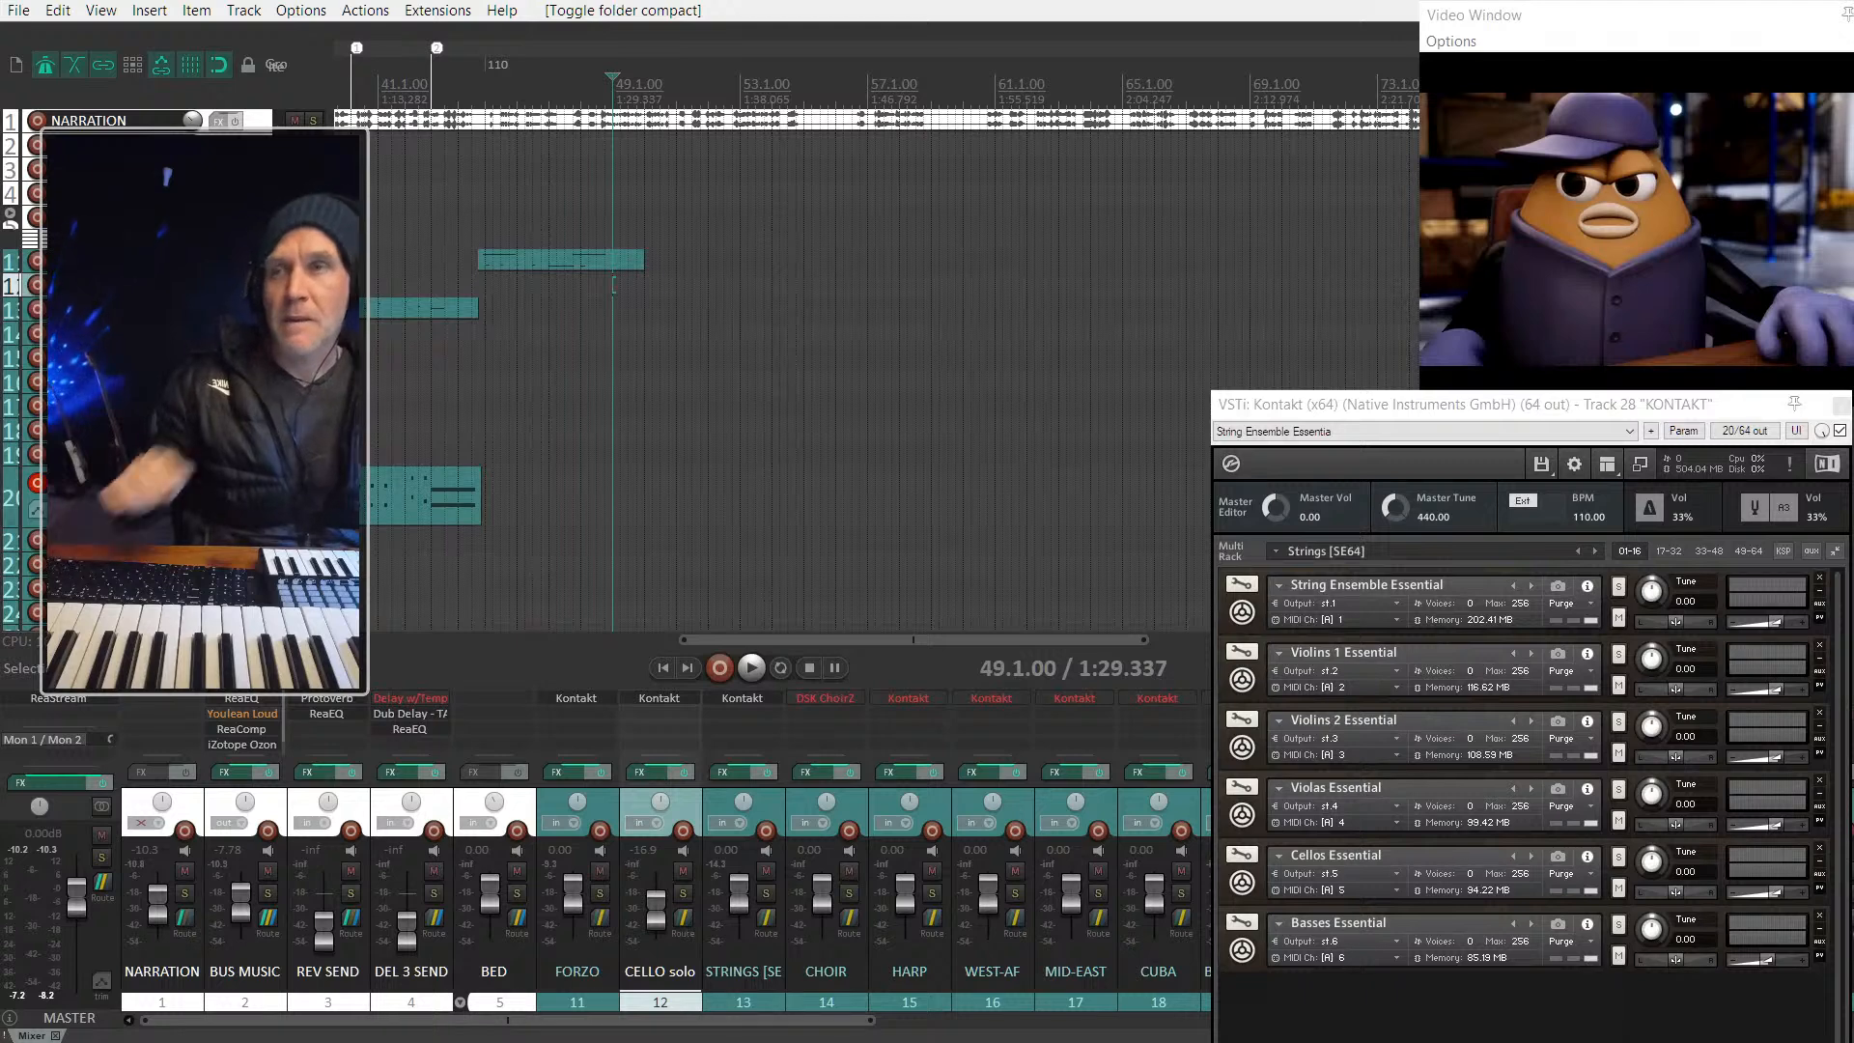
Step: Find orange track 98 below the WINDS [SE64] folder and arm it for recording
scroll(869, 377, "down", 10)
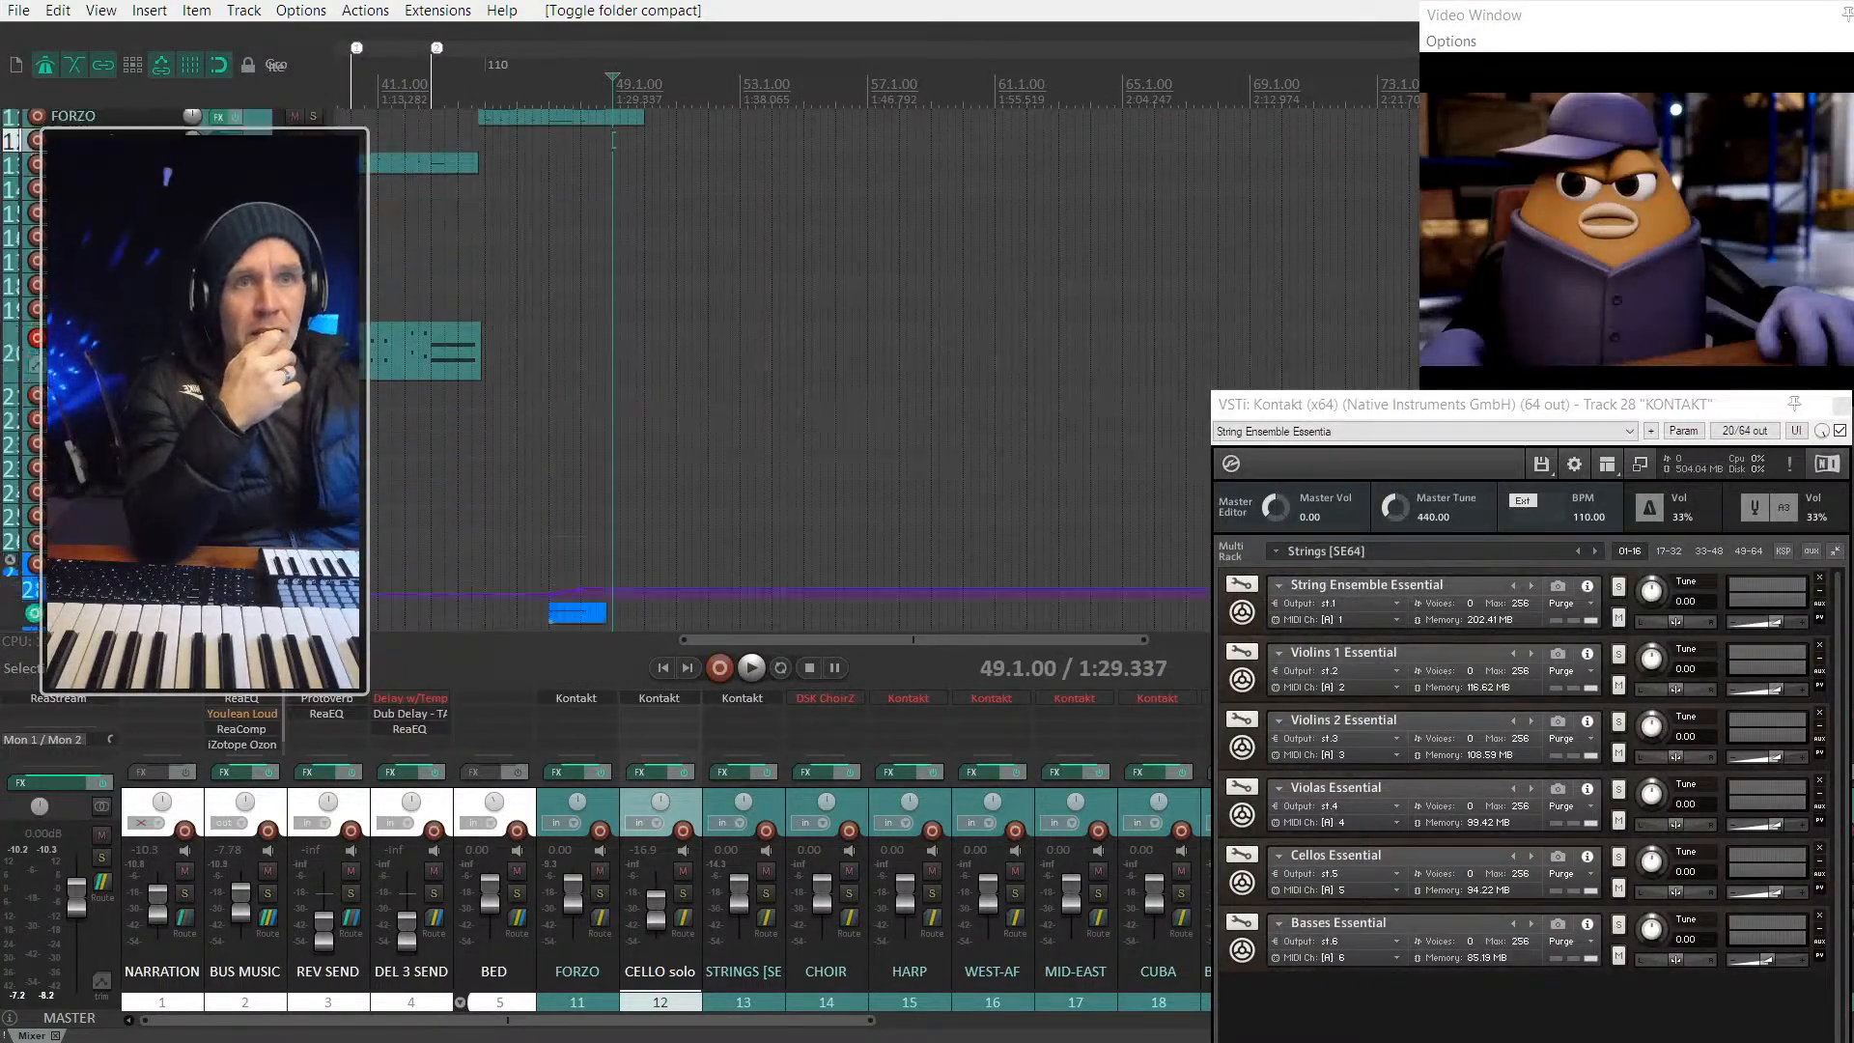
scroll(193, 290, "down", 4)
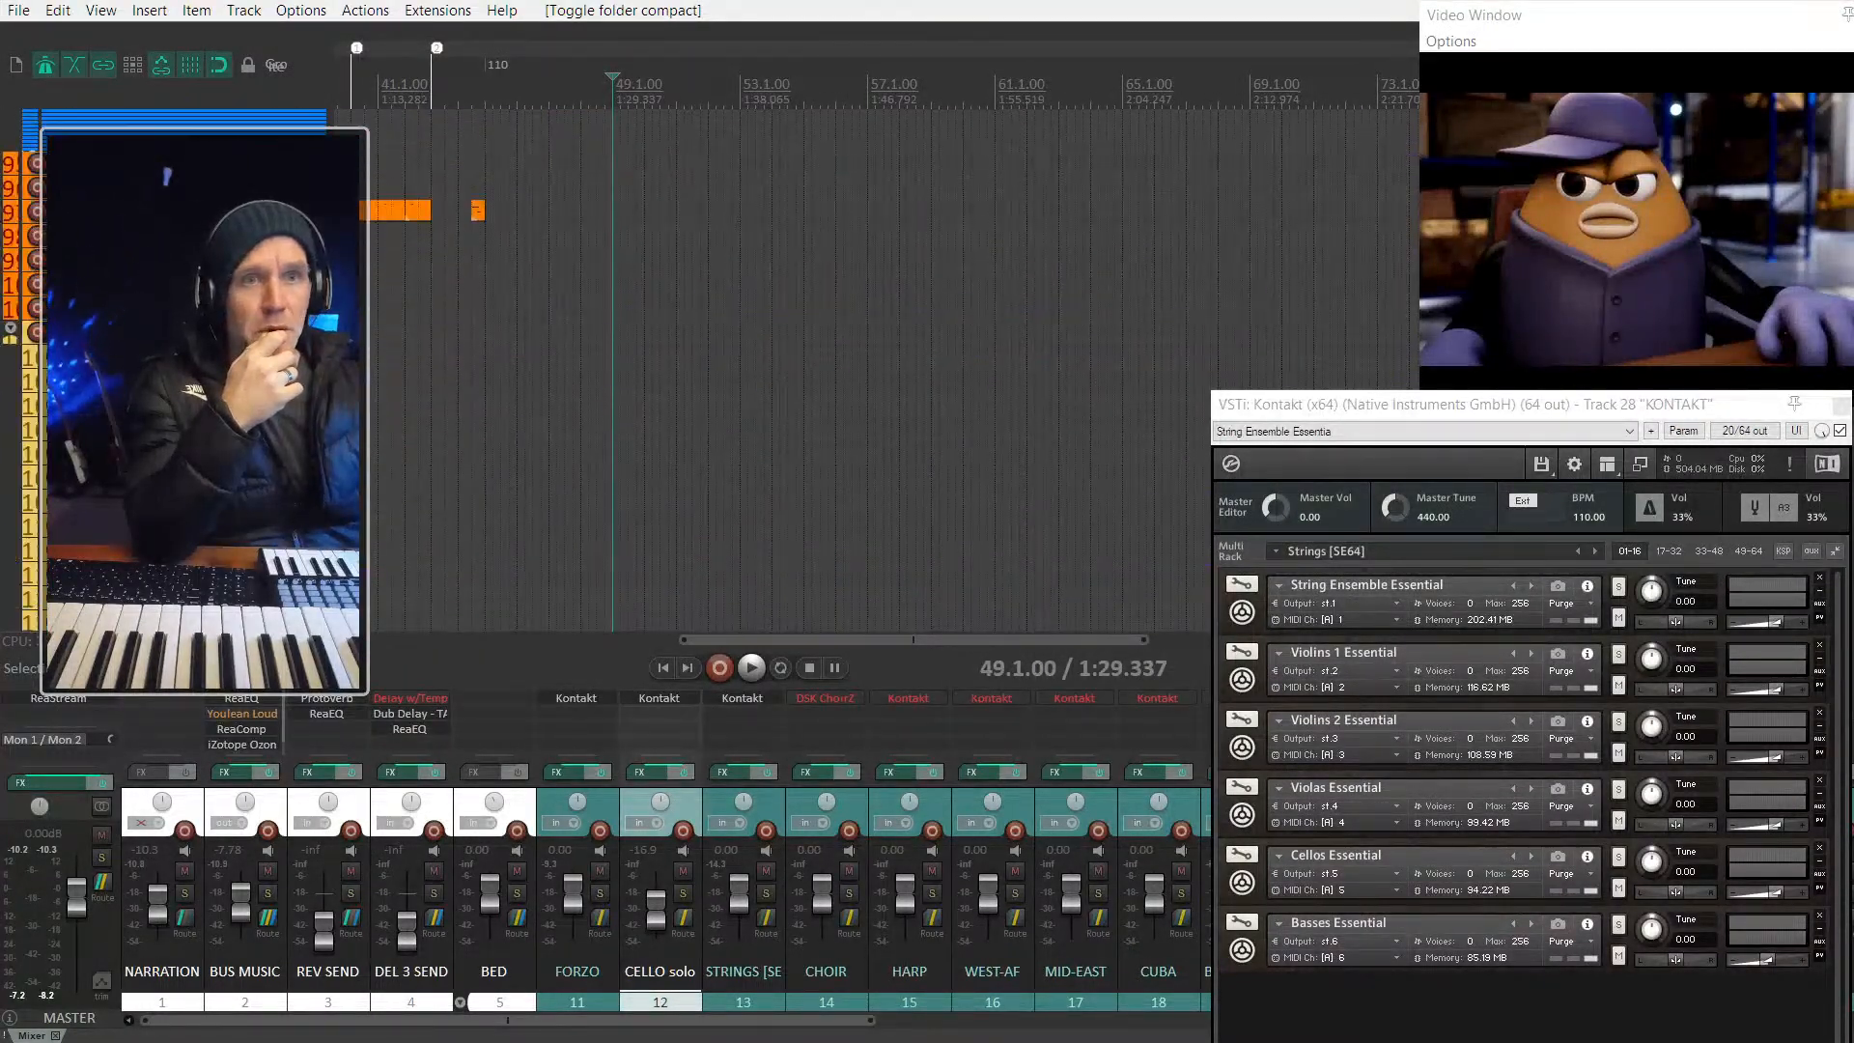
scroll(193, 290, "up", 2)
left_click(144, 285)
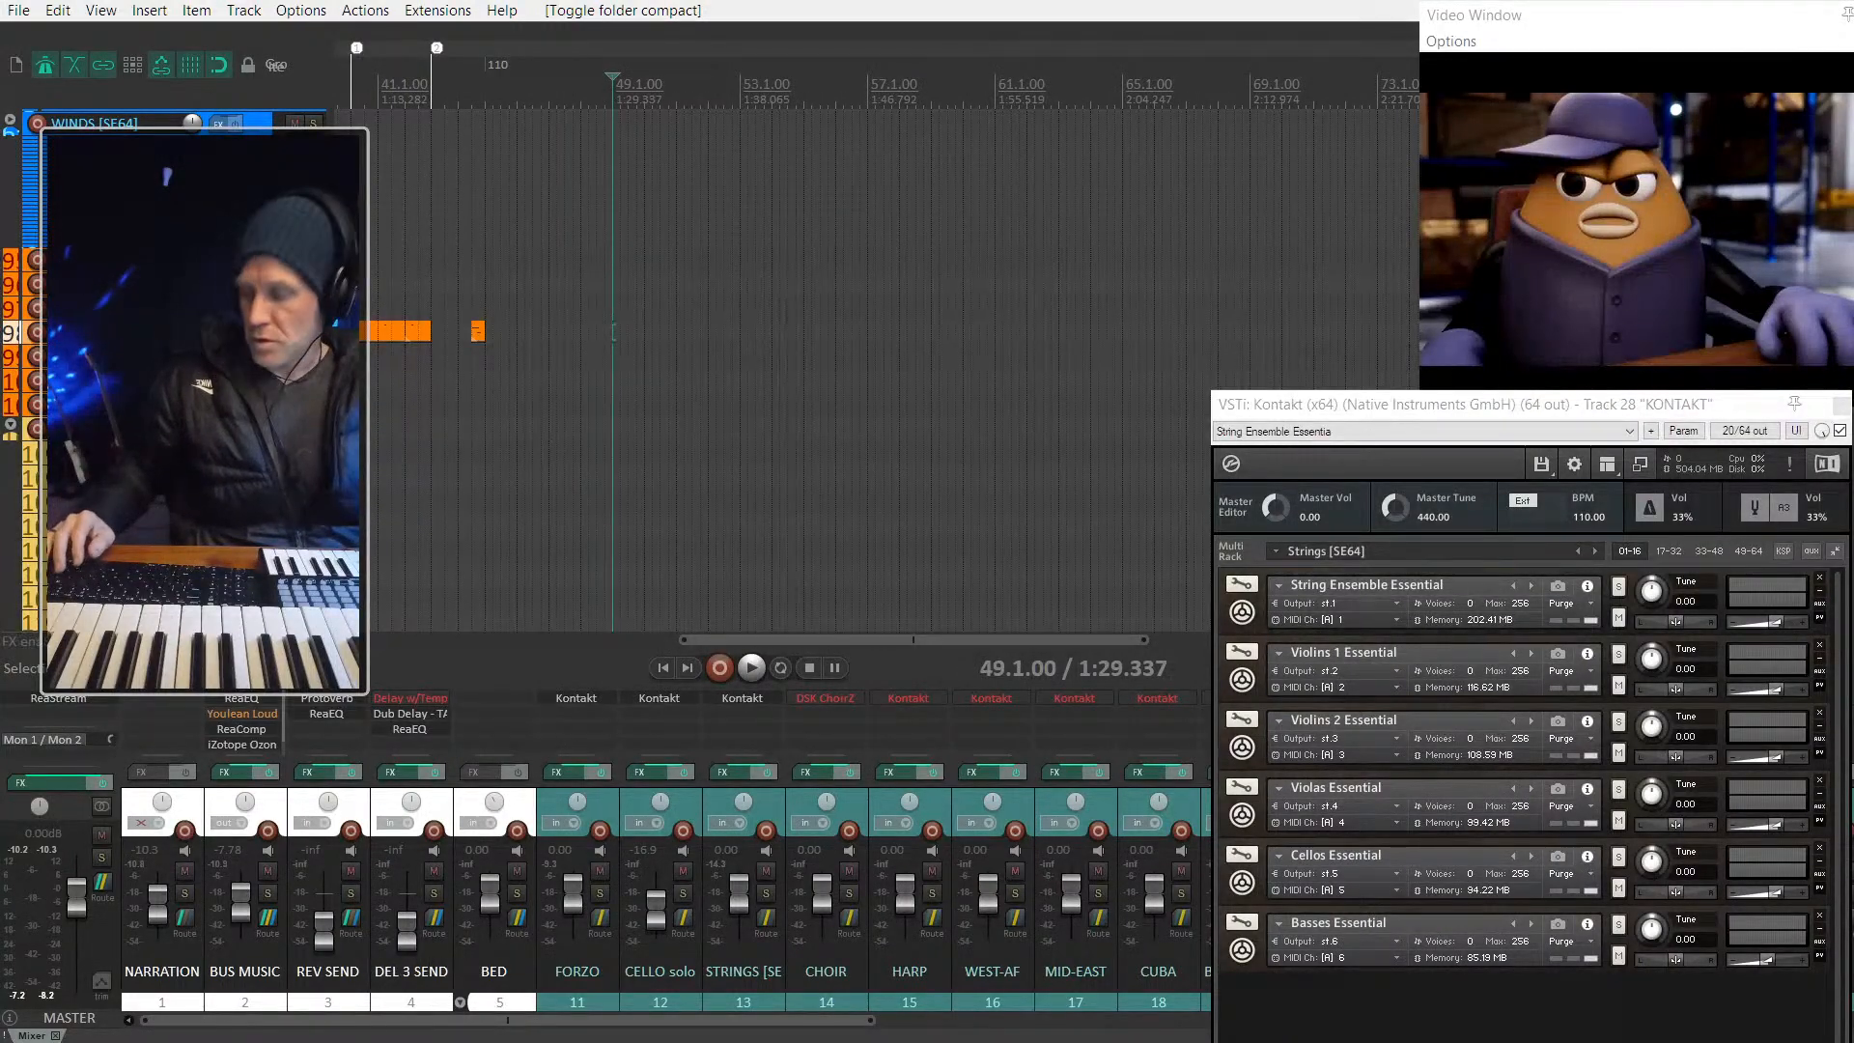
key("F7")
scroll(448, 337, "up", 4)
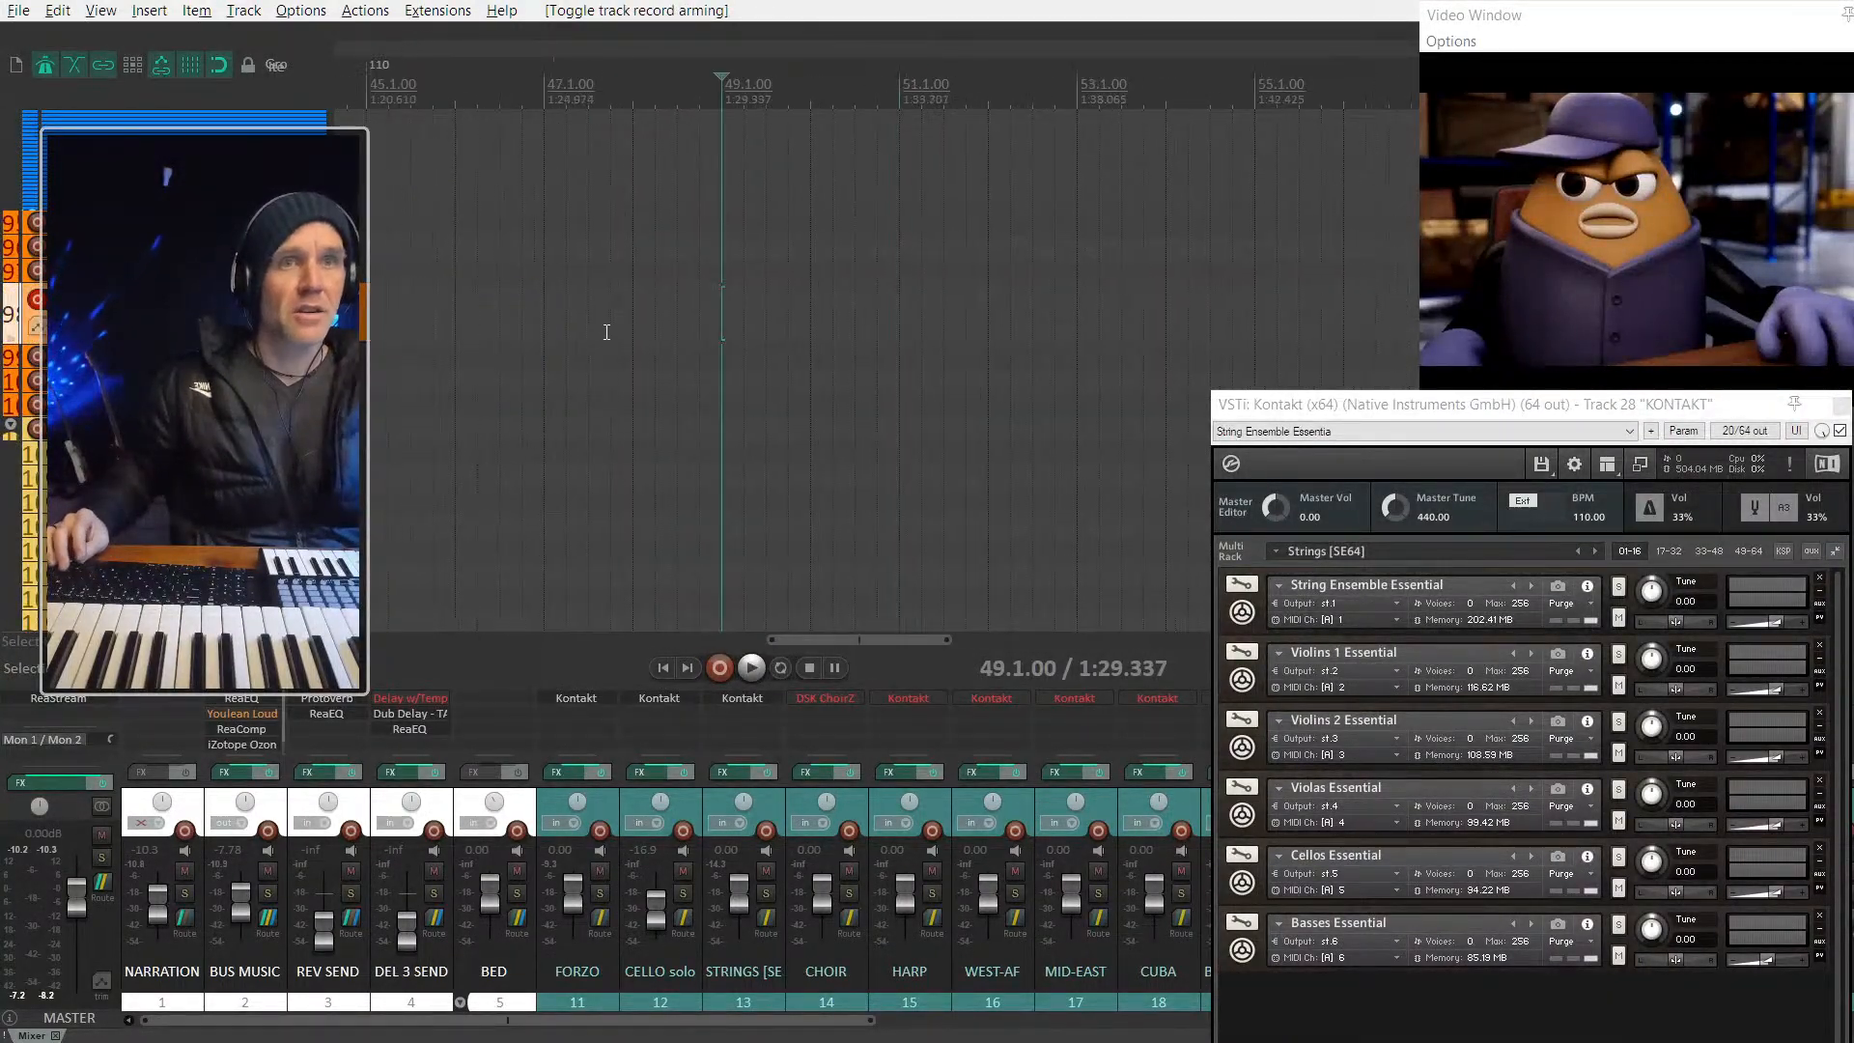
Step: Play the cue against the video from 44.3.00 to rehearse a part on the armed track
left_click(702, 273)
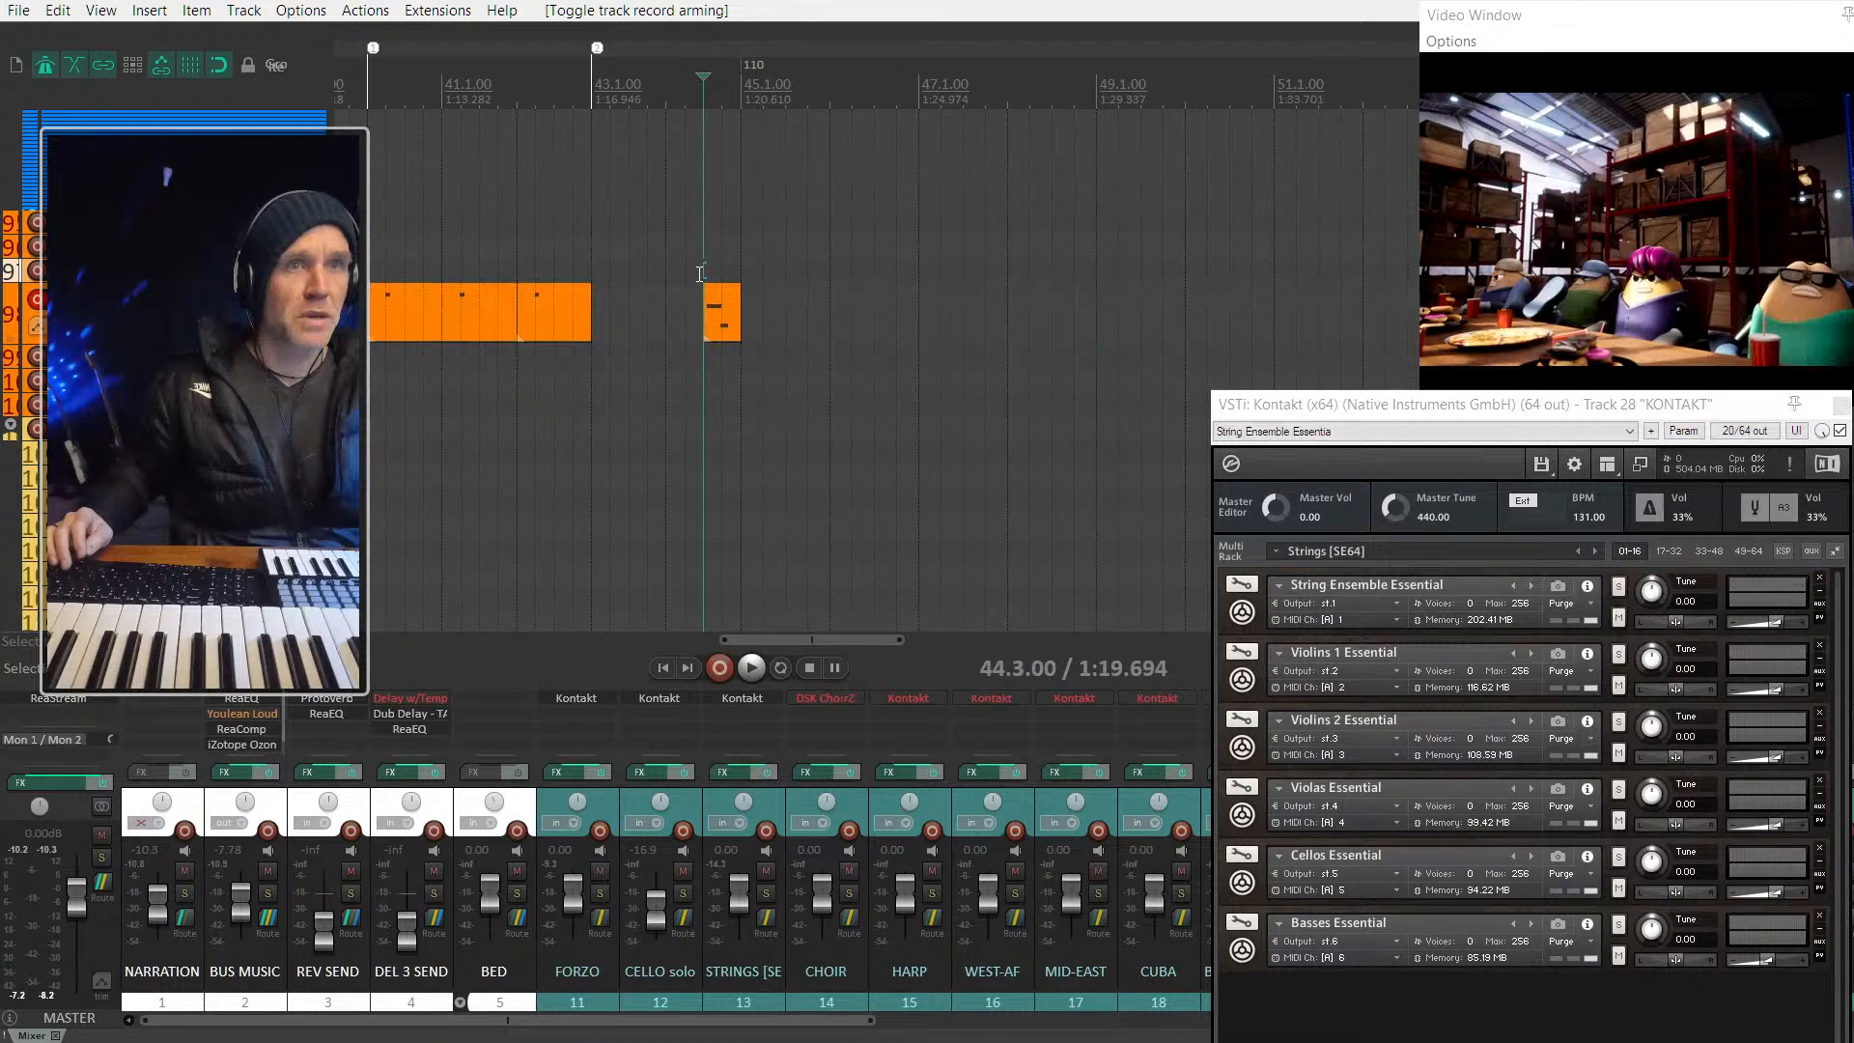
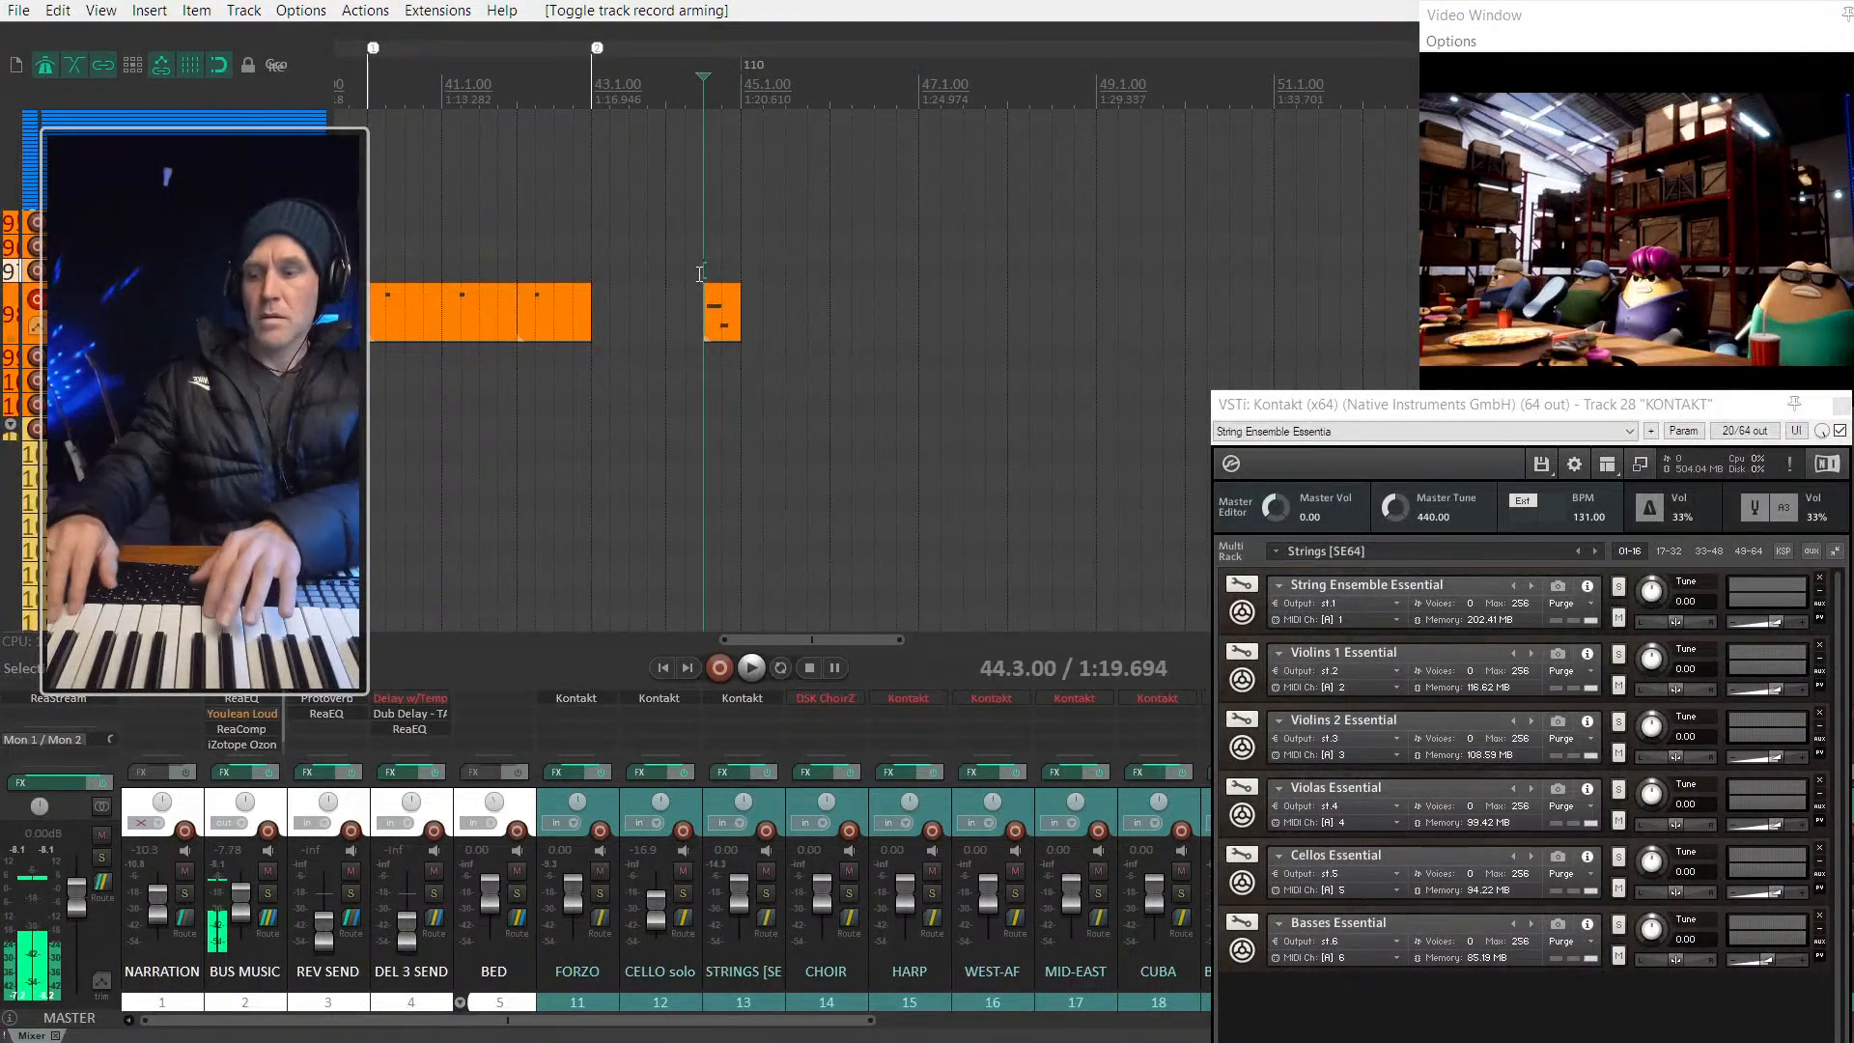
key("space")
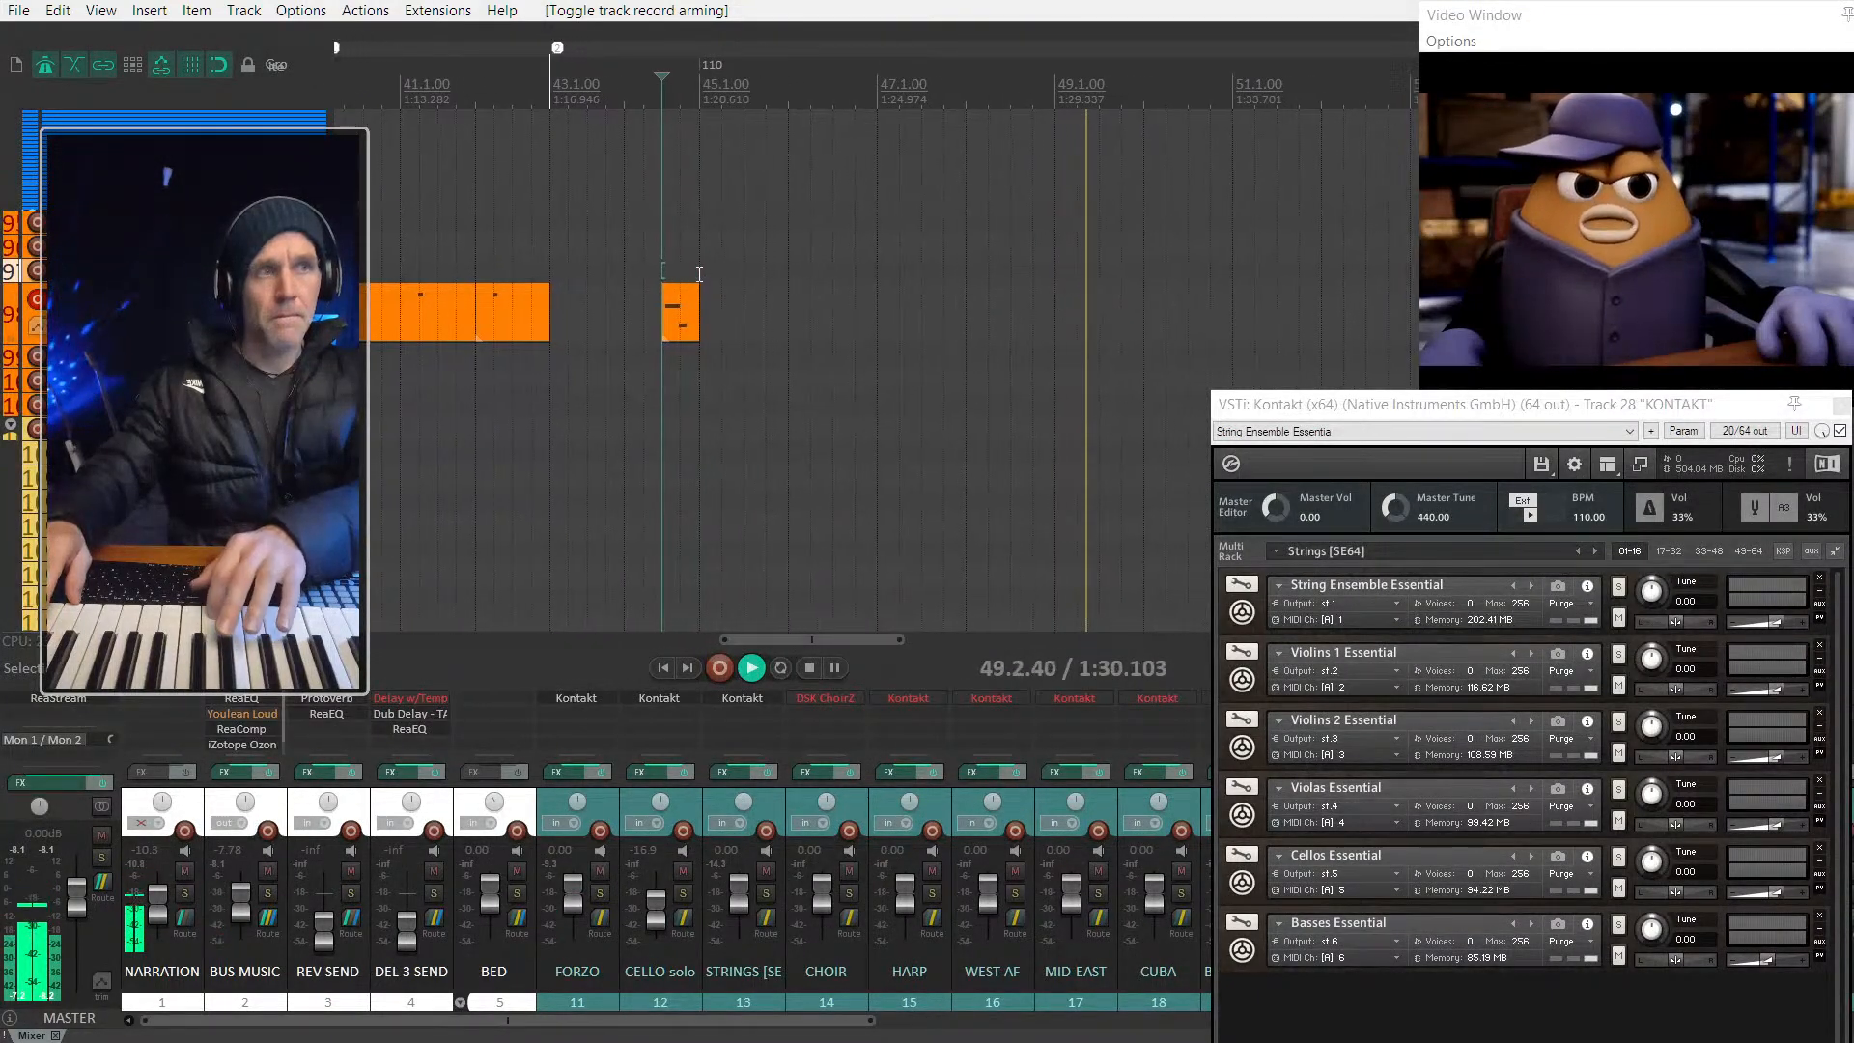
key("space")
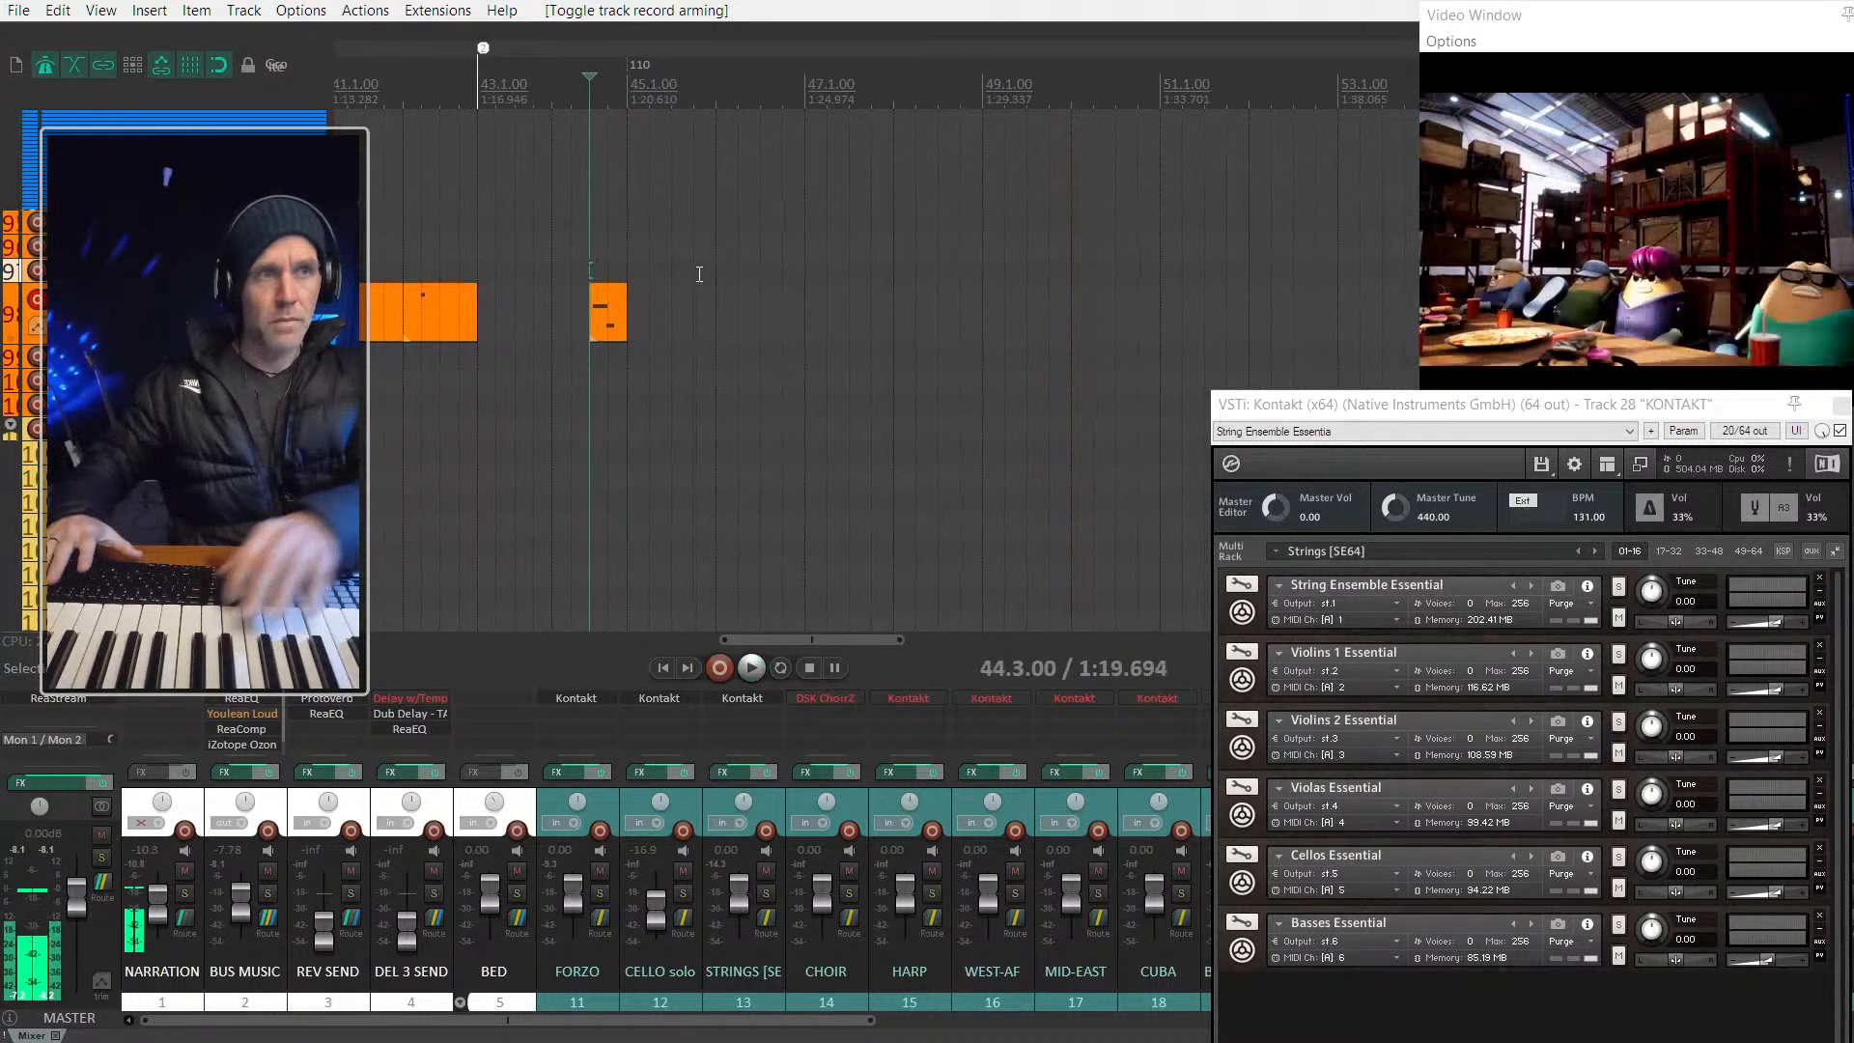
Step: Record a MIDI phrase on track 98 from 47.1.00 to just past bar 50
left_click(808, 326)
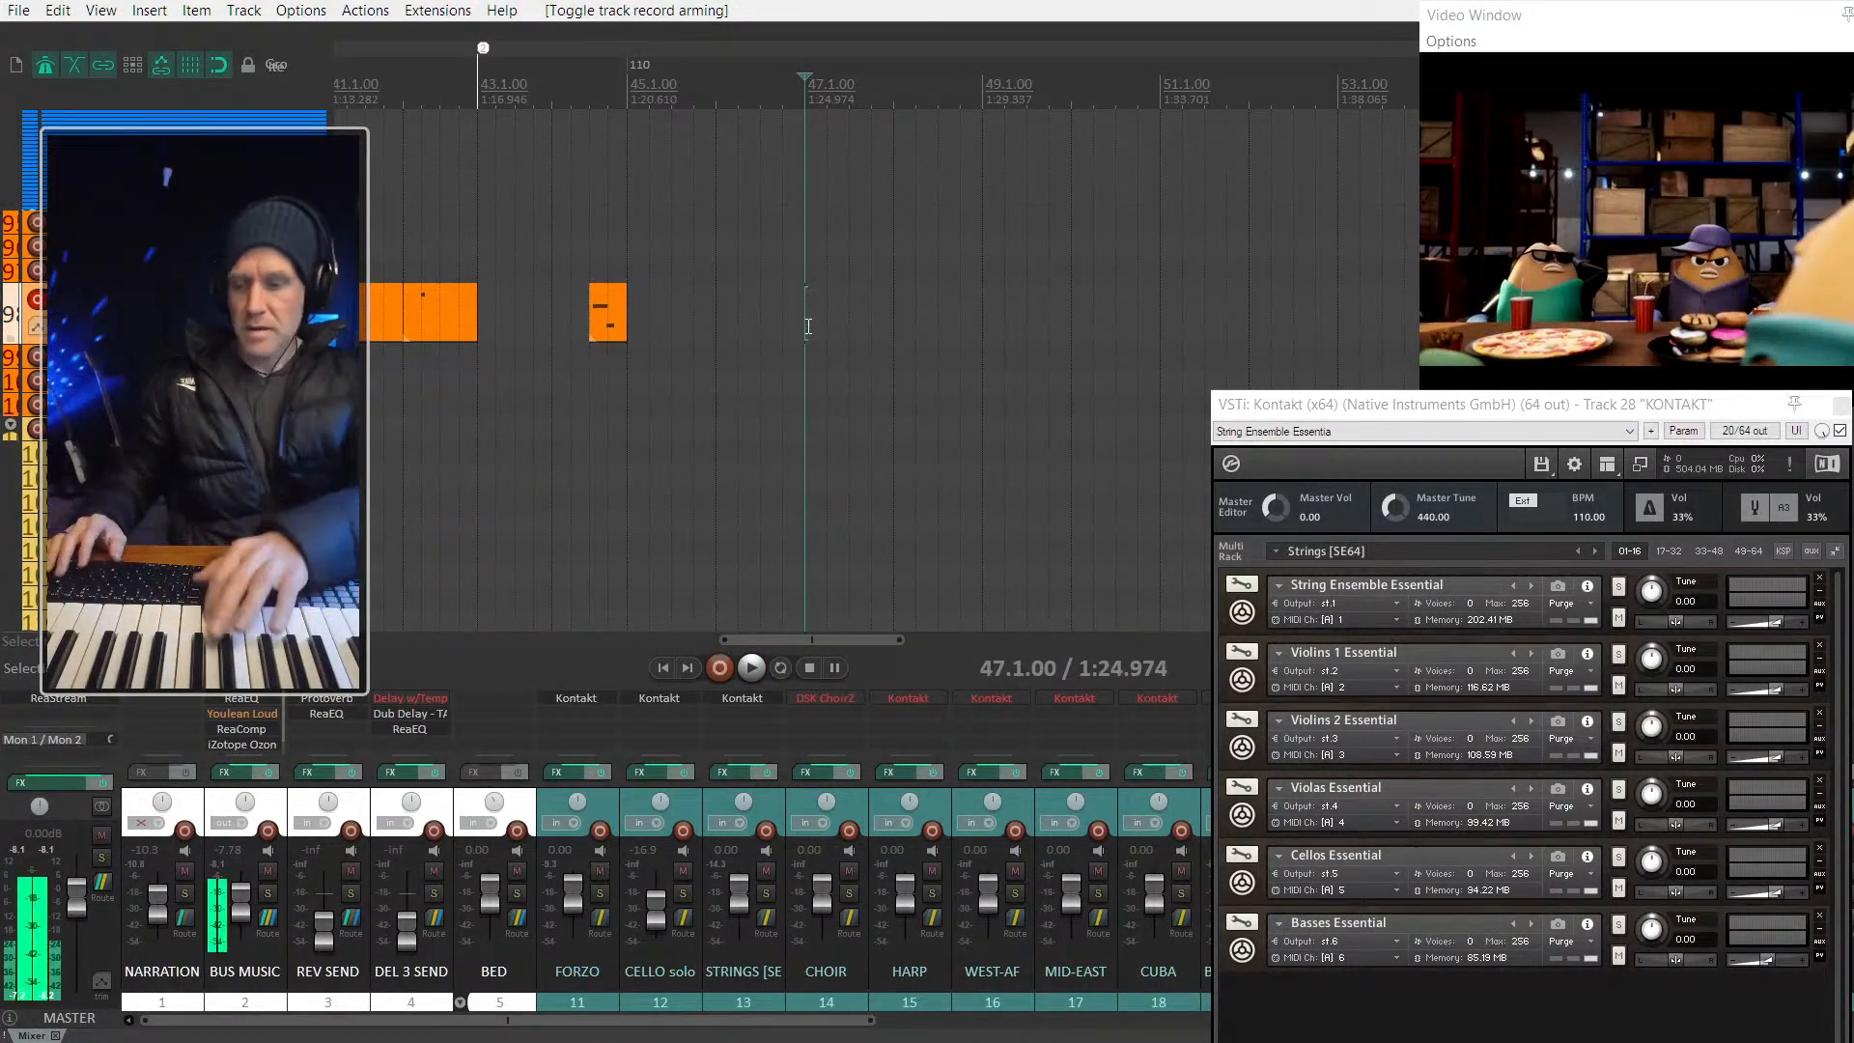
key("ctrl+r")
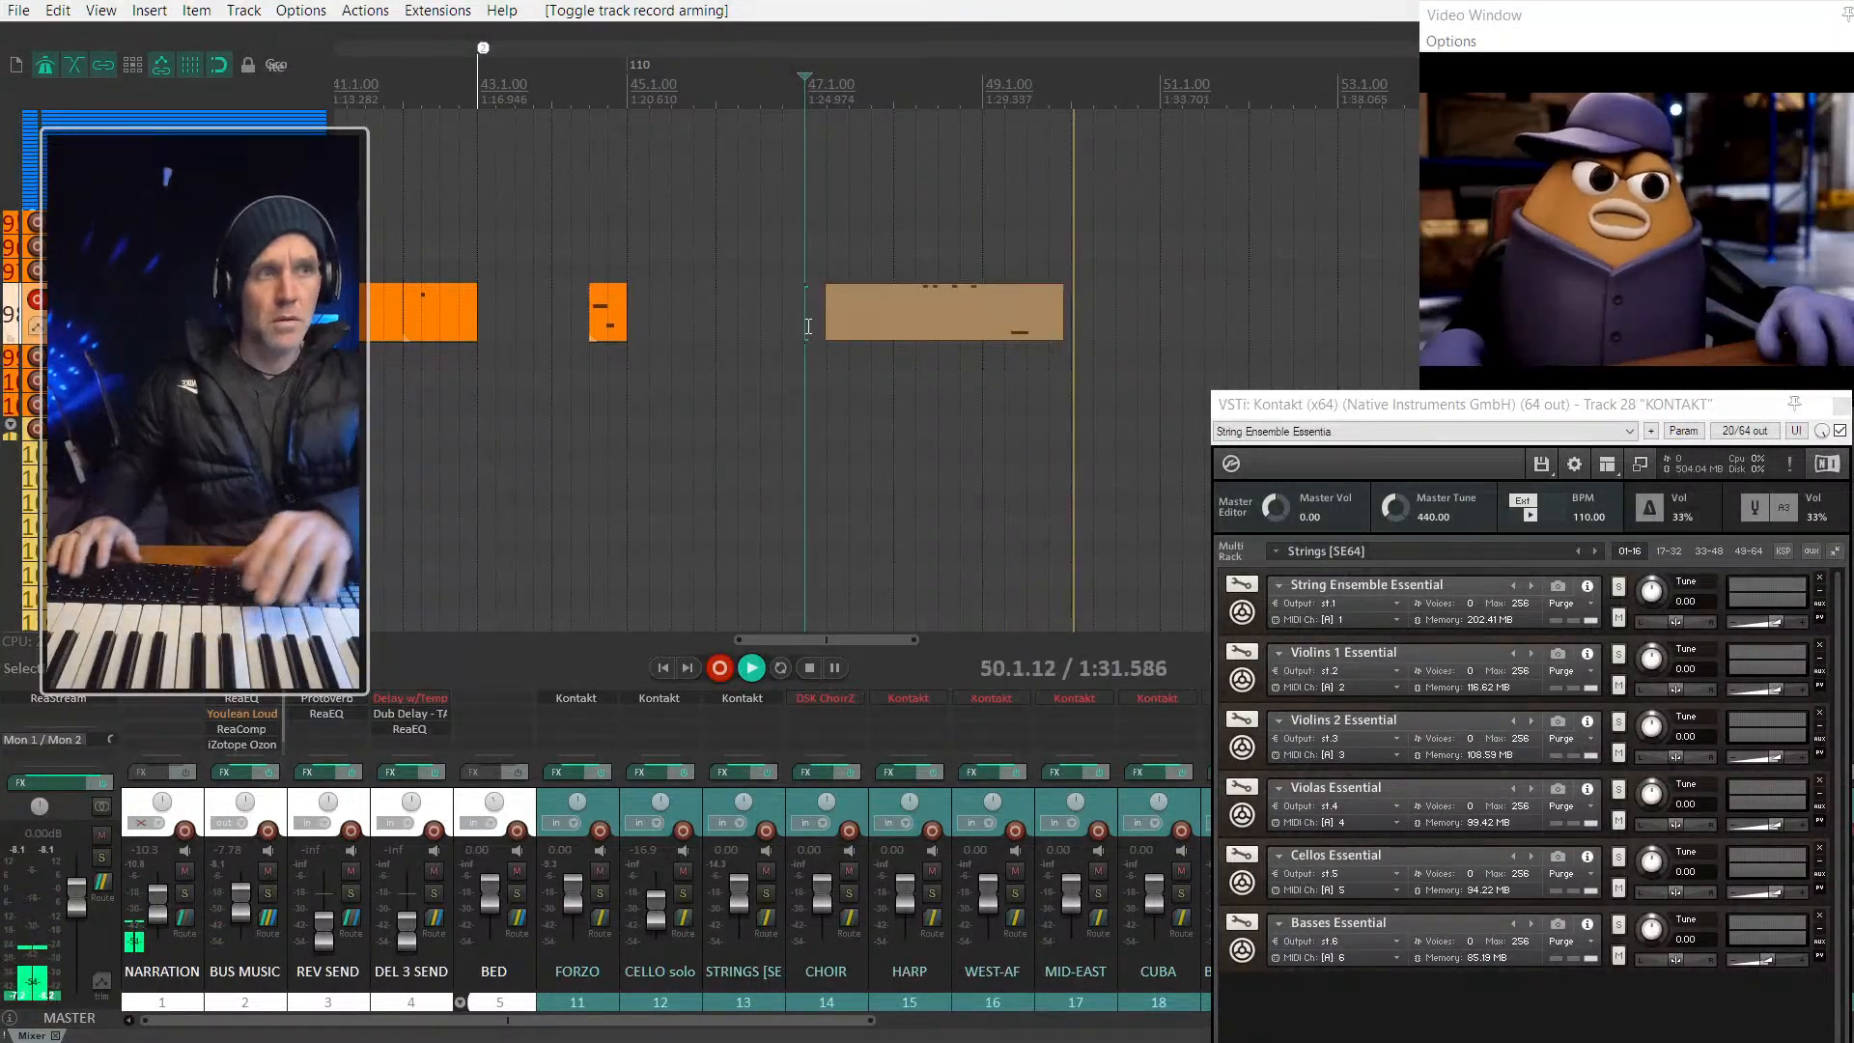
key("ctrl+r")
Step: Split the recorded MIDI item on track 98 at 49.1.00 and move its second part to start at about 49.4.00
left_click(992, 328)
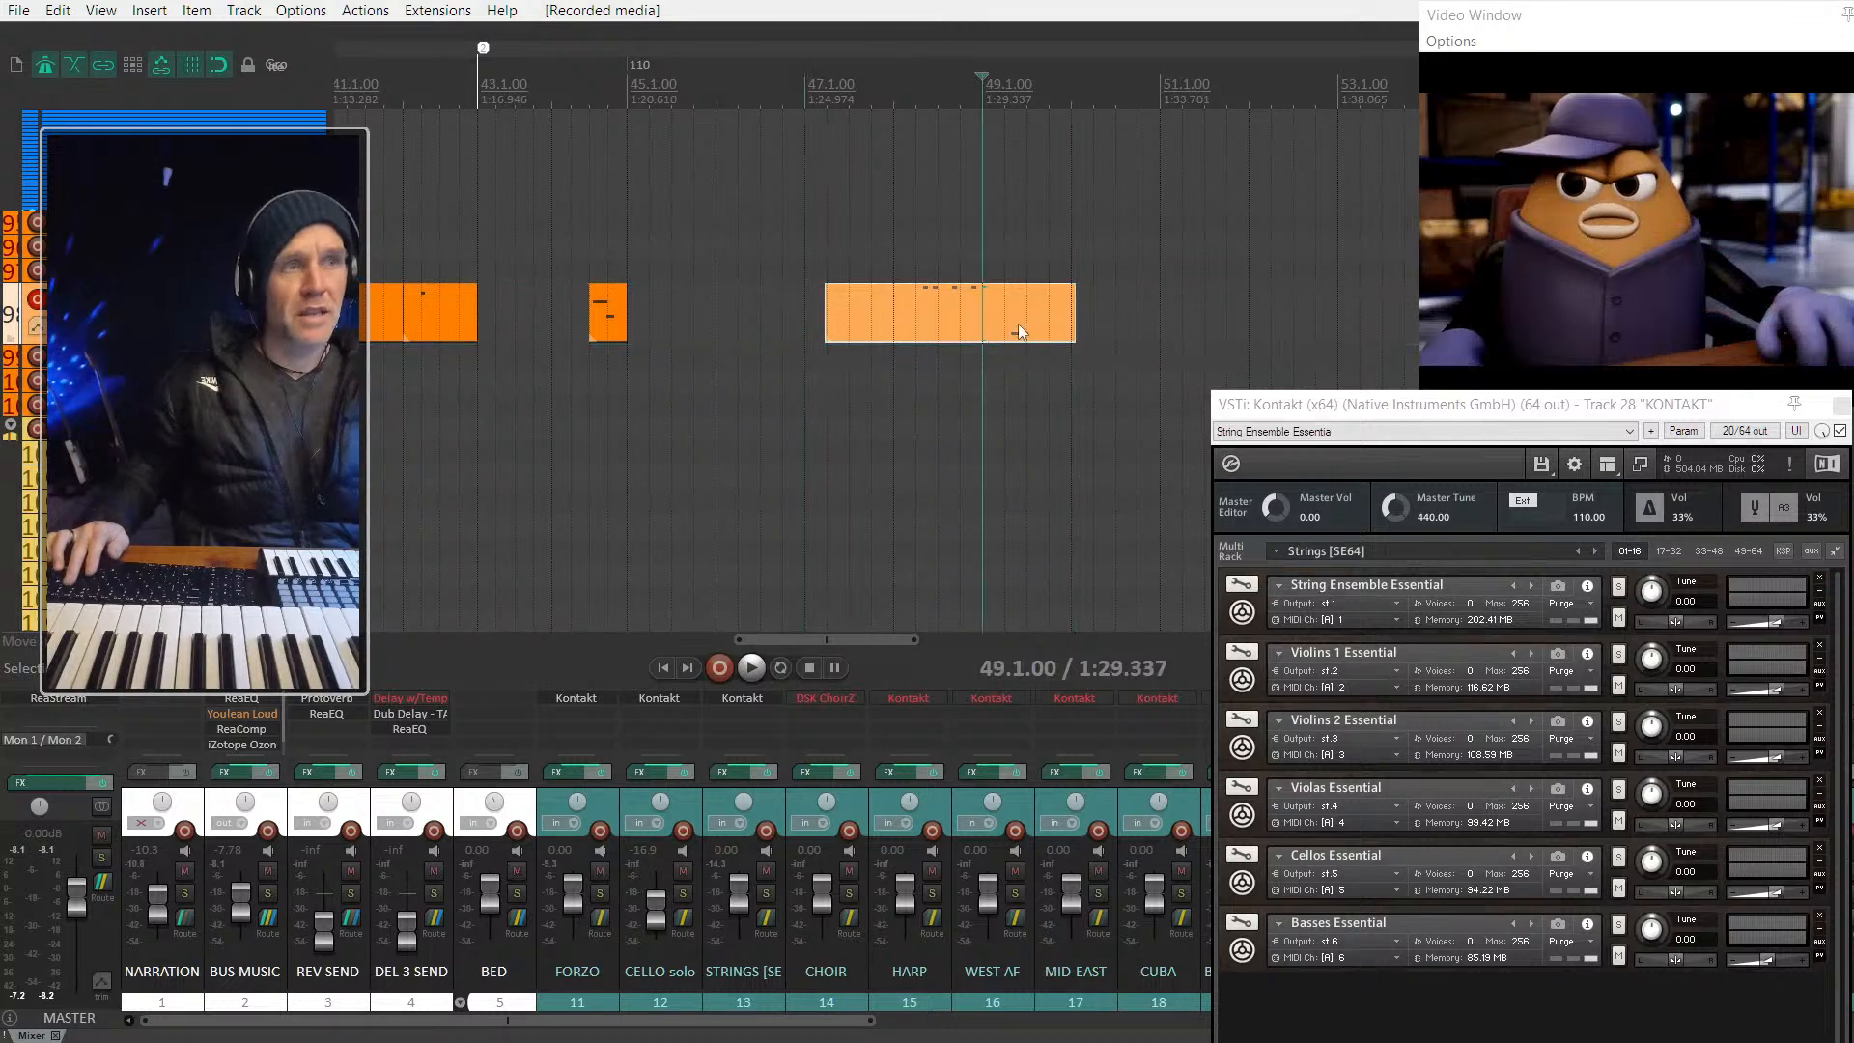
left_click(1017, 323)
left_click(894, 316)
scroll(894, 317, "up", 2)
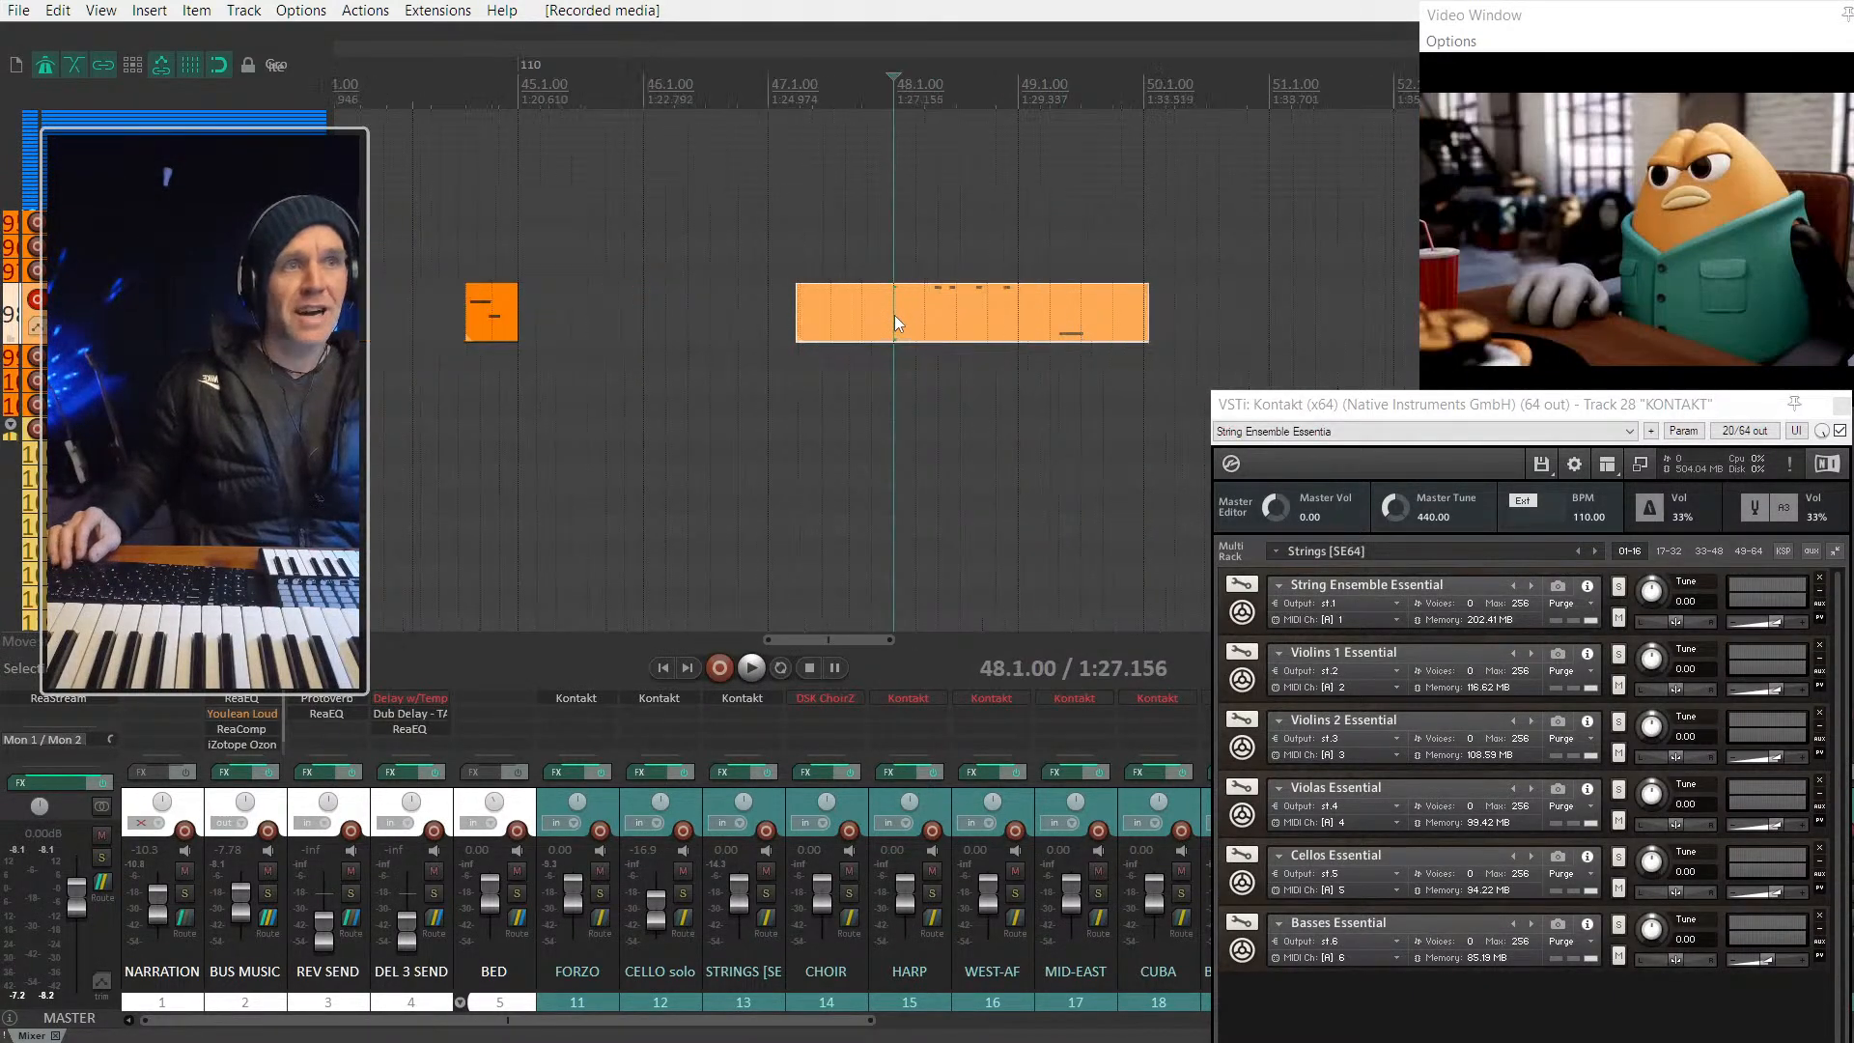
scroll(894, 317, "right", 3)
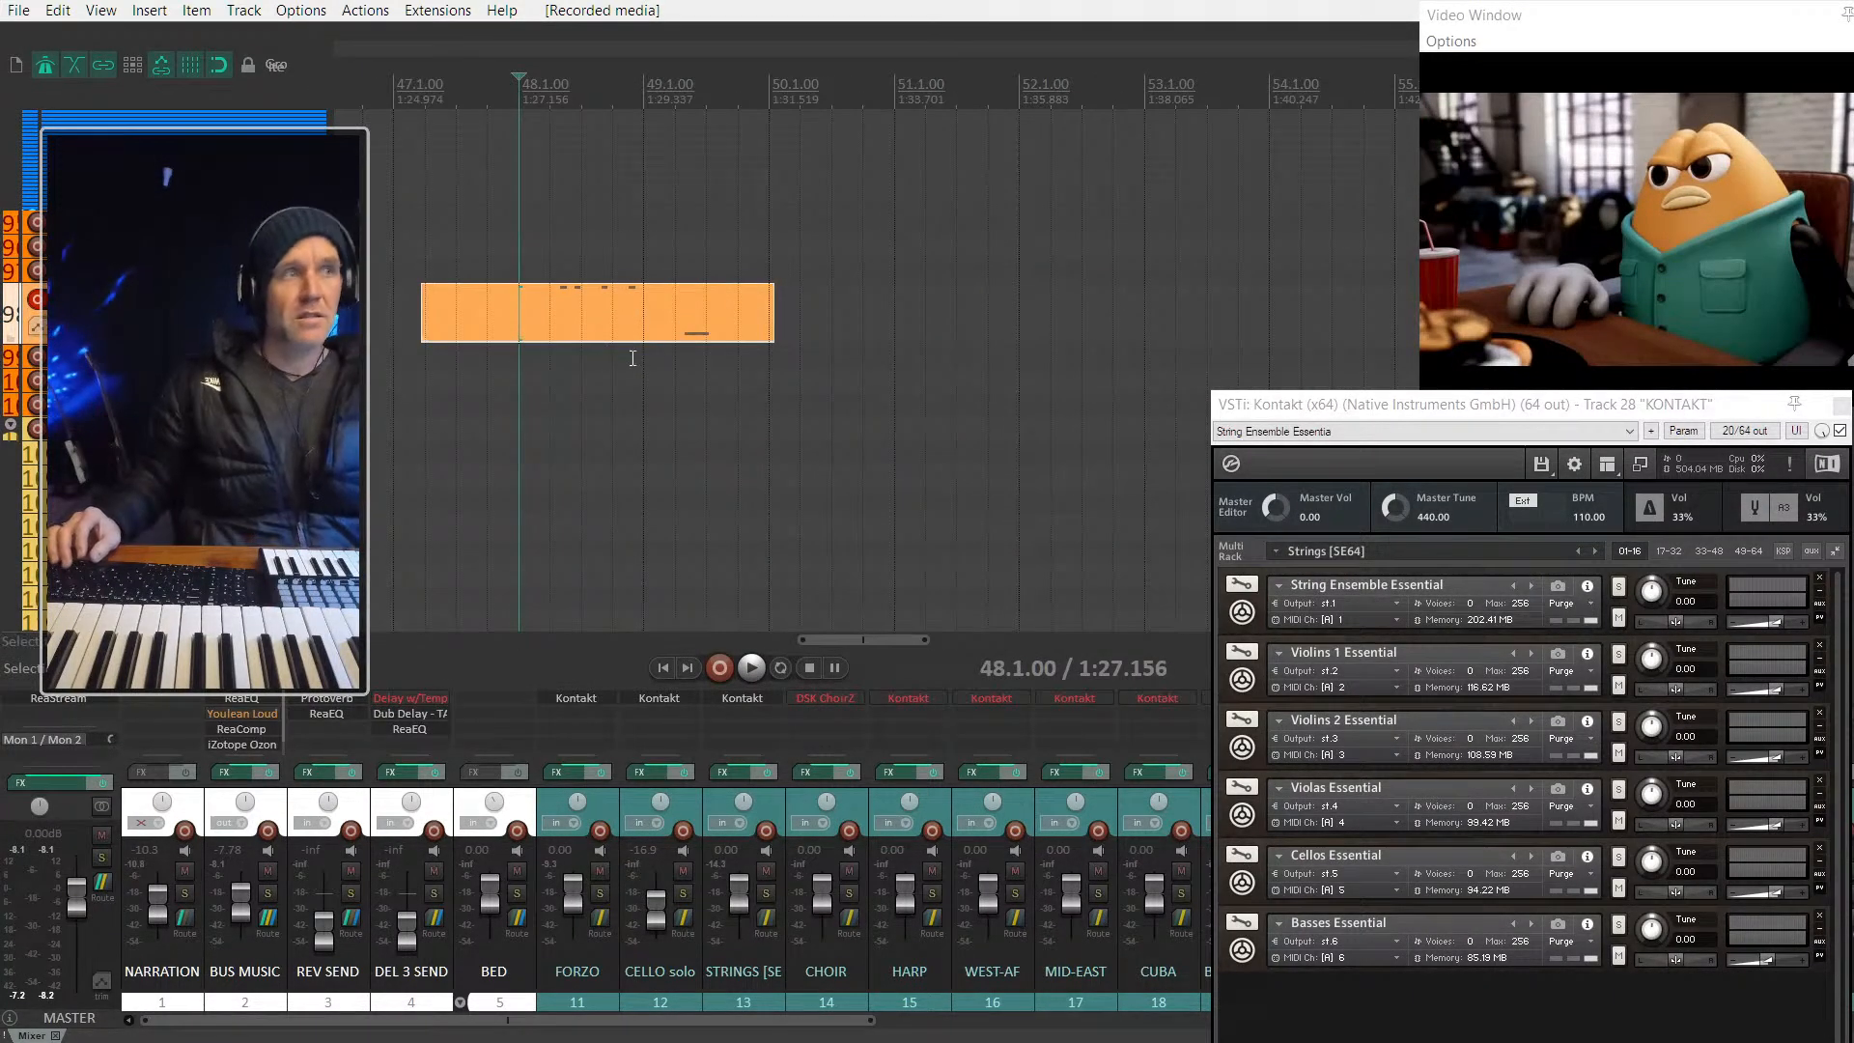
left_click(649, 314)
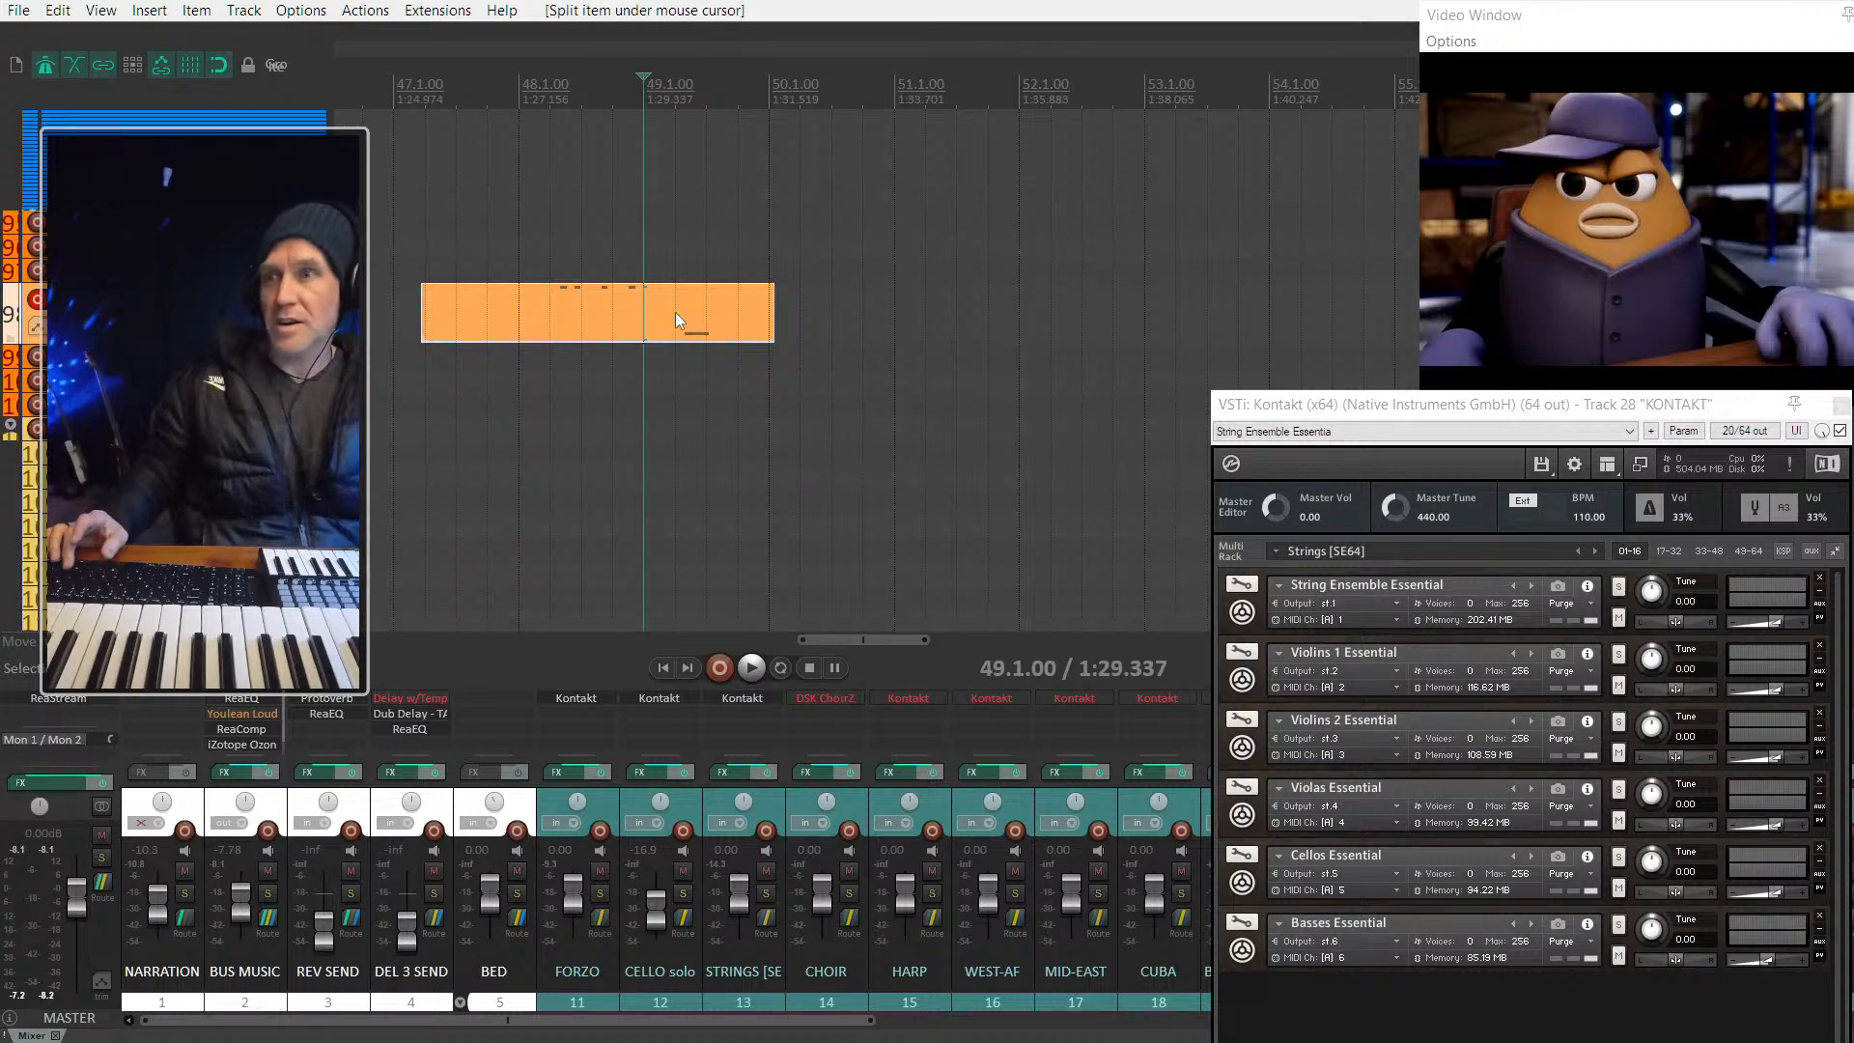
key("s")
left_click_drag(706, 314, 801, 327)
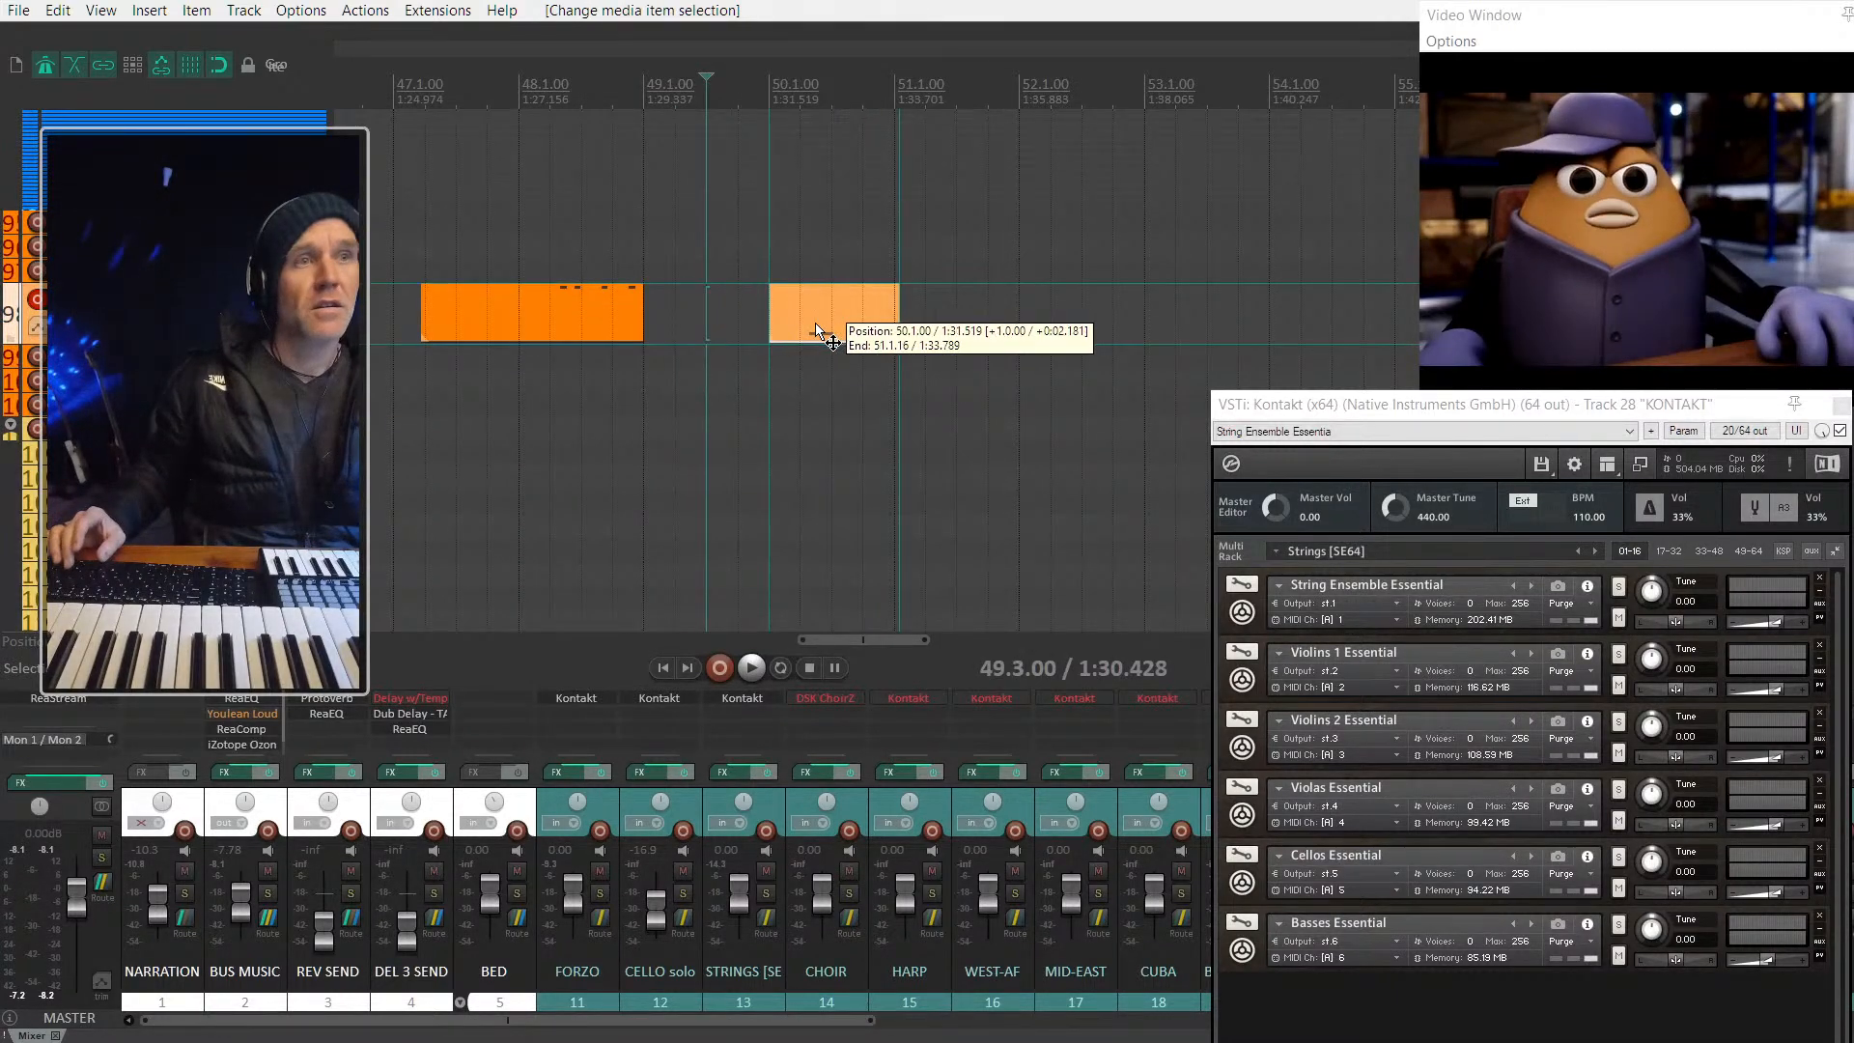
Step: Play the split phrase against the video from 47.1.00 and again from 48.2.00
left_click(398, 327)
key("space")
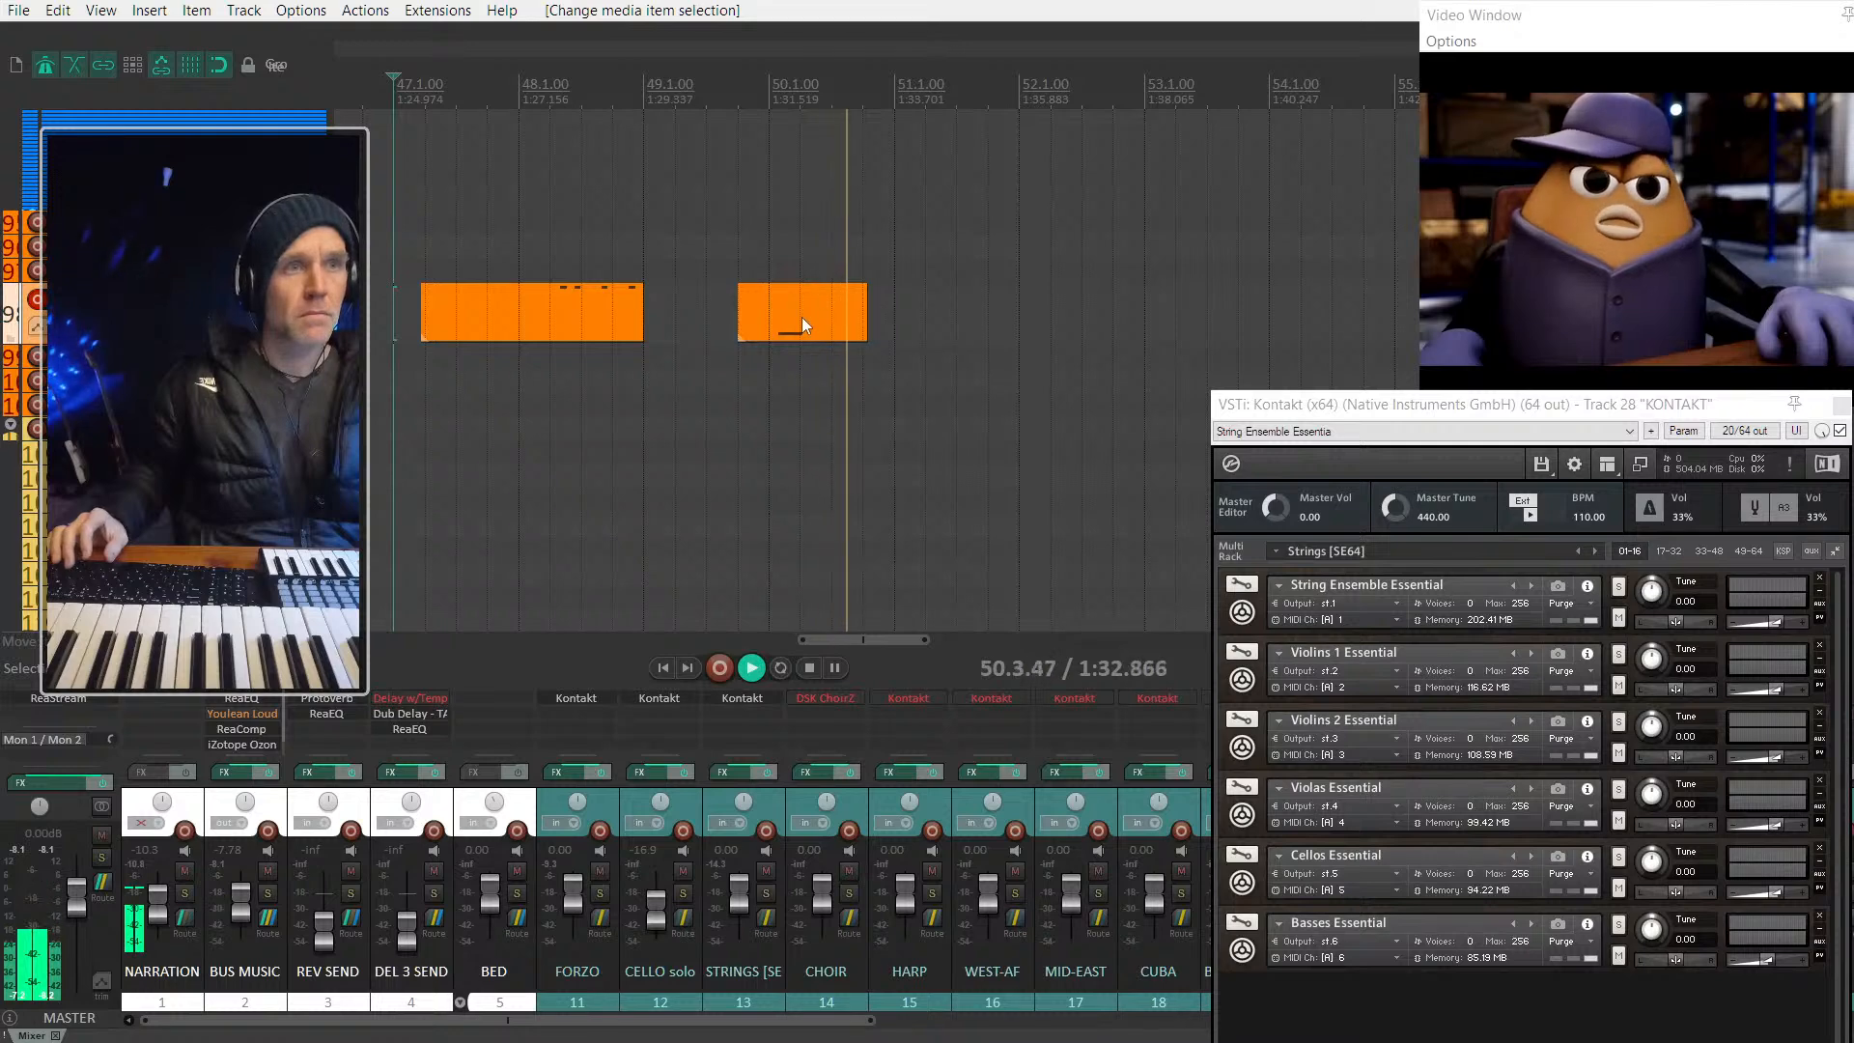
key("space")
left_click(551, 256)
key("space")
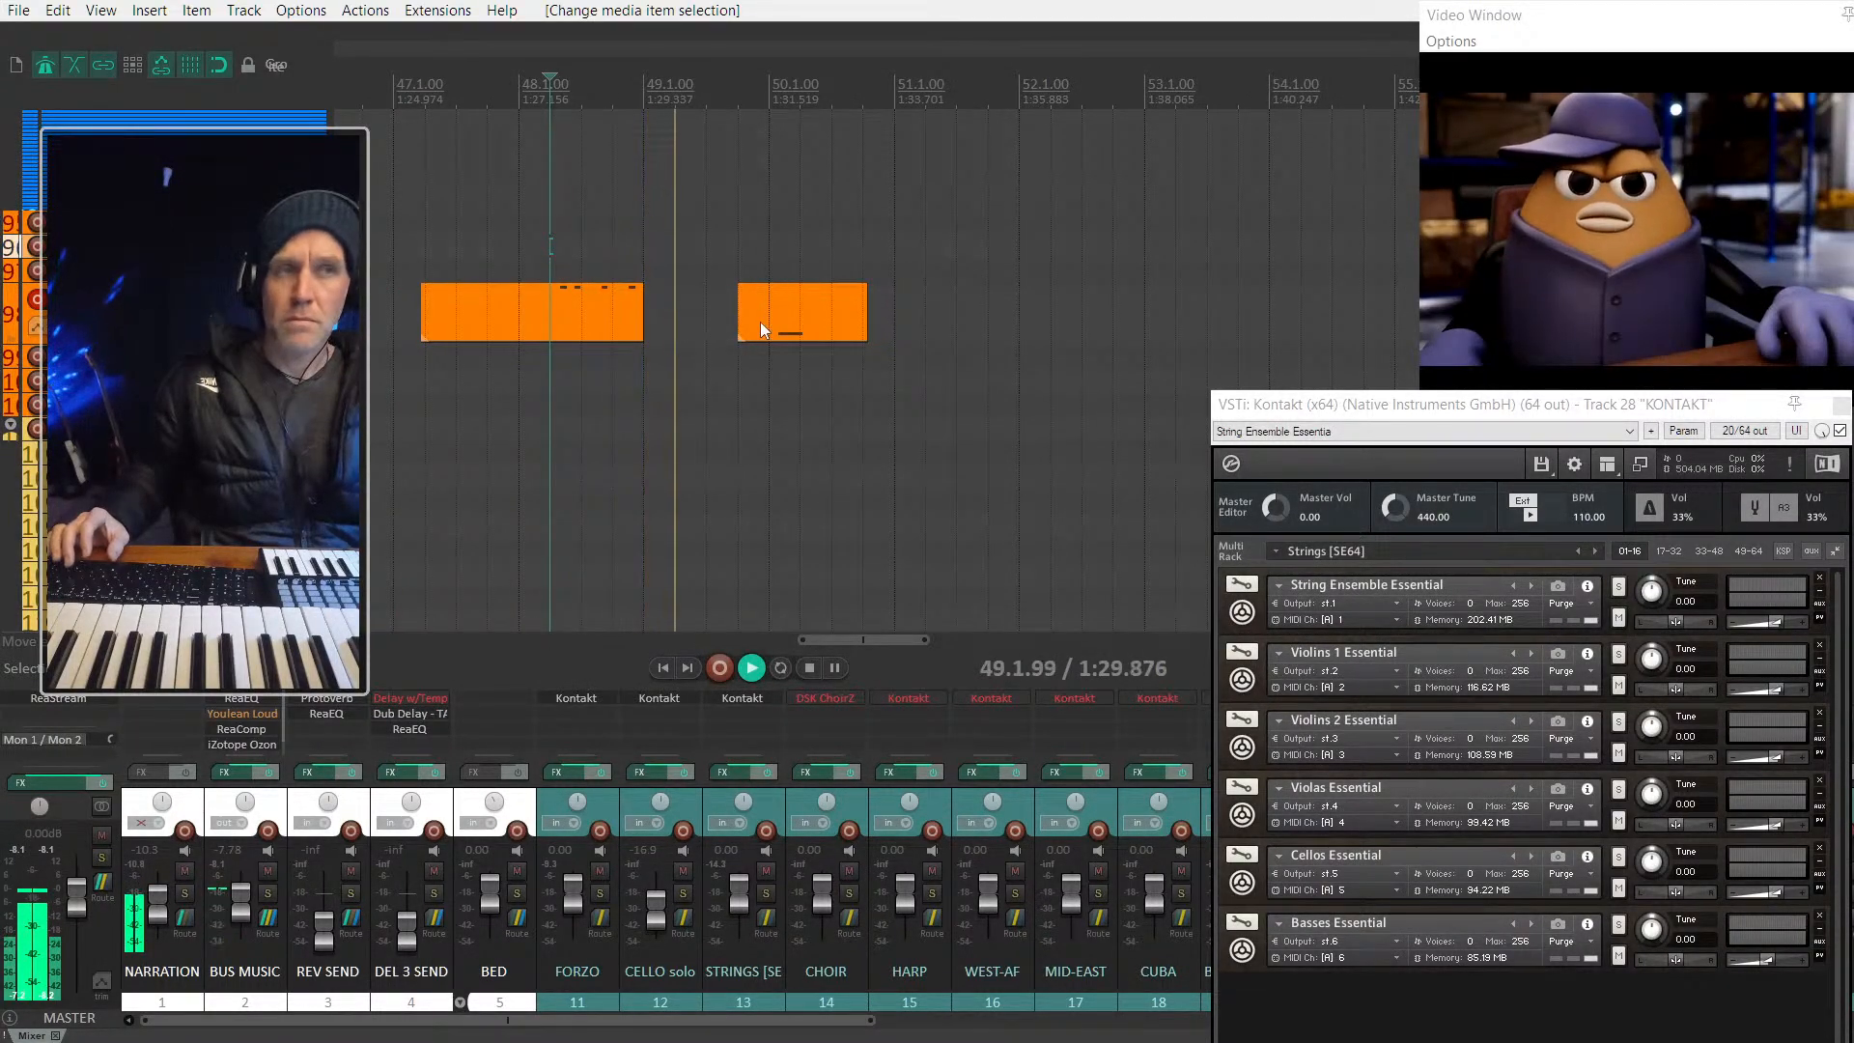
Step: Play the cue from 47.1.00 and trim the start of the first item on track 98 to 48.1.00
key("space")
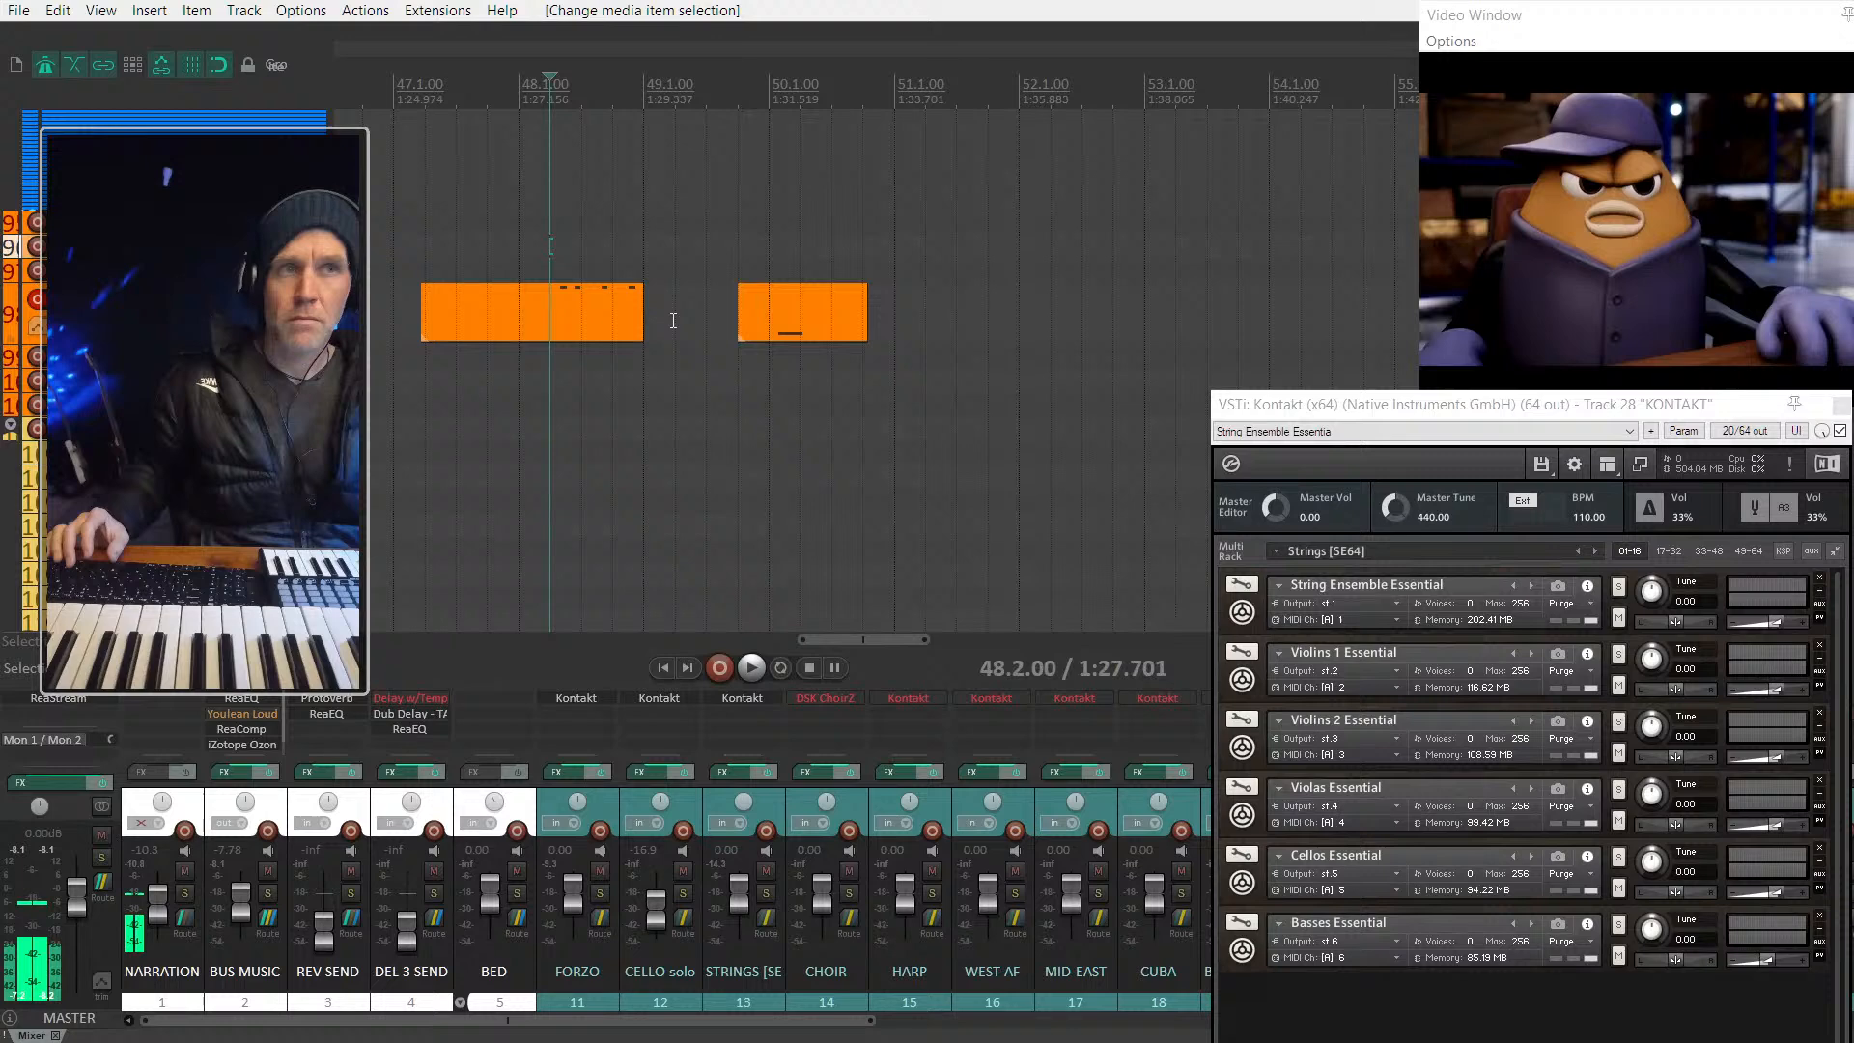
left_click(519, 323)
left_click(394, 301)
key("space")
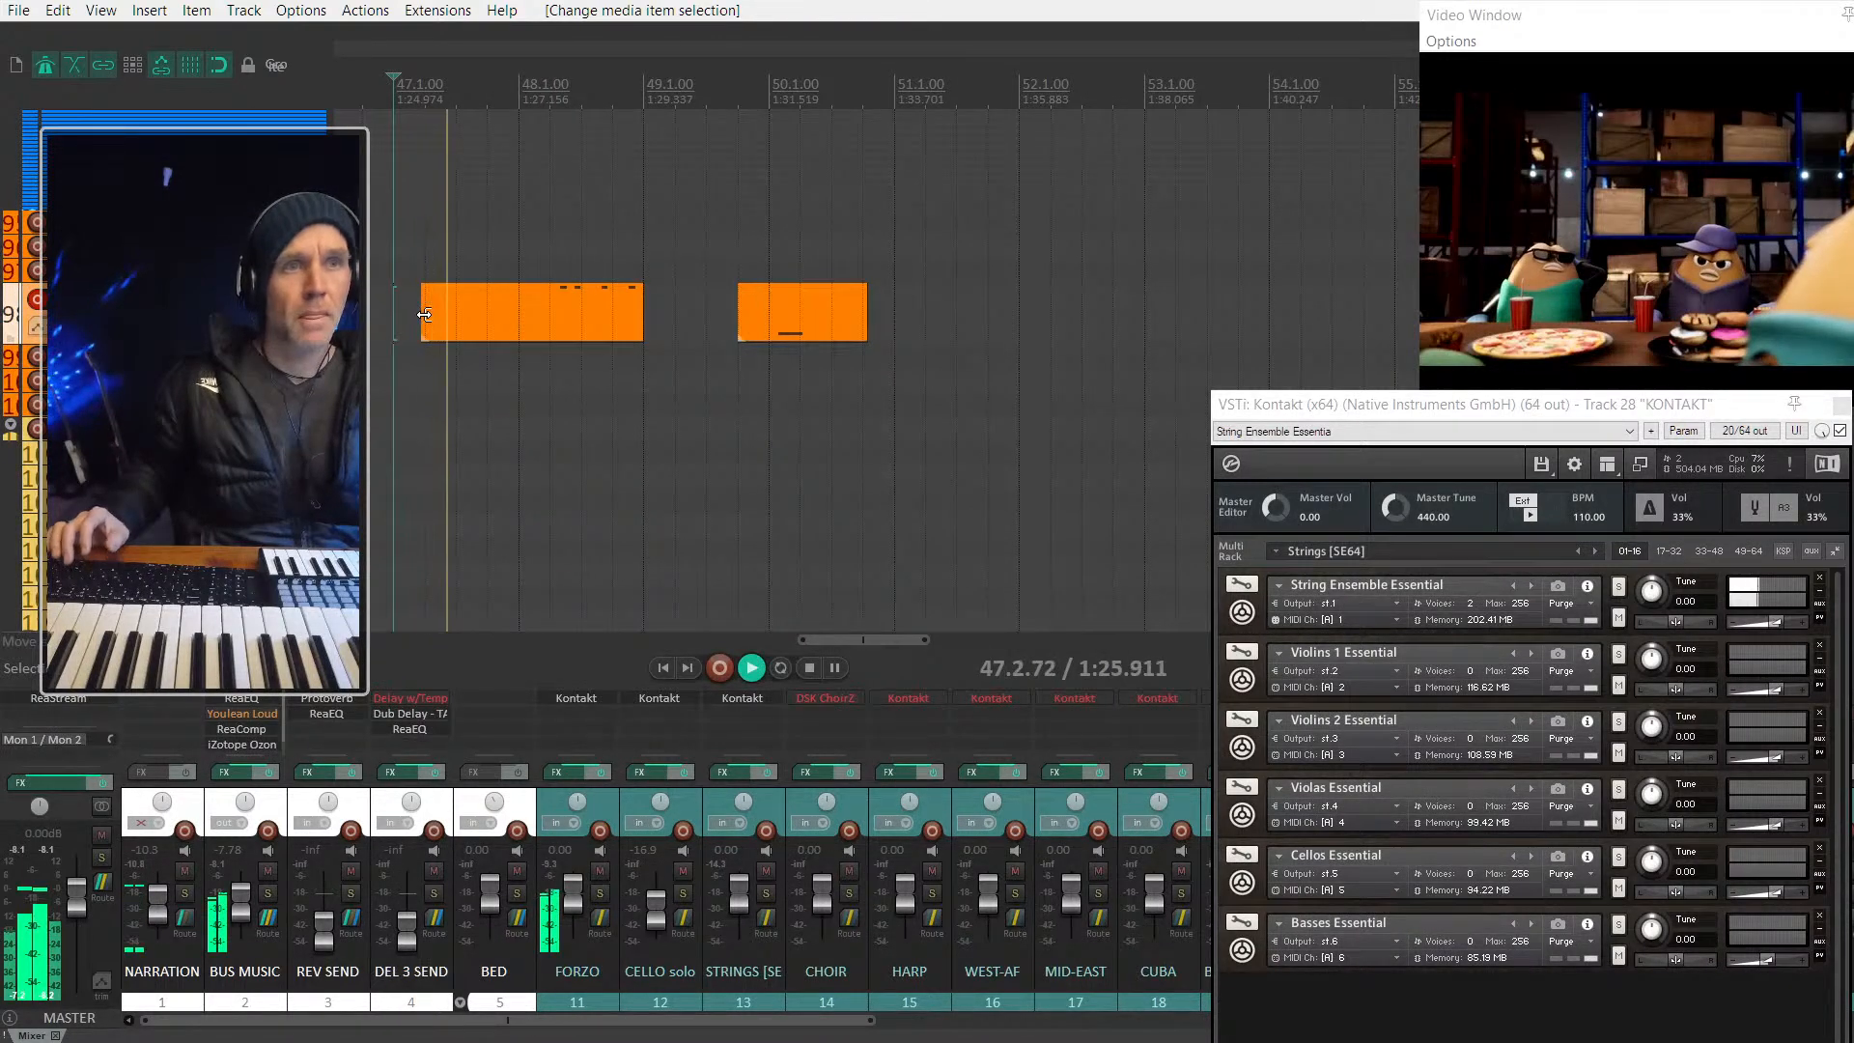
left_click_drag(420, 314, 522, 324)
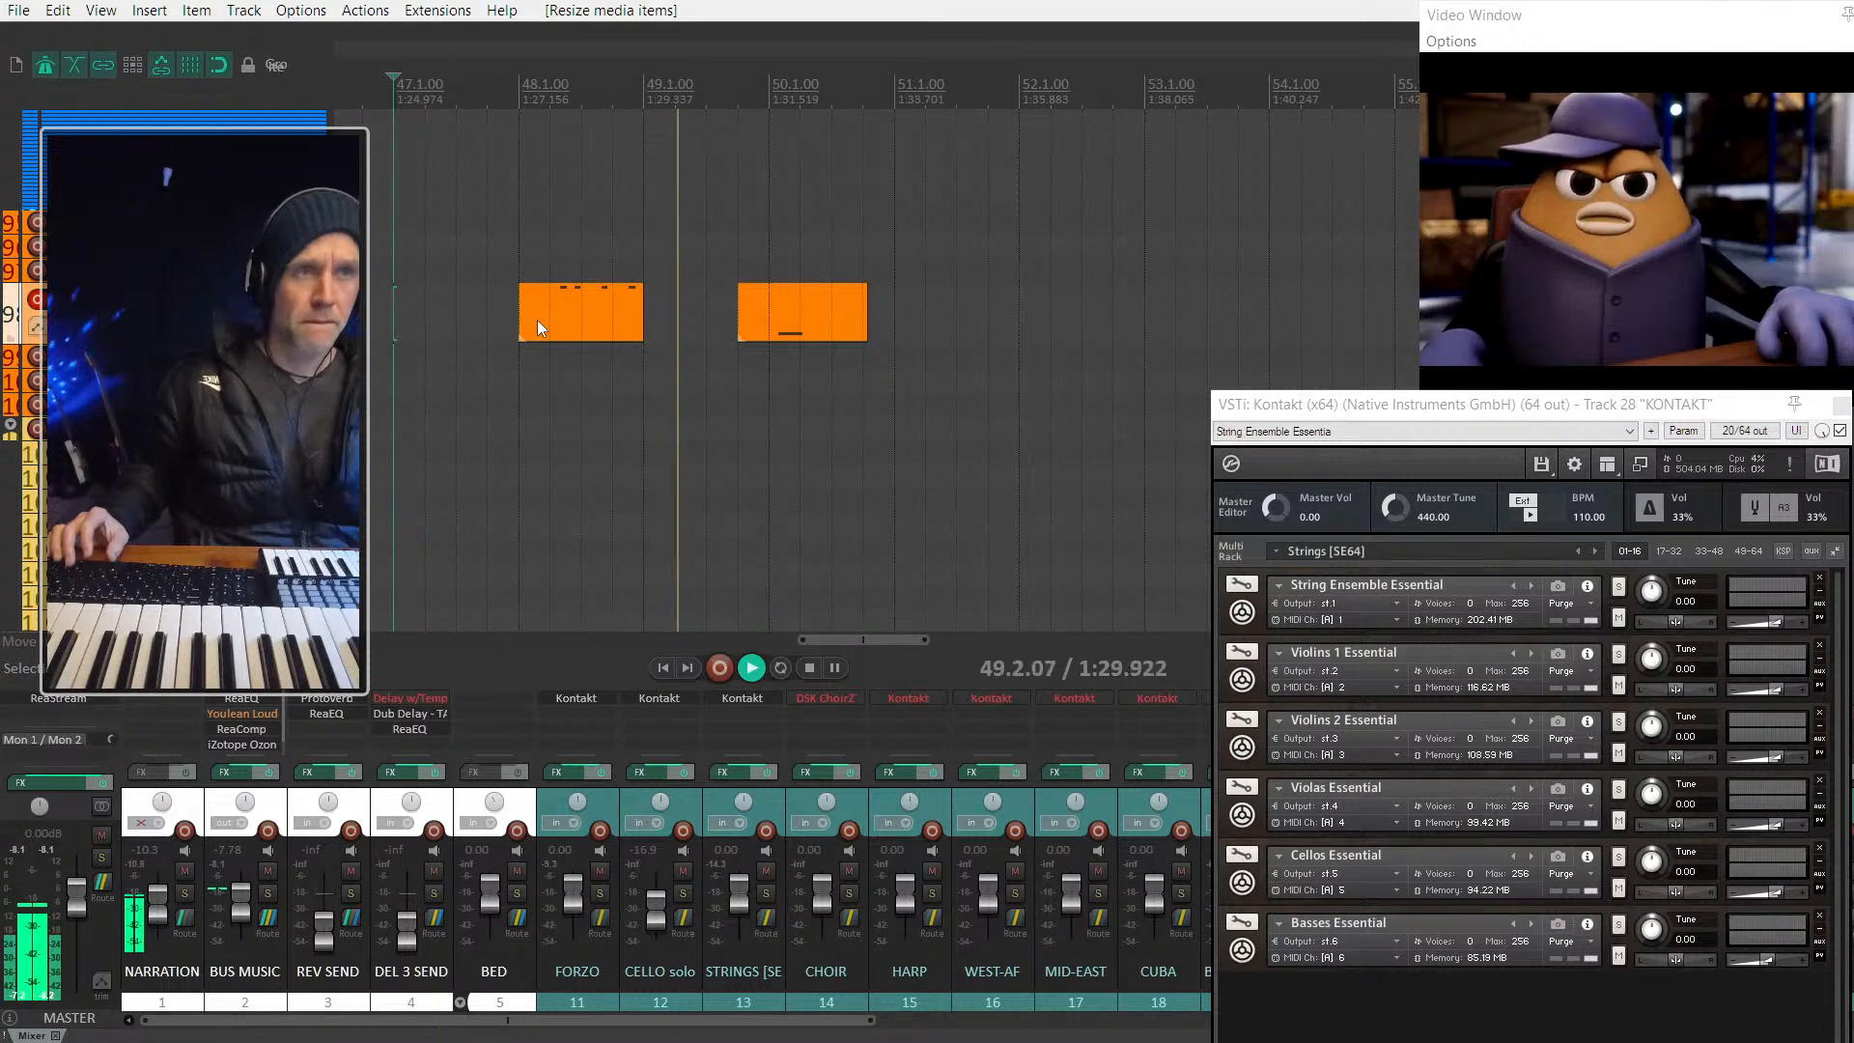
key("space")
Step: On track 98, move the trimmed first item to 51.1.00 and the second item back to start at 47.4.00
left_click(599, 310)
left_click_drag(599, 310, 991, 320)
left_click_drag(812, 323, 651, 330)
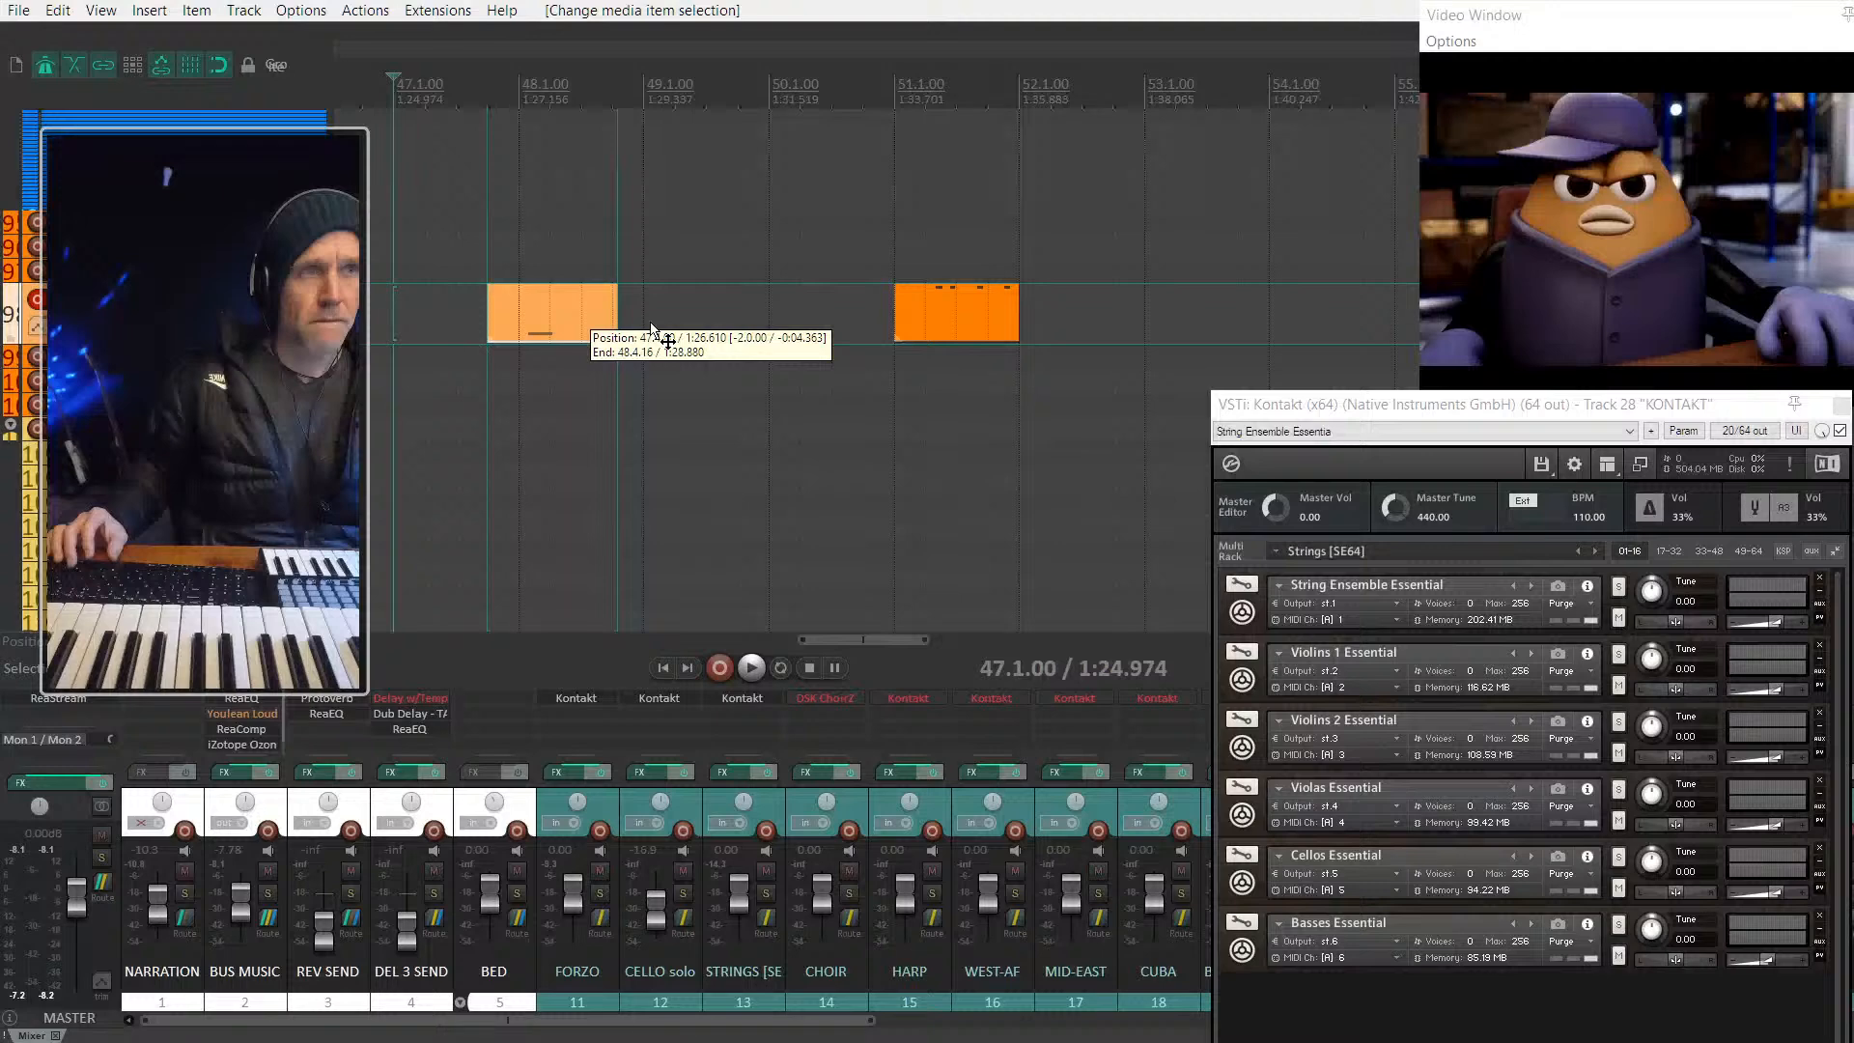
Step: Play the cue against the video and move the earlier item on track 98 to start at 48.2.00
key("space")
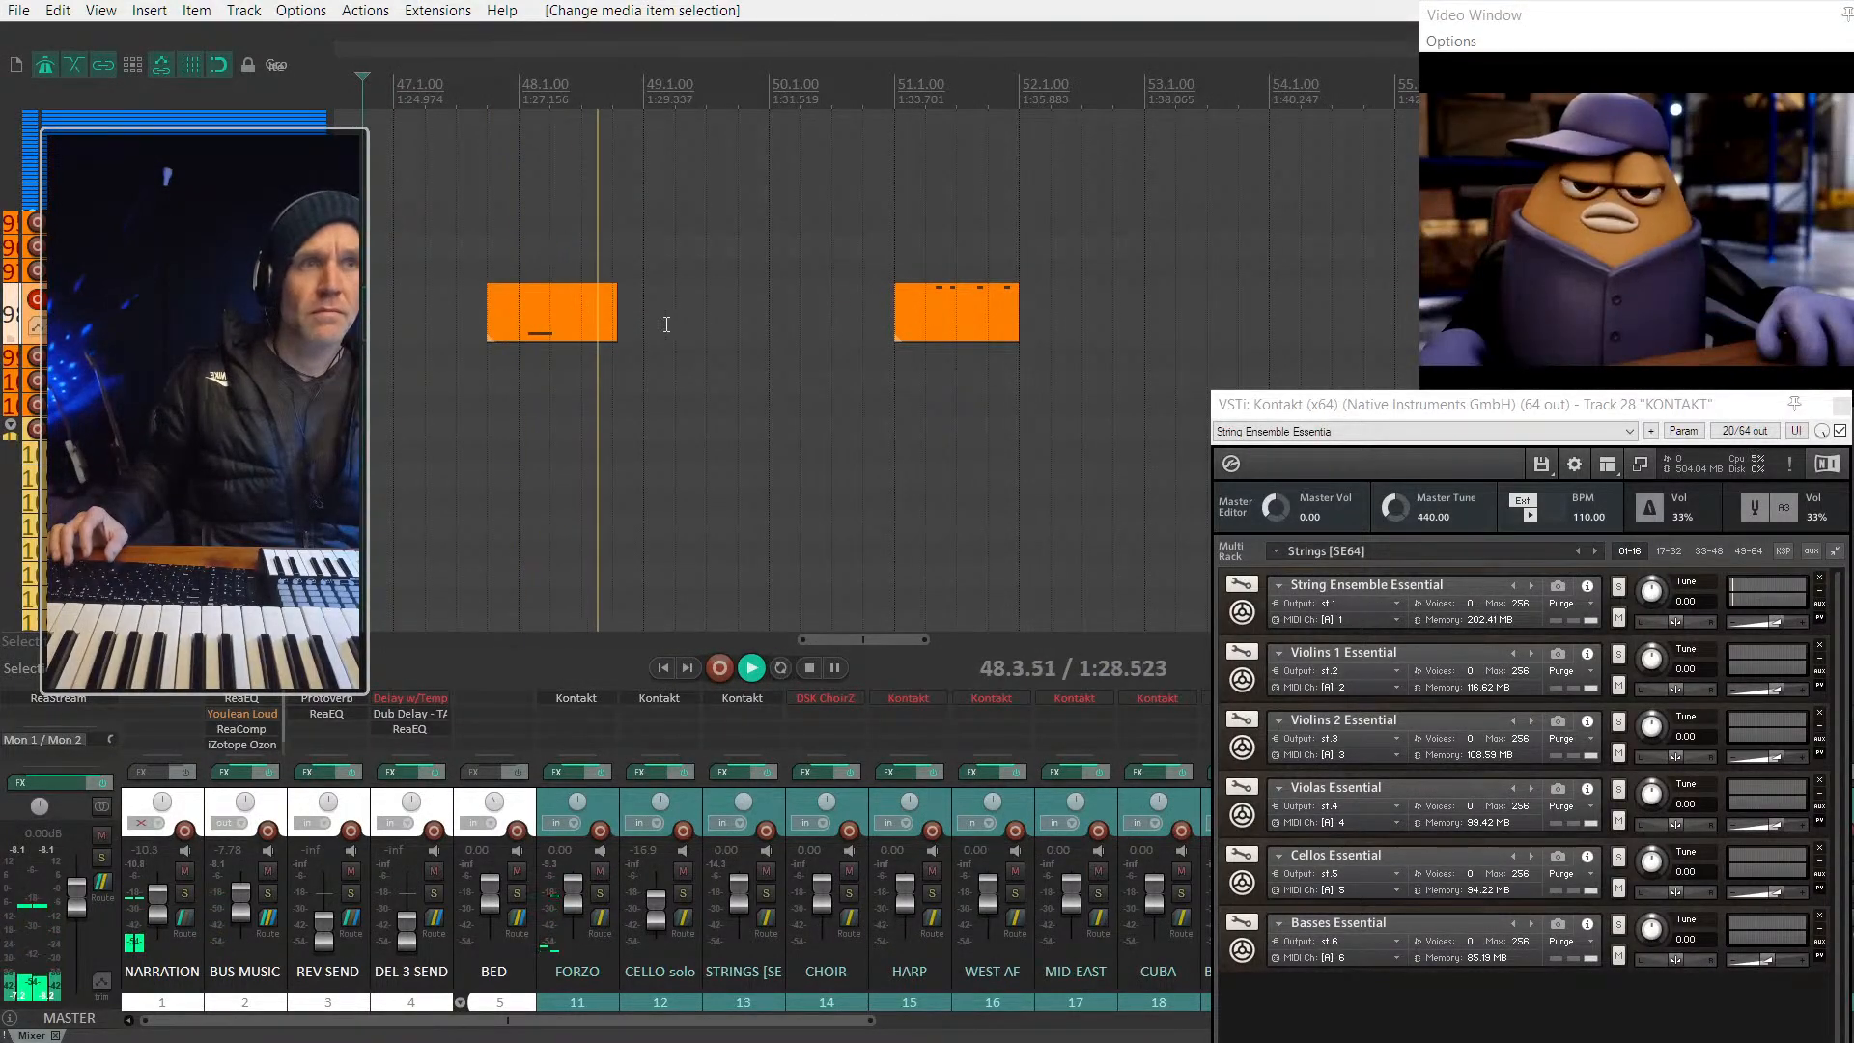
key("space")
left_click_drag(556, 321, 616, 319)
left_click(559, 314)
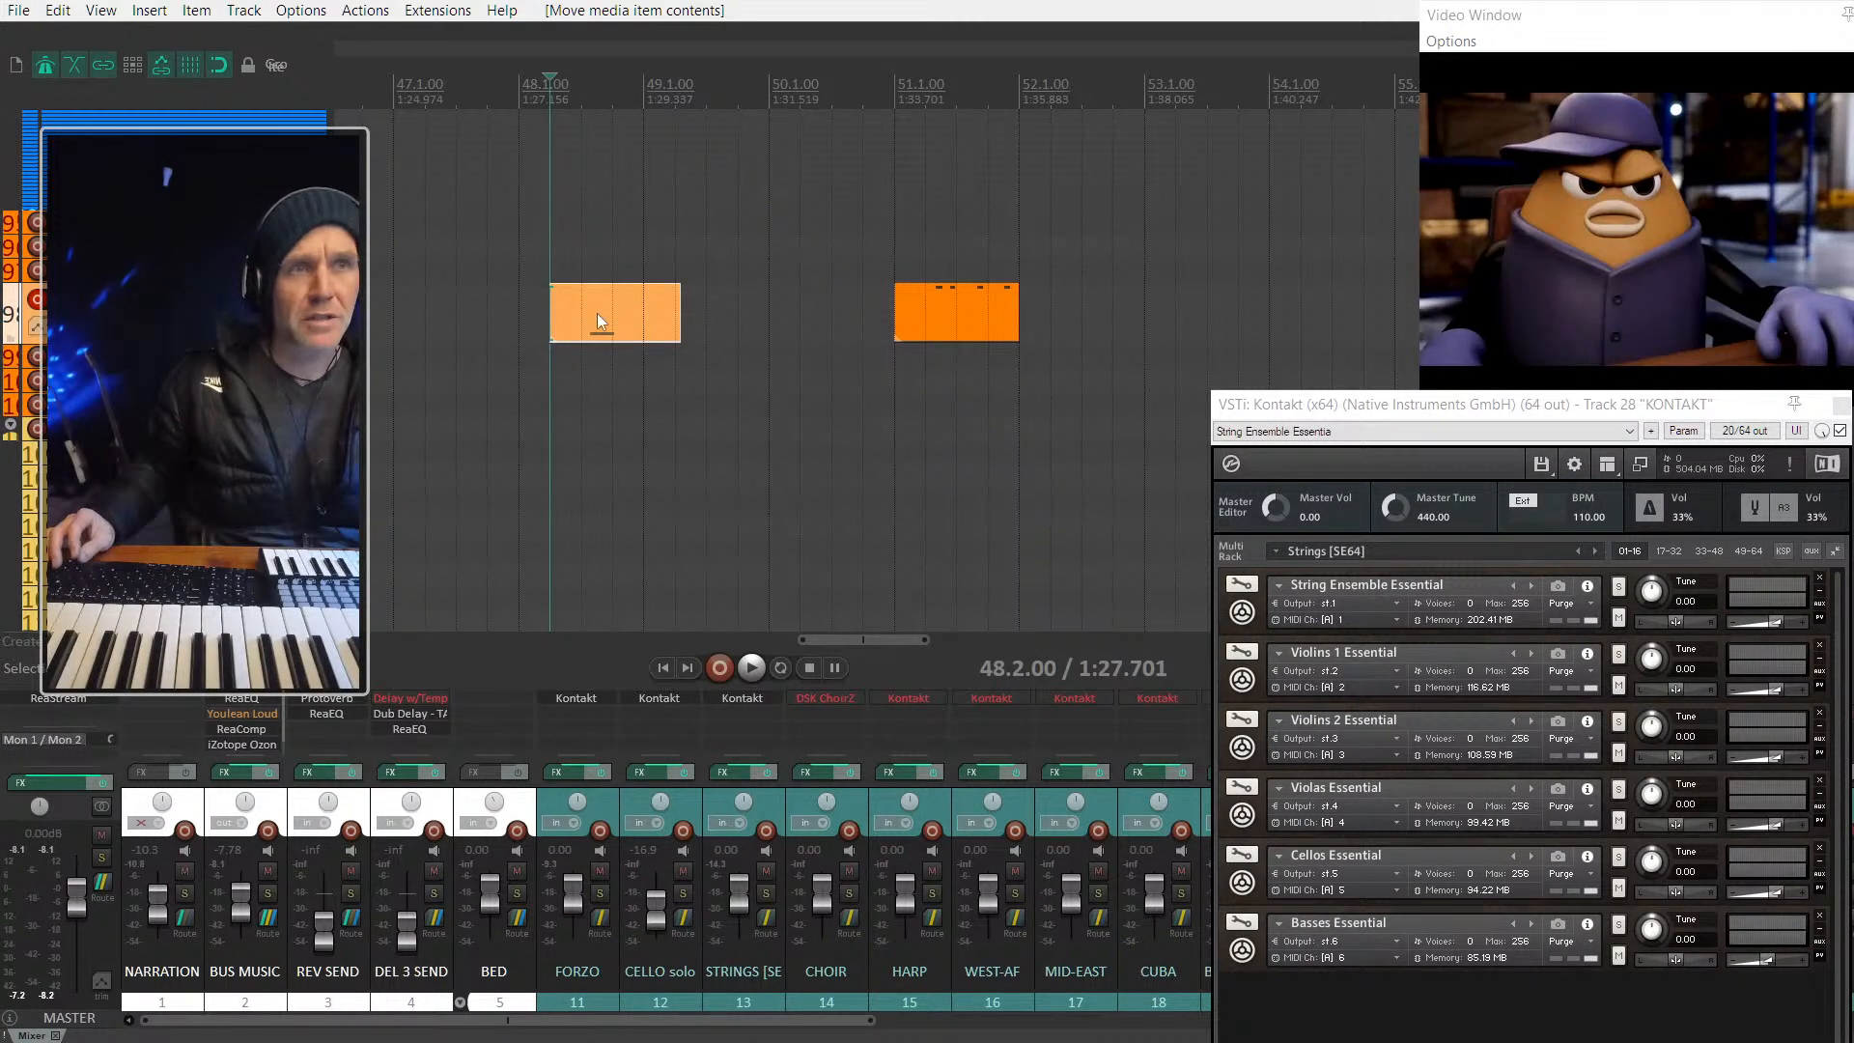
Step: Show track 98's volume envelope and slip the contents of the 48.2.00 item earlier so its low note starts at 48.3.00
scroll(597, 314, "up", 3)
scroll(580, 405, "up", 3)
scroll(609, 507, "right", 3)
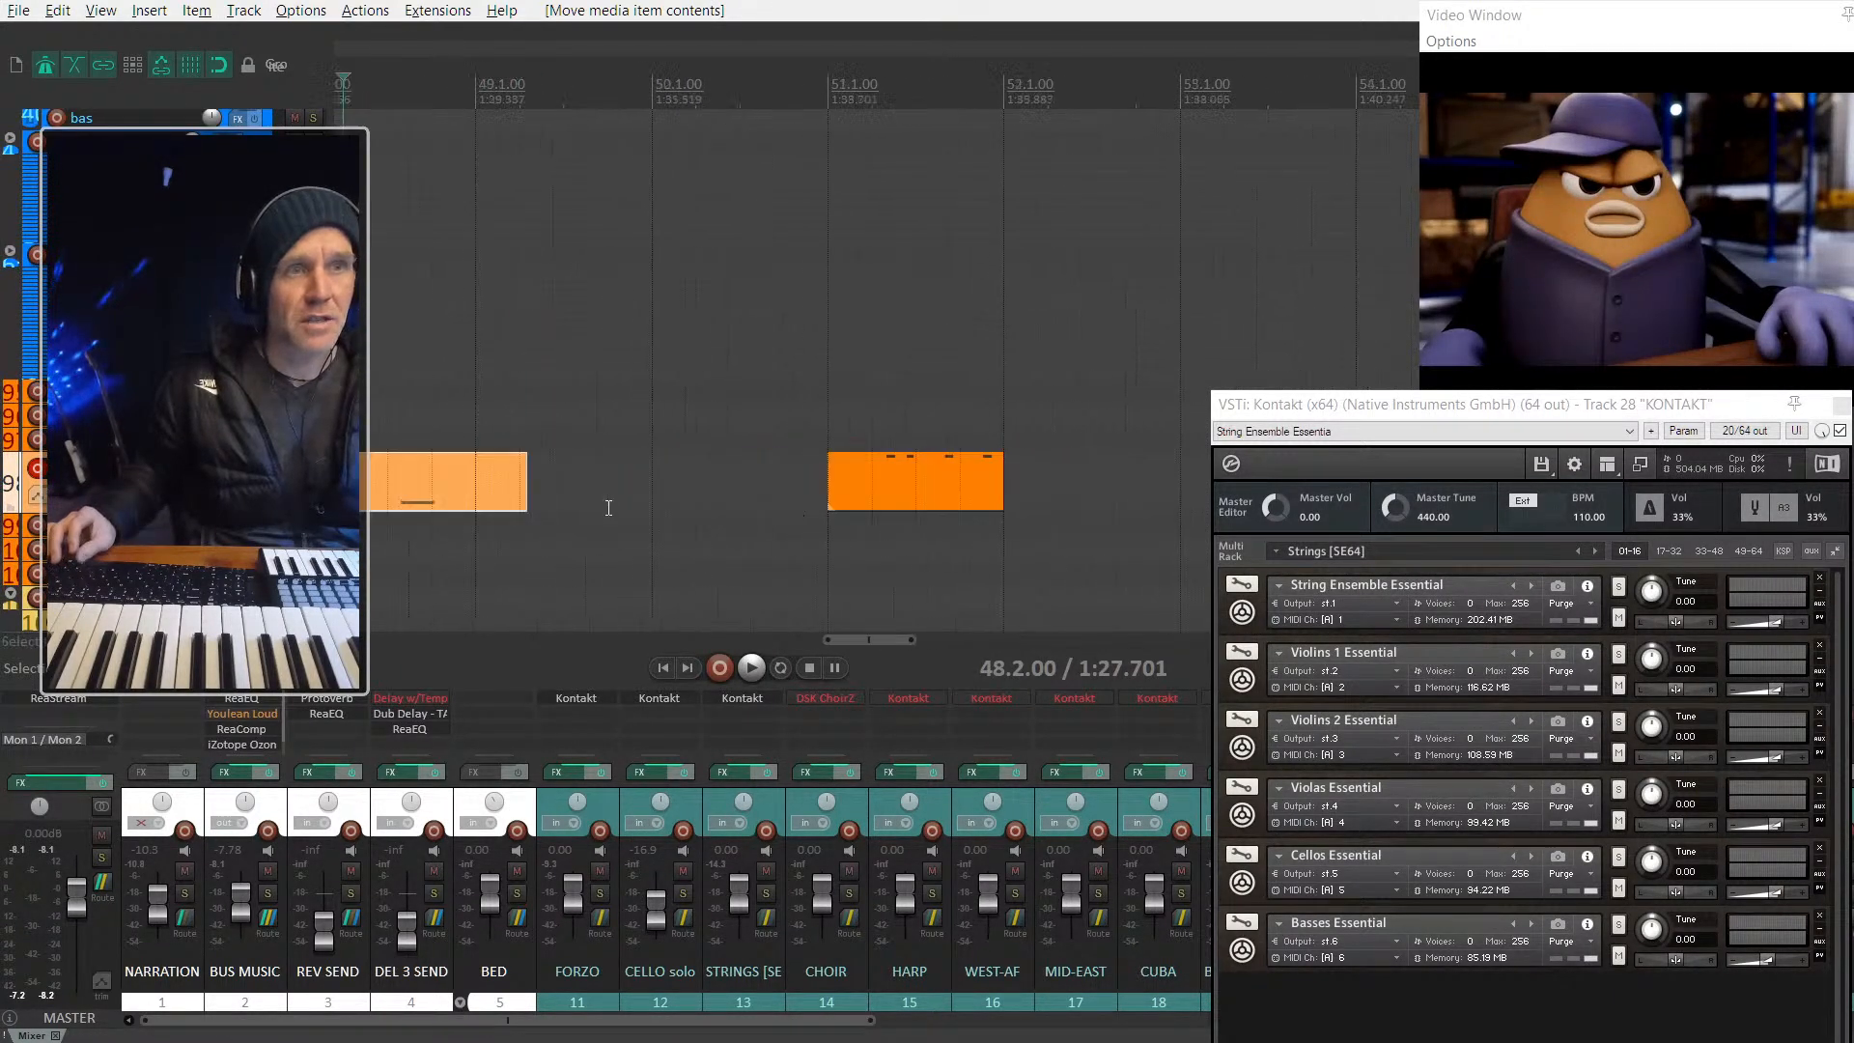
scroll(608, 508, "left", 3)
left_click(799, 502)
scroll(755, 506, "up", 1)
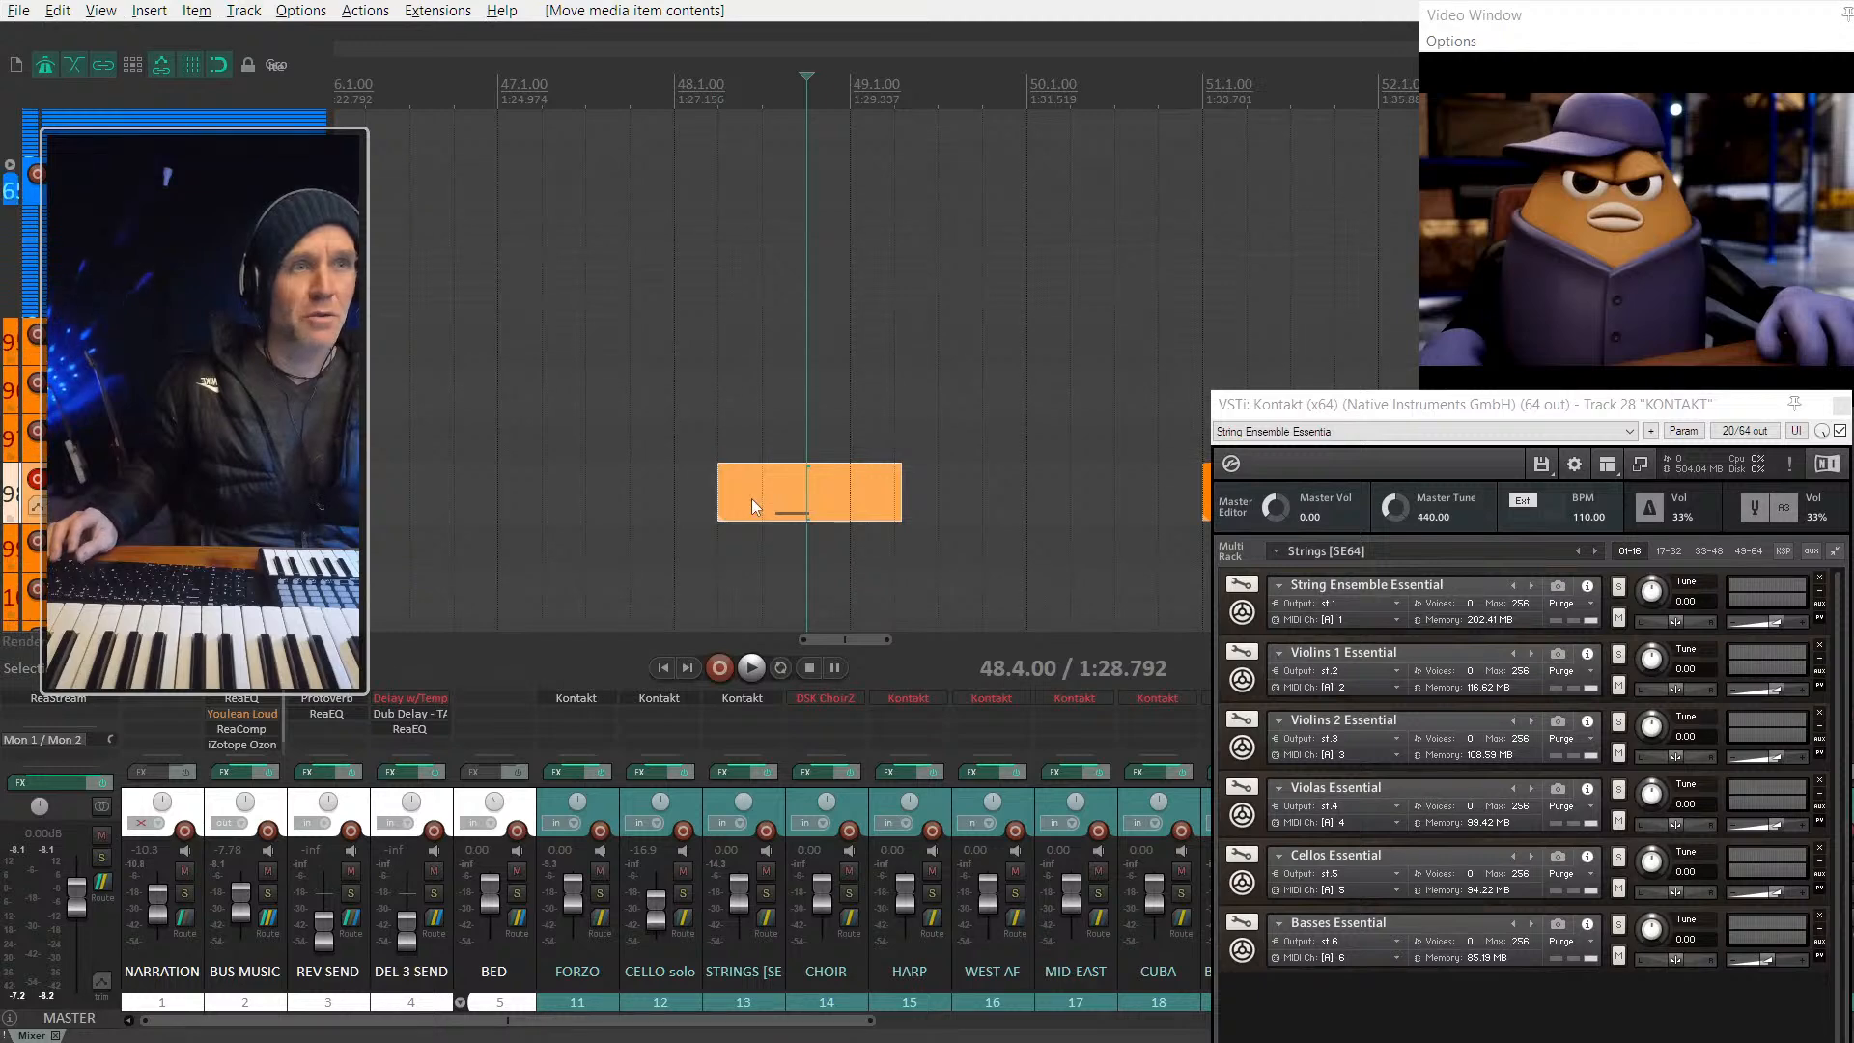
scroll(764, 478, "down", 4)
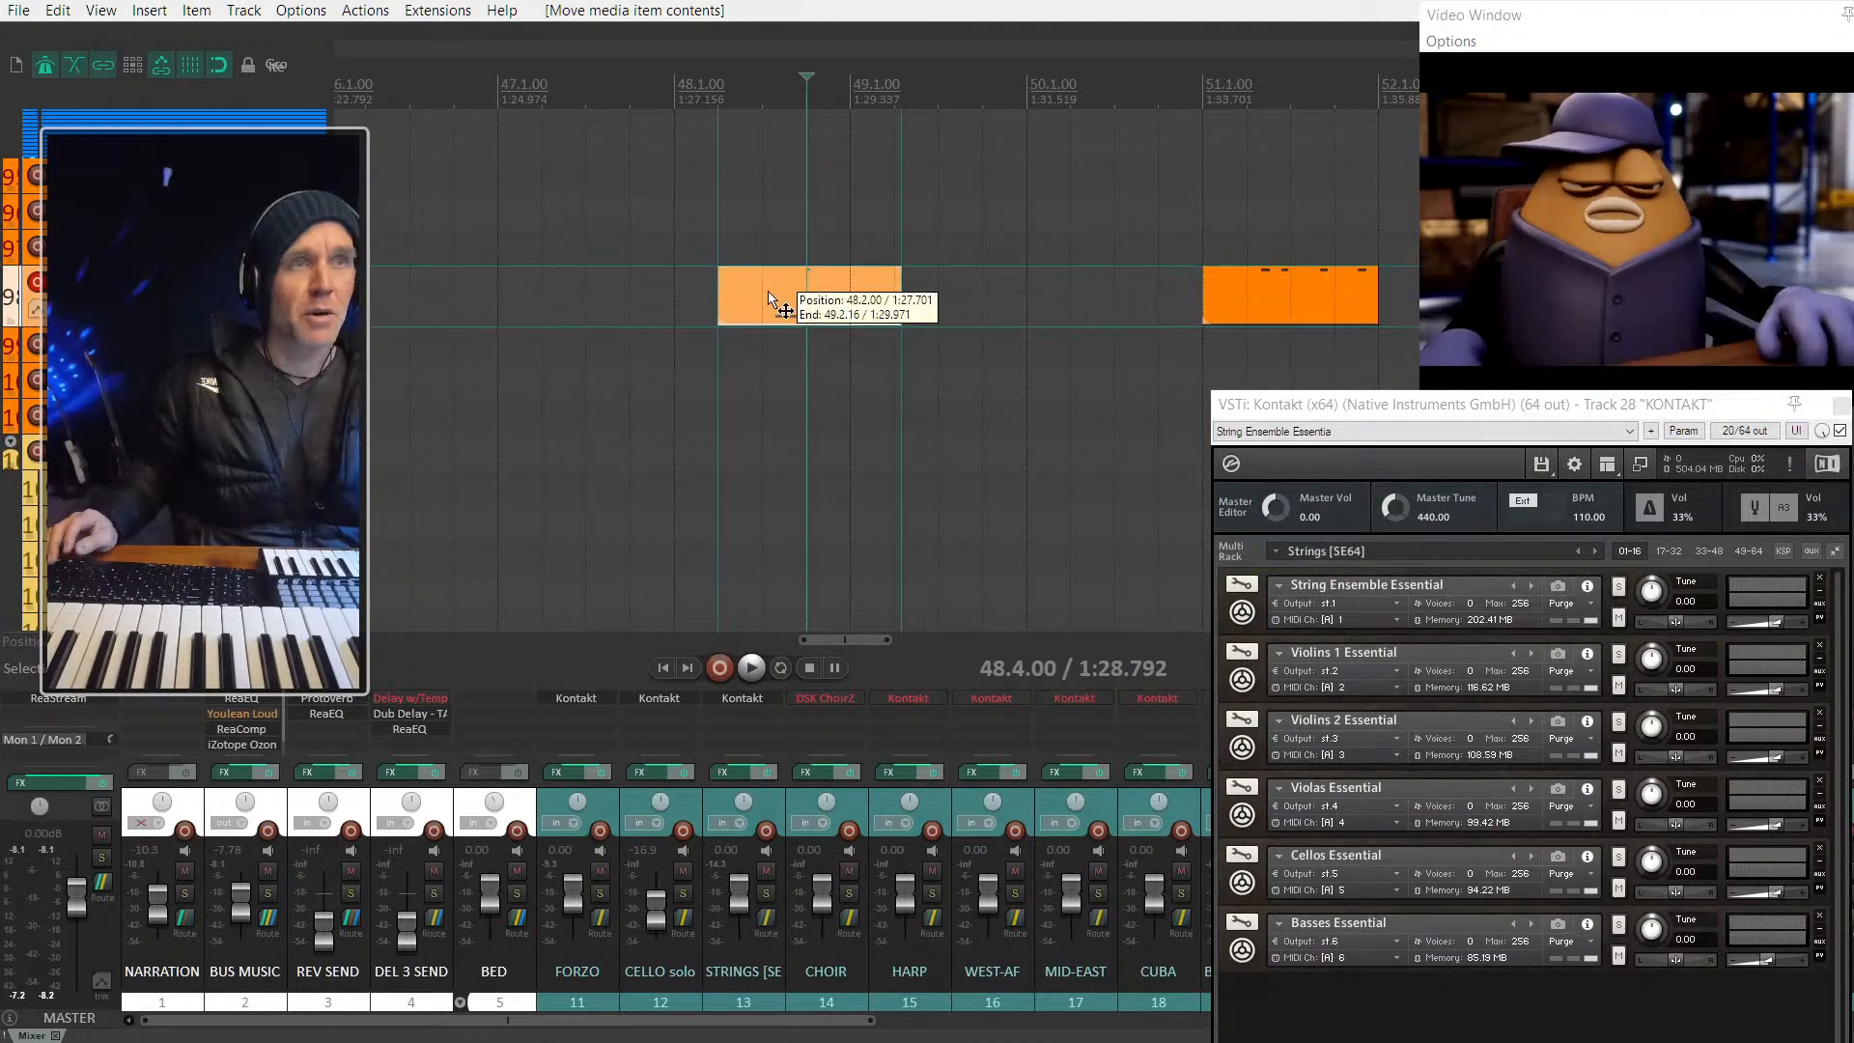
left_click(772, 299)
scroll(772, 299, "up", 1)
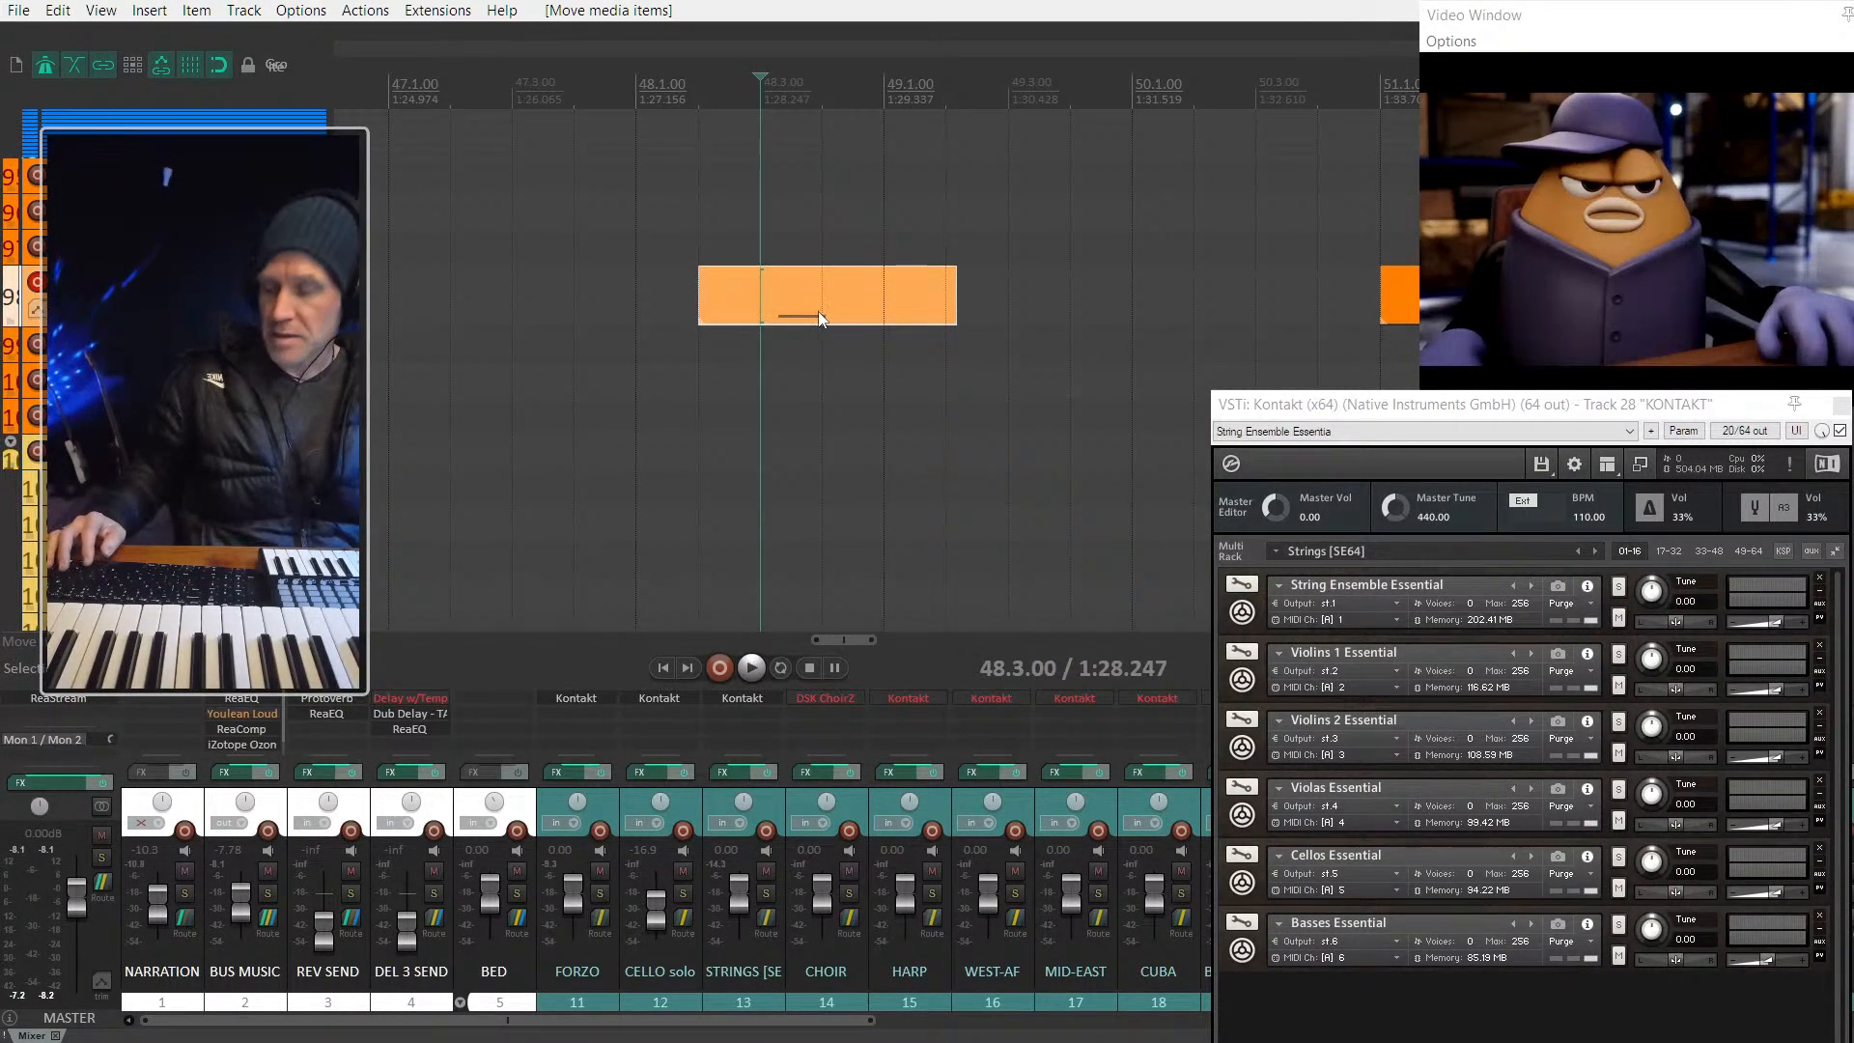
key("v")
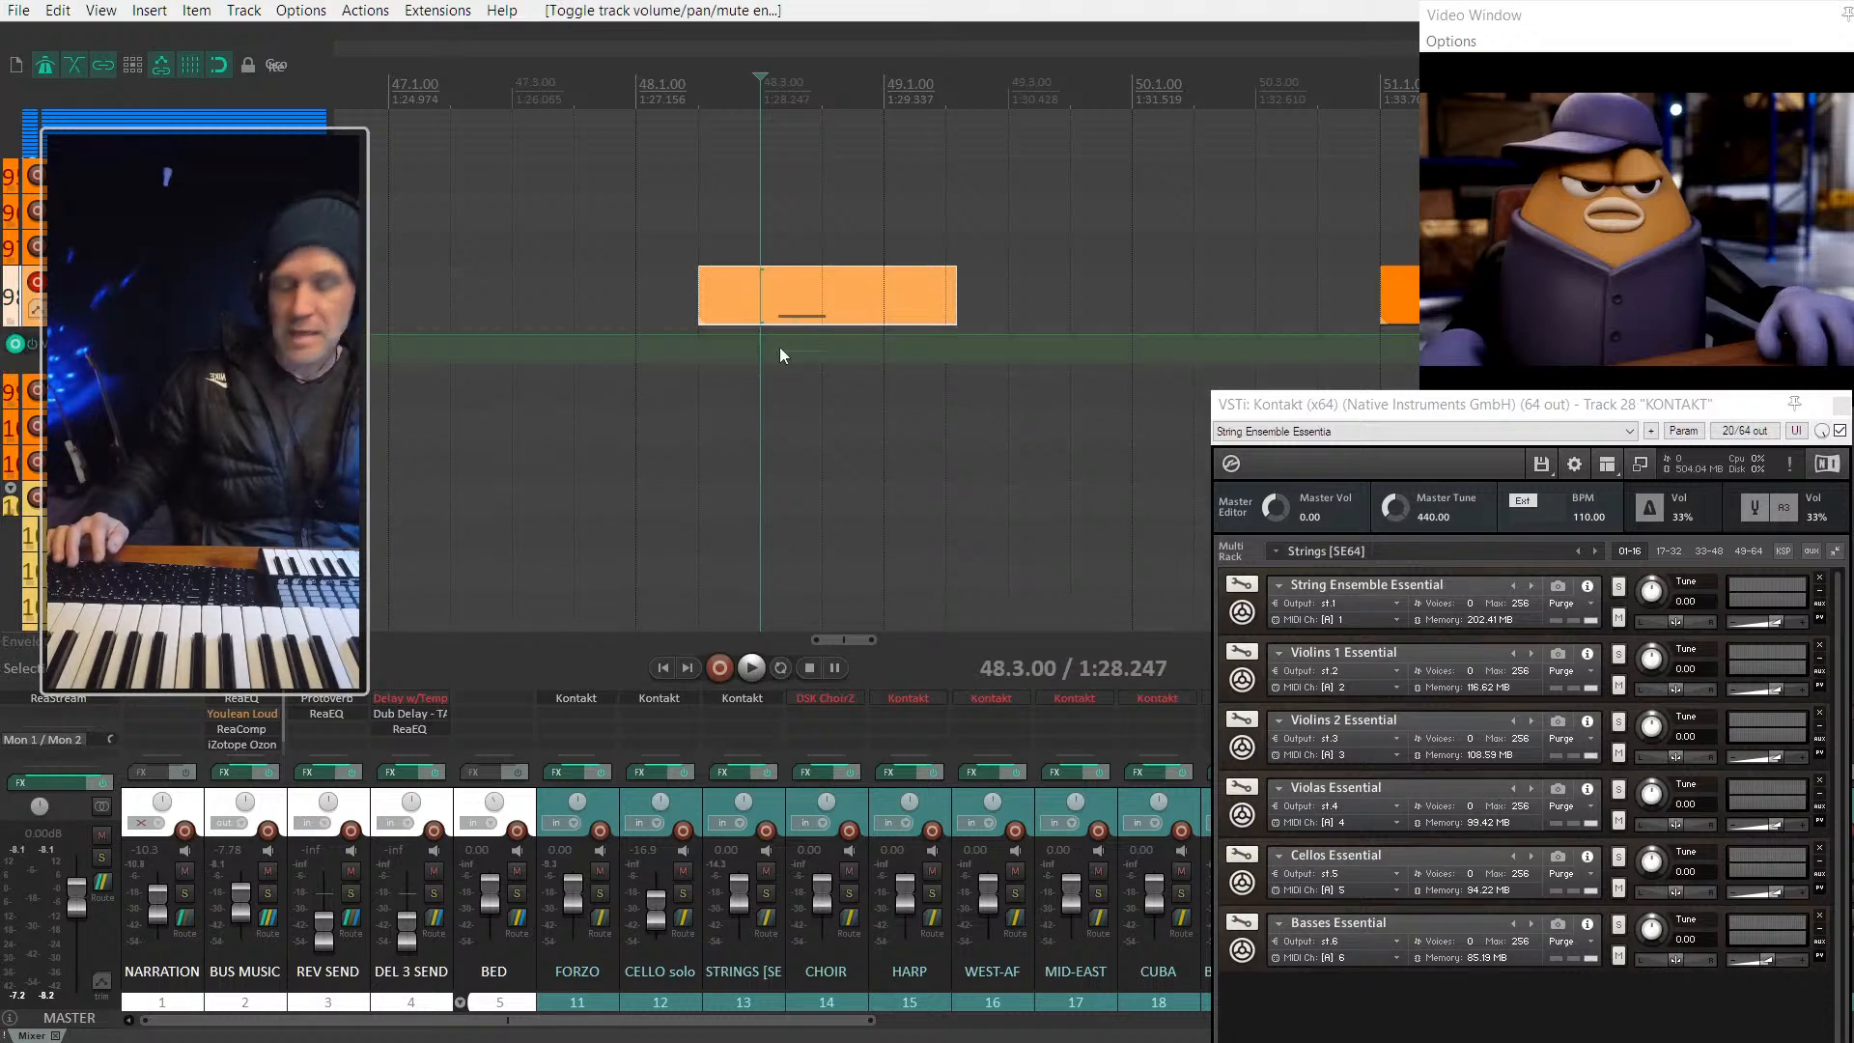
left_click_drag(806, 297, 755, 298)
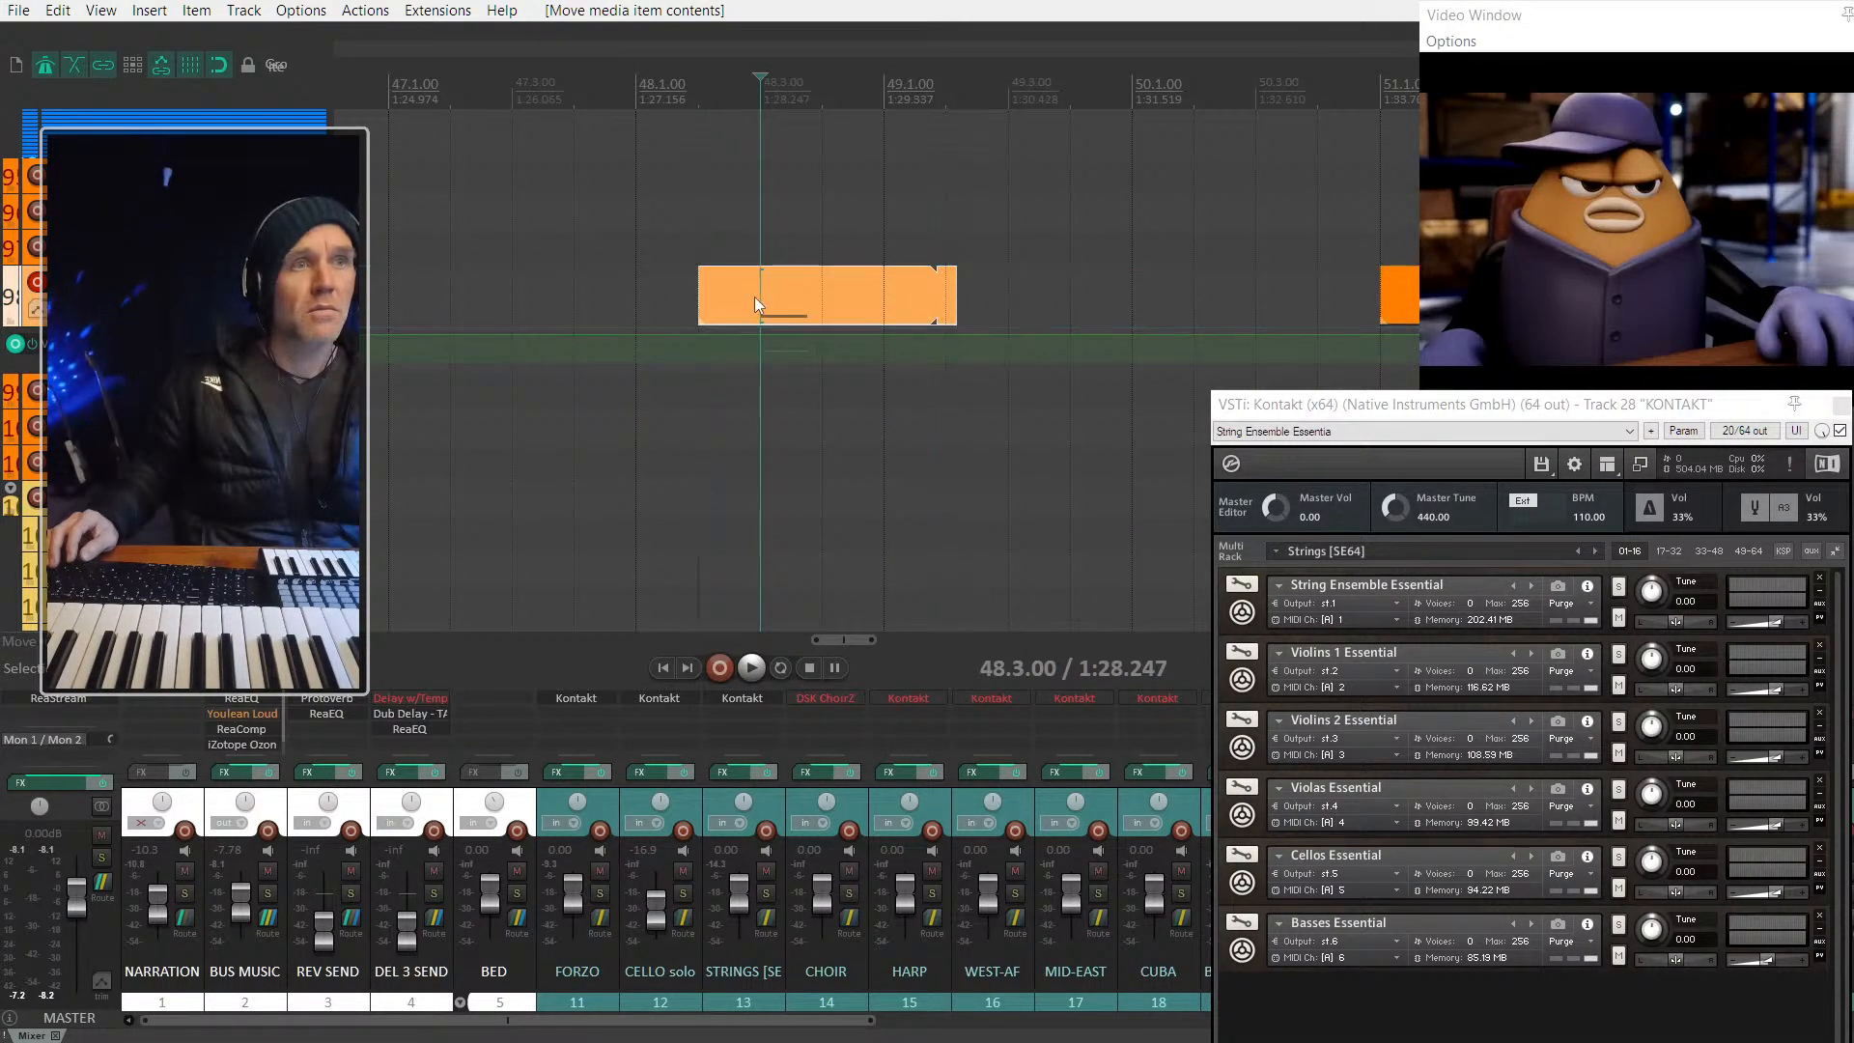
Step: Play the cue from 48.1.00 to check the low note's timing against the video
left_click(637, 289)
scroll(642, 292, "down", 2)
key("space")
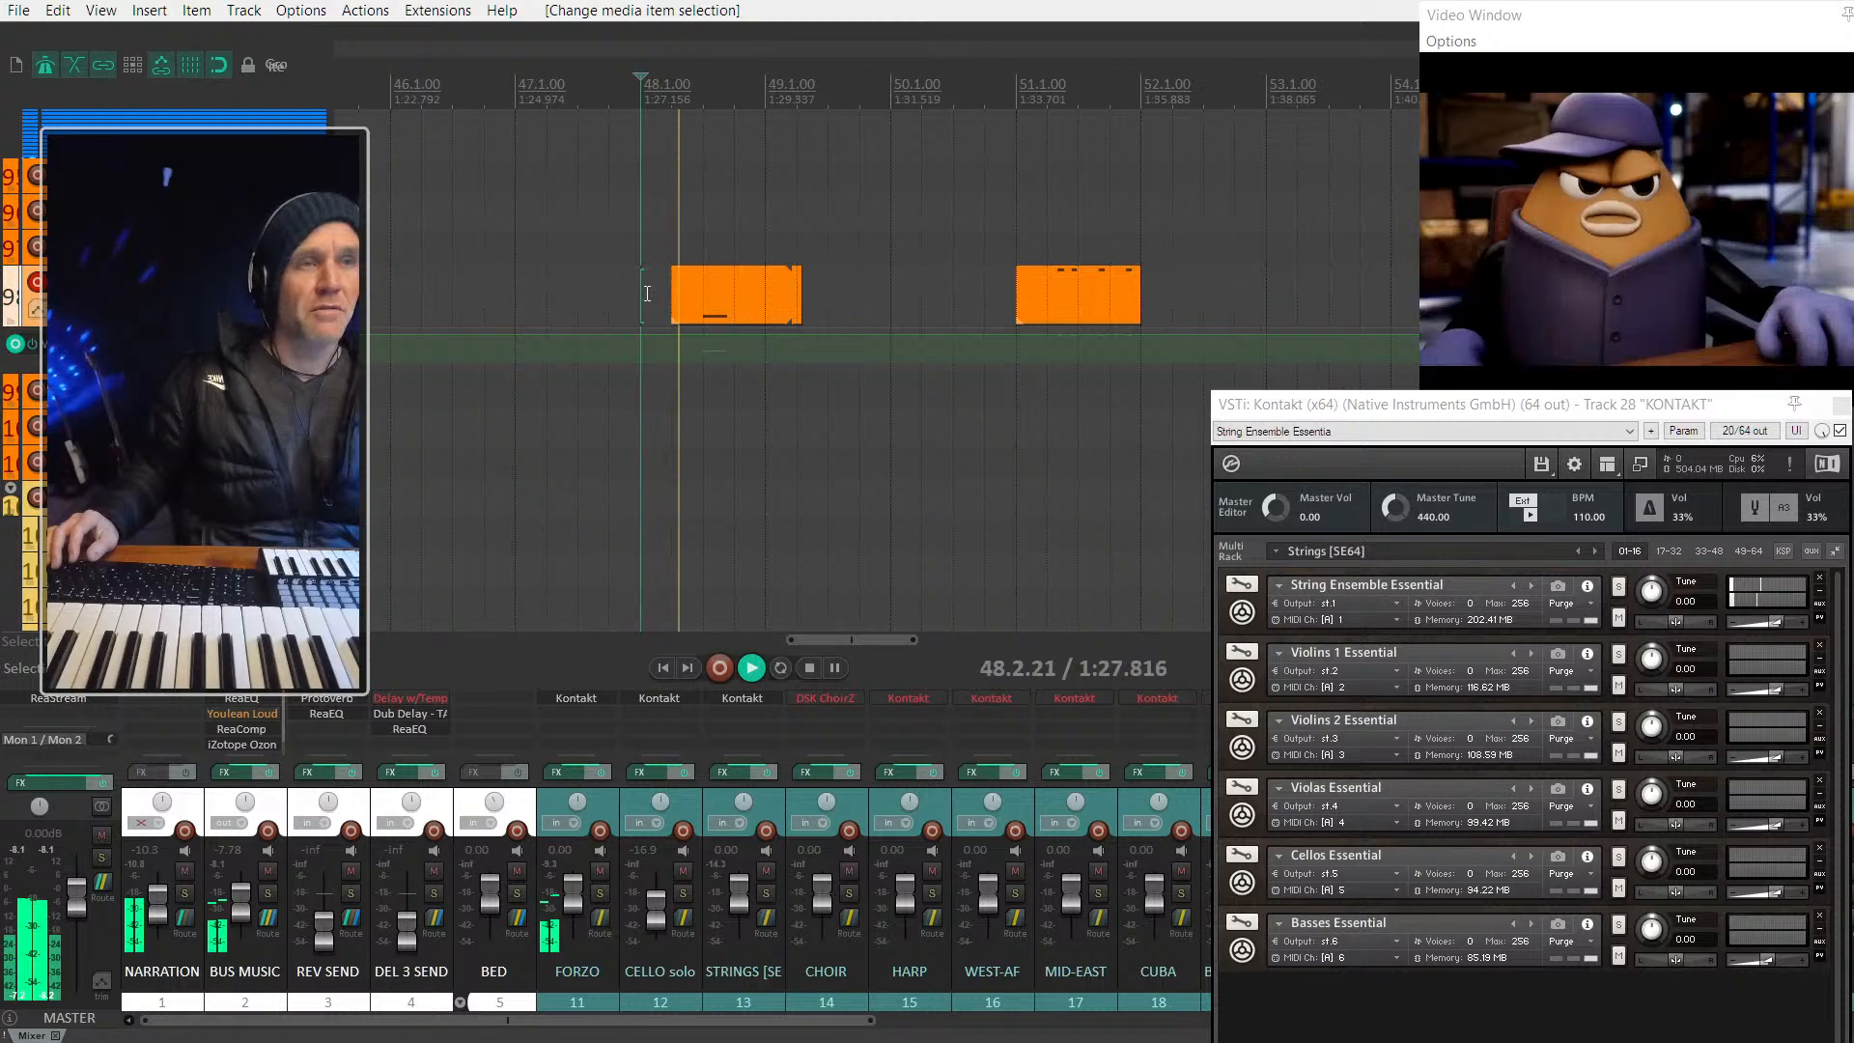
key("space")
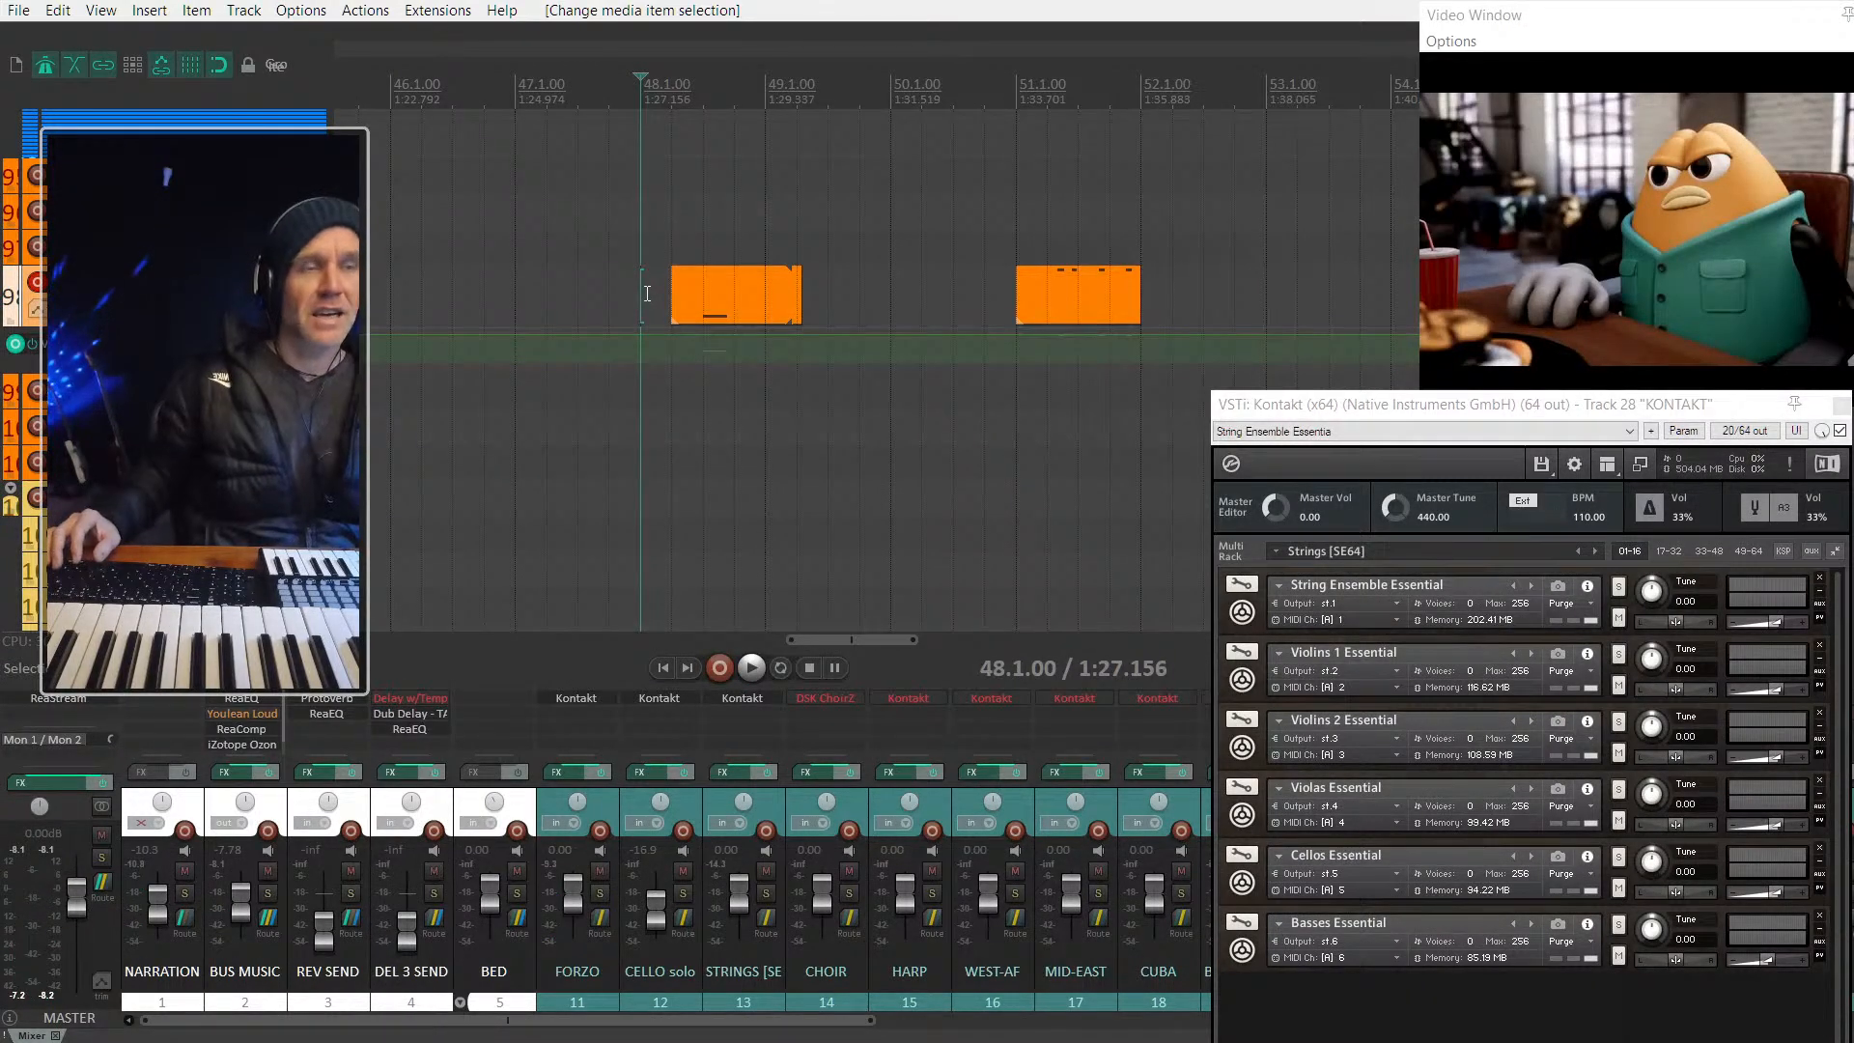
key("space")
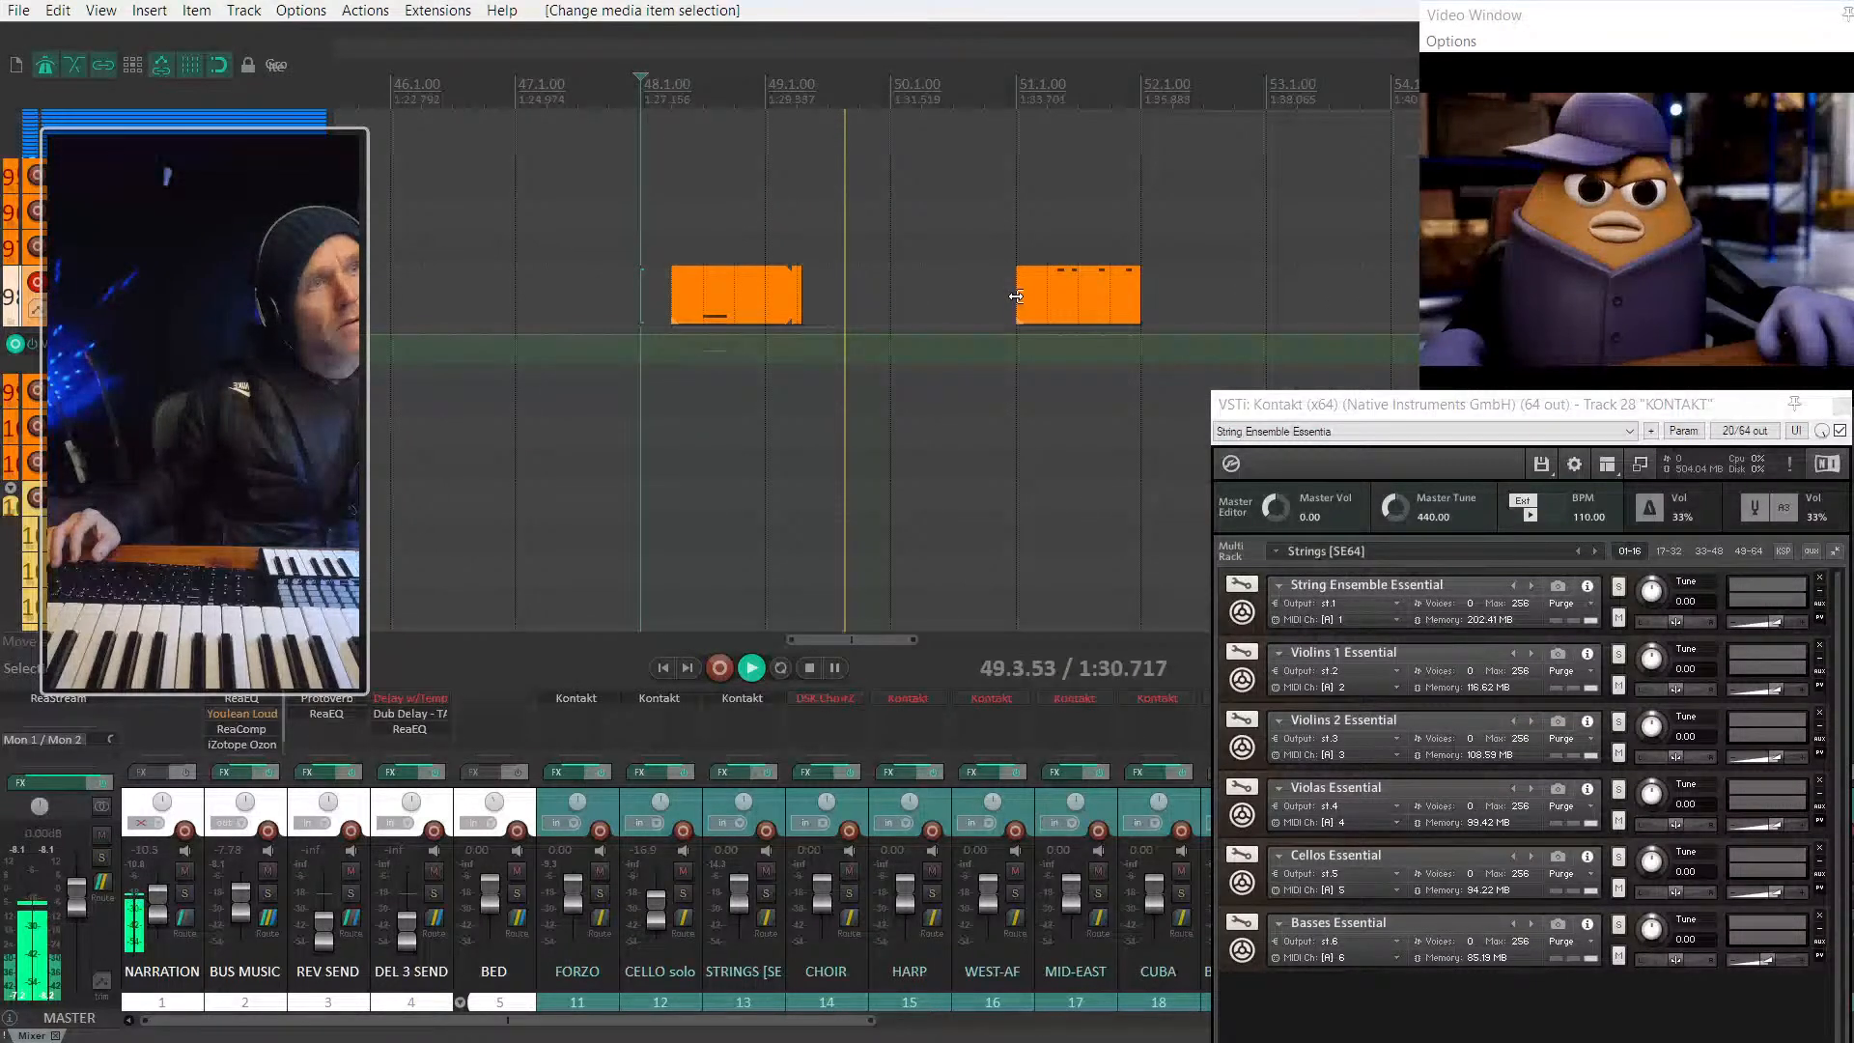
Step: Try the bar 51 item over the tail of the 48.2.00 item on track 98, and delete that overlapping item
left_click_drag(1016, 296, 668, 296)
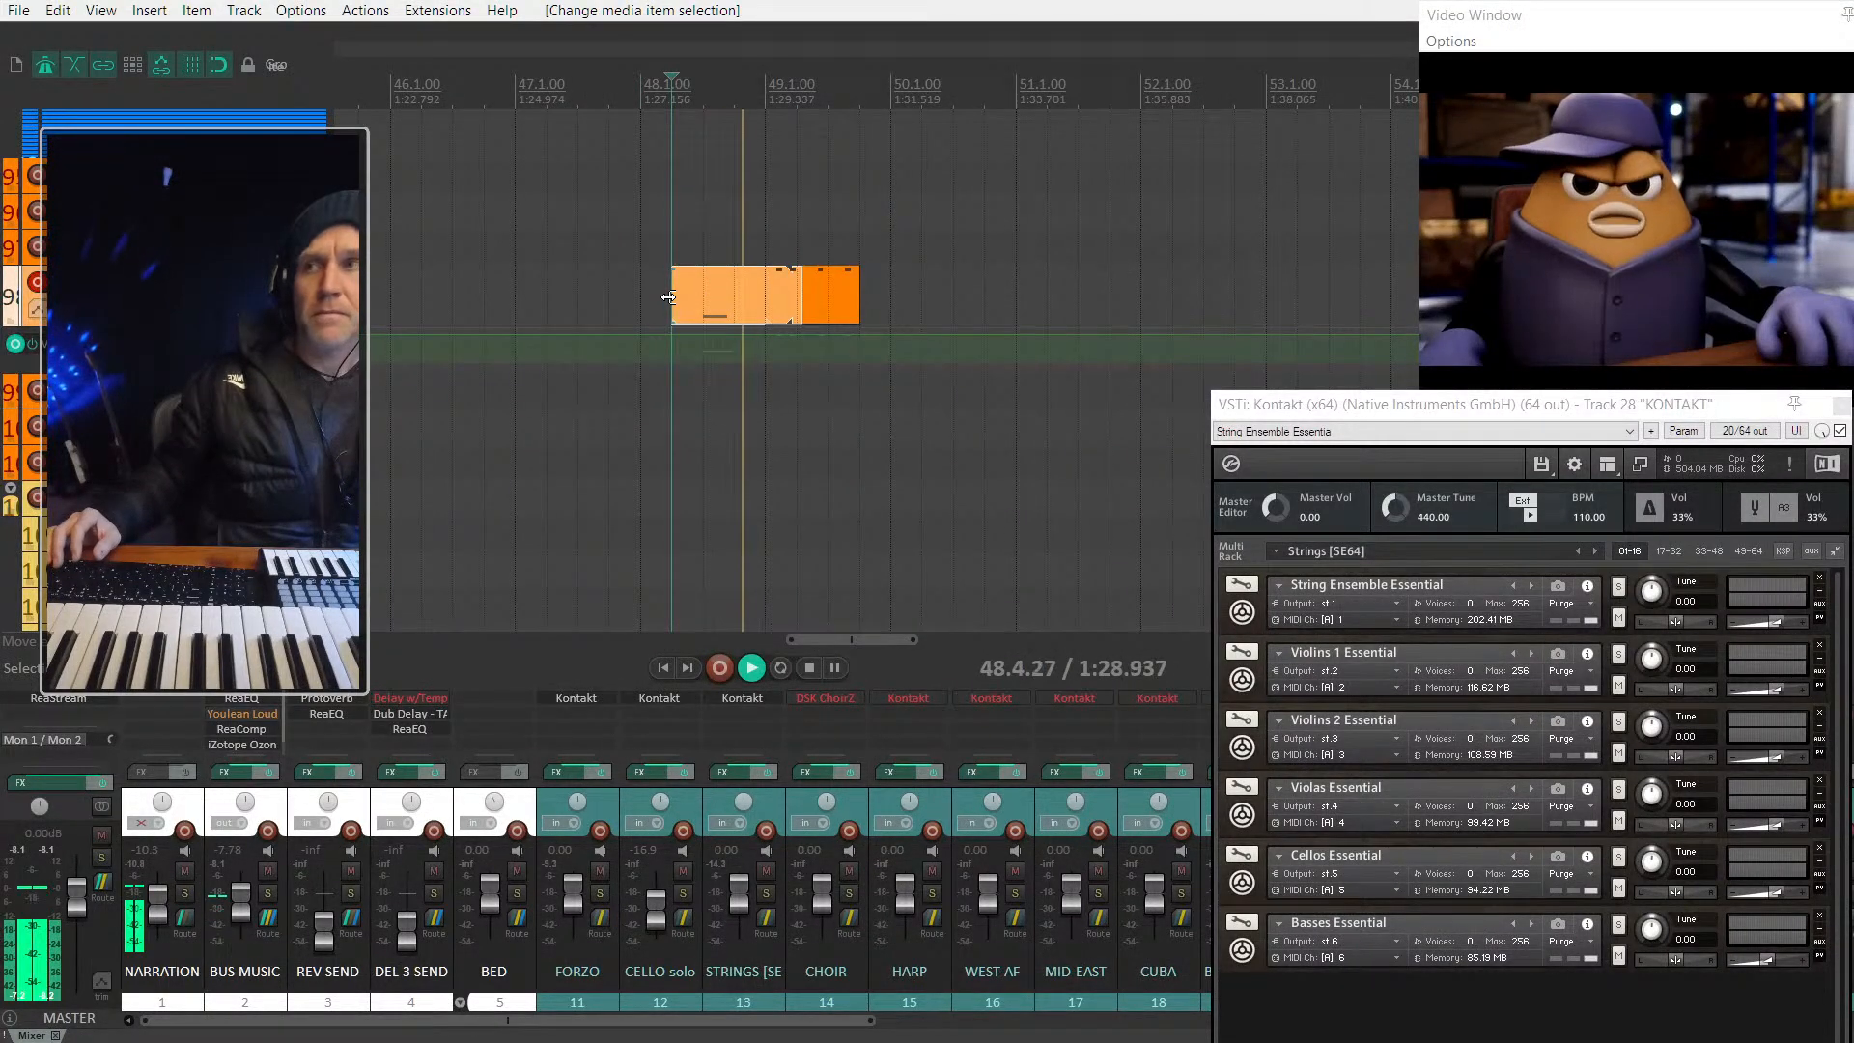
key("space")
left_click(828, 304)
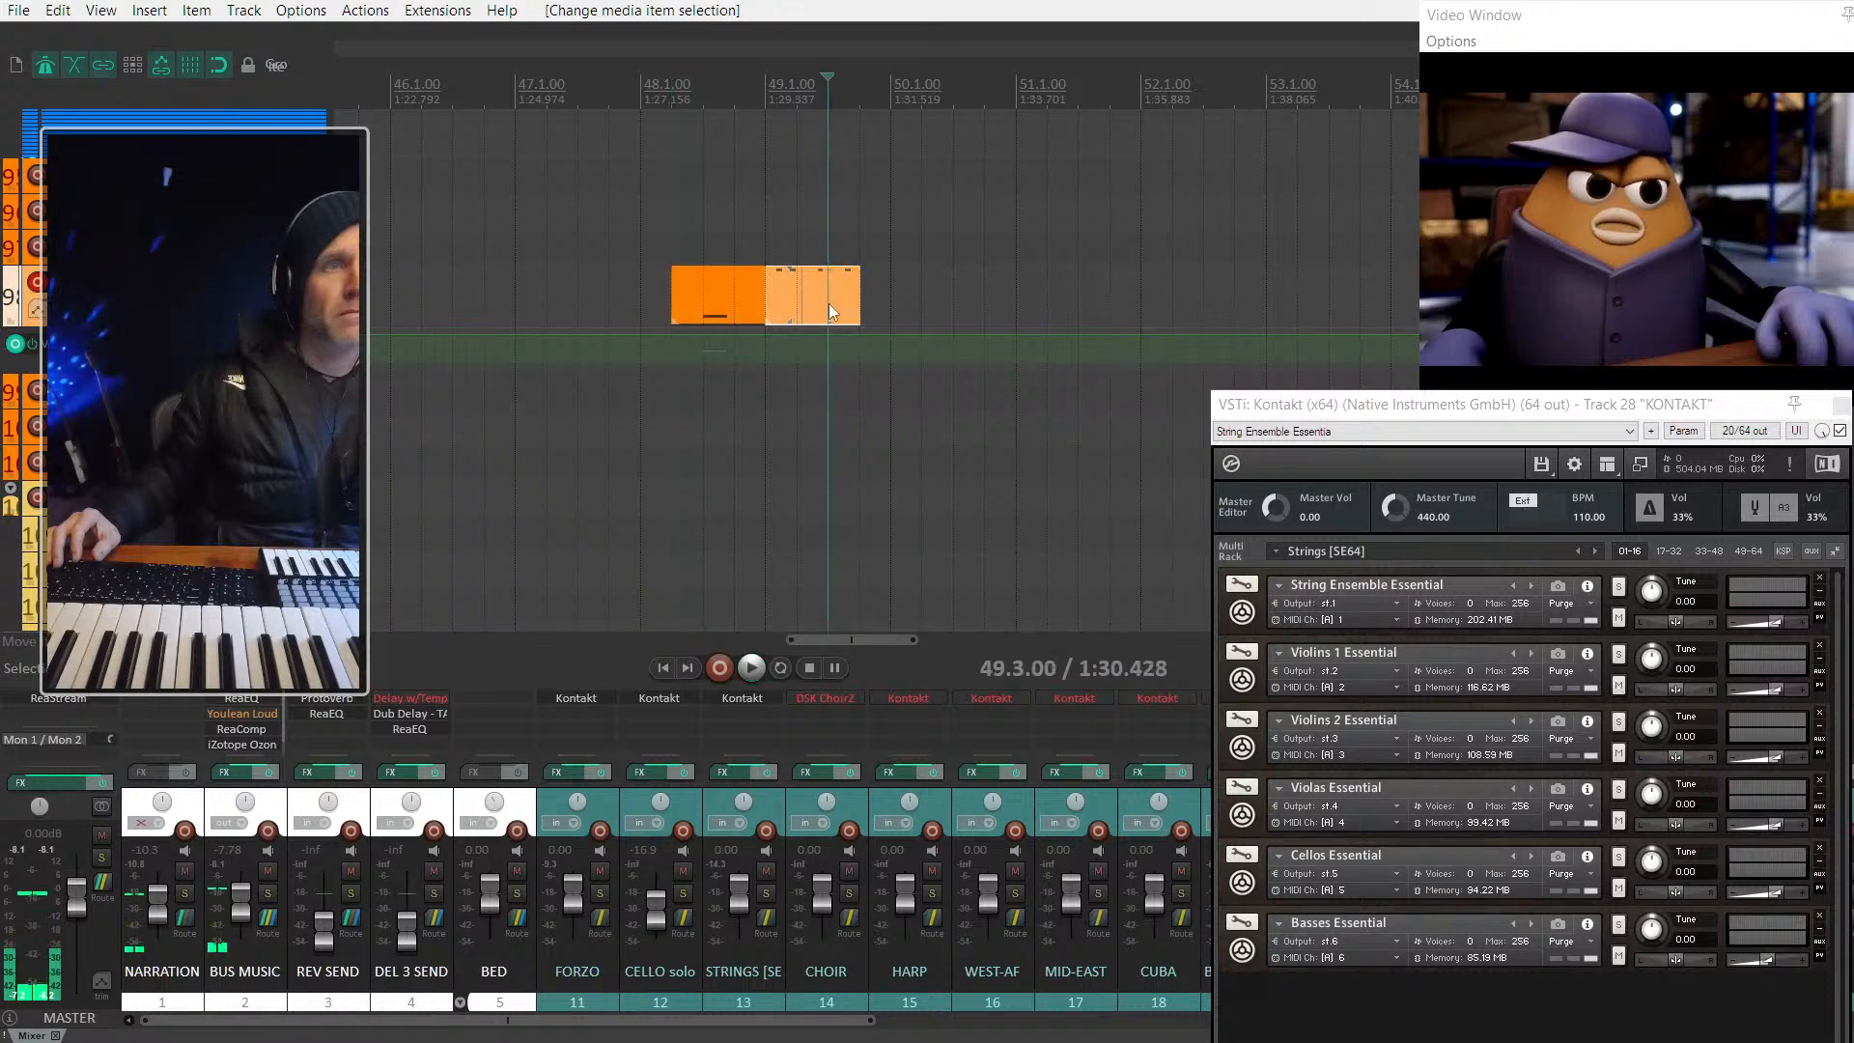
left_click_drag(829, 303, 860, 293)
key("Delete")
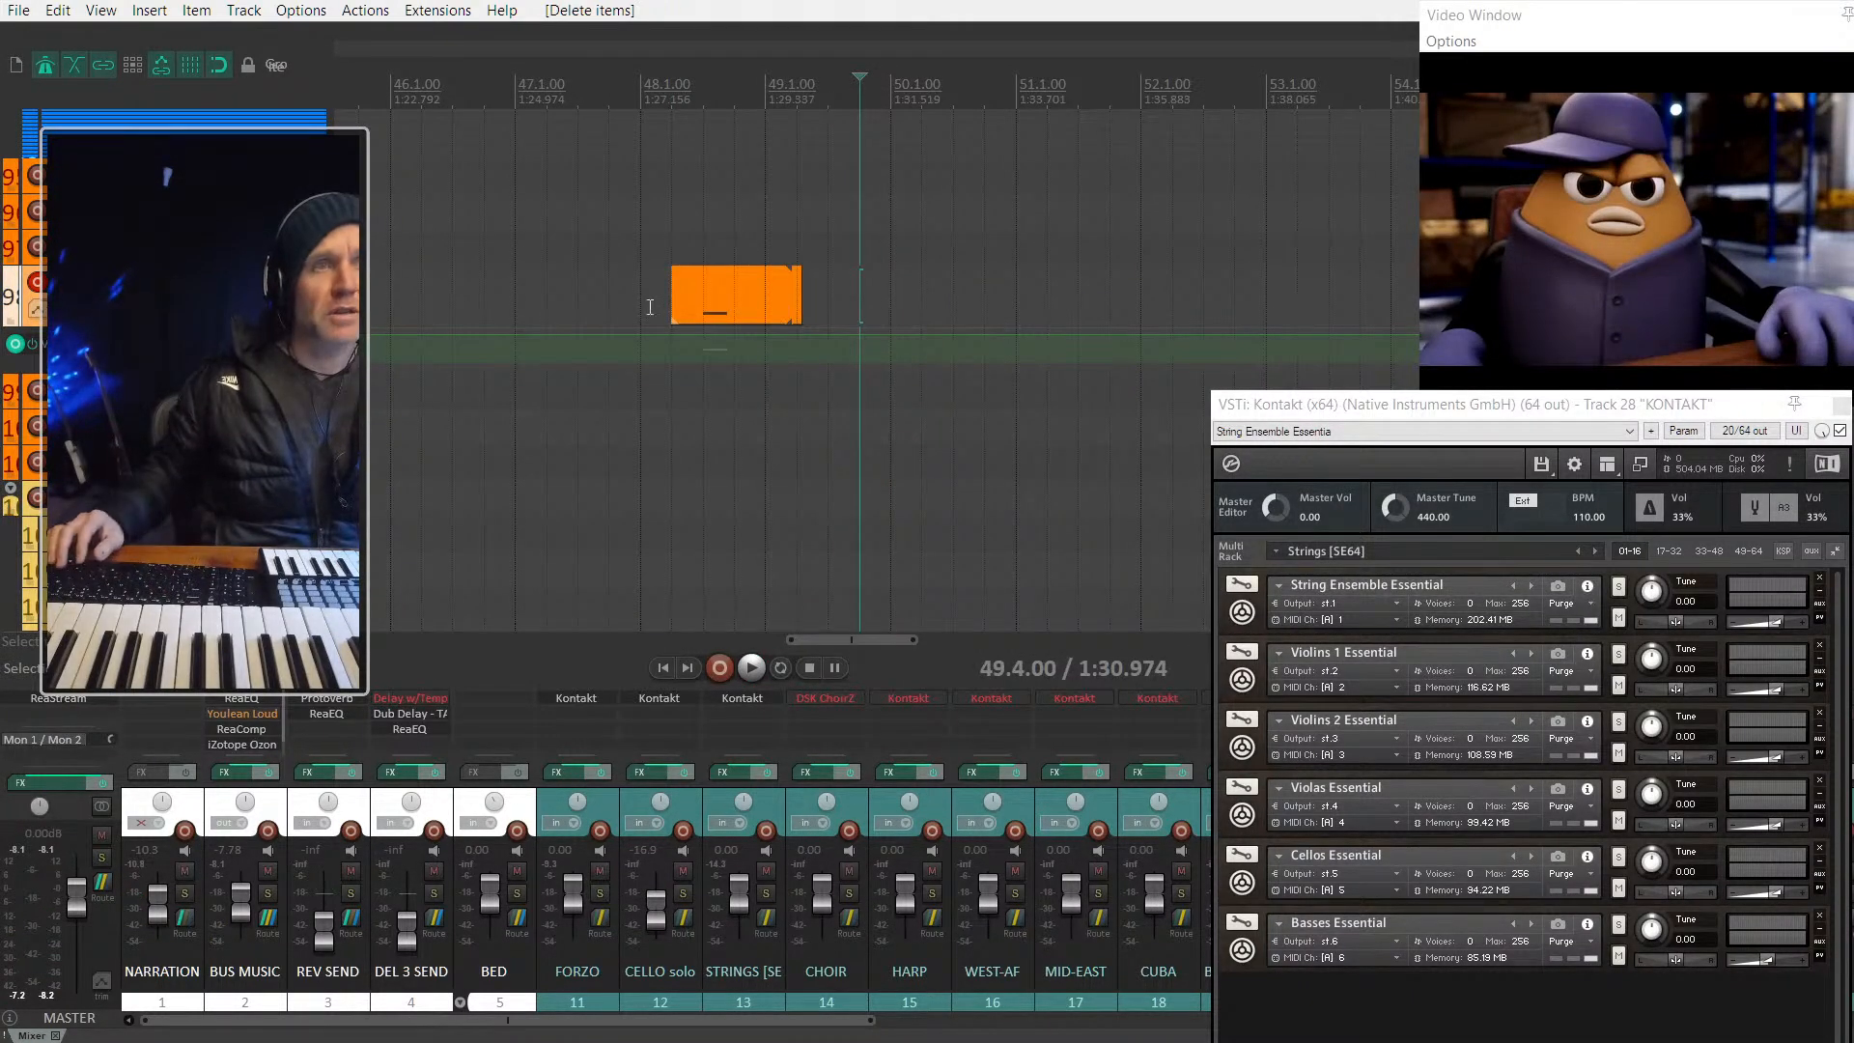
Step: Play the cue repeatedly from 48.1.00 to rehearse and check the remaining phrase against the video
left_click(641, 302)
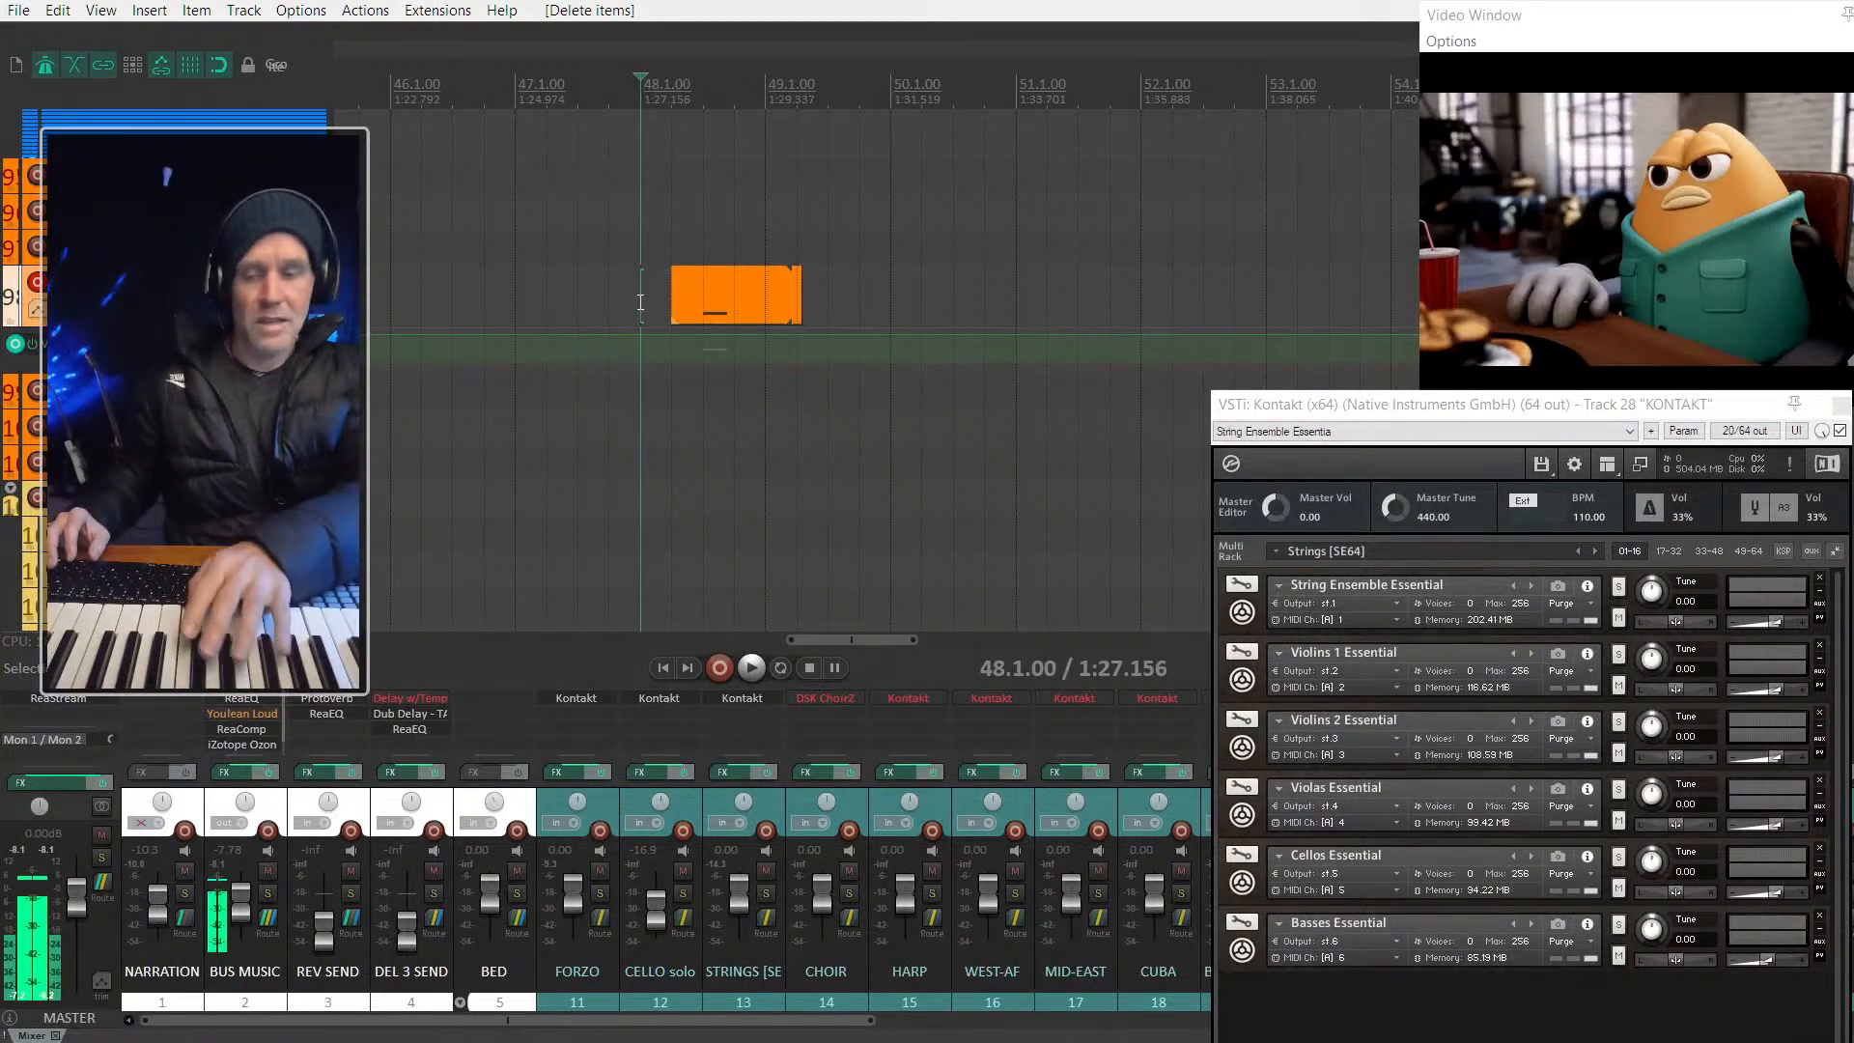
key("space")
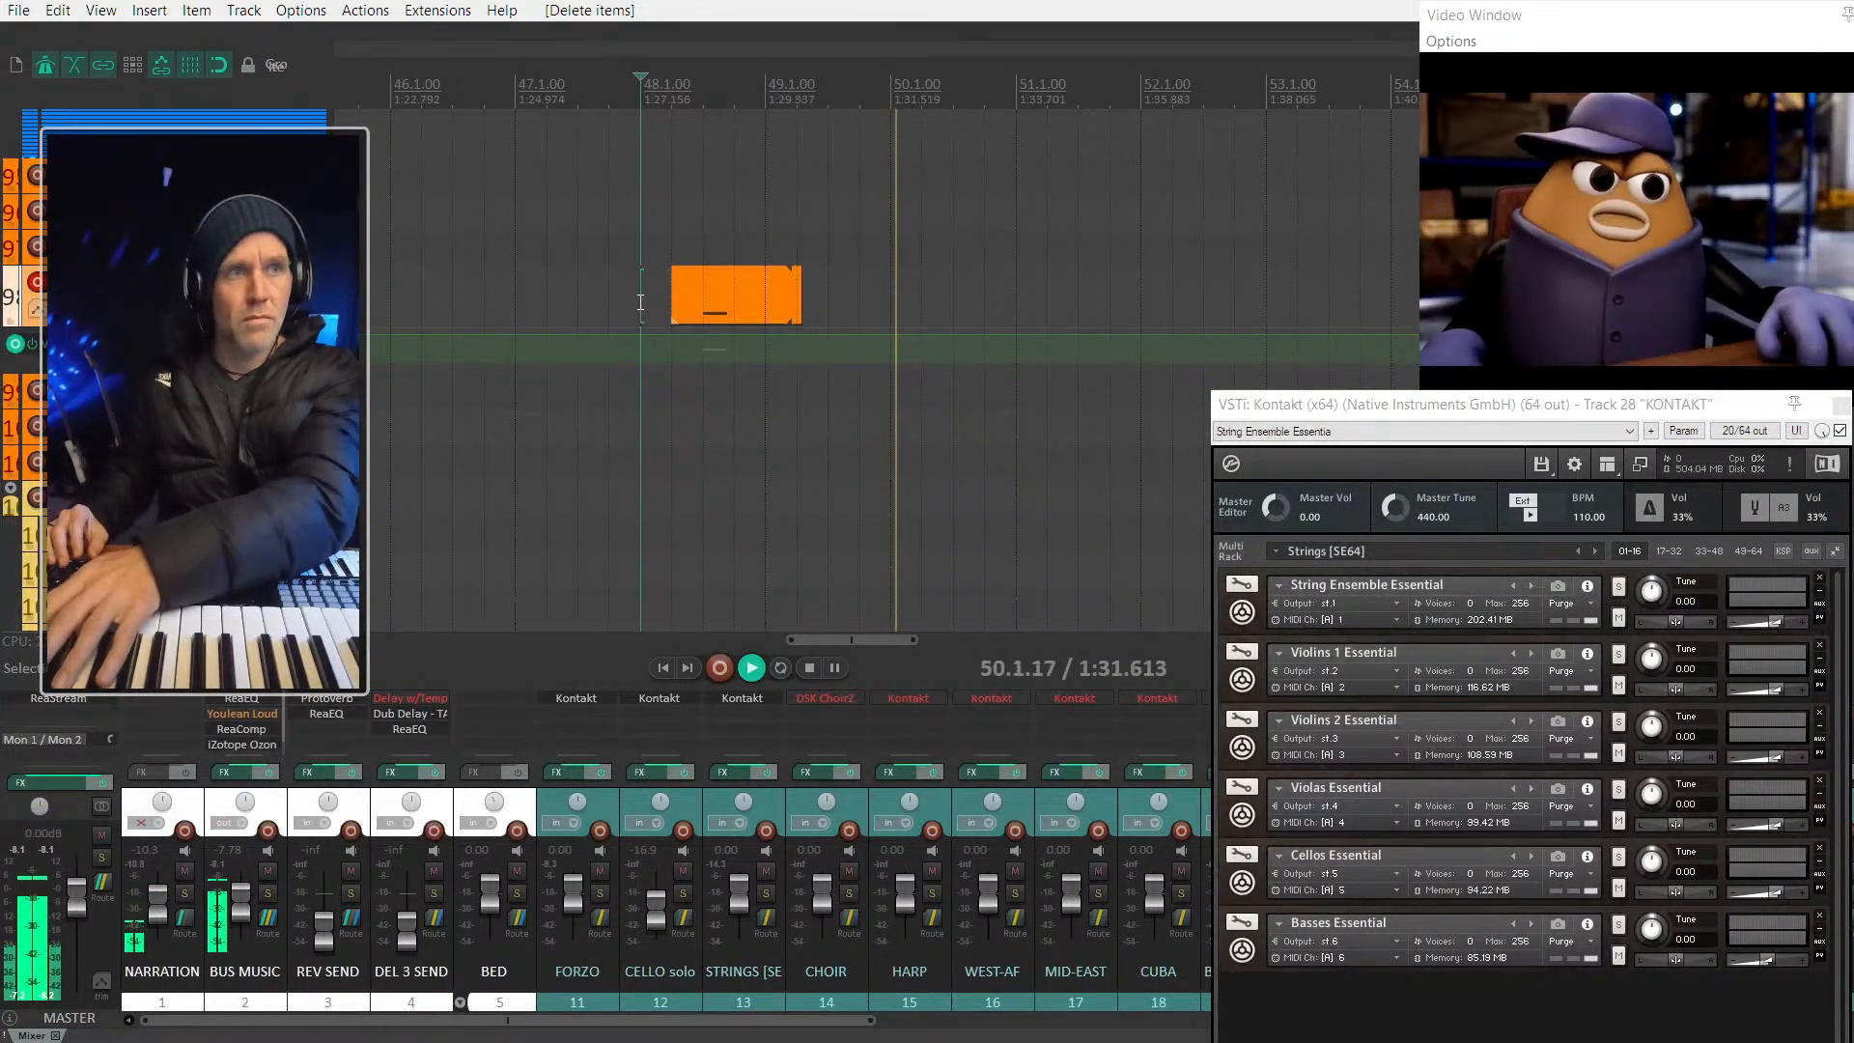
key("space")
key("space")
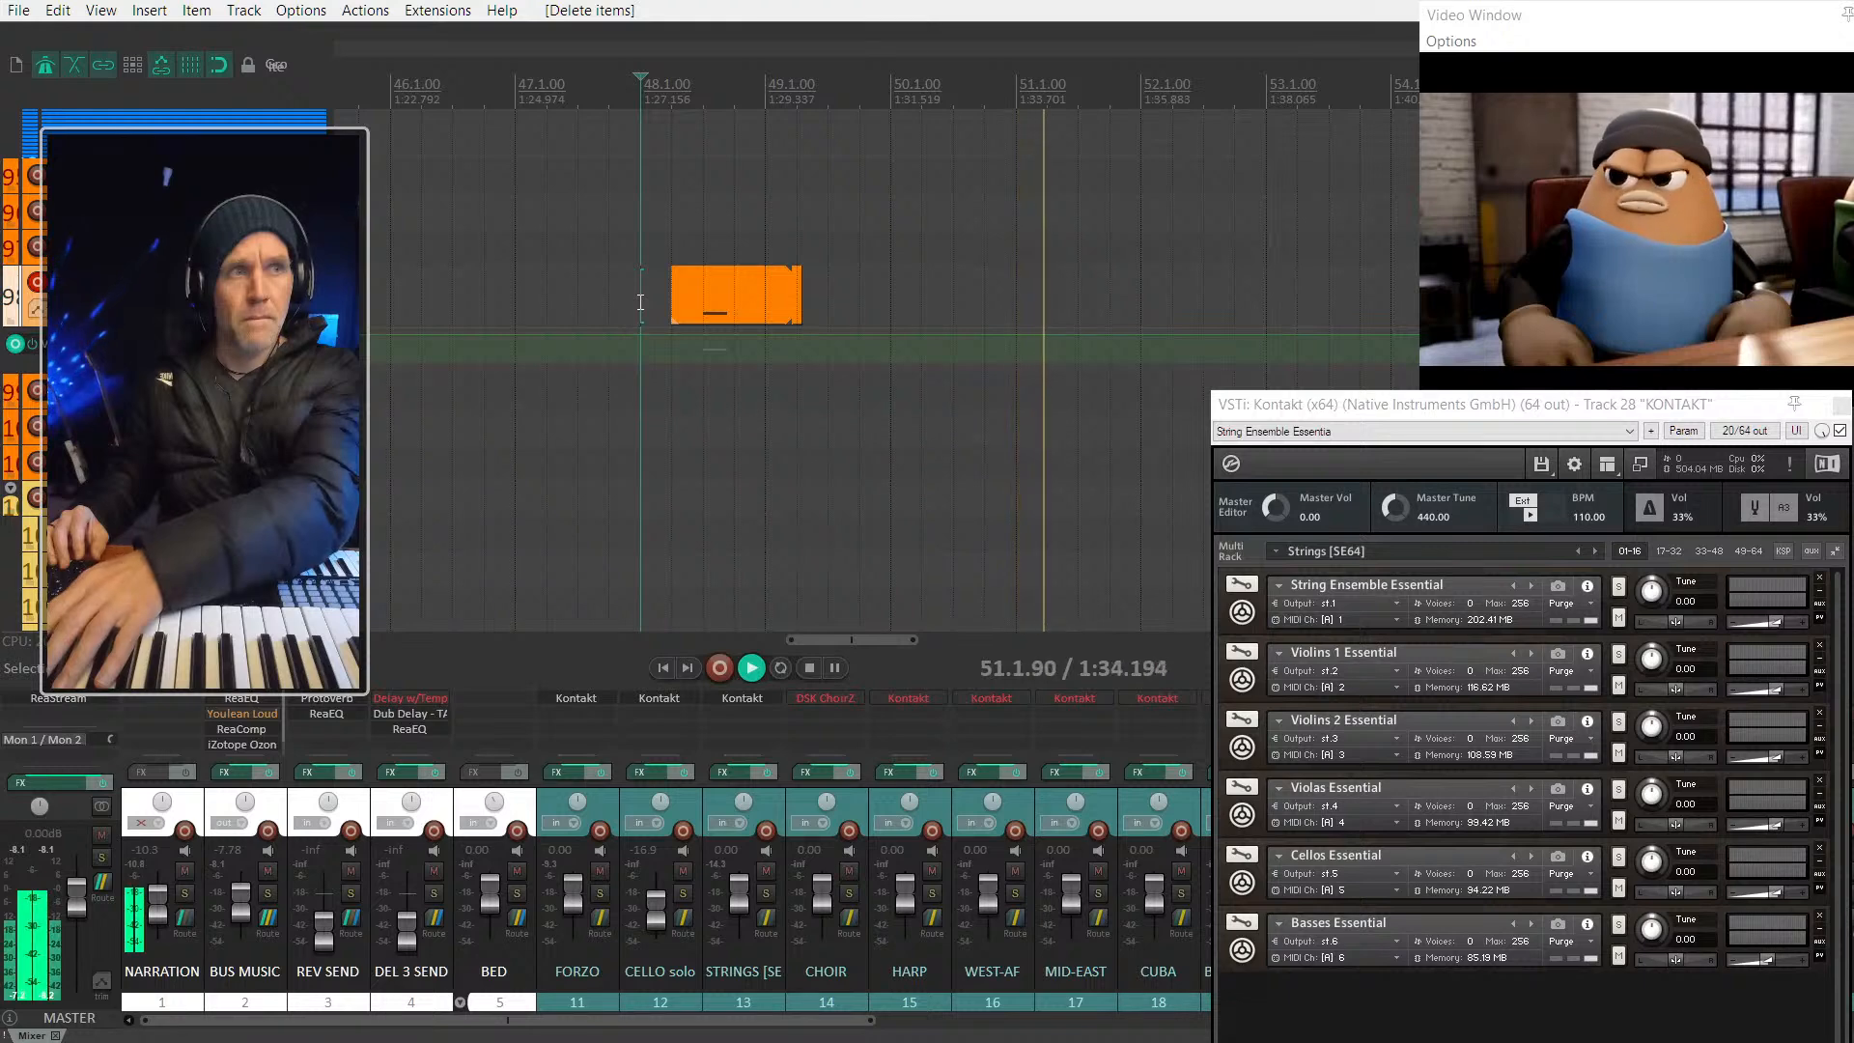
key("space")
key("space")
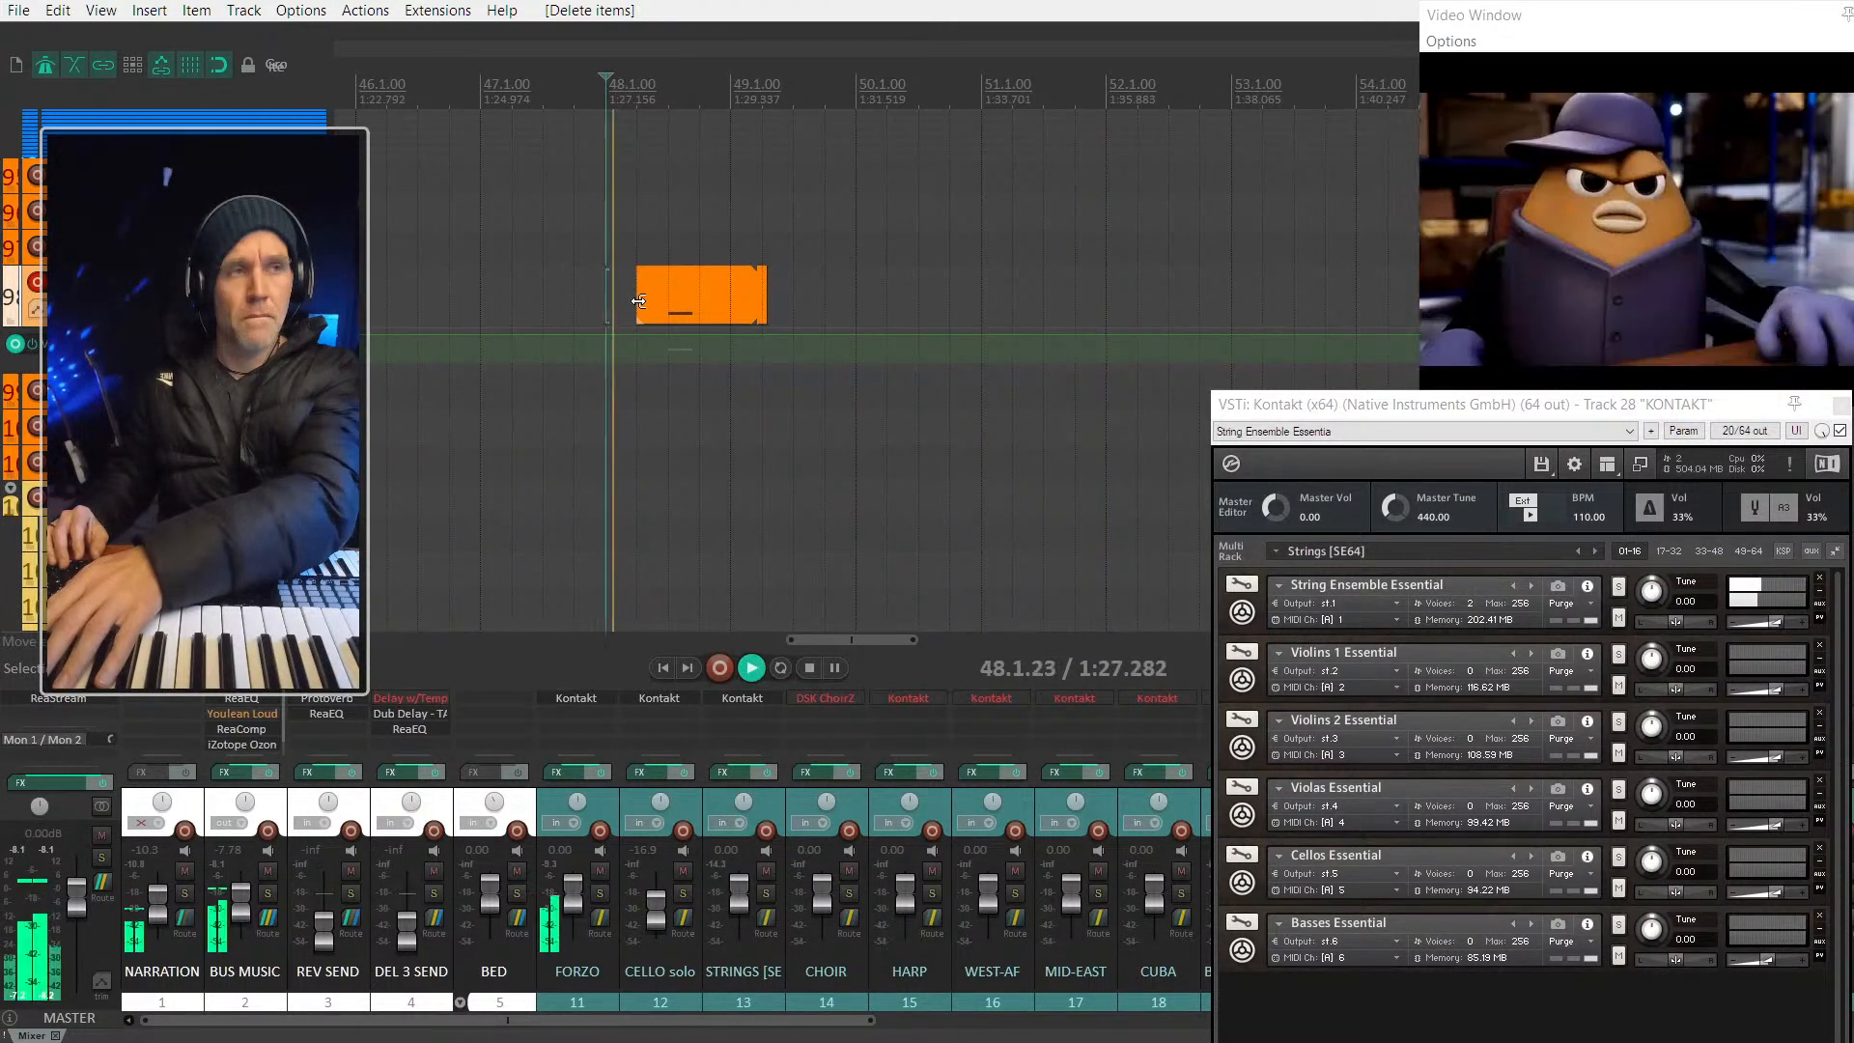
key("space")
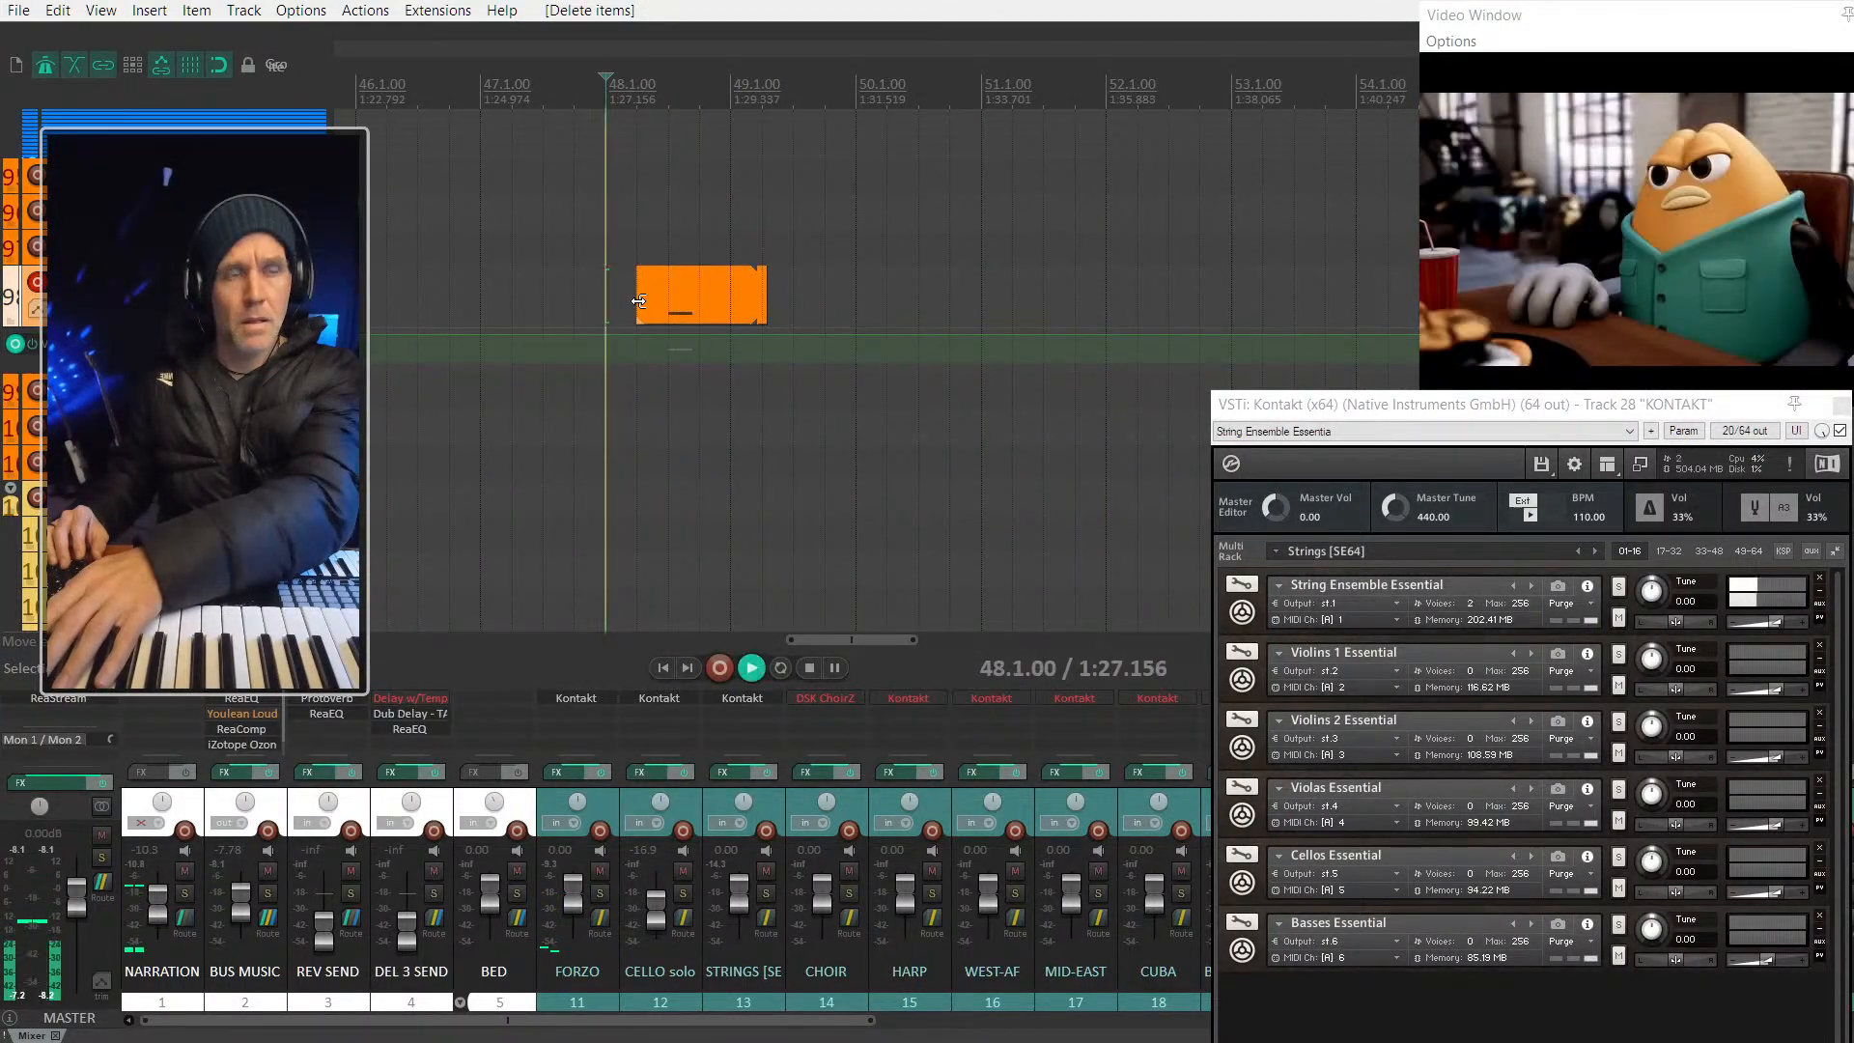
key("space")
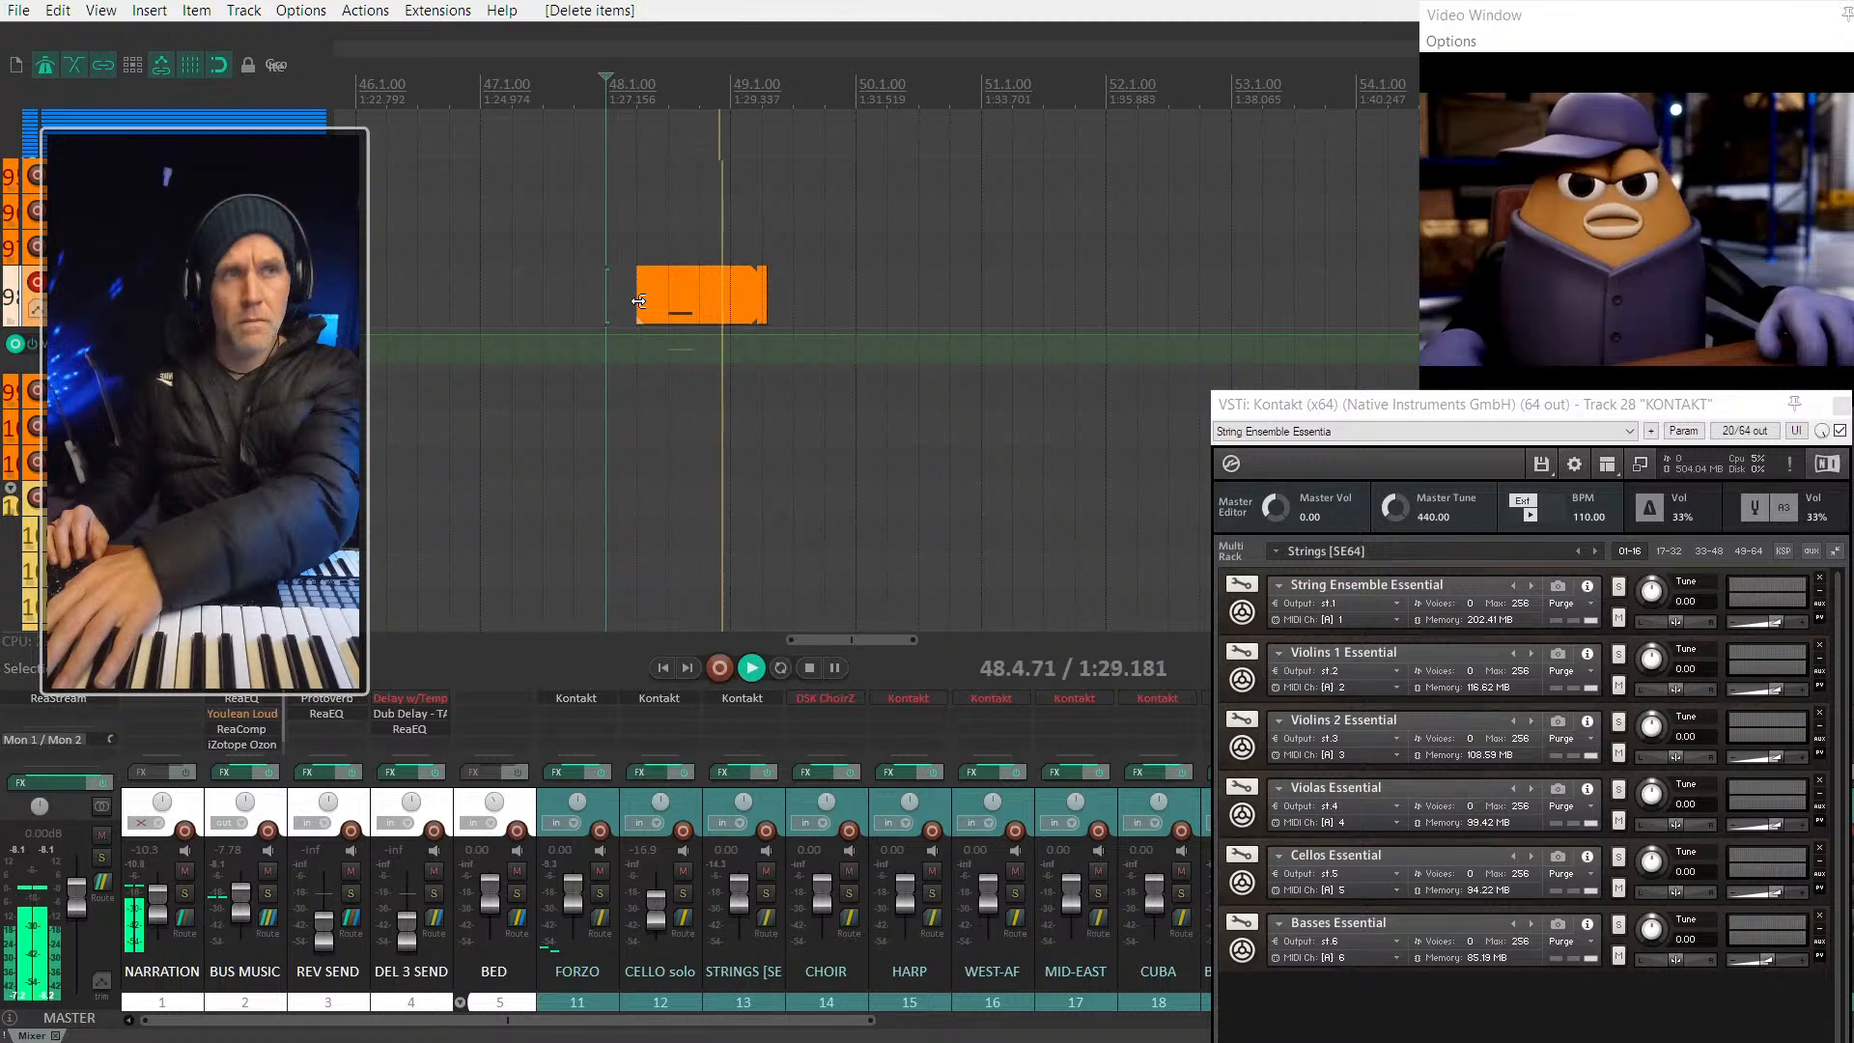
key("space")
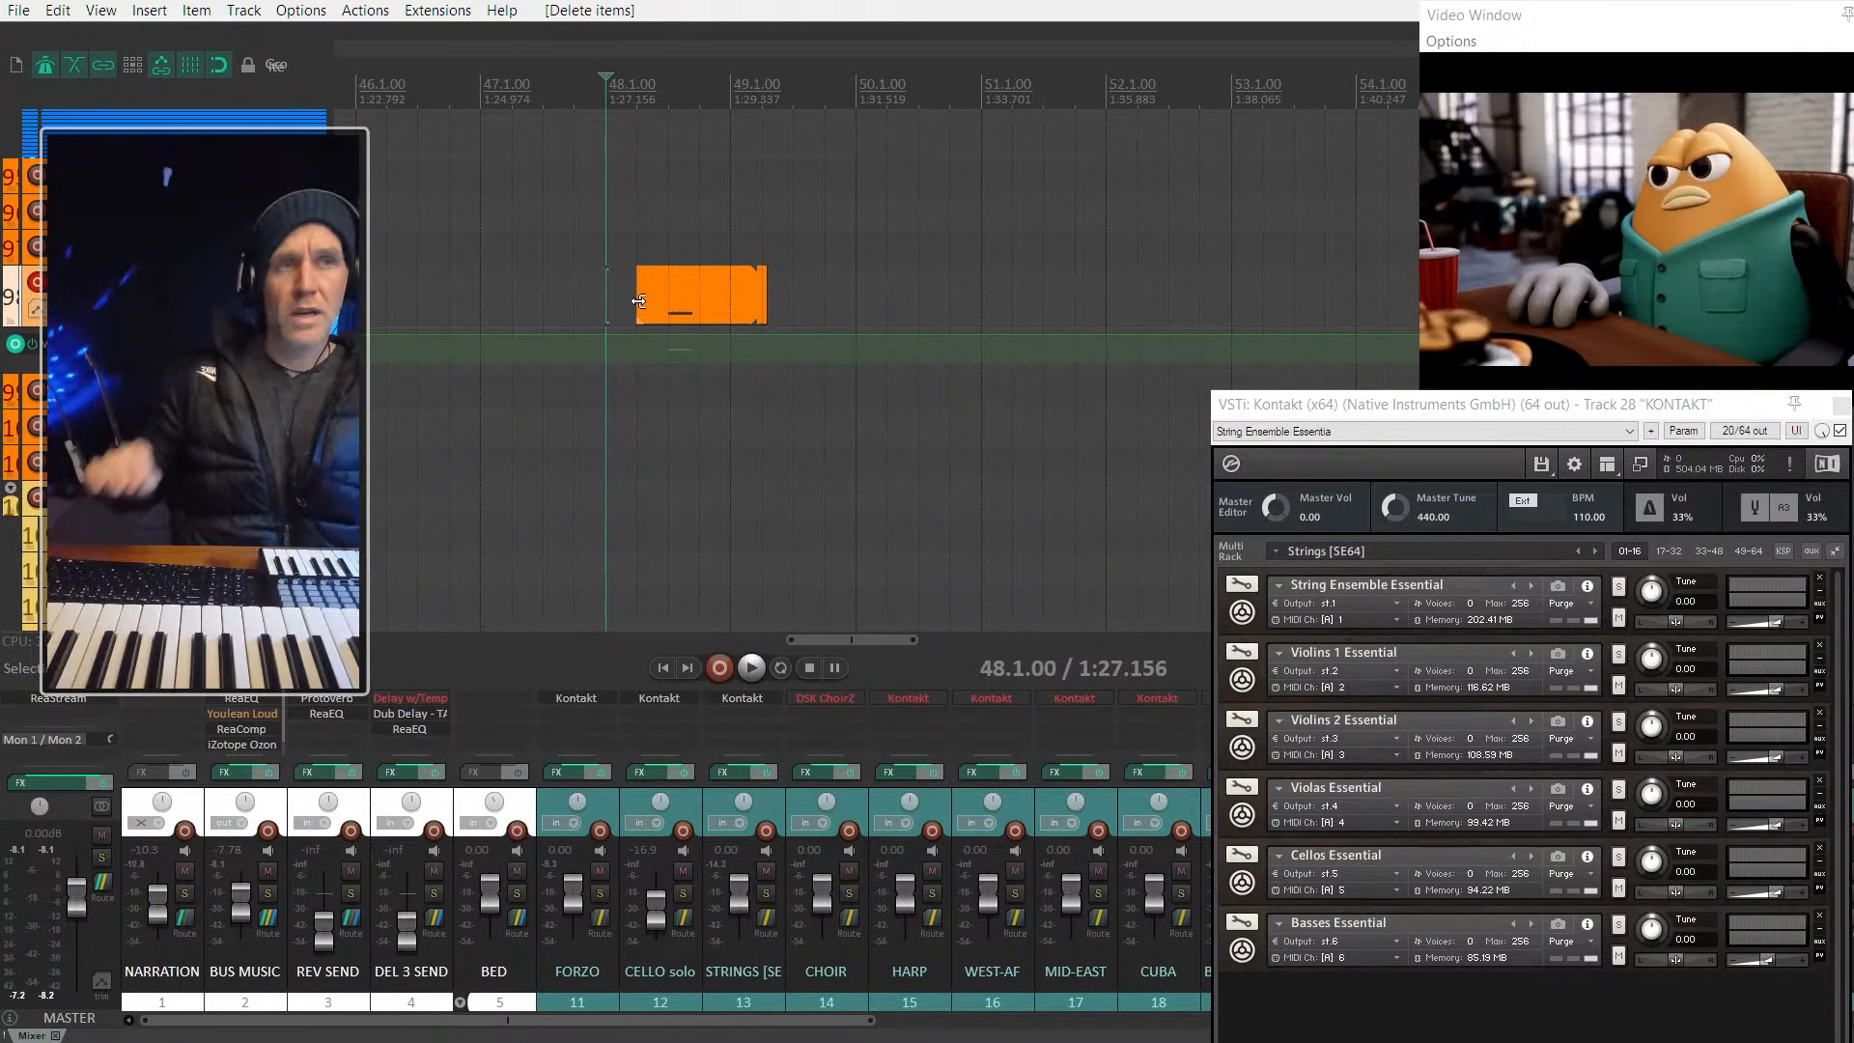
Step: Disarm recording on track 98
left_click(36, 282)
scroll(96, 309, "down", 1)
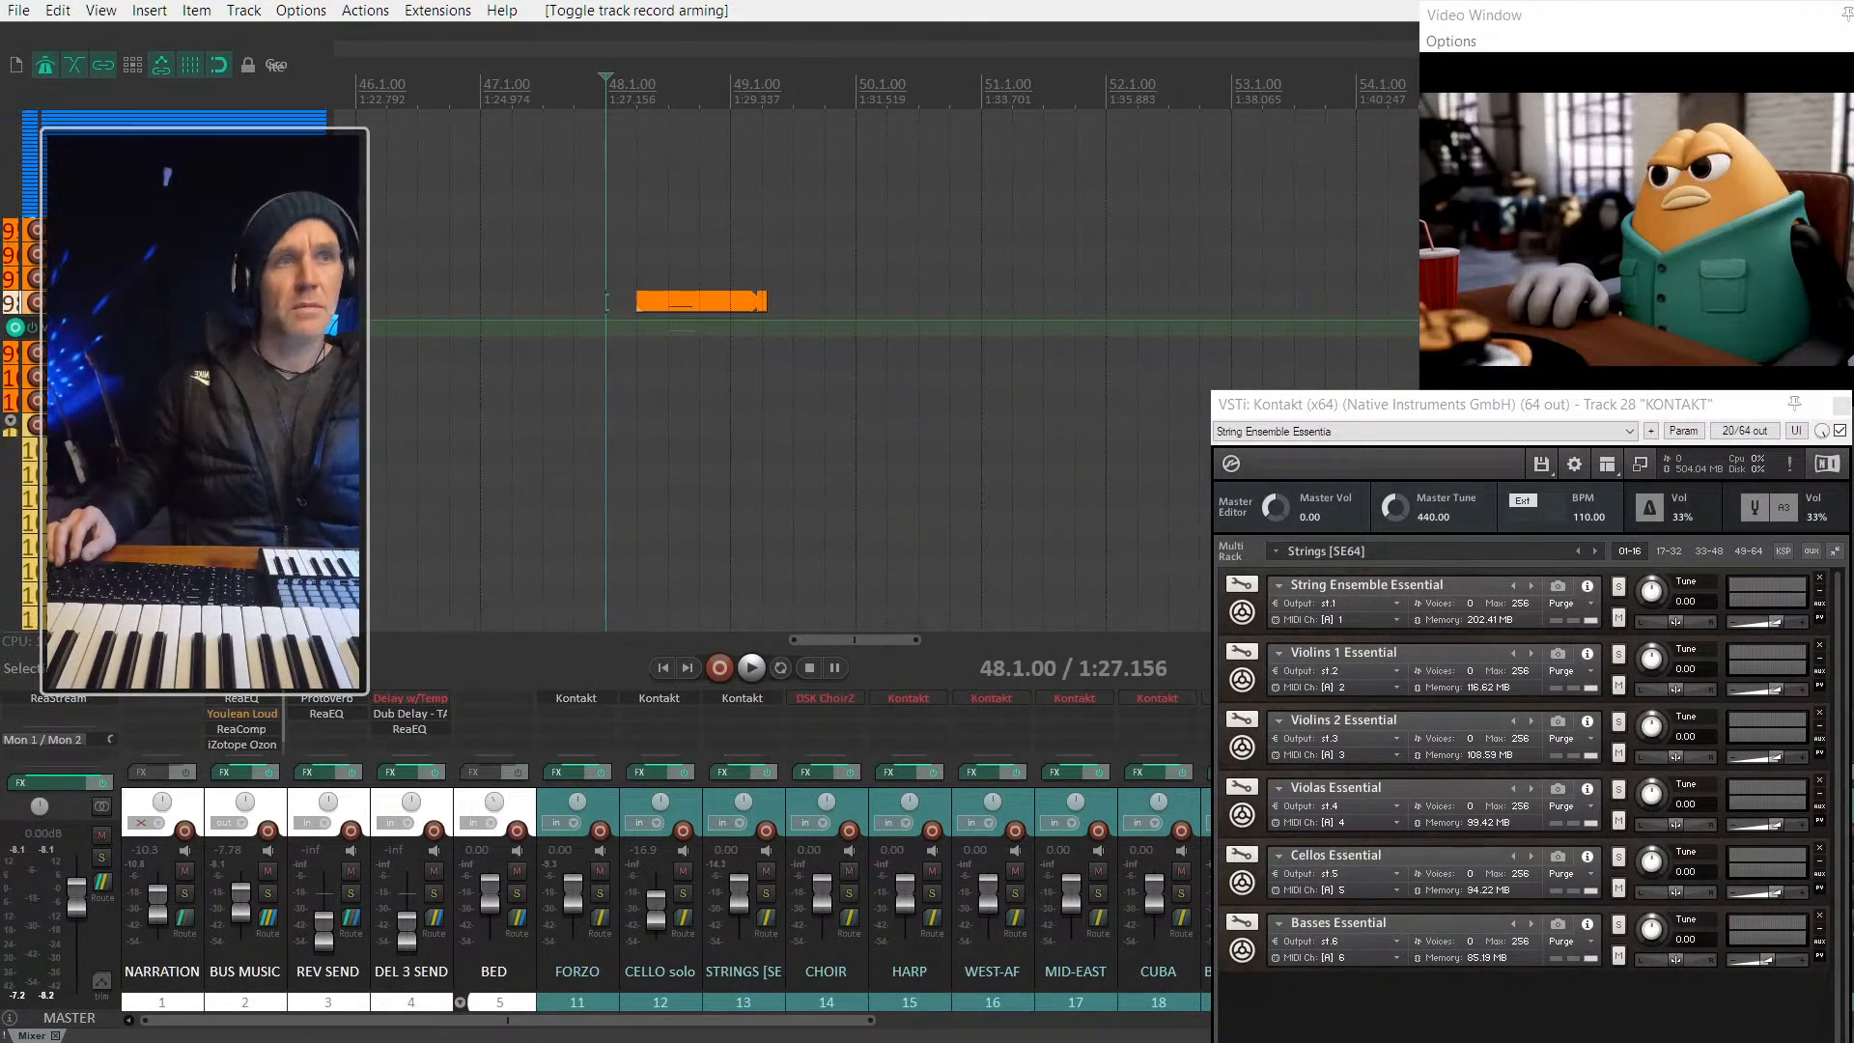
scroll(97, 309, "up", 12)
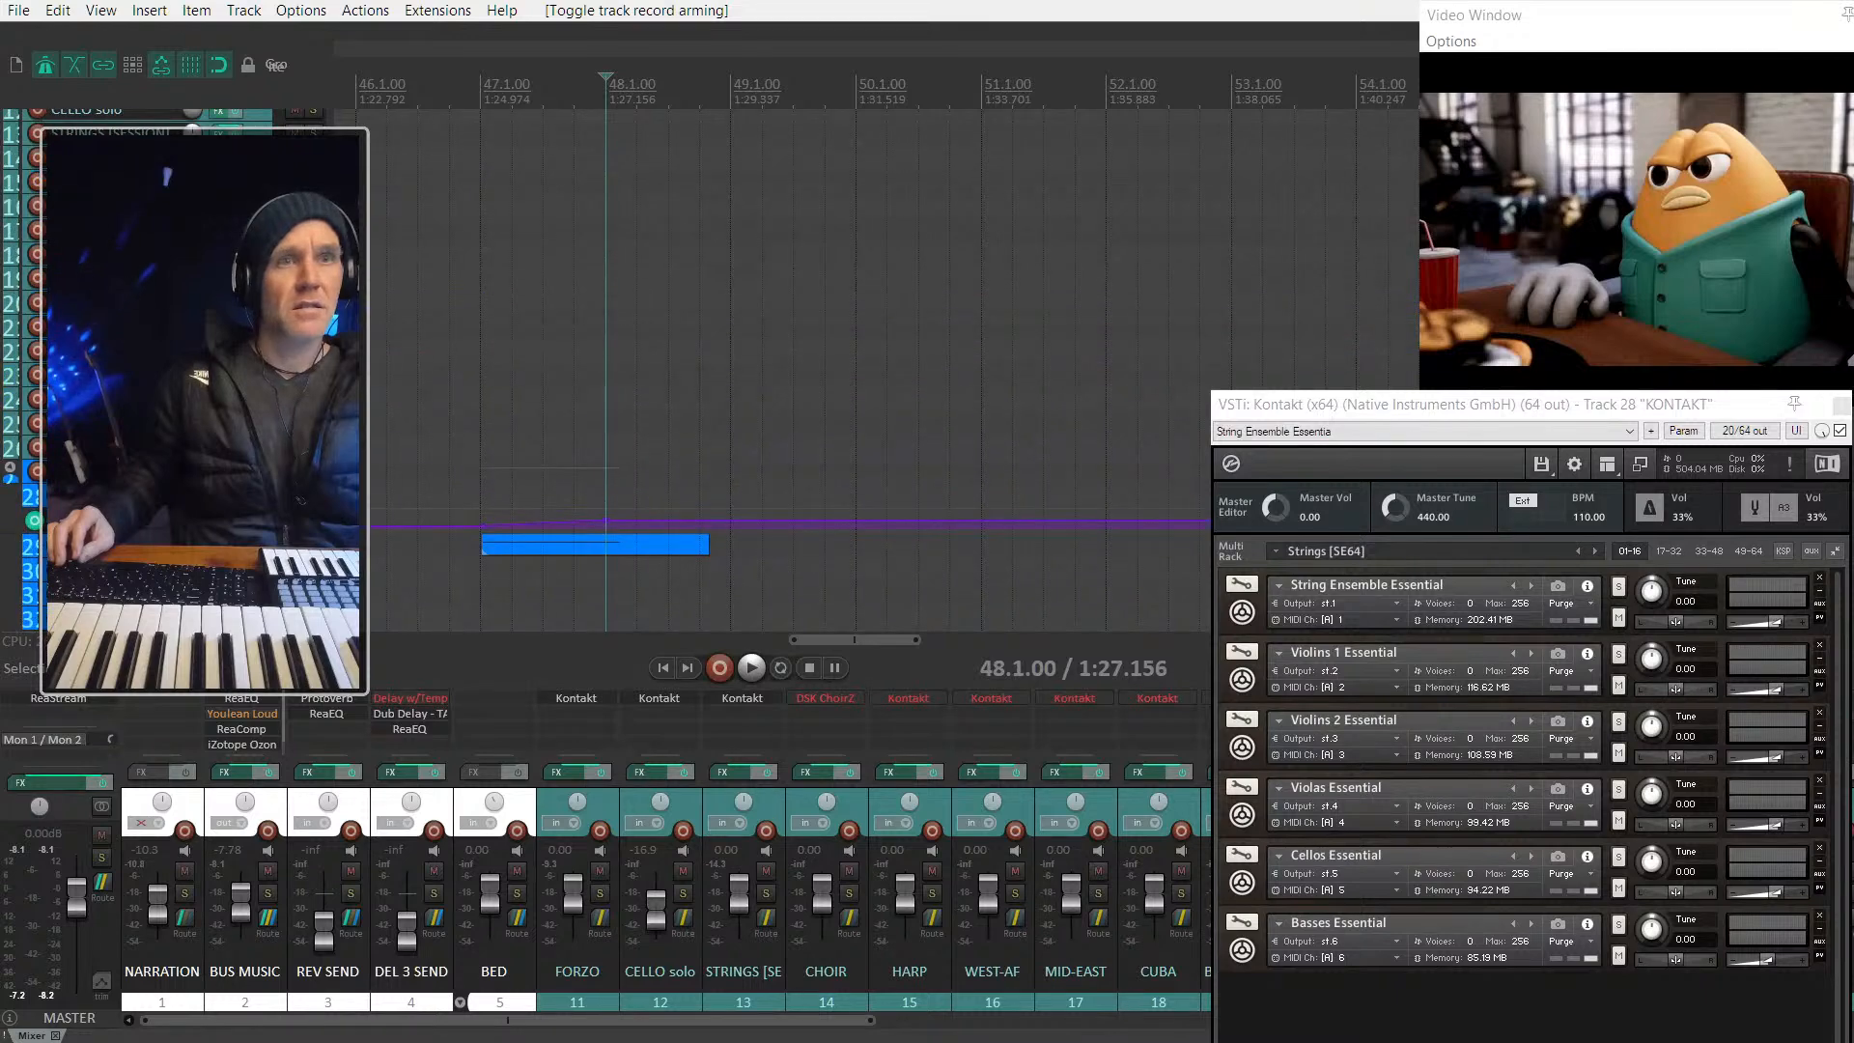
Step: Examine the tracks and items around bar 48 in the arrangement, along with the channels in the mixer
scroll(97, 309, "up", 5)
scroll(97, 309, "down", 3)
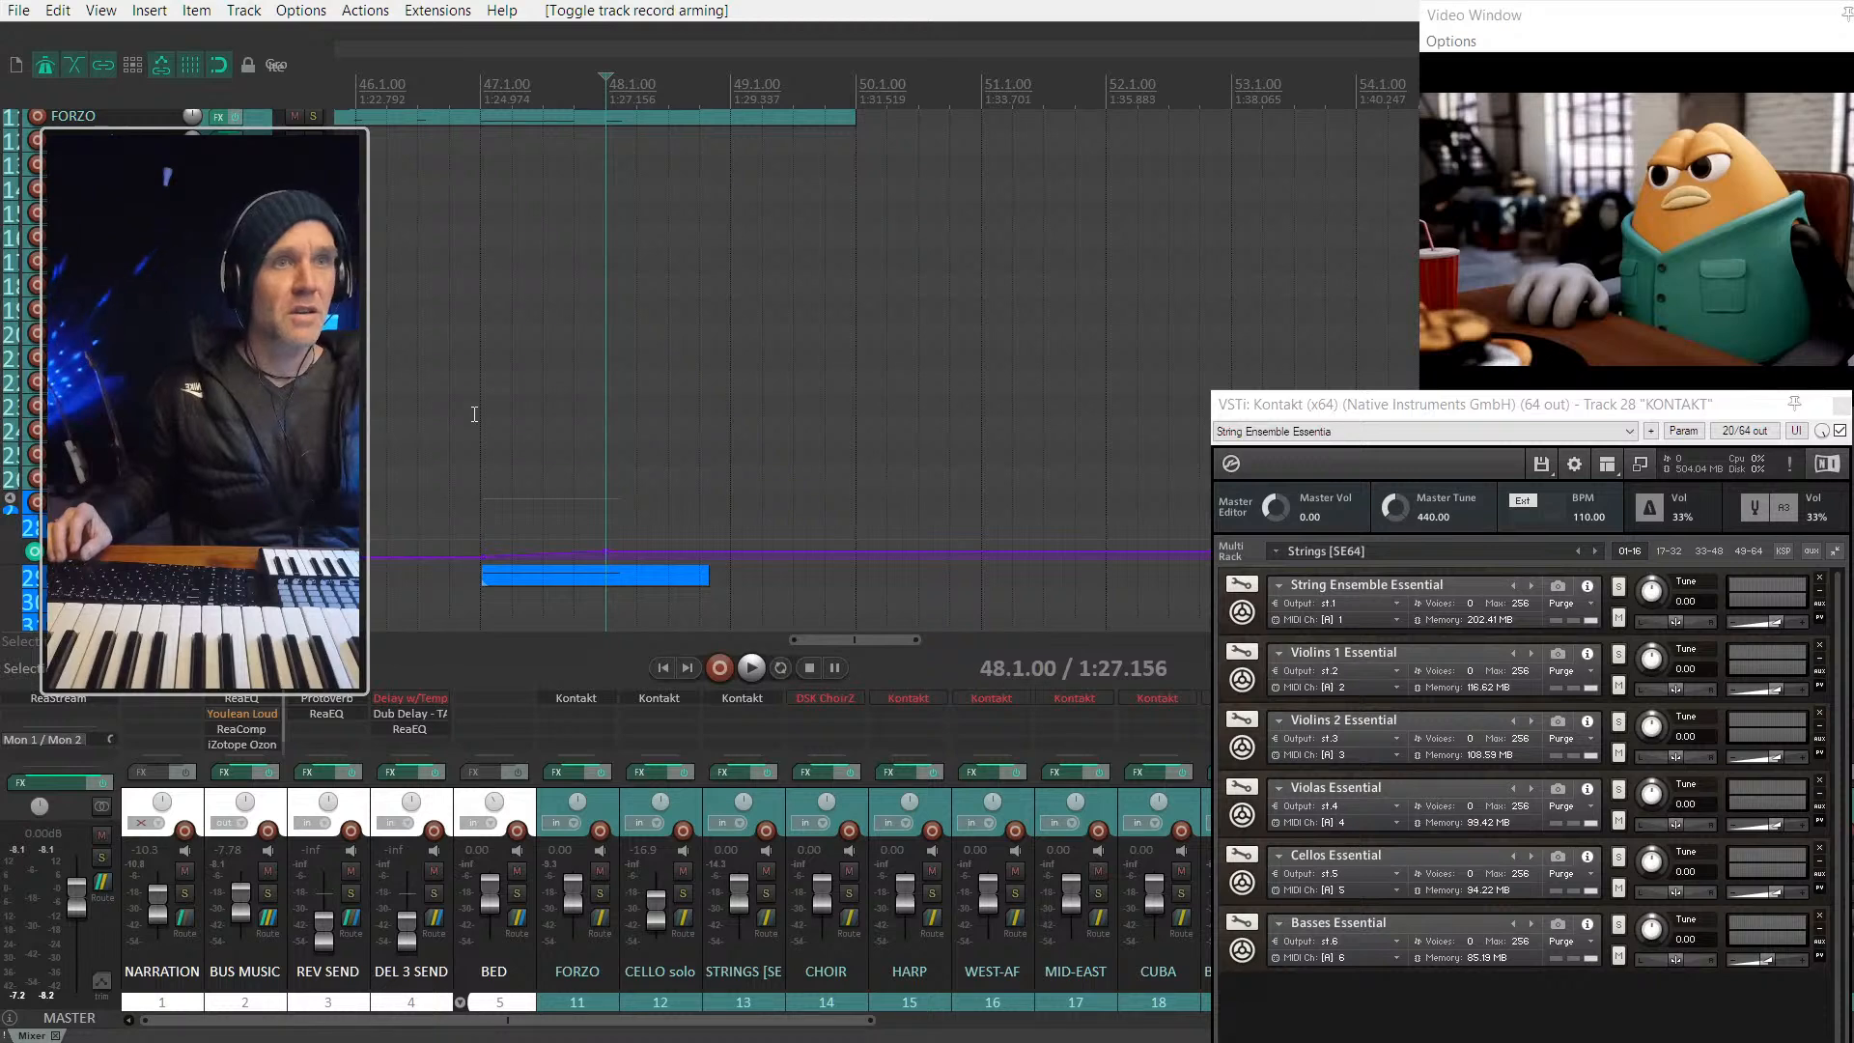
scroll(500, 415, "down", 2)
scroll(524, 380, "up", 2)
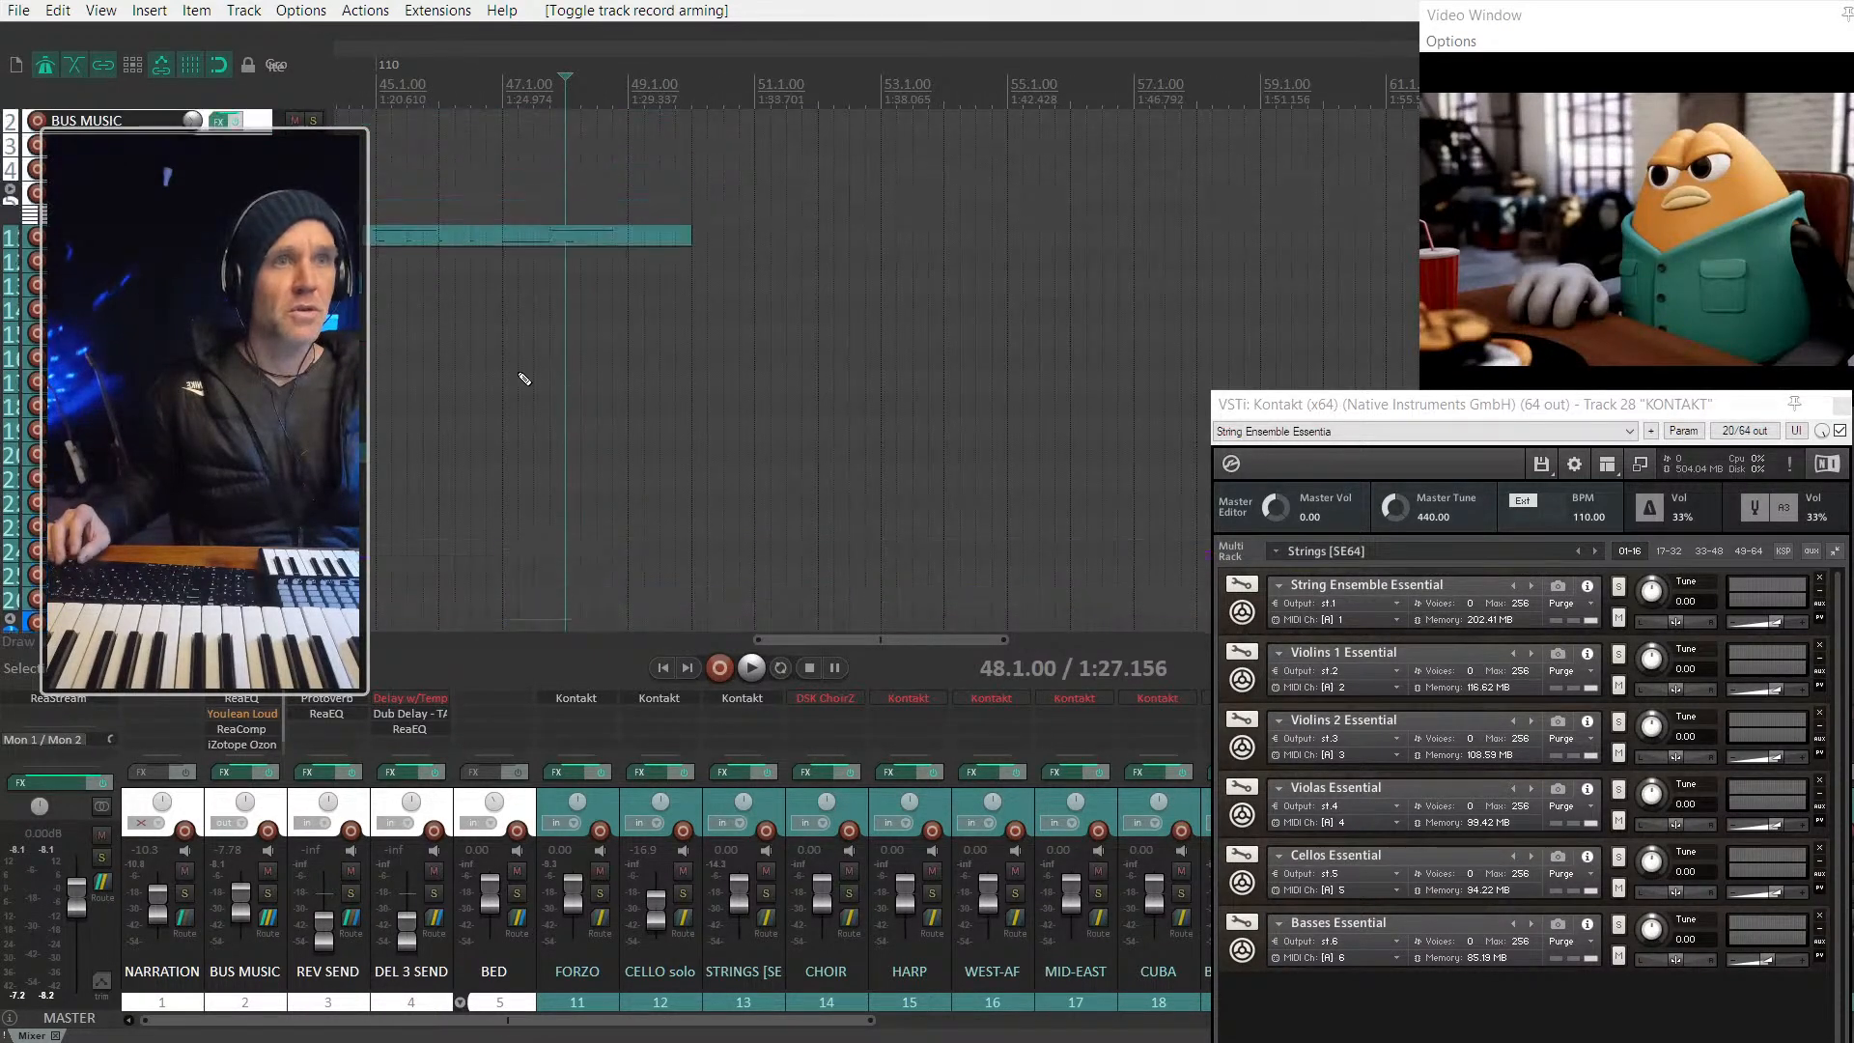
scroll(513, 372, "down", 4)
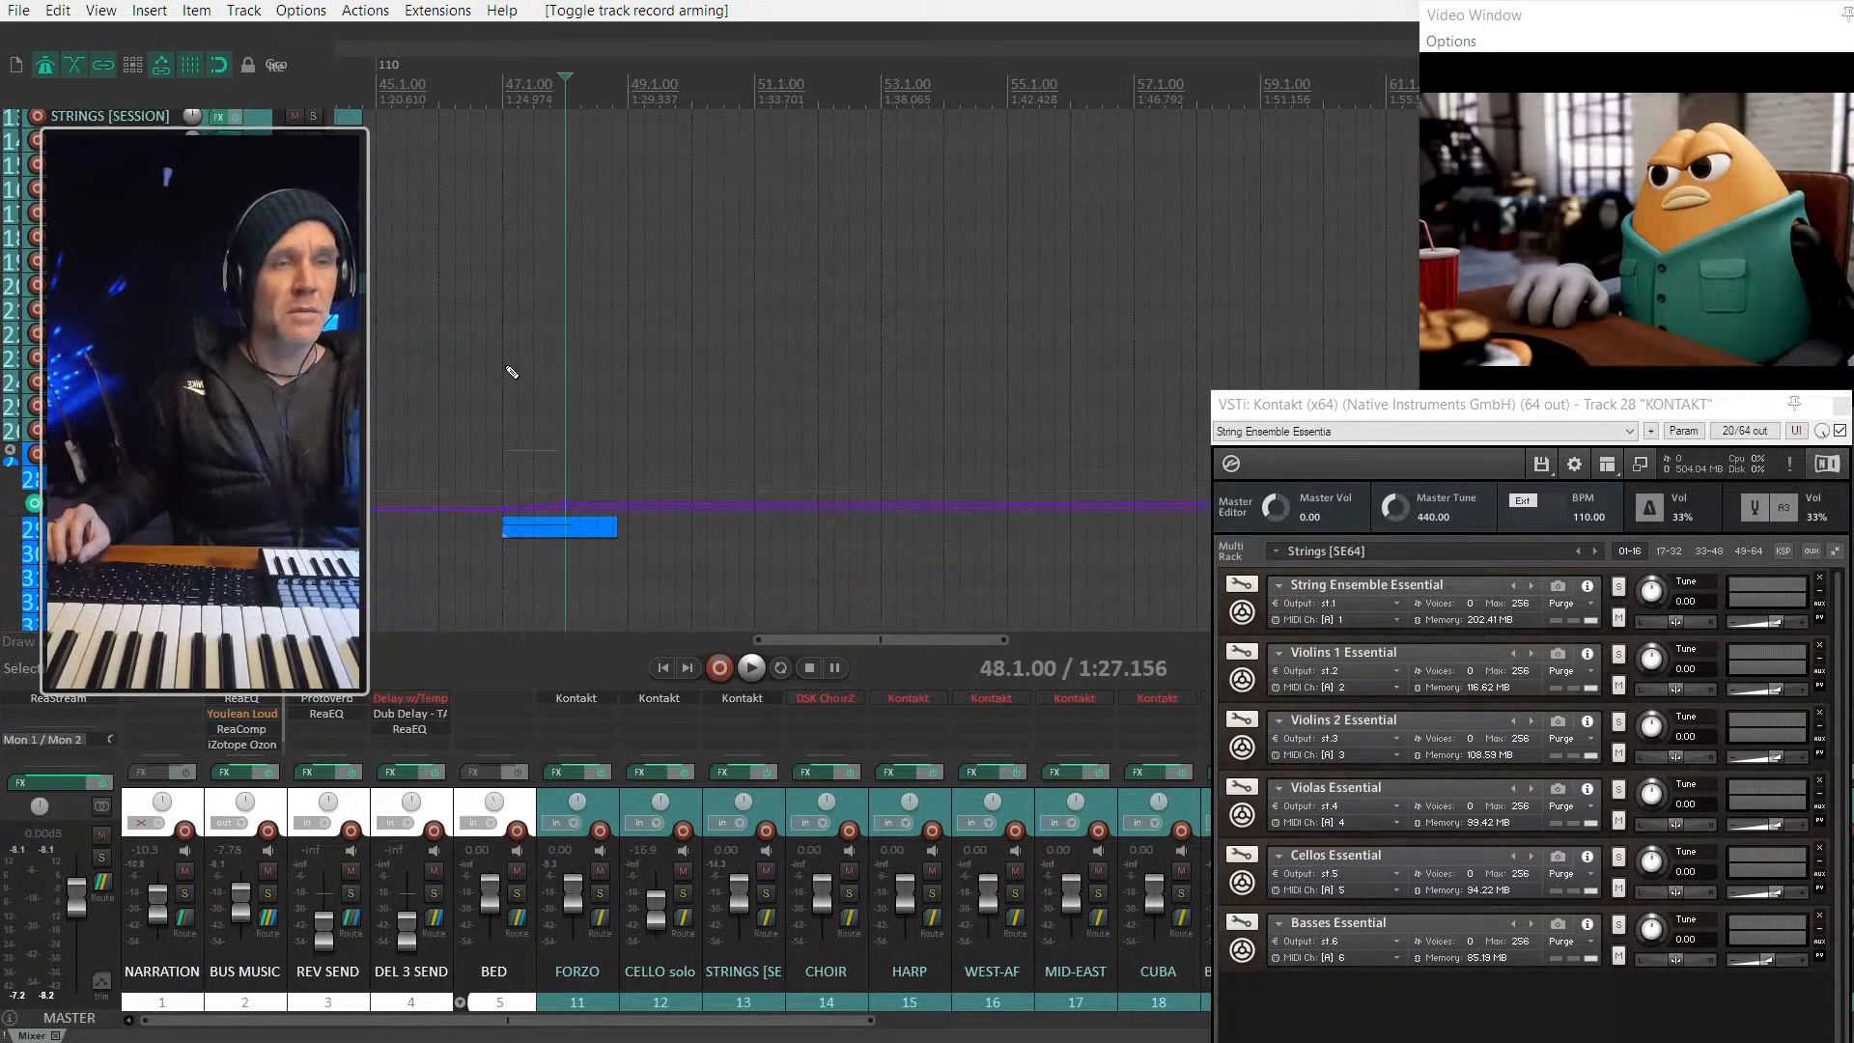
scroll(511, 373, "up", 2)
scroll(506, 367, "right", 1)
scroll(507, 367, "left", 2)
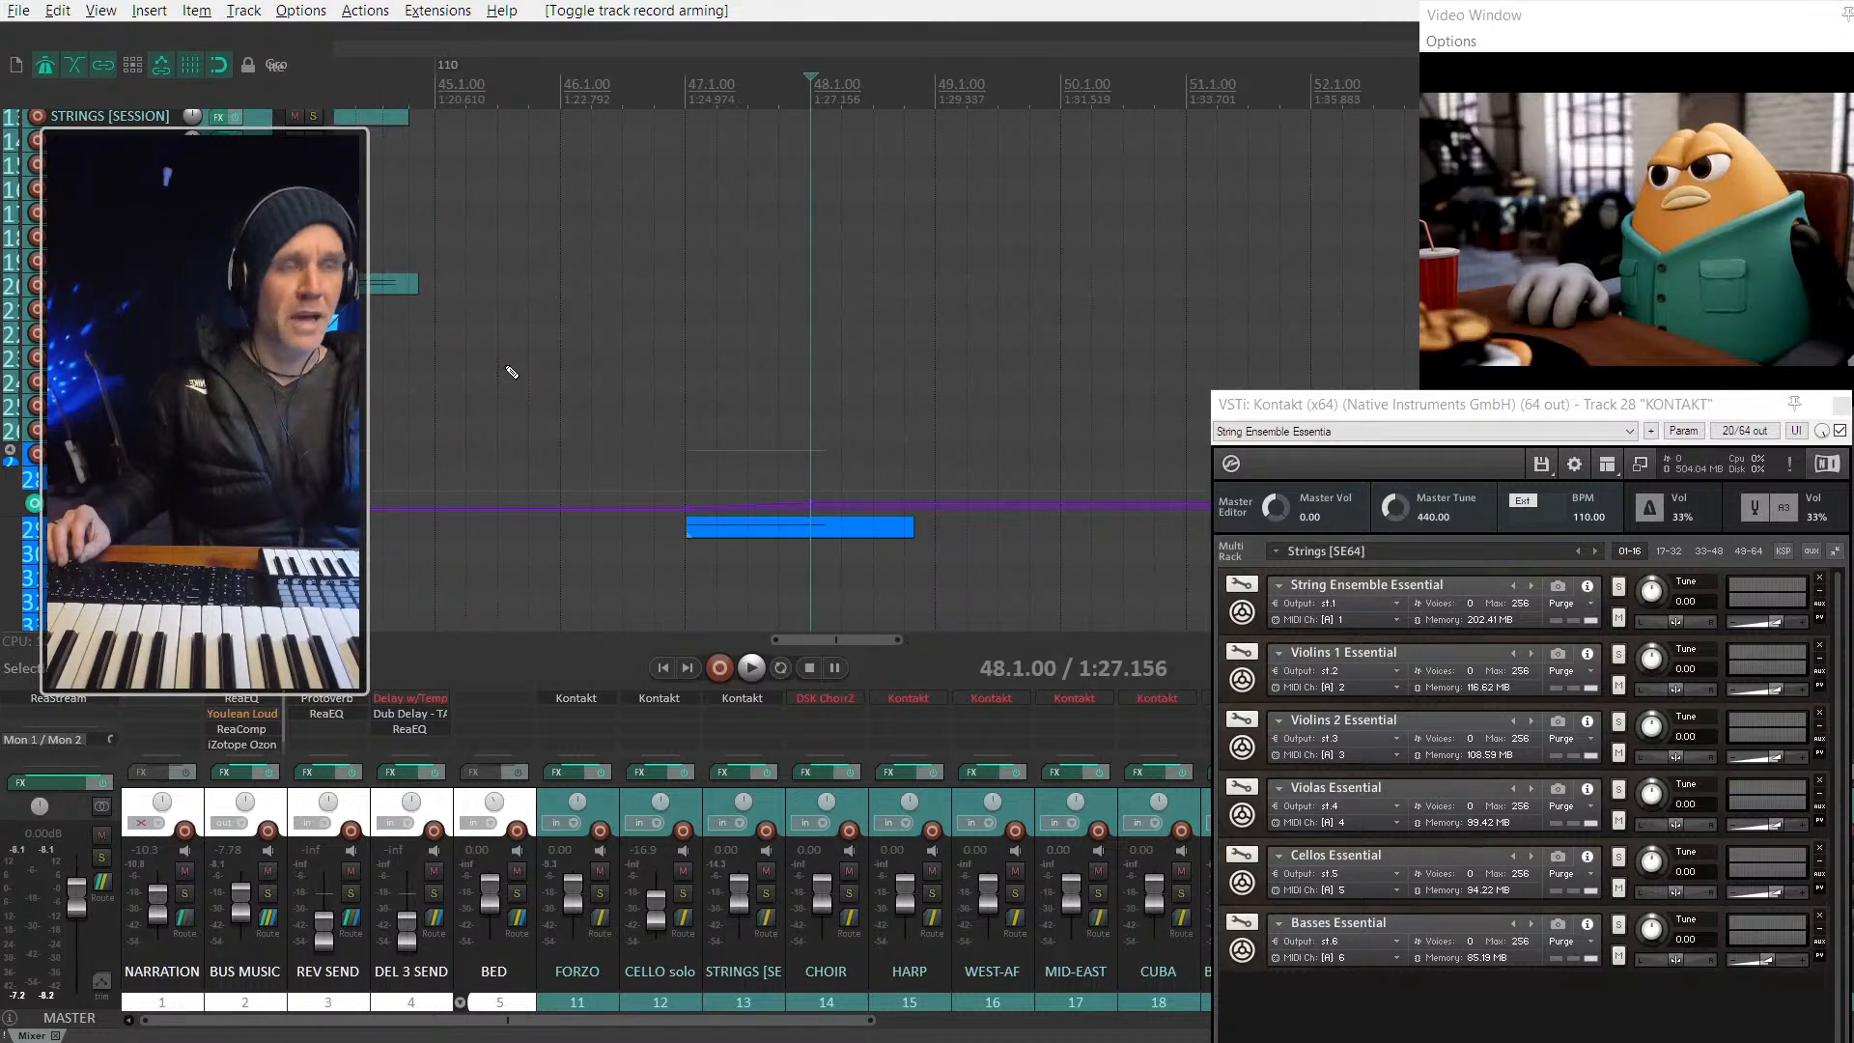
scroll(506, 365, "right", 1)
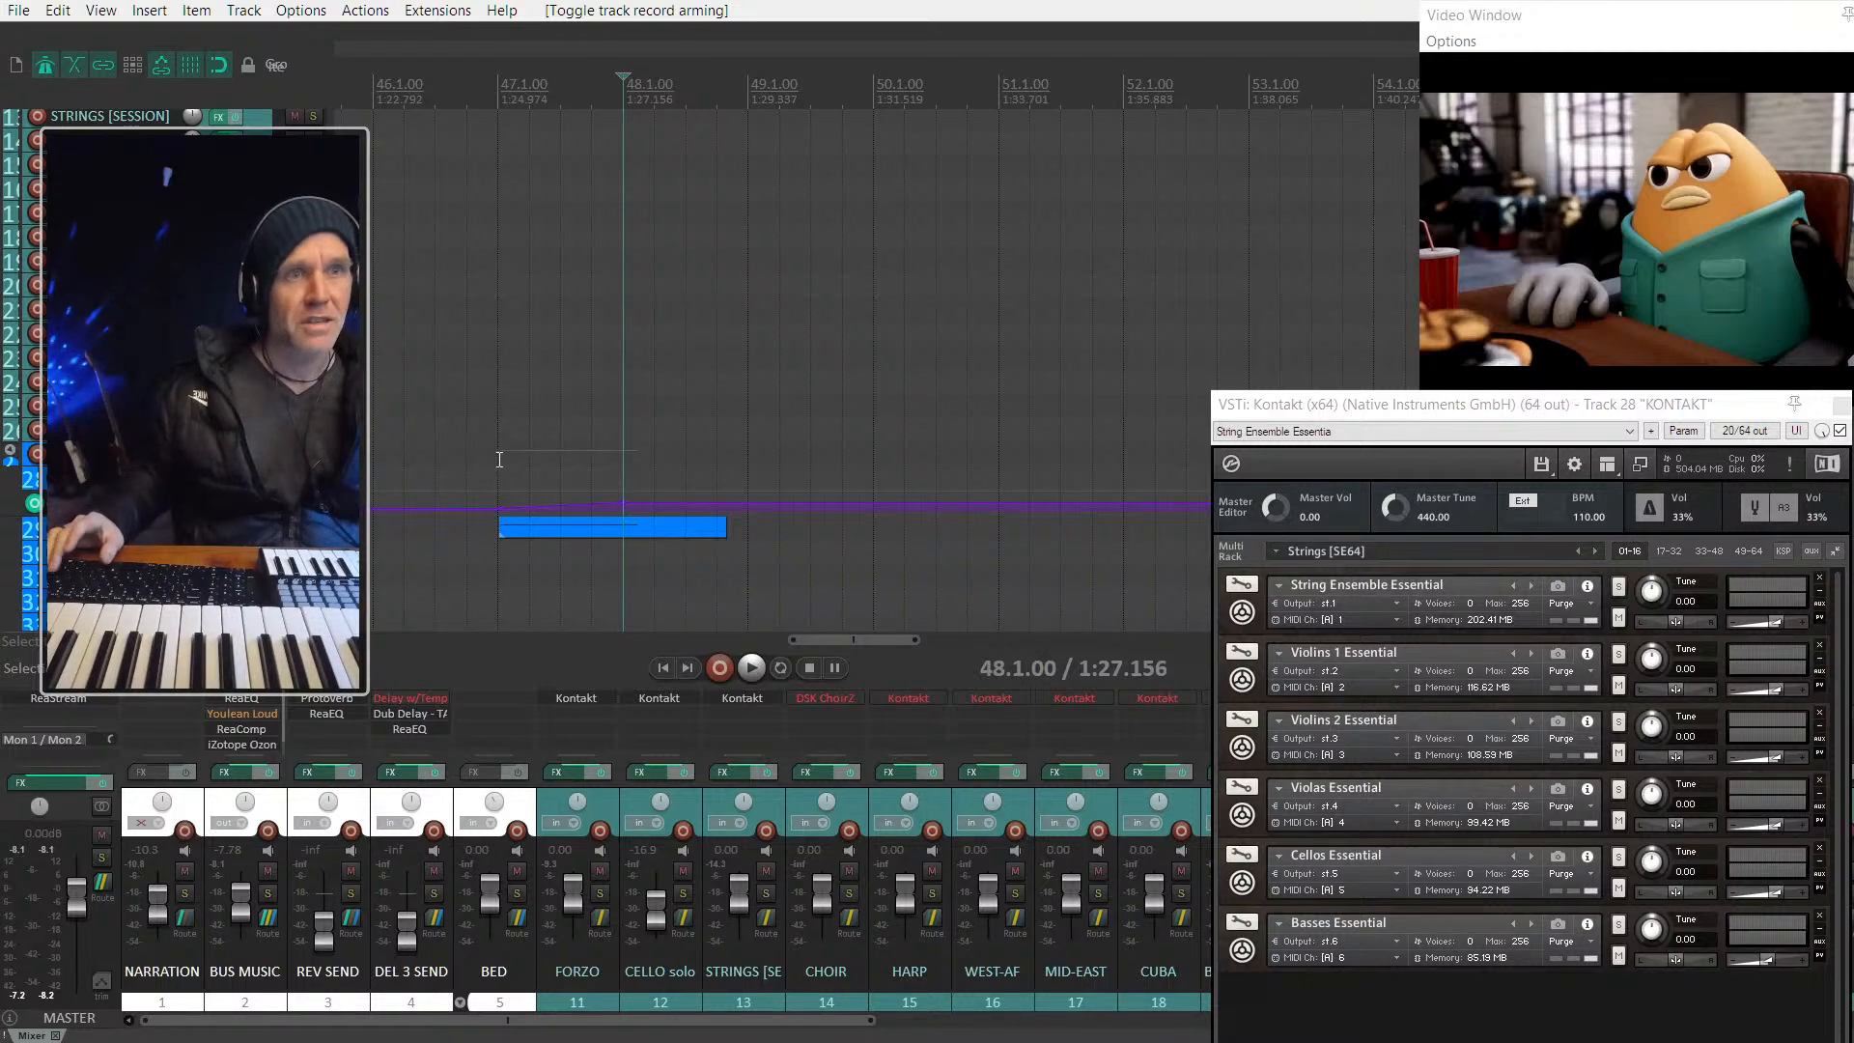
scroll(513, 459, "down", 3)
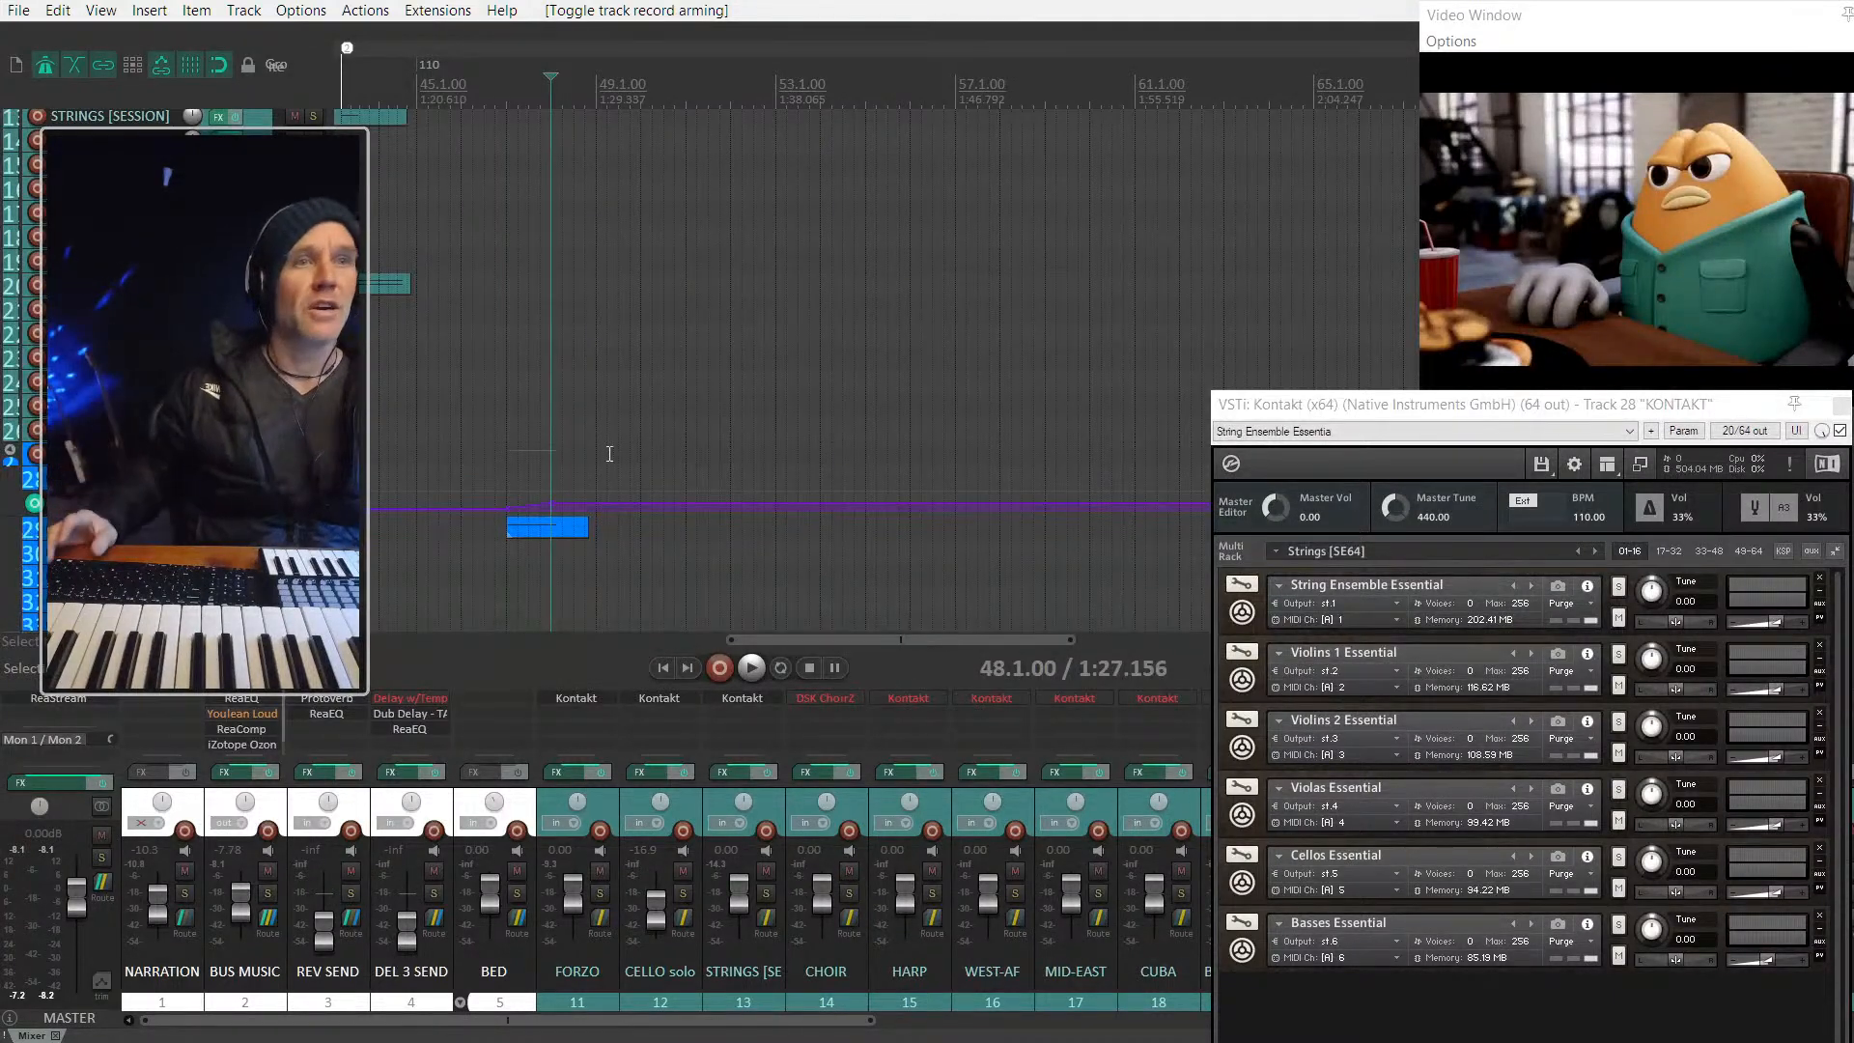
scroll(442, 803, "down", 5)
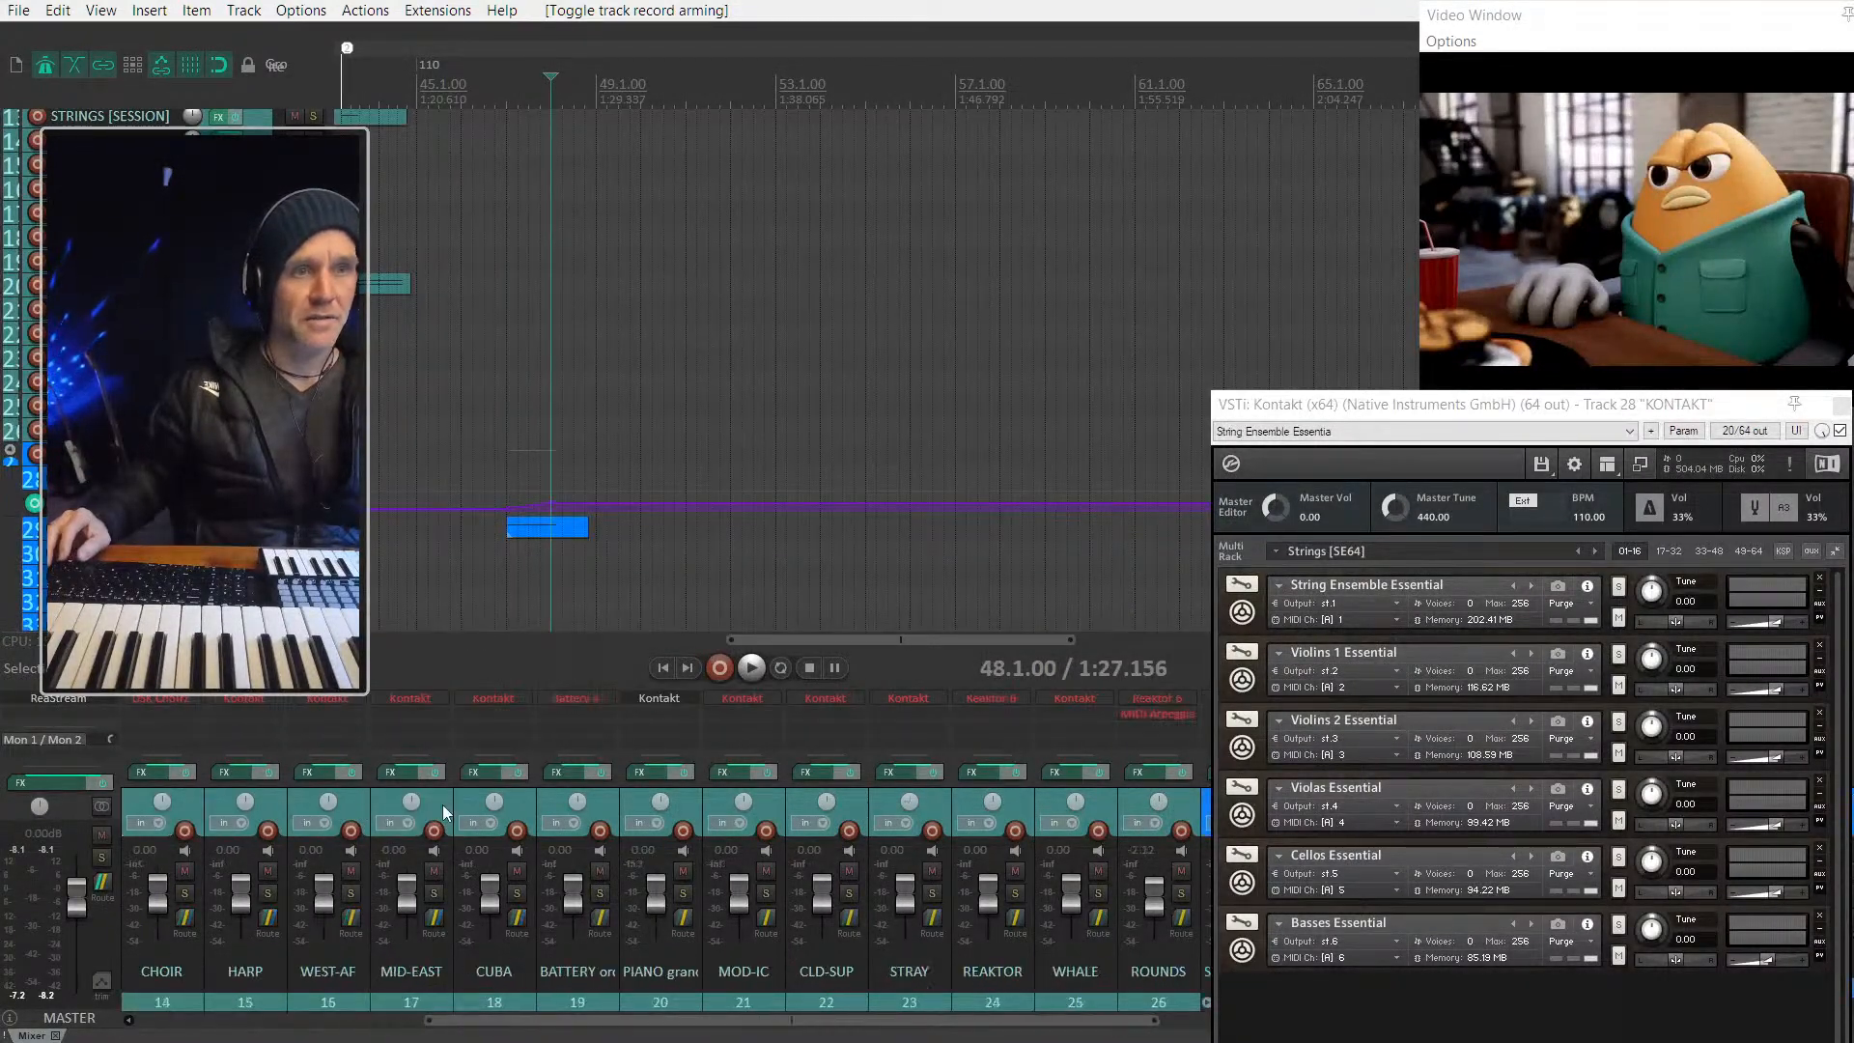
scroll(443, 804, "down", 4)
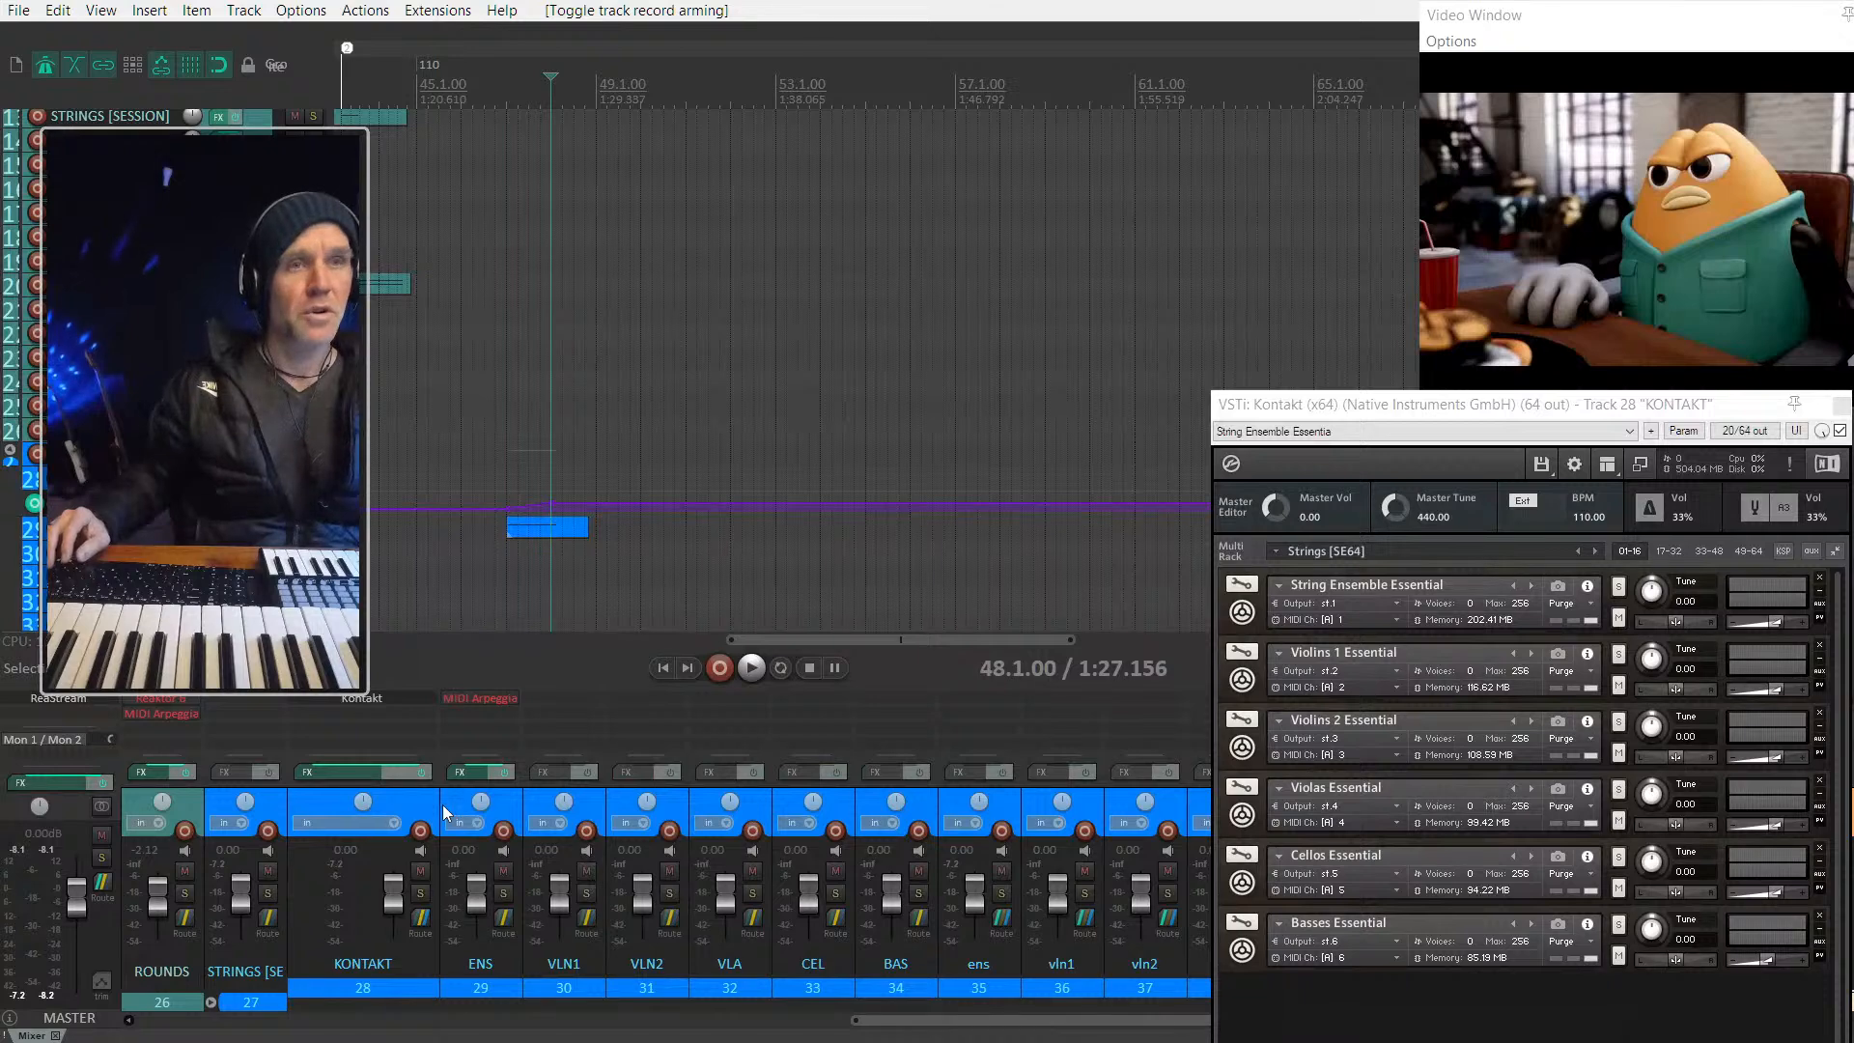
scroll(442, 804, "up", 1)
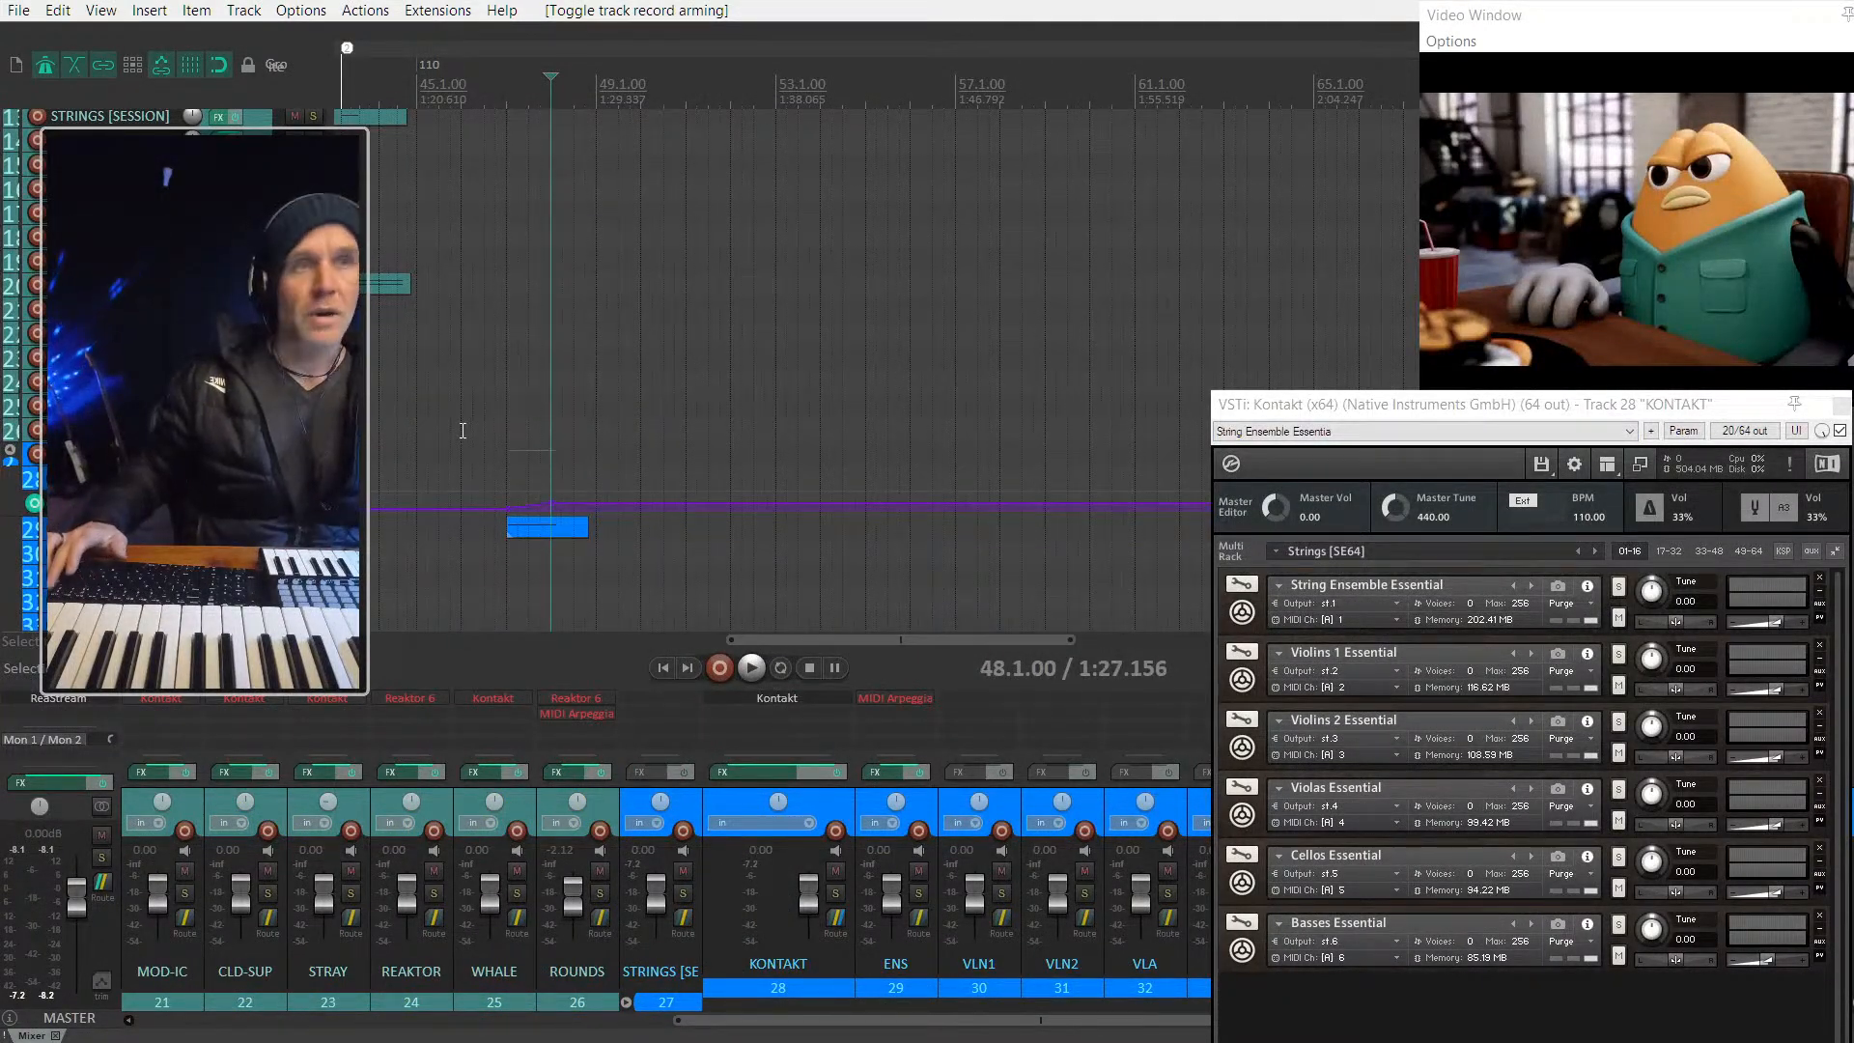
scroll(463, 429, "up", 2)
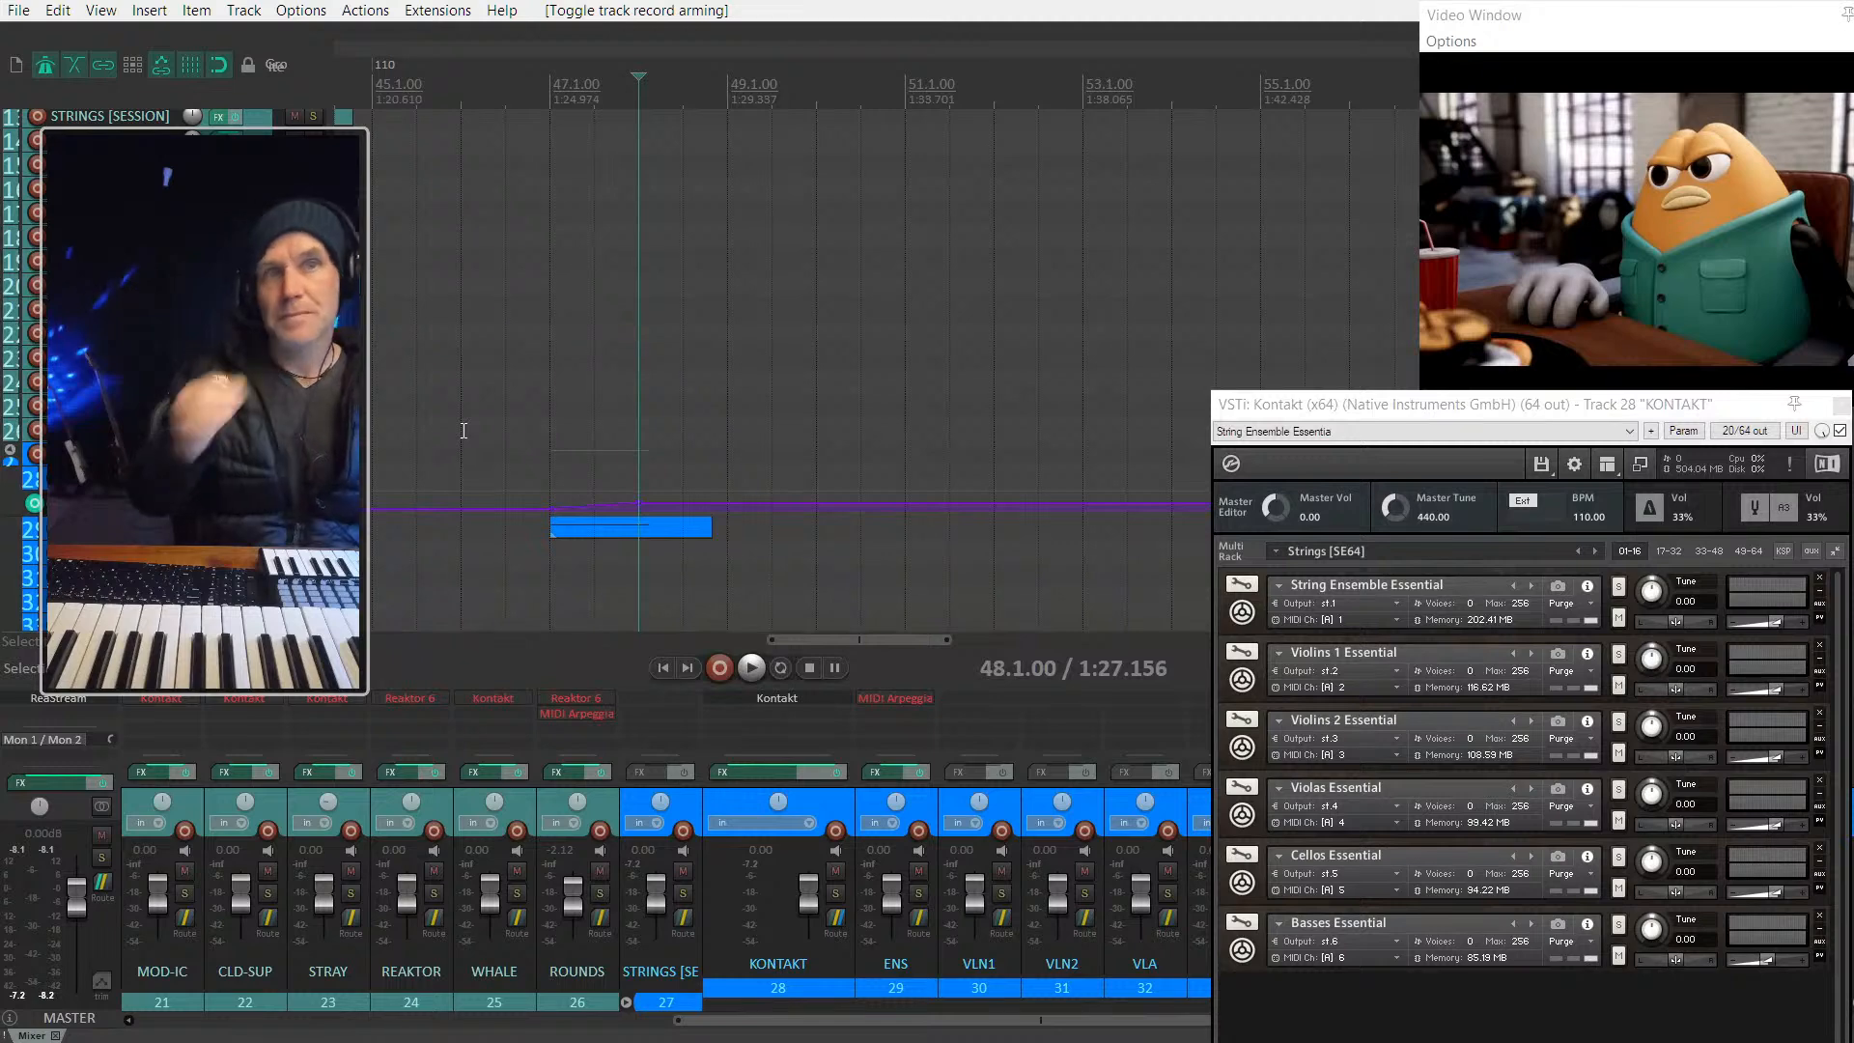
scroll(463, 430, "down", 3)
scroll(261, 420, "up", 3)
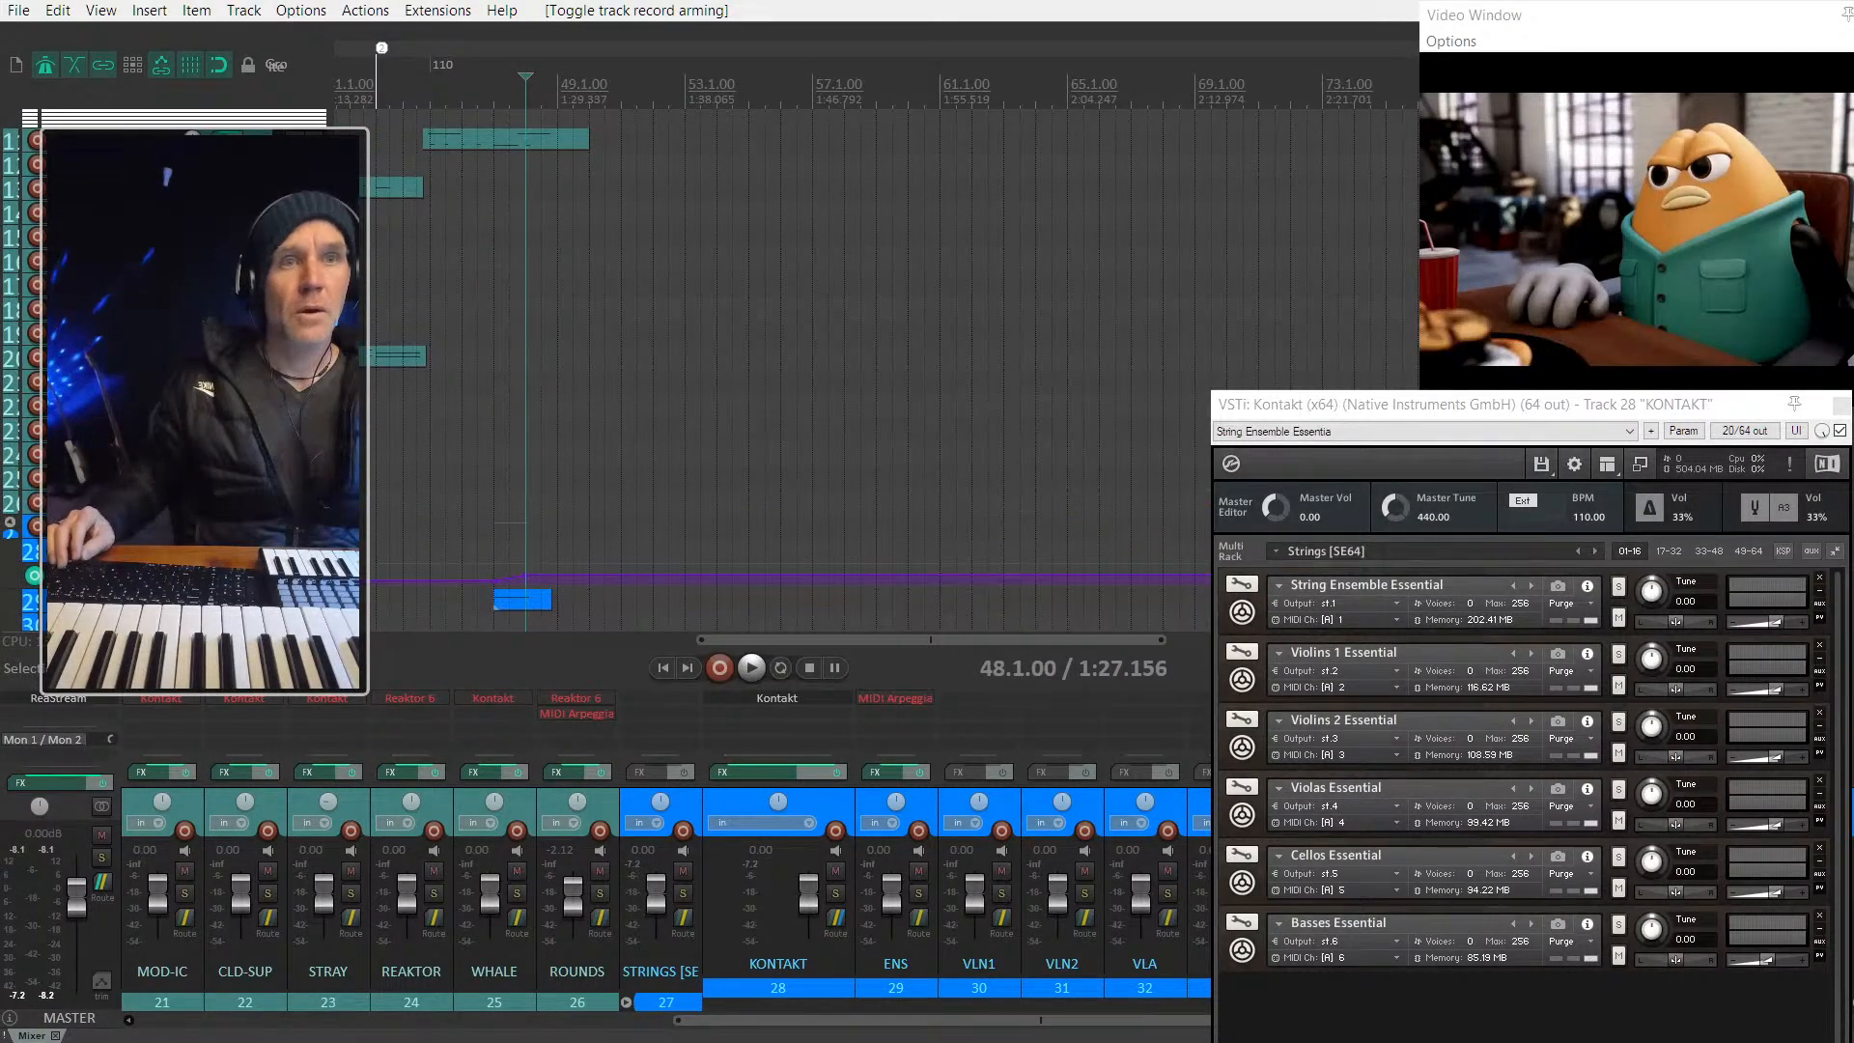
Step: Play the passage from bar 48 several times against the video to rehearse the next musical hit
left_click(261, 357)
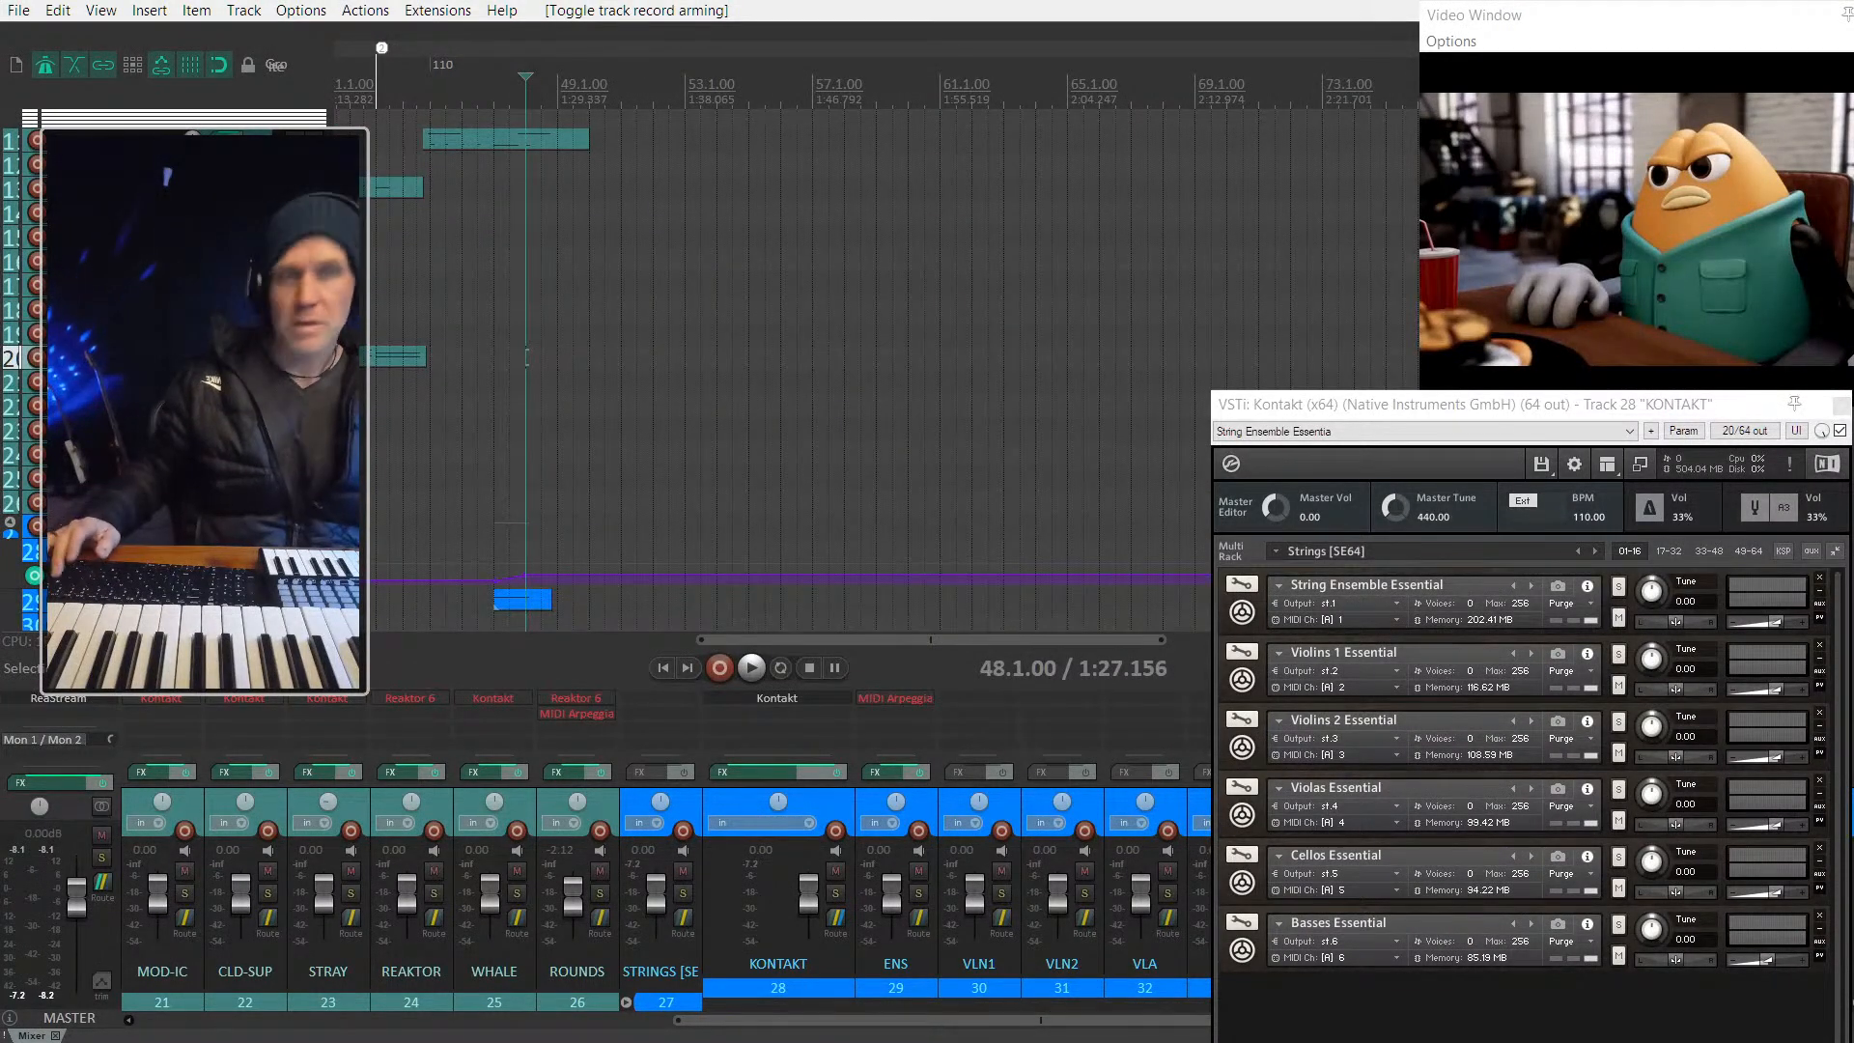
scroll(490, 399, "up", 2)
scroll(490, 399, "up", 2)
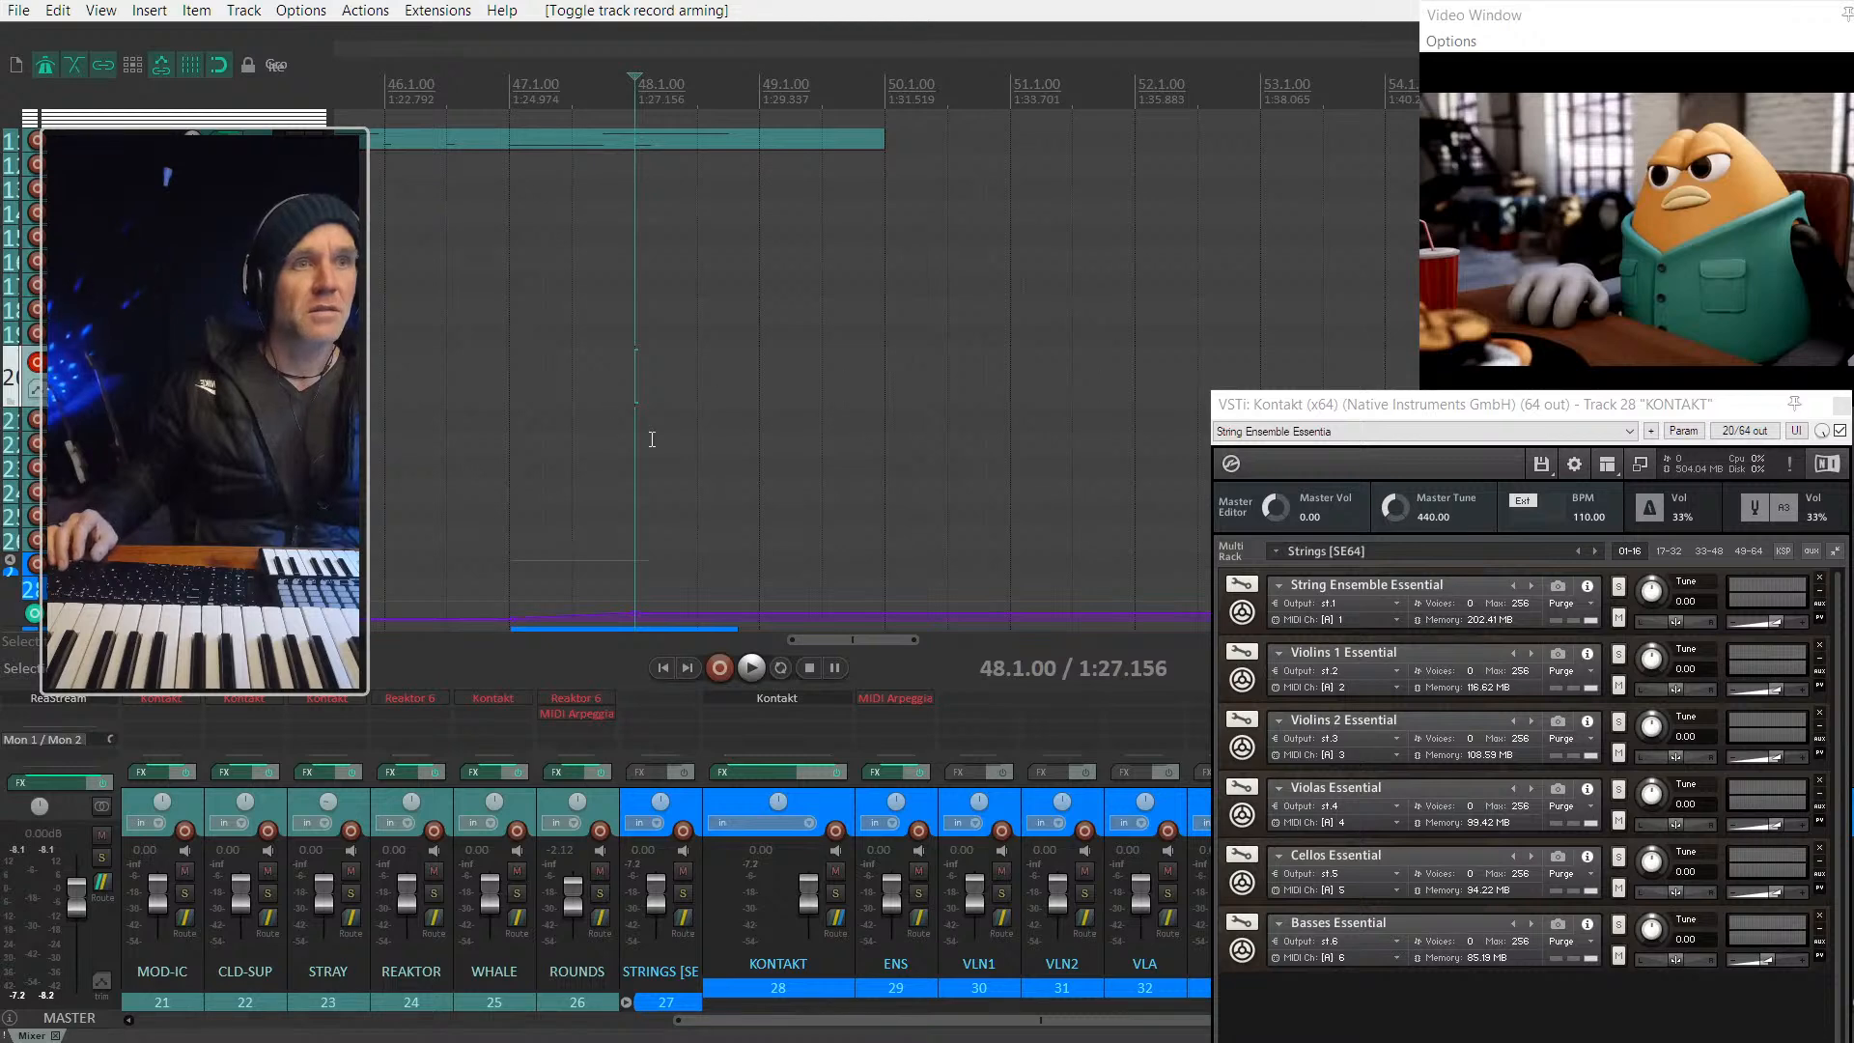
left_click(634, 440)
key("space")
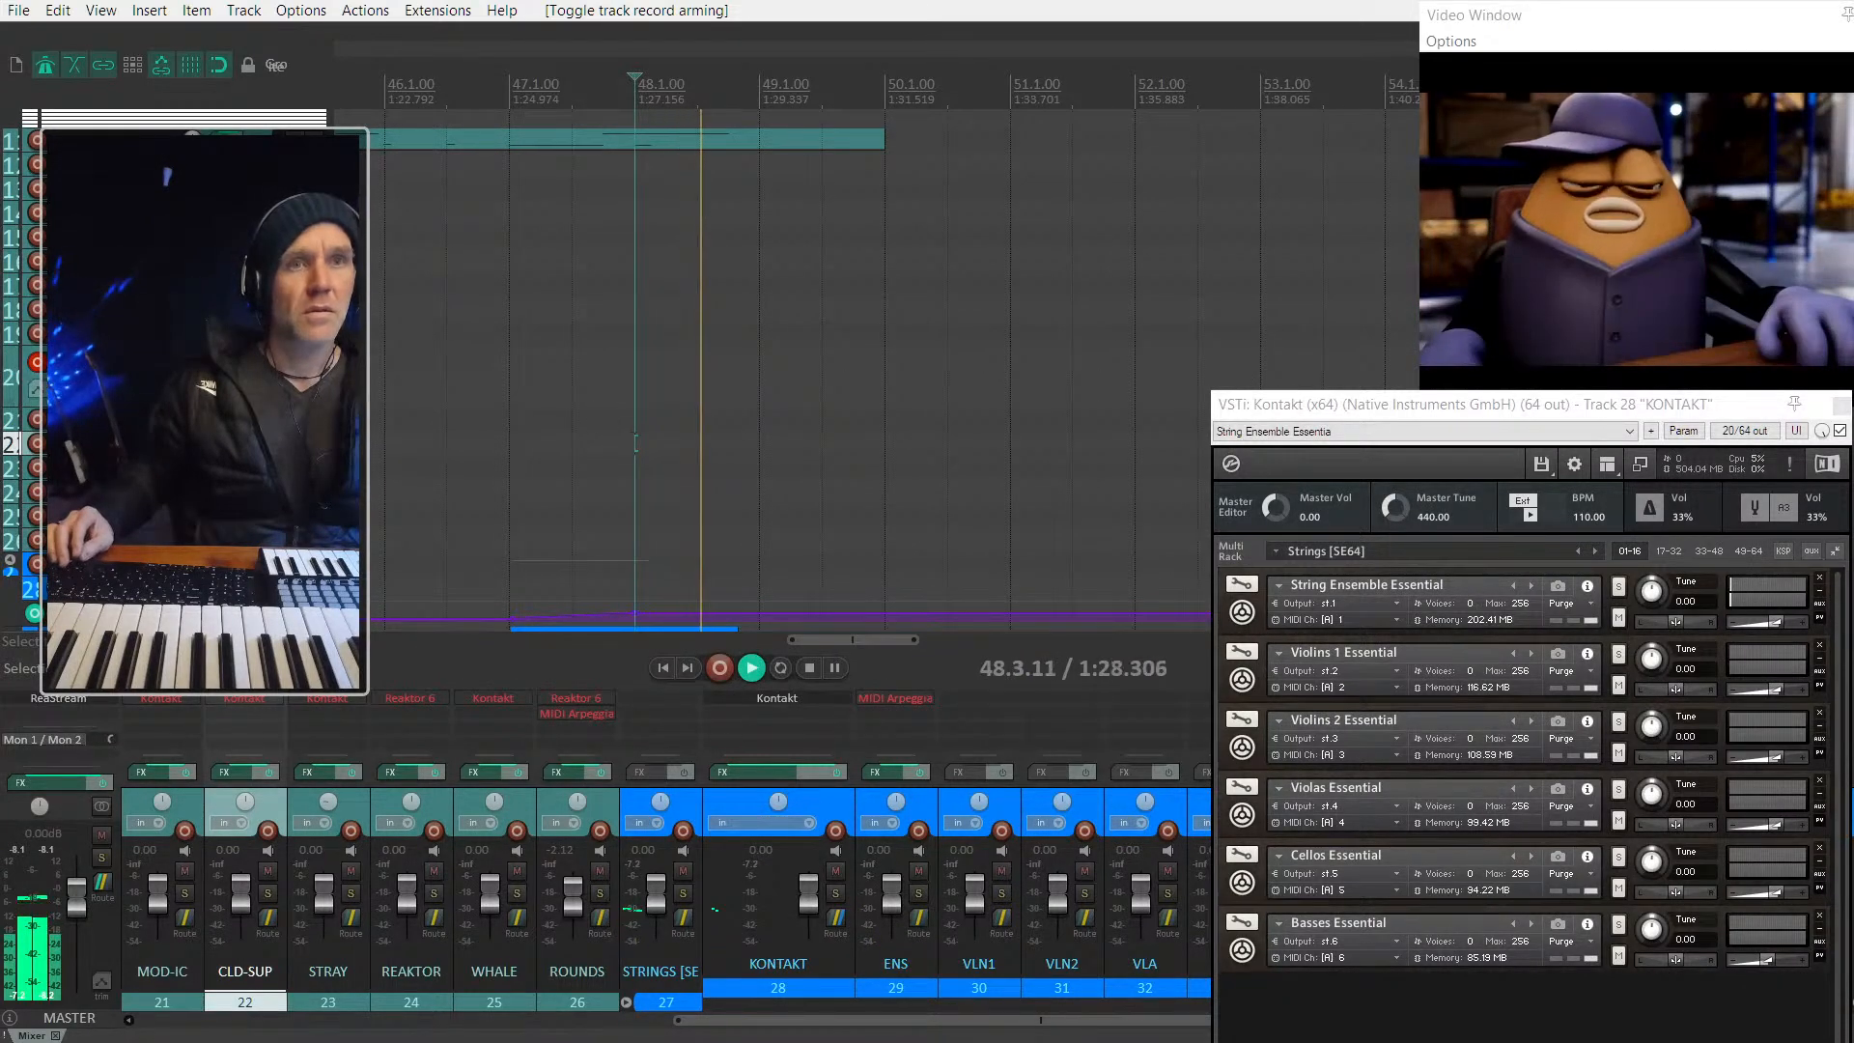
key("space")
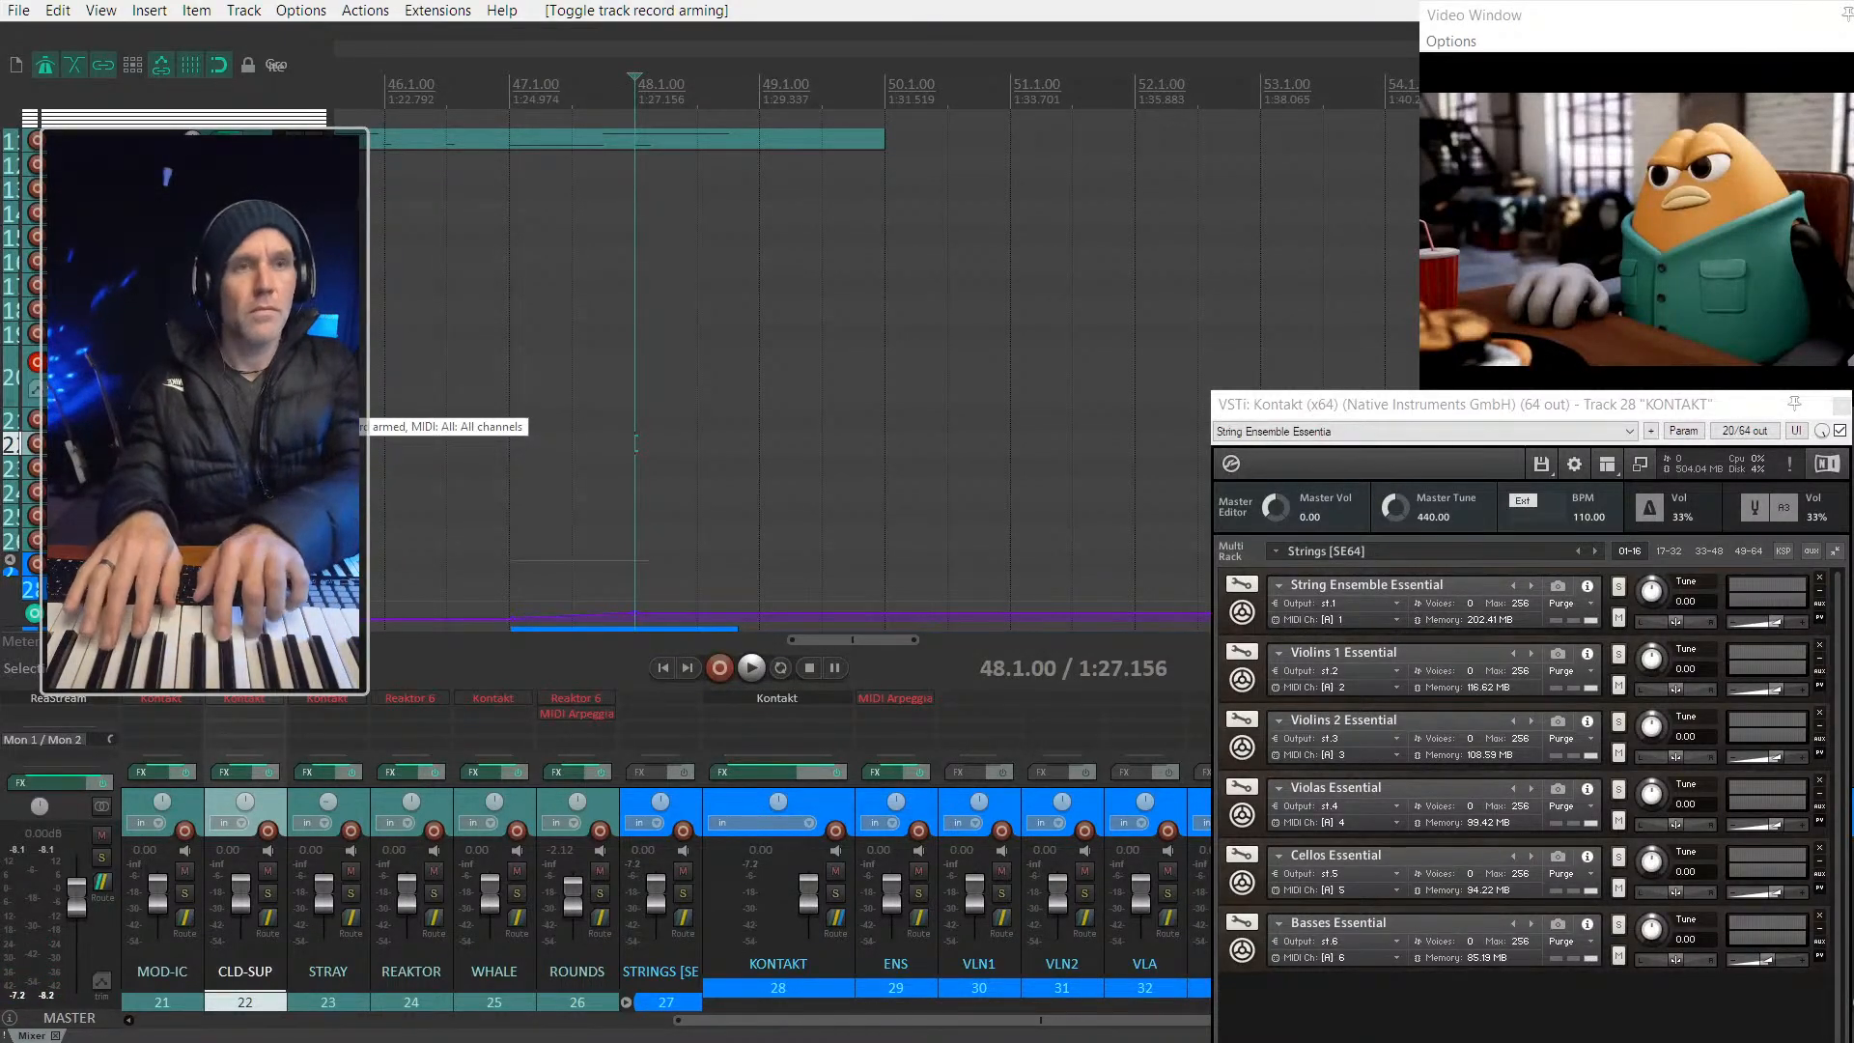
key("space")
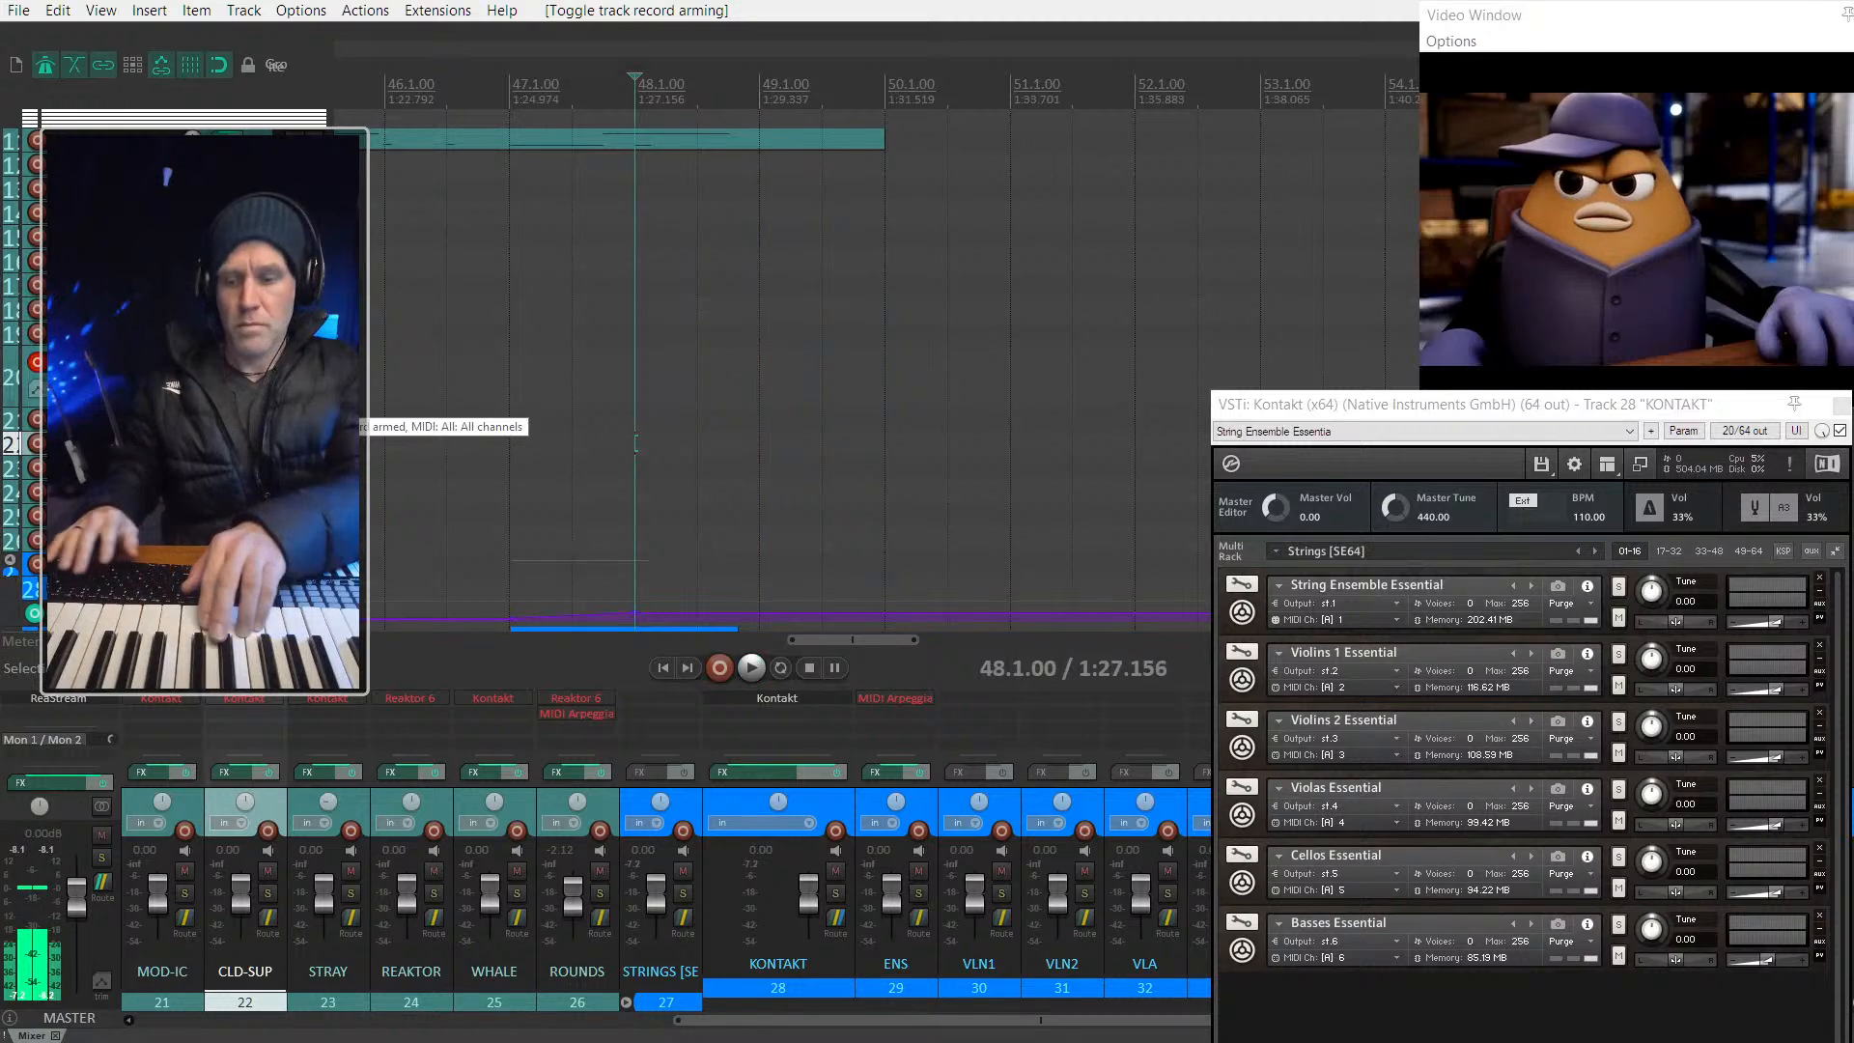
key("space")
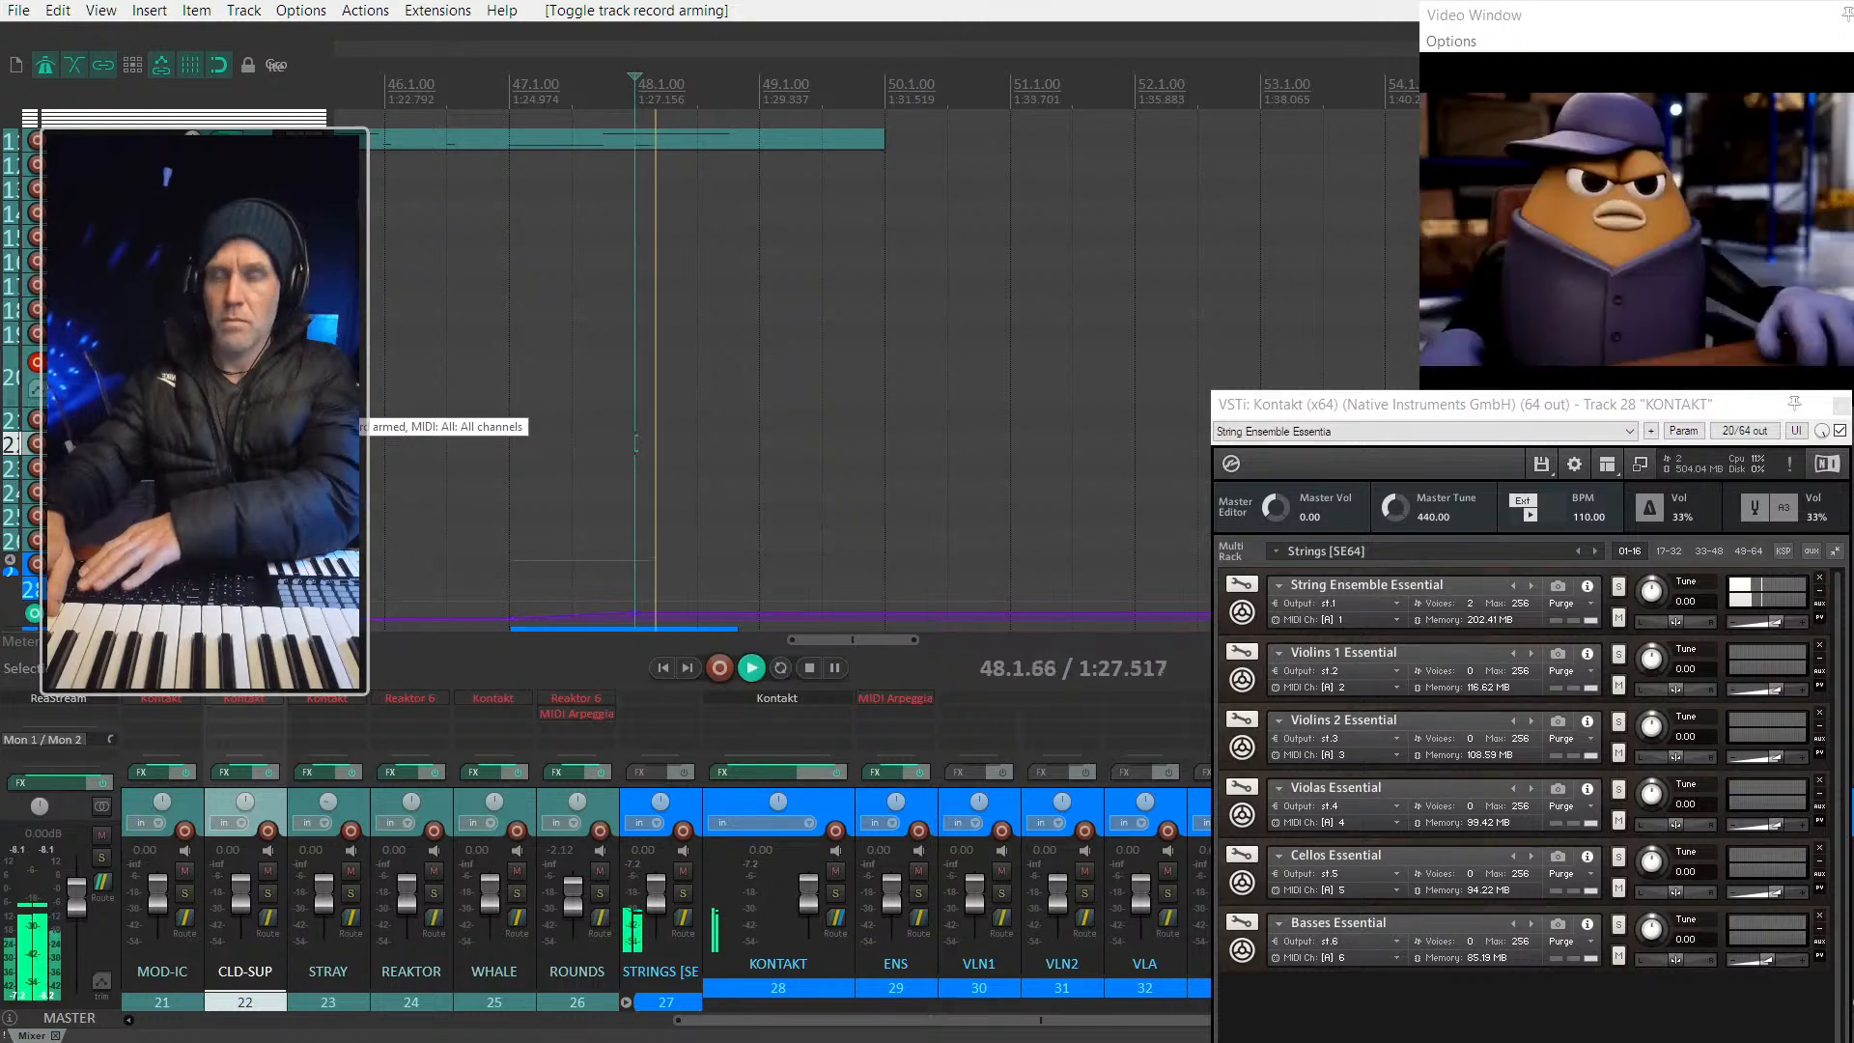
key("space")
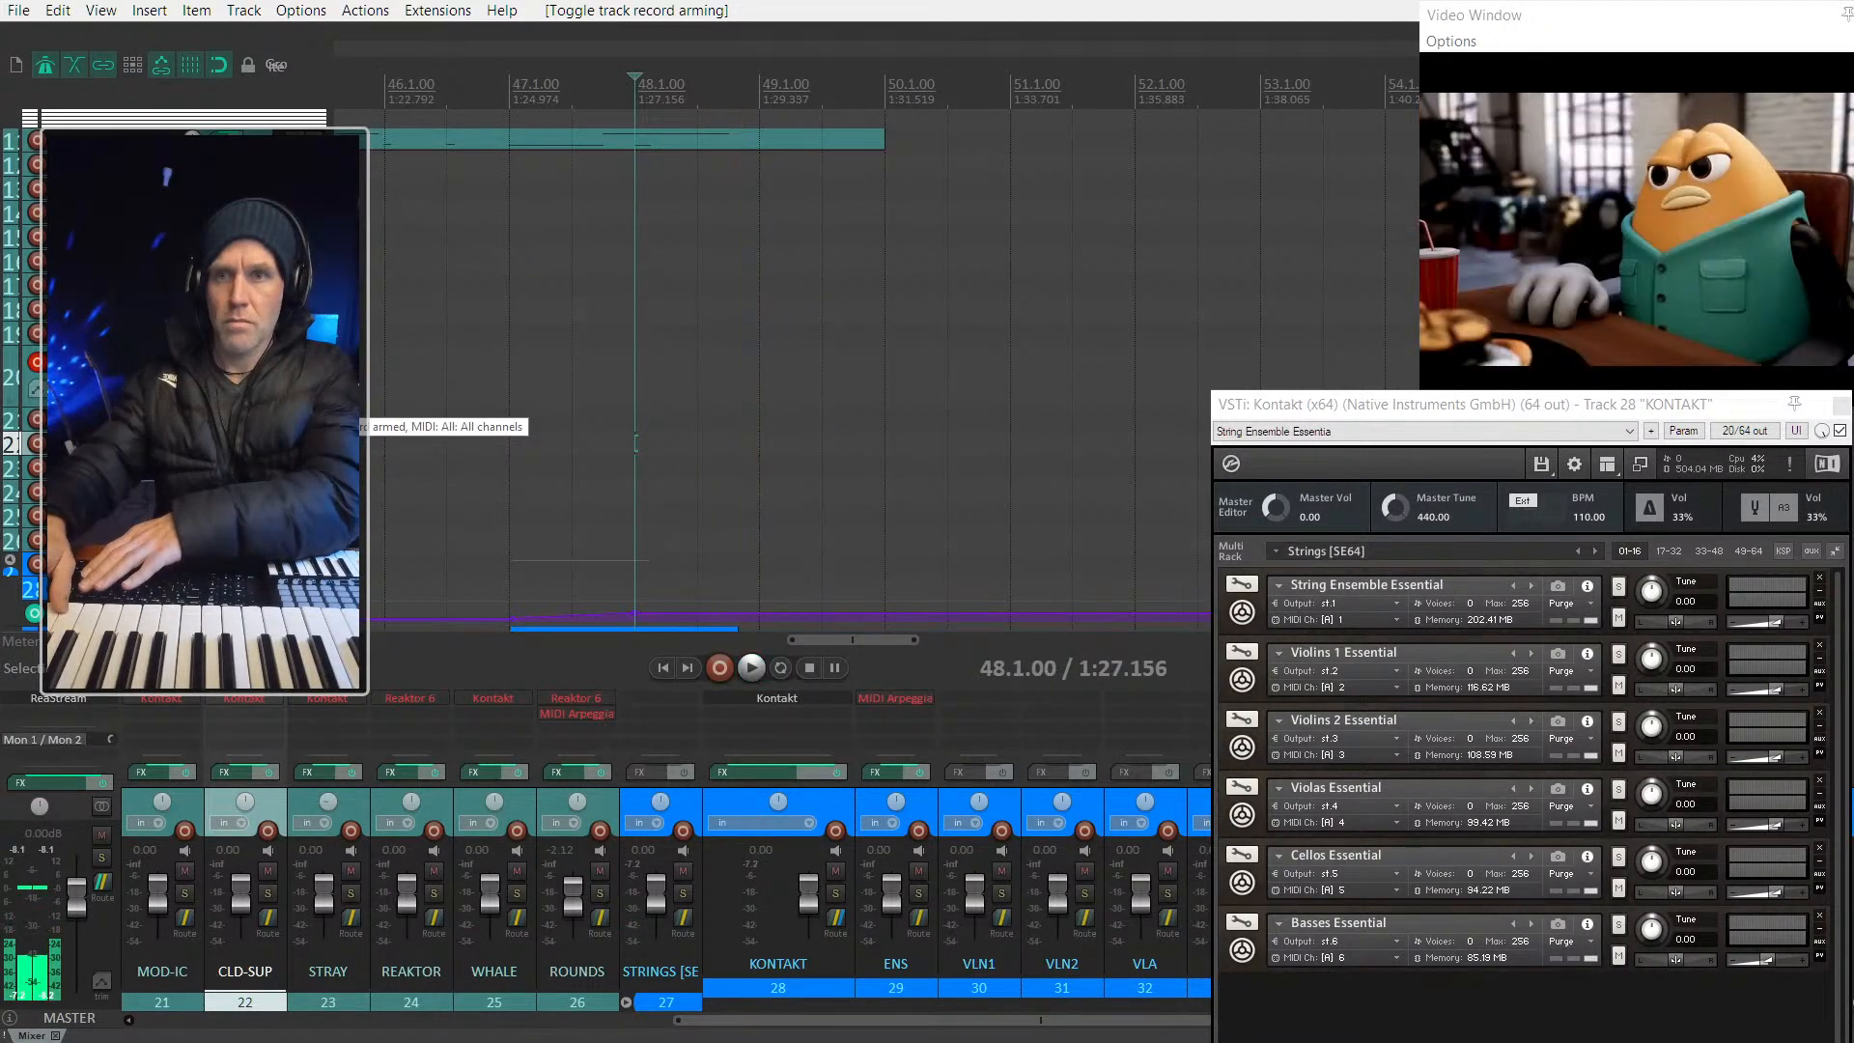
Step: Record a short MIDI note on the grand piano track, starting at bar 48
left_click(633, 355)
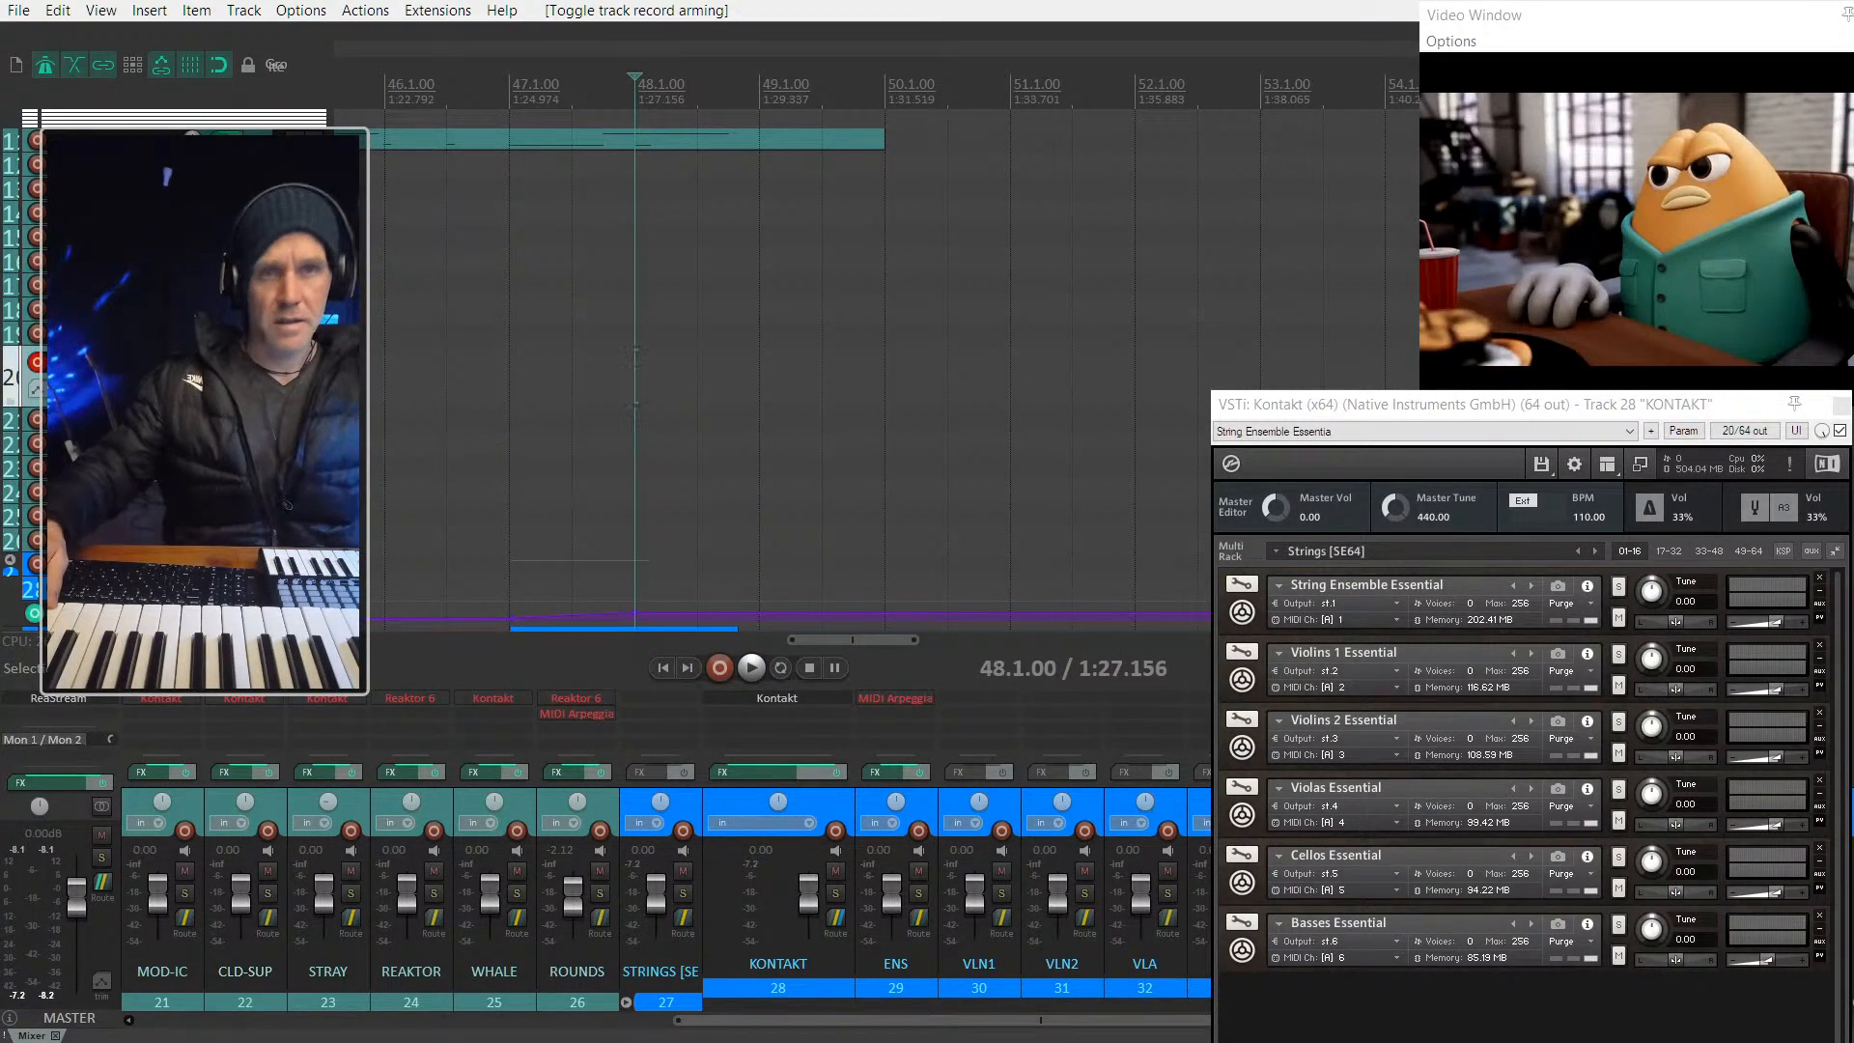
key("ctrl+r")
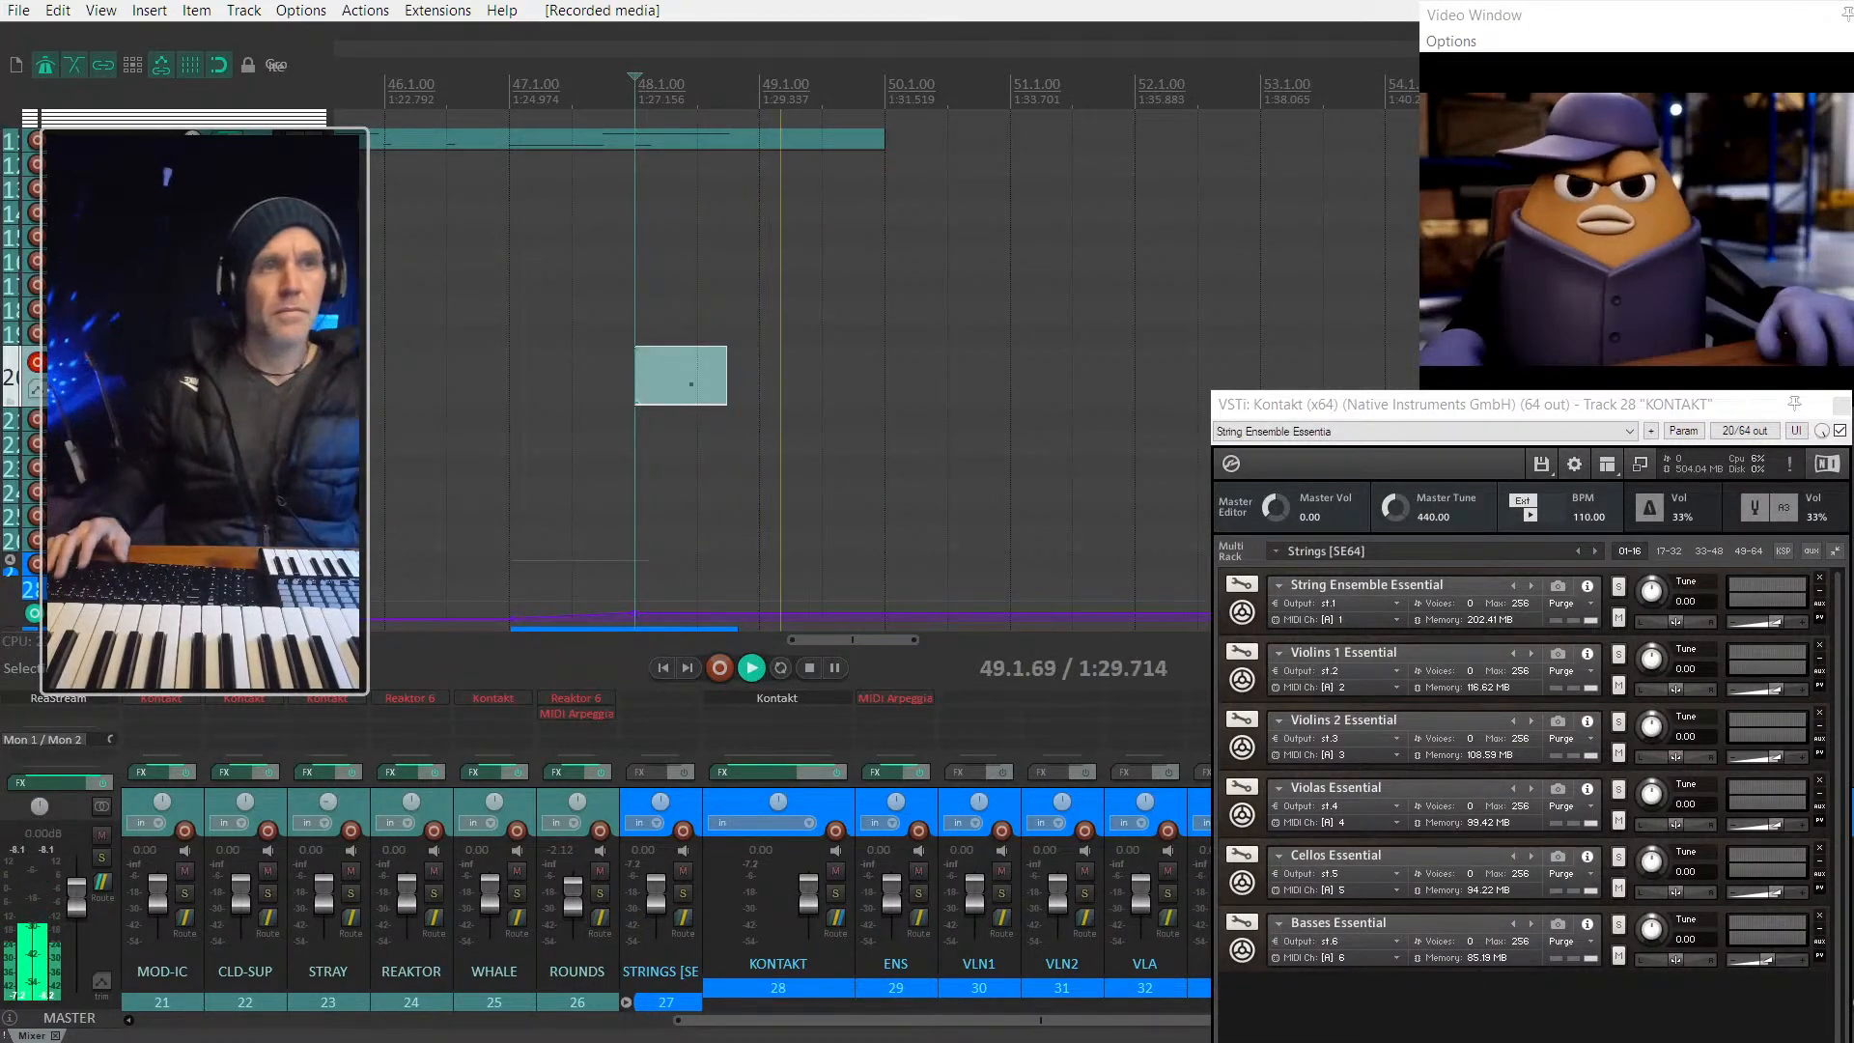
key("space")
Step: Slip the contents of the recorded piano item so that its note starts at 48.3.00
left_click(673, 374)
scroll(684, 389, "up", 4)
left_click_drag(706, 392, 738, 392)
scroll(738, 392, "down", 2)
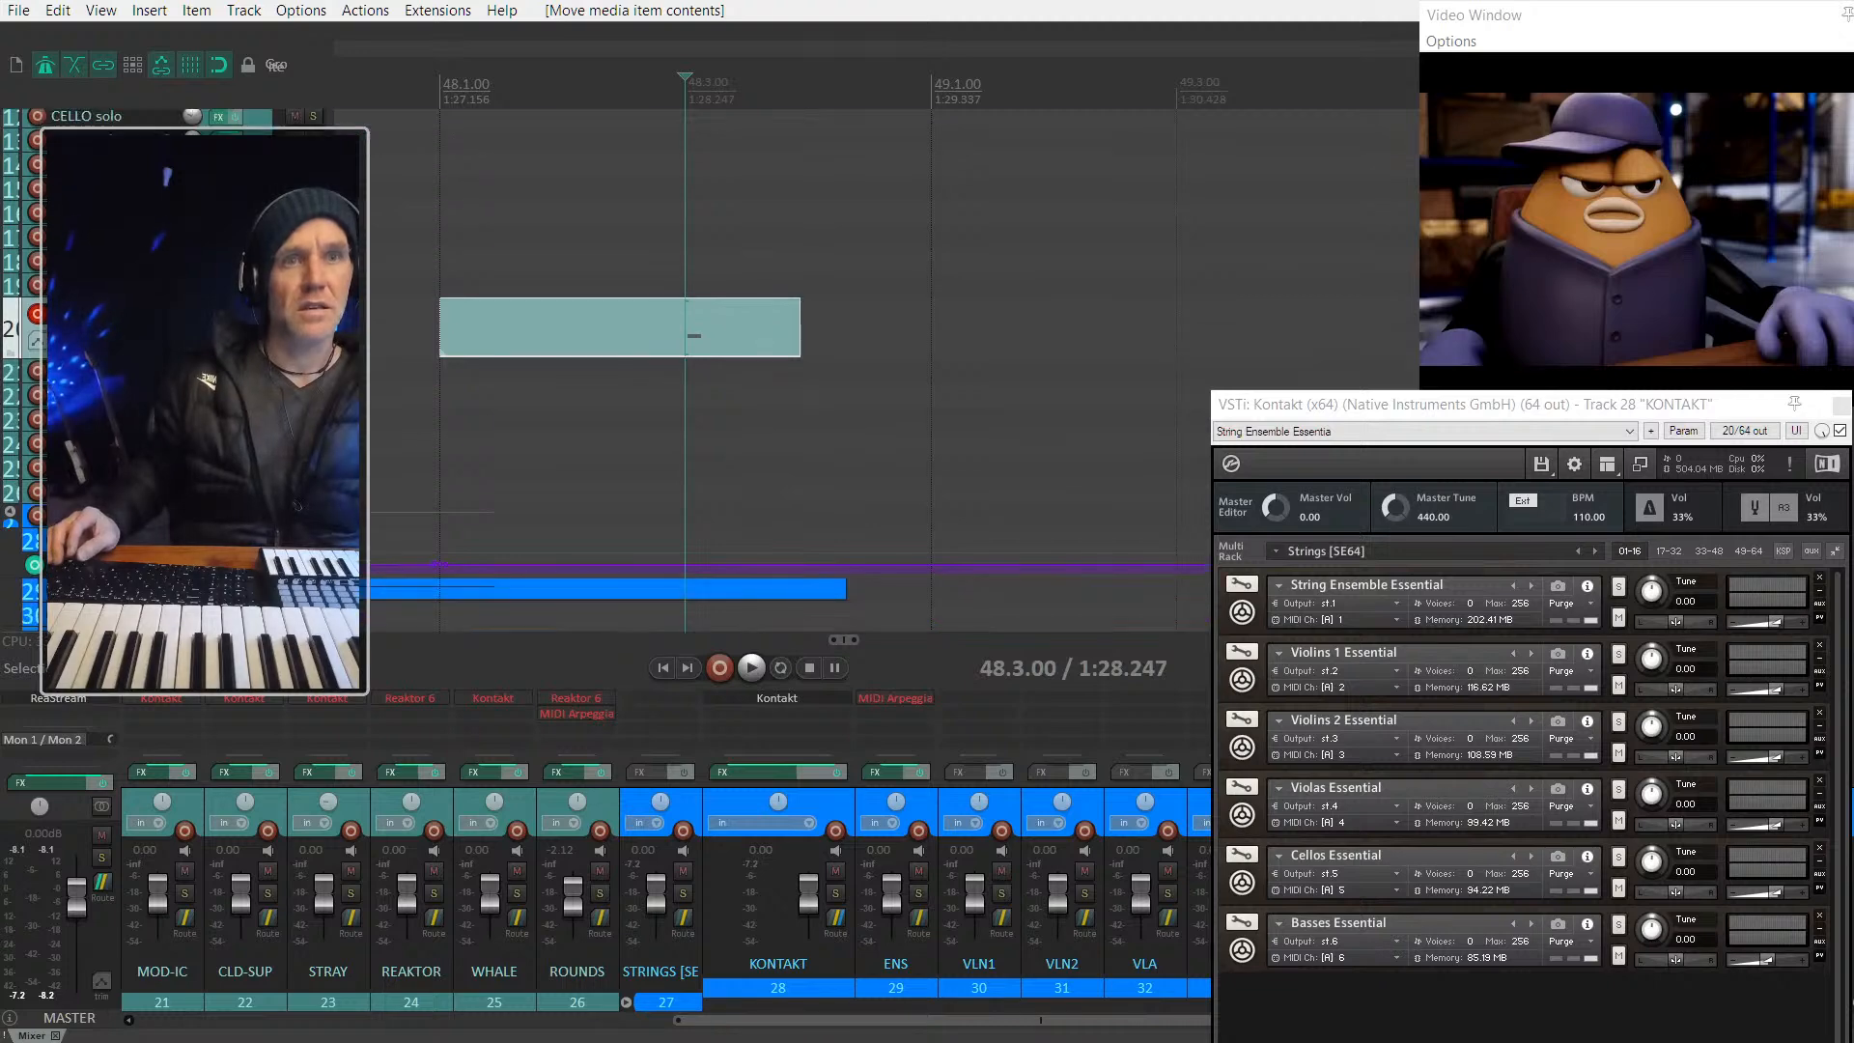
Step: Copy the recorded piano item at bar 48 onto the STRINGS [SESSION] track at the same time position
scroll(676, 367, "down", 4)
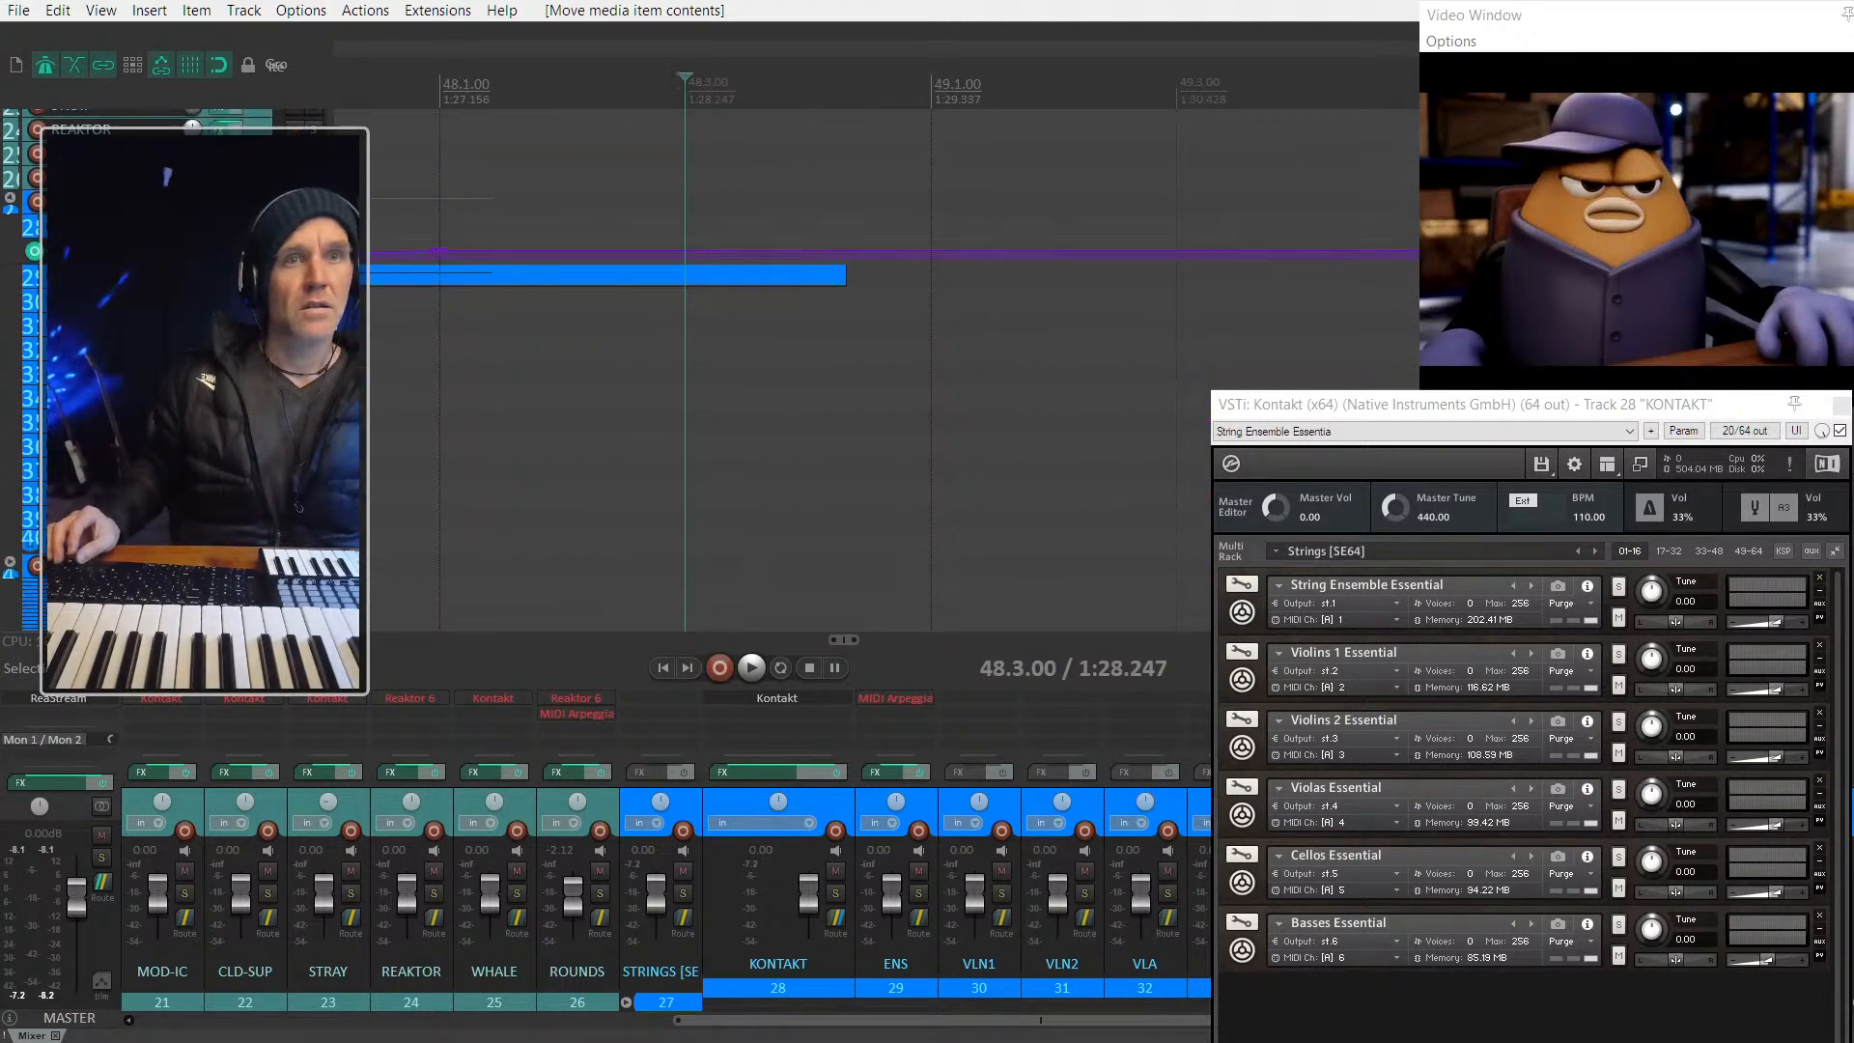
scroll(791, 526, "up", 5)
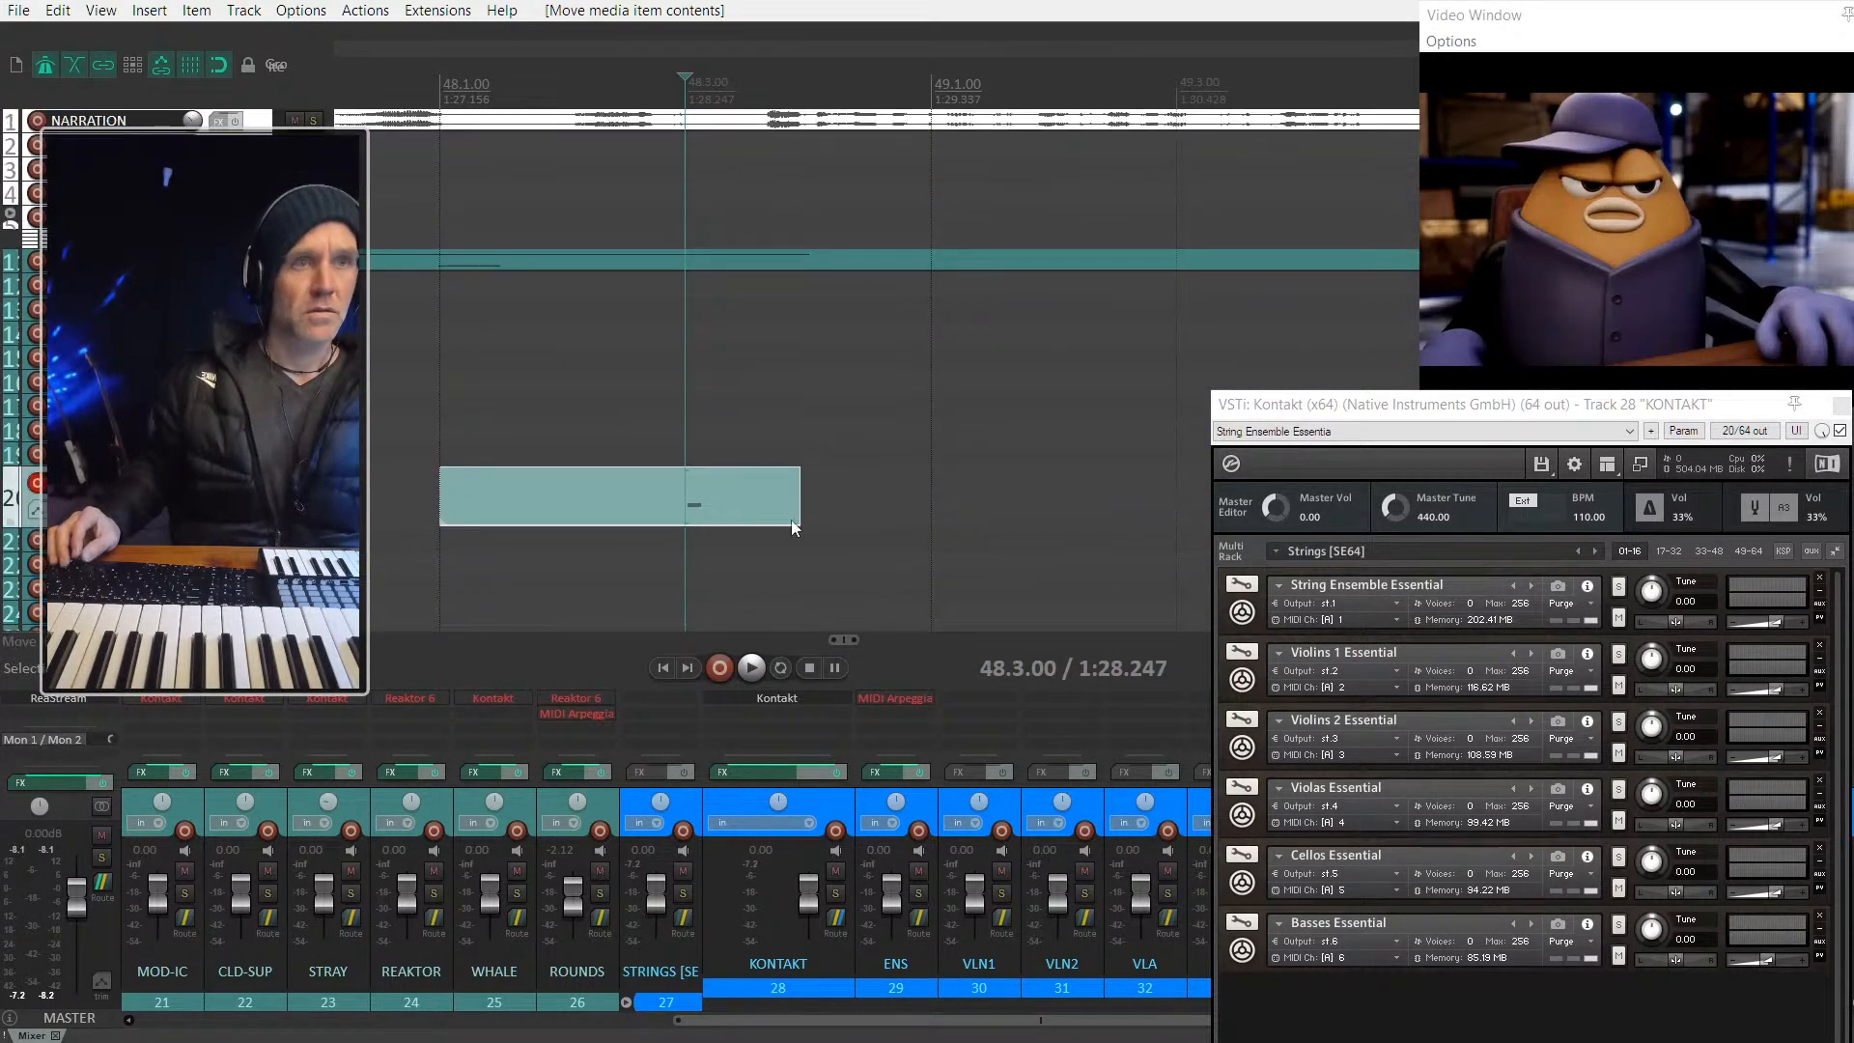
scroll(623, 454, "down", 1)
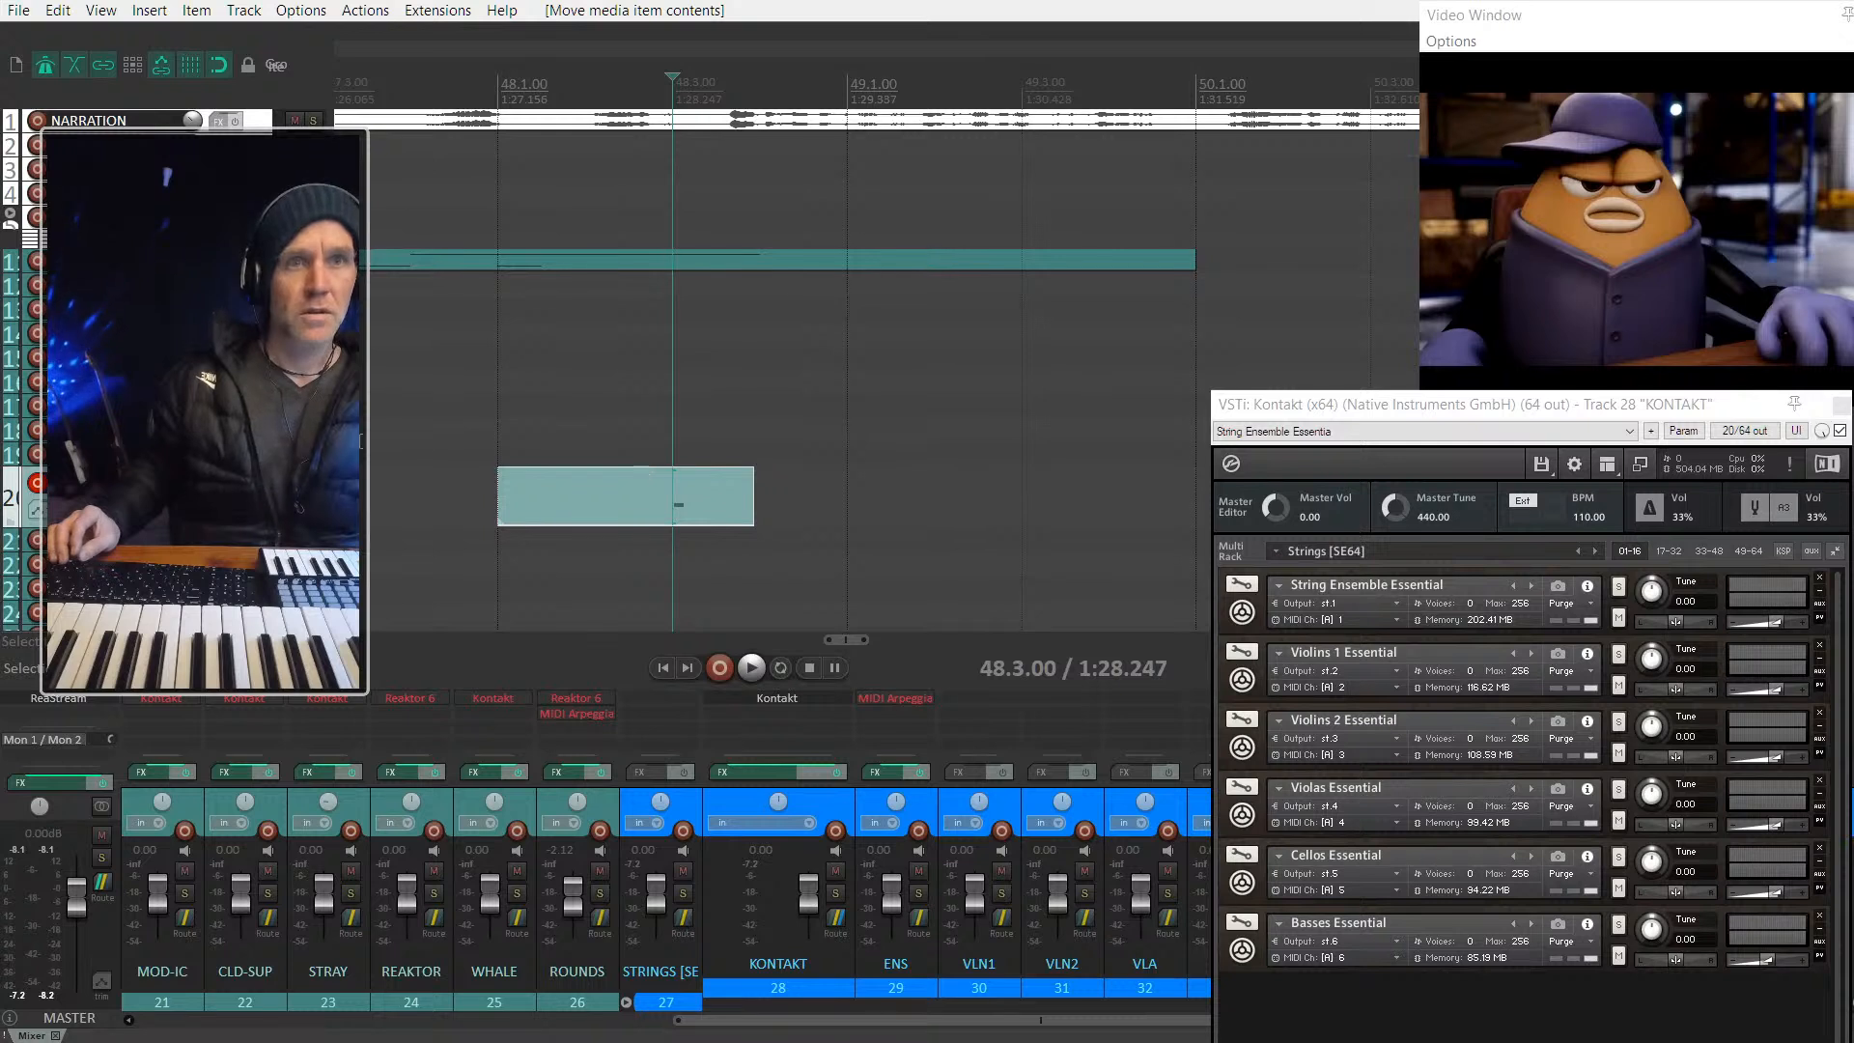
scroll(709, 370, "down", 2)
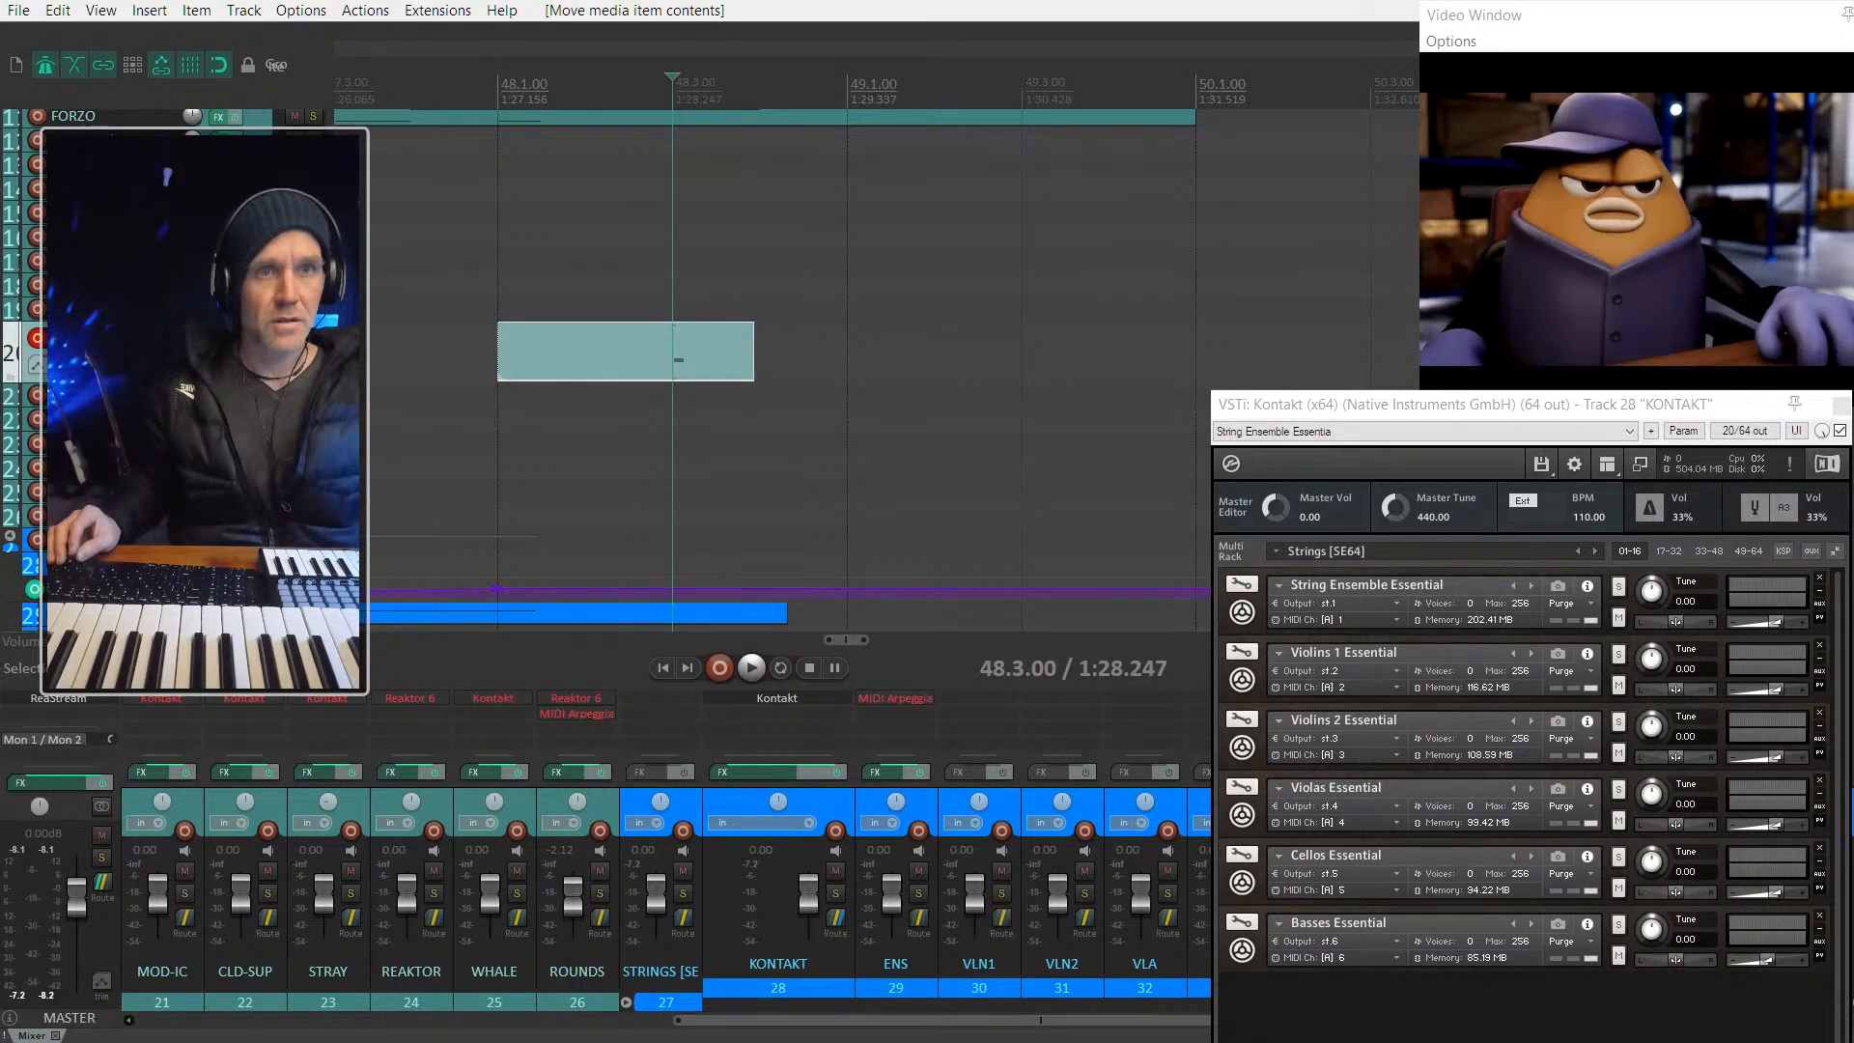
scroll(422, 472, "up", 1)
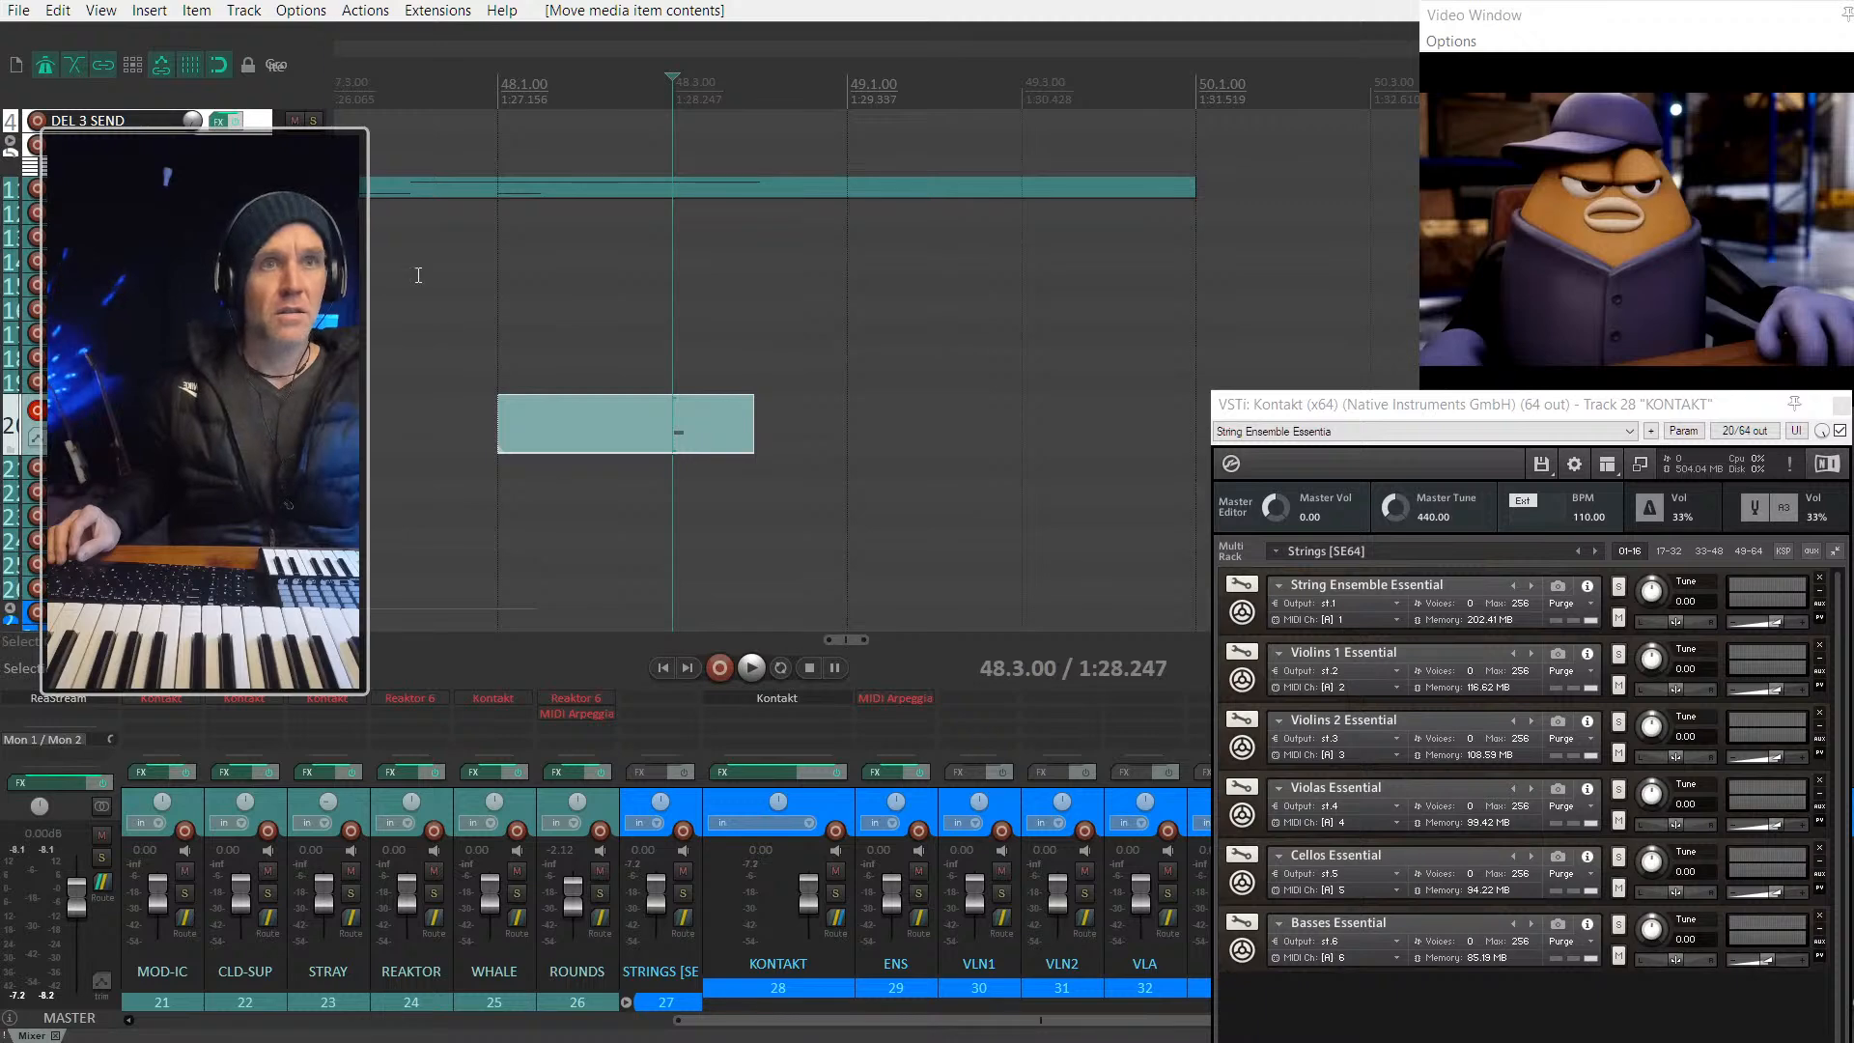
scroll(591, 263, "down", 3)
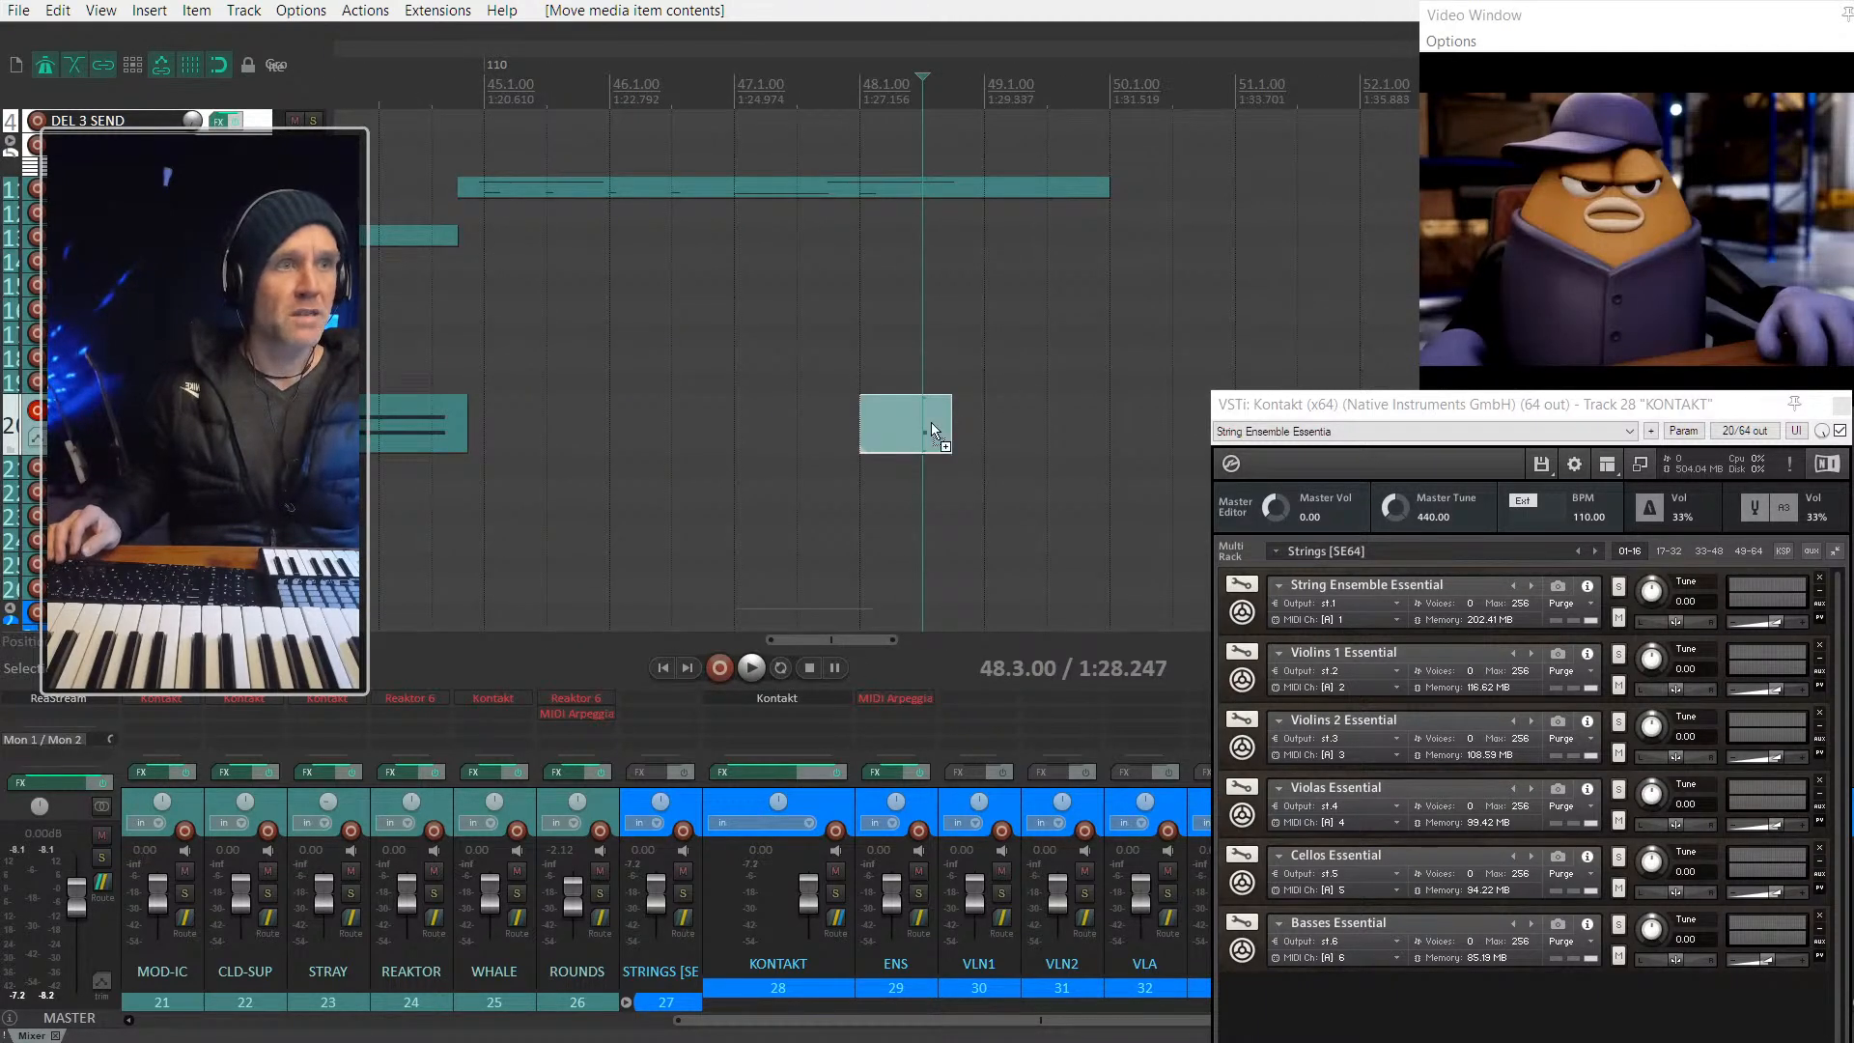
left_click_drag(933, 431, 941, 234)
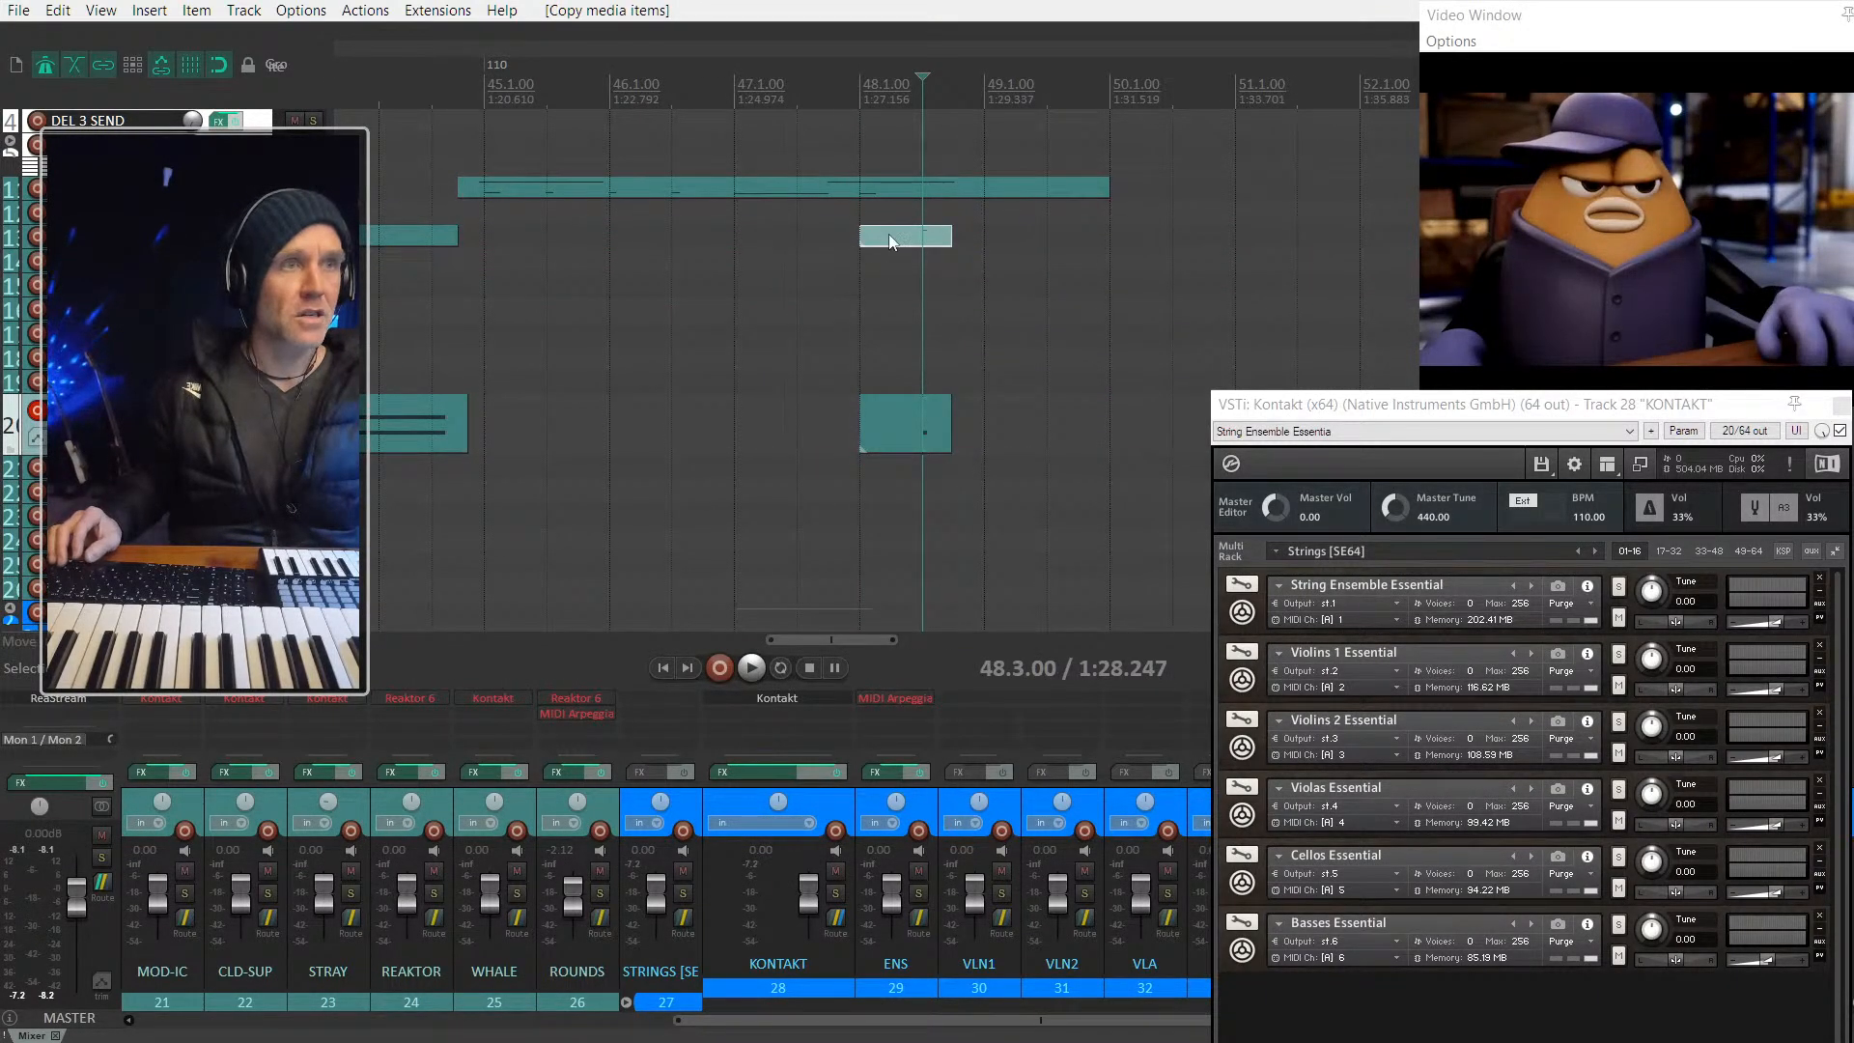
left_click(889, 239)
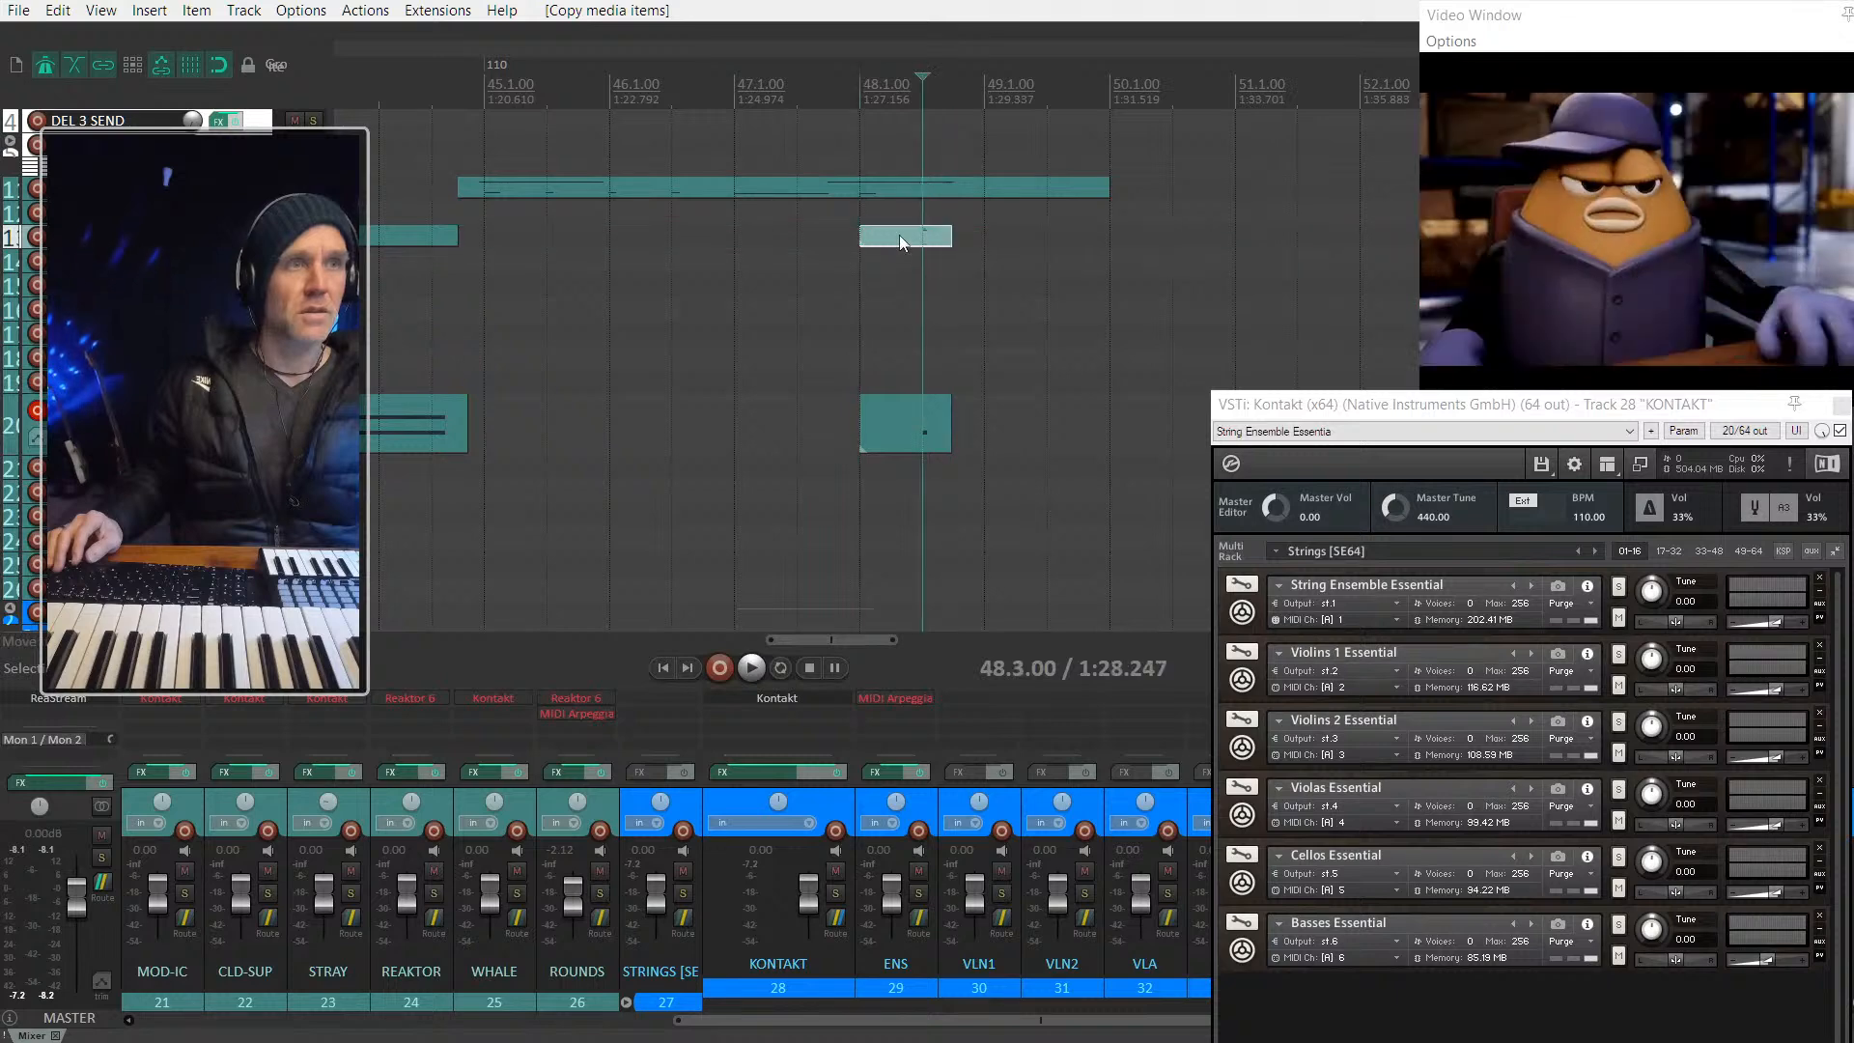
Step: Open the copied strings item in the MIDI editor, transpose its single note down into the low register, and play it back
double_click(899, 235)
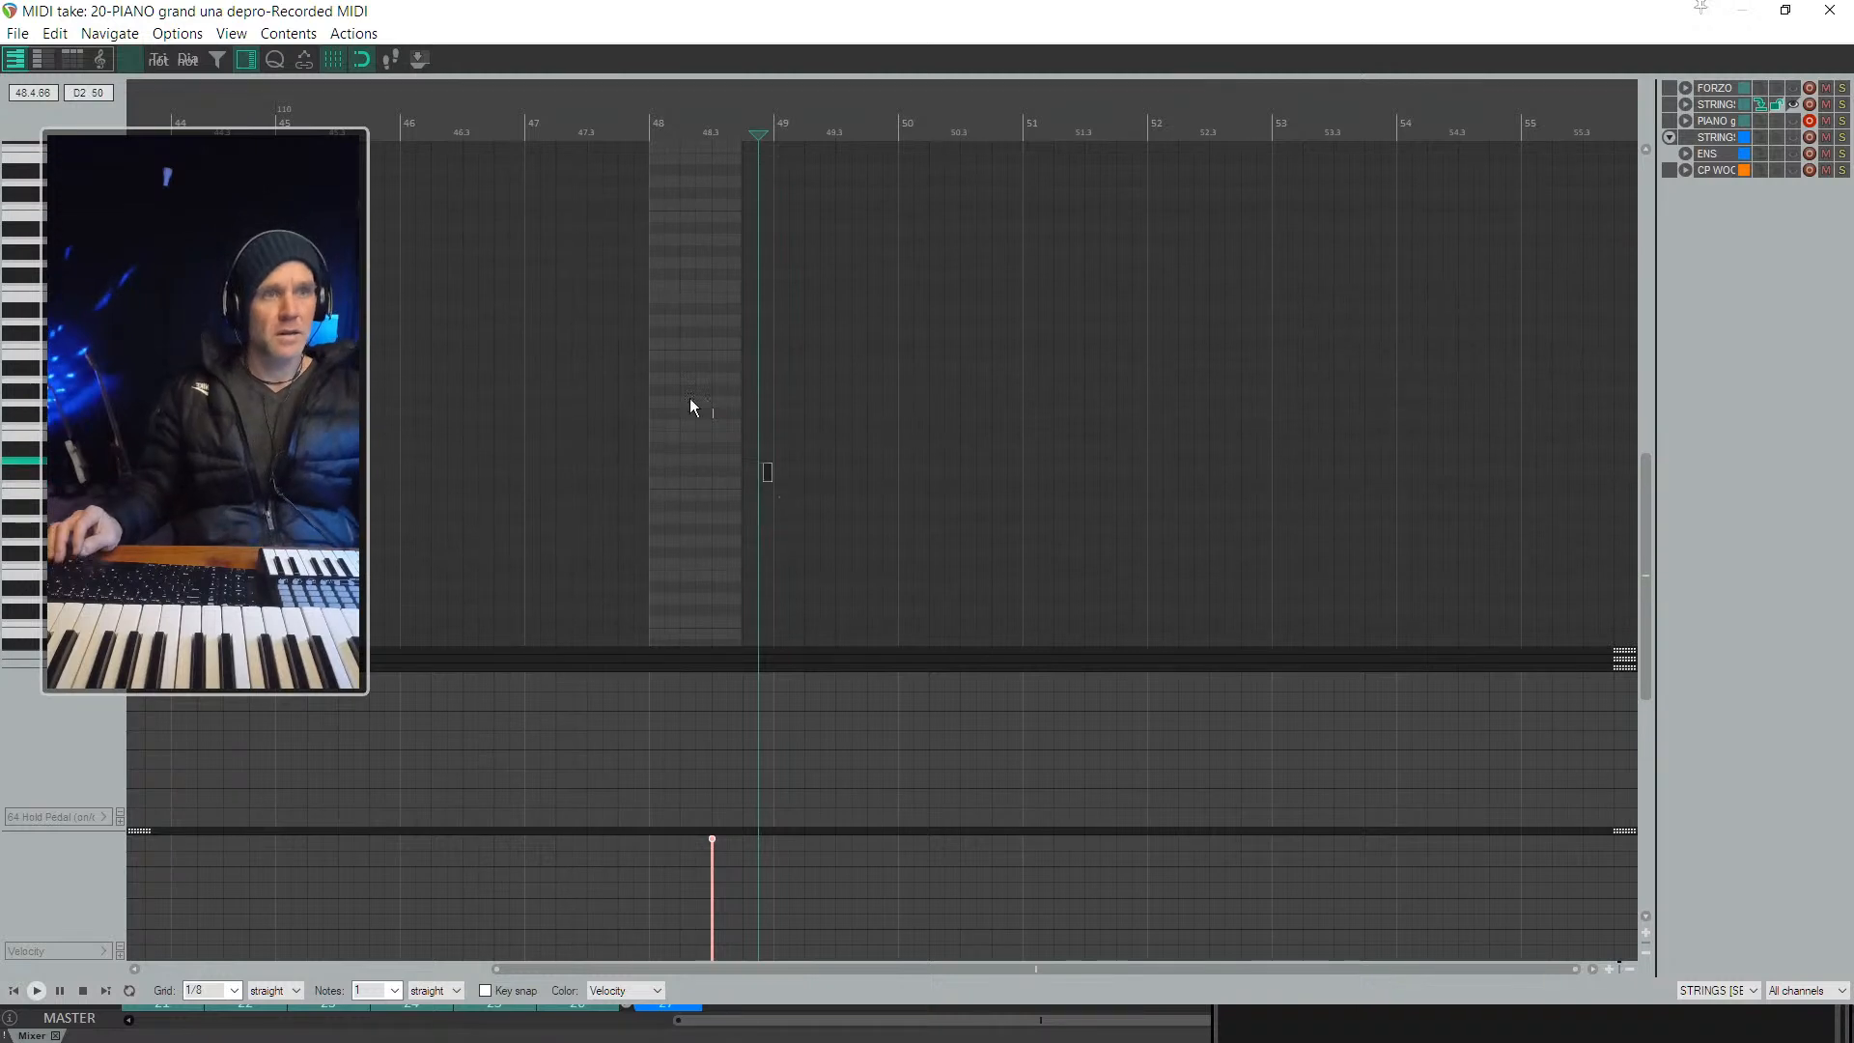
key("Down")
key("Down")
key("Down")
key("Down")
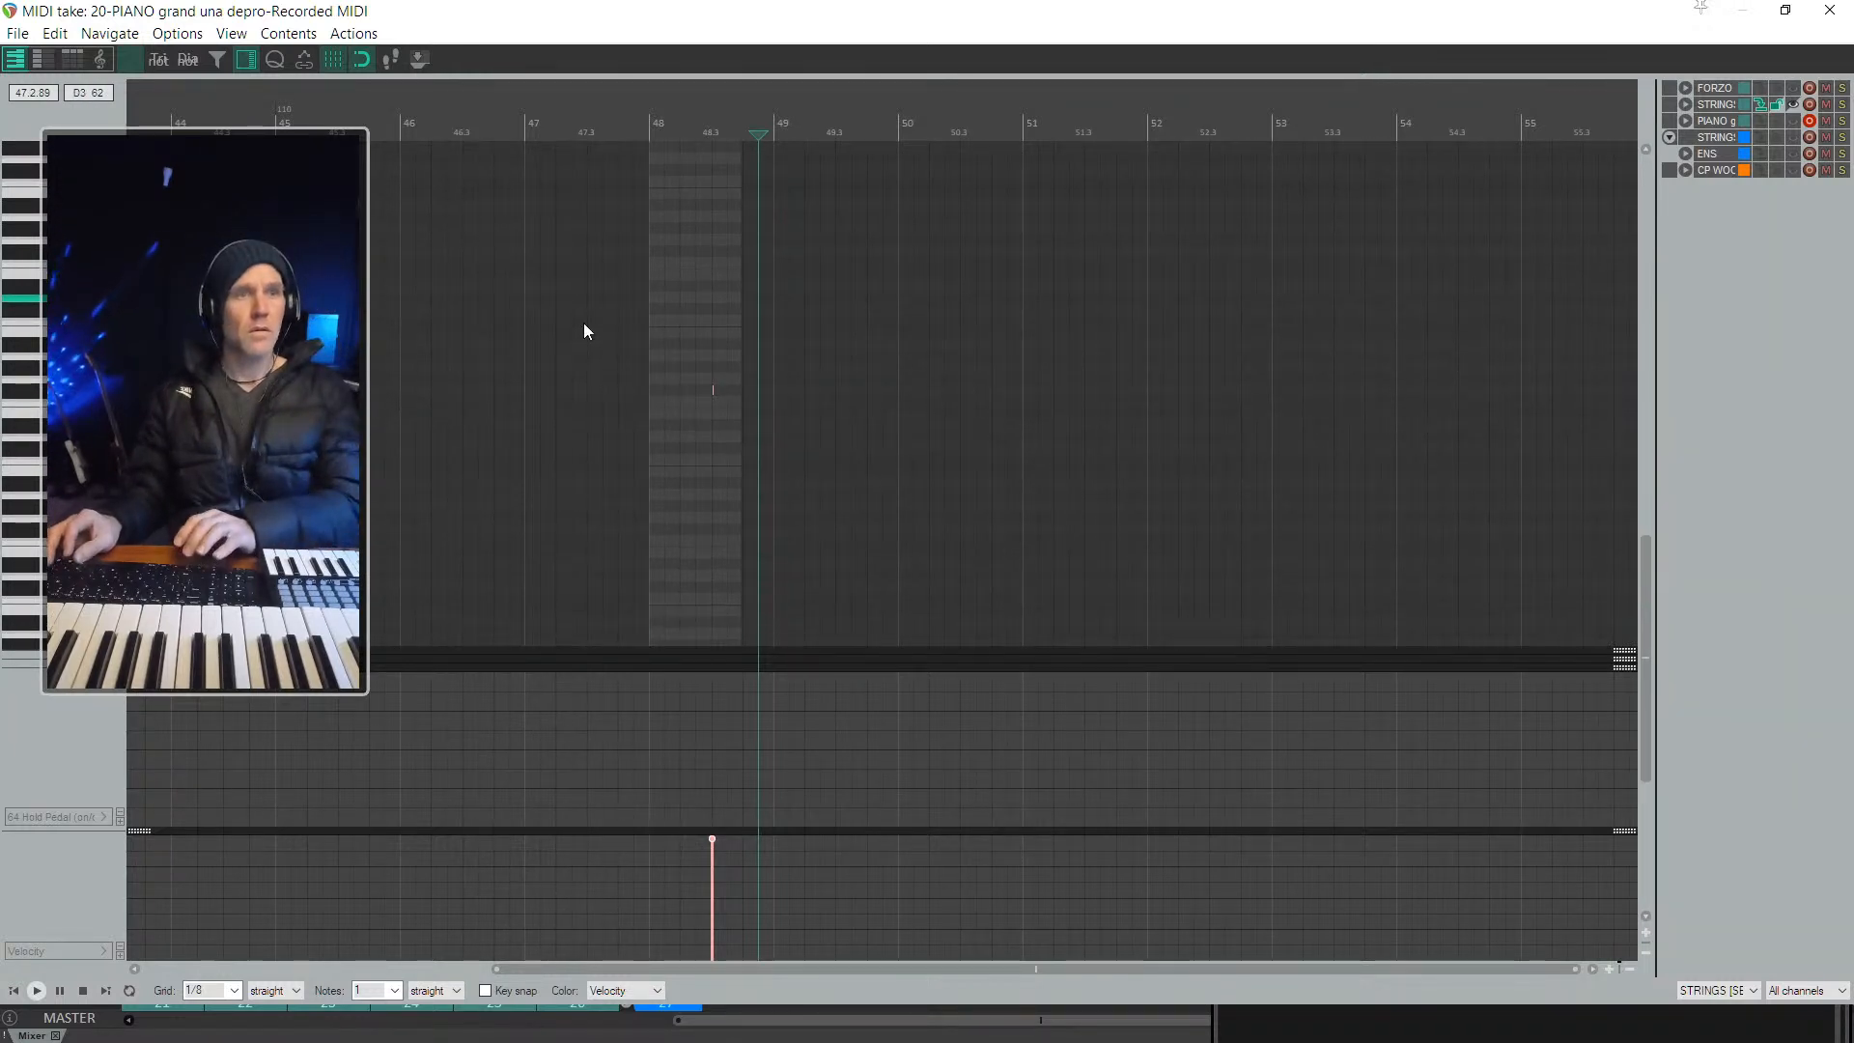
scroll(583, 322, "down", 1)
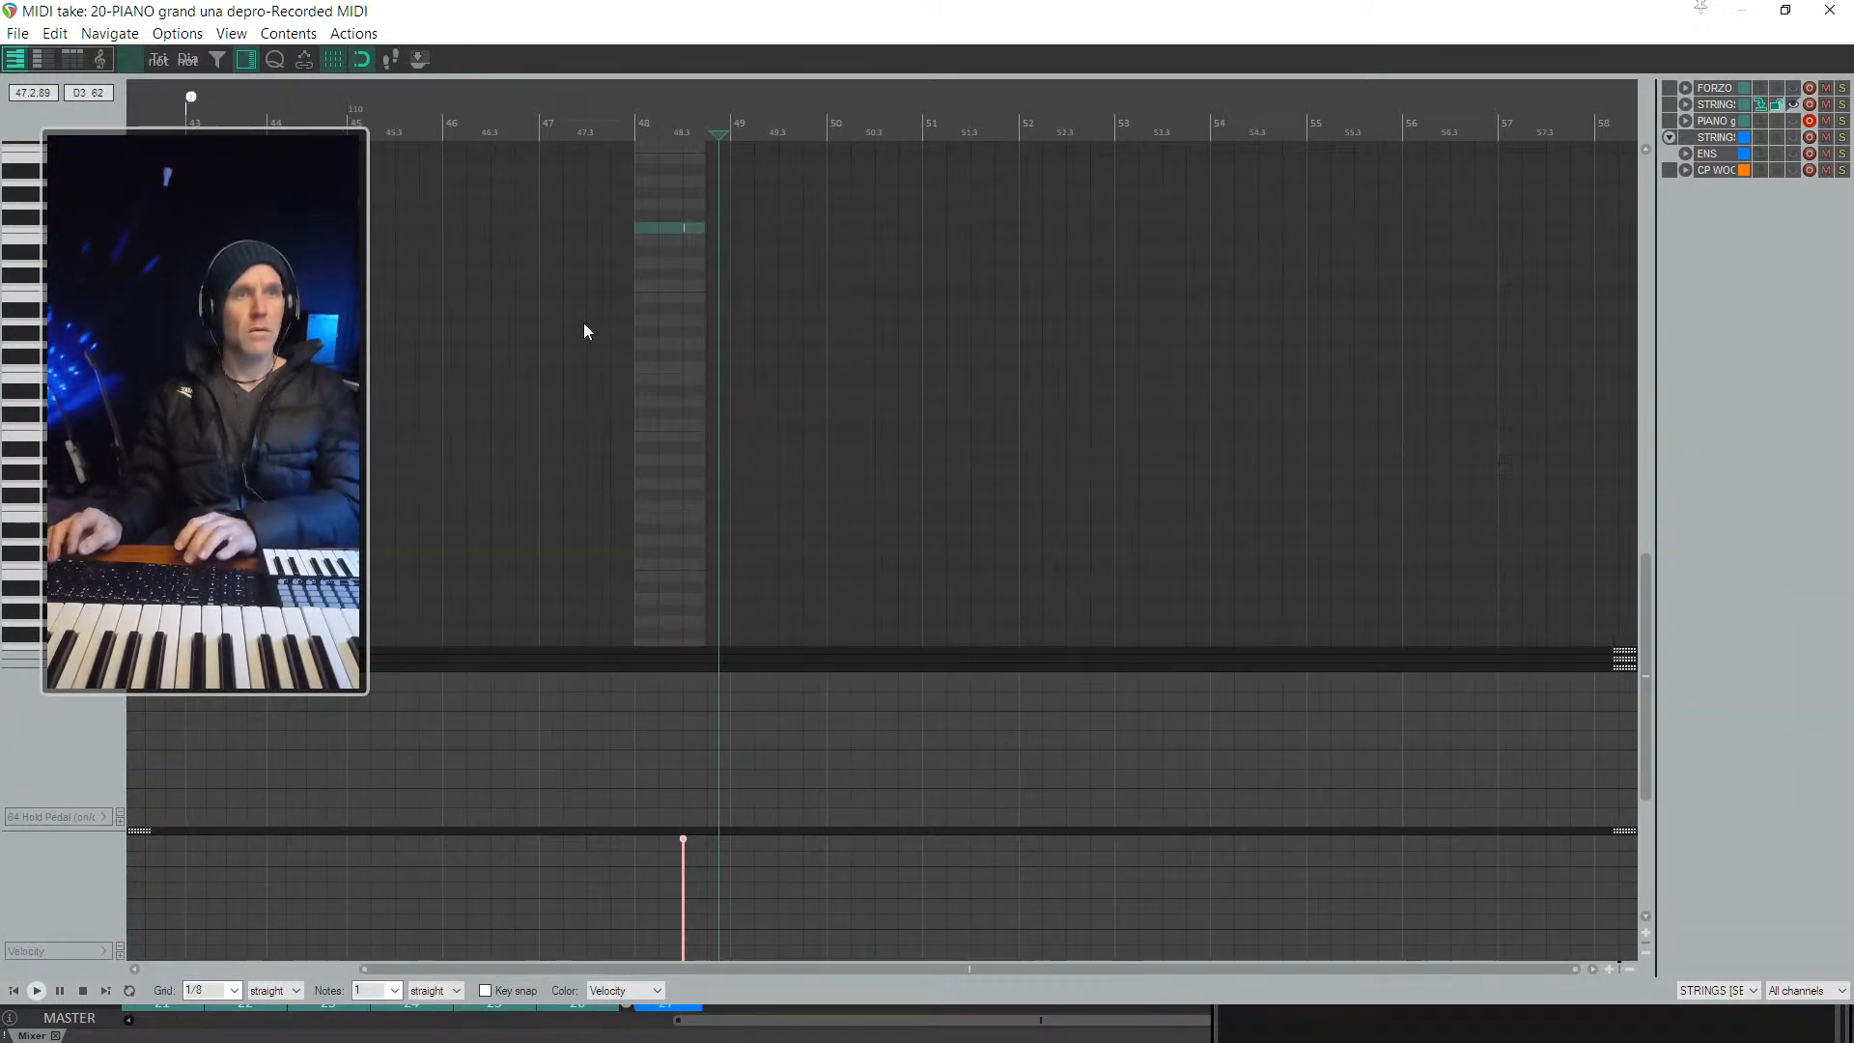
key("Down")
key("Down")
key("Down")
key("Down")
key("Down")
key("Down")
key("Down")
key("Down")
key("Down")
key("Down")
key("Down")
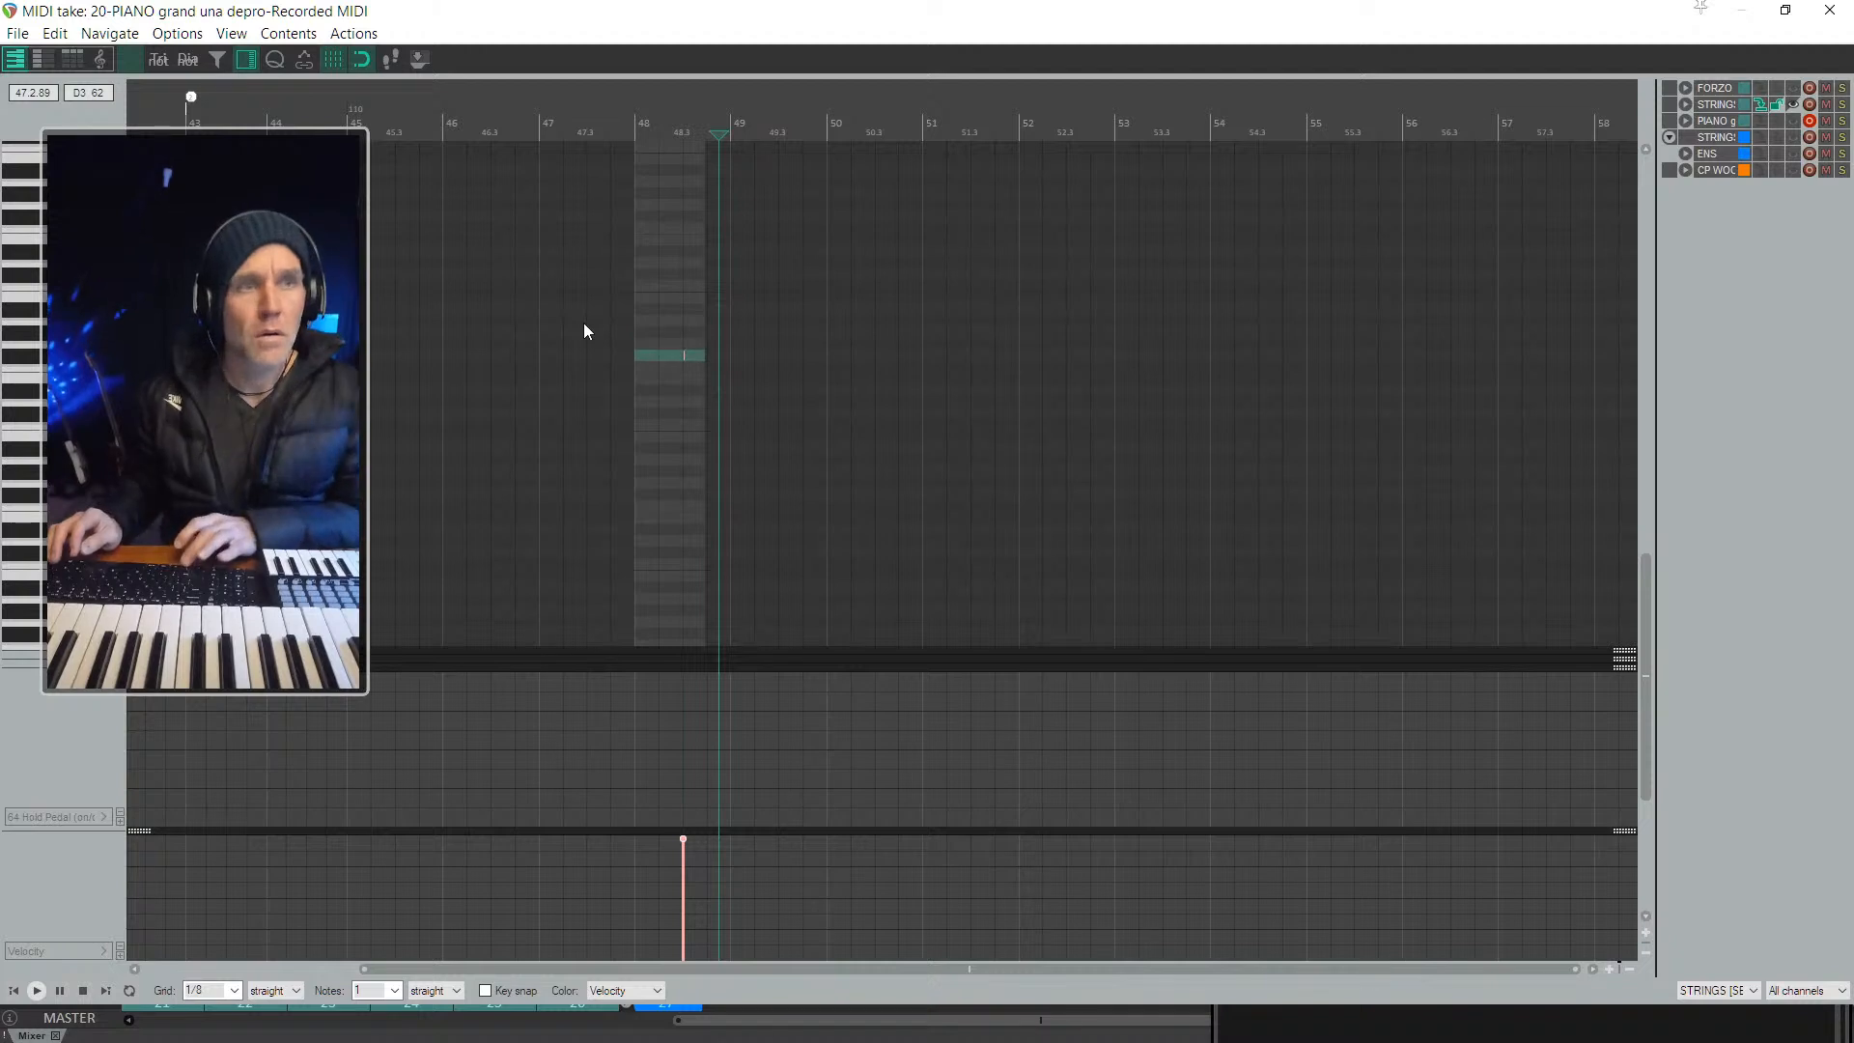
key("Down")
key("Down")
key("Down")
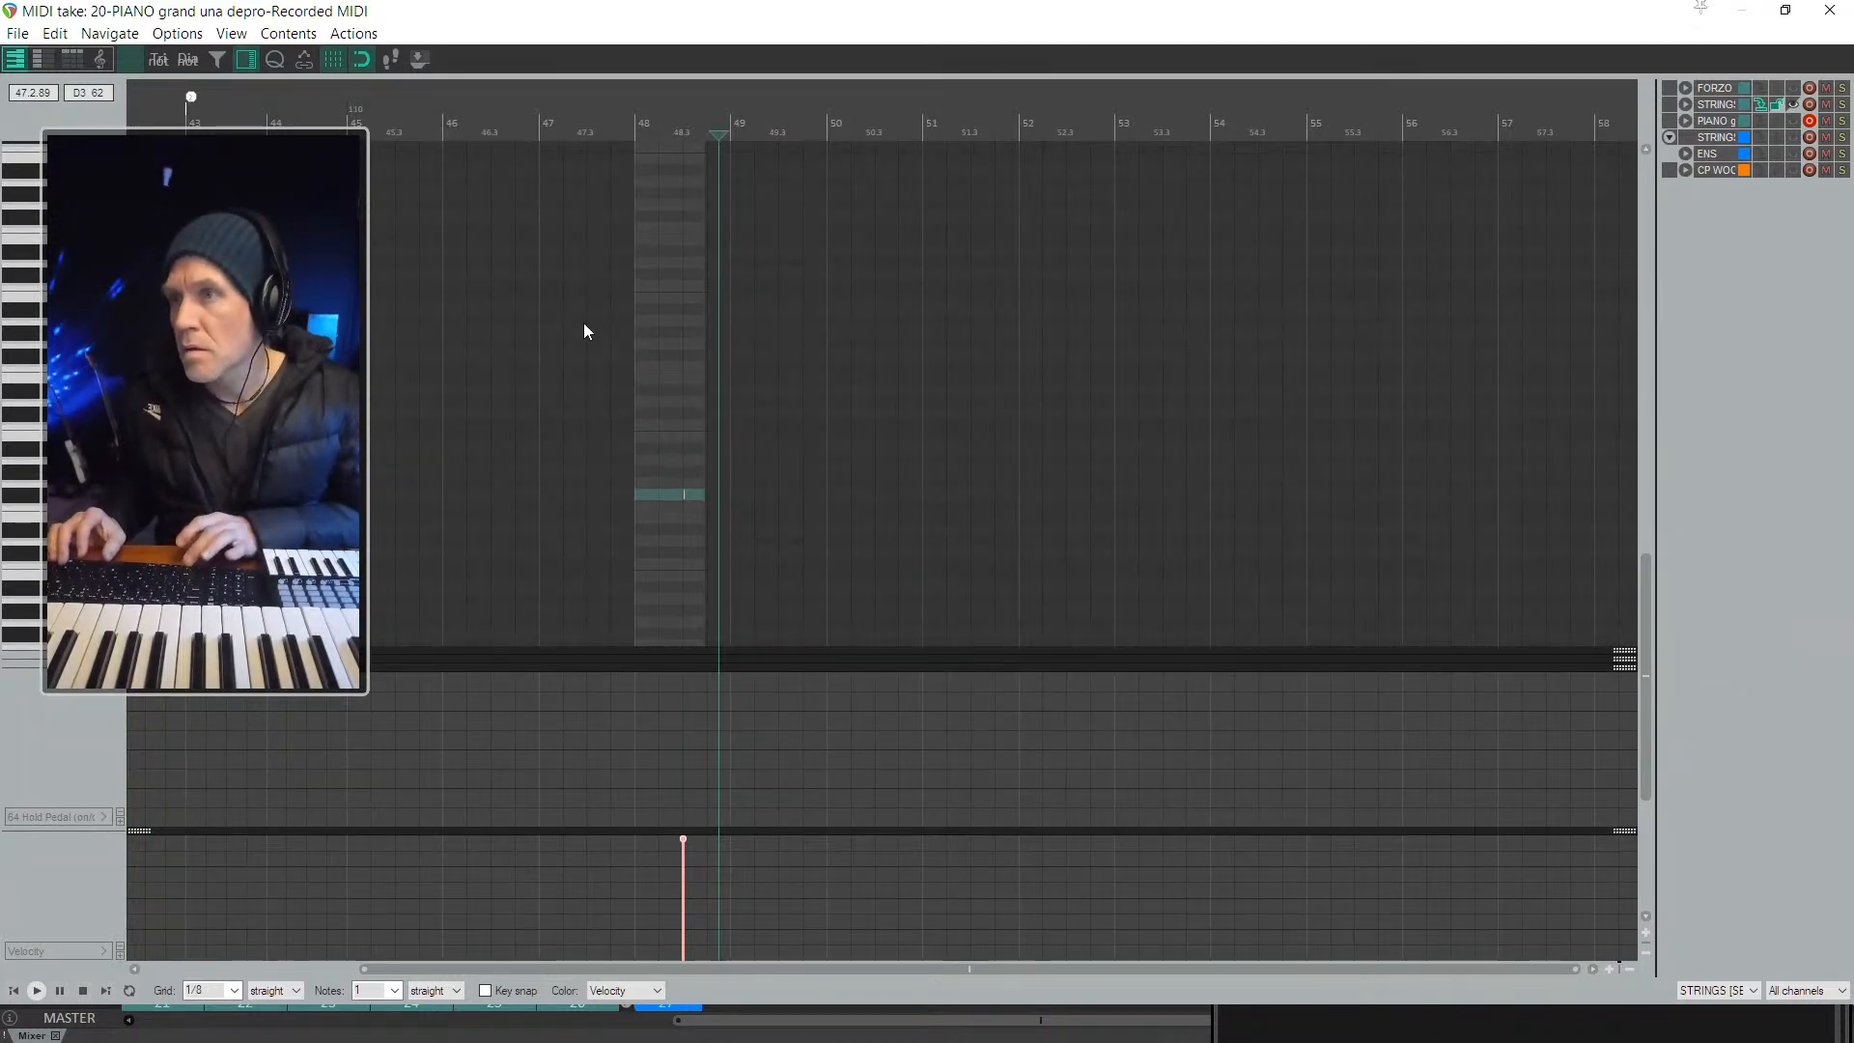
key("space")
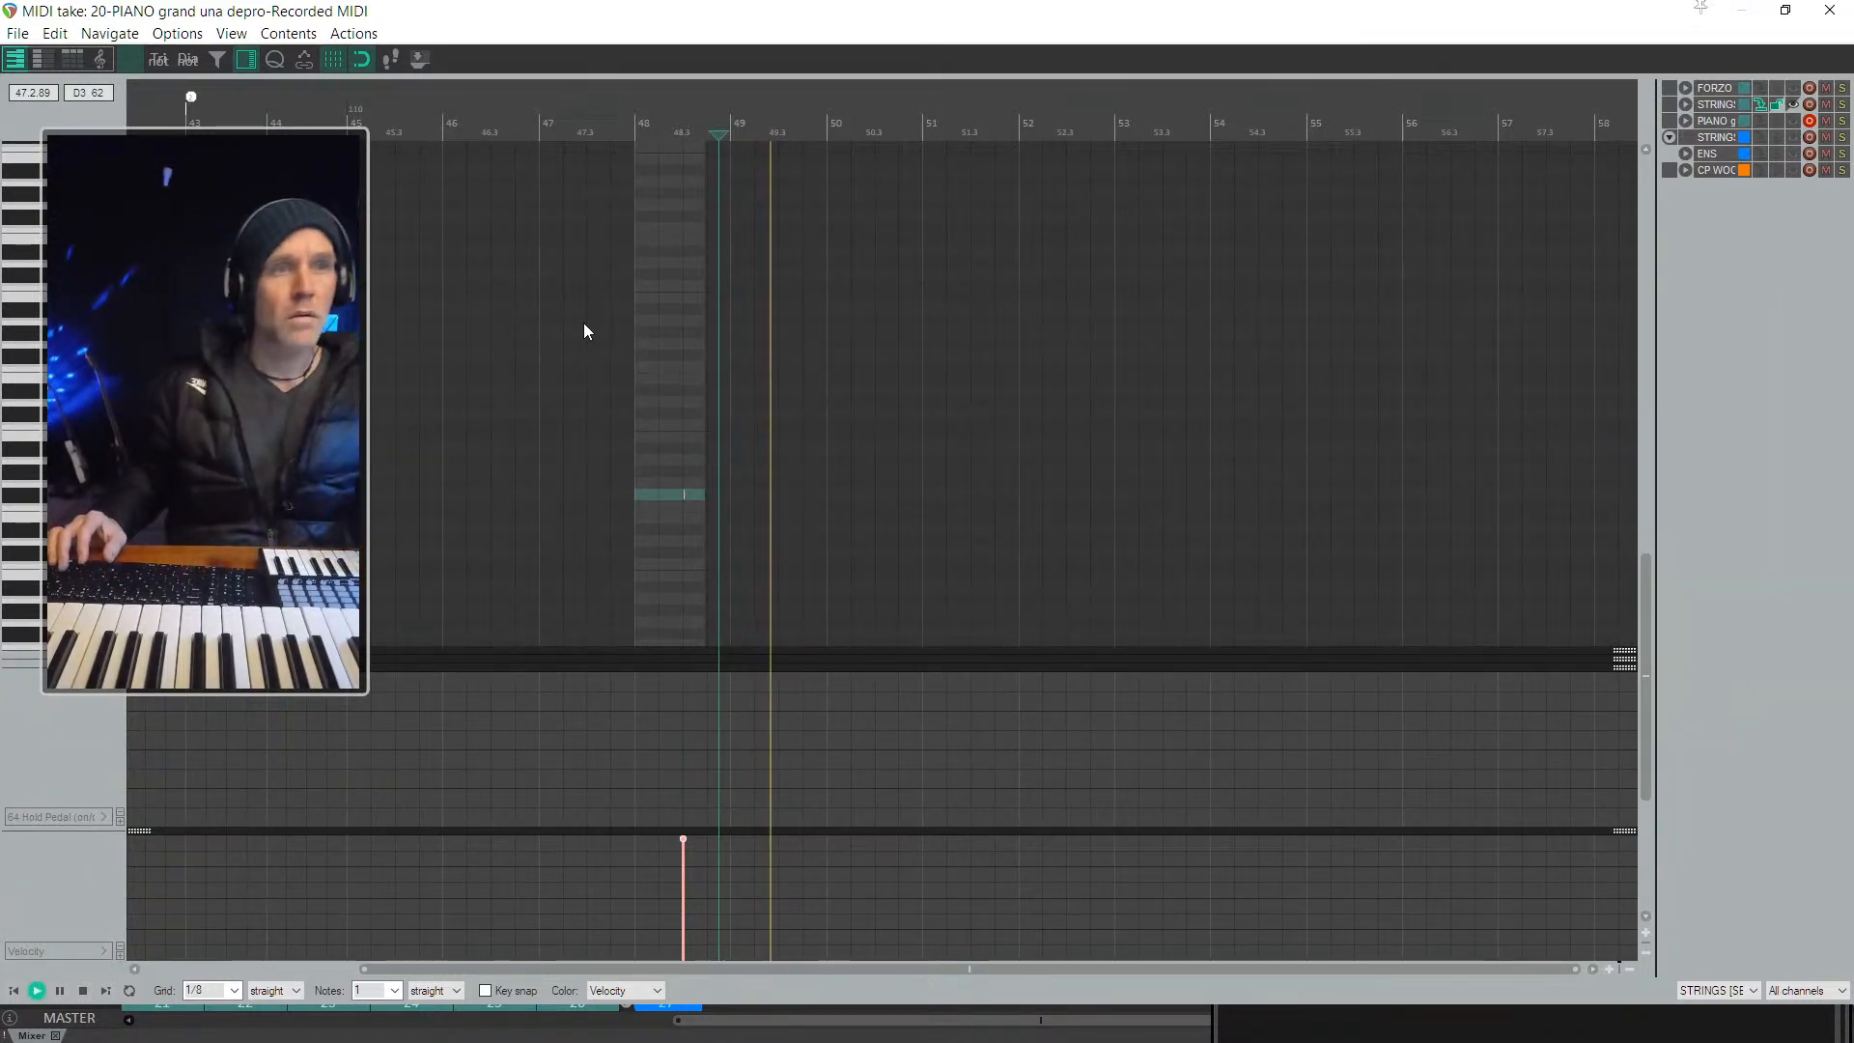
Step: Close the MIDI editor and play back the piano and strings hit from bar 48 against the picture
key("space")
key("Escape")
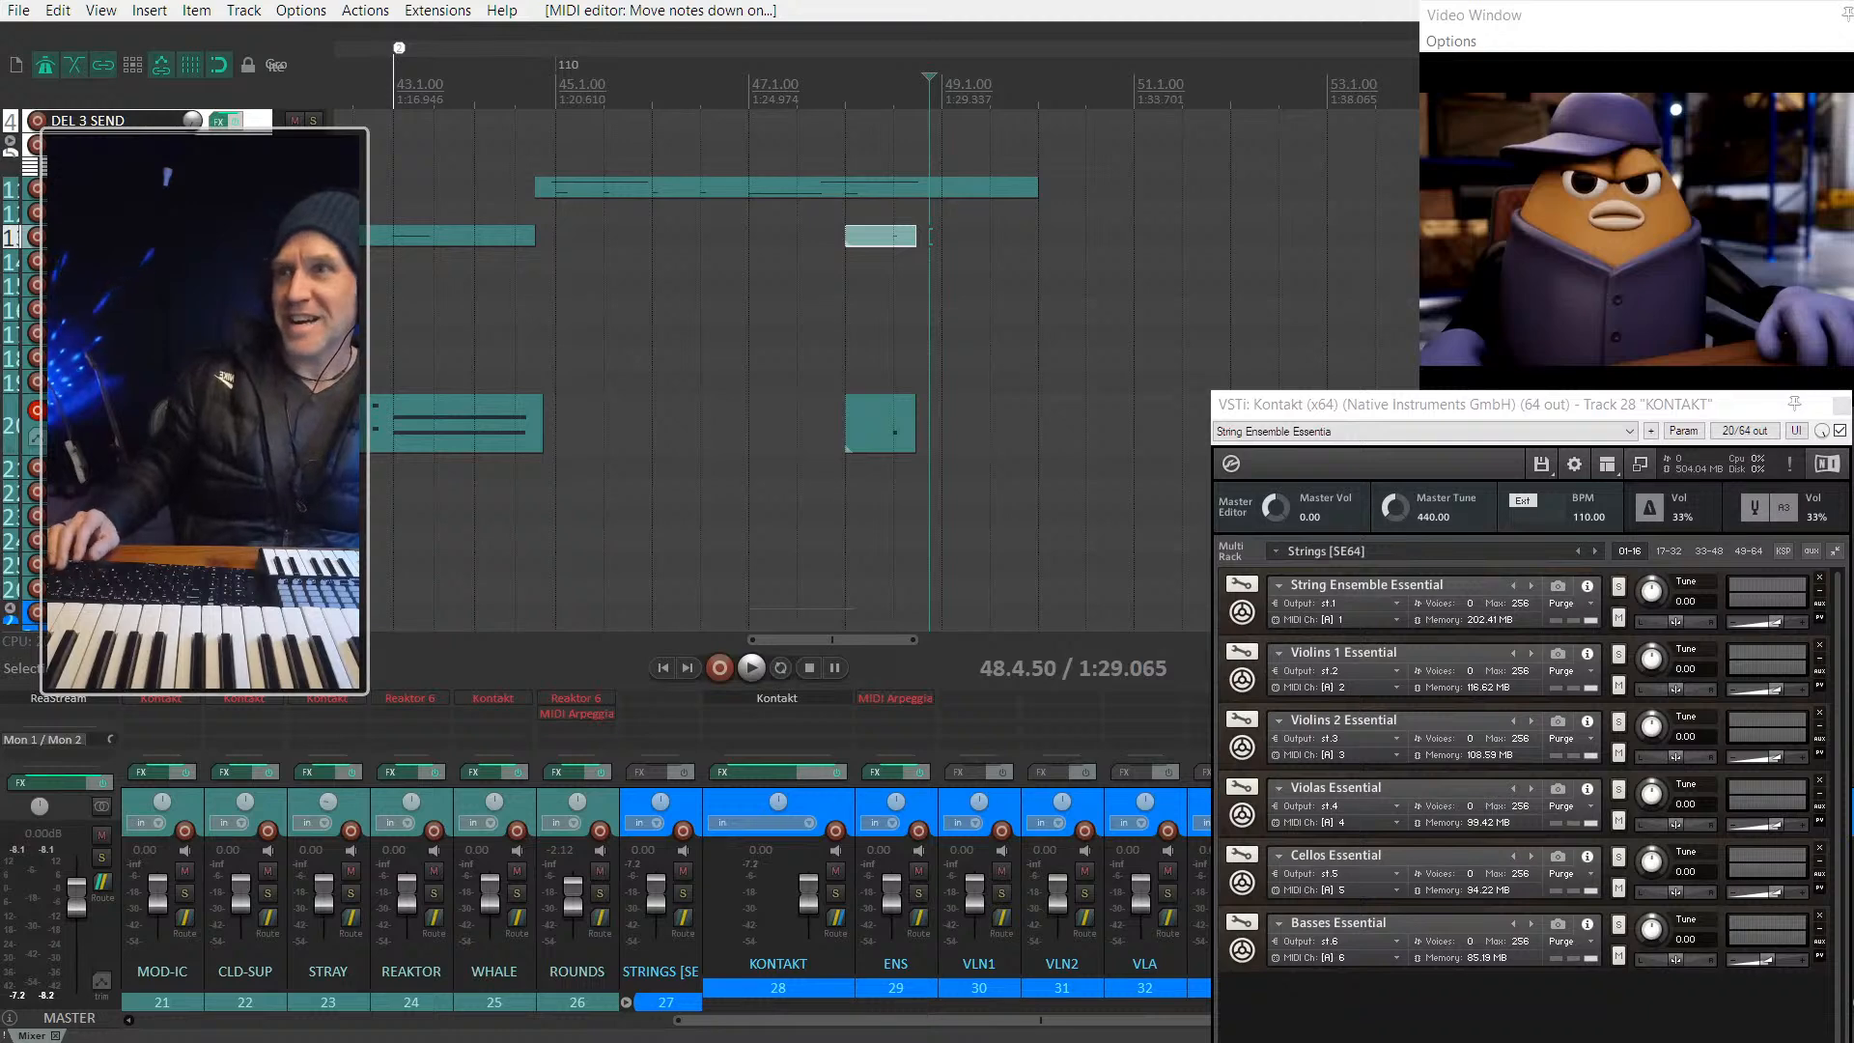
left_click(837, 291)
scroll(869, 319, "up", 4)
key("space")
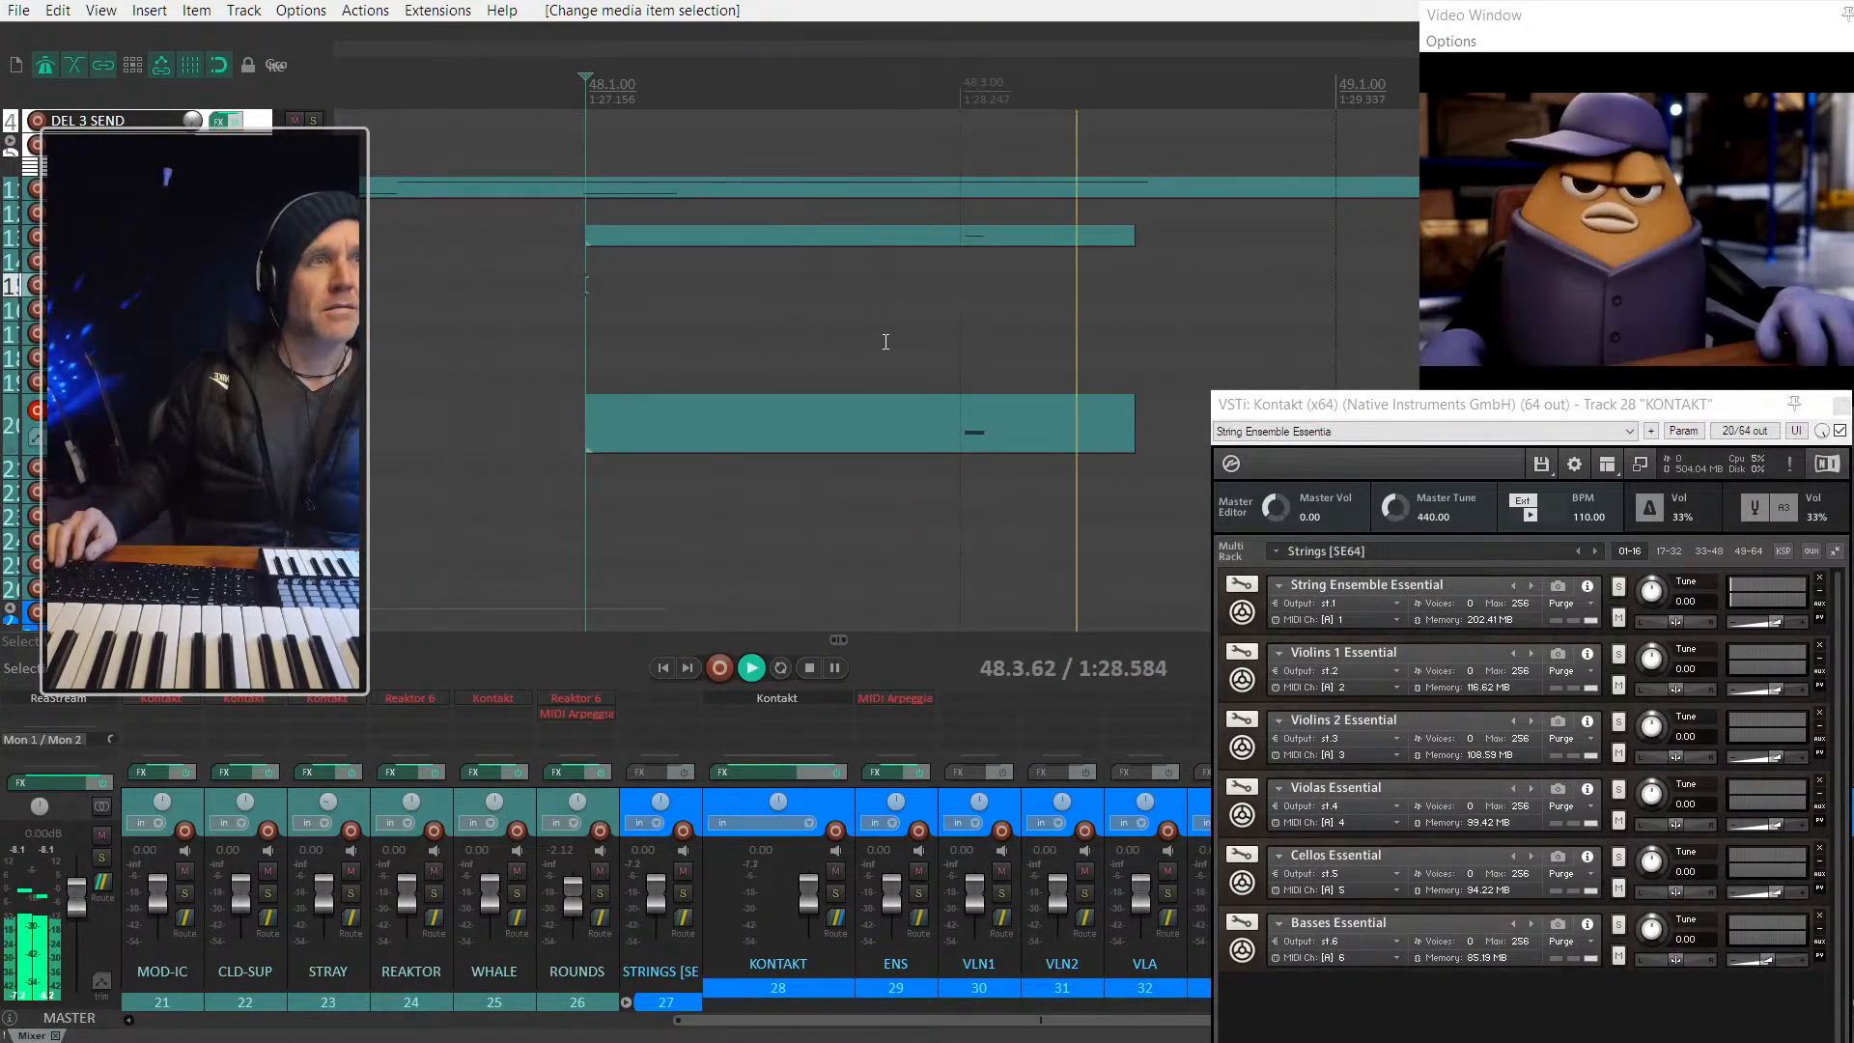
key("space")
Step: Play the passage from bar 47 to check the hit in context with the video
scroll(869, 246, "down", 6)
left_click(874, 242)
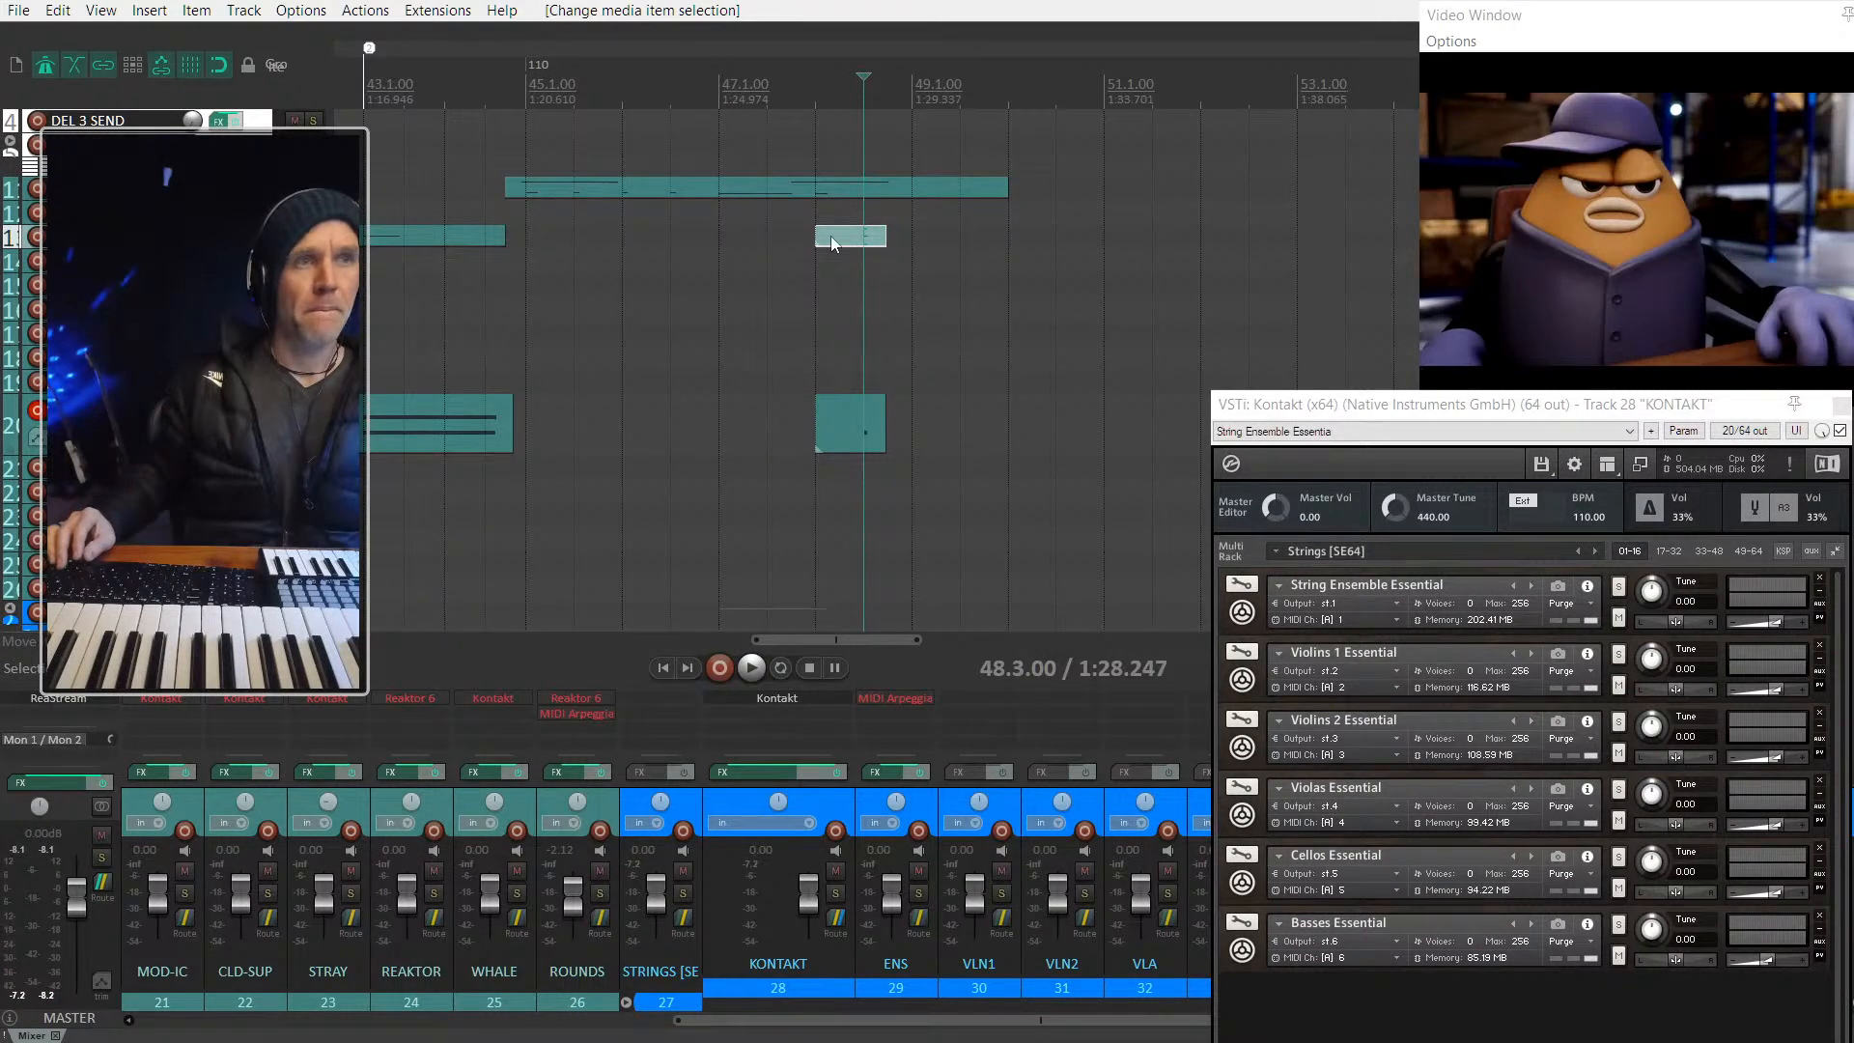
left_click(833, 243)
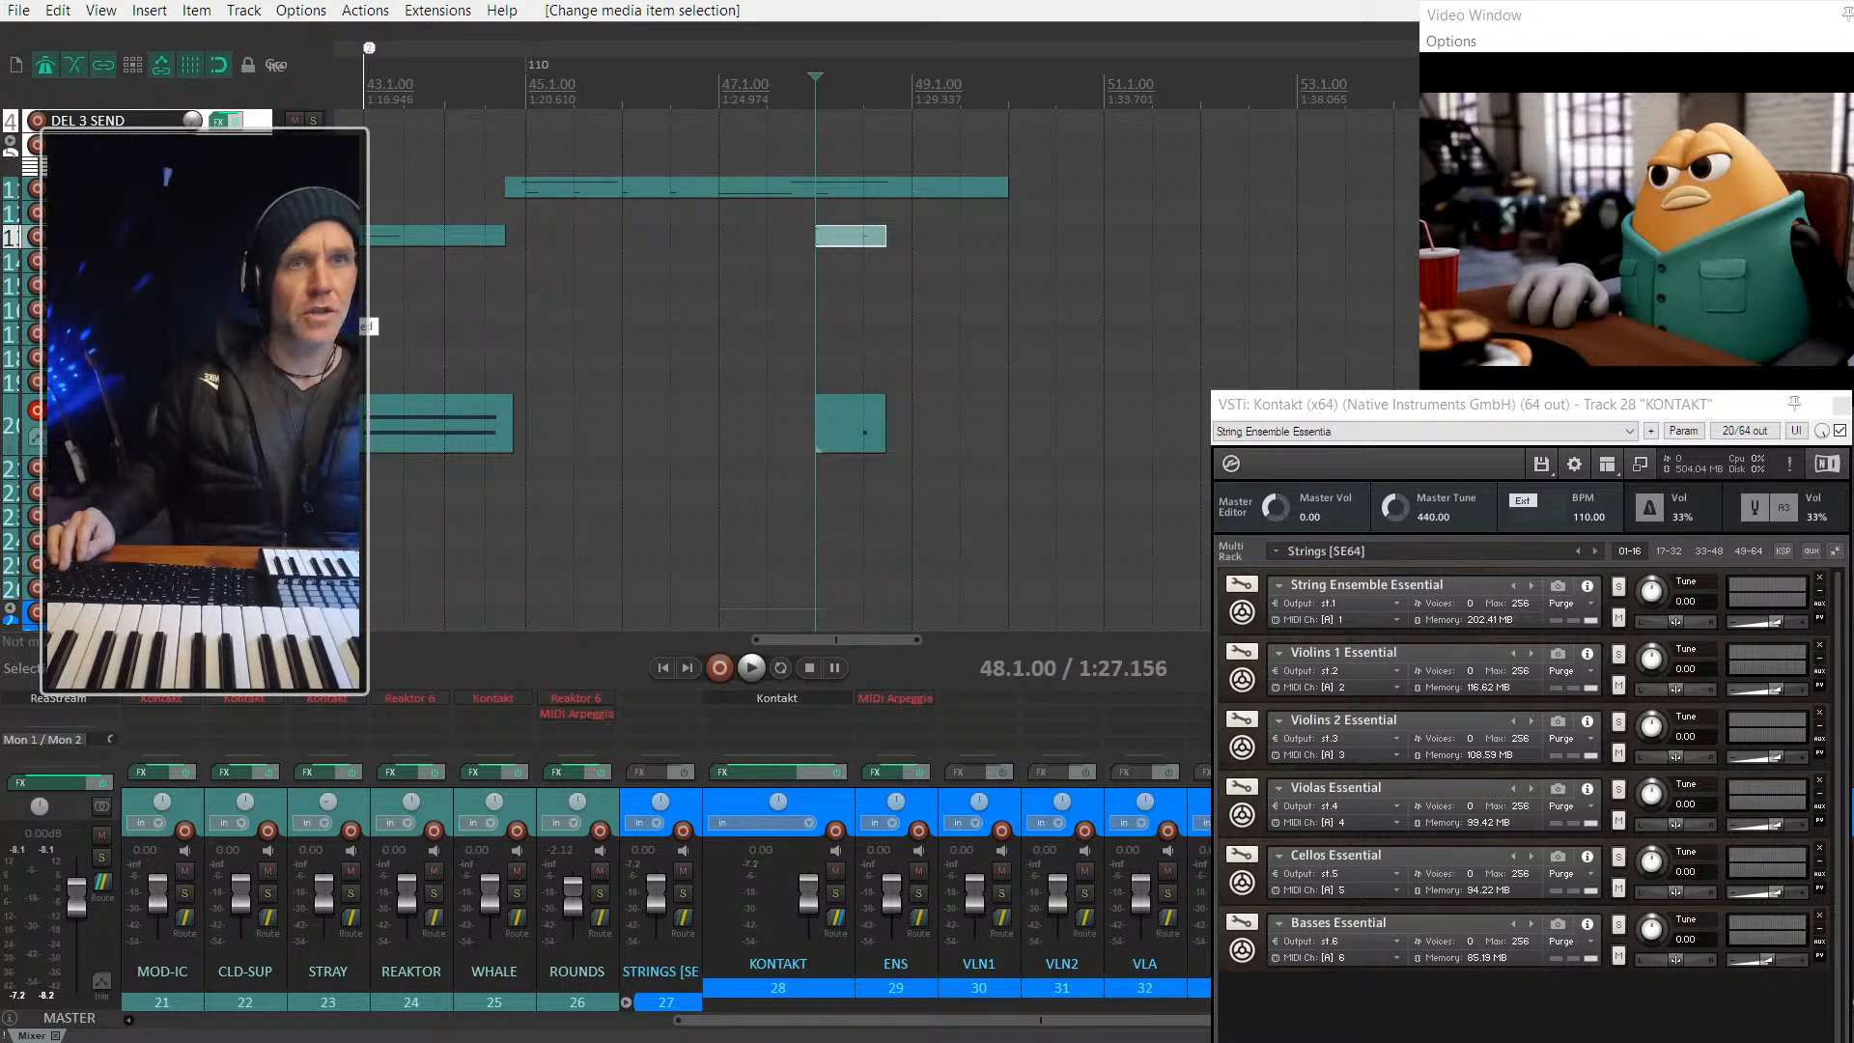
scroll(832, 290, "down", 3)
scroll(832, 290, "down", 3)
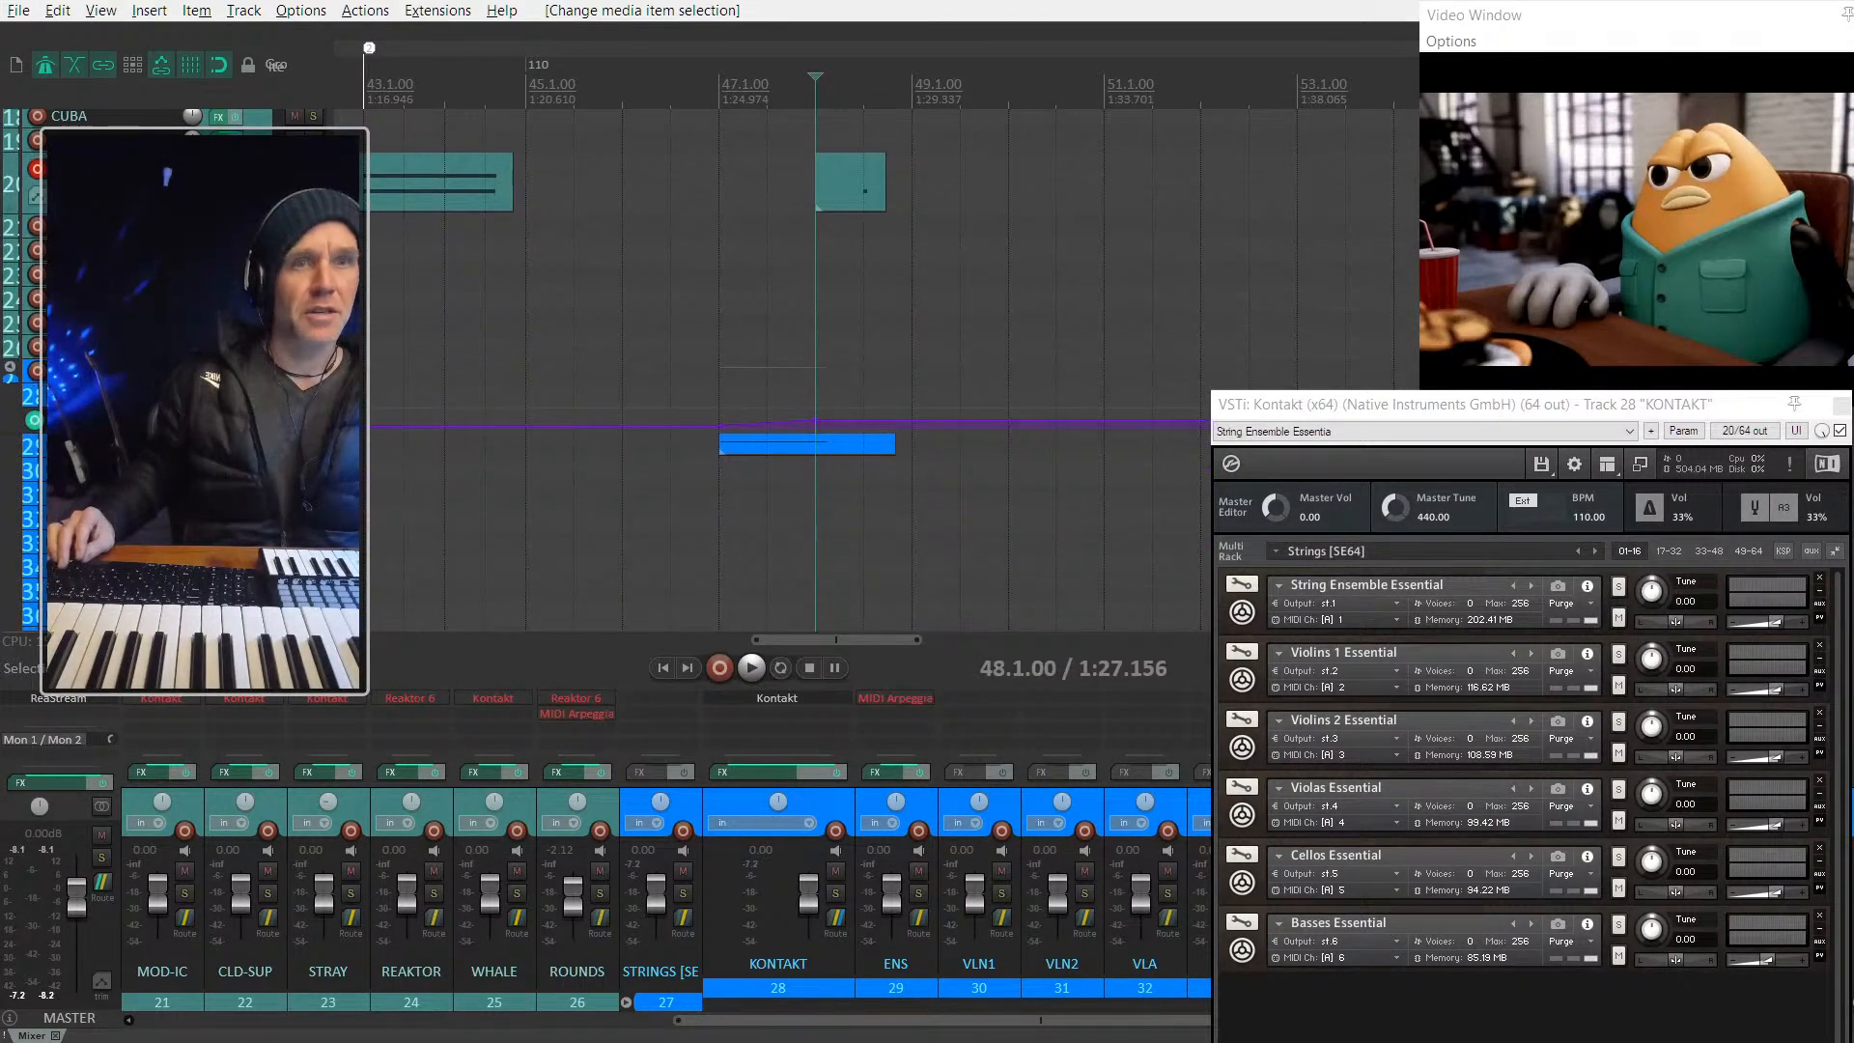
left_click(696, 378)
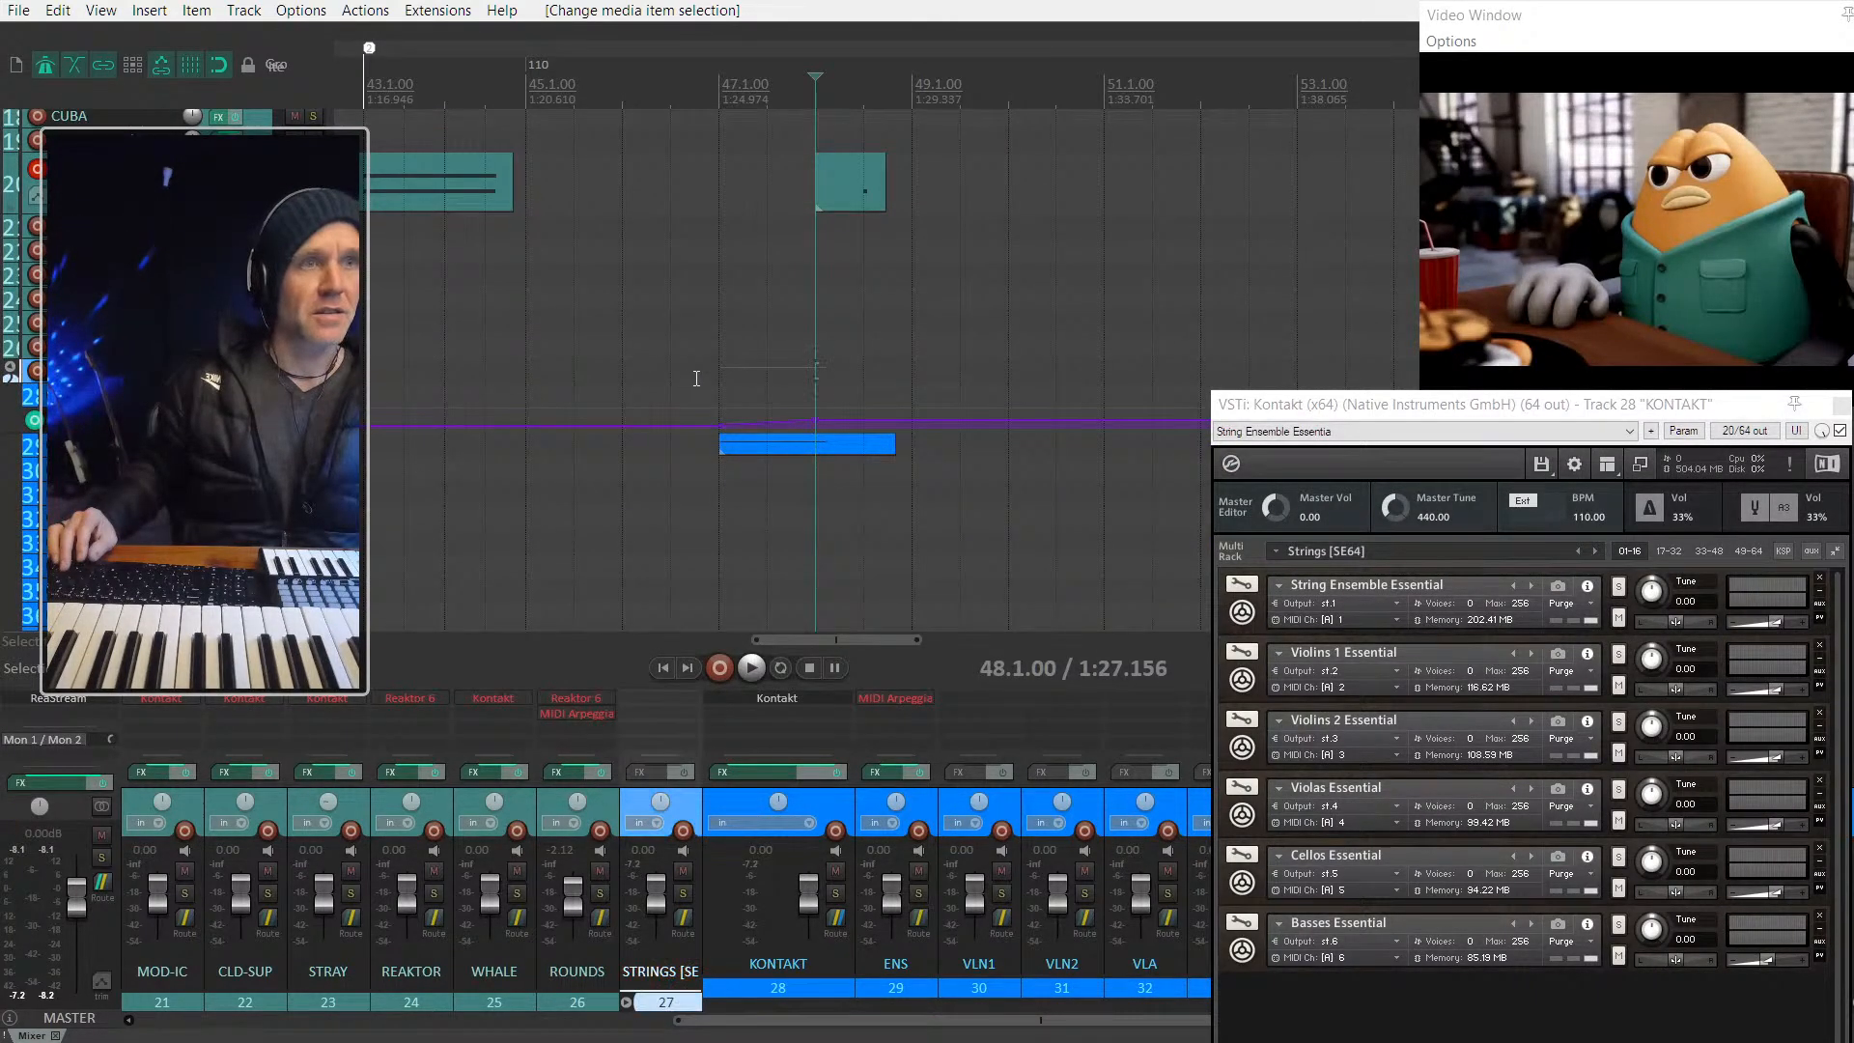
key("space")
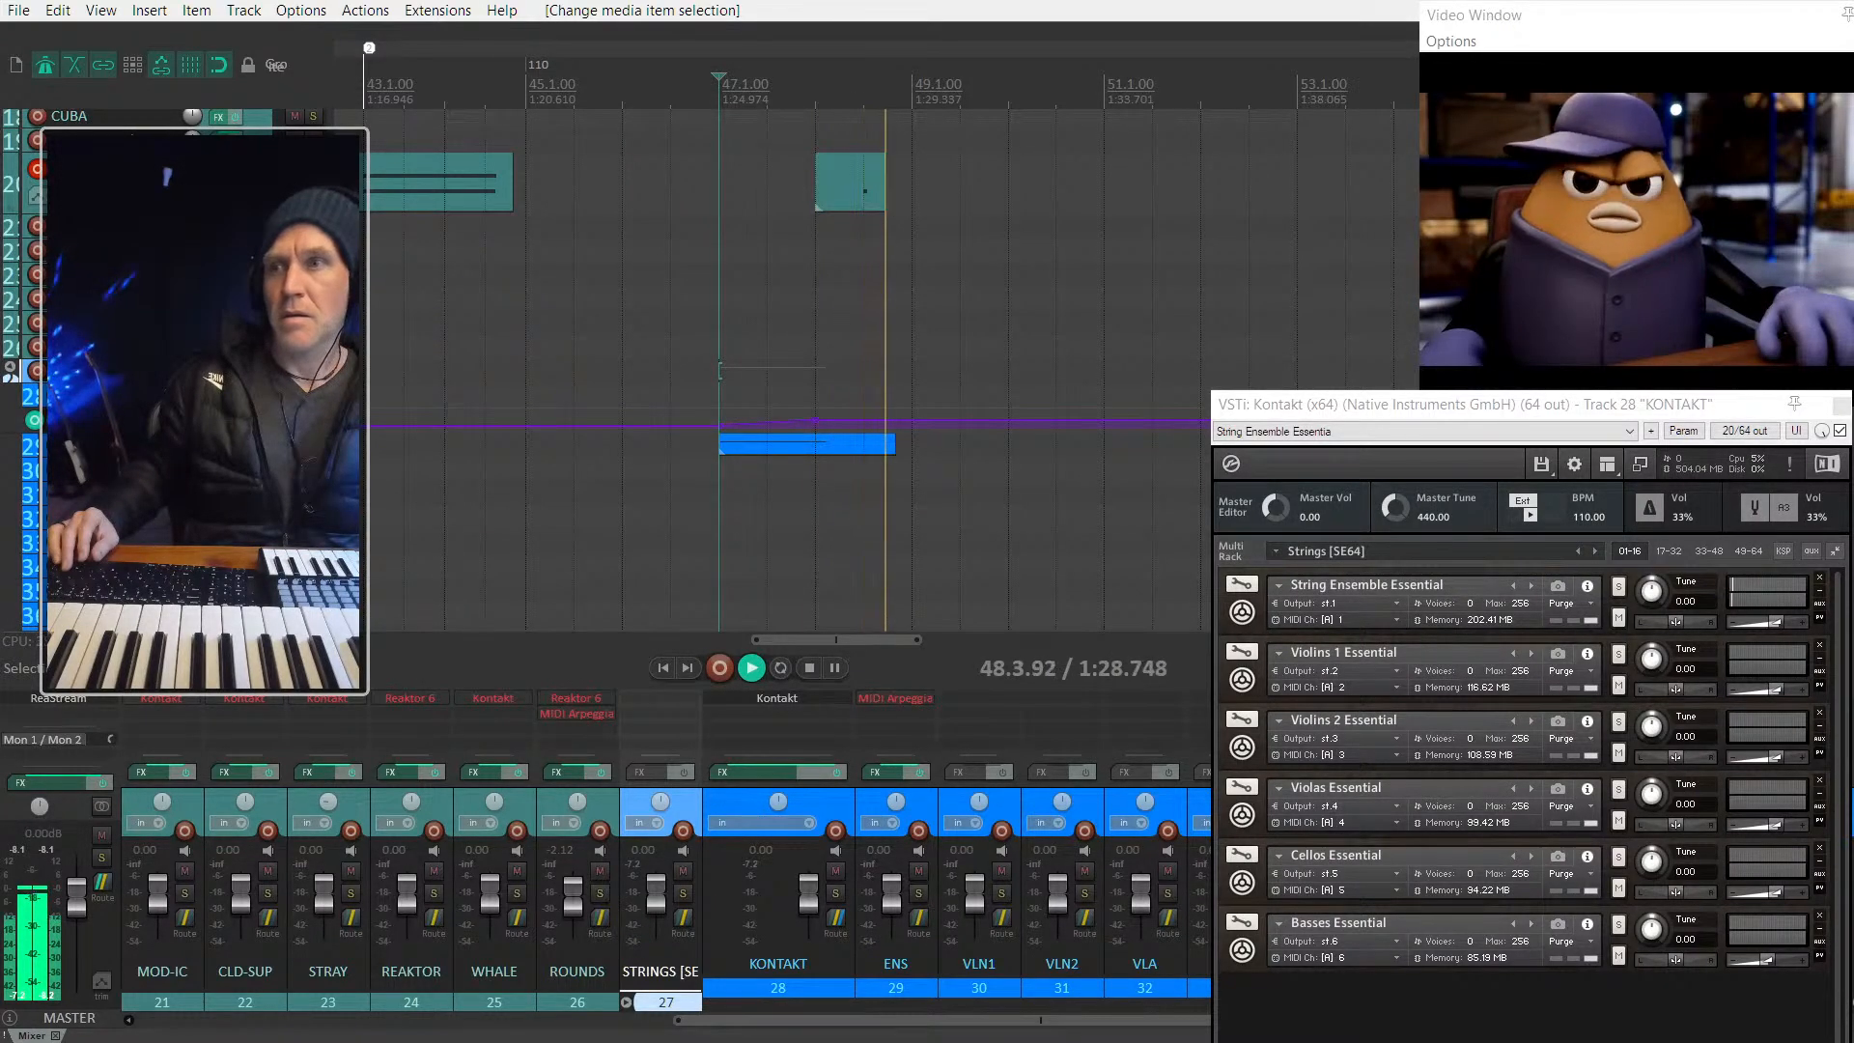
key("space")
Step: Open the strings item at bar 48 in the MIDI editor, lower its note's velocity and transpose the note up into a higher octave
scroll(605, 305, "up", 8)
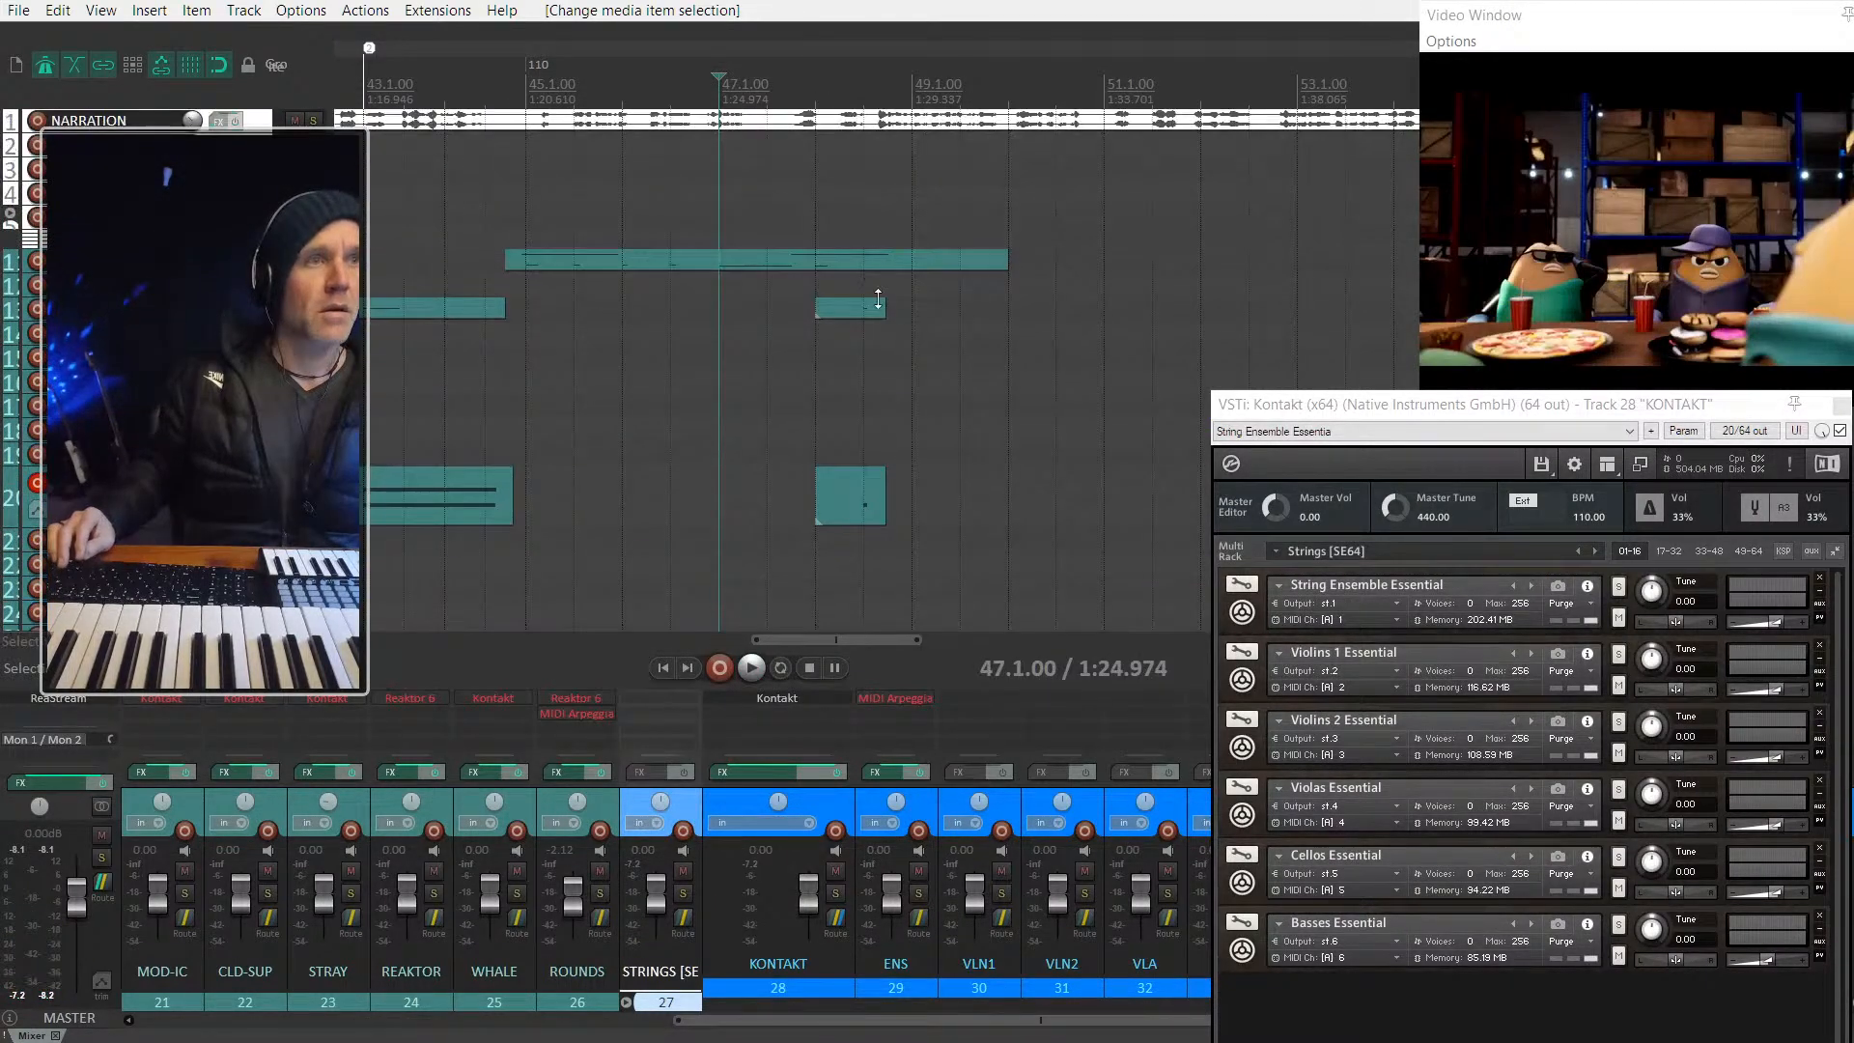
double_click(848, 307)
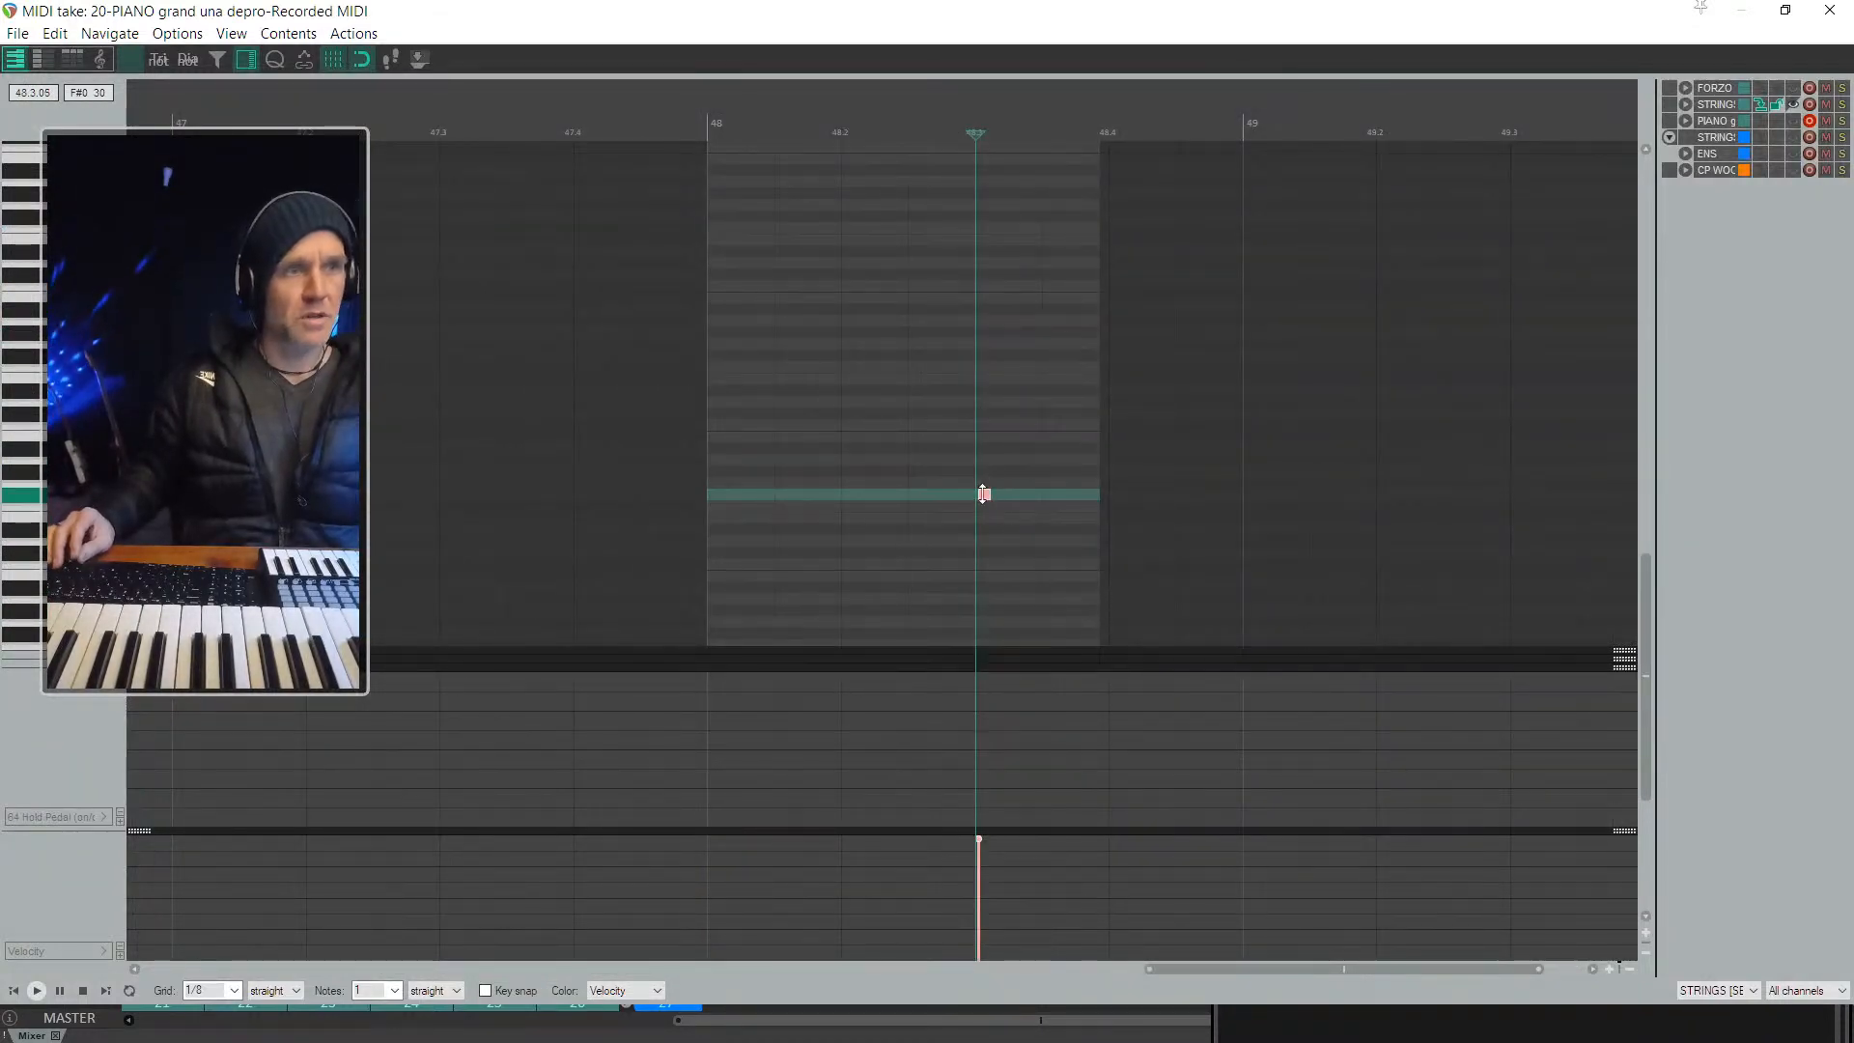
key("Down")
key("Down")
key("Down")
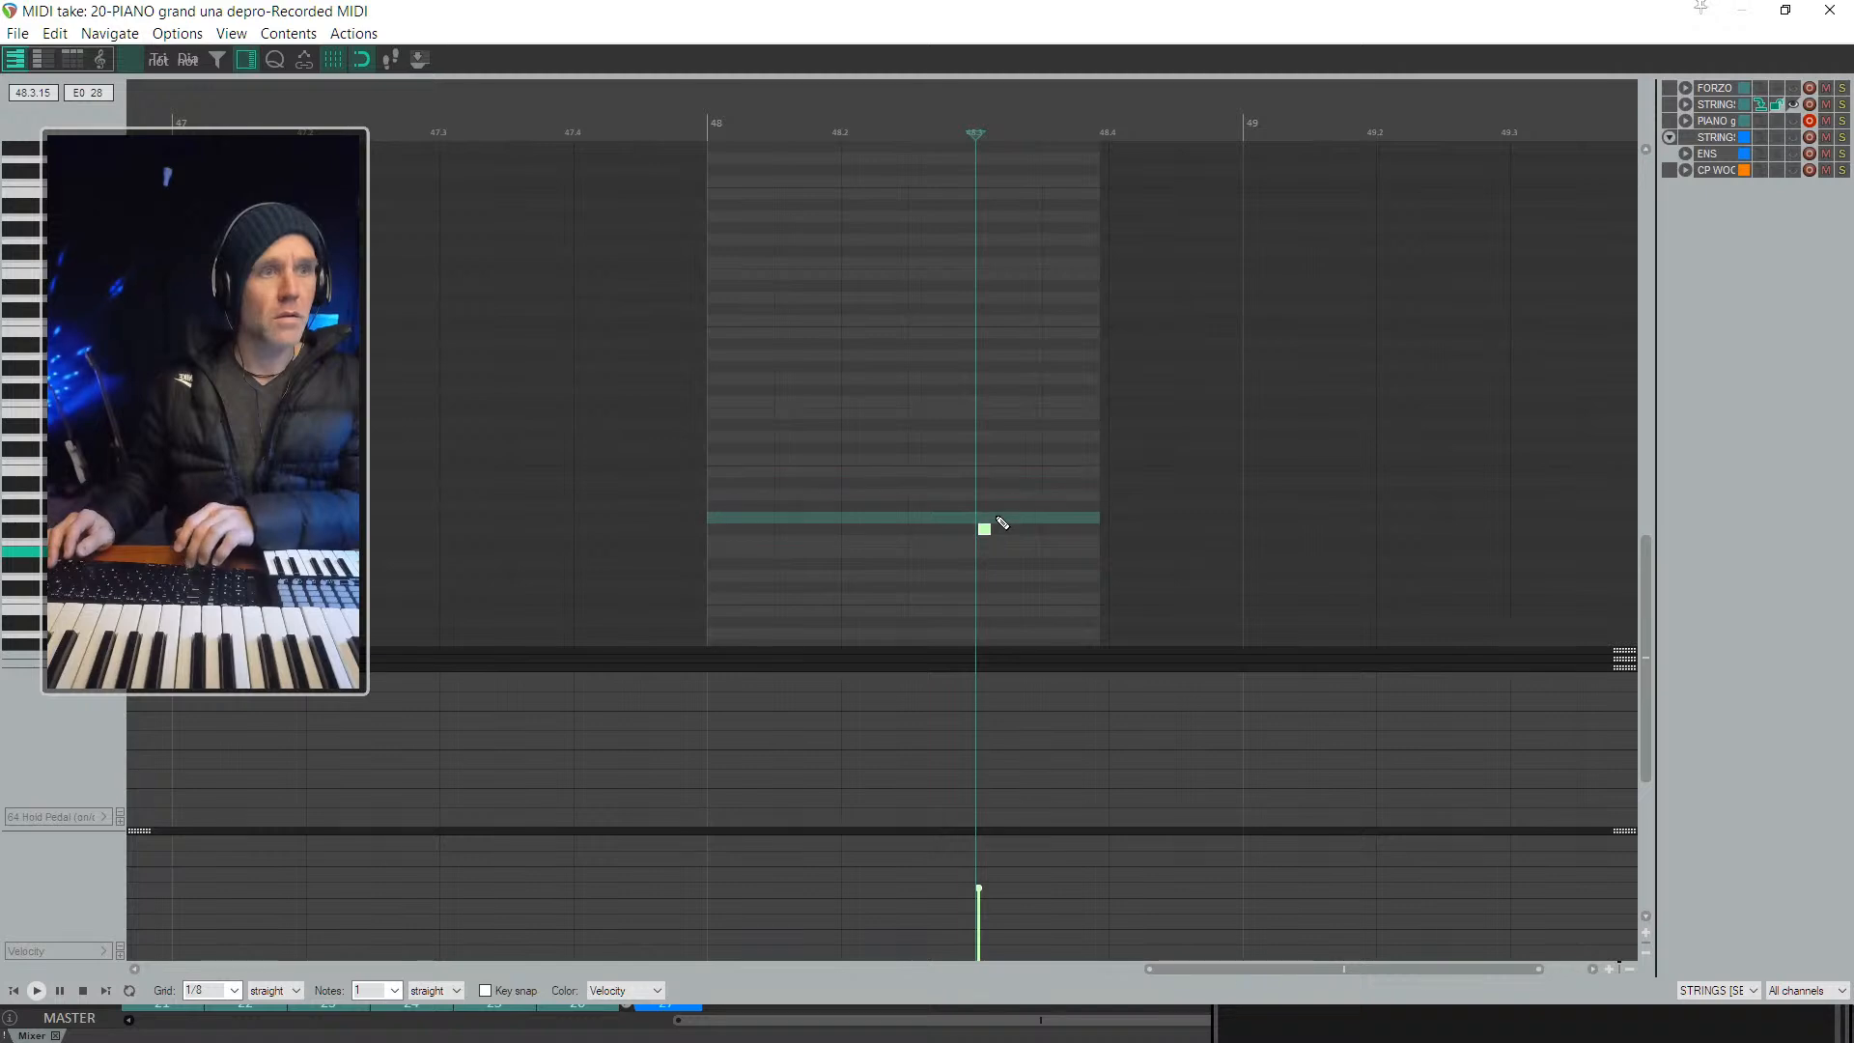
key("Up")
key("Up")
key("Up")
key("Up")
key("Up")
key("Up")
key("Up")
key("Up")
key("Up")
key("Up")
key("Up")
key("Up")
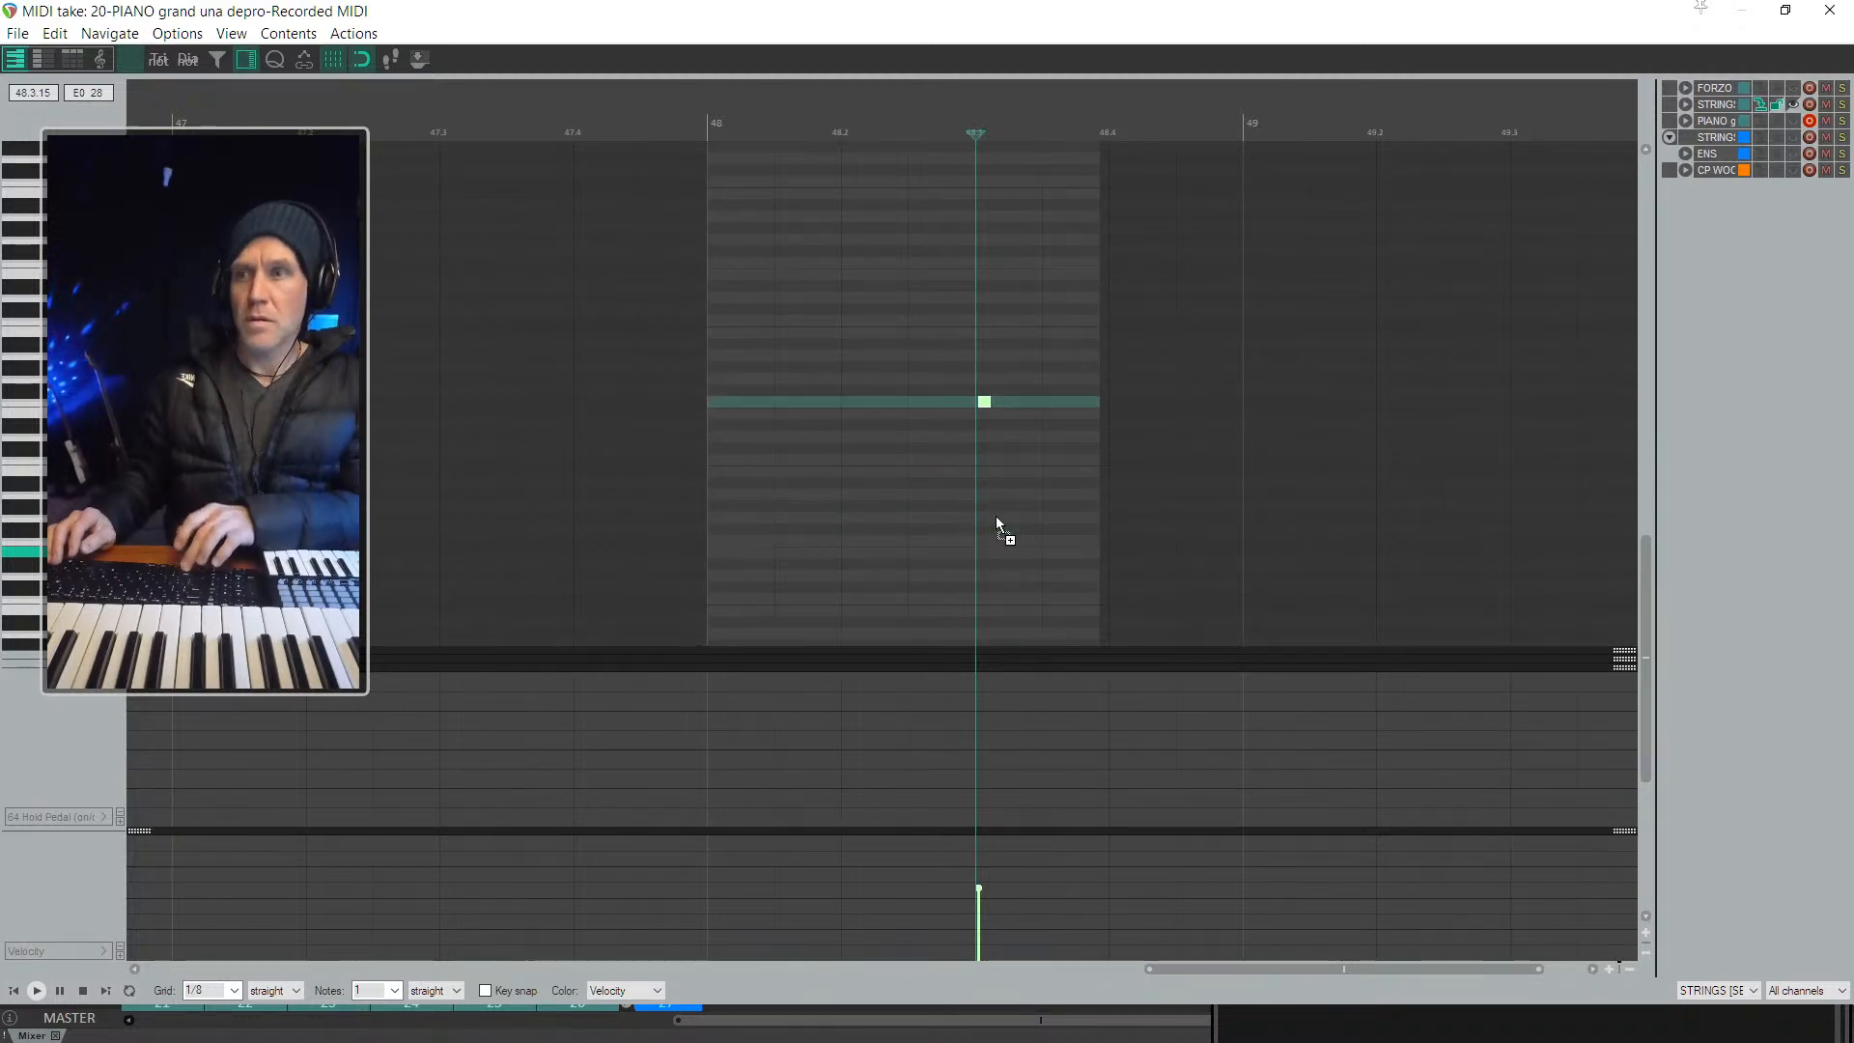
scroll(997, 518, "right", 2)
key("Escape")
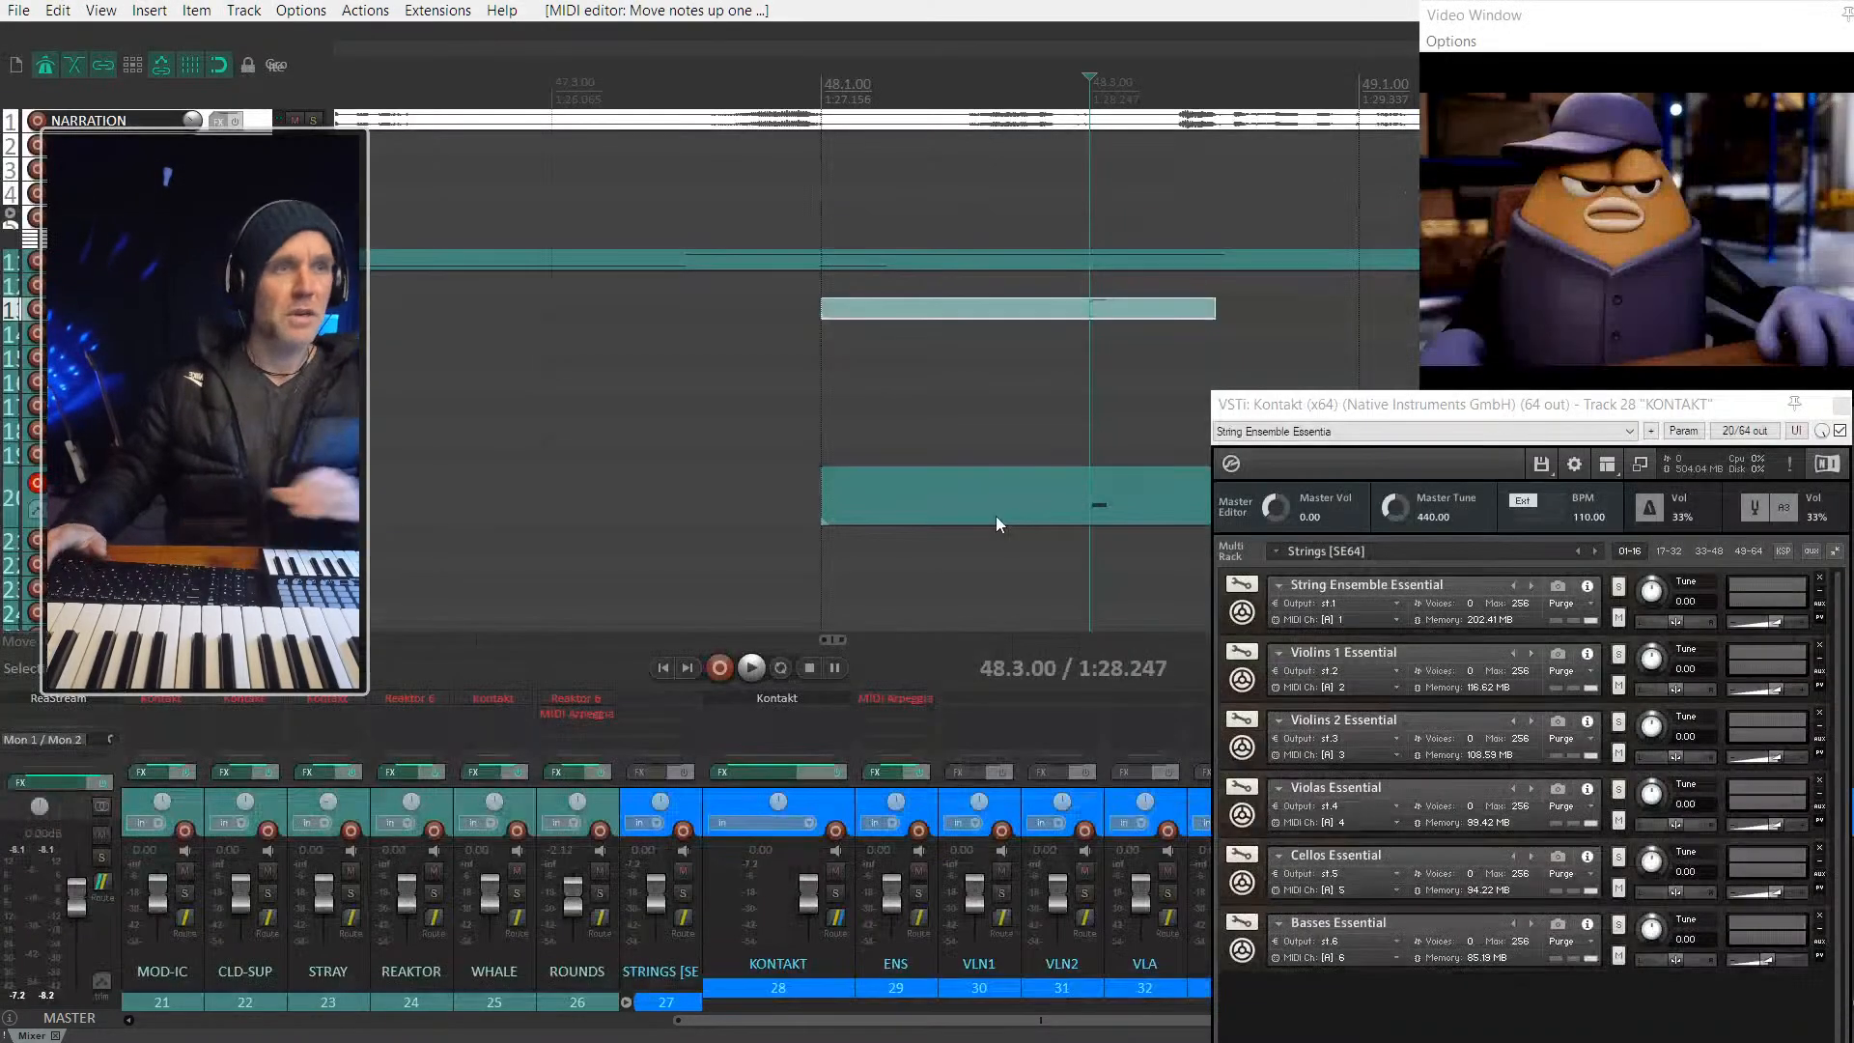
Step: Play back the transposed strings hit with the picture, once from bar 48 and once from bar 47
key("space")
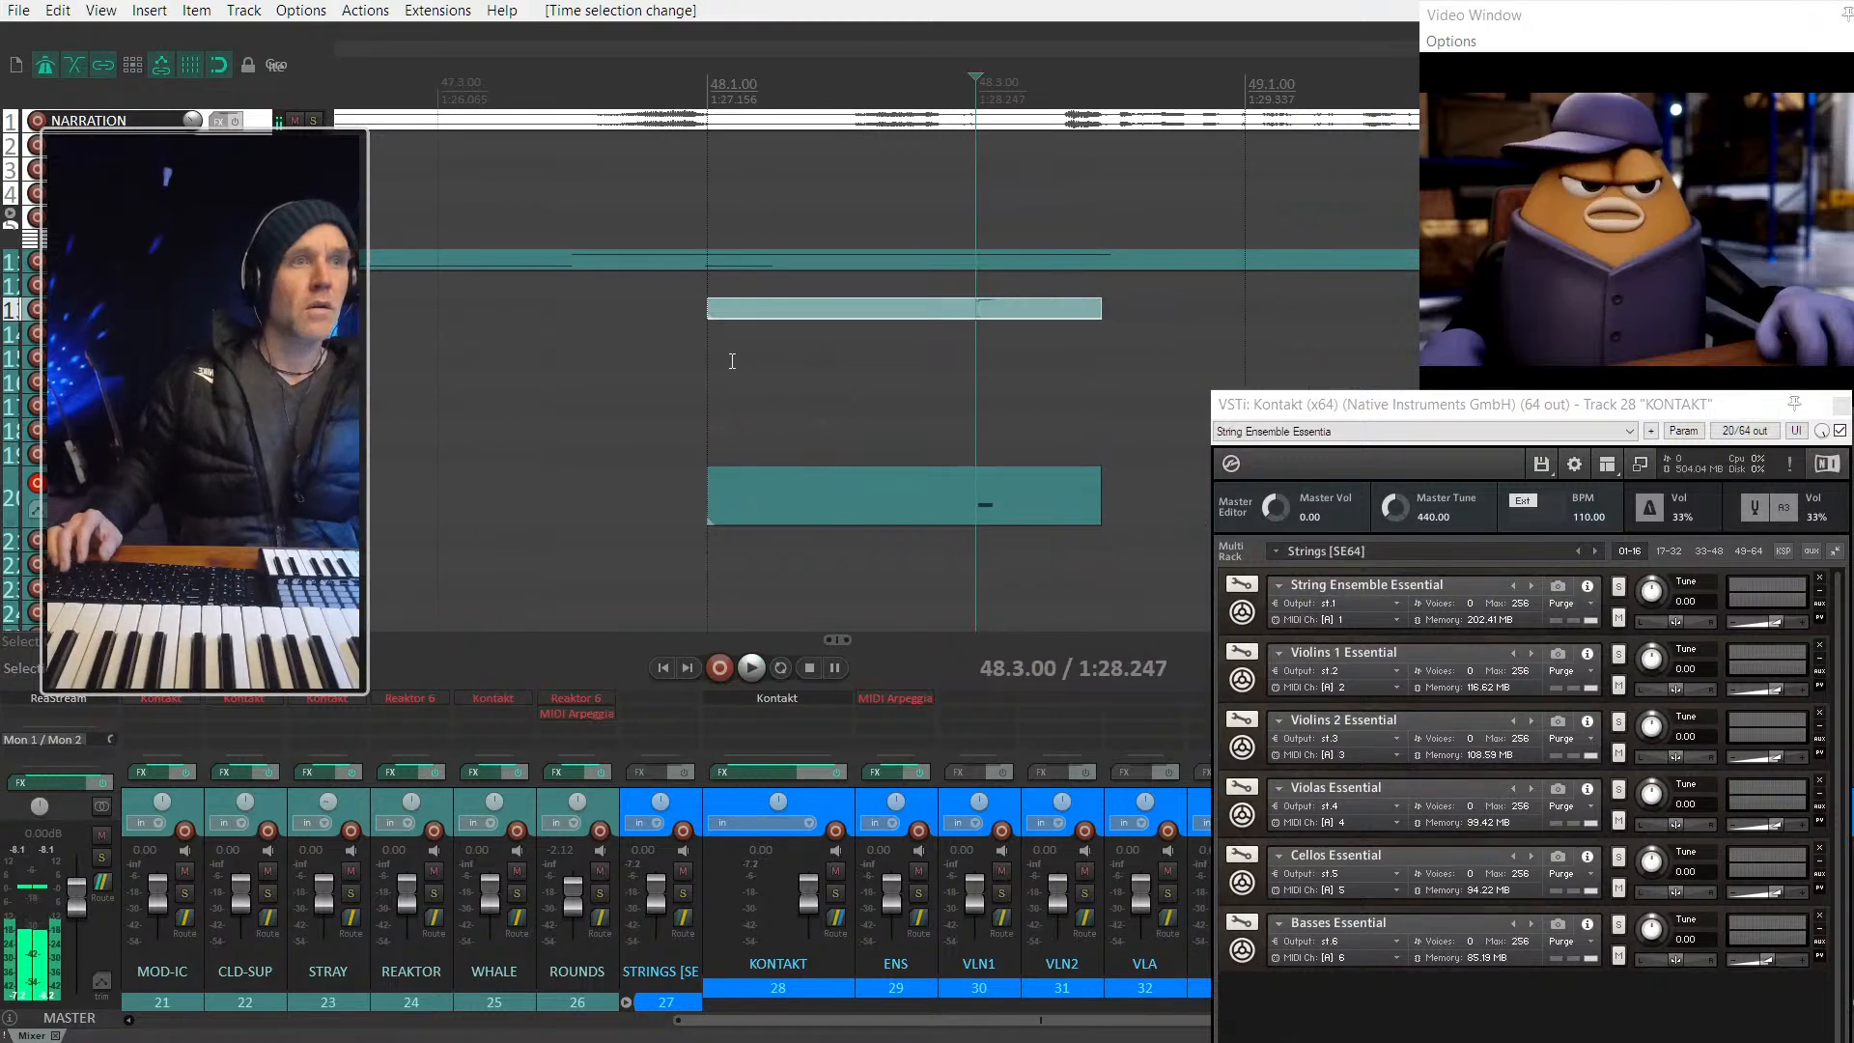
left_click(711, 355)
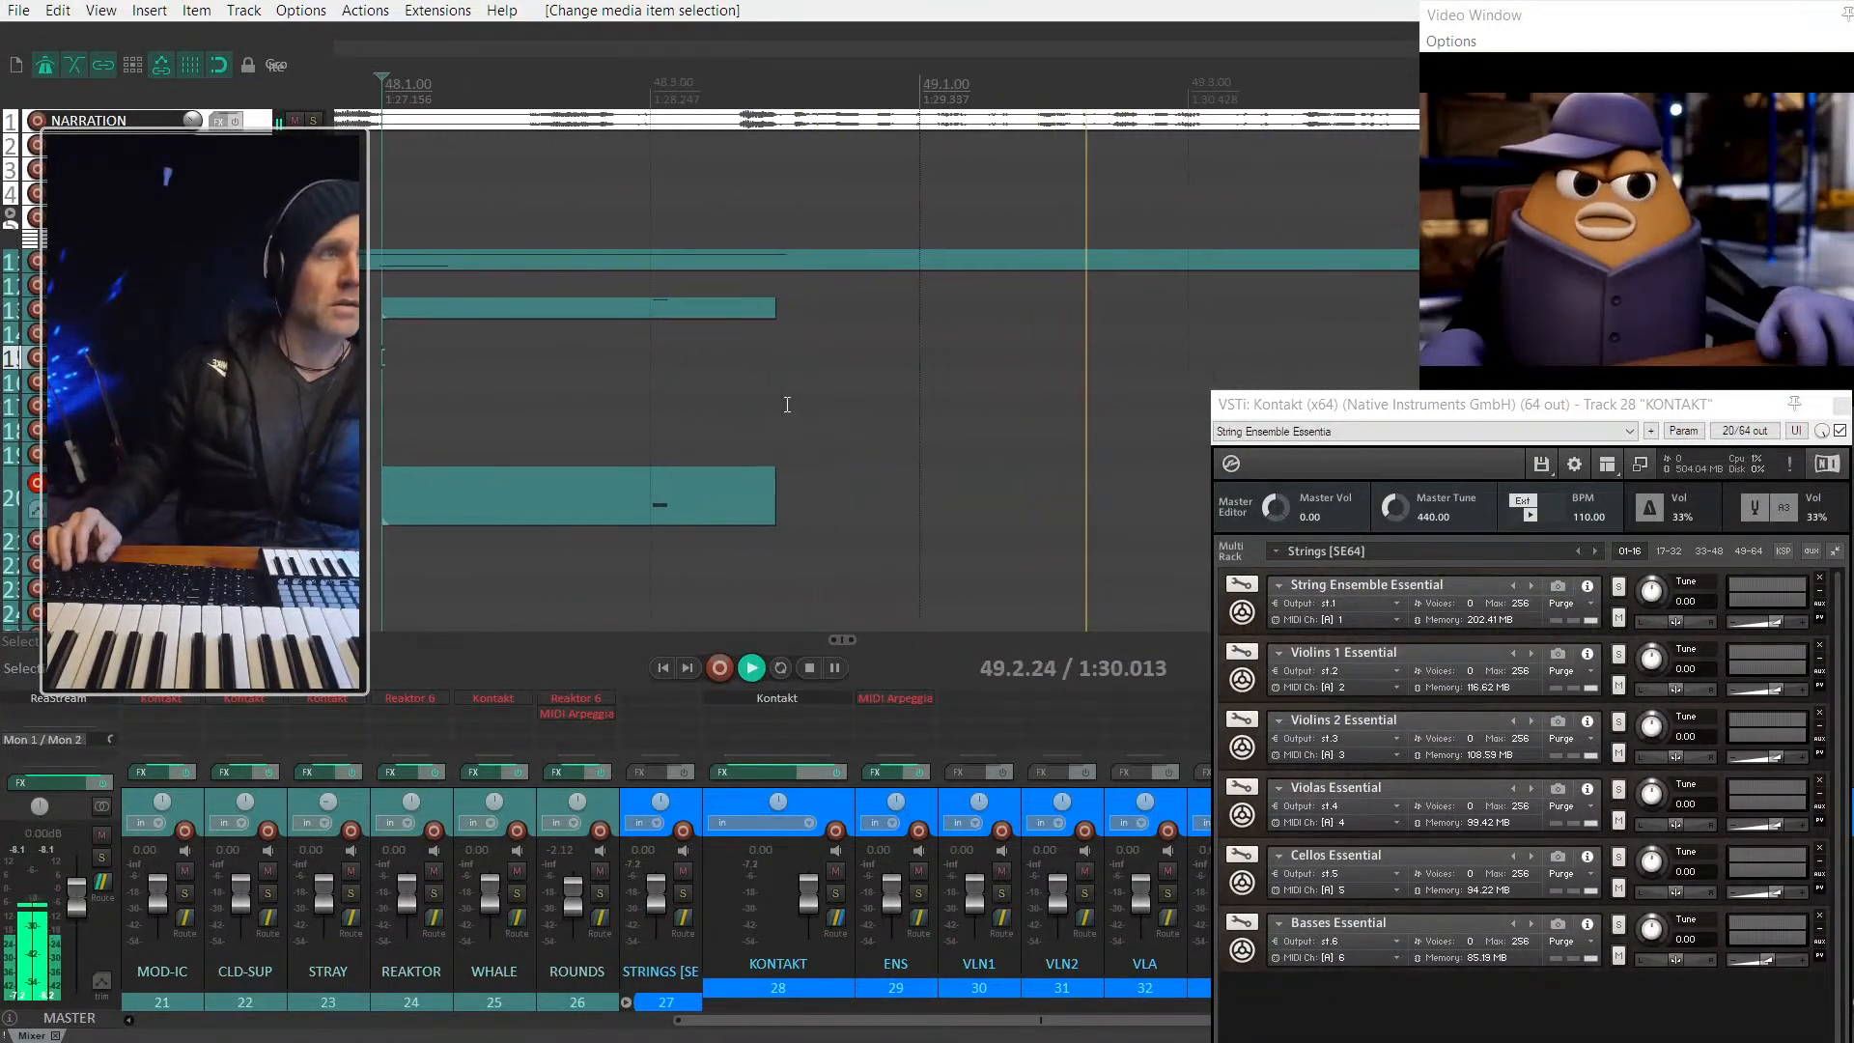
key("space")
scroll(787, 404, "down", 6)
scroll(787, 367, "down", 1)
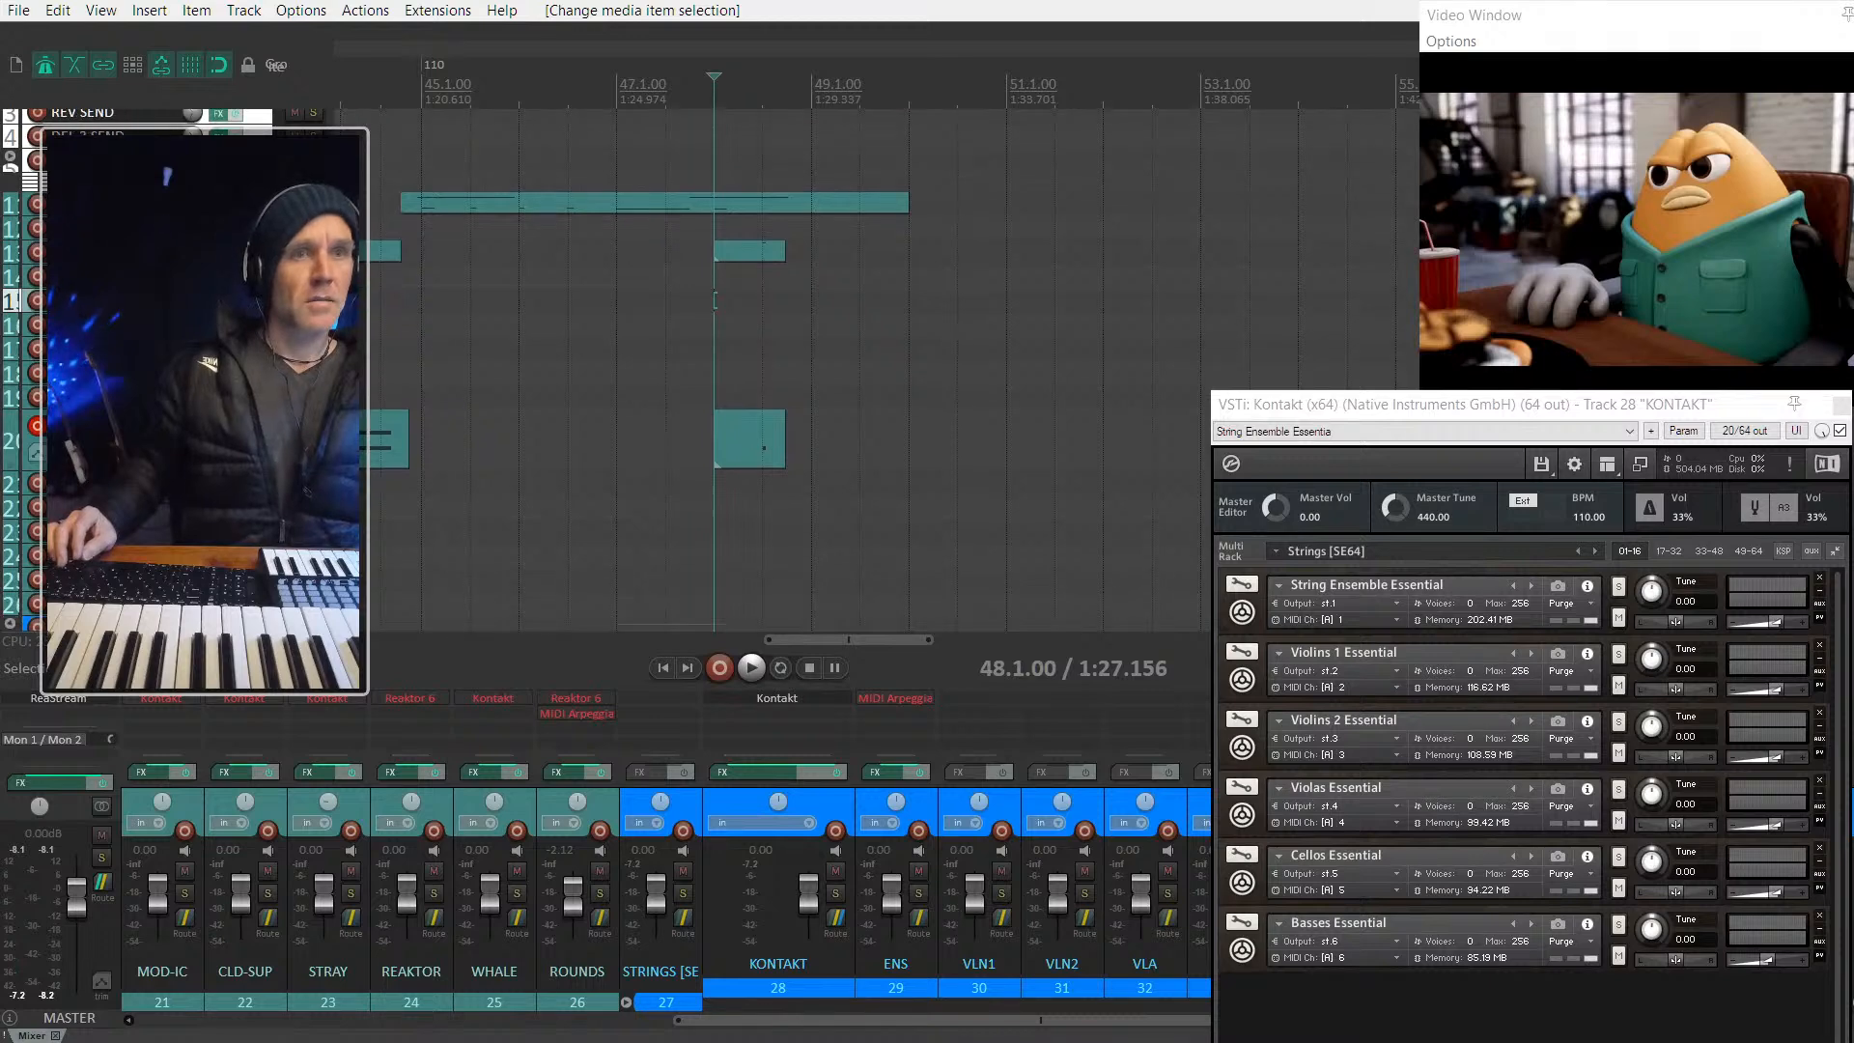
left_click(617, 346)
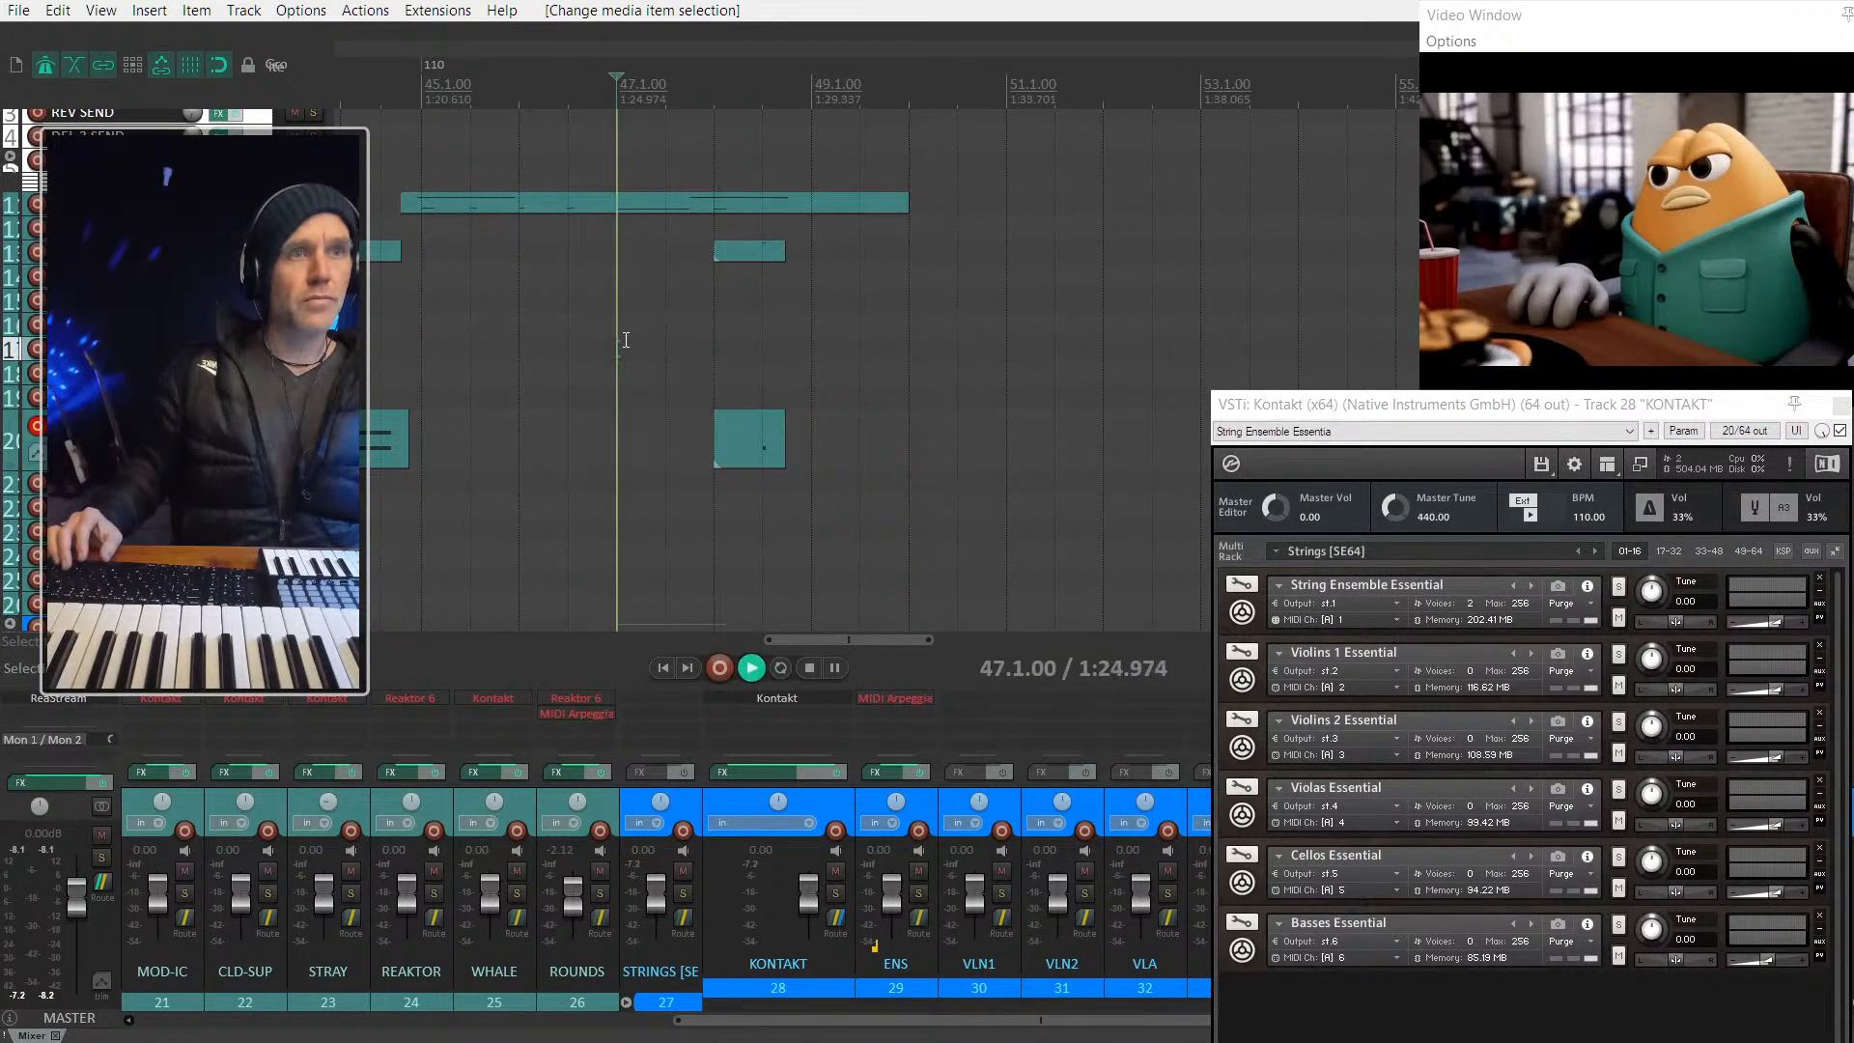
key("space")
scroll(617, 345, "down", 12)
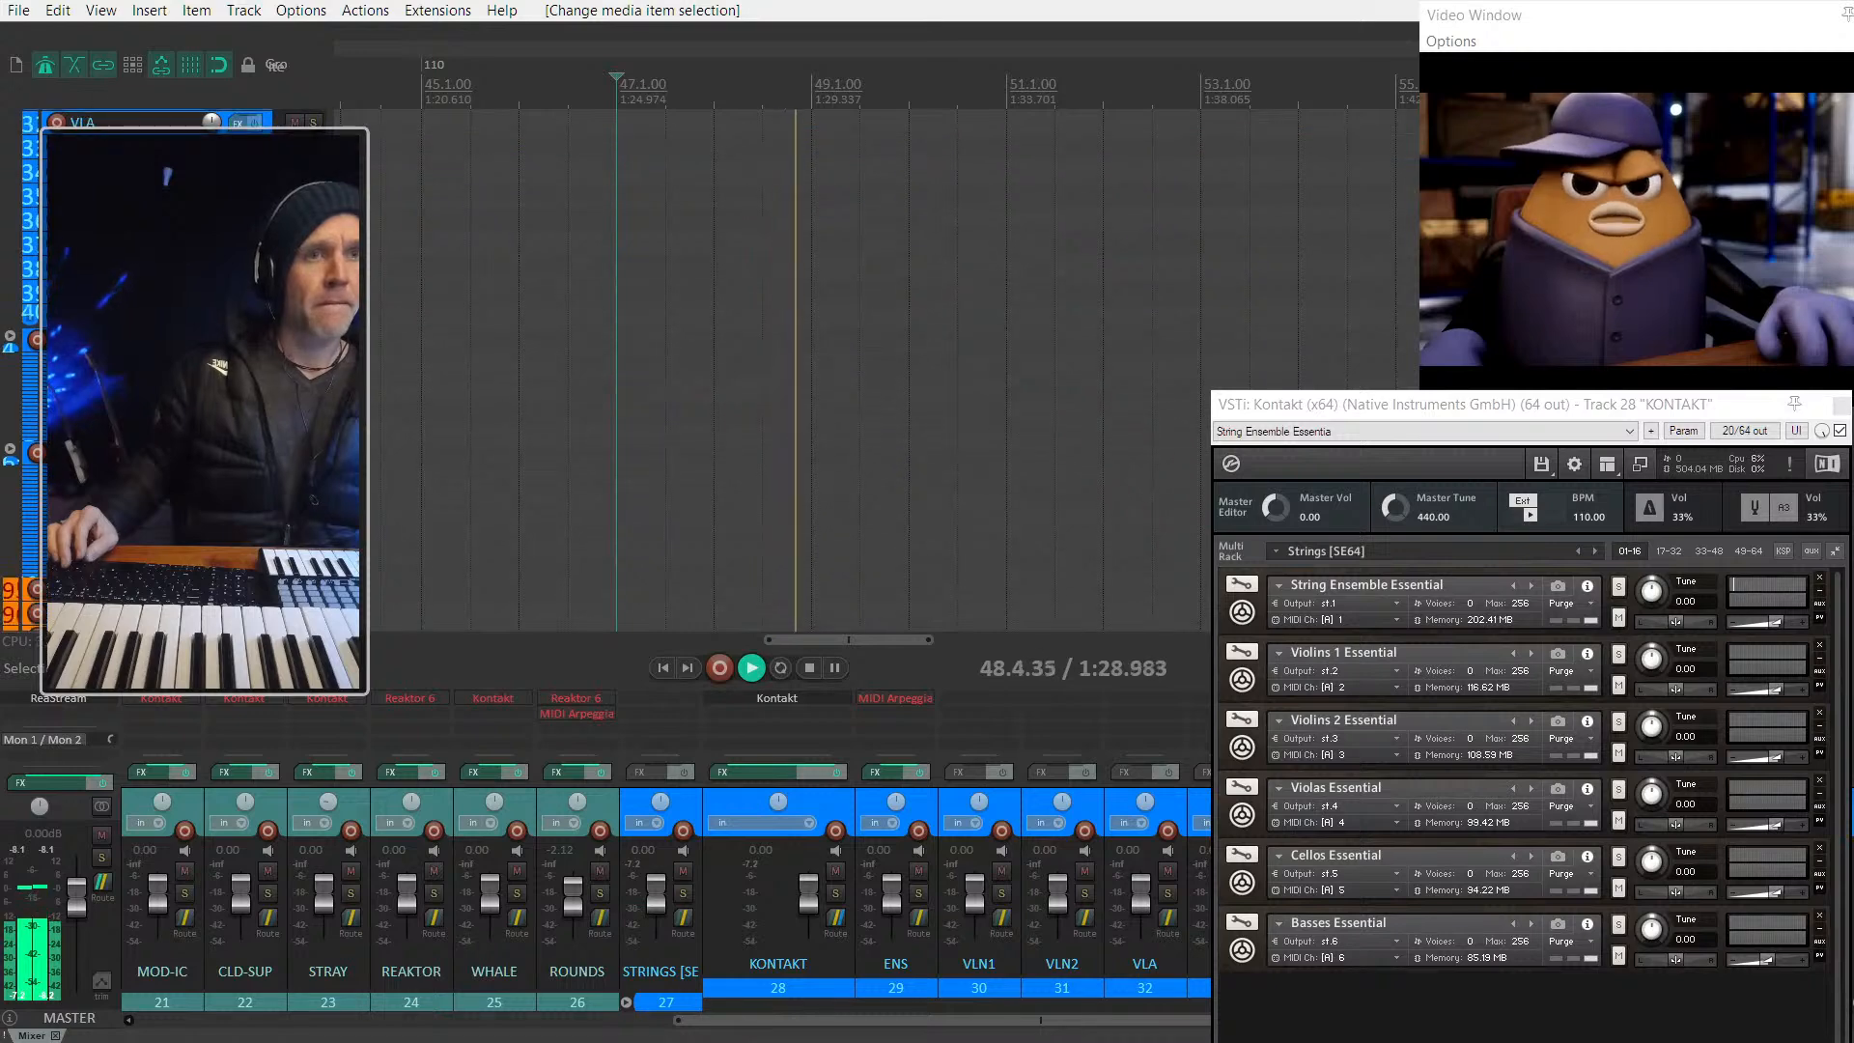
key("space")
Step: Try moving the orange item near bar 48 one beat earlier so that it starts at 48.1.00, and play it back
scroll(884, 266, "down", 15)
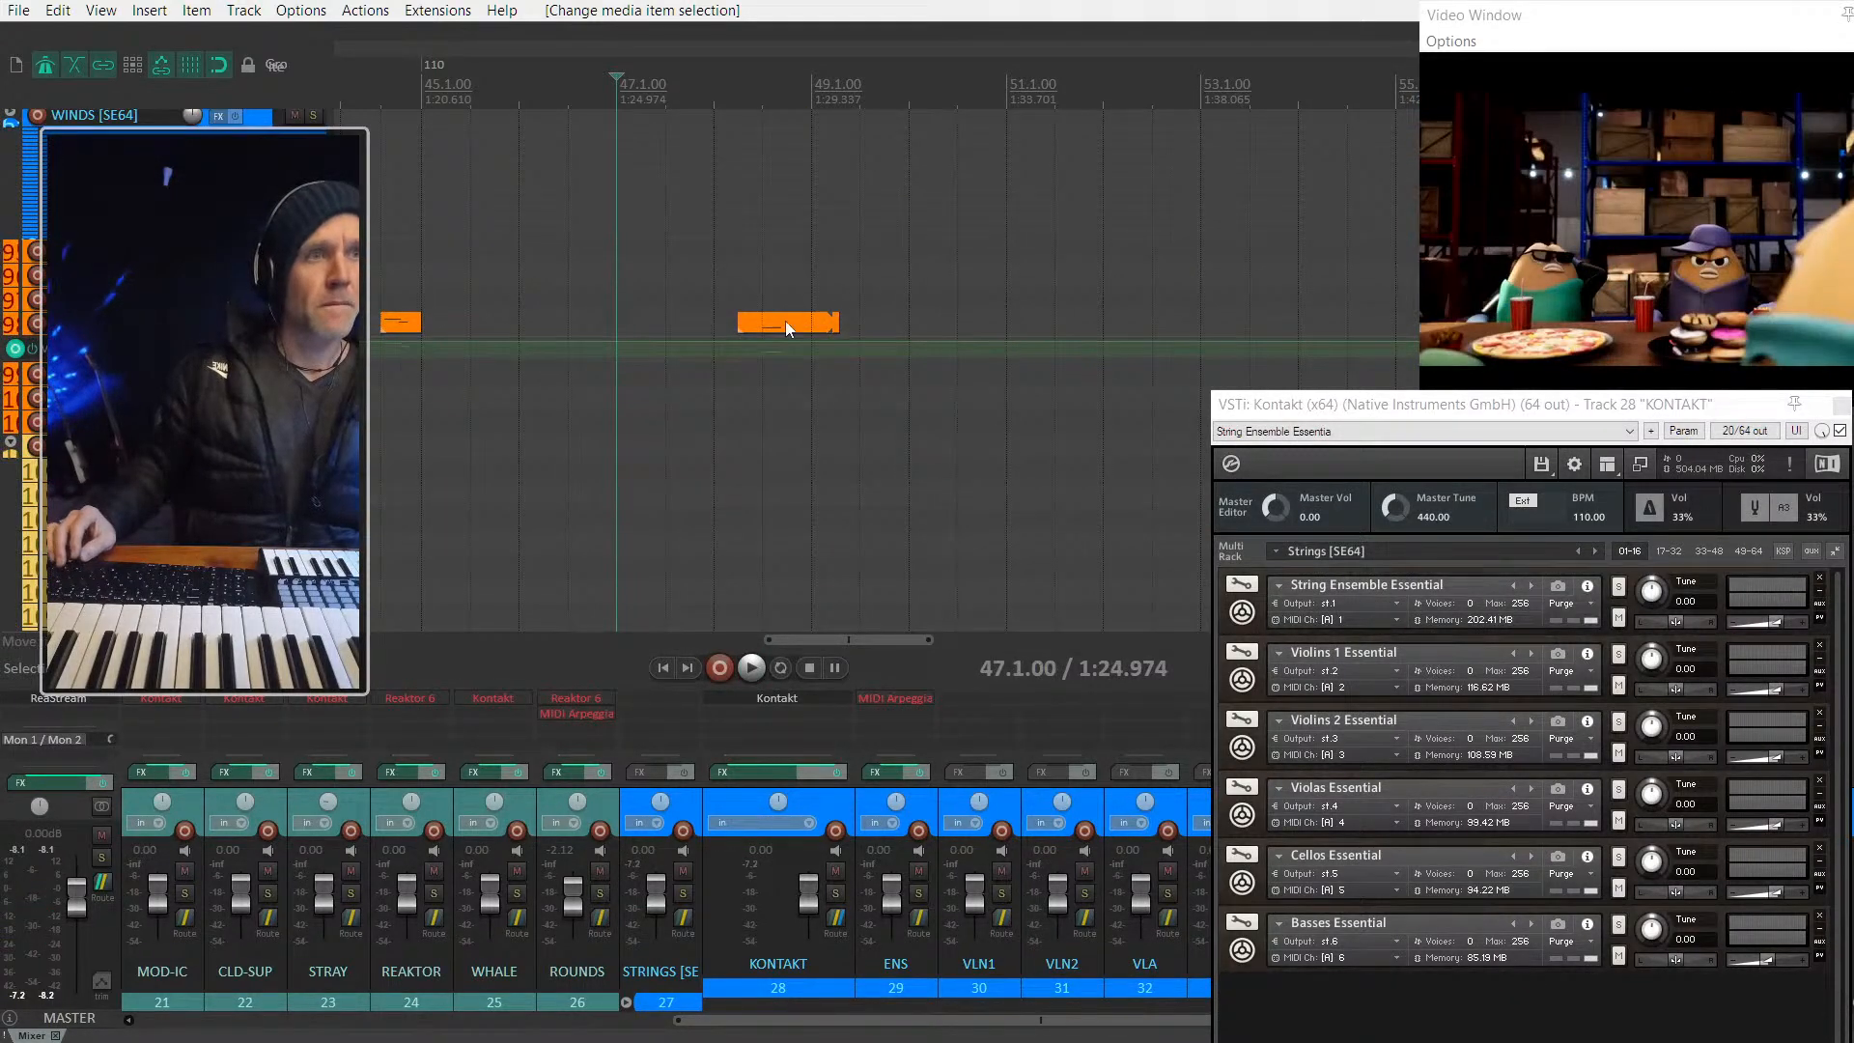
left_click(786, 330)
scroll(786, 329, "up", 8)
scroll(763, 331, "down", 4)
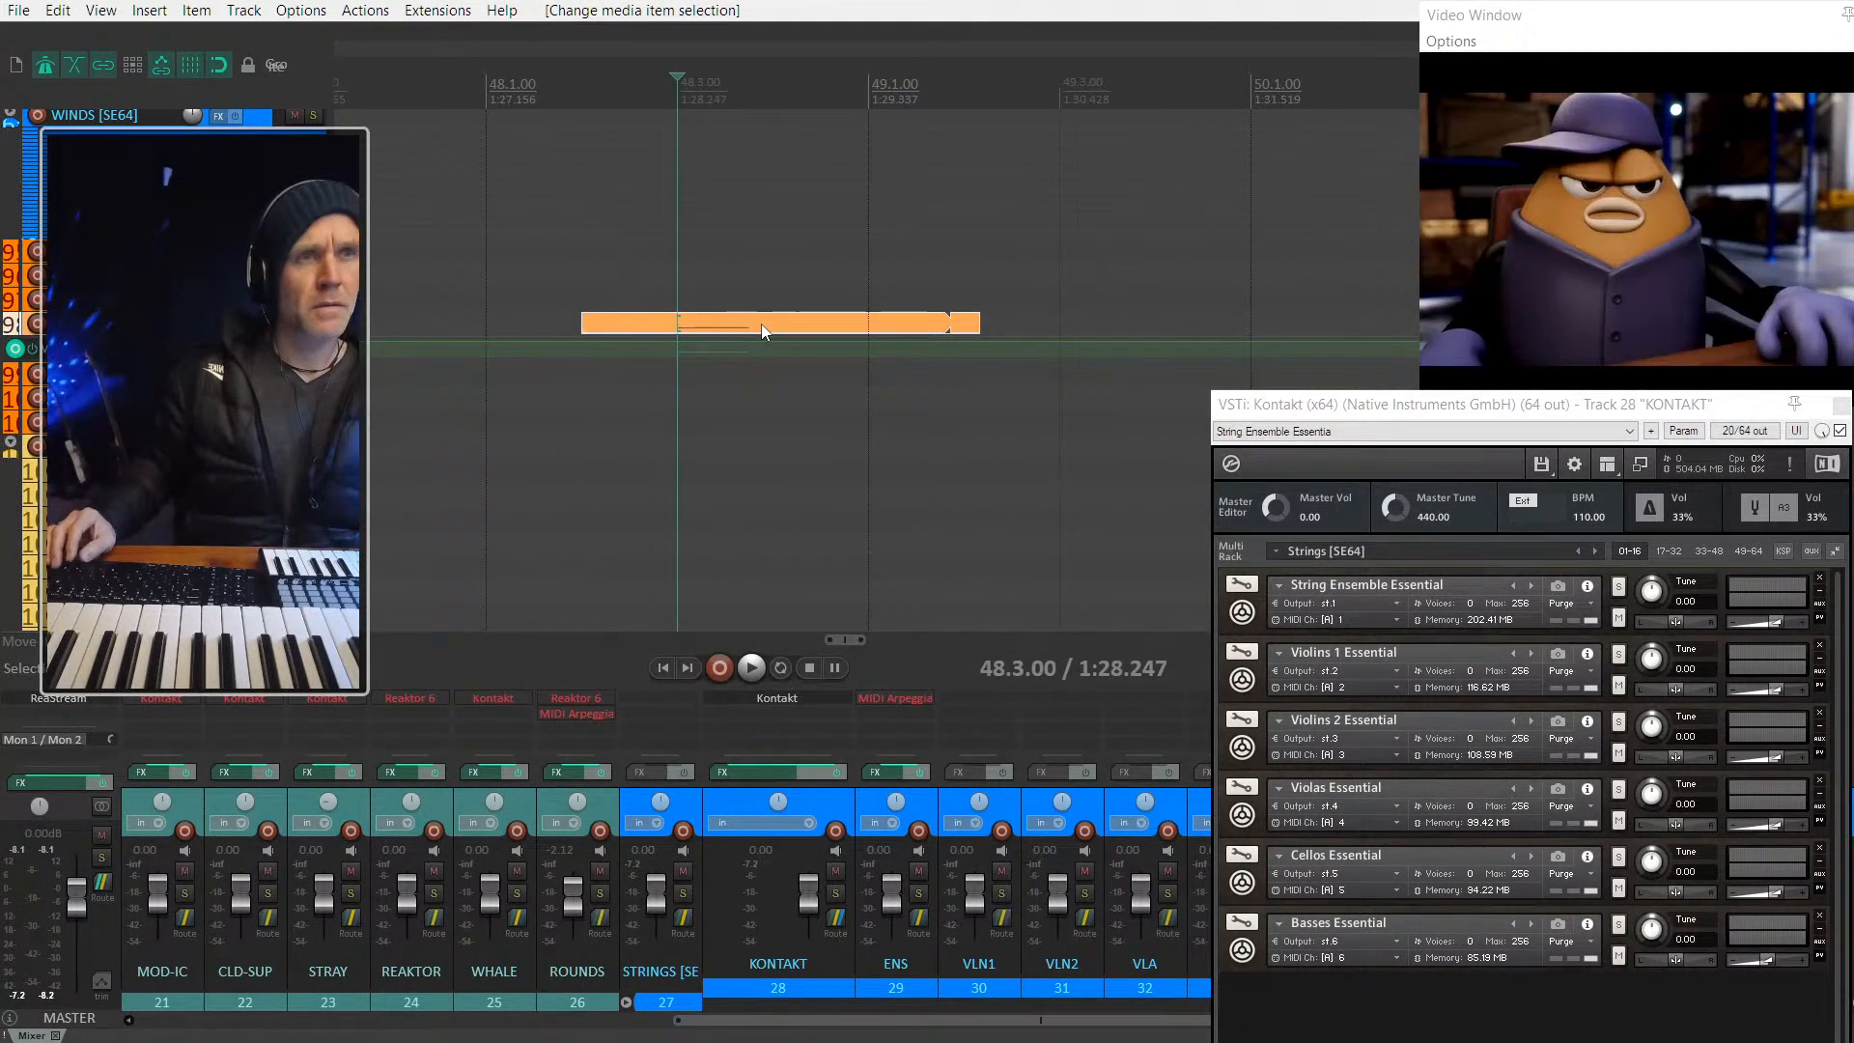
left_click_drag(759, 326, 663, 326)
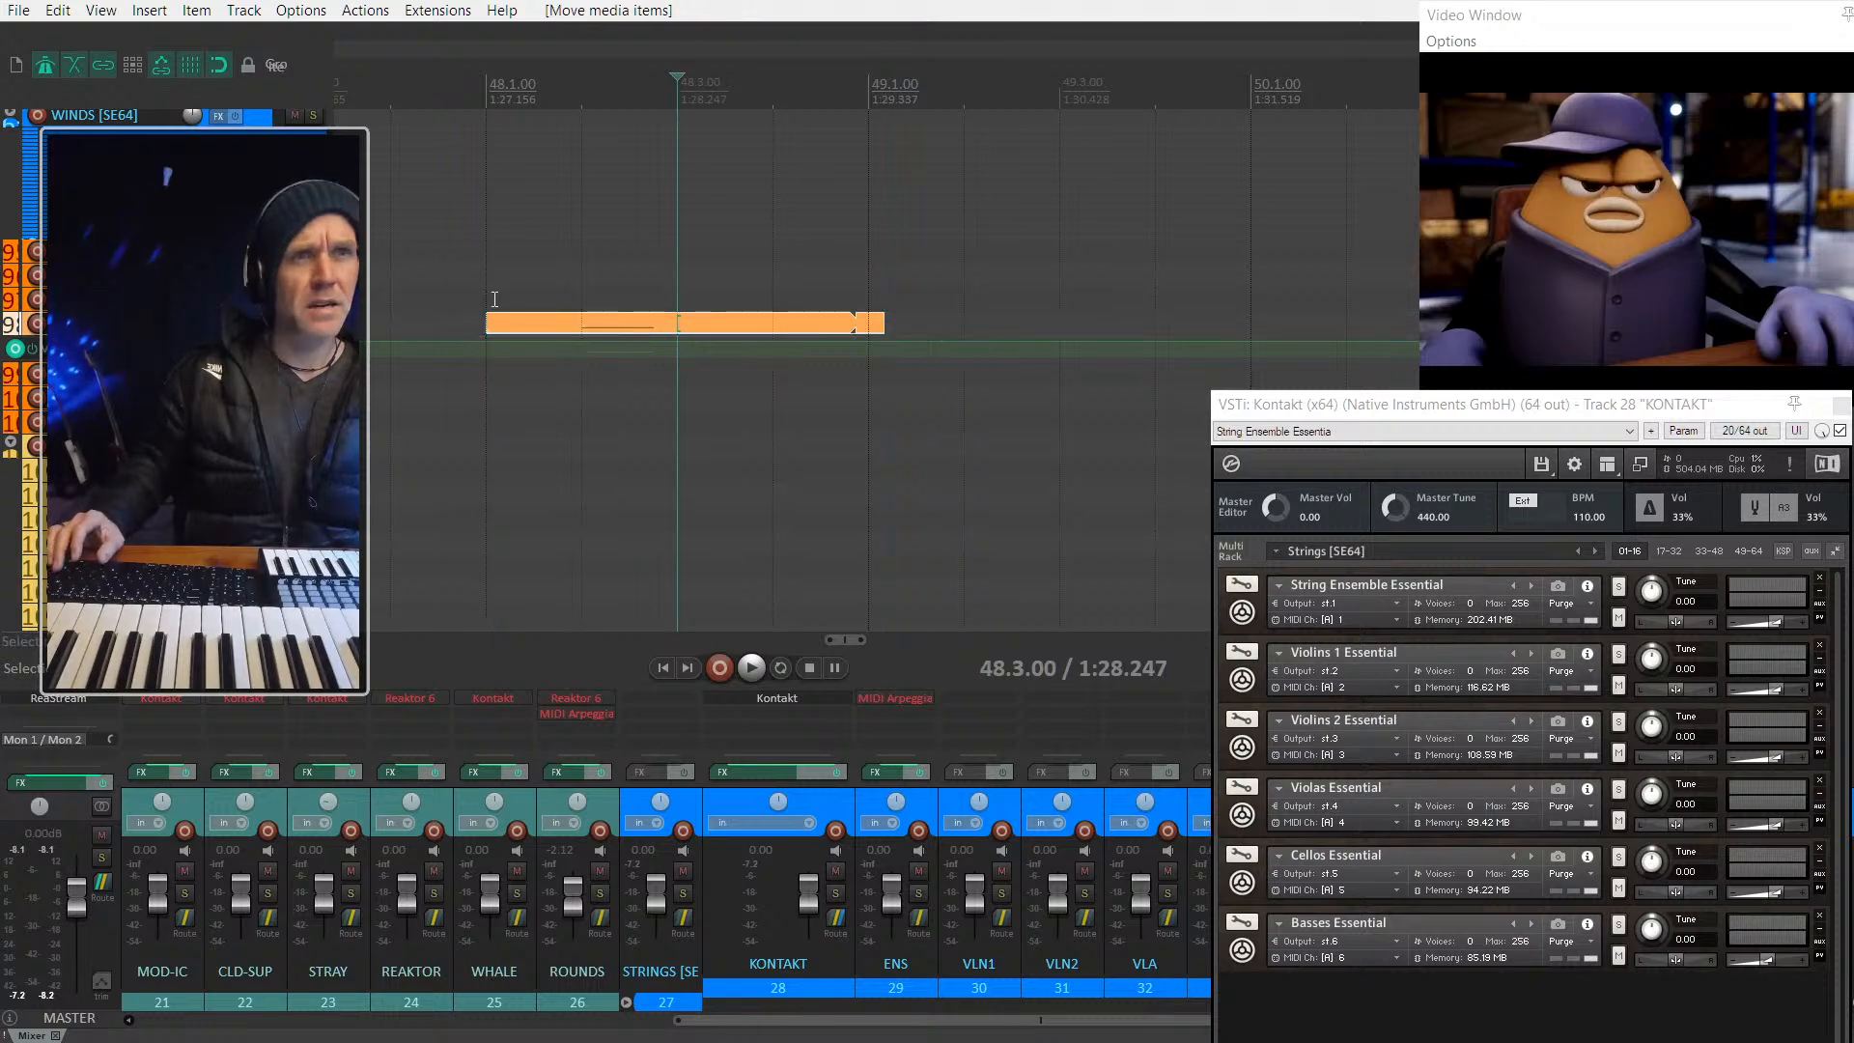
key("space")
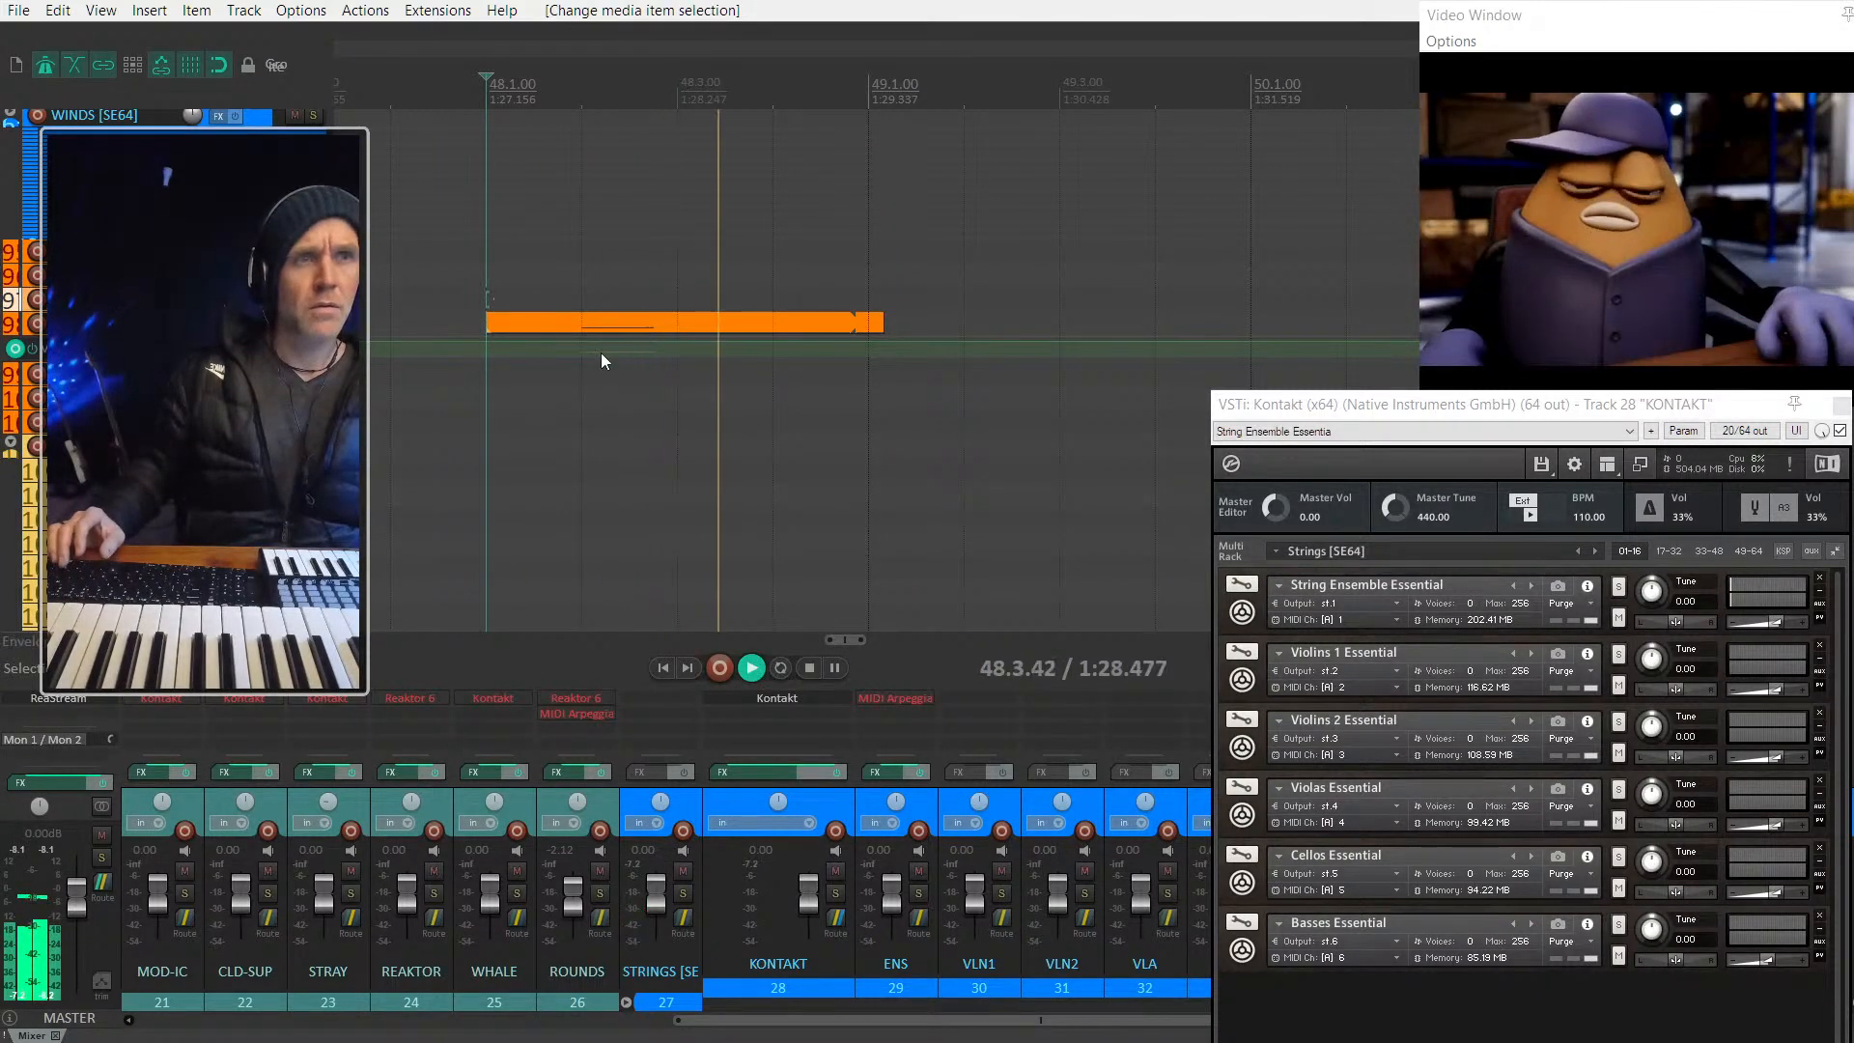
Step: Move the orange item back to start at 48.2.00 and play the passage from bar 48
left_click_drag(635, 330, 716, 336)
left_click(489, 282)
key("space")
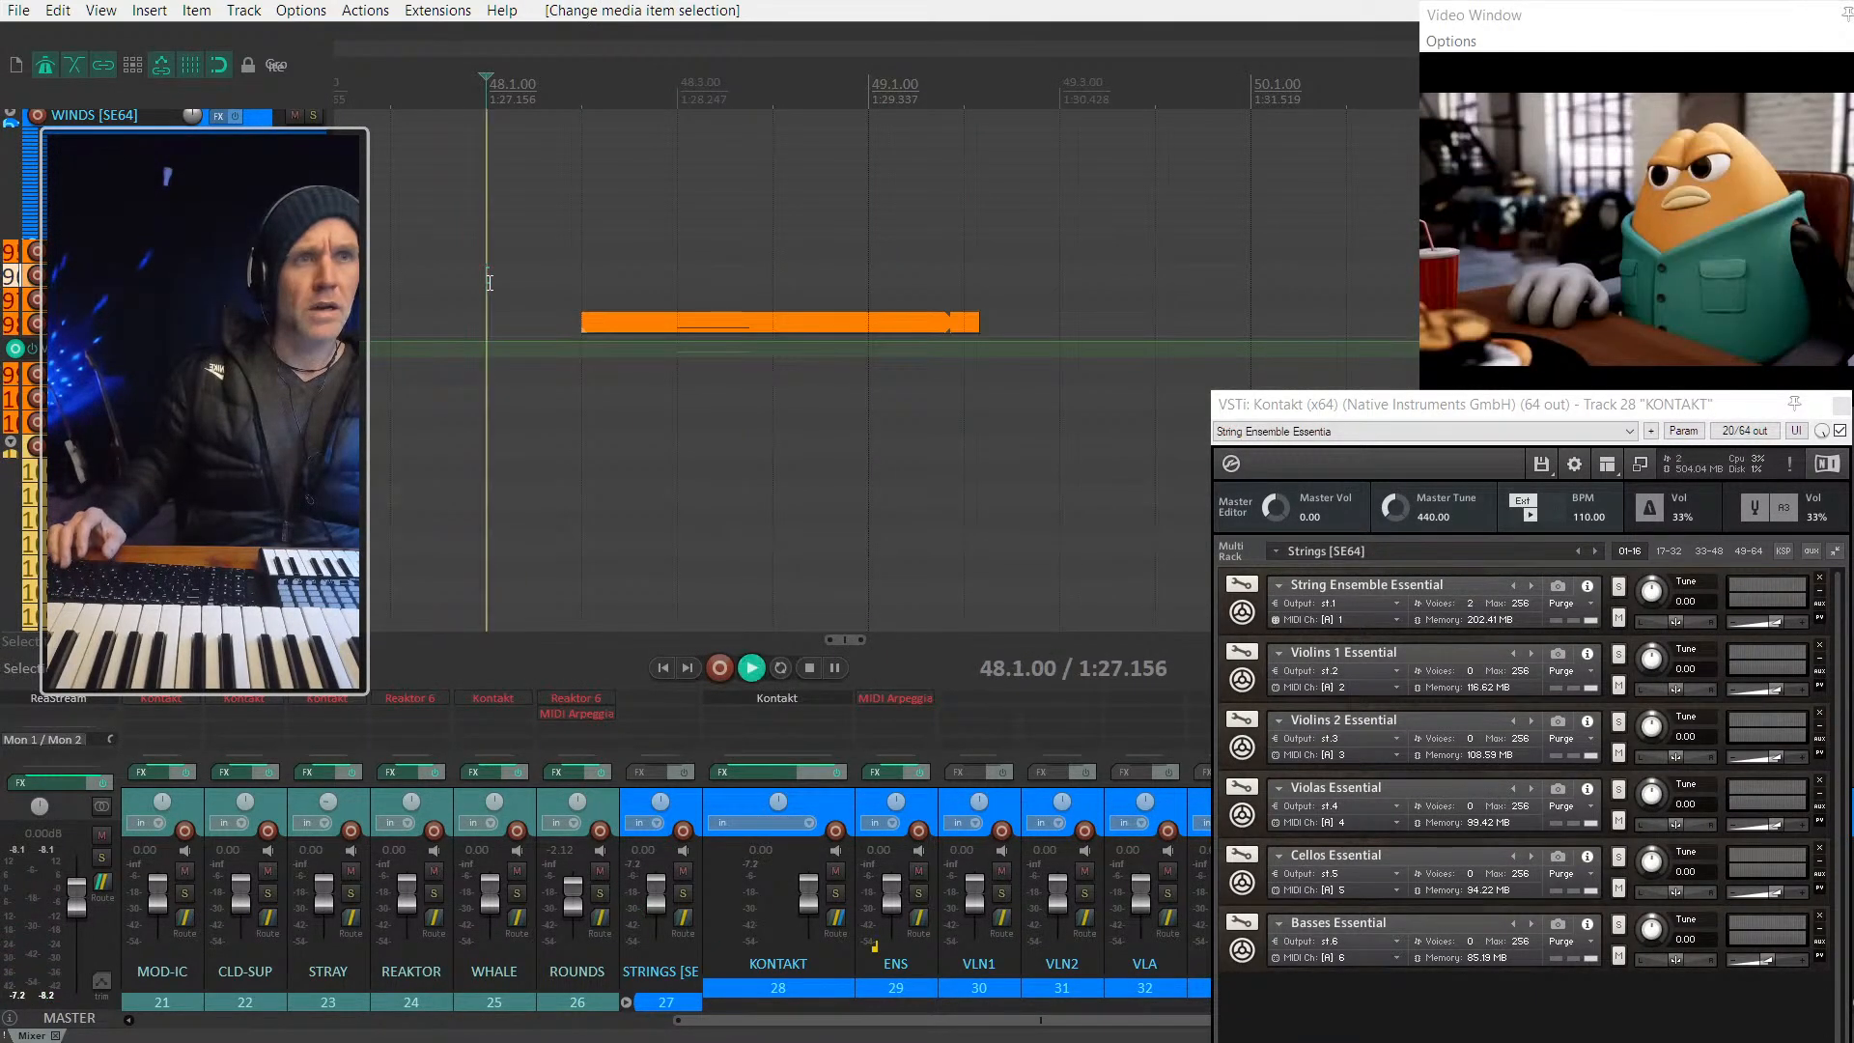
key("space")
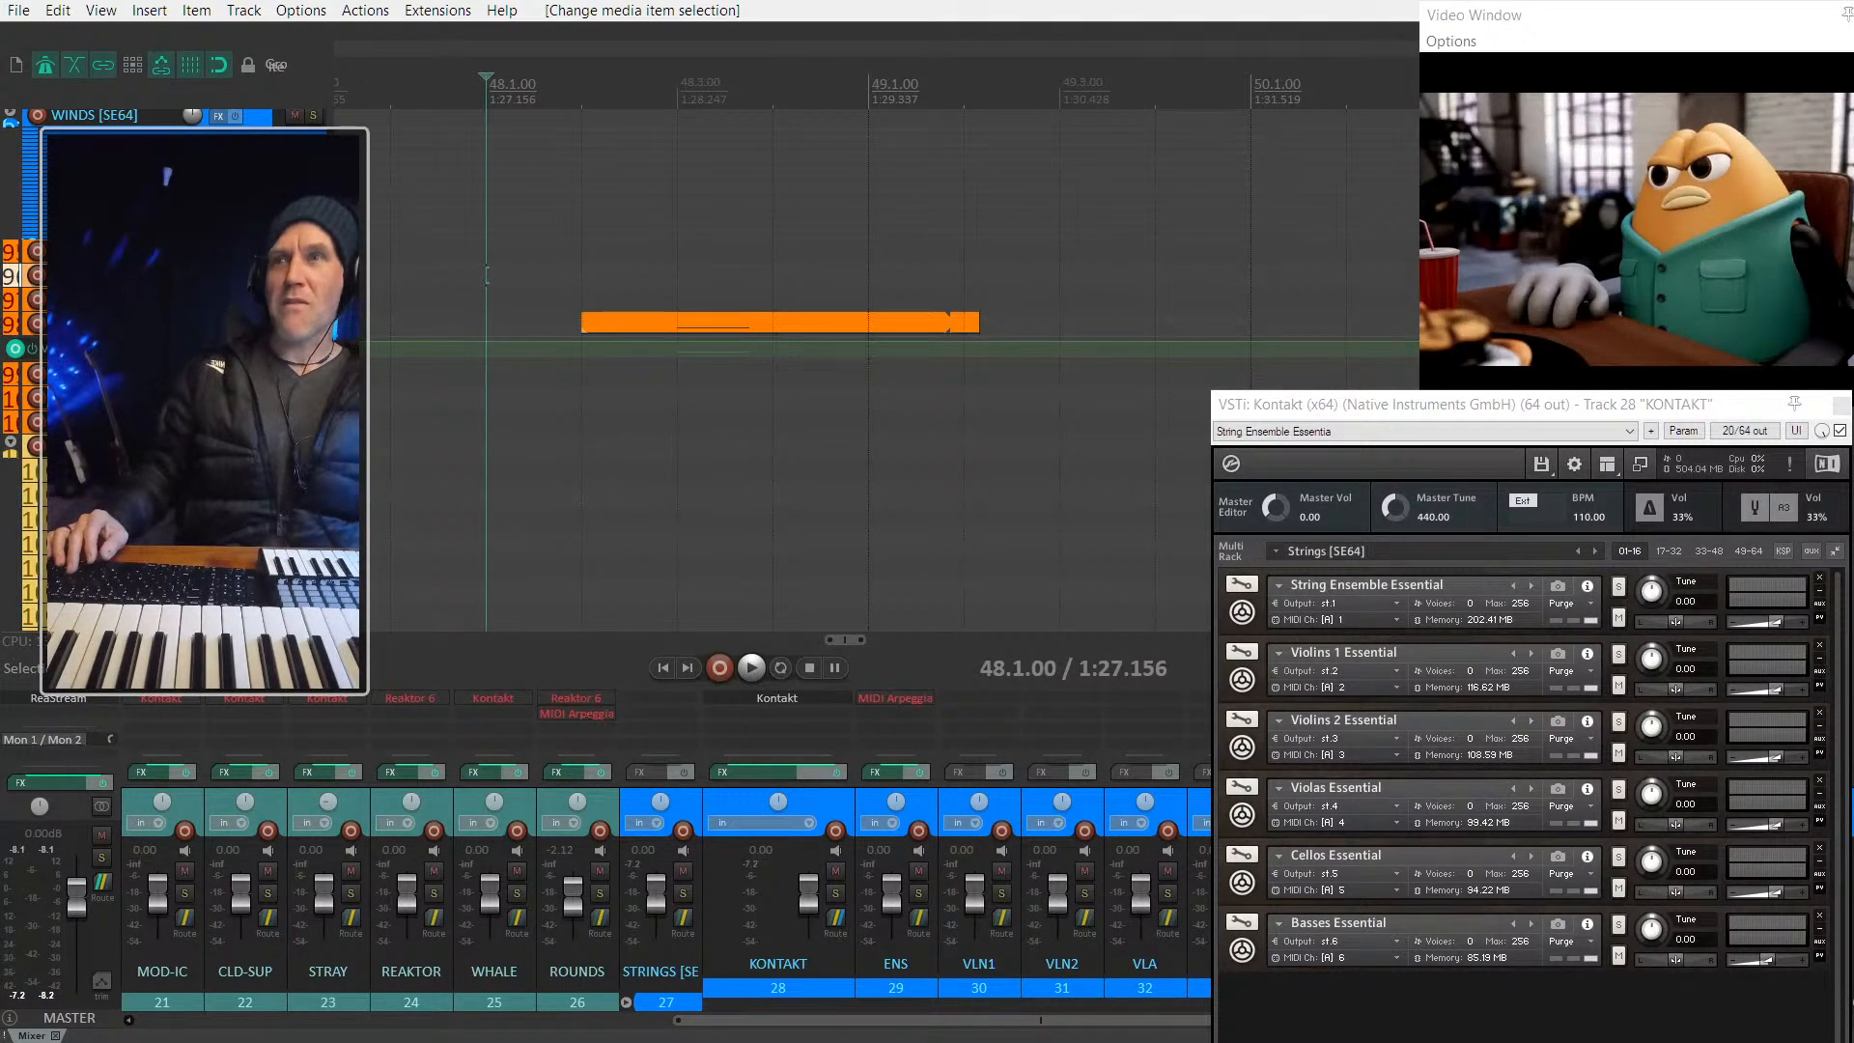
Step: Disarm recording on the grand piano track
scroll(733, 280, "down", 5)
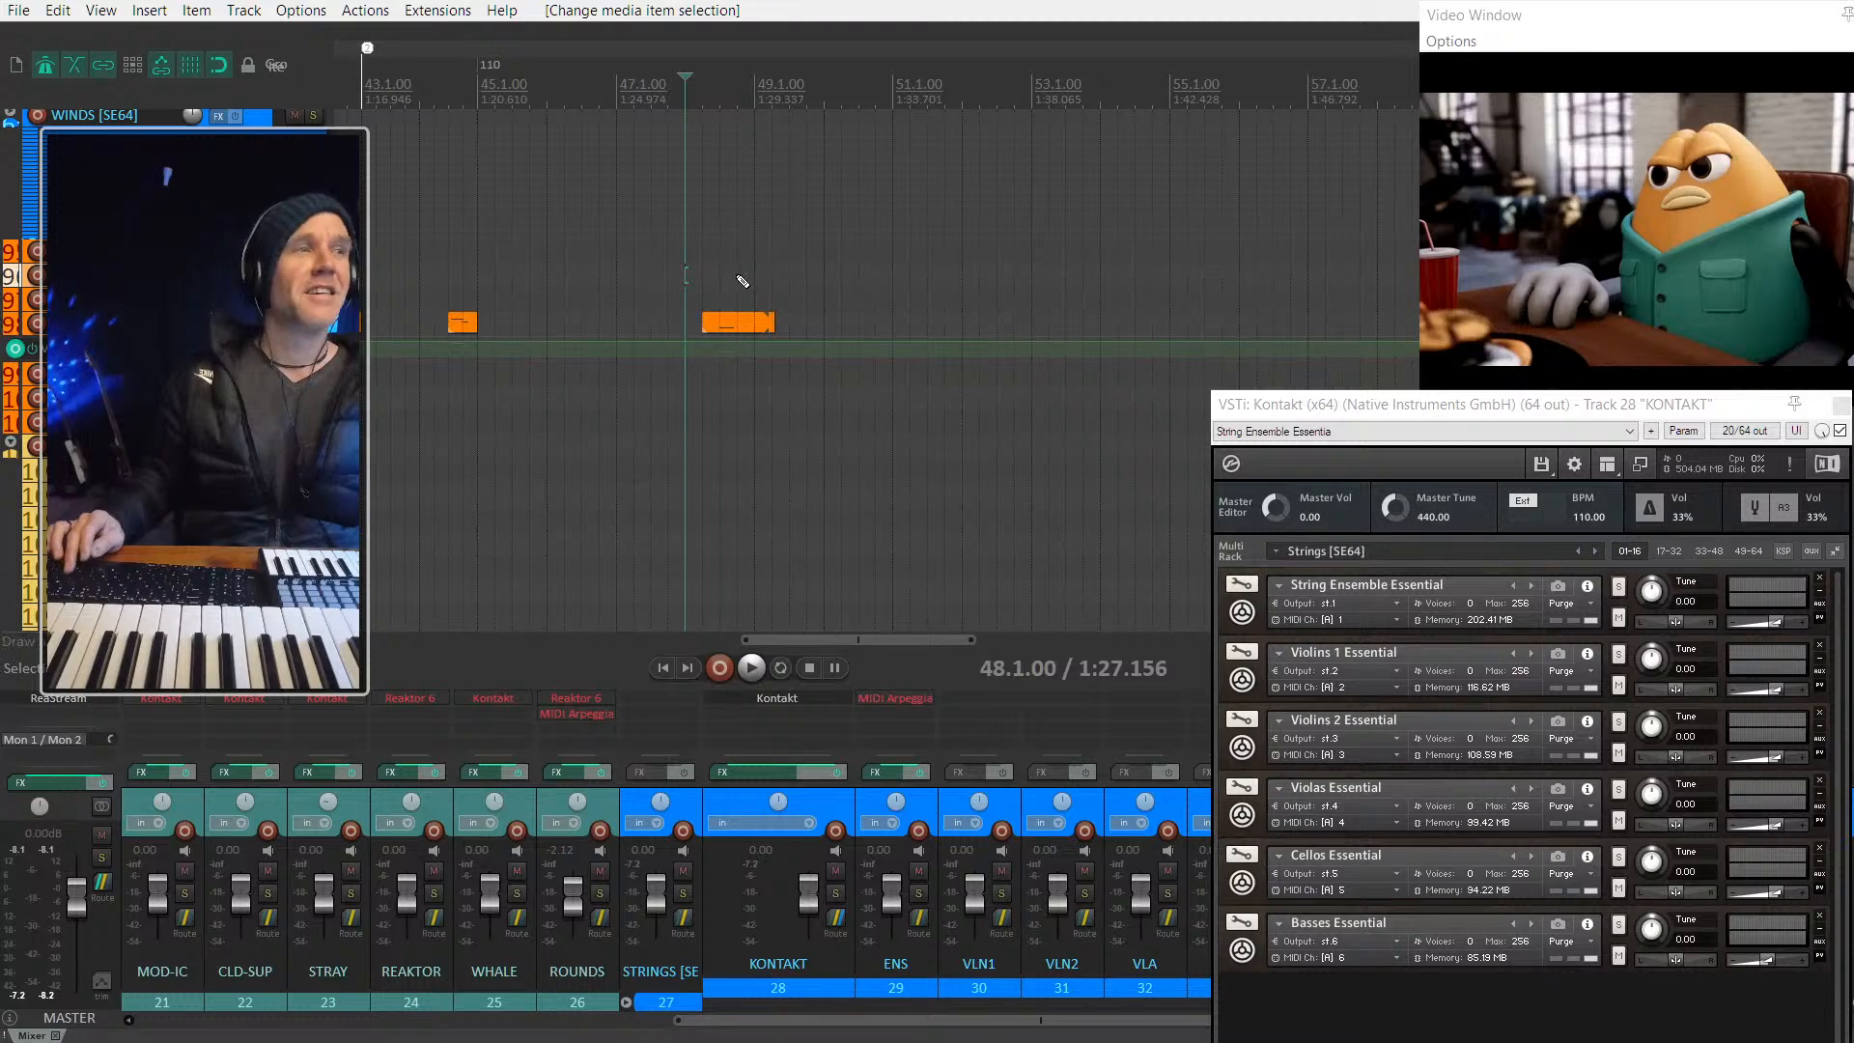
scroll(735, 280, "up", 5)
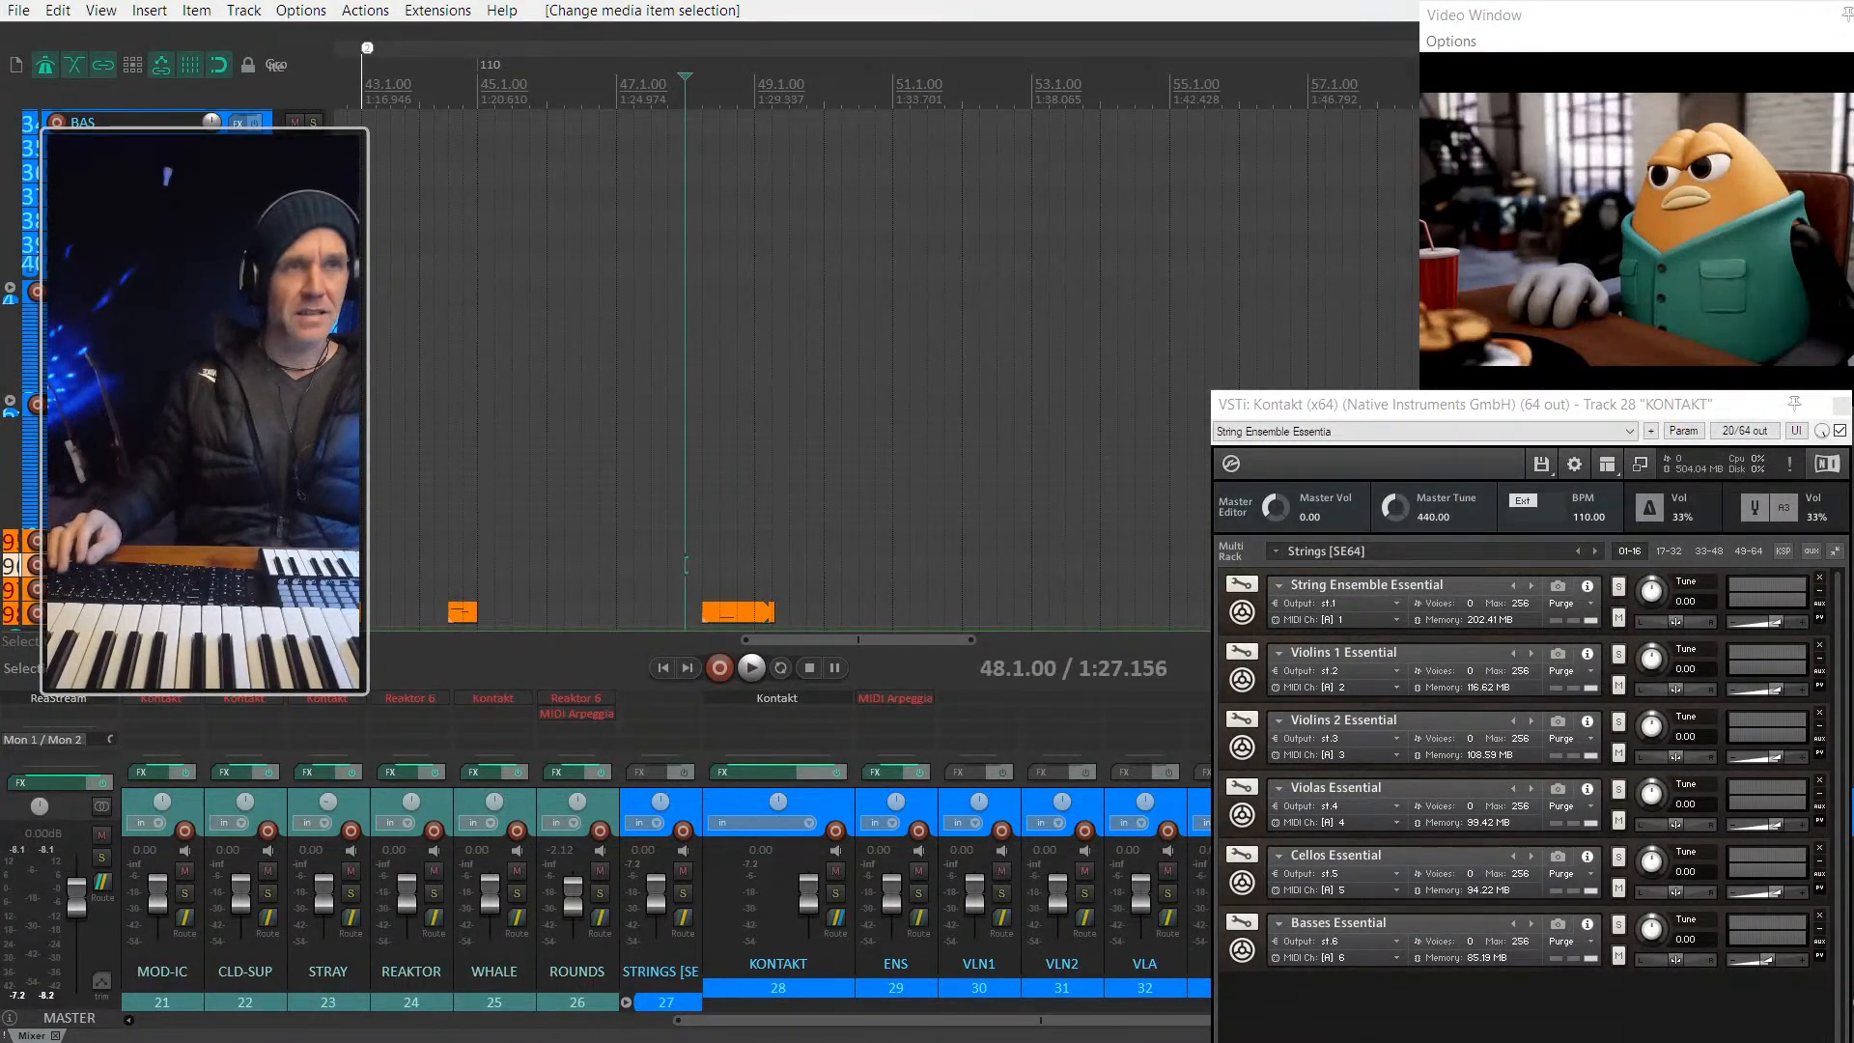
scroll(733, 280, "up", 8)
left_click(36, 184)
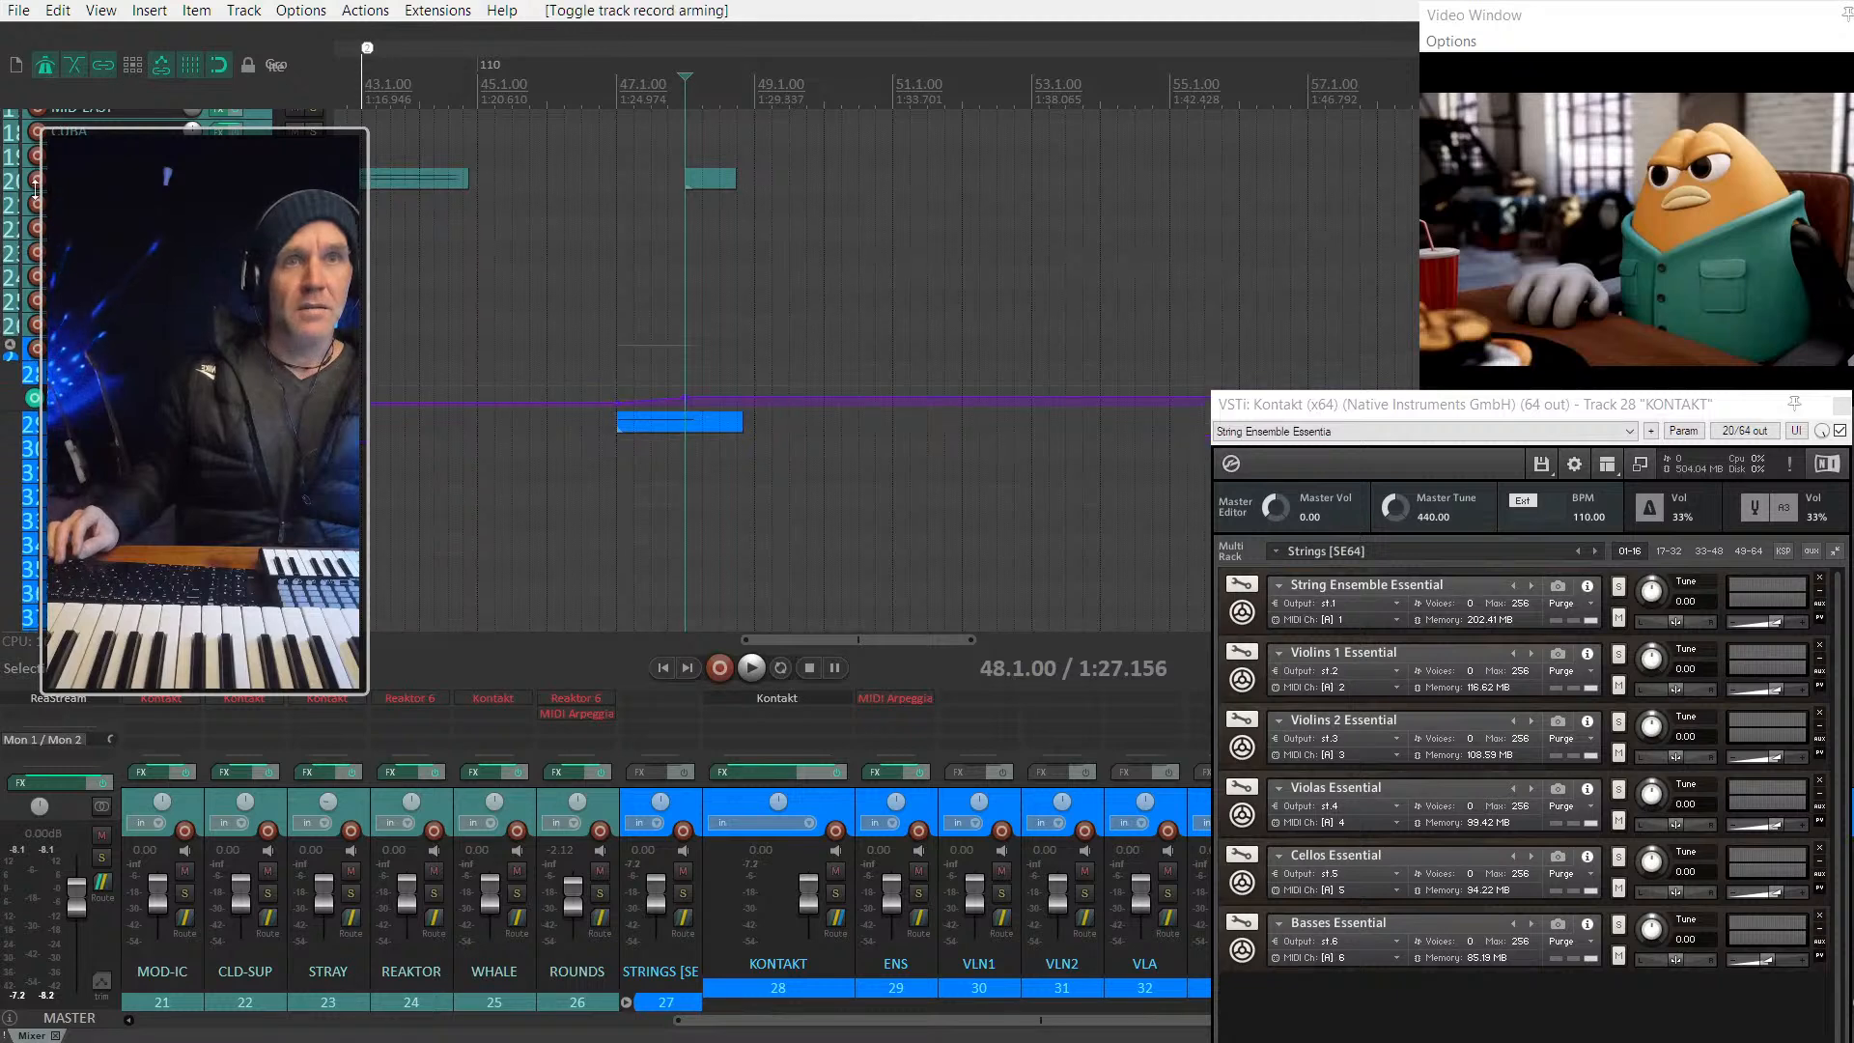
scroll(734, 372, "up", 2)
scroll(734, 372, "right", 2)
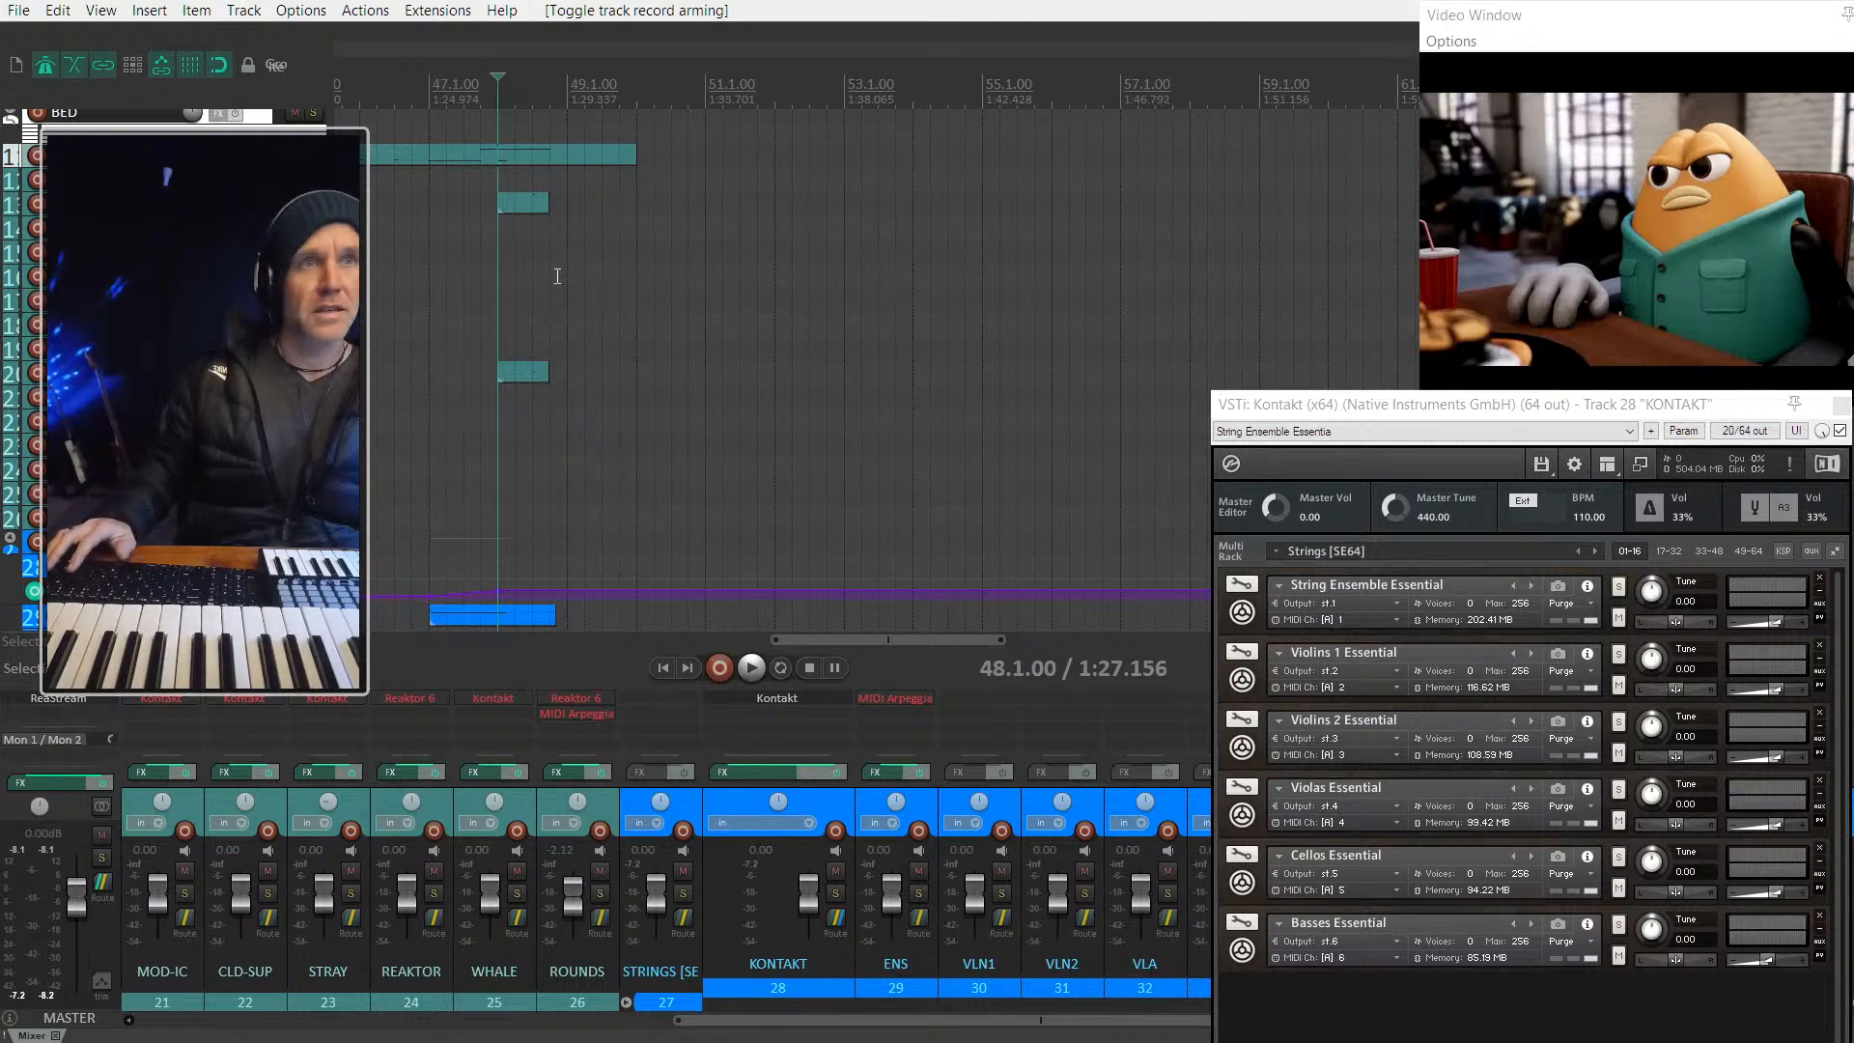
Step: Play the arrangement from bar 48 and again from bar 47 to compare the existing parts with the new hits
scroll(512, 300, "up", 4)
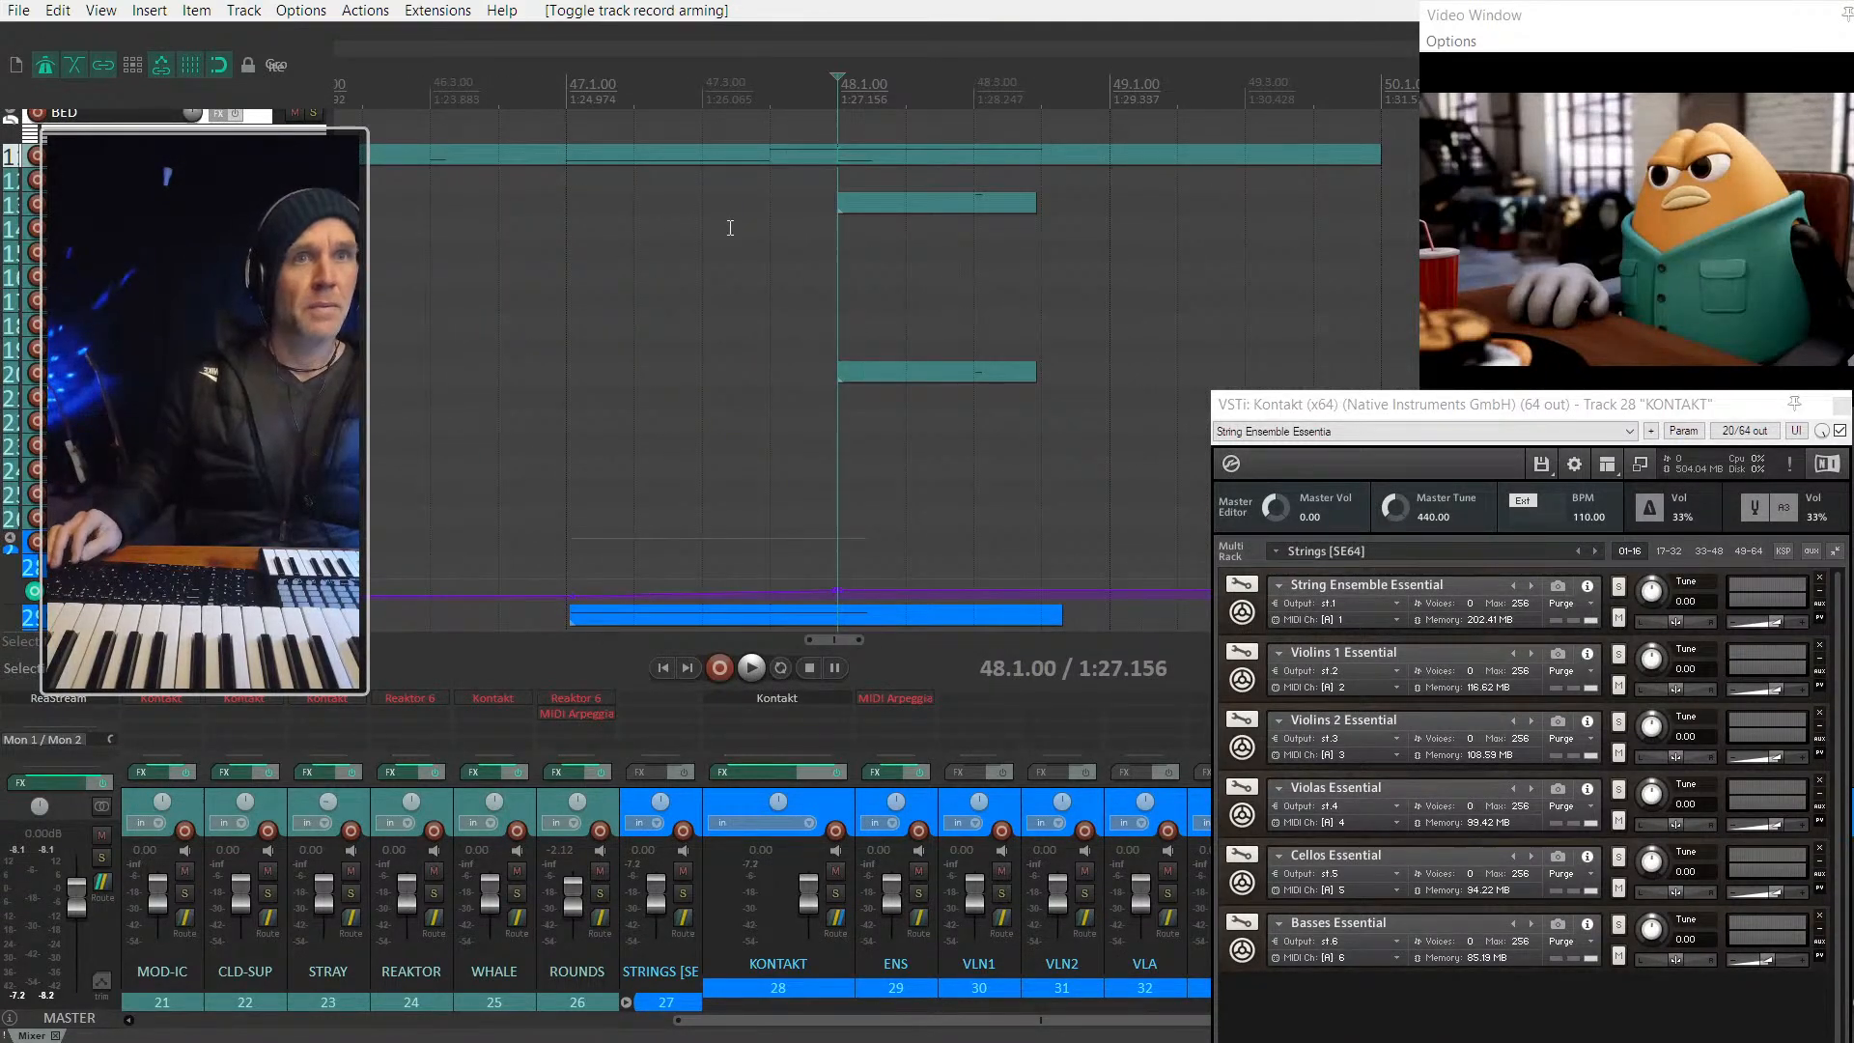
left_click(822, 158)
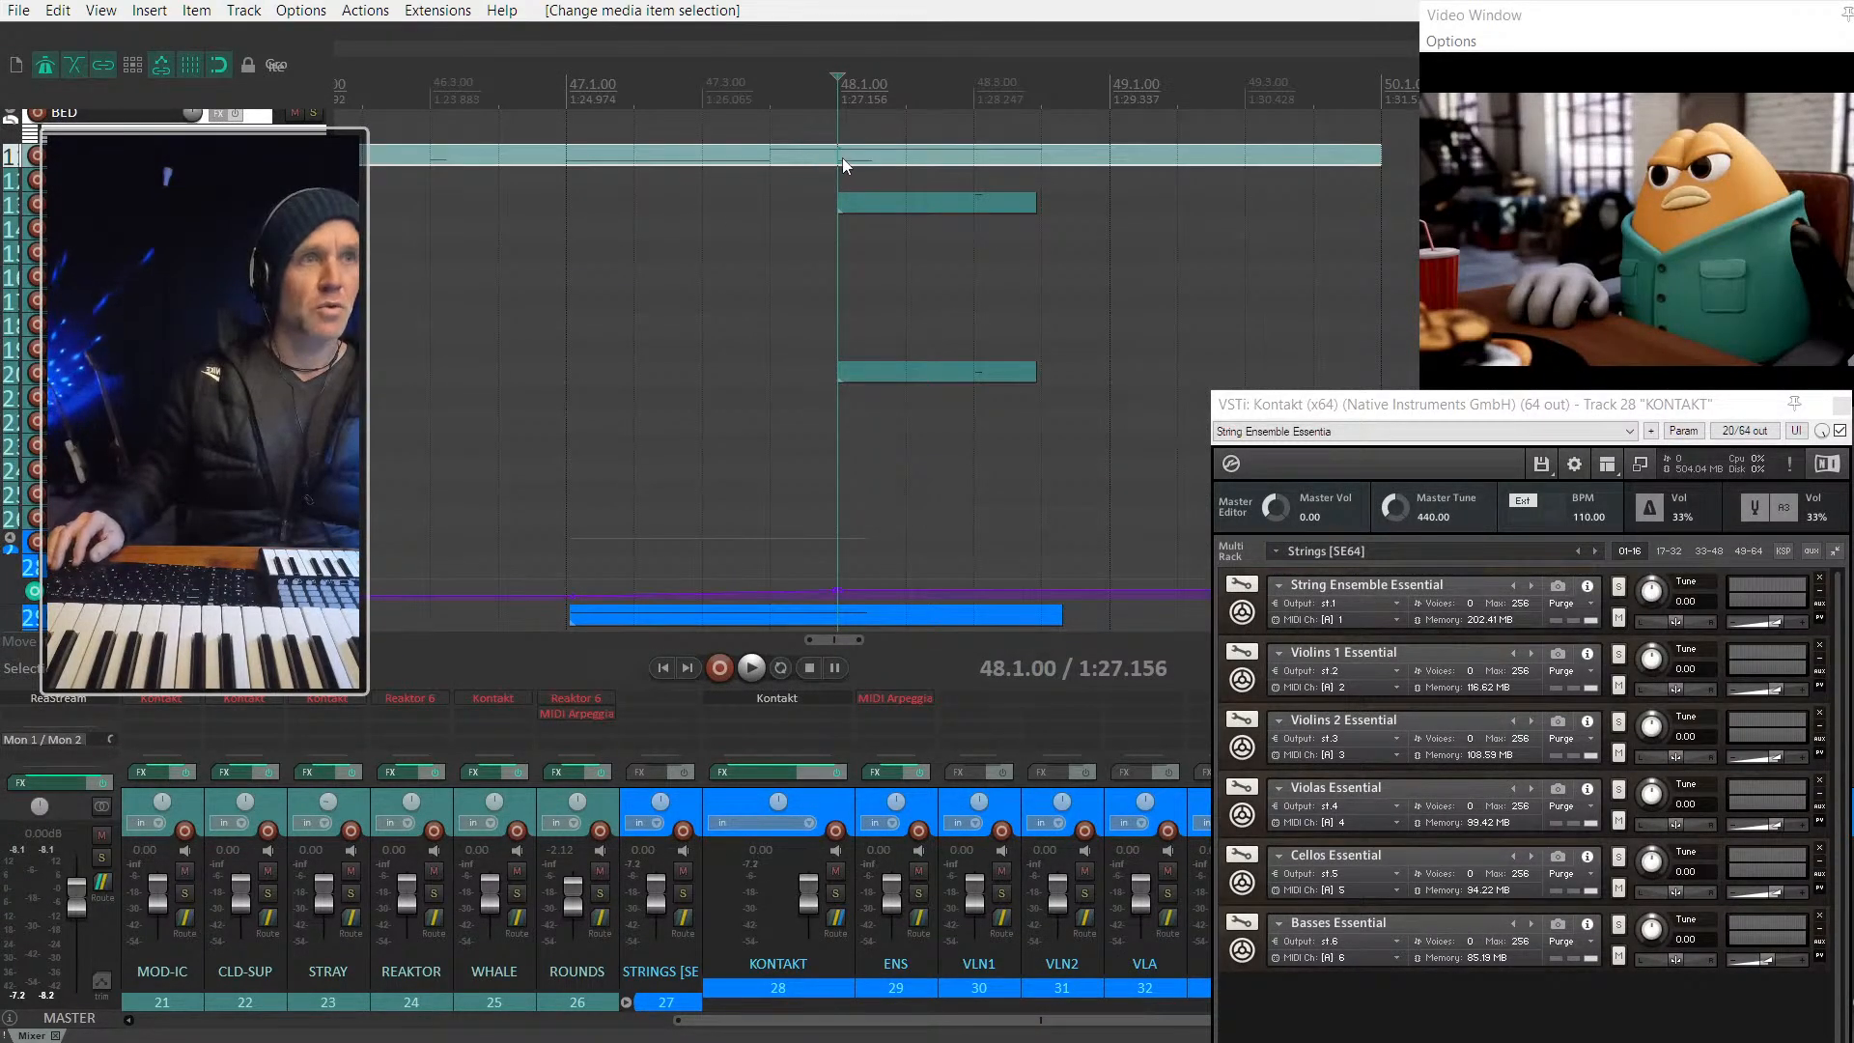
key("space")
key("space")
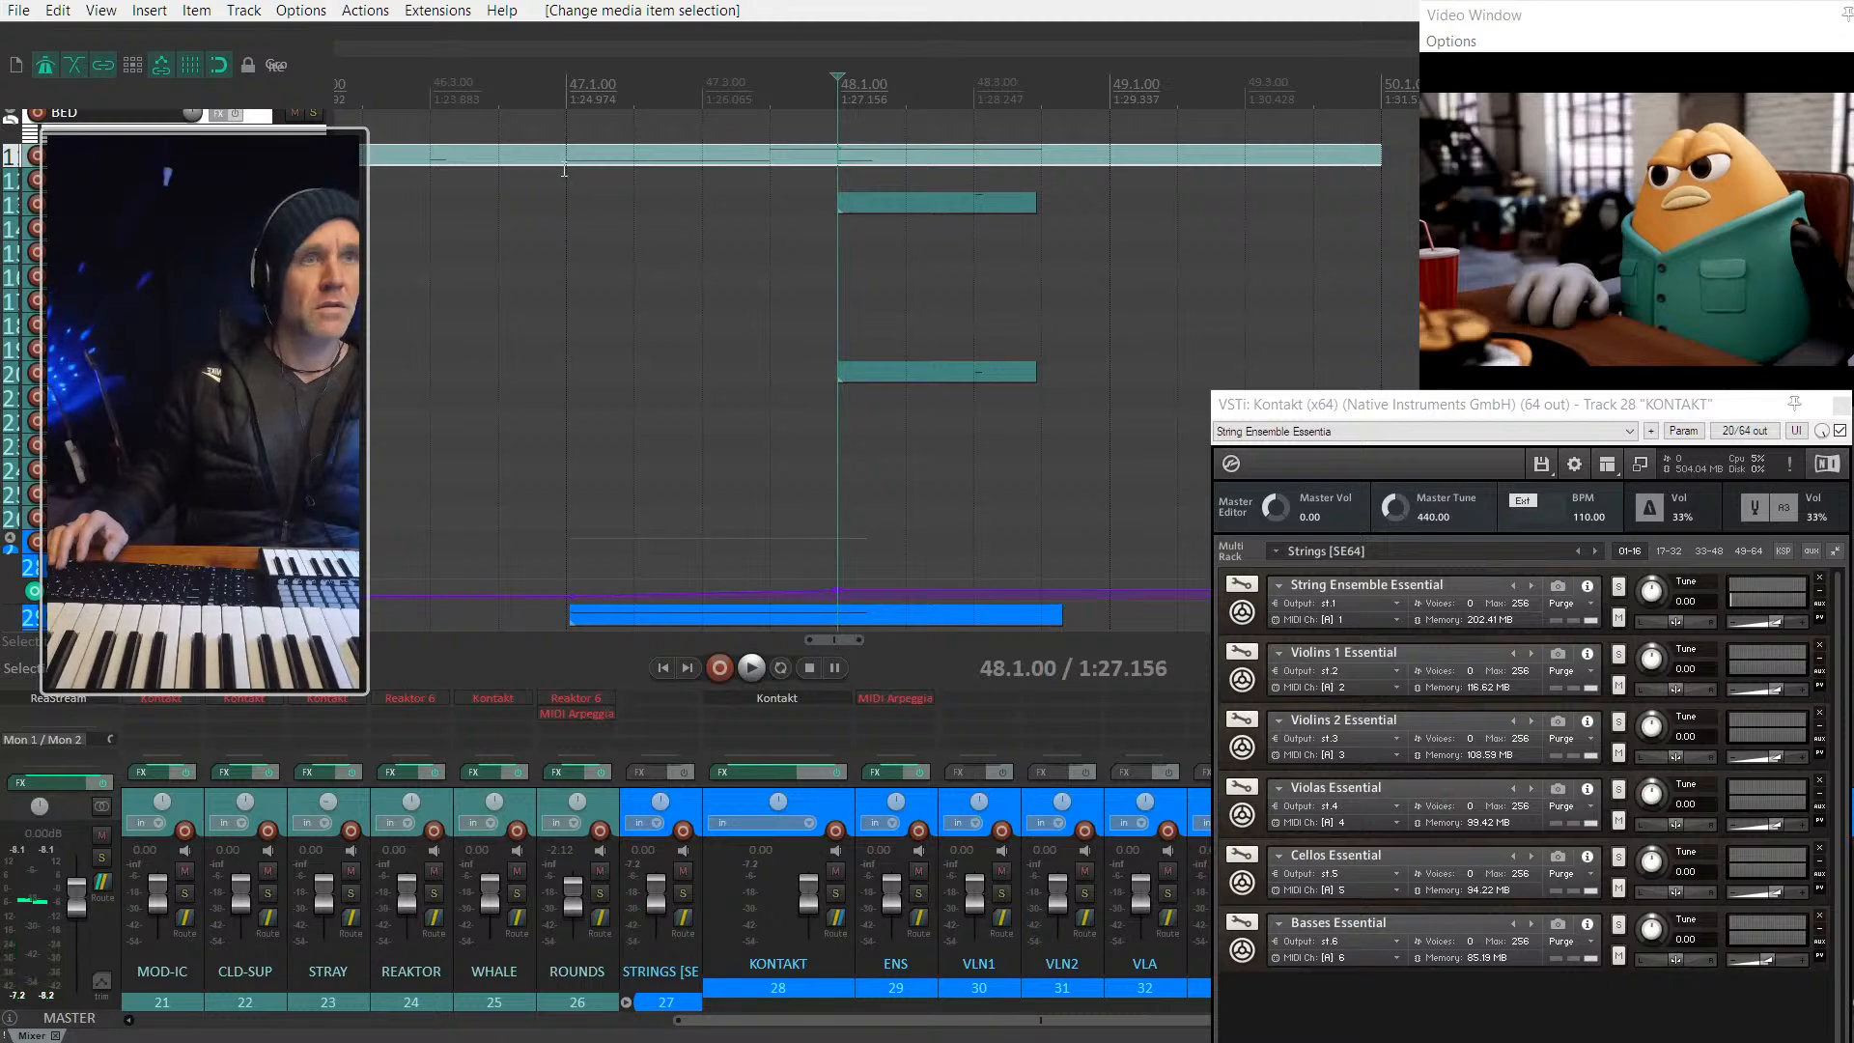
left_click(564, 170)
key("space")
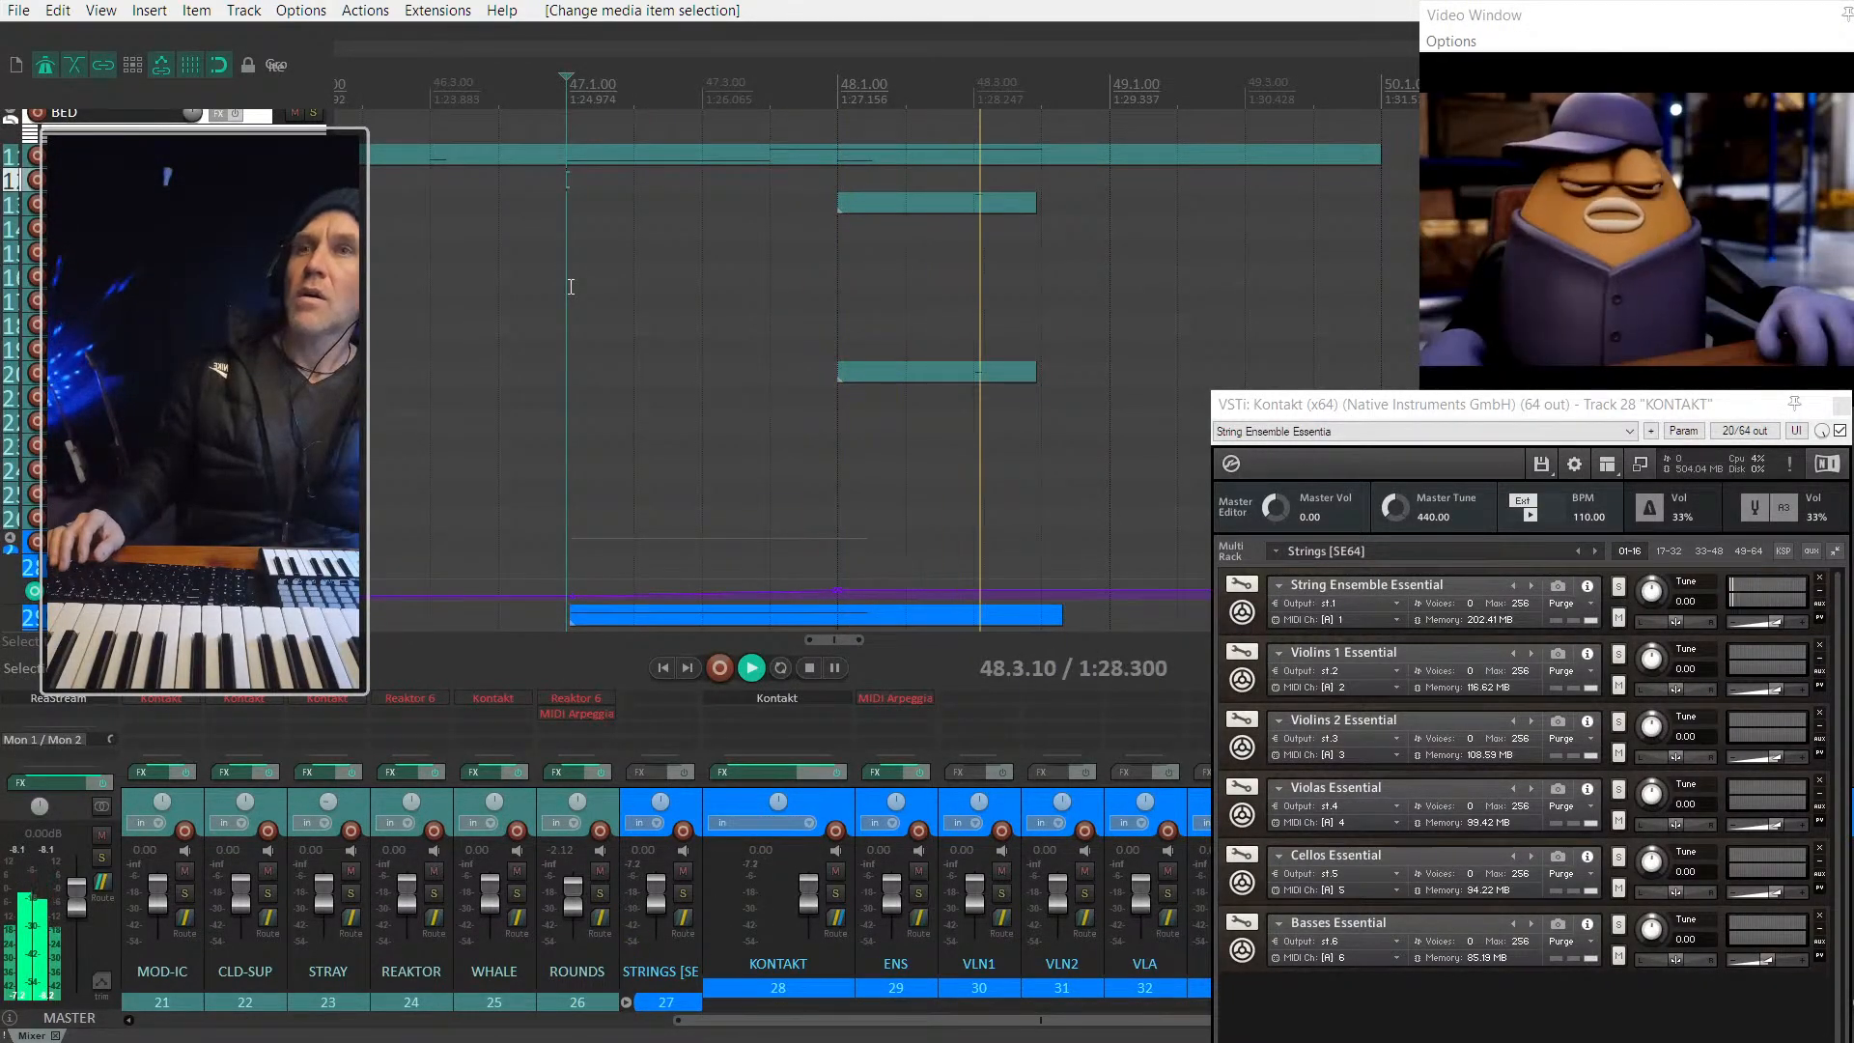
key("space")
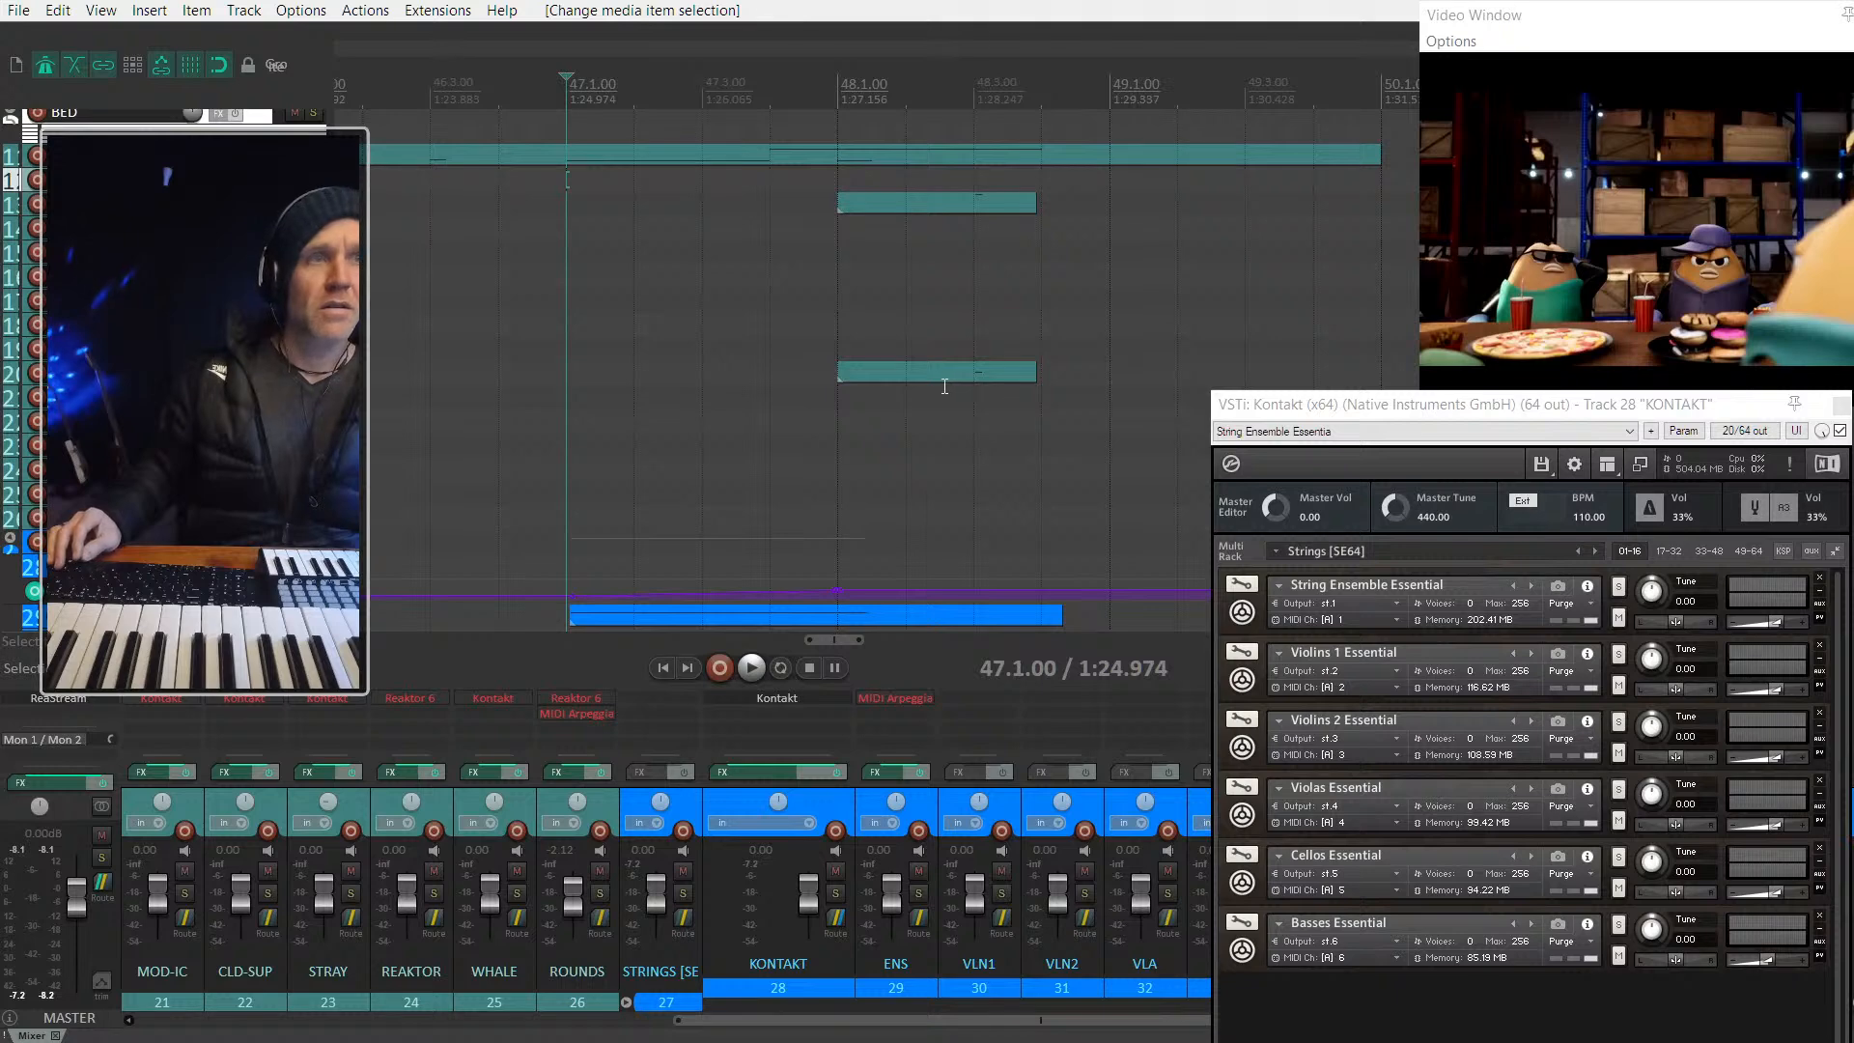
Step: Lower the velocity of the grand piano note at 48.3 and copy the note five semitones down at the same position
double_click(934, 375)
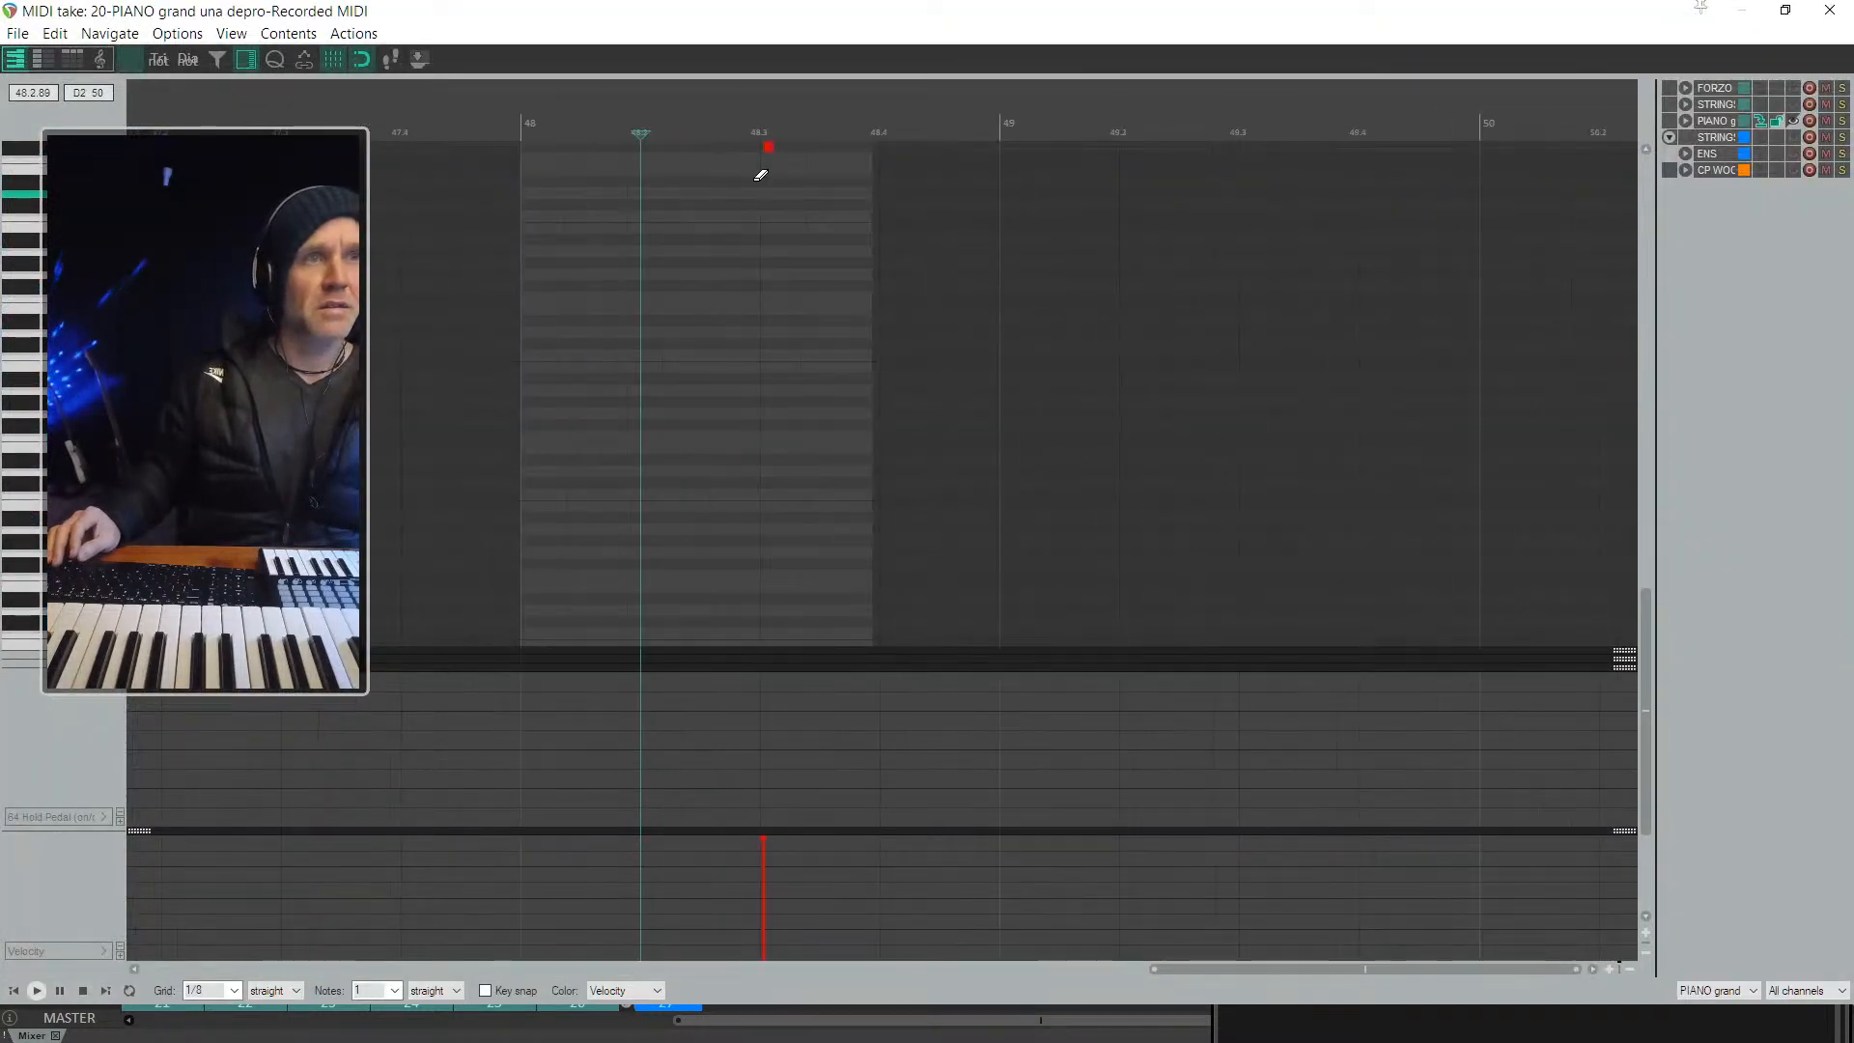
scroll(770, 159, "up", 5)
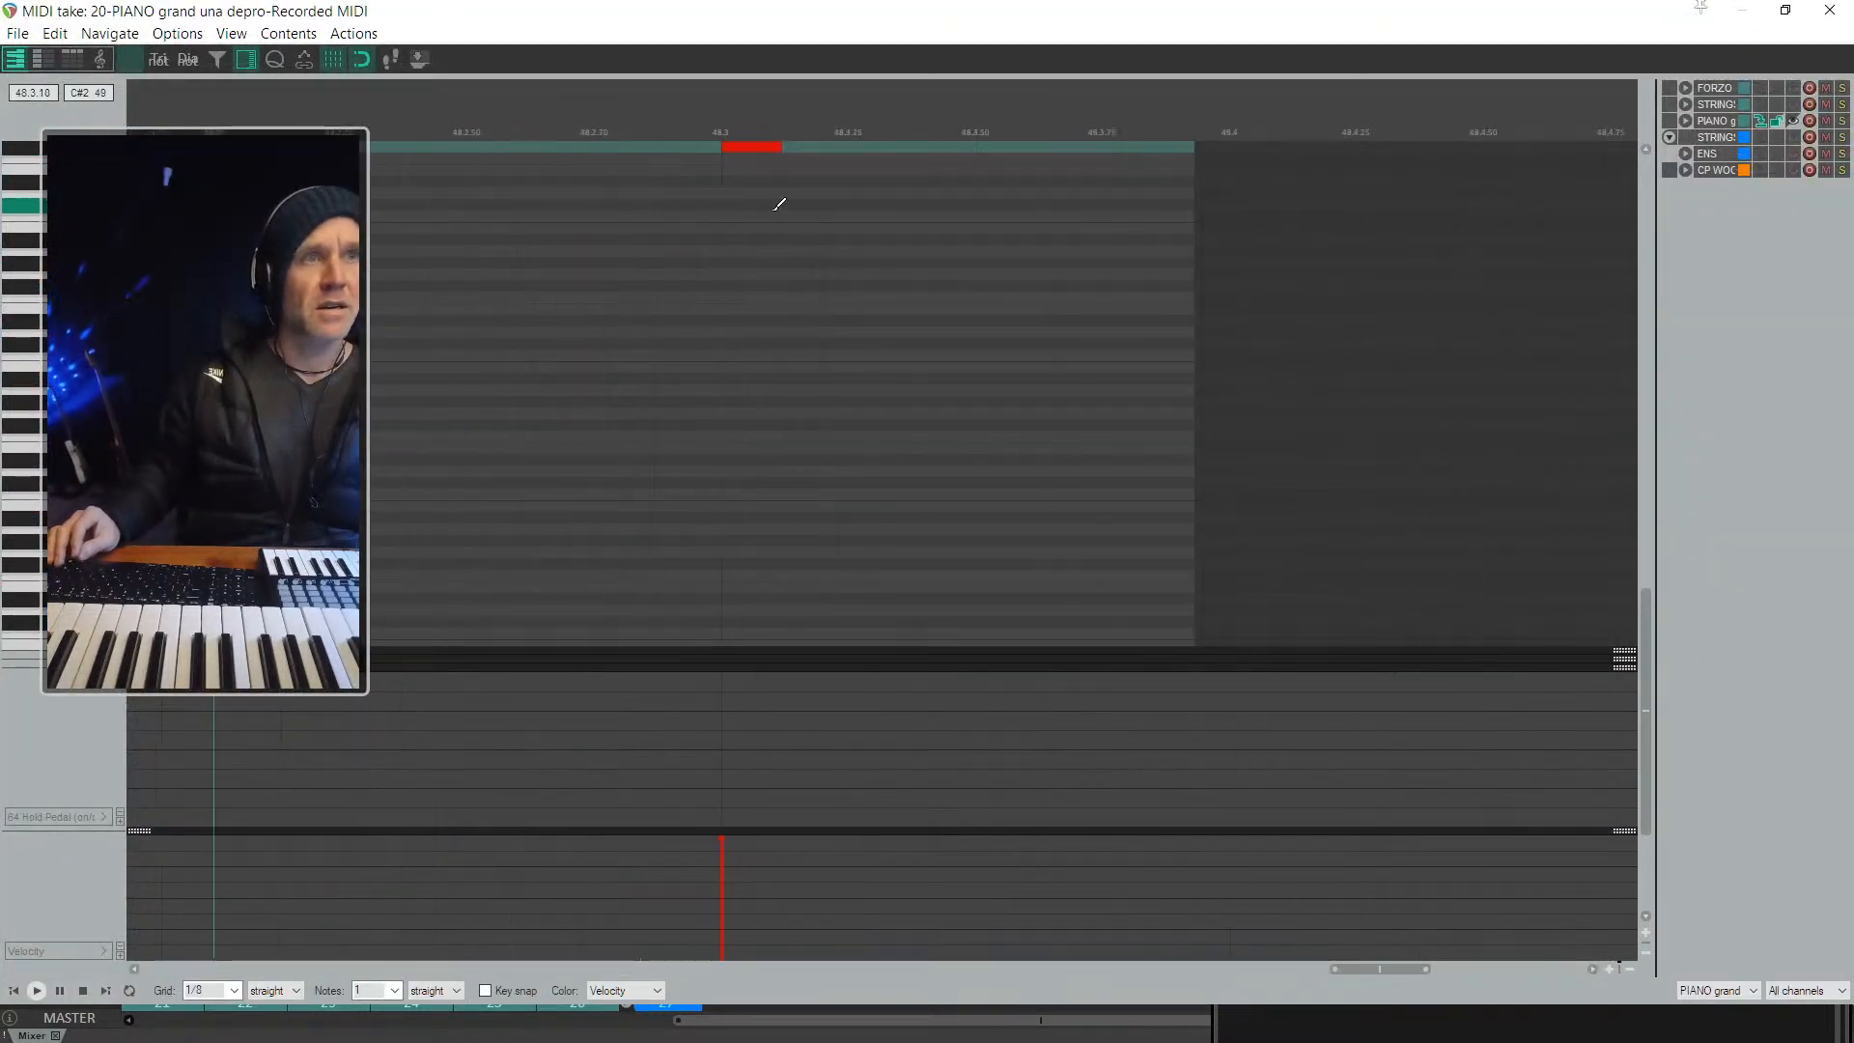
scroll(776, 206, "up", 1)
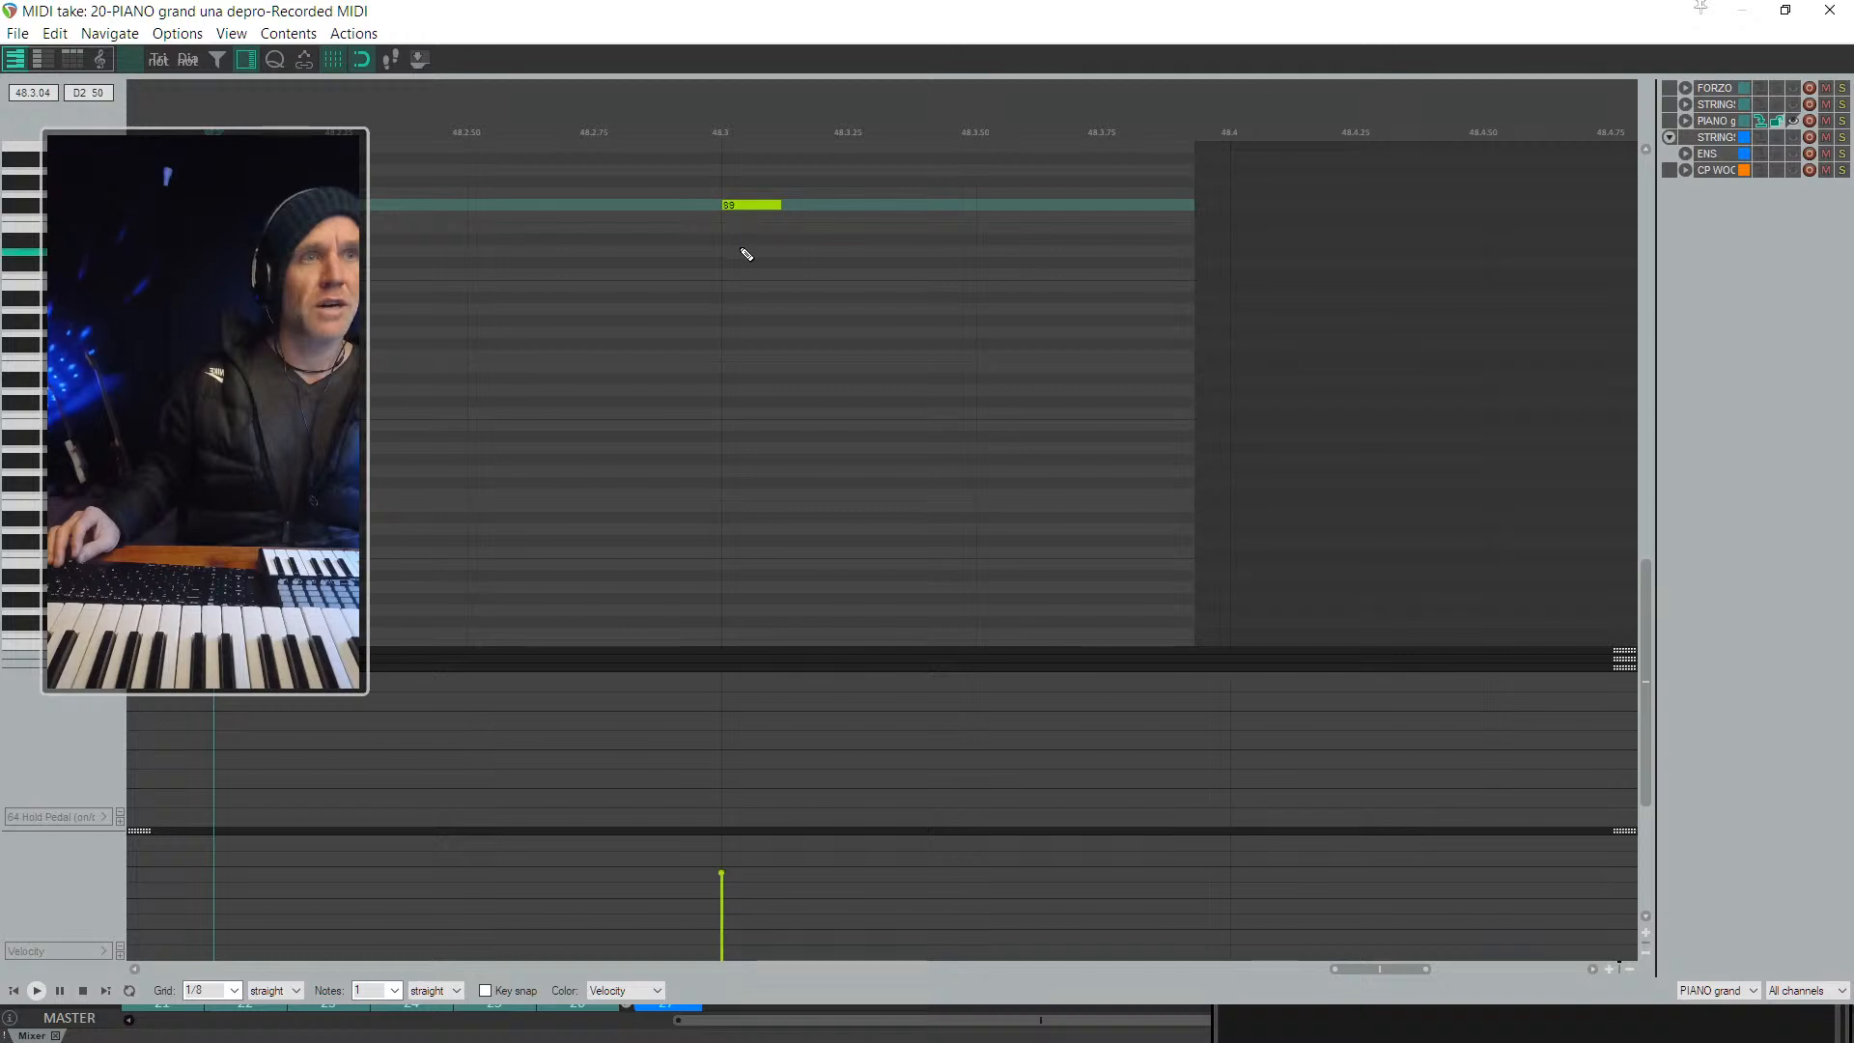
scroll(747, 254, "down", 2)
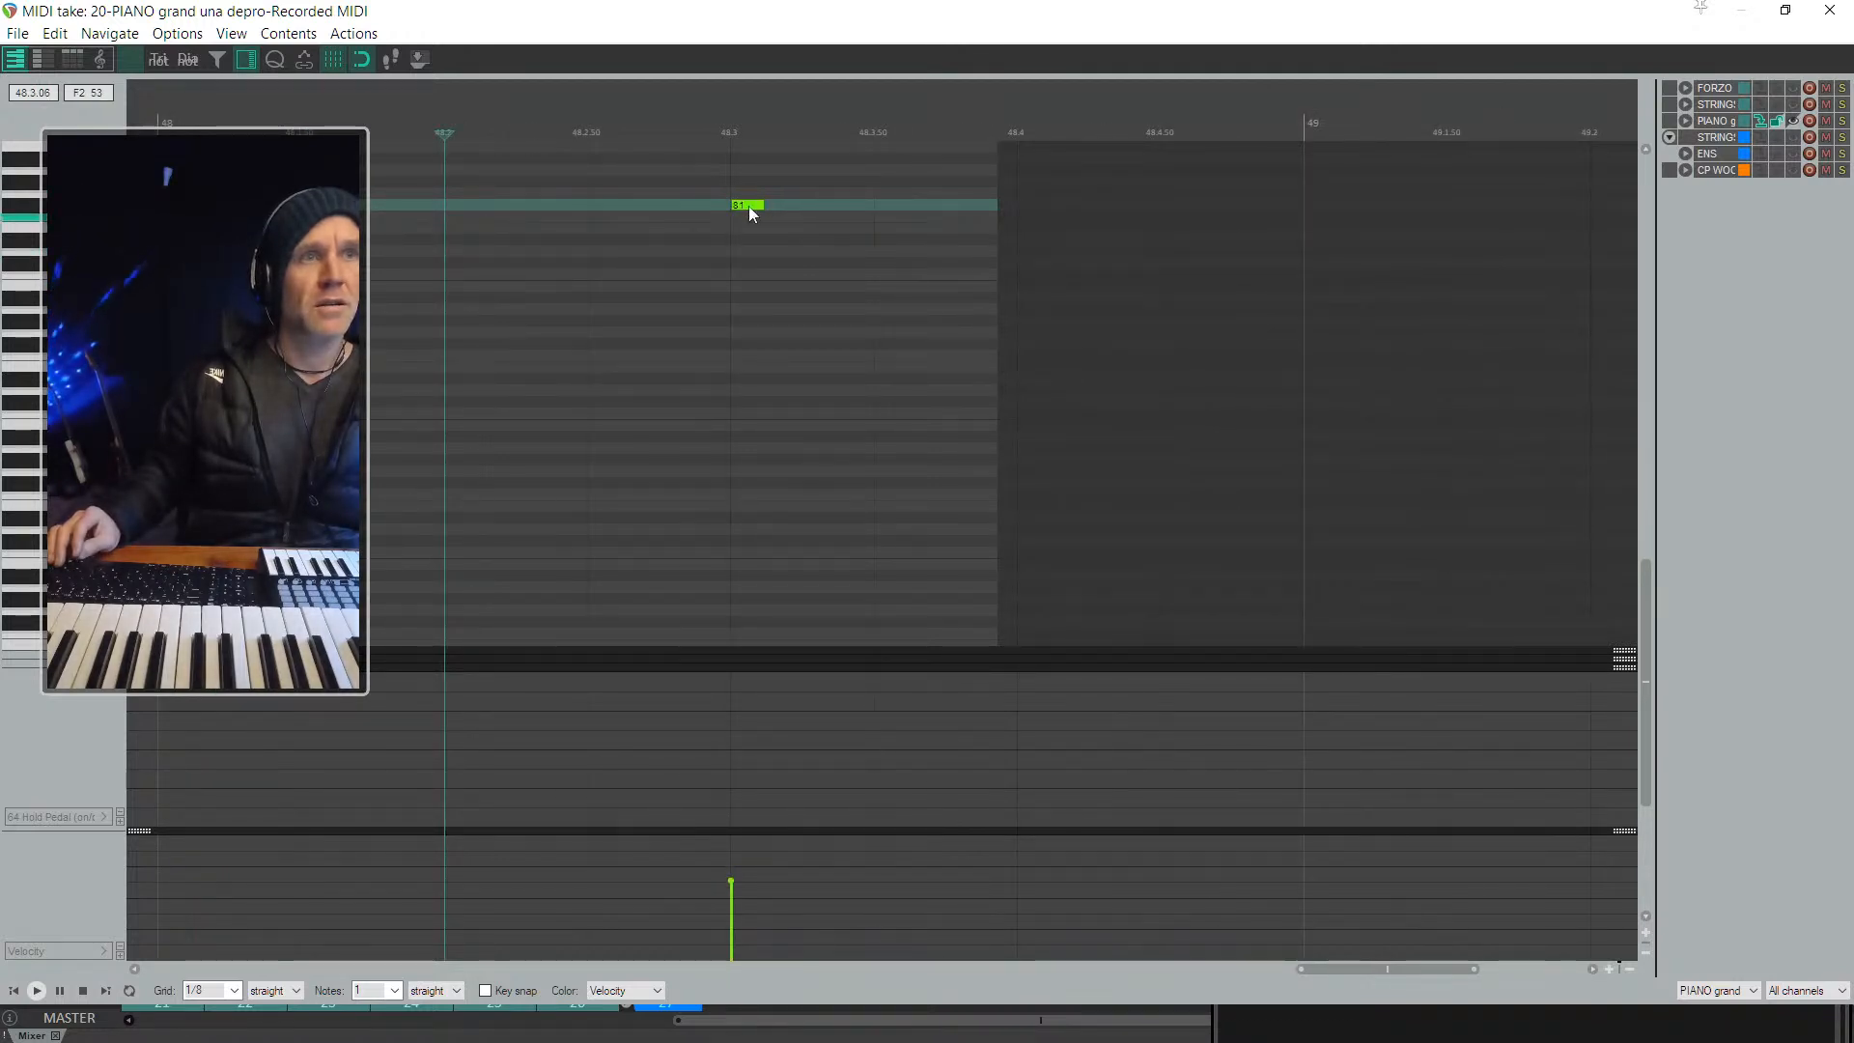
left_click_drag(751, 233, 757, 268)
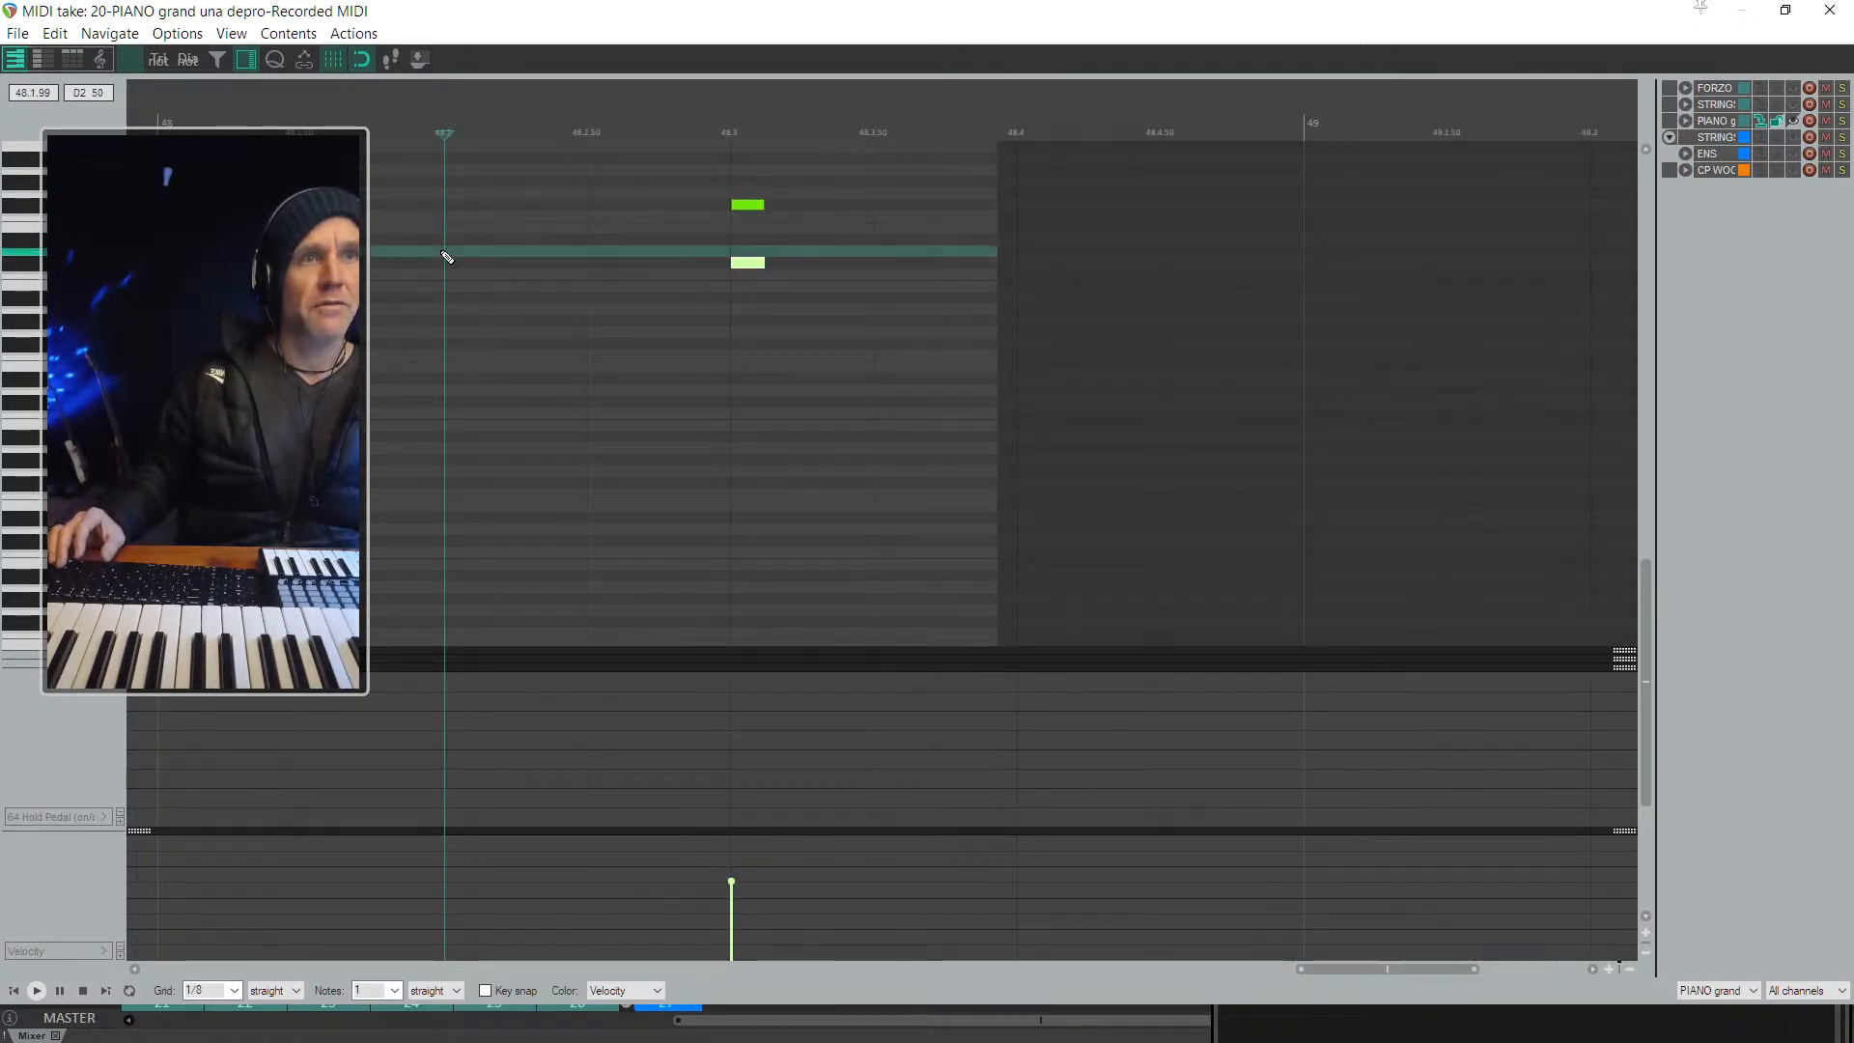
Step: Play the two-note piano hit from 48.2 to check it and close the MIDI editor
key("space")
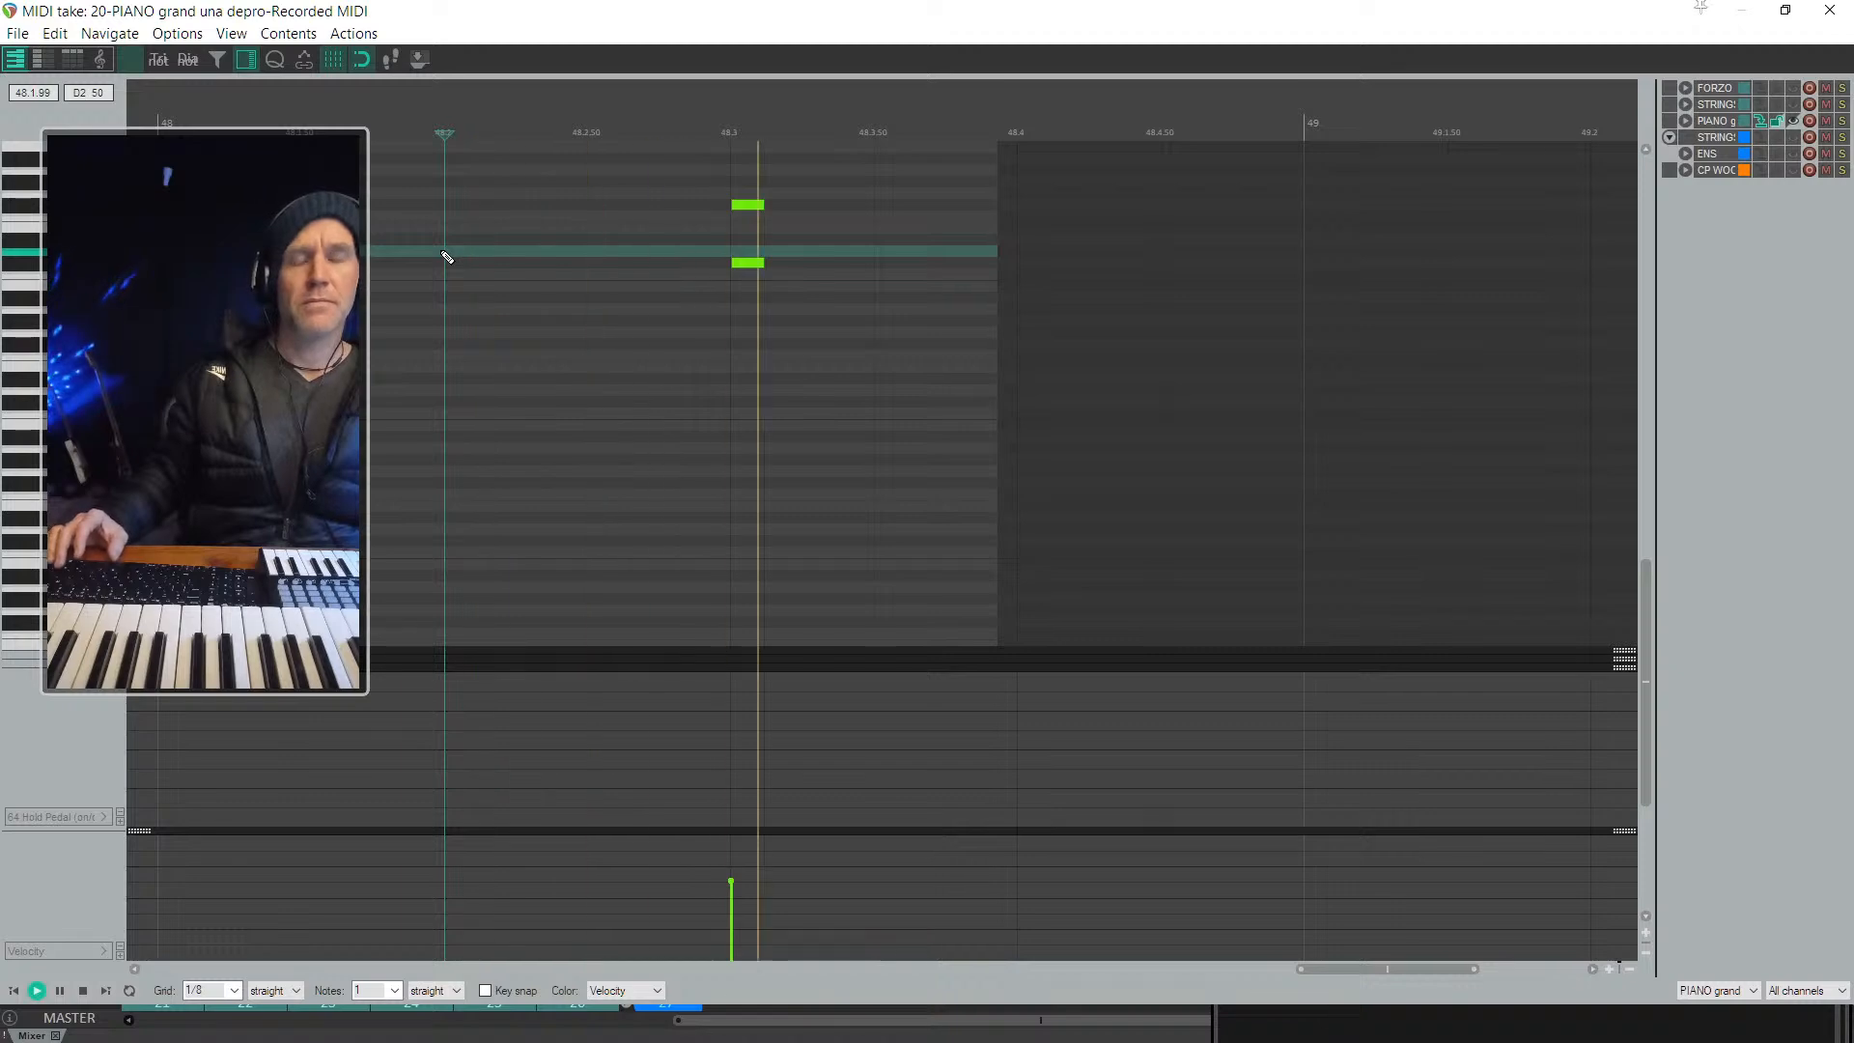
key("space")
key("Escape")
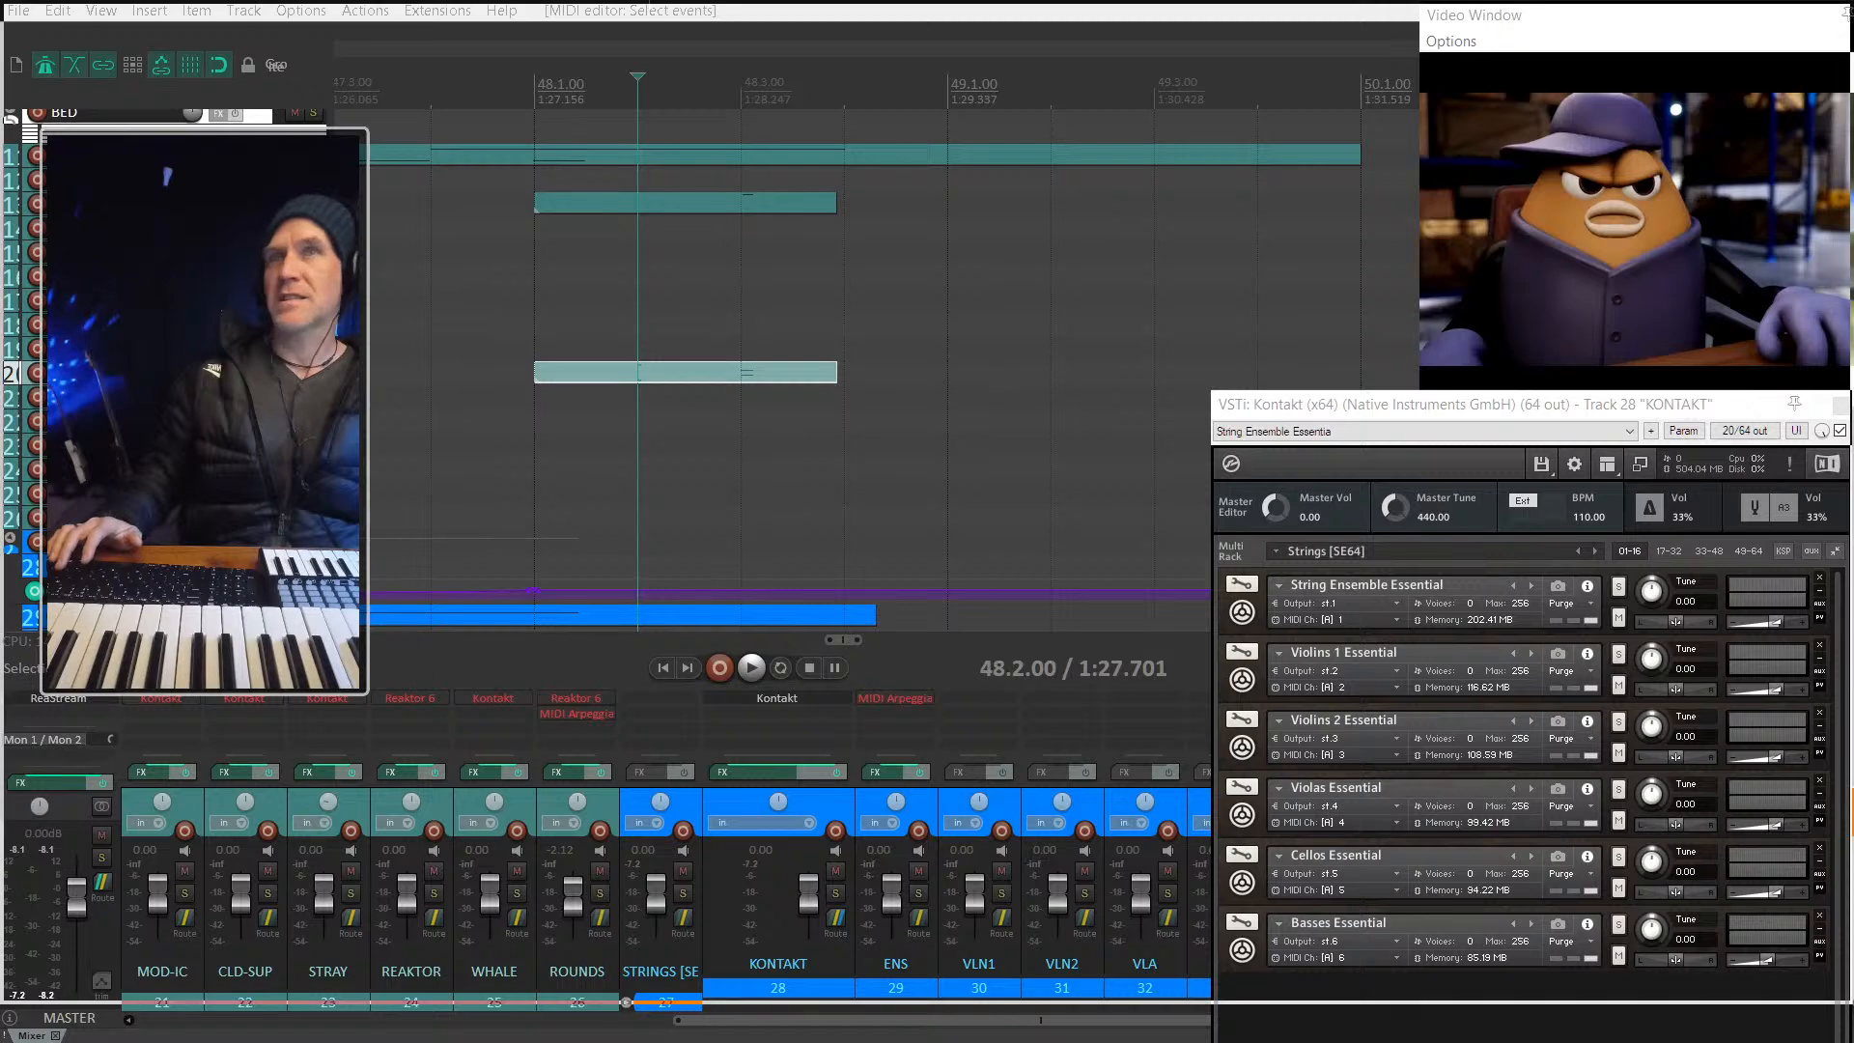
Step: Switch to the Brave browser, search the web for FLEXATONE and open the instrument's Wikipedia article
key("alt+Tab")
type("FEL")
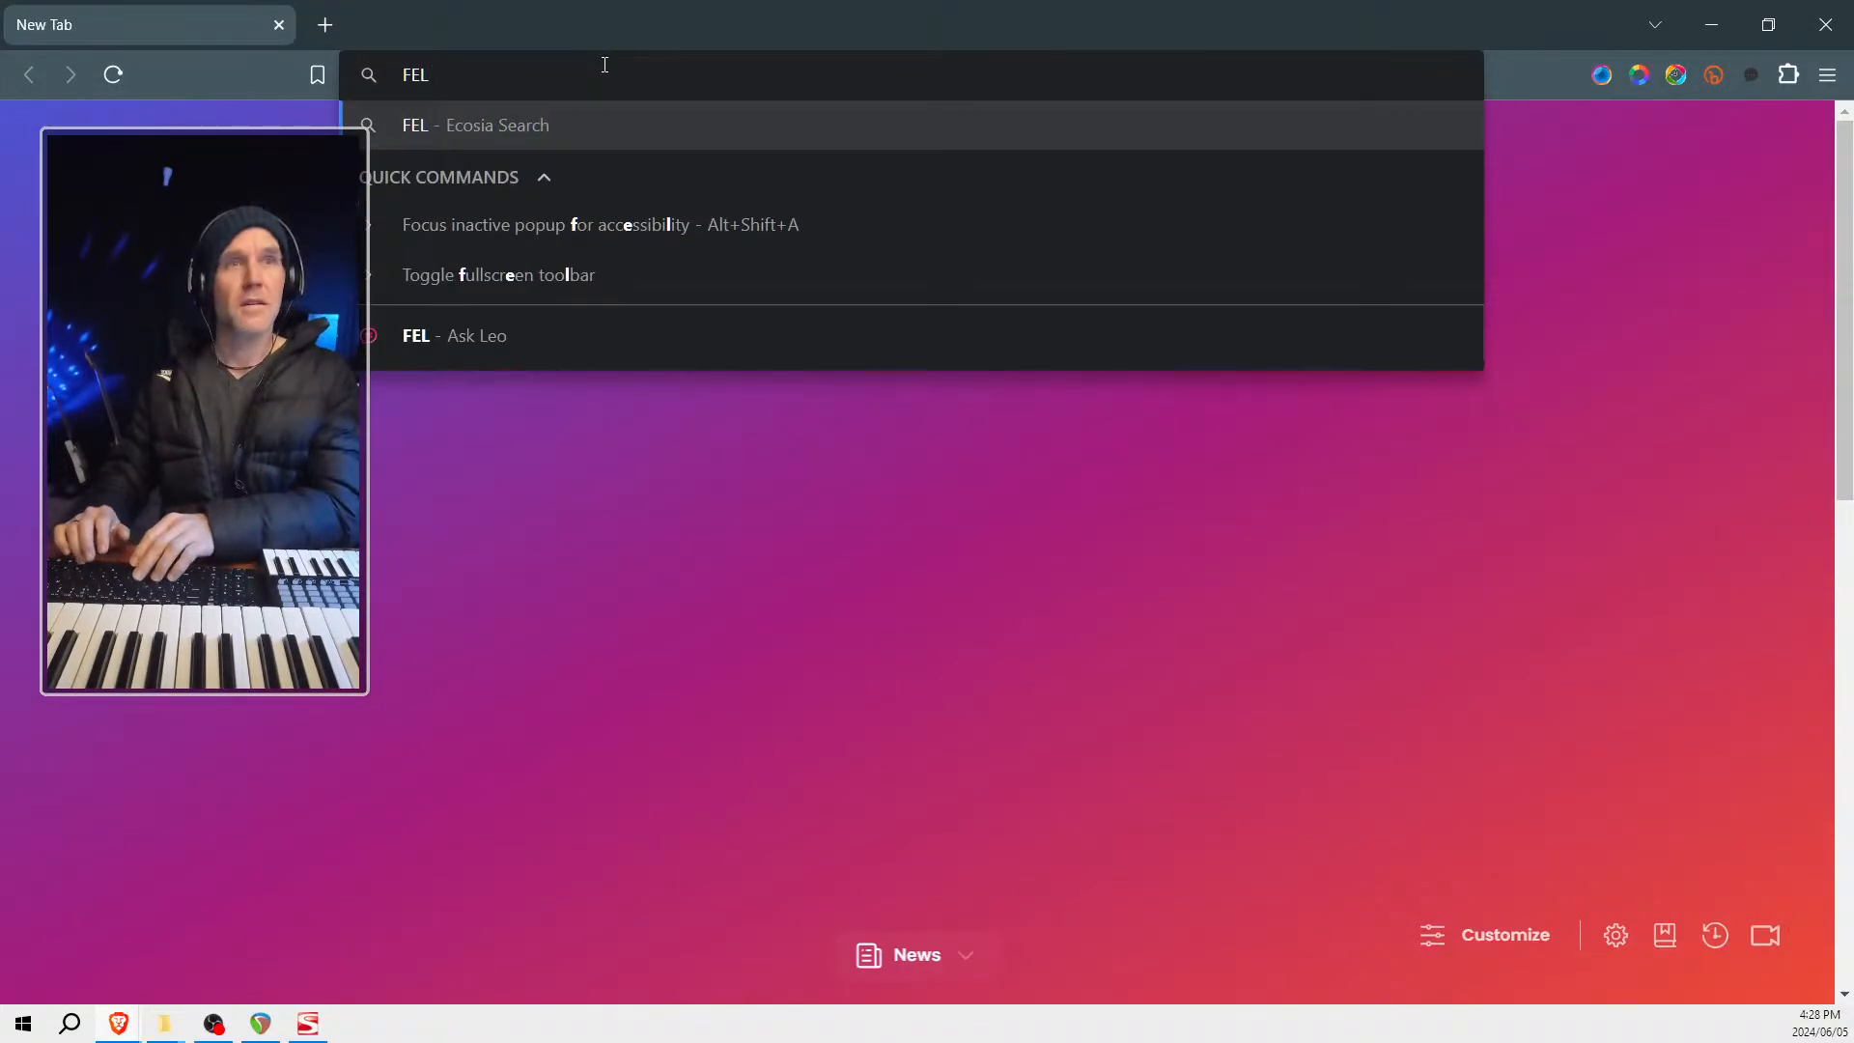
key("BackSpace")
key("BackSpace")
type("LE")
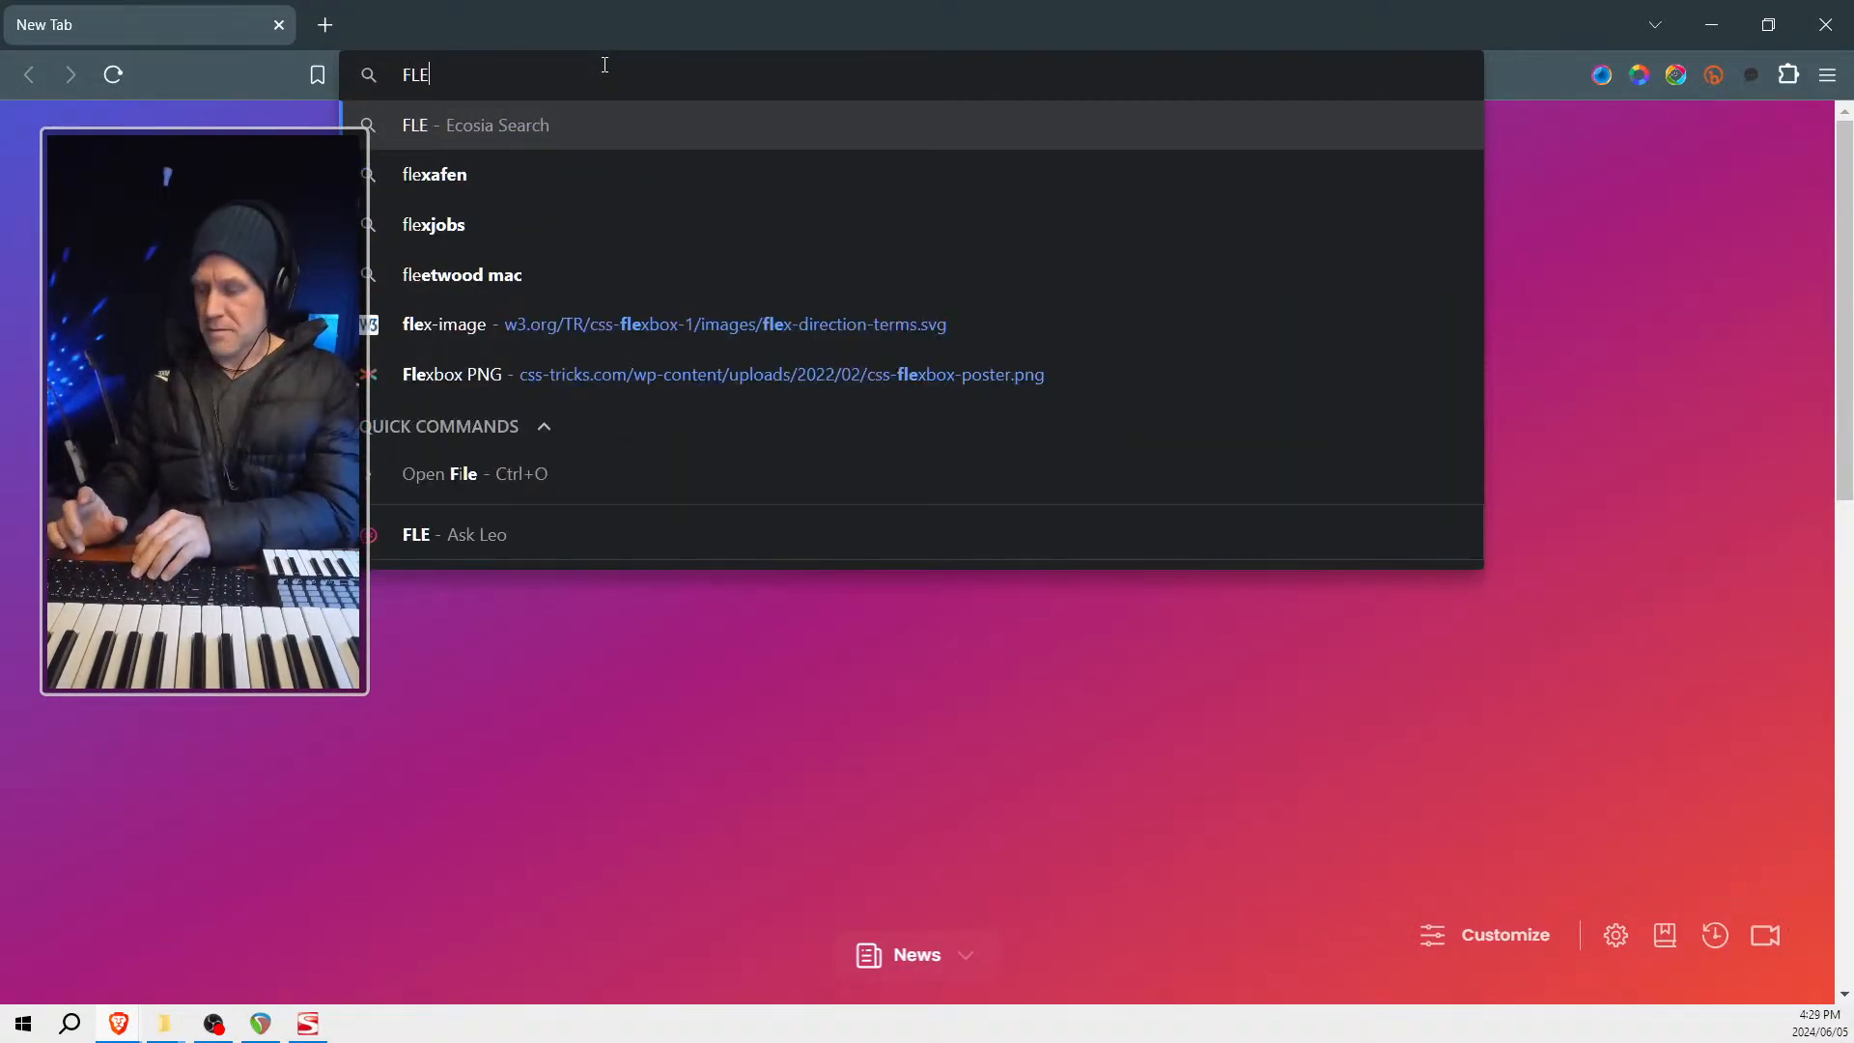
type("XATONE")
key("Return")
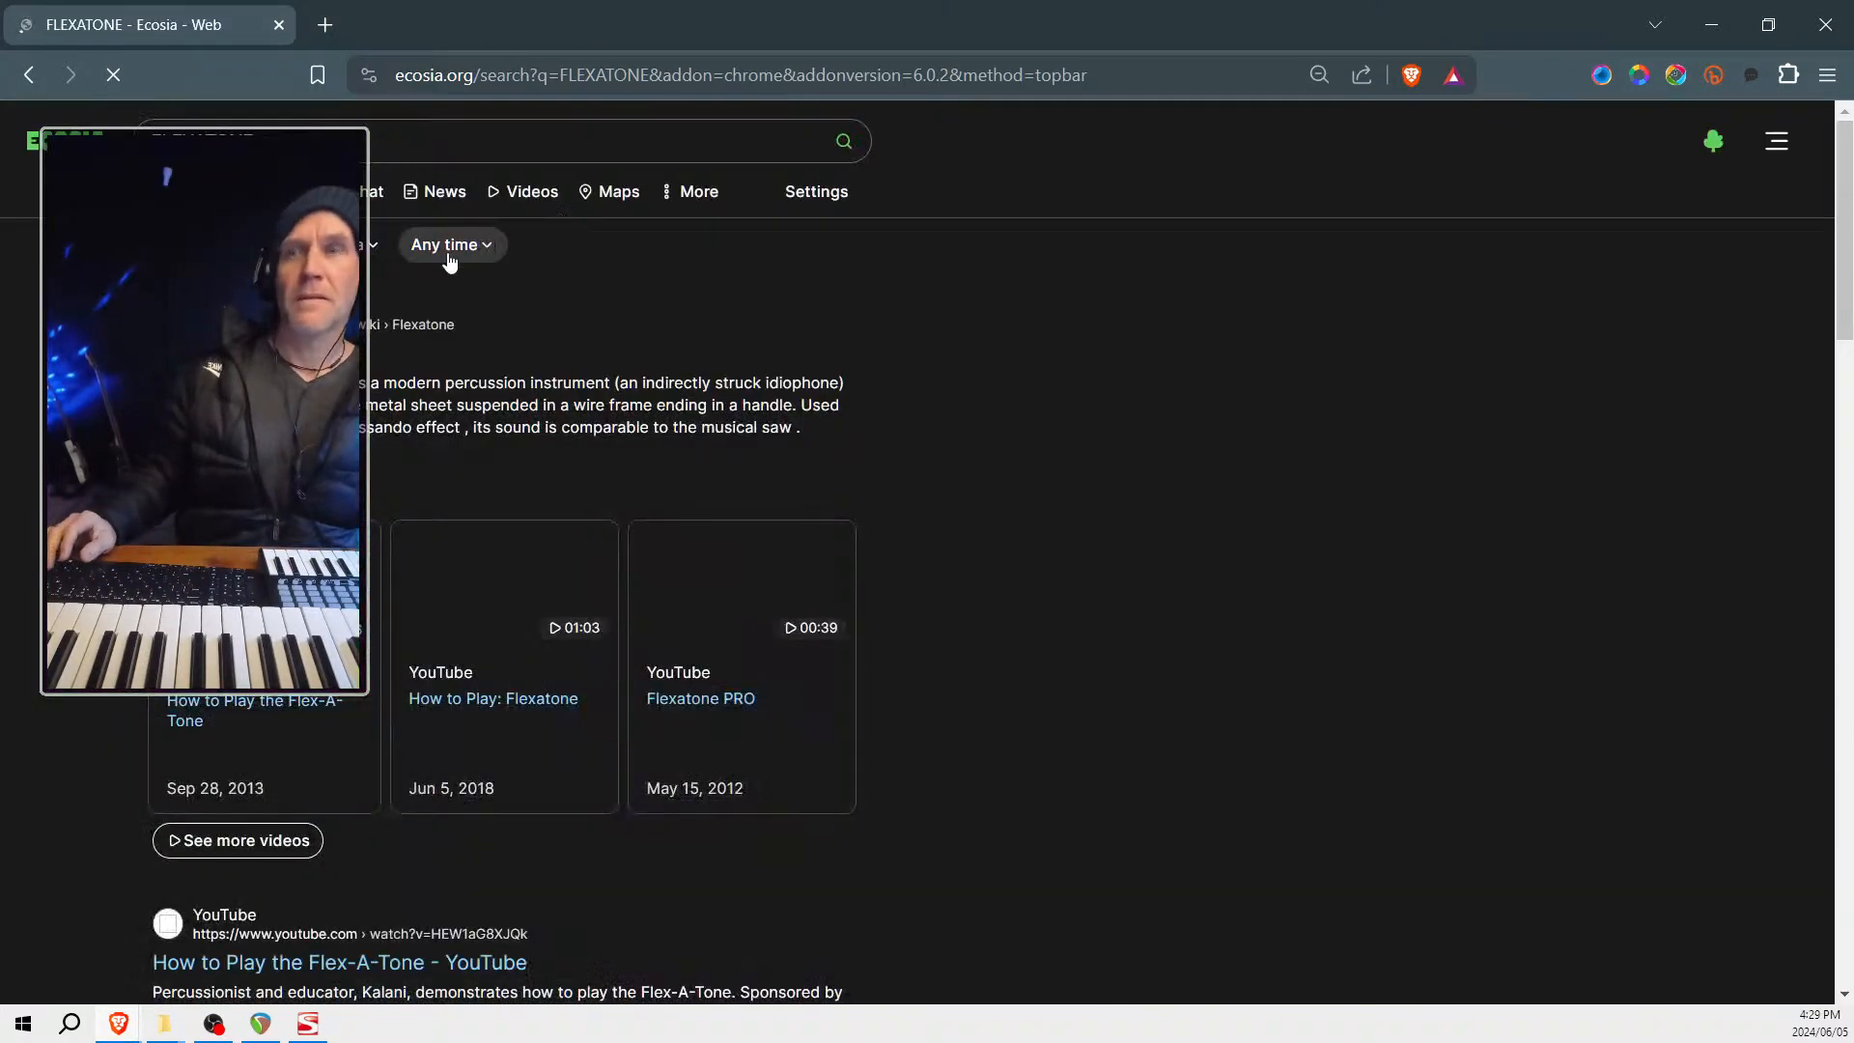
left_click(290, 350)
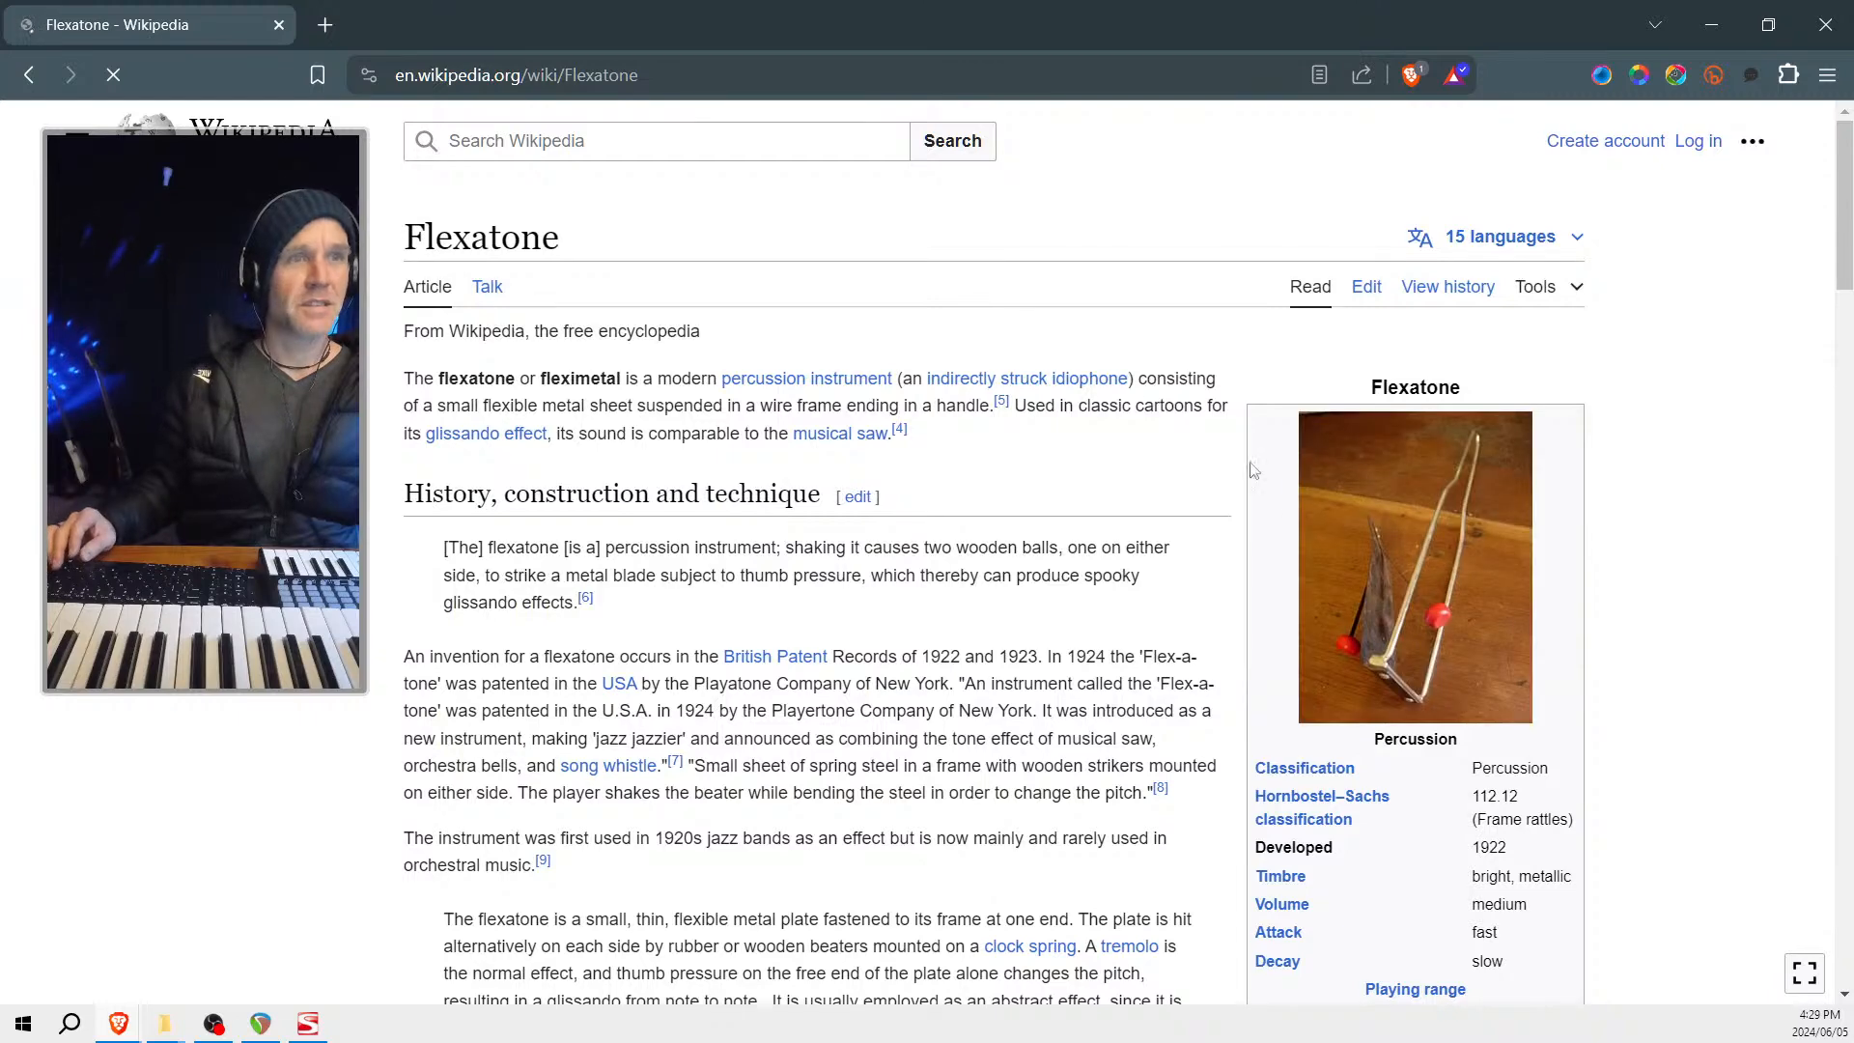
Step: Read the Flexatone article in dark mode and view its suggested notation image enlarged
scroll(1421, 606, "down", 5)
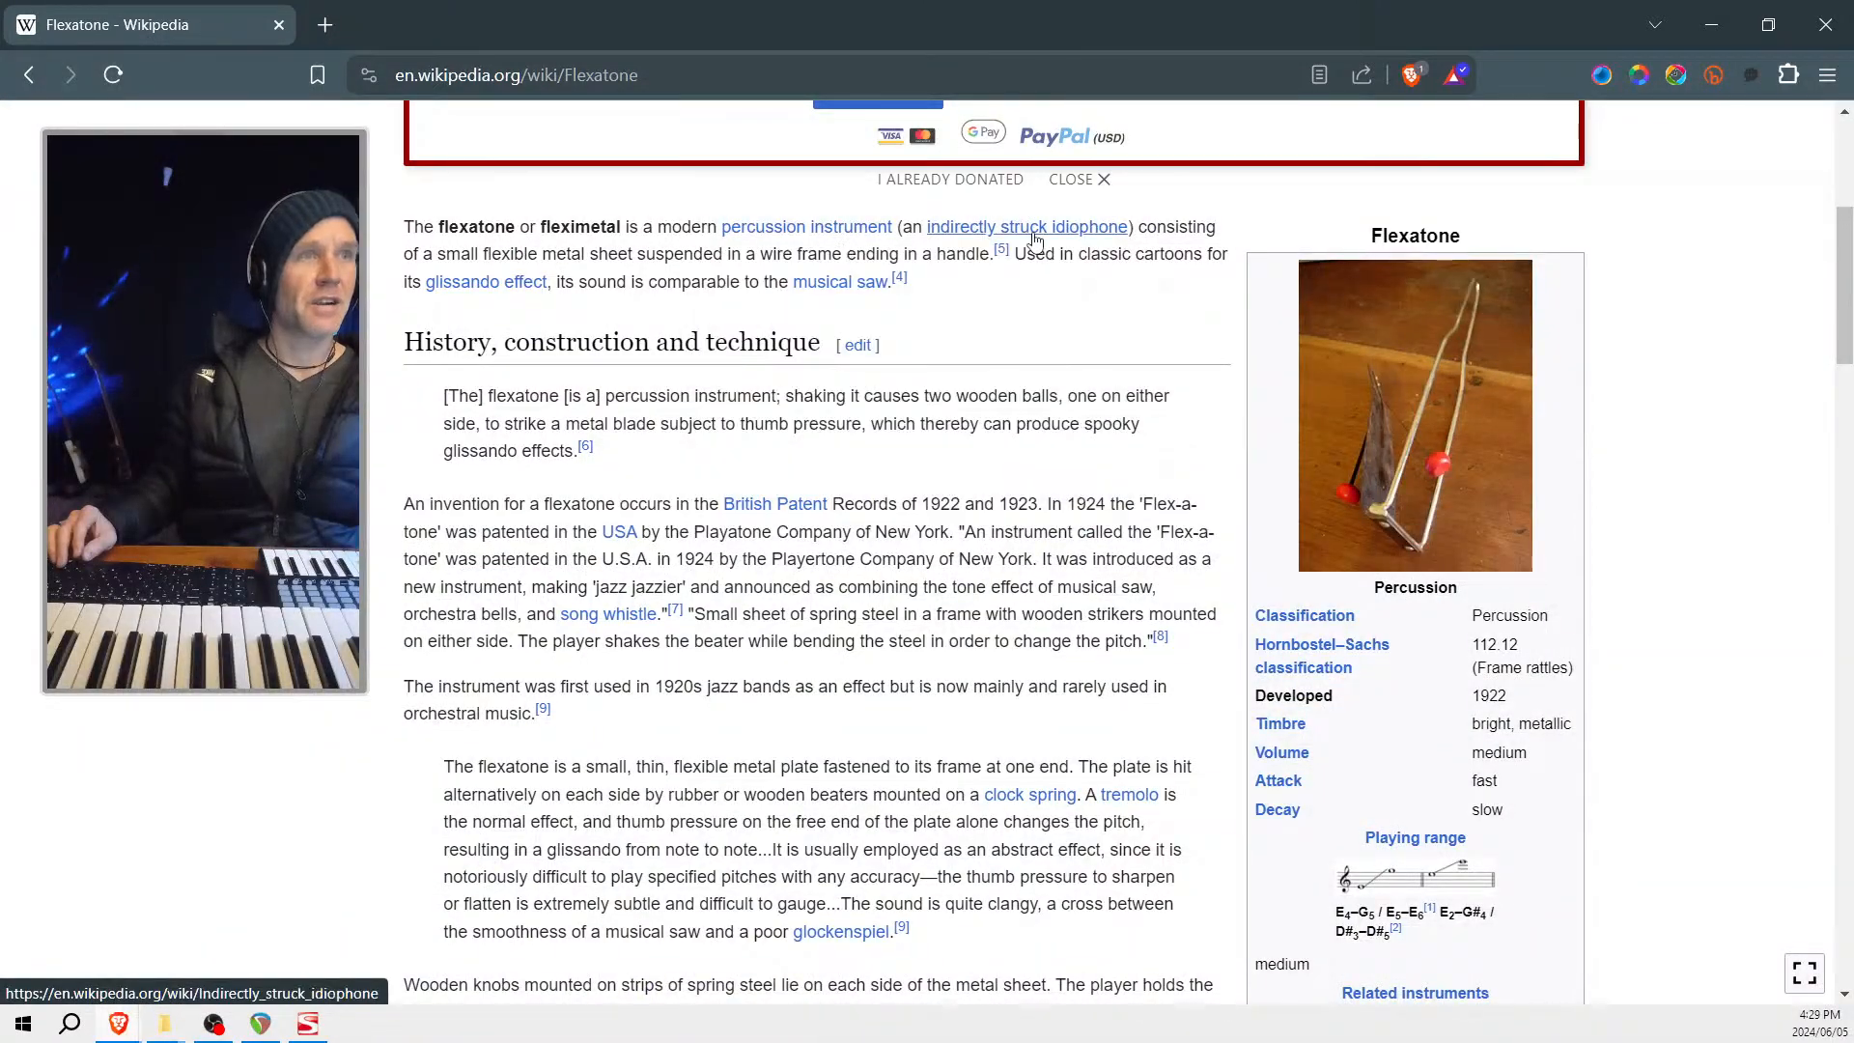
key("alt+shift+d")
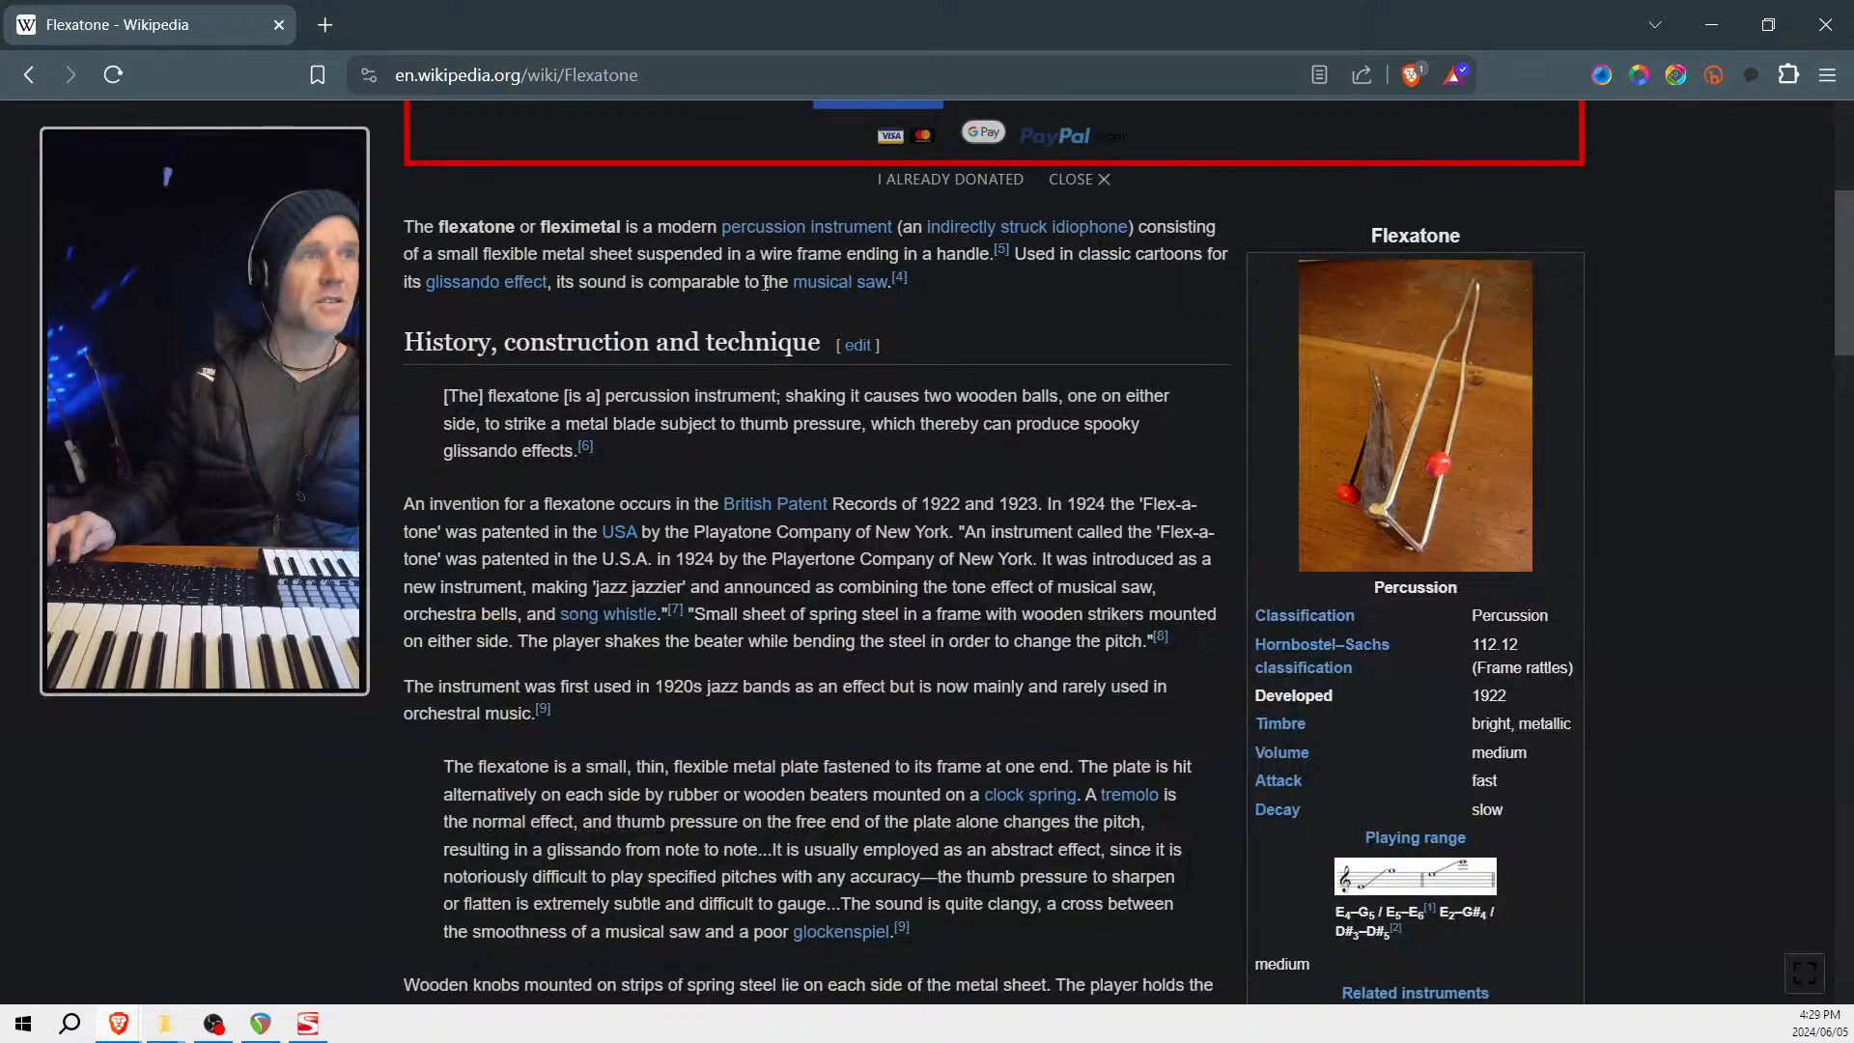
scroll(849, 476, "down", 4)
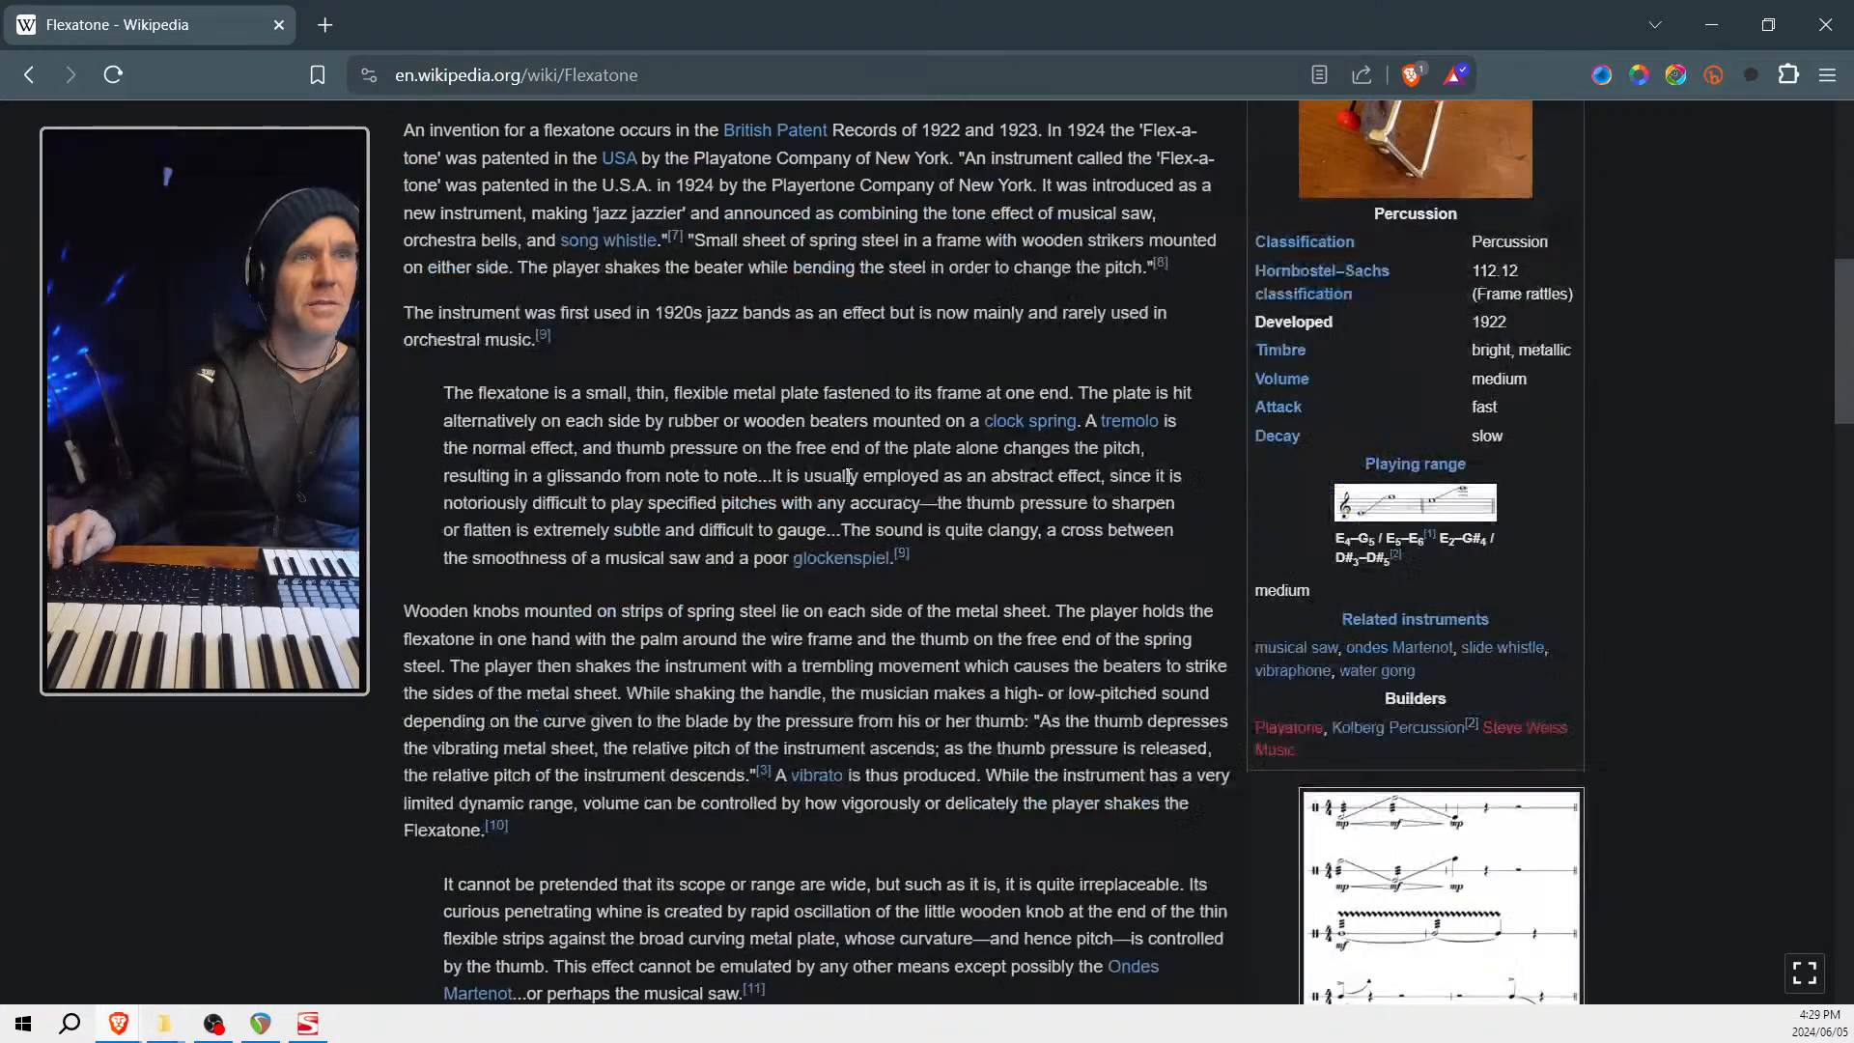
scroll(849, 476, "down", 6)
left_click(1426, 247)
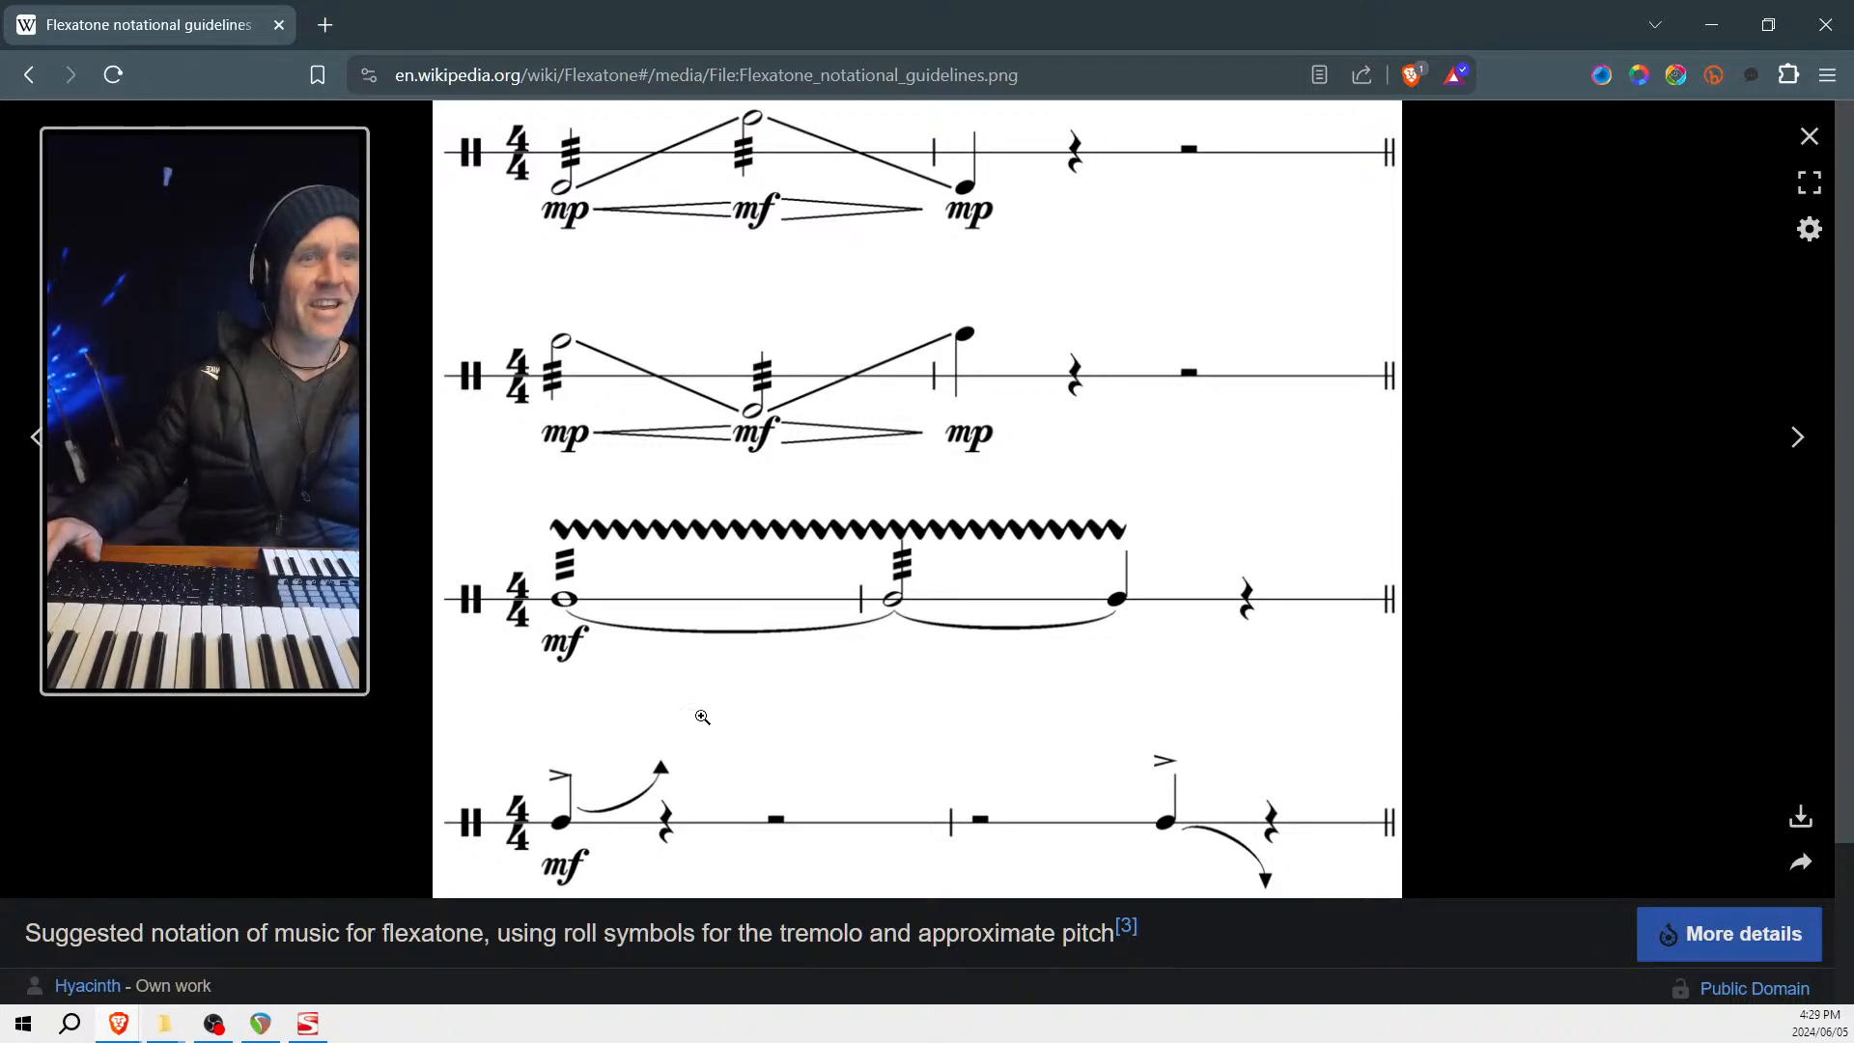
key("Escape")
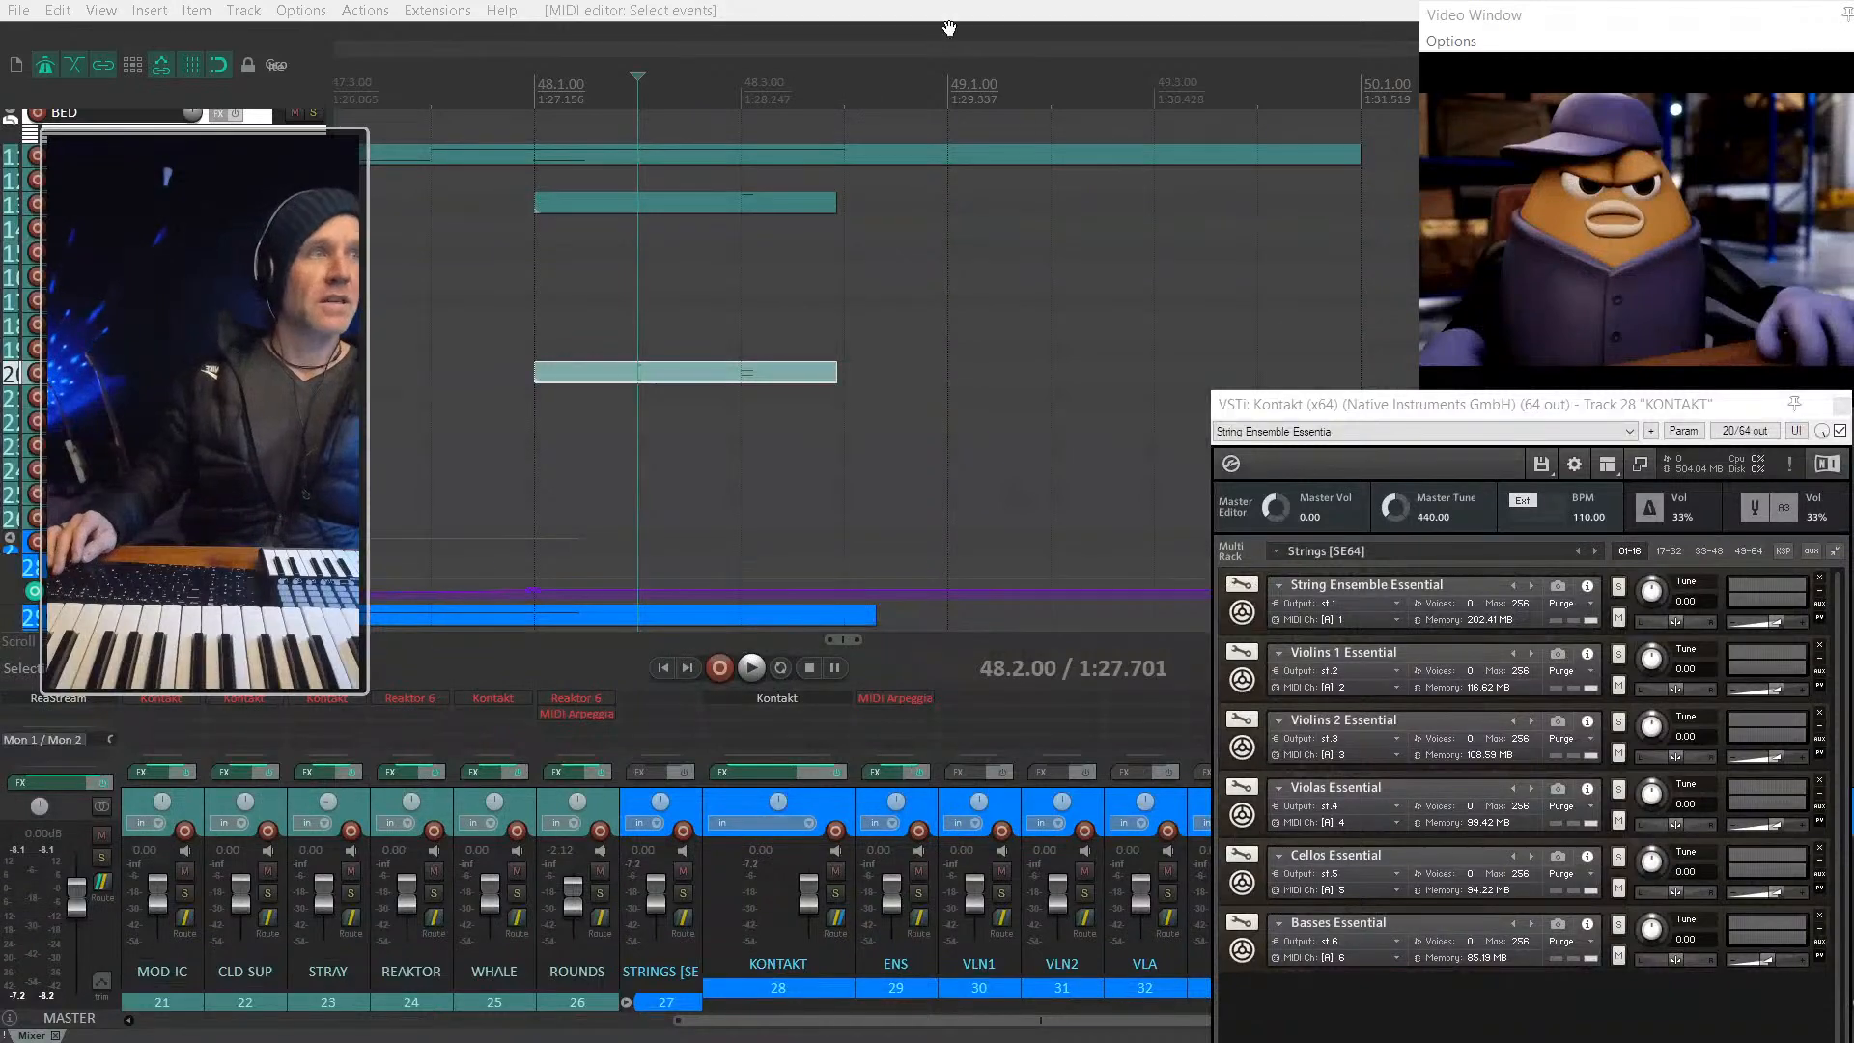
Step: Return to REAPER, place the edit cursor at 48.1.00 and close the Kontakt window of the strings track
left_click(537, 288)
scroll(798, 264, "down", 2)
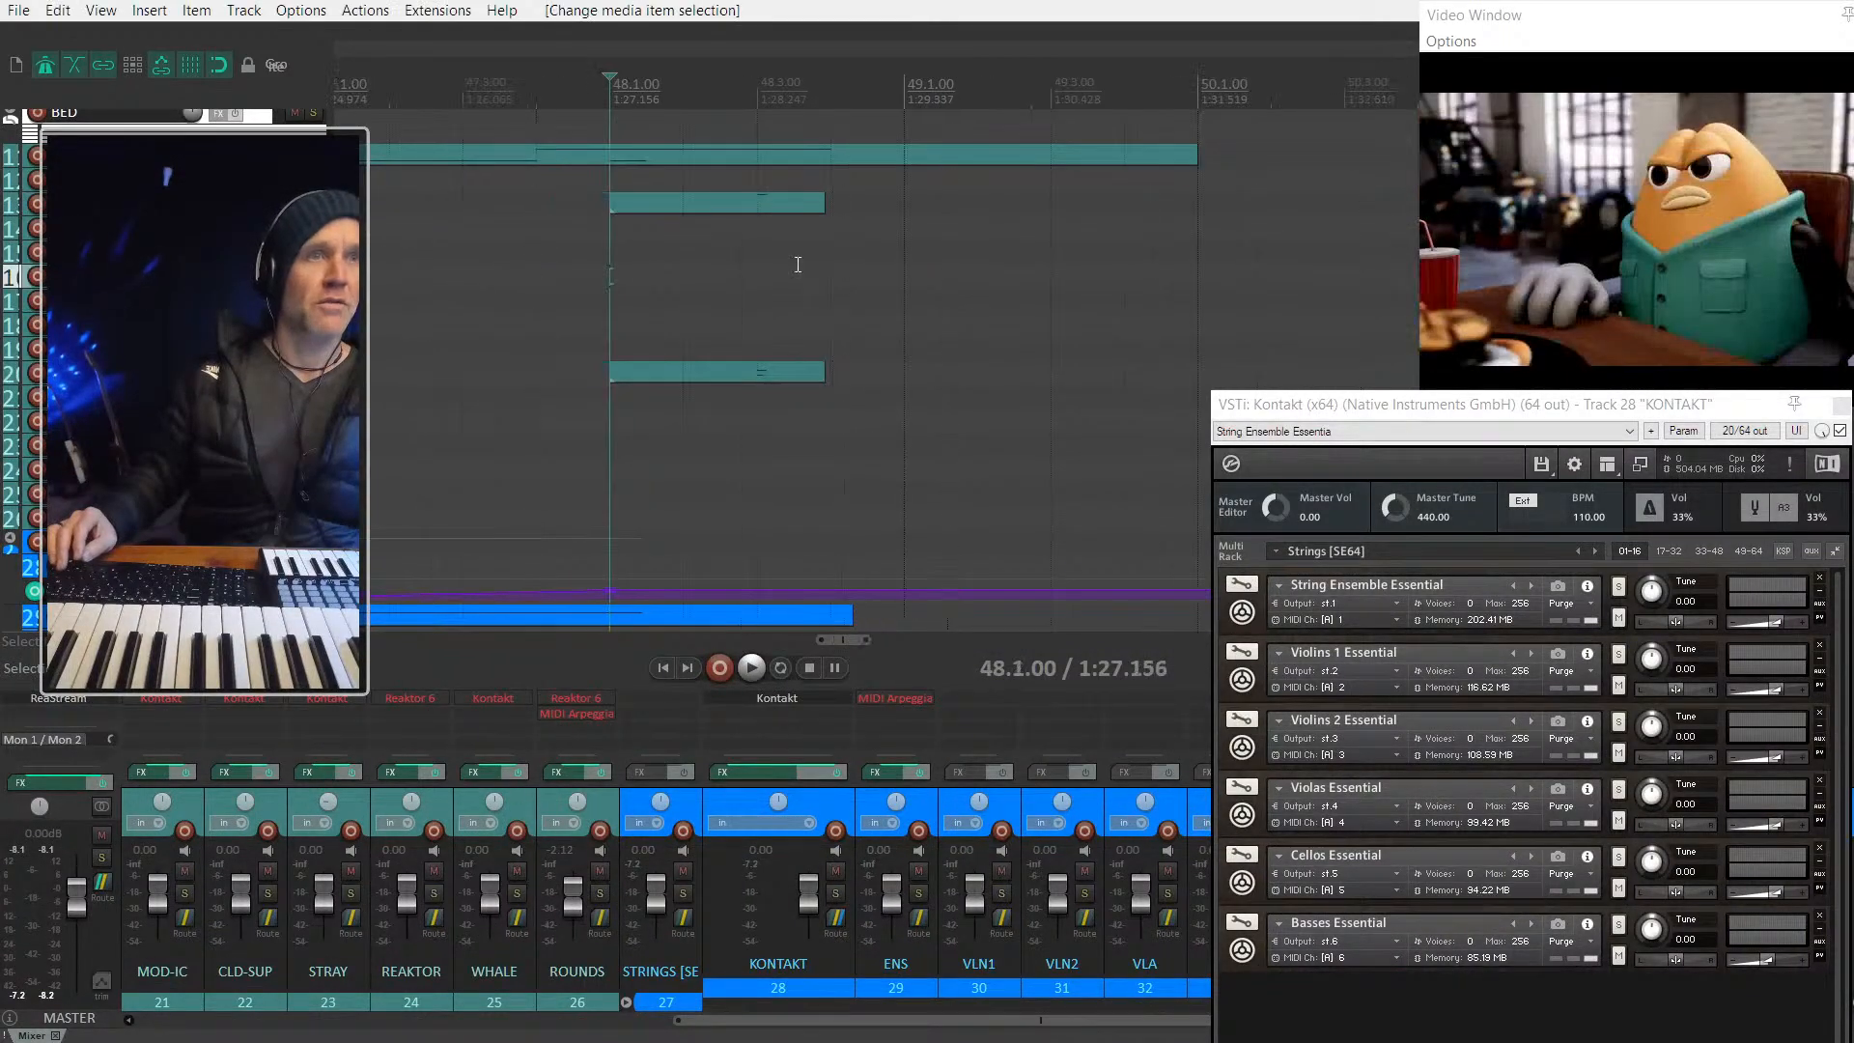
scroll(737, 302, "down", 2)
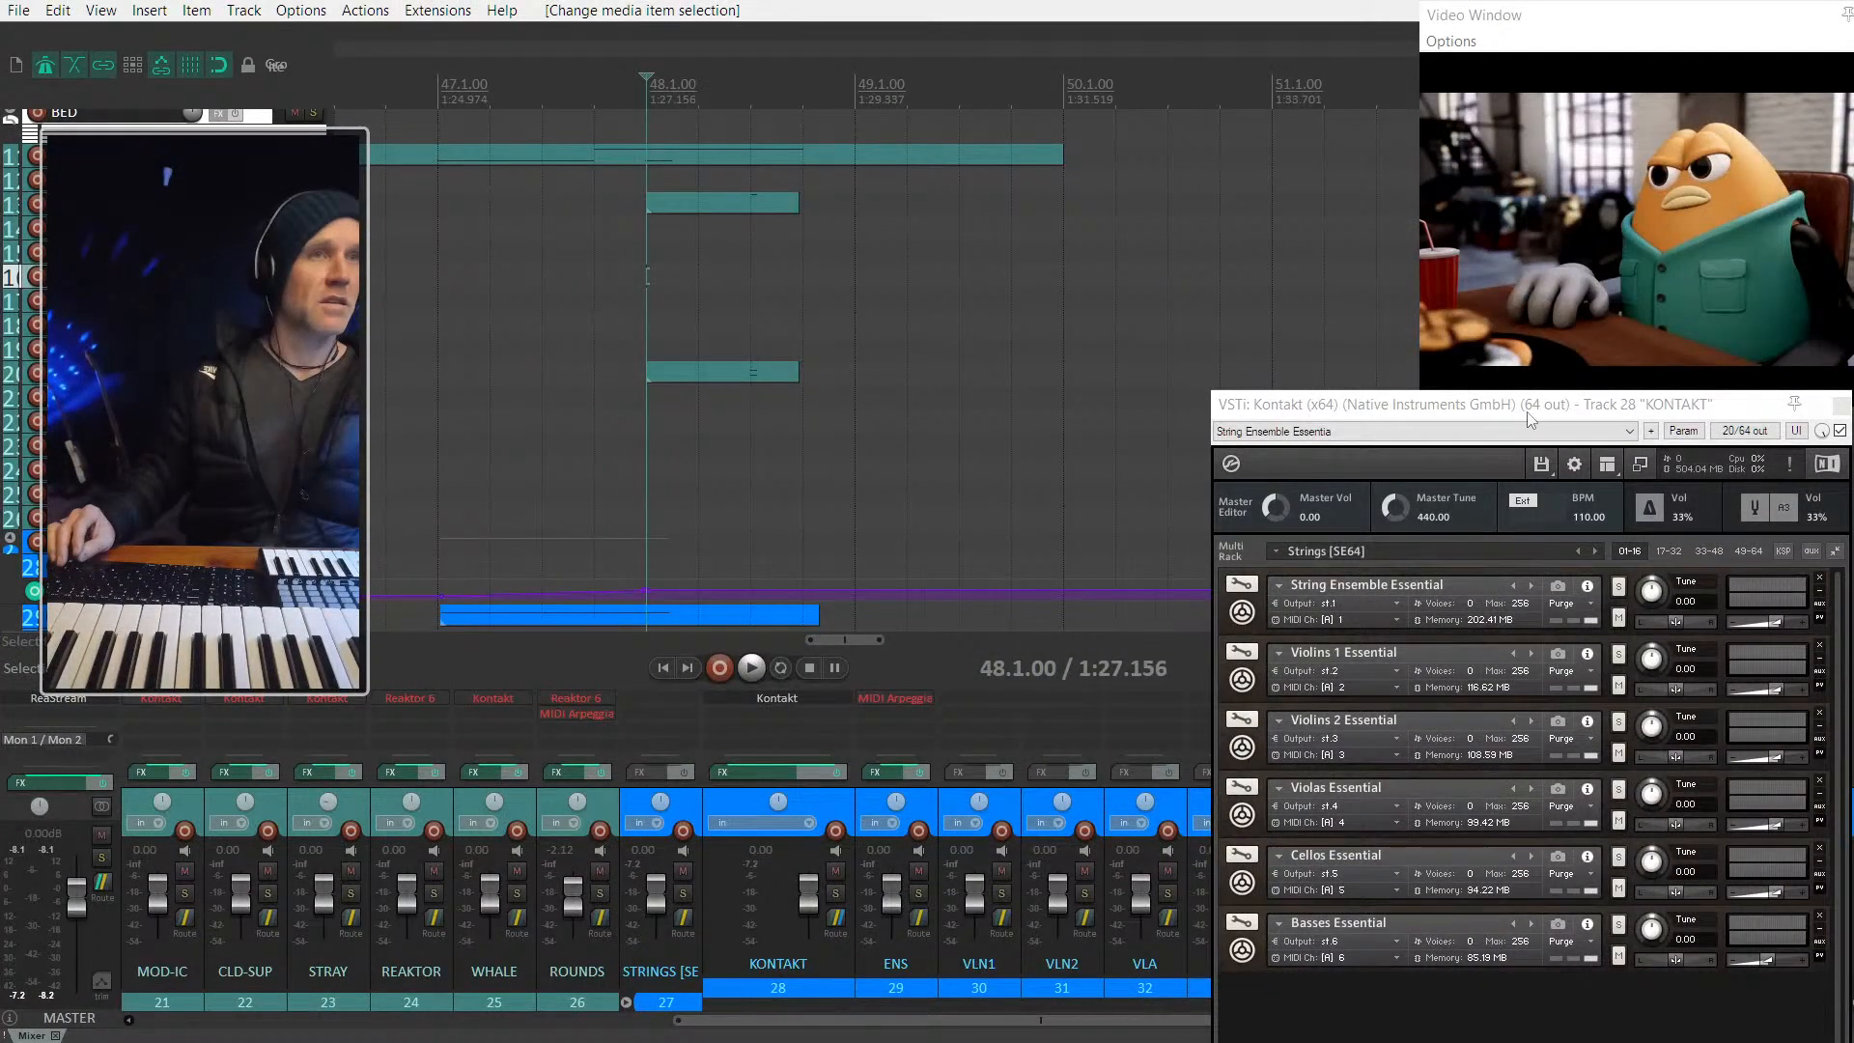
left_click_drag(1527, 417, 1497, 375)
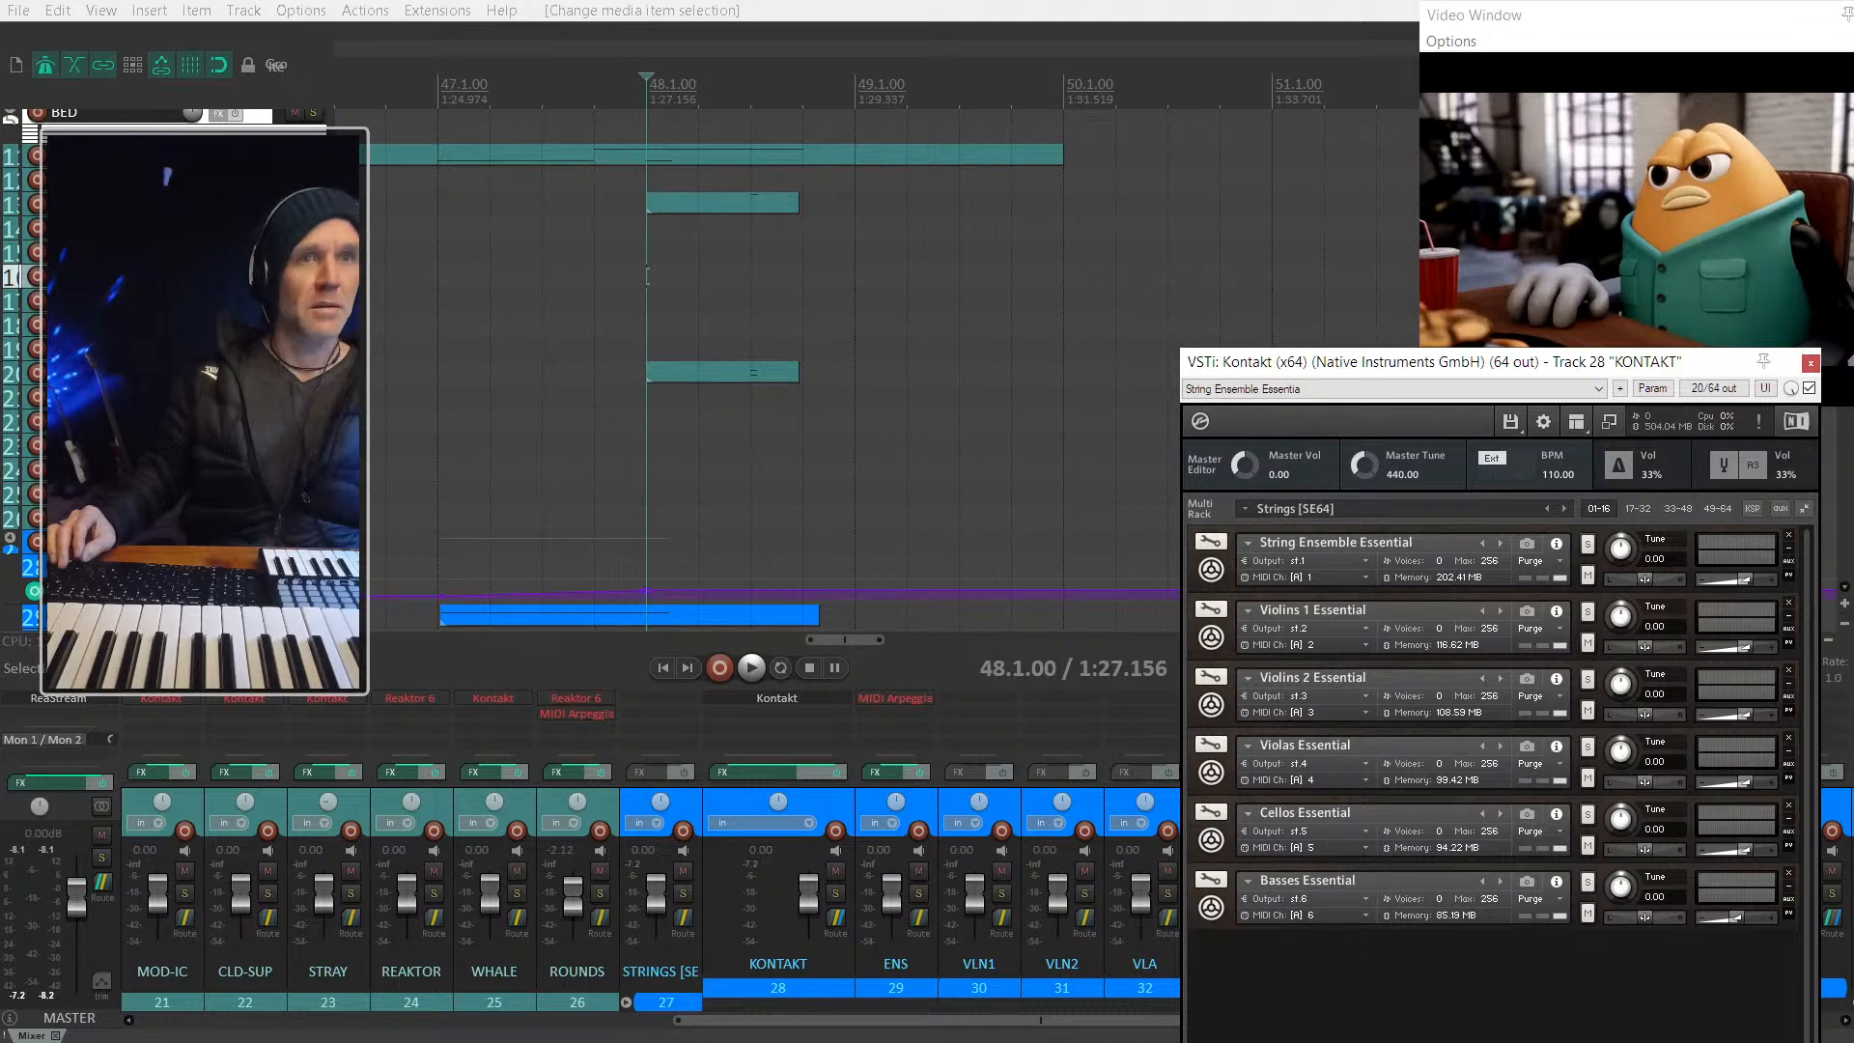
scroll(193, 337, "down", 6)
scroll(591, 795, "down", 6)
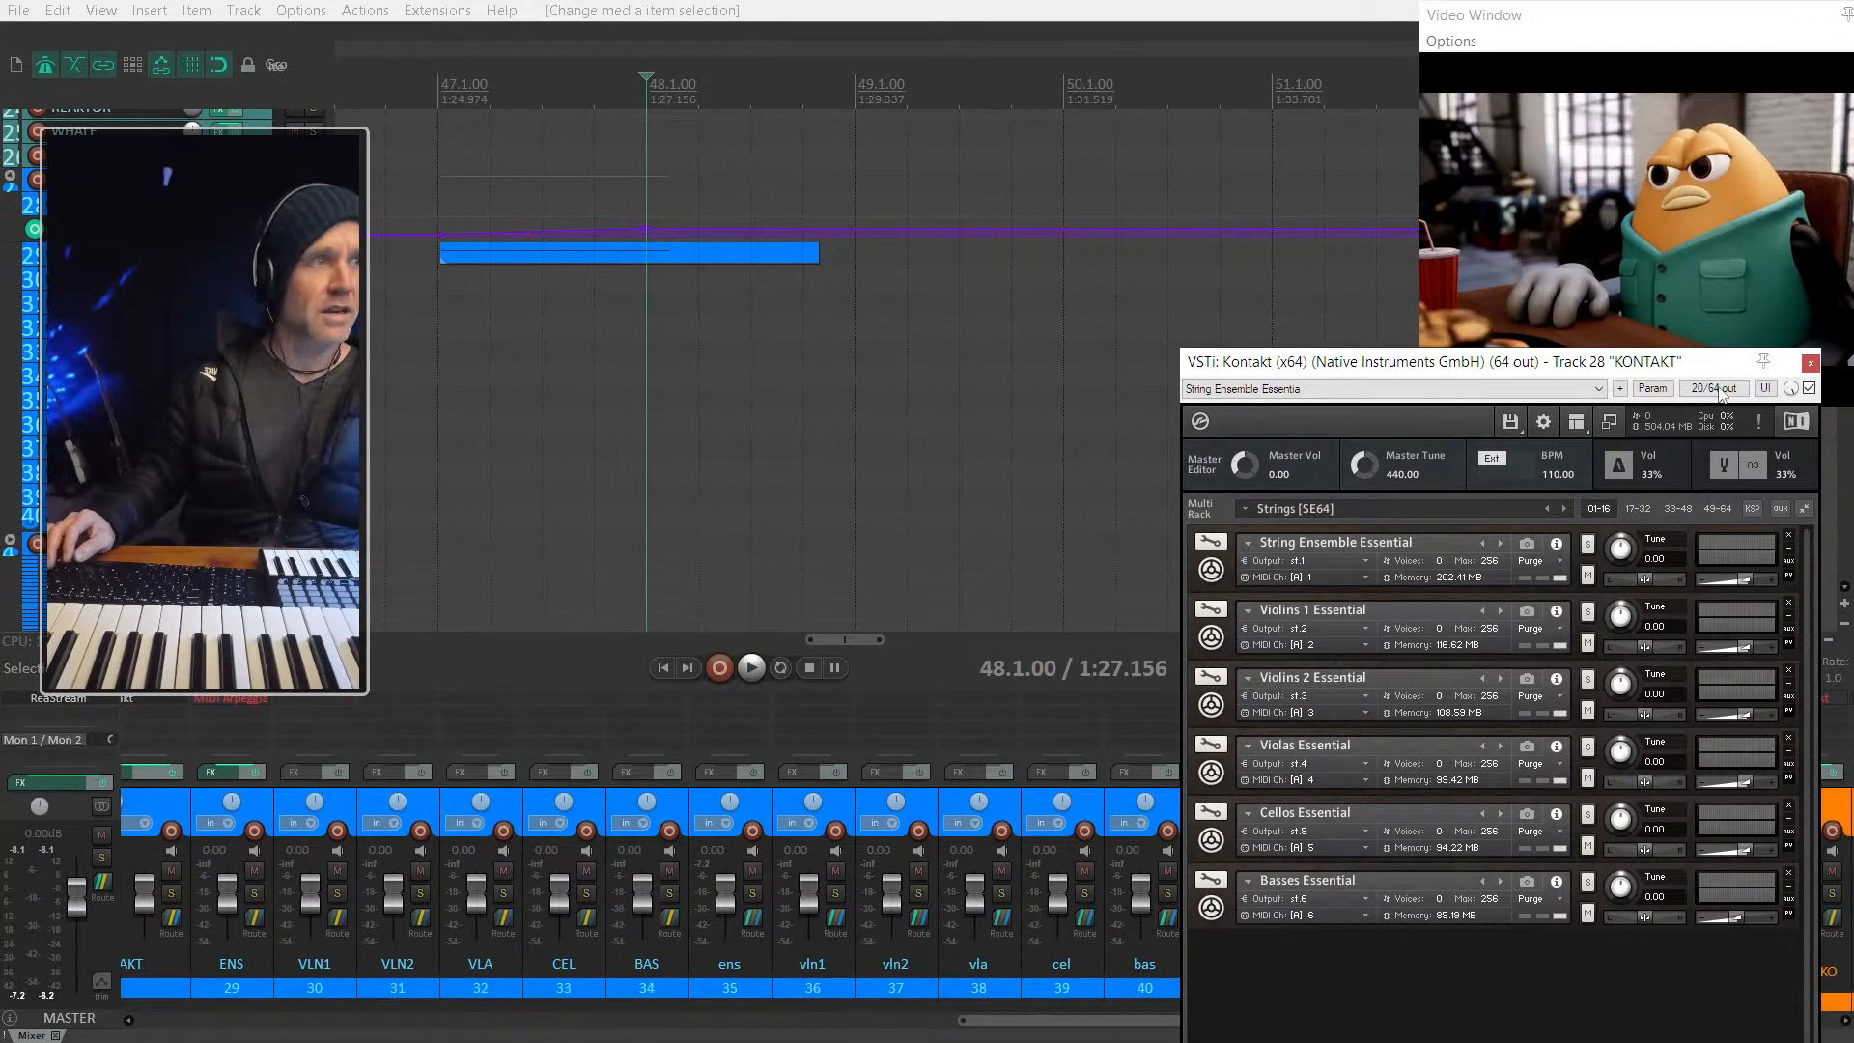
left_click(1810, 363)
Step: Bring the Kontakt instrument on the CP TOYS track online and open its window
scroll(1309, 784, "down", 4)
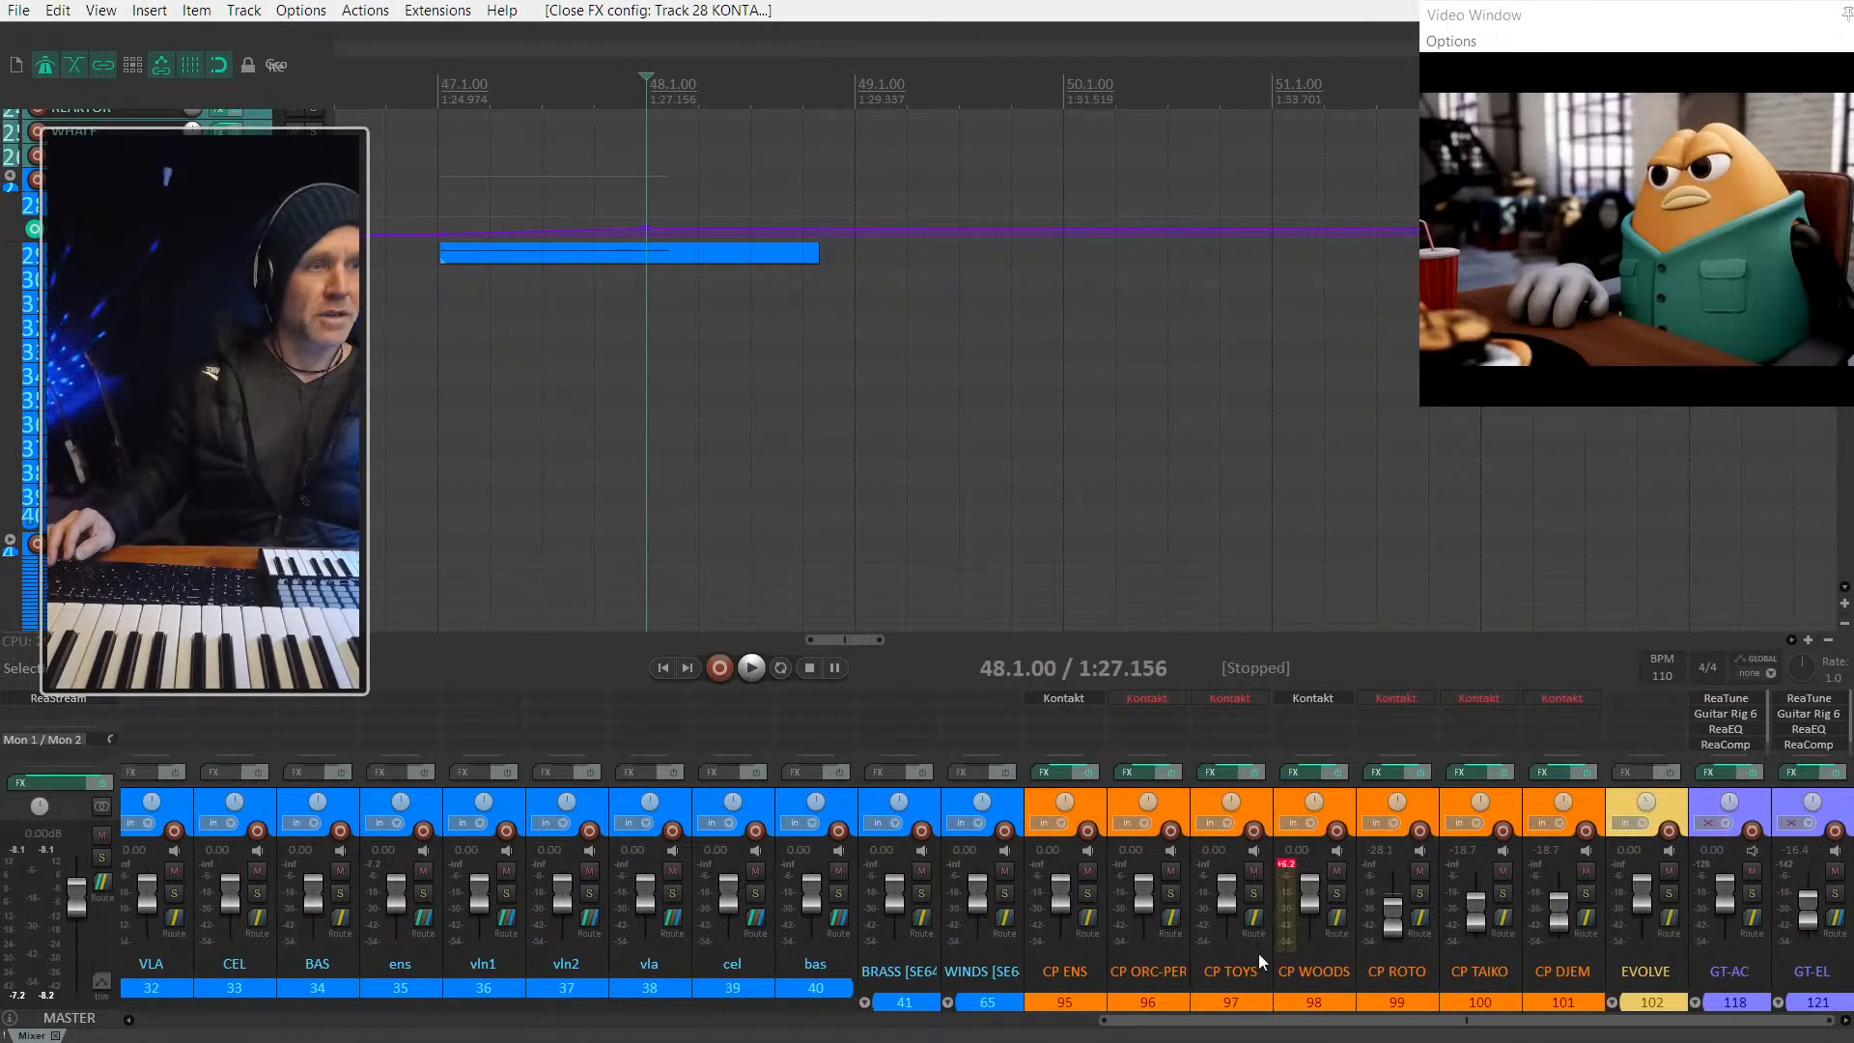
left_click(1243, 1001)
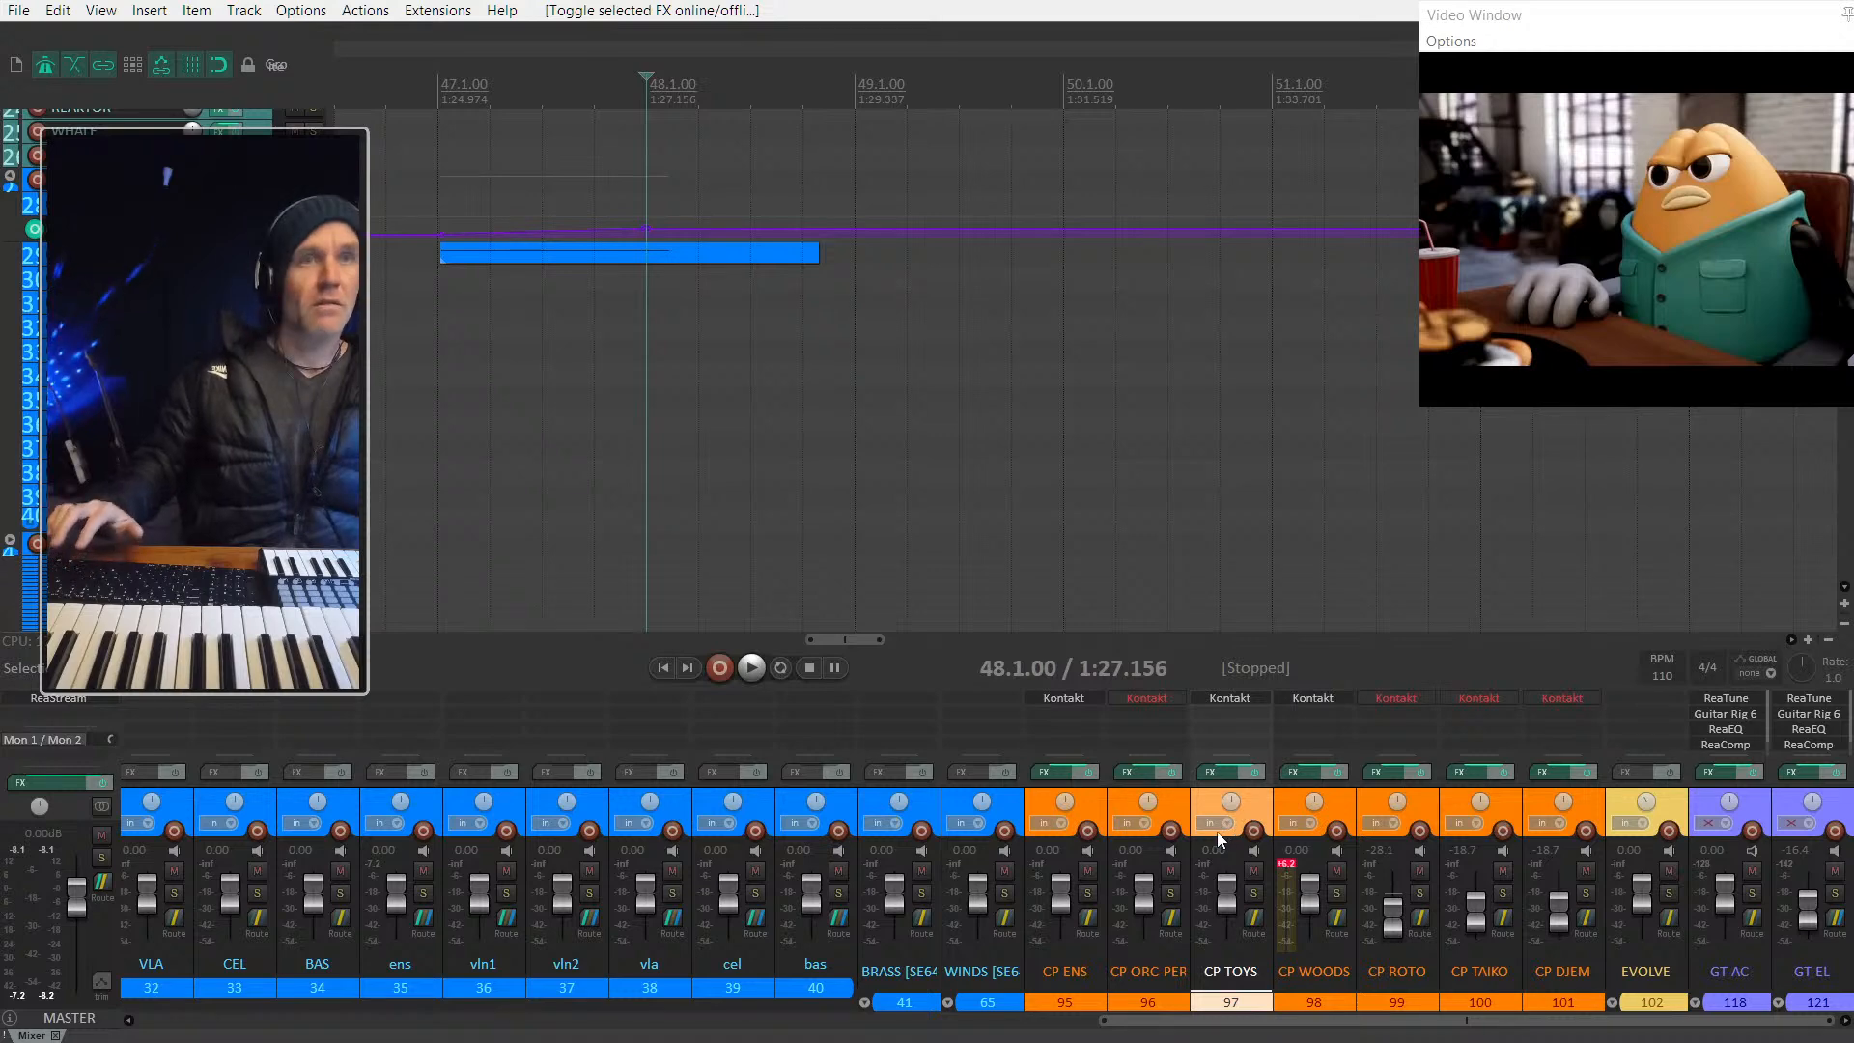
left_click(1229, 698)
Step: Find AU06 Flexatone in the CP TOYS Kontakt rack and expand it
left_click(700, 860)
scroll(707, 722, "down", 3)
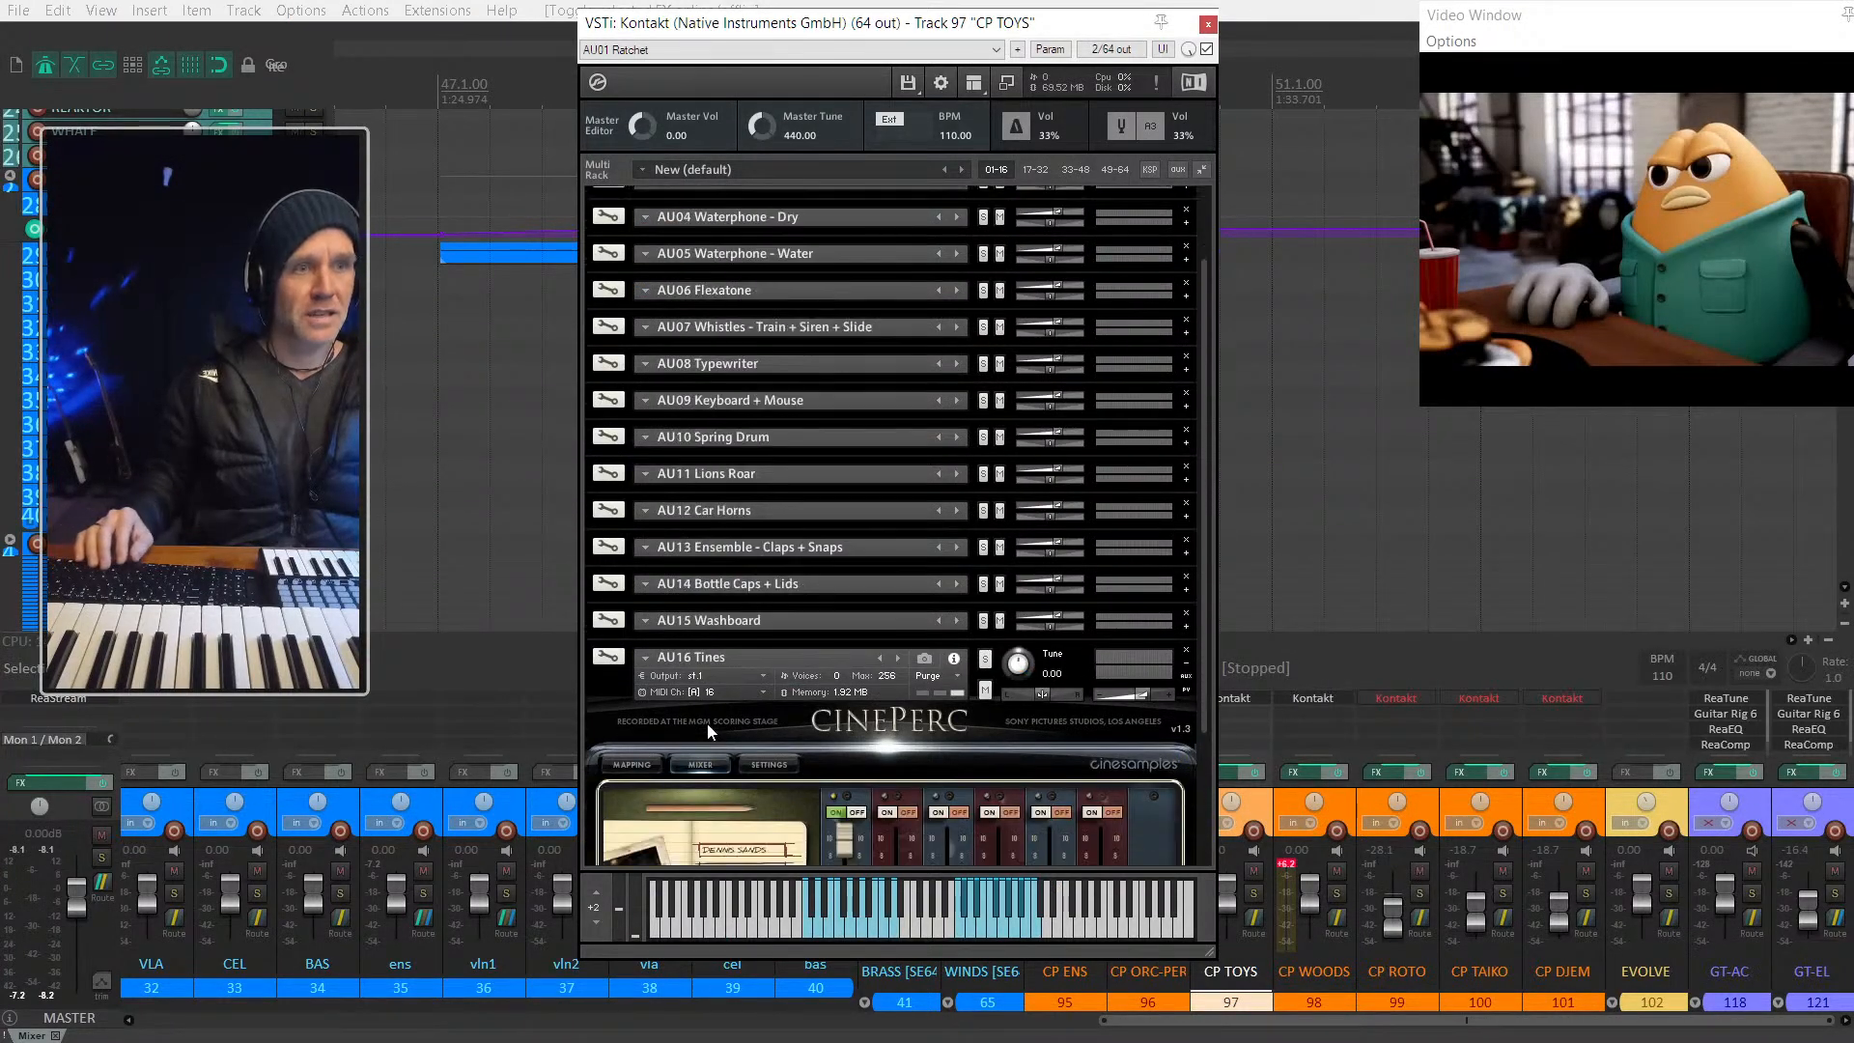
scroll(718, 436, "up", 1)
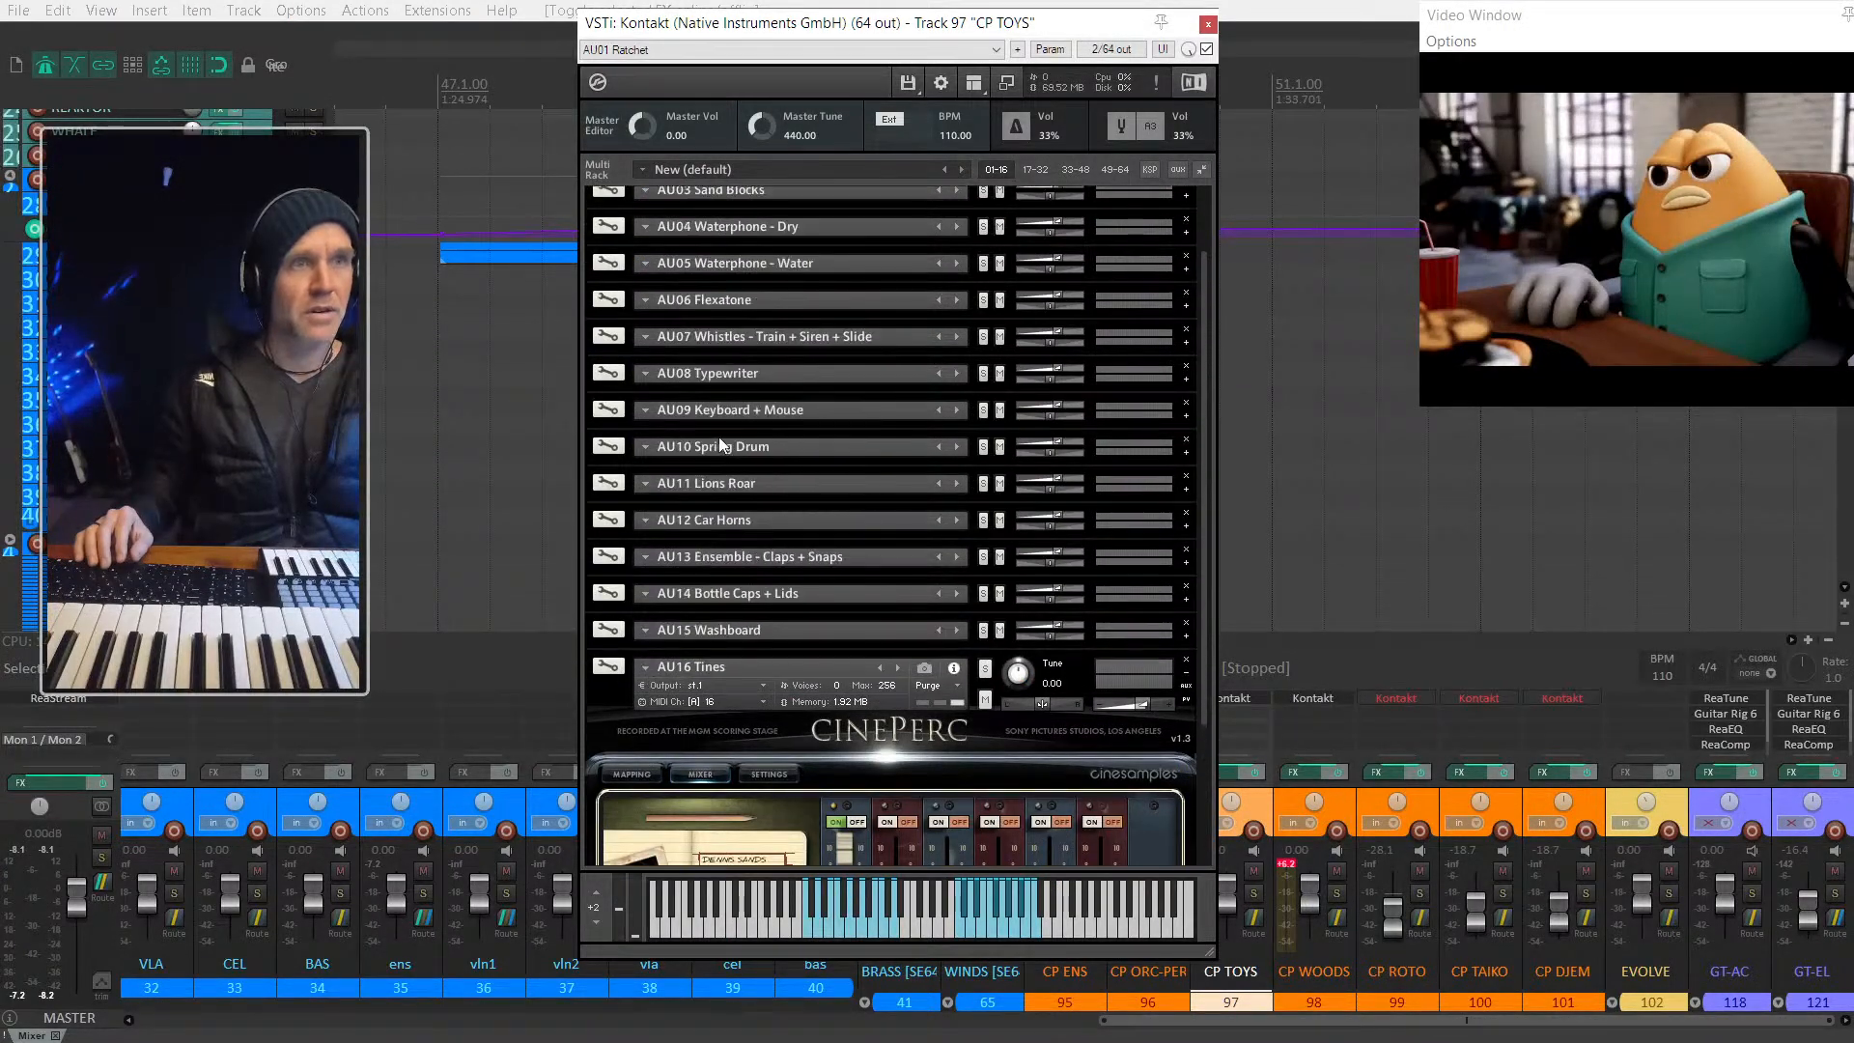
left_click(645, 302)
left_click(1138, 313)
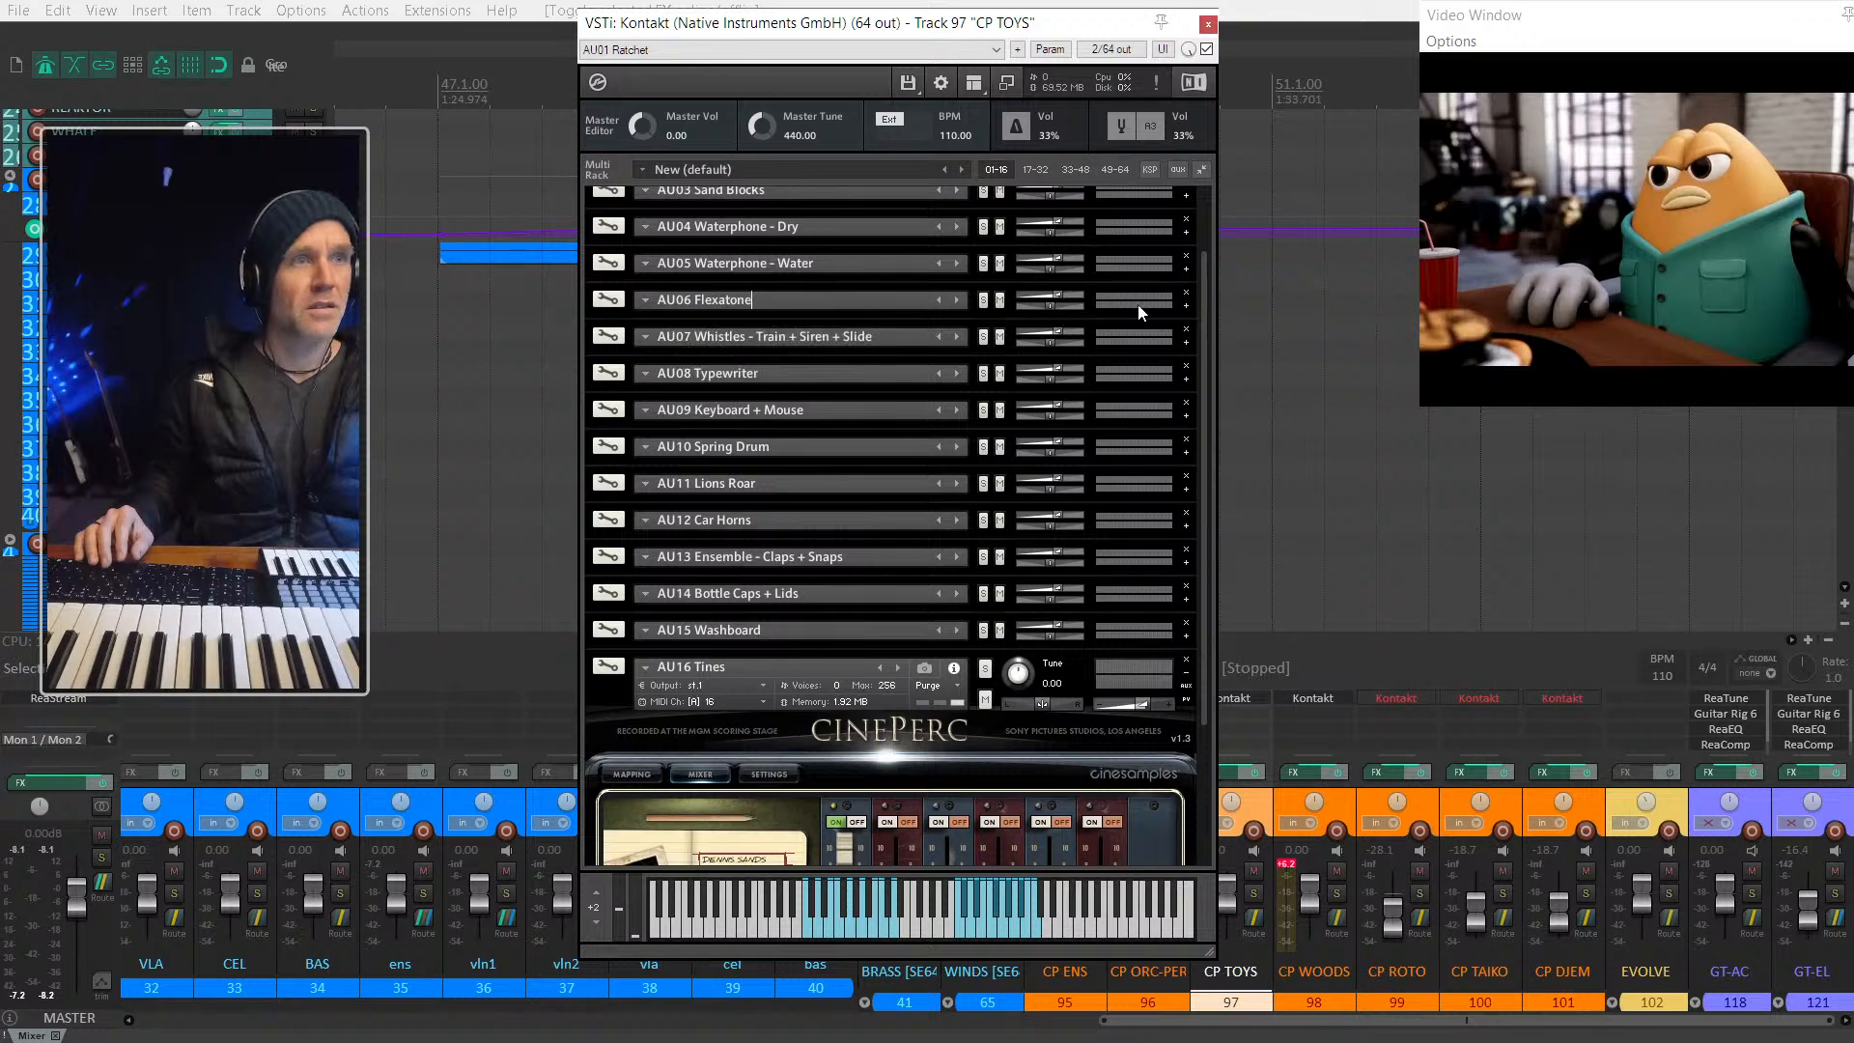
left_click(1188, 305)
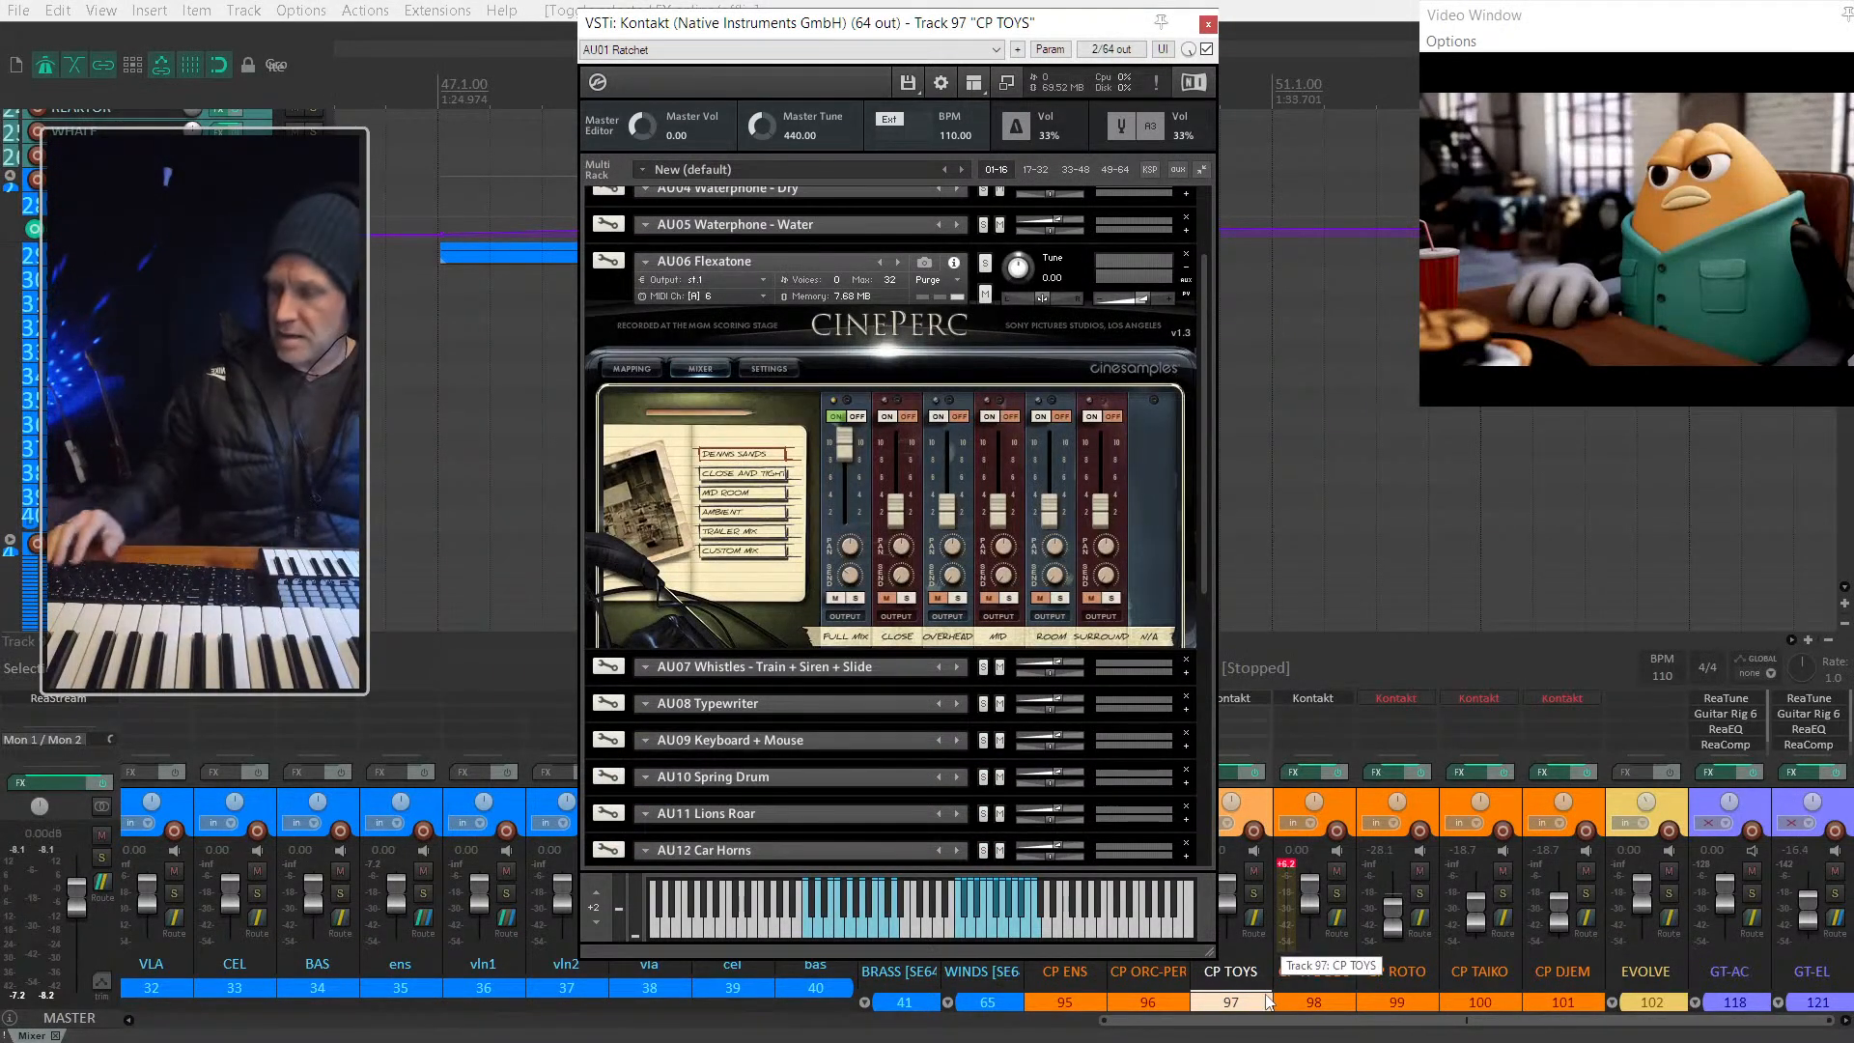
Step: Arm the CP TOYS track and record a flexatone part from 47.1.00 through bar 49
left_click(1253, 830)
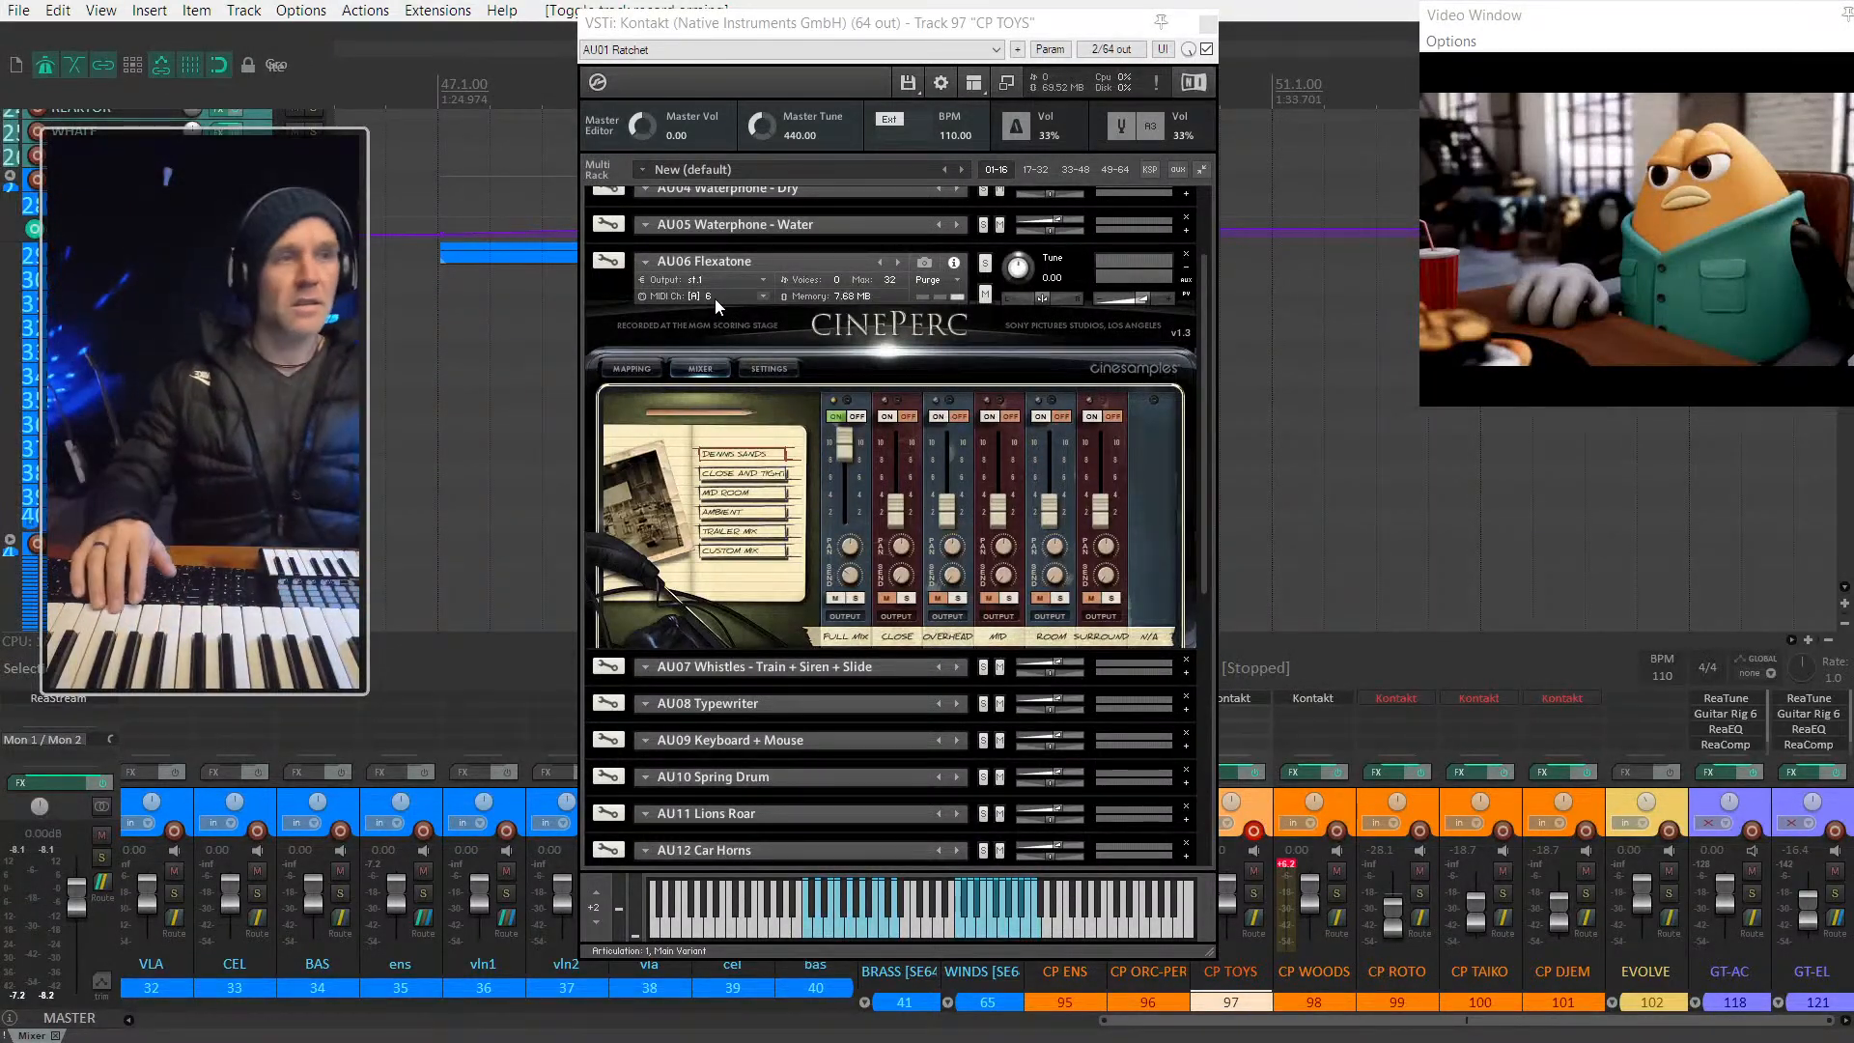
left_click_drag(794, 31, 1347, 58)
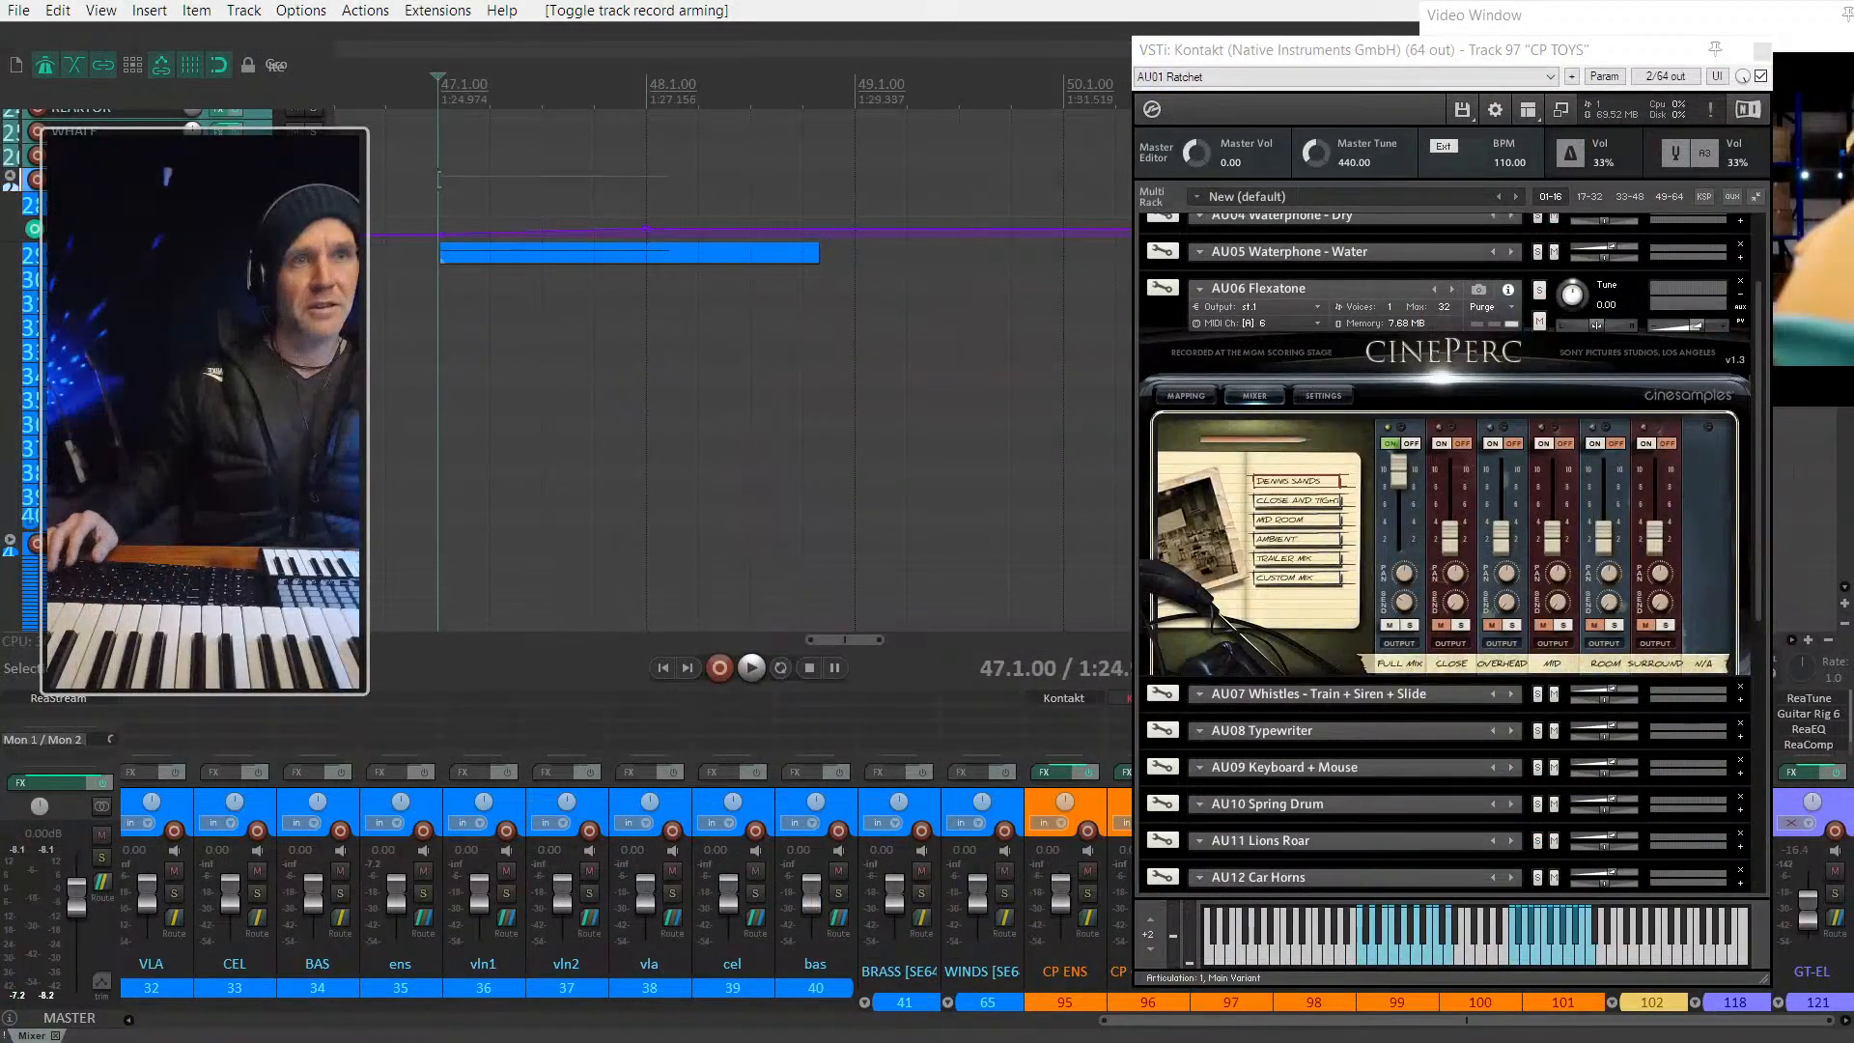
scroll(552, 283, "down", 10)
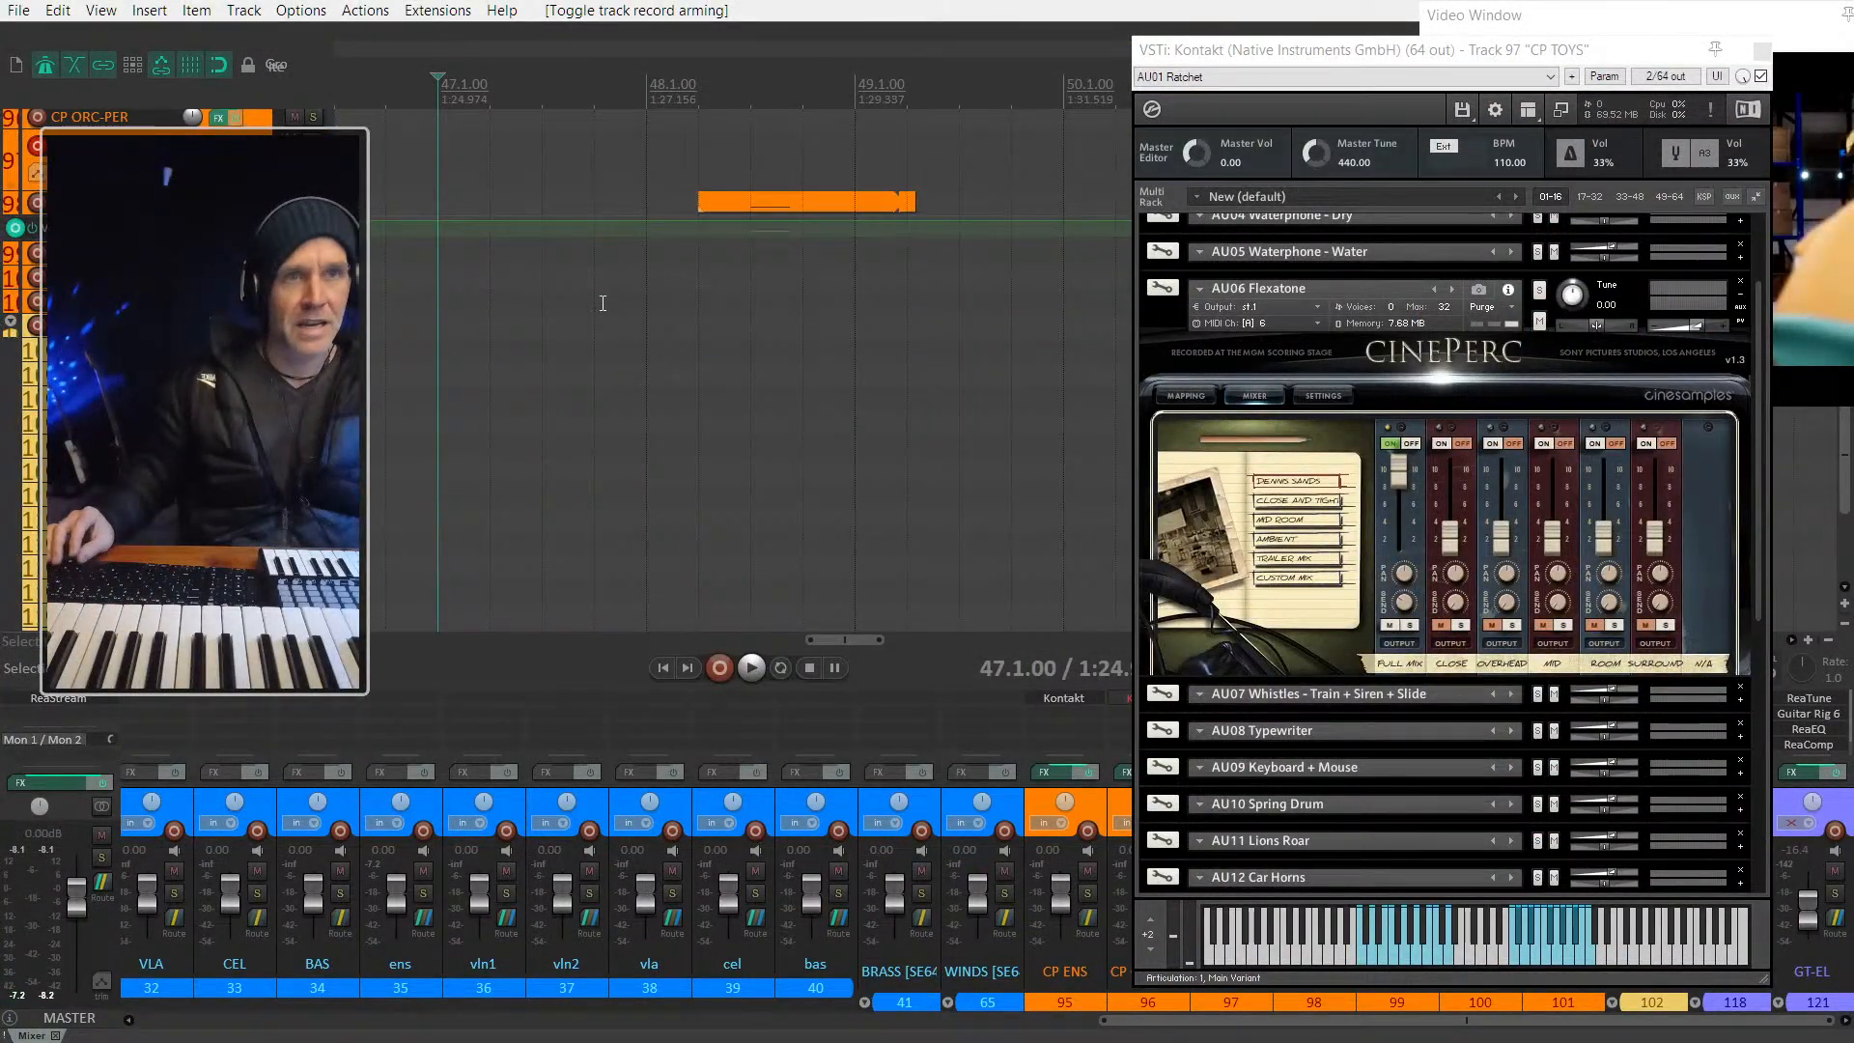
left_click(652, 289)
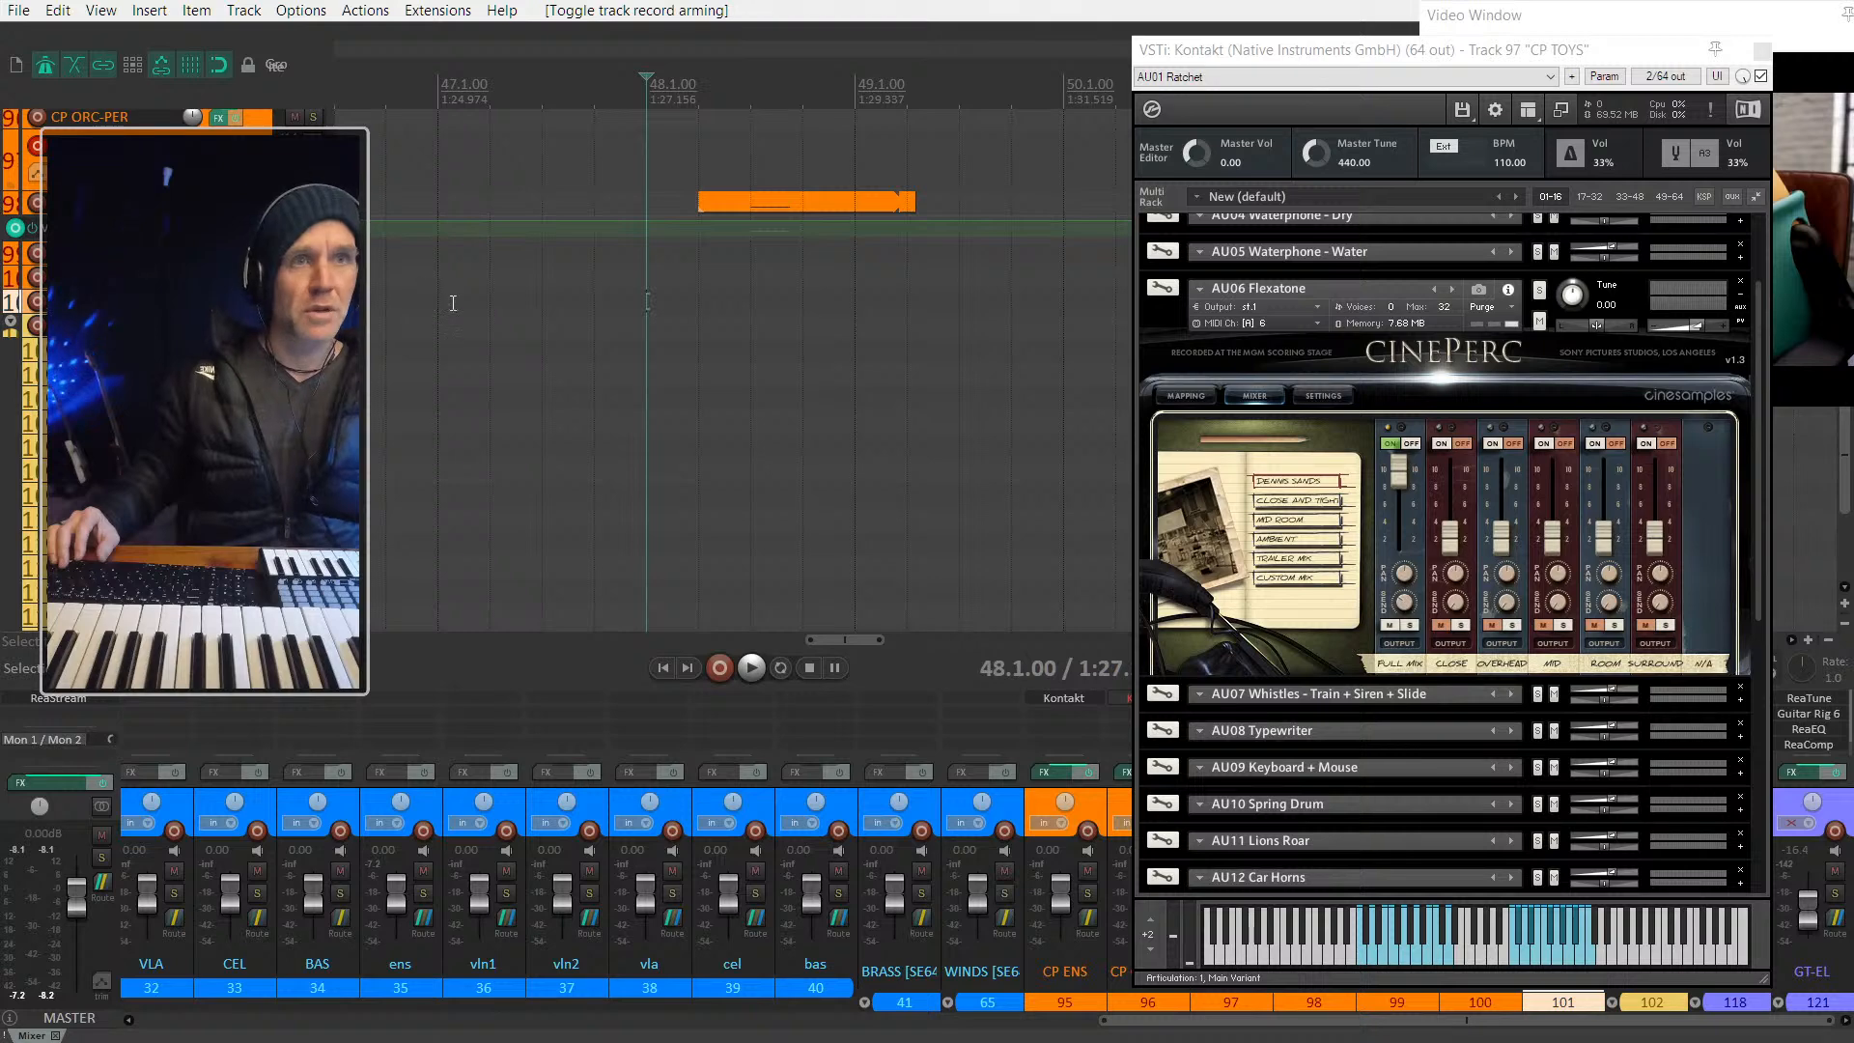
left_click(445, 283)
key("ctrl+r")
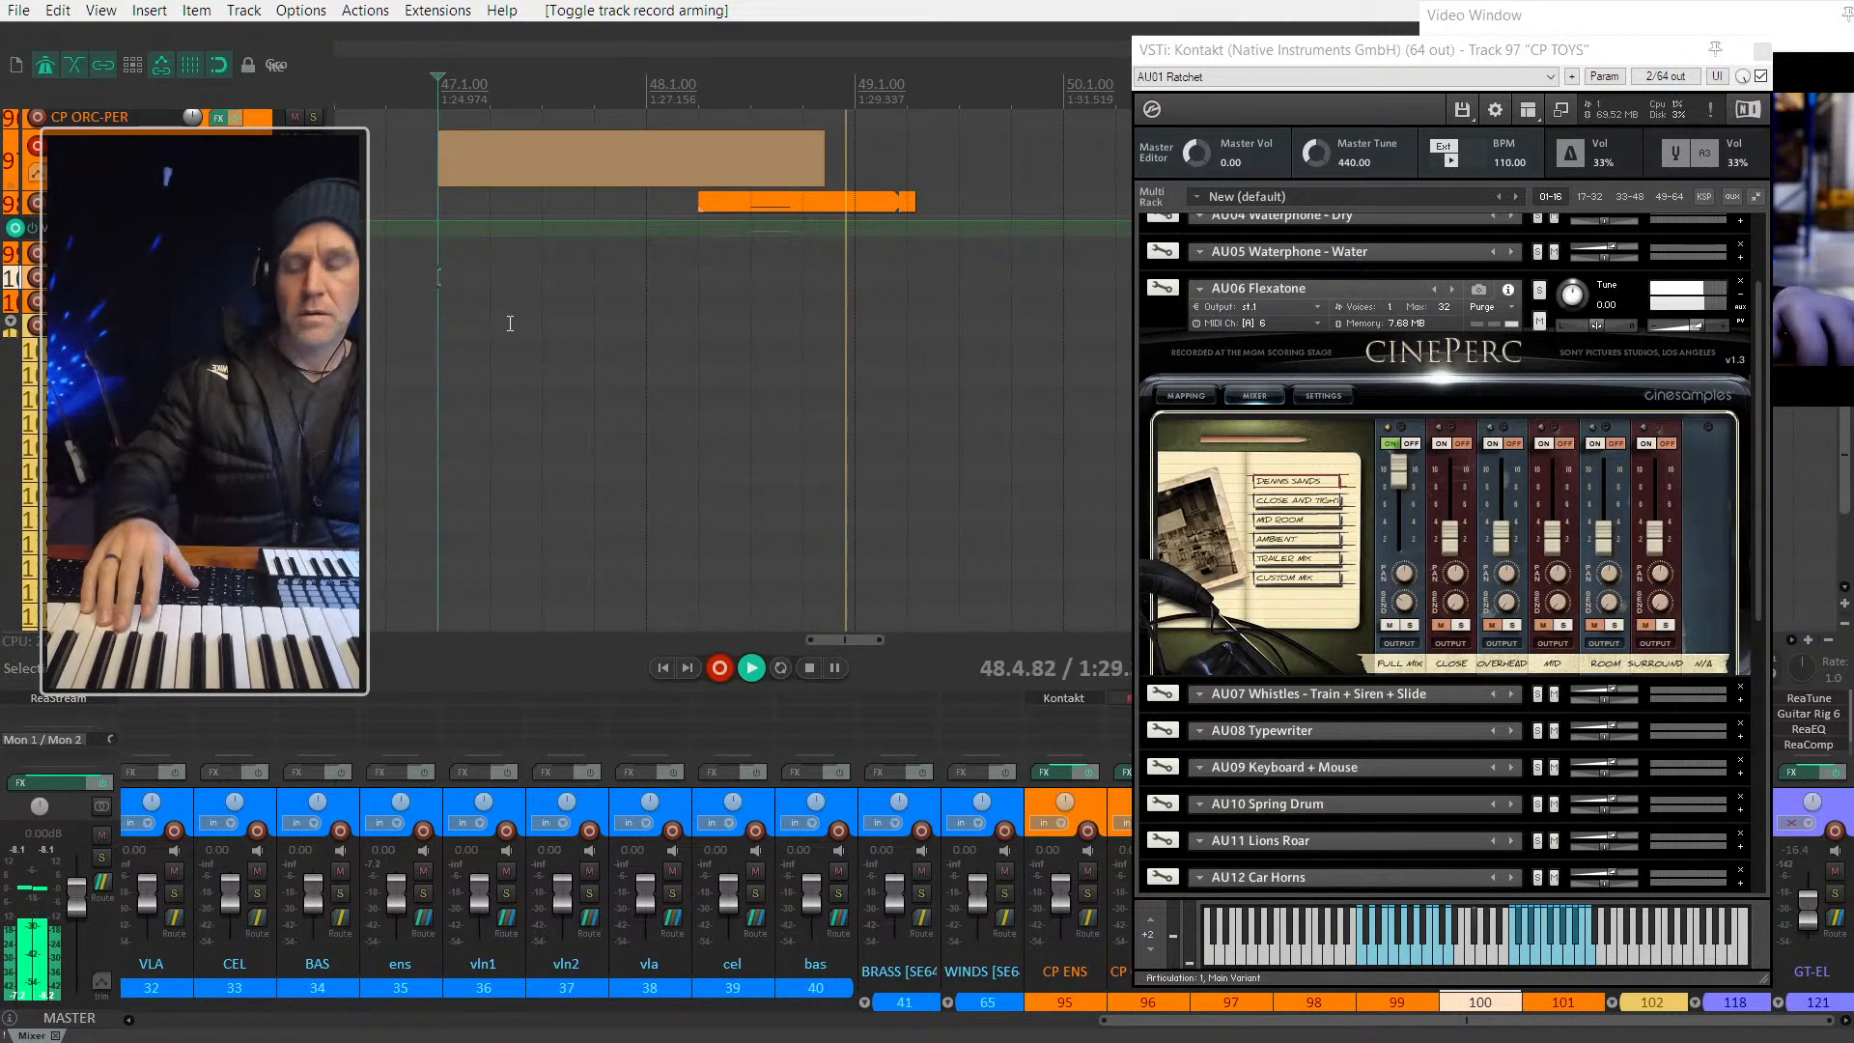
key("space")
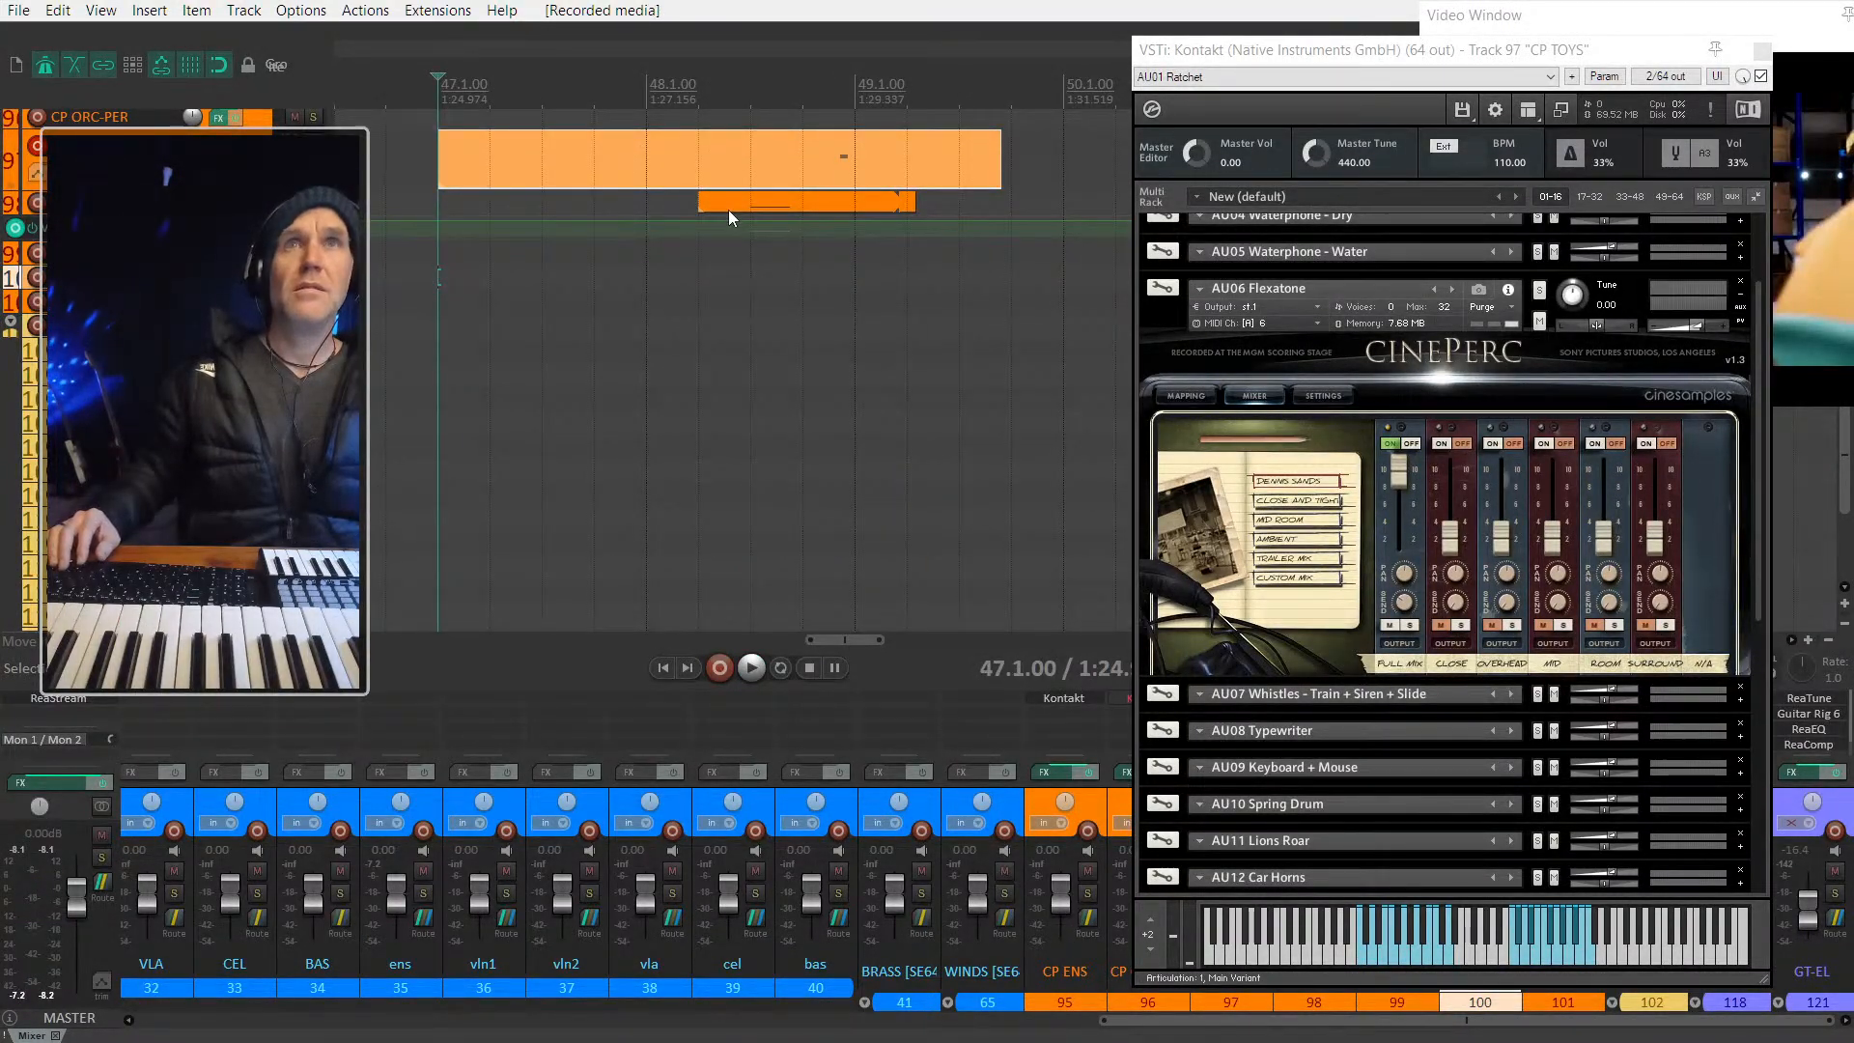
Step: Place the edit cursor at 48.3.00 and open the grand piano item at bar 48 in the MIDI editor to view its notes
left_click(728, 205)
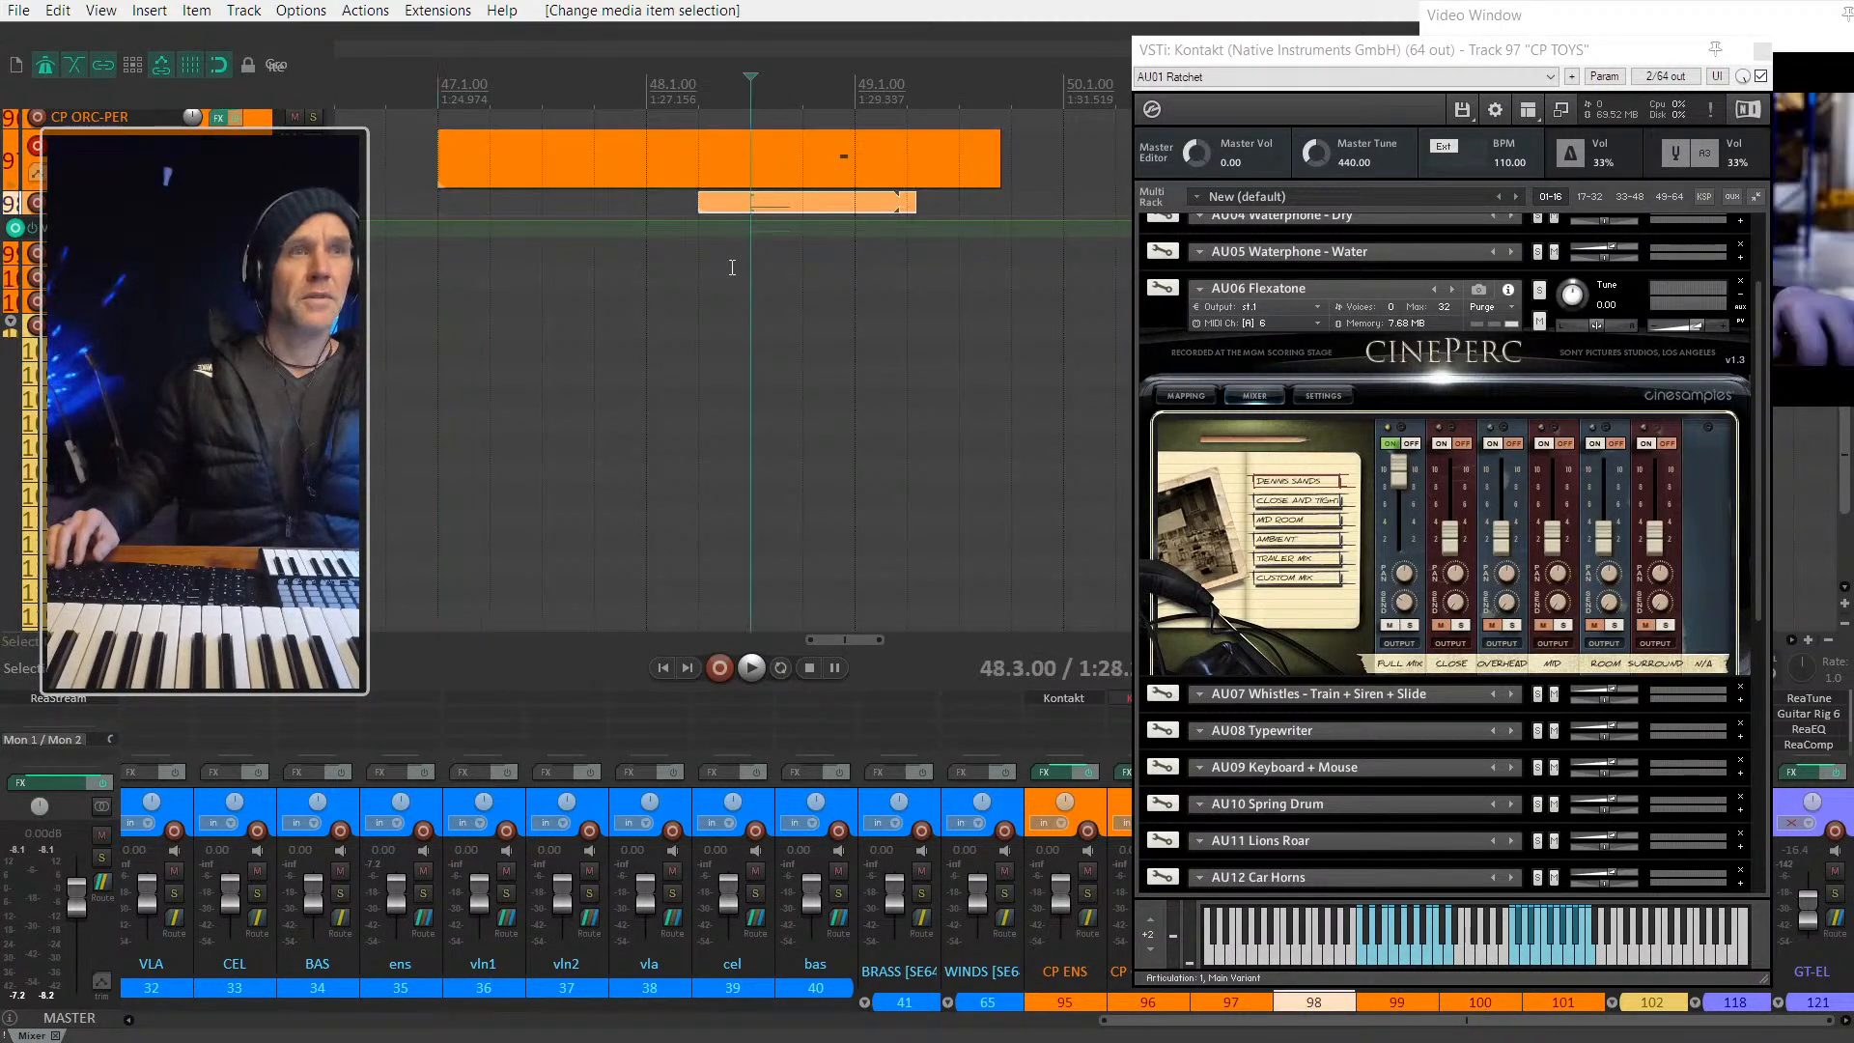
scroll(669, 280, "up", 5)
scroll(669, 280, "up", 8)
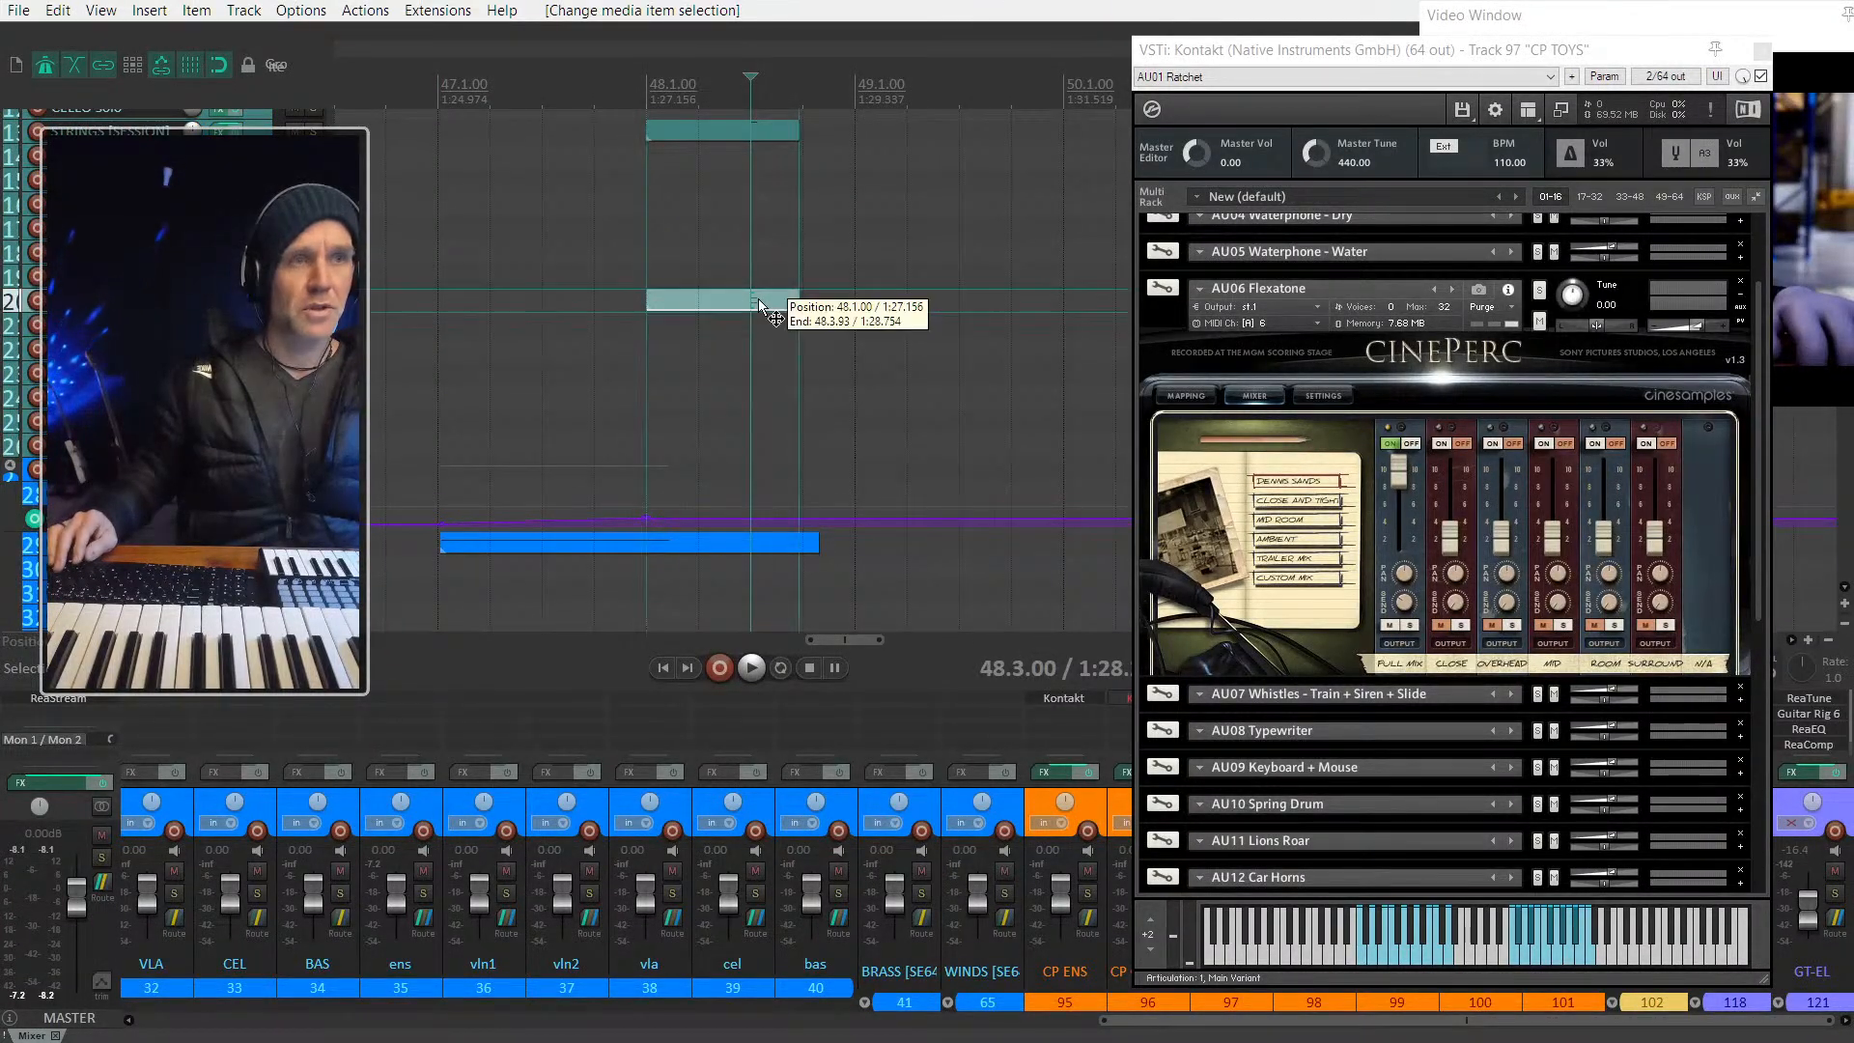
double_click(757, 298)
scroll(512, 344, "up", 6)
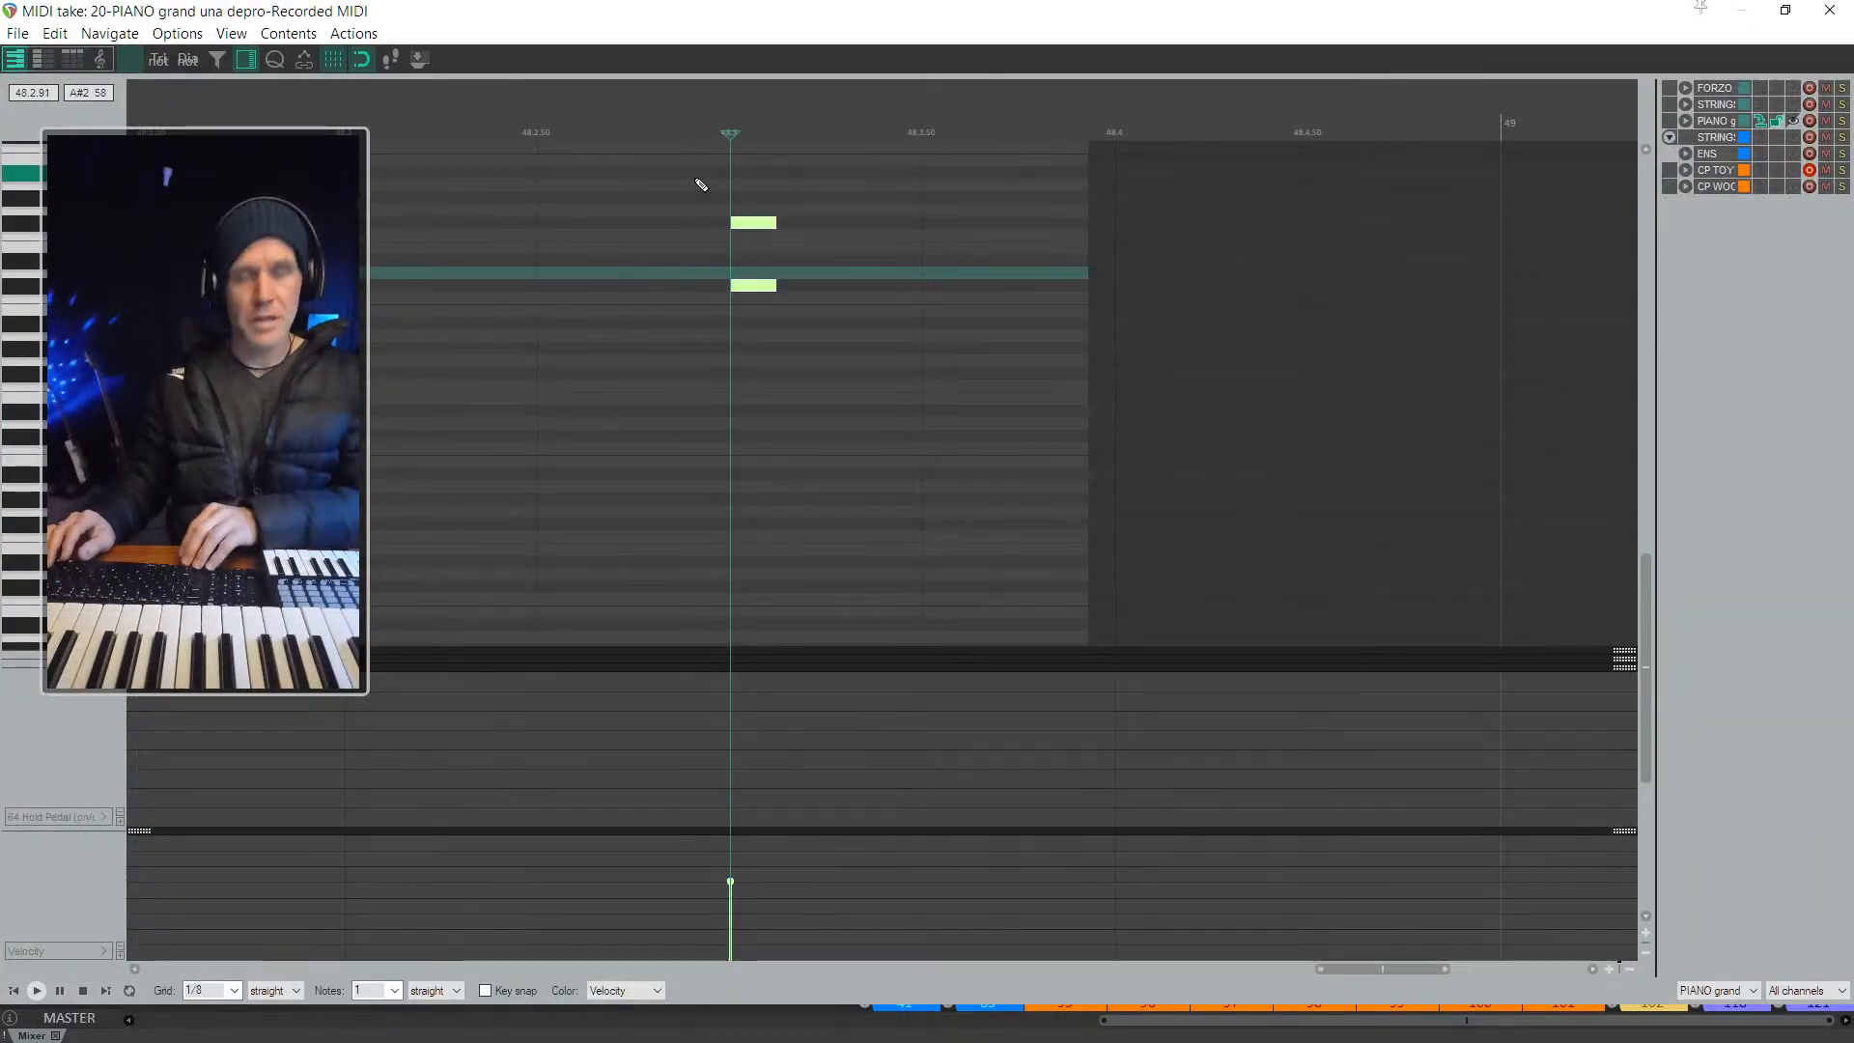
Step: Transpose the two grand piano notes at 48.3.00 down five semitones and close the MIDI editor
key("Down")
key("Down")
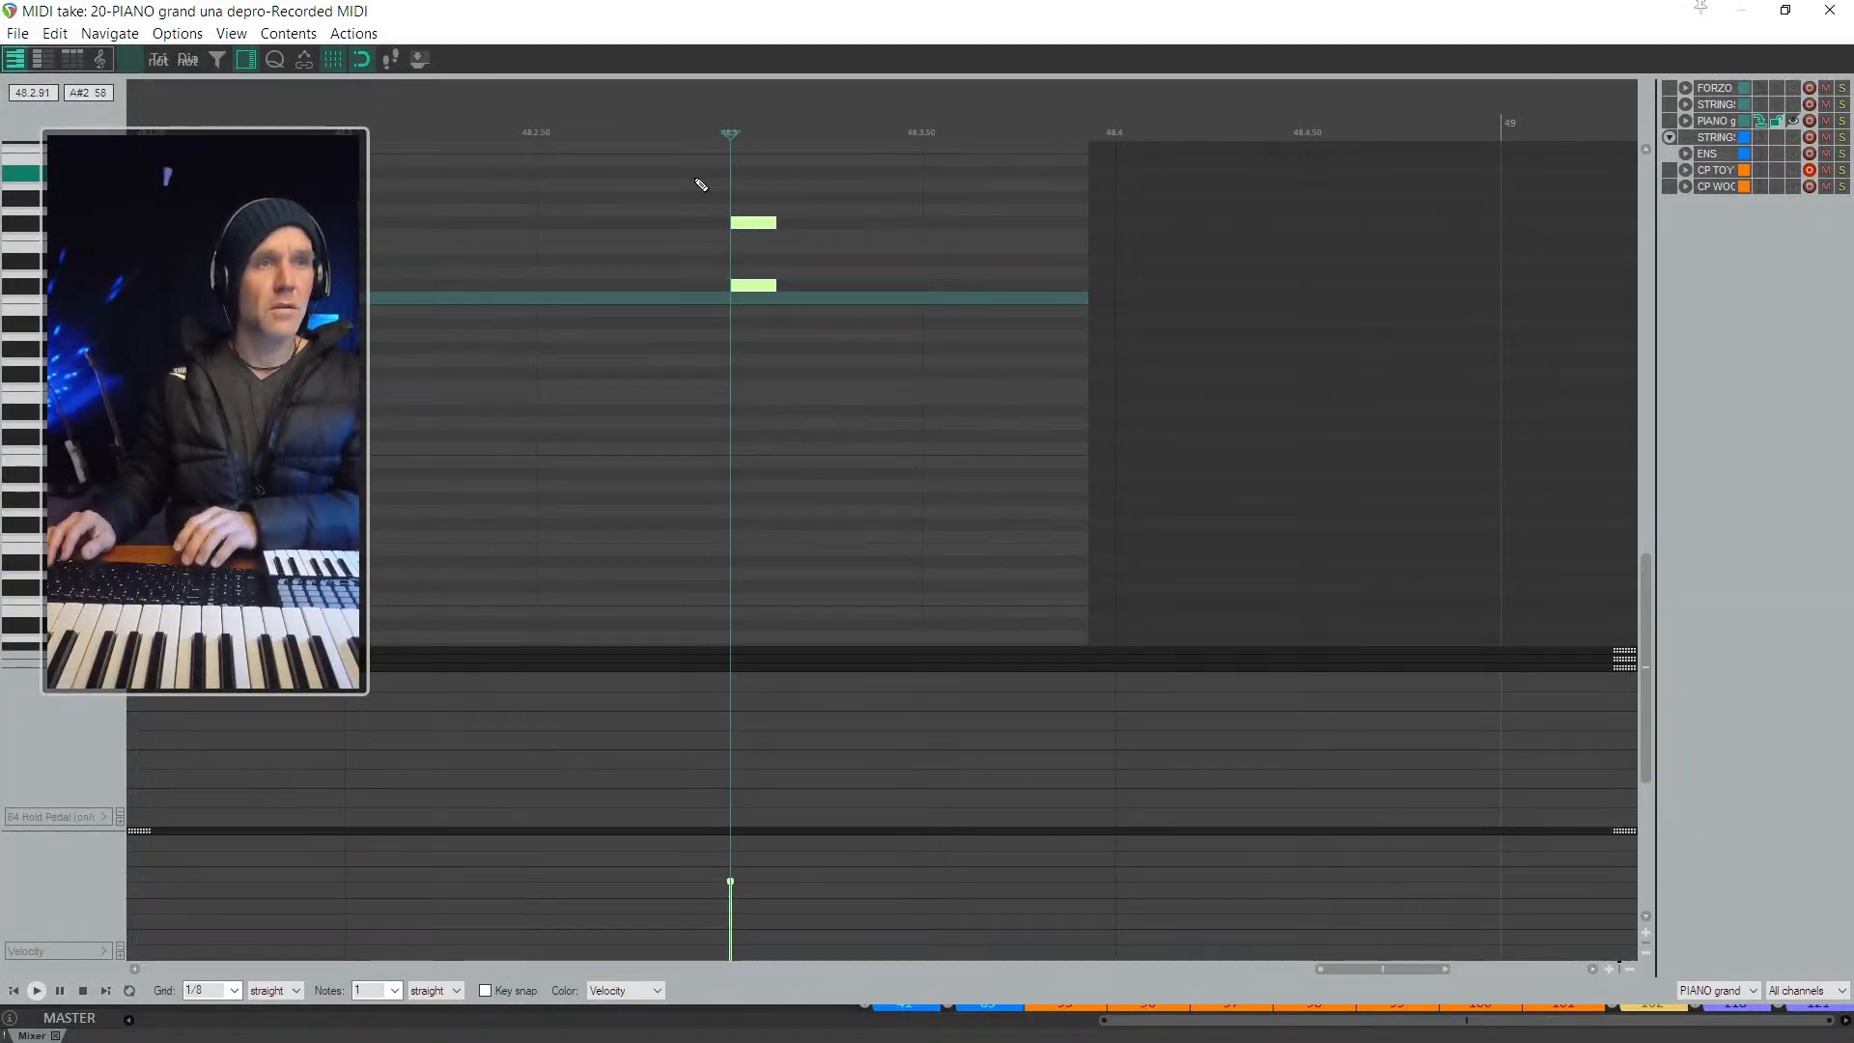
key("ctrl+Down")
key("ctrl+Down")
key("ctrl+Down")
key("ctrl+Down")
key("ctrl+Down")
key("ctrl+Down")
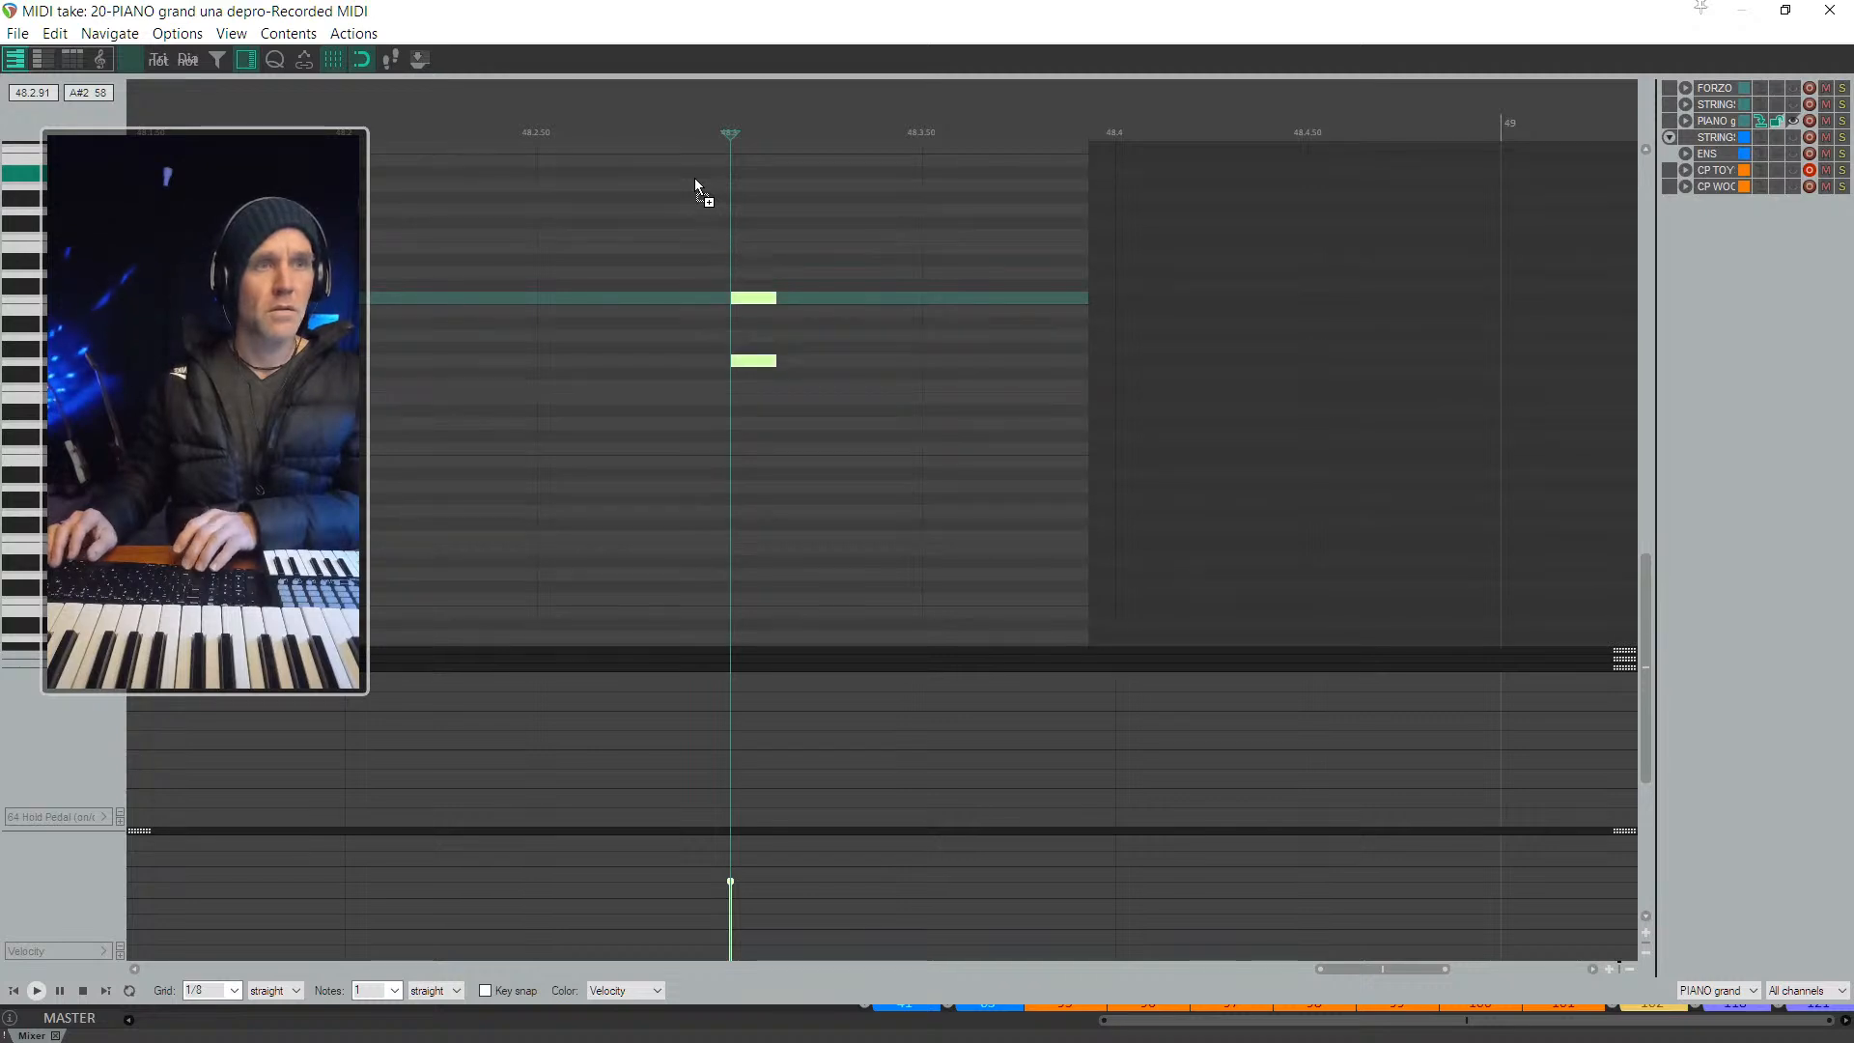
key("ctrl+Up")
key("Escape")
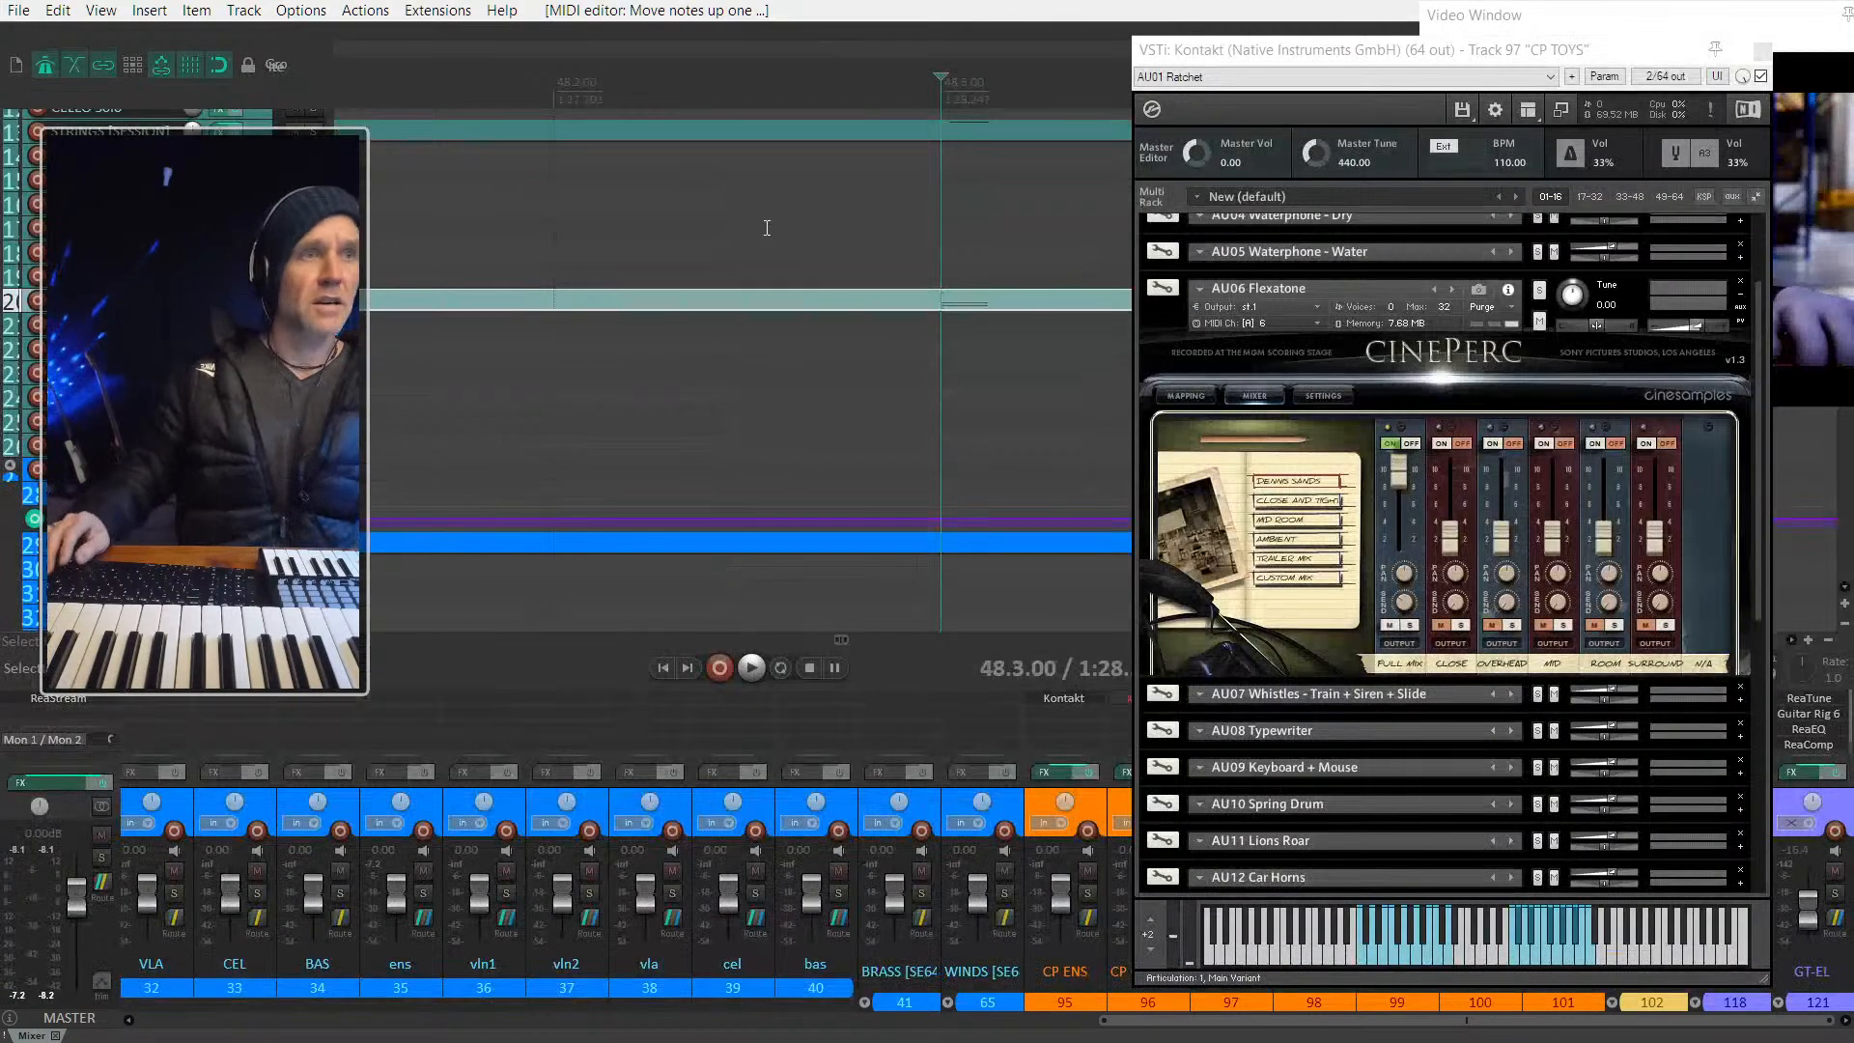
Step: Play the cue from 48.1.00 to hear the lowered piano notes against the picture
left_click(573, 242)
scroll(813, 257, "down", 5)
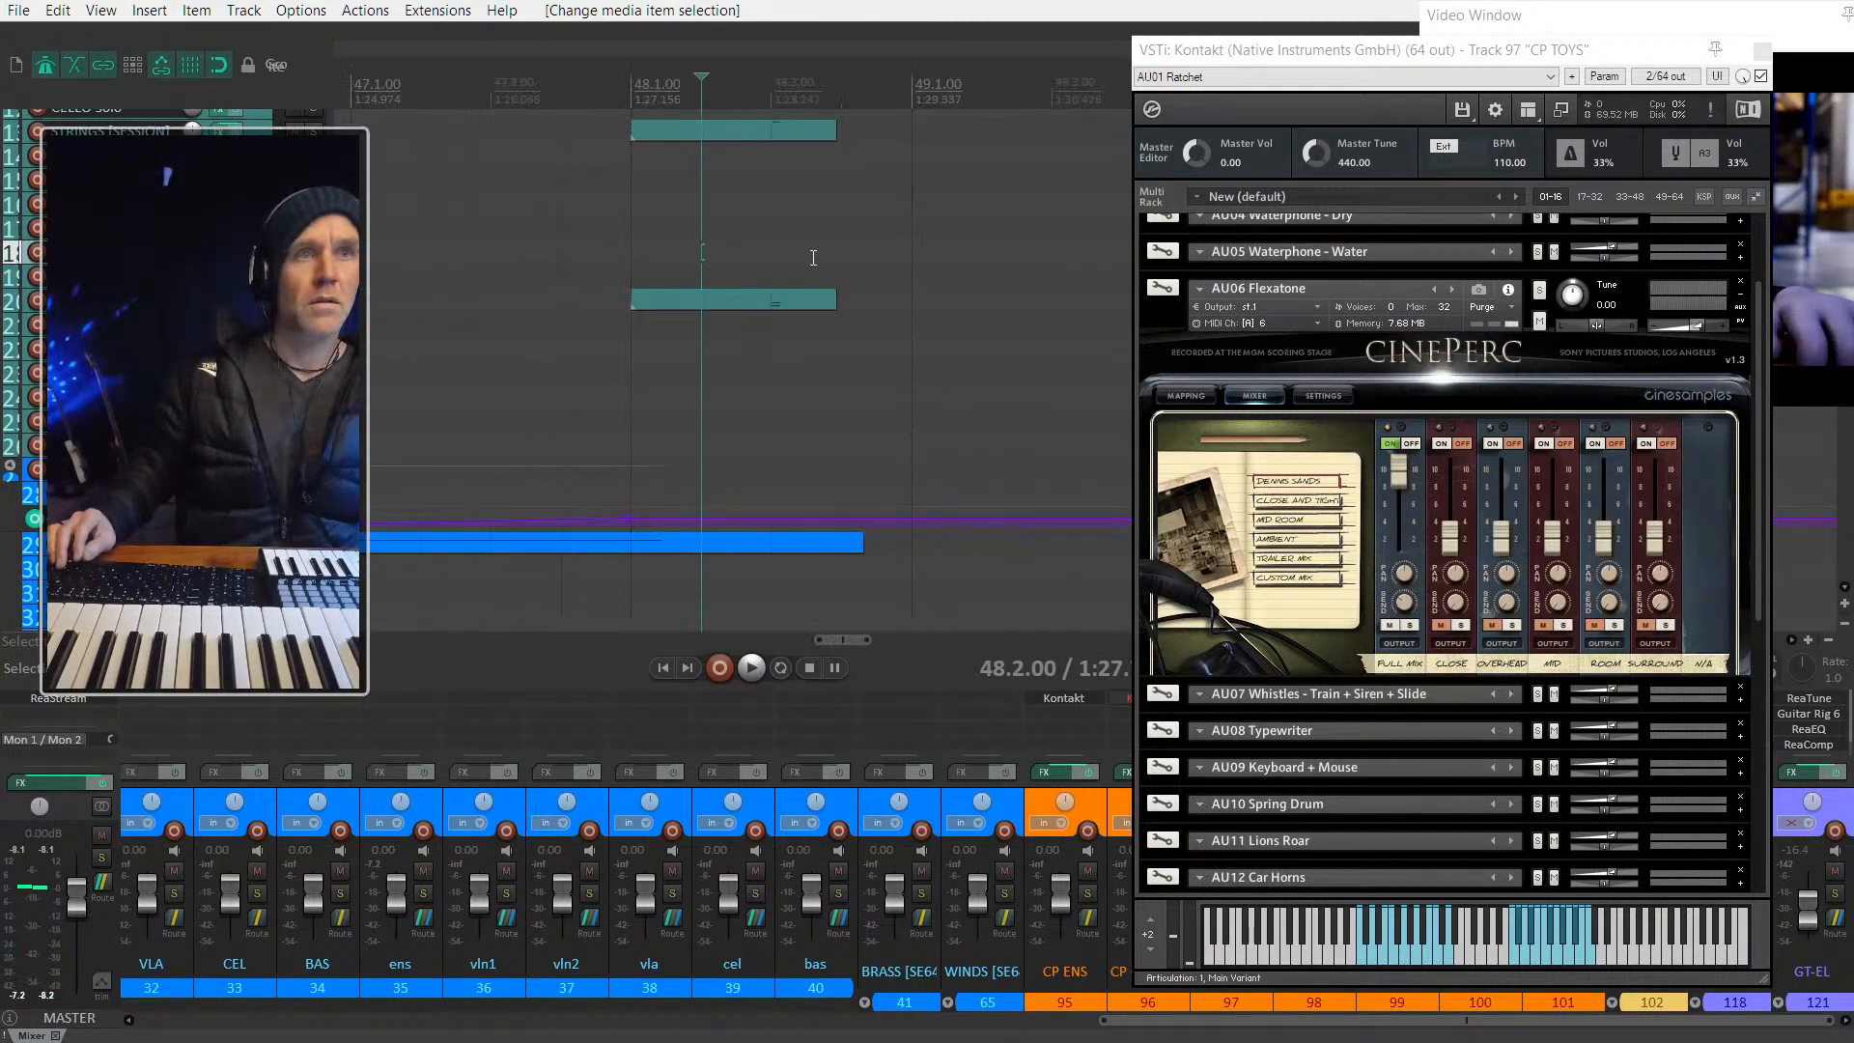
left_click(633, 209)
key("space")
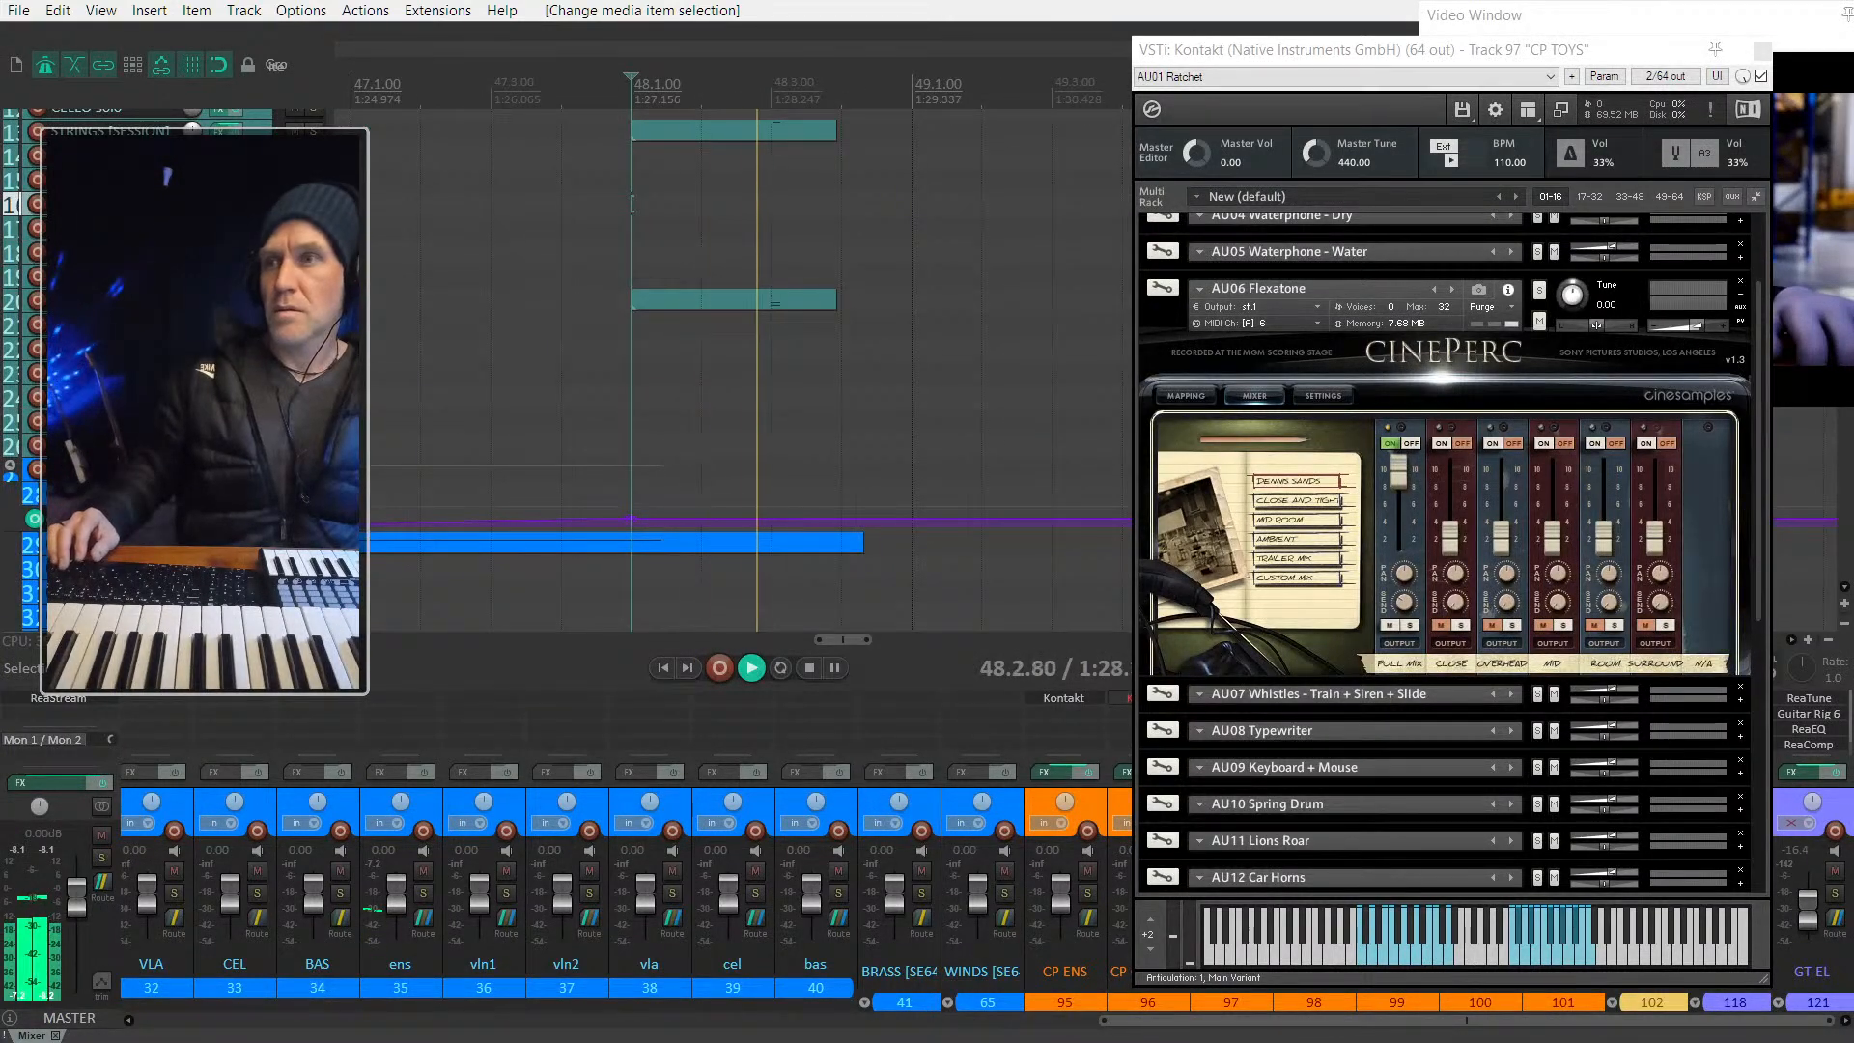
key("space")
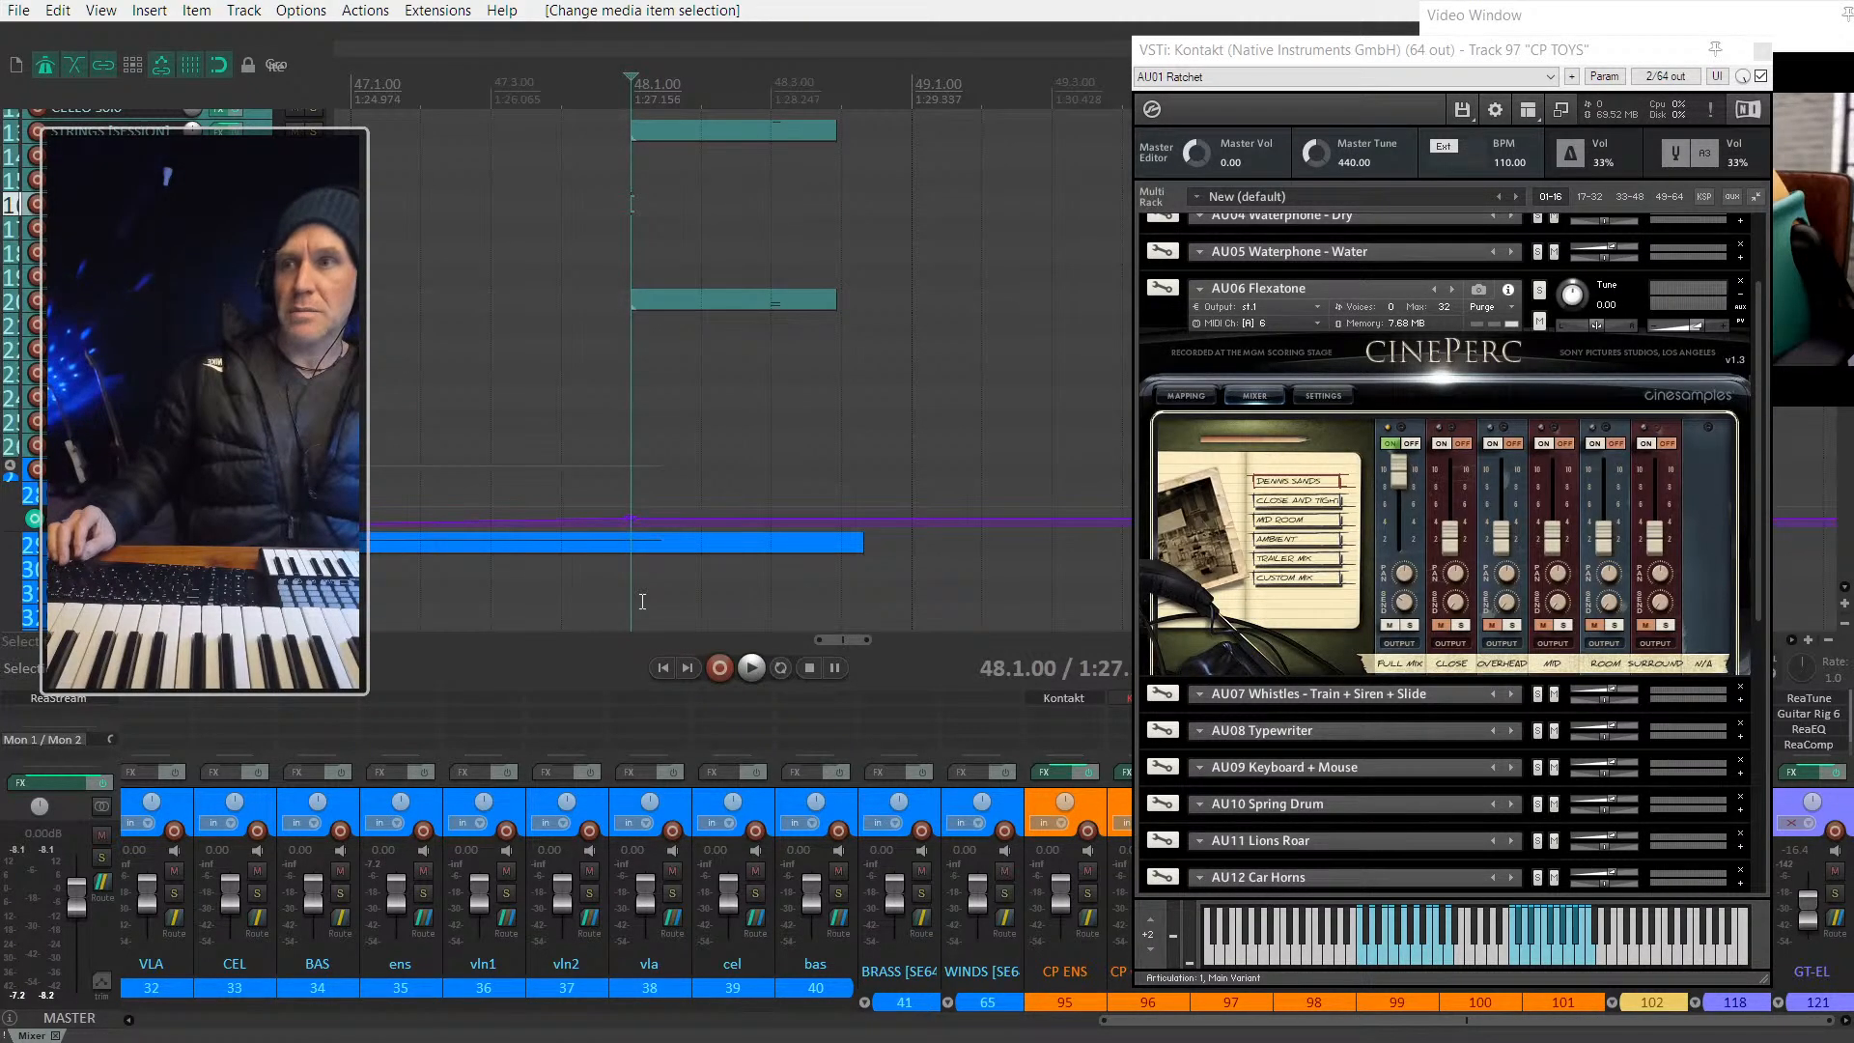
Step: Open the strings item at bar 48 in the MIDI editor and transpose its note down five semitones
scroll(724, 432, "up", 3)
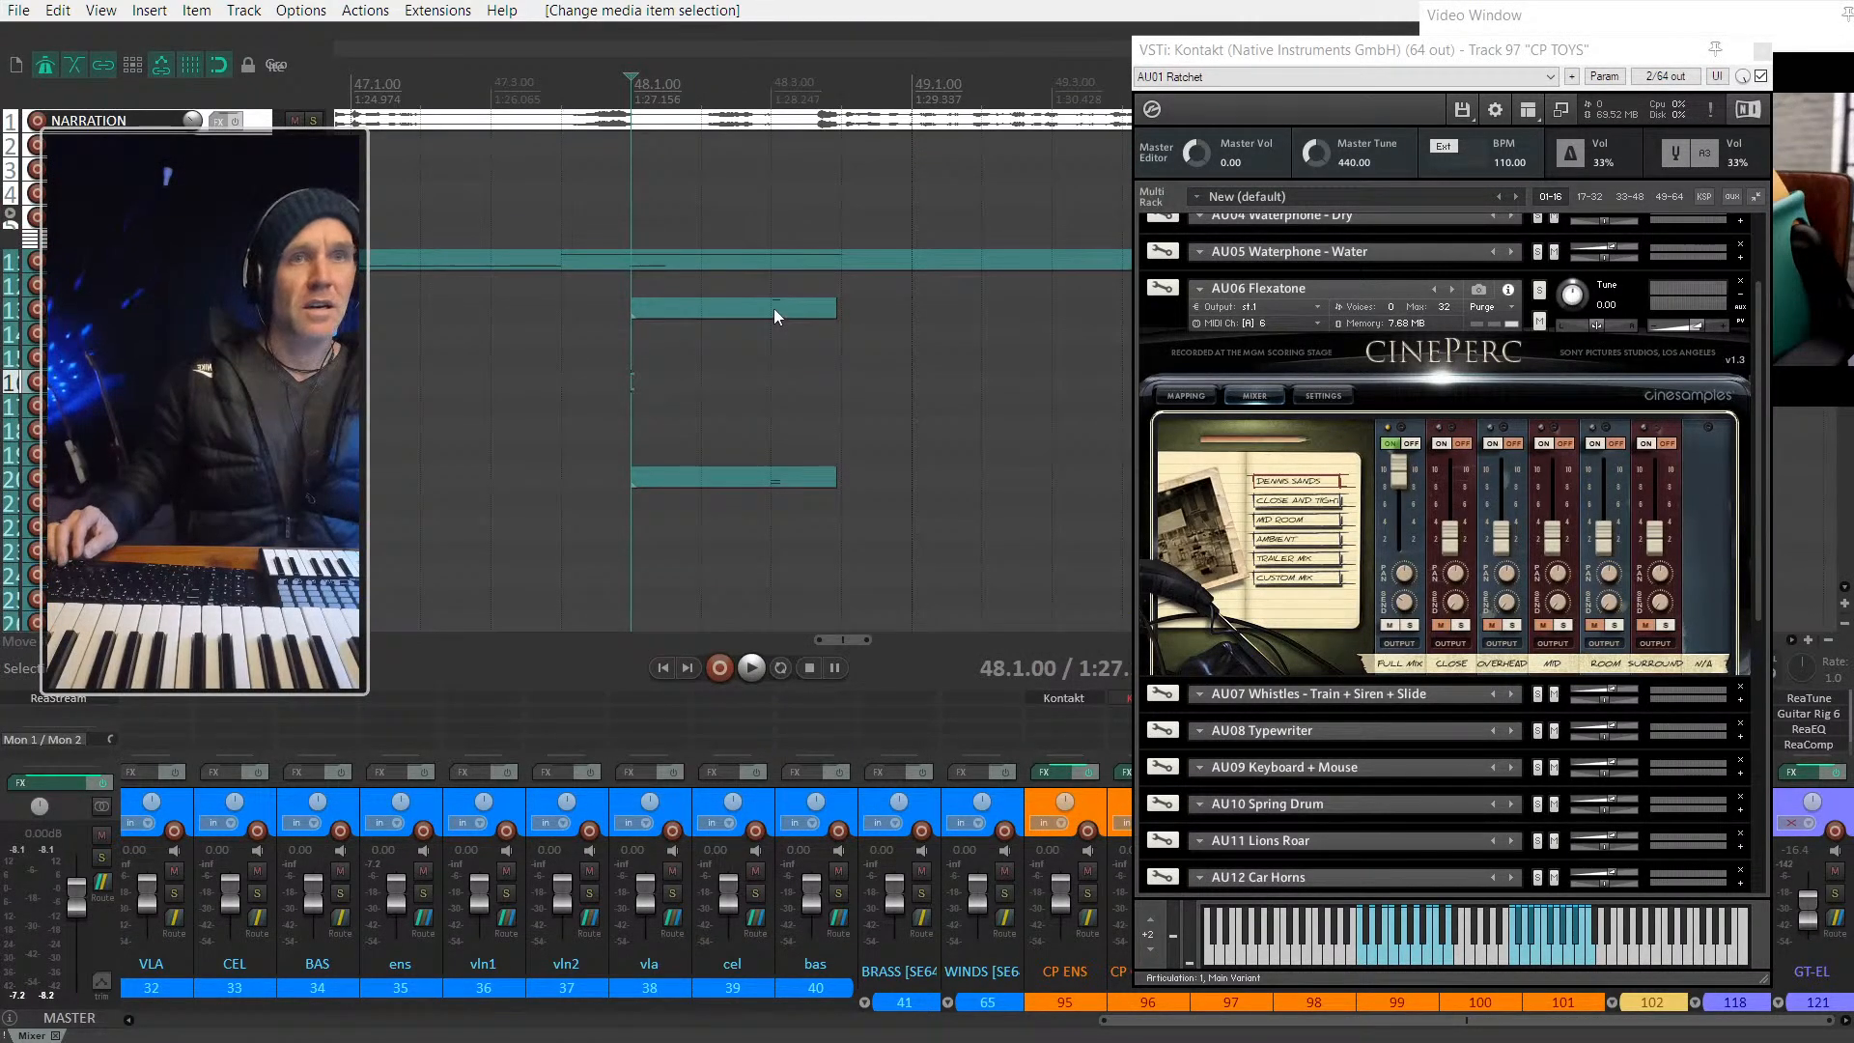
double_click(774, 309)
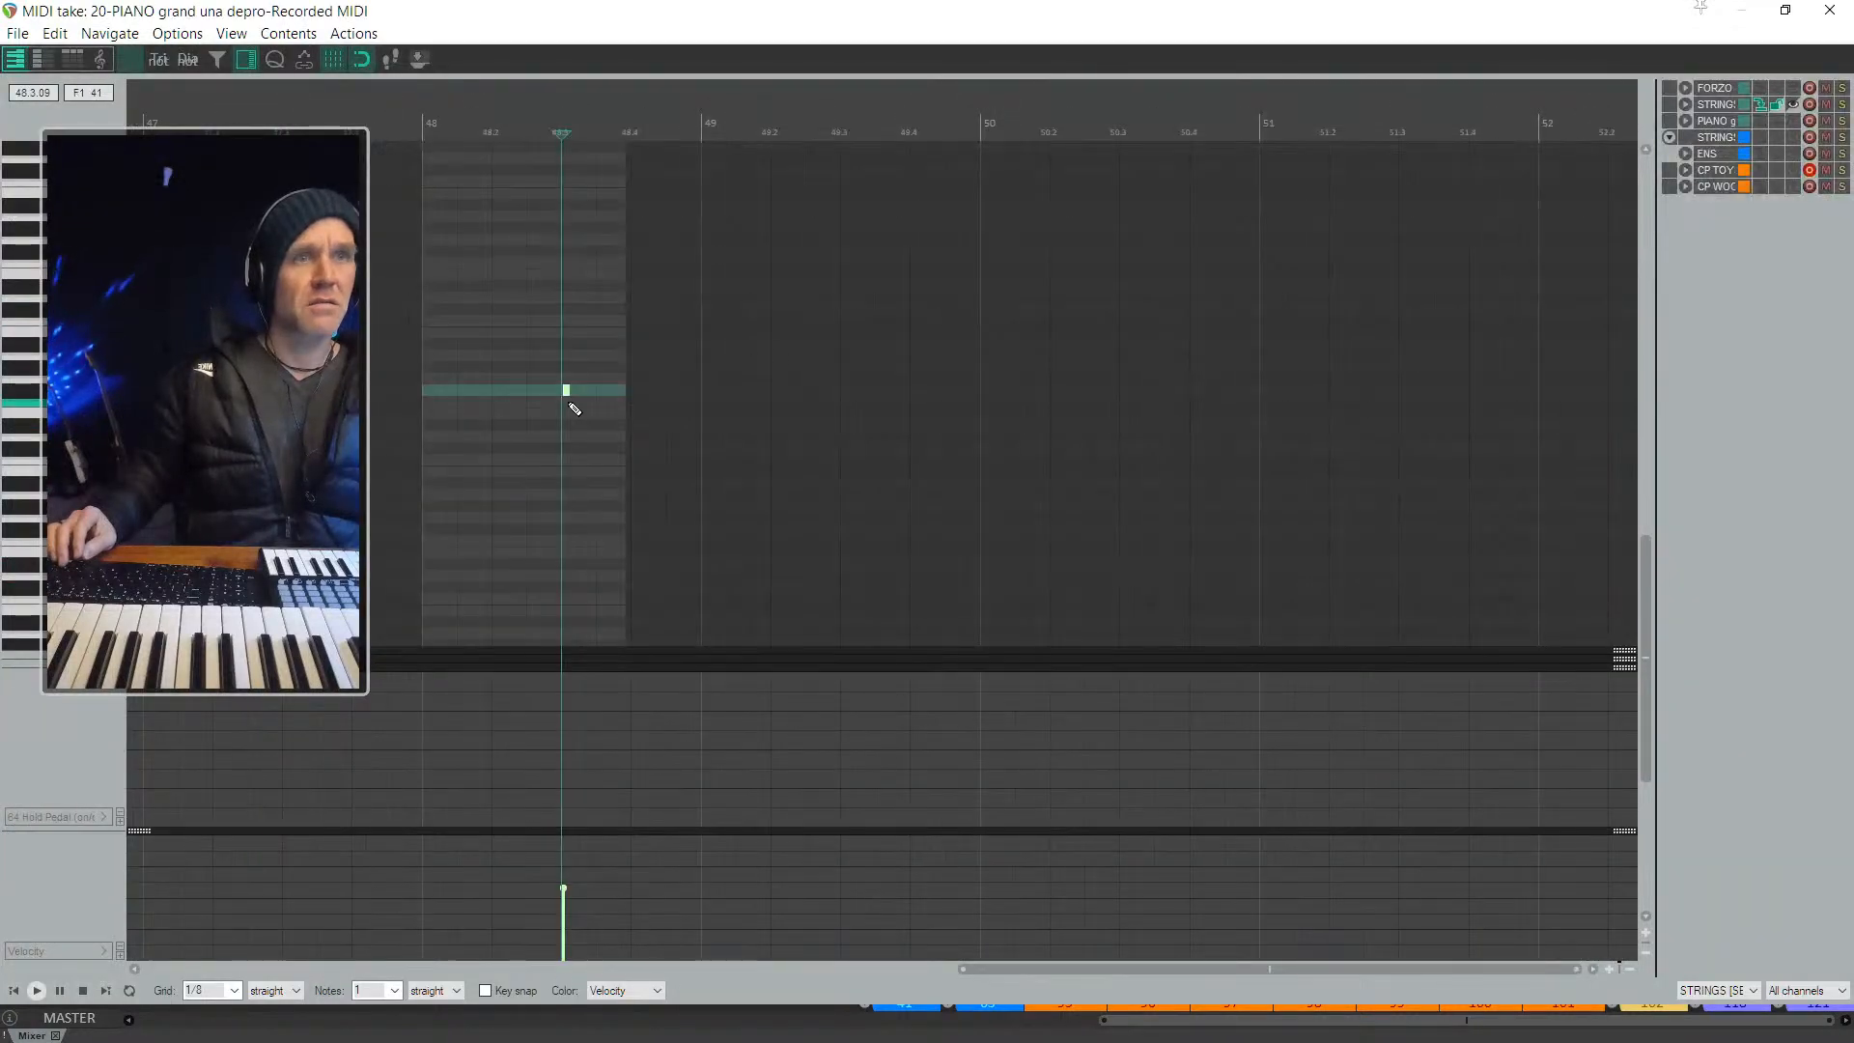
scroll(577, 410, "up", 2)
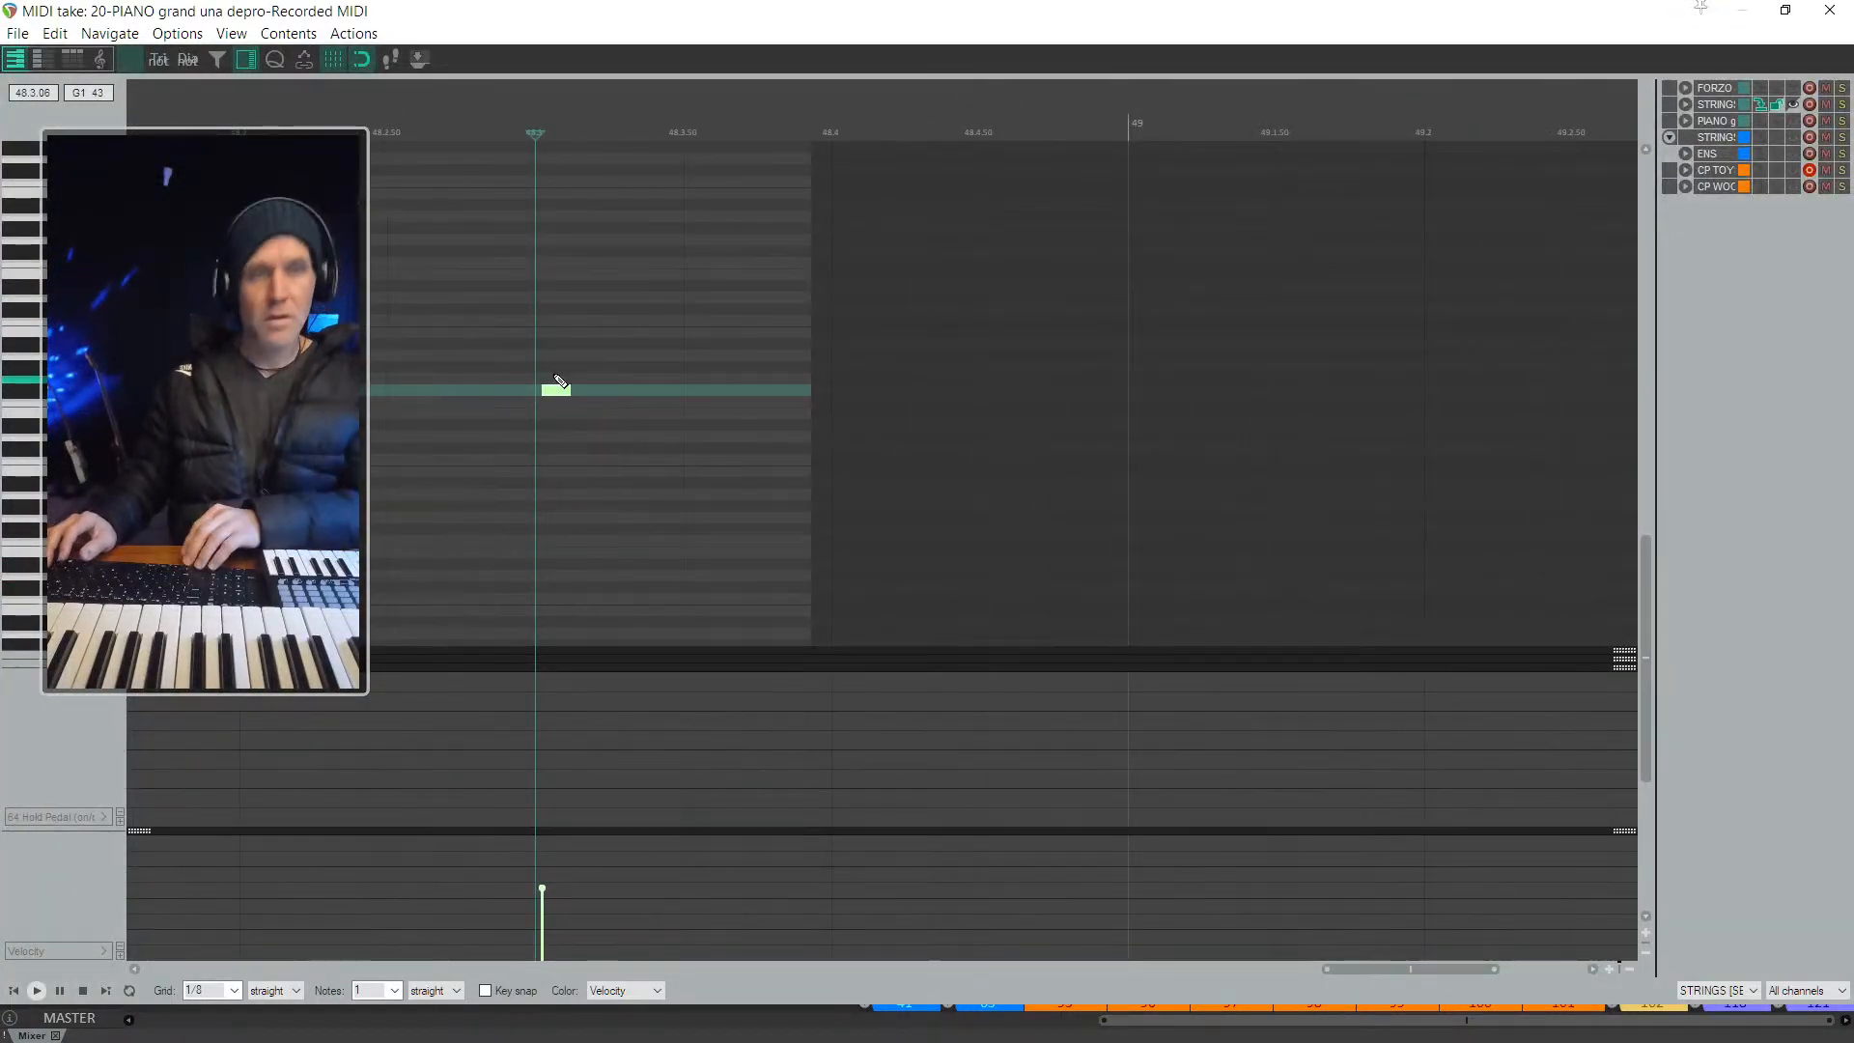
key("Down")
key("Down")
key("Down")
key("Down")
key("Down")
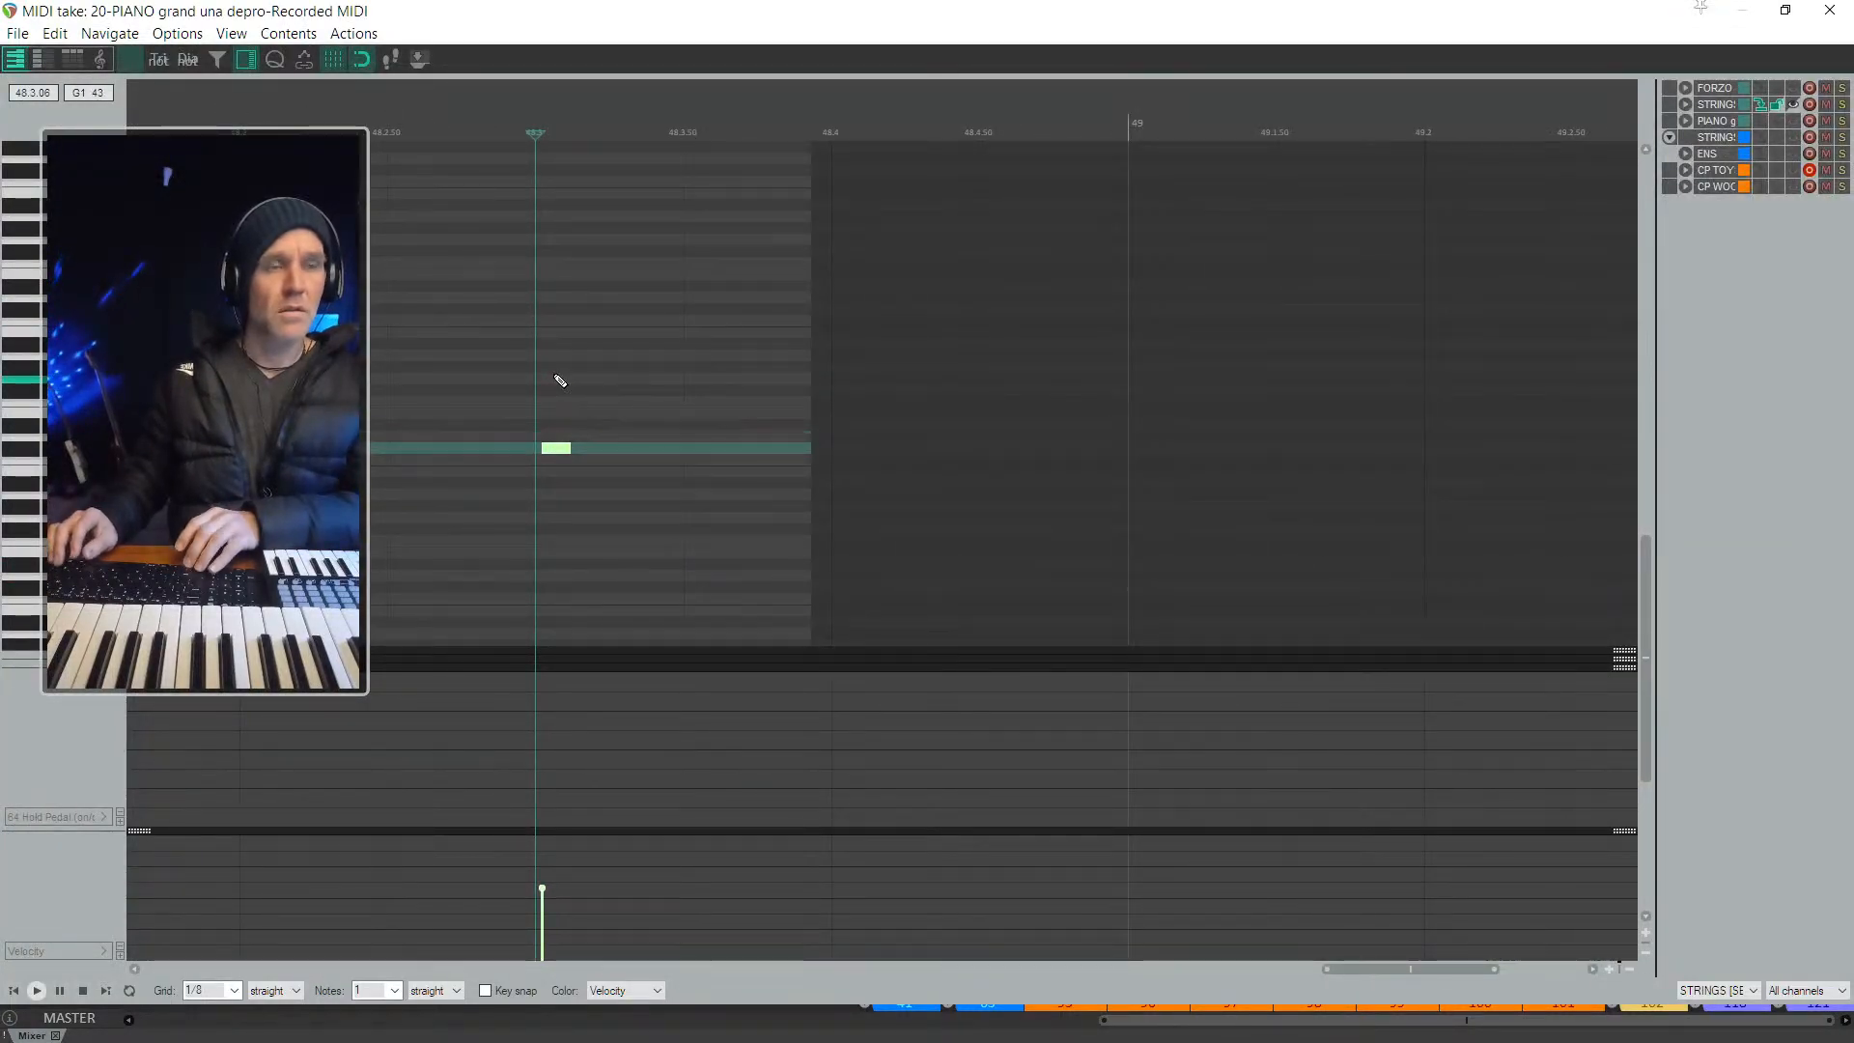
key("Escape")
Step: Play back from 48.2.00 to check the lowered strings note together with the piano
left_click(464, 386)
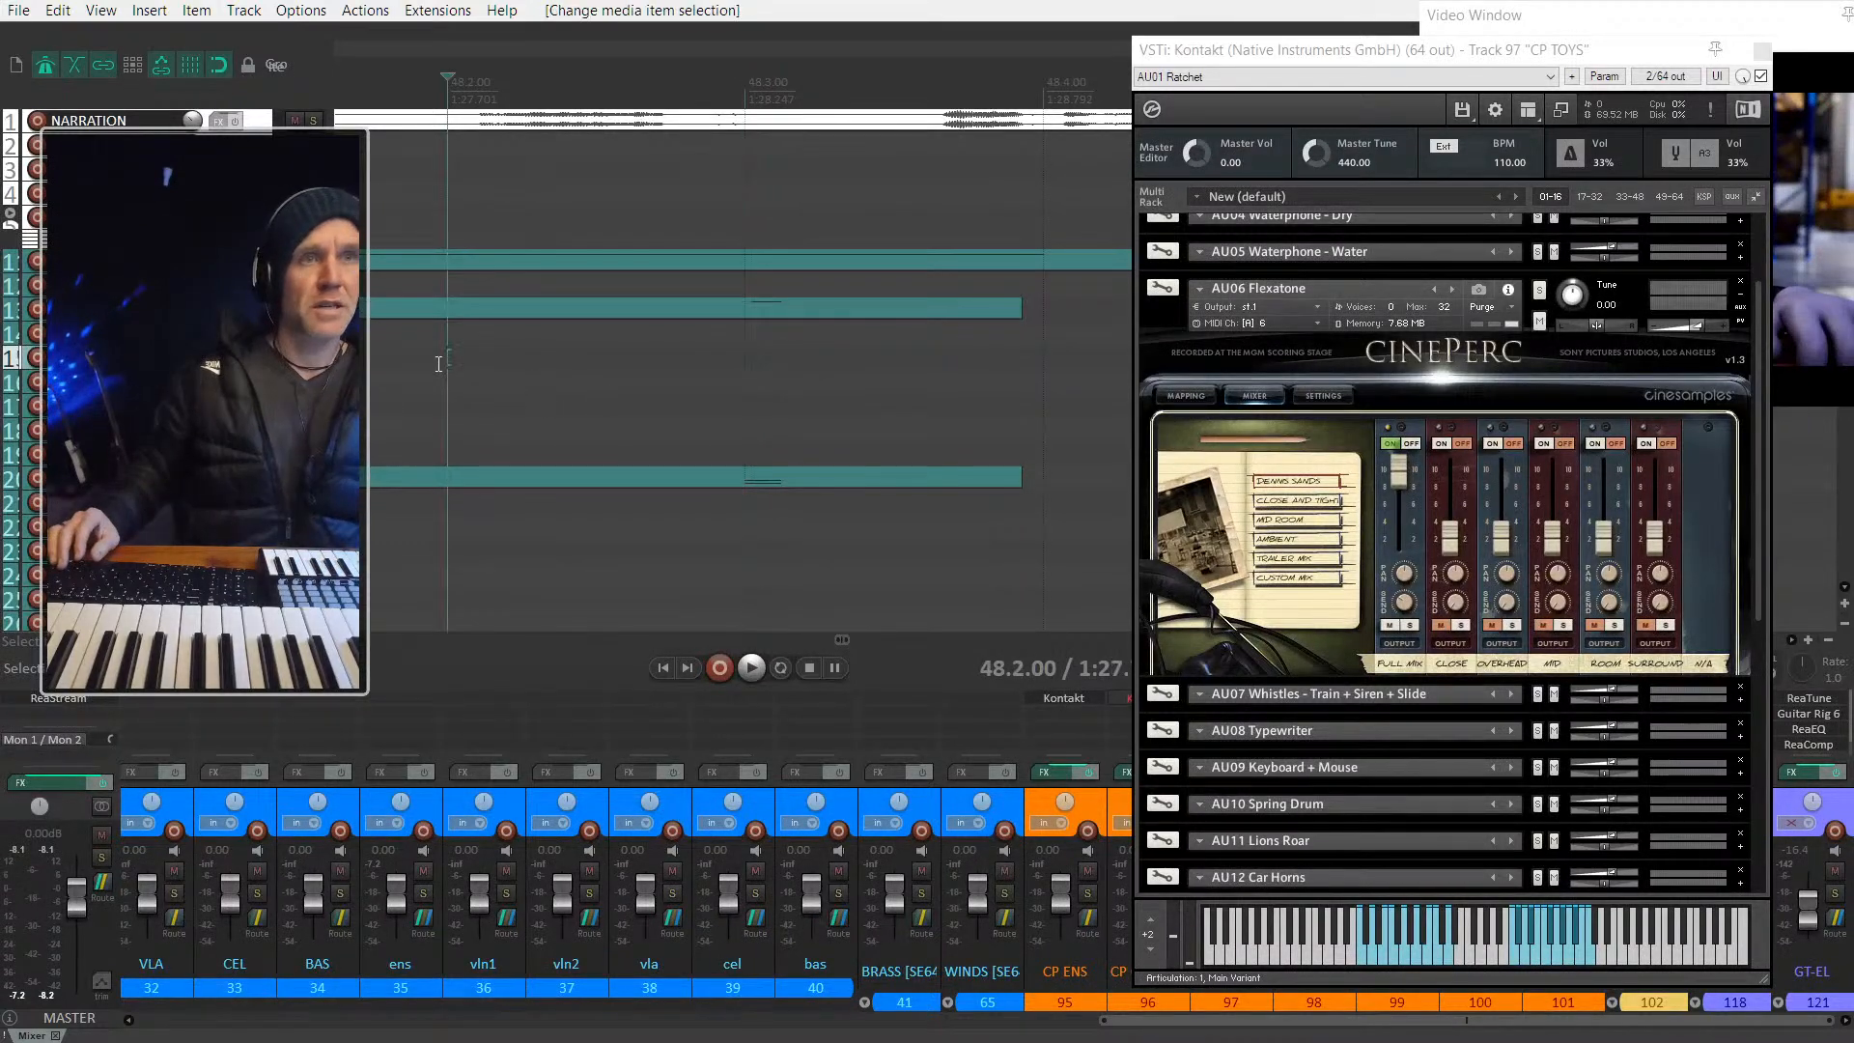
key("space")
scroll(598, 391, "down", 5)
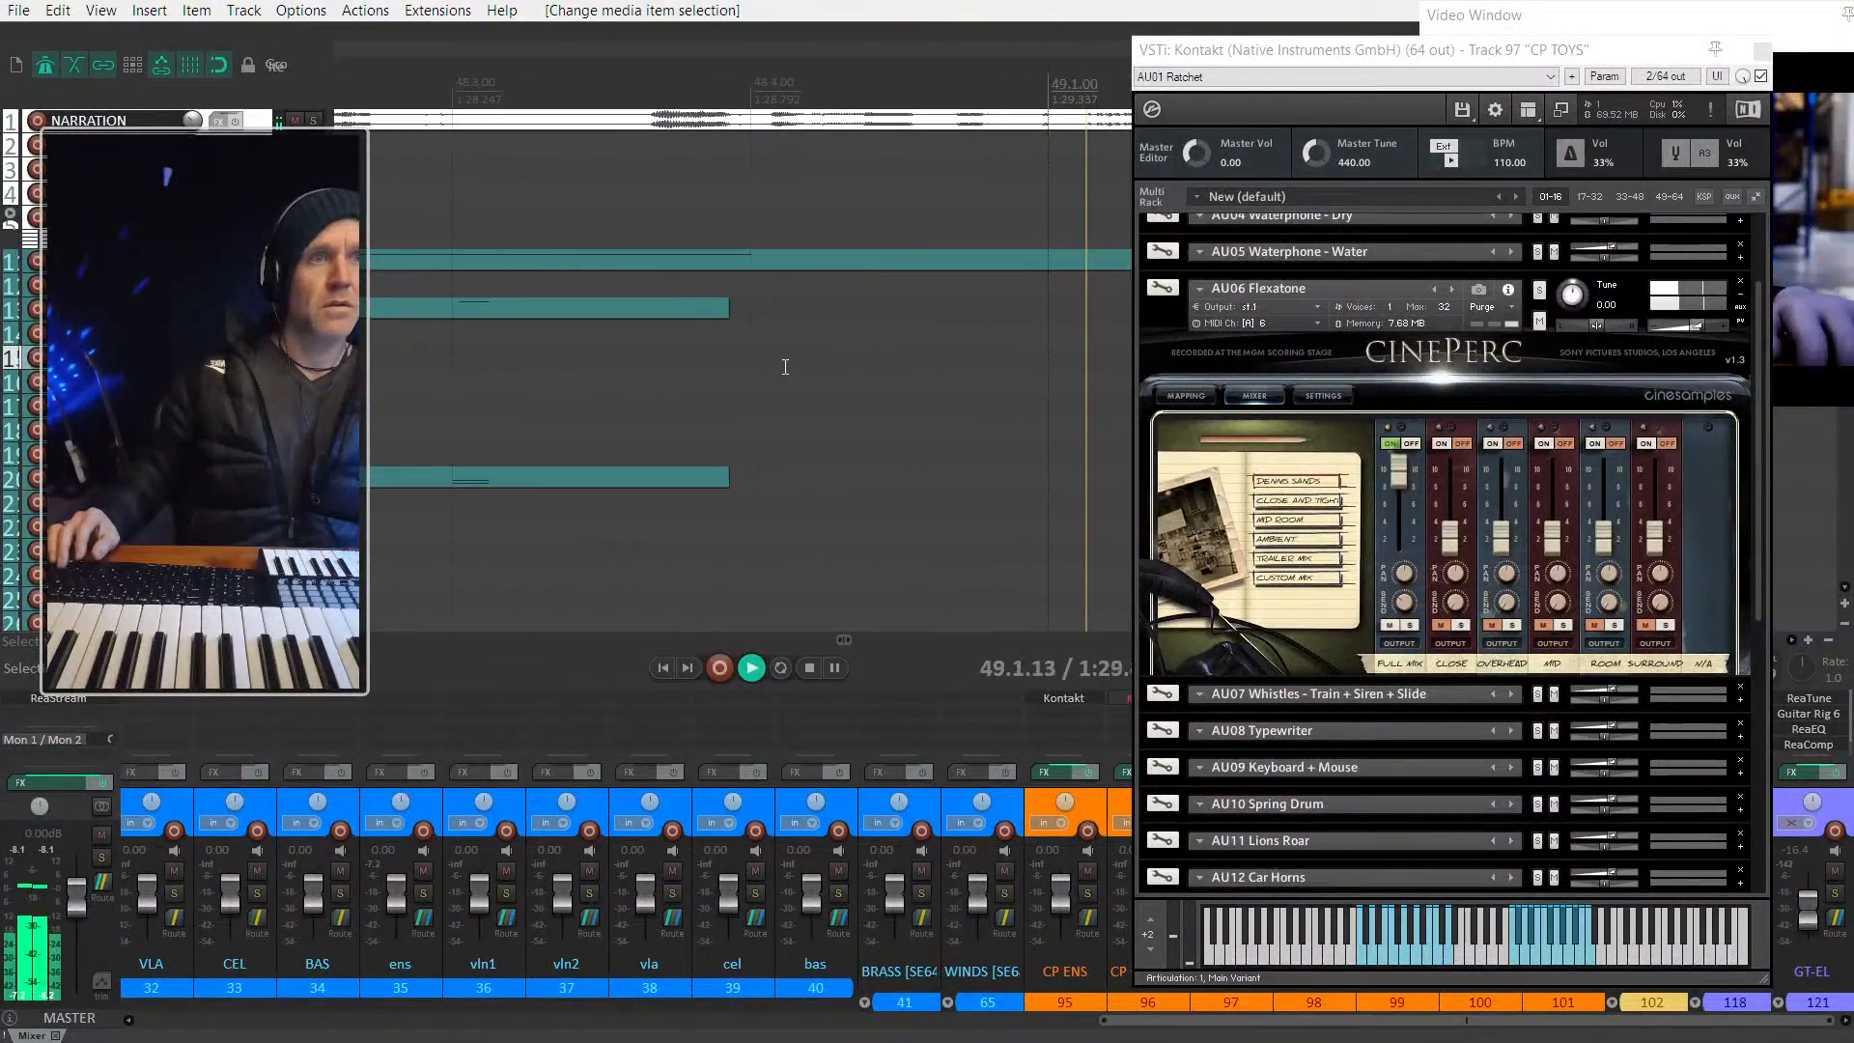
key("space")
Step: Slip the contents of the CP TOYS item earlier so the flexatone note starts at 48.4.00
scroll(840, 406, "down", 15)
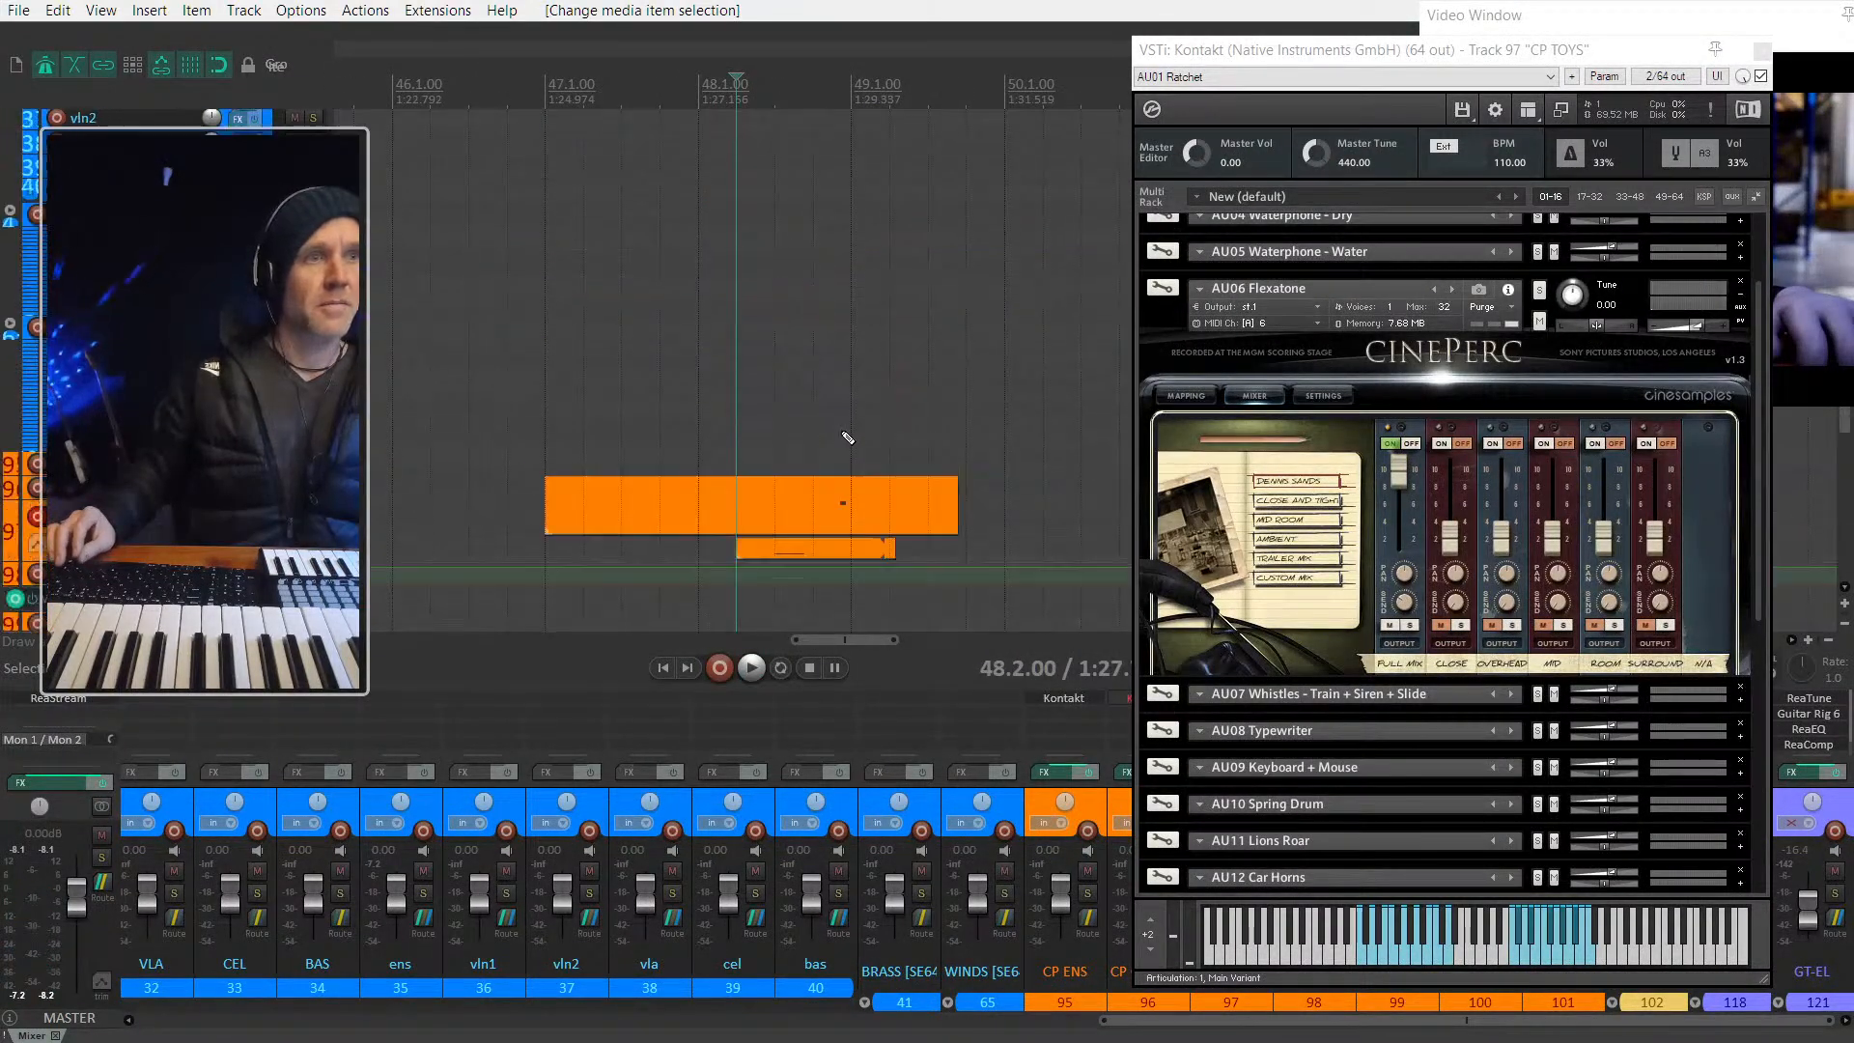
scroll(847, 405, "up", 4)
left_click(821, 376)
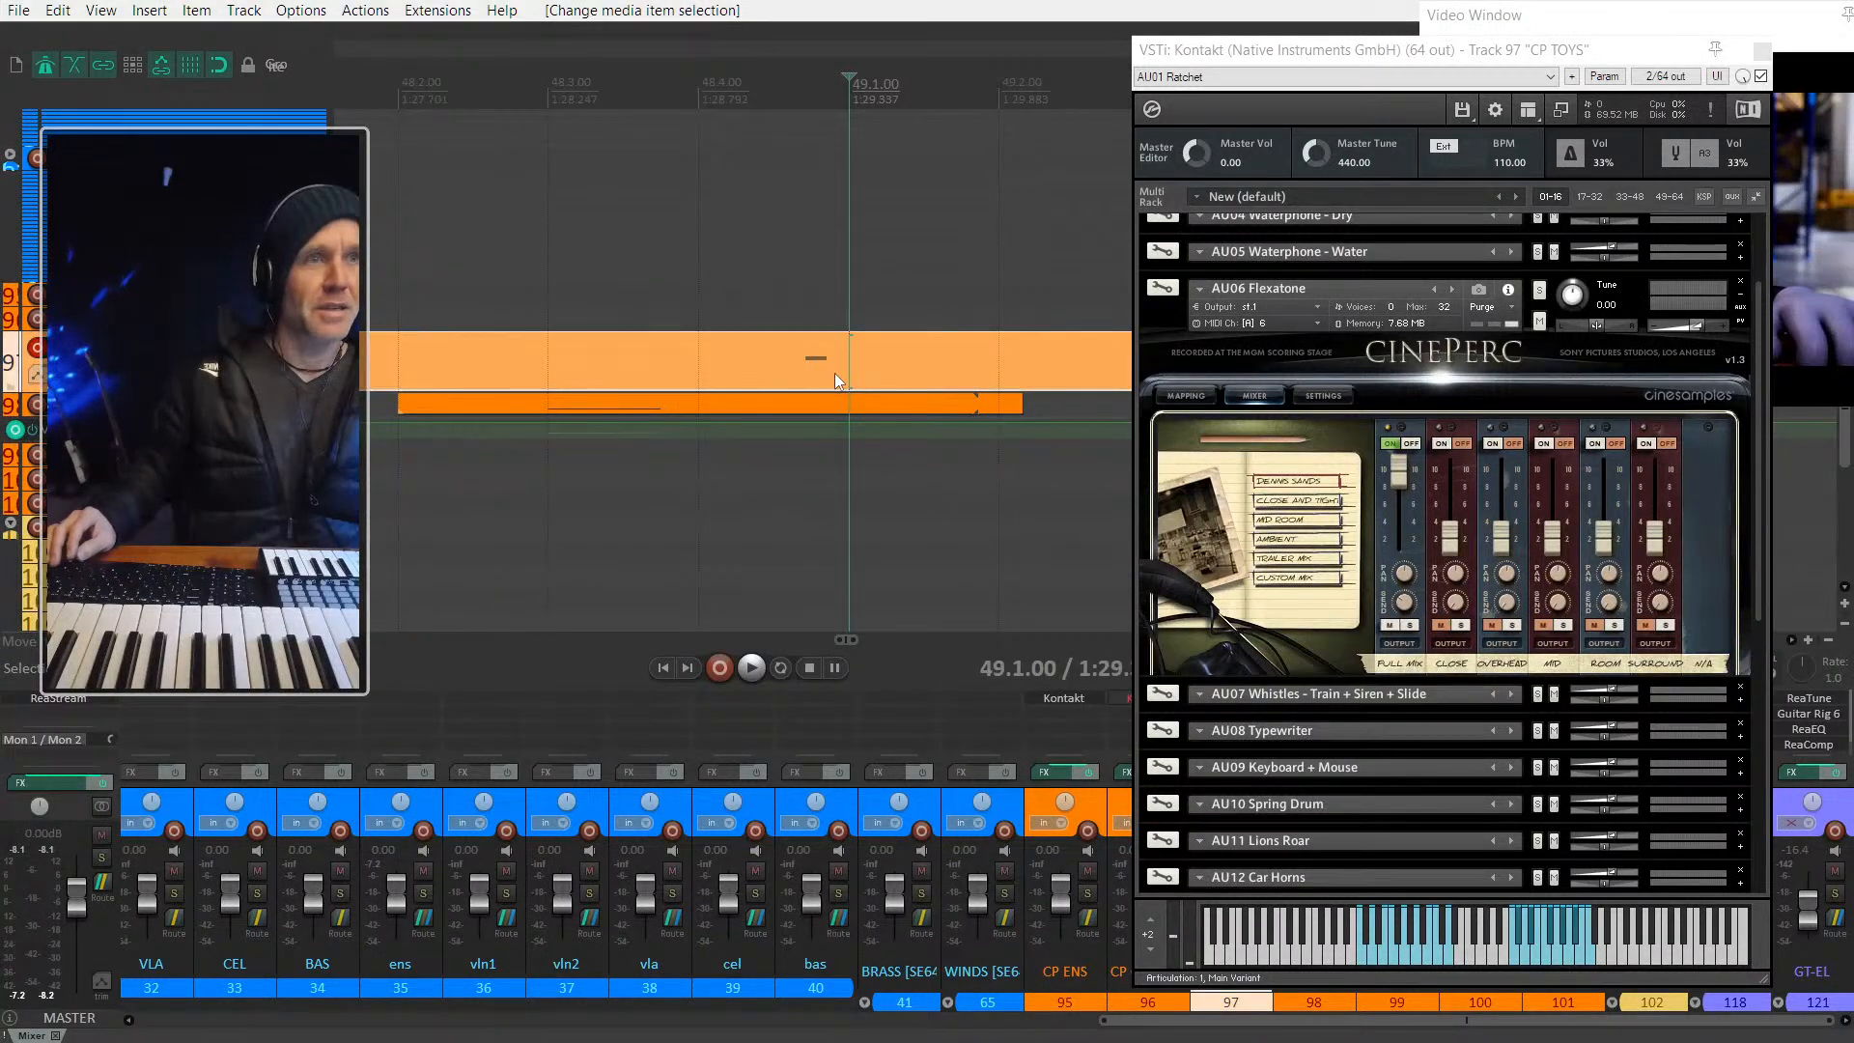
left_click_drag(843, 367, 734, 367)
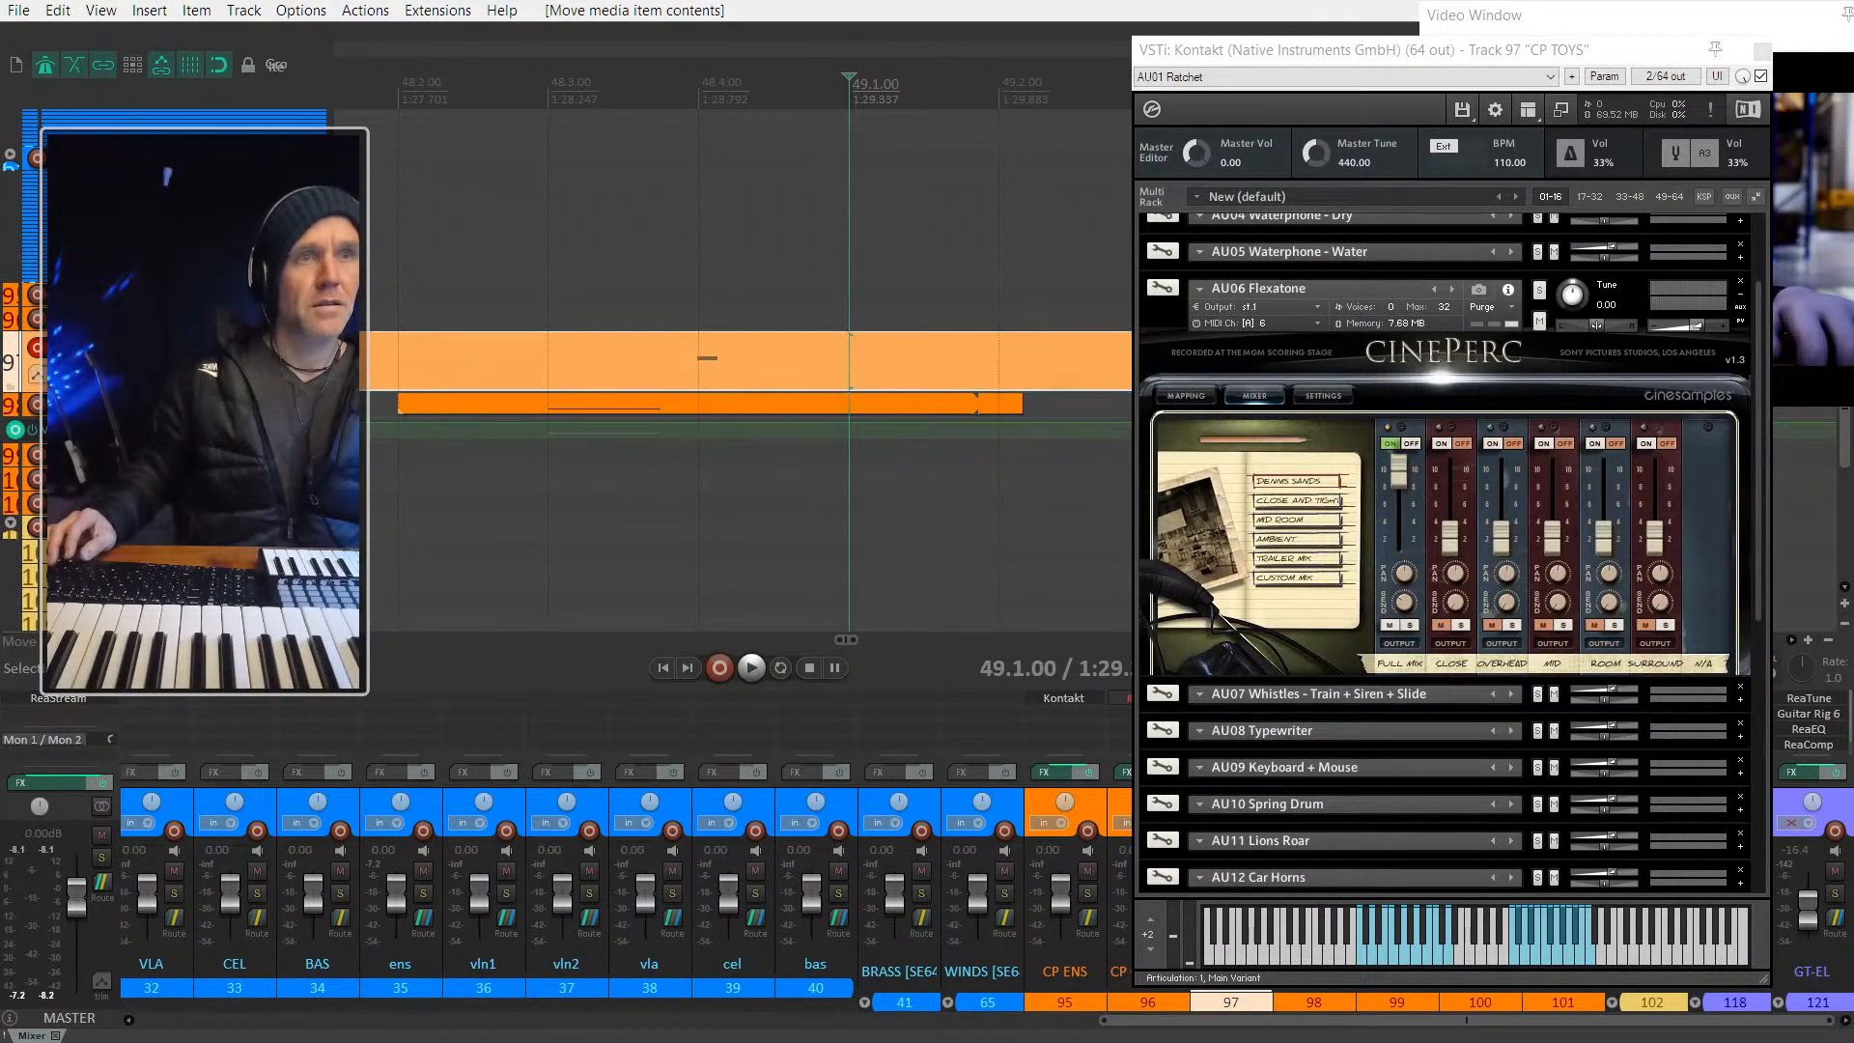
Step: Audition the shifted flexatone hit from 48.2.00 and check its note start at 48.4.00 in the MIDI editor
key("space")
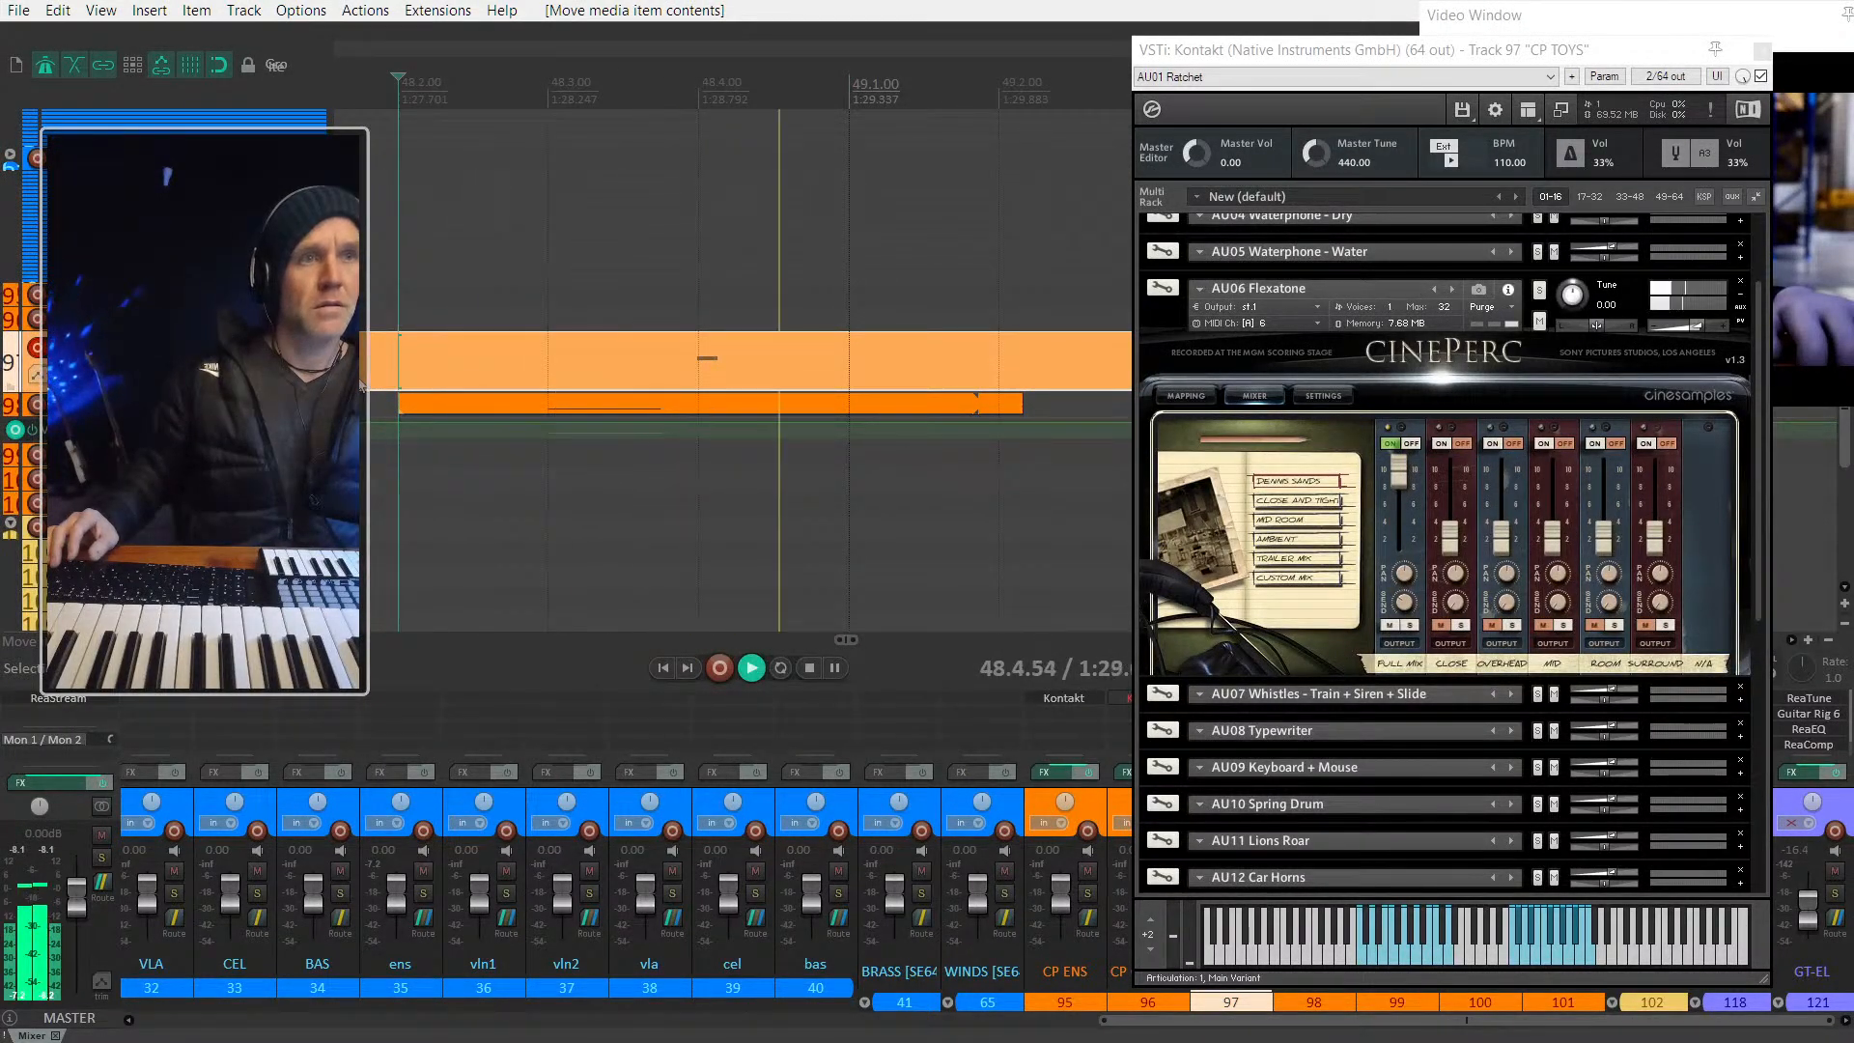
key("space")
left_click(712, 361)
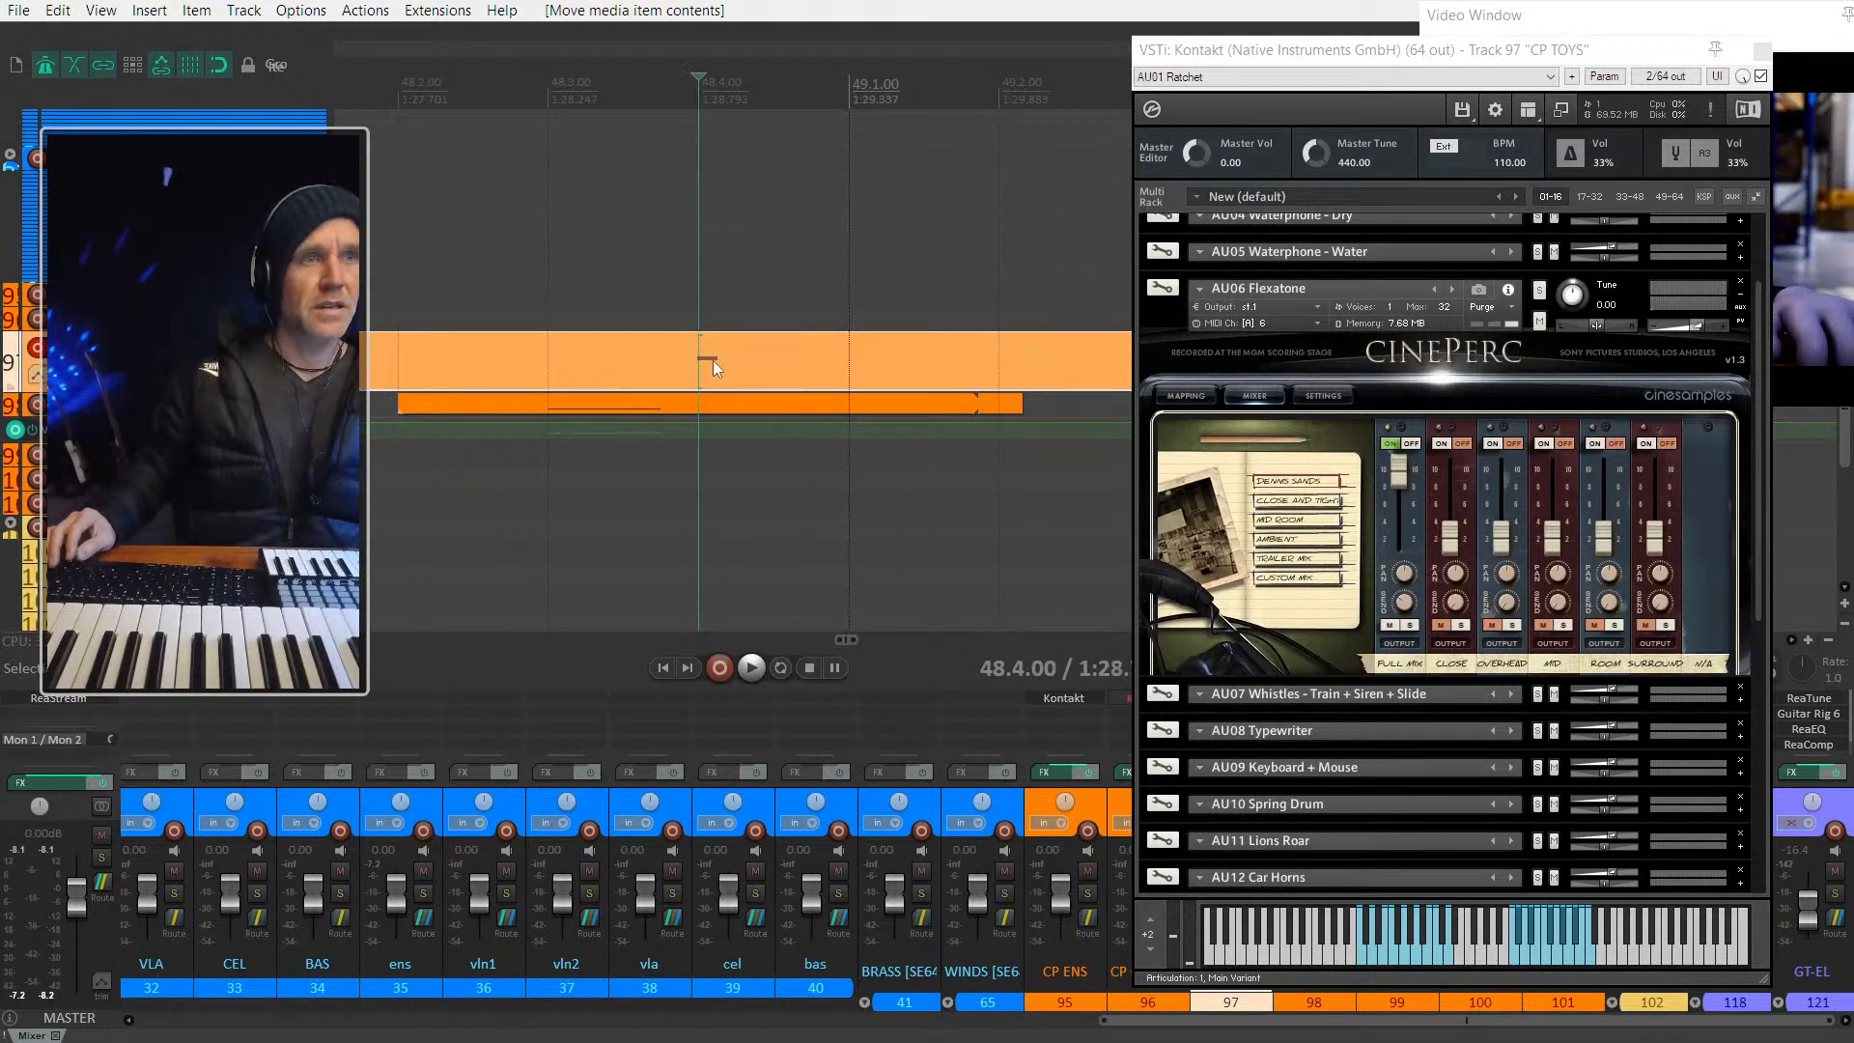
double_click(713, 361)
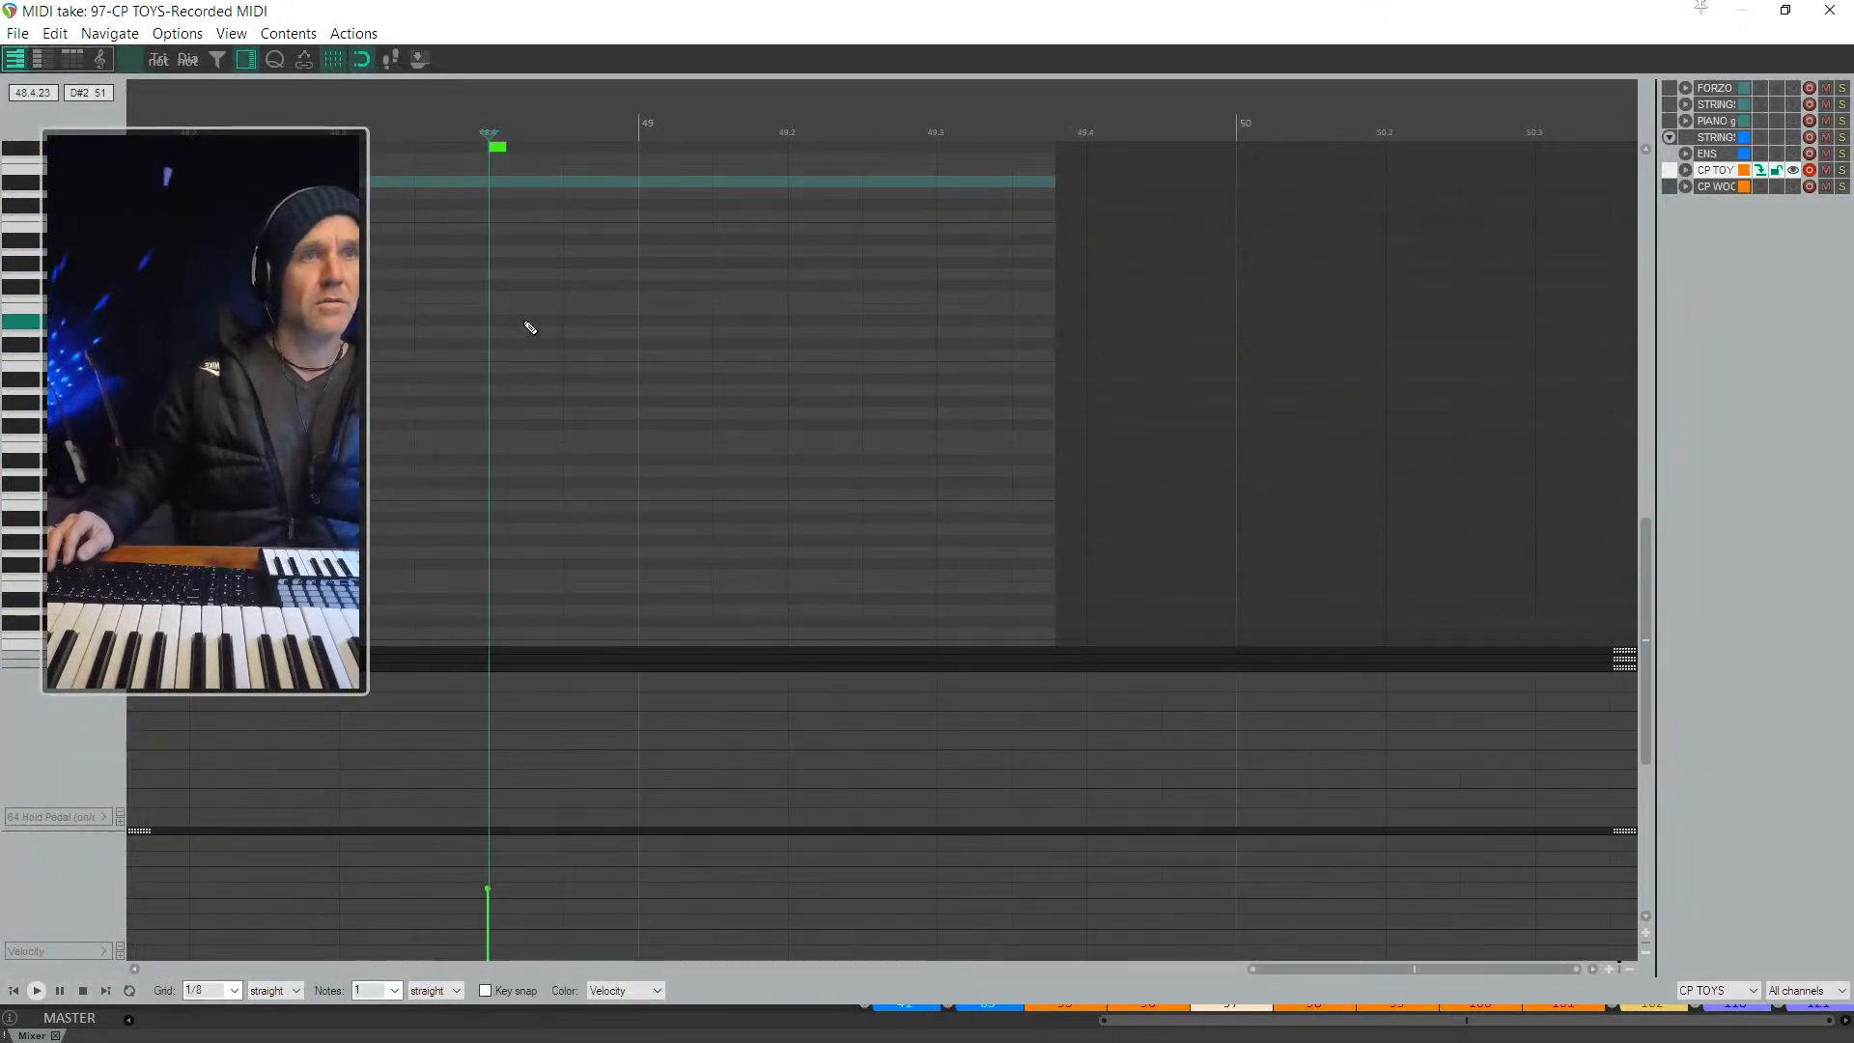
key("Escape")
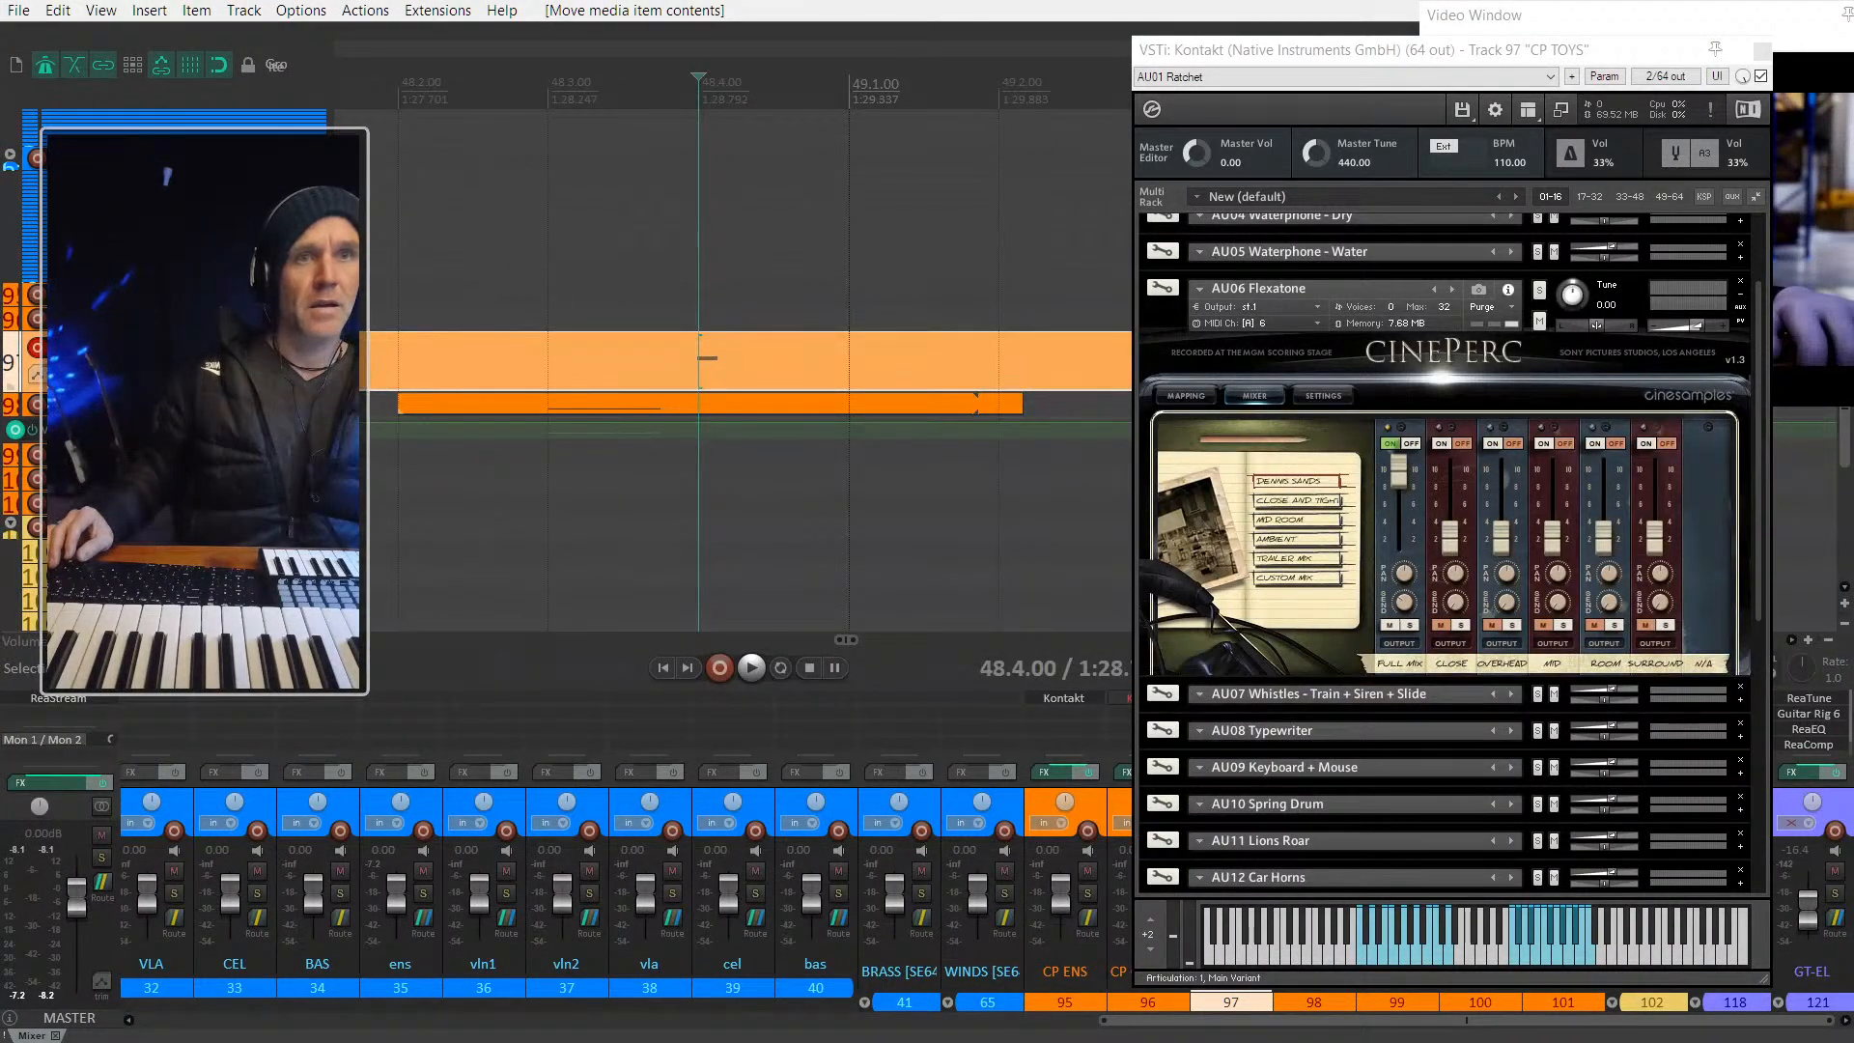
Step: Adjust the track volume while replaying the flexatone hit several times from 48.2.00
key("space")
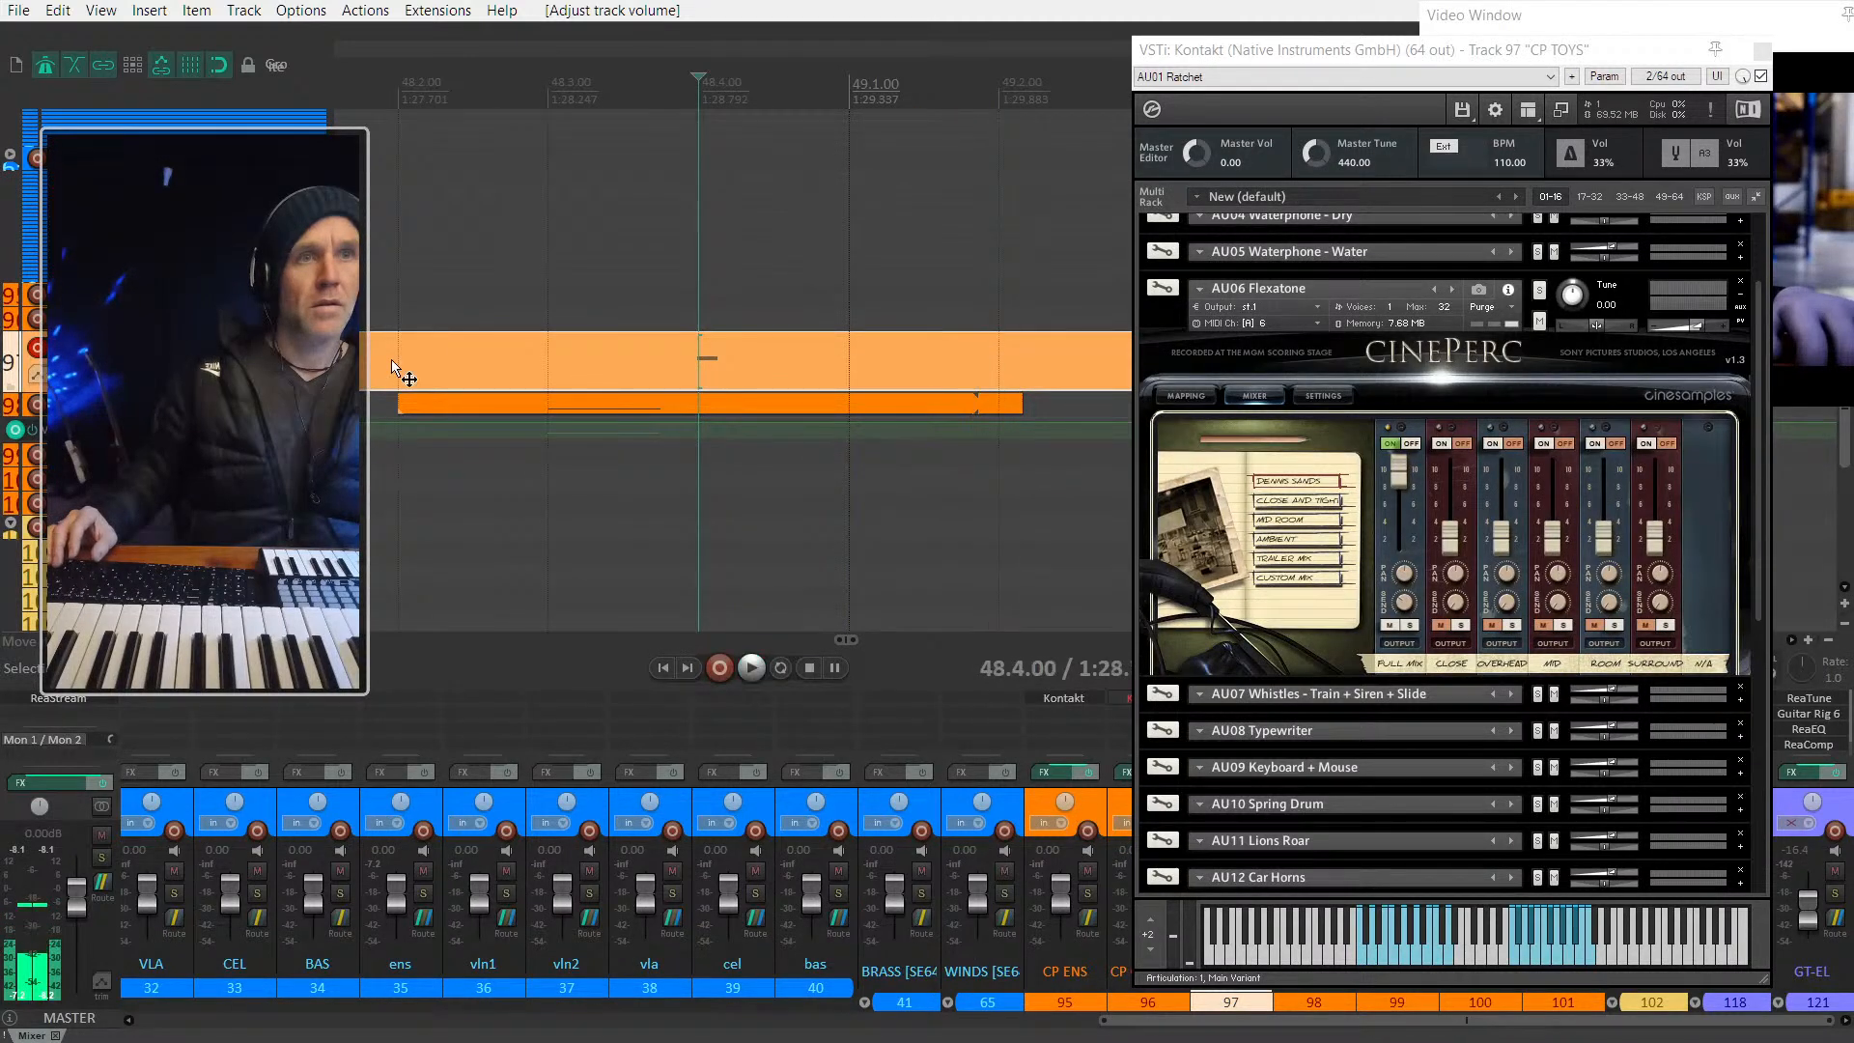
left_click(391, 359)
key("space")
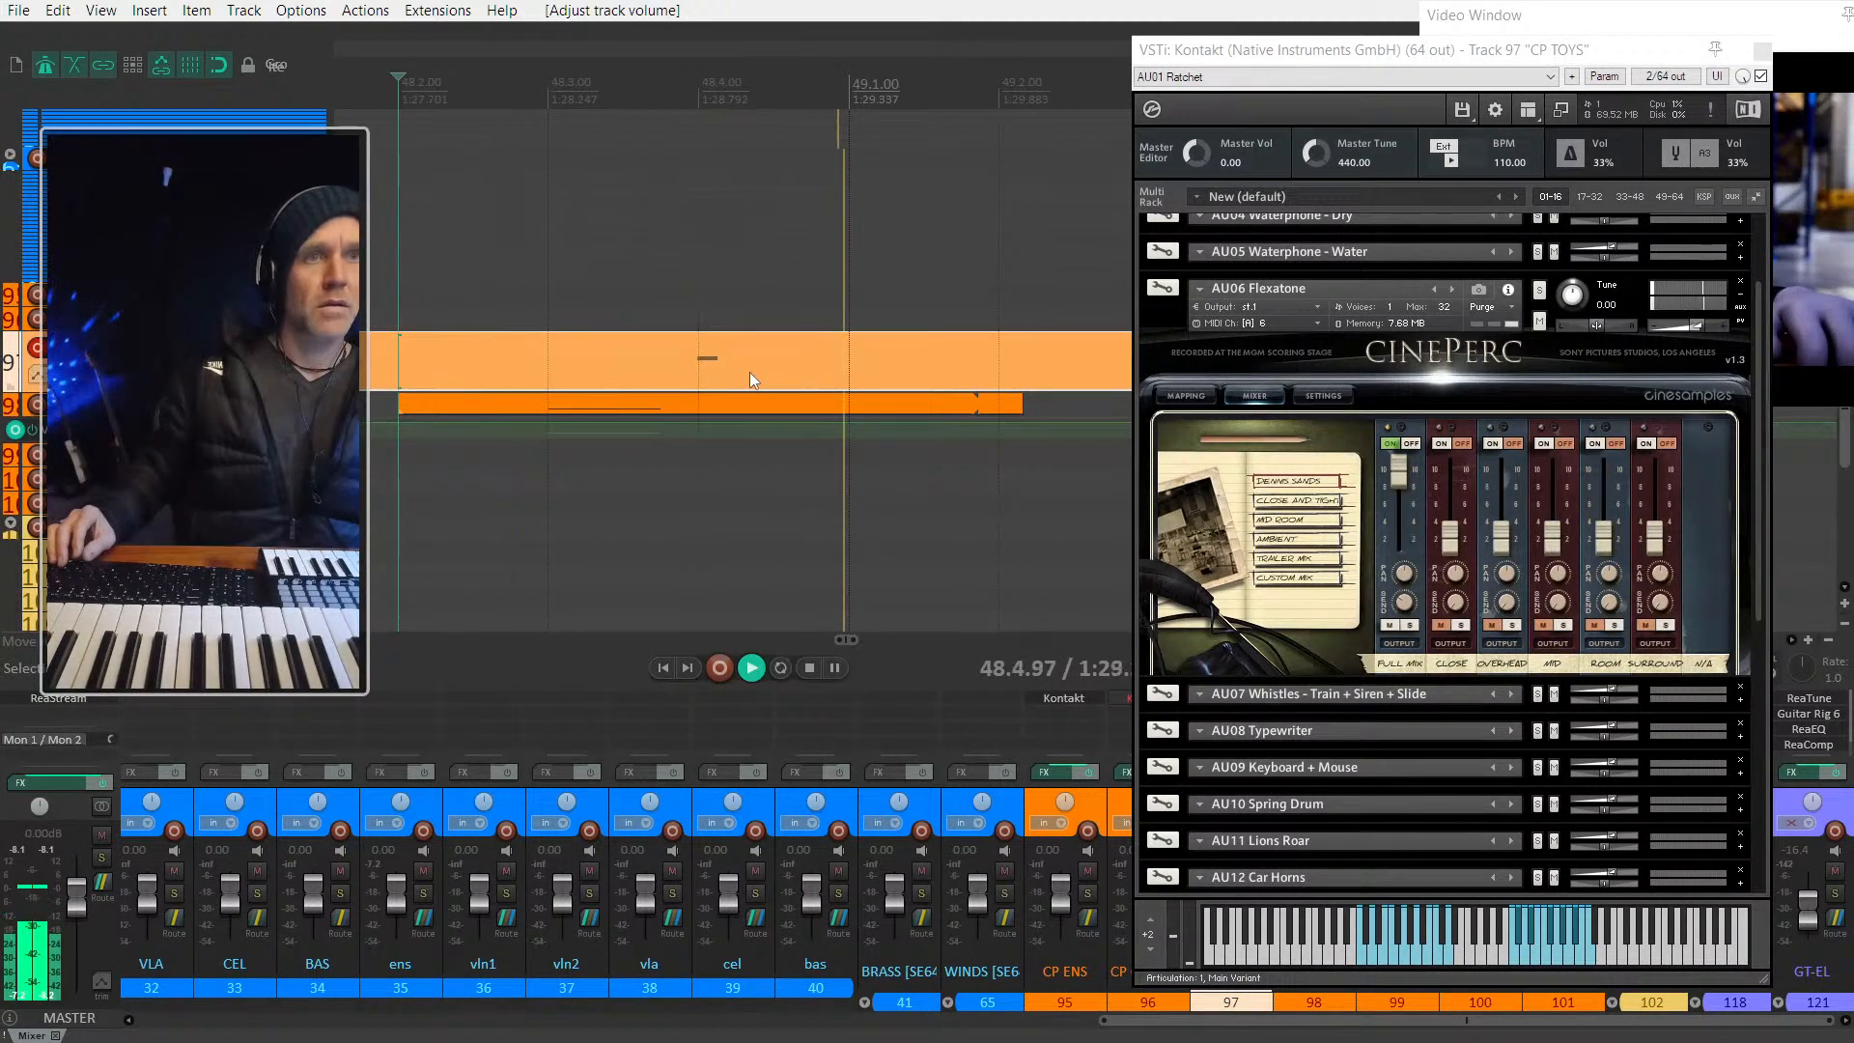
key("space")
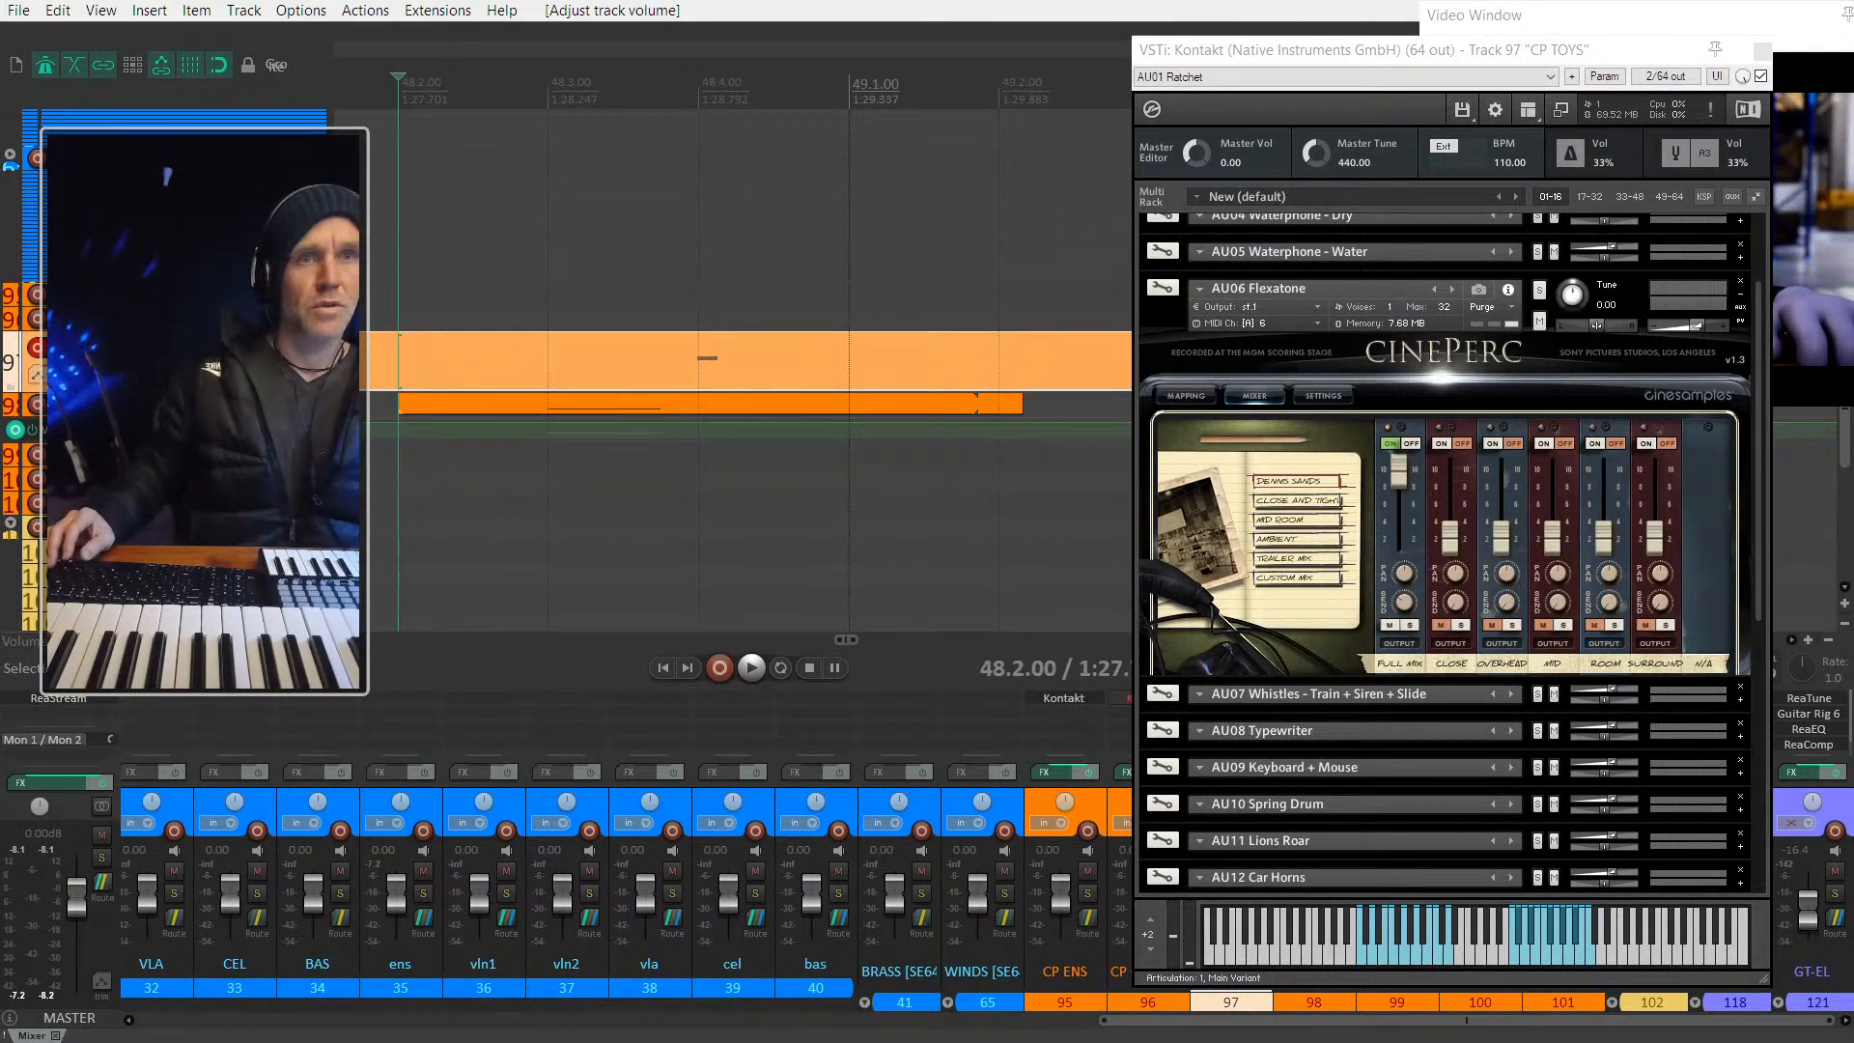
key("space")
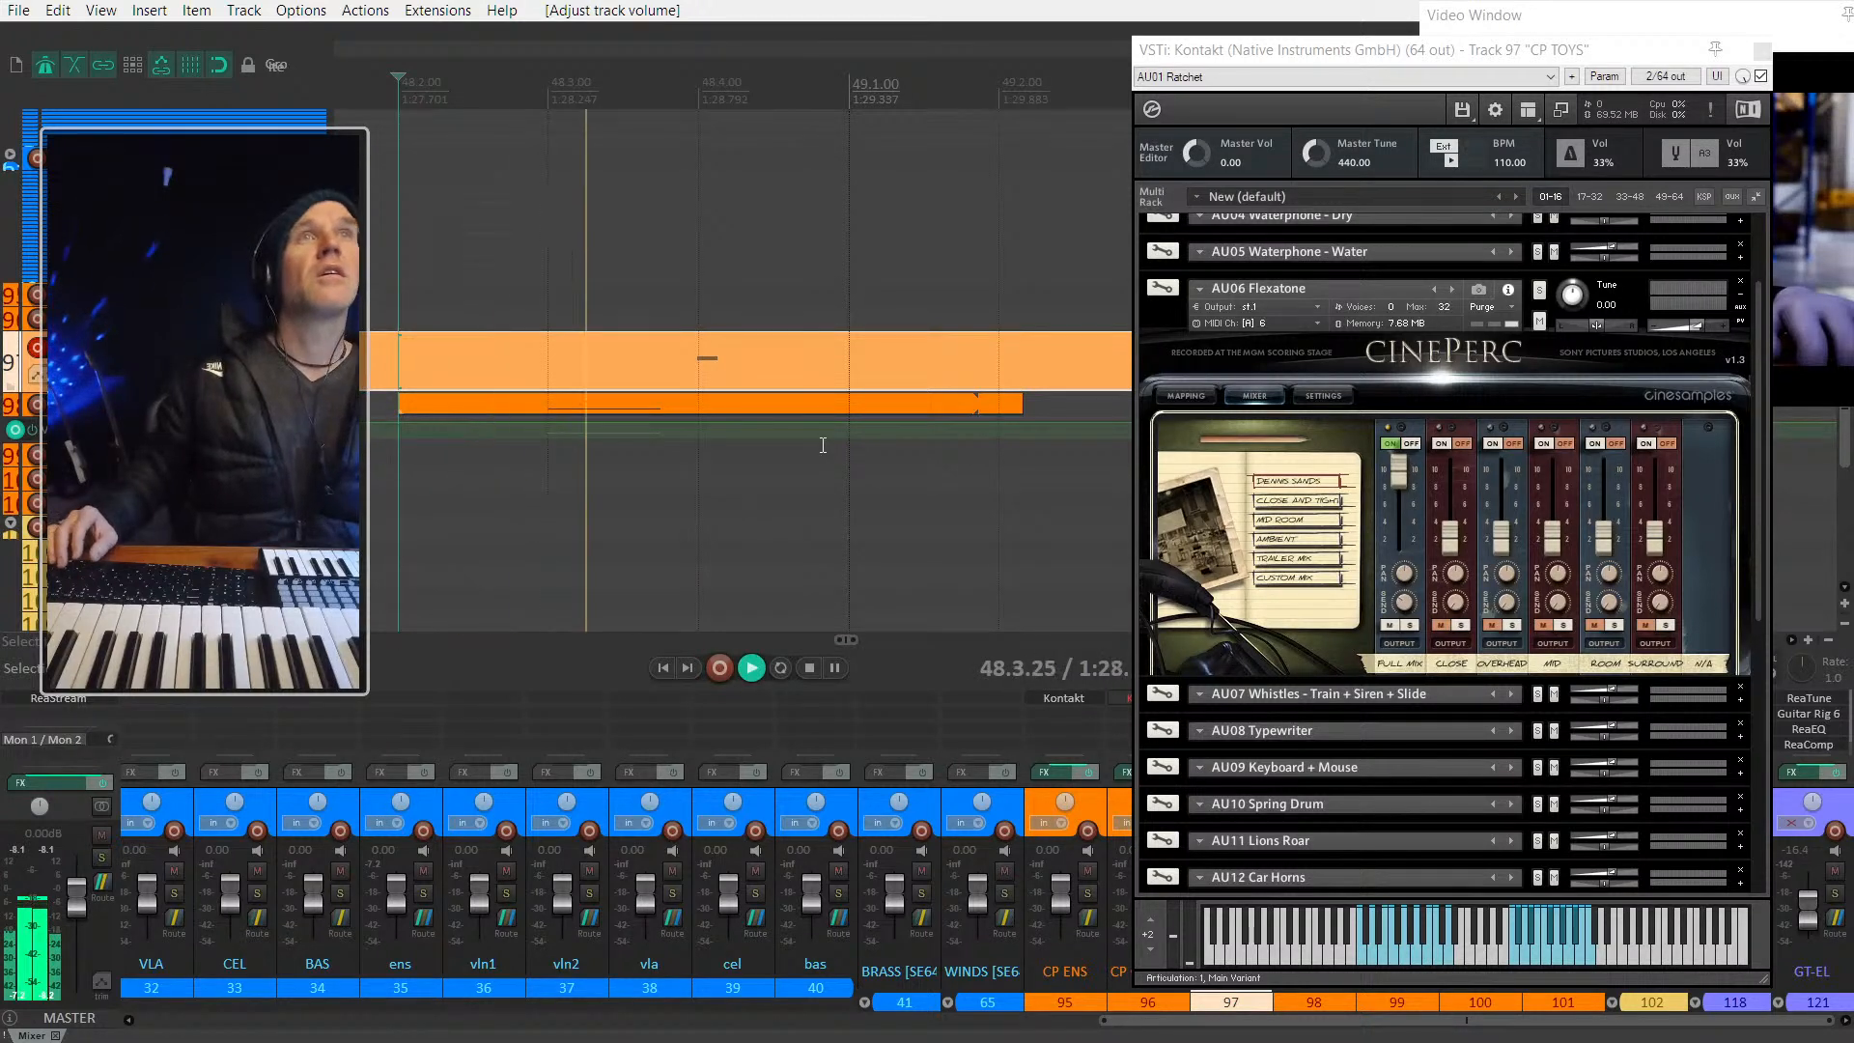
key("space")
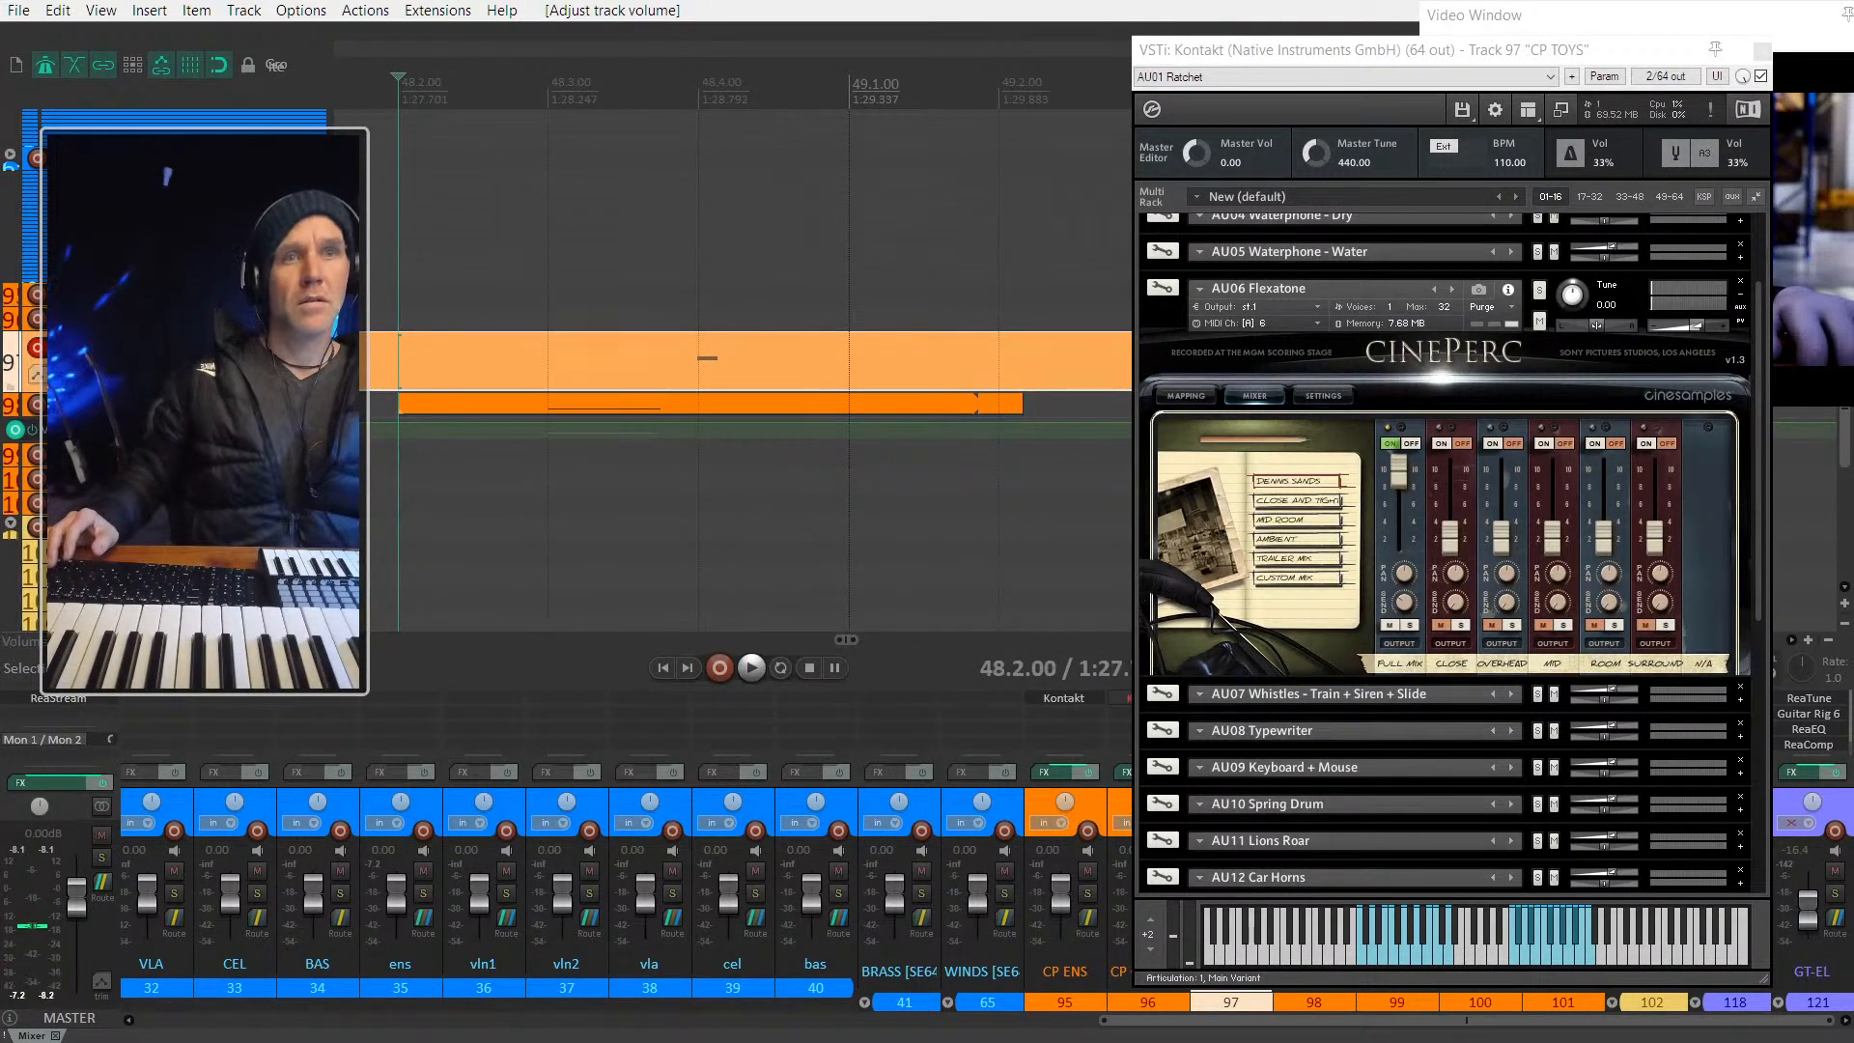
key("space")
key("space")
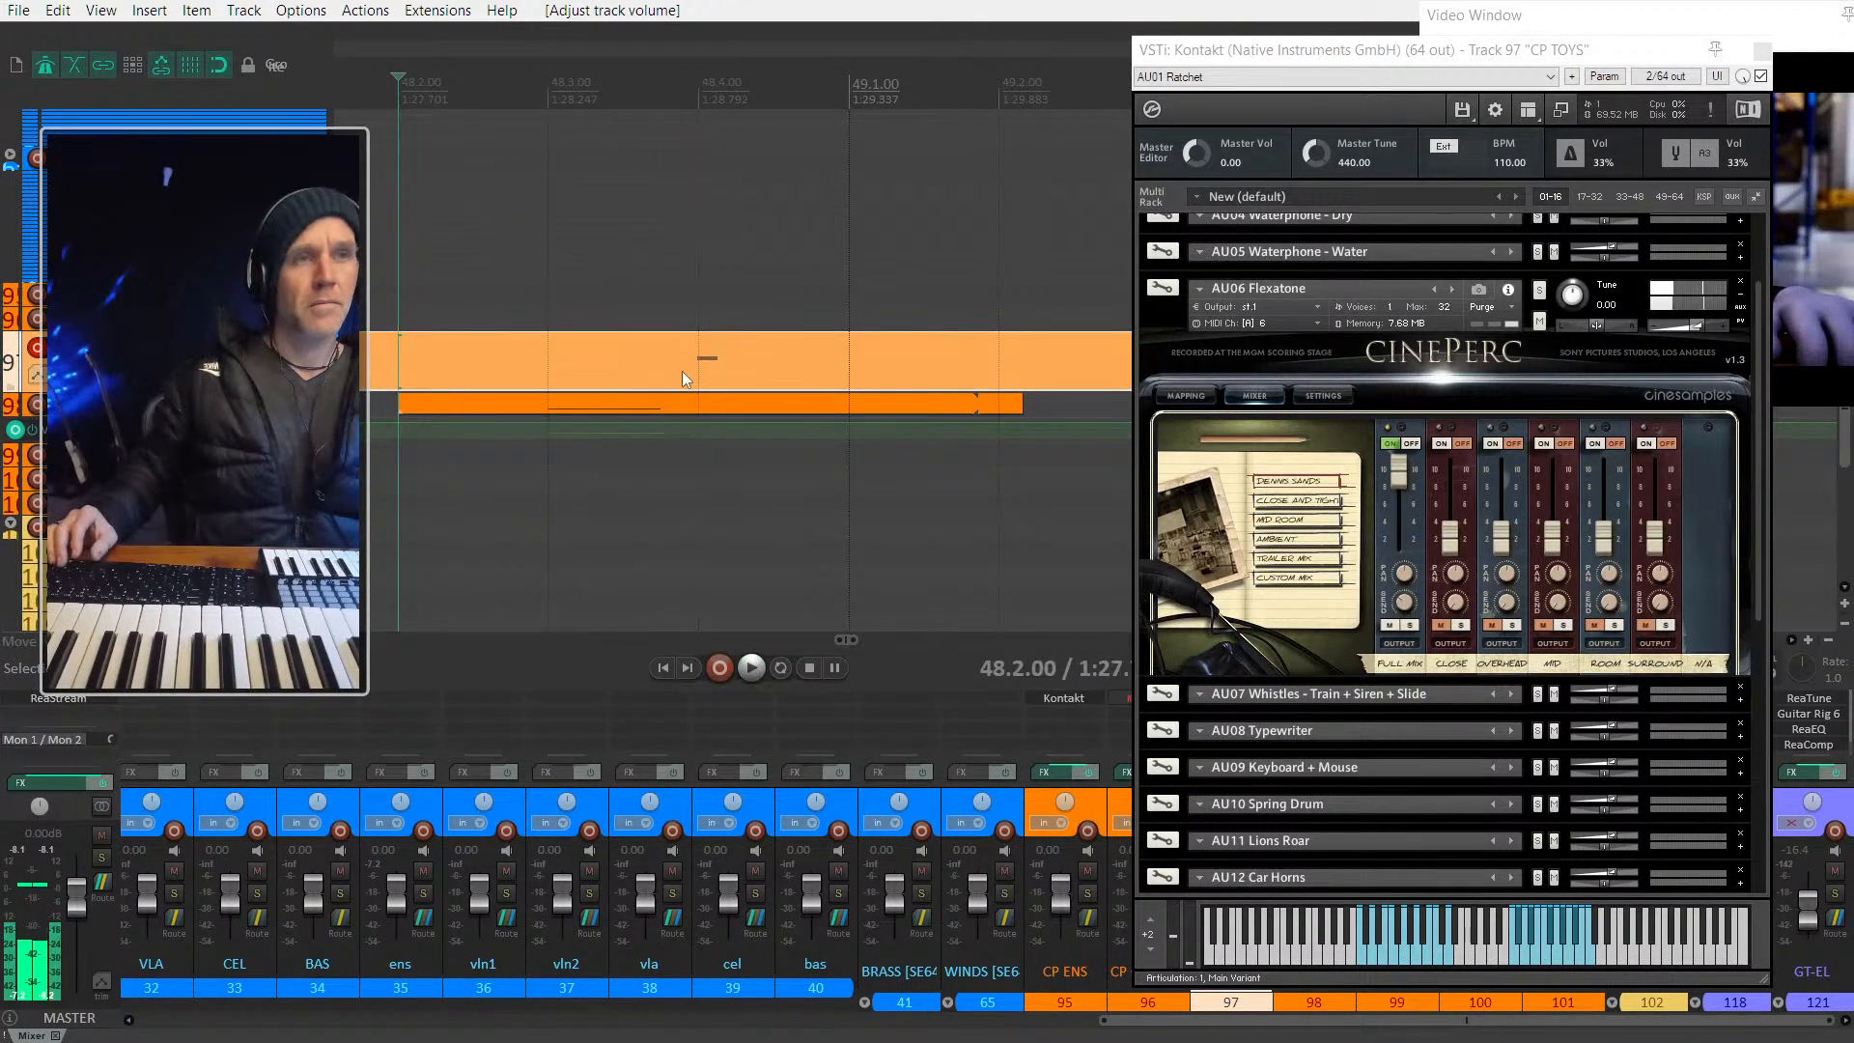
Step: Split the CP TOYS item at 48.4.00 and delete the part before the split
key("s")
left_click(648, 365)
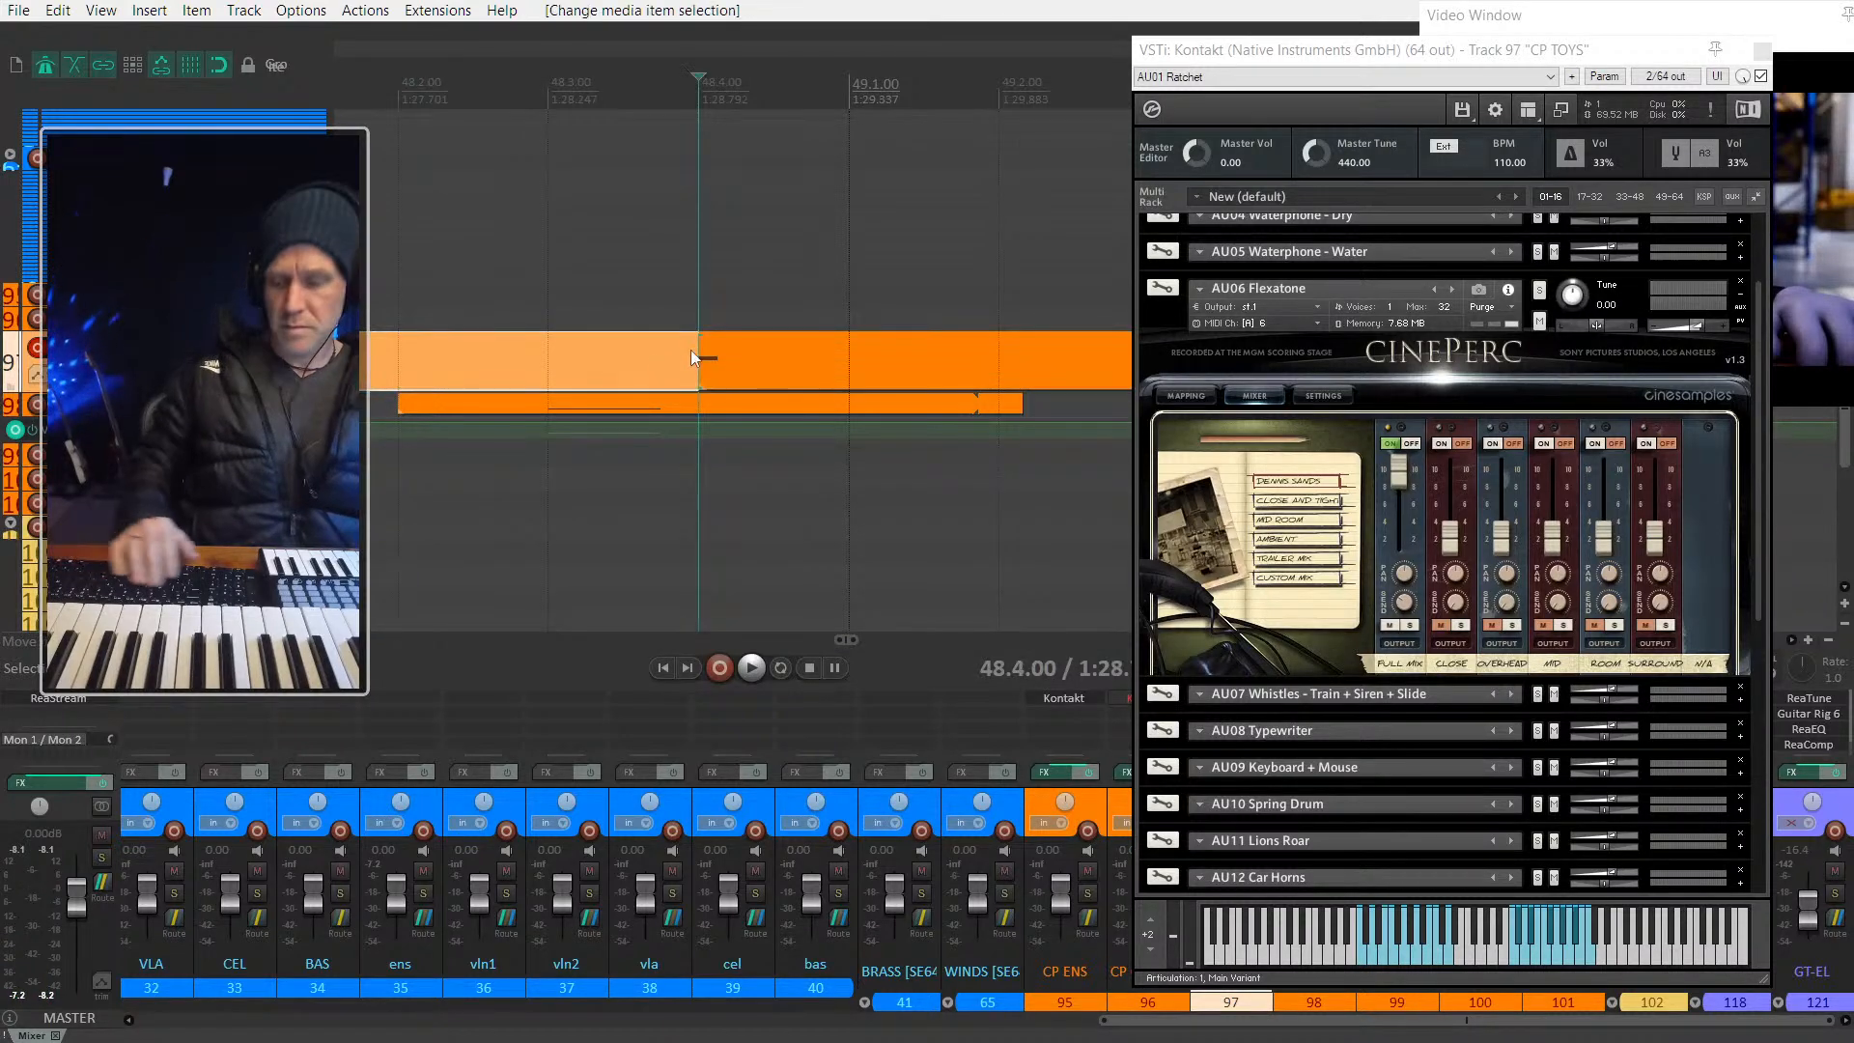
key("Delete")
Step: Move the remaining flexatone item to start at 48.3.00 and play it back from 48.2.00
left_click(746, 363)
left_click_drag(748, 368, 599, 365)
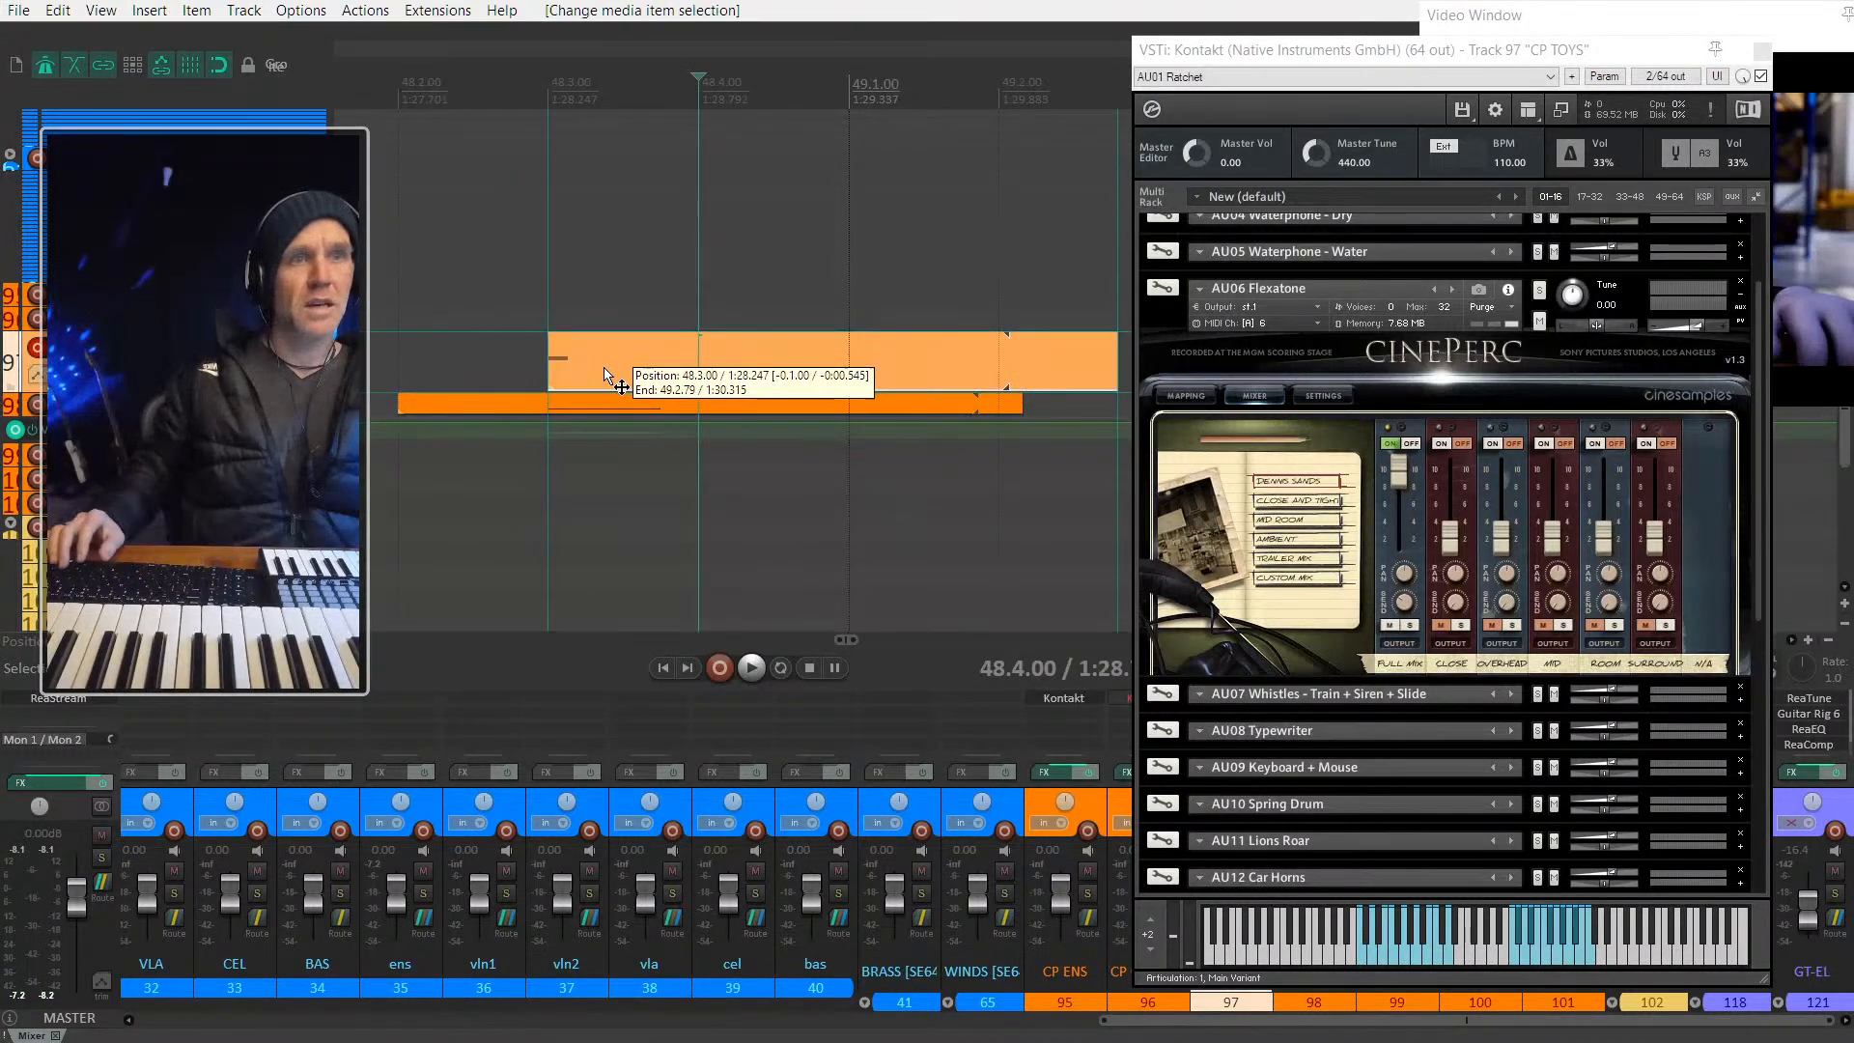
left_click(406, 365)
key("space")
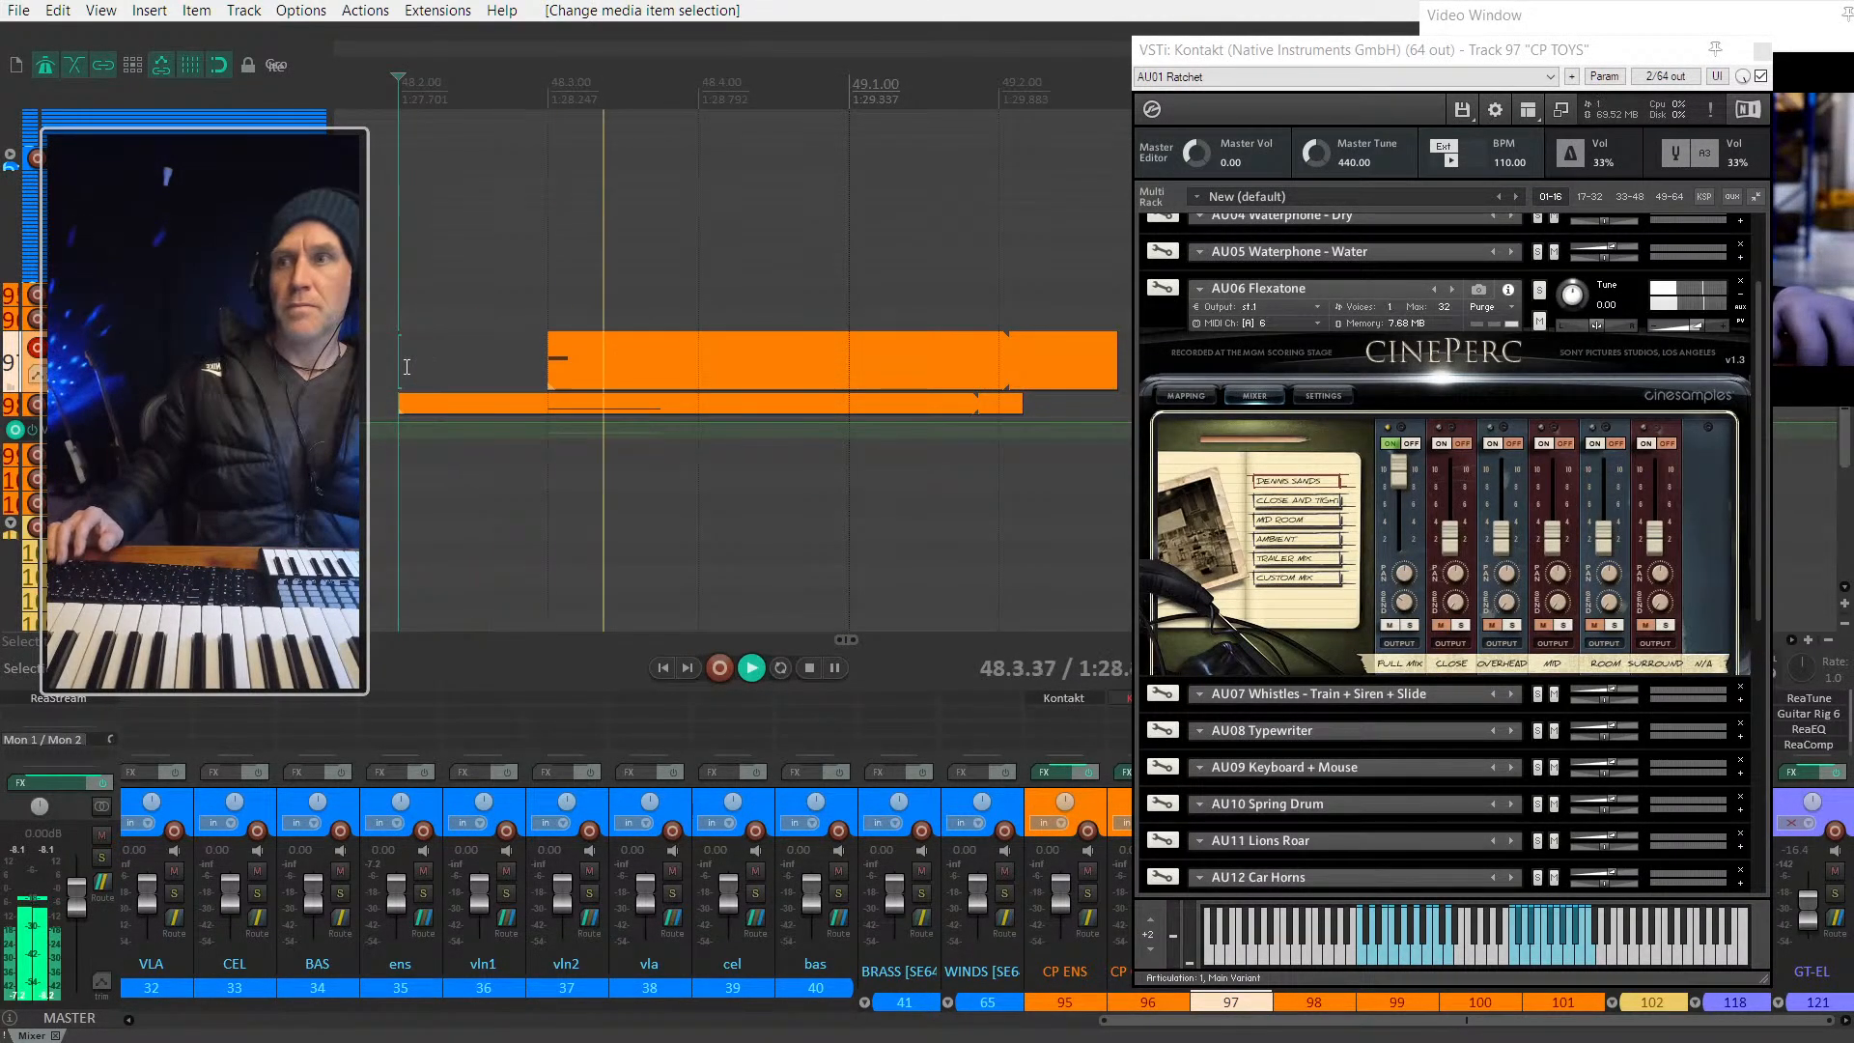
key("space")
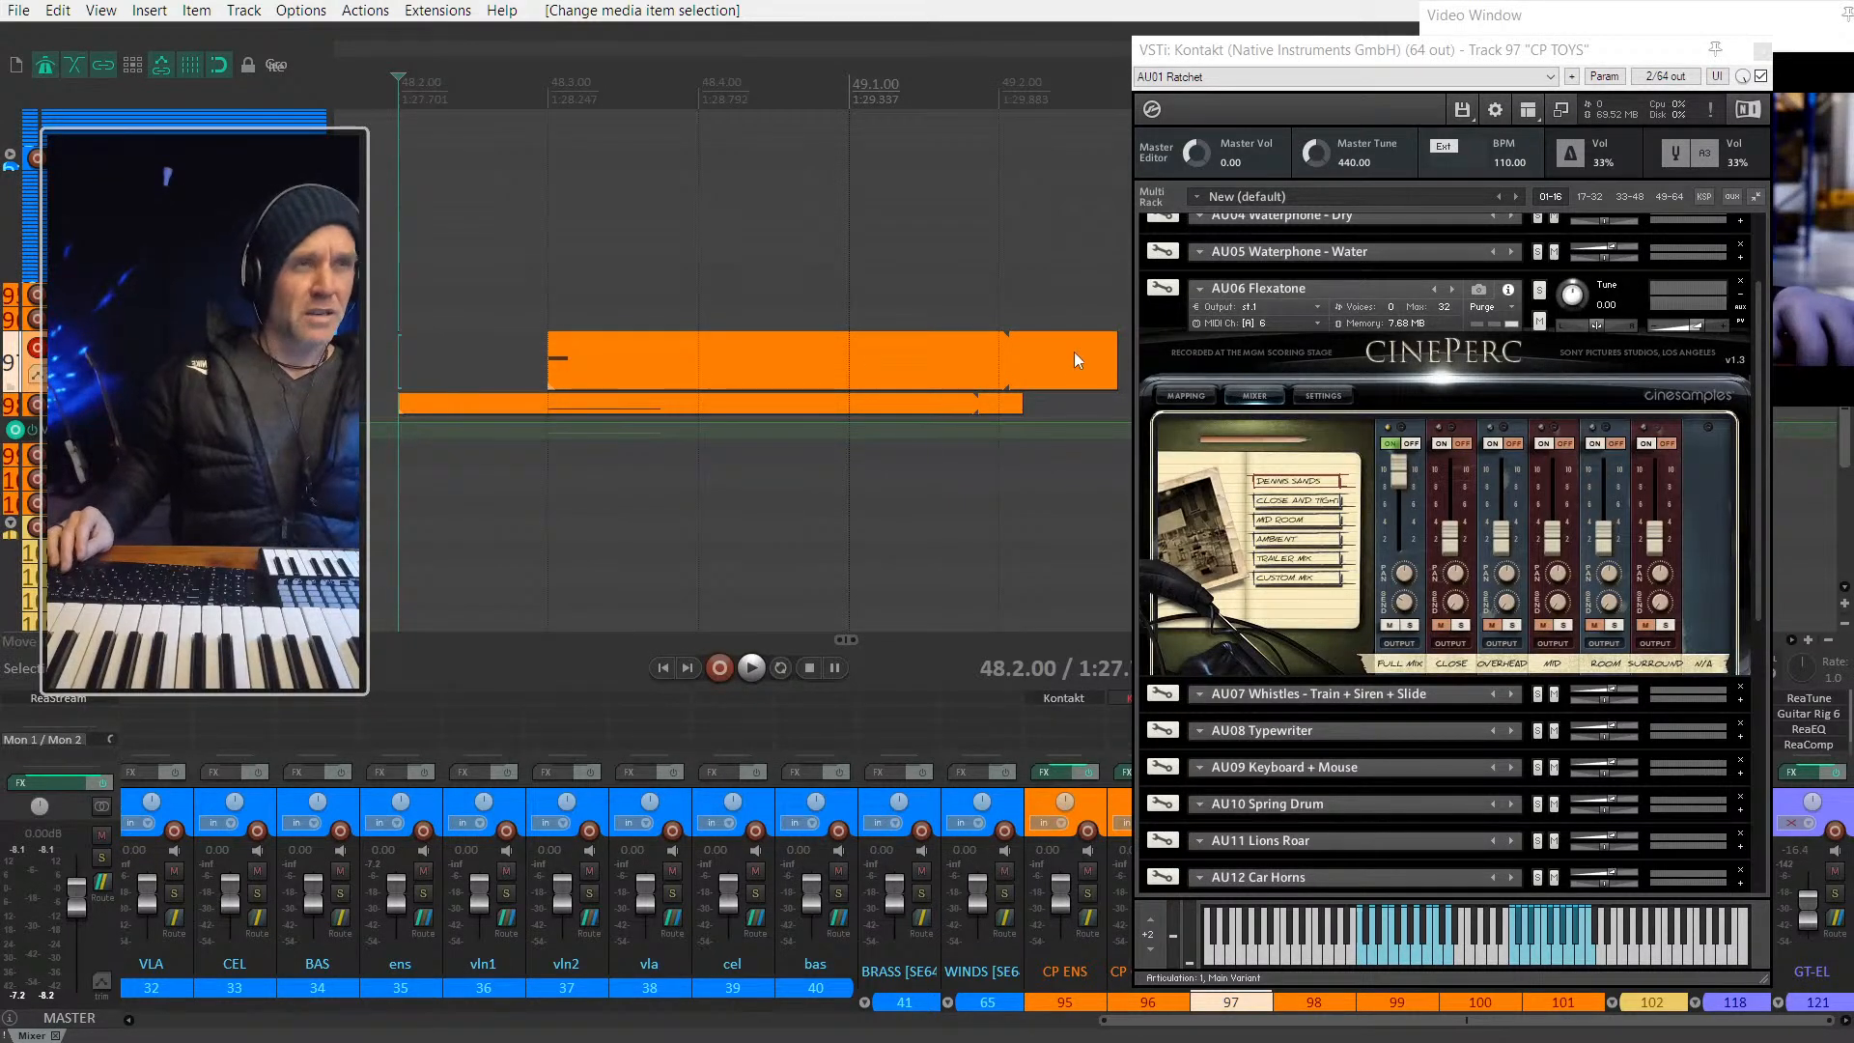
Step: Trim the ends of the flexatone item and the orange item on the track below it to 49.1.00
left_click_drag(1114, 367, 849, 367)
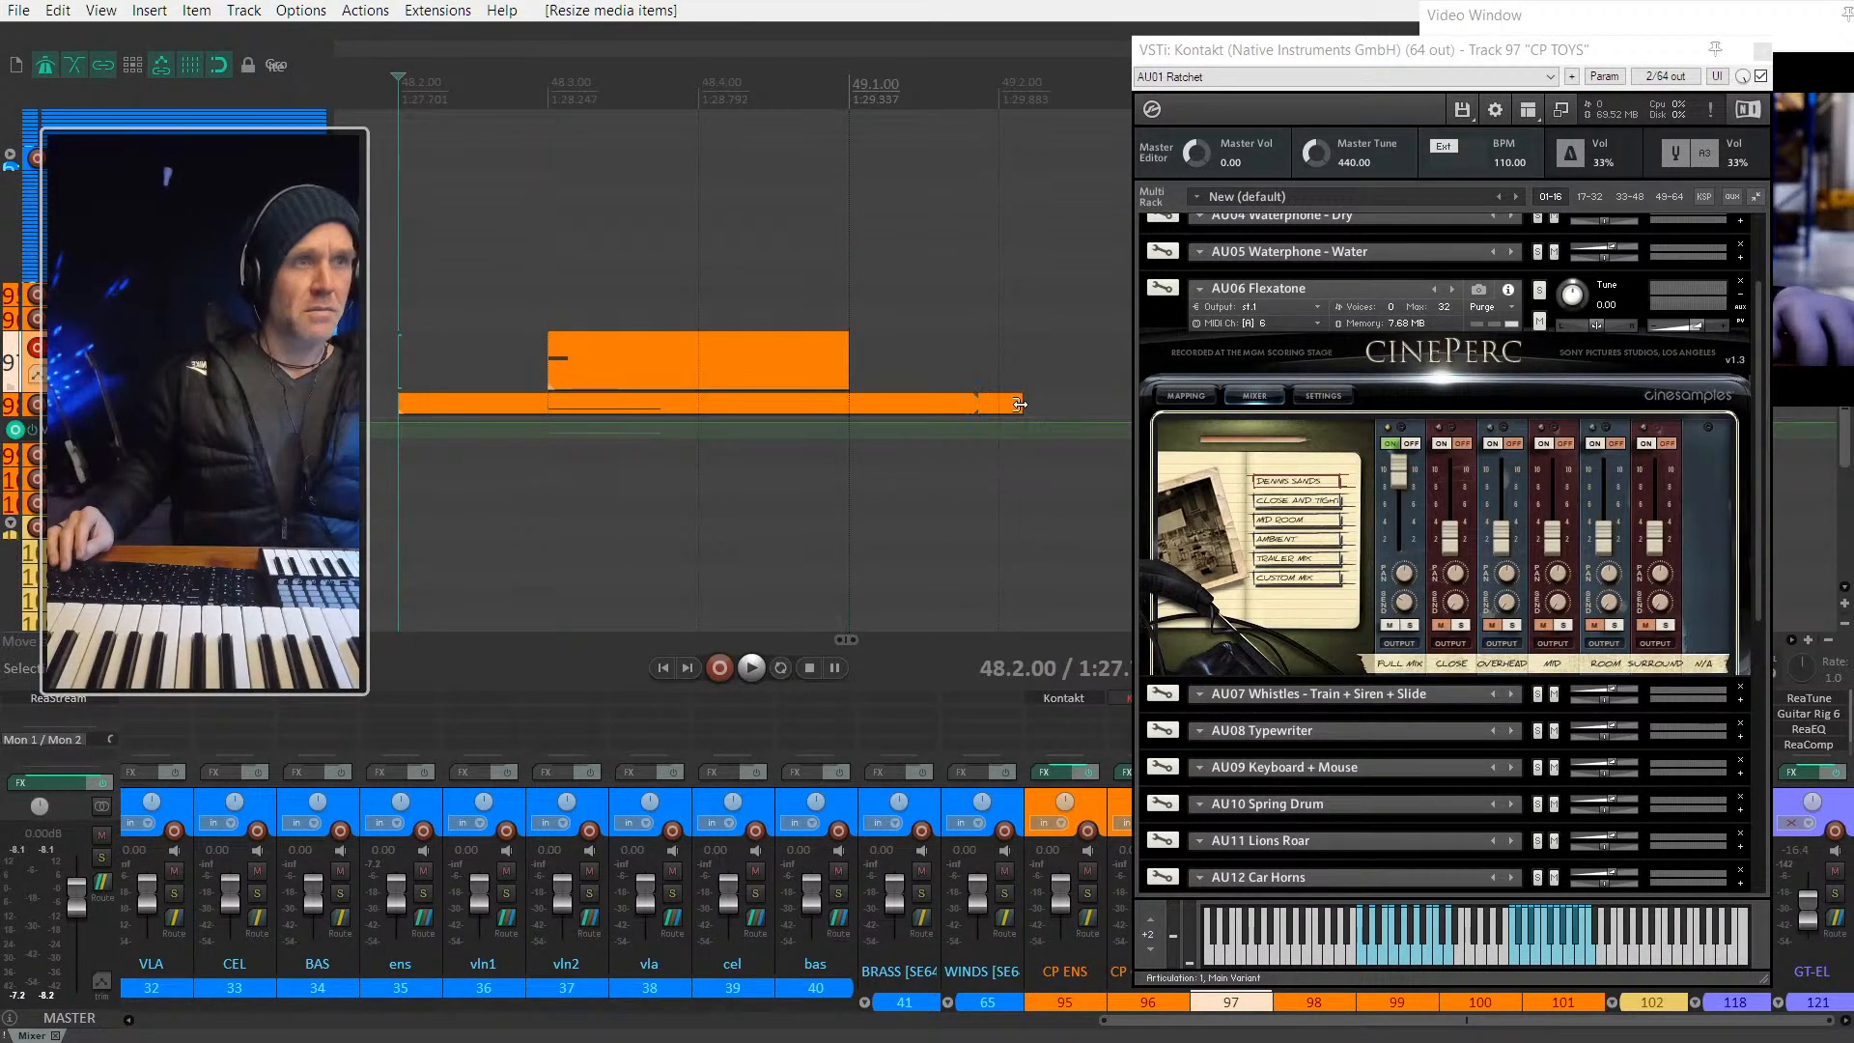
left_click_drag(1022, 404, 849, 403)
scroll(710, 324, "down", 6)
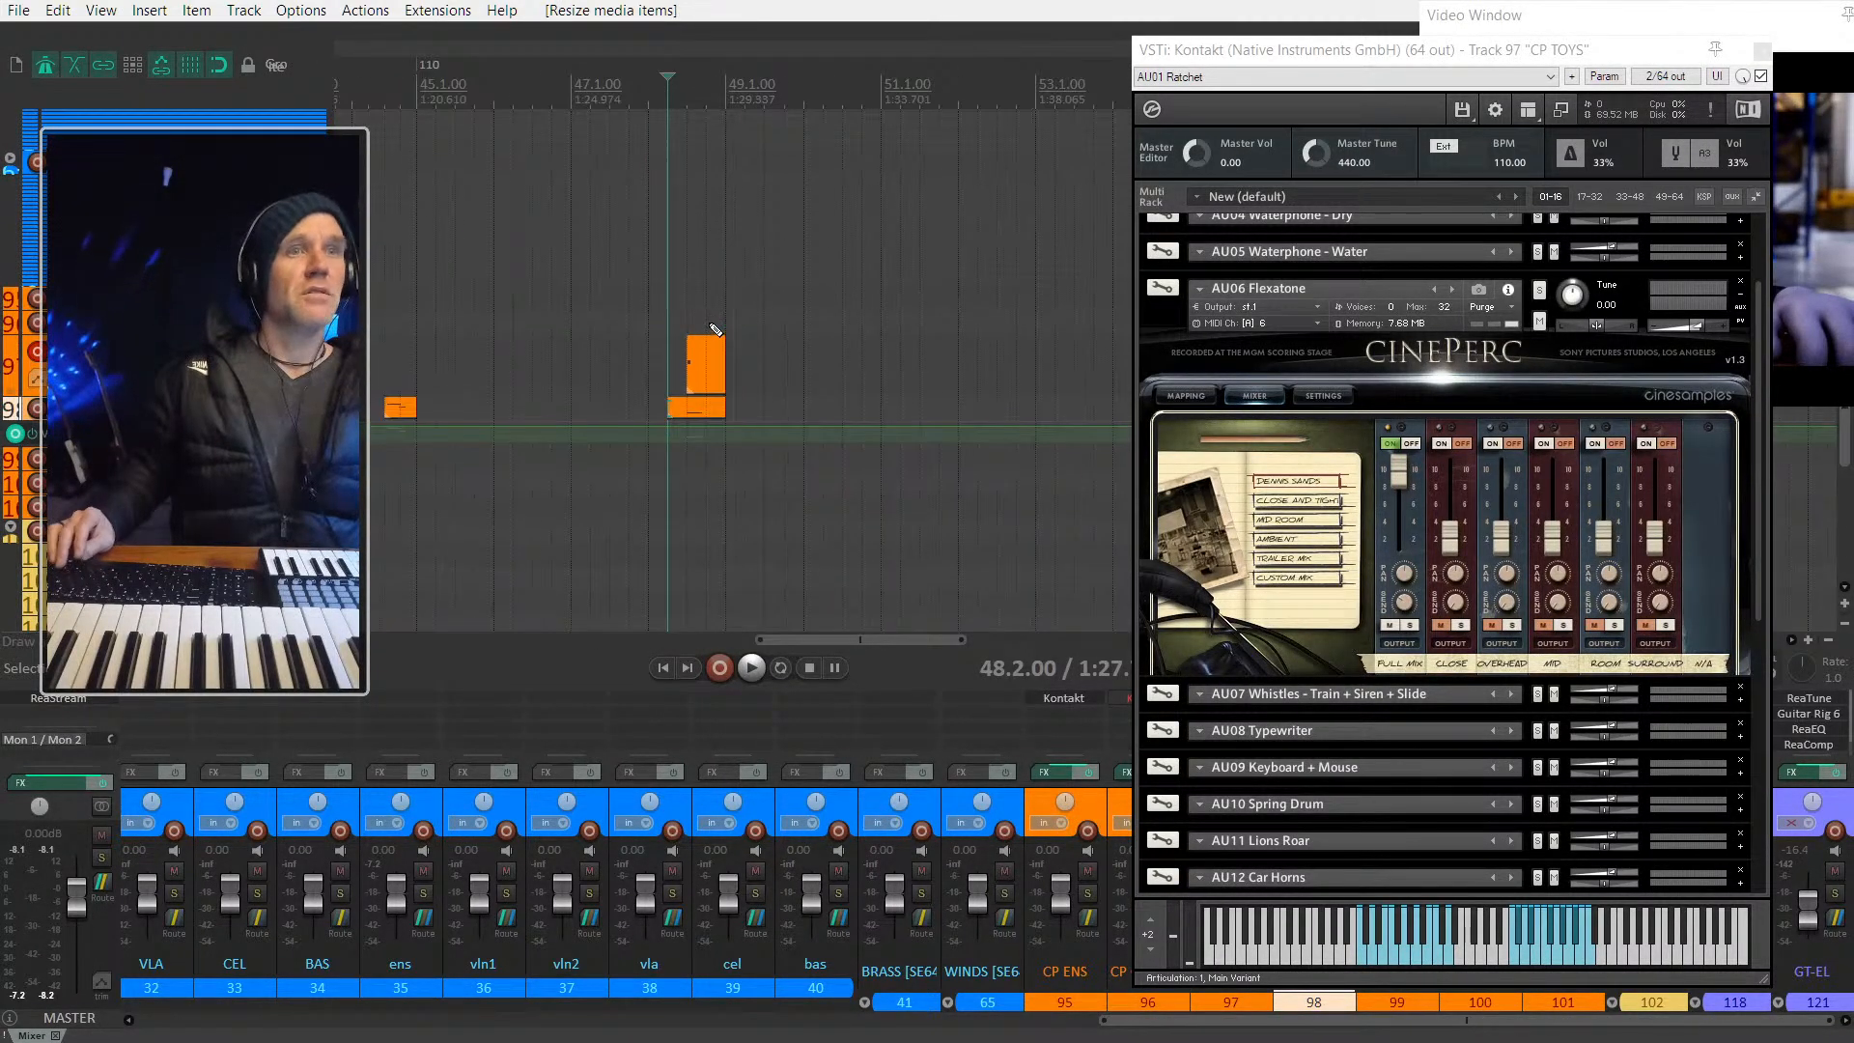
scroll(713, 328, "down", 1)
key("Up")
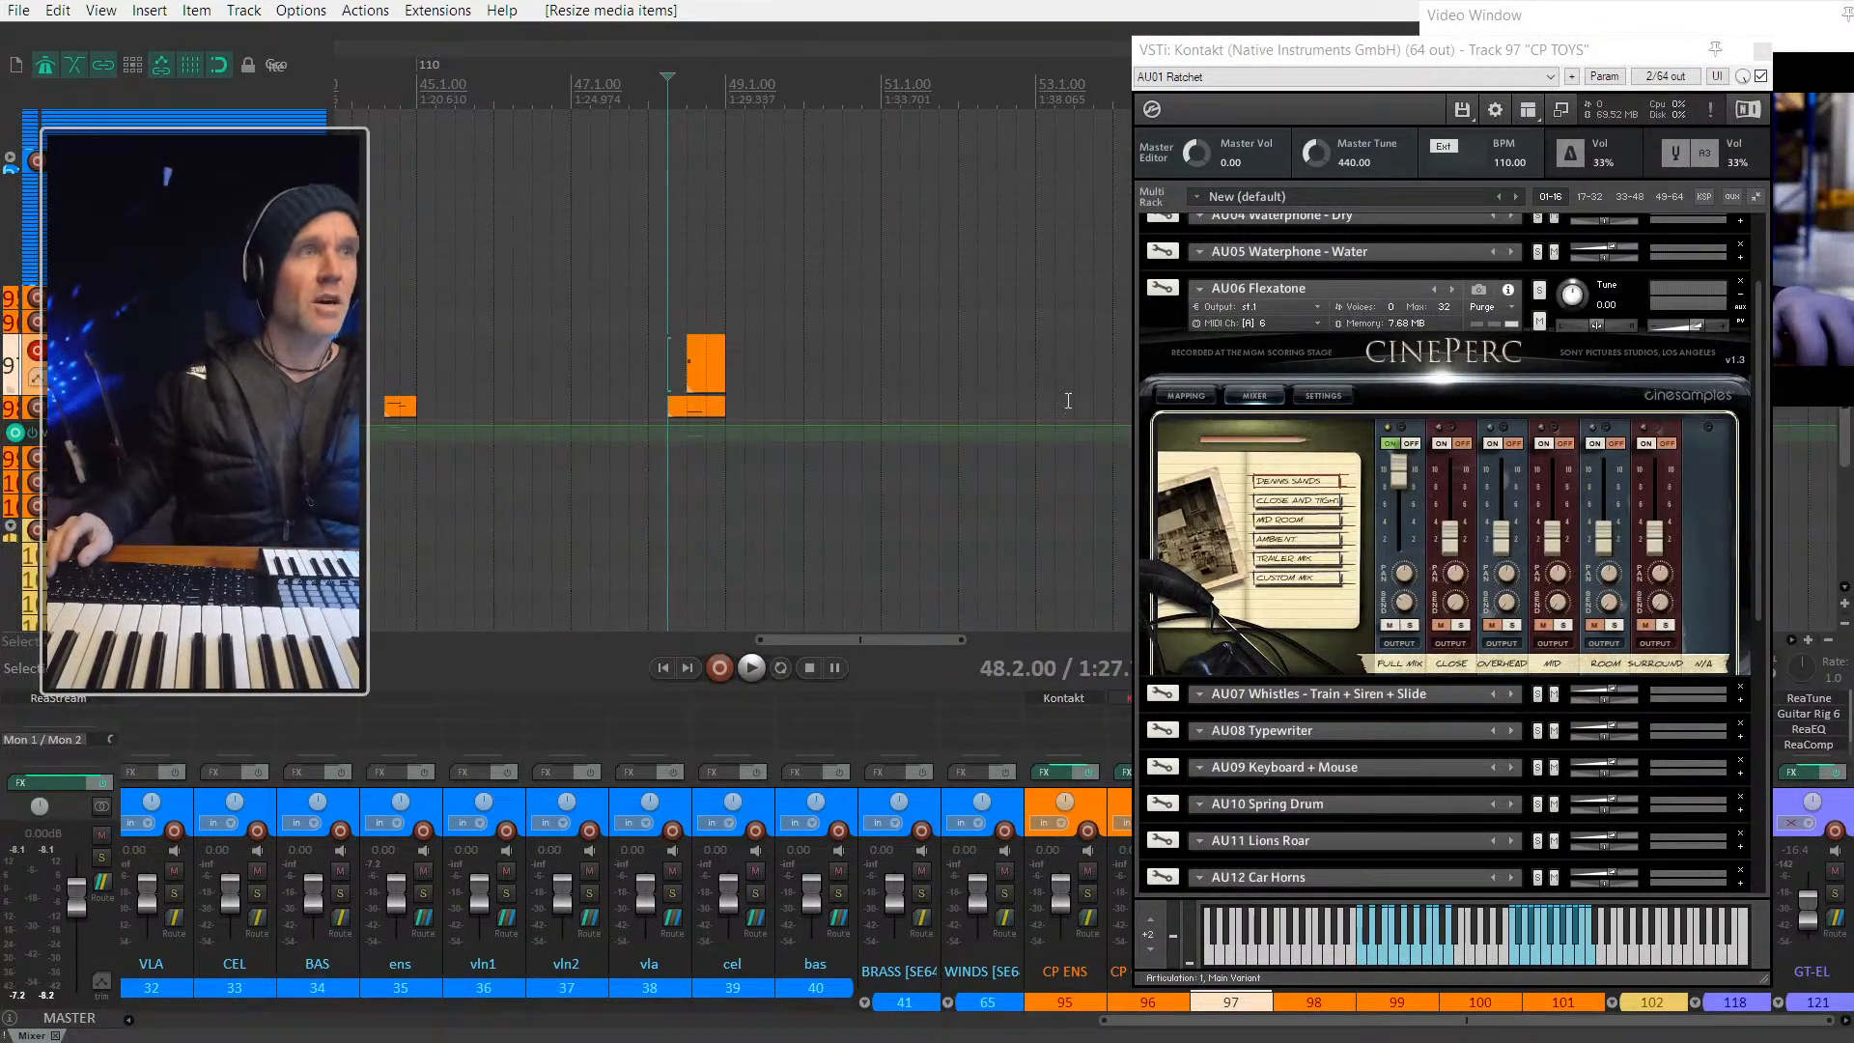
scroll(738, 454, "up", 3)
scroll(754, 386, "up", 10)
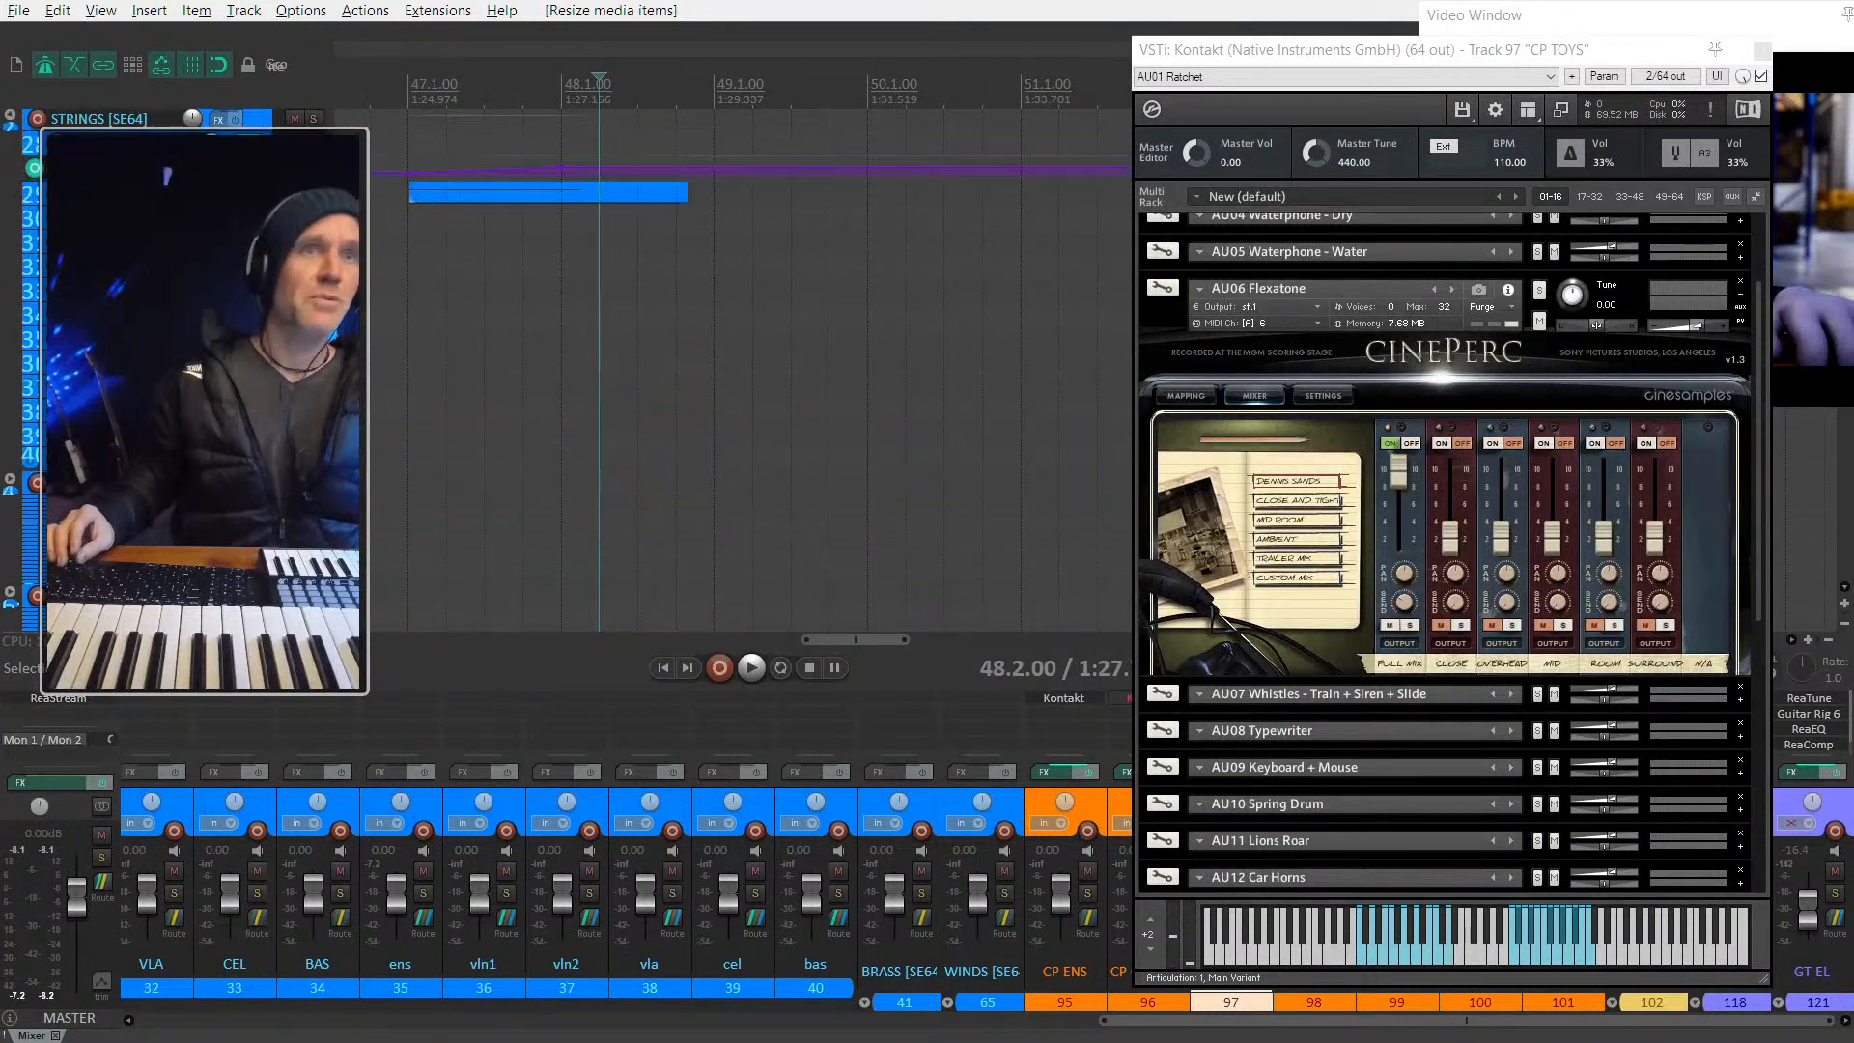
scroll(499, 321, "down", 2)
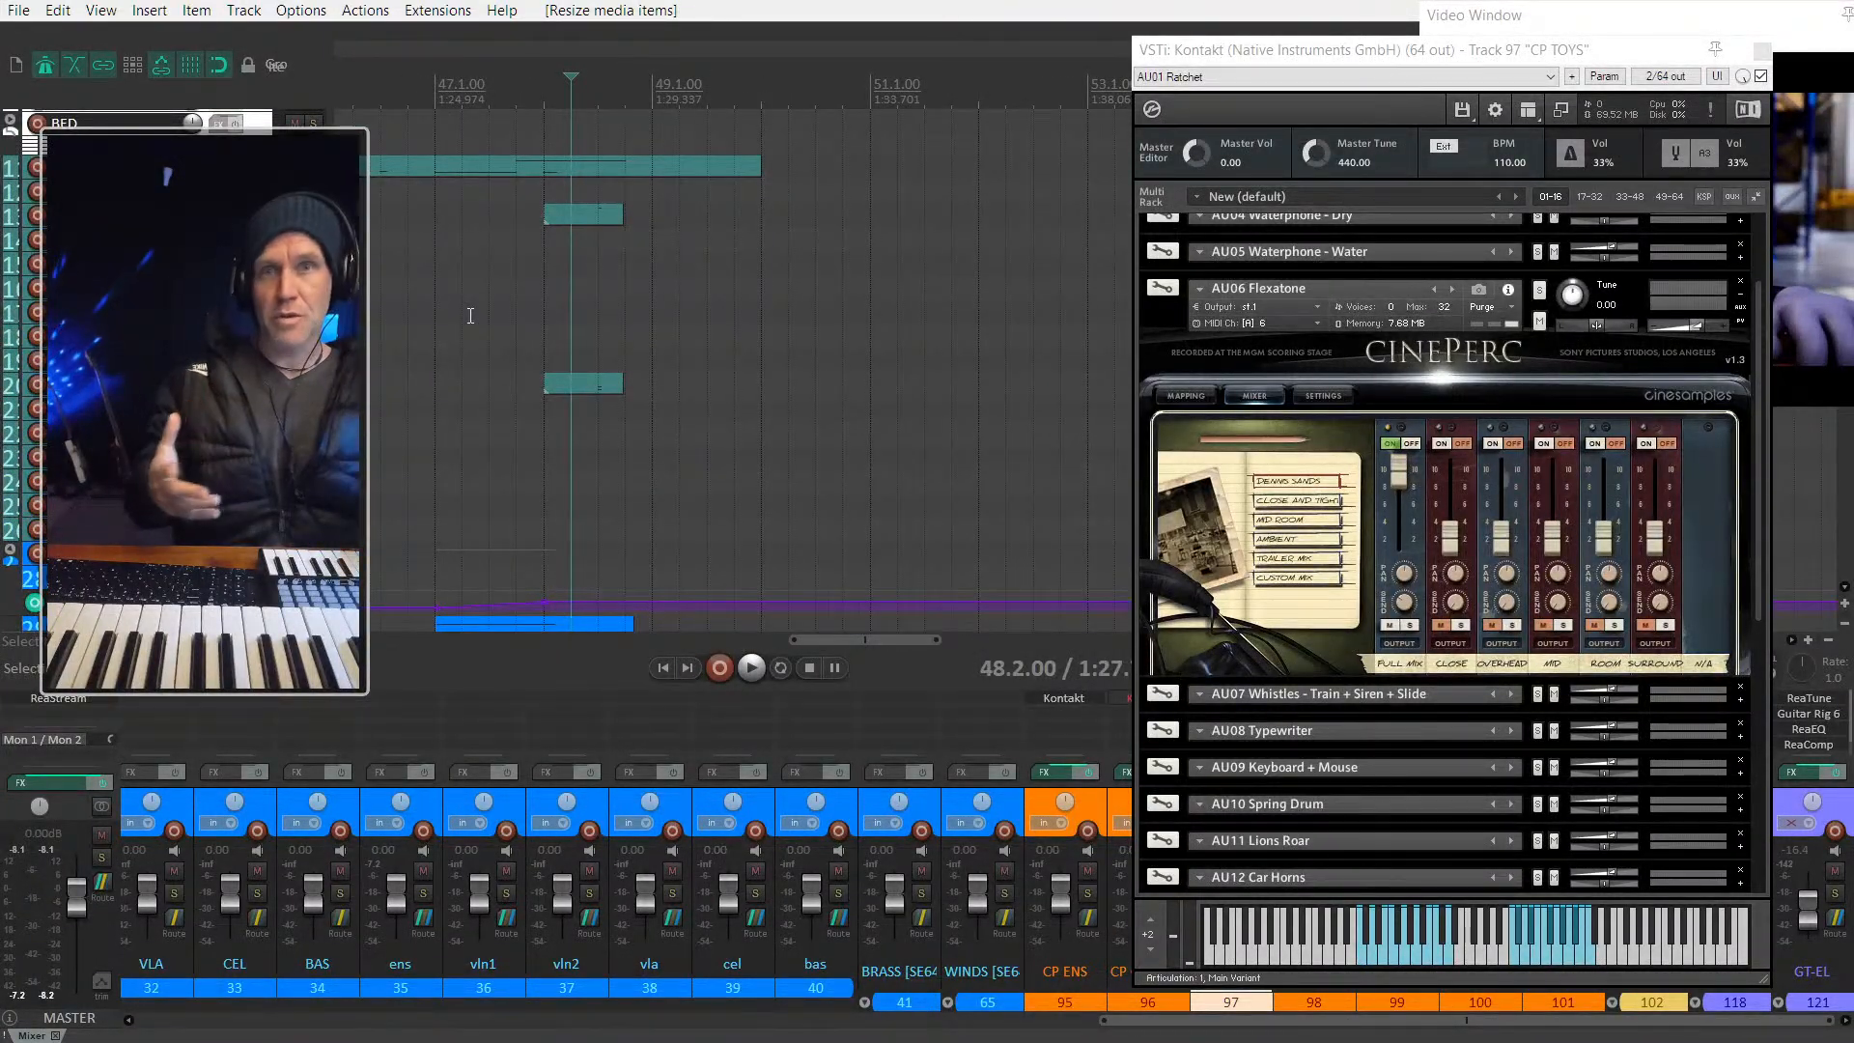
scroll(485, 291, "left", 5)
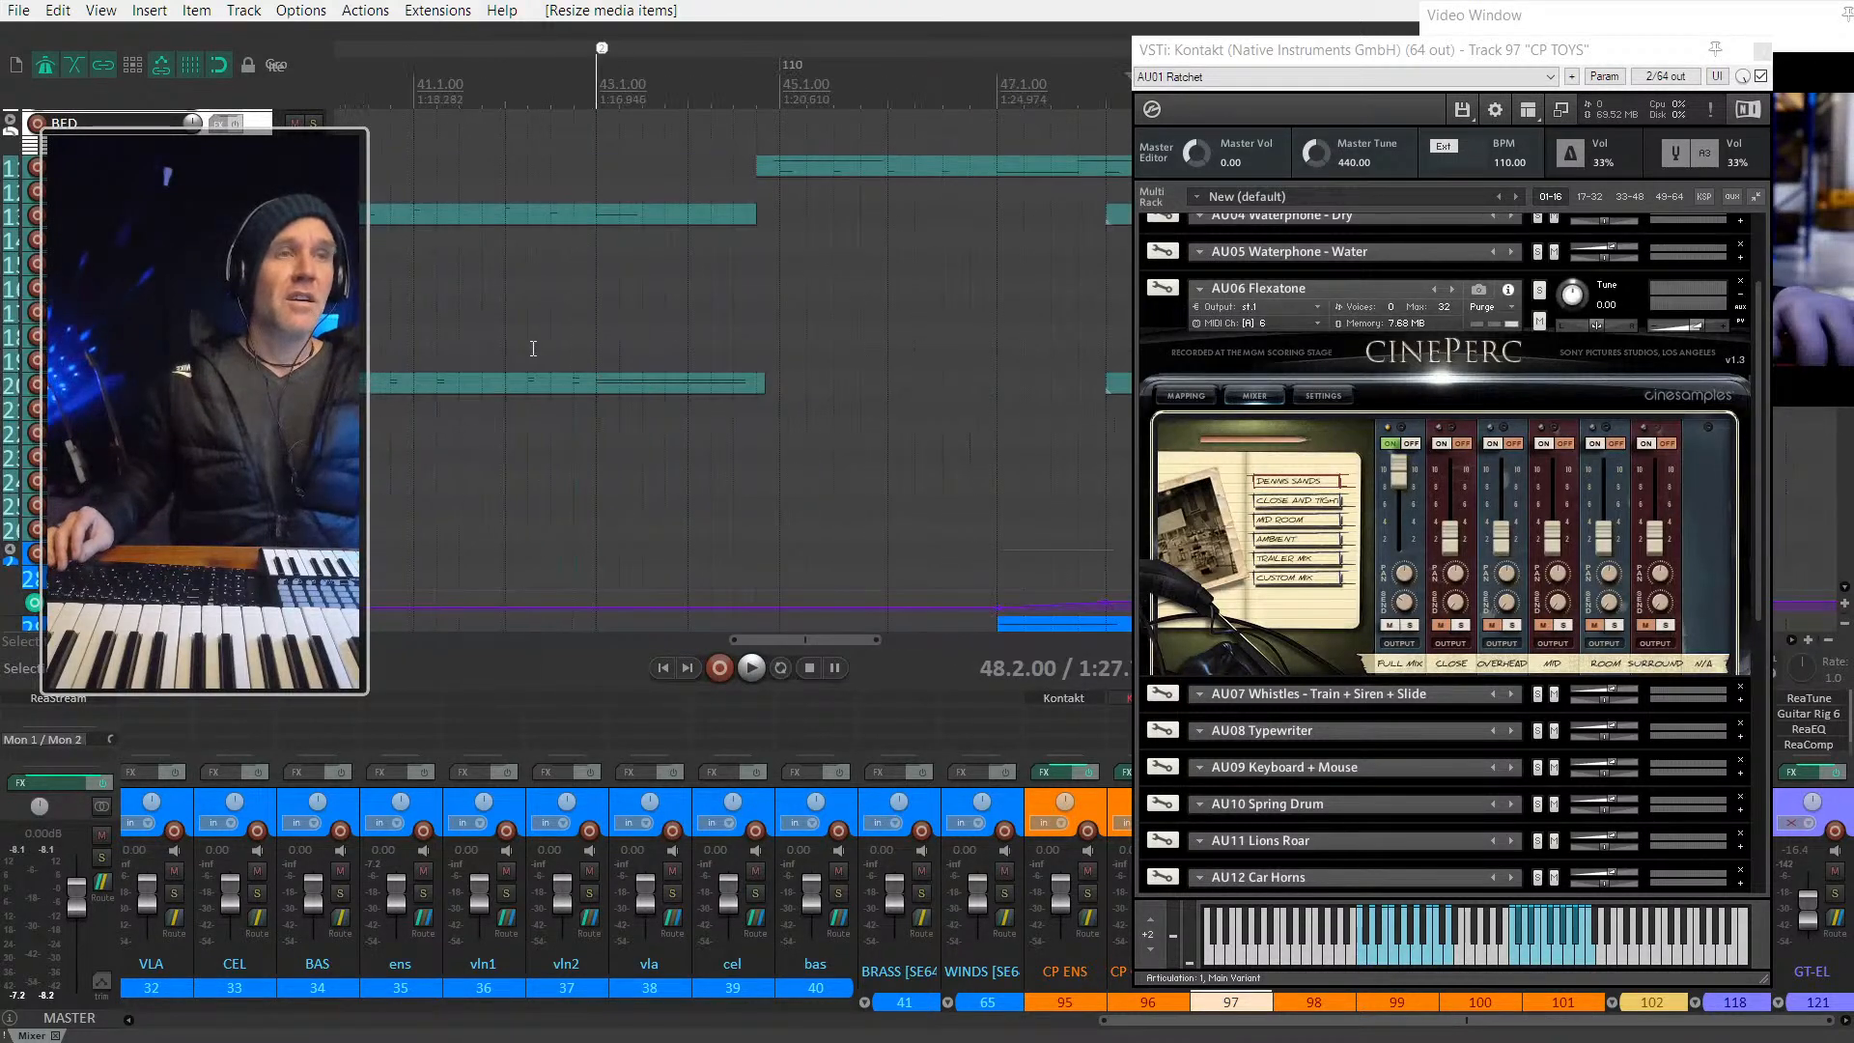
Step: Place the edit cursor at 47.1.00 and close the CP TOYS Kontakt window
scroll(636, 357, "down", 2)
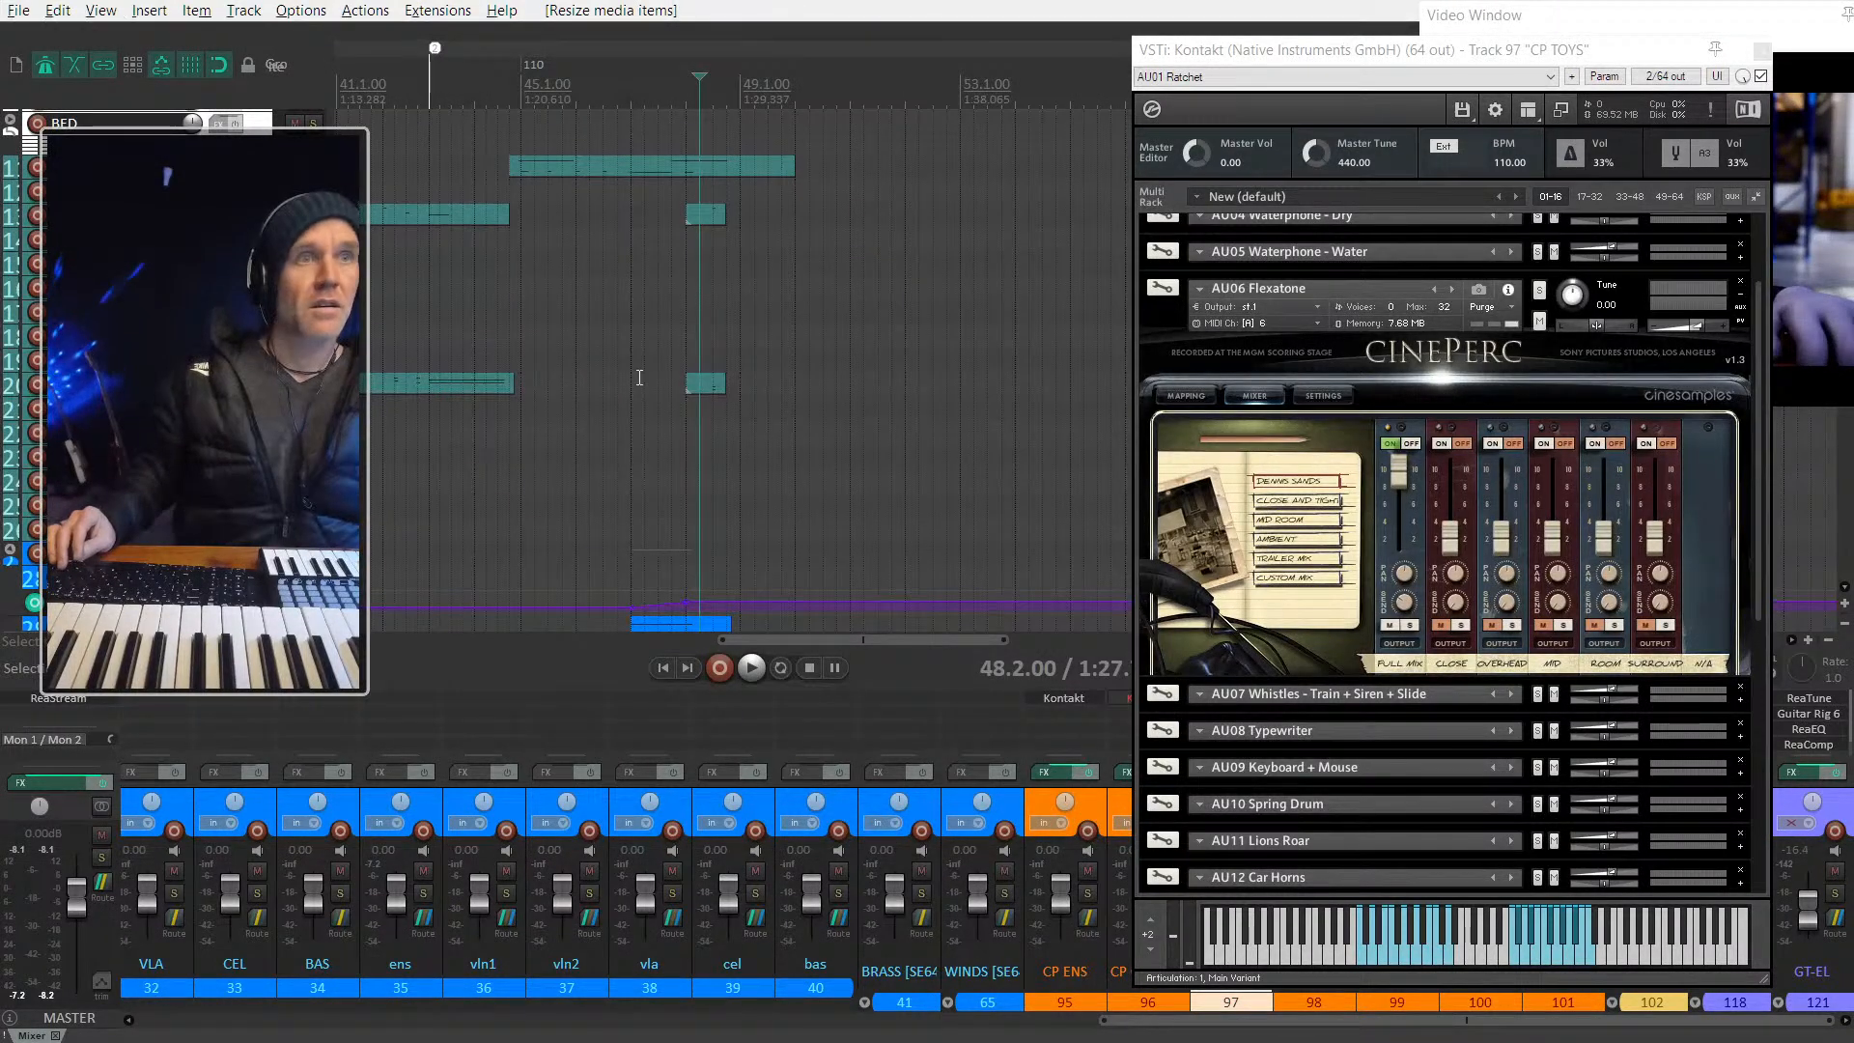
scroll(743, 367, "down", 3)
scroll(744, 367, "down", 3)
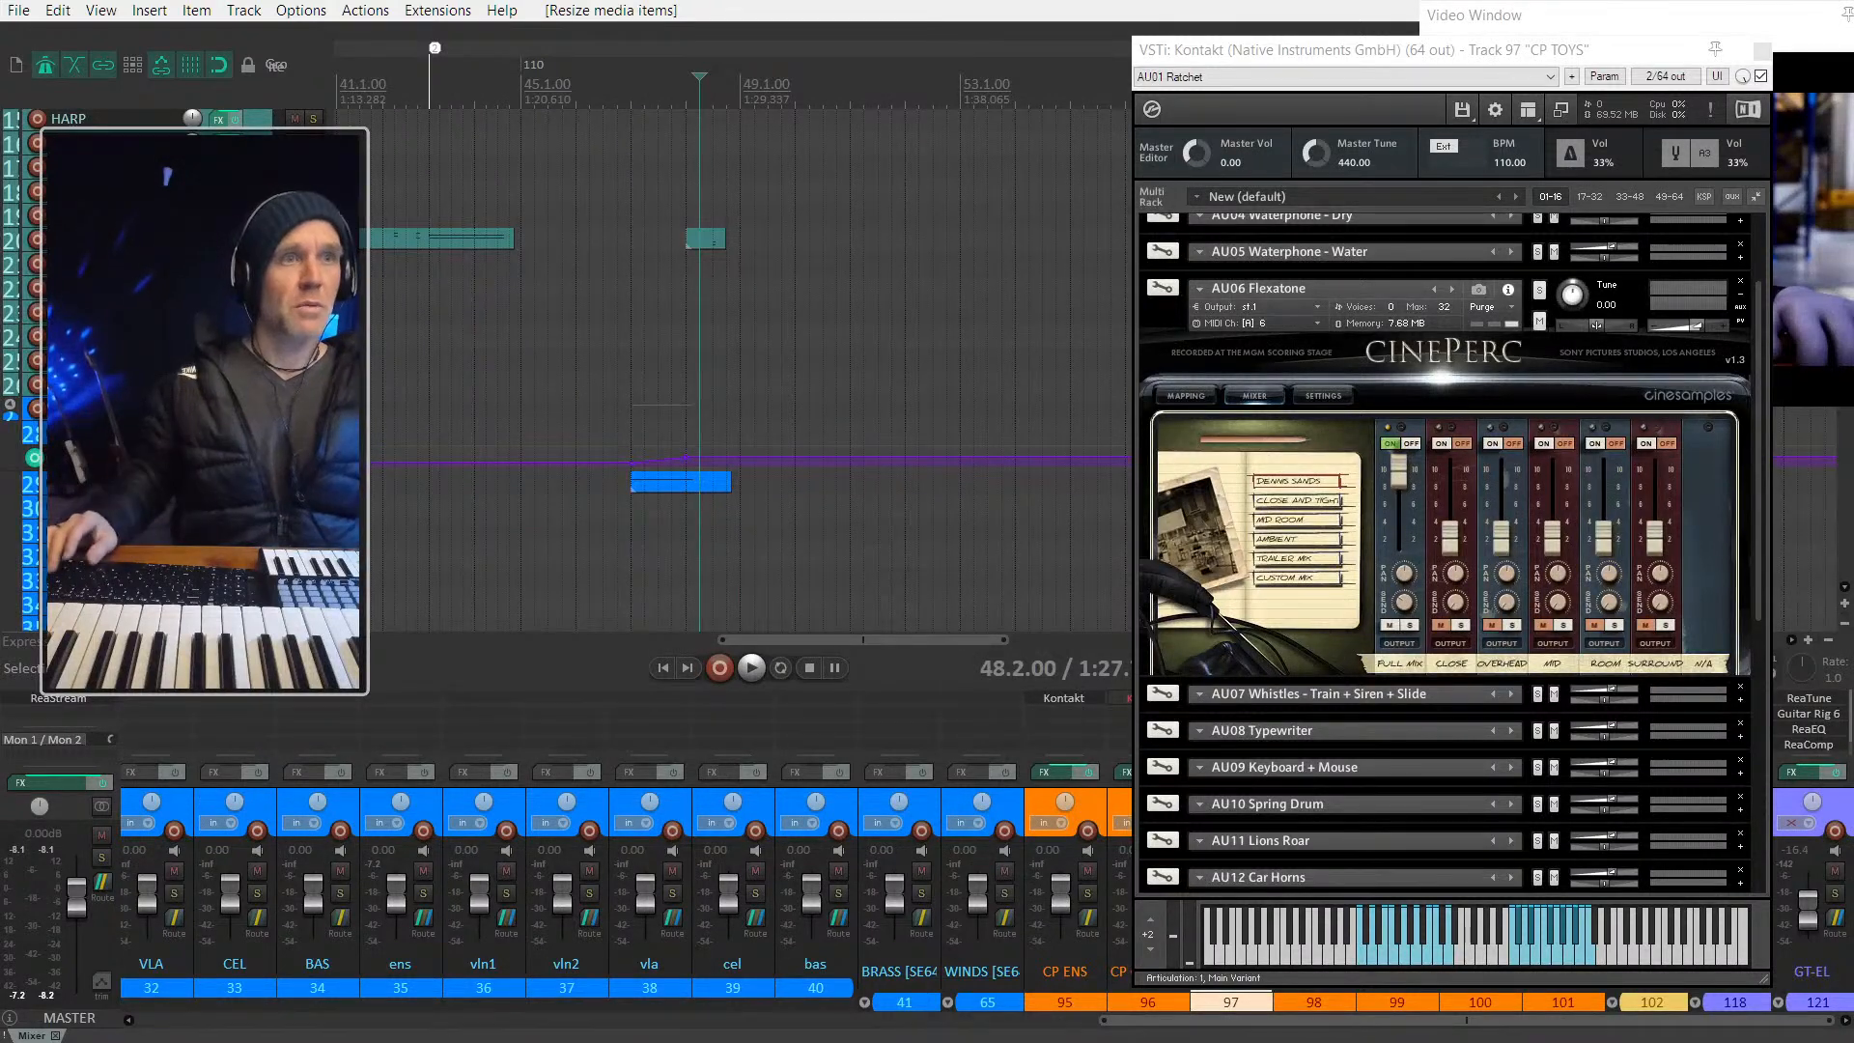
left_click(632, 346)
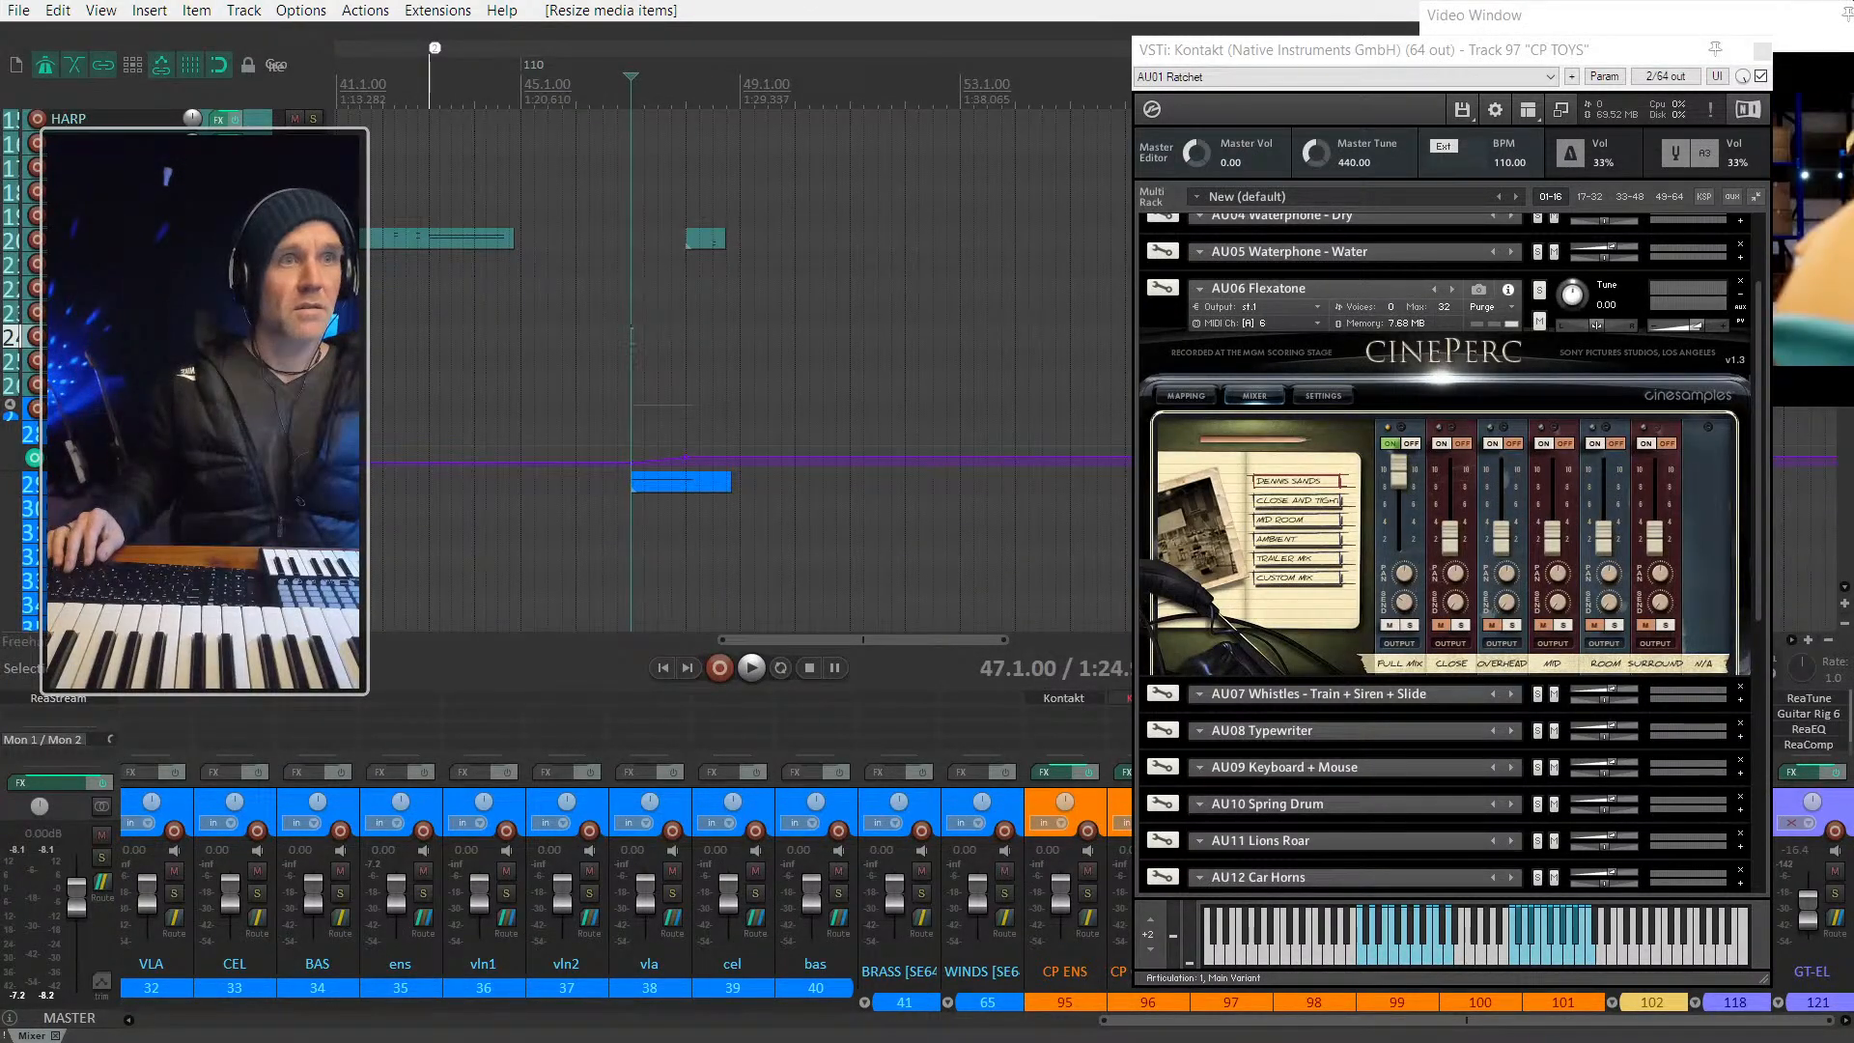
left_click(1762, 51)
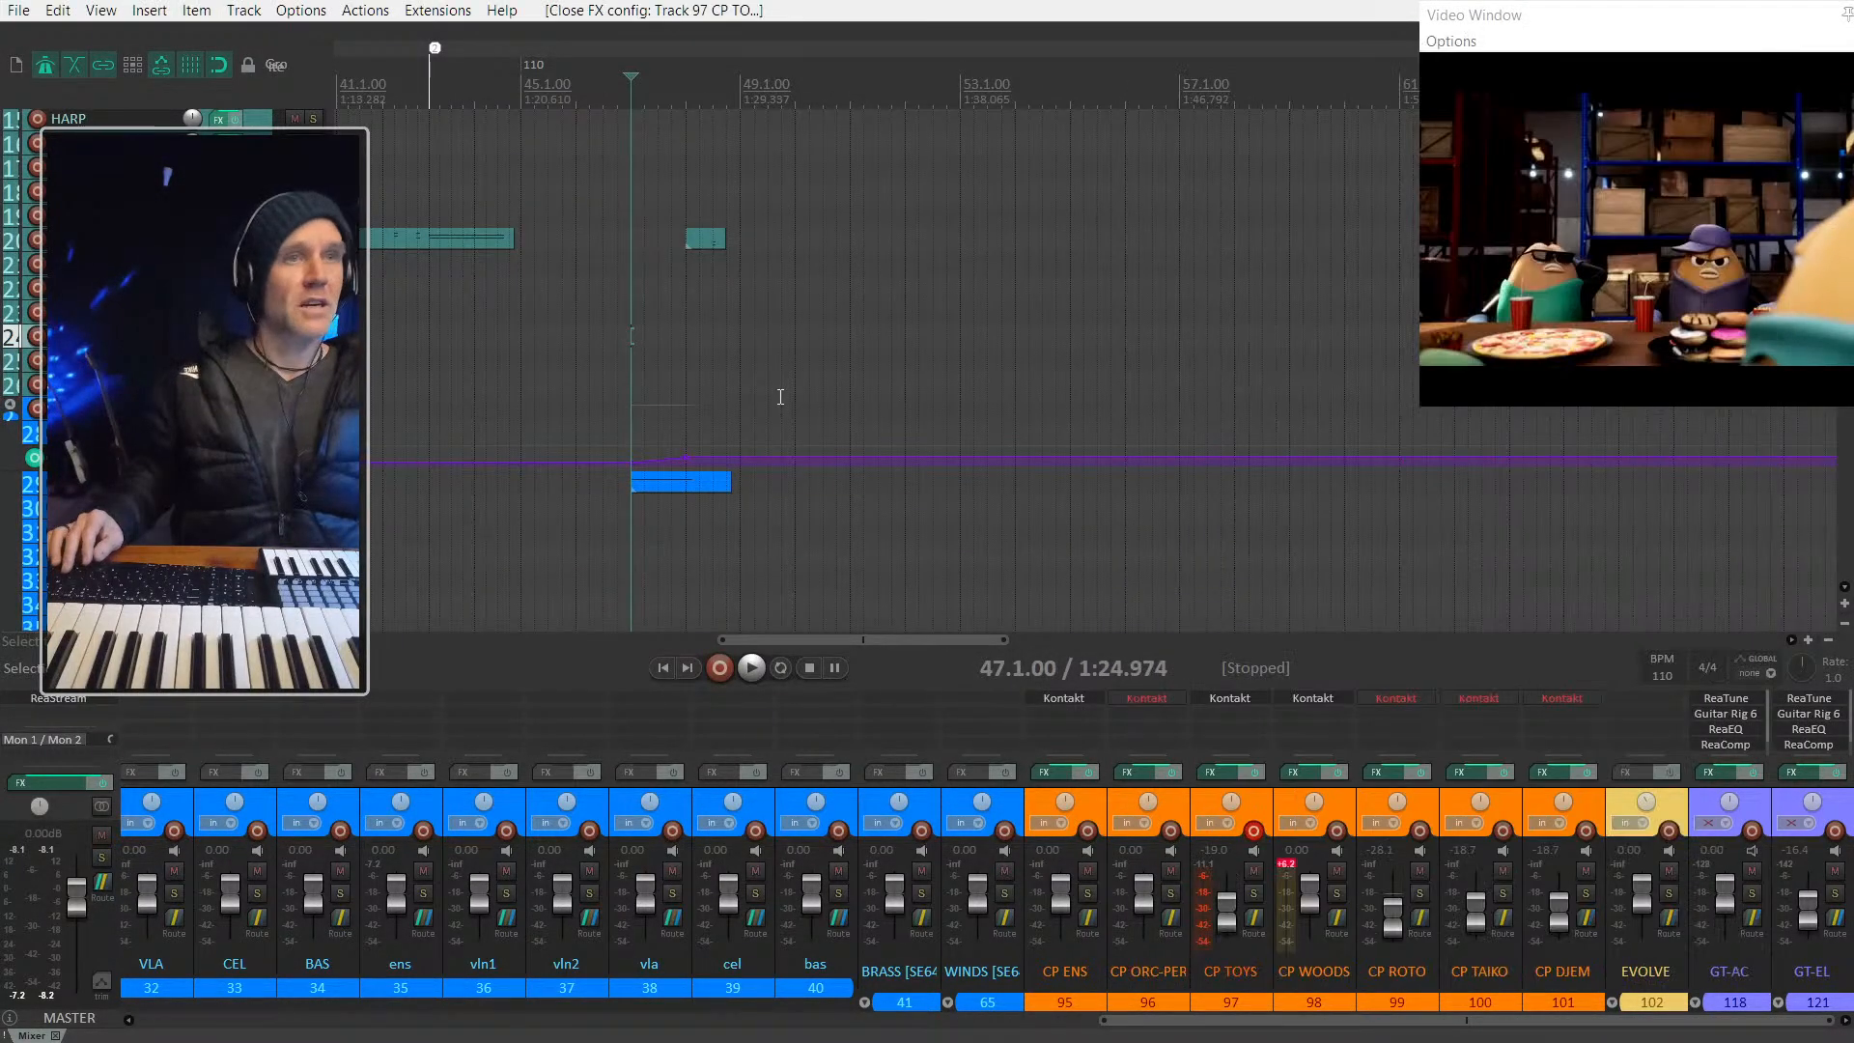
Step: Return the edit cursor to the marker at 40.1.00 and enlarge the video window over the arrangement
scroll(641, 538, "down", 2)
scroll(534, 466, "down", 2)
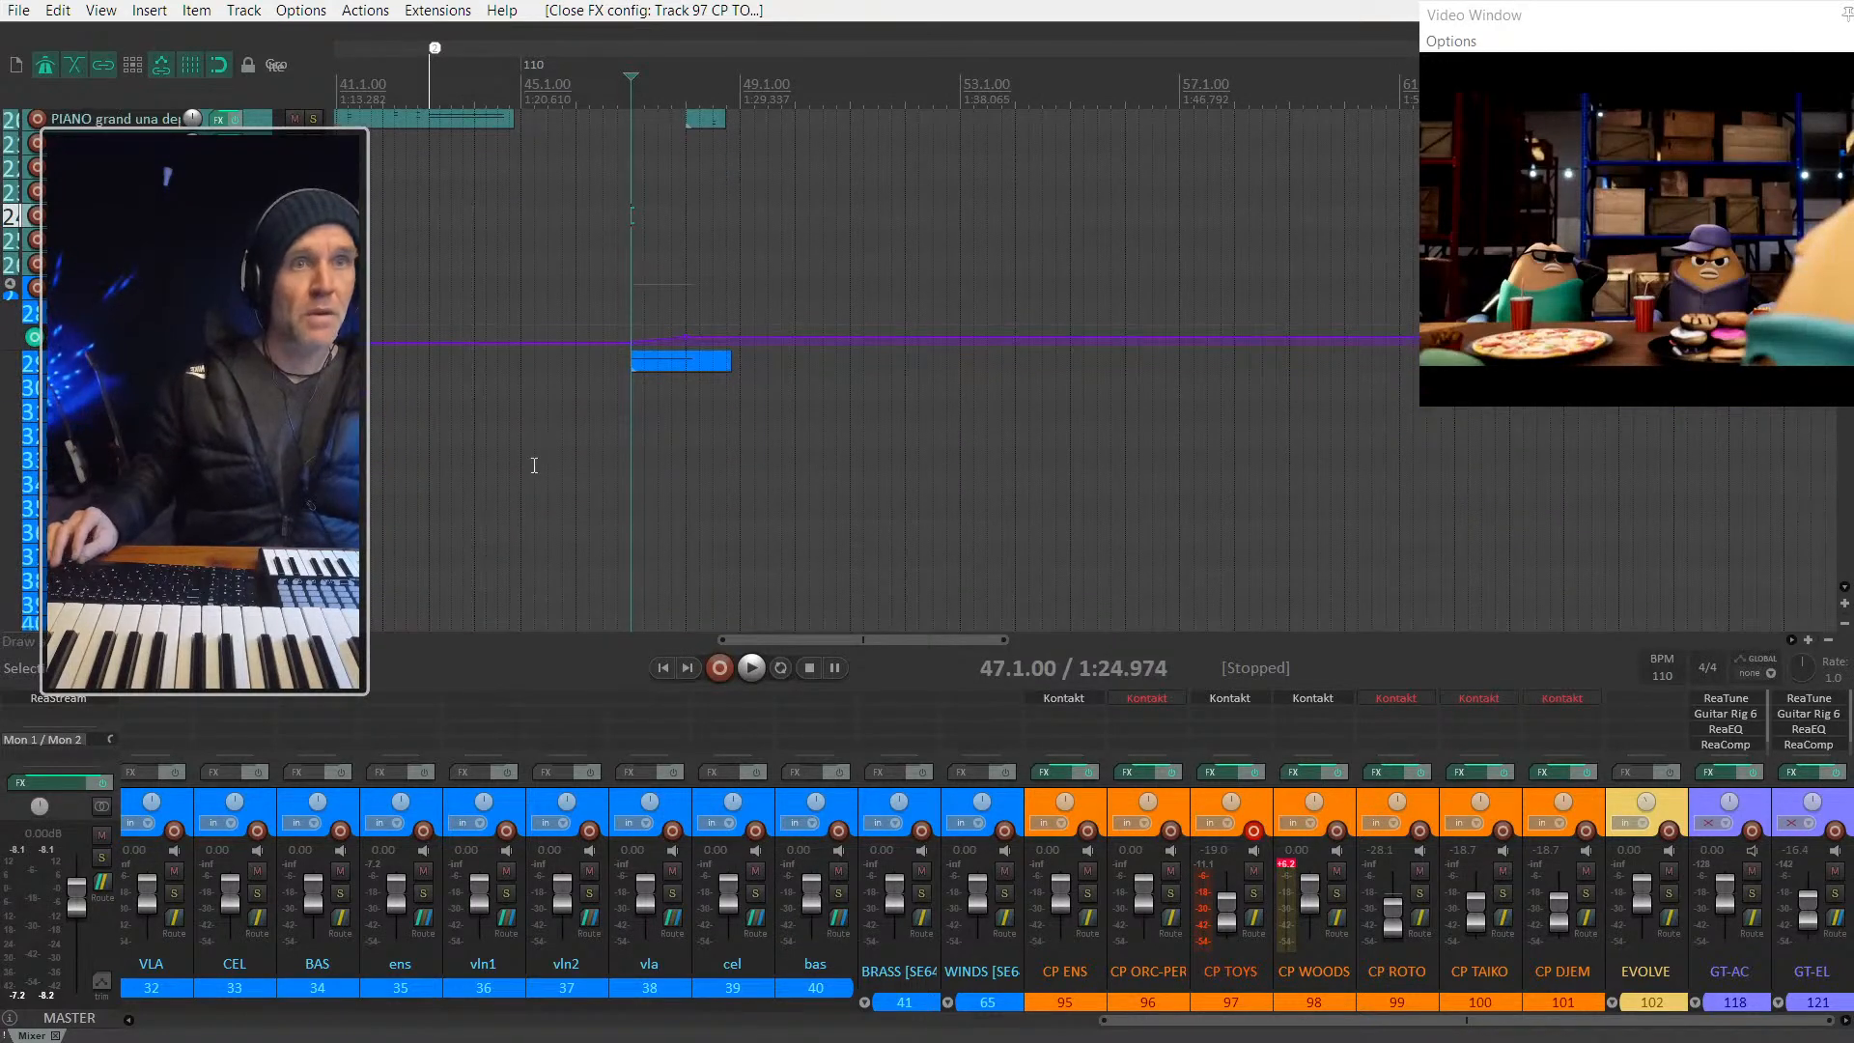
scroll(727, 501, "down", 2)
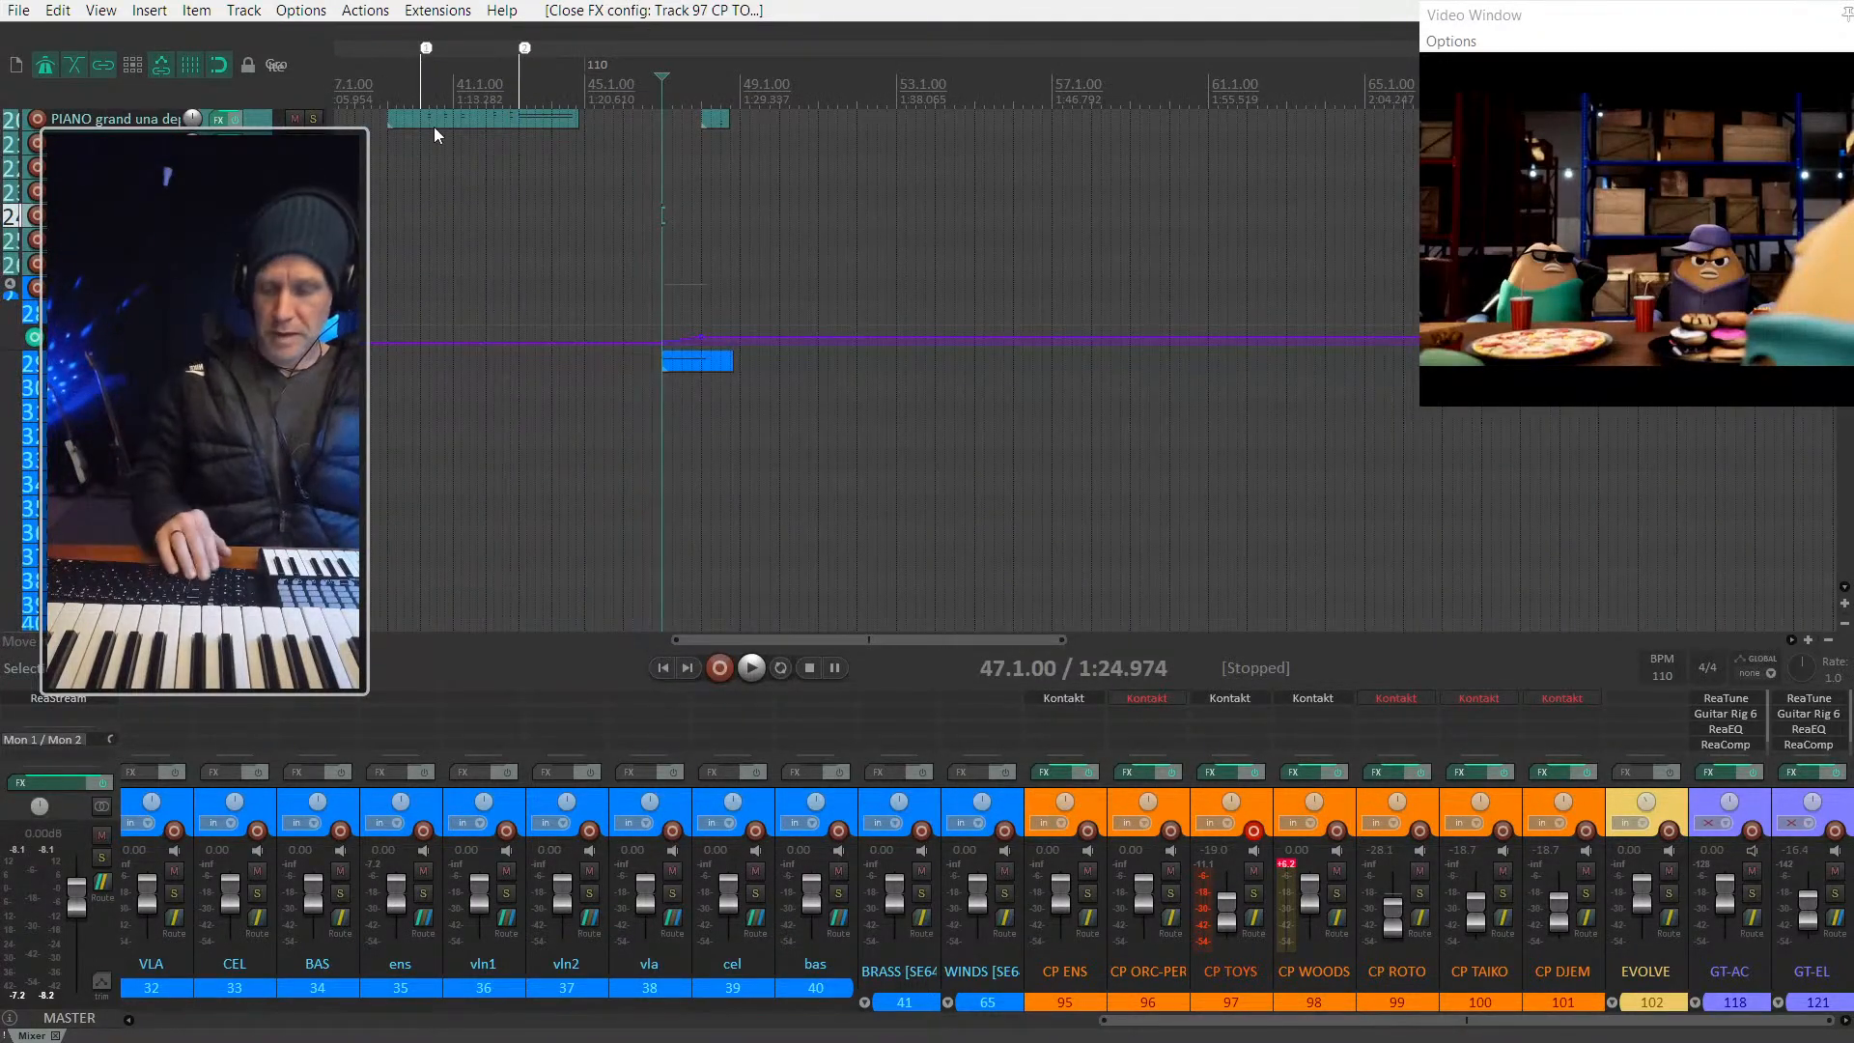
key("bracketleft")
key("bracketleft")
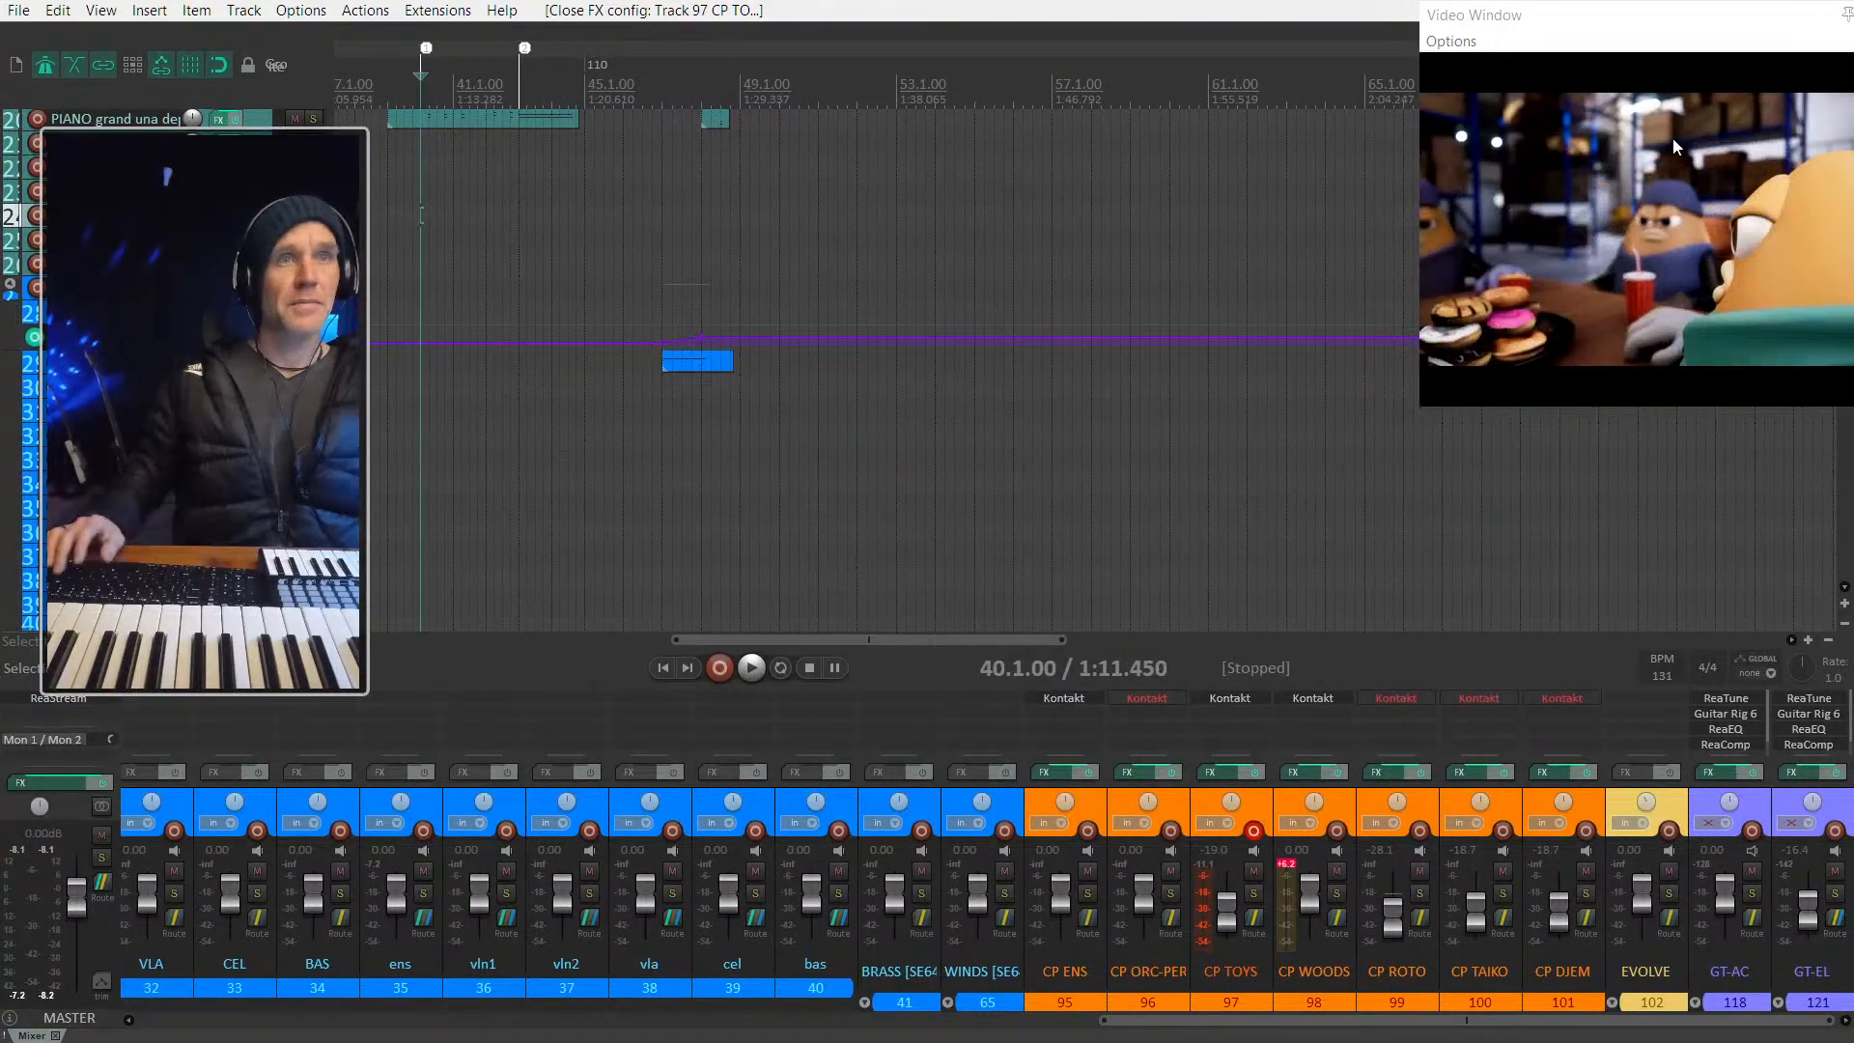
left_click(1543, 40)
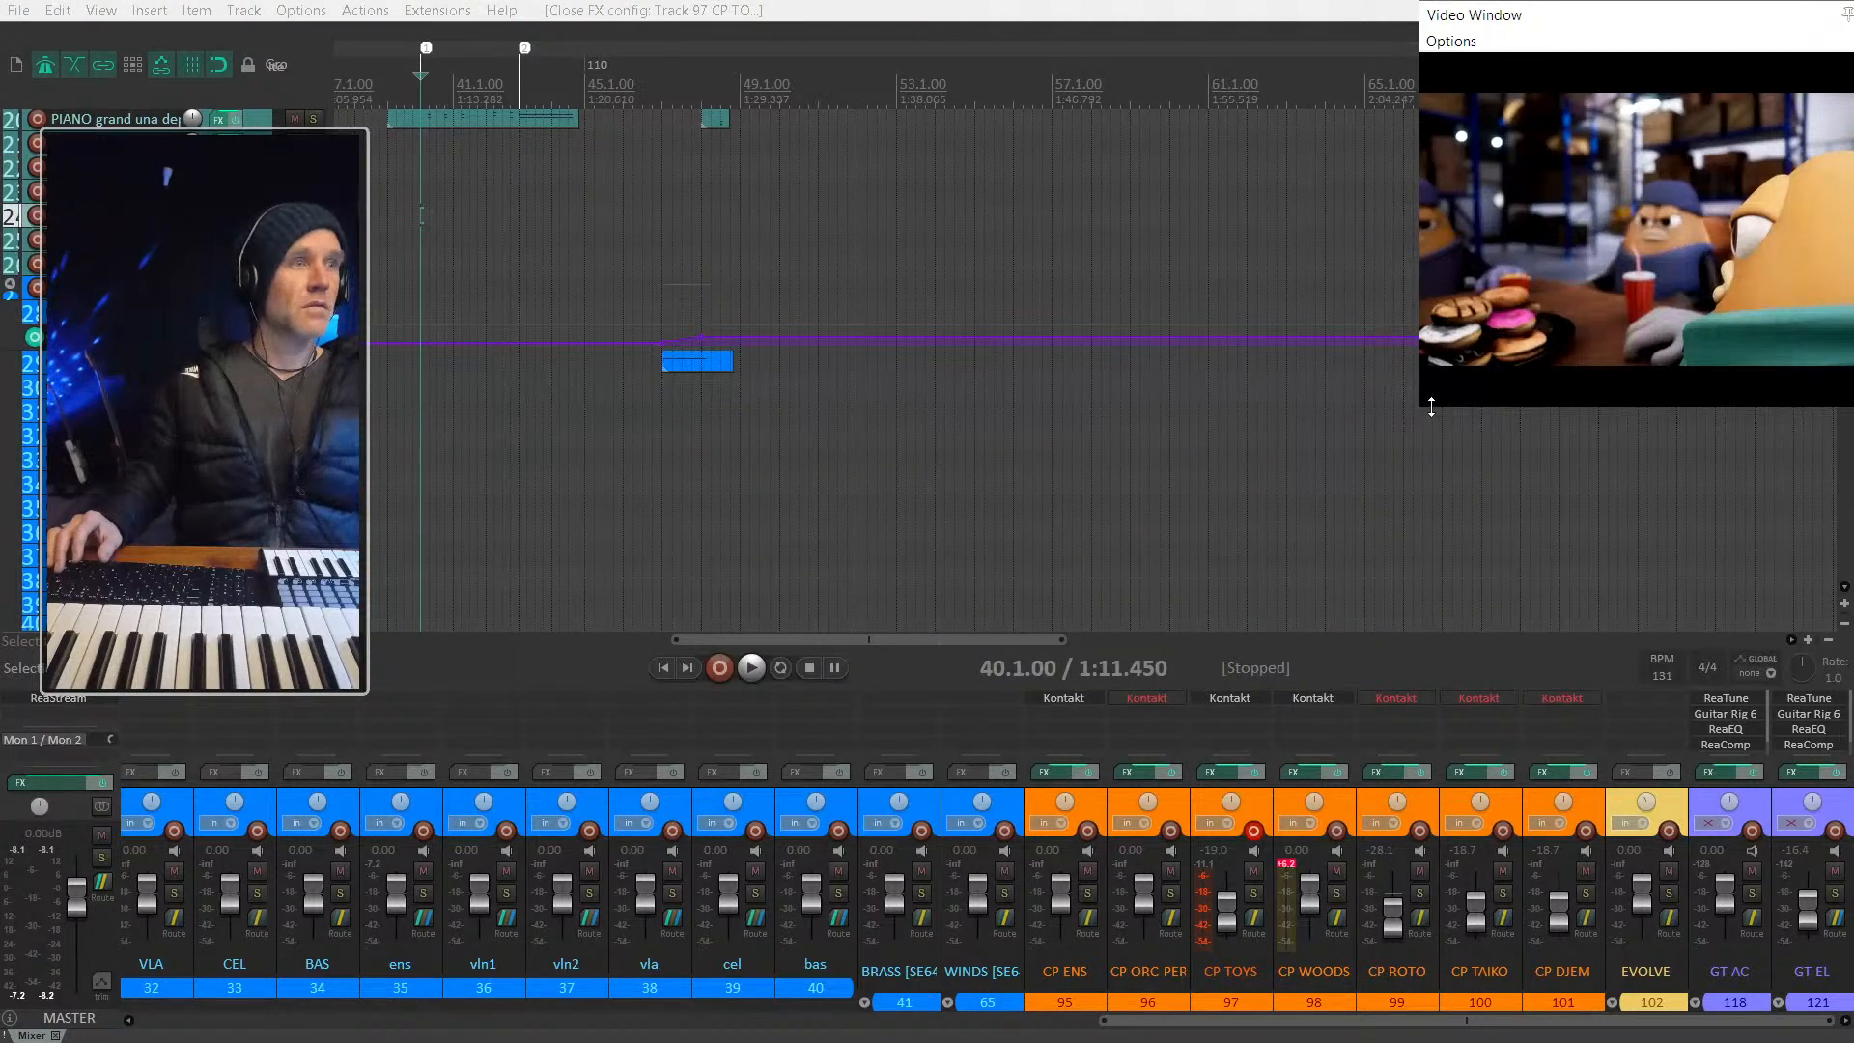
left_click_drag(1431, 406, 732, 460)
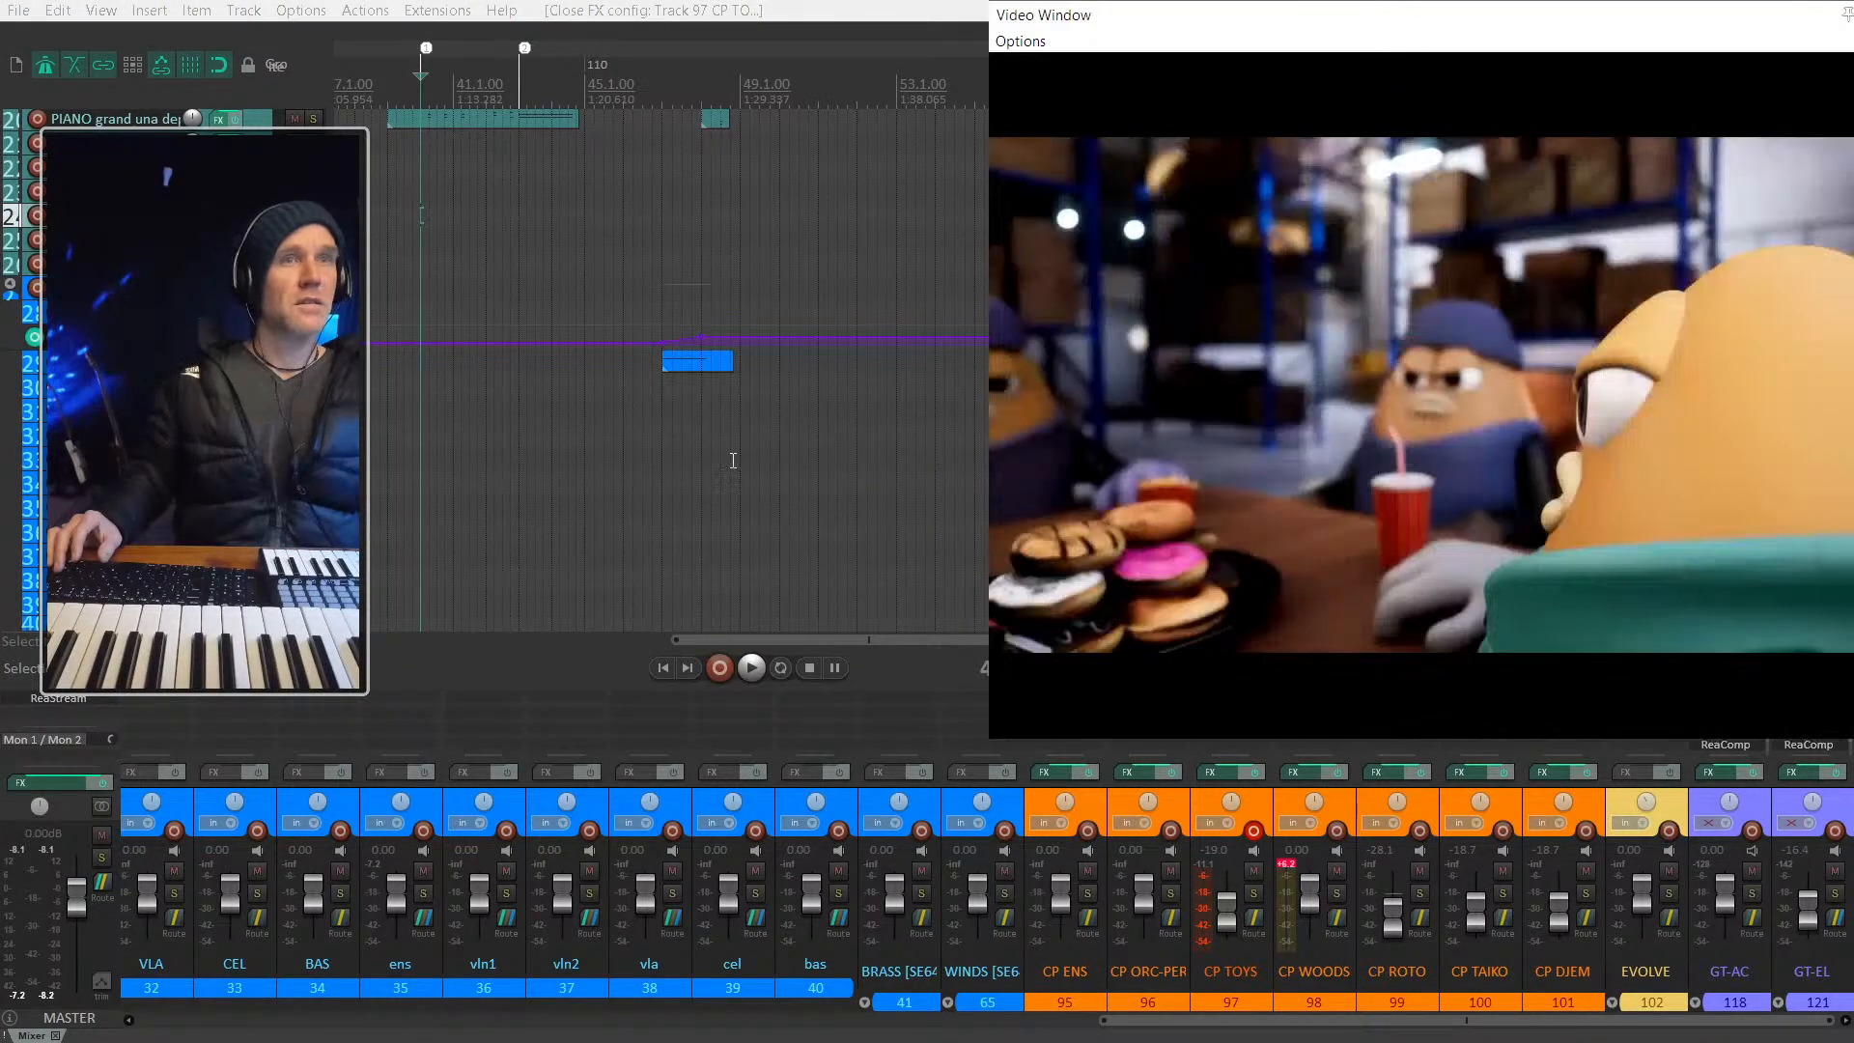
Step: Play the cue against the picture from 40.1.00 through bar 50 and stop
left_click(859, 10)
key("space")
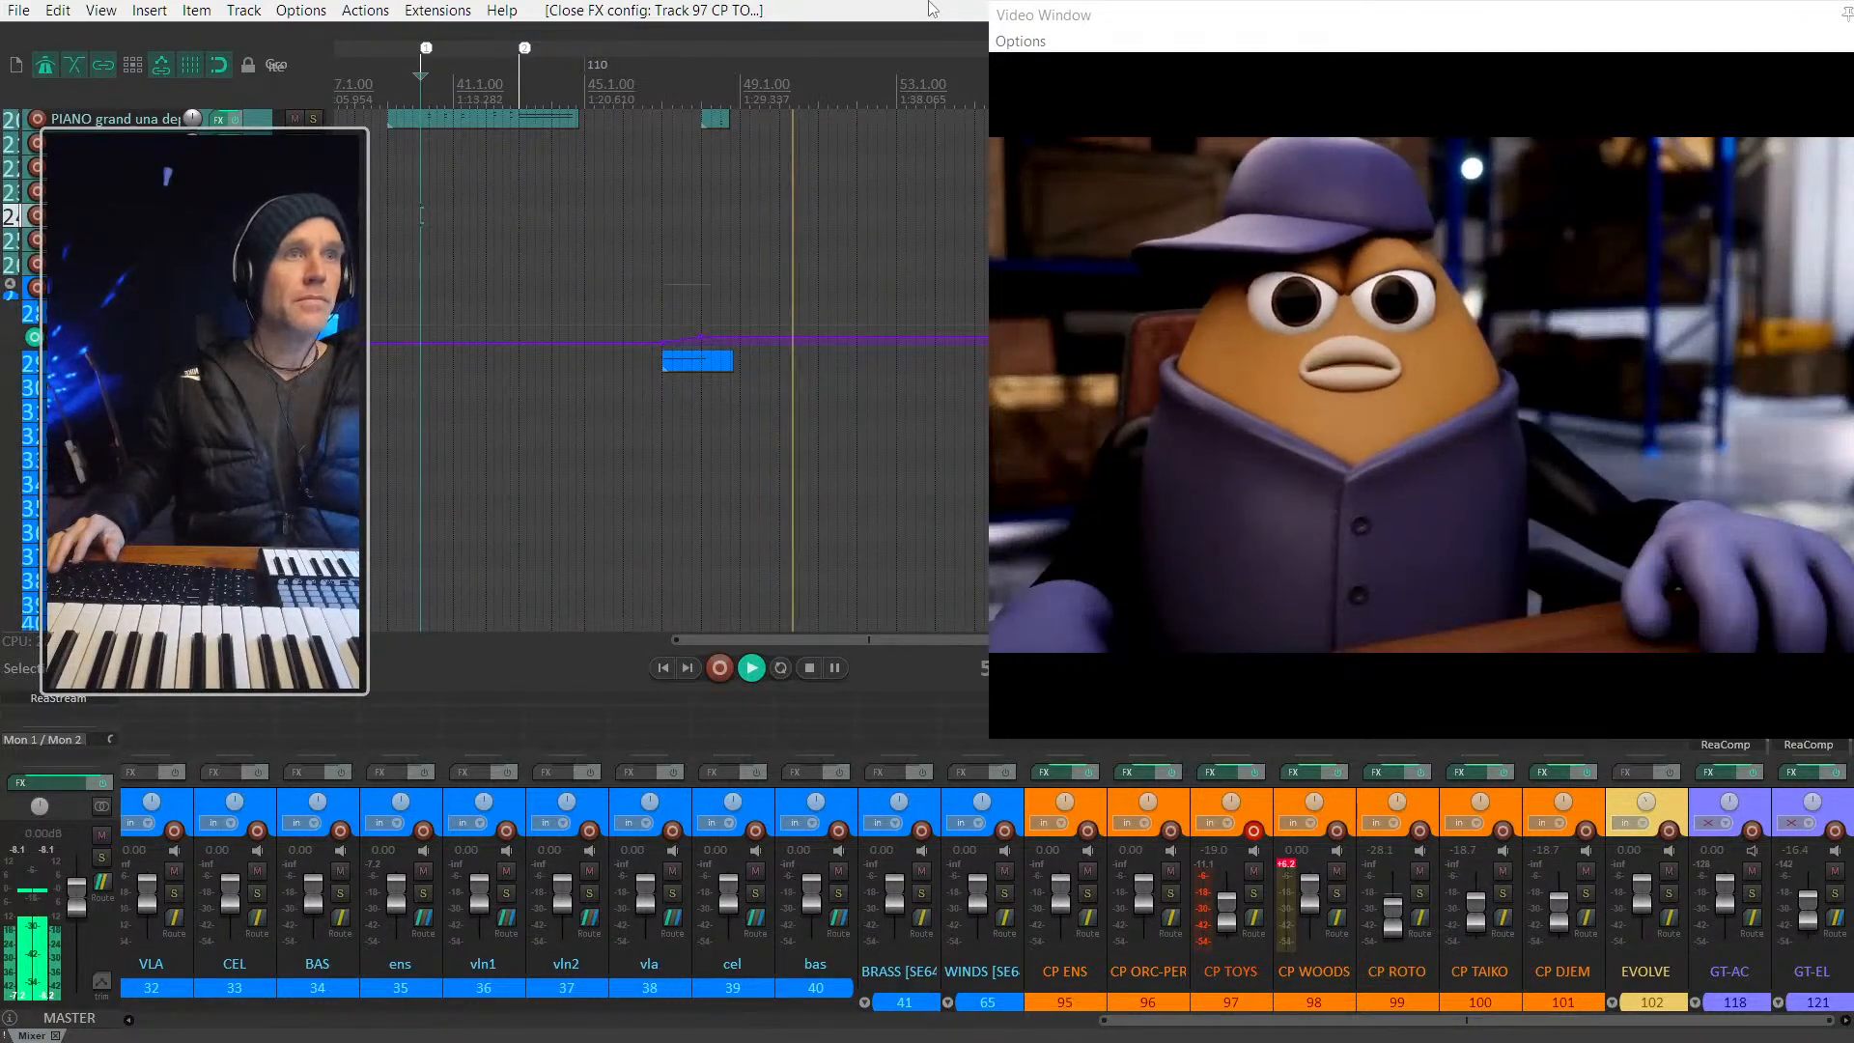
key("space")
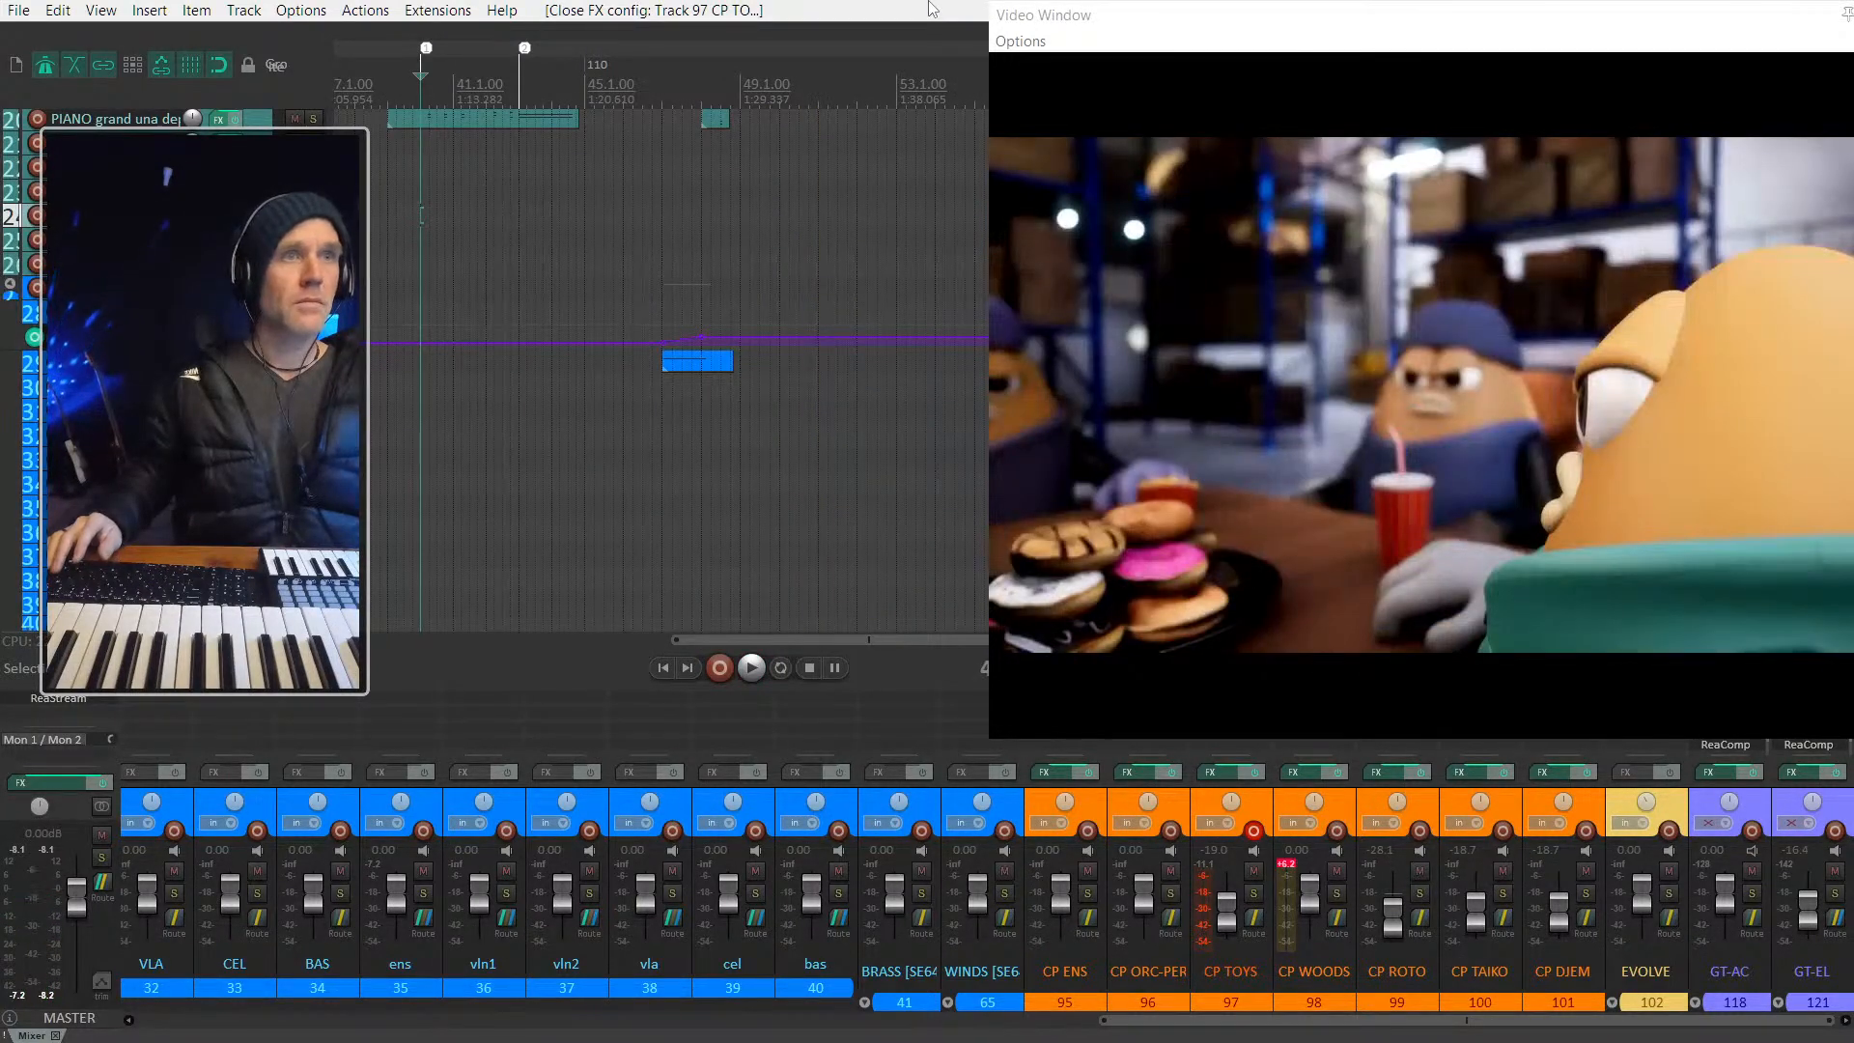
Step: Reduce the video window's height to uncover the transport and the mixer's effect slots
scroll(745, 237, "up", 3)
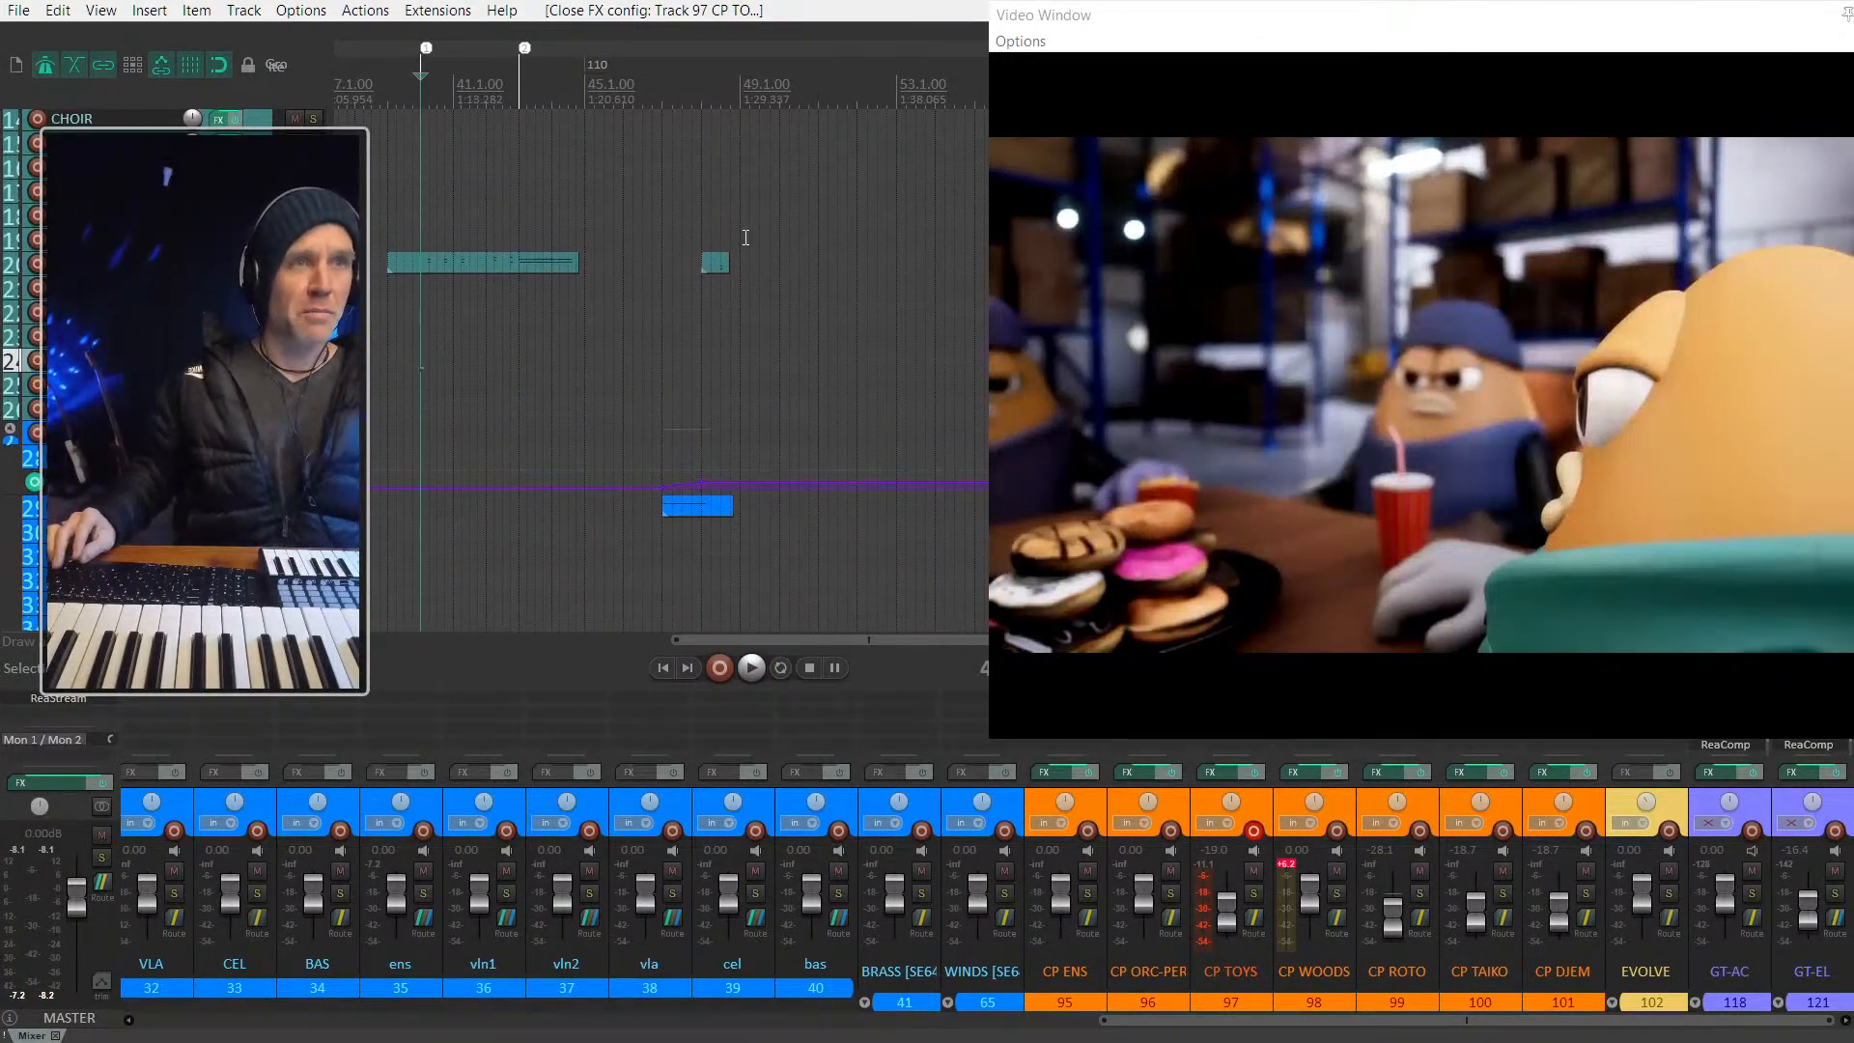
scroll(746, 237, "up", 2)
scroll(745, 237, "up", 3)
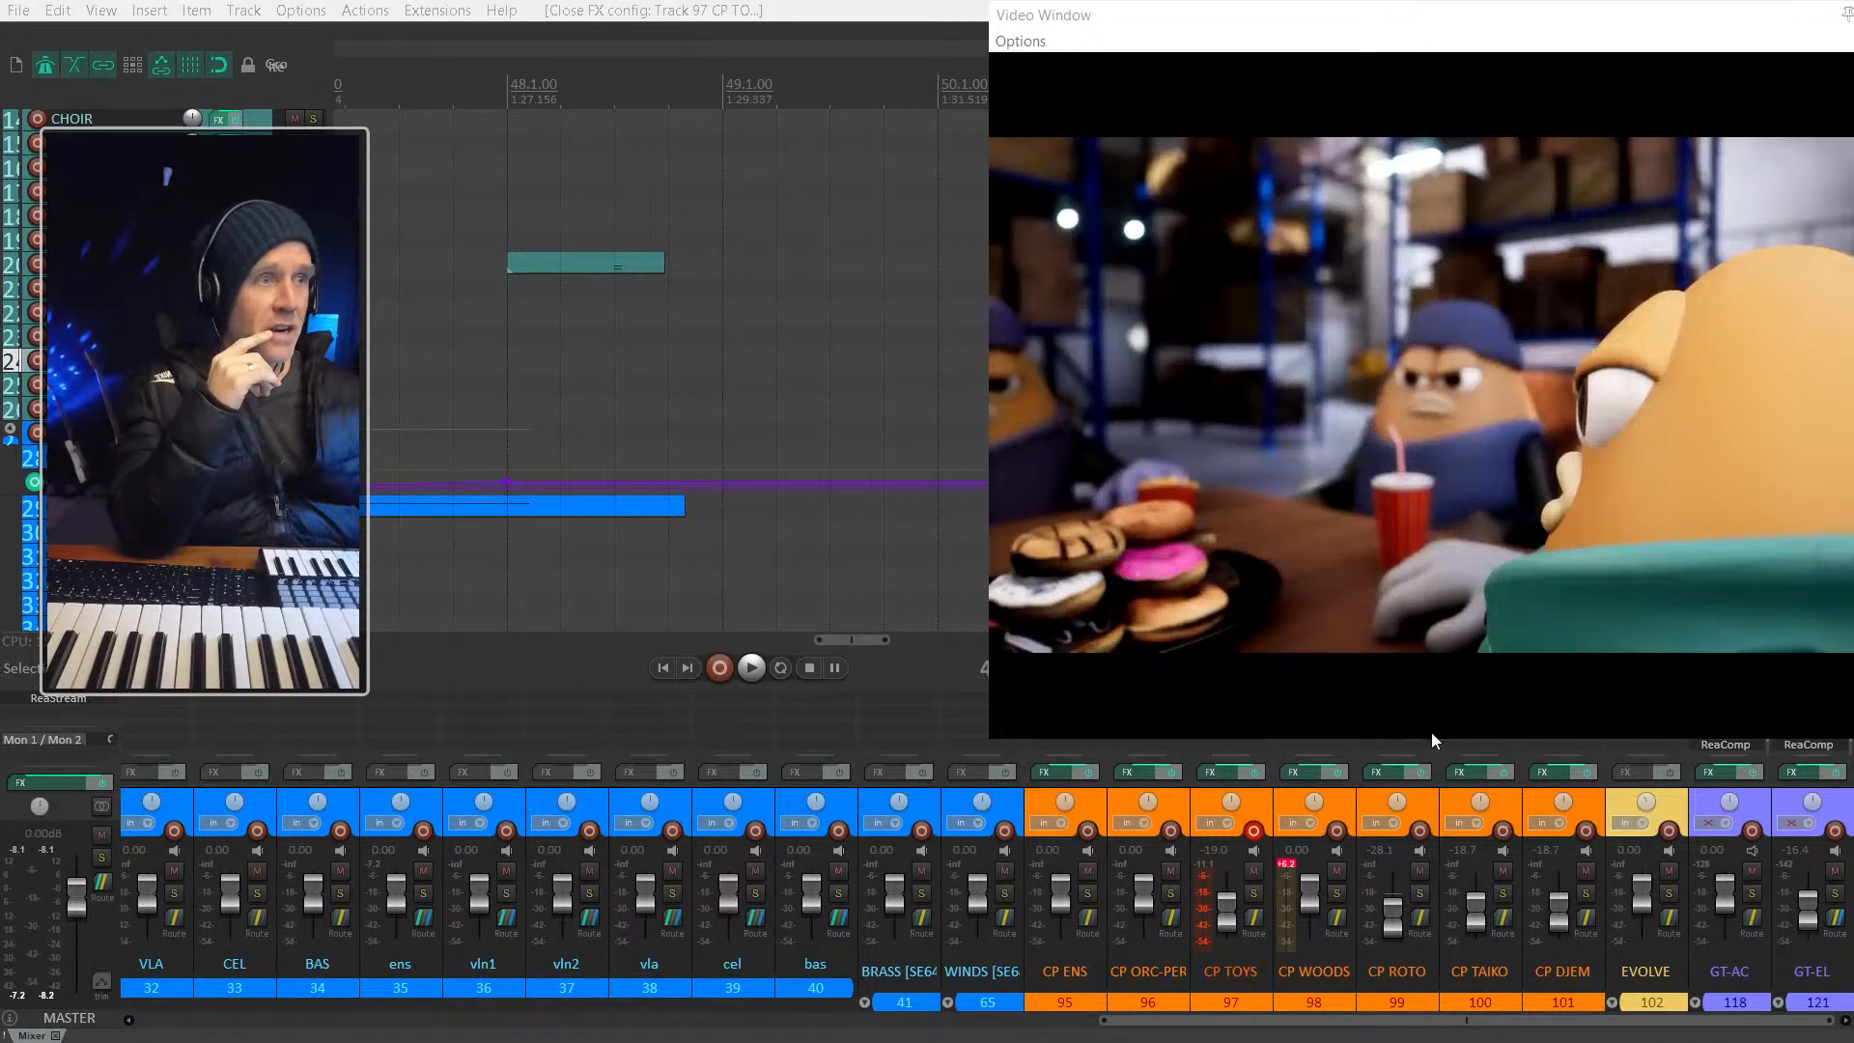
left_click_drag(1432, 742, 1425, 637)
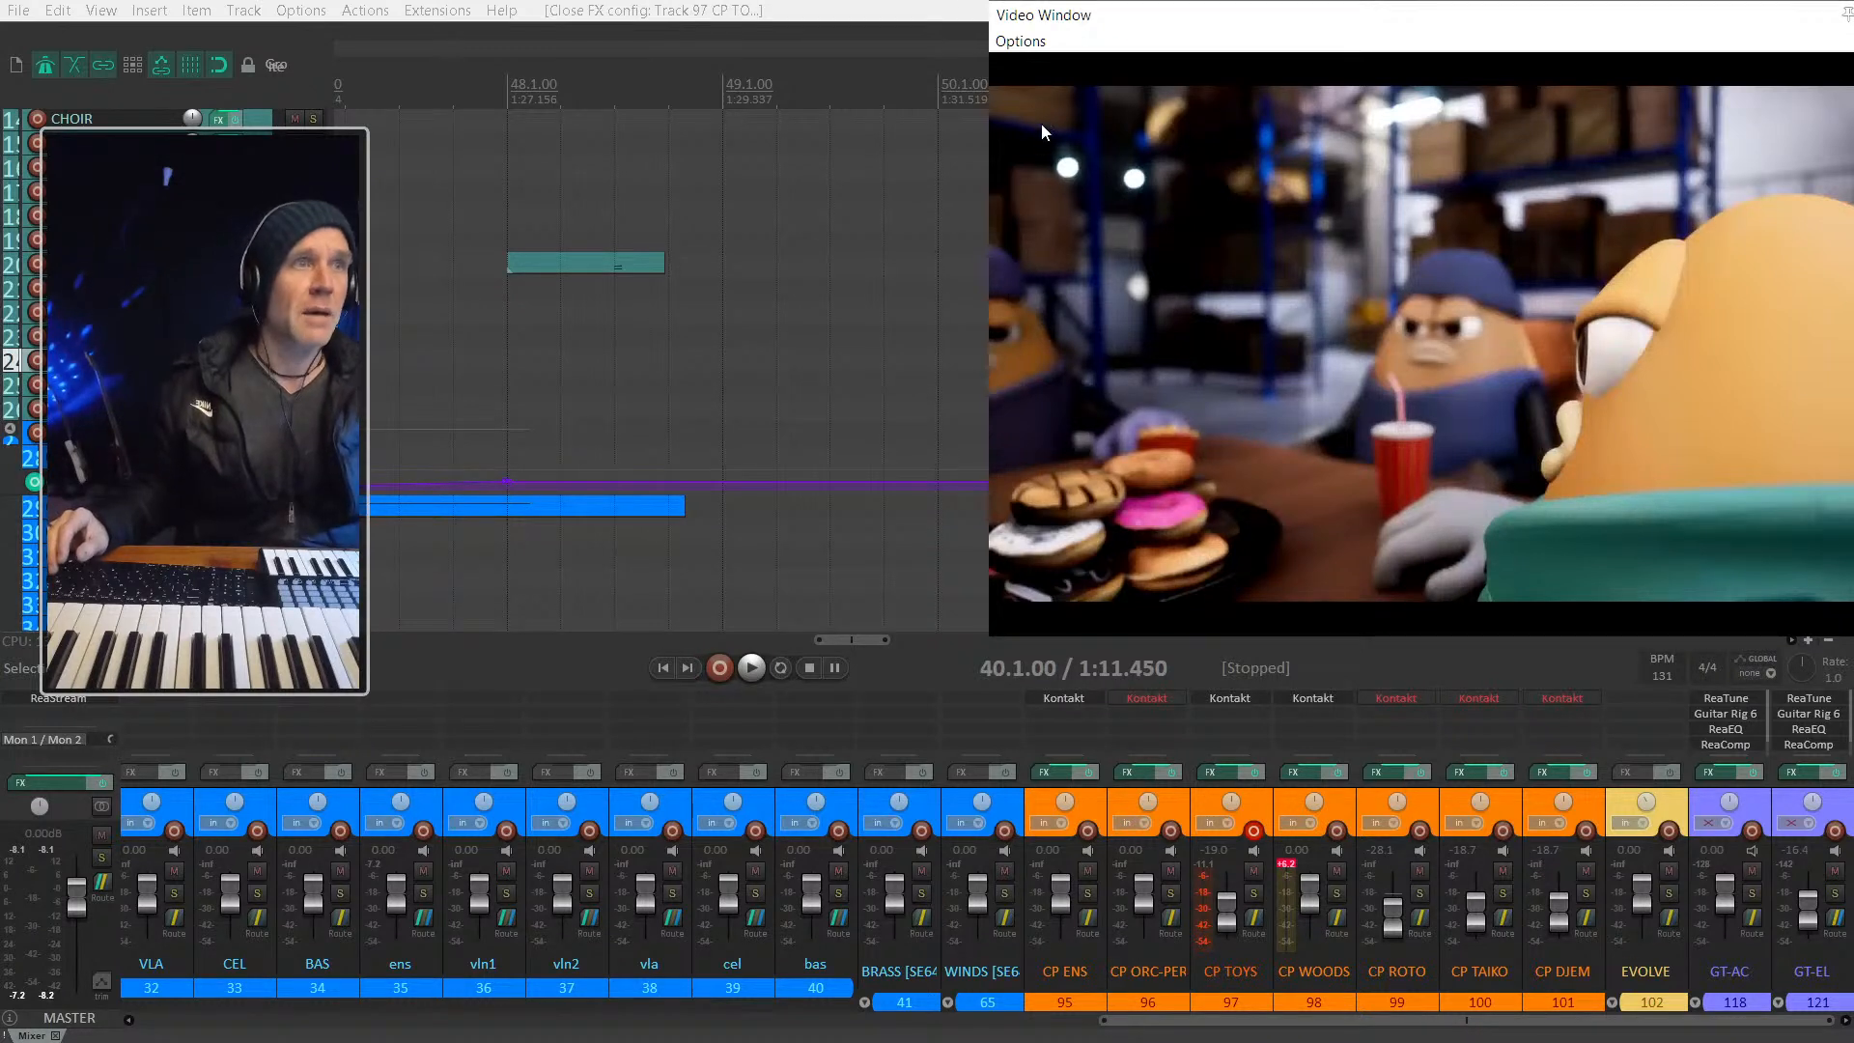
Step: Play the passage against the picture from 47.1.00 past 49.1.00 and stop
scroll(814, 532, "down", 2)
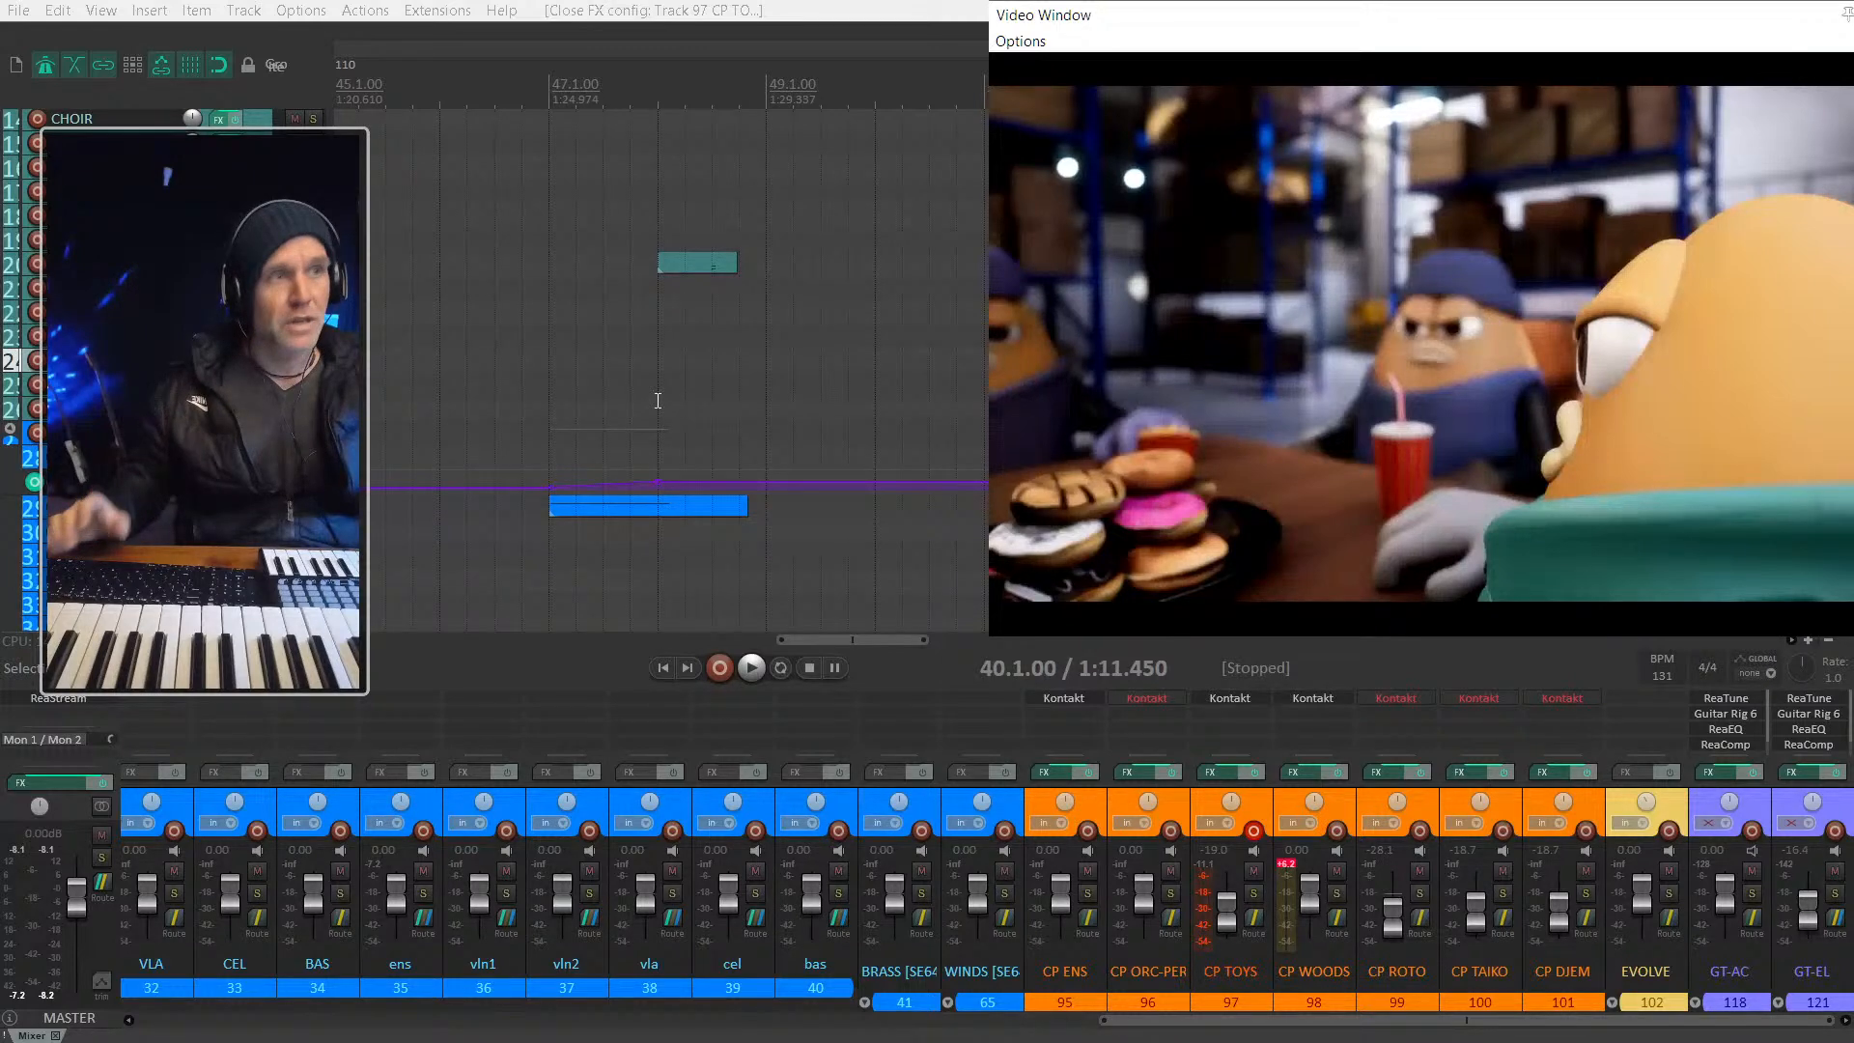
left_click(552, 383)
key("space")
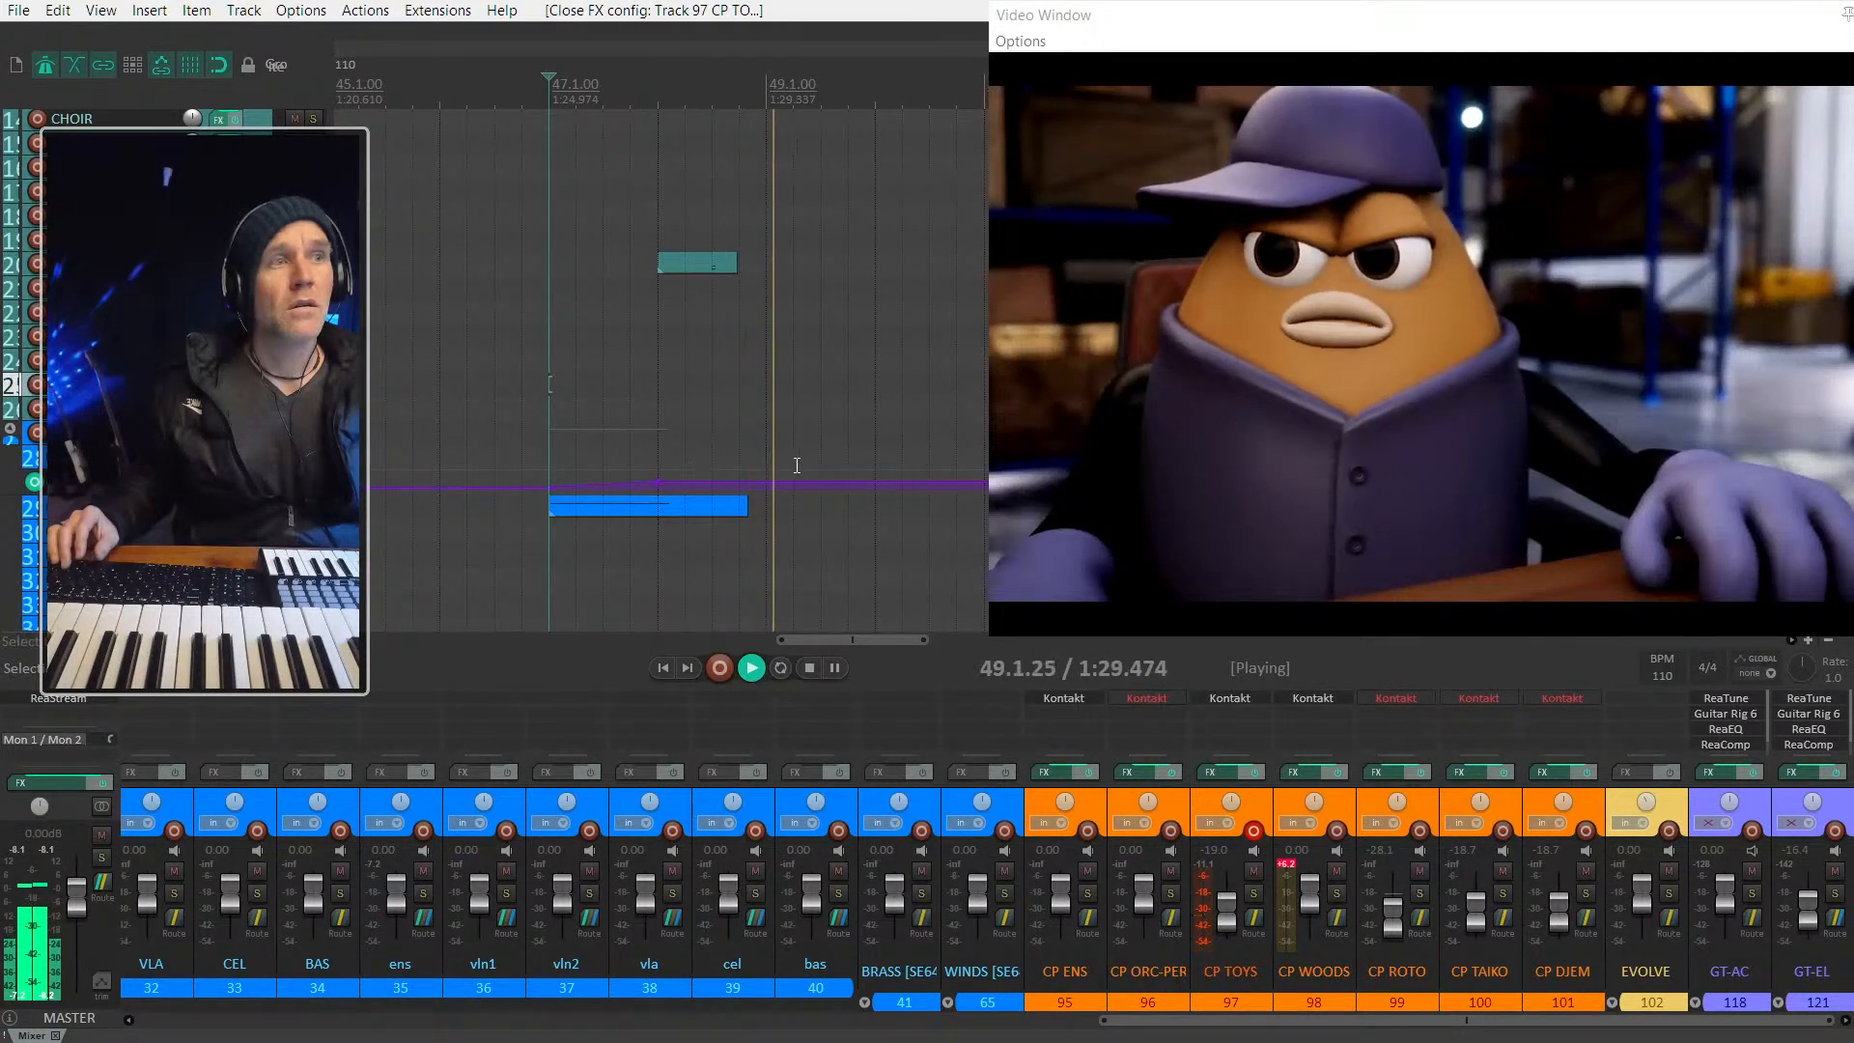
key("space")
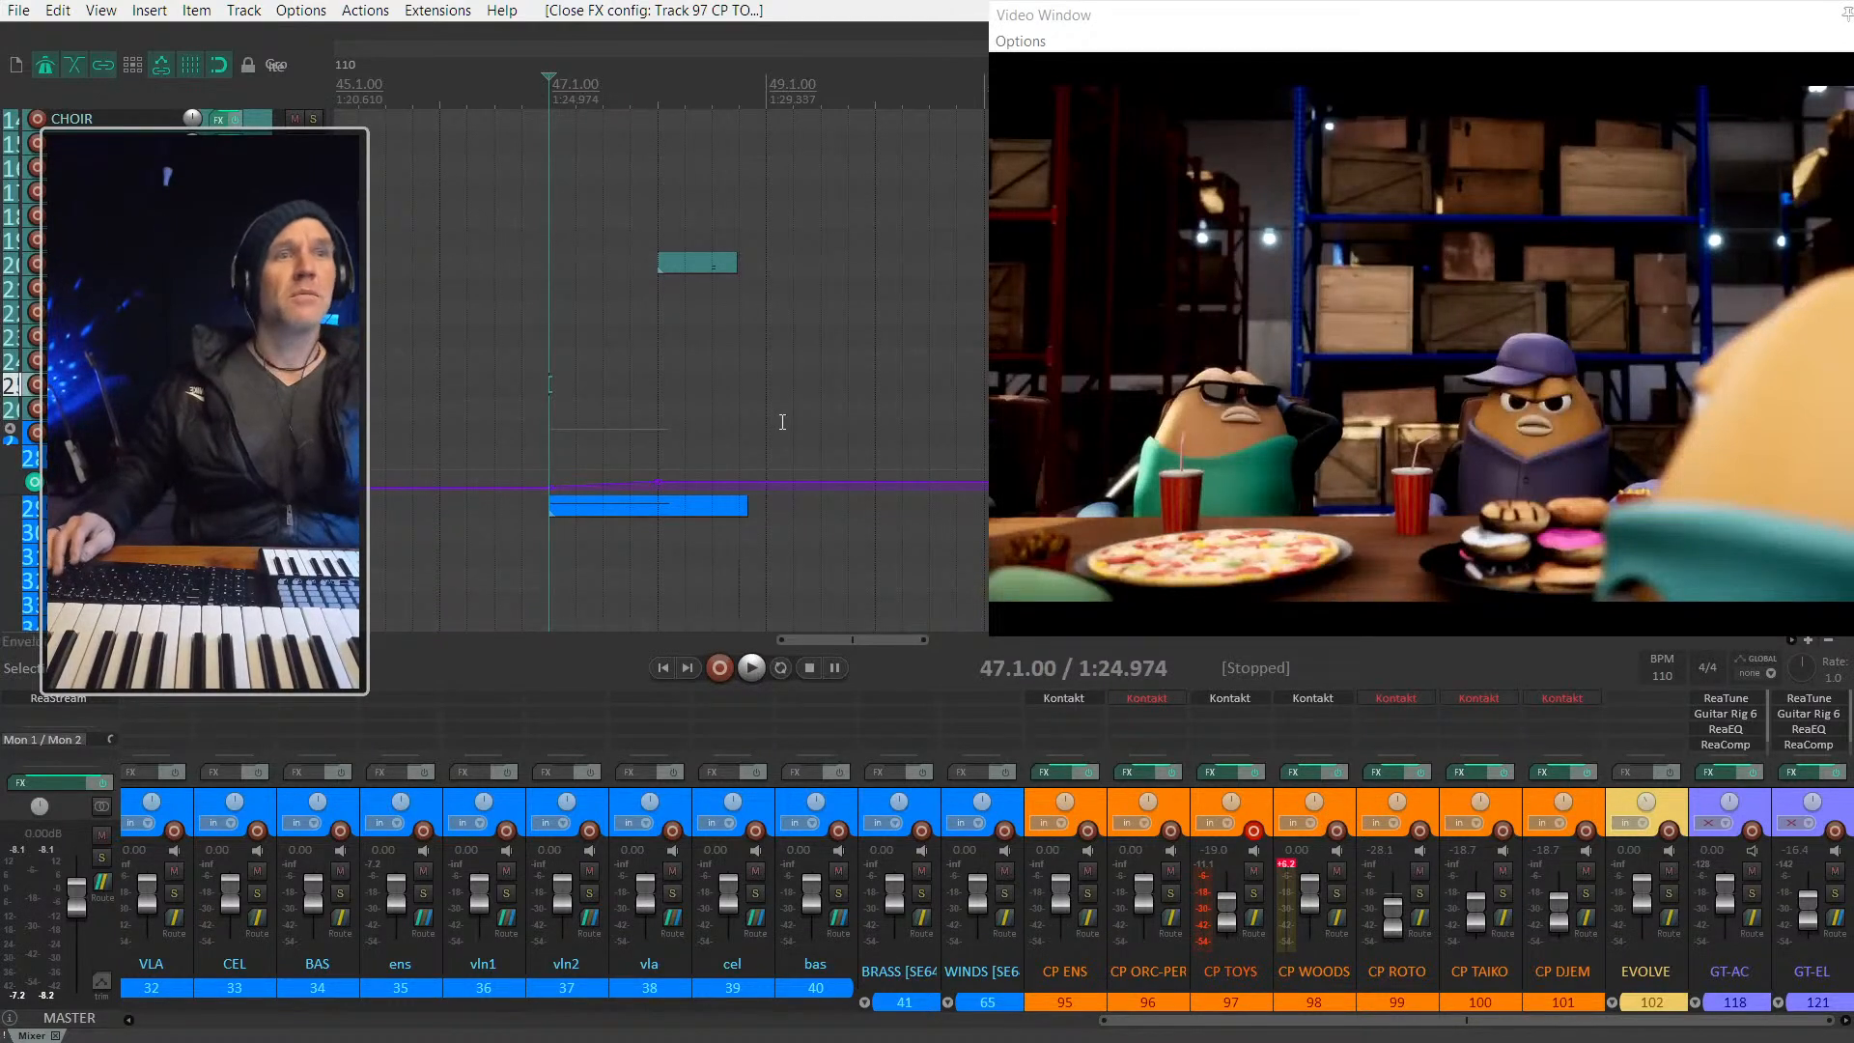
Step: Play the piano hit against the picture twice from 48.1.00 to check its sync
scroll(777, 419, "right", 3)
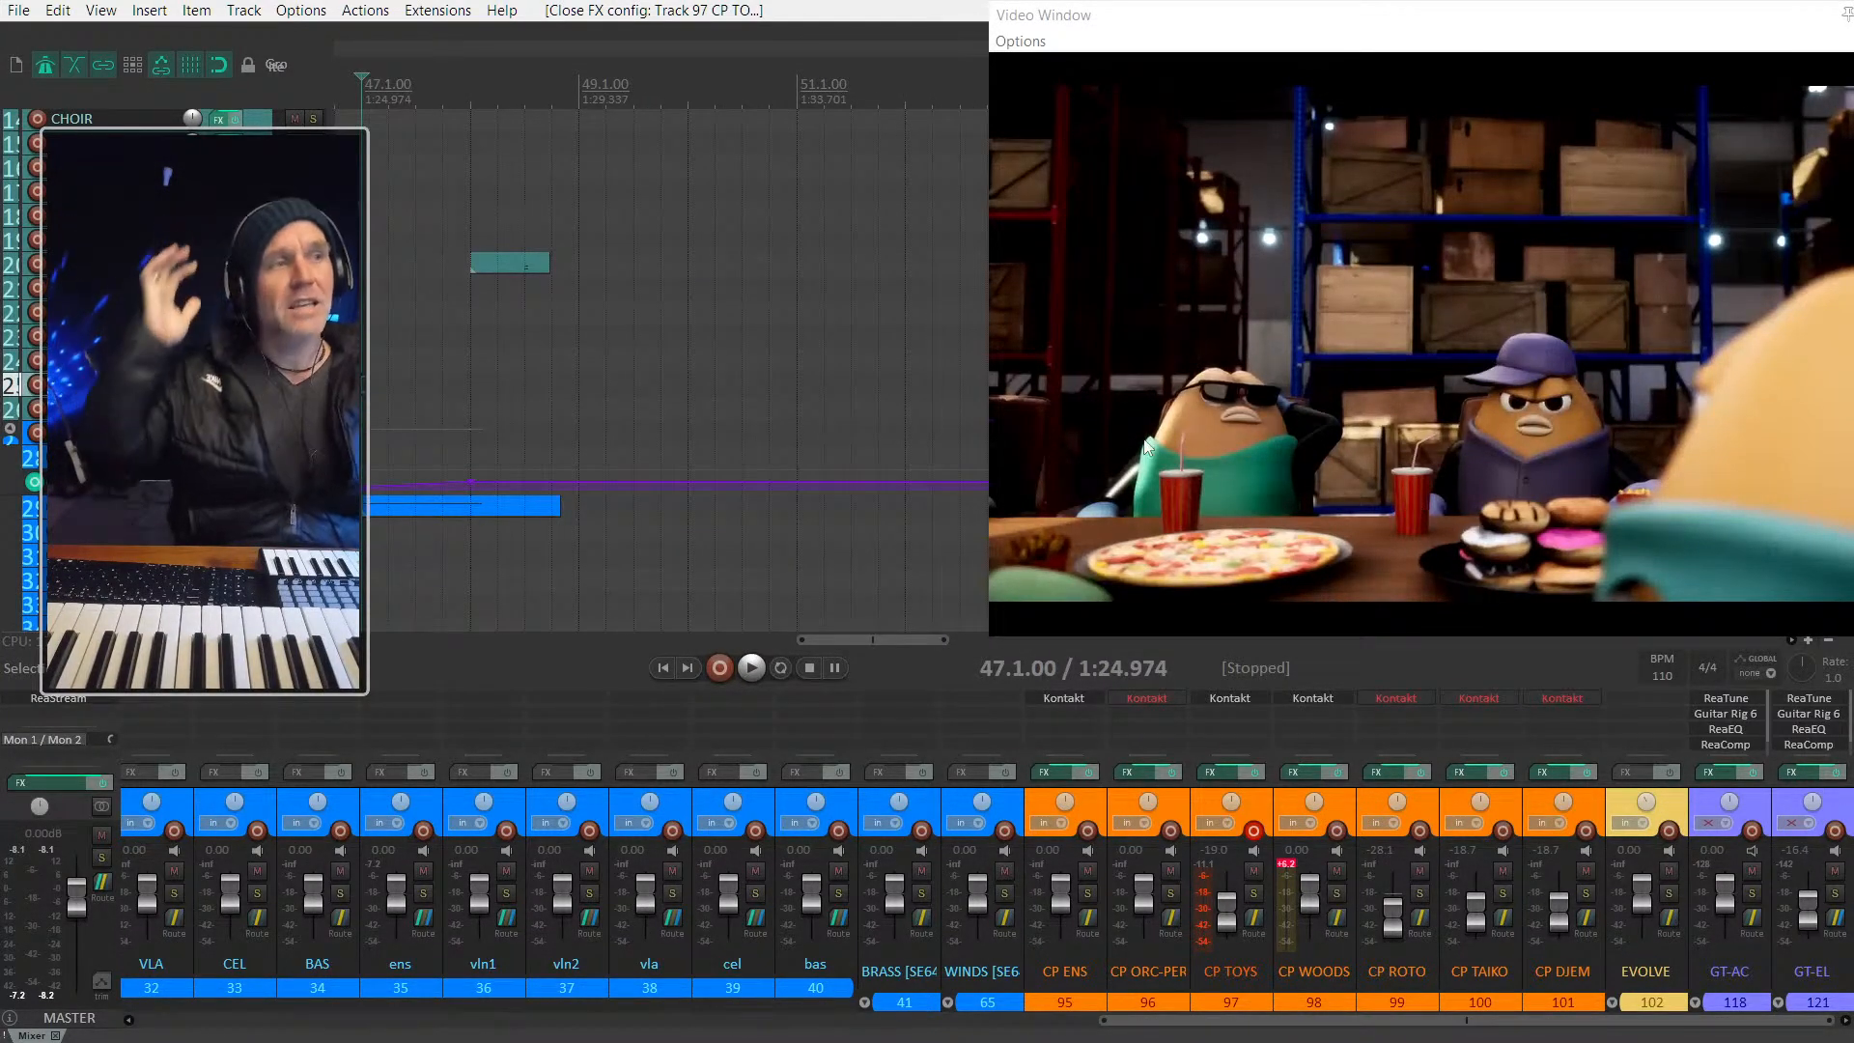
left_click(471, 303)
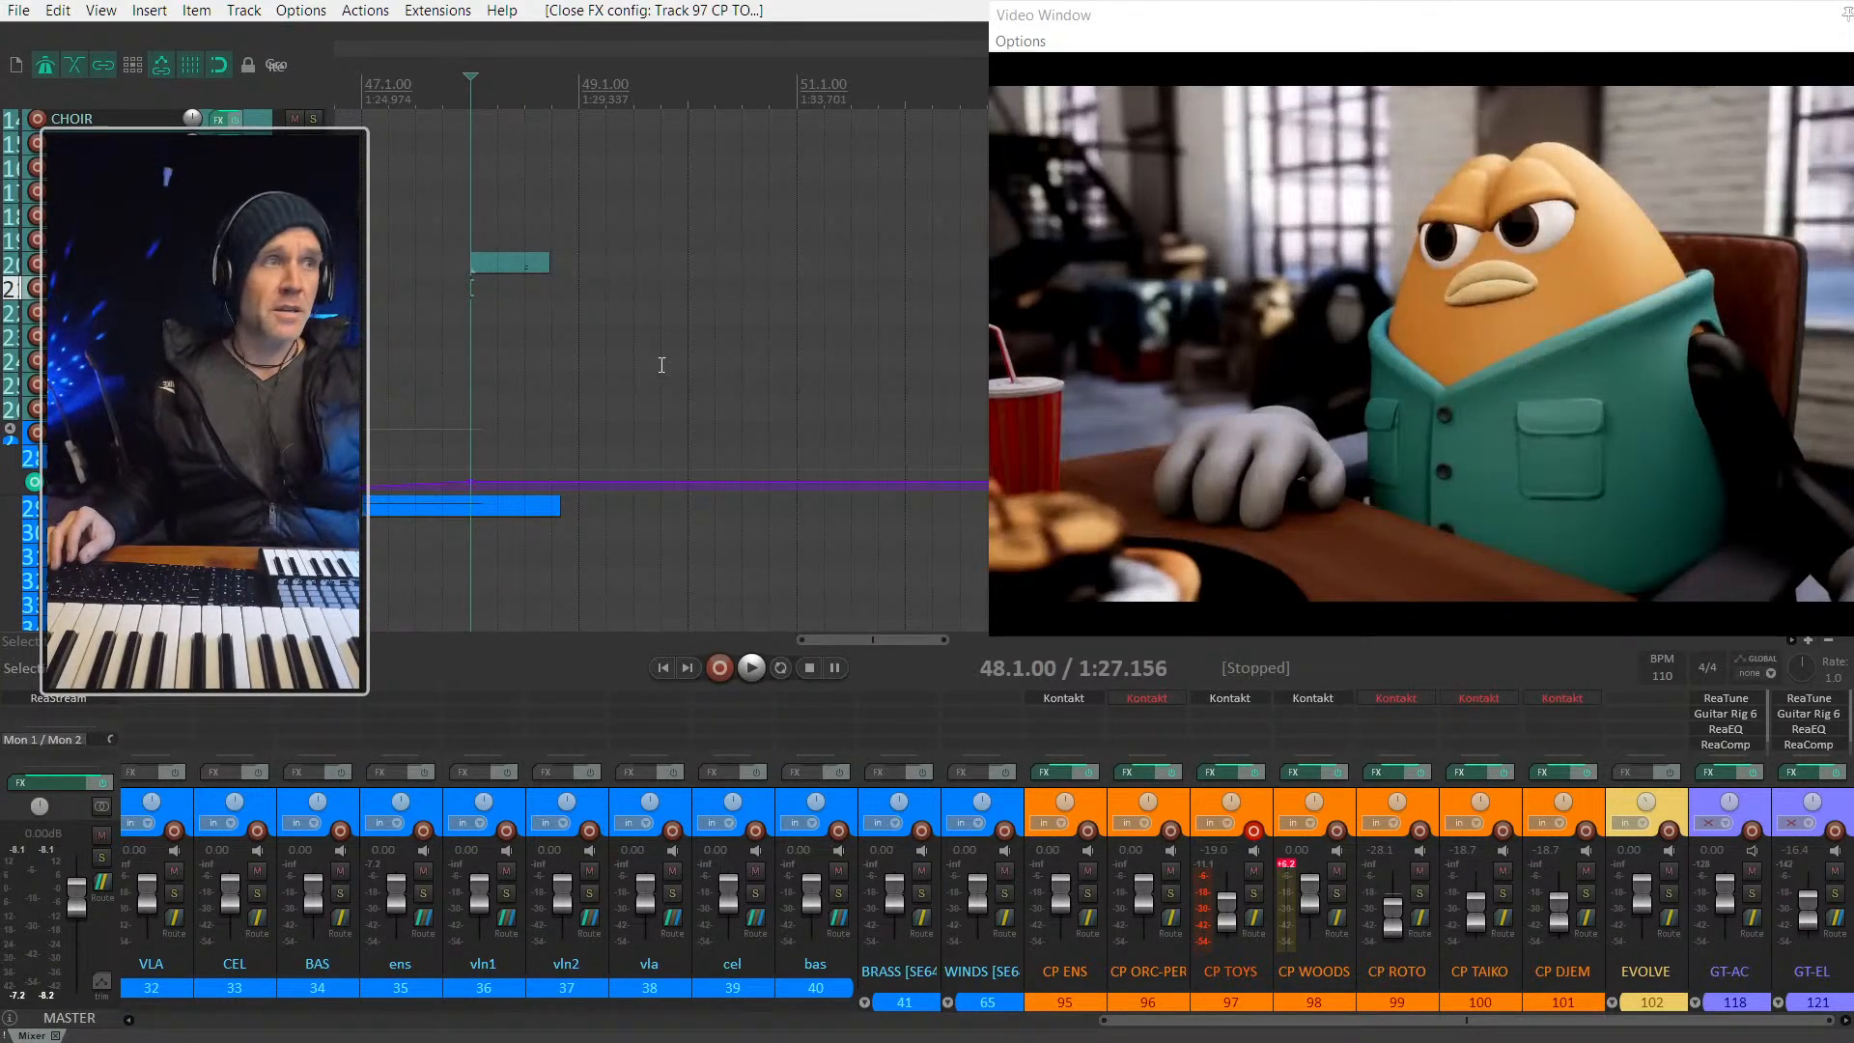
left_click(472, 318)
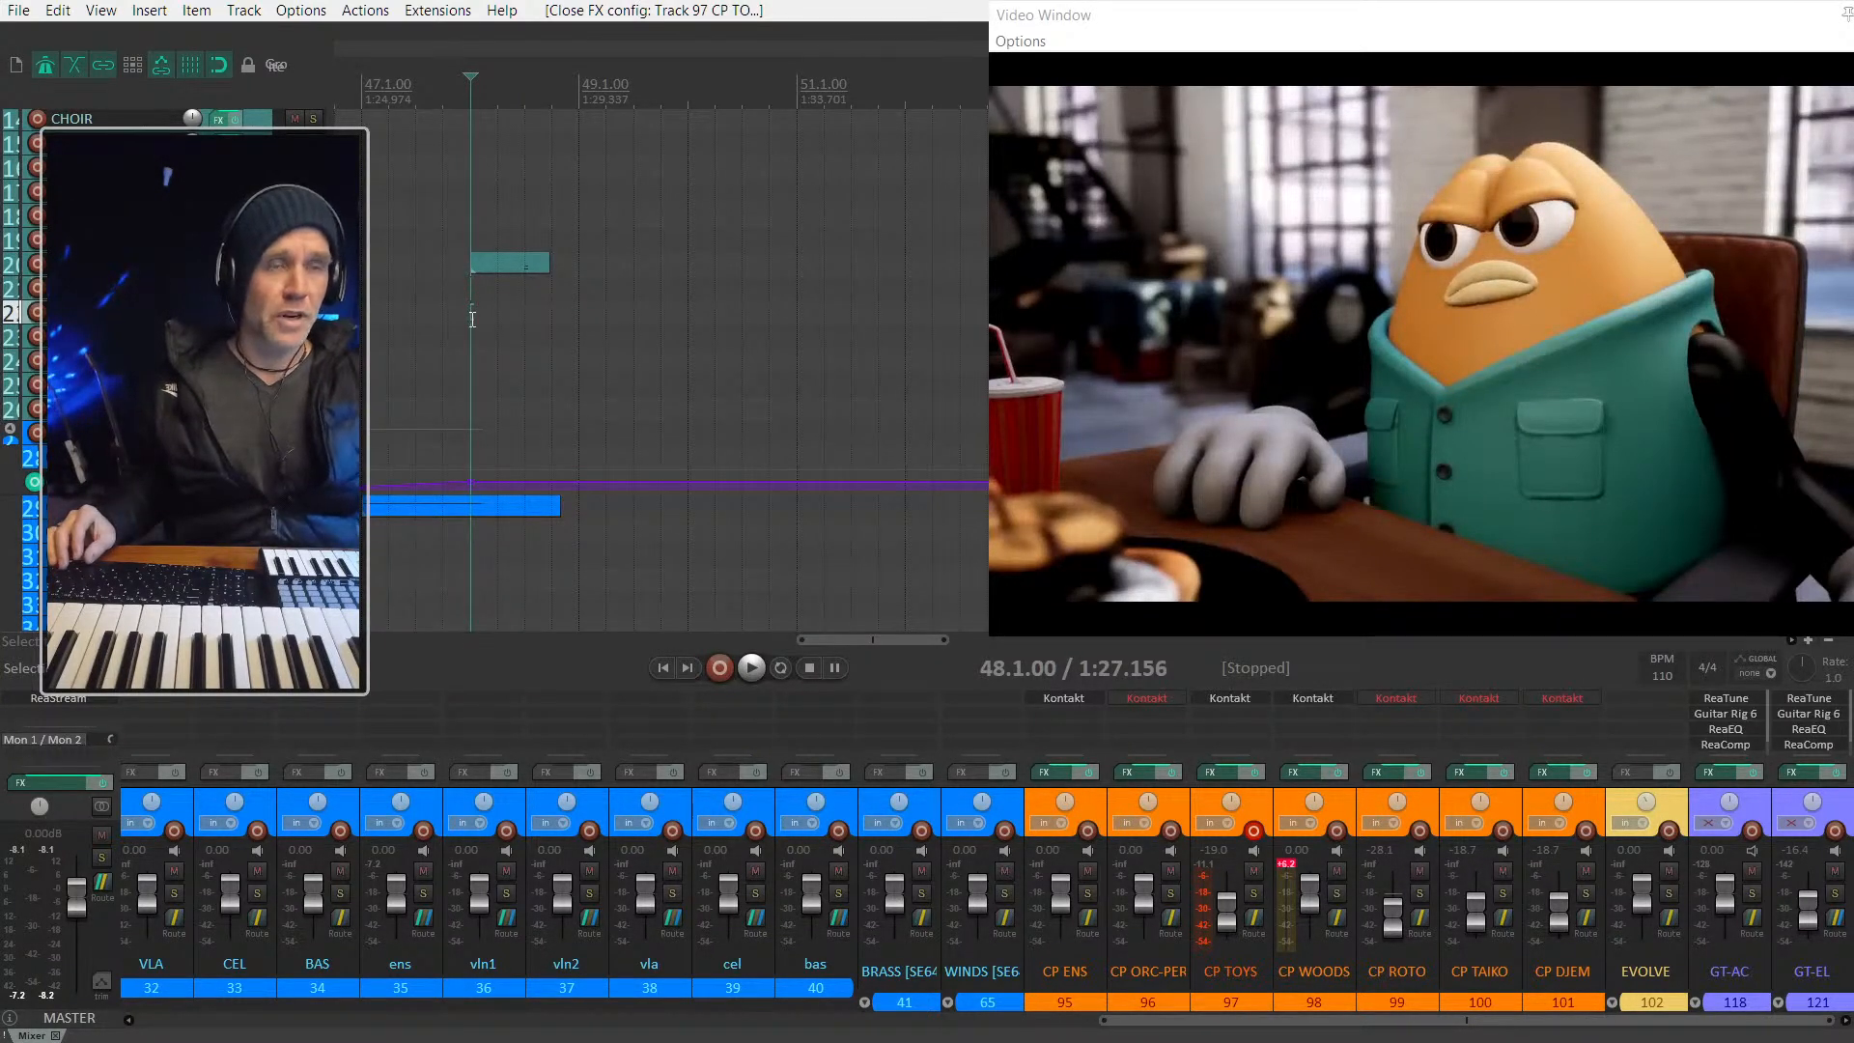
key("space")
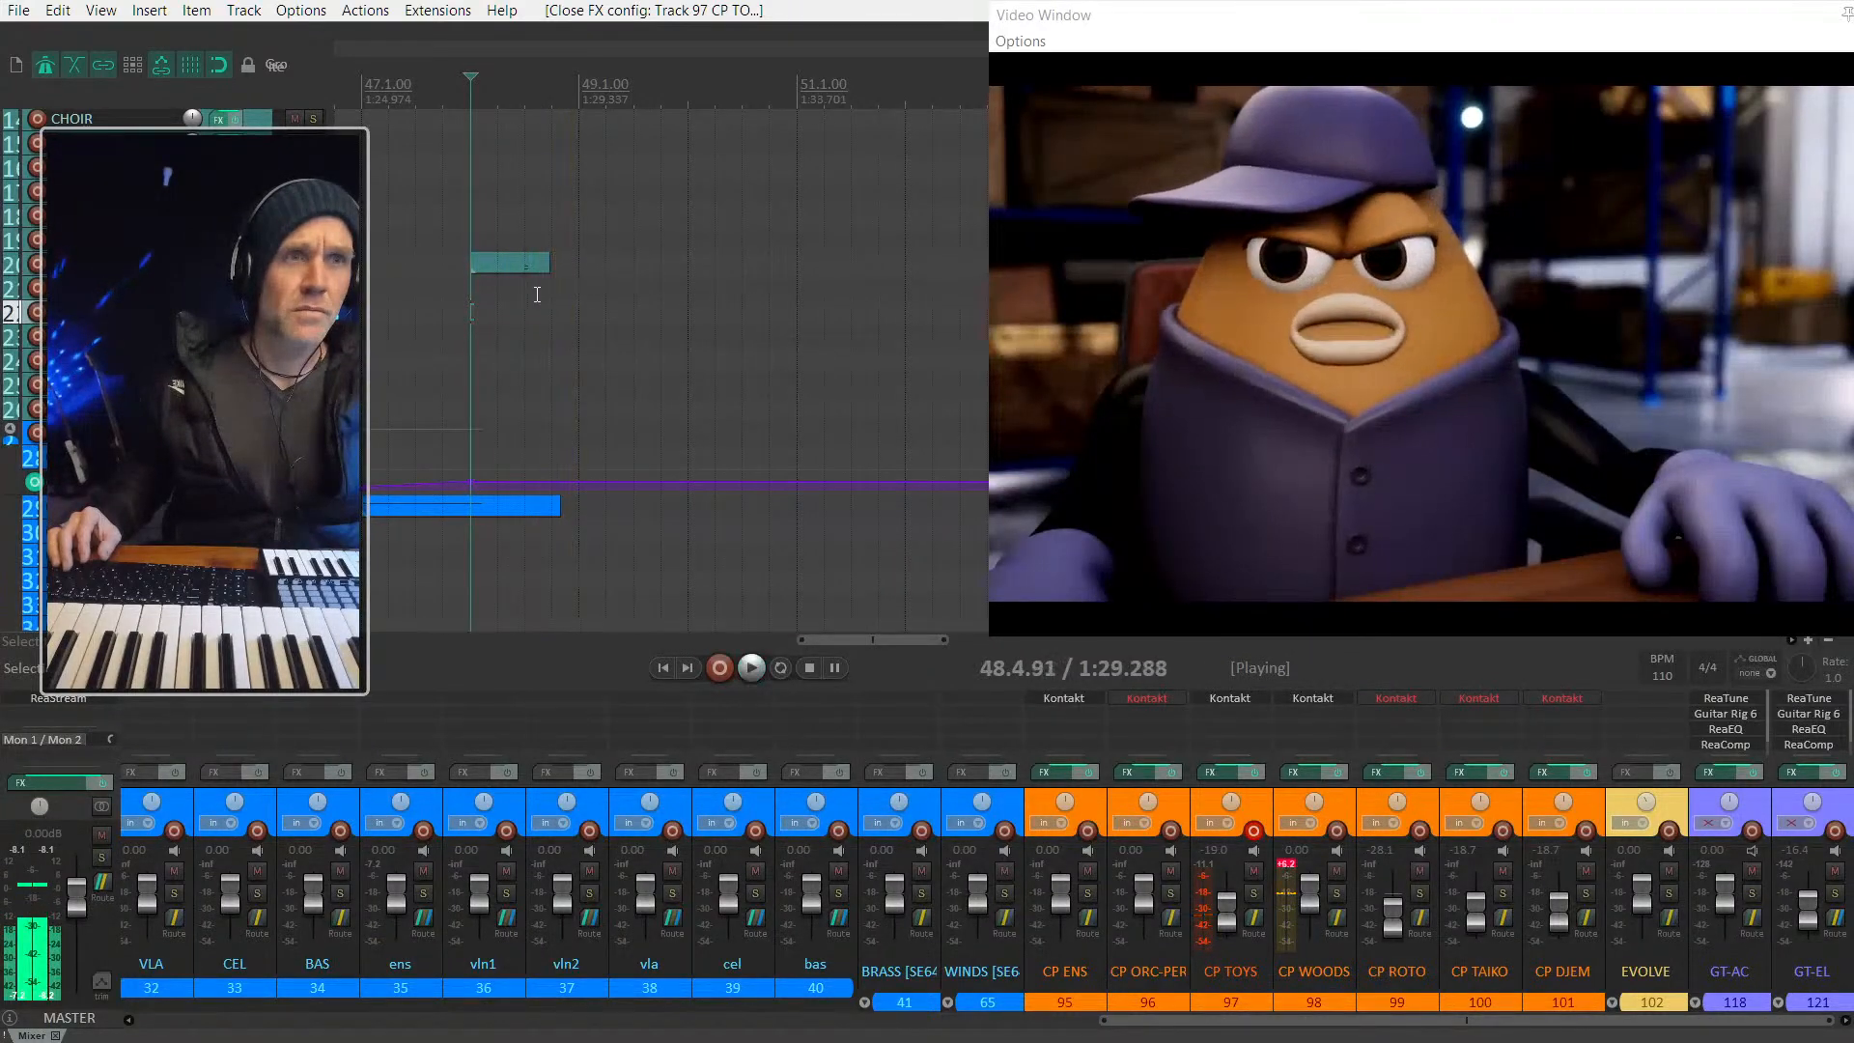
key("space")
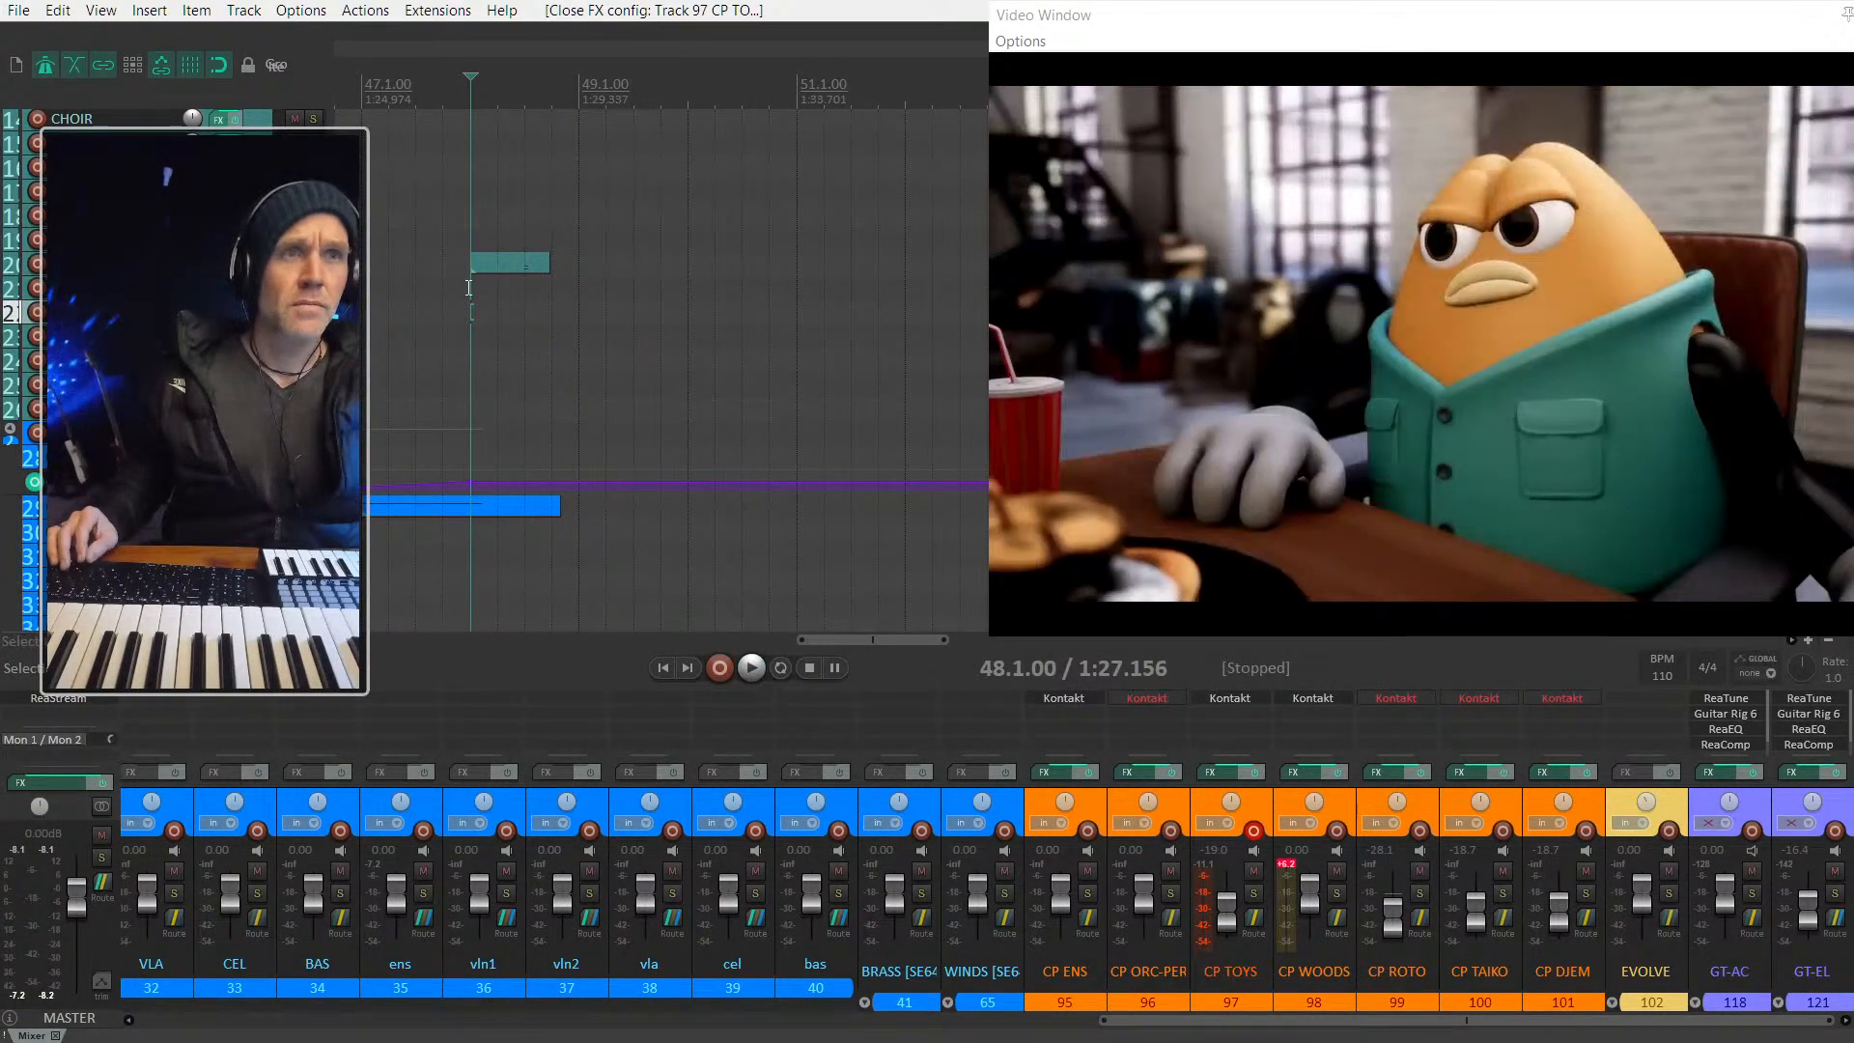
left_click(469, 288)
scroll(470, 288, "up", 3)
key("space")
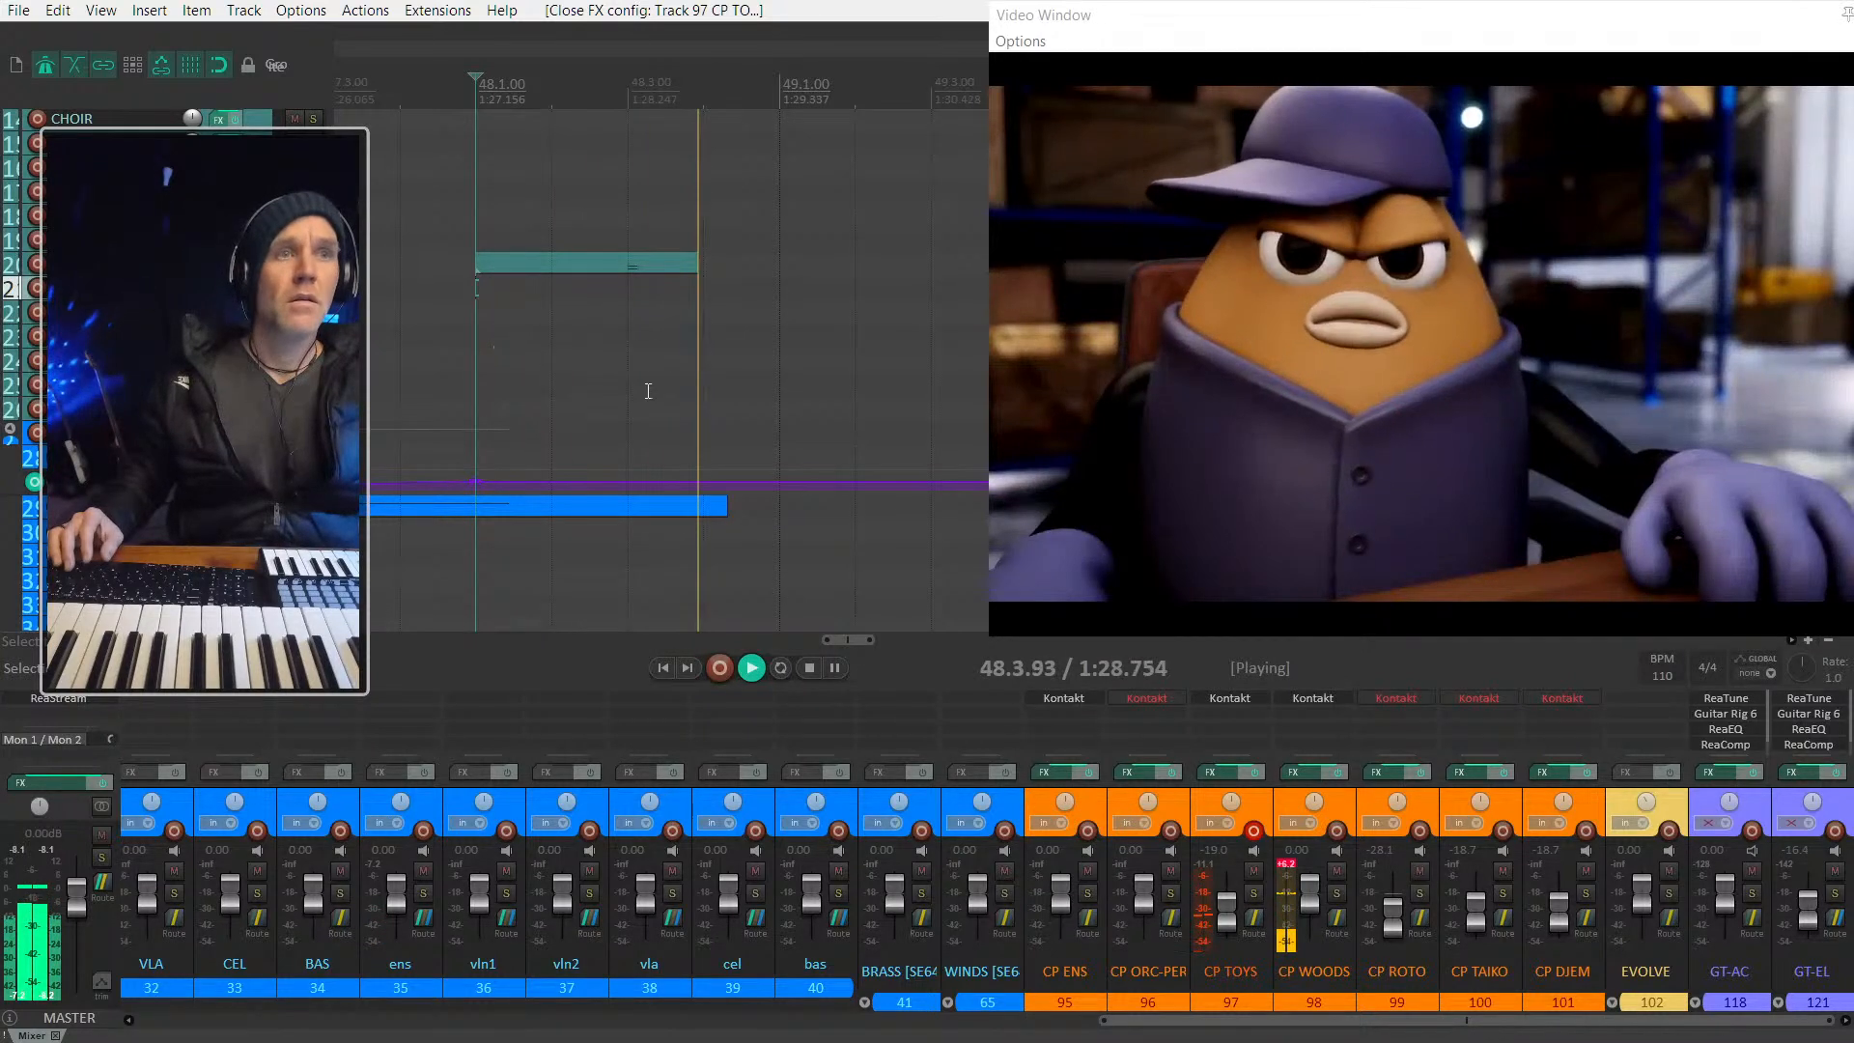
key("space")
Step: Trim the end of the blue item on track 29 back to 48.2.00 and play the result
left_click_drag(722, 509, 558, 510)
key("space")
key("space")
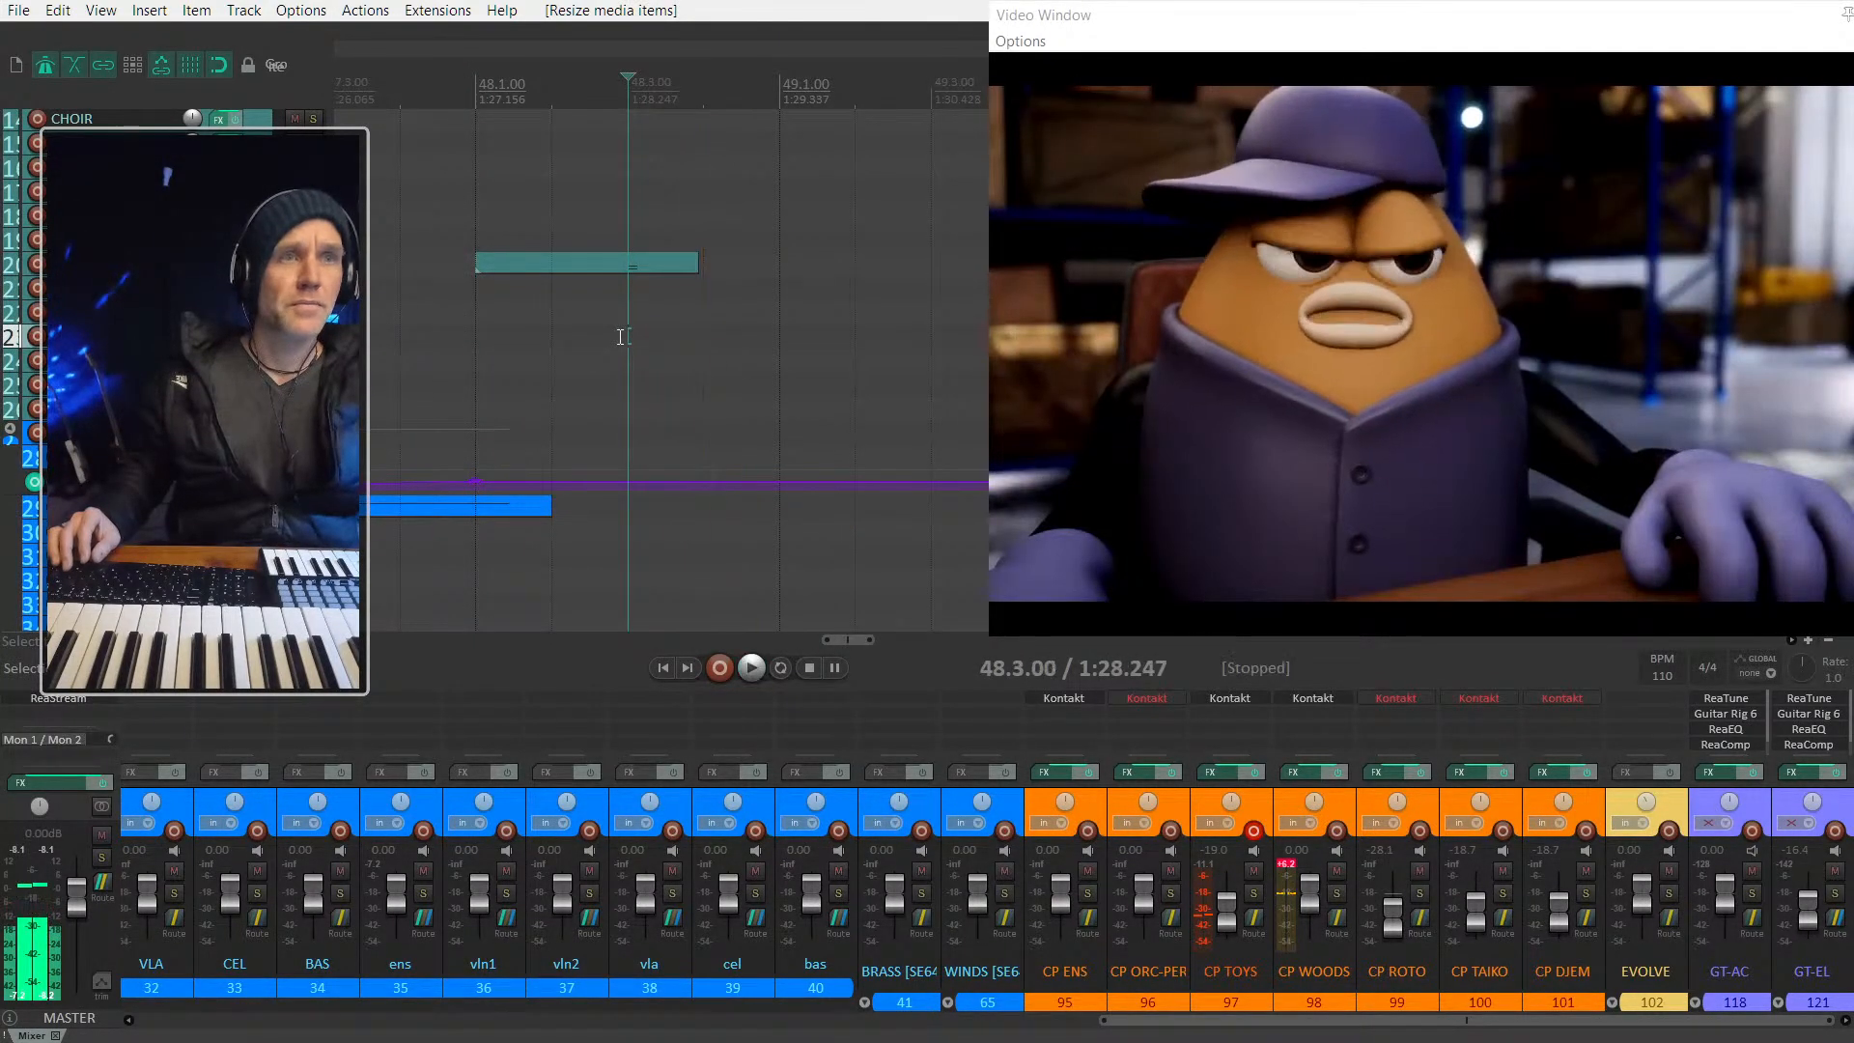
Step: Clear record arming on all tracks and arm only the grand piano track for recording
scroll(620, 336, "down", 5)
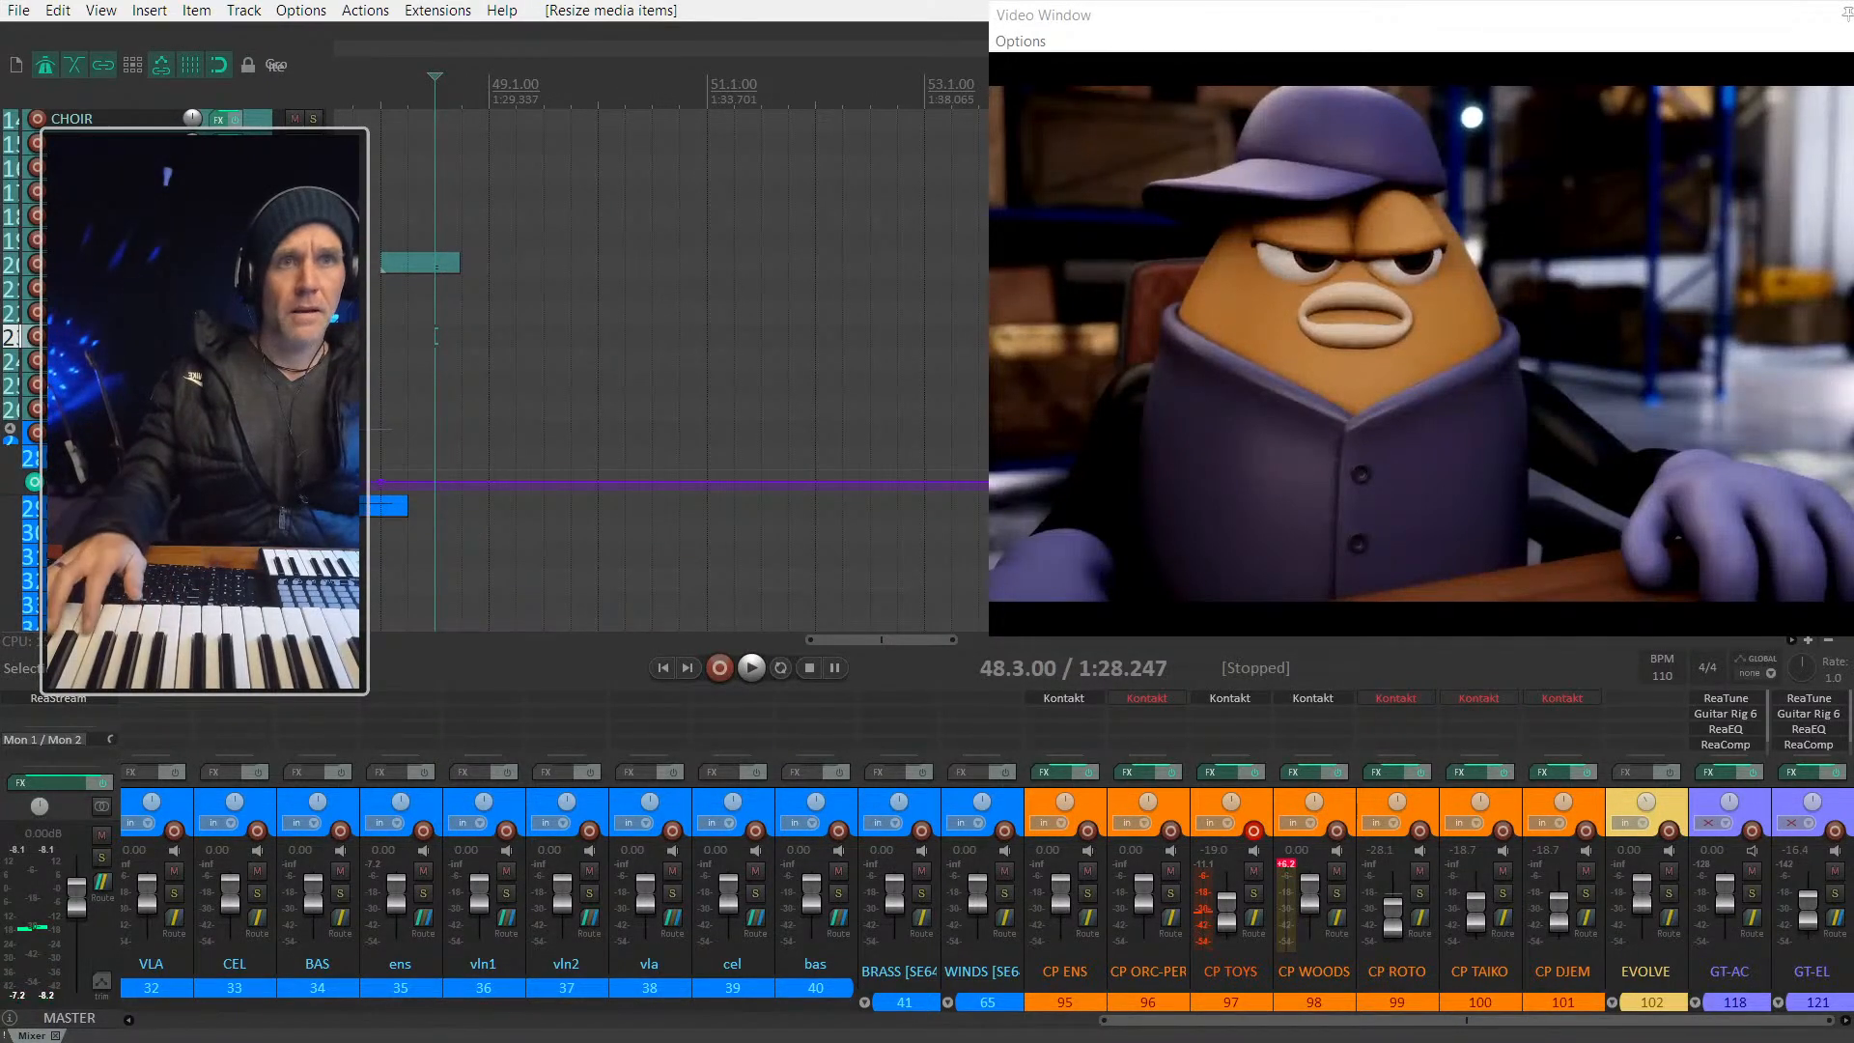
left_click(37, 264)
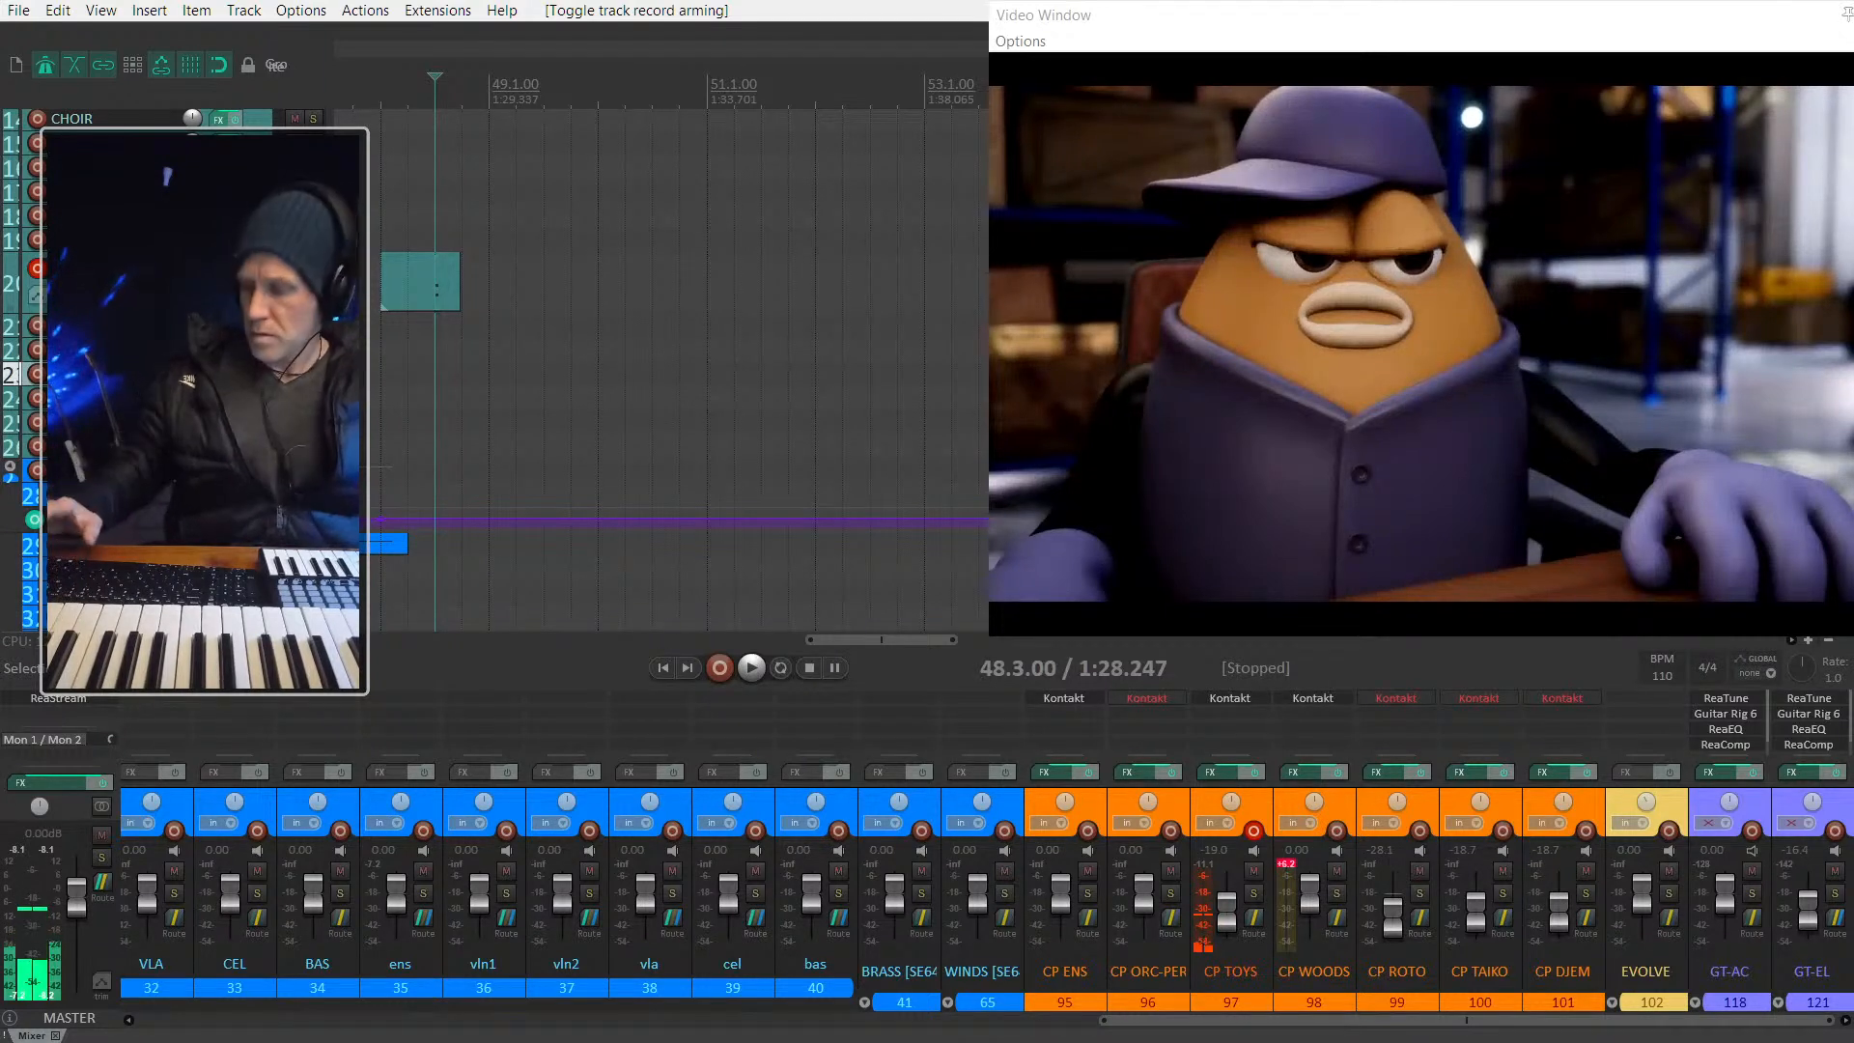
left_click(106, 282)
key("ctrl+F7")
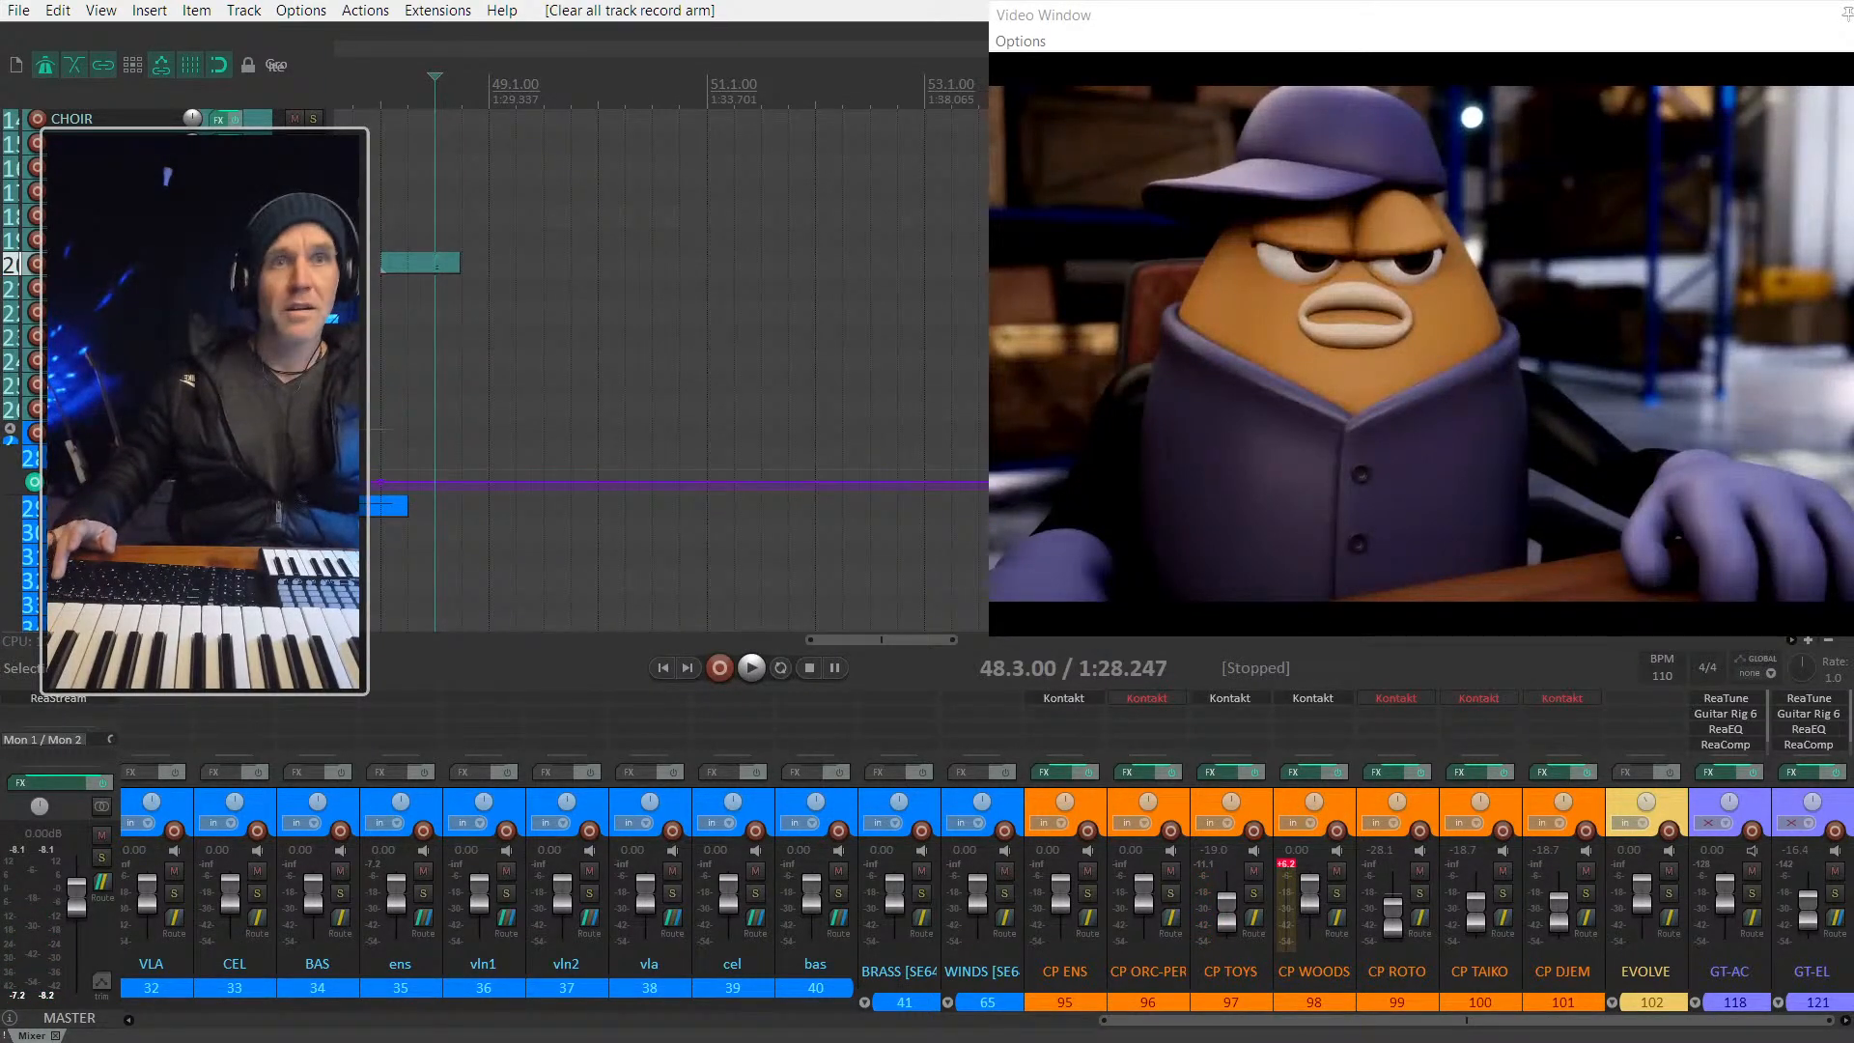
key("F7")
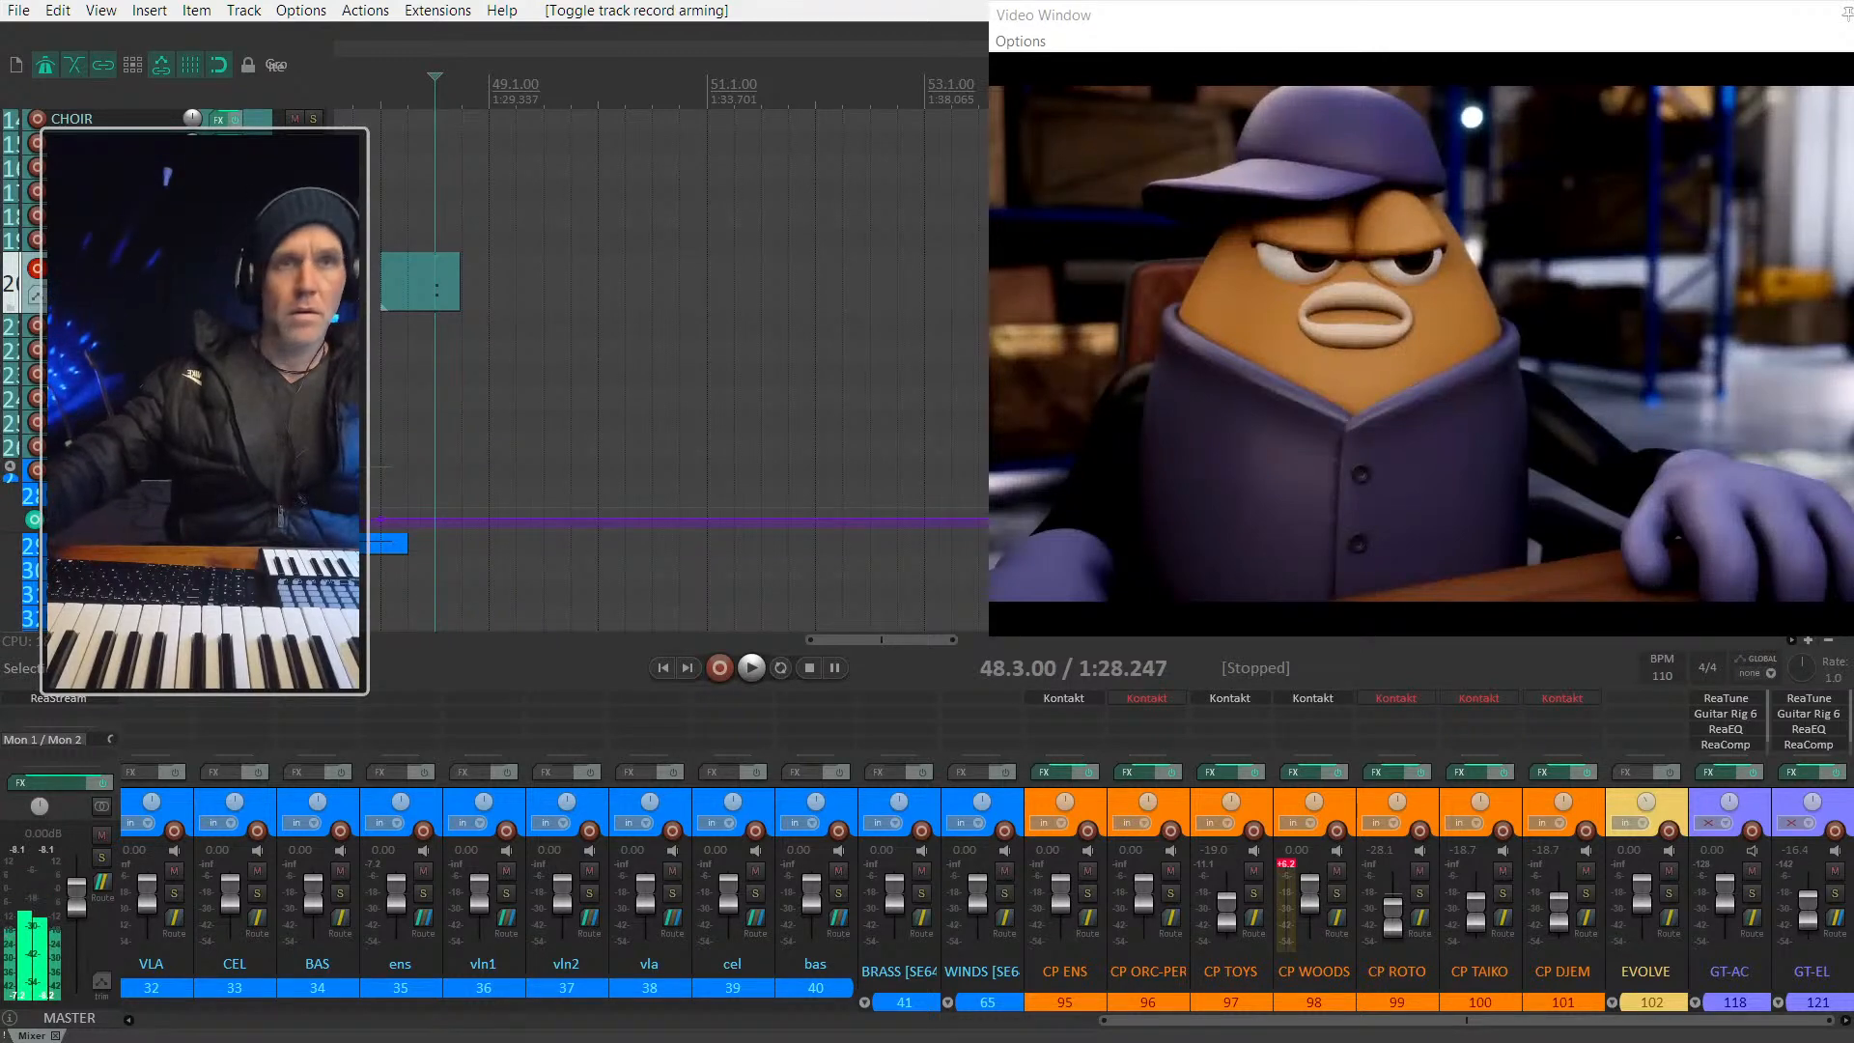
Step: Play the passage repeatedly from 48.1.00 while rehearsing the next piano hit against the picture
scroll(371, 248, "up", 3)
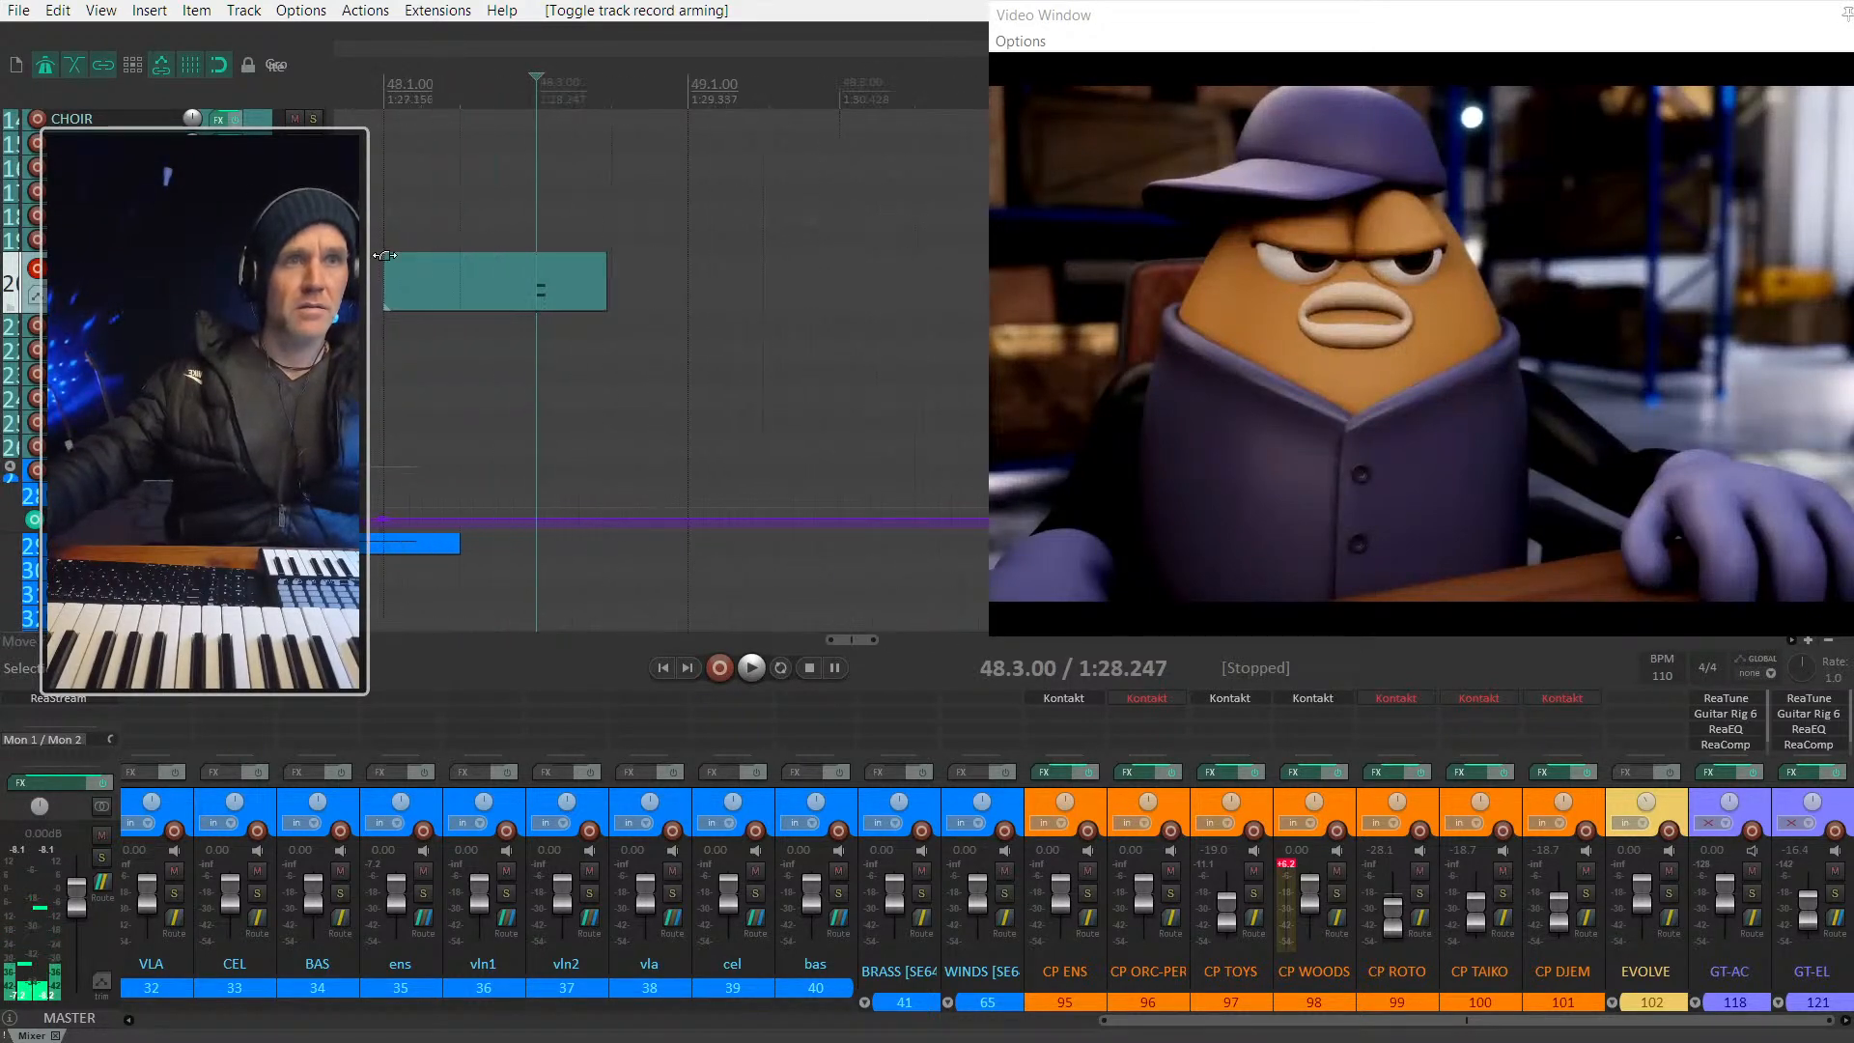
left_click(383, 216)
key("space")
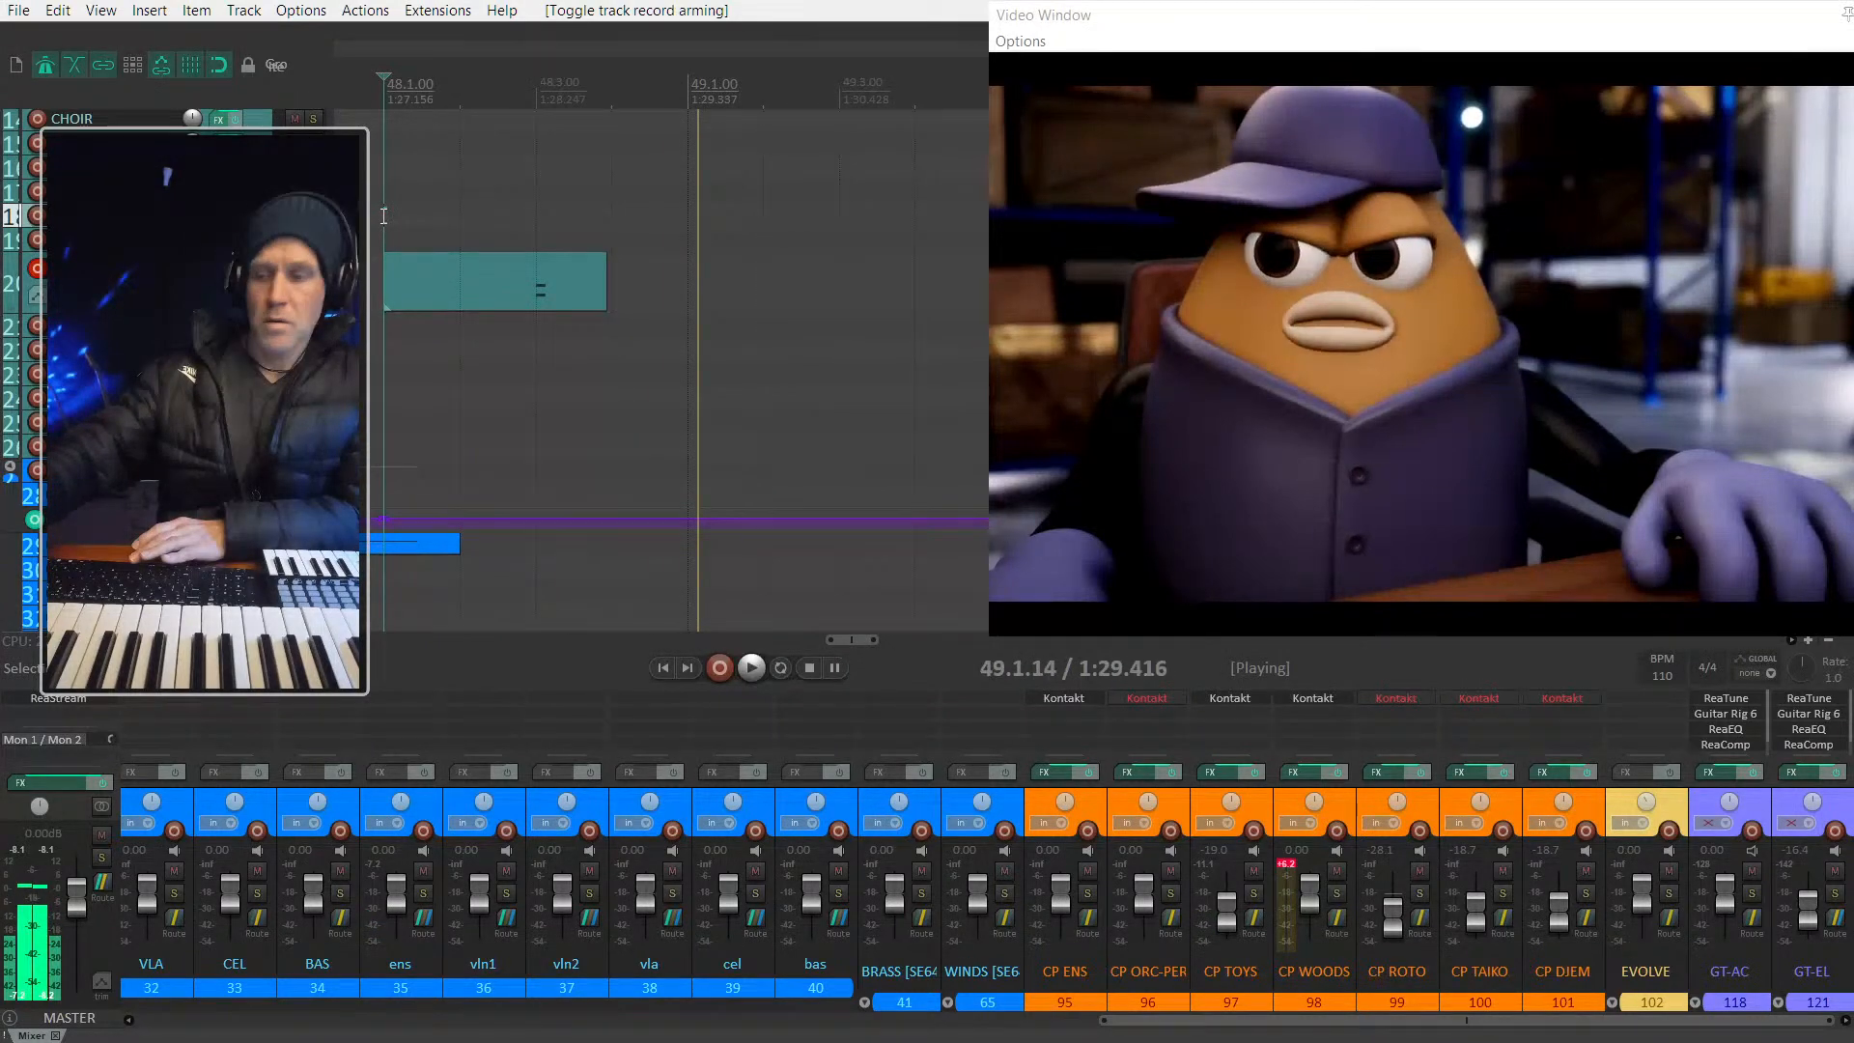
key("space")
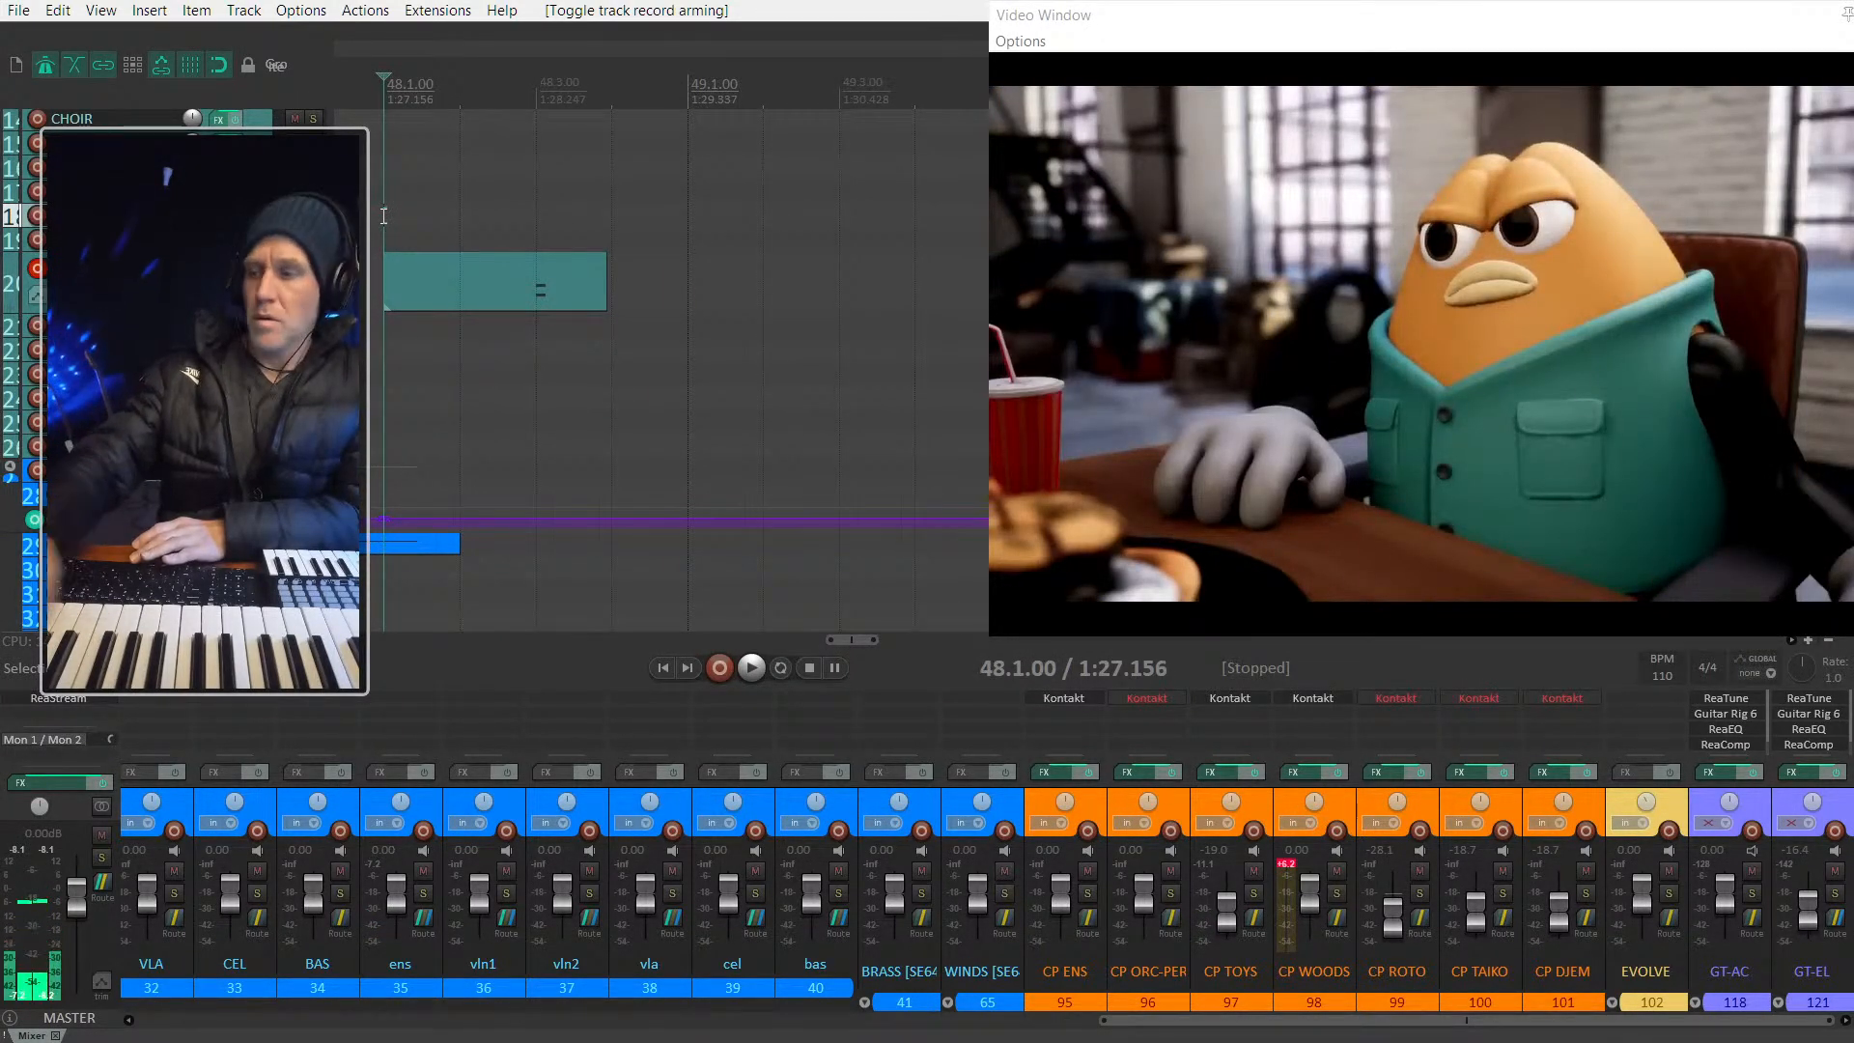
key("space")
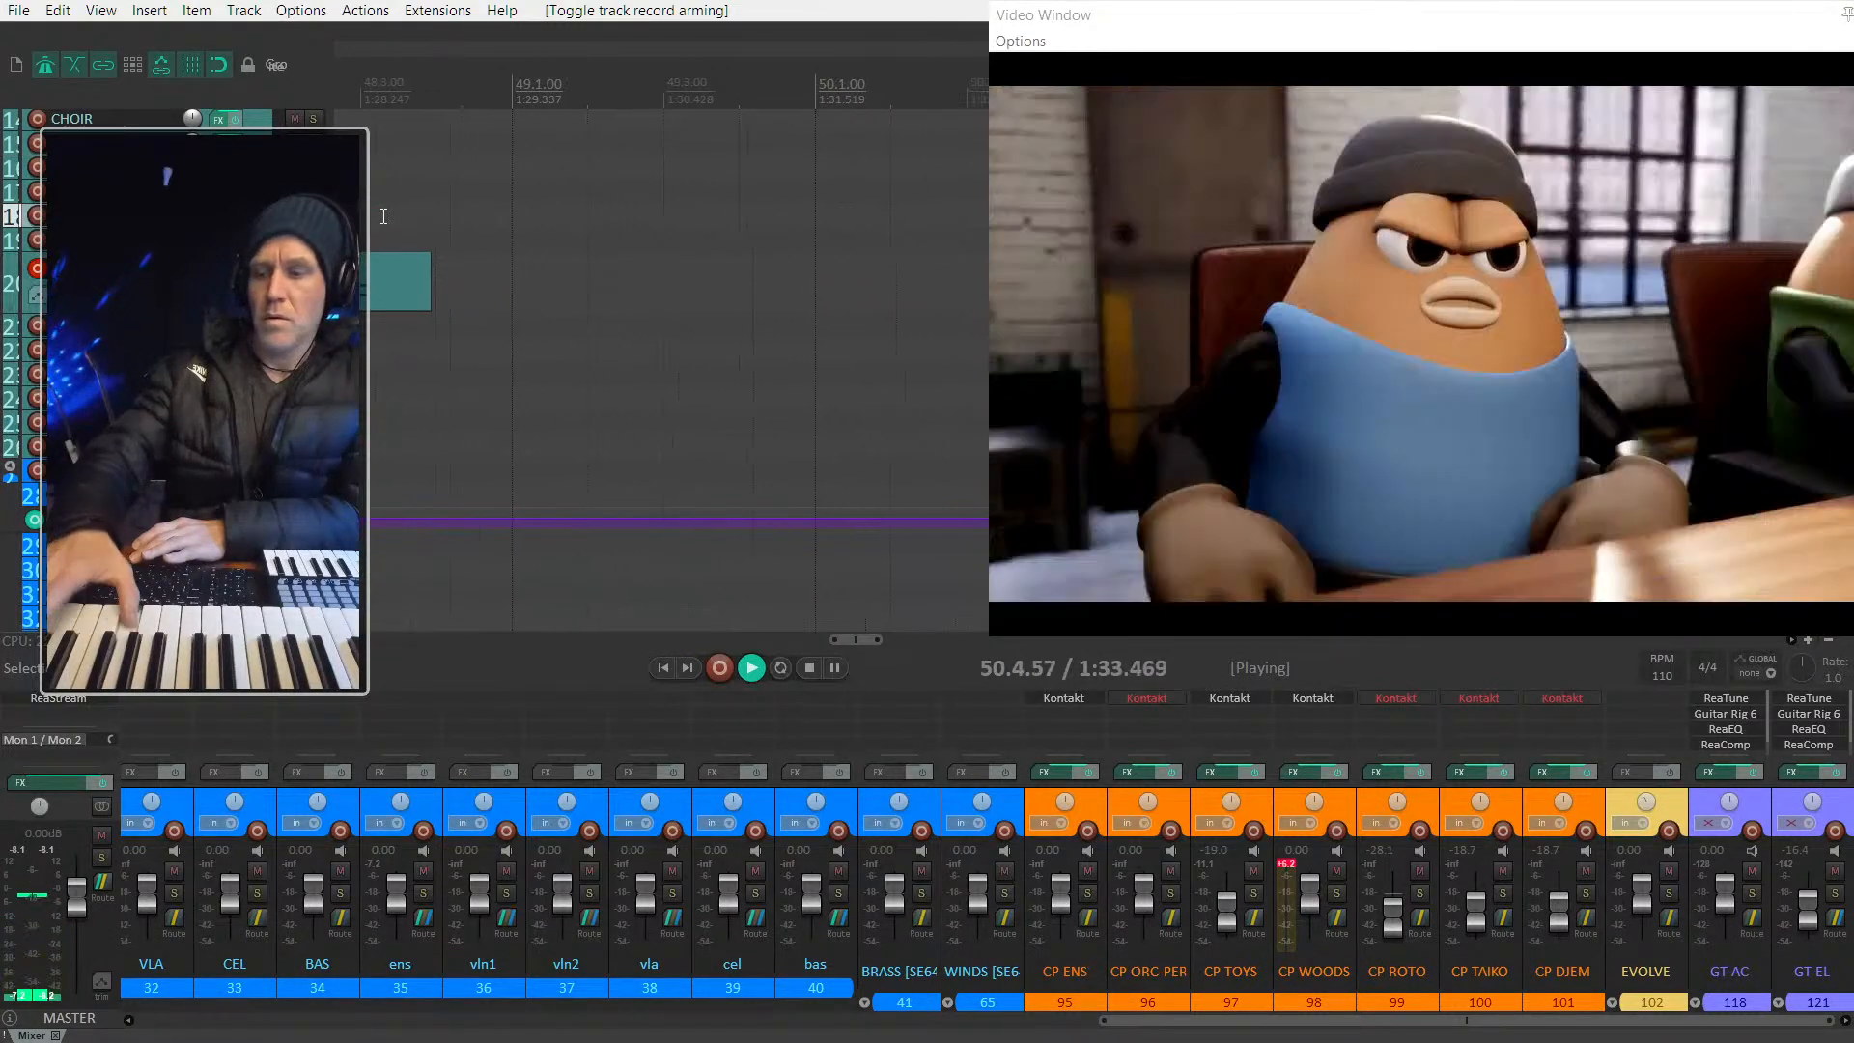
key("space")
key("space")
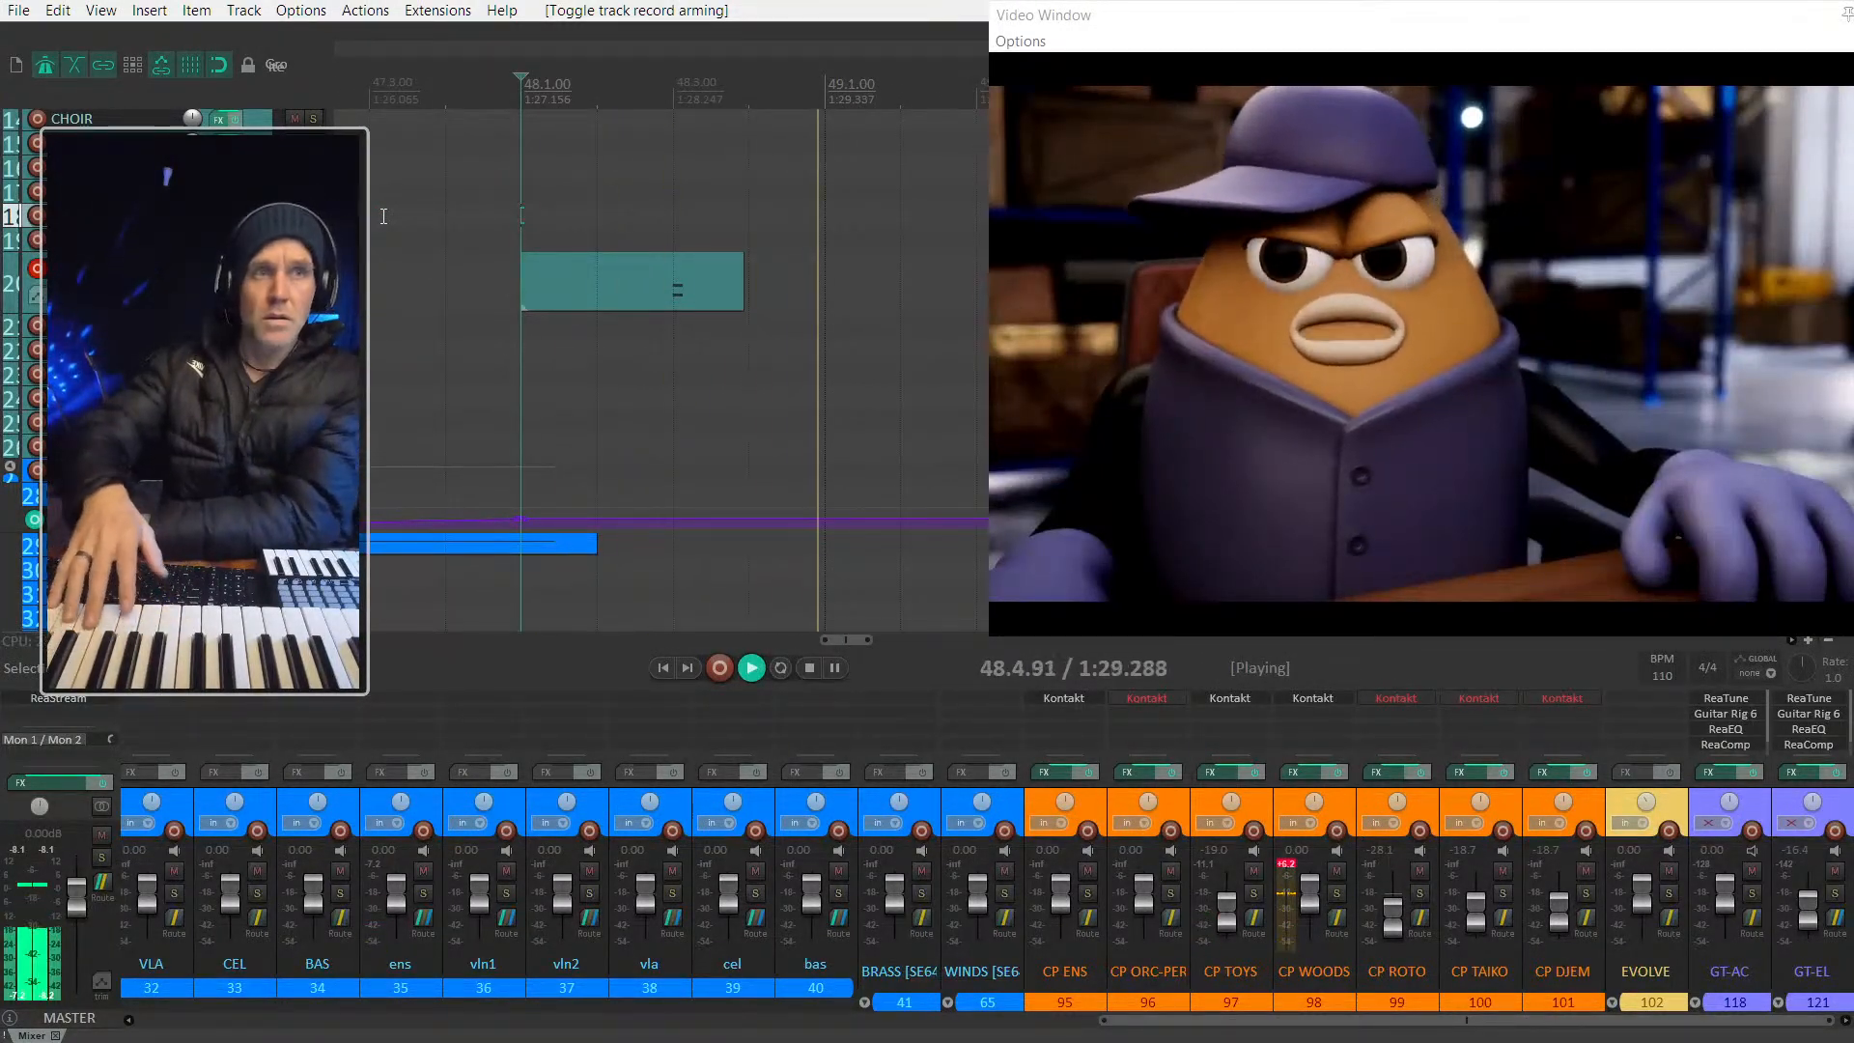
key("space")
Step: Try recording a piano take from 48.1.00, stop it and undo the recording
key("ctrl+r")
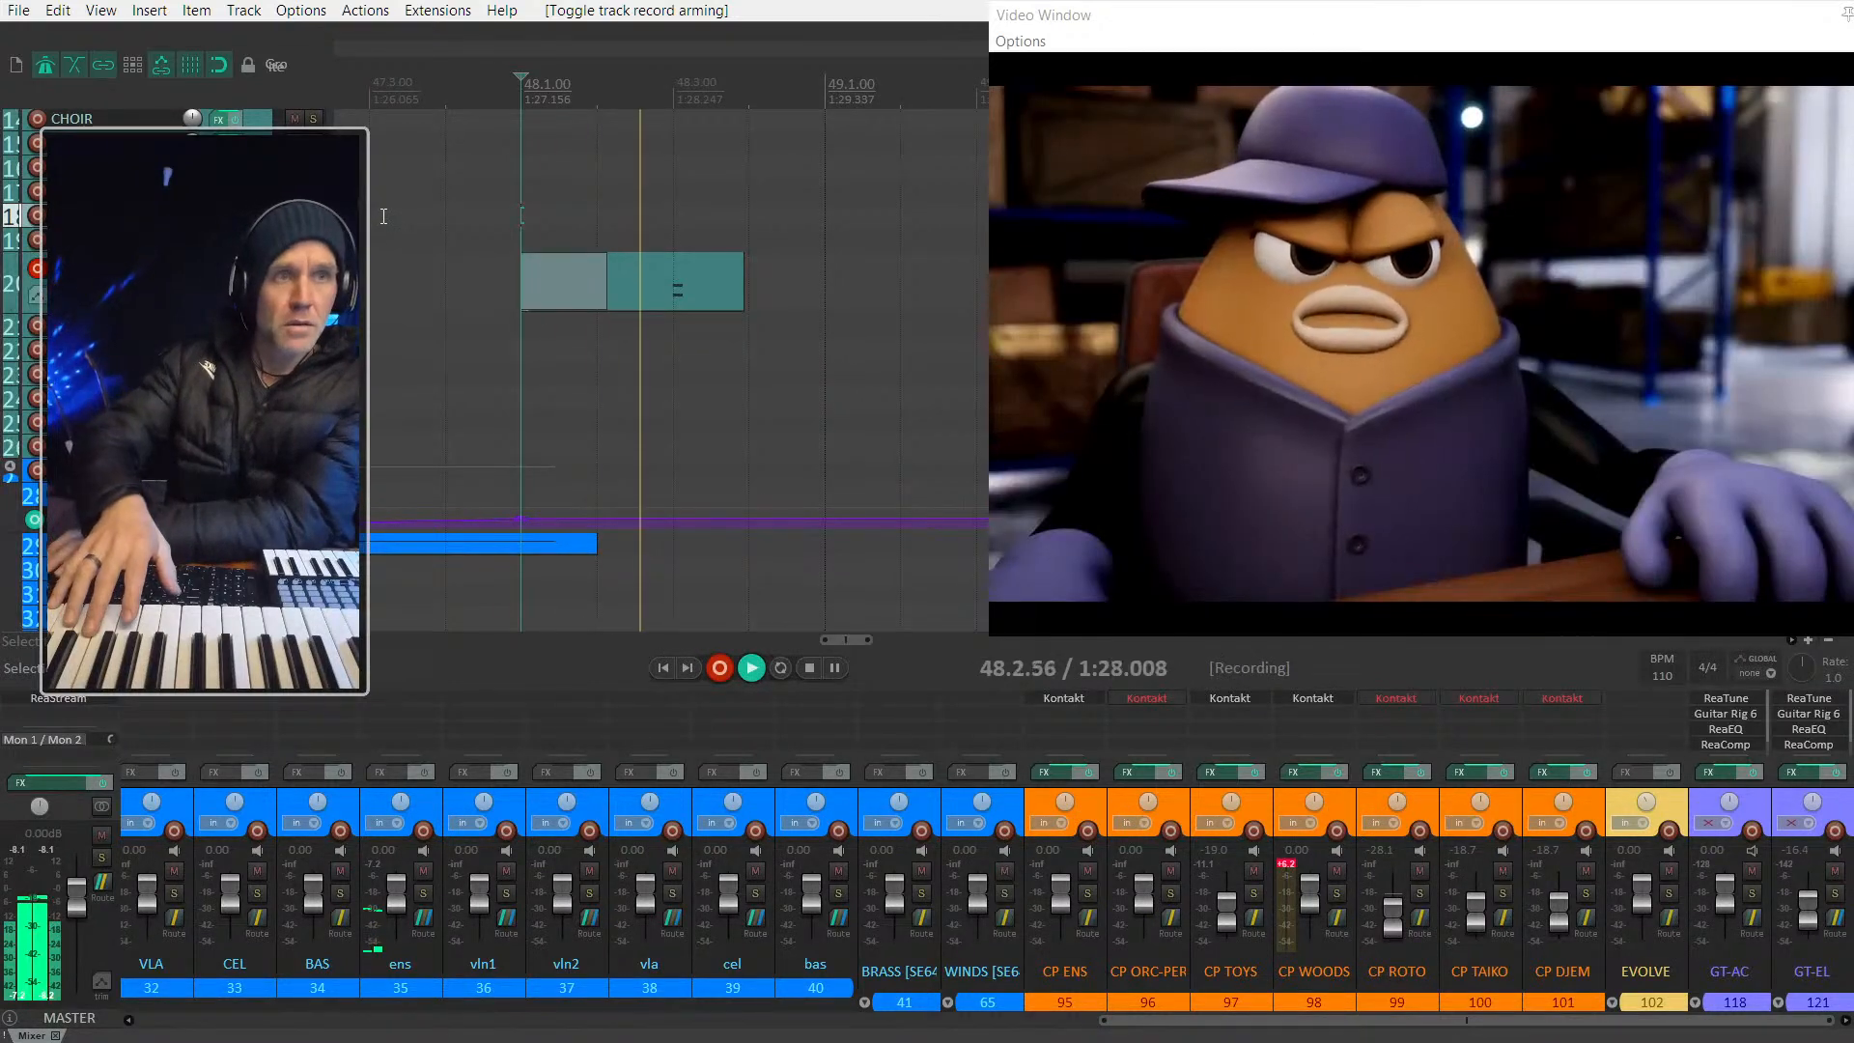
key("space")
key("ctrl+z")
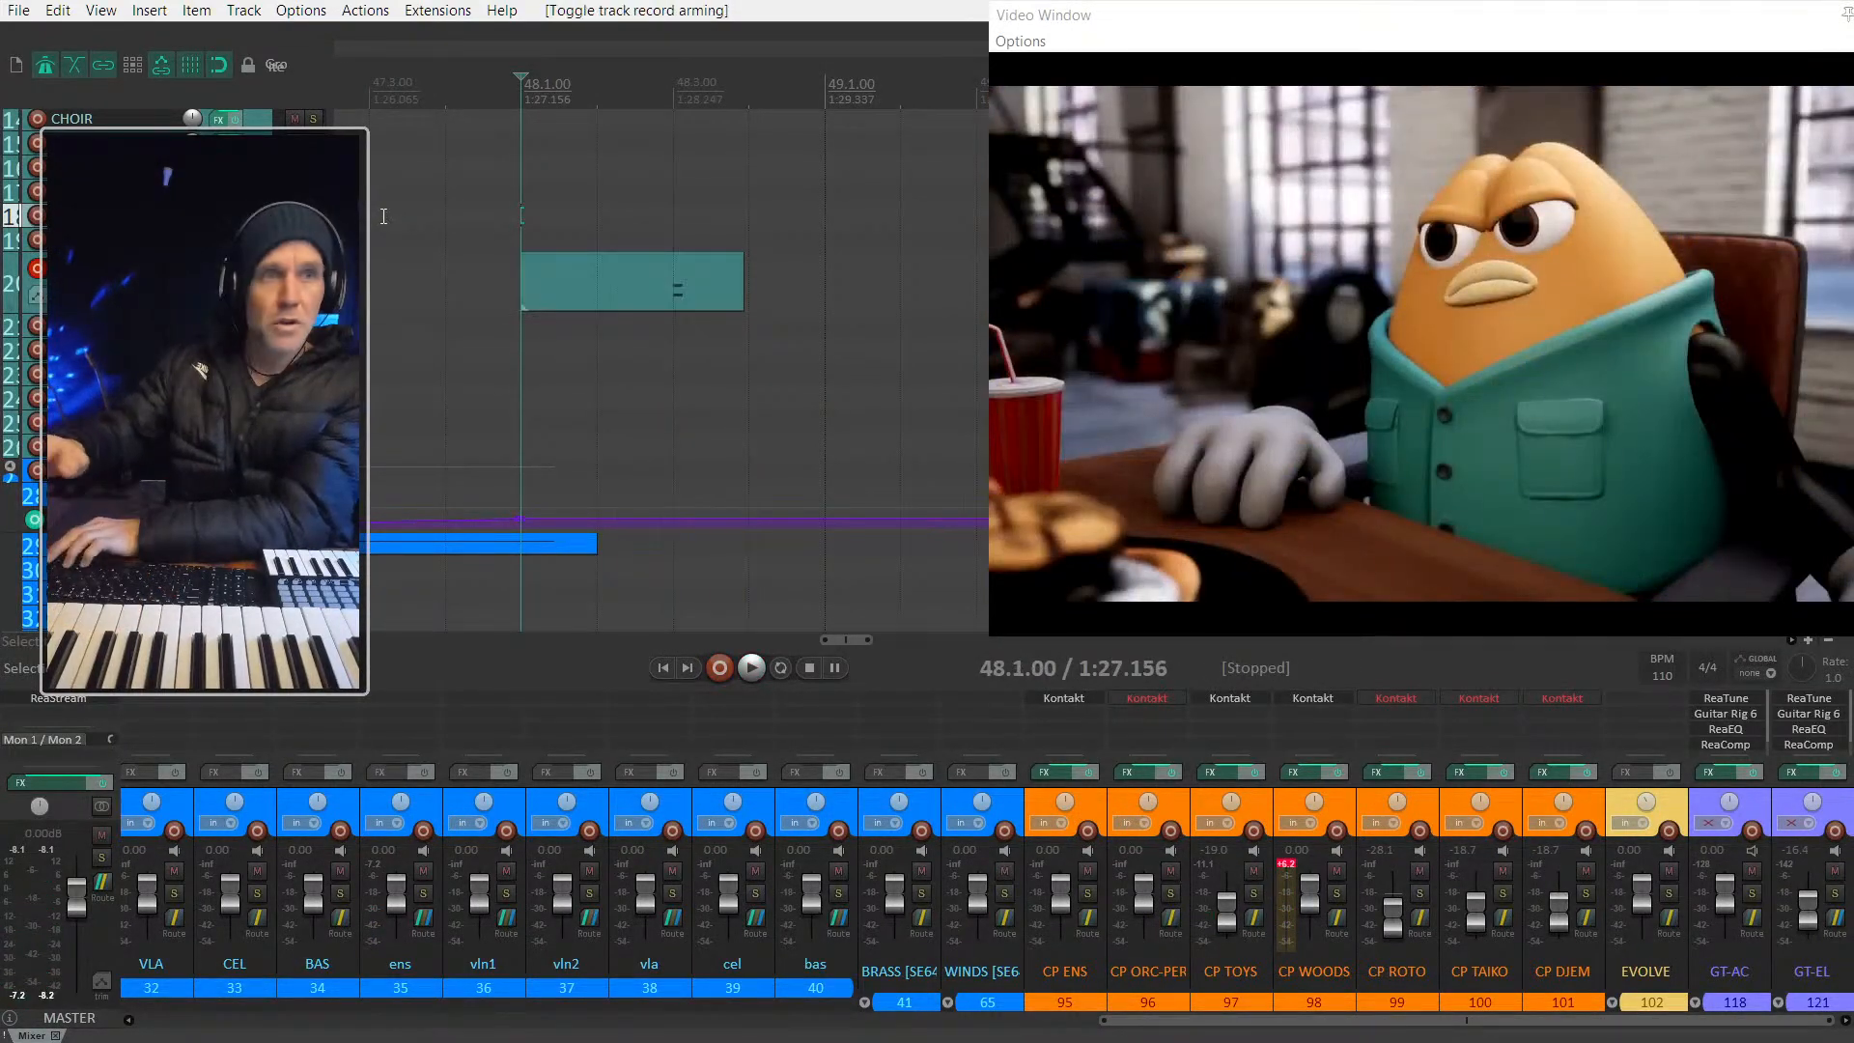
Step: Insert a new track above the grand piano track and try recording from 48.1.00, followed by a short playback
key("ctrl+z")
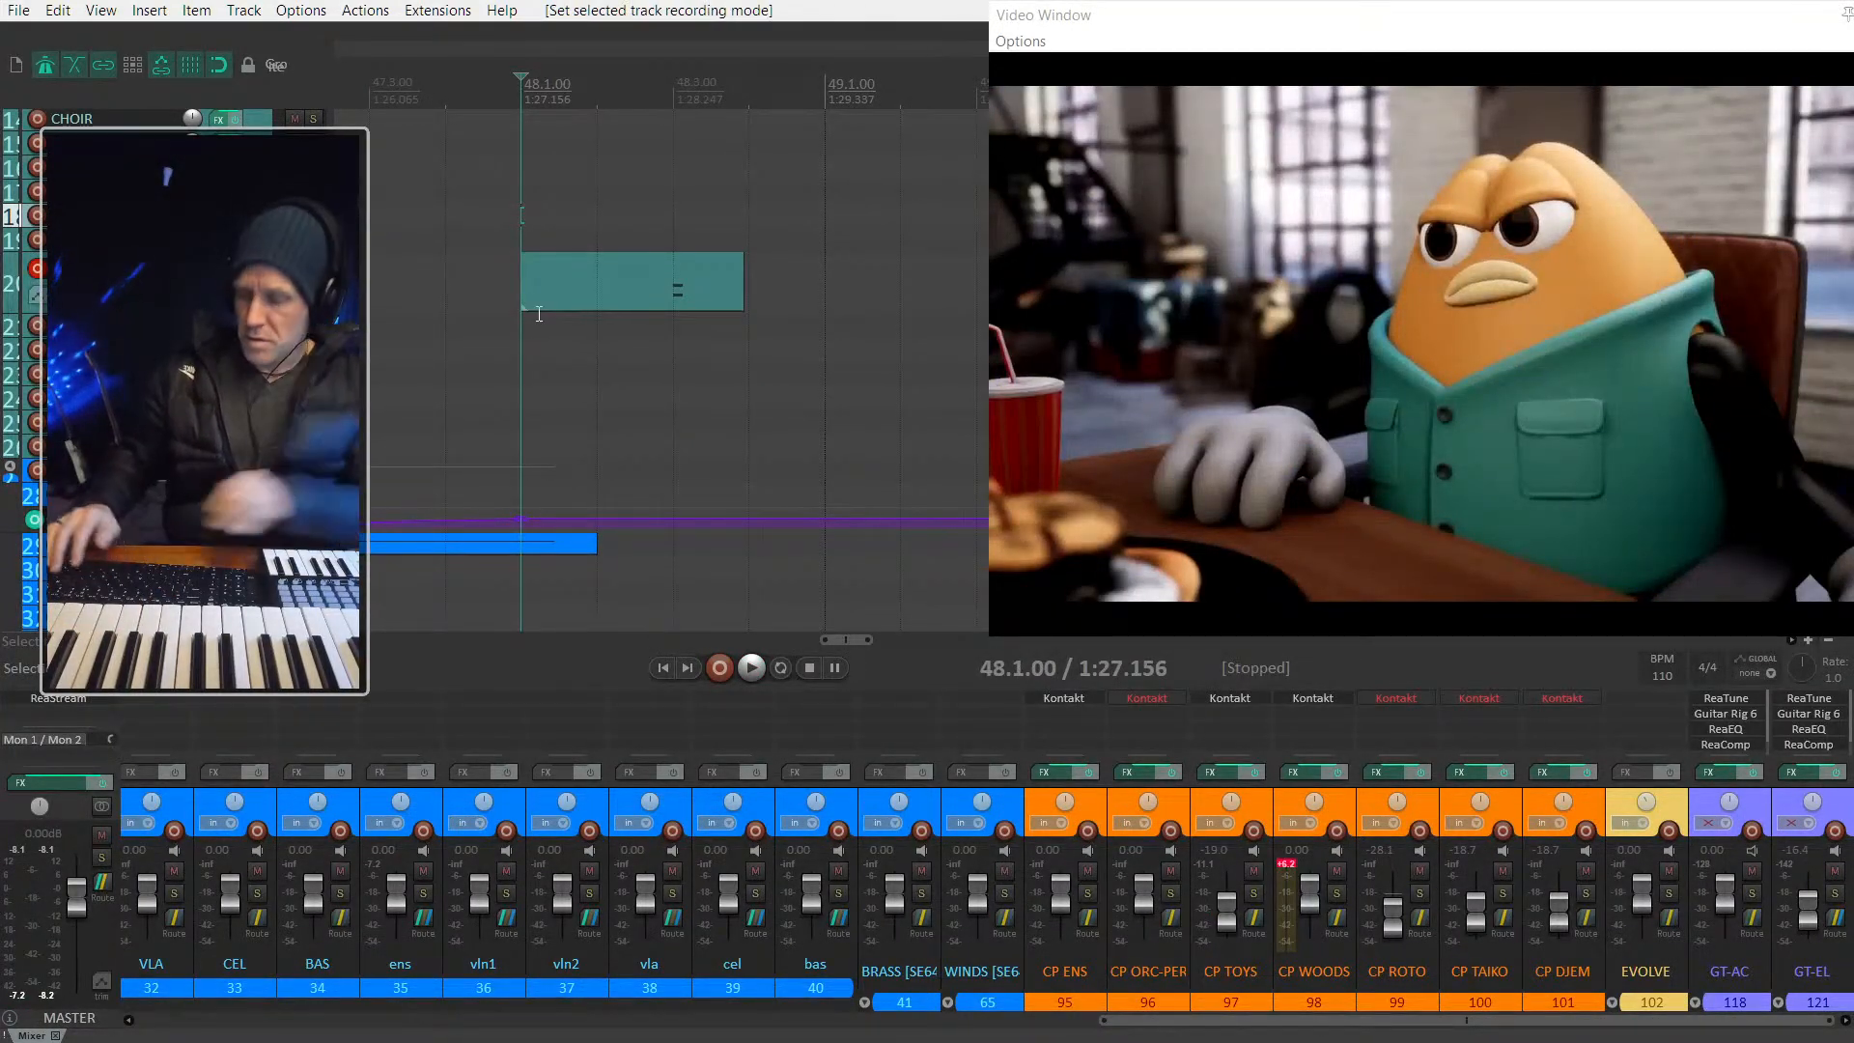
key("ctrl+t")
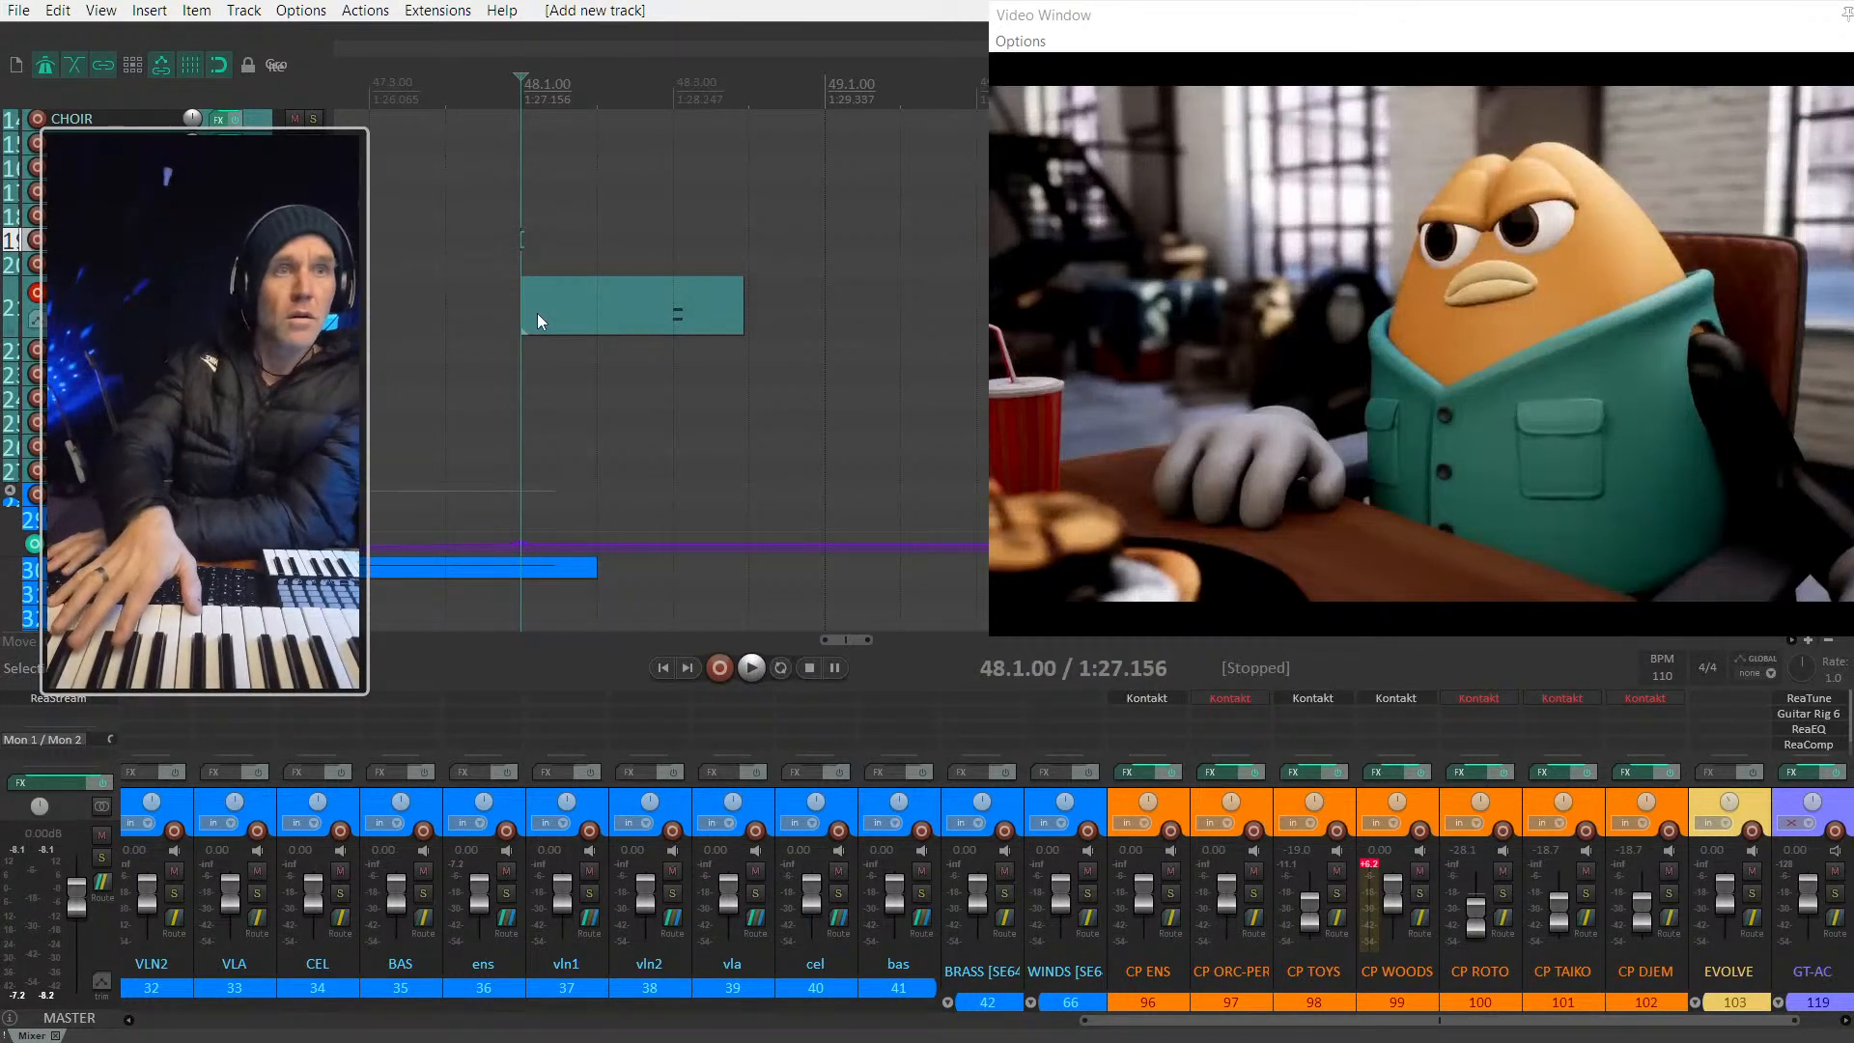
key("ctrl+r")
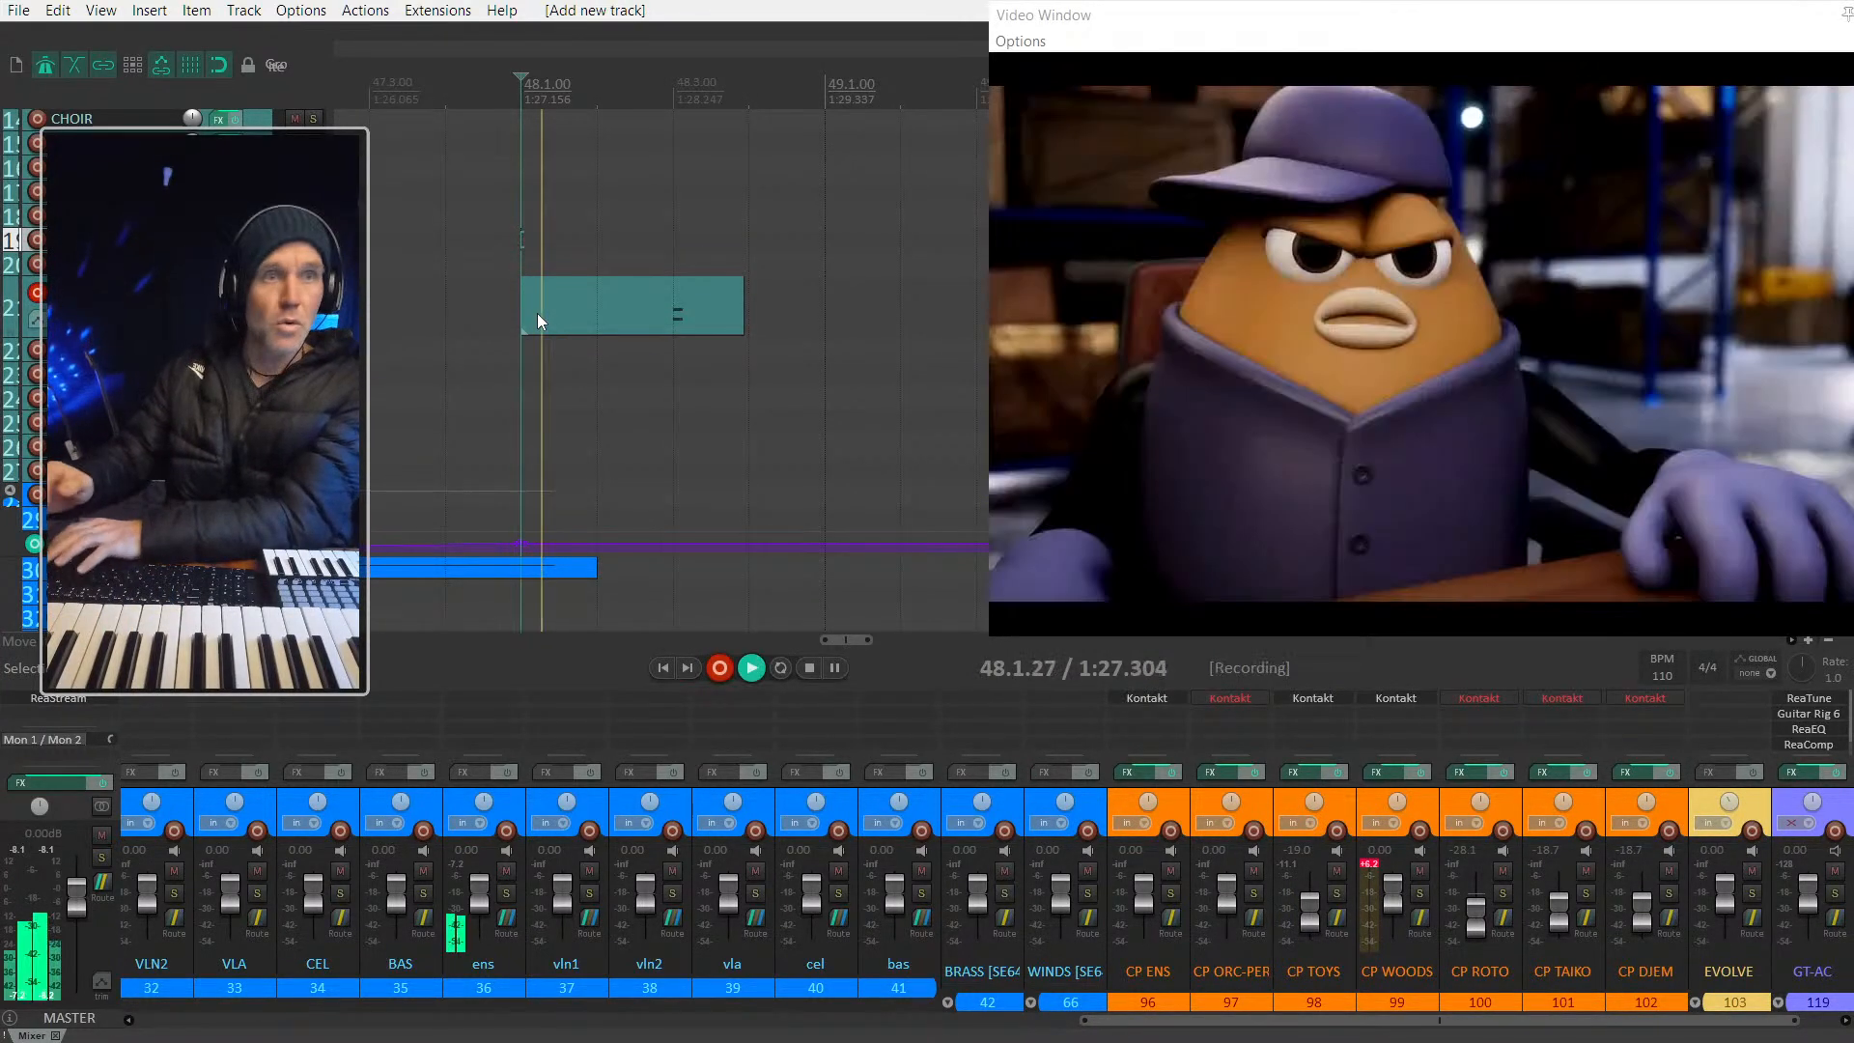
key("space")
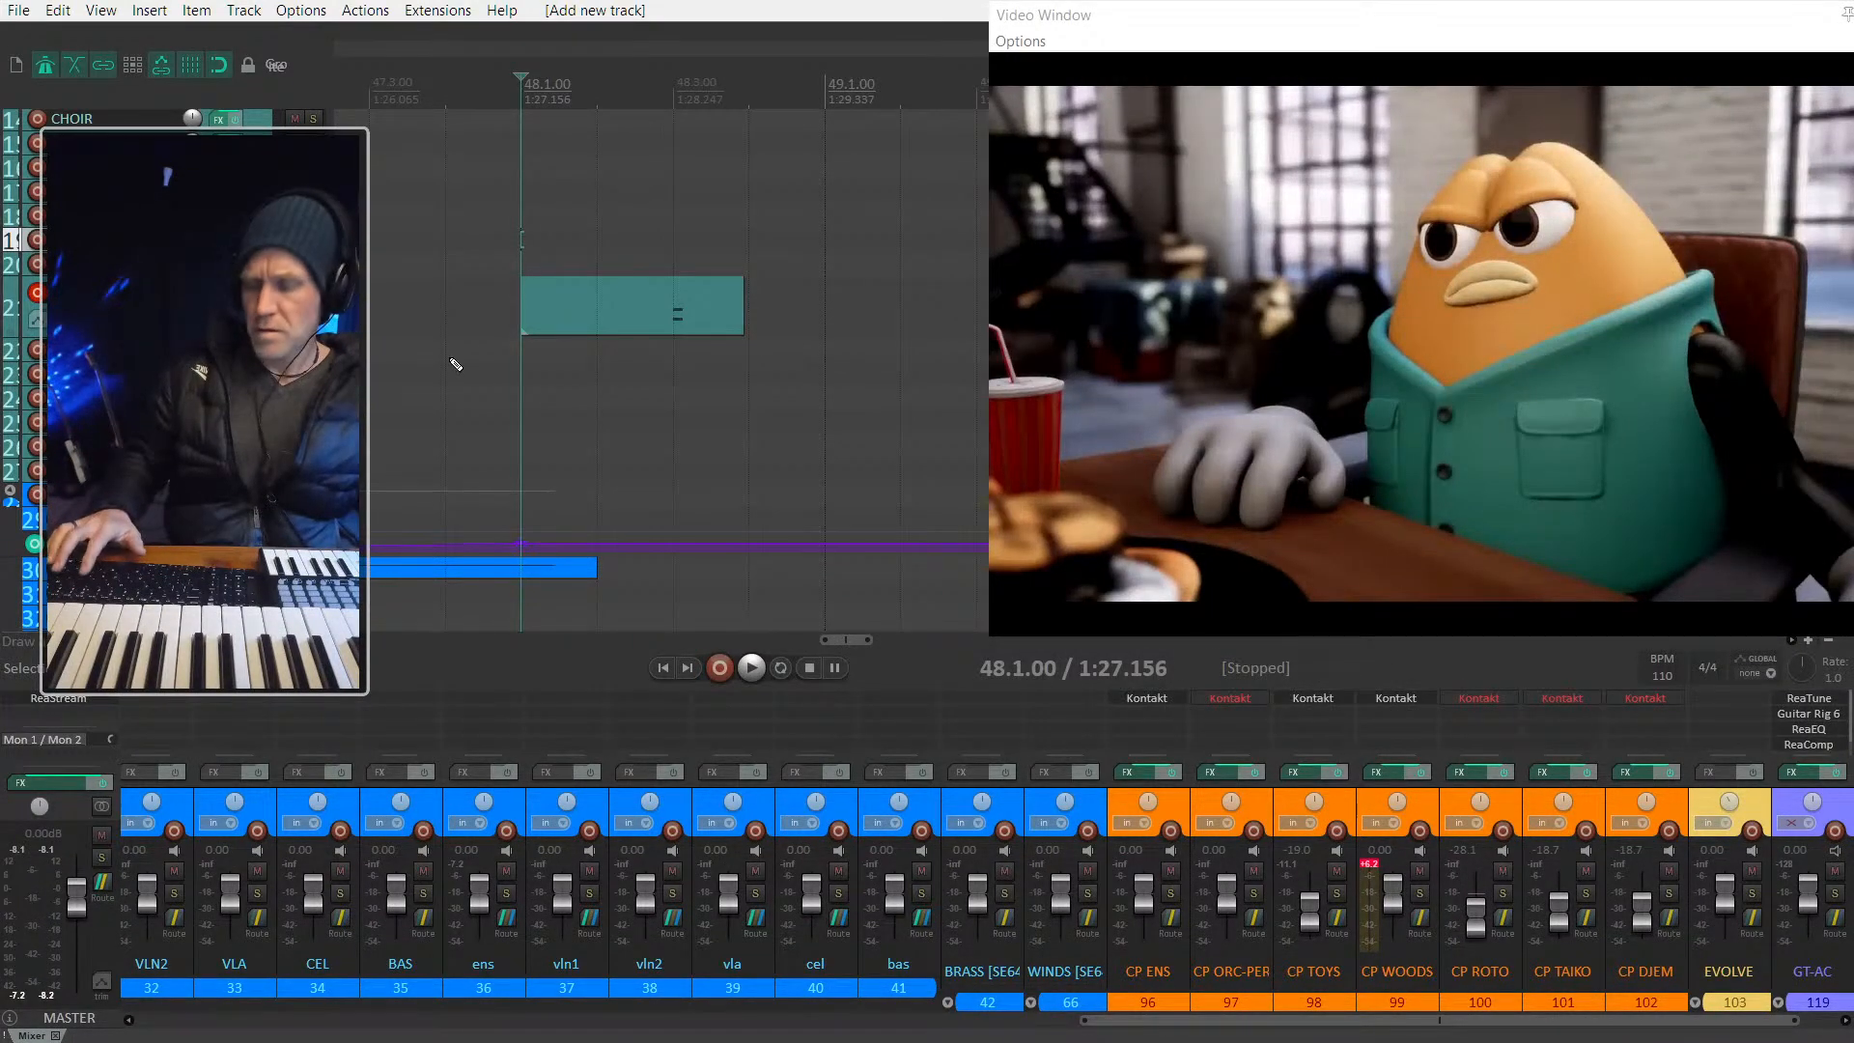
key("space")
key("space")
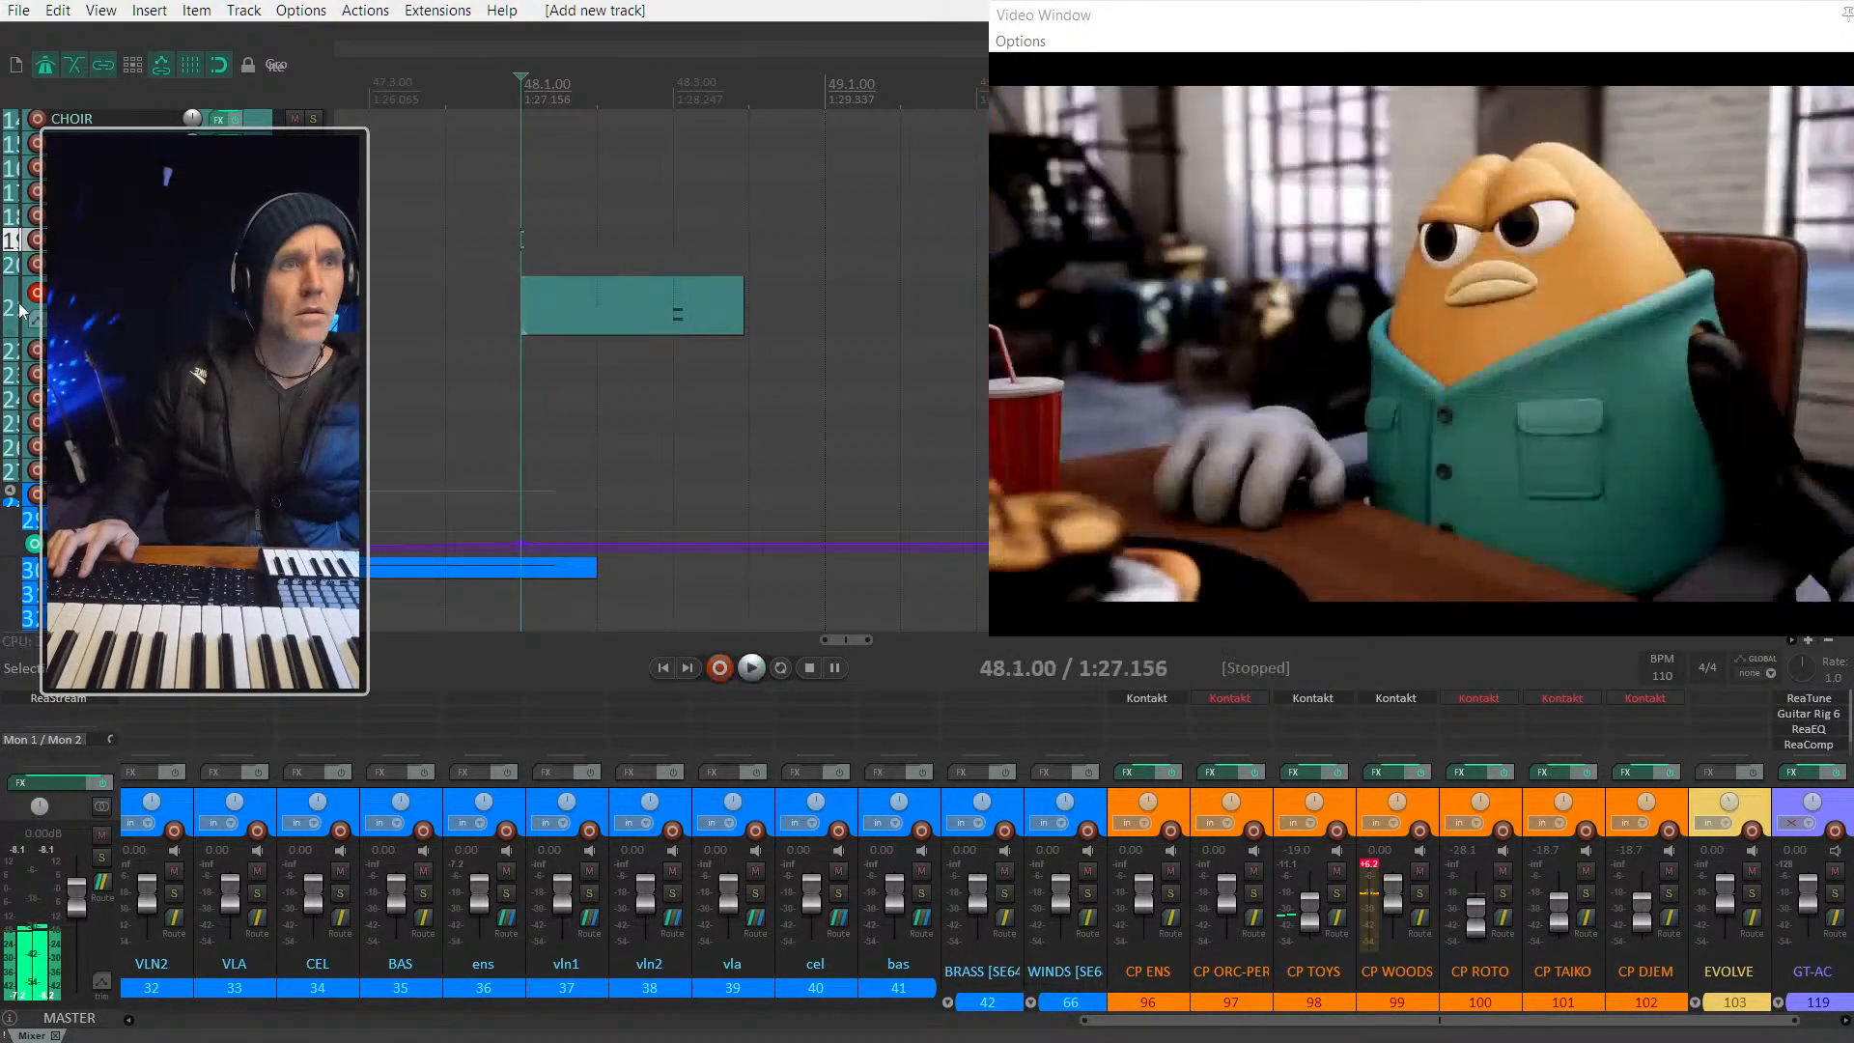
Step: Set the armed grand piano track's record mode to MIDI overdub
right_click(35, 293)
mouse_move(415, 428)
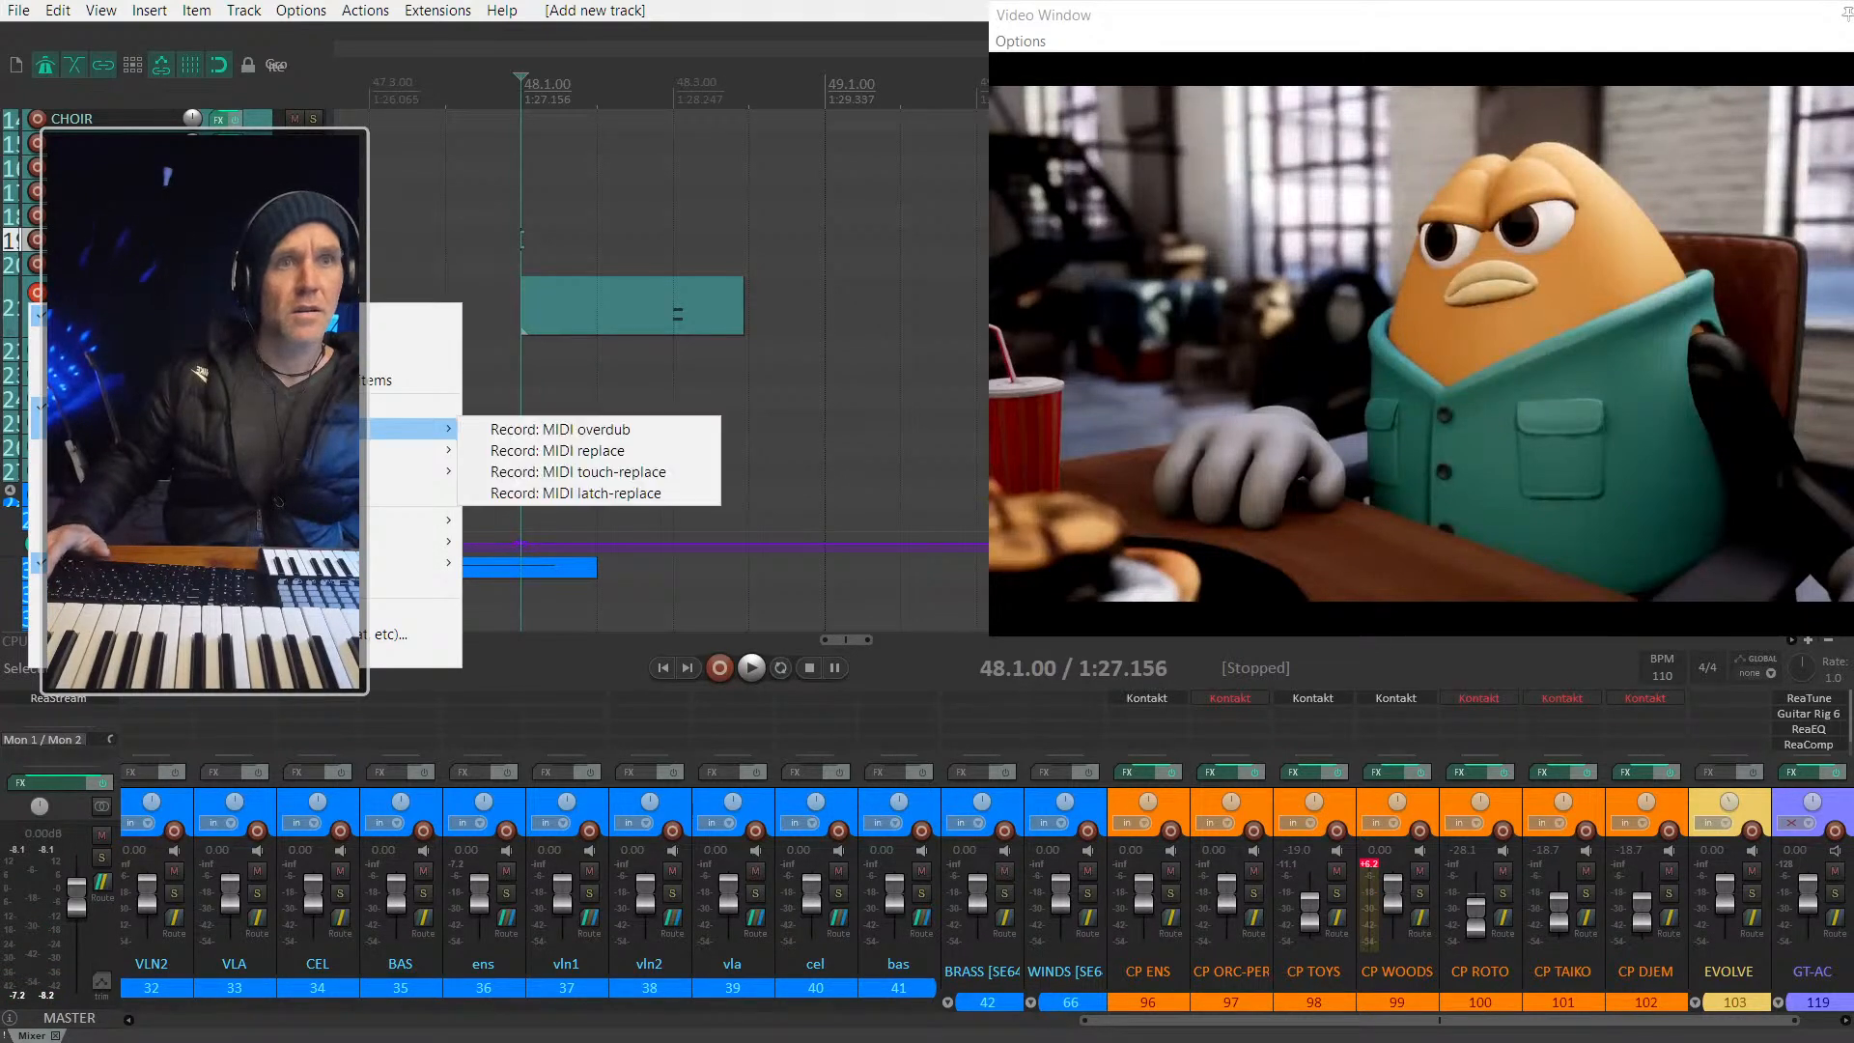
left_click(545, 430)
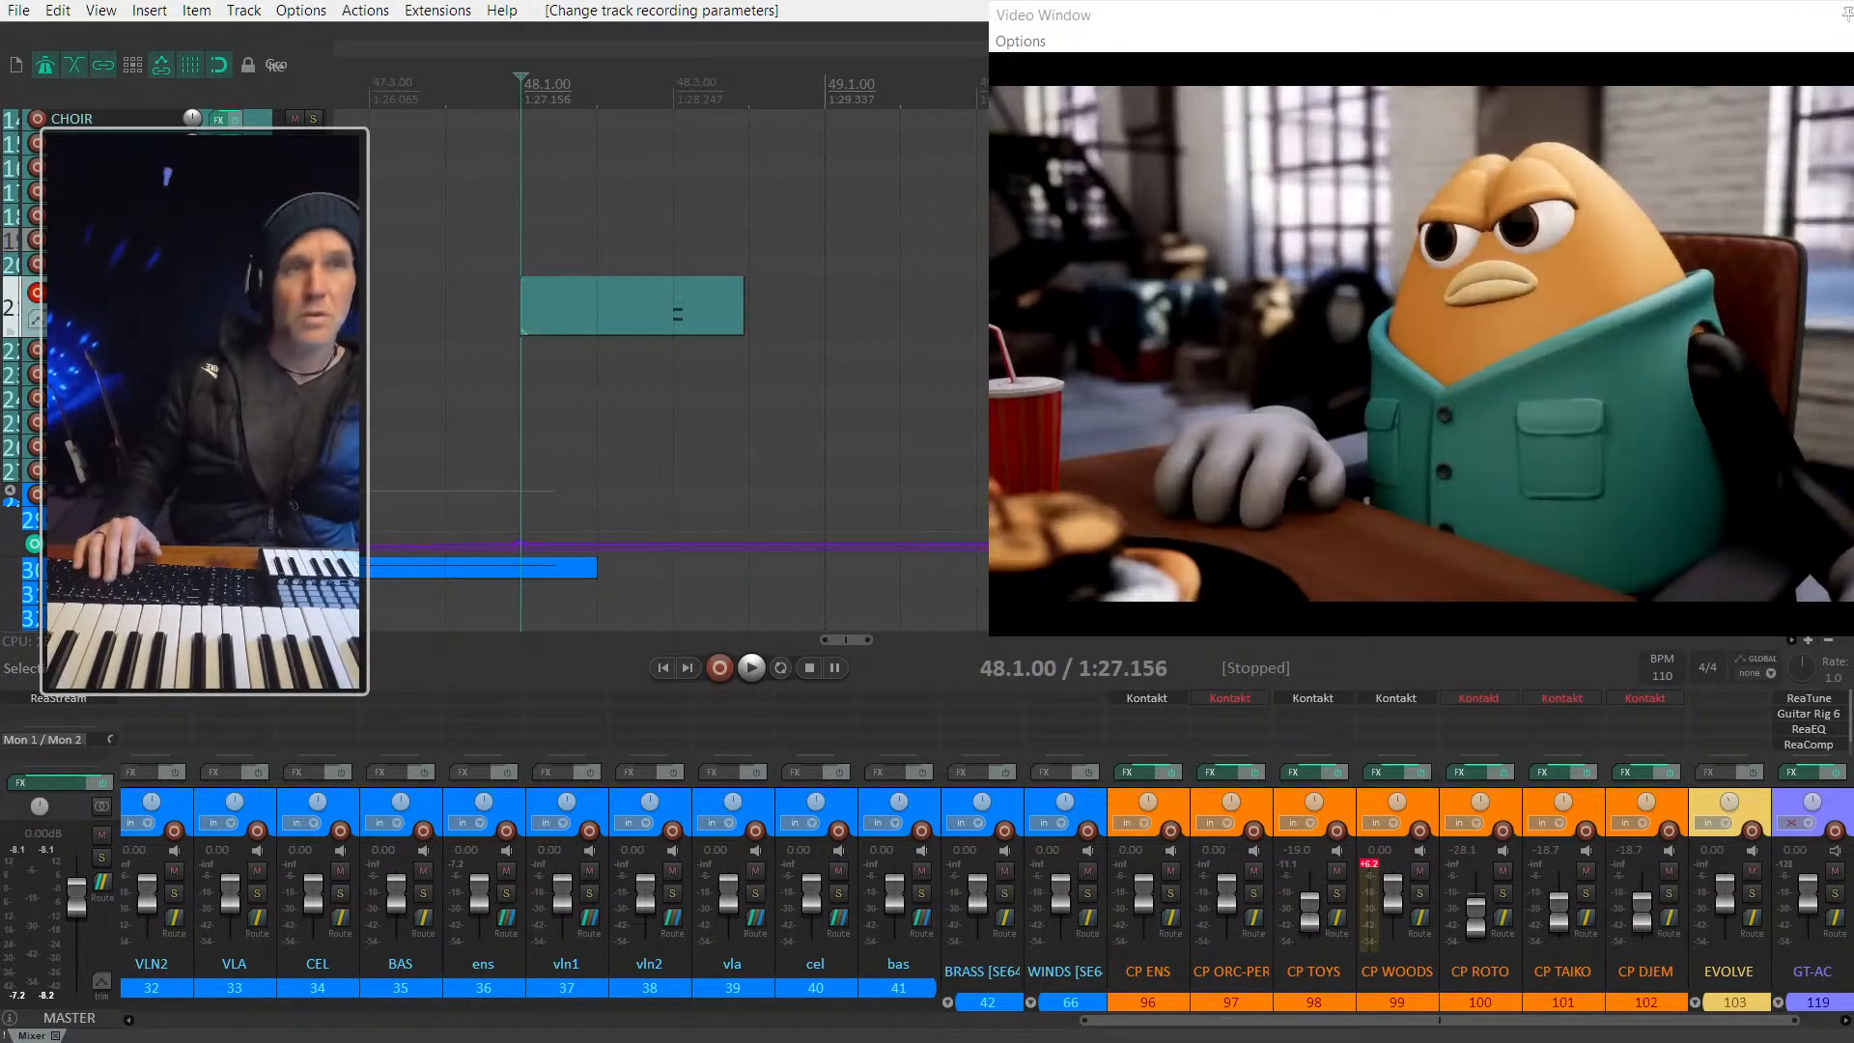
Step: Select the piano item at 48.1.00 and overdub further piano hits from there through bar 52
left_click(527, 314)
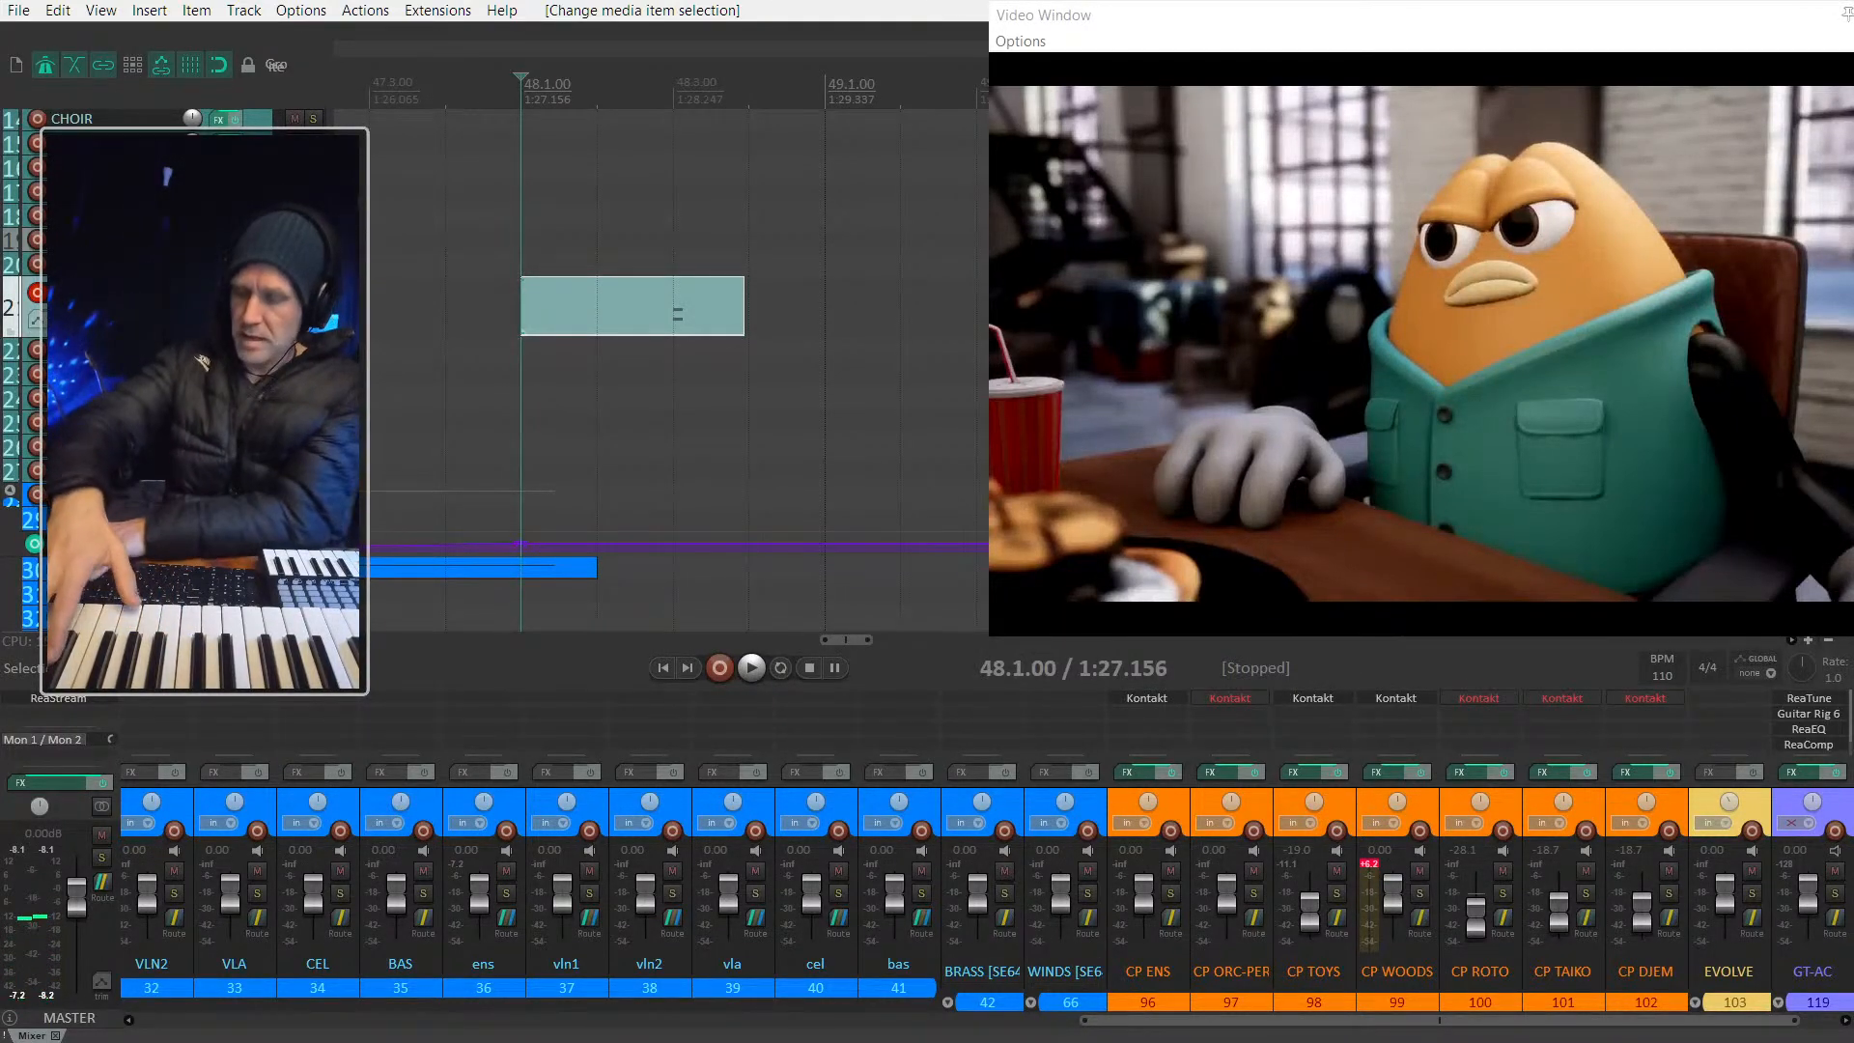
key("ctrl+r")
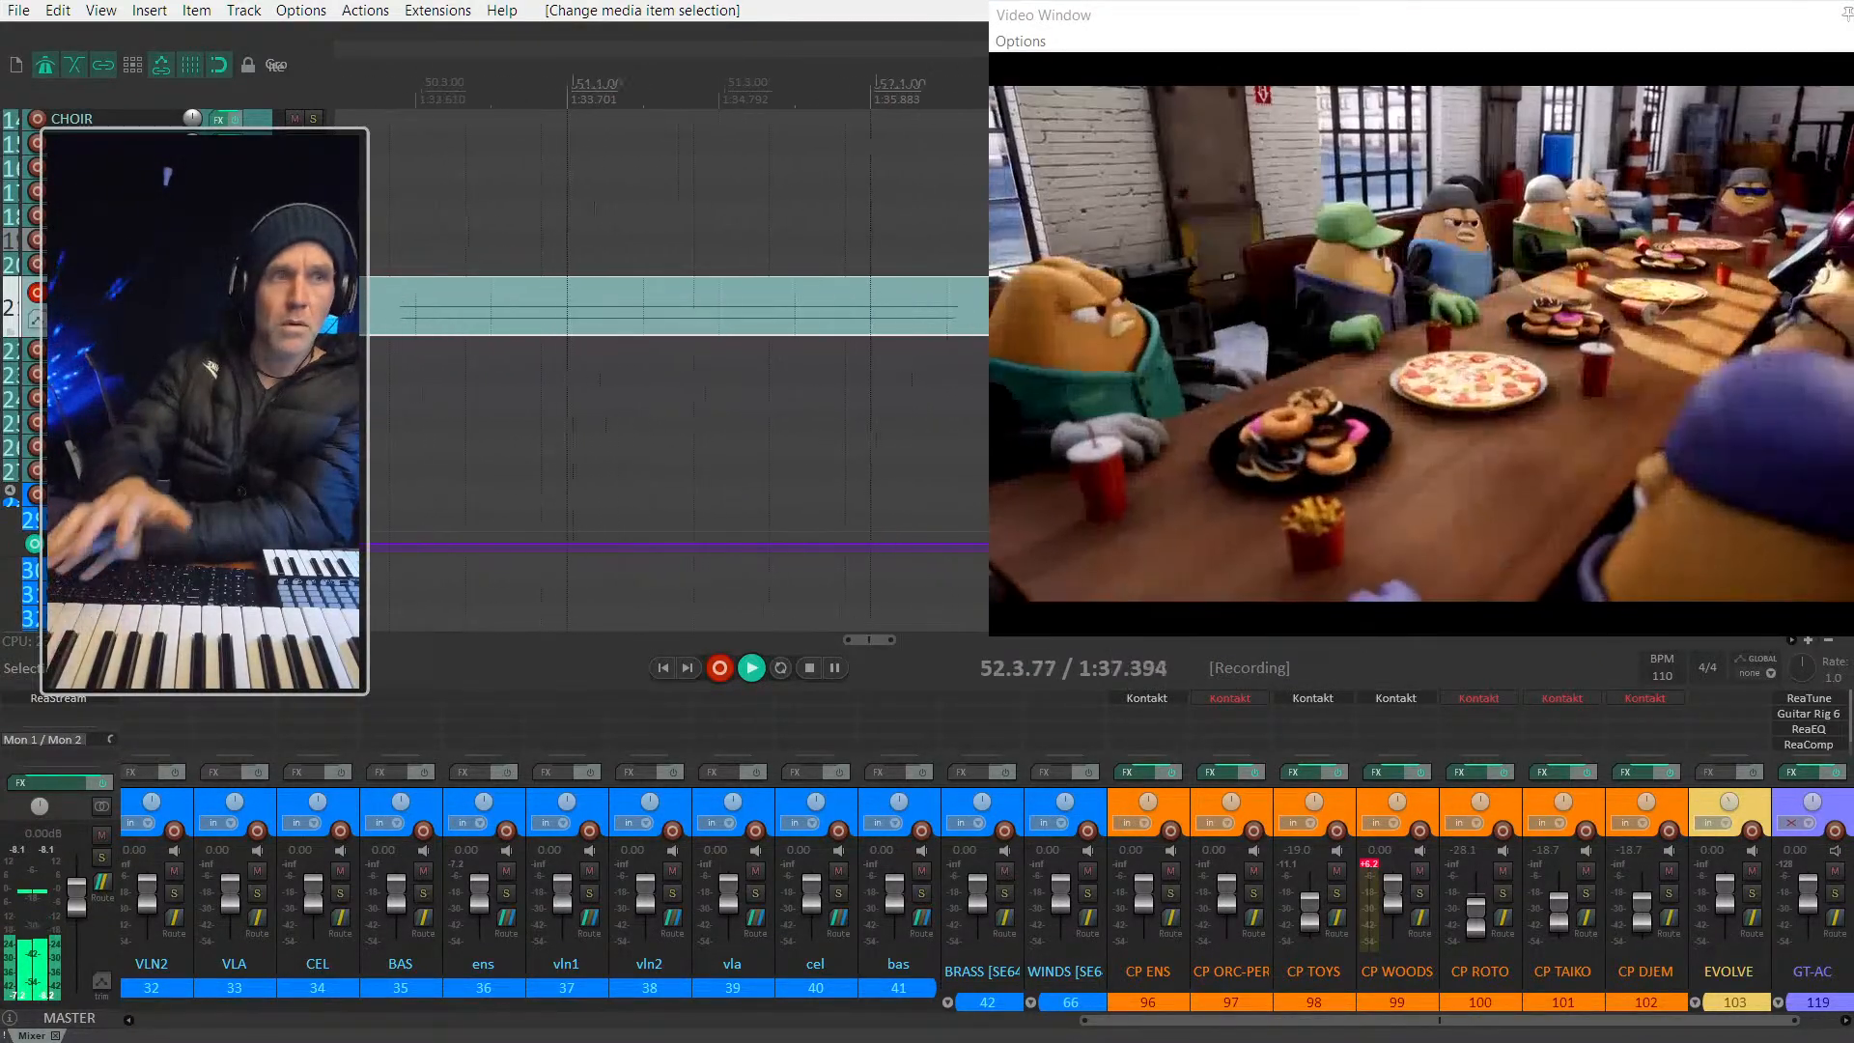
key("space")
Step: Open the recorded piano item in the MIDI editor, examine its notes and close the editor
scroll(381, 307, "down", 2)
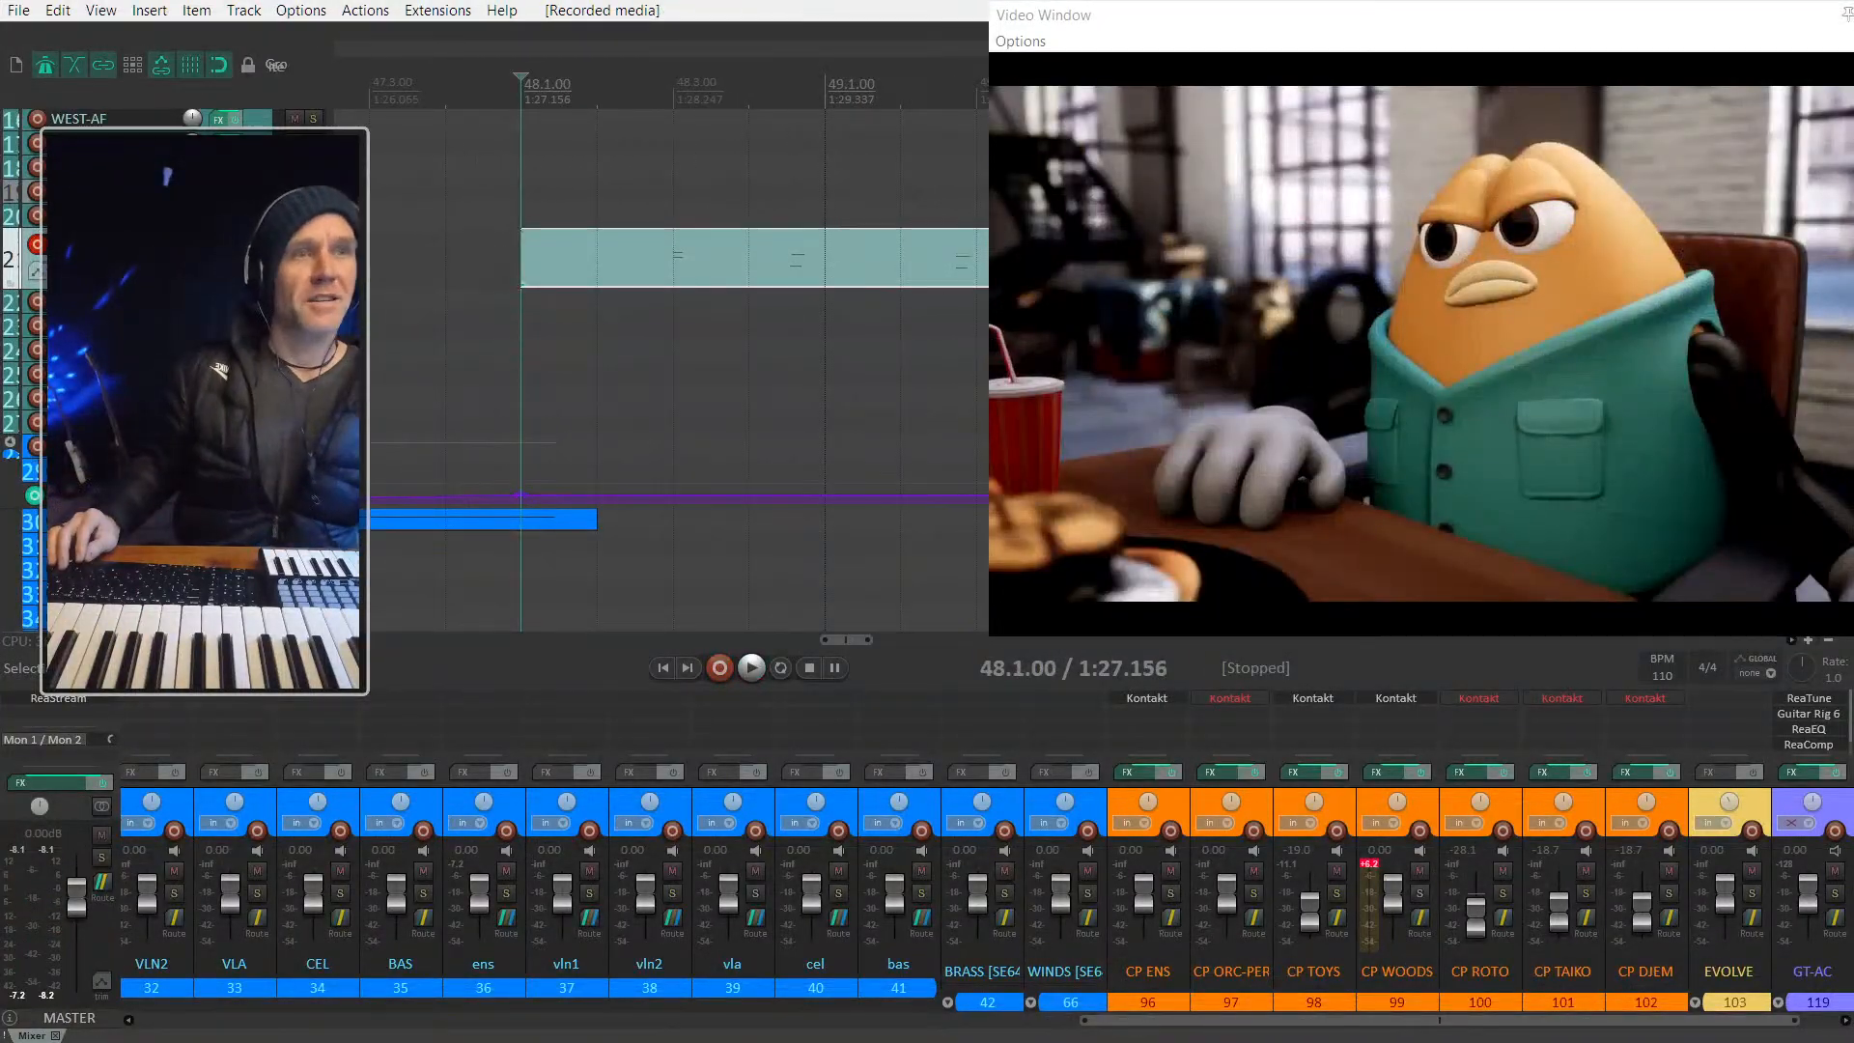
scroll(837, 280, "down", 2)
scroll(808, 264, "right", 2)
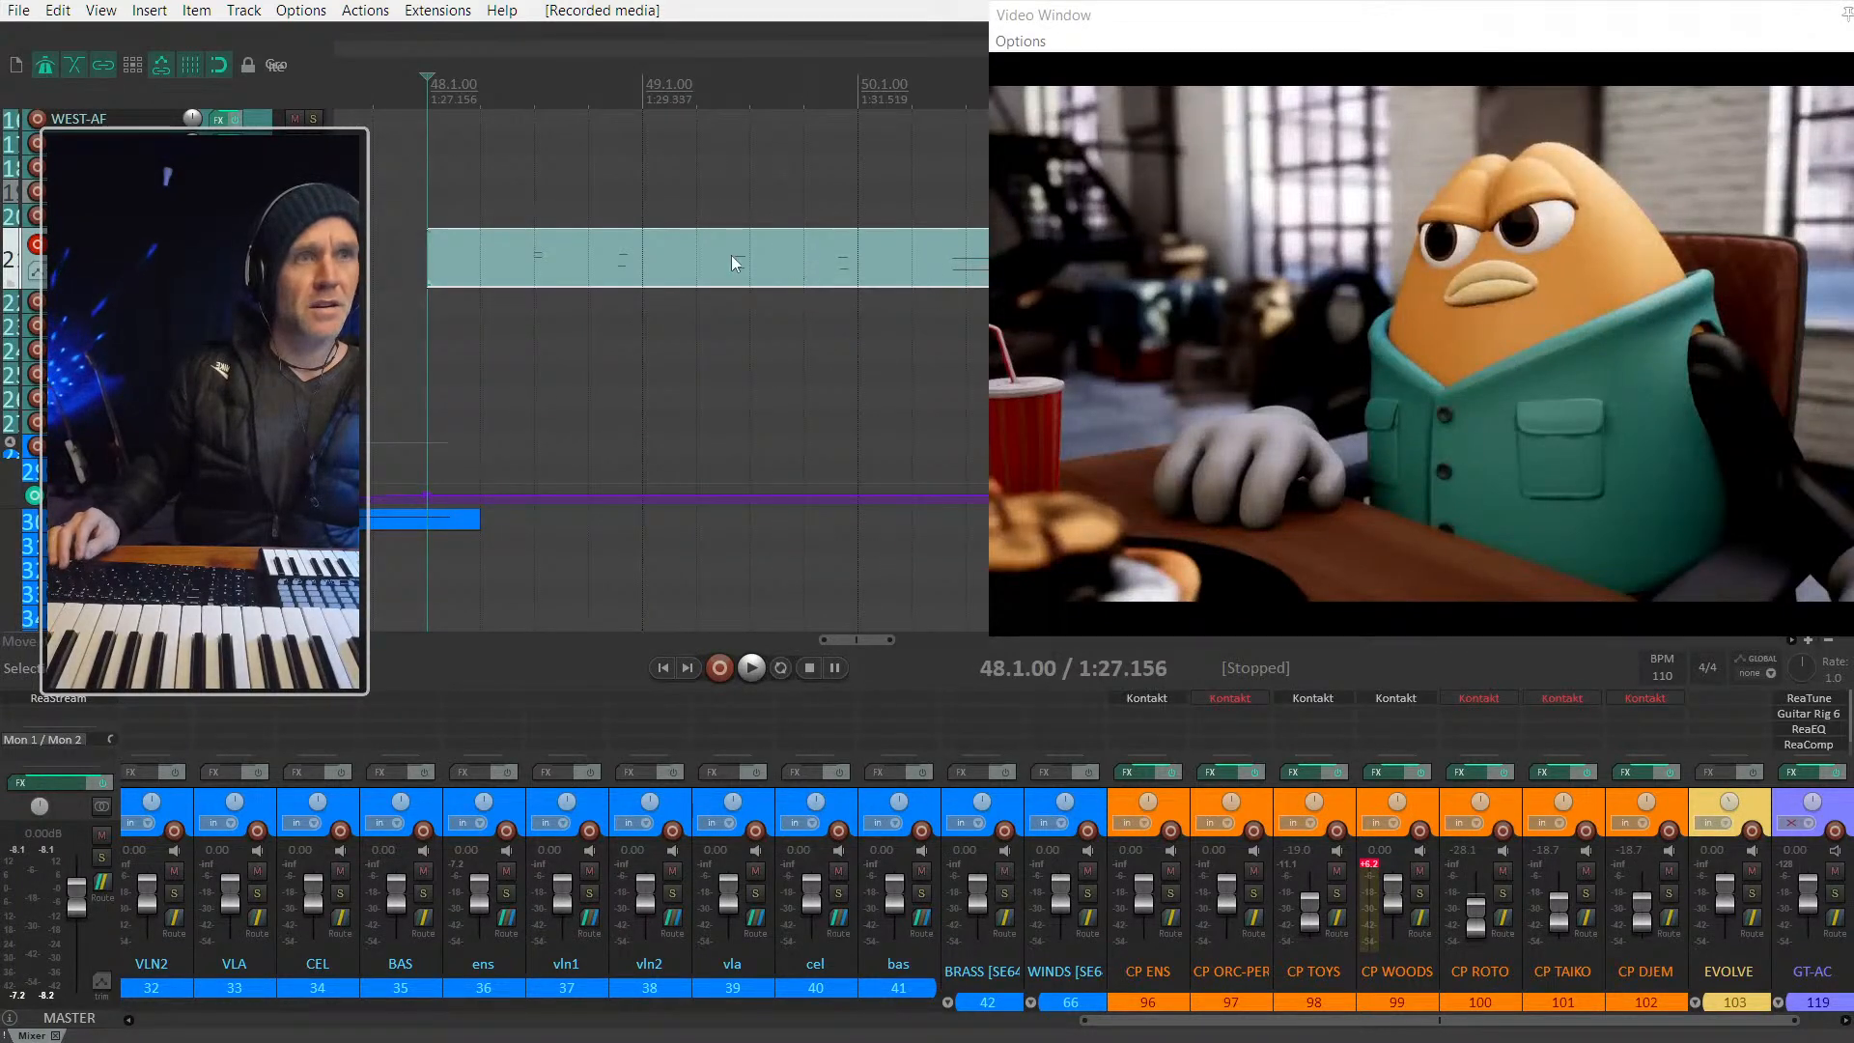
left_click(704, 256)
double_click(645, 255)
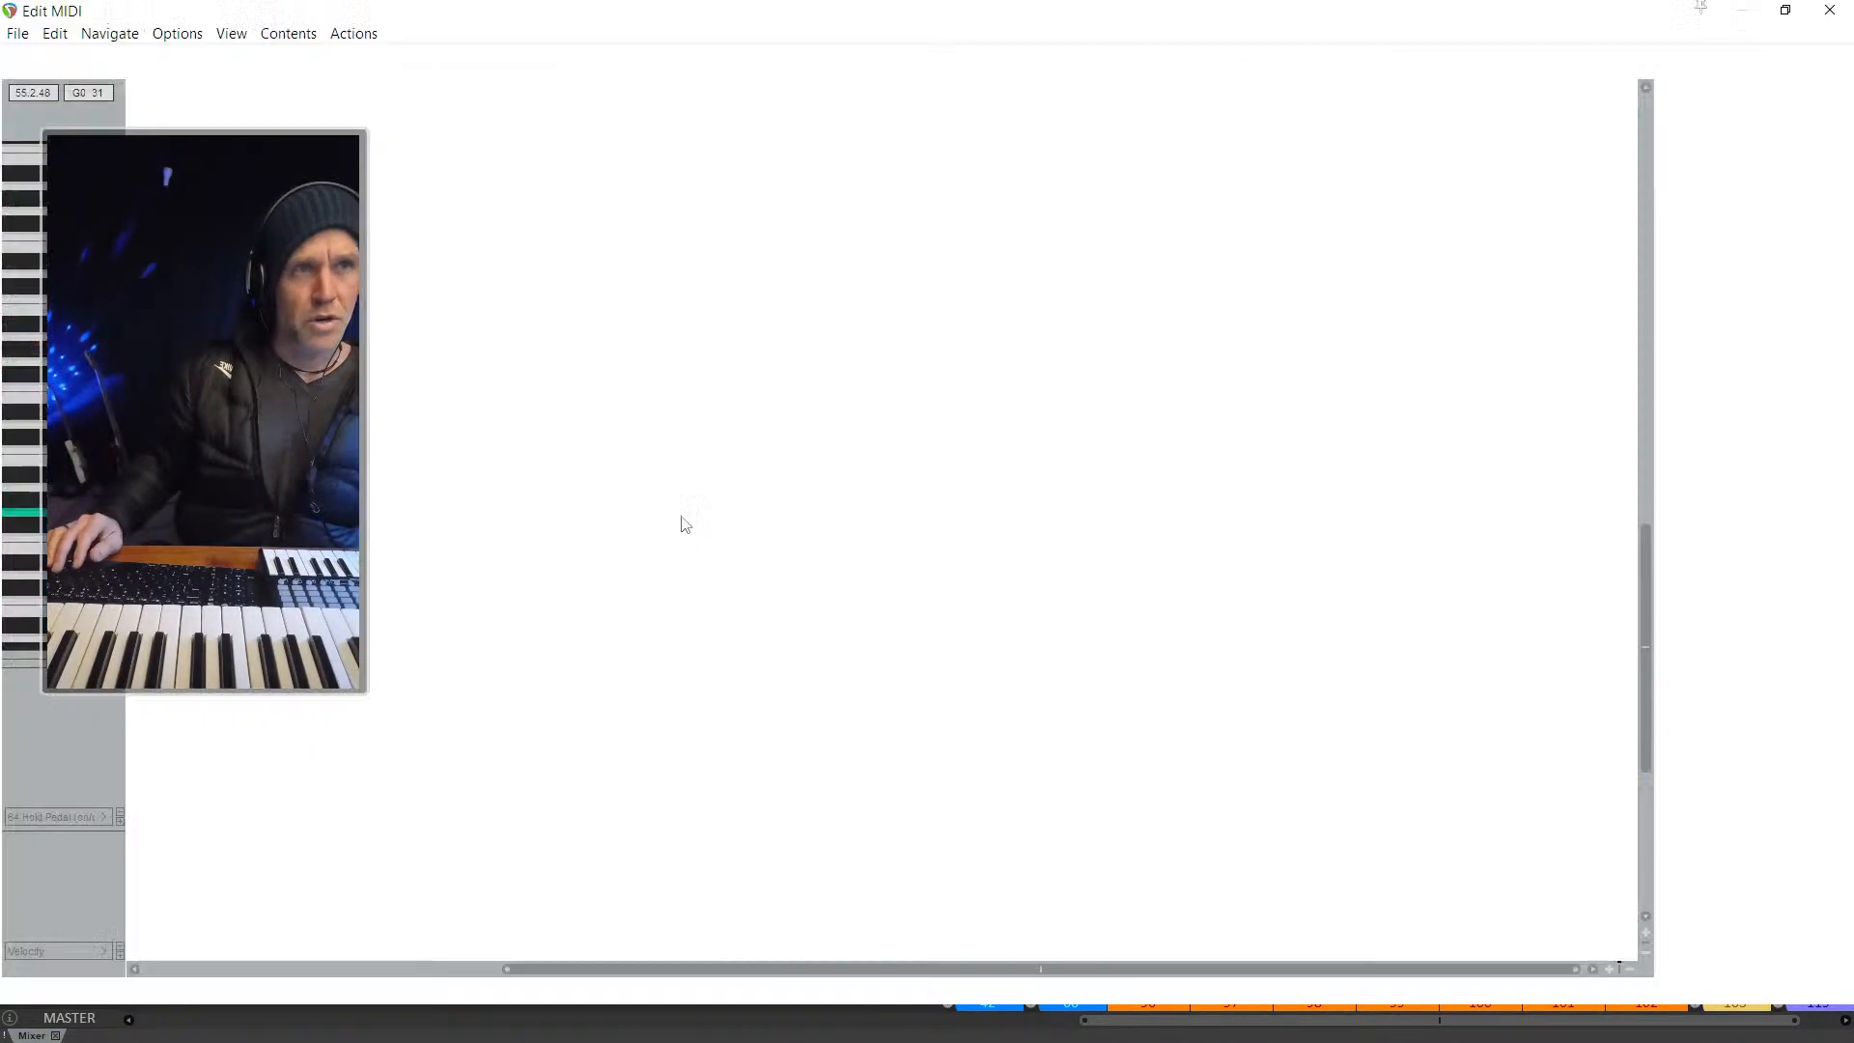
scroll(436, 419, "up", 1)
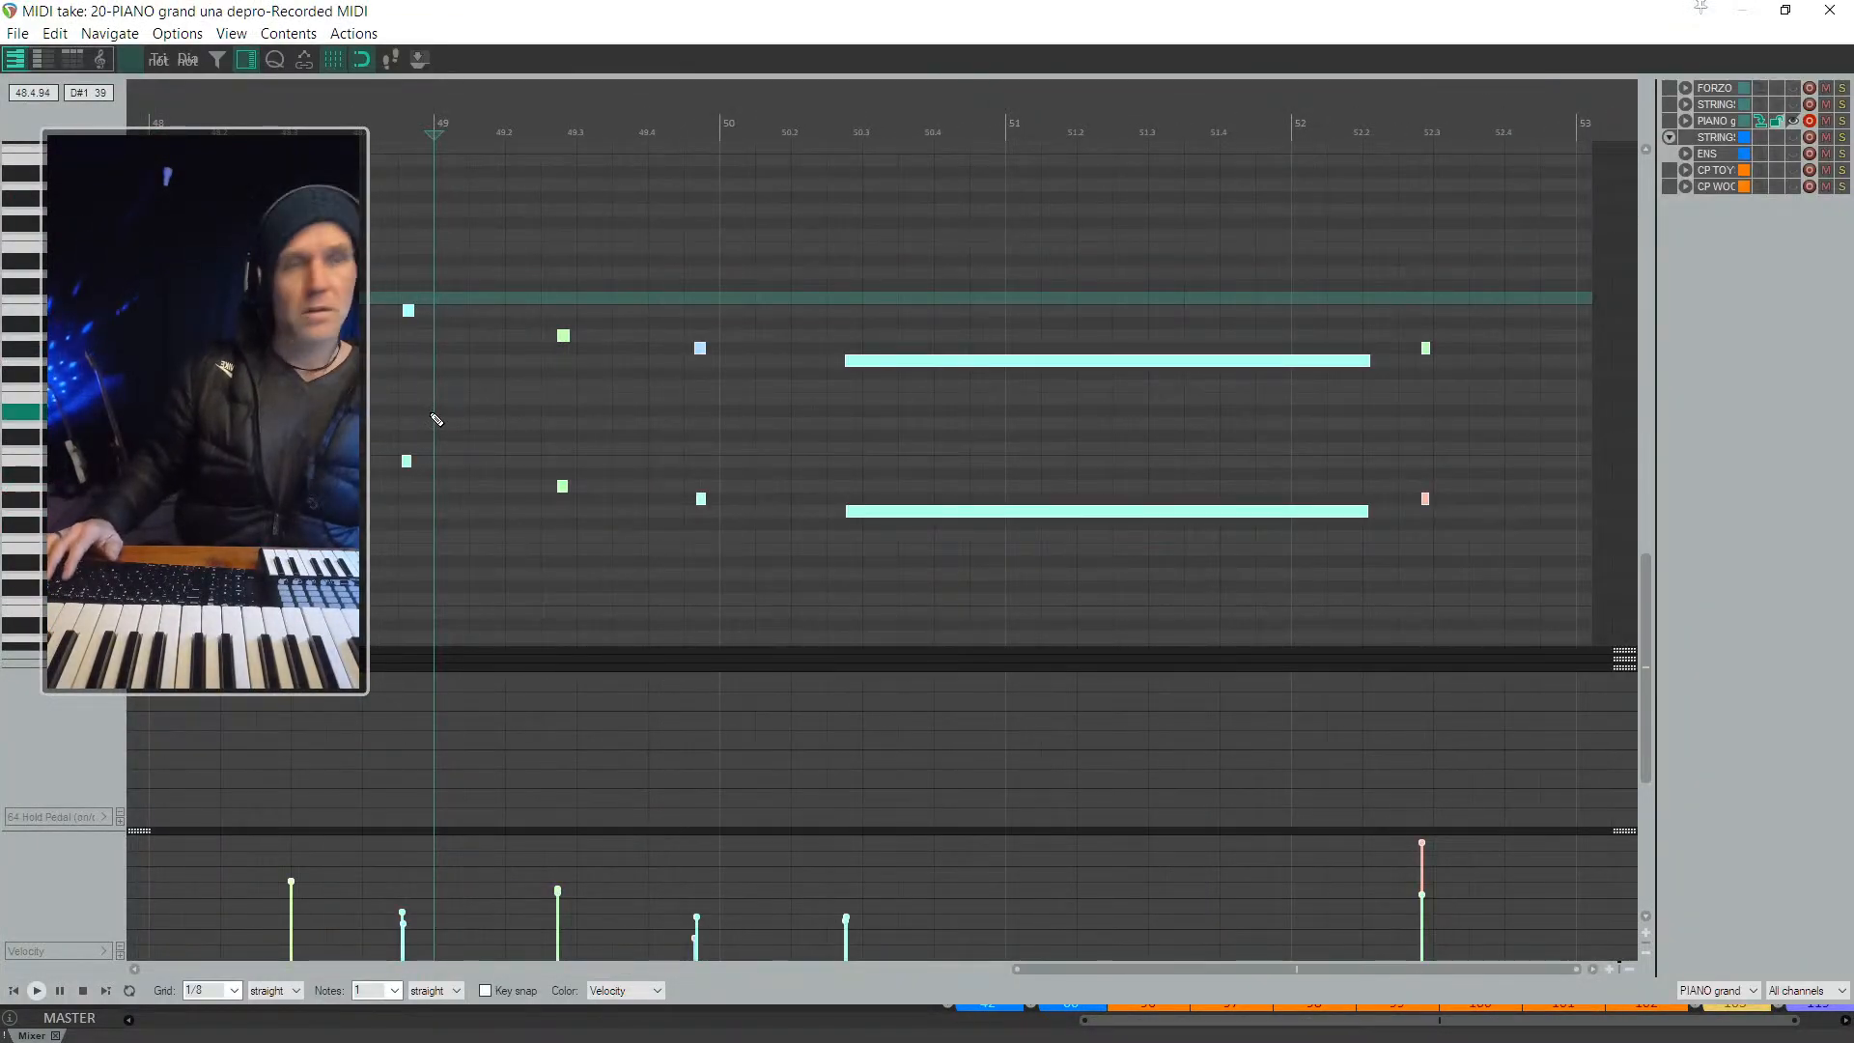
key("Escape")
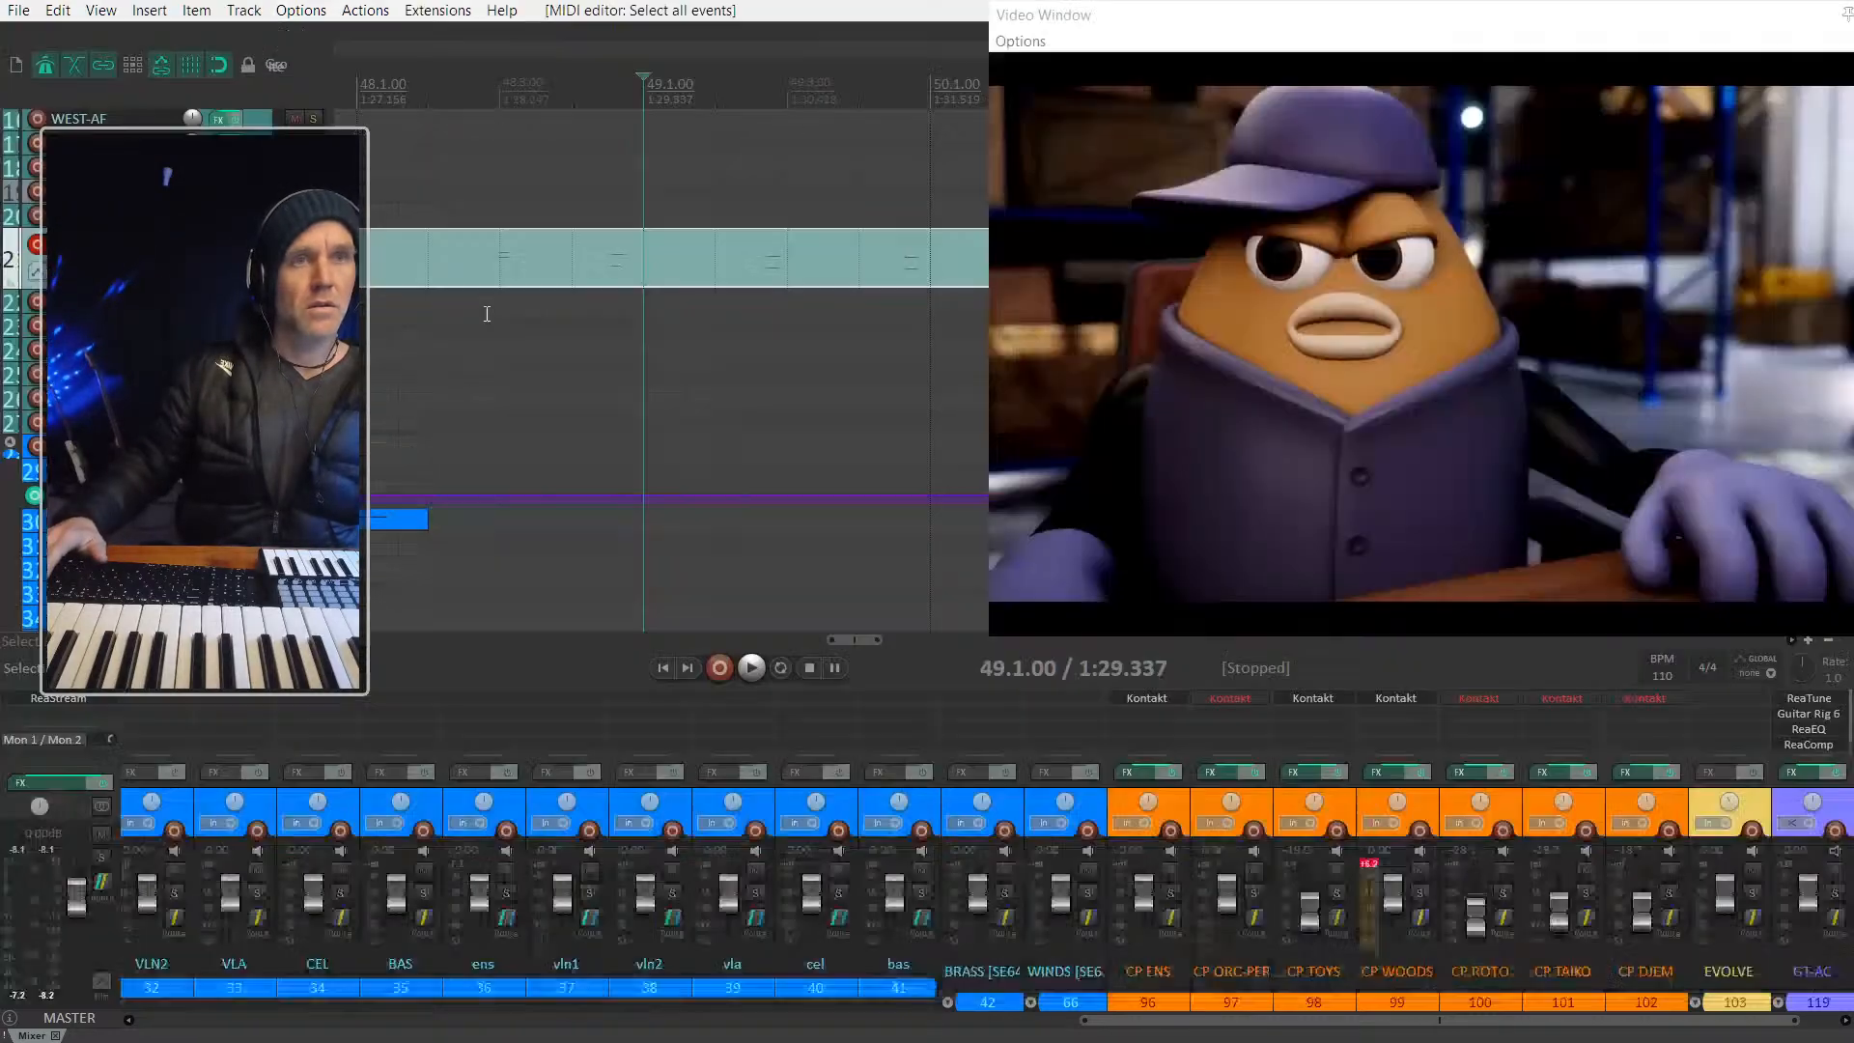
Step: Open the piano item's inline MIDI editor and enlarge the track's height to expose the notes and velocity lane
left_click(455, 255)
key("F6")
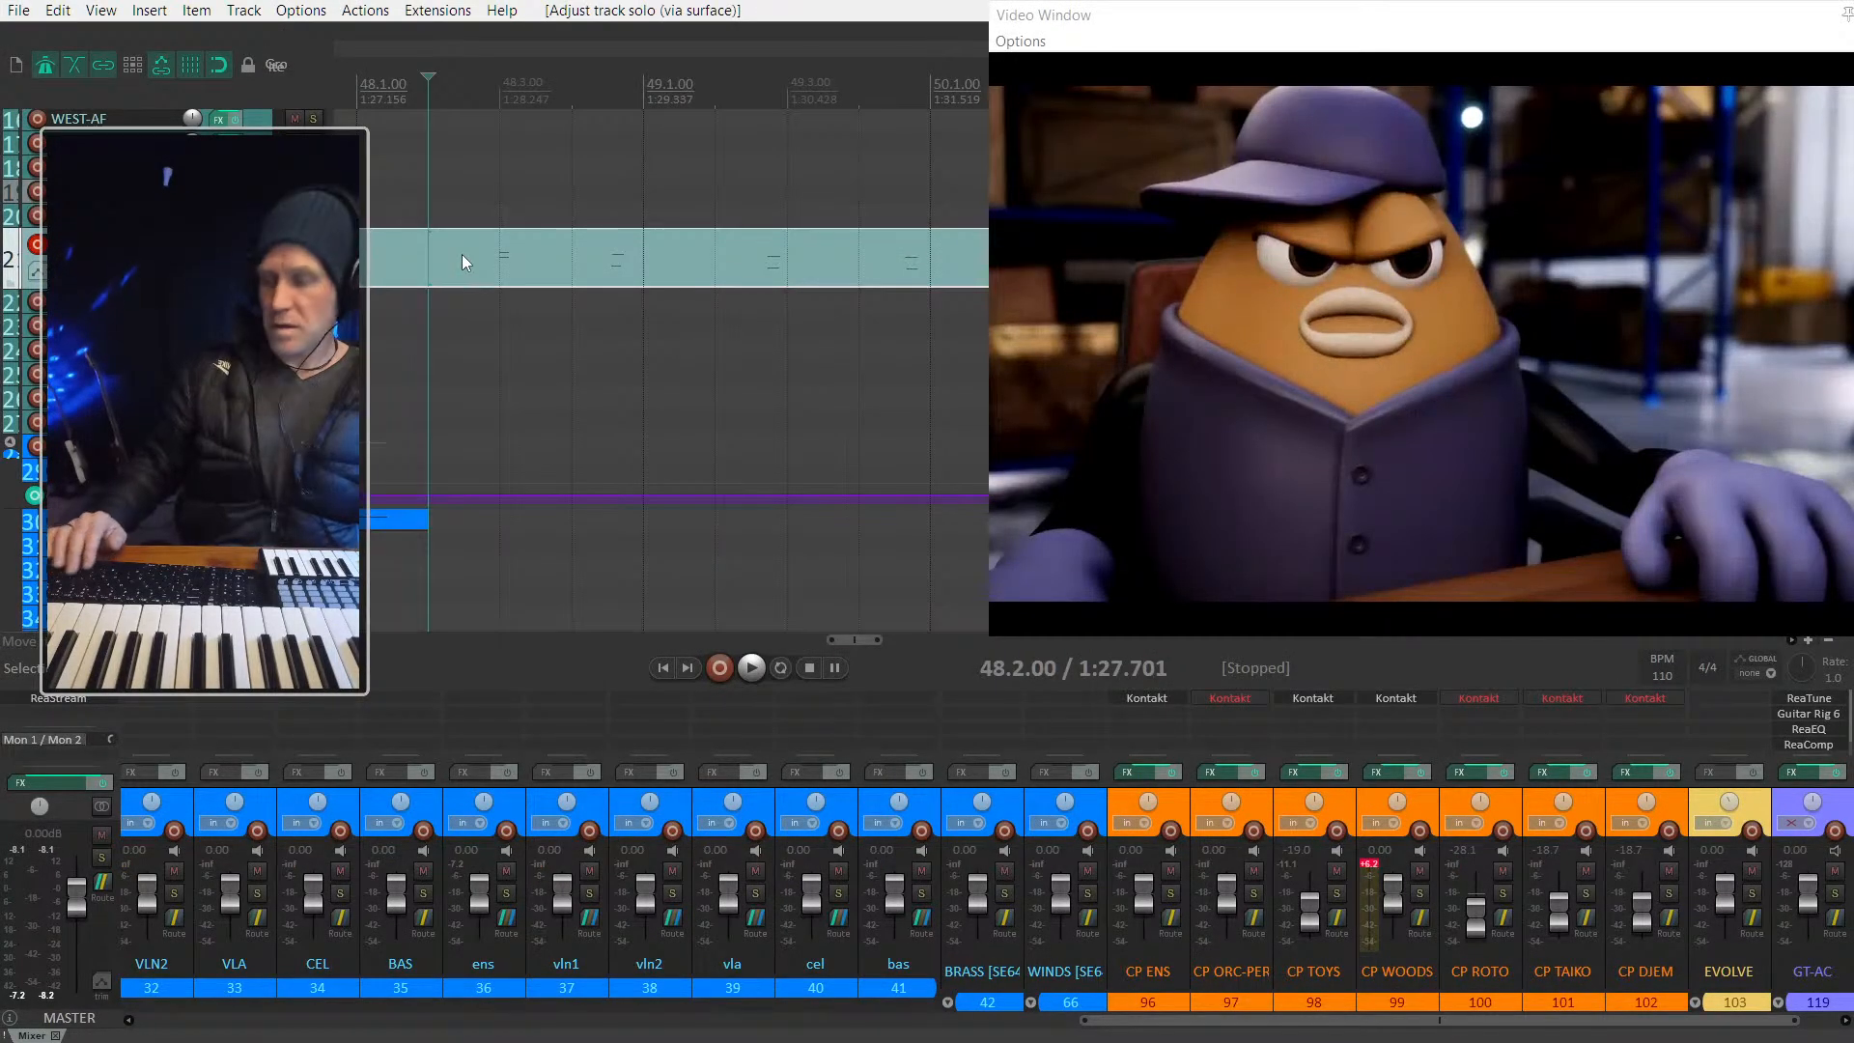
key("e")
scroll(673, 366, "right", 6)
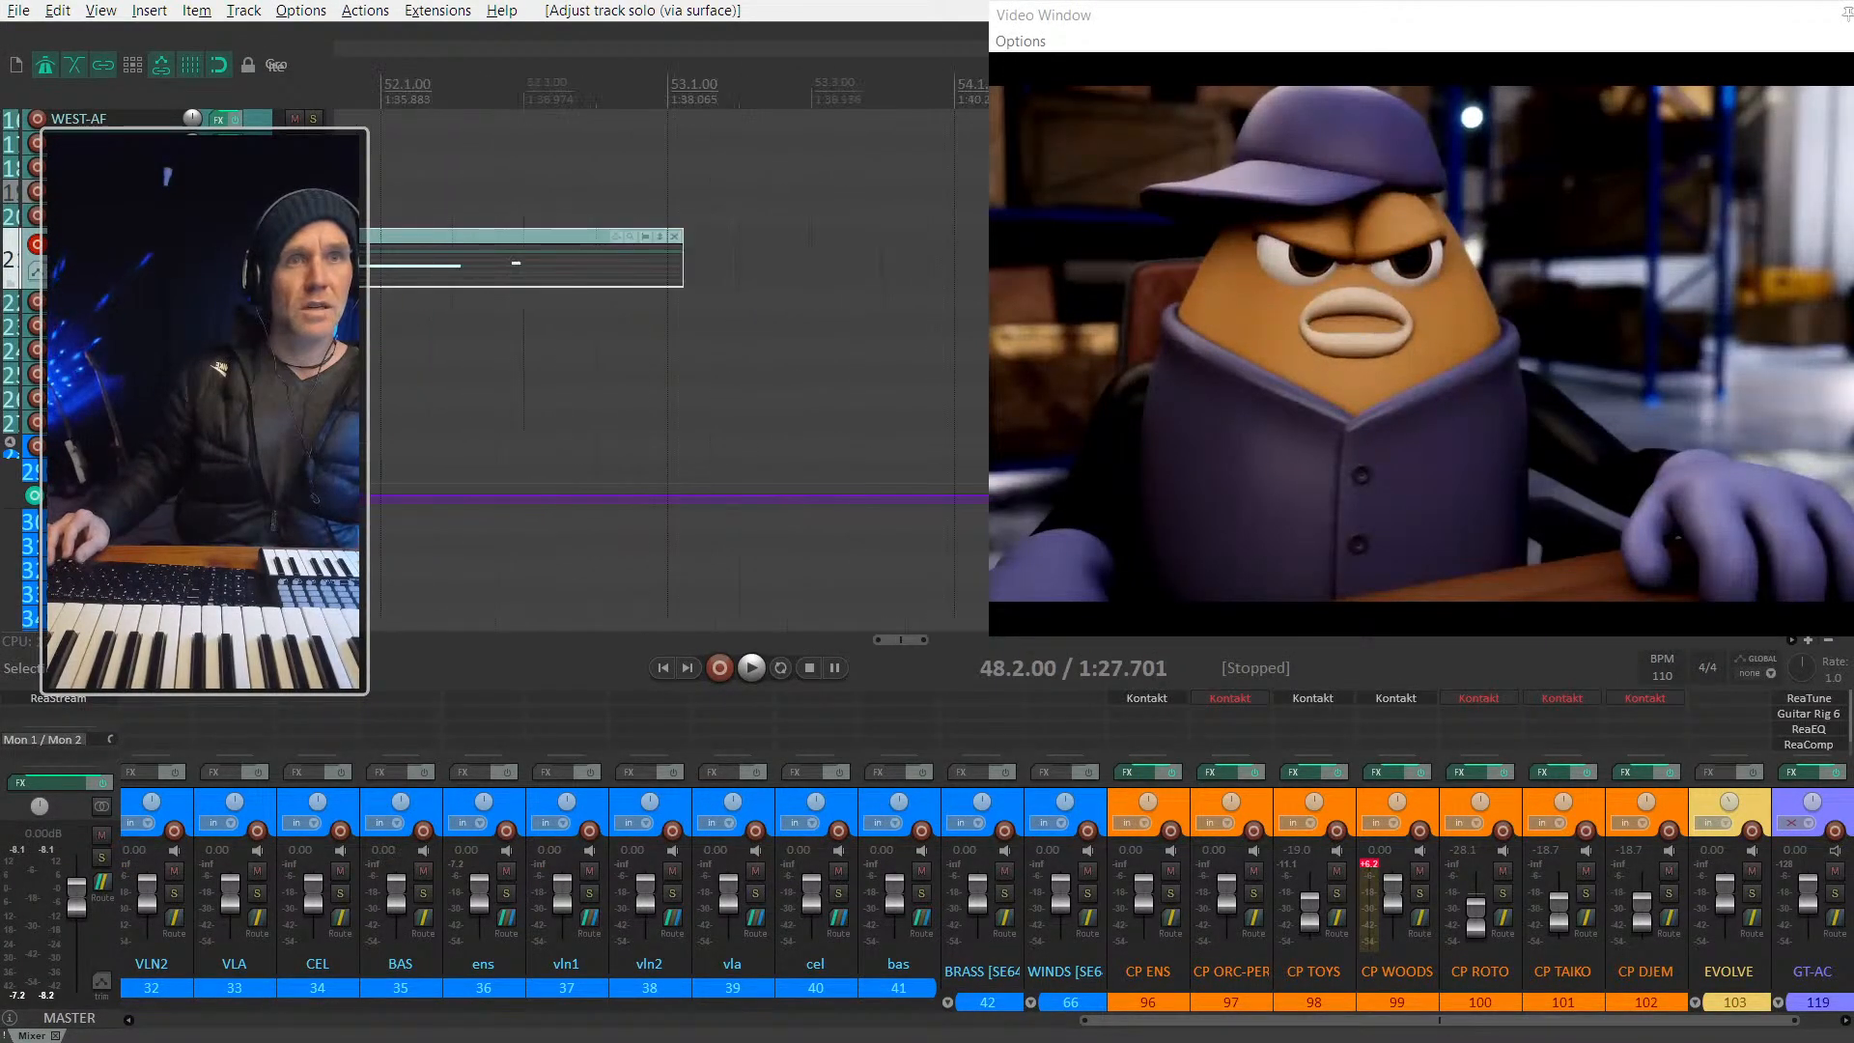
scroll(673, 367, "left", 5)
left_click_drag(241, 288, 241, 402)
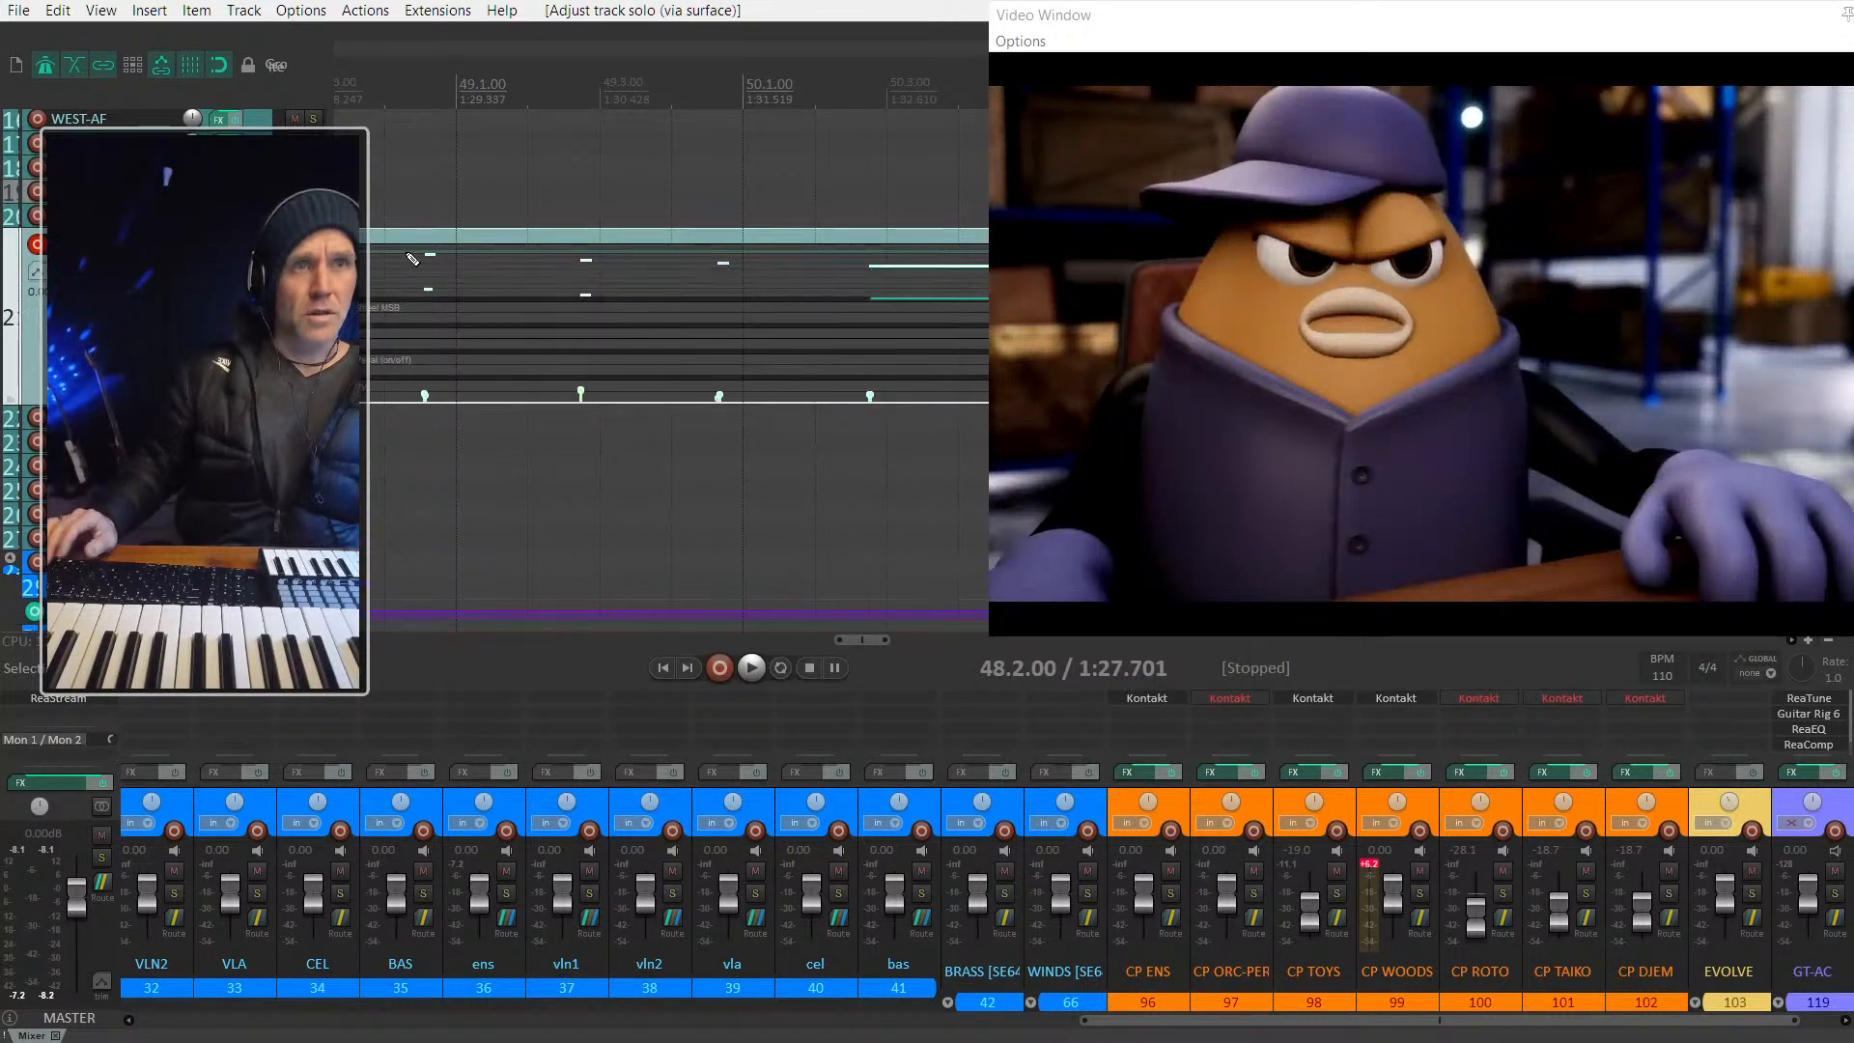
Step: Select all notes in the piano item and set up quantizing to affect Position only on the 1/8 grid
left_click(393, 280)
scroll(407, 299, "up", 2)
key("ctrl+a")
key("q")
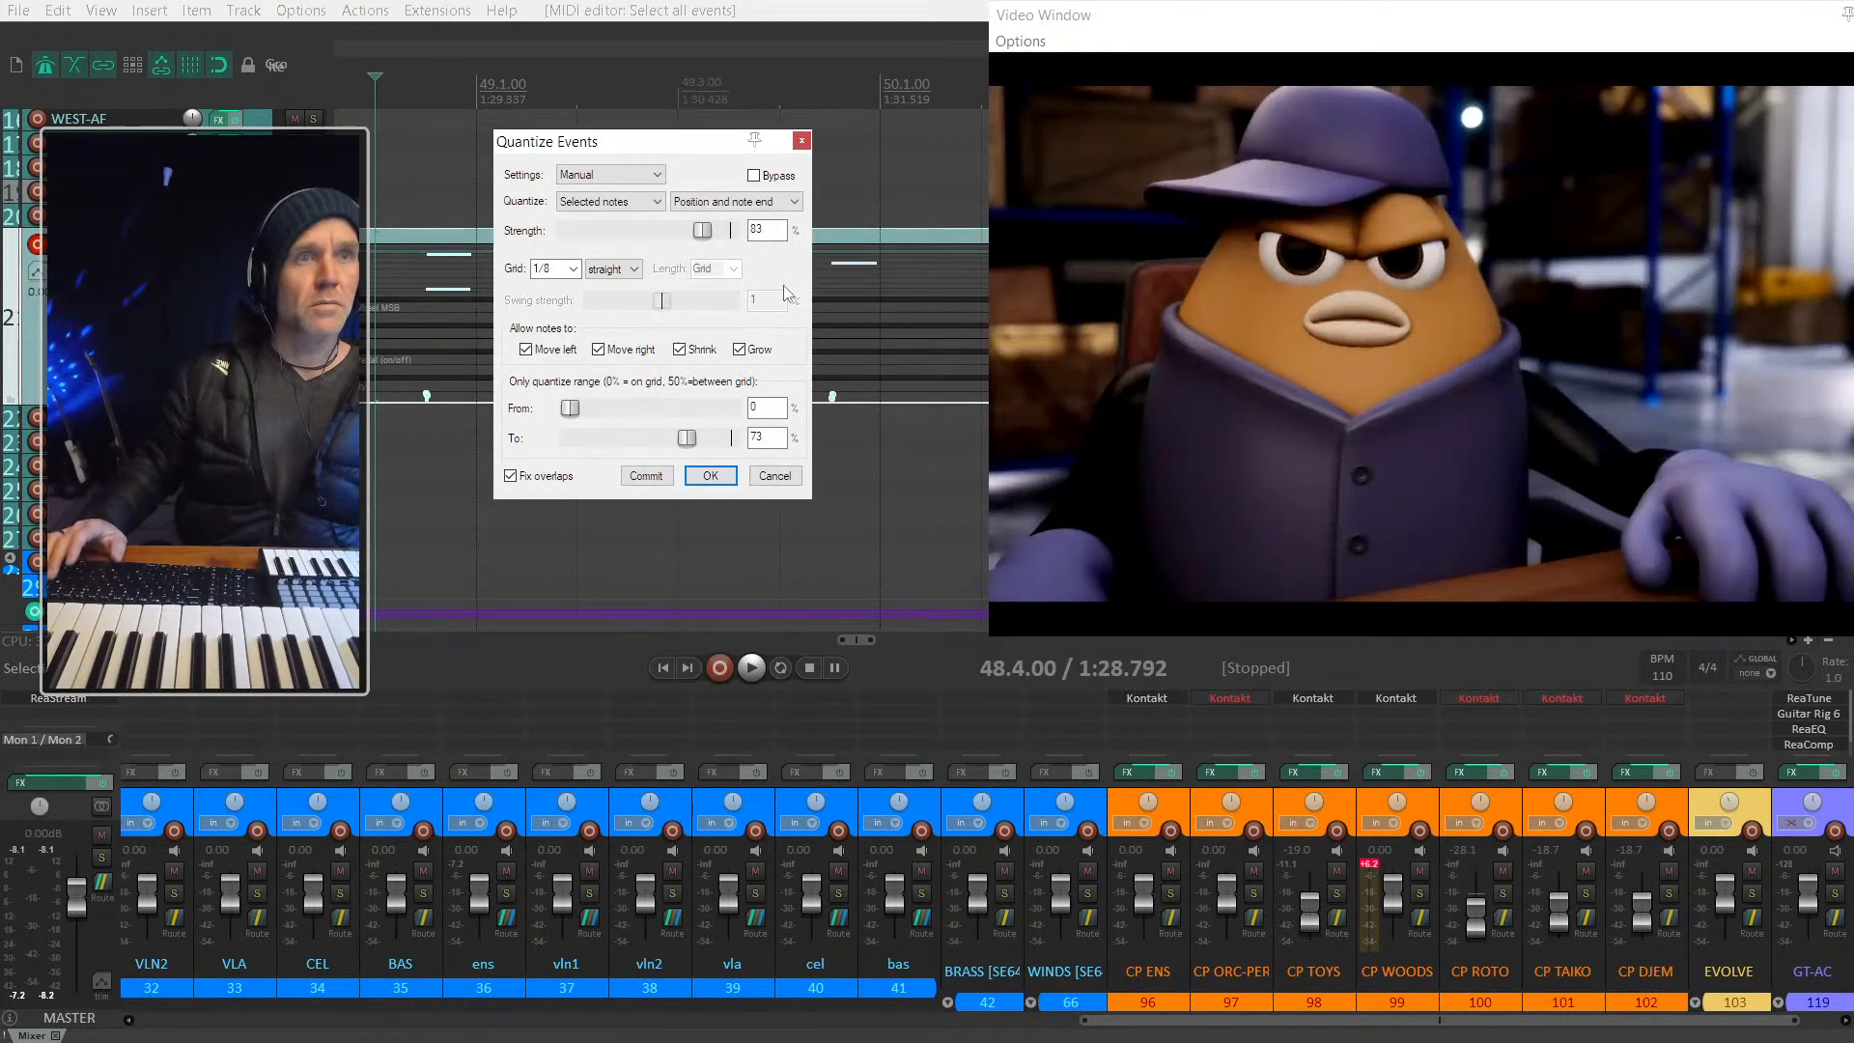
left_click_drag(608, 157, 1219, 108)
left_click(1342, 154)
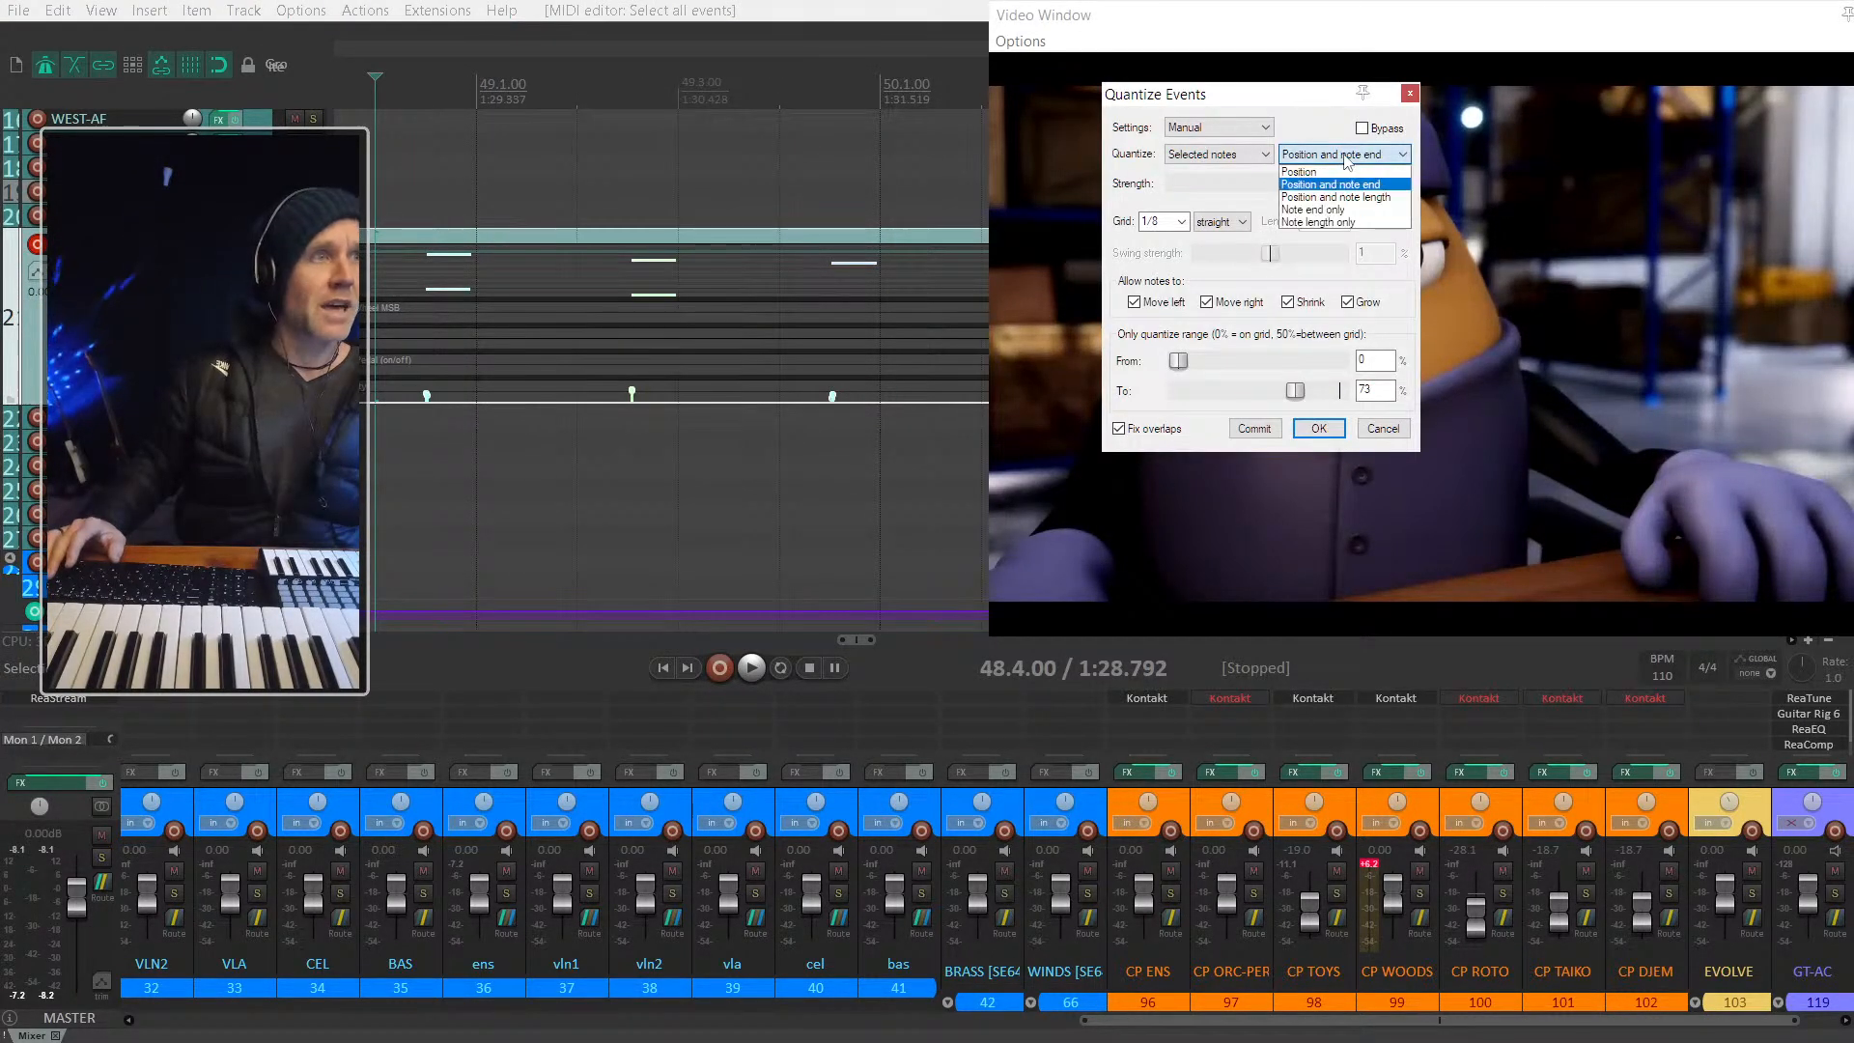
left_click(1341, 172)
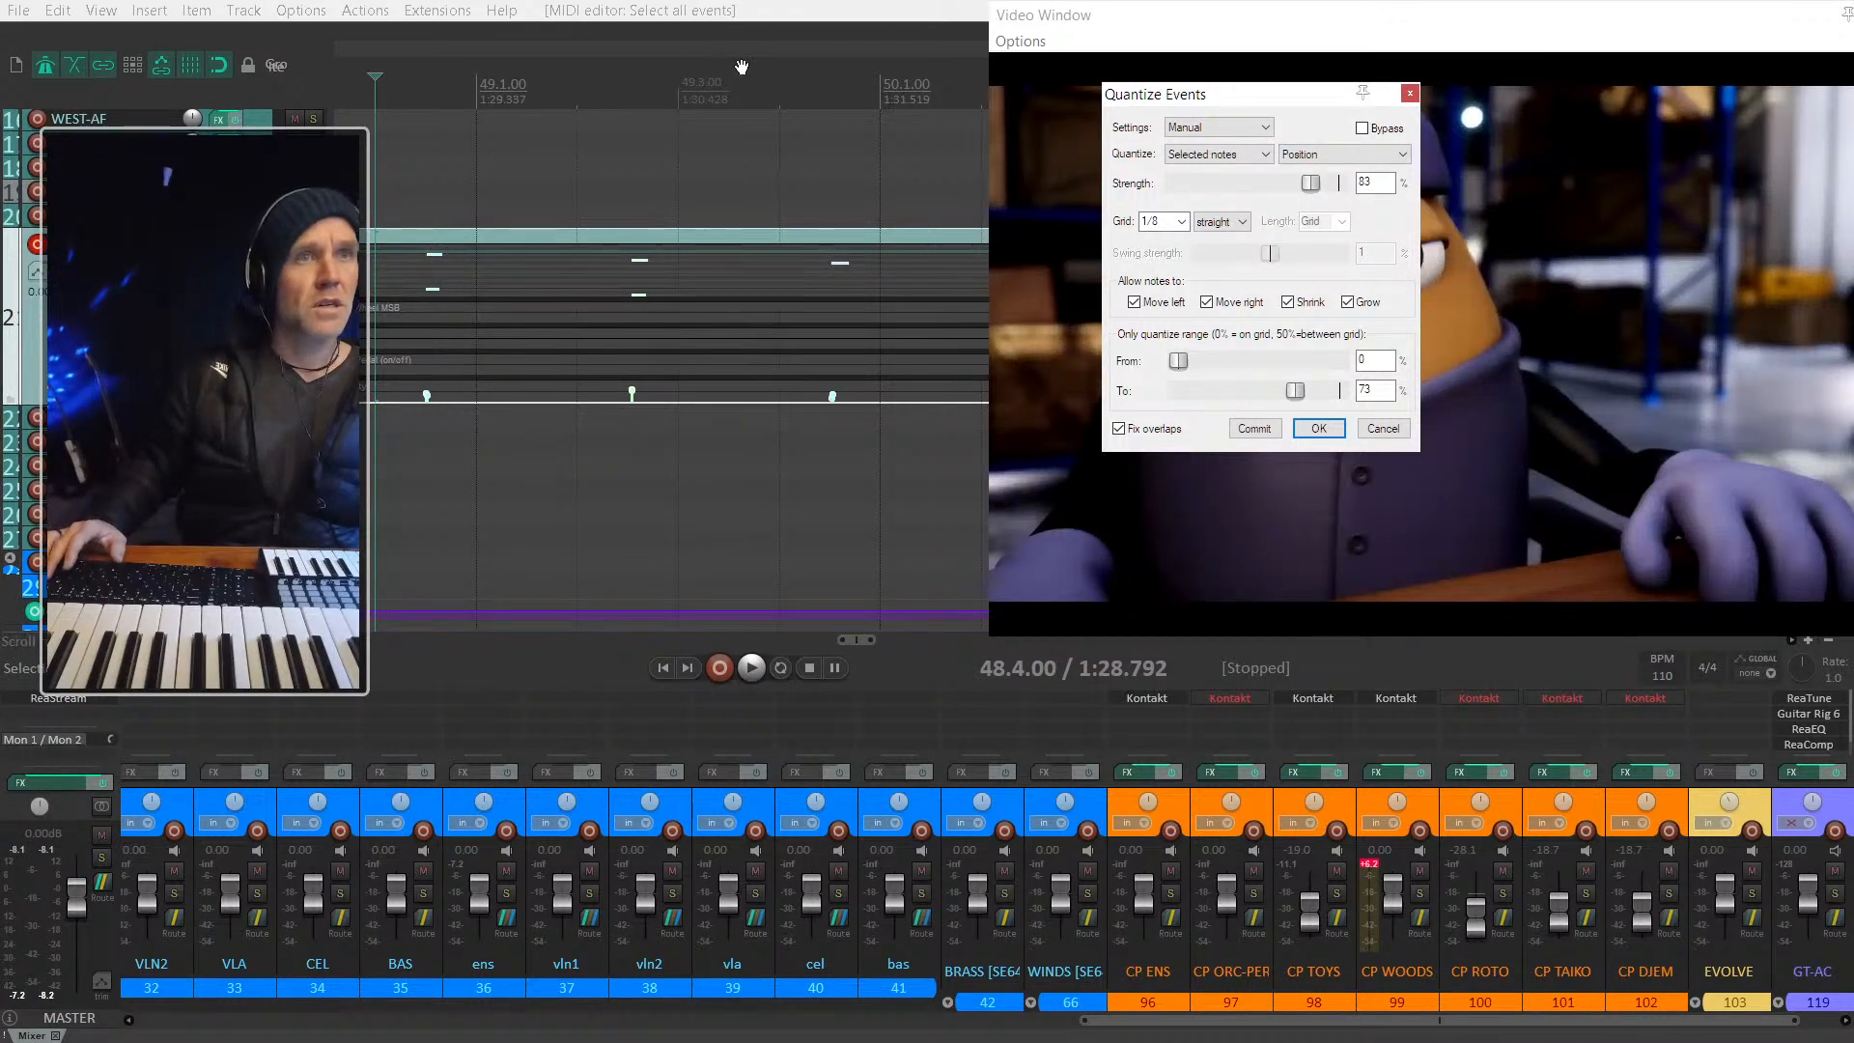
Step: Play the passage from 48.1.00 to check the quantized piano hits against the picture
scroll(700, 252, "down", 3)
left_click(488, 177)
key("space")
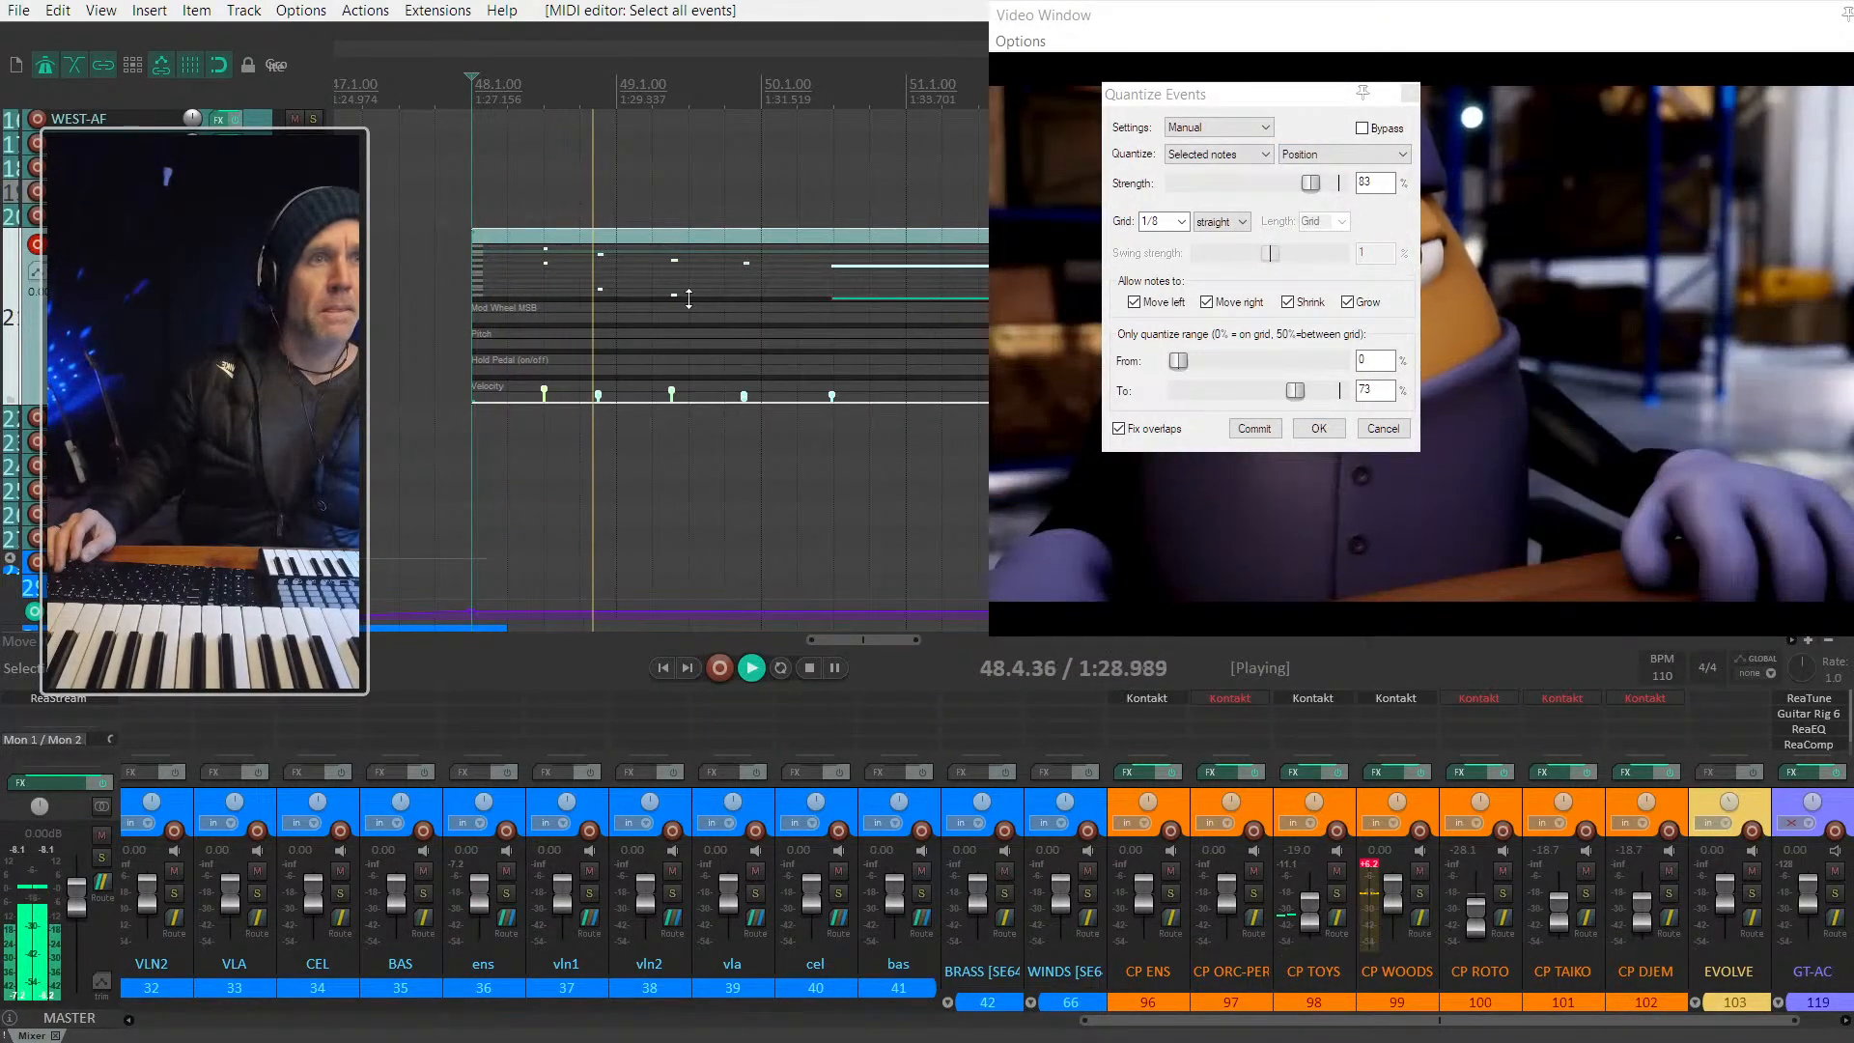
key("space")
Step: Shift the second to fourth piano hits half a beat later, play the result and apply the quantization
left_click_drag(739, 296, 763, 286)
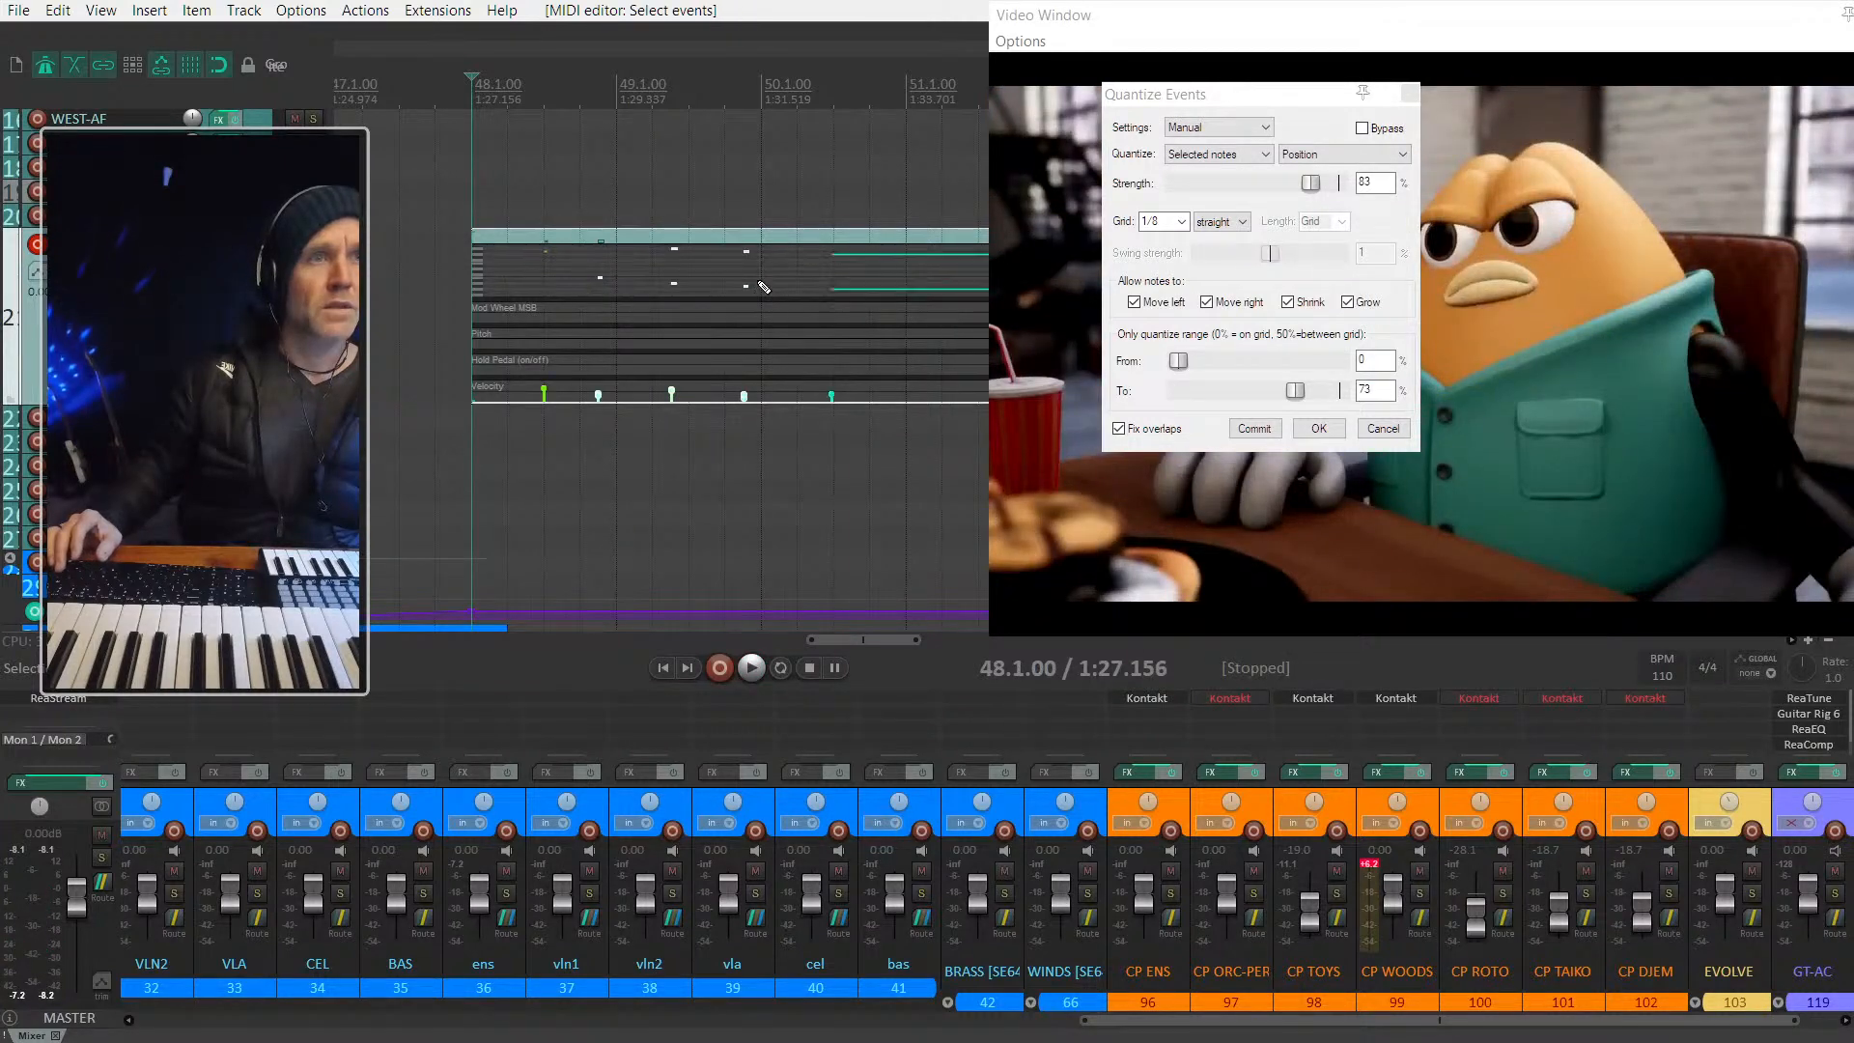
key("Right")
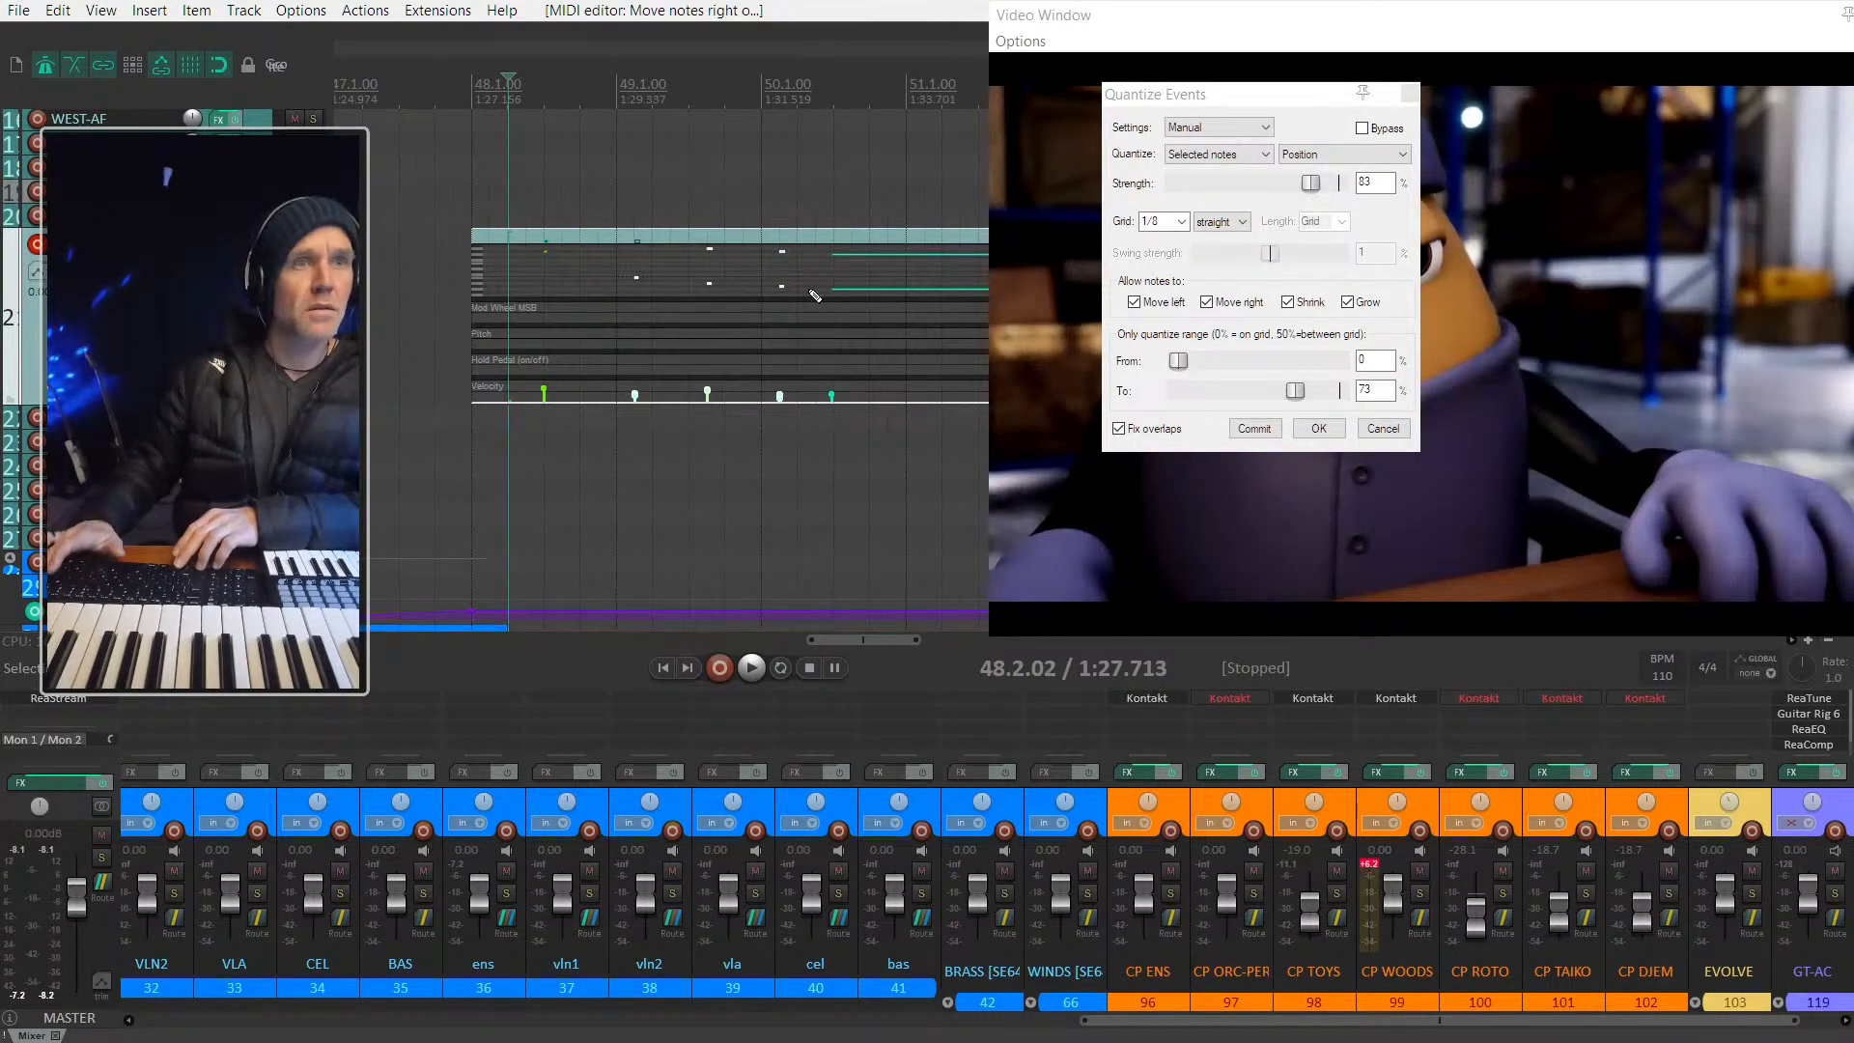
key("space")
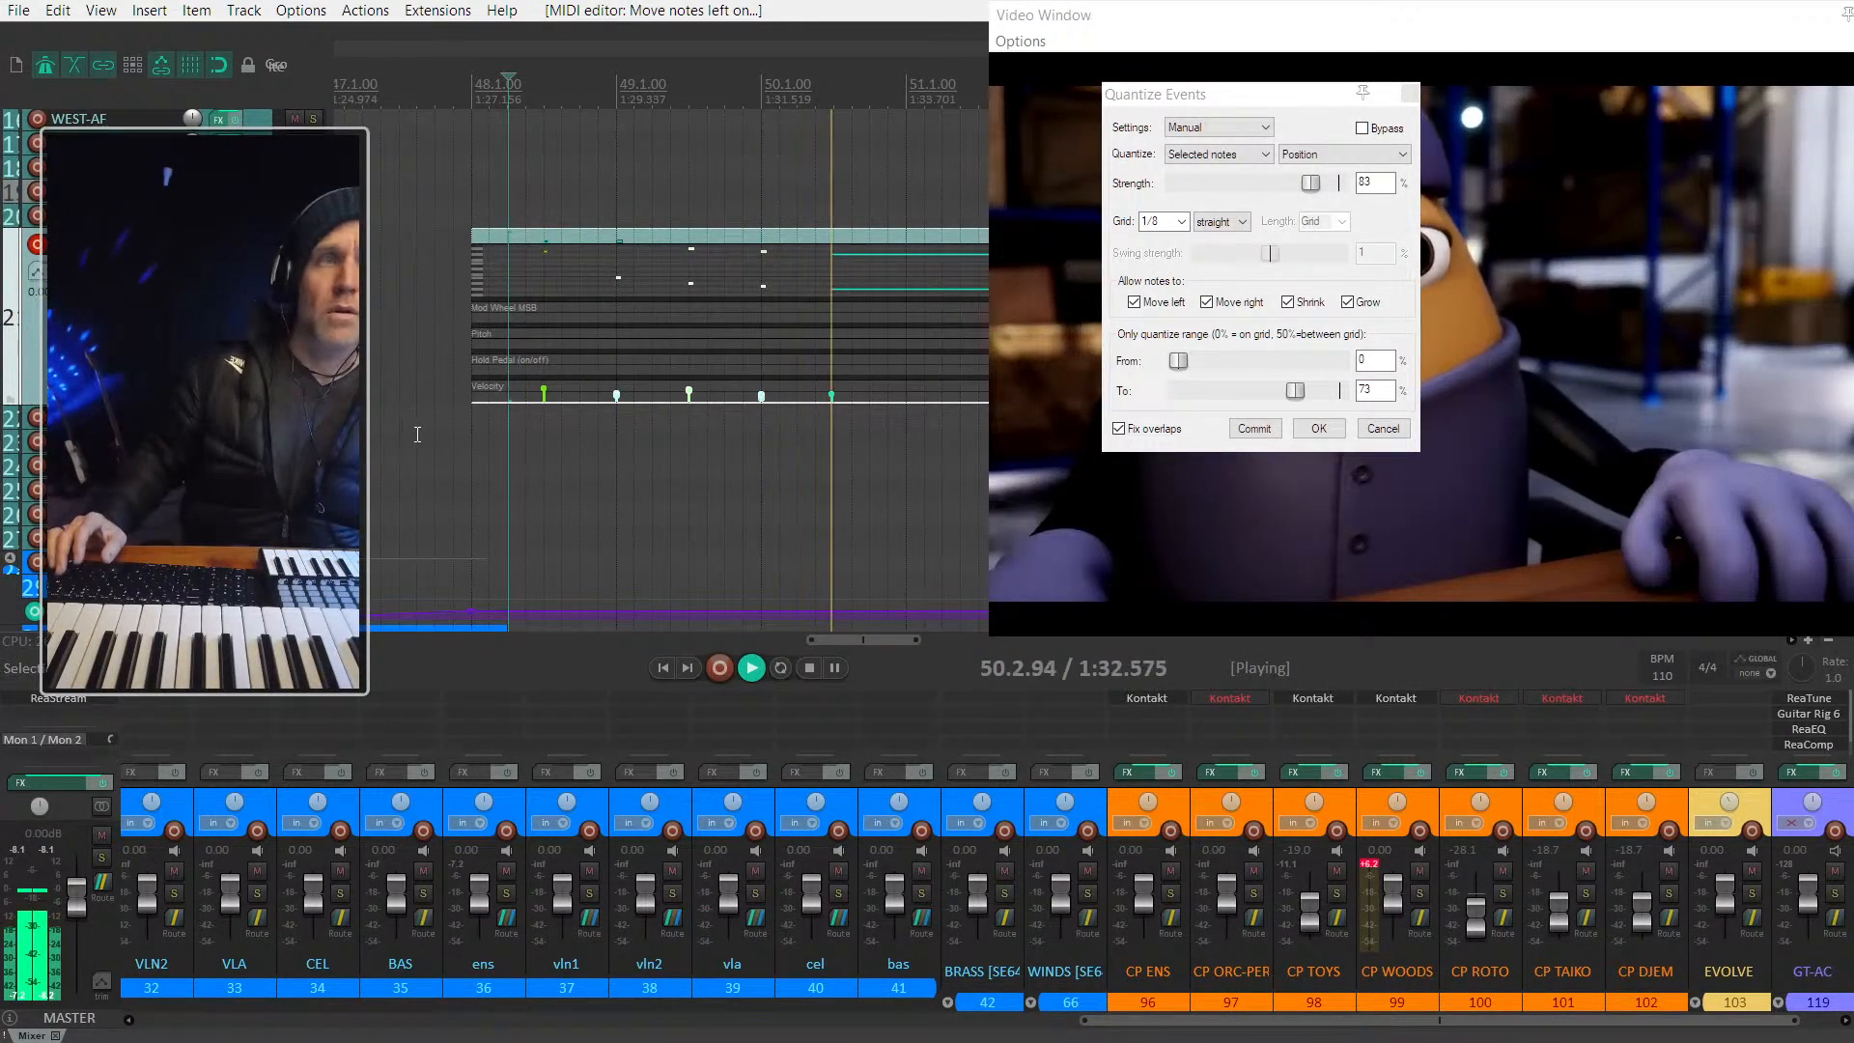
left_click(1318, 428)
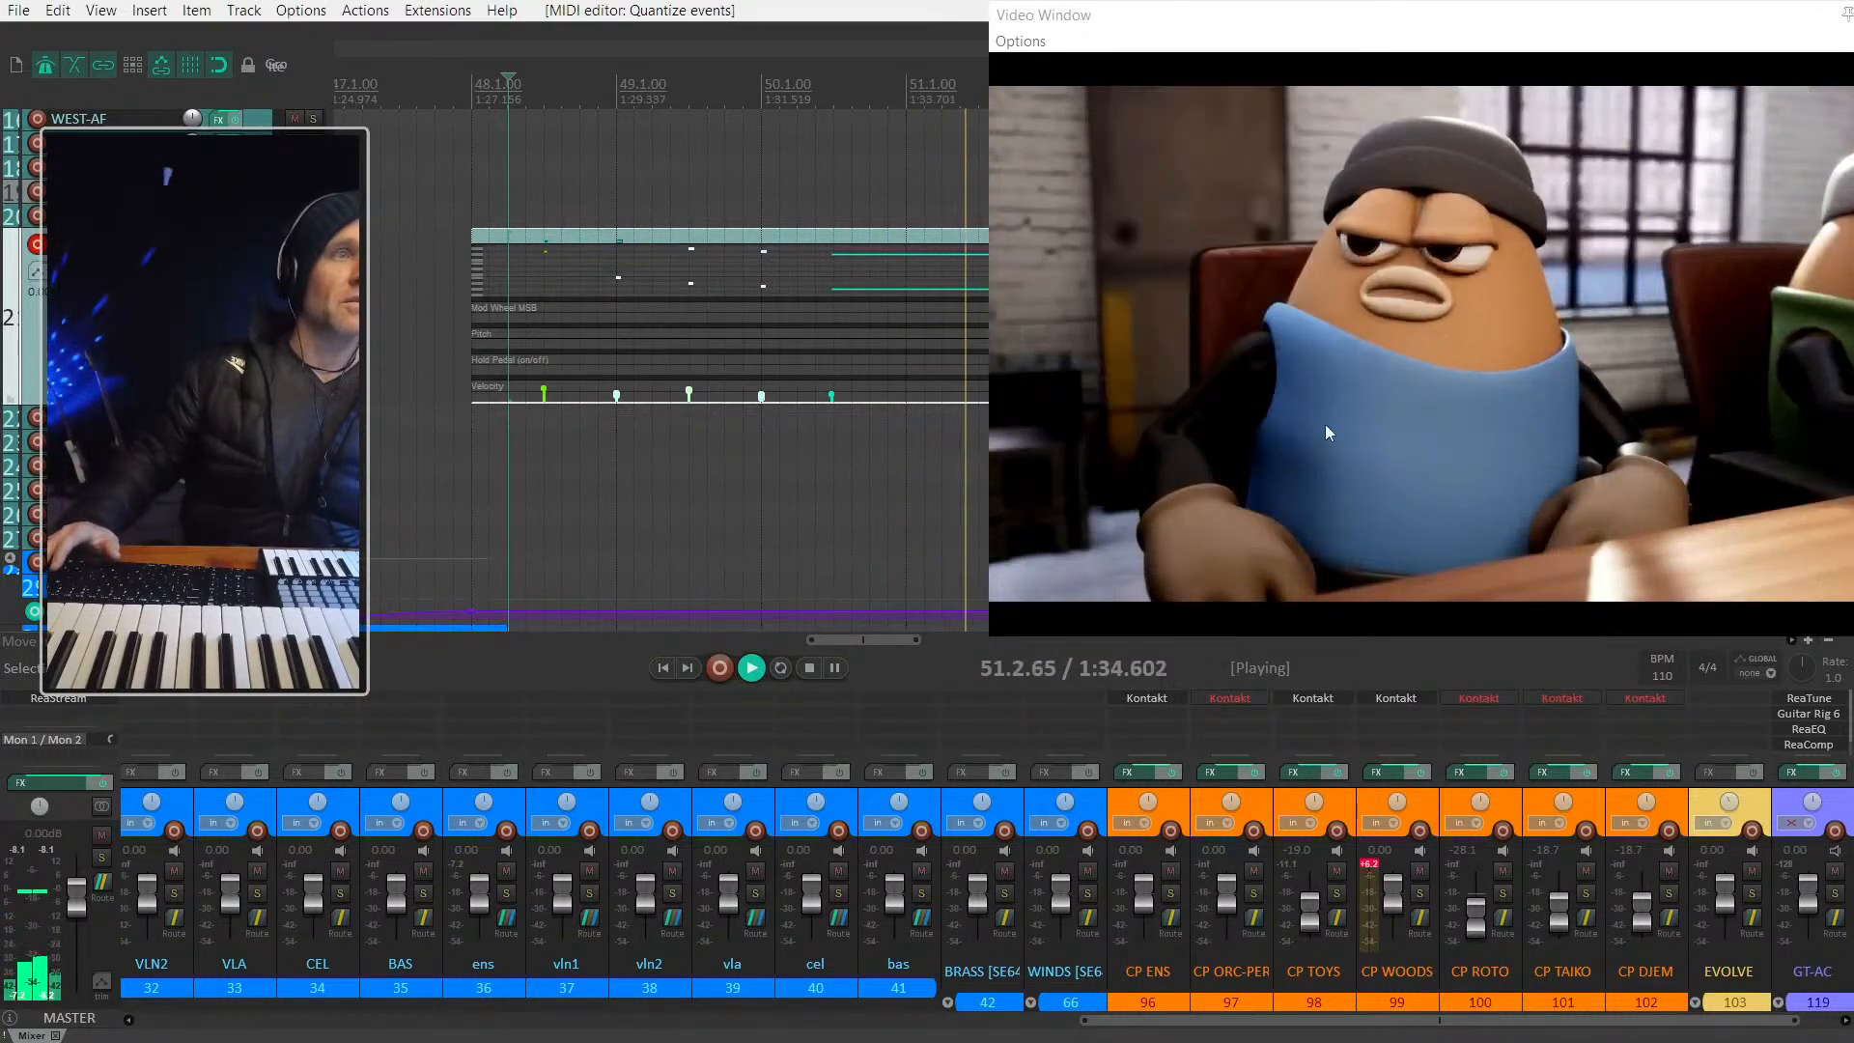
scroll(854, 220, "down", 2)
key("space")
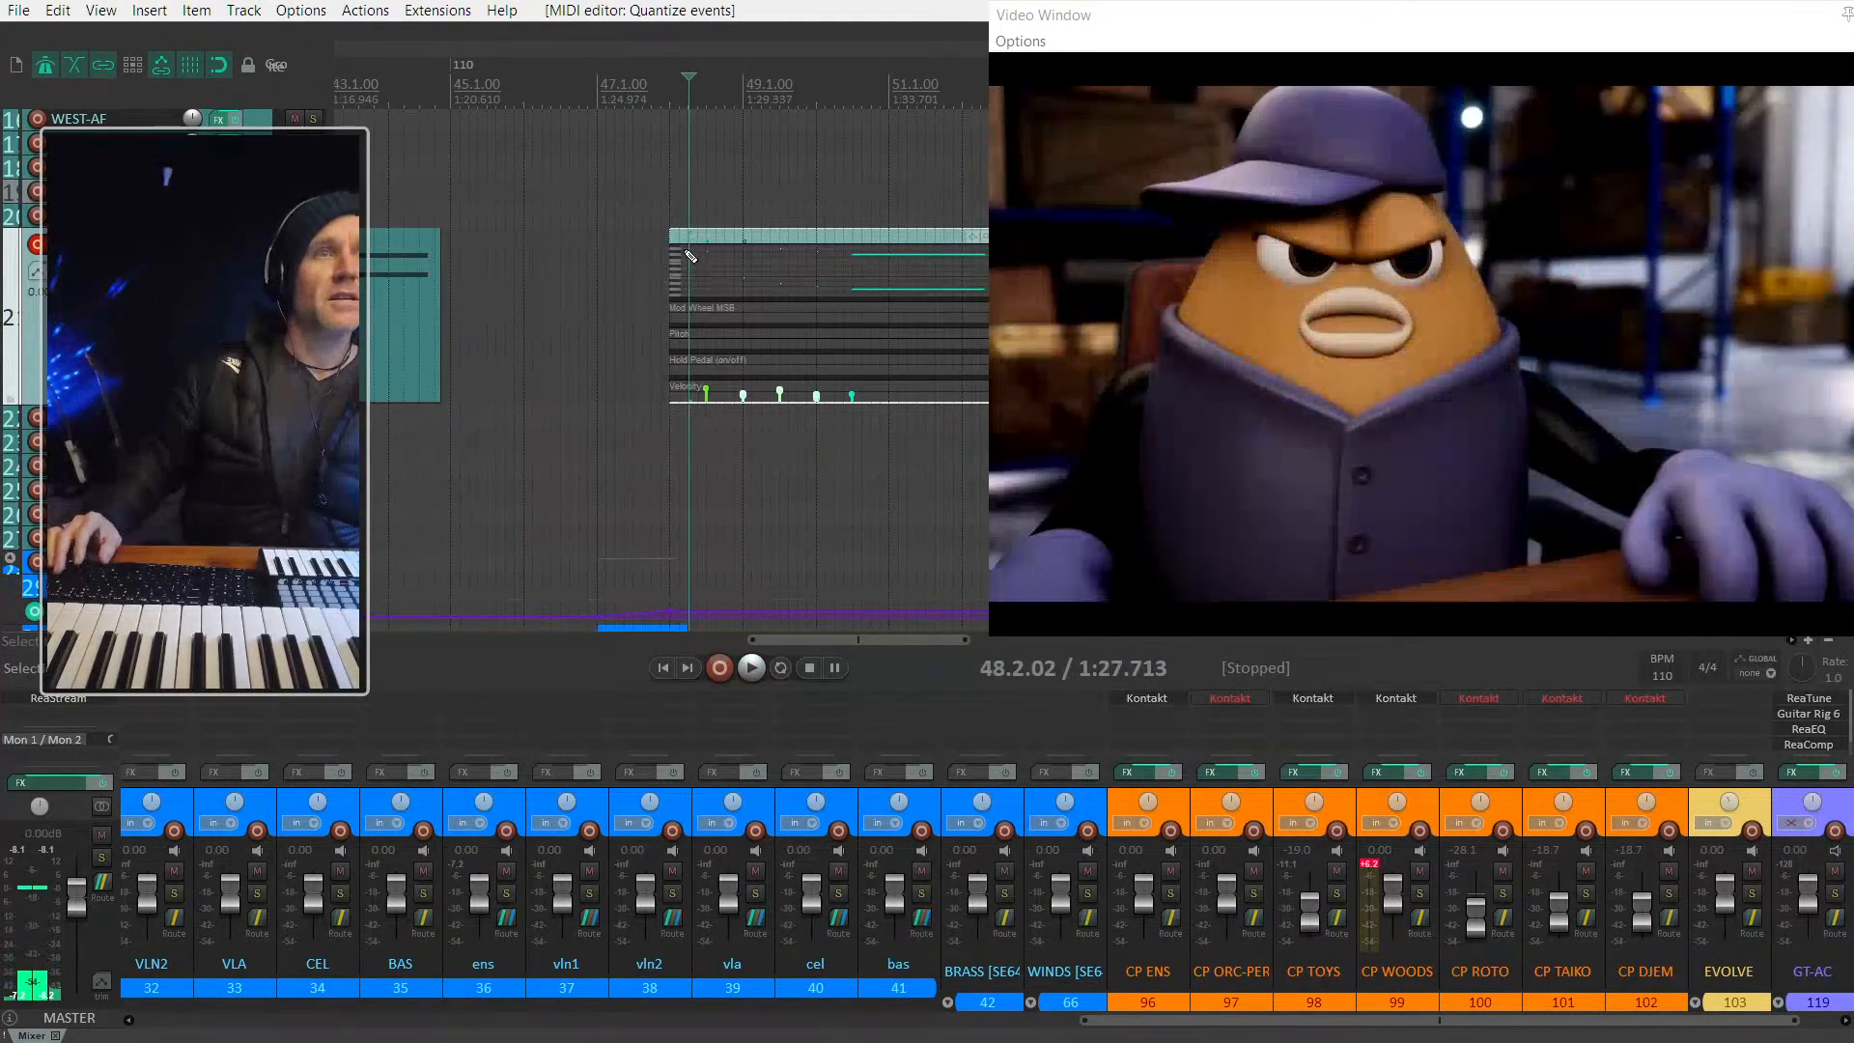
Step: Close the piano item's inline editor and place the edit cursor at the item's start, 48.1.00
left_click(760, 270)
scroll(637, 279, "down", 3)
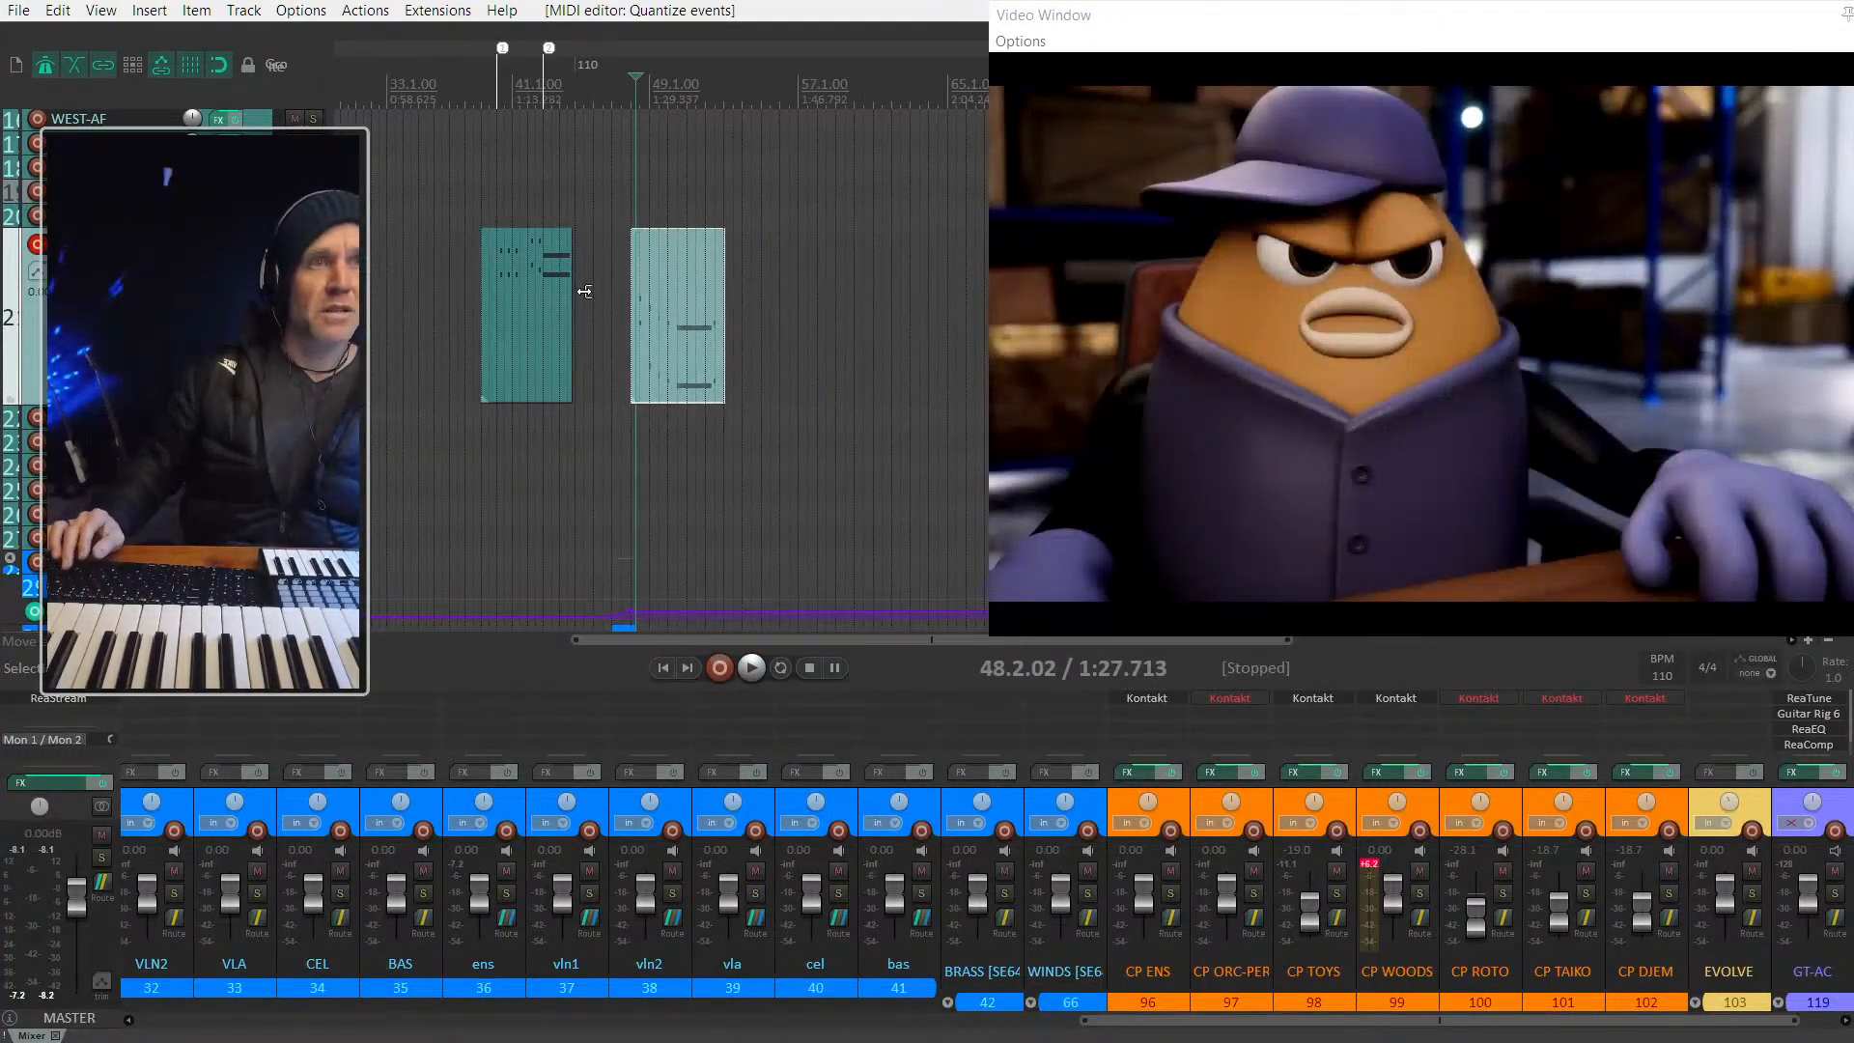
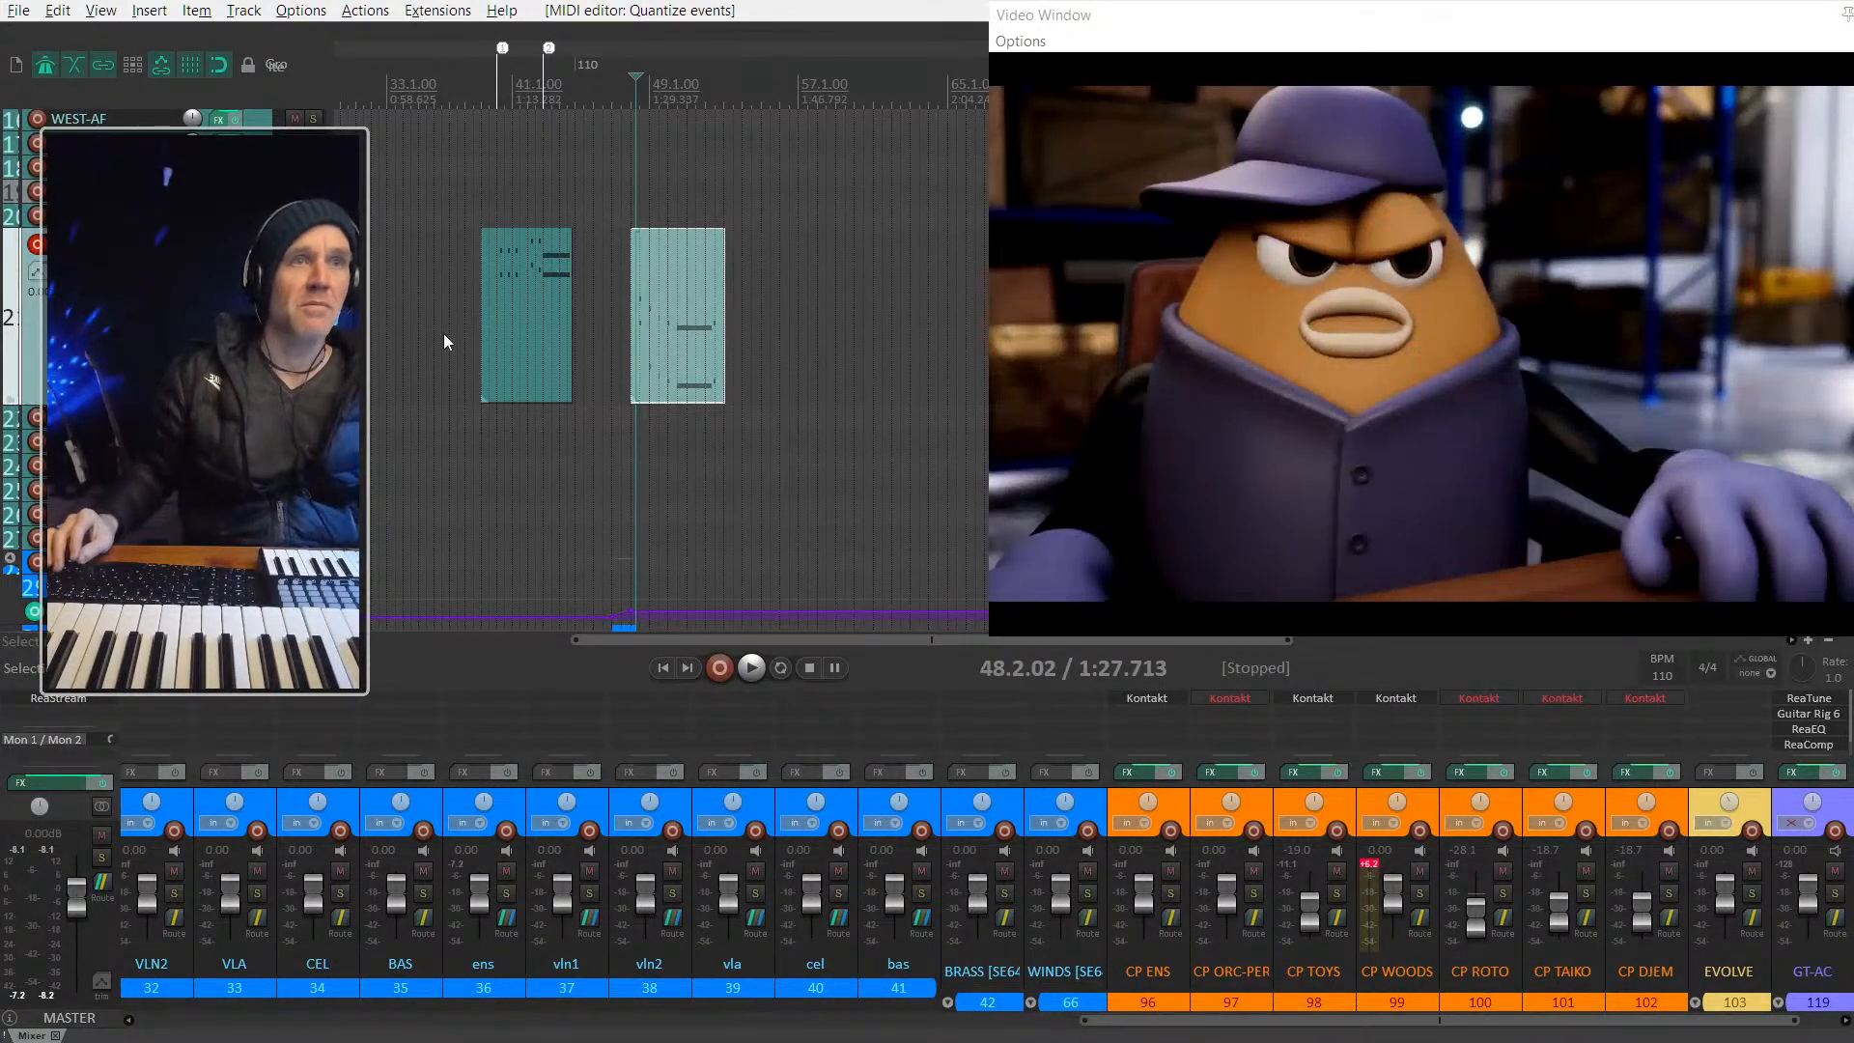
scroll(633, 343, "up", 3)
scroll(632, 342, "right", 3)
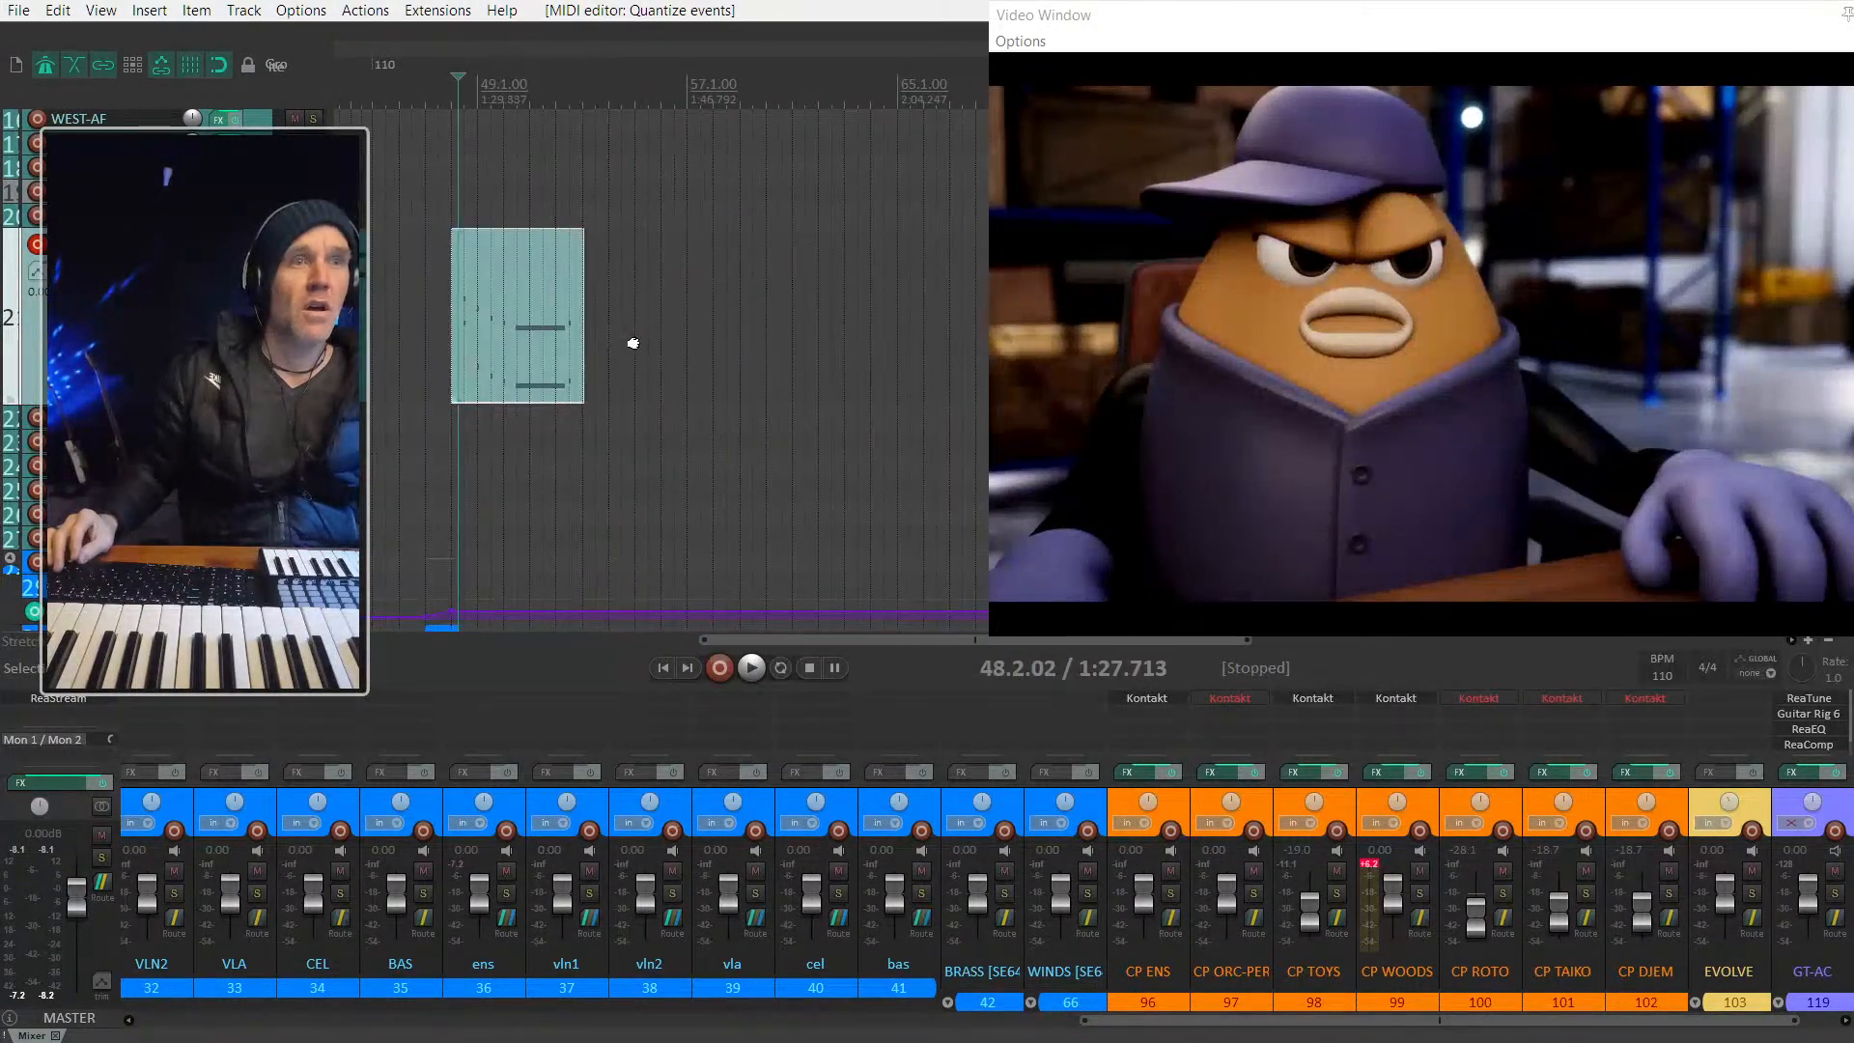
left_click(451, 322)
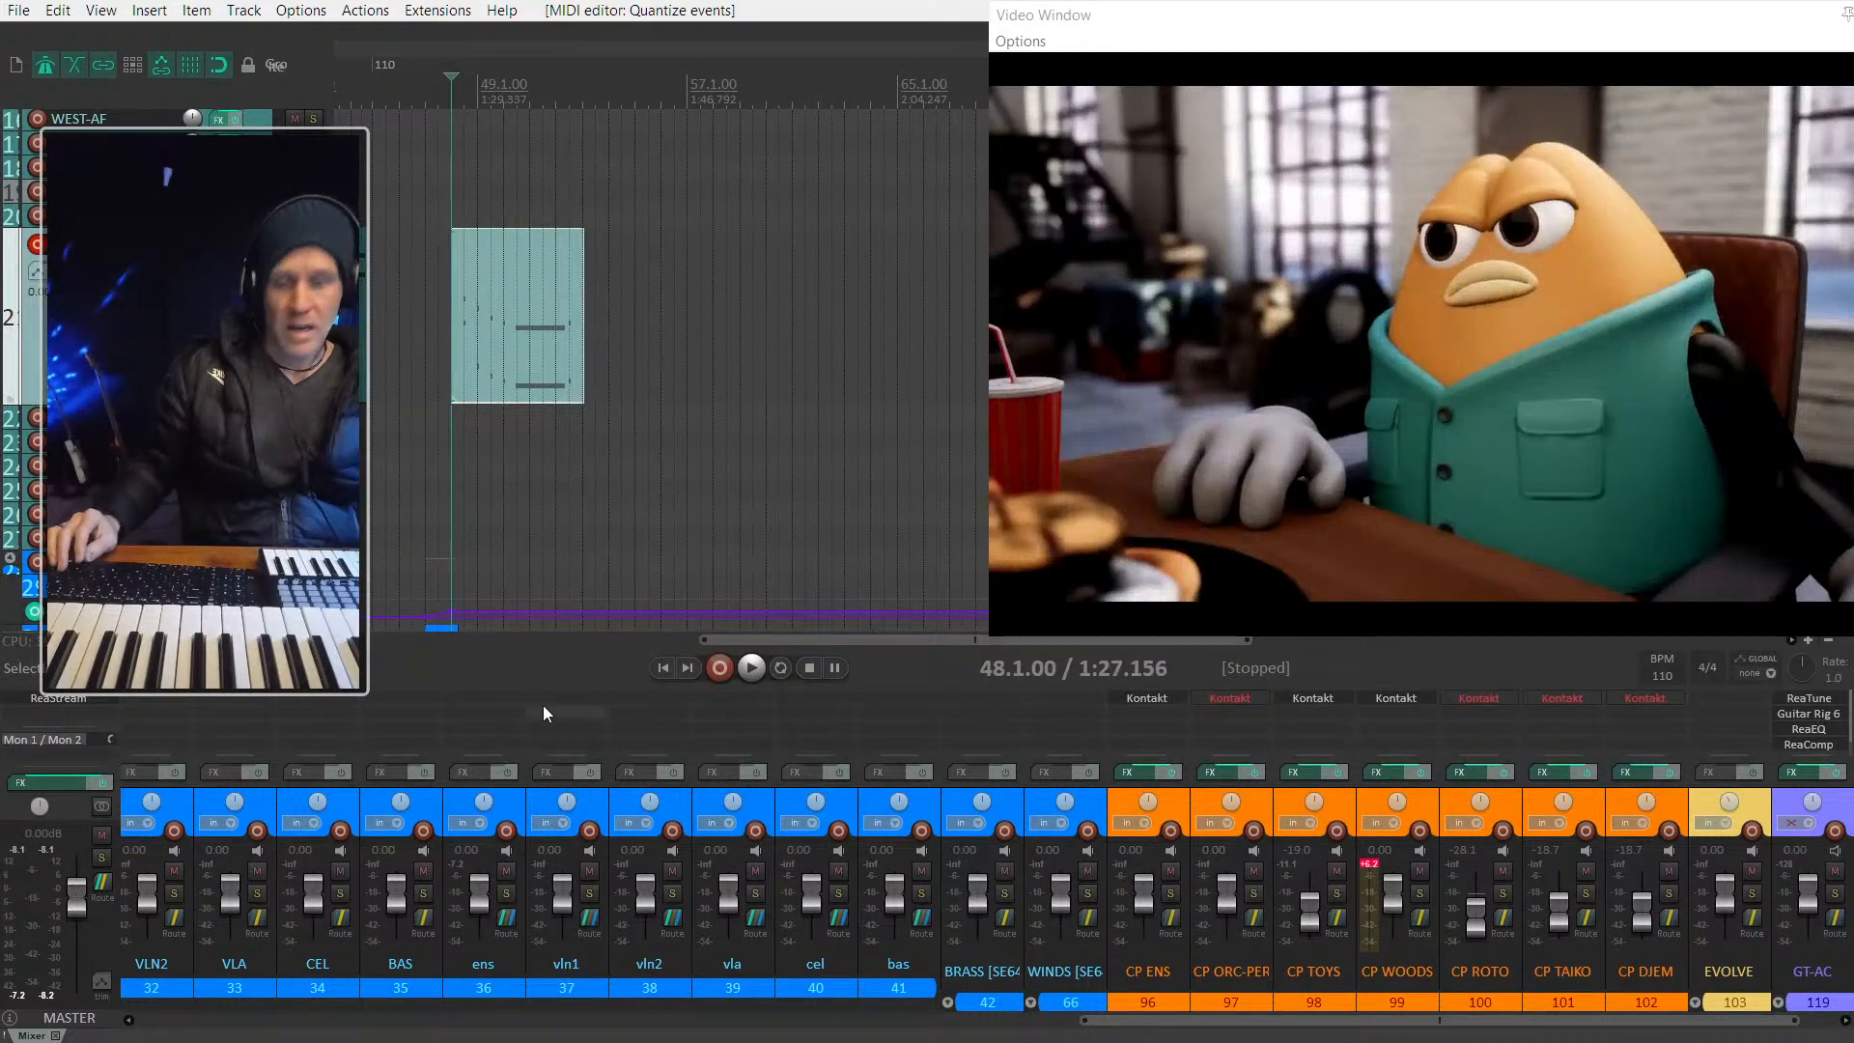
Step: Hide the mixer to enlarge the arrangement, select the grand piano track and toggle its solo state
key("ctrl+m")
scroll(406, 467, "up", 5)
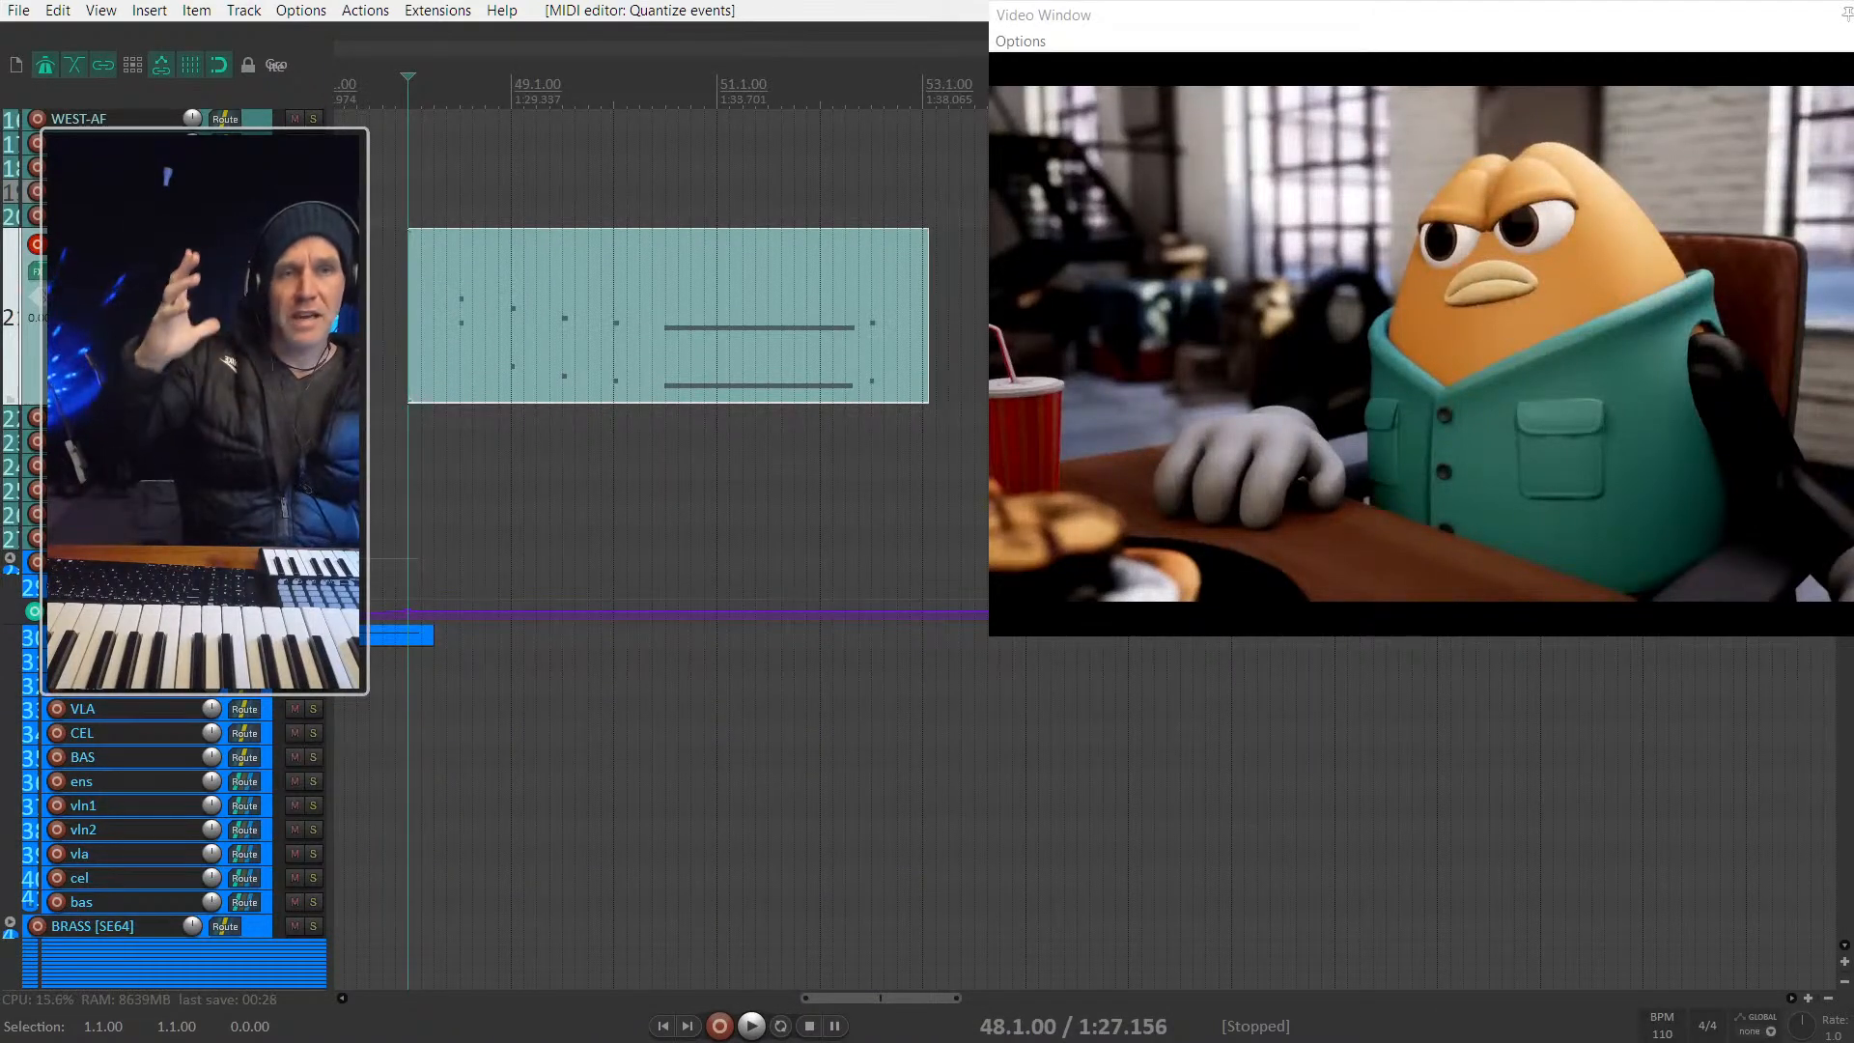
left_click(409, 585)
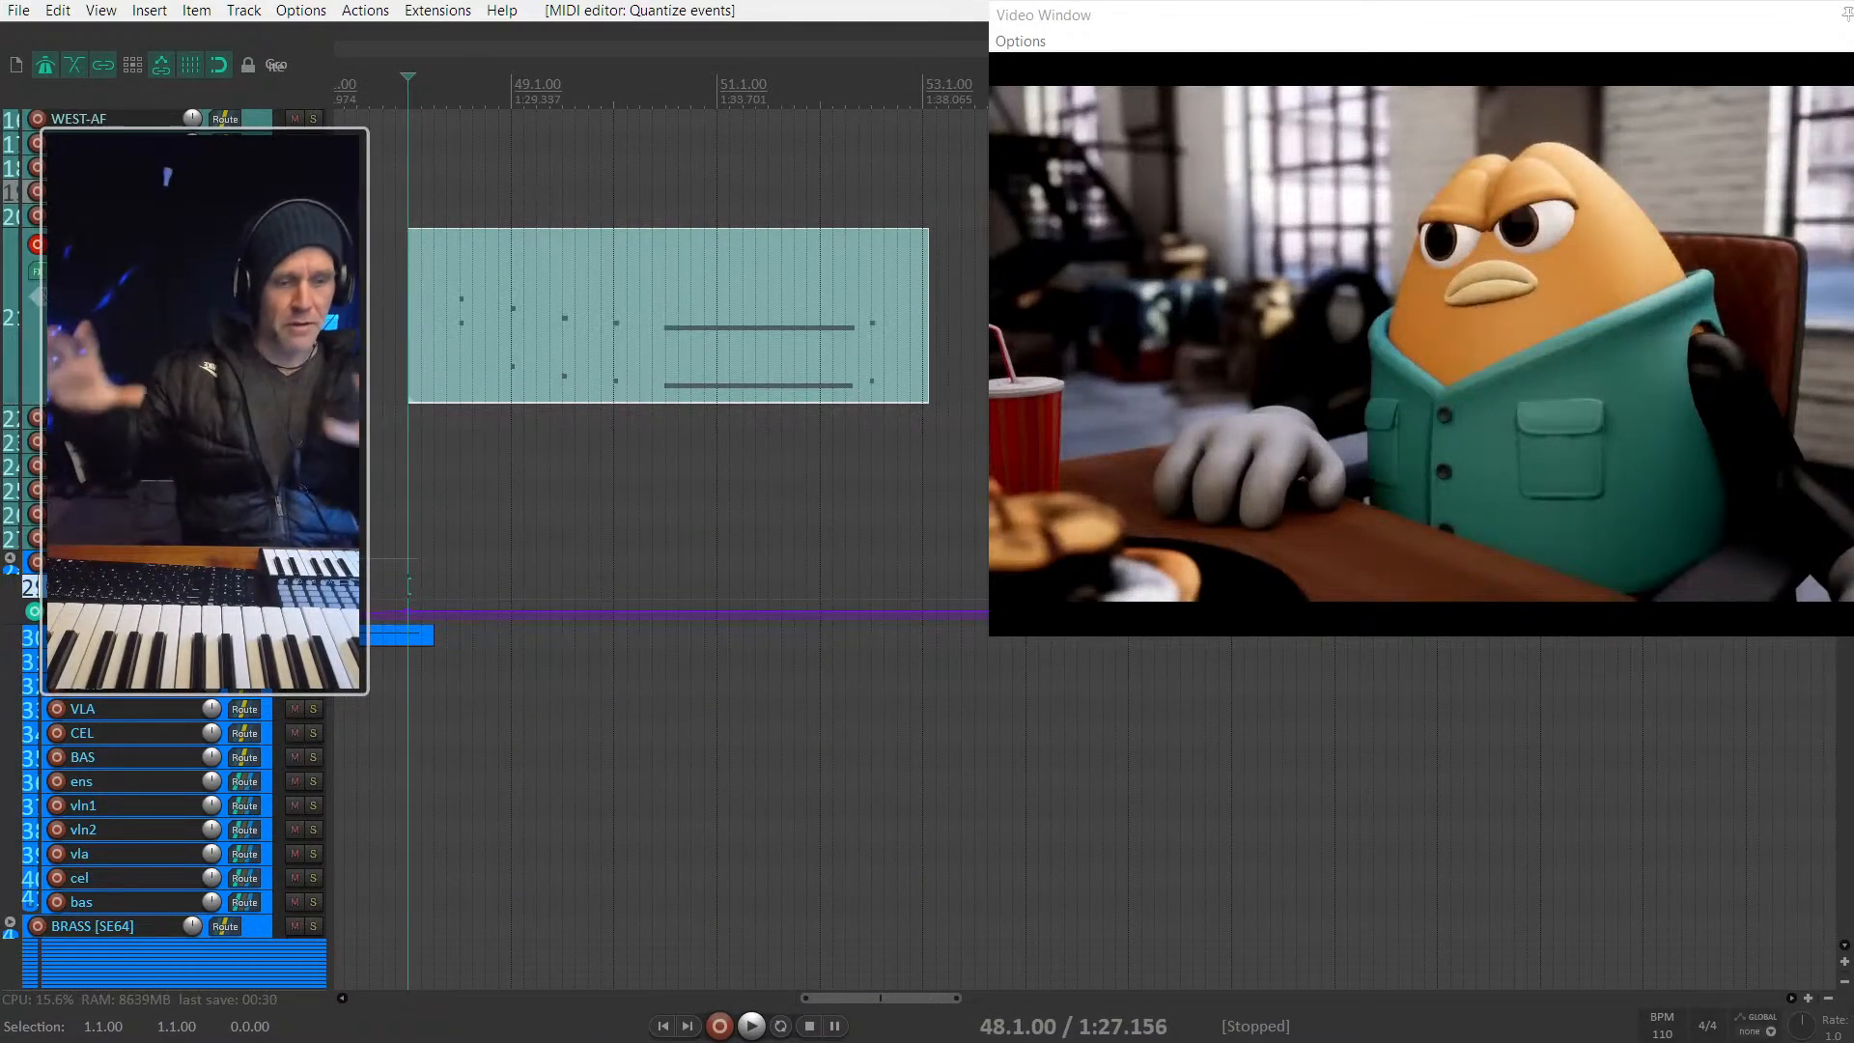
left_click(173, 318)
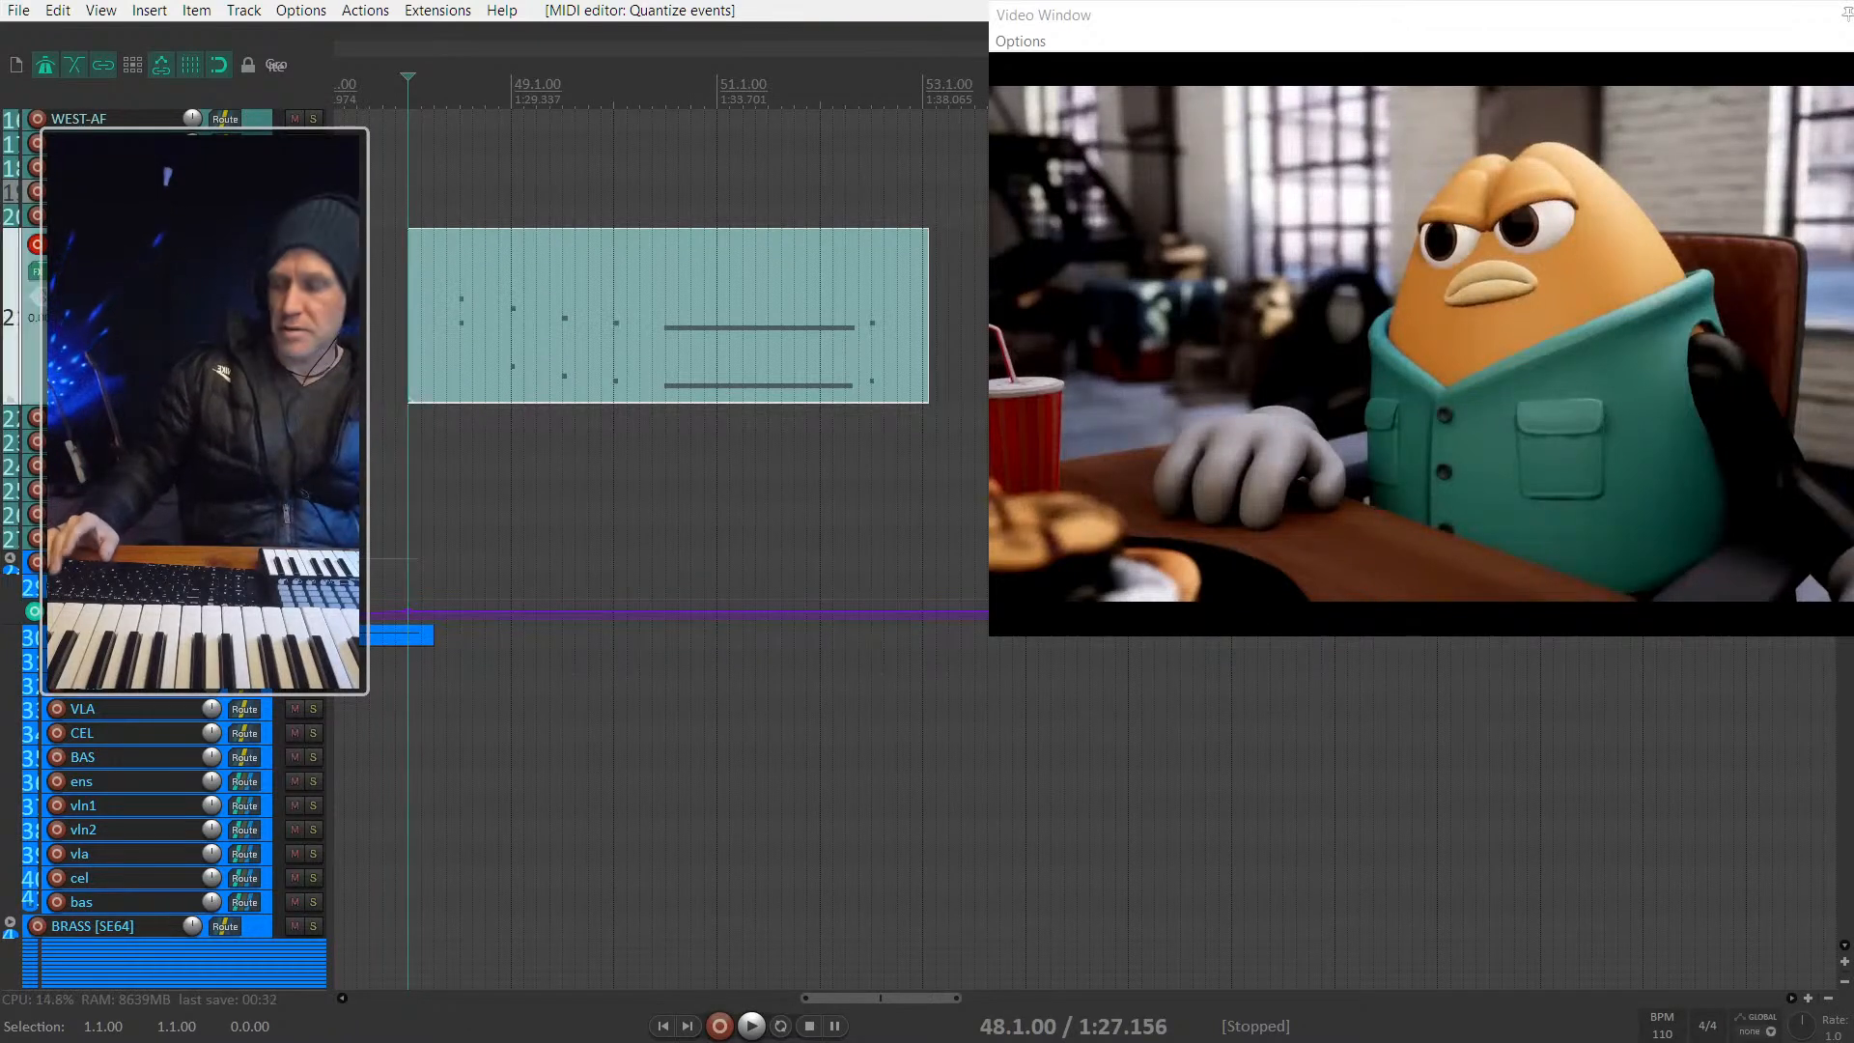
key("F6")
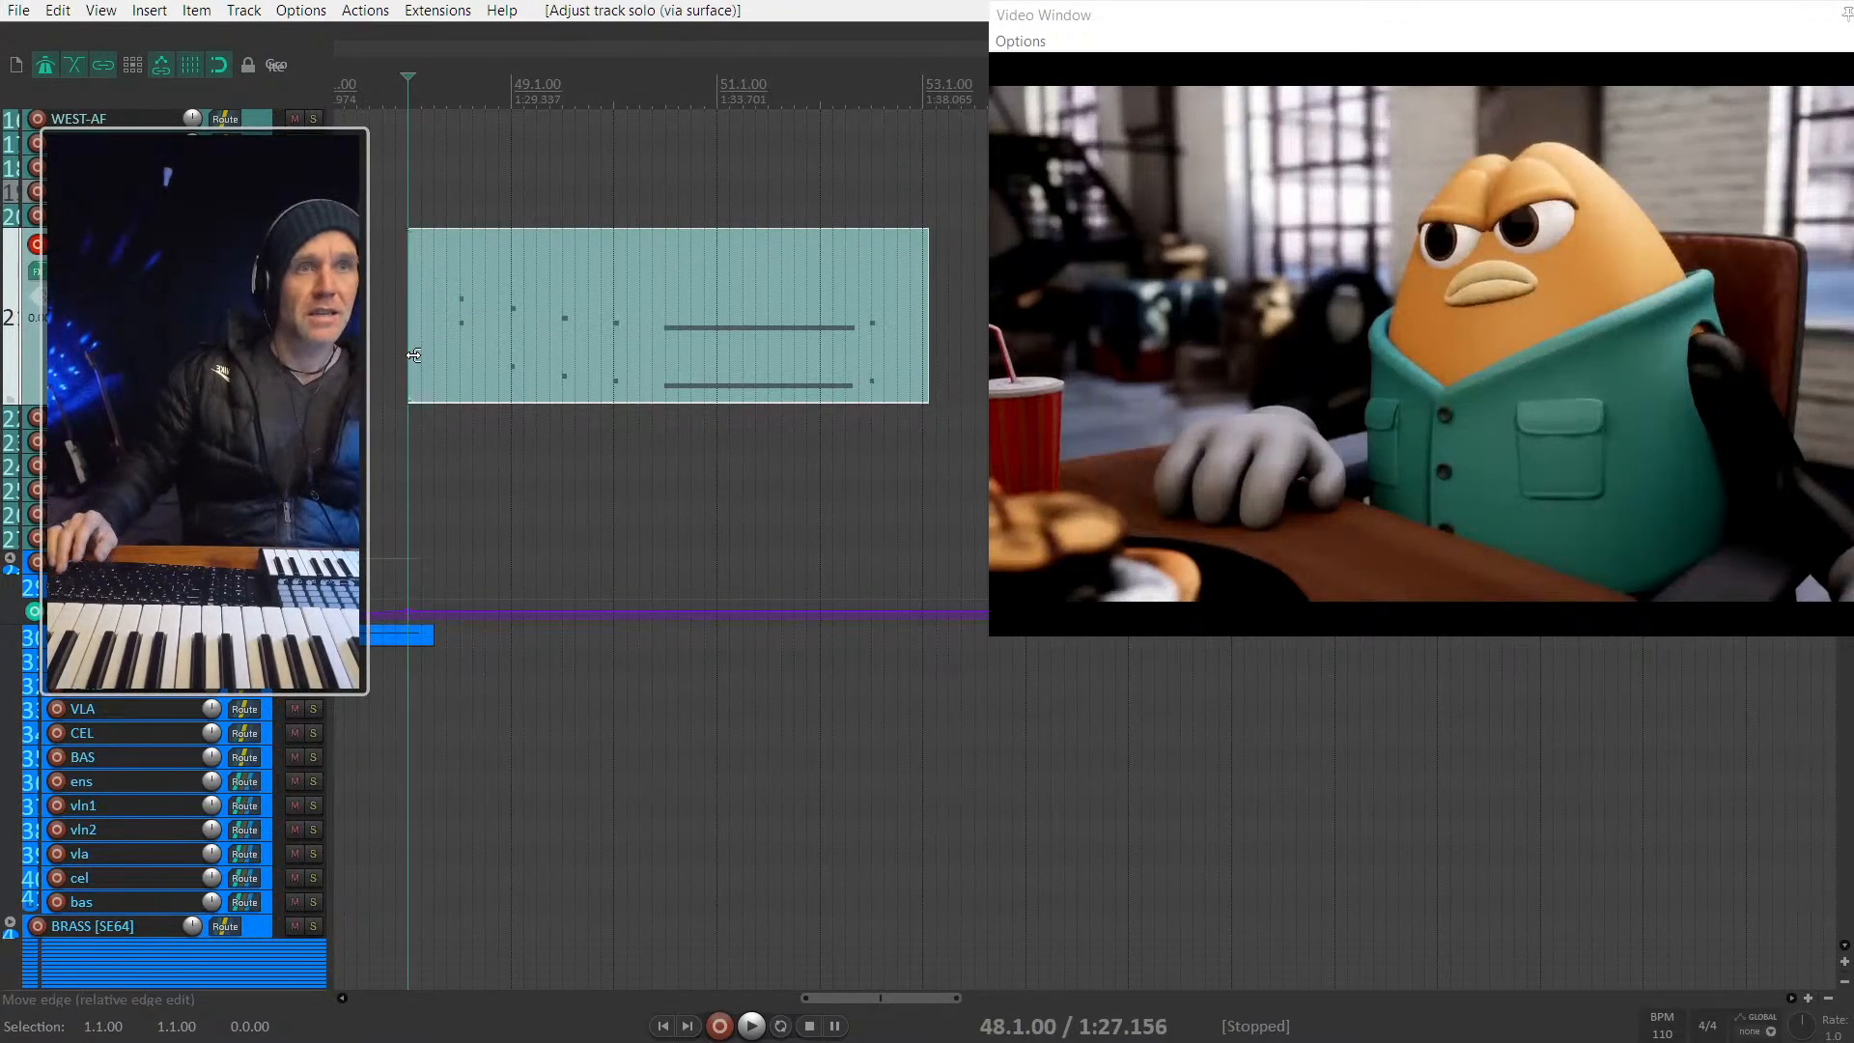
scroll(415, 377, "up", 3)
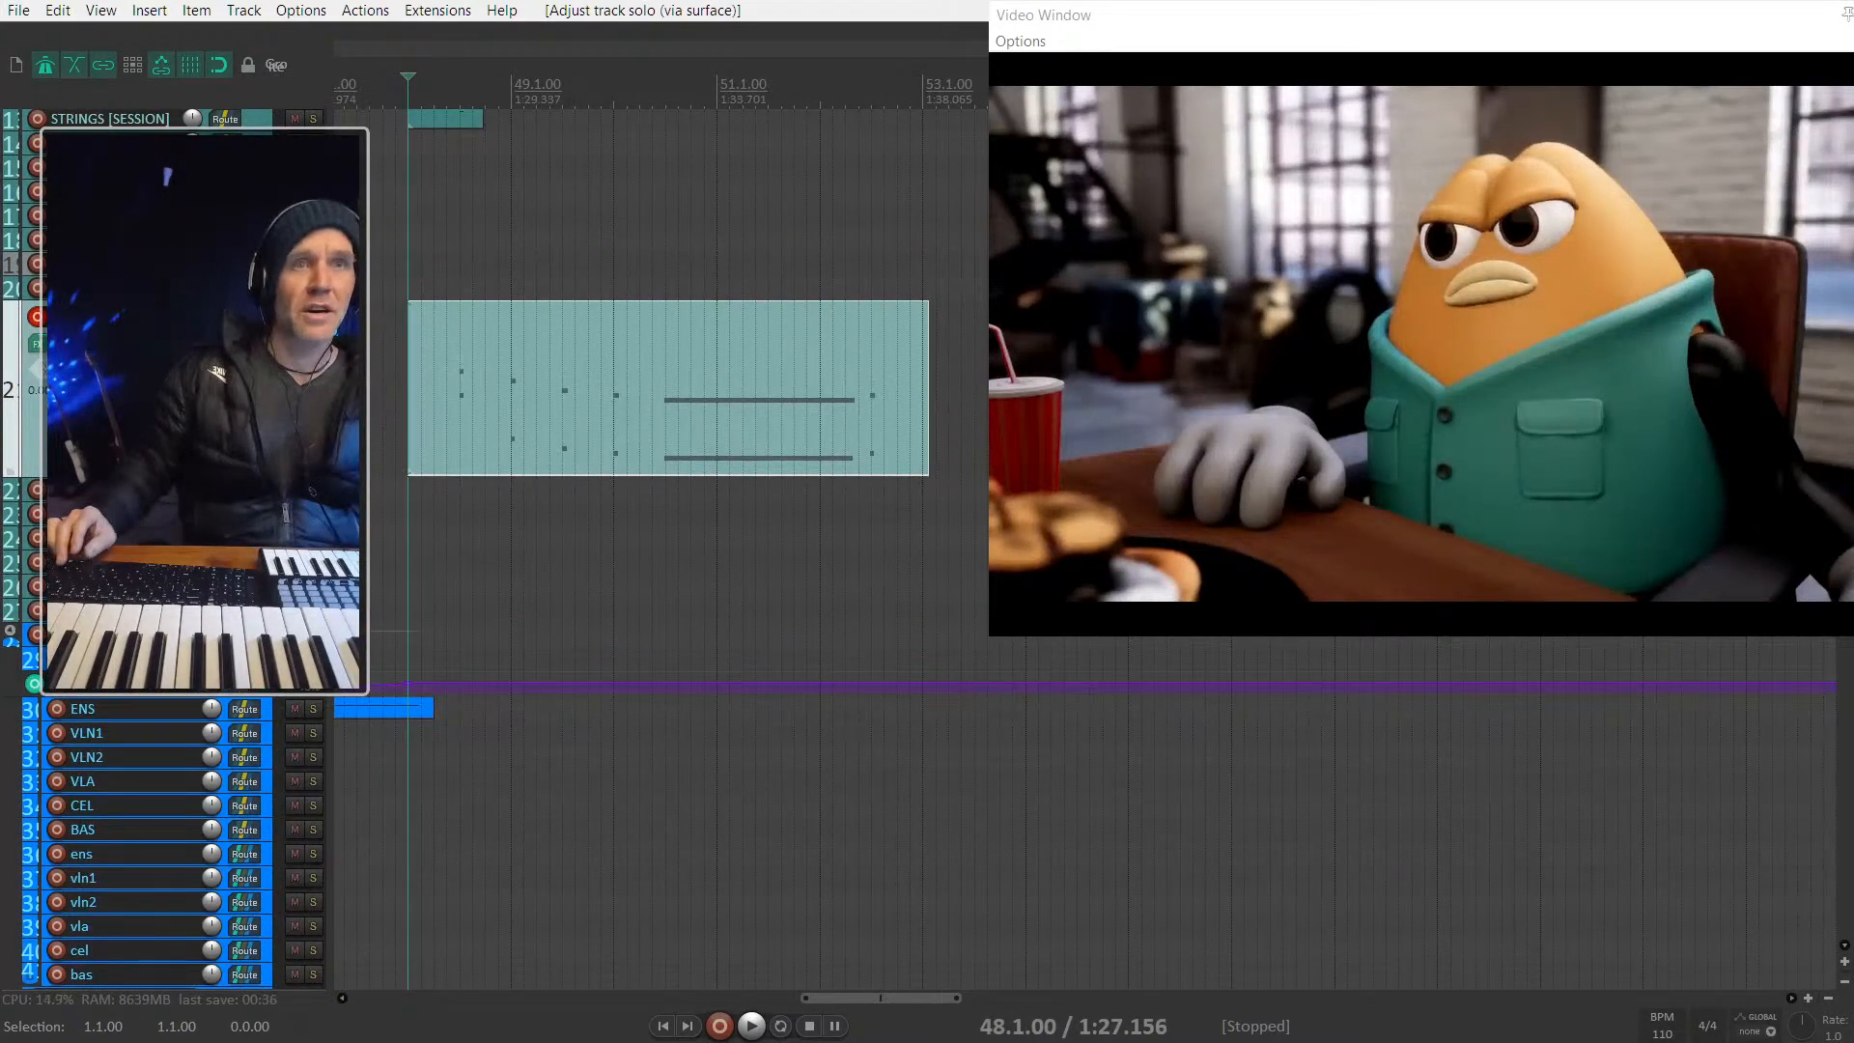
Step: Remove the selected track from the arrangement
key("Delete")
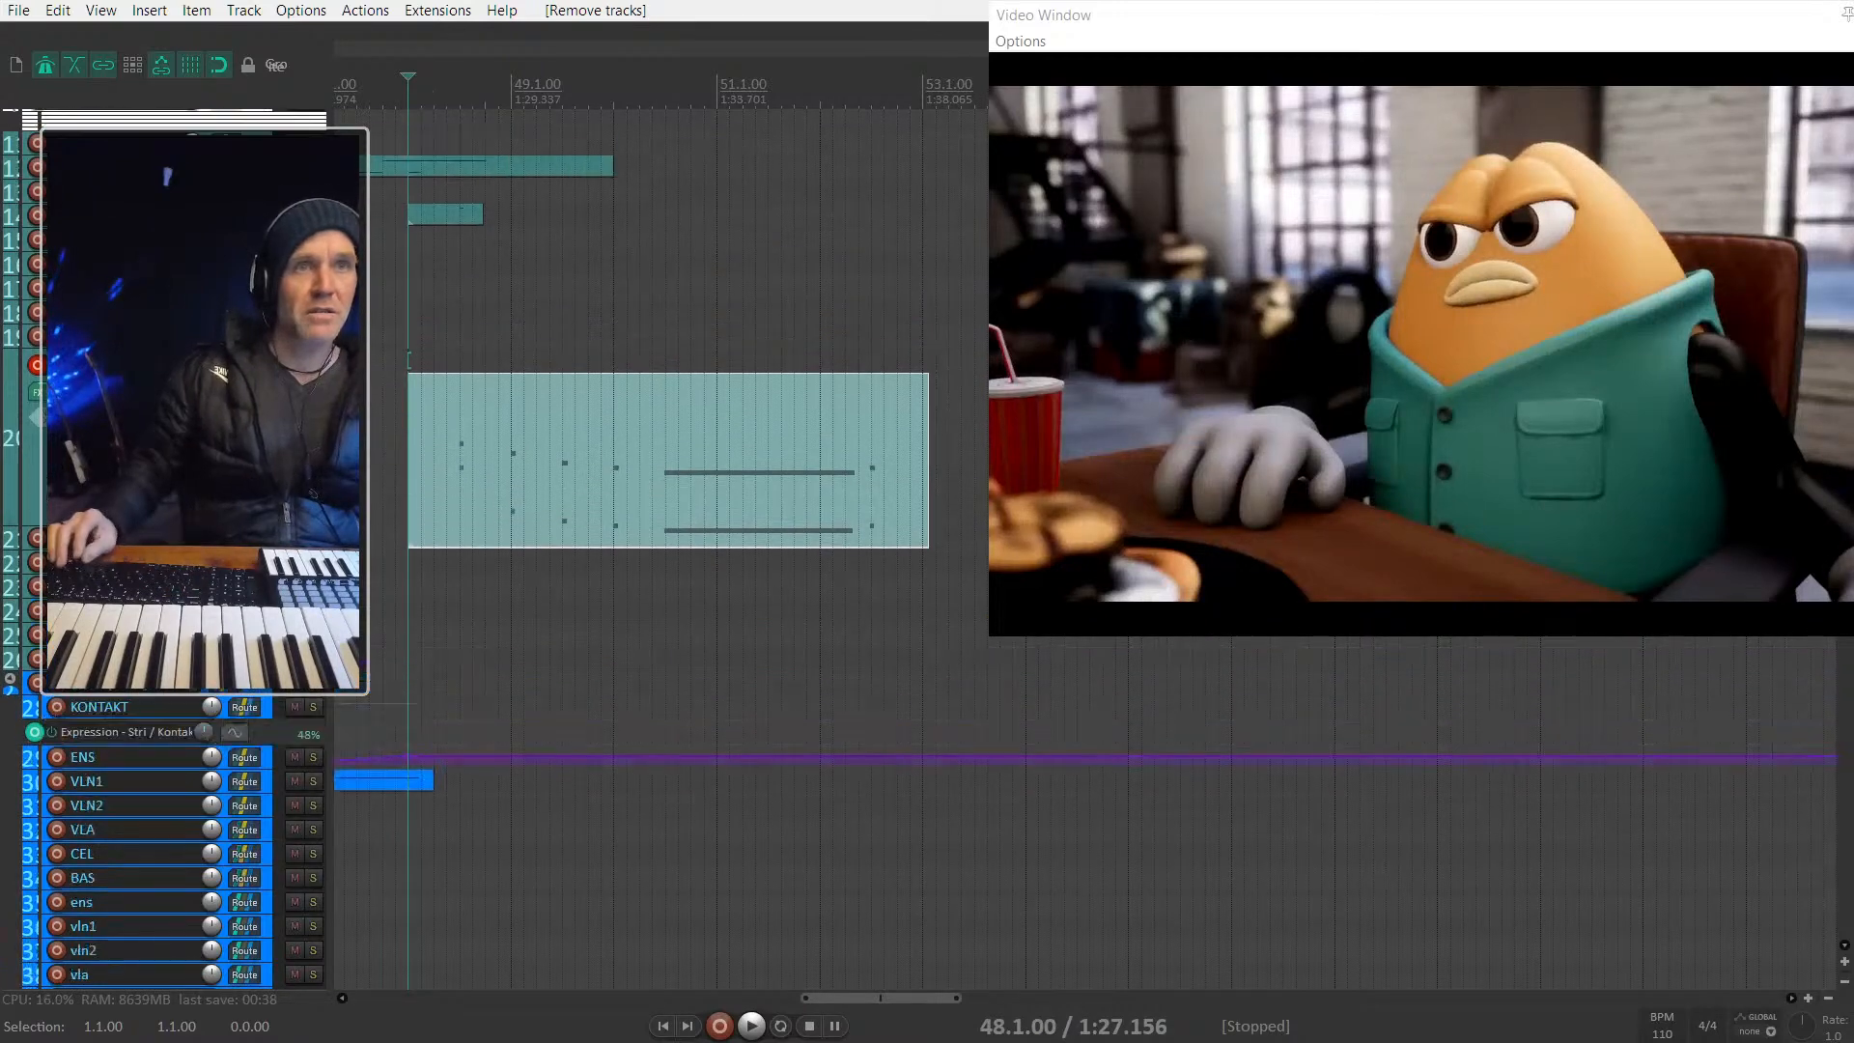
scroll(542, 296, "down", 3)
scroll(544, 458, "down", 3)
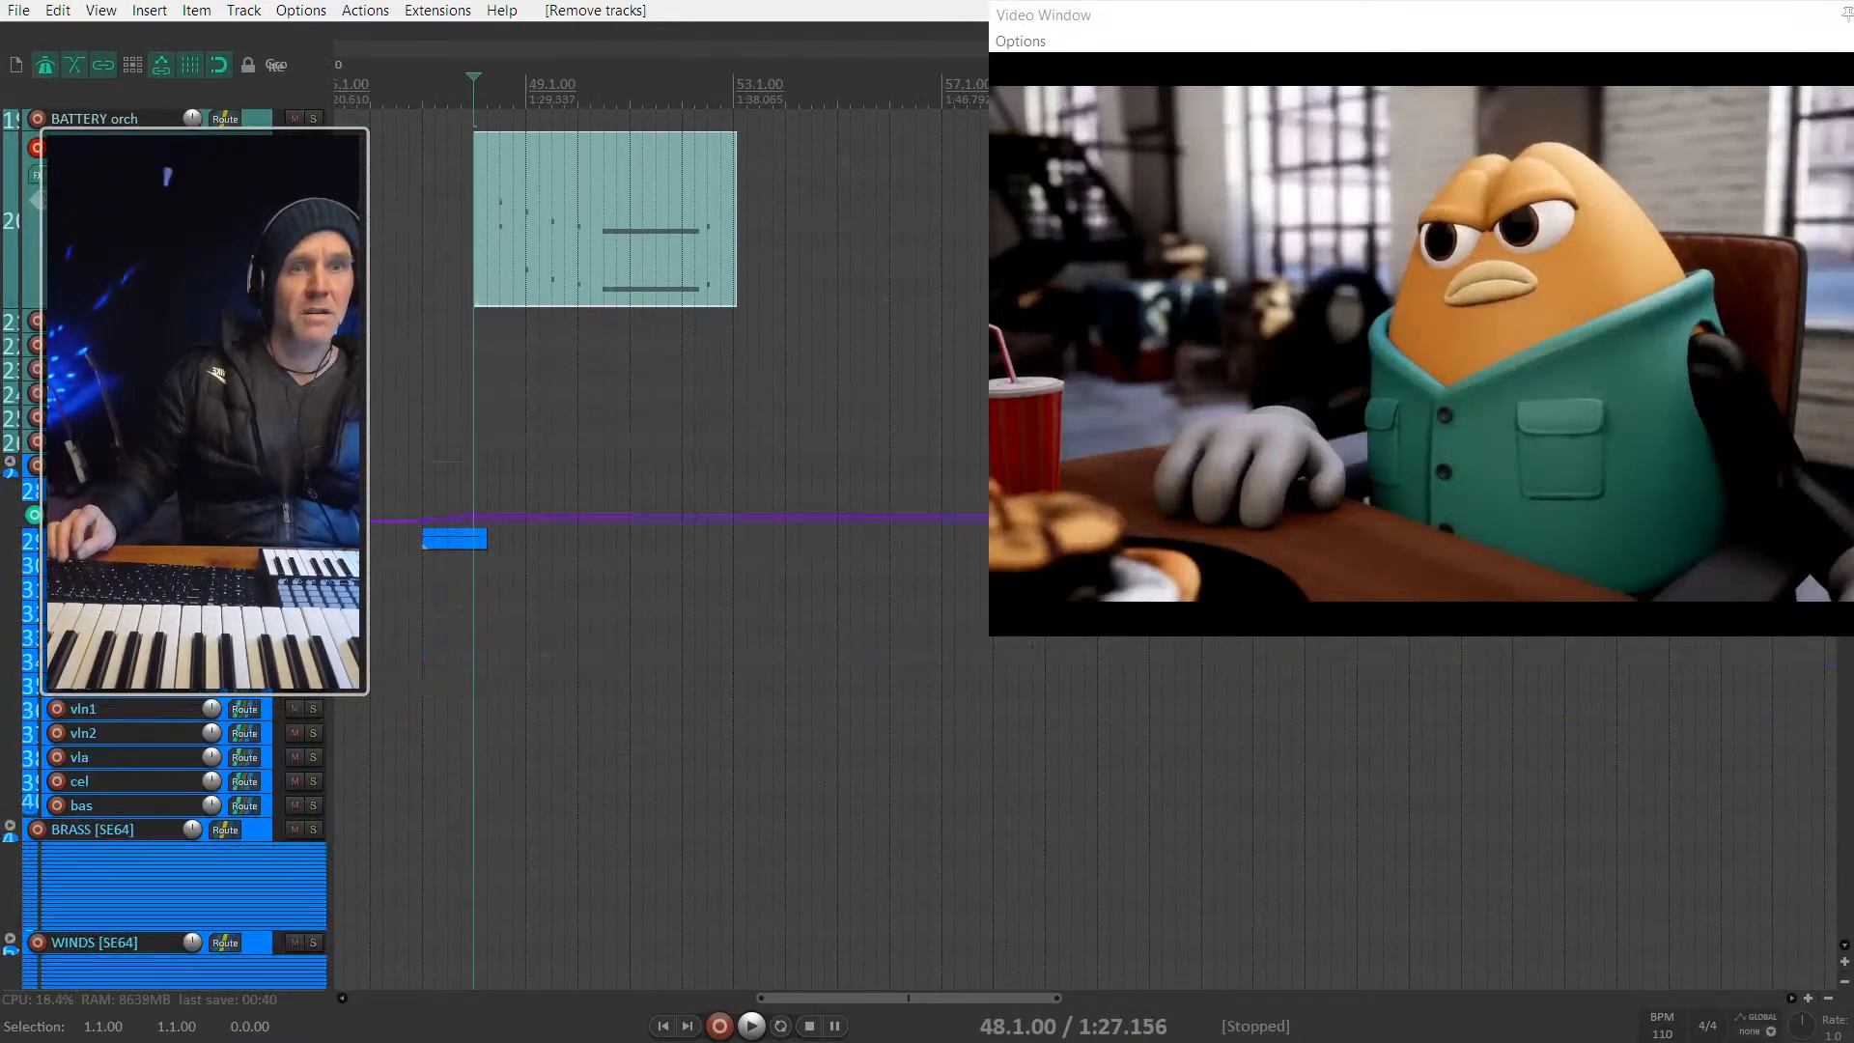
Step: Examine which Strings, Forzo, piano, ensemble and percussion items are already placed between bars 37 and 49
scroll(543, 458, "up", 4)
scroll(544, 457, "left", 4)
scroll(621, 454, "right", 2)
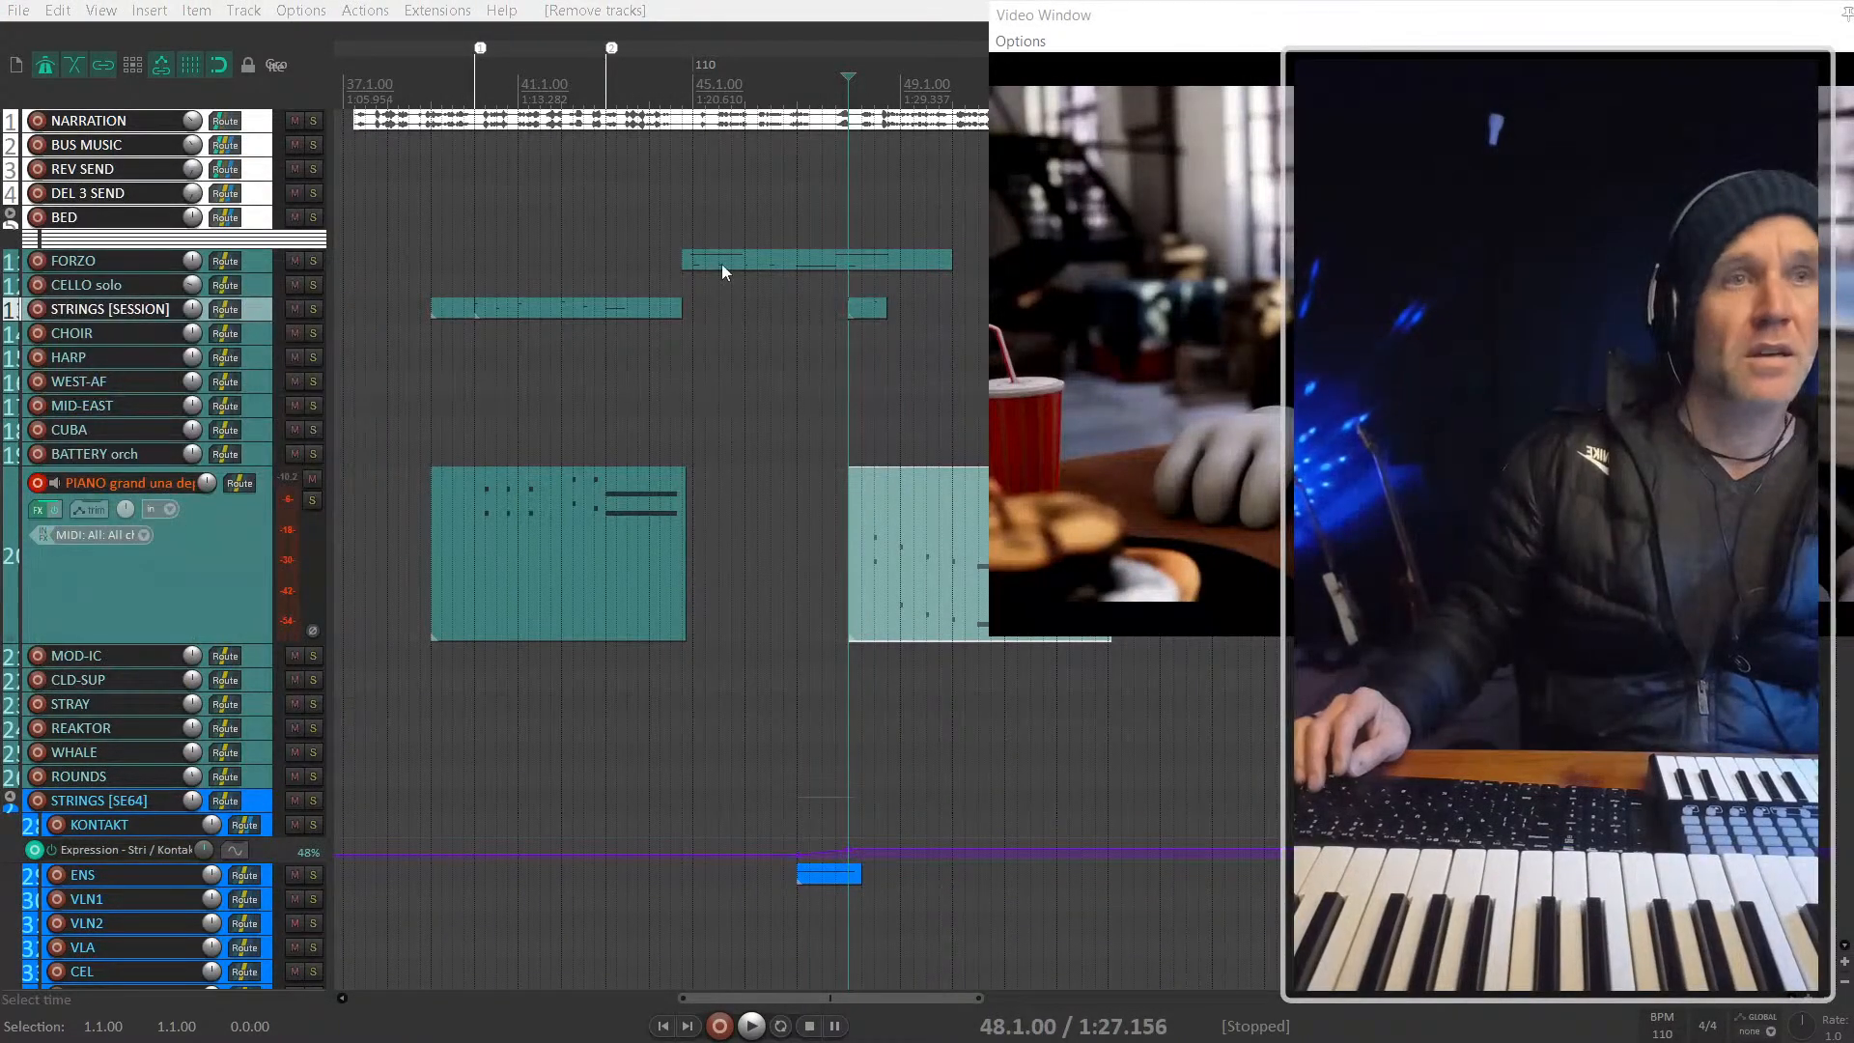
left_click(505, 301)
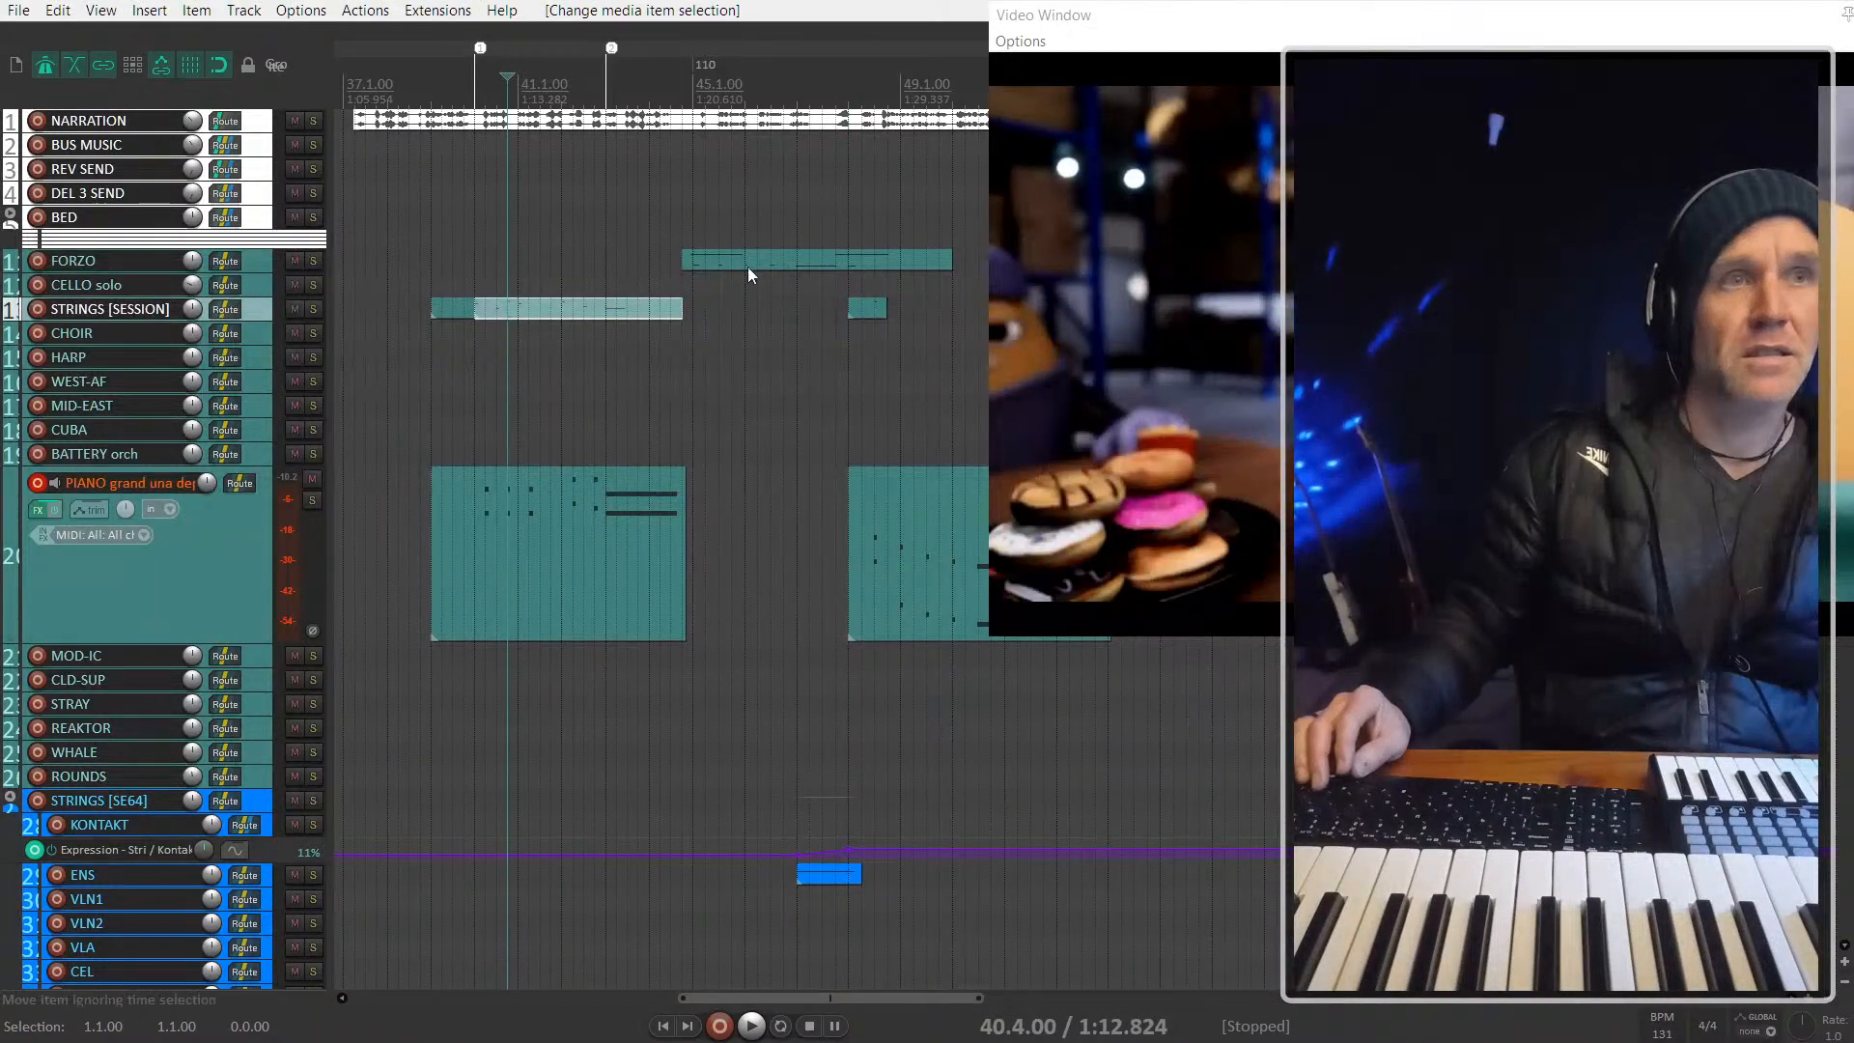
left_click(705, 276)
left_click(699, 269)
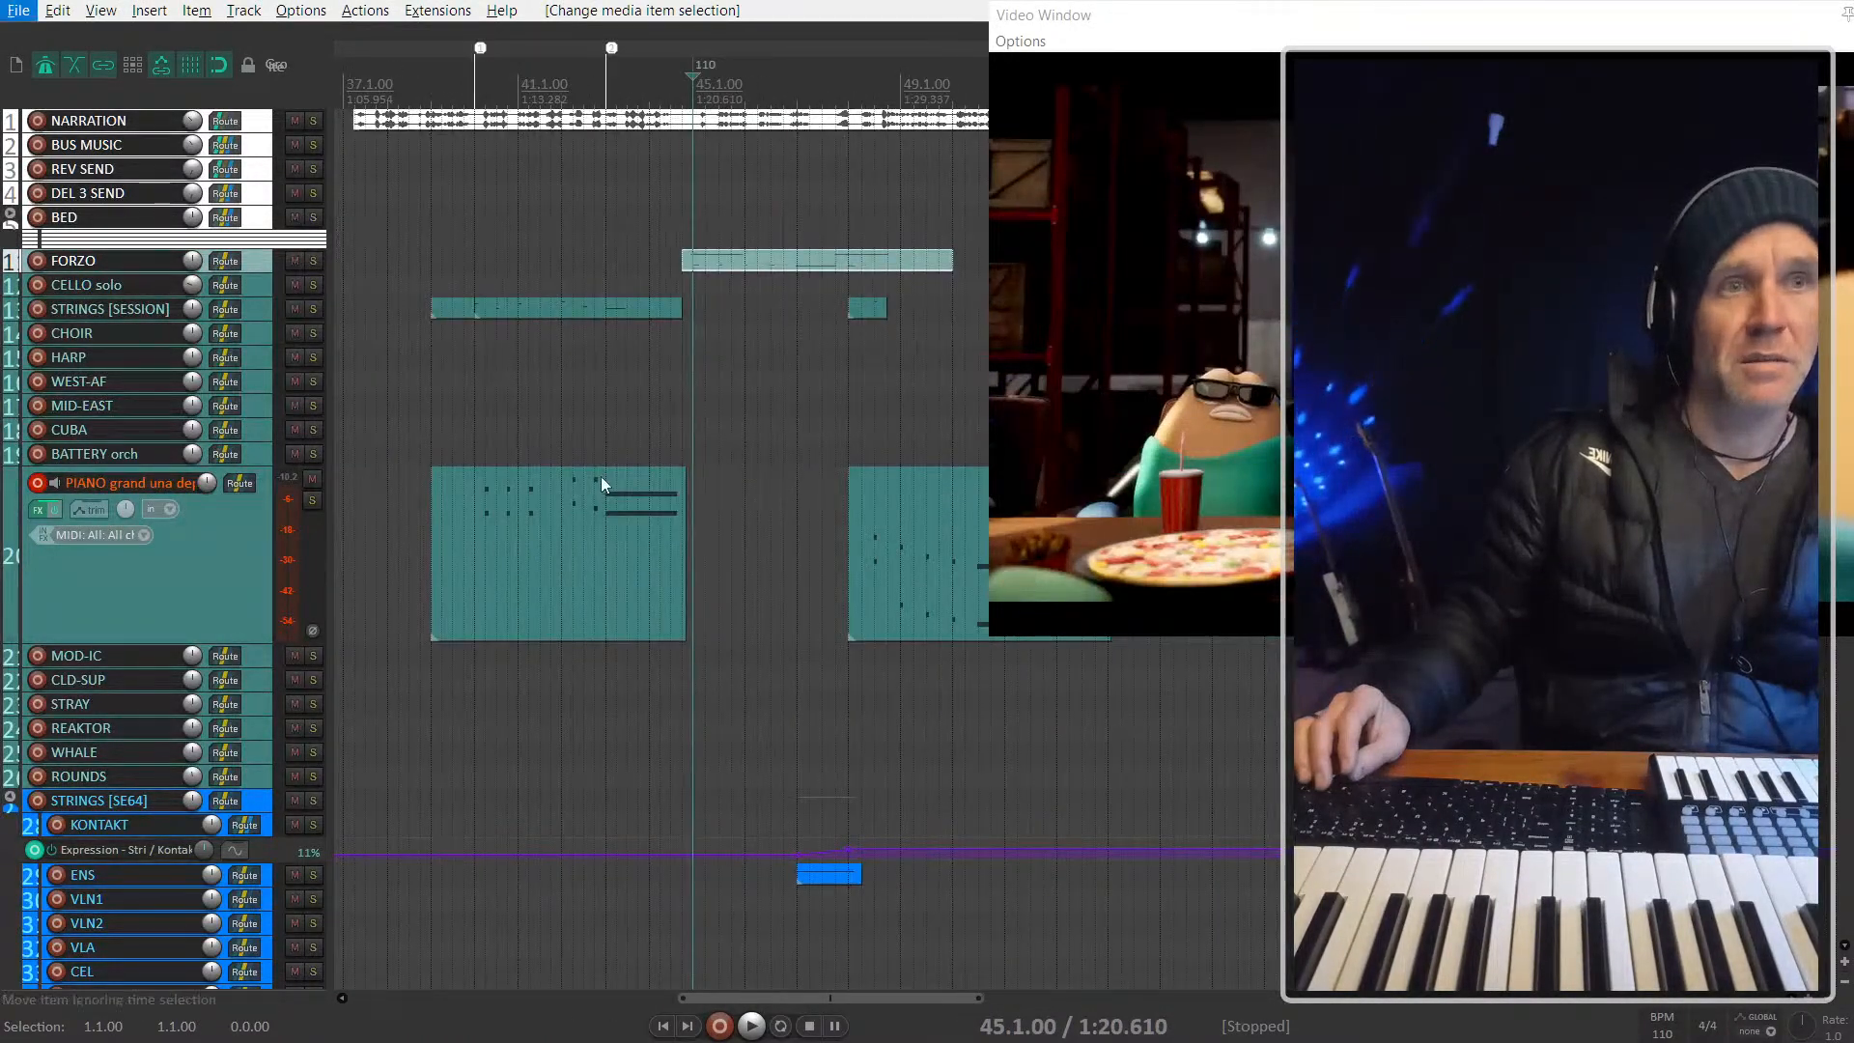
scroll(580, 522, "down", 3)
scroll(594, 521, "down", 3)
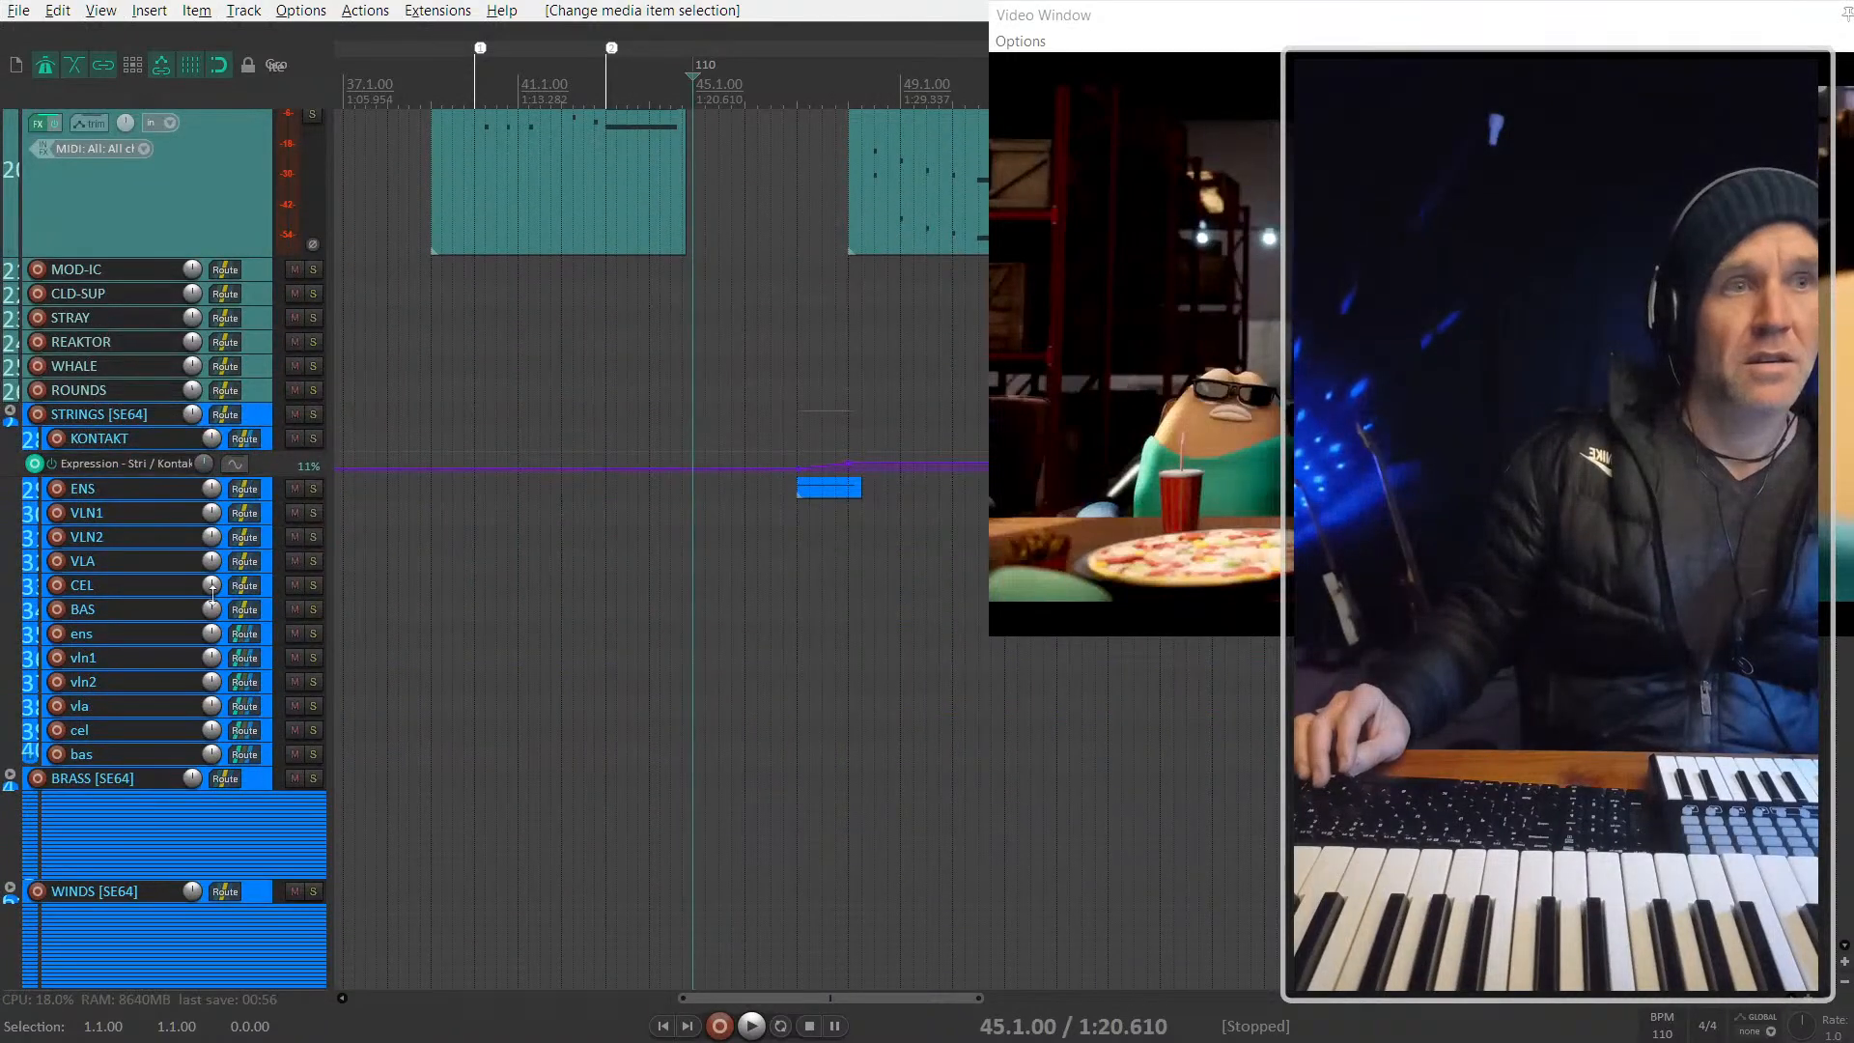
scroll(796, 429, "down", 10)
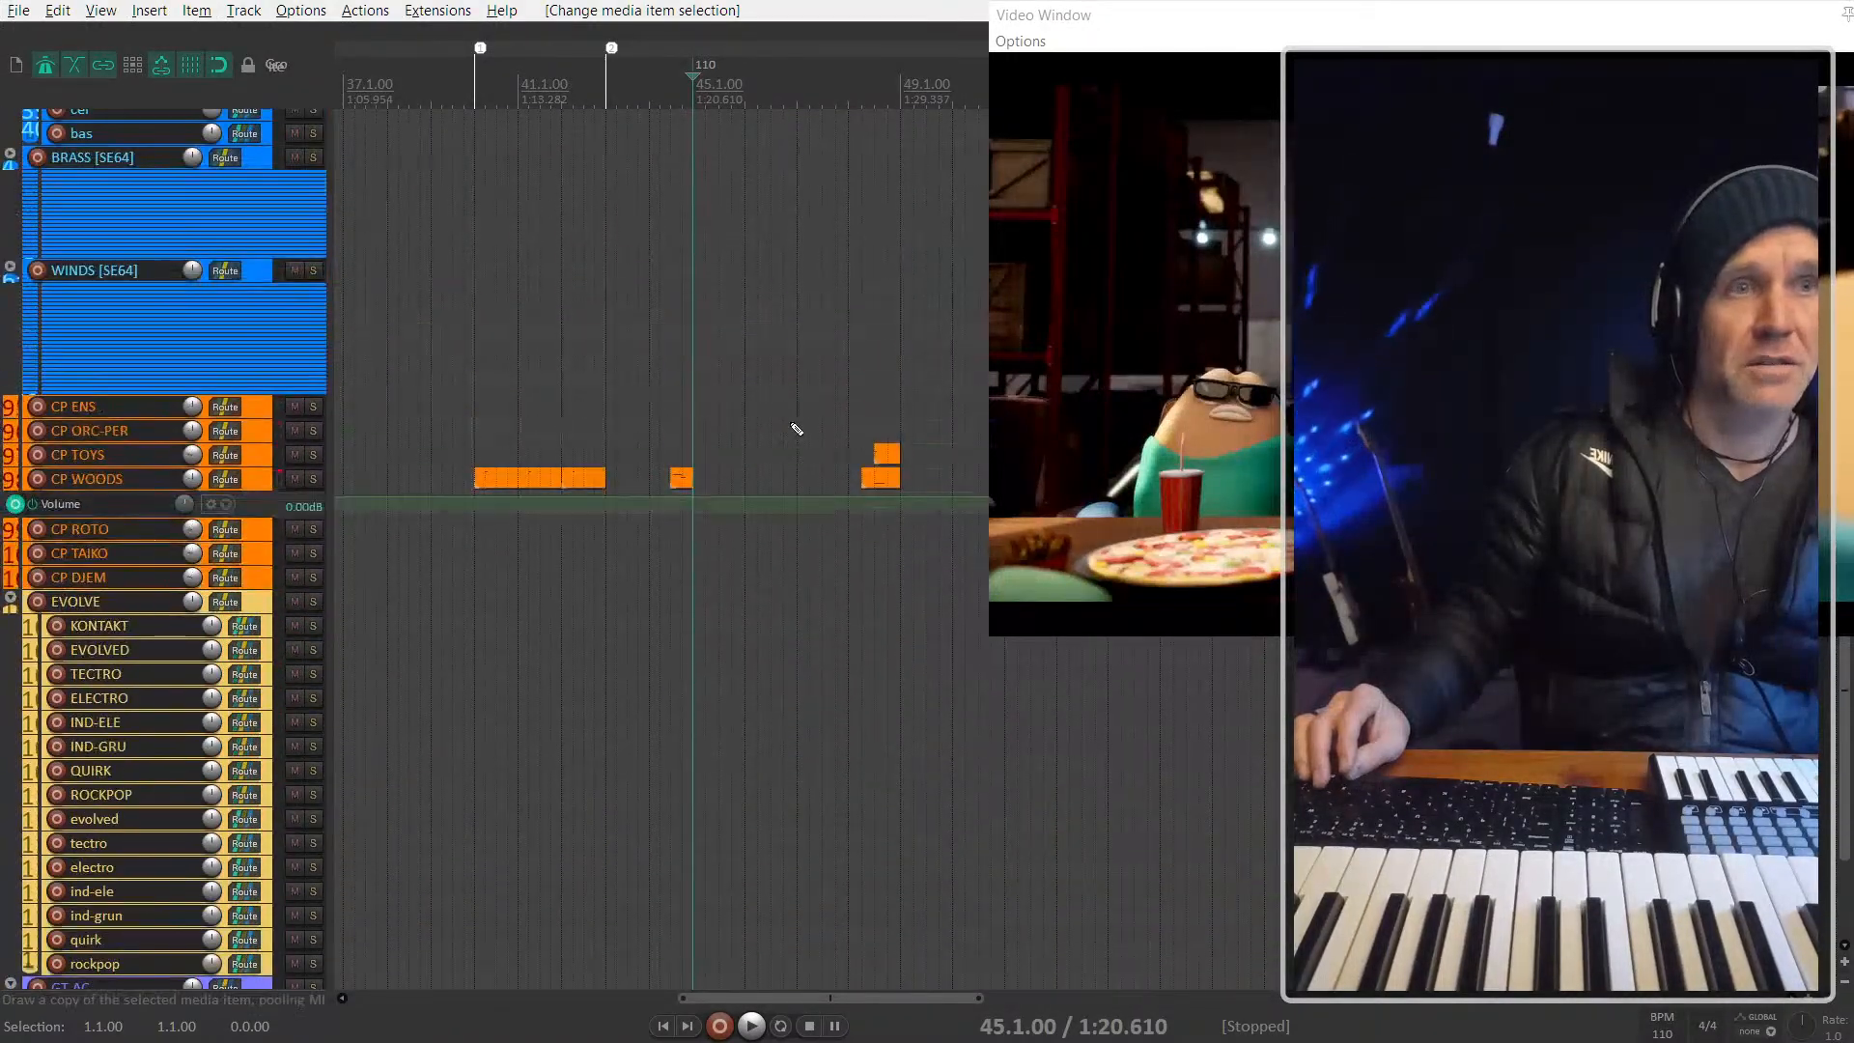
scroll(147, 523, "up", 12)
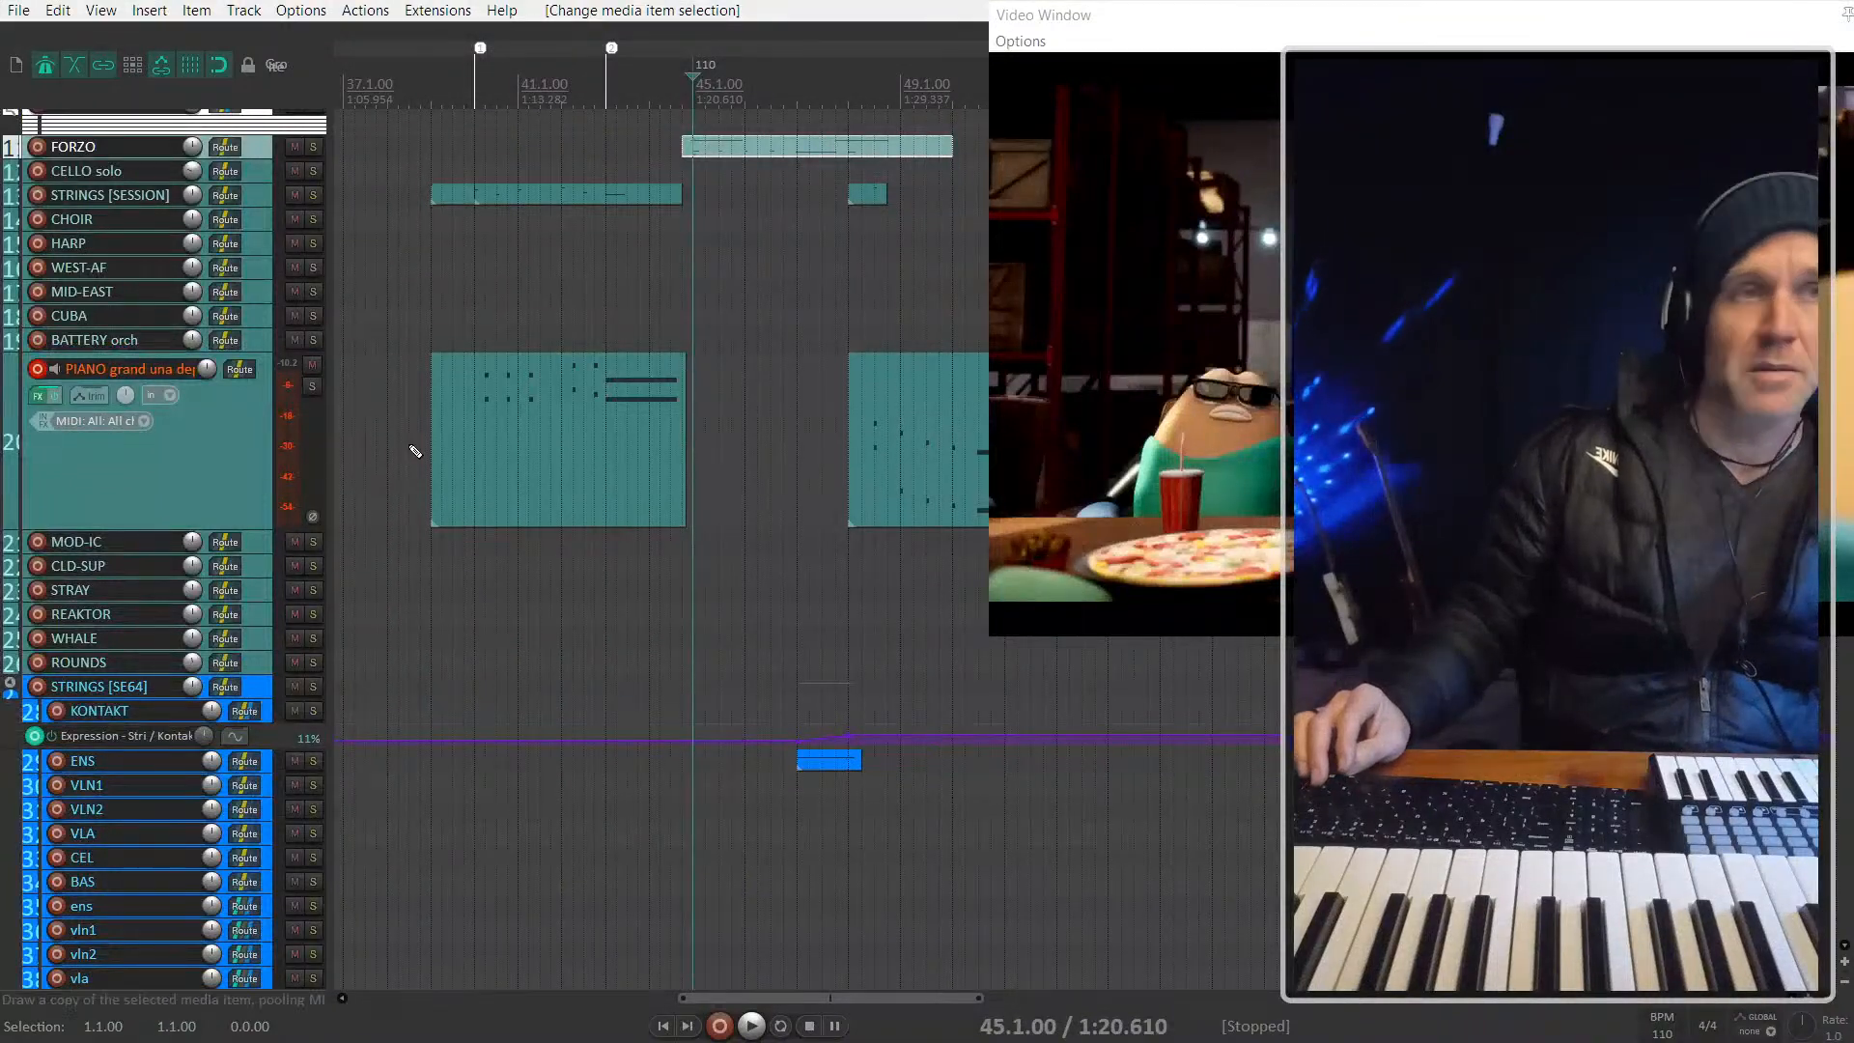
scroll(612, 380, "up", 2)
scroll(610, 376, "up", 3)
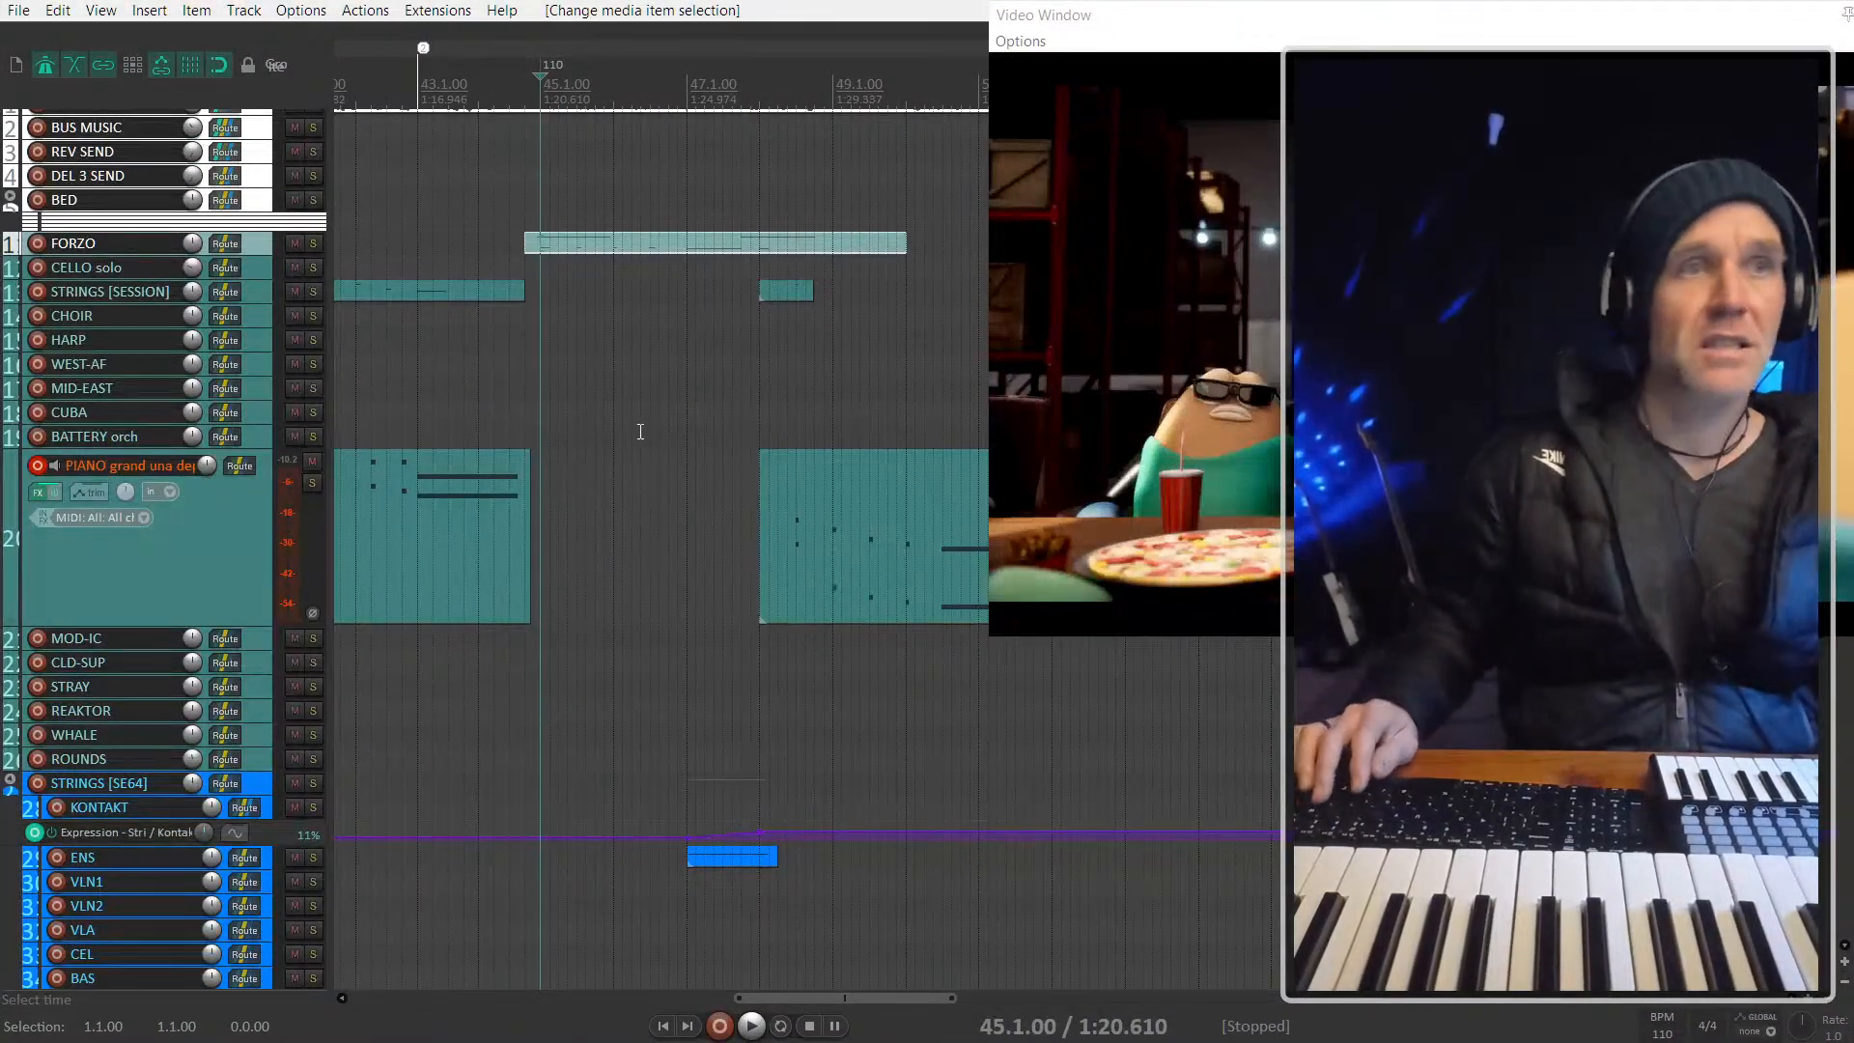
Step: Shrink the video window to free arrangement space and play the passage from 44.1.00 against the picture
left_click_drag(995, 640, 1113, 506)
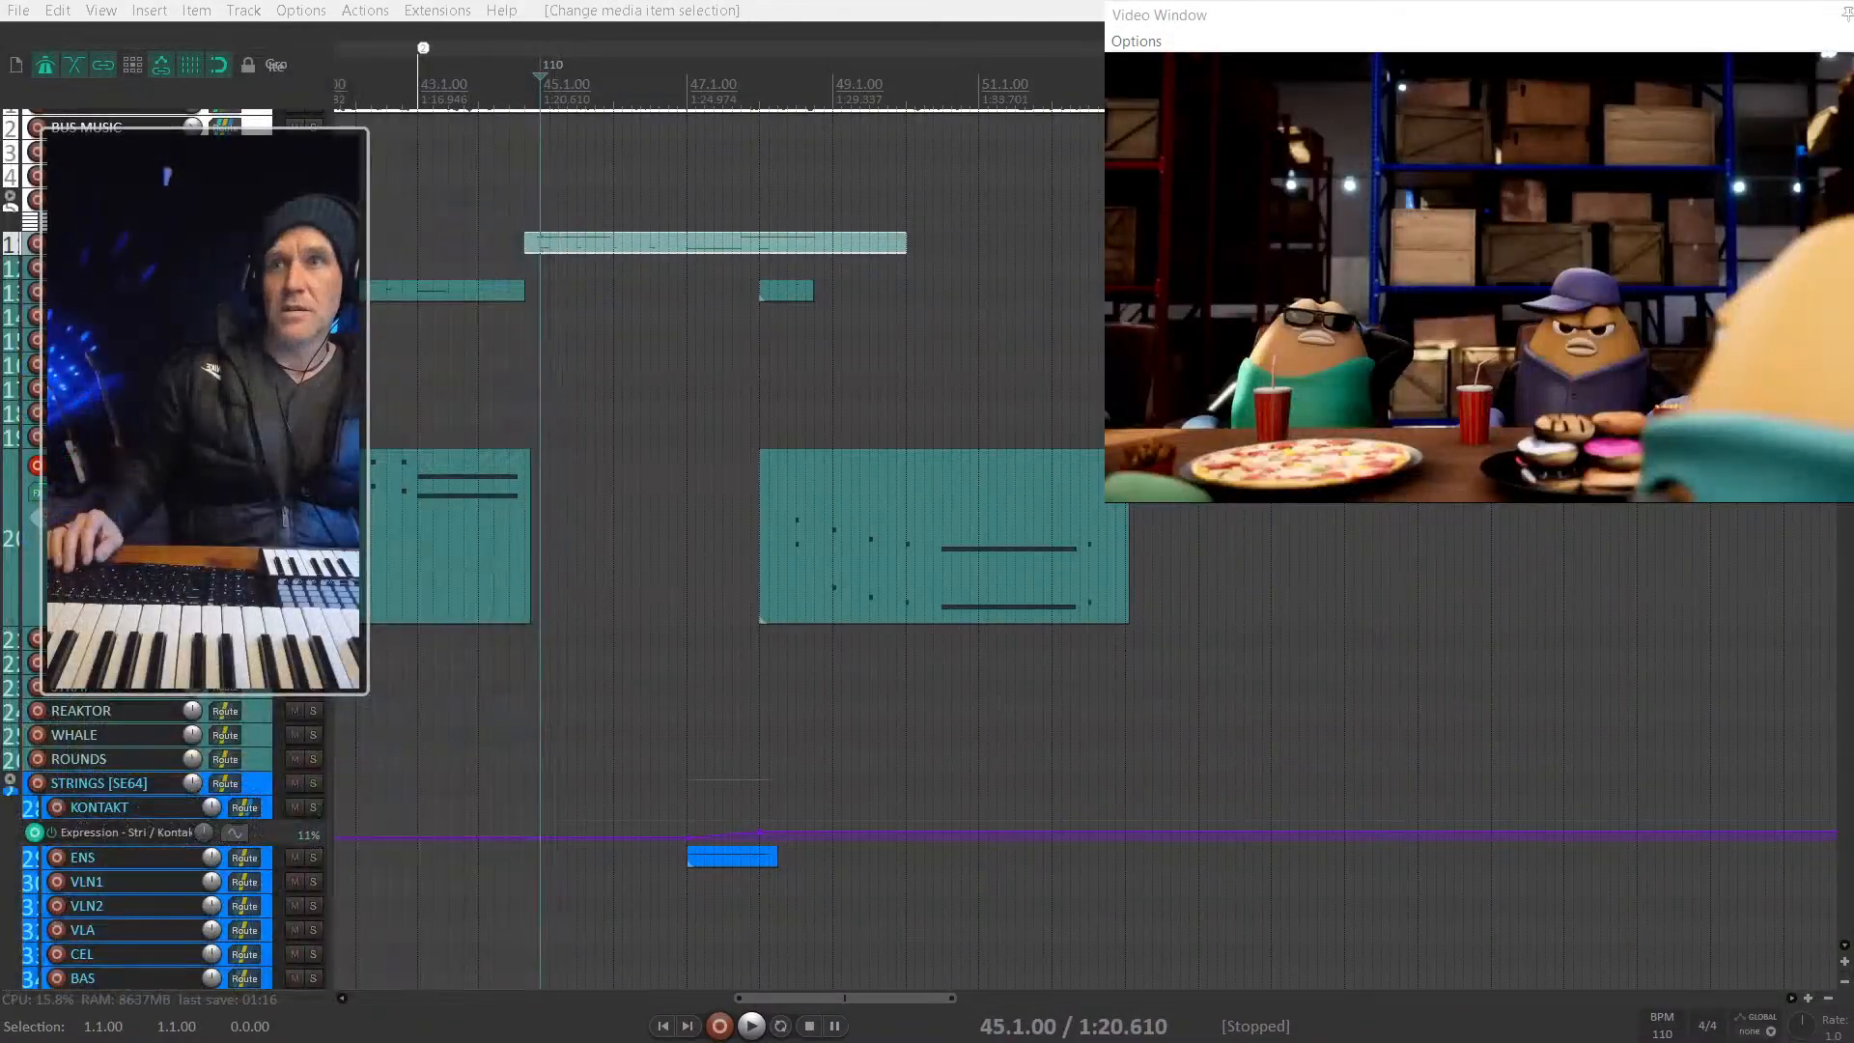
scroll(563, 360, "left", 2)
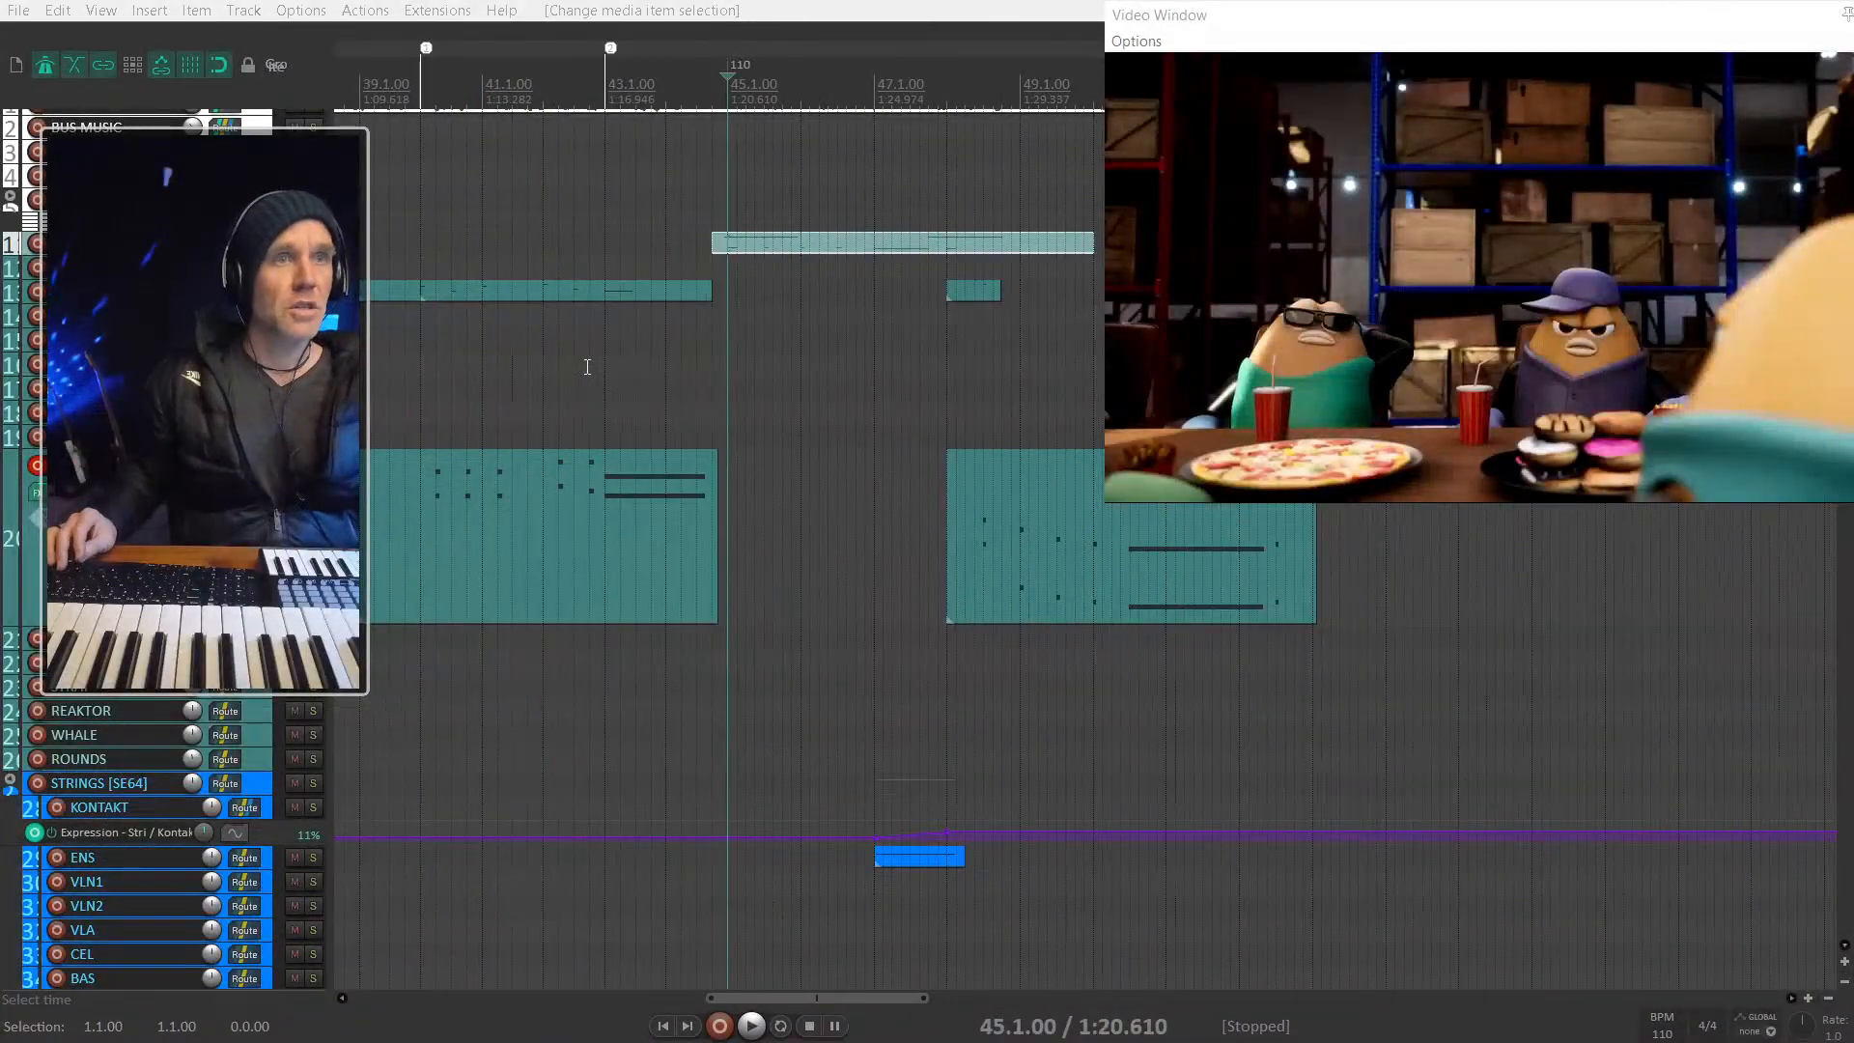
scroll(603, 227, "down", 4)
left_click(619, 207)
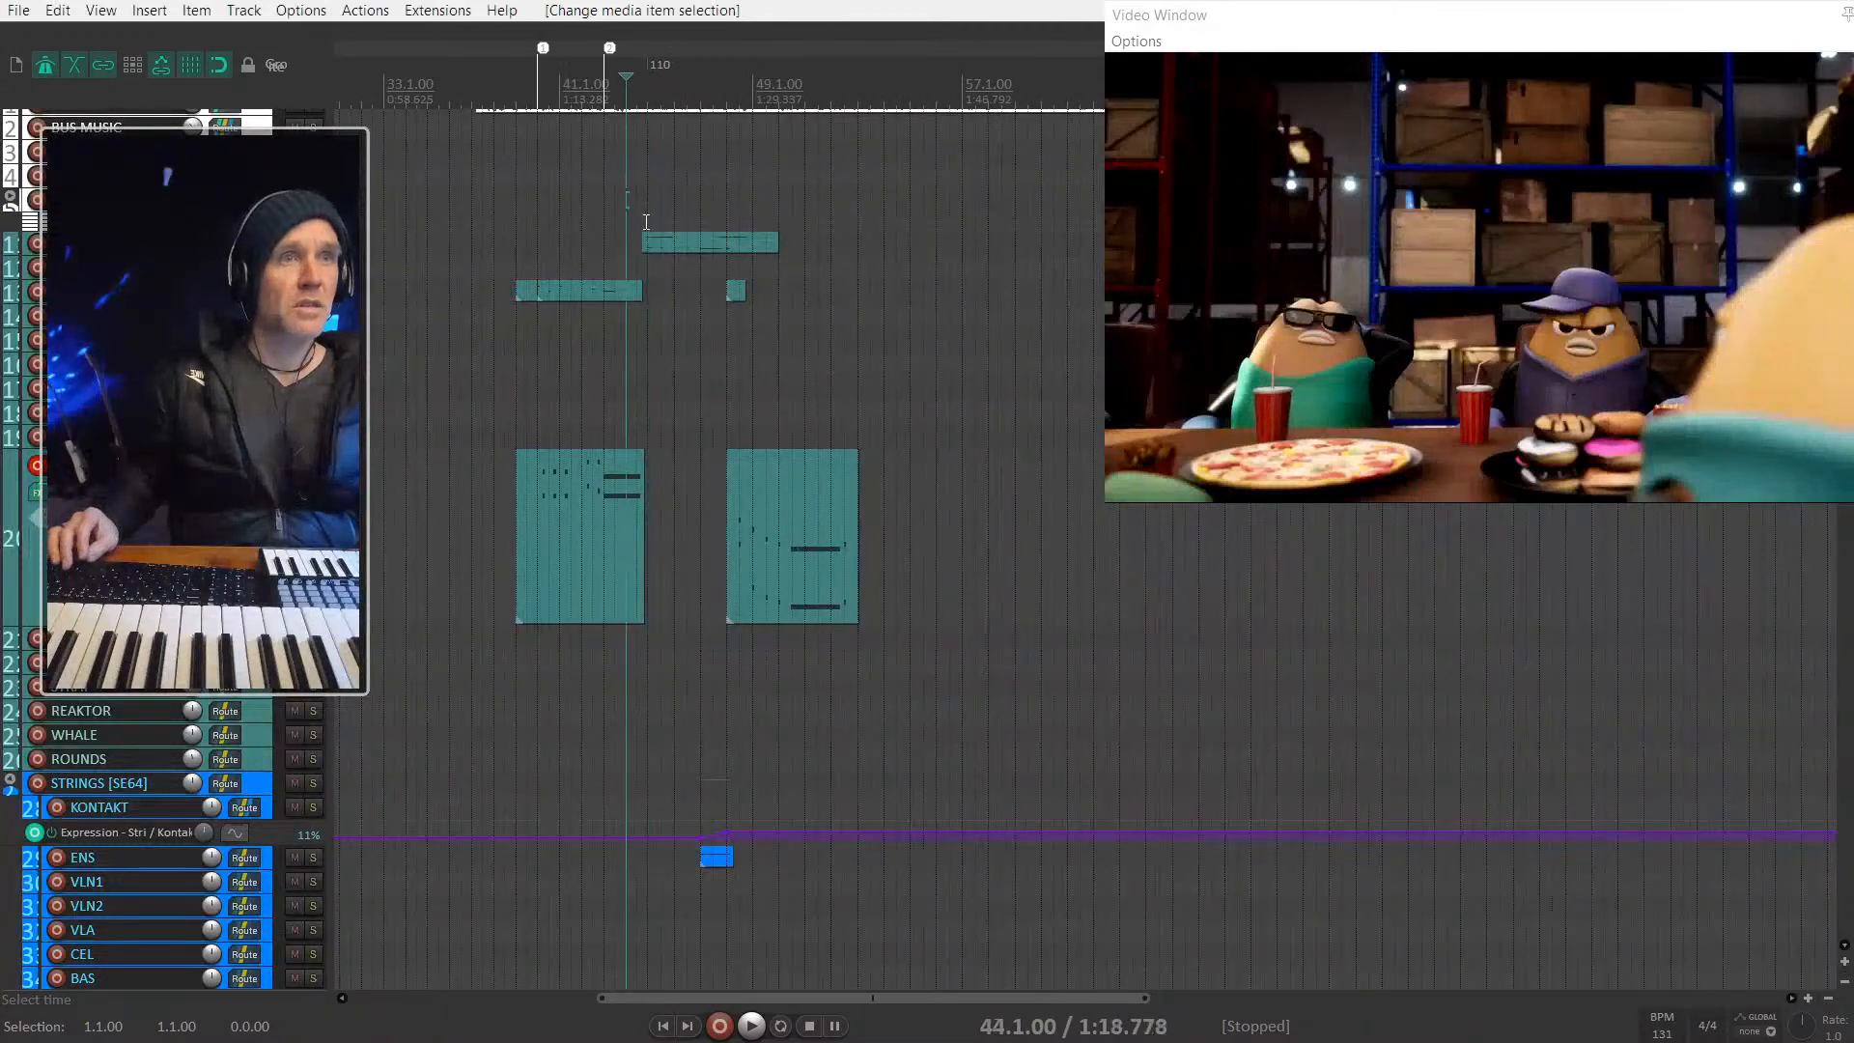
key("space")
scroll(664, 254, "up", 3)
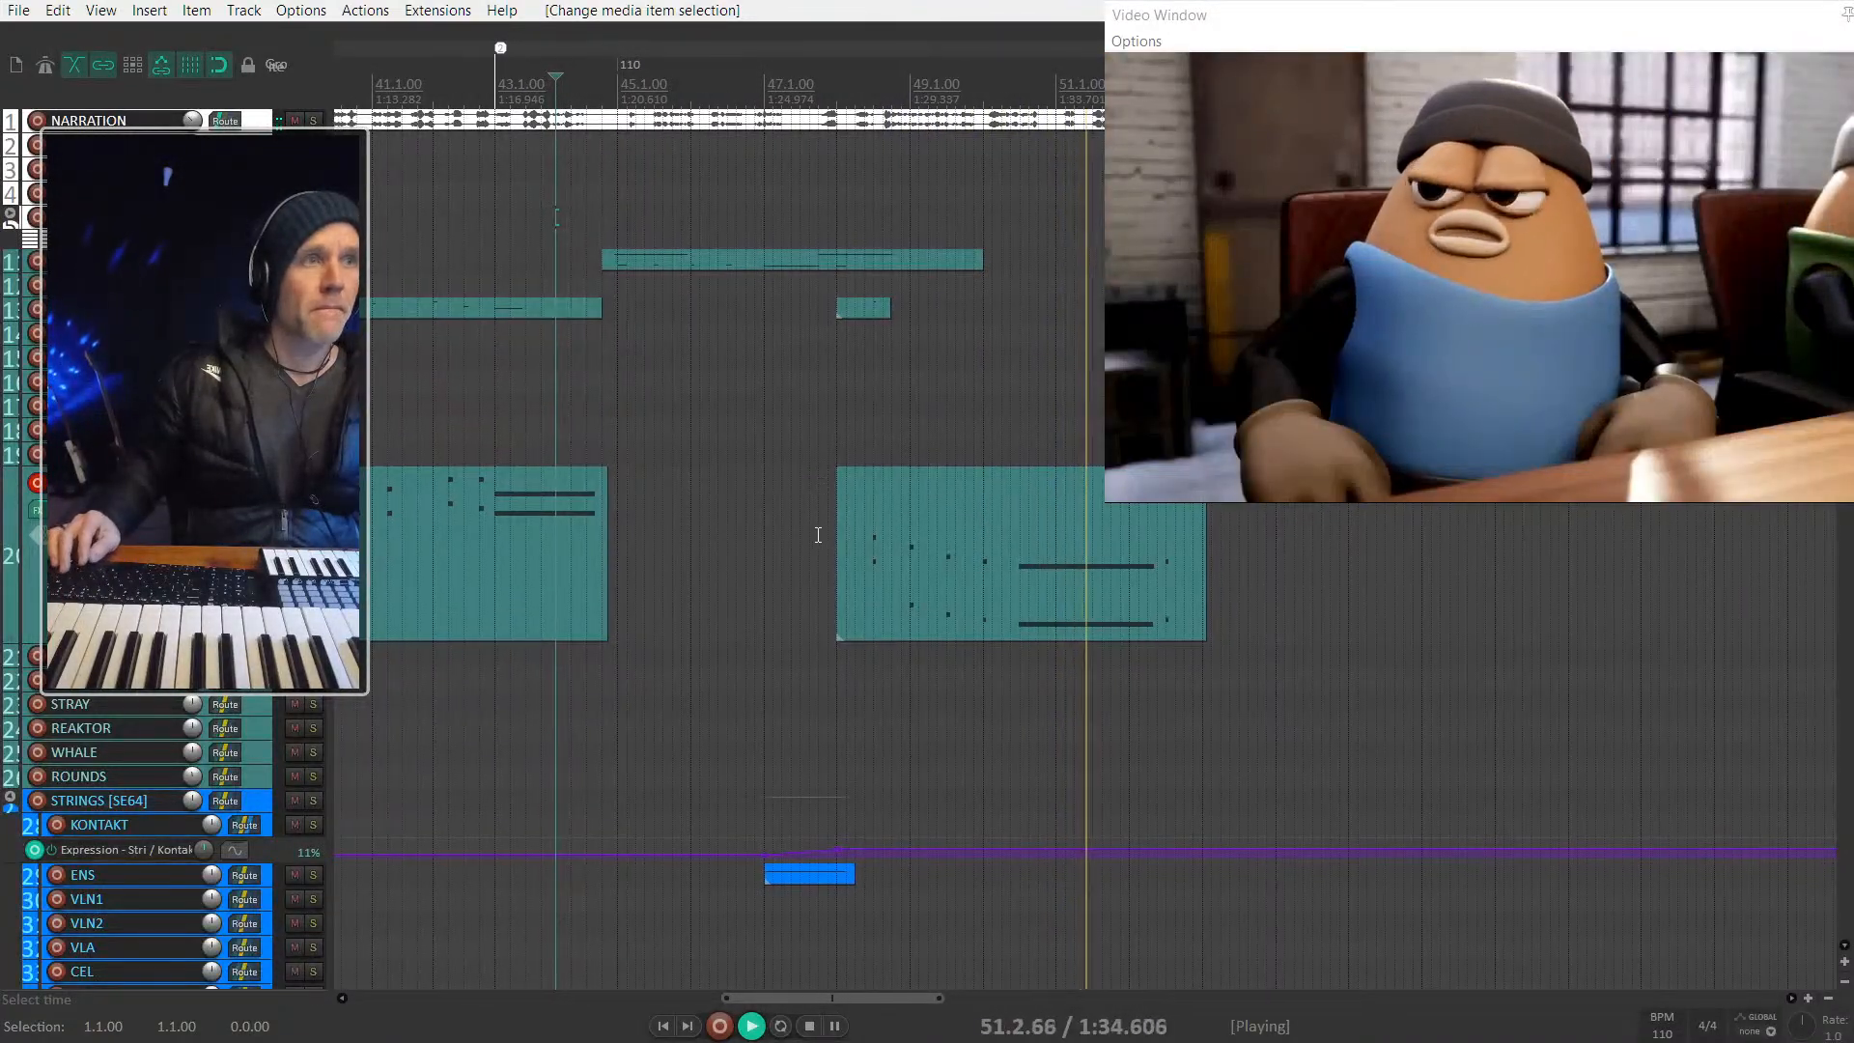
key("space")
Step: Copy the ENS item at 47.1.00 to 50.2.50 and place the edit cursor at the copy's start
left_click_drag(798, 889, 1046, 884)
left_click_drag(757, 847, 827, 850)
left_click_drag(1000, 846, 1002, 843)
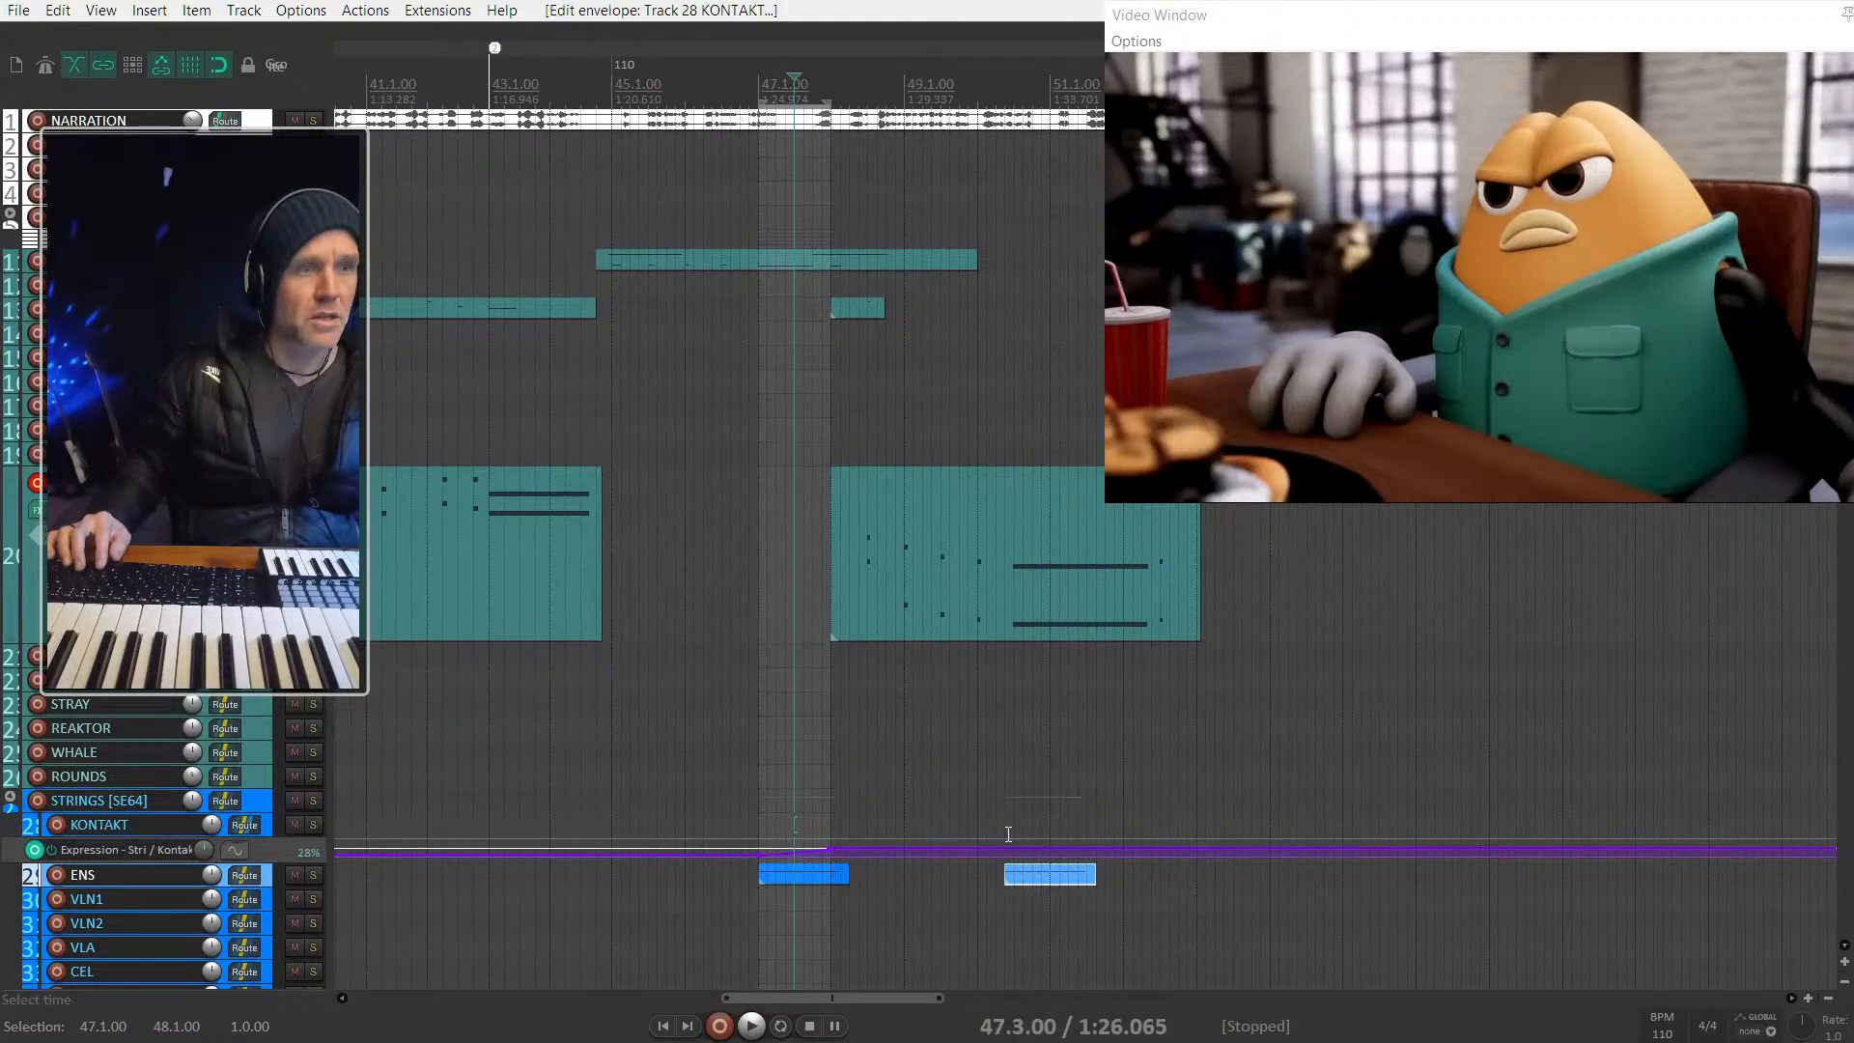
left_click(1004, 836)
scroll(902, 815, "up", 5)
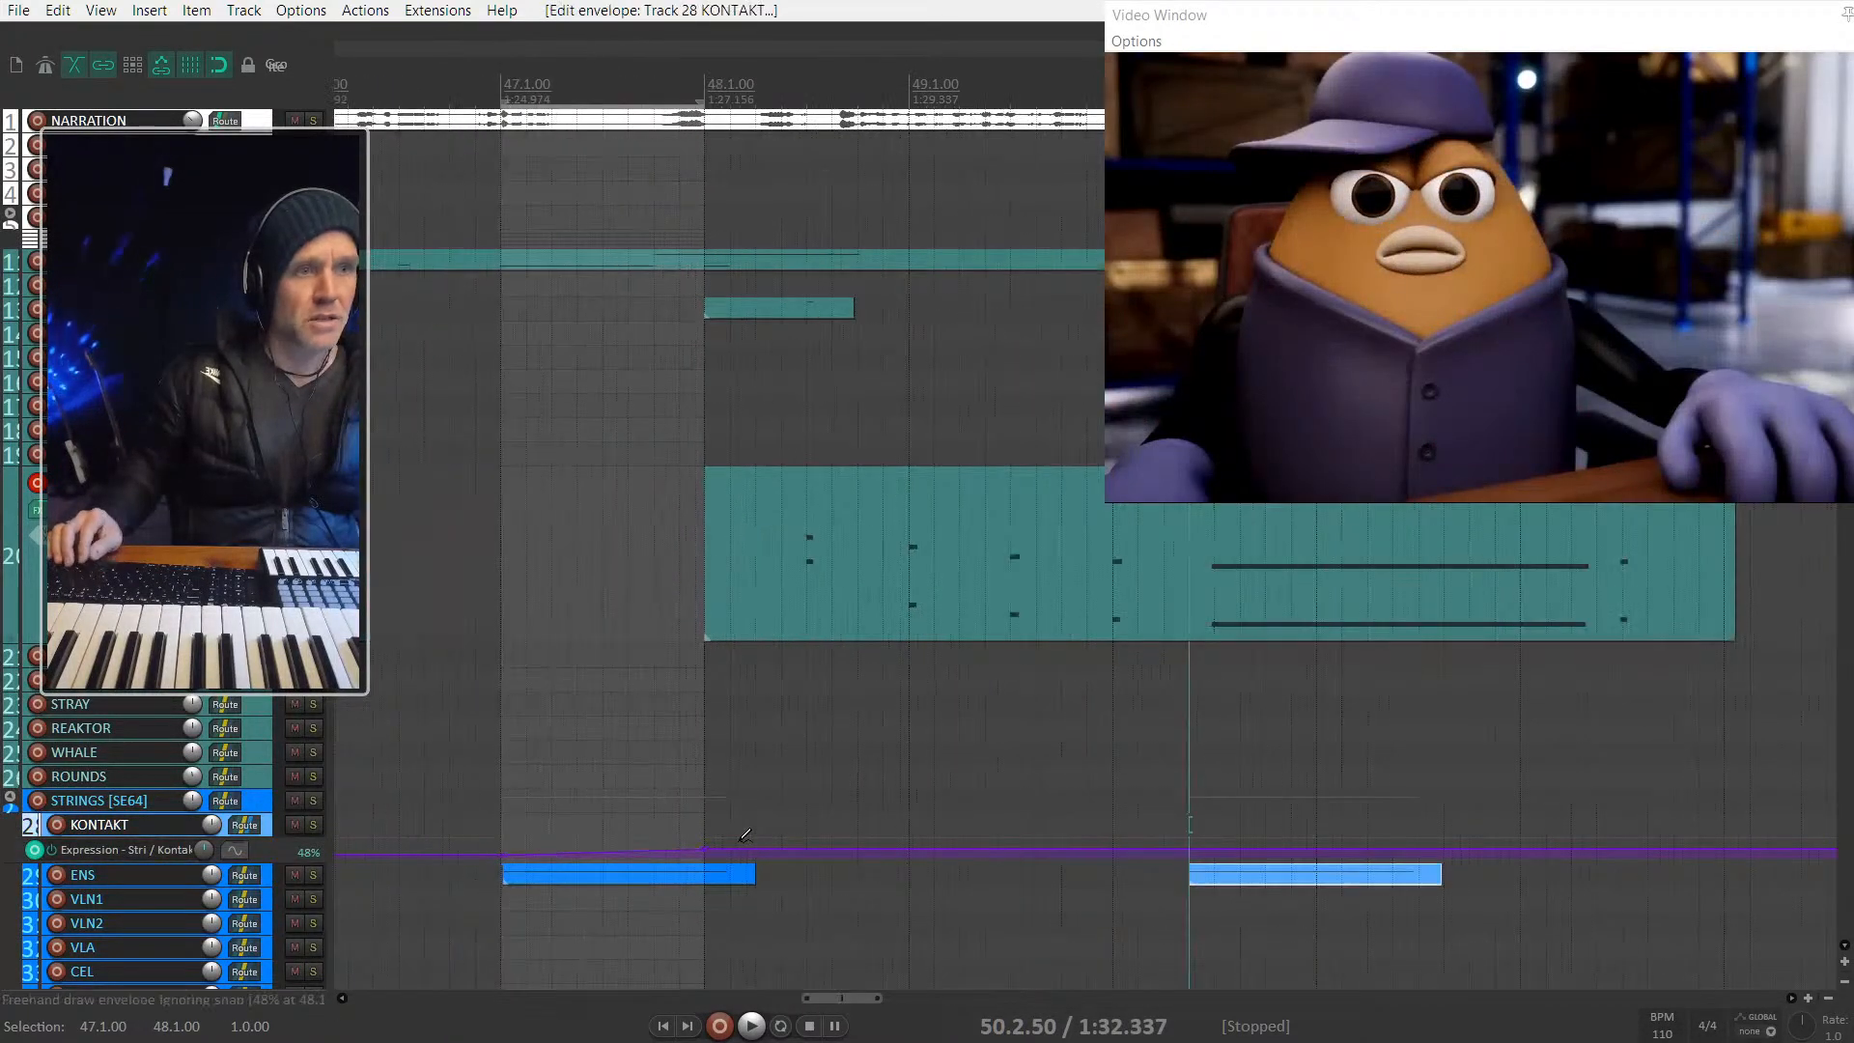
Step: Set the time selection to 47.1.00–48.1.00 over the rise in the Kontakt Expression envelope
left_click(661, 855)
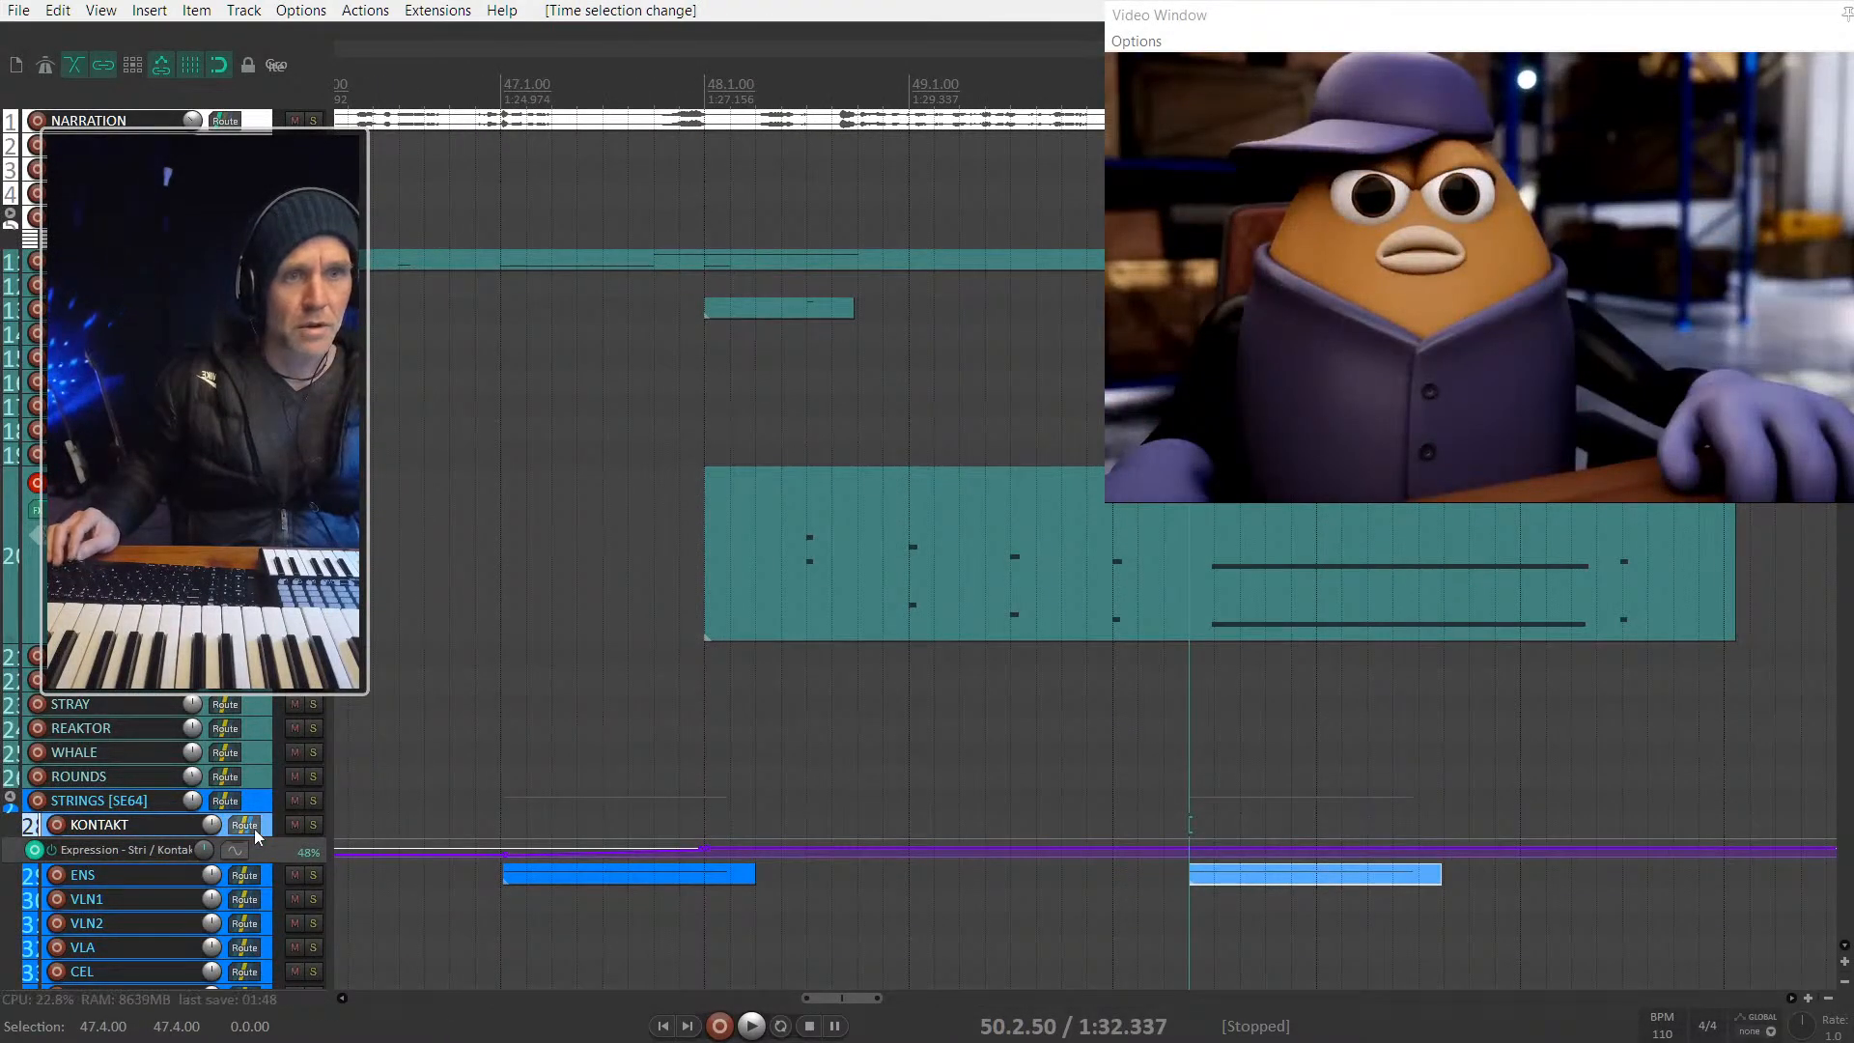
scroll(254, 830, "right", 4)
scroll(515, 816, "left", 3)
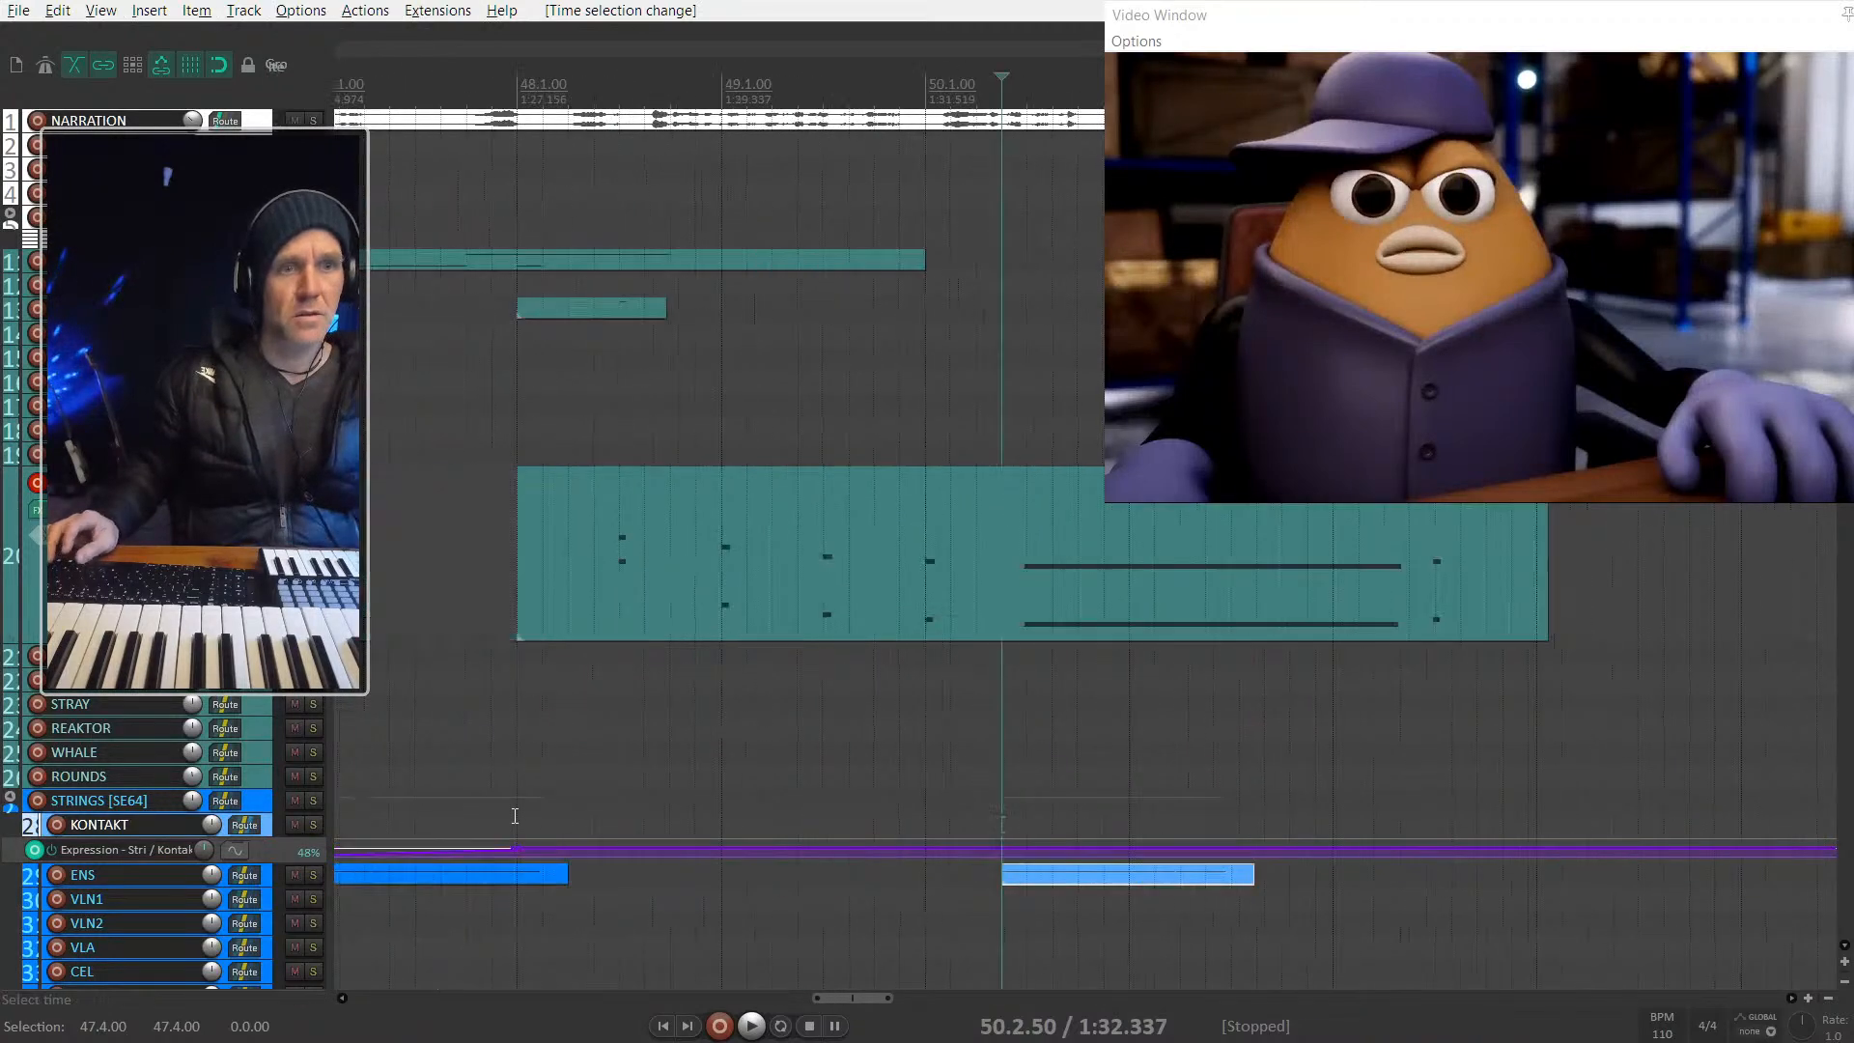
scroll(515, 816, "left", 3)
scroll(264, 823, "down", 8)
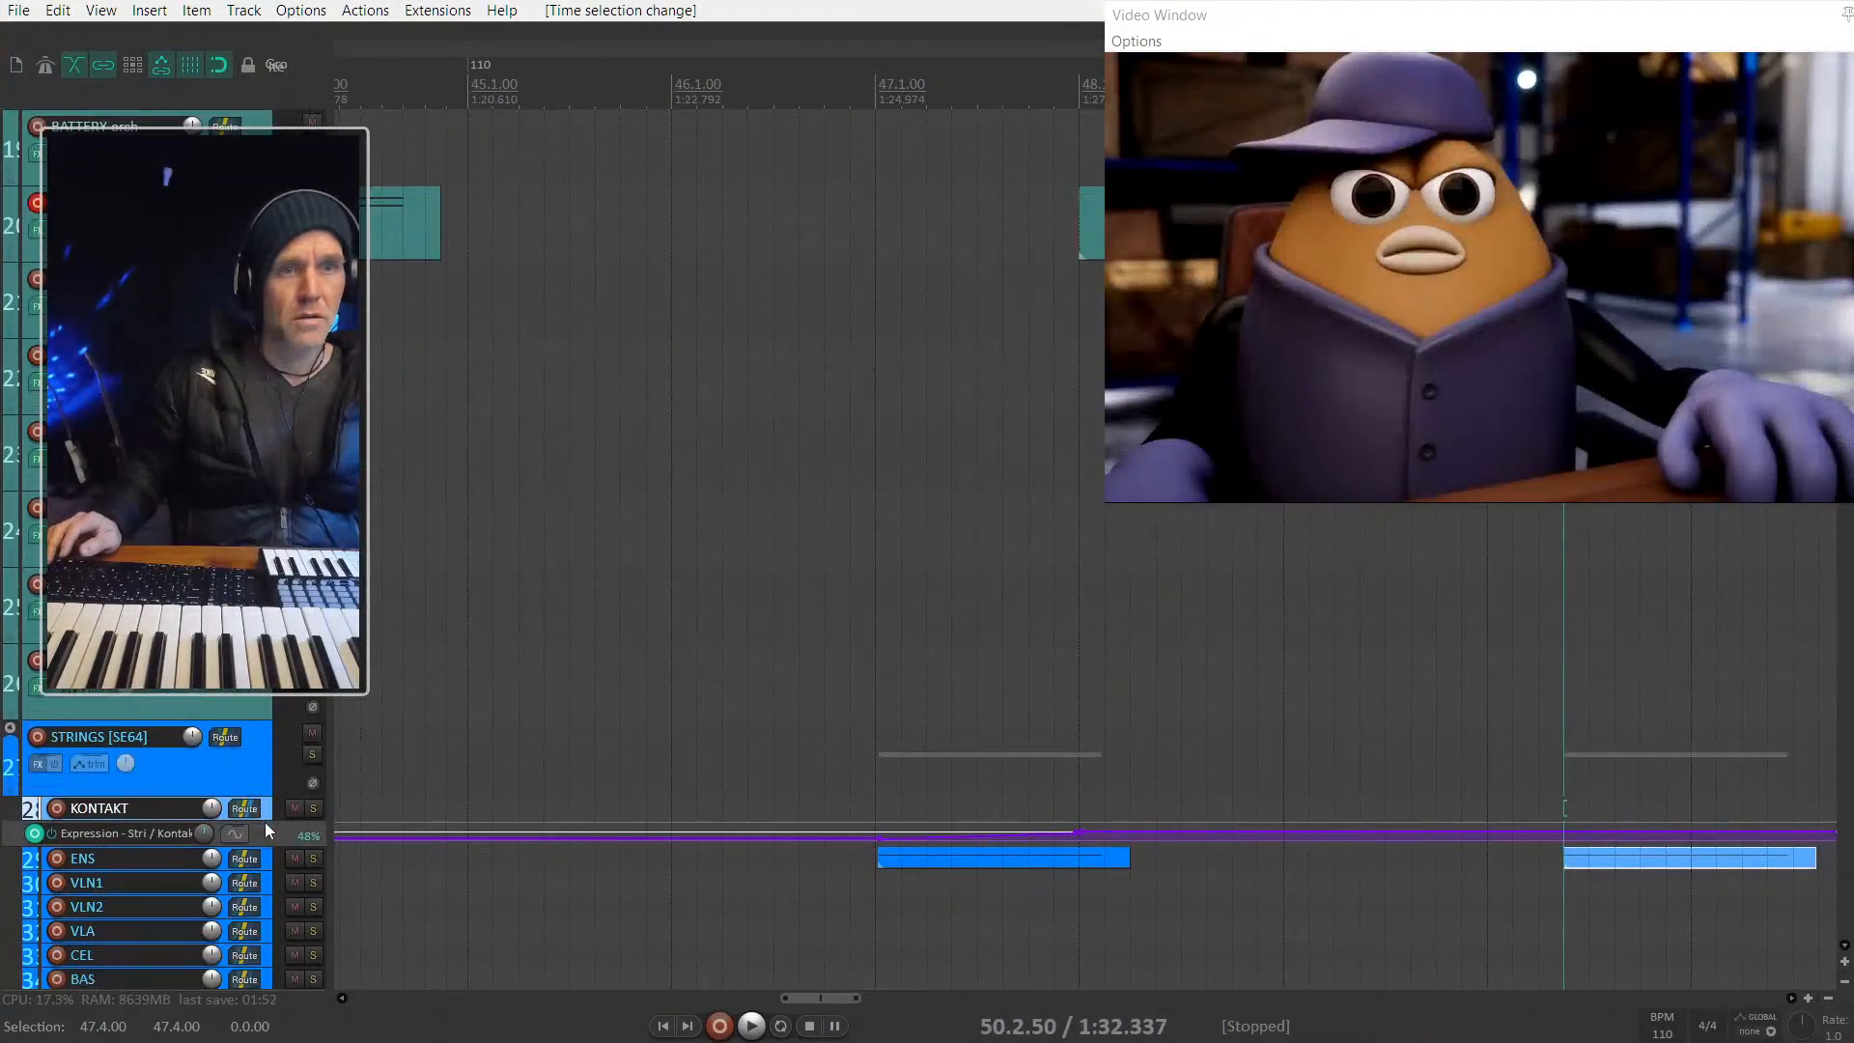
scroll(705, 390, "up", 2)
scroll(704, 391, "down", 4)
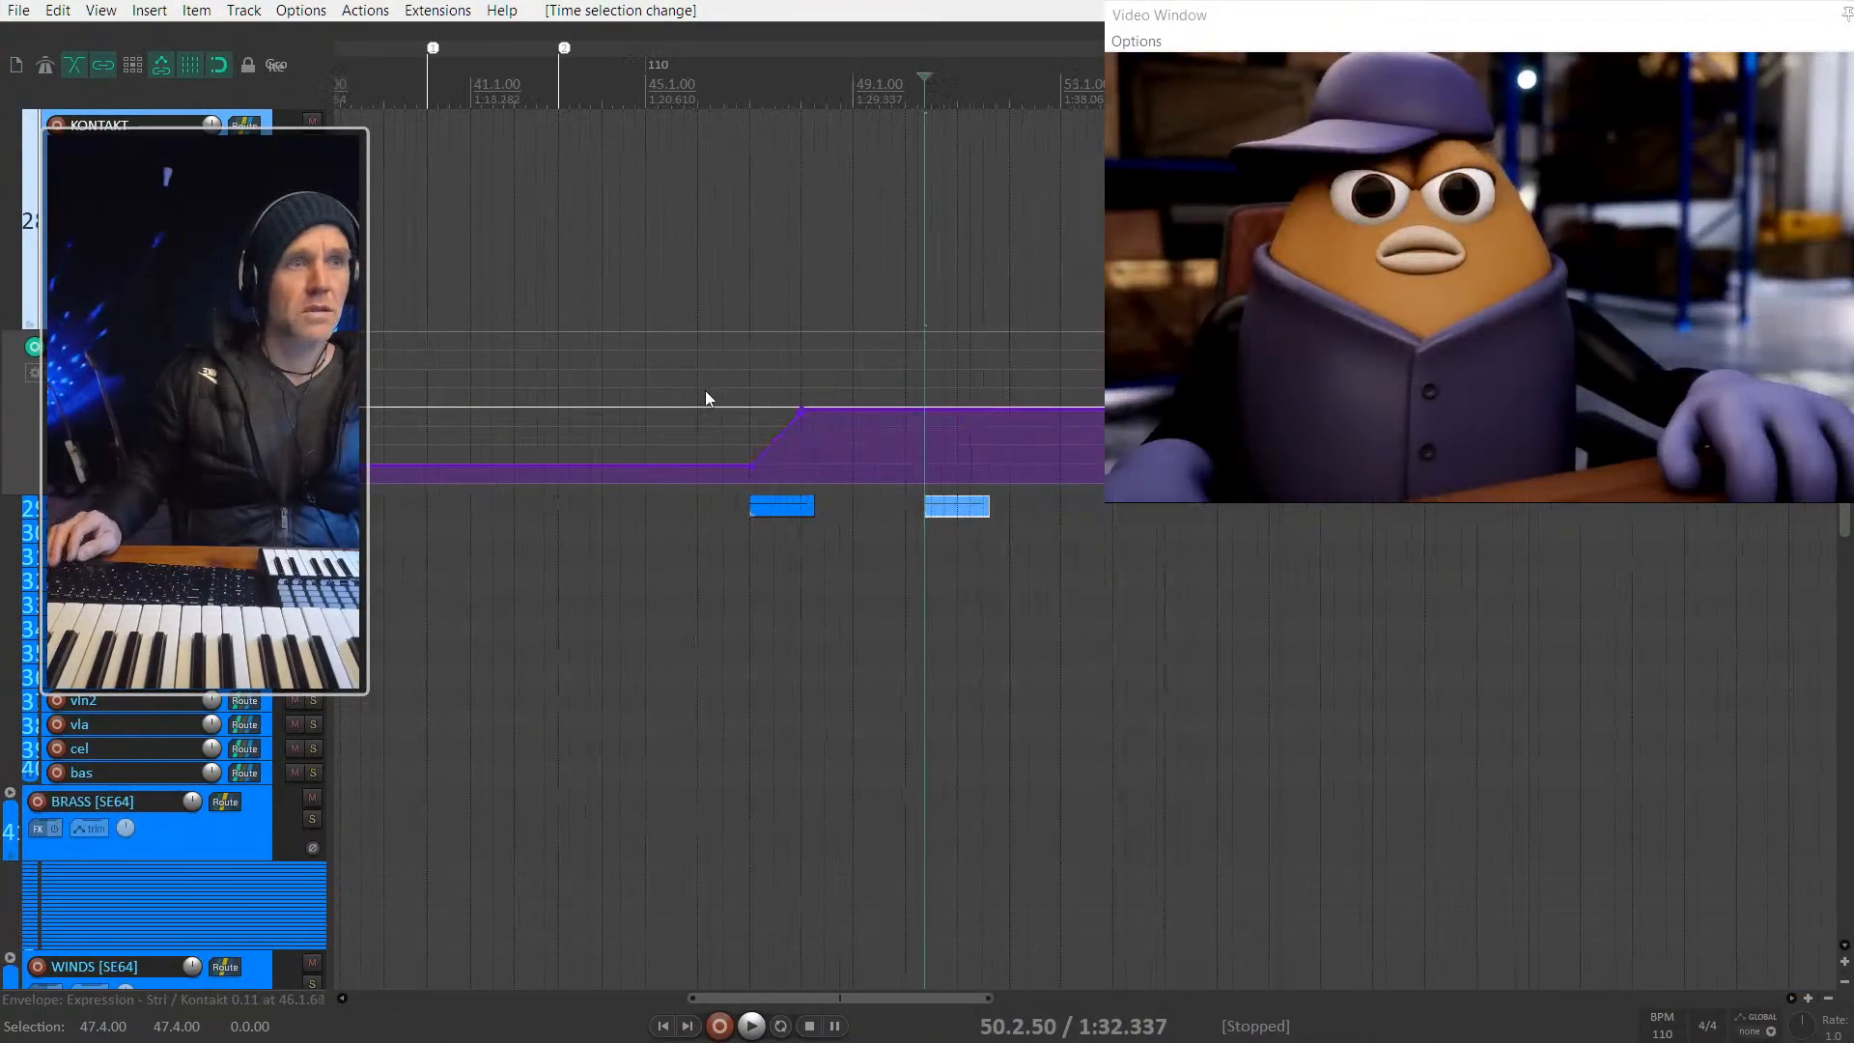
scroll(704, 390, "up", 1)
left_click_drag(767, 433, 842, 450)
key("shift+grave")
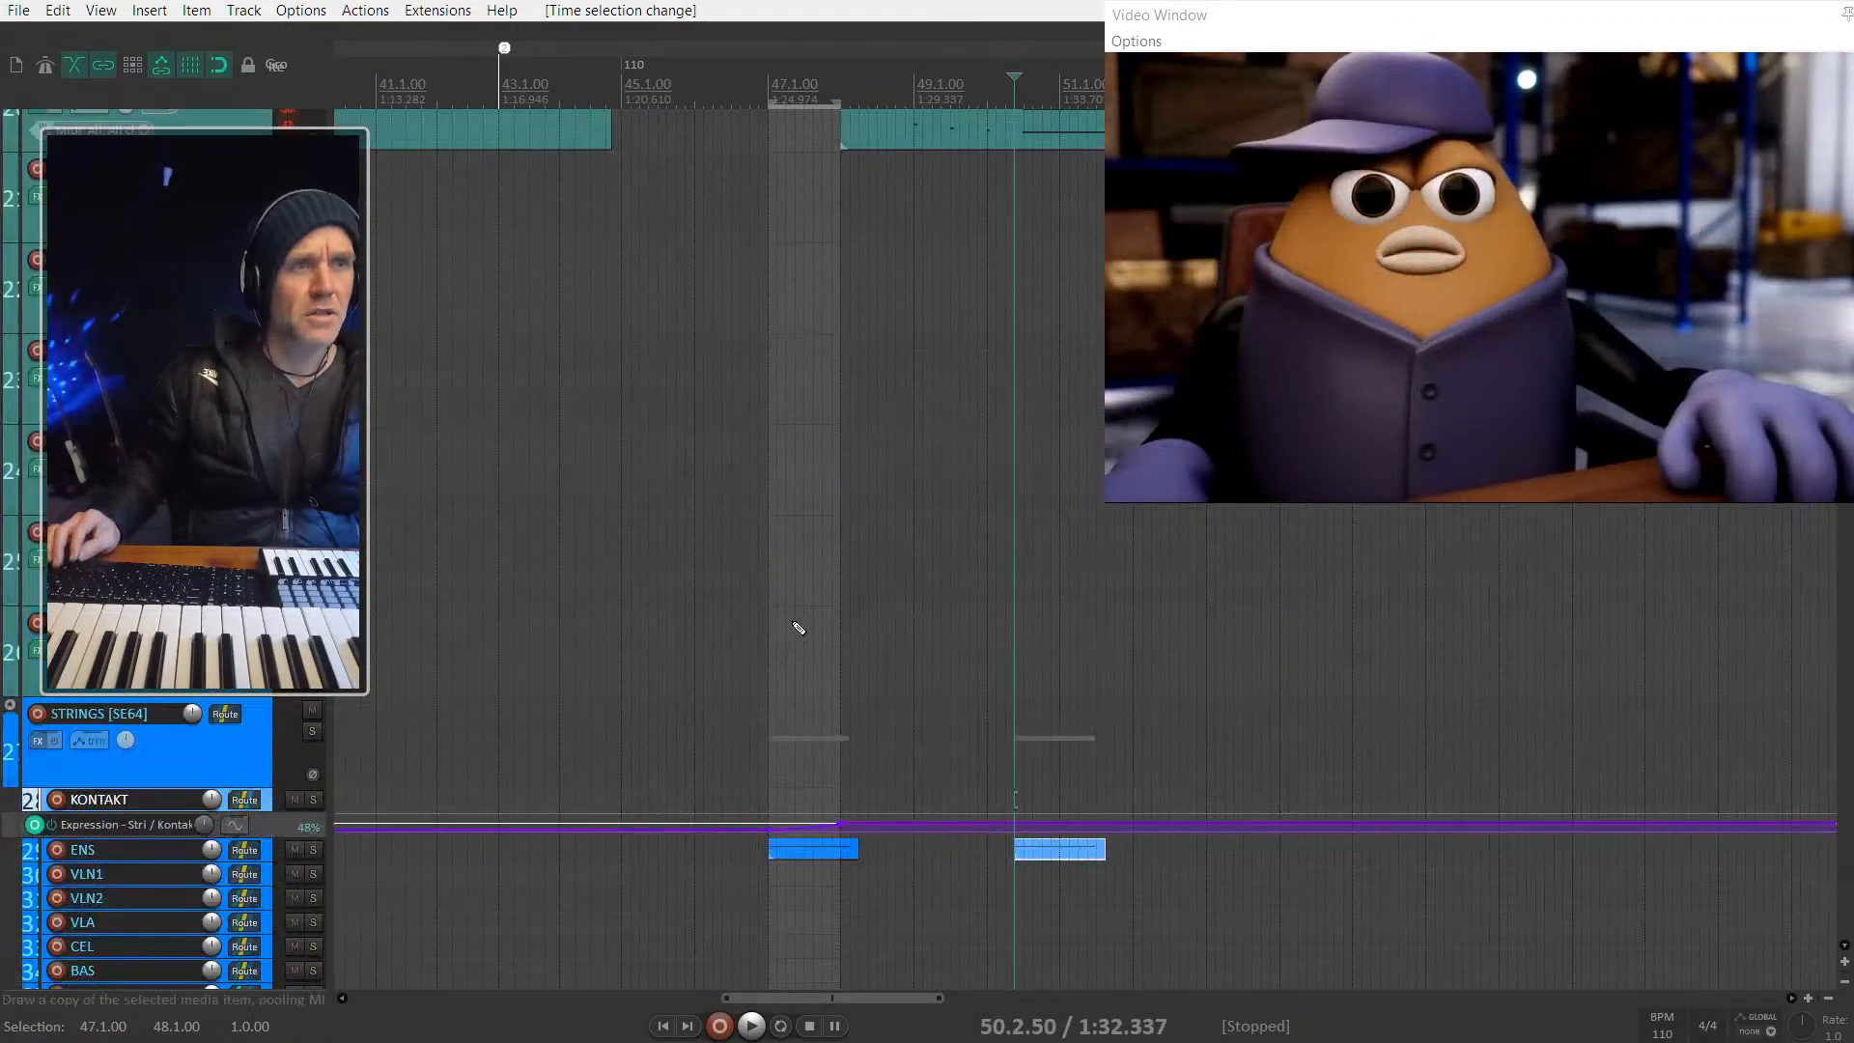
Step: Enlarge the Kontakt track's Expression lane and draw a point at the 48% level just before the copied ENS item
scroll(796, 626, "down", 5)
scroll(770, 394, "up", 2)
scroll(769, 394, "right", 3)
scroll(769, 394, "left", 4)
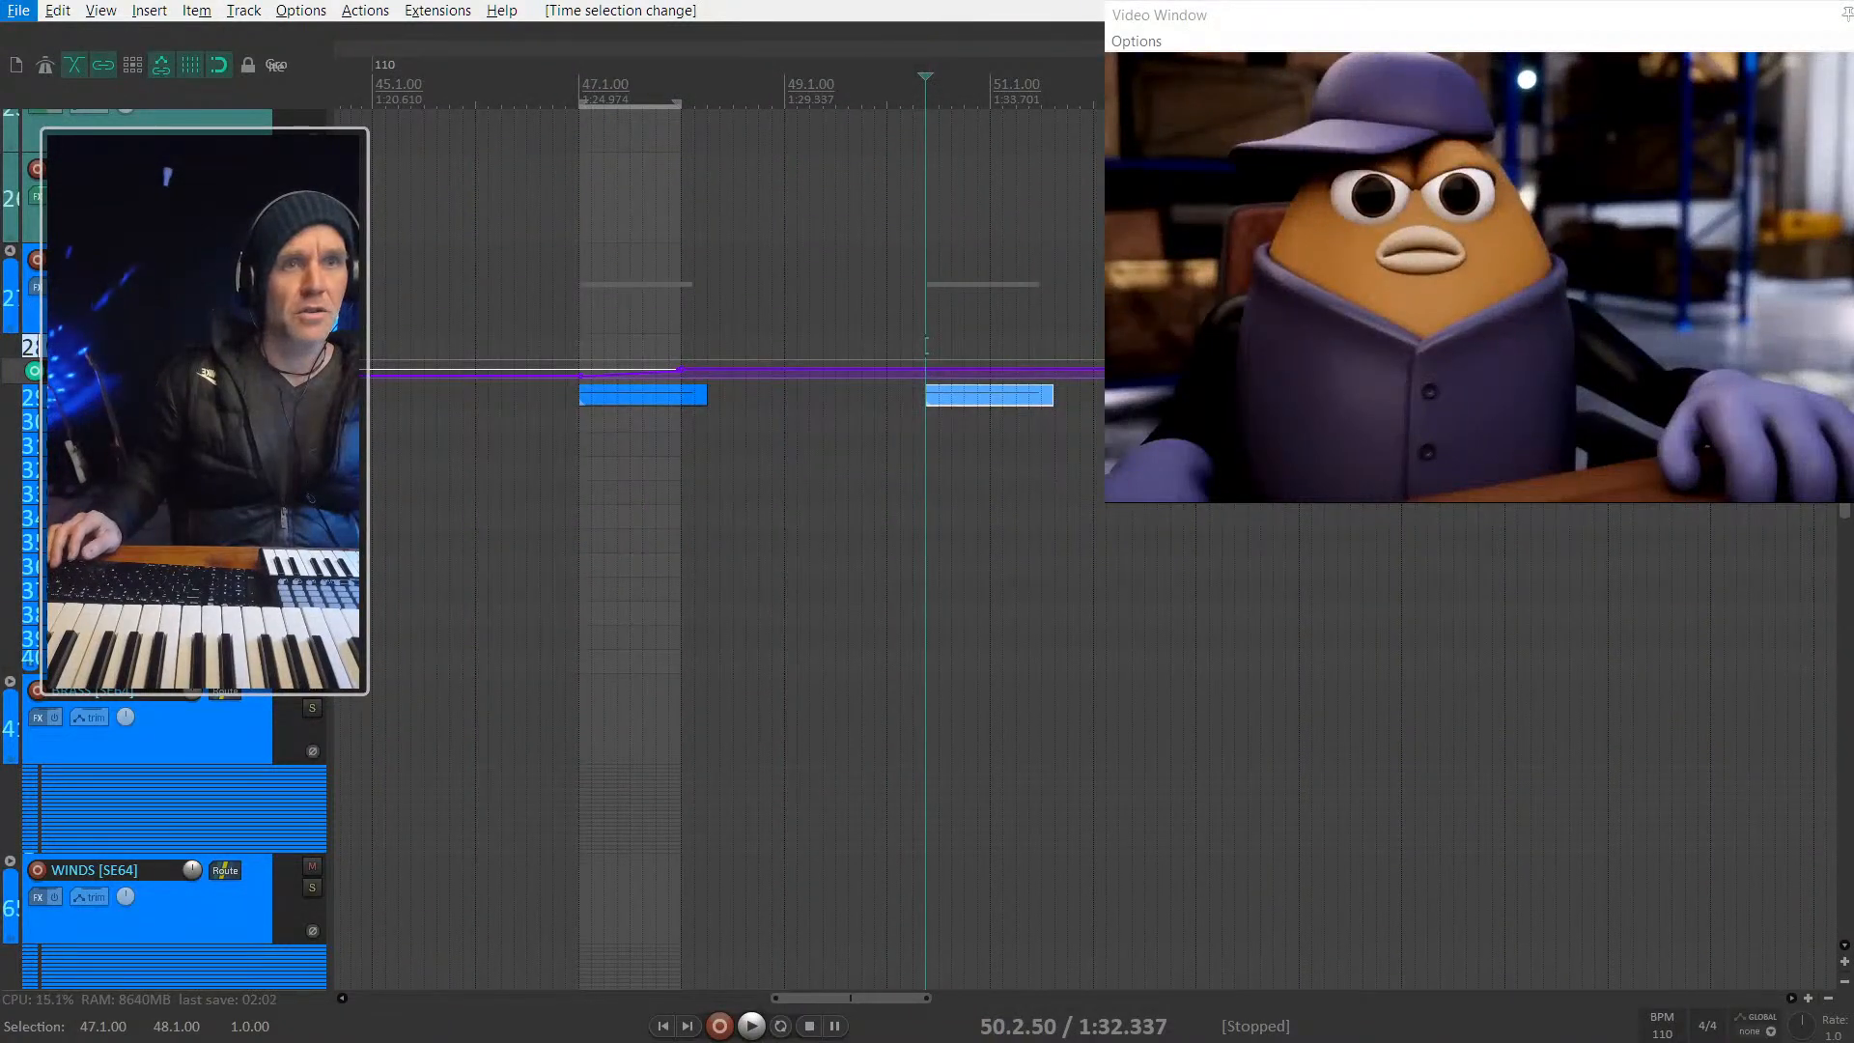
scroll(692, 710, "up", 5)
scroll(692, 710, "up", 2)
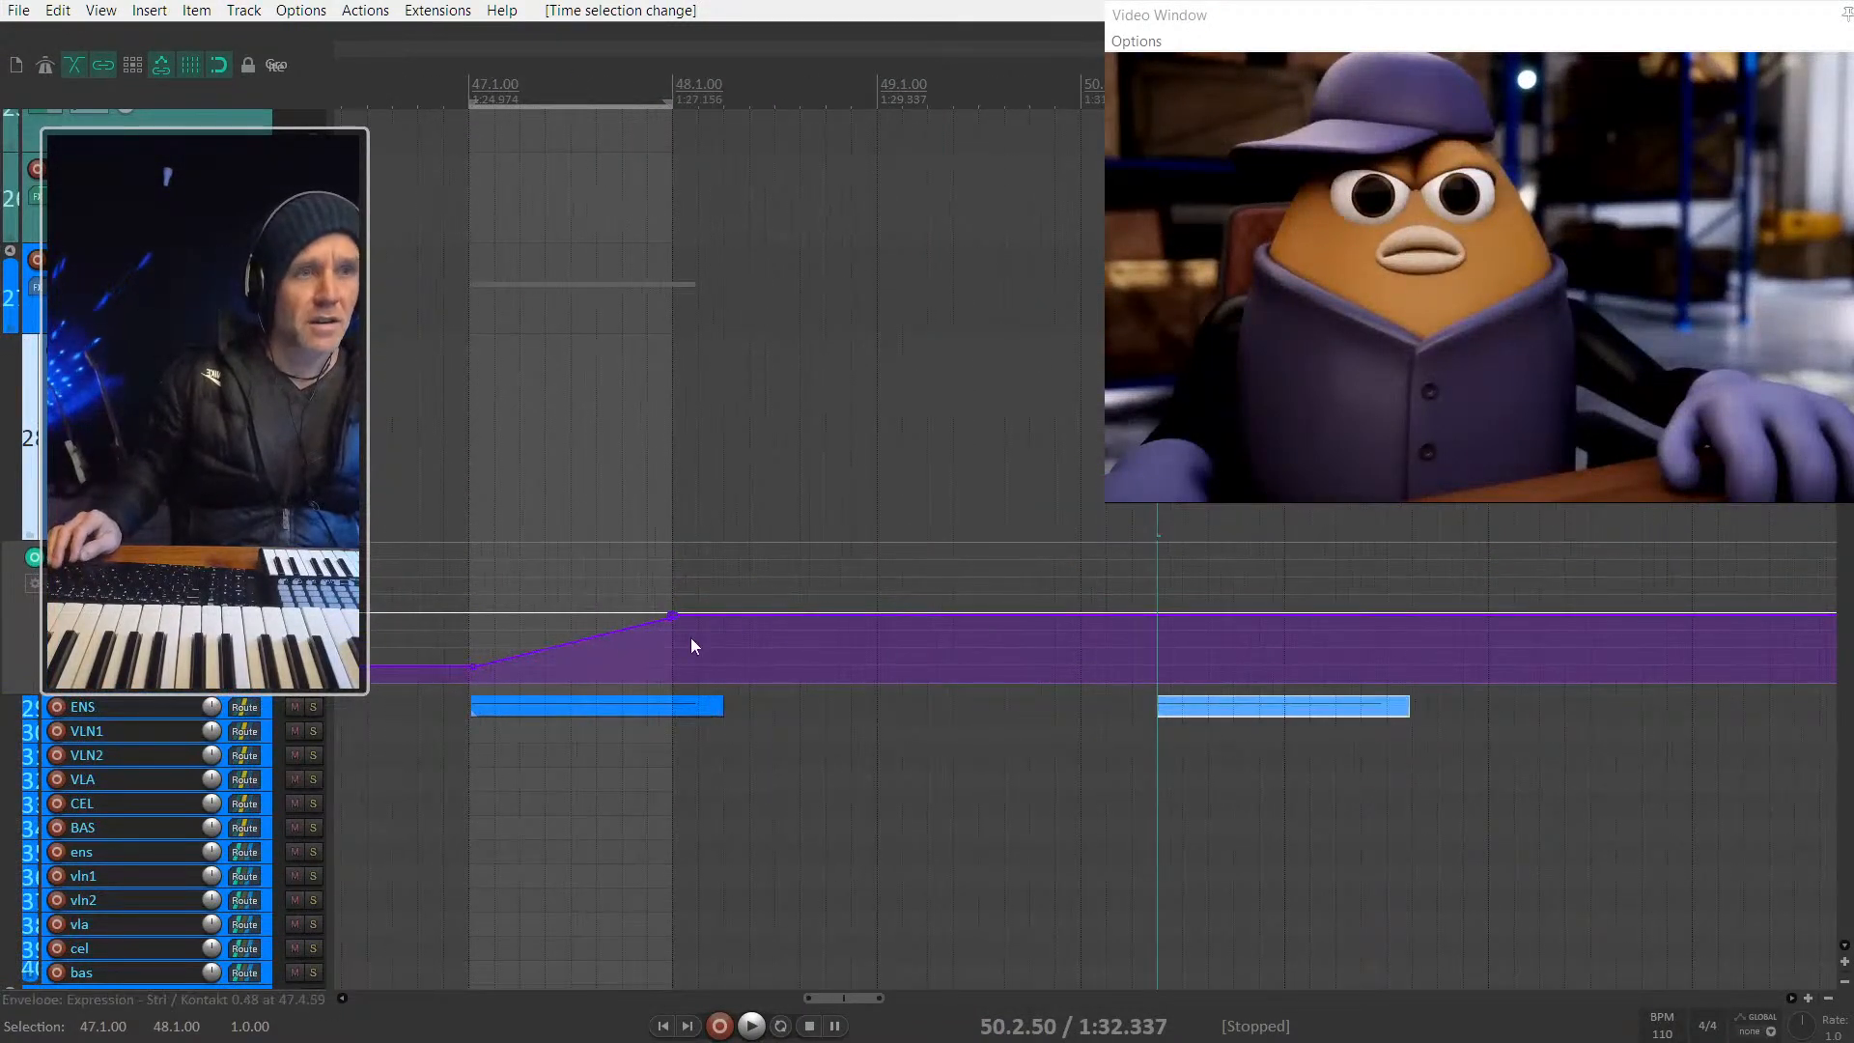
mouse_move(1159, 612)
left_mouse_down()
mouse_move(1088, 613)
mouse_move(1141, 616)
left_mouse_up()
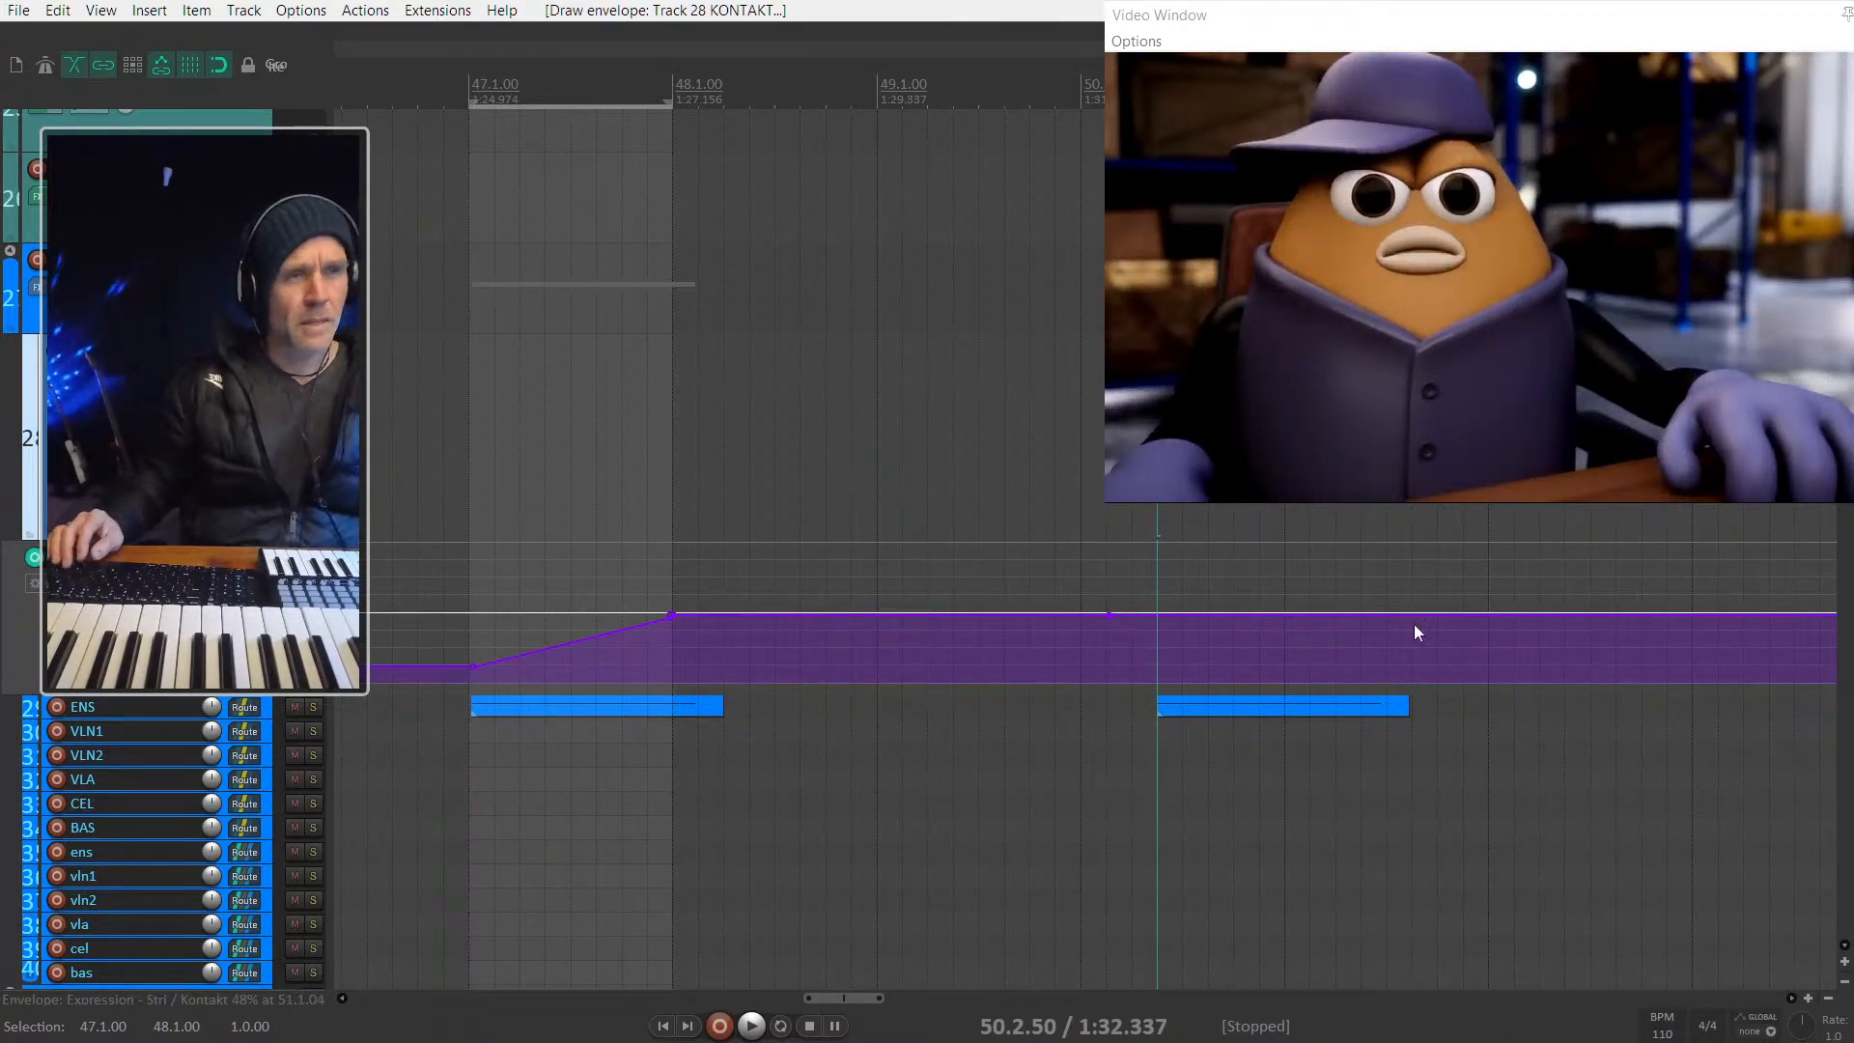
Step: Load the FADE-IN automation item on the Expression envelope and lower its end point to the level of the envelope that follows
right_click(1160, 663)
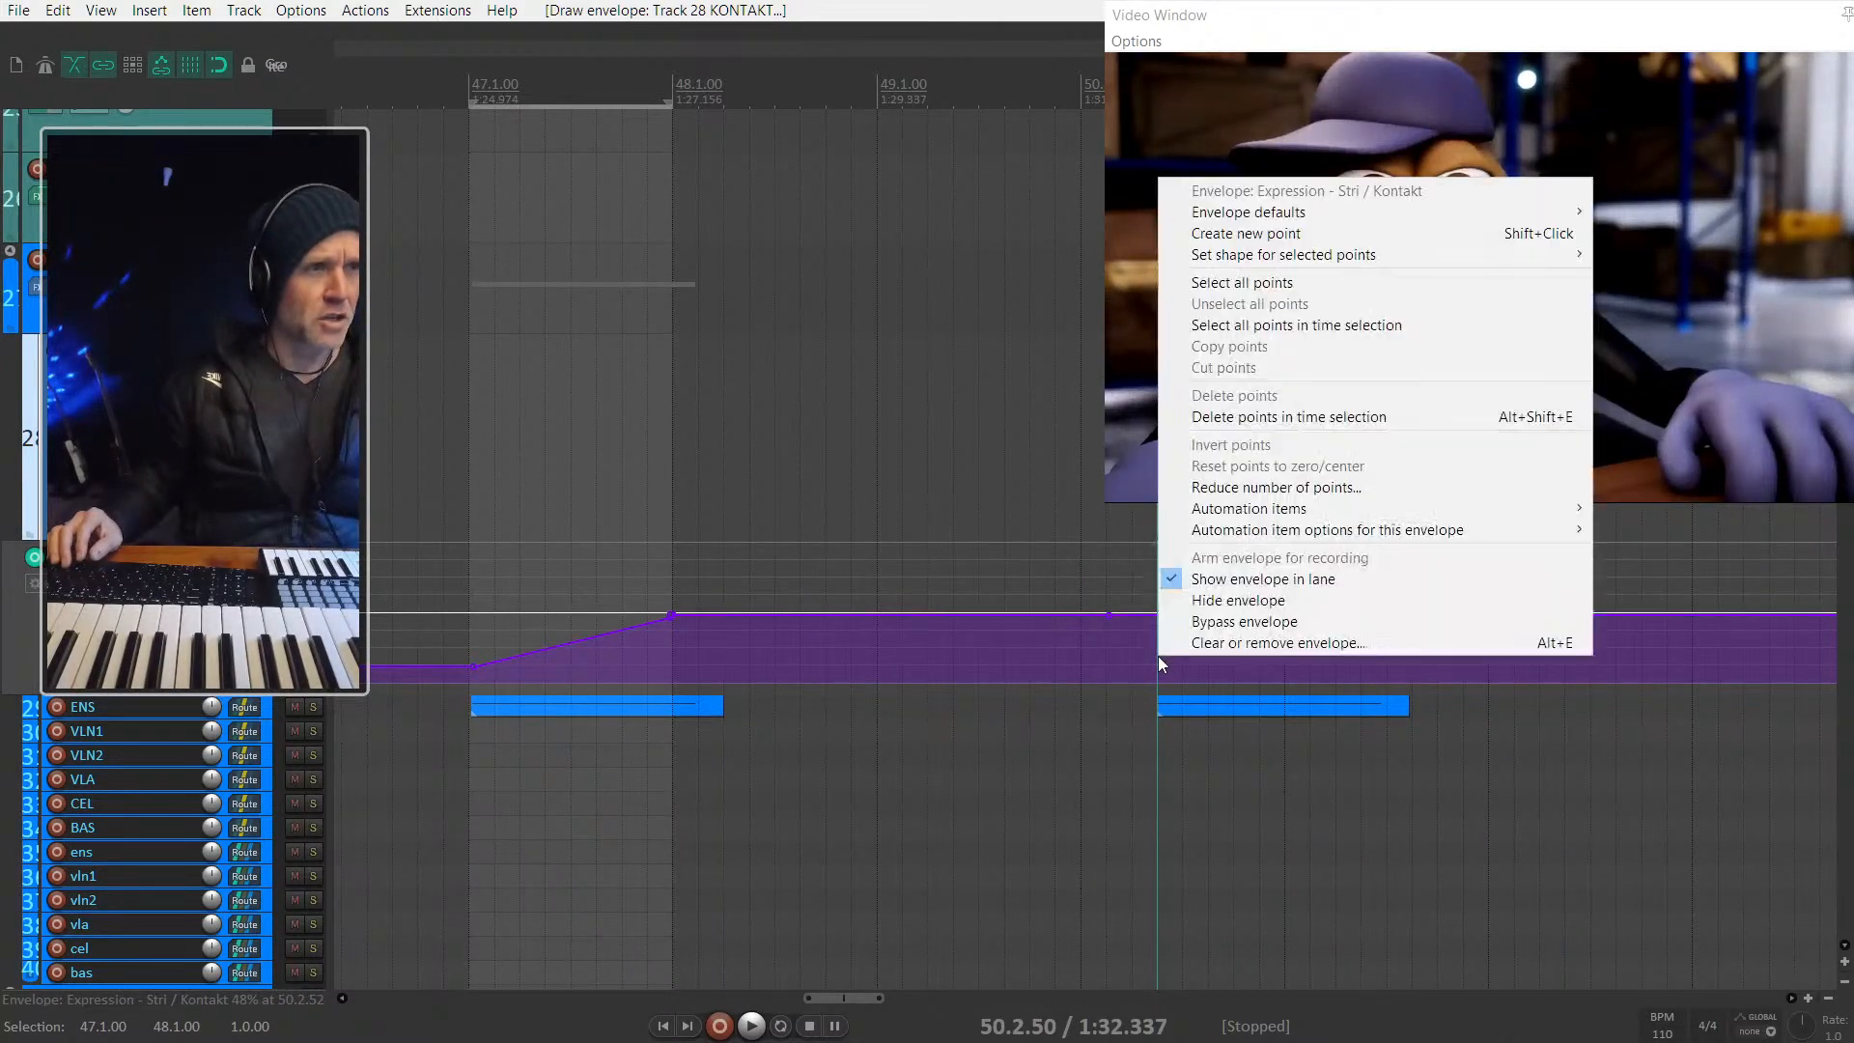
mouse_move(1250, 514)
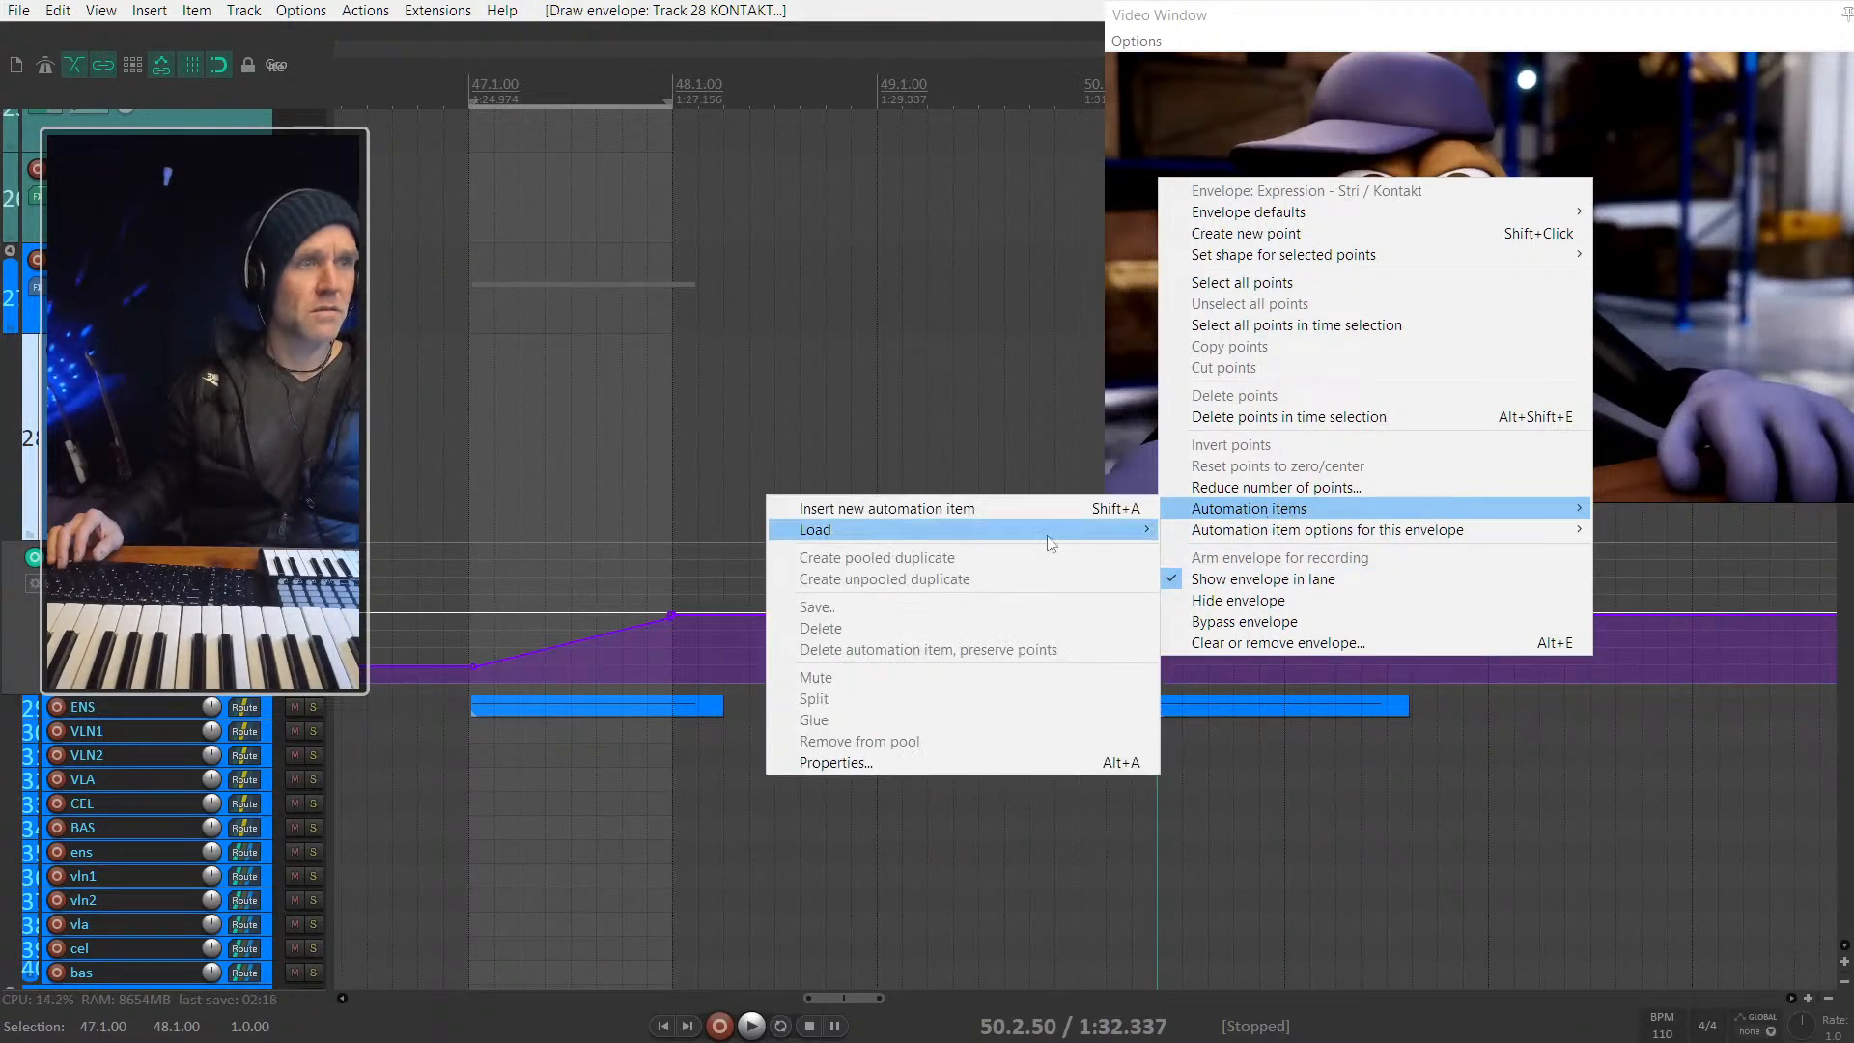
mouse_move(966, 535)
left_click(1247, 578)
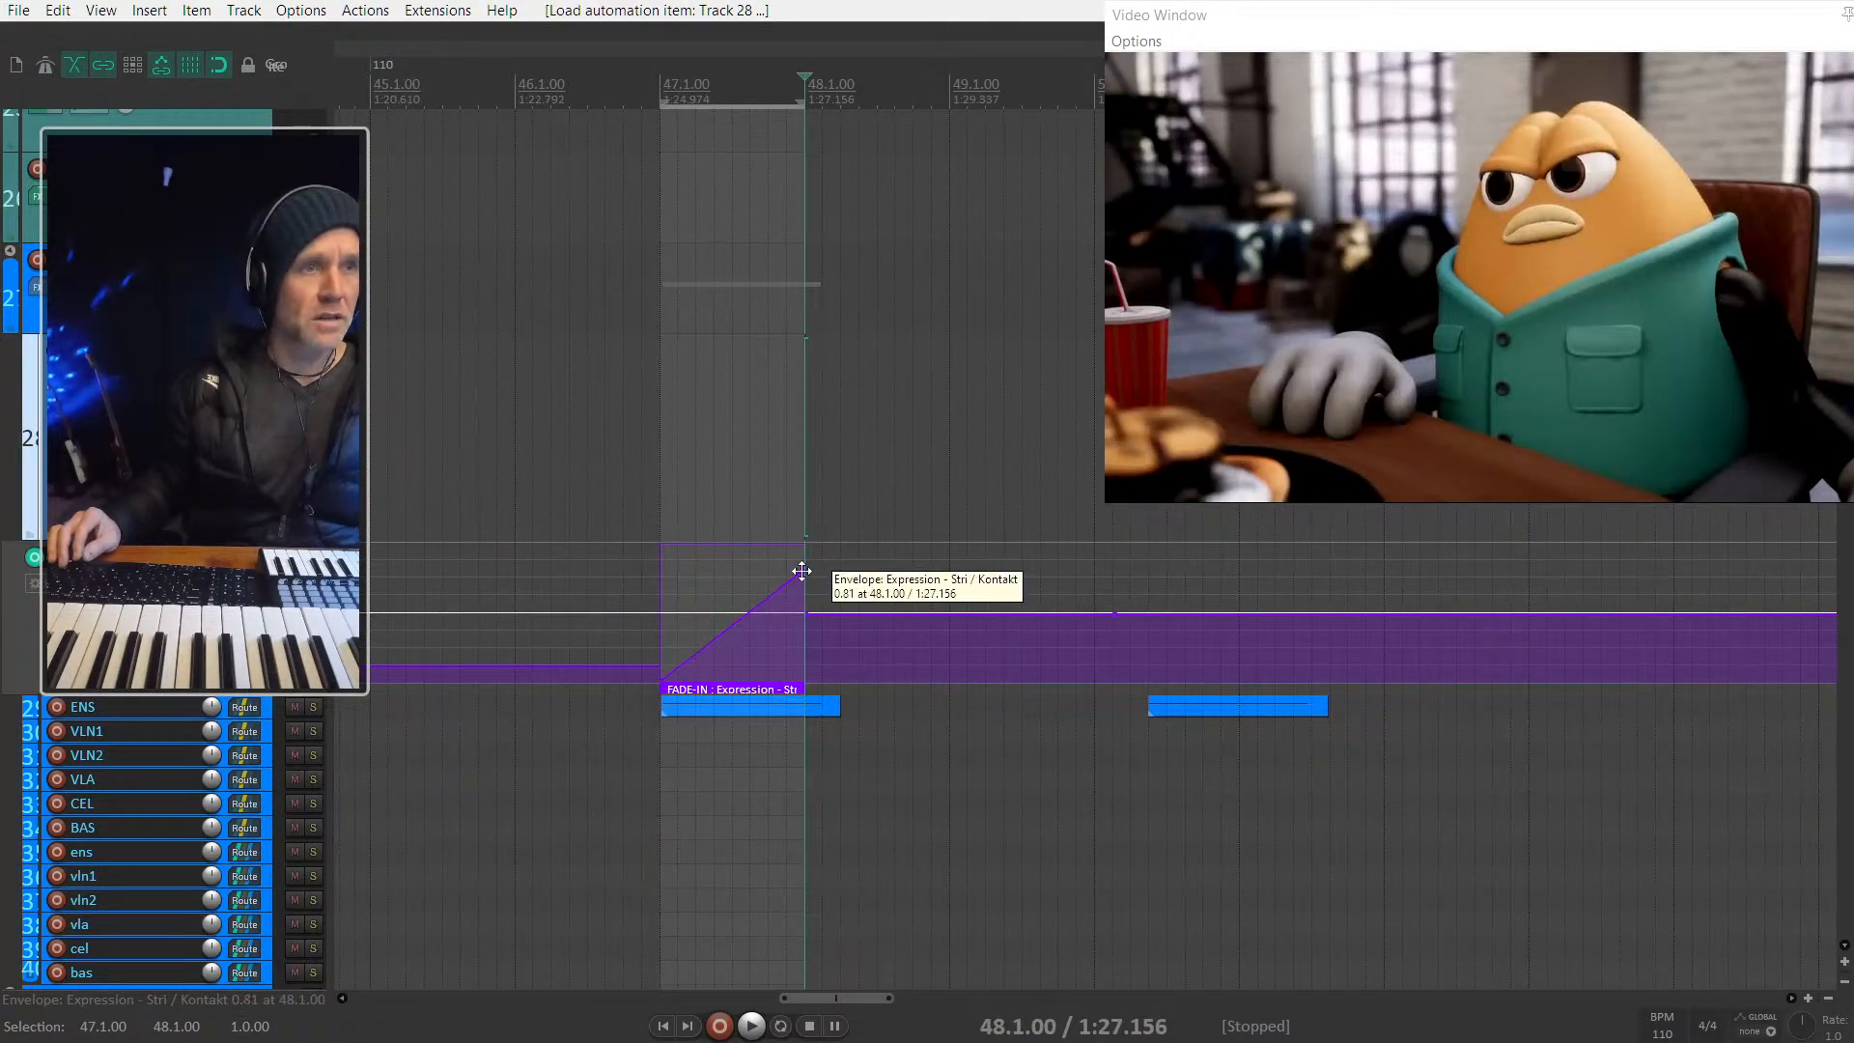
left_click_drag(801, 570, 804, 612)
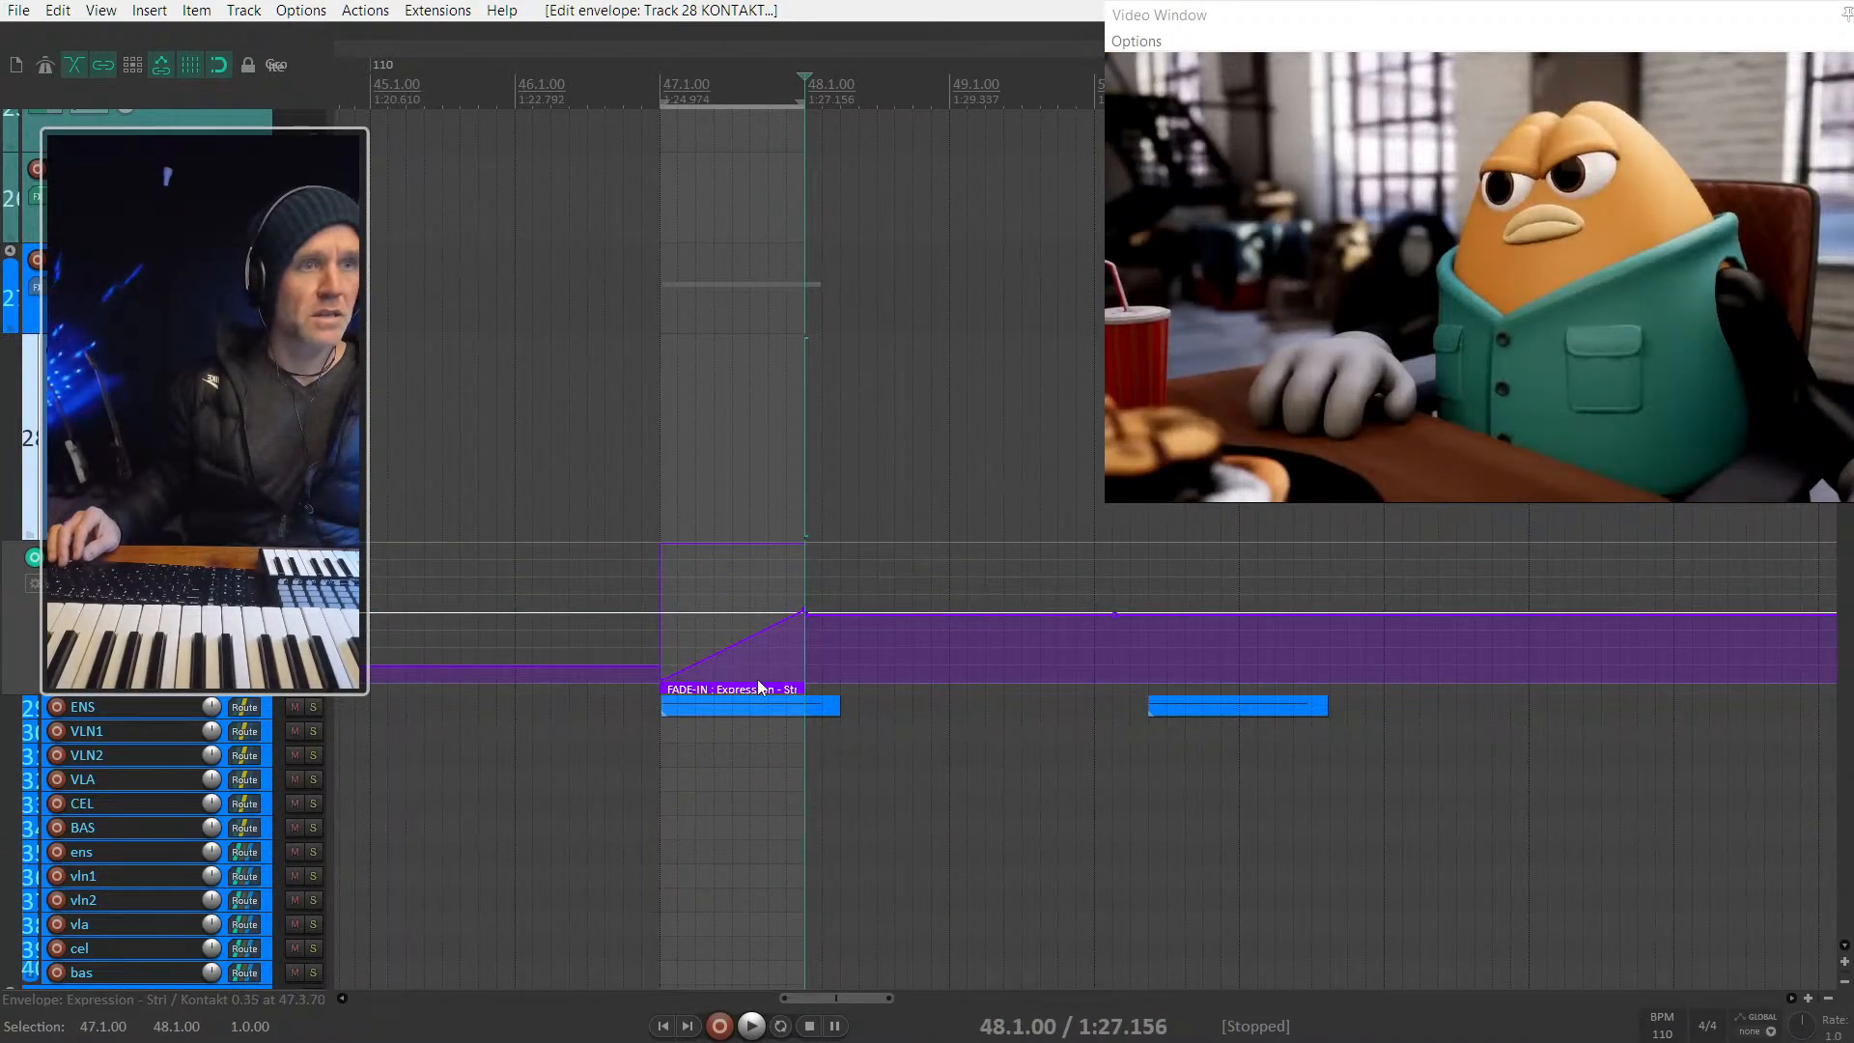
Step: Move the FADE-IN automation item to the copied ENS item's start and raise its starting level while playing from 47.1.00
left_click_drag(759, 687, 1240, 676)
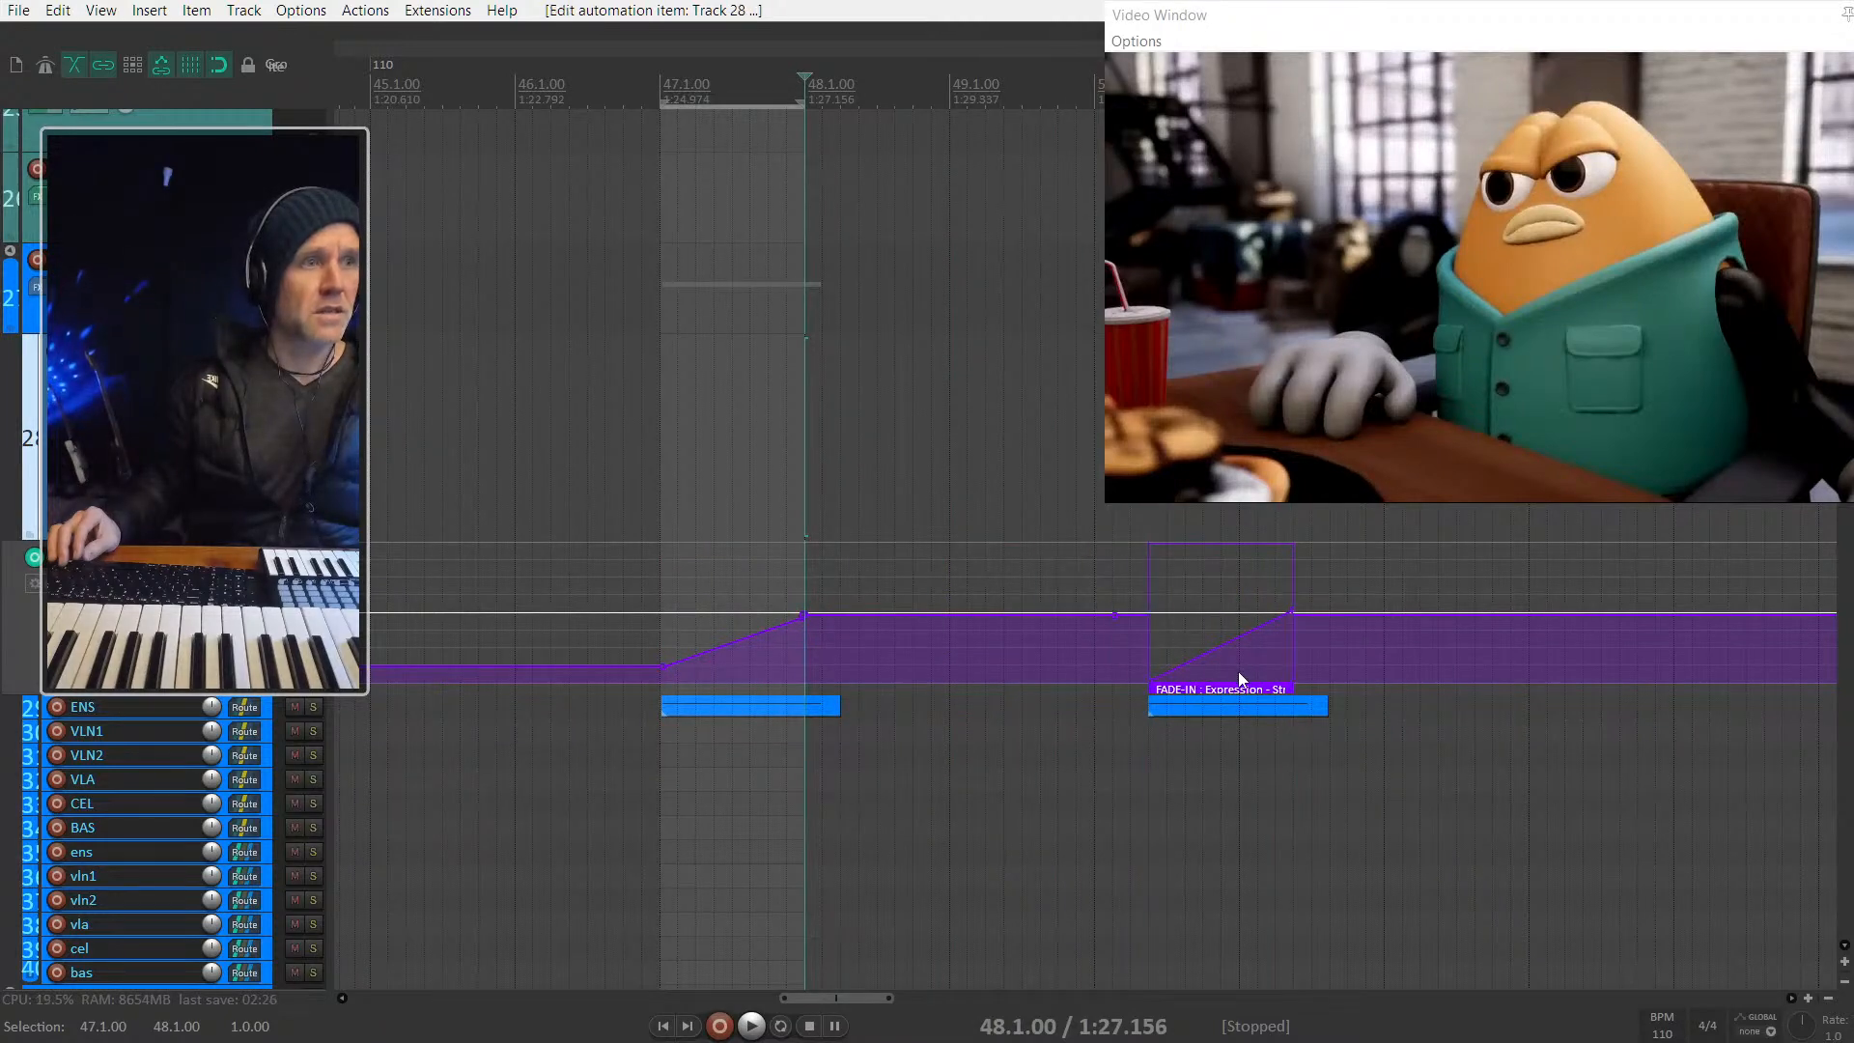
left_click(674, 637)
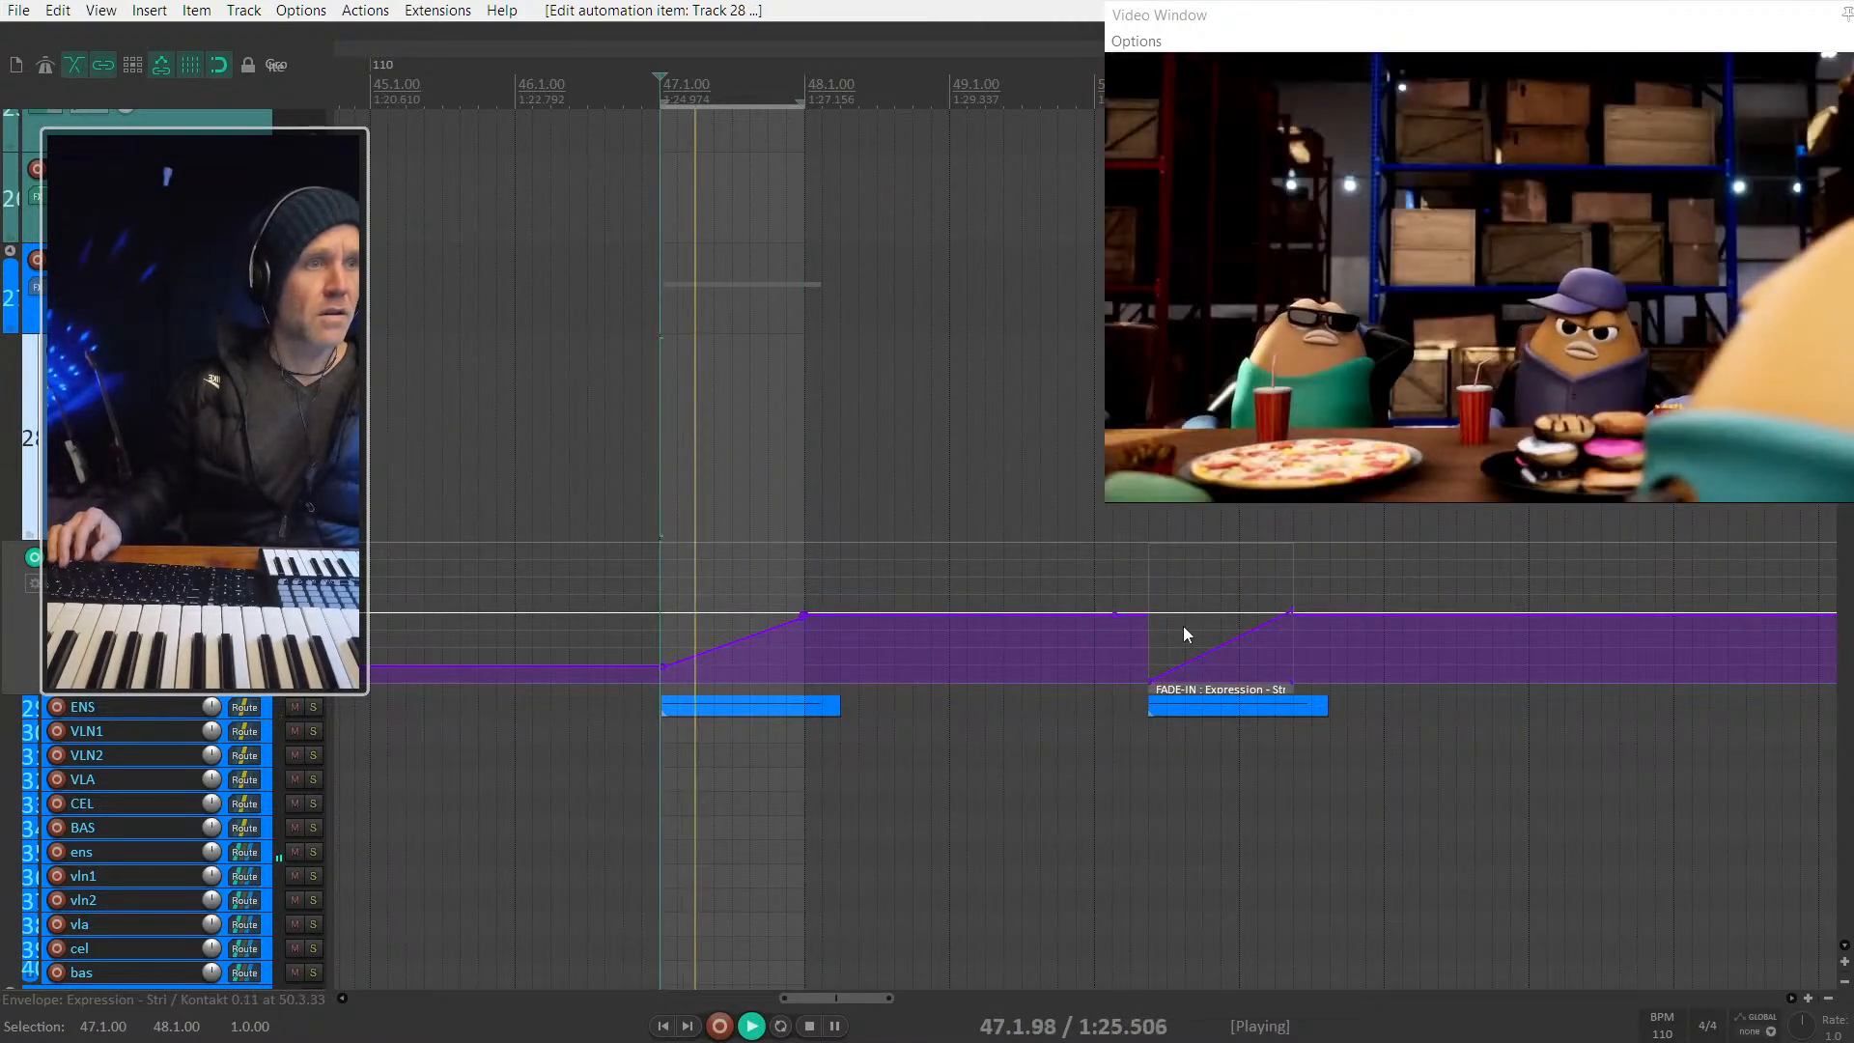
left_click_drag(1144, 655, 1145, 644)
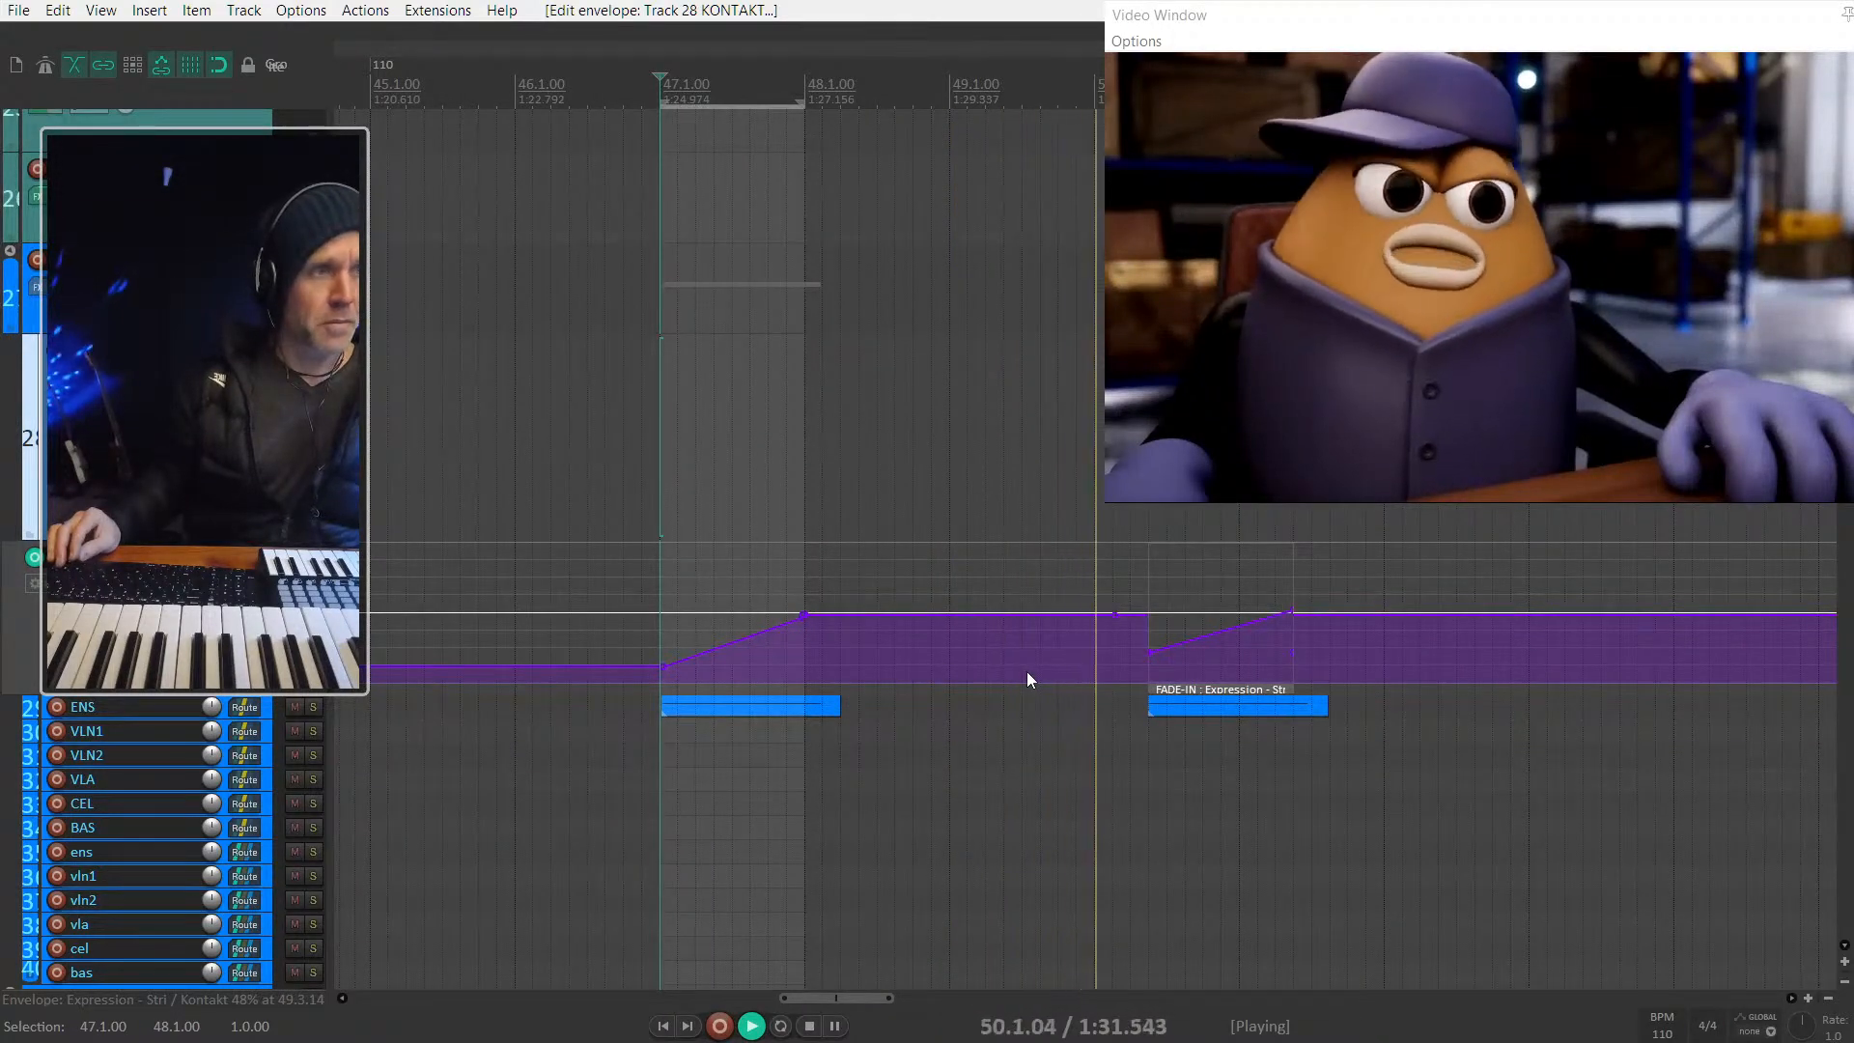
Step: Lower the pitch of the note in the copied ENS item and play the result from 50.1.00
double_click(1247, 708)
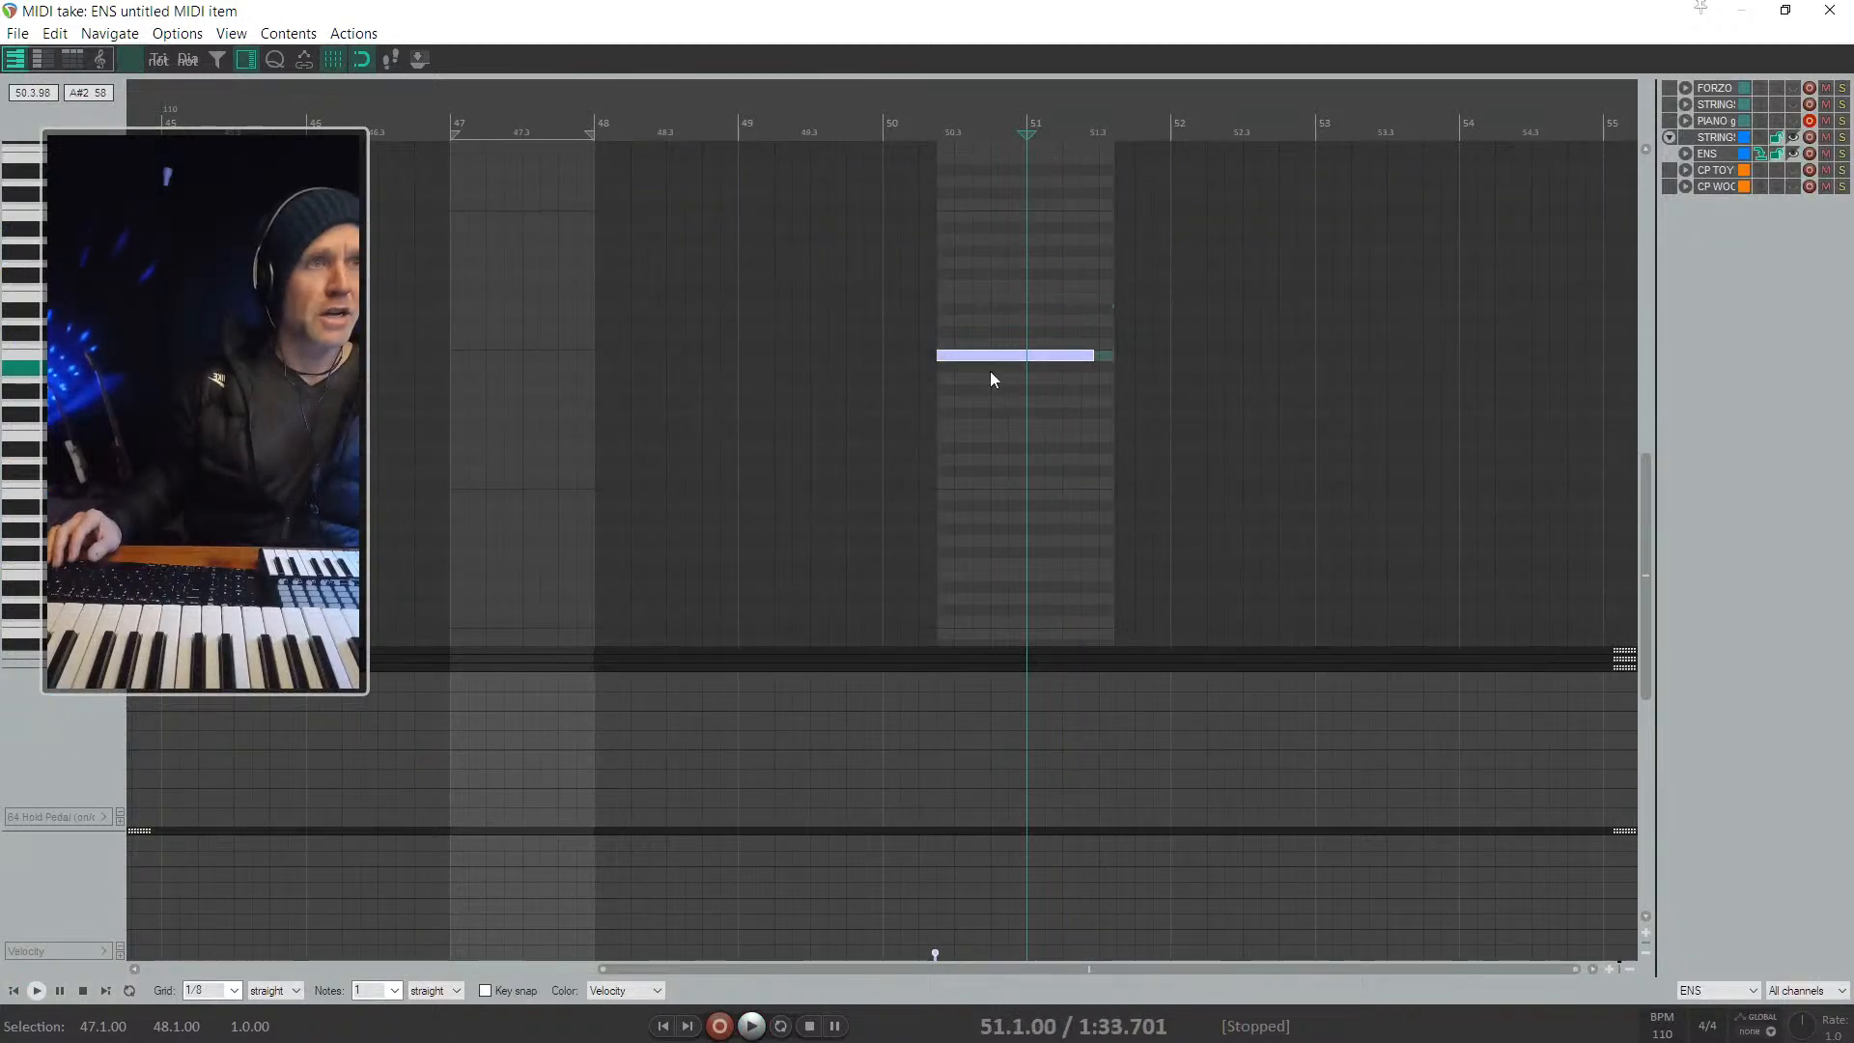
left_click_drag(983, 377, 988, 375)
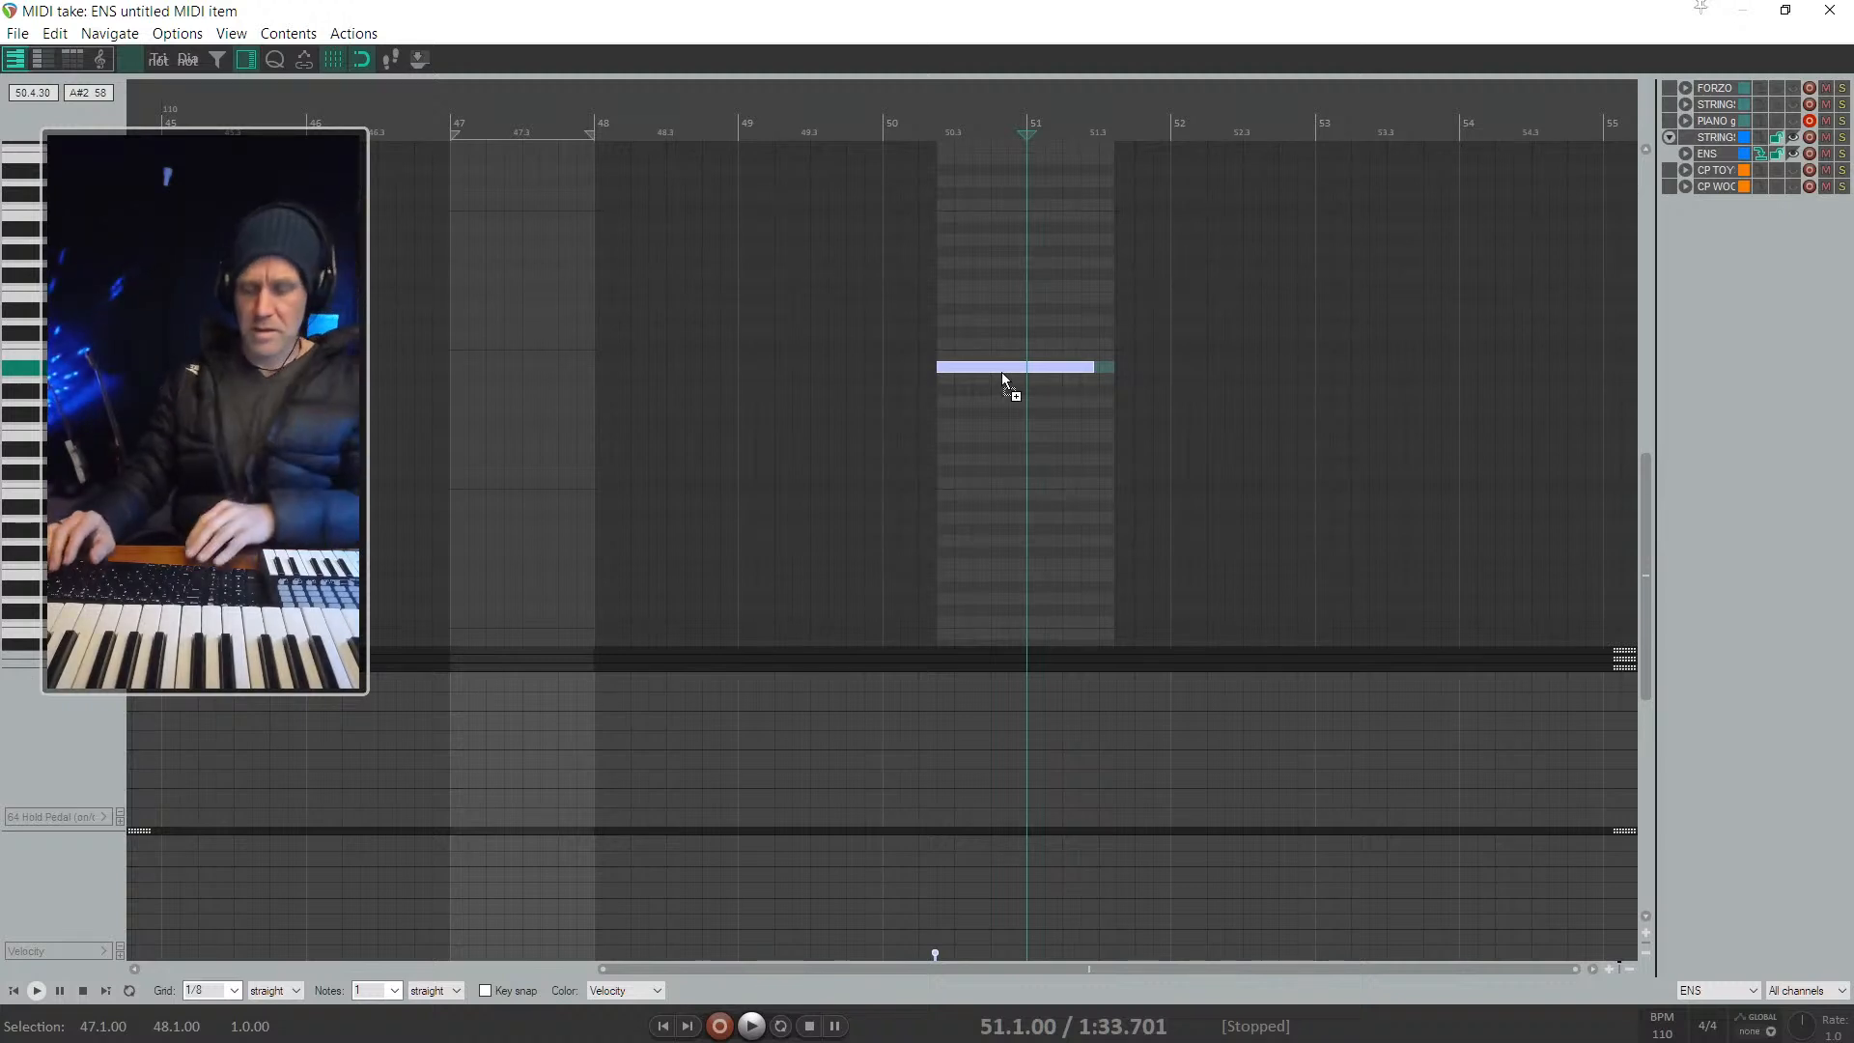
left_click_drag(1001, 373, 1007, 376)
key("Escape")
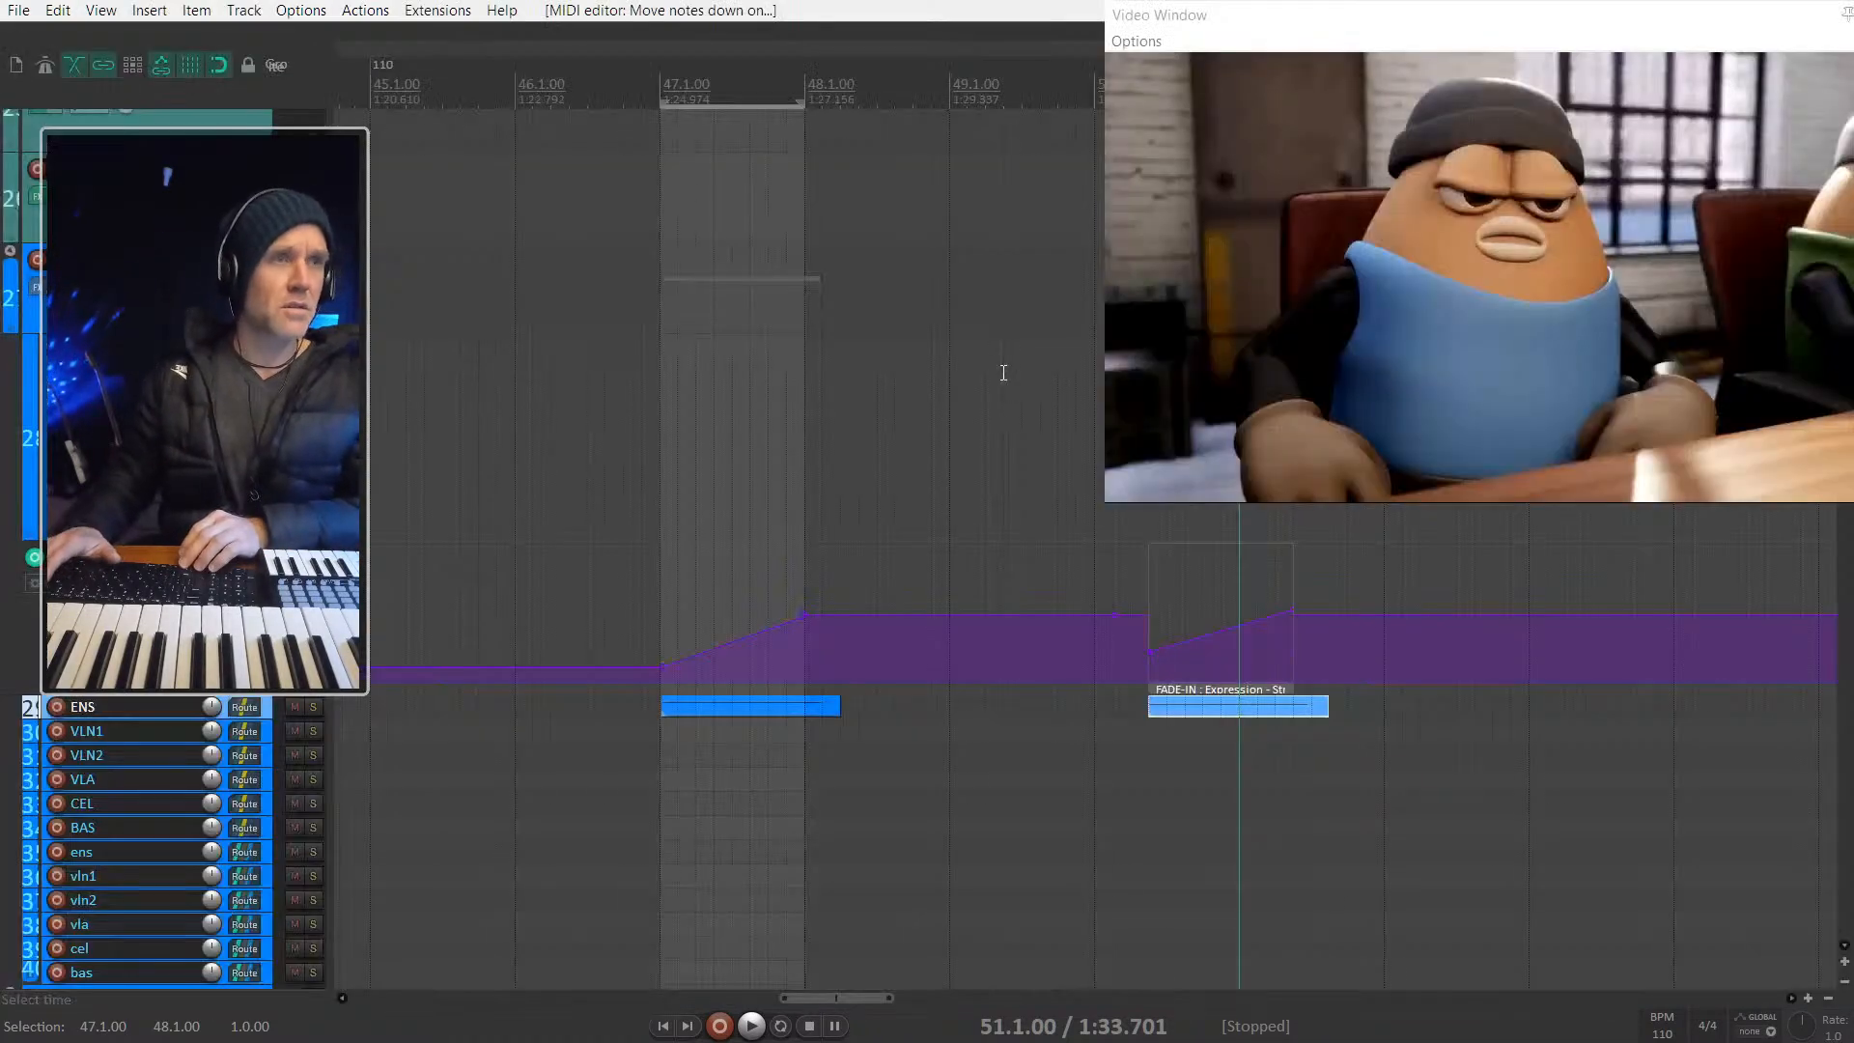
left_click(1094, 564)
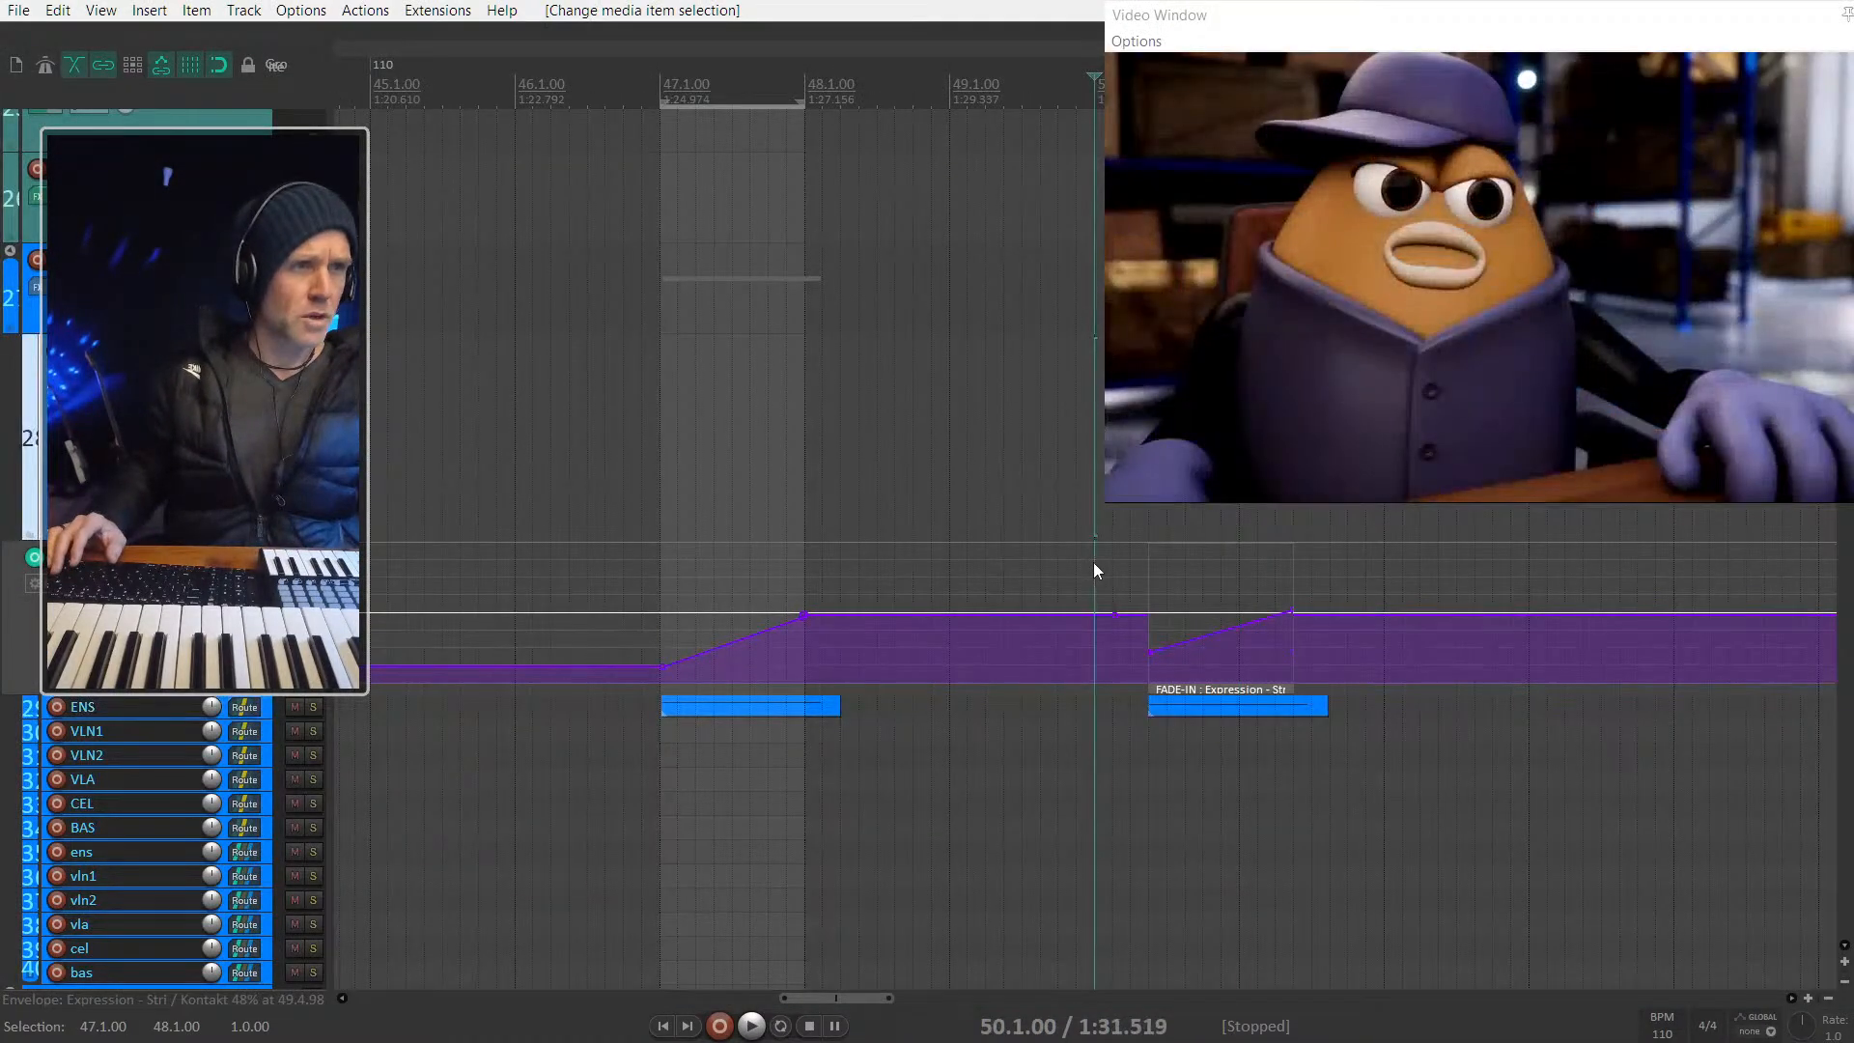
key("space")
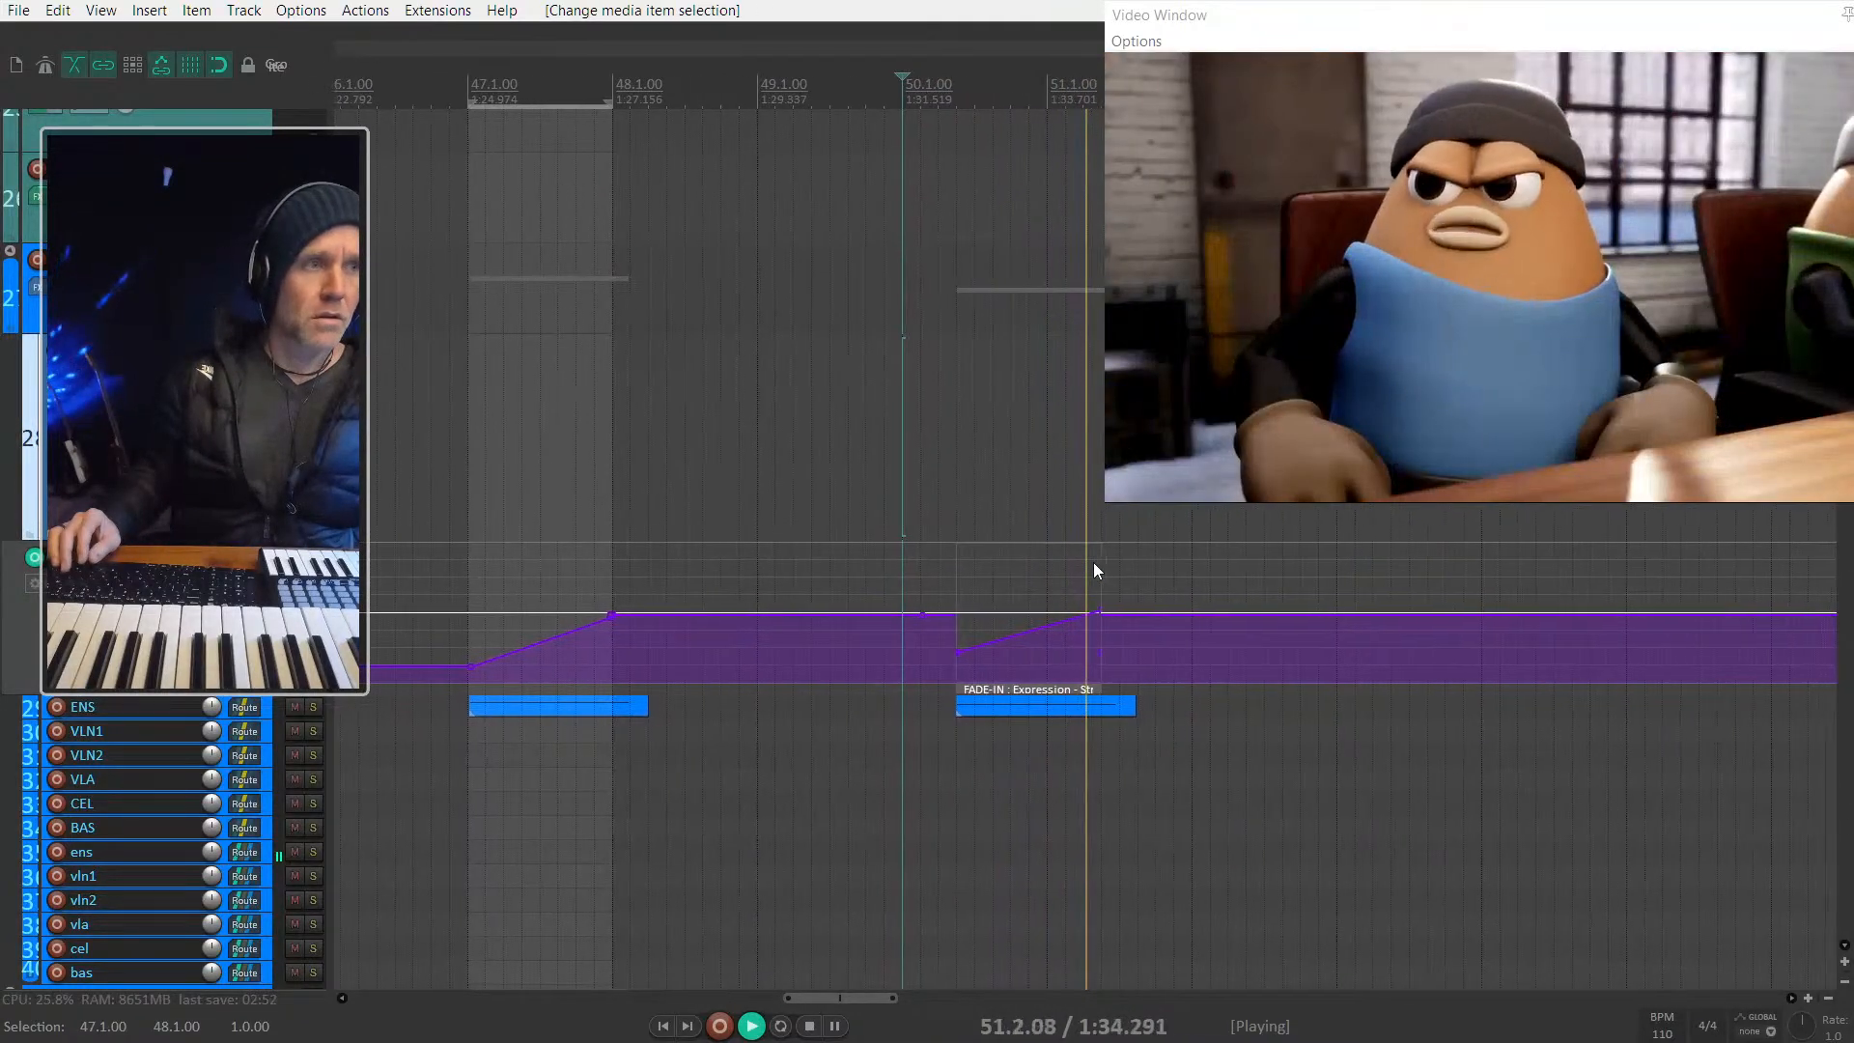
Step: Play on past bar 52 and from 50.3.00 to compare the piano item's held chord with the copied ENS note
scroll(1033, 524, "down", 3)
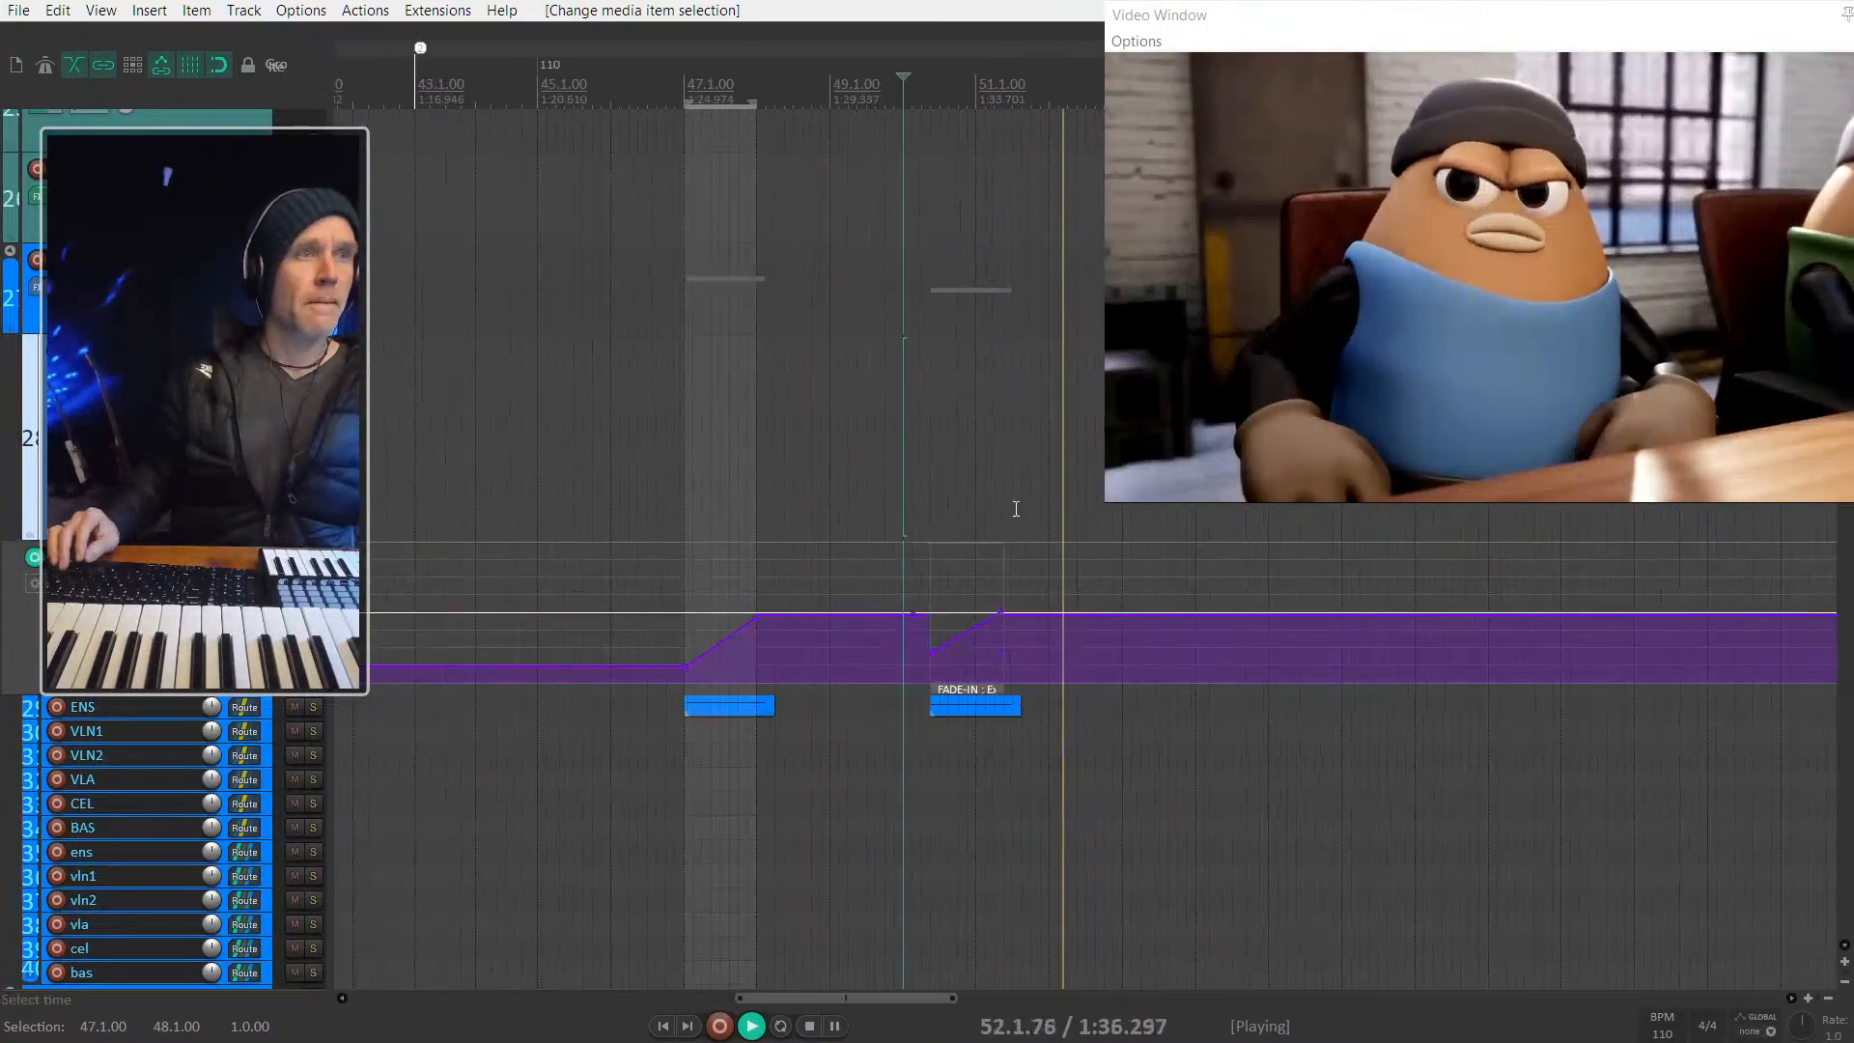
scroll(959, 536, "down", 3)
scroll(959, 521, "up", 6)
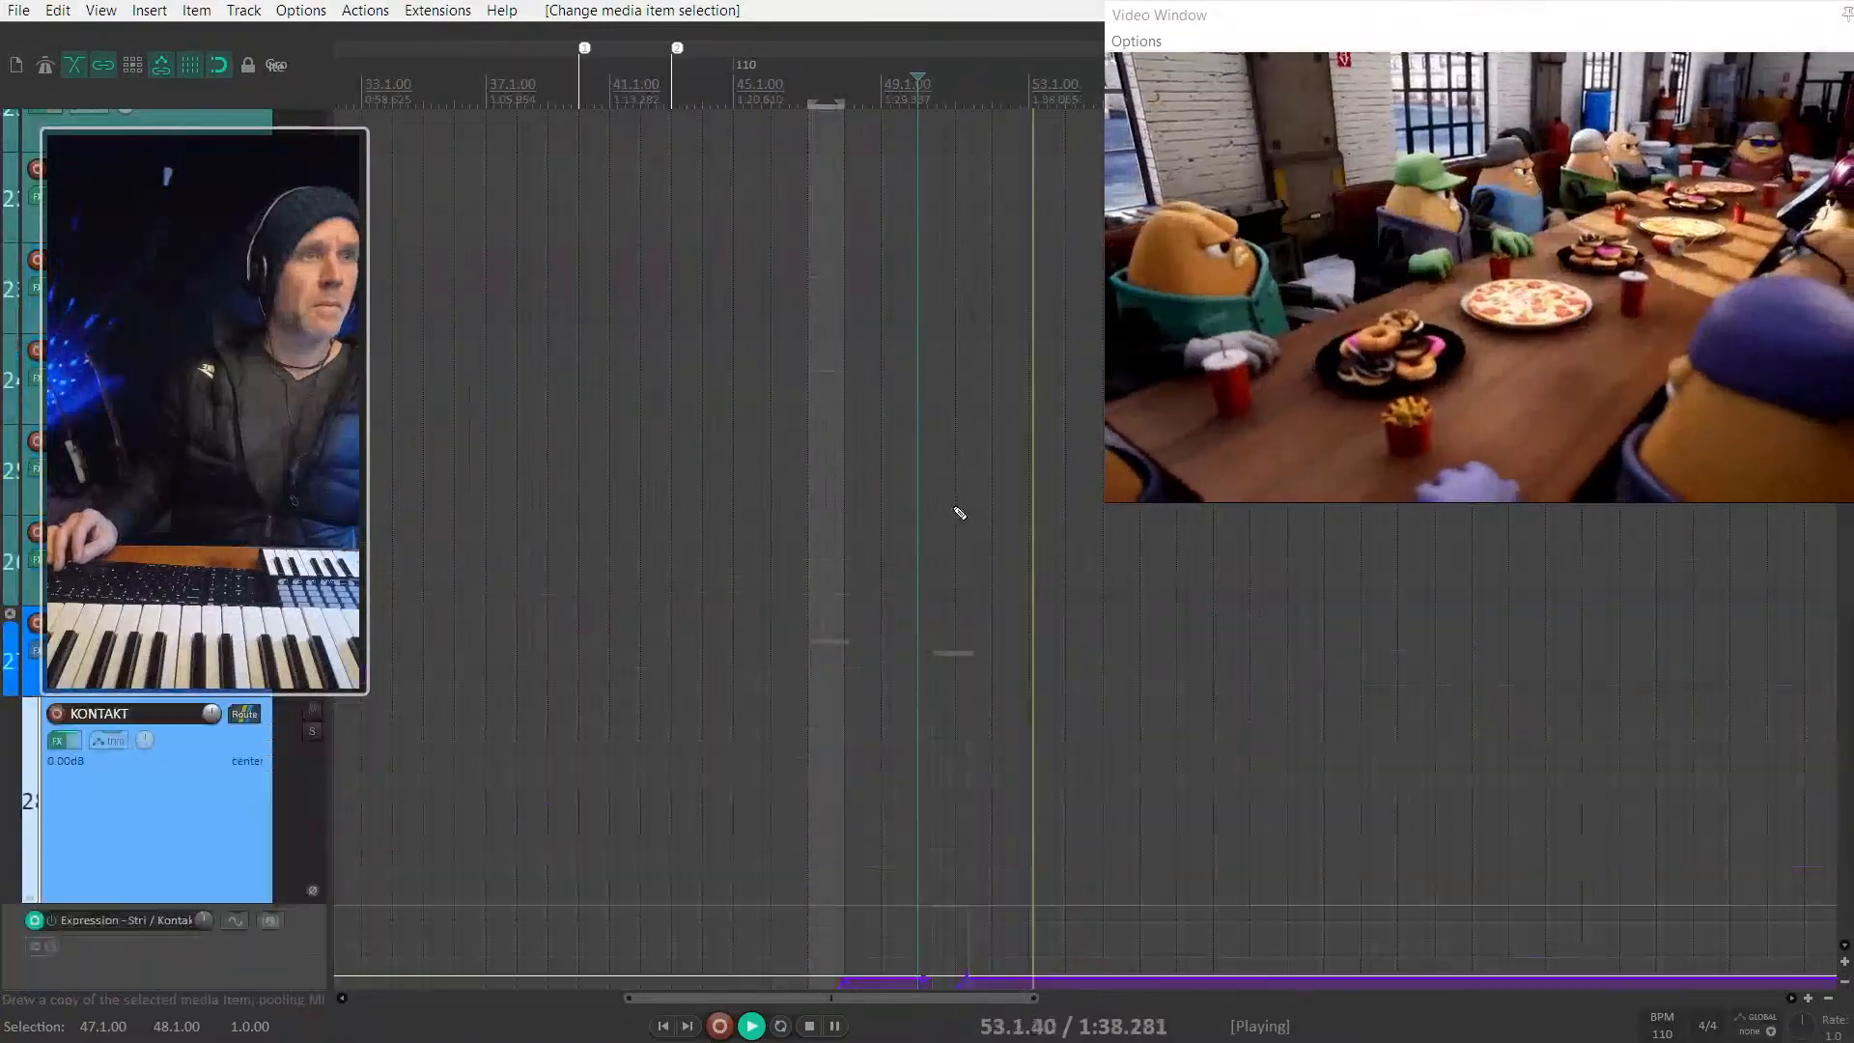
key("space")
left_click(935, 414)
key("space")
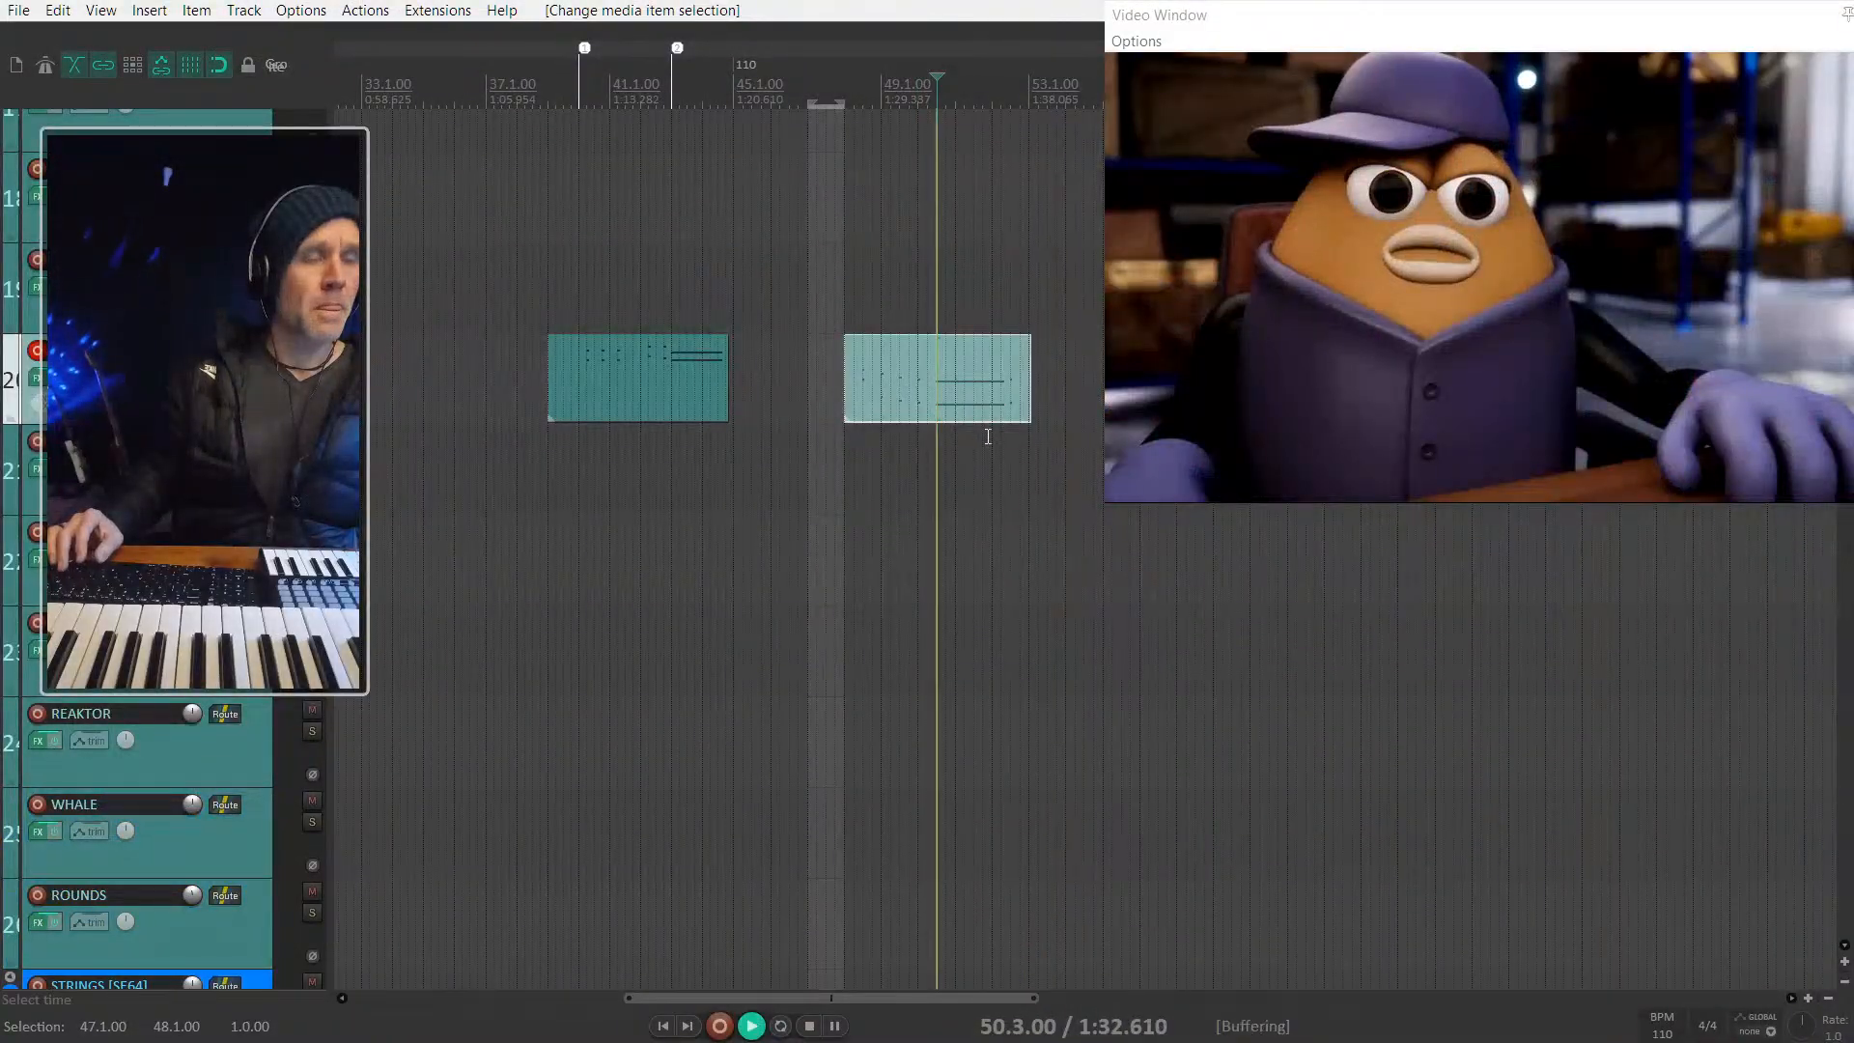
scroll(994, 449, "up", 4)
scroll(940, 750, "down", 2)
scroll(944, 754, "down", 5)
key("space")
Step: Lengthen the copied ENS item so its end falls just past 52.1.00
left_click(892, 689)
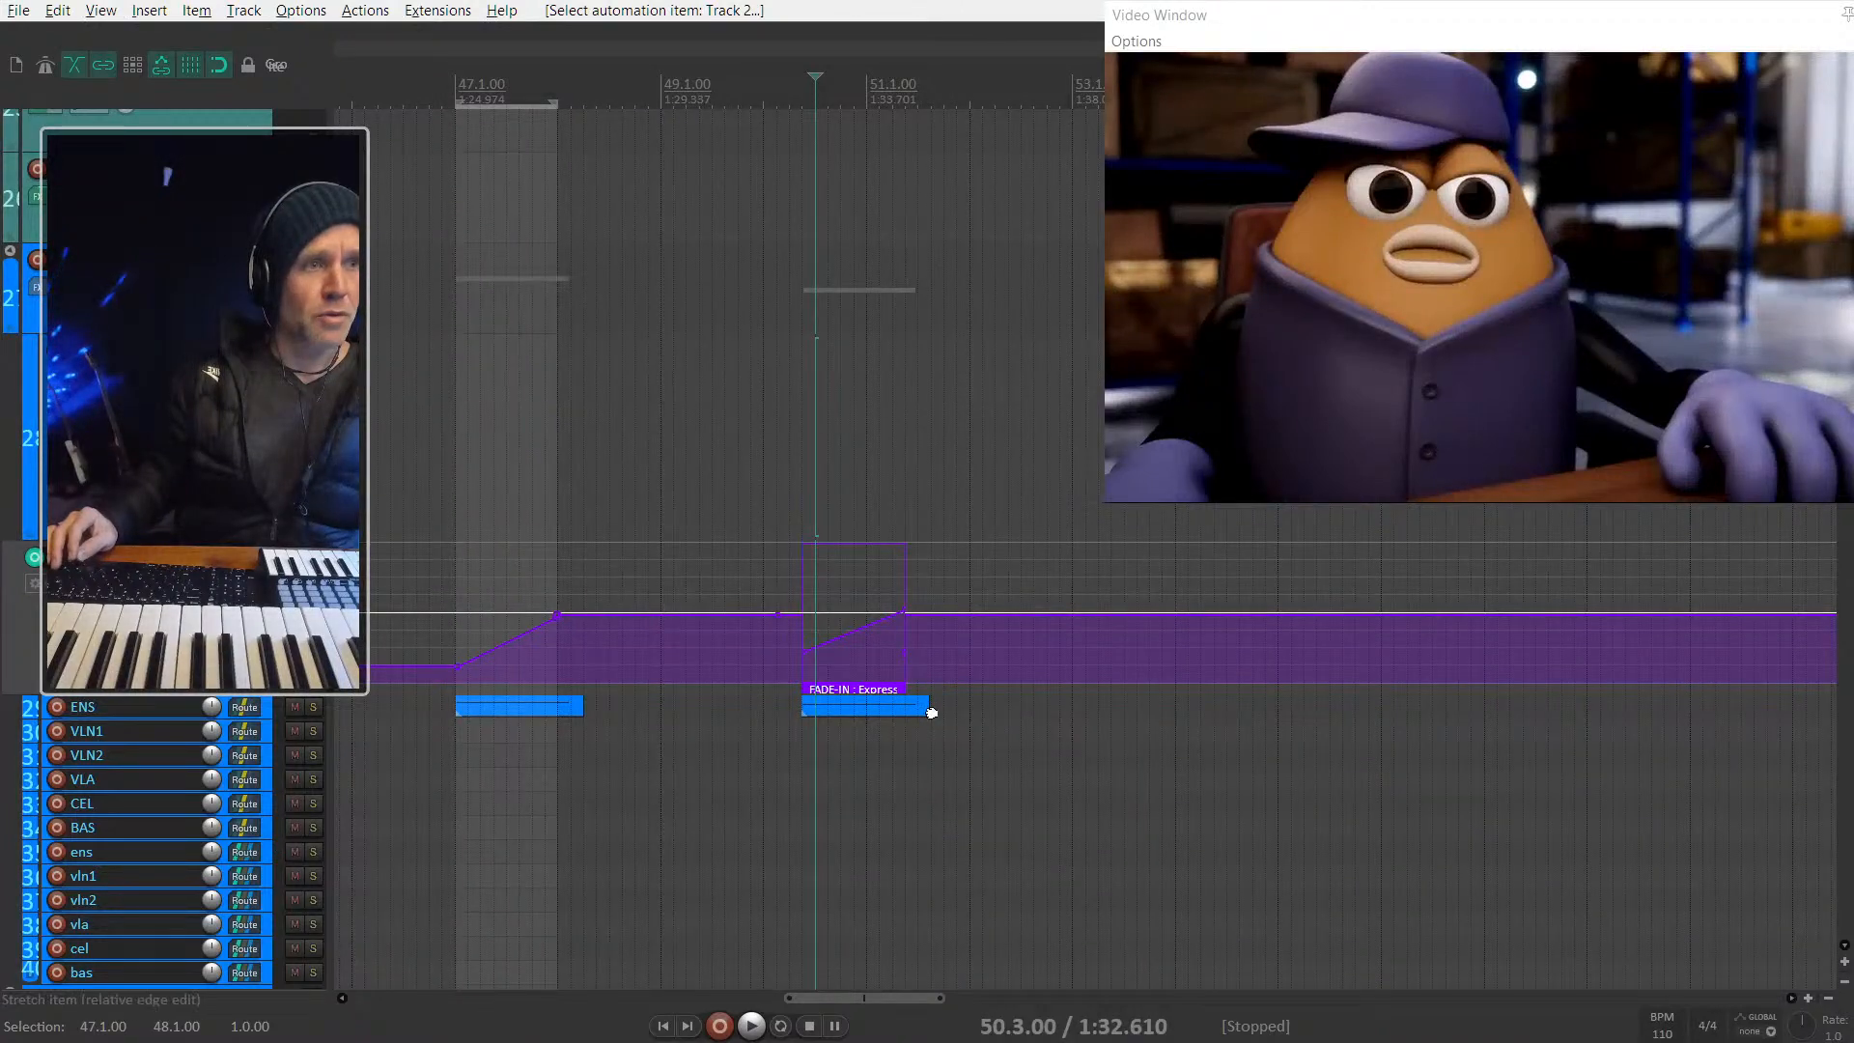
left_click_drag(930, 712, 985, 710)
scroll(980, 699, "up", 5)
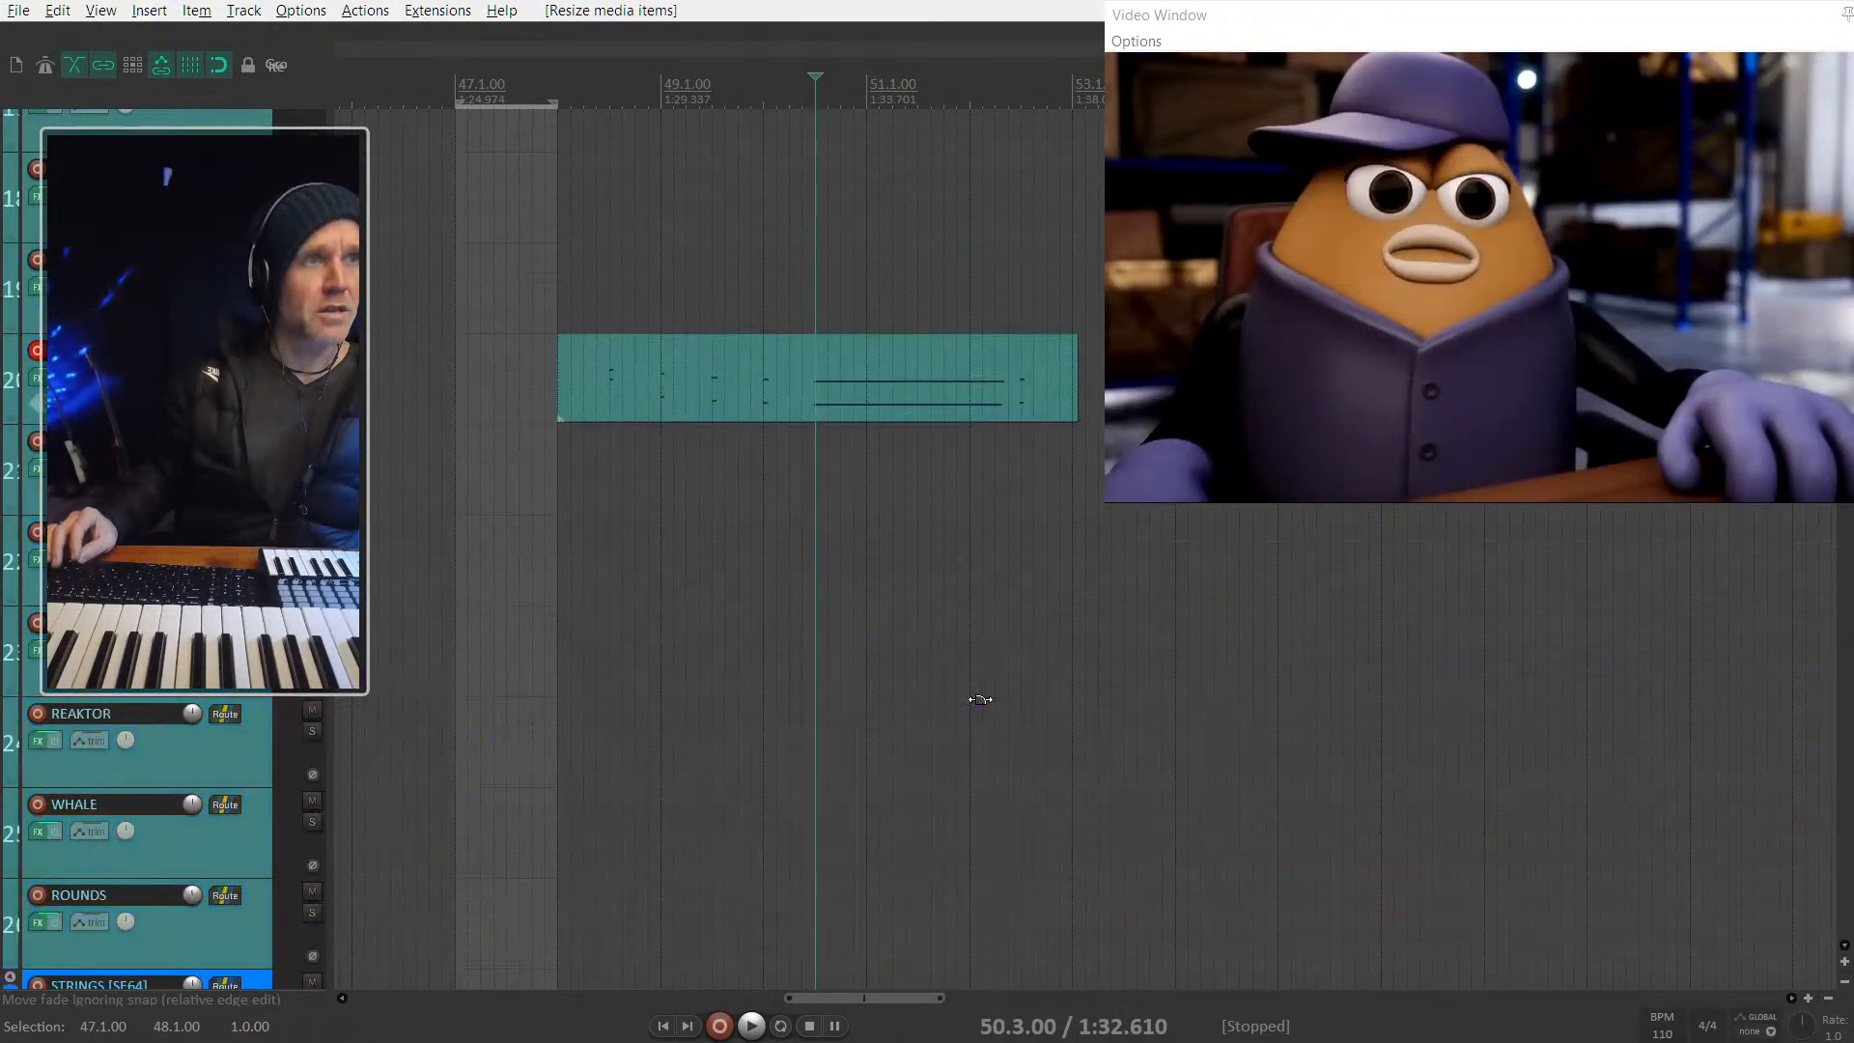
Step: Add a marker at 52.3.00, where the last piano hit of the item sounds
scroll(980, 699, "down", 3)
scroll(977, 704, "up", 2)
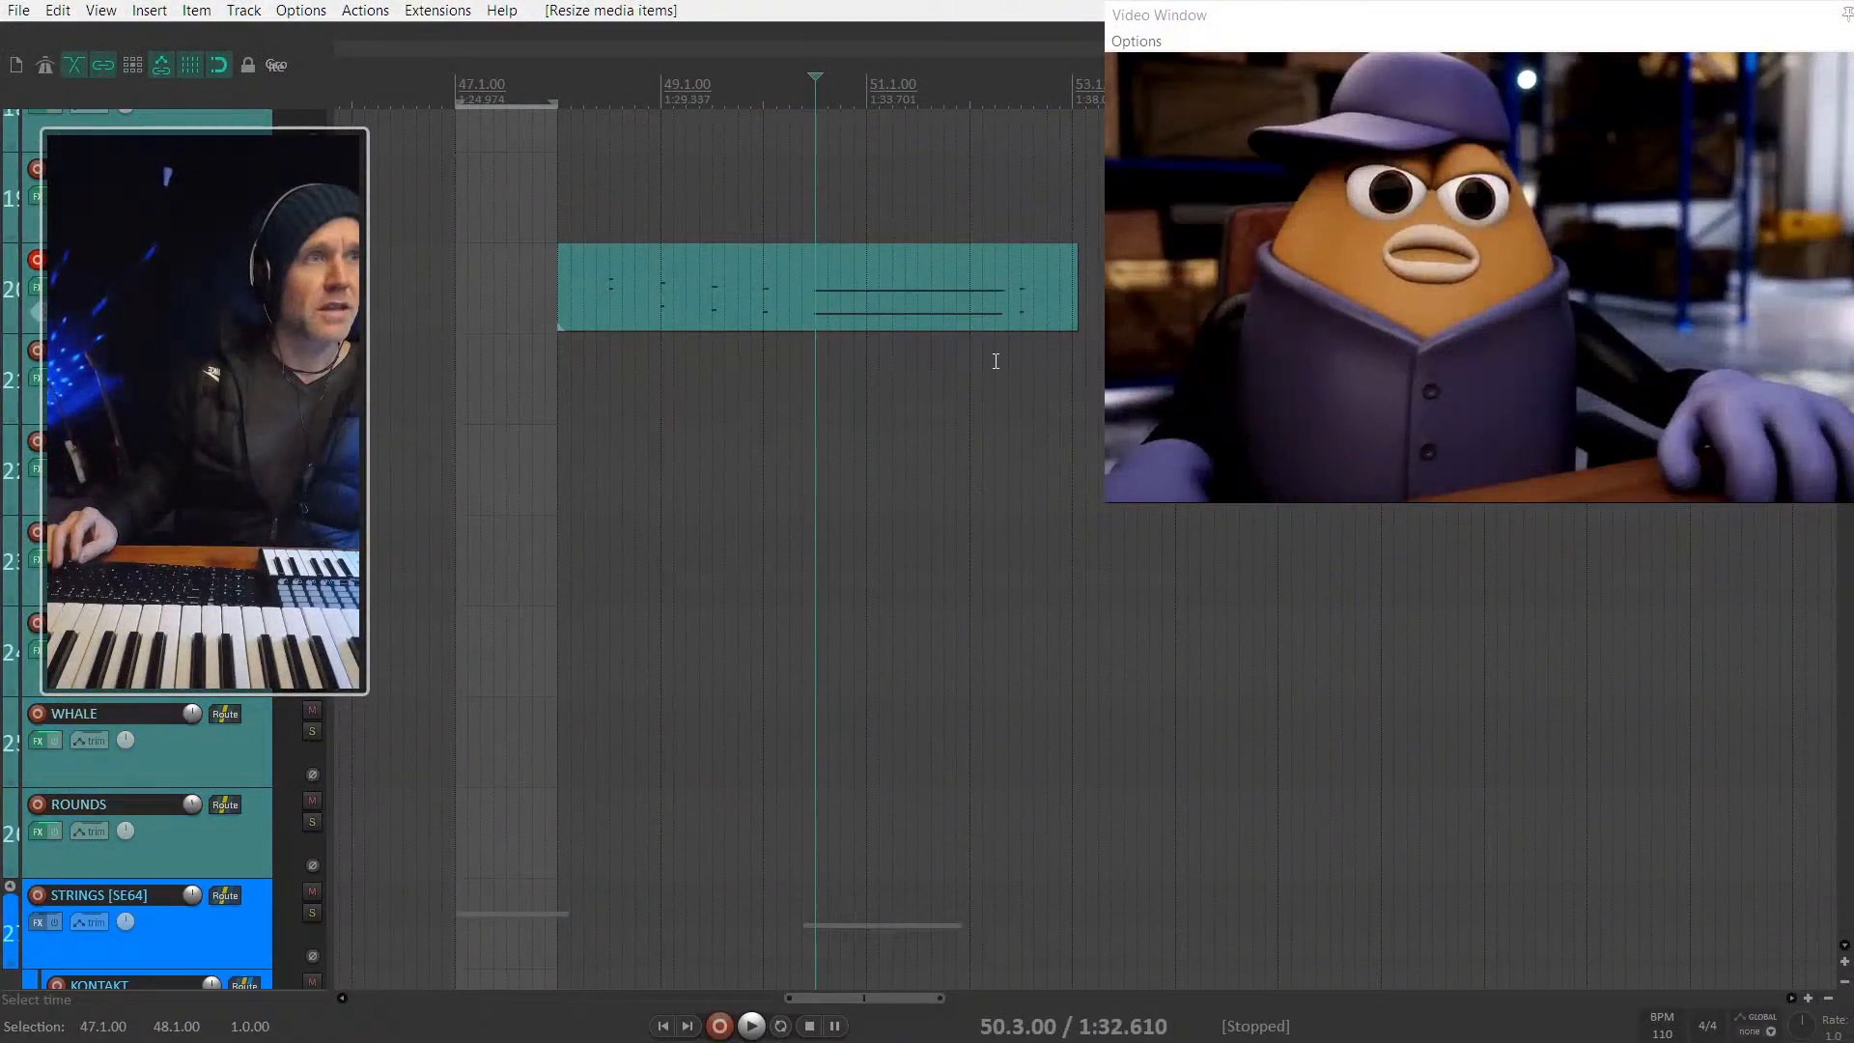
left_click(1021, 85)
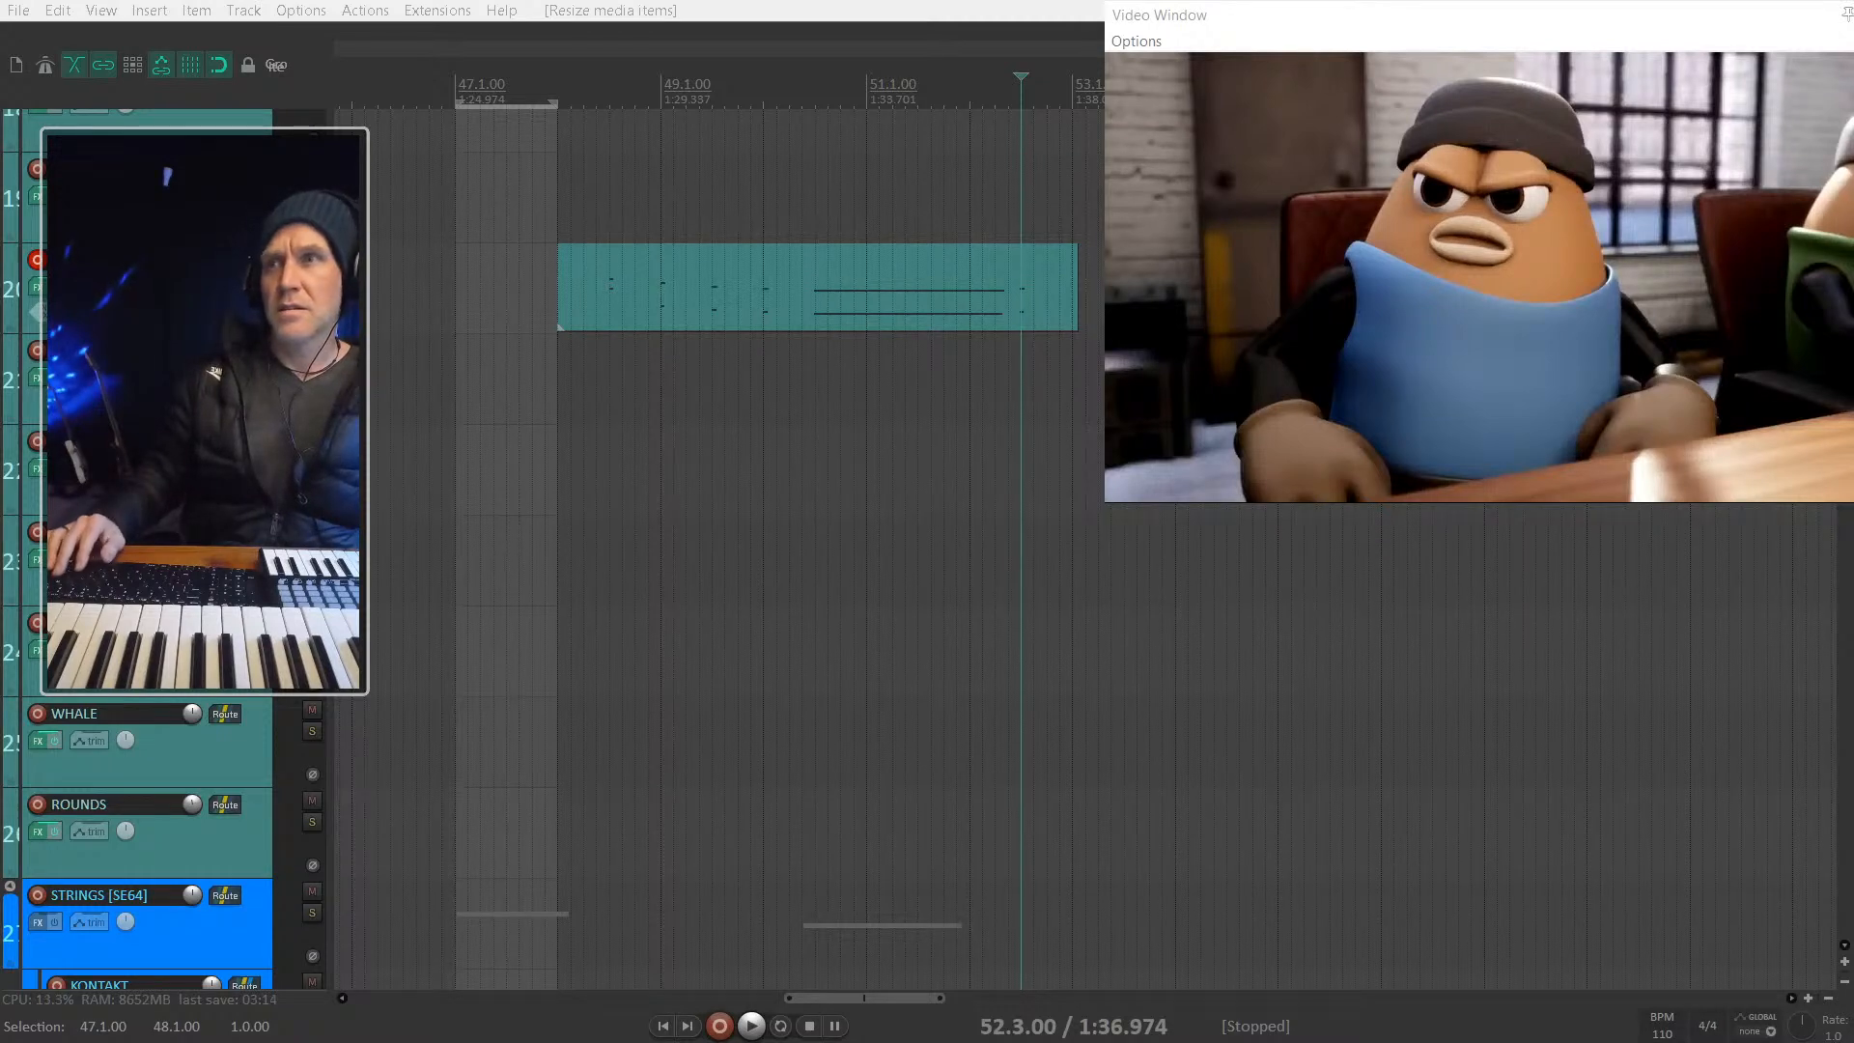
key("m")
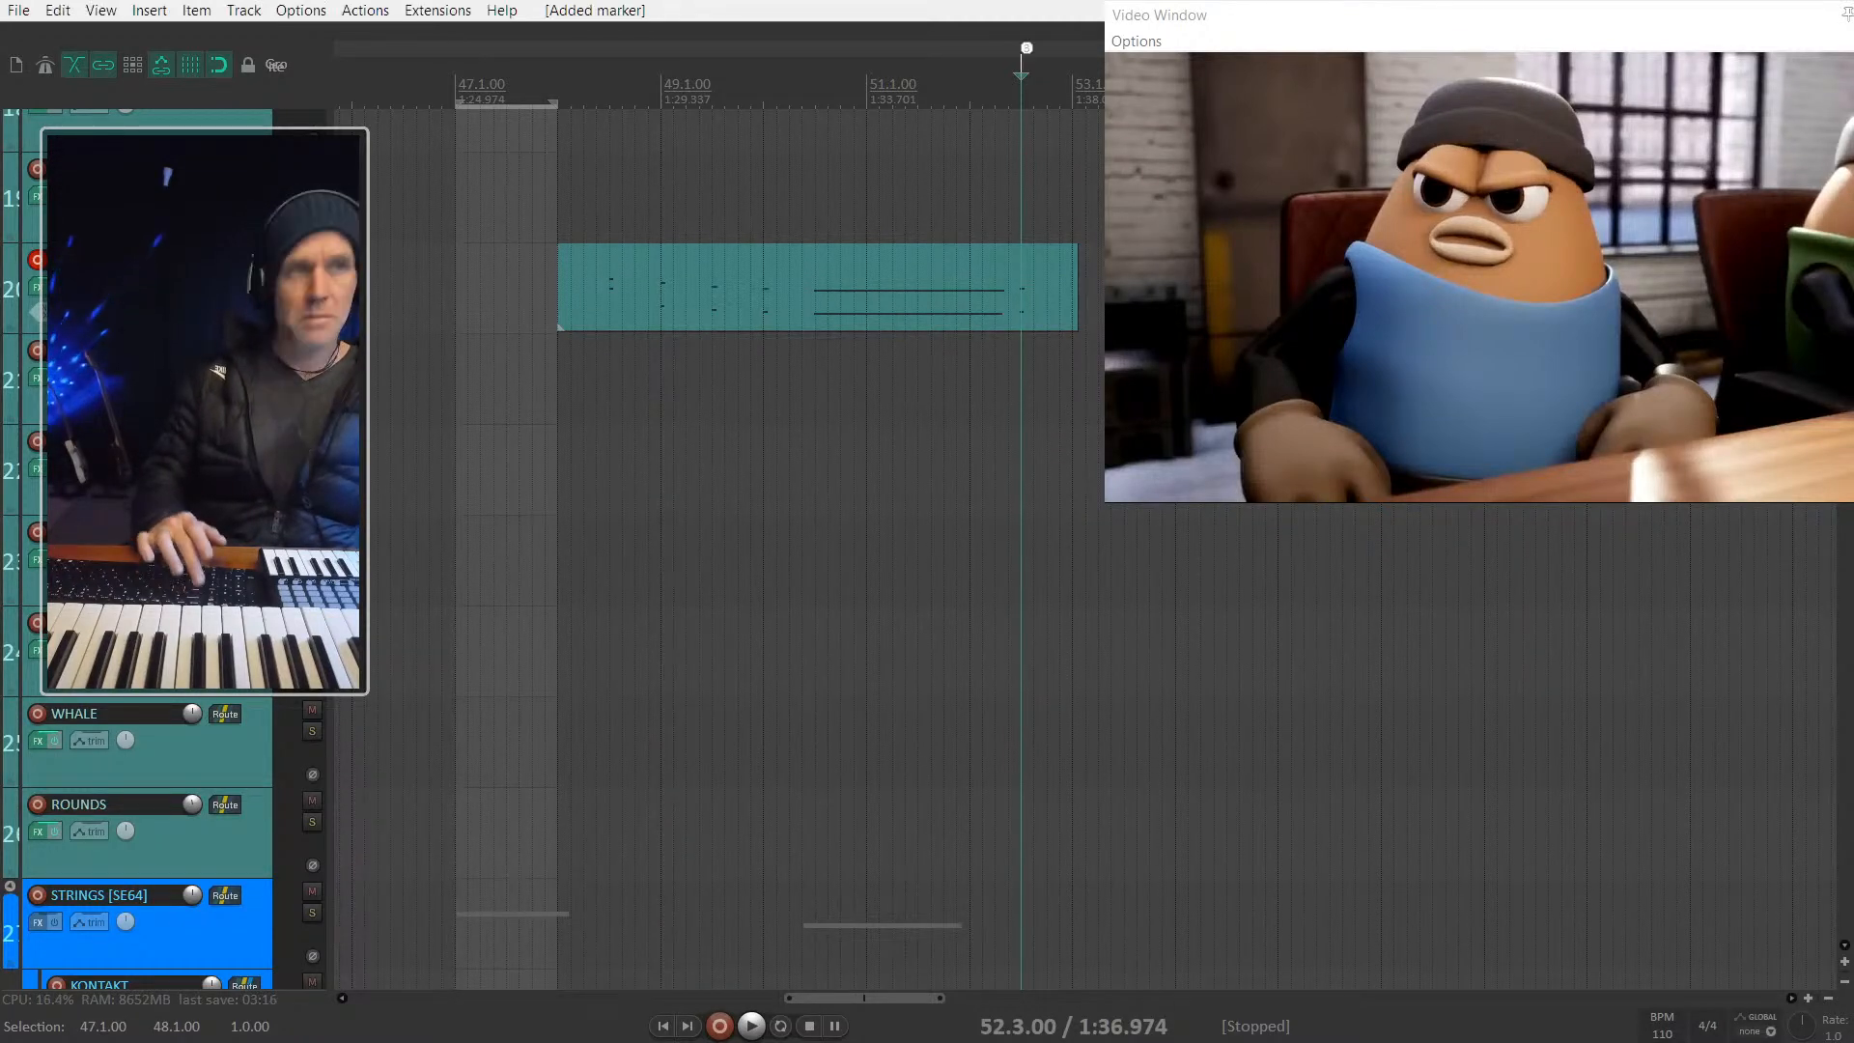
Step: Extend the copied ENS item past the new marker, stretch the FADE-IN automation item's end to 52.3.00, and play from 50.1.00
scroll(1066, 727, "down", 3)
scroll(1067, 727, "down", 3)
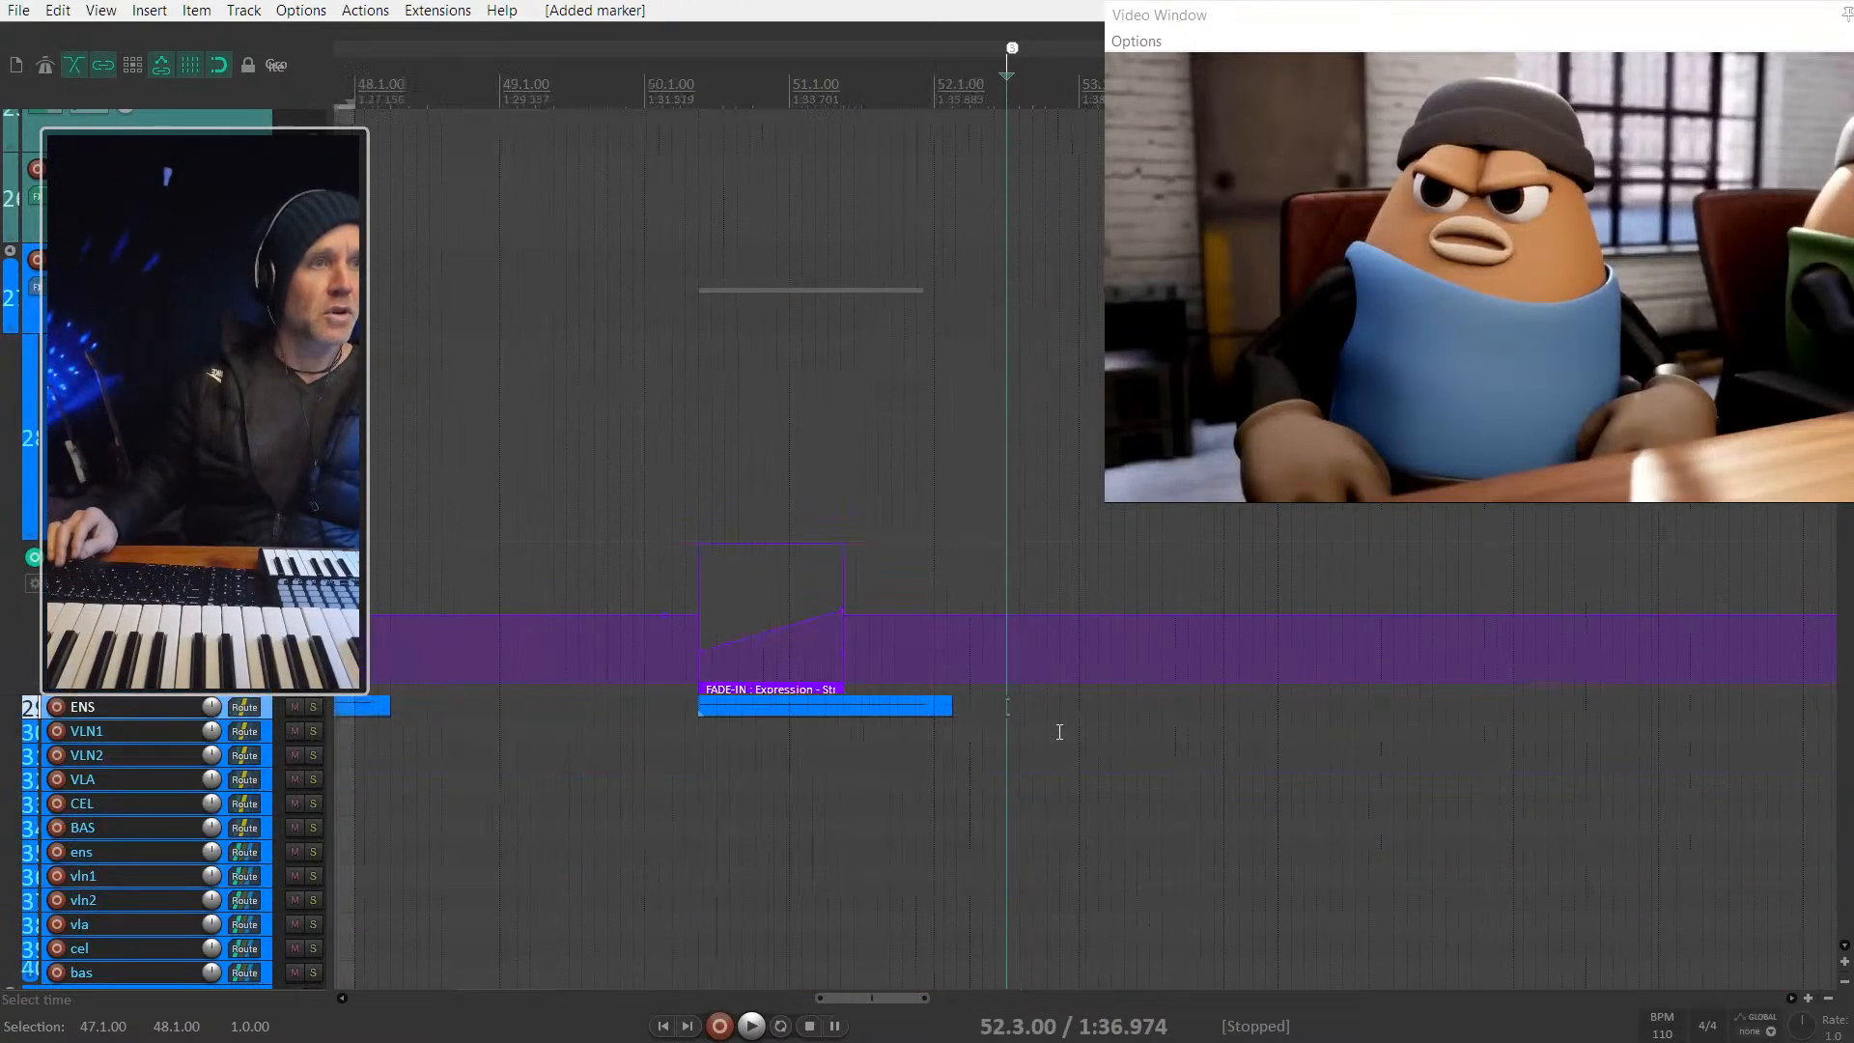
scroll(985, 741, "down", 2)
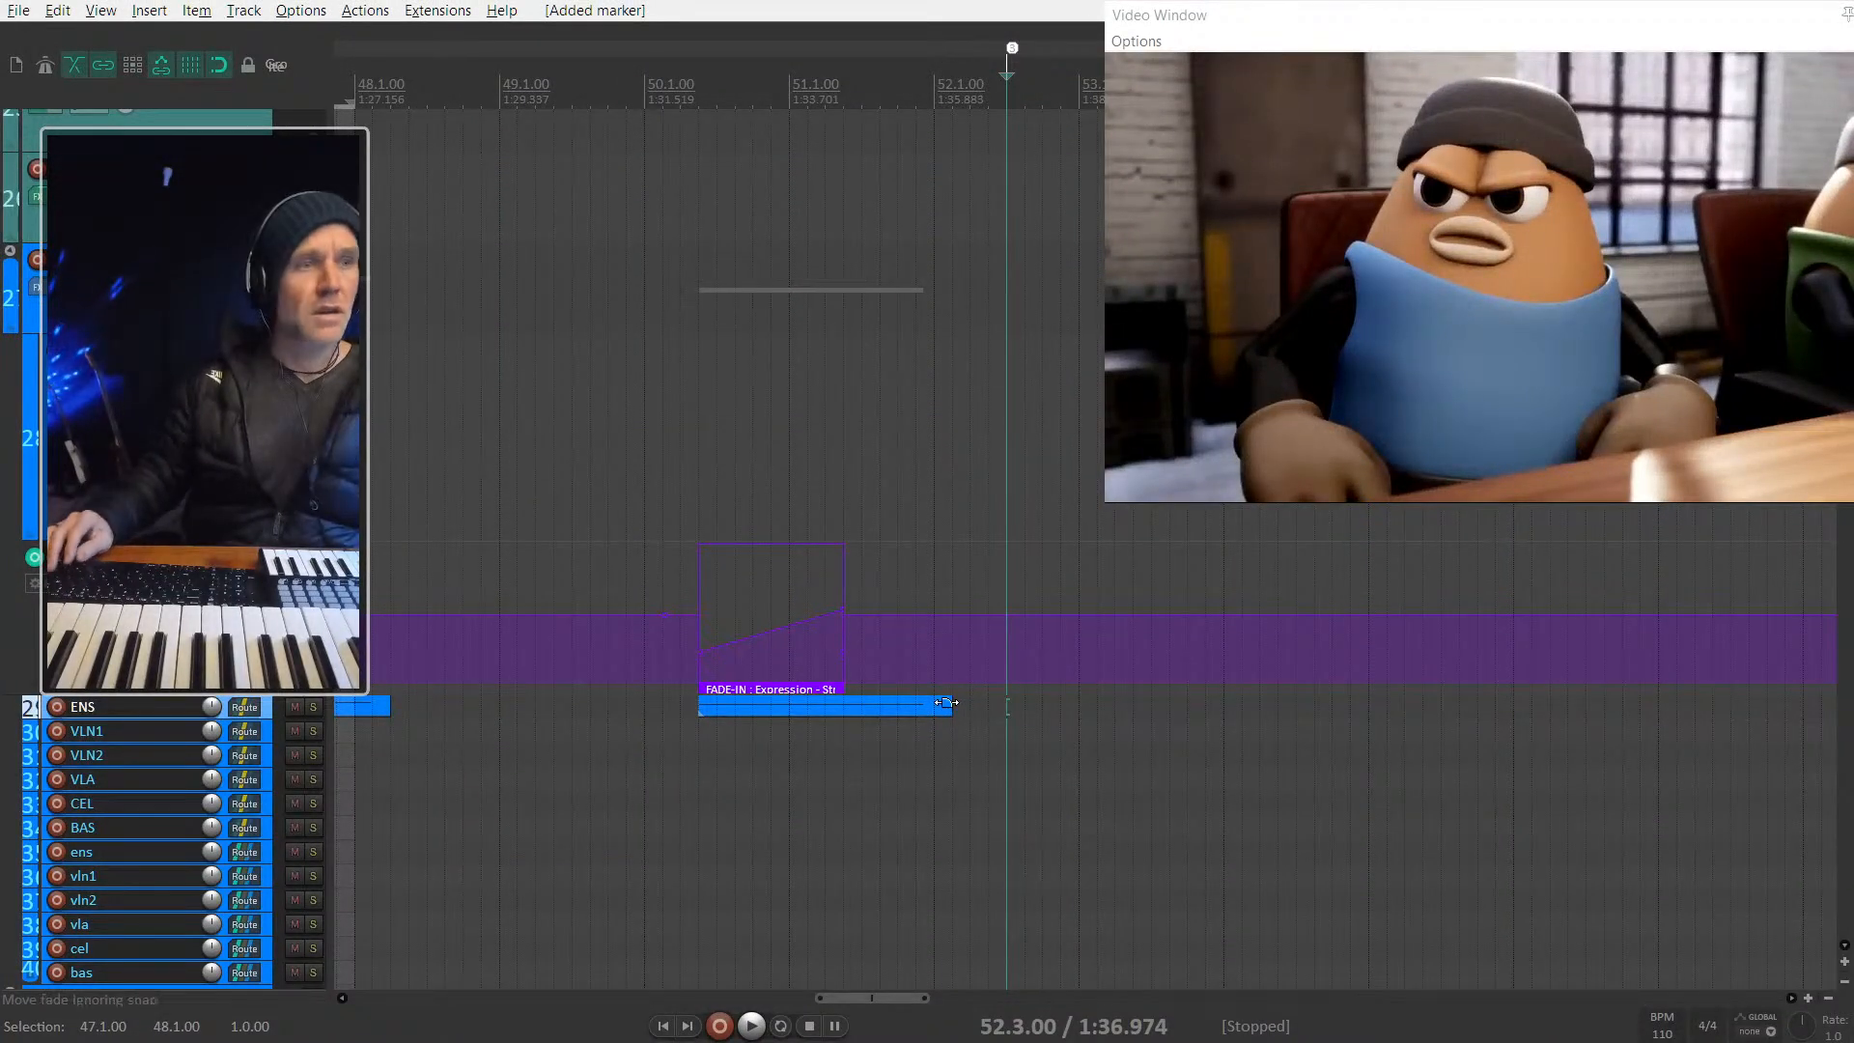
left_click_drag(950, 707, 1043, 712)
left_click_drag(844, 686, 1007, 682)
left_click(642, 579)
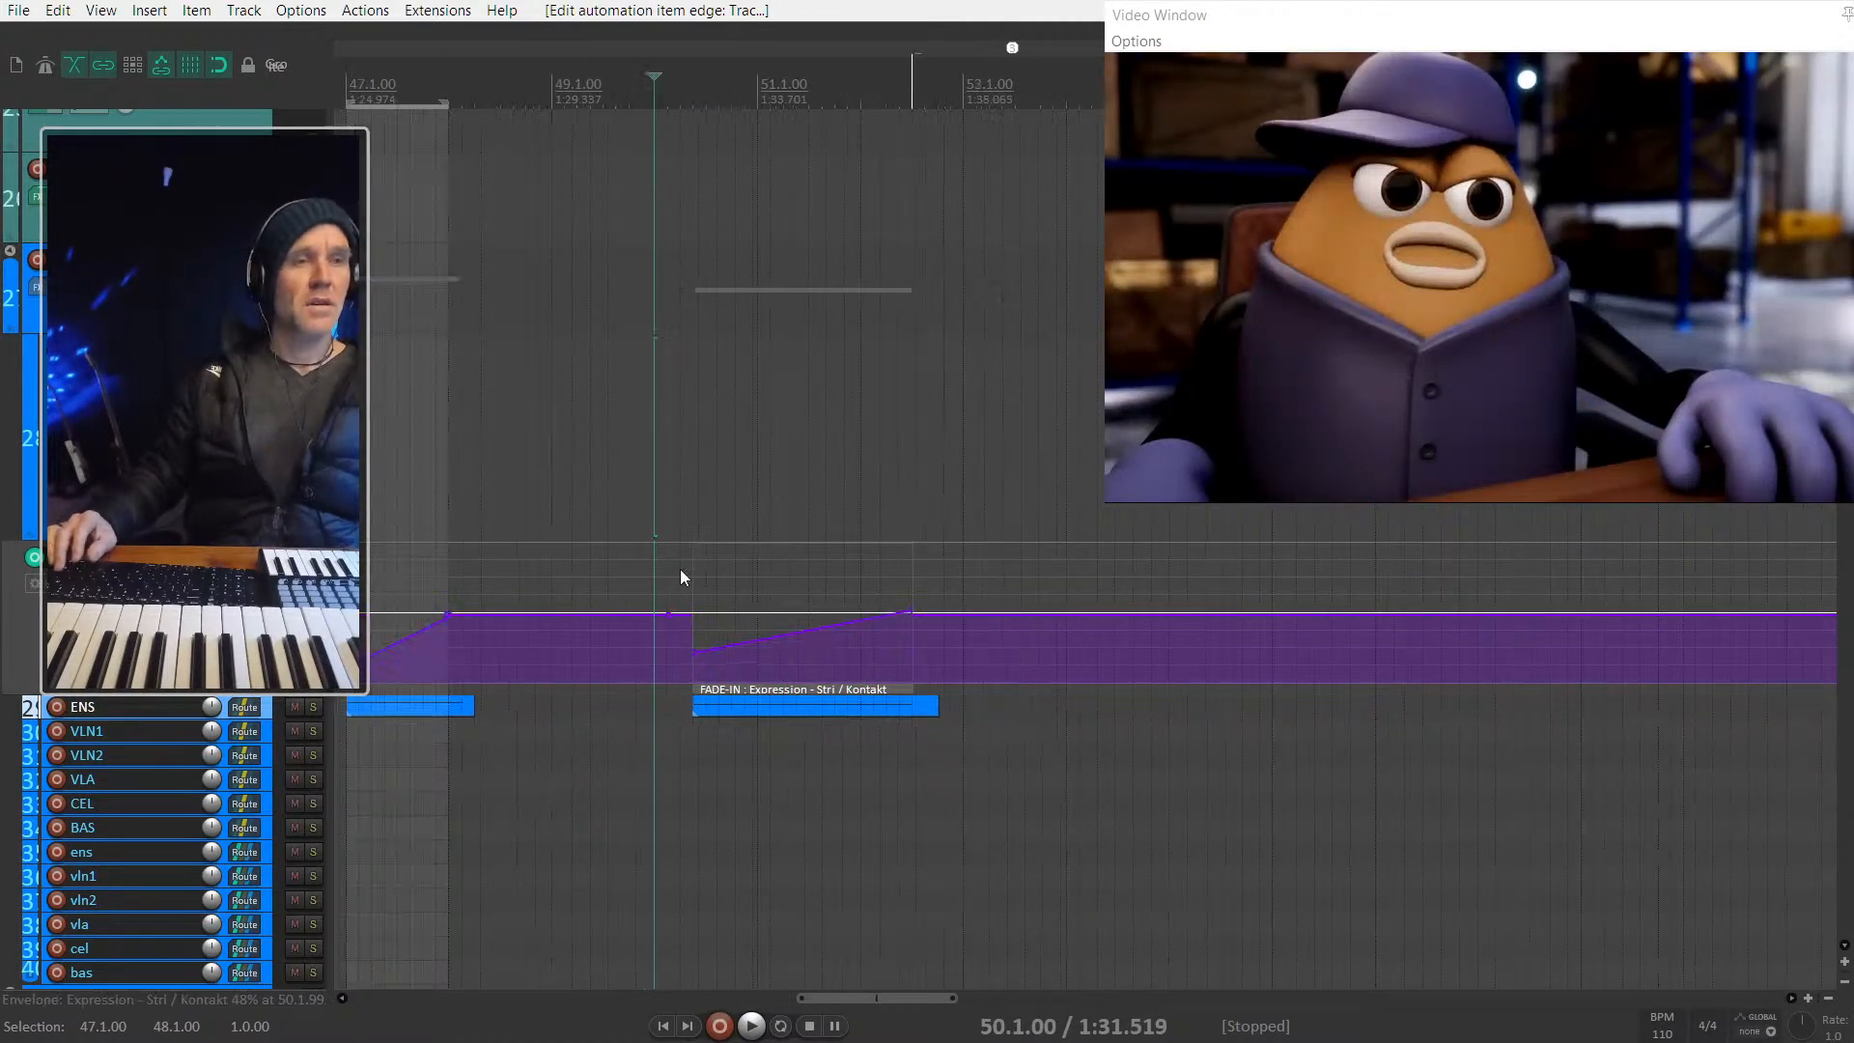
scroll(679, 570, "down", 2)
key("space")
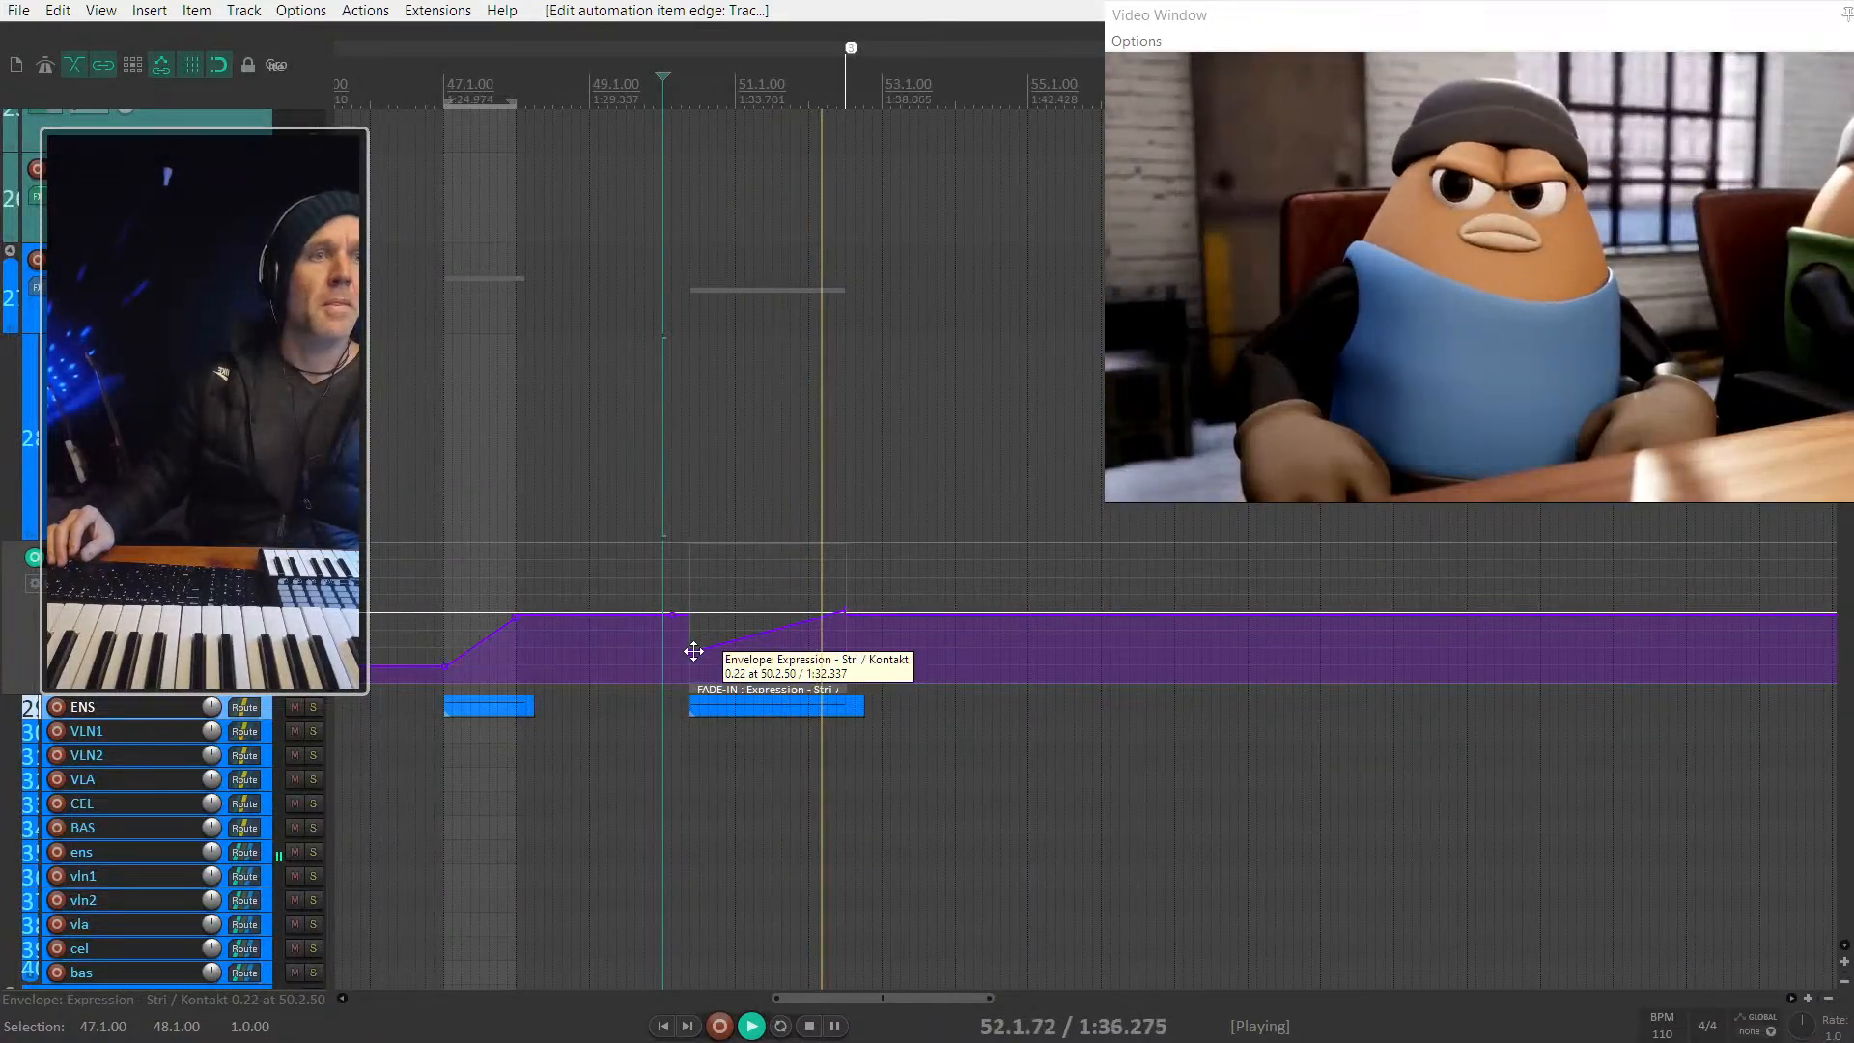
Step: Trim the starts of the copied ENS item and its FADE-IN automation item to 50.4.50 and play from 49.4.50
left_click_drag(694, 651, 711, 689)
key("space")
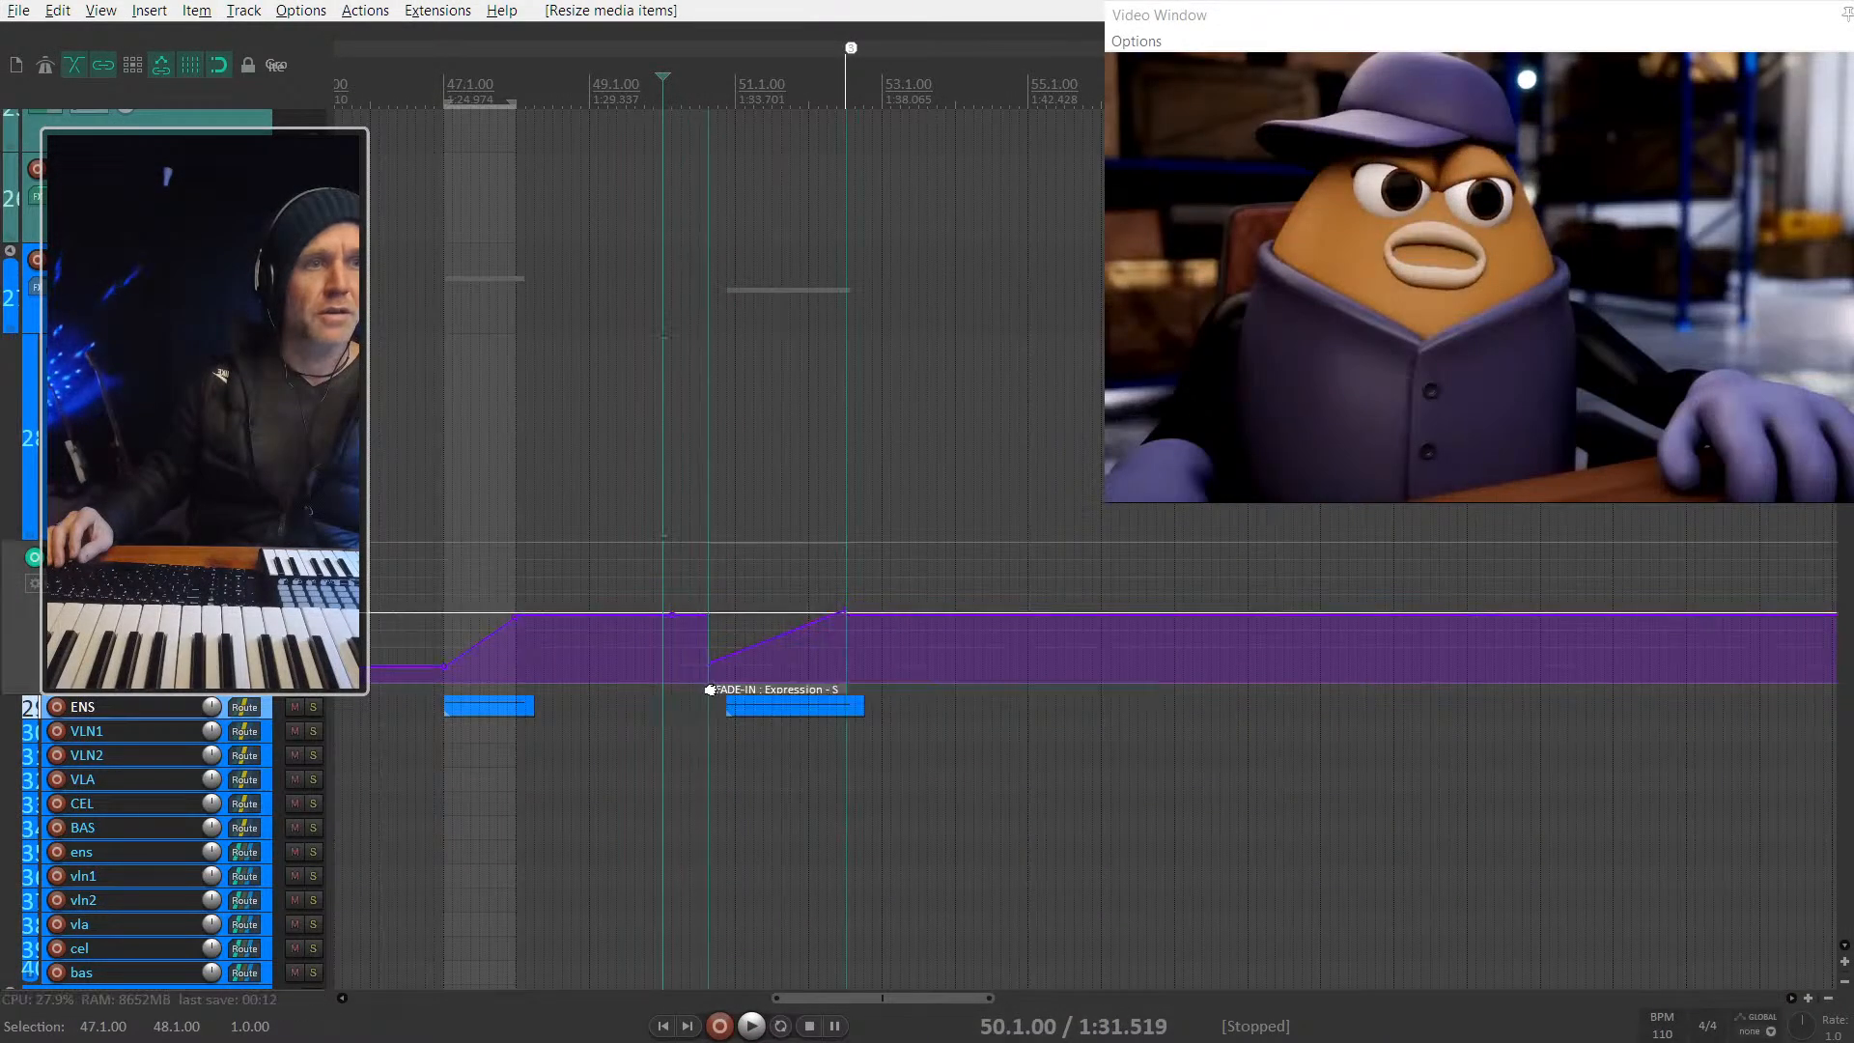
left_click(655, 656)
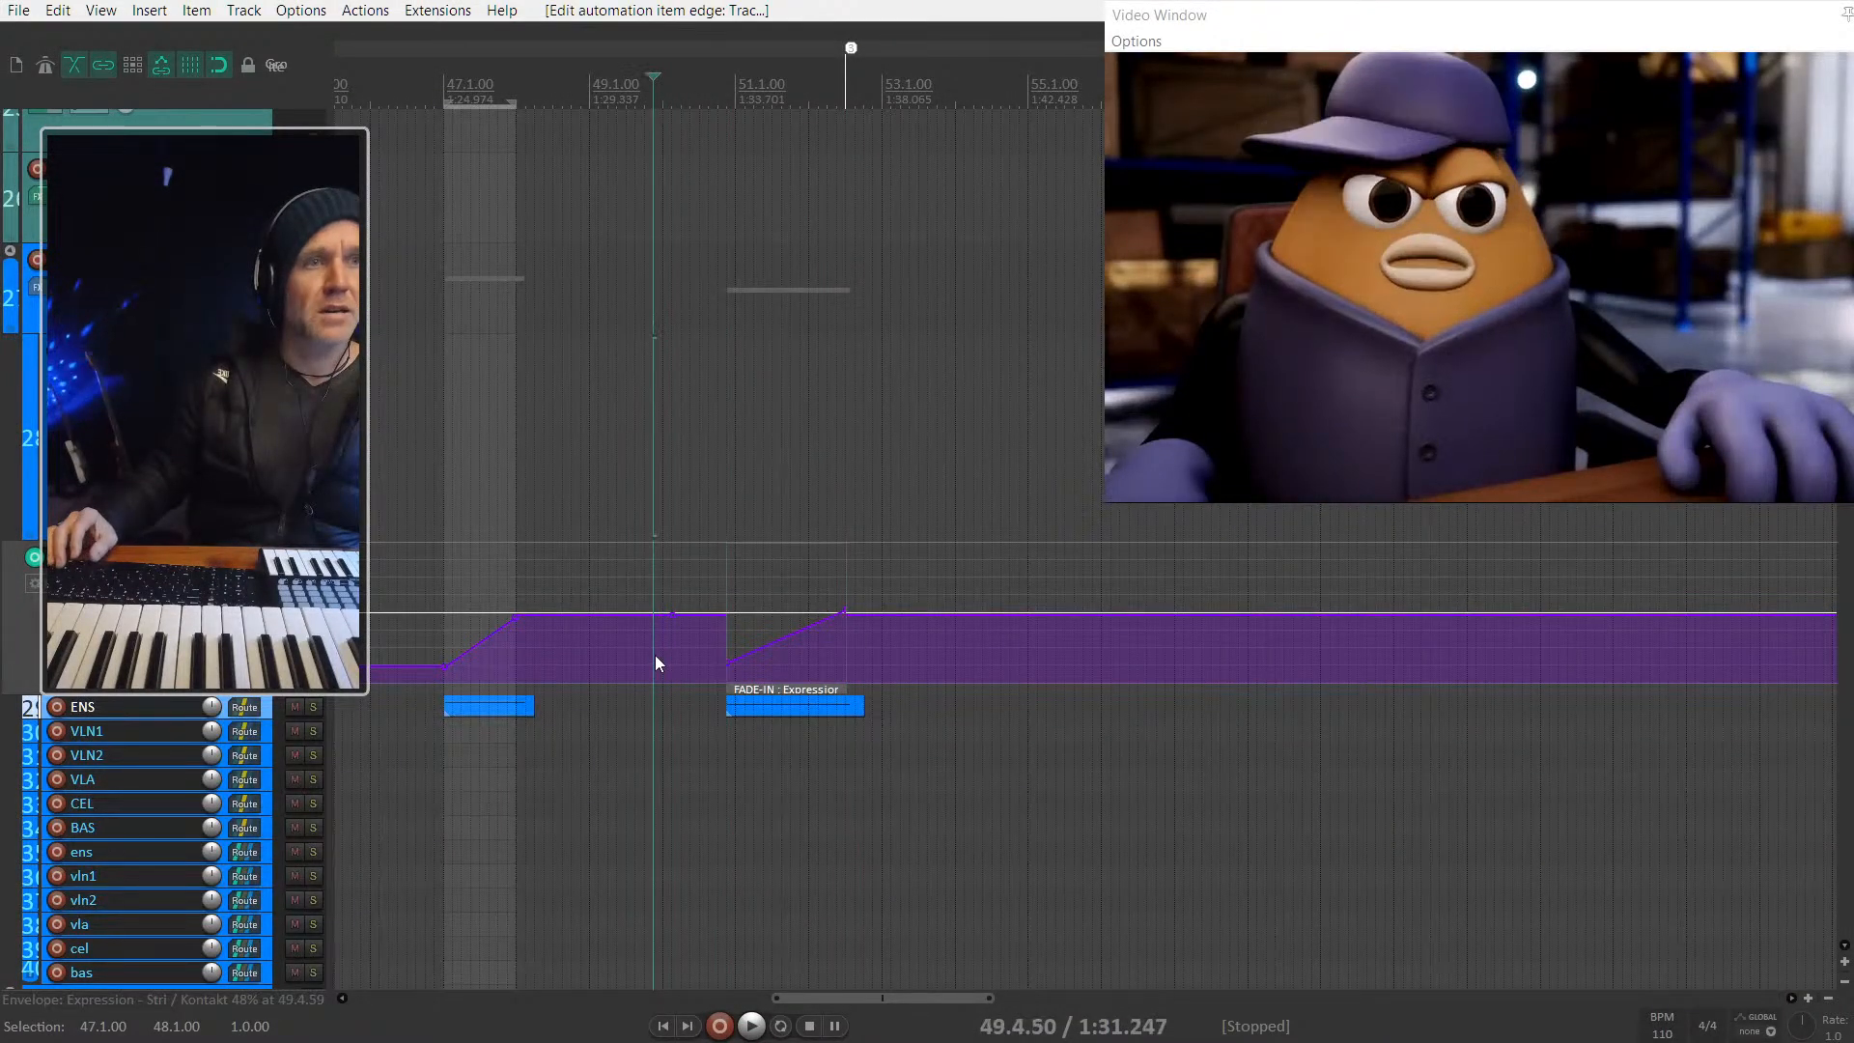
key("space")
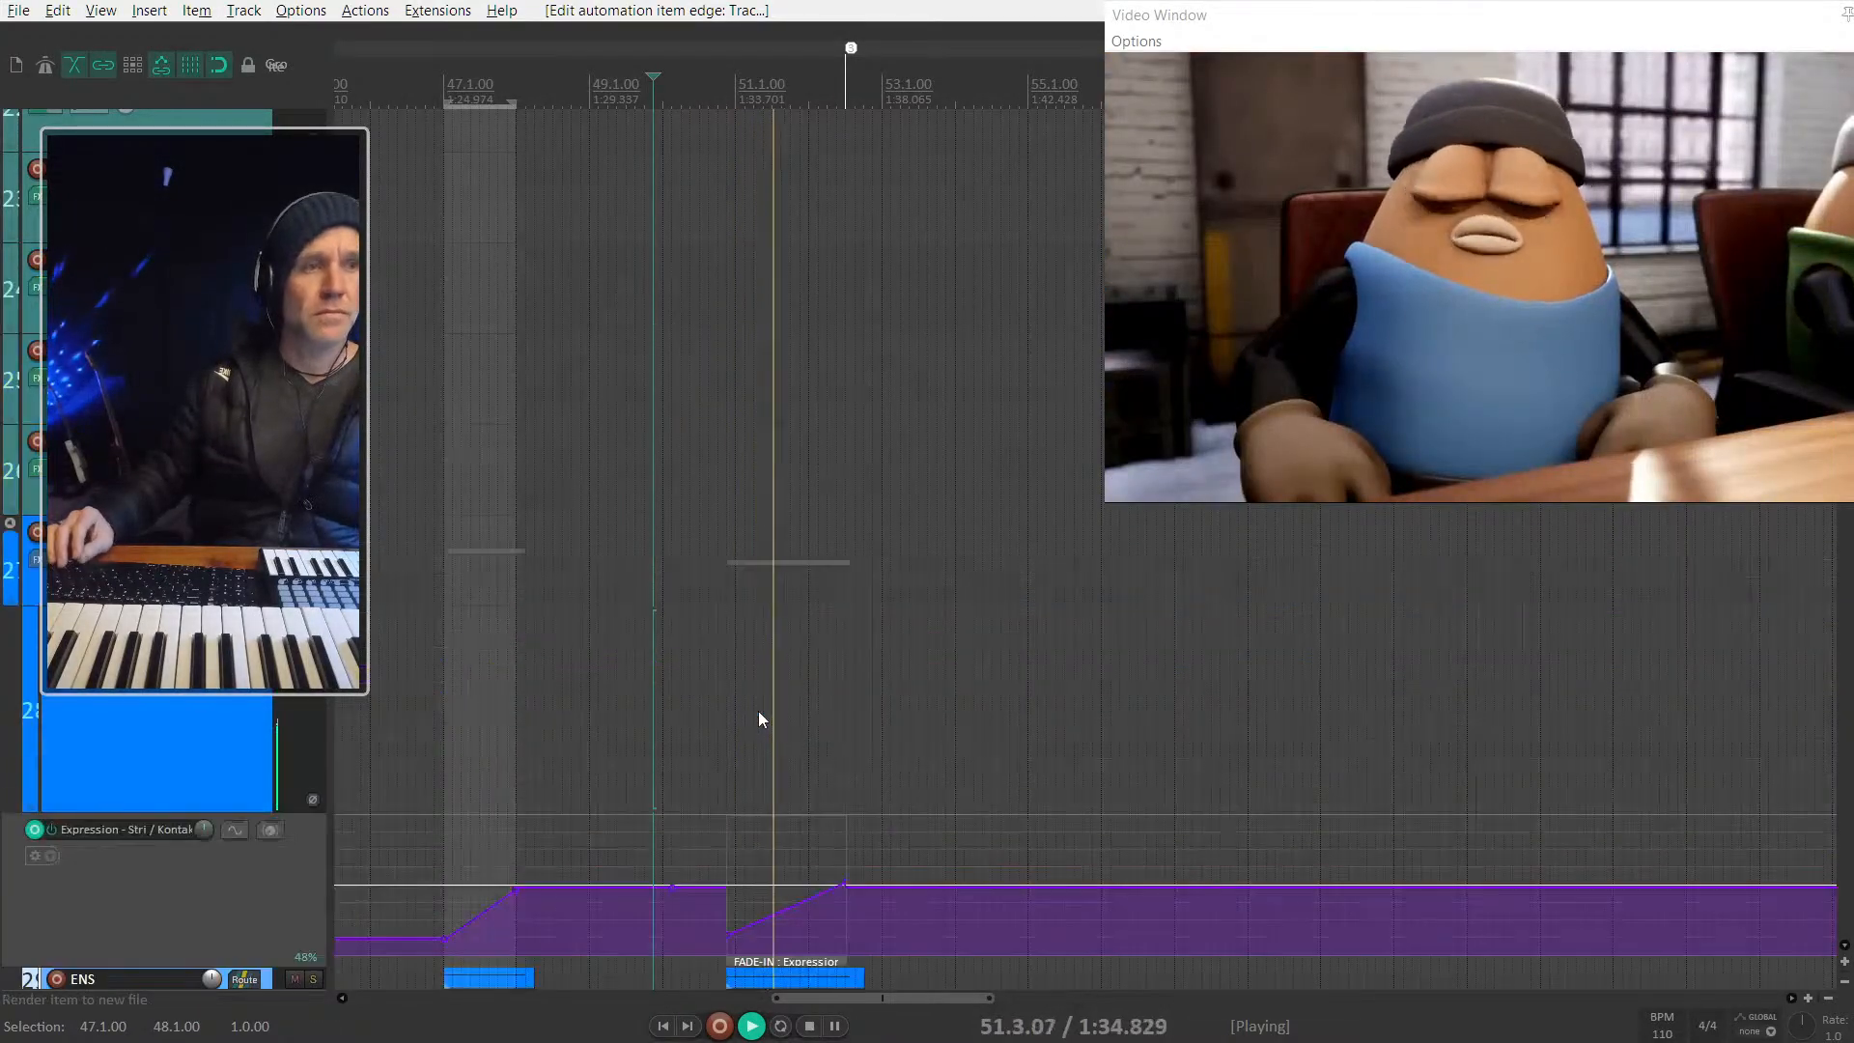
scroll(764, 737, "up", 2)
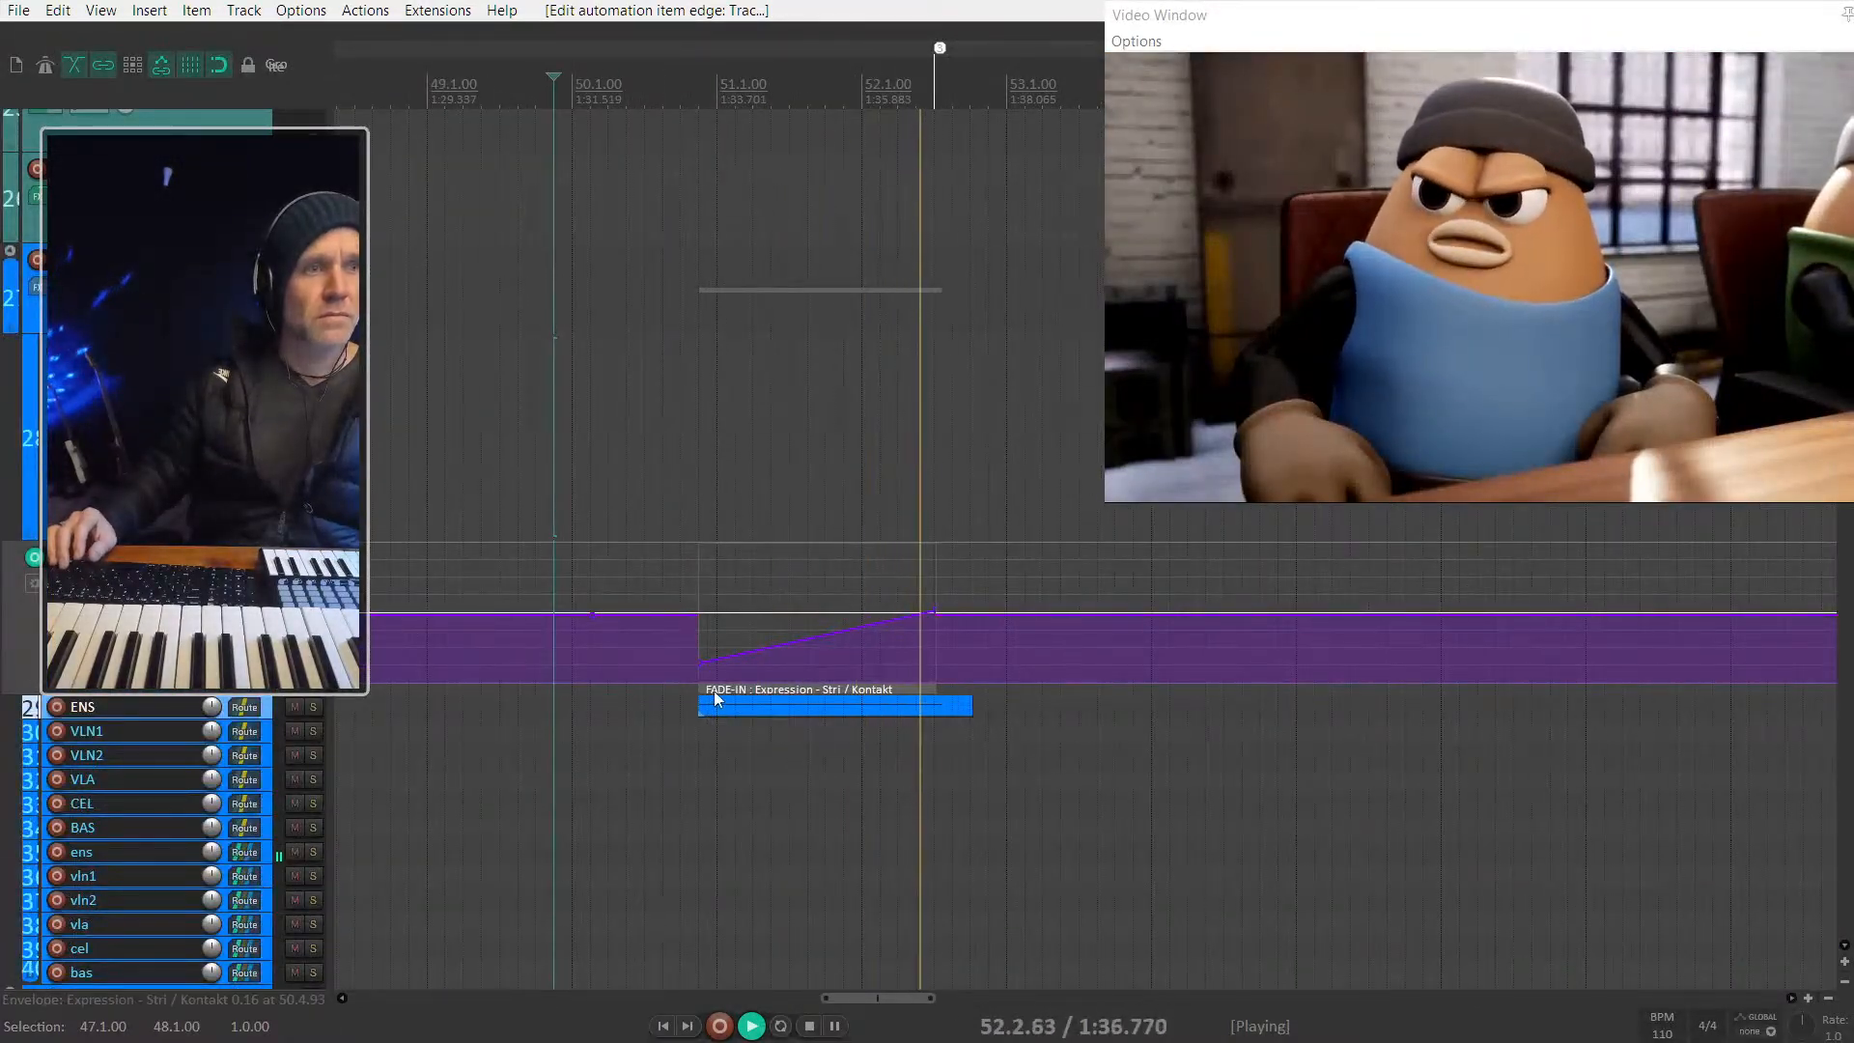
key("space")
Step: Trim the starts of the ENS and FADE-IN items to 51.1.00, lower the fade's starting level to about 0.08, and play from 50.1.00
left_click_drag(700, 703, 717, 687)
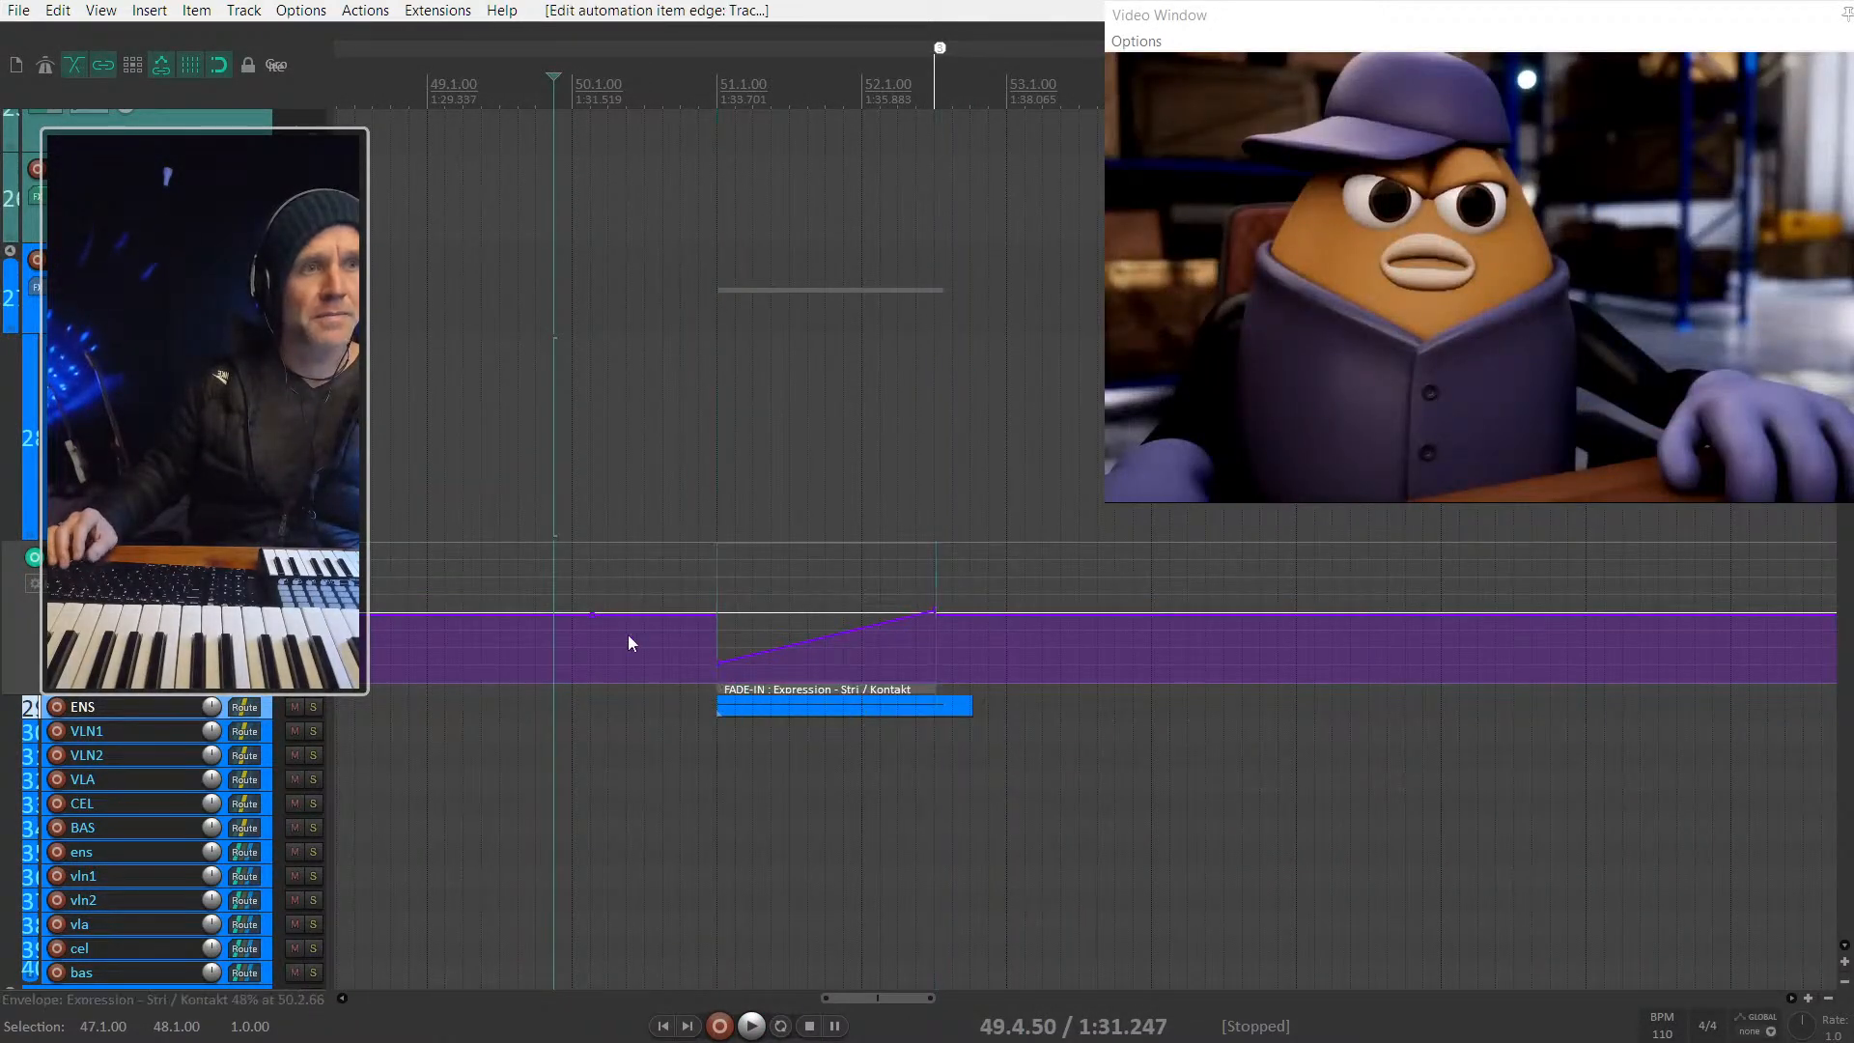
left_click(627, 696)
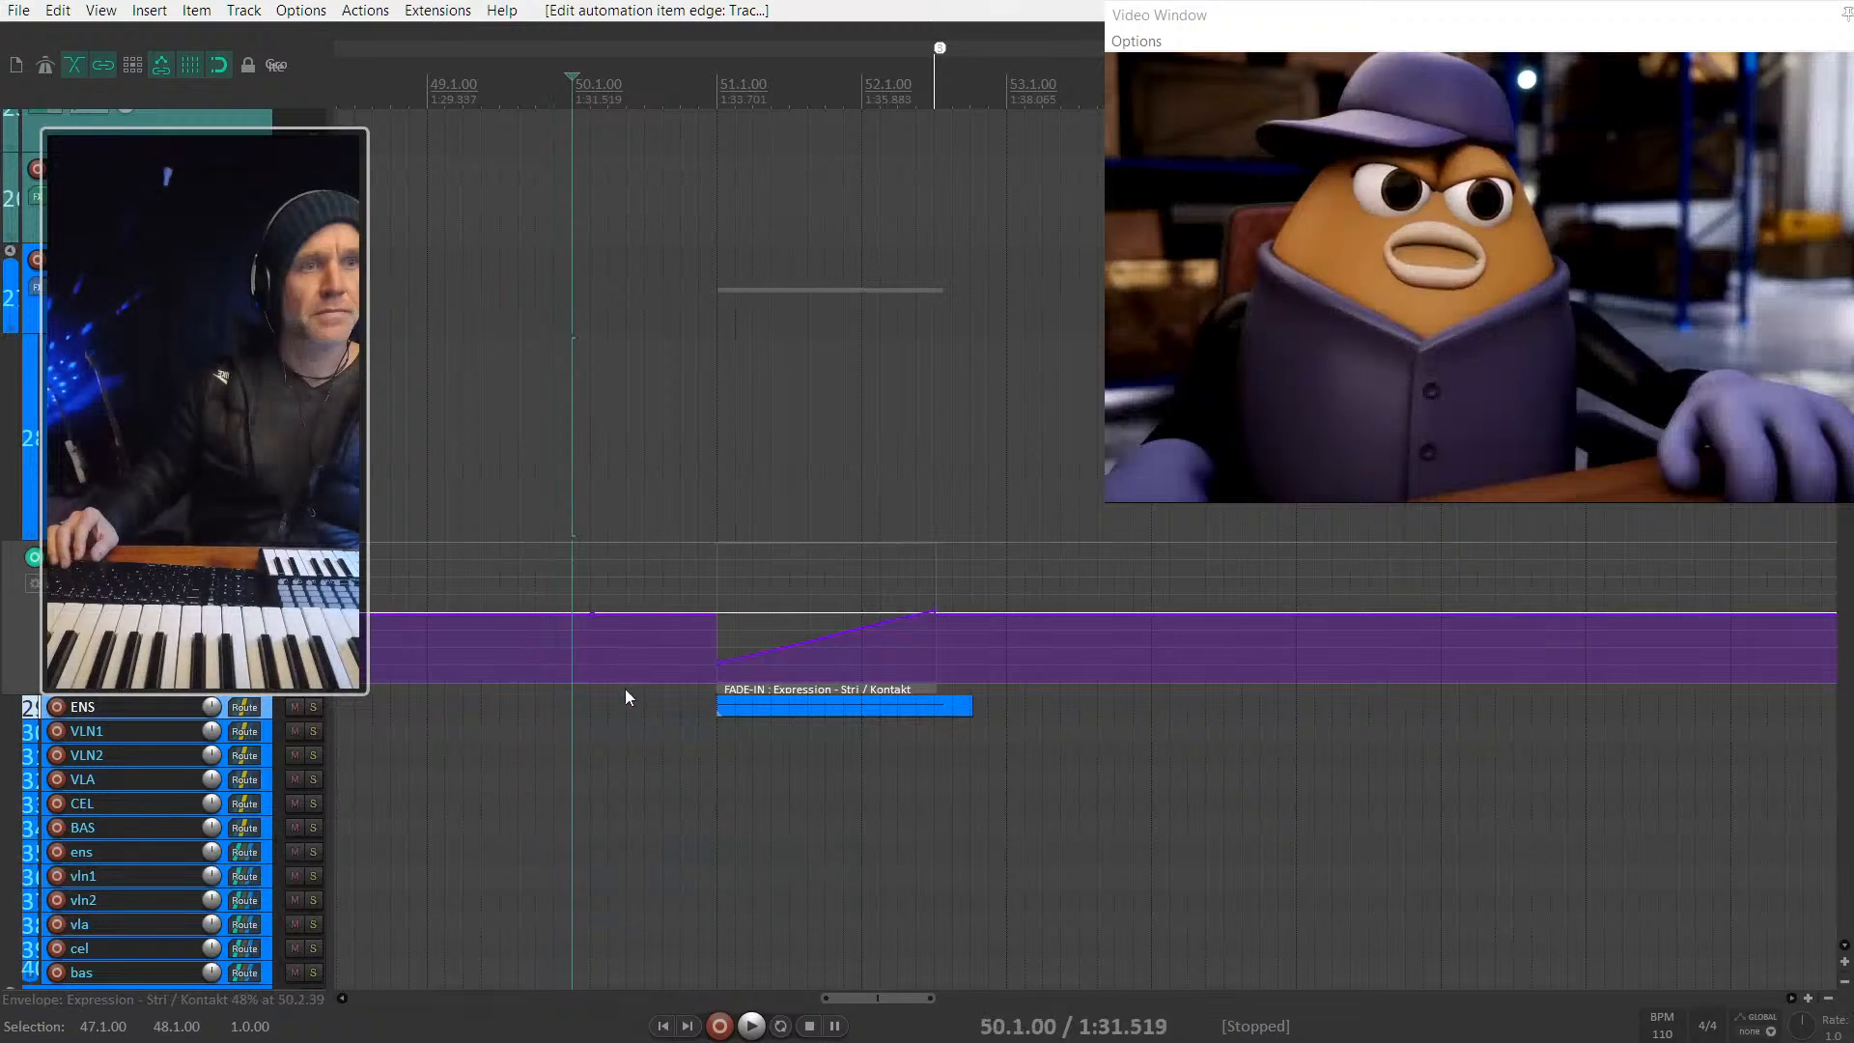
left_click(714, 668)
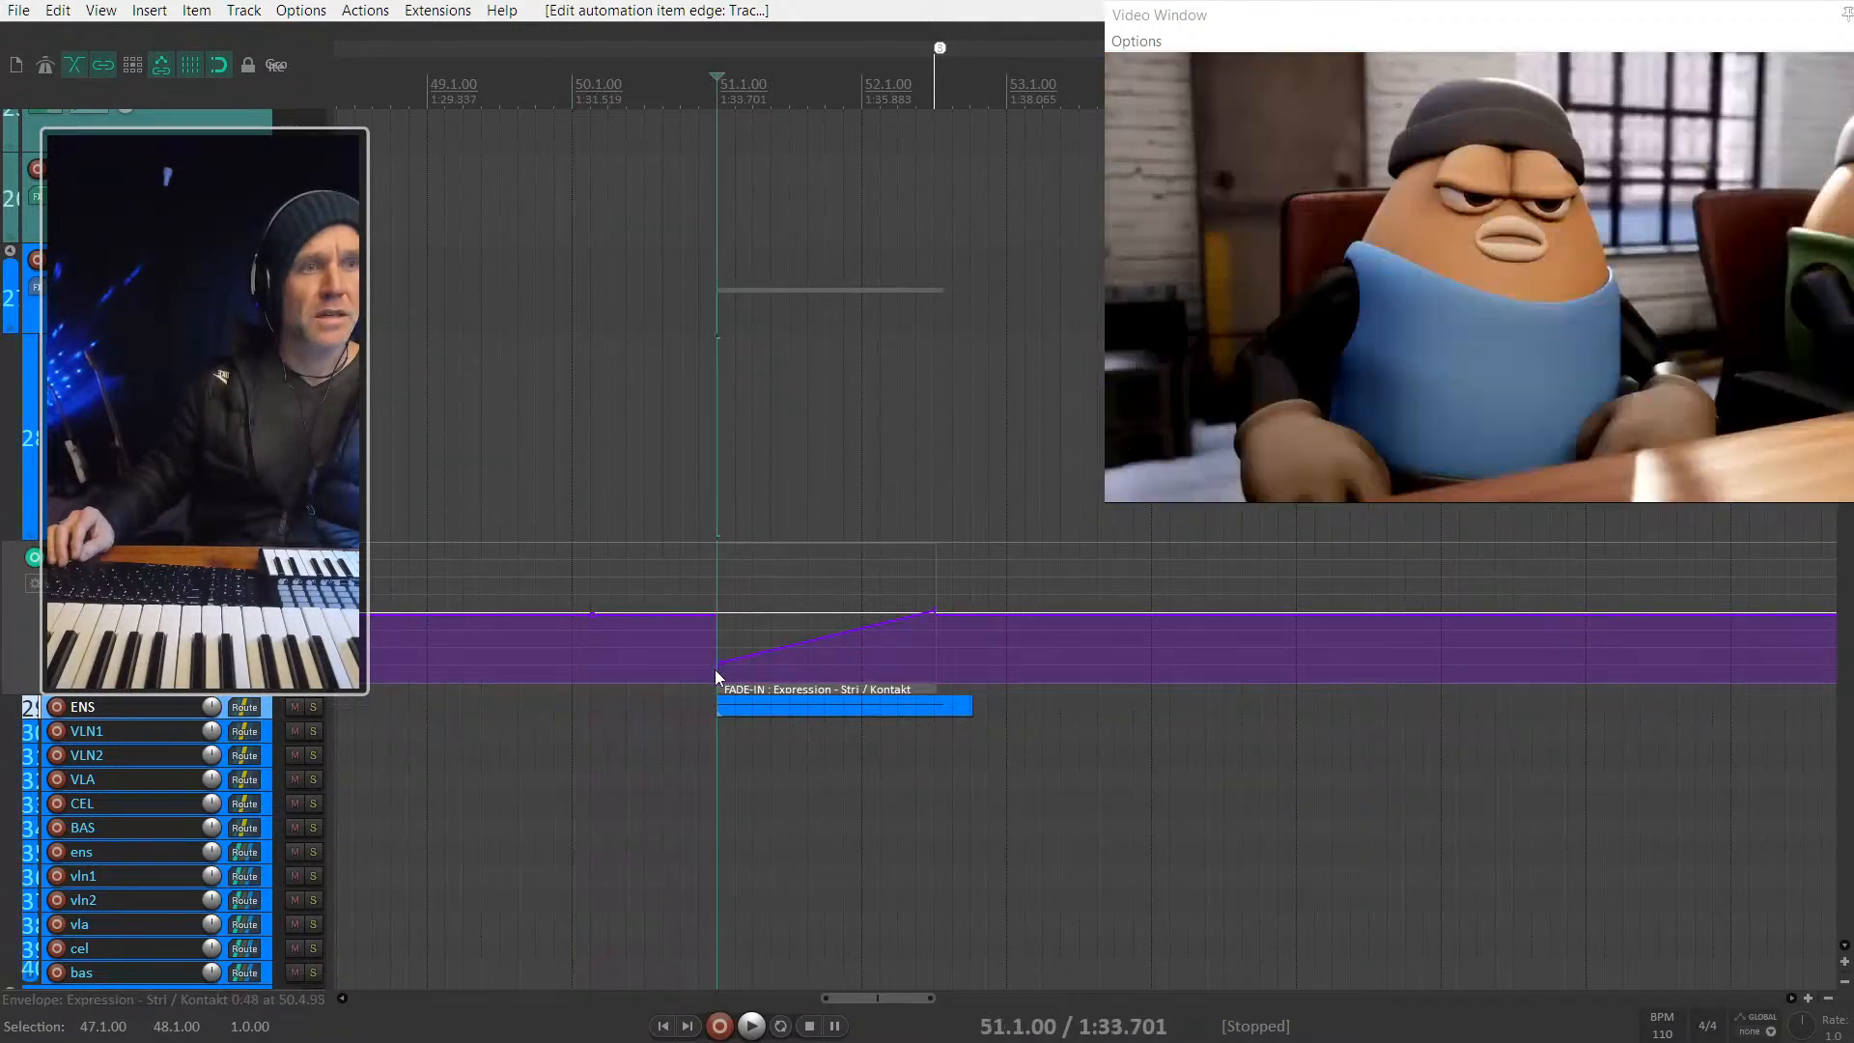
left_click(569, 666)
key("space")
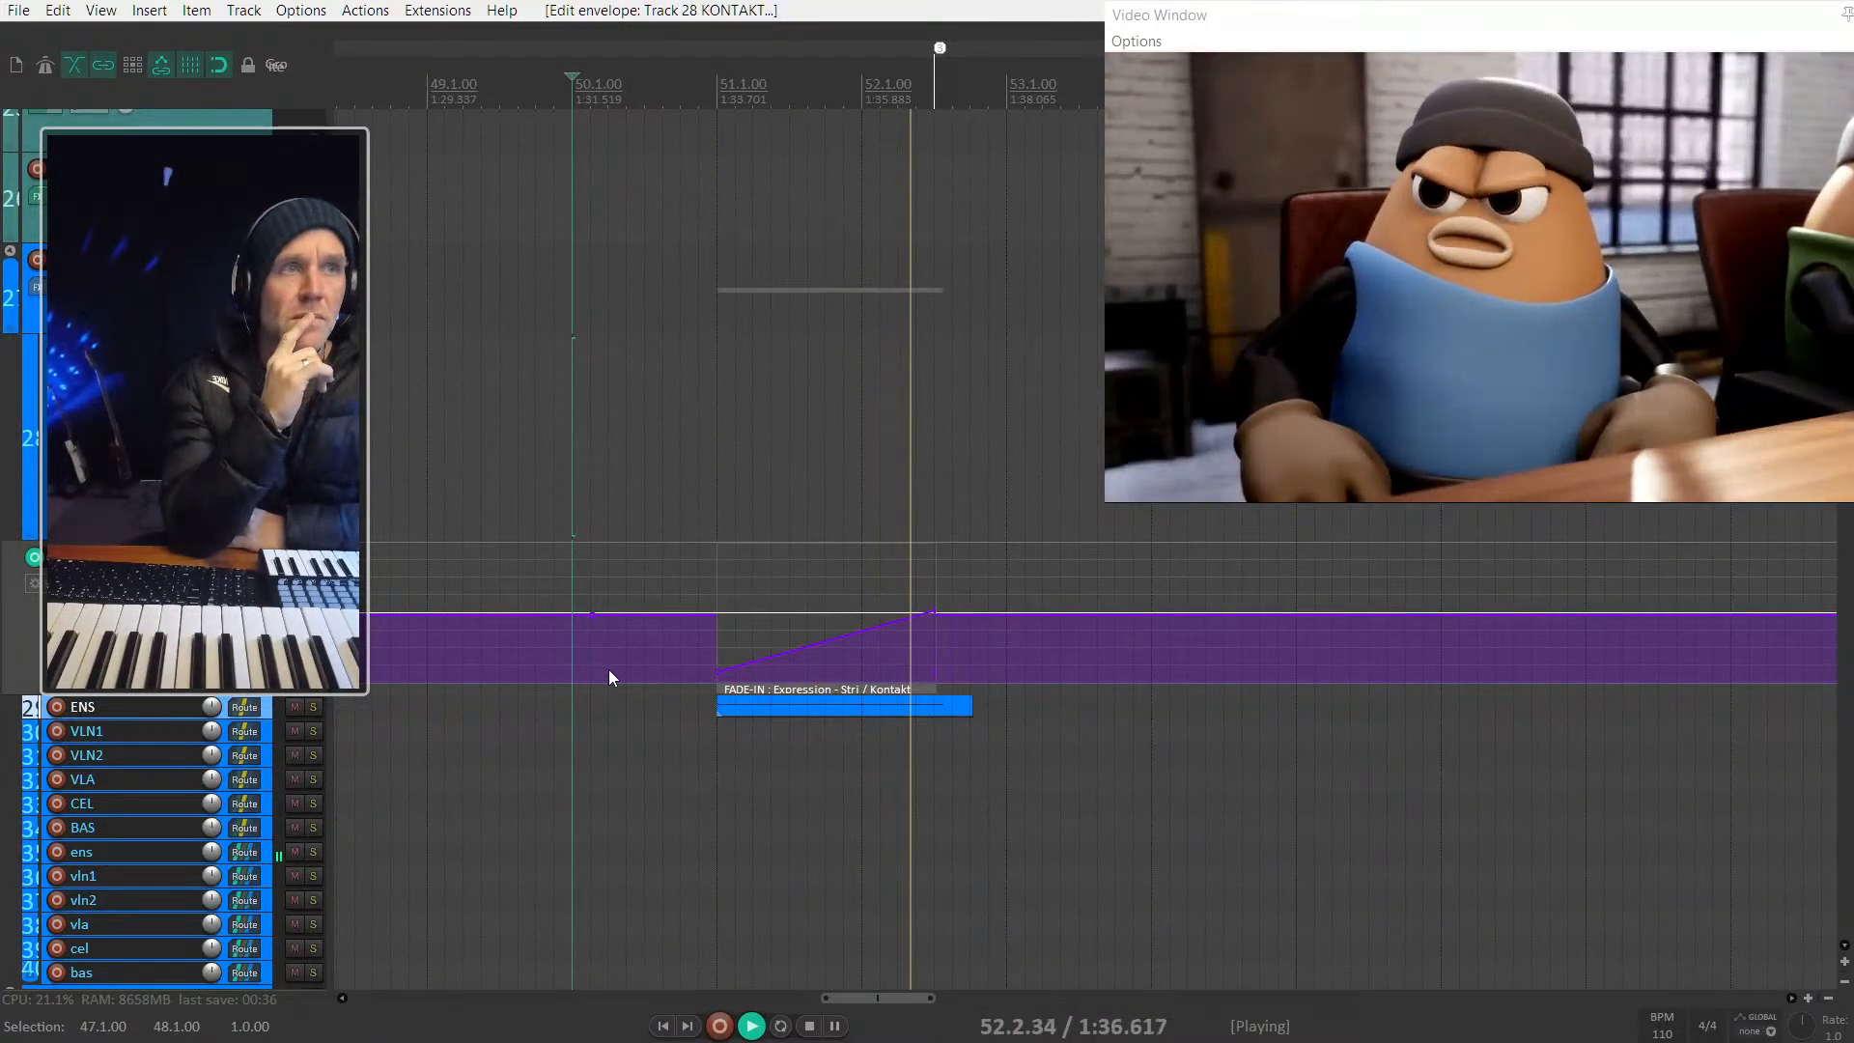
key("space")
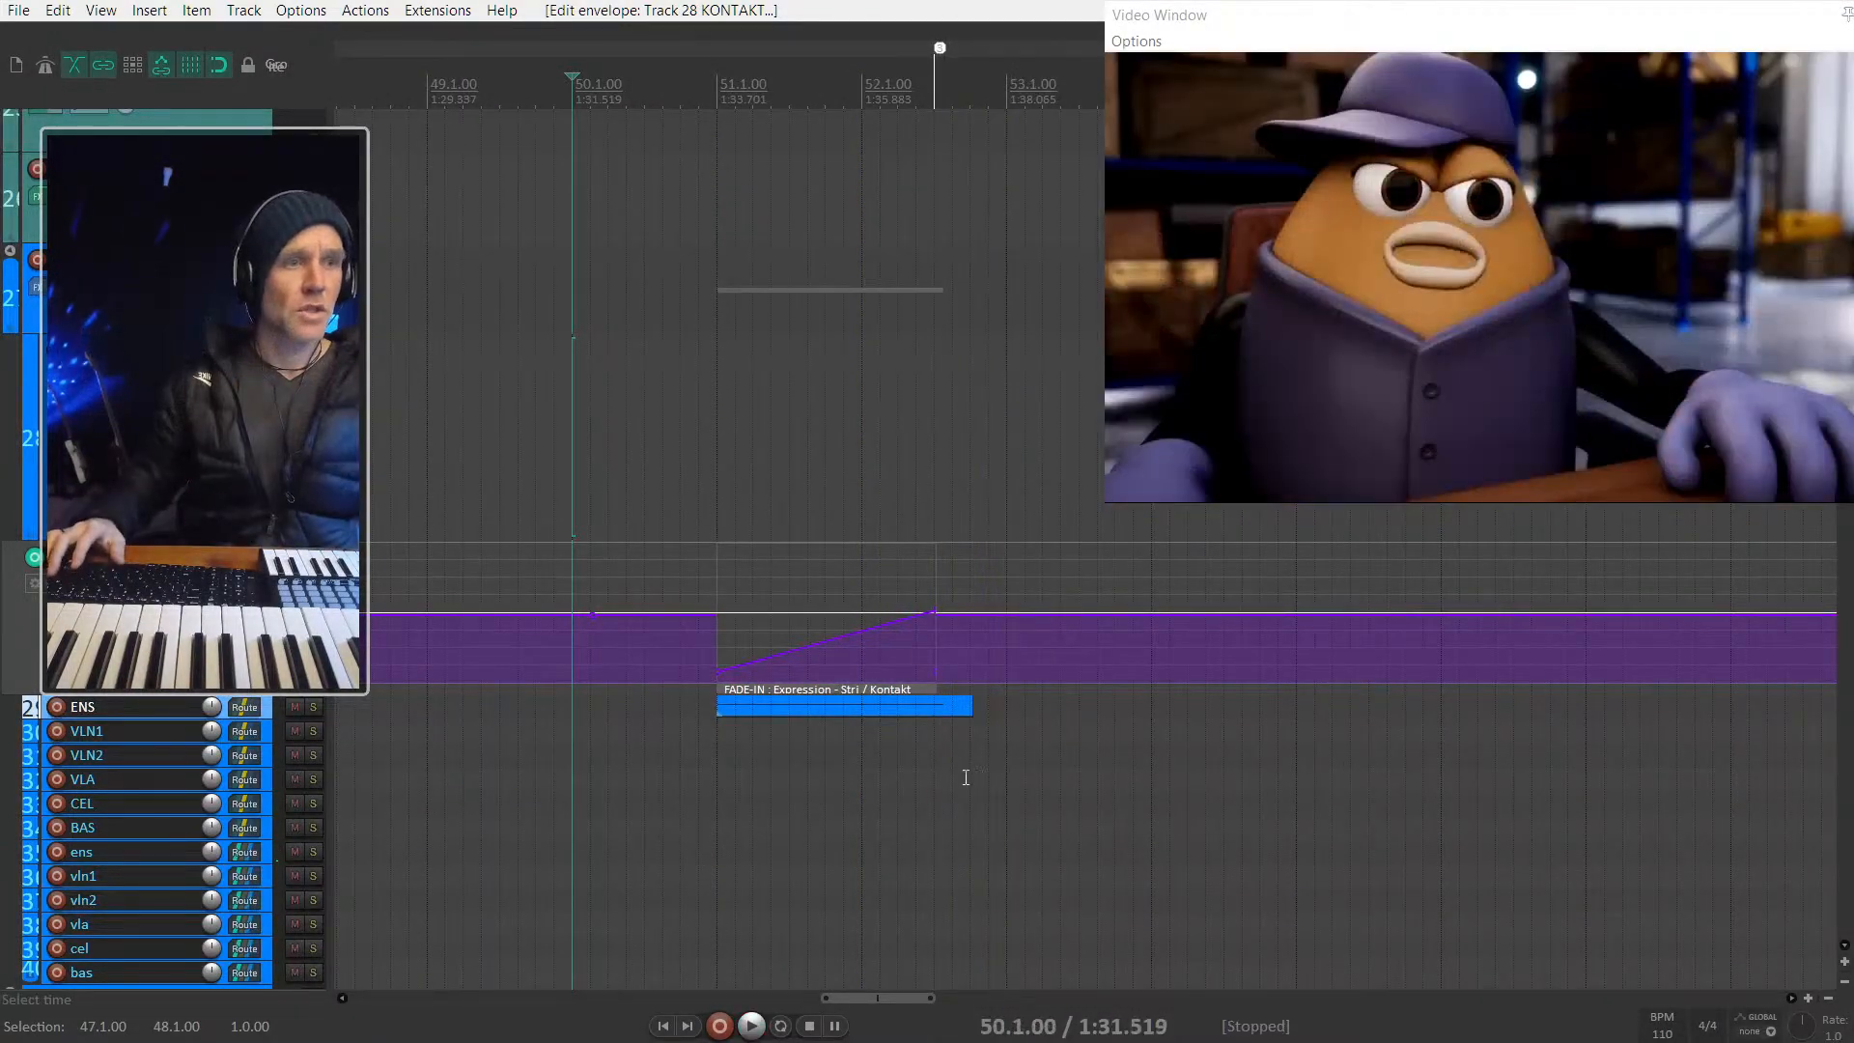
Step: Trim the ends of the ENS item and the FADE-IN automation item to the 52.3.00 marker and play from 50.4.50
left_click(951, 696)
scroll(951, 696, "up", 3)
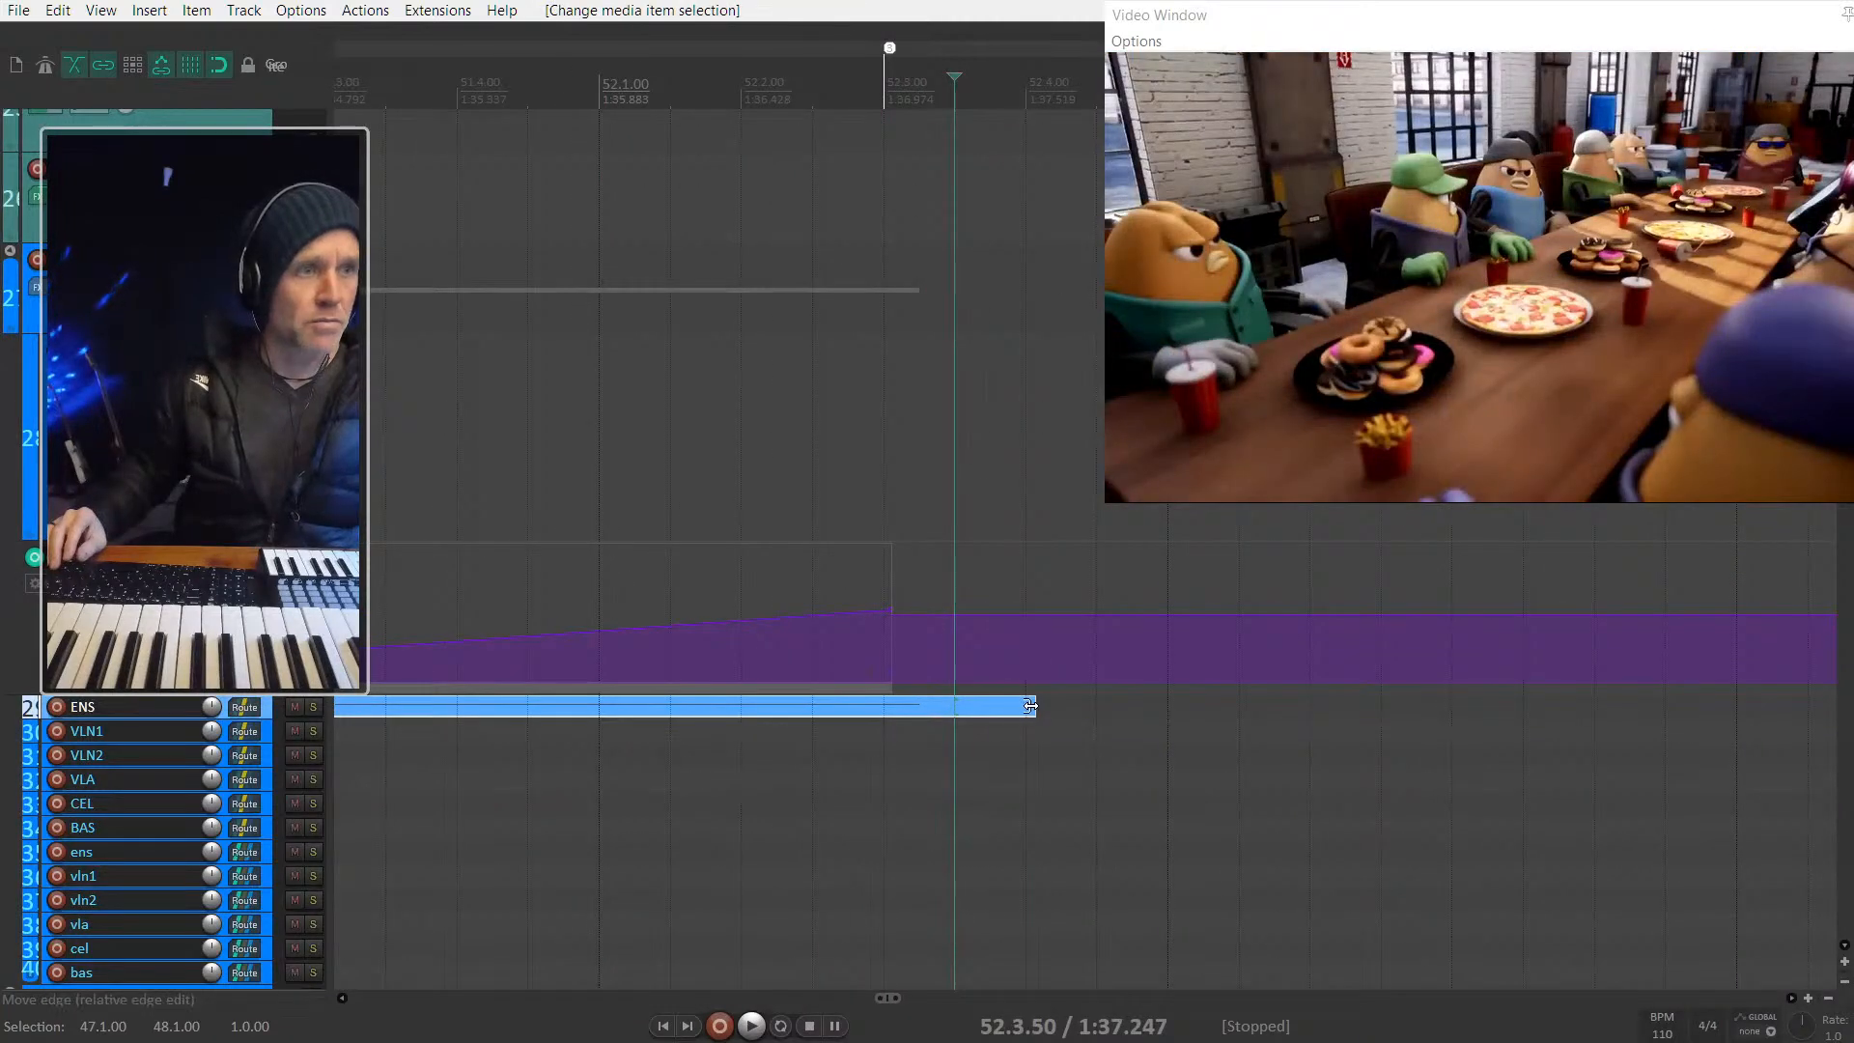
left_click_drag(1031, 706, 902, 721)
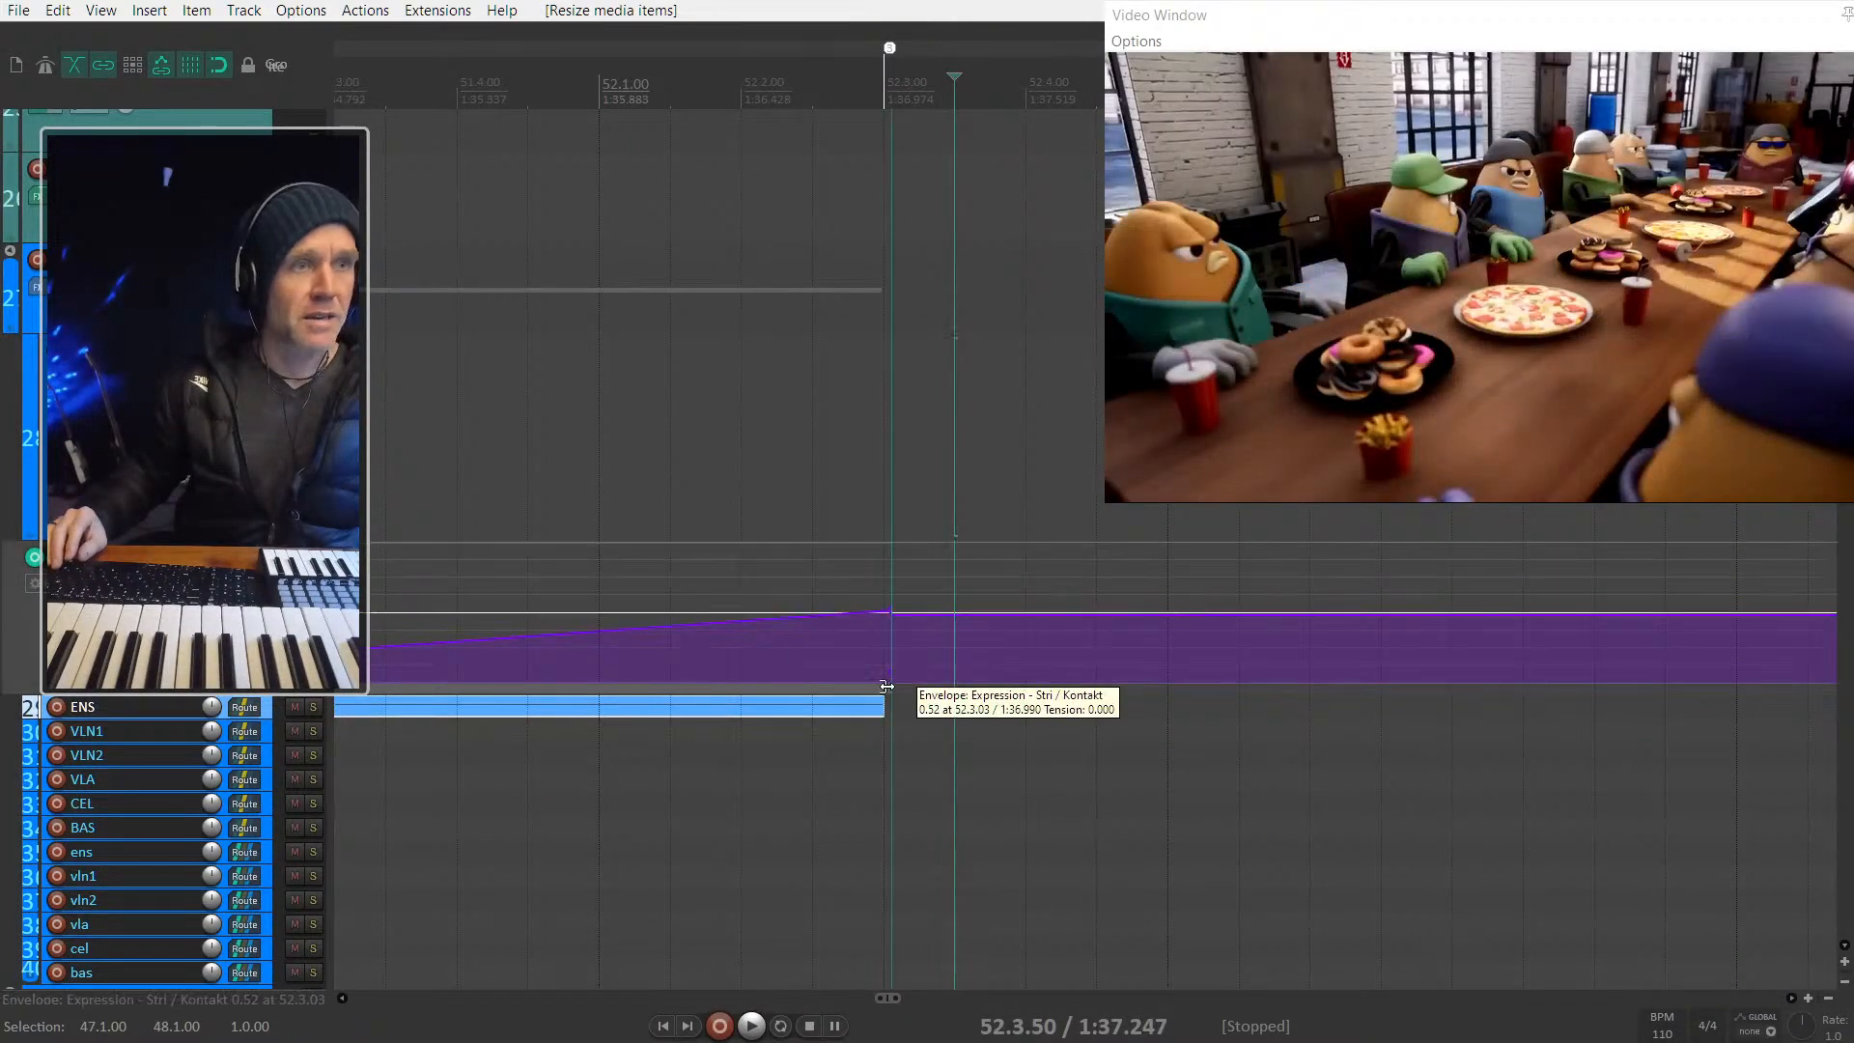
left_click(892, 696)
scroll(982, 736, "down", 3)
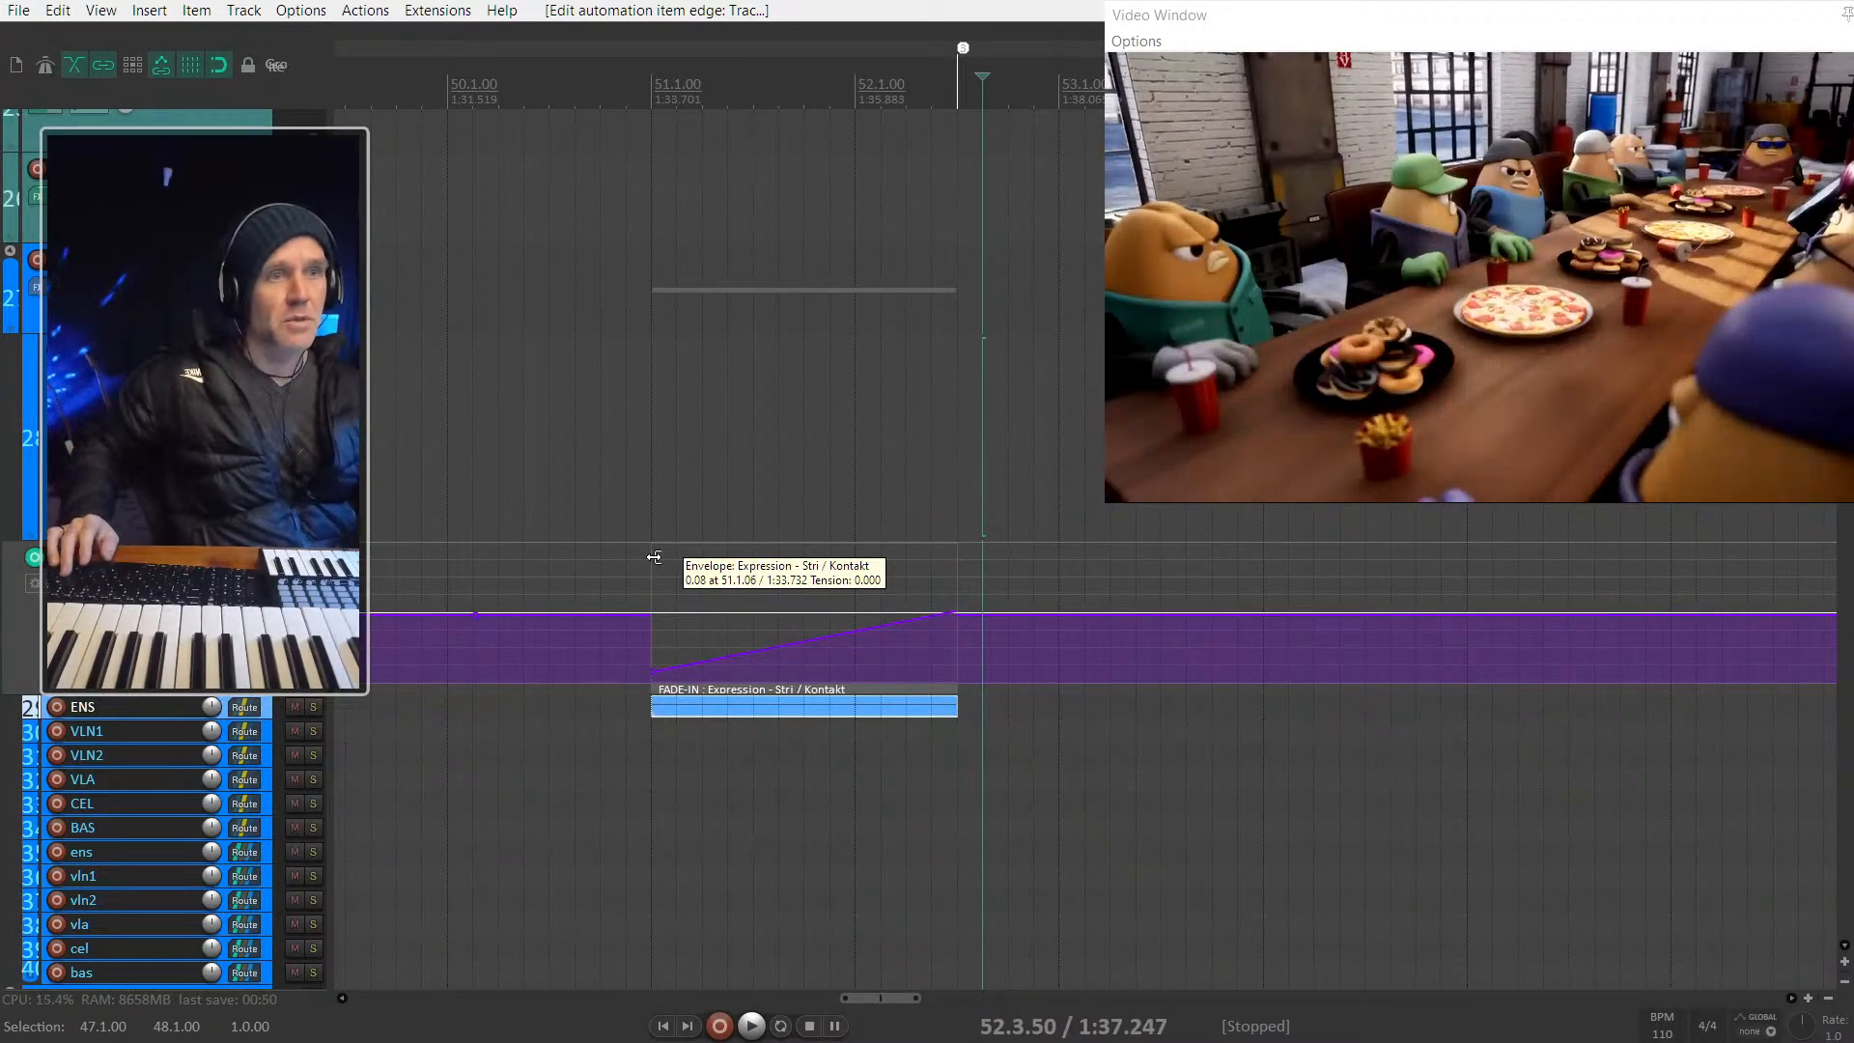
left_click(628, 519)
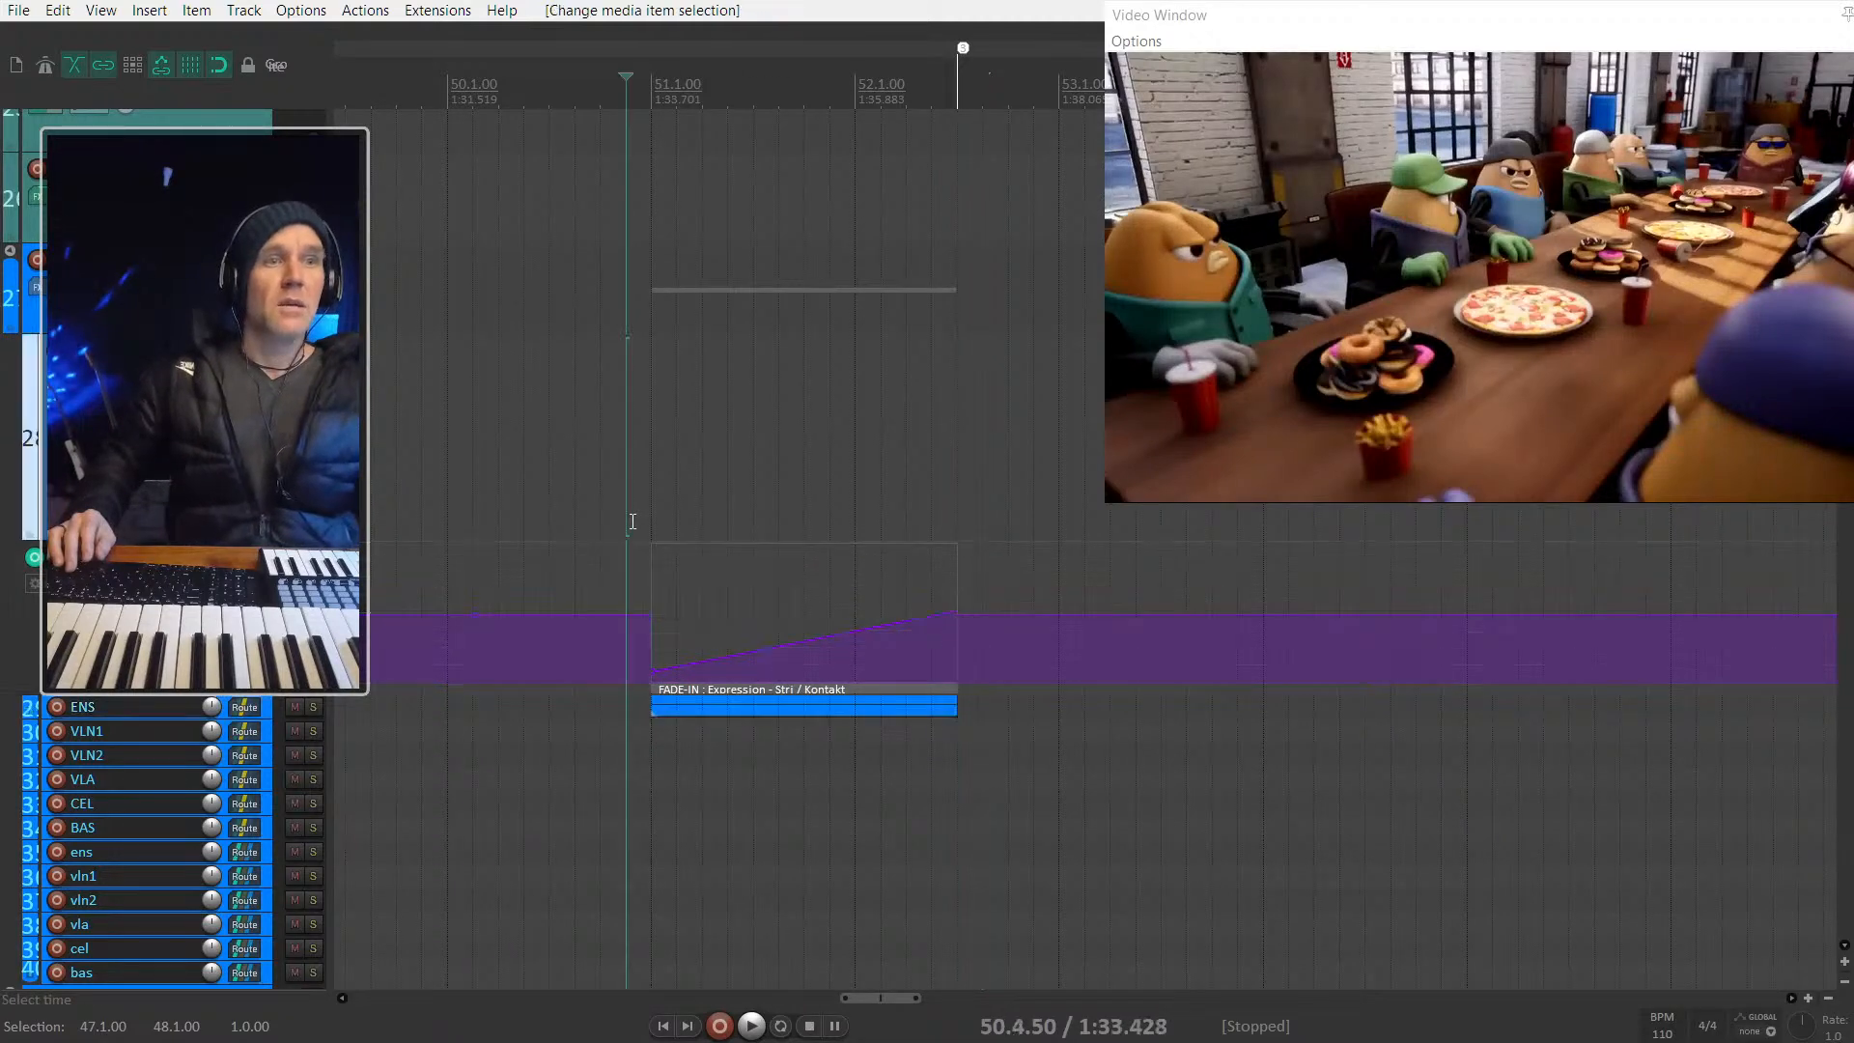
key("space")
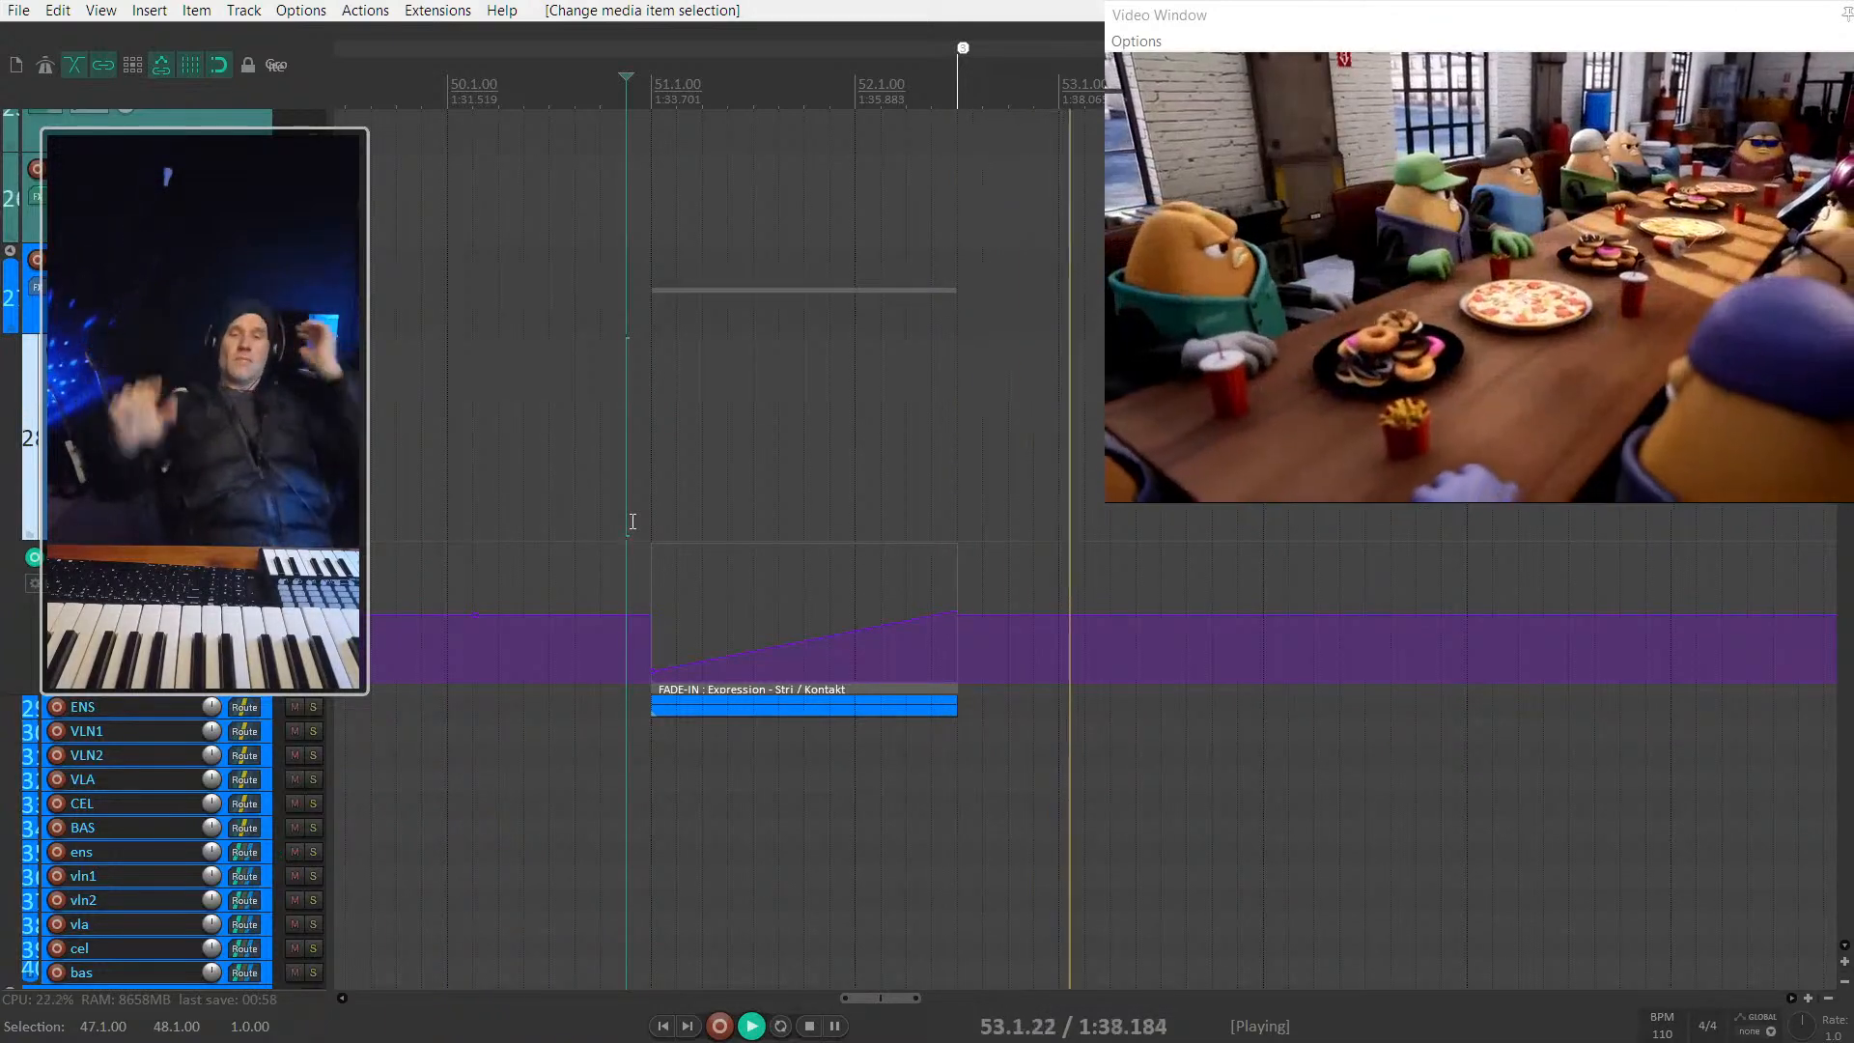
key("space")
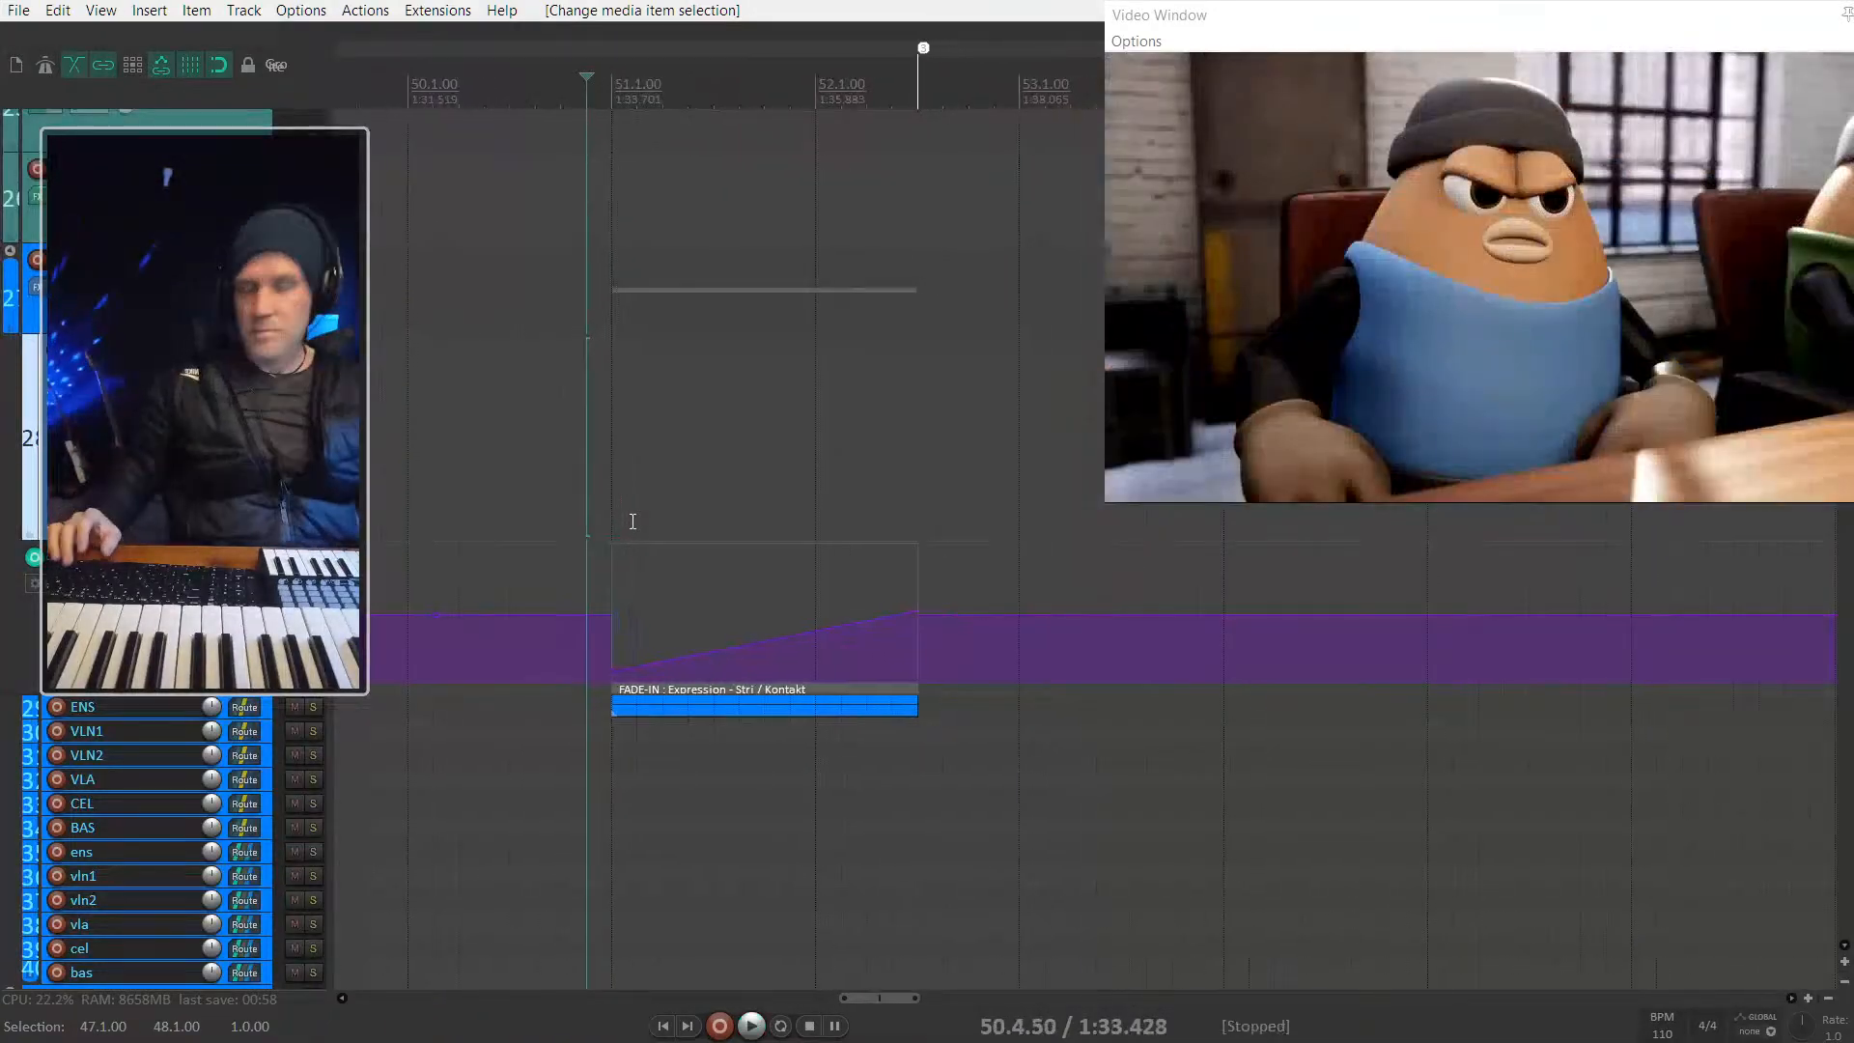
Step: Look through the tracks from the piano item down to the CP percussion tracks for existing hits around bar 48
left_click(899, 710)
scroll(900, 711, "up", 2)
scroll(619, 707, "up", 2)
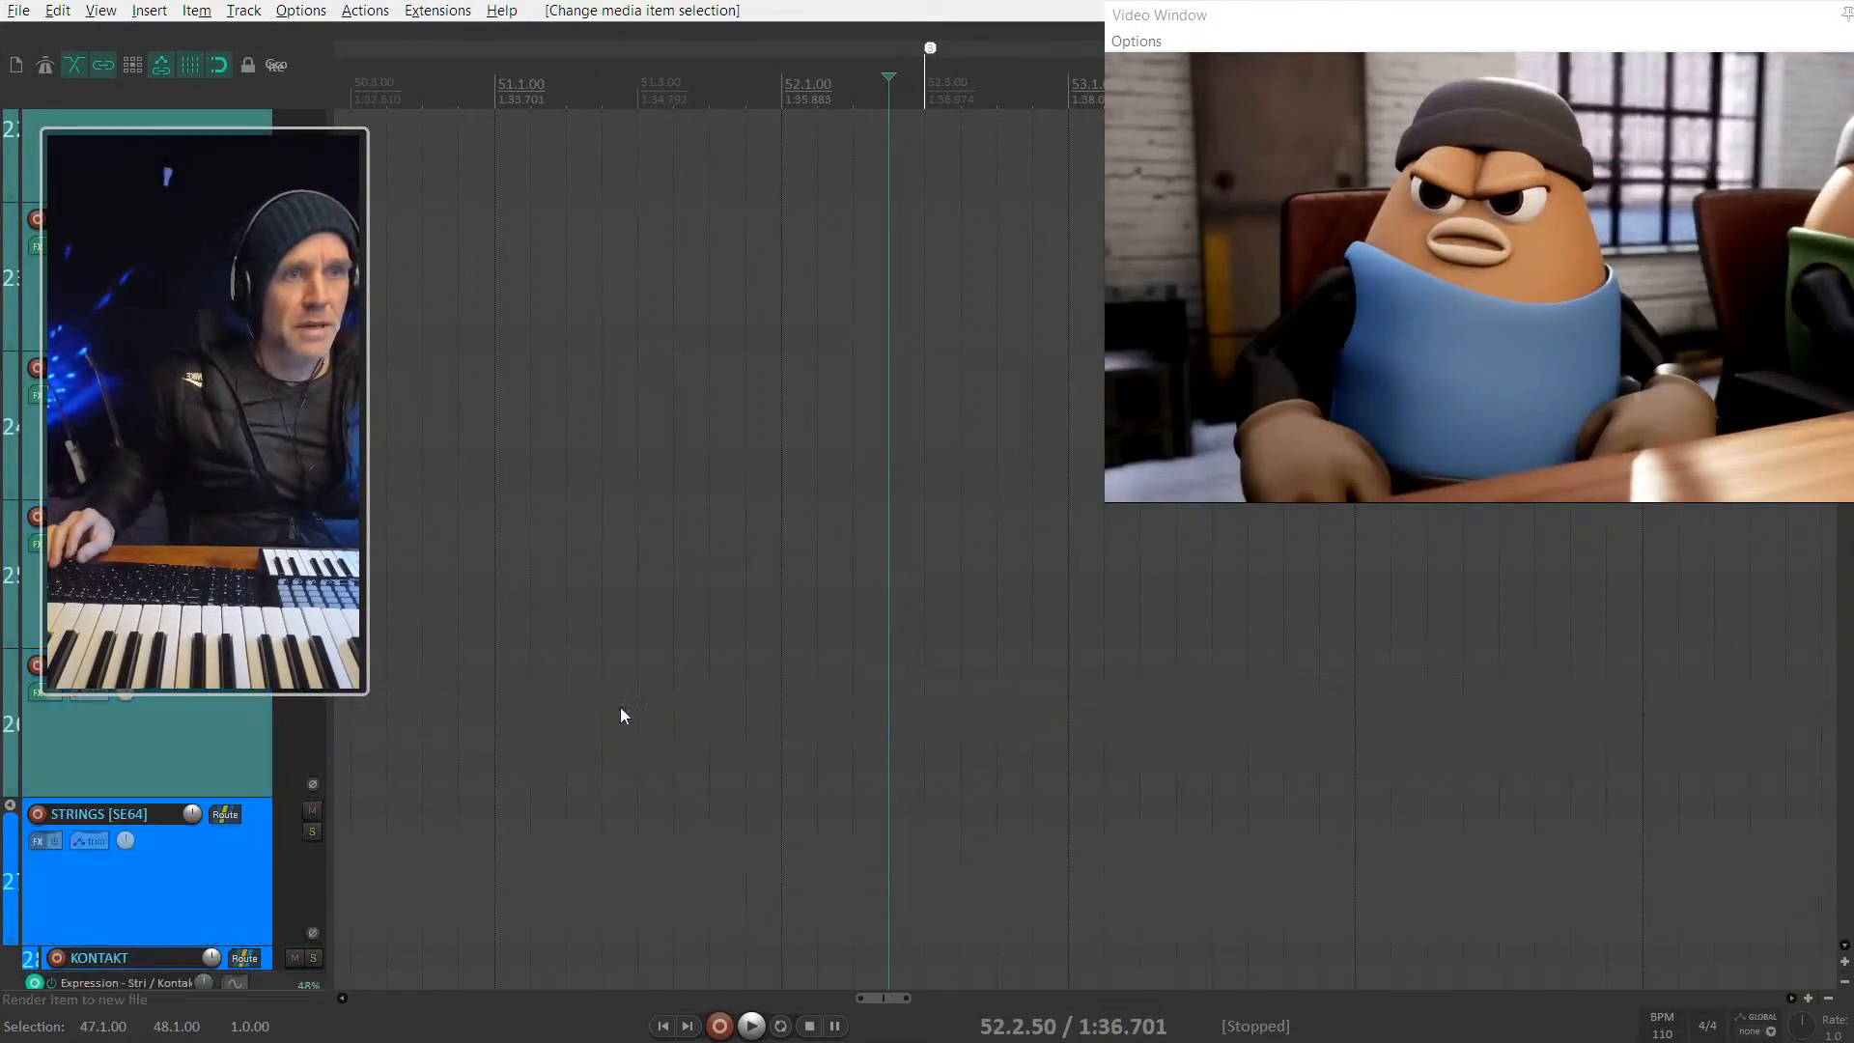
scroll(617, 743, "down", 4)
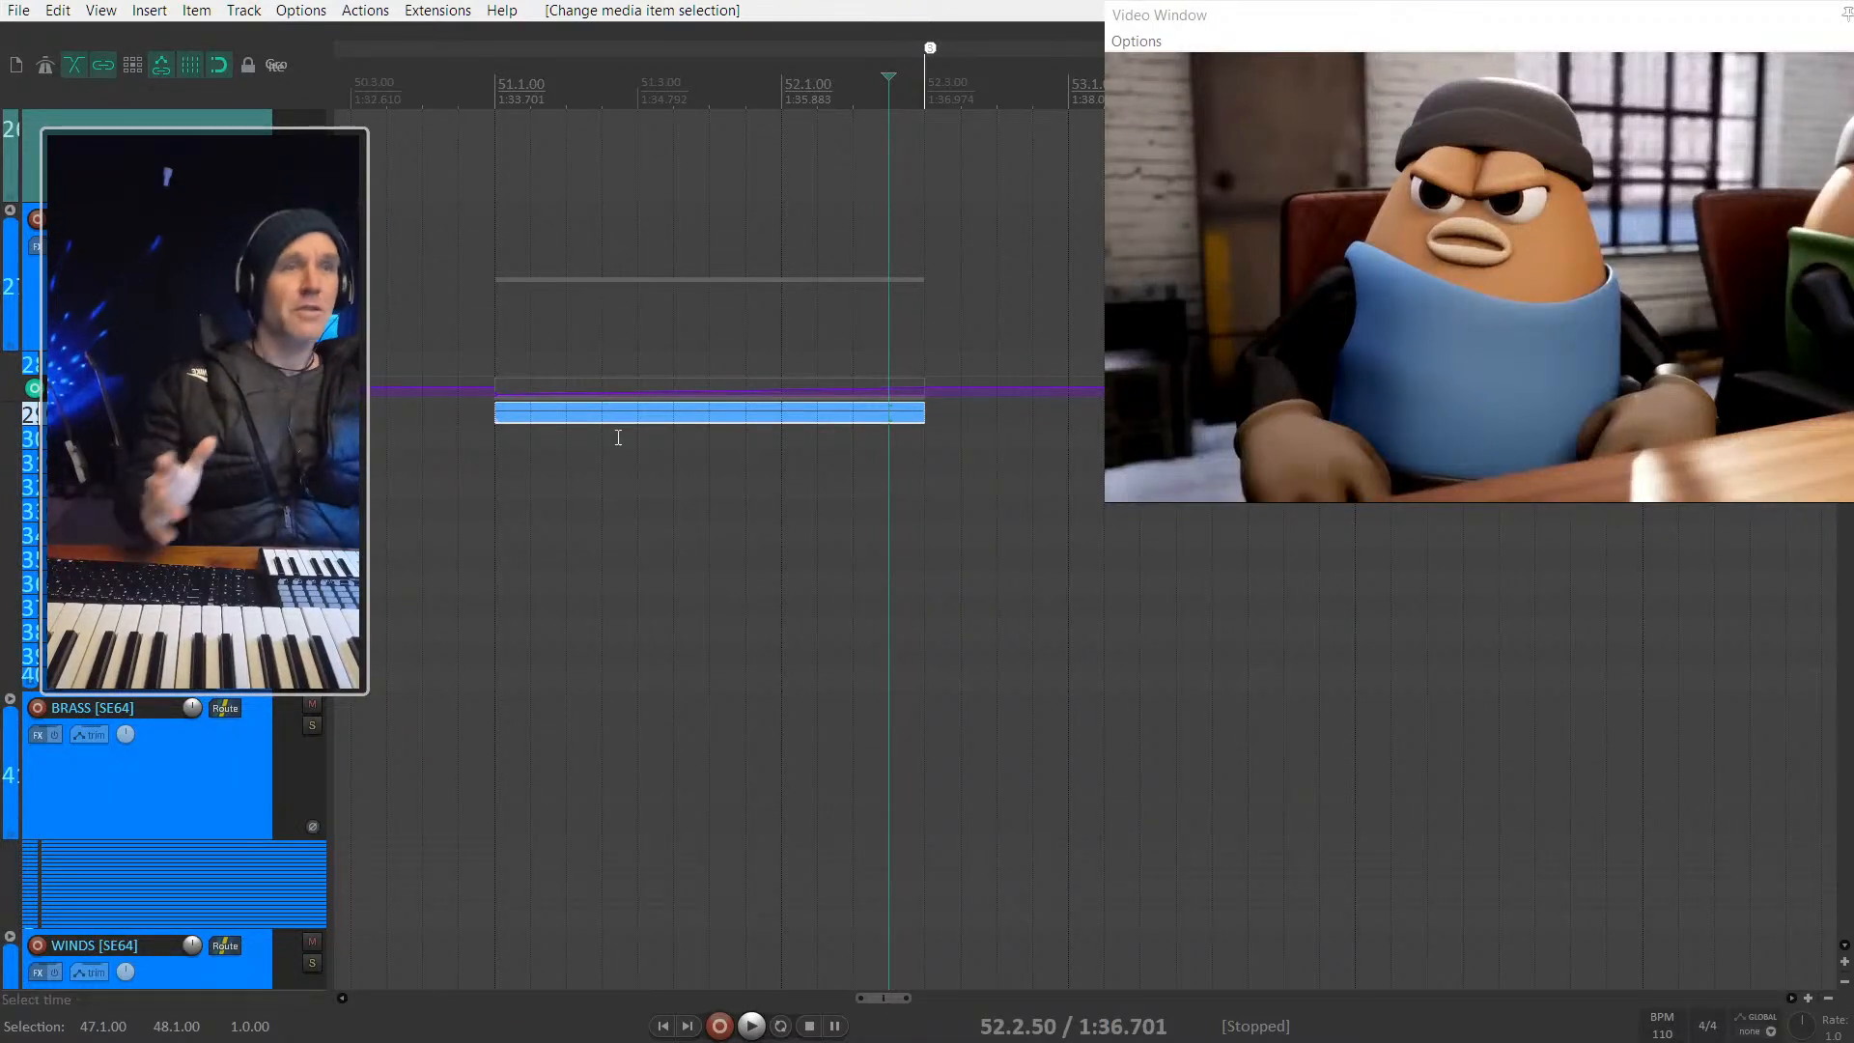
scroll(817, 475, "down", 3)
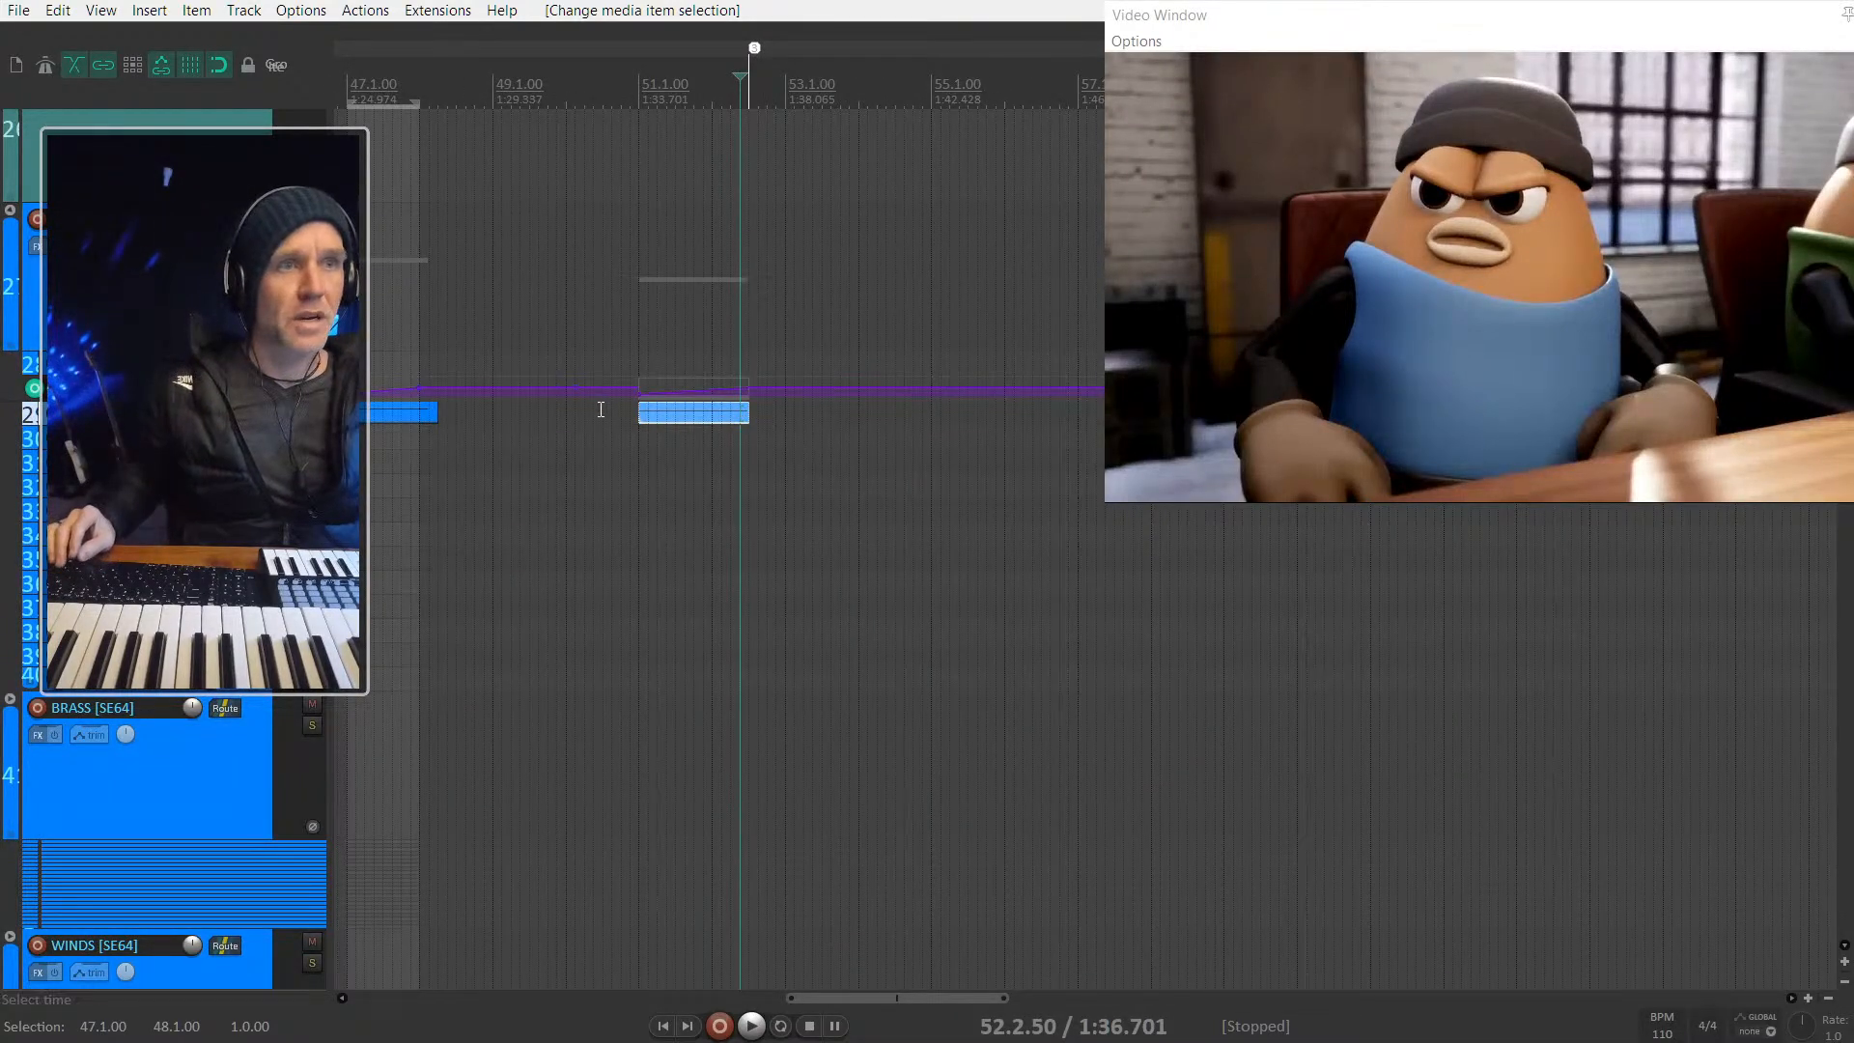
scroll(600, 409, "up", 5)
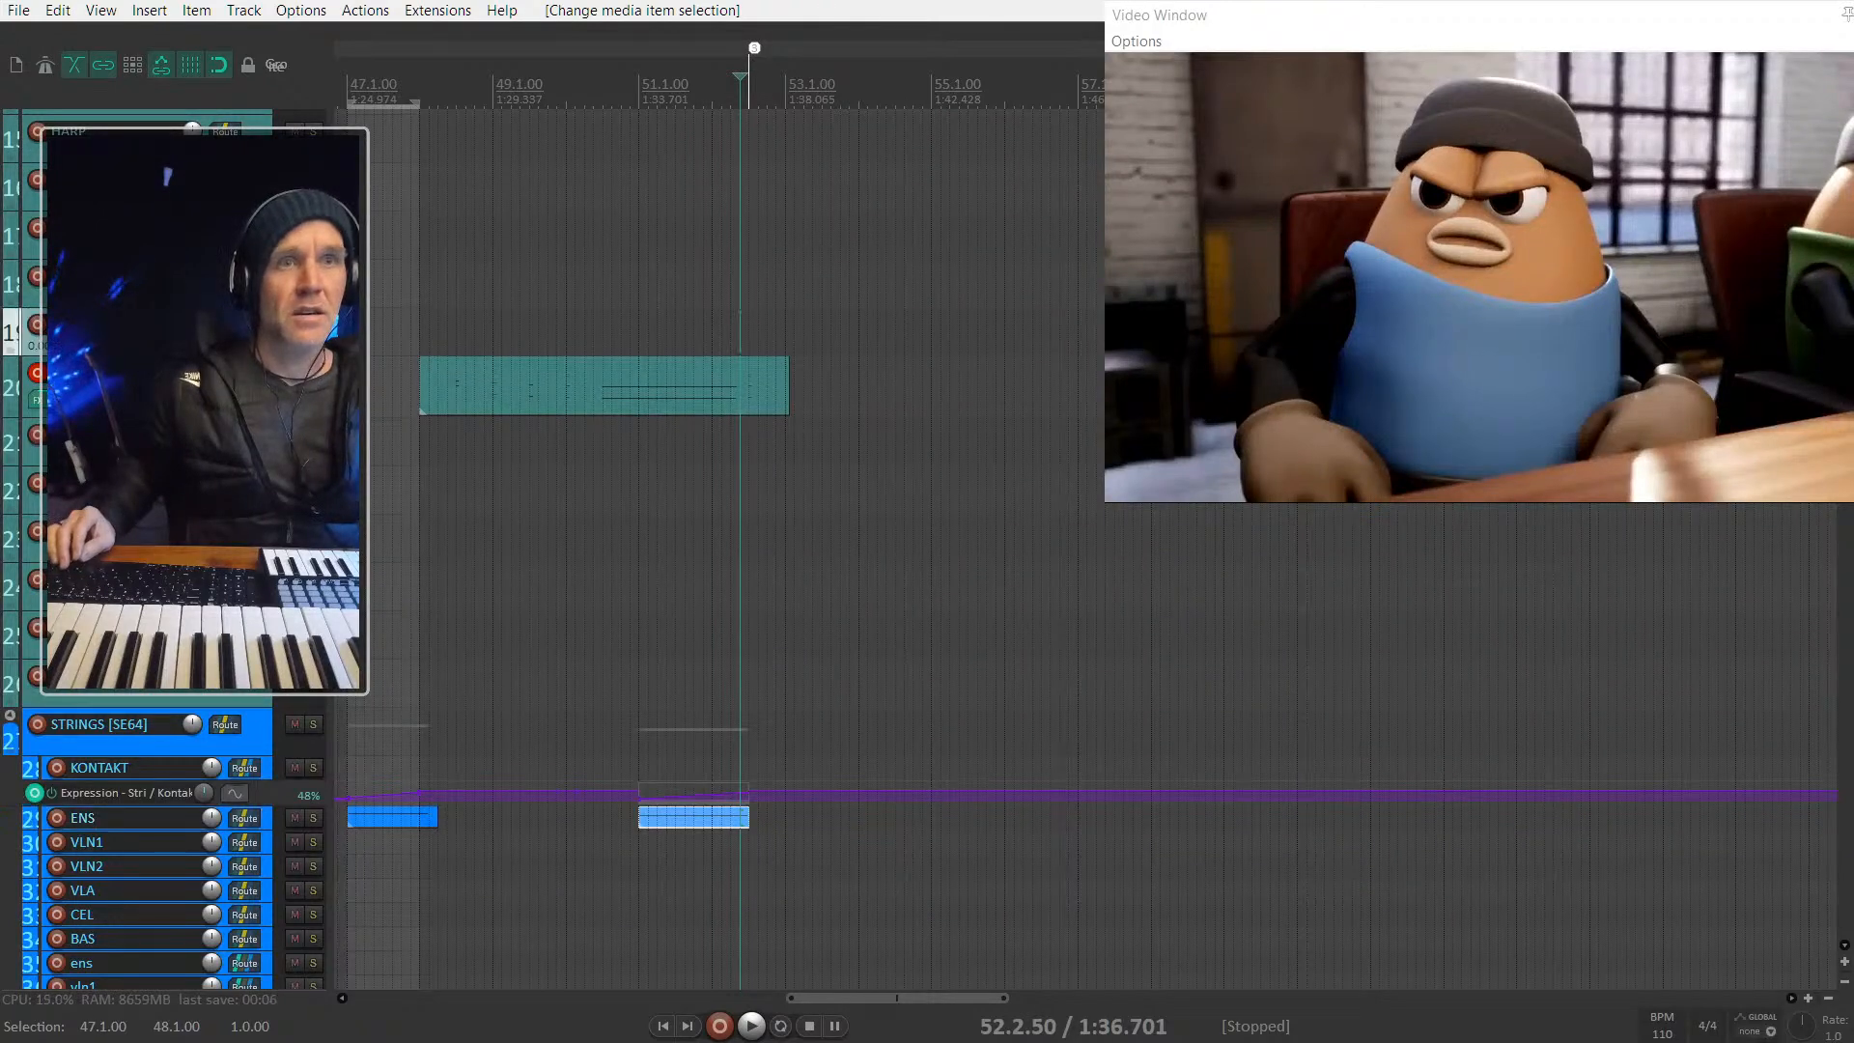
scroll(618, 541, "down", 10)
scroll(483, 696, "down", 1)
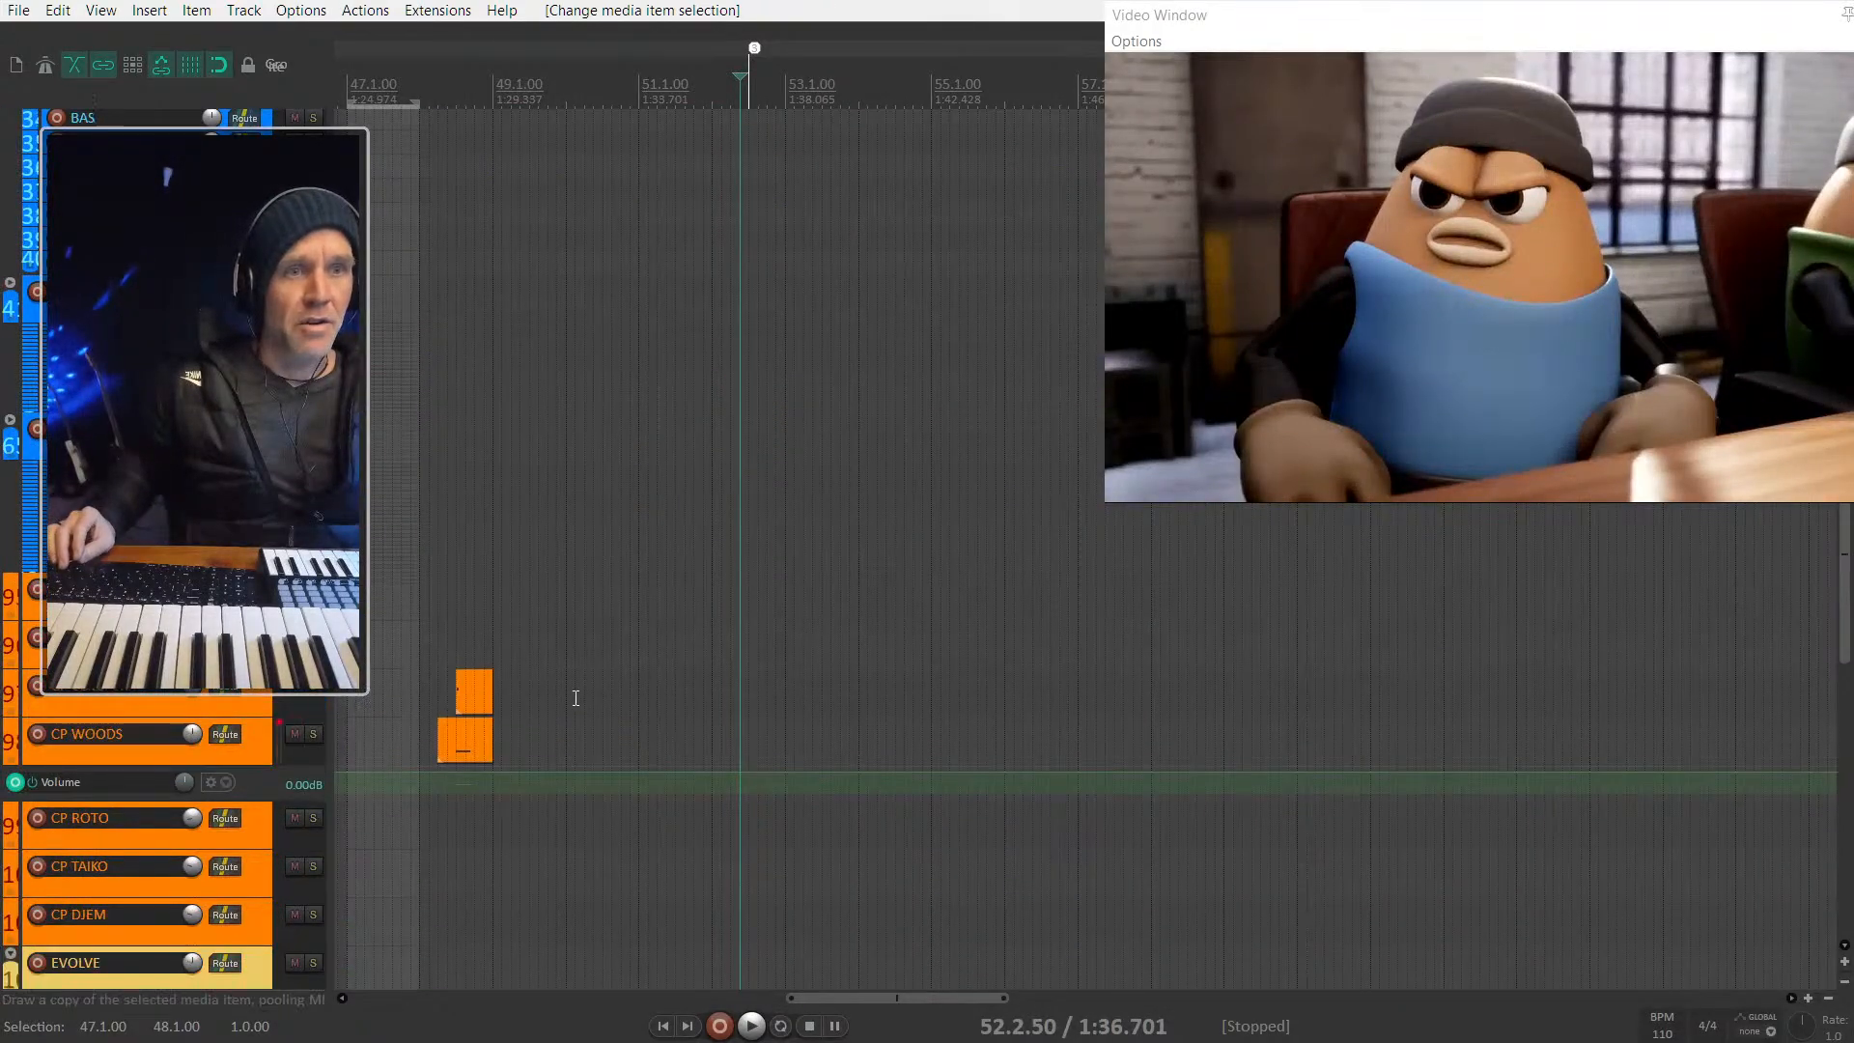
Step: Trim the CP WOODS item's start to 48.3.00 and copy it with the percussion item above it to the 52.3.00 marker
scroll(642, 691, "left", 5)
scroll(691, 701, "up", 3)
scroll(691, 701, "right", 4)
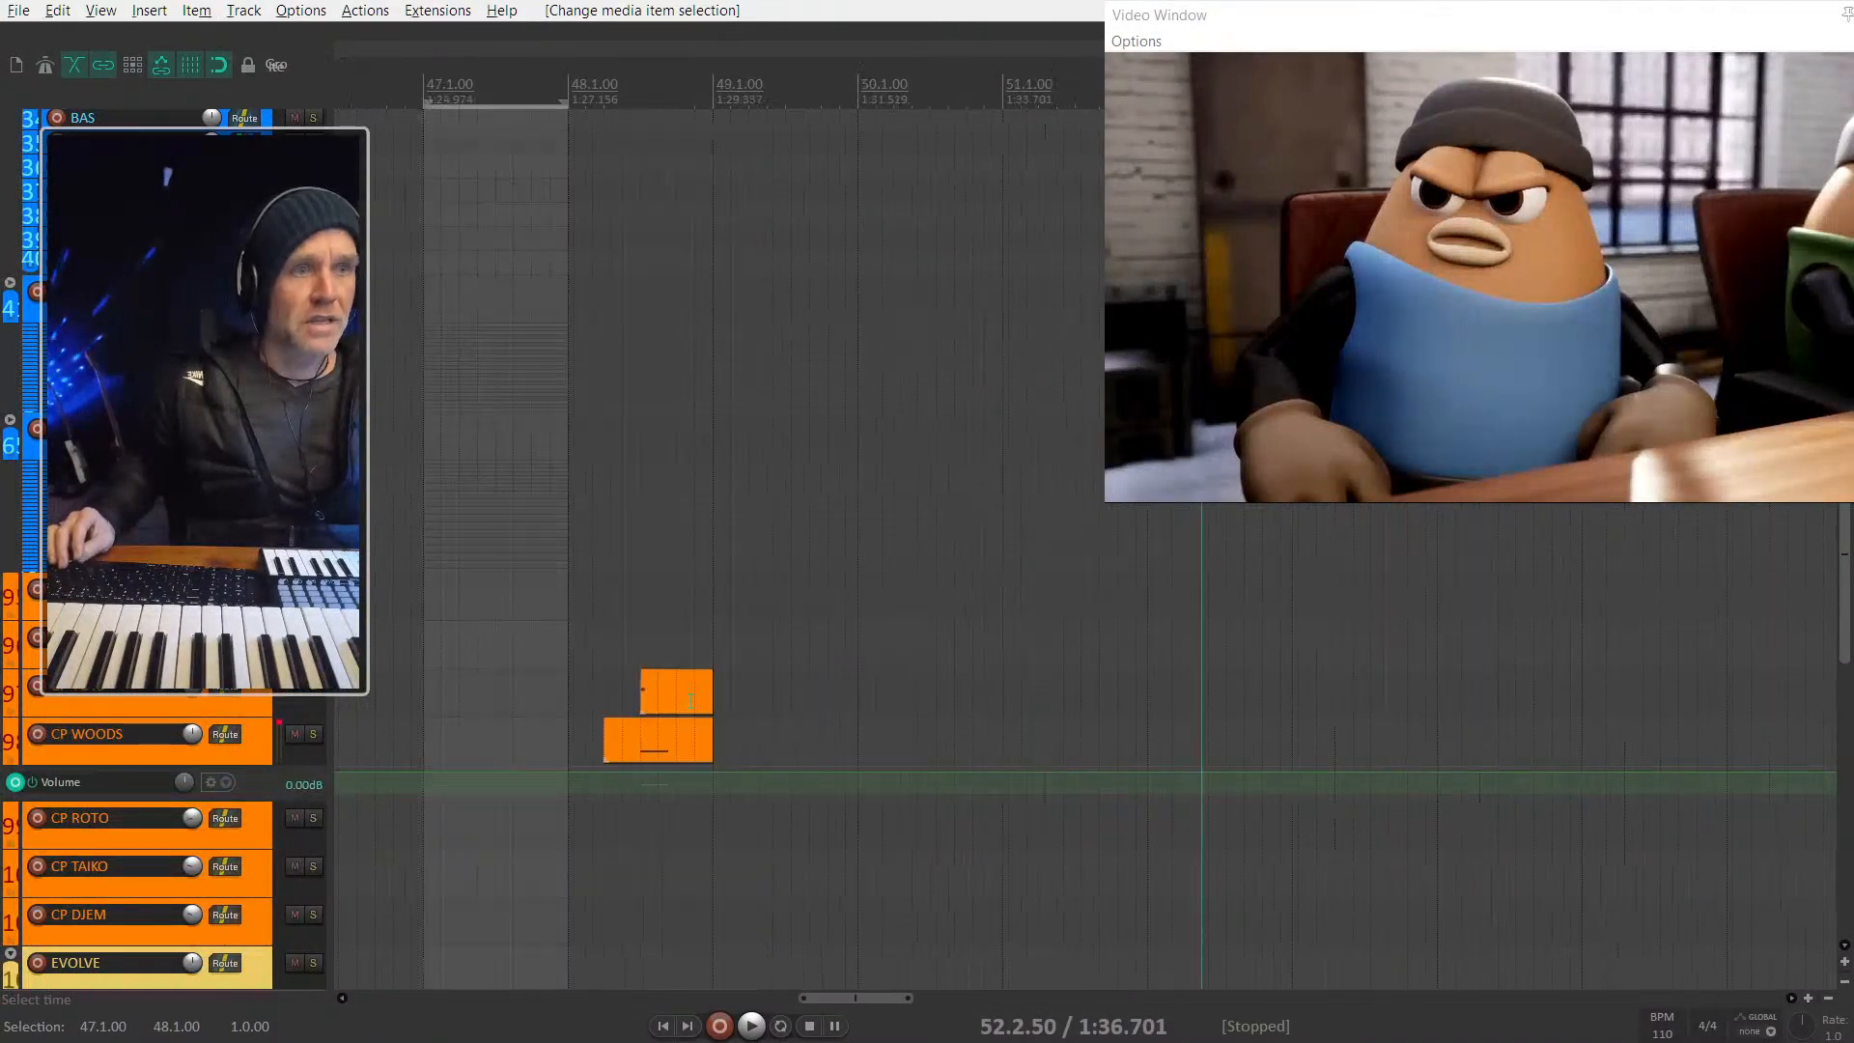
left_click_drag(412, 744, 460, 743)
left_click(482, 705)
scroll(487, 714, "down", 3)
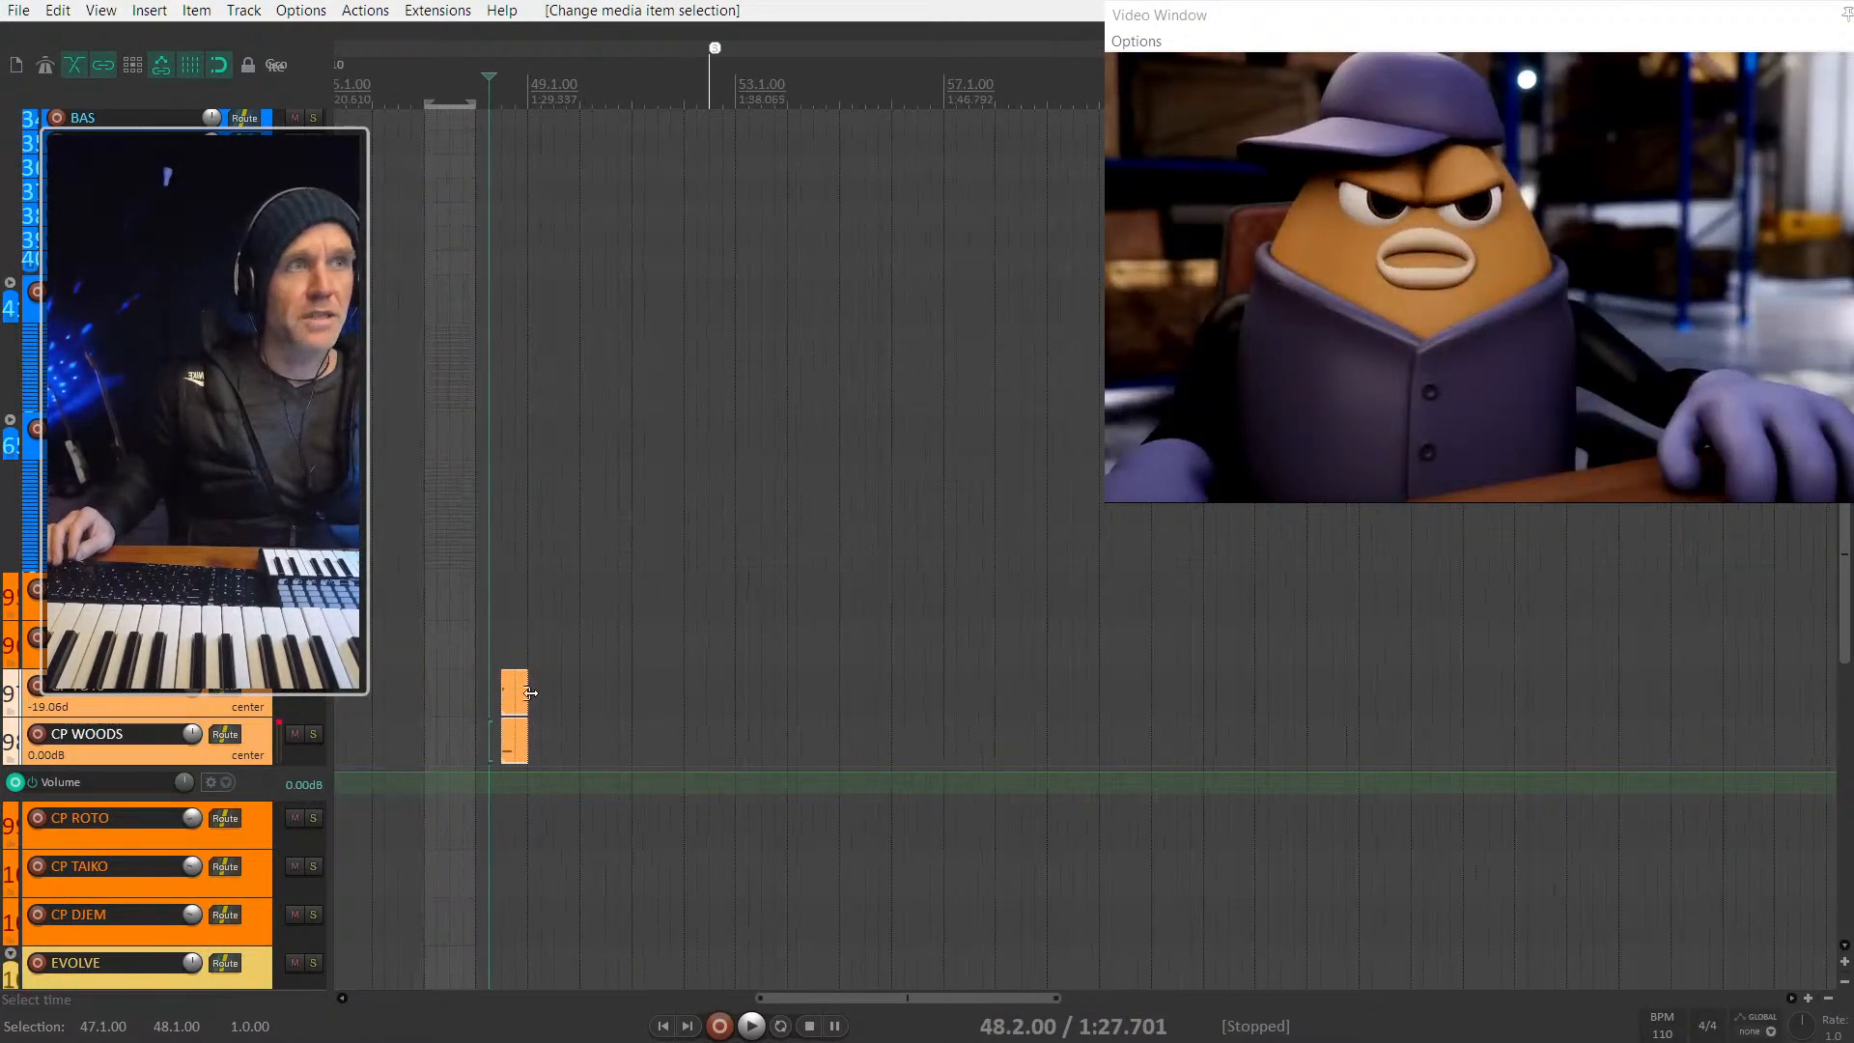
left_click_drag(511, 710, 727, 694)
scroll(728, 693, "up", 4)
scroll(922, 664, "left", 3)
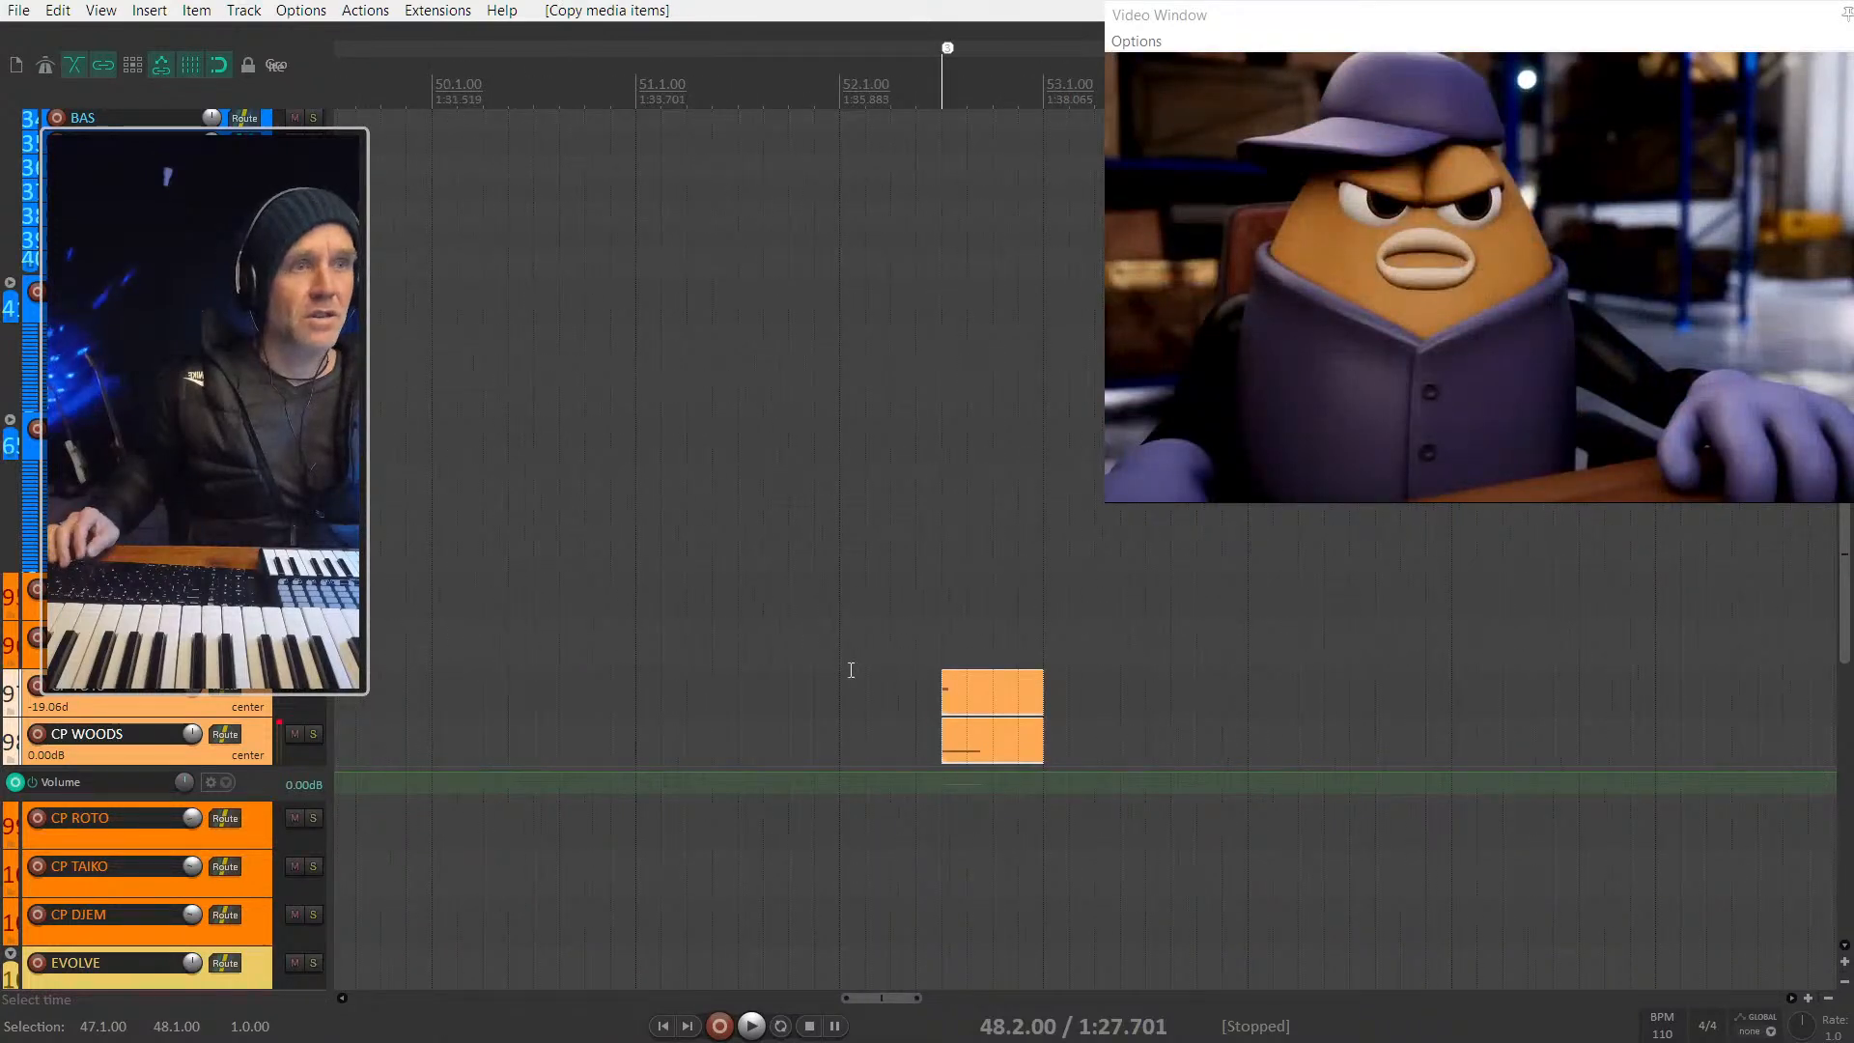
Step: Play from 50.1.00 towards the copied percussion hits at 52.3.00 to check them against the picture
left_click(430, 713)
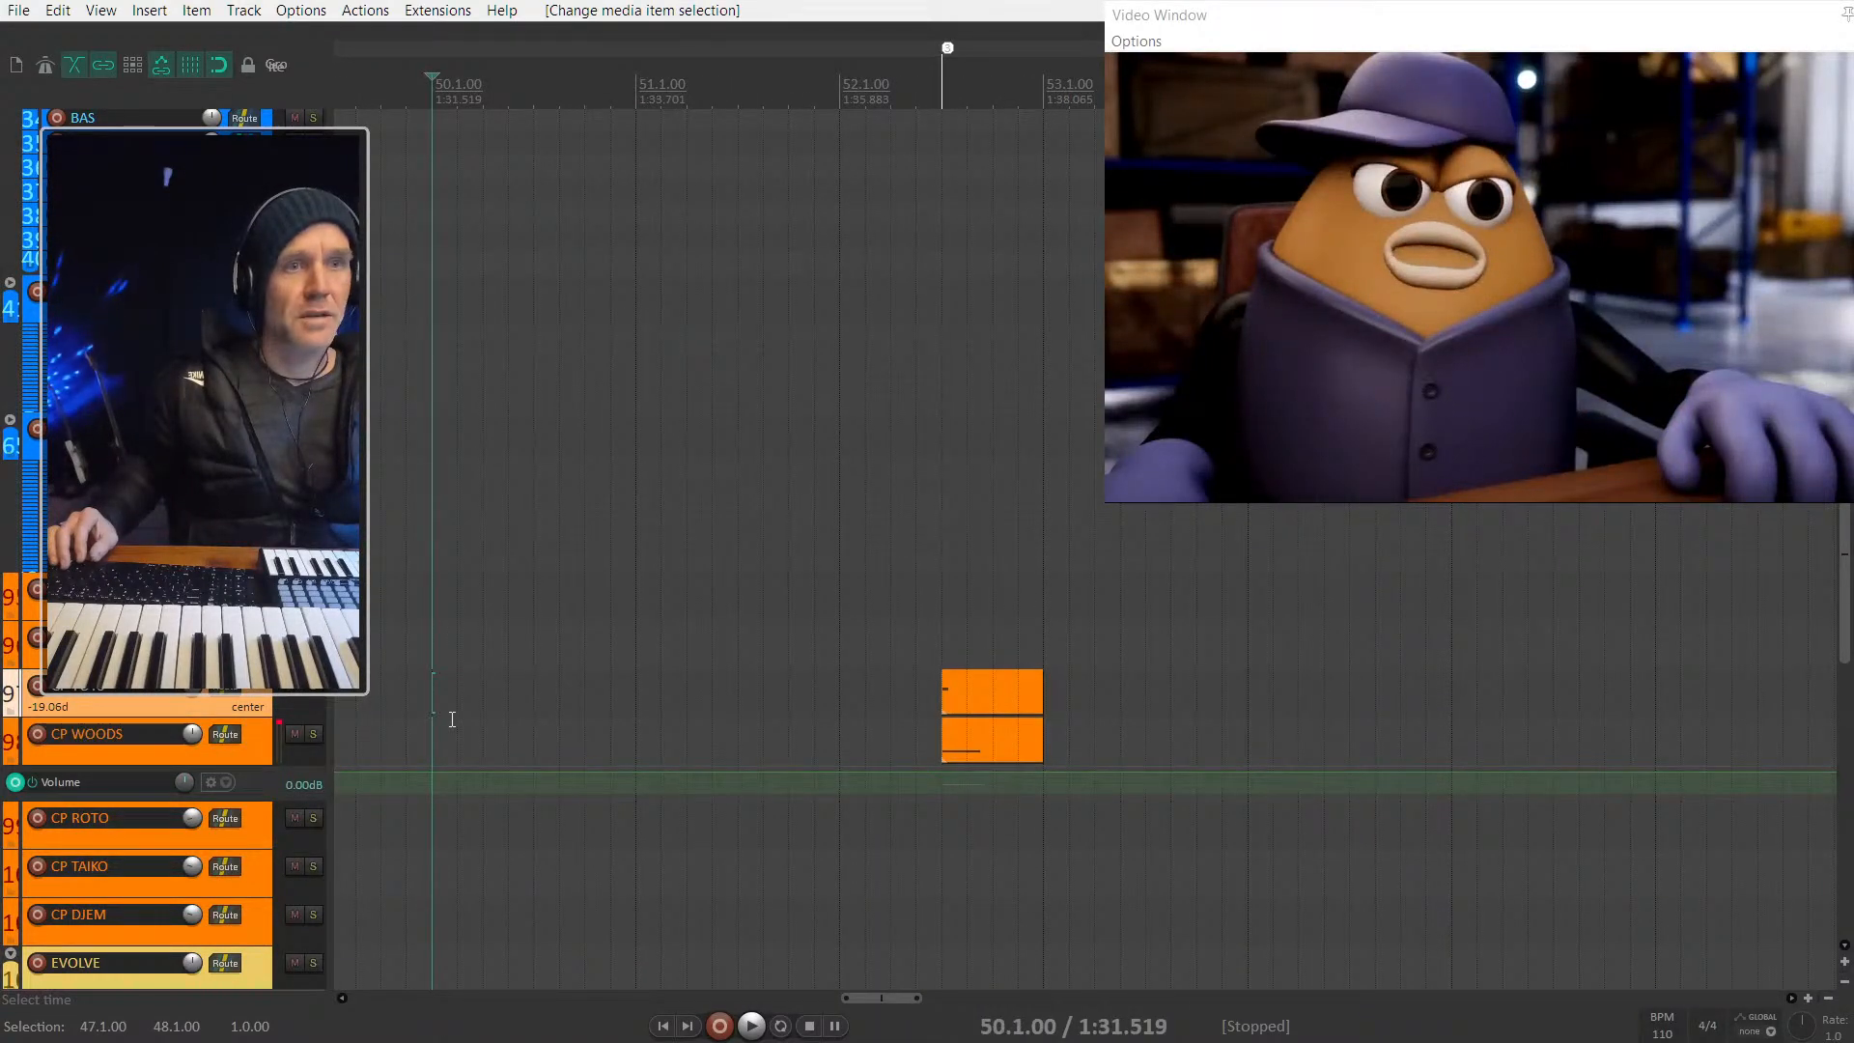
key("space")
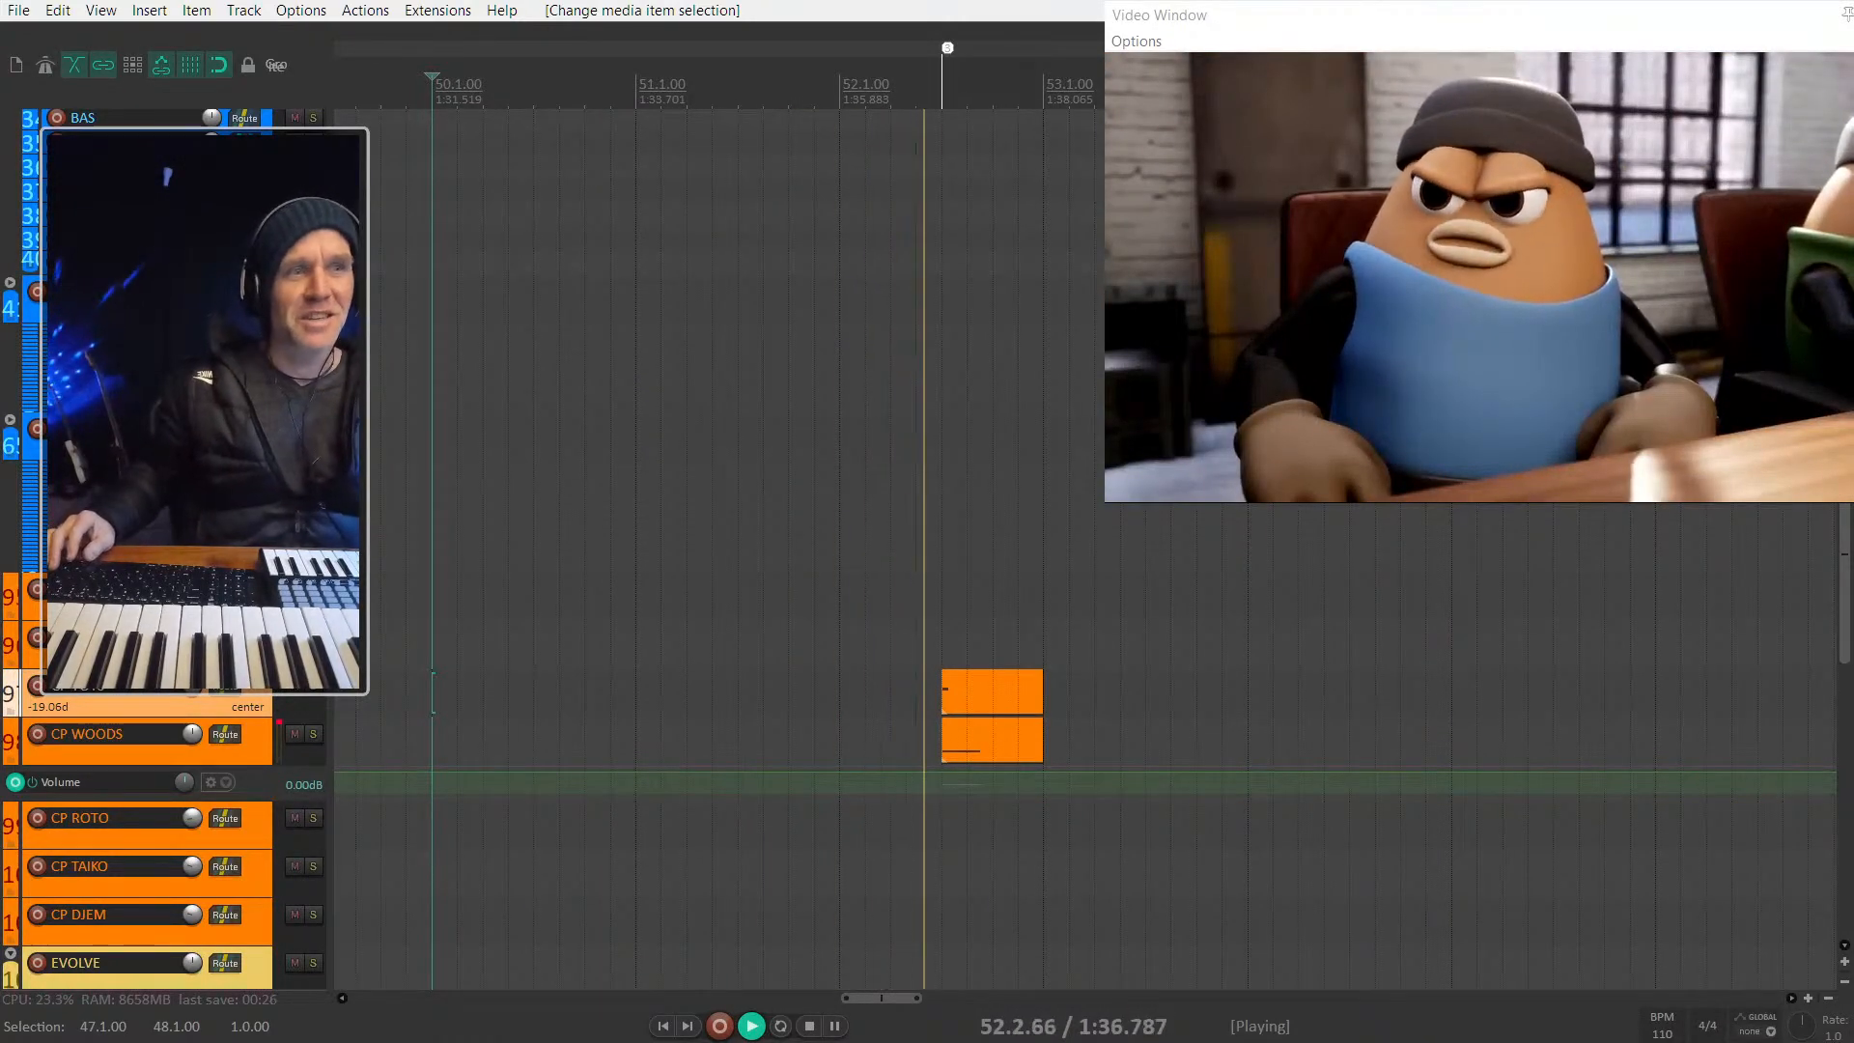
key("space")
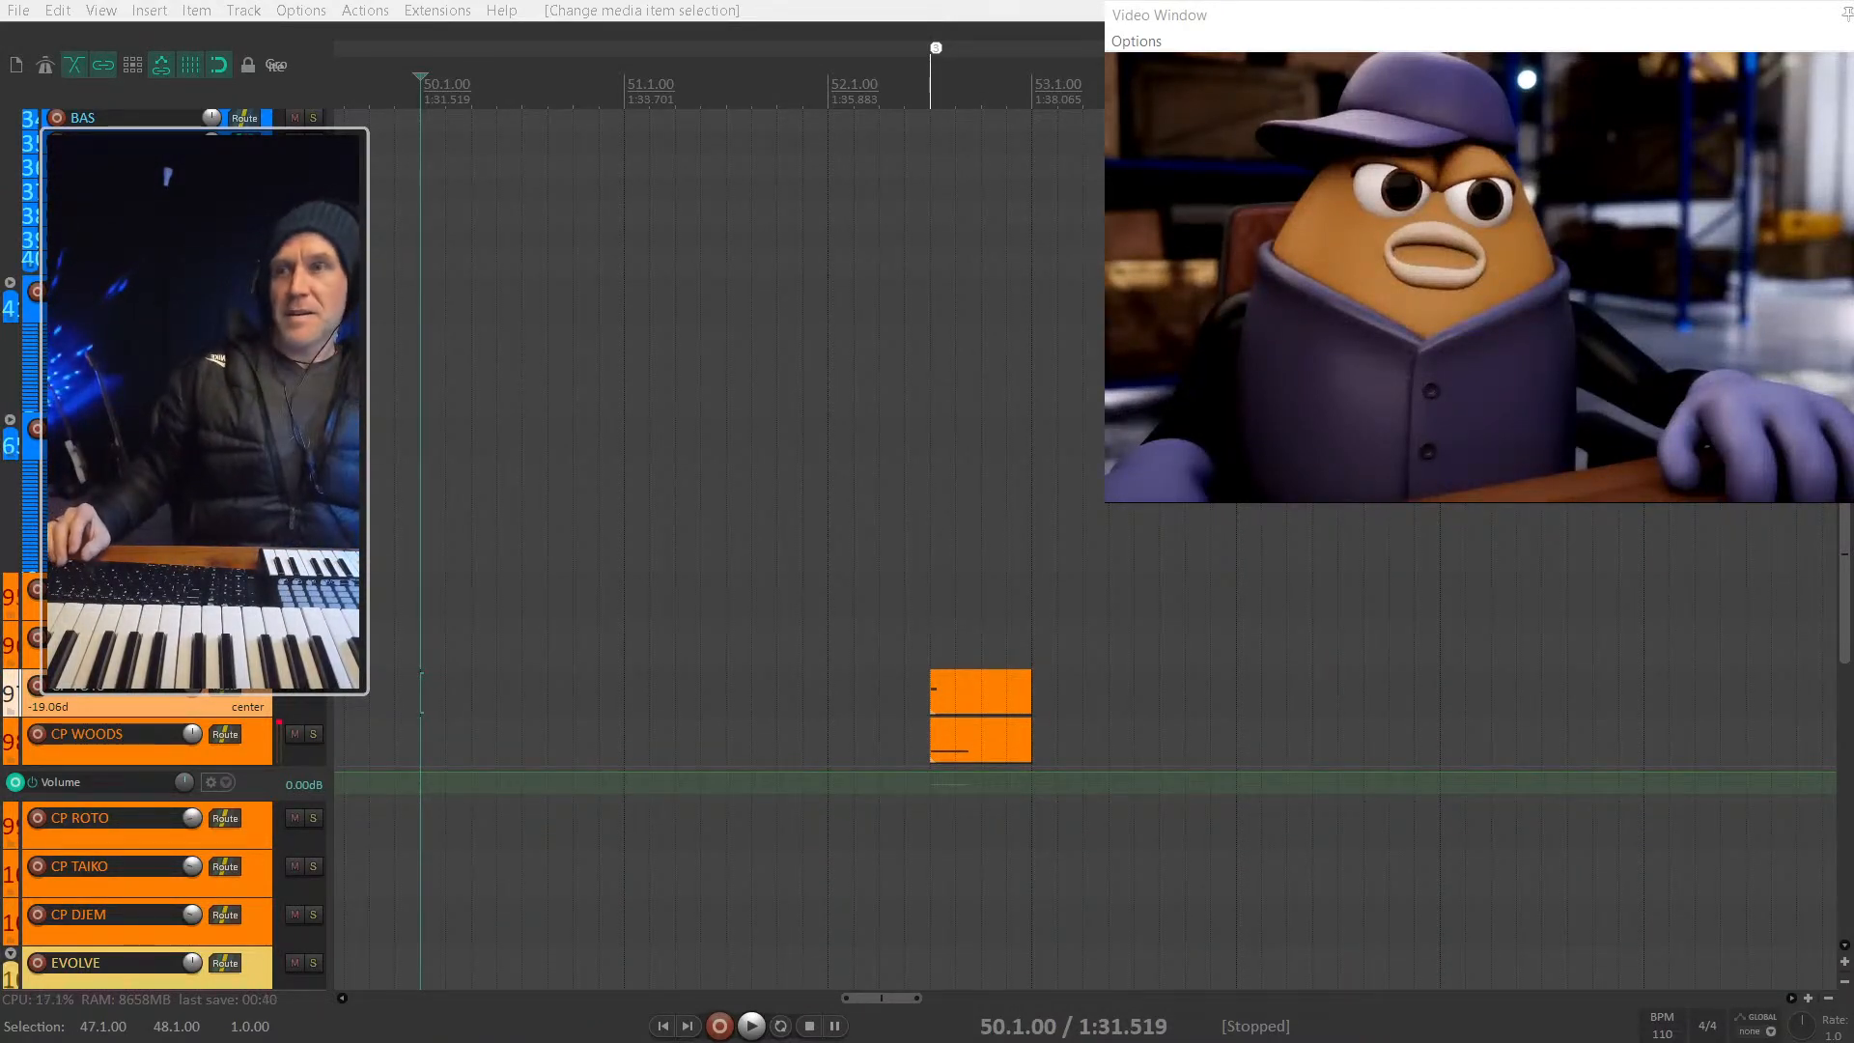
Step: Play the sequence from 40.1.00 through the ENS item at bar 51 to review the music against the picture
scroll(951, 463, "down", 2)
scroll(952, 386, "down", 4)
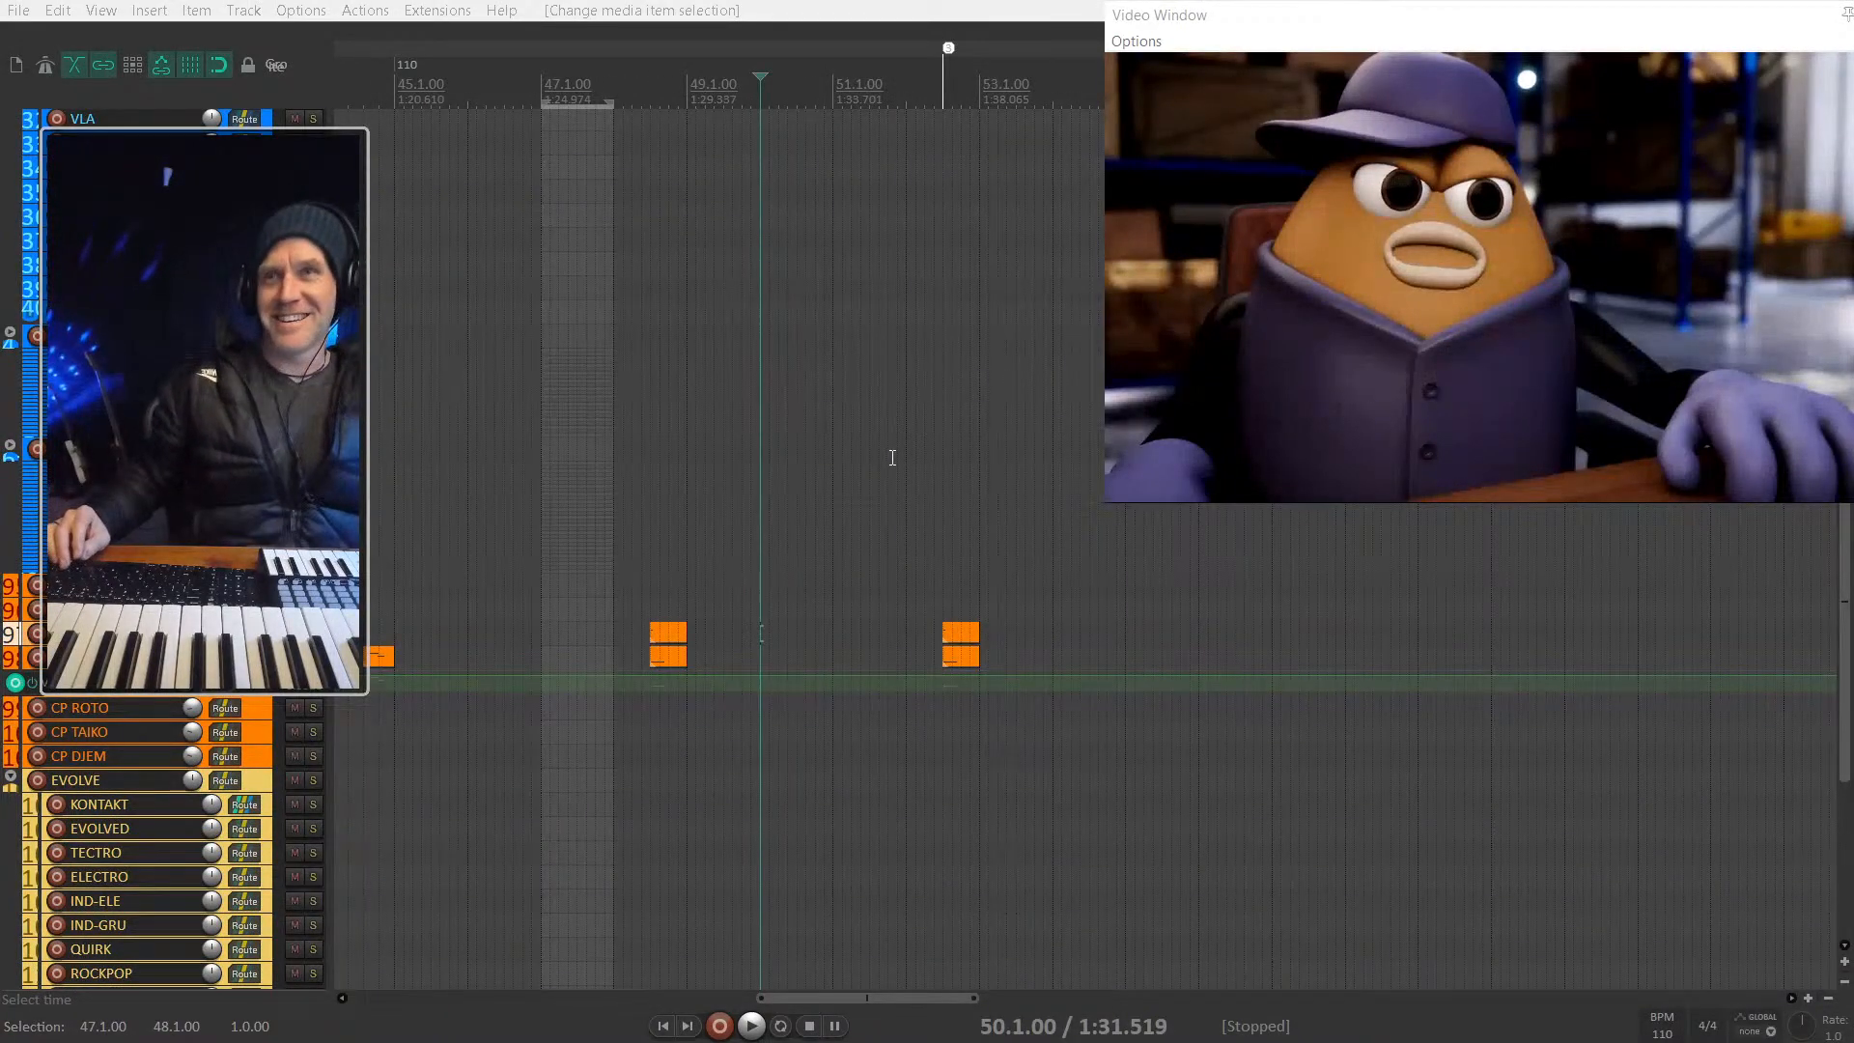
scroll(782, 512, "down", 5)
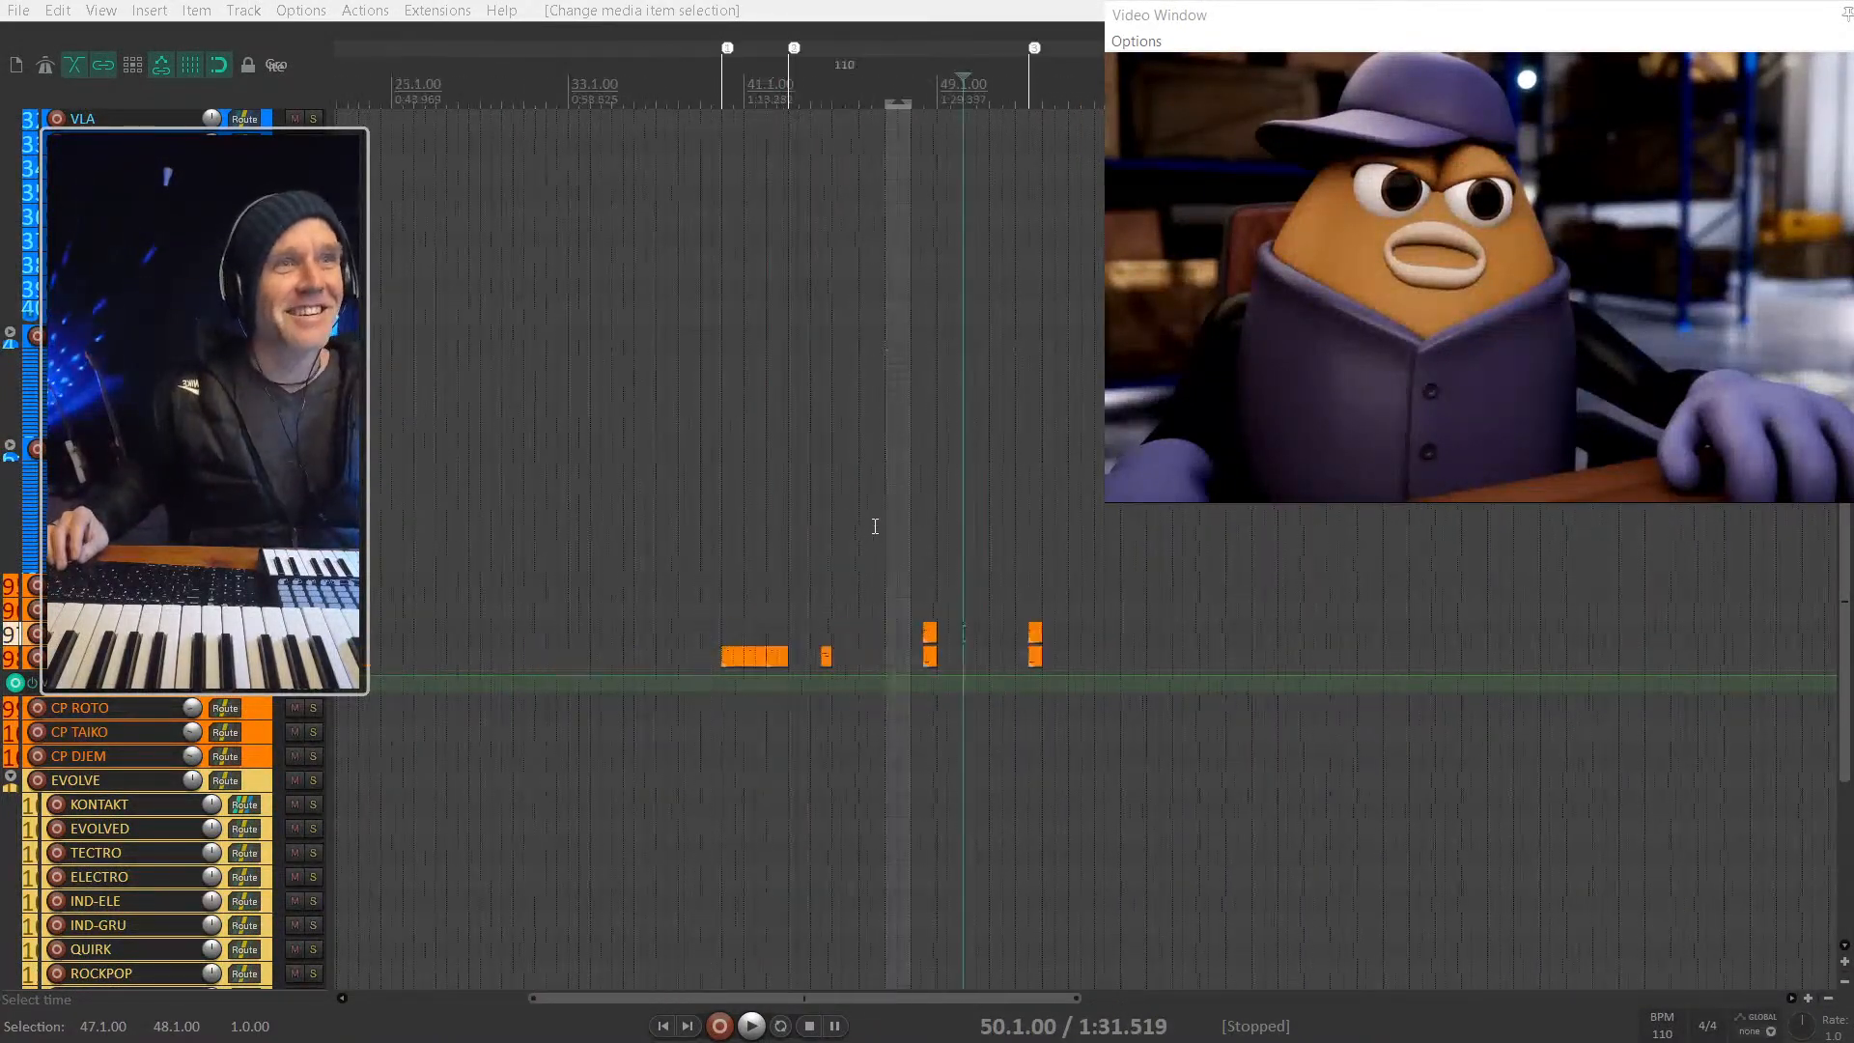
left_click(725, 361)
scroll(724, 361, "up", 6)
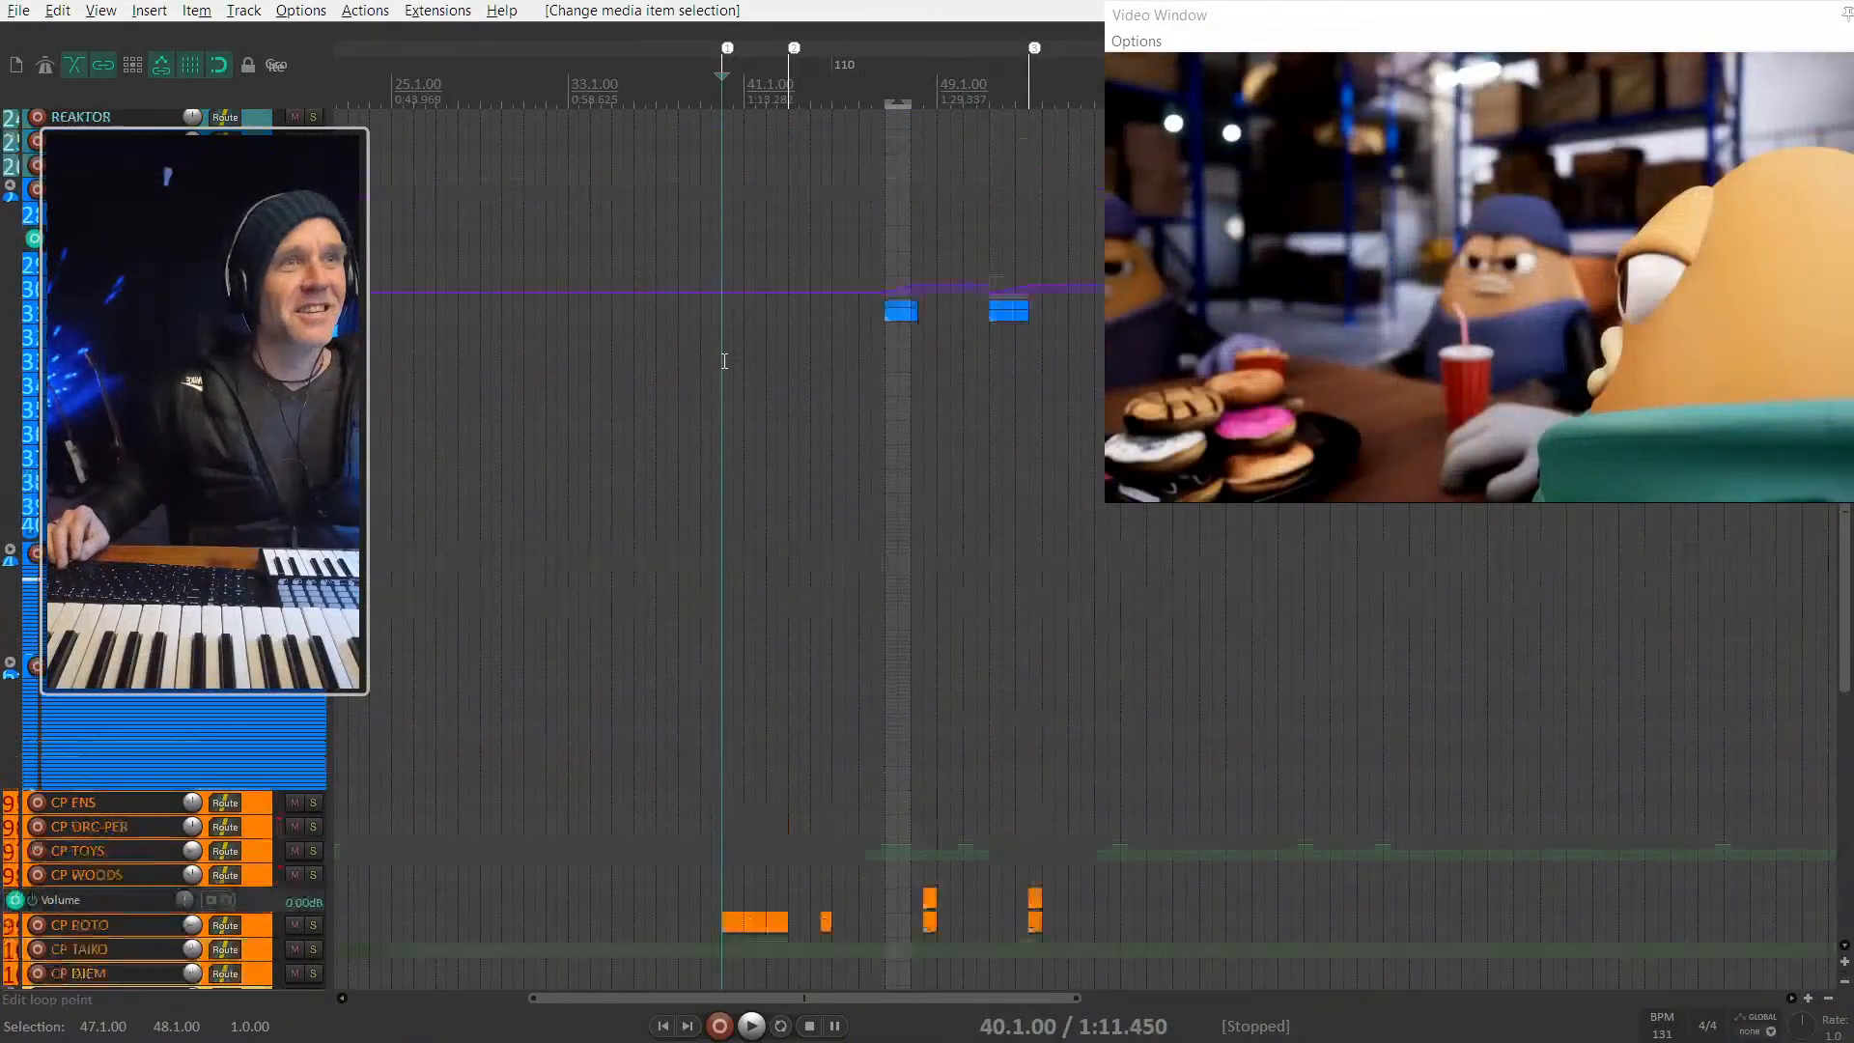
scroll(726, 364, "up", 3)
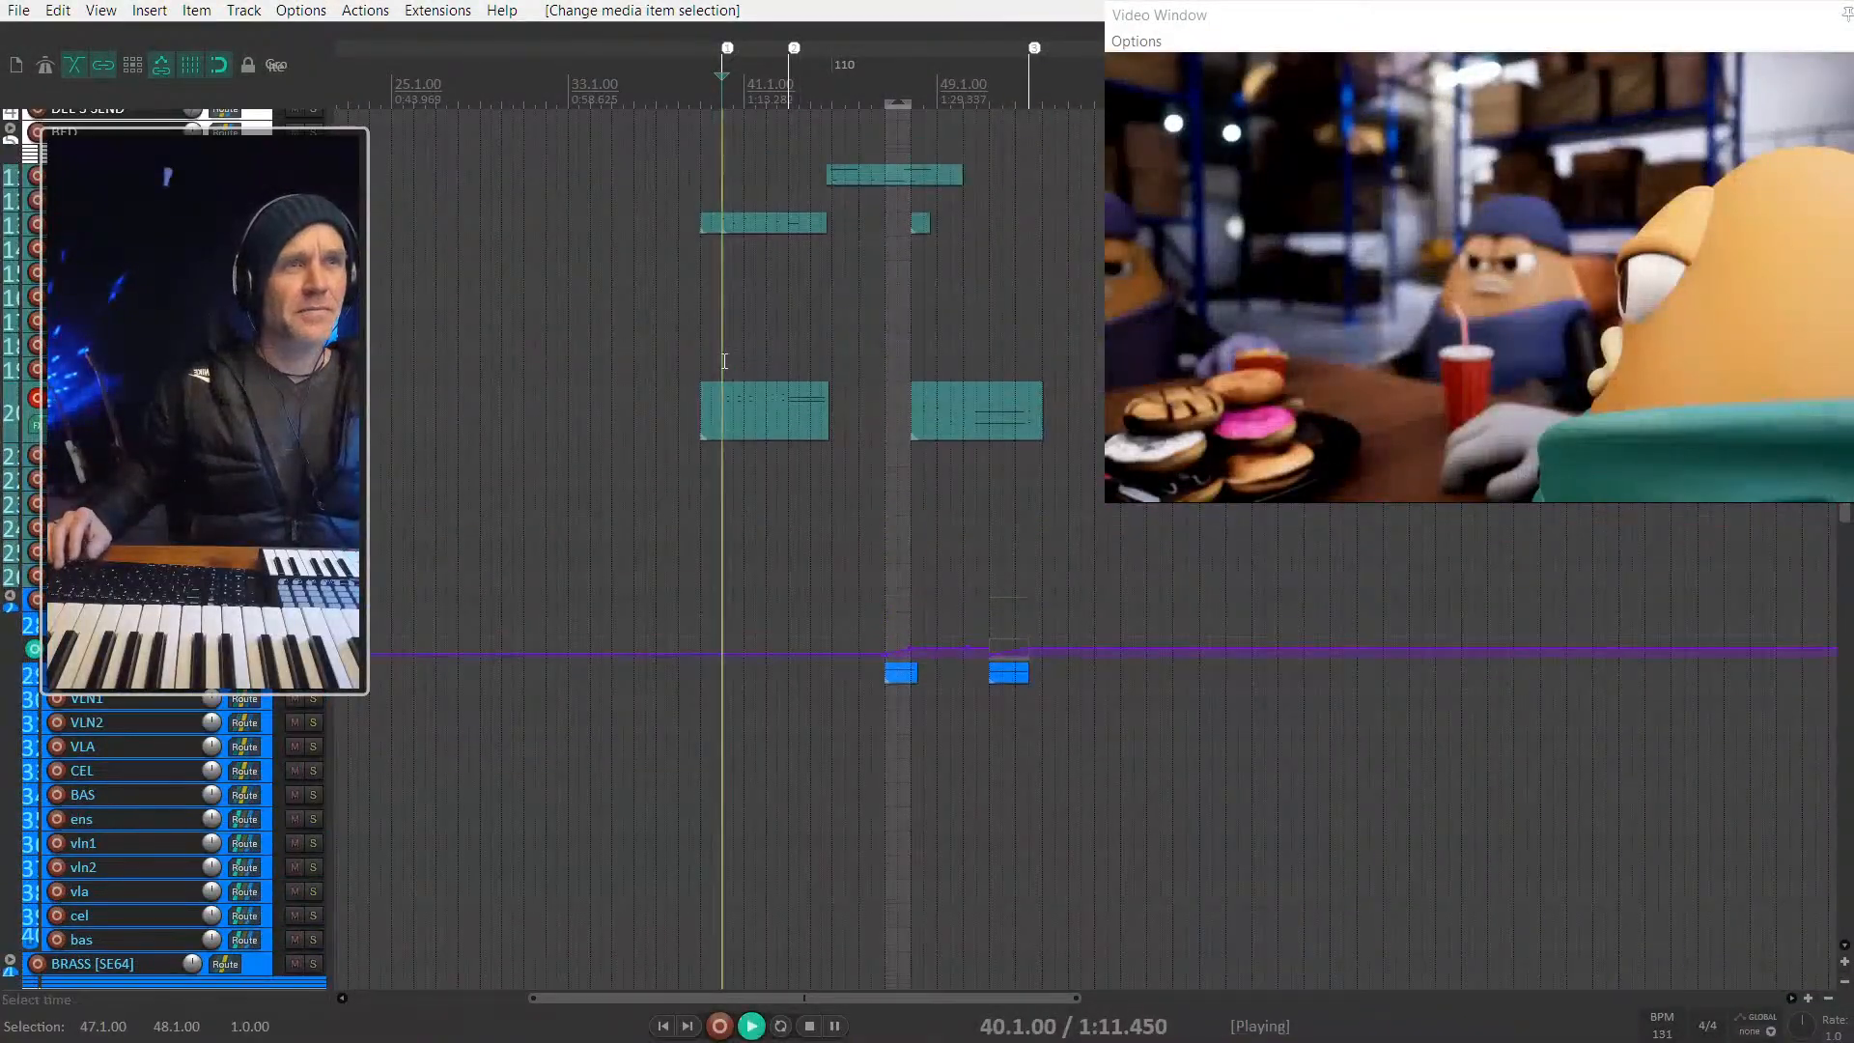
scroll(724, 361, "up", 2)
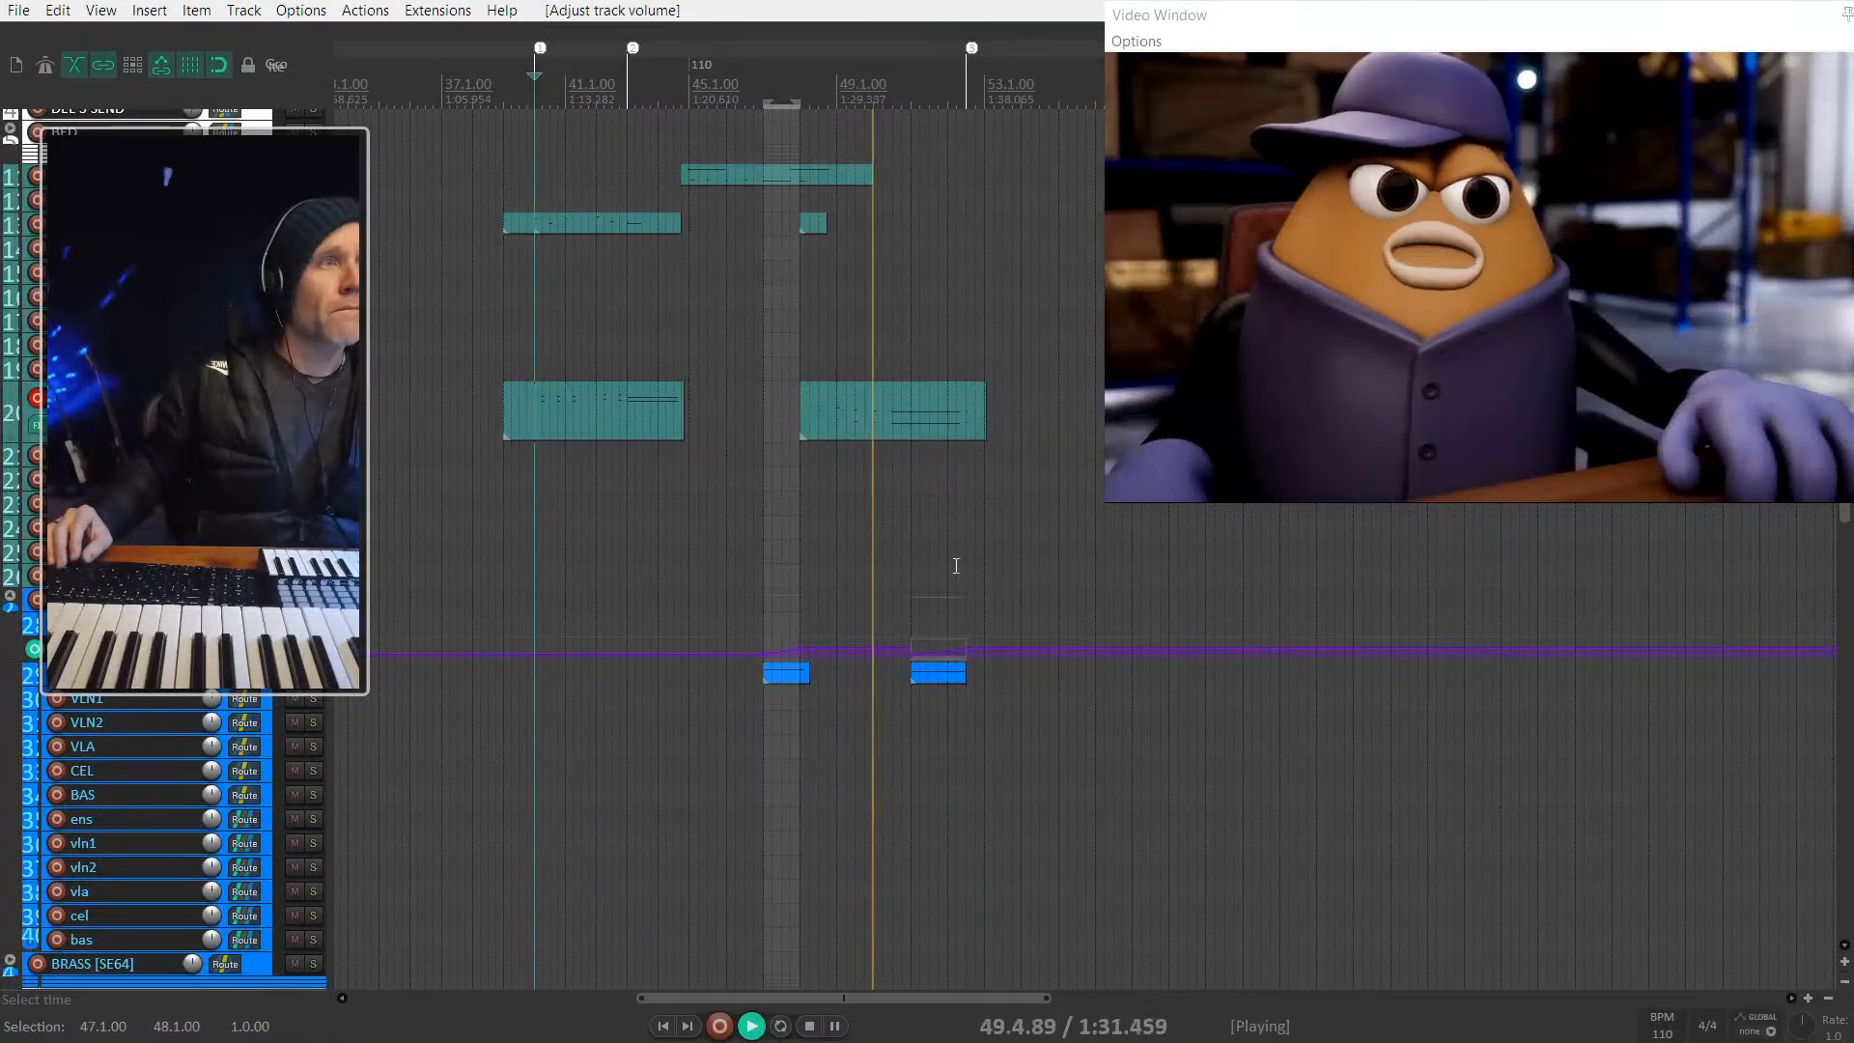
scroll(957, 566, "up", 2)
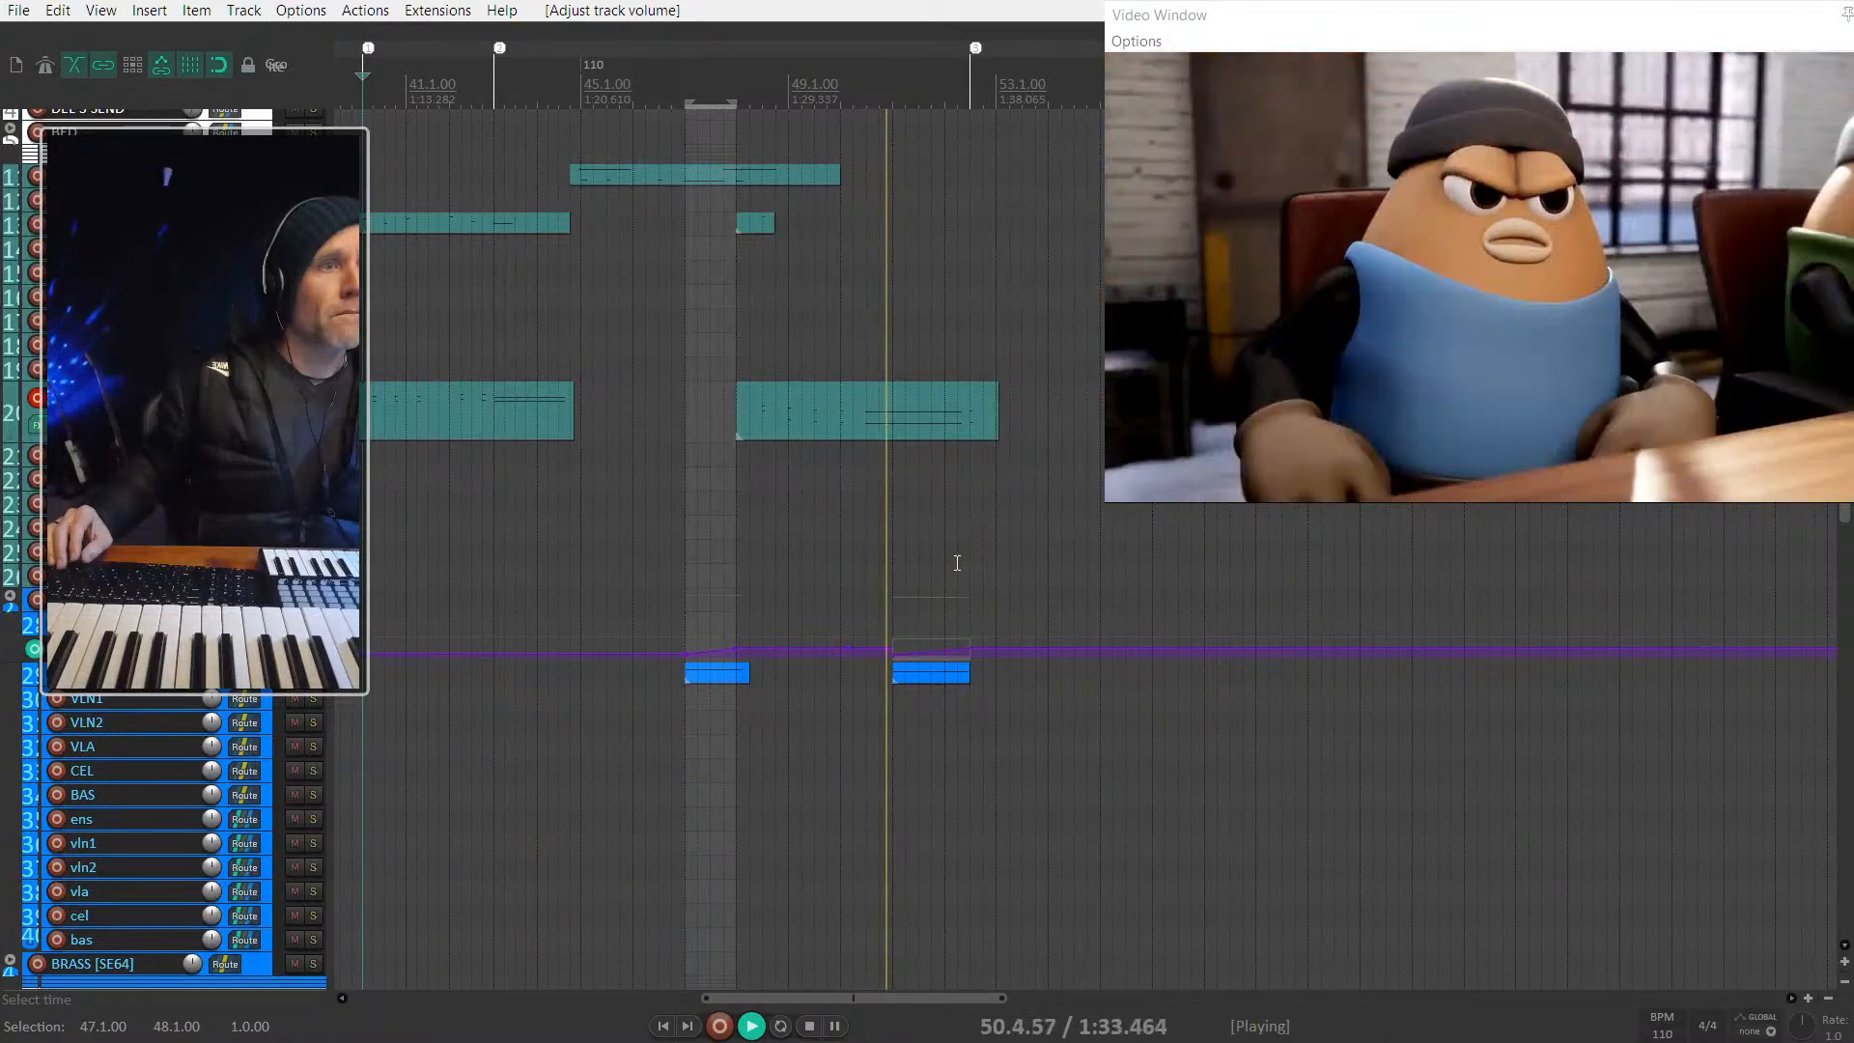
left_click(926, 674)
scroll(925, 672, "up", 3)
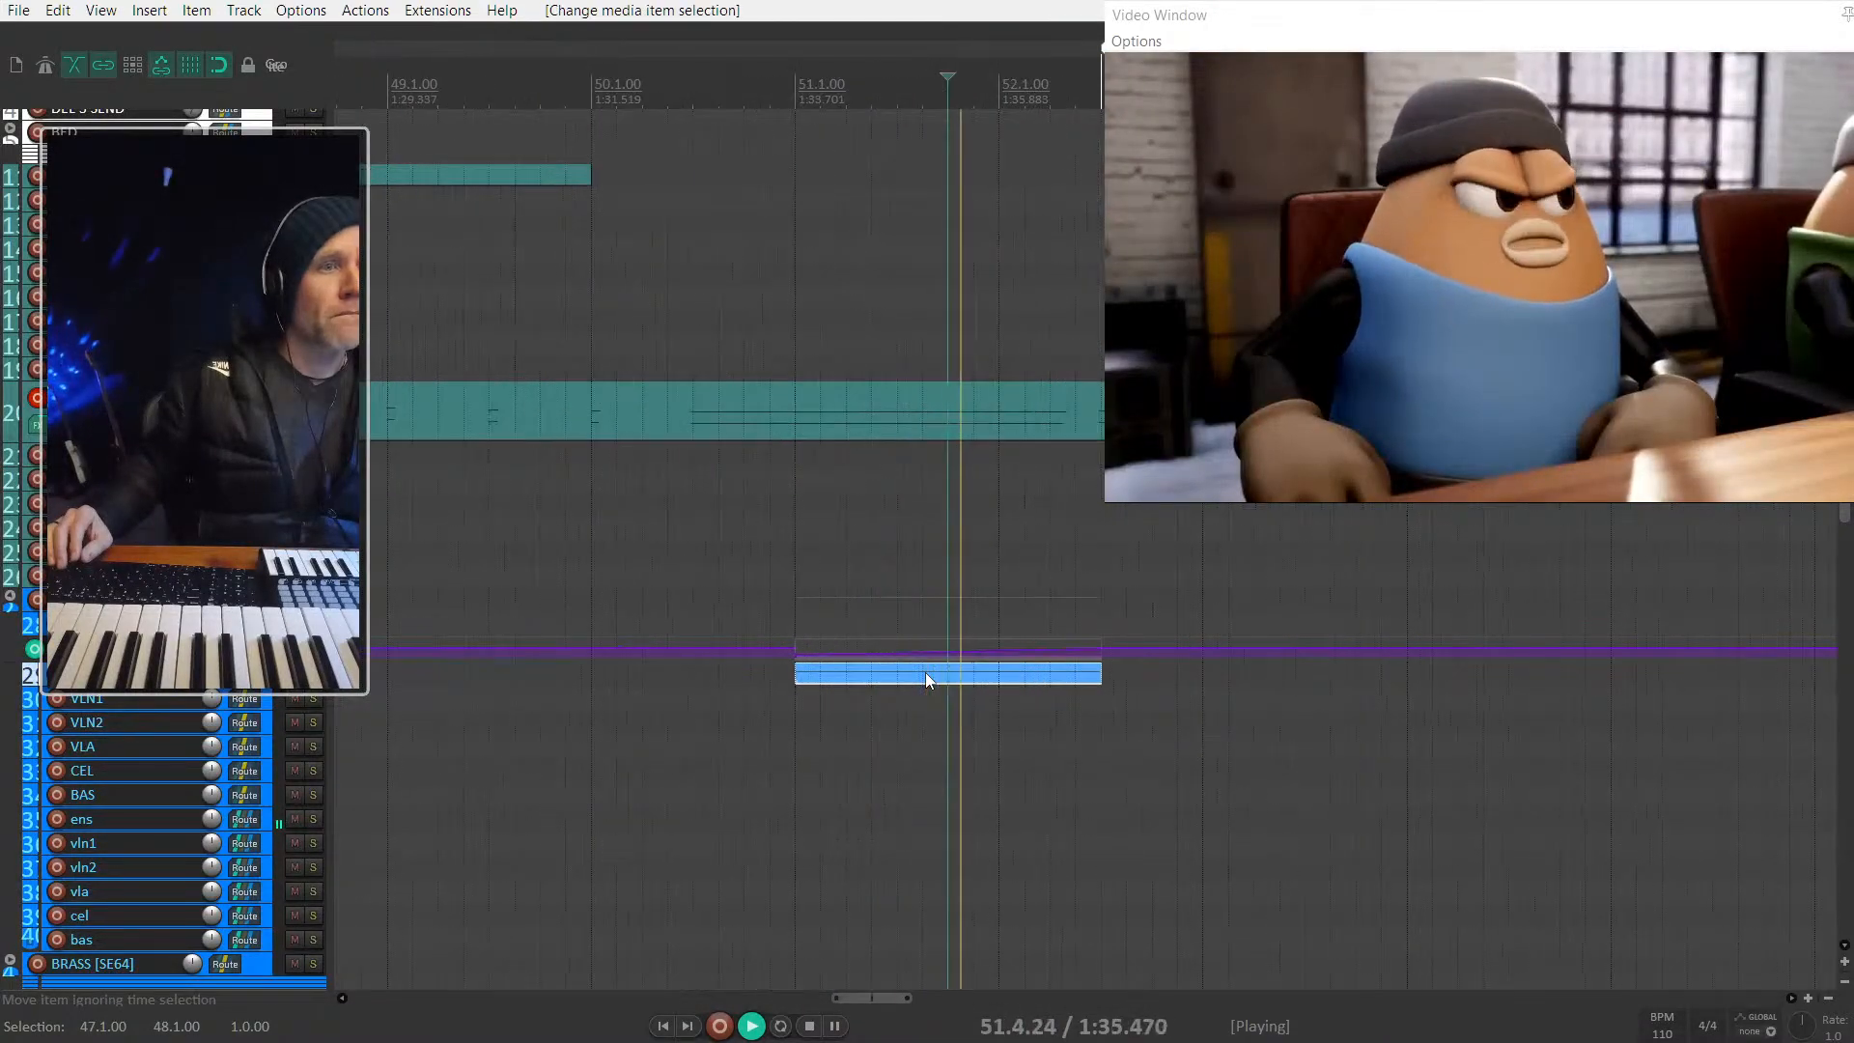
scroll(856, 682, "down", 3)
key("space")
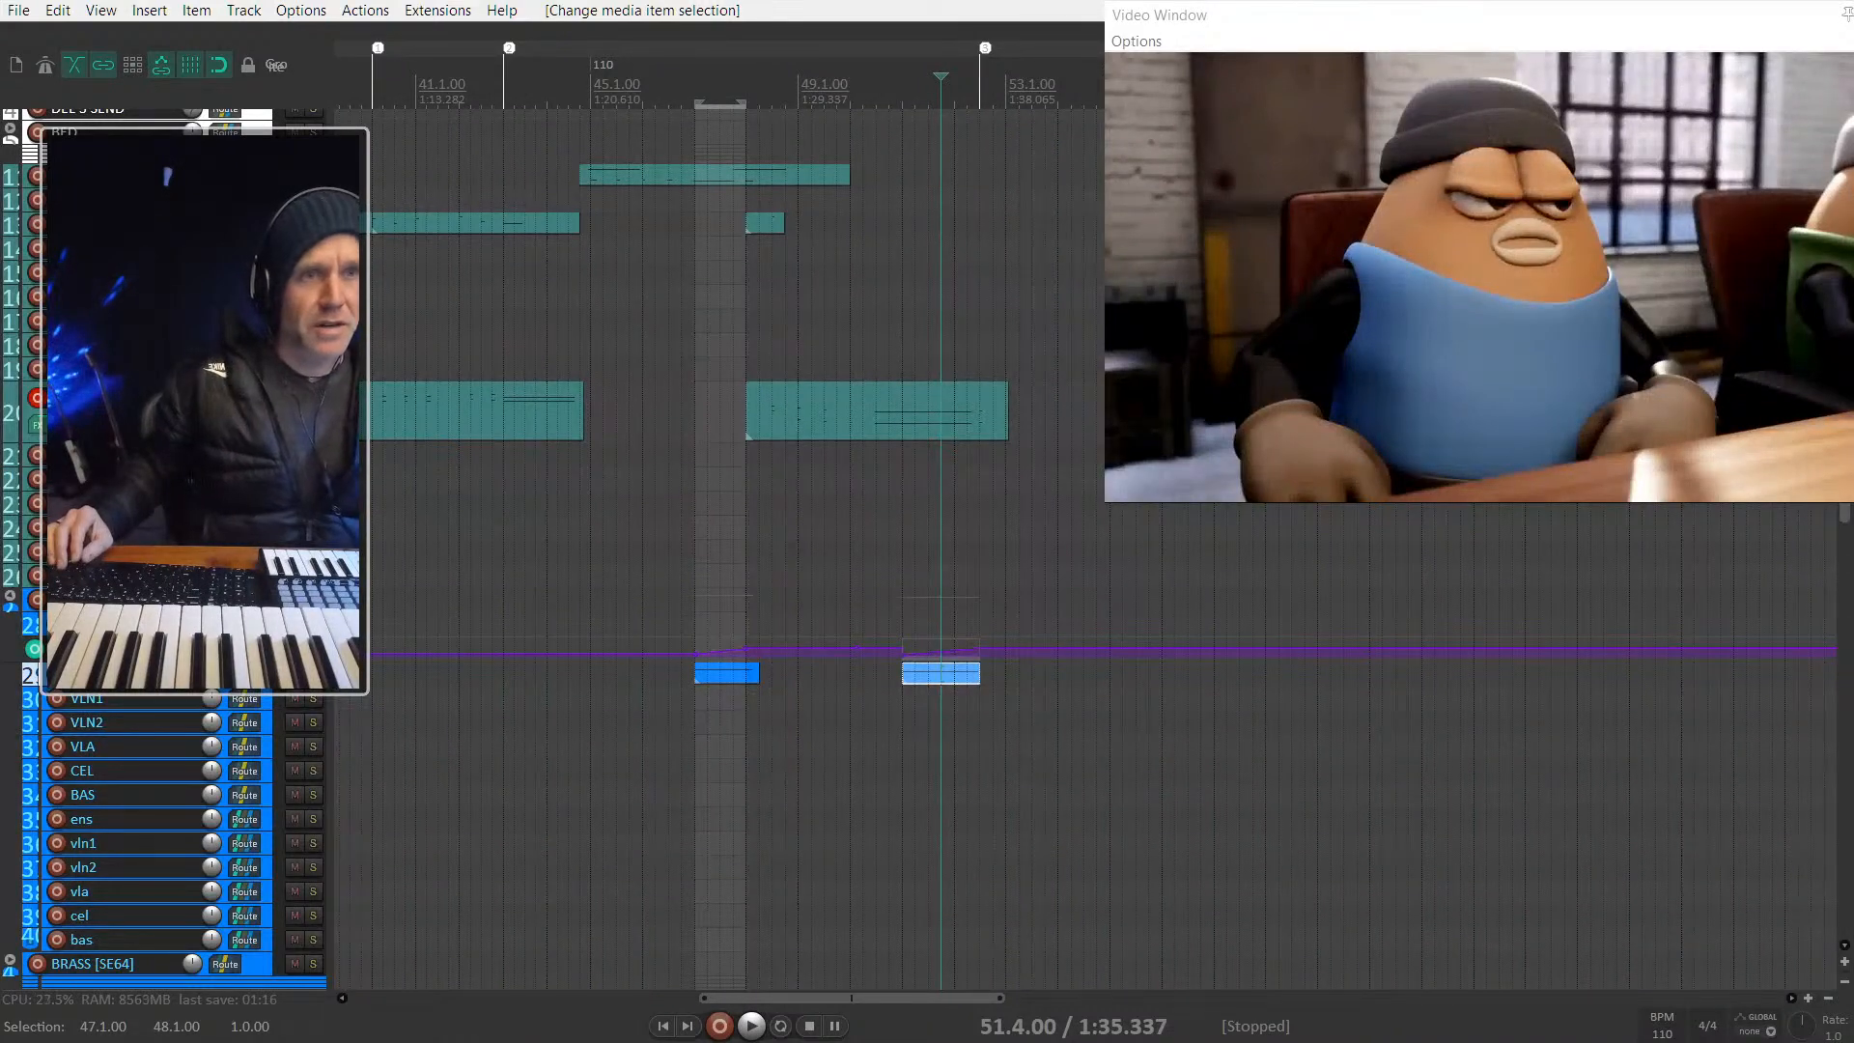
Step: Show the volume envelope of the strings folder track and place the edit cursor at 51.1.00
left_click(943, 600)
key("v")
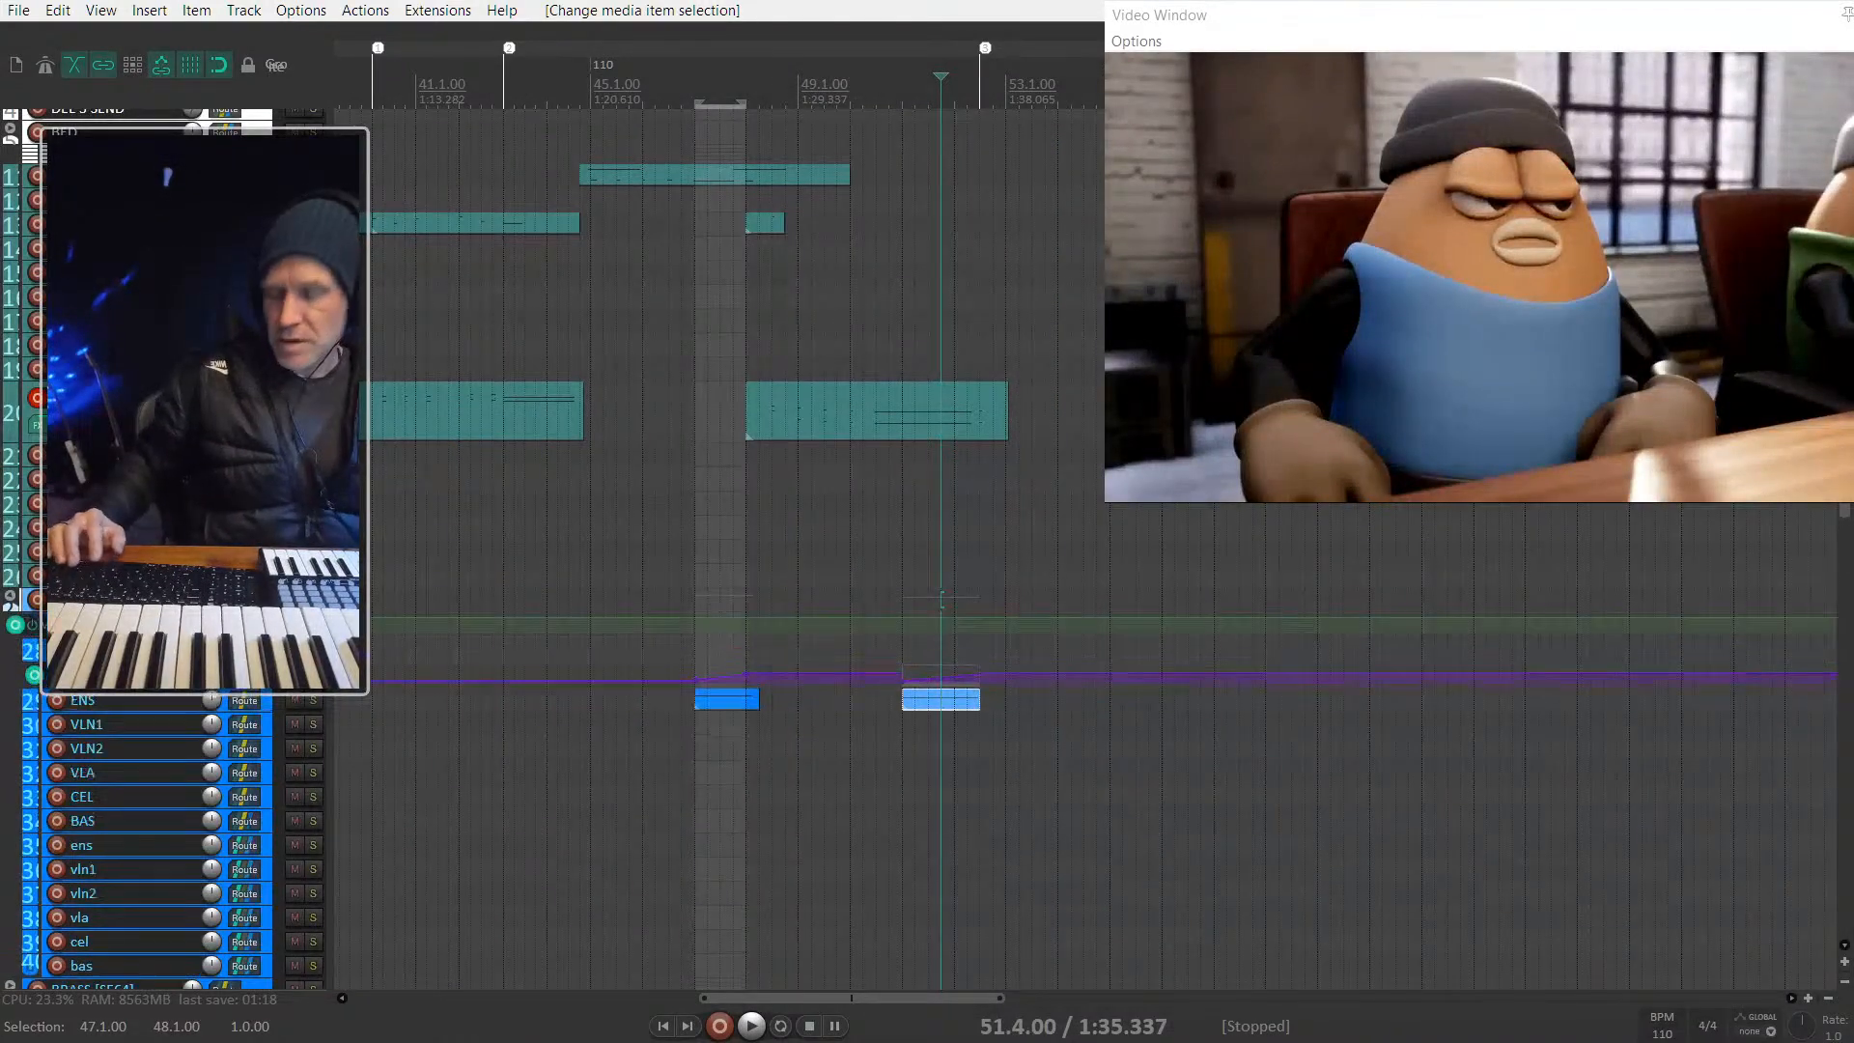
left_click(646, 642)
left_click(903, 587)
scroll(903, 587, "down", 5)
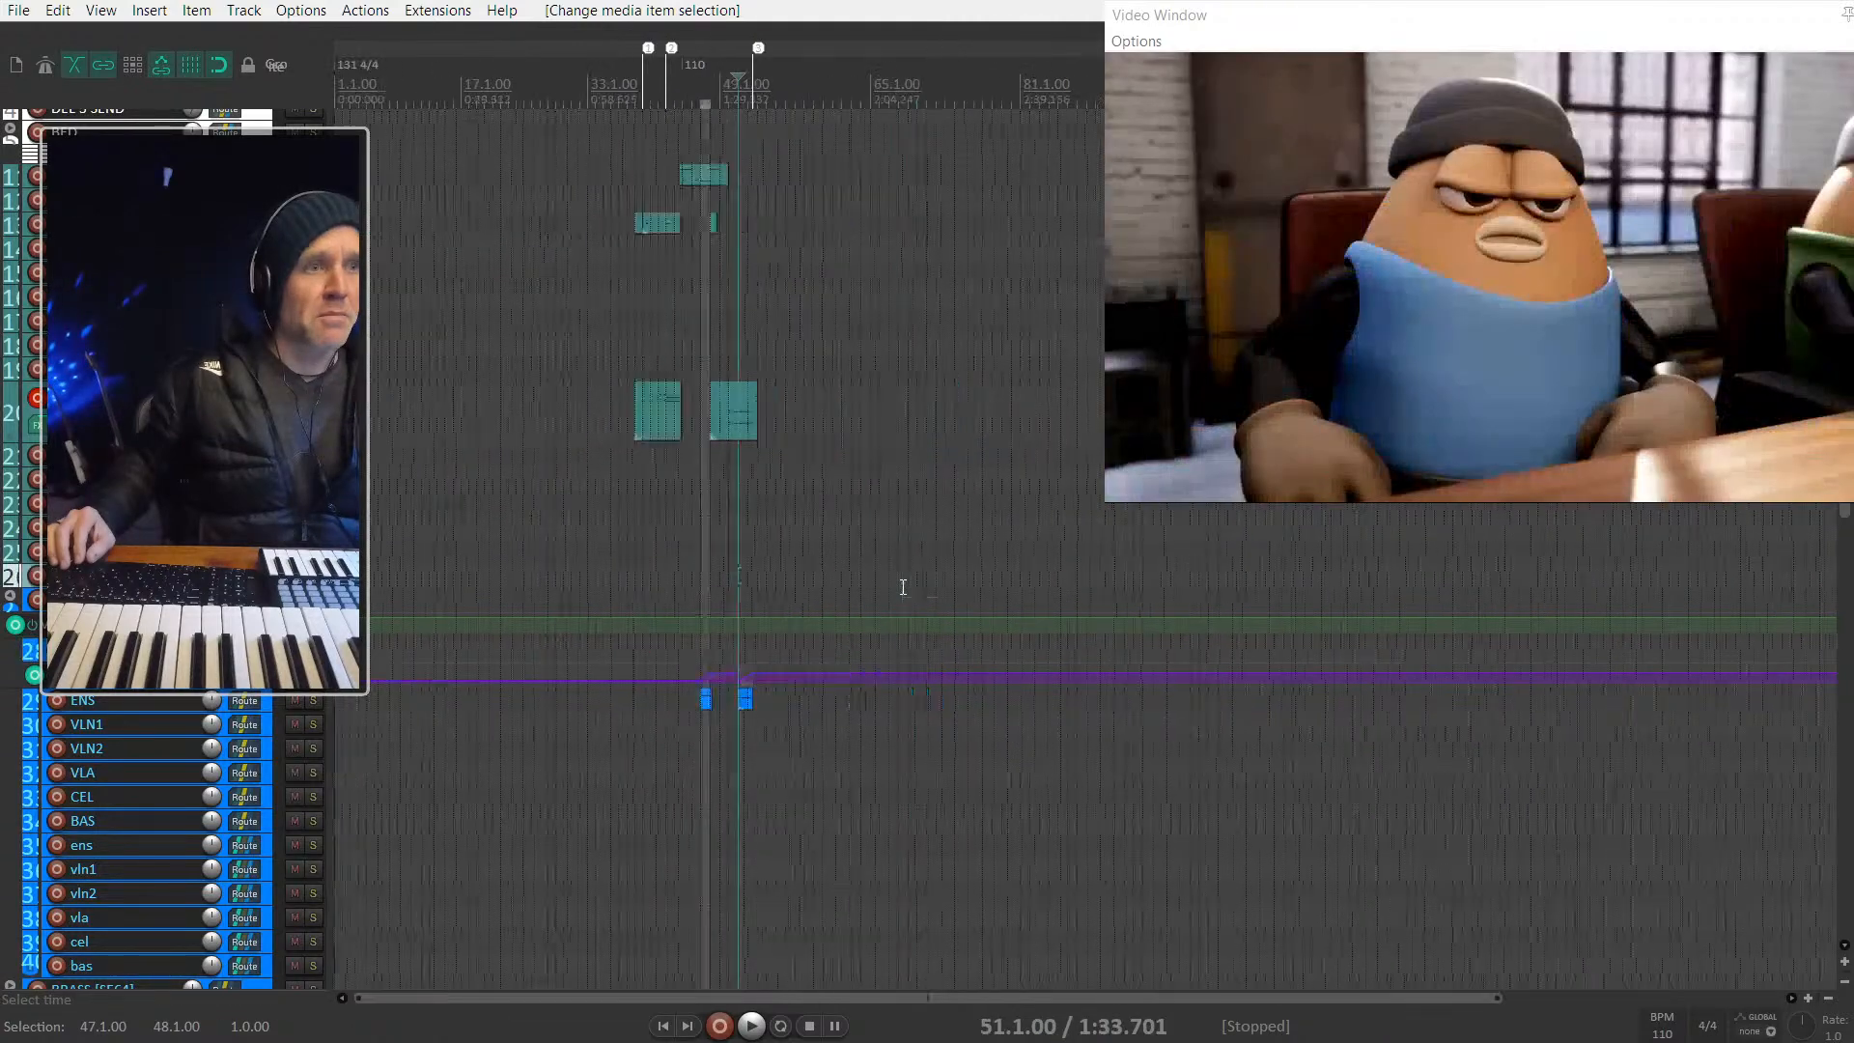
scroll(811, 608, "up", 5)
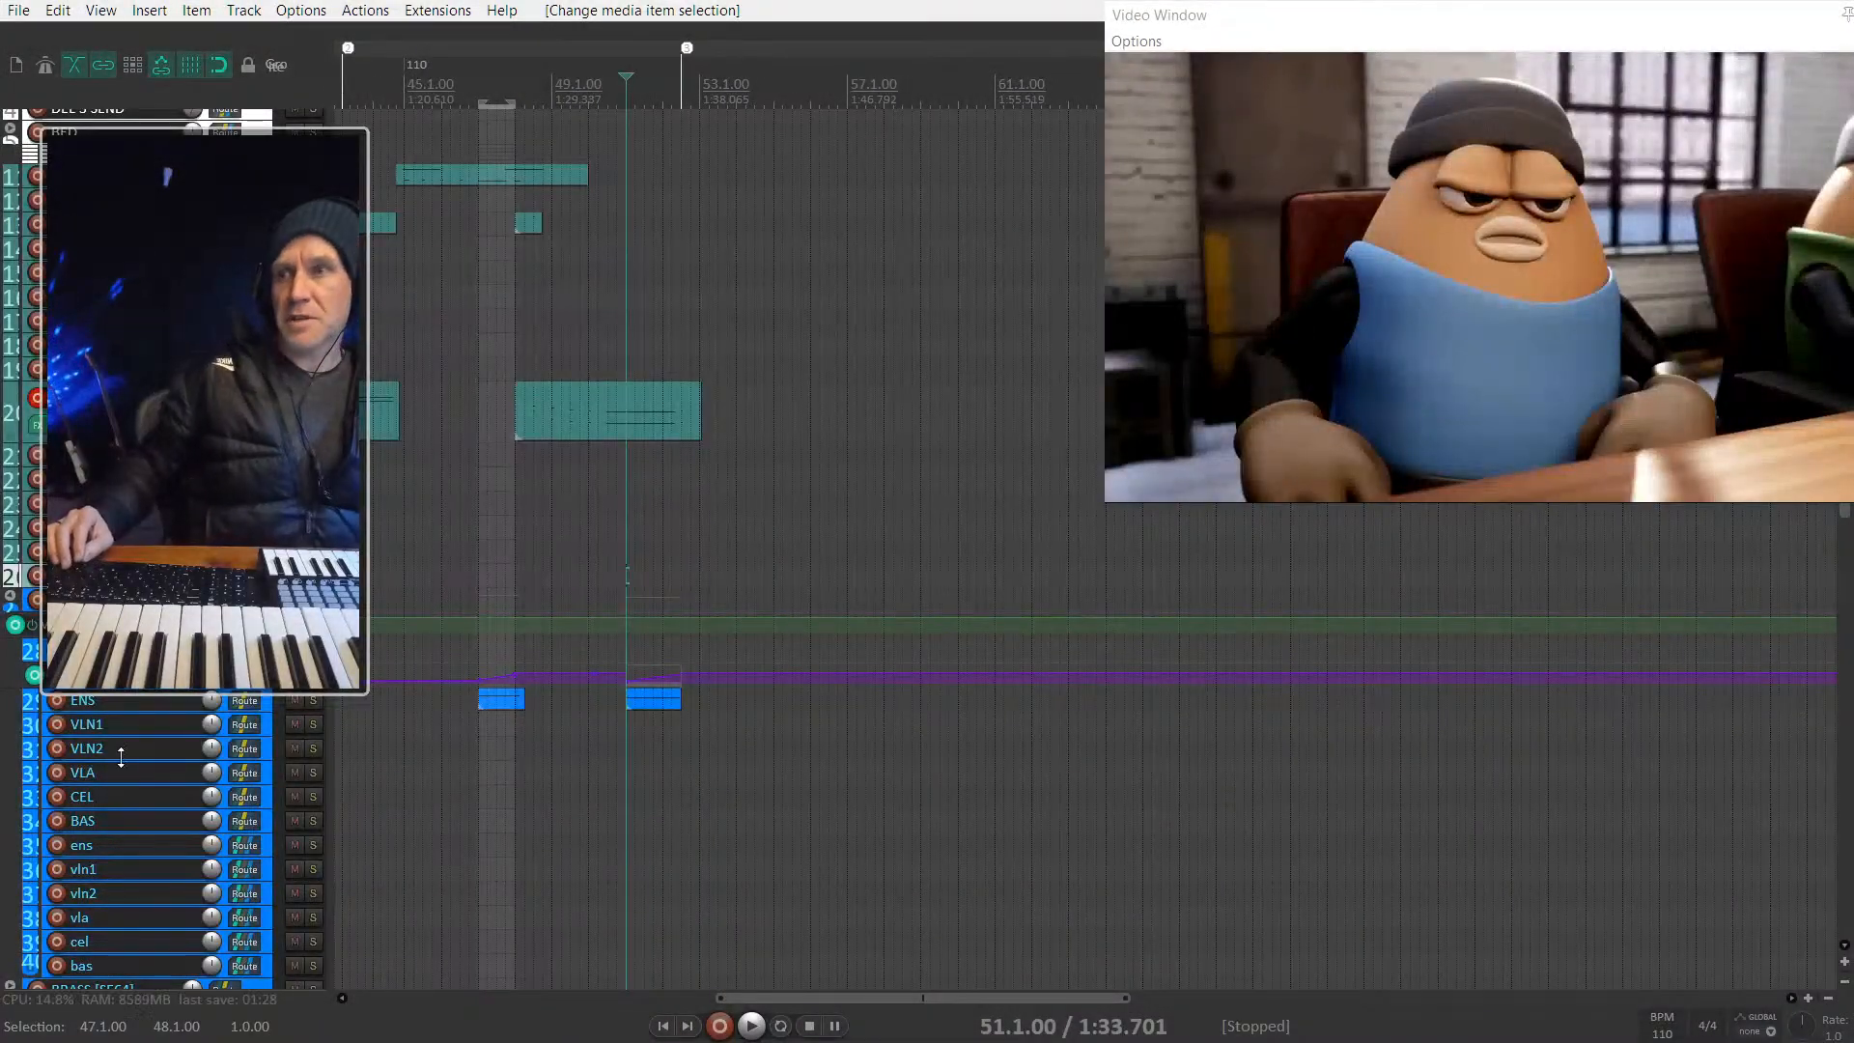
scroll(999, 456, "left", 3)
scroll(1002, 458, "left", 3)
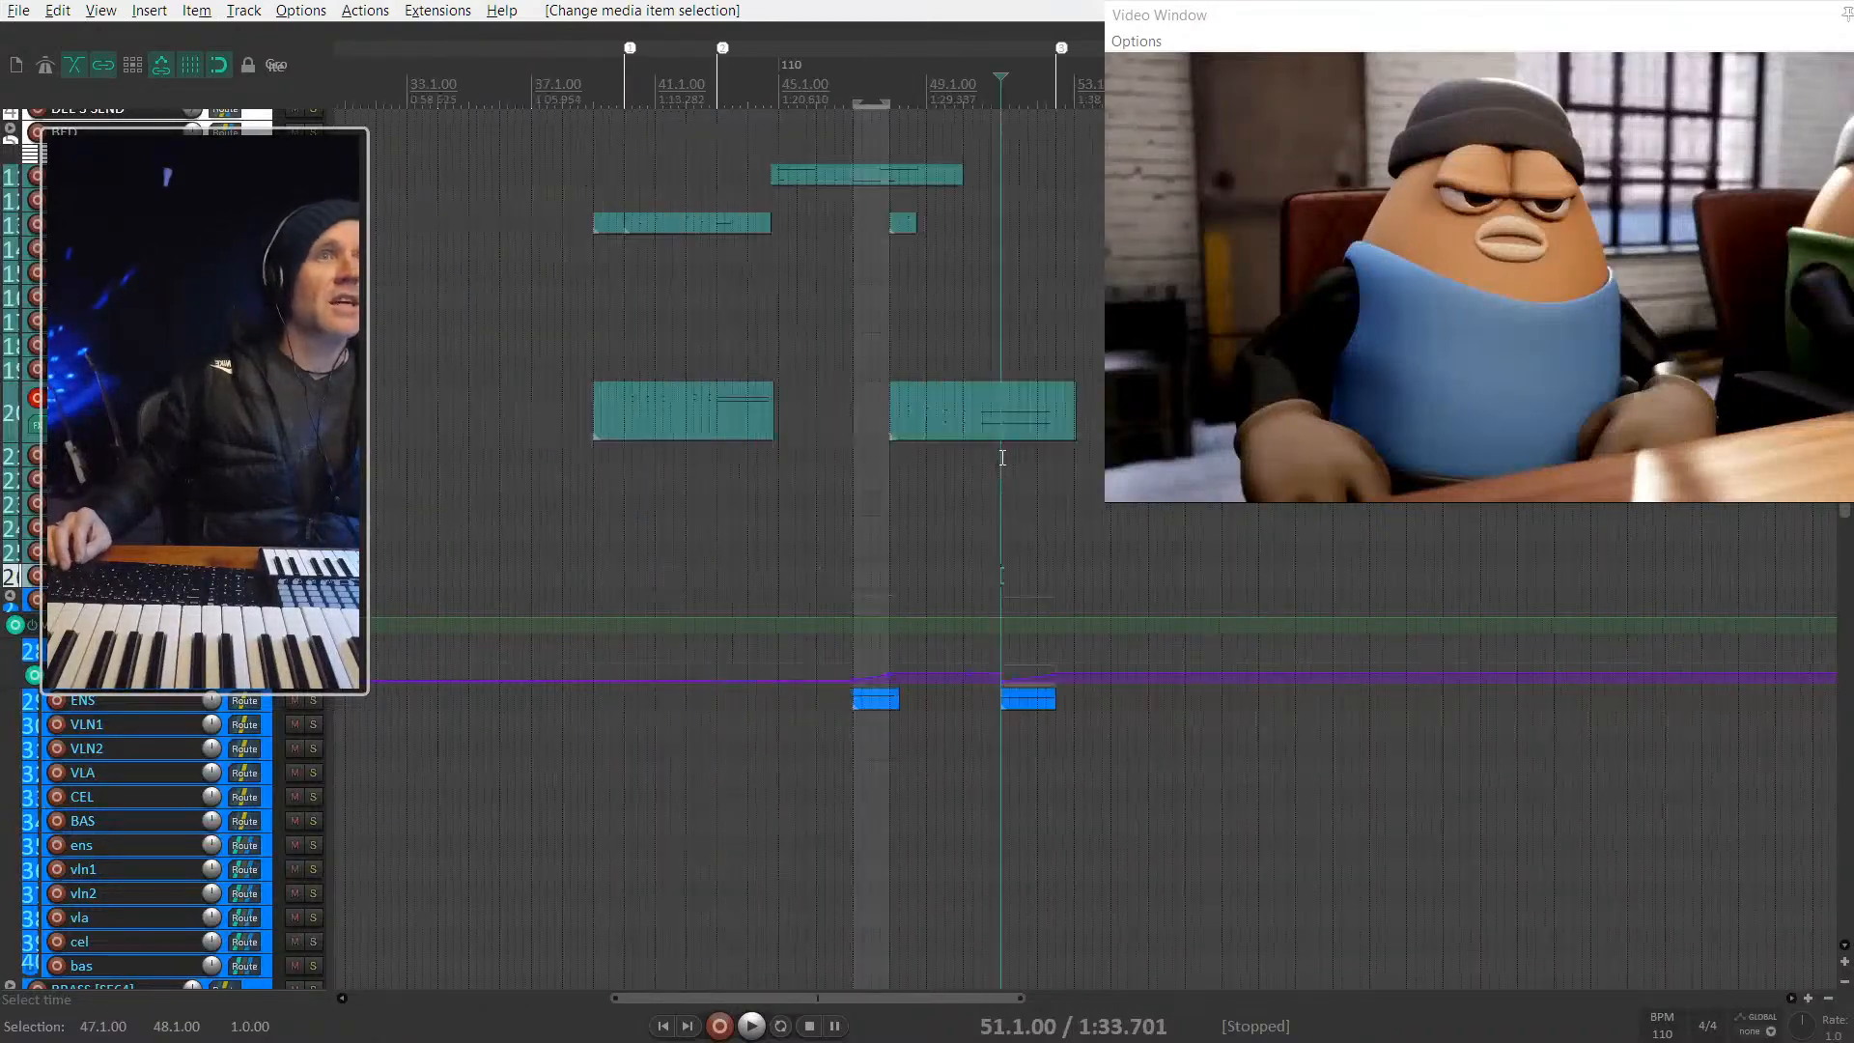
scroll(1003, 458, "down", 2)
key("alt")
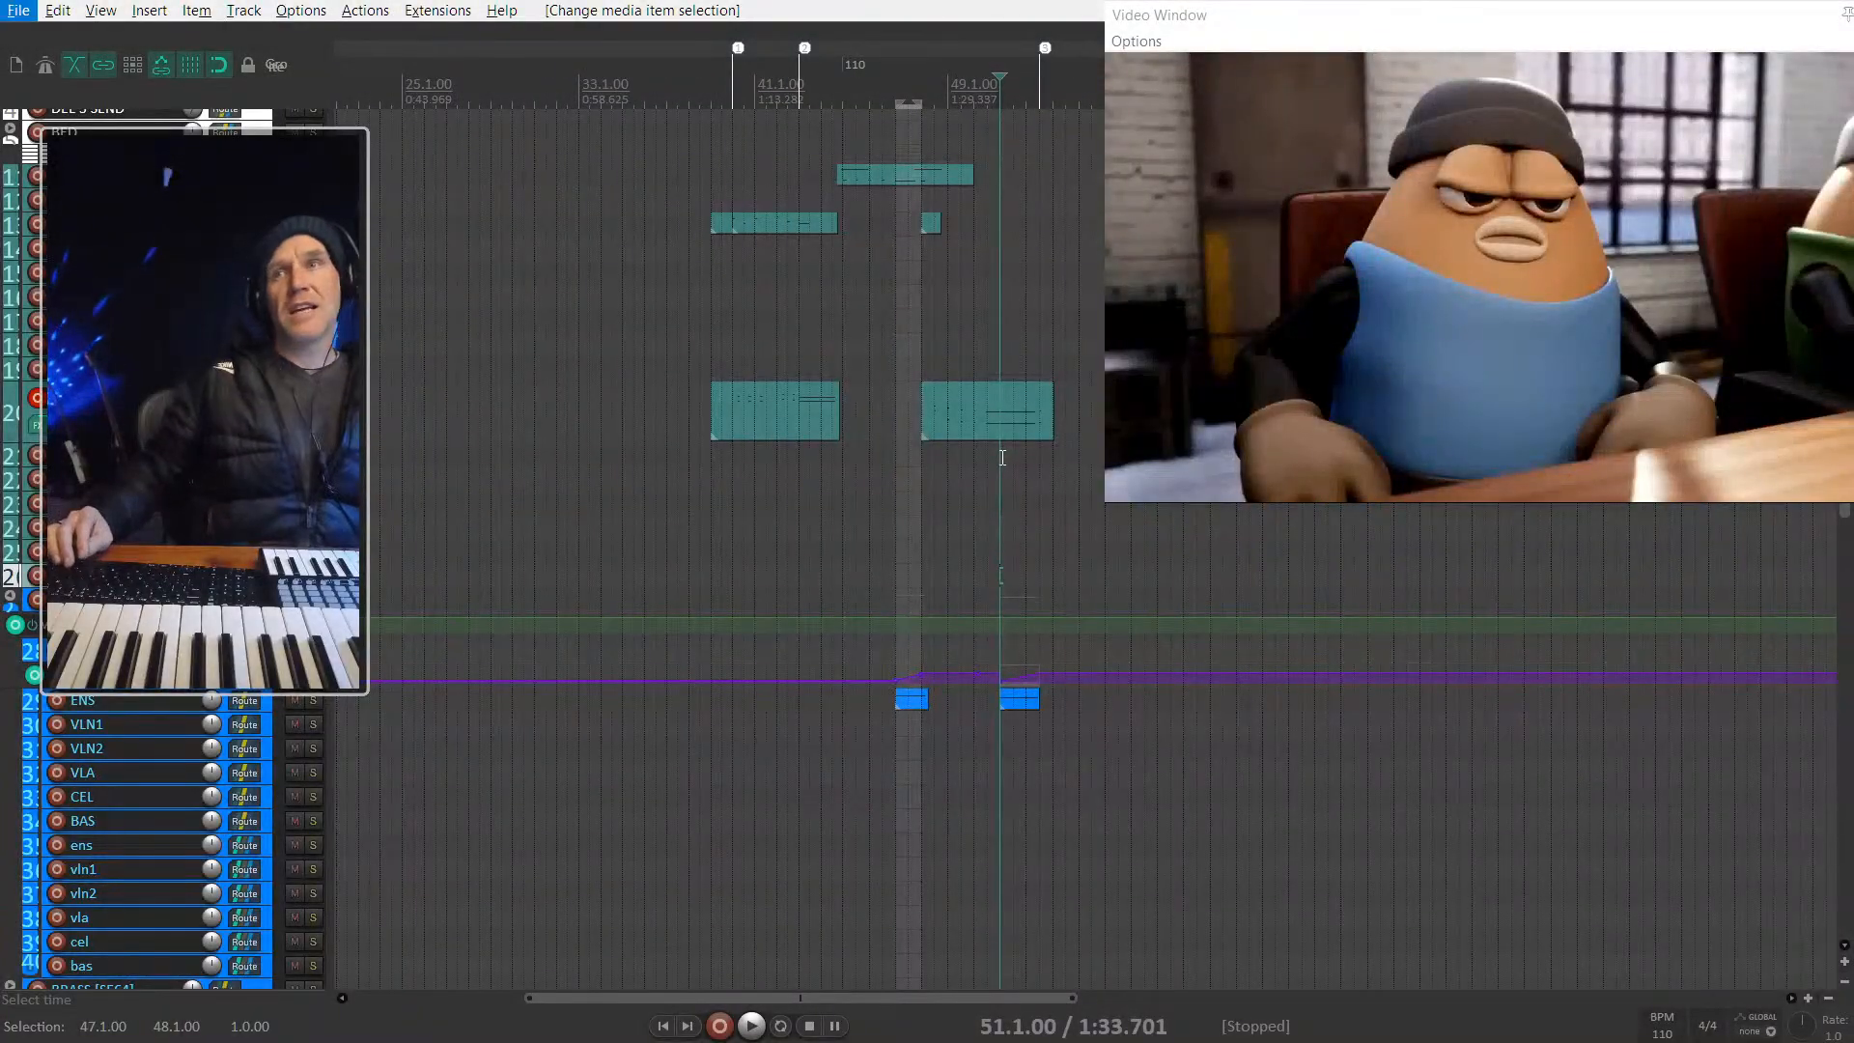
left_click(1186, 21)
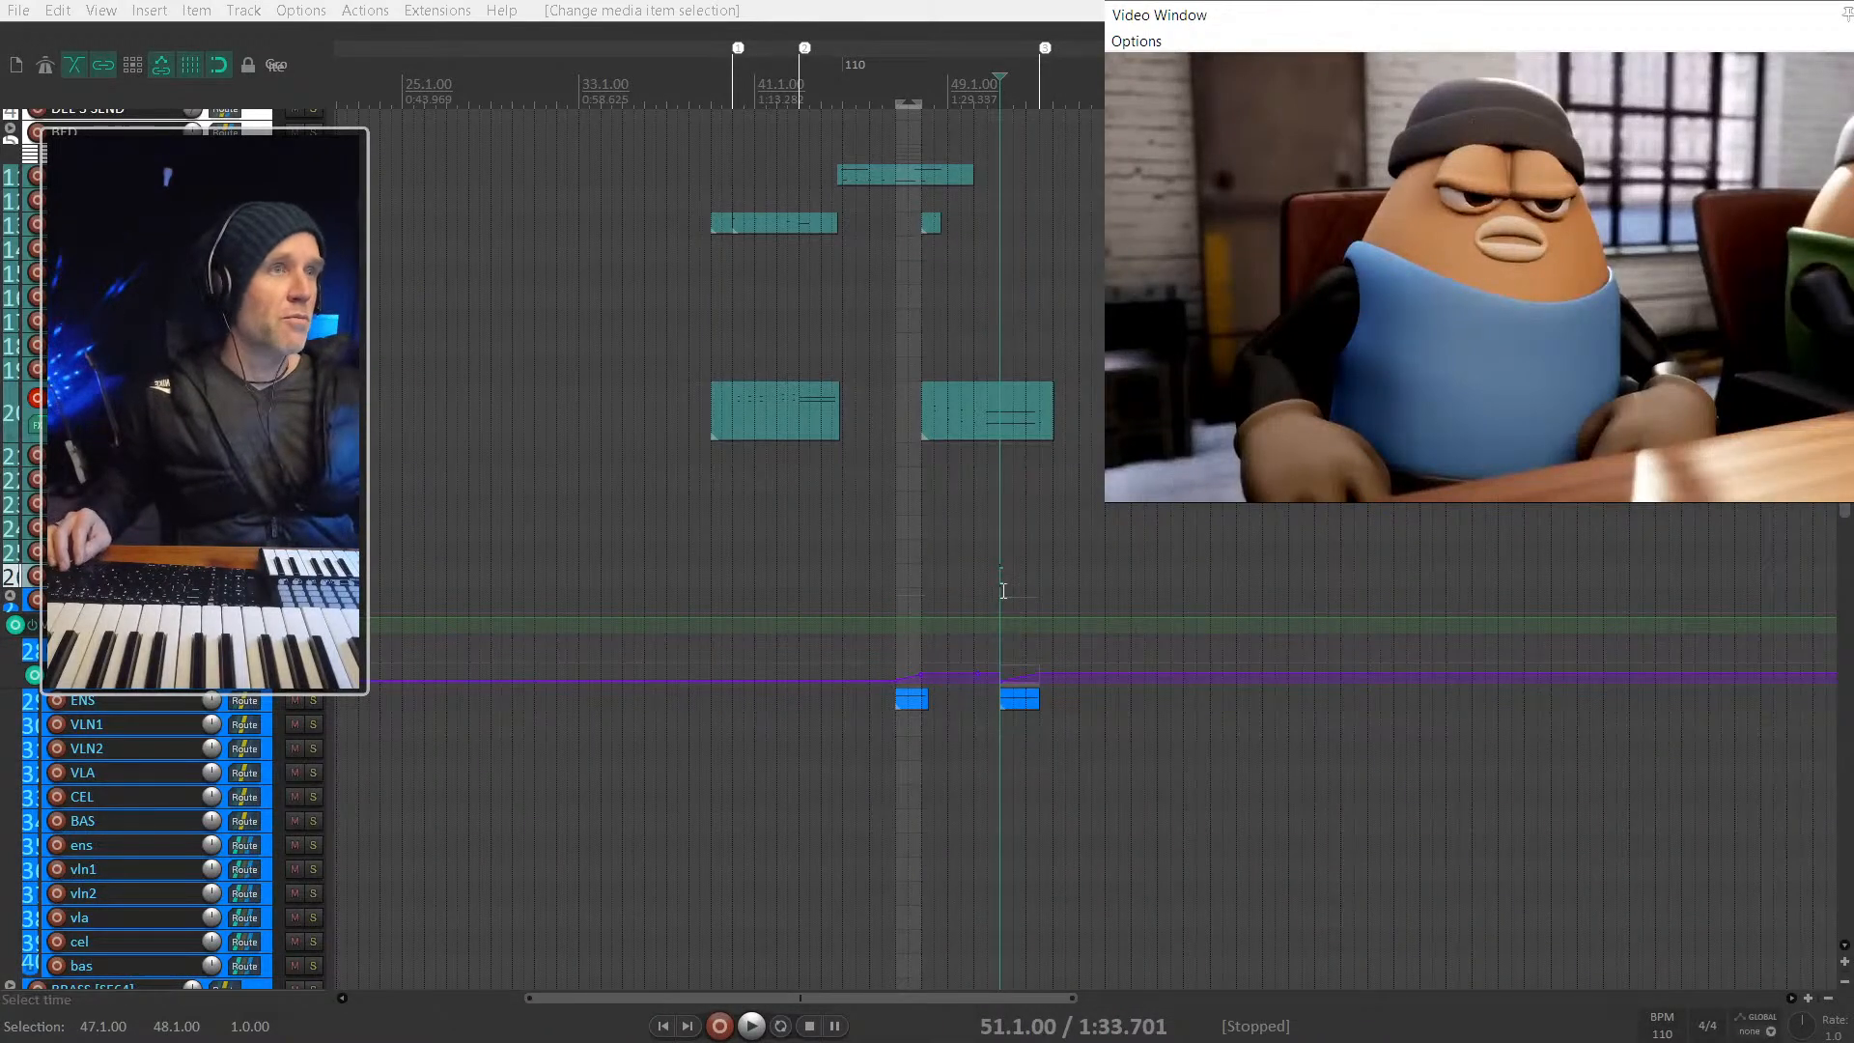
scroll(1002, 589, "right", 3)
scroll(628, 567, "down", 1)
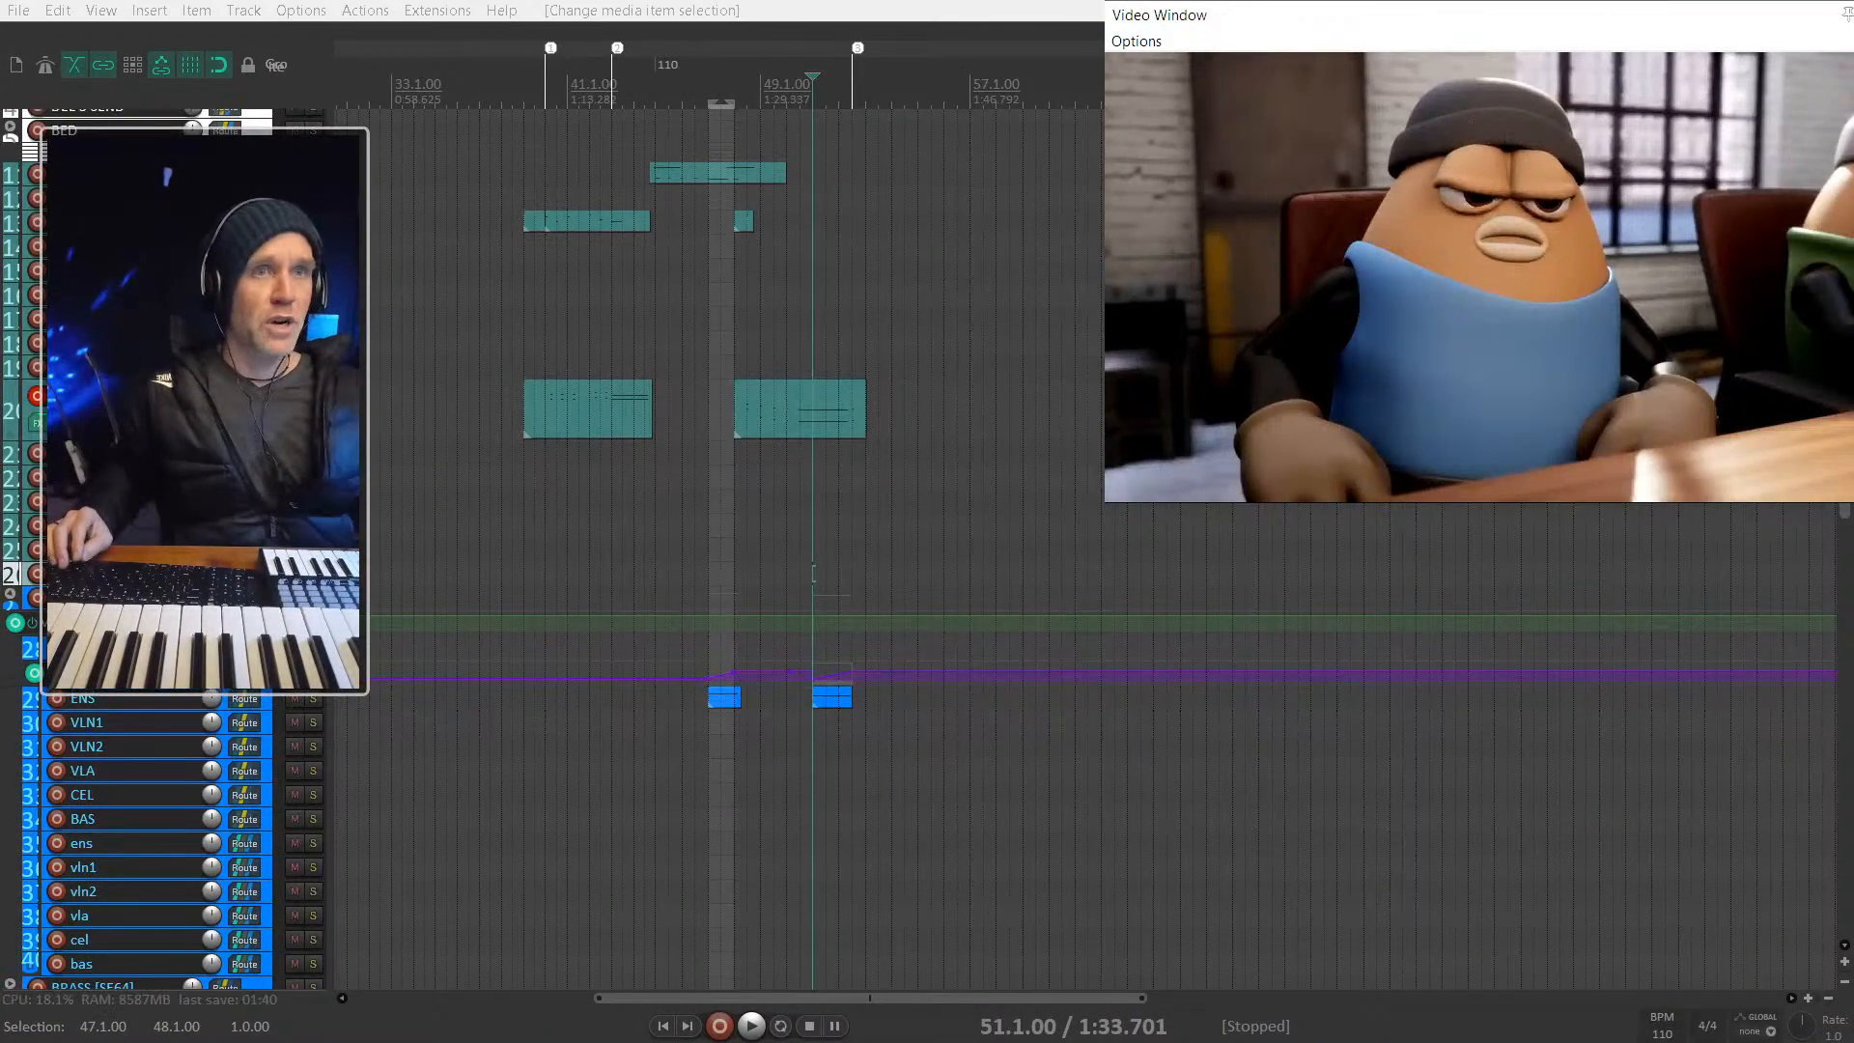
Step: Disarm recording on the piano track and hide the volume envelope of the strings folder track
left_click(37, 396)
scroll(193, 405, "up", 1)
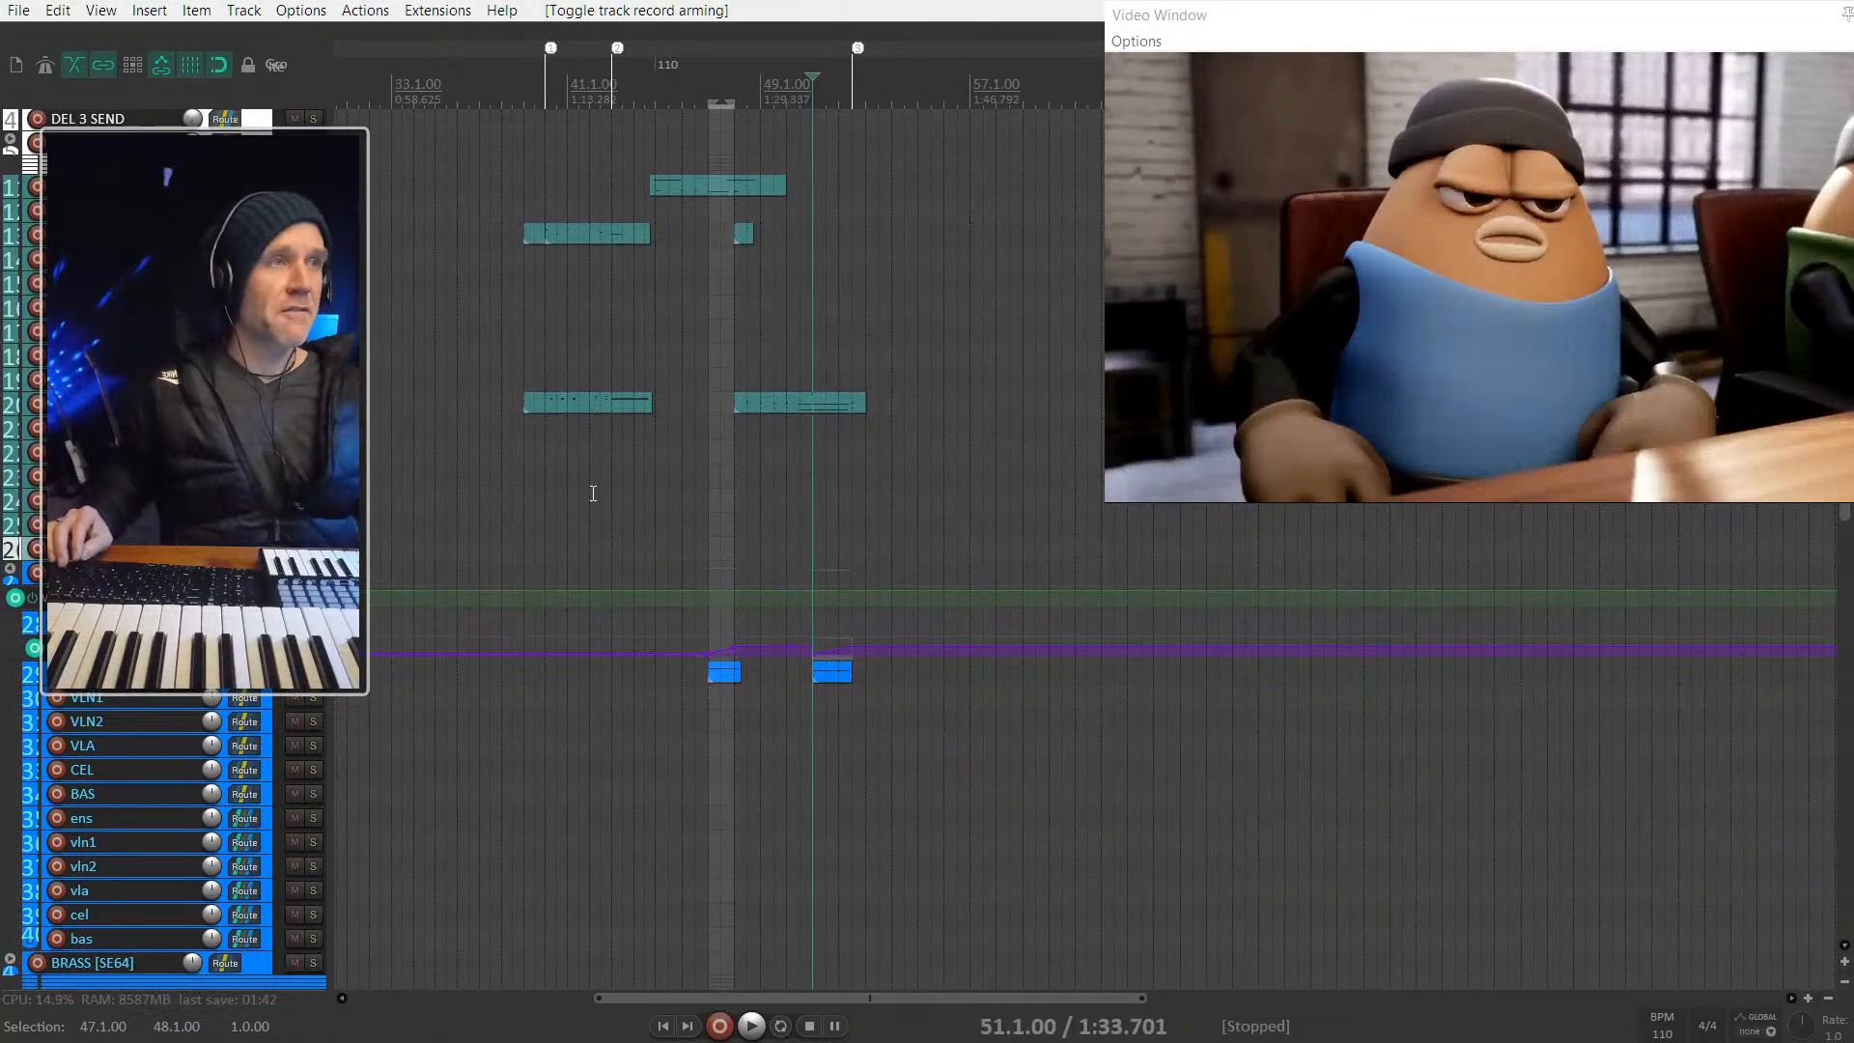
scroll(593, 493, "up", 1)
scroll(224, 707, "down", 4)
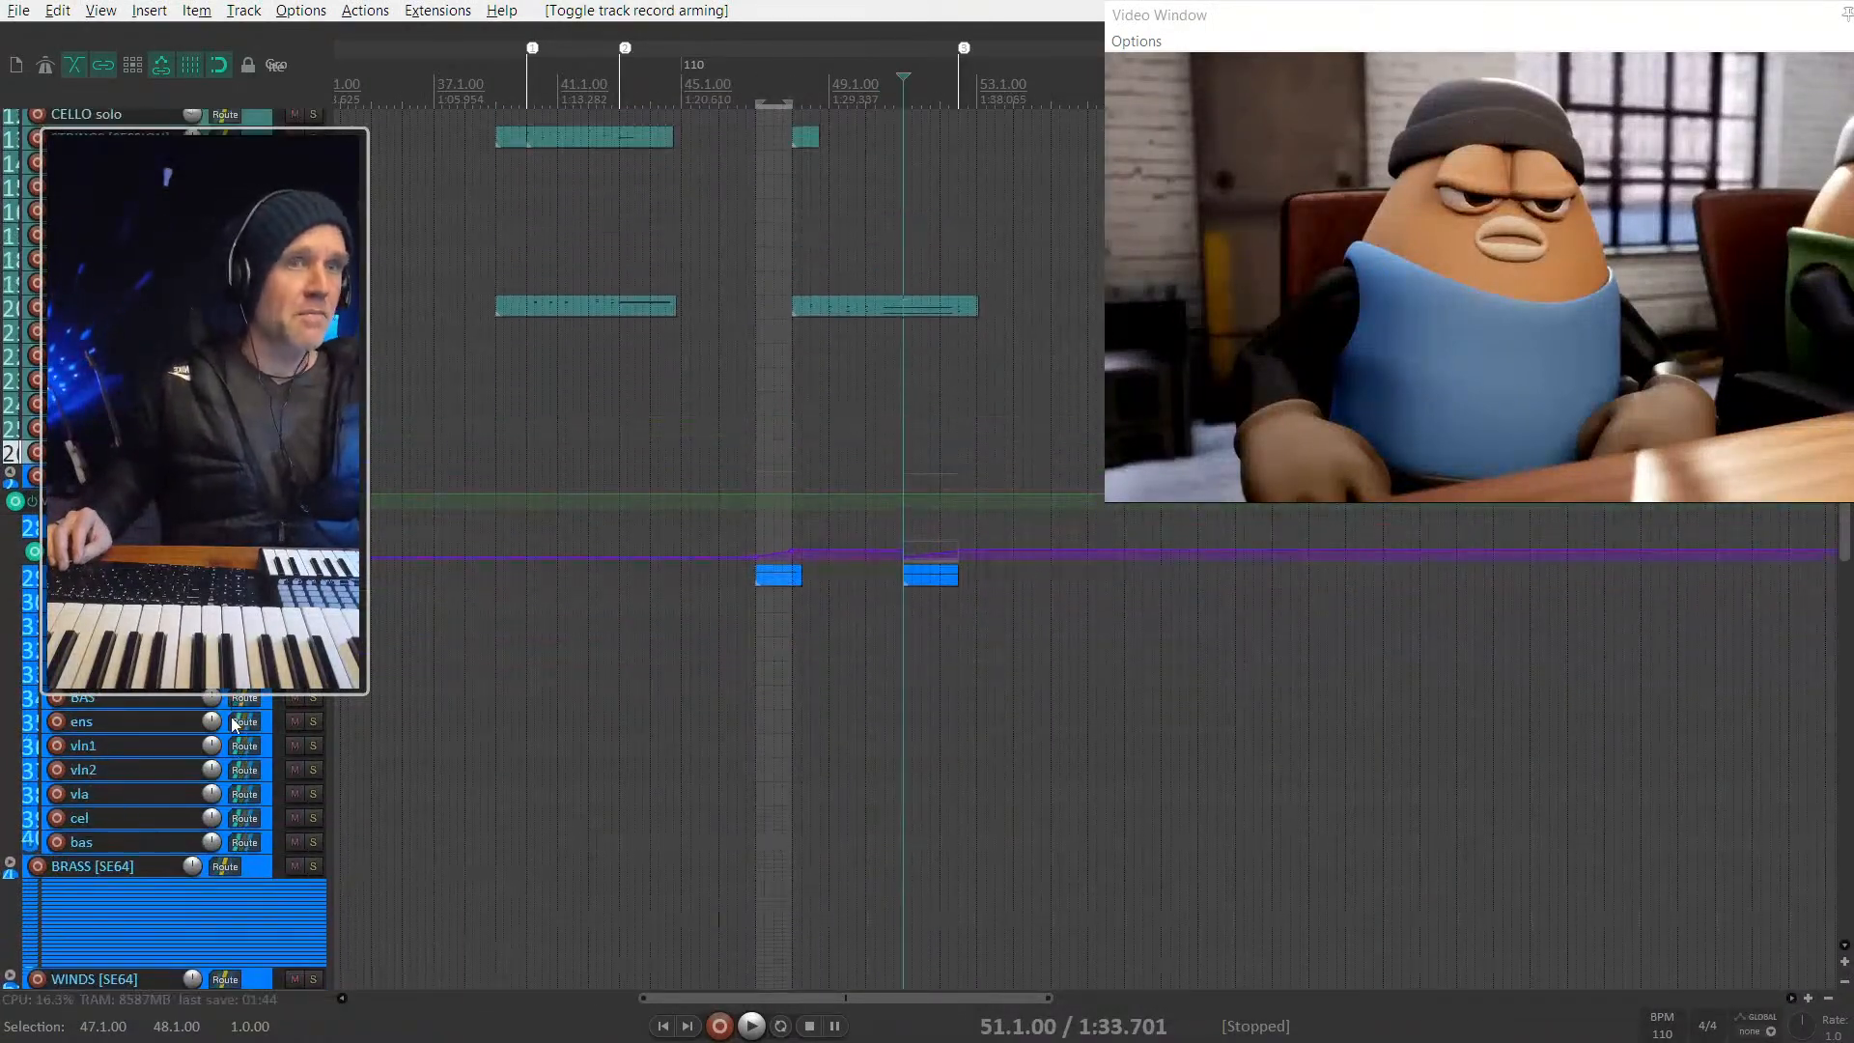
scroll(164, 773, "down", 1)
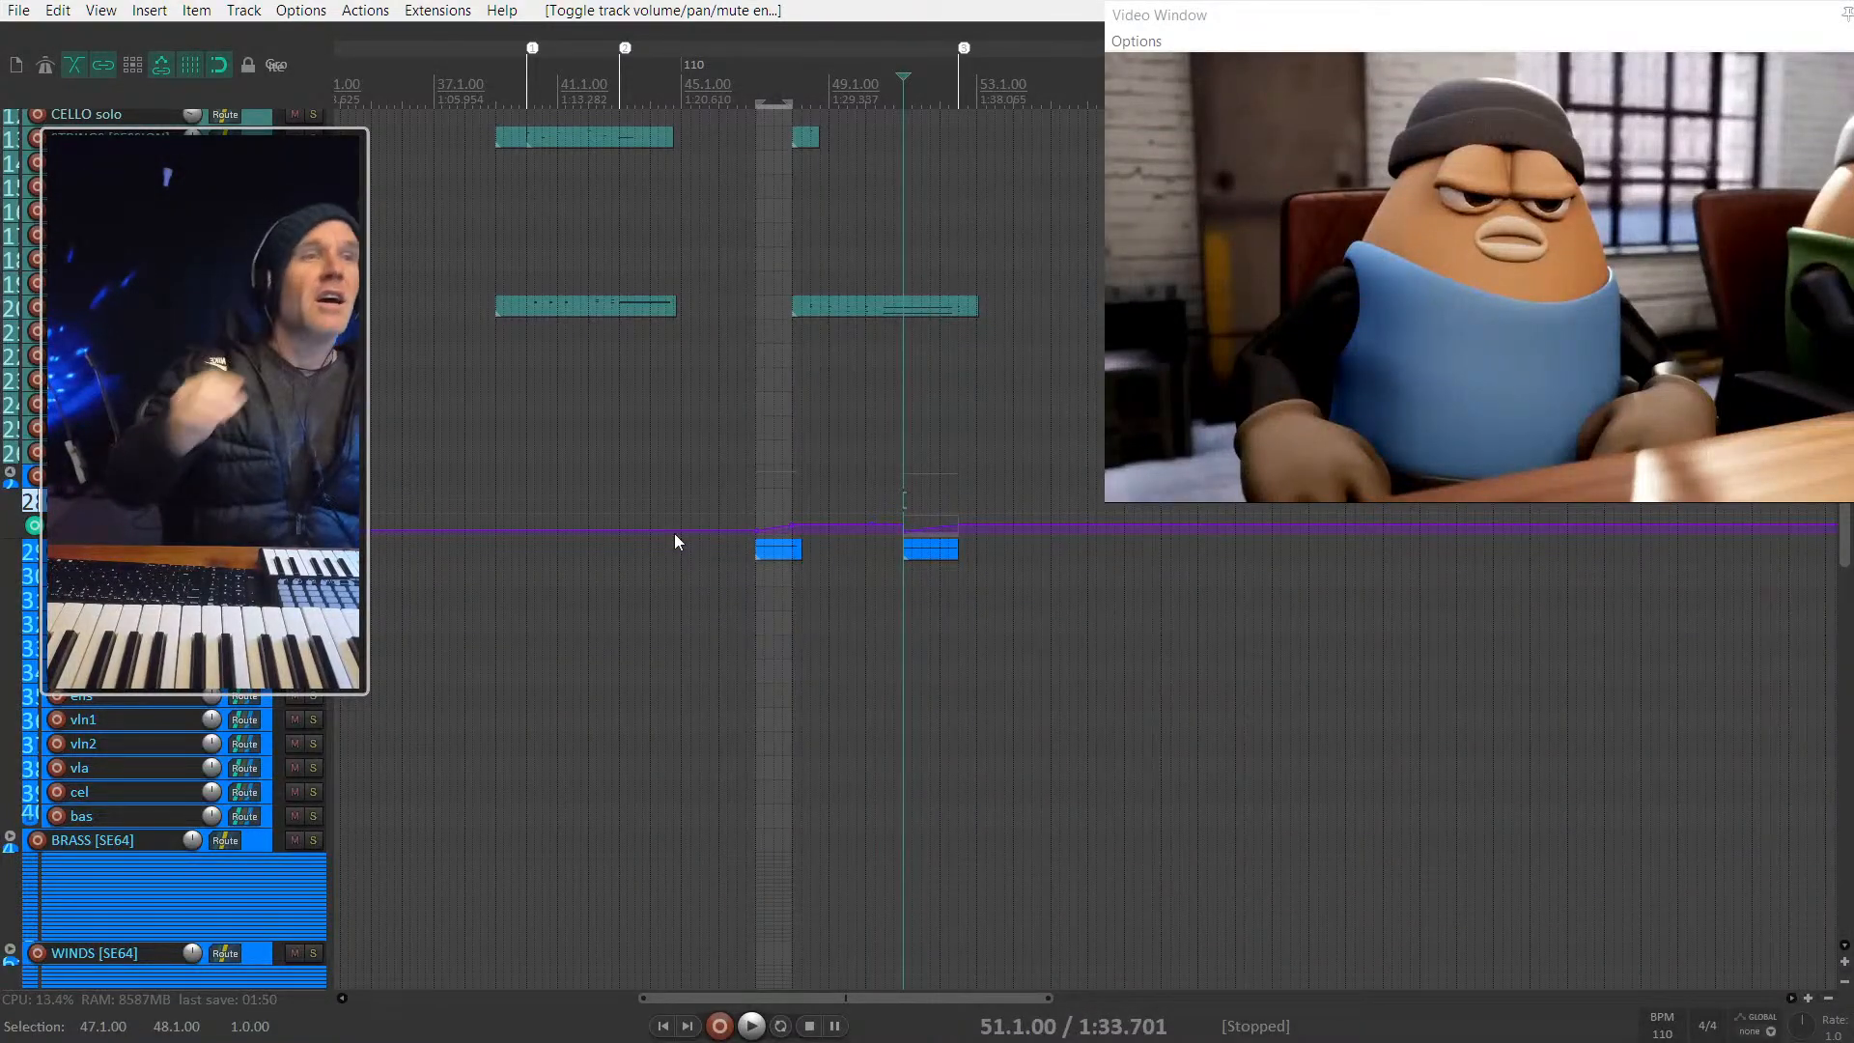
scroll(673, 536, "up", 7)
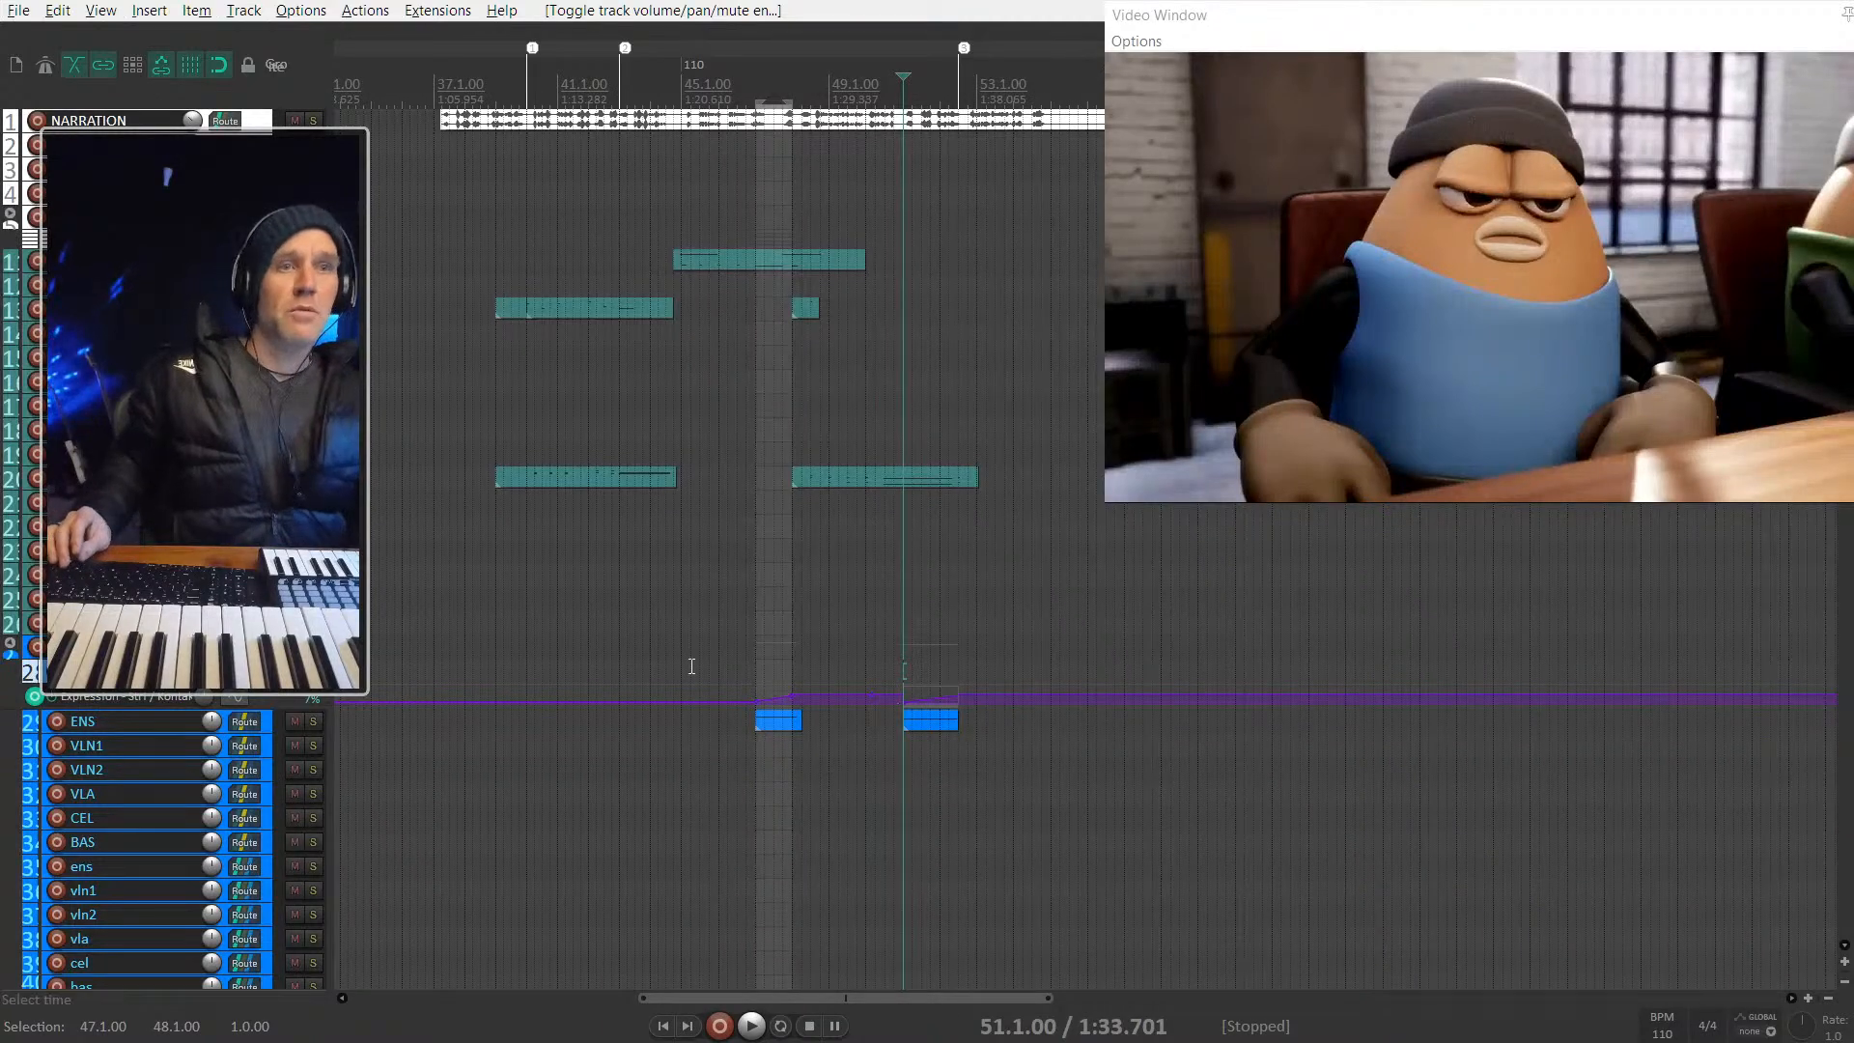
scroll(691, 662, "right", 3)
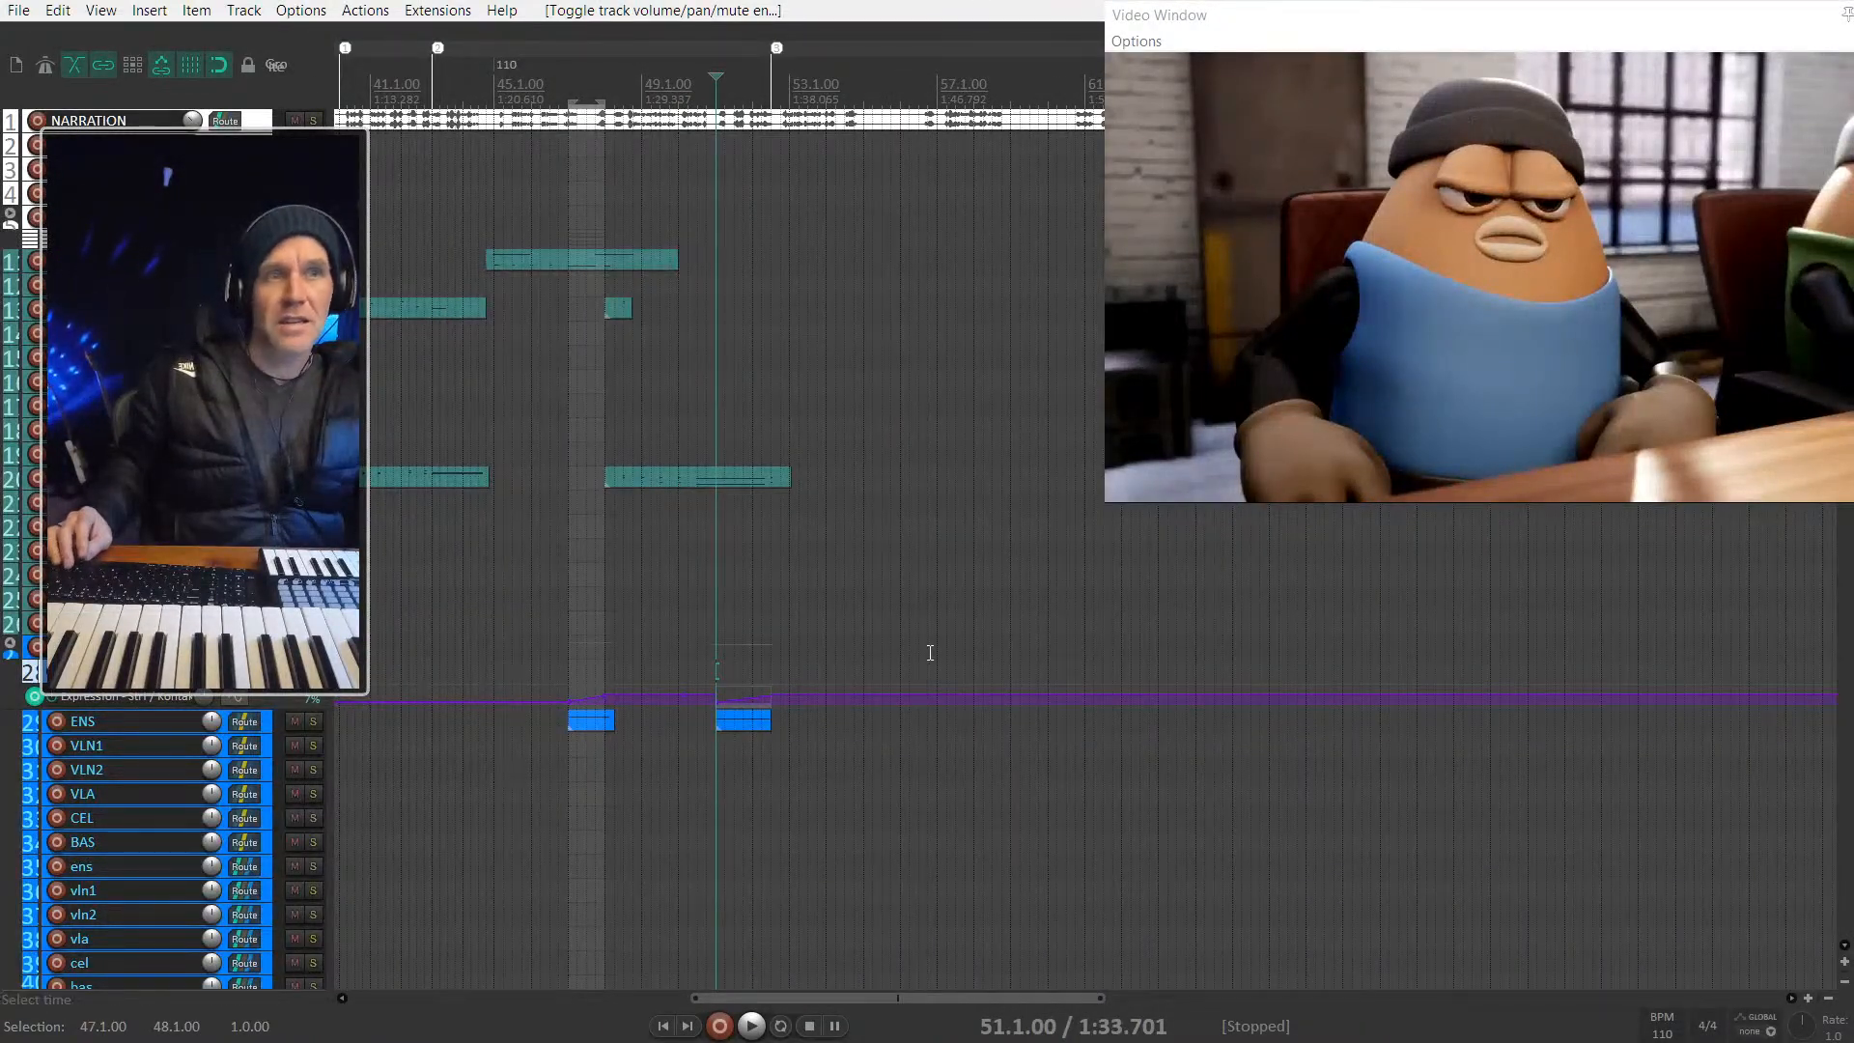
scroll(627, 616, "up", 3)
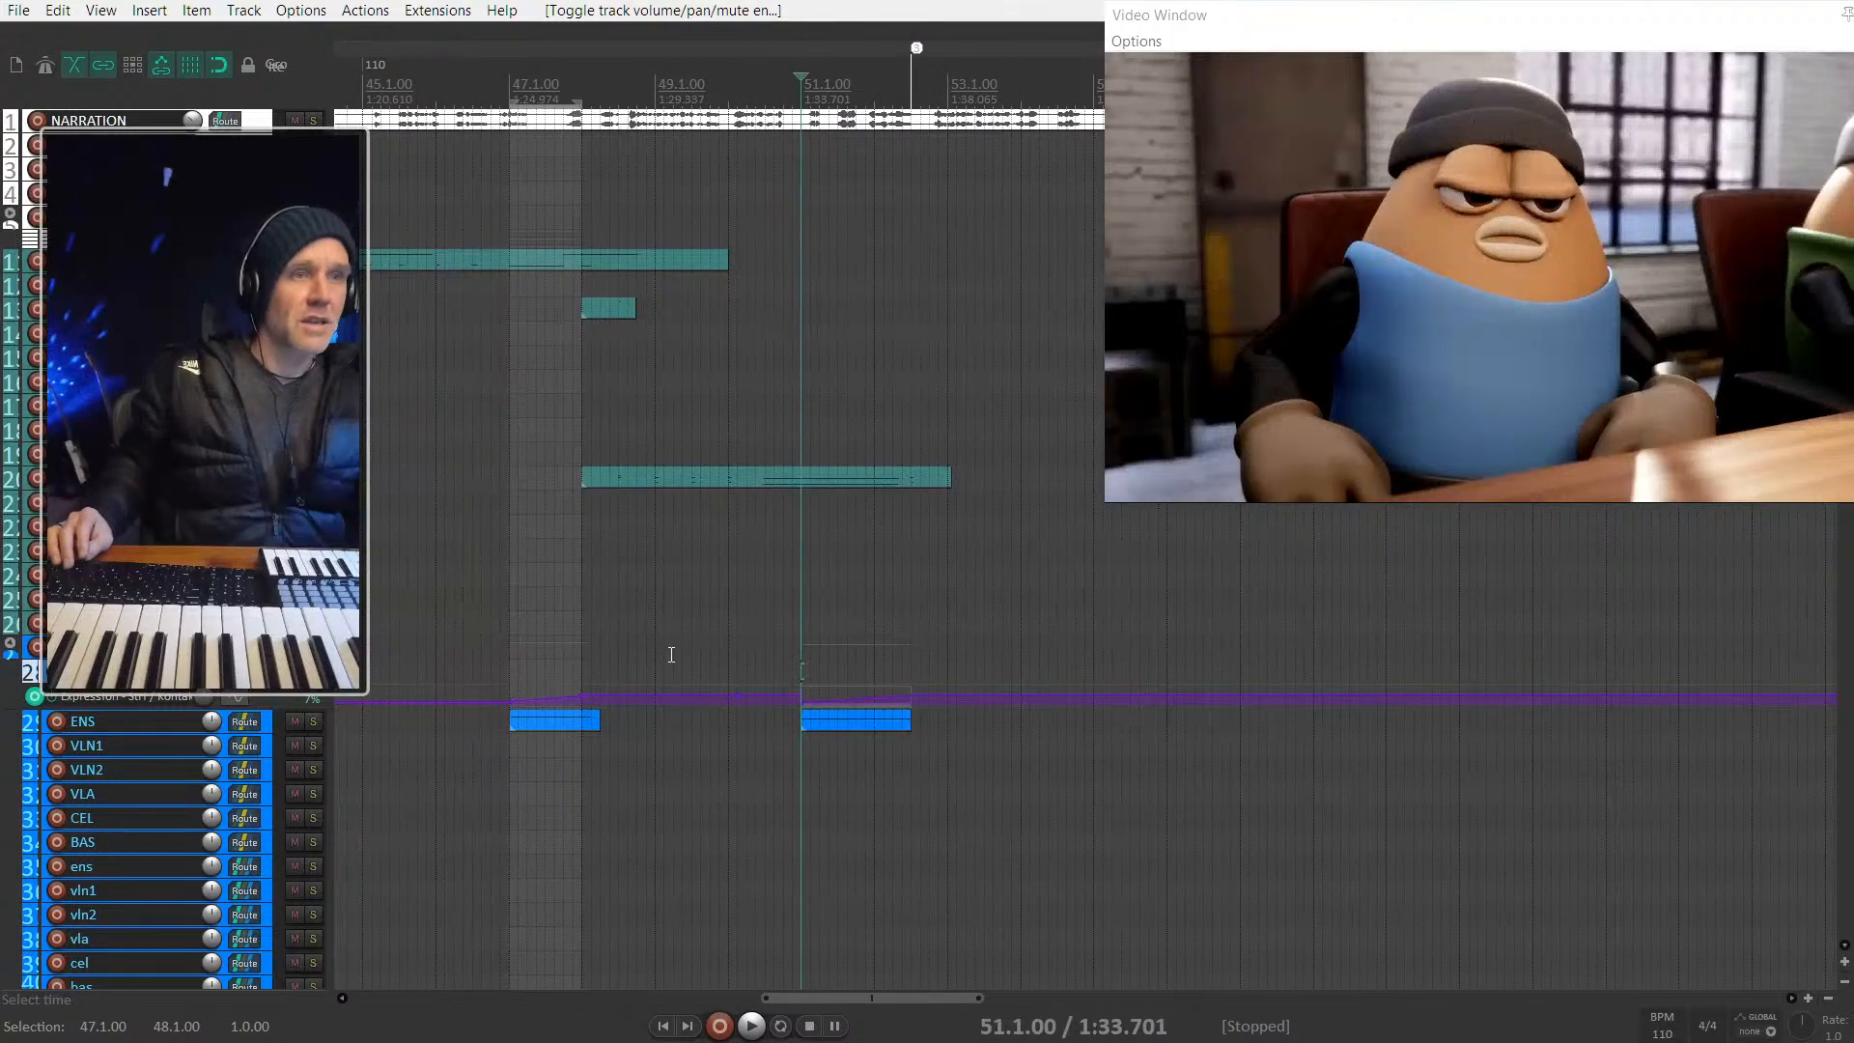